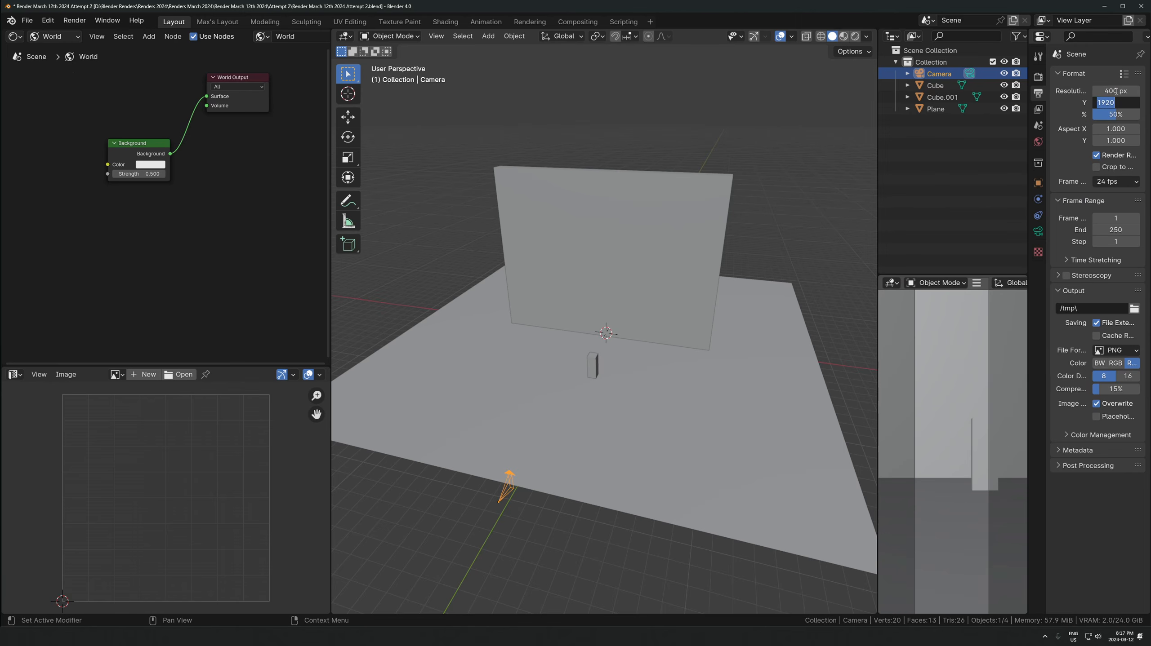
Set the render resolution to 4000 px wide by 5000 px high
{"action": "key", "text": "Return"}
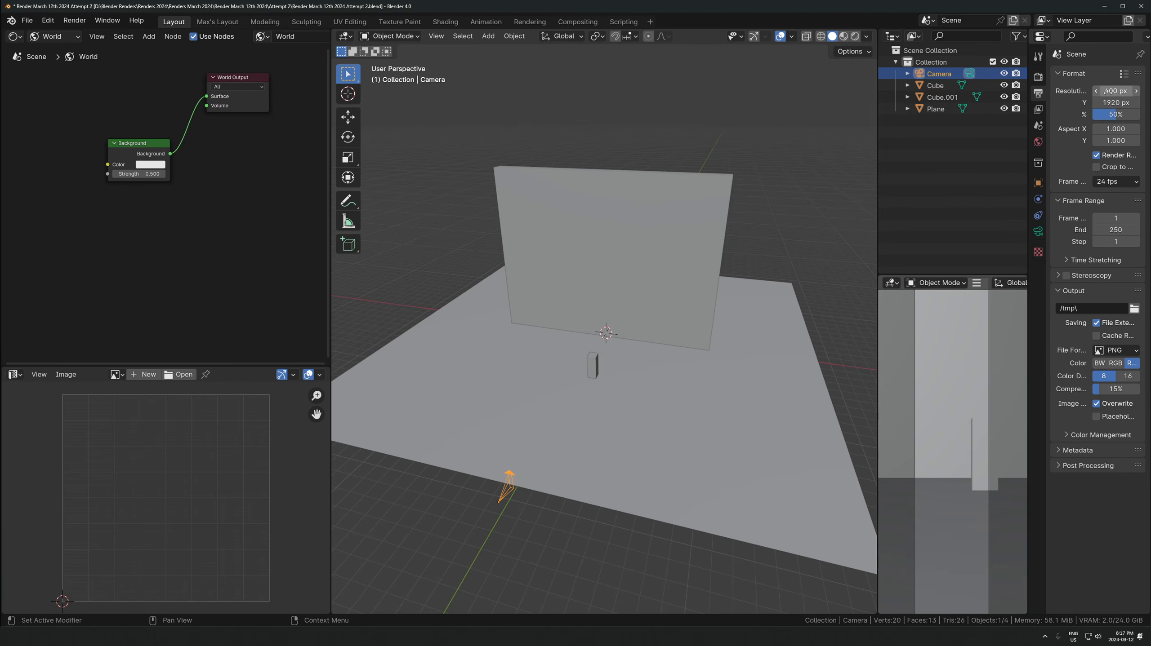
{"action": "key", "text": "Tab"}
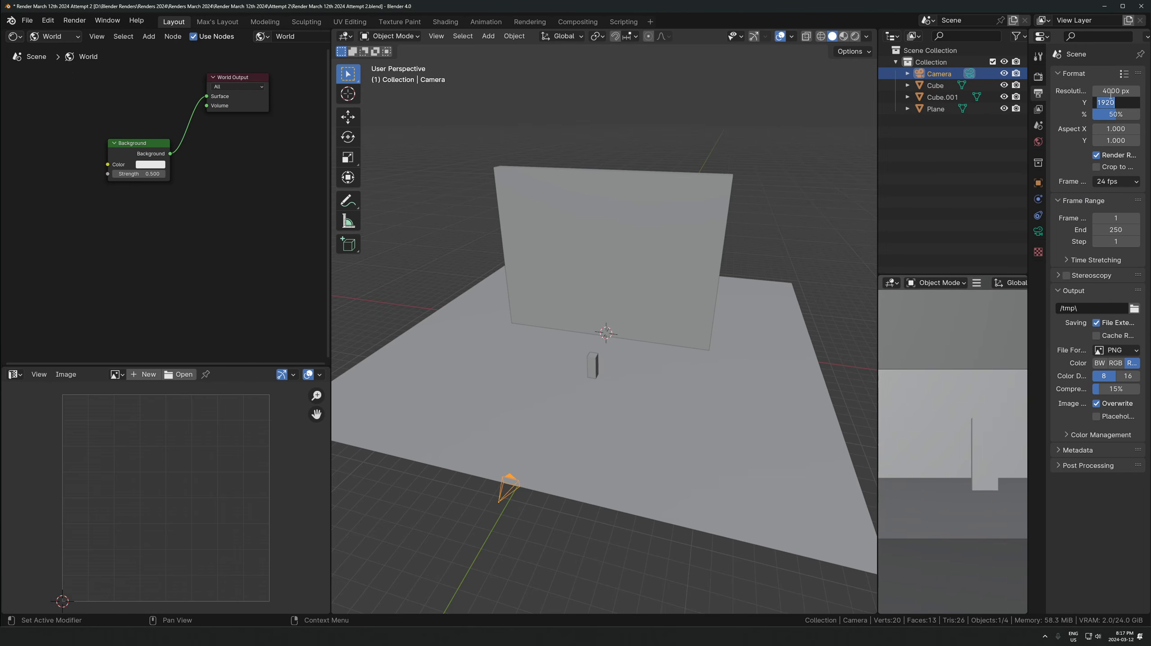
{"action": "key", "text": "Return"}
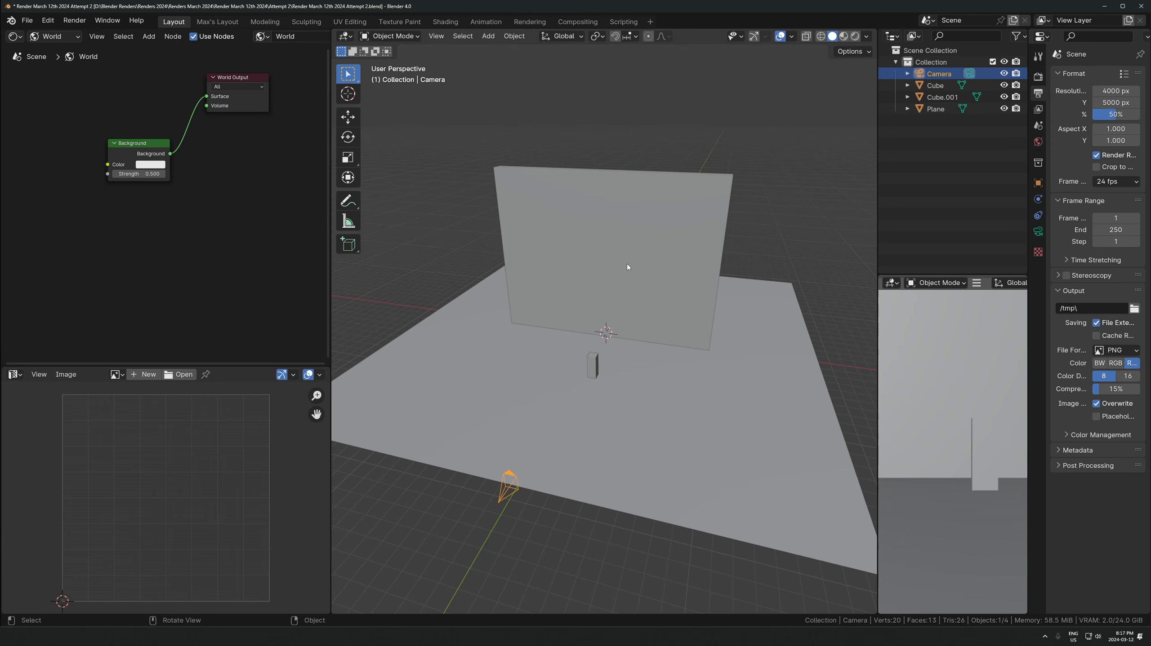
Set the camera's focal length to 24 mm and give the properties and outliner areas more width
{"action": "left_click", "coordinate": [1038, 232]}
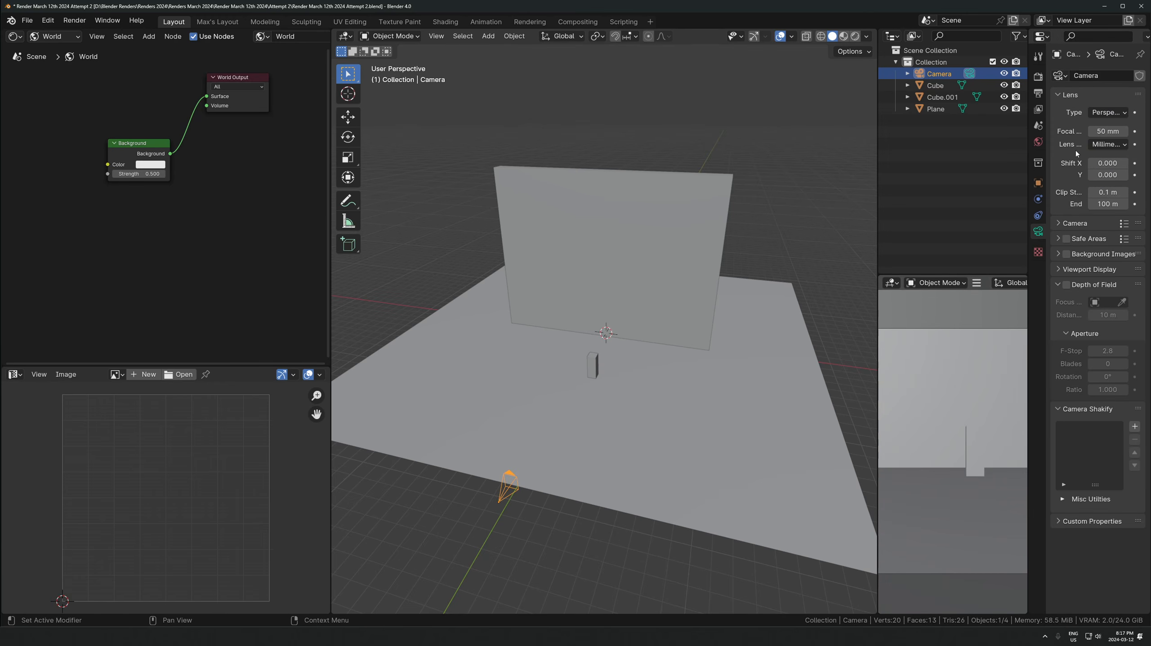
{"action": "type", "text": "24"}
{"action": "key", "text": "Return"}
{"action": "left_click_drag", "start_coordinate": [1028, 181], "coordinate": [1010, 182]}
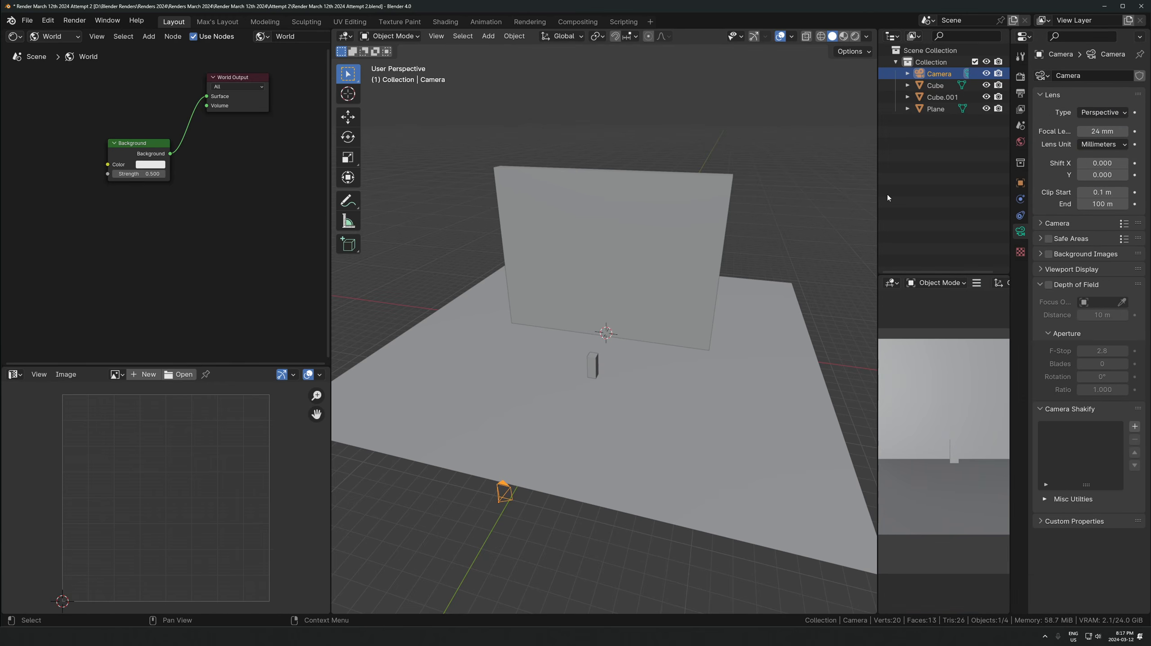
{"action": "left_click_drag", "start_coordinate": [877, 195], "coordinate": [846, 196]}
Add a spot light and move it above the ground, away from the scene centre
{"action": "key", "text": "shift+a"}
{"action": "mouse_move", "coordinate": [444, 518]}
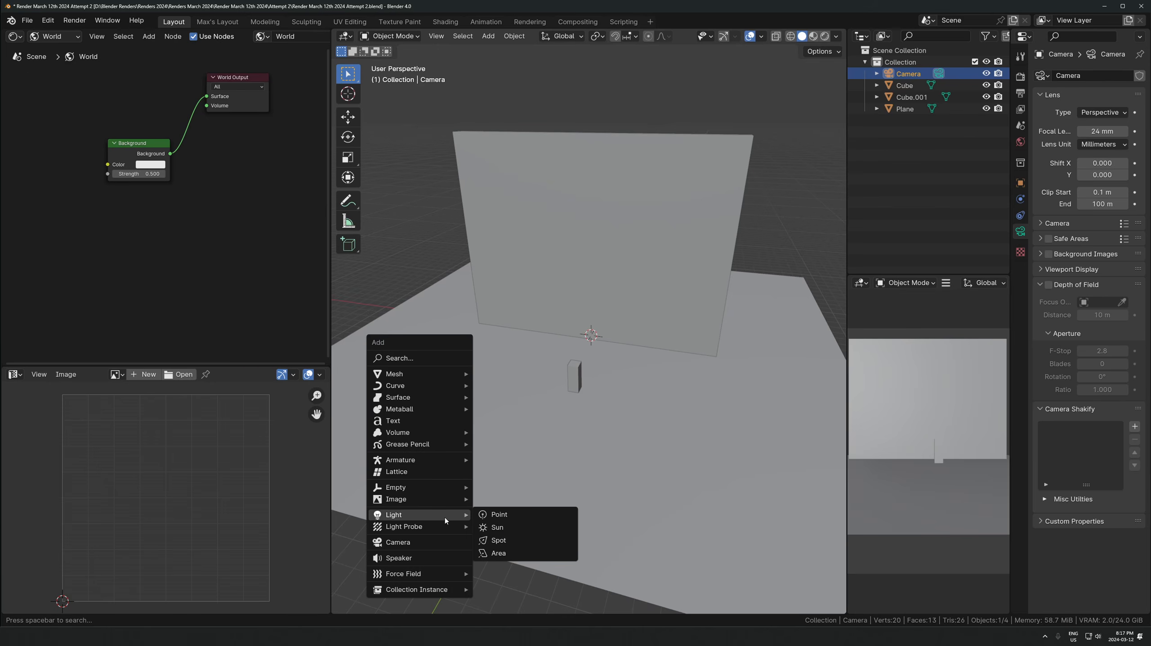
{"action": "left_click", "coordinate": [521, 541]}
{"action": "scroll", "coordinate": [502, 531], "scroll_direction": "down", "scroll_amount": 2}
{"action": "middle_click_drag", "start_coordinate": [512, 516], "coordinate": [606, 434]}
{"action": "key", "text": "g"}
{"action": "left_click", "coordinate": [565, 221]}
Rotate the spot light to aim at the wall and shift it horizontally to the wall's left side
{"action": "mouse_move", "coordinate": [647, 326]}
{"action": "middle_mouse_down"}
{"action": "mouse_move", "coordinate": [606, 382]}
{"action": "mouse_move", "coordinate": [616, 369]}
{"action": "middle_mouse_up"}
{"action": "key", "text": "r"}
{"action": "left_click", "coordinate": [636, 326]}
{"action": "key", "text": "shift+z"}
{"action": "middle_click_drag", "start_coordinate": [600, 300], "coordinate": [593, 380]}
{"action": "key", "text": "g"}
{"action": "key", "text": "shift+z"}
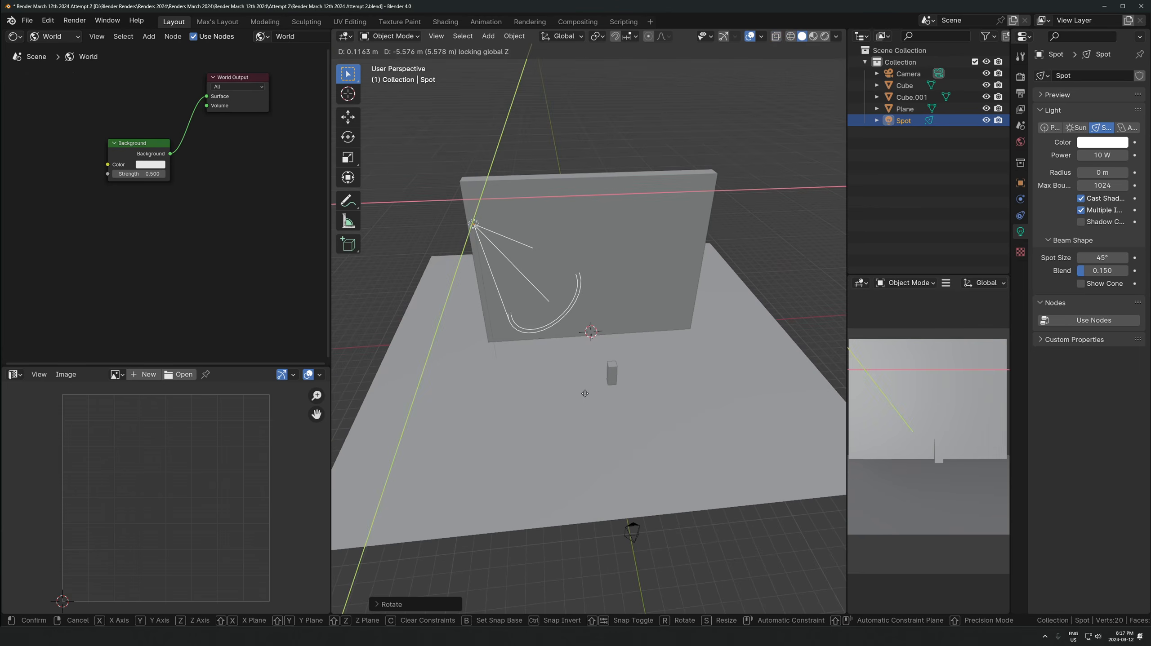
{"action": "left_click", "coordinate": [583, 395]}
{"action": "key", "text": "r"}
{"action": "left_click", "coordinate": [643, 355]}
{"action": "key", "text": "g"}
{"action": "key", "text": "shift+z"}
{"action": "left_click", "coordinate": [639, 362]}
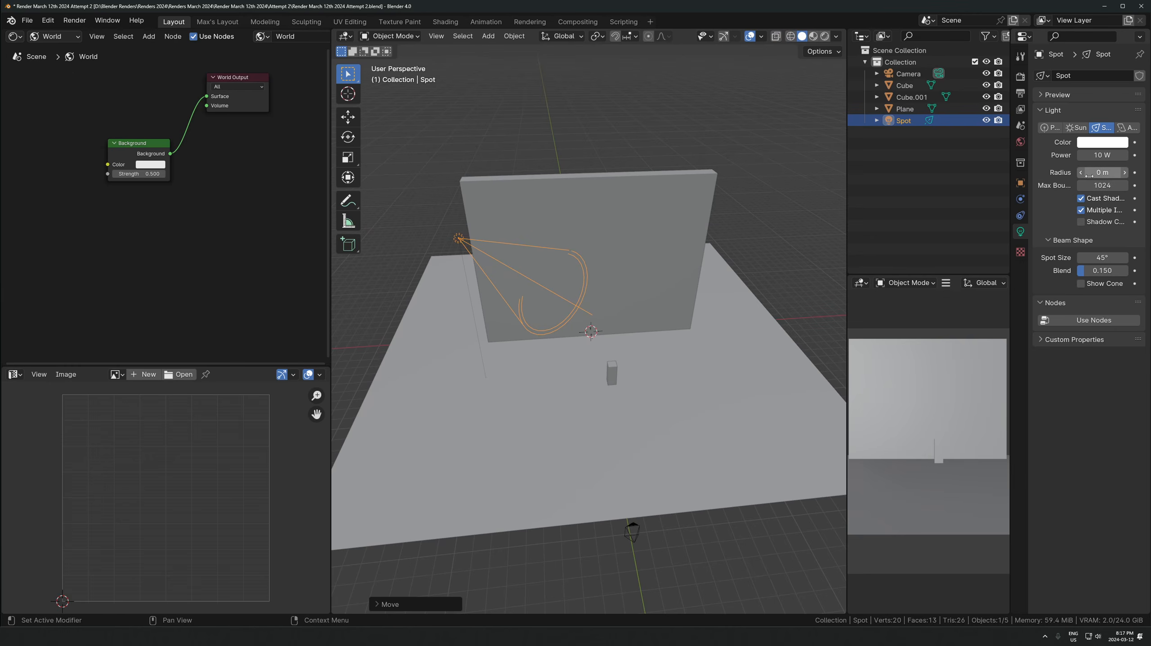
Set the spot light's radius to 0.81 m, spot size to 52.6°, blend to 1 and power to 1.123 MW
{"action": "left_click_drag", "start_coordinate": [1089, 176], "coordinate": [1092, 176]}
{"action": "left_click_drag", "start_coordinate": [1093, 271], "coordinate": [1127, 270]}
{"action": "left_click_drag", "start_coordinate": [1099, 258], "coordinate": [1104, 258]}
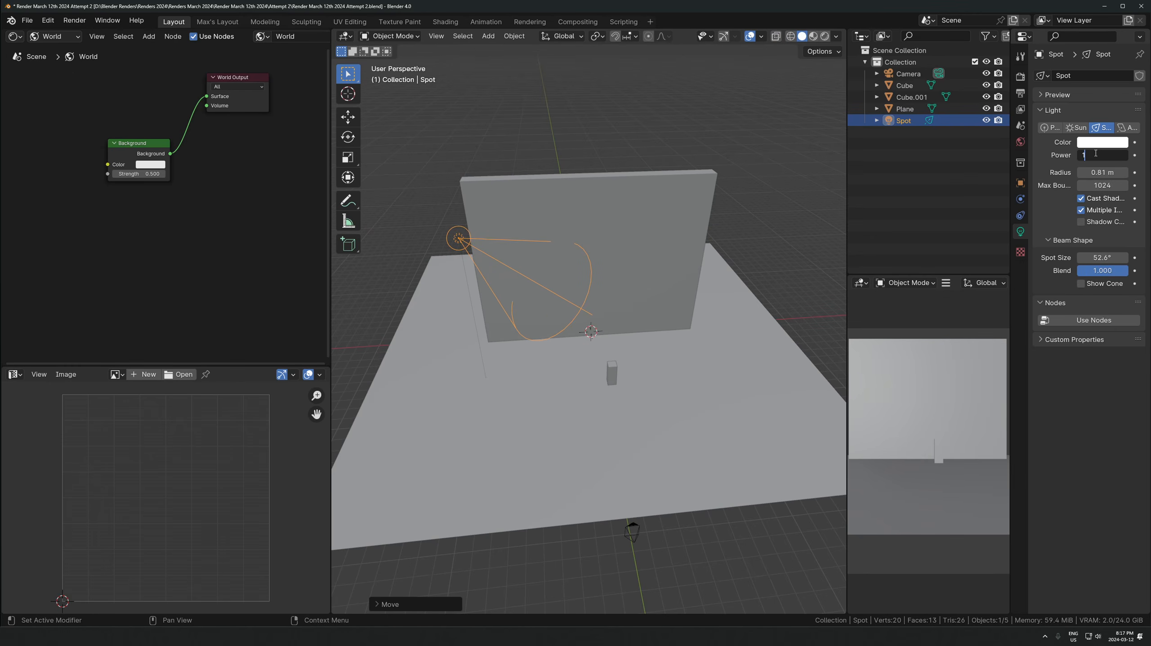
{"action": "type", "text": "123123123"}
{"action": "key", "text": "Return"}
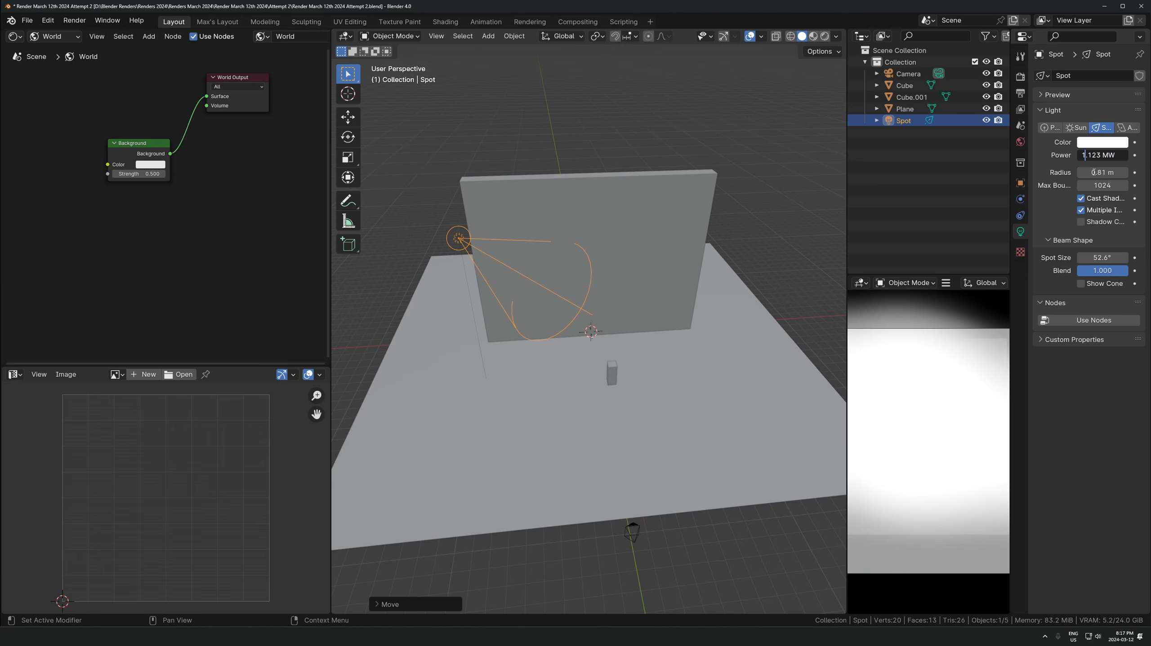
{"action": "key", "text": "Return"}
Pull the spot light back along its local Z axis and reduce its power to 123000 W
{"action": "key", "text": "g"}
{"action": "key", "text": "z"}
{"action": "key", "text": "z"}
{"action": "left_click", "coordinate": [554, 376]}
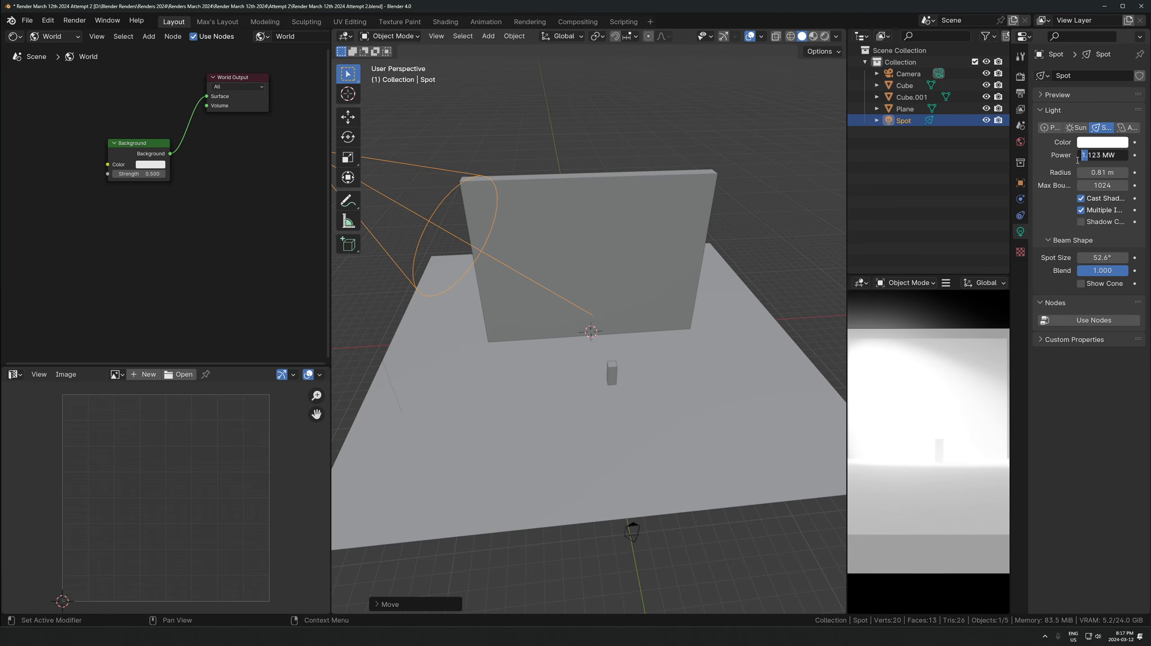
{"action": "key", "text": "BackSpace"}
{"action": "key", "text": "Return"}
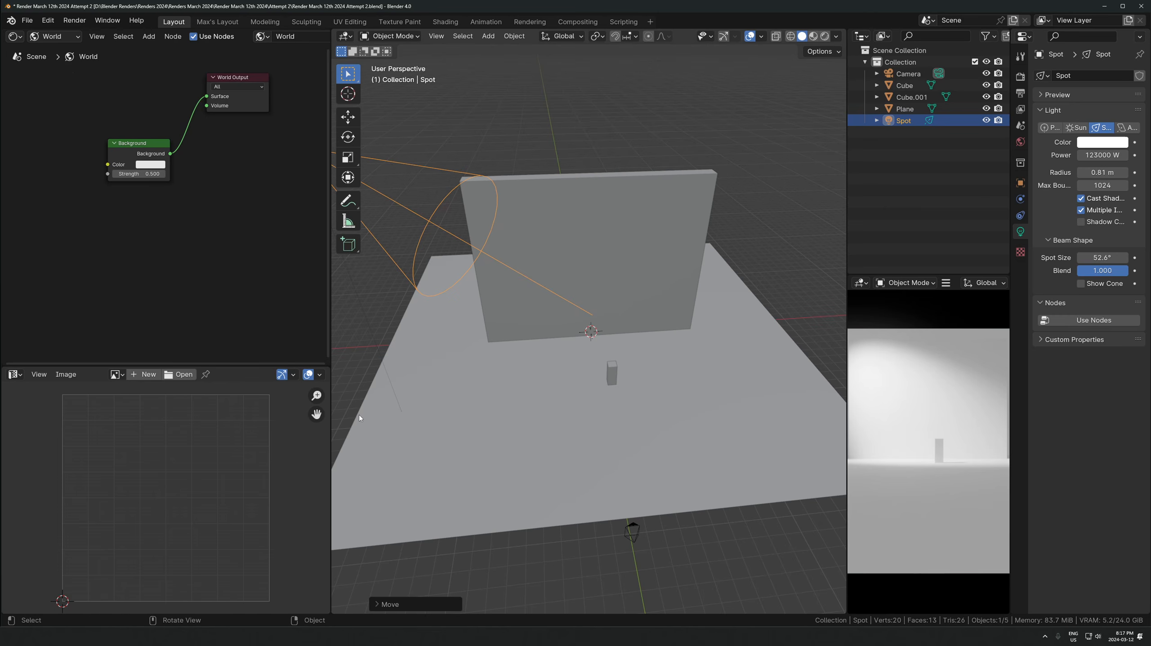
Move the camera along Y closer to the small block and raise it slightly along Z
{"action": "left_click", "coordinate": [646, 548]}
{"action": "middle_click_drag", "start_coordinate": [646, 548], "coordinate": [612, 353]}
{"action": "left_click", "coordinate": [406, 354]}
{"action": "key", "text": "g"}
{"action": "key", "text": "y"}
{"action": "left_click", "coordinate": [535, 337]}
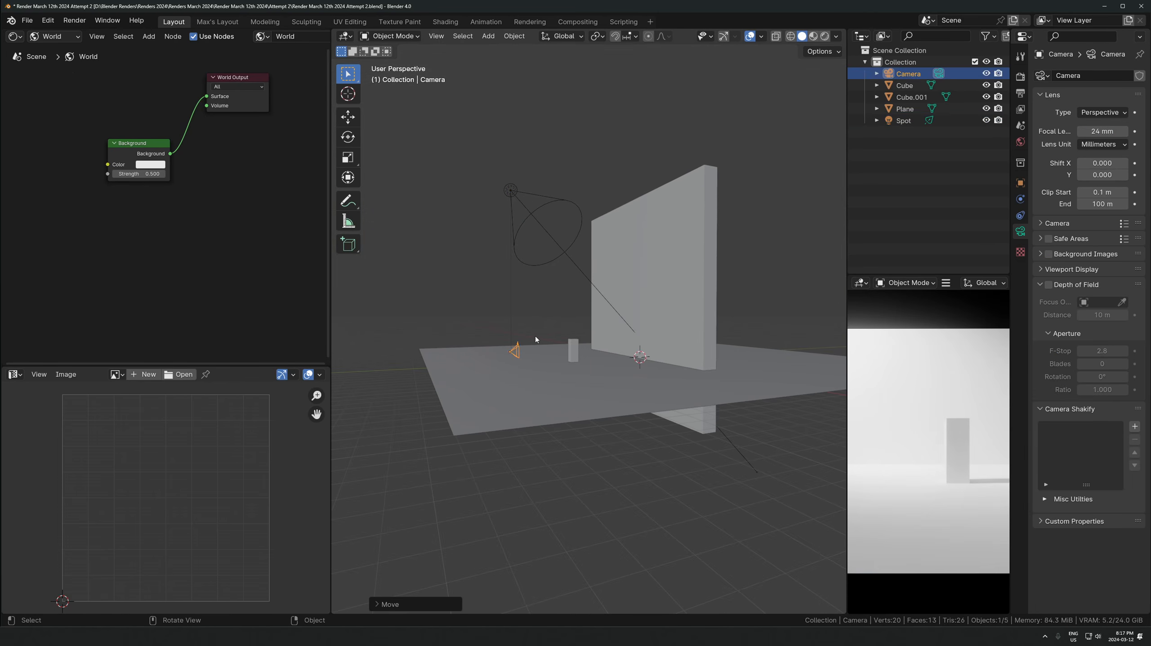
{"action": "key", "text": "g"}
{"action": "key", "text": "z"}
{"action": "left_click", "coordinate": [535, 333]}
Hide the render outside the camera frame in the preview viewport and widen that viewport
{"action": "scroll", "coordinate": [967, 284], "scroll_direction": "down", "scroll_amount": 5}
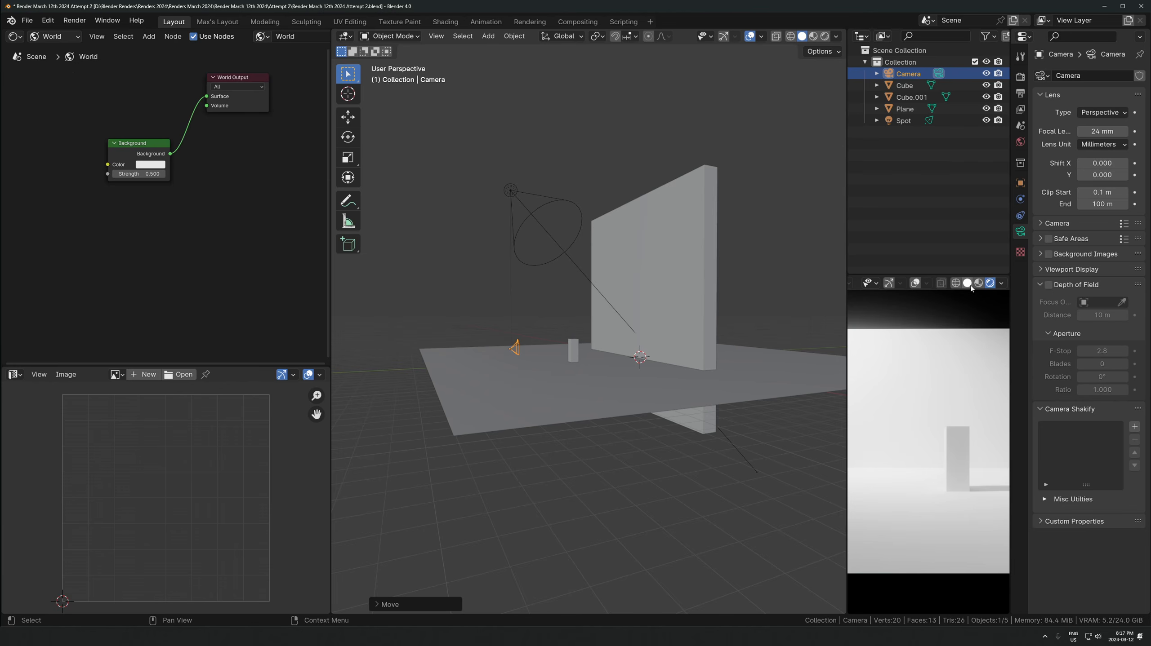
{"action": "left_click", "coordinate": [1001, 283]}
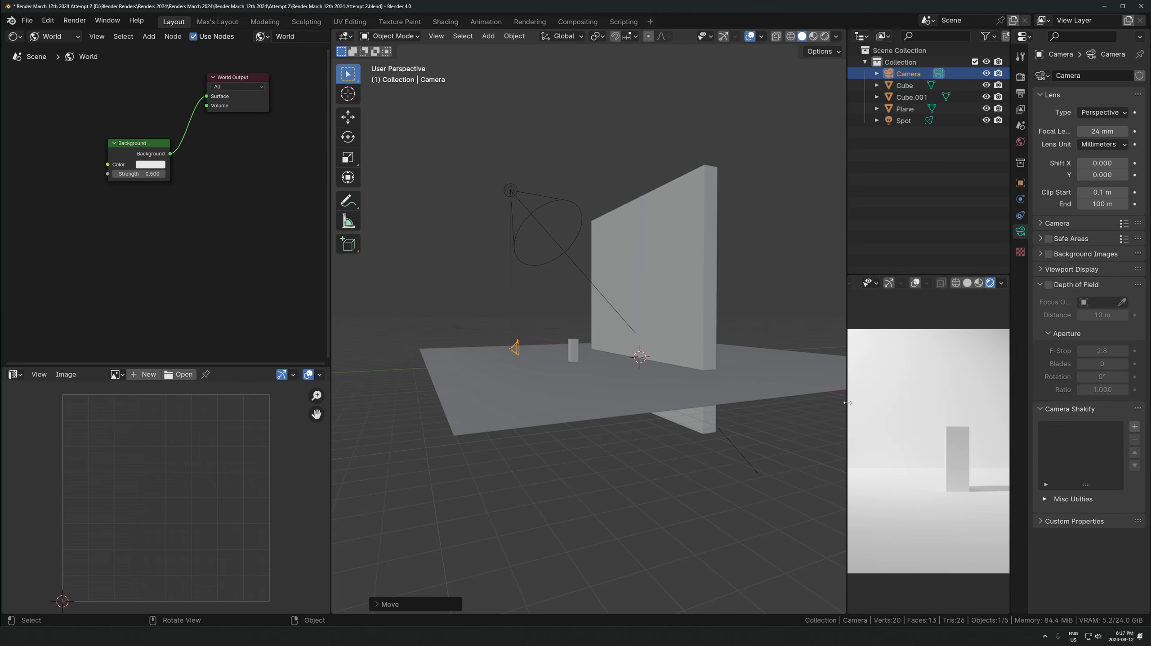
{"action": "left_click_drag", "start_coordinate": [847, 403], "coordinate": [775, 404]}
Shift the spot light horizontally at the same height and rotate it to re-aim at the wall
{"action": "middle_click_drag", "start_coordinate": [775, 404], "coordinate": [483, 160]}
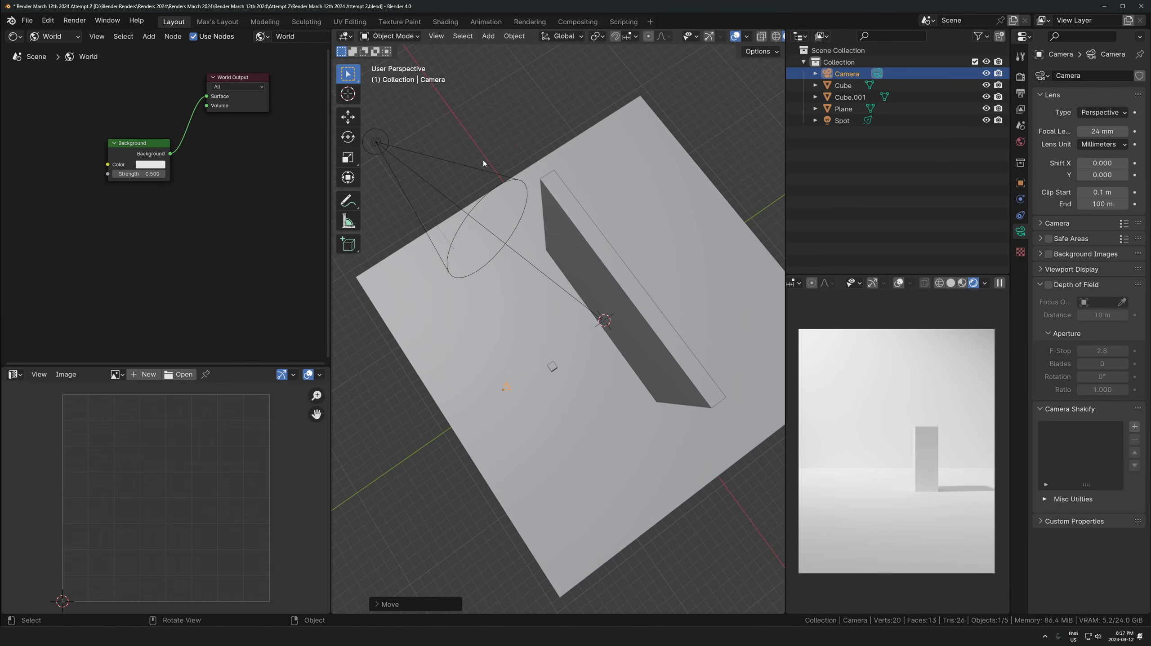
{"action": "left_click", "coordinate": [459, 218]}
{"action": "key", "text": "g"}
{"action": "key", "text": "shift+z"}
{"action": "left_click", "coordinate": [501, 169]}
{"action": "key", "text": "r"}
{"action": "left_click", "coordinate": [613, 221]}
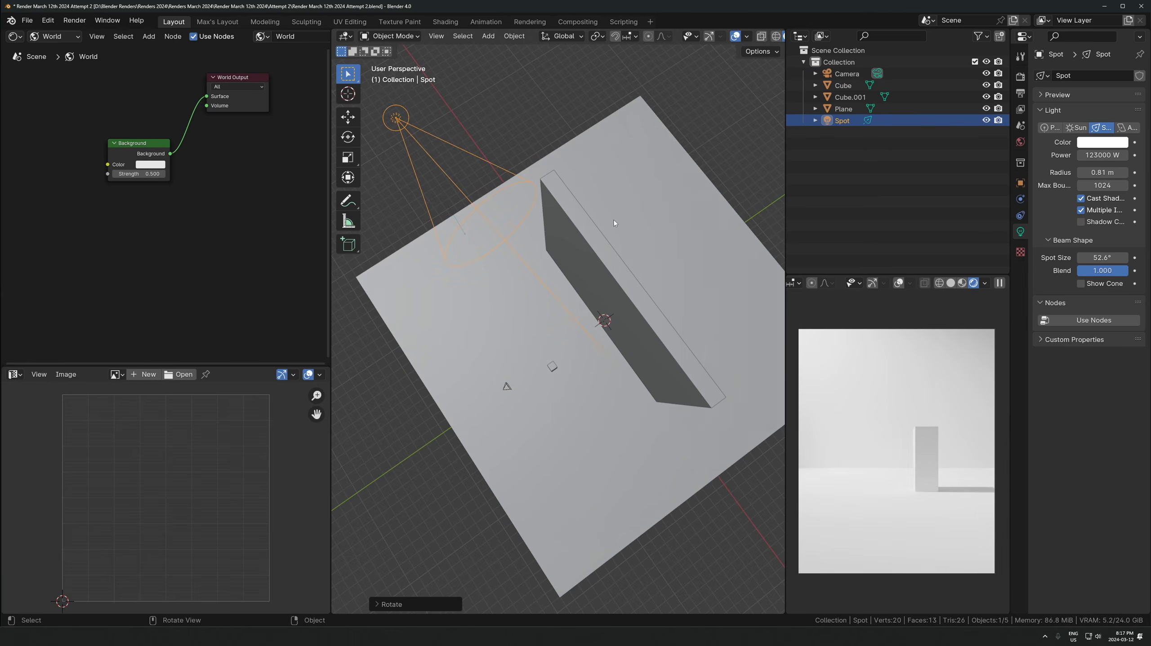
{"action": "key", "text": "g"}
{"action": "key", "text": "shift+z"}
{"action": "left_click", "coordinate": [646, 182]}
Add a cylinder at the scene centre and rotate it 90° around the X axis
{"action": "middle_click_drag", "start_coordinate": [610, 360], "coordinate": [635, 335]}
{"action": "key", "text": "shift+a"}
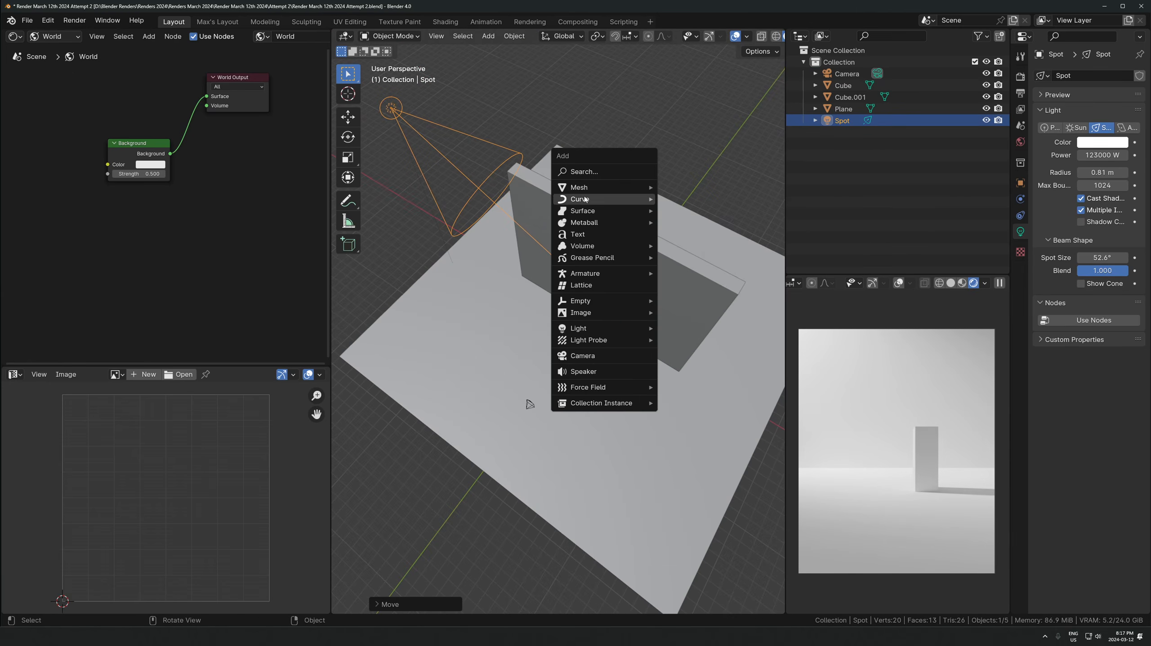
{"action": "mouse_move", "coordinate": [586, 189]}
{"action": "left_click", "coordinate": [697, 246]}
{"action": "type", "text": "rx"}
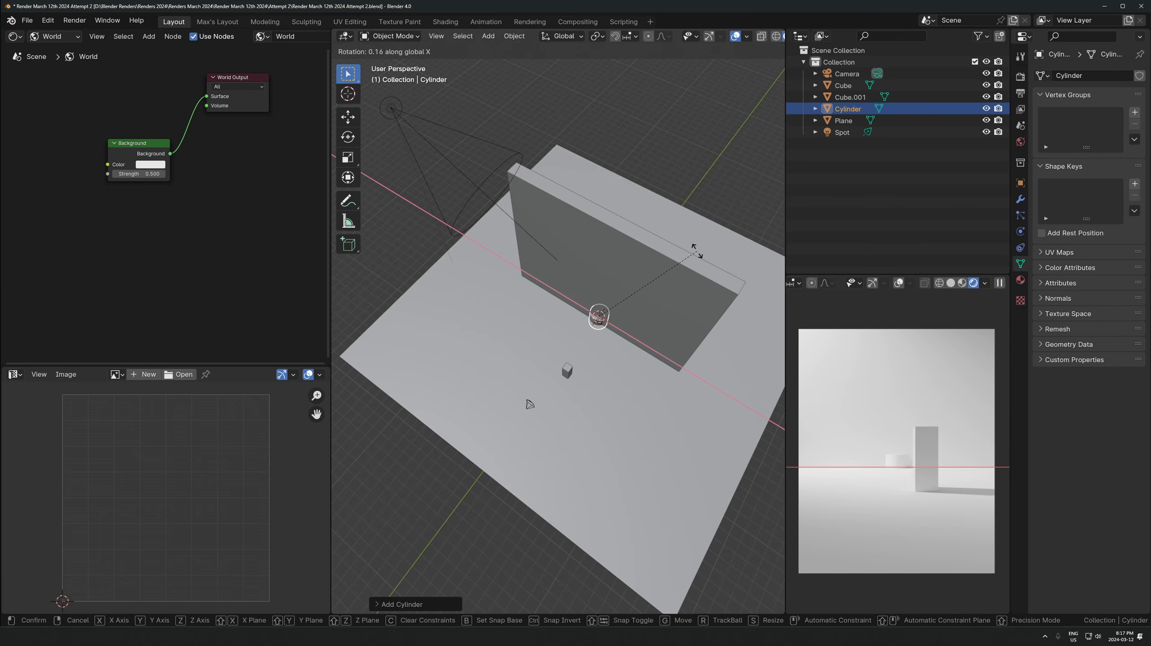
{"action": "type", "text": "90"}
{"action": "key", "text": "Return"}
{"action": "key", "text": "h"}
{"action": "key", "text": "ctrl+z"}
Raise the cylinder along Z and enlarge it in X and Z into a big disc behind the block
{"action": "key", "text": "KP_Decimal"}
{"action": "middle_click_drag", "start_coordinate": [534, 376], "coordinate": [566, 340]}
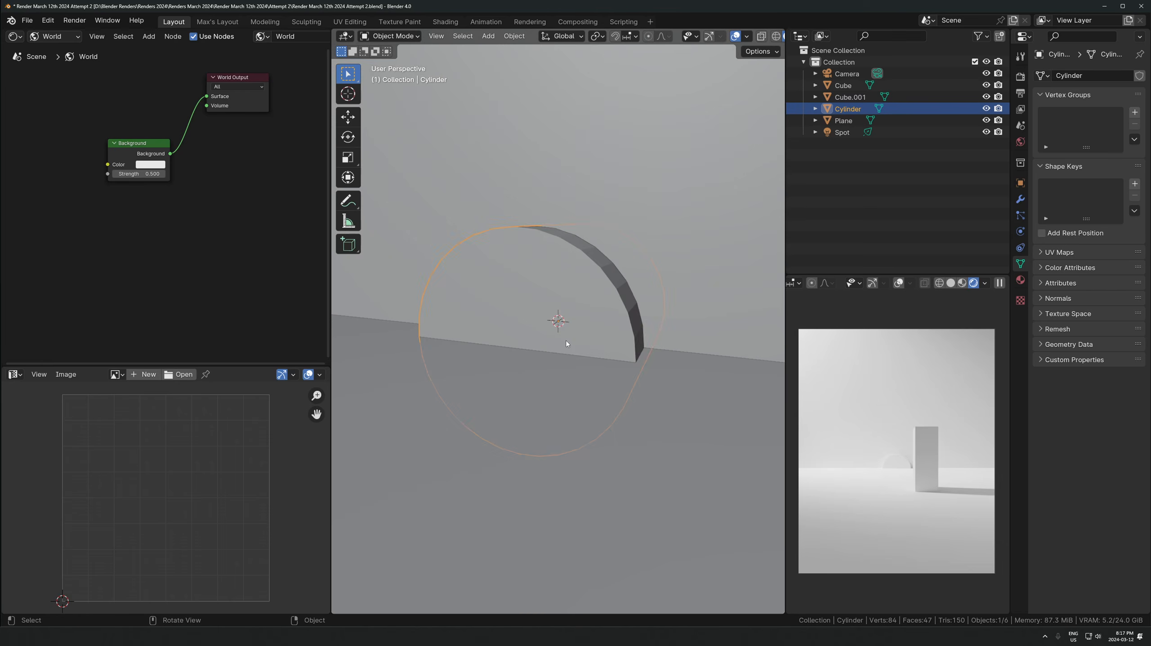
{"action": "scroll", "coordinate": [566, 342], "scroll_direction": "down", "scroll_amount": 5}
{"action": "key", "text": "g"}
{"action": "key", "text": "z"}
{"action": "left_click", "coordinate": [584, 195]}
{"action": "key", "text": "s"}
{"action": "key", "text": "shift+y"}
{"action": "left_click", "coordinate": [684, 162]}
{"action": "scroll", "coordinate": [724, 149], "scroll_direction": "down", "scroll_amount": 2}
{"action": "key", "text": "s"}
{"action": "middle_click_drag", "start_coordinate": [686, 162], "coordinate": [661, 201]}
{"action": "key", "text": "shift+y"}
{"action": "left_click", "coordinate": [678, 169]}
Adjust the disc's depth along Y and shift it along Y at the backdrop wall
{"action": "key", "text": "Tab"}
{"action": "key", "text": "3"}
{"action": "key", "text": "alt+z"}
{"action": "key", "text": "alt+z"}
{"action": "key", "text": "Tab"}
{"action": "key", "text": "s"}
{"action": "key", "text": "y"}
{"action": "left_click", "coordinate": [653, 204]}
{"action": "key", "text": "g"}
{"action": "key", "text": "y"}
{"action": "left_click", "coordinate": [636, 216]}
Delete the disc's front and back cap faces in Edit Mode, leaving an open ring
{"action": "key", "text": "Tab"}
{"action": "middle_click_drag", "start_coordinate": [516, 267], "coordinate": [633, 243]}
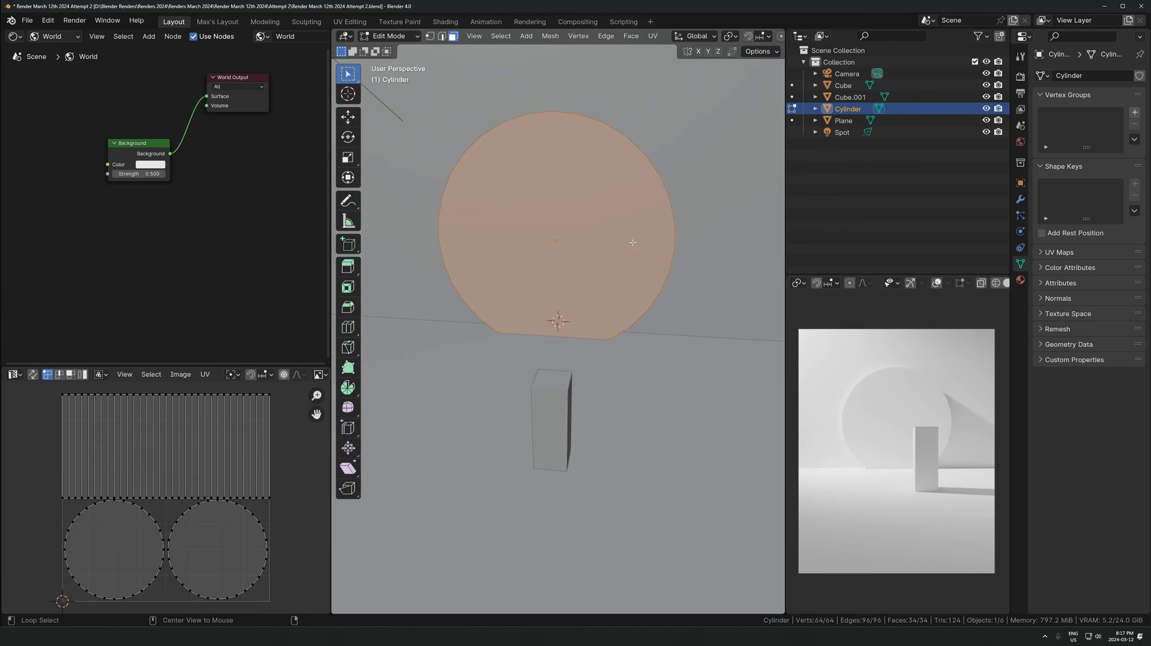
{"action": "key", "text": "alt+z"}
{"action": "left_click_drag", "start_coordinate": [582, 211], "coordinate": [546, 260]}
{"action": "key", "text": "x"}
{"action": "left_click", "coordinate": [557, 271]}
{"action": "key", "text": "Tab"}
{"action": "middle_click_drag", "start_coordinate": [689, 232], "coordinate": [676, 247]}
Thicken the ring by extruding all of its faces along their normals
{"action": "key", "text": "Tab"}
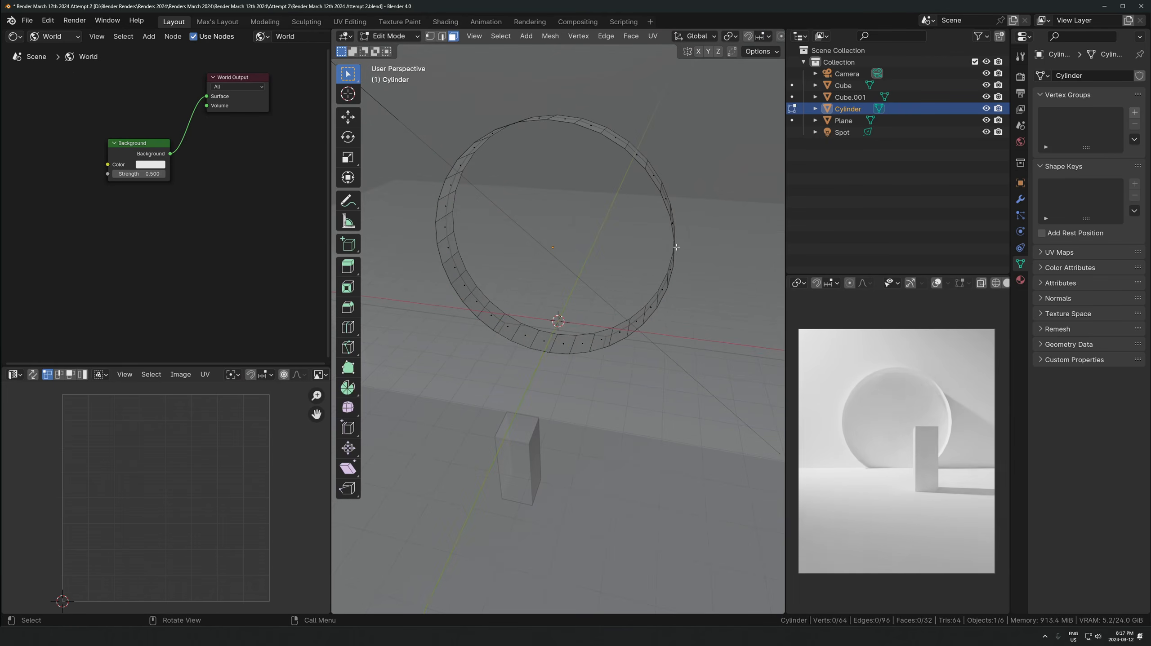
{"action": "key", "text": "a"}
{"action": "key", "text": "alt+e"}
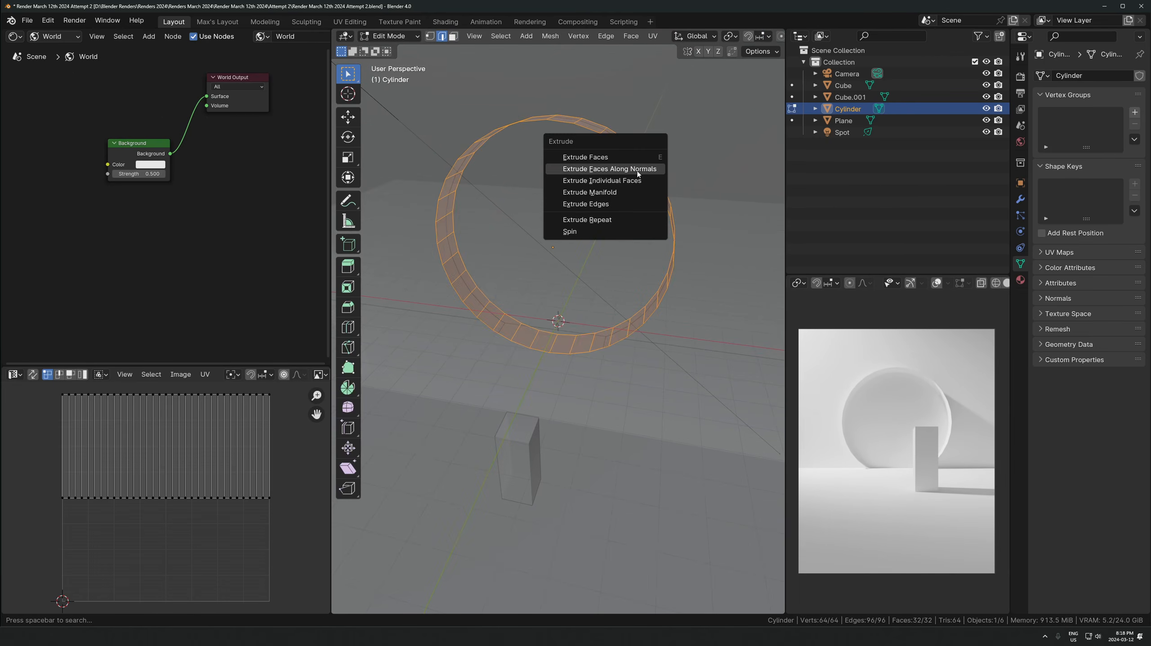
{"action": "left_click", "coordinate": [636, 171]}
{"action": "left_click", "coordinate": [639, 179]}
{"action": "key", "text": "Tab"}
Turn off X-ray, scale the ring up and move it vertically against the wall
{"action": "scroll", "coordinate": [683, 209], "scroll_direction": "down", "scroll_amount": 3}
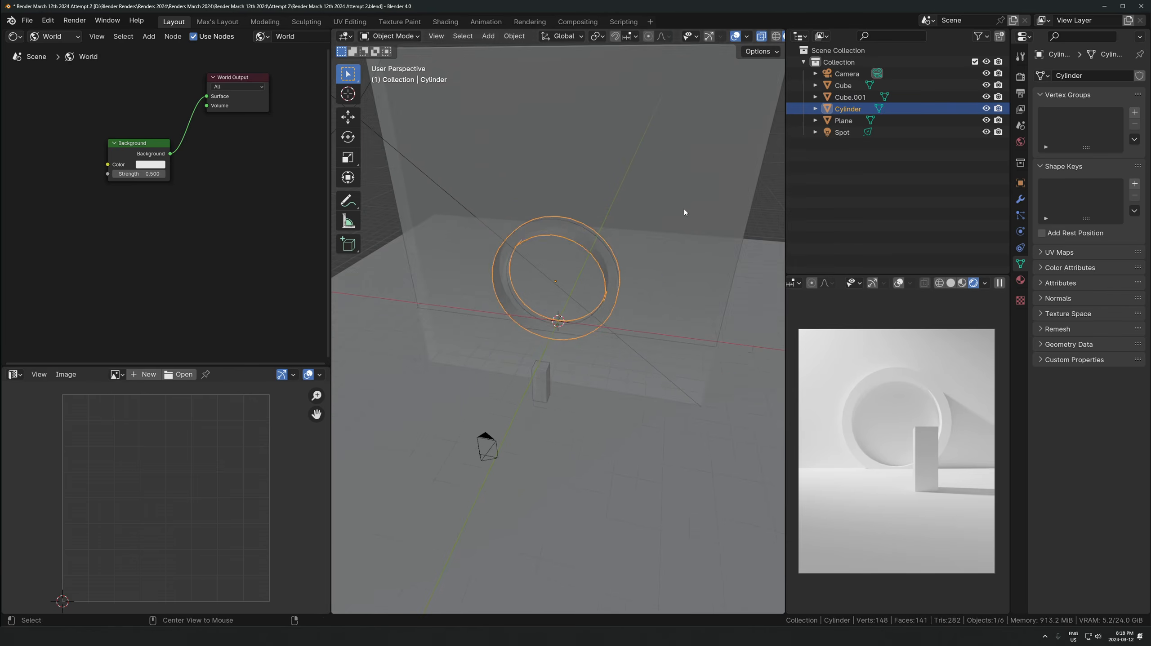
{"action": "key", "text": "alt+z"}
{"action": "key", "text": "s"}
{"action": "left_click", "coordinate": [697, 204]}
{"action": "key", "text": "g"}
{"action": "key", "text": "z"}
{"action": "left_click", "coordinate": [523, 275]}
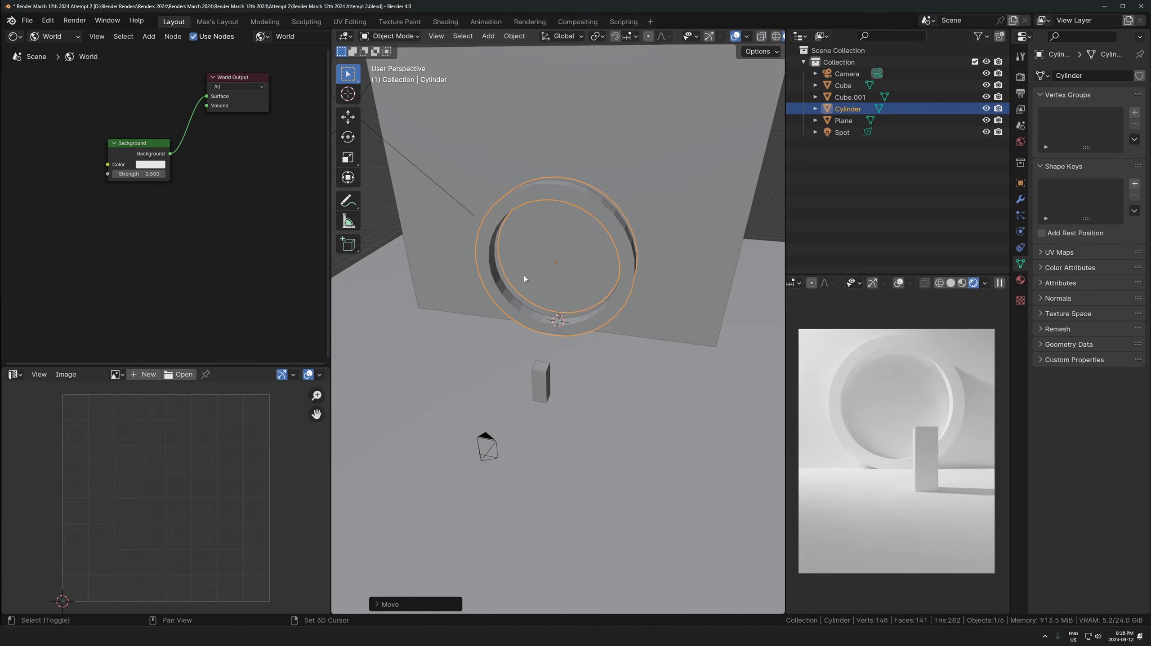
Tilt the camera upward around the X axis
{"action": "left_click", "coordinate": [483, 447]}
{"action": "key", "text": "r"}
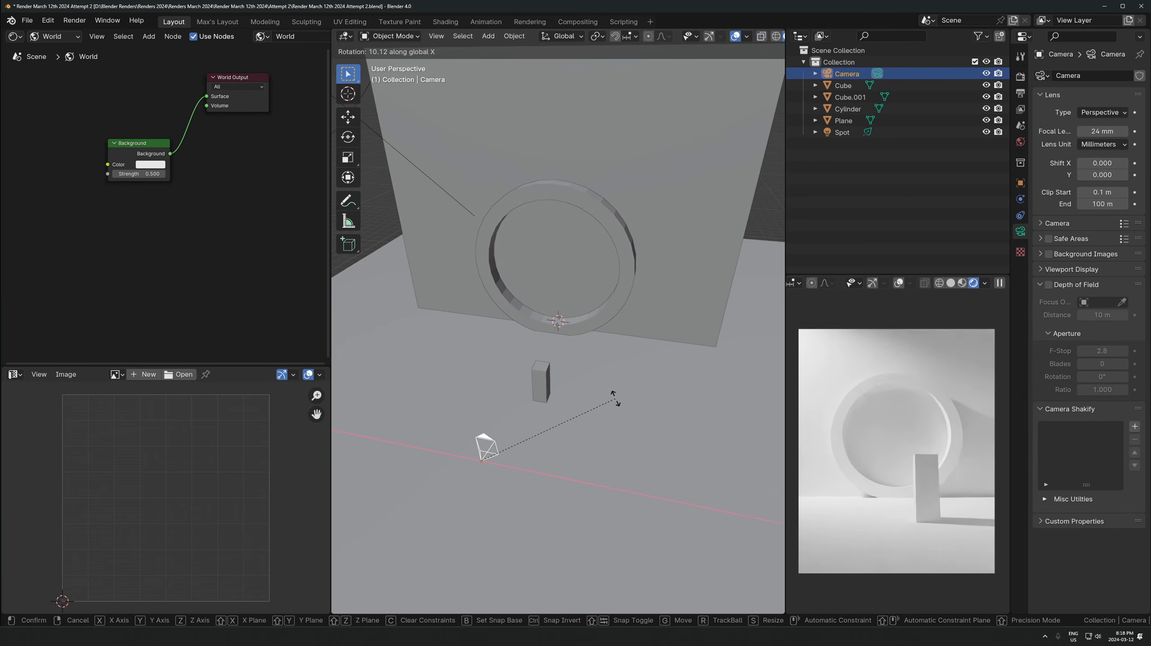
{"action": "left_click", "coordinate": [614, 395]}
Rotate the spot light and shift it horizontally to change how the light falls across the ring
{"action": "scroll", "coordinate": [463, 222], "scroll_direction": "down", "scroll_amount": 4}
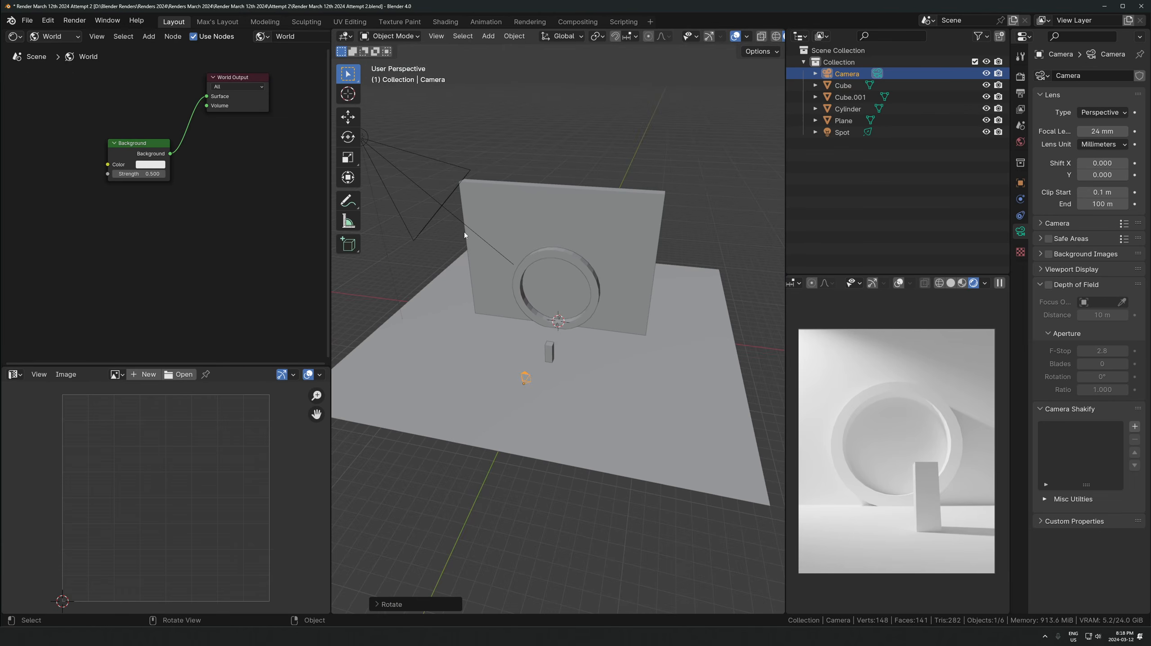
{"action": "left_click", "coordinate": [447, 208]}
{"action": "middle_click_drag", "start_coordinate": [448, 209], "coordinate": [466, 258]}
{"action": "key", "text": "r"}
{"action": "left_click", "coordinate": [614, 262]}
{"action": "key", "text": "g"}
{"action": "key", "text": "shift+z"}
{"action": "left_click", "coordinate": [616, 262]}
Add a cube, resize its footprint in X and Y, and place it beside the ring
{"action": "key", "text": "shift+a"}
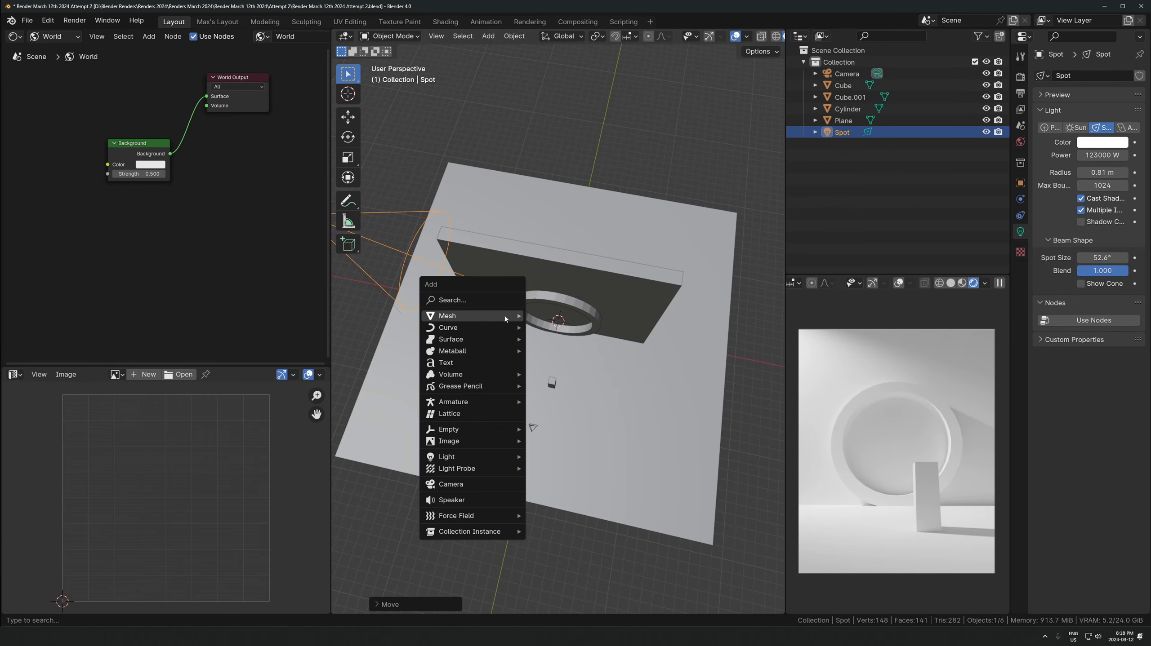
{"action": "mouse_move", "coordinate": [522, 319]}
{"action": "left_click", "coordinate": [555, 328]}
{"action": "key", "text": "s"}
{"action": "key", "text": "shift+z"}
{"action": "left_click", "coordinate": [638, 290]}
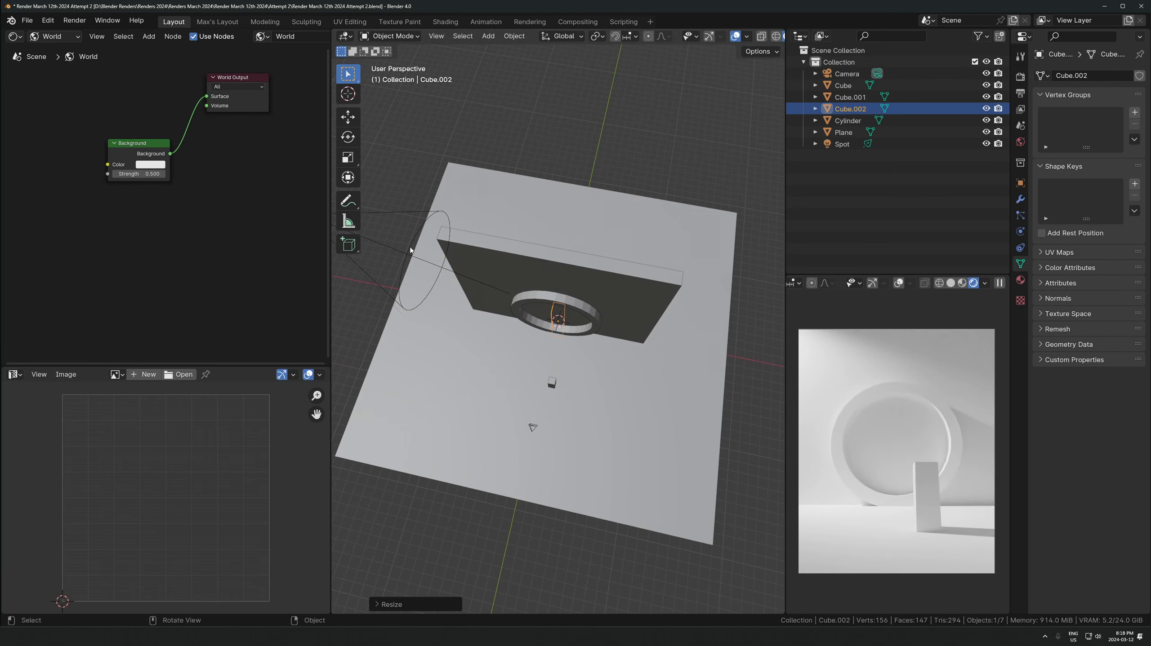
{"action": "key", "text": "g"}
{"action": "key", "text": "shift+z"}
{"action": "left_click", "coordinate": [502, 330]}
Stretch the new cube along Z and raise it into a tall pillar
{"action": "key", "text": "s"}
{"action": "key", "text": "z"}
{"action": "left_click", "coordinate": [514, 320]}
{"action": "key", "text": "g"}
{"action": "key", "text": "z"}
{"action": "left_click", "coordinate": [506, 302]}
{"action": "key", "text": "s"}
{"action": "key", "text": "z"}
{"action": "left_click", "coordinate": [590, 286]}
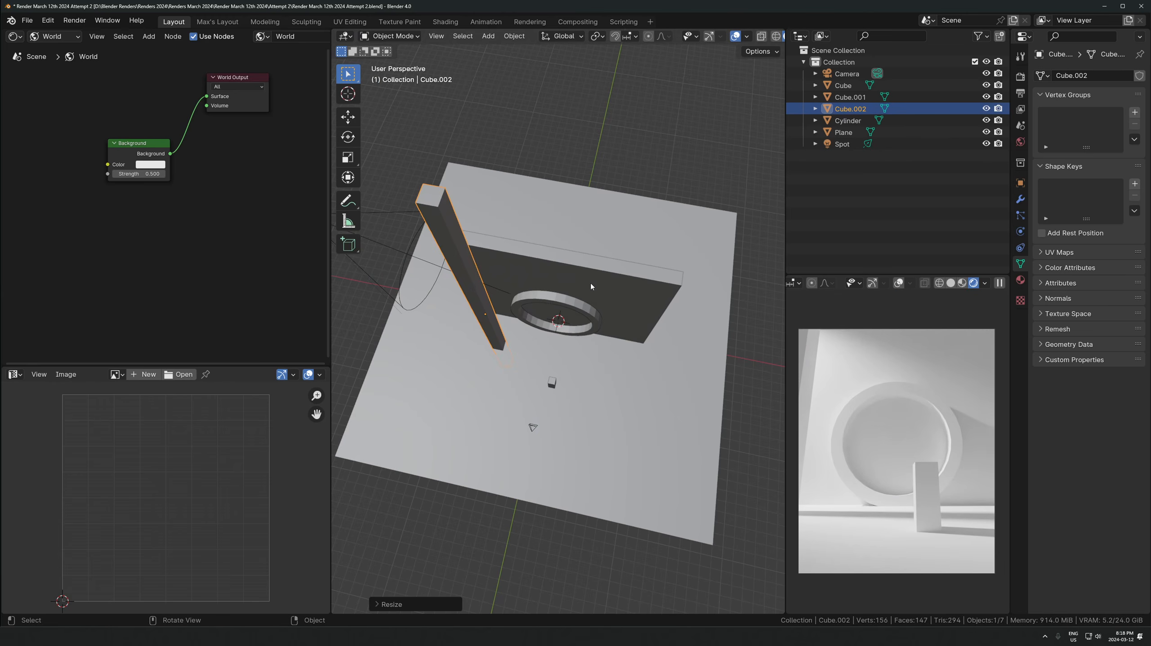
Reposition the tall pillar horizontally in front of the wall's left side and adjust its height along Z
{"action": "key", "text": "g"}
{"action": "key", "text": "shift+z"}
{"action": "left_click", "coordinate": [577, 311]}
{"action": "key", "text": "s"}
{"action": "key", "text": "z"}
{"action": "left_click", "coordinate": [565, 307]}
{"action": "key", "text": "g"}
{"action": "key", "text": "shift+z"}
{"action": "left_click", "coordinate": [566, 304]}
Make a linked duplicate of the tall left pillar and move it along Y away from the wall
{"action": "key", "text": "shift+d"}
{"action": "key", "text": "x"}
{"action": "key", "text": "6"}
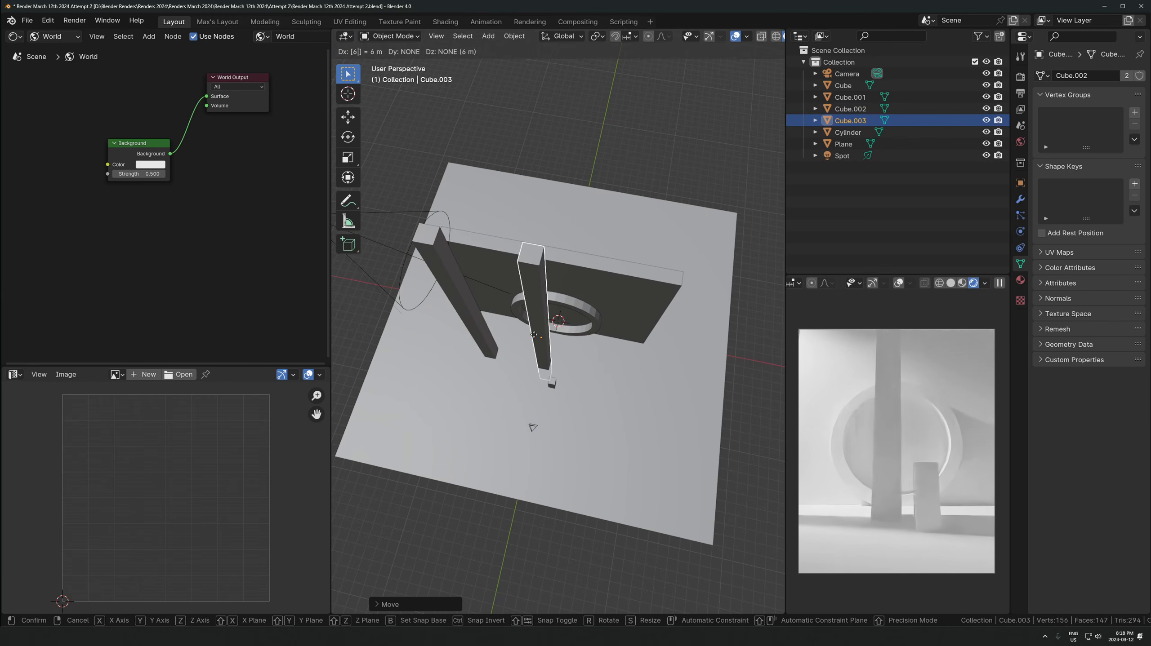
{"action": "right_click", "coordinate": [512, 323]}
{"action": "key", "text": "g"}
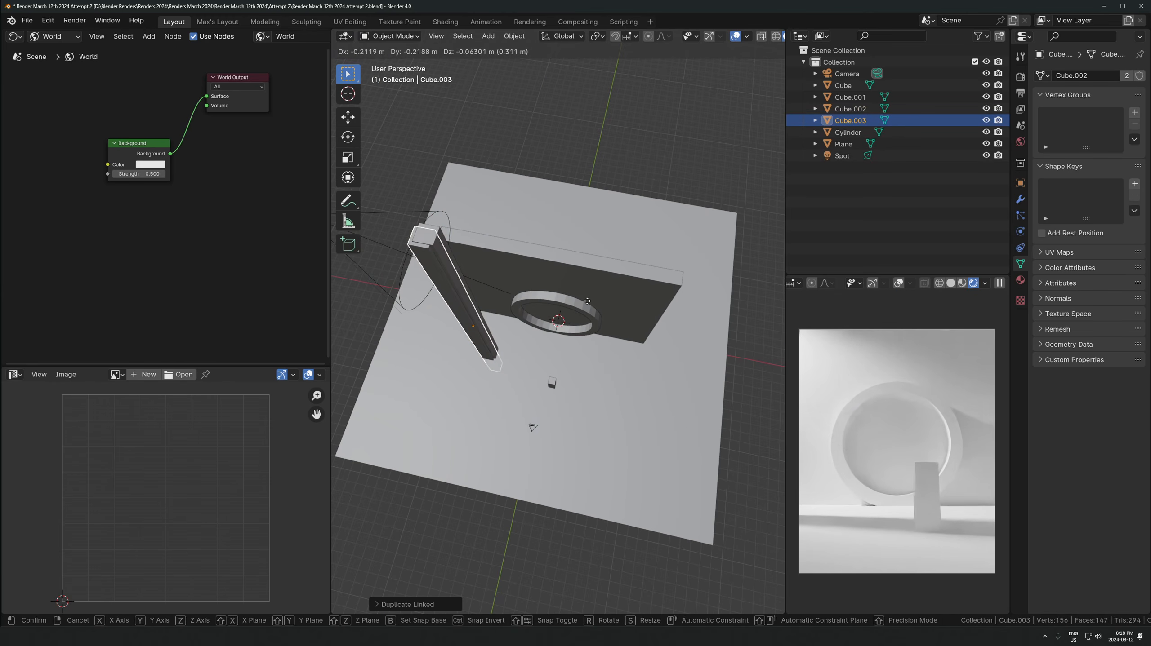
{"action": "key", "text": "y"}
{"action": "left_click", "coordinate": [503, 371]}
Make linked duplicates of both left pillars and move them along X to the opposite side of the ring
{"action": "left_click", "coordinate": [465, 297], "text": "shift"}
{"action": "key", "text": "alt+d"}
{"action": "key", "text": "x"}
{"action": "left_click", "coordinate": [591, 336]}
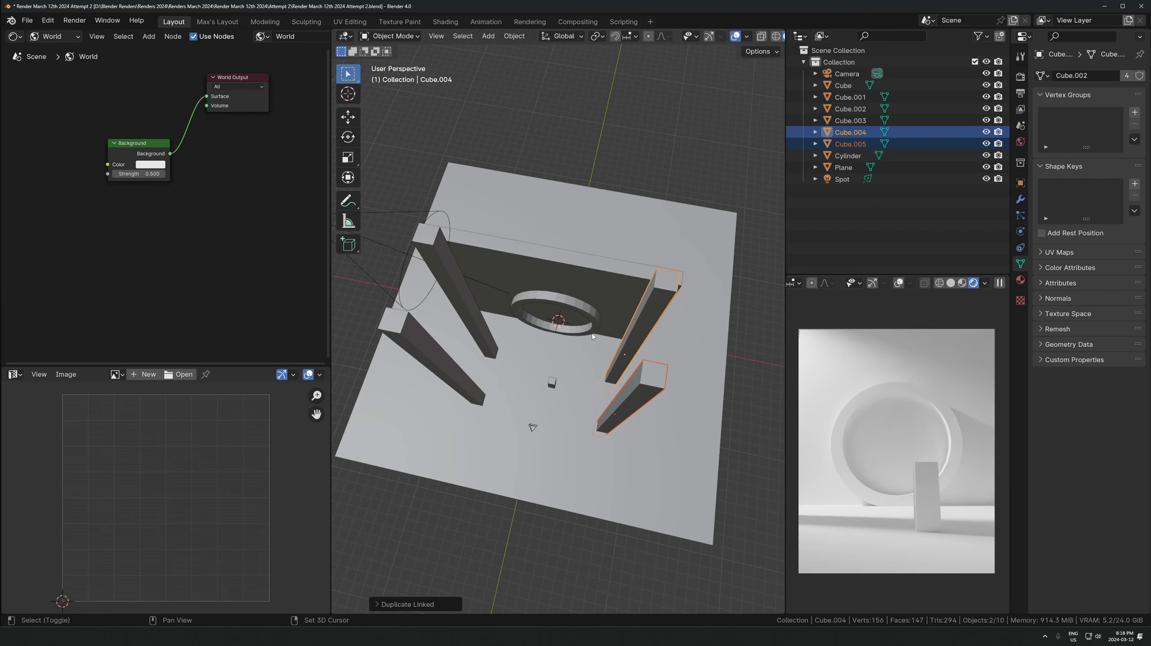
Make linked duplicates of the two pillars nearest the wall and move them along Y toward the wall
{"action": "left_click", "coordinate": [484, 334]}
{"action": "middle_click_drag", "start_coordinate": [485, 334], "coordinate": [591, 318]}
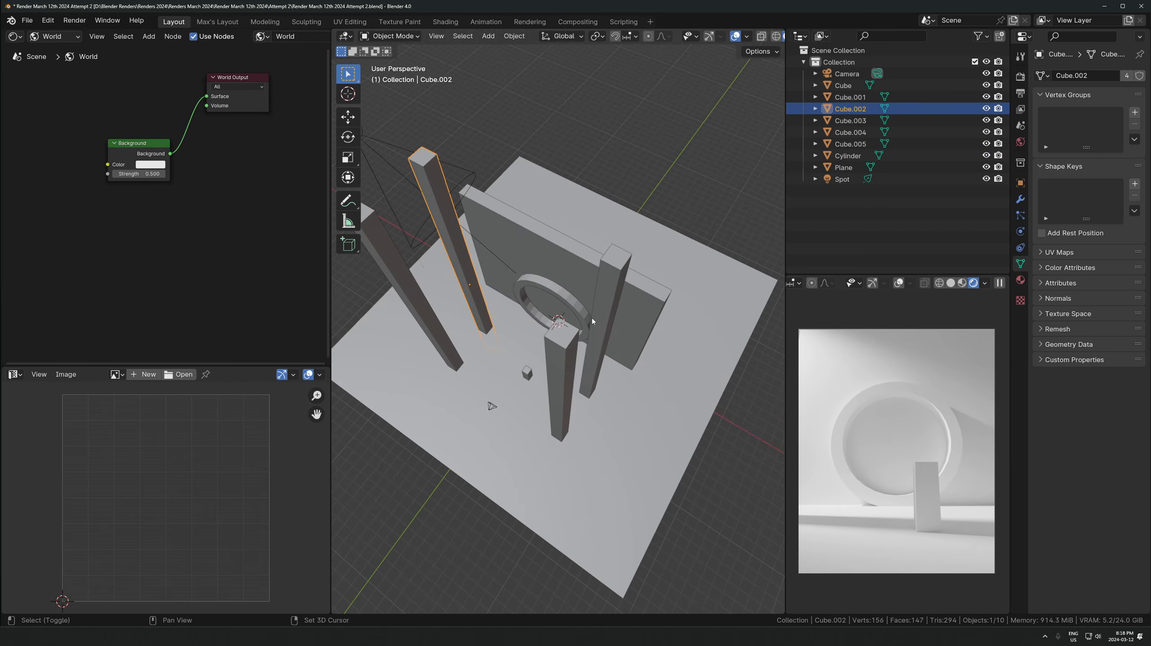
{"action": "left_click", "coordinate": [592, 318], "text": "shift"}
{"action": "key", "text": "alt+d"}
{"action": "key", "text": "y"}
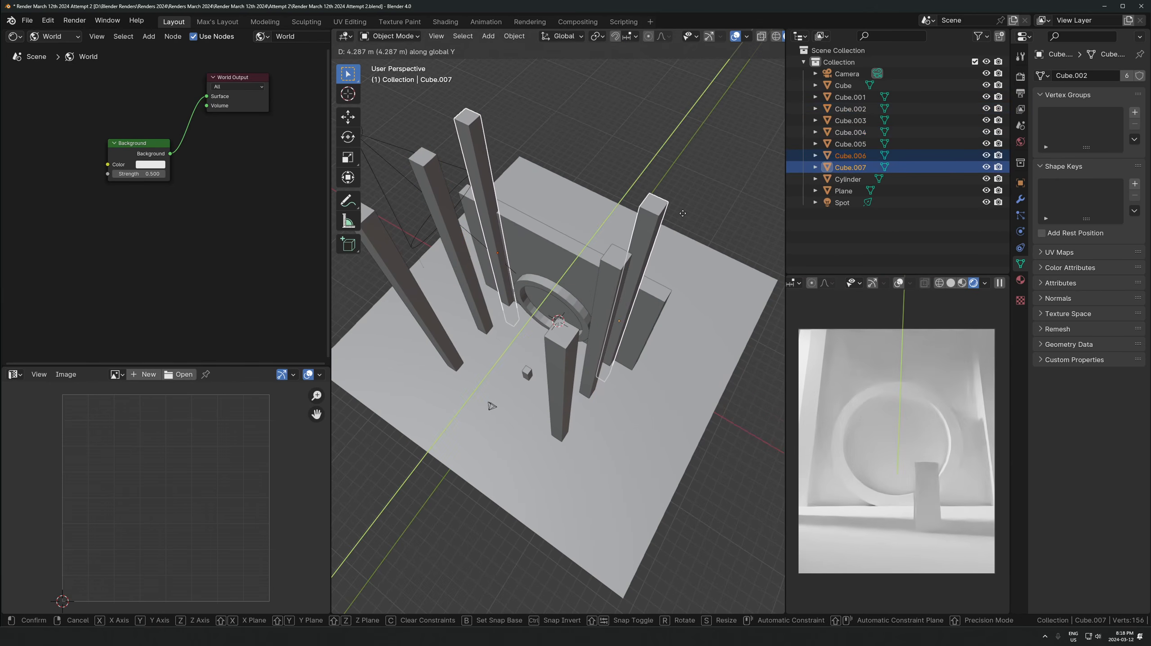
{"action": "left_click", "coordinate": [683, 358]}
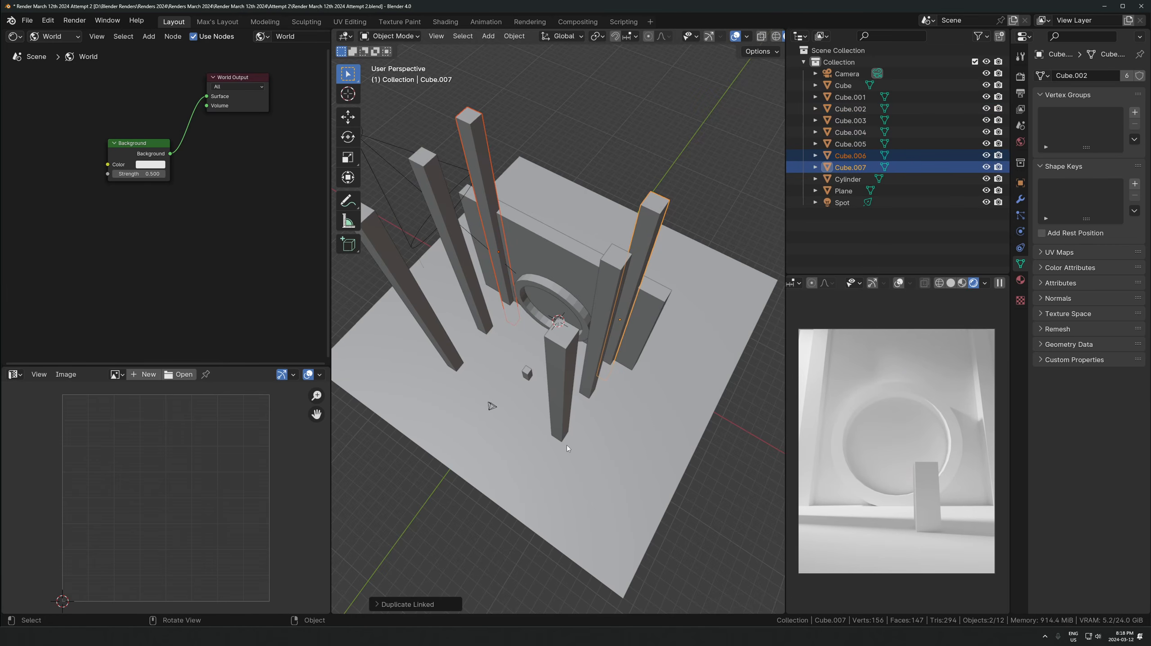
Adjust the floor plane's height along Z relative to the pillars and block
{"action": "scroll", "coordinate": [589, 396], "scroll_direction": "up", "scroll_amount": 2}
{"action": "middle_click_drag", "start_coordinate": [583, 388], "coordinate": [629, 336]}
{"action": "scroll", "coordinate": [597, 365], "scroll_direction": "down", "scroll_amount": 3}
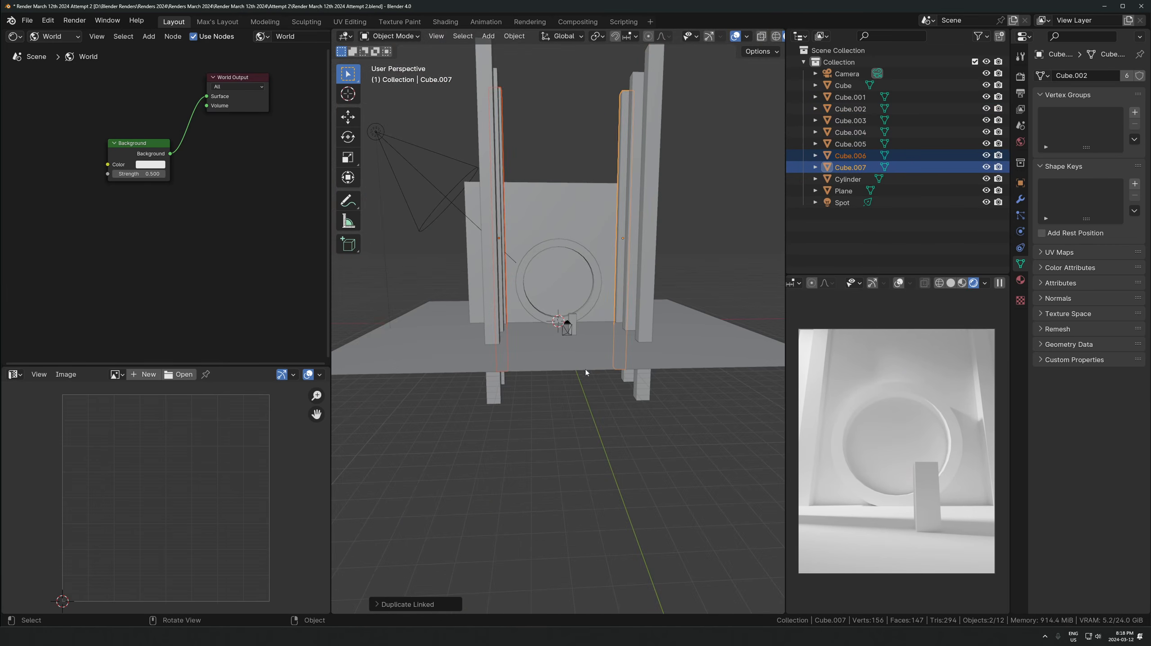
{"action": "left_click", "coordinate": [587, 370]}
{"action": "scroll", "coordinate": [615, 348], "scroll_direction": "up", "scroll_amount": 3}
{"action": "key", "text": "g"}
{"action": "key", "text": "z"}
{"action": "left_click", "coordinate": [618, 379]}
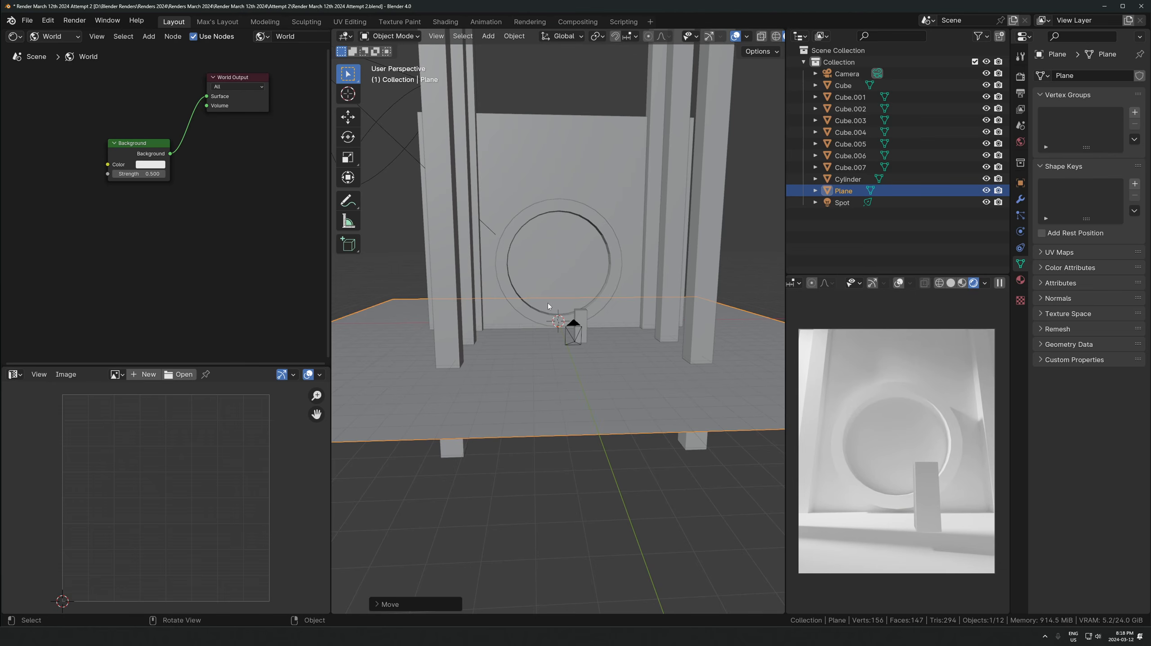
Save the scene file and clear the pillar selection
{"action": "left_click", "coordinate": [438, 228]}
{"action": "middle_click_drag", "start_coordinate": [438, 227], "coordinate": [521, 302]}
{"action": "key", "text": "ctrl+s"}
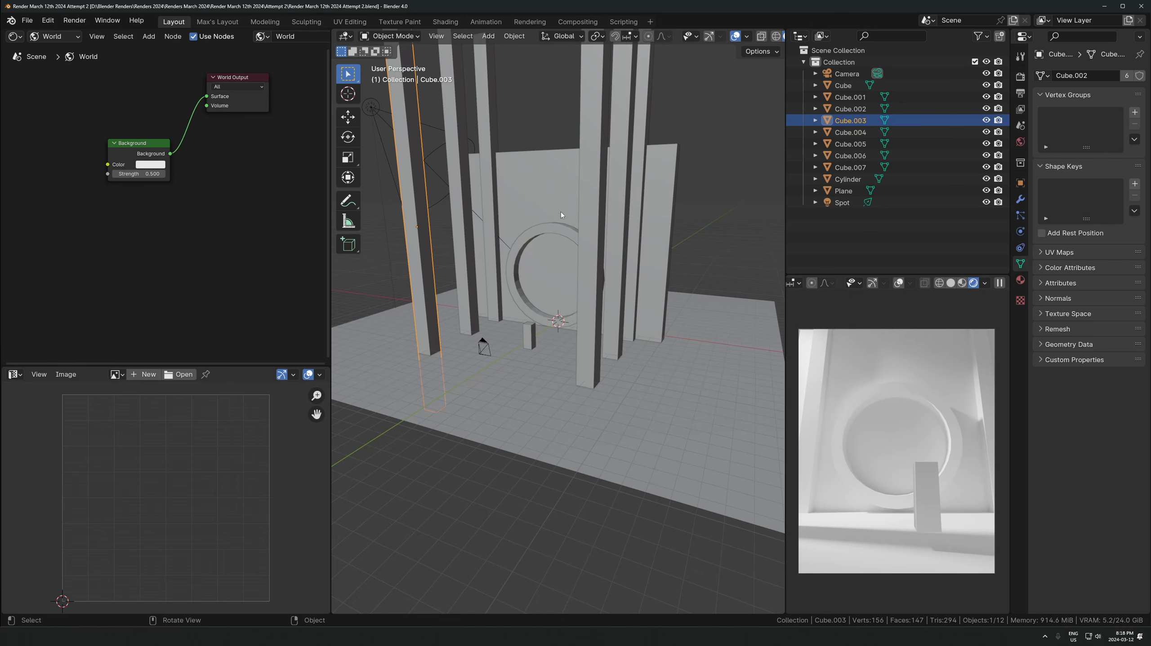
{"action": "left_click", "coordinate": [696, 256]}
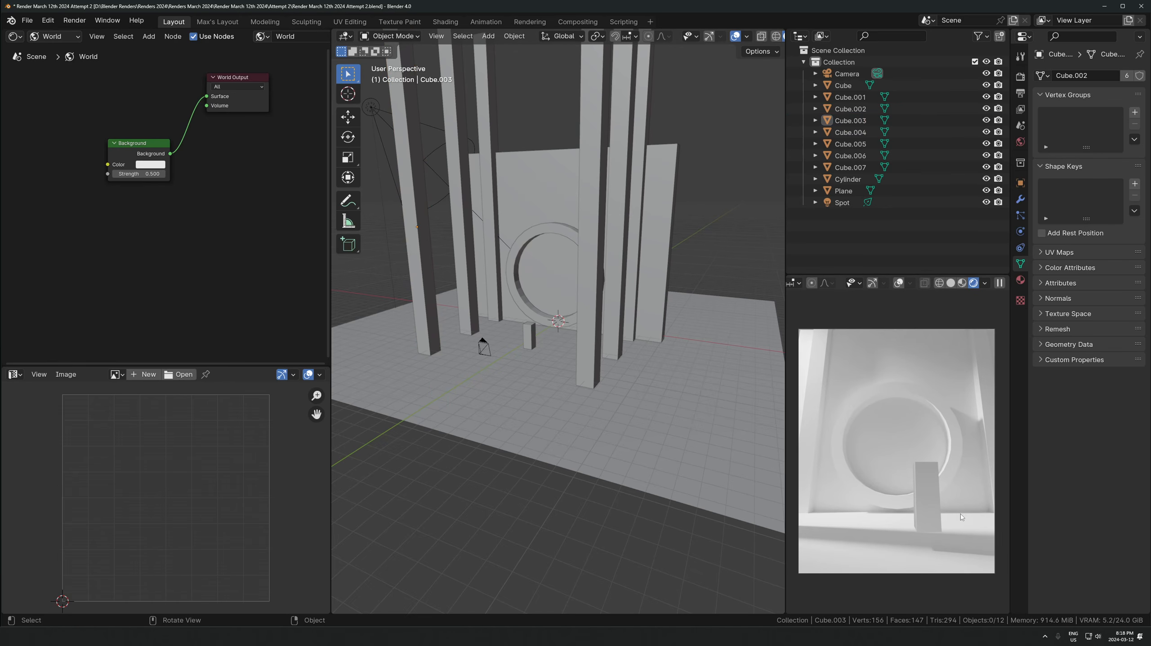
Isolate the floor and the ring area with render regions in the camera view, and restore the full frame
{"action": "left_click_drag", "start_coordinate": [833, 598], "coordinate": [1012, 513]}
{"action": "left_click_drag", "start_coordinate": [792, 596], "coordinate": [1010, 509]}
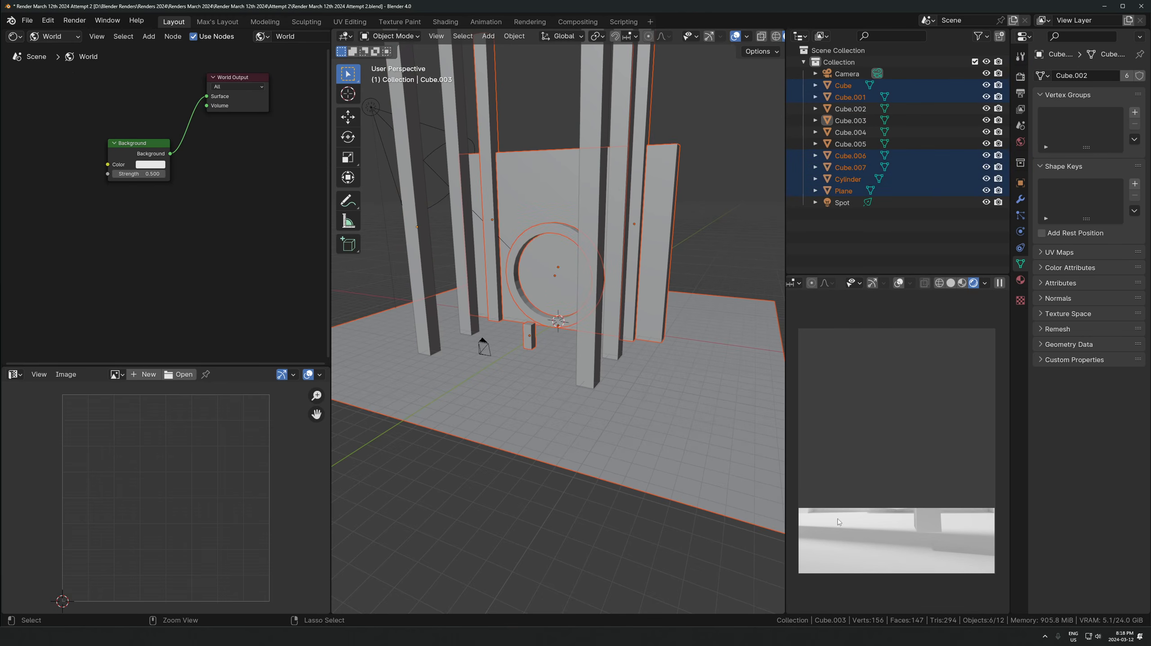
{"action": "key", "text": "ctrl+b"}
{"action": "left_click_drag", "start_coordinate": [796, 516], "coordinate": [1034, 382]}
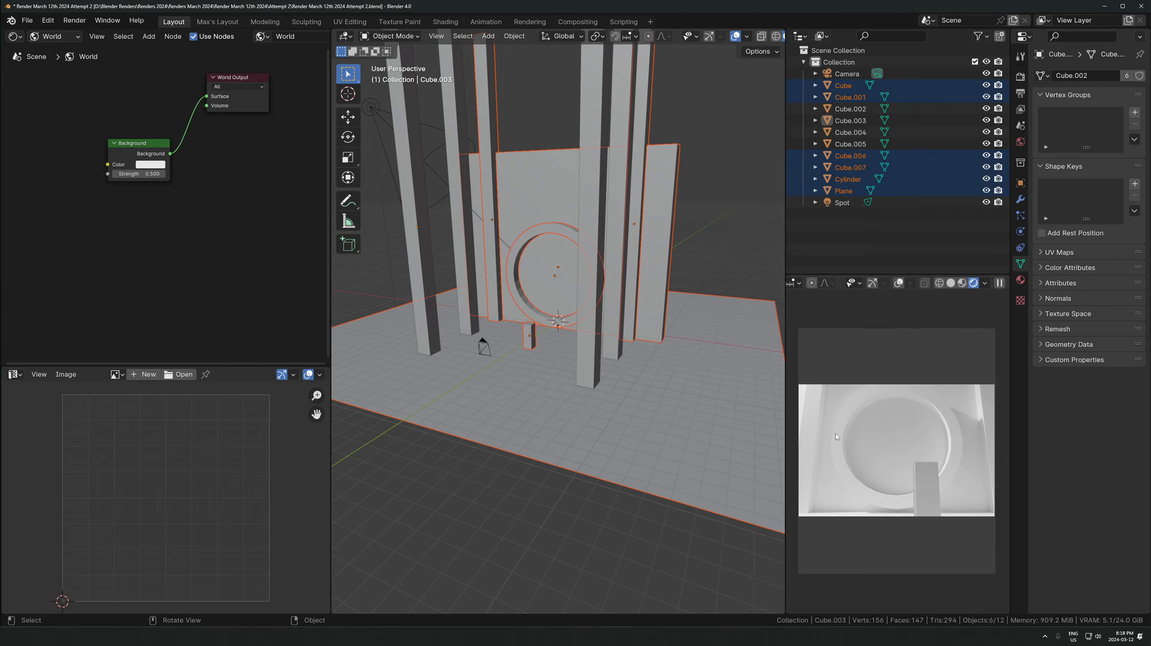
{"action": "key", "text": "ctrl+b"}
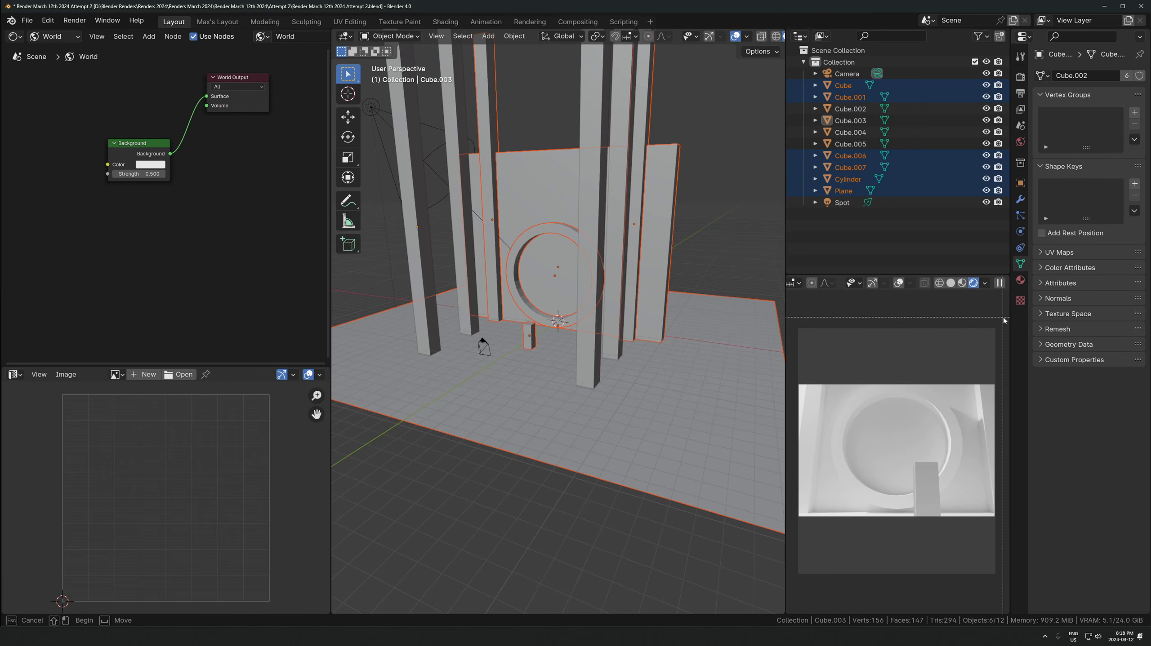
{"action": "left_click_drag", "start_coordinate": [1003, 319], "coordinate": [795, 396]}
{"action": "key", "text": "ctrl+b"}
{"action": "left_click_drag", "start_coordinate": [1001, 321], "coordinate": [782, 587]}
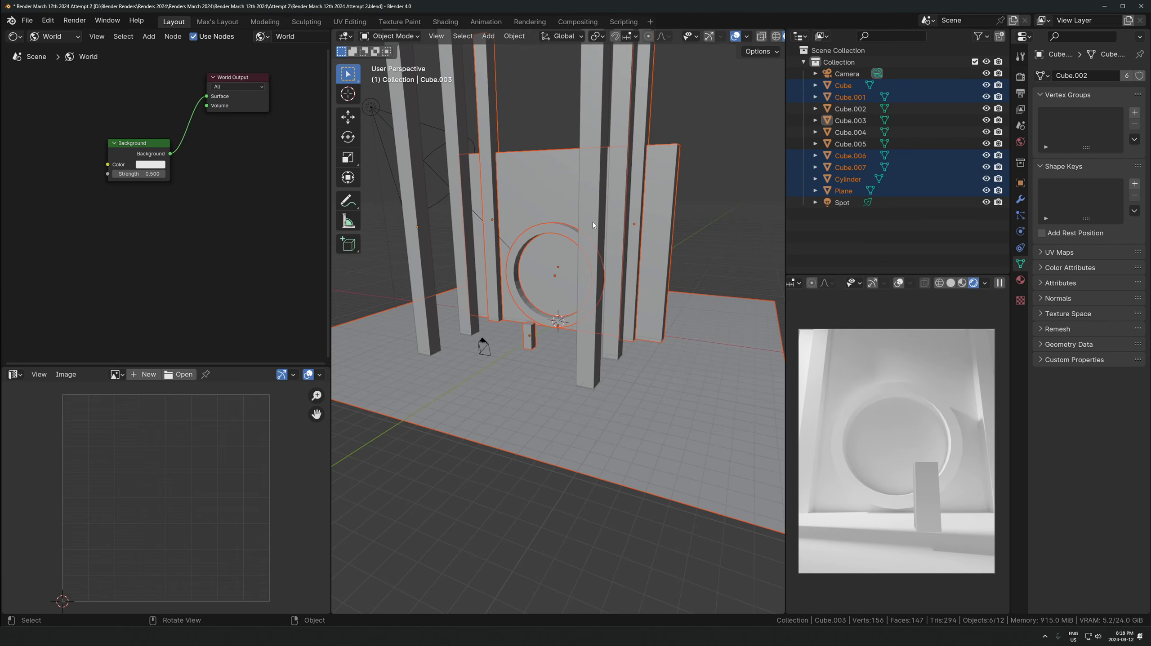
Switch to Quixel Bridge, search the asset library for "temple" and limit the results to surfaces
{"action": "key", "text": "alt+Tab"}
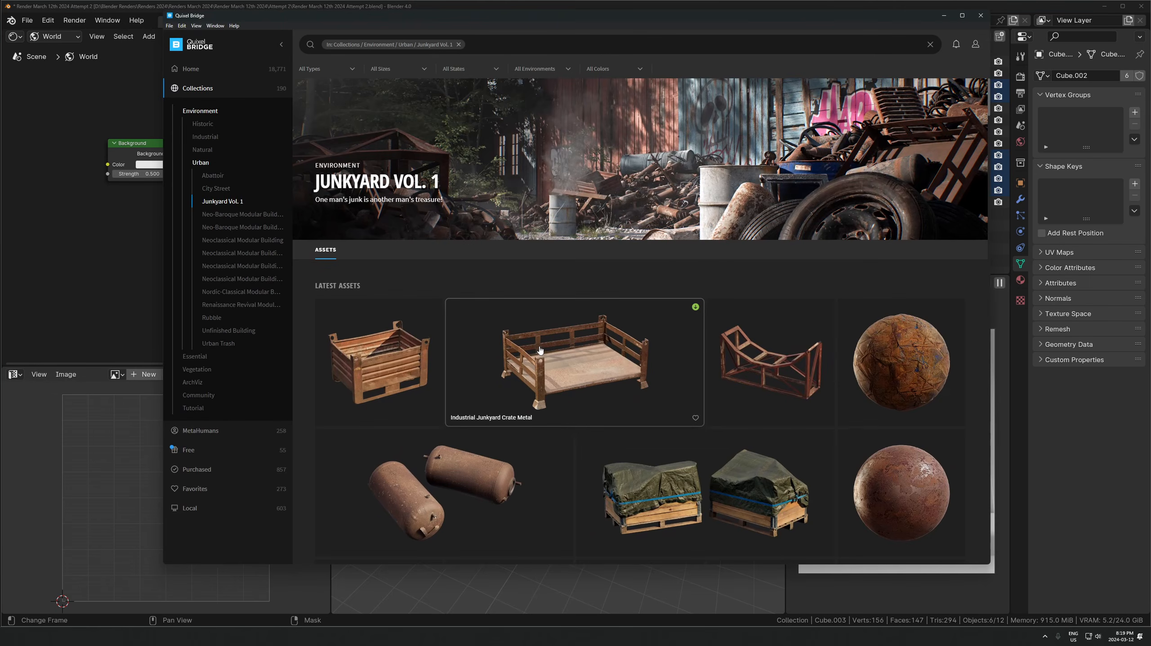
{"action": "left_click", "coordinate": [456, 44]}
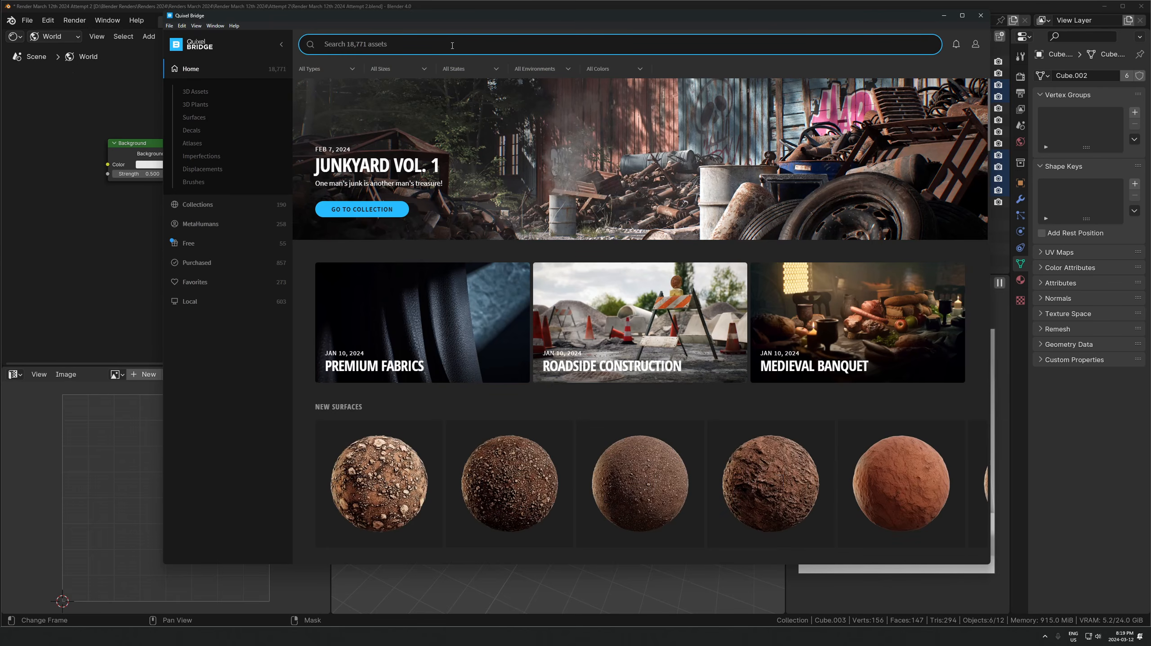
{"action": "type", "text": "temple"}
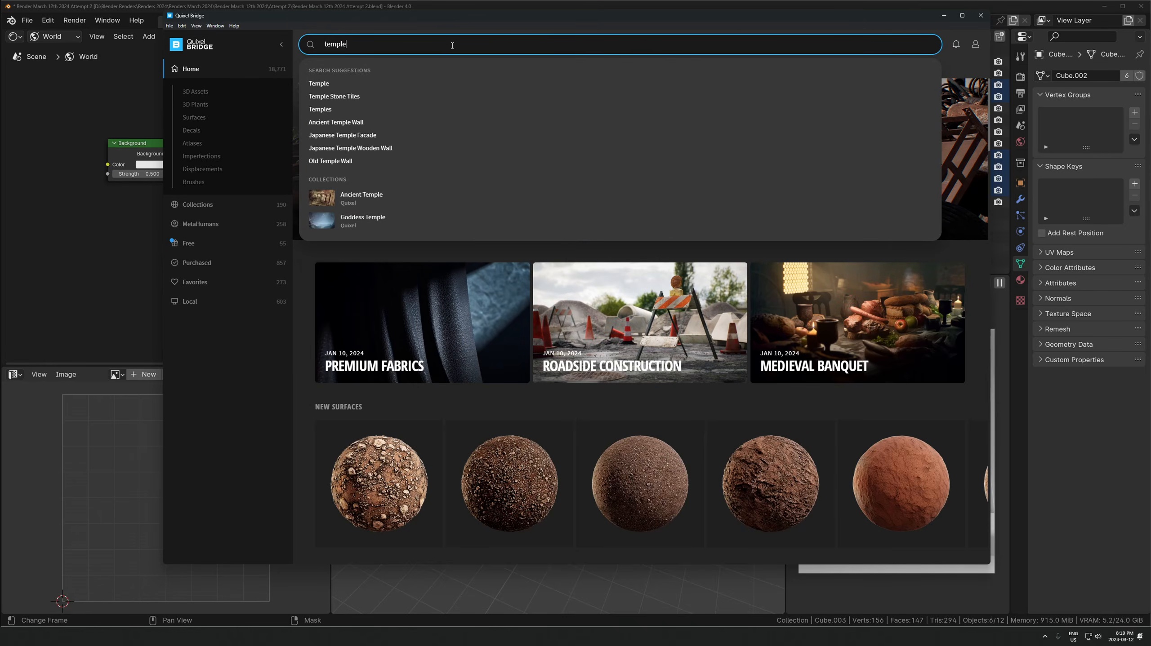
{"action": "key", "text": "Return"}
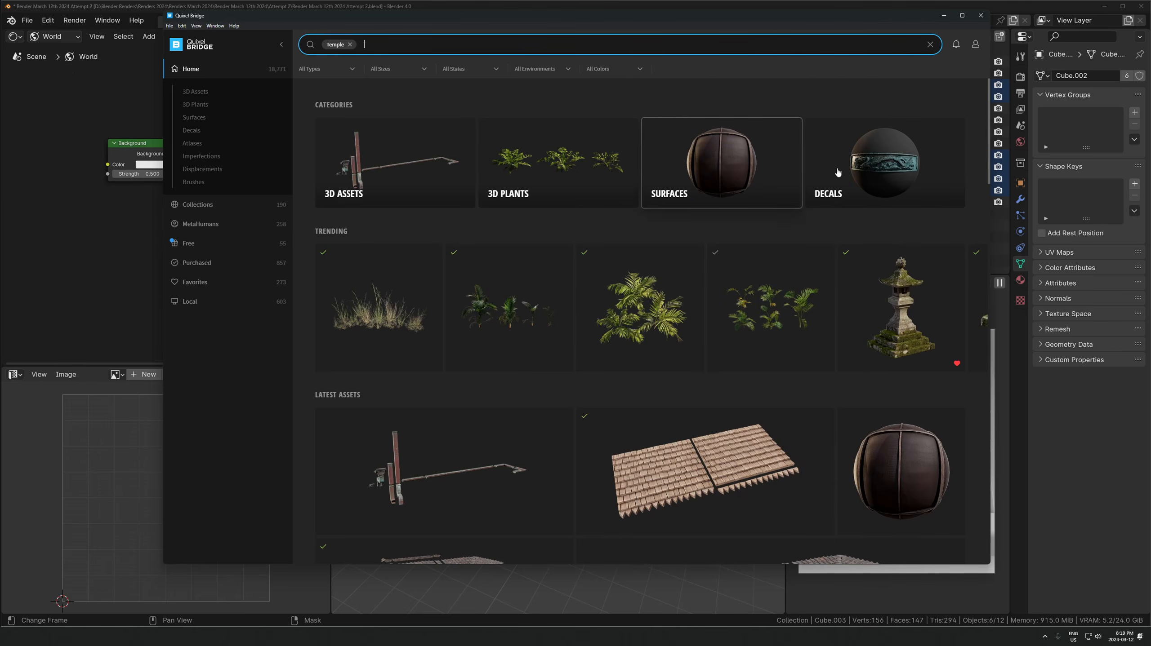
{"action": "left_click", "coordinate": [749, 174]}
Browse the temple surfaces and open the details of Layered Rock Cliff
{"action": "scroll", "coordinate": [498, 294], "scroll_direction": "down", "scroll_amount": 3}
{"action": "scroll", "coordinate": [530, 268], "scroll_direction": "up", "scroll_amount": 3}
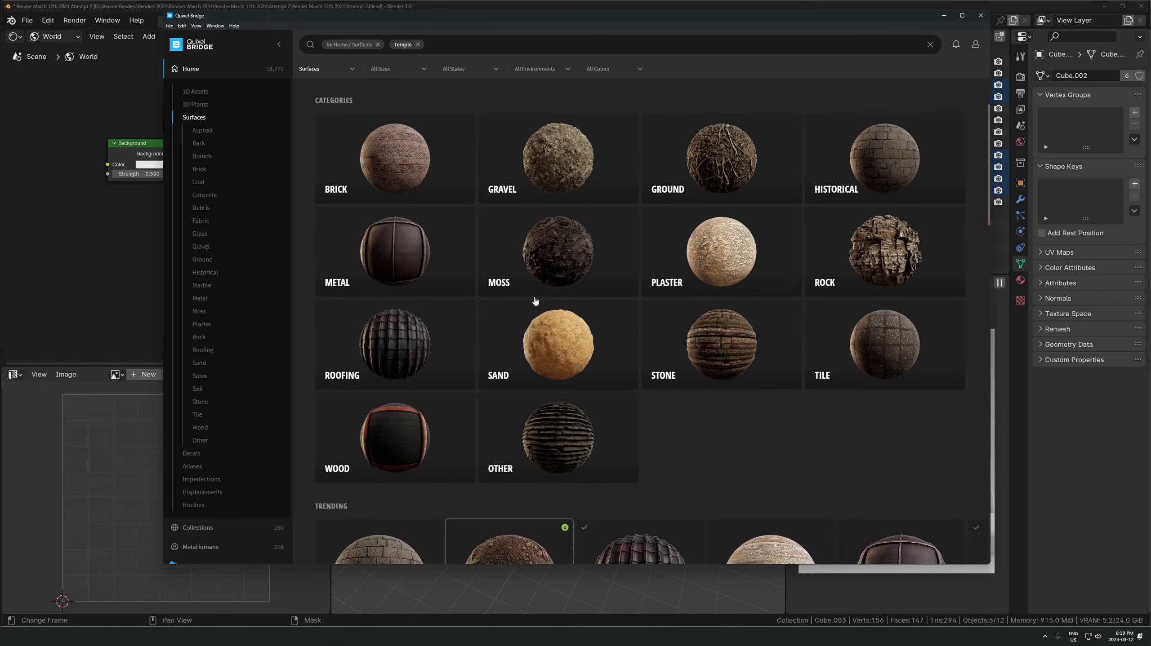
{"action": "scroll", "coordinate": [738, 396], "scroll_direction": "down", "scroll_amount": 10}
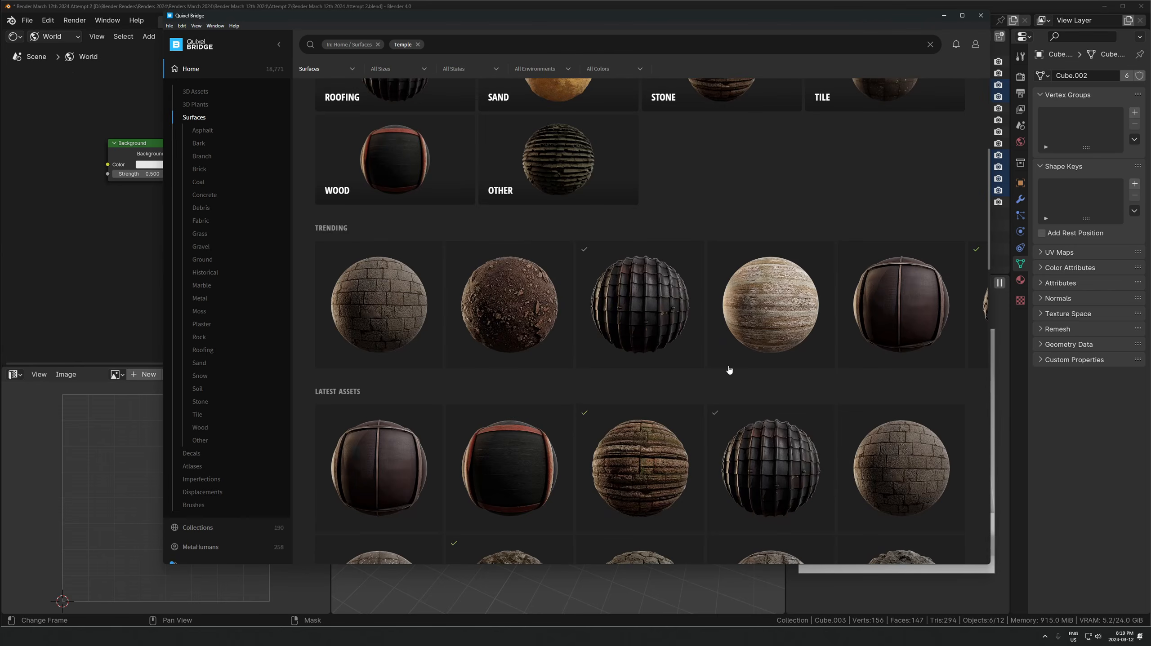
{"action": "scroll", "coordinate": [570, 318], "scroll_direction": "down", "scroll_amount": 1}
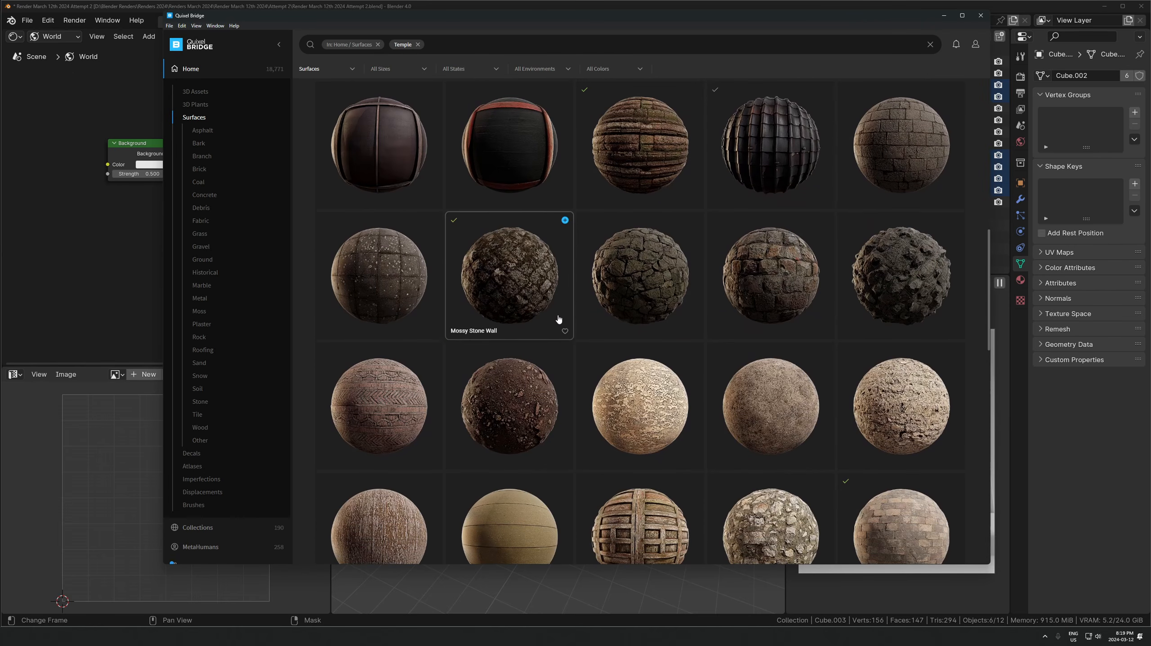
{"action": "scroll", "coordinate": [520, 290], "scroll_direction": "down", "scroll_amount": 5}
{"action": "scroll", "coordinate": [664, 362], "scroll_direction": "down", "scroll_amount": 3}
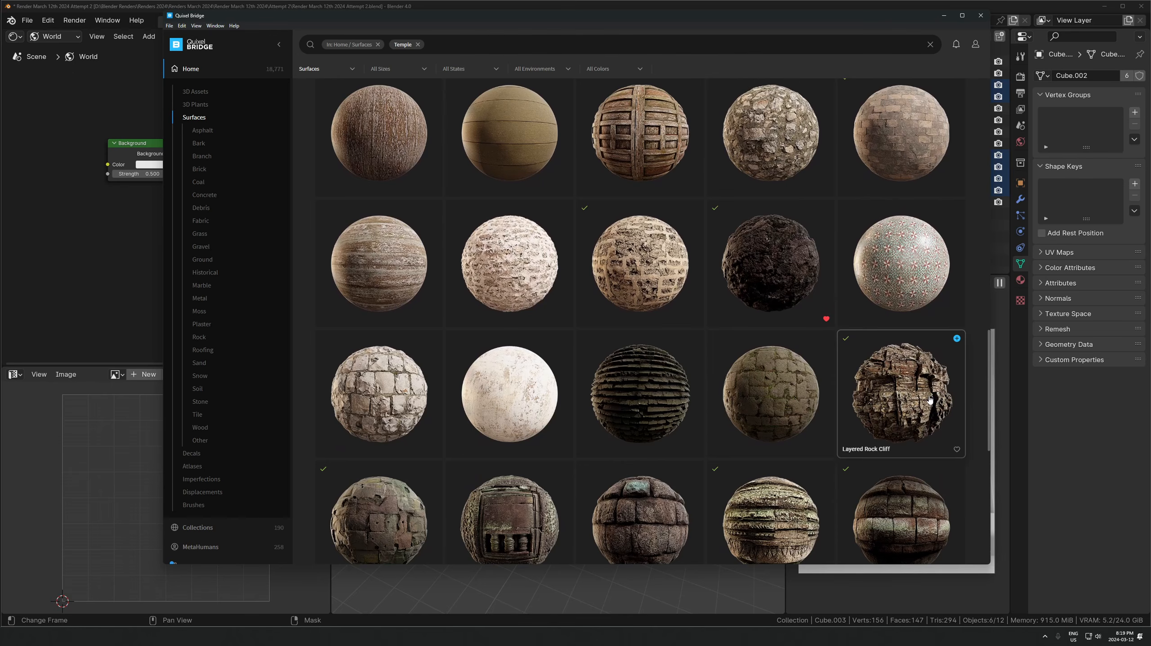
{"action": "left_click", "coordinate": [904, 404]}
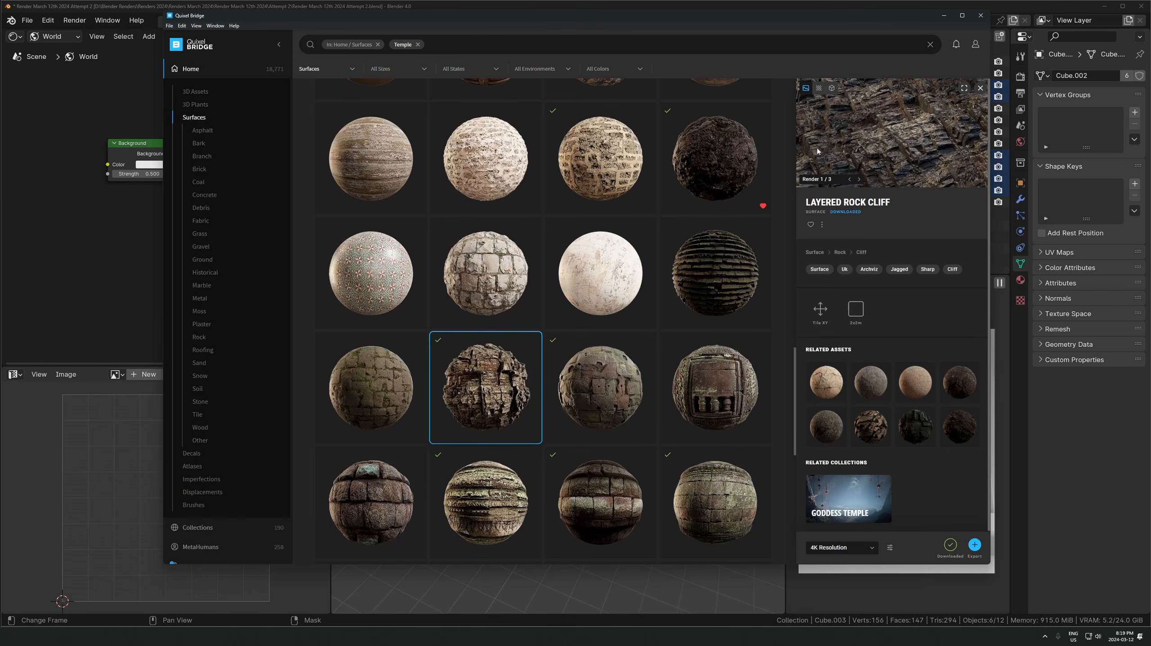
Examine the texture maps of the Layered Rock Cliff surface, including its albedo and normal maps
{"action": "left_click", "coordinate": [819, 89]}
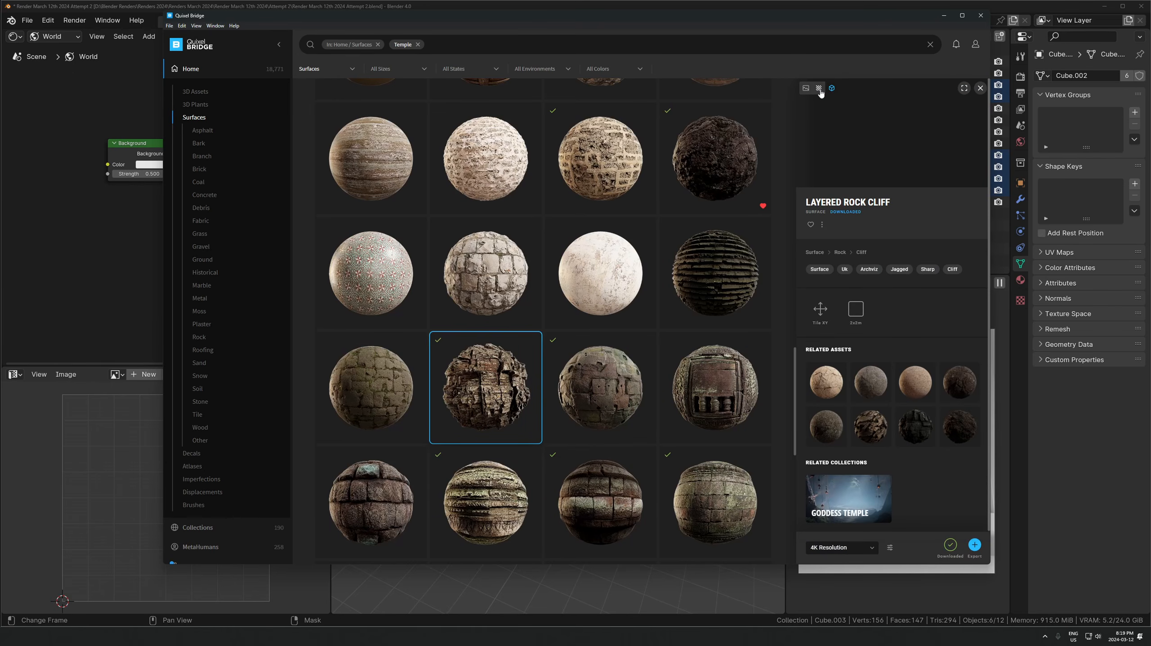
{"action": "left_click", "coordinate": [858, 180]}
{"action": "left_click", "coordinate": [858, 180]}
{"action": "left_click", "coordinate": [858, 180]}
{"action": "left_click", "coordinate": [858, 181]}
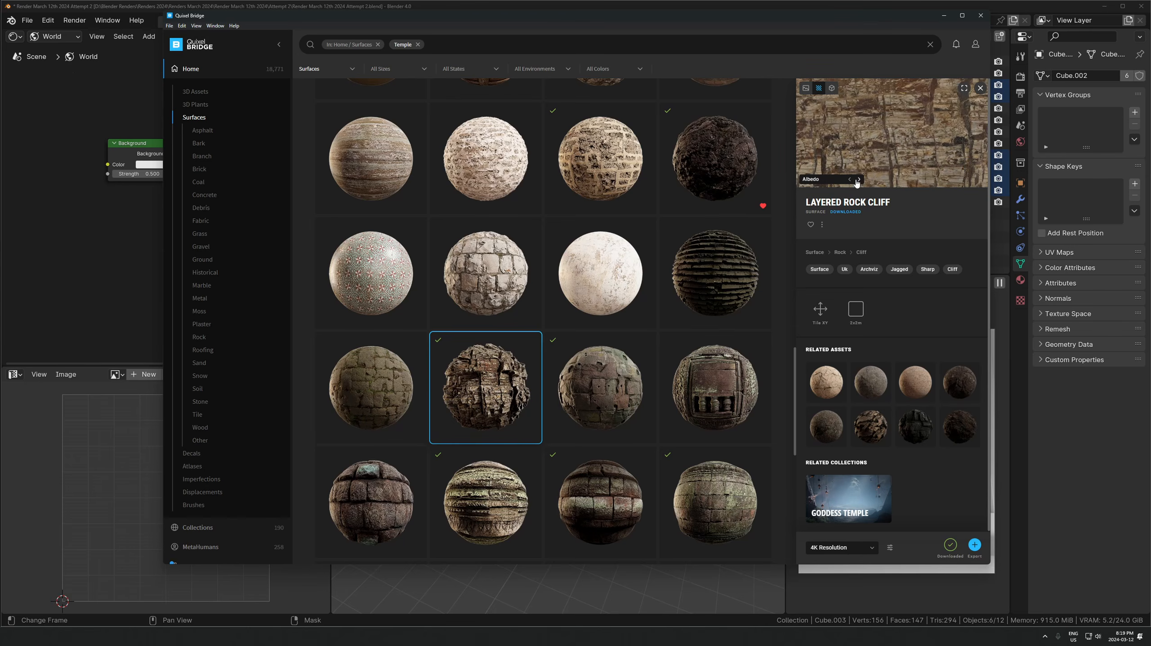
{"action": "left_click", "coordinate": [849, 180]}
{"action": "left_click", "coordinate": [848, 180]}
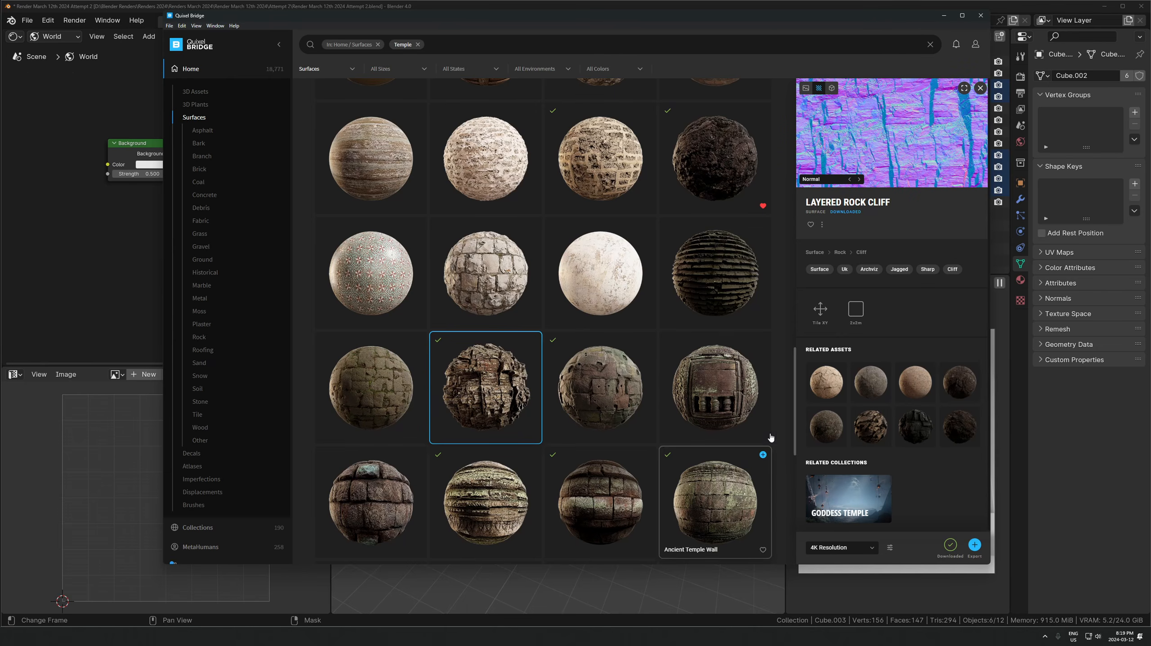
Export the Layered Rock Cliff surface at 4K resolution to Blender and switch back to Blender
{"action": "left_click", "coordinate": [977, 546]}
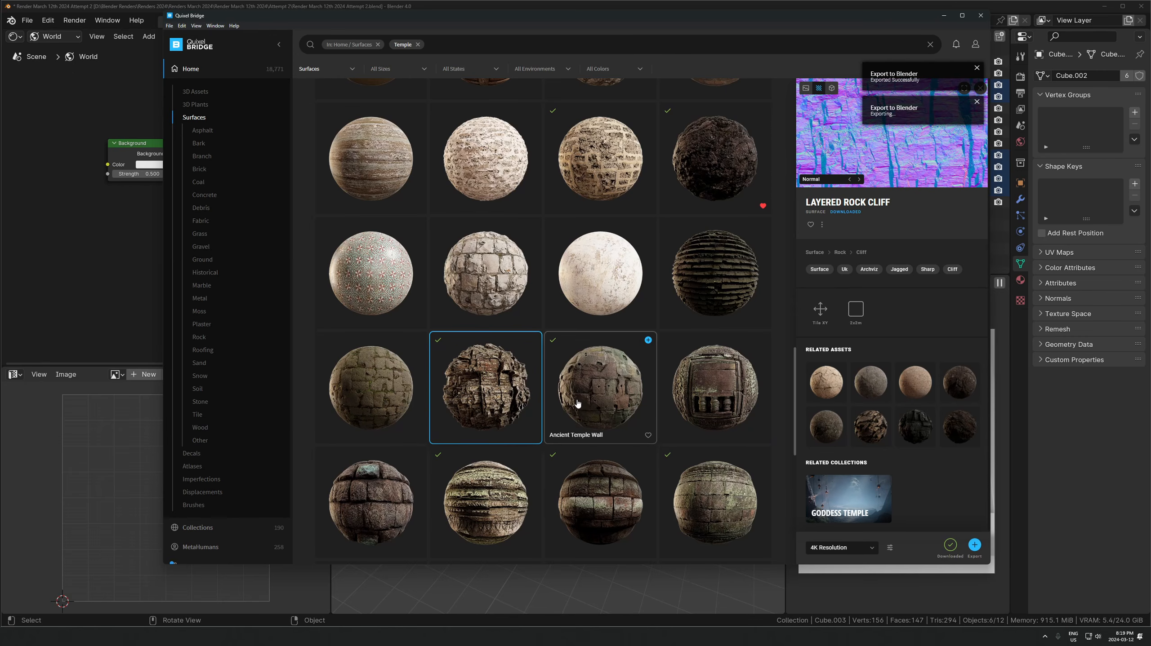
{"action": "scroll", "coordinate": [584, 398], "scroll_direction": "down", "scroll_amount": 2}
{"action": "left_click", "coordinate": [57, 96]}
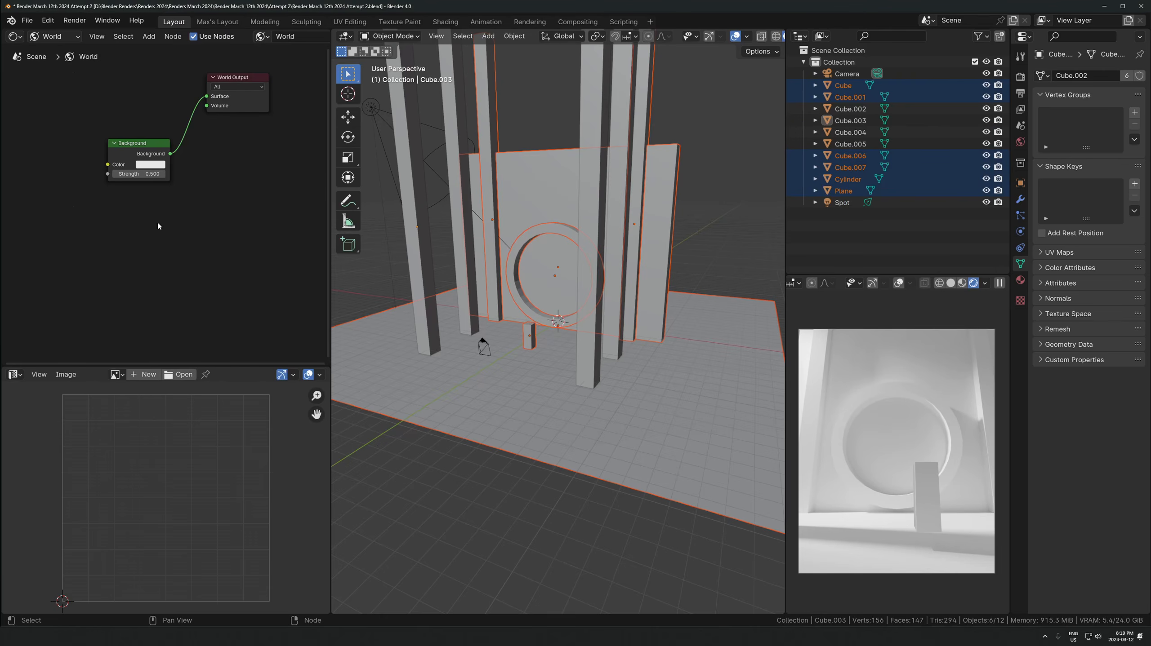
Switch the shader editor from world to object and assign the imported Layered Rock material to the back wall
{"action": "scroll", "coordinate": [565, 194], "scroll_direction": "up", "scroll_amount": 3}
{"action": "left_click", "coordinate": [570, 216]}
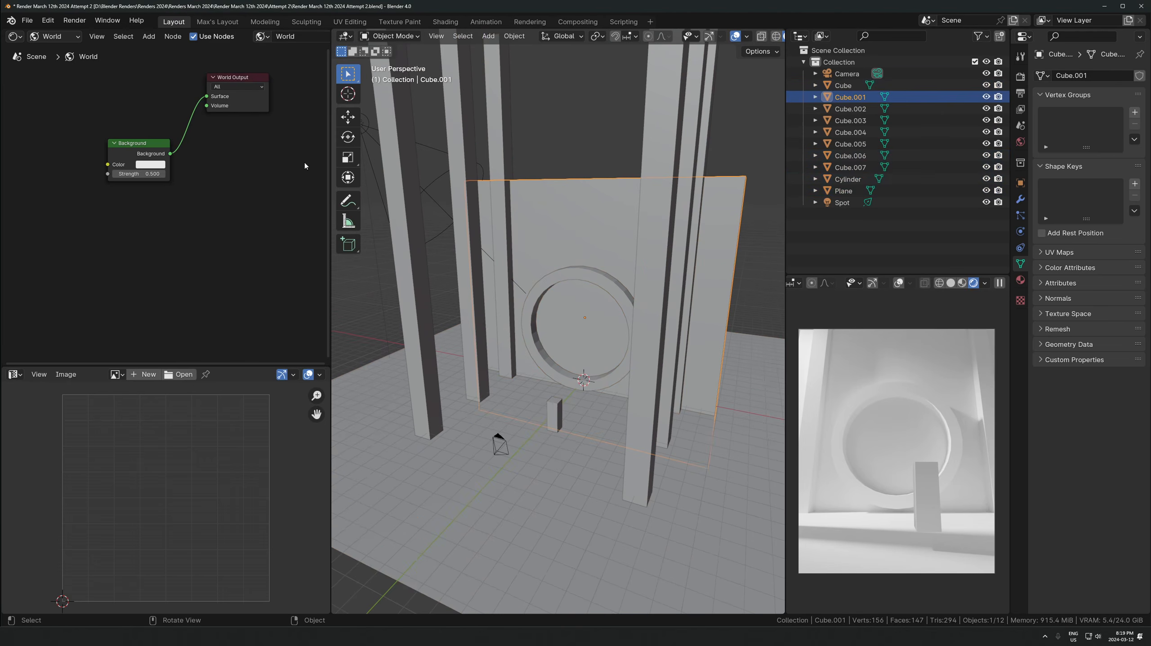
{"action": "left_click", "coordinate": [47, 37]}
{"action": "left_click", "coordinate": [50, 78]}
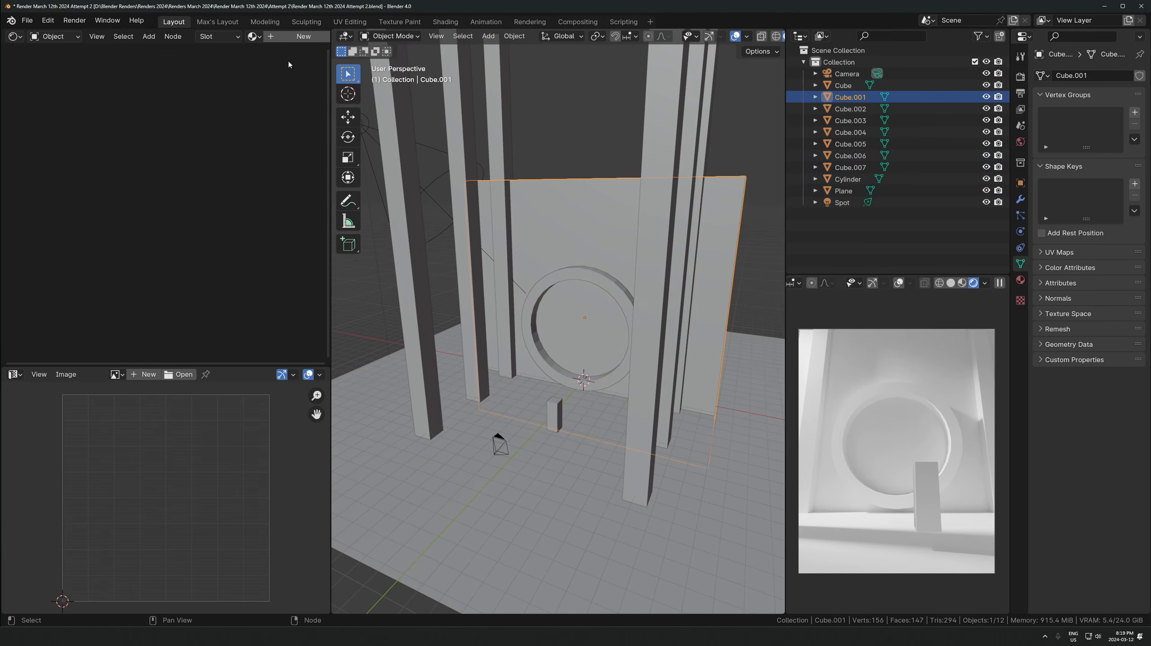
{"action": "left_click", "coordinate": [252, 37]}
{"action": "left_click", "coordinate": [298, 56]}
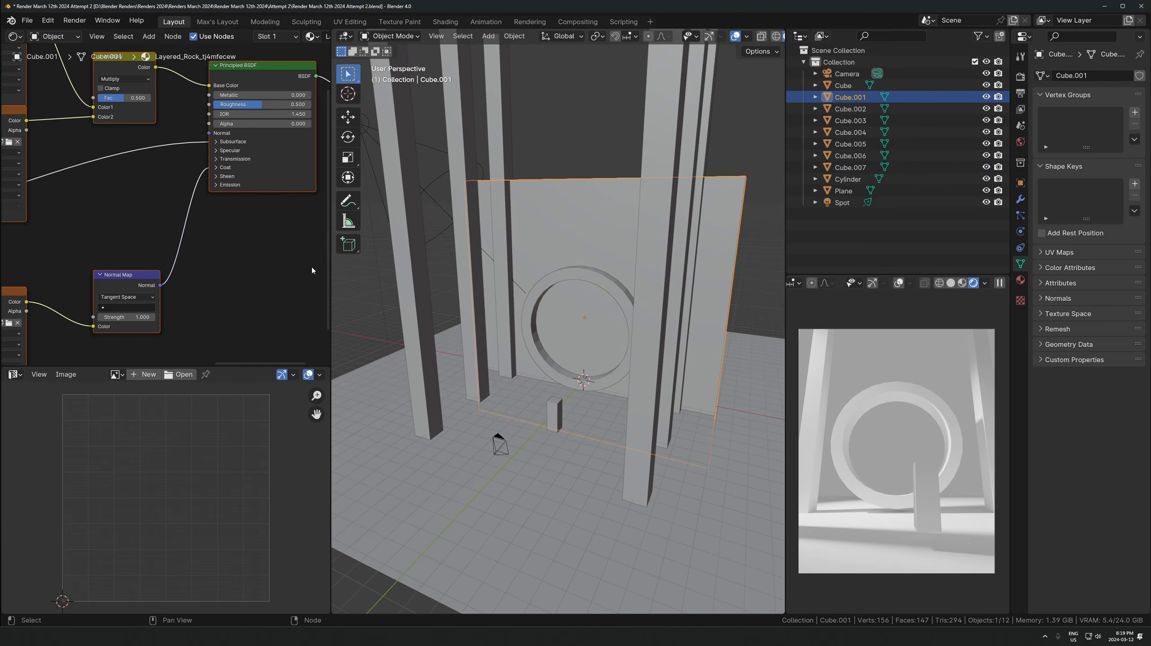
Set the rock material's Principled BSDF alpha to 1.000 and reconnect the Normal Map node to the Normal input
{"action": "left_click_drag", "start_coordinate": [249, 124], "coordinate": [310, 124]}
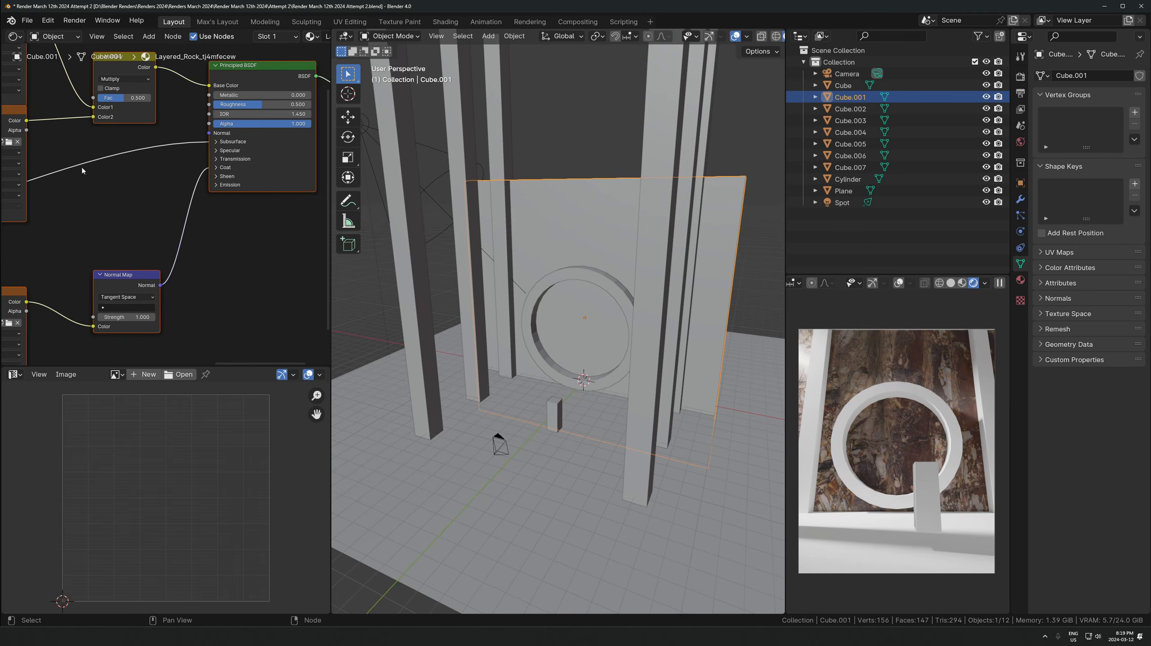
{"action": "left_click_drag", "start_coordinate": [119, 284], "coordinate": [141, 256], "text": "alt"}
{"action": "middle_click_drag", "start_coordinate": [142, 256], "coordinate": [184, 262]}
{"action": "left_click_drag", "start_coordinate": [69, 308], "coordinate": [159, 304]}
{"action": "scroll", "coordinate": [185, 274], "scroll_direction": "down", "scroll_amount": 2}
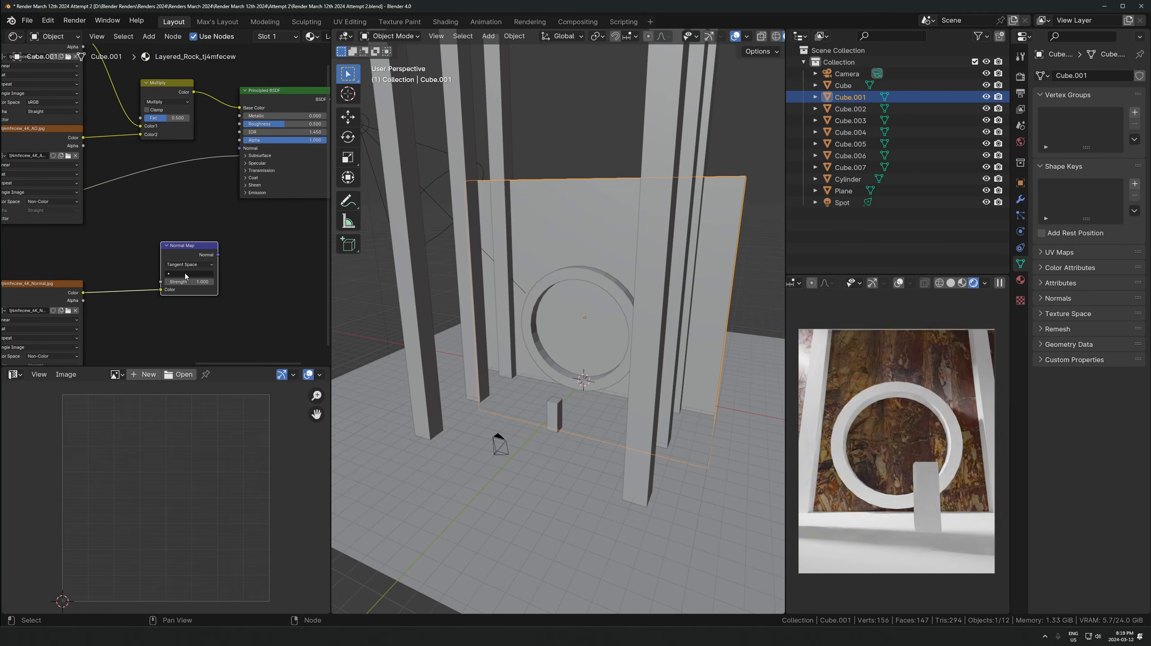
{"action": "scroll", "coordinate": [185, 275], "scroll_direction": "up", "scroll_amount": 3}
{"action": "scroll", "coordinate": [185, 275], "scroll_direction": "down", "scroll_amount": 1}
{"action": "left_click_drag", "start_coordinate": [226, 263], "coordinate": [252, 139]}
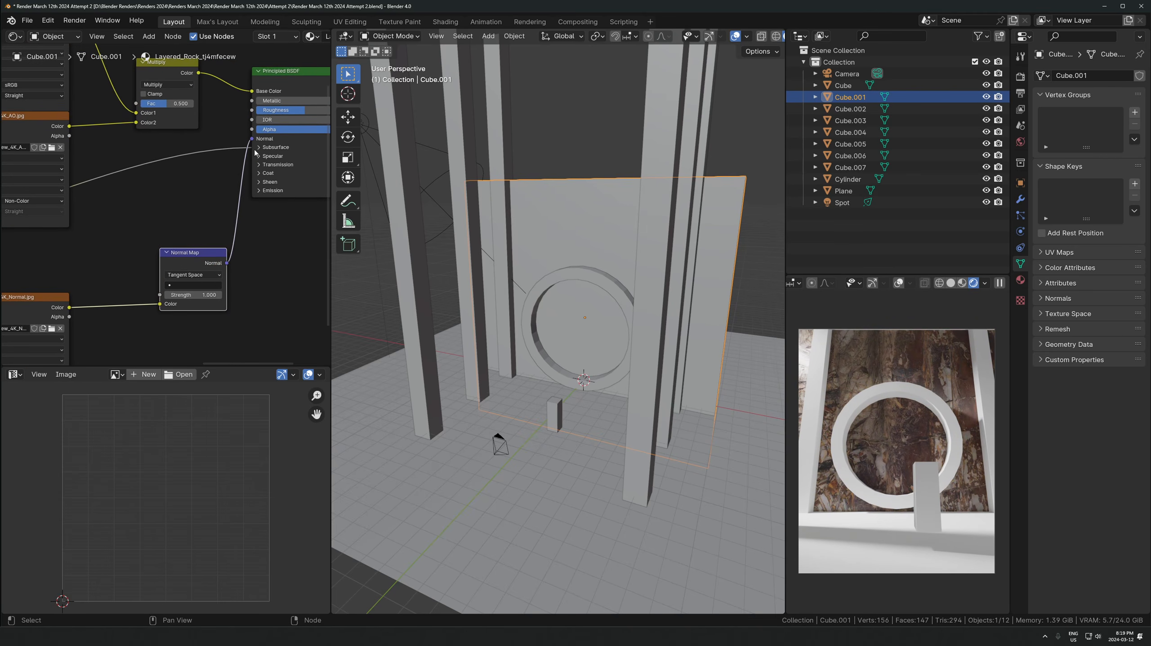
Expand the Principled BSDF's Subsurface settings and reroute the misplaced texture link from there to the Roughness input
{"action": "left_click", "coordinate": [259, 147]}
{"action": "scroll", "coordinate": [244, 172], "scroll_direction": "down", "scroll_amount": 7}
{"action": "middle_click_drag", "start_coordinate": [131, 215], "coordinate": [103, 276]}
{"action": "scroll", "coordinate": [113, 272], "scroll_direction": "up", "scroll_amount": 4}
{"action": "scroll", "coordinate": [168, 204], "scroll_direction": "up", "scroll_amount": 1}
{"action": "left_click_drag", "start_coordinate": [173, 236], "coordinate": [183, 182]}
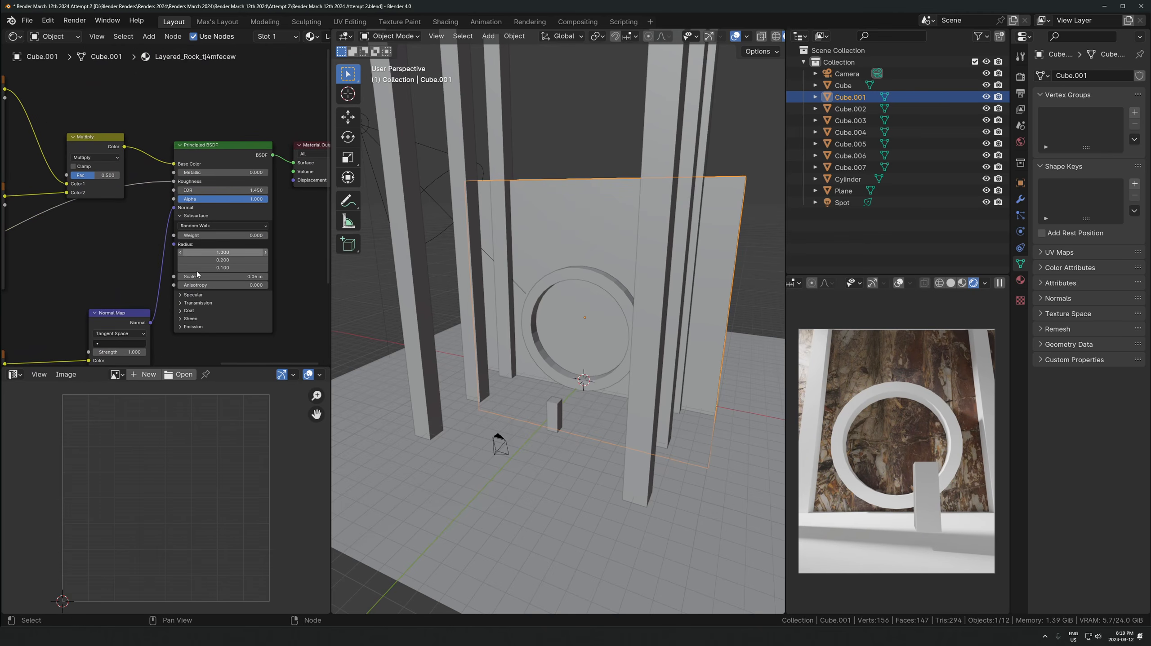
Collapse the Subsurface settings, expand Specular and set the rock material's Anisotropic value to 0.000
{"action": "left_click", "coordinate": [195, 216]}
{"action": "left_click", "coordinate": [194, 223]}
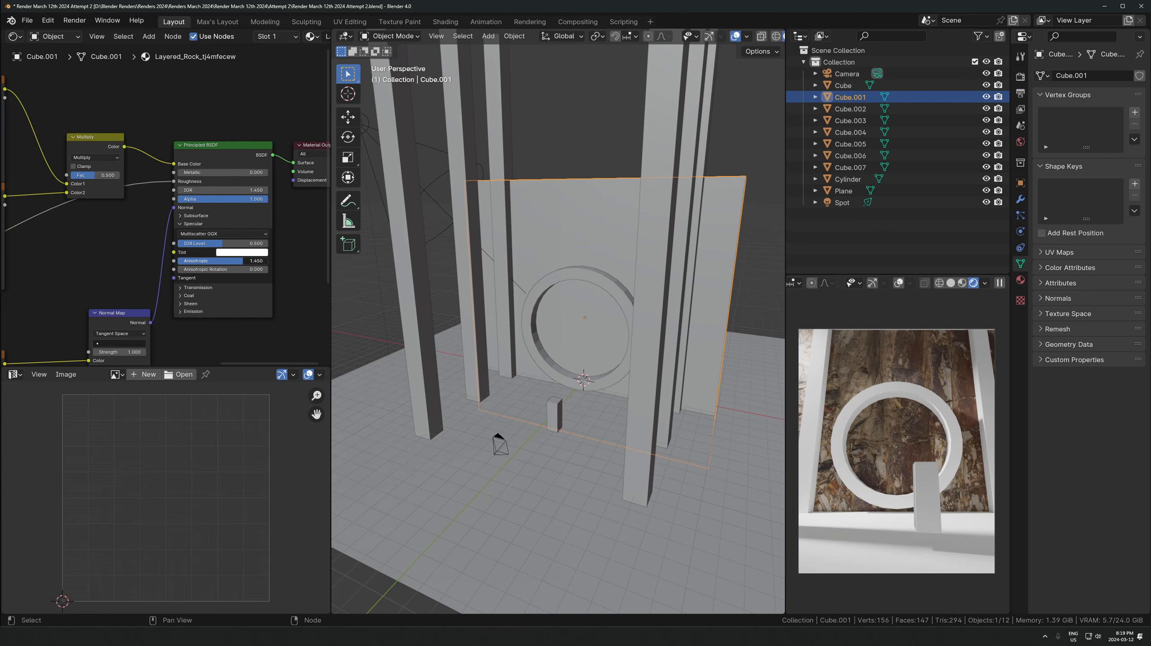
{"action": "left_click_drag", "start_coordinate": [229, 261], "coordinate": [179, 261]}
Unwrap the back wall's UVs with Cube Projection and inspect the layout and the rock texture in the camera preview
{"action": "scroll", "coordinate": [546, 297], "scroll_direction": "up", "scroll_amount": 2}
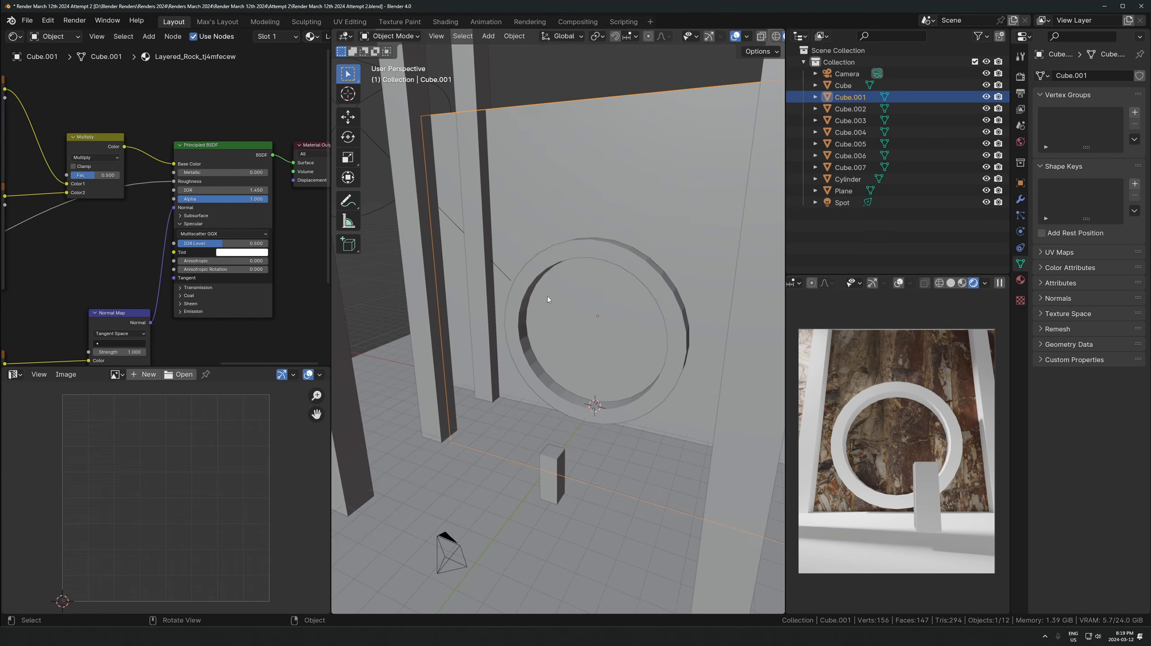
{"action": "key", "text": "Tab"}
{"action": "key", "text": "u"}
{"action": "left_click", "coordinate": [557, 267]}
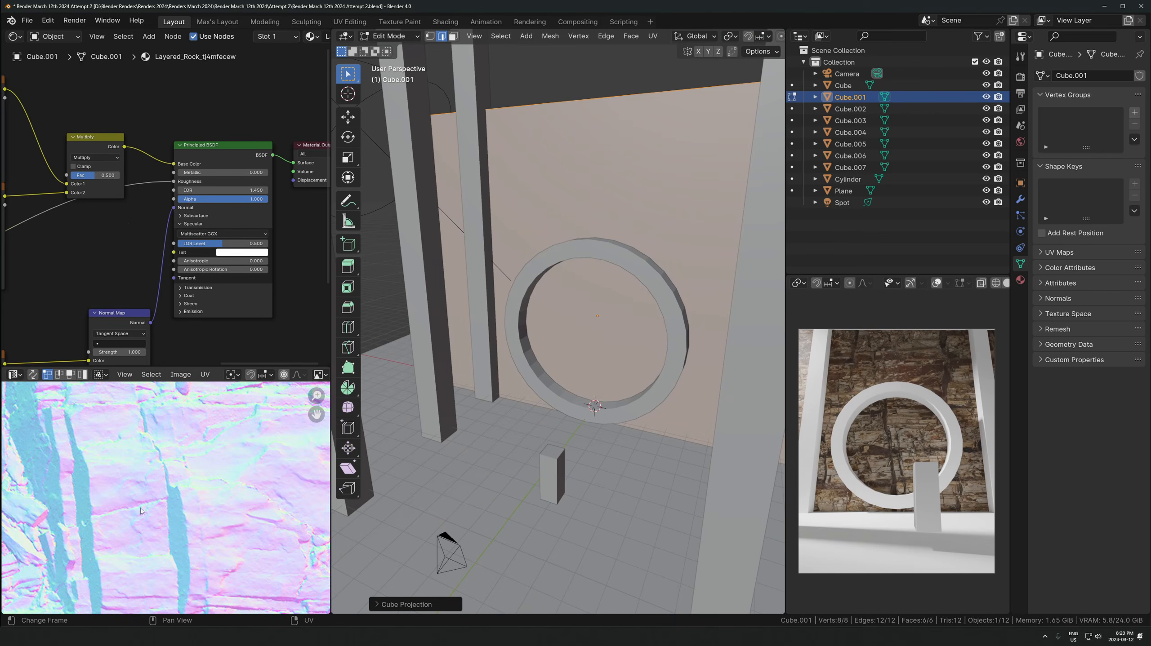
{"action": "scroll", "coordinate": [140, 511], "scroll_direction": "down", "scroll_amount": 2}
{"action": "key", "text": "a"}
{"action": "scroll", "coordinate": [140, 512], "scroll_direction": "down", "scroll_amount": 5}
{"action": "scroll", "coordinate": [923, 450], "scroll_direction": "up", "scroll_amount": 4}
{"action": "key", "text": "Tab"}
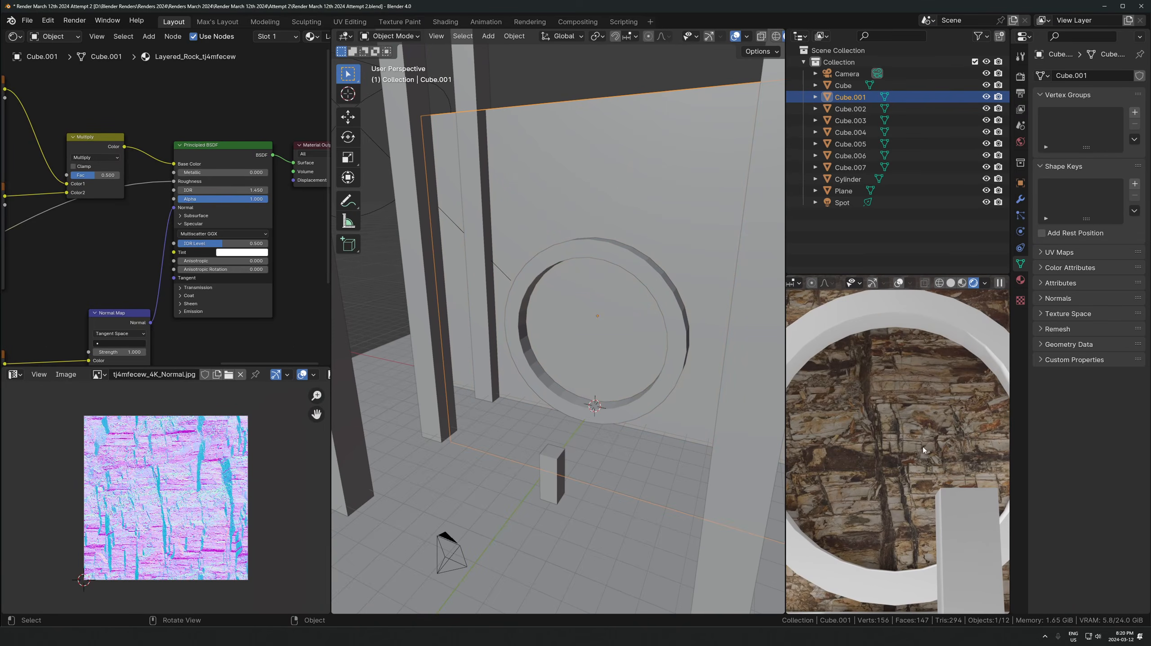
Switch to Quixel Bridge, export the Ancient Temple Wall surface at 4K resolution to Blender and return to Blender
{"action": "middle_click_drag", "start_coordinate": [121, 335], "coordinate": [138, 314]}
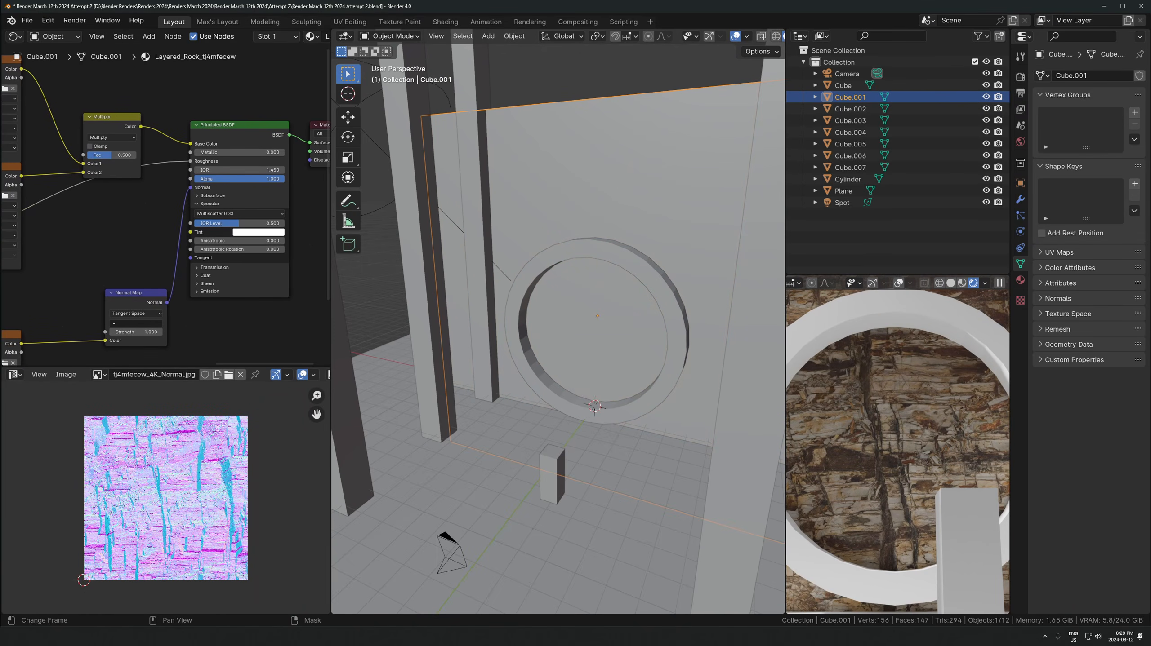
{"action": "key", "text": "alt+Tab"}
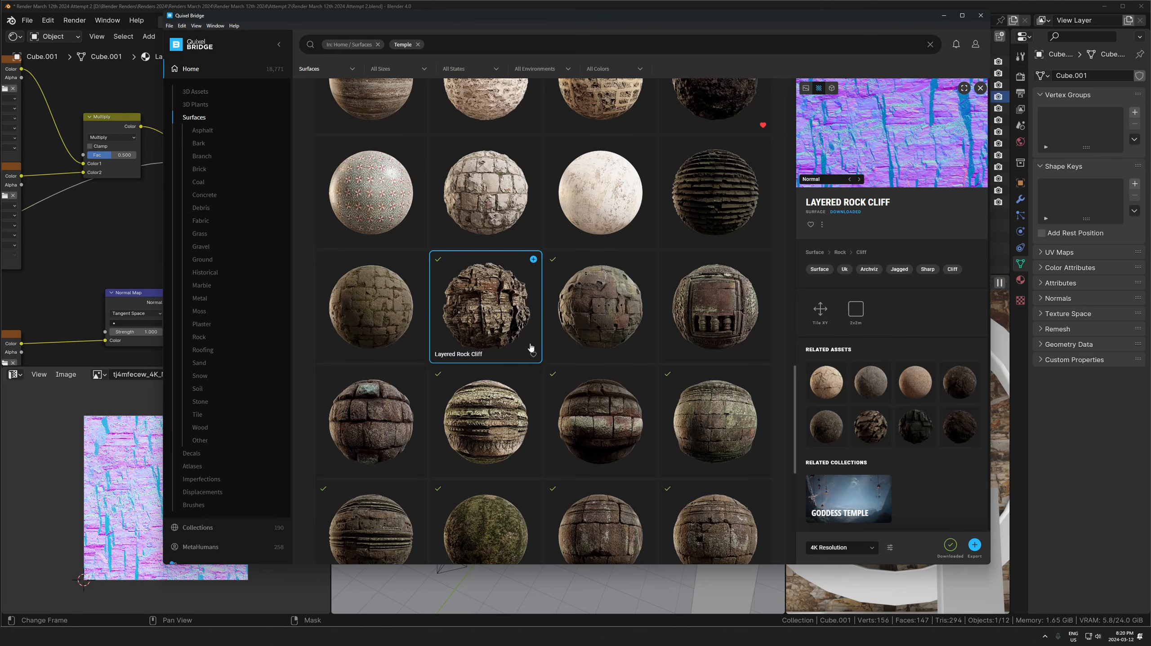
{"action": "left_click", "coordinate": [587, 335]}
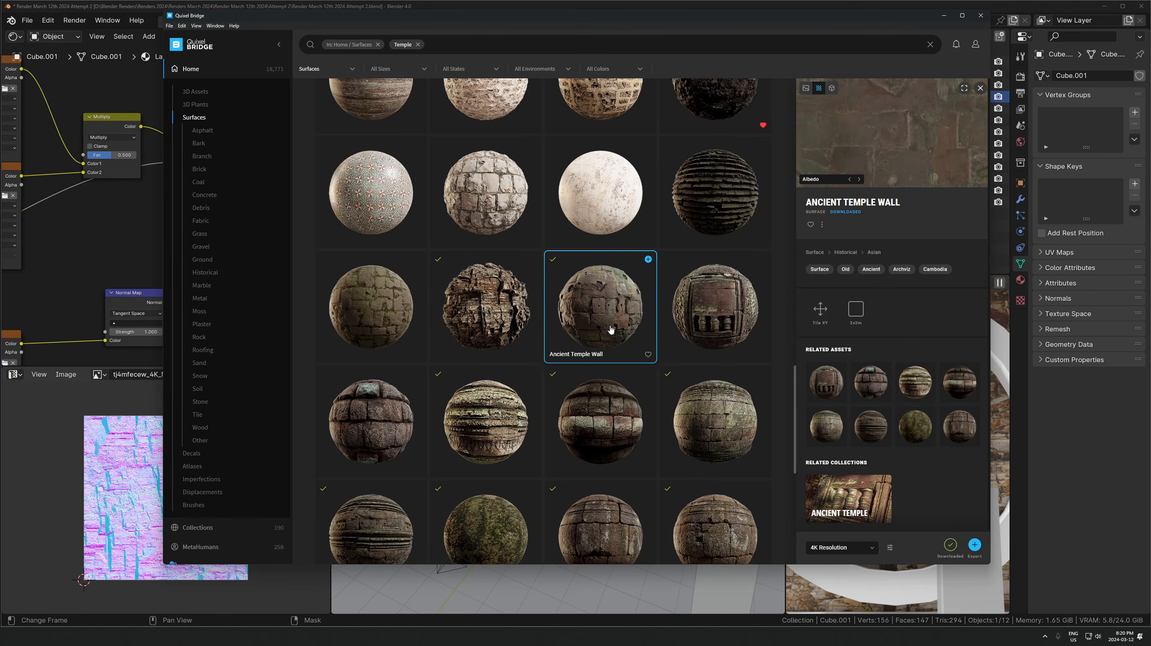
{"action": "left_click", "coordinate": [974, 545]}
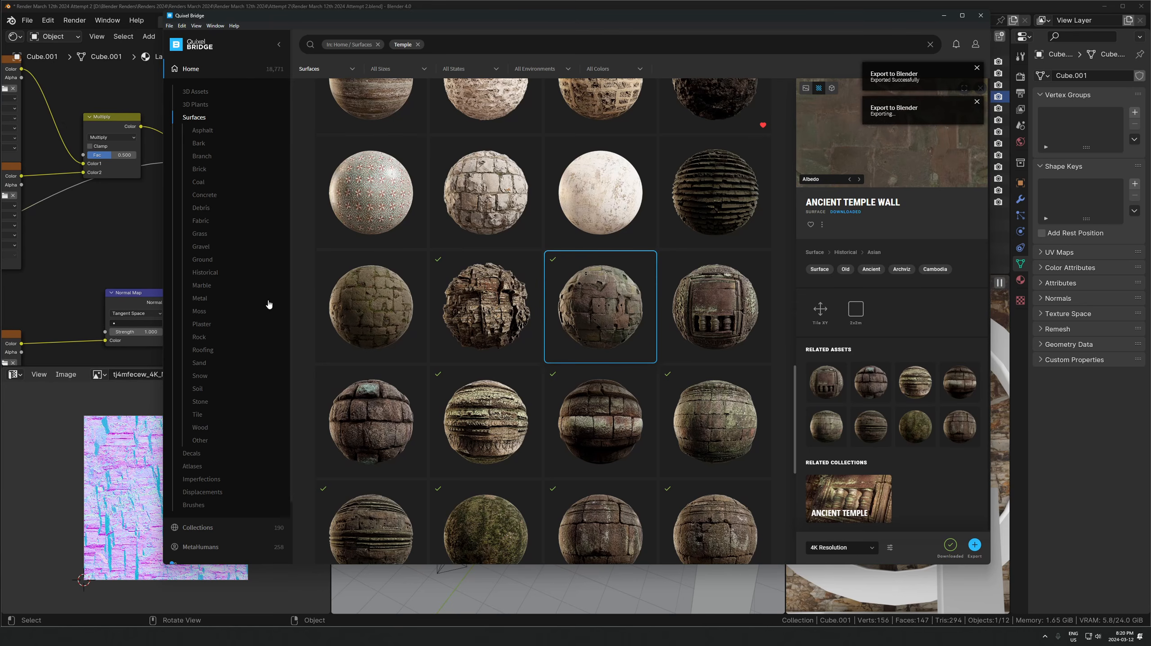
{"action": "left_click", "coordinate": [147, 227]}
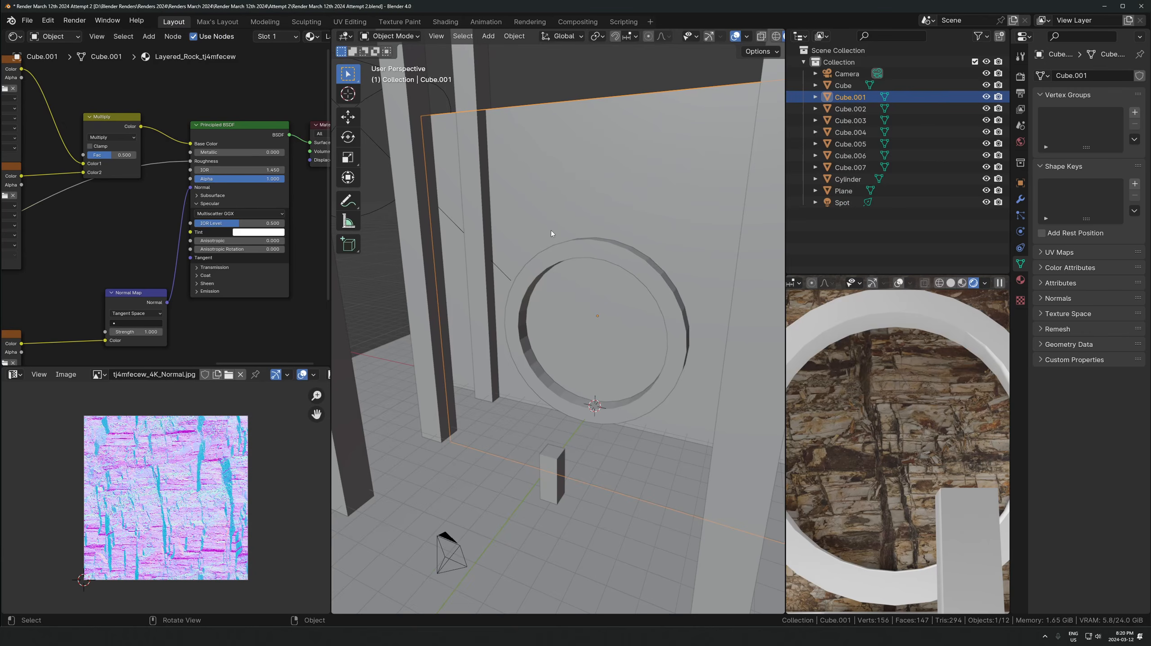
Assign the Ancient_Temple material to the back wall and reroute its misplaced links to the Normal and Roughness inputs
{"action": "left_click", "coordinate": [311, 36]}
{"action": "type", "text": "te"}
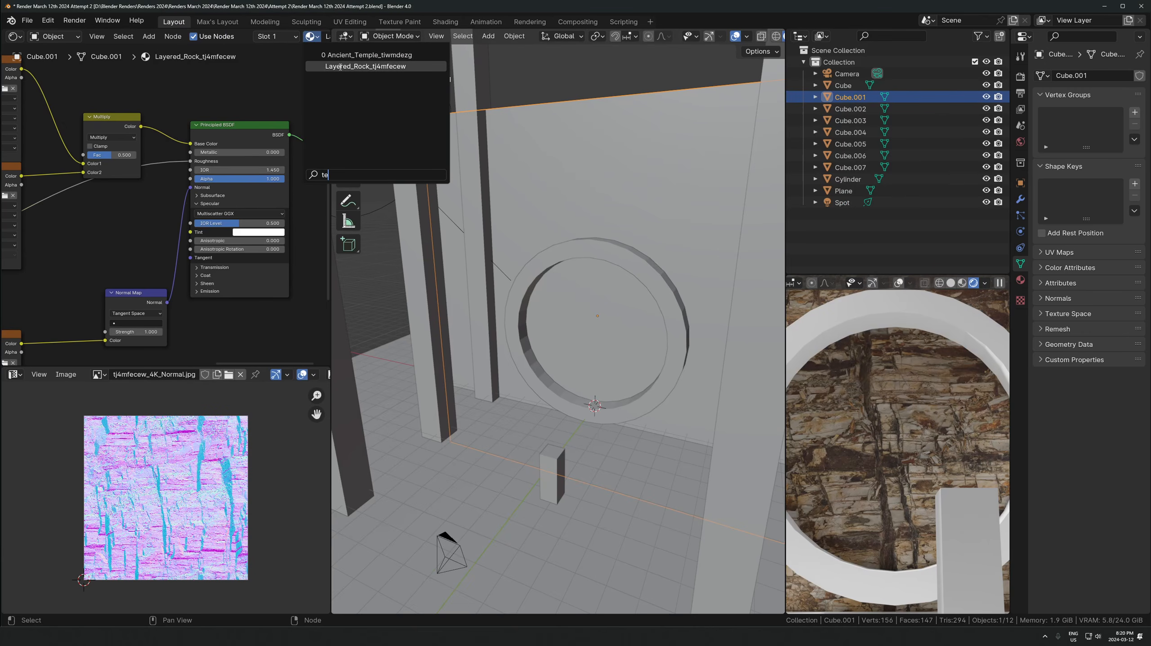
{"action": "left_click", "coordinate": [342, 60]}
{"action": "scroll", "coordinate": [194, 181], "scroll_direction": "up", "scroll_amount": 4}
{"action": "middle_click_drag", "start_coordinate": [175, 295], "coordinate": [229, 210]}
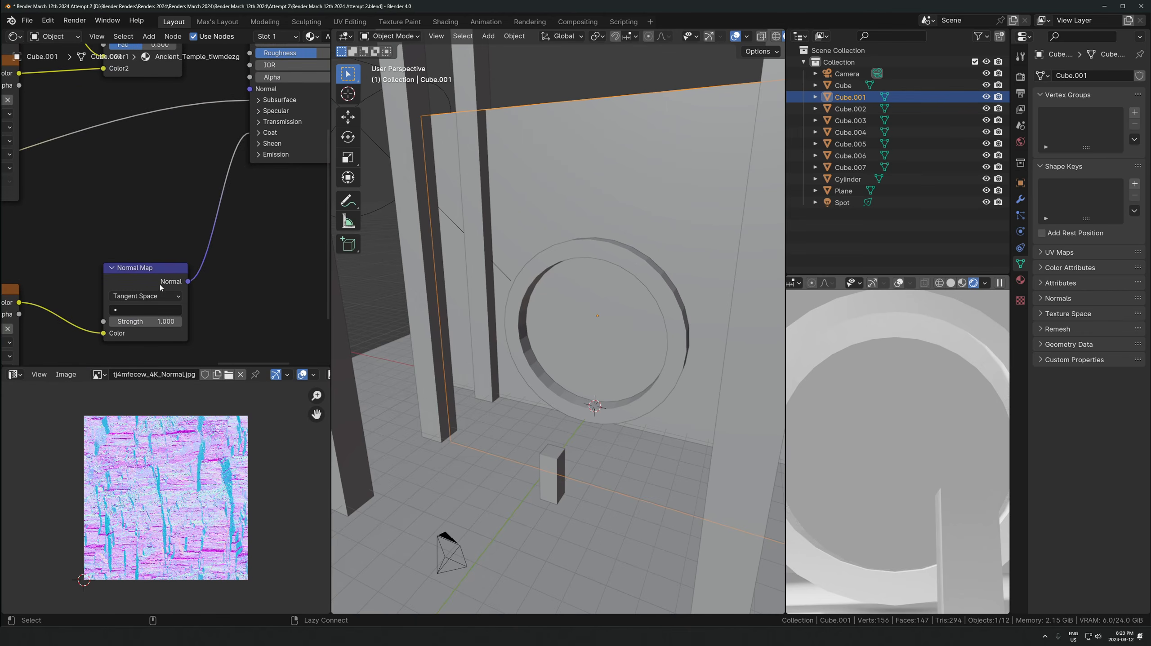
{"action": "left_click_drag", "start_coordinate": [162, 287], "coordinate": [192, 286], "text": "alt"}
{"action": "left_click", "coordinate": [261, 102]}
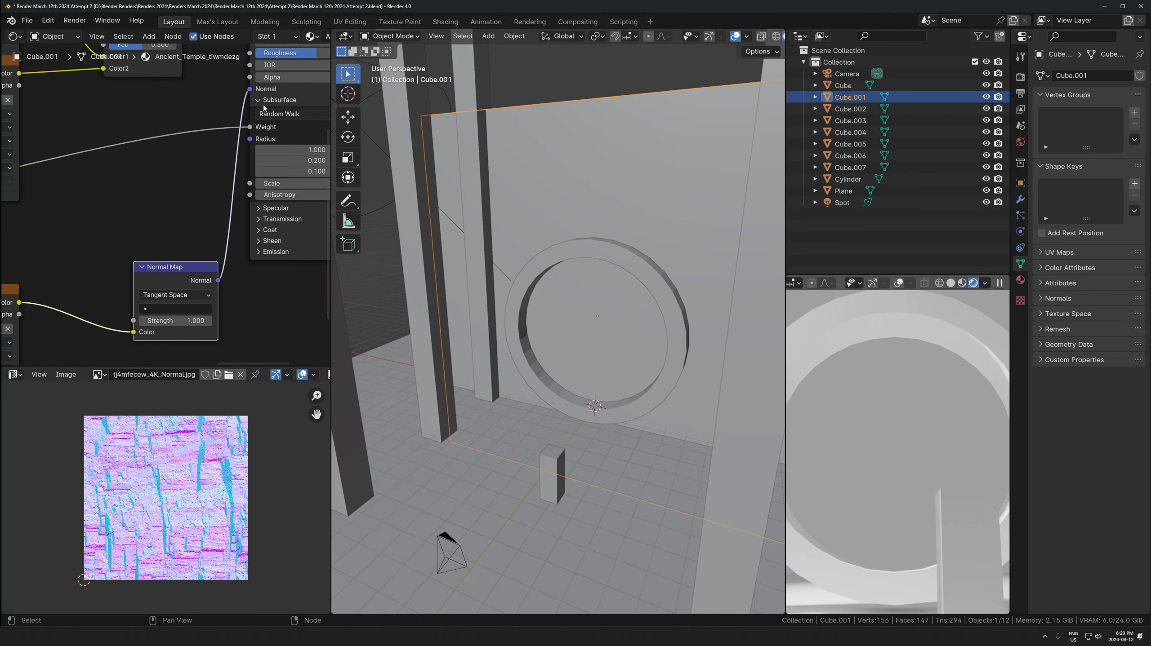
{"action": "mouse_move", "coordinate": [249, 127]}
{"action": "left_mouse_down"}
{"action": "mouse_move", "coordinate": [247, 51]}
{"action": "mouse_move", "coordinate": [249, 109]}
{"action": "left_mouse_up"}
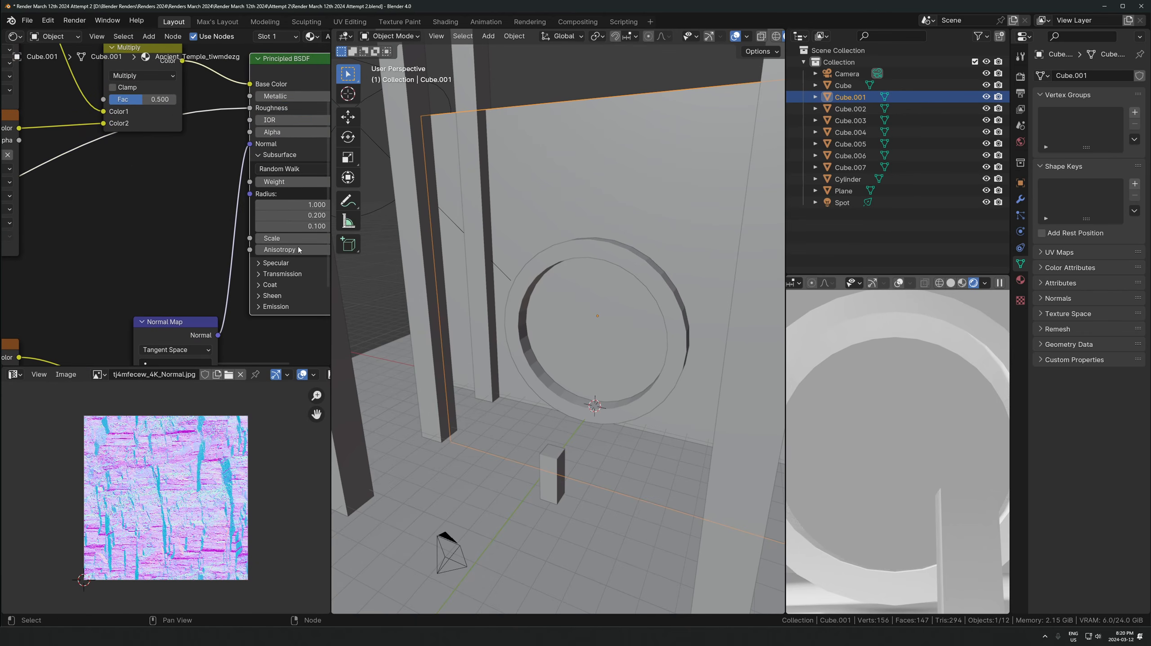
Set the temple material's Specular Anisotropic value to 0.000 and its alpha to 1.000
{"action": "middle_click_drag", "start_coordinate": [302, 139], "coordinate": [280, 198]}
{"action": "left_click", "coordinate": [192, 166]}
{"action": "left_click", "coordinate": [187, 179]}
{"action": "left_click_drag", "start_coordinate": [271, 205], "coordinate": [235, 205]}
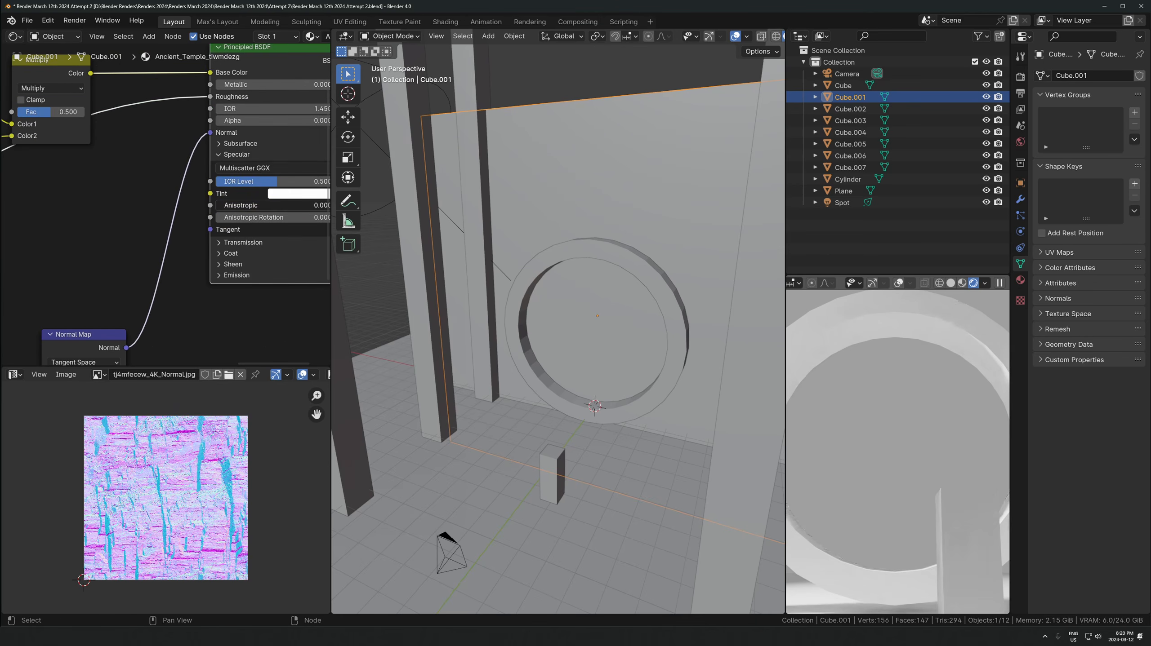
{"action": "scroll", "coordinate": [854, 455], "scroll_direction": "down", "scroll_amount": 4}
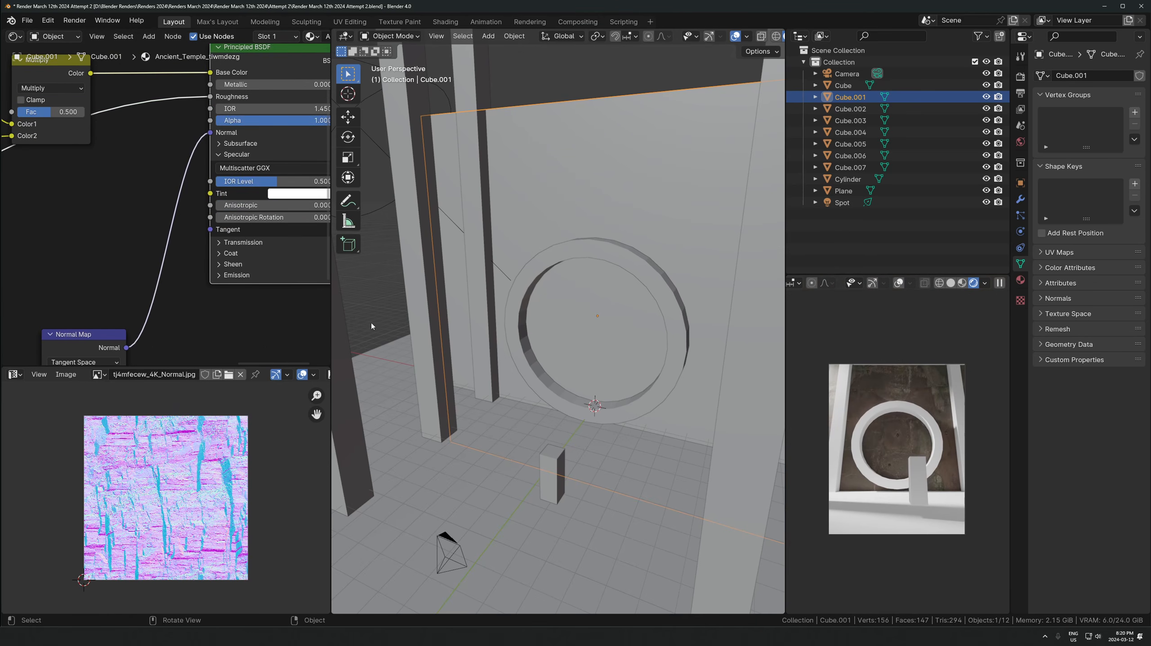
{"action": "scroll", "coordinate": [70, 259], "scroll_direction": "up", "scroll_amount": 2}
{"action": "scroll", "coordinate": [578, 274], "scroll_direction": "down", "scroll_amount": 5}
Link the back wall's temple material to the ring and the three pillars on the left side of the scene
{"action": "left_click", "coordinate": [578, 274]}
{"action": "scroll", "coordinate": [546, 285], "scroll_direction": "up", "scroll_amount": 5}
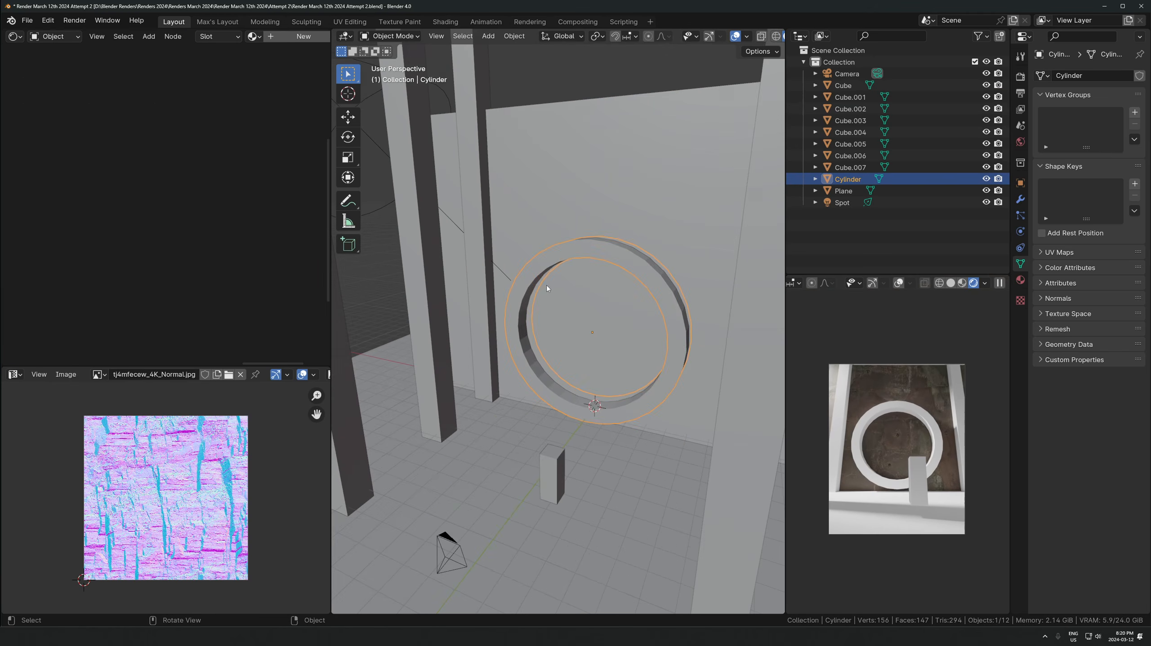
{"action": "left_click", "coordinate": [453, 307], "text": "shift"}
{"action": "left_click", "coordinate": [431, 340], "text": "shift"}
{"action": "scroll", "coordinate": [410, 382], "scroll_direction": "down", "scroll_amount": 3}
{"action": "left_click", "coordinate": [422, 361], "text": "shift"}
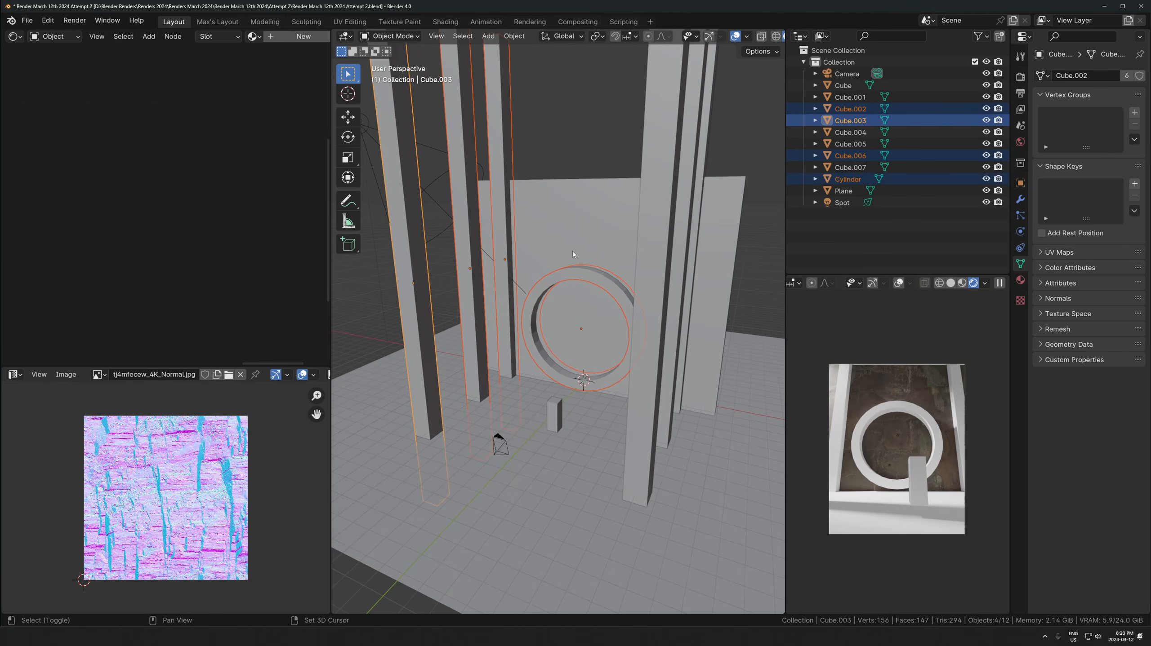
{"action": "left_click", "coordinate": [572, 250], "text": "shift"}
{"action": "key", "text": "m"}
{"action": "key", "text": "Escape"}
{"action": "key", "text": "ctrl+l"}
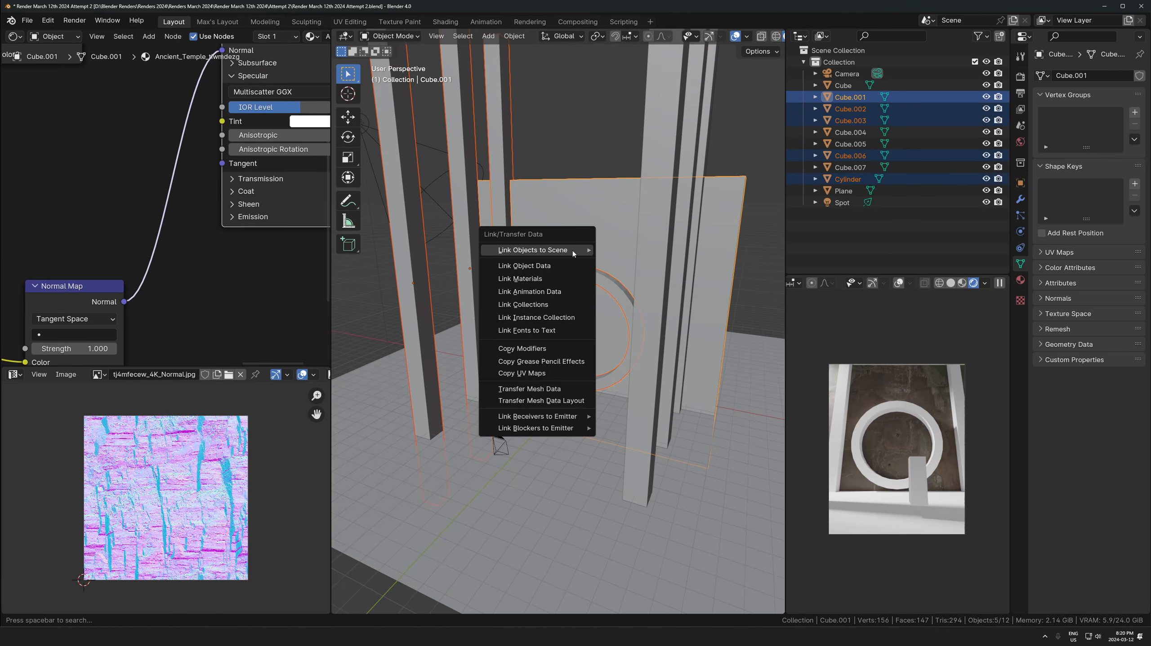
{"action": "left_click", "coordinate": [569, 248]}
Select the ring's inner and outer rim edge loops on both faces and set their edge crease to 1
{"action": "scroll", "coordinate": [569, 247], "scroll_direction": "up", "scroll_amount": 2}
{"action": "left_click", "coordinate": [585, 253]}
{"action": "scroll", "coordinate": [598, 249], "scroll_direction": "up", "scroll_amount": 3}
{"action": "key", "text": "Tab"}
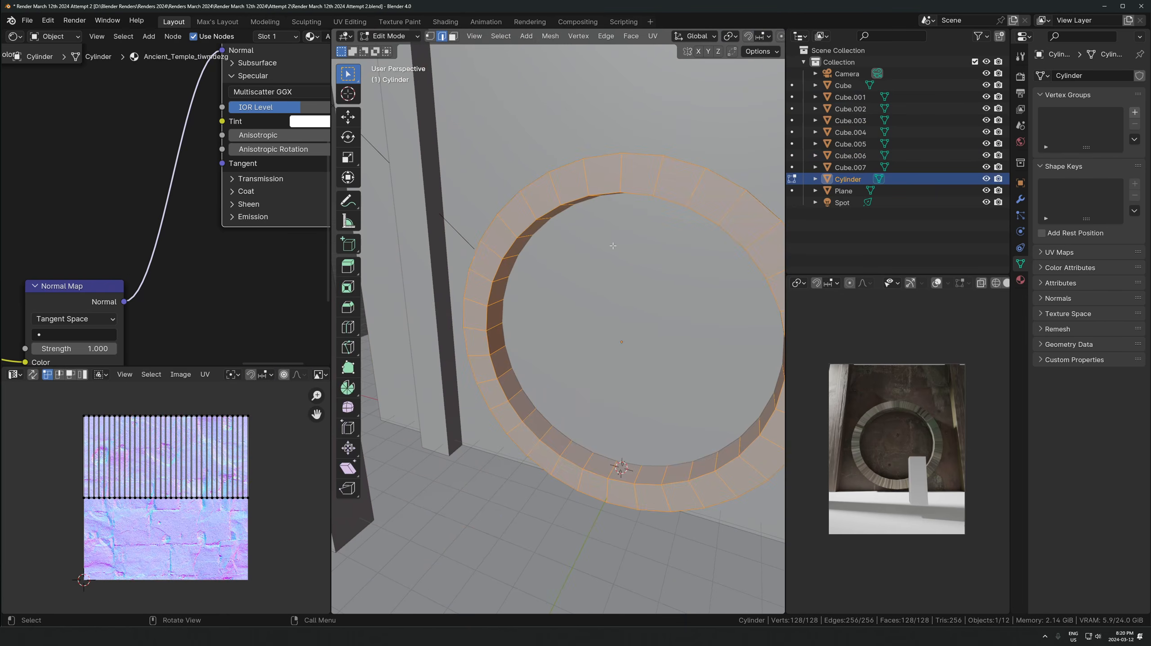
{"action": "middle_click_drag", "start_coordinate": [614, 245], "coordinate": [622, 289], "text": "shift"}
{"action": "scroll", "coordinate": [561, 277], "scroll_direction": "up", "scroll_amount": 1}
{"action": "key", "text": "Tab"}
{"action": "key", "text": "Tab"}
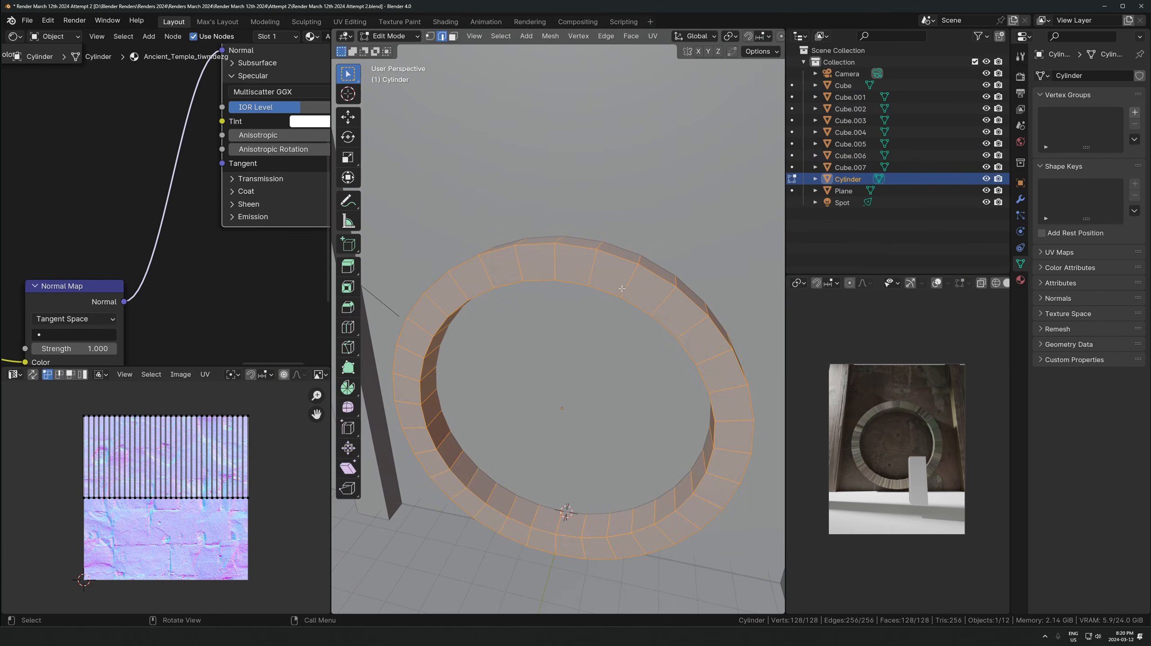
{"action": "left_click", "coordinate": [585, 253], "text": "alt"}
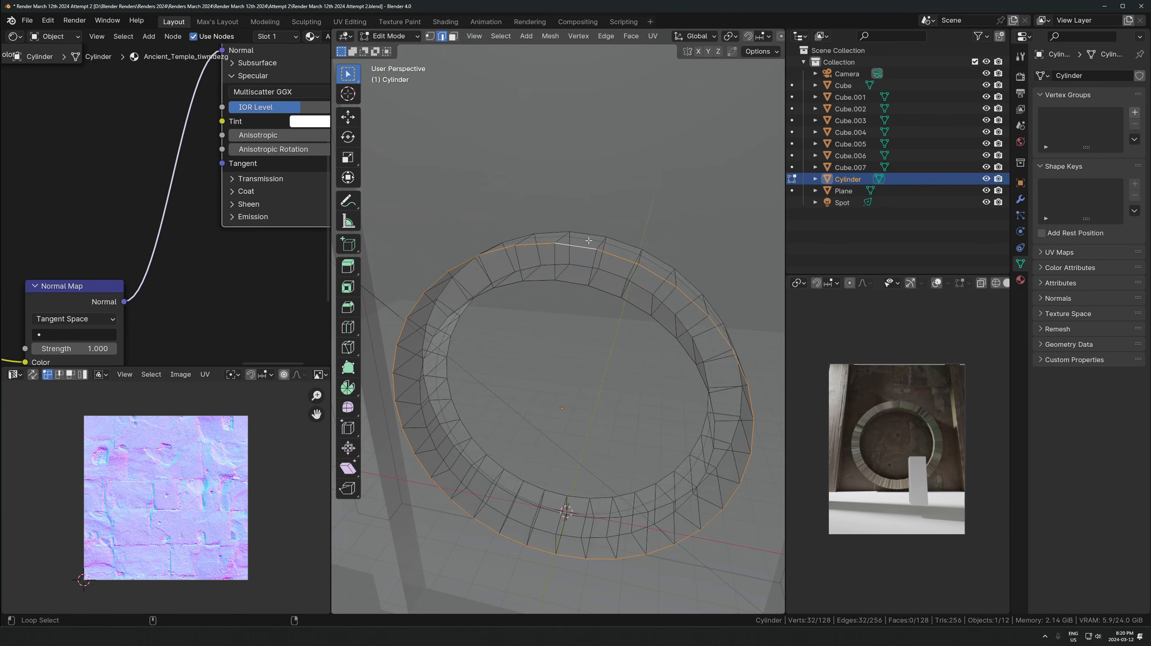
{"action": "left_click", "coordinate": [586, 270], "text": "alt+shift"}
{"action": "left_click", "coordinate": [590, 275], "text": "alt+shift"}
{"action": "key", "text": "shift+e"}
{"action": "type", "text": "1"}
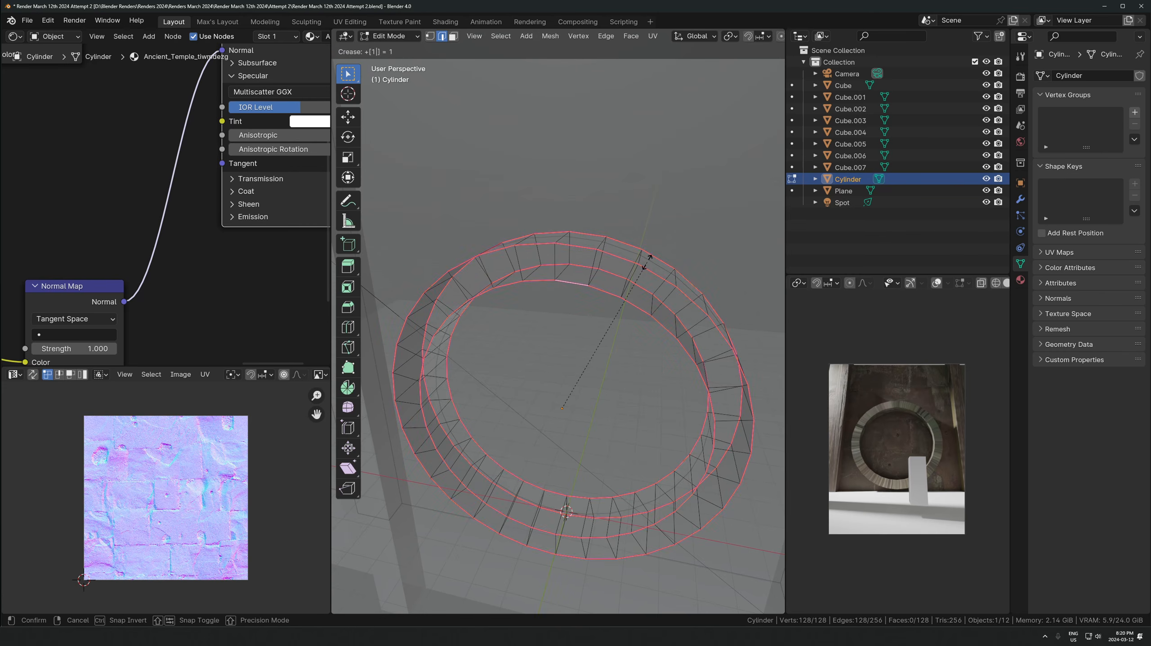
{"action": "key", "text": "Return"}
{"action": "key", "text": "Tab"}
{"action": "key", "text": "Tab"}
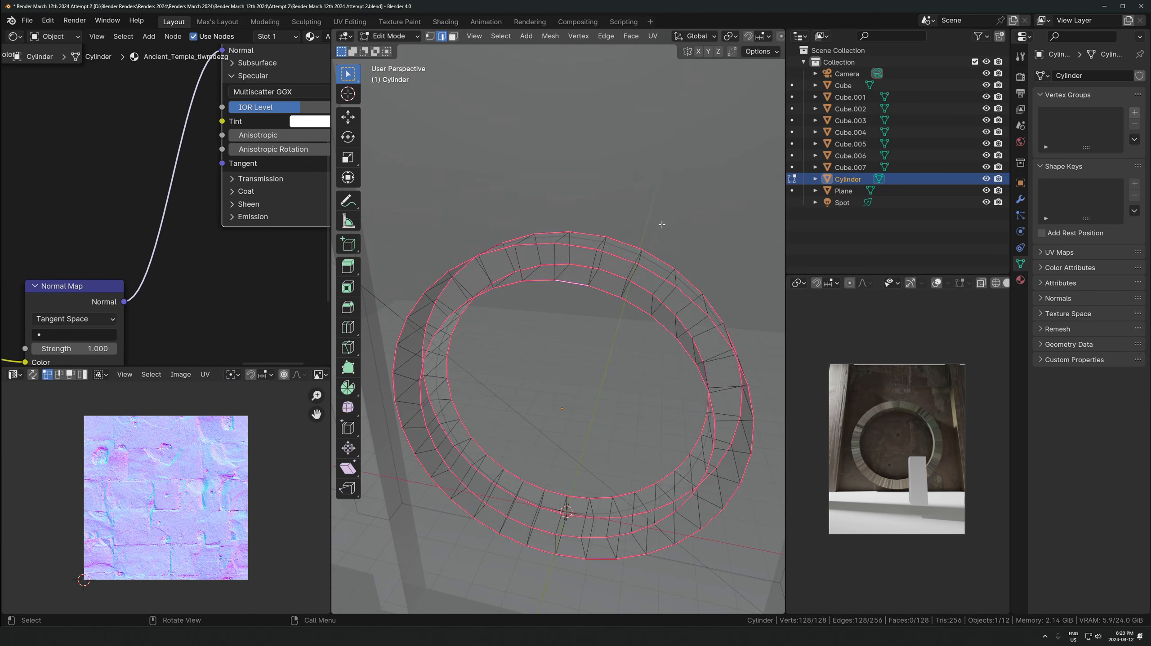
Add a level 2 Catmull-Clark Subdivision modifier to the ring and apply it
{"action": "key", "text": "Tab"}
{"action": "key", "text": "ctrl+1"}
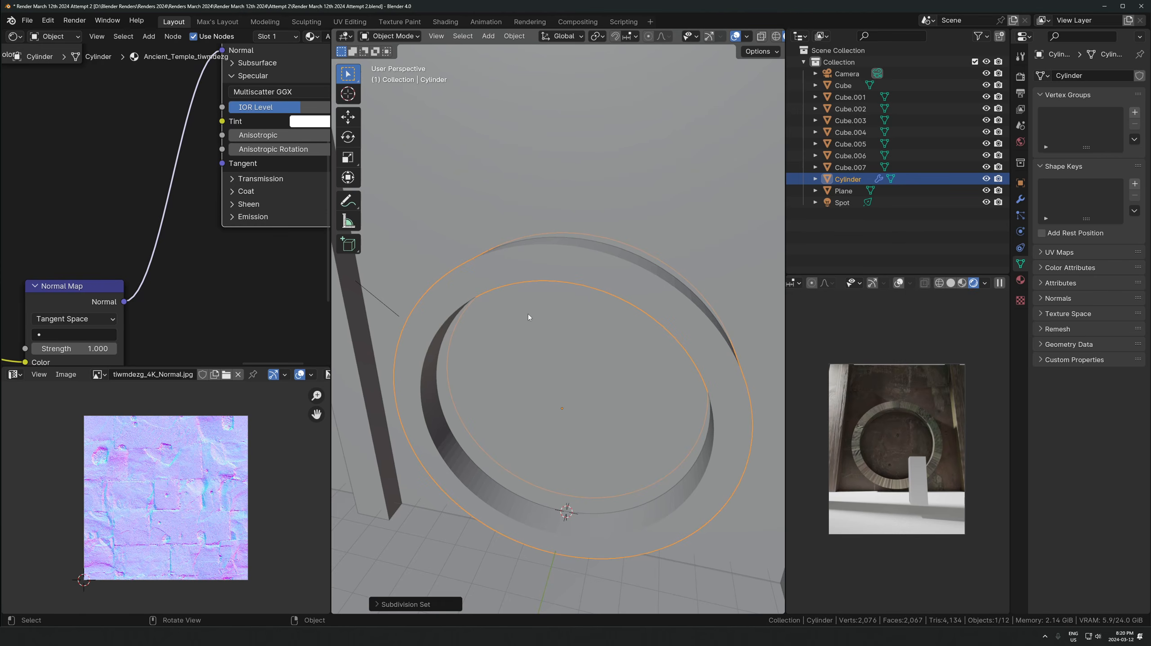
{"action": "middle_click_drag", "start_coordinate": [579, 294], "coordinate": [589, 254]}
{"action": "left_click", "coordinate": [1020, 200]}
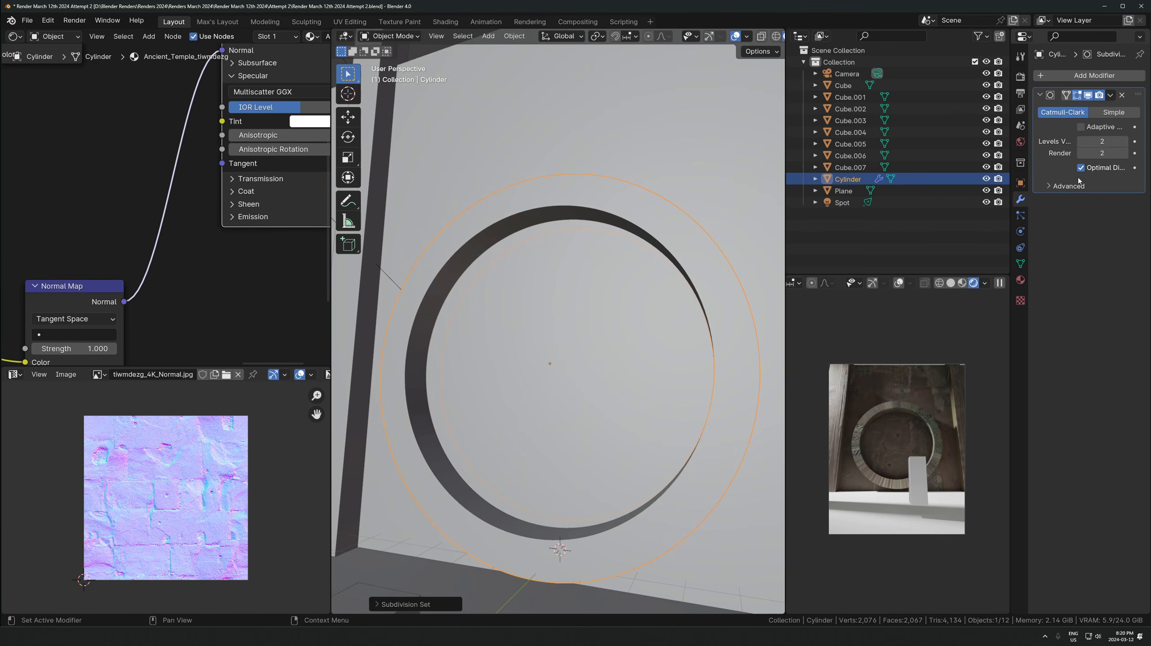
{"action": "key", "text": "ctrl+a"}
Select the extra uncreased edge loops running around the subdivided ring's sides and dissolve them
{"action": "key", "text": "Tab"}
{"action": "middle_click_drag", "start_coordinate": [566, 371], "coordinate": [572, 319]}
{"action": "left_click", "coordinate": [588, 306], "text": "alt"}
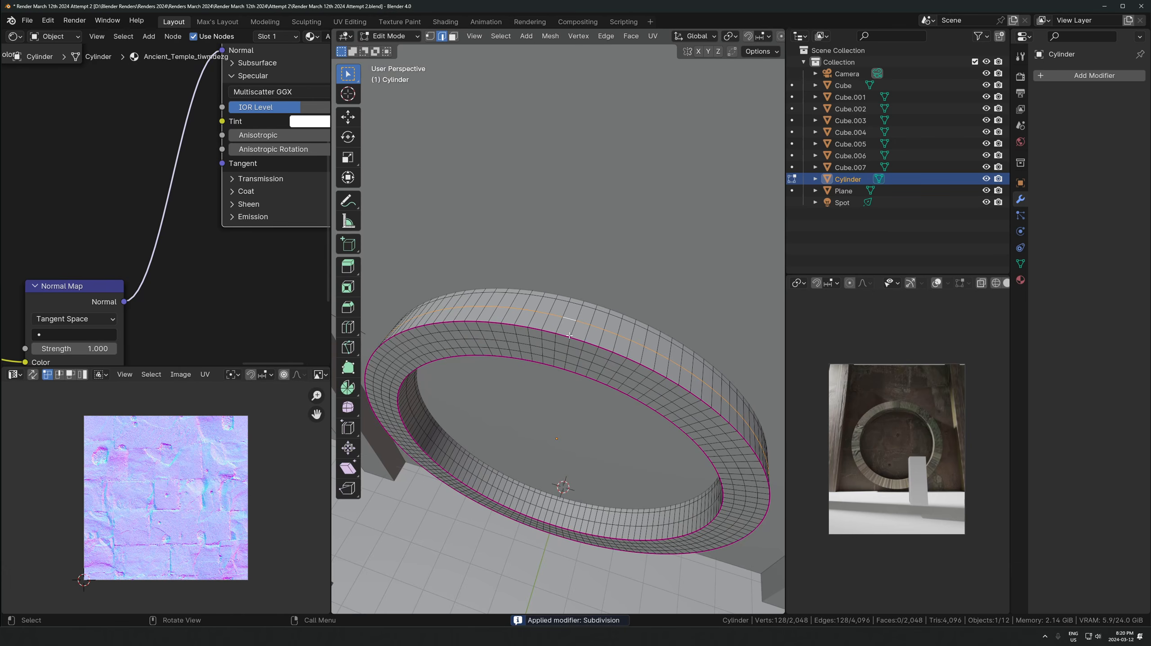
{"action": "scroll", "coordinate": [569, 335], "scroll_direction": "up", "scroll_amount": 2}
{"action": "key", "text": "alt+z"}
{"action": "left_click", "coordinate": [593, 306], "text": "alt+shift"}
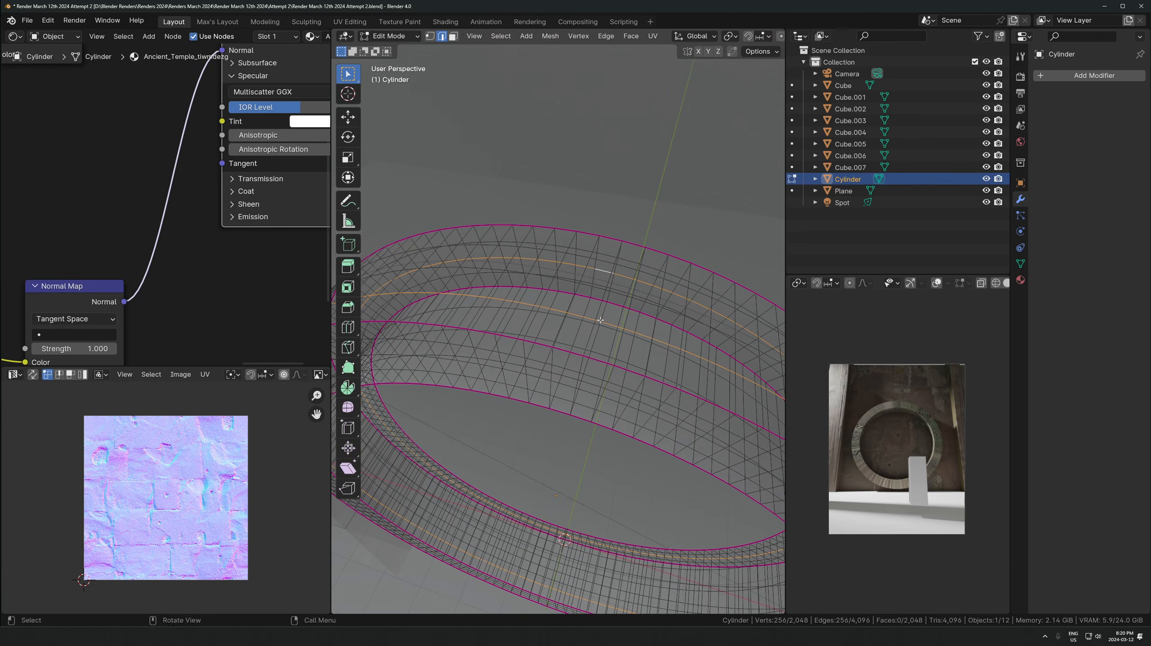
{"action": "middle_click_drag", "start_coordinate": [600, 320], "coordinate": [574, 345]}
{"action": "key", "text": "KP_7"}
{"action": "scroll", "coordinate": [572, 398], "scroll_direction": "up", "scroll_amount": 3}
{"action": "middle_click_drag", "start_coordinate": [553, 504], "coordinate": [564, 405], "text": "shift"}
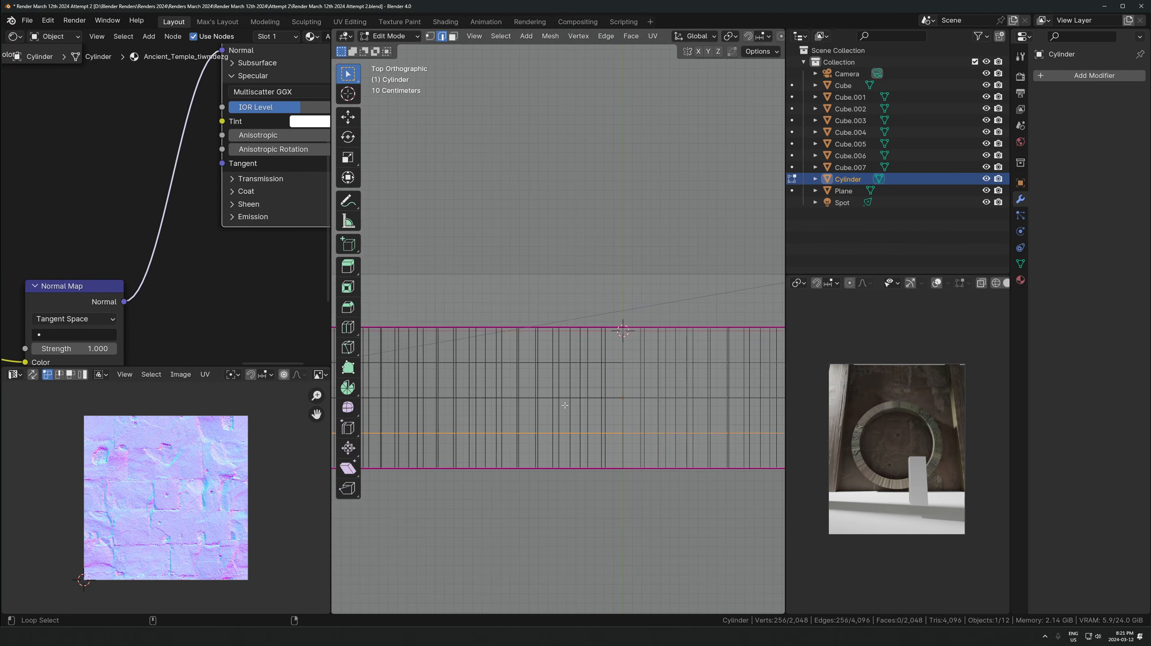
{"action": "left_click", "coordinate": [566, 364], "text": "alt+shift"}
{"action": "middle_click_drag", "start_coordinate": [565, 364], "coordinate": [570, 267]}
{"action": "scroll", "coordinate": [572, 267], "scroll_direction": "up", "scroll_amount": 4}
{"action": "middle_click_drag", "start_coordinate": [588, 190], "coordinate": [584, 244], "text": "shift"}
{"action": "key", "text": "alt+z"}
{"action": "middle_click_drag", "start_coordinate": [542, 122], "coordinate": [498, 198], "text": "shift"}
{"action": "left_click", "coordinate": [513, 178], "text": "alt+shift"}
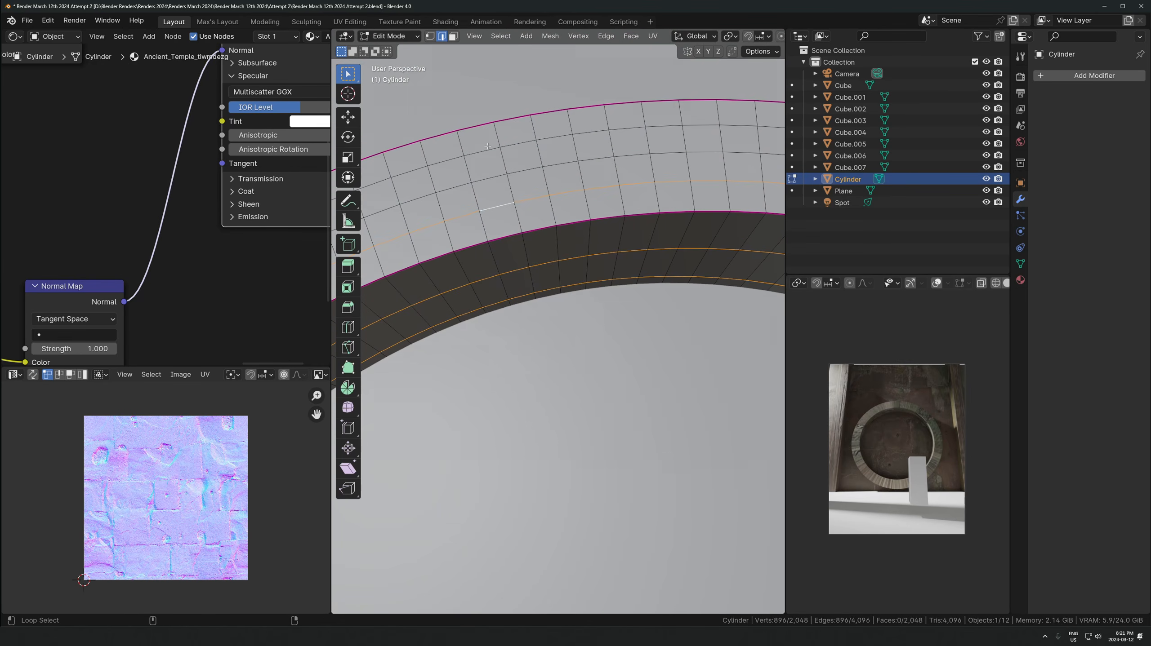
{"action": "right_click", "coordinate": [497, 175]}
{"action": "left_click", "coordinate": [498, 496]}
Select two of the remaining uncreased edge loops around the ring with X-ray and dissolve them
{"action": "key", "text": "alt+z"}
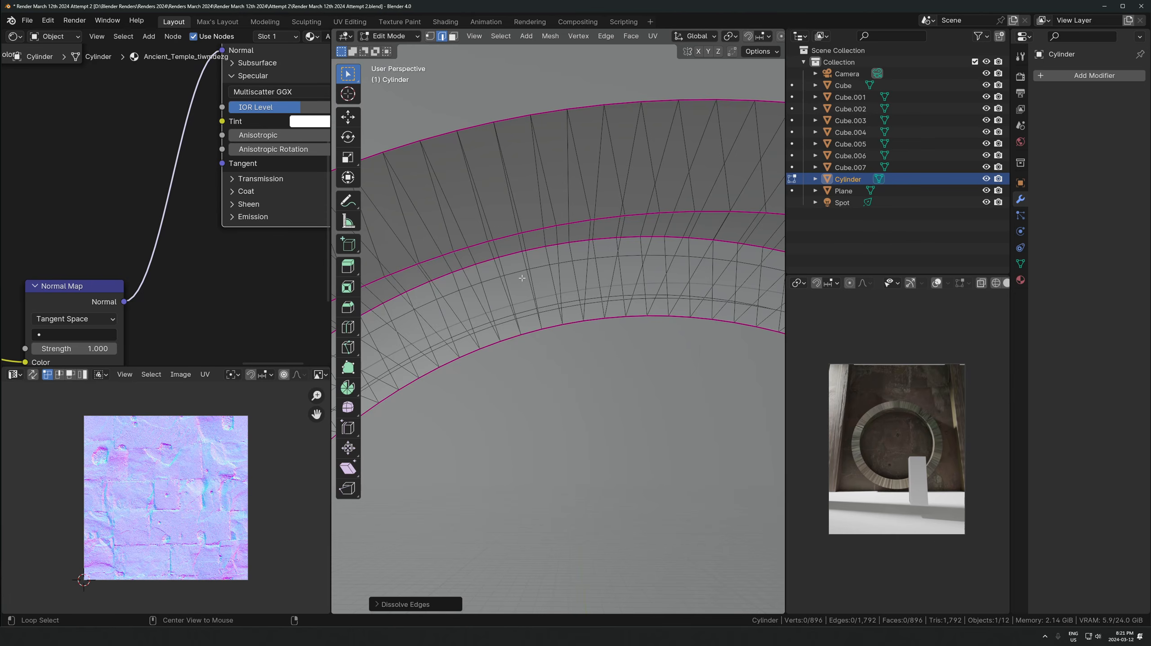
{"action": "left_click", "coordinate": [522, 278], "text": "alt"}
{"action": "key", "text": "alt+z"}
{"action": "key", "text": "alt+z"}
{"action": "mouse_move", "coordinate": [522, 278]}
{"action": "middle_mouse_down"}
{"action": "mouse_move", "coordinate": [520, 308]}
{"action": "mouse_move", "coordinate": [517, 287]}
{"action": "middle_mouse_up"}
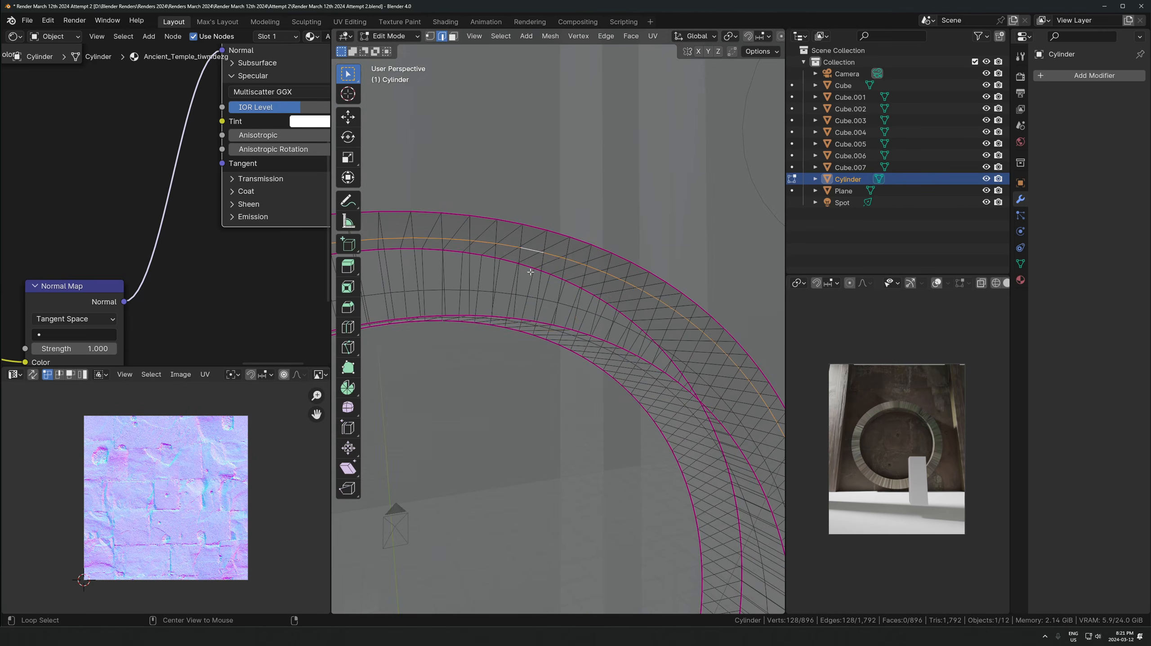
{"action": "right_click", "coordinate": [525, 297]}
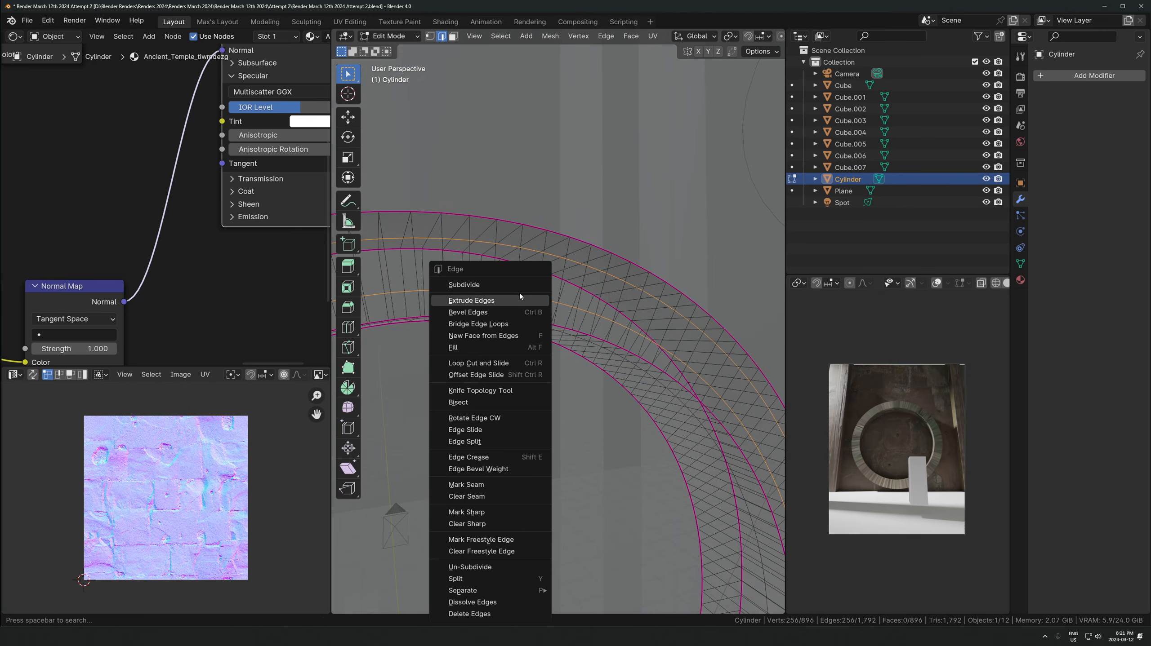
{"action": "left_click", "coordinate": [502, 602]}
Dissolve the last uncreased edge loops so that only the four creased rim loops run around the ring
{"action": "key", "text": "alt+z"}
{"action": "middle_click_drag", "start_coordinate": [508, 373], "coordinate": [569, 373]}
{"action": "key", "text": "alt+z"}
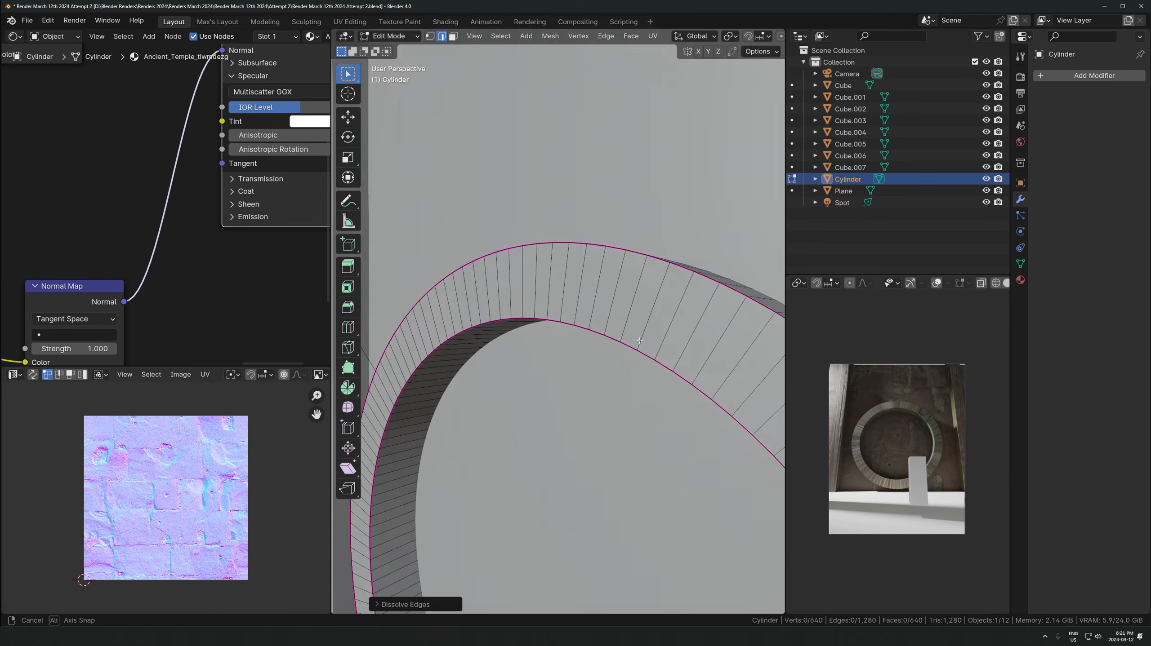
{"action": "key", "text": "alt+z"}
{"action": "key", "text": "alt+z"}
{"action": "scroll", "coordinate": [560, 311], "scroll_direction": "up", "scroll_amount": 1, "text": "alt"}
{"action": "key", "text": "ctrl+x"}
{"action": "key", "text": "alt+z"}
{"action": "key", "text": "Tab"}
{"action": "scroll", "coordinate": [559, 335], "scroll_direction": "down", "scroll_amount": 5}
{"action": "key", "text": "Tab"}
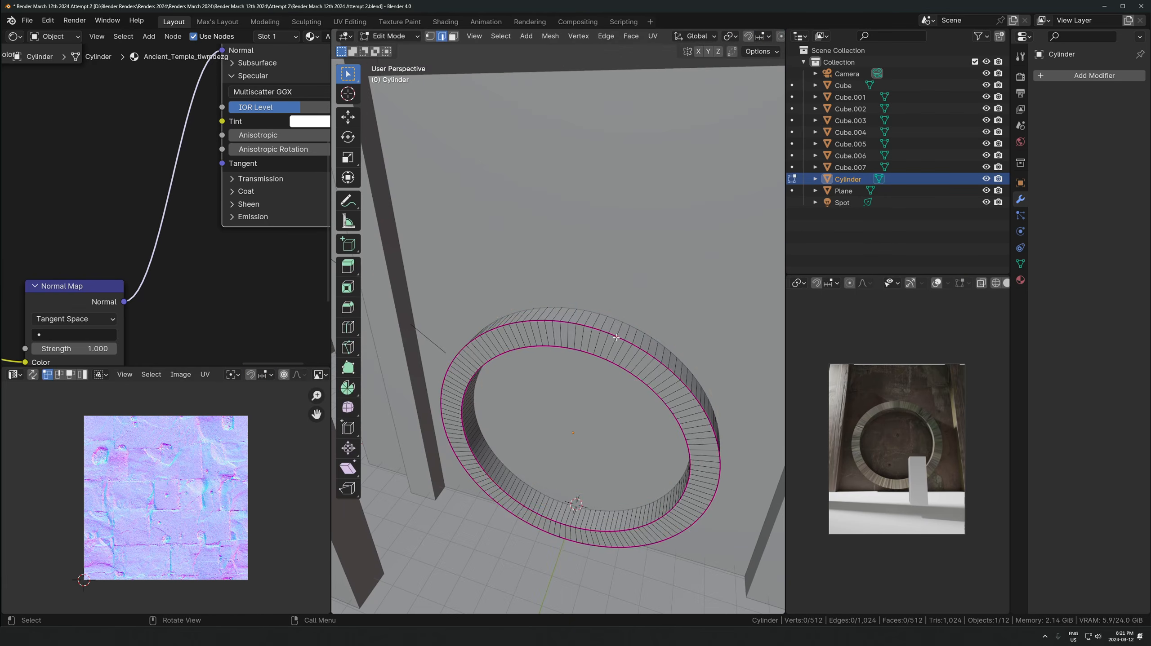
Select all of the ring's faces and reset their UVs
{"action": "key", "text": "Tab"}
{"action": "middle_click_drag", "start_coordinate": [616, 338], "coordinate": [587, 316]}
{"action": "key", "text": "alt+z"}
{"action": "key", "text": "Tab"}
{"action": "key", "text": "Tab"}
{"action": "key", "text": "Tab"}
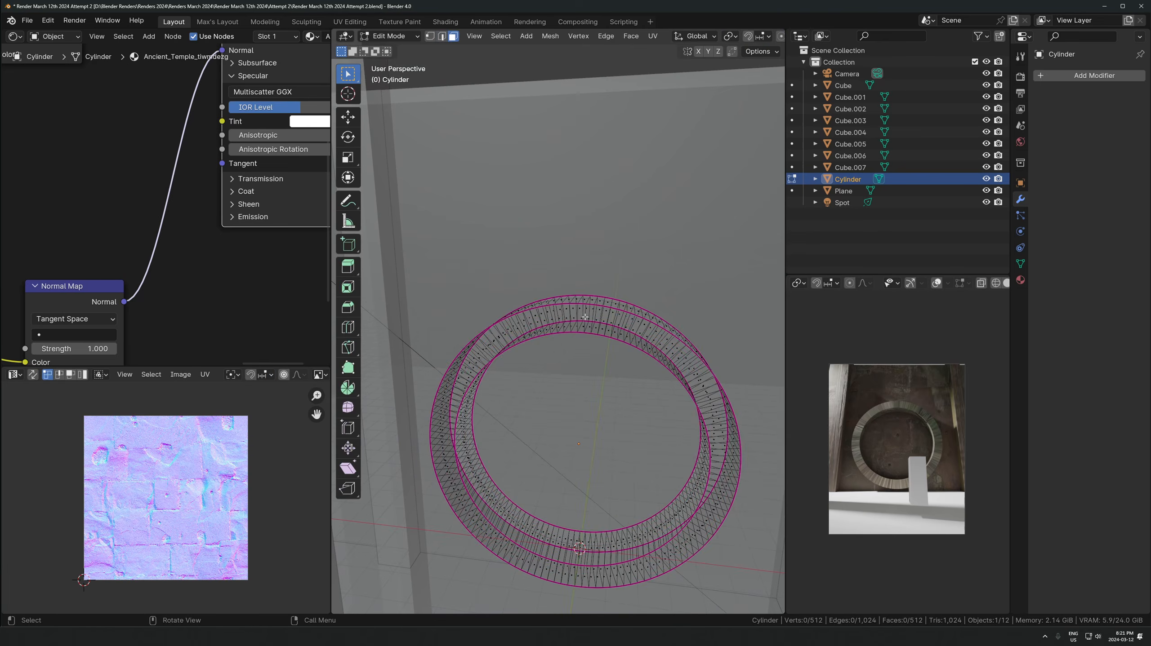
{"action": "key", "text": "alt+z"}
{"action": "scroll", "coordinate": [589, 327], "scroll_direction": "up", "scroll_amount": 1}
{"action": "key", "text": "a"}
{"action": "key", "text": "u"}
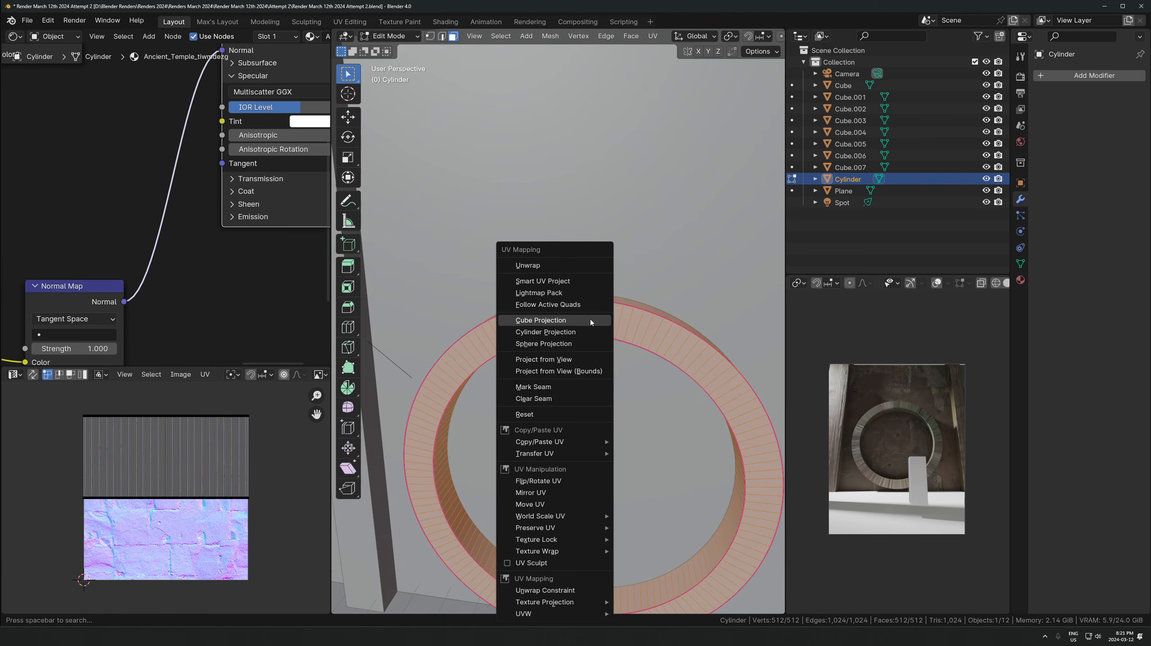
{"action": "left_click", "coordinate": [589, 319]}
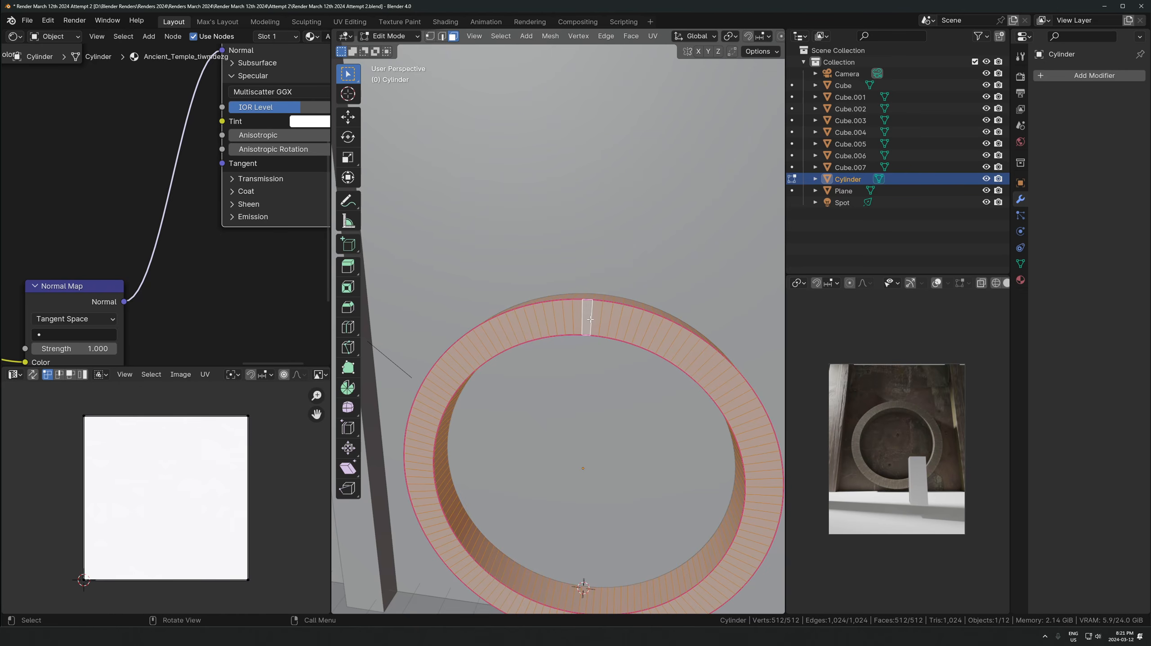
Unwrap the ring's faces with Follow Active Quads, using the Length Average edge length mode
{"action": "key", "text": "u"}
{"action": "left_click", "coordinate": [548, 305]}
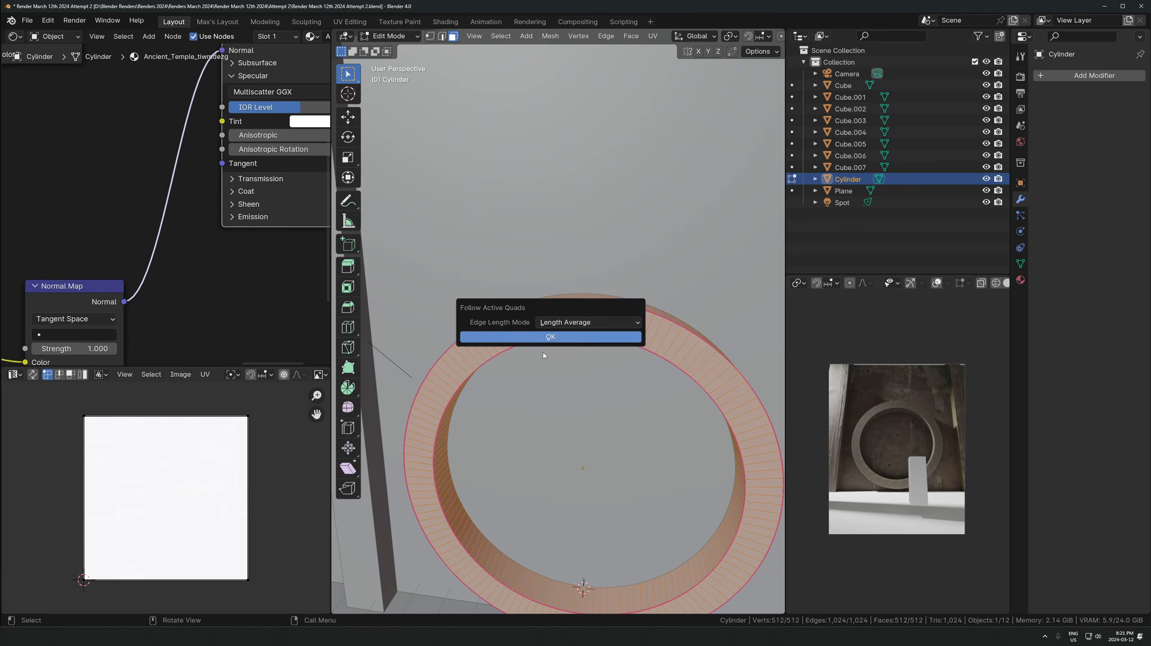
{"action": "left_click", "coordinate": [560, 337]}
Squeeze the ring's UV strips along X, scale the whole layout down and move it over the texture
{"action": "scroll", "coordinate": [260, 460], "scroll_direction": "down", "scroll_amount": 7}
{"action": "key", "text": "a"}
{"action": "key", "text": "s"}
{"action": "key", "text": "x"}
{"action": "left_click", "coordinate": [208, 482]}
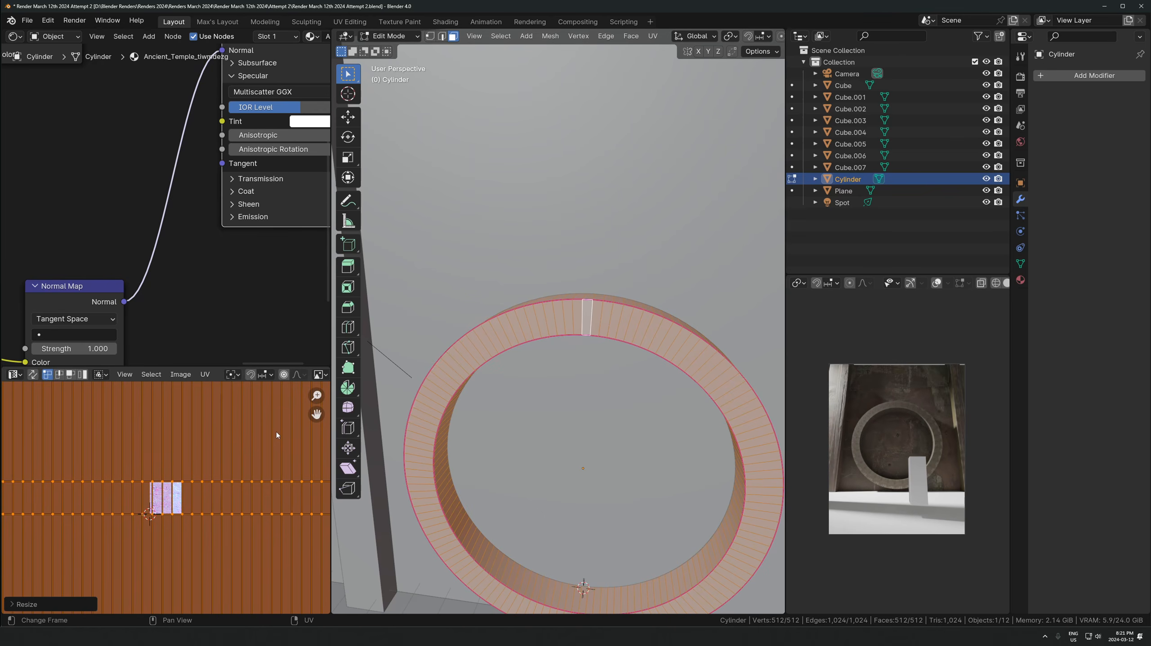
{"action": "key", "text": "s"}
{"action": "left_click", "coordinate": [217, 469]}
{"action": "key", "text": "s"}
{"action": "left_click", "coordinate": [221, 469]}
{"action": "key", "text": "g"}
{"action": "left_click", "coordinate": [223, 450]}
Enlarge the ring's UV layout, reduce its height along Y and shift it to adjust the stone pattern
{"action": "scroll", "coordinate": [929, 432], "scroll_direction": "up", "scroll_amount": 8}
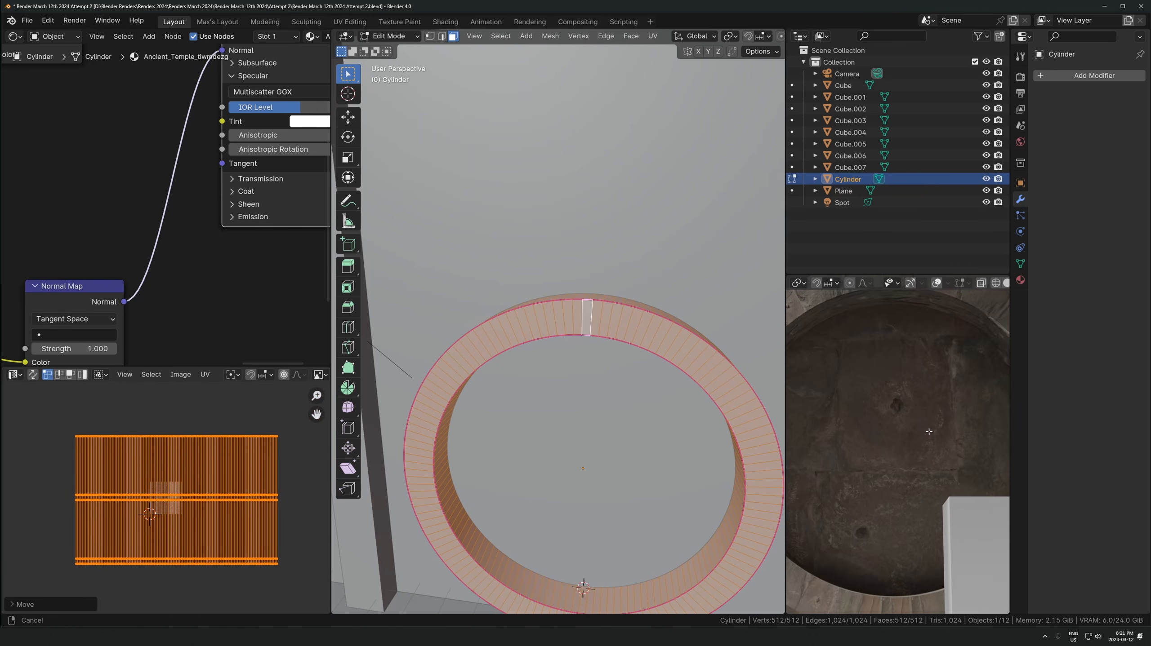
{"action": "middle_click_drag", "start_coordinate": [929, 432], "coordinate": [950, 487], "text": "shift"}
{"action": "scroll", "coordinate": [221, 472], "scroll_direction": "down", "scroll_amount": 1}
{"action": "key", "text": "s"}
{"action": "left_click", "coordinate": [251, 456]}
{"action": "key", "text": "s"}
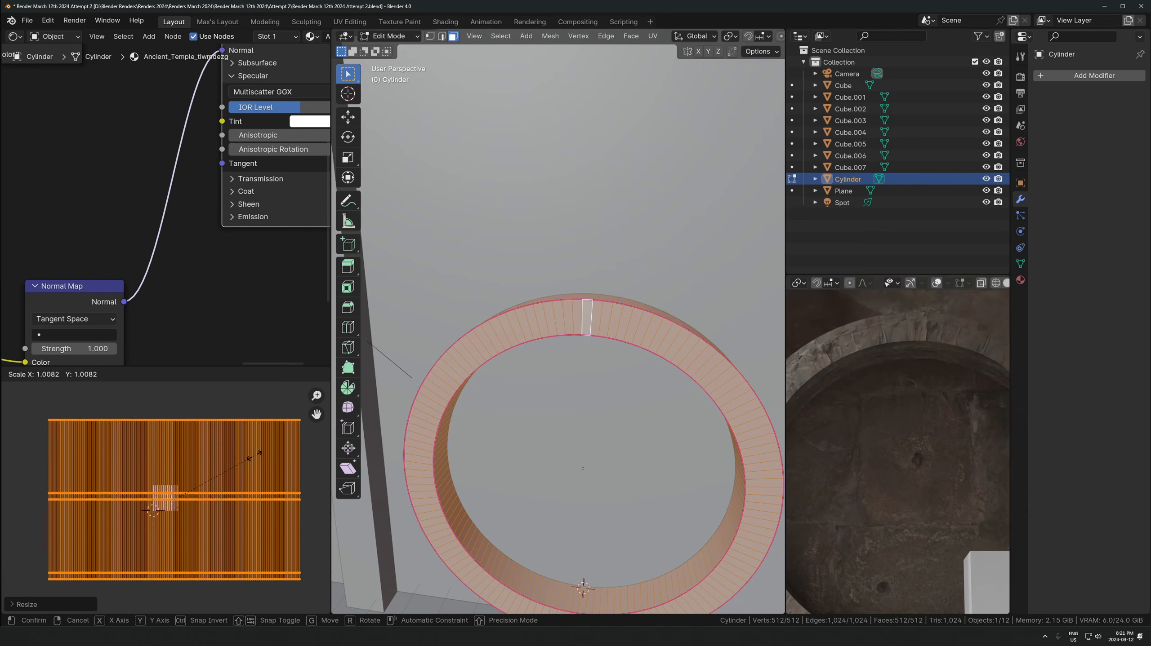
{"action": "key", "text": "y"}
{"action": "left_click", "coordinate": [244, 458]}
{"action": "key", "text": "g"}
{"action": "left_click", "coordinate": [242, 466]}
{"action": "key", "text": "s"}
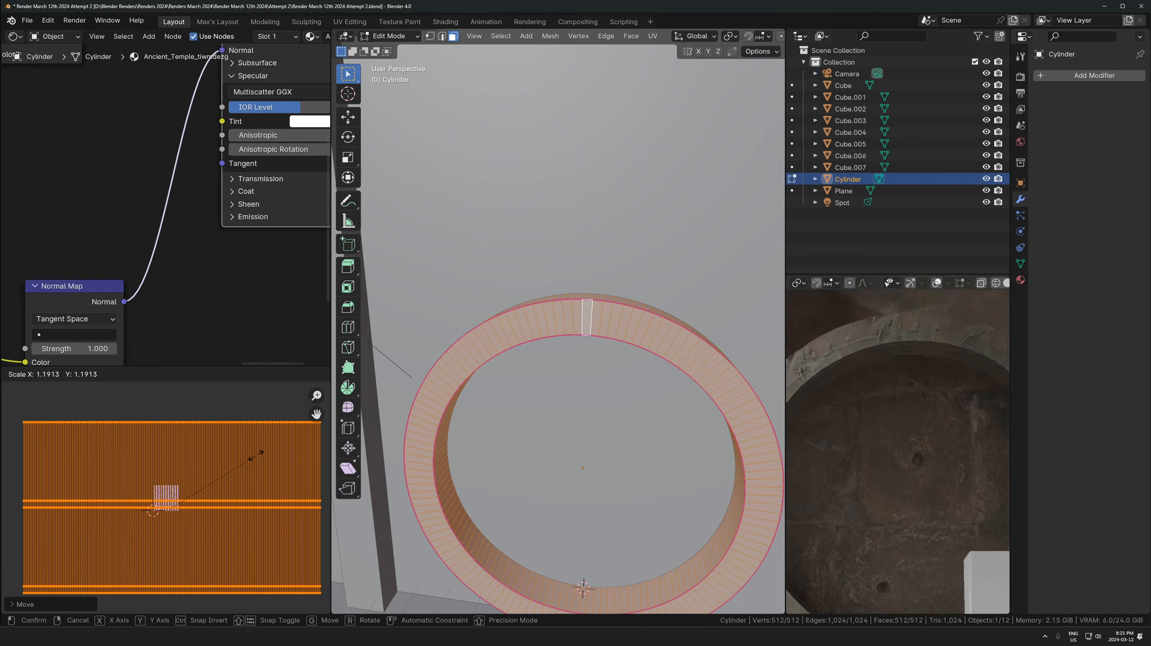
{"action": "left_click", "coordinate": [256, 453]}
{"action": "key", "text": "g"}
{"action": "left_click", "coordinate": [256, 452]}
{"action": "key", "text": "Tab"}
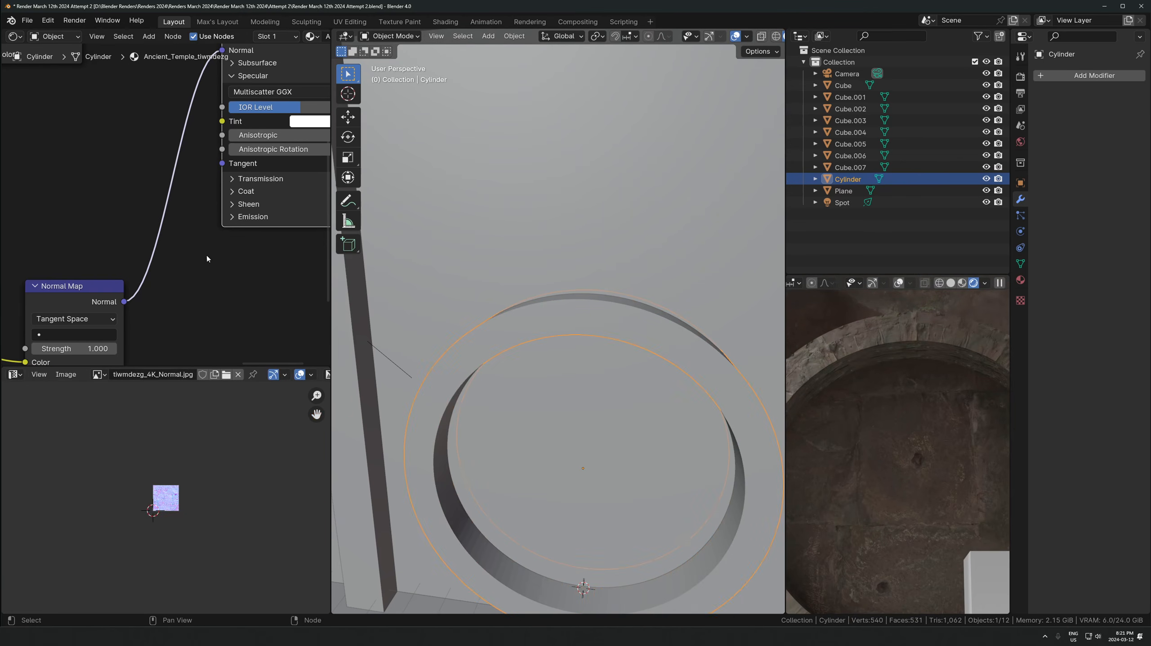
Recalculate the ring's normals to face outward, with the Face Orientation overlay switched on only for the check
{"action": "middle_click_drag", "start_coordinate": [107, 354], "coordinate": [130, 329]}
{"action": "scroll", "coordinate": [684, 37], "scroll_direction": "down", "scroll_amount": 2}
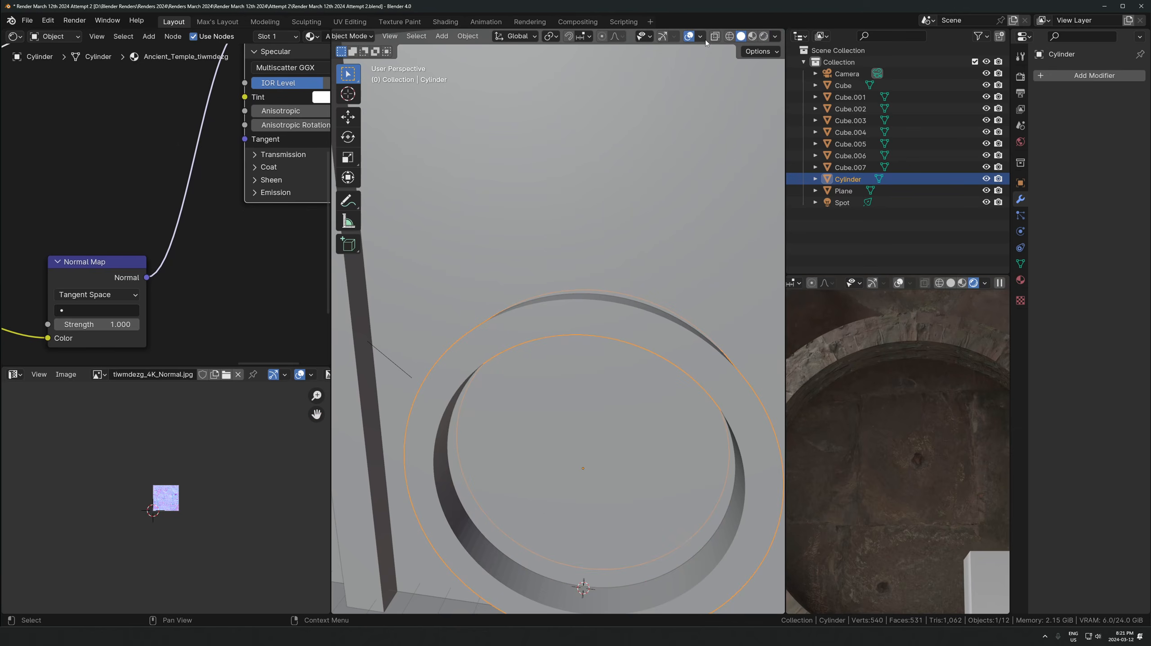
{"action": "left_click", "coordinate": [699, 37]}
{"action": "left_click", "coordinate": [667, 260]}
{"action": "key", "text": "Tab"}
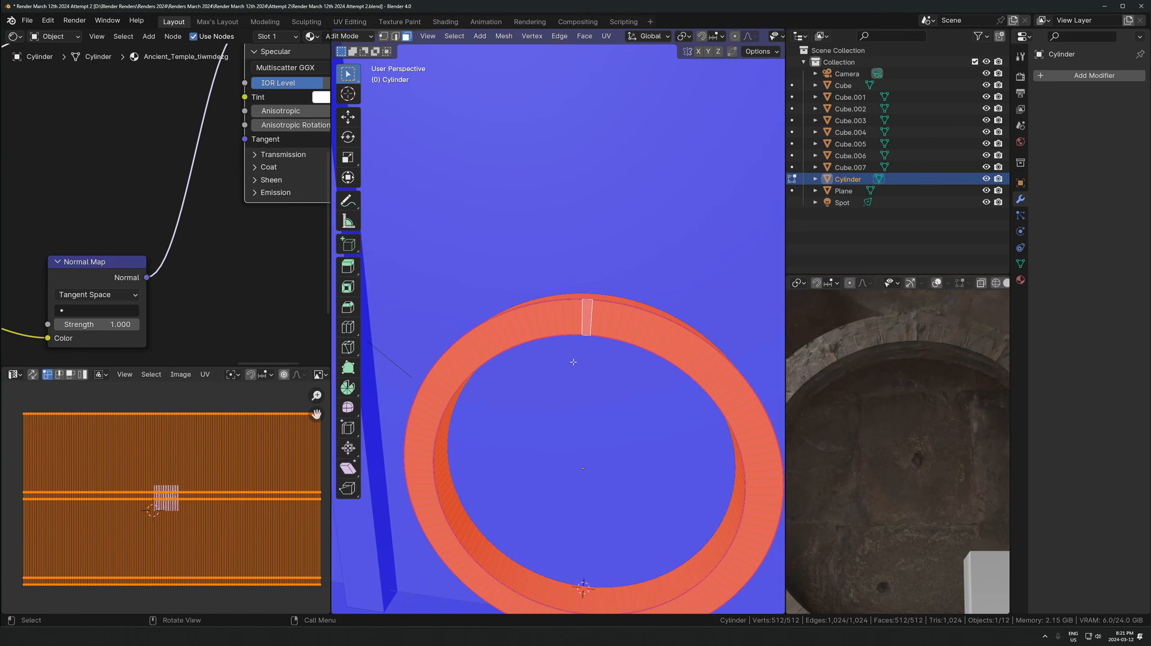
{"action": "key", "text": "shift+n"}
{"action": "scroll", "coordinate": [678, 36], "scroll_direction": "down", "scroll_amount": 5}
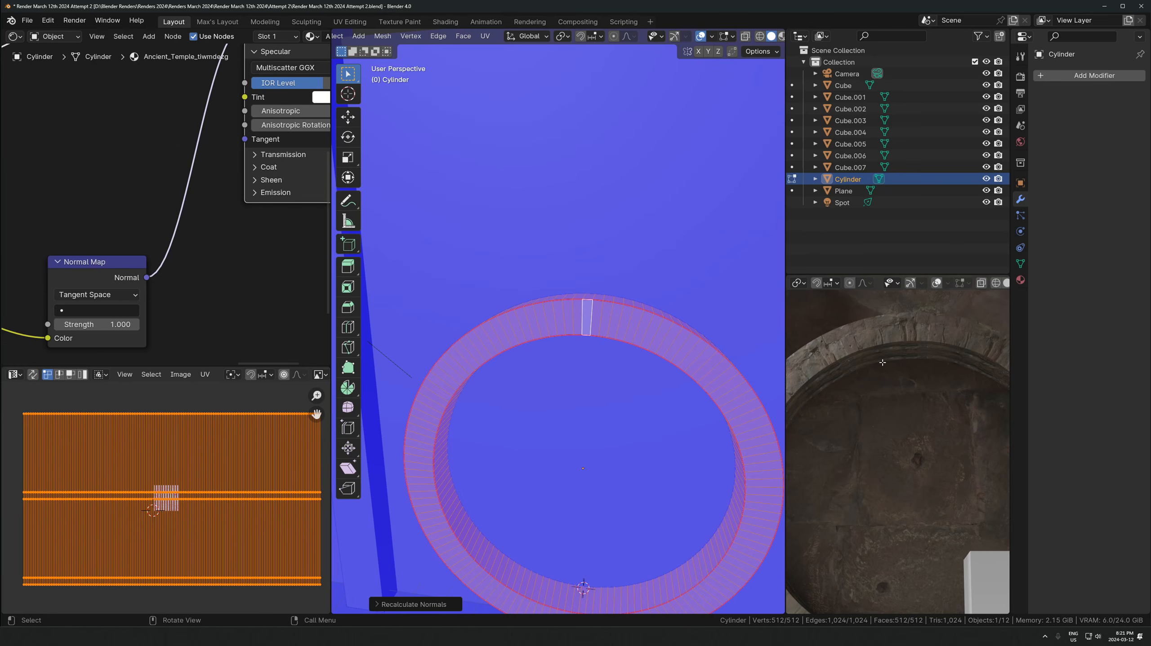
{"action": "left_click", "coordinate": [715, 39]}
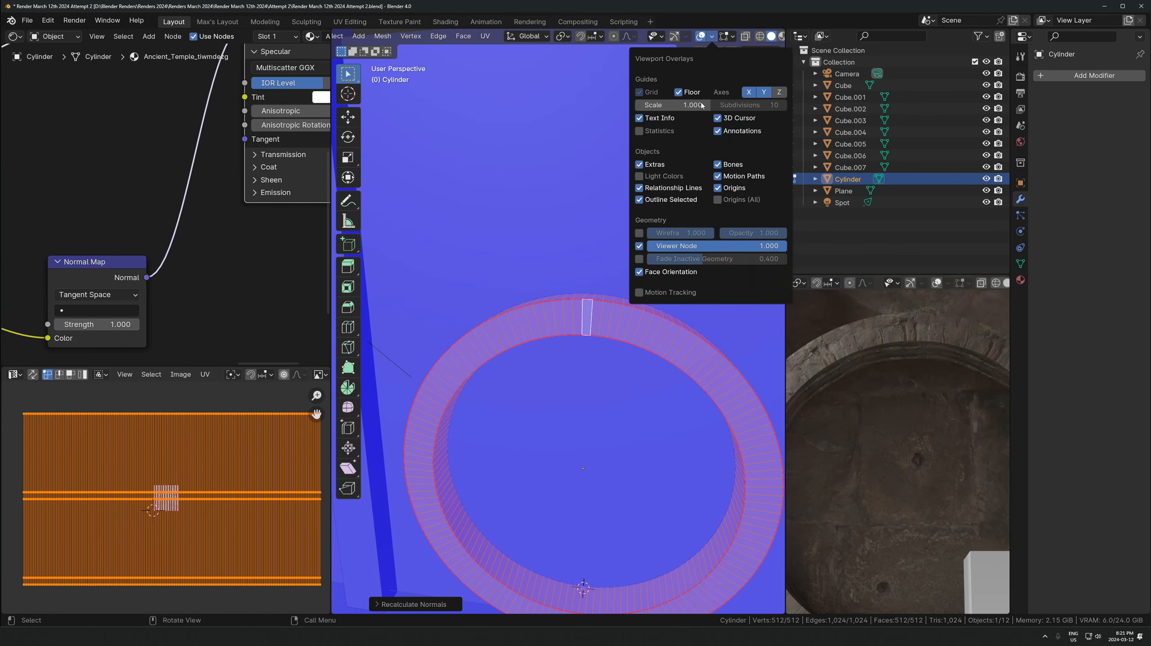
{"action": "left_click", "coordinate": [670, 273]}
Narrow the ring's UVs along X, scale the layout down and reposition it over the texture
{"action": "key", "text": "s"}
{"action": "key", "text": "x"}
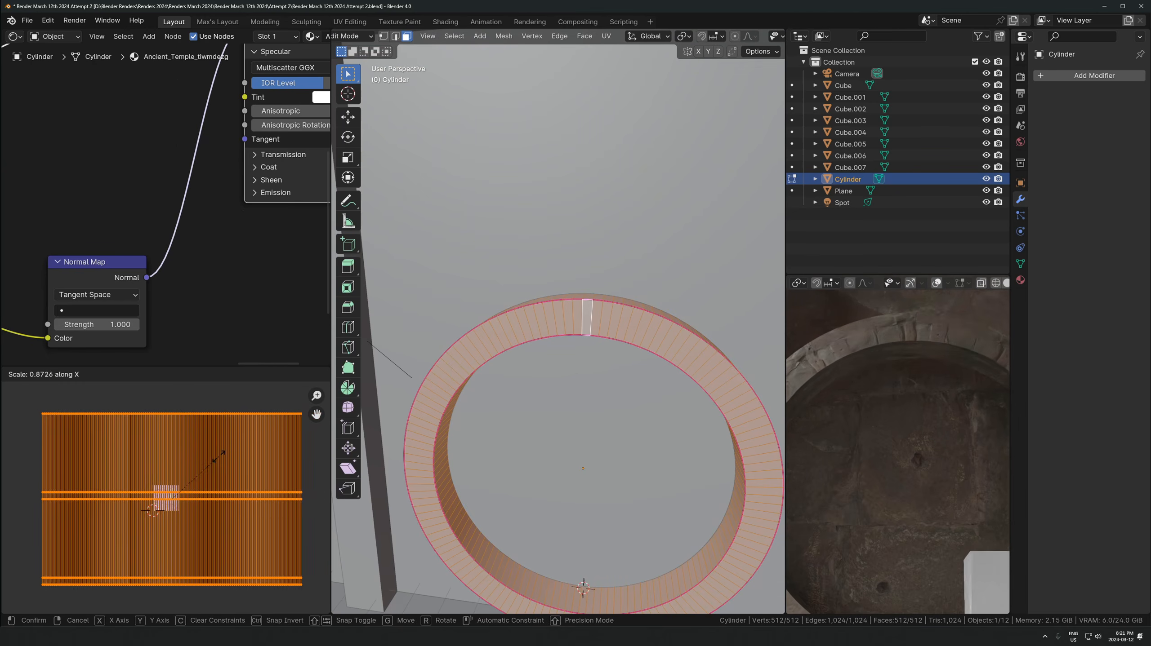
{"action": "left_click", "coordinate": [218, 459]}
{"action": "key", "text": "g"}
{"action": "left_click", "coordinate": [218, 466]}
{"action": "scroll", "coordinate": [218, 467], "scroll_direction": "down", "scroll_amount": 3}
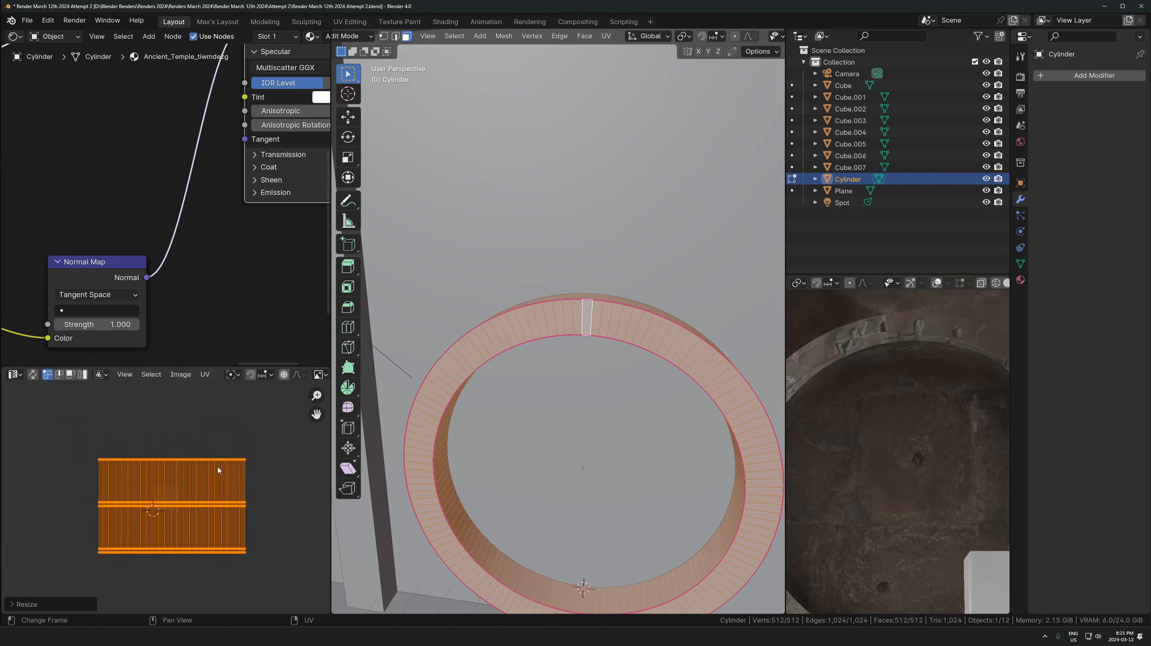
{"action": "key", "text": "s"}
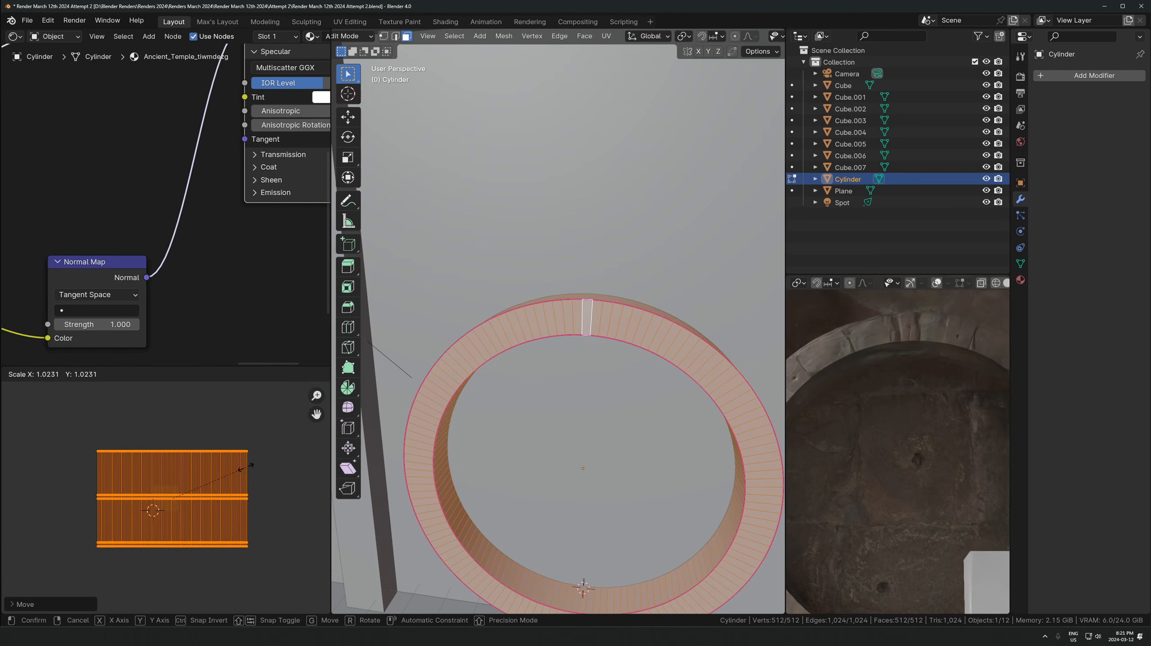
{"action": "left_click", "coordinate": [262, 466]}
{"action": "key", "text": "g"}
{"action": "left_click", "coordinate": [267, 468]}
Select the inner and outer edge loops of the ring's front rim and apply the ring's scale
{"action": "scroll", "coordinate": [620, 362], "scroll_direction": "up", "scroll_amount": 3}
{"action": "middle_click_drag", "start_coordinate": [622, 362], "coordinate": [555, 249]}
{"action": "key", "text": "2"}
{"action": "left_click", "coordinate": [551, 244], "text": "alt"}
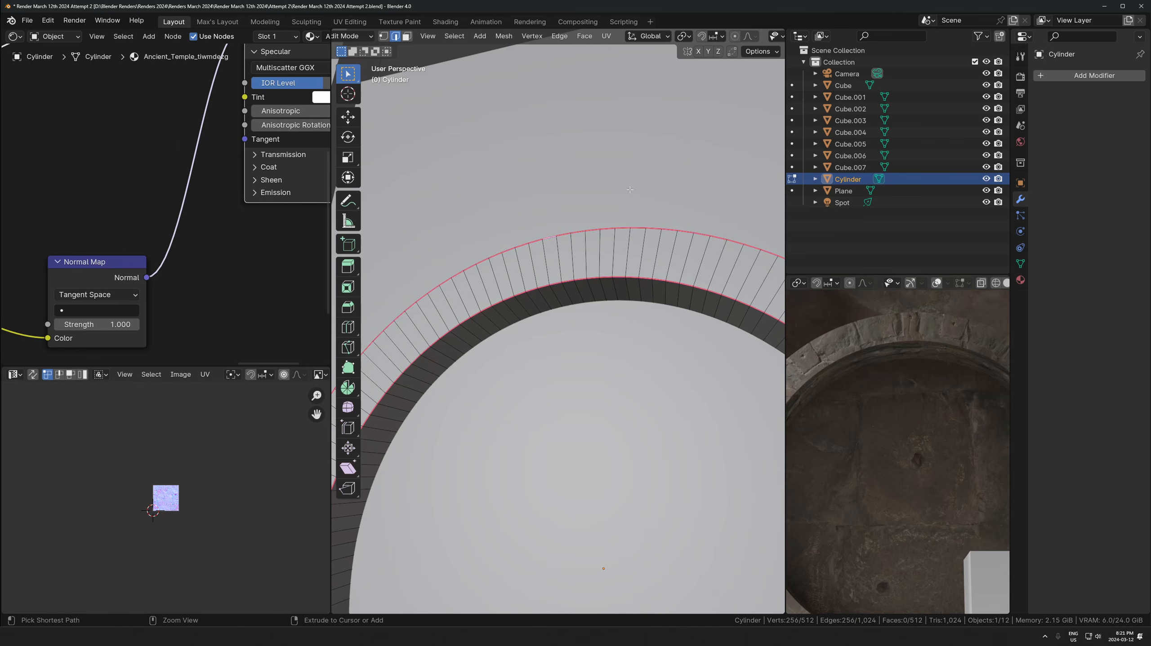
{"action": "key", "text": "ctrl+b"}
{"action": "right_click", "coordinate": [645, 180]}
{"action": "key", "text": "Tab"}
{"action": "key", "text": "ctrl+a"}
{"action": "key", "text": "s"}
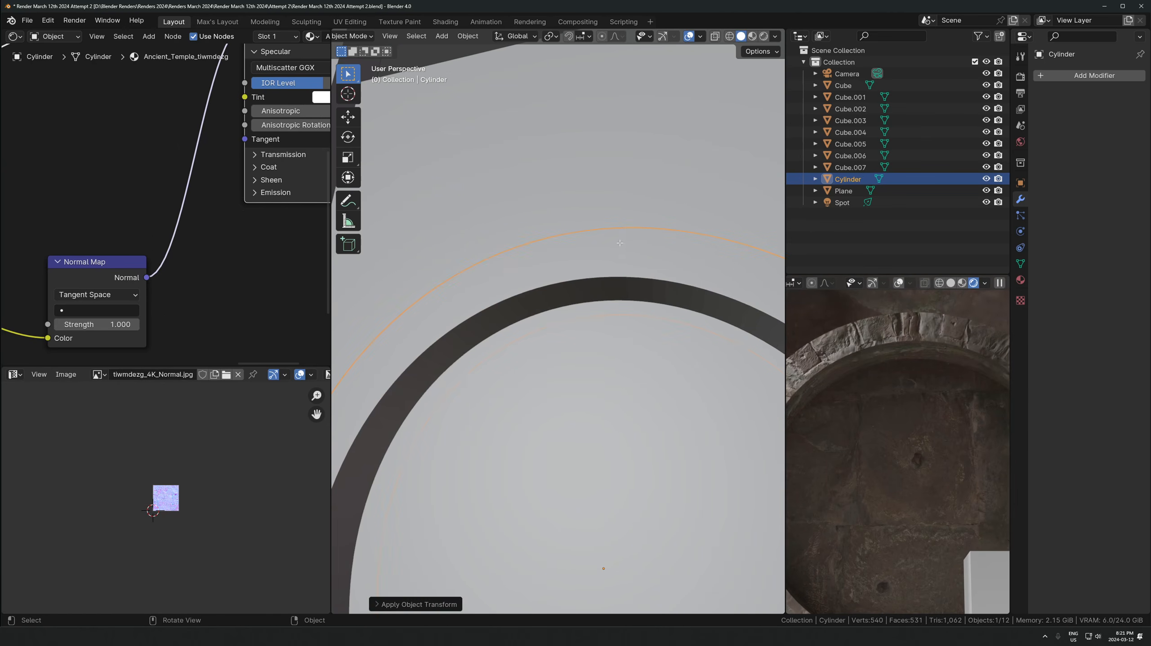
Bevel the selected rim loops by about 0.119 m with 6 segments and a custom stepped profile curve
{"action": "key", "text": "Tab"}
{"action": "key", "text": "ctrl+b"}
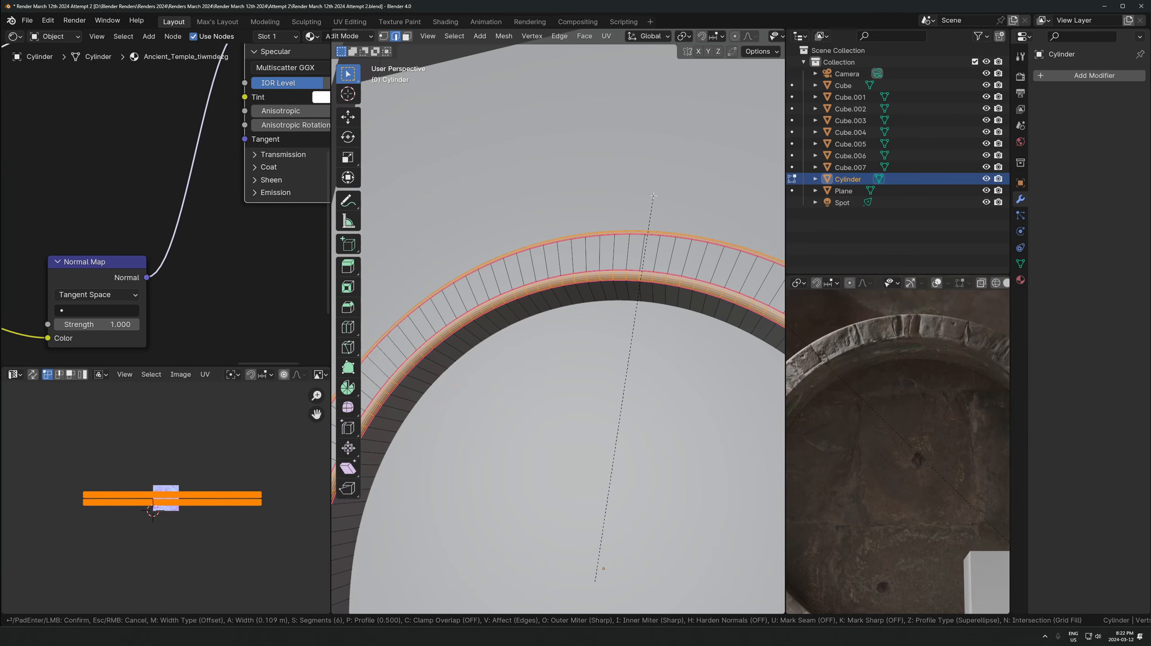
{"action": "left_click", "coordinate": [653, 197]}
{"action": "left_click", "coordinate": [407, 604]}
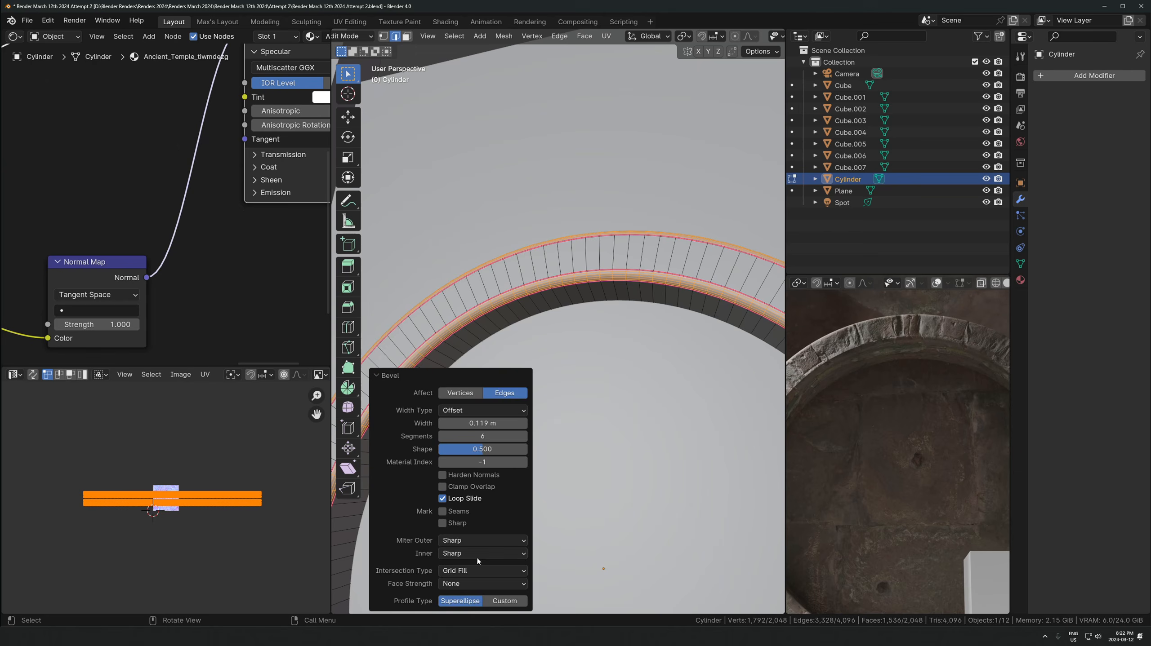
{"action": "left_click", "coordinate": [503, 601]}
{"action": "left_click_drag", "start_coordinate": [439, 462], "coordinate": [425, 478]}
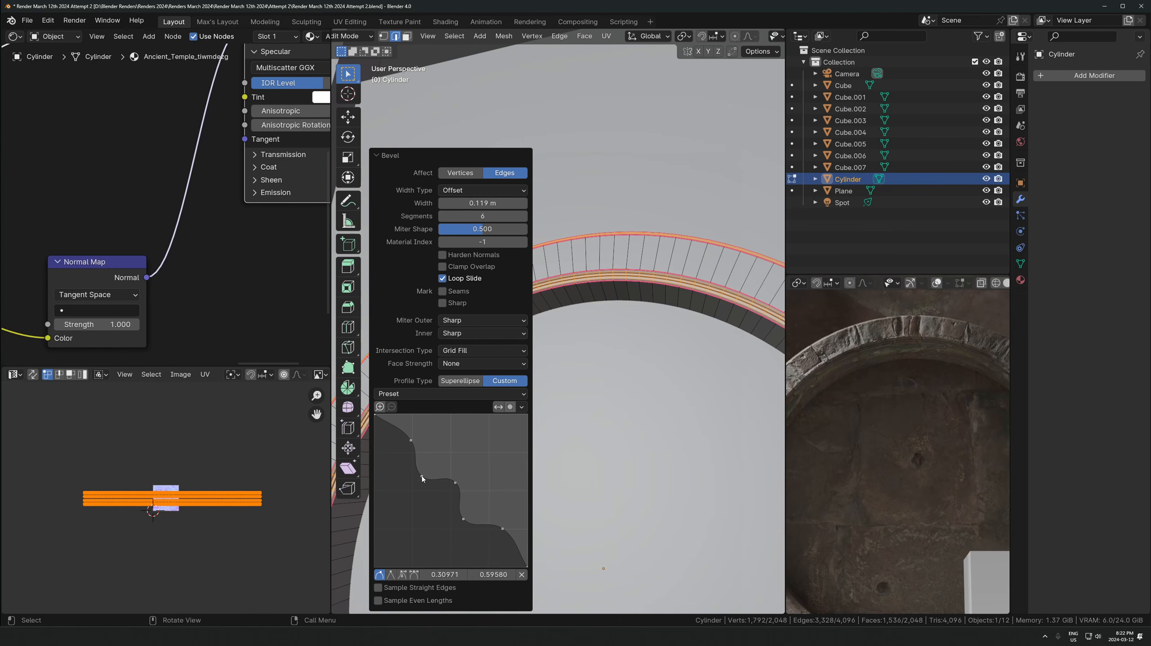
Increase the rim bevel's segment count and adjust its width, then return to Object Mode
{"action": "left_click", "coordinate": [524, 215]}
{"action": "middle_click_drag", "start_coordinate": [551, 158], "coordinate": [551, 199], "text": "shift"}
{"action": "left_click_drag", "start_coordinate": [483, 204], "coordinate": [511, 203]}
{"action": "key", "text": "Tab"}
{"action": "scroll", "coordinate": [657, 357], "scroll_direction": "down", "scroll_amount": 6}
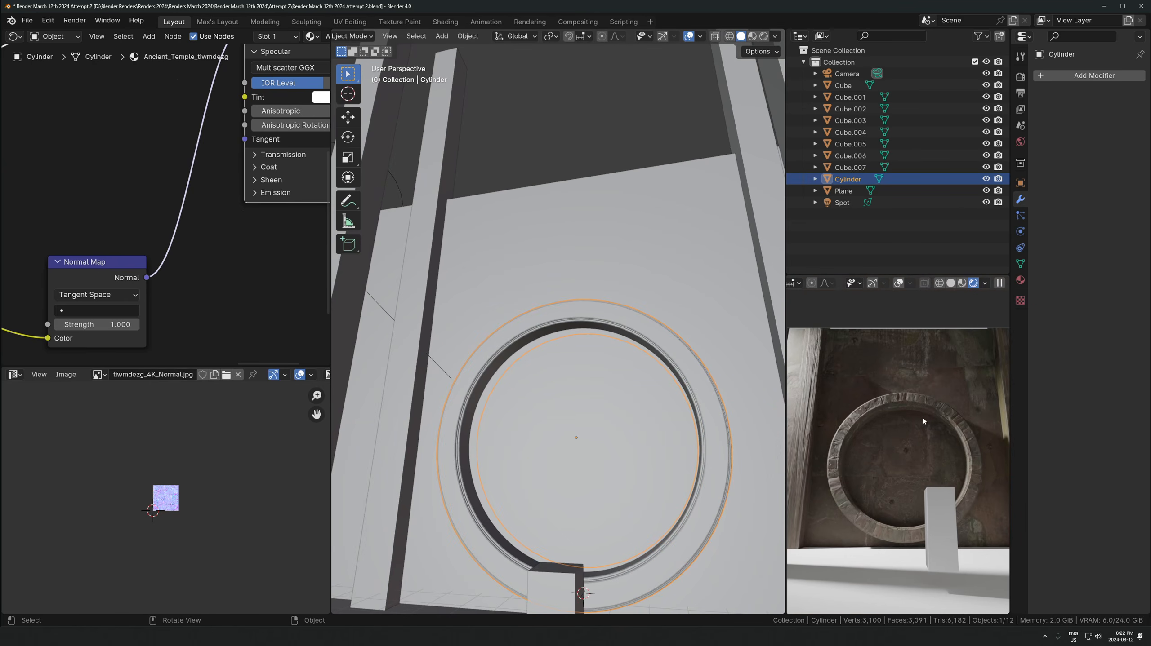
Move the ring about 0.37 m along the Y axis toward the wall
{"action": "key", "text": "g"}
{"action": "key", "text": "y"}
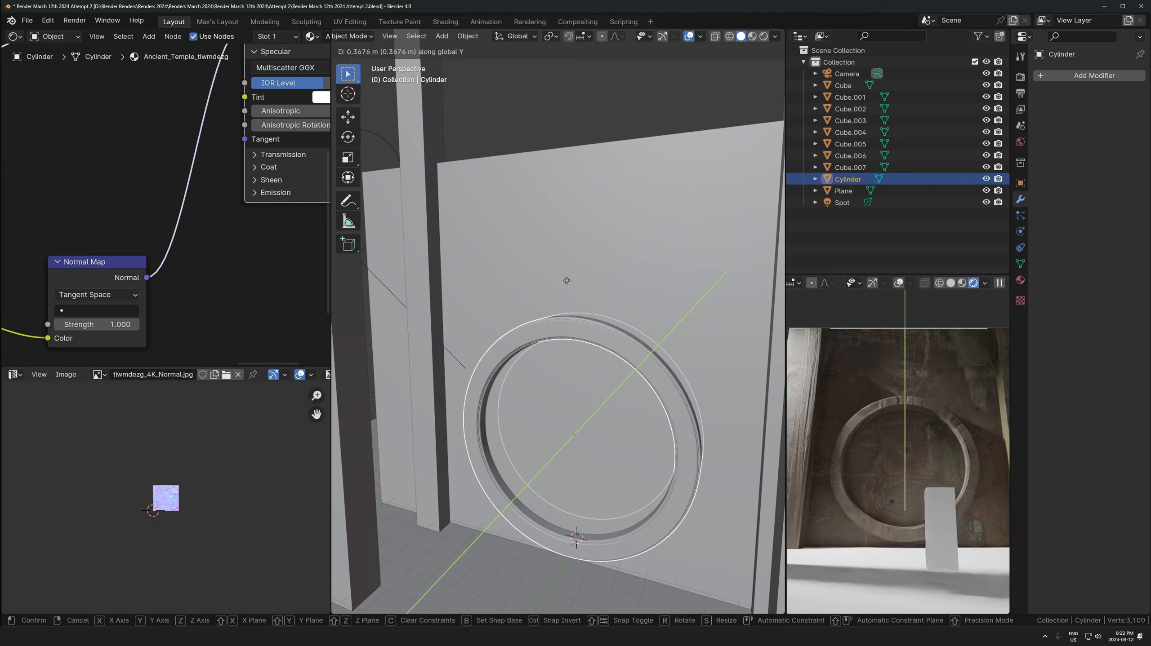
{"action": "left_click", "coordinate": [571, 277]}
Scale the wall's UVs up to about three times the texture tile and shift them
{"action": "middle_click_drag", "start_coordinate": [575, 277], "coordinate": [635, 323]}
{"action": "scroll", "coordinate": [635, 322], "scroll_direction": "down", "scroll_amount": 2}
{"action": "left_click", "coordinate": [626, 303]}
{"action": "key", "text": "Tab"}
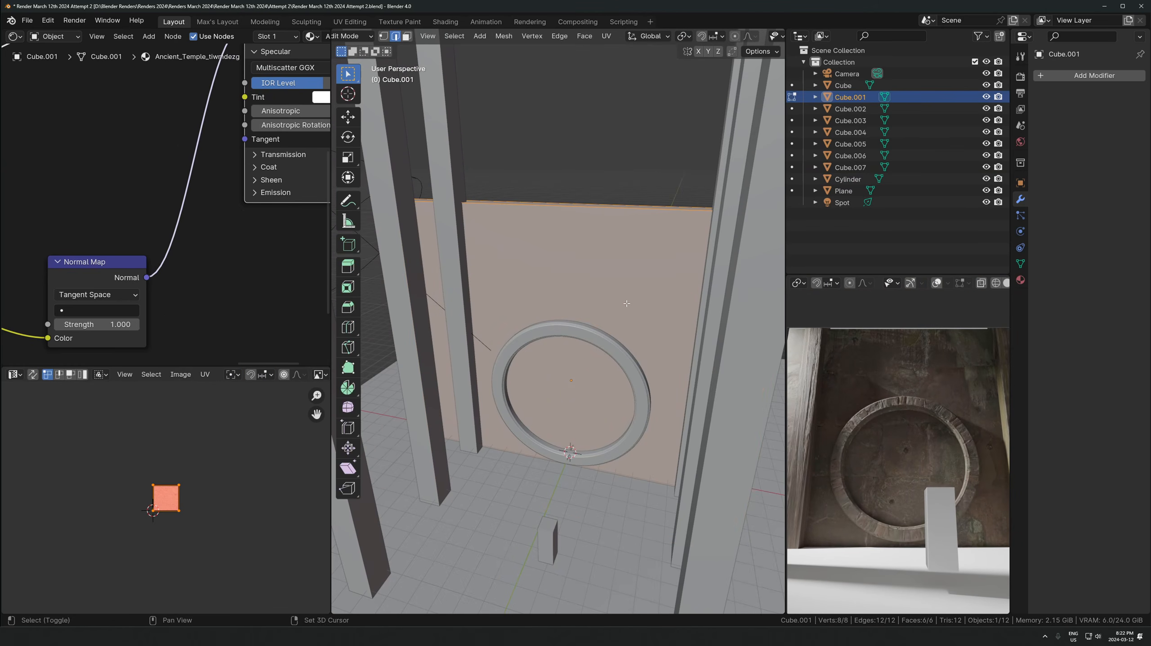
{"action": "key", "text": "s"}
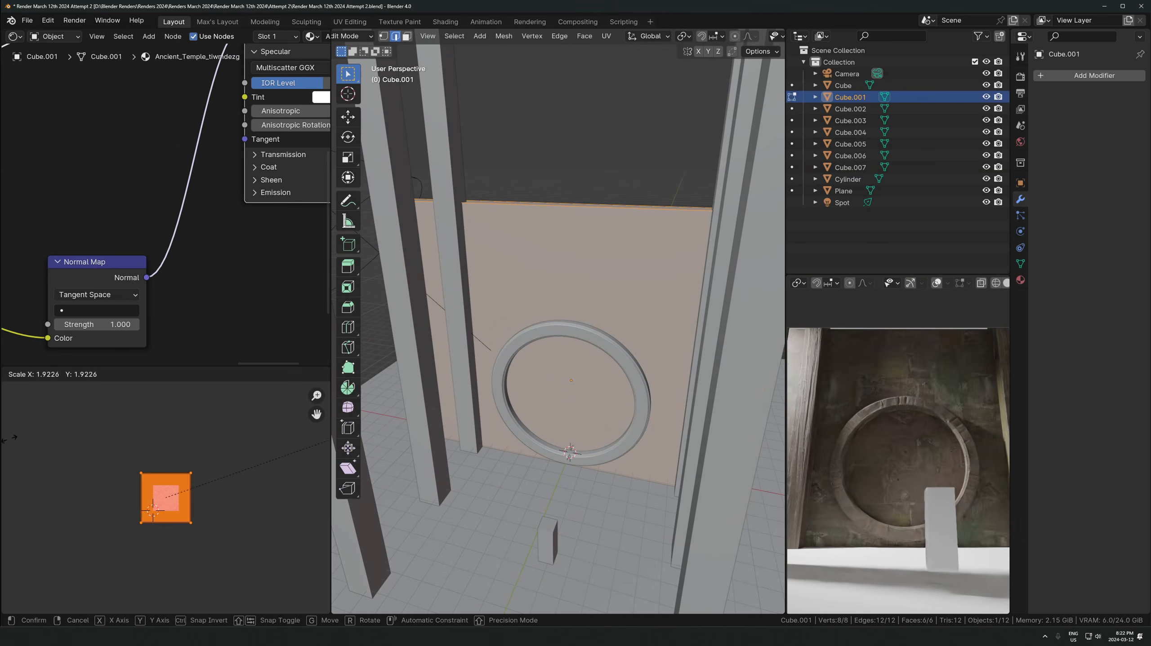
{"action": "left_click", "coordinate": [90, 439]}
{"action": "key", "text": "Tab"}
{"action": "middle_click_drag", "start_coordinate": [480, 348], "coordinate": [475, 319]}
{"action": "scroll", "coordinate": [475, 319], "scroll_direction": "up", "scroll_amount": 3}
{"action": "key", "text": "Tab"}
{"action": "key", "text": "g"}
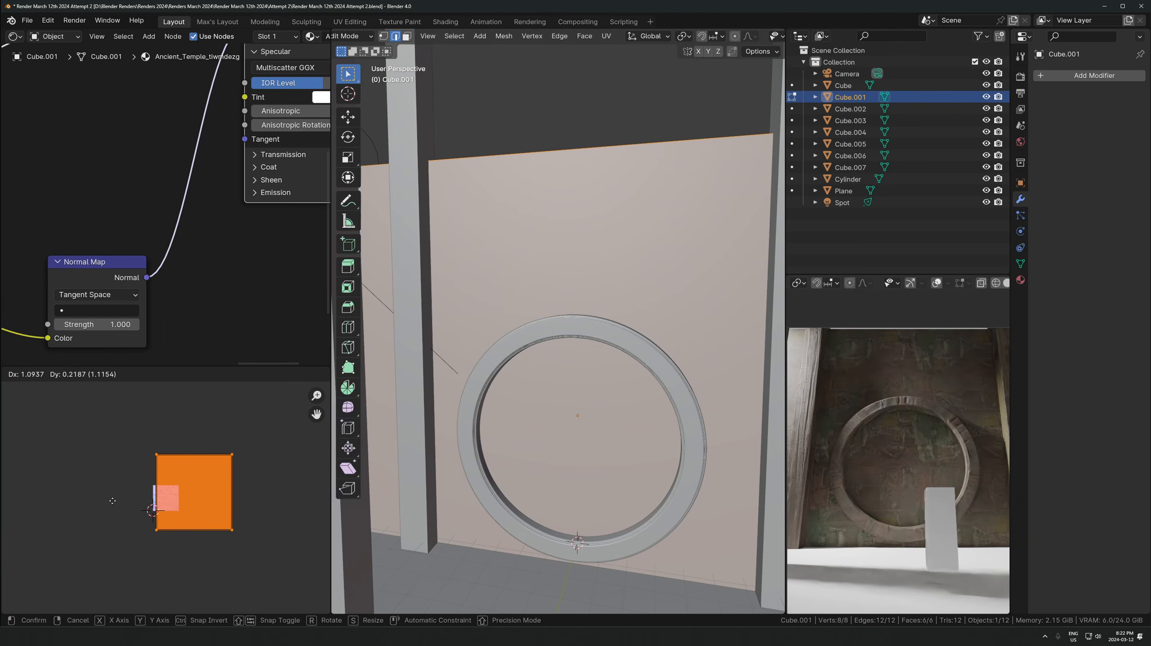
{"action": "left_click", "coordinate": [110, 462]}
Scale the wall's UVs down to about one and a half texture tiles and reposition them
{"action": "key", "text": "s"}
{"action": "left_click", "coordinate": [131, 465]}
{"action": "key", "text": "g"}
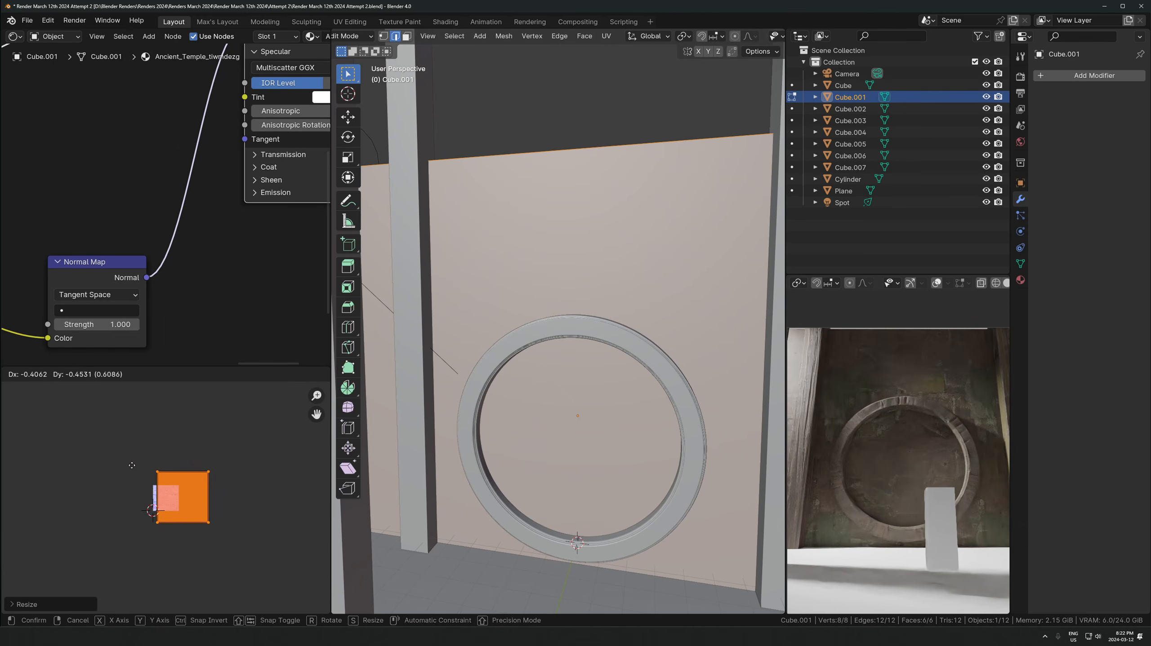
{"action": "left_click", "coordinate": [130, 466]}
{"action": "key", "text": "s"}
{"action": "left_click", "coordinate": [240, 473]}
{"action": "key", "text": "g"}
{"action": "left_click", "coordinate": [239, 475]}
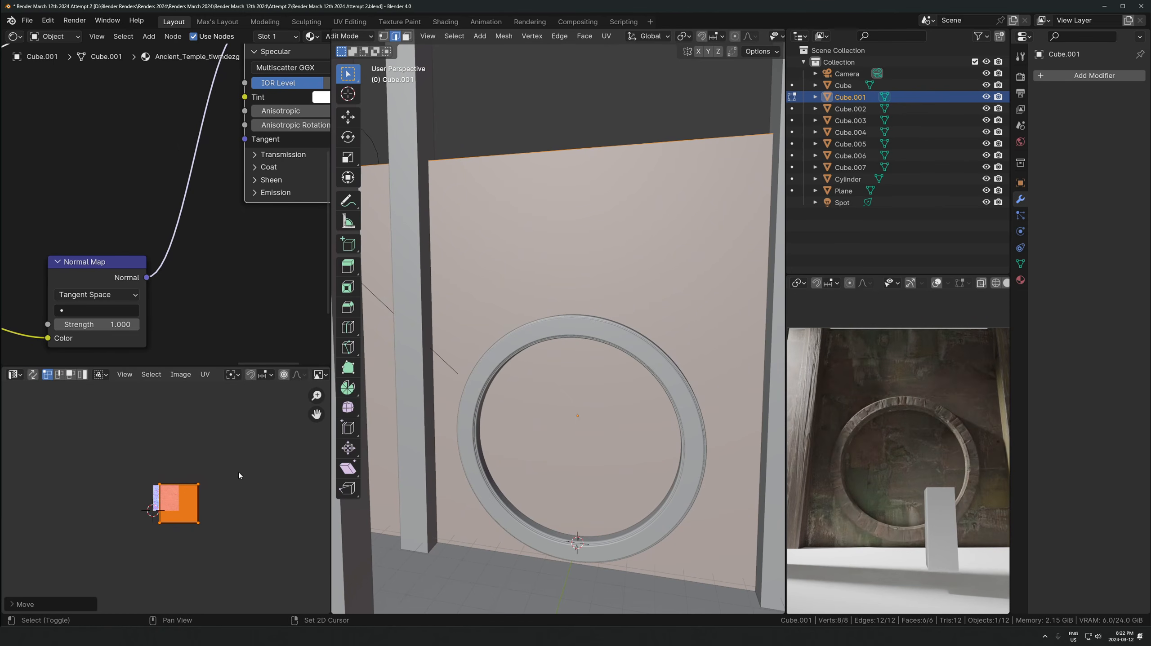
{"action": "key", "text": "g"}
{"action": "left_click", "coordinate": [305, 476]}
{"action": "key", "text": "Tab"}
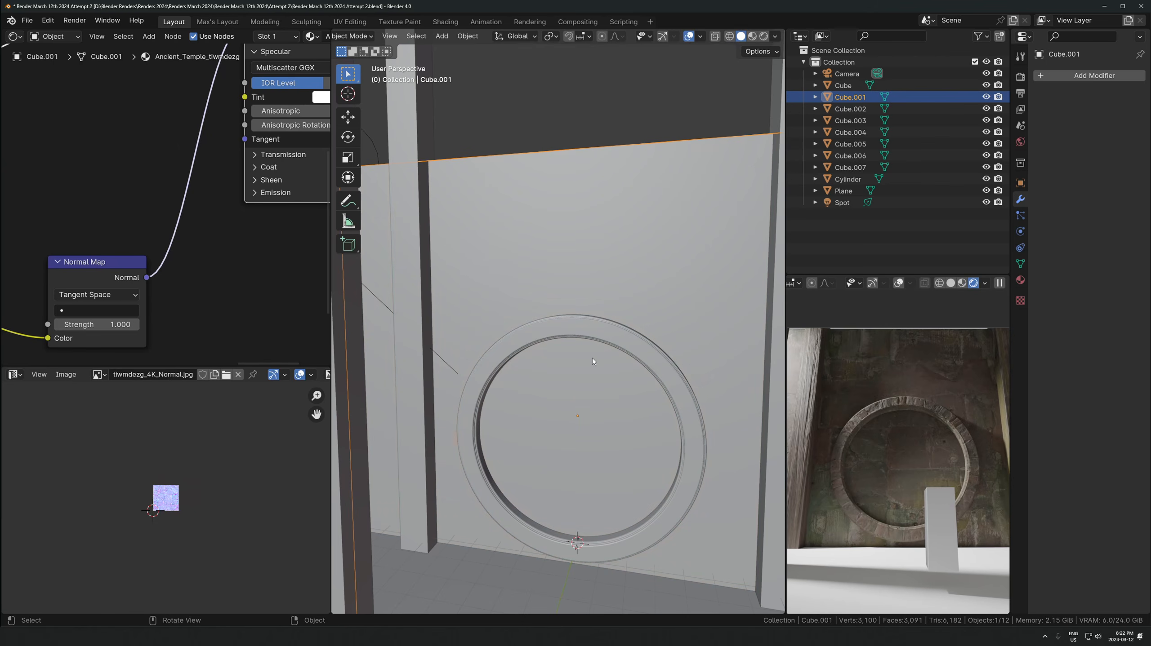
Delete the three pillars standing on the left side of the wall
{"action": "scroll", "coordinate": [534, 345], "scroll_direction": "down", "scroll_amount": 2}
{"action": "left_click", "coordinate": [469, 332]}
{"action": "middle_click_drag", "start_coordinate": [469, 331], "coordinate": [649, 201]}
{"action": "scroll", "coordinate": [474, 334], "scroll_direction": "down", "scroll_amount": 2}
{"action": "left_click", "coordinate": [478, 328], "text": "shift"}
{"action": "key", "text": "Delete"}
{"action": "left_click", "coordinate": [428, 332]}
{"action": "key", "text": "g"}
{"action": "key", "text": "y"}
{"action": "left_click", "coordinate": [483, 318]}
{"action": "key", "text": "x"}
{"action": "left_click", "coordinate": [483, 318]}
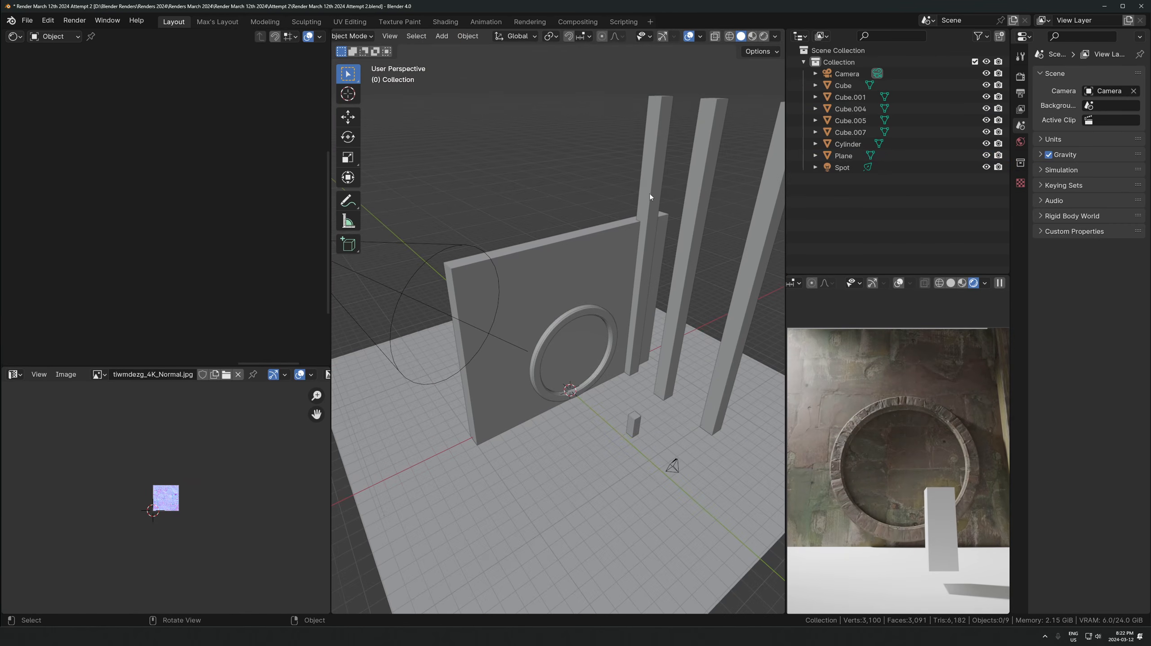
Select the three remaining pillars on the right side of the wall and delete them
{"action": "left_click", "coordinate": [650, 201]}
{"action": "left_click", "coordinate": [752, 242], "text": "shift"}
{"action": "left_click", "coordinate": [698, 249], "text": "shift"}
{"action": "key", "text": "x"}
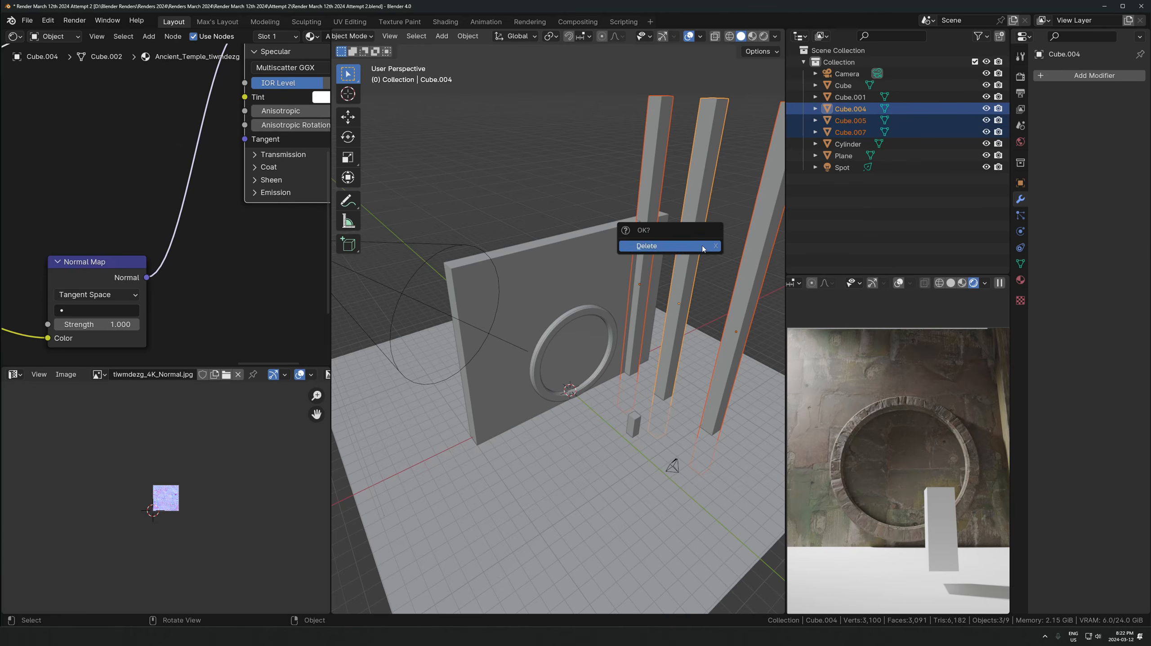
{"action": "left_click", "coordinate": [704, 249]}
Replace the image editor with an Asset Browser and show the User Library's Fantasy Assets catalog under Objects
{"action": "left_click", "coordinate": [14, 375]}
{"action": "left_click", "coordinate": [365, 443]}
{"action": "left_click", "coordinate": [67, 392]}
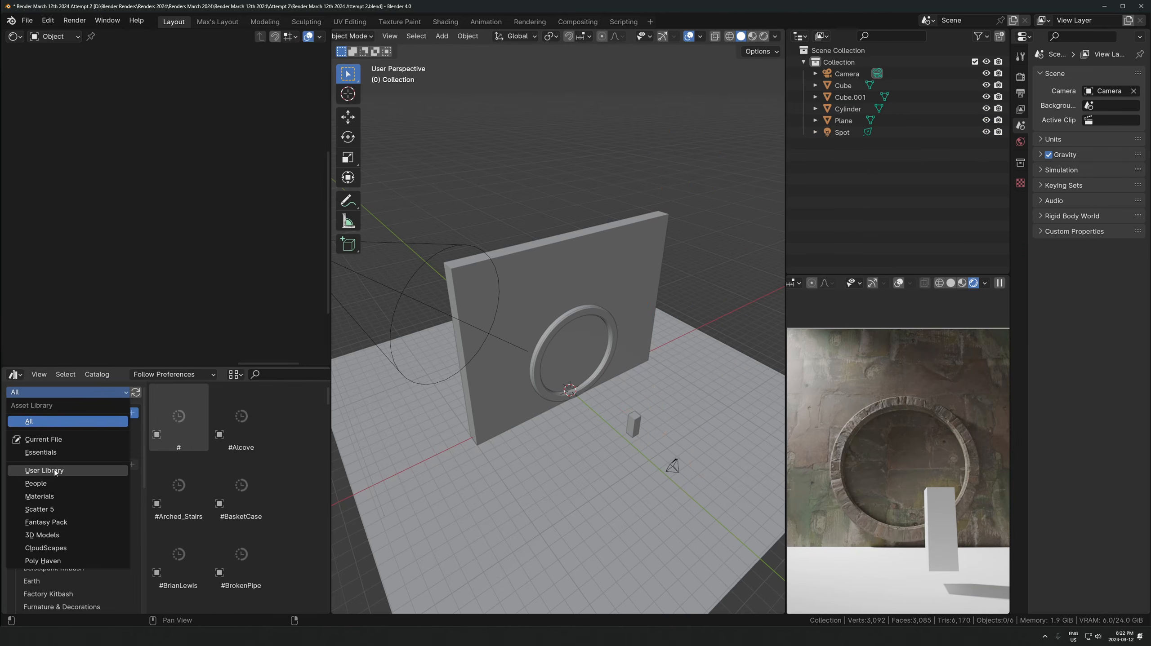
{"action": "left_click", "coordinate": [68, 472]}
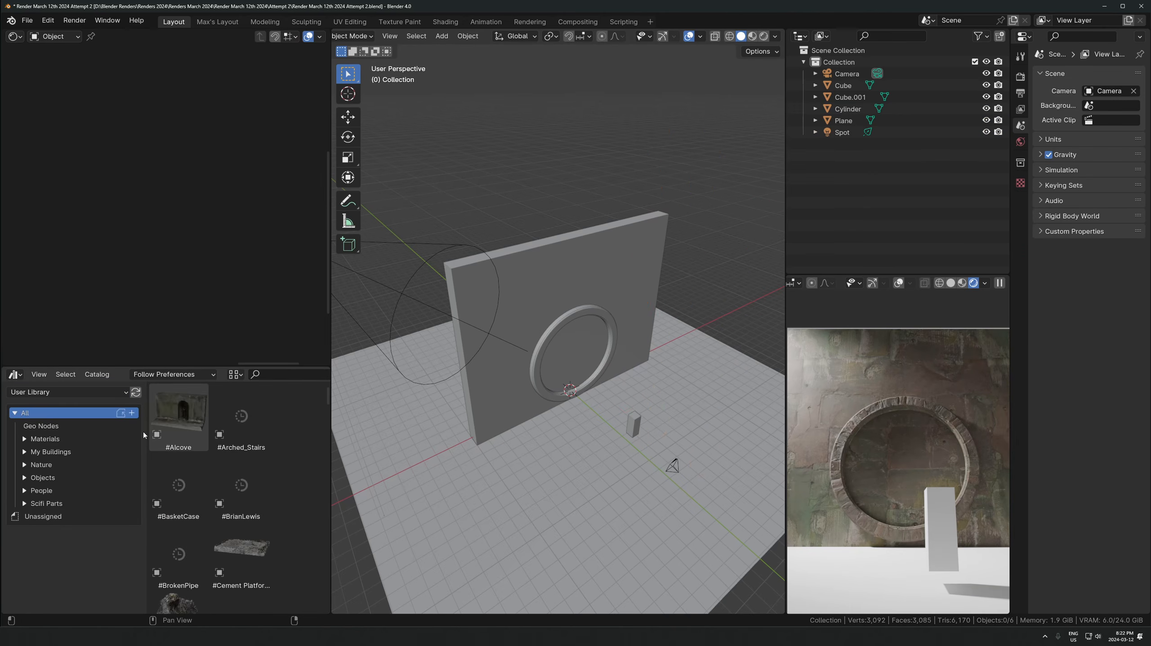
{"action": "left_click", "coordinate": [24, 477]}
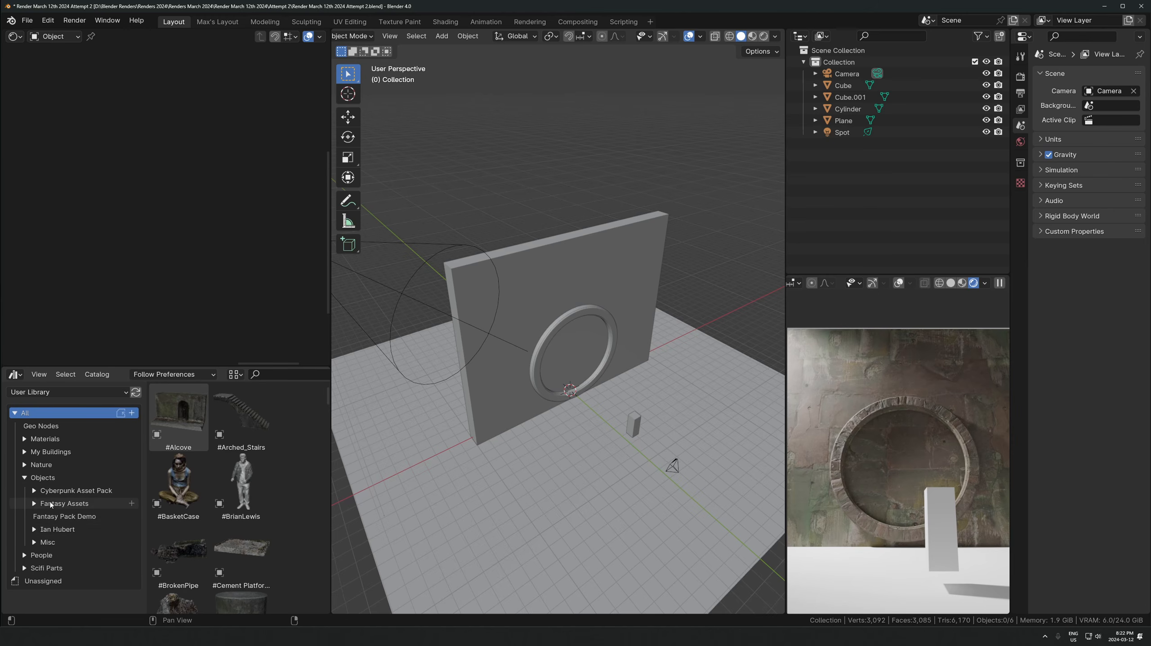
{"action": "left_click", "coordinate": [64, 504]}
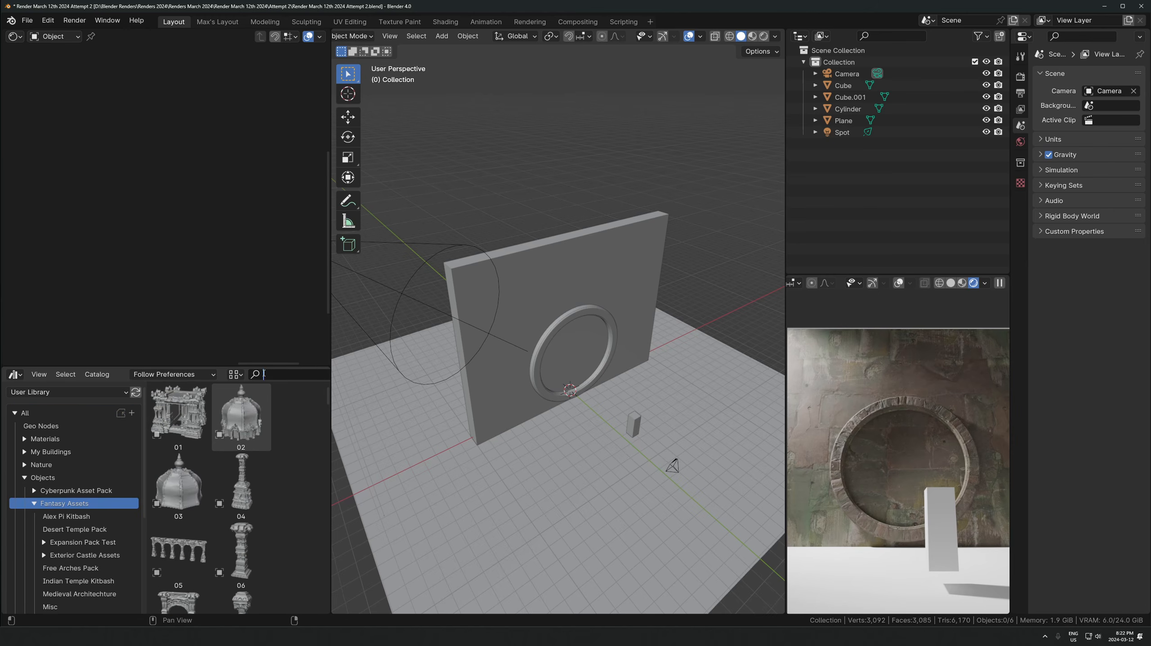
Browse the Temple Assets, Sweeper Gothic Pack and Surreal Architecture catalogs in an enlarged Asset Browser for suitable architectural pieces
{"action": "scroll", "coordinate": [83, 512], "scroll_direction": "down", "scroll_amount": 3}
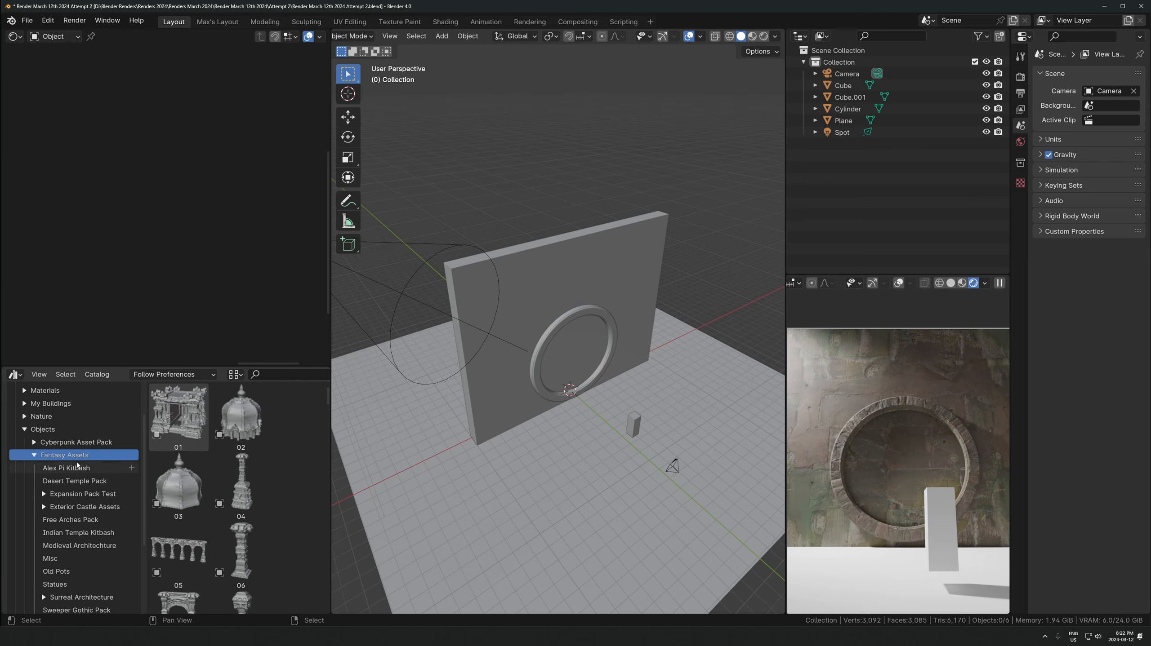
{"action": "scroll", "coordinate": [112, 544], "scroll_direction": "down", "scroll_amount": 3}
{"action": "left_click", "coordinate": [73, 574]}
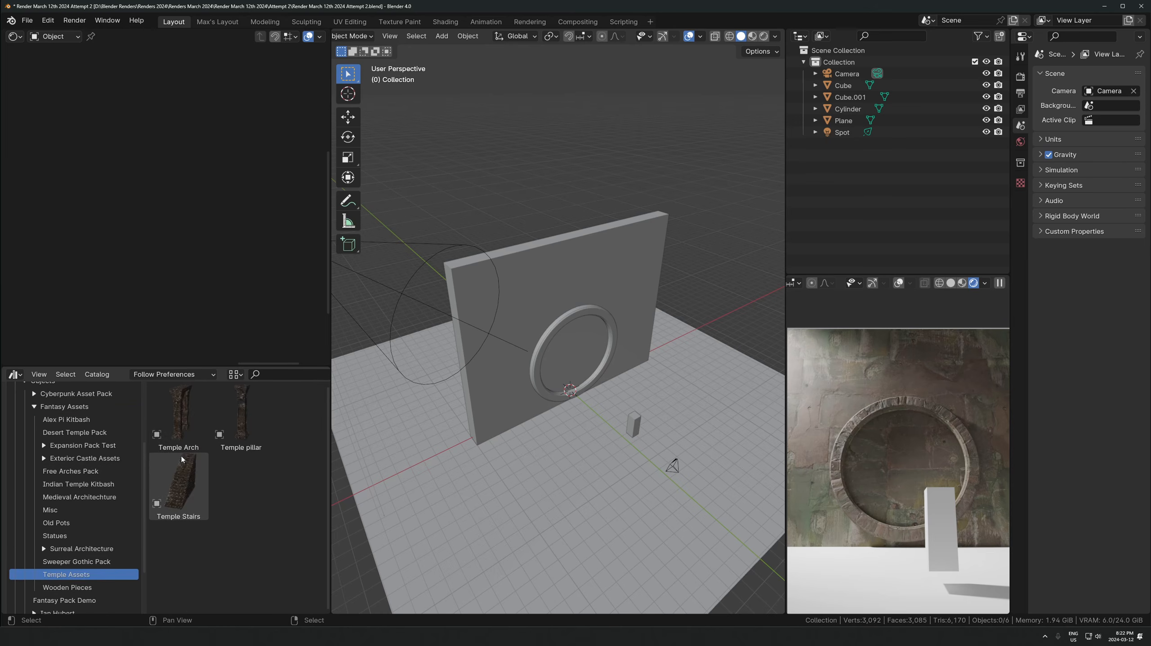
{"action": "scroll", "coordinate": [63, 565], "scroll_direction": "down", "scroll_amount": 3}
{"action": "left_click", "coordinate": [68, 513]}
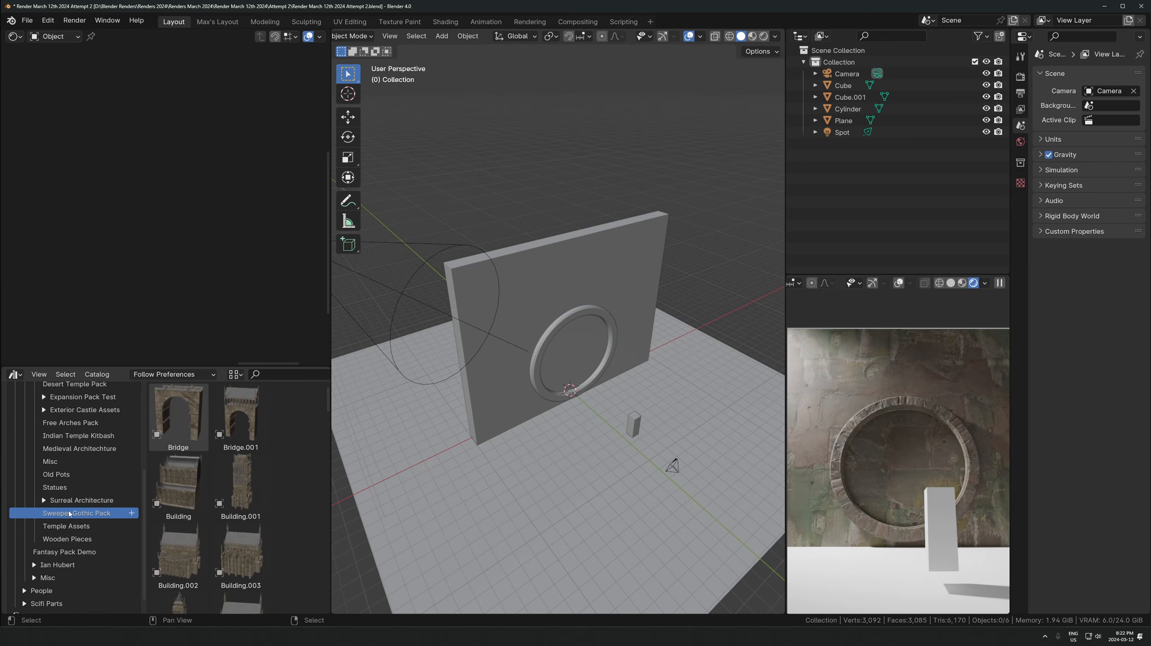
{"action": "left_click", "coordinate": [67, 500]}
{"action": "scroll", "coordinate": [245, 498], "scroll_direction": "down", "scroll_amount": 10}
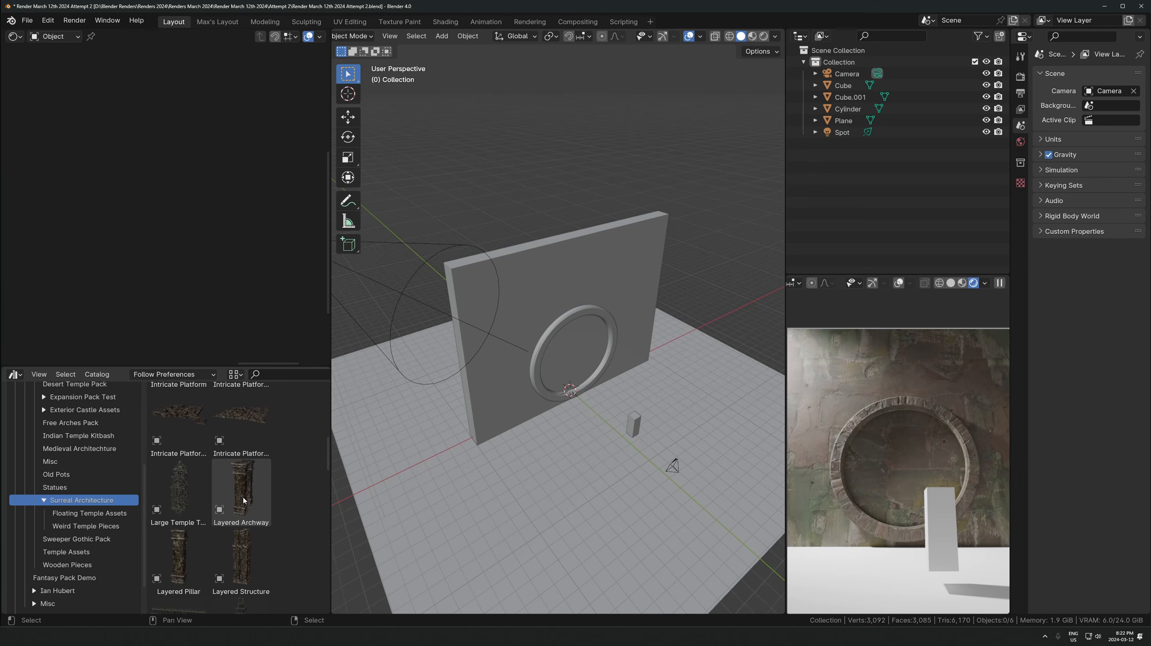
{"action": "scroll", "coordinate": [242, 496], "scroll_direction": "down", "scroll_amount": 4}
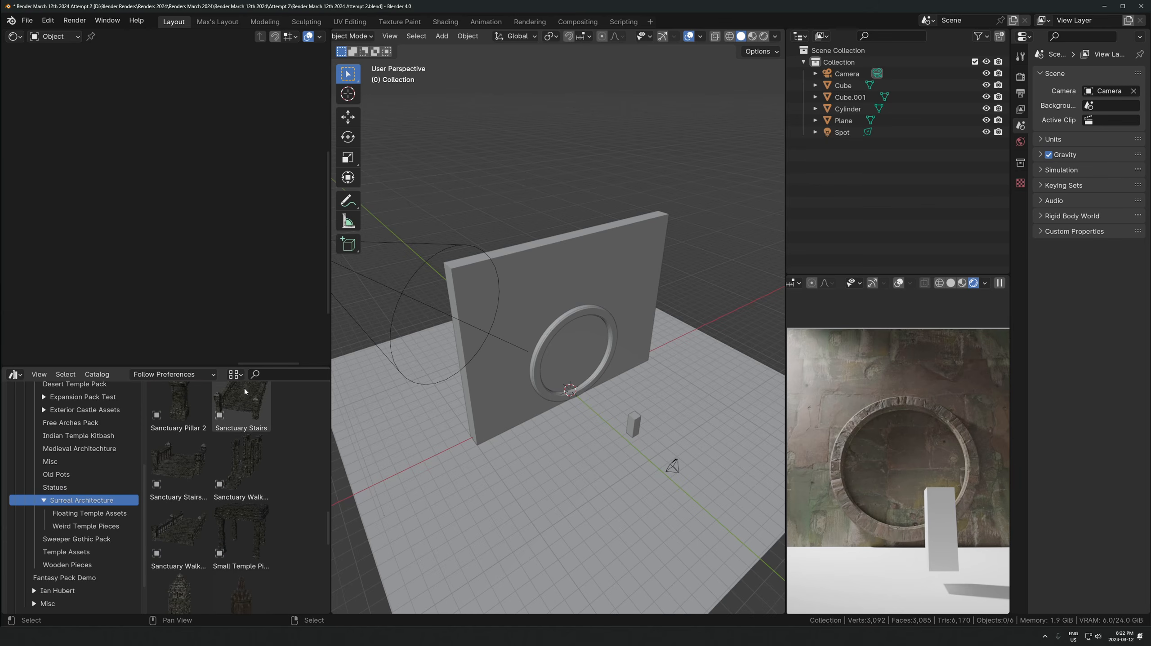
{"action": "left_click_drag", "start_coordinate": [251, 366], "coordinate": [251, 167]}
{"action": "scroll", "coordinate": [255, 407], "scroll_direction": "down", "scroll_amount": 5}
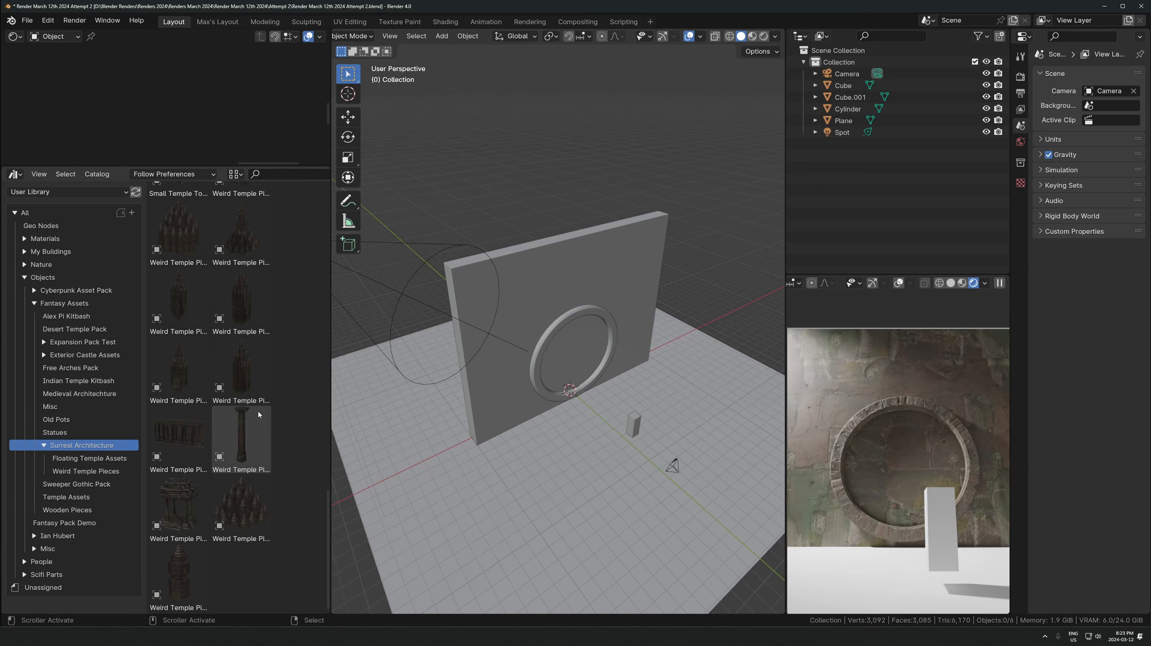
{"action": "scroll", "coordinate": [248, 412], "scroll_direction": "up", "scroll_amount": 20}
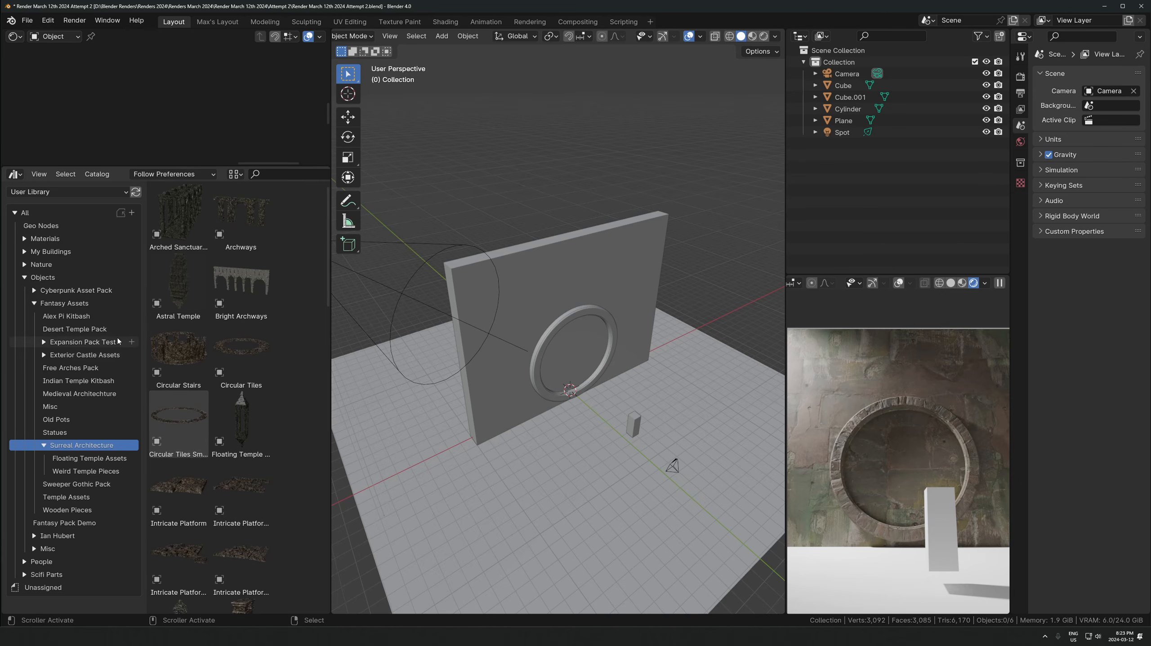
Search the whole Objects catalog for "temple" and look through the matching assets for a pillar
{"action": "left_click", "coordinate": [47, 277]}
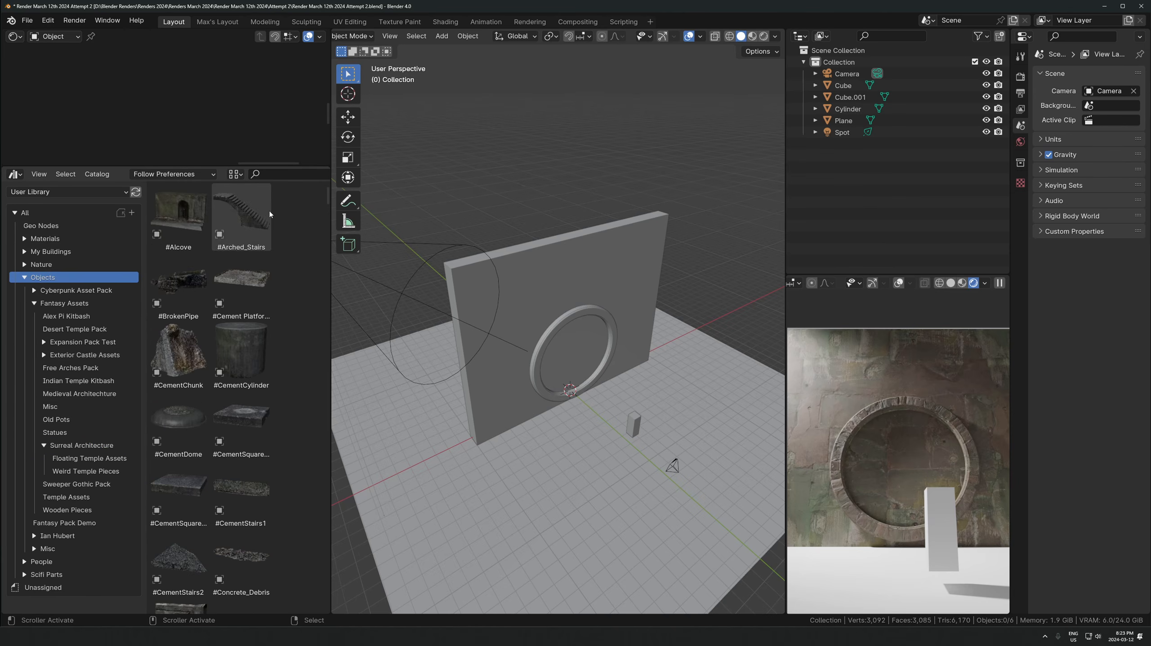
{"action": "type", "text": "temple"}
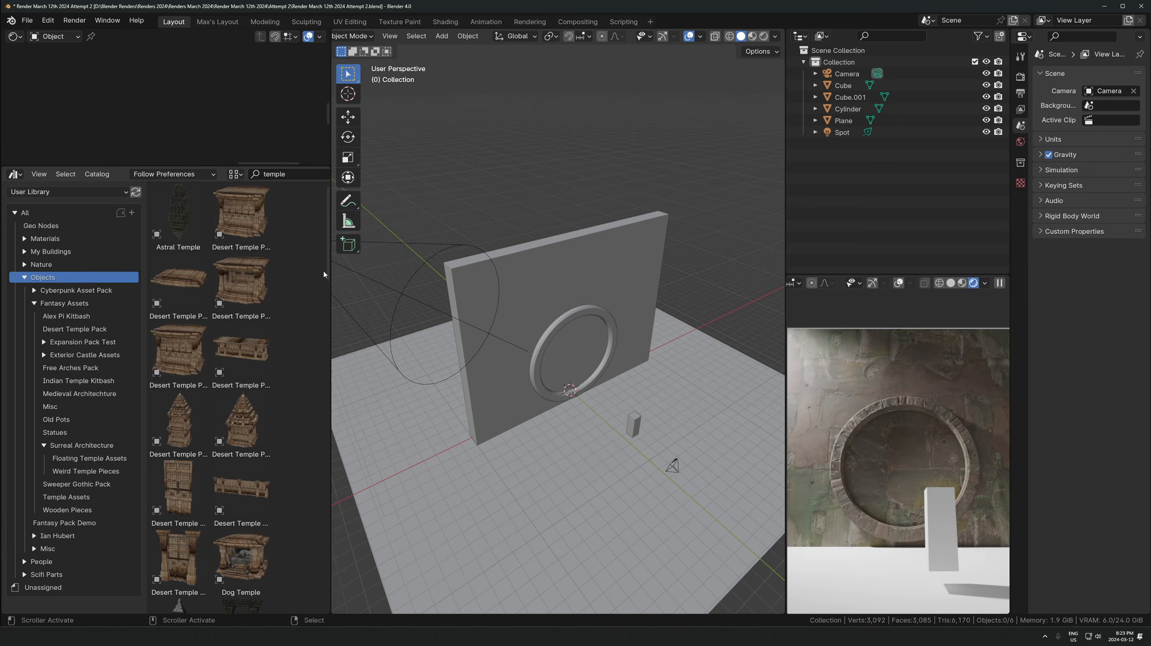
{"action": "scroll", "coordinate": [254, 343], "scroll_direction": "down", "scroll_amount": 8}
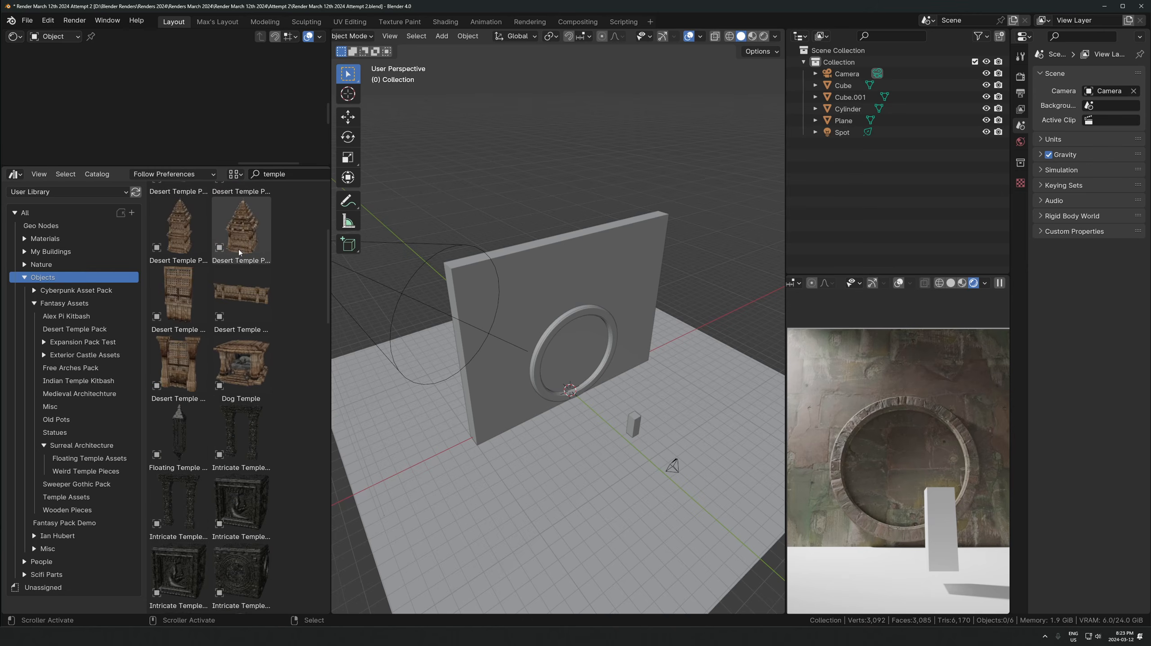
{"action": "scroll", "coordinate": [244, 347], "scroll_direction": "down", "scroll_amount": 8}
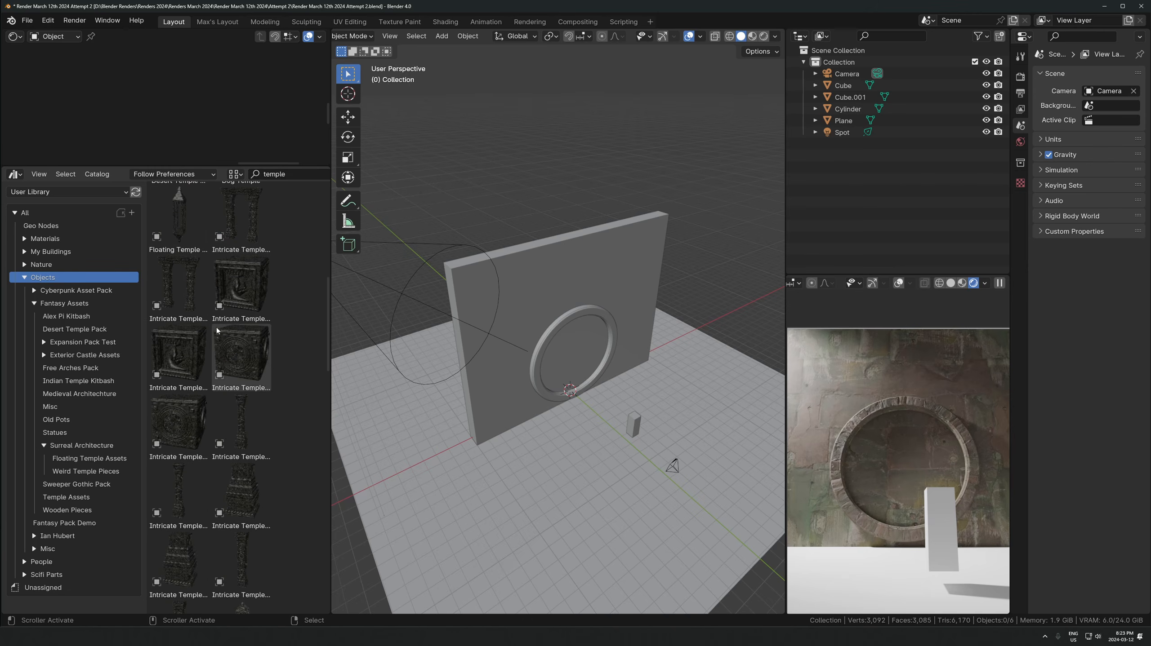
{"action": "scroll", "coordinate": [227, 353], "scroll_direction": "down", "scroll_amount": 8}
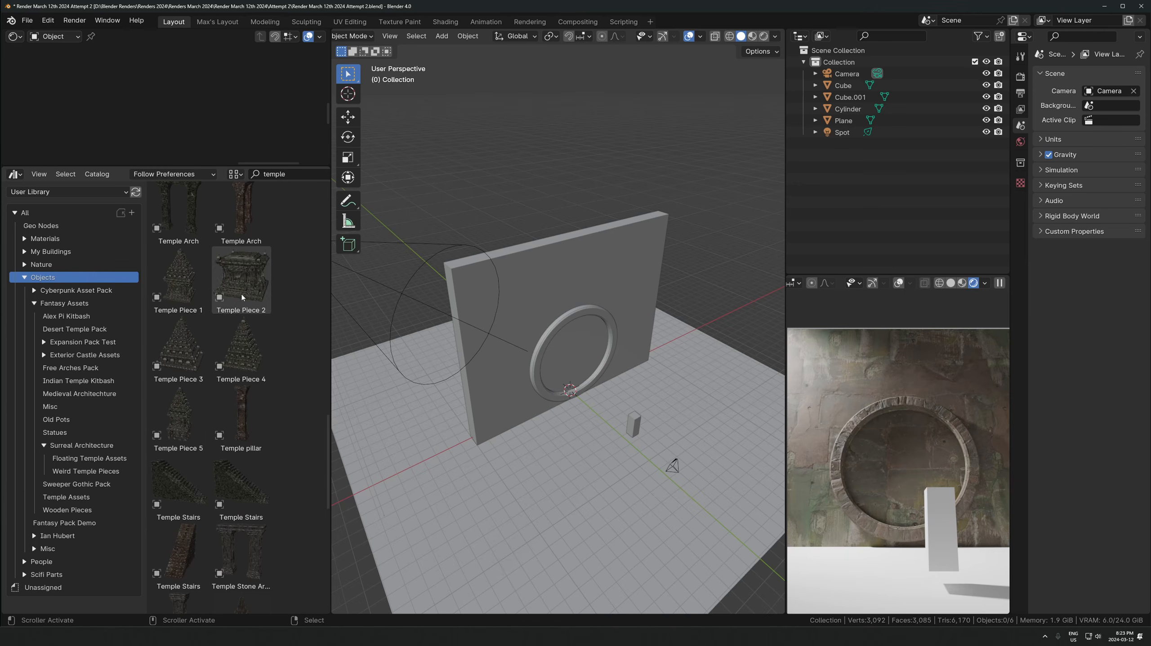
Try placing the Temple pillar asset on the floor in front of the wall
{"action": "left_click", "coordinate": [230, 417]}
{"action": "left_click_drag", "start_coordinate": [231, 417], "coordinate": [562, 415]}
{"action": "right_click", "coordinate": [563, 415]}
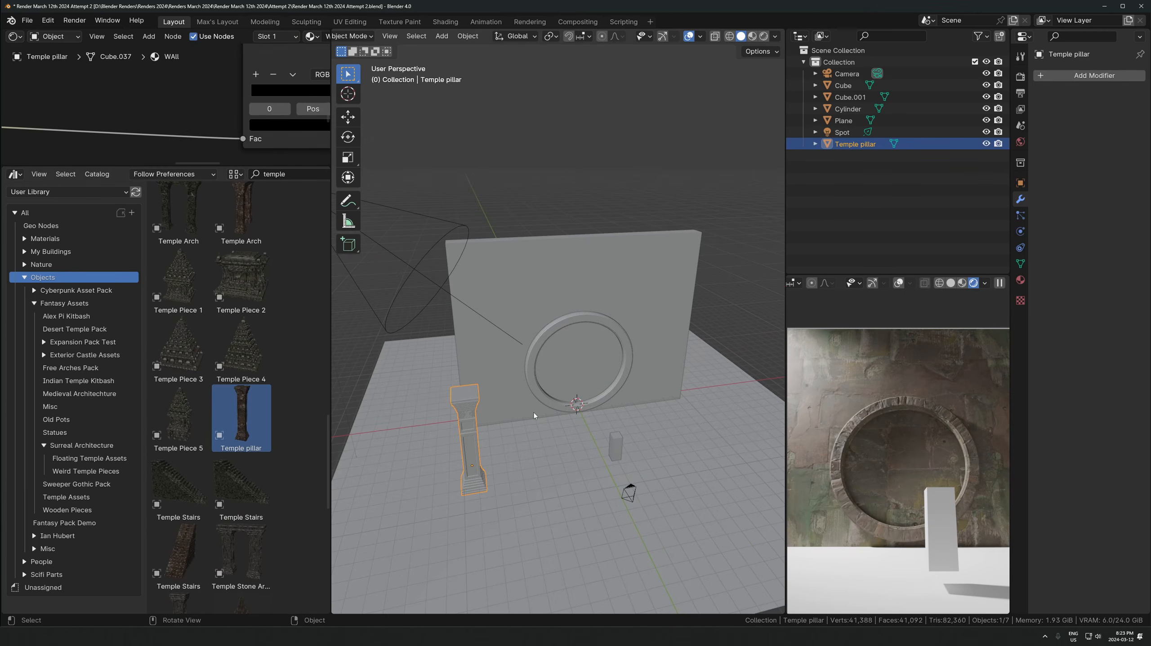
Place the Temple Stone Pillar asset on the floor in front of the wall's left side and scale it by 2
{"action": "scroll", "coordinate": [210, 353], "scroll_direction": "down", "scroll_amount": 5}
{"action": "left_click_drag", "start_coordinate": [179, 430], "coordinate": [521, 520]}
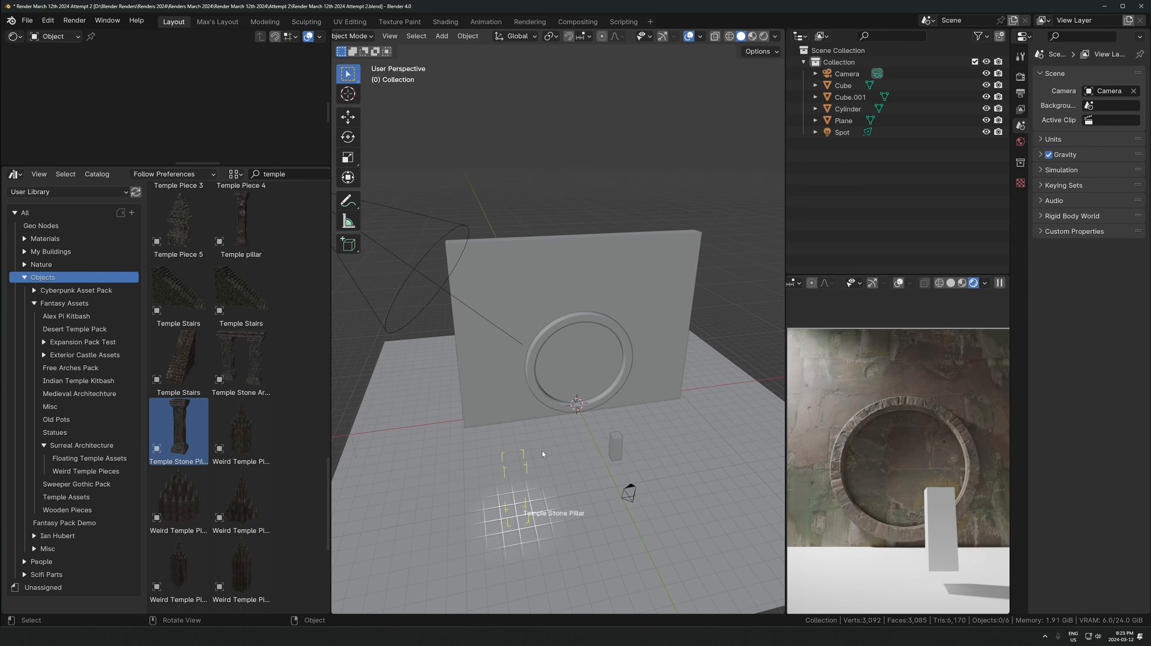
{"action": "left_click_drag", "start_coordinate": [543, 454], "coordinate": [540, 458]}
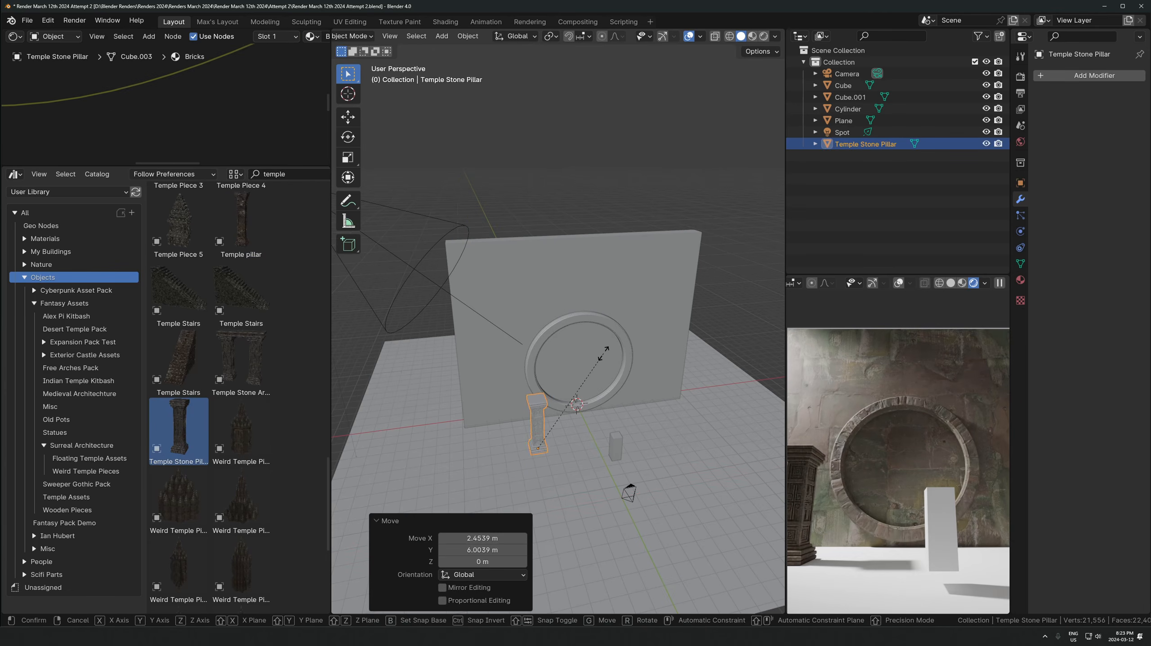
{"action": "key", "text": "2"}
{"action": "key", "text": "Return"}
Link the wall's Ancient_Temple material to the Temple Stone Pillar, leaving only the pillar selected
{"action": "middle_click_drag", "start_coordinate": [606, 358], "coordinate": [632, 419]}
{"action": "left_click", "coordinate": [621, 313], "text": "shift"}
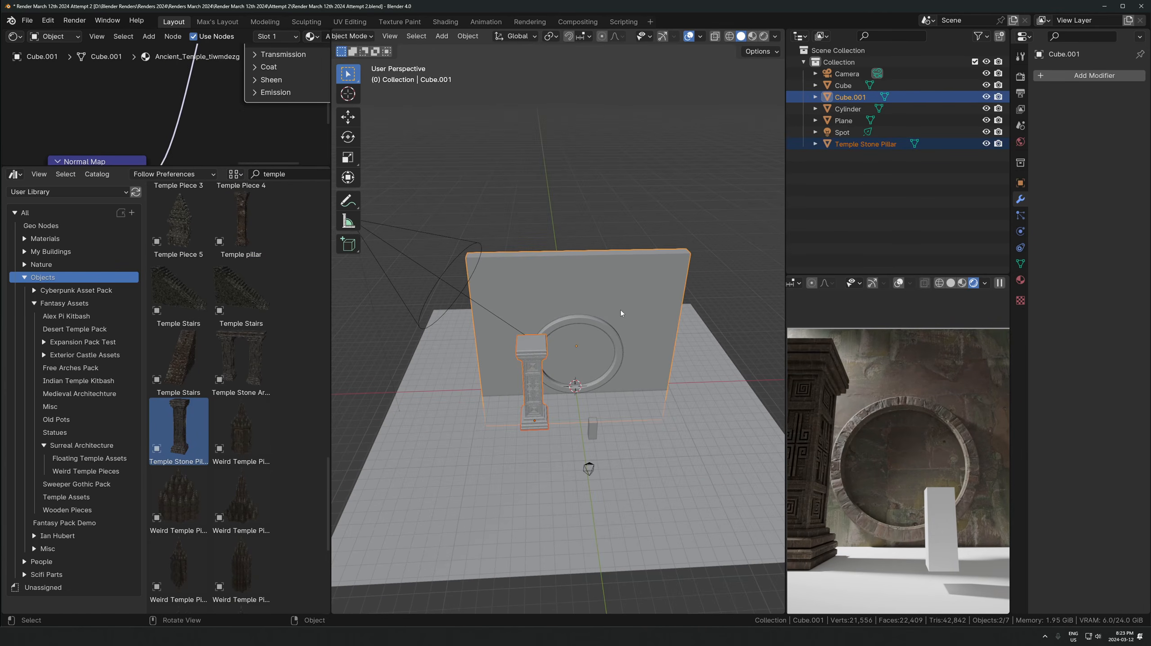
{"action": "key", "text": "ctrl+l"}
{"action": "left_click", "coordinate": [621, 313]}
{"action": "left_click", "coordinate": [531, 381]}
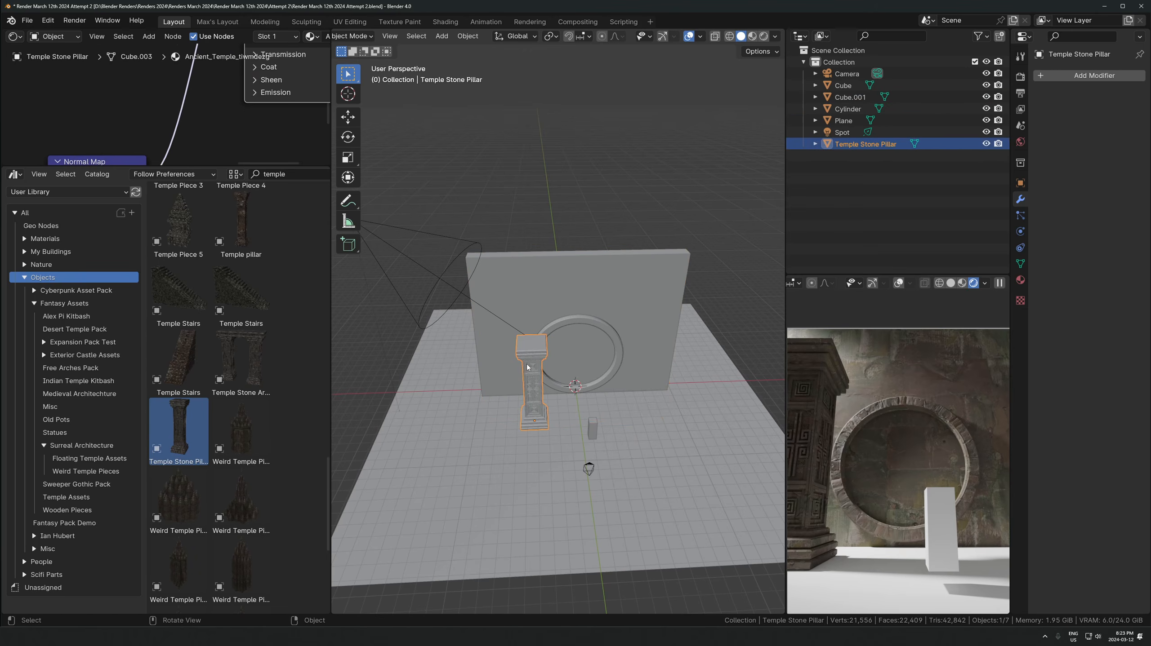
Look over the Temple Piece 1 to 5 assets in the library as possible additions, ending on Temple Stone Pillar
{"action": "scroll", "coordinate": [181, 335], "scroll_direction": "up", "scroll_amount": 3}
{"action": "left_click", "coordinate": [186, 242]}
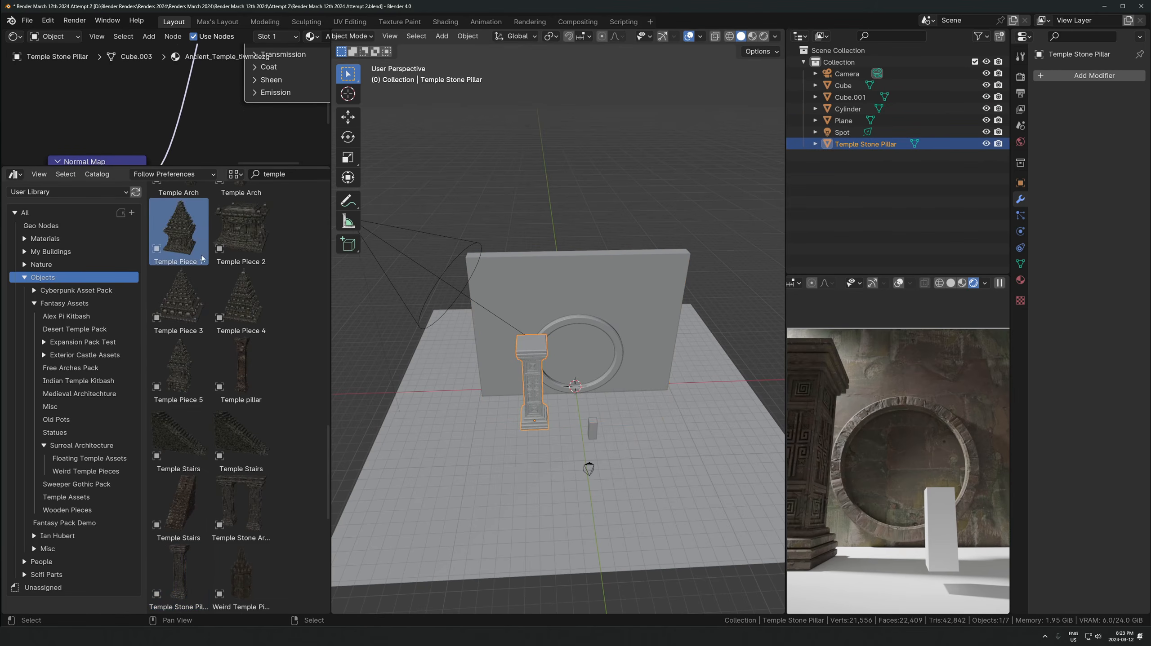
{"action": "left_click", "coordinate": [240, 244]}
{"action": "left_click", "coordinate": [247, 313]}
{"action": "left_click", "coordinate": [186, 313]}
{"action": "left_click", "coordinate": [183, 373]}
{"action": "left_click", "coordinate": [179, 574]}
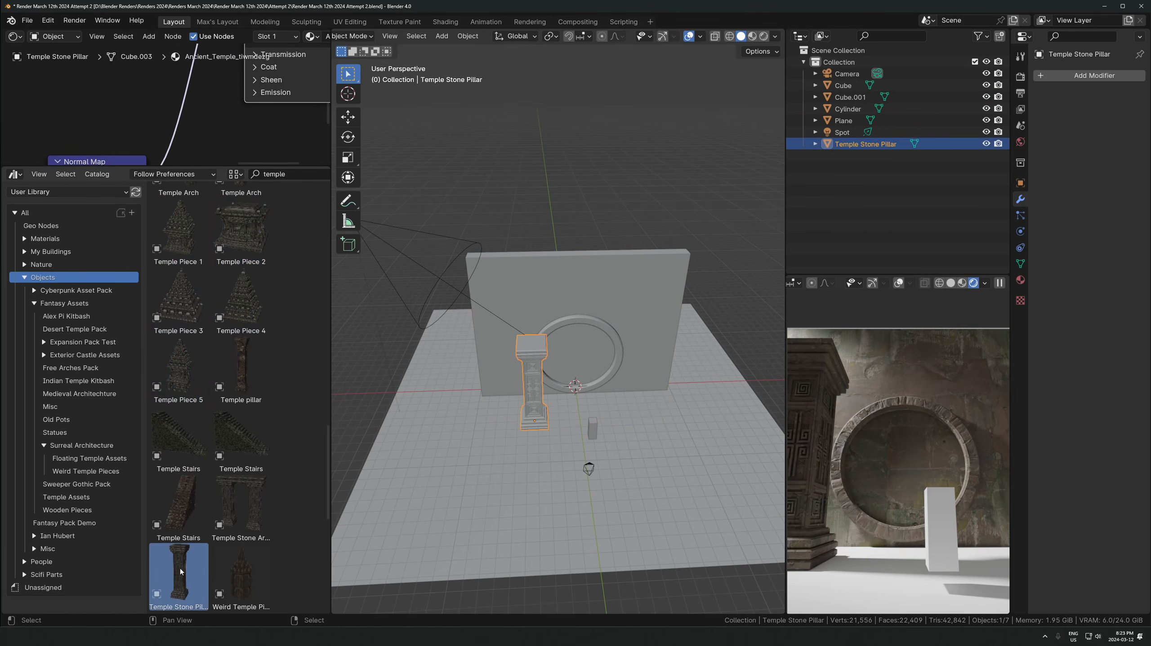
Duplicate the pillar straight up about 8.92 m and adjust the copy's height so it stacks on the lower pillar
{"action": "middle_click_drag", "start_coordinate": [670, 358], "coordinate": [574, 352]}
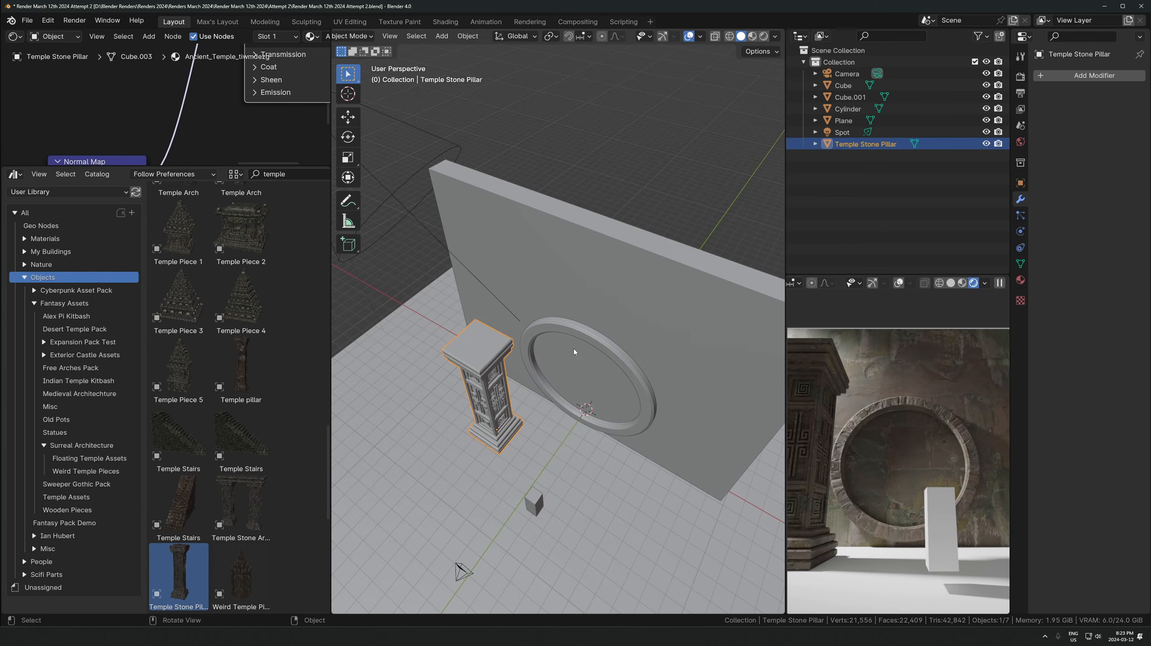
{"action": "scroll", "coordinate": [552, 362], "scroll_direction": "up", "scroll_amount": 2}
{"action": "middle_click_drag", "start_coordinate": [574, 231], "coordinate": [566, 347]}
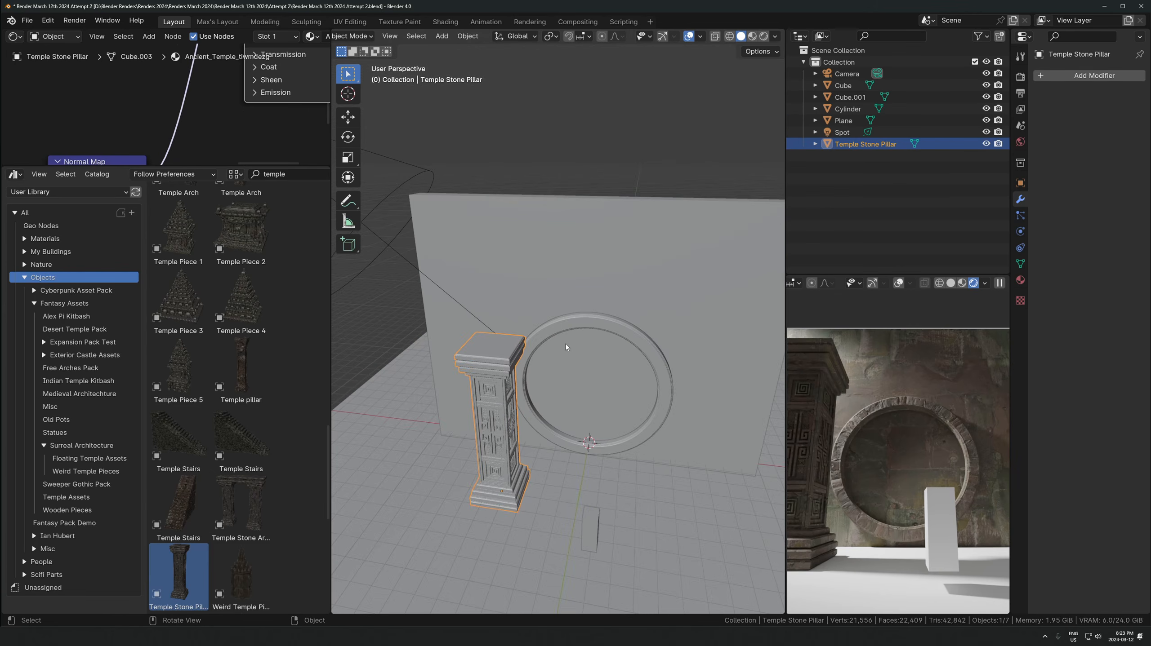
{"action": "key", "text": "shift+d"}
{"action": "key", "text": "z"}
{"action": "left_click", "coordinate": [553, 186]}
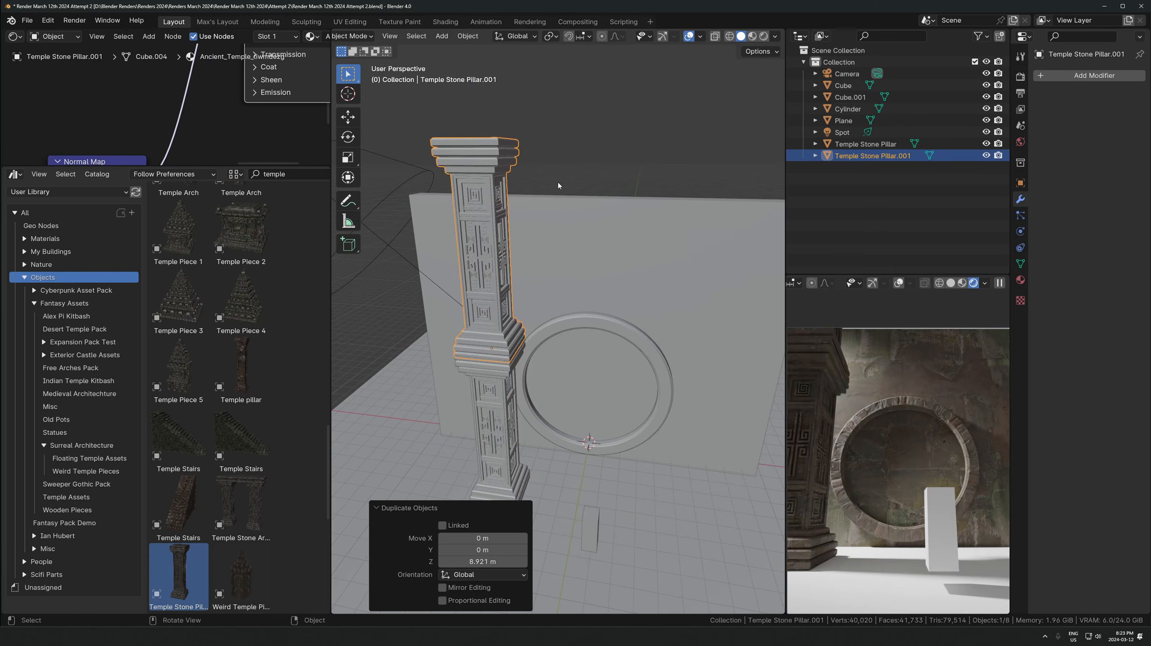
{"action": "middle_click_drag", "start_coordinate": [553, 186], "coordinate": [571, 265]}
{"action": "key", "text": "g"}
{"action": "key", "text": "z"}
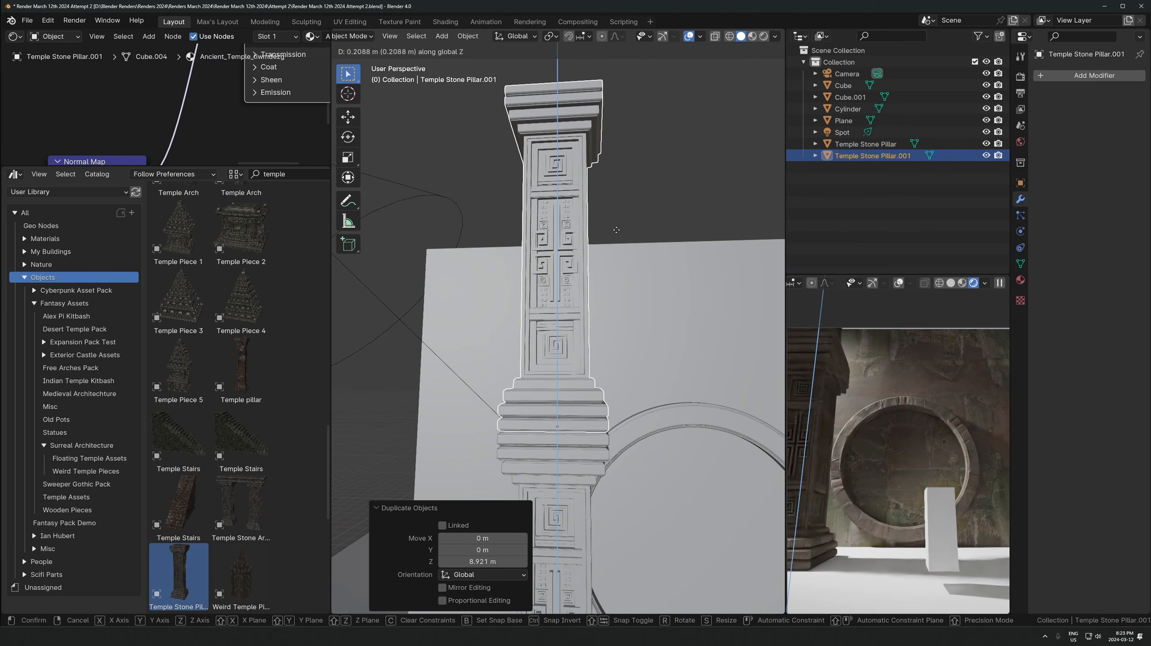
{"action": "left_click", "coordinate": [589, 192]}
Select both stacked pillars, scale them to 0.853 and lower them about 0.67 m along Z onto the floor
{"action": "scroll", "coordinate": [589, 457], "scroll_direction": "down", "scroll_amount": 4}
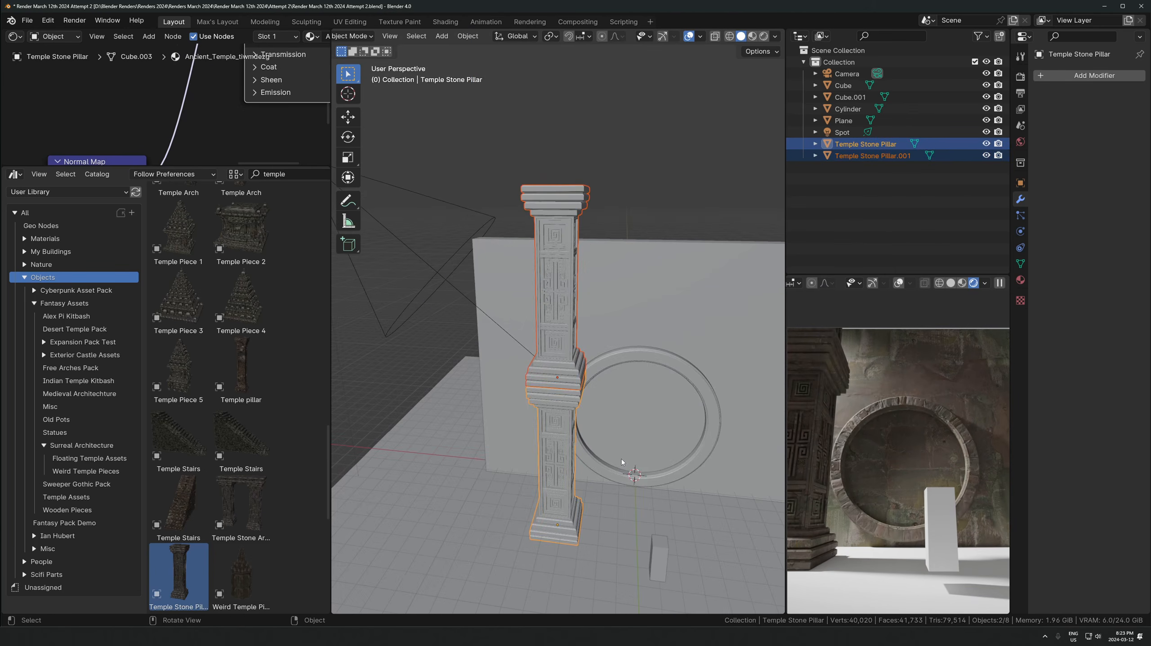
{"action": "middle_click_drag", "start_coordinate": [589, 457], "coordinate": [609, 183]}
{"action": "scroll", "coordinate": [561, 393], "scroll_direction": "down", "scroll_amount": 2}
{"action": "key", "text": "s"}
{"action": "left_click", "coordinate": [592, 385]}
{"action": "key", "text": "g"}
{"action": "key", "text": "z"}
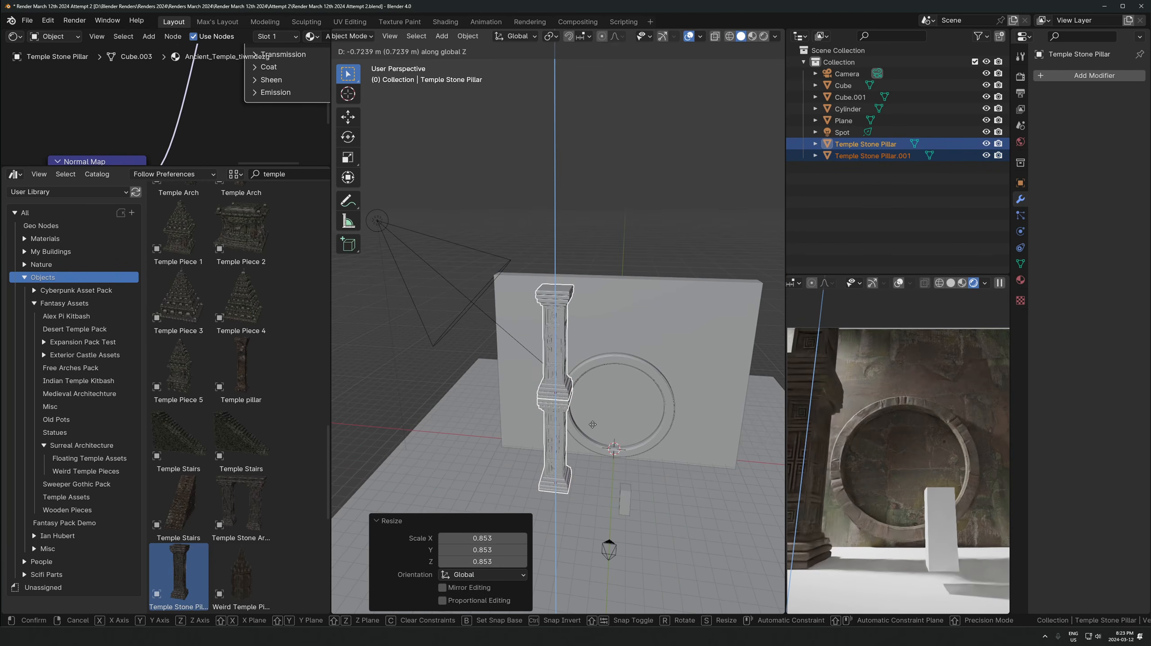
Move the stacked pillars along Y back against the wall and shift them about -1.55 m along X
{"action": "key", "text": "y"}
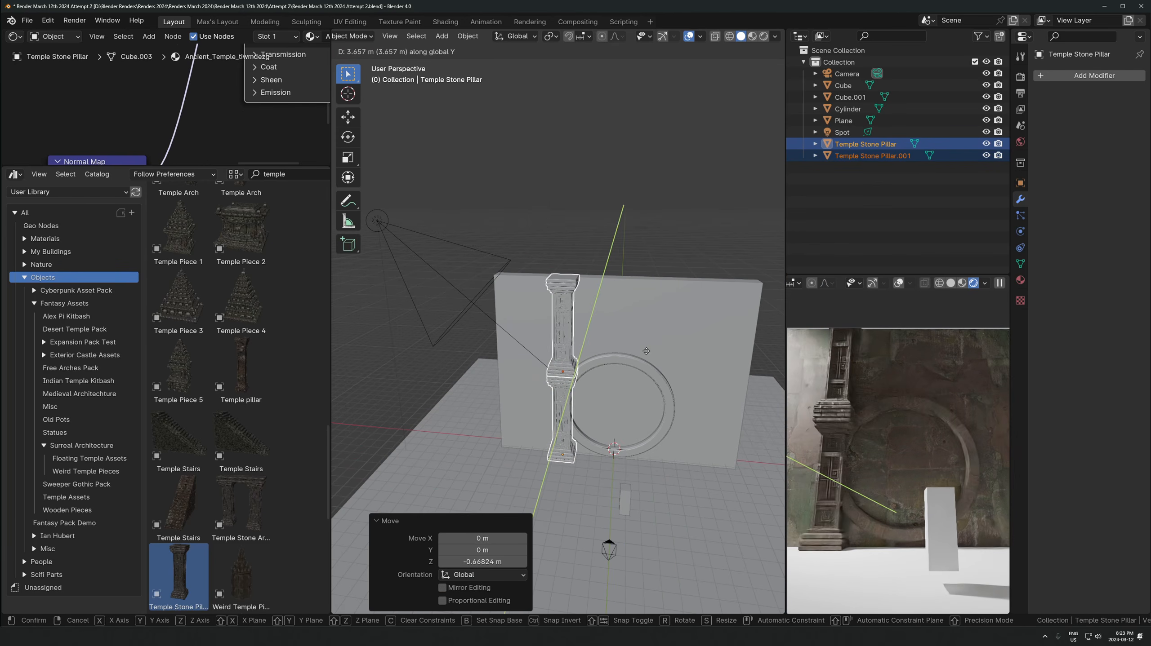
{"action": "left_click", "coordinate": [648, 354]}
{"action": "key", "text": "g"}
{"action": "key", "text": "x"}
{"action": "left_click", "coordinate": [627, 352]}
Make a linked duplicate of the stacked pillars about -3.48 m along Y and shift it another -0.57 m in top view
{"action": "middle_click_drag", "start_coordinate": [633, 348], "coordinate": [624, 364]}
{"action": "key", "text": "shift+d"}
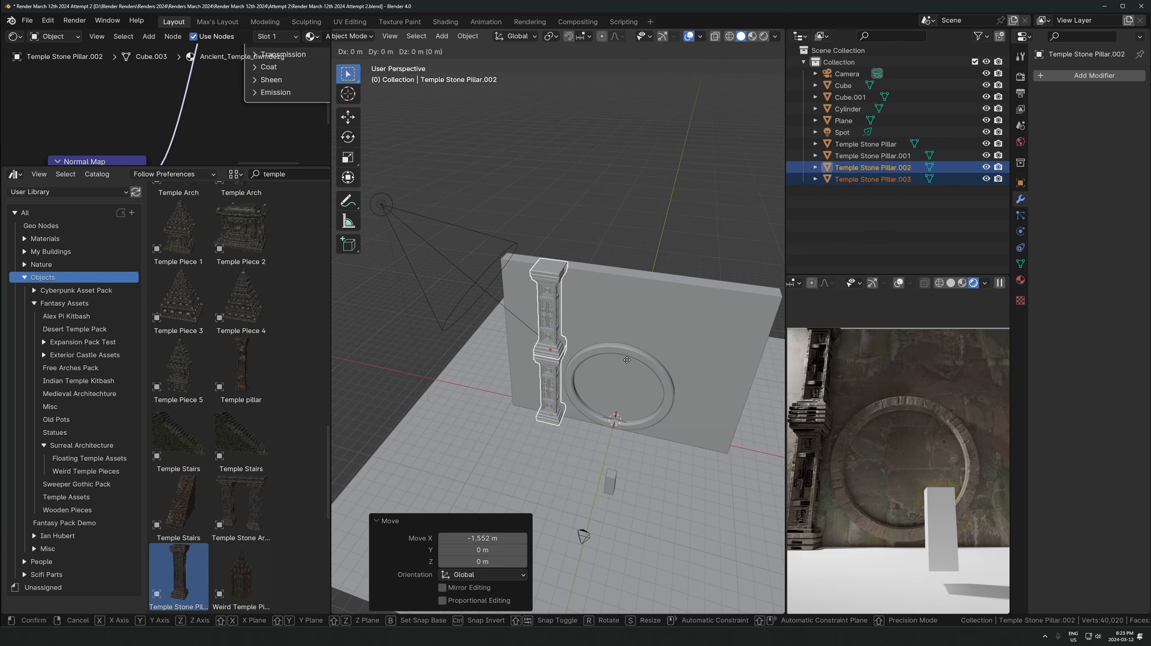
{"action": "key", "text": "y"}
{"action": "left_click", "coordinate": [604, 384]}
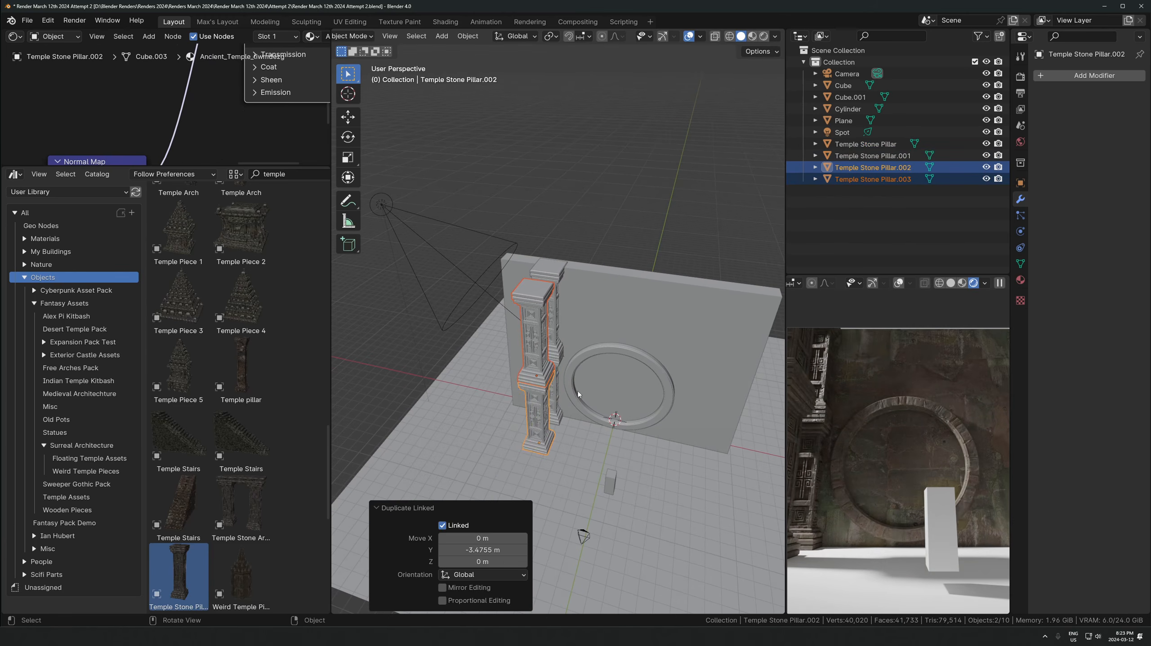
{"action": "key", "text": "KP_7"}
{"action": "key", "text": "g"}
{"action": "key", "text": "y"}
{"action": "left_click", "coordinate": [605, 307]}
Add two more linked pillar stacks along Y, one offset -4.59 m and corrected by 0.32 m, the other offset -4.34 m
{"action": "key", "text": "alt+d"}
{"action": "key", "text": "y"}
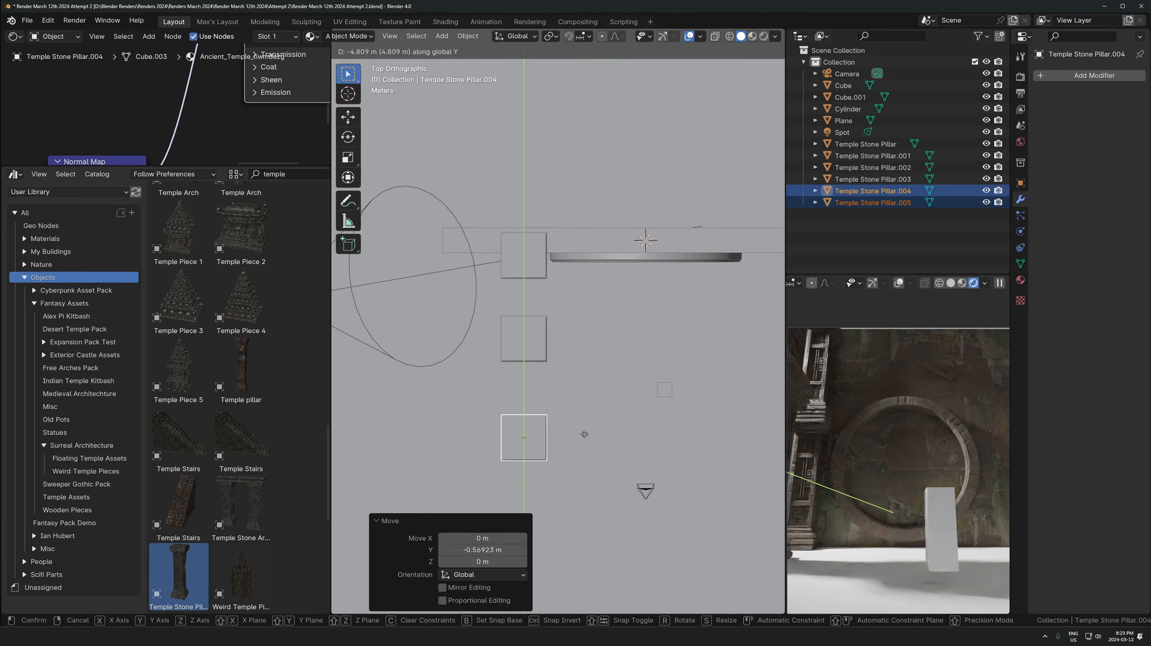
{"action": "left_click", "coordinate": [582, 399]}
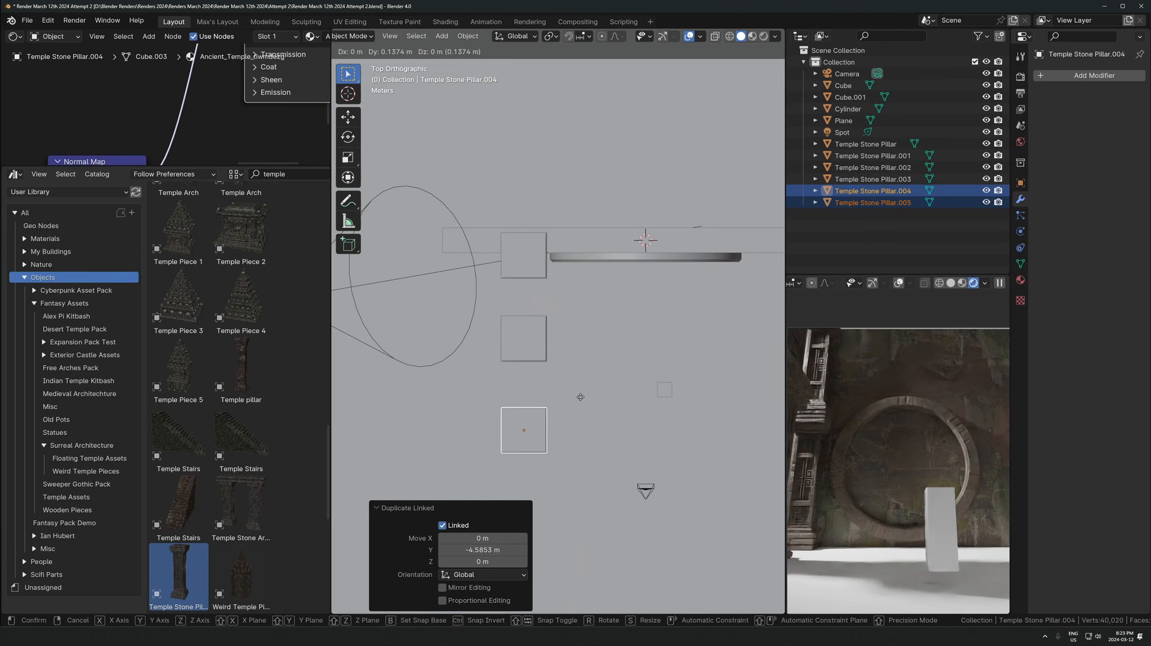
{"action": "key", "text": "alt+d"}
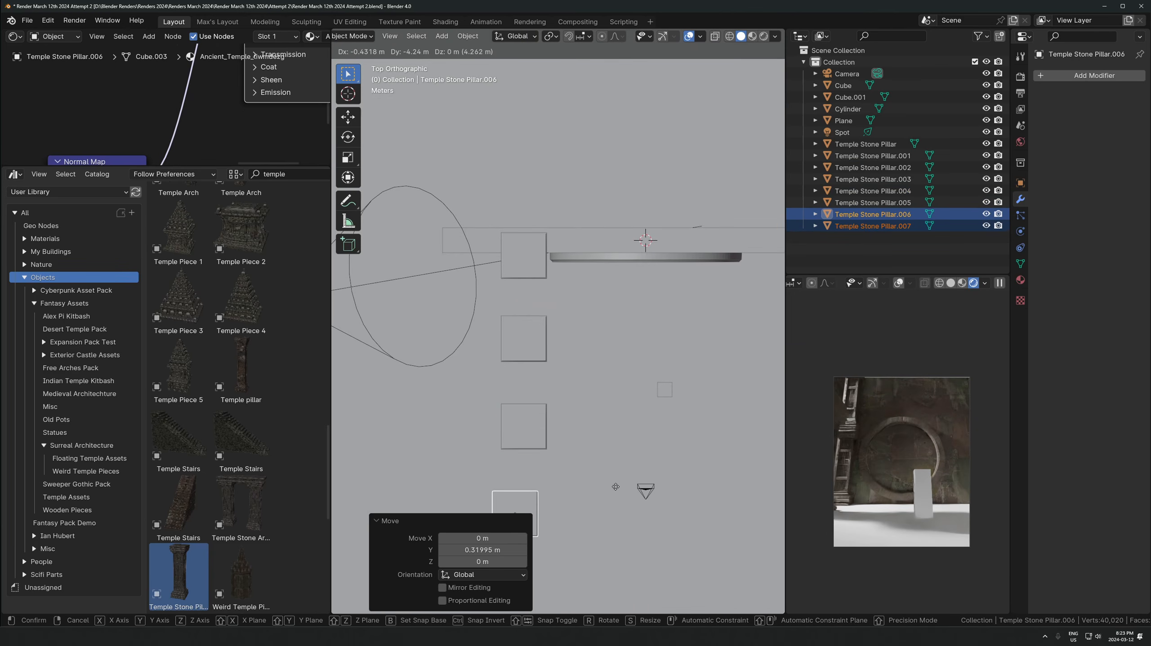
{"action": "key", "text": "y"}
{"action": "left_click", "coordinate": [616, 433]}
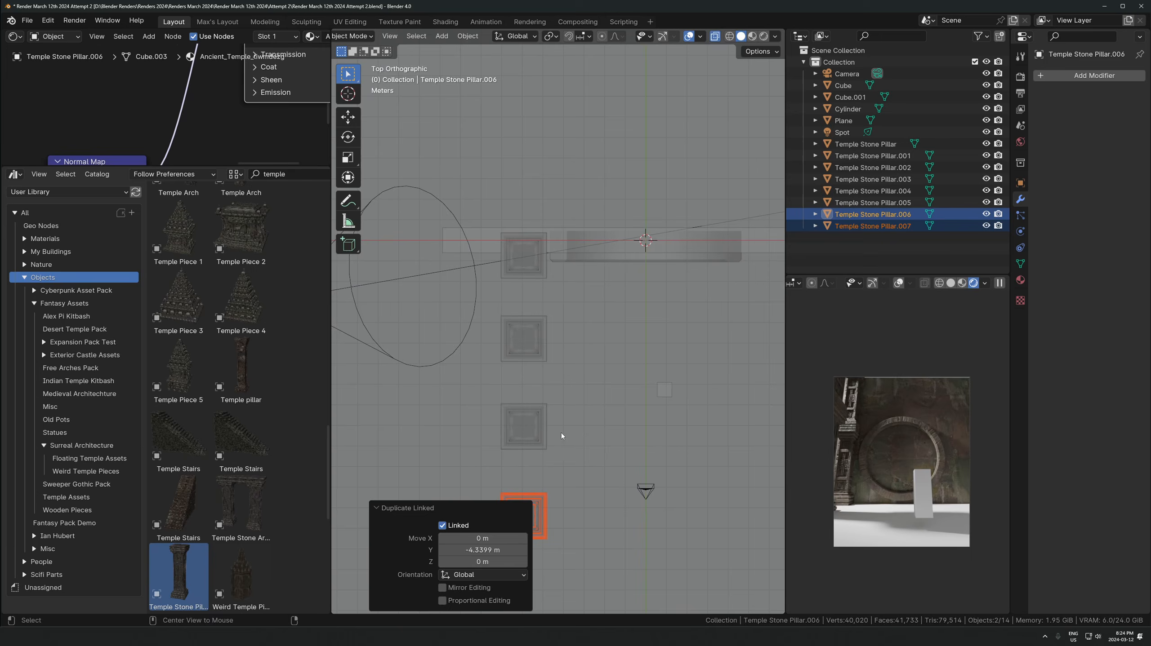
Select the four left pillar stacks without the spot light and make linked duplicates 11.883 m along X, forming a right row
{"action": "key", "text": "alt+z"}
{"action": "left_click_drag", "start_coordinate": [531, 261], "coordinate": [451, 593]}
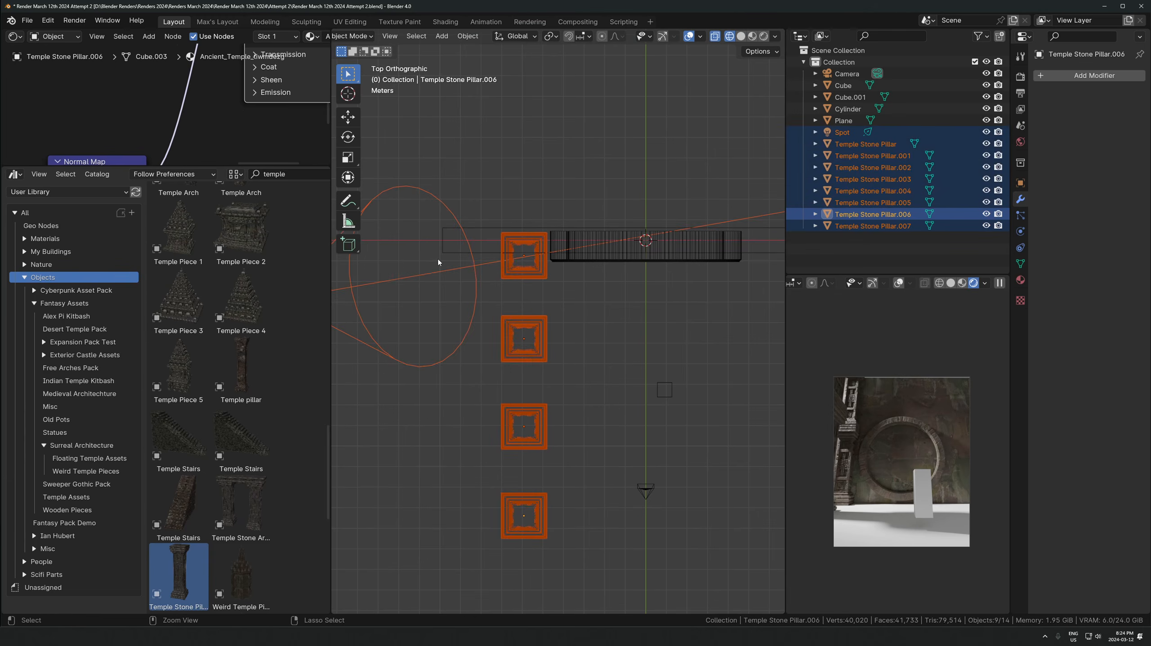
{"action": "key", "text": "alt+z"}
{"action": "left_click", "coordinate": [542, 360], "text": "shift"}
{"action": "middle_click_drag", "start_coordinate": [542, 360], "coordinate": [470, 354], "text": "shift"}
{"action": "key", "text": "shift+d"}
{"action": "key", "text": "x"}
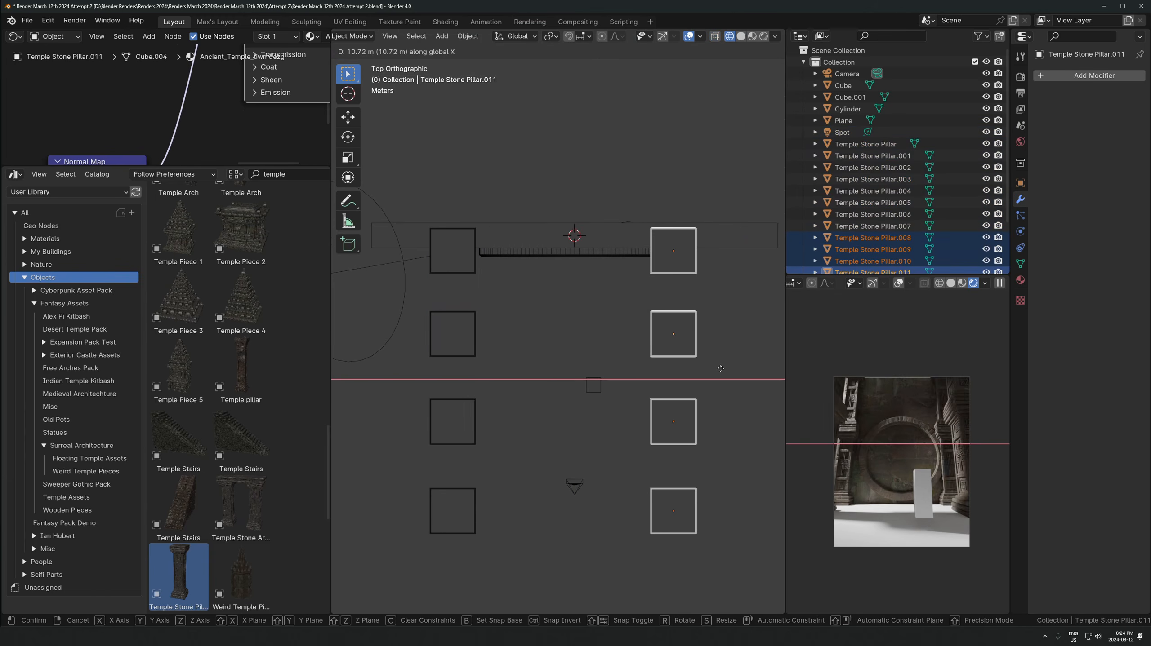
{"action": "left_click", "coordinate": [428, 352]}
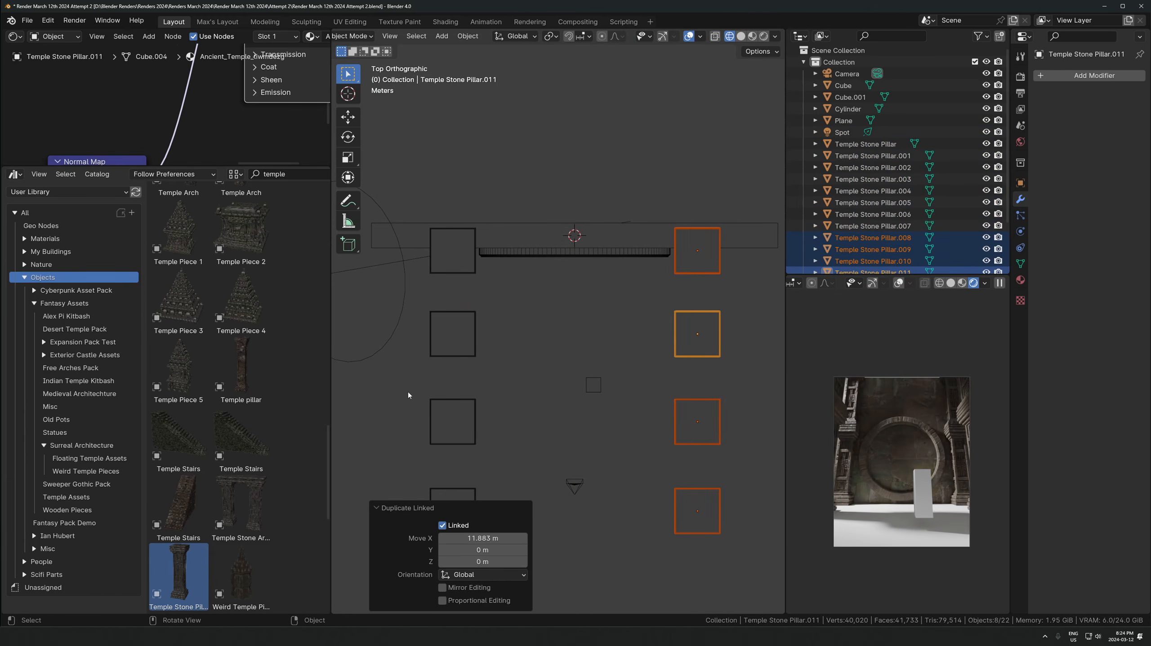
Link the back wall's stone material to the floor plane
{"action": "mouse_move", "coordinate": [648, 344]}
{"action": "middle_mouse_down"}
{"action": "mouse_move", "coordinate": [493, 335]}
{"action": "mouse_move", "coordinate": [551, 412]}
{"action": "middle_mouse_up"}
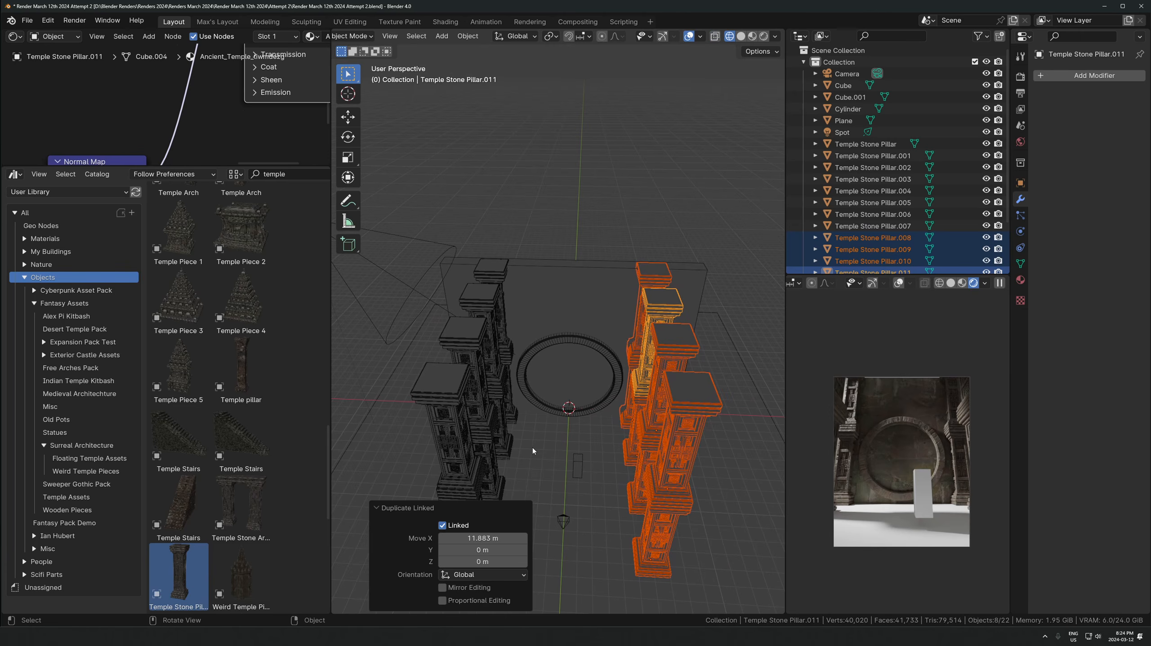
{"action": "key", "text": "shift+z"}
{"action": "left_click", "coordinate": [543, 453]}
{"action": "key", "text": "alt+z"}
{"action": "left_click", "coordinate": [561, 293], "text": "shift"}
{"action": "key", "text": "m"}
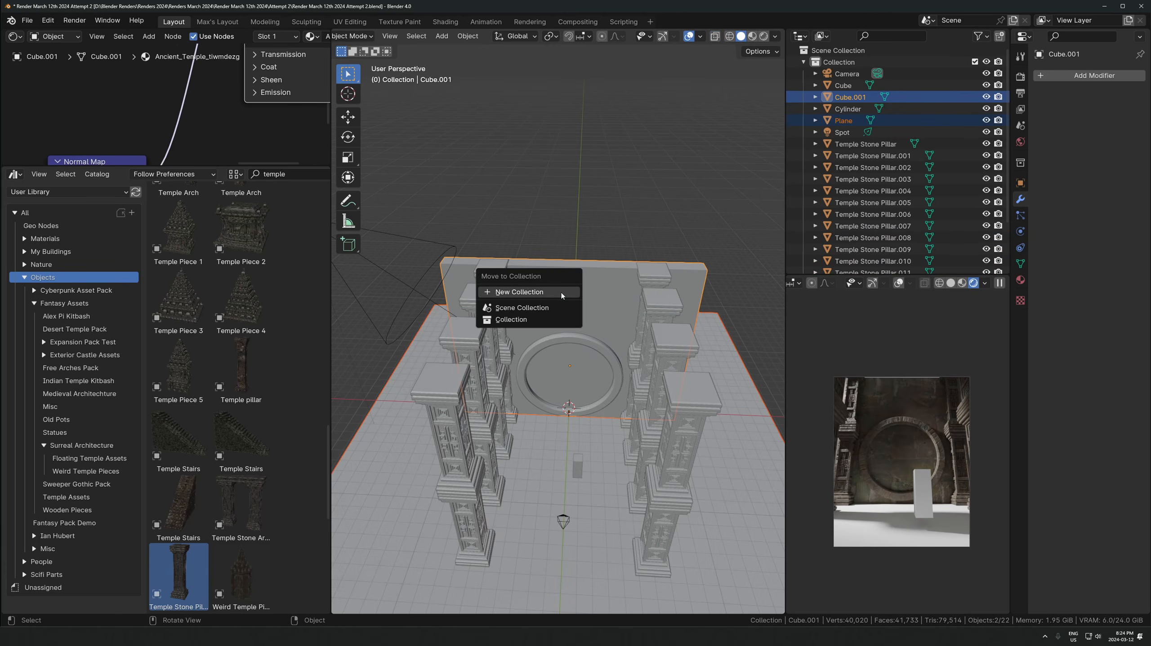
{"action": "key", "text": "Escape"}
{"action": "key", "text": "ctrl+l"}
{"action": "left_click", "coordinate": [561, 293]}
Scale the floor plane's UVs up to about nine times the texture tile in the UV editor
{"action": "left_click", "coordinate": [541, 446]}
{"action": "key", "text": "Tab"}
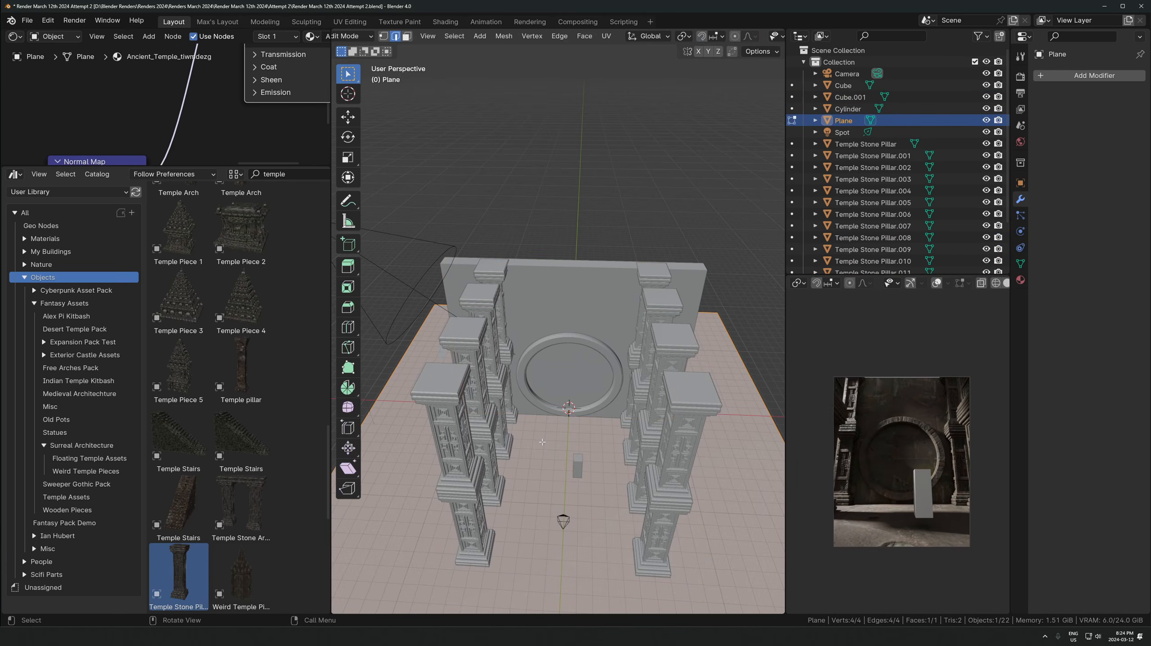
{"action": "left_click", "coordinate": [14, 175]}
{"action": "left_click", "coordinate": [57, 232]}
{"action": "key", "text": "a"}
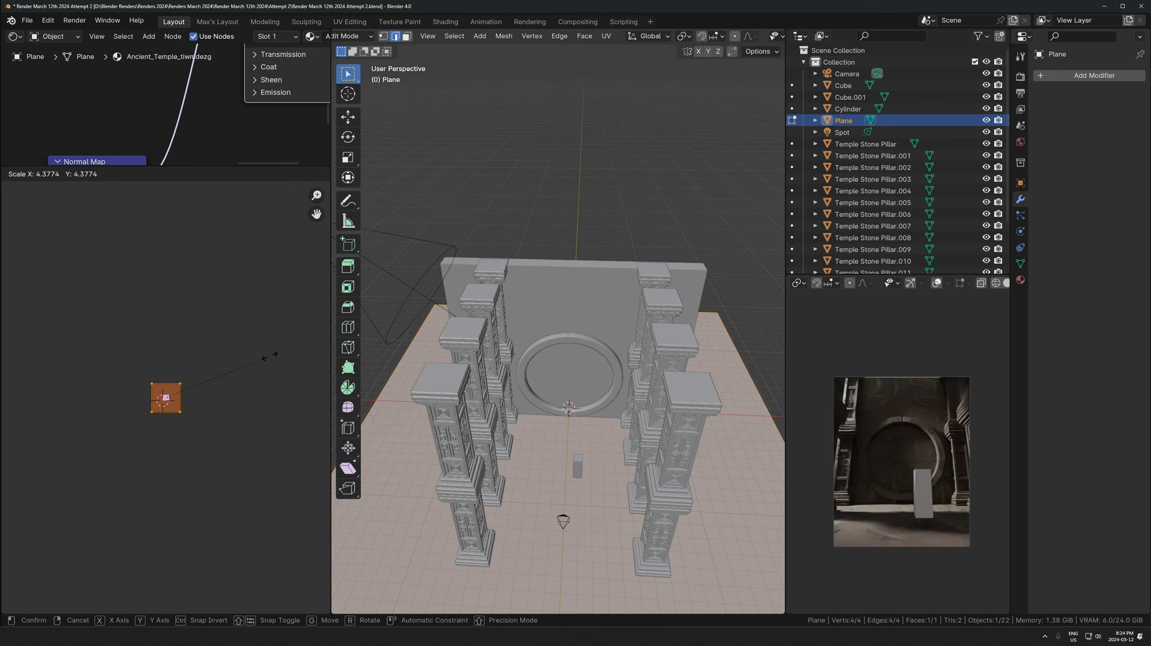
{"action": "key", "text": "s"}
{"action": "left_click", "coordinate": [240, 364]}
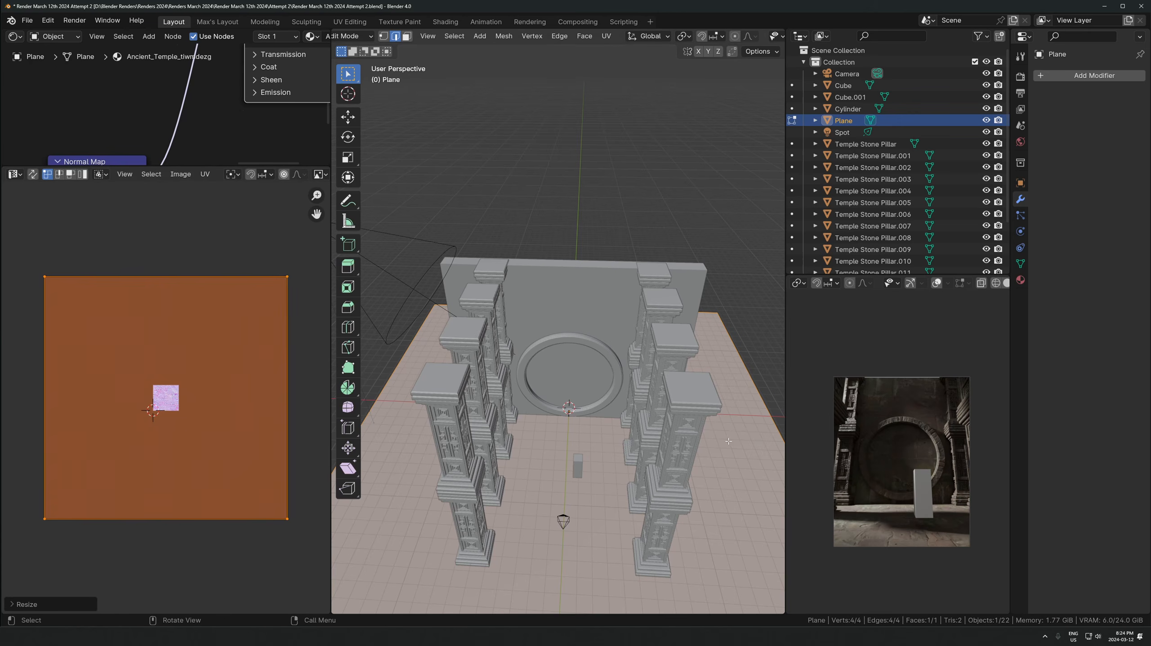
{"action": "scroll", "coordinate": [708, 455], "scroll_direction": "up", "scroll_amount": 4}
{"action": "key", "text": "Tab"}
Duplicate the ring in place, enlarge the copy, move it 0.379 m along Y and scale it by another 1.033
{"action": "left_click", "coordinate": [562, 302]}
{"action": "scroll", "coordinate": [636, 309], "scroll_direction": "up", "scroll_amount": 2}
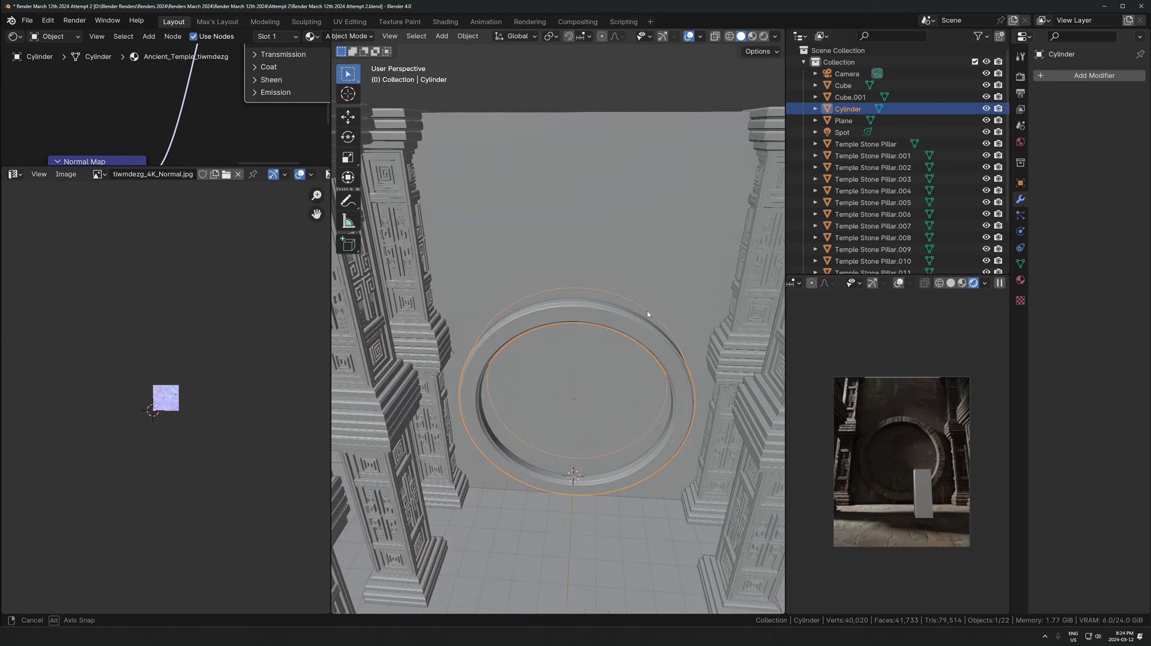
{"action": "middle_click_drag", "start_coordinate": [647, 311], "coordinate": [656, 290]}
{"action": "key", "text": "shift+d"}
{"action": "right_click", "coordinate": [656, 289]}
{"action": "key", "text": "s"}
{"action": "left_click", "coordinate": [674, 282]}
{"action": "key", "text": "g"}
{"action": "key", "text": "y"}
{"action": "left_click", "coordinate": [688, 263]}
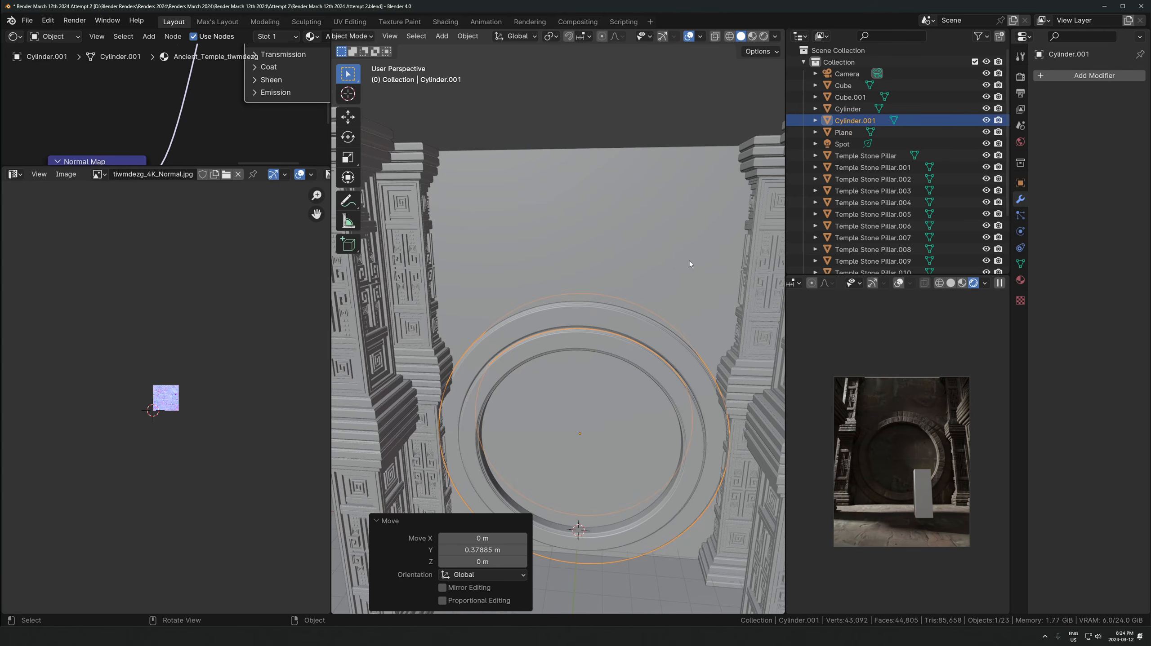
{"action": "key", "text": "s"}
{"action": "left_click", "coordinate": [695, 257]}
Rotate the outer ring copy -39° about Y, fine-tune its scale, move it -0.102 m along Y and save the file
{"action": "key", "text": "t"}
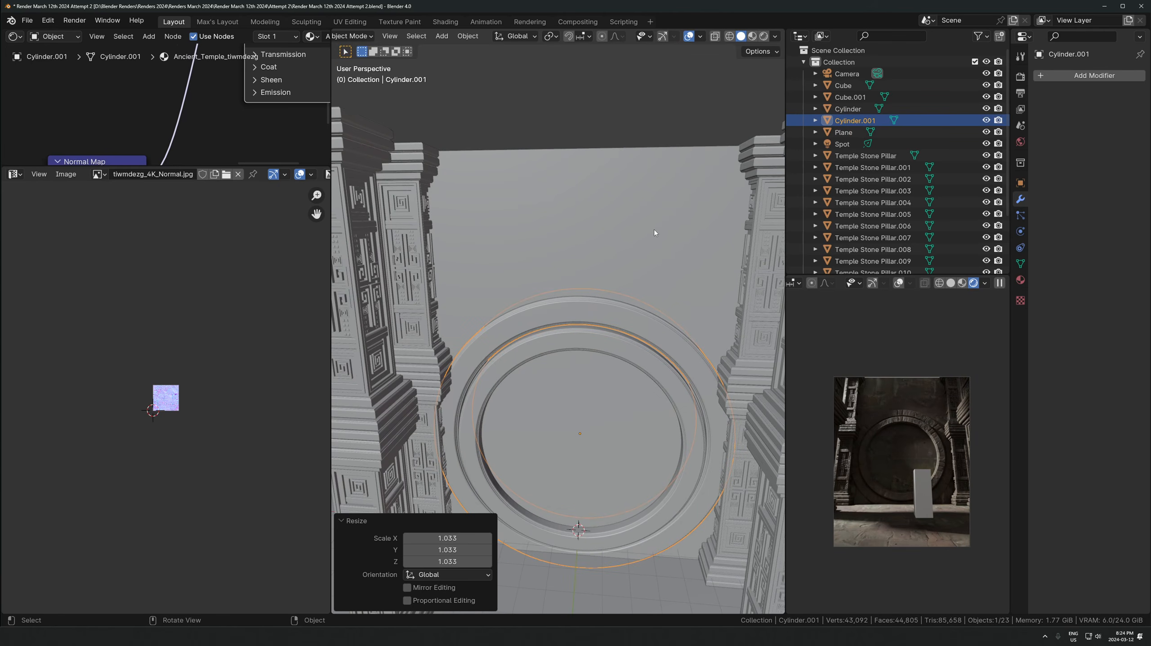
{"action": "key", "text": "r"}
{"action": "key", "text": "y"}
{"action": "left_click", "coordinate": [543, 214]}
{"action": "scroll", "coordinate": [602, 304], "scroll_direction": "up", "scroll_amount": 1}
{"action": "key", "text": "s"}
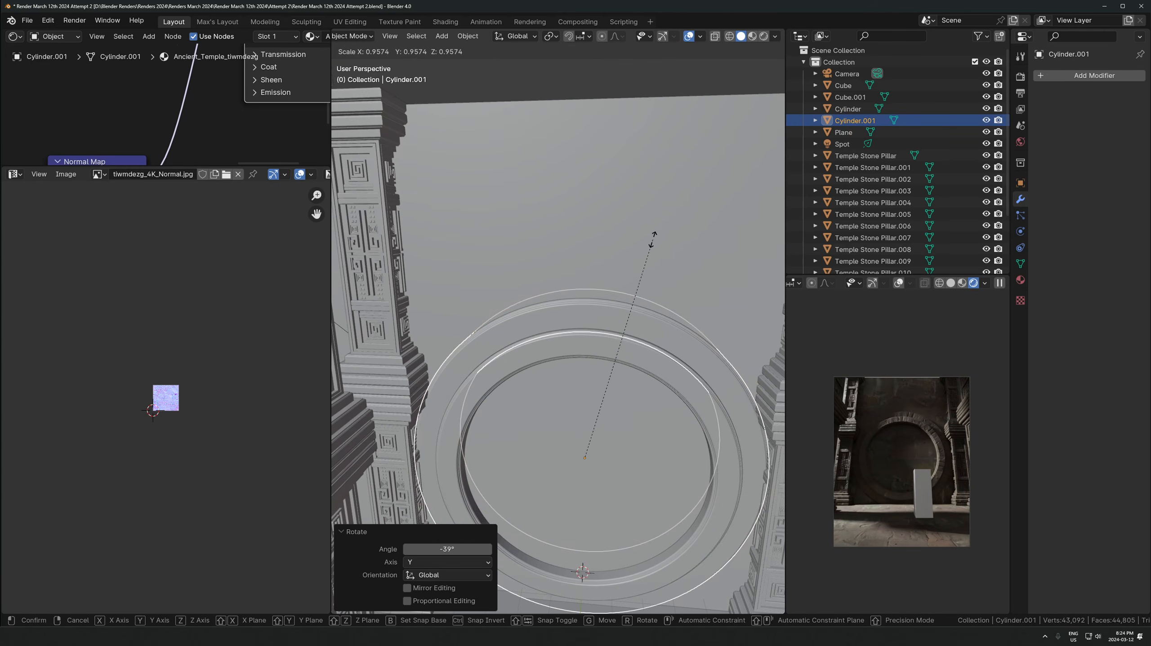
{"action": "left_click", "coordinate": [652, 238]}
{"action": "key", "text": "g"}
{"action": "key", "text": "y"}
{"action": "left_click", "coordinate": [646, 265]}
{"action": "middle_click_drag", "start_coordinate": [637, 469], "coordinate": [703, 391]}
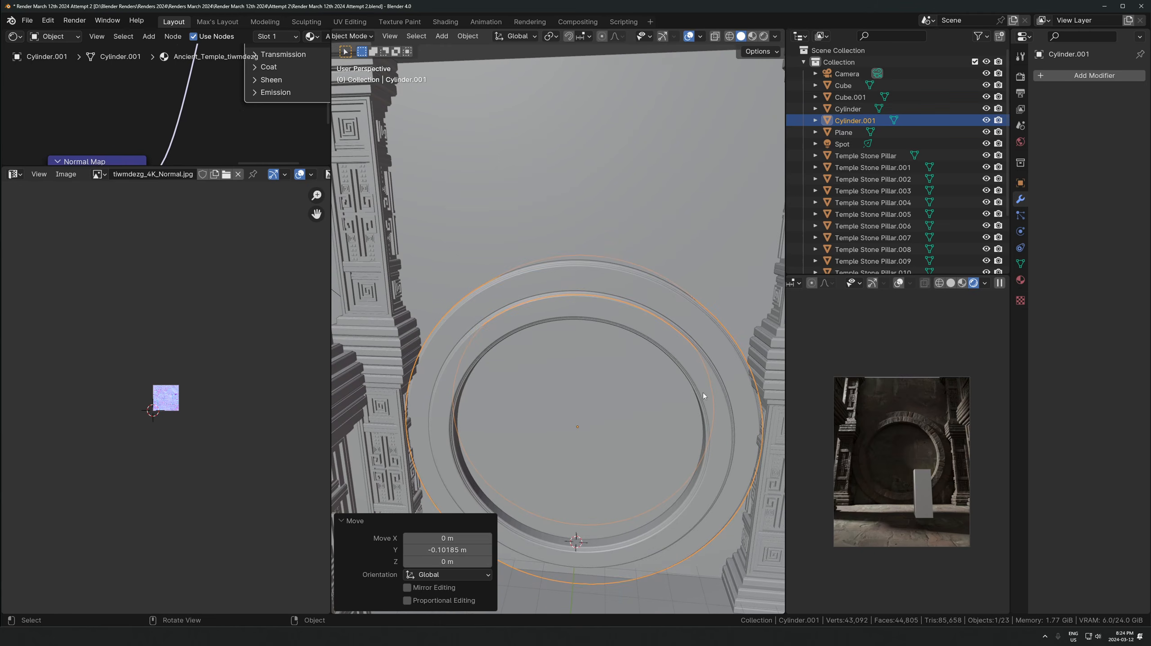
{"action": "middle_click_drag", "start_coordinate": [546, 316], "coordinate": [563, 285]}
{"action": "key", "text": "ctrl+s"}
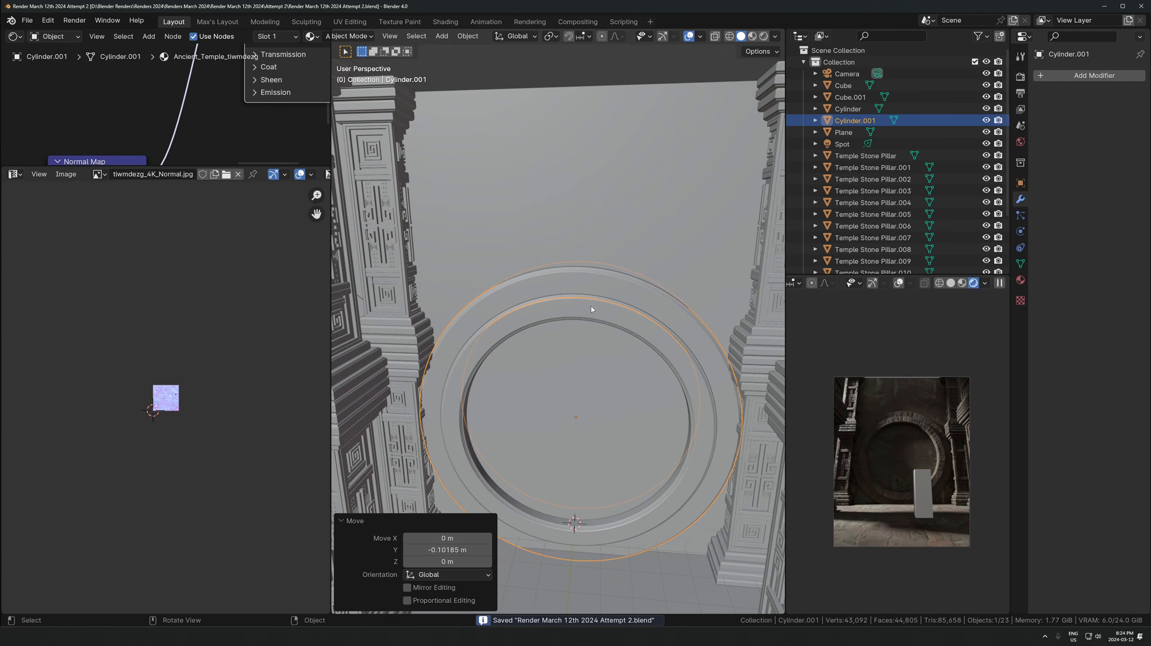
{"action": "middle_click_drag", "start_coordinate": [591, 305], "coordinate": [554, 368]}
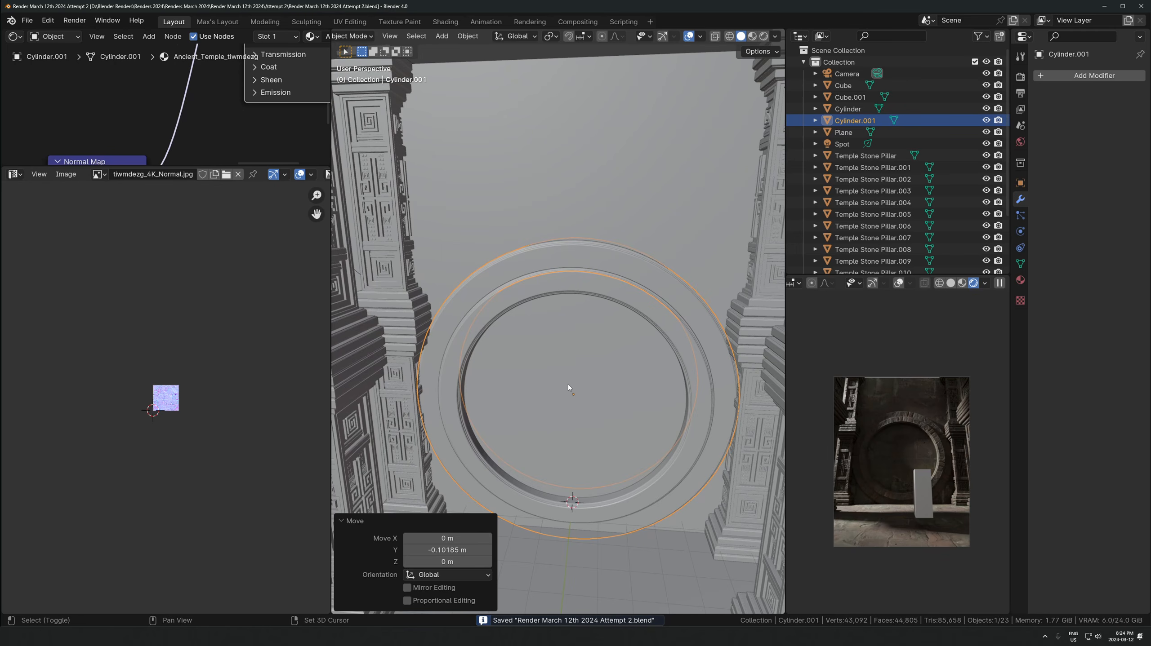
{"action": "key", "text": "shift+a"}
{"action": "mouse_move", "coordinate": [560, 381]}
{"action": "left_click", "coordinate": [611, 386]}
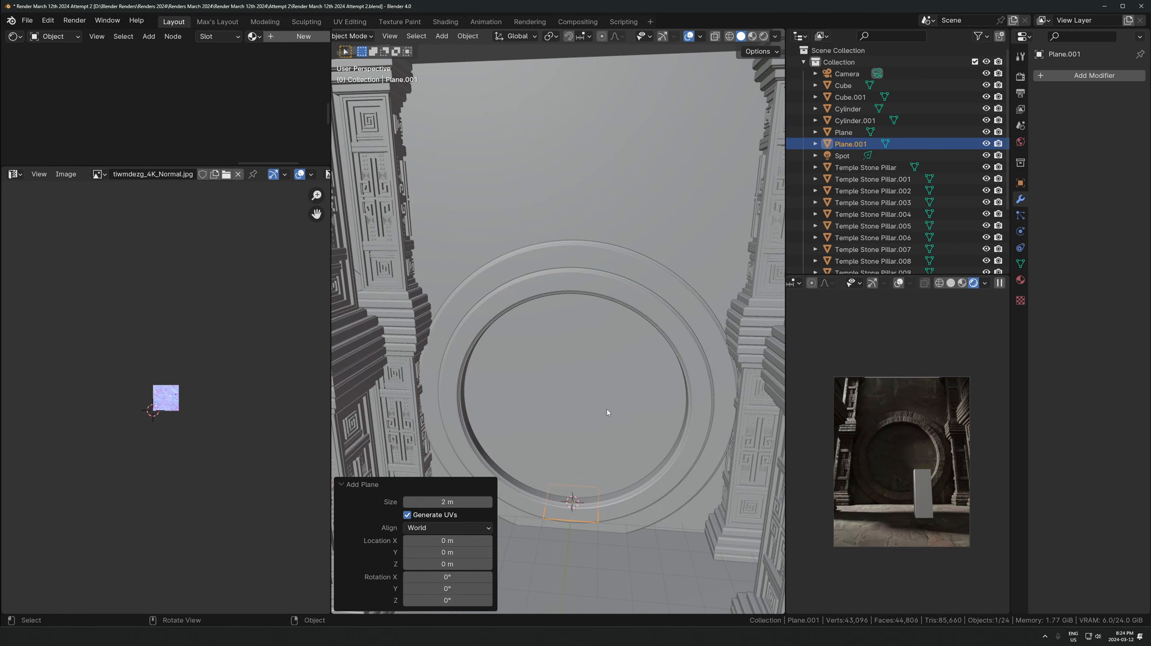
{"action": "key", "text": "Delete"}
Look through the viewport add-on tools, including Landscape, Ivy Generator, Archimesh and Sketchfab, for a maze generator
{"action": "key", "text": "n"}
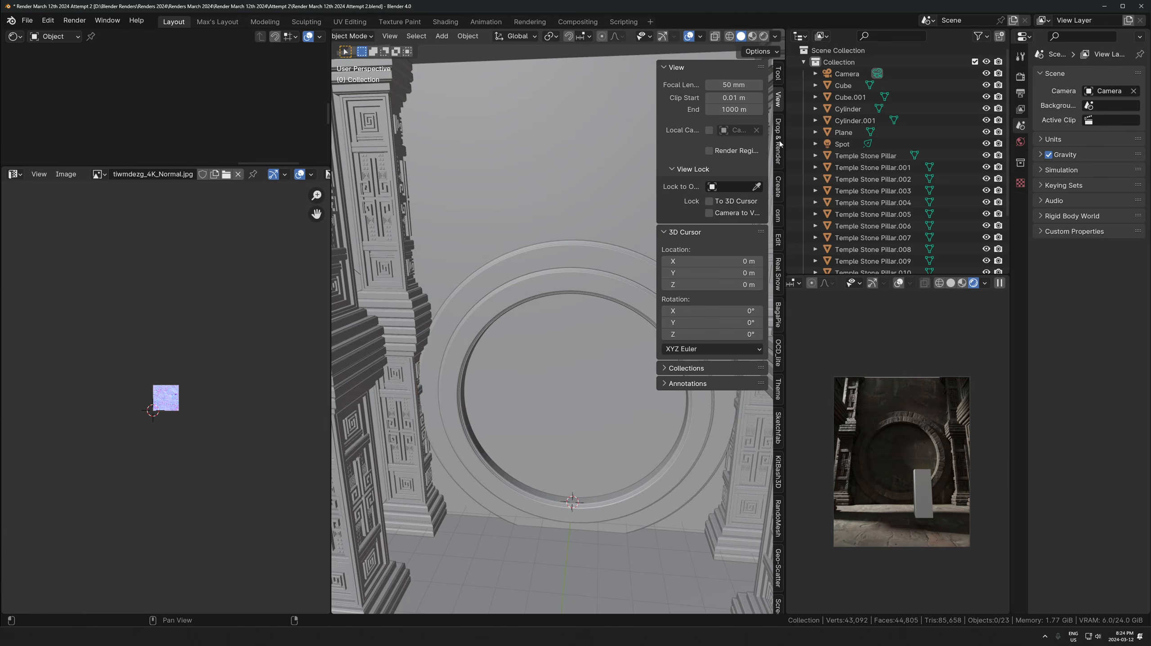
{"action": "left_click", "coordinate": [778, 186]}
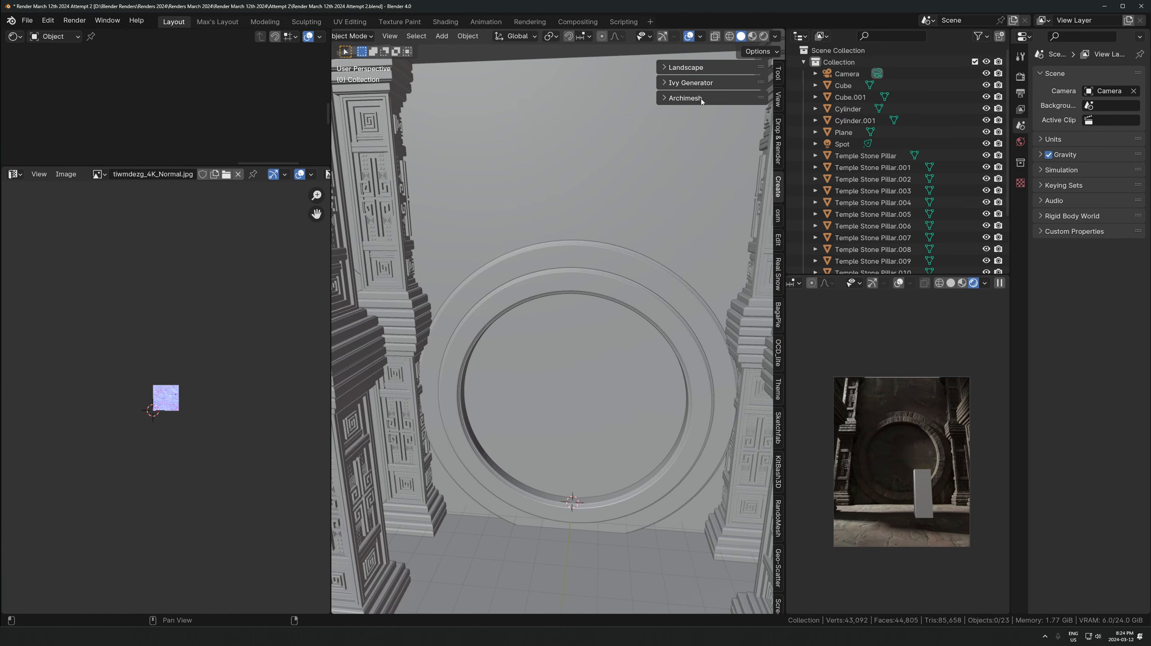
{"action": "left_click", "coordinate": [694, 99]}
{"action": "left_click", "coordinate": [691, 82]}
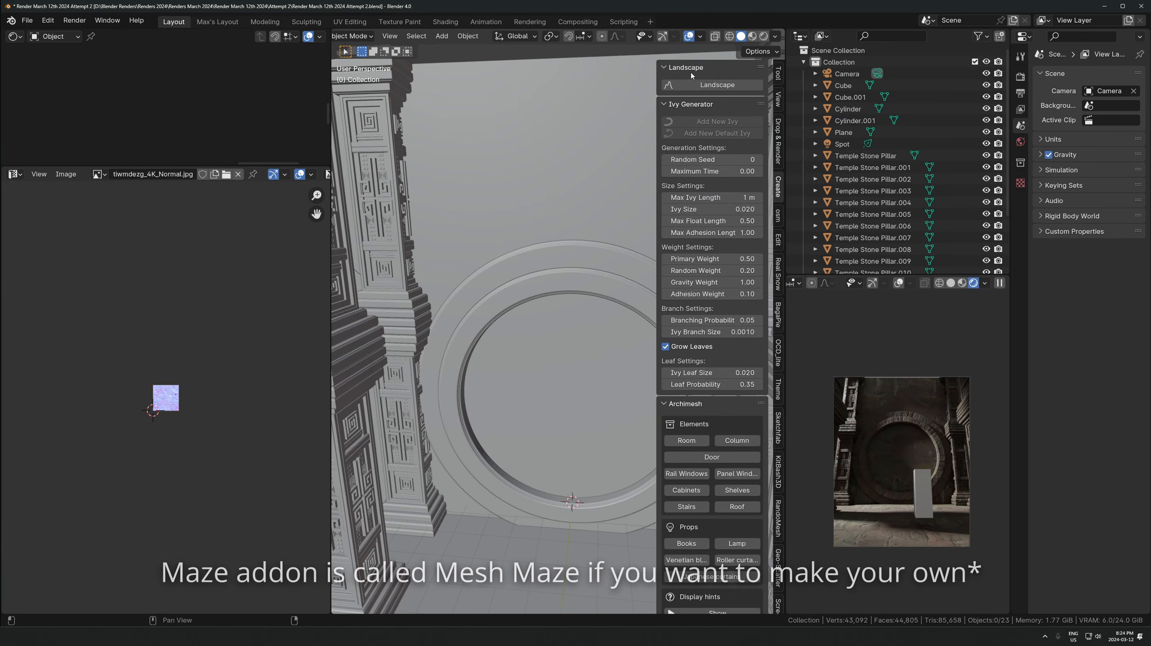
{"action": "left_click", "coordinate": [689, 83]}
{"action": "left_click", "coordinate": [688, 97]}
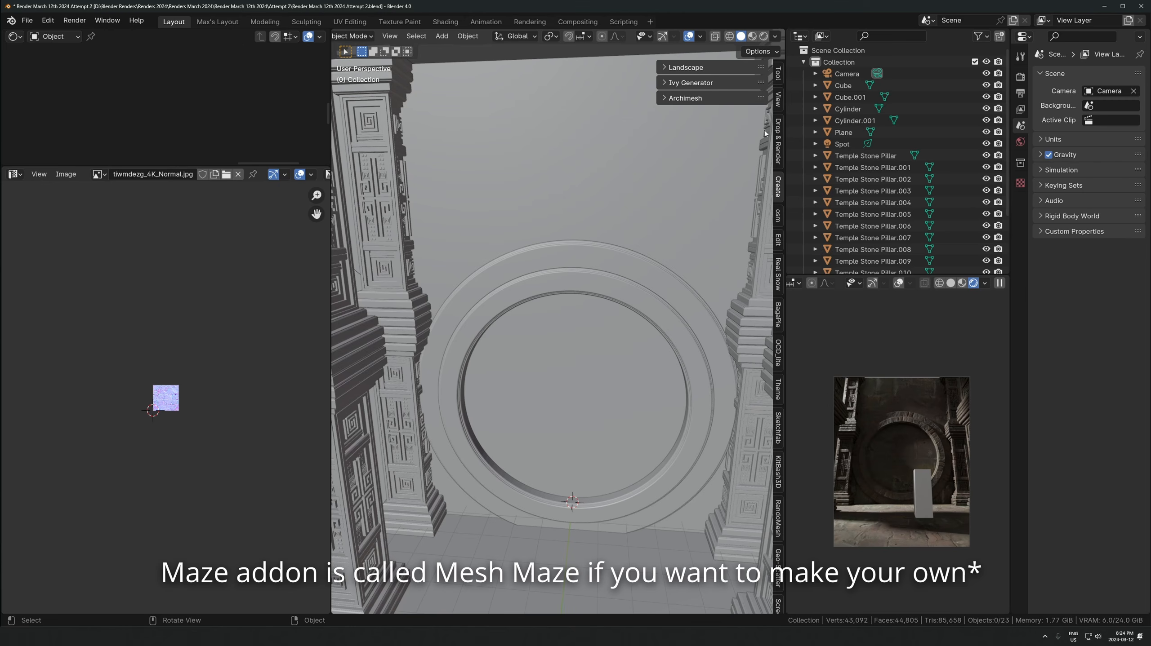
{"action": "scroll", "coordinate": [776, 363], "scroll_direction": "down", "scroll_amount": 6}
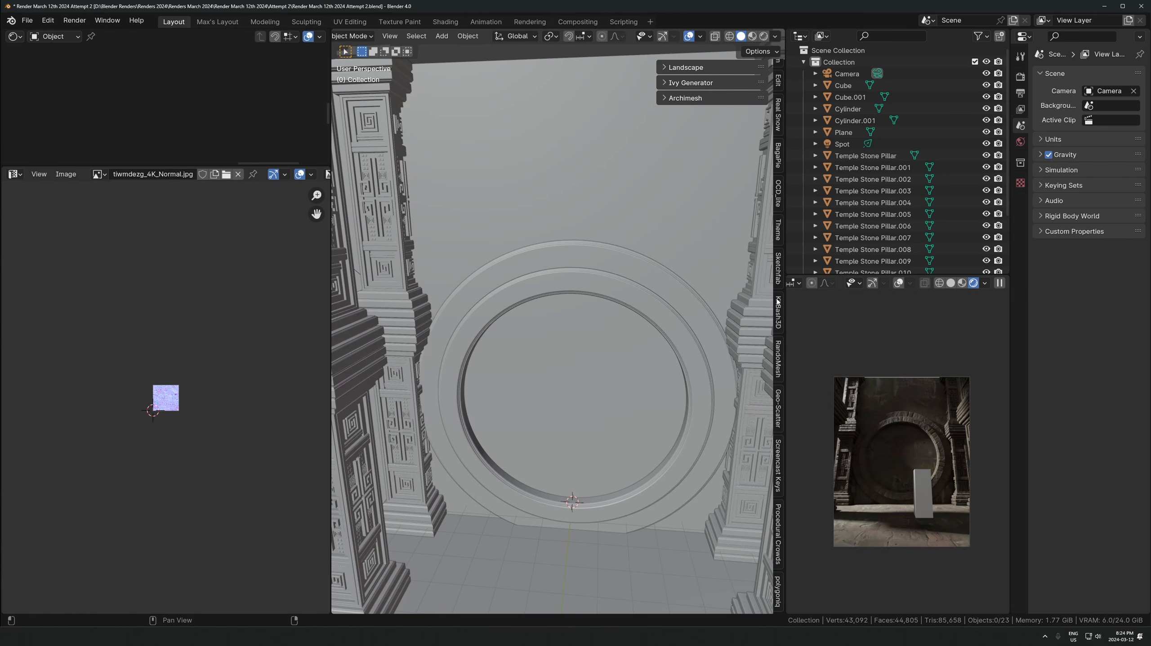
{"action": "left_click", "coordinate": [778, 271]}
{"action": "scroll", "coordinate": [778, 270], "scroll_direction": "up", "scroll_amount": 5}
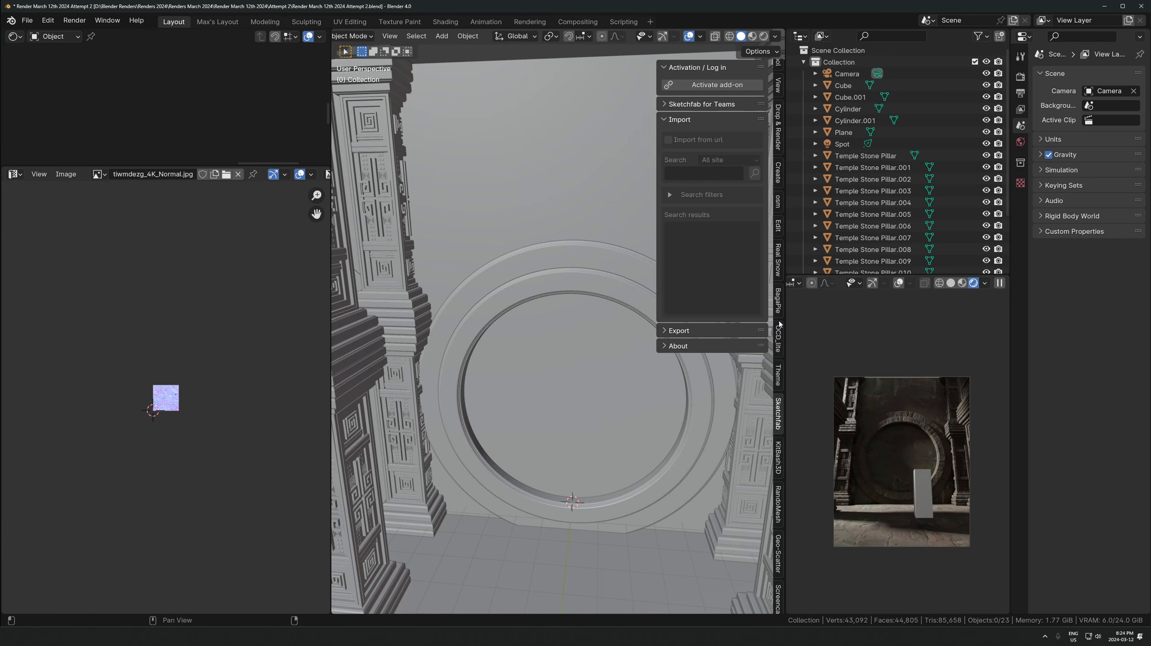
{"action": "left_click", "coordinate": [779, 222]}
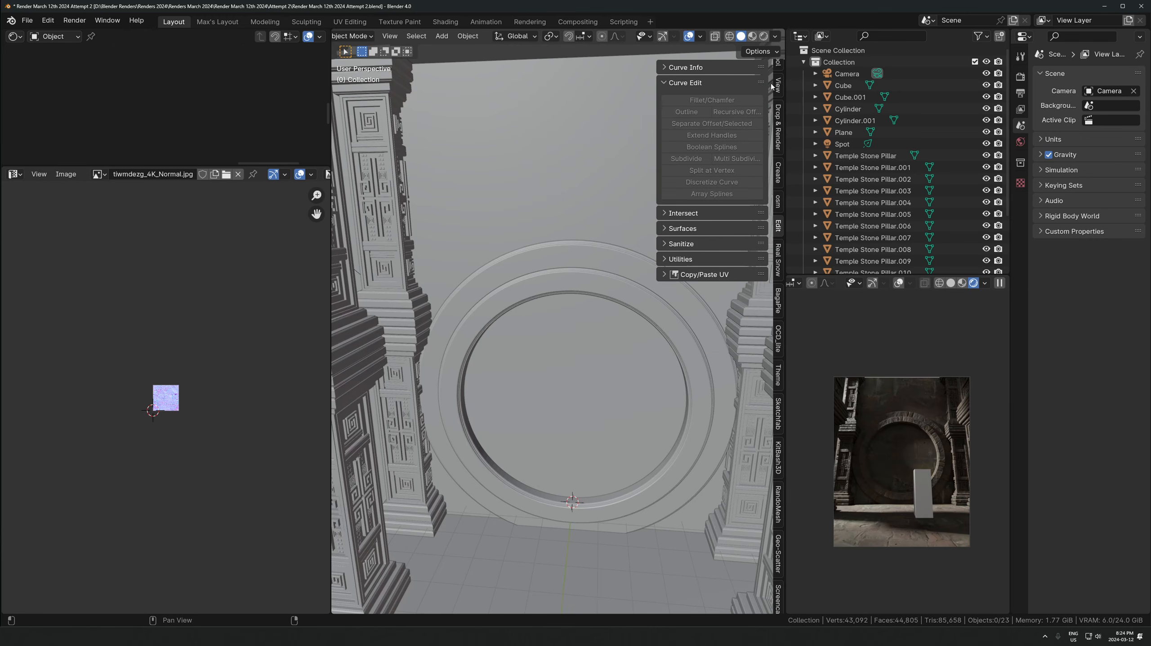
{"action": "scroll", "coordinate": [777, 263], "scroll_direction": "up", "scroll_amount": 2}
{"action": "left_click", "coordinate": [778, 211]}
{"action": "left_click", "coordinate": [778, 193]}
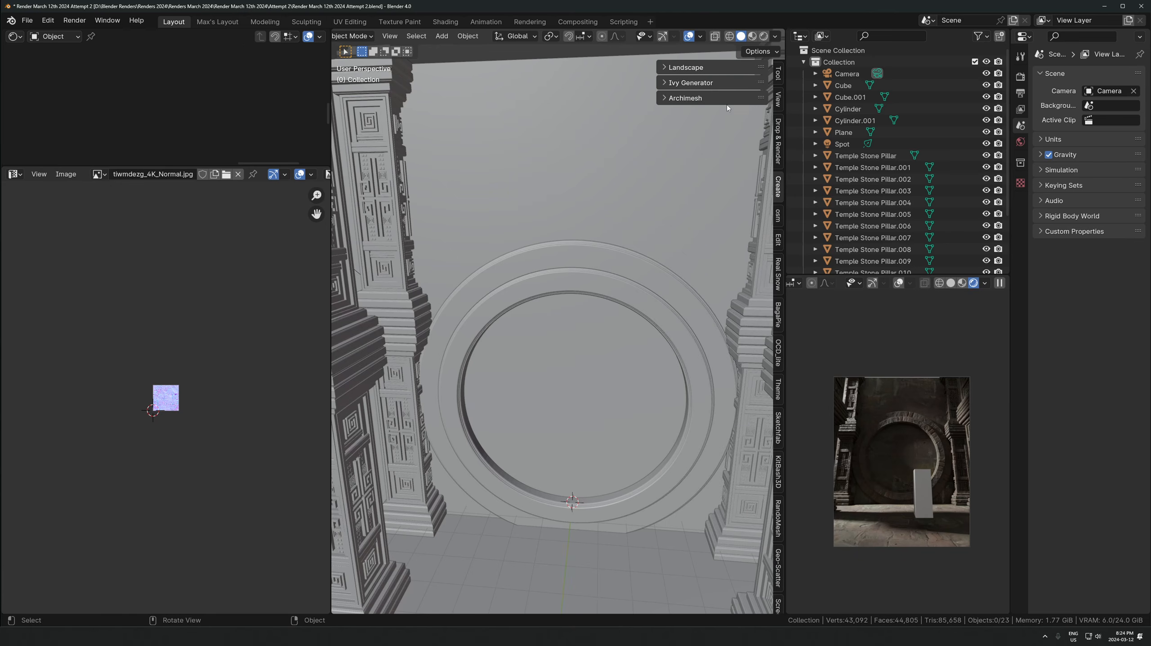
{"action": "left_click", "coordinate": [702, 96]}
{"action": "left_click", "coordinate": [703, 83]}
{"action": "left_click", "coordinate": [698, 68]}
{"action": "left_click", "coordinate": [696, 68]}
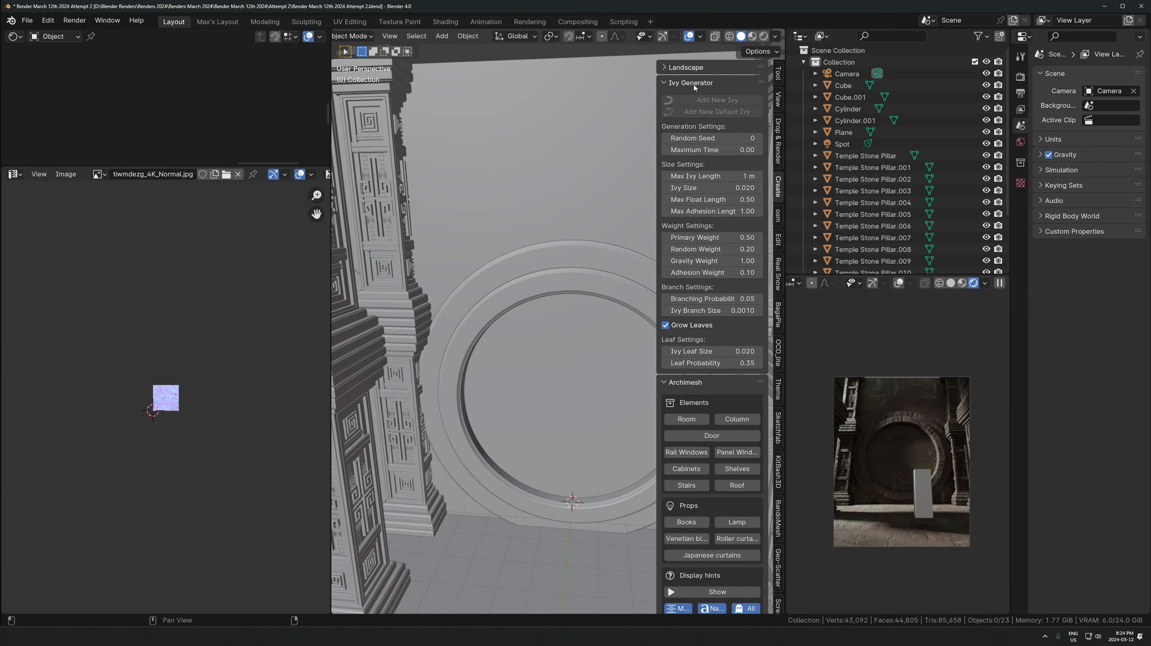
{"action": "left_click", "coordinate": [695, 83]}
{"action": "left_click", "coordinate": [696, 99]}
{"action": "left_click", "coordinate": [779, 154]}
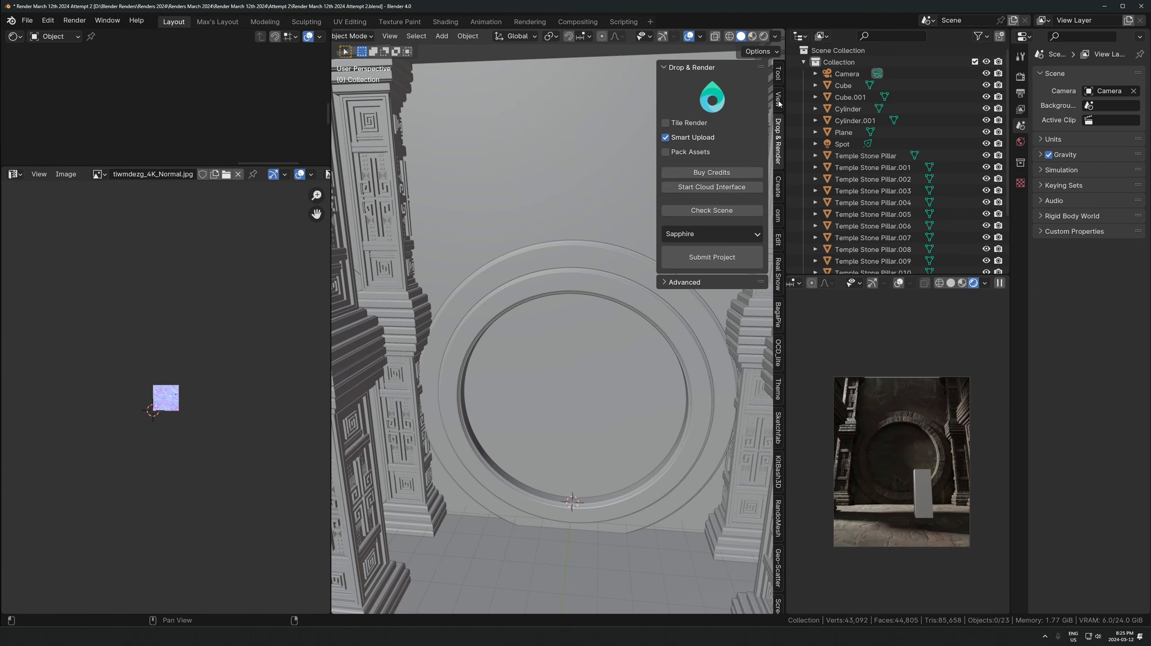
{"action": "left_click", "coordinate": [778, 99]}
{"action": "left_click", "coordinate": [778, 74]}
{"action": "scroll", "coordinate": [578, 365], "scroll_direction": "down", "scroll_amount": 2}
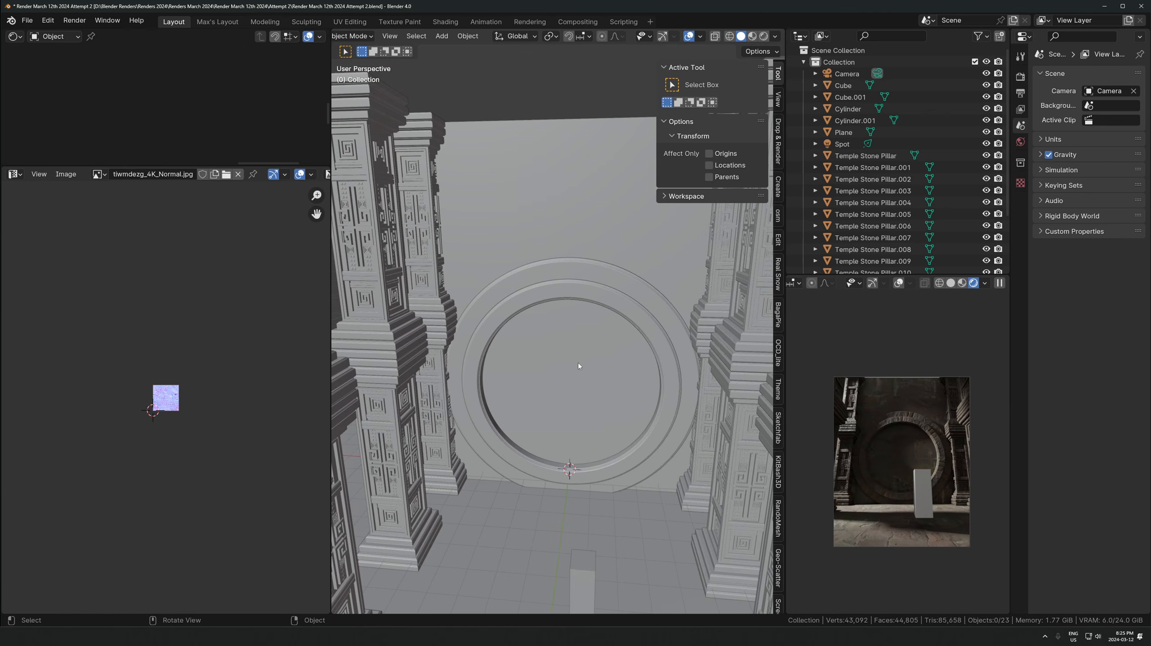
Switch to the browser and open the artist's Instagram profile in a new tab
{"action": "key", "text": "alt+Tab"}
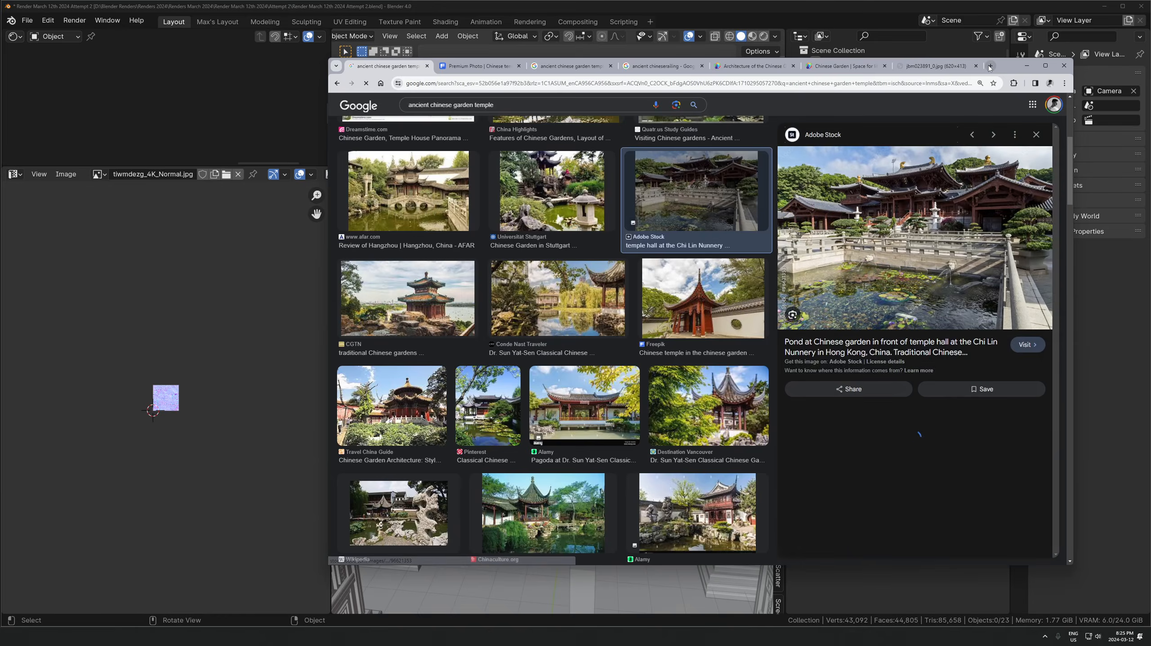
{"action": "left_click", "coordinate": [989, 67]}
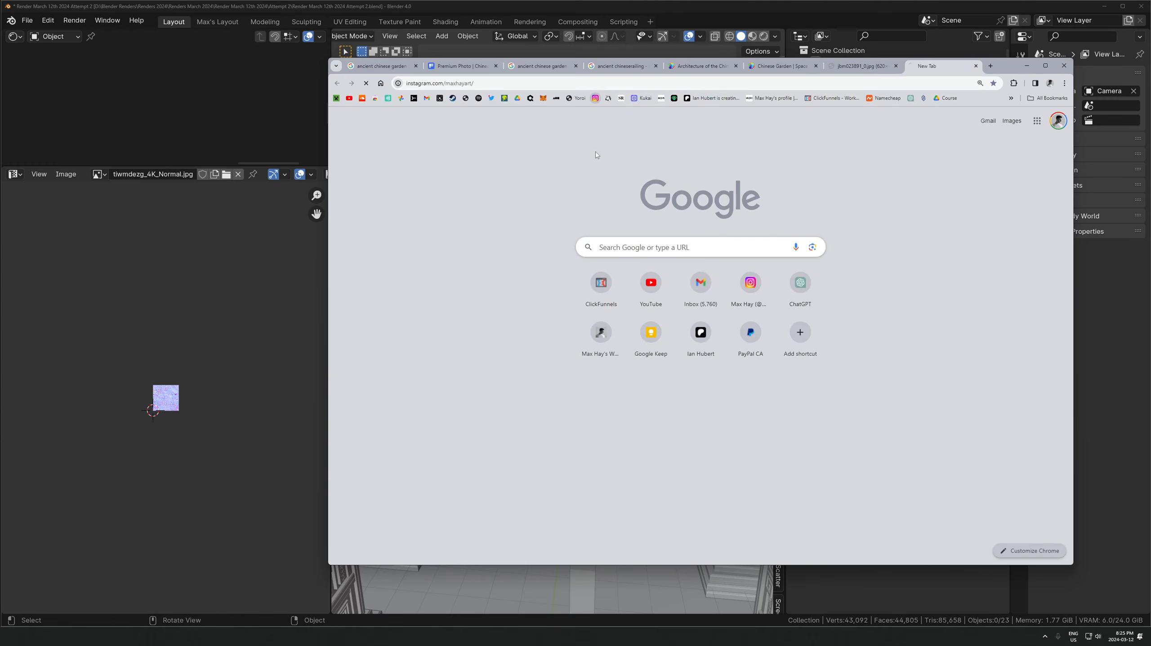
{"action": "left_click", "coordinate": [577, 322]}
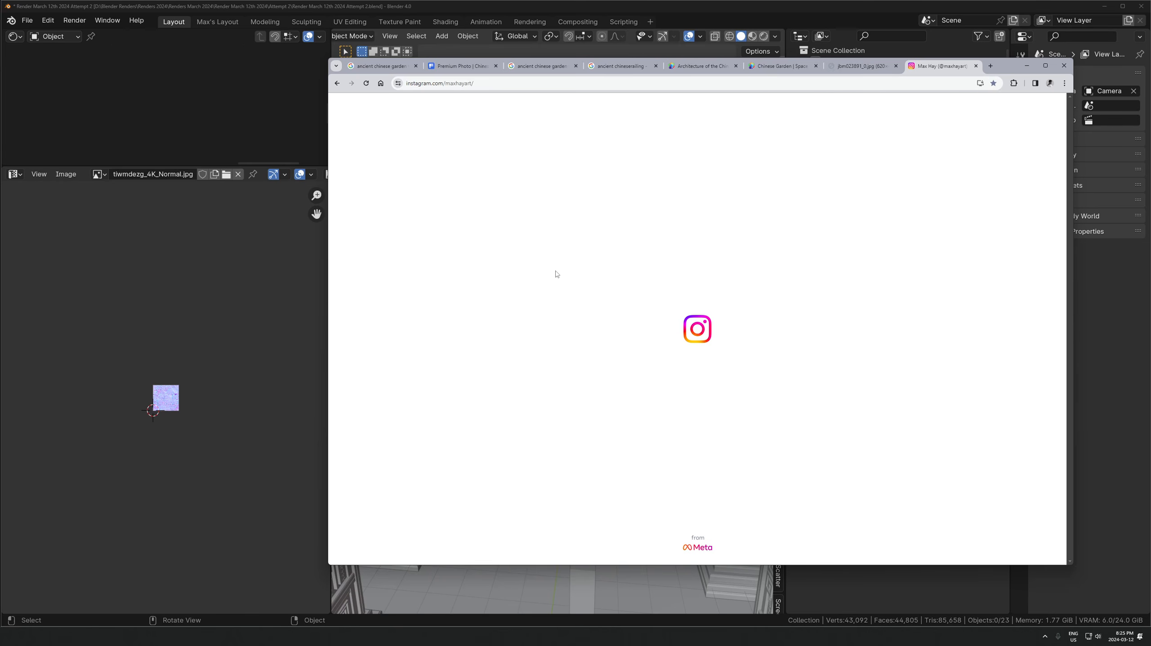
Look through the profile's grid of past renders for a maze-like design to use as reference
{"action": "scroll", "coordinate": [532, 333], "scroll_direction": "down", "scroll_amount": 5}
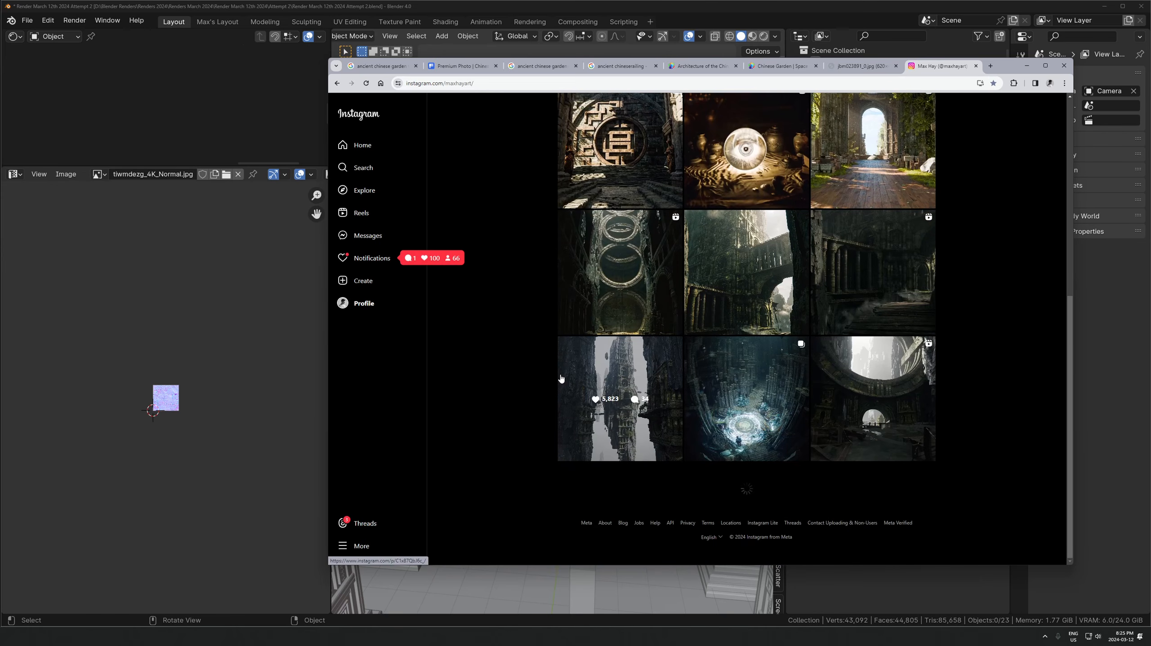
{"action": "scroll", "coordinate": [557, 376], "scroll_direction": "down", "scroll_amount": 10}
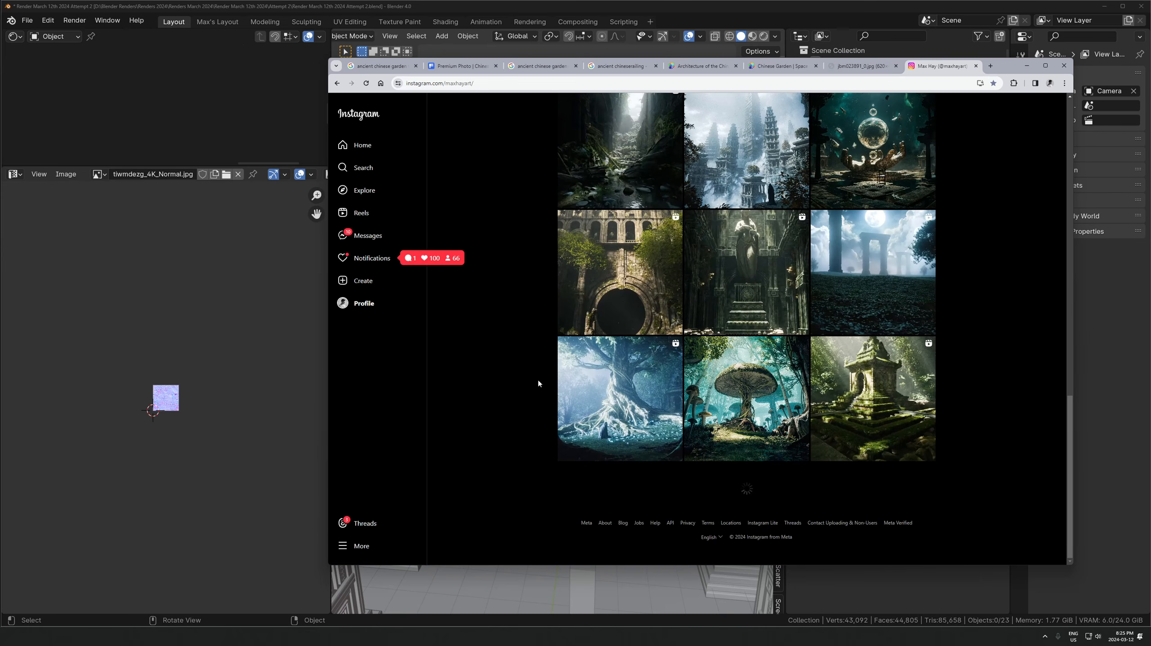
{"action": "scroll", "coordinate": [539, 380], "scroll_direction": "down", "scroll_amount": 15}
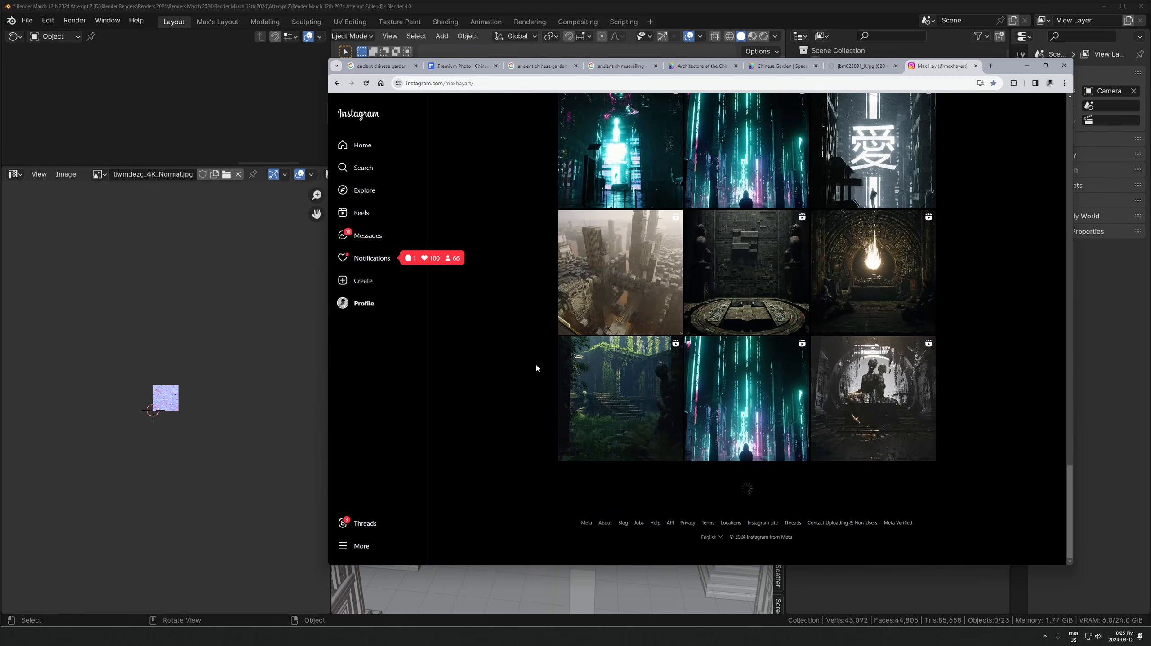
{"action": "scroll", "coordinate": [535, 368], "scroll_direction": "down", "scroll_amount": 10}
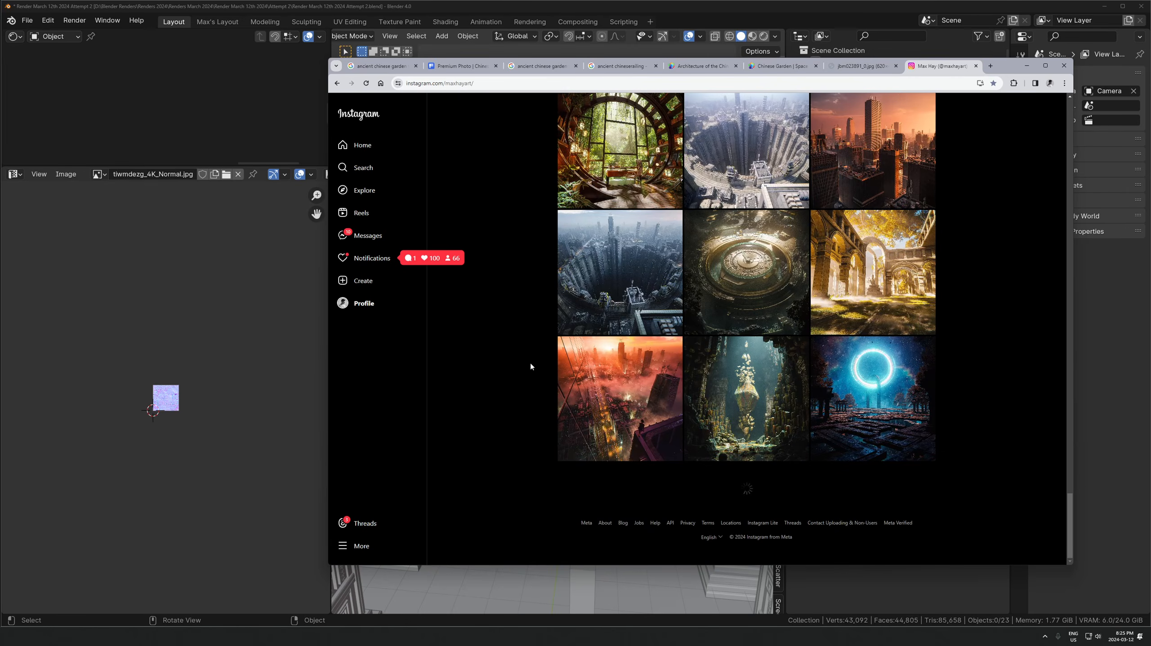
{"action": "scroll", "coordinate": [531, 362], "scroll_direction": "down", "scroll_amount": 10}
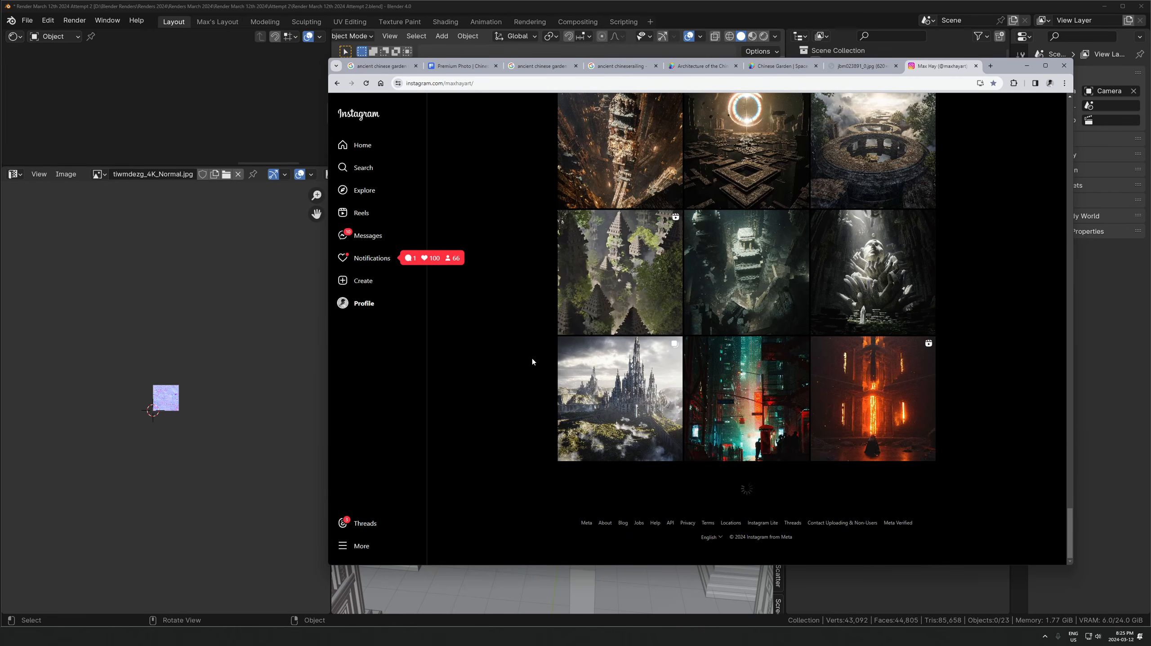
{"action": "scroll", "coordinate": [532, 360], "scroll_direction": "down", "scroll_amount": 10}
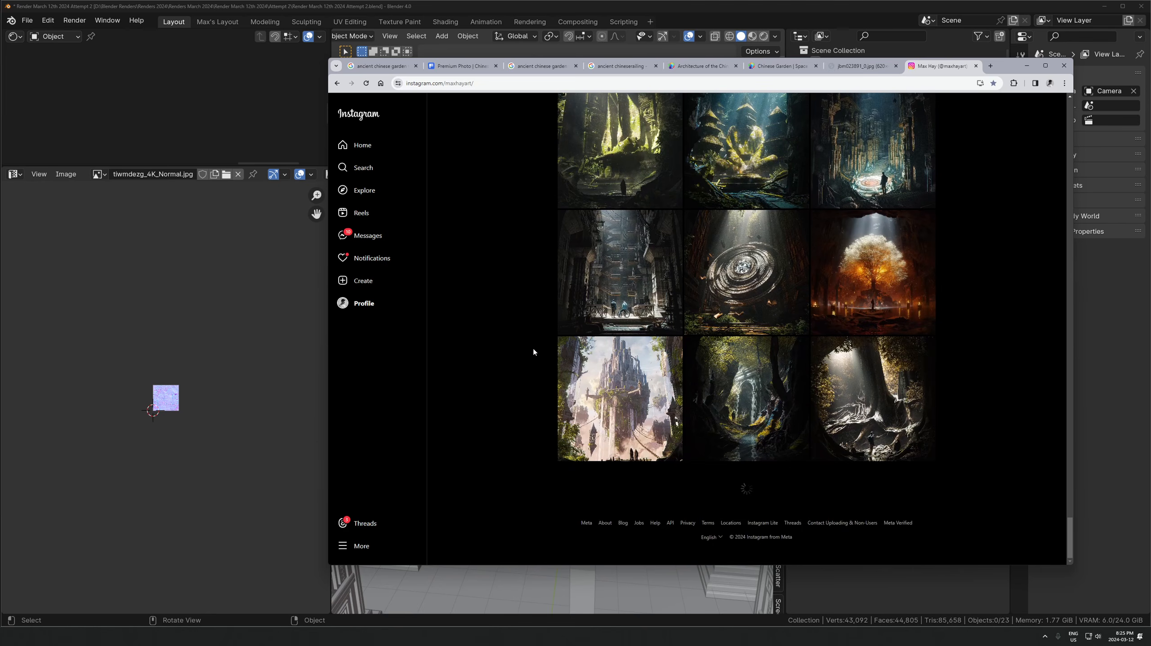
{"action": "scroll", "coordinate": [532, 348], "scroll_direction": "down", "scroll_amount": 10}
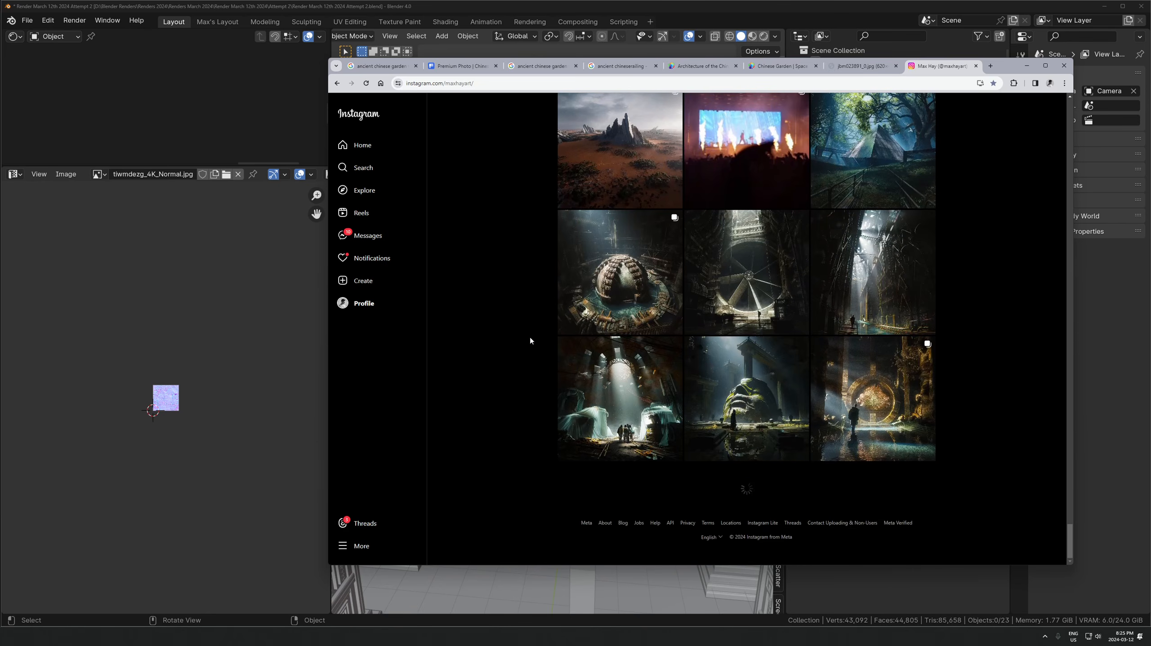
{"action": "scroll", "coordinate": [532, 341], "scroll_direction": "down", "scroll_amount": 5}
{"action": "scroll", "coordinate": [529, 341], "scroll_direction": "down", "scroll_amount": 10}
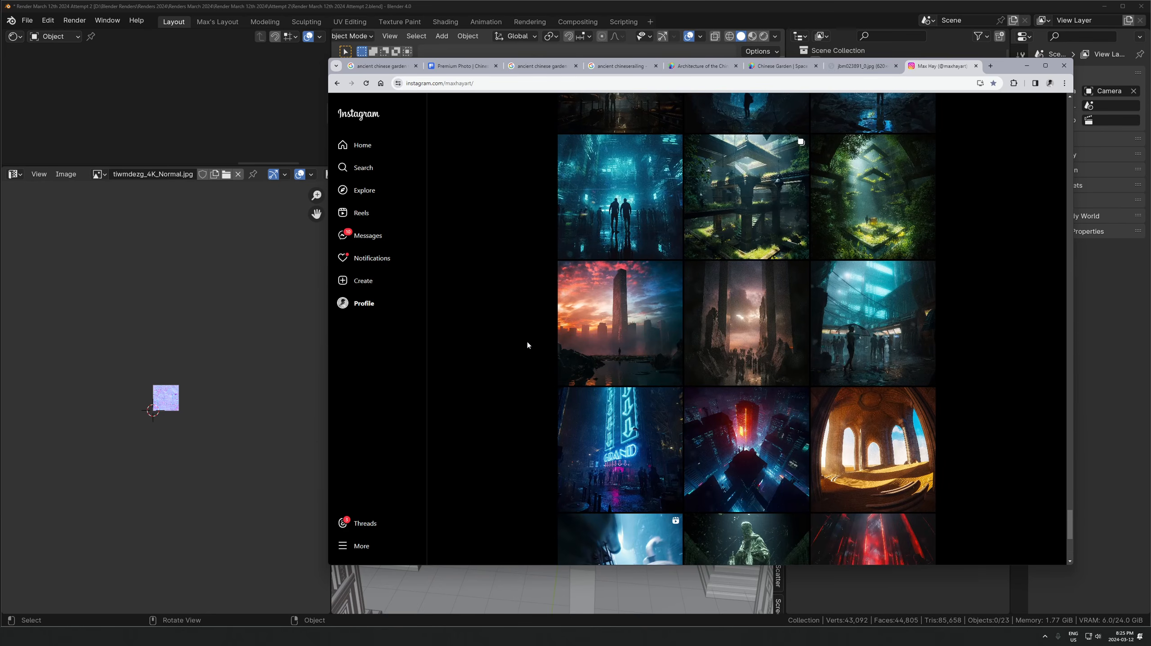
{"action": "scroll", "coordinate": [525, 340], "scroll_direction": "down", "scroll_amount": 17}
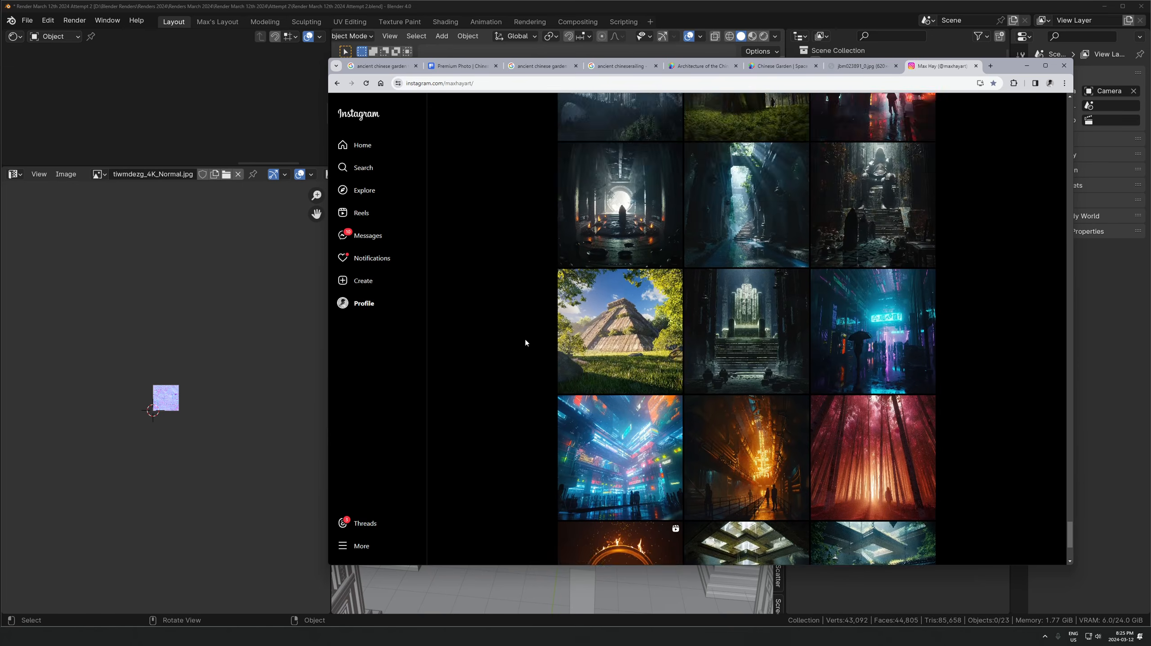
{"action": "scroll", "coordinate": [526, 340], "scroll_direction": "up", "scroll_amount": 16}
{"action": "scroll", "coordinate": [528, 340], "scroll_direction": "up", "scroll_amount": 10}
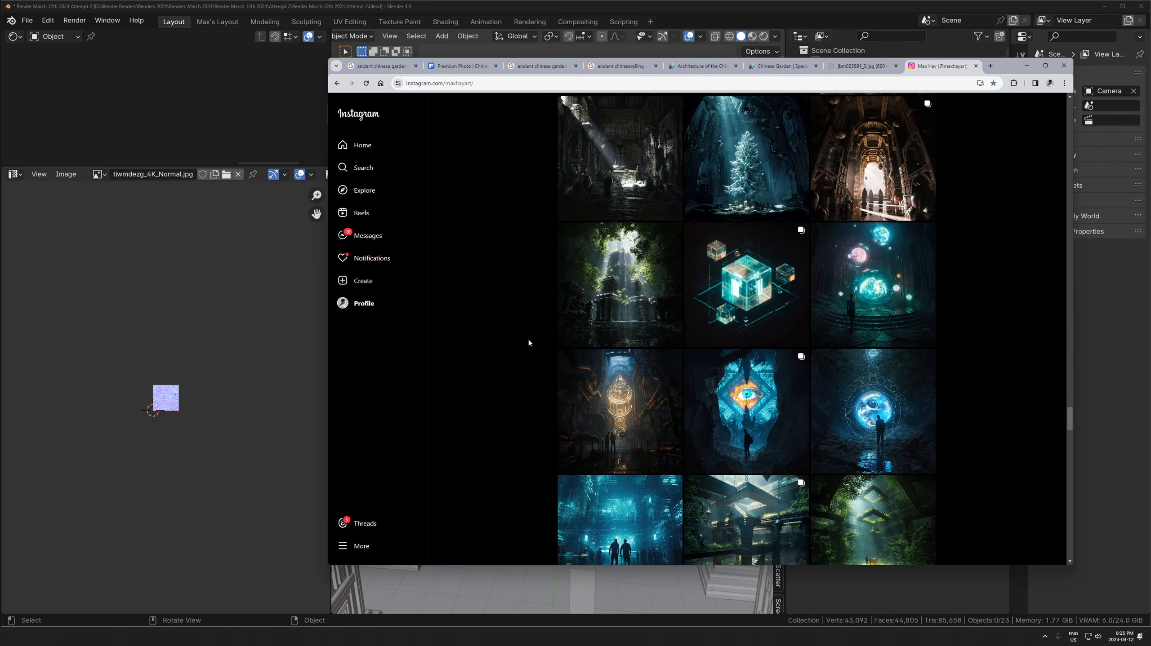
{"action": "scroll", "coordinate": [530, 342], "scroll_direction": "up", "scroll_amount": 10}
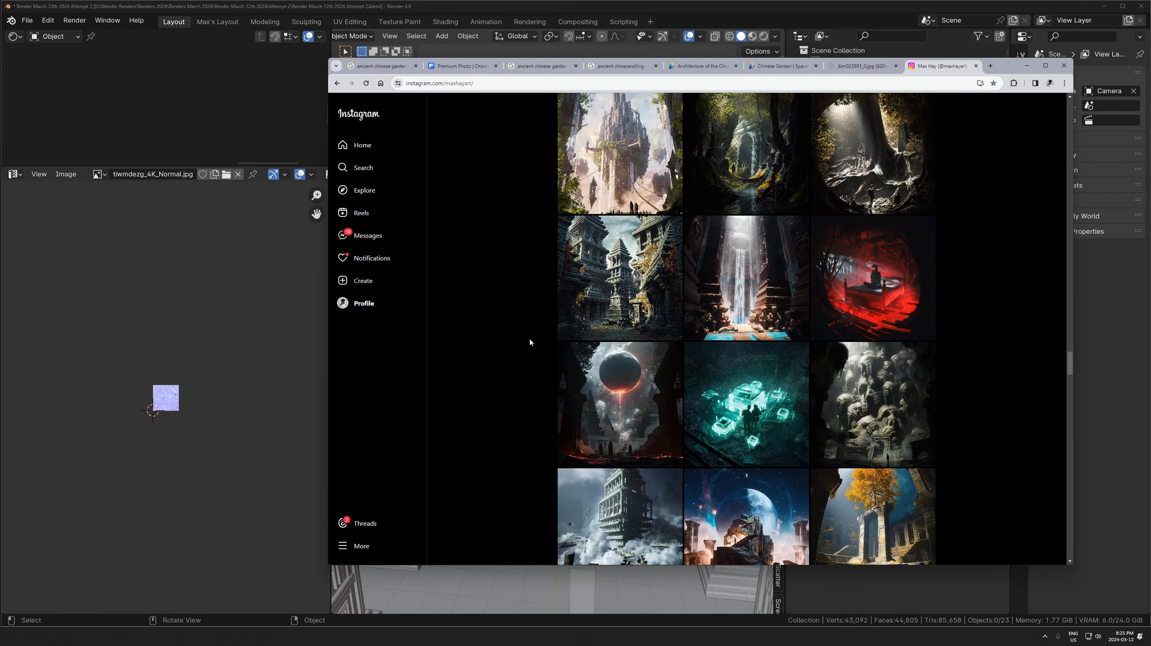
{"action": "scroll", "coordinate": [532, 343], "scroll_direction": "up", "scroll_amount": 10}
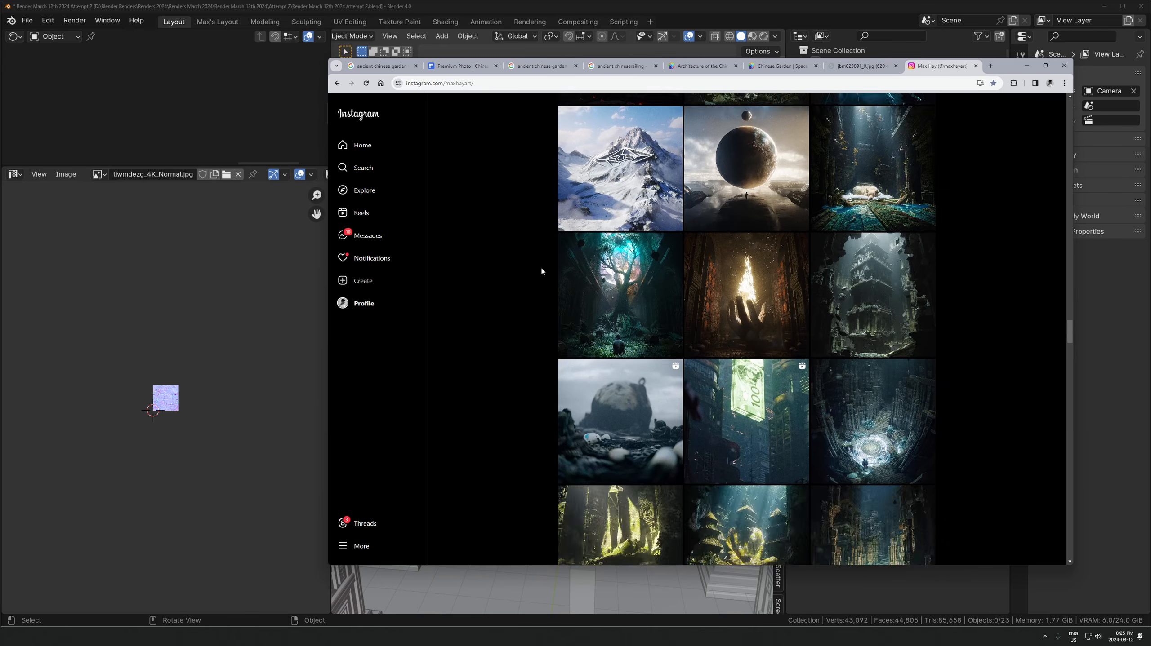
{"action": "scroll", "coordinate": [504, 334], "scroll_direction": "up", "scroll_amount": 12}
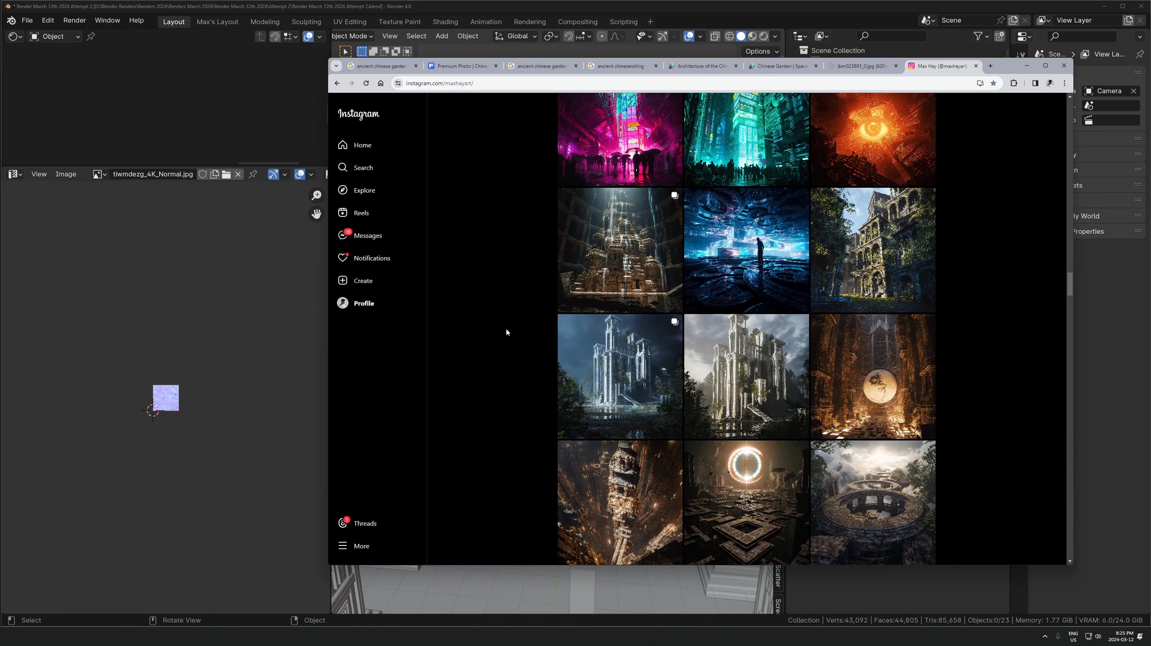
{"action": "scroll", "coordinate": [505, 334], "scroll_direction": "down", "scroll_amount": 12}
{"action": "scroll", "coordinate": [506, 333], "scroll_direction": "down", "scroll_amount": 5}
{"action": "scroll", "coordinate": [506, 334], "scroll_direction": "up", "scroll_amount": 4}
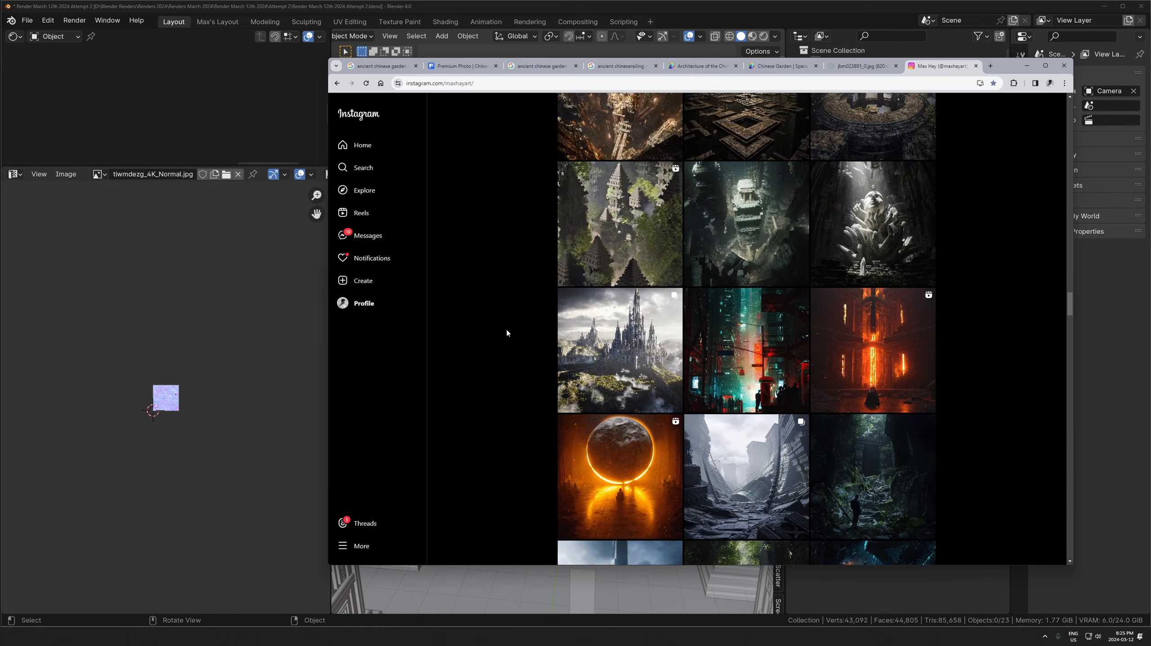
{"action": "scroll", "coordinate": [507, 333], "scroll_direction": "down", "scroll_amount": 4}
{"action": "scroll", "coordinate": [505, 335], "scroll_direction": "up", "scroll_amount": 2}
{"action": "scroll", "coordinate": [505, 332], "scroll_direction": "up", "scroll_amount": 10}
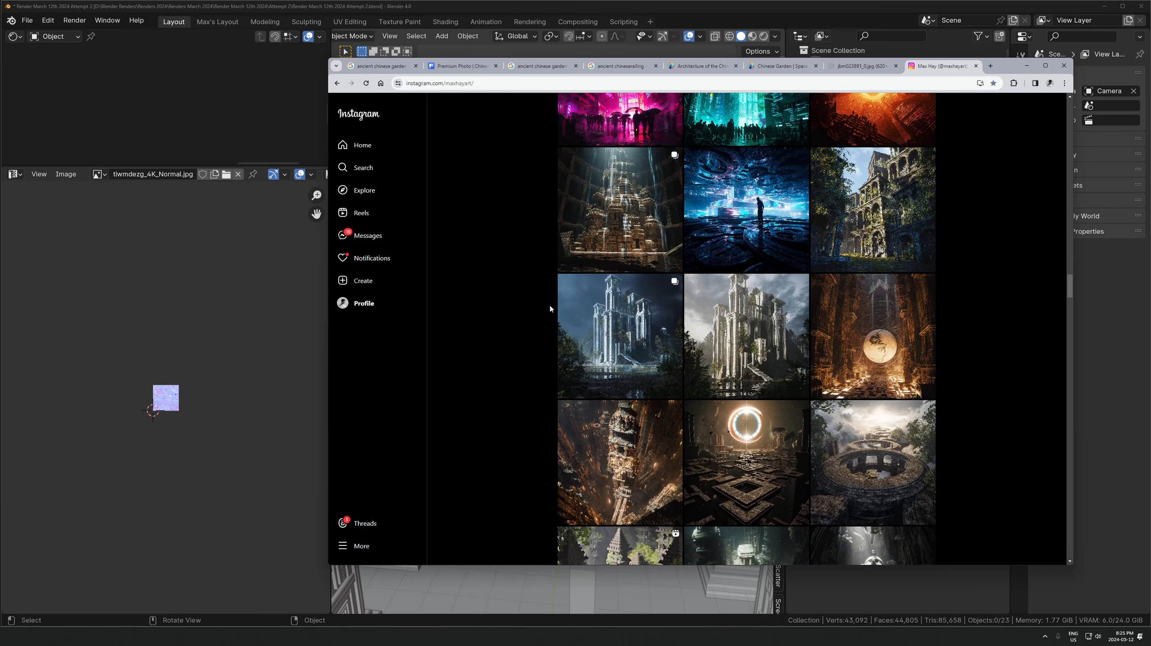
{"action": "scroll", "coordinate": [485, 426], "scroll_direction": "up", "scroll_amount": 4}
{"action": "scroll", "coordinate": [454, 420], "scroll_direction": "up", "scroll_amount": 12}
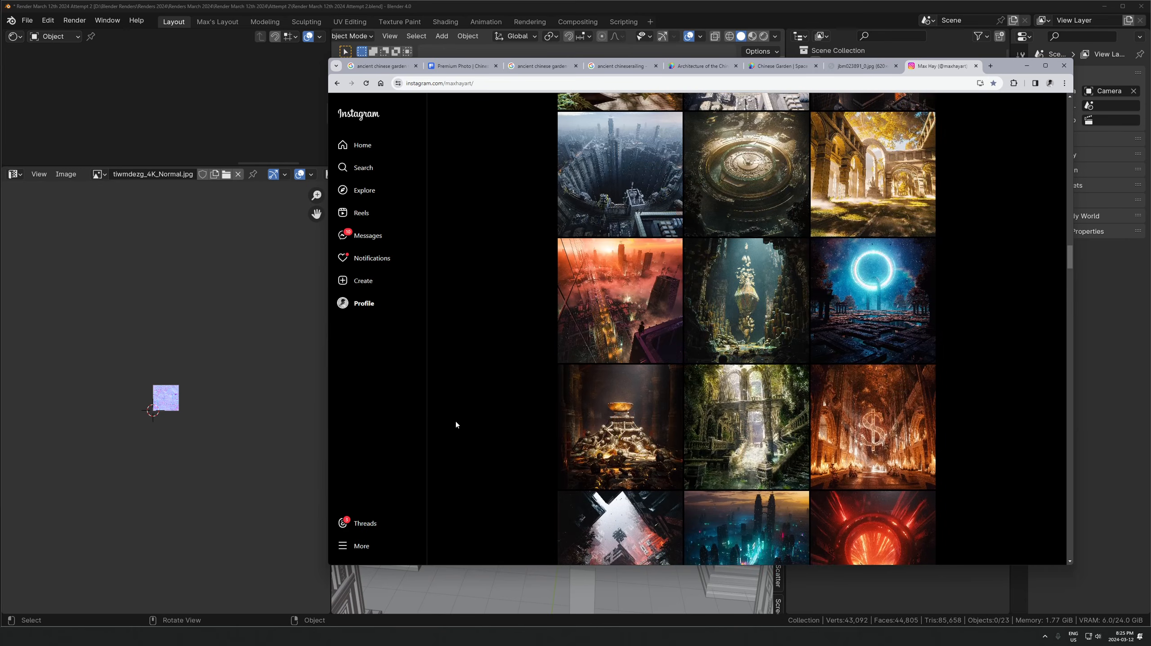
{"action": "scroll", "coordinate": [503, 448], "scroll_direction": "up", "scroll_amount": 20}
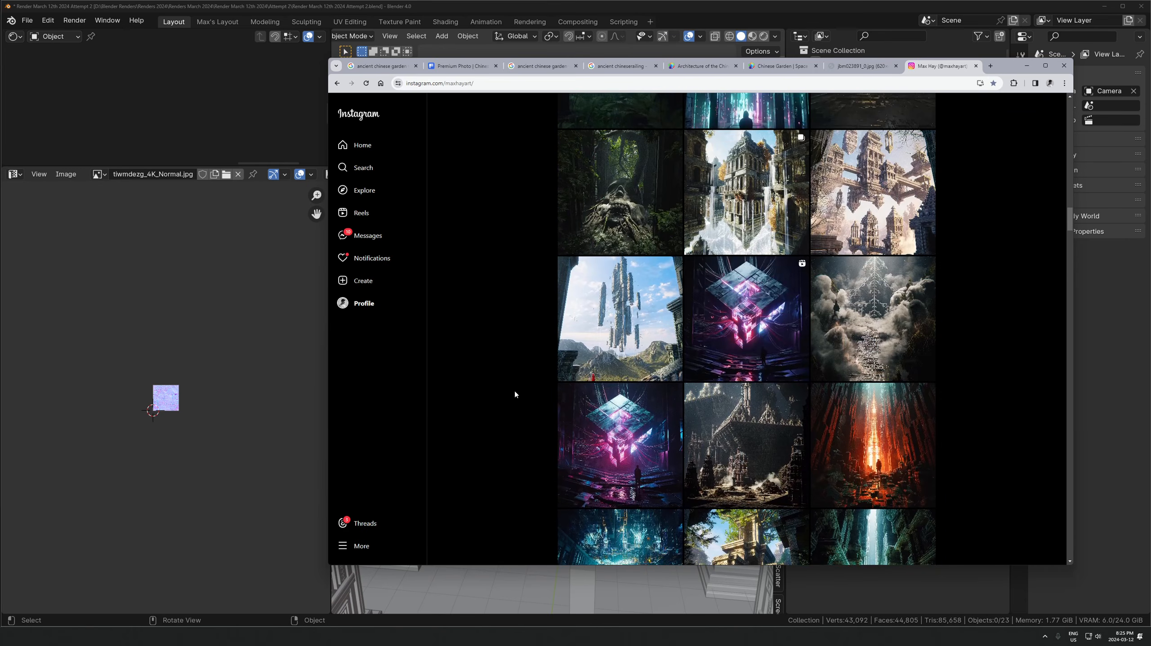
{"action": "scroll", "coordinate": [511, 386], "scroll_direction": "up", "scroll_amount": 20}
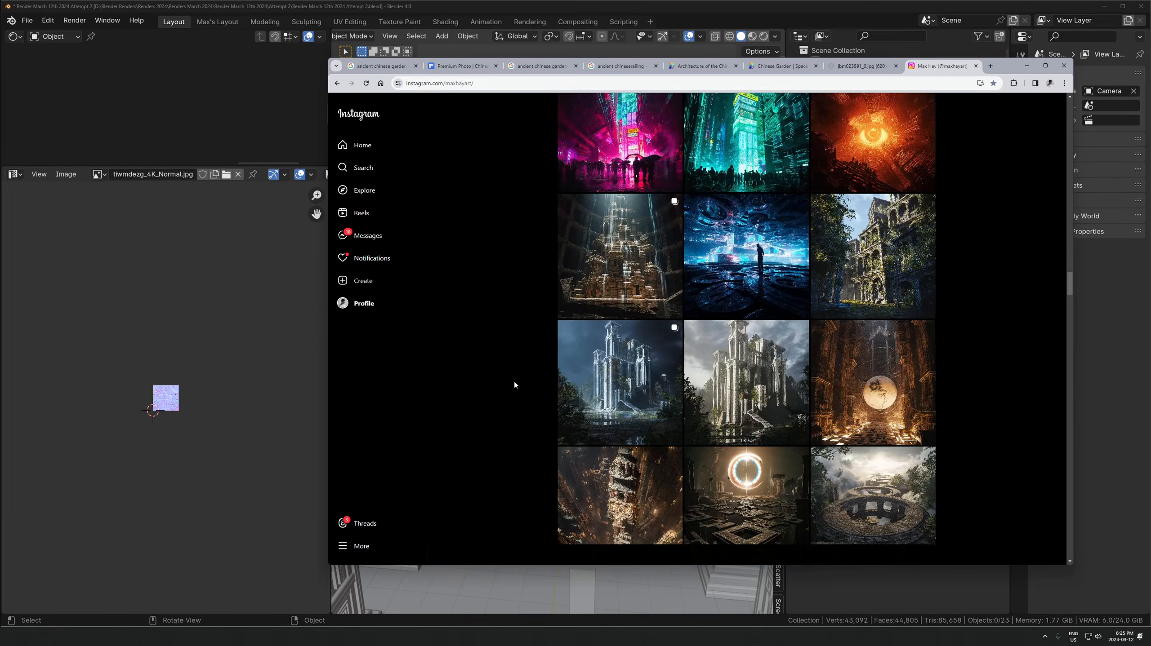
{"action": "scroll", "coordinate": [515, 385], "scroll_direction": "down", "scroll_amount": 16}
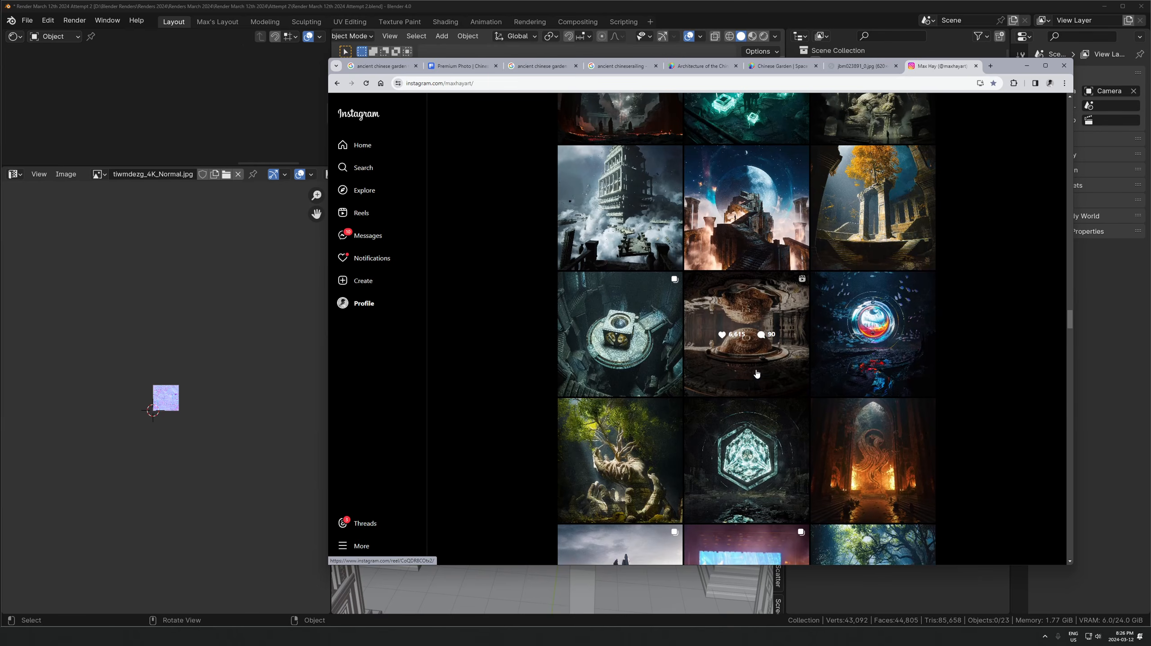
{"action": "scroll", "coordinate": [756, 373], "scroll_direction": "up", "scroll_amount": 10}
{"action": "scroll", "coordinate": [756, 373], "scroll_direction": "up", "scroll_amount": 8}
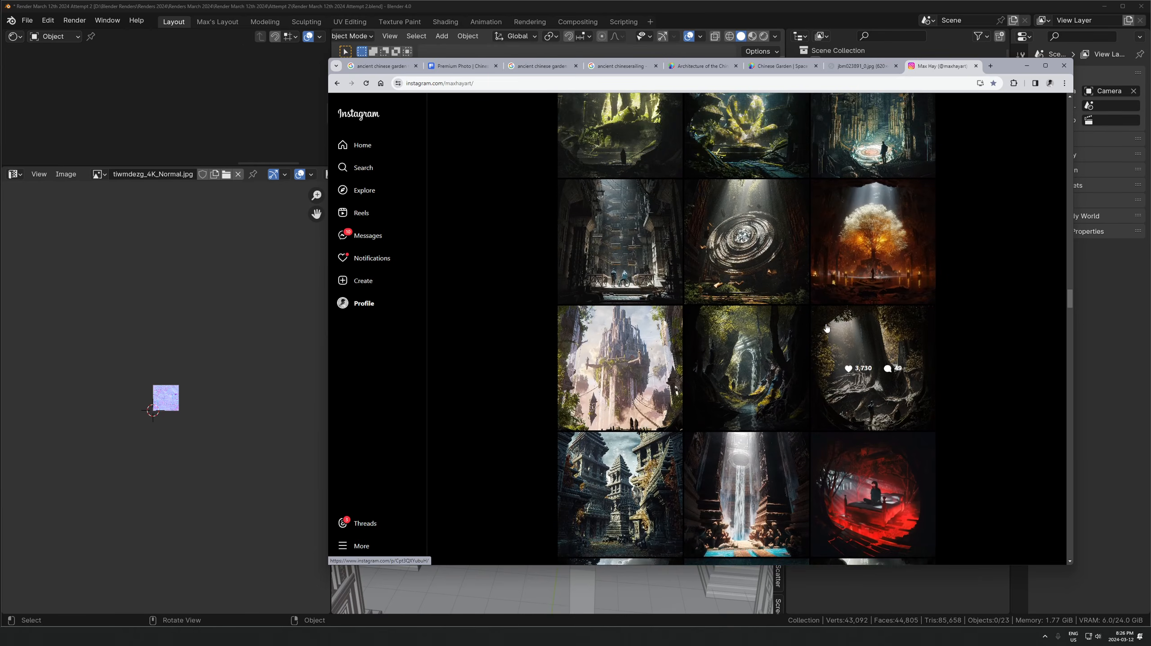
Return to Blender, add a plane at the 3D cursor and rotate it 90° about X
{"action": "left_click", "coordinate": [240, 164]}
{"action": "scroll", "coordinate": [511, 379], "scroll_direction": "up", "scroll_amount": 2}
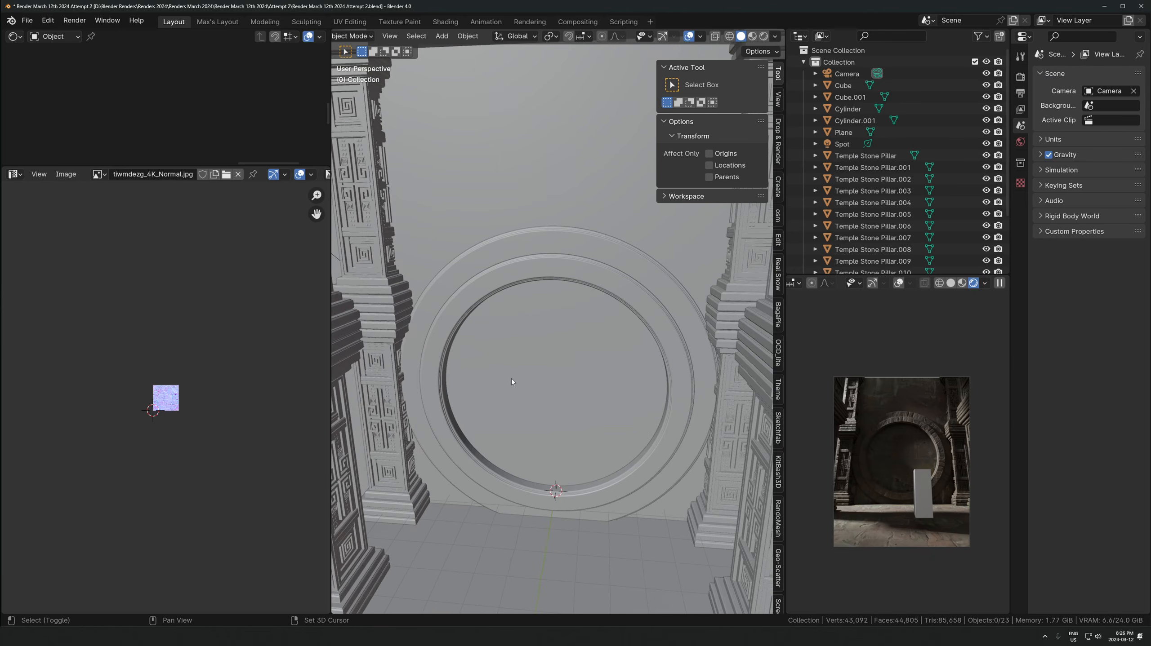
{"action": "key", "text": "shift+a"}
{"action": "left_click", "coordinate": [568, 379]}
{"action": "type", "text": "rx90"}
{"action": "left_click", "coordinate": [567, 385]}
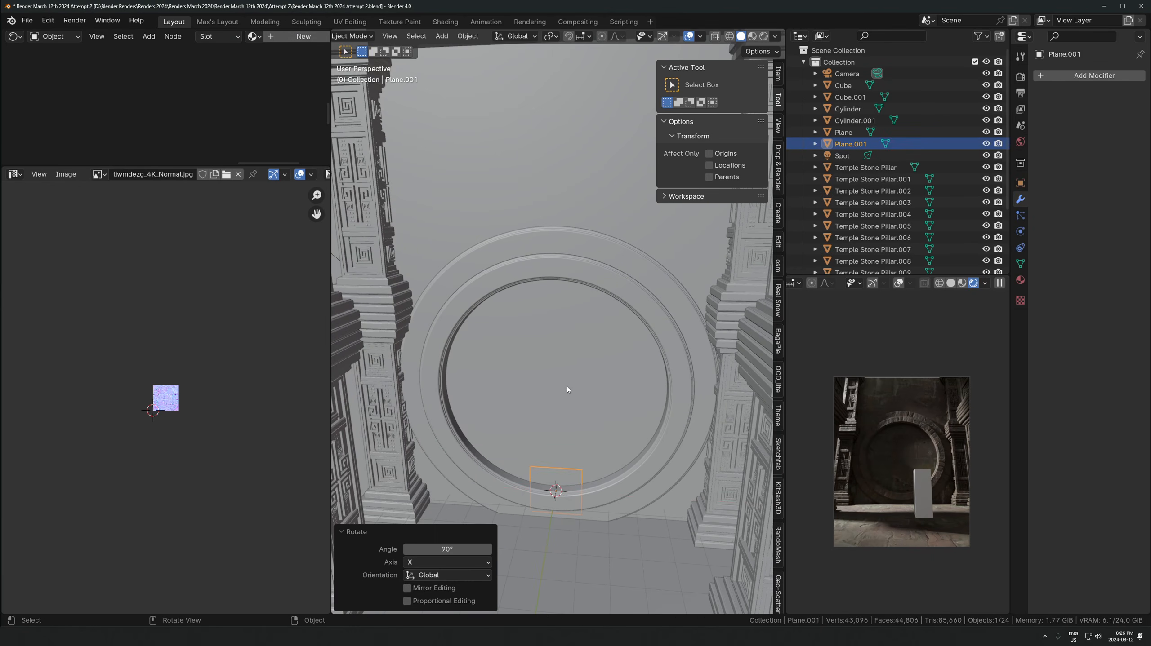
Raise the new plane along Z, shift it along Y at the ring opening and scale it by 3.167
{"action": "key", "text": "g"}
{"action": "key", "text": "z"}
{"action": "left_click", "coordinate": [558, 297]}
{"action": "key", "text": "g"}
{"action": "key", "text": "y"}
{"action": "left_click", "coordinate": [552, 308]}
{"action": "key", "text": "s"}
{"action": "left_click", "coordinate": [764, 306]}
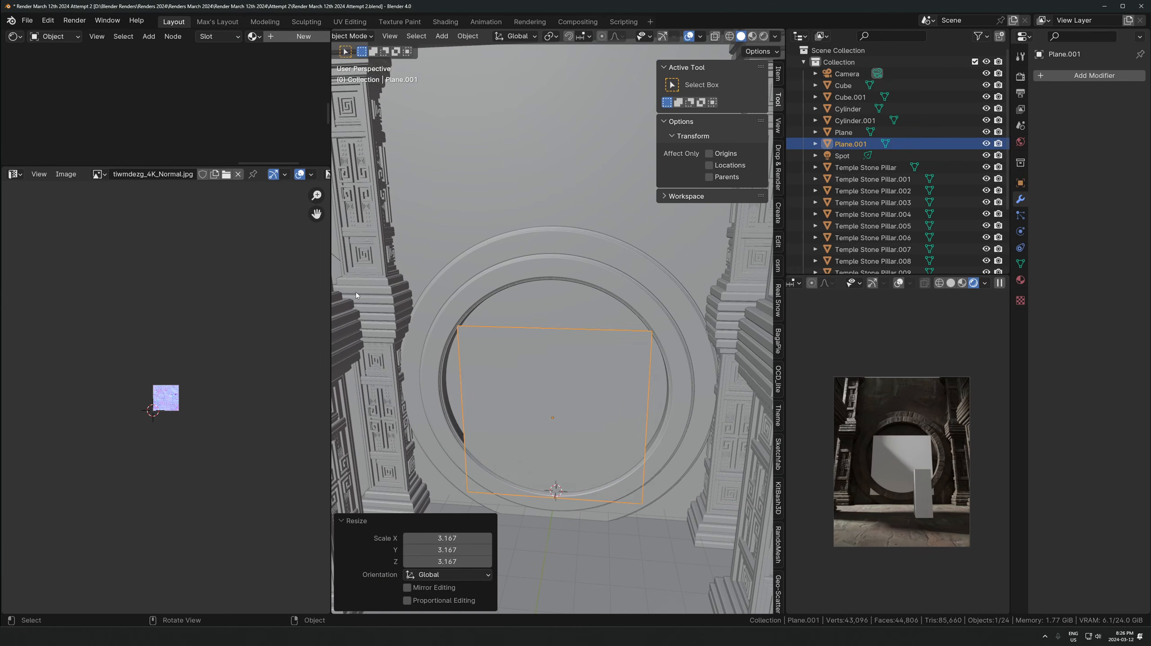
Subdivide the upright plane with 10 cuts in Edit Mode
{"action": "key", "text": "Tab"}
{"action": "key", "text": "ctrl+e"}
{"action": "left_click", "coordinate": [535, 284]}
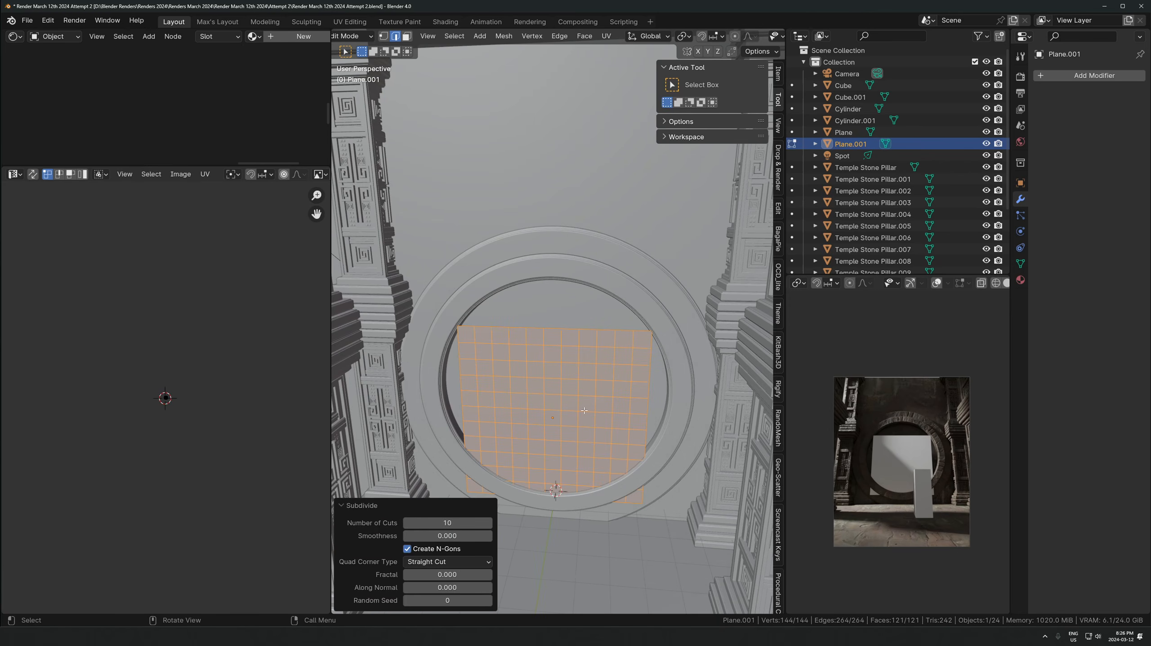
Isolate the subdivided plane in local view from the front with Circle Select active
{"action": "key", "text": "KP_7"}
{"action": "key", "text": "KP_1"}
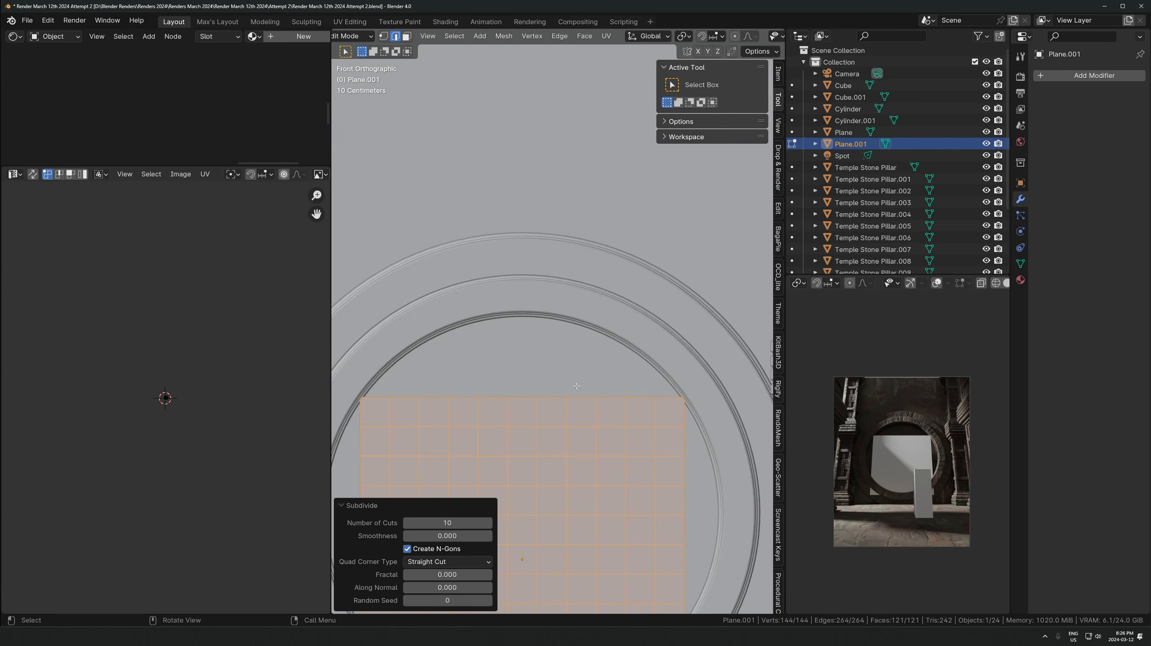
{"action": "middle_click_drag", "start_coordinate": [578, 388], "coordinate": [583, 156], "text": "shift"}
{"action": "key", "text": "w"}
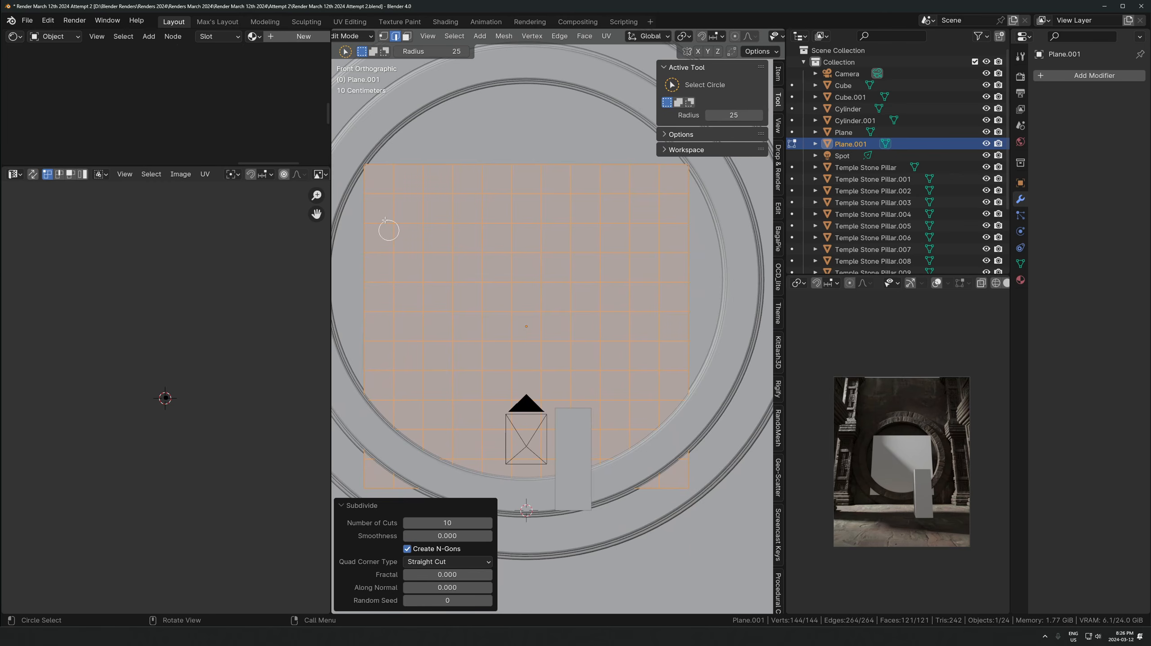
{"action": "key", "text": "KP_Divide"}
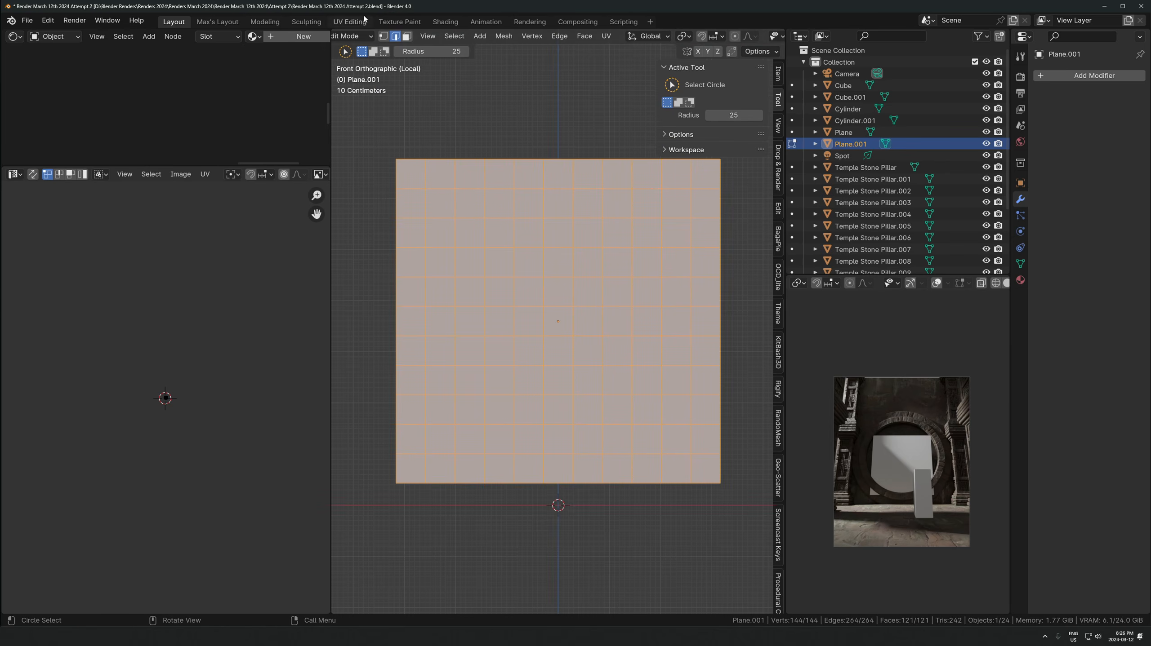
{"action": "key", "text": "t"}
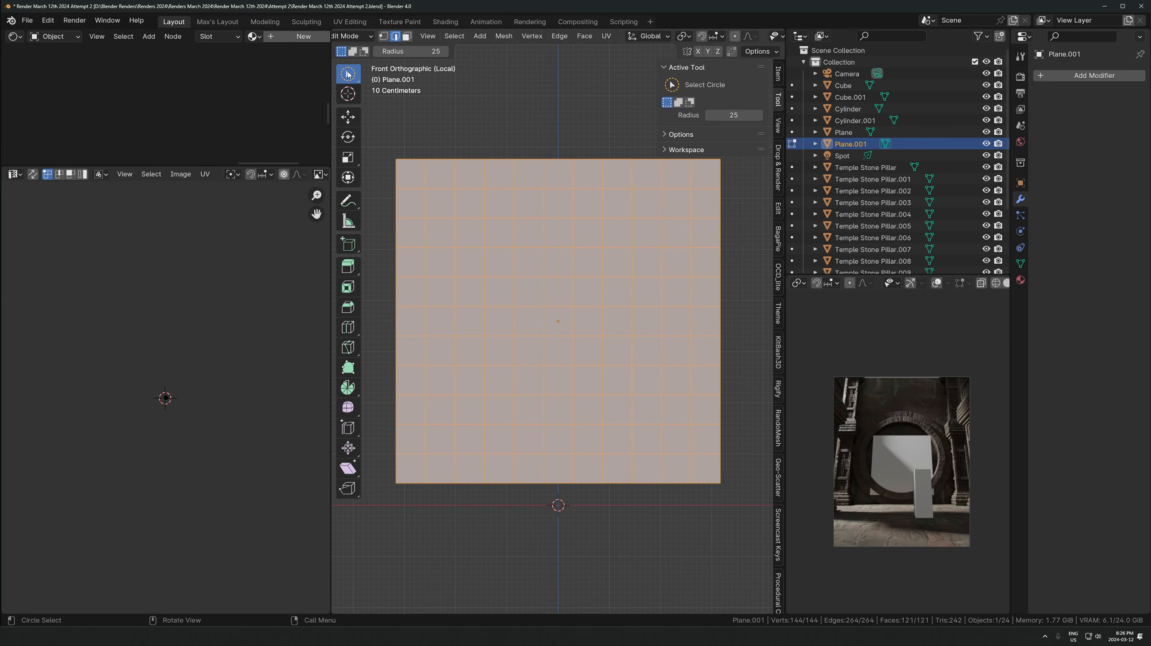
{"action": "key", "text": "t"}
Circle-select faces across the subdivided plane in face mode to form a branching maze pattern
{"action": "left_click_drag", "start_coordinate": [399, 459], "coordinate": [405, 208]}
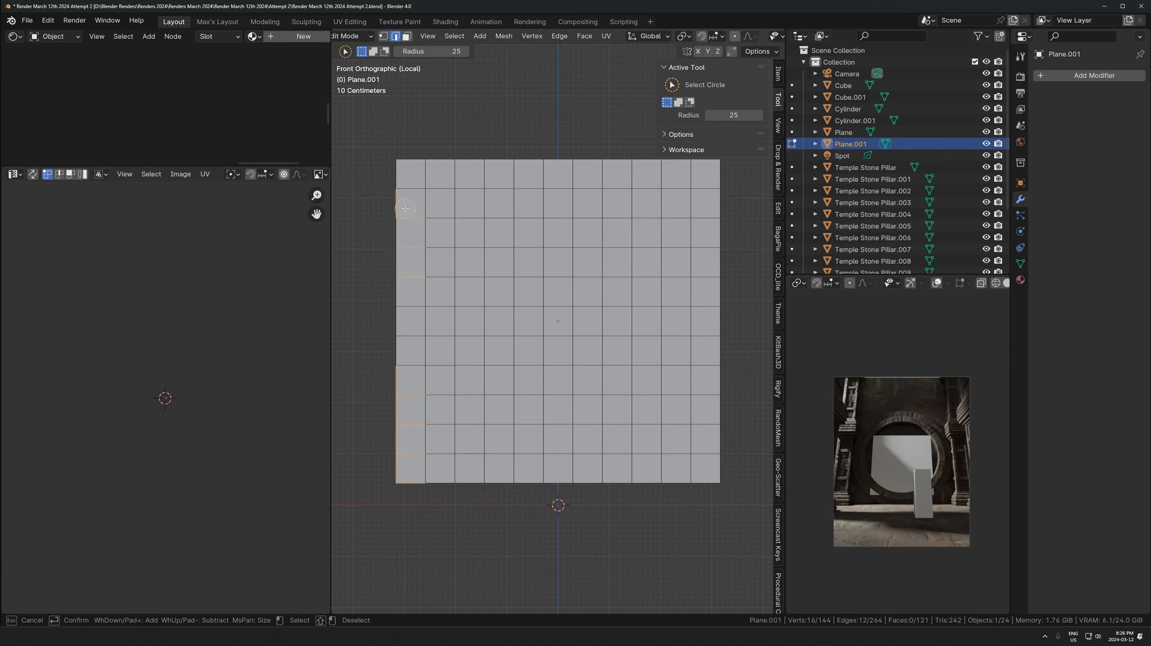
{"action": "key", "text": "3"}
{"action": "left_click_drag", "start_coordinate": [405, 480], "coordinate": [405, 190]}
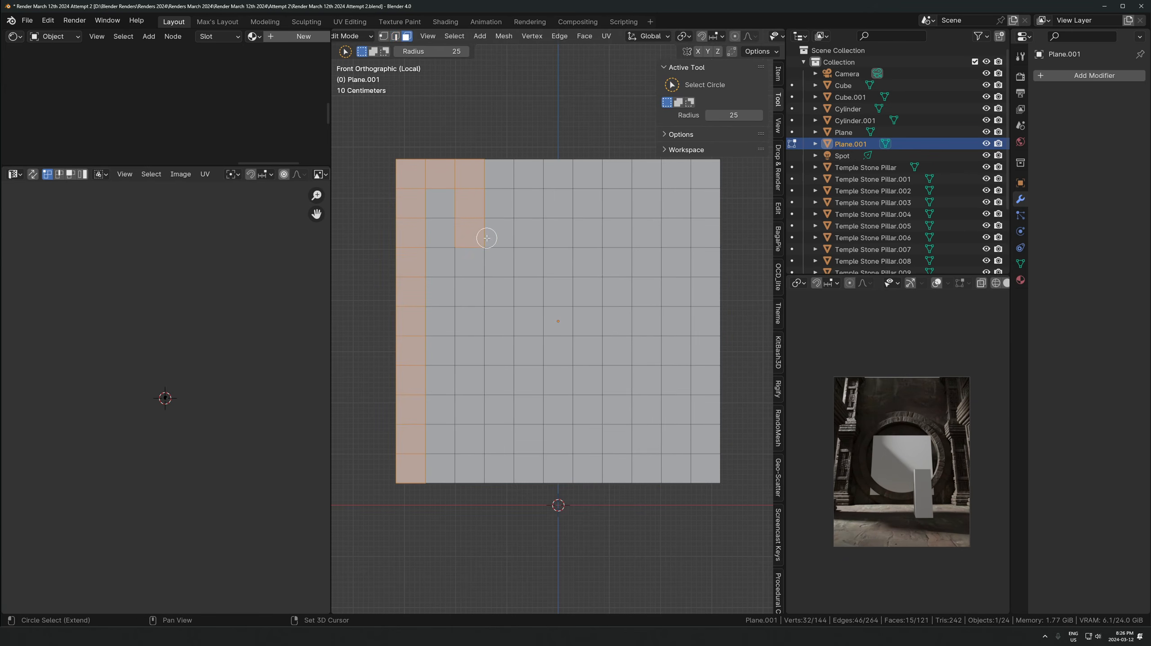
{"action": "scroll", "coordinate": [531, 249], "scroll_direction": "up", "scroll_amount": 1}
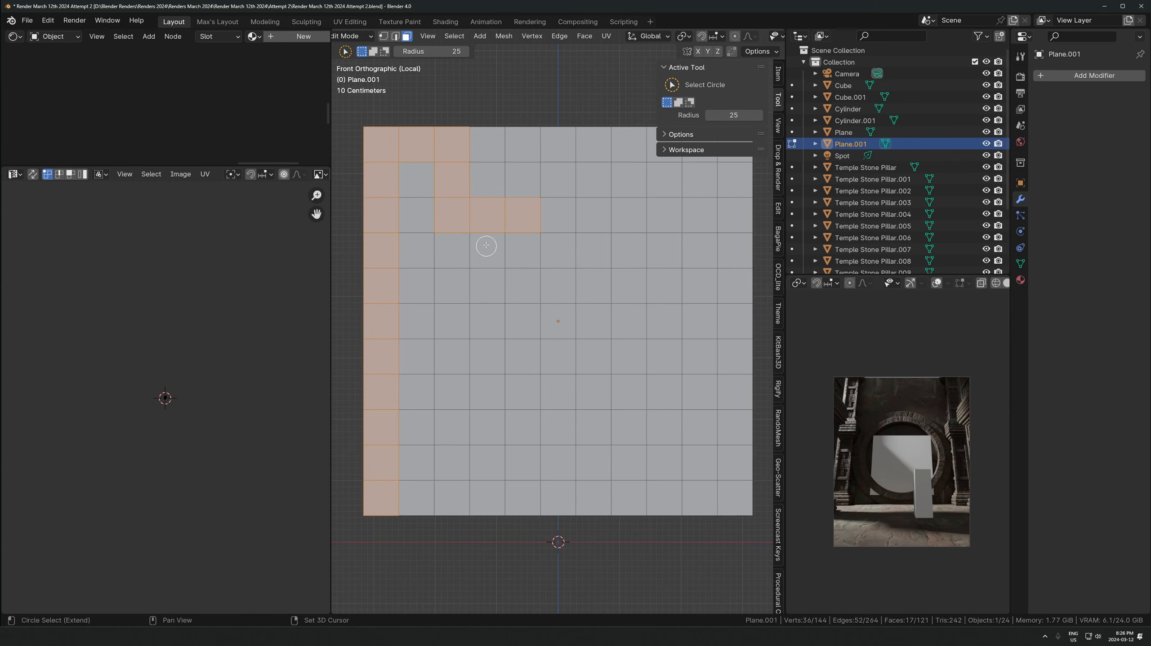
{"action": "mouse_move", "coordinate": [478, 349]}
{"action": "left_mouse_down"}
{"action": "mouse_move", "coordinate": [559, 349]}
{"action": "mouse_move", "coordinate": [565, 338]}
{"action": "left_mouse_up"}
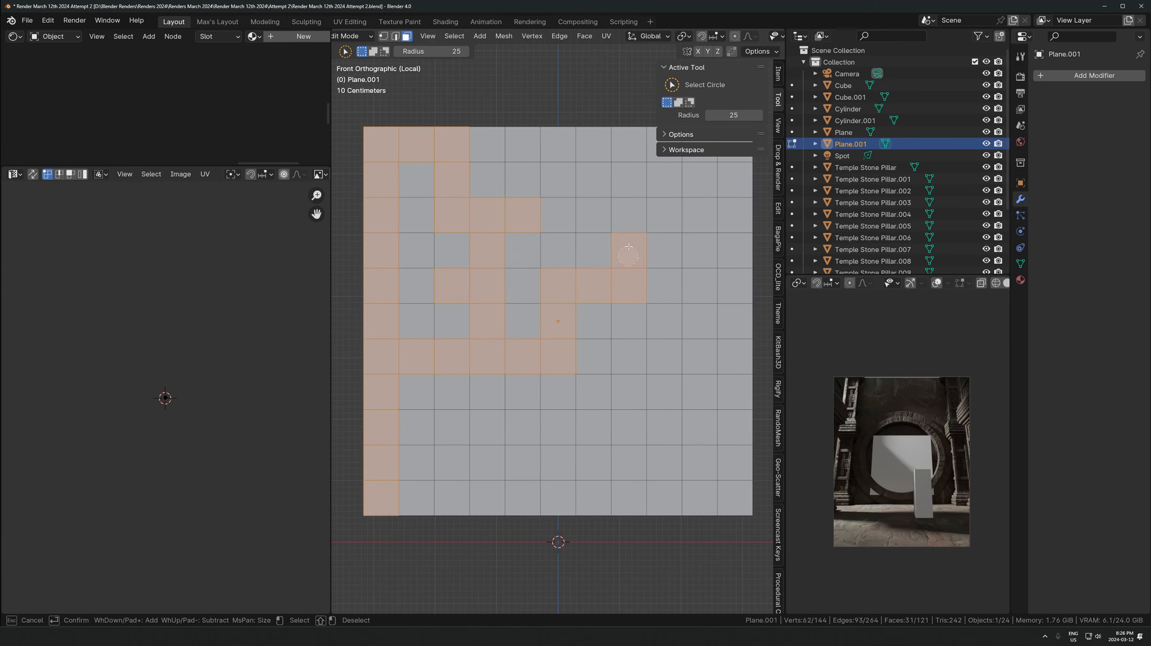
{"action": "left_click_drag", "start_coordinate": [597, 213], "coordinate": [591, 158]}
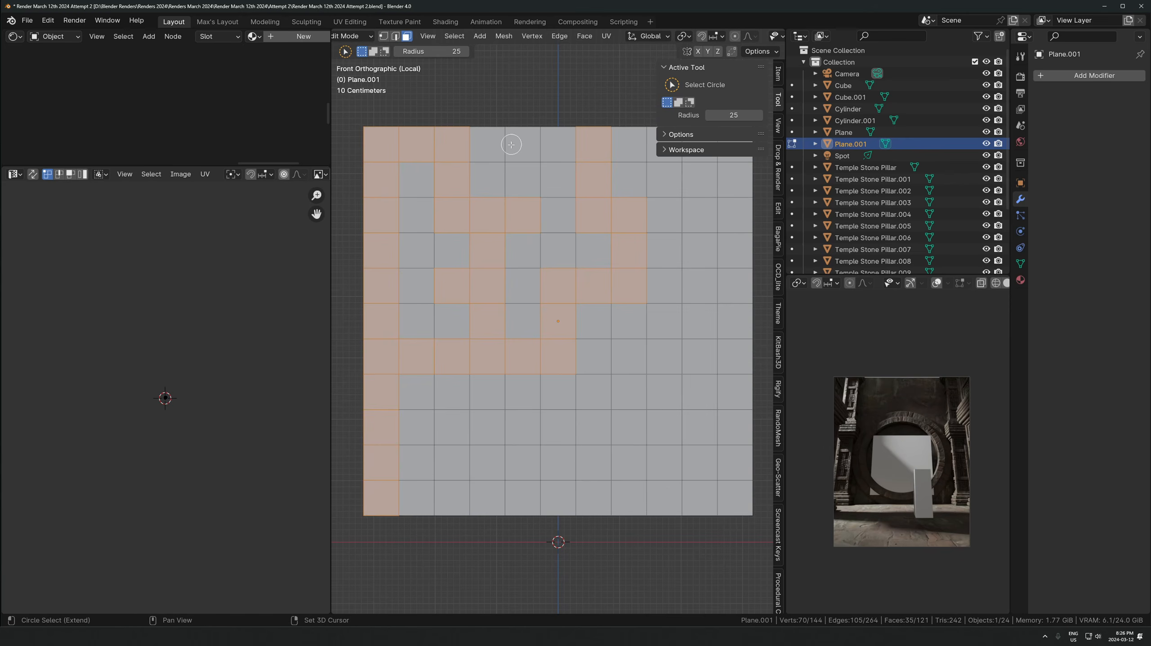
{"action": "middle_click_drag", "start_coordinate": [632, 257], "coordinate": [567, 287], "text": "shift"}
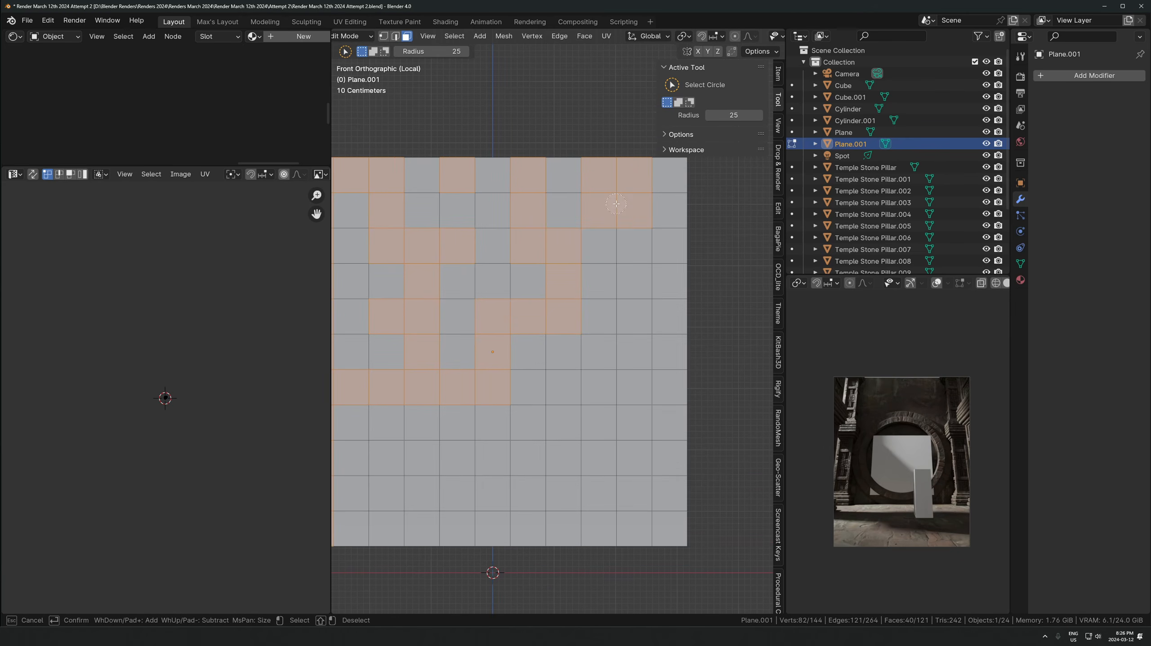
{"action": "left_click_drag", "start_coordinate": [603, 169], "coordinate": [666, 216]}
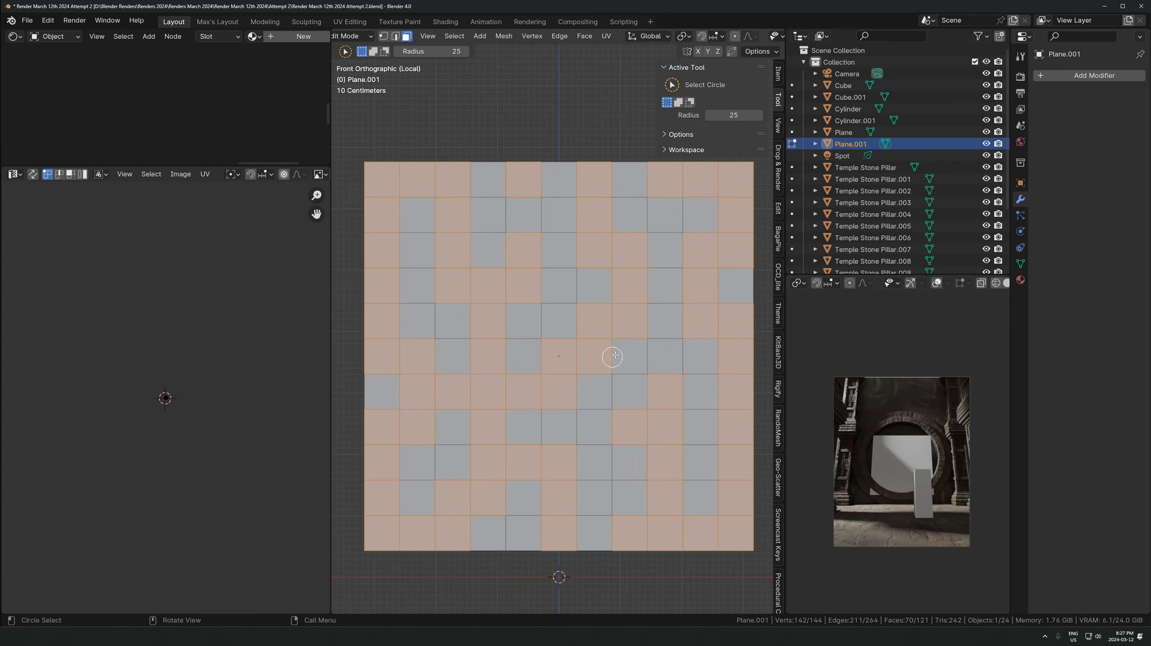
Extrude the selected maze faces about 0.95 m along their normal
{"action": "middle_click_drag", "start_coordinate": [669, 393], "coordinate": [637, 434]}
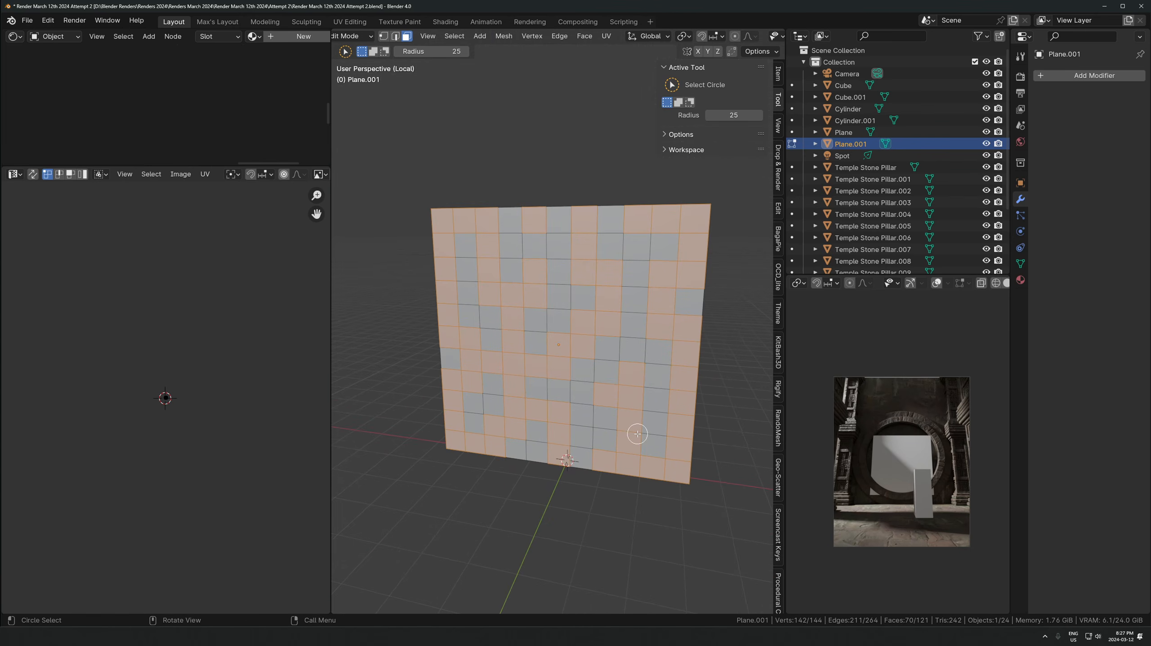
{"action": "middle_click_drag", "start_coordinate": [596, 356], "coordinate": [573, 370]}
{"action": "key", "text": "e"}
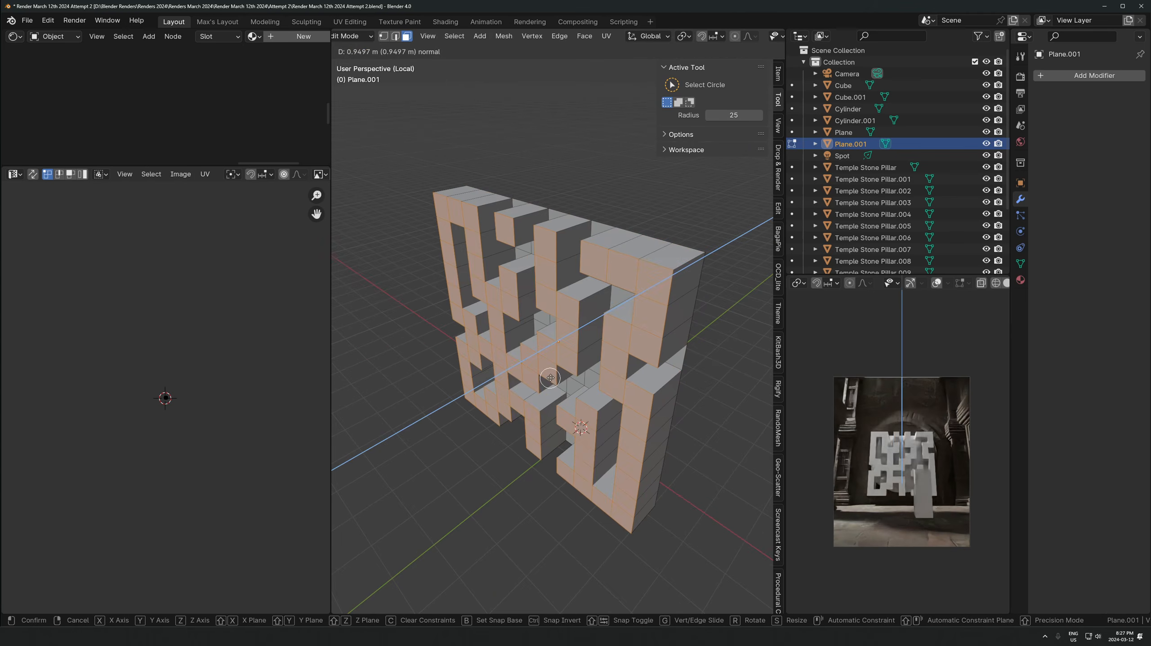
{"action": "left_click", "coordinate": [556, 376]}
Grow the selection over the extruded maze blocks, invert it and delete the leftover flat backing faces
{"action": "key", "text": "a"}
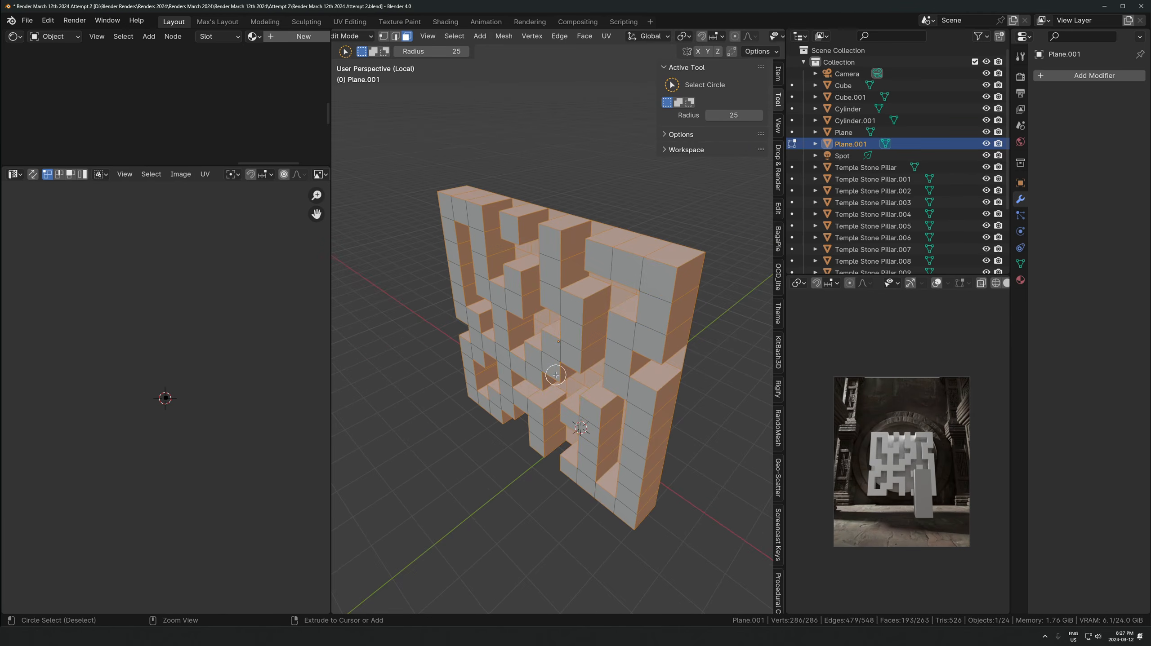
{"action": "key", "text": "ctrl+KP_Add"}
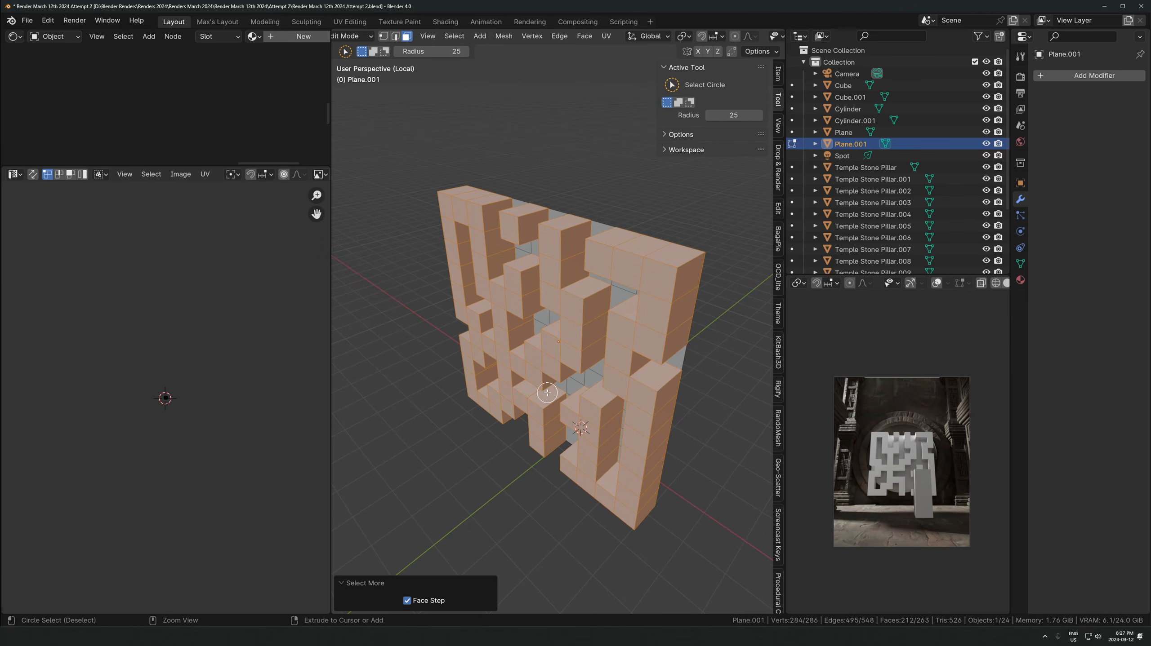
{"action": "key", "text": "ctrl+i"}
{"action": "key", "text": "x"}
{"action": "left_click", "coordinate": [546, 419]}
Return to Object Mode, shift the maze panel along Y and leave local view
{"action": "key", "text": "Tab"}
{"action": "key", "text": "z"}
{"action": "mouse_move", "coordinate": [552, 330]}
{"action": "middle_mouse_down"}
{"action": "mouse_move", "coordinate": [663, 307]}
{"action": "mouse_move", "coordinate": [543, 341]}
{"action": "mouse_move", "coordinate": [525, 401]}
{"action": "mouse_move", "coordinate": [588, 345]}
{"action": "mouse_move", "coordinate": [586, 402]}
{"action": "mouse_move", "coordinate": [499, 423]}
{"action": "mouse_move", "coordinate": [475, 405]}
{"action": "middle_mouse_up"}
{"action": "left_click", "coordinate": [757, 315]}
{"action": "key", "text": "alt+z"}
{"action": "key", "text": "alt+z"}
{"action": "key", "text": "g"}
{"action": "key", "text": "y"}
{"action": "left_click", "coordinate": [585, 332]}
{"action": "key", "text": "KP_Divide"}
Move the maze panel along Y toward the ring opening and raise it about 0.746 m in Z
{"action": "key", "text": "g"}
{"action": "key", "text": "y"}
{"action": "left_click", "coordinate": [590, 344]}
{"action": "key", "text": "g"}
{"action": "key", "text": "z"}
{"action": "left_click", "coordinate": [561, 369]}
Enlarge the maze panel uniformly by 1.150 to cover the circular opening
{"action": "key", "text": "s"}
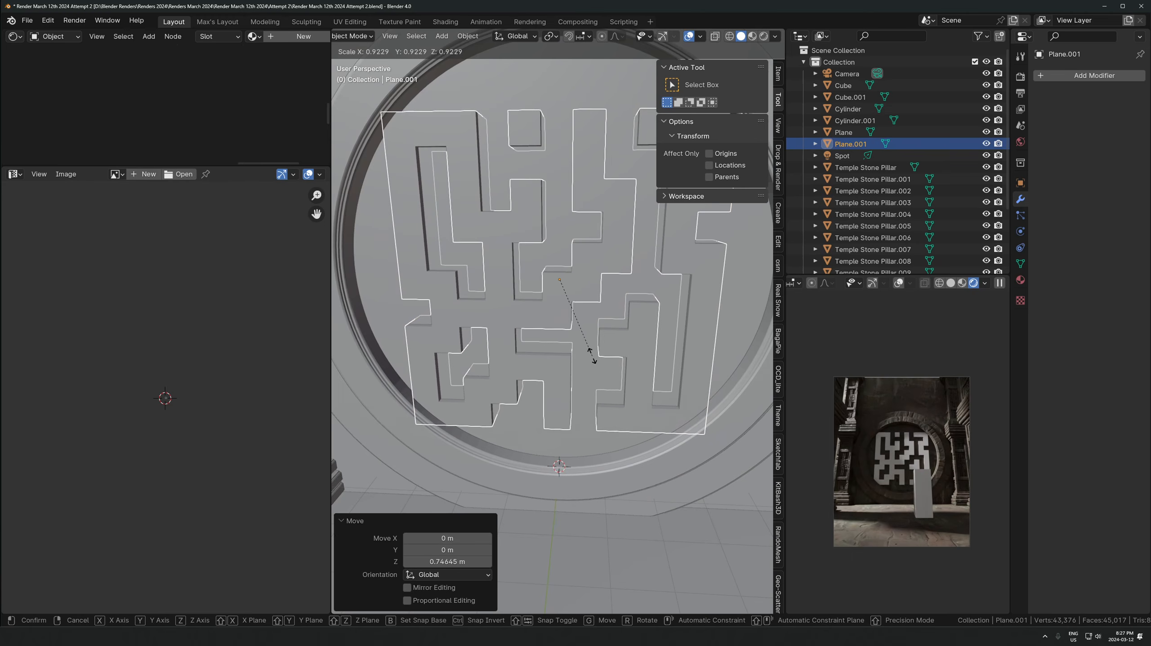
{"action": "right_click", "coordinate": [591, 353]}
{"action": "scroll", "coordinate": [625, 344], "scroll_direction": "down", "scroll_amount": 2}
{"action": "key", "text": "s"}
{"action": "left_click", "coordinate": [681, 327]}
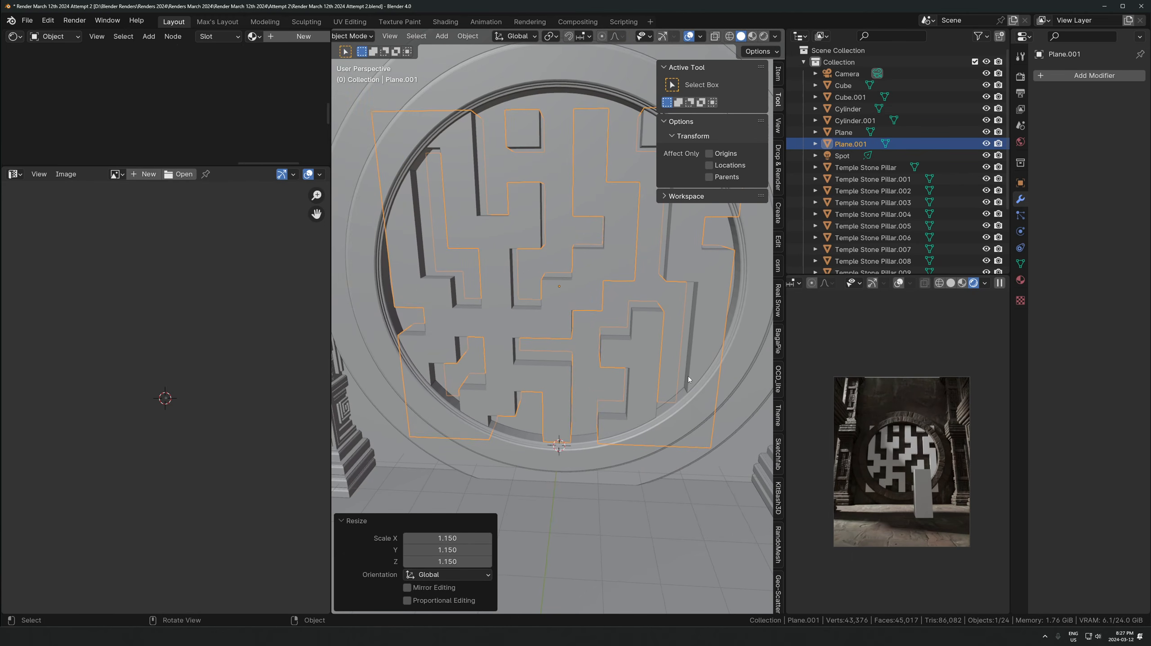
Rescale the maze panel and raise it about 0.226 m along Z to centre it in the ring
{"action": "key", "text": "s"}
{"action": "left_click", "coordinate": [653, 400]}
{"action": "middle_click_drag", "start_coordinate": [653, 401], "coordinate": [644, 377]}
{"action": "key", "text": "g"}
{"action": "key", "text": "z"}
{"action": "left_click", "coordinate": [646, 361]}
Scale the maze panel by 1.118 and shift it about 0.128 m along Y into the ring opening
{"action": "key", "text": "s"}
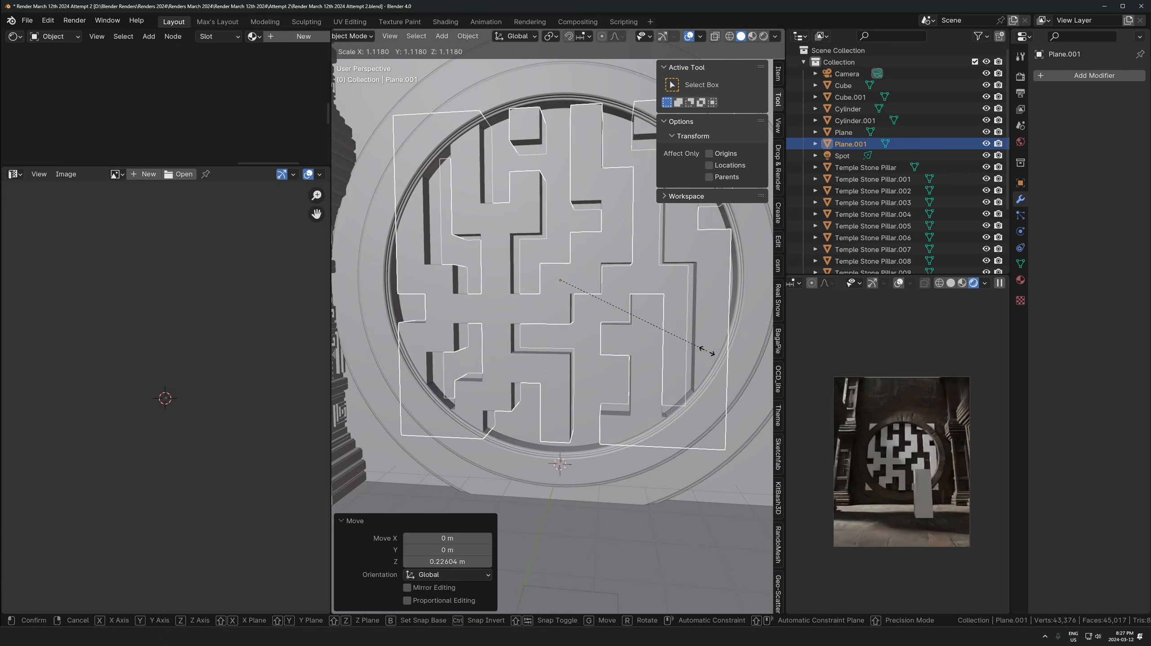
{"action": "left_click", "coordinate": [707, 350]}
{"action": "scroll", "coordinate": [976, 469], "scroll_direction": "up", "scroll_amount": 3}
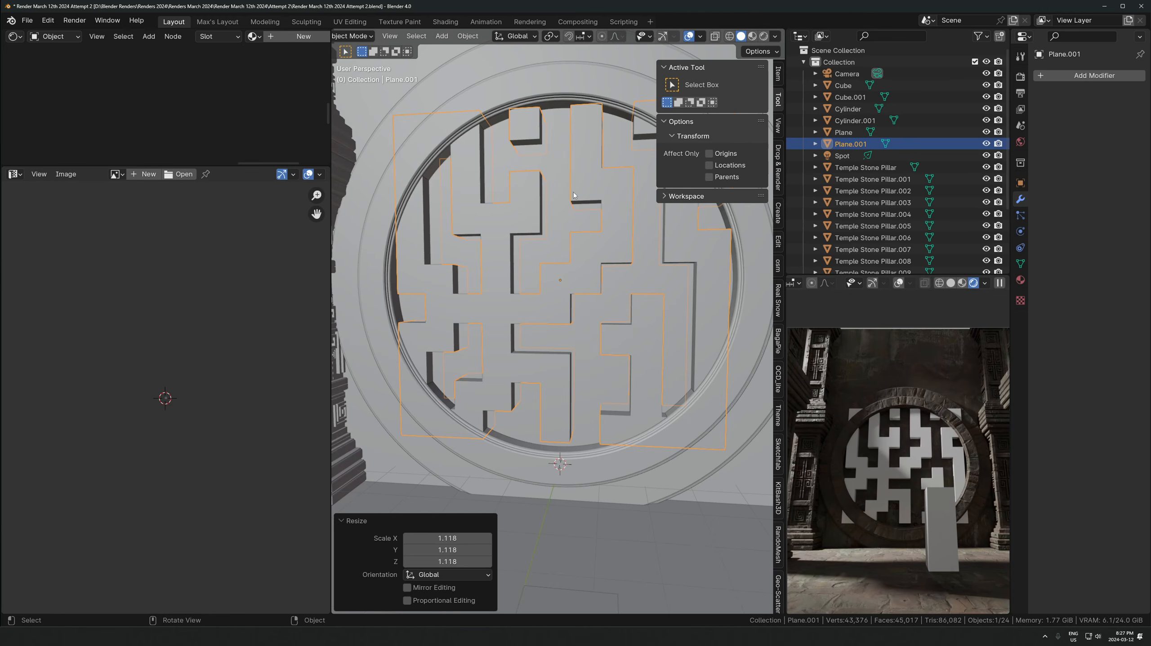
{"action": "middle_click_drag", "start_coordinate": [573, 196], "coordinate": [547, 210]}
{"action": "key", "text": "g"}
{"action": "key", "text": "y"}
{"action": "left_click", "coordinate": [561, 204]}
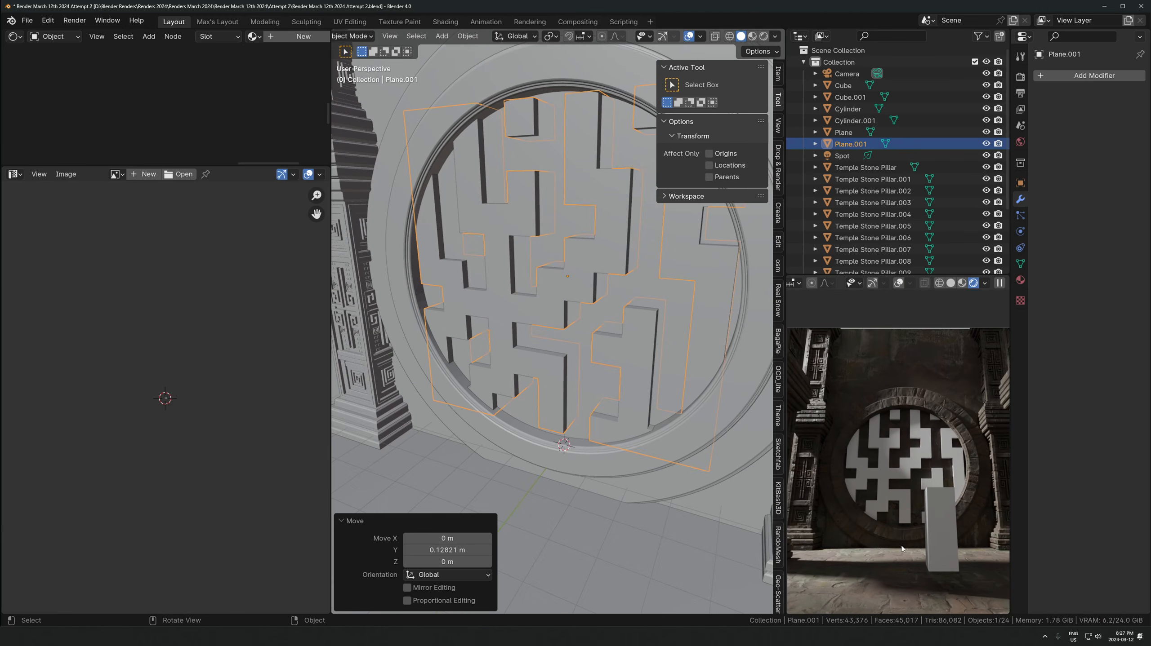
Open the Asset Browser and search all categories of the user library for "maze"
{"action": "left_click", "coordinate": [14, 175]}
{"action": "left_click", "coordinate": [369, 243]}
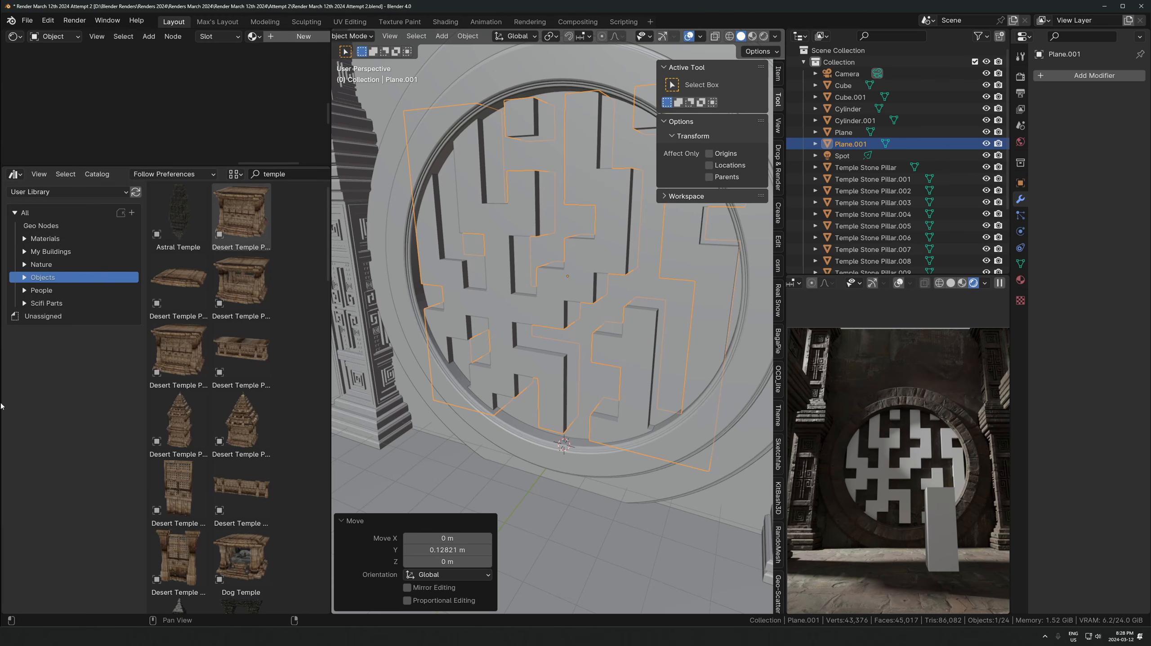
{"action": "left_click", "coordinate": [45, 213]}
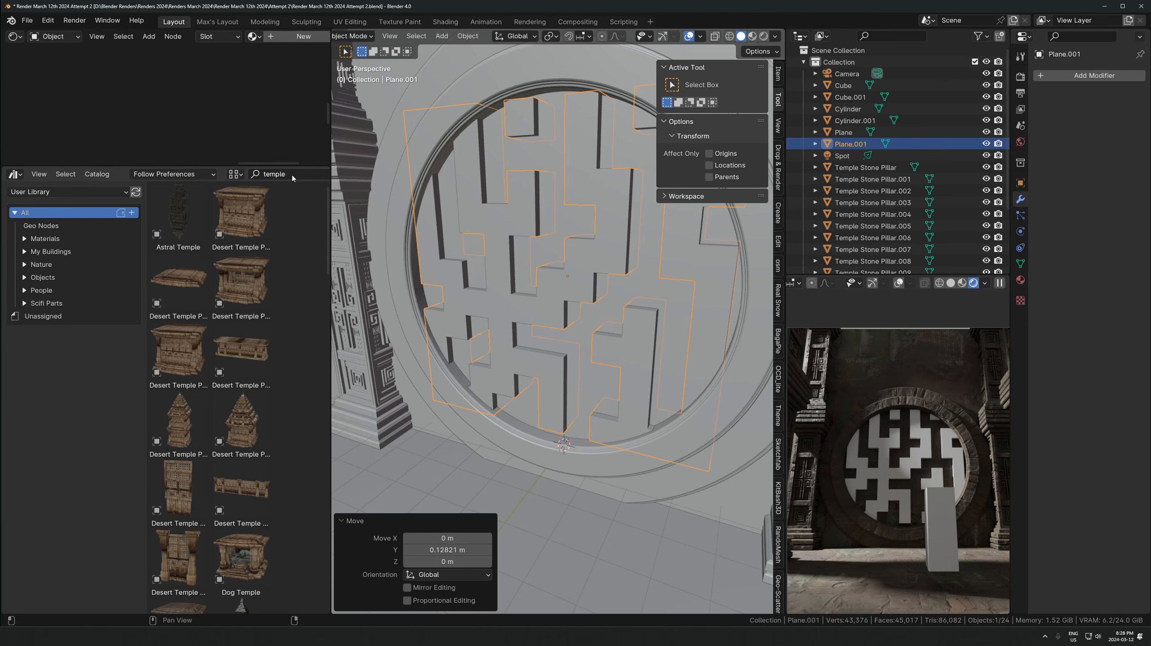
{"action": "key", "text": "BackSpace"}
{"action": "key", "text": "BackSpace"}
{"action": "key", "text": "BackSpace"}
{"action": "key", "text": "BackSpace"}
{"action": "key", "text": "BackSpace"}
{"action": "key", "text": "BackSpace"}
{"action": "type", "text": "maze"}
{"action": "key", "text": "Return"}
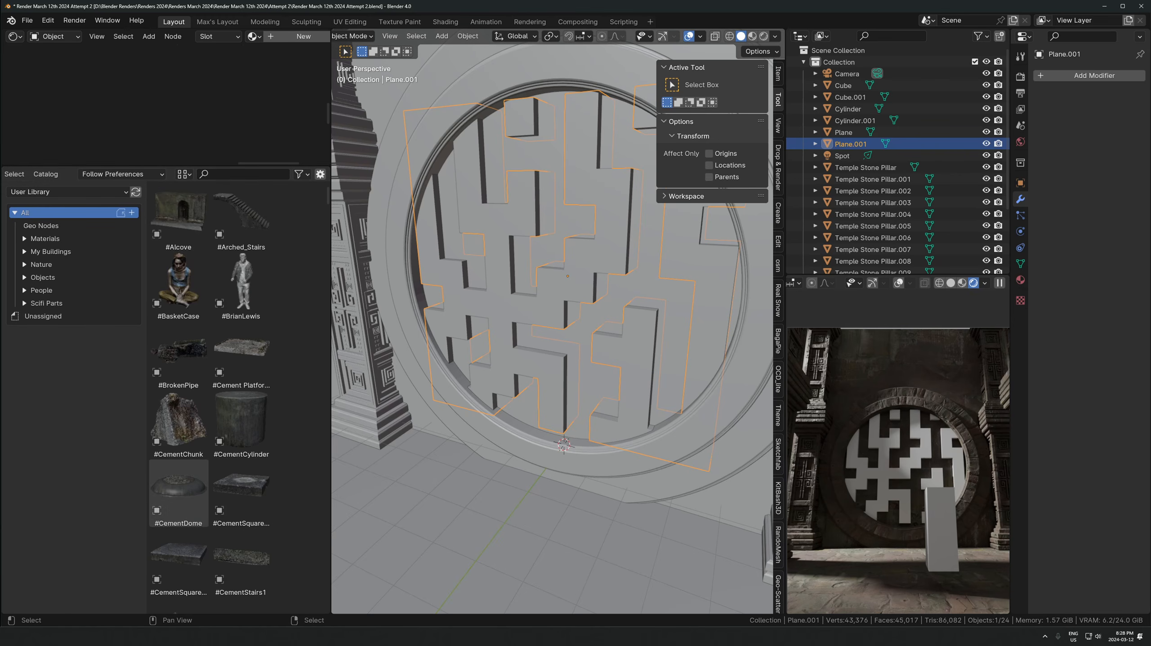
Check the earlier maze render on Instagram in the browser and open Render October 21st 2022 leaf fix.blend in Blender
{"action": "key", "text": "alt+Tab"}
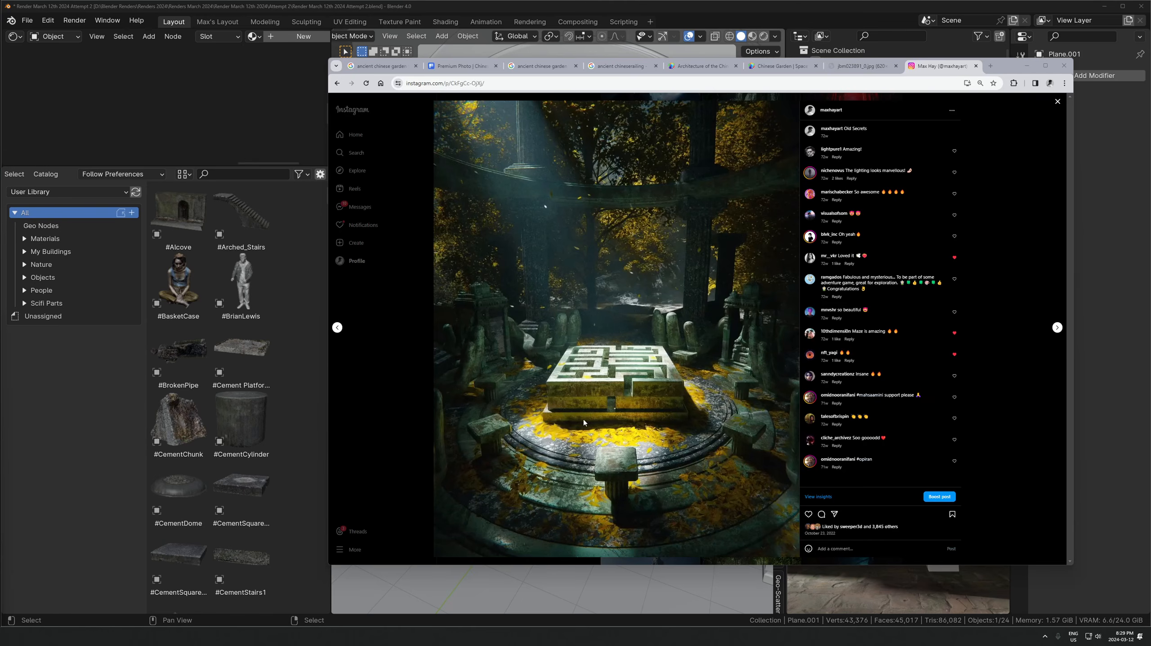
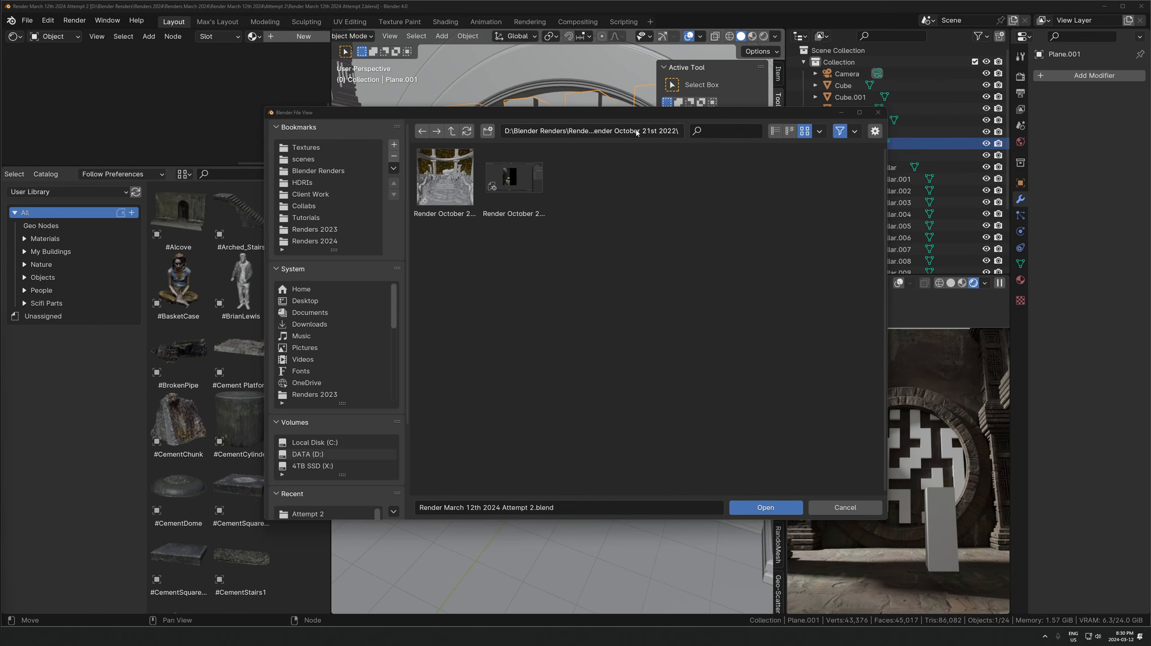
{"action": "left_click", "coordinate": [464, 183]}
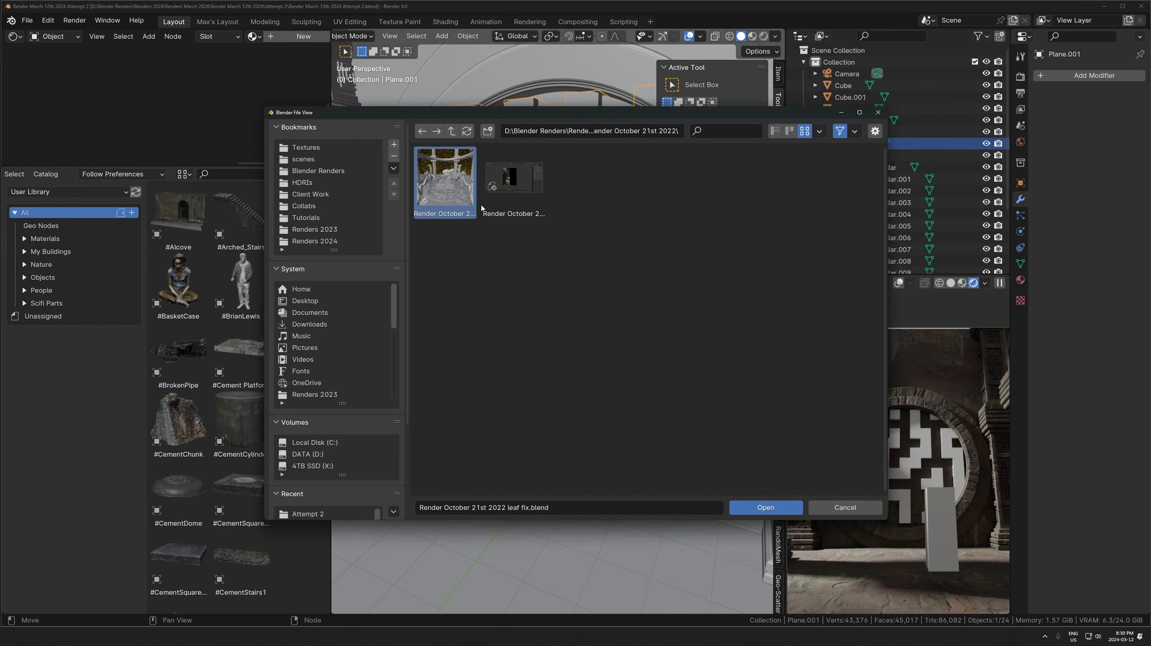
{"action": "left_click", "coordinate": [502, 194]}
{"action": "left_click", "coordinate": [459, 194]}
{"action": "left_click", "coordinate": [525, 194]}
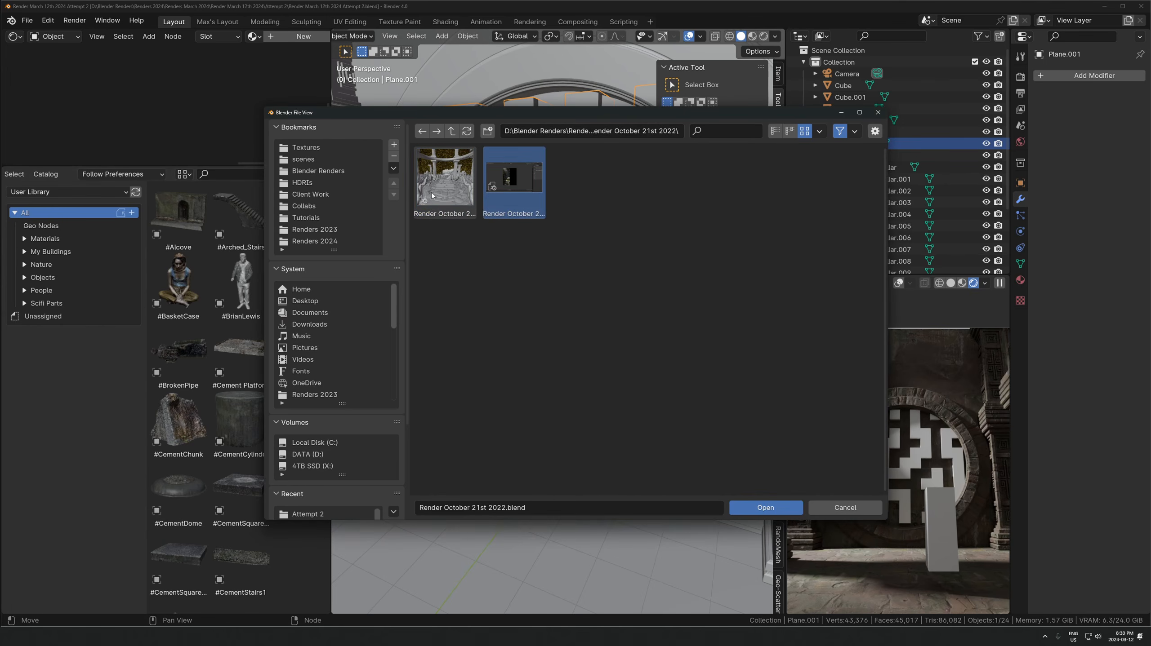
{"action": "left_click", "coordinate": [467, 198]}
{"action": "left_click", "coordinate": [763, 507]}
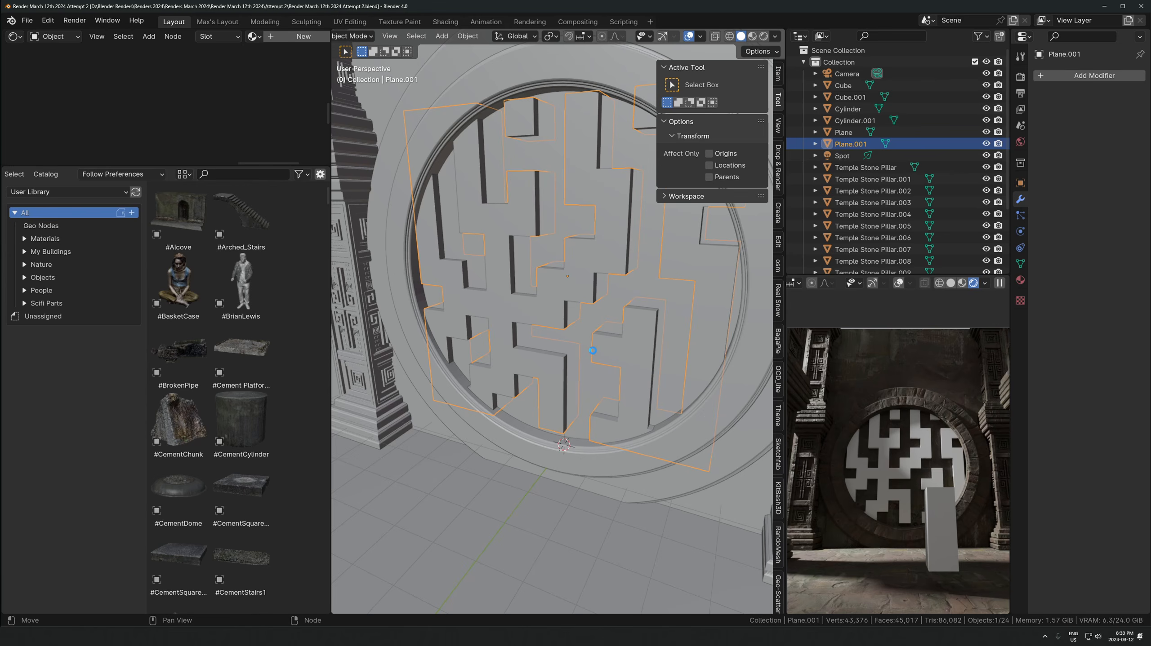
Close the render window and frame the maze's upper walls as the selected object
{"action": "key", "text": "F12"}
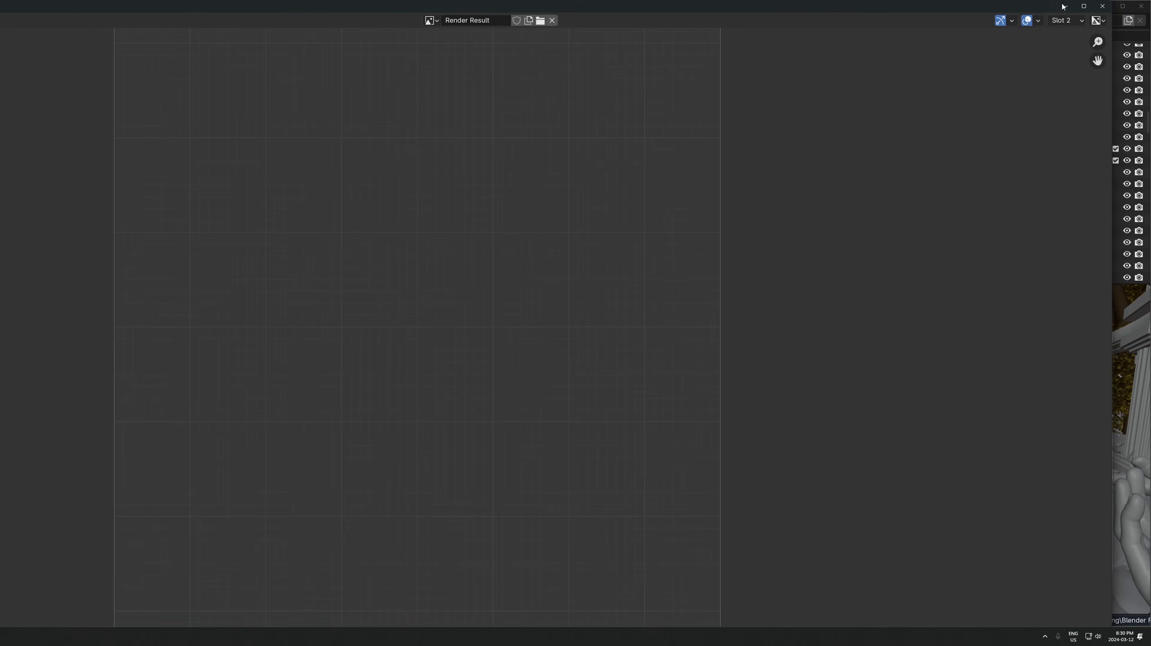
{"action": "left_click", "coordinate": [1102, 6]}
{"action": "left_click", "coordinate": [599, 289]}
{"action": "key", "text": "KP_Decimal"}
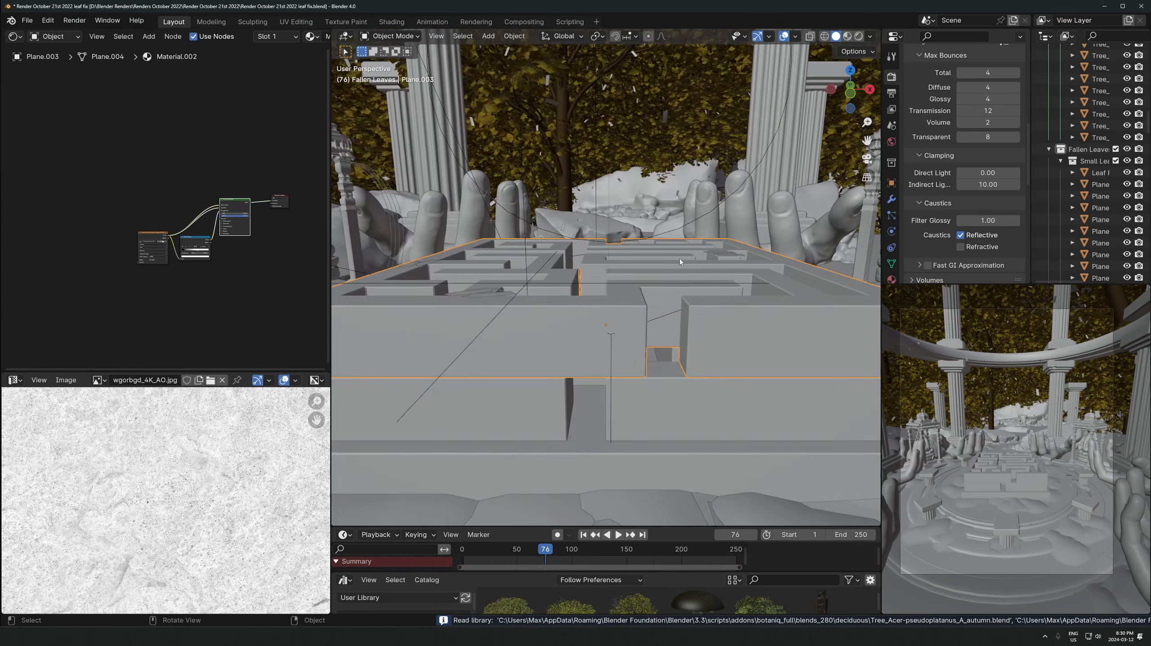
Add the maze's lower tier and base slab to the selection
{"action": "scroll", "coordinate": [669, 281], "scroll_direction": "down", "scroll_amount": 4}
{"action": "middle_click_drag", "start_coordinate": [669, 281], "coordinate": [632, 327]}
{"action": "scroll", "coordinate": [633, 328], "scroll_direction": "up", "scroll_amount": 2}
{"action": "left_click", "coordinate": [638, 387], "text": "shift"}
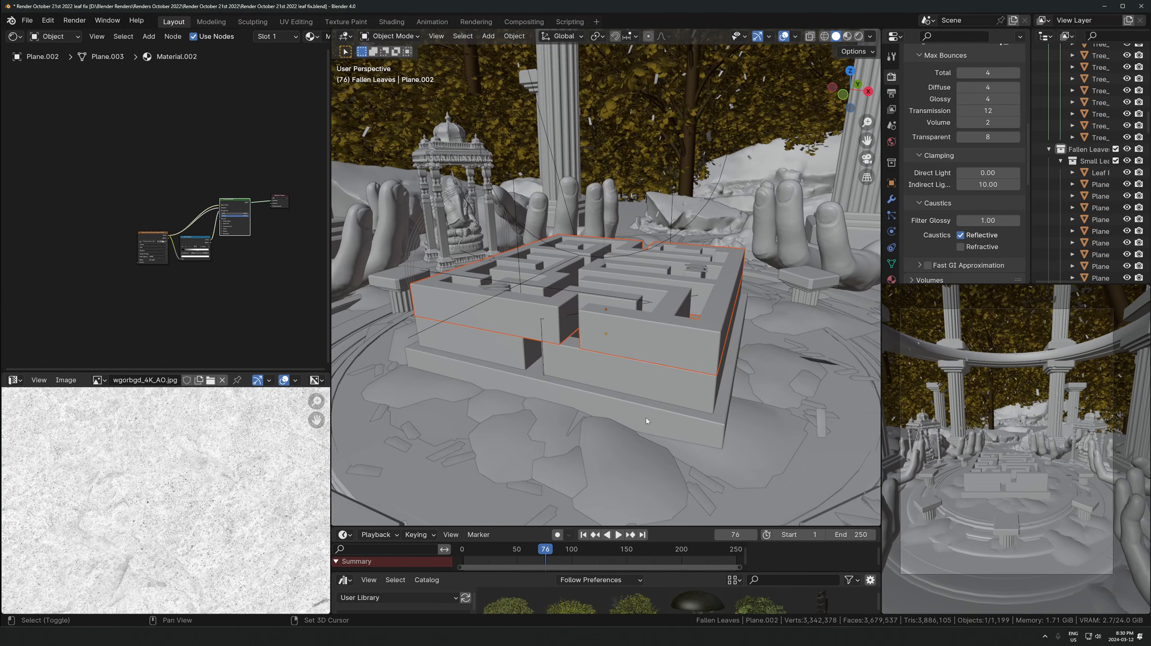
{"action": "left_click", "coordinate": [653, 378], "text": "shift"}
{"action": "middle_click_drag", "start_coordinate": [659, 419], "coordinate": [602, 337]}
{"action": "scroll", "coordinate": [601, 338], "scroll_direction": "down", "scroll_amount": 2}
{"action": "middle_click_drag", "start_coordinate": [602, 337], "coordinate": [507, 382], "text": "shift"}
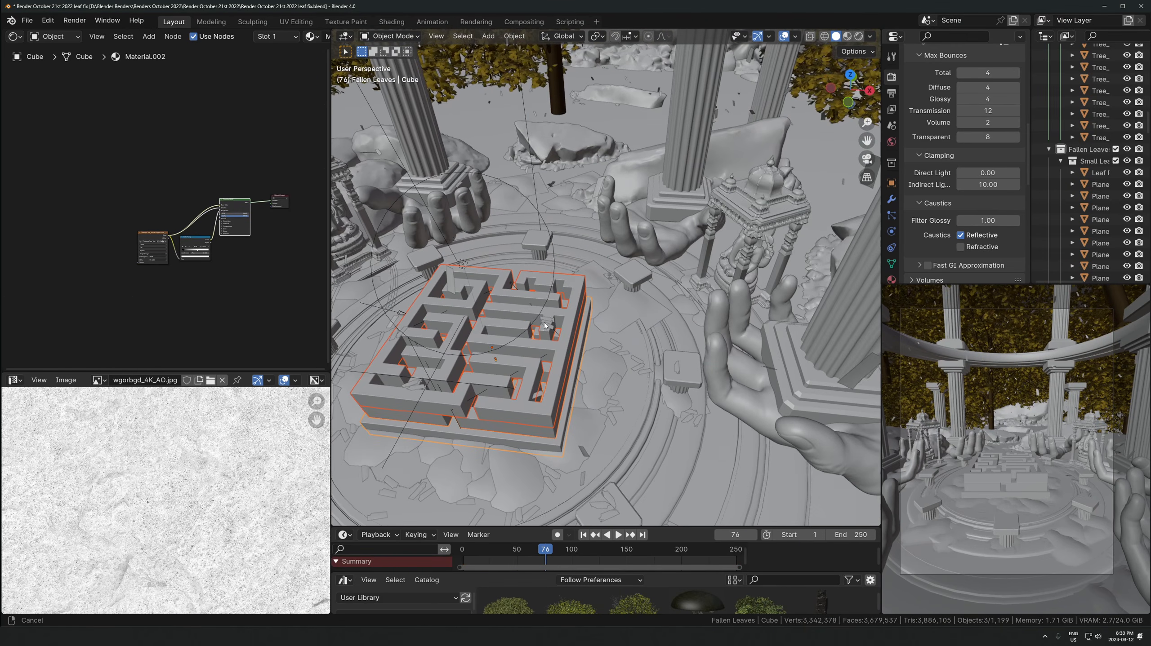
Add the pair of giant stone hands behind the maze to the selection
{"action": "left_click", "coordinate": [638, 228], "text": "shift"}
{"action": "middle_click_drag", "start_coordinate": [638, 228], "coordinate": [647, 272]}
{"action": "scroll", "coordinate": [626, 322], "scroll_direction": "down", "scroll_amount": 4}
{"action": "middle_click_drag", "start_coordinate": [627, 325], "coordinate": [681, 264]}
Copy the selected maze pieces and stone hands to the clipboard
{"action": "right_click", "coordinate": [681, 265]}
{"action": "mouse_move", "coordinate": [673, 306]}
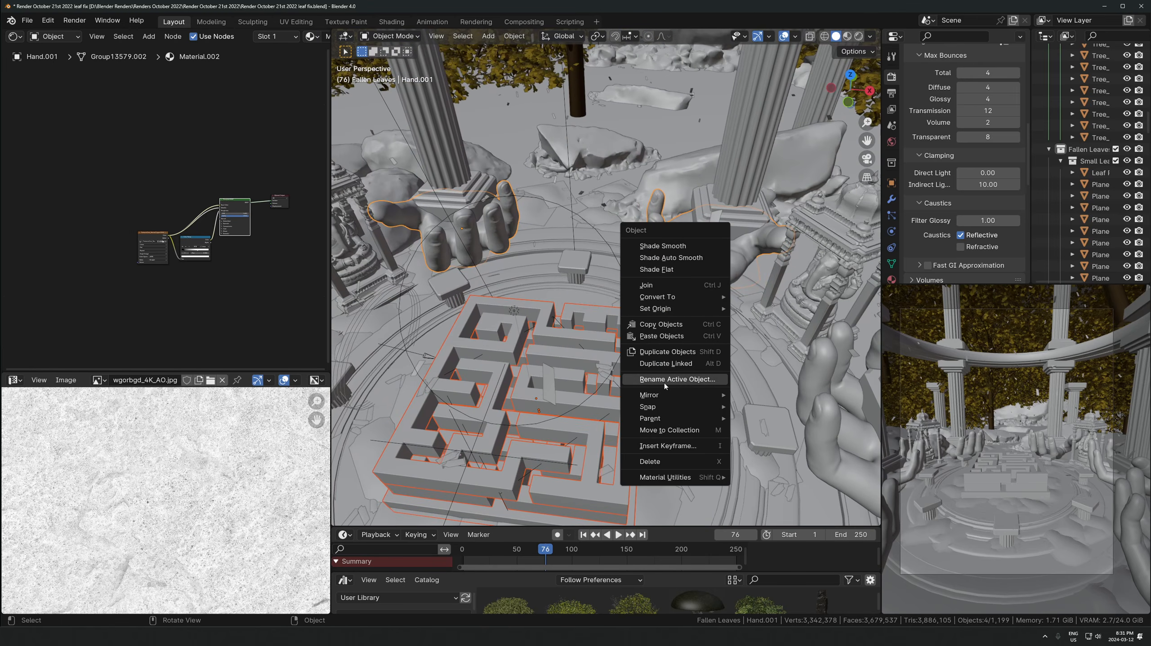
{"action": "key", "text": "Escape"}
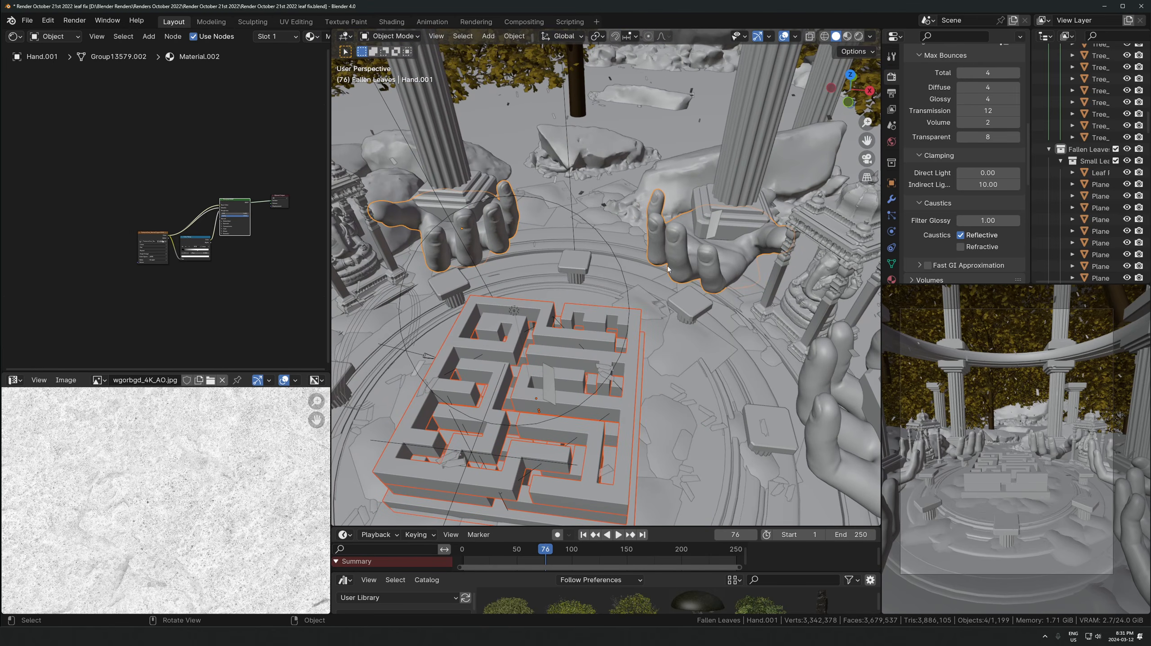
{"action": "key", "text": "ctrl+c"}
{"action": "left_click", "coordinate": [586, 267]}
{"action": "right_click", "coordinate": [584, 290]}
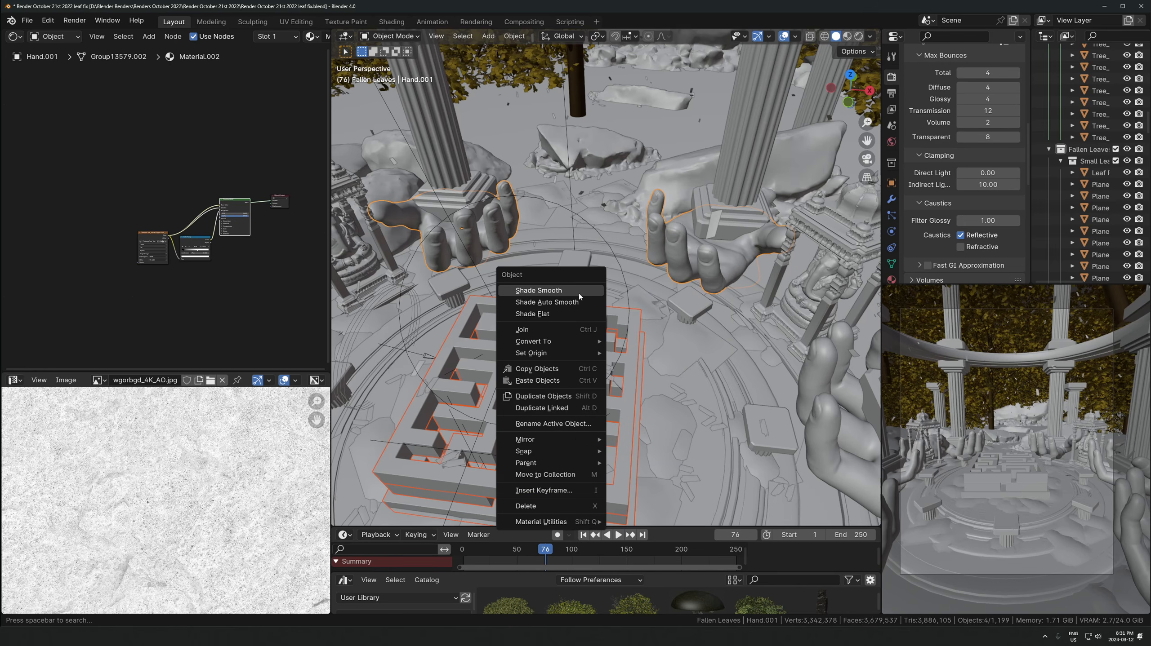
{"action": "left_click", "coordinate": [550, 369]}
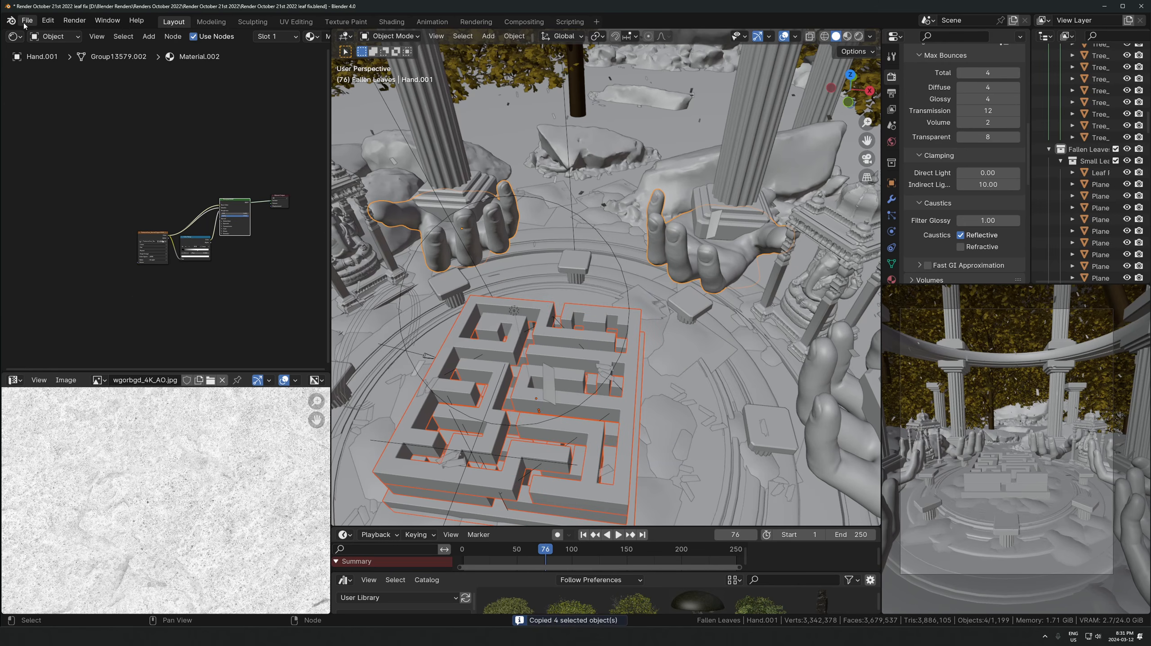
Reopen Render March 12th 2024 Attempt 2.blend without saving the old scene, and paste the copied maze and hands
{"action": "left_click", "coordinate": [25, 21]}
{"action": "mouse_move", "coordinate": [90, 57]}
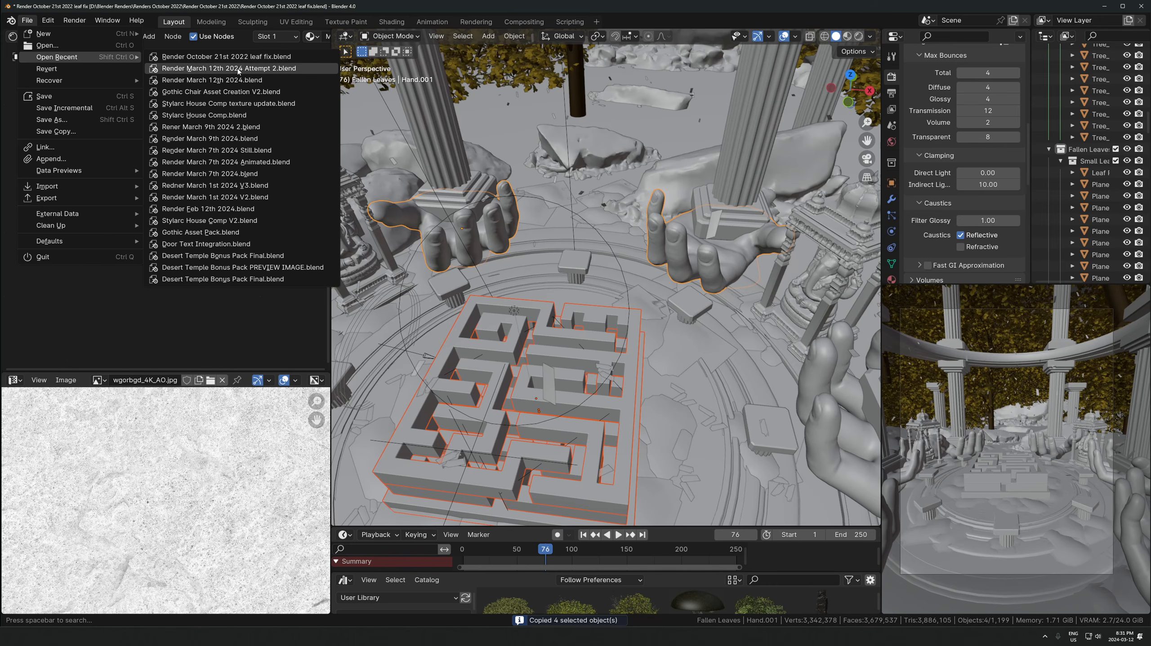
{"action": "left_click", "coordinate": [249, 70]}
{"action": "left_click", "coordinate": [583, 337]}
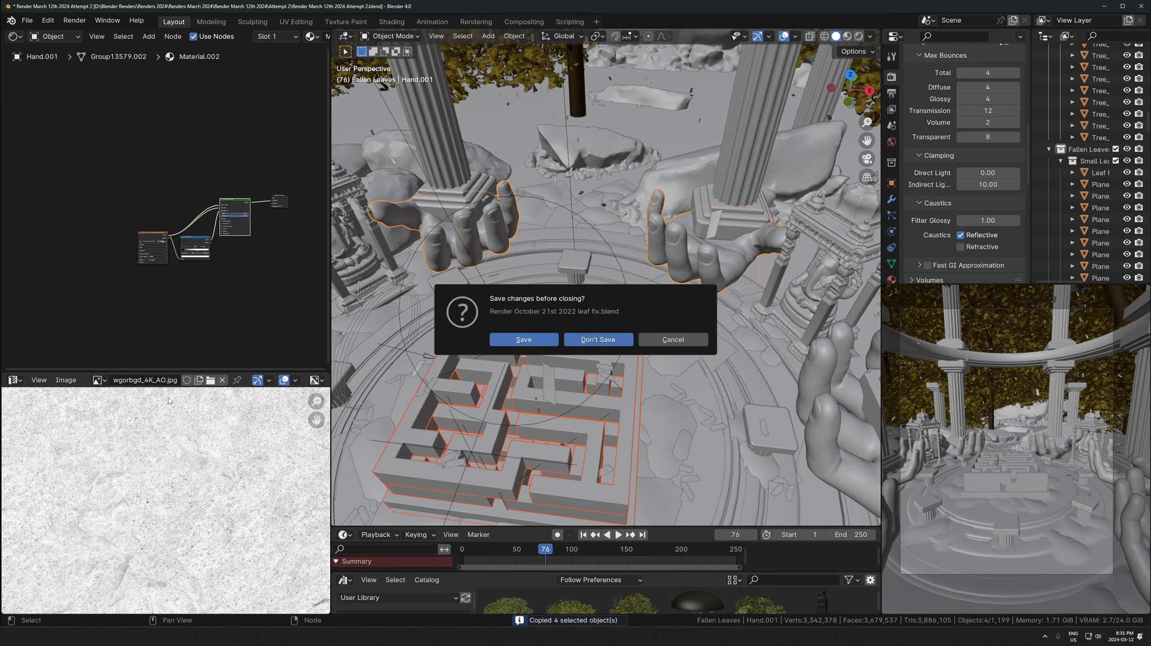
{"action": "key", "text": "ctrl+v"}
{"action": "scroll", "coordinate": [513, 302], "scroll_direction": "down", "scroll_amount": 7}
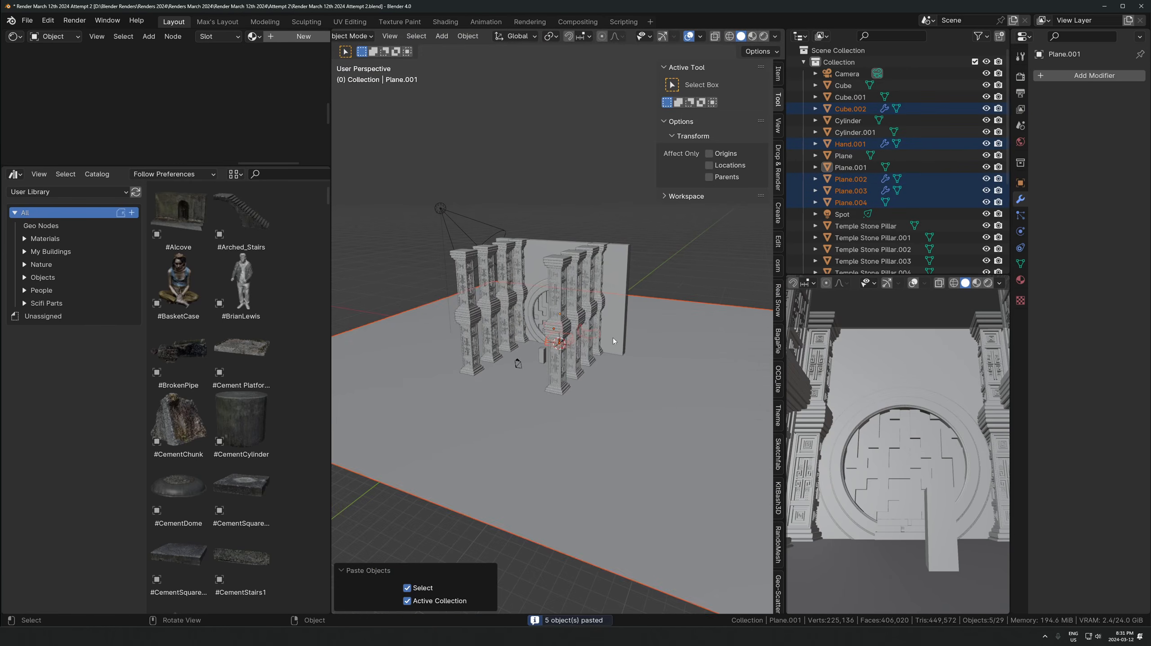
Move the pasted maze and hands clear of the temple and delete the large ground plane pasted with them
{"action": "key", "text": "g"}
{"action": "left_click", "coordinate": [530, 202]}
{"action": "middle_click_drag", "start_coordinate": [531, 203], "coordinate": [582, 242]}
{"action": "left_click", "coordinate": [582, 242]}
{"action": "key", "text": "Delete"}
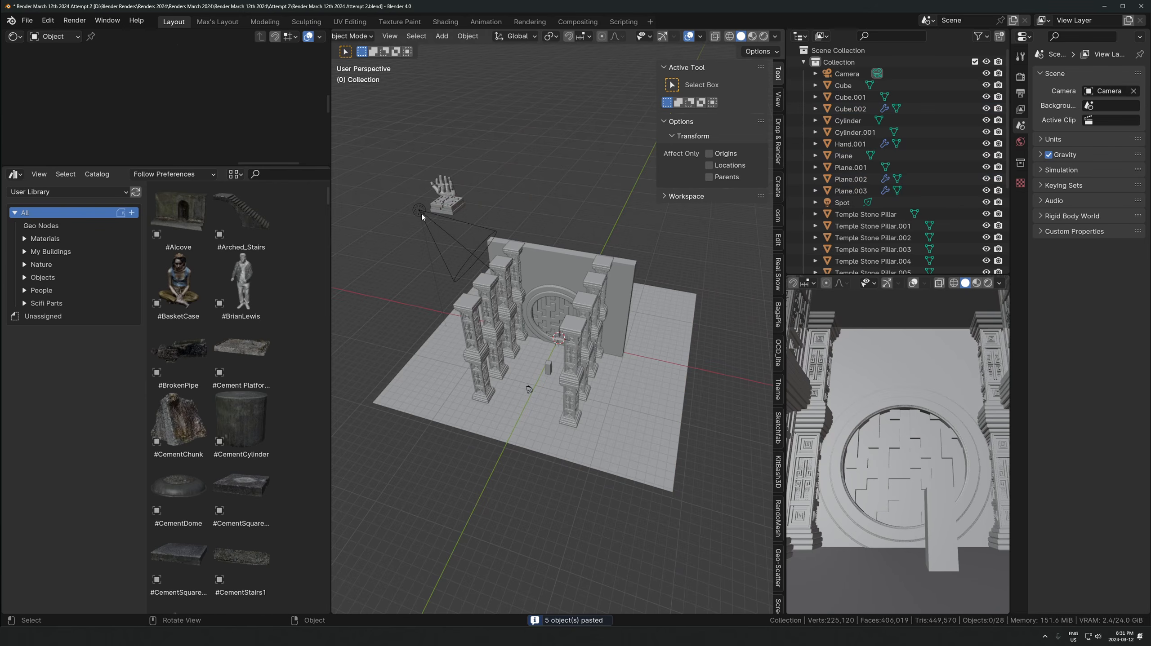
Select the maze's upper tier, lower tier and base slab, leaving the stone hands out
{"action": "left_click", "coordinate": [420, 212]}
{"action": "middle_click_drag", "start_coordinate": [470, 221], "coordinate": [465, 246]}
{"action": "key", "text": "g"}
{"action": "right_click", "coordinate": [445, 217]}
{"action": "key", "text": "alt+a"}
{"action": "left_click", "coordinate": [452, 206]}
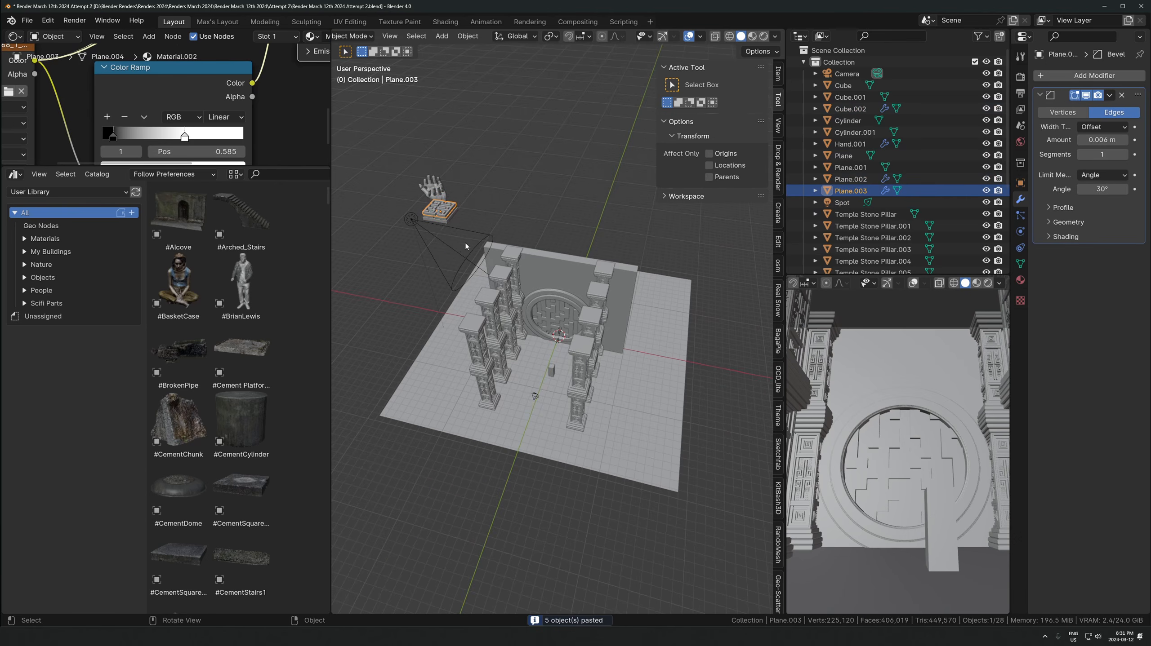
{"action": "left_click", "coordinate": [449, 215], "text": "shift"}
{"action": "left_click", "coordinate": [449, 215]}
{"action": "left_click_drag", "start_coordinate": [450, 215], "coordinate": [458, 220], "text": "shift"}
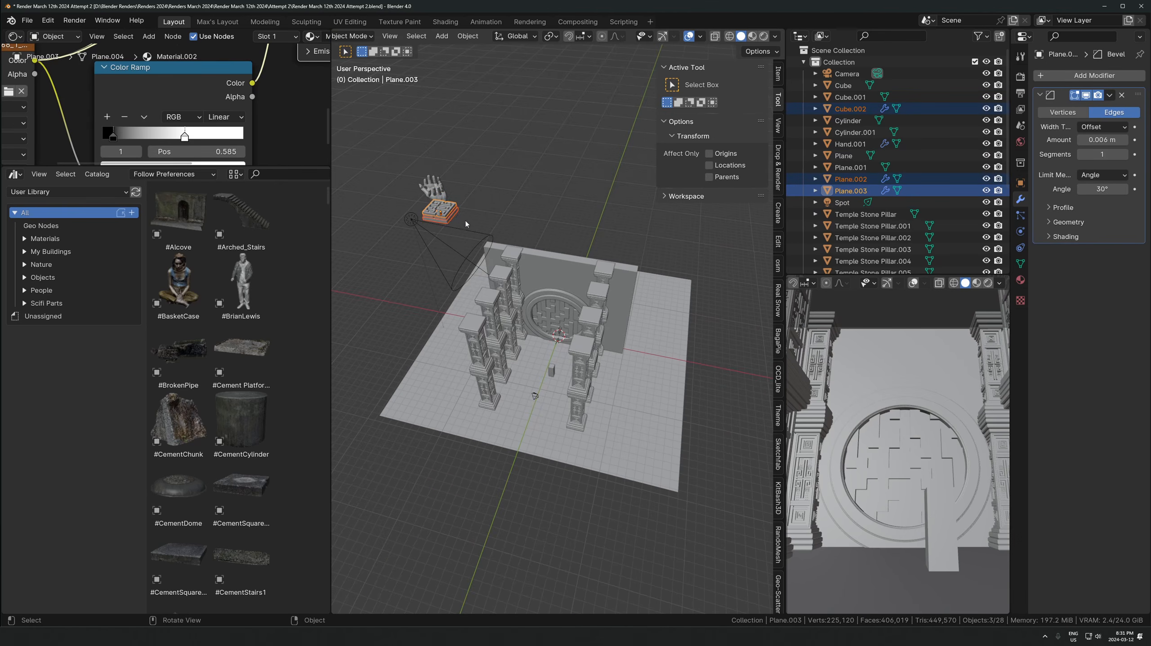
Move the selected maze pieces over to the temple and rotate them 90° about the X axis
{"action": "key", "text": "g"}
{"action": "left_click", "coordinate": [616, 286]}
{"action": "type", "text": "rx90"}
{"action": "left_click", "coordinate": [618, 289]}
{"action": "key", "text": "KP_Decimal"}
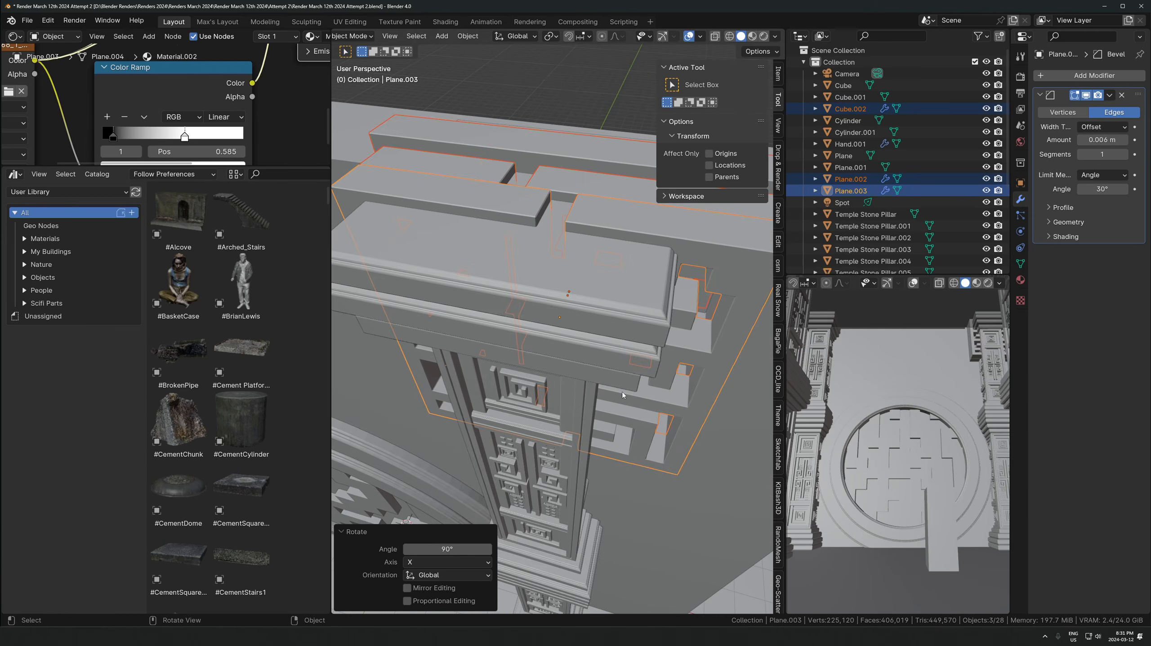
Position the upright maze in front of the stone wall, just above the ring opening
{"action": "middle_click_drag", "start_coordinate": [620, 426], "coordinate": [665, 216]}
{"action": "key", "text": "g"}
{"action": "left_click", "coordinate": [441, 428]}
{"action": "scroll", "coordinate": [586, 234], "scroll_direction": "down", "scroll_amount": 4}
{"action": "middle_click_drag", "start_coordinate": [442, 428], "coordinate": [632, 195], "text": "shift"}
{"action": "key", "text": "g"}
{"action": "left_click", "coordinate": [526, 254]}
{"action": "middle_click_drag", "start_coordinate": [526, 255], "coordinate": [536, 287]}
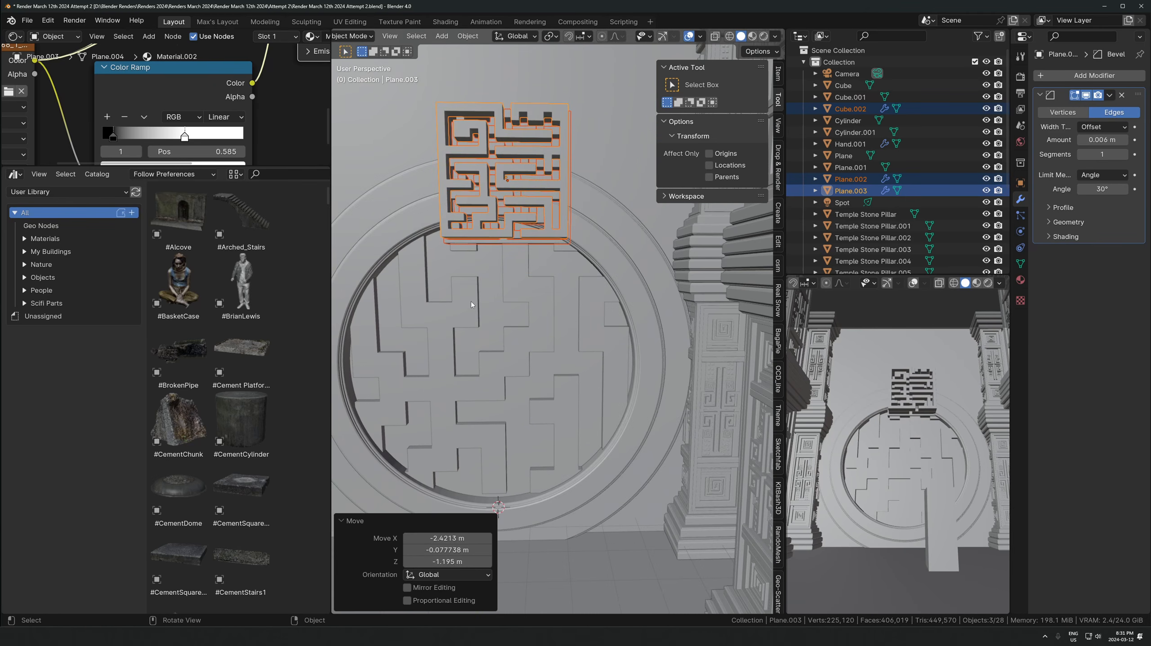
In front view, center the maze on the ring and enlarge it to fill most of the ring opening
{"action": "key", "text": "KP_1"}
{"action": "key", "text": "g"}
{"action": "left_click", "coordinate": [529, 376]}
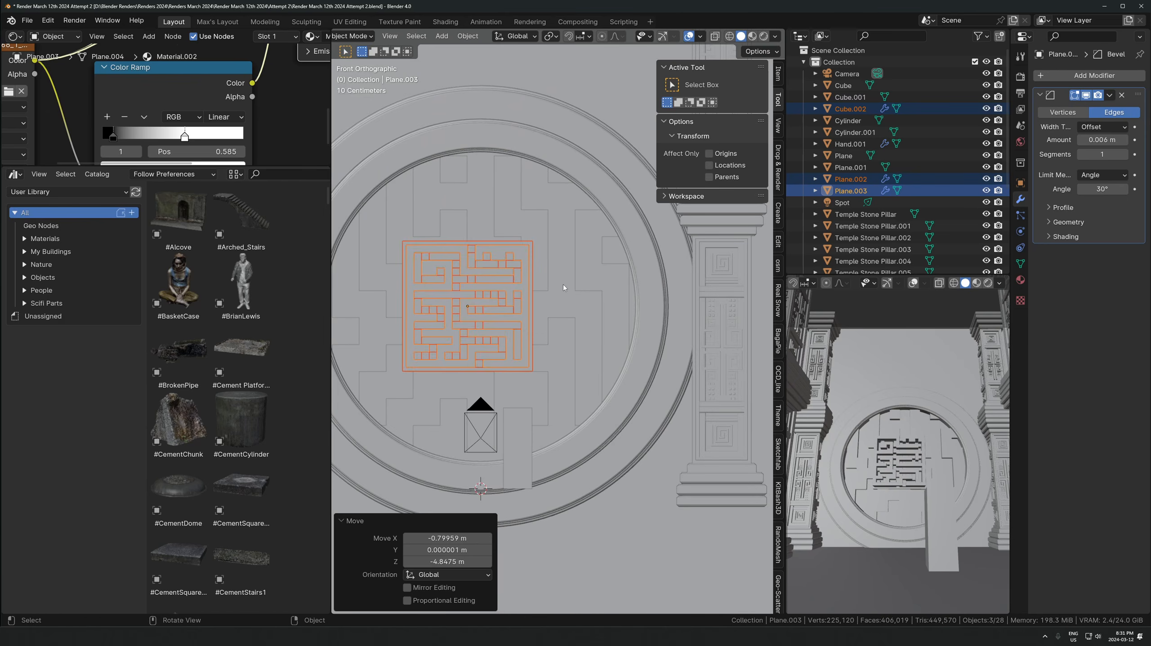
{"action": "key", "text": "s"}
{"action": "left_click", "coordinate": [615, 134]}
{"action": "key", "text": "g"}
{"action": "left_click", "coordinate": [634, 304]}
{"action": "key", "text": "s"}
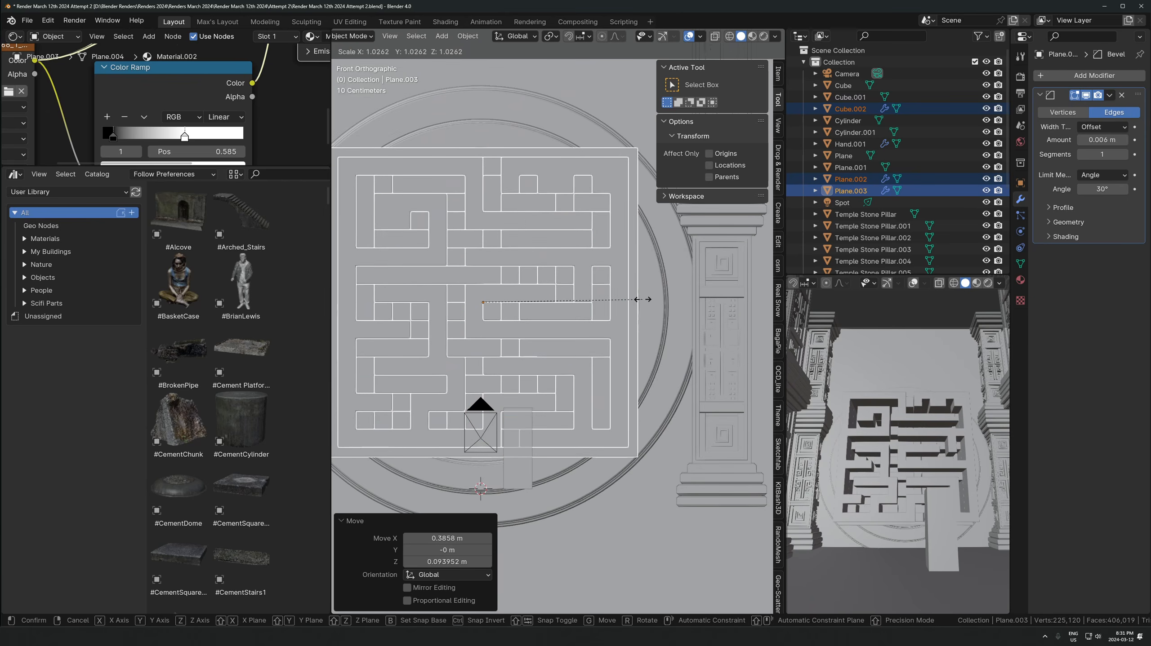
{"action": "left_click", "coordinate": [652, 297]}
{"action": "key", "text": "g"}
{"action": "left_click", "coordinate": [654, 299]}
Push the new maze along Y to behind the wall, then delete the old maze panel inside the ring
{"action": "middle_click_drag", "start_coordinate": [648, 271], "coordinate": [587, 285]}
{"action": "scroll", "coordinate": [575, 276], "scroll_direction": "down", "scroll_amount": 2}
{"action": "key", "text": "g"}
{"action": "key", "text": "y"}
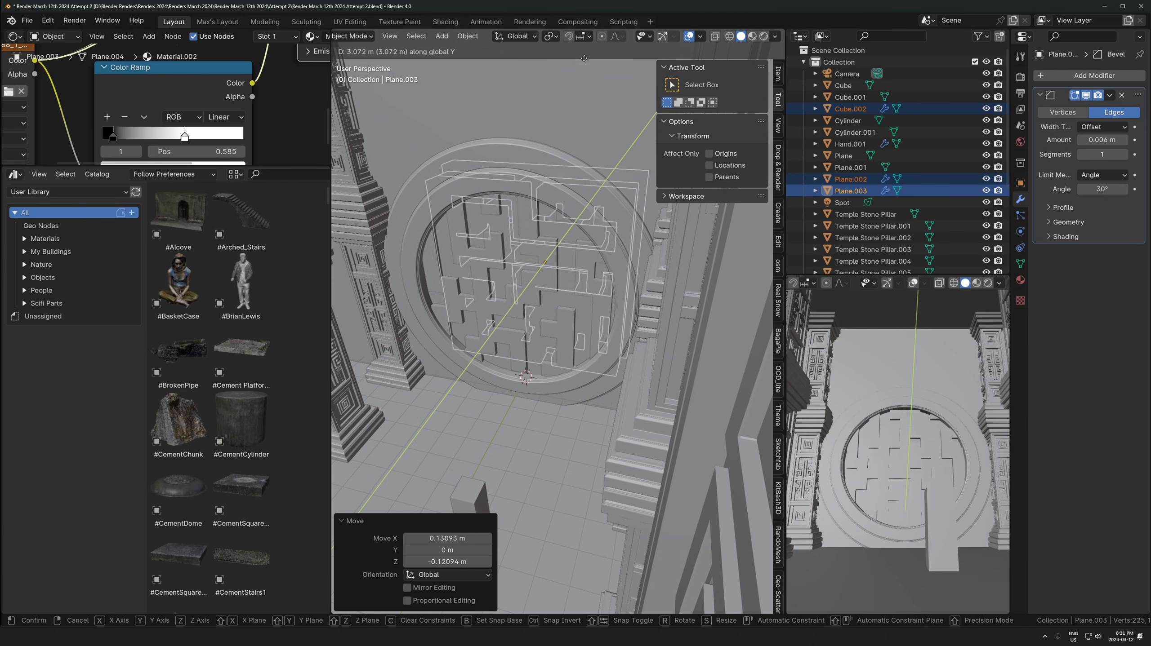
{"action": "right_click", "coordinate": [573, 74]}
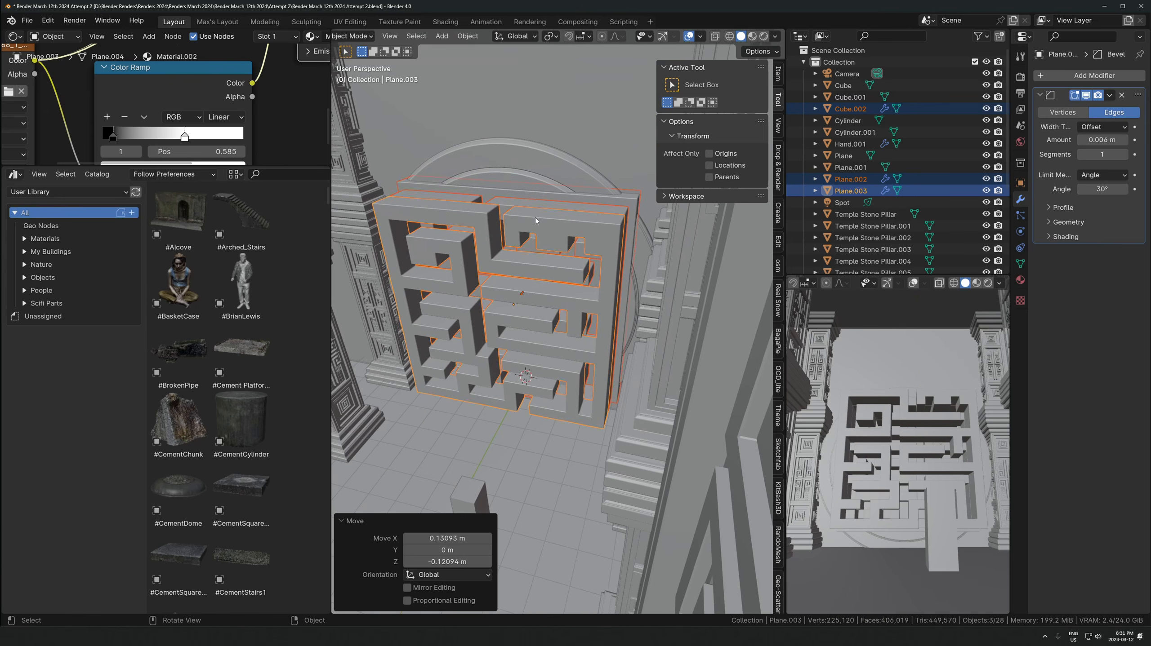
{"action": "key", "text": "g"}
{"action": "key", "text": "y"}
{"action": "left_click", "coordinate": [529, 249]}
{"action": "left_click", "coordinate": [537, 243]}
{"action": "key", "text": "Delete"}
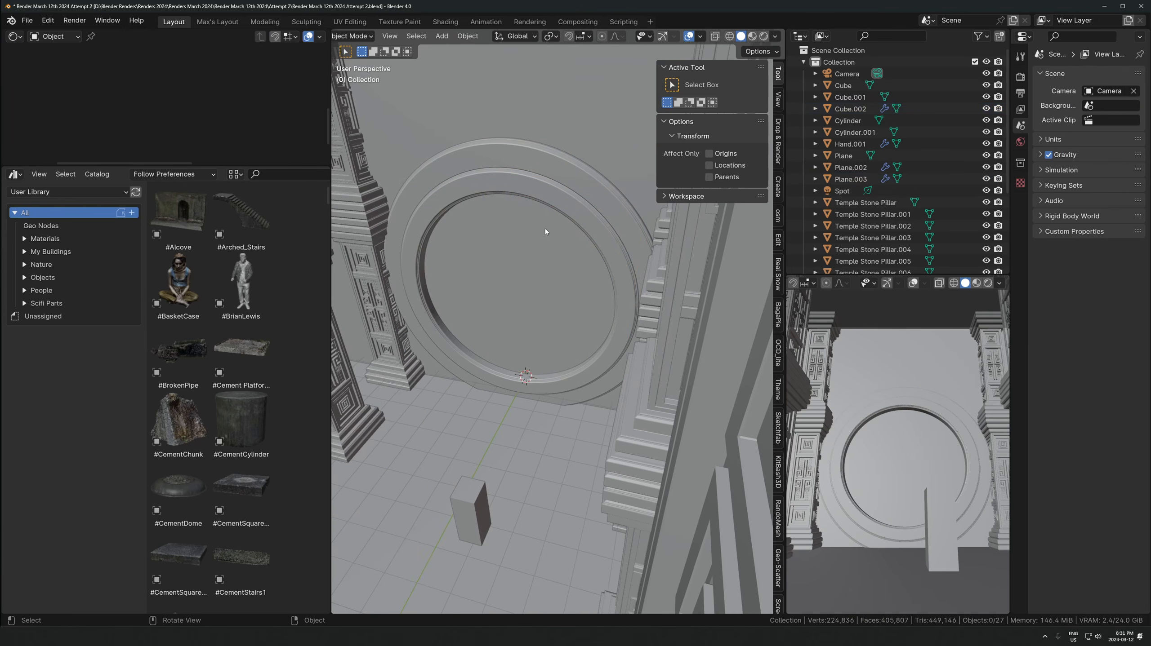
Select the three maze pieces behind the wall and switch the camera view to rendered shading
{"action": "scroll", "coordinate": [545, 228], "scroll_direction": "down", "scroll_amount": 4}
{"action": "middle_click_drag", "start_coordinate": [545, 231], "coordinate": [531, 324]}
{"action": "left_click", "coordinate": [555, 266]}
{"action": "left_click", "coordinate": [556, 266], "text": "shift"}
{"action": "left_click", "coordinate": [560, 259], "text": "shift"}
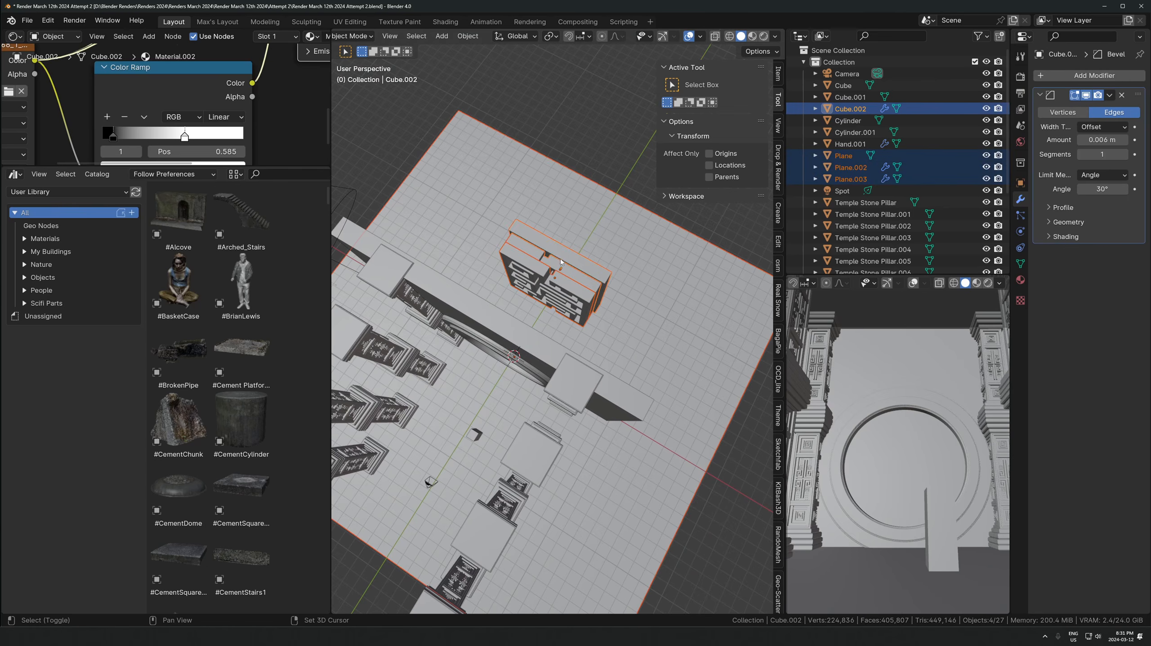
{"action": "key", "text": "z"}
{"action": "left_click", "coordinate": [811, 434]}
Move the maze pieces -6.1454 m along Y, back toward the ring opening
{"action": "scroll", "coordinate": [600, 235], "scroll_direction": "up", "scroll_amount": 1}
{"action": "key", "text": "g"}
{"action": "key", "text": "y"}
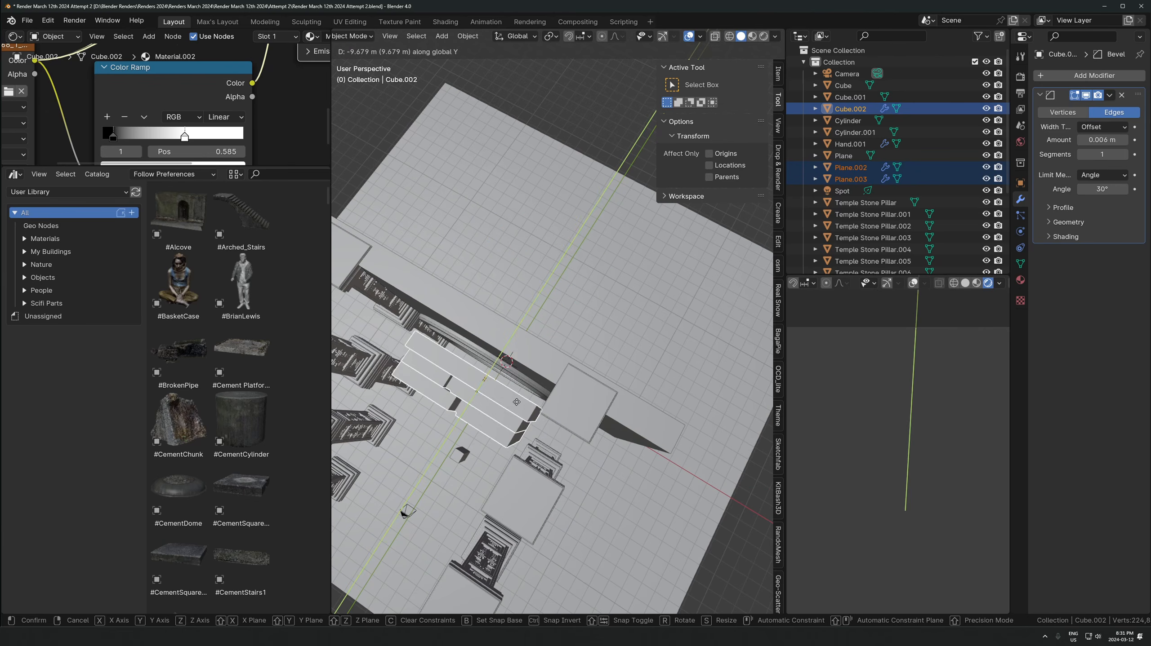
{"action": "left_click", "coordinate": [560, 296]}
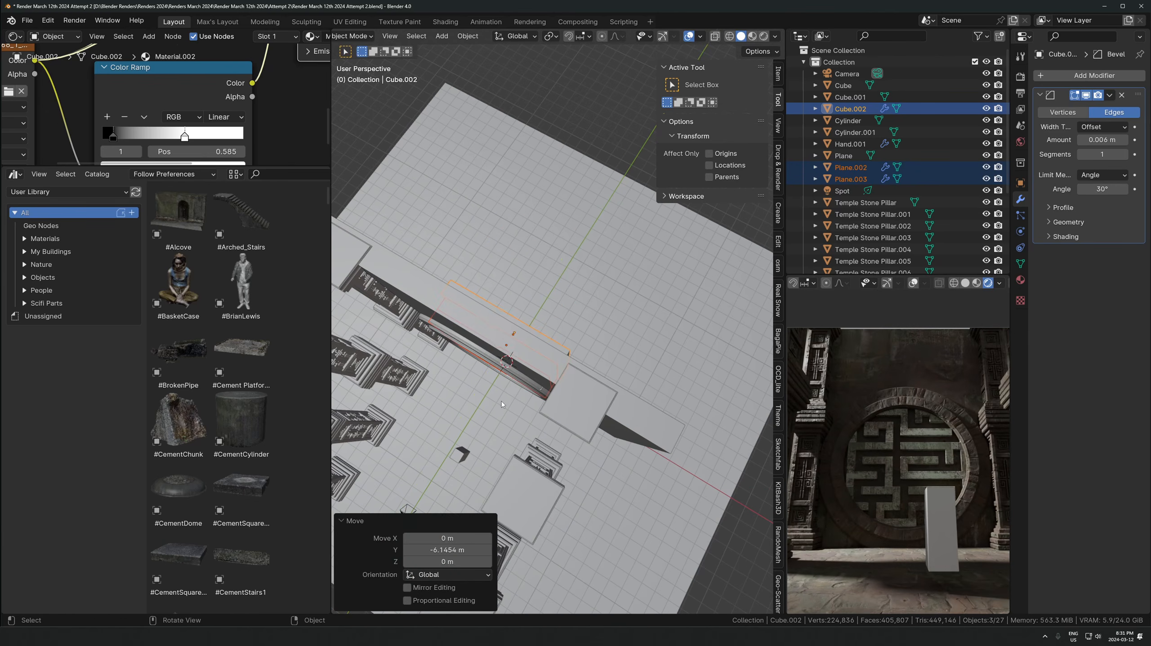
In front view, scale the maze down uniformly to 0.852
{"action": "key", "text": "KP_1"}
{"action": "key", "text": "r"}
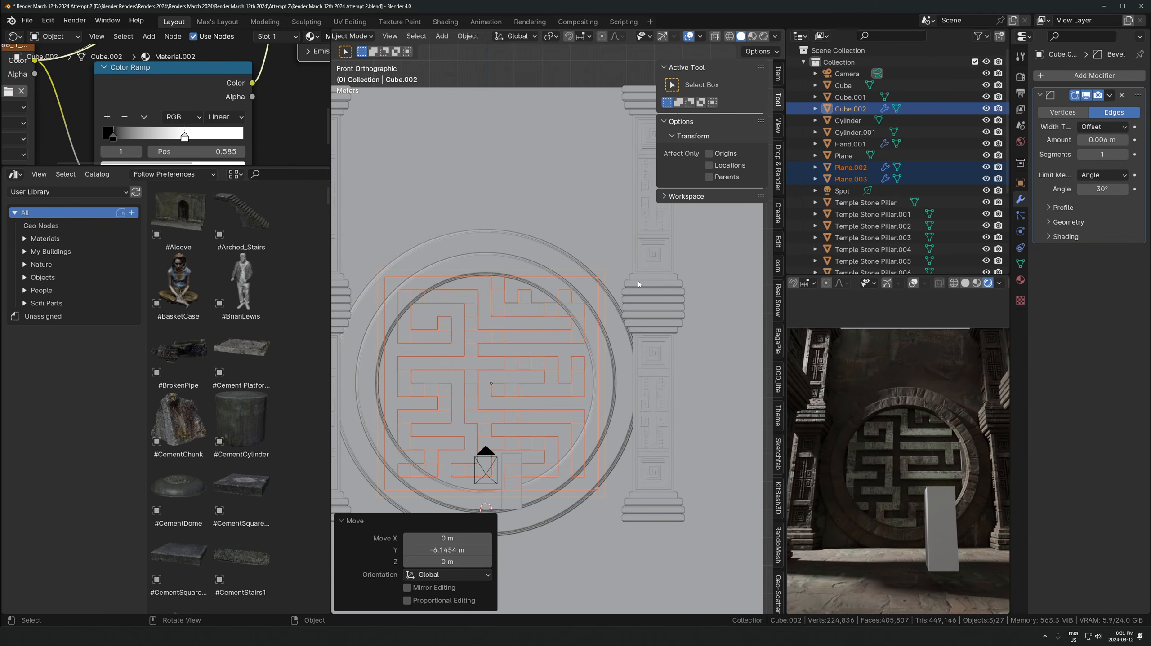
{"action": "key", "text": "s"}
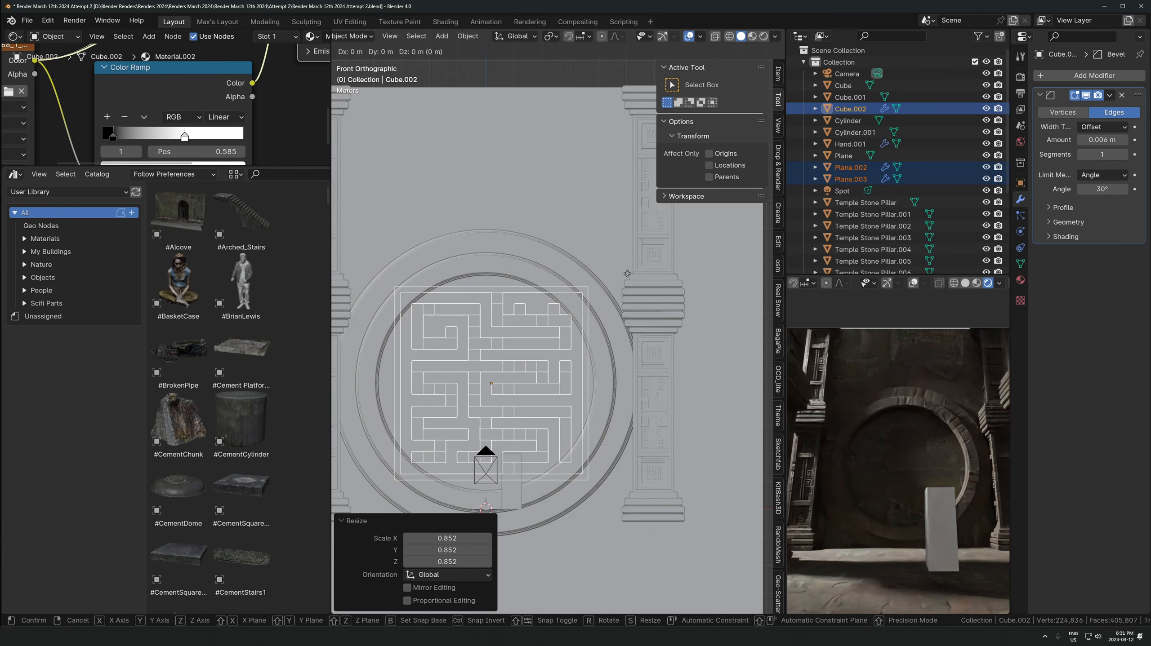
{"action": "left_click", "coordinate": [639, 279]}
Pull the maze forward along Y and flatten its depth by scaling it to 0.572 on Y
{"action": "middle_click_drag", "start_coordinate": [638, 280], "coordinate": [534, 379]}
{"action": "key", "text": "g"}
{"action": "key", "text": "y"}
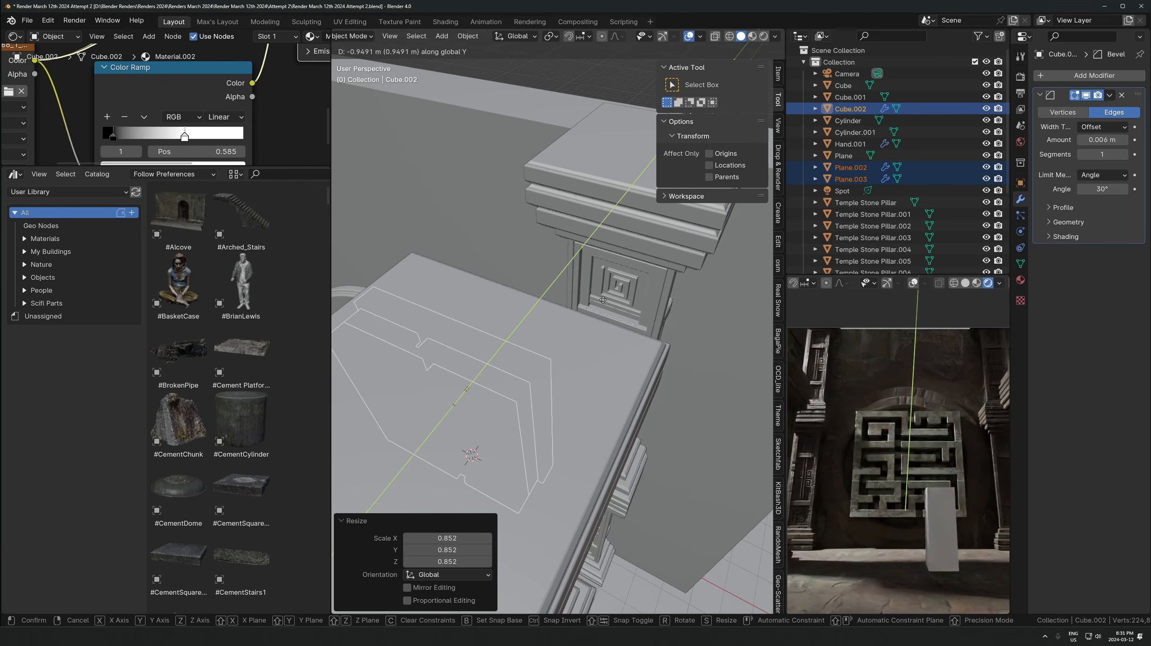
{"action": "left_click", "coordinate": [611, 297]}
{"action": "key", "text": "s"}
{"action": "key", "text": "y"}
{"action": "left_click", "coordinate": [545, 338]}
Move the maze 0.44833 m along Y to recess it into the ring opening
{"action": "key", "text": "g"}
{"action": "key", "text": "y"}
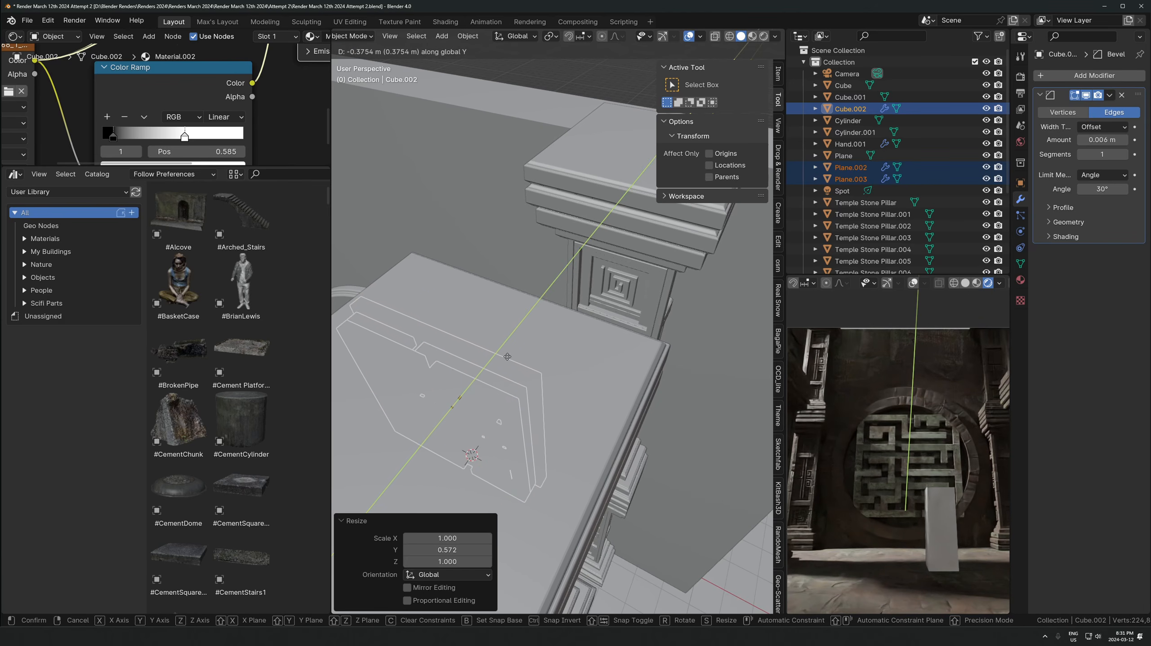
{"action": "right_click", "coordinate": [523, 354]}
{"action": "scroll", "coordinate": [513, 385], "scroll_direction": "up", "scroll_amount": 3}
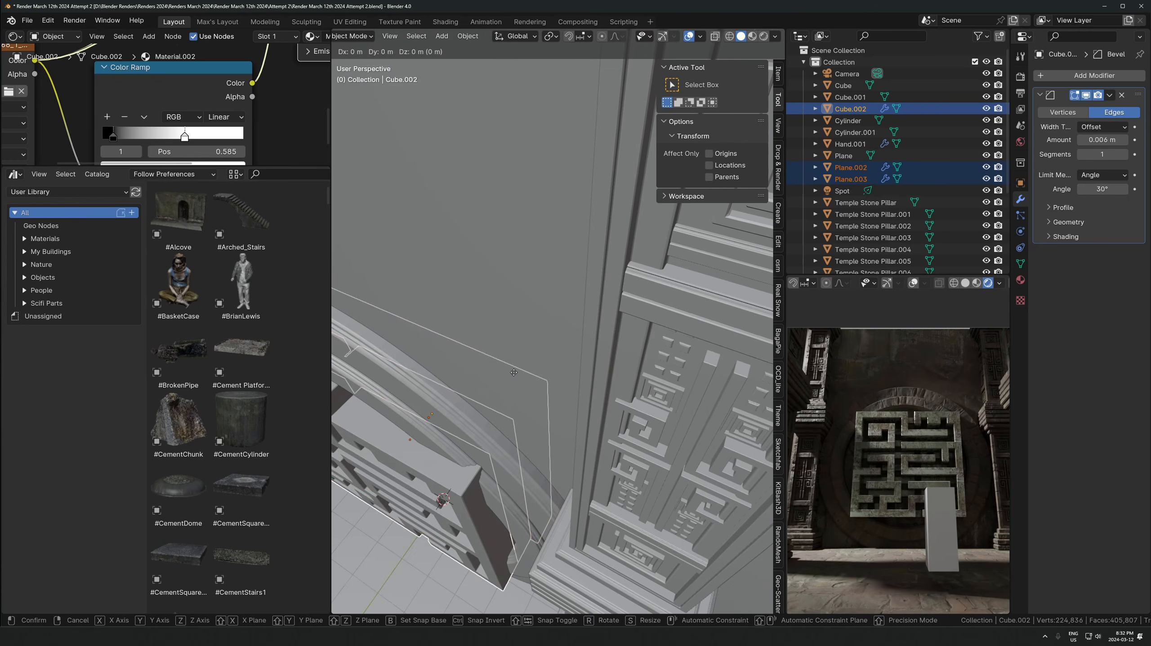
{"action": "key", "text": "g"}
{"action": "key", "text": "y"}
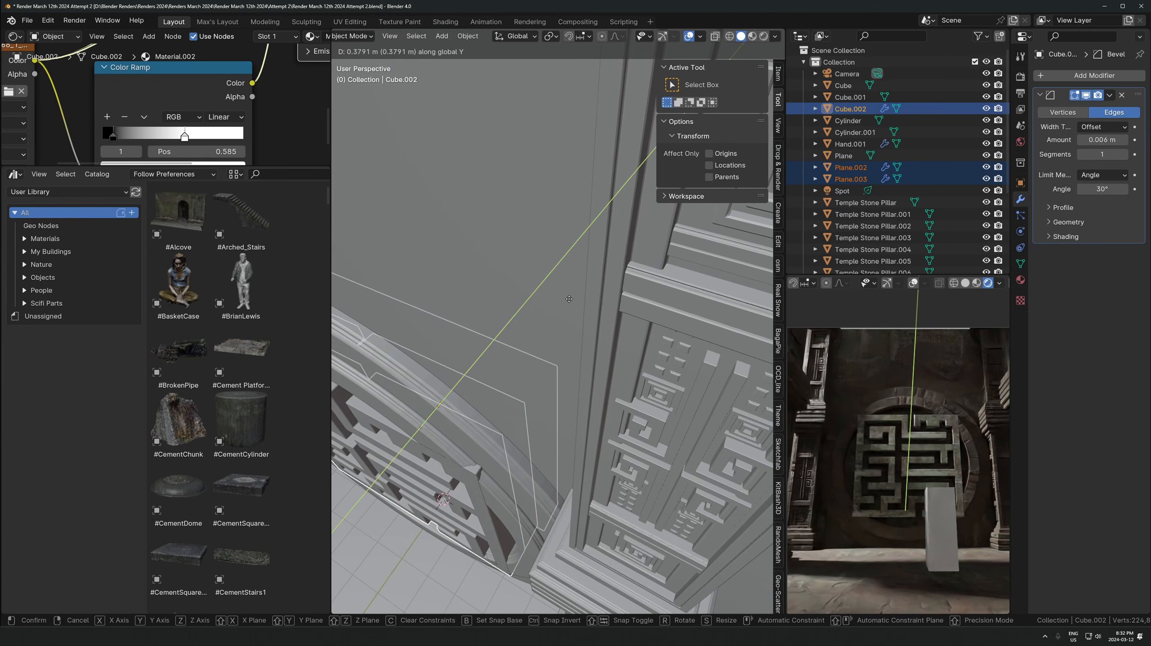
{"action": "left_click", "coordinate": [600, 293]}
In front view, rotate the maze 180° about the Y axis
{"action": "key", "text": "KP_1"}
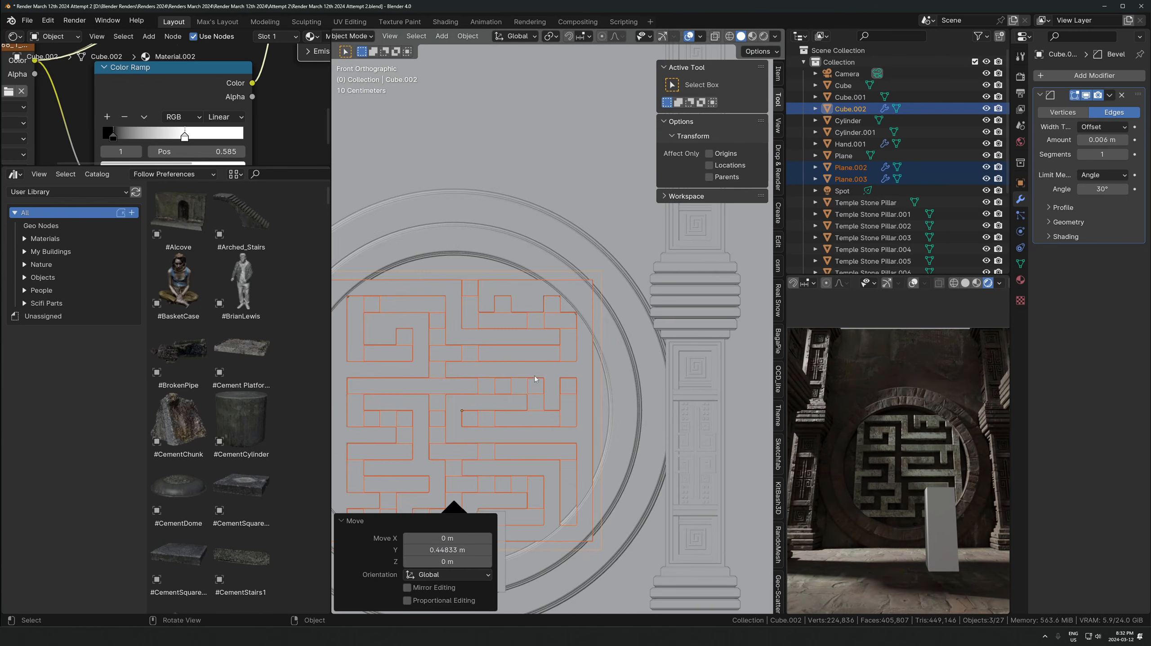
{"action": "scroll", "coordinate": [532, 376], "scroll_direction": "up", "scroll_amount": 1}
{"action": "type", "text": "ry180"}
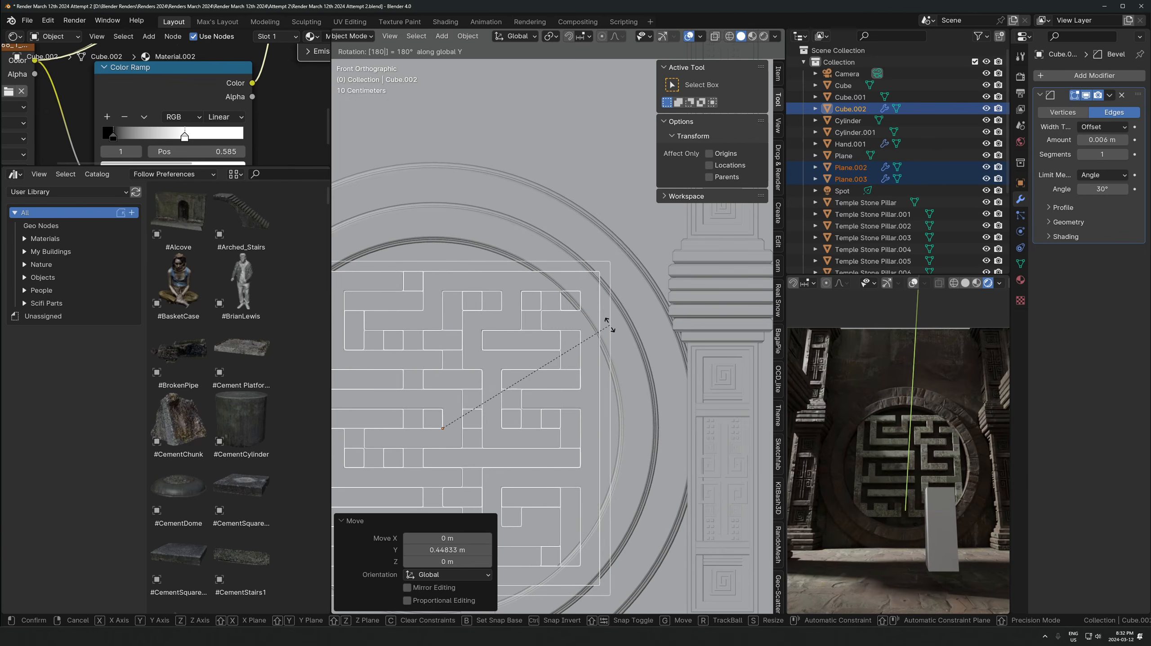
{"action": "key", "text": "Return"}
Center the maze horizontally in the ring by moving it -0.20989 m and 0.009995 m along X
{"action": "key", "text": "KP_Decimal"}
{"action": "key", "text": "g"}
{"action": "key", "text": "x"}
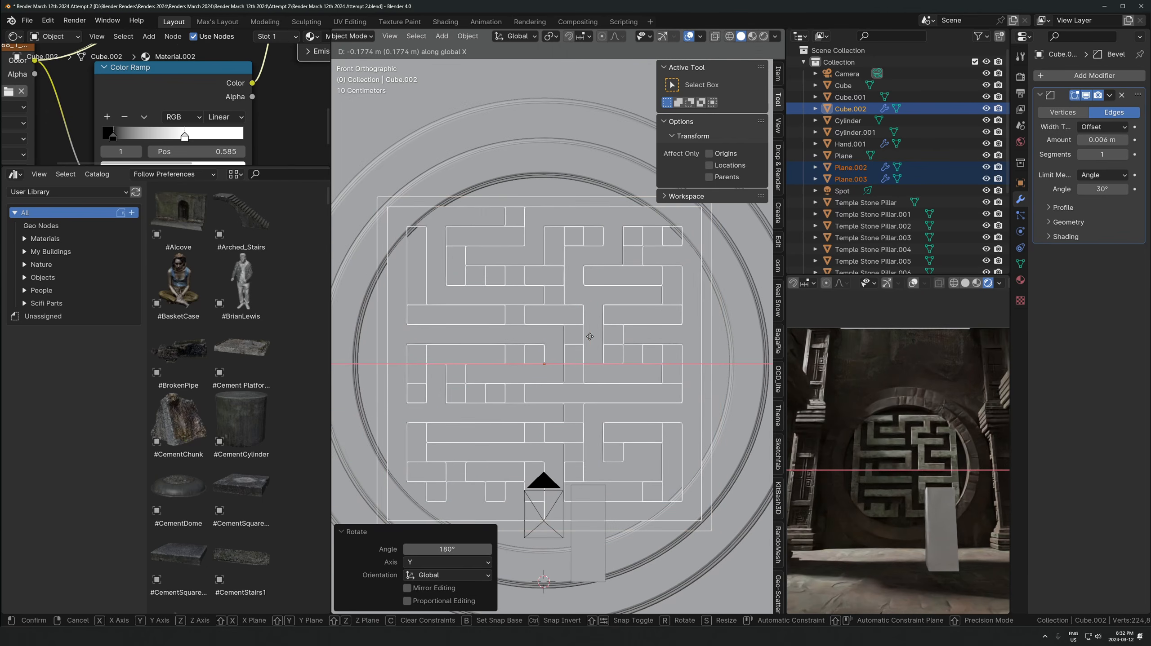
{"action": "right_click", "coordinate": [638, 334]}
{"action": "key", "text": "g"}
{"action": "key", "text": "x"}
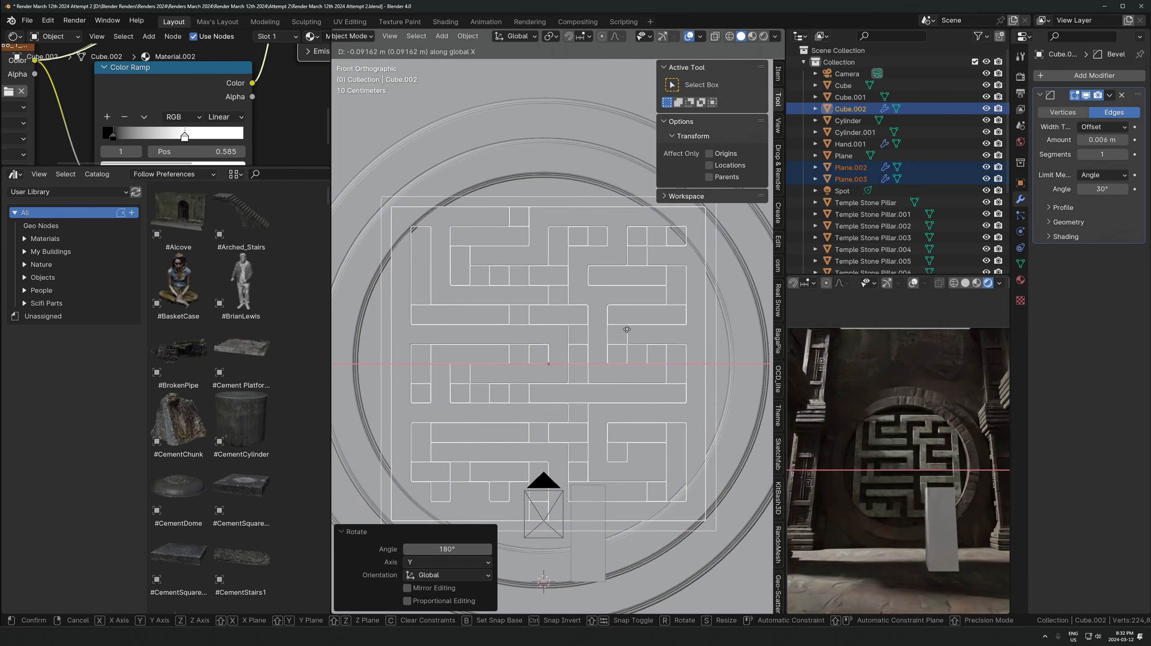
{"action": "left_click", "coordinate": [614, 340]}
{"action": "key", "text": "g"}
{"action": "key", "text": "x"}
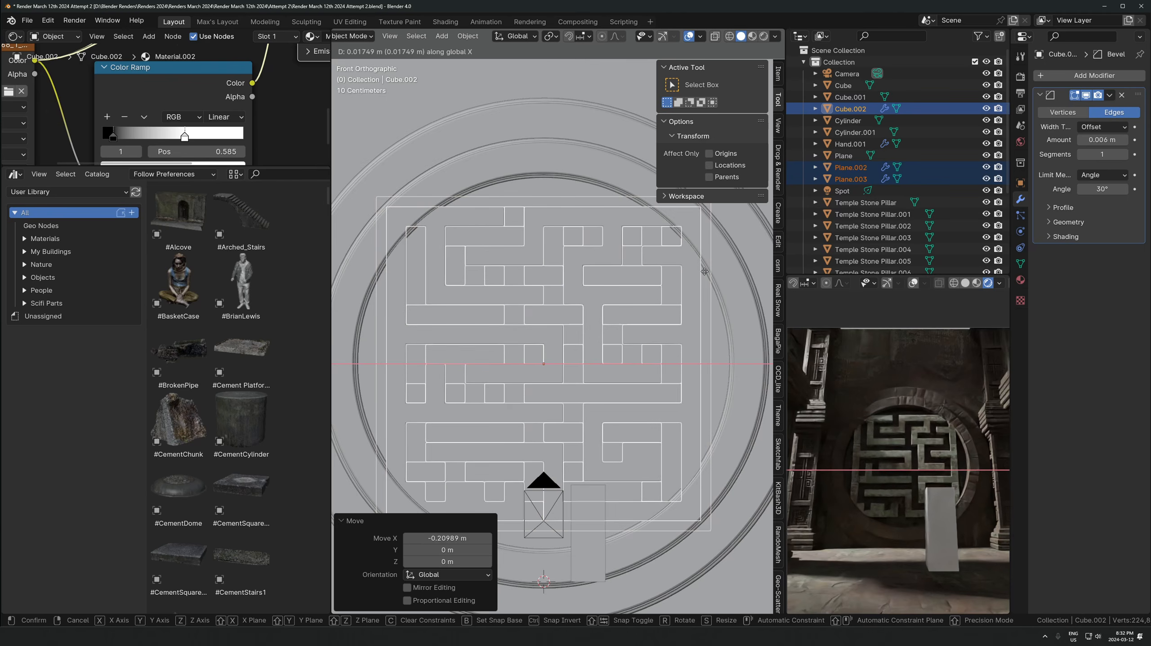
{"action": "left_click", "coordinate": [684, 301]}
{"action": "middle_click_drag", "start_coordinate": [646, 420], "coordinate": [645, 405], "text": "shift"}
{"action": "key", "text": "g"}
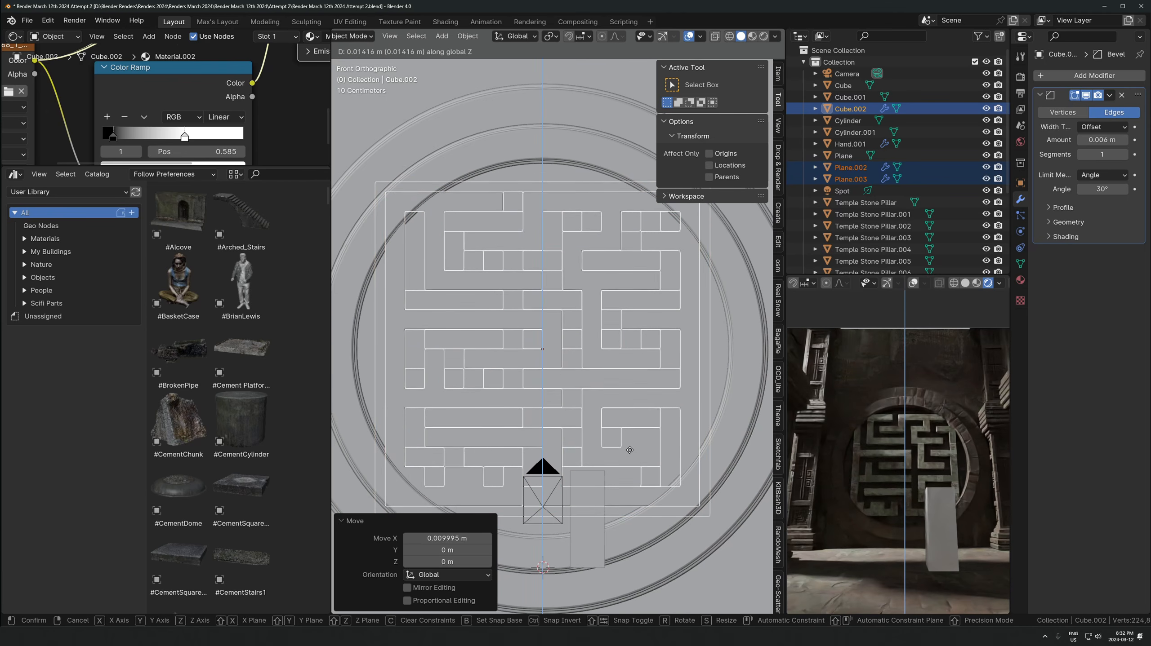
{"action": "key", "text": "z"}
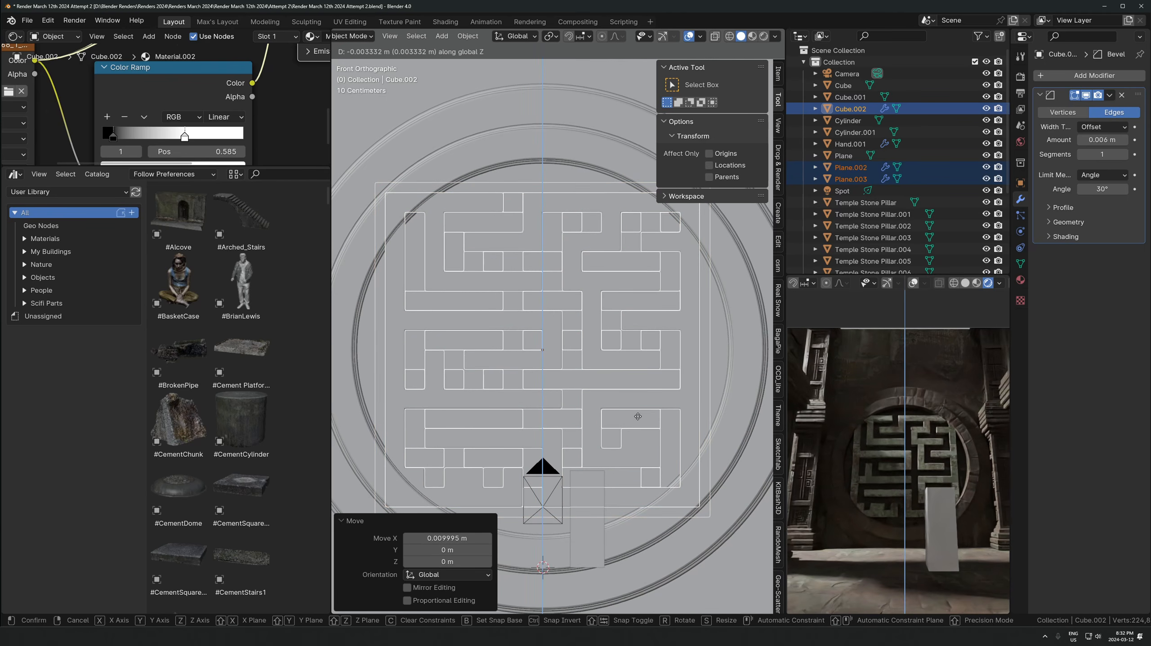
{"action": "right_click", "coordinate": [663, 484]}
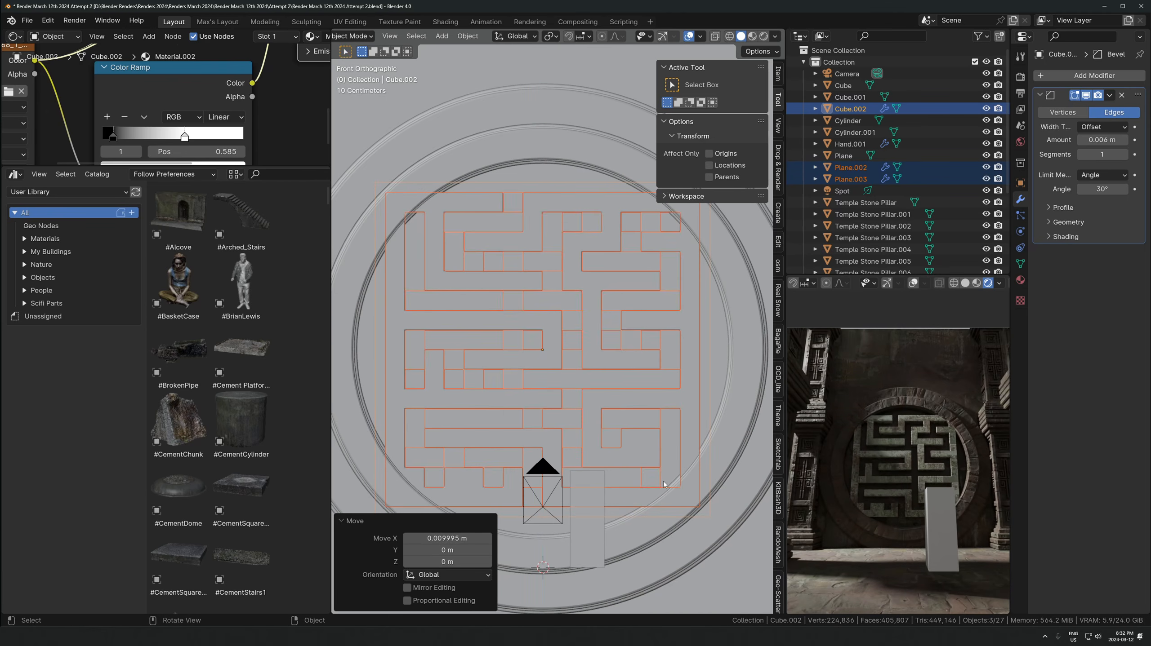
Select the maze's Plane.003 tier and enlarge the shader editor to show its Material.002 nodes
{"action": "left_click", "coordinate": [577, 258]}
{"action": "left_click_drag", "start_coordinate": [308, 166], "coordinate": [309, 375]}
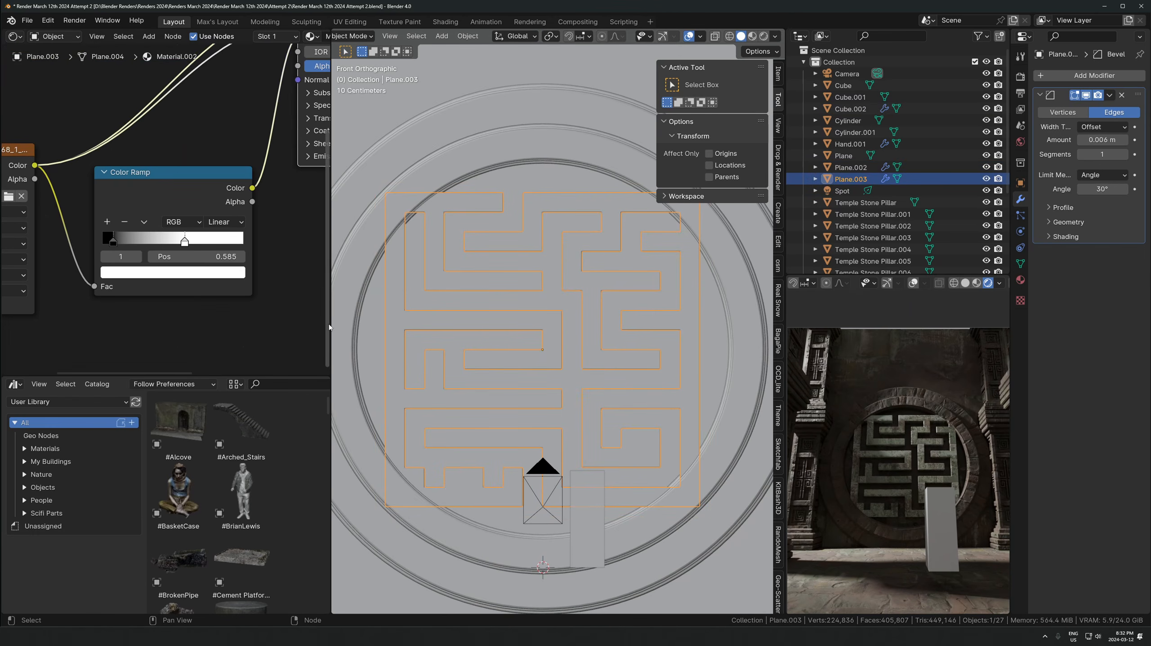
{"action": "left_click_drag", "start_coordinate": [332, 314], "coordinate": [498, 317]}
{"action": "middle_click_drag", "start_coordinate": [82, 137], "coordinate": [112, 355]}
{"action": "scroll", "coordinate": [112, 352], "scroll_direction": "down", "scroll_amount": 2}
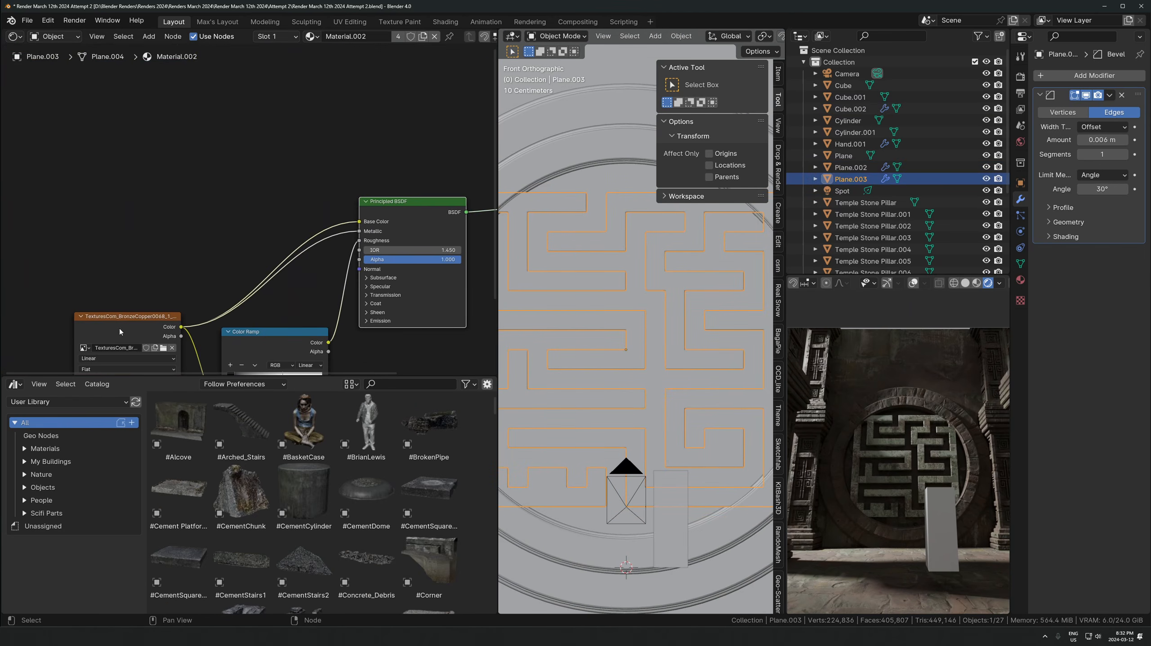
Insert a Hue/Saturation/Value node between the bronze copper texture and the Principled BSDF's Base Color
{"action": "left_click_drag", "start_coordinate": [122, 328], "coordinate": [110, 312]}
{"action": "key", "text": "shift+a"}
{"action": "left_click", "coordinate": [134, 267]}
{"action": "type", "text": "hu"}
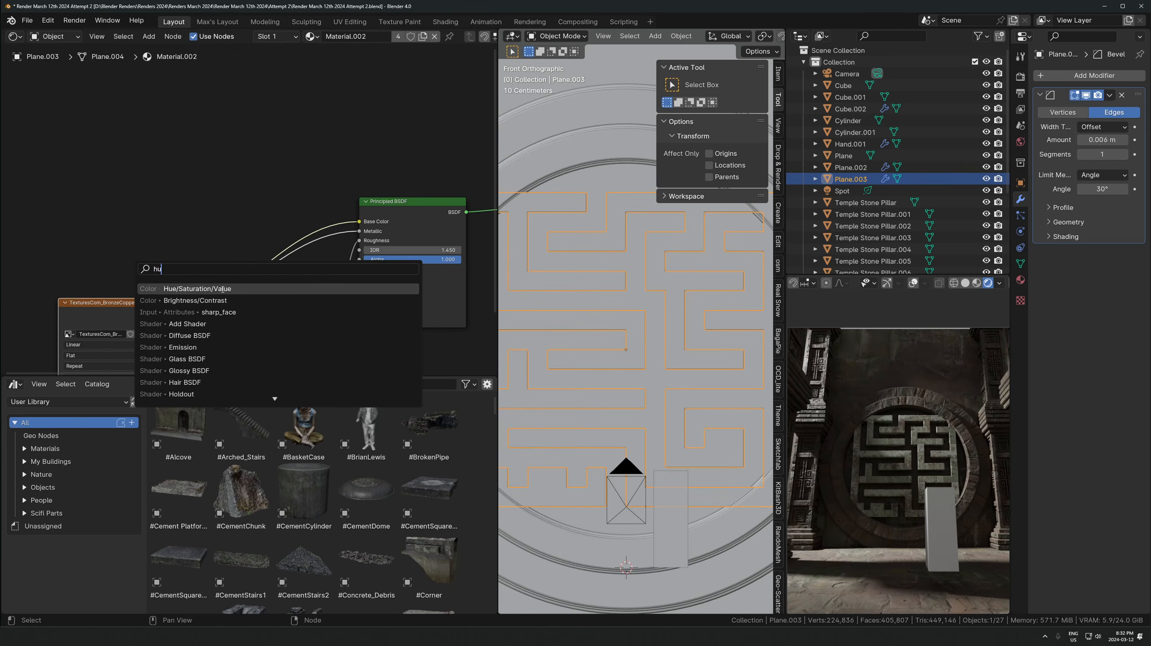
{"action": "key", "text": "Return"}
{"action": "left_click", "coordinate": [249, 211]}
{"action": "scroll", "coordinate": [249, 210], "scroll_direction": "up", "scroll_amount": 2}
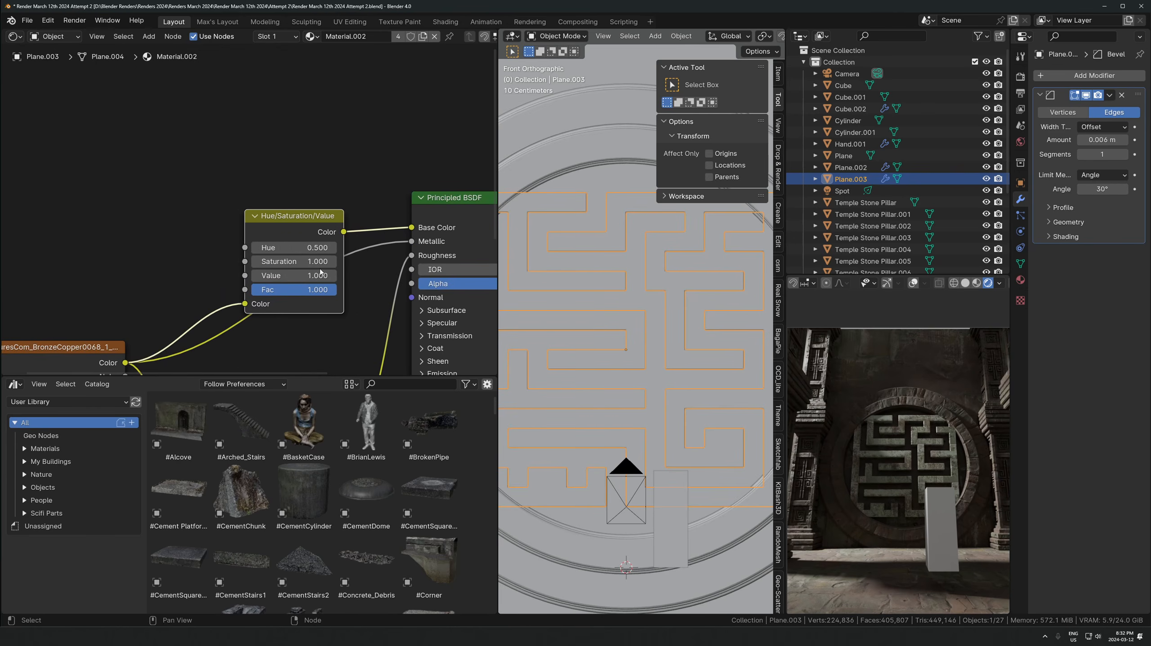
Detach the Hue/Saturation/Value node and insert a Mix Color node set to Multiply before Base Color instead
{"action": "left_click_drag", "start_coordinate": [292, 221], "coordinate": [141, 185]}
{"action": "key", "text": "shift+a"}
{"action": "type", "text": "mixc"}
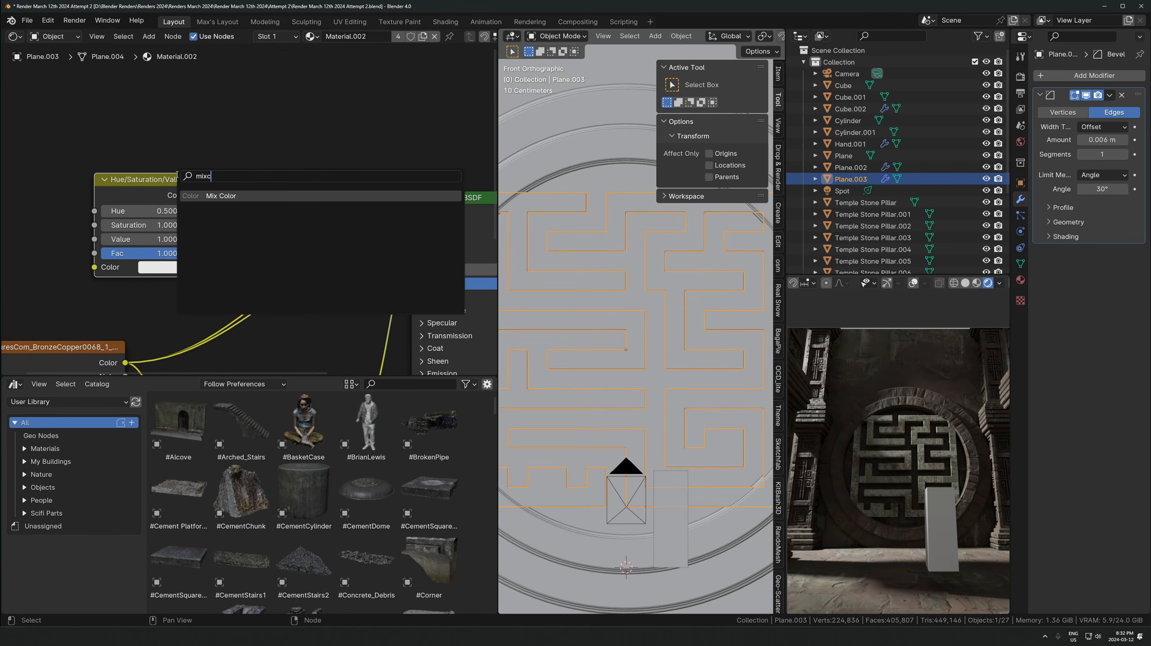
{"action": "key", "text": "Return"}
{"action": "left_click", "coordinate": [290, 206]}
{"action": "left_click", "coordinate": [286, 252]}
{"action": "left_click", "coordinate": [286, 284]}
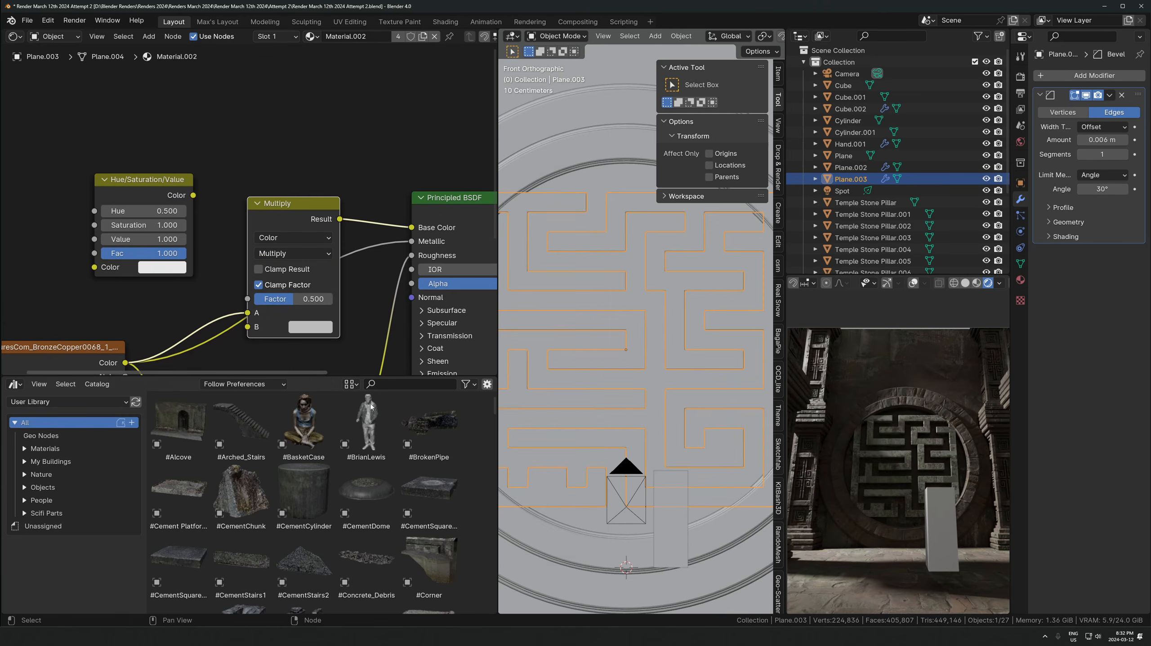
Set the Multiply node's B color to a bright light orange with hue 0.061 and saturation 0.674
{"action": "left_click", "coordinate": [311, 326]}
{"action": "left_click_drag", "start_coordinate": [349, 190], "coordinate": [343, 200]}
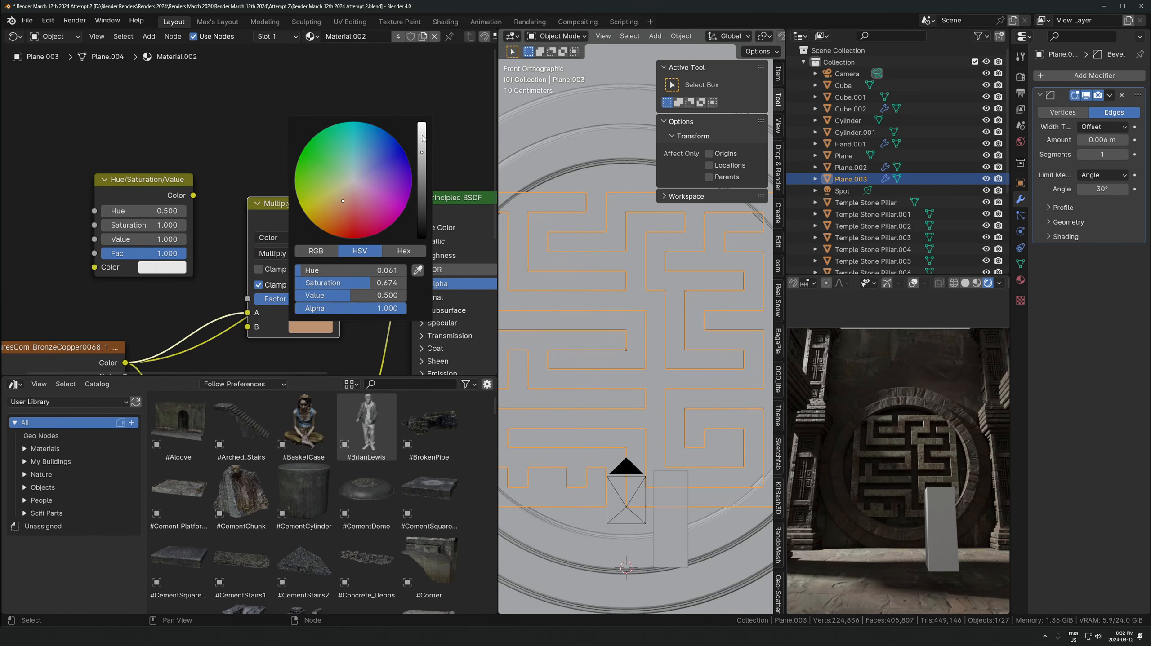
{"action": "left_click", "coordinate": [422, 138]}
{"action": "scroll", "coordinate": [895, 424], "scroll_direction": "up", "scroll_amount": 5}
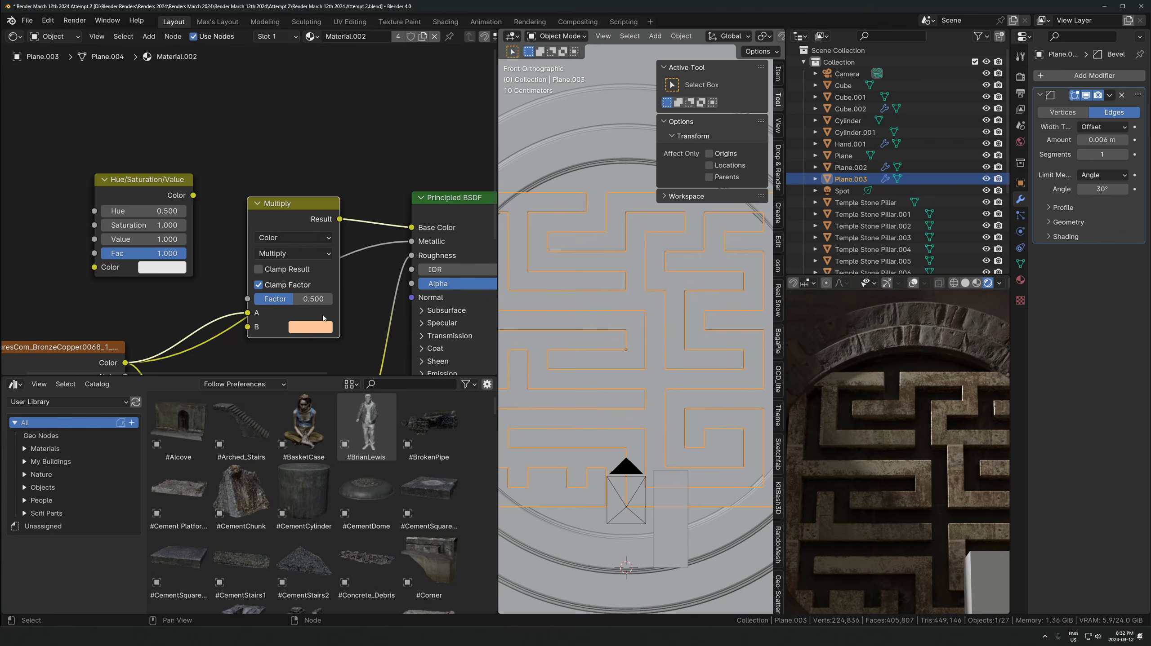
Slightly darken the Multiply node's B color and insert the Hue/Saturation/Value node before its A input with saturation 0.610
{"action": "left_click", "coordinate": [310, 326]}
{"action": "left_click_drag", "start_coordinate": [344, 271], "coordinate": [344, 271]}
{"action": "left_click_drag", "start_coordinate": [423, 149], "coordinate": [424, 137]}
{"action": "left_click_drag", "start_coordinate": [145, 180], "coordinate": [194, 232]}
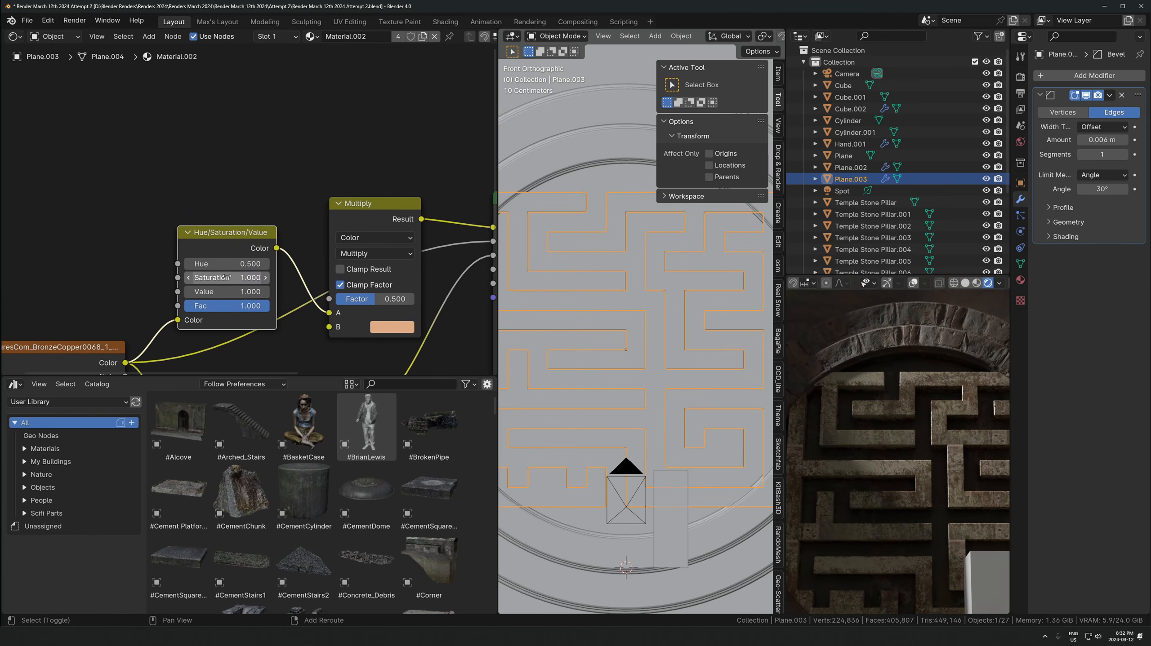
{"action": "left_click_drag", "start_coordinate": [225, 278], "coordinate": [211, 278], "text": "shift"}
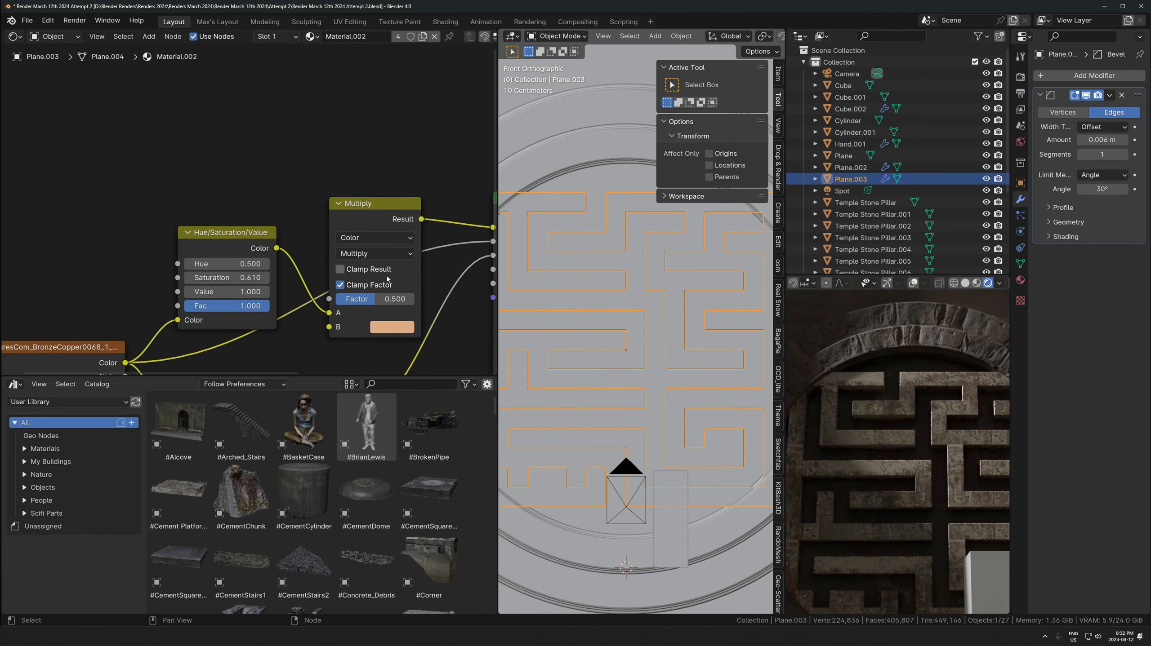
Try disconnecting the Metallic input of the Principled BSDF
{"action": "middle_click_drag", "start_coordinate": [406, 276], "coordinate": [252, 270]}
{"action": "middle_click_drag", "start_coordinate": [411, 254], "coordinate": [377, 228]}
{"action": "left_click_drag", "start_coordinate": [306, 209], "coordinate": [278, 216]}
{"action": "left_click_drag", "start_coordinate": [347, 209], "coordinate": [457, 210]}
{"action": "key", "text": "ctrl+z"}
{"action": "key", "text": "ctrl+z"}
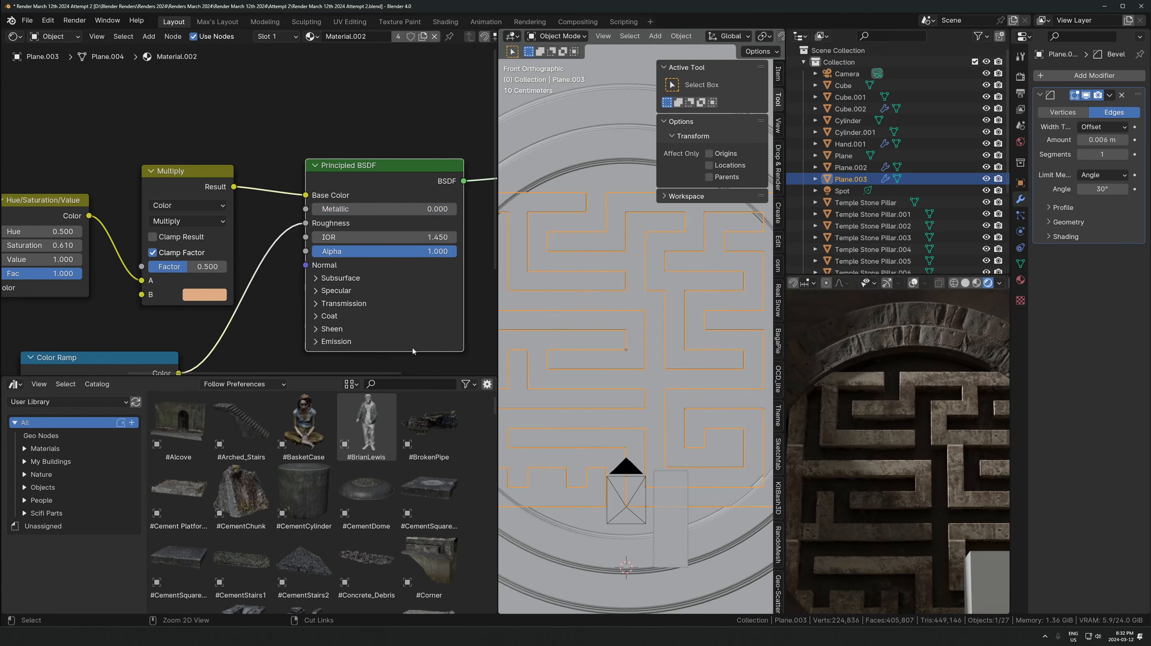
Move the Hand.001 object away from the spot light by about X -7.9, Y -6.16 and Z -6.1 m
{"action": "scroll", "coordinate": [926, 458], "scroll_direction": "down", "scroll_amount": 5}
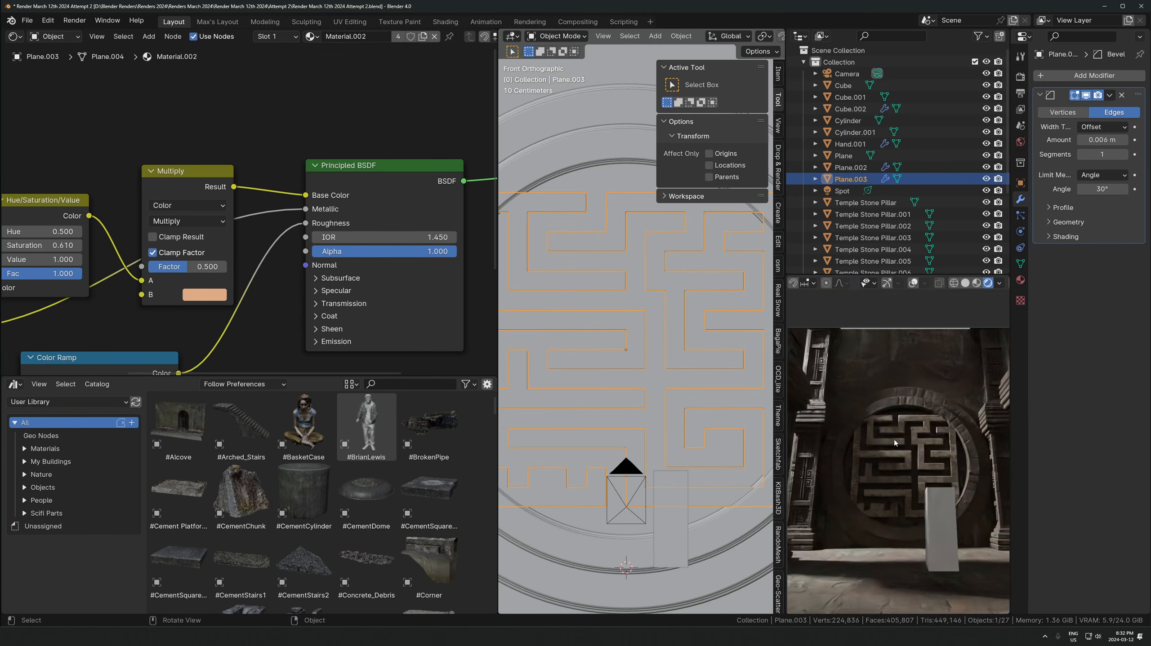
{"action": "scroll", "coordinate": [926, 437], "scroll_direction": "down", "scroll_amount": 3}
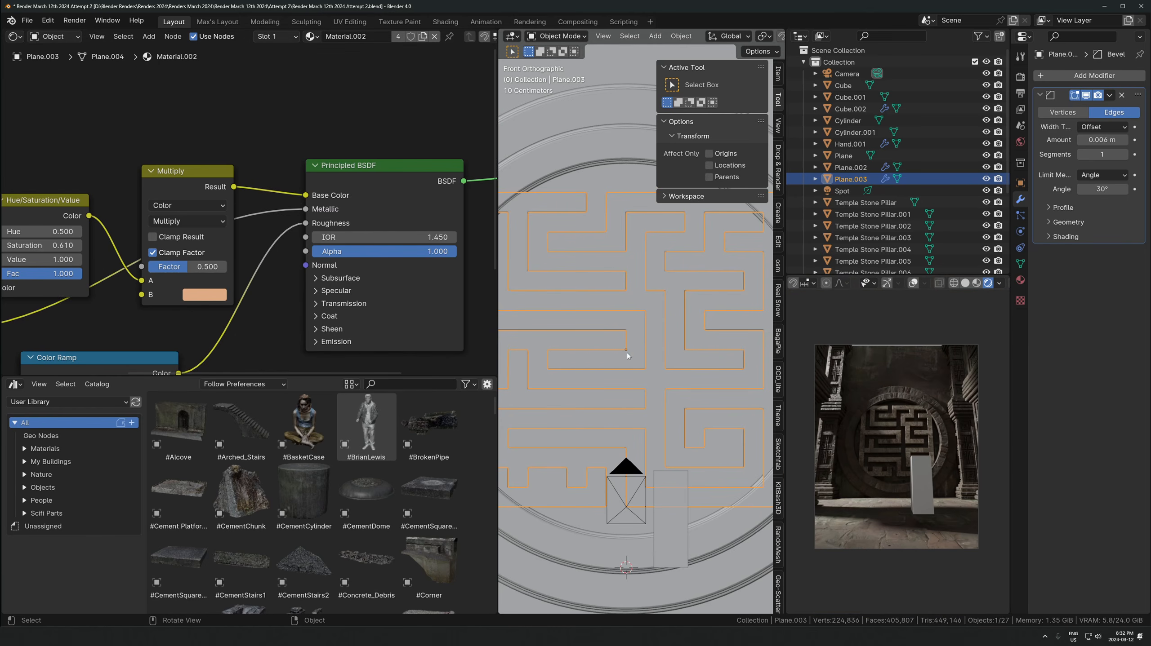
{"action": "scroll", "coordinate": [627, 352], "scroll_direction": "down", "scroll_amount": 6}
{"action": "middle_click_drag", "start_coordinate": [627, 352], "coordinate": [623, 388]}
{"action": "left_click_drag", "start_coordinate": [497, 315], "coordinate": [327, 316]}
{"action": "scroll", "coordinate": [585, 306], "scroll_direction": "down", "scroll_amount": 5}
{"action": "middle_click_drag", "start_coordinate": [585, 305], "coordinate": [560, 314]}
{"action": "left_click", "coordinate": [404, 197]}
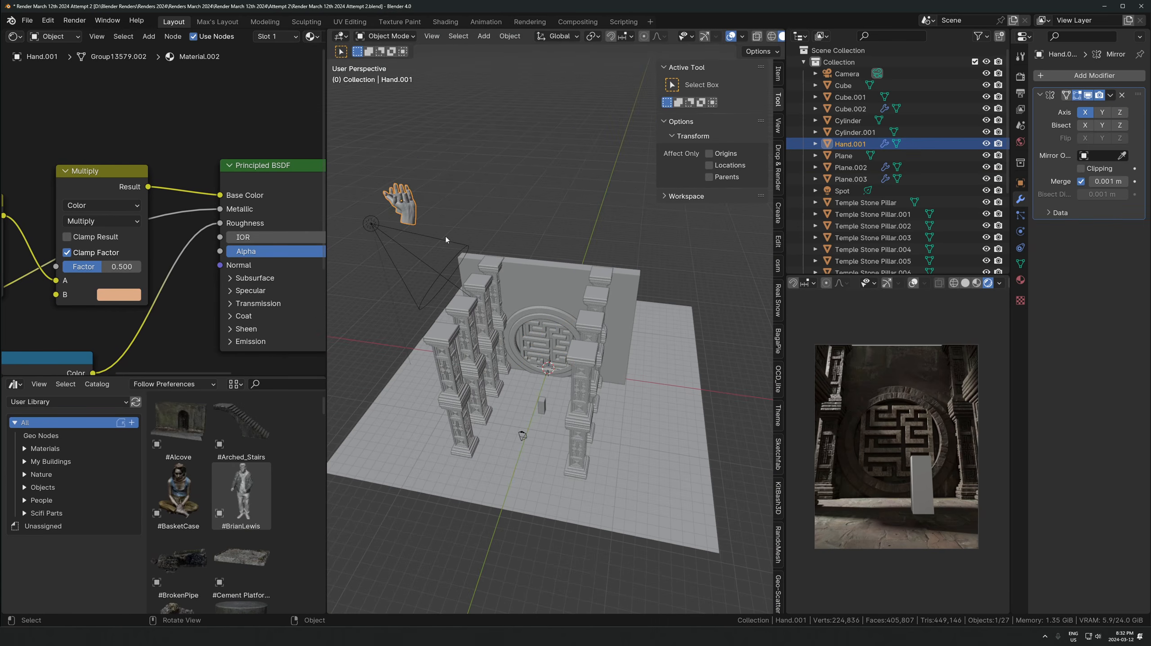
{"action": "key", "text": "g"}
{"action": "left_click", "coordinate": [473, 348]}
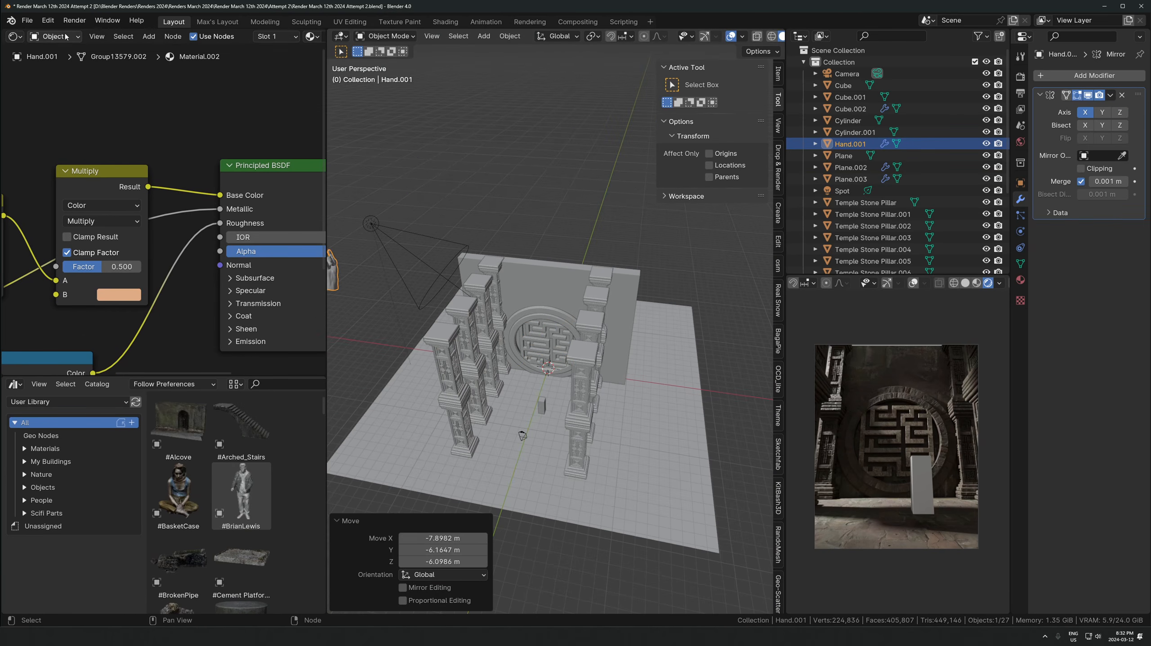
Set the World Background strength to 0 in the shader editor and detach the Background node from the World Output
{"action": "left_click", "coordinate": [65, 37]}
{"action": "left_click", "coordinate": [55, 61]}
{"action": "left_click", "coordinate": [113, 257]}
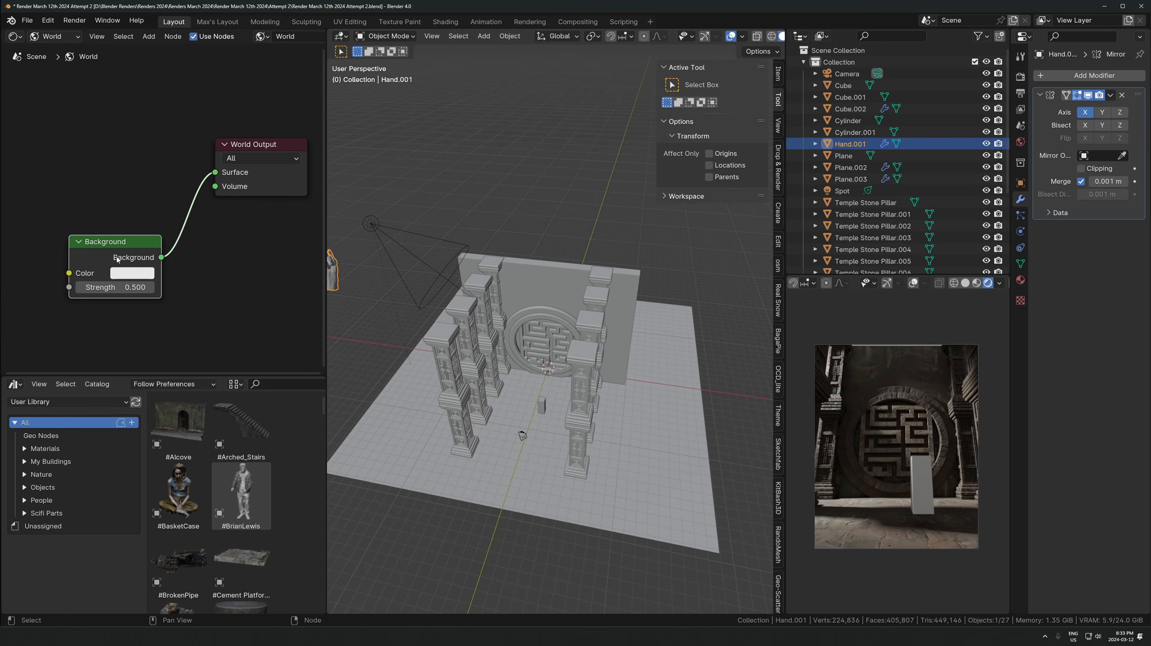
{"action": "left_click_drag", "start_coordinate": [105, 287], "coordinate": [78, 288]}
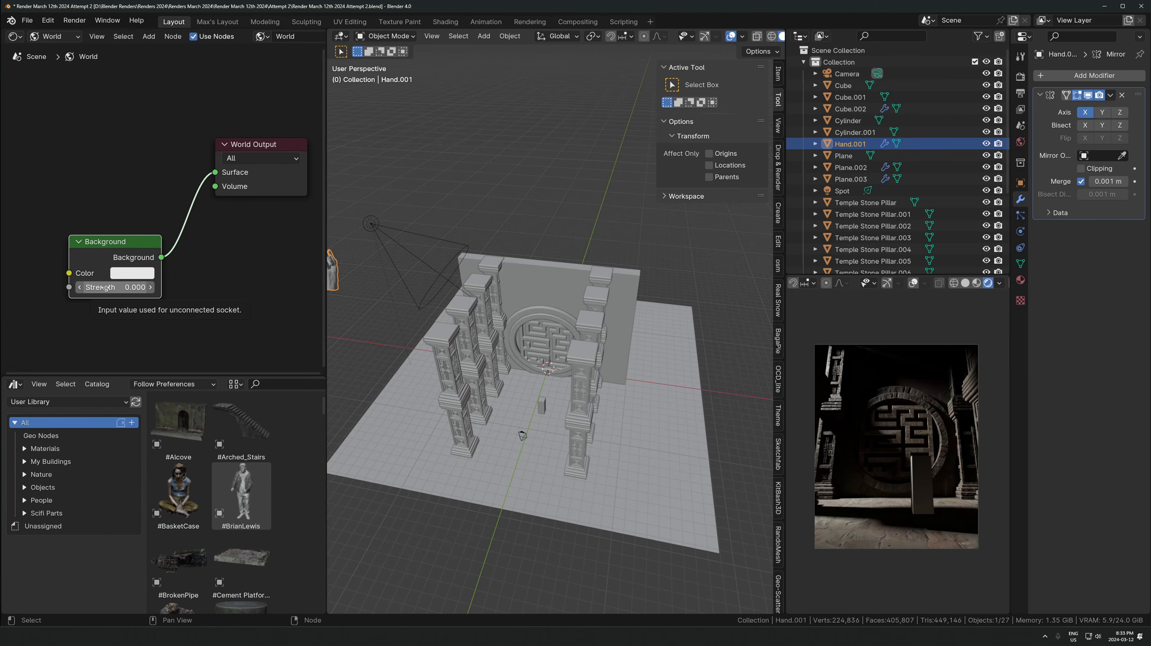
{"action": "left_click_drag", "start_coordinate": [102, 255], "coordinate": [78, 241], "text": "alt"}
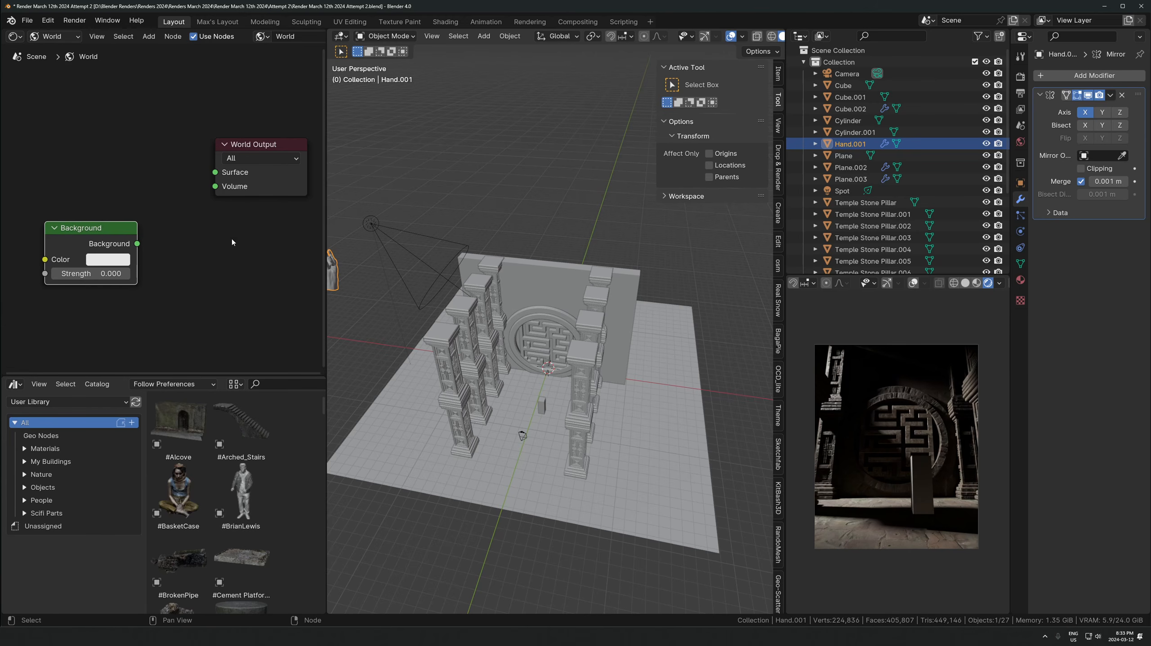
Select the spot light and open its light settings
{"action": "left_click", "coordinate": [382, 243]}
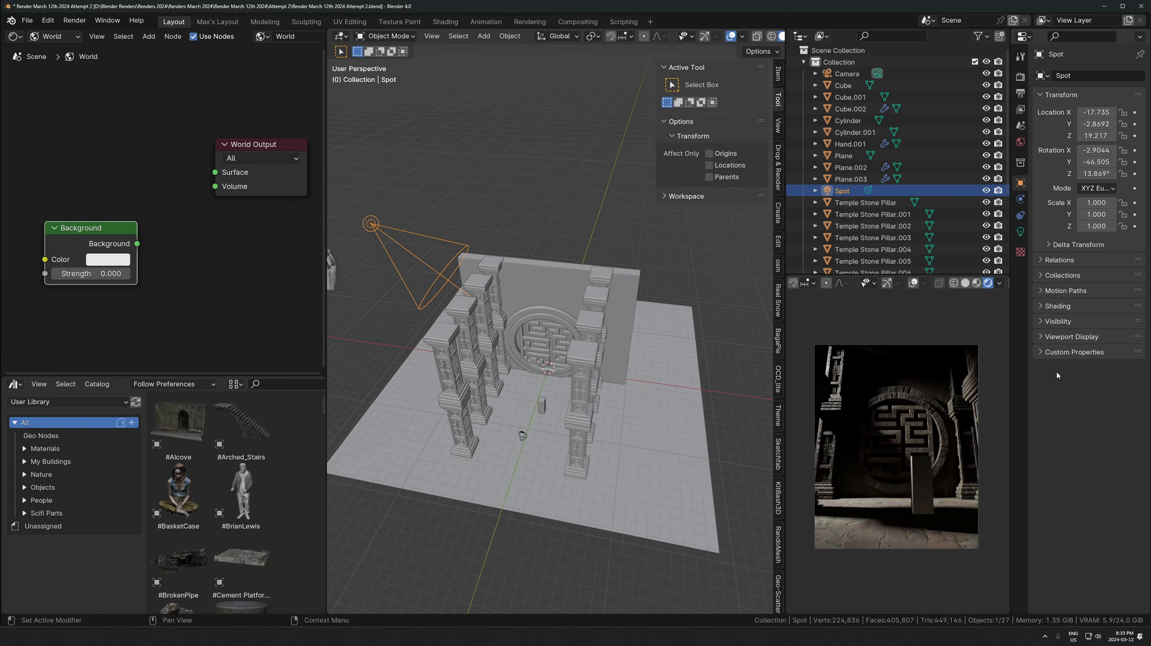
{"action": "left_click", "coordinate": [1020, 232]}
{"action": "scroll", "coordinate": [578, 278], "scroll_direction": "up", "scroll_amount": 5}
{"action": "scroll", "coordinate": [467, 297], "scroll_direction": "down", "scroll_amount": 4}
Select the four pillar pieces flanking the ring at the wall and move them about 0.707 m along Y
{"action": "middle_click_drag", "start_coordinate": [577, 279], "coordinate": [551, 362]}
{"action": "left_click", "coordinate": [393, 242]}
{"action": "left_click", "coordinate": [421, 312], "text": "shift"}
{"action": "scroll", "coordinate": [452, 326], "scroll_direction": "up", "scroll_amount": 5}
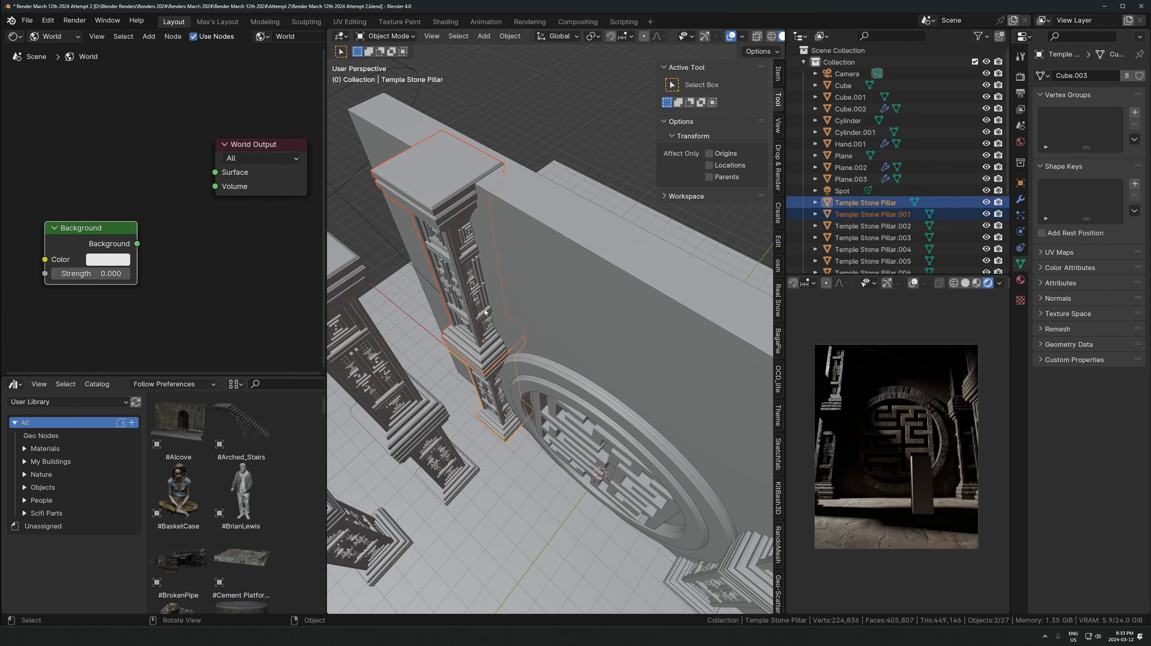
{"action": "middle_click_drag", "start_coordinate": [598, 418], "coordinate": [658, 409]}
{"action": "left_click", "coordinate": [700, 377], "text": "shift"}
{"action": "left_click", "coordinate": [737, 308], "text": "shift"}
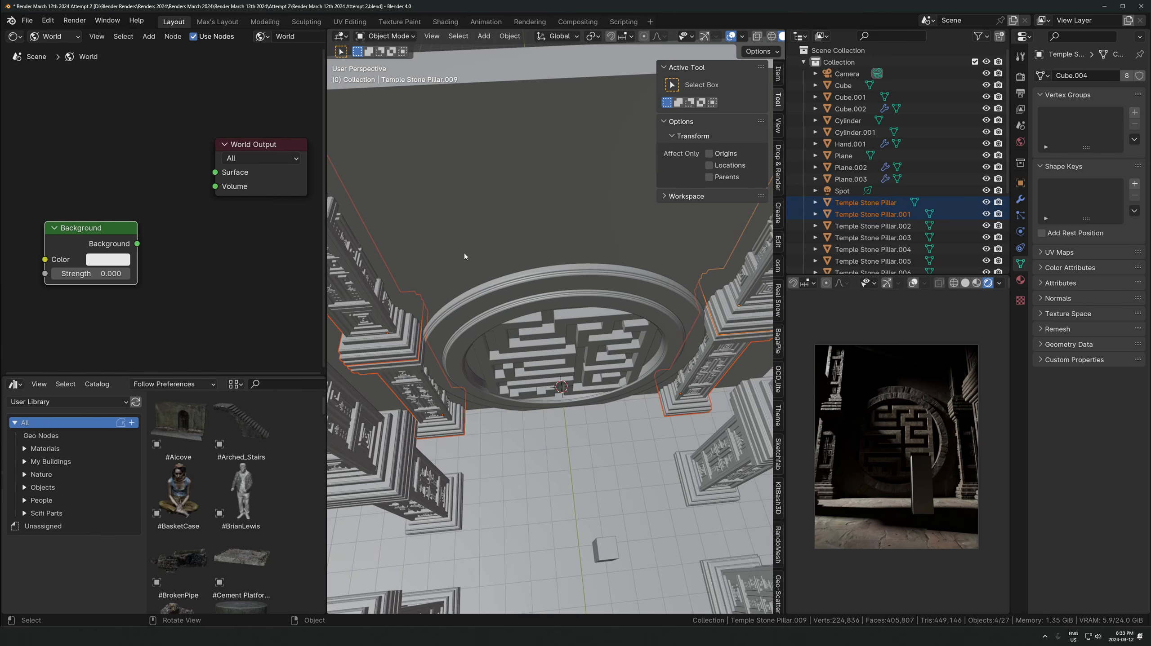
{"action": "right_click", "coordinate": [669, 331]}
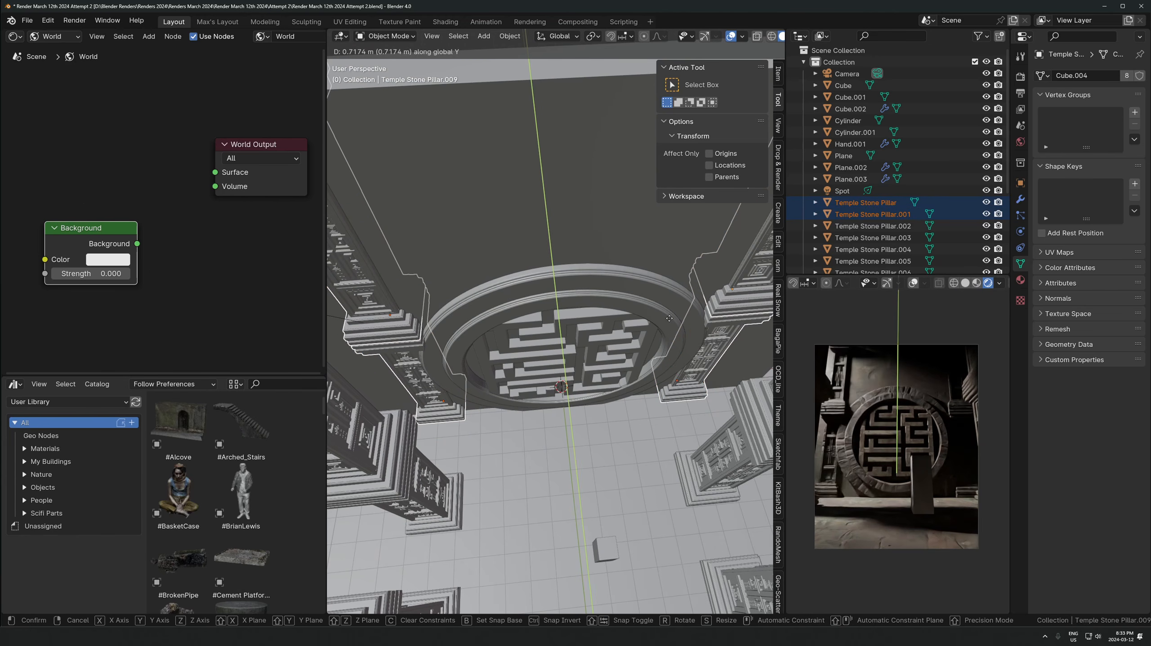
{"action": "middle_click_drag", "start_coordinate": [669, 331], "coordinate": [512, 300]}
{"action": "key", "text": "g"}
{"action": "key", "text": "y"}
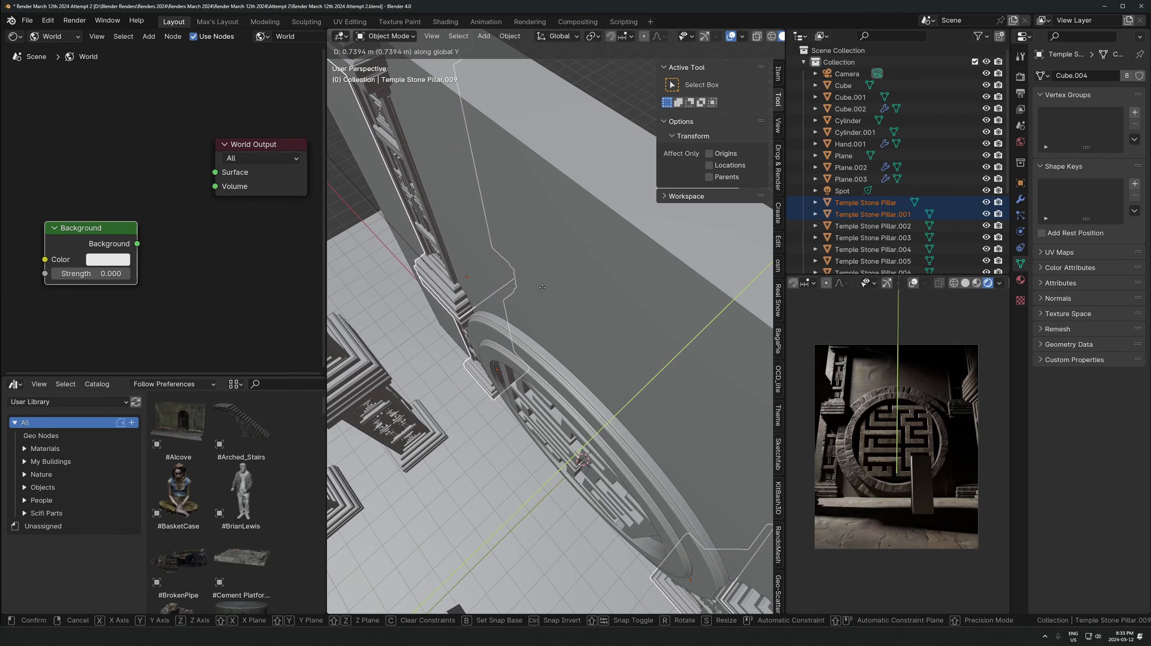
{"action": "left_click", "coordinate": [526, 298]}
{"action": "middle_click_drag", "start_coordinate": [526, 297], "coordinate": [642, 297]}
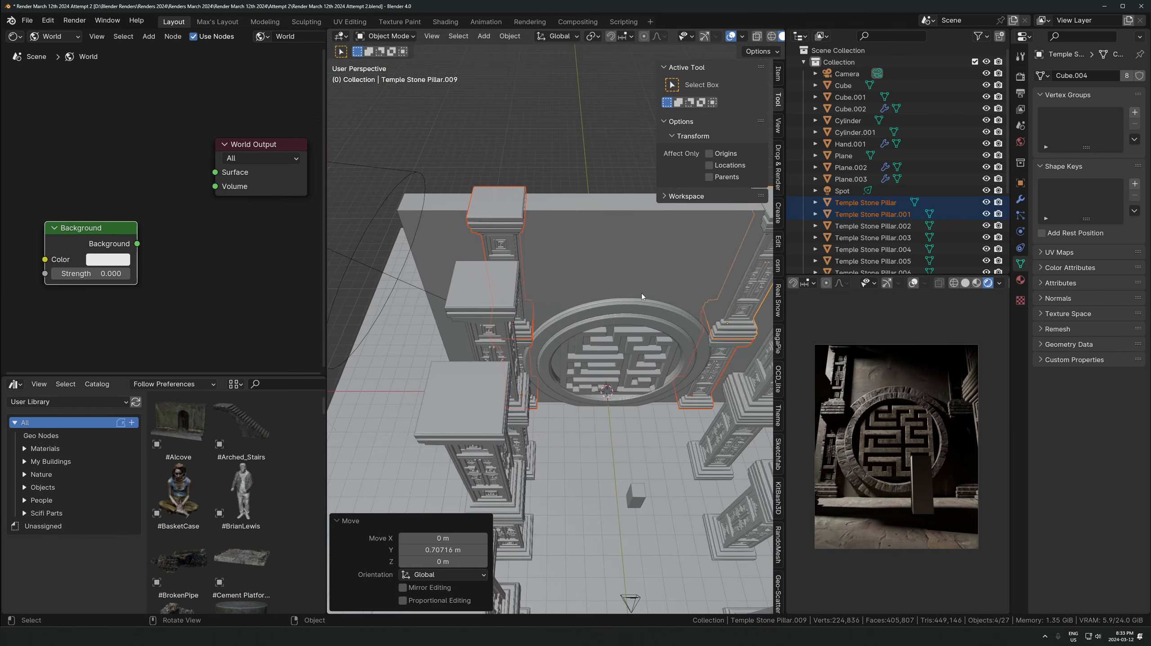
Rotate the spot light -10.4° about Z and move it horizontally by about X 3.93 m and Y -2.73 m
{"action": "left_click", "coordinate": [378, 280]}
{"action": "left_click", "coordinate": [385, 275]}
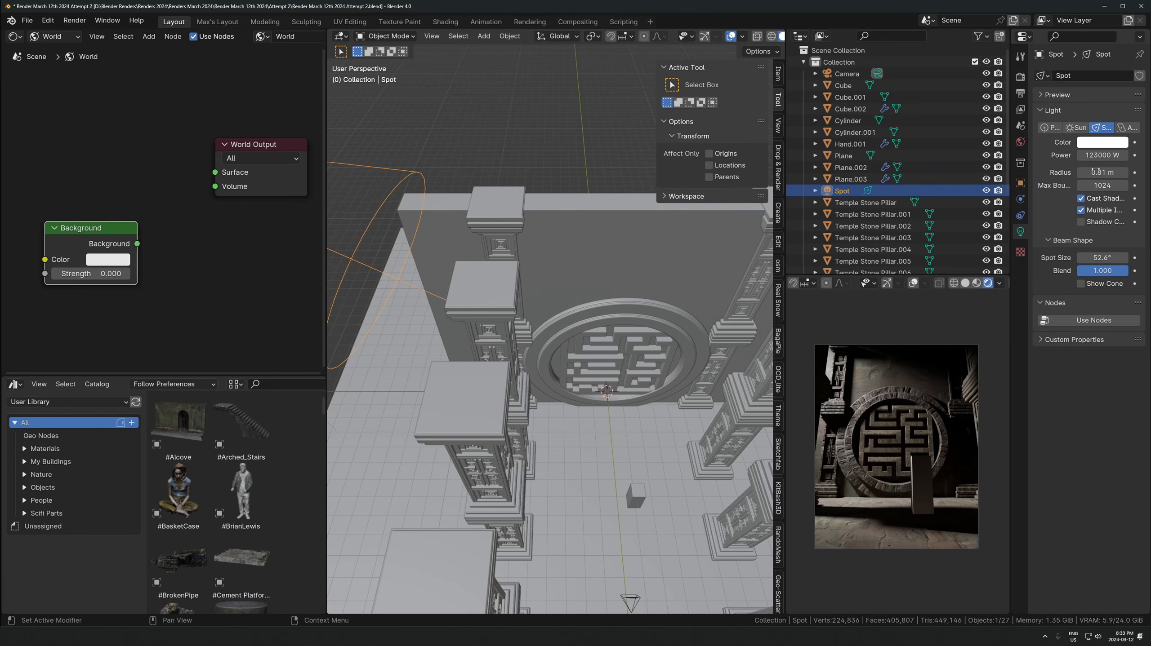
{"action": "scroll", "coordinate": [589, 262], "scroll_direction": "down", "scroll_amount": 5}
{"action": "key", "text": "r"}
{"action": "key", "text": "z"}
{"action": "left_click", "coordinate": [579, 288]}
{"action": "key", "text": "g"}
{"action": "key", "text": "shift+z"}
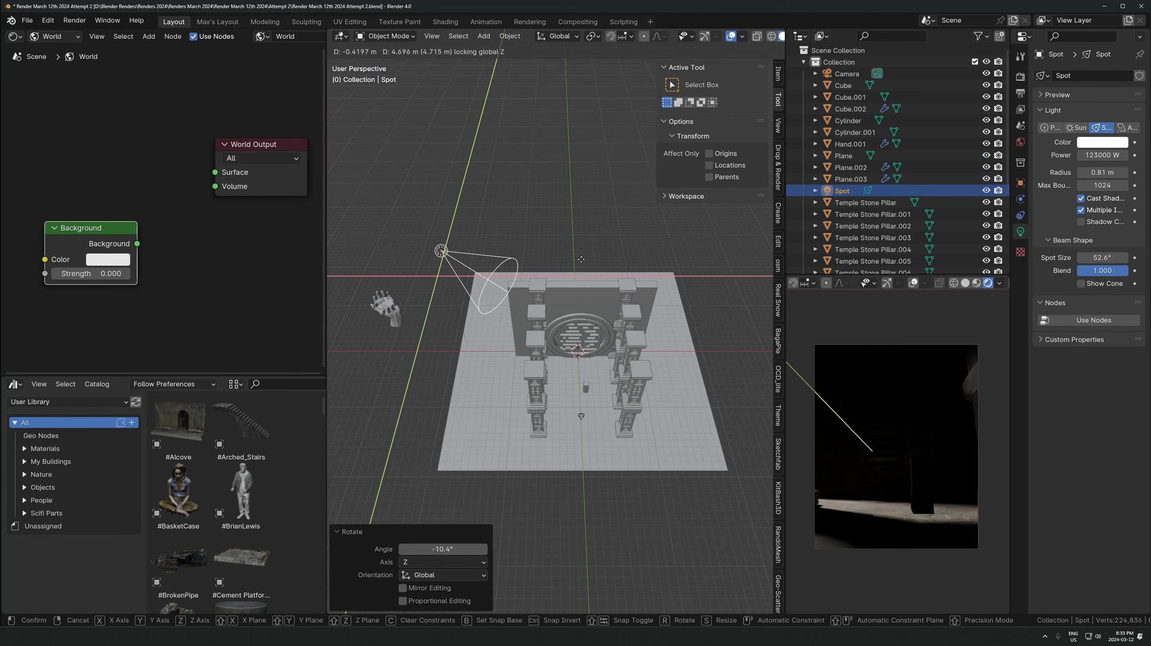
{"action": "left_click", "coordinate": [607, 300]}
{"action": "middle_click_drag", "start_coordinate": [607, 301], "coordinate": [643, 275]}
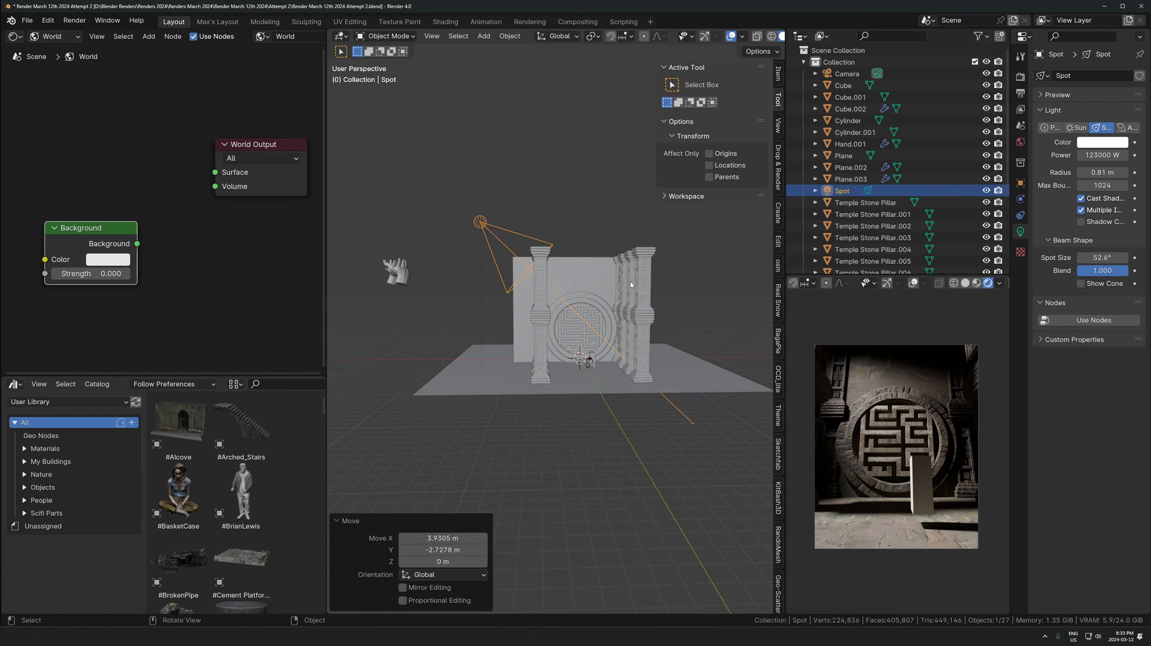
Rotate the spot light 22.9° in front view and move it by about X -0.37 m and Z 10.62 m
{"action": "key", "text": "KP_1"}
{"action": "key", "text": "space"}
{"action": "key", "text": "r"}
{"action": "left_click", "coordinate": [614, 300]}
{"action": "key", "text": "g"}
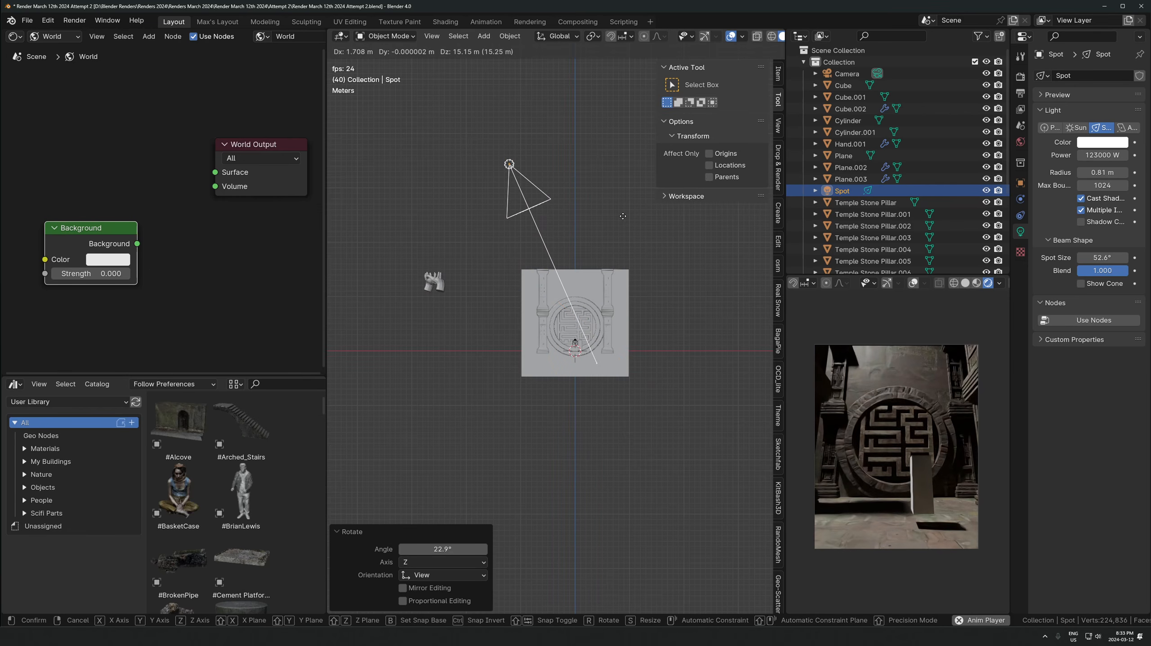
{"action": "left_click", "coordinate": [611, 241]}
Narrow the spot light's beam size to 20.5° and move the light about 3.18 m along Y
{"action": "left_click_drag", "start_coordinate": [1109, 258], "coordinate": [1082, 258]}
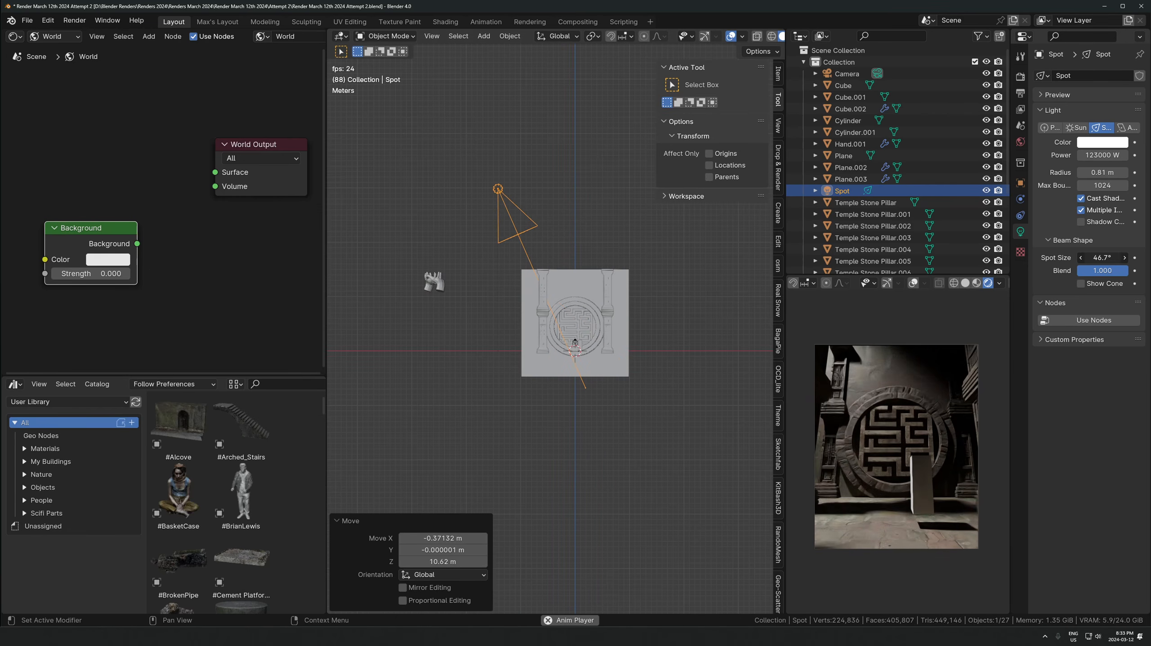
{"action": "middle_click_drag", "start_coordinate": [575, 342], "coordinate": [589, 337]}
{"action": "key", "text": "r"}
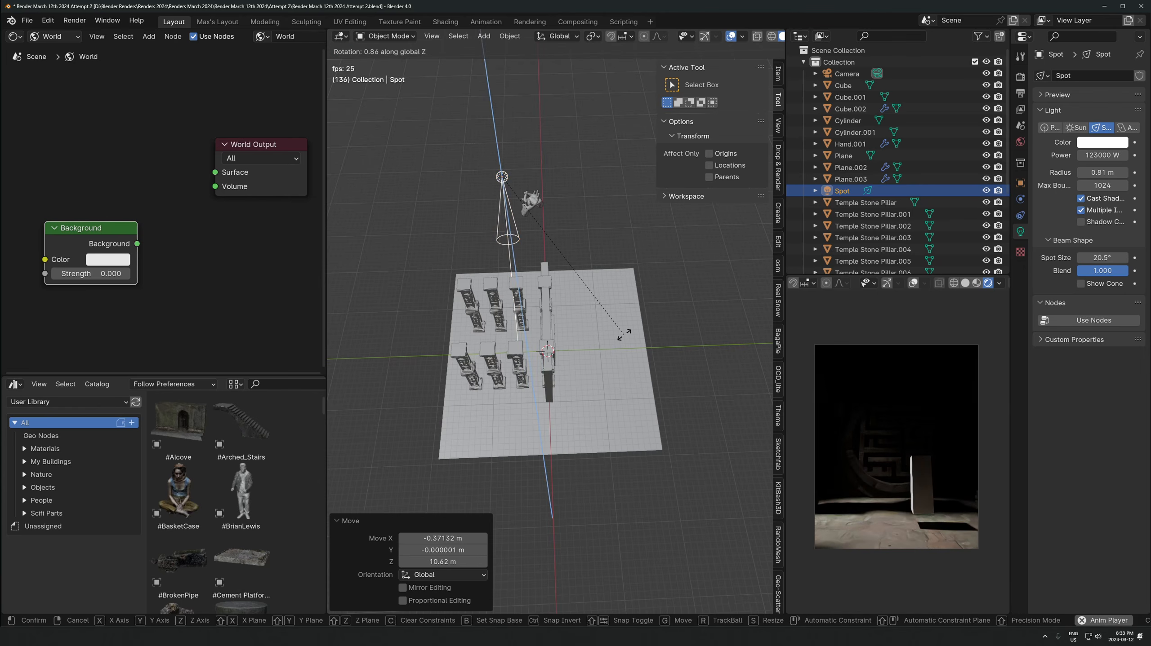
{"action": "right_click", "coordinate": [625, 336]}
{"action": "key", "text": "g"}
{"action": "key", "text": "y"}
{"action": "left_click", "coordinate": [628, 331]}
Tilt the spot light slightly toward the ring and move it by about X 0.08, Y -1.3 and Z -0.07 m
{"action": "key", "text": "r"}
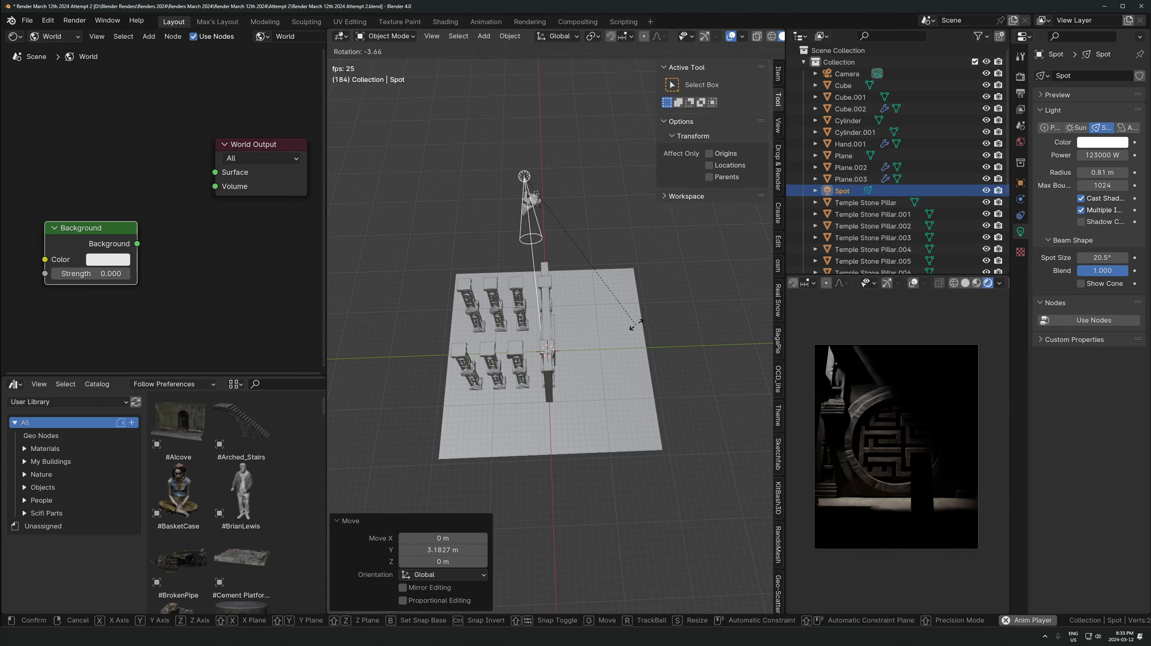
{"action": "left_click", "coordinate": [636, 324]}
{"action": "key", "text": "g"}
{"action": "left_click", "coordinate": [589, 307]}
Rotate the spot light -5.8° in front view and widen its beam size to 28.8°
{"action": "key", "text": "KP_1"}
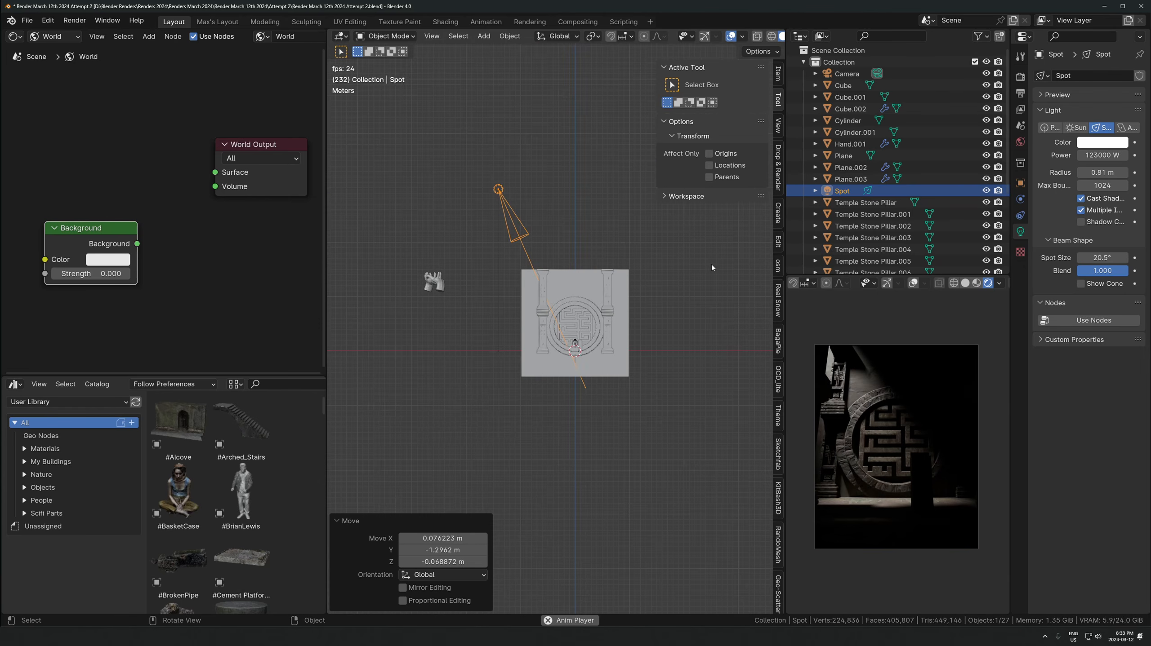
{"action": "key", "text": "r"}
{"action": "left_click", "coordinate": [700, 281]}
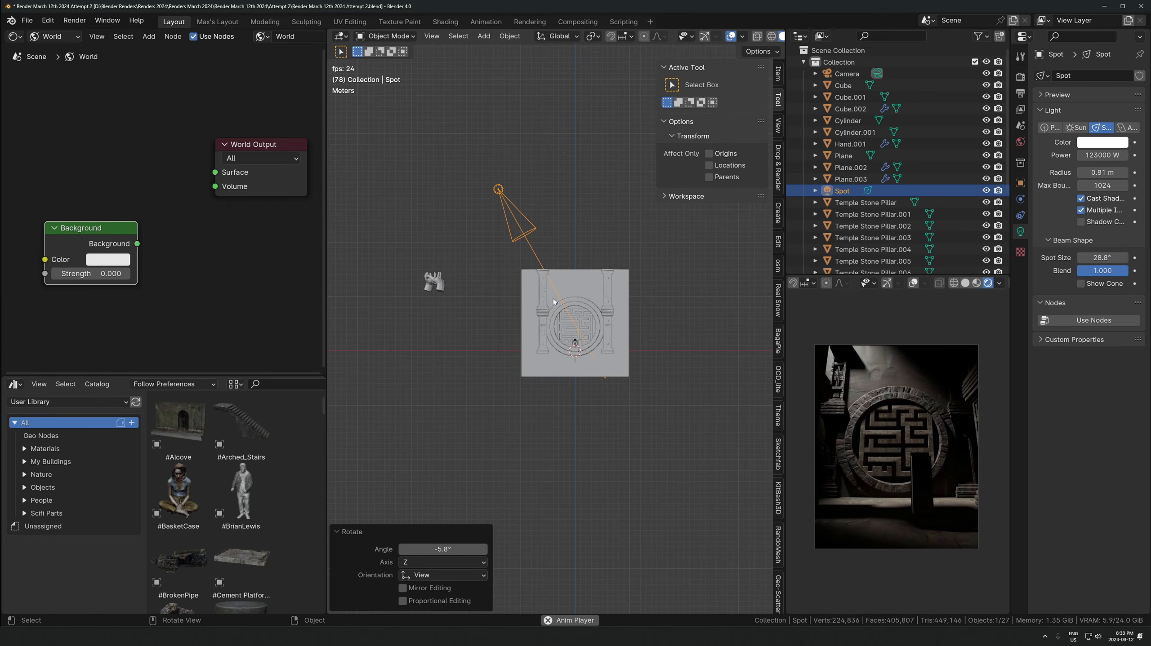
Add a cube, scale it up about 12 times around the temple scene, and raise it vertically
{"action": "middle_click_drag", "start_coordinate": [554, 302], "coordinate": [580, 313]}
{"action": "key", "text": "shift+a"}
{"action": "mouse_move", "coordinate": [557, 336]}
{"action": "left_click", "coordinate": [590, 350]}
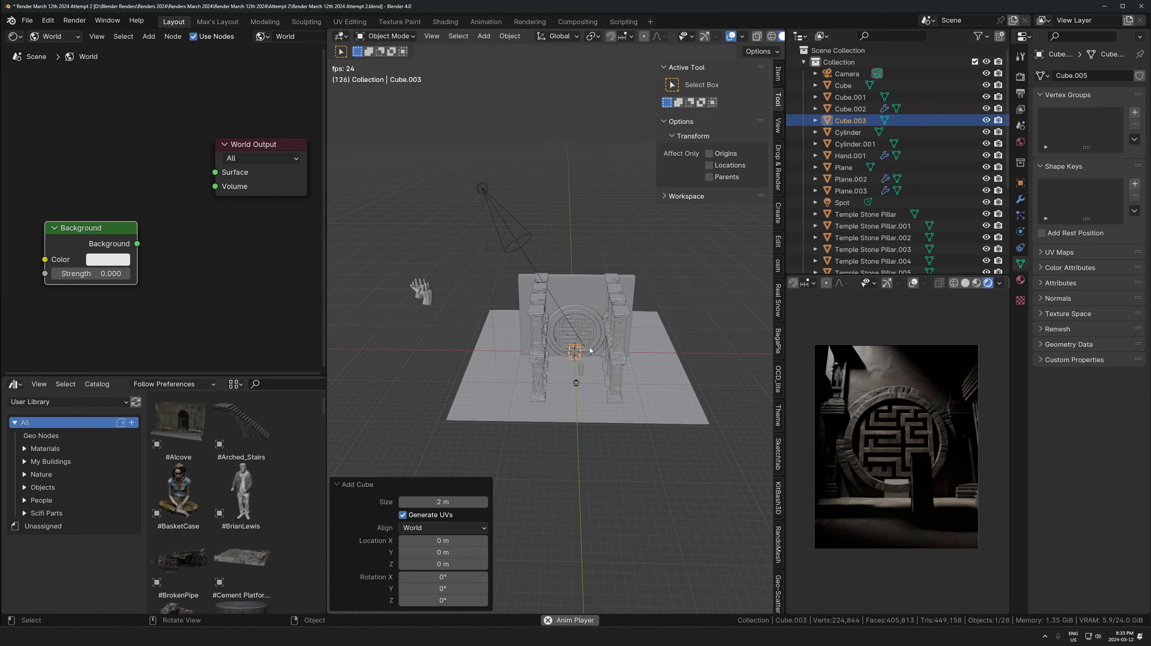
{"action": "scroll", "coordinate": [590, 350], "scroll_direction": "down", "scroll_amount": 1}
{"action": "key", "text": "s"}
{"action": "left_click", "coordinate": [699, 353]}
{"action": "key", "text": "g"}
{"action": "key", "text": "z"}
{"action": "left_click", "coordinate": [693, 344]}
Widen the enclosing cube horizontally by a factor of 1.419 and raise it to Z 4.34 m
{"action": "key", "text": "s"}
{"action": "key", "text": "shift+z"}
{"action": "left_click", "coordinate": [741, 344]}
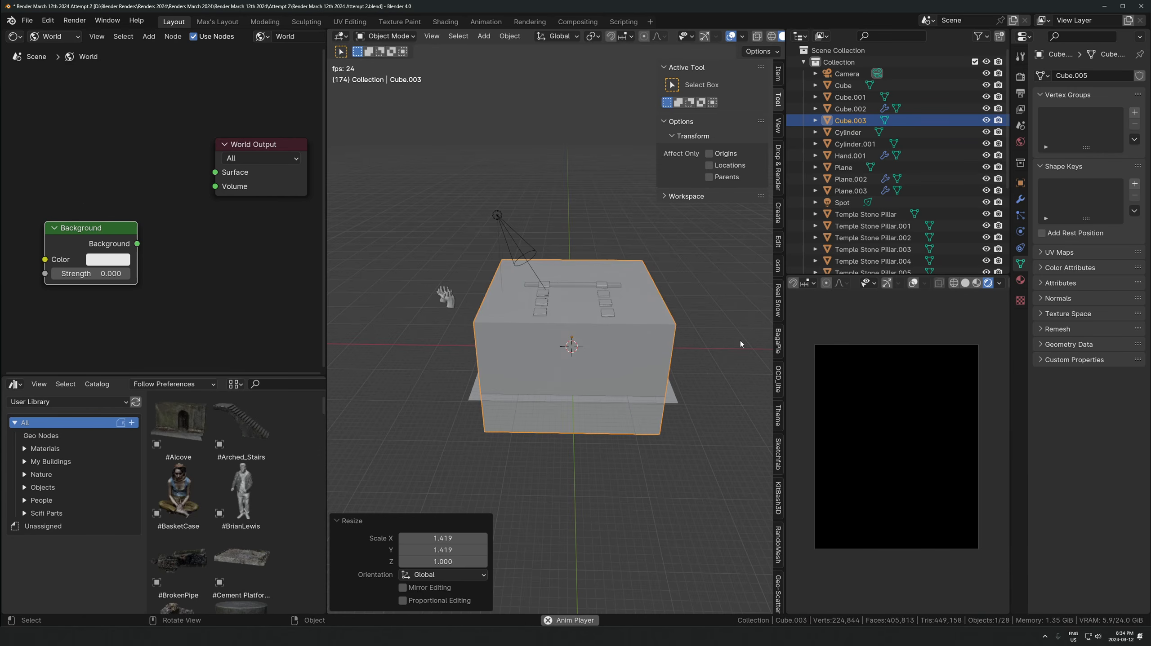
{"action": "key", "text": "g"}
{"action": "key", "text": "z"}
{"action": "left_click", "coordinate": [736, 336]}
{"action": "key", "text": "q"}
{"action": "left_click", "coordinate": [621, 300]}
{"action": "key", "text": "ctrl+z"}
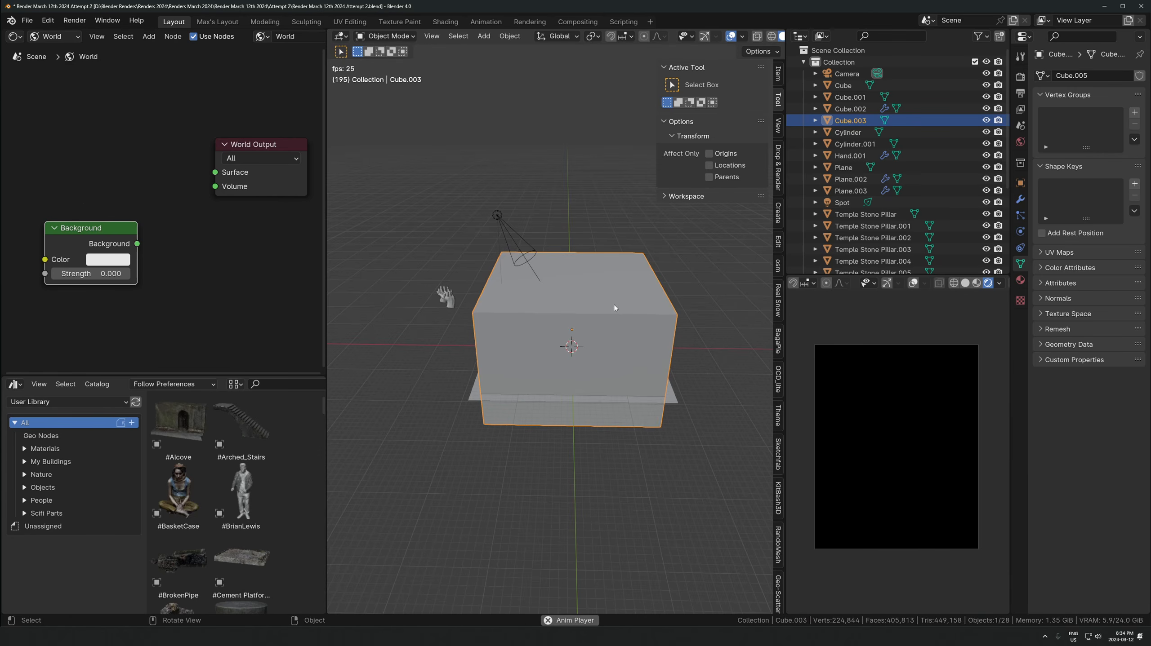
Set the enclosing cube's viewport display to Bounds
{"action": "left_click", "coordinate": [1021, 184]}
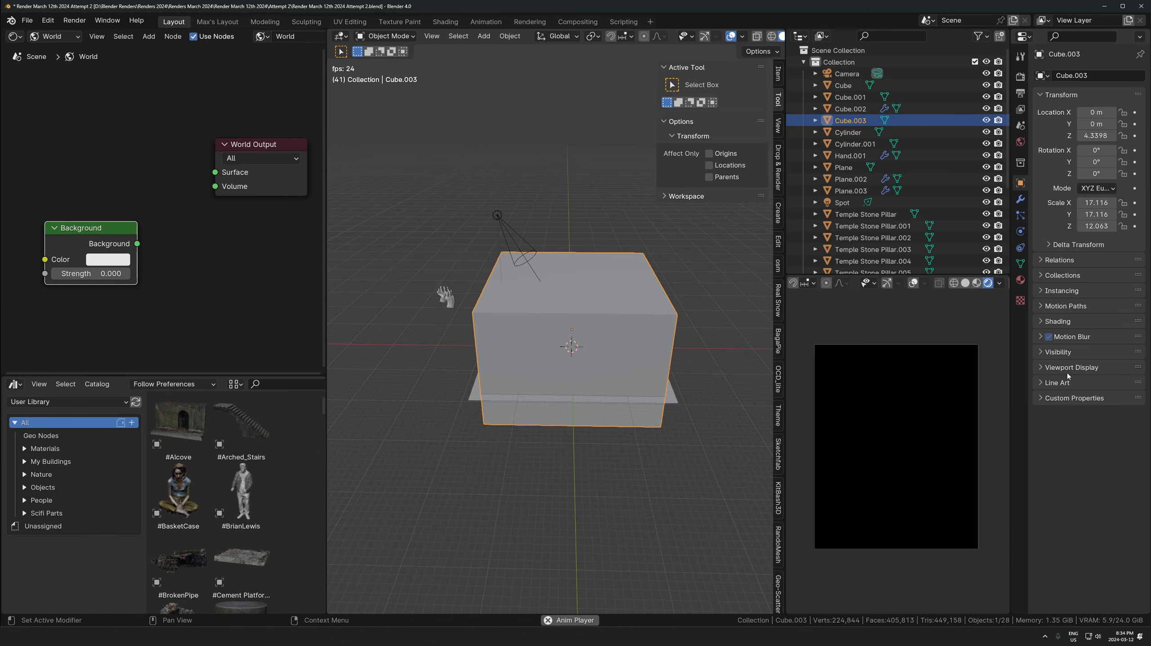
{"action": "left_click", "coordinate": [1069, 368]}
{"action": "left_click", "coordinate": [1092, 492]}
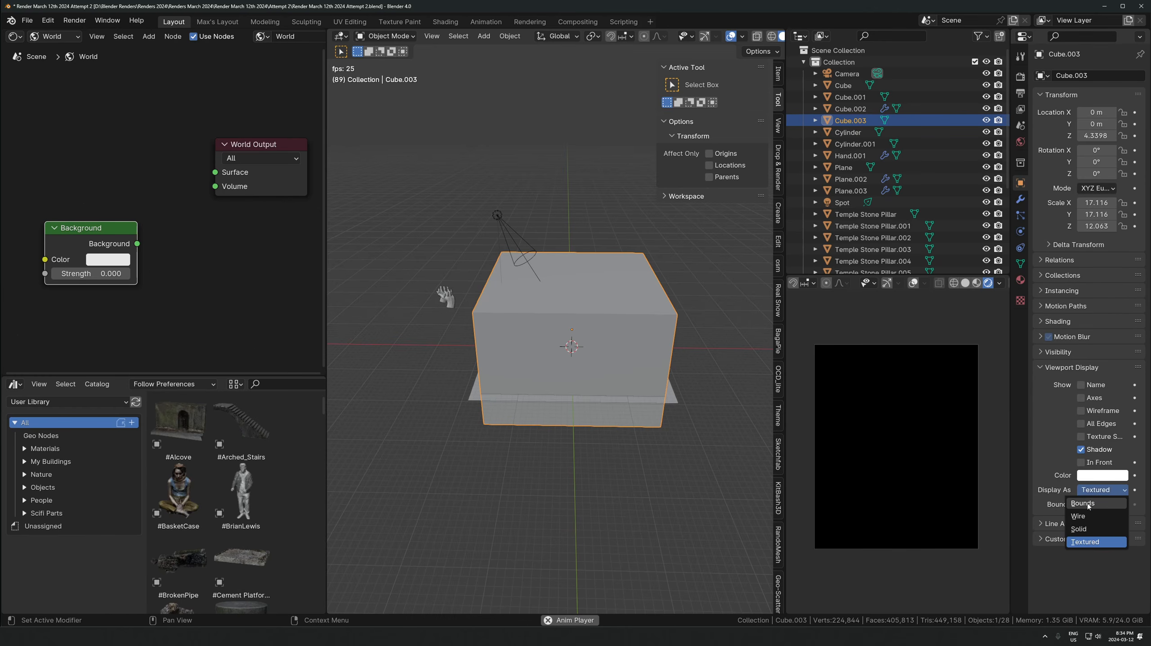
{"action": "left_click", "coordinate": [1088, 507]}
Try different Display As modes on the enclosing cube, ending on Bounds
{"action": "right_click", "coordinate": [1104, 492]}
{"action": "key", "text": "Escape"}
{"action": "key", "text": "d"}
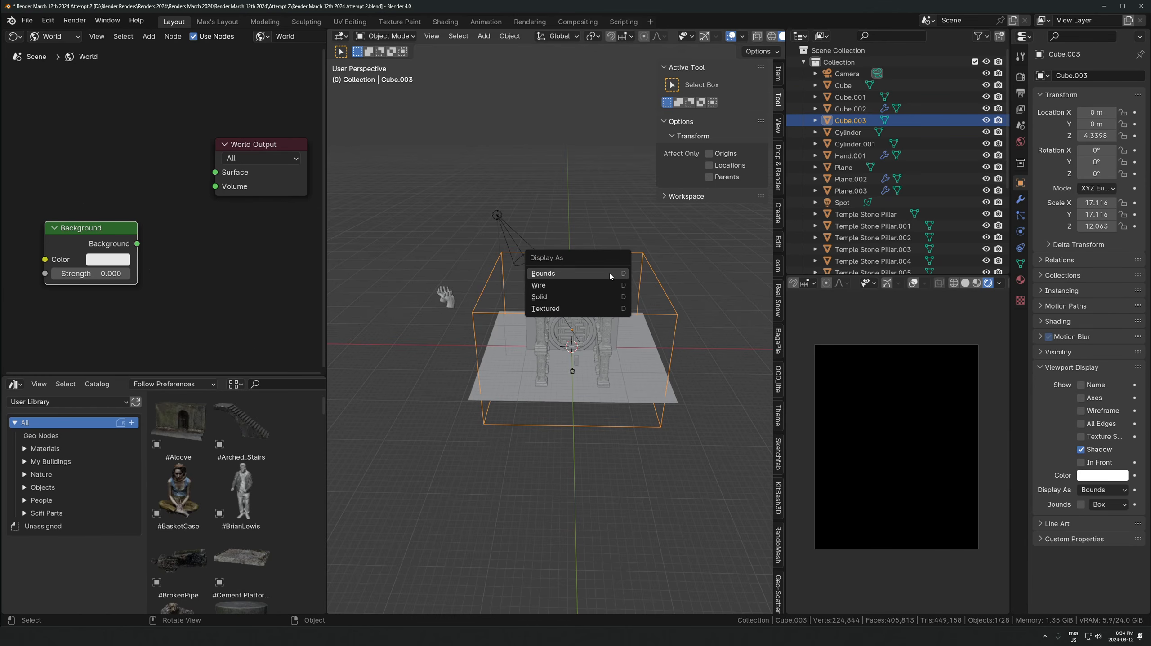
{"action": "left_click", "coordinate": [610, 274]}
{"action": "key", "text": "d"}
{"action": "left_click", "coordinate": [574, 289]}
{"action": "key", "text": "d"}
{"action": "left_click", "coordinate": [553, 324]}
{"action": "key", "text": "d"}
{"action": "left_click", "coordinate": [549, 285]}
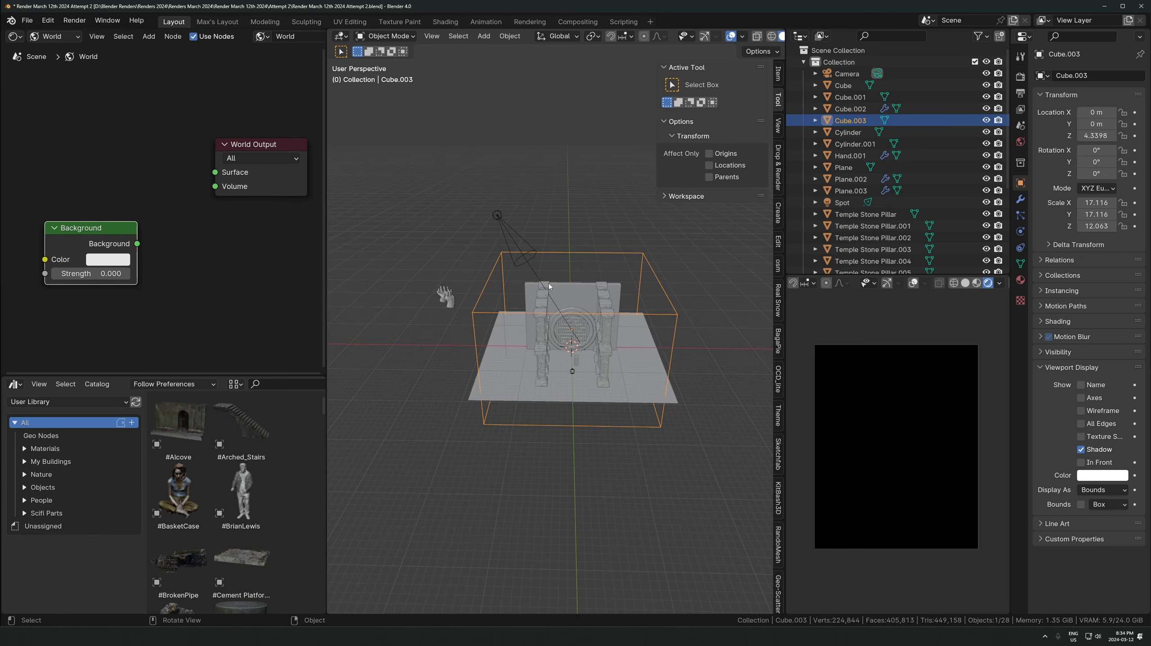
Show a new material for the enclosing cube in the shader editor and delete its Principled BSDF node
{"action": "scroll", "coordinate": [550, 286], "scroll_direction": "up", "scroll_amount": 5}
{"action": "middle_click_drag", "start_coordinate": [624, 291], "coordinate": [574, 315]}
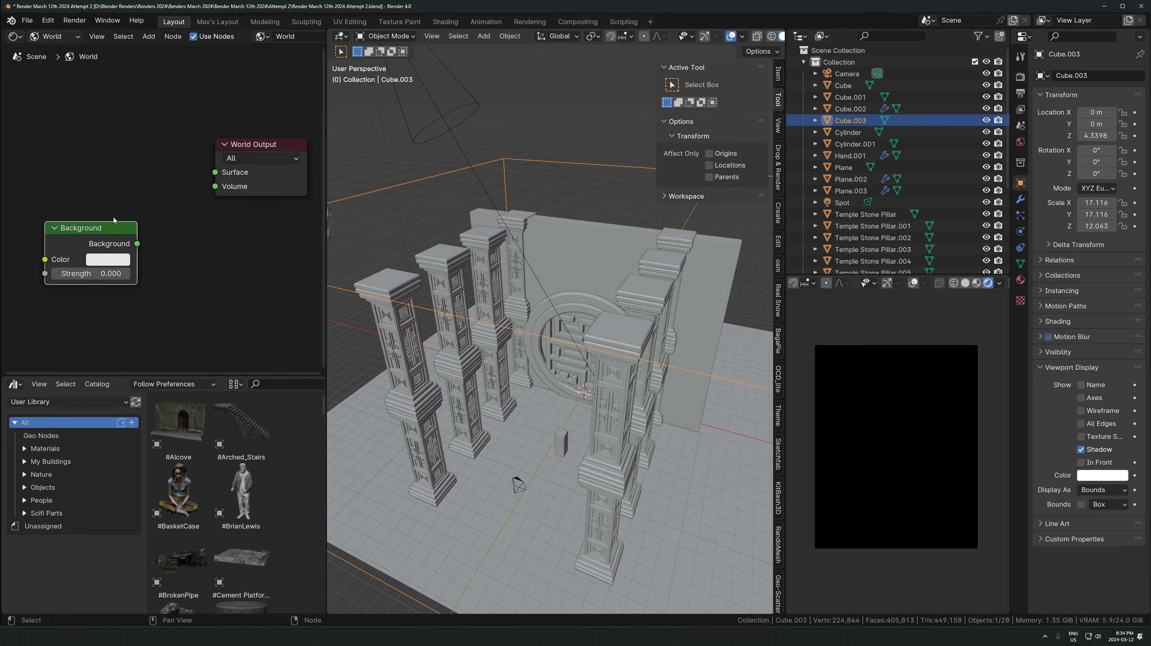
{"action": "left_click", "coordinate": [55, 38]}
{"action": "left_click", "coordinate": [52, 52]}
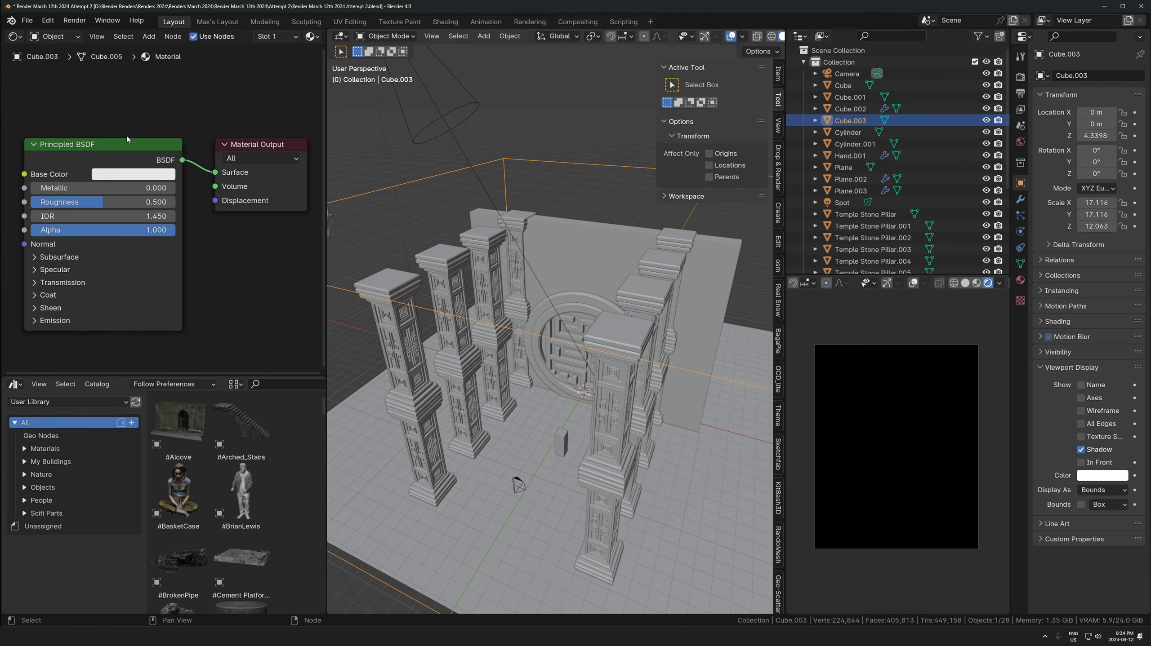
{"action": "left_click", "coordinate": [131, 146]}
{"action": "key", "text": "x"}
Connect a Volume Scatter node to the Material Output's Volume input with density 0.010 and anisotropy 0.796
{"action": "key", "text": "shift+a"}
{"action": "key", "text": "shift+s"}
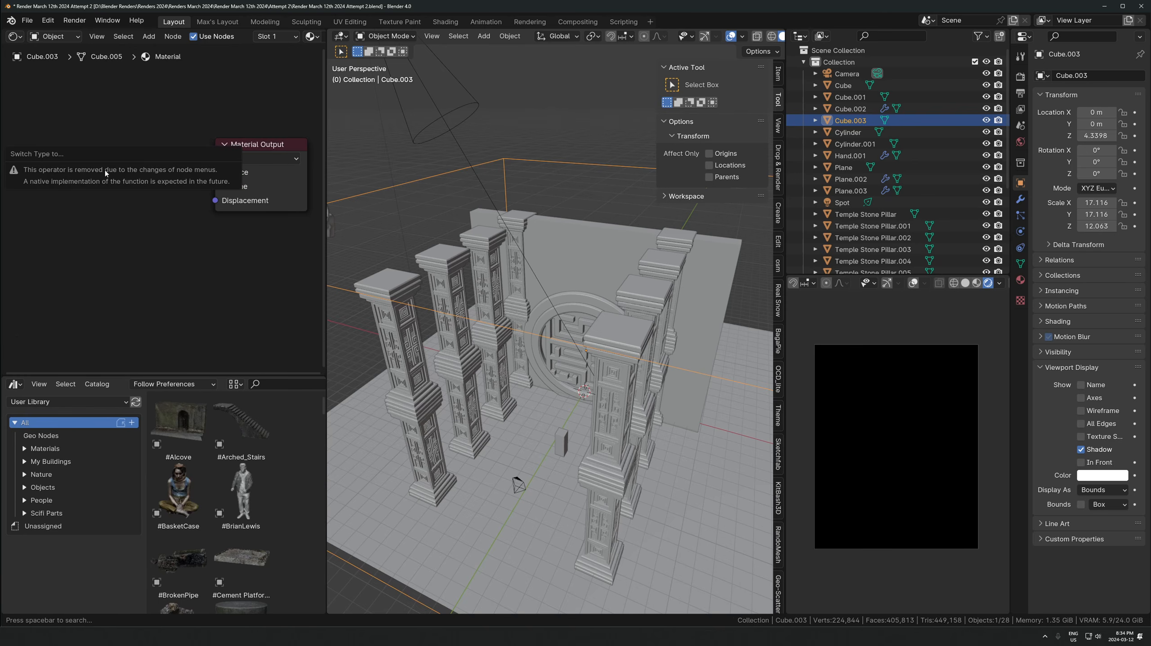
{"action": "key", "text": "shift+a"}
{"action": "type", "text": "sca"}
{"action": "key", "text": "Return"}
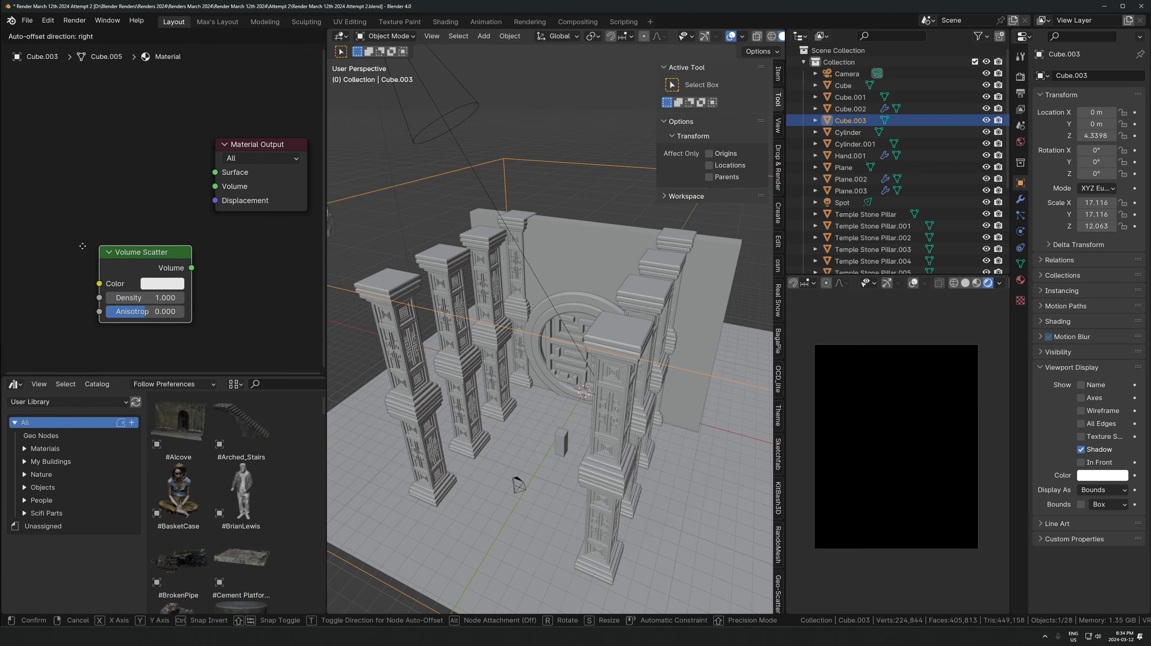
{"action": "left_click", "coordinate": [51, 243]}
{"action": "left_click_drag", "start_coordinate": [161, 265], "coordinate": [215, 186]}
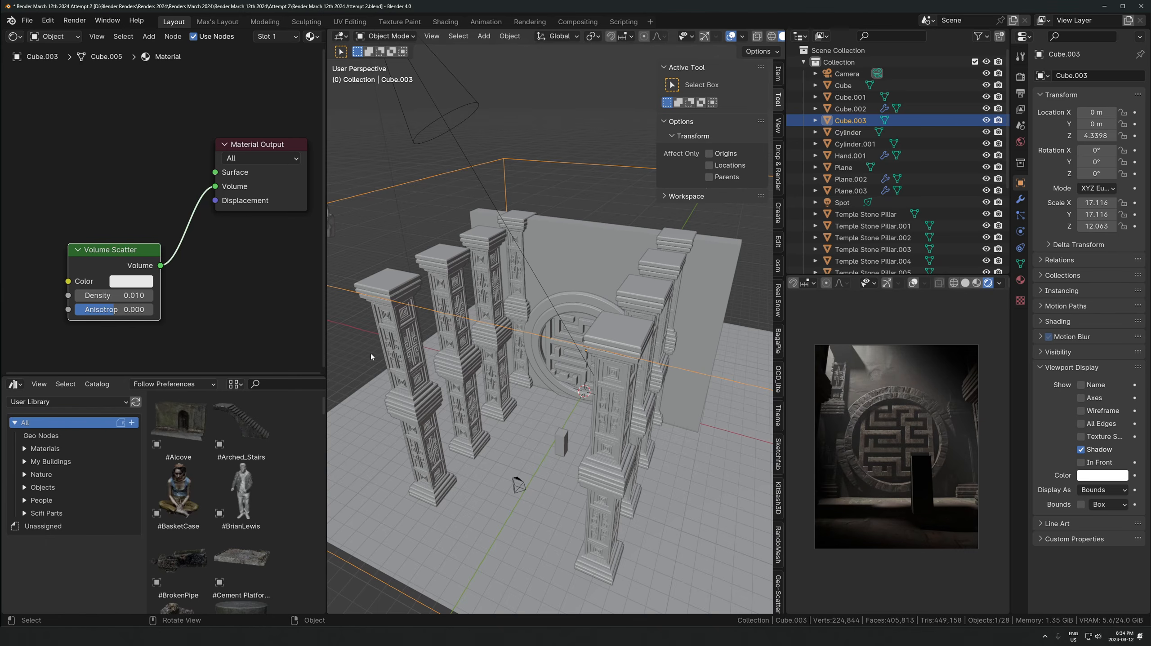
{"action": "left_click_drag", "start_coordinate": [113, 309], "coordinate": [147, 310]}
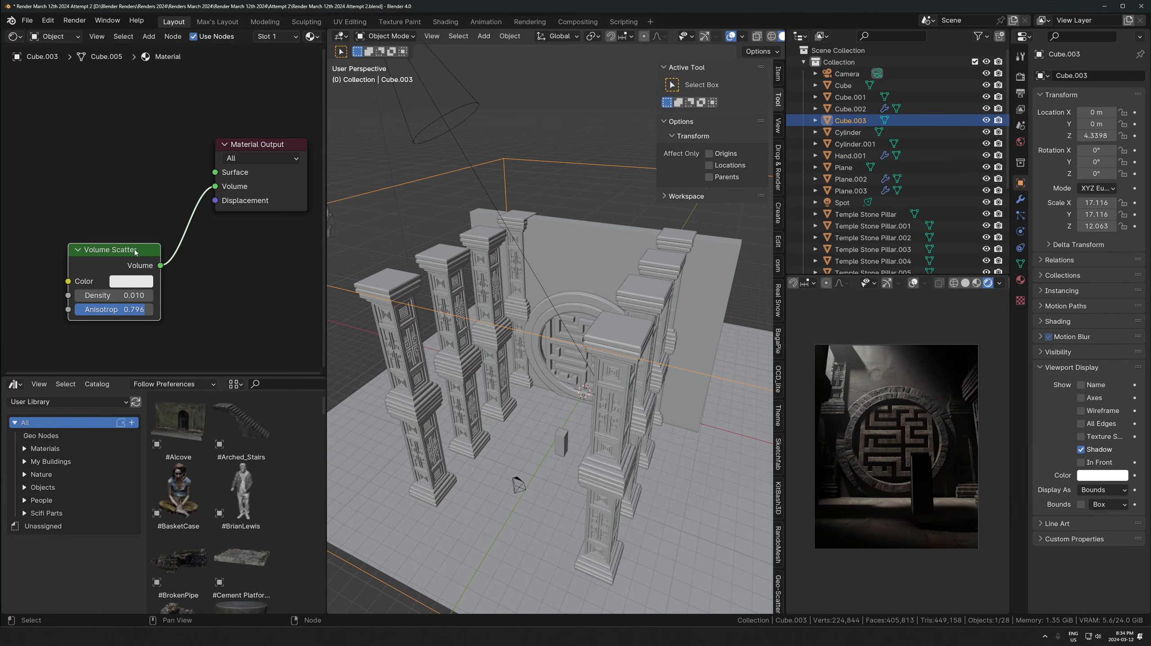
Set the Volume Scatter node's density to 0.020
{"action": "key", "text": "BackSpace"}
{"action": "type", "text": "2"}
{"action": "key", "text": "Return"}
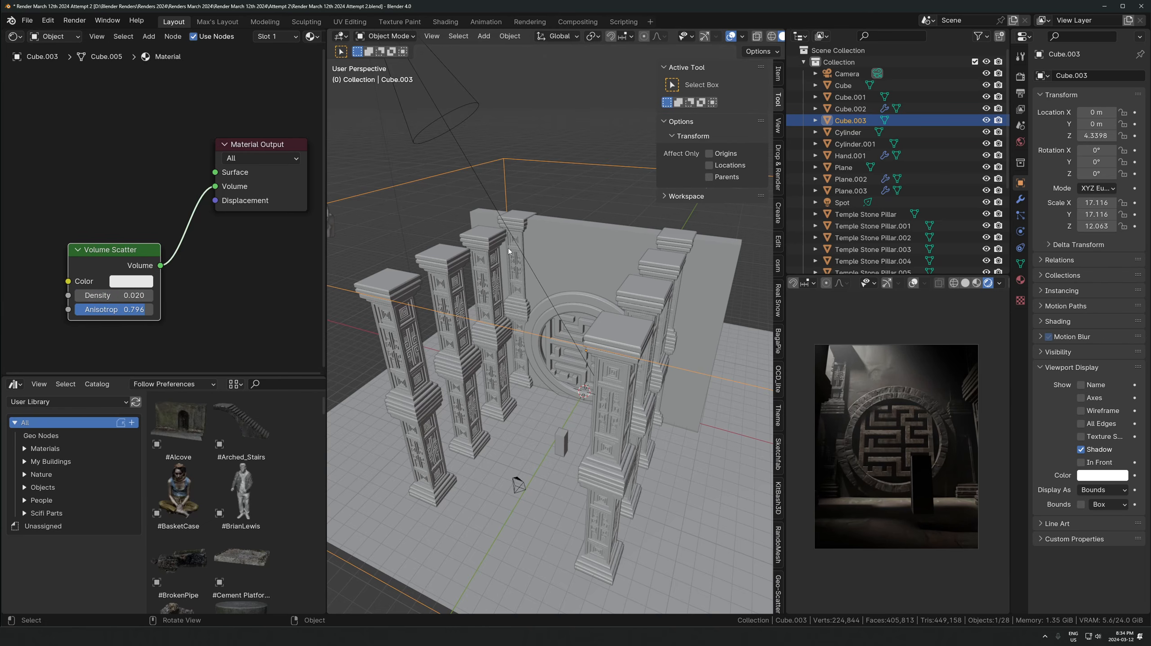
Move the spot light about -6.16 m along its local Z axis and widen its spot size to about 37.8°
{"action": "left_click", "coordinate": [467, 163]}
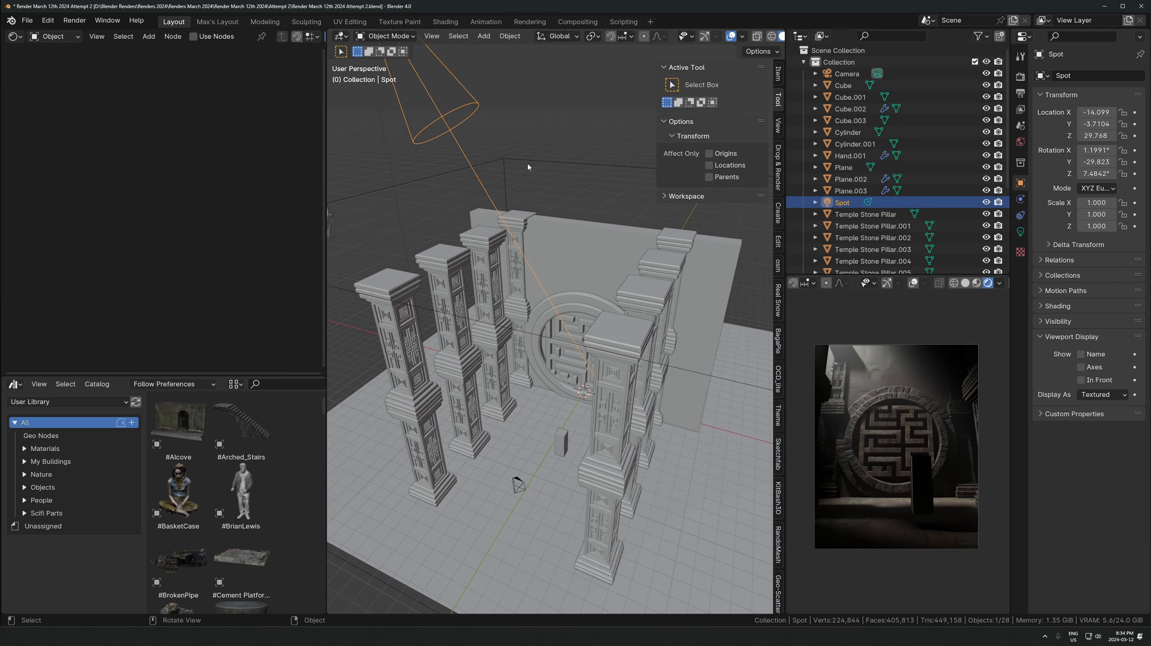
{"action": "left_click", "coordinate": [1020, 232]}
{"action": "key", "text": "g"}
{"action": "key", "text": "z"}
{"action": "key", "text": "z"}
{"action": "left_click", "coordinate": [577, 351]}
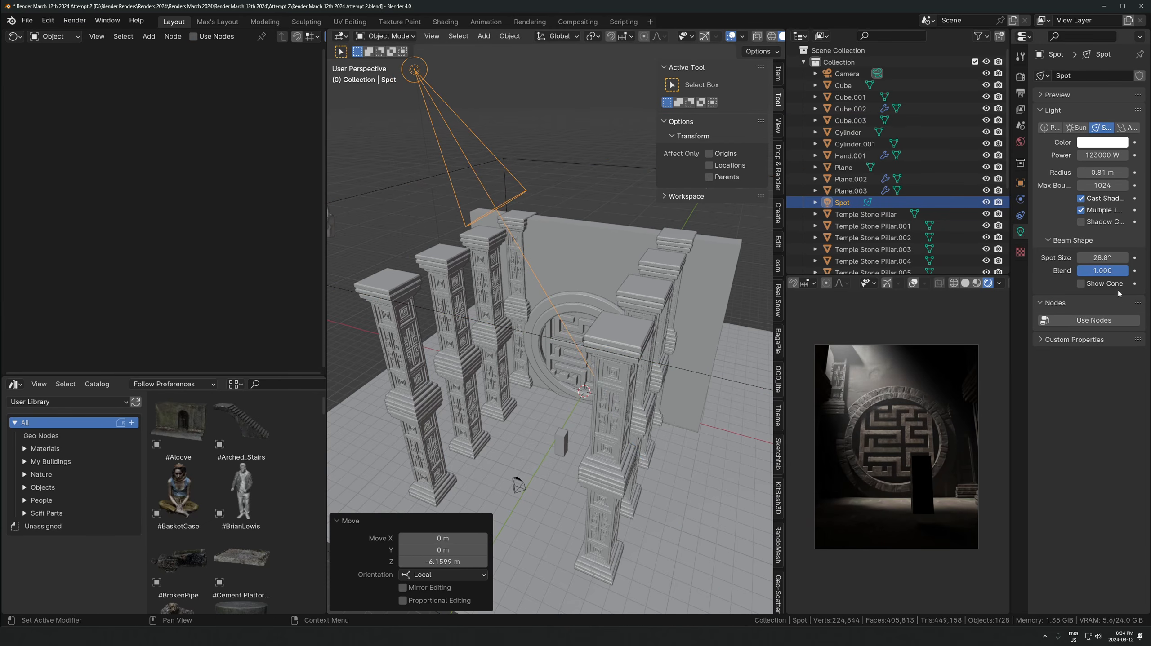
{"action": "mouse_move", "coordinate": [1102, 258]}
{"action": "left_mouse_down"}
{"action": "mouse_move", "coordinate": [1117, 258]}
{"action": "mouse_move", "coordinate": [1096, 258]}
{"action": "left_mouse_up"}
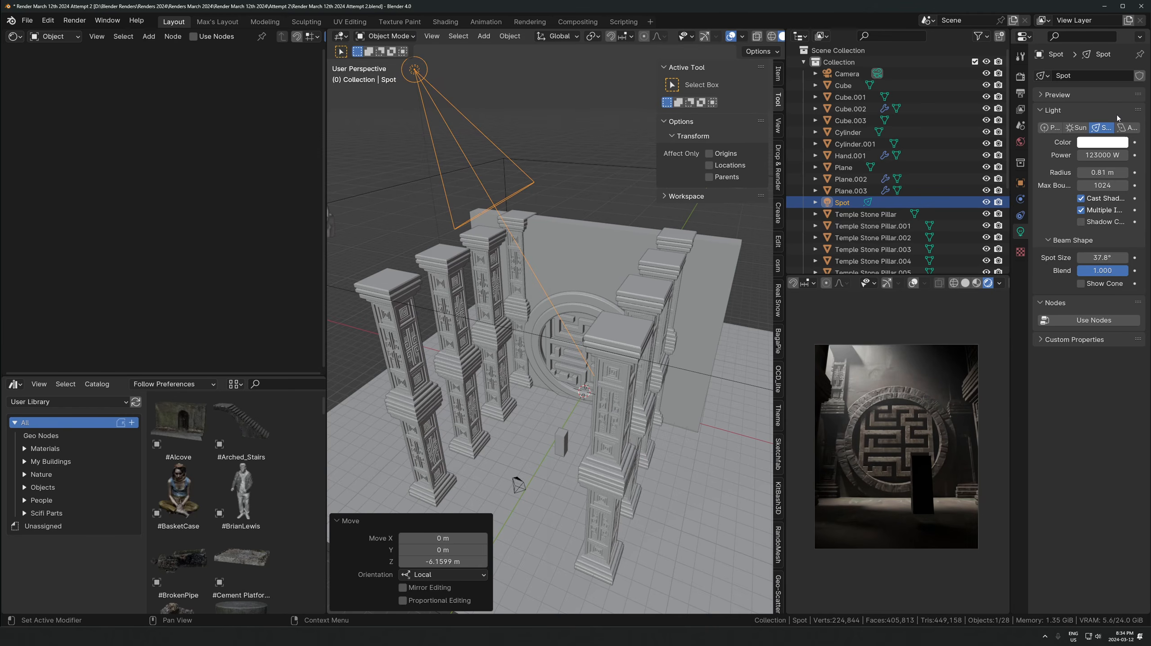
Try the spot light at a power of 23000 W and undo the change
{"action": "key", "text": "BackSpace"}
{"action": "key", "text": "Return"}
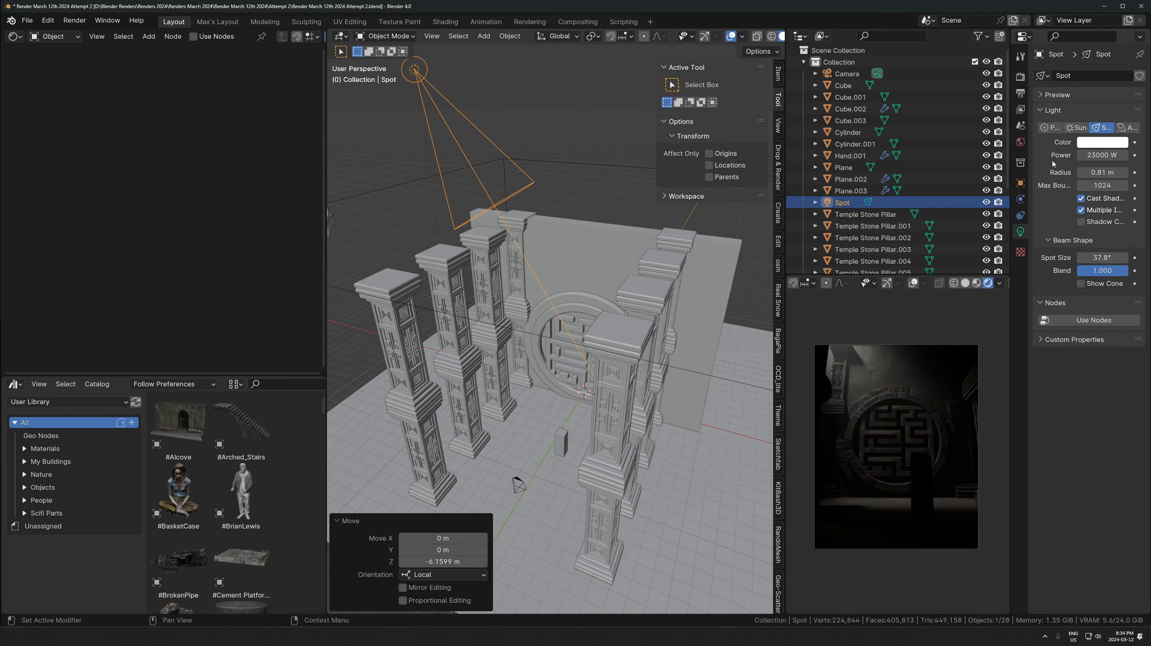
{"action": "key", "text": "ctrl+z"}
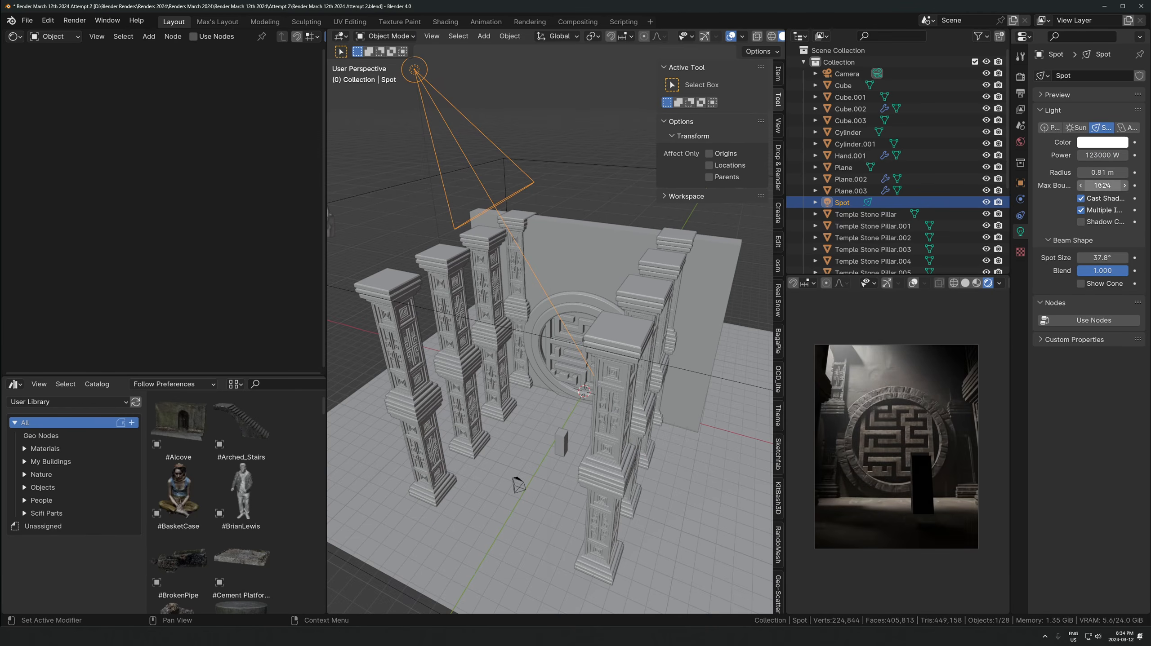
Tint the spot light a pale warm cream and set its power to 63000 W
{"action": "left_click", "coordinate": [1101, 146]}
{"action": "mouse_move", "coordinate": [1056, 210]}
{"action": "left_mouse_down"}
{"action": "mouse_move", "coordinate": [1064, 199]}
{"action": "mouse_move", "coordinate": [1050, 214]}
{"action": "left_mouse_up"}
{"action": "left_click", "coordinate": [1104, 147]}
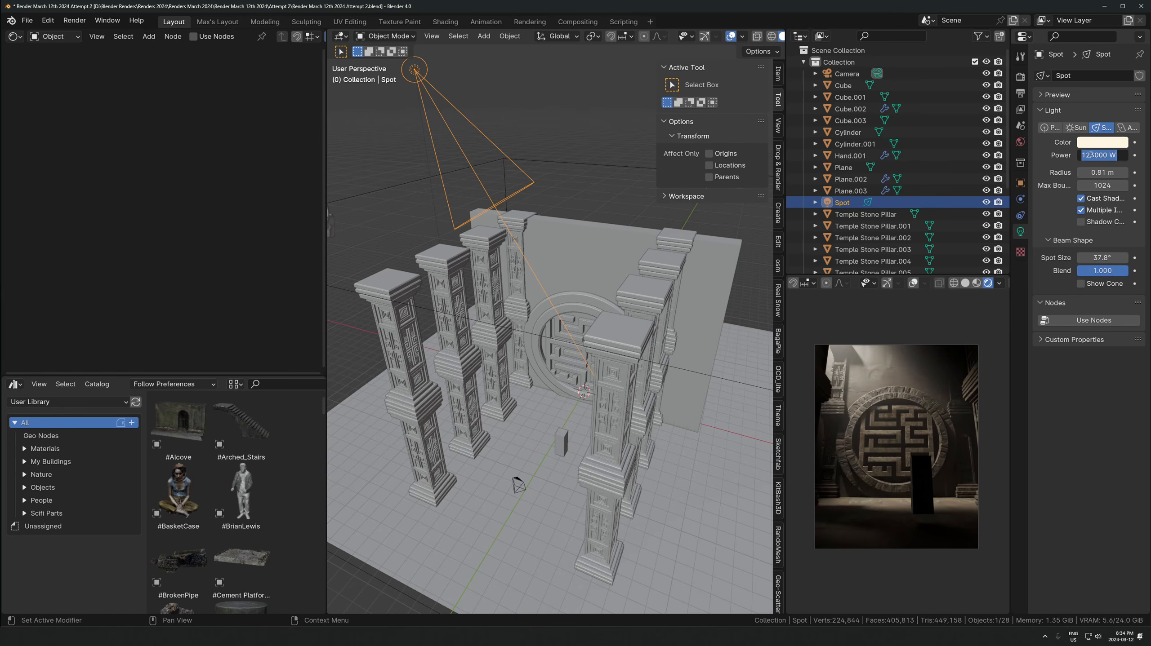
{"action": "key", "text": "Return"}
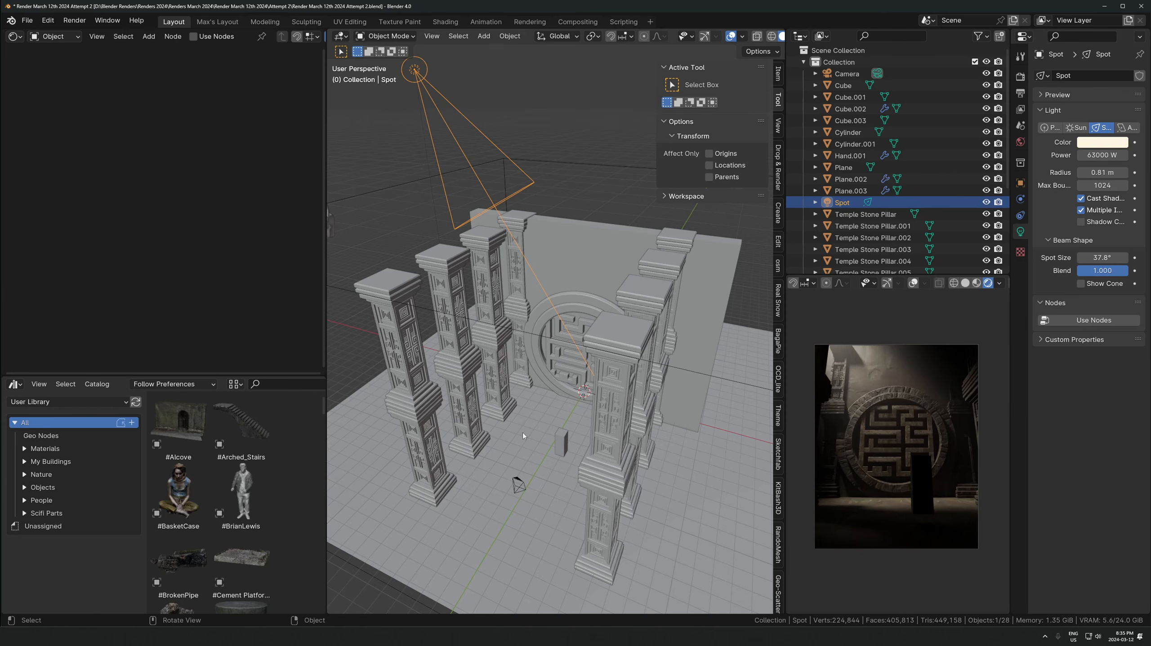
{"action": "middle_click_drag", "start_coordinate": [388, 369], "coordinate": [522, 246]}
{"action": "key", "text": "g"}
{"action": "key", "text": "z"}
{"action": "key", "text": "z"}
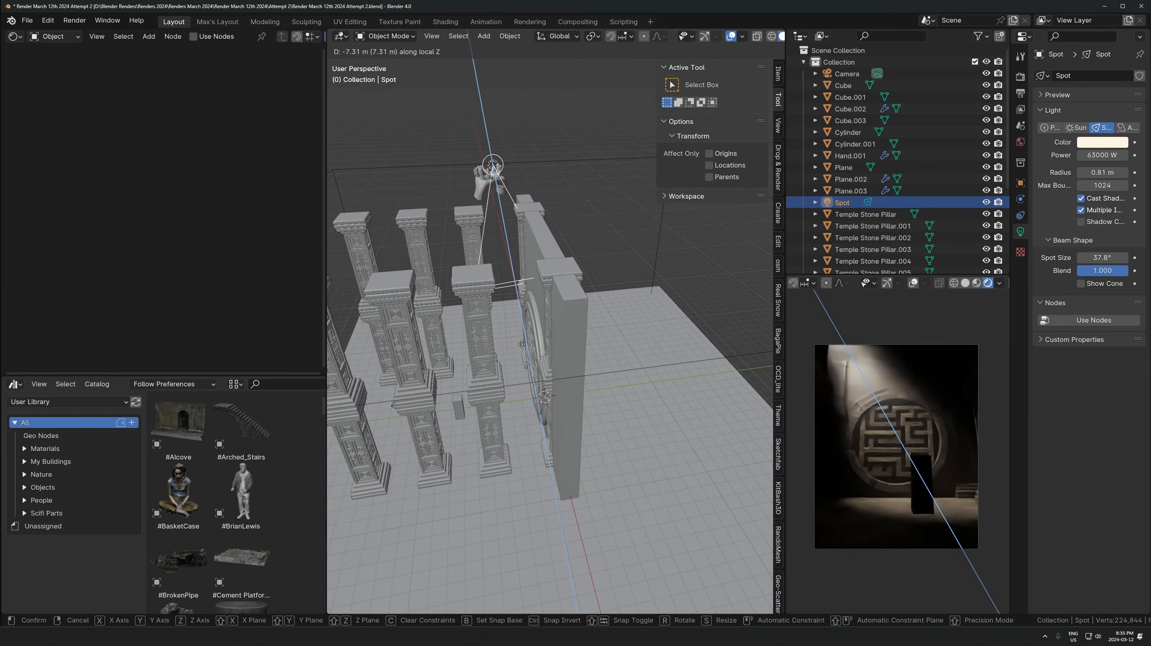
{"action": "right_click", "coordinate": [508, 334]}
{"action": "key", "text": "g"}
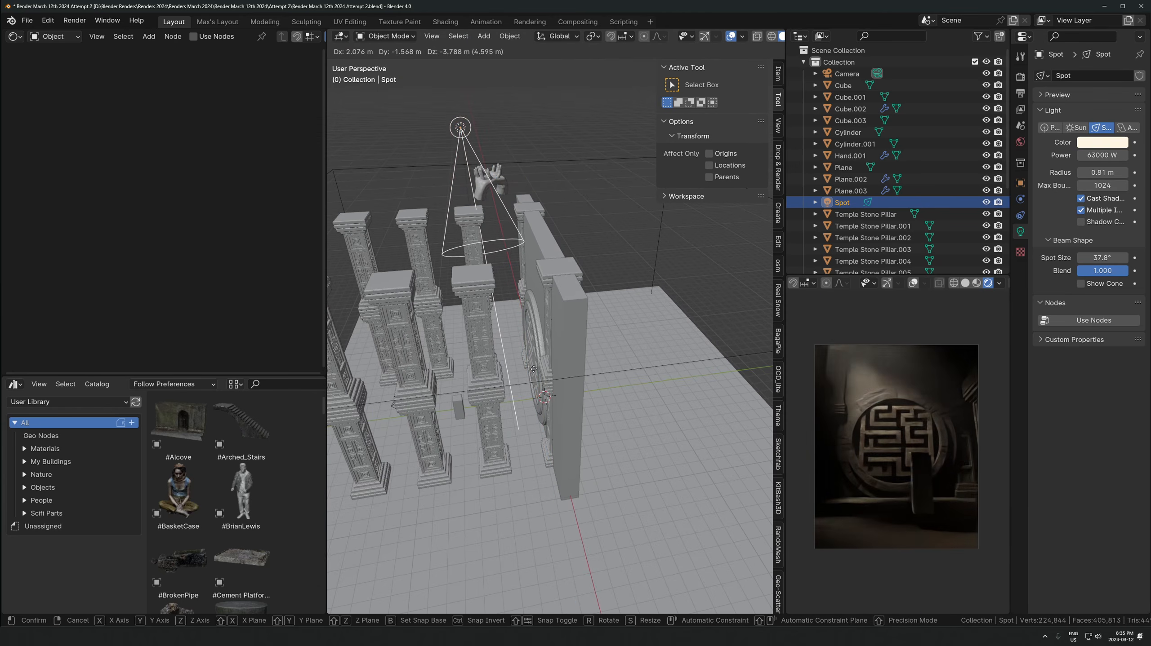
{"action": "right_click", "coordinate": [603, 307]}
{"action": "middle_click_drag", "start_coordinate": [602, 309], "coordinate": [541, 205]}
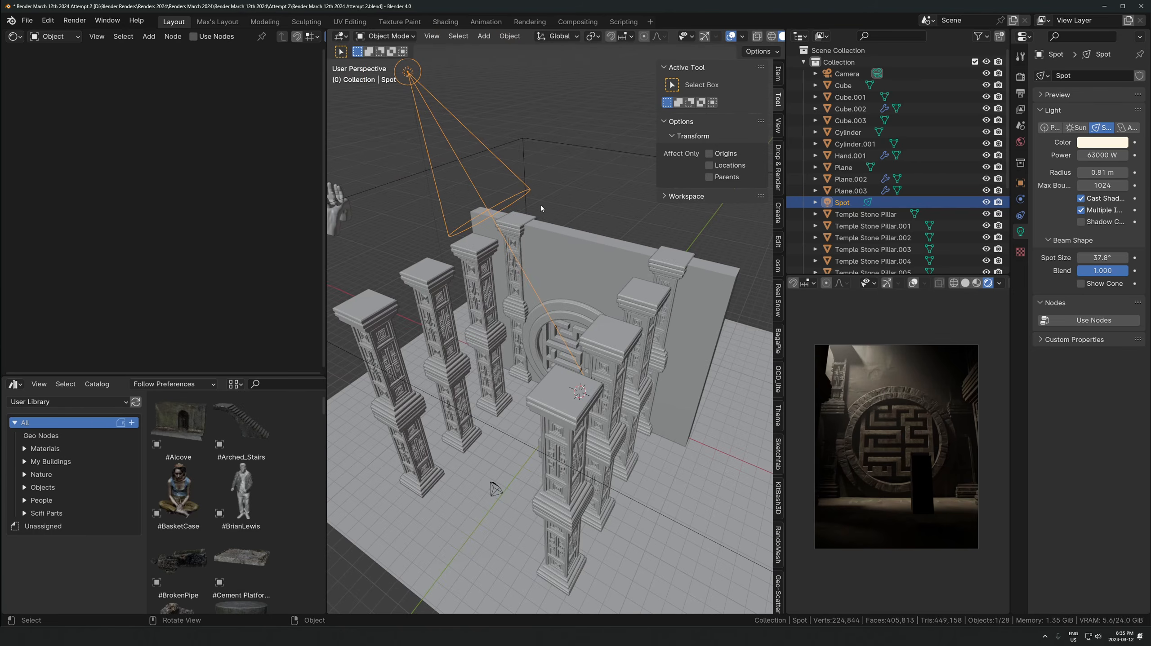
Enter Edit Mode on the back wall and select only its top face
{"action": "left_click", "coordinate": [573, 227]}
{"action": "key", "text": "Tab"}
{"action": "key", "text": "w"}
{"action": "key", "text": "w"}
{"action": "key", "text": "w"}
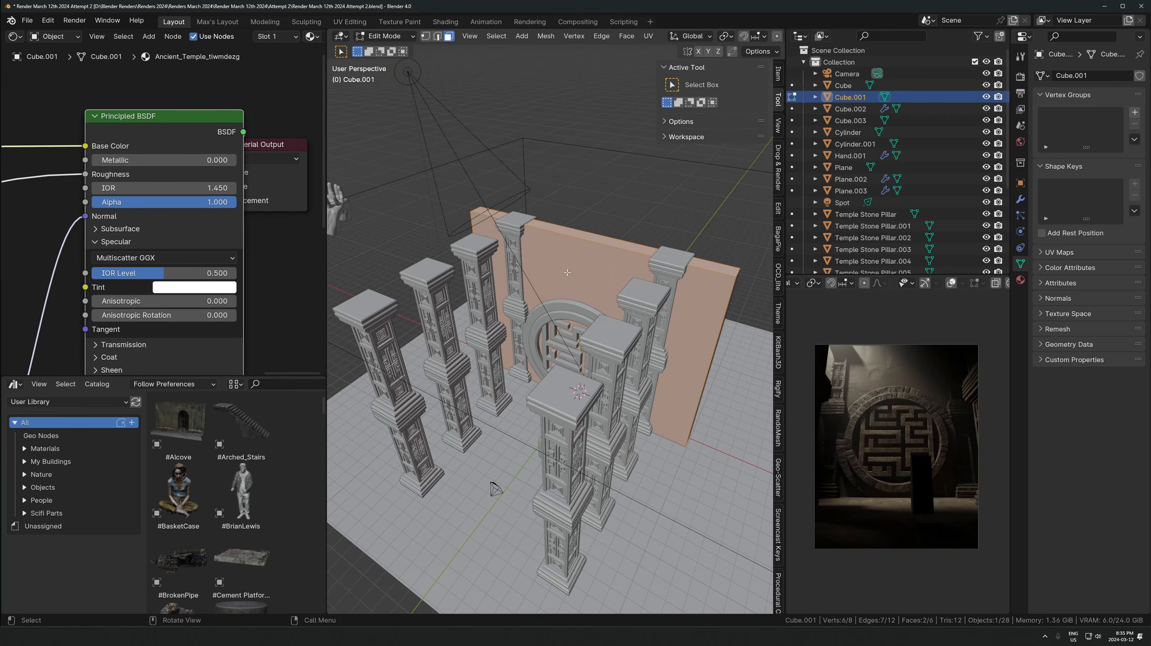
{"action": "left_click", "coordinate": [567, 224]}
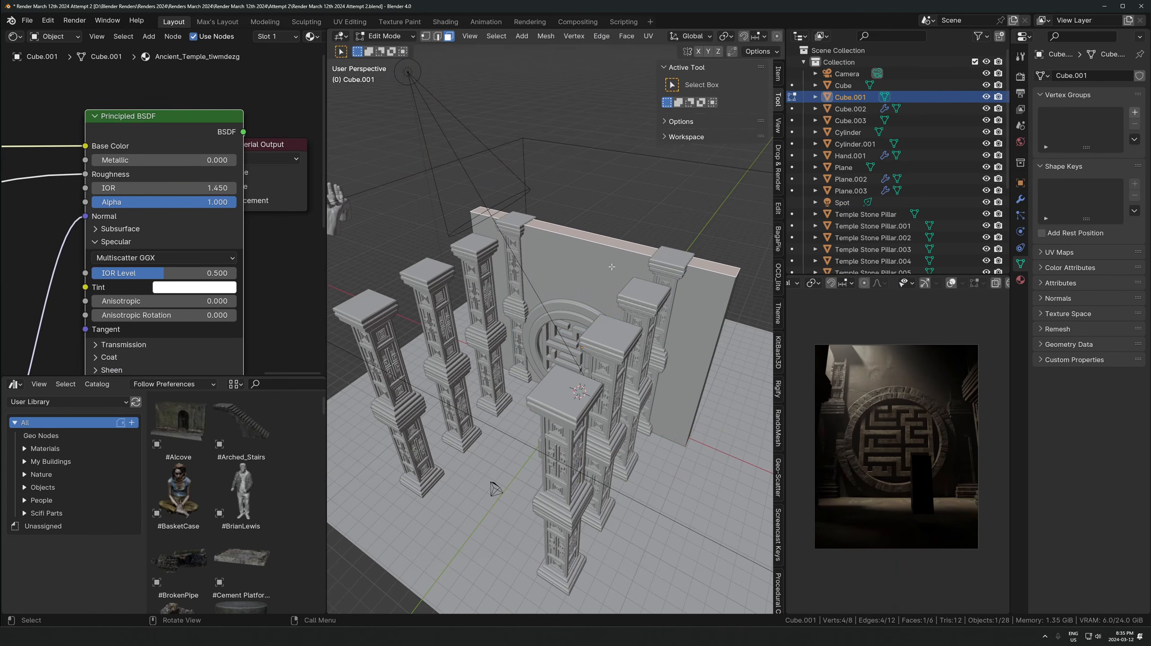
{"action": "left_click", "coordinate": [760, 52]}
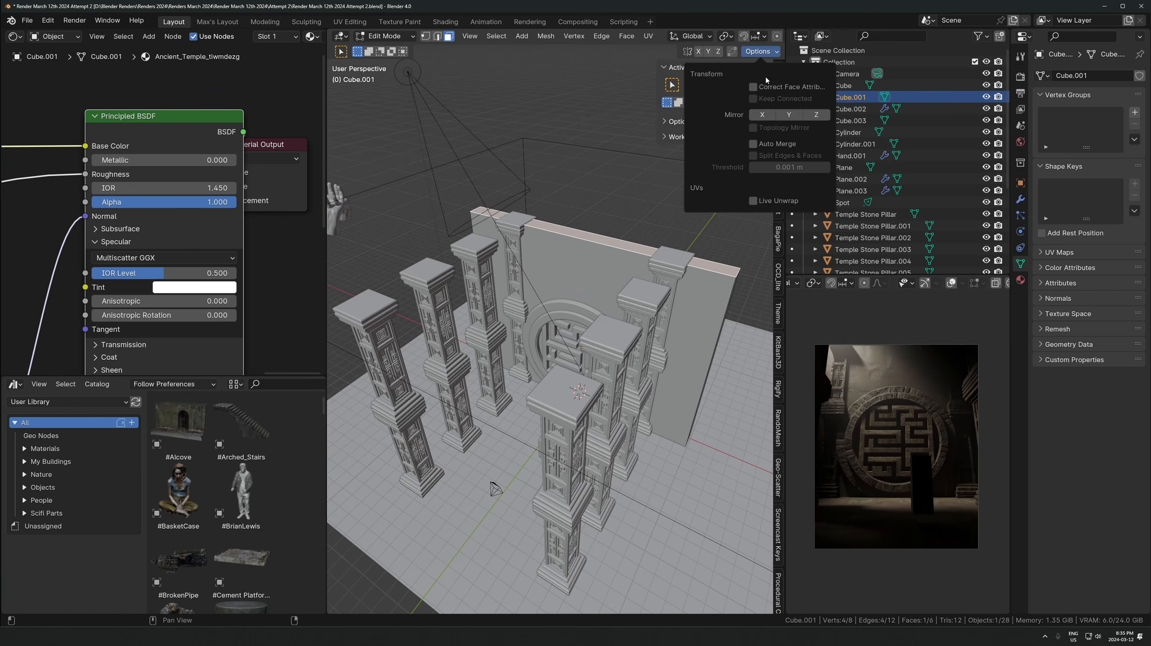
{"action": "key", "text": "g"}
{"action": "key", "text": "z"}
{"action": "right_click", "coordinate": [530, 312]}
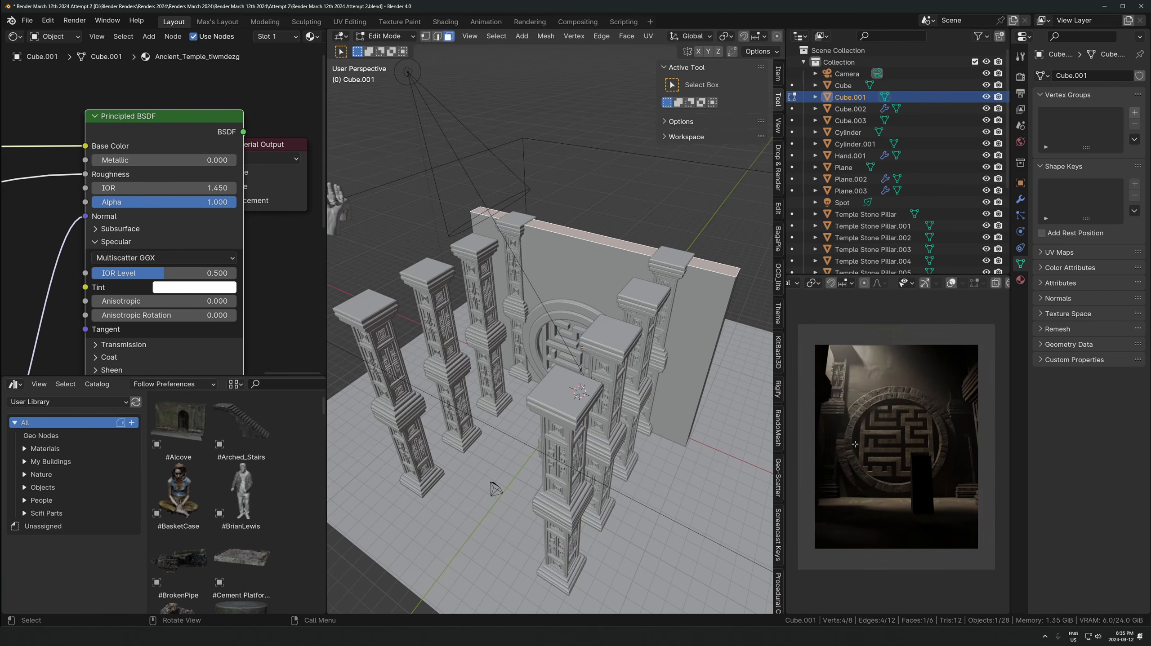
Raise the back wall's top face along global Z so the wall stands taller, and return to Object Mode
{"action": "scroll", "coordinate": [880, 363], "scroll_direction": "up", "scroll_amount": 4}
{"action": "key", "text": "g"}
{"action": "key", "text": "z"}
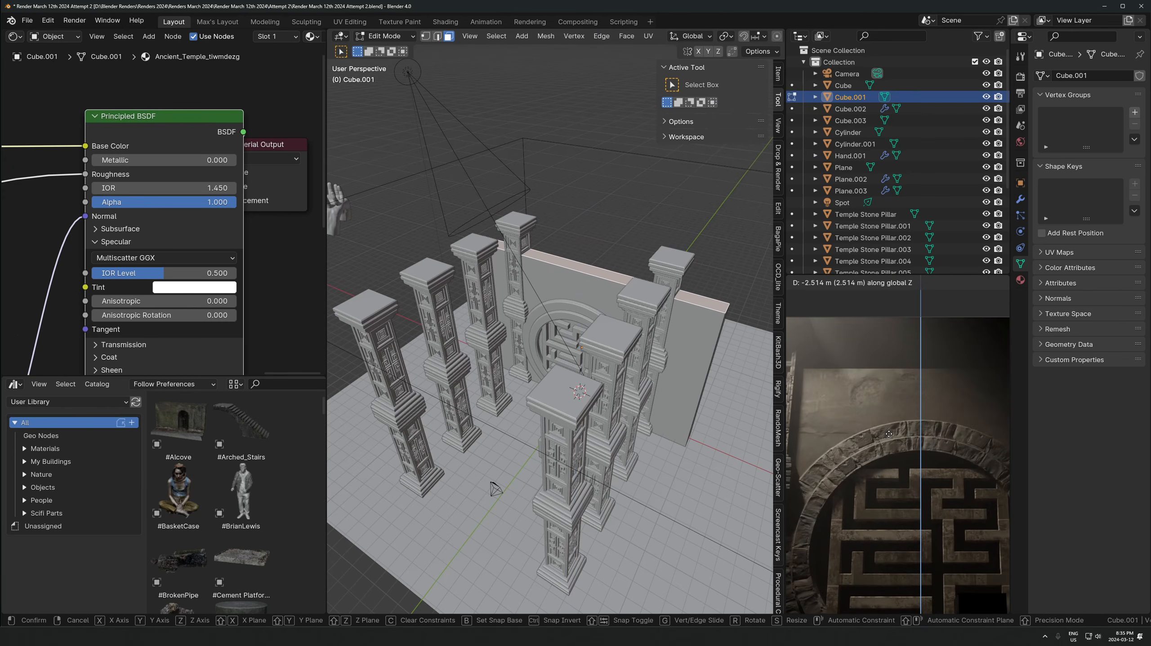
{"action": "left_click", "coordinate": [880, 365]}
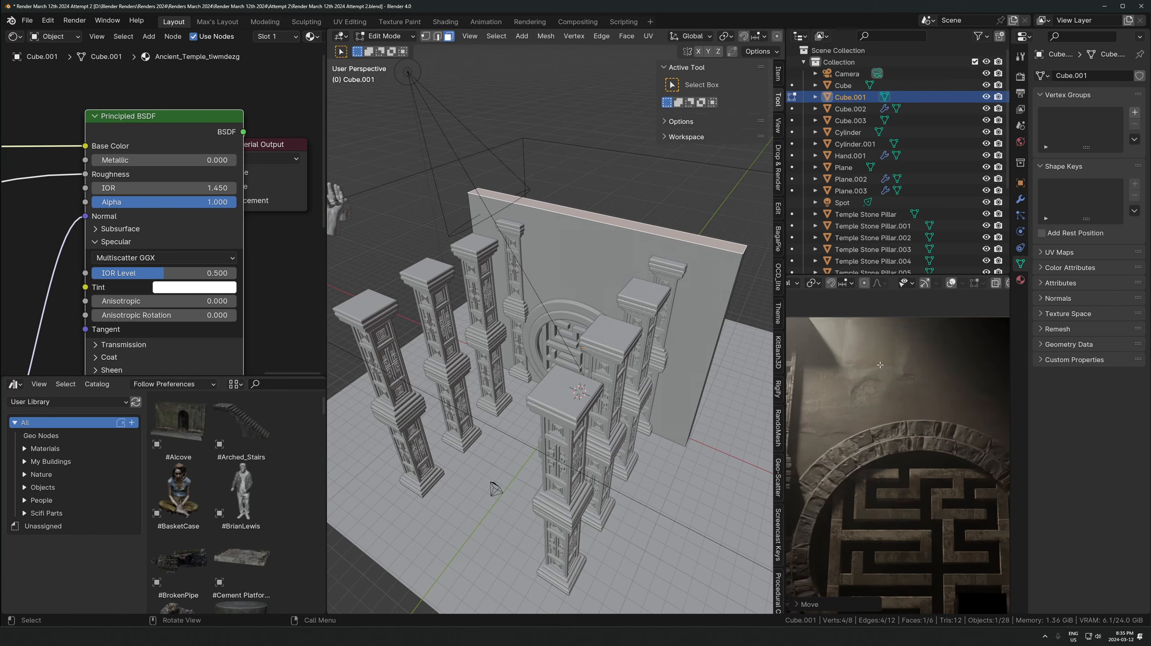
{"action": "scroll", "coordinate": [878, 404], "scroll_direction": "up", "scroll_amount": 3}
{"action": "scroll", "coordinate": [880, 399], "scroll_direction": "down", "scroll_amount": 5}
{"action": "scroll", "coordinate": [697, 416], "scroll_direction": "down", "scroll_amount": 3}
{"action": "key", "text": "Tab"}
{"action": "scroll", "coordinate": [956, 500], "scroll_direction": "down", "scroll_amount": 3}
{"action": "scroll", "coordinate": [938, 488], "scroll_direction": "up", "scroll_amount": 1}
{"action": "scroll", "coordinate": [596, 331], "scroll_direction": "up", "scroll_amount": 6}
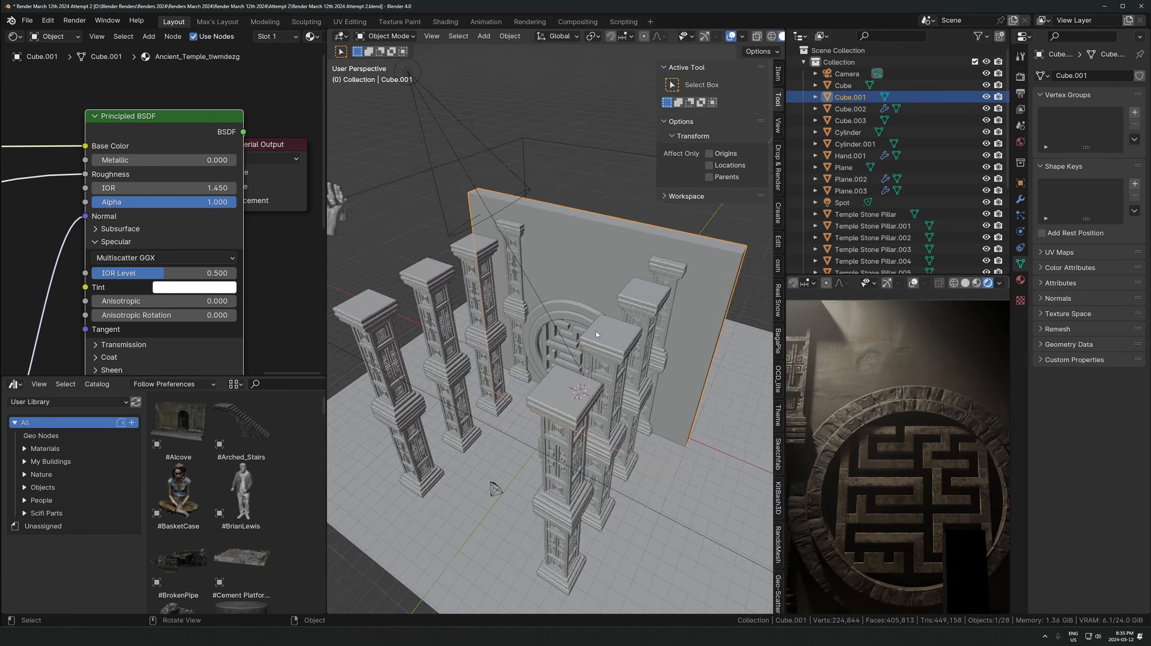
Scale the maze panel inside the round door uniformly to about 0.878, working from the front view
{"action": "left_click", "coordinate": [617, 354]}
{"action": "key", "text": "s"}
{"action": "right_click", "coordinate": [682, 340]}
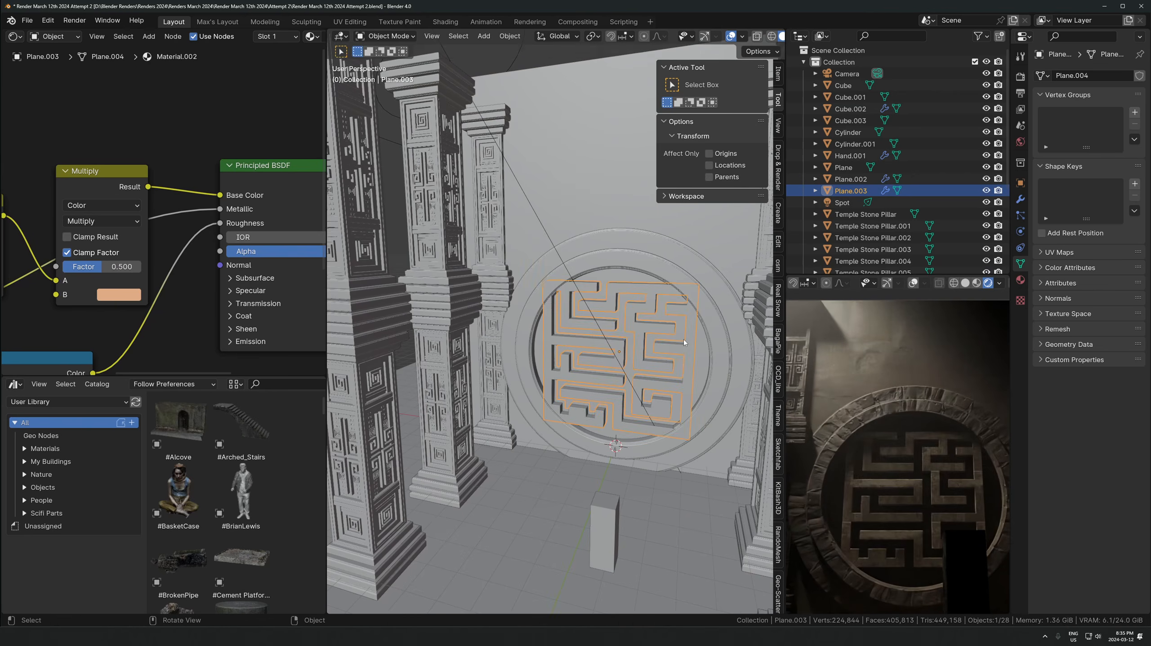
{"action": "scroll", "coordinate": [706, 343], "scroll_direction": "up", "scroll_amount": 2}
{"action": "middle_click_drag", "start_coordinate": [721, 345], "coordinate": [733, 331]}
{"action": "key", "text": "s"}
{"action": "left_click", "coordinate": [727, 328]}
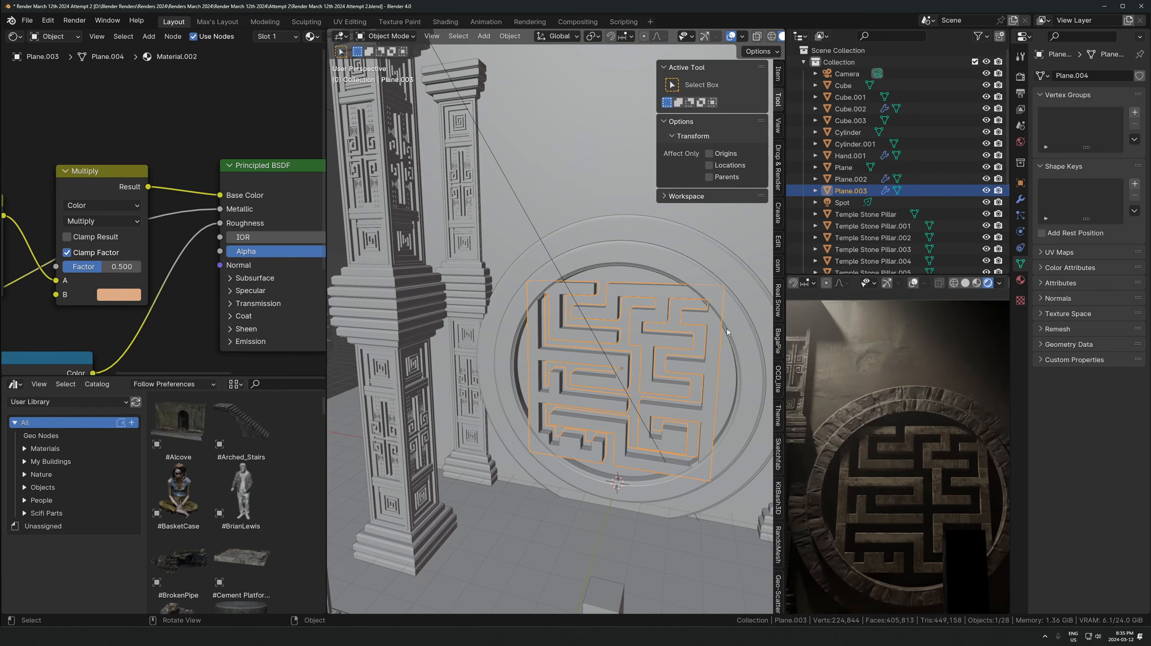
{"action": "key", "text": "KP_1"}
{"action": "scroll", "coordinate": [674, 271], "scroll_direction": "down", "scroll_amount": 2}
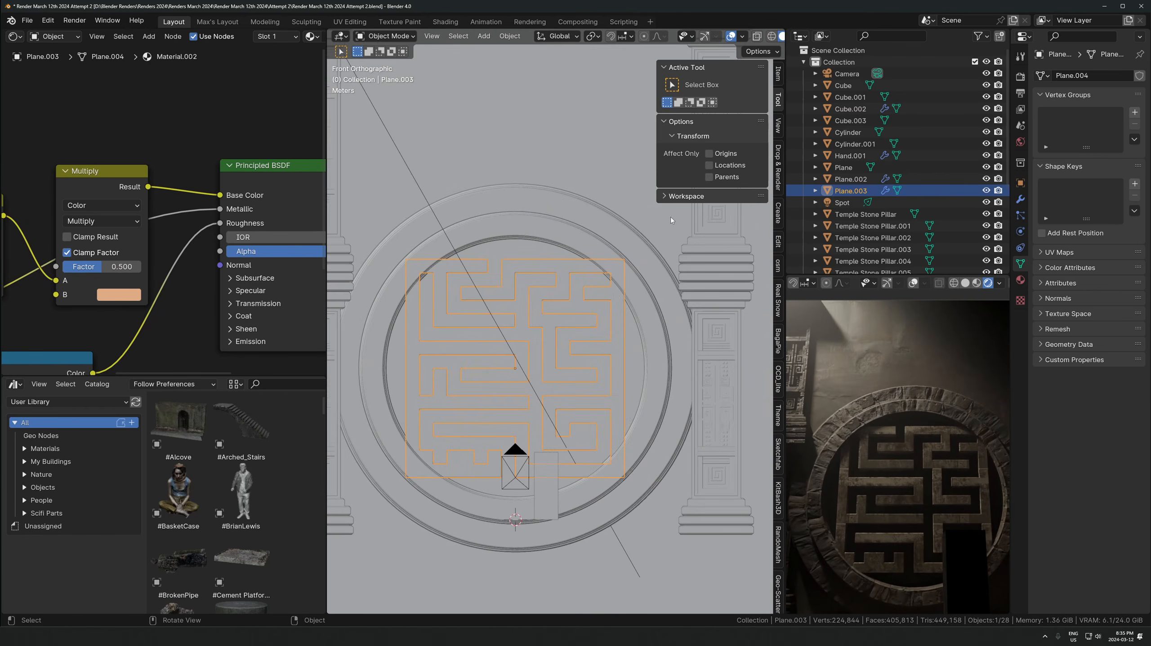
{"action": "key", "text": "s"}
{"action": "left_click", "coordinate": [651, 234]}
{"action": "key", "text": "s"}
{"action": "key", "text": "y"}
{"action": "left_click", "coordinate": [629, 254]}
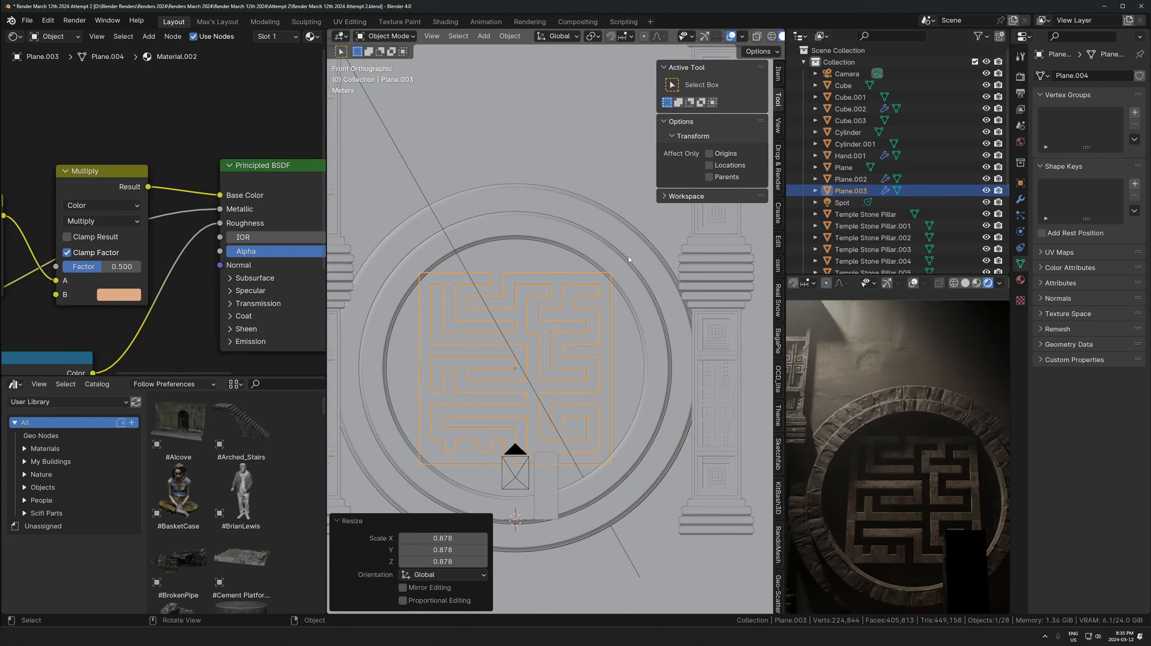
Try another uniform scaling of the maze panel and undo its resizing
{"action": "left_click", "coordinate": [626, 258]}
{"action": "middle_click_drag", "start_coordinate": [624, 261], "coordinate": [608, 303]}
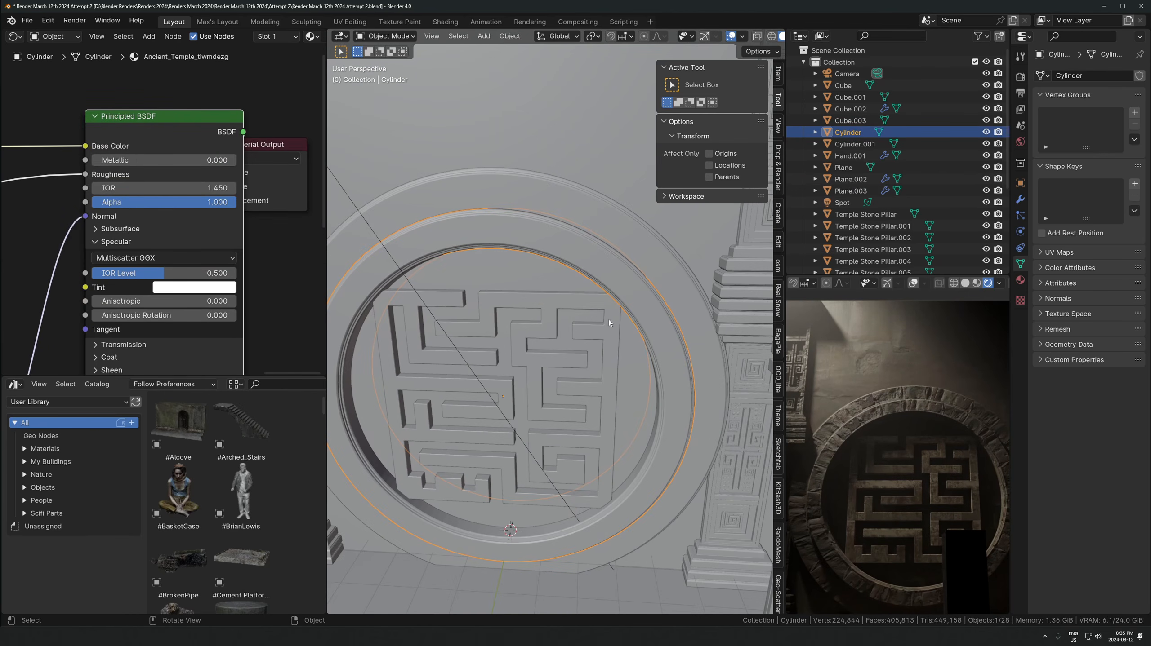
{"action": "left_click", "coordinate": [592, 349]}
{"action": "scroll", "coordinate": [592, 355], "scroll_direction": "down", "scroll_amount": 3}
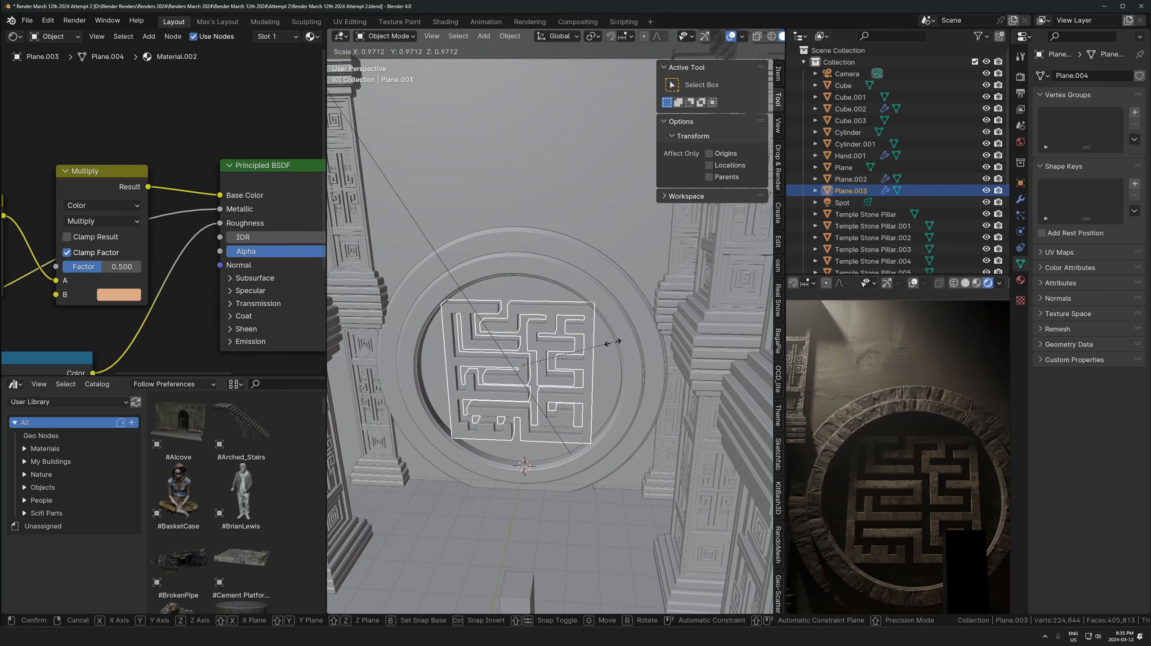
{"action": "left_click", "coordinate": [615, 344]}
{"action": "left_click", "coordinate": [606, 337]}
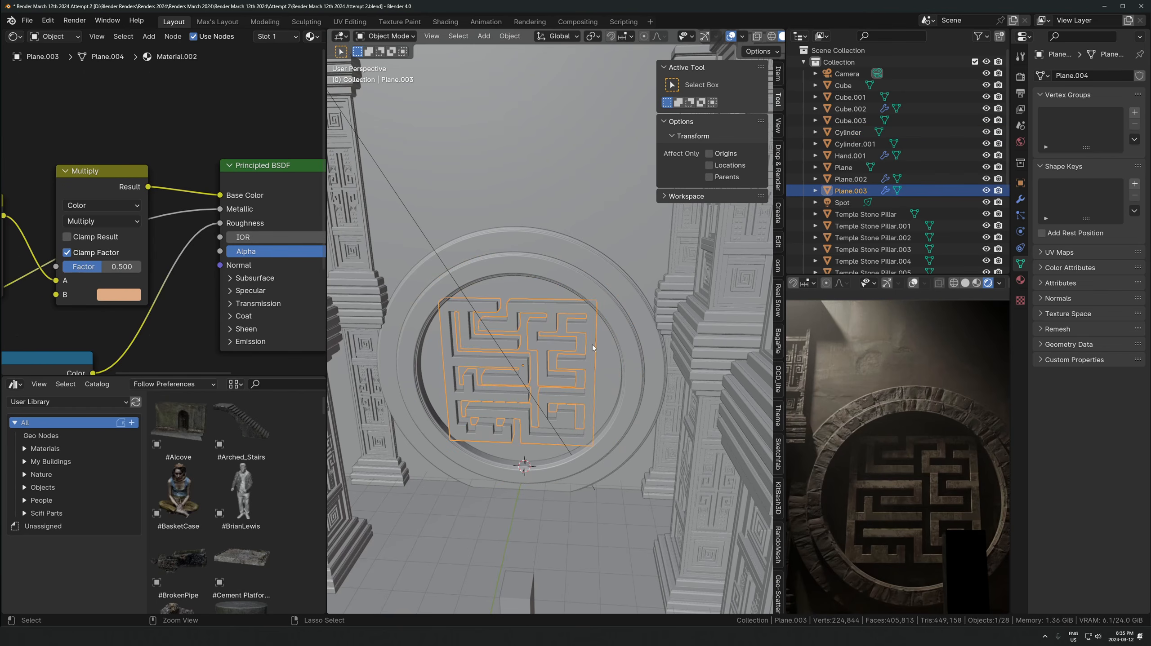
Duplicate the stone ring around the maze panel and move the copy about 7.82 m up along Z
{"action": "scroll", "coordinate": [553, 271], "scroll_direction": "up", "scroll_amount": 2}
{"action": "left_click", "coordinate": [554, 270]}
{"action": "key", "text": "Tab"}
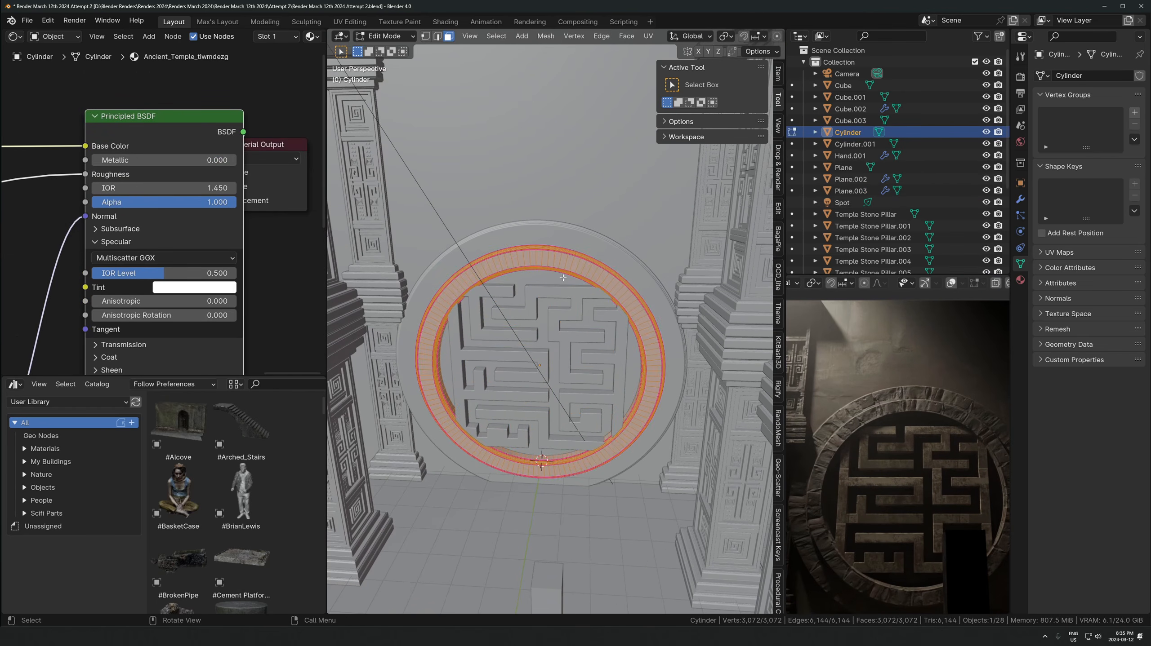
{"action": "key", "text": "Tab"}
{"action": "middle_click_drag", "start_coordinate": [597, 266], "coordinate": [626, 372]}
{"action": "scroll", "coordinate": [904, 476], "scroll_direction": "down", "scroll_amount": 2}
{"action": "middle_click_drag", "start_coordinate": [509, 350], "coordinate": [563, 283]}
{"action": "left_click", "coordinate": [563, 283]}
{"action": "scroll", "coordinate": [561, 295], "scroll_direction": "up", "scroll_amount": 1}
{"action": "key", "text": "shift+d"}
{"action": "key", "text": "z"}
{"action": "left_click", "coordinate": [574, 129]}
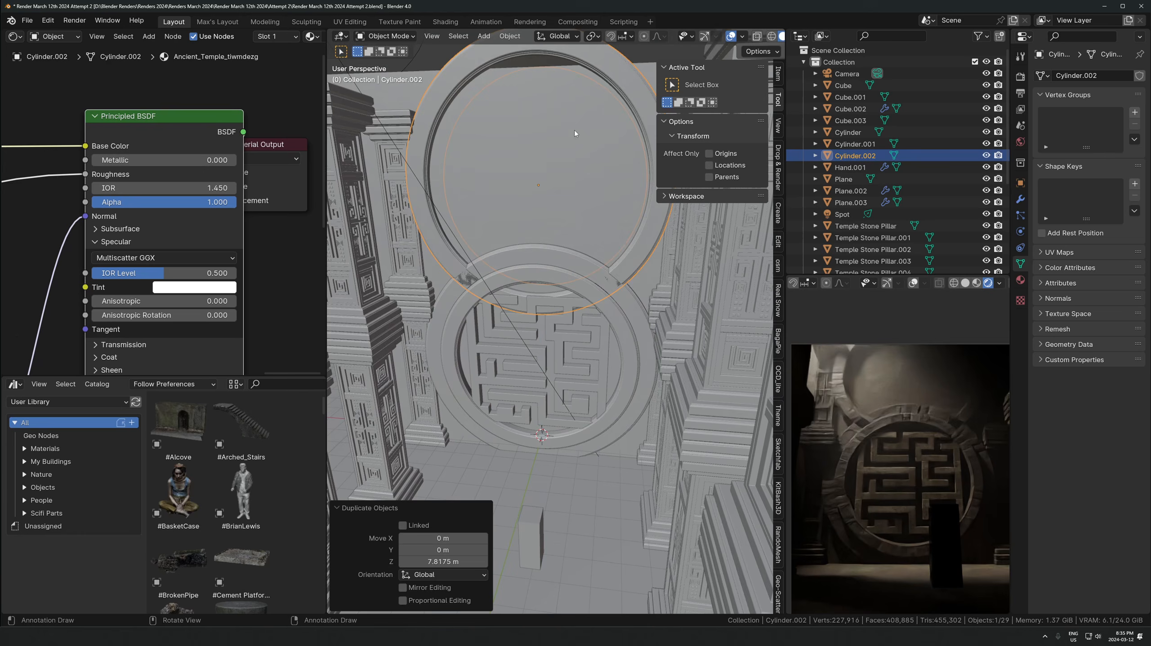
Scale the duplicated ring to about 0.573 and move it about -0.36 m along Y in front of the wall
{"action": "key", "text": "s"}
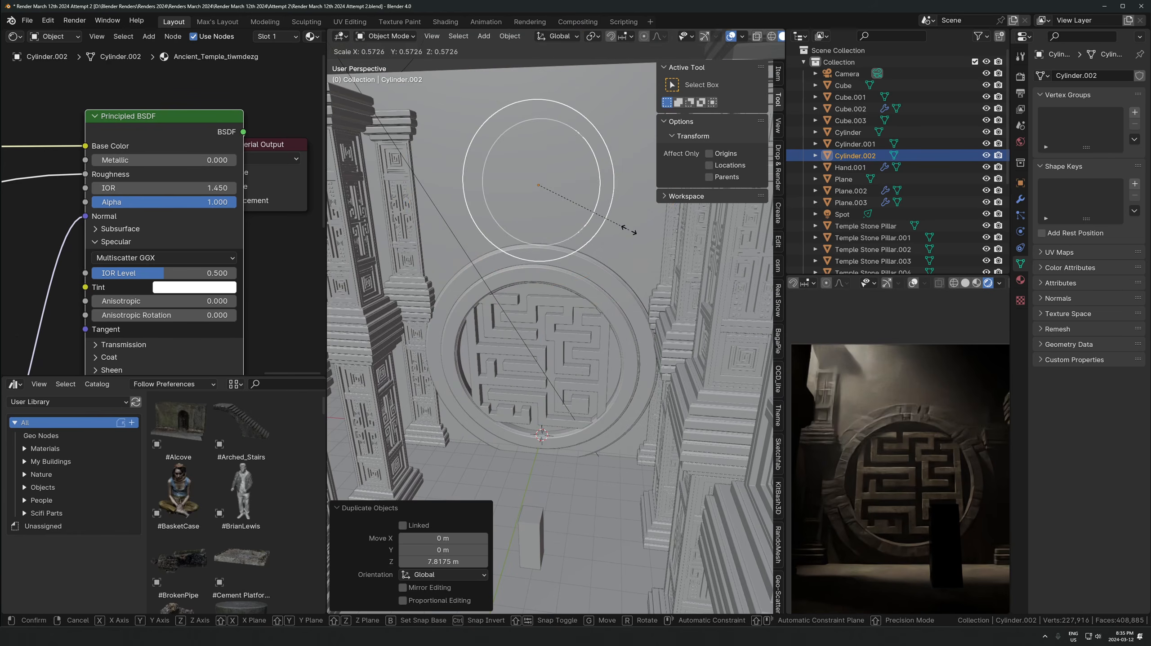
{"action": "left_click", "coordinate": [683, 248]}
{"action": "key", "text": "g"}
{"action": "key", "text": "y"}
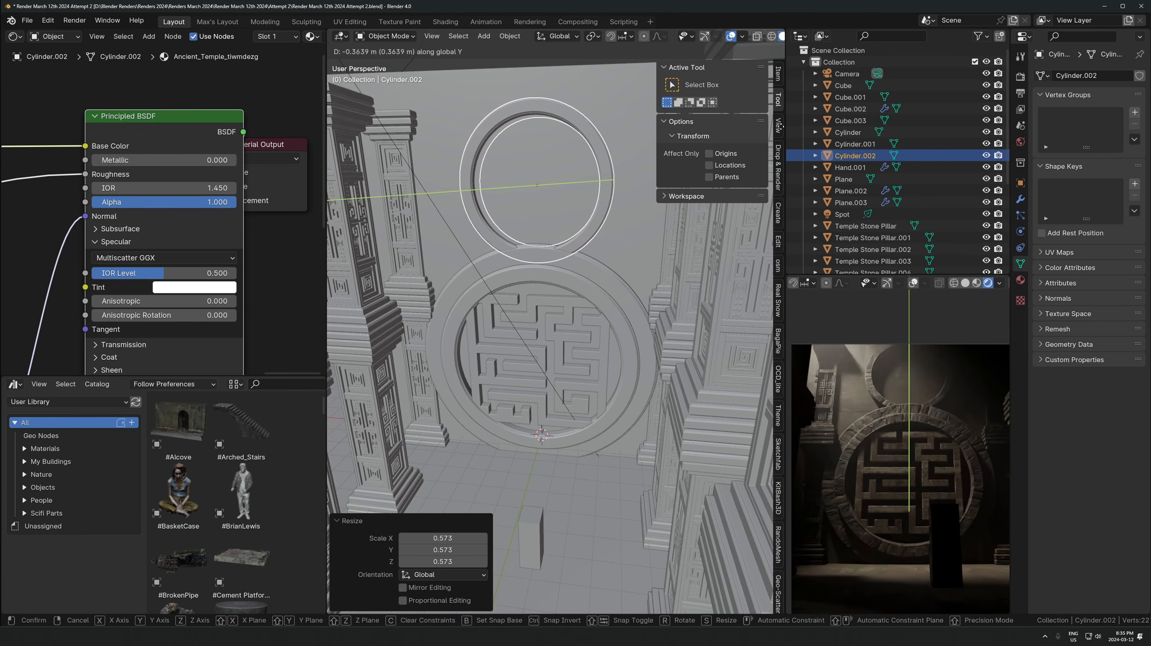
{"action": "left_click", "coordinate": [942, 401]}
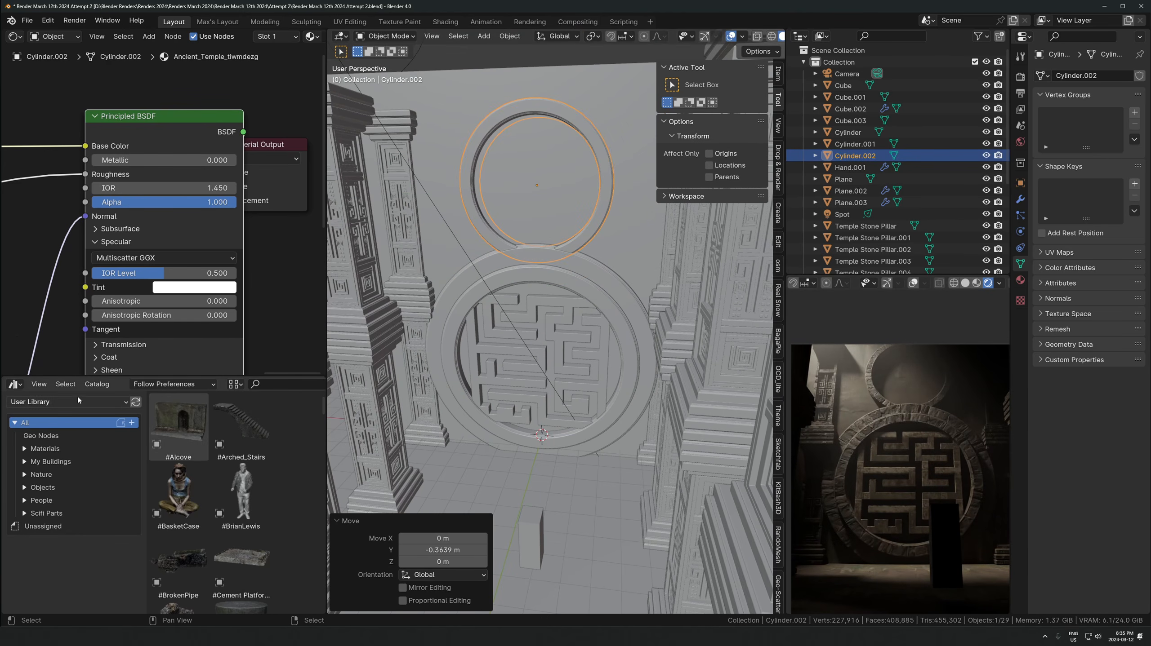
Search the asset library for "temple" and look through the temple pieces
{"action": "left_click", "coordinate": [275, 384]}
{"action": "type", "text": "te"}
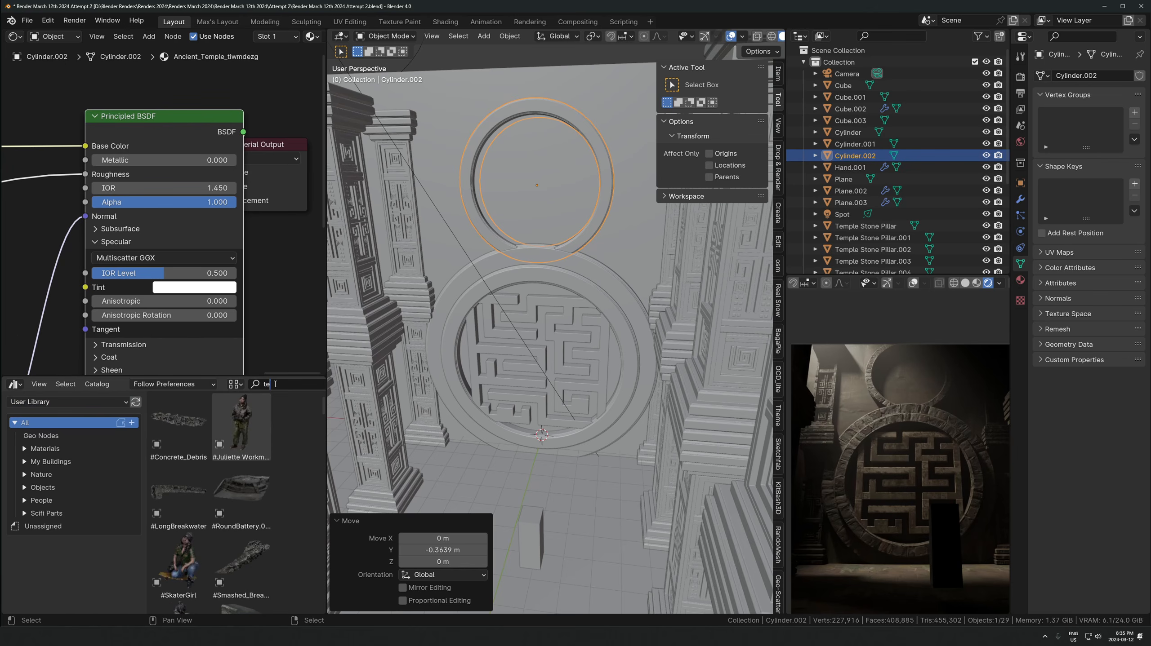
{"action": "type", "text": "mple"}
{"action": "scroll", "coordinate": [214, 494], "scroll_direction": "down", "scroll_amount": 10}
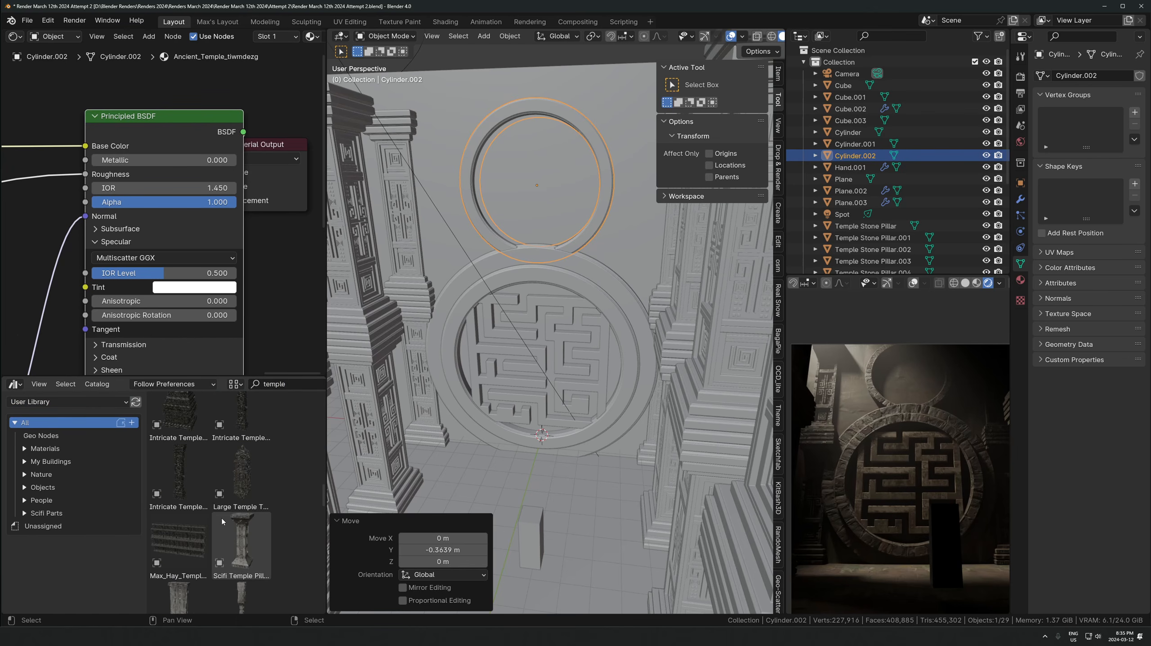
{"action": "scroll", "coordinate": [222, 518], "scroll_direction": "down", "scroll_amount": 6}
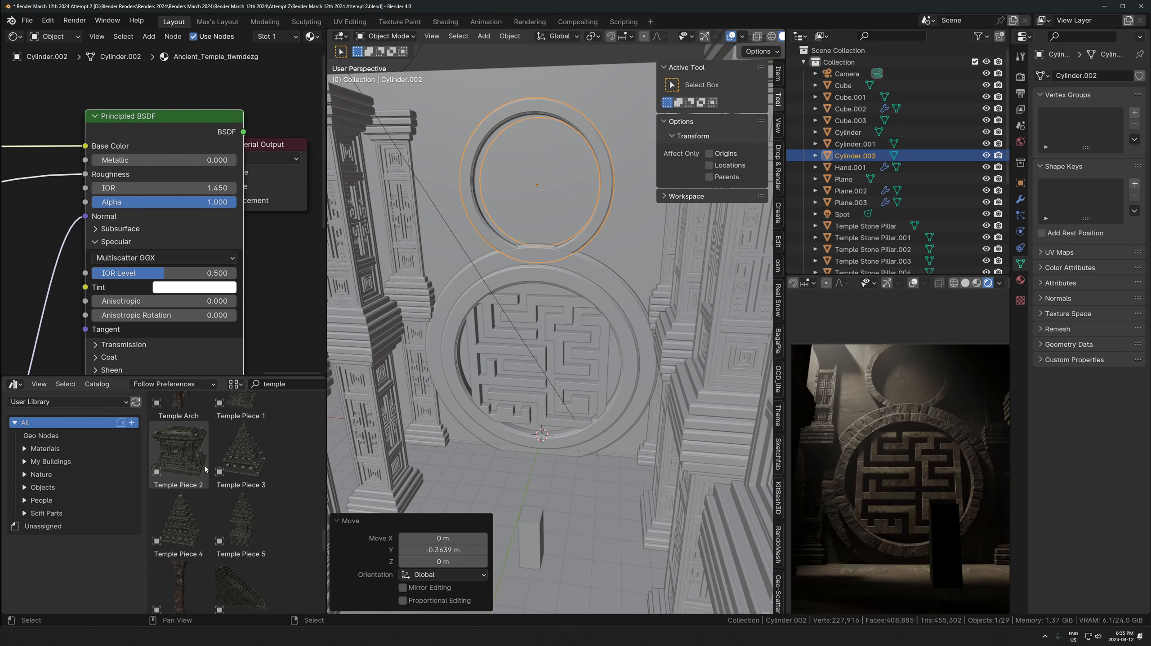
Select the back wall, the maze door parts and both stone rings, excluding the floor, and raise them about 0.69 m along Z
{"action": "middle_click_drag", "start_coordinate": [679, 453], "coordinate": [353, 324]}
{"action": "left_click", "coordinate": [596, 400]}
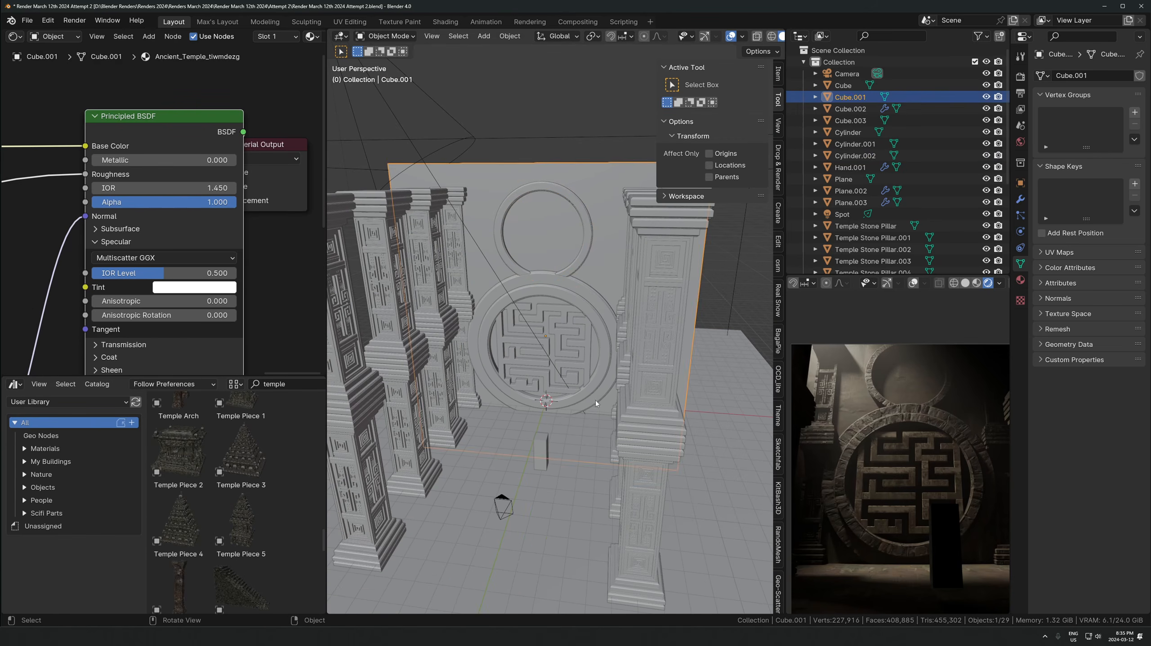
{"action": "left_click", "coordinate": [596, 389]}
{"action": "left_click", "coordinate": [596, 389], "text": "shift"}
{"action": "left_click_drag", "start_coordinate": [577, 367], "coordinate": [577, 348], "text": "shift"}
{"action": "left_click_drag", "start_coordinate": [576, 248], "coordinate": [583, 288], "text": "shift"}
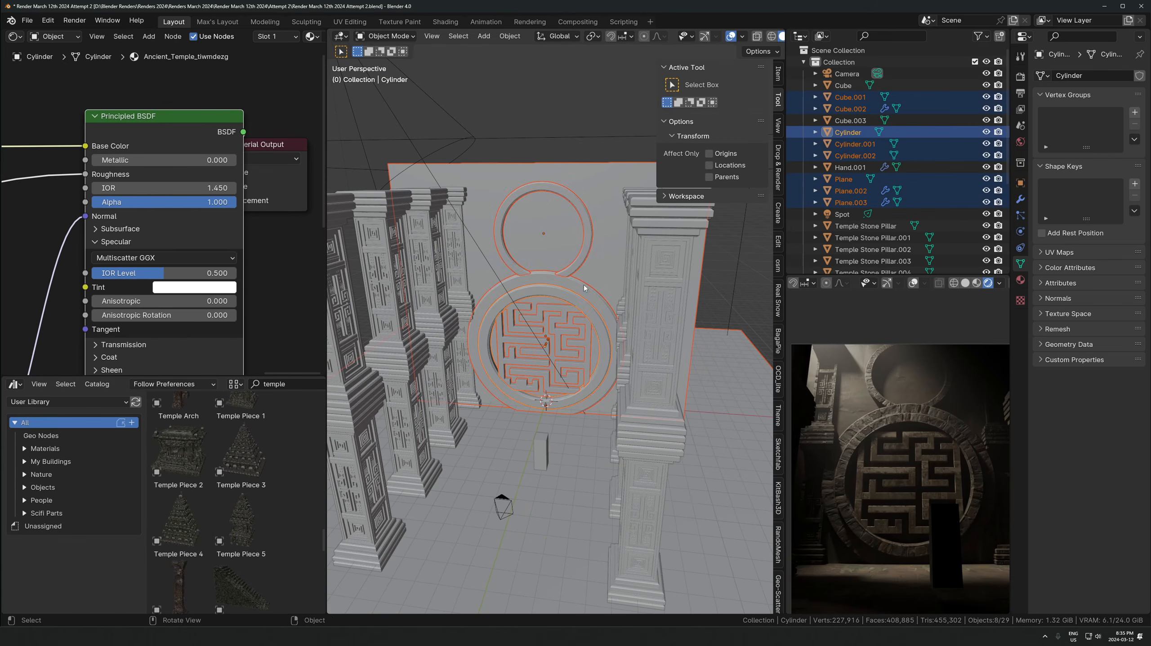
{"action": "left_click_drag", "start_coordinate": [657, 517], "coordinate": [677, 532], "text": "ctrl"}
{"action": "key", "text": "g"}
{"action": "key", "text": "z"}
{"action": "right_click", "coordinate": [565, 380]}
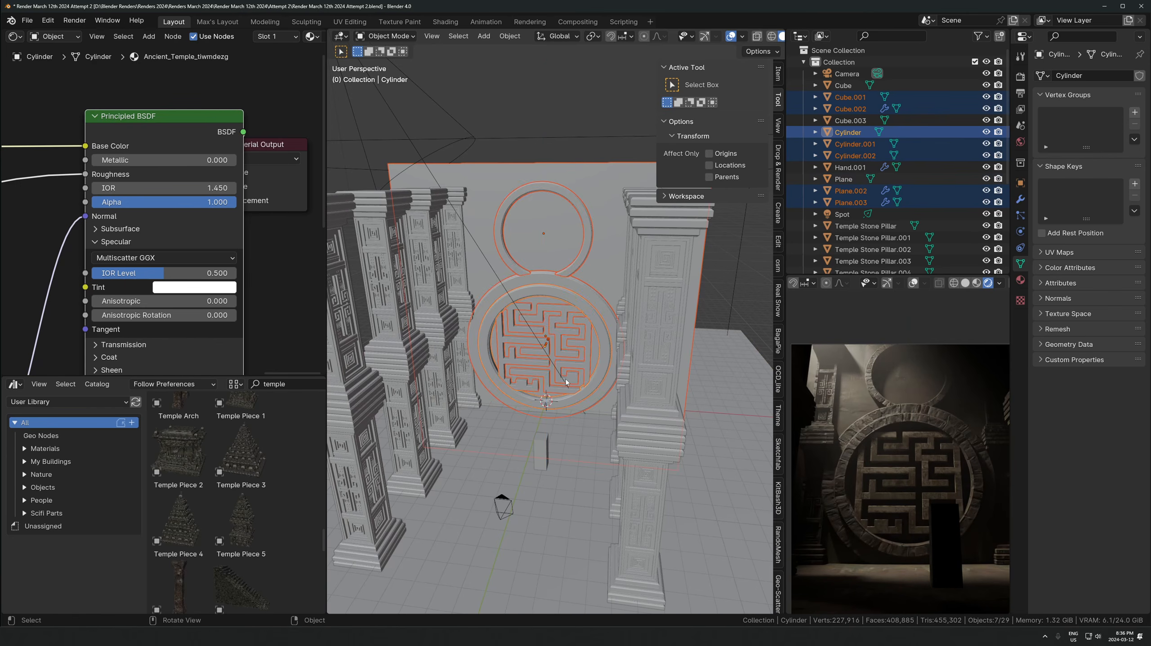
{"action": "key", "text": "g"}
{"action": "key", "text": "z"}
{"action": "left_click", "coordinate": [571, 395]}
{"action": "scroll", "coordinate": [568, 416], "scroll_direction": "up", "scroll_amount": 4}
{"action": "middle_click_drag", "start_coordinate": [568, 417], "coordinate": [589, 346], "text": "shift"}
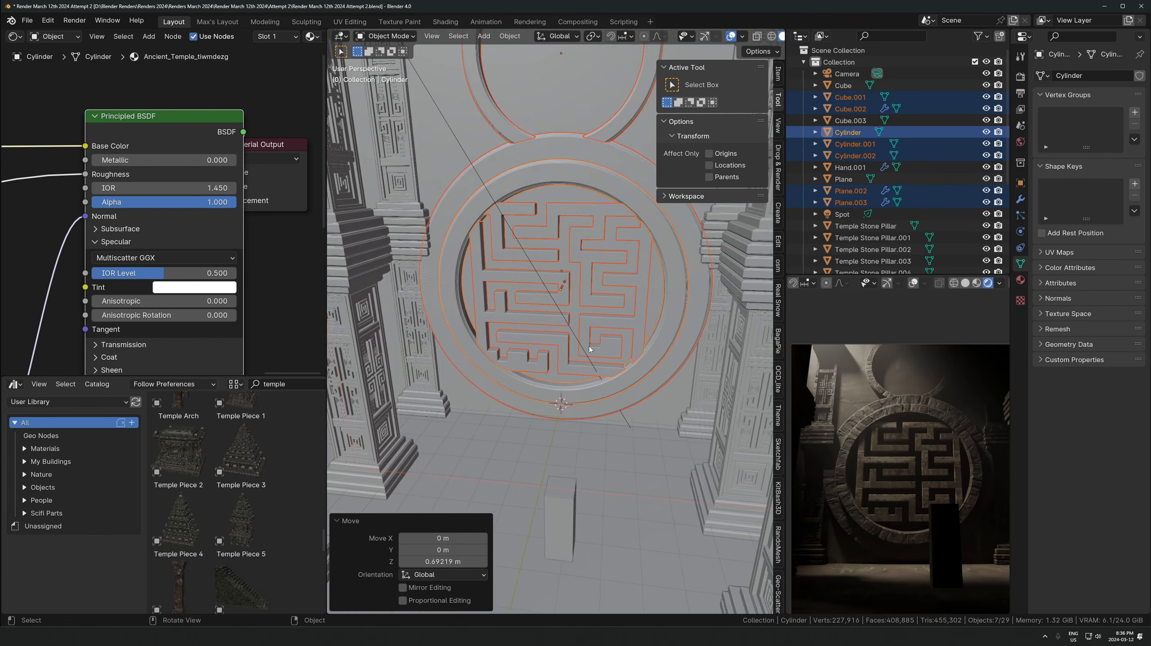
Scale the small upright block to about 0.776 in X and Y, then move it about 0.61 m along X and 0.99 m along Y
{"action": "scroll", "coordinate": [579, 407], "scroll_direction": "down", "scroll_amount": 4}
{"action": "left_click", "coordinate": [559, 409]}
{"action": "key", "text": "g"}
{"action": "key", "text": "shift+z"}
{"action": "left_click", "coordinate": [569, 401]}
{"action": "key", "text": "g"}
{"action": "key", "text": "shift+z"}
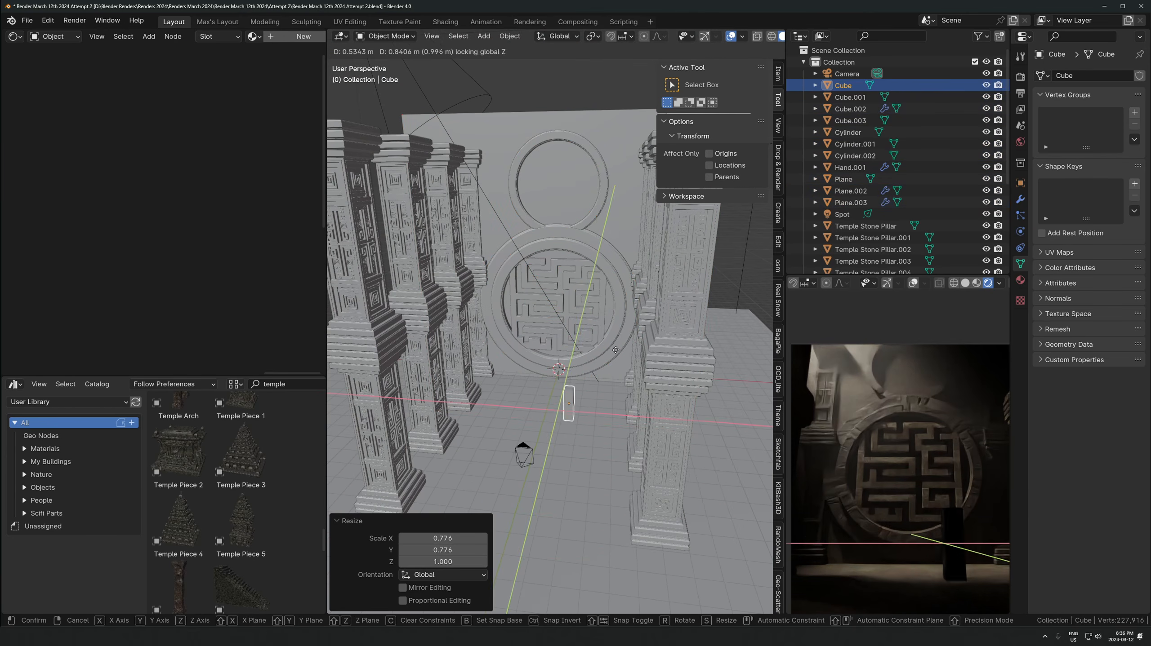
{"action": "left_click", "coordinate": [572, 399]}
{"action": "scroll", "coordinate": [918, 535], "scroll_direction": "down", "scroll_amount": 1}
{"action": "middle_click_drag", "start_coordinate": [918, 506], "coordinate": [909, 475], "text": "shift"}
{"action": "scroll", "coordinate": [909, 474], "scroll_direction": "up", "scroll_amount": 1}
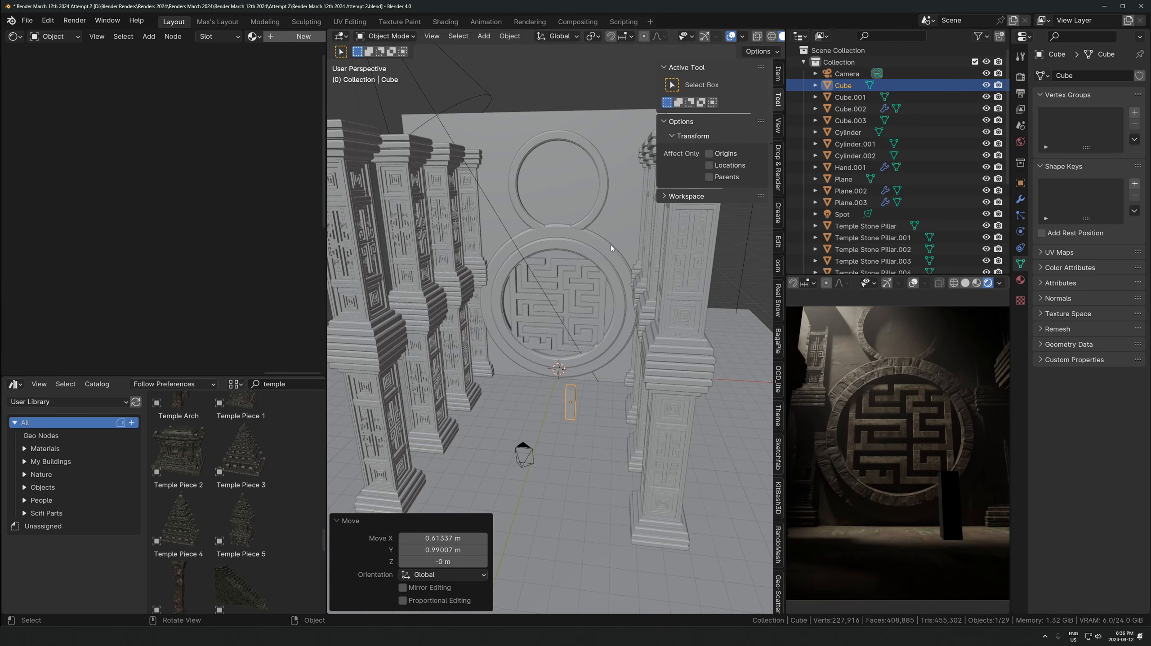
Try the Temple Piece 2 asset in the scene, clearing its rotation and scaling it to about 1.888
{"action": "scroll", "coordinate": [610, 247], "scroll_direction": "up", "scroll_amount": 3}
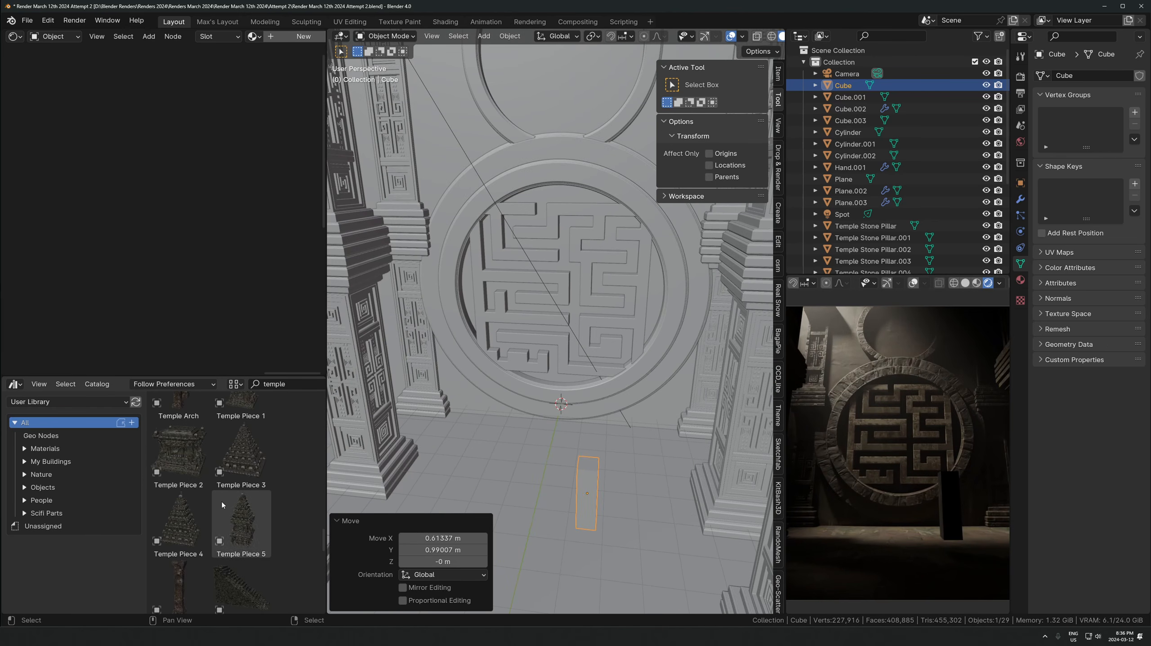
{"action": "left_click_drag", "start_coordinate": [179, 464], "coordinate": [609, 498]}
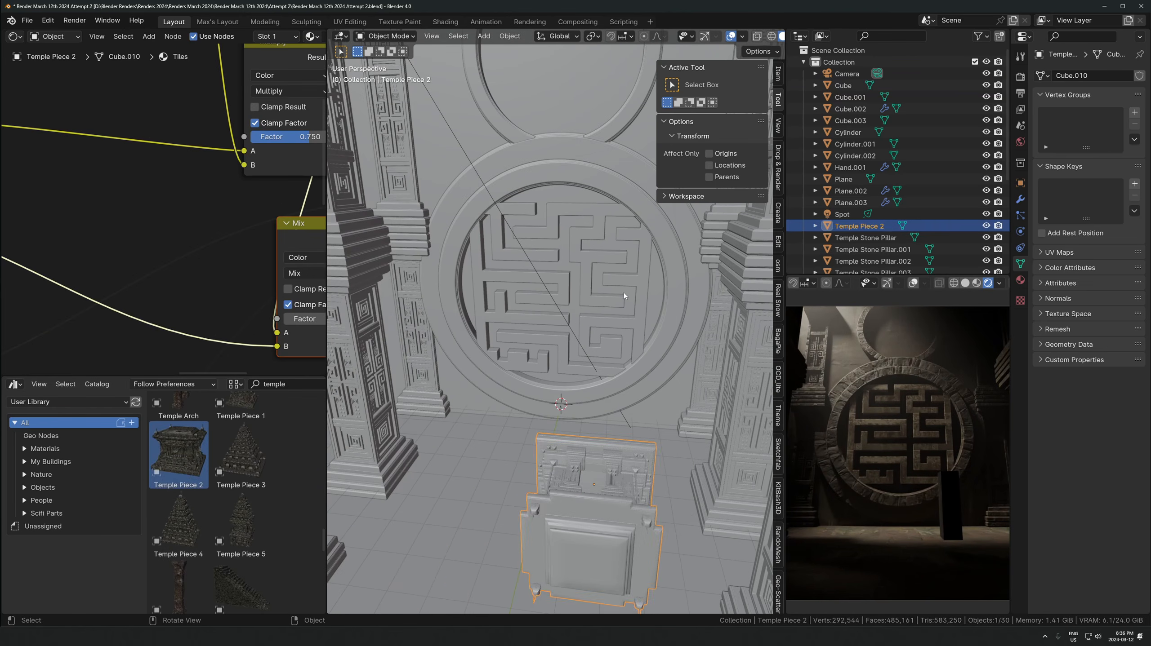
{"action": "scroll", "coordinate": [624, 293], "scroll_direction": "down", "scroll_amount": 3}
{"action": "key", "text": "alt+r"}
{"action": "key", "text": "g"}
{"action": "left_click", "coordinate": [598, 348]}
{"action": "key", "text": "s"}
{"action": "left_click", "coordinate": [627, 317]}
Try positioning the temple piece on the back wall, about 6.67 m up and beside the upper ring, and delete it
{"action": "key", "text": "g"}
{"action": "key", "text": "shift+z"}
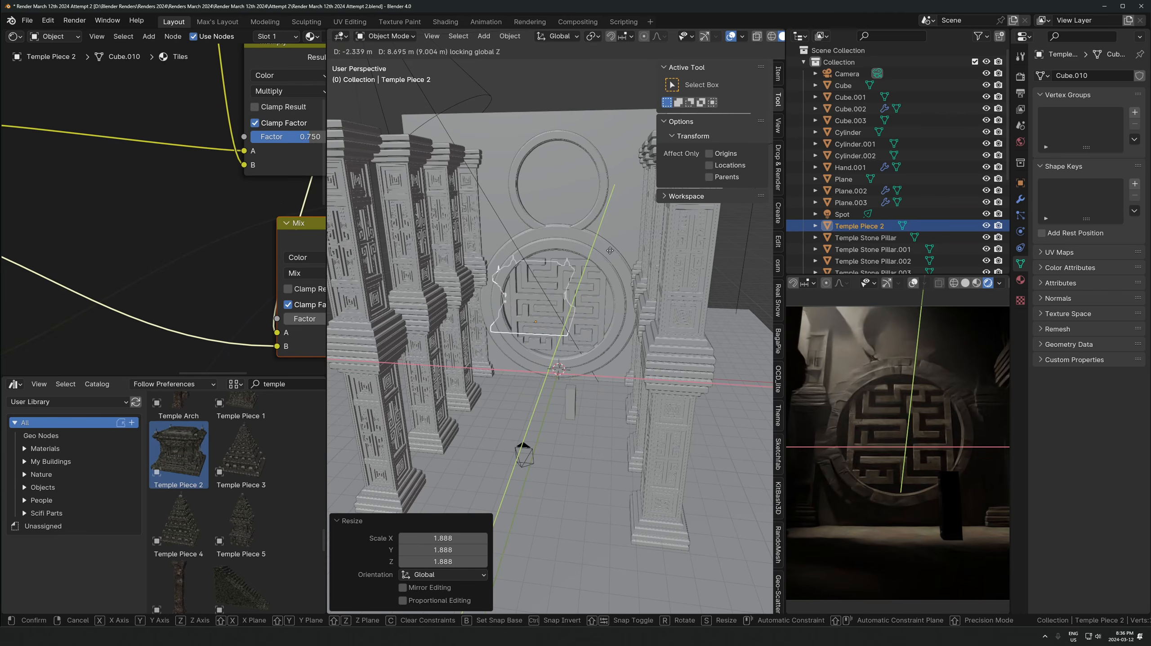
{"action": "key", "text": "z"}
{"action": "left_click", "coordinate": [522, 109]}
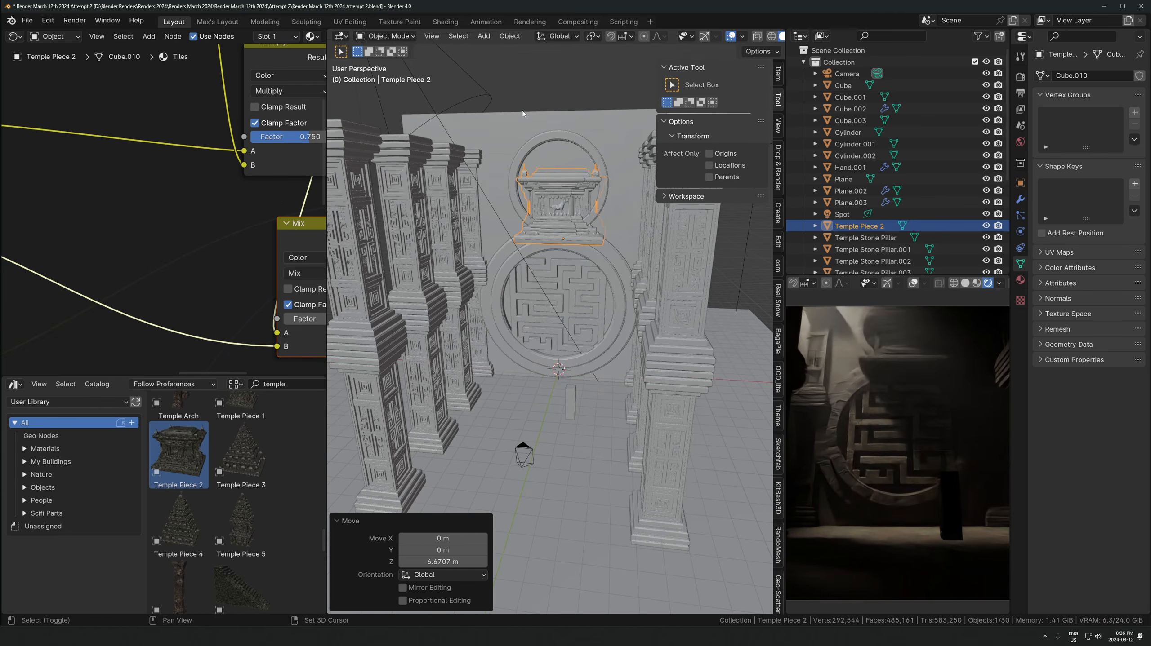
{"action": "key", "text": "g"}
{"action": "key", "text": "x"}
{"action": "key", "text": "y"}
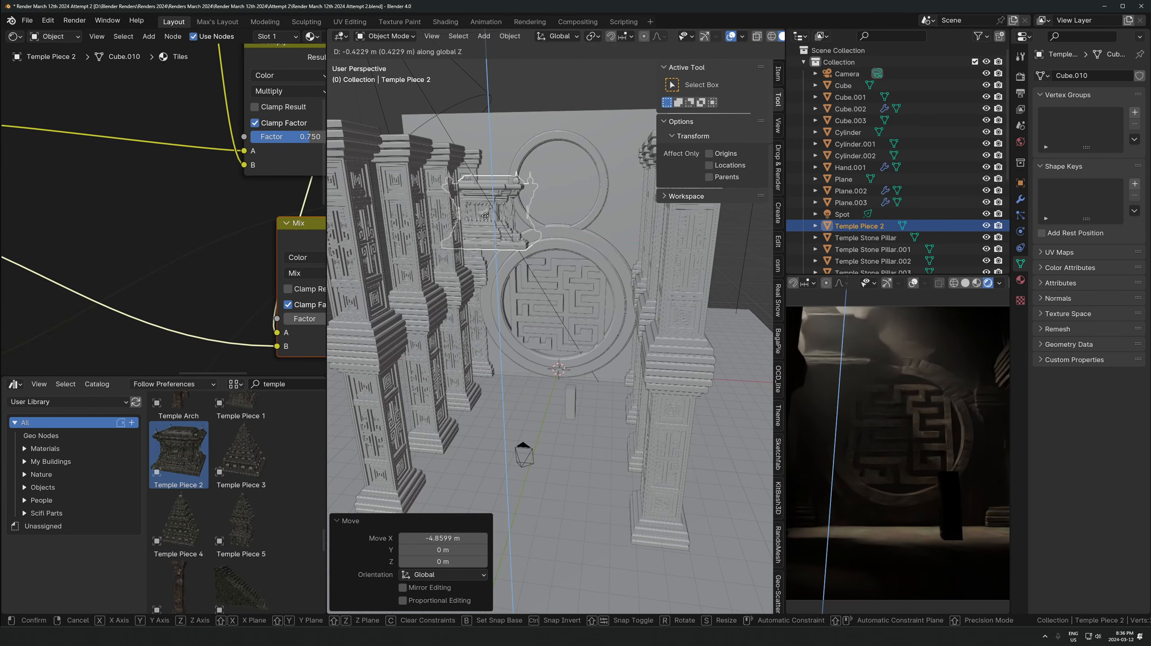
{"action": "key", "text": "x"}
{"action": "left_click", "coordinate": [489, 207]}
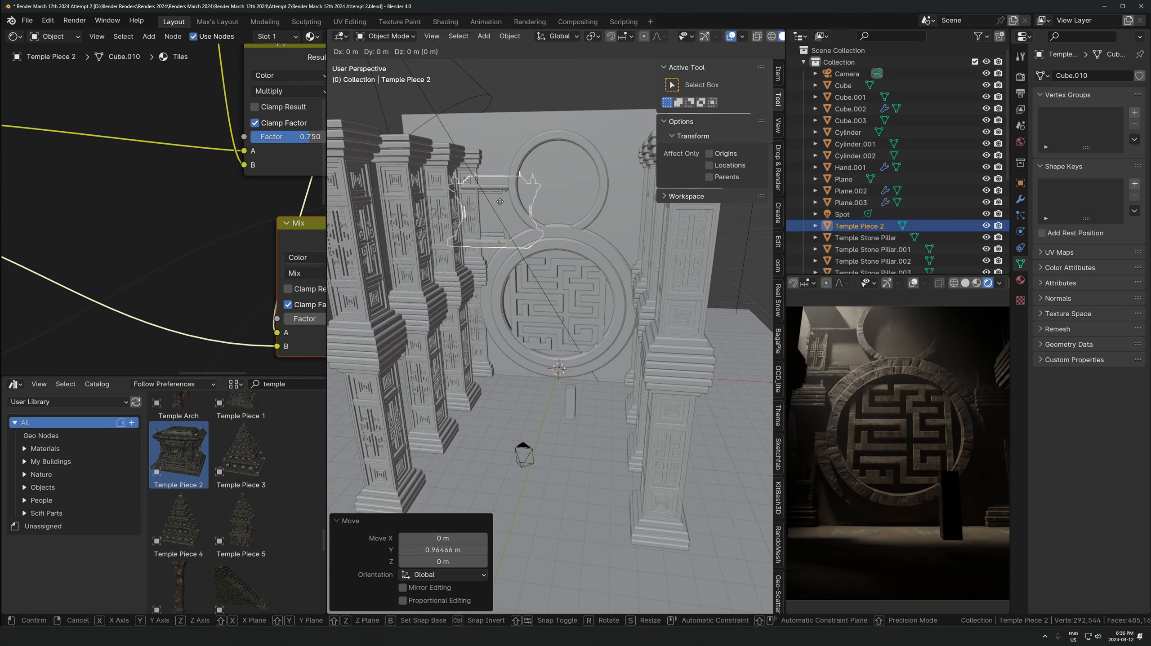
{"action": "key", "text": "Delete"}
Try moving the upper section of the rear pillar beside the maze door along X
{"action": "scroll", "coordinate": [450, 232], "scroll_direction": "up", "scroll_amount": 2}
{"action": "left_click", "coordinate": [454, 232]}
{"action": "key", "text": "g"}
{"action": "key", "text": "x"}
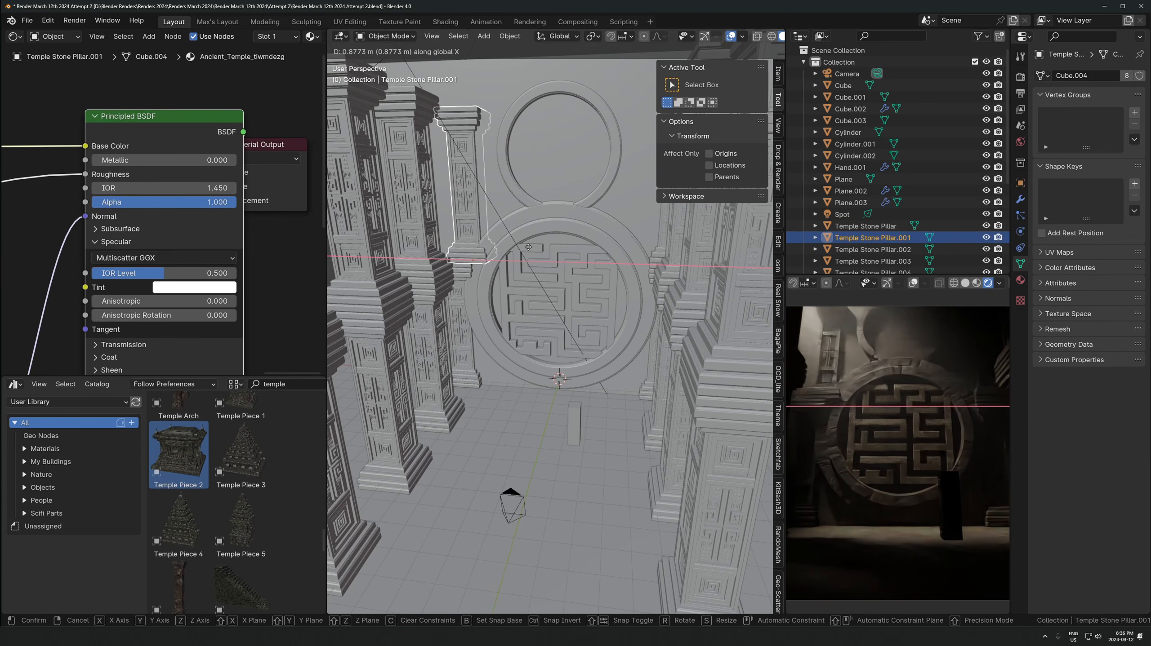
{"action": "left_click", "coordinate": [512, 256]}
{"action": "middle_click_drag", "start_coordinate": [493, 164], "coordinate": [495, 211], "text": "shift"}
Look through the remaining temple assets in the library for a wall ornament
{"action": "left_click", "coordinate": [470, 180], "text": "shift"}
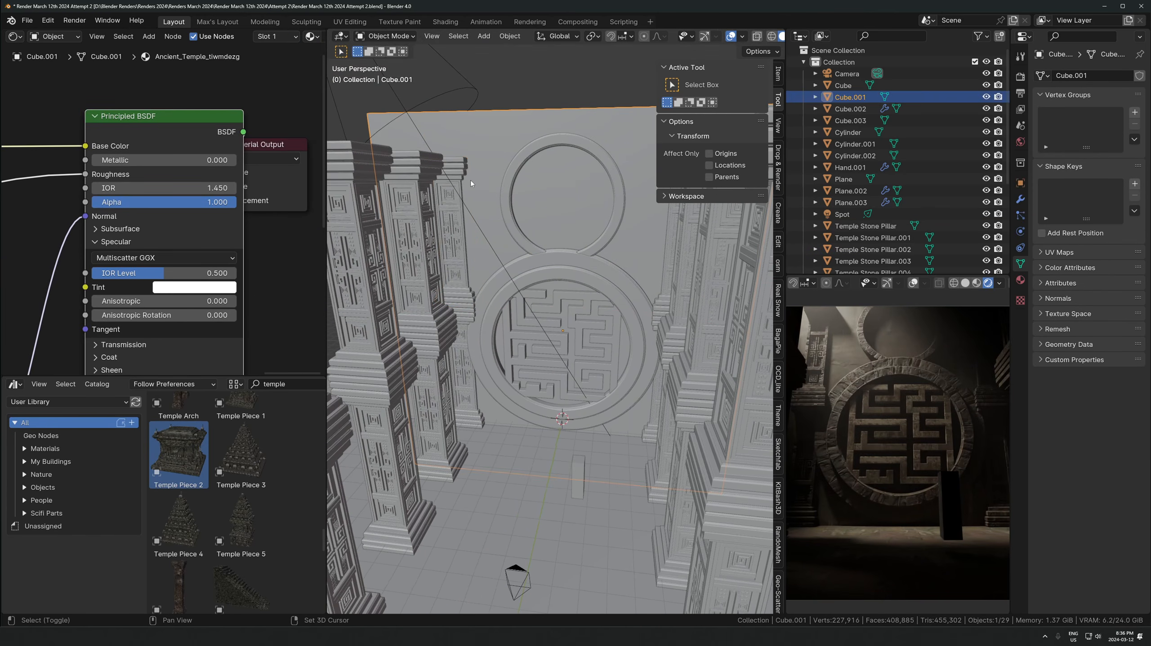
{"action": "left_click", "coordinate": [465, 174], "text": "shift"}
{"action": "scroll", "coordinate": [676, 358], "scroll_direction": "up", "scroll_amount": 2}
{"action": "middle_click_drag", "start_coordinate": [676, 359], "coordinate": [673, 452], "text": "shift"}
{"action": "scroll", "coordinate": [291, 505], "scroll_direction": "down", "scroll_amount": 10}
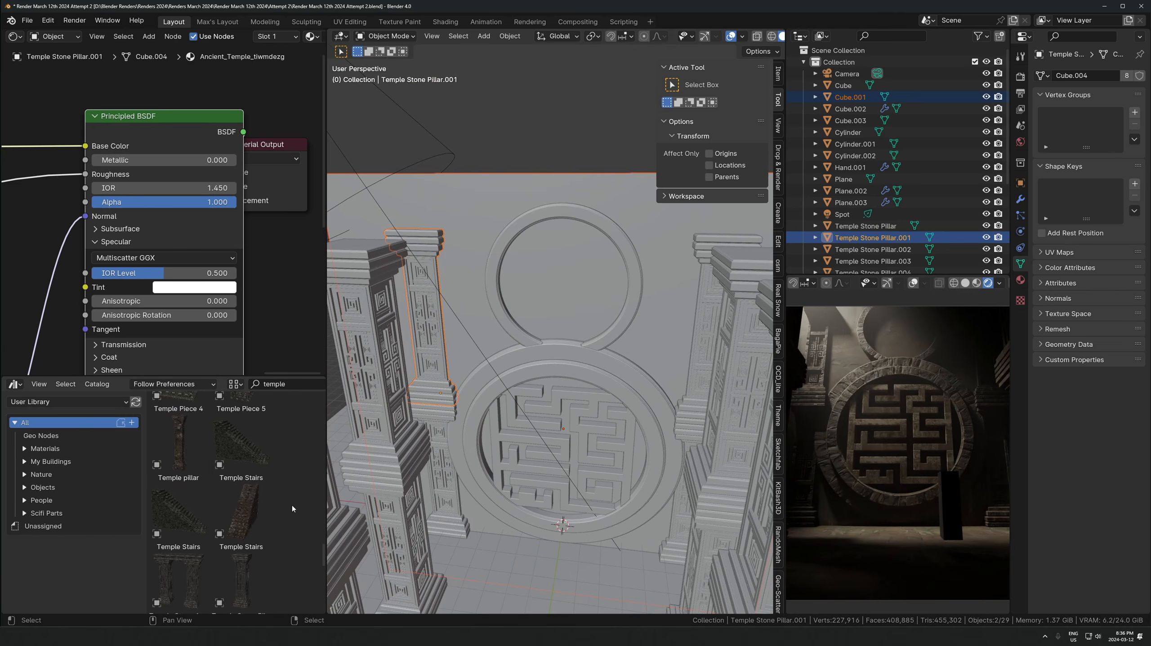
{"action": "left_click", "coordinate": [572, 422]}
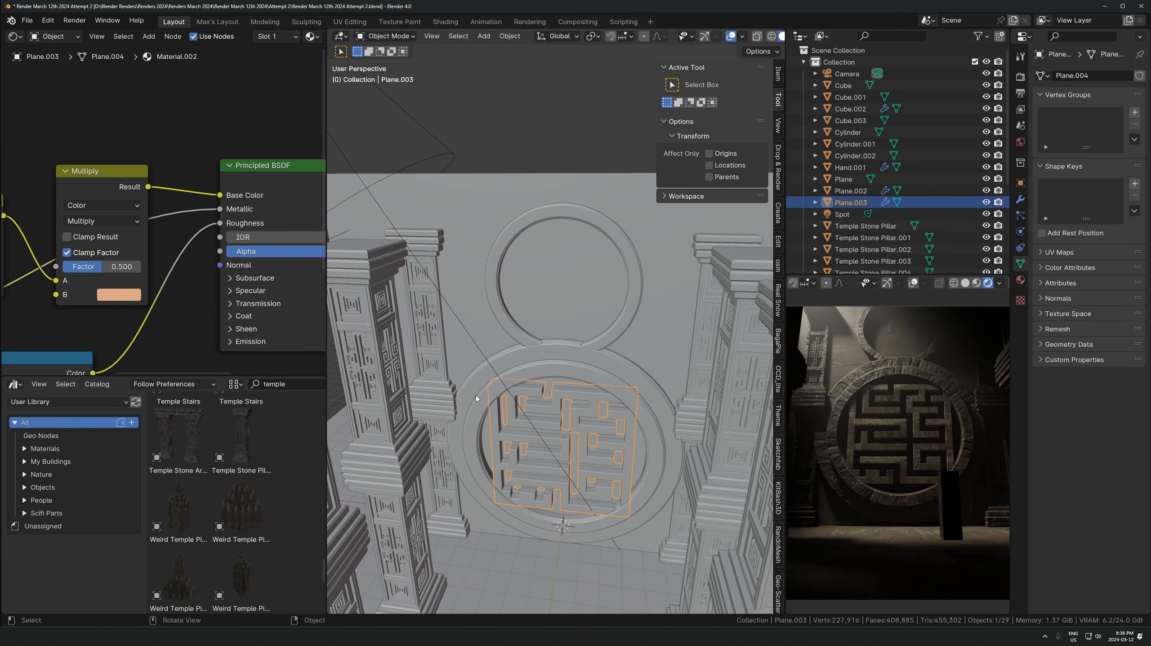
Search the asset library's Objects catalog for "patter" and clear the search
{"action": "left_click", "coordinate": [66, 489]}
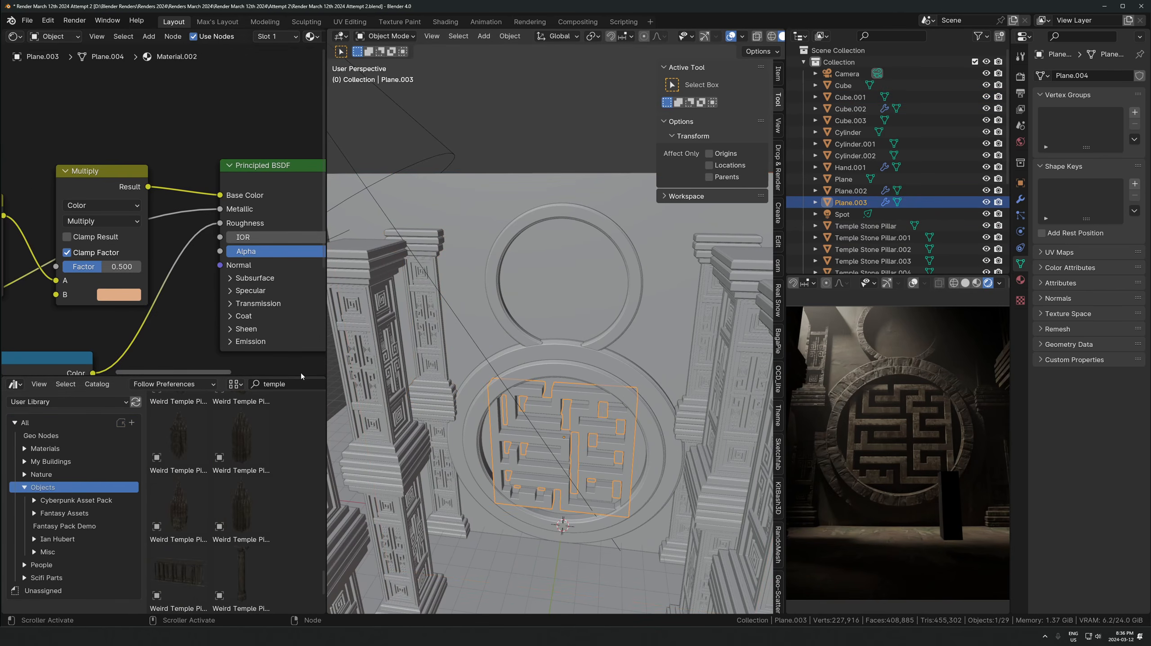
{"action": "scroll", "coordinate": [300, 372], "scroll_direction": "down", "scroll_amount": 4}
{"action": "left_click", "coordinate": [280, 385]}
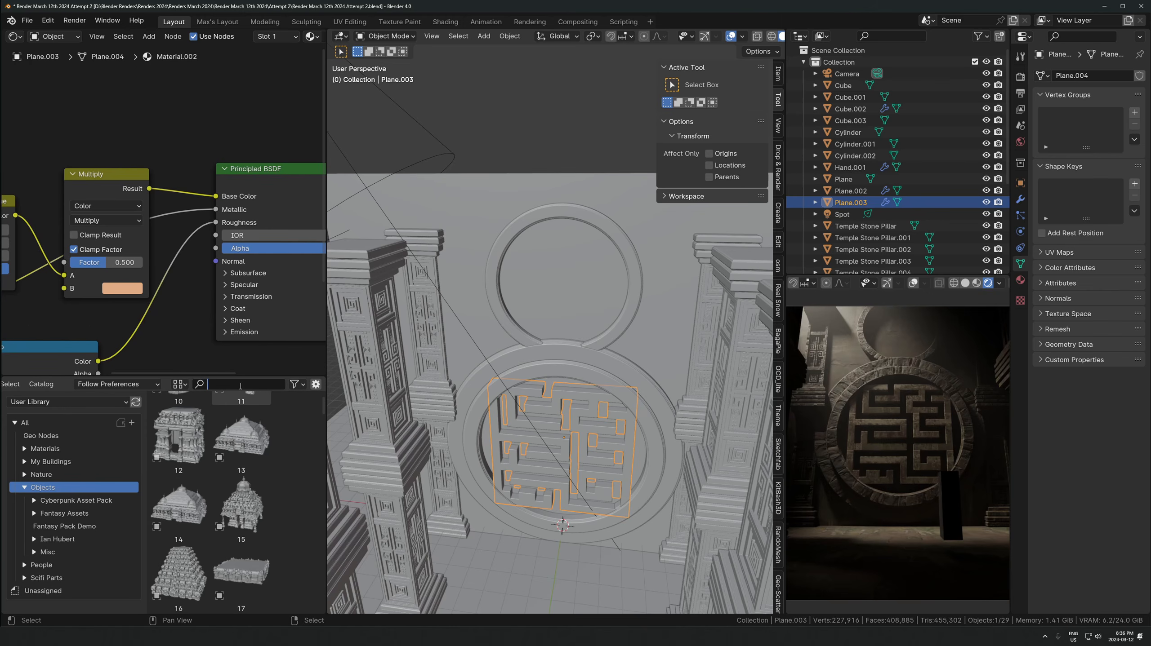
{"action": "type", "text": "patter"}
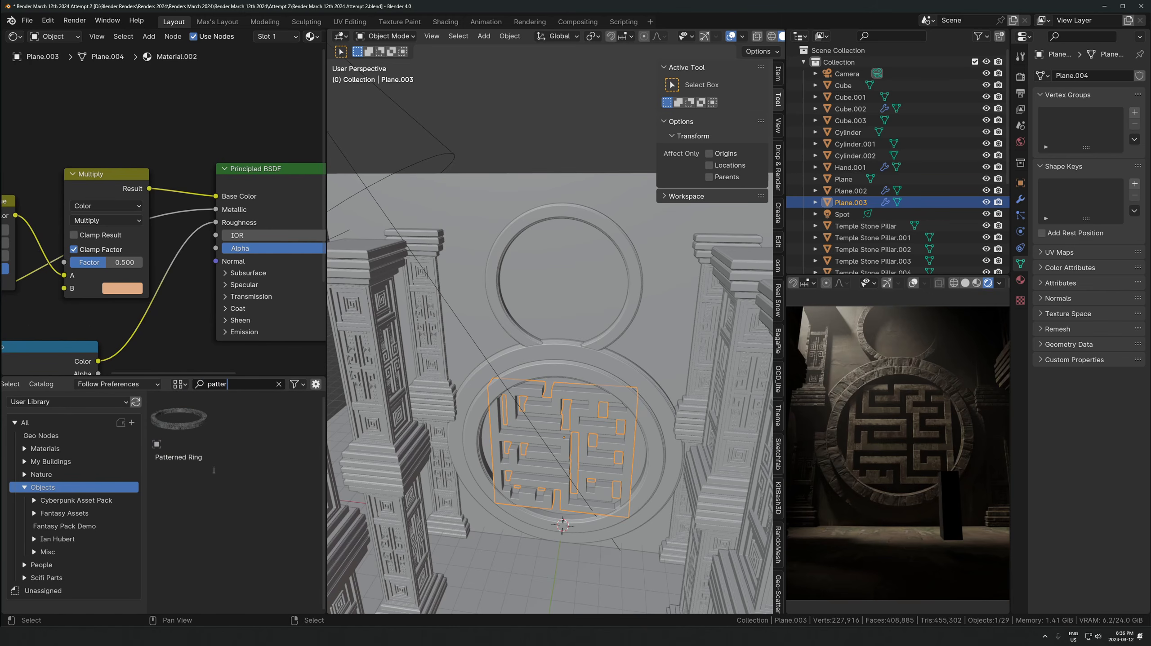
{"action": "key", "text": "BackSpace"}
{"action": "key", "text": "BackSpace"}
{"action": "key", "text": "BackSpace"}
{"action": "key", "text": "BackSpace"}
{"action": "key", "text": "BackSpace"}
{"action": "key", "text": "BackSpace"}
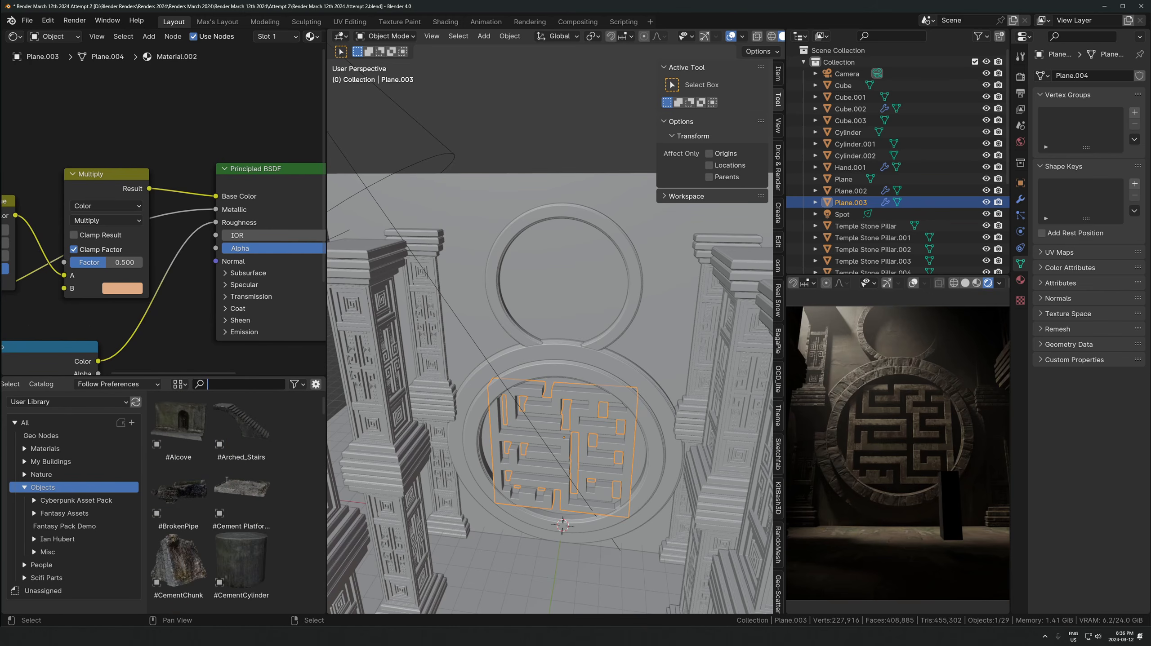
Find the Midjourney Ring asset by searching "mid", add it to the scene, scale it to about 0.58 and clear its location
{"action": "type", "text": "mid"}
{"action": "left_click_drag", "start_coordinate": [179, 419], "coordinate": [560, 290]}
{"action": "key", "text": "s"}
{"action": "left_click", "coordinate": [604, 289]}
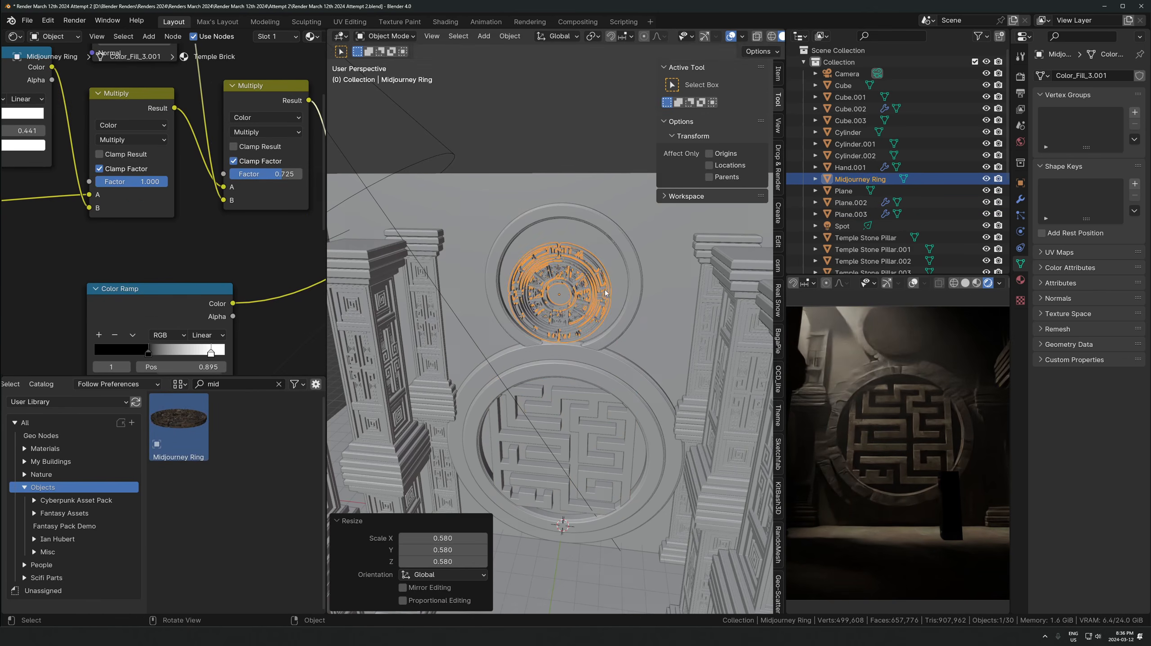
{"action": "scroll", "coordinate": [658, 344], "scroll_direction": "up", "scroll_amount": 4}
{"action": "key", "text": "alt+g"}
{"action": "scroll", "coordinate": [634, 340], "scroll_direction": "down", "scroll_amount": 4}
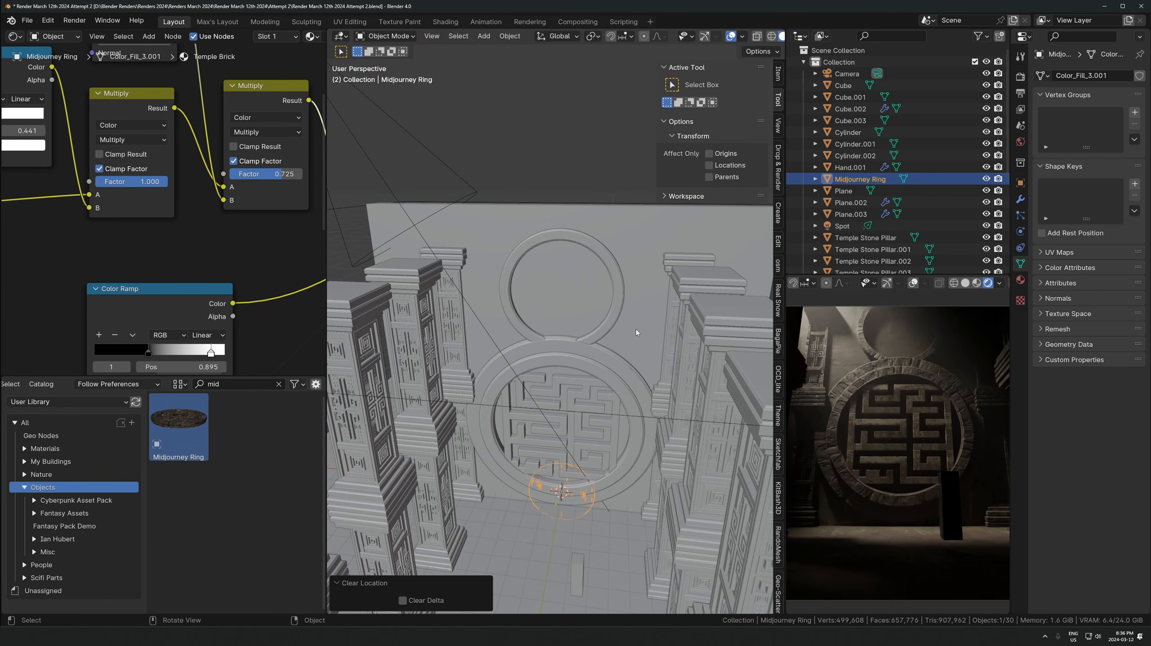
Move the ornate ring about 12.75 m up along Z and about -0.58 m along Y, onto the upper stone ring
{"action": "key", "text": "g"}
{"action": "key", "text": "z"}
{"action": "left_click", "coordinate": [610, 255]}
{"action": "key", "text": "g"}
{"action": "key", "text": "y"}
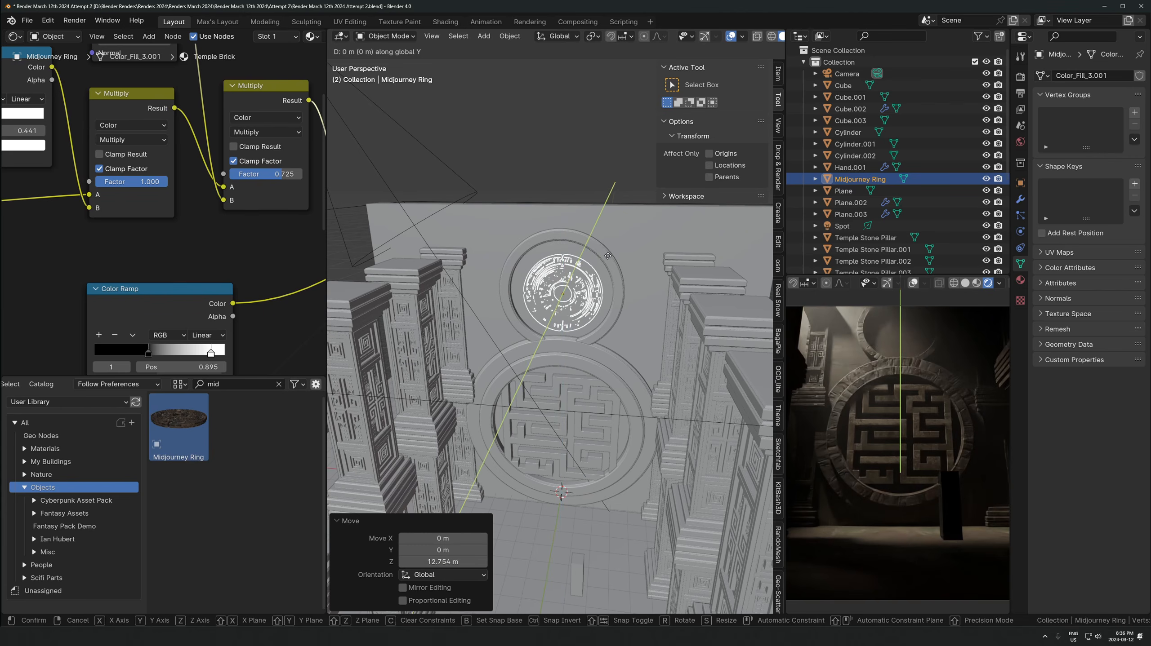
{"action": "left_click", "coordinate": [609, 253]}
Resize the ornate ring to fit inside the upper stone ring and raise it about 0.29 m along Z
{"action": "key", "text": "KP_Decimal"}
{"action": "scroll", "coordinate": [651, 298], "scroll_direction": "down", "scroll_amount": 4}
{"action": "key", "text": "s"}
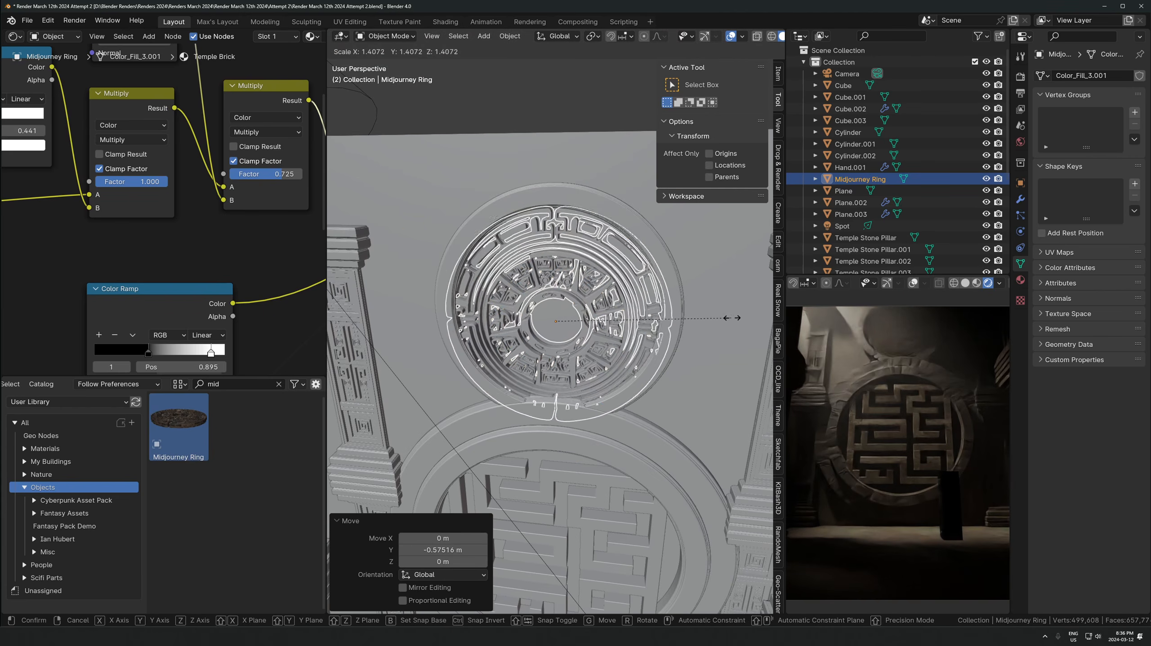
{"action": "left_click", "coordinate": [736, 320]}
{"action": "middle_click_drag", "start_coordinate": [736, 322], "coordinate": [728, 265]}
{"action": "key", "text": "g"}
{"action": "key", "text": "z"}
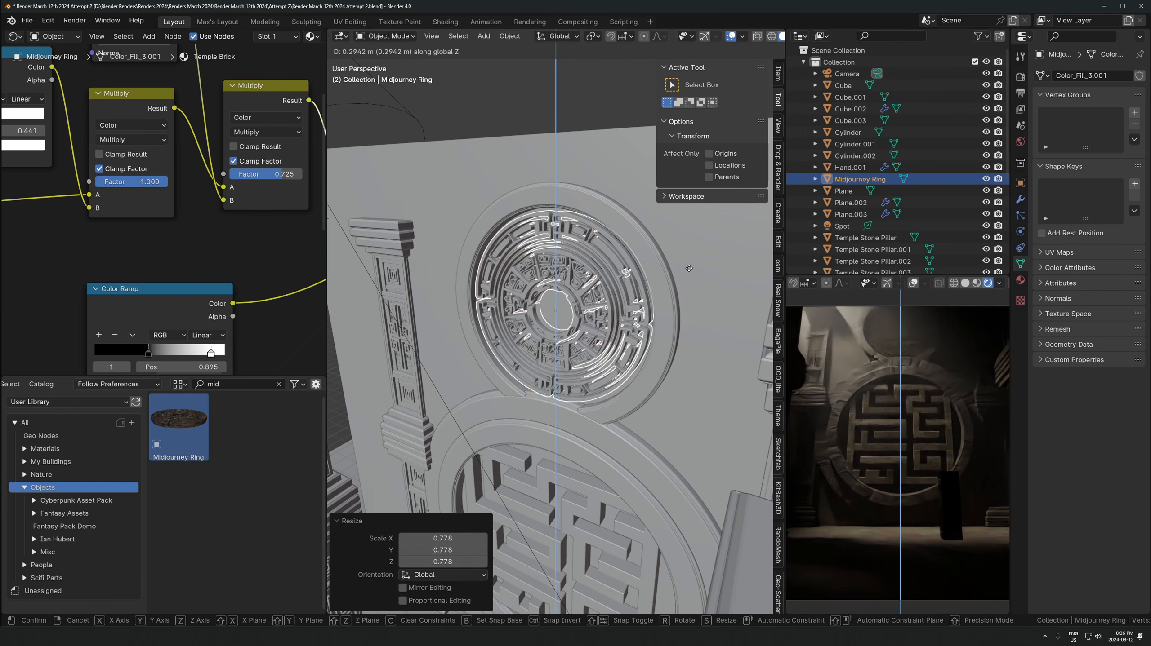
{"action": "left_click", "coordinate": [688, 268]}
Shift the ornate ring about -0.017 m along Y and fine-tune its uniform scale within the stone ring
{"action": "scroll", "coordinate": [634, 312], "scroll_direction": "up", "scroll_amount": 2}
{"action": "key", "text": "g"}
{"action": "key", "text": "y"}
{"action": "left_click", "coordinate": [618, 336]}
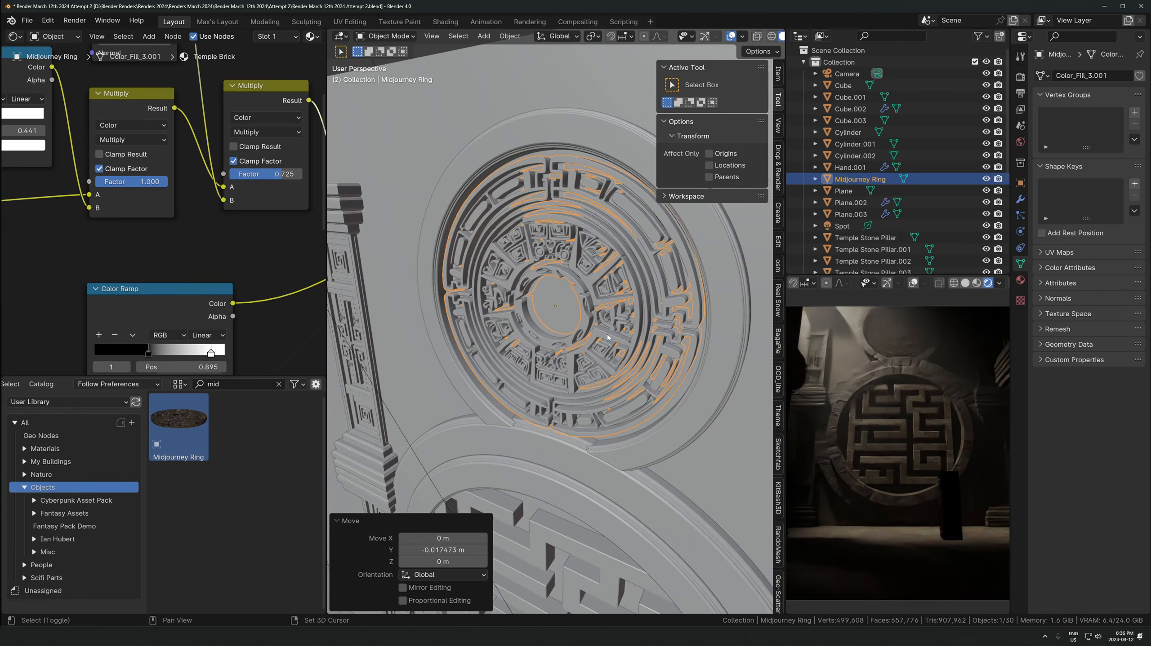
{"action": "scroll", "coordinate": [618, 336], "scroll_direction": "down", "scroll_amount": 2}
{"action": "key", "text": "s"}
{"action": "left_click", "coordinate": [643, 345]}
{"action": "scroll", "coordinate": [692, 290], "scroll_direction": "down", "scroll_amount": 2}
{"action": "middle_click_drag", "start_coordinate": [693, 289], "coordinate": [620, 382]}
Duplicate the ornate ring, move the copy about 0.12 m along Y and enlarge it well beyond the upper stone ring
{"action": "key", "text": "shift+d"}
{"action": "right_click", "coordinate": [661, 320]}
{"action": "key", "text": "g"}
{"action": "key", "text": "s"}
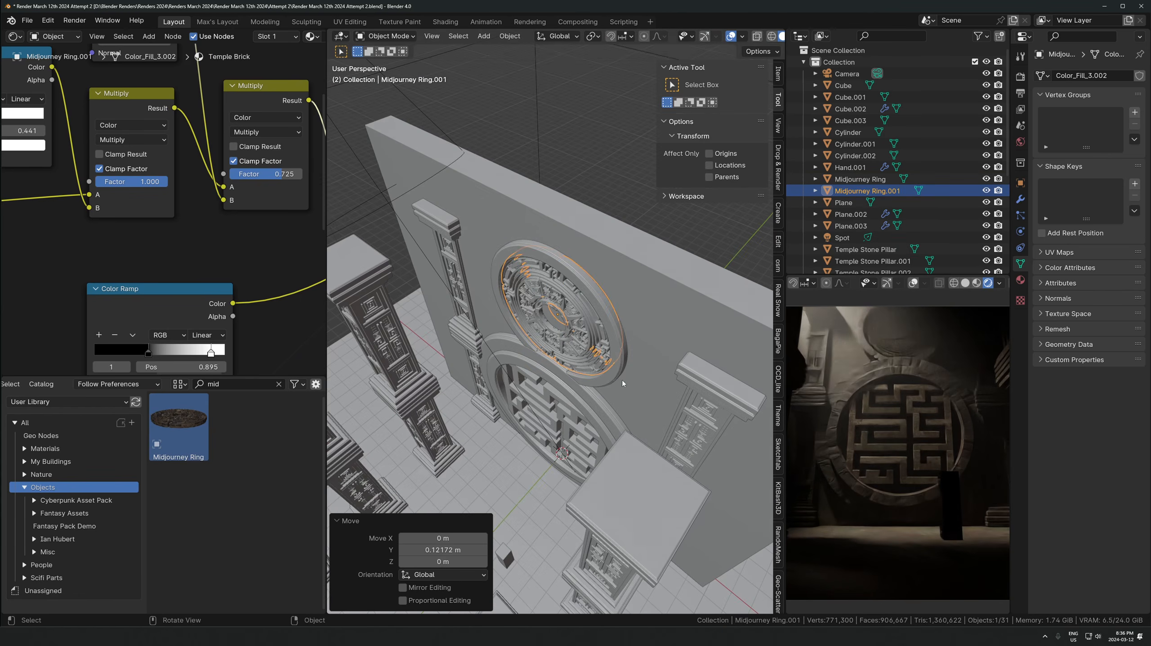
{"action": "left_click", "coordinate": [731, 416]}
Lower the enlarged ring about 2.77 m along Z, then move it about 0.31 m and -0.02 m along Y to sink it into the wall
{"action": "key", "text": "g"}
{"action": "key", "text": "z"}
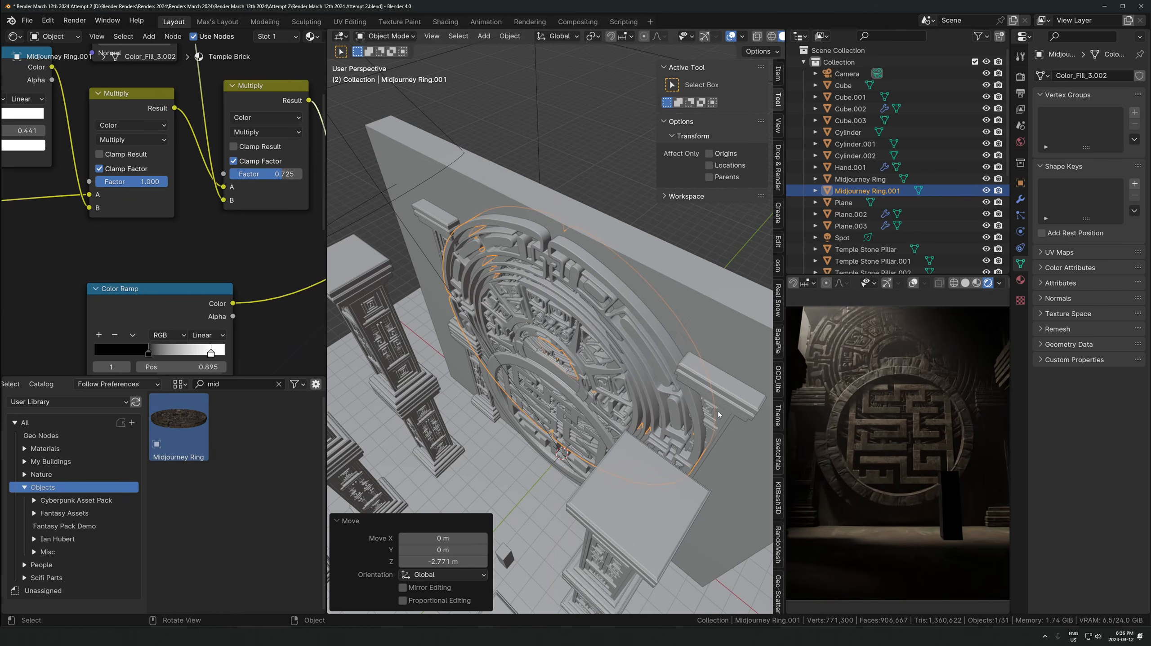
{"action": "left_click", "coordinate": [627, 441]}
{"action": "key", "text": "g"}
{"action": "key", "text": "y"}
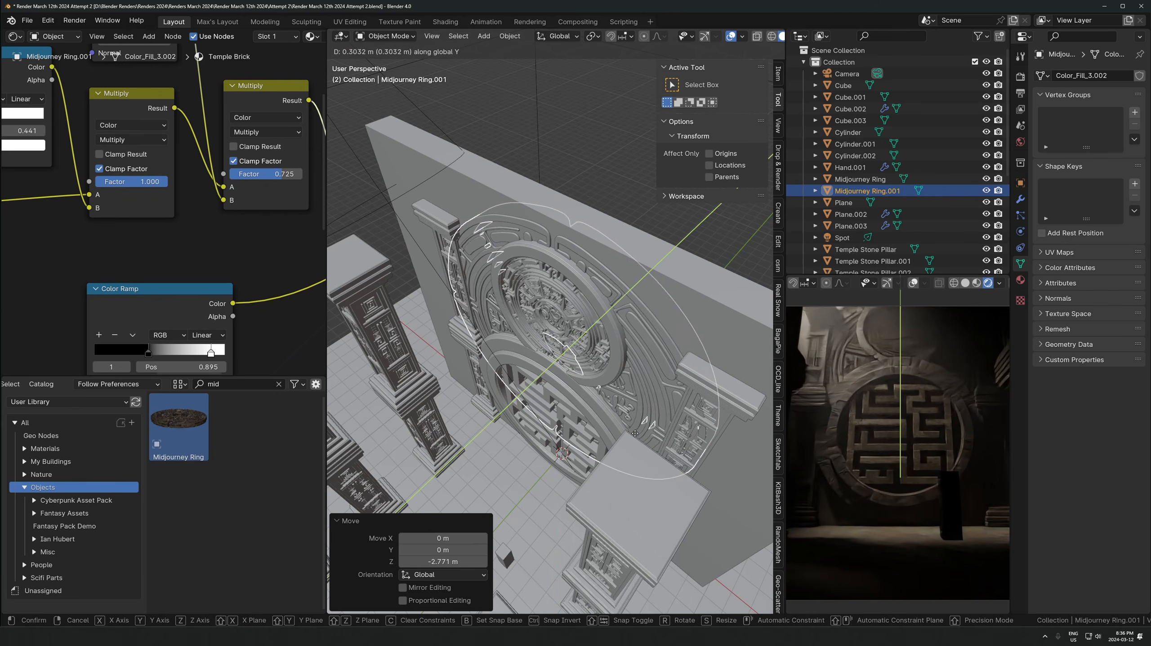
{"action": "left_click", "coordinate": [623, 441]}
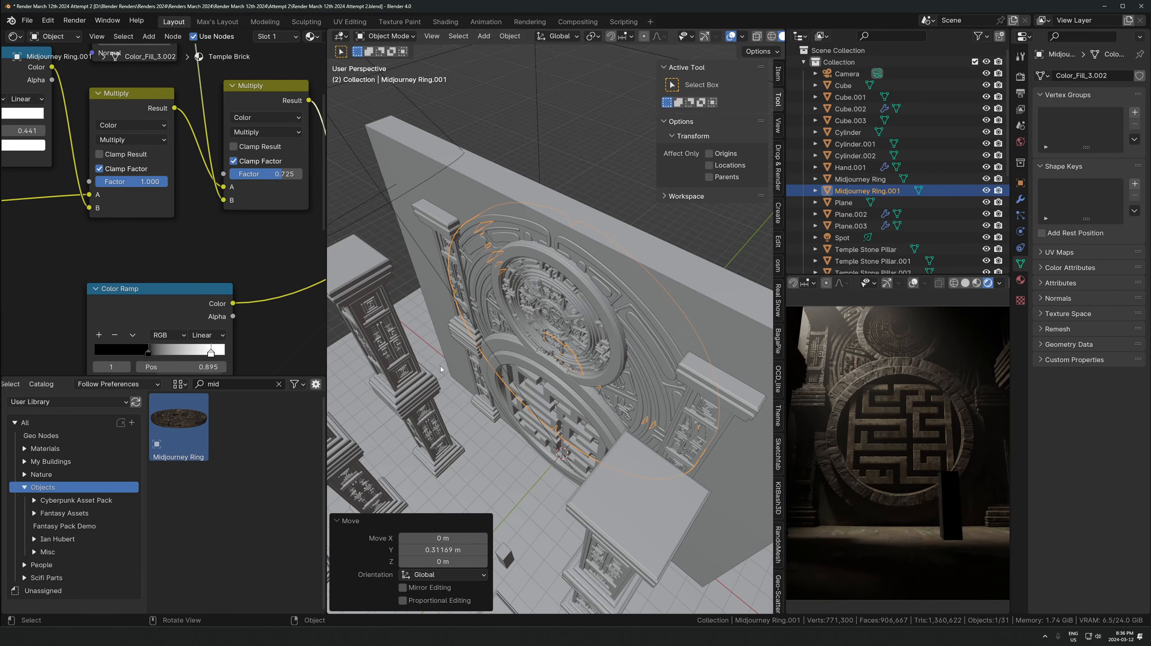
{"action": "key", "text": "g"}
{"action": "key", "text": "y"}
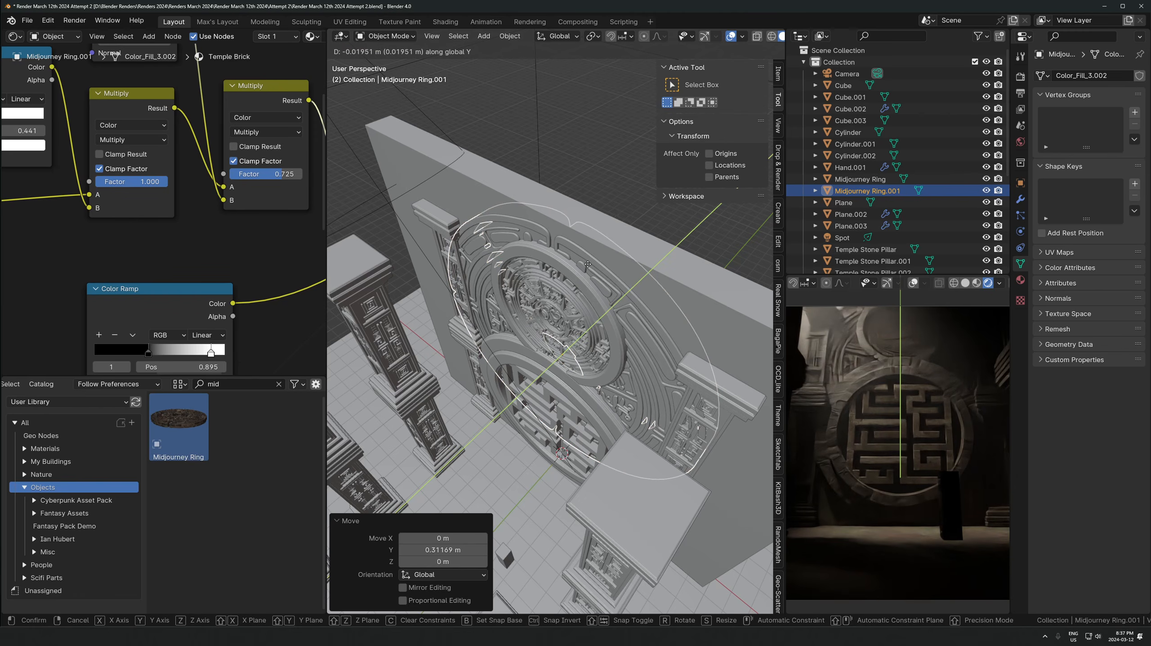
{"action": "left_click", "coordinate": [534, 152]}
Scale the enlarged ring to about 0.84 in X and Z only, and rotate it around the Y axis
{"action": "middle_click_drag", "start_coordinate": [583, 340], "coordinate": [647, 266]}
{"action": "key", "text": "s"}
{"action": "key", "text": "shift+y"}
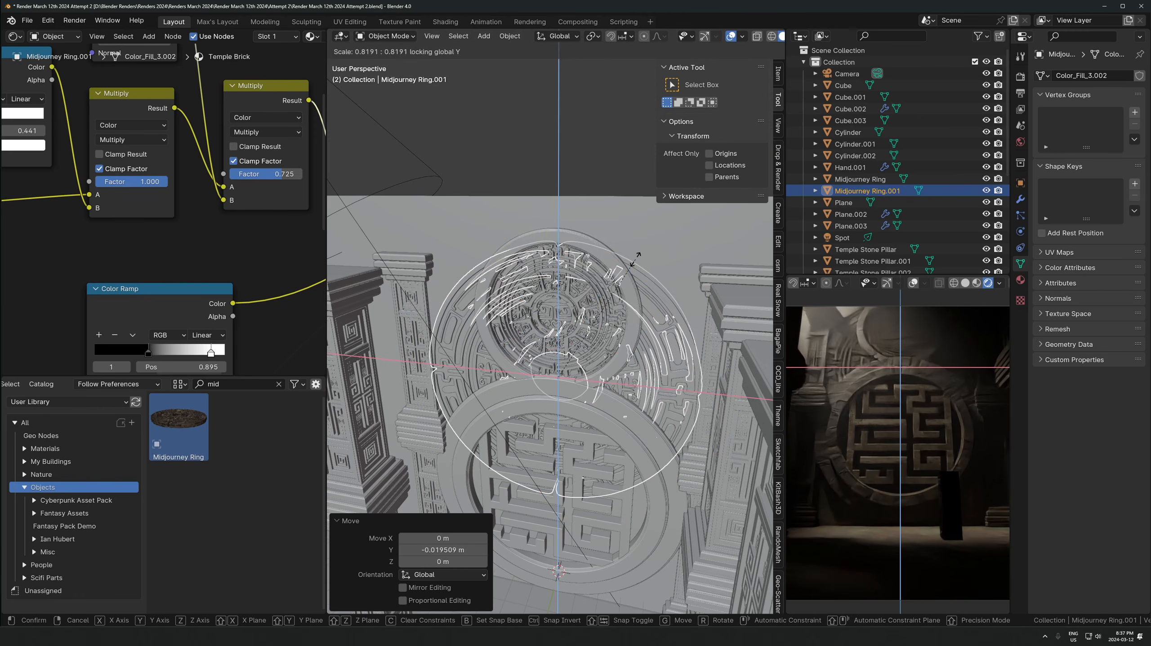
{"action": "right_click", "coordinate": [650, 262]}
{"action": "key", "text": "s"}
{"action": "key", "text": "shift+y"}
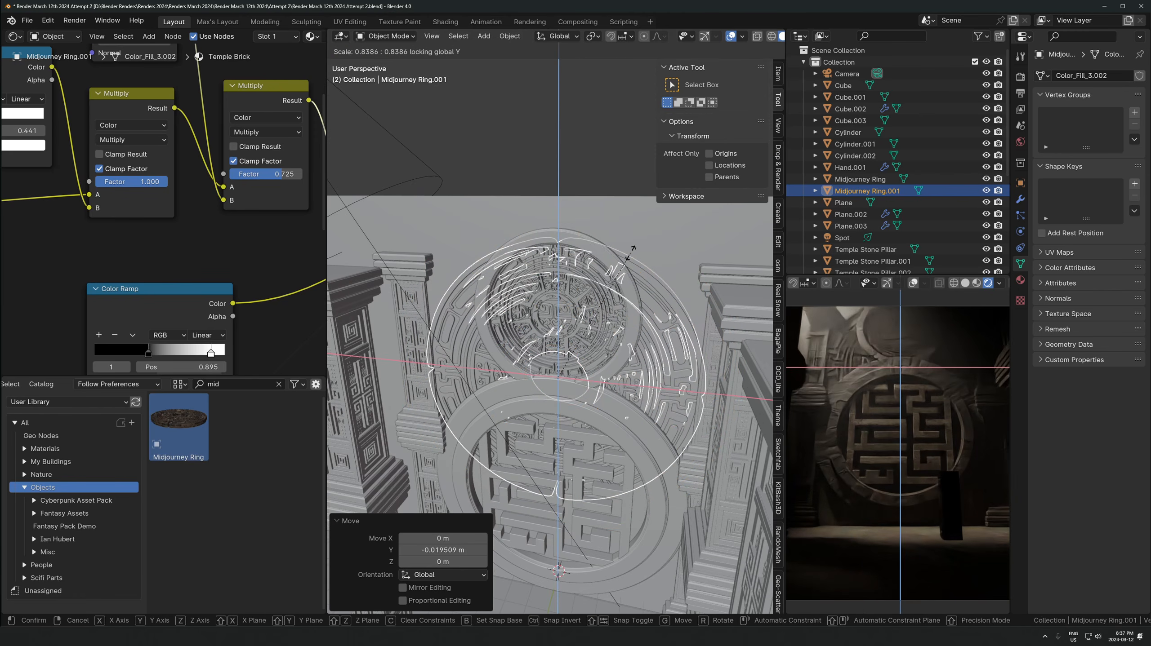
{"action": "left_click", "coordinate": [632, 250]}
{"action": "key", "text": "r"}
{"action": "key", "text": "y"}
{"action": "left_click", "coordinate": [635, 268]}
Link the material of the stone ring around the maze panel to both ornate rings
{"action": "left_click", "coordinate": [606, 312], "text": "shift"}
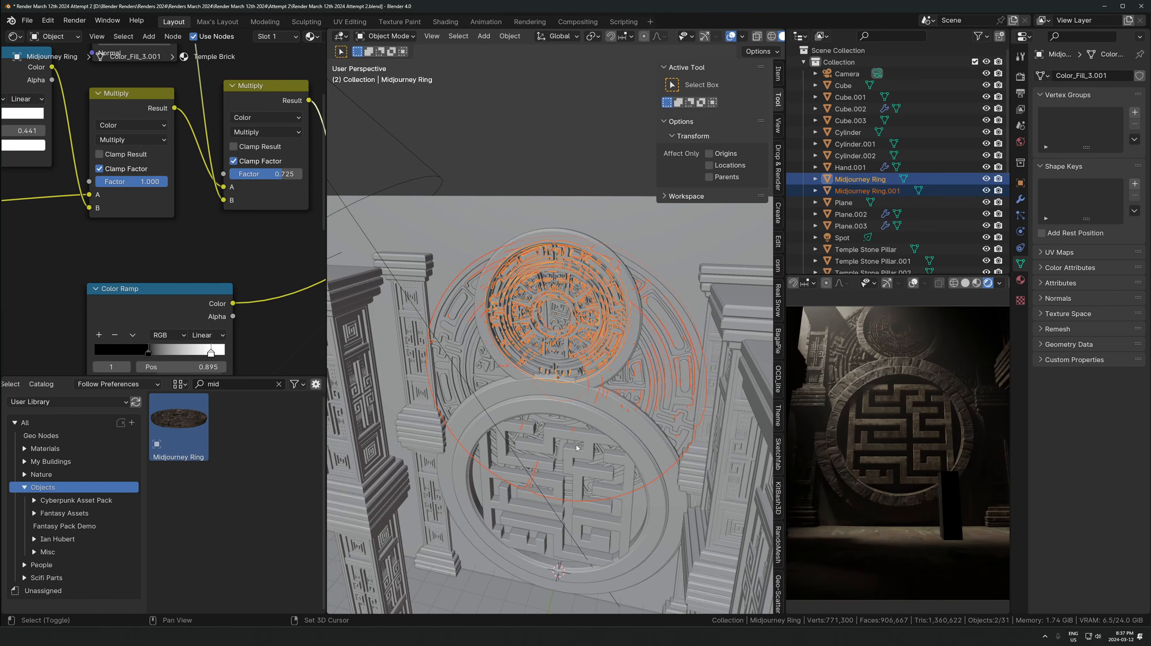
{"action": "left_click", "coordinate": [632, 436], "text": "shift"}
{"action": "key", "text": "ctrl+l"}
{"action": "left_click", "coordinate": [633, 436]}
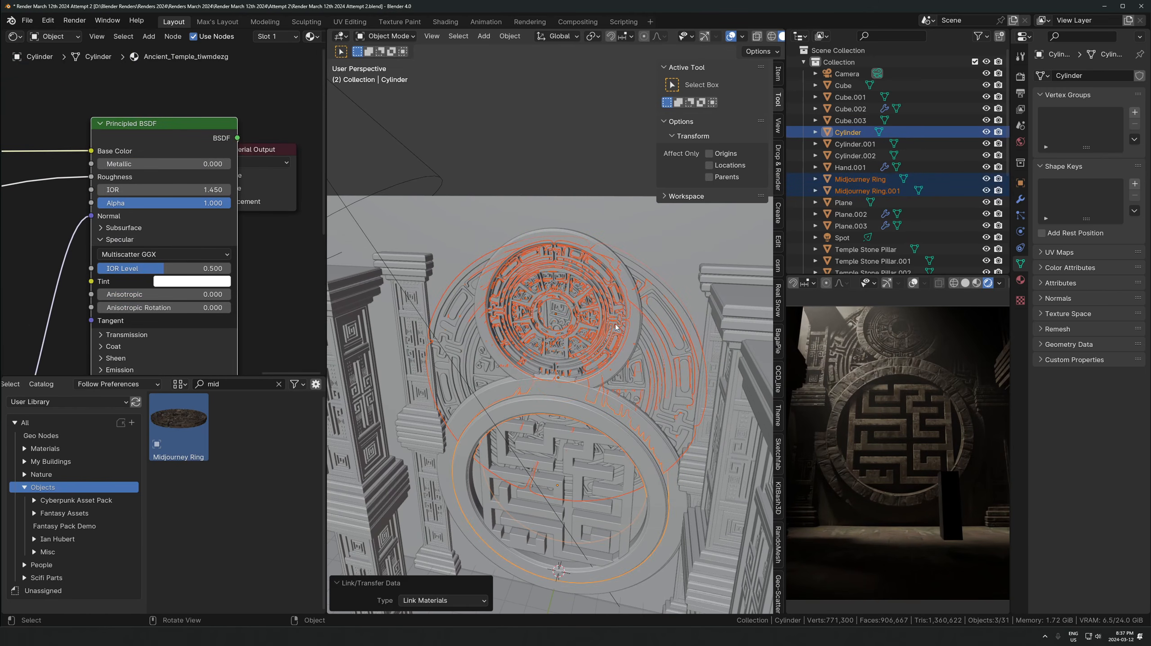
Check the enlarged ornate ring's UV layout by replacing the asset browser with the UV editor
{"action": "left_click", "coordinate": [469, 343]}
{"action": "key", "text": "Tab"}
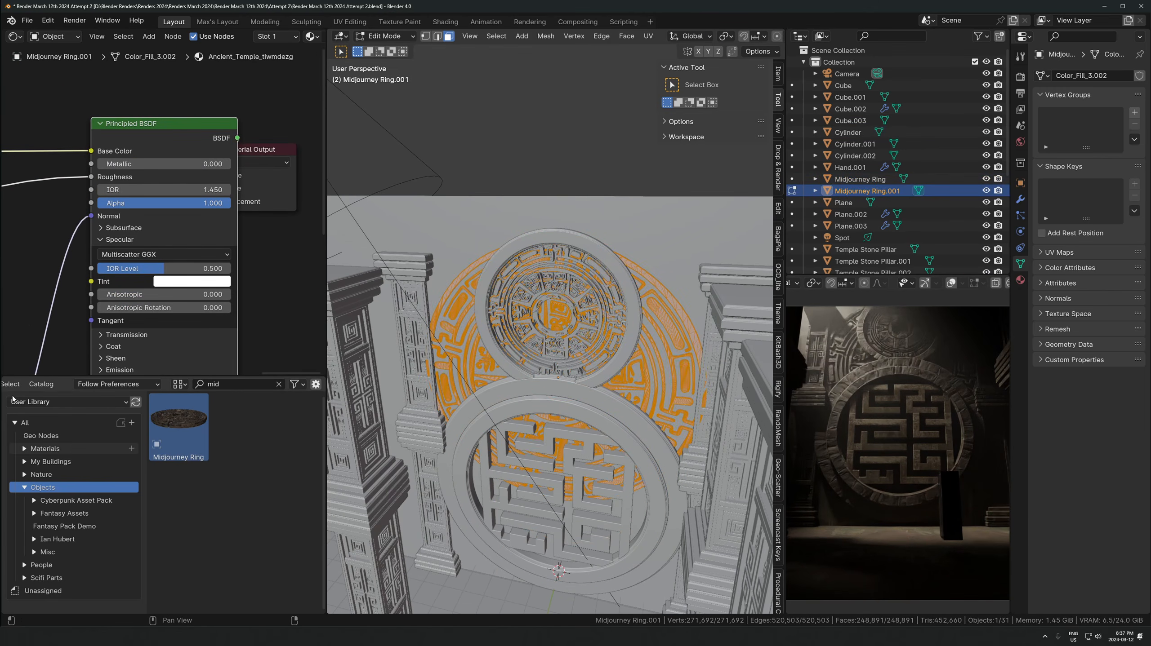
{"action": "scroll", "coordinate": [14, 386], "scroll_direction": "up", "scroll_amount": 3}
{"action": "left_click", "coordinate": [15, 385]}
{"action": "left_click", "coordinate": [39, 441]}
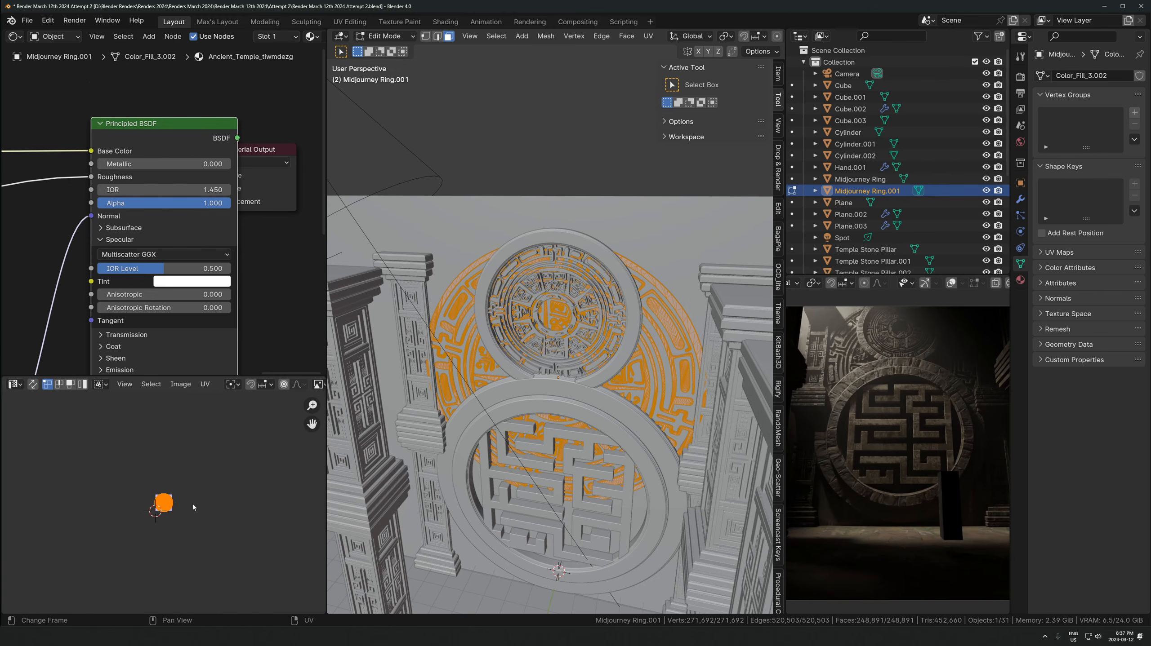
{"action": "key", "text": "Tab"}
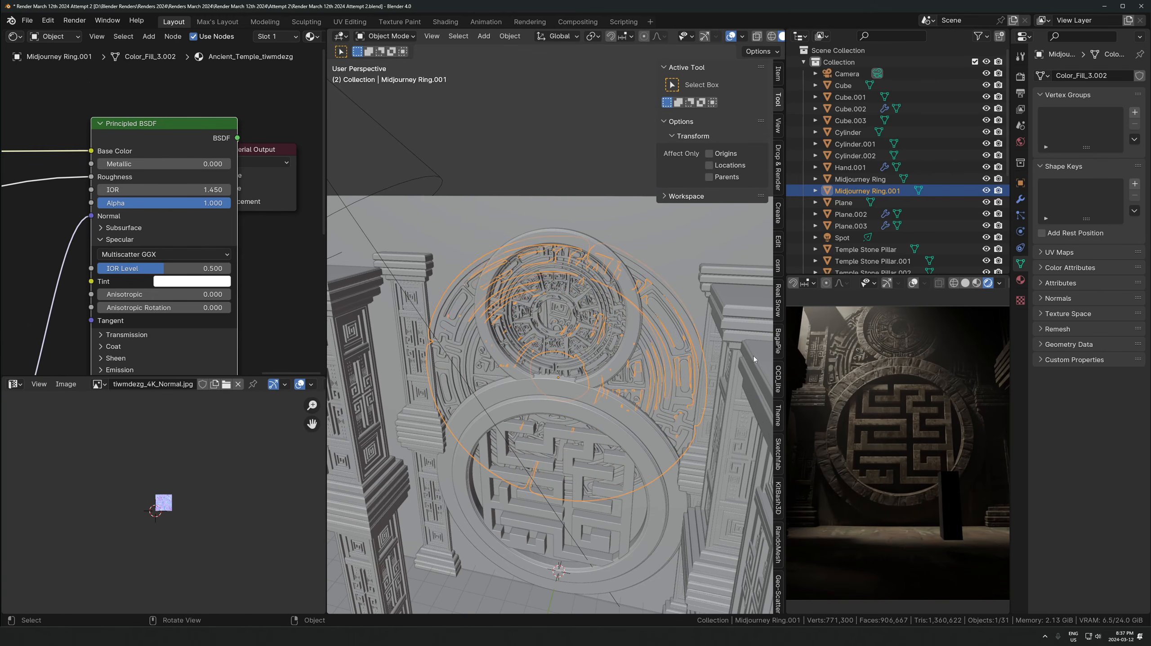
Select the spotlight above the temple's back wall
{"action": "scroll", "coordinate": [669, 363], "scroll_direction": "up", "scroll_amount": 4}
{"action": "middle_click_drag", "start_coordinate": [665, 367], "coordinate": [656, 256]}
{"action": "scroll", "coordinate": [597, 389], "scroll_direction": "down", "scroll_amount": 3}
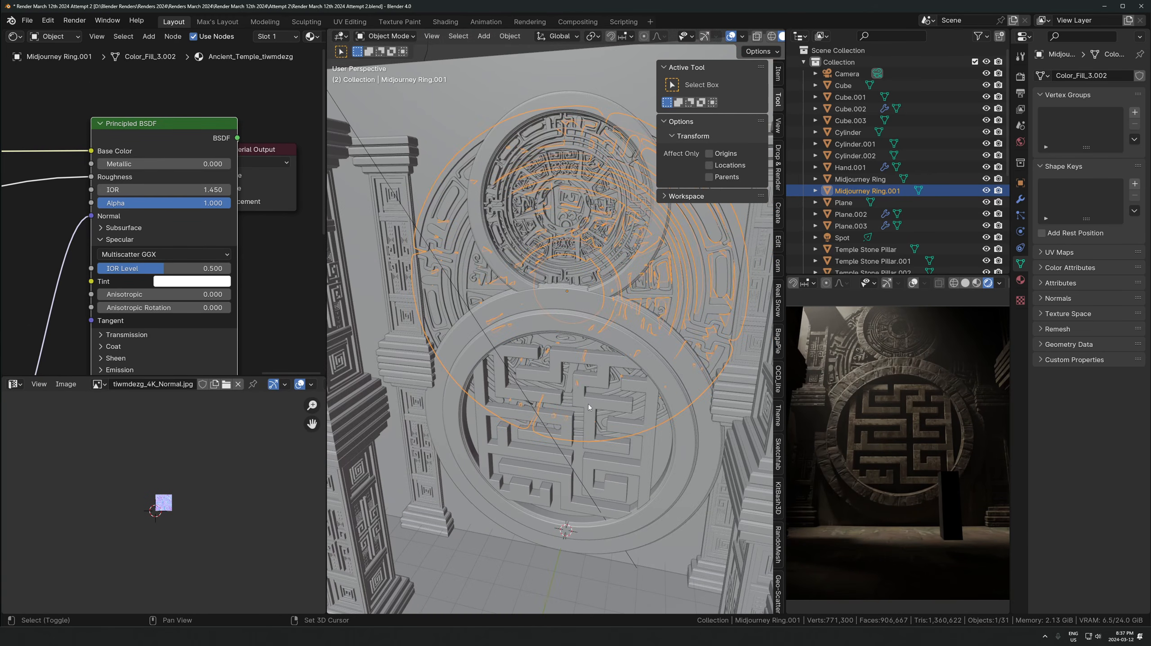
{"action": "middle_click_drag", "start_coordinate": [587, 405], "coordinate": [523, 261]}
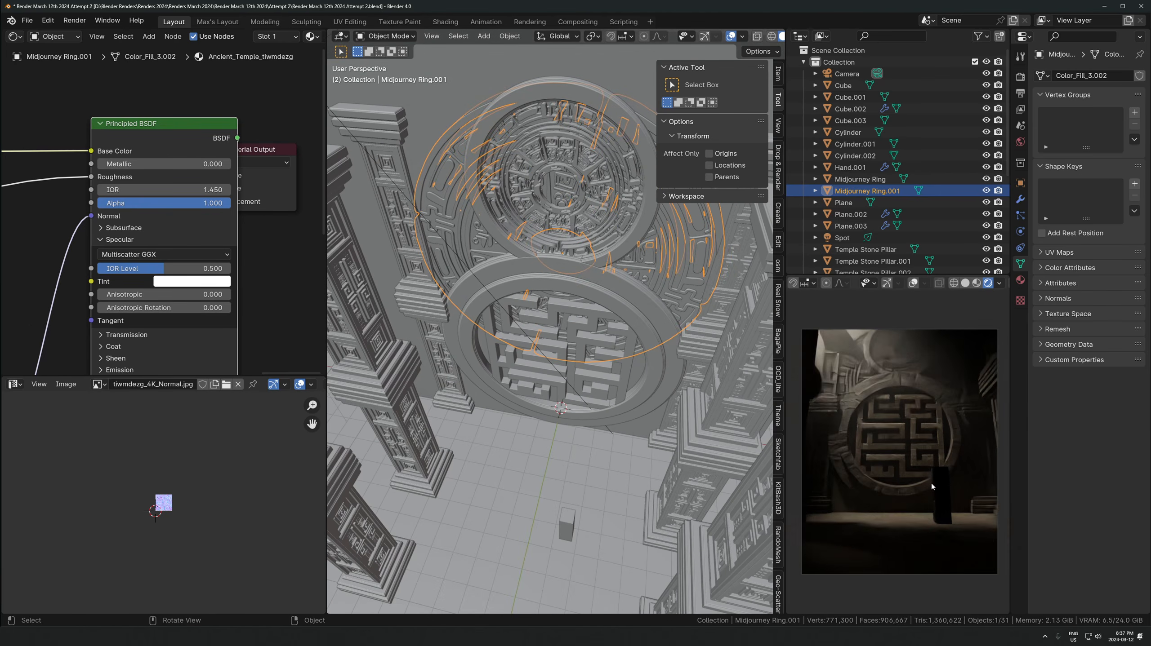
{"action": "scroll", "coordinate": [563, 276], "scroll_direction": "down", "scroll_amount": 10}
{"action": "left_click", "coordinate": [554, 257]}
{"action": "scroll", "coordinate": [553, 257], "scroll_direction": "up", "scroll_amount": 2}
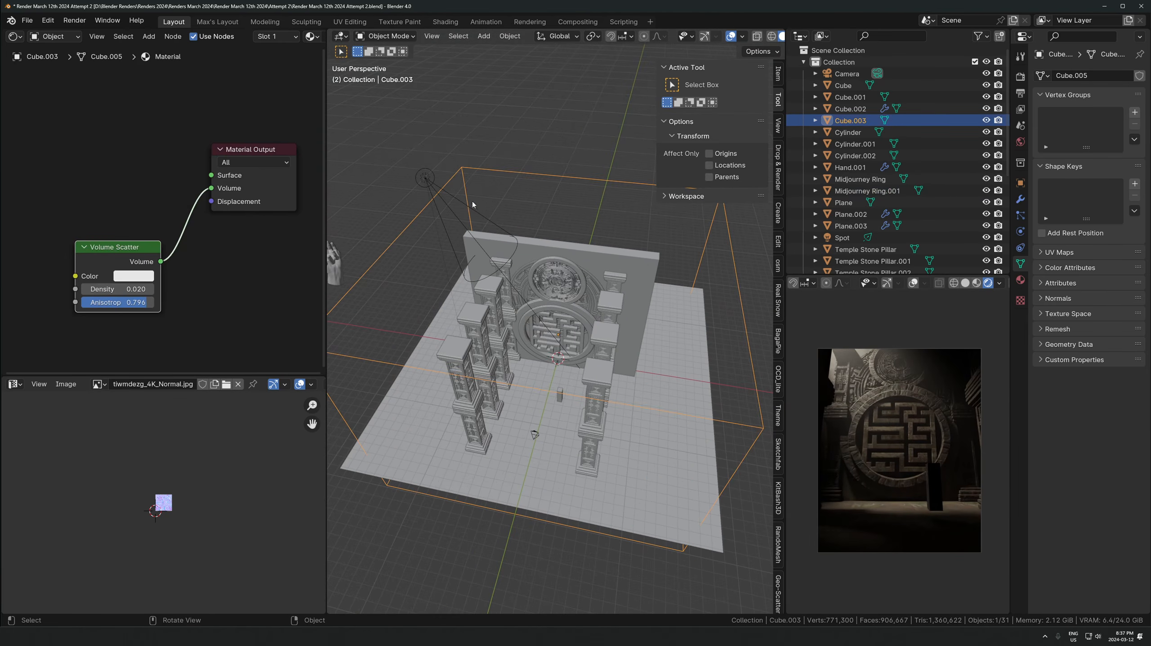
{"action": "left_click", "coordinate": [427, 181]}
{"action": "middle_click_drag", "start_coordinate": [557, 234], "coordinate": [516, 249]}
{"action": "key", "text": "r"}
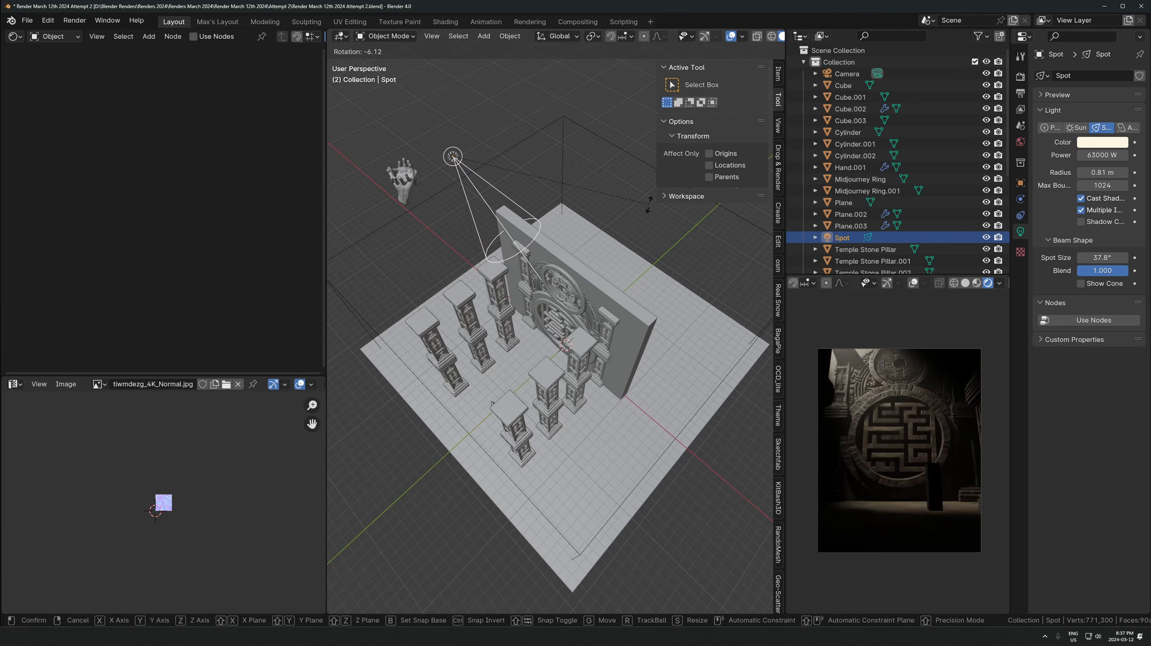
{"action": "key", "text": "g"}
{"action": "key", "text": "z"}
{"action": "key", "text": "z"}
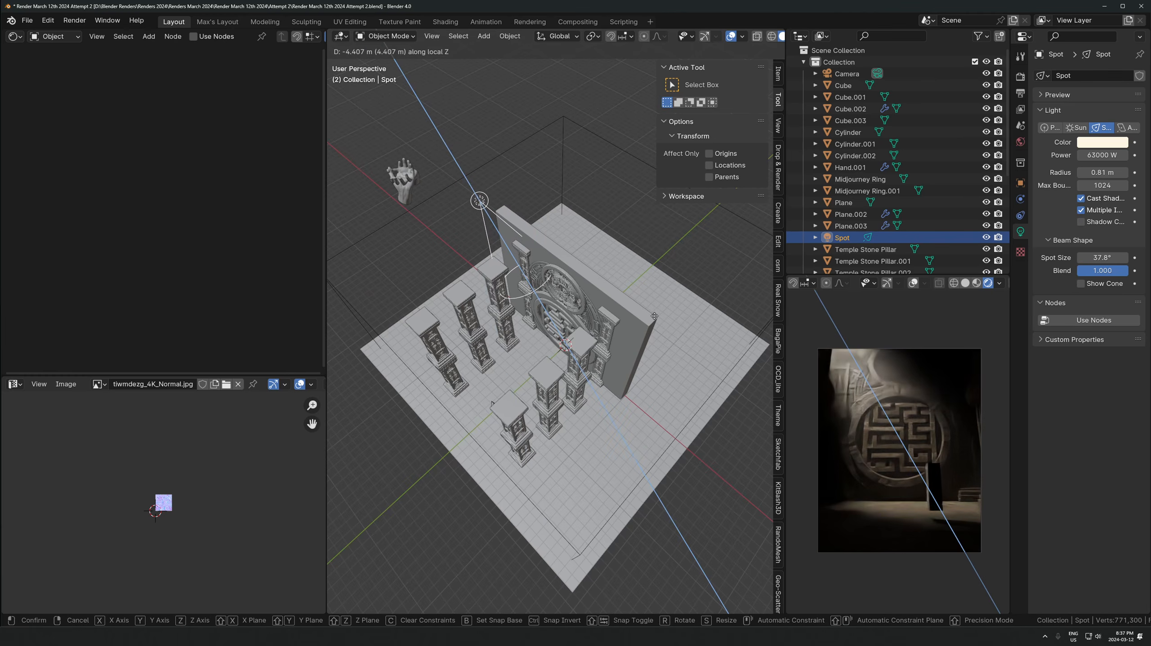
{"action": "left_click", "coordinate": [647, 311]}
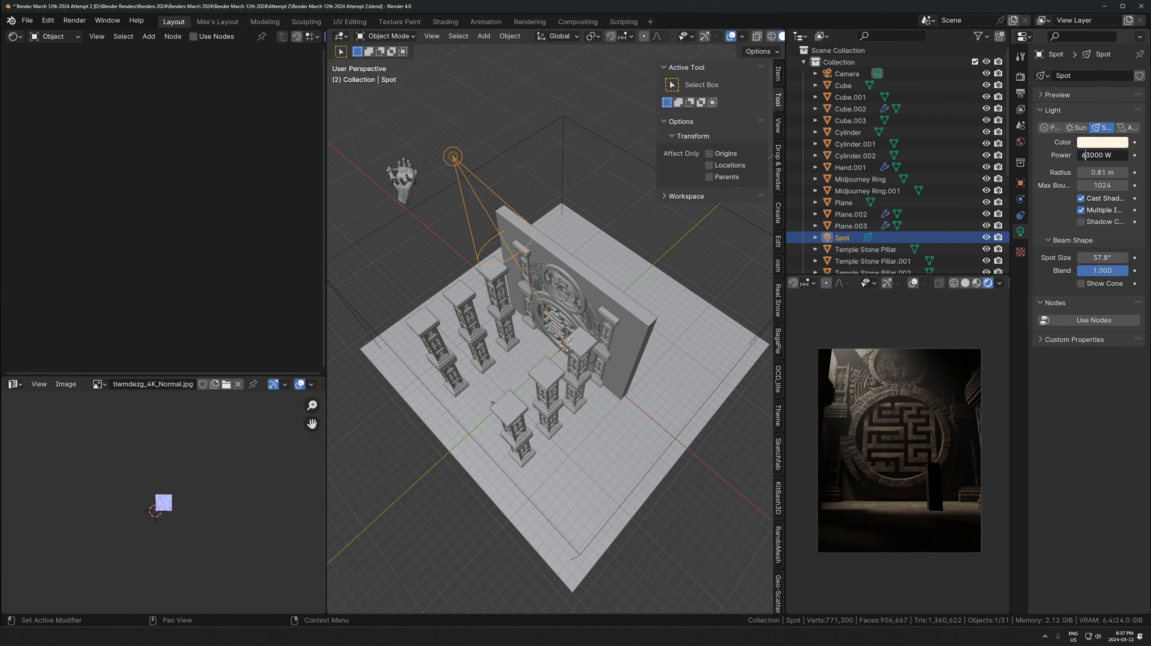
Set the spotlight to 613000 W with a 26.7° spot size and move it about 7.14 m along its local Z axis
{"action": "type", "text": "1"}
{"action": "key", "text": "Return"}
{"action": "key", "text": "g"}
{"action": "key", "text": "z"}
{"action": "key", "text": "z"}
{"action": "left_click", "coordinate": [486, 421]}
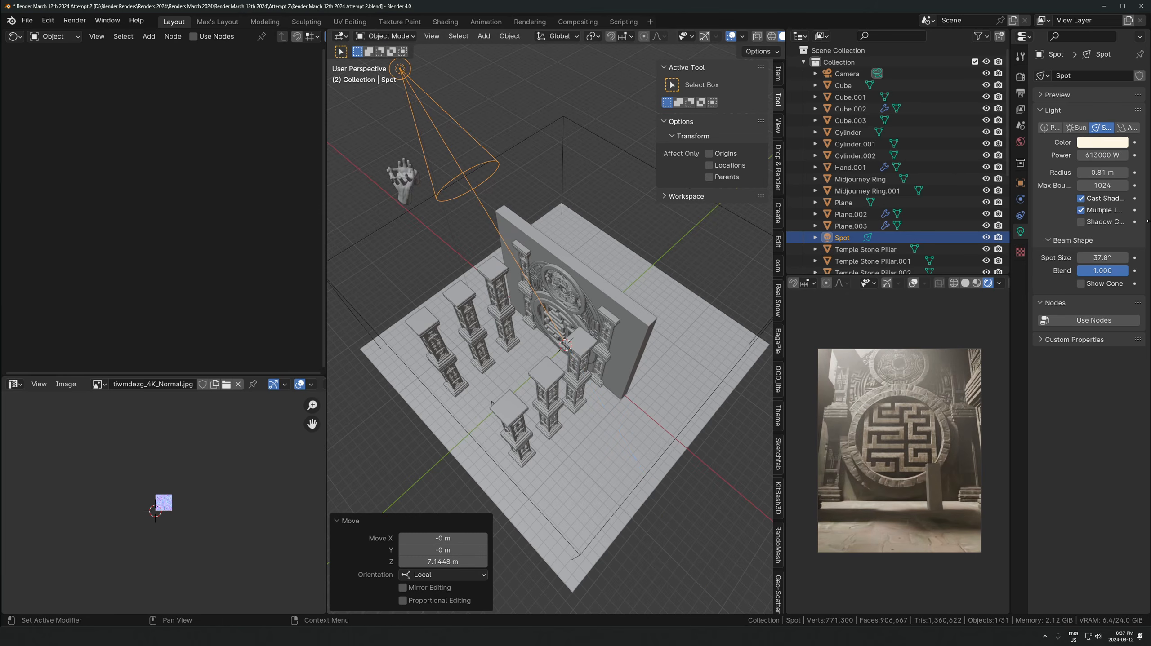
{"action": "left_click_drag", "start_coordinate": [1106, 258], "coordinate": [1077, 258]}
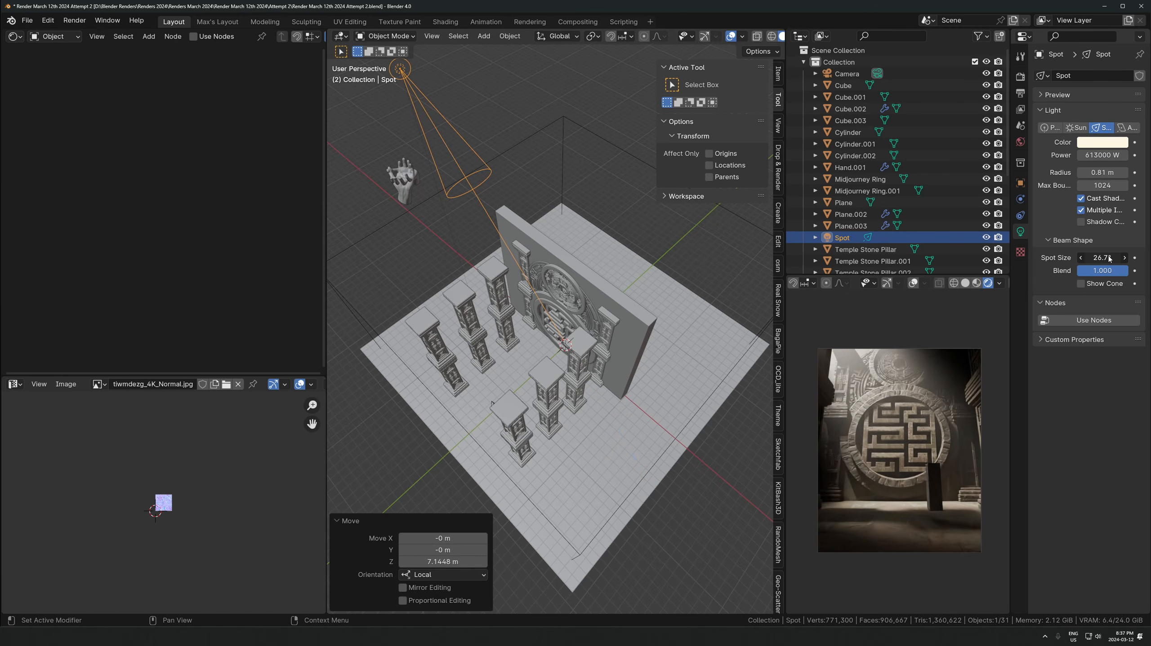
Set the maximum volume light bounces to 2 in the render settings and save the file
{"action": "left_click", "coordinate": [1020, 80]}
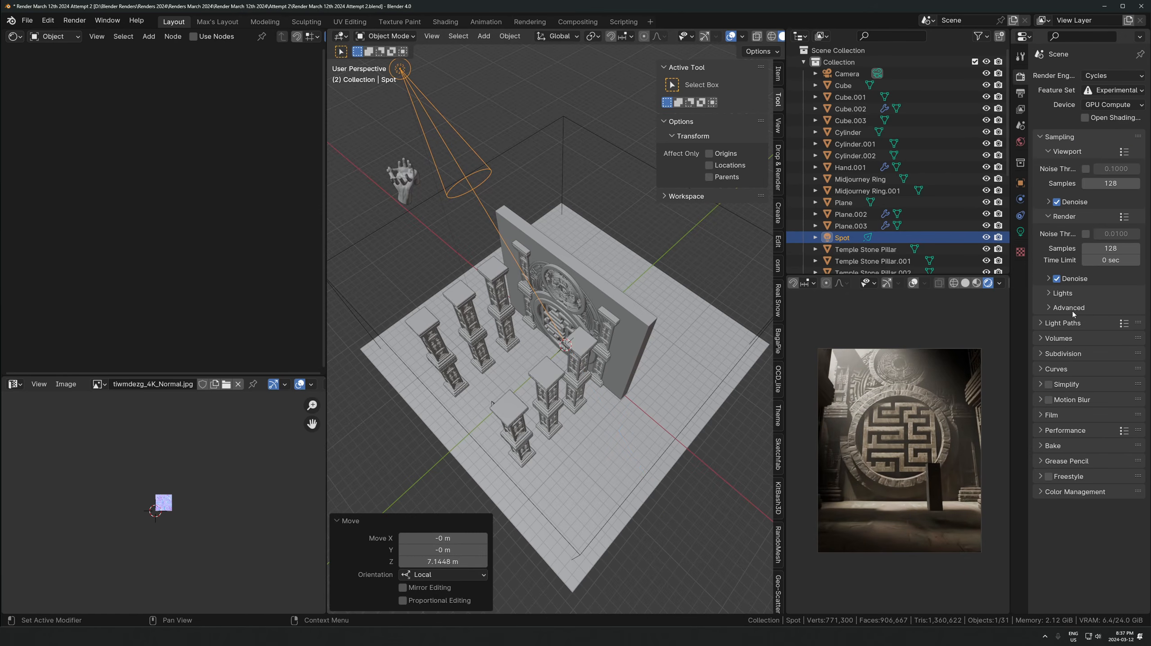
{"action": "left_click", "coordinate": [1062, 323]}
{"action": "left_click", "coordinate": [1136, 405]}
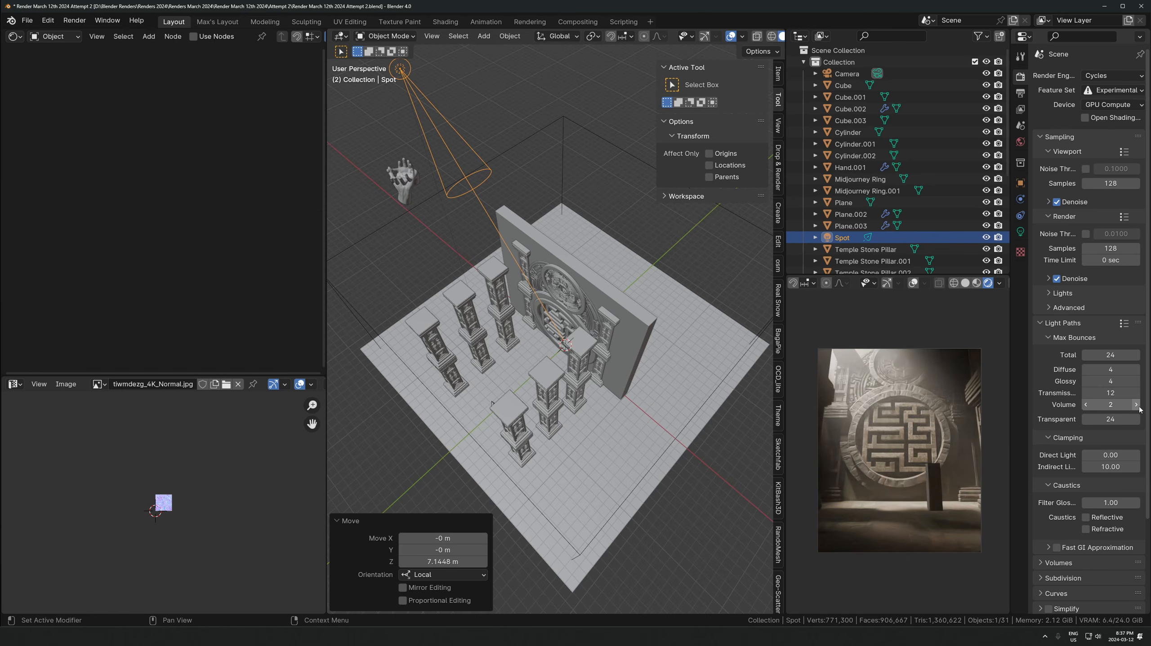
{"action": "left_click", "coordinate": [1020, 234]}
{"action": "key", "text": "ctrl+s"}
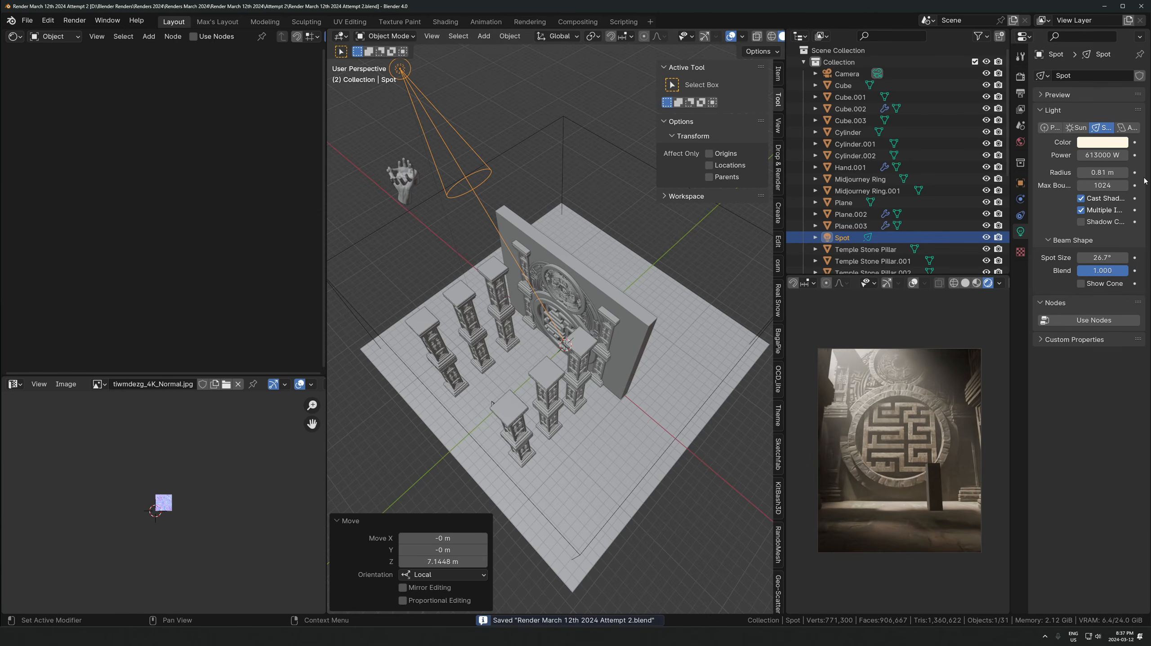
Set the spotlight's power to 63000 W
{"action": "key", "text": "Delete"}
{"action": "key", "text": "Return"}
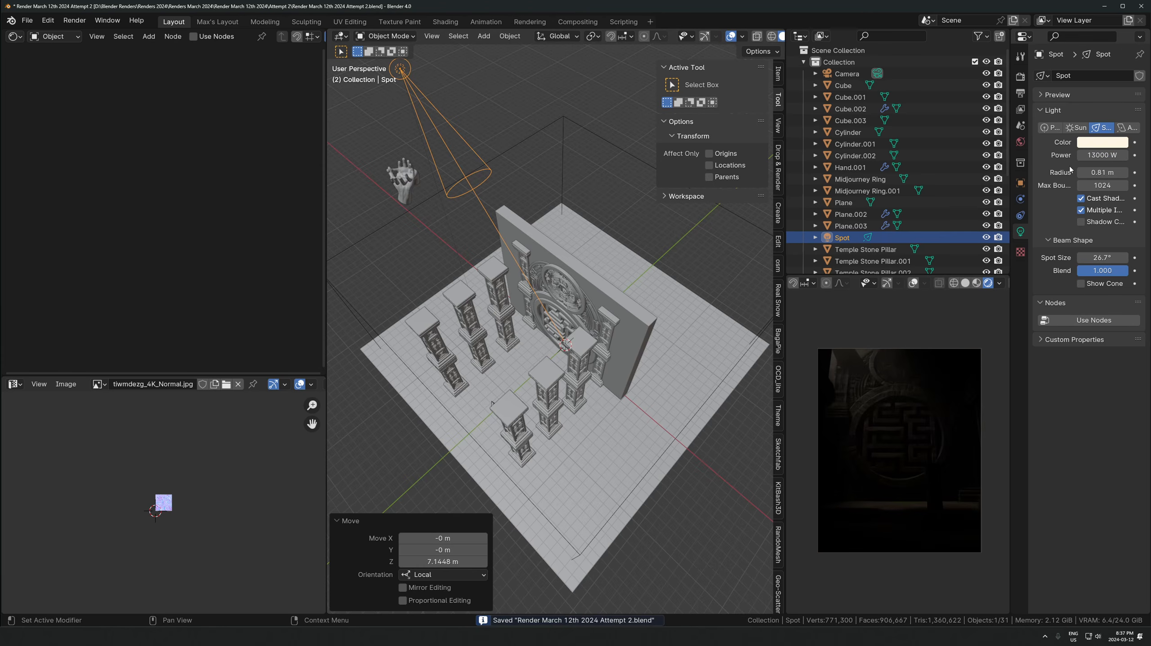
{"action": "key", "text": "ctrl+z"}
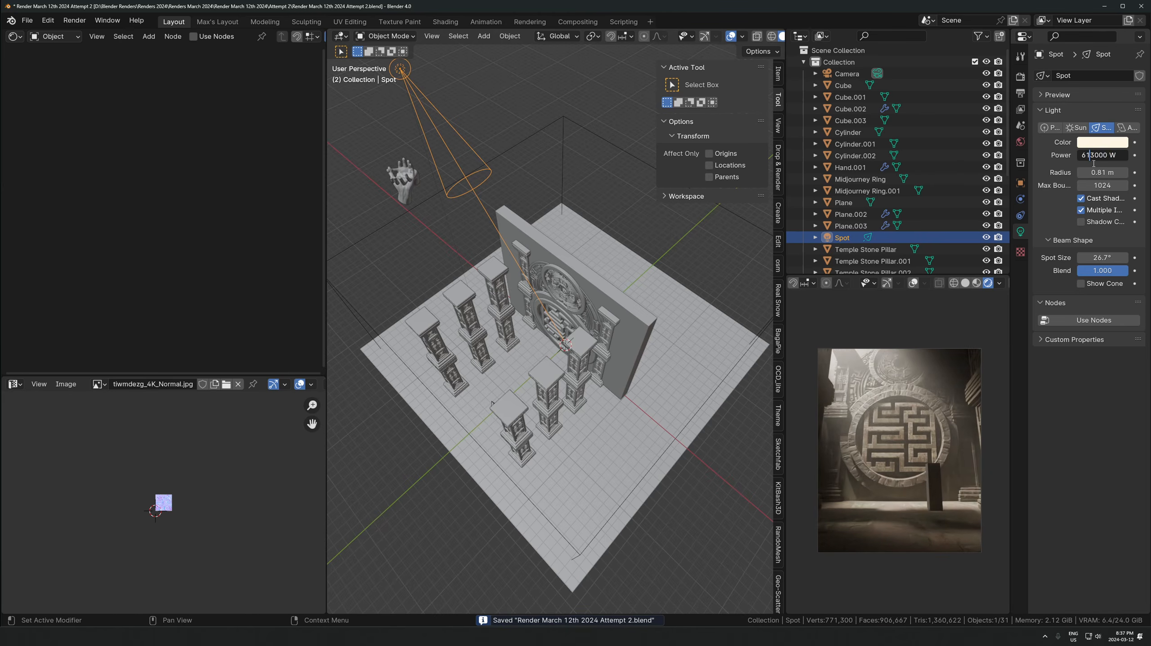
{"action": "key", "text": "BackSpace"}
{"action": "key", "text": "Return"}
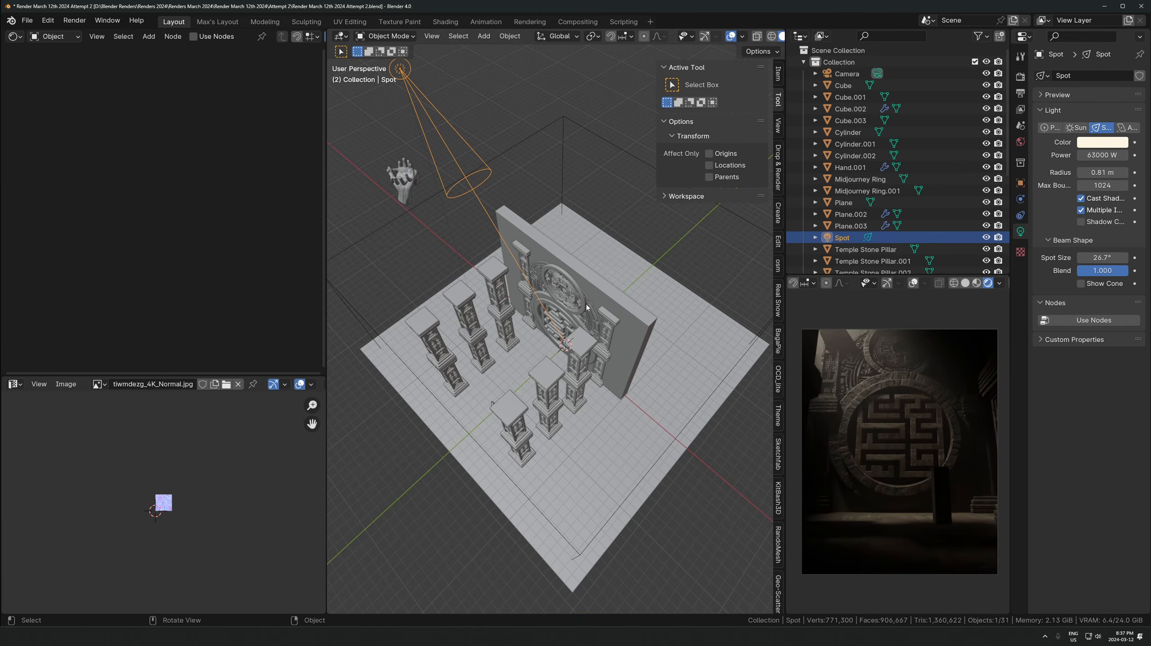
Move the spotlight about -7.14 m along its local Z axis and set its spot size to 33.7°
{"action": "key", "text": "g"}
{"action": "key", "text": "z"}
{"action": "key", "text": "z"}
{"action": "left_click", "coordinate": [642, 397]}
{"action": "left_click_drag", "start_coordinate": [1097, 258], "coordinate": [1122, 258]}
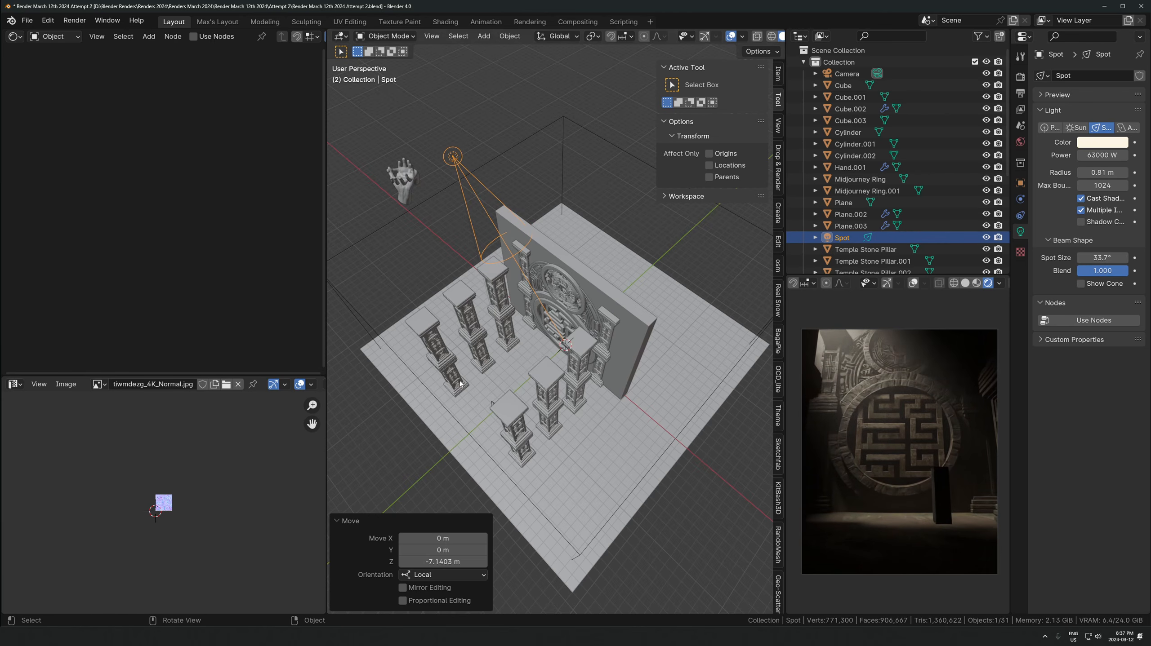
Try deleting the upright block standing in front of the maze door
{"action": "middle_click_drag", "start_coordinate": [459, 384], "coordinate": [626, 374]}
{"action": "scroll", "coordinate": [568, 376], "scroll_direction": "up", "scroll_amount": 4}
{"action": "scroll", "coordinate": [607, 379], "scroll_direction": "up", "scroll_amount": 3}
{"action": "left_click", "coordinate": [640, 375]}
{"action": "key", "text": "Delete"}
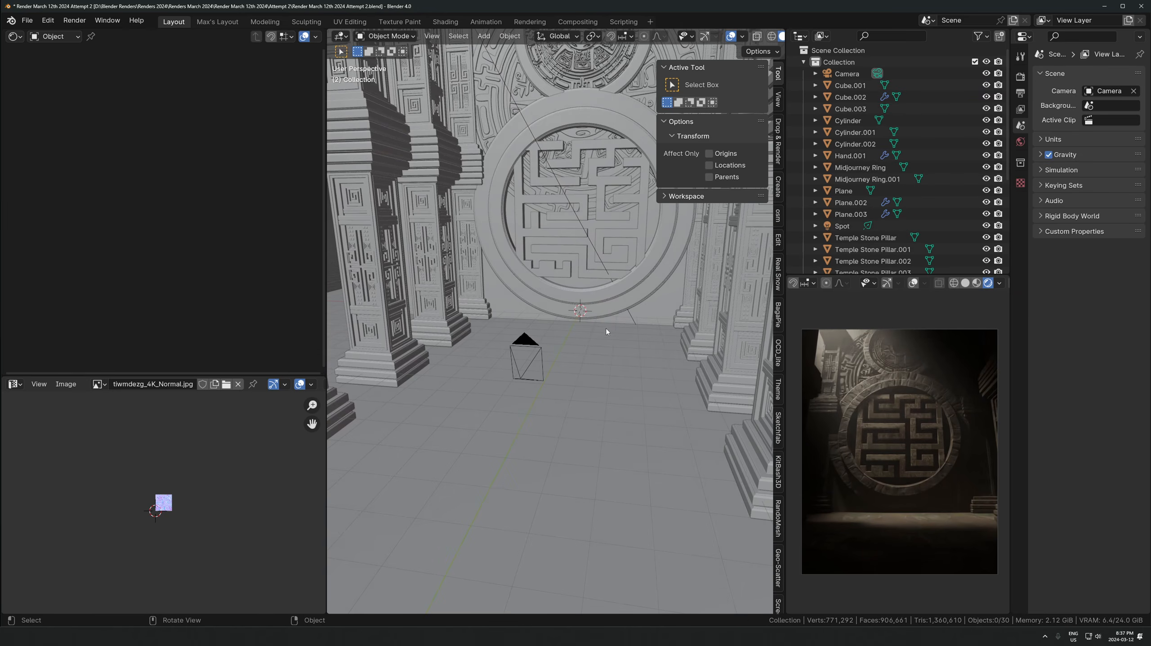
{"action": "middle_click_drag", "start_coordinate": [606, 332], "coordinate": [589, 331]}
{"action": "key", "text": "ctrl+z"}
Move the upright block about 1.58 m along X and 1.36 m along Y, and raise it along Z
{"action": "key", "text": "g"}
{"action": "key", "text": "shift+z"}
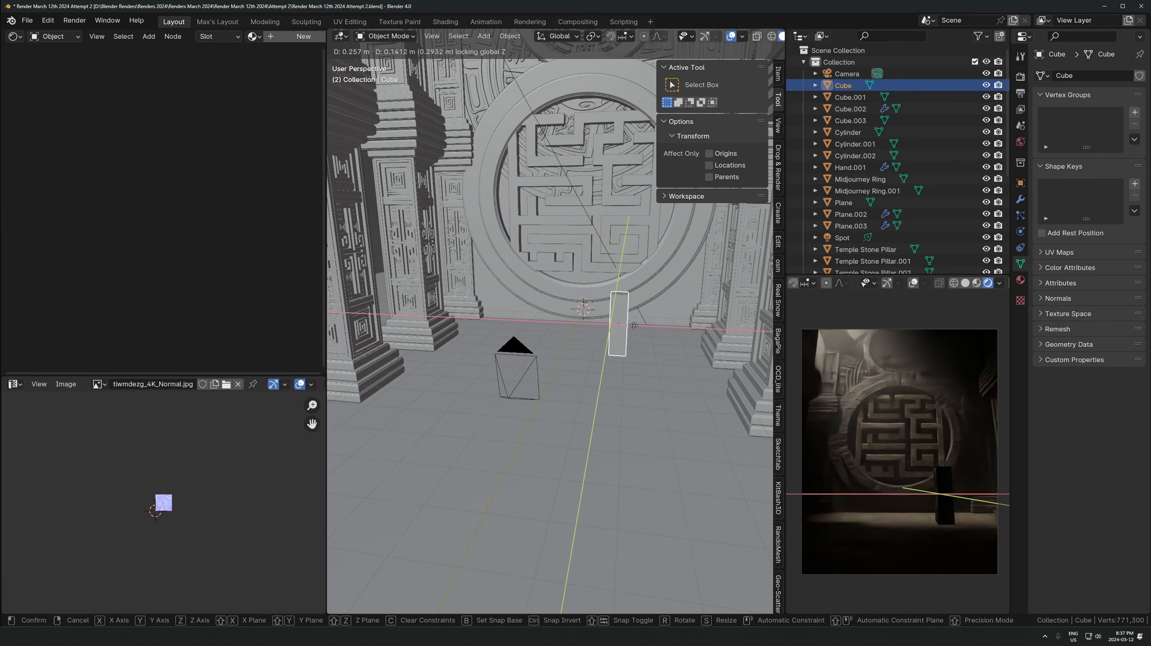
{"action": "left_click", "coordinate": [662, 320]}
{"action": "key", "text": "g"}
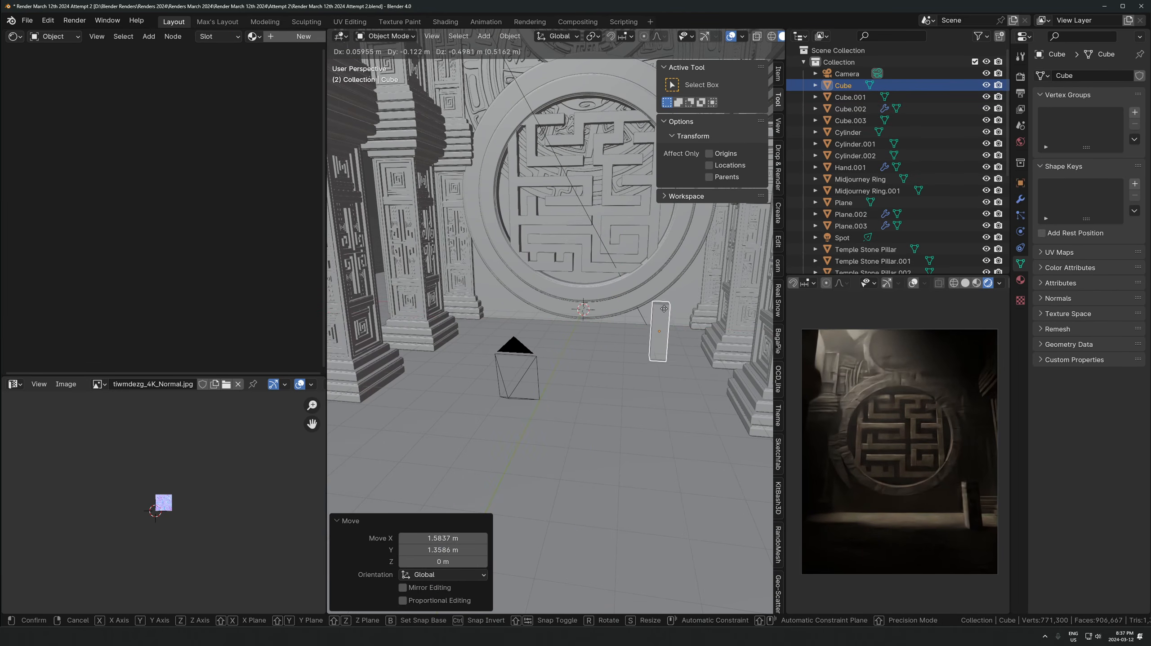
{"action": "left_click", "coordinate": [664, 306]}
{"action": "left_click", "coordinate": [626, 359]}
{"action": "key", "text": "alt+g"}
{"action": "left_click", "coordinate": [660, 342]}
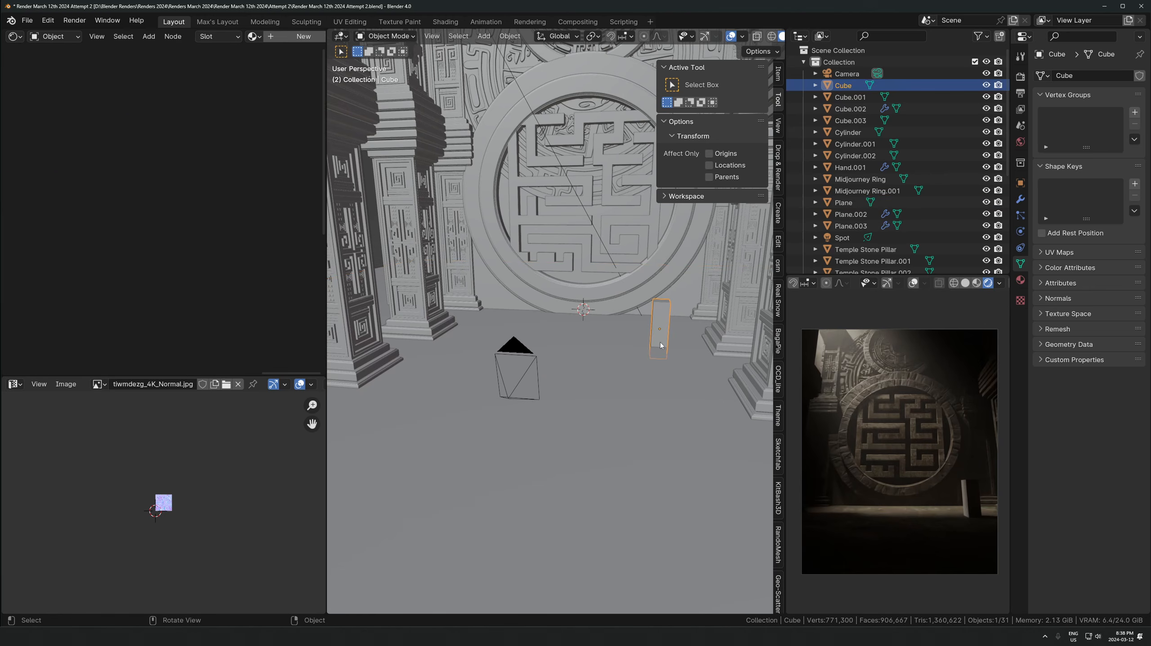
{"action": "key", "text": "g"}
{"action": "key", "text": "z"}
{"action": "left_click", "coordinate": [661, 322]}
{"action": "left_click", "coordinate": [617, 372]}
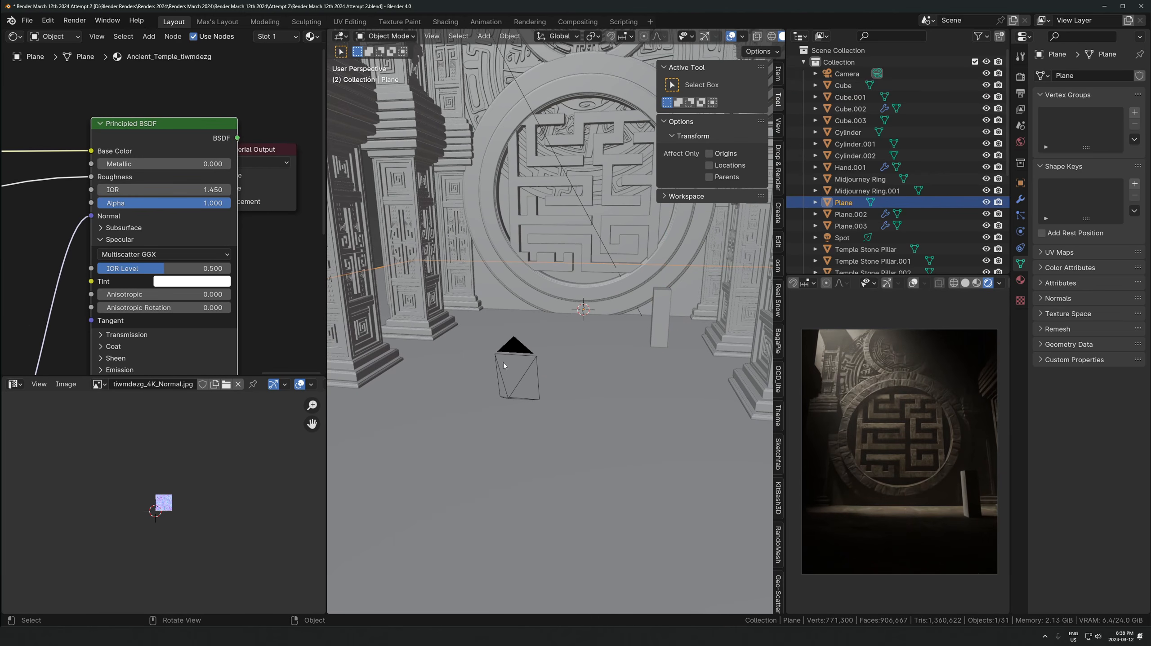
Shift the upright block slightly across the floor and scale it to about 0.832 in X and Y only
{"action": "left_click", "coordinate": [653, 334]}
{"action": "key", "text": "g"}
{"action": "key", "text": "shift+z"}
{"action": "left_click", "coordinate": [656, 332]}
{"action": "key", "text": "s"}
{"action": "key", "text": "shift+z"}
{"action": "left_click", "coordinate": [571, 337]}
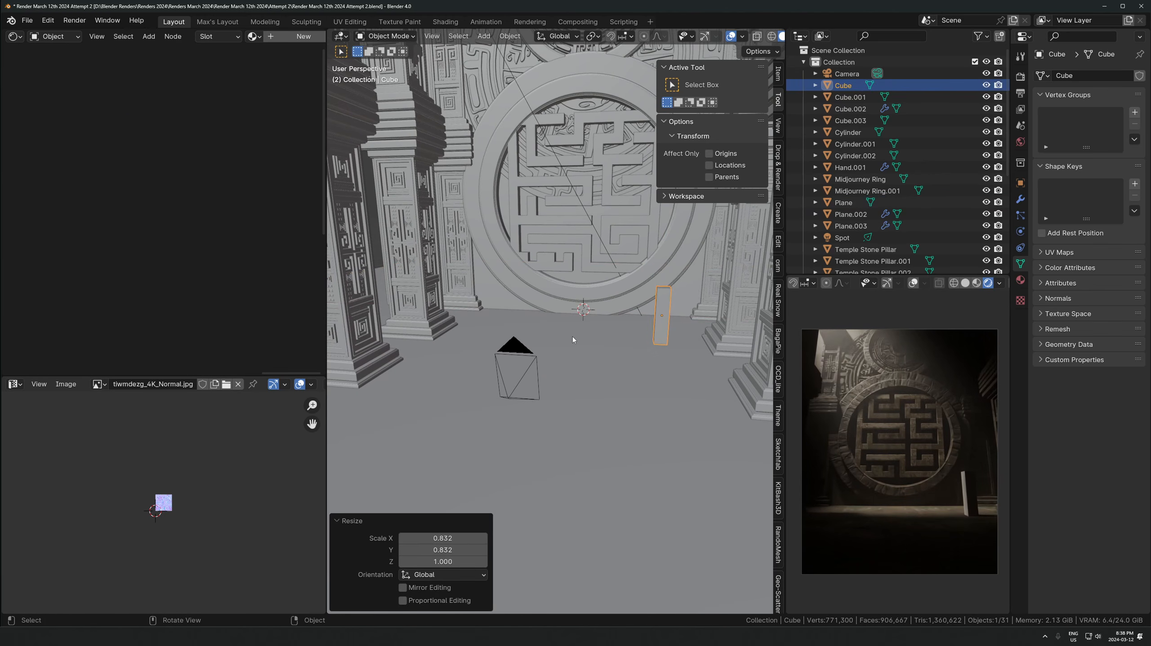
Add a cube and slide it horizontally across the floor toward the camera
{"action": "key", "text": "shift+a"}
{"action": "mouse_move", "coordinate": [554, 357]}
{"action": "left_click", "coordinate": [619, 367]}
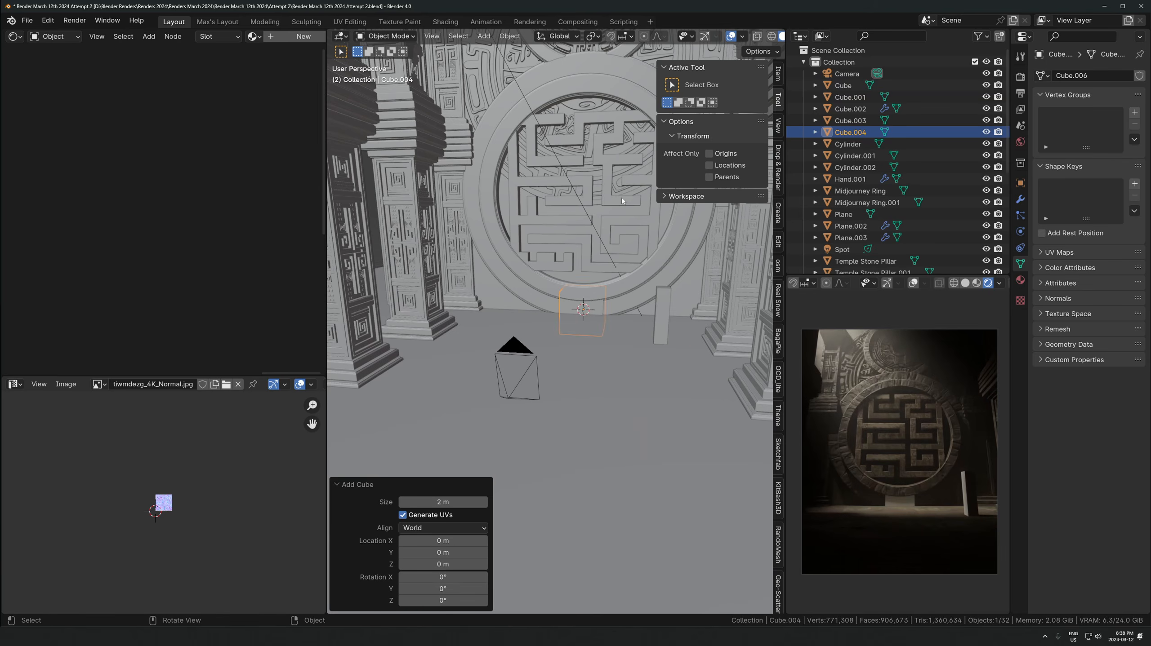
{"action": "key", "text": "g"}
{"action": "key", "text": "shift+z"}
{"action": "left_click", "coordinate": [621, 222]}
Flatten the new cube to about 0.253 in Z, then scale it uniformly to about half size
{"action": "key", "text": "s"}
{"action": "key", "text": "z"}
{"action": "left_click", "coordinate": [606, 344]}
{"action": "key", "text": "s"}
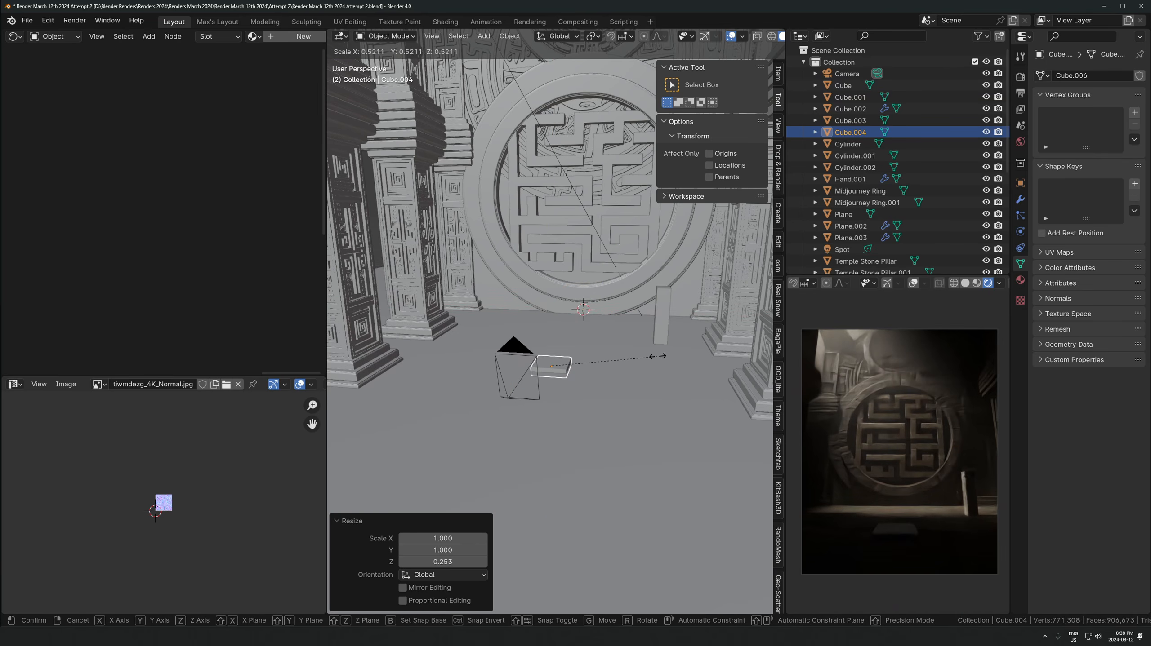
{"action": "left_click", "coordinate": [652, 352]}
Raise the flattened cube slightly along Z and scale it to about 0.589 in Z to form a thin floor tile
{"action": "key", "text": "g"}
{"action": "key", "text": "z"}
{"action": "left_click", "coordinate": [653, 333]}
{"action": "key", "text": "s"}
{"action": "key", "text": "z"}
{"action": "left_click", "coordinate": [598, 352]}
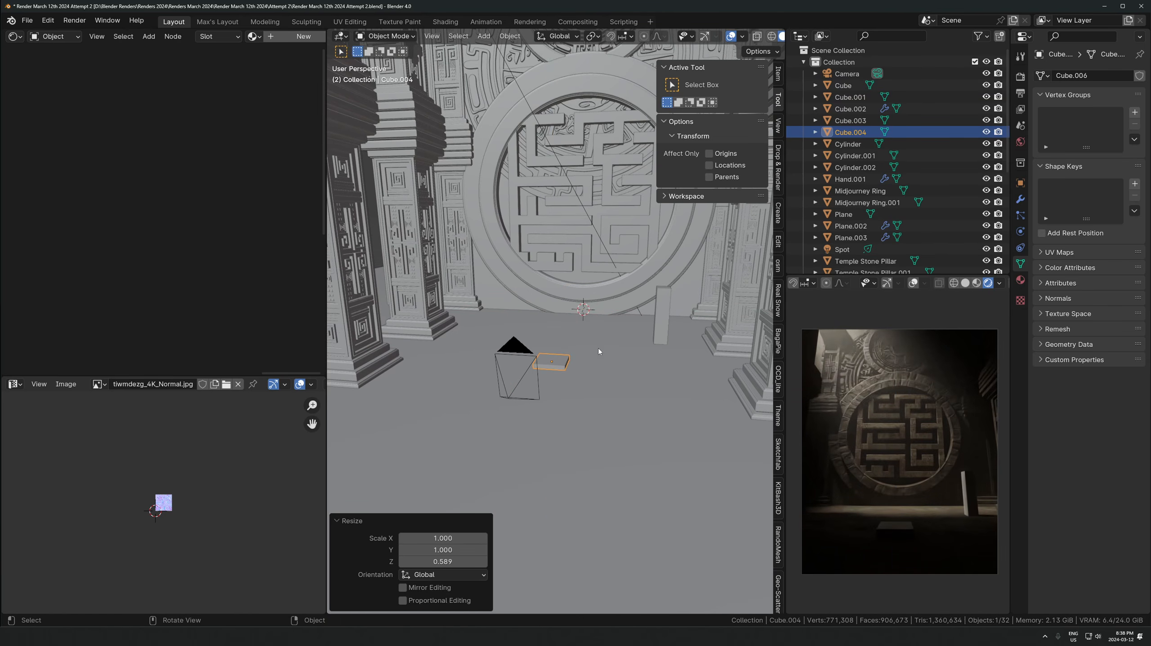
Add an Array modifier to the floor tile with a relative X offset of 1.05 and save the file
{"action": "left_click", "coordinate": [1019, 199]}
{"action": "left_click", "coordinate": [1090, 75]}
{"action": "mouse_move", "coordinate": [1086, 93]}
{"action": "left_click", "coordinate": [905, 96]}
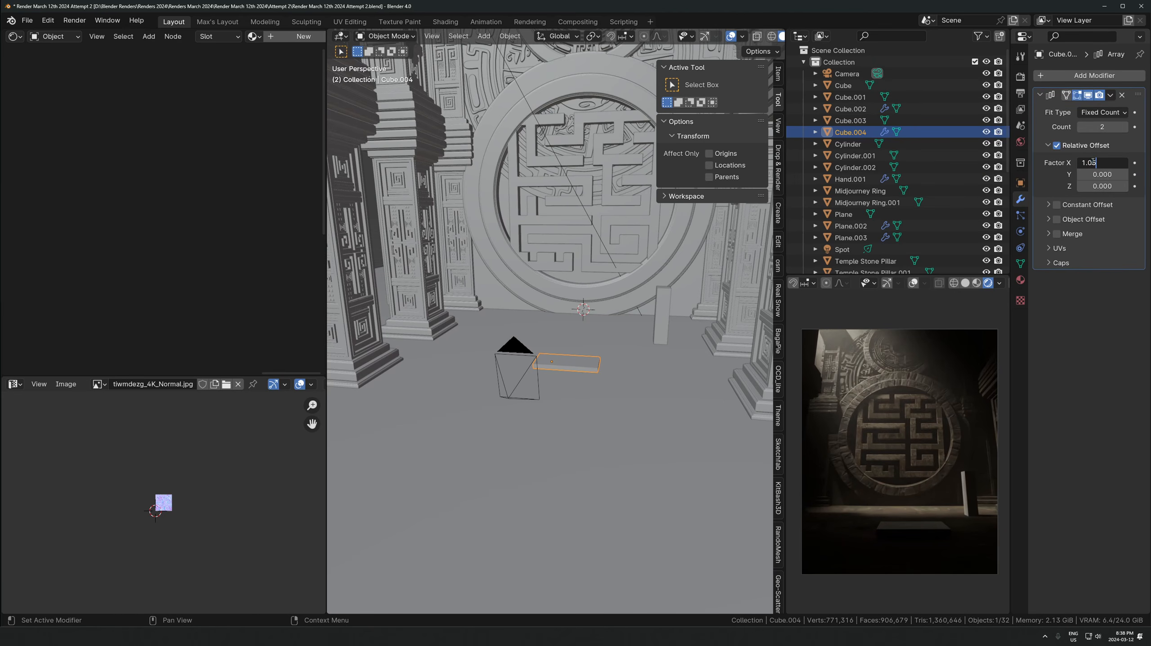
{"action": "scroll", "coordinate": [659, 370], "scroll_direction": "up", "scroll_amount": 4}
{"action": "key", "text": "ctrl+s"}
{"action": "middle_click_drag", "start_coordinate": [562, 384], "coordinate": [606, 432]}
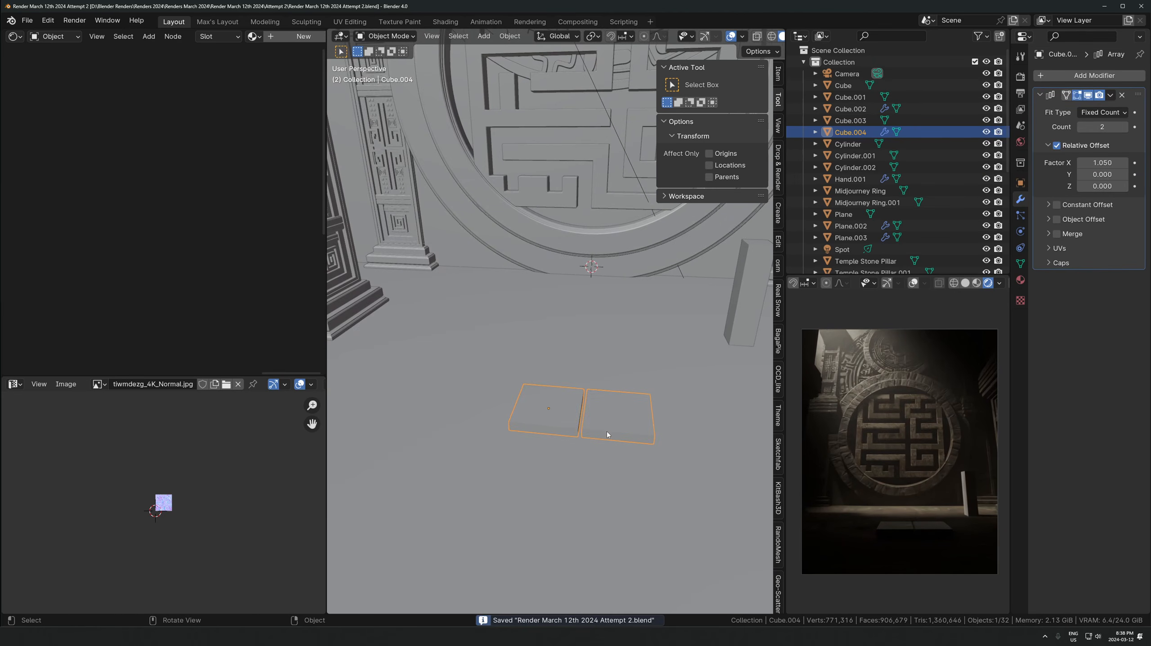
Set the tile array's count to 6 and move the row about -2.46 m along X
{"action": "left_click", "coordinate": [1124, 127]}
{"action": "left_click", "coordinate": [1125, 127]}
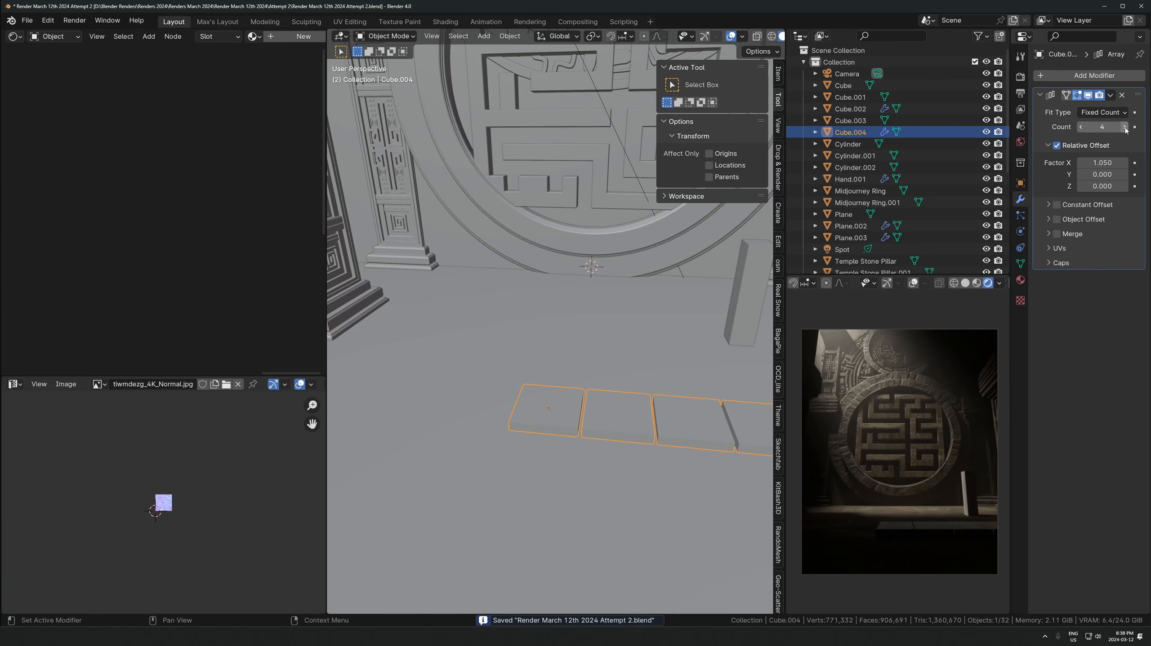
{"action": "scroll", "coordinate": [644, 386], "scroll_direction": "down", "scroll_amount": 5}
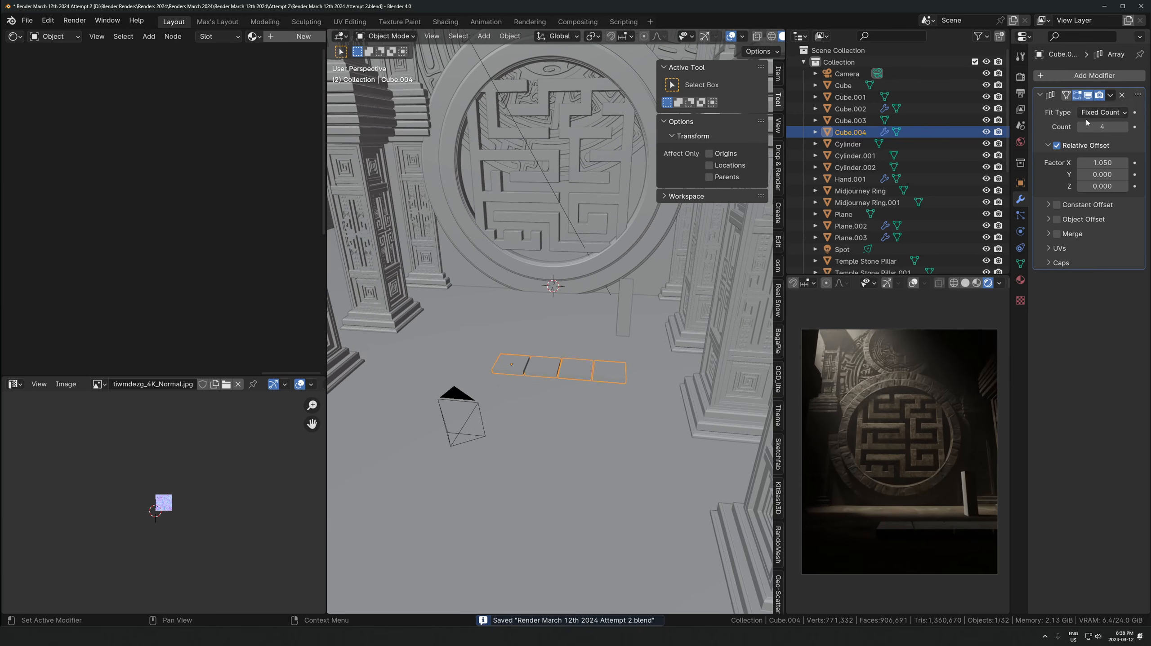
{"action": "left_click", "coordinate": [1125, 128]}
{"action": "left_click", "coordinate": [1125, 128]}
{"action": "scroll", "coordinate": [670, 344], "scroll_direction": "down", "scroll_amount": 2}
{"action": "key", "text": "g"}
{"action": "key", "text": "x"}
{"action": "left_click", "coordinate": [634, 344]}
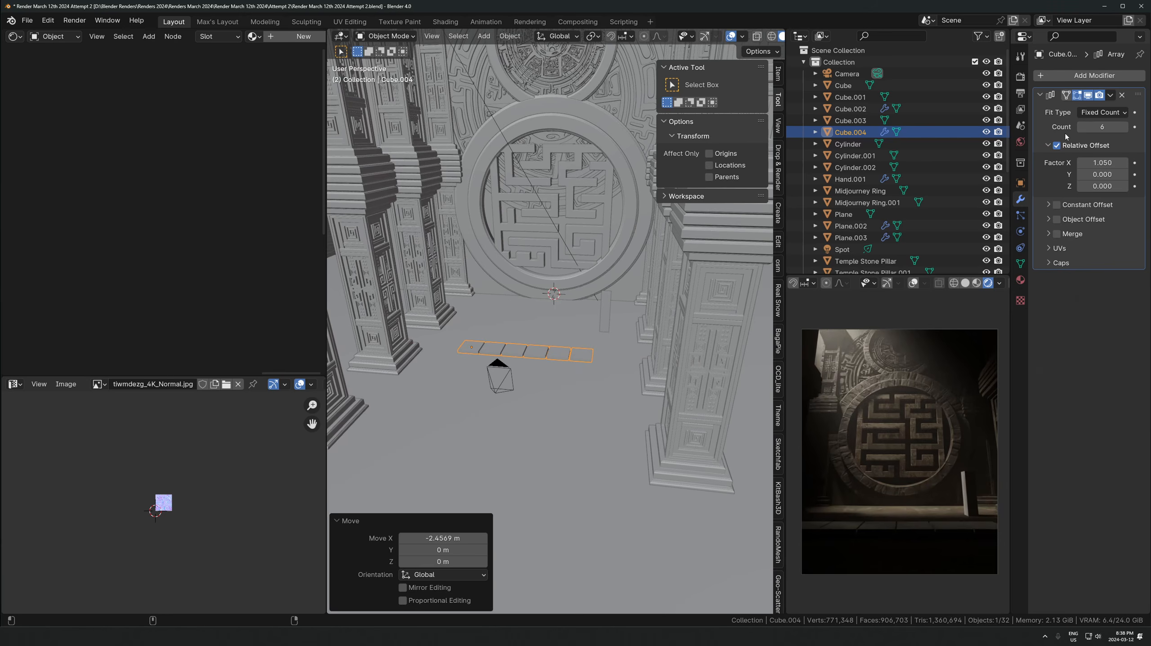
Duplicate the Array modifier and set the copy's relative offset to 0 in X and 1.05 in Y
{"action": "key", "text": "shift+d"}
{"action": "double_click", "coordinate": [1100, 348]}
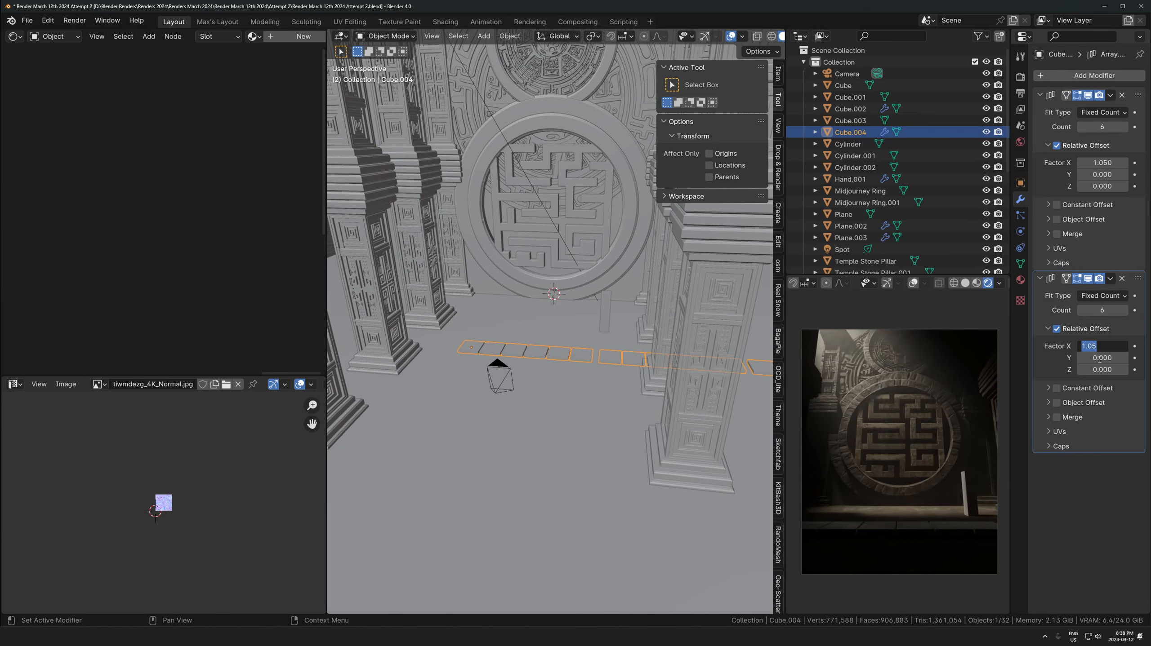
{"action": "type", "text": "0"}
{"action": "key", "text": "Return"}
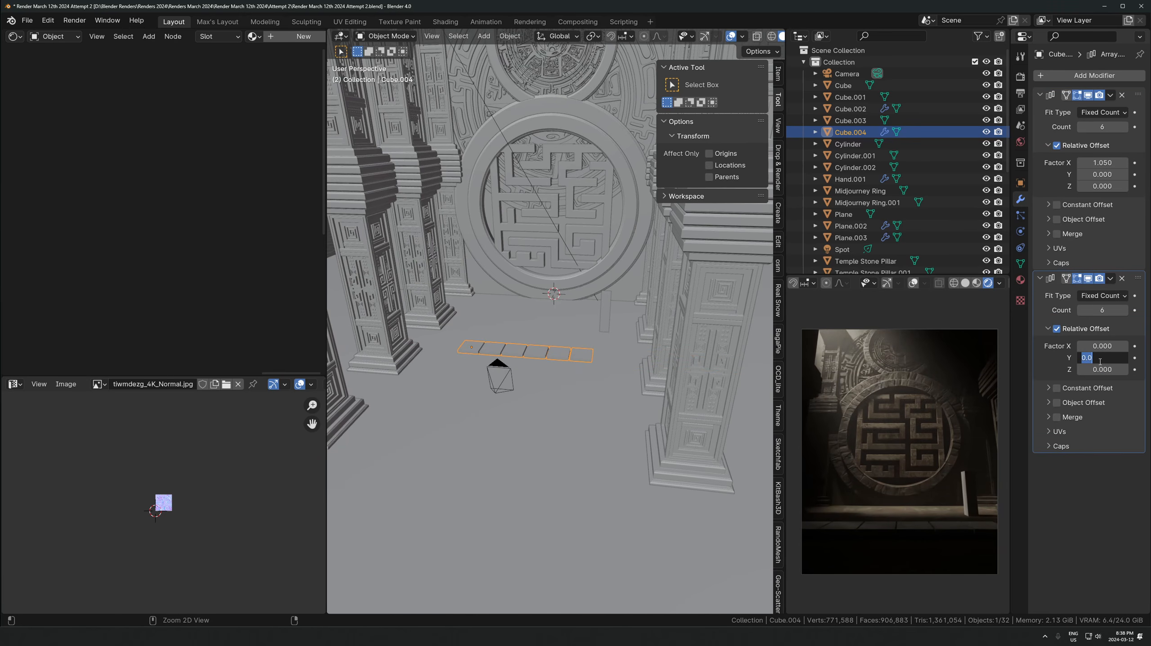
{"action": "type", "text": "1.05"}
{"action": "key", "text": "Return"}
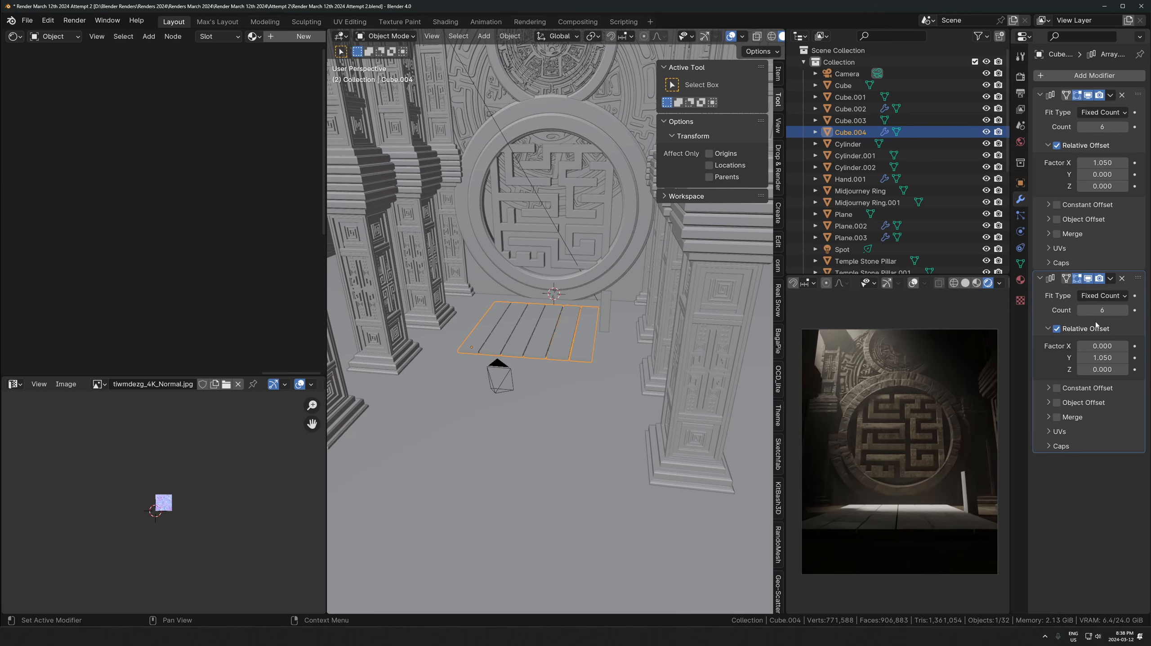
Set the second Array modifier's count to 16 and reposition the tile grid along Y in front of the maze door
{"action": "left_click", "coordinate": [1100, 313]}
{"action": "type", "text": "16"}
{"action": "key", "text": "Return"}
{"action": "key", "text": "g"}
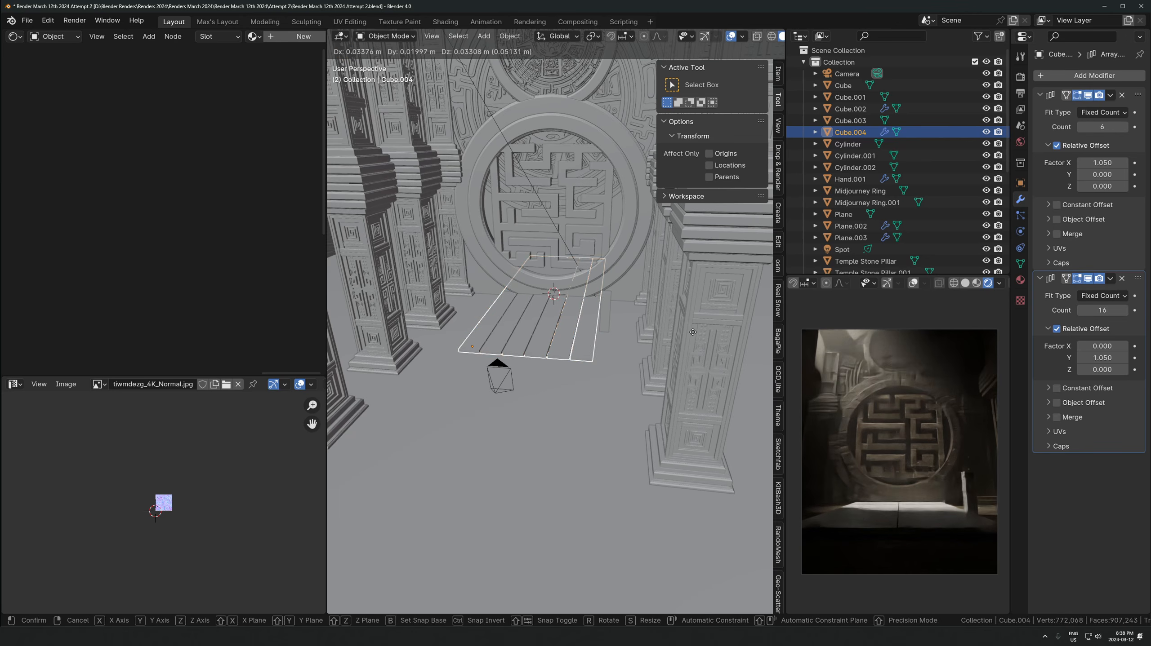
{"action": "key", "text": "y"}
{"action": "left_click", "coordinate": [582, 456]}
Isolate the tile grid in local view and save the file
{"action": "key", "text": "KP_Divide"}
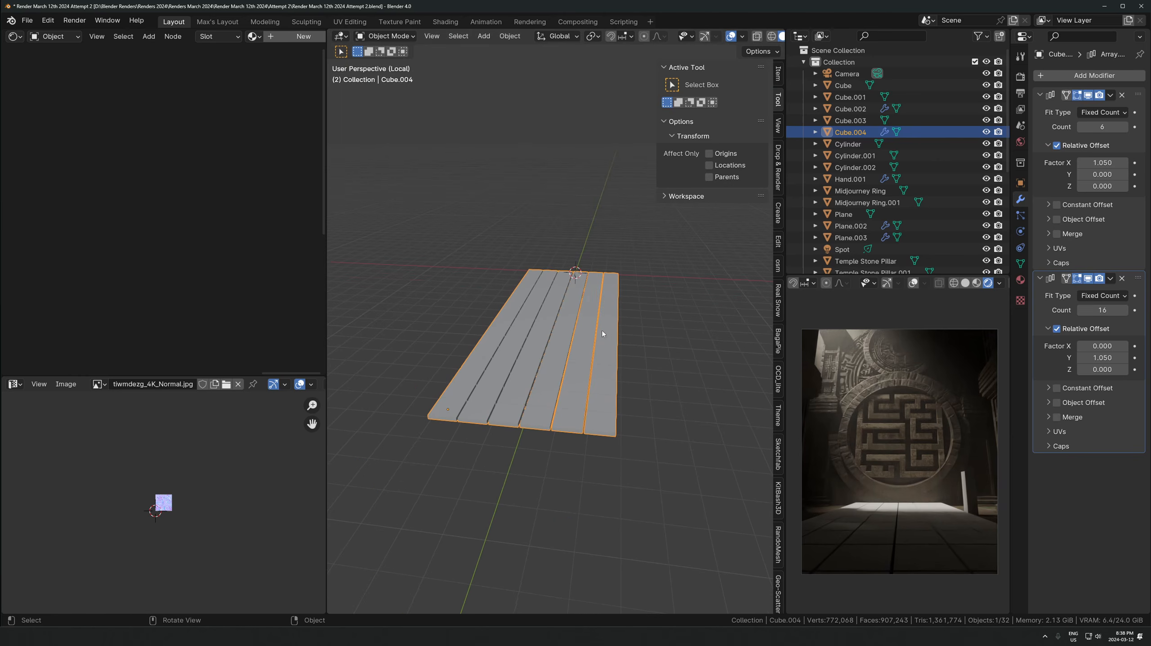
{"action": "middle_click_drag", "start_coordinate": [661, 406], "coordinate": [628, 350]}
{"action": "scroll", "coordinate": [627, 351], "scroll_direction": "up", "scroll_amount": 5}
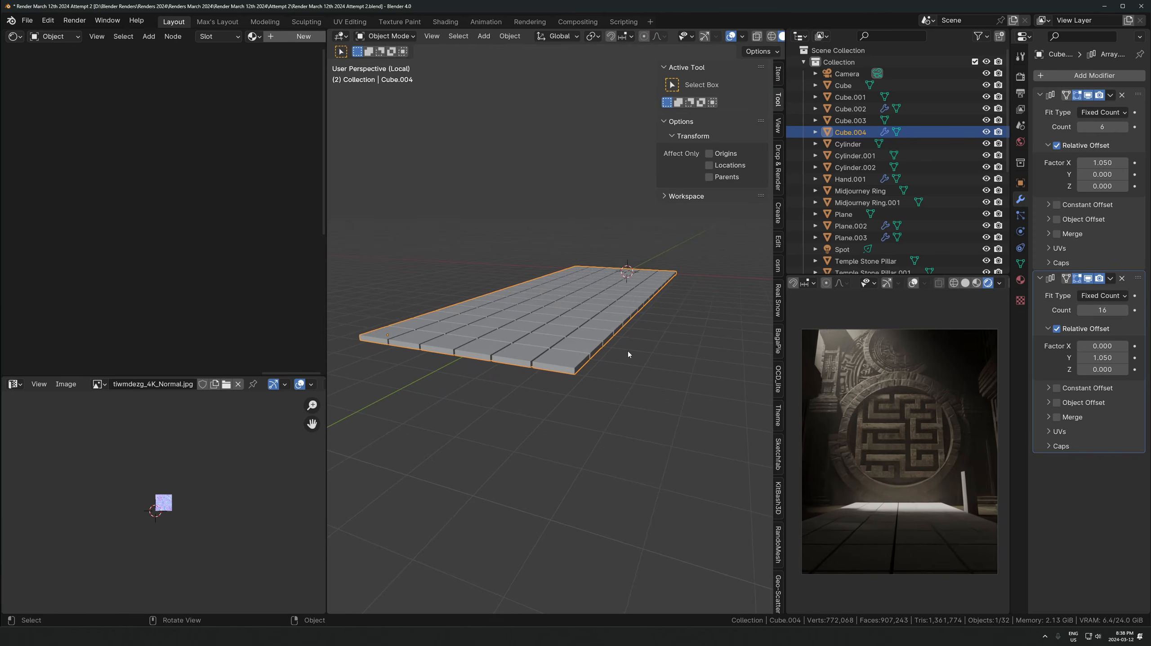
{"action": "key", "text": "ctrl+s"}
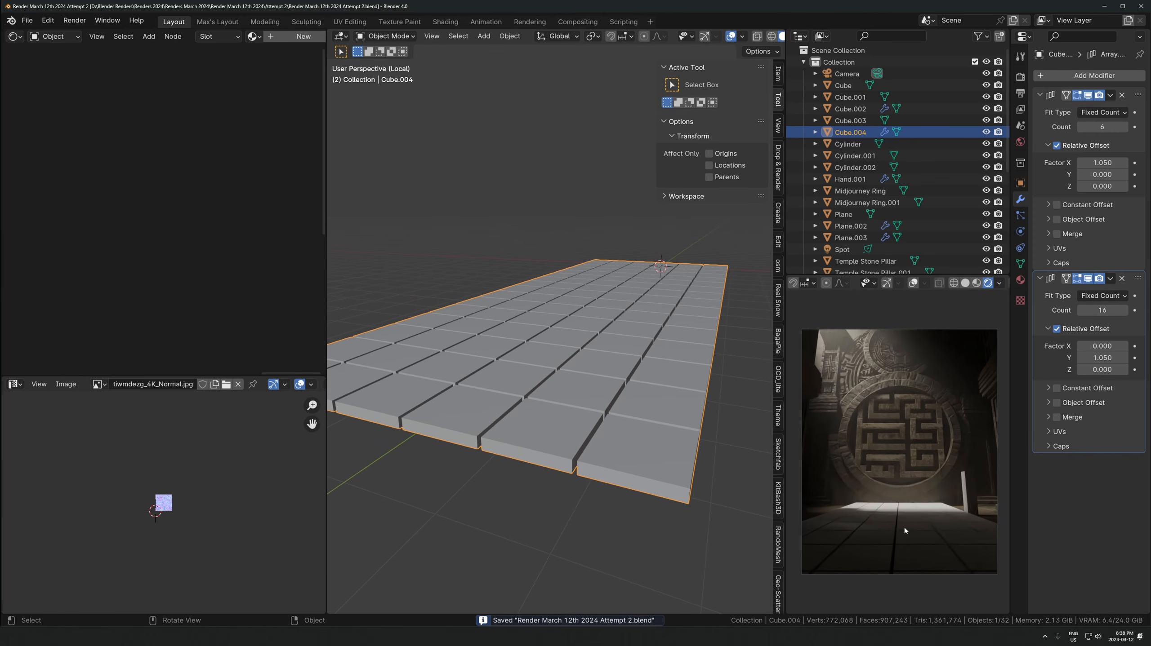
Flatten the tile grid by scaling it to about 0.82 along Z
{"action": "scroll", "coordinate": [655, 367], "scroll_direction": "down", "scroll_amount": 6}
{"action": "key", "text": "s"}
{"action": "key", "text": "z"}
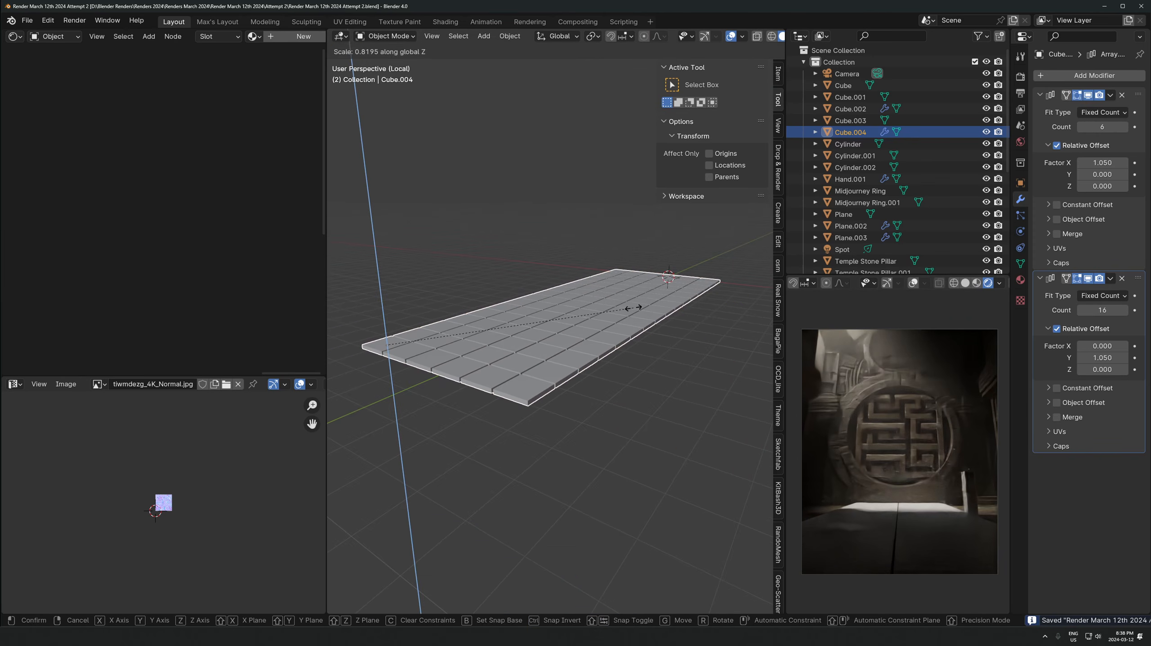
{"action": "left_click", "coordinate": [642, 302]}
Apply both Array modifiers on the tile grid
{"action": "key", "text": "Tab"}
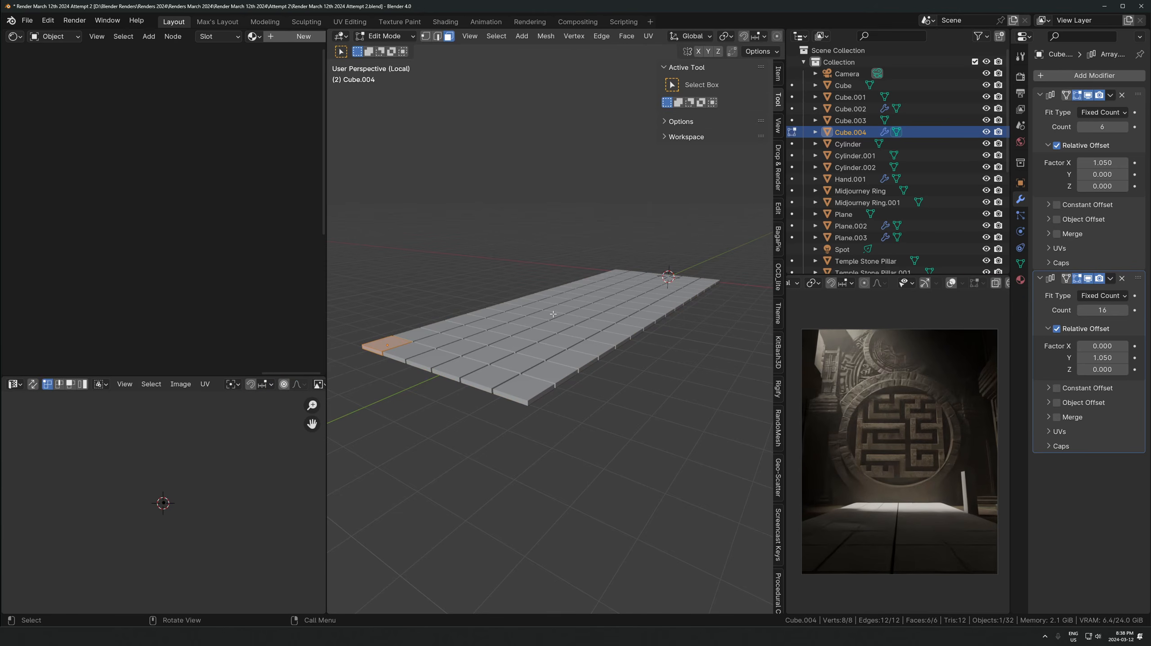
{"action": "key", "text": "Tab"}
{"action": "left_click", "coordinate": [1058, 118]}
{"action": "key", "text": "ctrl+a"}
{"action": "key", "text": "ctrl+a"}
Separate the tile mesh by loose parts so each tile is its own object, and return to Object Mode
{"action": "key", "text": "Tab"}
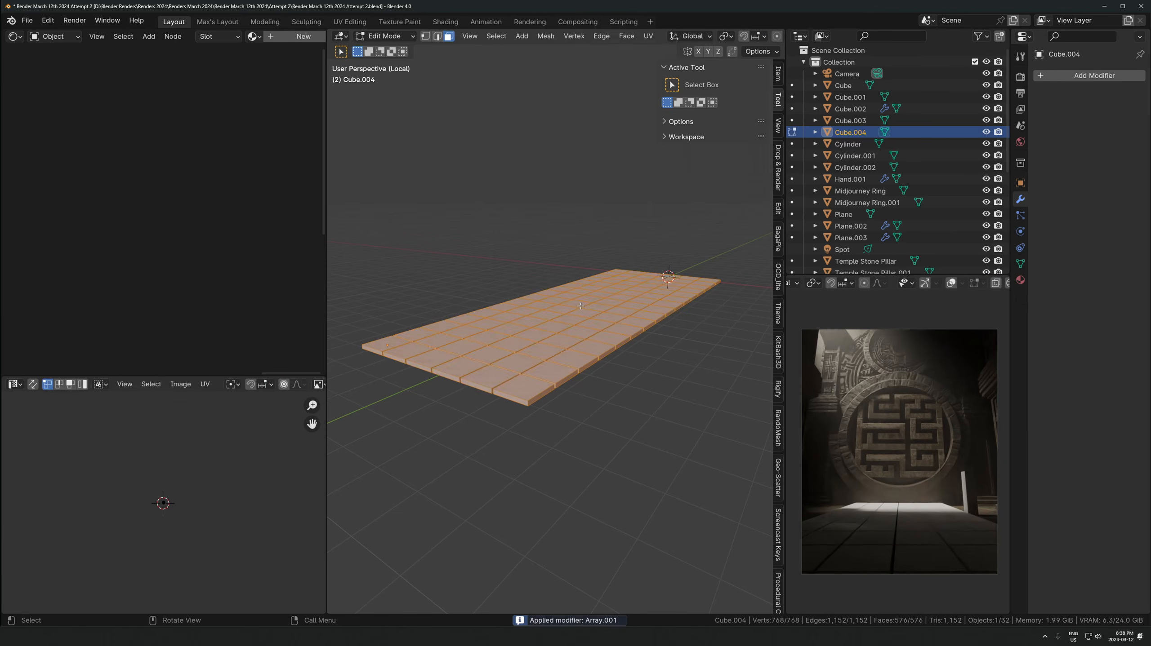
{"action": "key", "text": "p"}
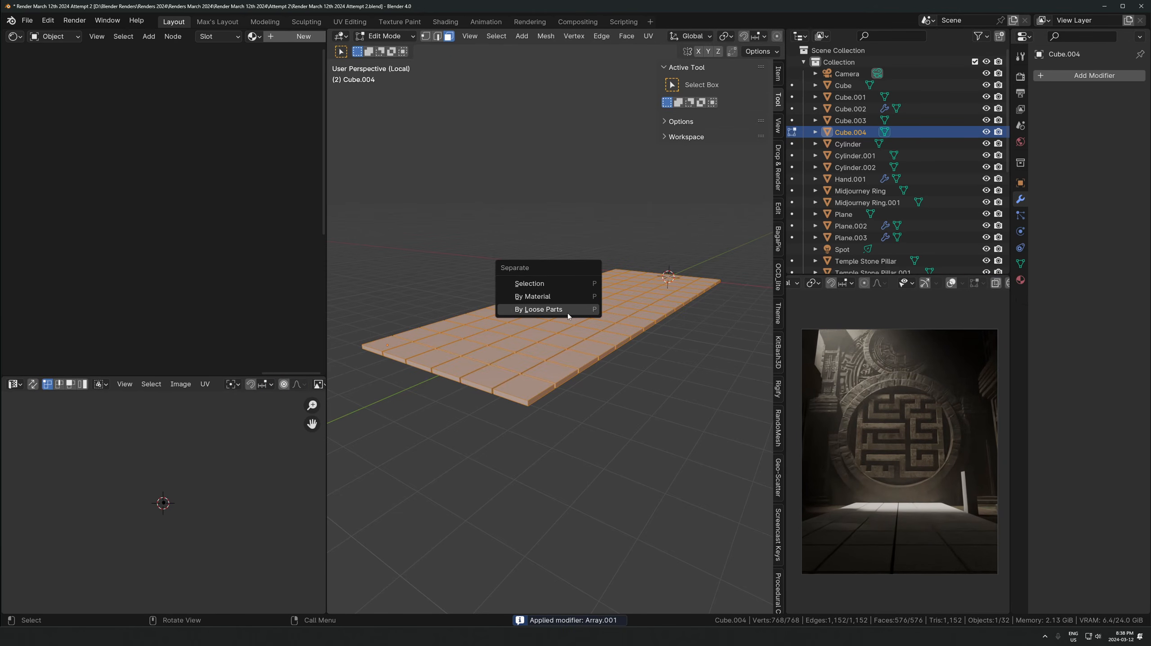
{"action": "left_click", "coordinate": [567, 313]}
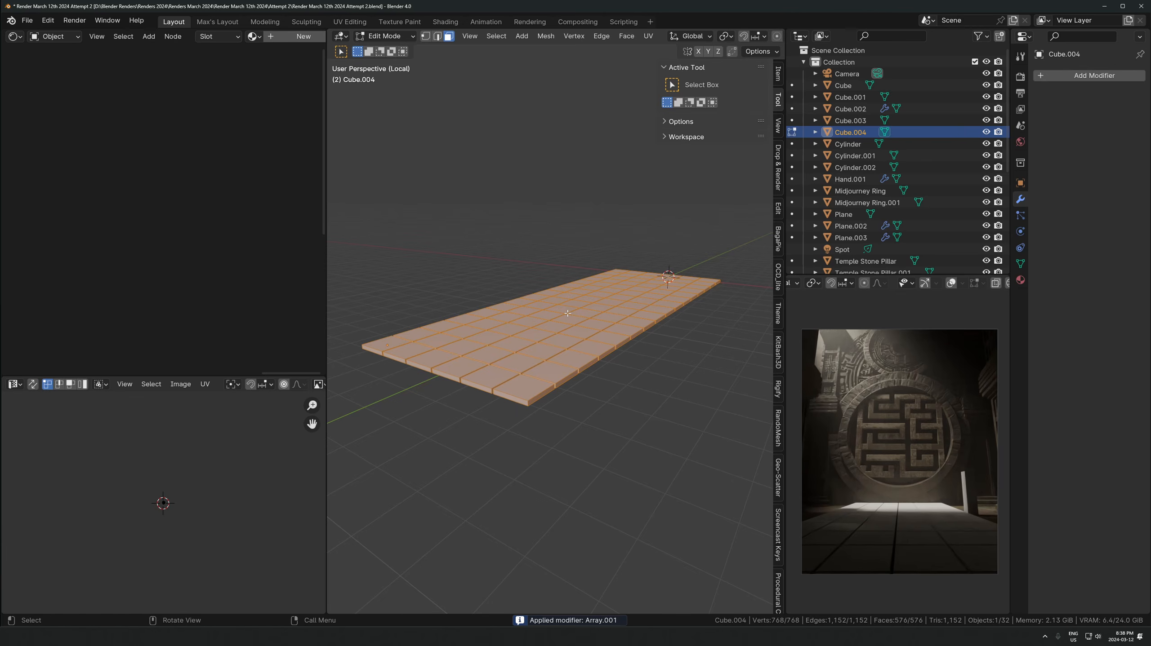
{"action": "key", "text": "p"}
{"action": "left_click", "coordinate": [565, 313]}
{"action": "key", "text": "Tab"}
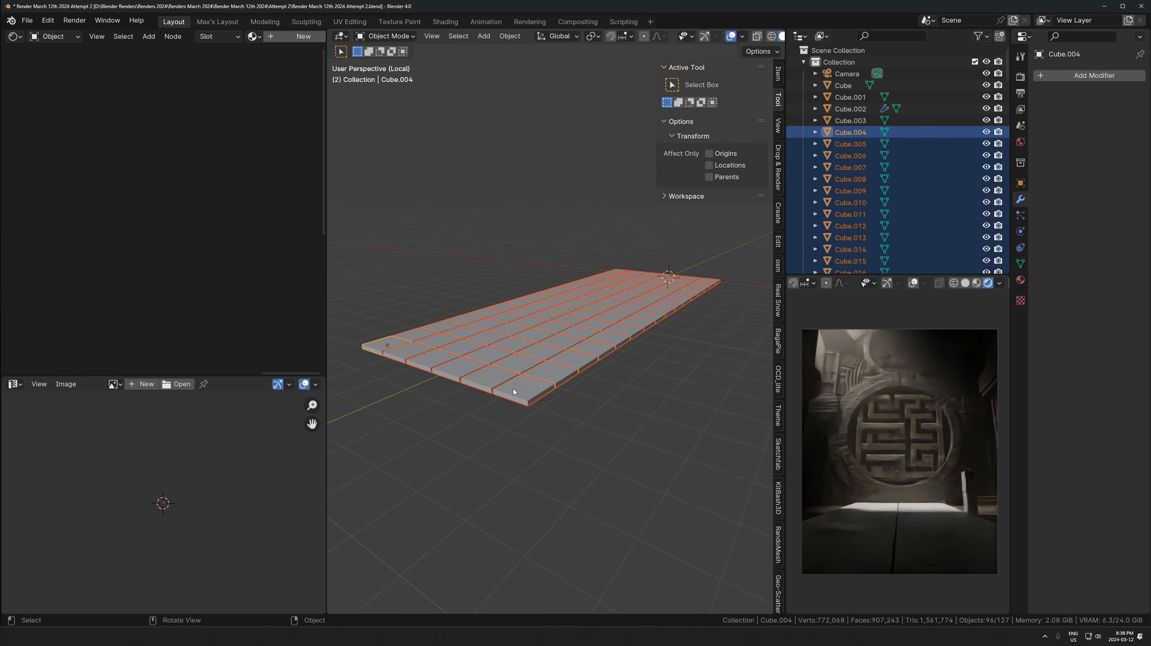
Set every tile's origin to its geometry and apply the scale of all tiles
{"action": "right_click", "coordinate": [458, 336]}
{"action": "mouse_move", "coordinate": [399, 315]}
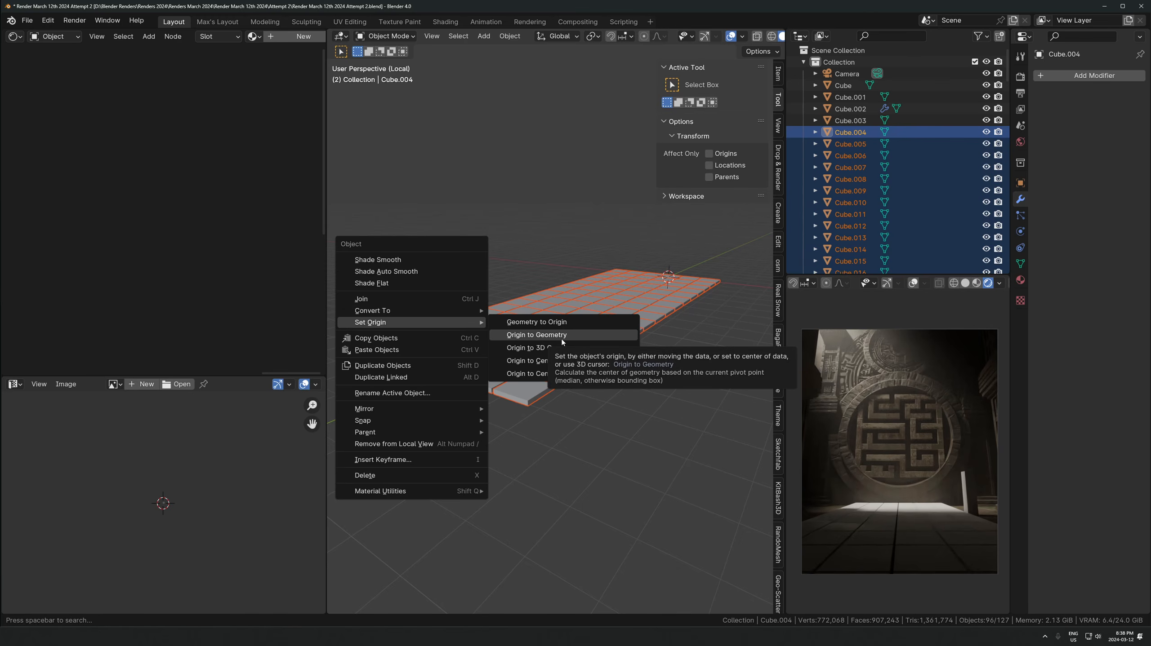
{"action": "left_click", "coordinate": [561, 339]}
{"action": "right_click", "coordinate": [509, 330]}
{"action": "mouse_move", "coordinate": [464, 333]}
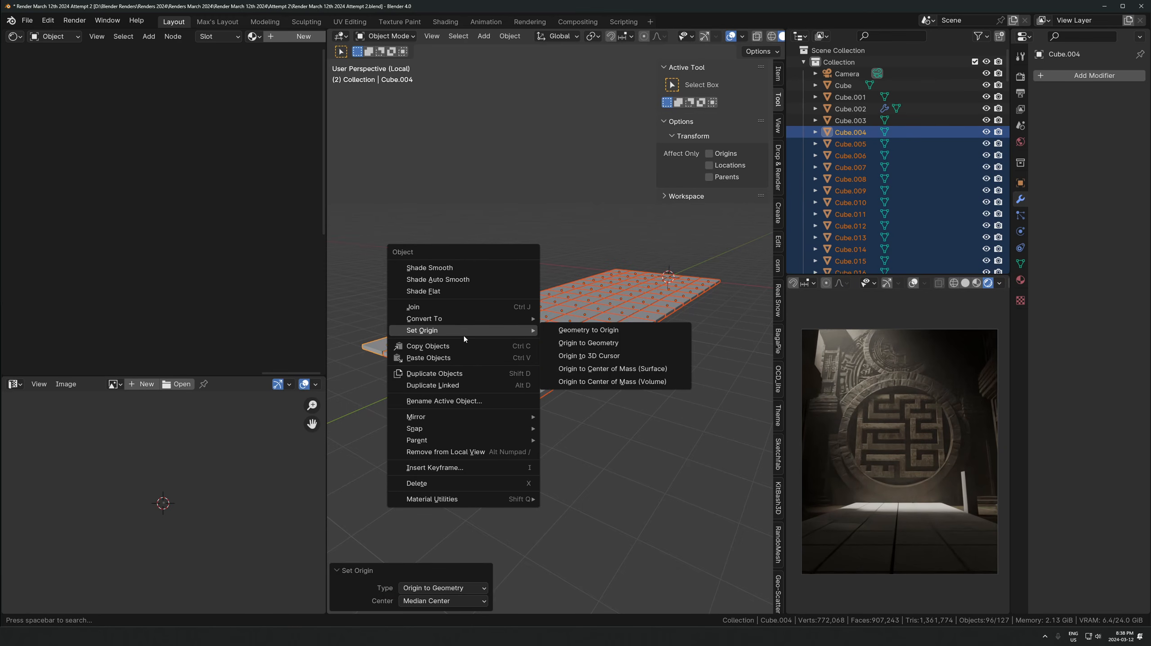
{"action": "left_click", "coordinate": [587, 343]}
{"action": "key", "text": "ctrl+a"}
{"action": "left_click", "coordinate": [527, 364]}
Randomize the tiles' transforms with 3° rotation on every axis and location offsets of 0.004 m in X and 0.021 m in Y
{"action": "left_click", "coordinate": [507, 36]}
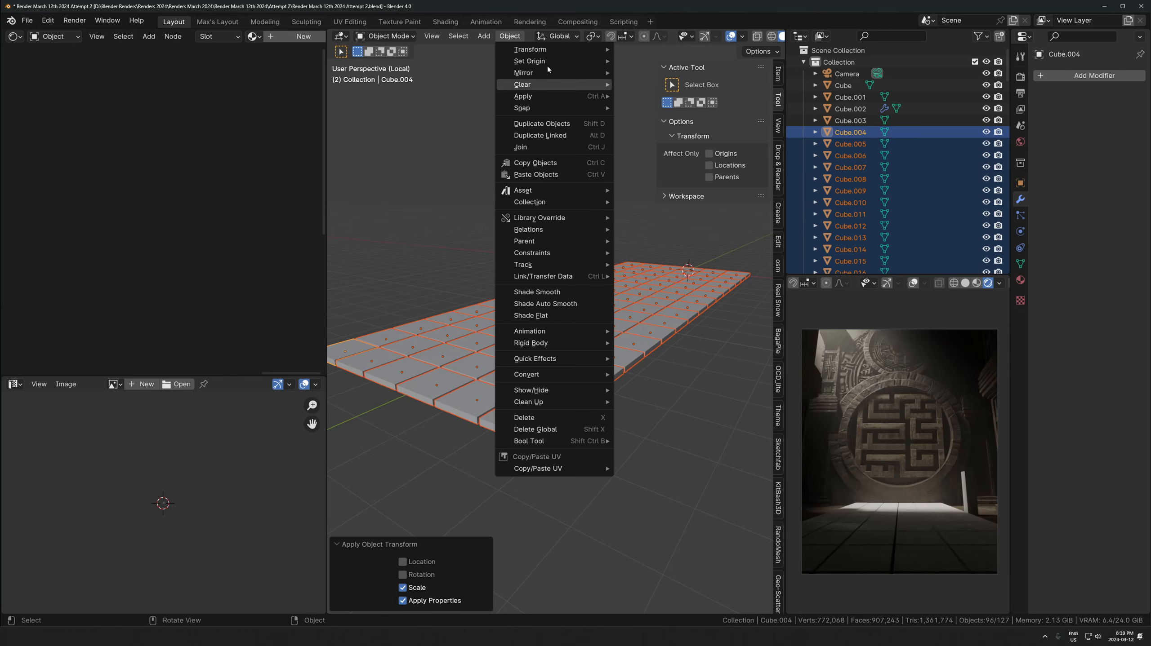
{"action": "mouse_move", "coordinate": [553, 49]}
{"action": "left_click", "coordinate": [650, 183]}
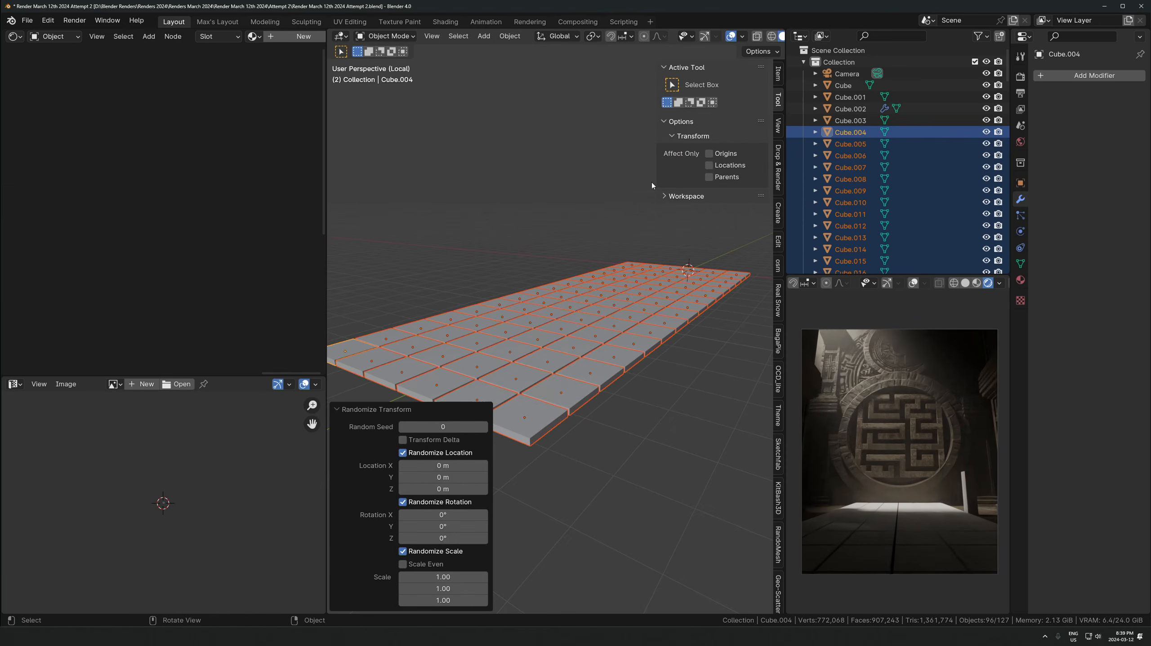
{"action": "mouse_move", "coordinate": [435, 466]}
{"action": "left_mouse_down"}
{"action": "mouse_move", "coordinate": [435, 490]}
{"action": "mouse_move", "coordinate": [446, 489]}
{"action": "mouse_move", "coordinate": [449, 466]}
{"action": "left_mouse_up"}
{"action": "right_click", "coordinate": [435, 465]}
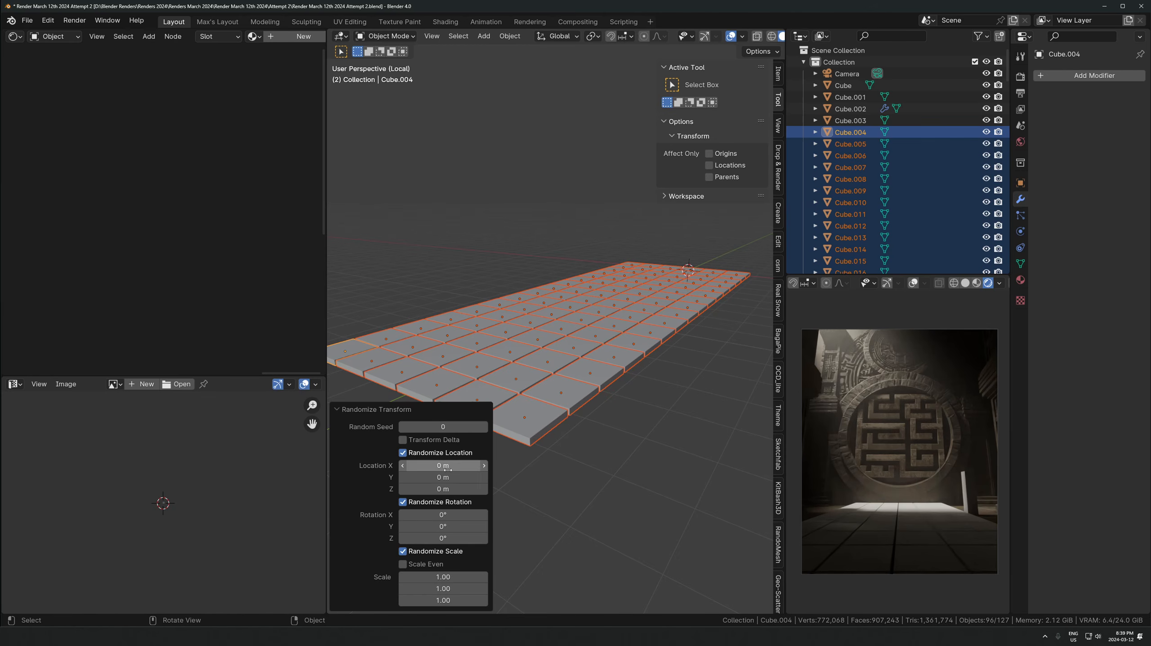
{"action": "middle_click_drag", "start_coordinate": [509, 444], "coordinate": [523, 481]}
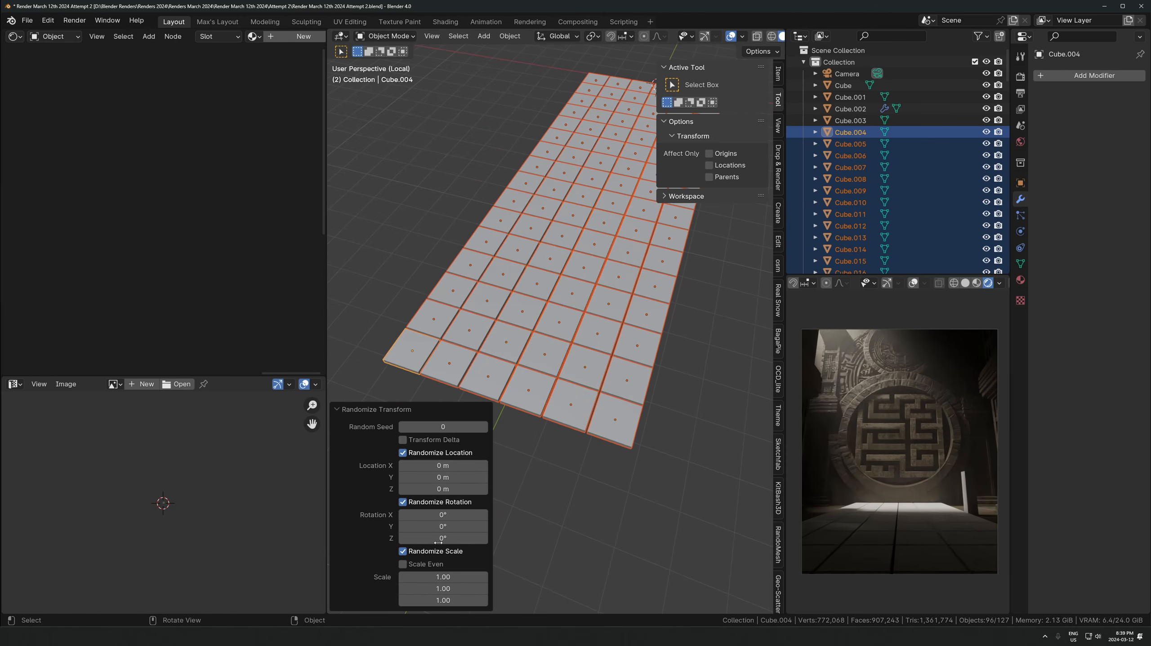
{"action": "left_click_drag", "start_coordinate": [441, 515], "coordinate": [439, 538]}
{"action": "key", "text": "KP_7"}
{"action": "scroll", "coordinate": [589, 244], "scroll_direction": "up", "scroll_amount": 2}
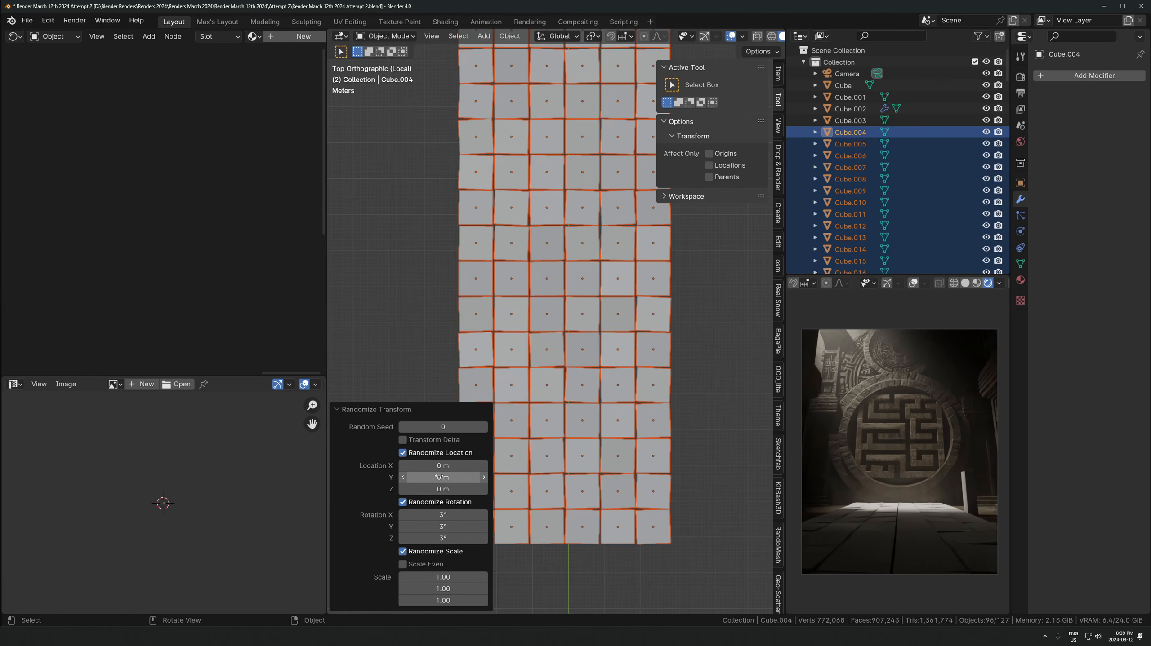
{"action": "mouse_move", "coordinate": [438, 477]}
{"action": "left_mouse_down"}
{"action": "mouse_move", "coordinate": [472, 466]}
{"action": "mouse_move", "coordinate": [443, 465]}
{"action": "left_mouse_up"}
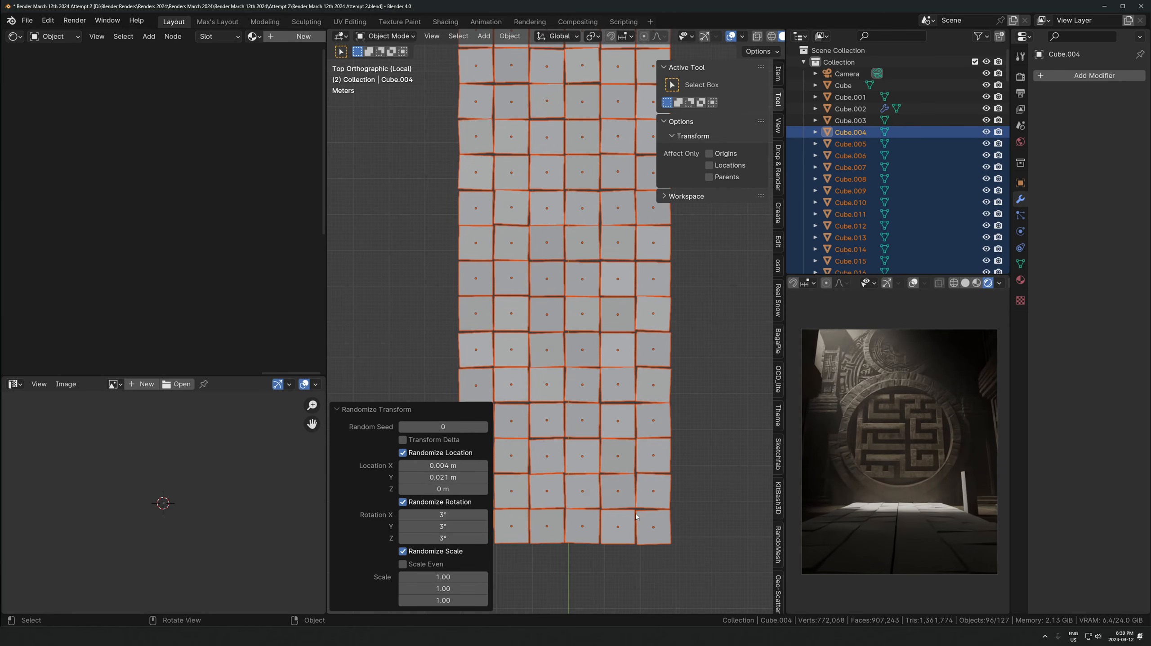
Scale the randomized tiles to 0.803 along Z and join them into one object
{"action": "middle_click_drag", "start_coordinate": [640, 447], "coordinate": [614, 319]}
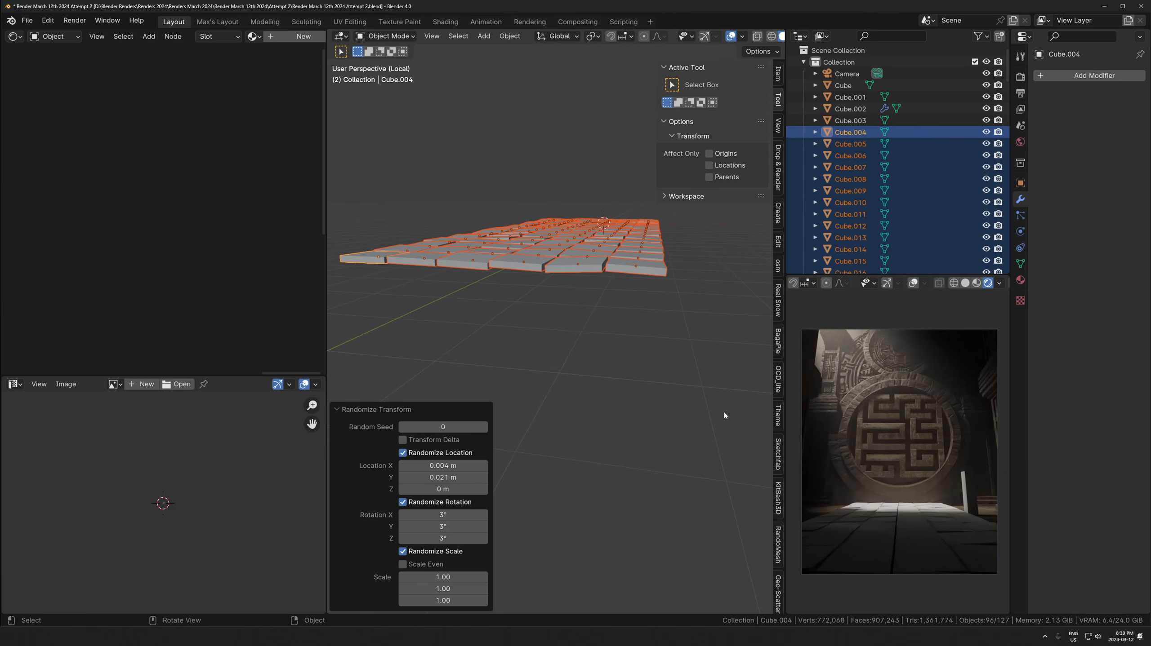
{"action": "key", "text": "s"}
{"action": "key", "text": "z"}
{"action": "left_click", "coordinate": [686, 386]}
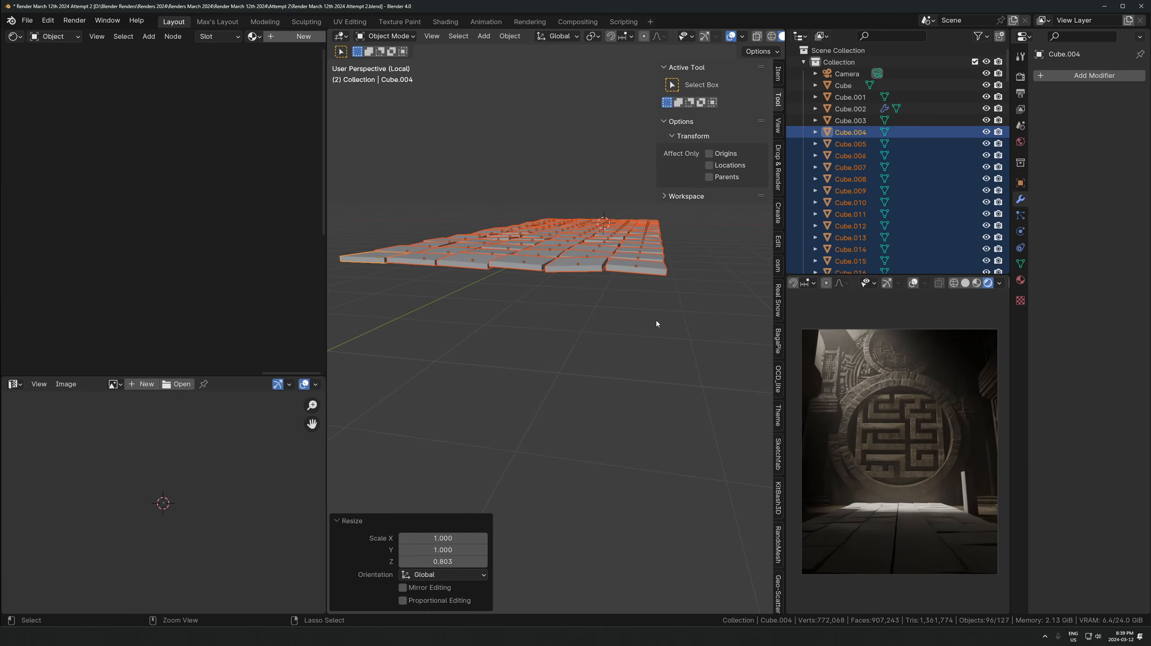
{"action": "key", "text": "ctrl+j"}
{"action": "middle_click_drag", "start_coordinate": [577, 255], "coordinate": [566, 299]}
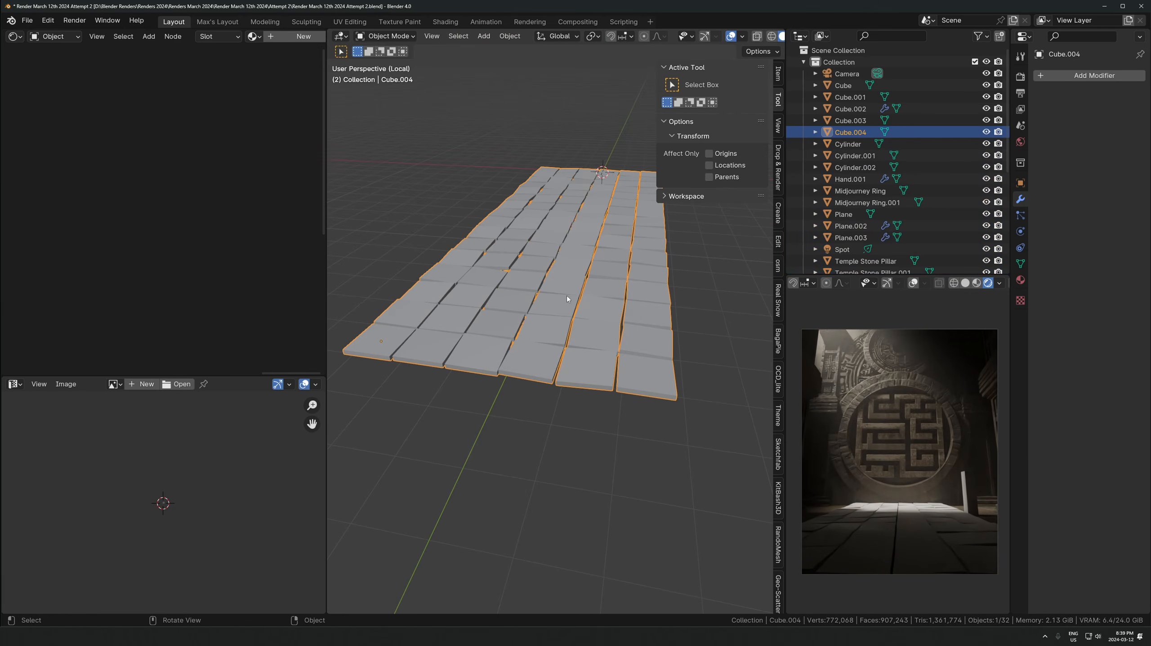
Add a Bevel modifier to the joined tiles with an amount of 0.009 m and apply the object's scale
{"action": "left_click", "coordinate": [1093, 75]}
{"action": "type", "text": "bev"}
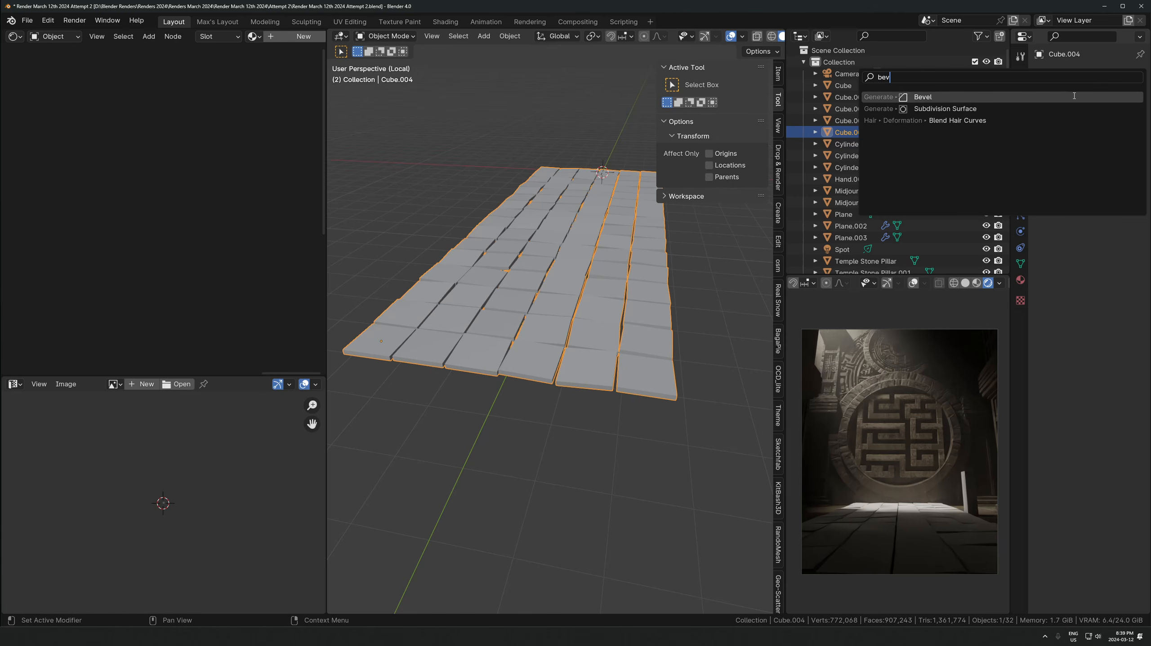
{"action": "left_click", "coordinate": [1074, 96]}
{"action": "key", "text": "ctrl+a"}
{"action": "left_click", "coordinate": [517, 265]}
{"action": "left_click_drag", "start_coordinate": [1102, 140], "coordinate": [1060, 139]}
{"action": "scroll", "coordinate": [599, 283], "scroll_direction": "up", "scroll_amount": 5}
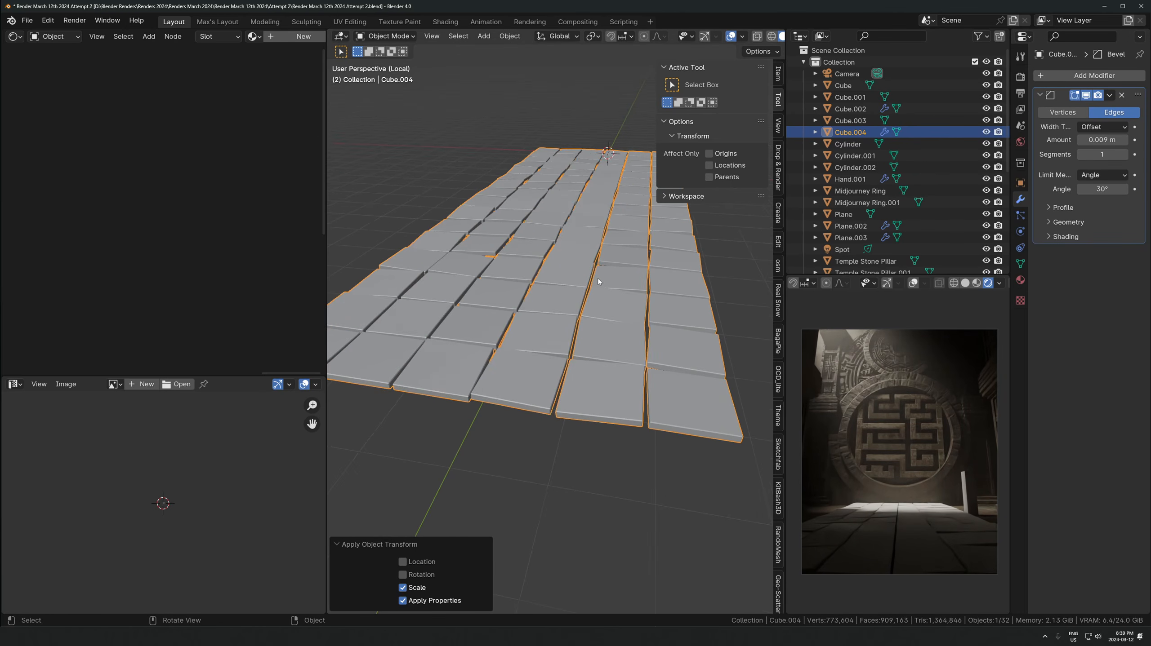
{"action": "scroll", "coordinate": [599, 334], "scroll_direction": "down", "scroll_amount": 4}
Delete several scattered whole tiles from the floor mesh to leave irregular gaps, and return to Object Mode
{"action": "middle_click_drag", "start_coordinate": [599, 333], "coordinate": [562, 411]}
{"action": "key", "text": "Tab"}
{"action": "key", "text": "a"}
{"action": "left_click", "coordinate": [561, 485]}
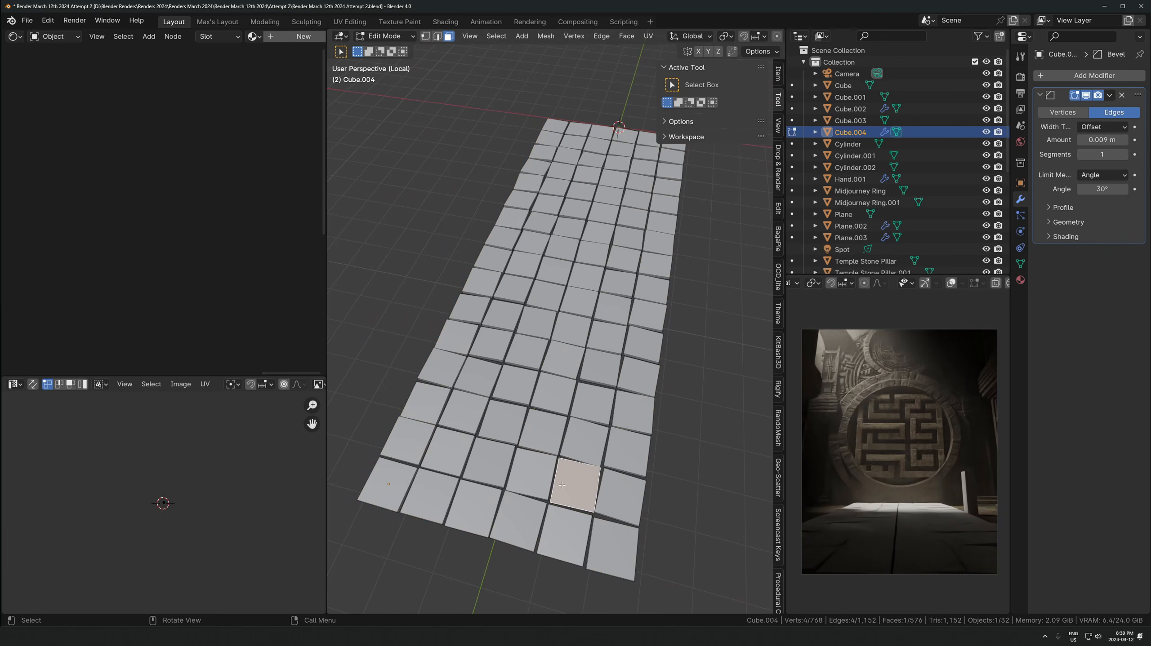
{"action": "key", "text": "l"}
{"action": "middle_click_drag", "start_coordinate": [562, 485], "coordinate": [570, 261]}
{"action": "key", "text": "alt+z"}
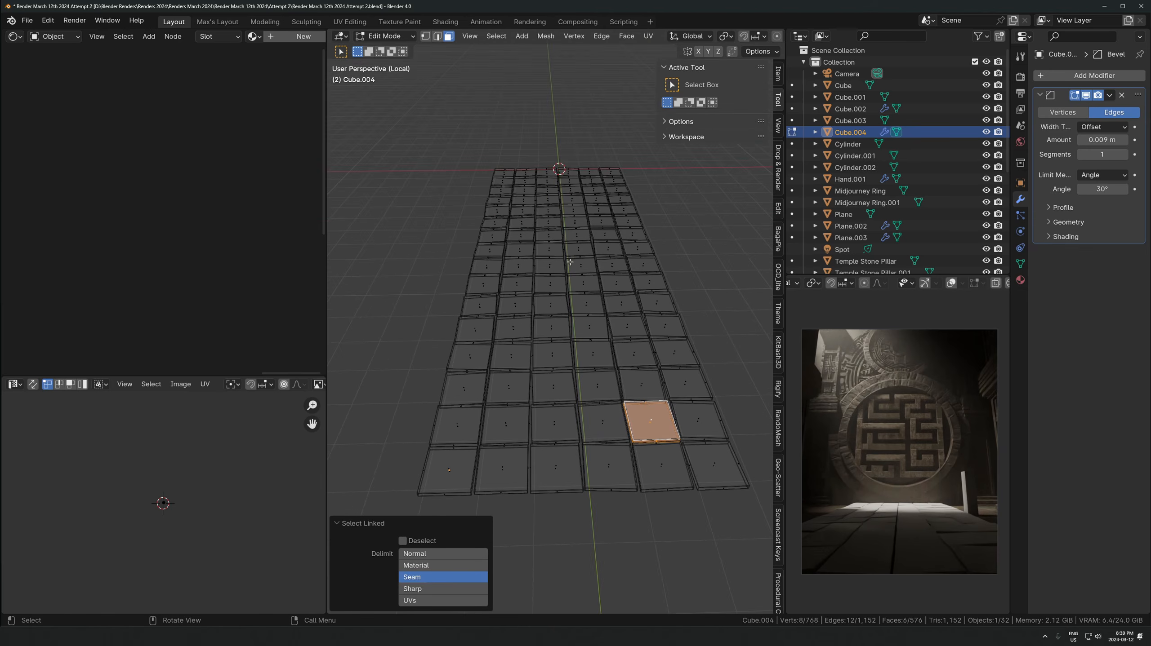
{"action": "key", "text": "l"}
{"action": "key", "text": "l"}
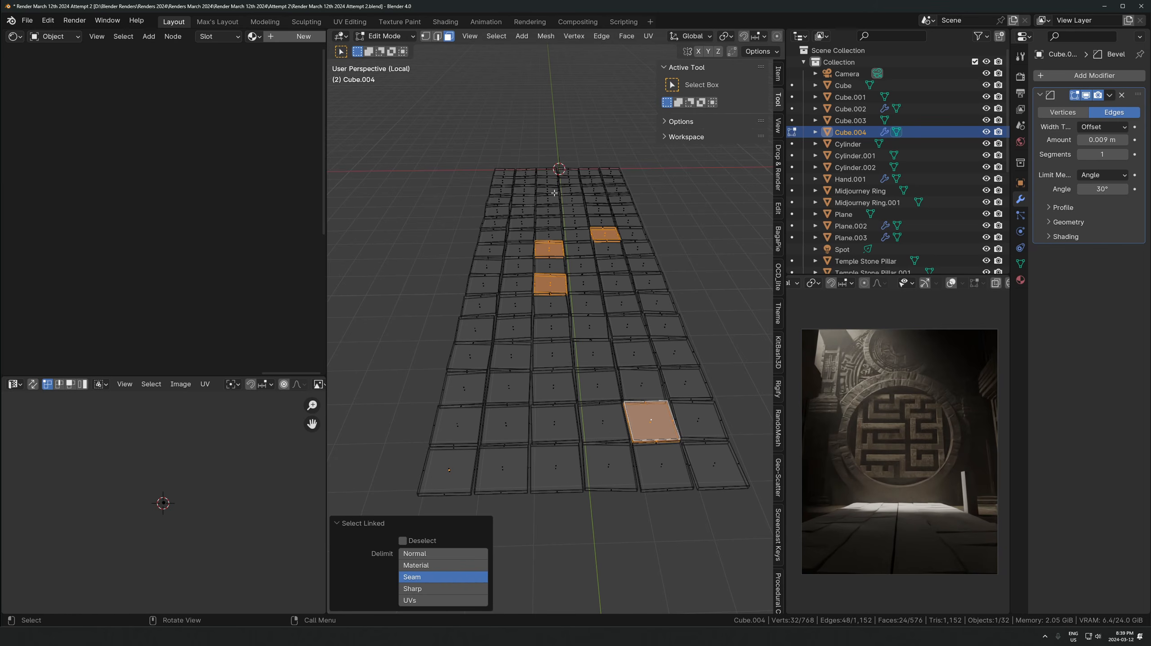
{"action": "key", "text": "l"}
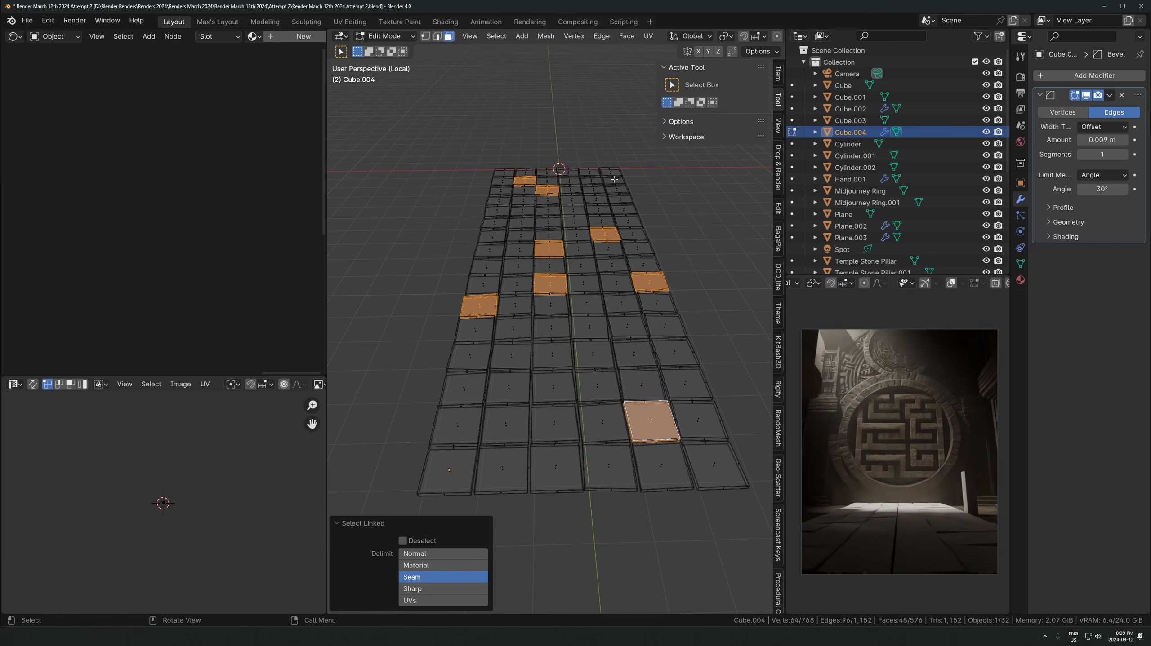
{"action": "key", "text": "l"}
{"action": "key", "text": "alt+a"}
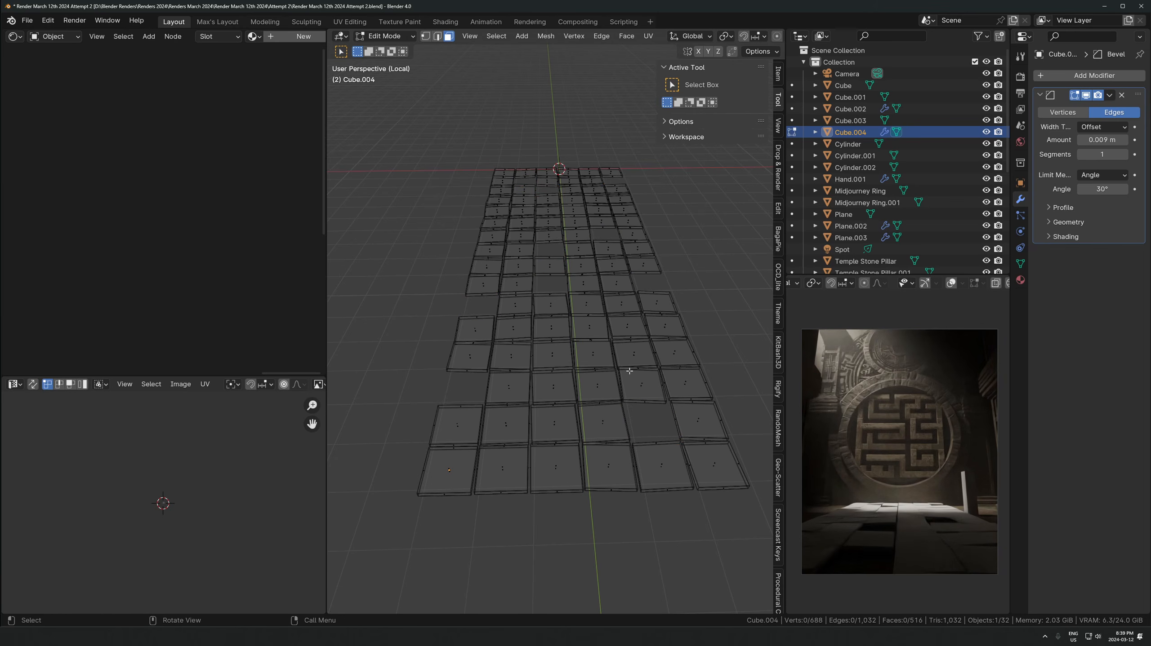
{"action": "key", "text": "Tab"}
Leave local view and lower the tiled floor about 0.167 m along Z
{"action": "key", "text": "Caps_Lock"}
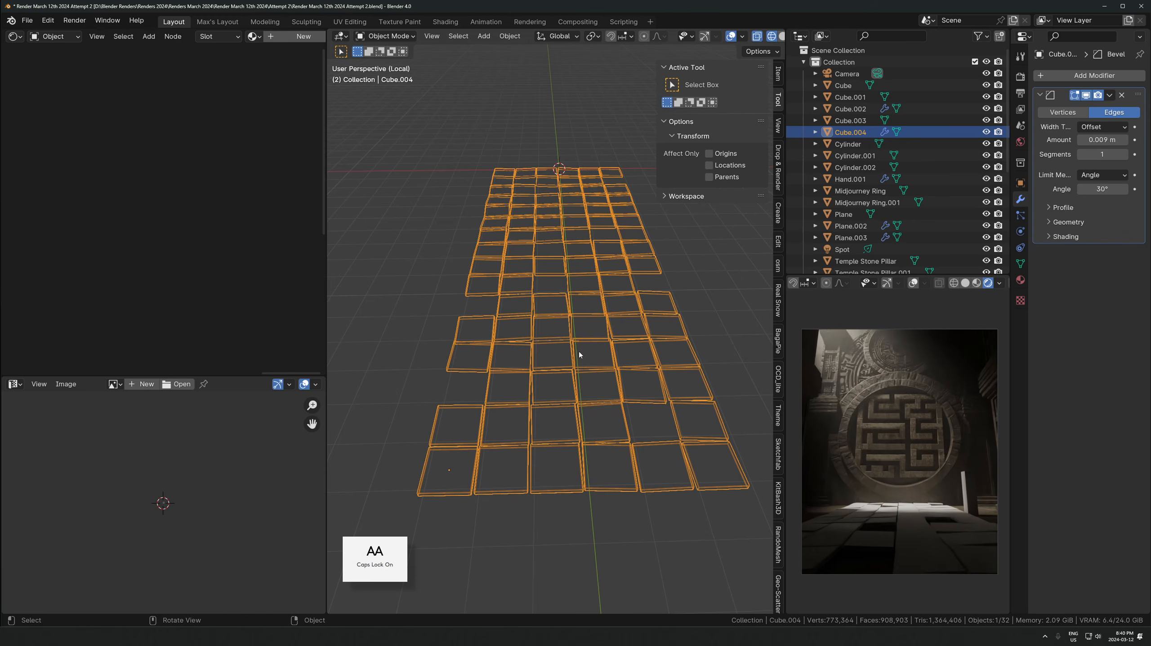
{"action": "middle_click_drag", "start_coordinate": [629, 381], "coordinate": [606, 323]}
{"action": "key", "text": "g"}
{"action": "key", "text": "z"}
{"action": "right_click", "coordinate": [590, 334]}
{"action": "key", "text": "KP_Divide"}
{"action": "key", "text": "g"}
{"action": "key", "text": "z"}
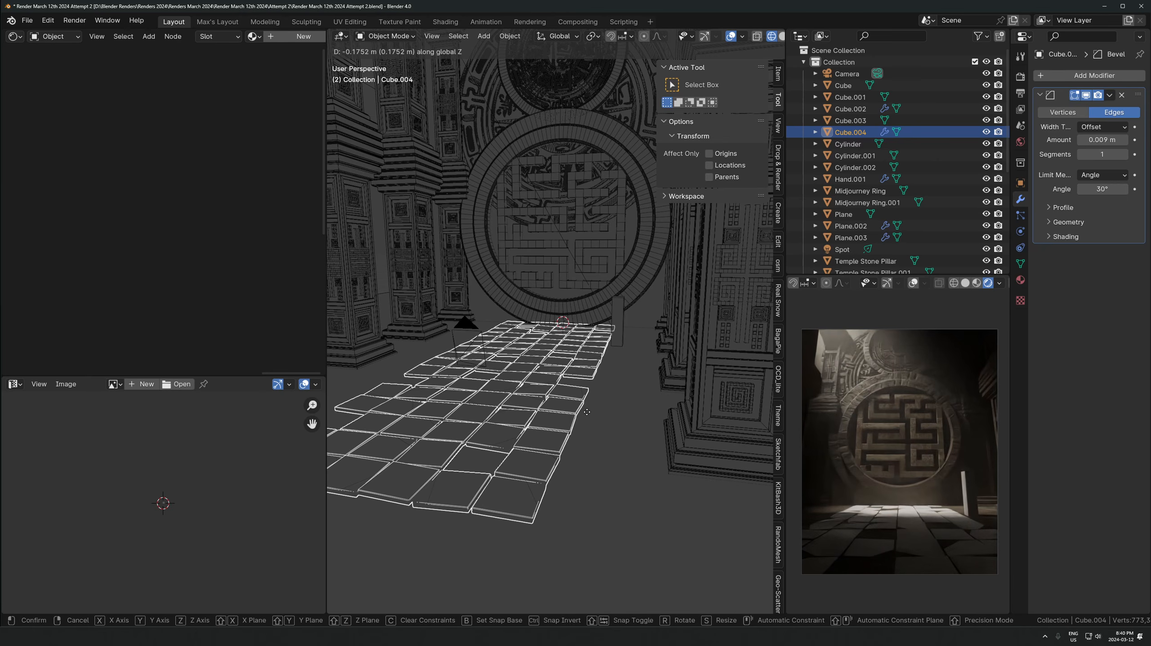
{"action": "left_click", "coordinate": [587, 412]}
Scale the tiled floor to 0.857 along Z and raise it about 0.06 m
{"action": "key", "text": "s"}
{"action": "key", "text": "z"}
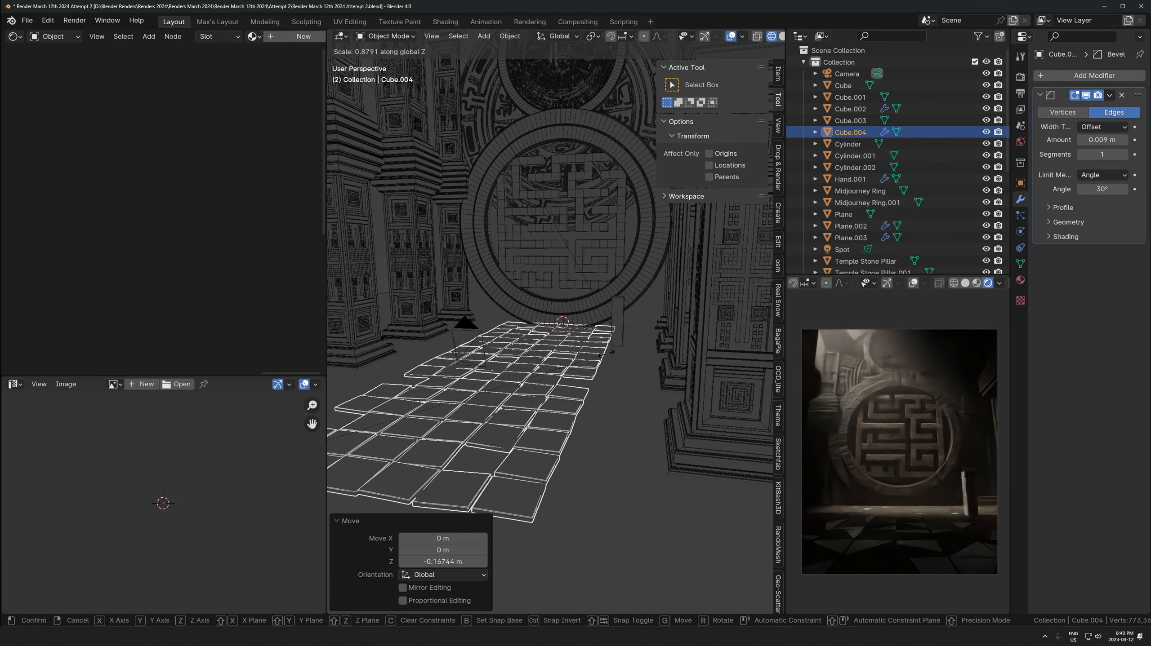
{"action": "left_click", "coordinate": [601, 353]}
{"action": "key", "text": "g"}
{"action": "key", "text": "z"}
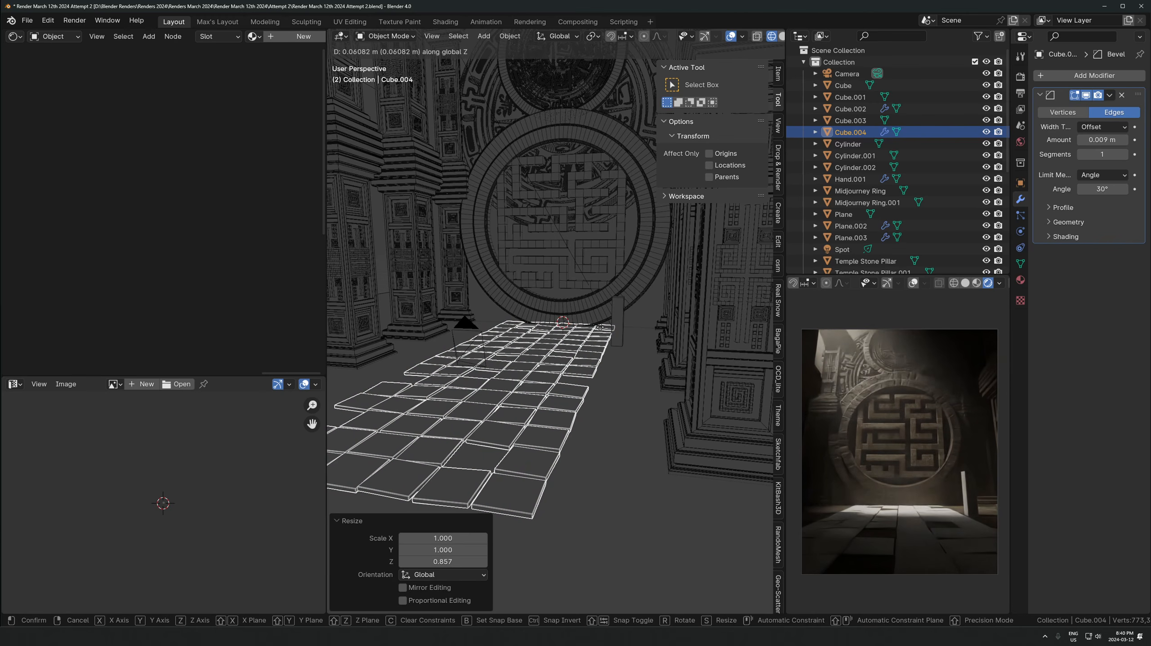
{"action": "left_click", "coordinate": [609, 381]}
Link the ground plane's Ancient_Temple_tiwmdezg material to the tiled floor
{"action": "left_click", "coordinate": [610, 378], "text": "shift"}
{"action": "key", "text": "ctrl+l"}
{"action": "left_click", "coordinate": [630, 399]}
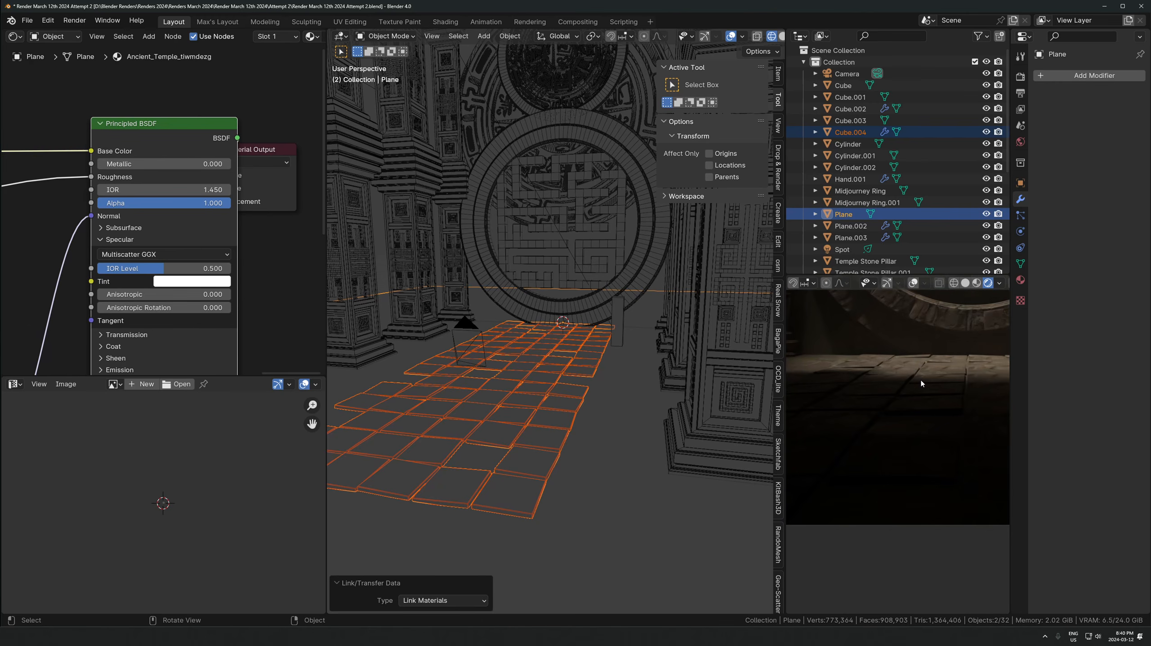
Apply the tiled floor's transform and UV-unwrap all of its faces with Cube Projection
{"action": "left_click", "coordinate": [550, 379]}
{"action": "key", "text": "ctrl+a"}
{"action": "left_click", "coordinate": [549, 379]}
{"action": "scroll", "coordinate": [536, 360], "scroll_direction": "up", "scroll_amount": 3}
{"action": "key", "text": "Tab"}
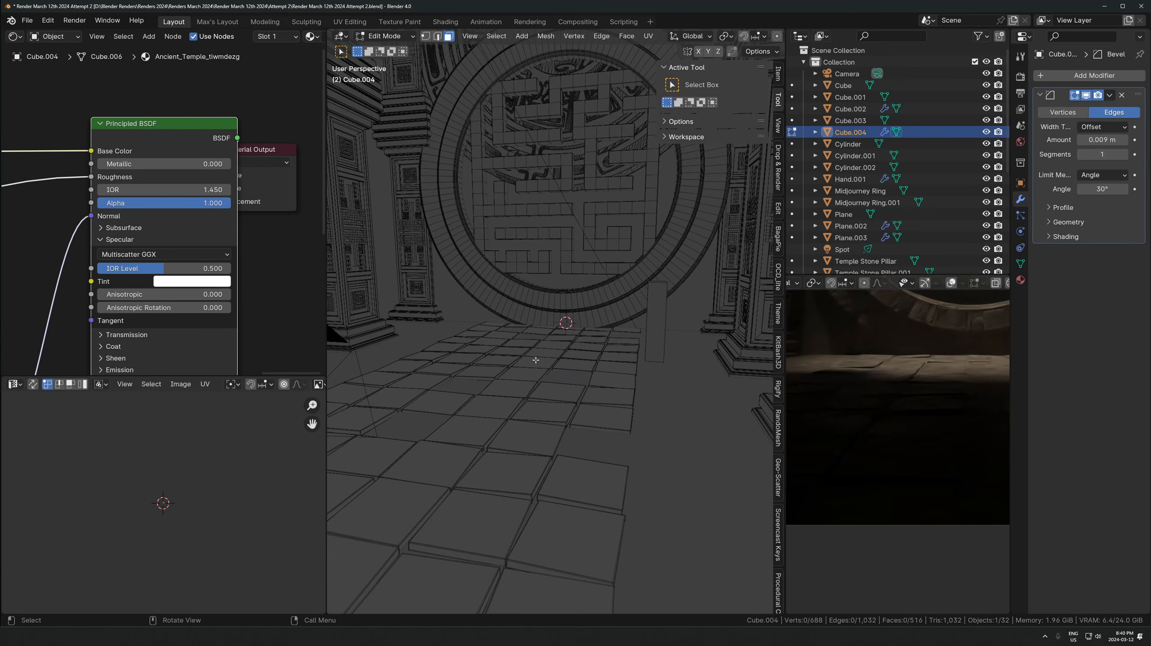
{"action": "key", "text": "a"}
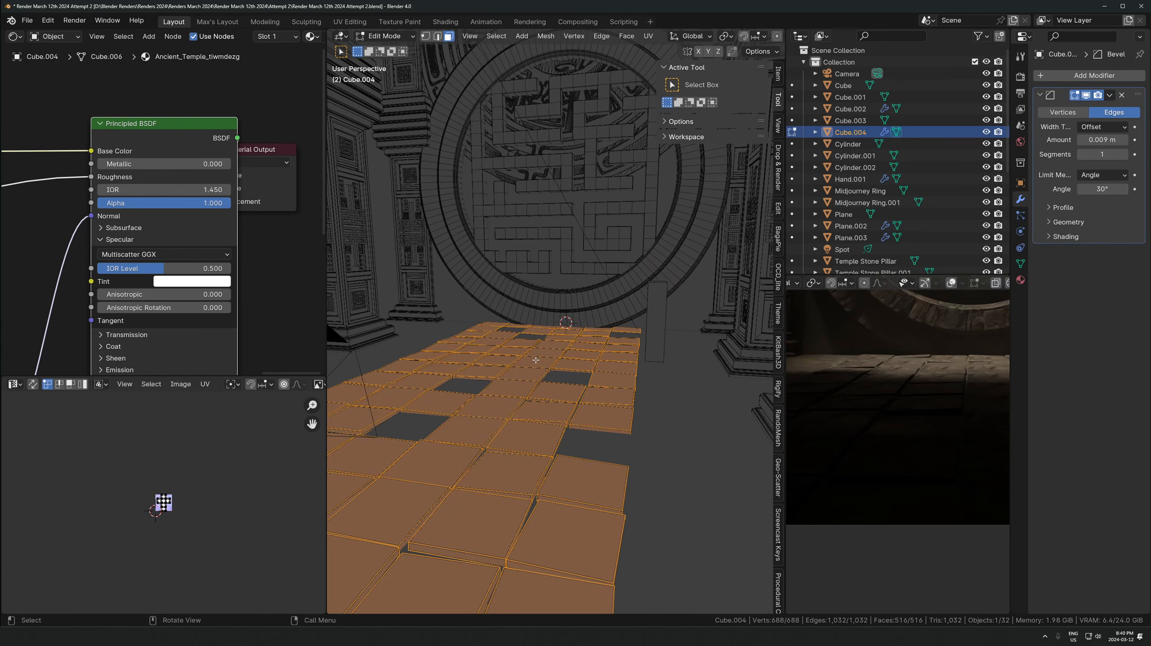
{"action": "key", "text": "u"}
{"action": "left_click", "coordinate": [536, 361]}
Enlarge the floor's UV layout beyond the texture's height, shift it down about 0.66, and return to Object Mode
{"action": "scroll", "coordinate": [101, 477], "scroll_direction": "up", "scroll_amount": 8}
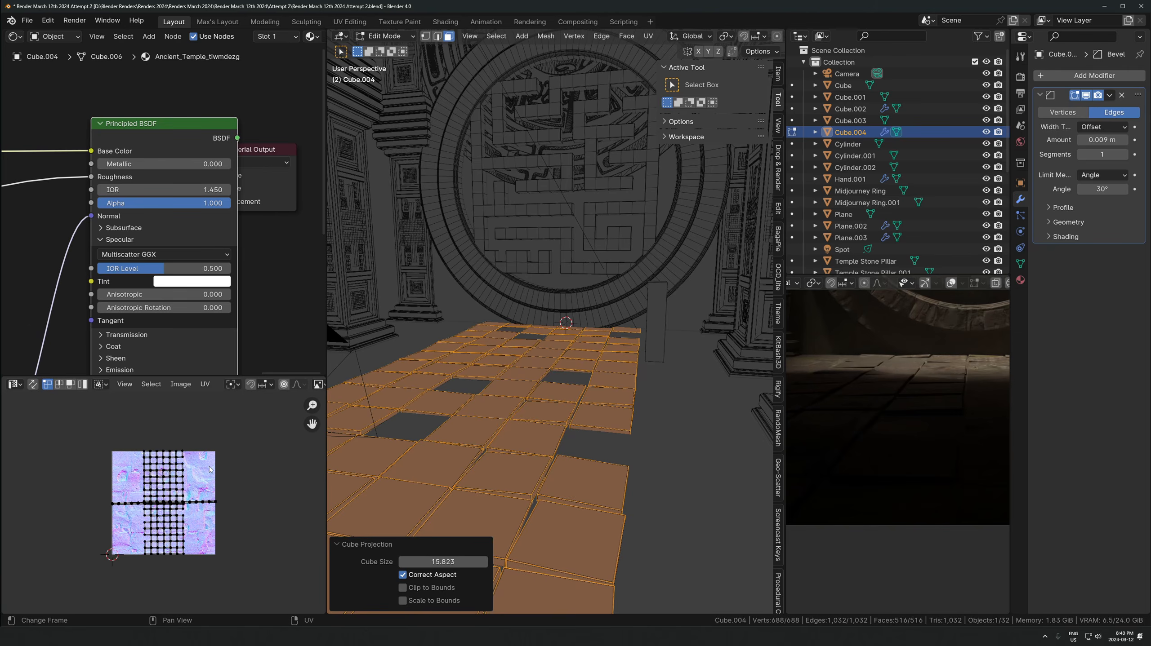
{"action": "key", "text": "a"}
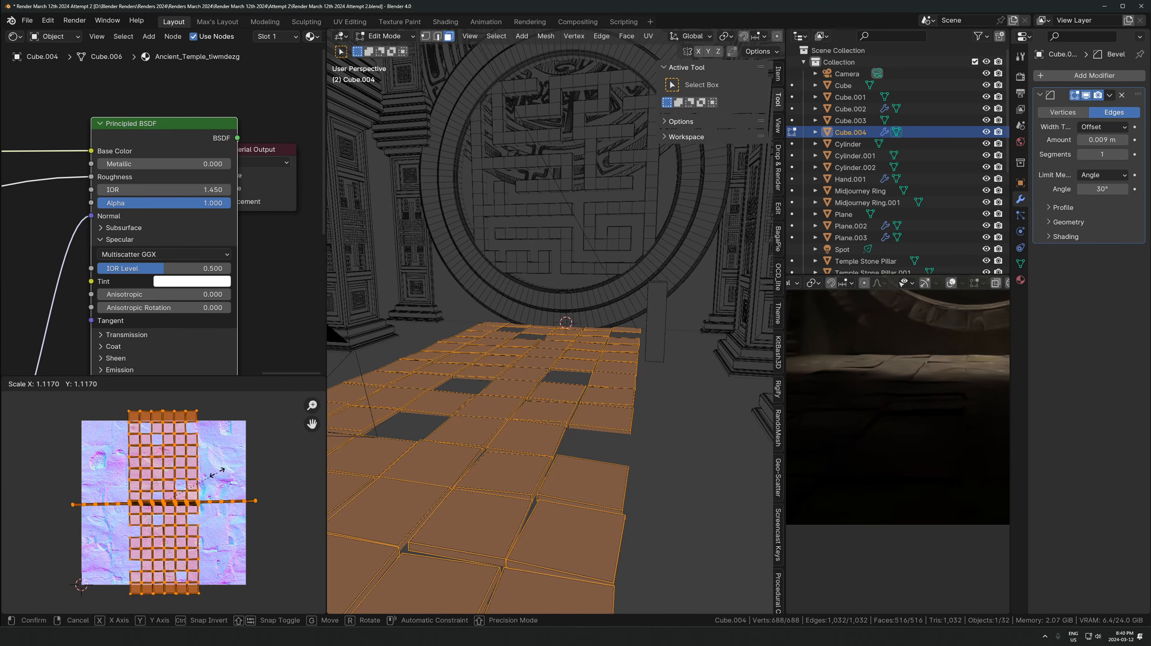
{"action": "key", "text": "s"}
{"action": "left_click", "coordinate": [142, 509]}
{"action": "scroll", "coordinate": [142, 509], "scroll_direction": "down", "scroll_amount": 3}
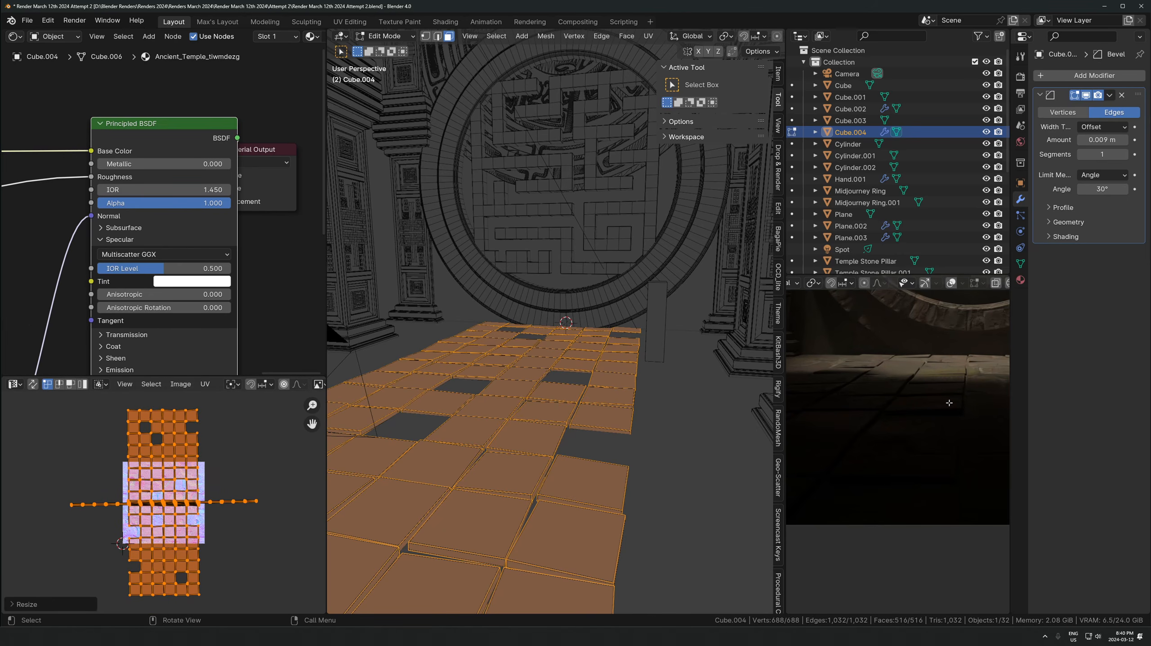
{"action": "scroll", "coordinate": [949, 402], "scroll_direction": "up", "scroll_amount": 3}
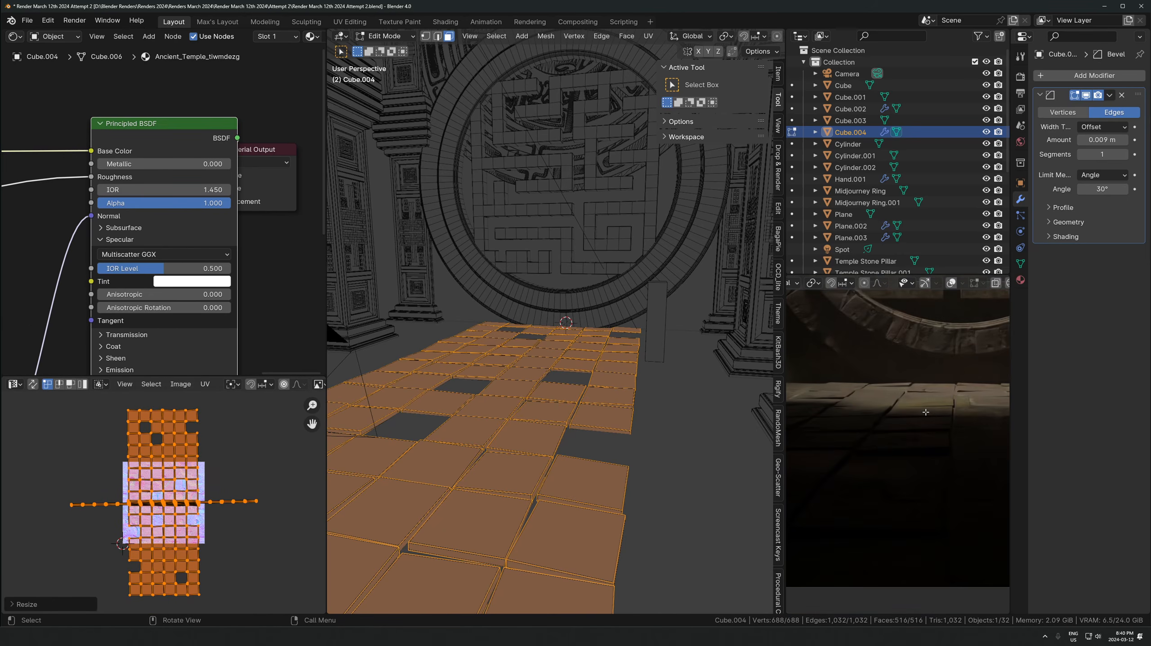
{"action": "key", "text": "g"}
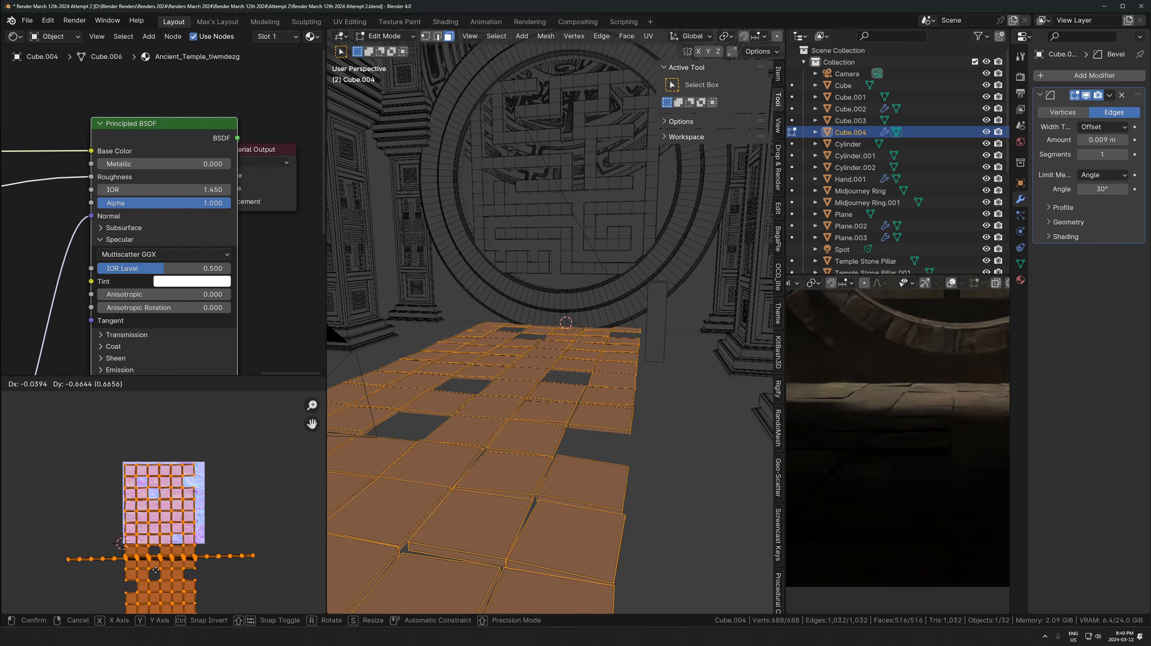
{"action": "left_click", "coordinate": [156, 571]}
{"action": "key", "text": "Tab"}
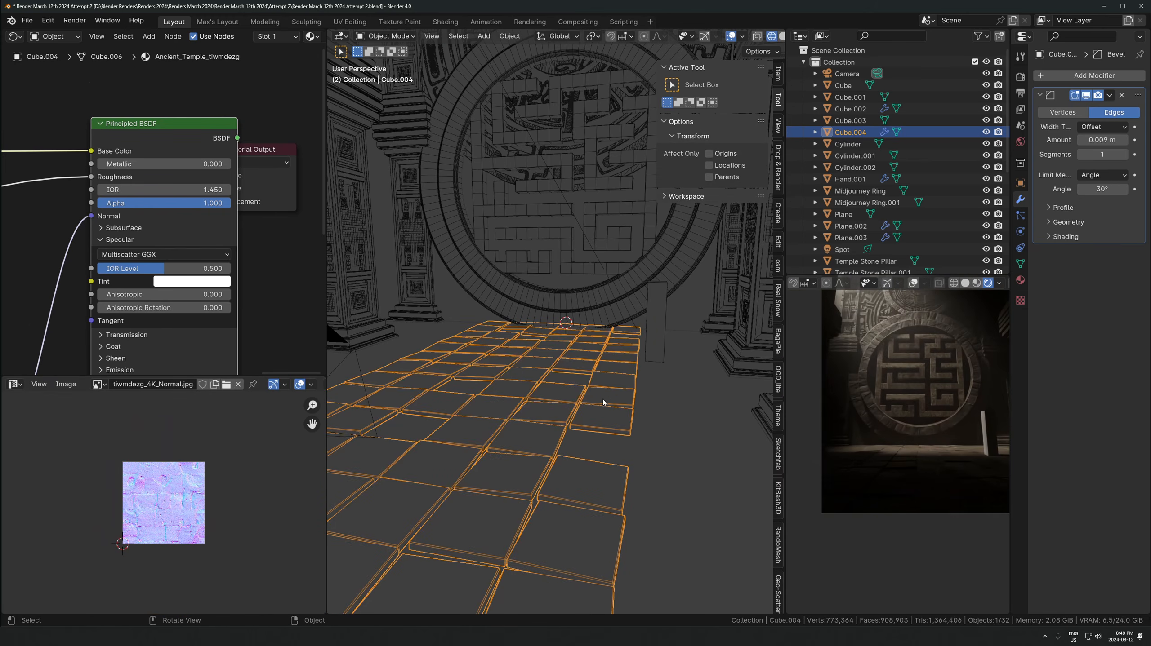
Move the tiled floor about 1.82 m along X in front of the maze door
{"action": "middle_click_drag", "start_coordinate": [603, 399], "coordinate": [638, 401]}
{"action": "scroll", "coordinate": [887, 428], "scroll_direction": "down", "scroll_amount": 1}
{"action": "middle_click_drag", "start_coordinate": [548, 407], "coordinate": [658, 413]}
{"action": "key", "text": "alt+z"}
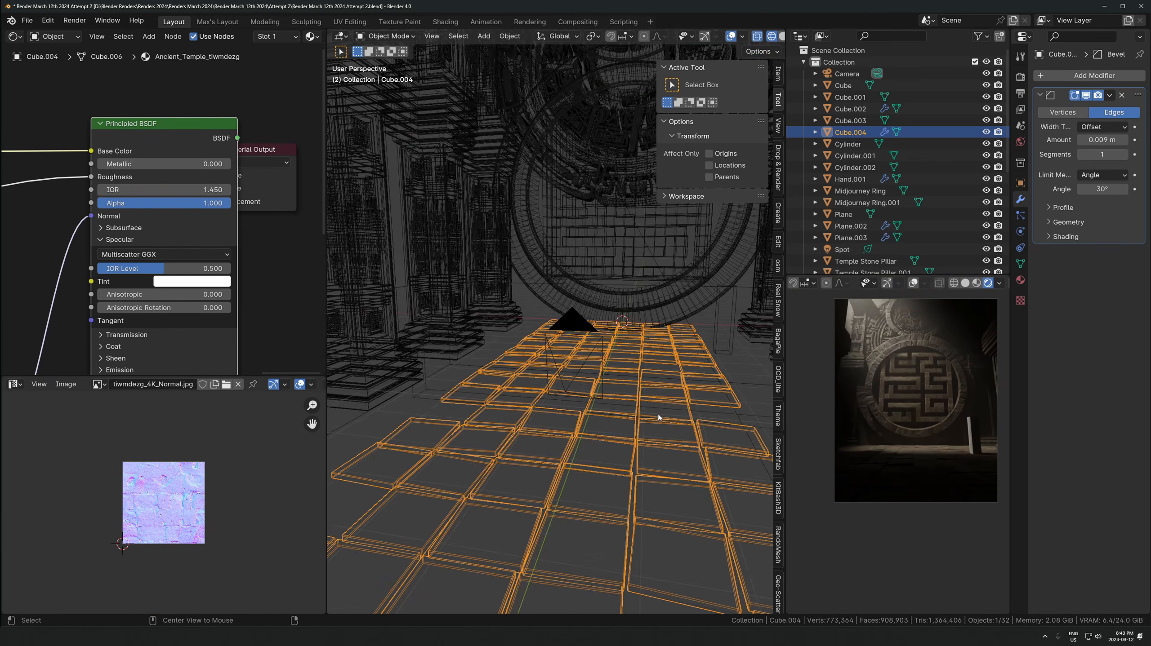
{"action": "key", "text": "alt+z"}
{"action": "middle_click_drag", "start_coordinate": [638, 337], "coordinate": [674, 367]}
{"action": "scroll", "coordinate": [656, 362], "scroll_direction": "down", "scroll_amount": 2}
{"action": "key", "text": "g"}
{"action": "key", "text": "x"}
{"action": "left_click", "coordinate": [613, 327]}
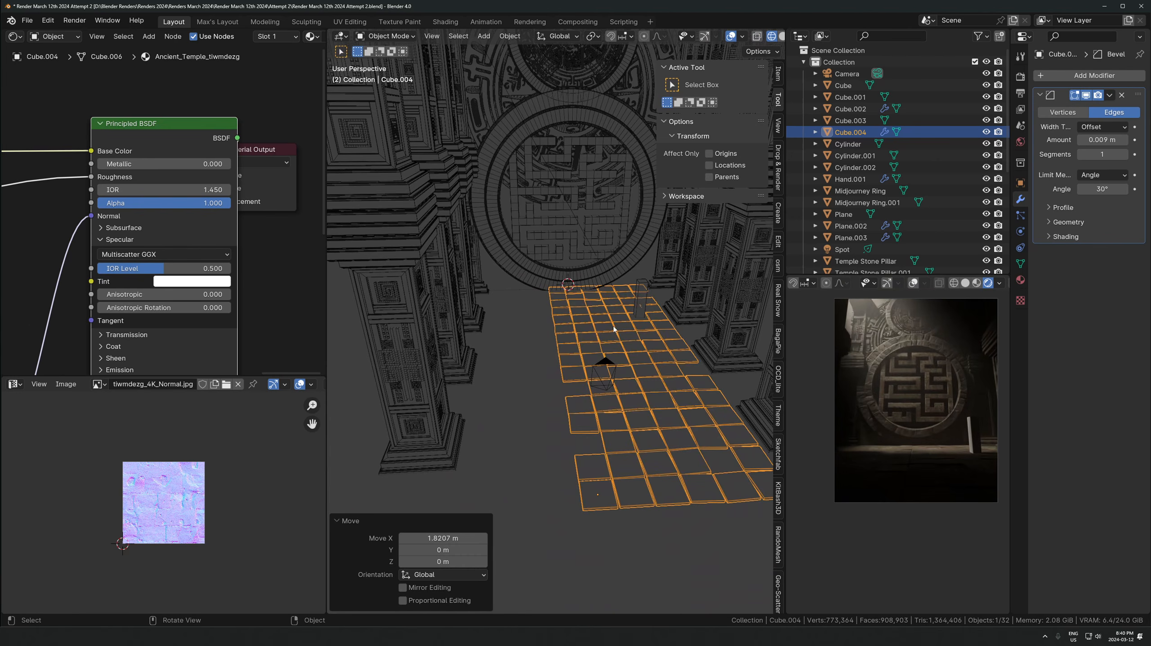
Duplicate the tiled floor about -5.98 m along X, then shift both floor halves about 0.93 m along X
{"action": "key", "text": "shift+d"}
{"action": "key", "text": "x"}
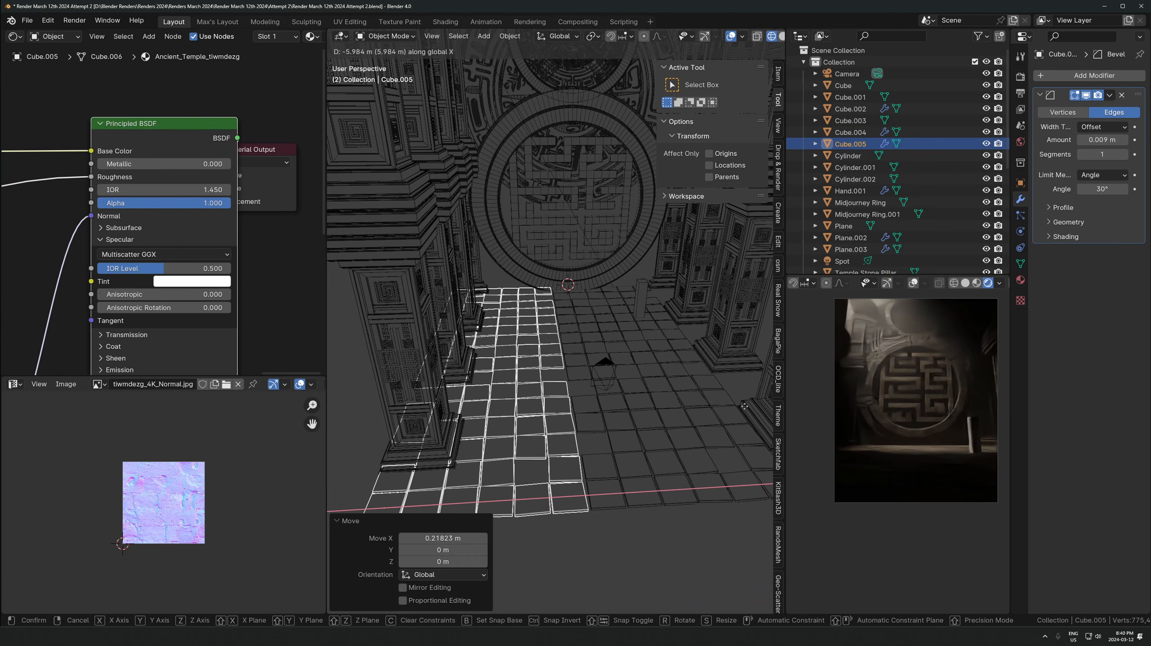
{"action": "left_click", "coordinate": [743, 407]}
{"action": "middle_click_drag", "start_coordinate": [693, 430], "coordinate": [585, 402], "text": "shift"}
{"action": "left_click", "coordinate": [584, 402], "text": "shift"}
{"action": "key", "text": "g"}
{"action": "key", "text": "x"}
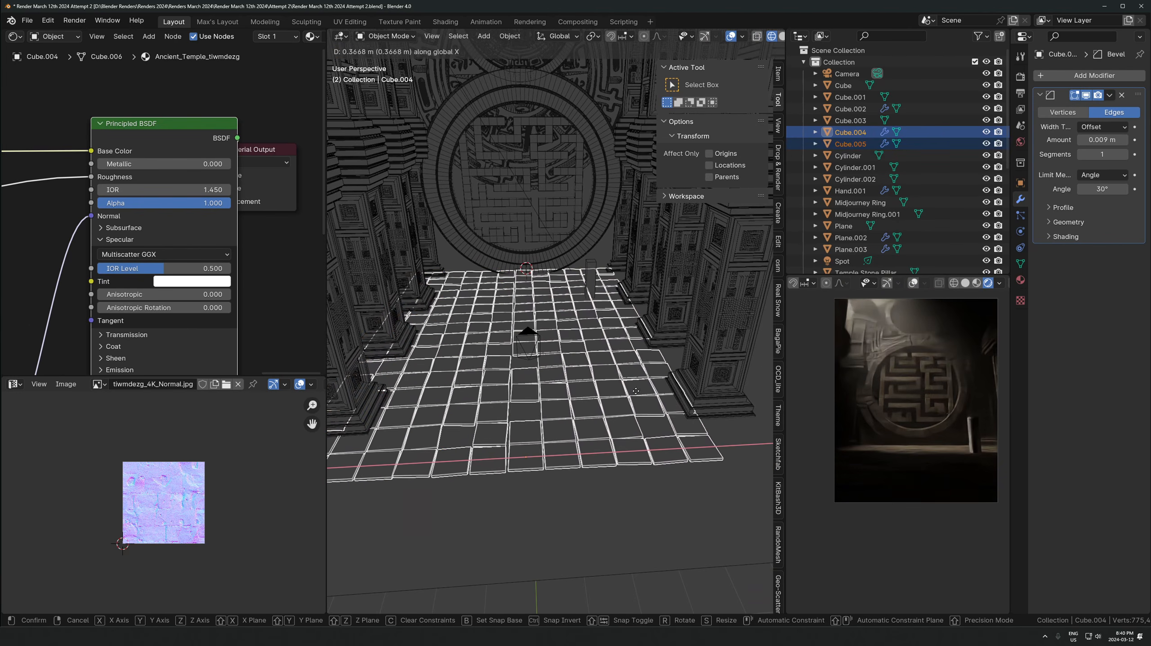
{"action": "left_click", "coordinate": [531, 340]}
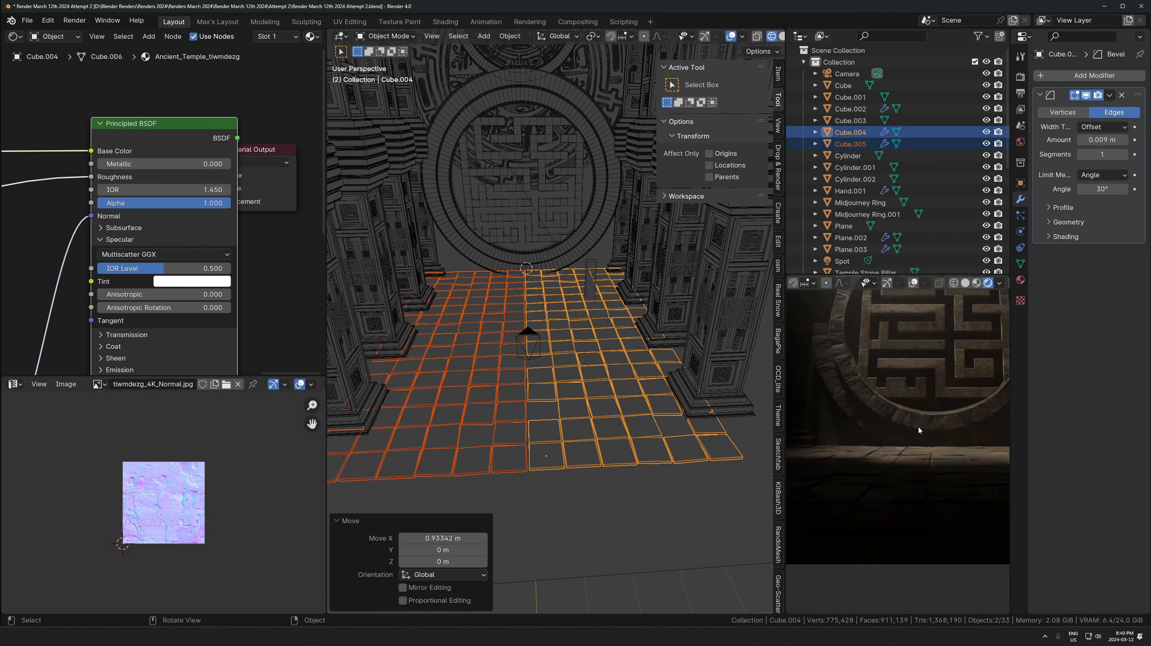
Shift both floor halves about -0.145 m along Y and save the file
{"action": "middle_click_drag", "start_coordinate": [556, 269], "coordinate": [565, 308]}
{"action": "key", "text": "g"}
{"action": "key", "text": "y"}
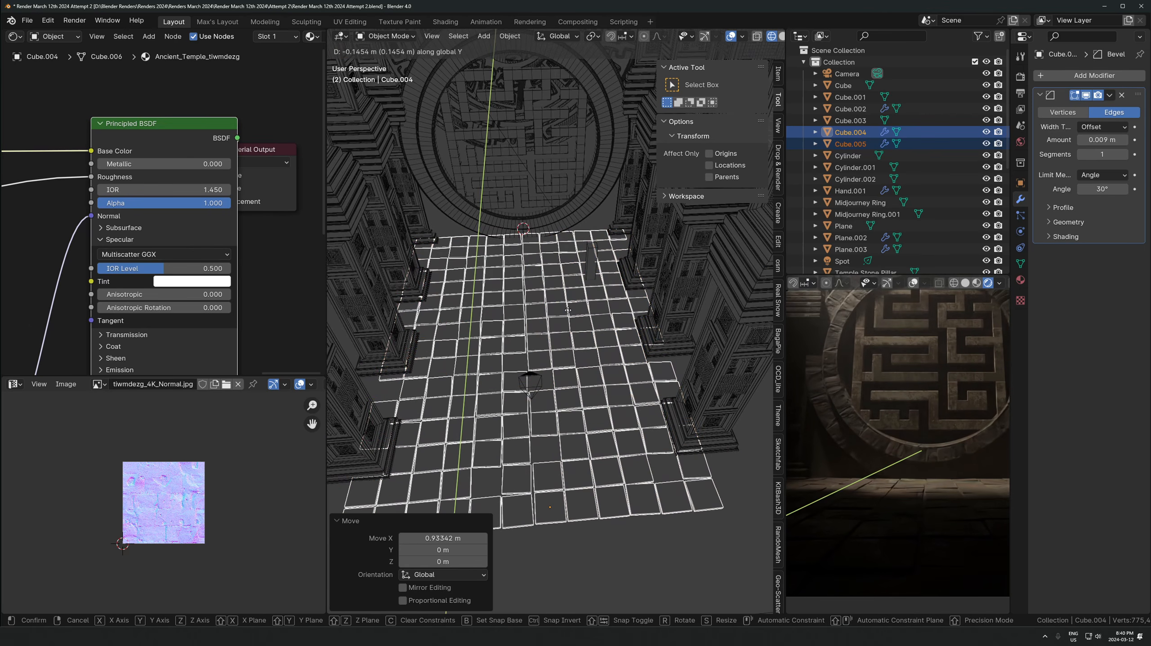
{"action": "left_click", "coordinate": [568, 311]}
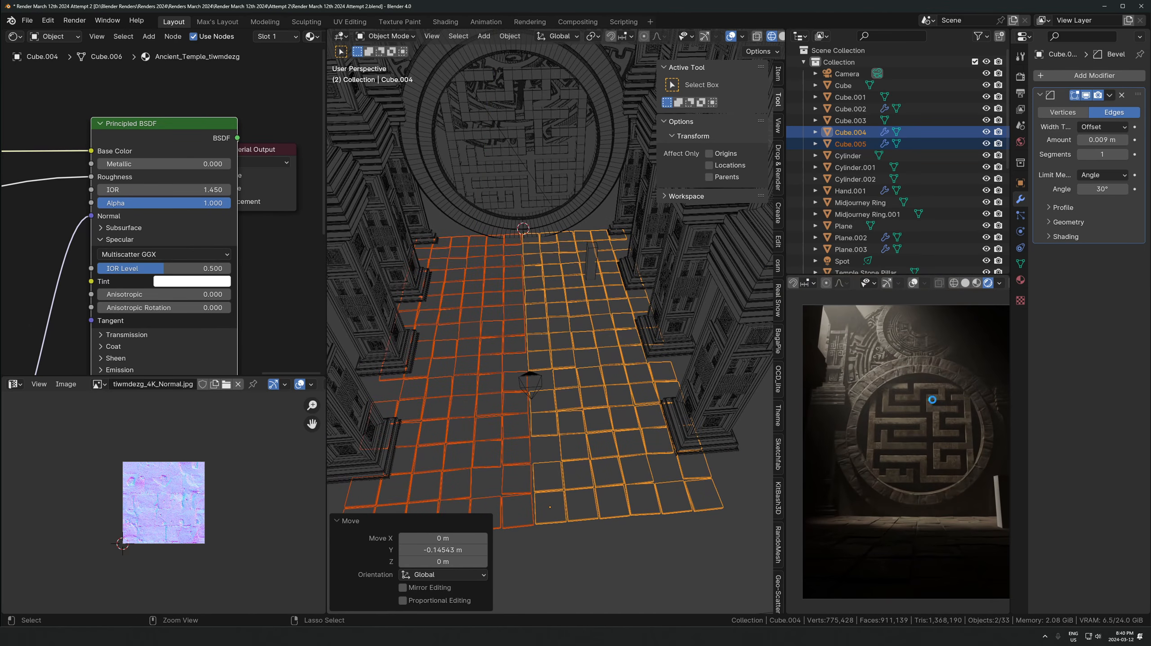
{"action": "key", "text": "ctrl+s"}
Move the spot light about -1.46 m along Y and rotate it about 2.53° around global X
{"action": "scroll", "coordinate": [501, 134], "scroll_direction": "down", "scroll_amount": 6}
{"action": "left_click", "coordinate": [454, 117]}
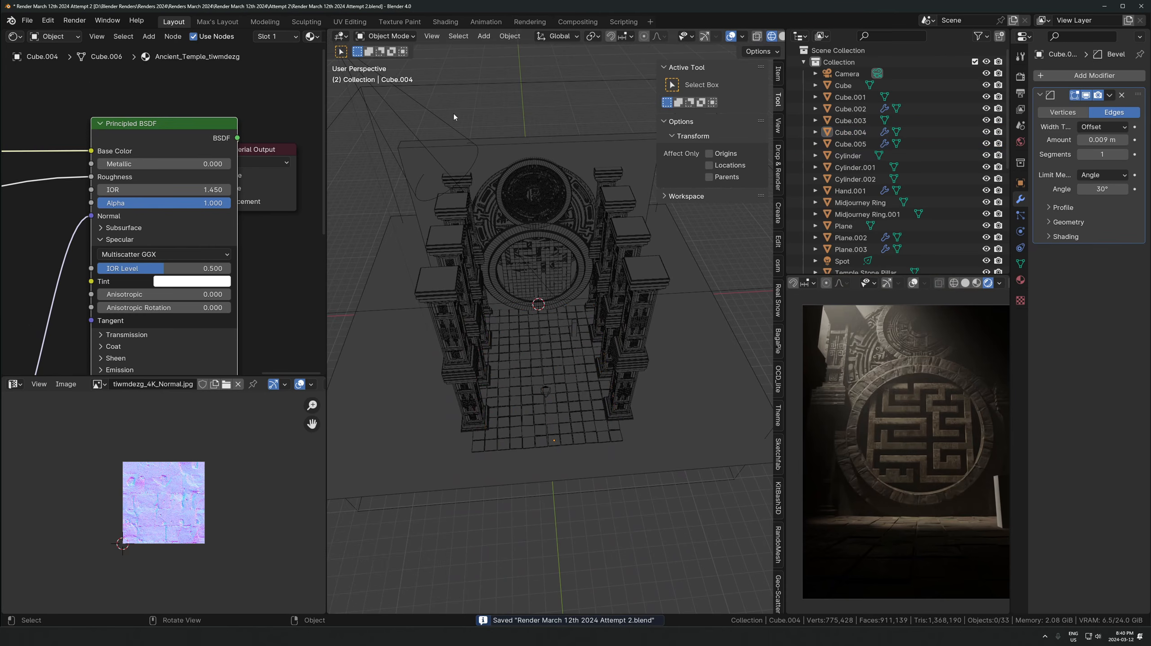
{"action": "left_click", "coordinate": [458, 129]}
{"action": "middle_click_drag", "start_coordinate": [459, 131], "coordinate": [521, 199]}
{"action": "key", "text": "g"}
{"action": "key", "text": "y"}
{"action": "left_click", "coordinate": [518, 225]}
{"action": "key", "text": "r"}
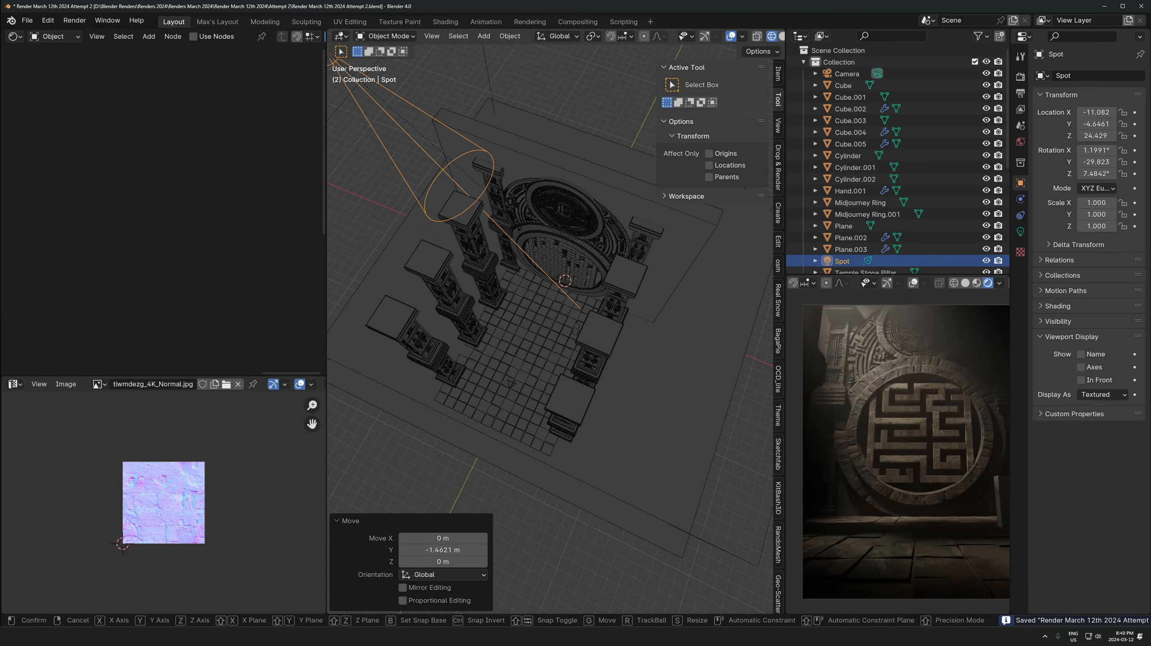
{"action": "key", "text": "x"}
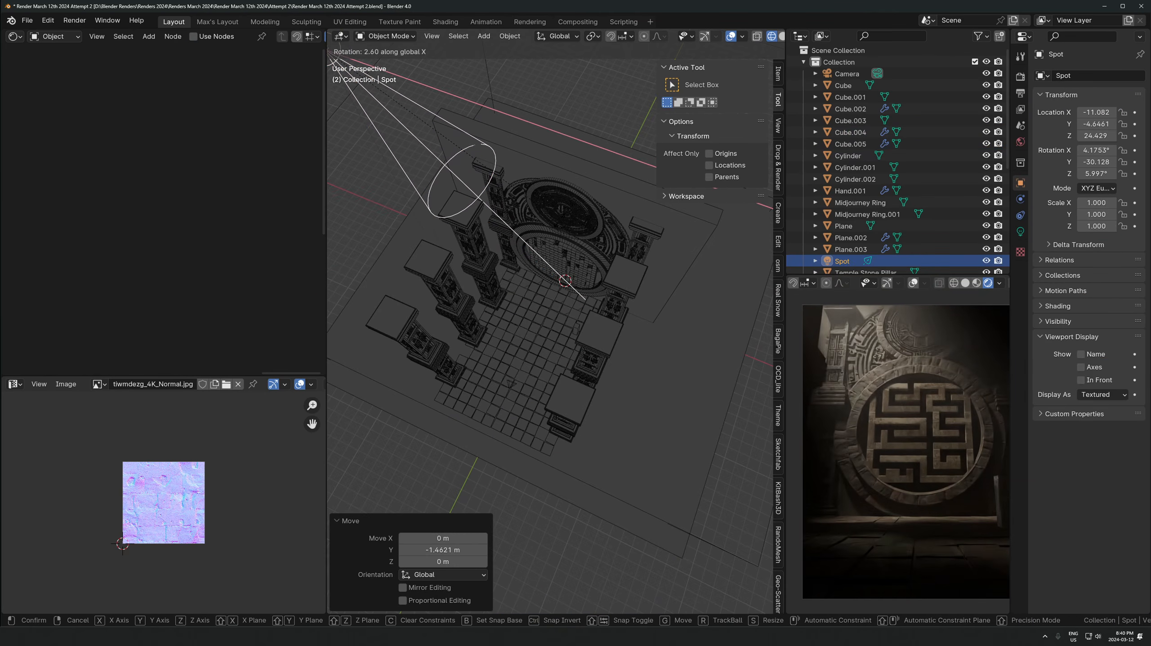
{"action": "left_click", "coordinate": [717, 313]}
Try rotating the spot light a further 11.1° or so around global X
{"action": "key", "text": "r"}
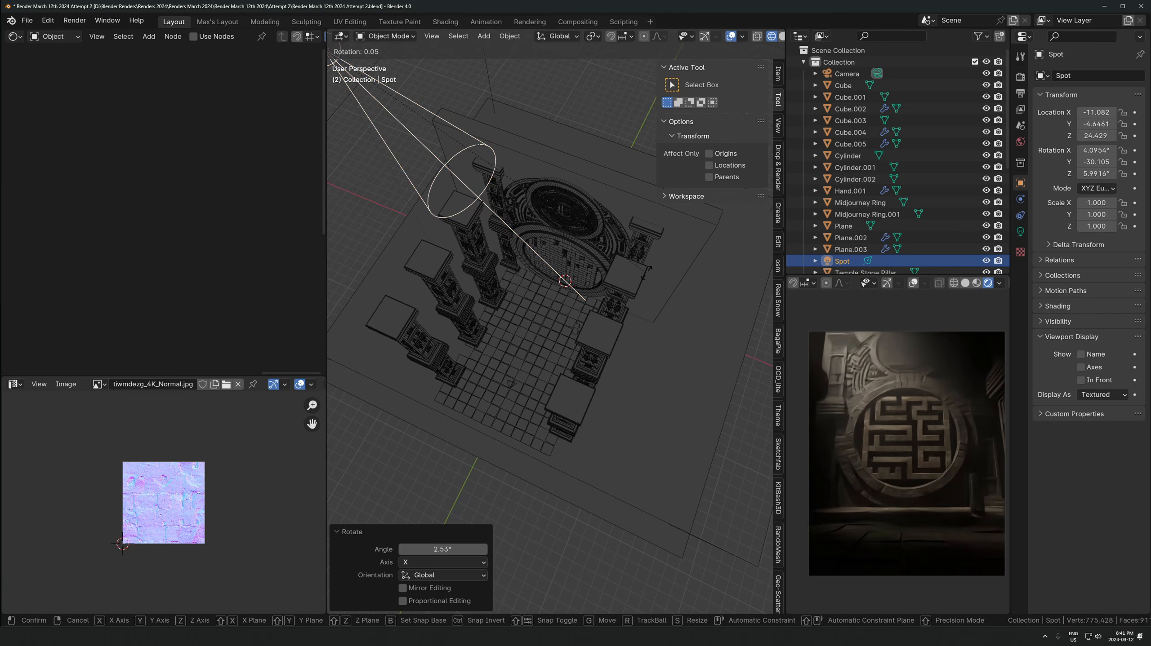
{"action": "key", "text": "x"}
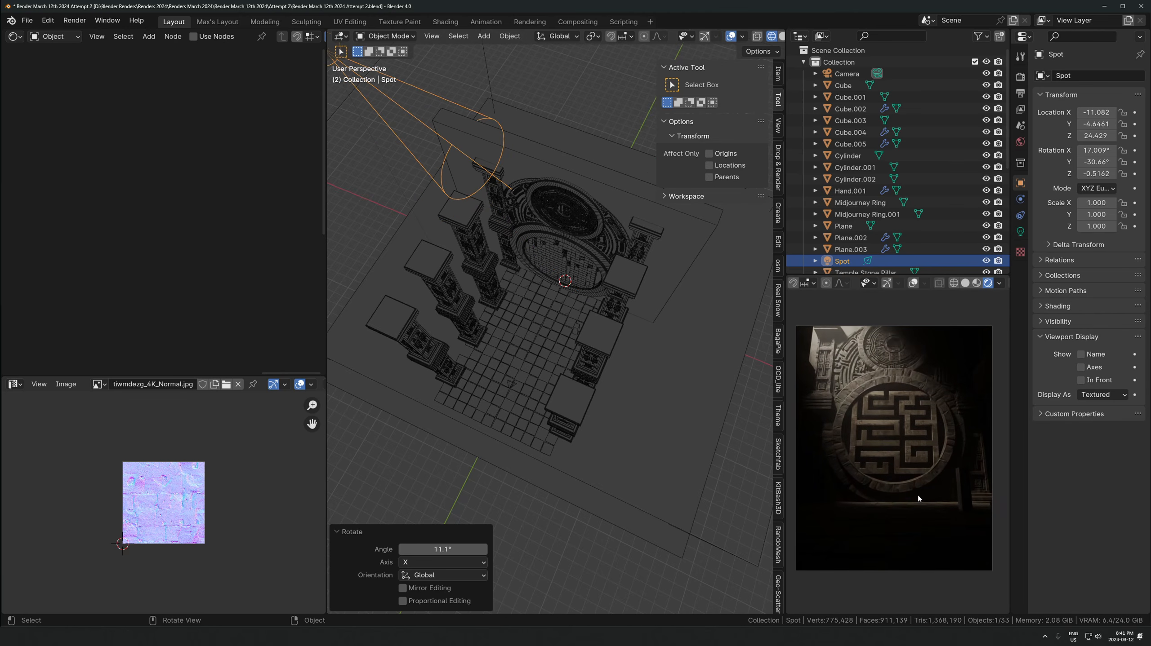
{"action": "left_click", "coordinate": [612, 188]}
Examine the lit floor in the preview, and show the main viewport through the camera with rendered shading
{"action": "scroll", "coordinate": [885, 496], "scroll_direction": "up", "scroll_amount": 4}
{"action": "middle_click_drag", "start_coordinate": [883, 491], "coordinate": [889, 340], "text": "shift"}
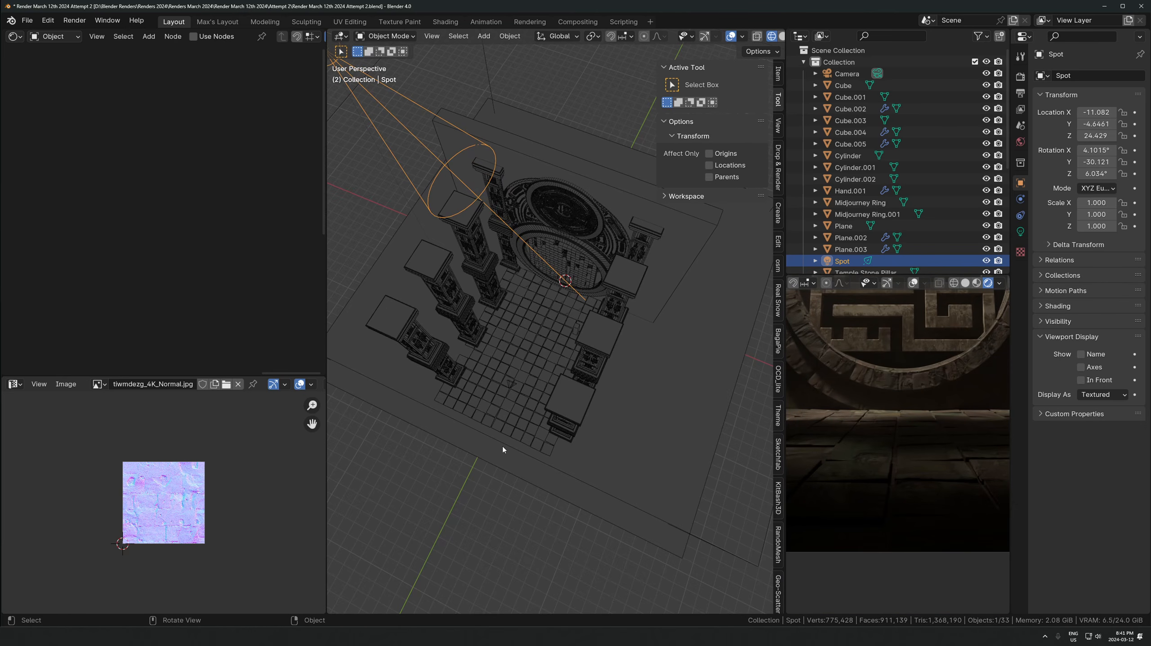
{"action": "key", "text": "KP_0"}
{"action": "key", "text": "z"}
{"action": "left_click", "coordinate": [373, 66]}
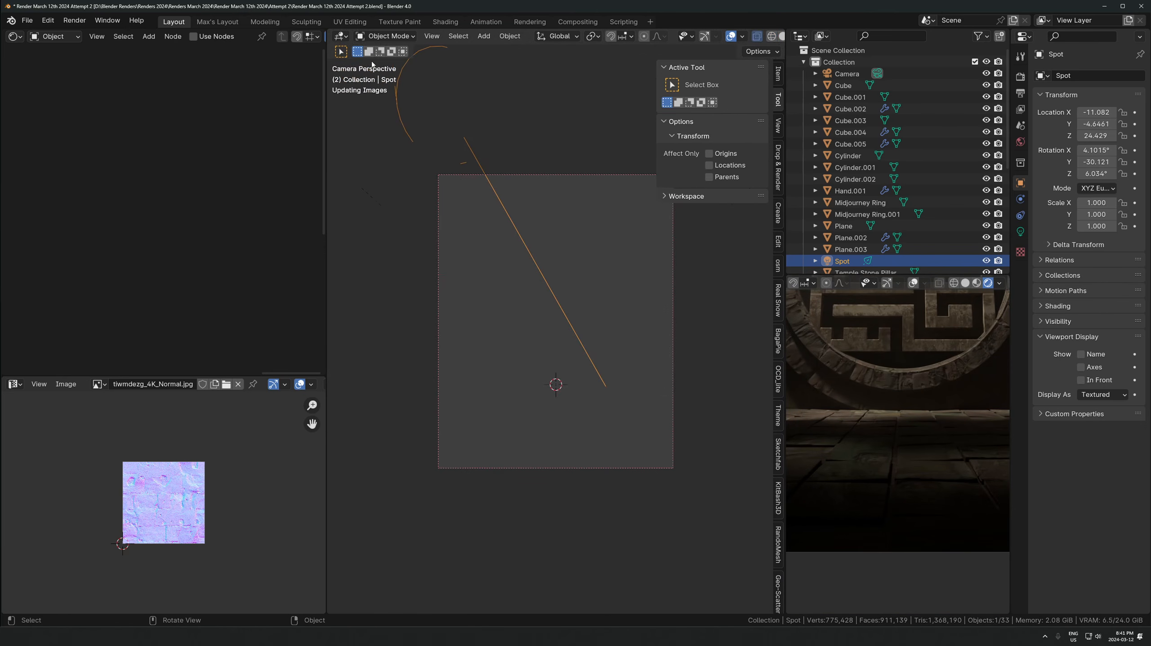
Sketch freehand Annotate strokes over the maze door and the floor bands, then undo all of them
{"action": "key", "text": "t"}
{"action": "left_click", "coordinate": [343, 200]}
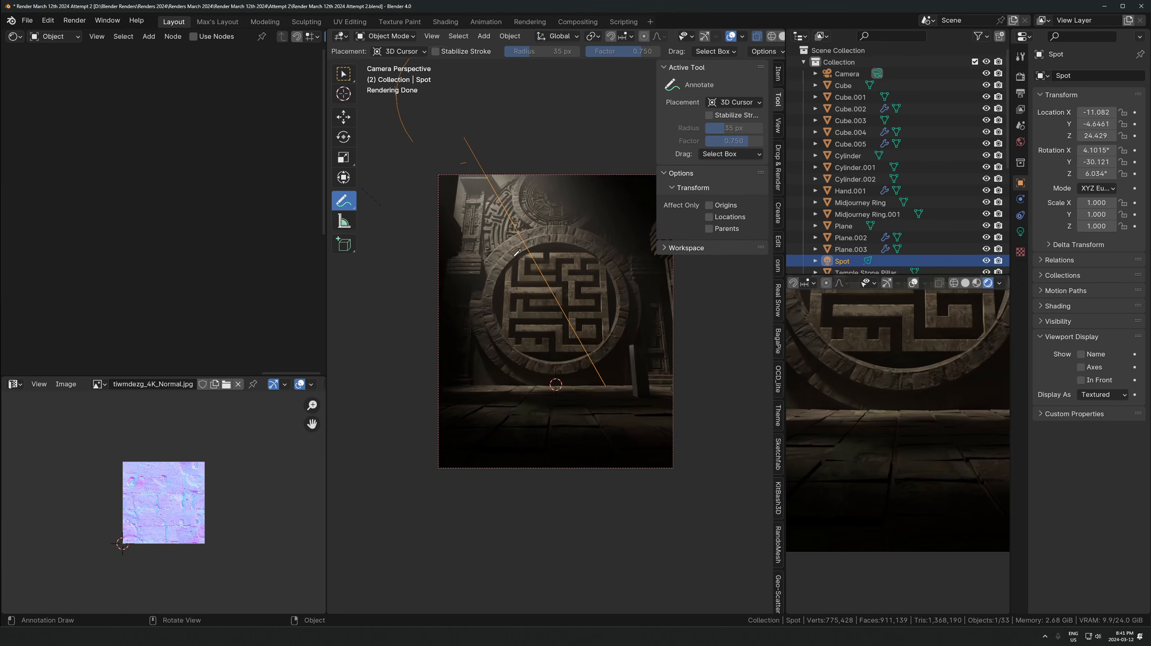
{"action": "left_click_drag", "start_coordinate": [516, 252], "coordinate": [547, 342]}
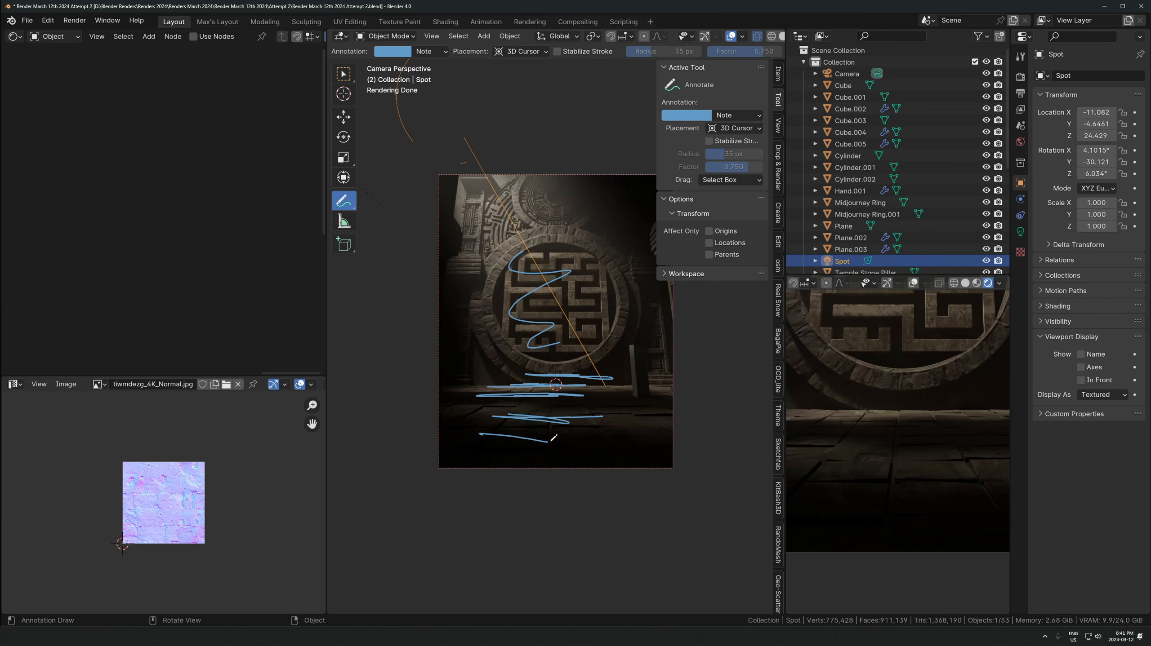
{"action": "key", "text": "ctrl+z"}
{"action": "key", "text": "ctrl+z"}
{"action": "key", "text": "ctrl+z"}
{"action": "key", "text": "ctrl+z"}
{"action": "key", "text": "ctrl+z"}
{"action": "key", "text": "ctrl+z"}
{"action": "key", "text": "ctrl+z"}
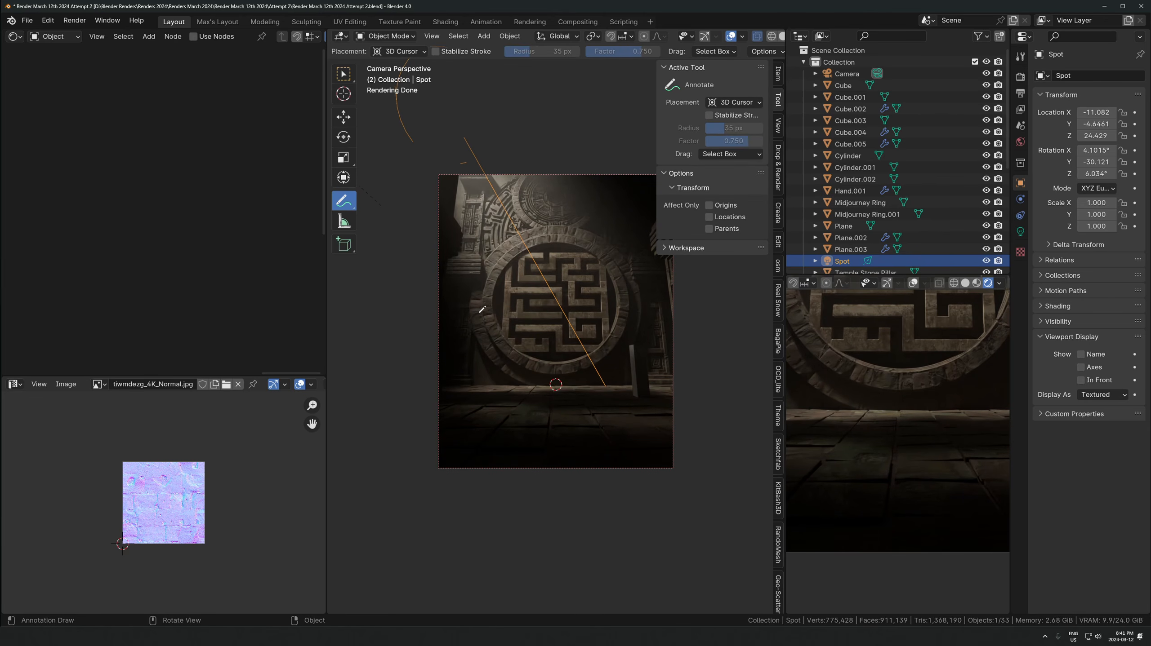
Draw more annotation marks across the round door, undo them, and return to the Select Box tool
{"action": "left_click_drag", "start_coordinate": [450, 260], "coordinate": [594, 346]}
{"action": "key", "text": "ctrl+z"}
{"action": "key", "text": "ctrl+z"}
{"action": "key", "text": "ctrl+z"}
{"action": "key", "text": "w"}
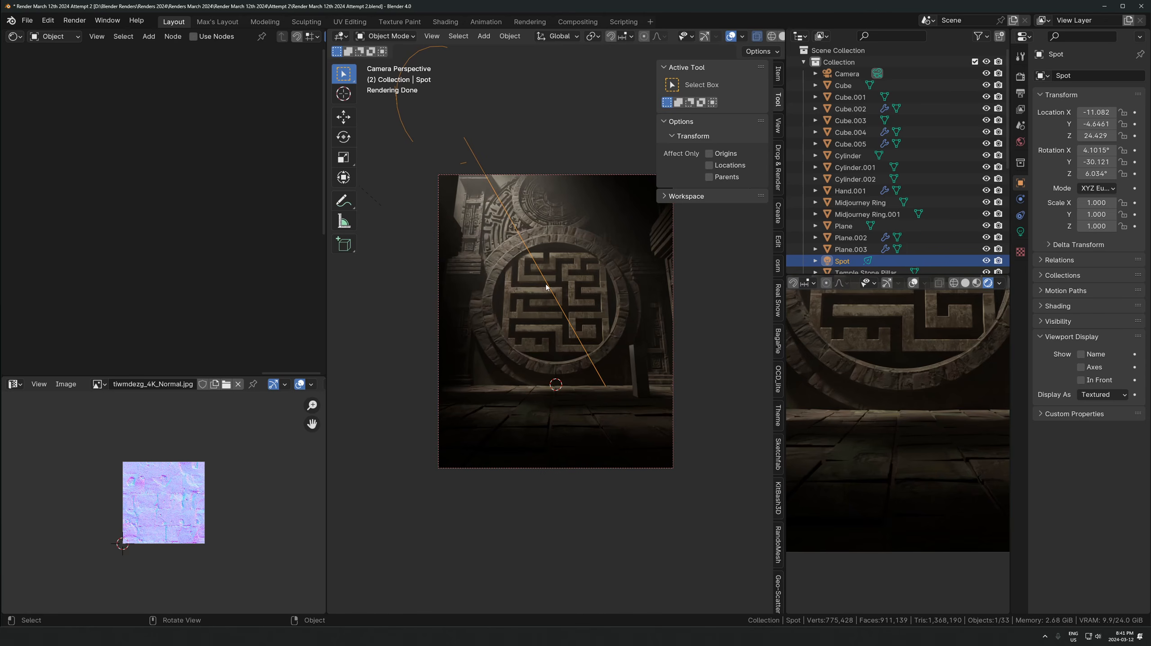
Set the main viewport to solid shading with X-ray off, outside the camera view, and fit the whole camera frame in the preview
{"action": "scroll", "coordinate": [593, 417], "scroll_direction": "down", "scroll_amount": 1}
{"action": "key", "text": "z"}
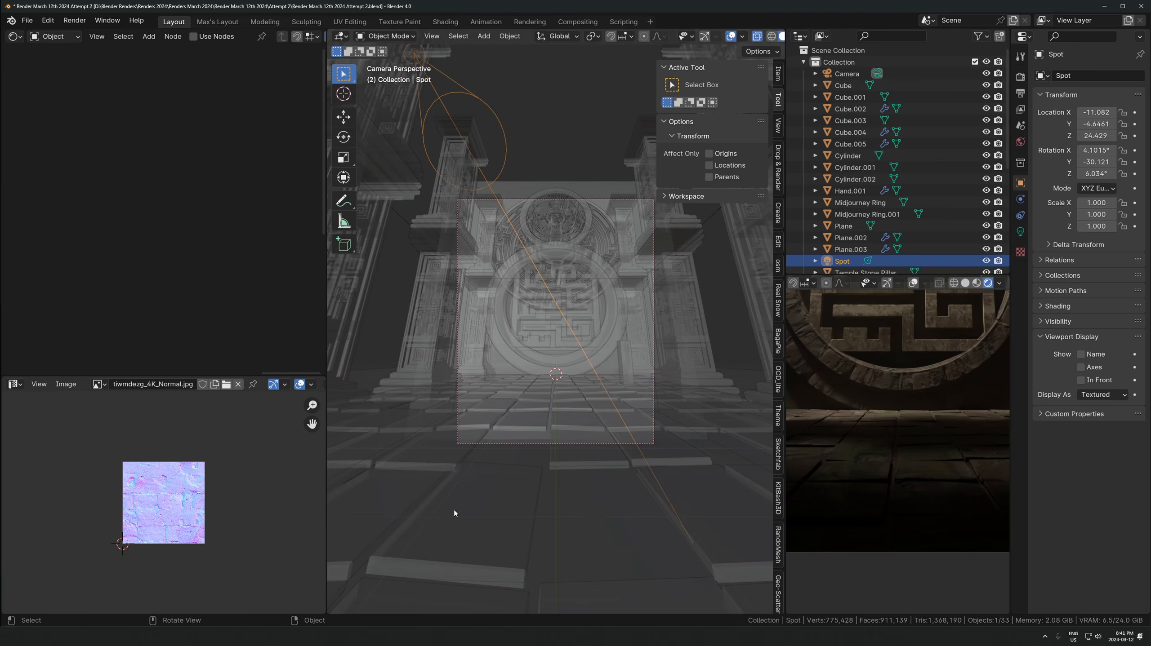
{"action": "key", "text": "alt+z"}
{"action": "middle_click_drag", "start_coordinate": [634, 358], "coordinate": [662, 328]}
{"action": "scroll", "coordinate": [622, 339], "scroll_direction": "down", "scroll_amount": 4}
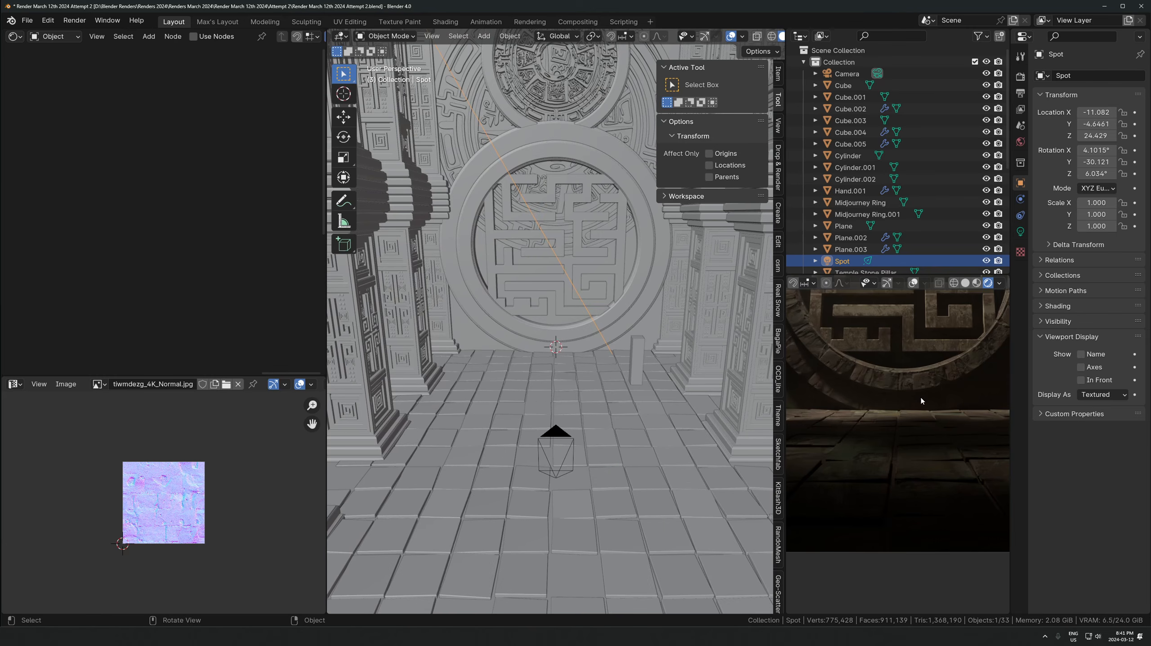
{"action": "scroll", "coordinate": [921, 401], "scroll_direction": "down", "scroll_amount": 3}
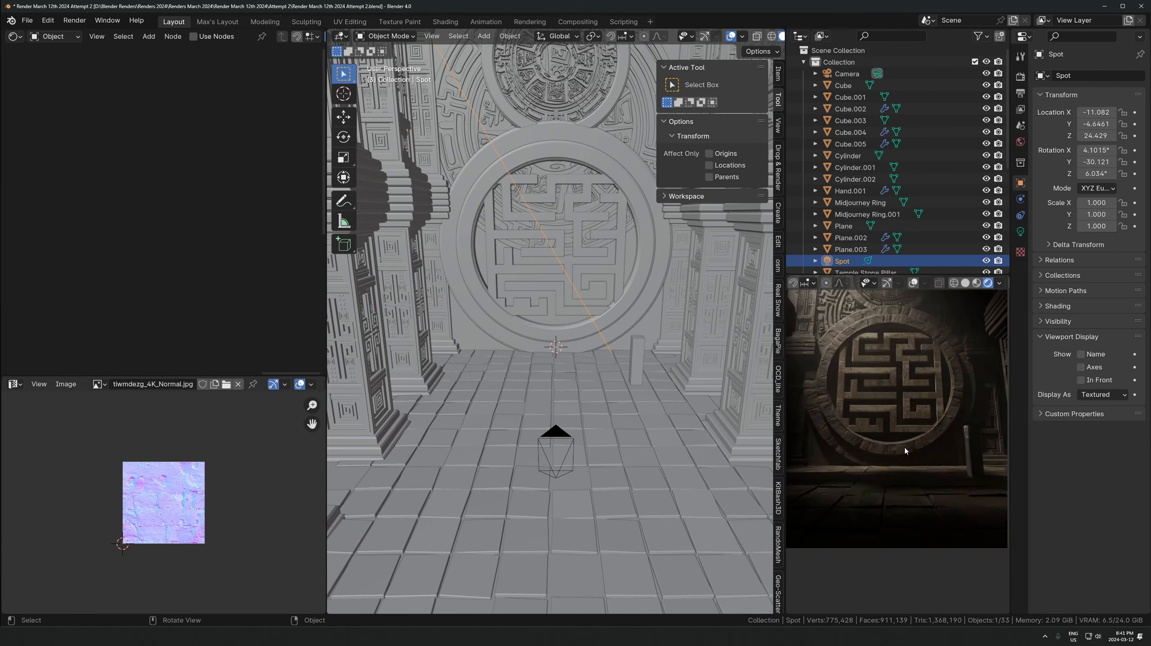
{"action": "key", "text": "KP_0"}
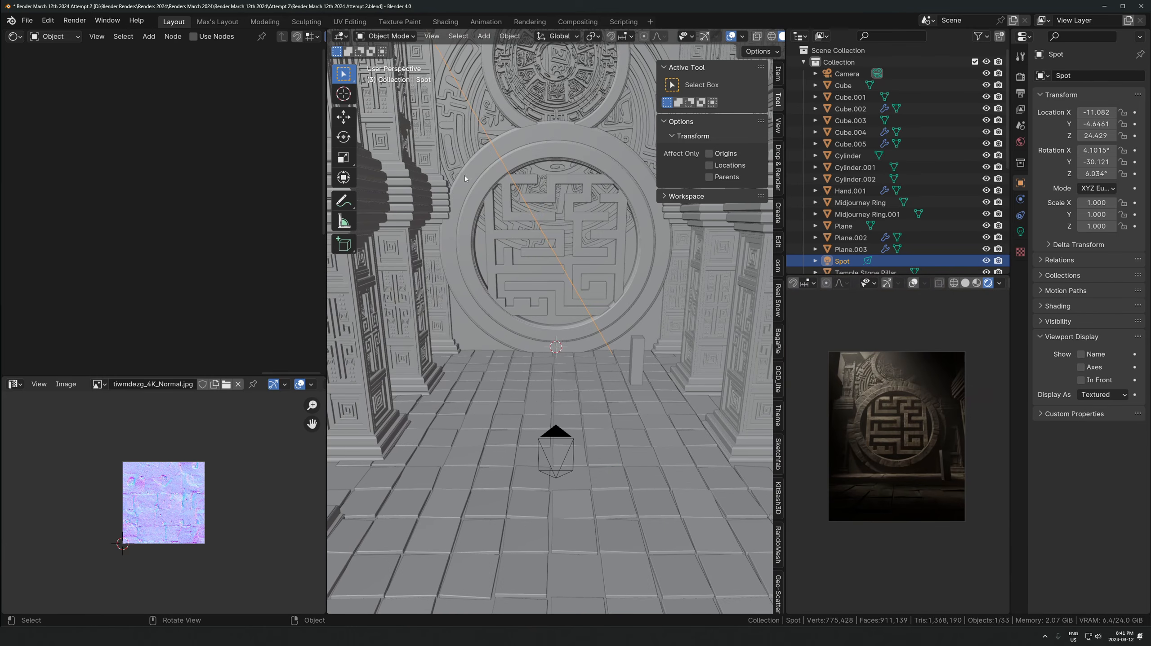
Delete Midjourney Ring.001, the extra carved ring behind the maze door
{"action": "middle_click_drag", "start_coordinate": [542, 314], "coordinate": [542, 373], "text": "shift"}
{"action": "left_click", "coordinate": [467, 145]}
{"action": "key", "text": "Delete"}
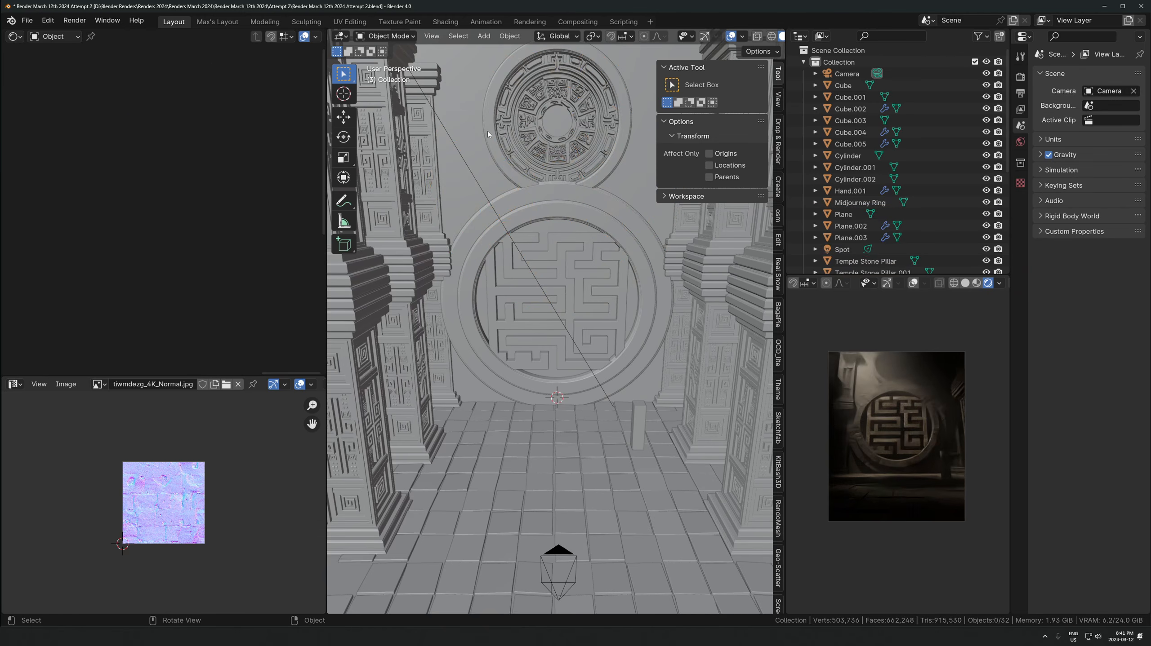
Open the left pillar, Temple Stone Pillar.001, for mesh editing and frame its middle fretwork panel
{"action": "middle_click_drag", "start_coordinate": [529, 235], "coordinate": [538, 295], "text": "shift"}
{"action": "scroll", "coordinate": [498, 262], "scroll_direction": "up", "scroll_amount": 1}
{"action": "left_click", "coordinate": [422, 236]}
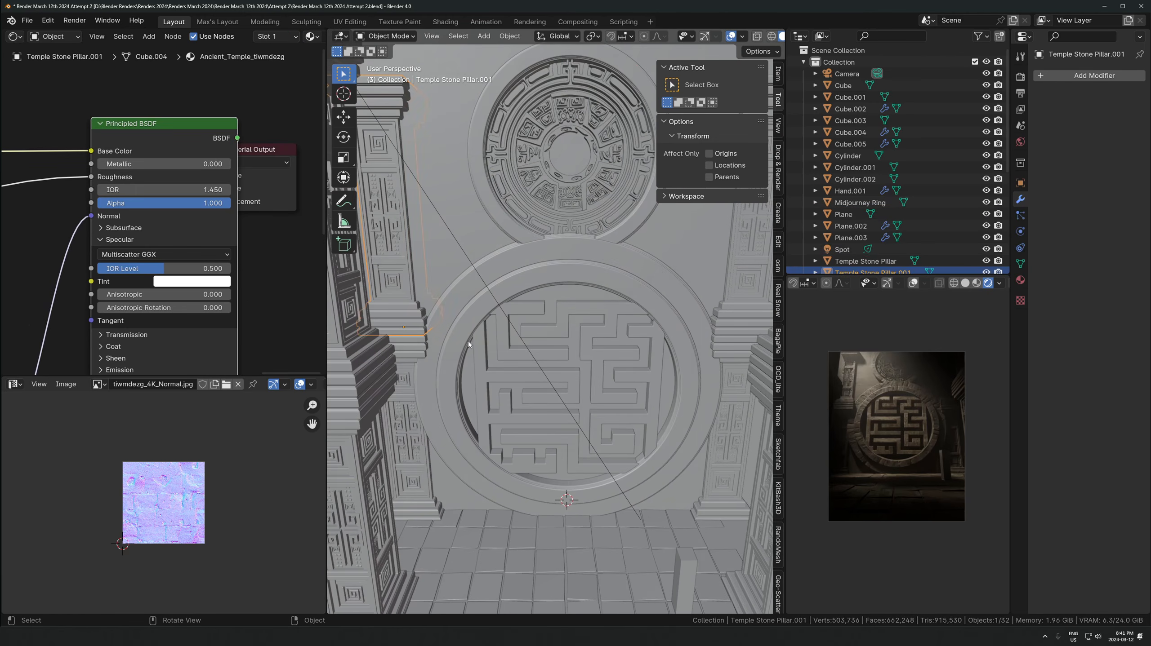
{"action": "middle_click_drag", "start_coordinate": [468, 341], "coordinate": [457, 288]}
{"action": "key", "text": "Tab"}
{"action": "left_click", "coordinate": [398, 214]}
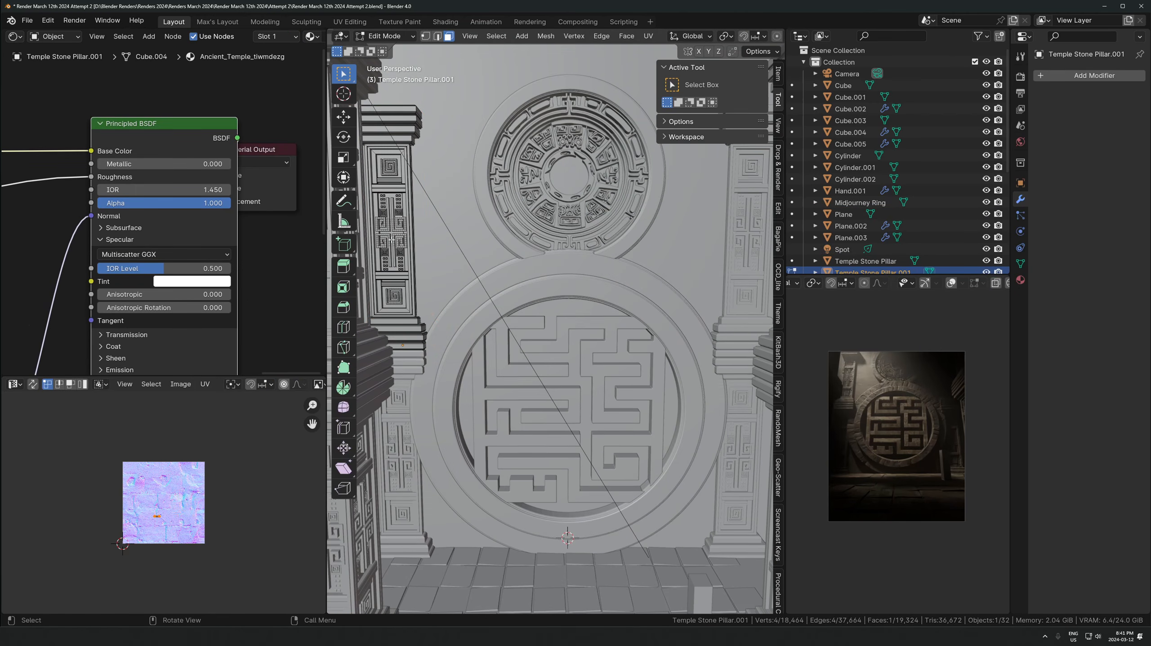
{"action": "key", "text": "KP_Decimal"}
{"action": "scroll", "coordinate": [540, 318], "scroll_direction": "down", "scroll_amount": 5}
{"action": "scroll", "coordinate": [540, 318], "scroll_direction": "down", "scroll_amount": 3}
{"action": "scroll", "coordinate": [539, 318], "scroll_direction": "down", "scroll_amount": 2}
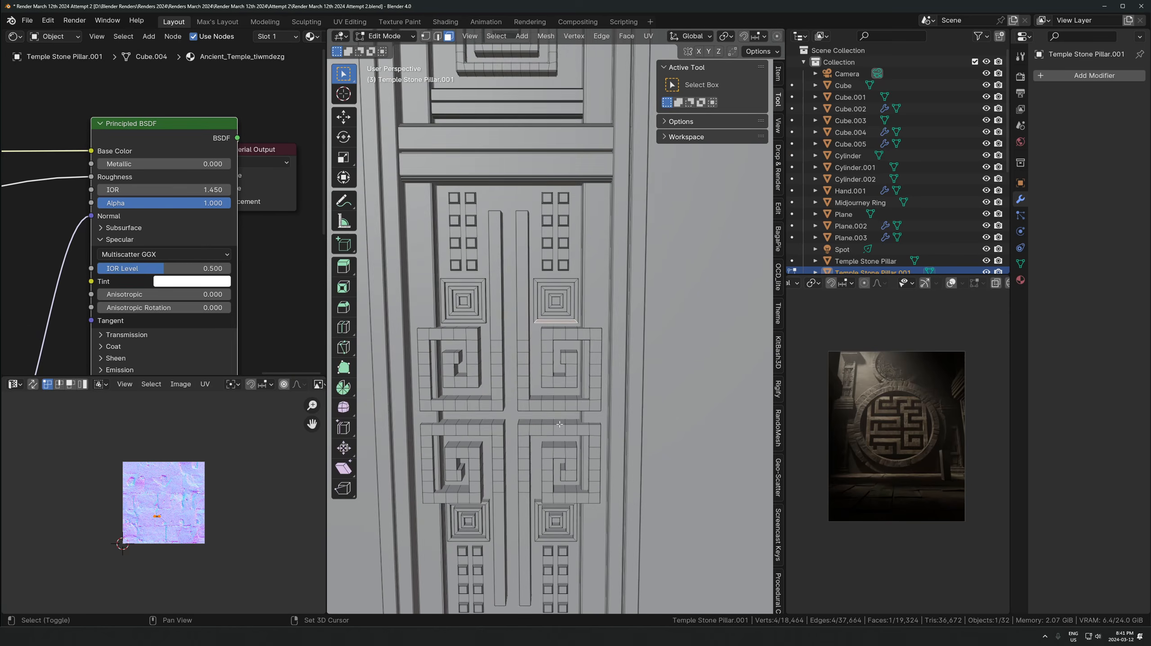
Box-select the fretwork ornament faces on the pillar's middle panel and trim excess frame faces from the selection
{"action": "scroll", "coordinate": [539, 318], "scroll_direction": "up", "scroll_amount": 6}
{"action": "scroll", "coordinate": [539, 312], "scroll_direction": "down", "scroll_amount": 6}
{"action": "middle_click_drag", "start_coordinate": [539, 312], "coordinate": [536, 289]}
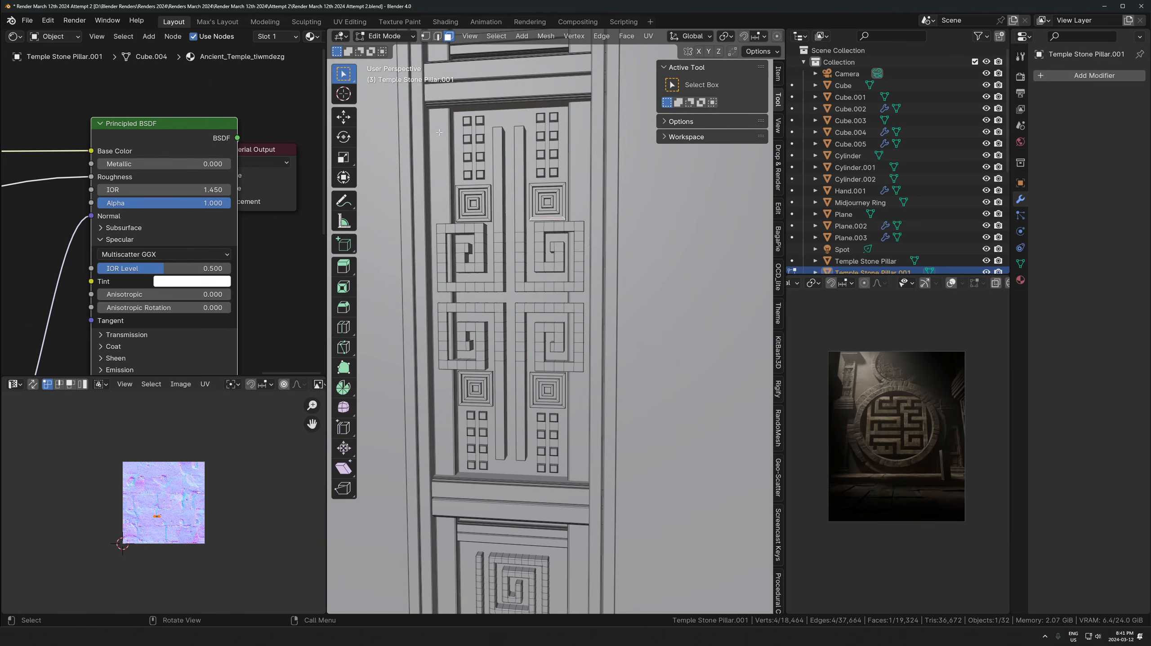
{"action": "left_click_drag", "start_coordinate": [439, 130], "coordinate": [582, 470]}
{"action": "scroll", "coordinate": [582, 446], "scroll_direction": "up", "scroll_amount": 5}
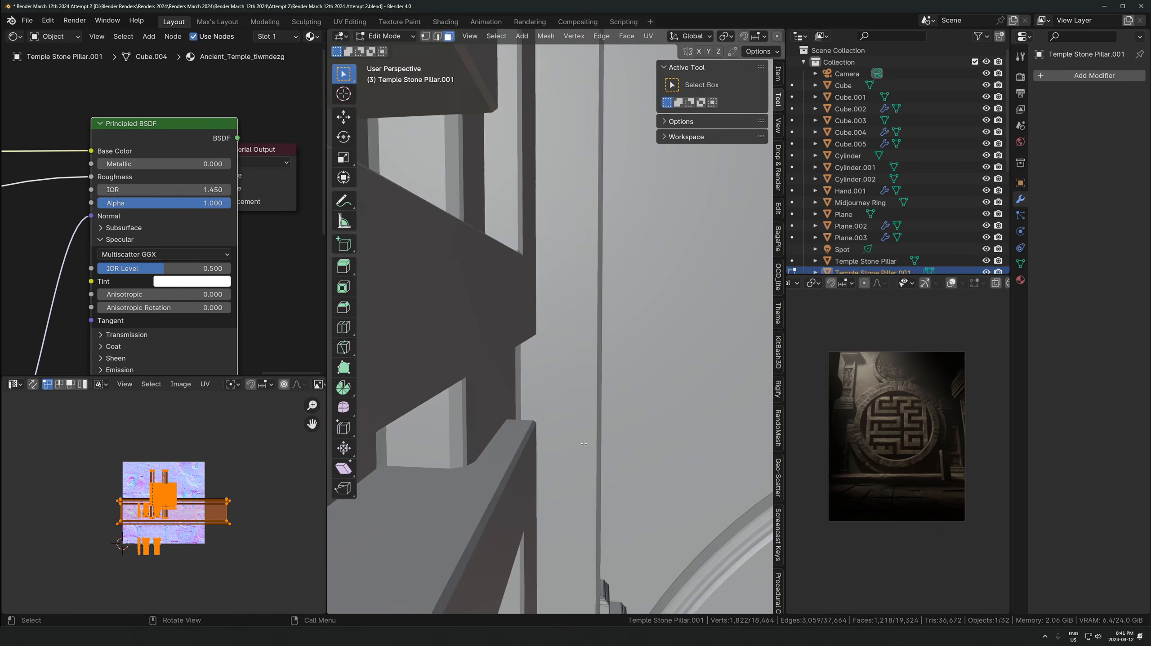
{"action": "scroll", "coordinate": [582, 446], "scroll_direction": "down", "scroll_amount": 7}
{"action": "middle_click_drag", "start_coordinate": [582, 446], "coordinate": [507, 455]}
{"action": "left_click_drag", "start_coordinate": [462, 461], "coordinate": [640, 550]}
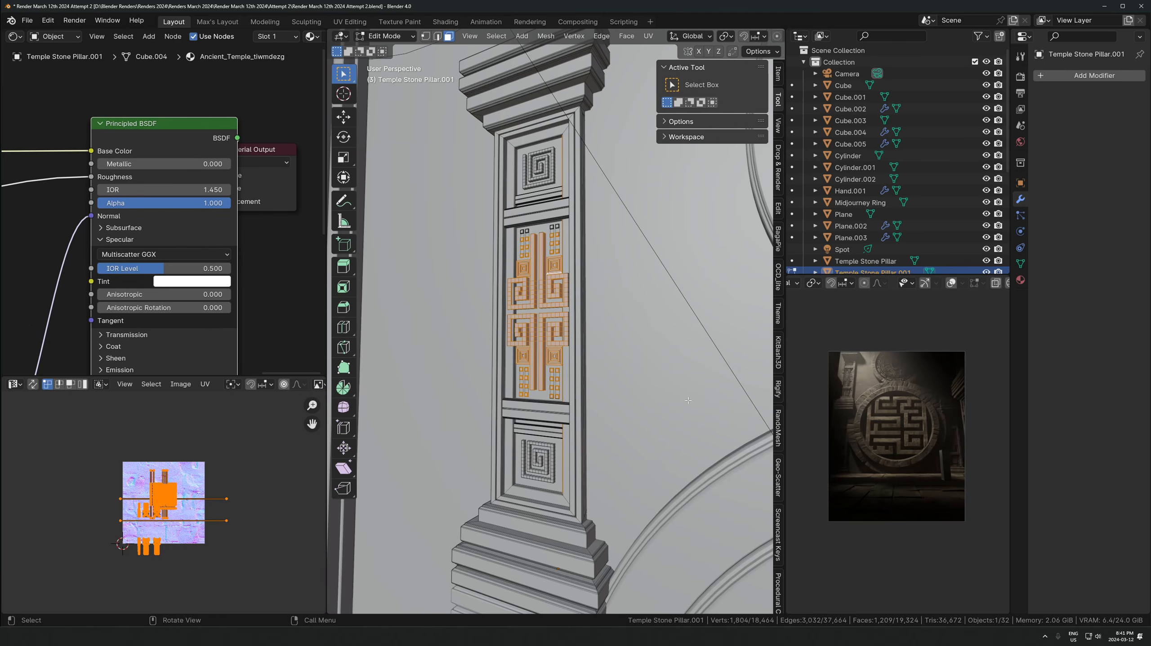
Deselect a stray strip of frame faces below the panel and extend the ornament selection to all linked geometry
{"action": "key", "text": "alt+z"}
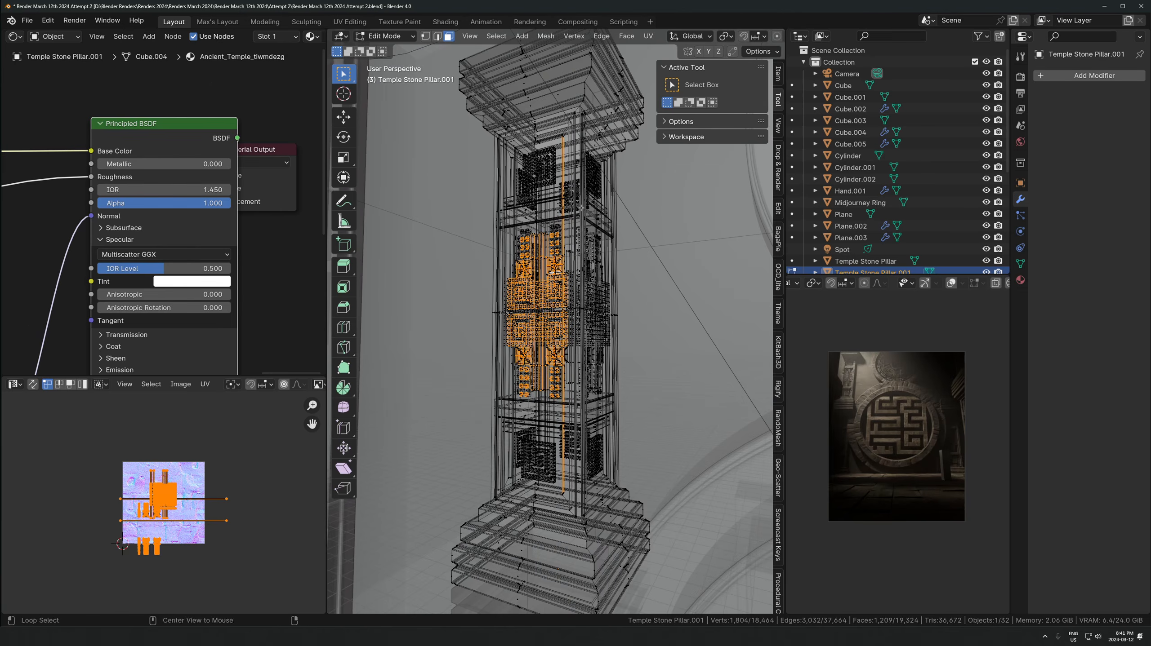
{"action": "key", "text": "alt+z"}
{"action": "middle_click_drag", "start_coordinate": [549, 485], "coordinate": [575, 487]}
{"action": "key", "text": "KP_Decimal"}
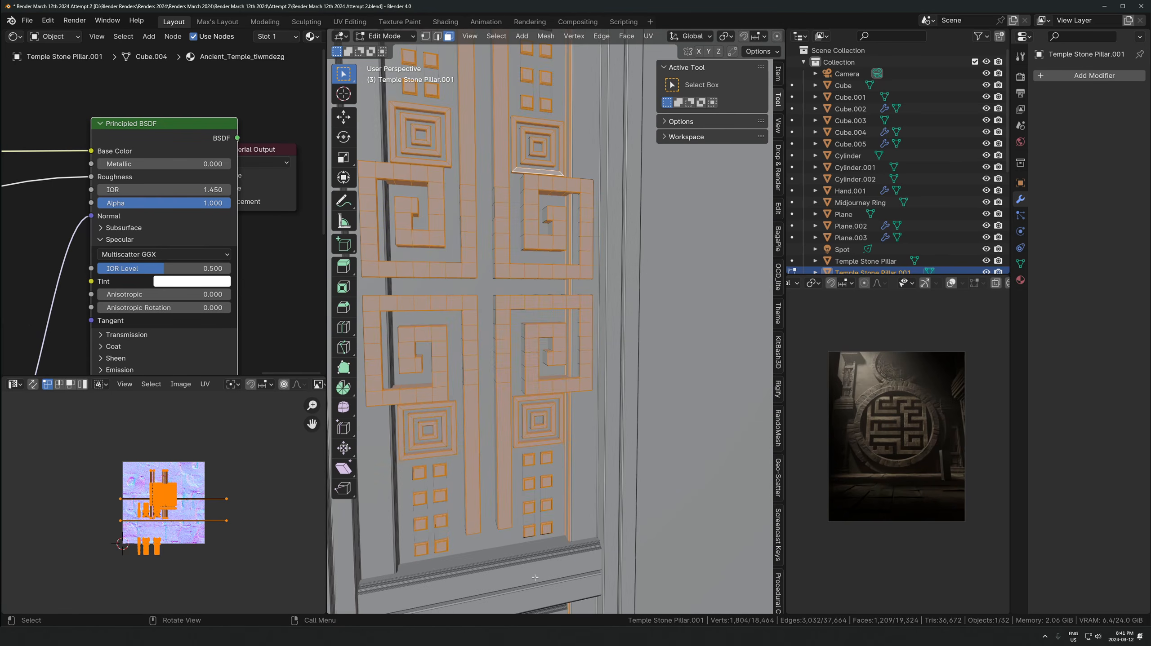
{"action": "middle_click_drag", "start_coordinate": [535, 578], "coordinate": [569, 478], "text": "shift"}
{"action": "left_click_drag", "start_coordinate": [584, 566], "coordinate": [620, 588], "text": "ctrl"}
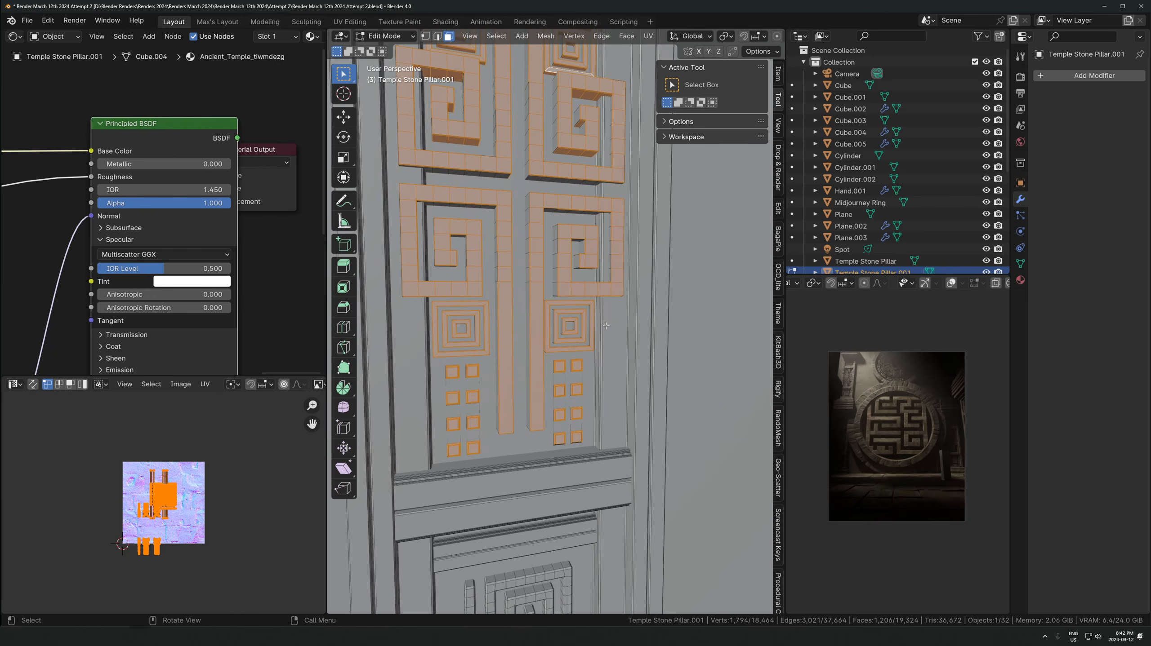
{"action": "key", "text": "ctrl+l"}
Duplicate the selected fretwork in place, separate the copy into its own object, and return to Object Mode
{"action": "scroll", "coordinate": [617, 313], "scroll_direction": "down", "scroll_amount": 3}
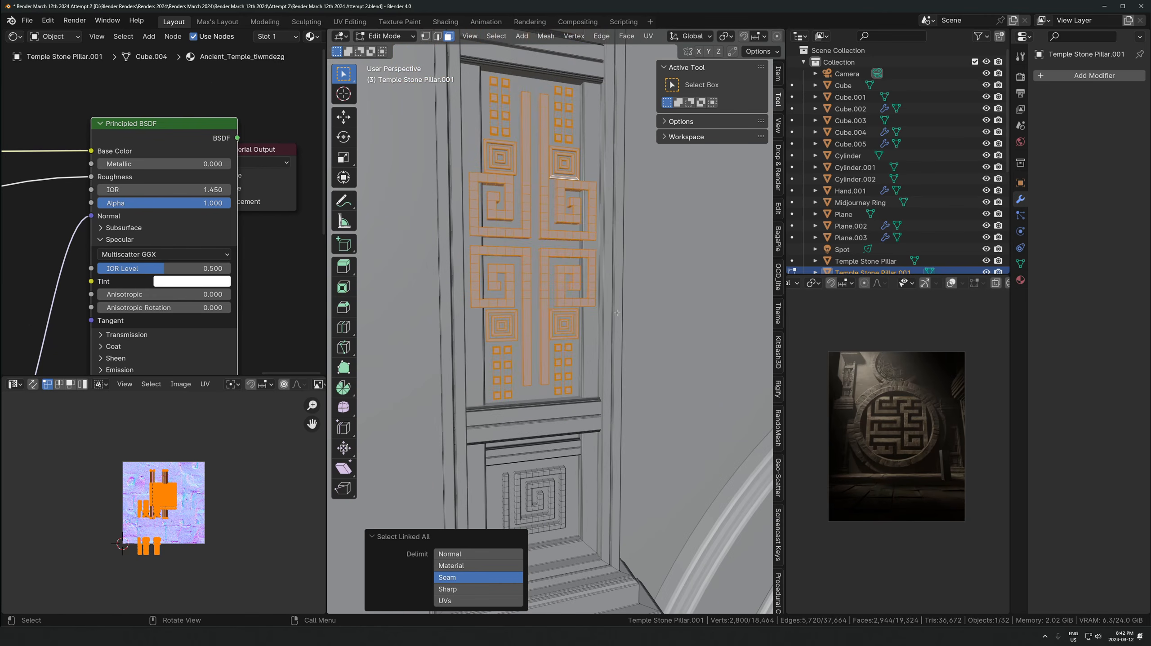
{"action": "key", "text": "shift+d"}
{"action": "right_click", "coordinate": [617, 313]}
{"action": "key", "text": "p"}
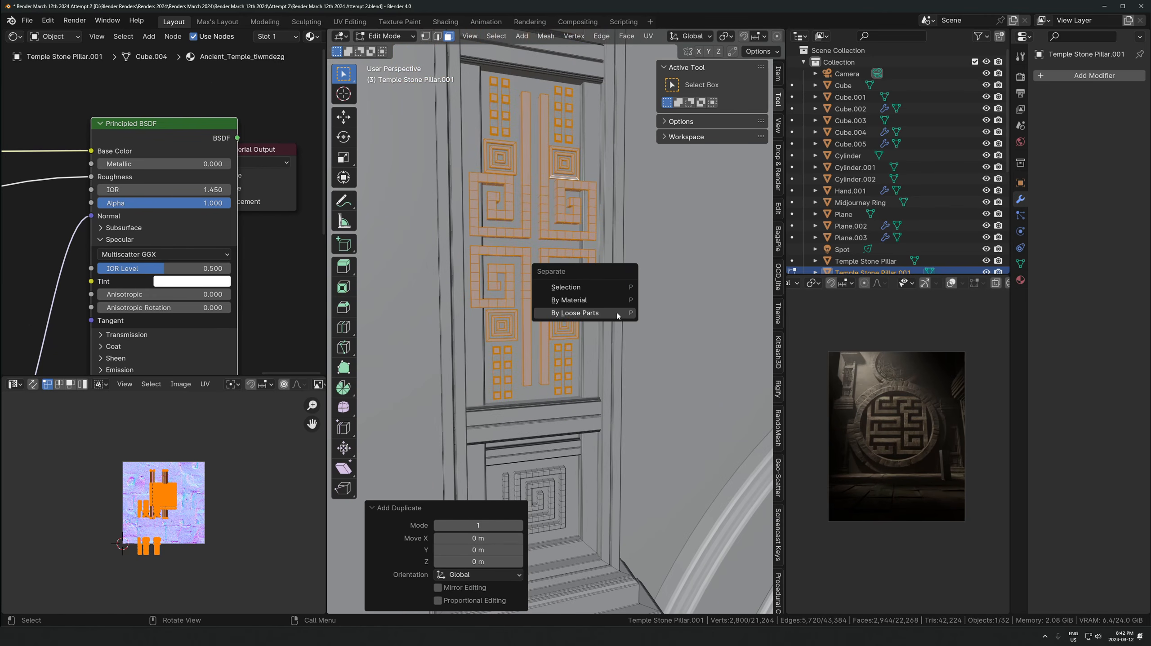
{"action": "left_click", "coordinate": [602, 287]}
{"action": "key", "text": "Tab"}
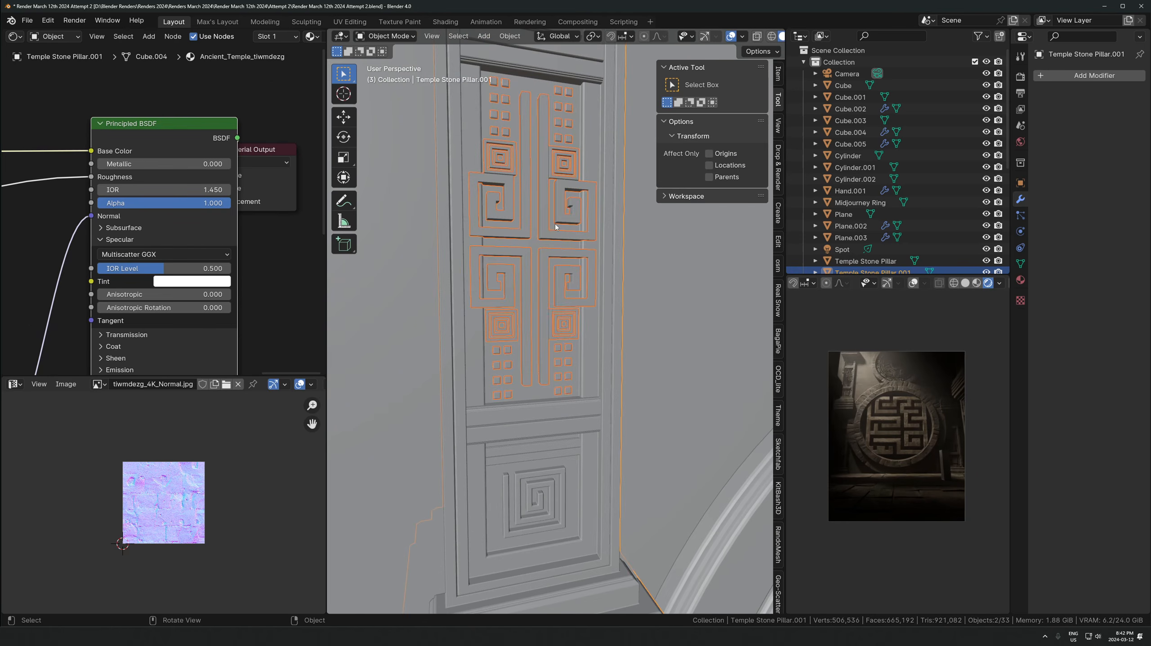
Move the separated ornament about 1.73 m along X off the pillar and set its origin to its geometry
{"action": "left_click", "coordinate": [554, 235]}
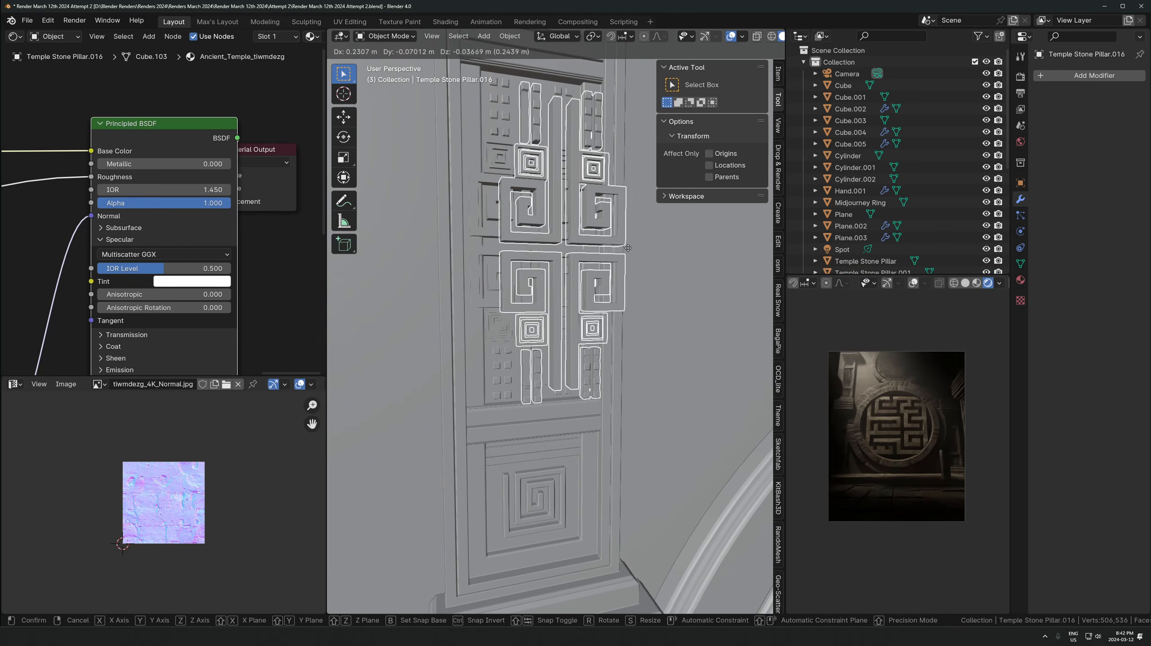
{"action": "middle_click_drag", "start_coordinate": [711, 351], "coordinate": [574, 338]}
{"action": "key", "text": "g"}
{"action": "key", "text": "x"}
{"action": "left_click", "coordinate": [681, 347]}
{"action": "scroll", "coordinate": [580, 362], "scroll_direction": "down", "scroll_amount": 3}
{"action": "right_click", "coordinate": [575, 338]}
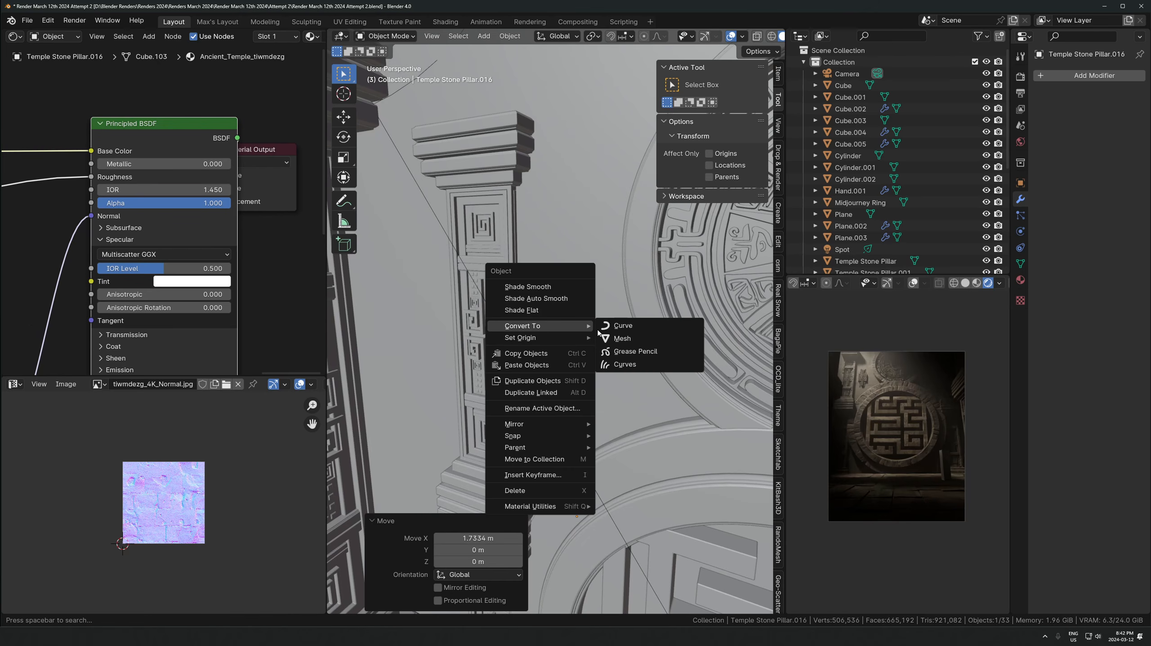
{"action": "mouse_move", "coordinate": [580, 337]}
{"action": "left_click", "coordinate": [644, 350]}
Rotate the ornament 90 degrees around Y, lower it about 0.41 m along Z, and switch to front view
{"action": "key", "text": "r"}
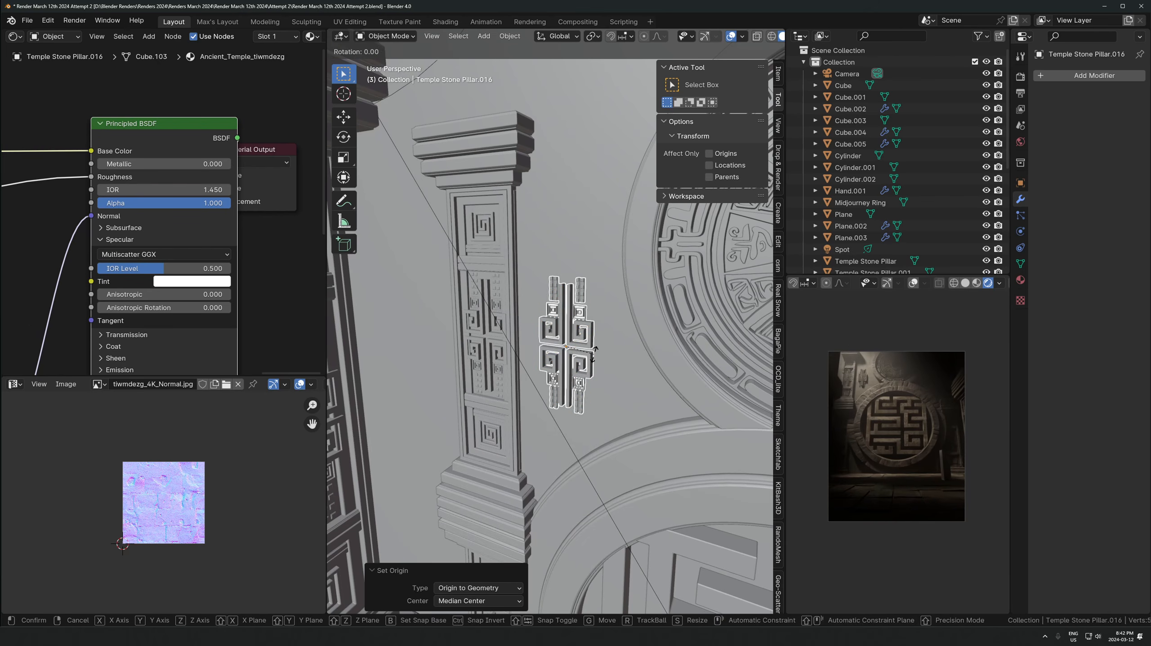
{"action": "key", "text": "y"}
{"action": "key", "text": "9"}
{"action": "key", "text": "0"}
{"action": "key", "text": "Return"}
{"action": "key", "text": "g"}
{"action": "key", "text": "z"}
{"action": "left_click", "coordinate": [600, 356]}
{"action": "key", "text": "KP_1"}
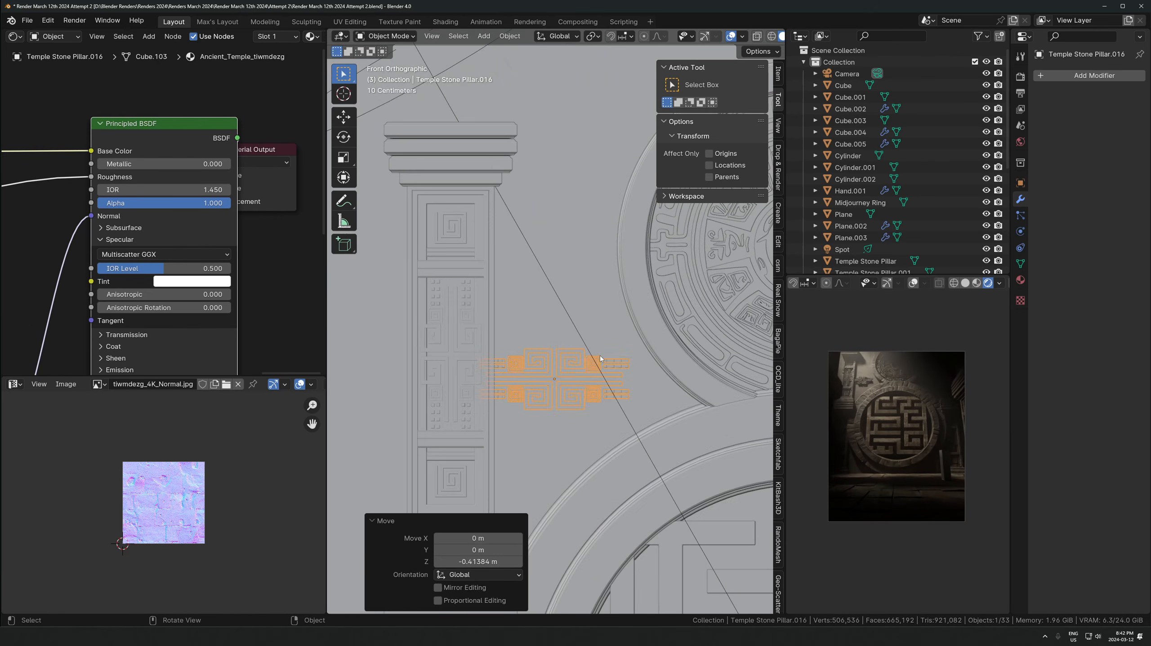
Scale the ornament up by about 1.64 and position it on the wall between the pillar and the round rings
{"action": "scroll", "coordinate": [599, 356], "scroll_direction": "up", "scroll_amount": 1}
{"action": "key", "text": "s"}
{"action": "left_click", "coordinate": [705, 362]}
{"action": "middle_click_drag", "start_coordinate": [629, 402], "coordinate": [603, 356], "text": "shift"}
{"action": "key", "text": "g"}
{"action": "key", "text": "x"}
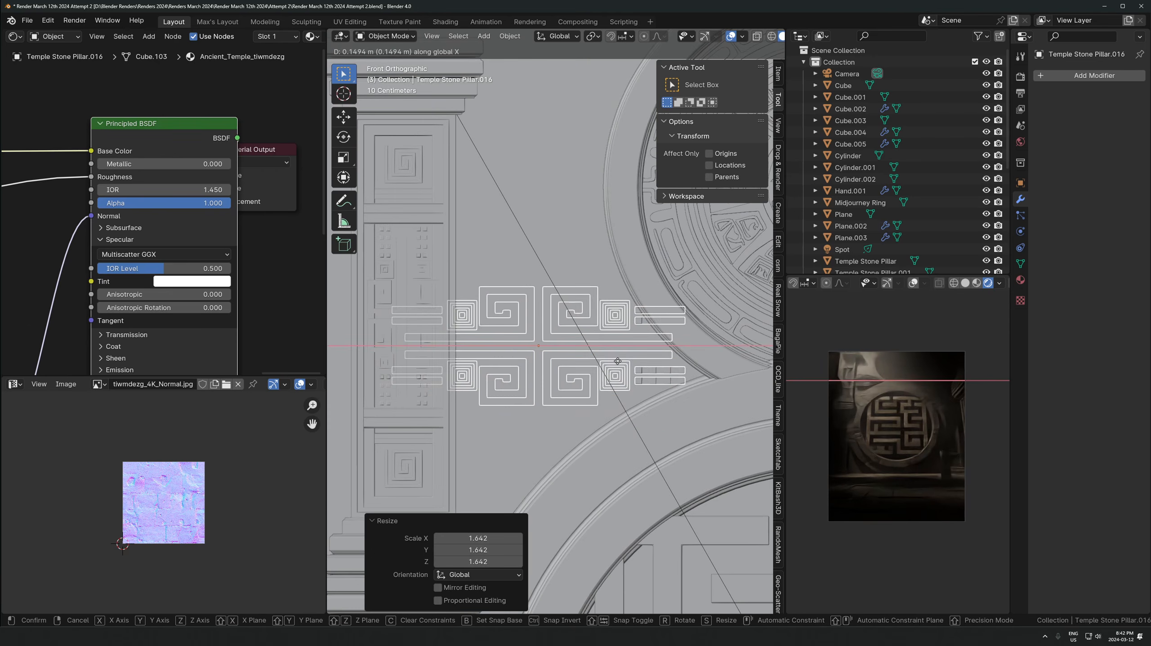
{"action": "left_click", "coordinate": [647, 348]}
{"action": "key", "text": "g"}
{"action": "left_click", "coordinate": [772, 260]}
{"action": "middle_click_drag", "start_coordinate": [202, 608], "coordinate": [249, 563], "text": "shift"}
{"action": "middle_click_drag", "start_coordinate": [648, 491], "coordinate": [665, 322], "text": "shift"}
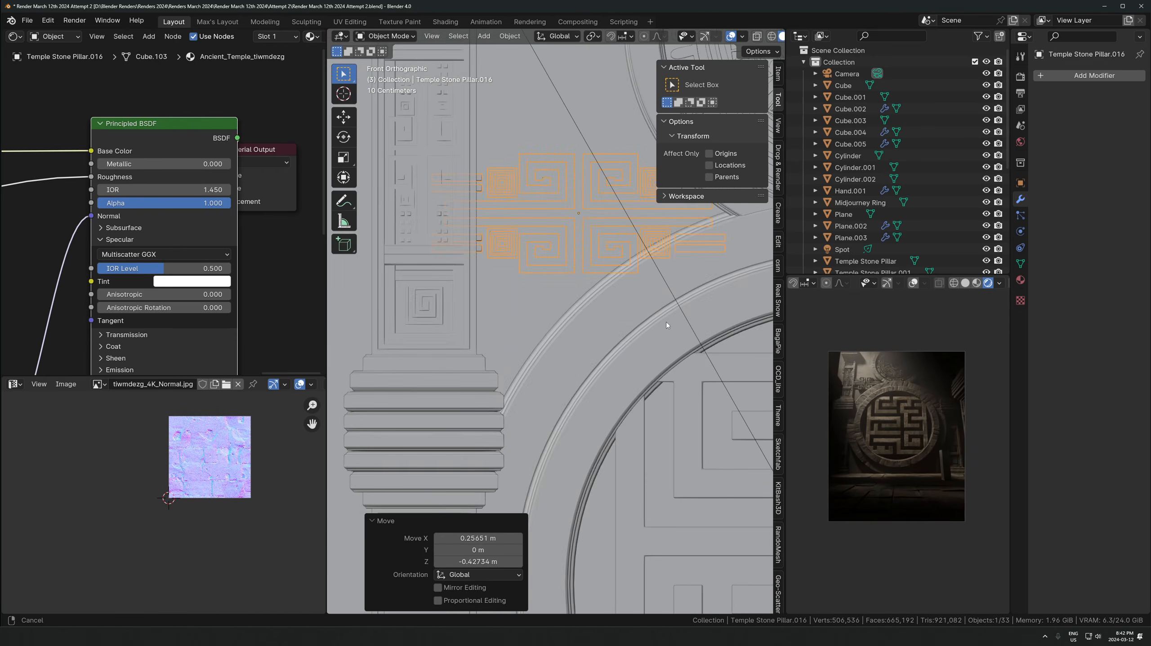
Make a linked duplicate of the ornament, scale it to about 0.54, and place it below the large one beside the pillar
{"action": "scroll", "coordinate": [666, 320], "scroll_direction": "down", "scroll_amount": 2}
{"action": "key", "text": "alt+d"}
{"action": "left_click", "coordinate": [620, 377]}
{"action": "key", "text": "s"}
{"action": "left_click", "coordinate": [645, 264]}
{"action": "key", "text": "g"}
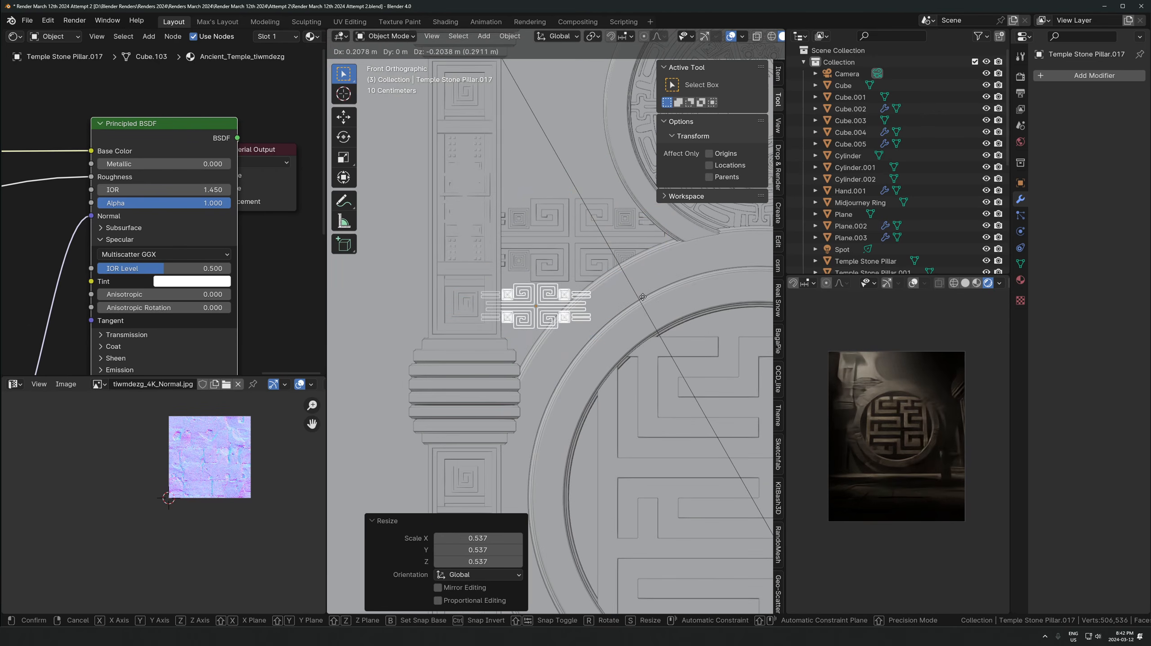
{"action": "left_click", "coordinate": [649, 274]}
{"action": "middle_click_drag", "start_coordinate": [567, 289], "coordinate": [552, 339], "text": "shift"}
Place a linked duplicate of the small ornament above the large one and another copy beside it along X
{"action": "key", "text": "alt+d"}
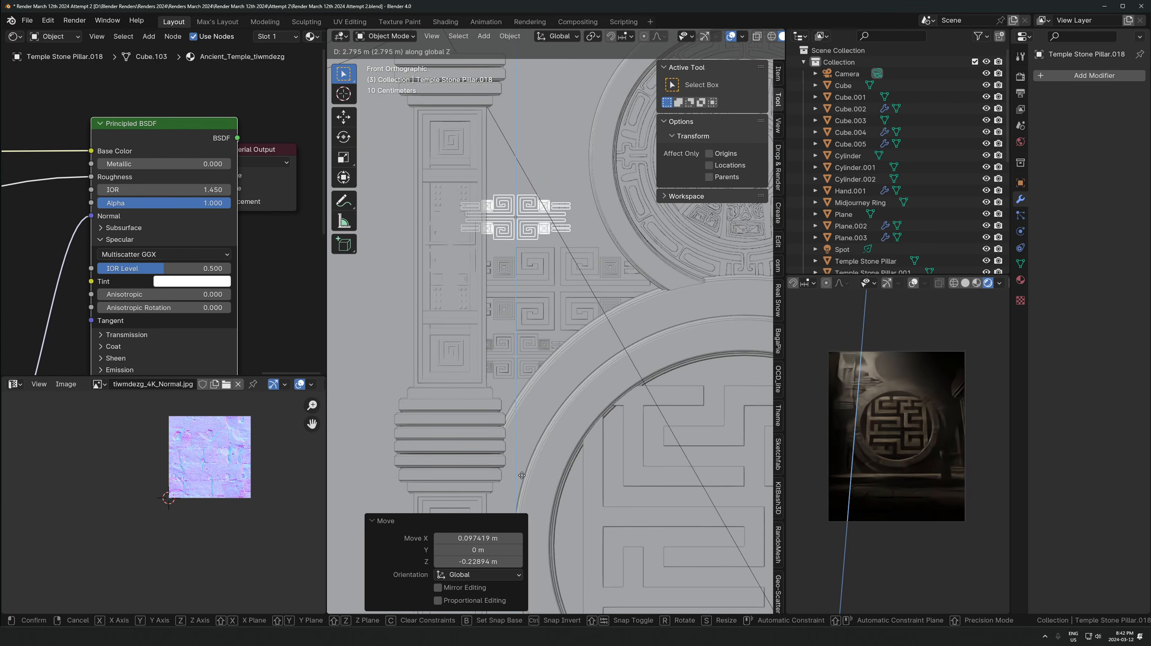
{"action": "left_click", "coordinate": [562, 202]}
{"action": "key", "text": "alt+d"}
{"action": "key", "text": "x"}
{"action": "left_click", "coordinate": [658, 294]}
Select the upper pair of small ornaments with the large one and make linked duplicates about 2.82 m higher along Z
{"action": "left_click", "coordinate": [530, 210], "text": "shift"}
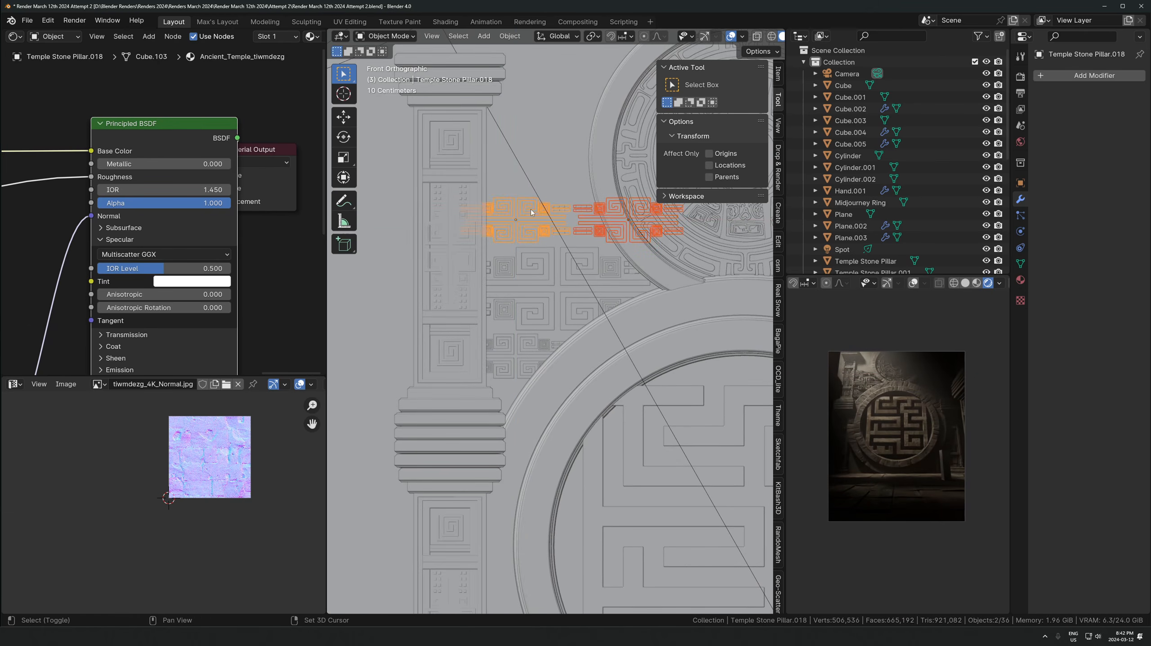
{"action": "key", "text": "g"}
{"action": "key", "text": "x"}
{"action": "right_click", "coordinate": [482, 234]}
{"action": "middle_click_drag", "start_coordinate": [556, 293], "coordinate": [513, 389], "text": "shift"}
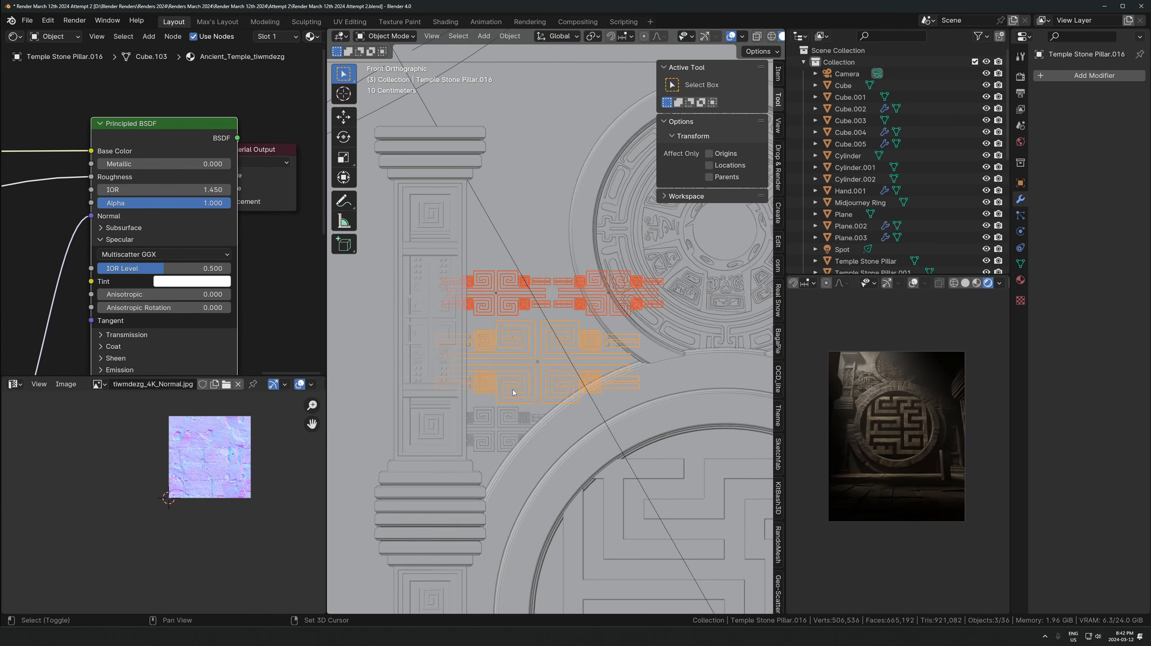
{"action": "key", "text": "alt+d"}
{"action": "key", "text": "z"}
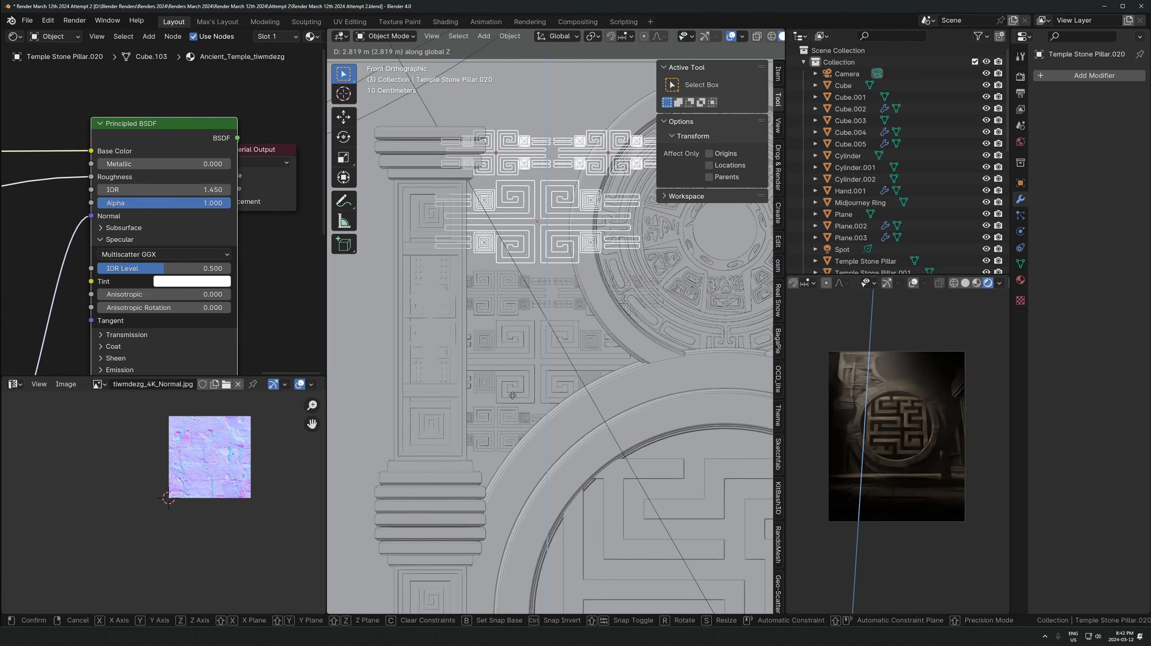
{"action": "left_click", "coordinate": [511, 326]}
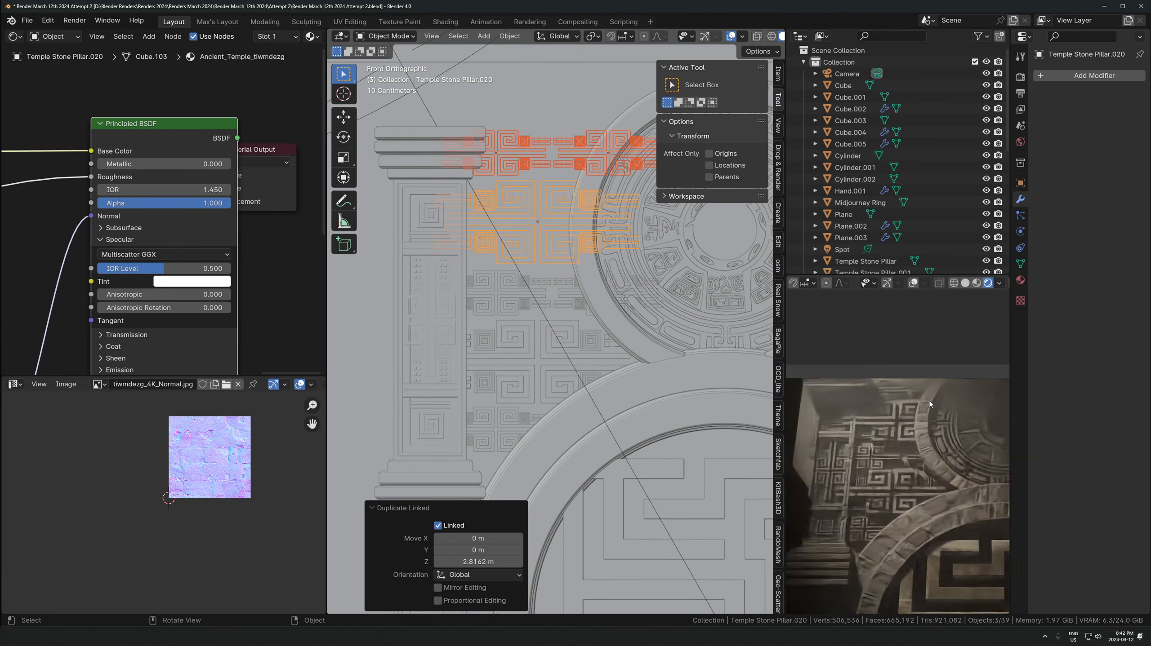
Select all seven wall ornaments and flatten them along Y to a scale of 0.121
{"action": "middle_click_drag", "start_coordinate": [558, 244], "coordinate": [512, 342]}
{"action": "left_click", "coordinate": [556, 283], "text": "shift"}
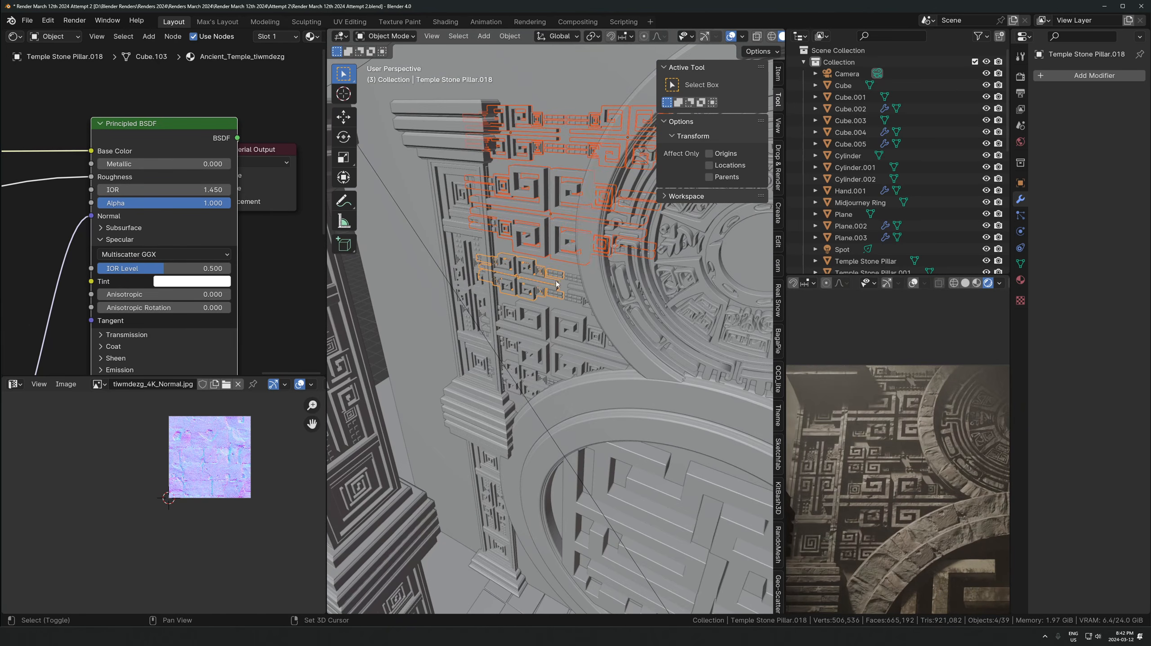
{"action": "left_click", "coordinate": [570, 334], "text": "shift"}
{"action": "left_click", "coordinate": [572, 319], "text": "shift"}
{"action": "left_click", "coordinate": [577, 298], "text": "shift"}
{"action": "left_click", "coordinate": [550, 338], "text": "shift"}
{"action": "left_click", "coordinate": [533, 381], "text": "shift"}
{"action": "key", "text": "s"}
{"action": "key", "text": "y"}
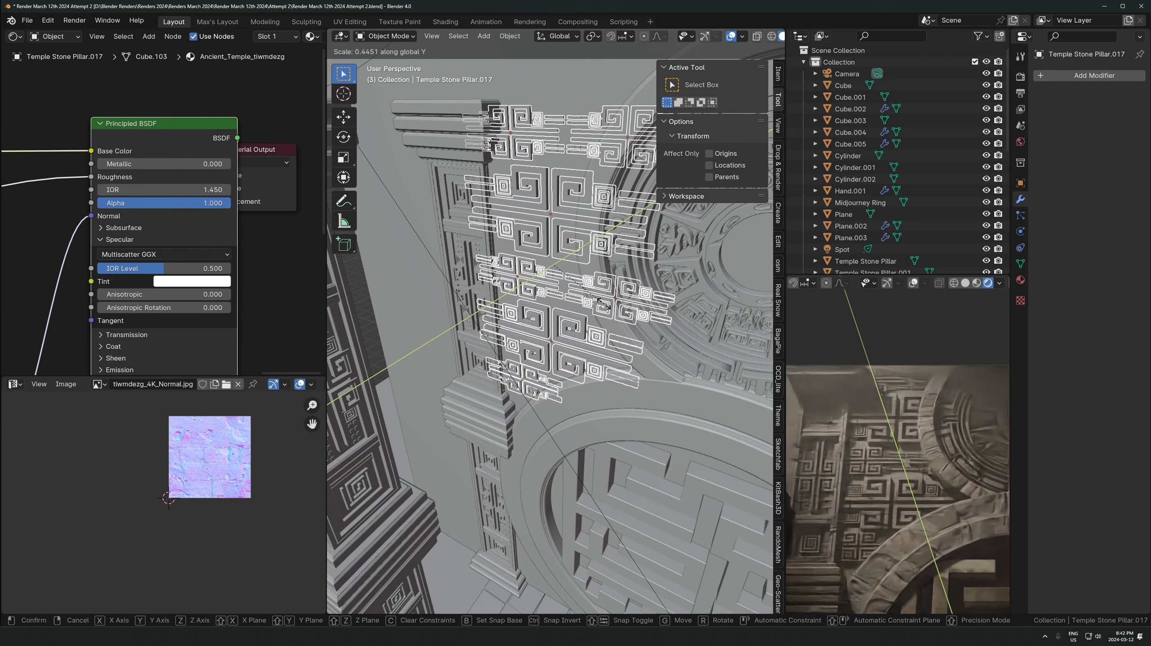
{"action": "left_click", "coordinate": [559, 280]}
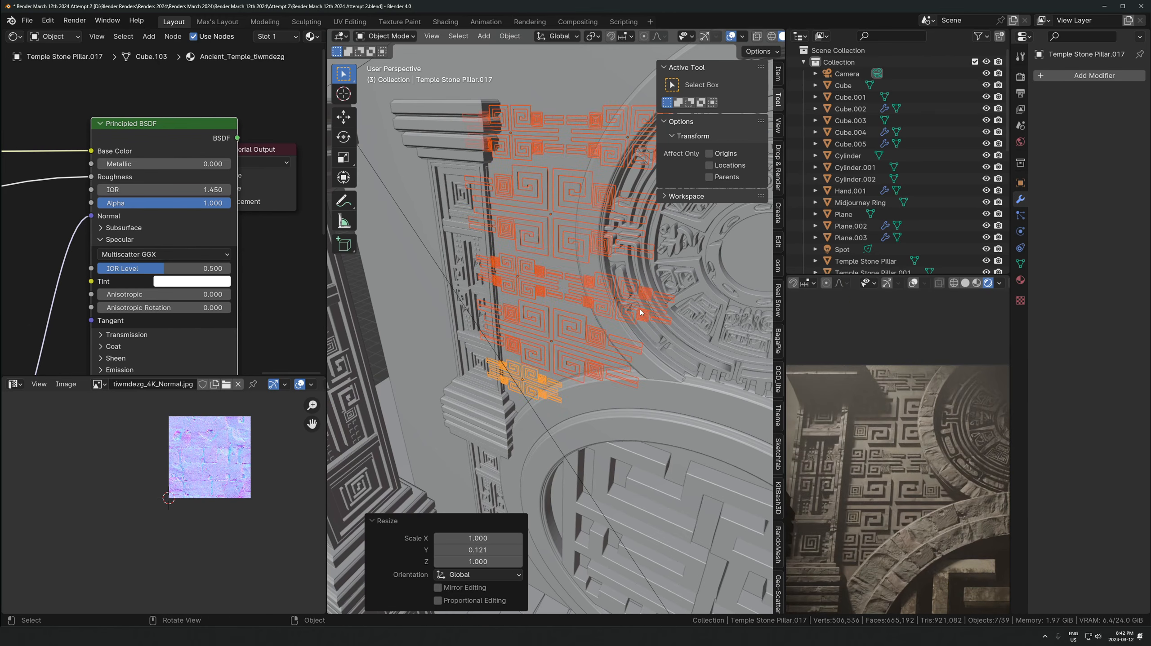
Shift the seven ornaments about 0.006 m along Y against the wall and about -0.155 m along X toward the pillar
{"action": "middle_click_drag", "start_coordinate": [640, 312], "coordinate": [568, 362]}
{"action": "key", "text": "g"}
{"action": "key", "text": "y"}
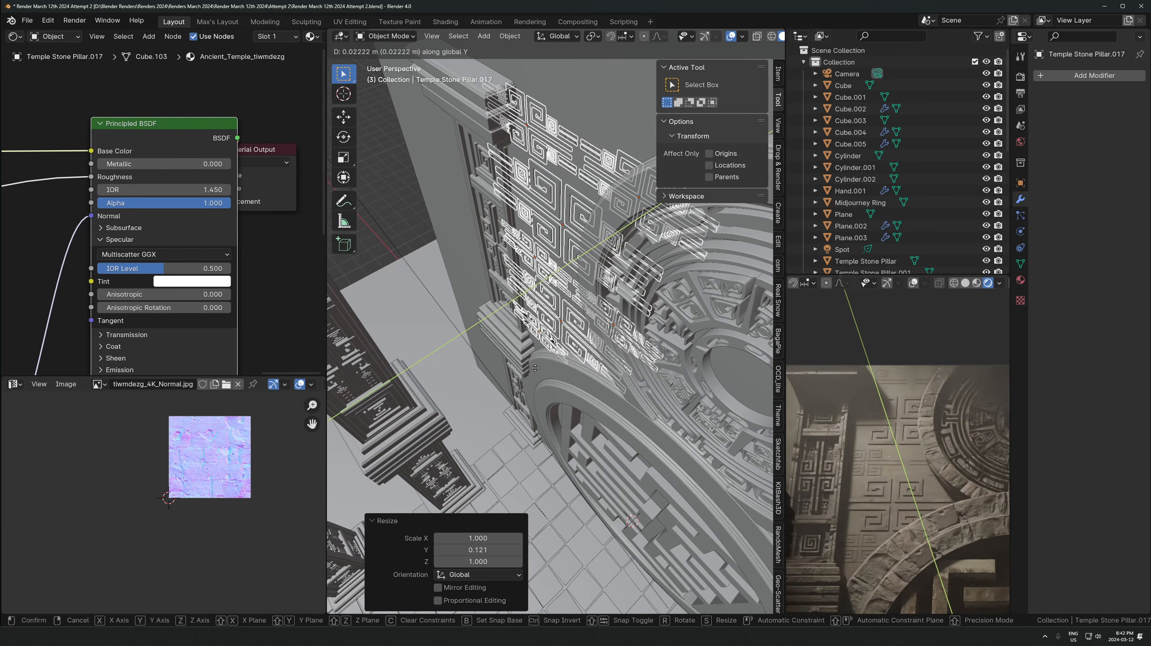
{"action": "left_click", "coordinate": [527, 320]}
{"action": "middle_click_drag", "start_coordinate": [446, 266], "coordinate": [731, 226]}
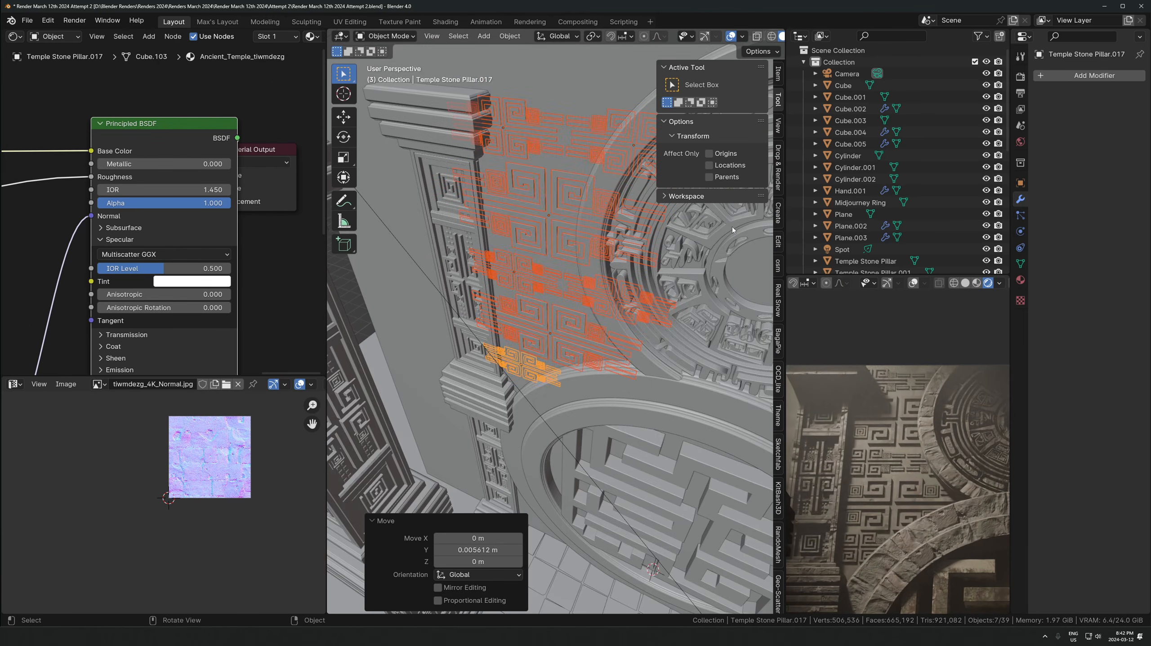
{"action": "key", "text": "g"}
{"action": "key", "text": "x"}
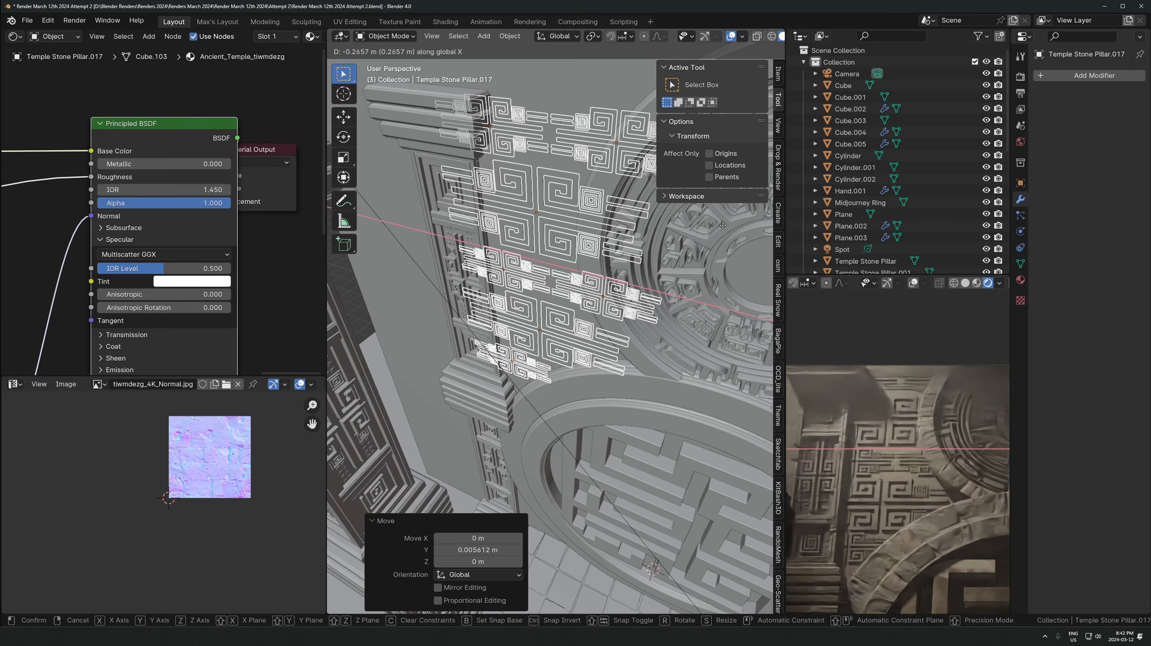
{"action": "left_click", "coordinate": [791, 324]}
{"action": "middle_click_drag", "start_coordinate": [728, 310], "coordinate": [501, 283]}
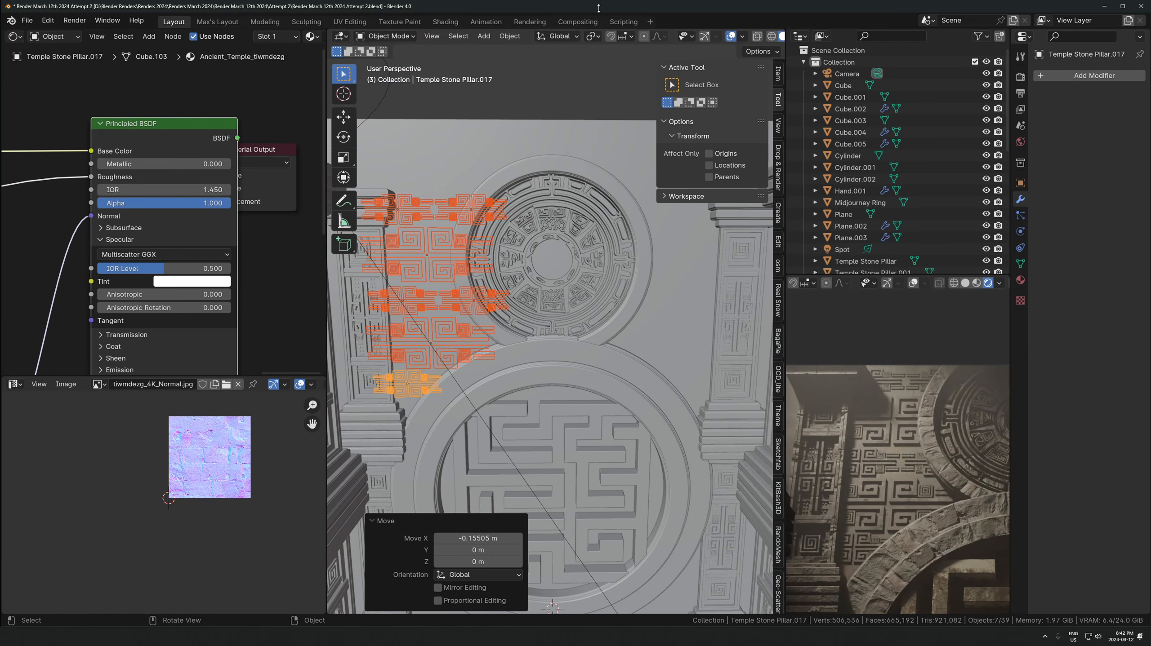
Isolate the seven wall ornaments with the upper round ring and snap the 3D cursor to the ring's centre
{"action": "key", "text": "KP_Divide"}
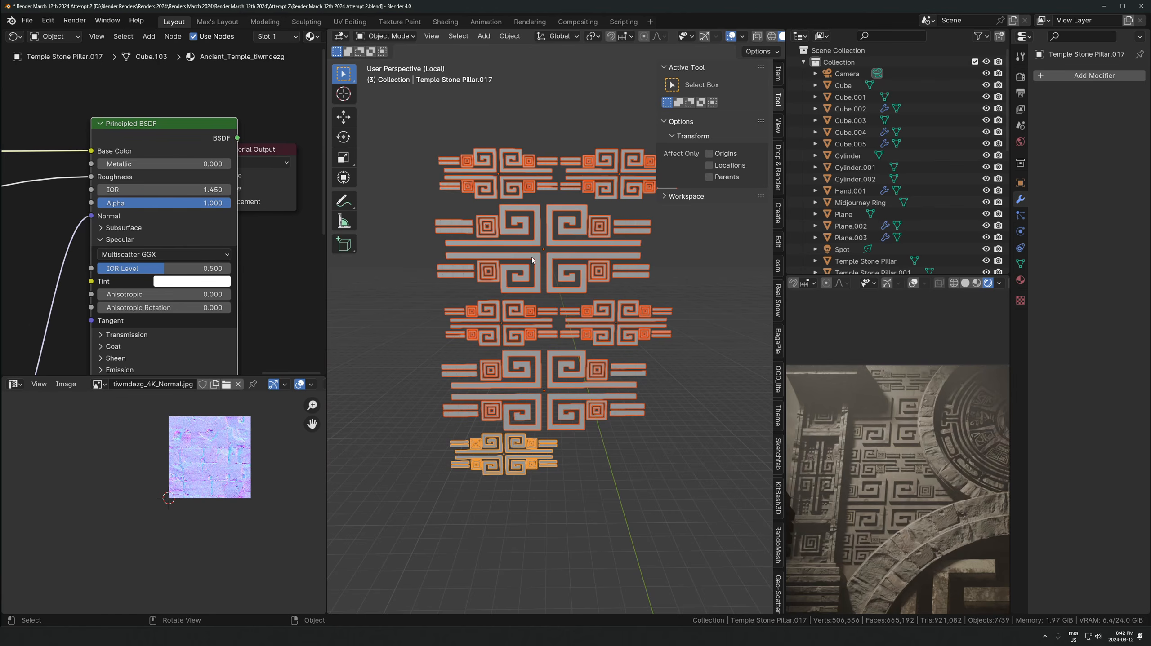
{"action": "key", "text": "KP_Divide"}
{"action": "left_click", "coordinate": [552, 172], "text": "shift"}
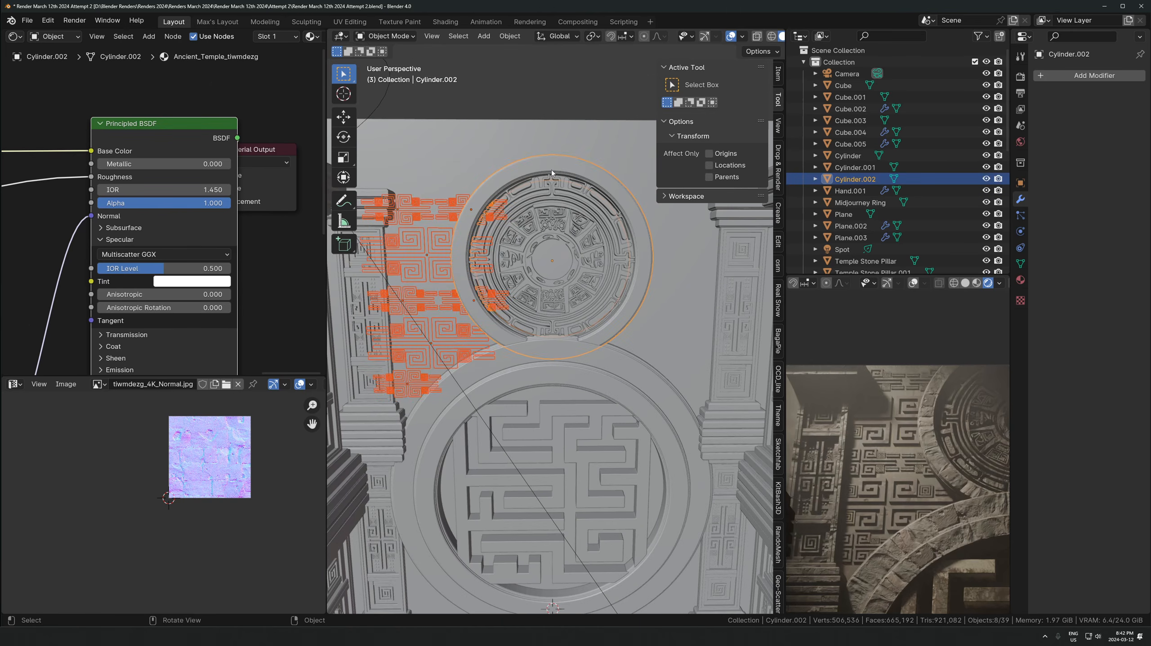
{"action": "key", "text": "KP_Divide"}
{"action": "left_click", "coordinate": [643, 430]}
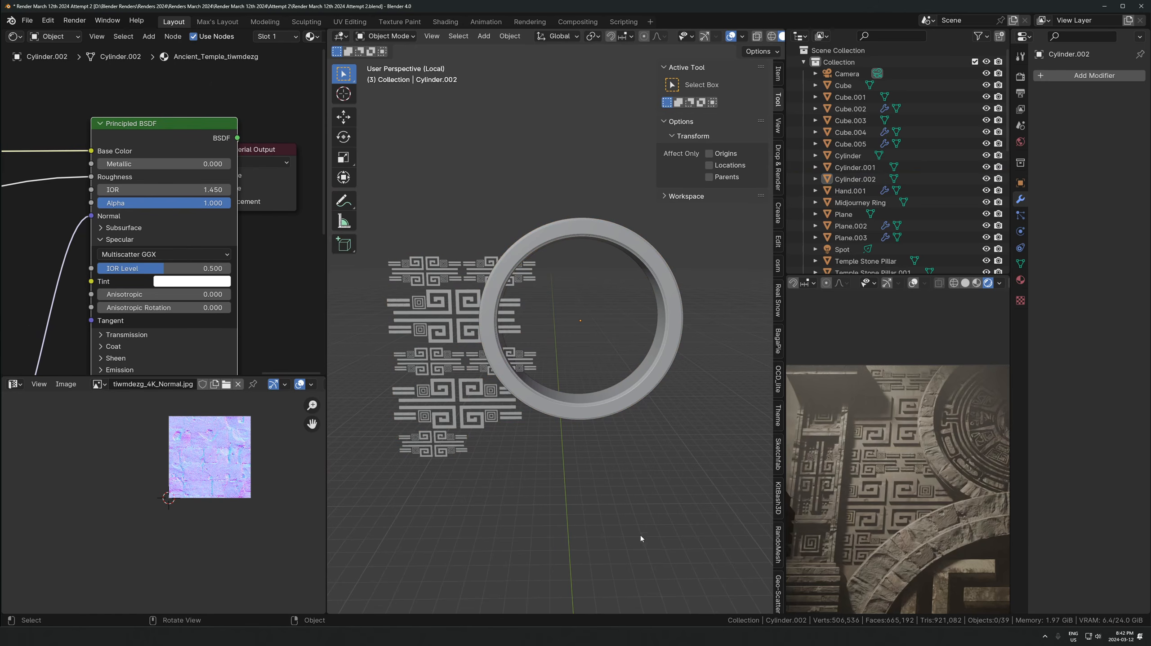
{"action": "left_click_drag", "start_coordinate": [466, 238], "coordinate": [369, 509]}
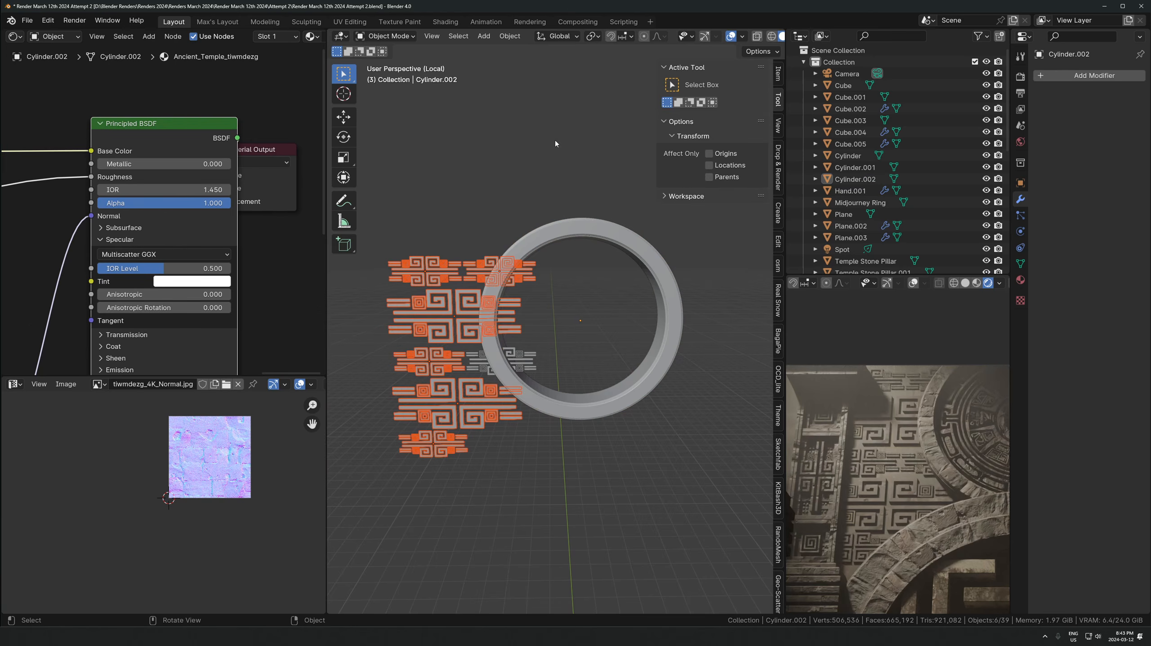
{"action": "left_click", "coordinate": [561, 230]}
{"action": "key", "text": "shift+s"}
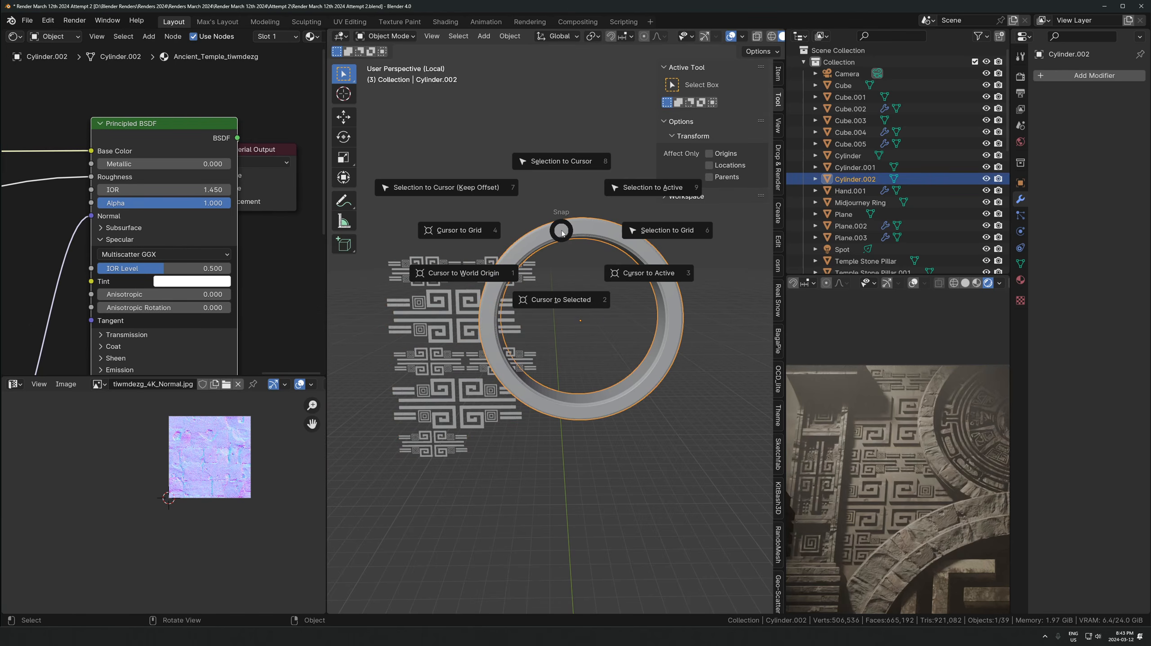
{"action": "left_click", "coordinate": [566, 304]}
Make linked duplicates of all seven ornaments and mirror them around the 3D cursor with a scale of -1 along X
{"action": "left_click_drag", "start_coordinate": [509, 251], "coordinate": [454, 433]}
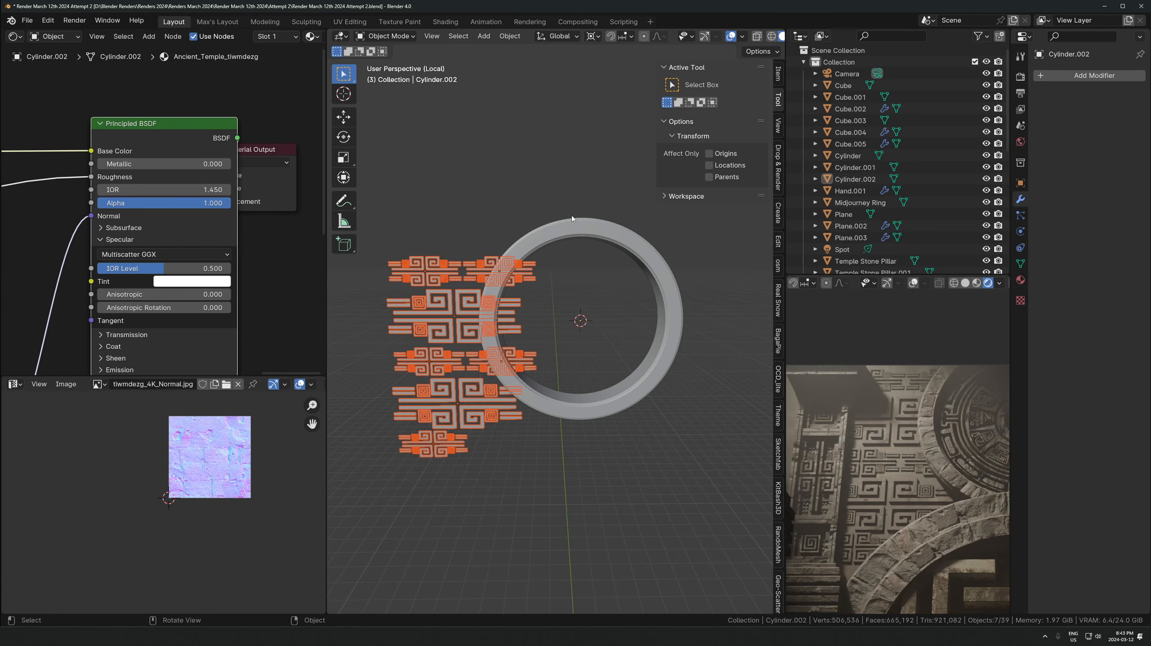
{"action": "left_click", "coordinate": [453, 311], "text": "shift"}
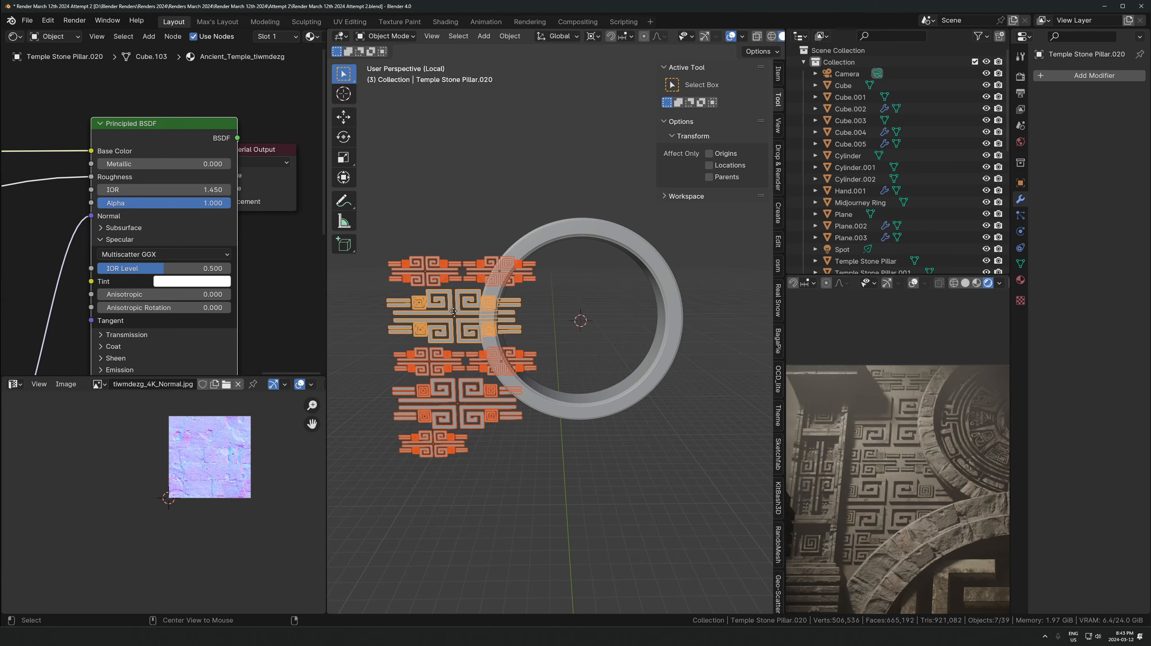
{"action": "key", "text": "ctrl+j"}
{"action": "type", "text": "sx"}
{"action": "type", "text": "-1"}
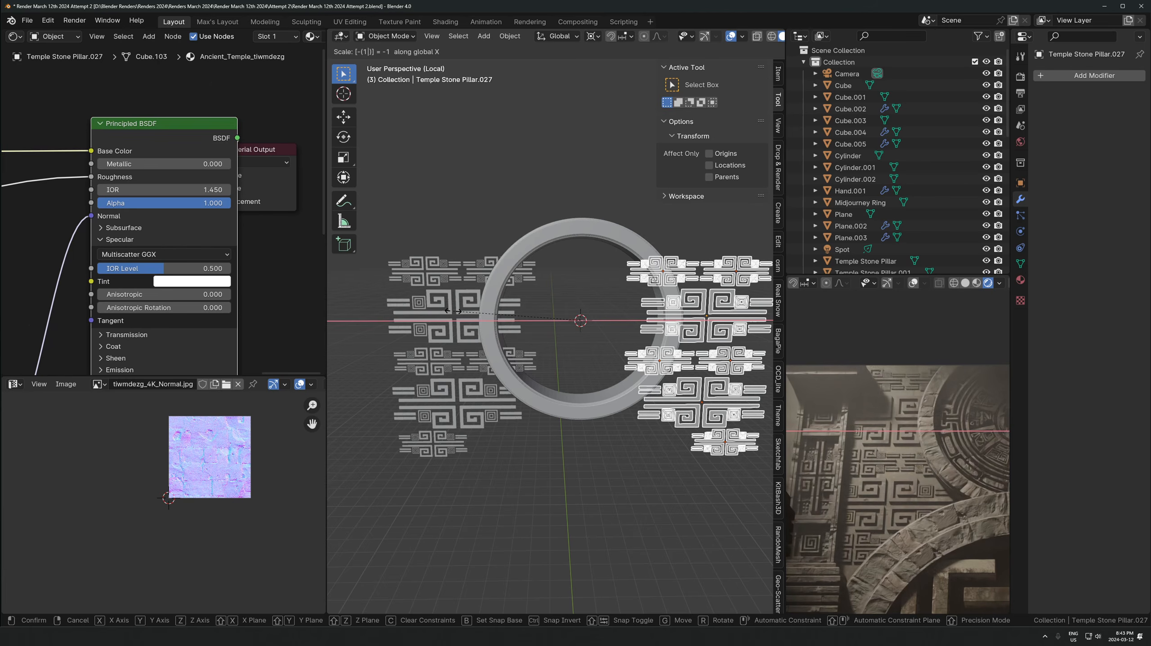
{"action": "key", "text": "Return"}
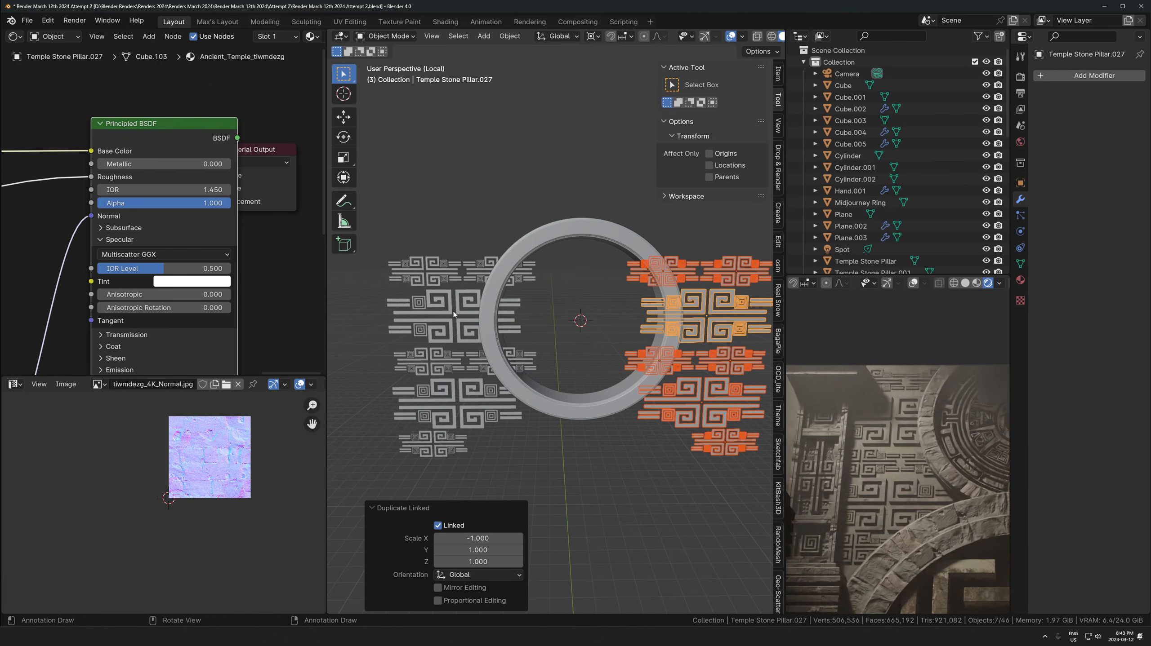
Switch the pivot point back from the 3D cursor, save the file and return to the full scene
{"action": "left_click", "coordinate": [592, 36]}
{"action": "left_click", "coordinate": [592, 63]}
{"action": "key", "text": "ctrl+s"}
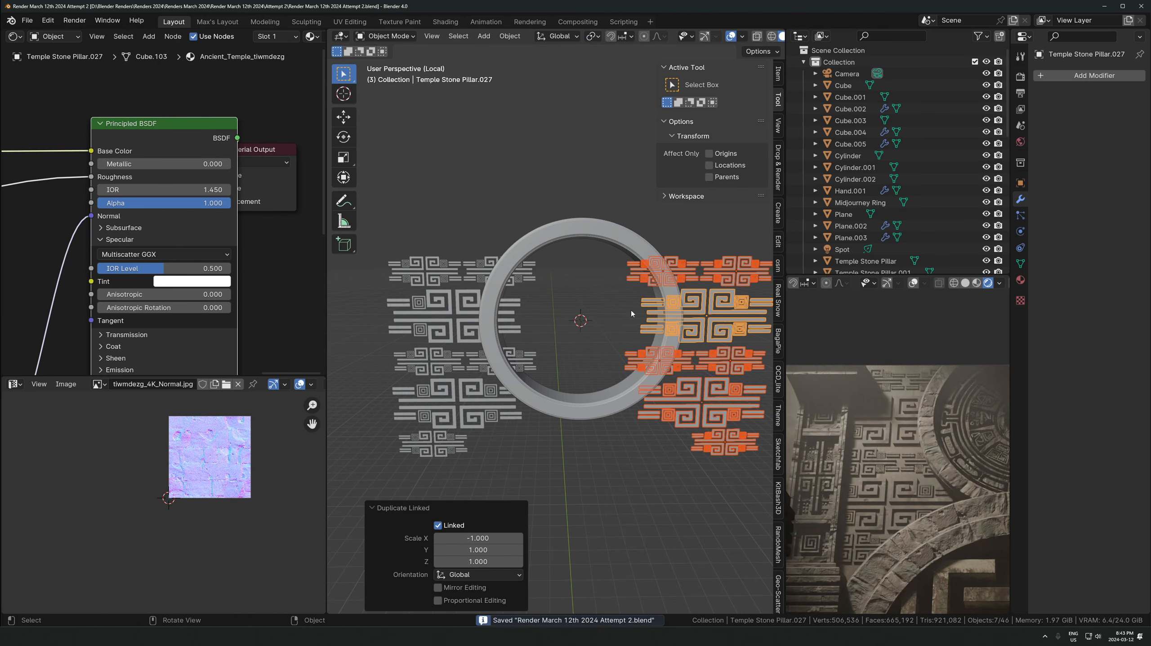
{"action": "middle_click_drag", "start_coordinate": [631, 310], "coordinate": [603, 302], "text": "shift"}
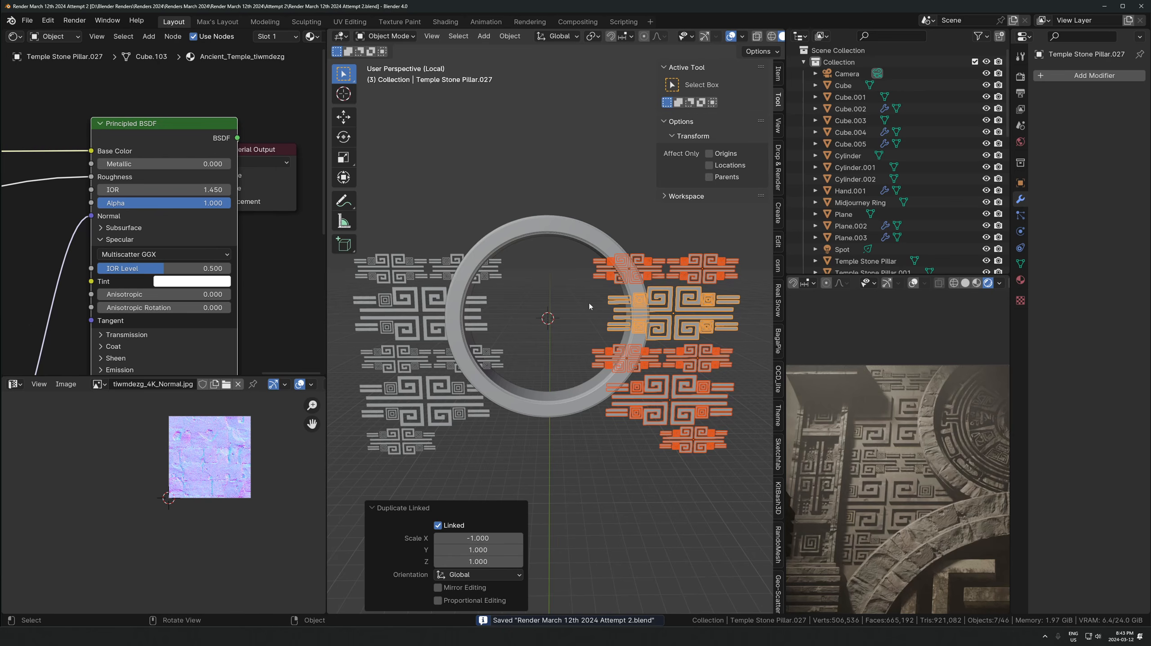
{"action": "key", "text": "KP_Divide"}
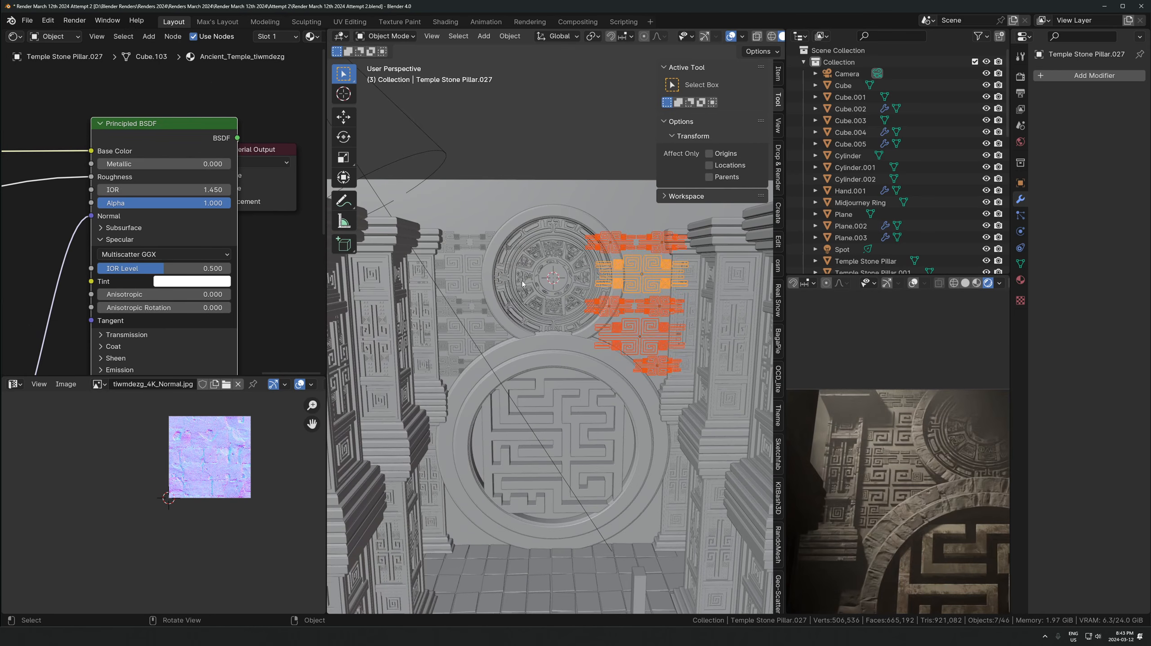
Select all fourteen ornaments without the rings and wall, and move them into a new collection named Wall pattern
{"action": "left_click_drag", "start_coordinate": [420, 351], "coordinate": [452, 220], "text": "shift"}
{"action": "left_click_drag", "start_coordinate": [455, 448], "coordinate": [477, 486], "text": "ctrl"}
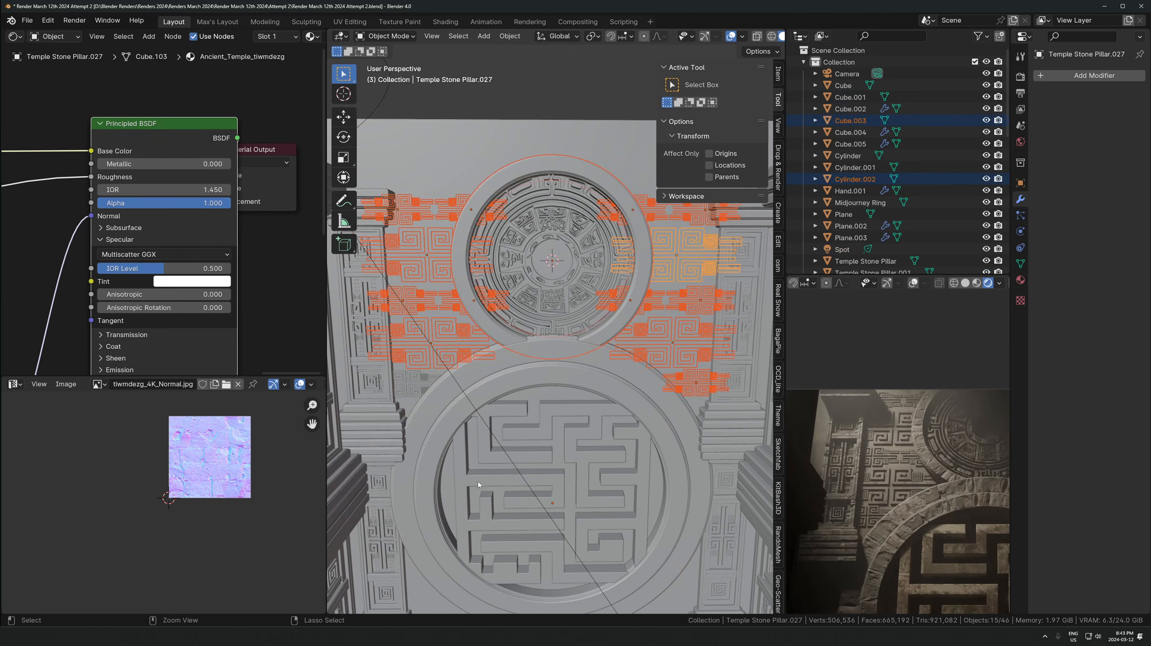
{"action": "left_click", "coordinate": [408, 390], "text": "shift"}
{"action": "middle_click_drag", "start_coordinate": [472, 377], "coordinate": [424, 398]}
{"action": "key", "text": "g"}
{"action": "key", "text": "y"}
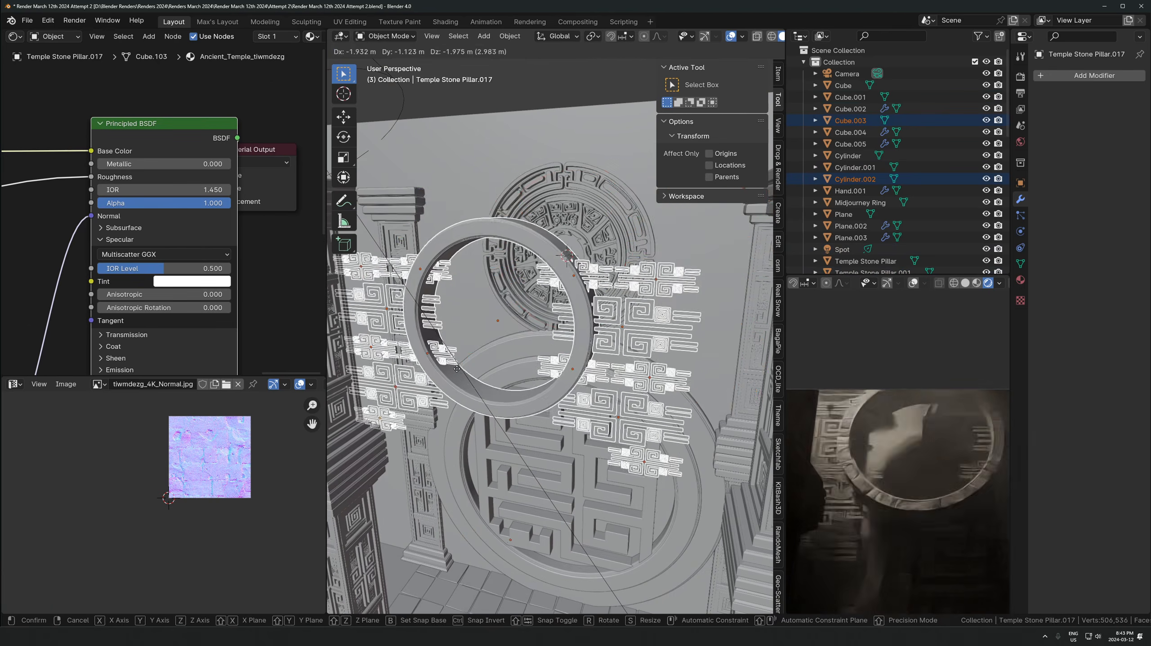
{"action": "right_click", "coordinate": [434, 407]}
{"action": "left_click_drag", "start_coordinate": [549, 322], "coordinate": [599, 262], "text": "ctrl"}
{"action": "right_click", "coordinate": [725, 257]}
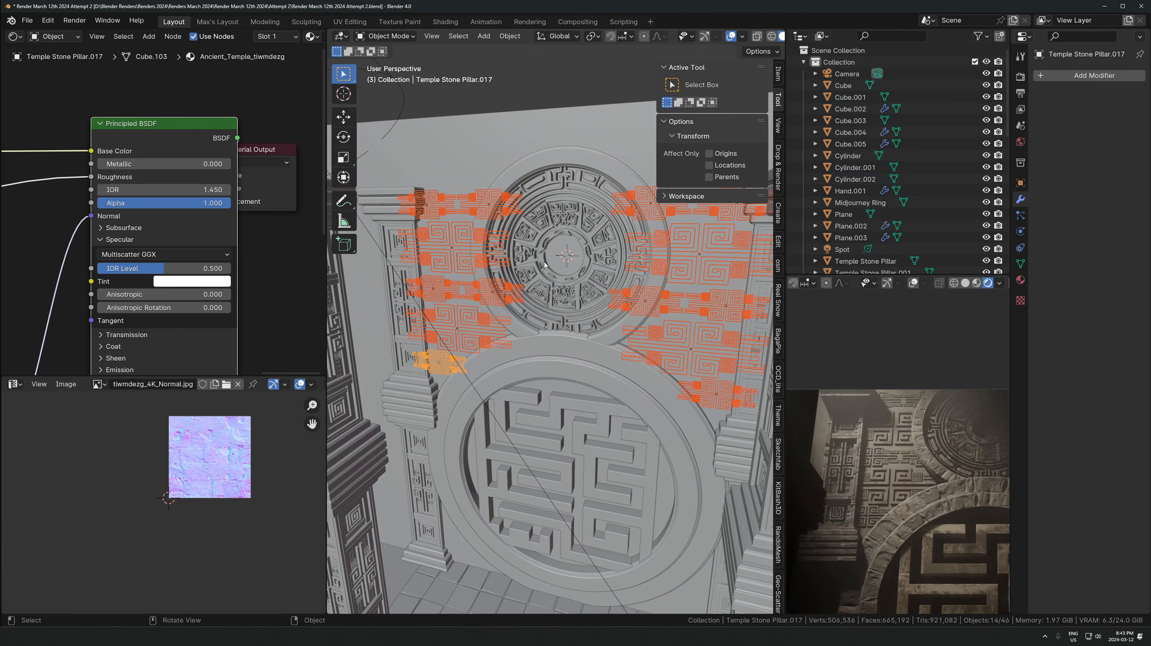
{"action": "key", "text": "m"}
{"action": "left_click", "coordinate": [538, 261]}
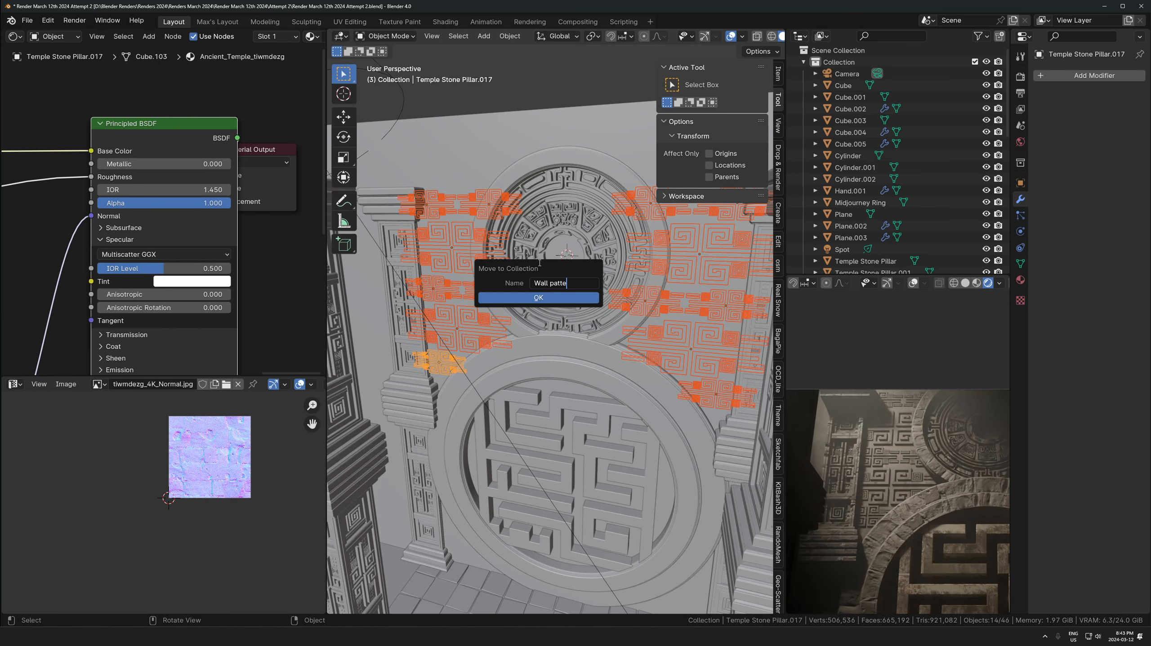
{"action": "left_click", "coordinate": [566, 298]}
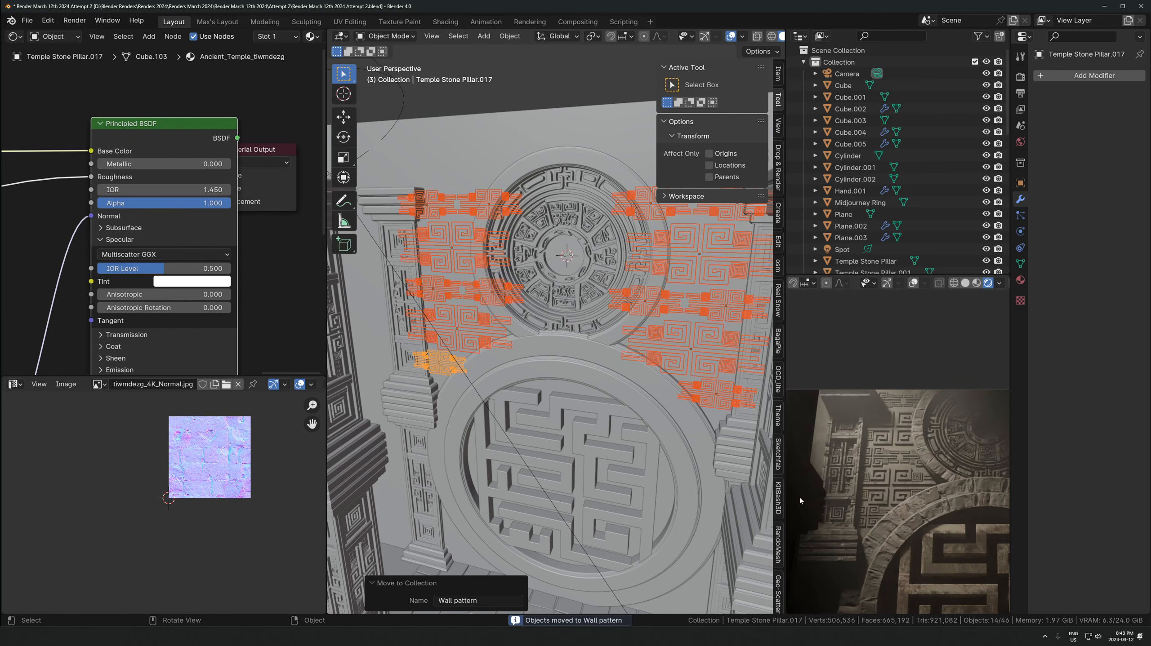
Make linked duplicates of the left seven ornaments beyond the left pillar, flip them by -1 along X and shift them about 0.165 m along X
{"action": "middle_click_drag", "start_coordinate": [480, 276], "coordinate": [521, 322]}
{"action": "left_click_drag", "start_coordinate": [600, 315], "coordinate": [729, 186], "text": "ctrl"}
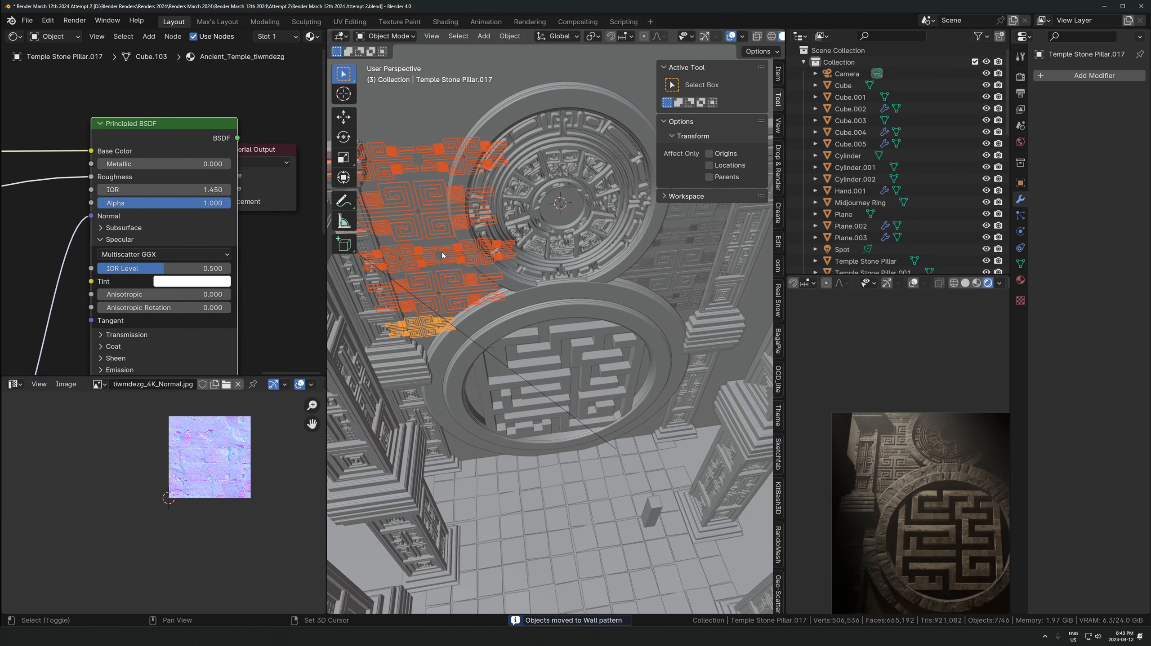
{"action": "scroll", "coordinate": [520, 226], "scroll_direction": "down", "scroll_amount": 3}
{"action": "key", "text": "shift+d"}
{"action": "key", "text": "x"}
{"action": "middle_click_drag", "start_coordinate": [442, 255], "coordinate": [534, 240]}
{"action": "left_click", "coordinate": [455, 220]}
{"action": "type", "text": "sx-1"}
{"action": "key", "text": "Return"}
{"action": "scroll", "coordinate": [534, 249], "scroll_direction": "up", "scroll_amount": 3}
{"action": "key", "text": "g"}
{"action": "key", "text": "x"}
{"action": "left_click", "coordinate": [600, 268]}
Make linked duplicates of the flipped set along X and move them toward the right pillar, the last move about 4.41 m
{"action": "middle_click_drag", "start_coordinate": [600, 268], "coordinate": [557, 276]}
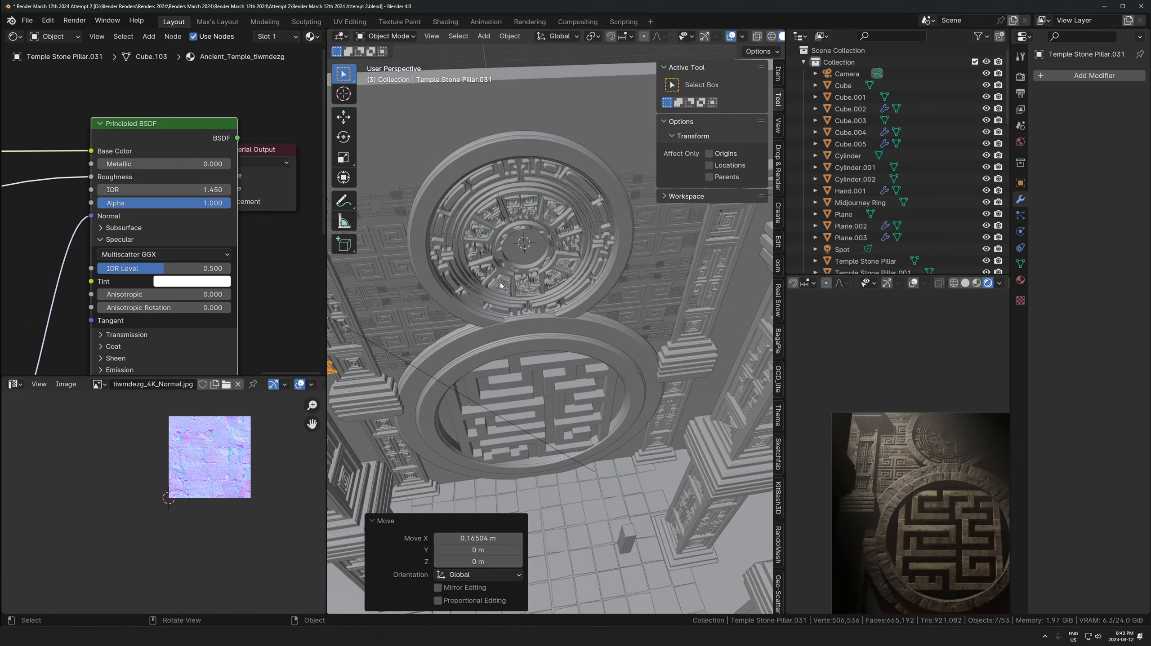
{"action": "key", "text": "alt+d"}
{"action": "key", "text": "x"}
{"action": "left_click", "coordinate": [368, 284]}
{"action": "middle_click_drag", "start_coordinate": [299, 285], "coordinate": [199, 295], "text": "shift"}
{"action": "middle_click_drag", "start_coordinate": [710, 314], "coordinate": [549, 332], "text": "shift"}
{"action": "key", "text": "g"}
{"action": "key", "text": "x"}
{"action": "left_click", "coordinate": [665, 317]}
Mirror the new ornament set with a scale of -1 along X and move it about 4.27 m along X past the right pillar
{"action": "type", "text": "sx"}
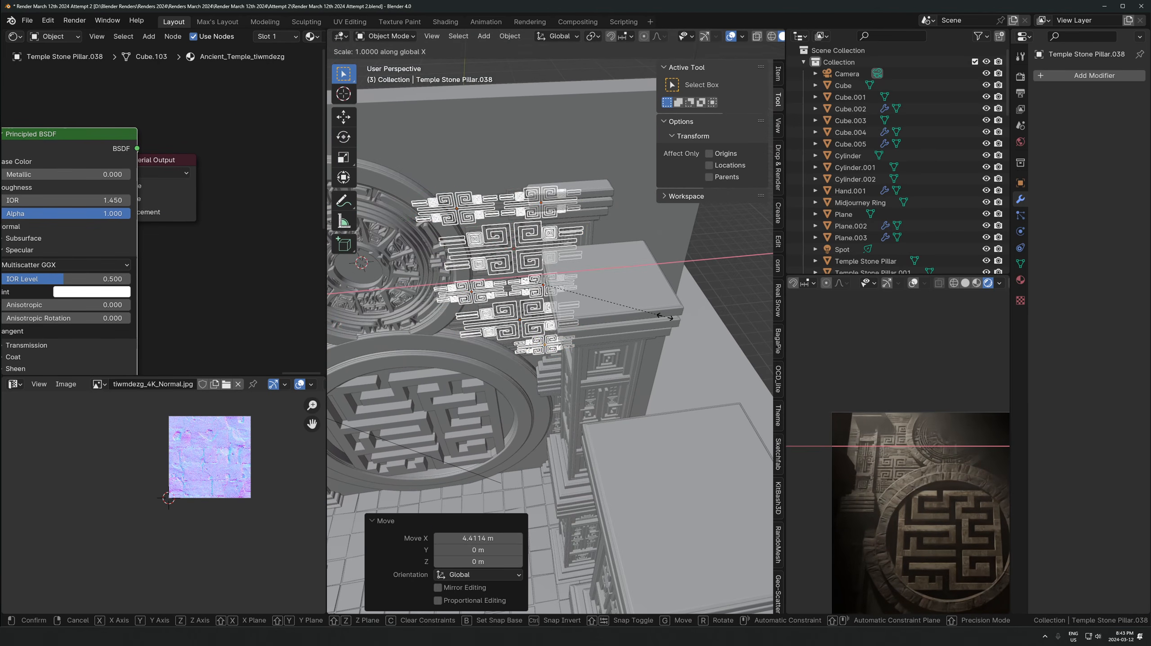
{"action": "type", "text": "-1"}
{"action": "key", "text": "Return"}
{"action": "scroll", "coordinate": [586, 238], "scroll_direction": "up", "scroll_amount": 3}
{"action": "middle_click_drag", "start_coordinate": [586, 240], "coordinate": [525, 363], "text": "shift"}
{"action": "key", "text": "g"}
{"action": "key", "text": "x"}
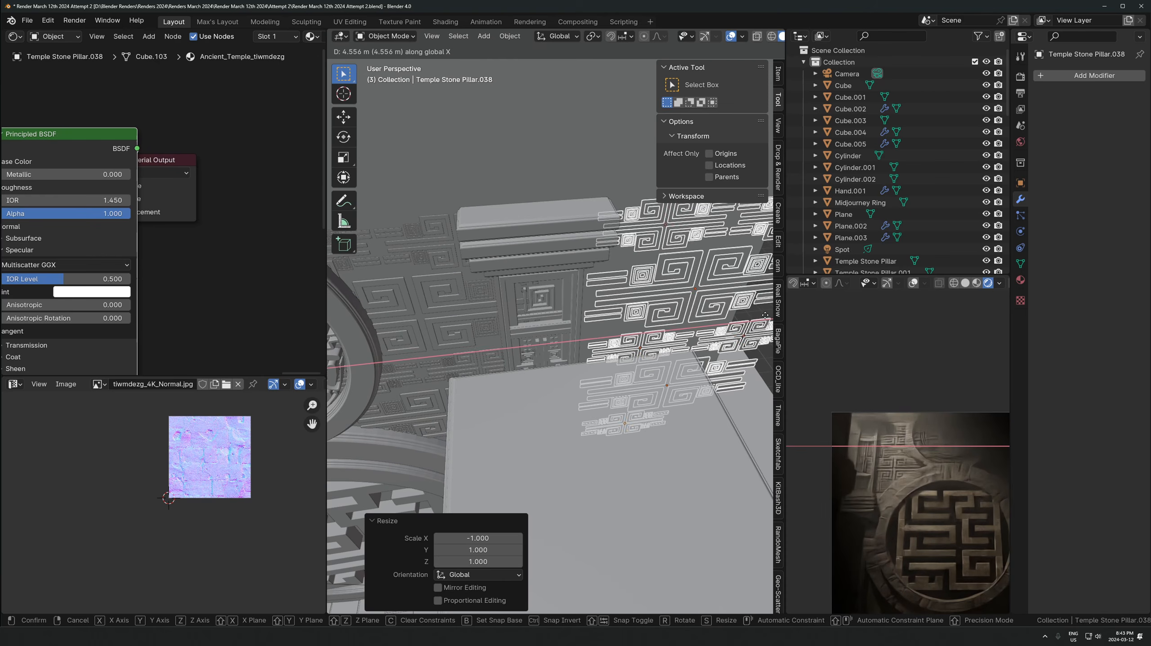
{"action": "left_click", "coordinate": [685, 322]}
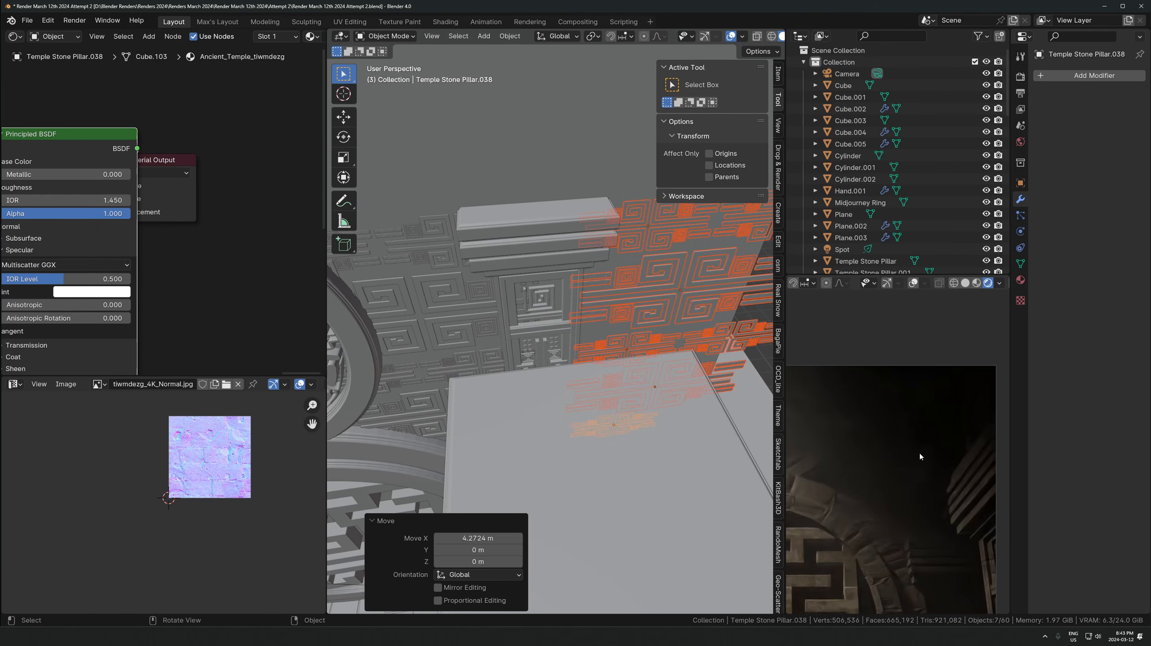
Align the outer right ornament set in front view by shifting it about -0.05 m along X
{"action": "key", "text": "KP_1"}
{"action": "scroll", "coordinate": [568, 333], "scroll_direction": "down", "scroll_amount": 2}
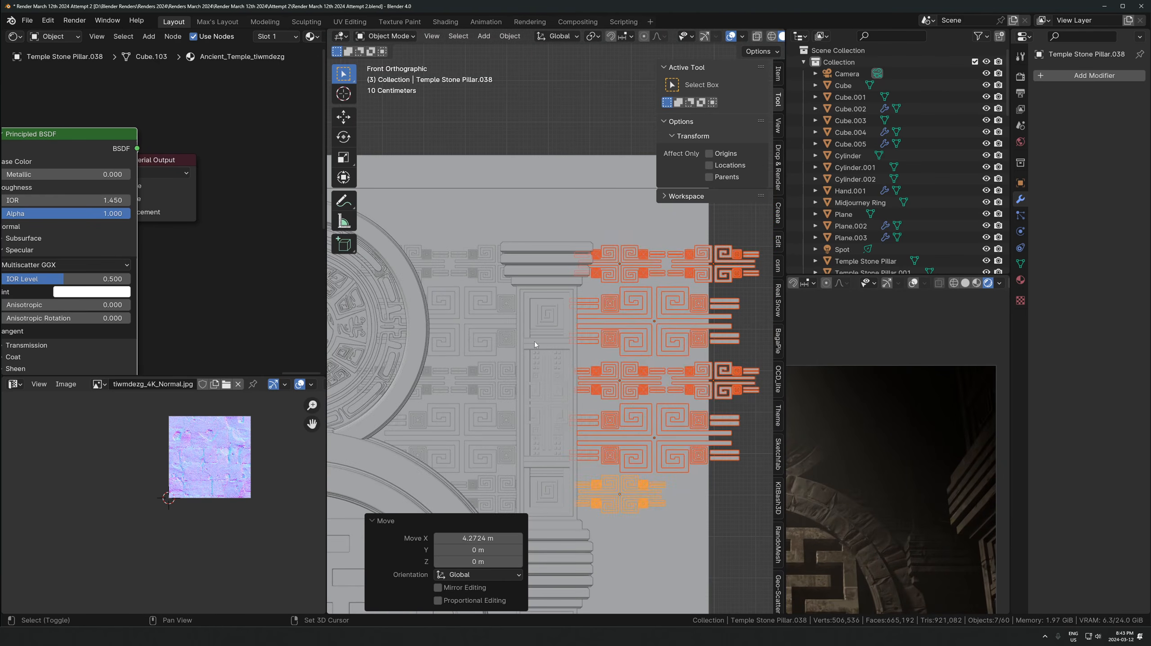
{"action": "middle_click_drag", "start_coordinate": [534, 342], "coordinate": [589, 317], "text": "shift"}
{"action": "scroll", "coordinate": [566, 323], "scroll_direction": "down", "scroll_amount": 4}
{"action": "scroll", "coordinate": [574, 336], "scroll_direction": "up", "scroll_amount": 1}
{"action": "middle_click_drag", "start_coordinate": [485, 322], "coordinate": [642, 394], "text": "shift"}
{"action": "key", "text": "g"}
{"action": "key", "text": "x"}
{"action": "left_click", "coordinate": [553, 338]}
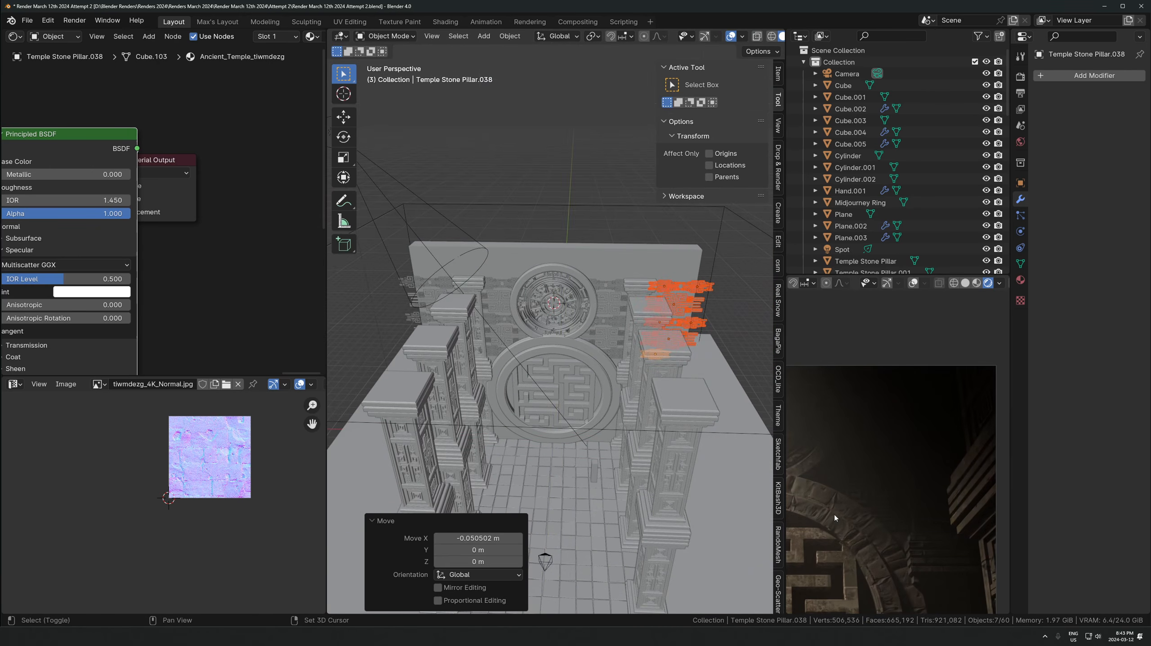
Duplicate the small ornament beside the upper ring onto the top of the large ring and raise it about 0.187 m along Z
{"action": "scroll", "coordinate": [539, 373], "scroll_direction": "up", "scroll_amount": 6}
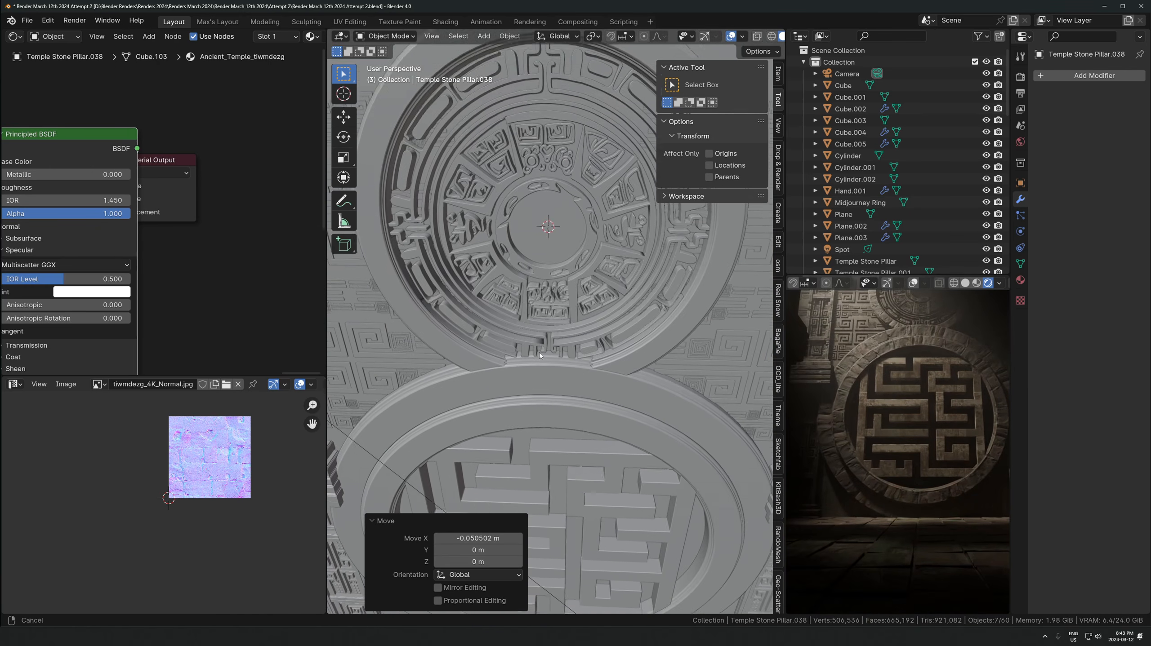
{"action": "left_click", "coordinate": [414, 290]}
{"action": "scroll", "coordinate": [421, 298], "scroll_direction": "down", "scroll_amount": 3}
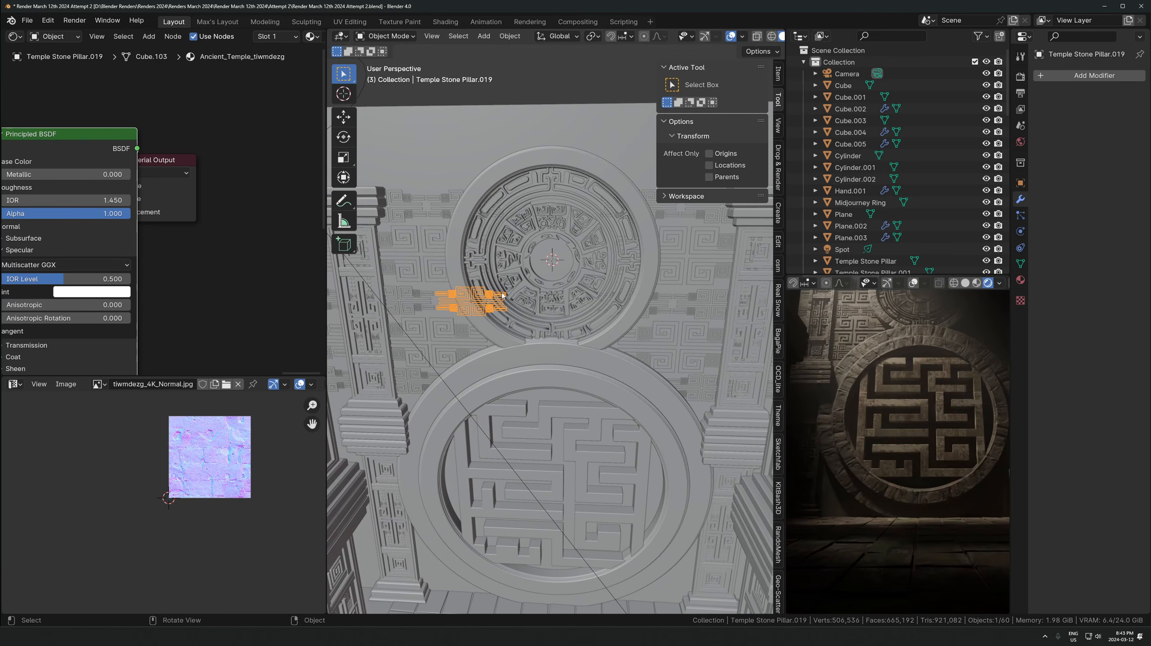
{"action": "key", "text": "shift+d"}
{"action": "left_click", "coordinate": [547, 352]}
{"action": "scroll", "coordinate": [546, 352], "scroll_direction": "up", "scroll_amount": 4}
{"action": "middle_click_drag", "start_coordinate": [548, 367], "coordinate": [604, 388]}
{"action": "key", "text": "g"}
{"action": "key", "text": "z"}
{"action": "left_click", "coordinate": [566, 390]}
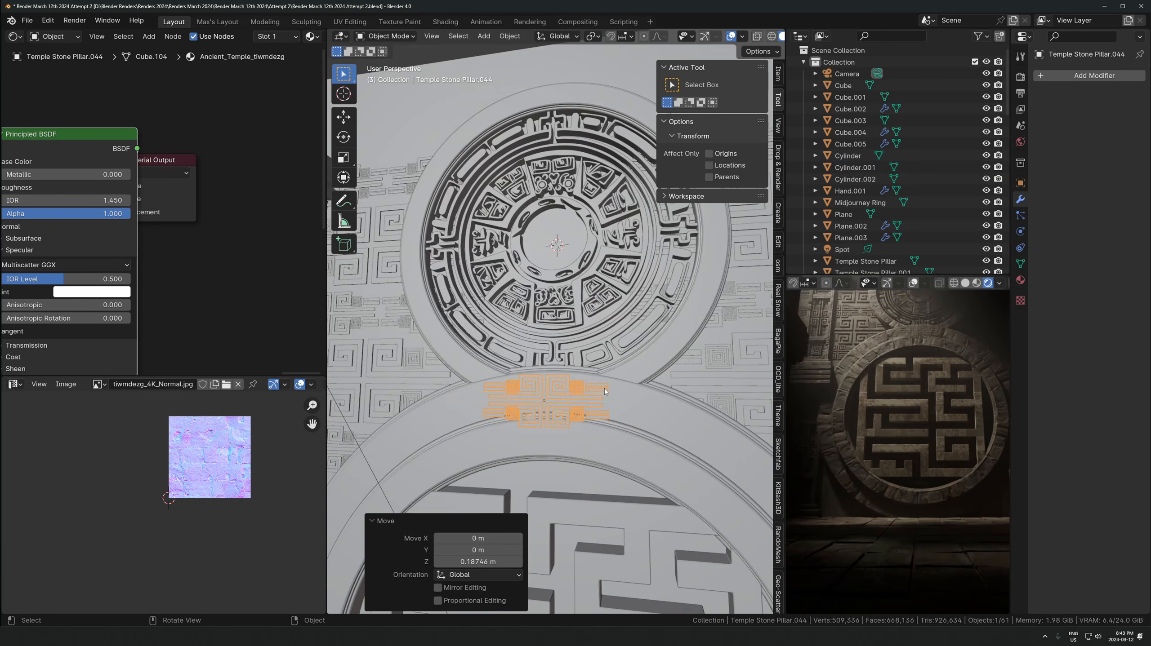
Inset the large ring's front face loop by about 0.063 m and extrude it slightly inward as a recessed band
{"action": "key", "text": "KP_1"}
{"action": "left_click", "coordinate": [593, 424]}
{"action": "middle_click_drag", "start_coordinate": [677, 442], "coordinate": [609, 414]}
{"action": "key", "text": "Tab"}
{"action": "left_click", "coordinate": [661, 431]}
{"action": "left_click", "coordinate": [646, 430], "text": "alt"}
{"action": "scroll", "coordinate": [609, 413], "scroll_direction": "up", "scroll_amount": 2}
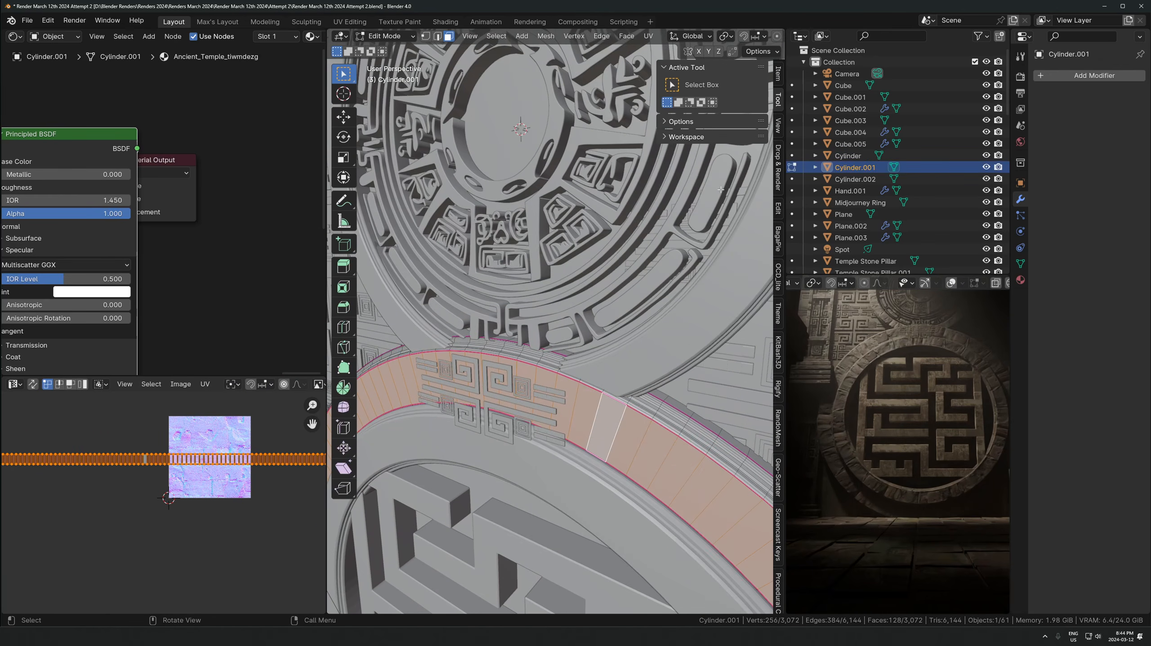
{"action": "key", "text": "i"}
{"action": "left_click", "coordinate": [651, 348]}
{"action": "key", "text": "e"}
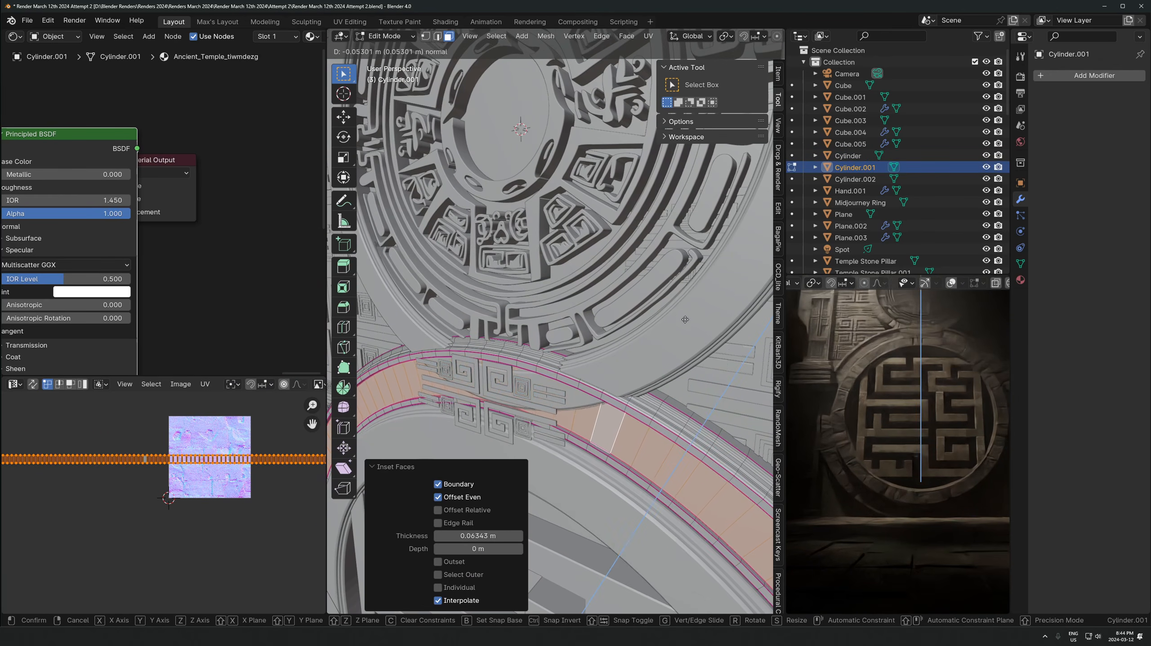
{"action": "left_click", "coordinate": [696, 319]}
{"action": "key", "text": "Tab"}
Select the ornament on top of the large ring and try narrowing it along X
{"action": "left_click", "coordinate": [491, 394]}
{"action": "middle_click_drag", "start_coordinate": [557, 375], "coordinate": [605, 363]}
{"action": "key", "text": "s"}
{"action": "key", "text": "x"}
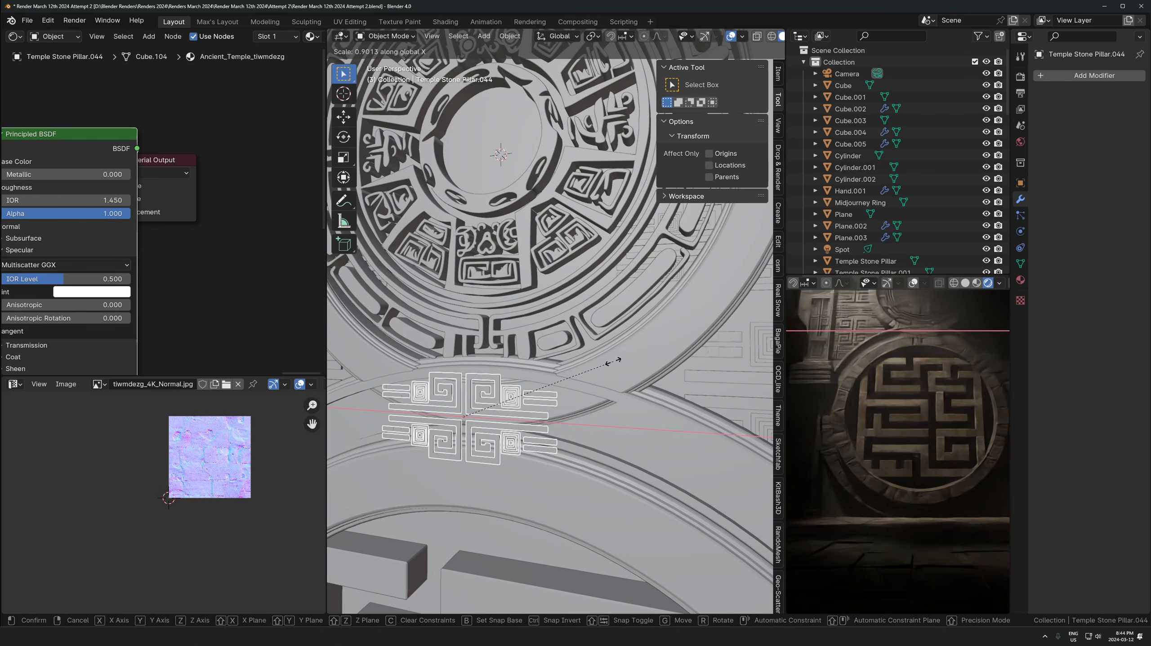
{"action": "right_click", "coordinate": [585, 378]}
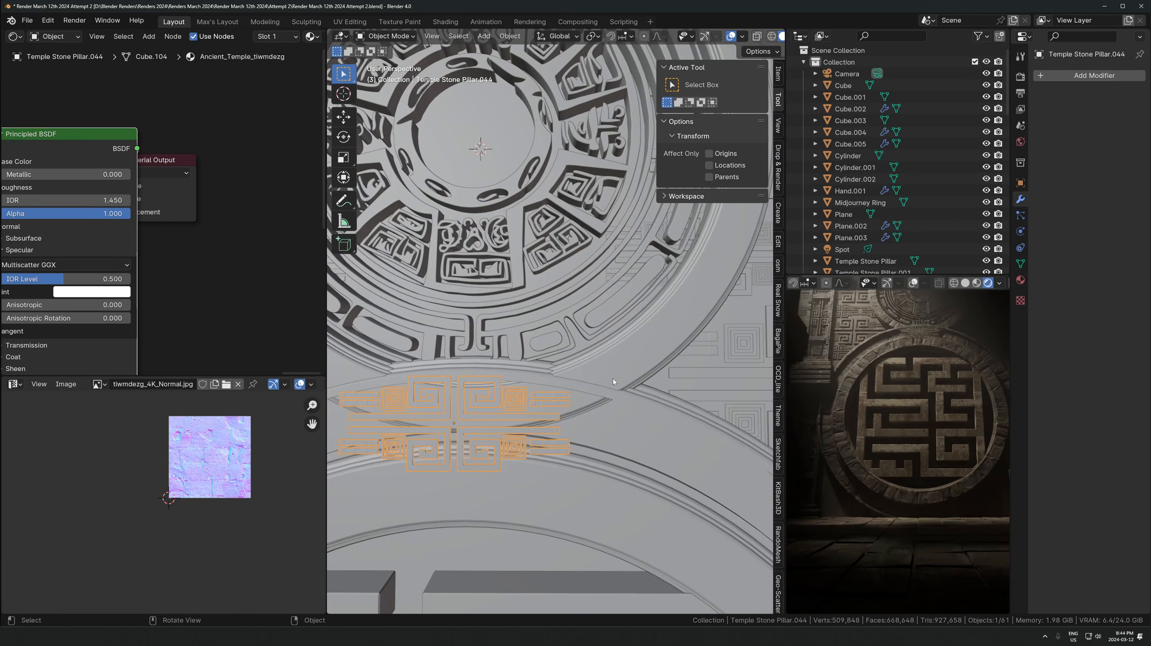
Save the file and move the ornament along Y into the large ring's recessed band
{"action": "key", "text": "ctrl+s"}
{"action": "middle_click_drag", "start_coordinate": [575, 415], "coordinate": [543, 351]}
{"action": "key", "text": "g"}
{"action": "key", "text": "y"}
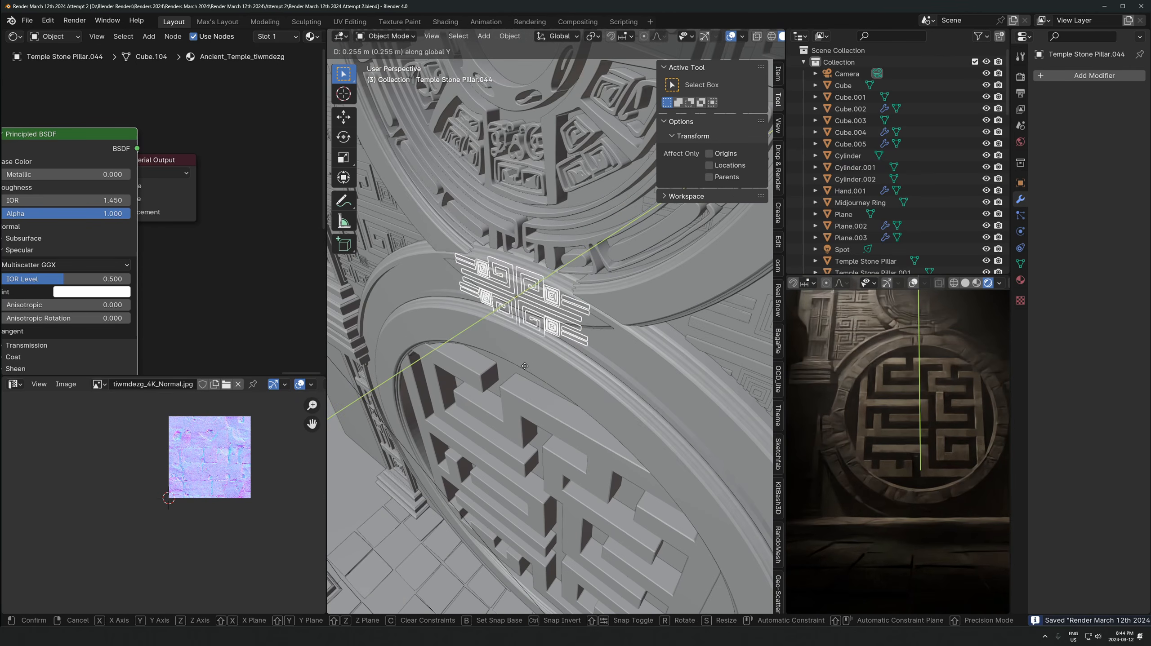
{"action": "left_click", "coordinate": [551, 346]}
Add an Array modifier to the ornament with a relative offset of 0 on X and Y and -2.3 on Z
{"action": "left_click", "coordinate": [1086, 75]}
{"action": "type", "text": "arra"}
{"action": "left_click", "coordinate": [1069, 93]}
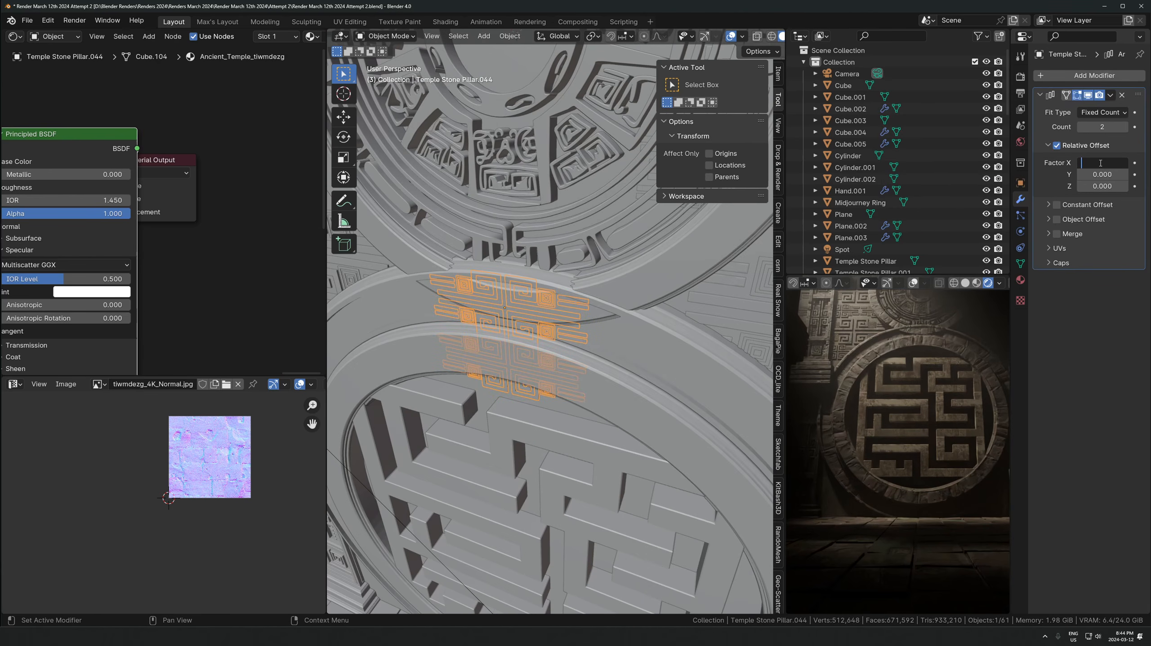
{"action": "key", "text": "Return"}
{"action": "scroll", "coordinate": [667, 360], "scroll_direction": "down", "scroll_amount": 3}
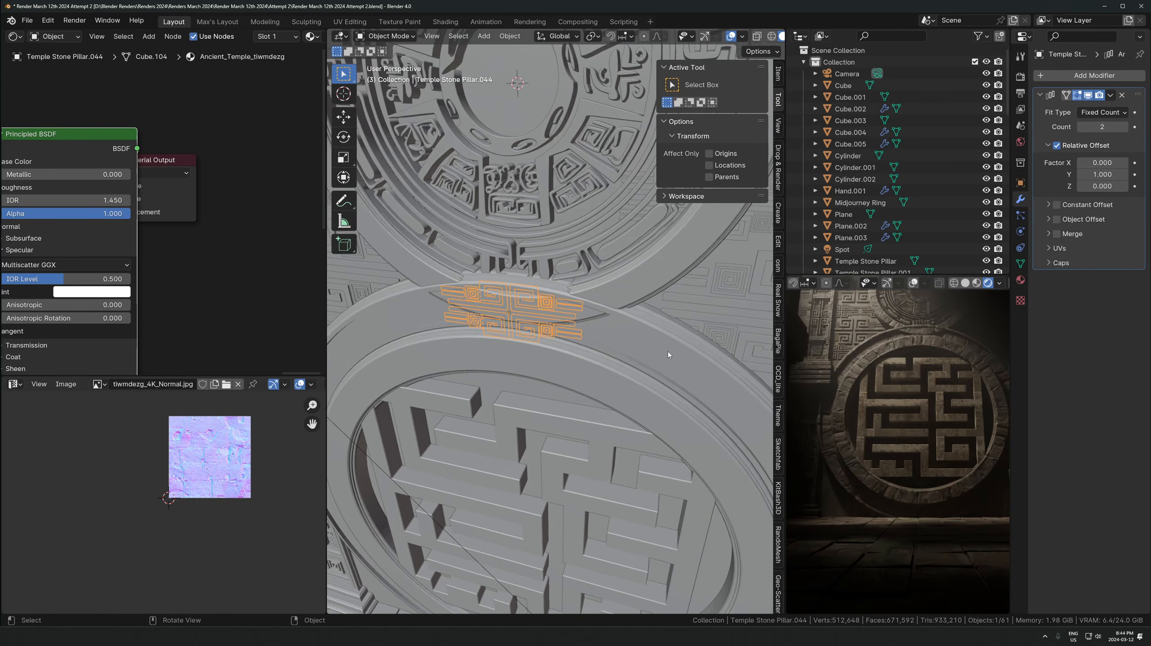
{"action": "left_click_drag", "start_coordinate": [1102, 186], "coordinate": [1084, 186]}
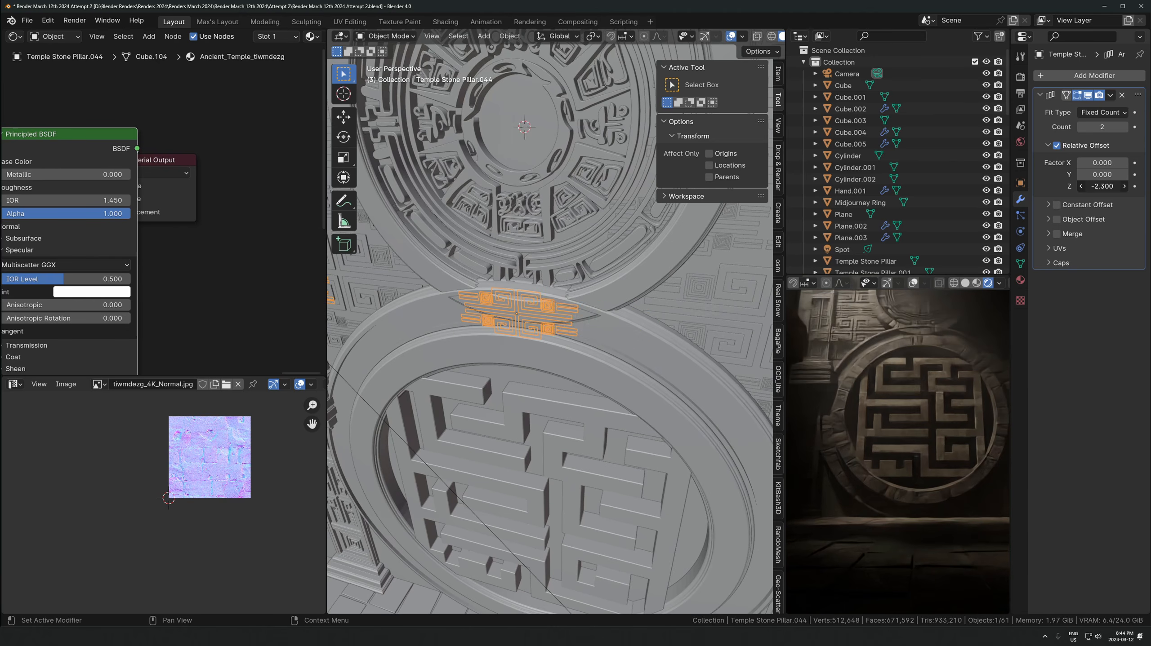
Set the array's relative Z offset to 1 and add a Simple Deform modifier to the ornament
{"action": "key", "text": "Return"}
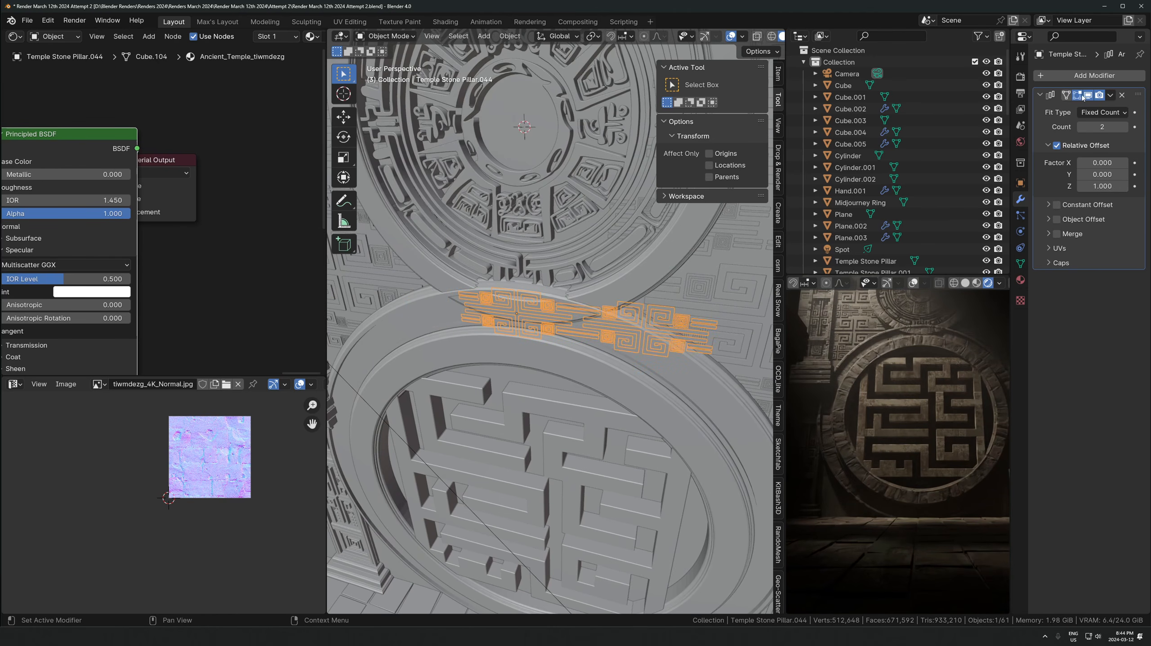
{"action": "left_click", "coordinate": [1089, 75]}
{"action": "type", "text": "simple"}
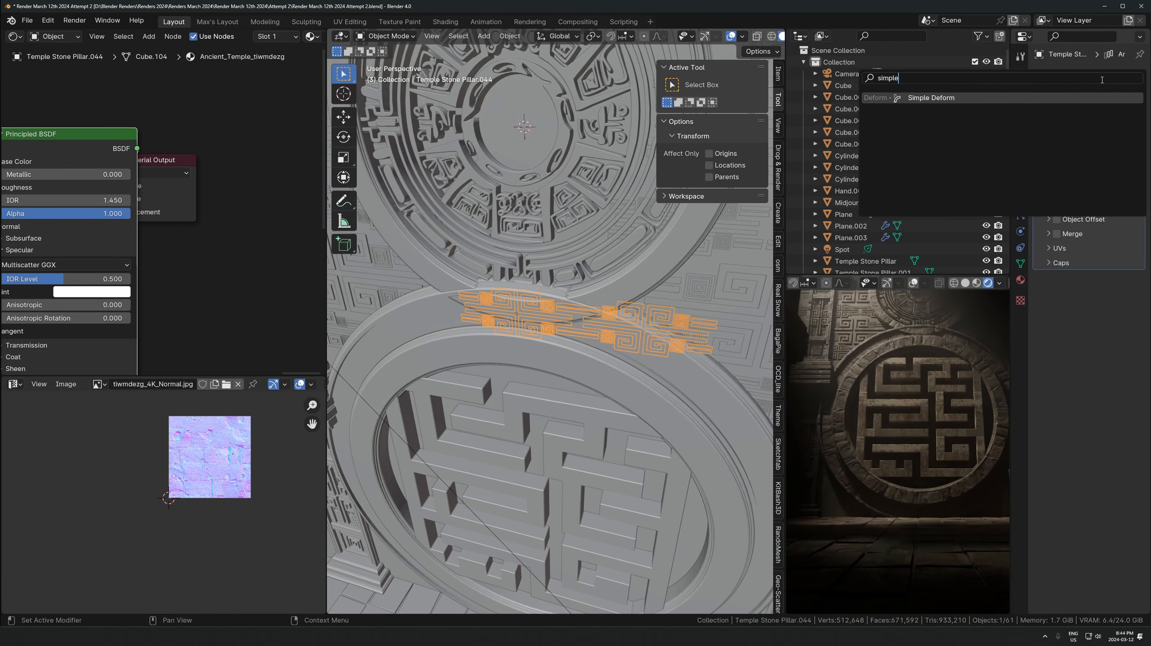
{"action": "key", "text": "Return"}
Apply the ornament's scale and set its Simple Deform modifier to Bend around the Y axis
{"action": "key", "text": "ctrl+a"}
{"action": "left_click", "coordinate": [704, 333]}
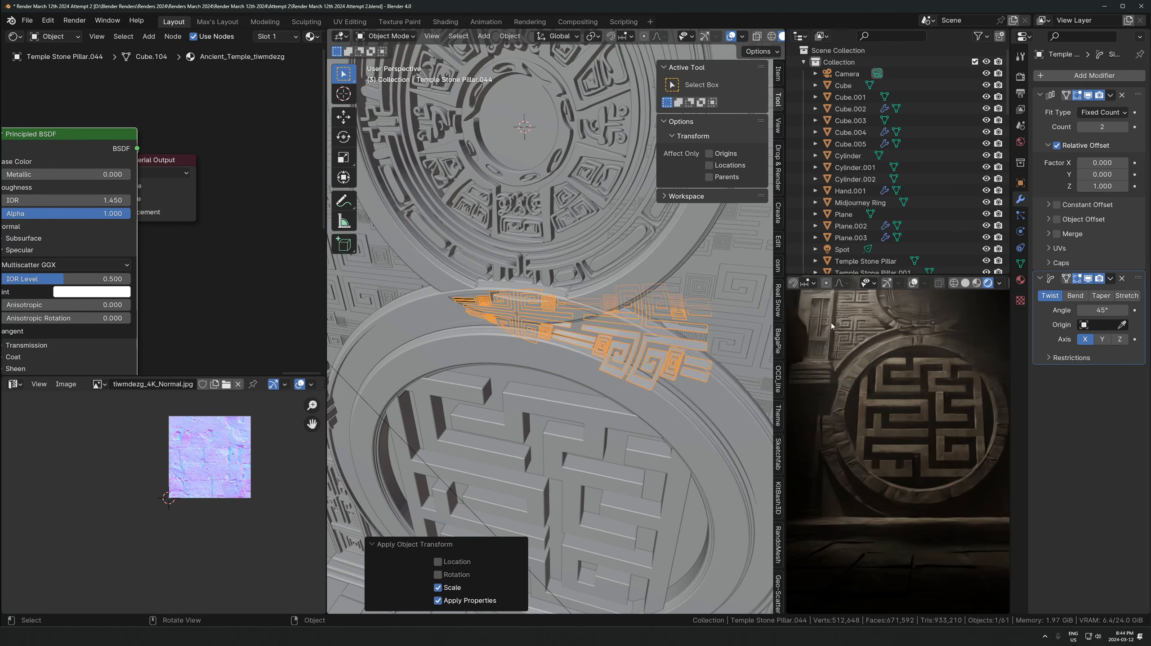
{"action": "left_click", "coordinate": [1075, 297]}
{"action": "left_click", "coordinate": [1101, 340]}
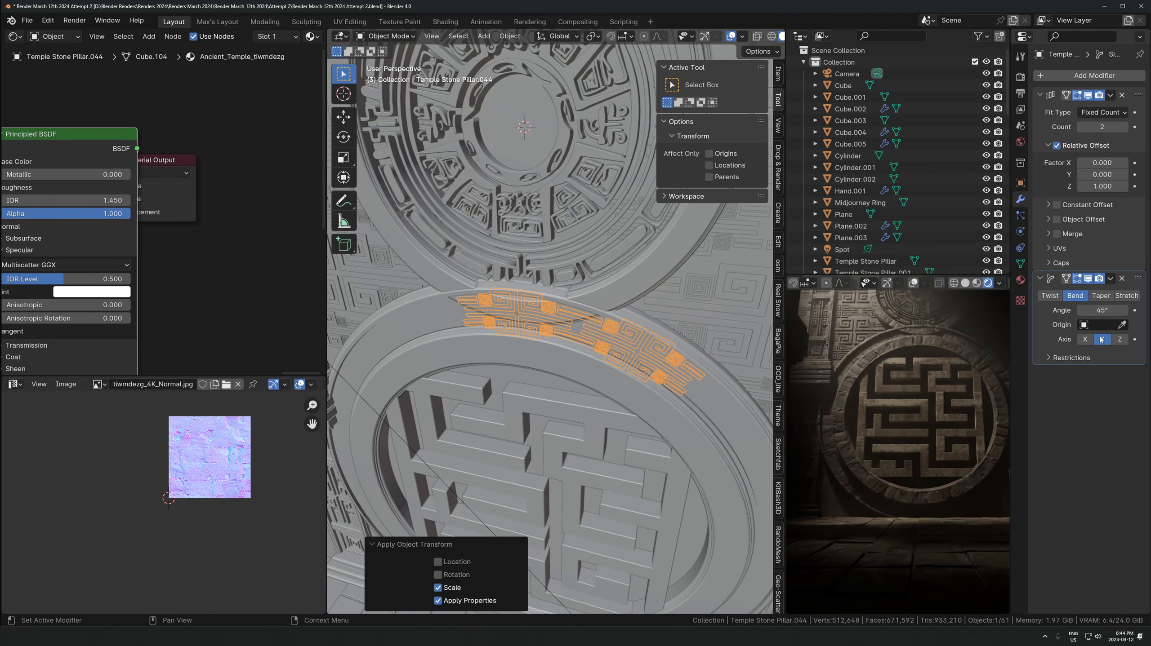
Set the ornament's array count to 19 and its bend angle to 360° to form a closed circle
{"action": "key", "text": "KP_1"}
{"action": "scroll", "coordinate": [640, 387], "scroll_direction": "down", "scroll_amount": 2}
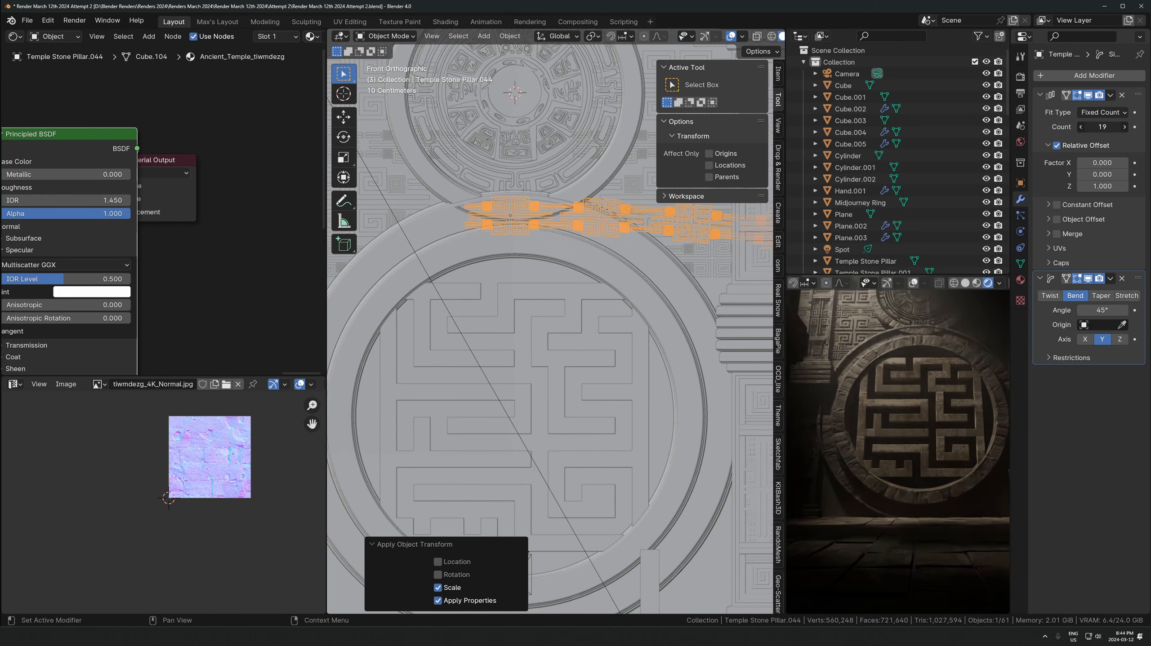
{"action": "mouse_move", "coordinate": [1123, 314]}
{"action": "left_mouse_down"}
{"action": "mouse_move", "coordinate": [1150, 315]}
{"action": "mouse_move", "coordinate": [1132, 314]}
{"action": "left_mouse_up"}
{"action": "scroll", "coordinate": [634, 313], "scroll_direction": "down", "scroll_amount": 7}
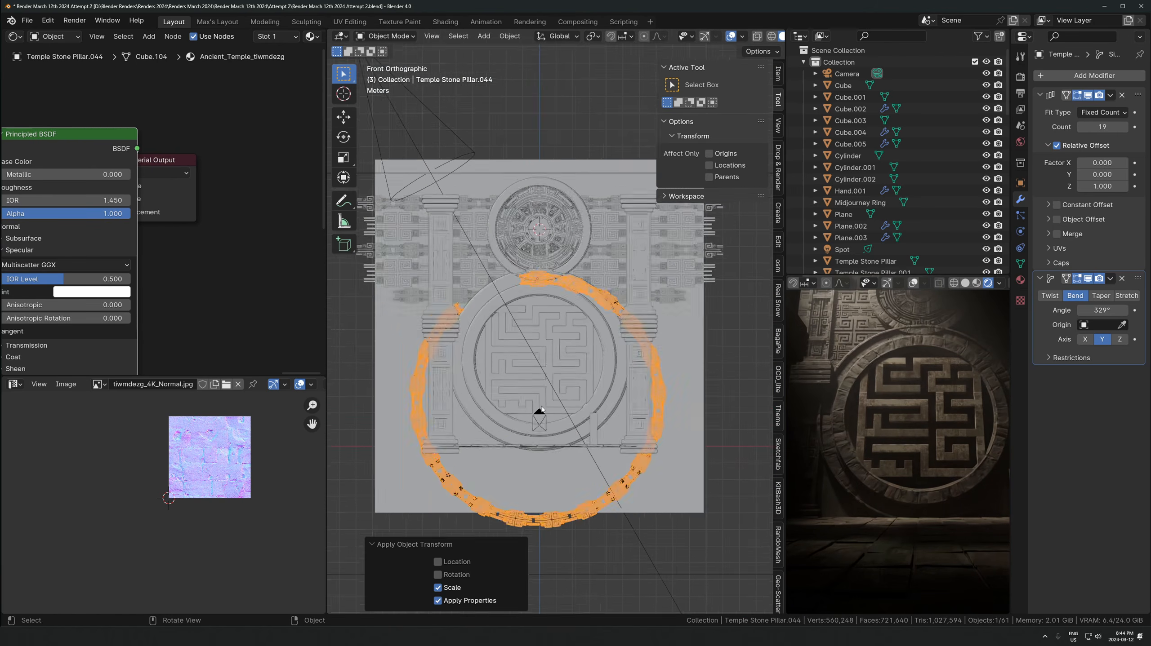
{"action": "left_click_drag", "start_coordinate": [1111, 312], "coordinate": [1128, 313]}
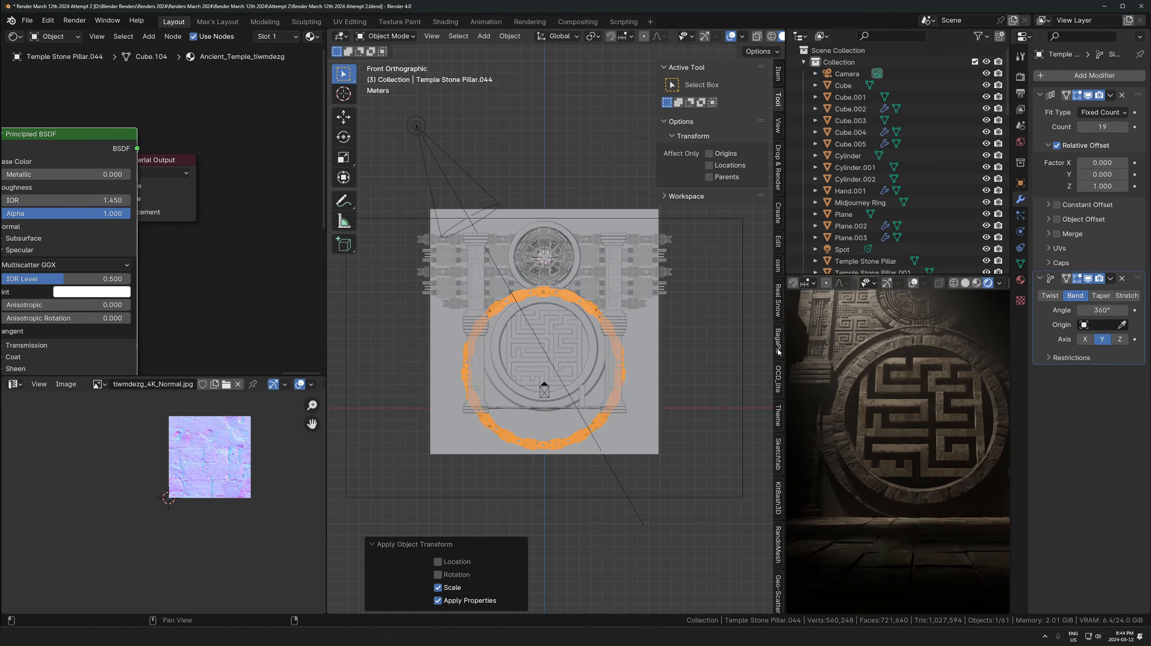
Reduce the ornament's array count to 14 to fit its circle closer to the large door ring
{"action": "scroll", "coordinate": [648, 280], "scroll_direction": "up", "scroll_amount": 7}
{"action": "scroll", "coordinate": [631, 399], "scroll_direction": "down", "scroll_amount": 2}
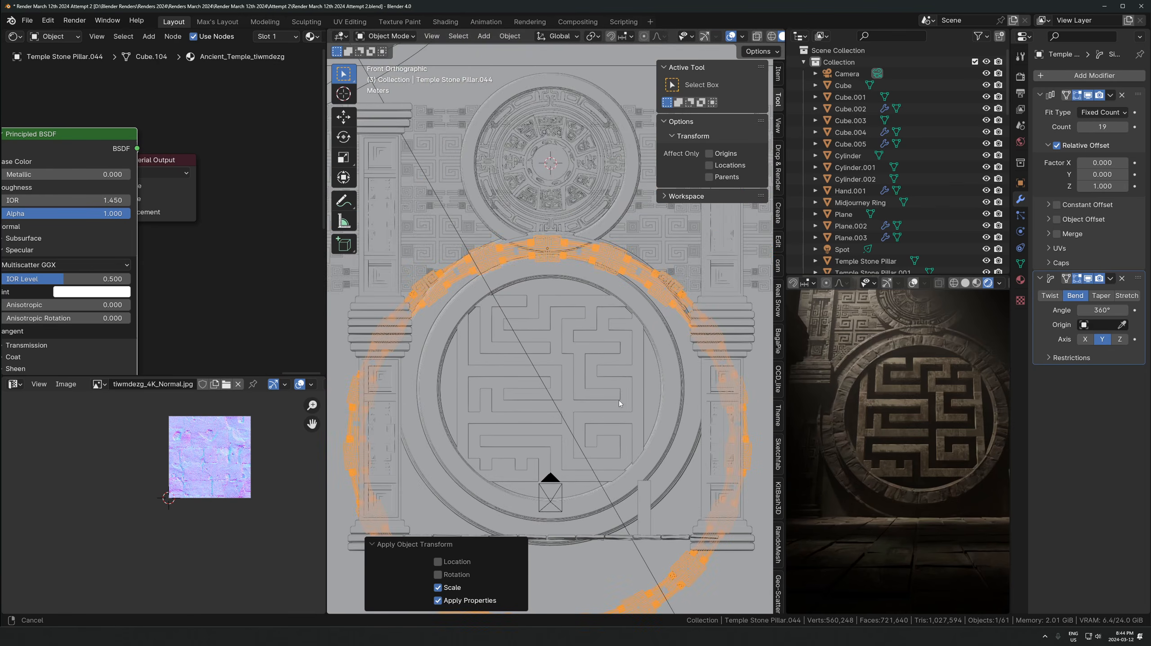
{"action": "middle_click_drag", "start_coordinate": [618, 400], "coordinate": [618, 314], "text": "shift"}
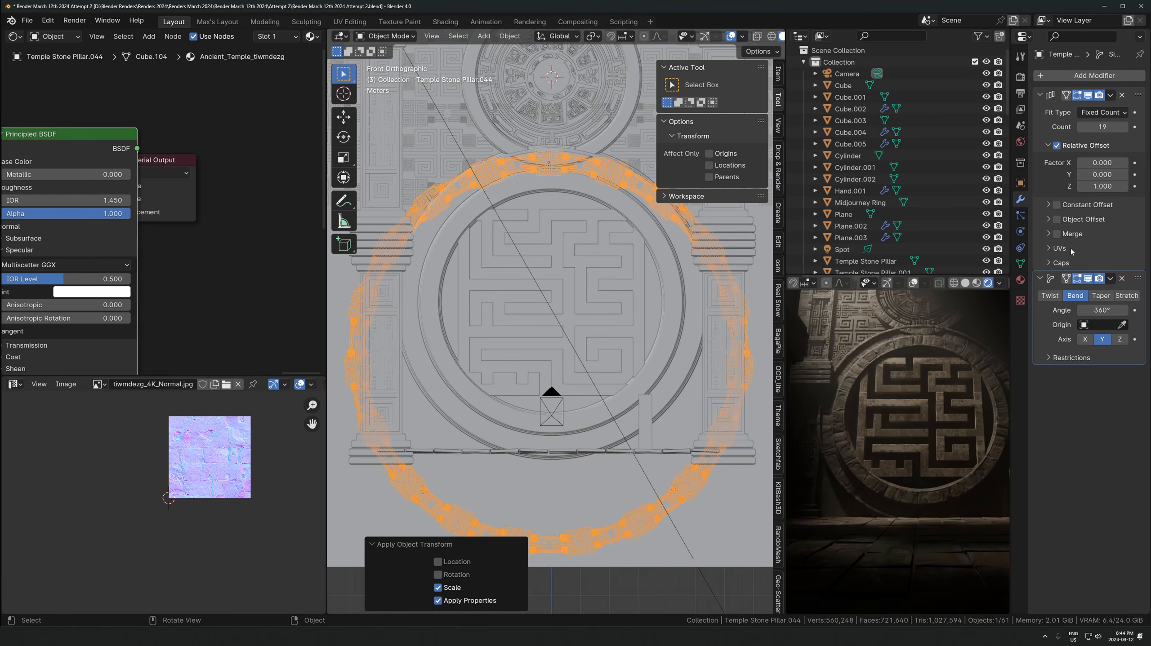
{"action": "left_click", "coordinate": [1081, 127]}
{"action": "left_click", "coordinate": [1081, 127]}
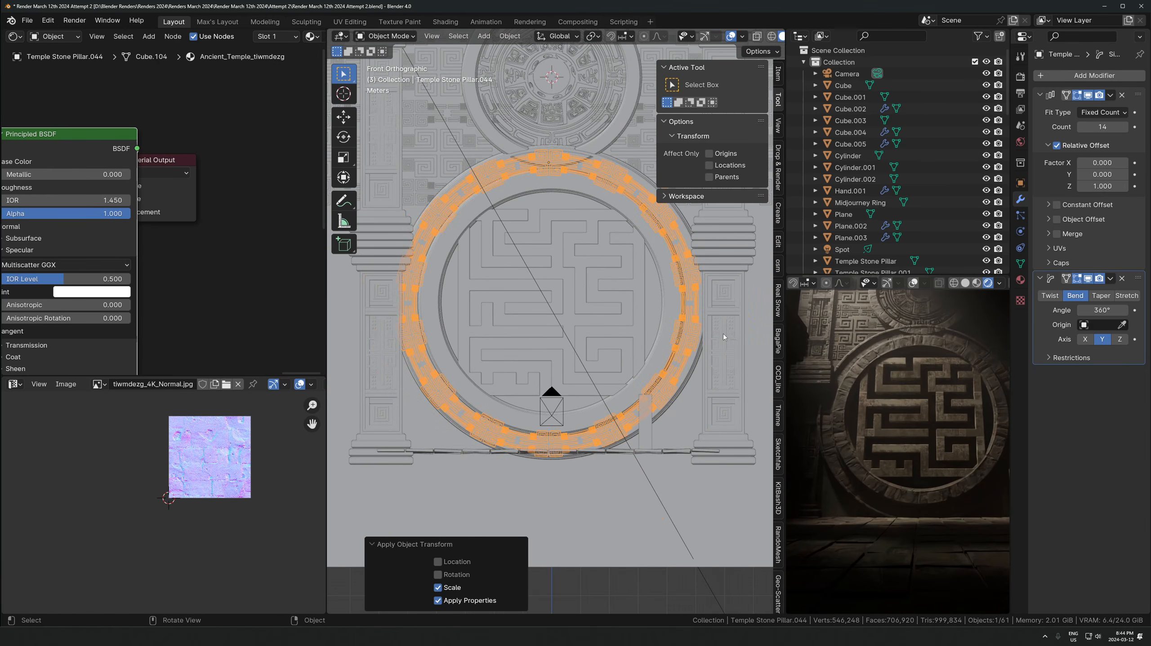
{"action": "middle_click_drag", "start_coordinate": [723, 337], "coordinate": [679, 386]}
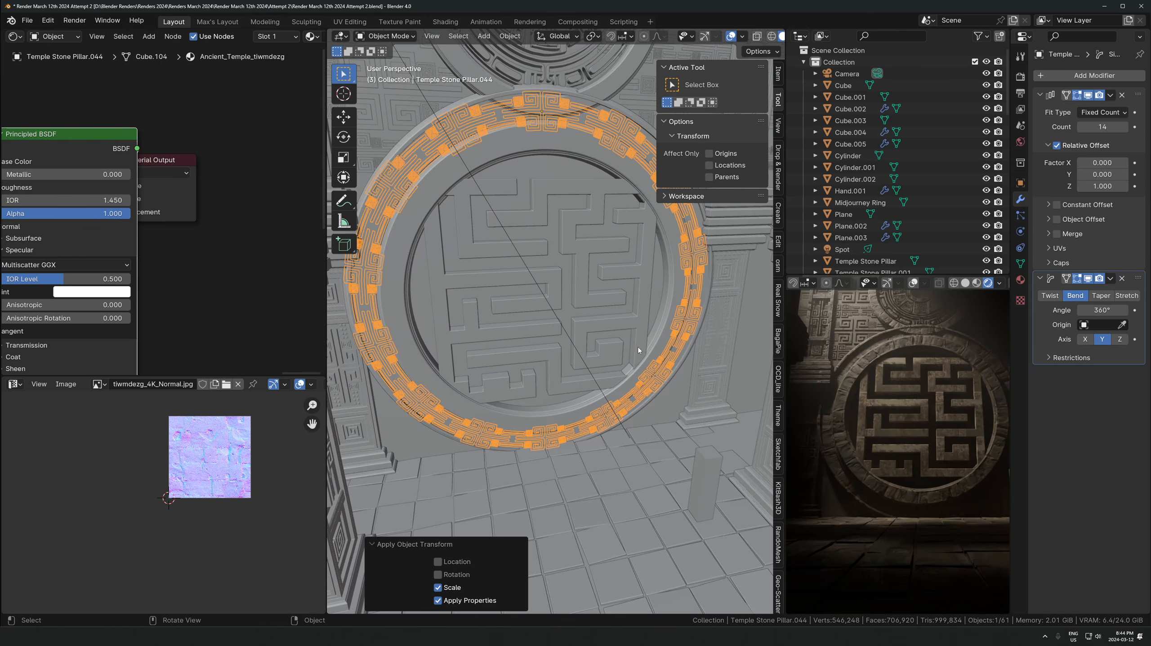
Narrow the whole ornament mesh along X to a scale of about 0.8 in Edit Mode
{"action": "key", "text": "KP_1"}
{"action": "middle_click_drag", "start_coordinate": [664, 134], "coordinate": [618, 286], "text": "shift"}
{"action": "scroll", "coordinate": [618, 286], "scroll_direction": "up", "scroll_amount": 2}
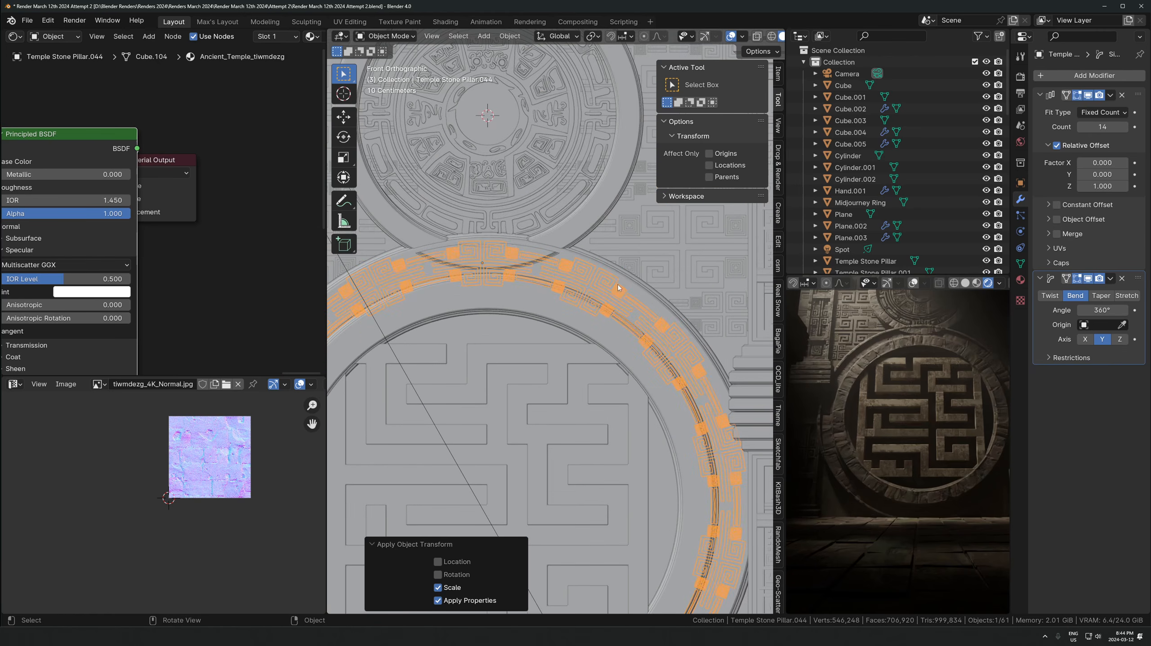
{"action": "key", "text": "Tab"}
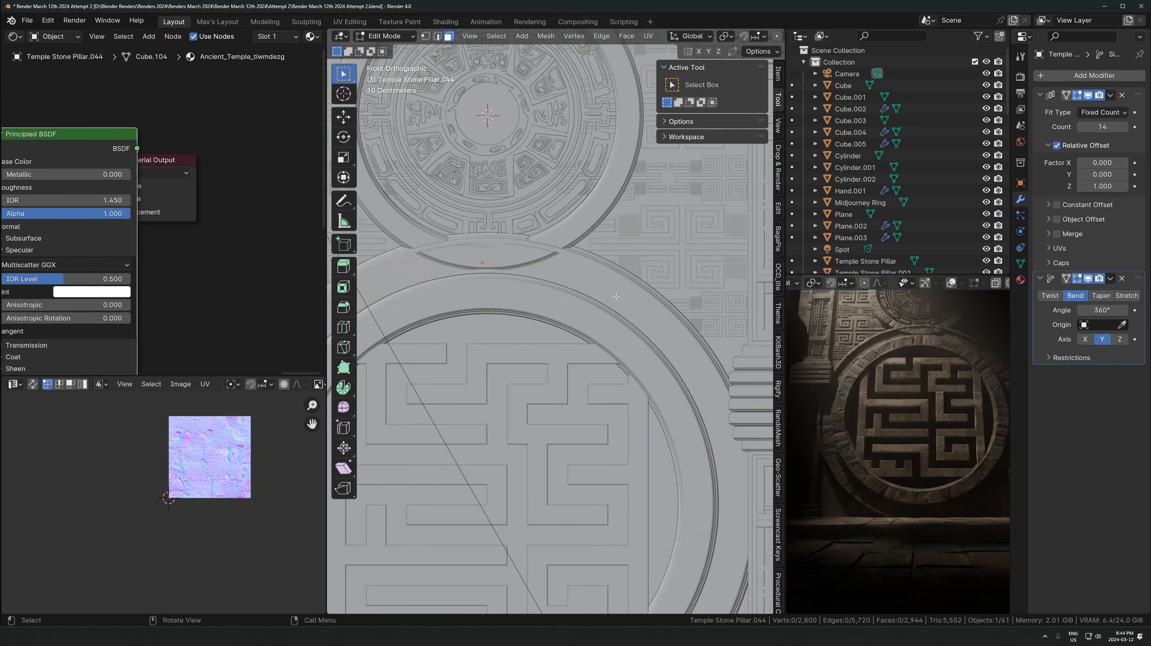
{"action": "key", "text": "a"}
{"action": "key", "text": "alt+z"}
{"action": "key", "text": "s"}
{"action": "key", "text": "x"}
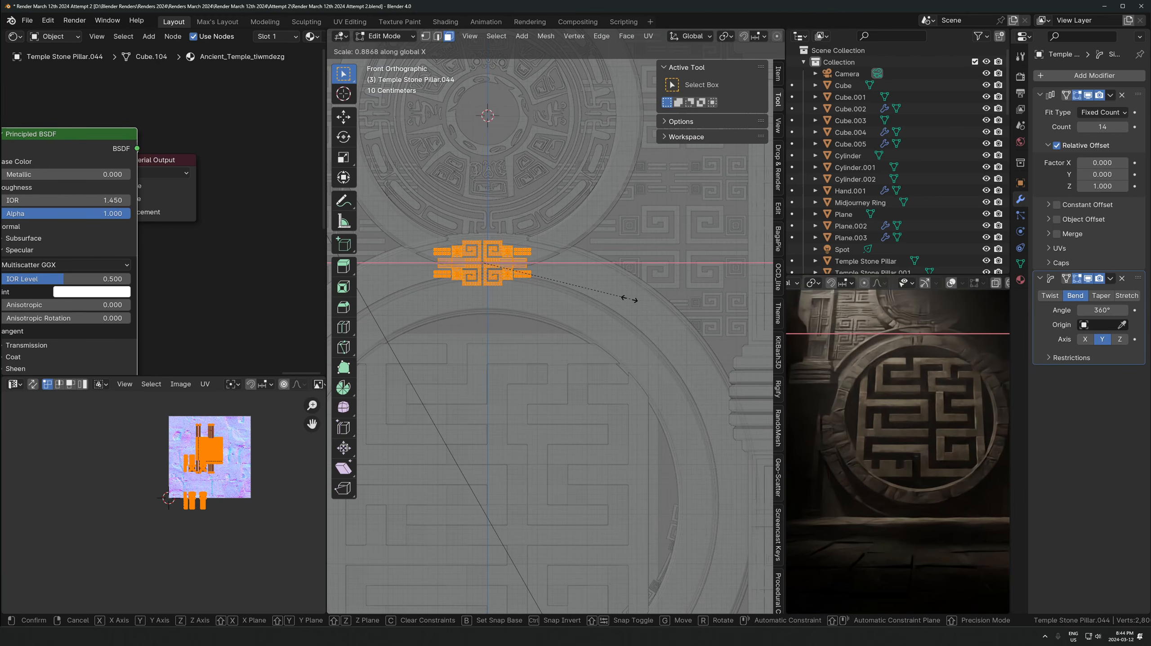
{"action": "left_click", "coordinate": [614, 301]}
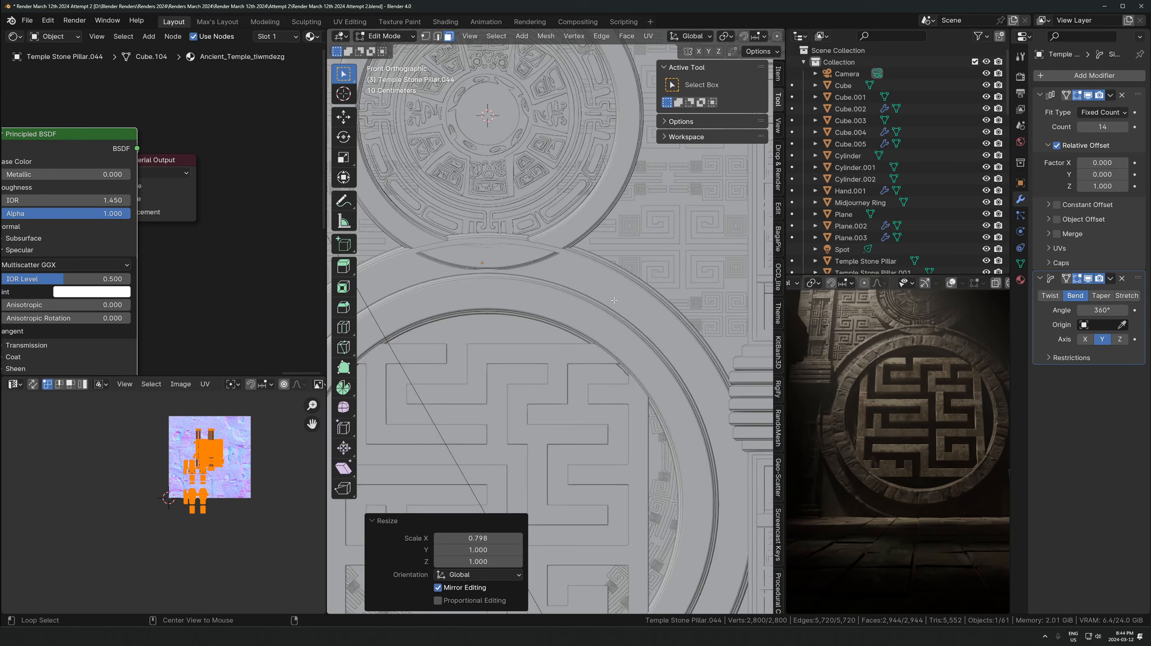
{"action": "key", "text": "Tab"}
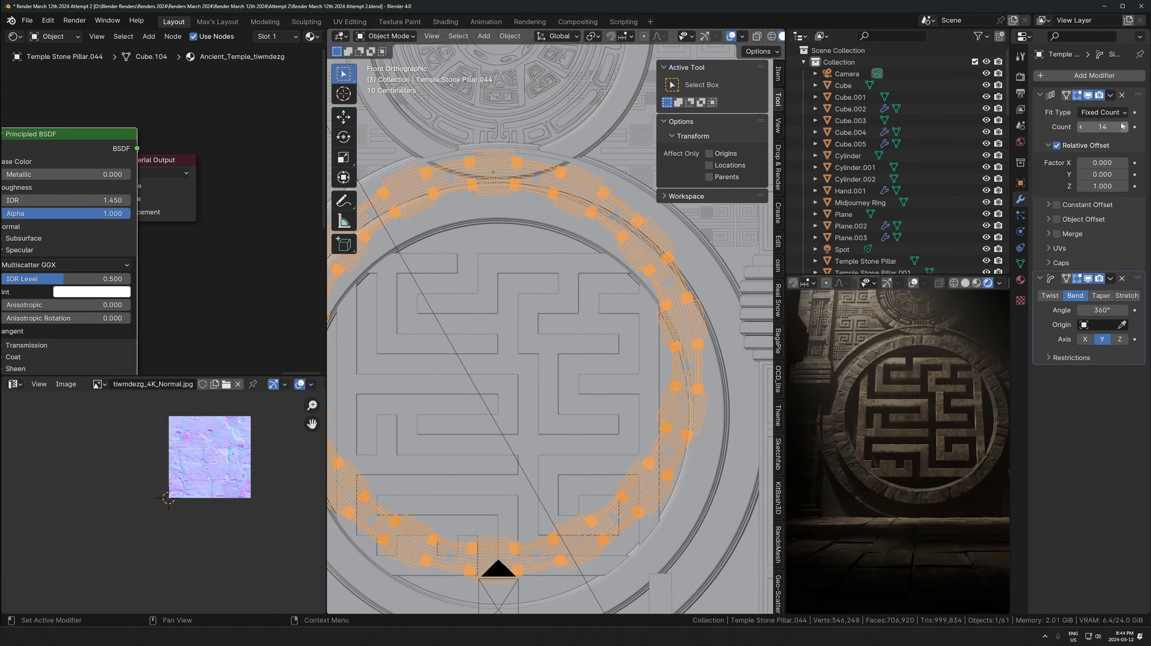
Increase the ornament's array count to 17 so the circle of ornaments matches the door ring's size
{"action": "left_click", "coordinate": [1123, 127]}
{"action": "left_click", "coordinate": [1123, 127]}
{"action": "scroll", "coordinate": [599, 302], "scroll_direction": "down", "scroll_amount": 4}
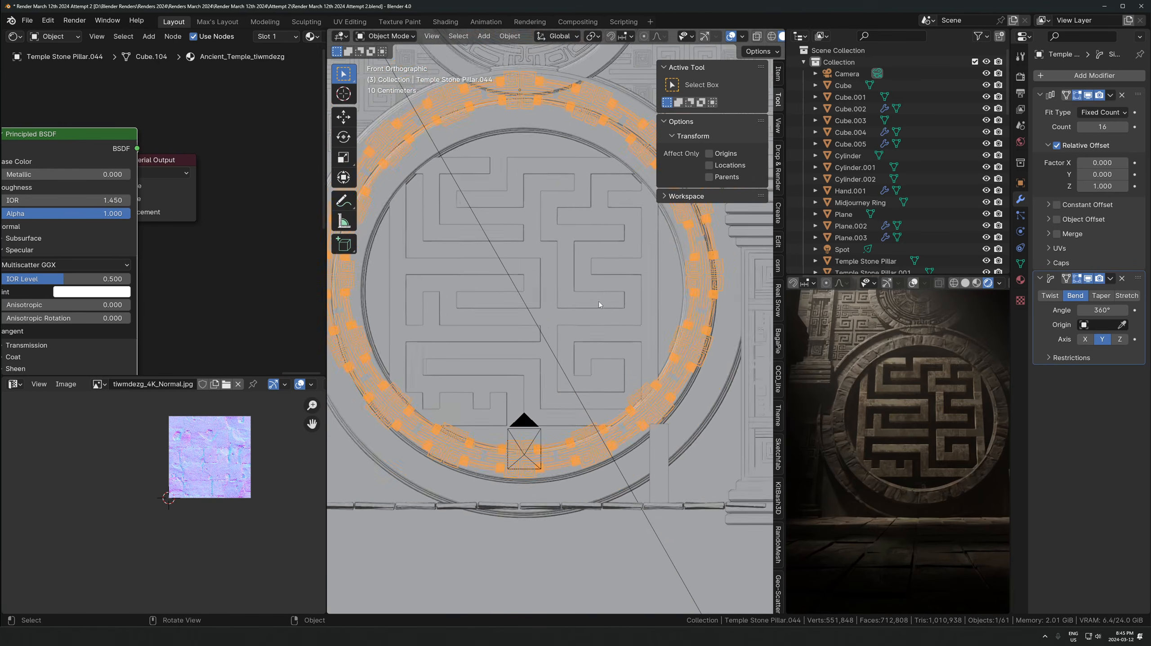
{"action": "left_click", "coordinate": [1125, 127]}
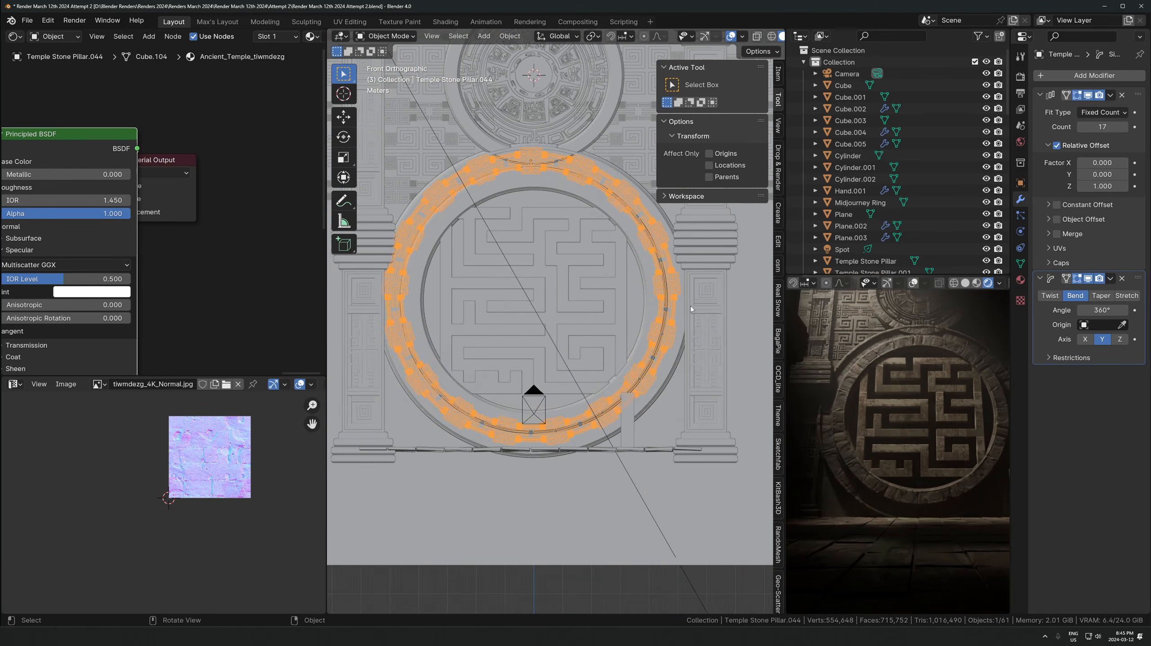
{"action": "middle_click_drag", "start_coordinate": [690, 305], "coordinate": [654, 379]}
{"action": "scroll", "coordinate": [655, 379], "scroll_direction": "up", "scroll_amount": 3}
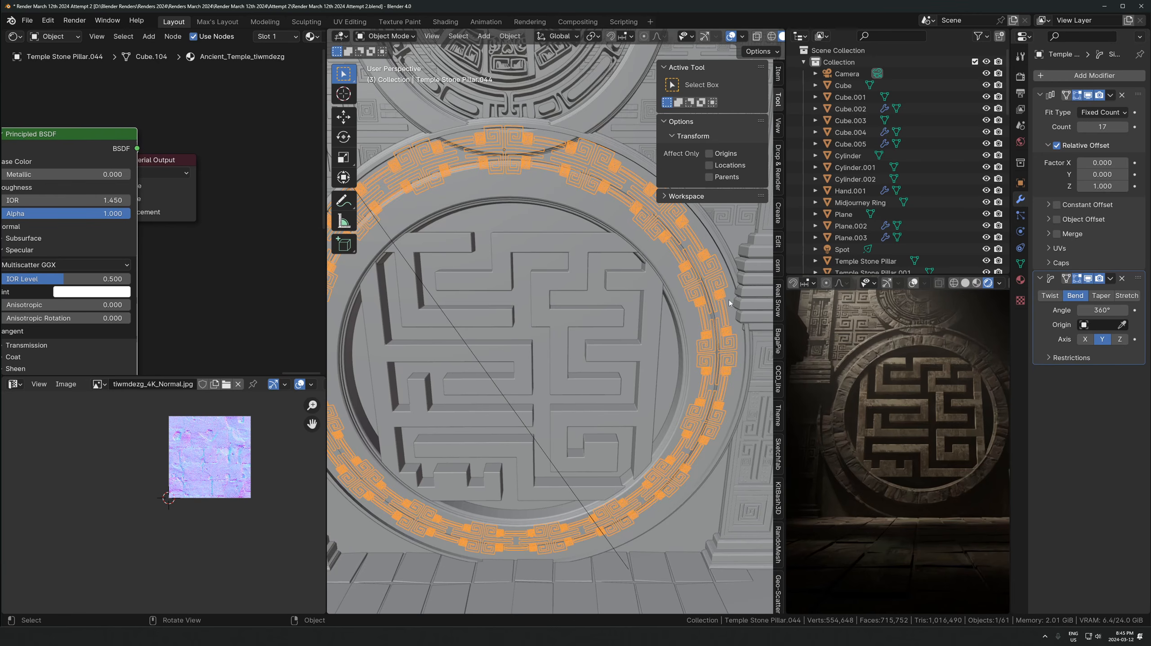
Apply the Array and Simple Deform modifiers to the ornament circle, and check it with only the wall pattern collection shown
{"action": "key", "text": "ctrl+a"}
{"action": "key", "text": "ctrl+a"}
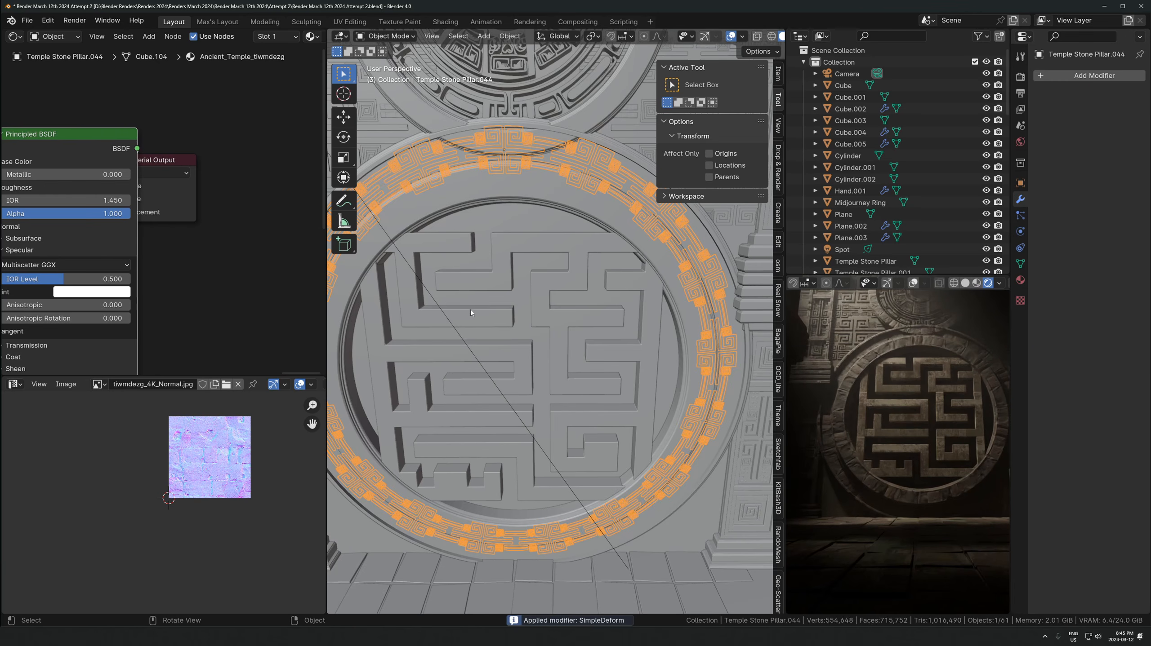
{"action": "middle_click_drag", "start_coordinate": [470, 309], "coordinate": [565, 418]}
{"action": "key", "text": "KP_1"}
{"action": "key", "text": "2"}
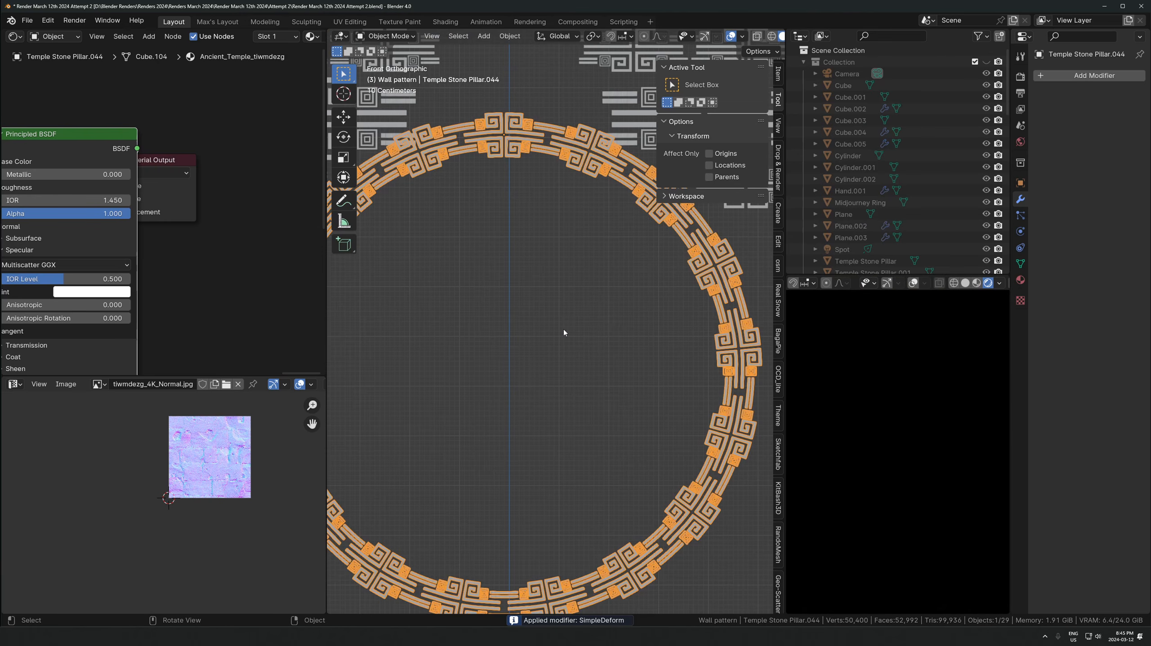
{"action": "scroll", "coordinate": [554, 321], "scroll_direction": "down", "scroll_amount": 2}
{"action": "key", "text": "shift+1"}
{"action": "middle_click_drag", "start_coordinate": [554, 321], "coordinate": [573, 361]}
{"action": "scroll", "coordinate": [588, 313], "scroll_direction": "down", "scroll_amount": 1}
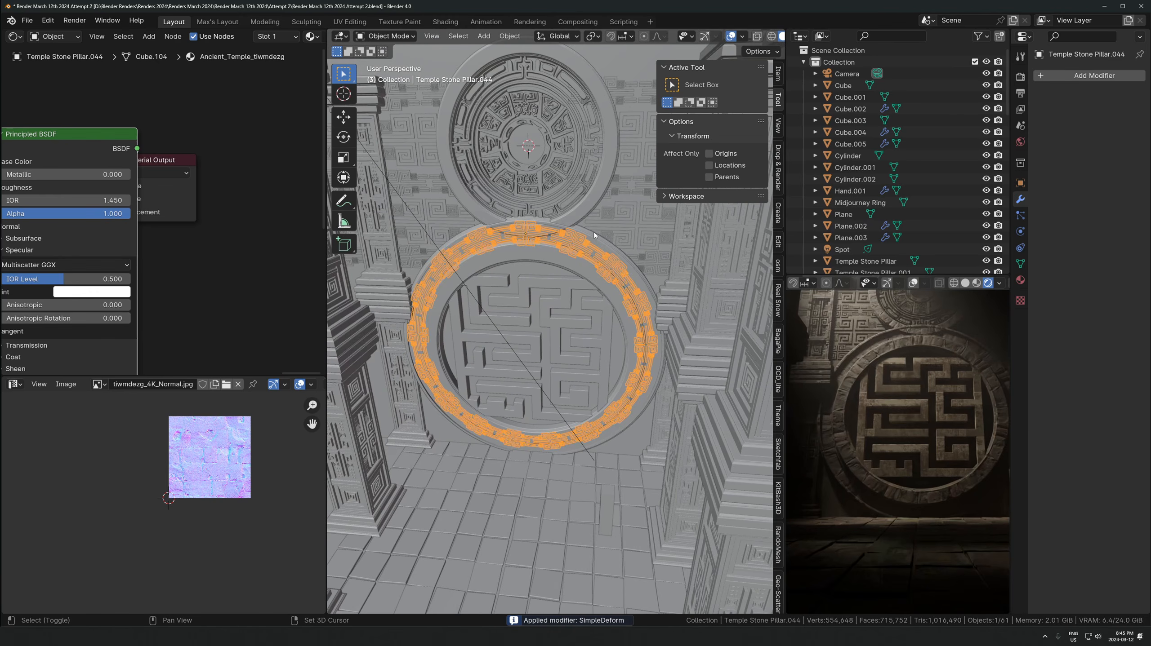
Isolate the ornament circle together with the large door ring in local view
{"action": "left_click", "coordinate": [609, 276], "text": "shift"}
{"action": "mouse_move", "coordinate": [609, 275]}
{"action": "middle_mouse_down"}
{"action": "mouse_move", "coordinate": [574, 306]}
{"action": "mouse_move", "coordinate": [590, 270]}
{"action": "middle_mouse_up"}
{"action": "key", "text": "KP_Divide"}
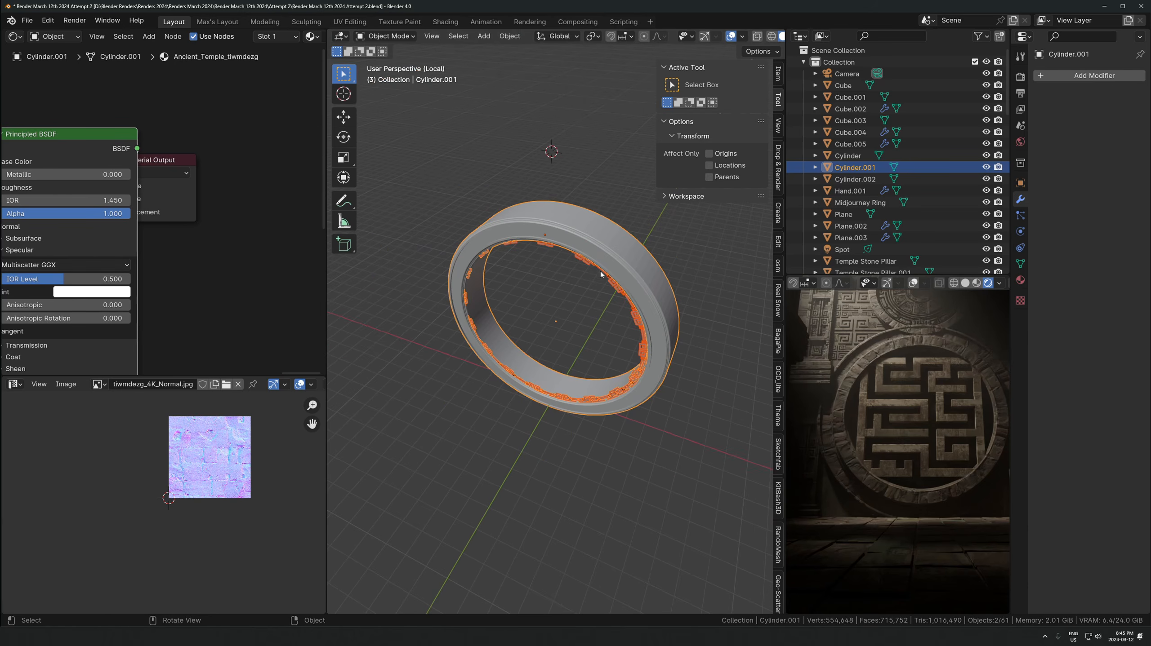
Select only the ornament circle, enlarge the 3D viewport, and set the circle's origin to its geometry
{"action": "left_click", "coordinate": [595, 272]}
{"action": "key", "text": "KP_1"}
{"action": "scroll", "coordinate": [600, 276], "scroll_direction": "up", "scroll_amount": 1}
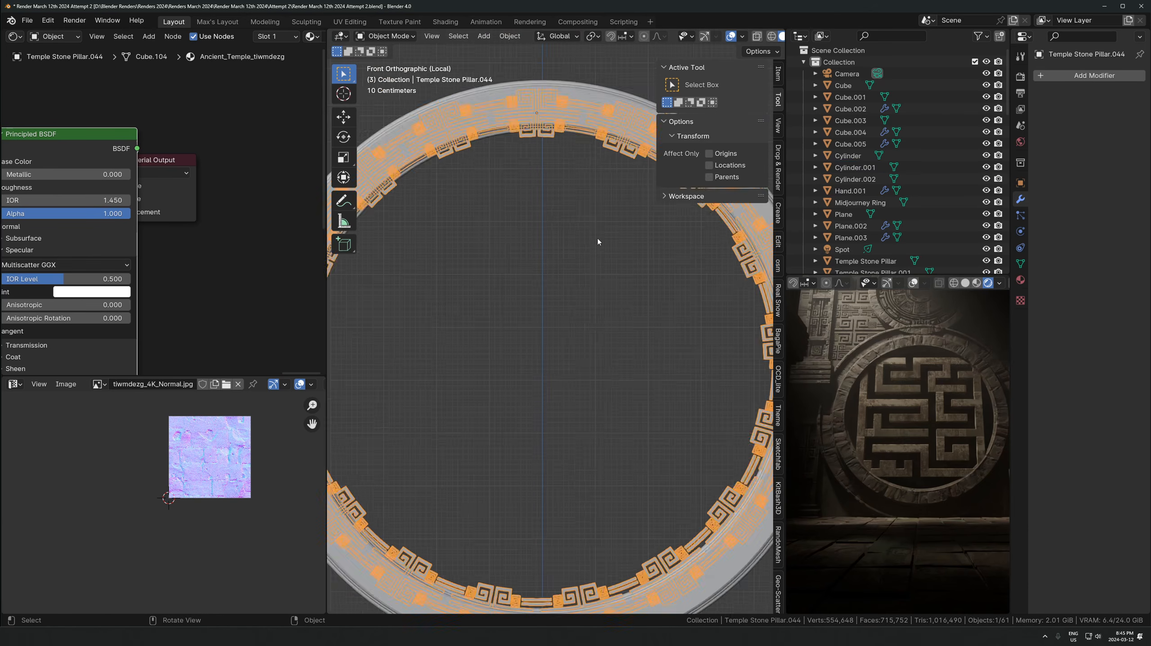
{"action": "key", "text": "n"}
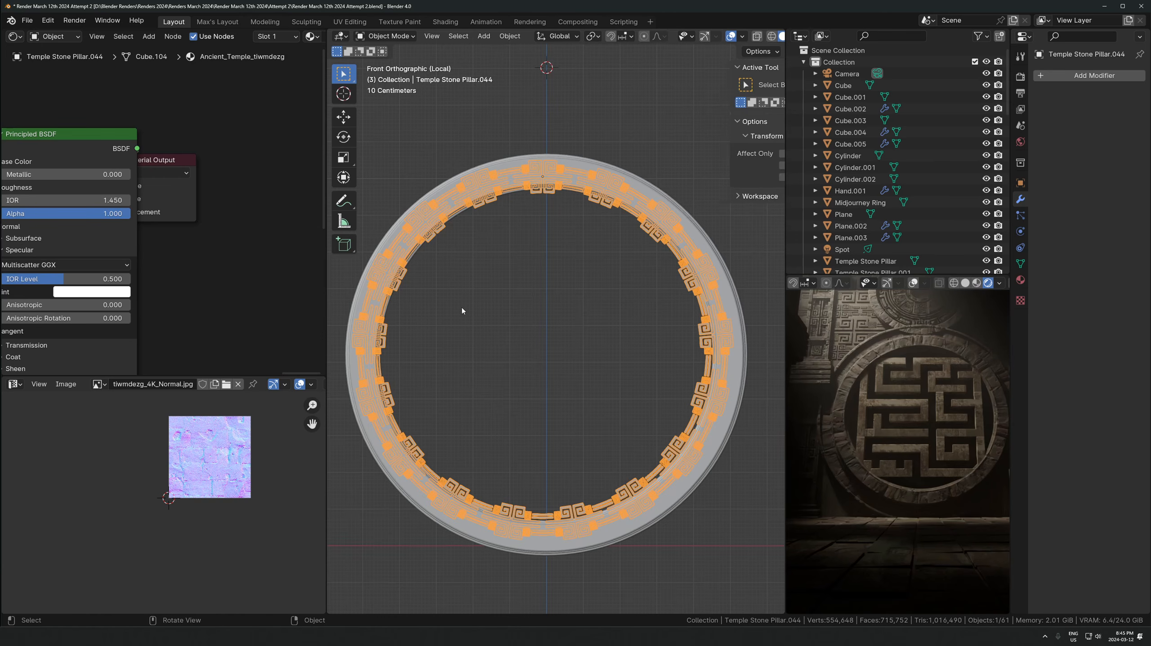
{"action": "key", "text": "t"}
{"action": "left_click_drag", "start_coordinate": [329, 297], "coordinate": [217, 297]}
{"action": "right_click", "coordinate": [435, 201]}
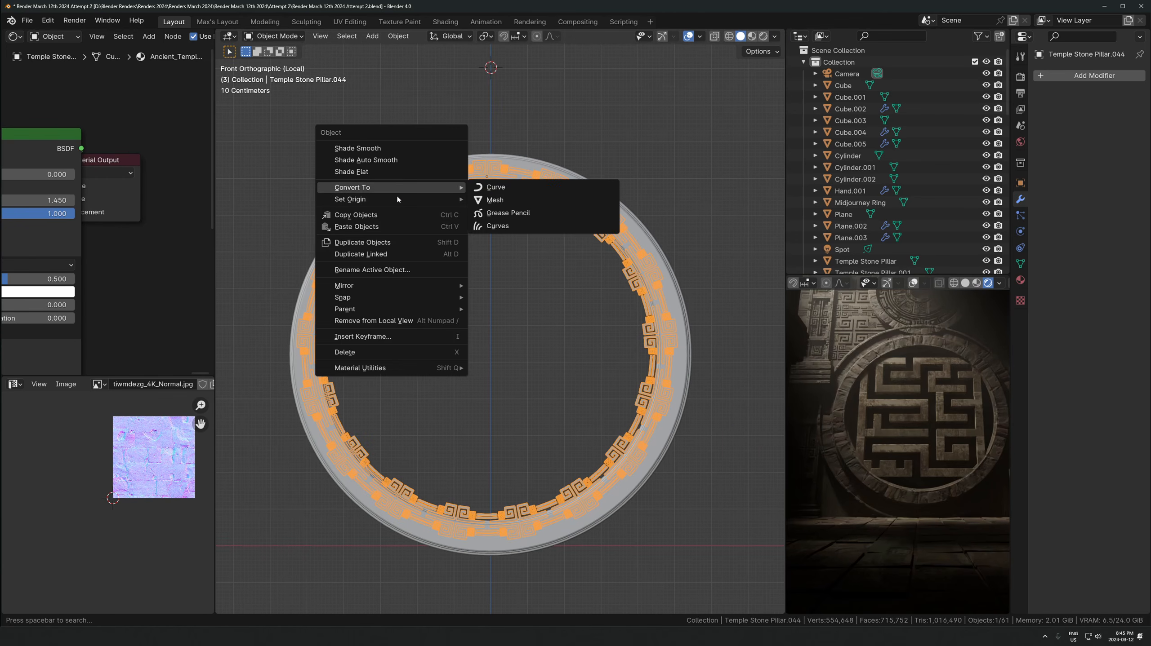
{"action": "mouse_move", "coordinate": [397, 199]}
{"action": "left_click", "coordinate": [531, 212]}
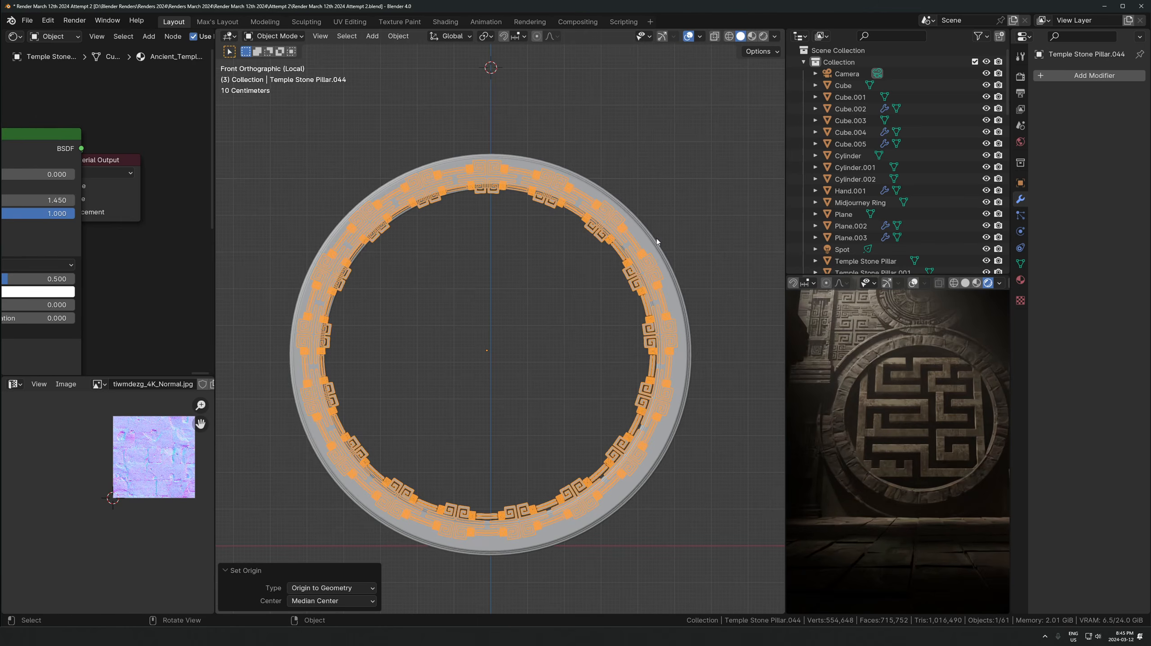
Move the ornament circle about 0.057 m on X and -0.065 m on Z, and scale it slightly to fit the ring
{"action": "key", "text": "g"}
{"action": "left_click", "coordinate": [670, 239]}
{"action": "key", "text": "s"}
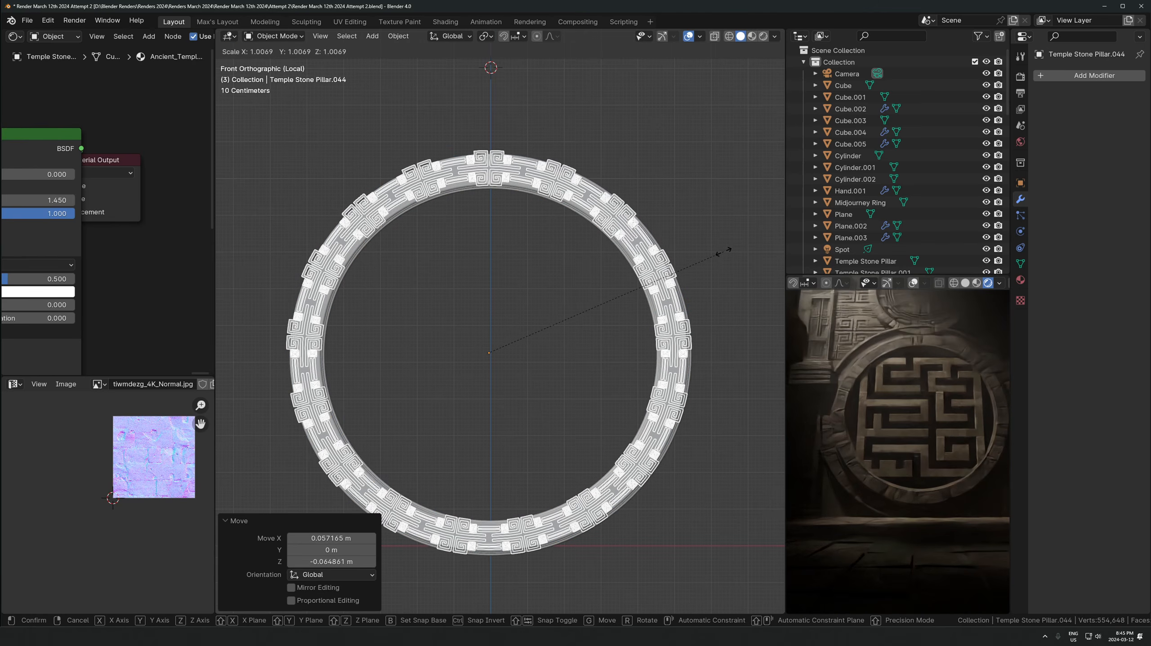
{"action": "left_click", "coordinate": [723, 251]}
{"action": "key", "text": "Tab"}
{"action": "scroll", "coordinate": [670, 213], "scroll_direction": "up", "scroll_amount": 2}
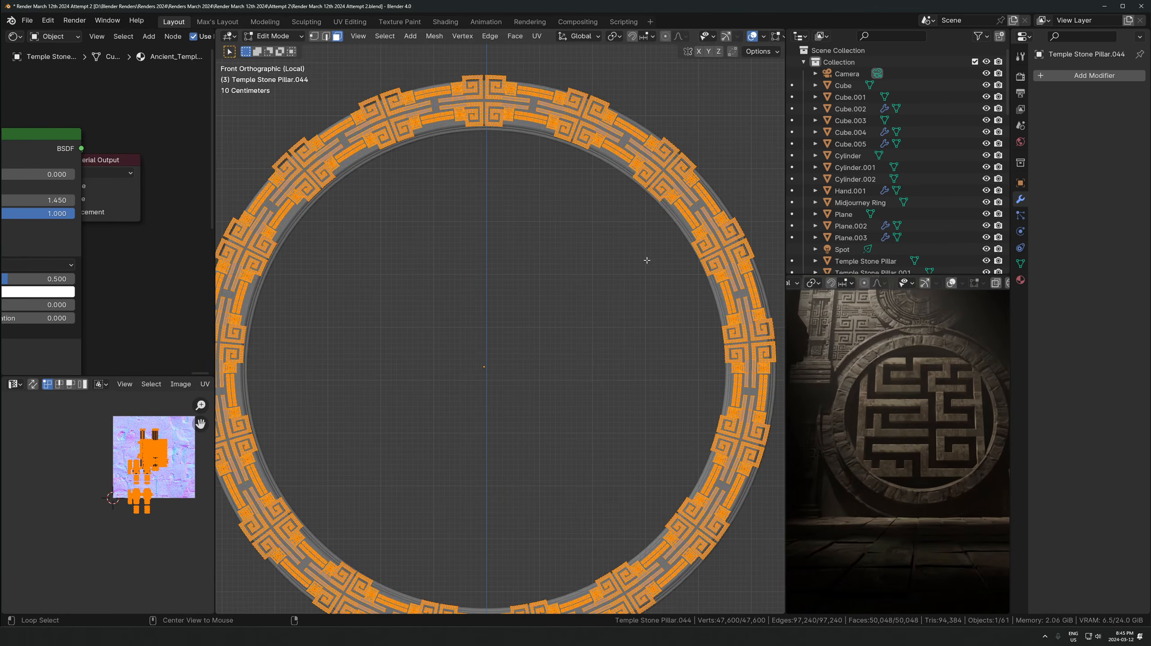
{"action": "key", "text": "Tab"}
{"action": "middle_click_drag", "start_coordinate": [646, 260], "coordinate": [666, 244]}
Move the large ring back along Y by about 0.06 m so the ornaments stand out from its front face
{"action": "left_click", "coordinate": [625, 219]}
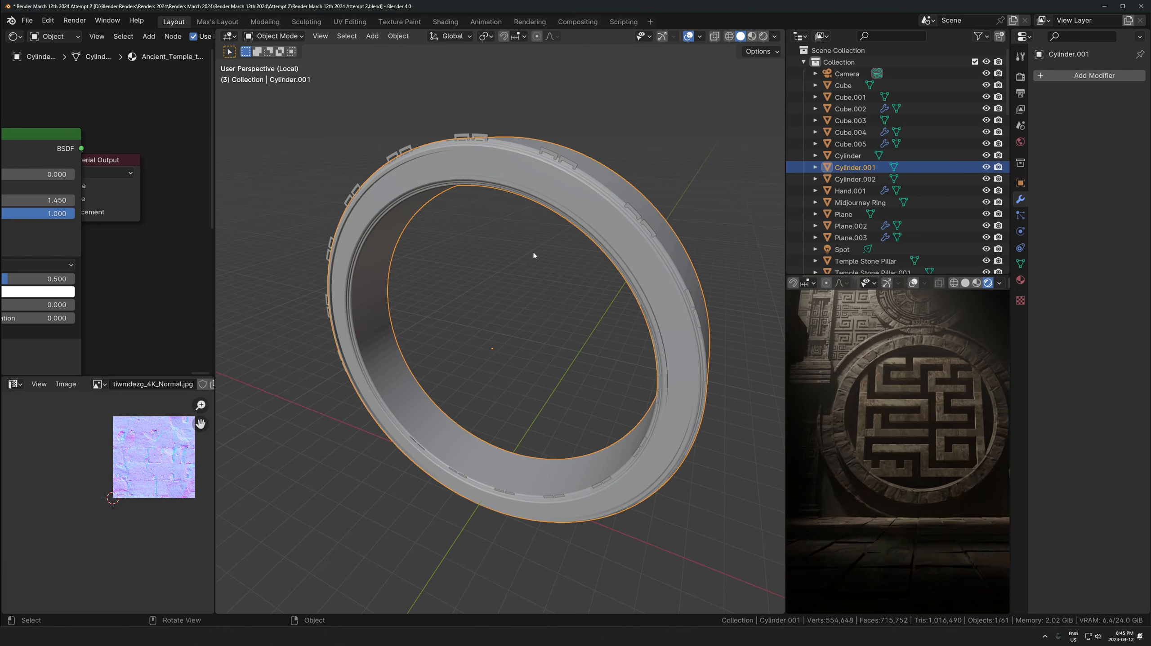
{"action": "scroll", "coordinate": [595, 181], "scroll_direction": "up", "scroll_amount": 1}
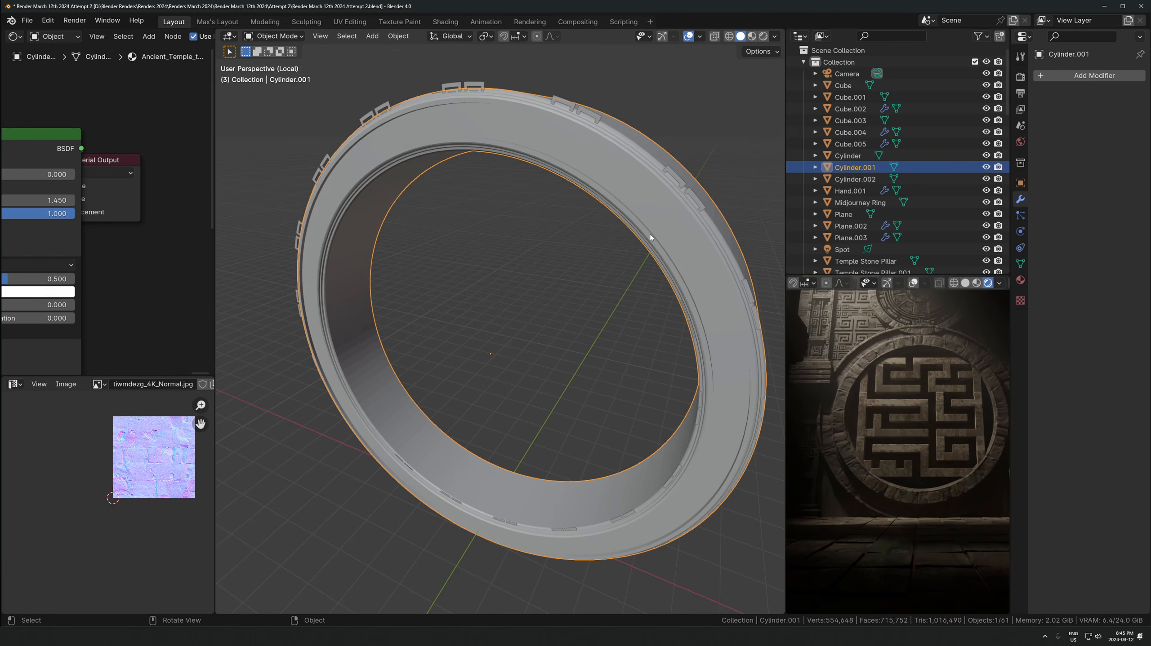
{"action": "key", "text": "g"}
{"action": "key", "text": "y"}
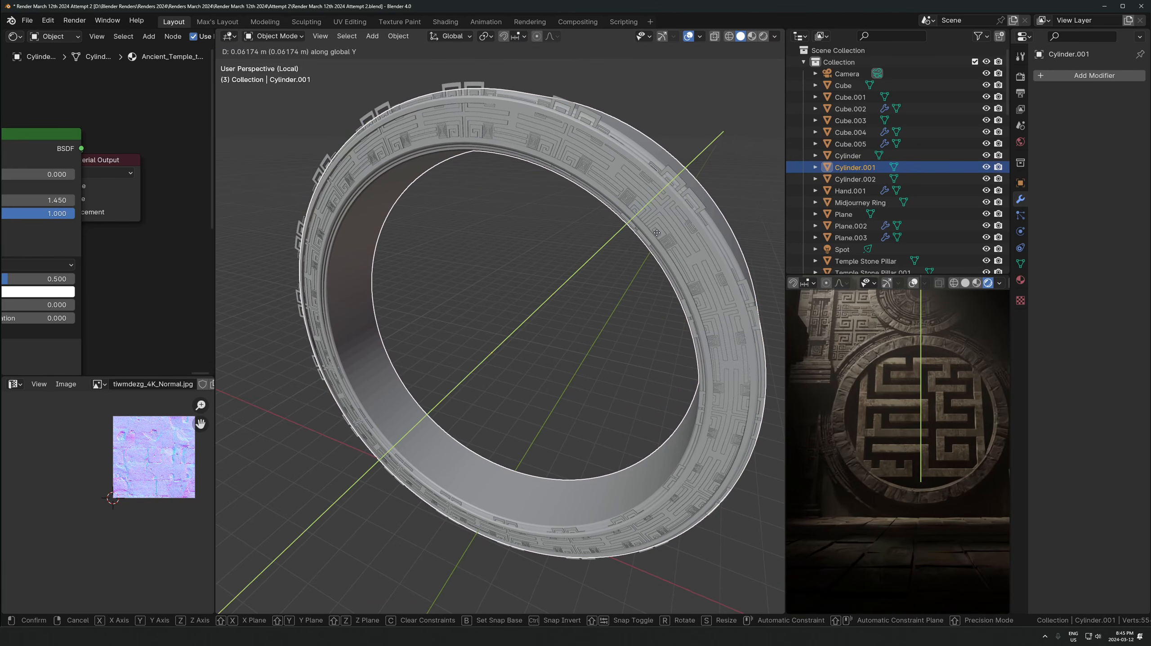
{"action": "left_click", "coordinate": [664, 239]}
Select the large ring's inner wall face loop and grow the selection over the neighbouring loops, then shrink it one step
{"action": "middle_click_drag", "start_coordinate": [663, 239], "coordinate": [539, 224]}
{"action": "key", "text": "Tab"}
{"action": "key", "text": "1"}
{"action": "key", "text": "KP_1"}
{"action": "key", "text": "3"}
{"action": "left_click", "coordinate": [537, 223], "text": "alt"}
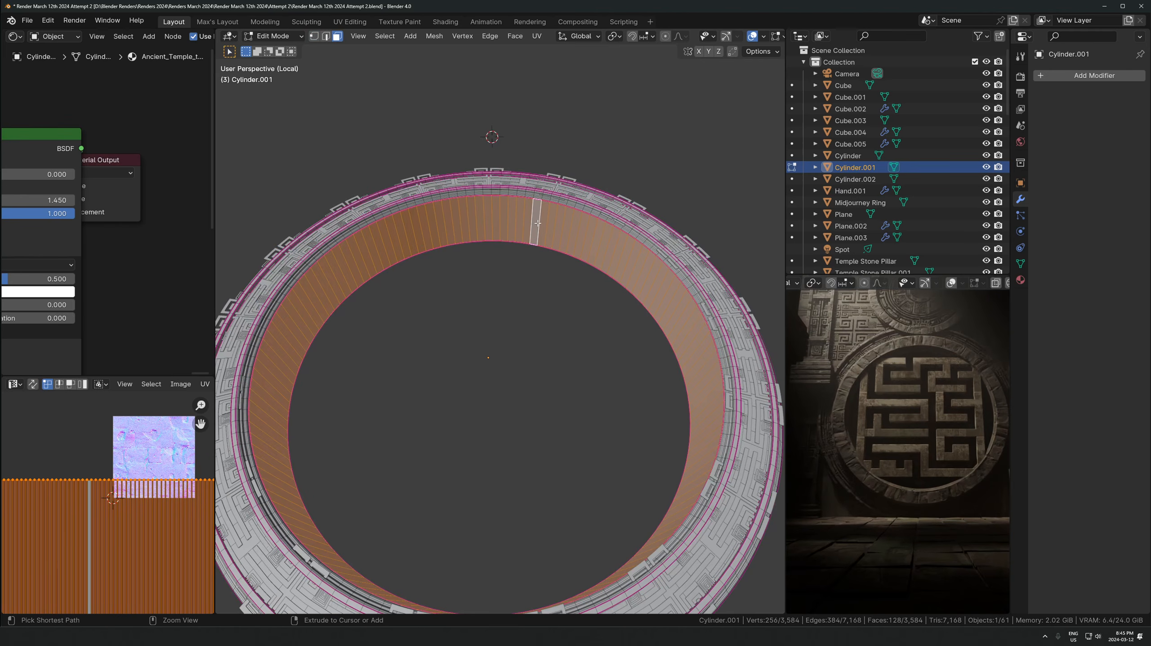
{"action": "key", "text": "ctrl+KP_Add"}
{"action": "key", "text": "ctrl+KP_Add"}
{"action": "key", "text": "ctrl+KP_Add"}
{"action": "key", "text": "ctrl+KP_Add"}
{"action": "key", "text": "ctrl+KP_Add"}
{"action": "key", "text": "ctrl+KP_Add"}
{"action": "key", "text": "ctrl+KP_Add"}
{"action": "key", "text": "ctrl+KP_Add"}
{"action": "key", "text": "ctrl+KP_Add"}
{"action": "key", "text": "ctrl+KP_Add"}
{"action": "key", "text": "ctrl+KP_Add"}
{"action": "key", "text": "ctrl+KP_Add"}
{"action": "key", "text": "ctrl+KP_Add"}
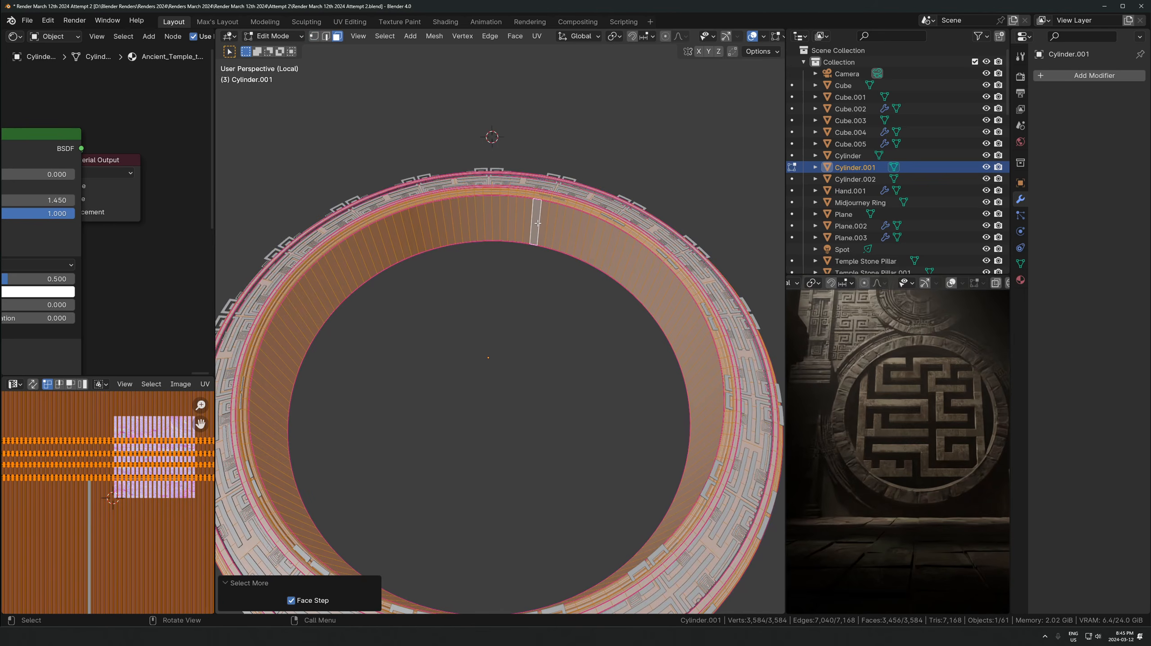
{"action": "key", "text": "ctrl+KP_Subtract"}
Deselect the large ring's front and back face loops
{"action": "middle_click_drag", "start_coordinate": [537, 223], "coordinate": [592, 249]}
{"action": "middle_click_drag", "start_coordinate": [422, 308], "coordinate": [539, 294]}
{"action": "key", "text": "alt+z"}
{"action": "key", "text": "alt+z"}
{"action": "left_click", "coordinate": [458, 307], "text": "alt+shift"}
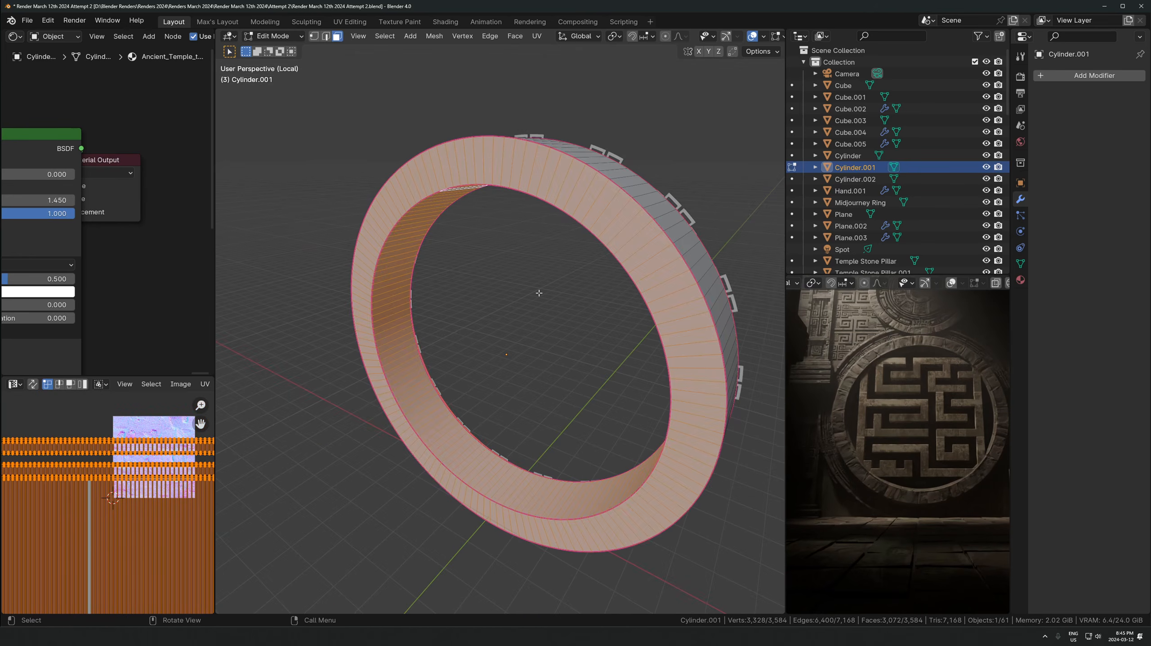
{"action": "left_click", "coordinate": [605, 214], "text": "alt+shift"}
{"action": "middle_click_drag", "start_coordinate": [605, 213], "coordinate": [476, 326]}
{"action": "scroll", "coordinate": [476, 326], "scroll_direction": "up", "scroll_amount": 3}
{"action": "middle_click_drag", "start_coordinate": [485, 257], "coordinate": [524, 395]}
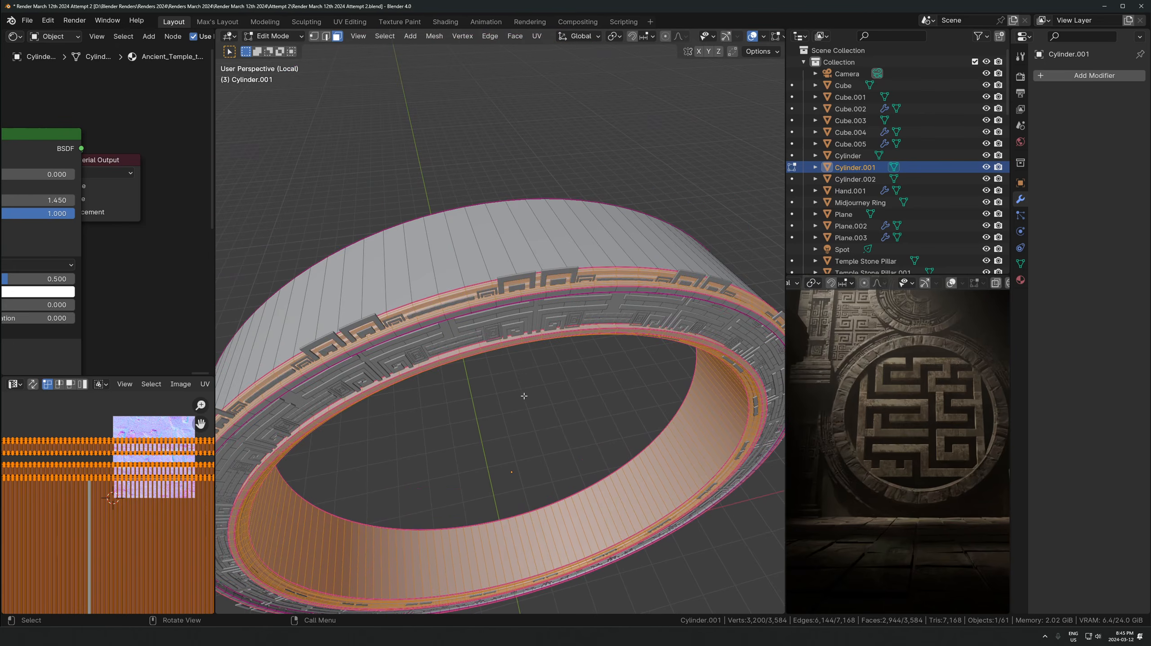
Deselect the first narrow trim face loops between the ring's carved front face and its outer wall
{"action": "scroll", "coordinate": [523, 395], "scroll_direction": "up", "scroll_amount": 3}
{"action": "key", "text": "alt+z"}
{"action": "key", "text": "alt+z"}
{"action": "middle_click_drag", "start_coordinate": [463, 301], "coordinate": [461, 264]}
{"action": "key", "text": "alt+z"}
{"action": "key", "text": "alt+z"}
{"action": "left_click", "coordinate": [446, 190], "text": "alt+shift"}
{"action": "left_click", "coordinate": [428, 192], "text": "alt+shift"}
{"action": "key", "text": "alt+z"}
{"action": "scroll", "coordinate": [435, 231], "scroll_direction": "up", "scroll_amount": 4}
{"action": "scroll", "coordinate": [460, 263], "scroll_direction": "down", "scroll_amount": 4}
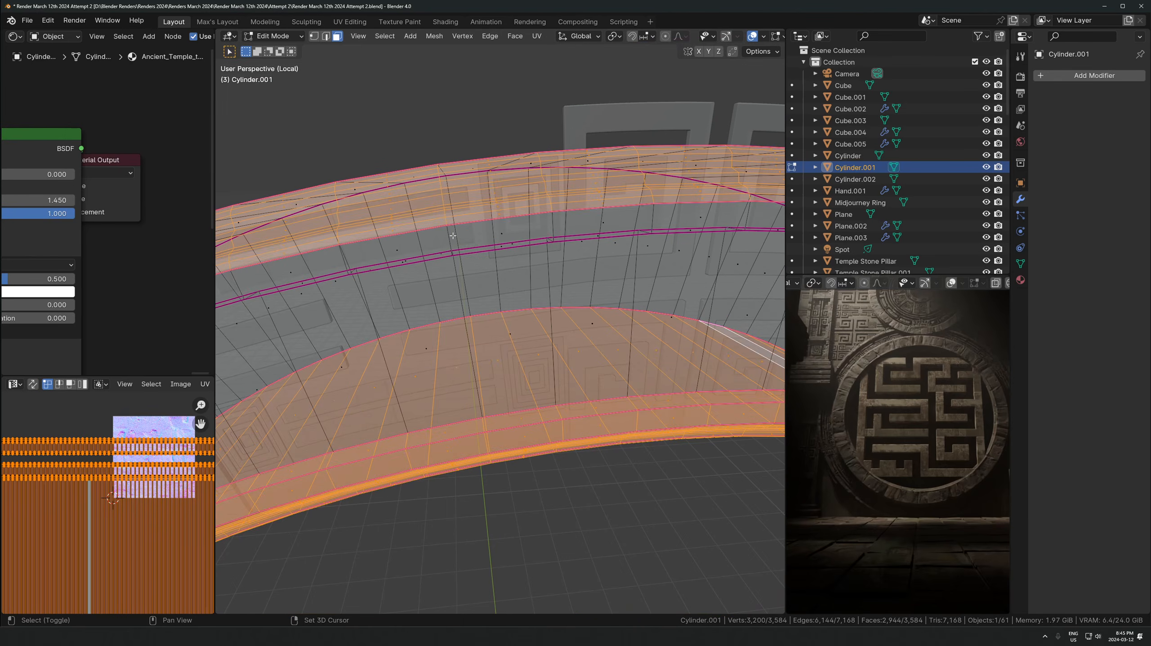
{"action": "left_click", "coordinate": [445, 221], "text": "alt+shift"}
{"action": "left_click", "coordinate": [446, 222], "text": "alt+shift"}
{"action": "left_click", "coordinate": [446, 221], "text": "alt+shift"}
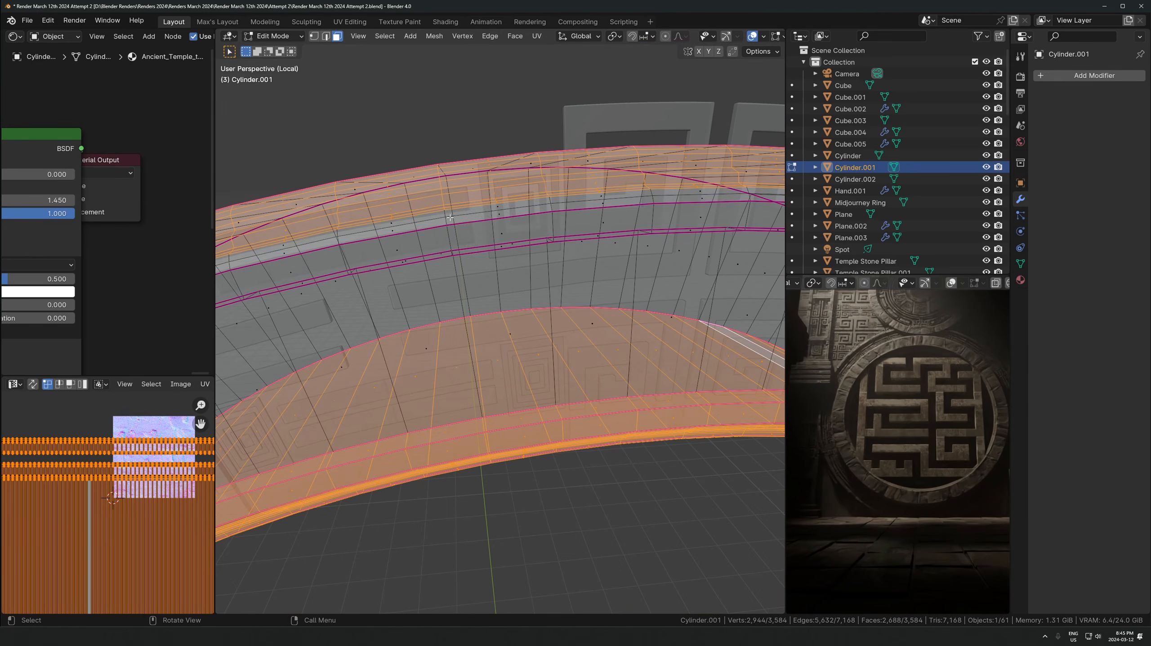
Deselect the remaining outer rim trim loops so only the ring's inner wall and inner trim stay selected
{"action": "scroll", "coordinate": [453, 227], "scroll_direction": "up", "scroll_amount": 4}
{"action": "middle_click_drag", "start_coordinate": [474, 237], "coordinate": [457, 258]}
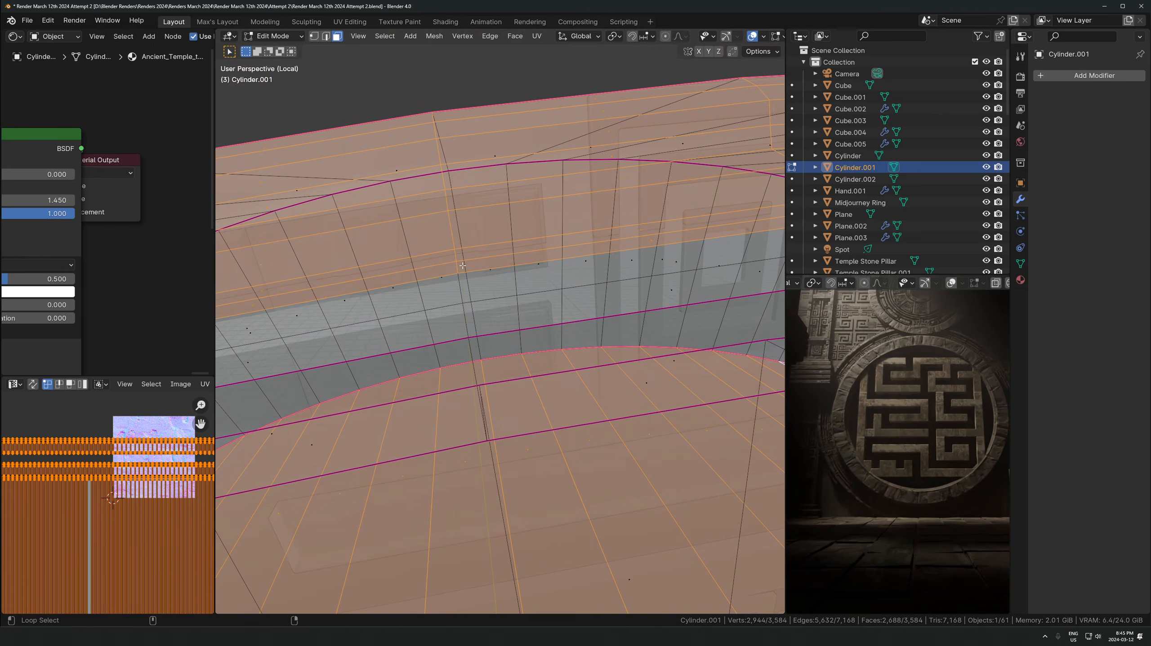
{"action": "left_click", "coordinate": [457, 257], "text": "alt+shift"}
{"action": "left_click", "coordinate": [457, 256], "text": "alt+shift"}
{"action": "left_click", "coordinate": [452, 232], "text": "alt+shift"}
{"action": "left_click", "coordinate": [447, 201], "text": "alt+shift"}
{"action": "left_click", "coordinate": [443, 179], "text": "alt+shift"}
{"action": "left_click", "coordinate": [440, 153], "text": "alt+shift"}
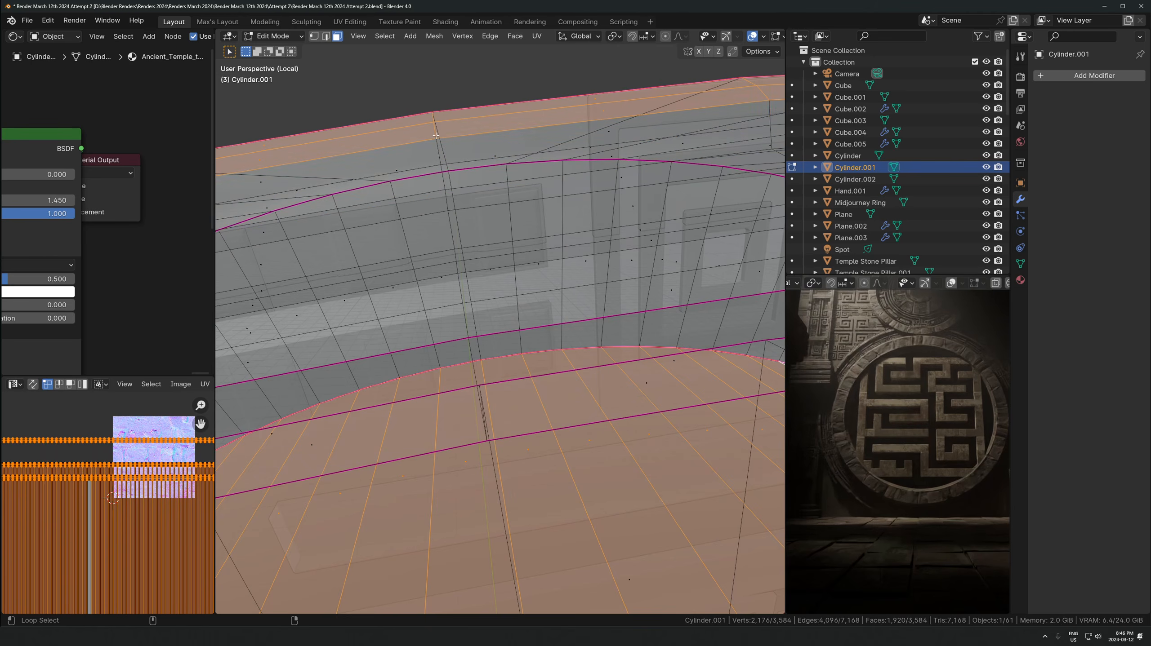
{"action": "left_click", "coordinate": [436, 131], "text": "alt+shift"}
{"action": "middle_click_drag", "start_coordinate": [433, 119], "coordinate": [478, 172]}
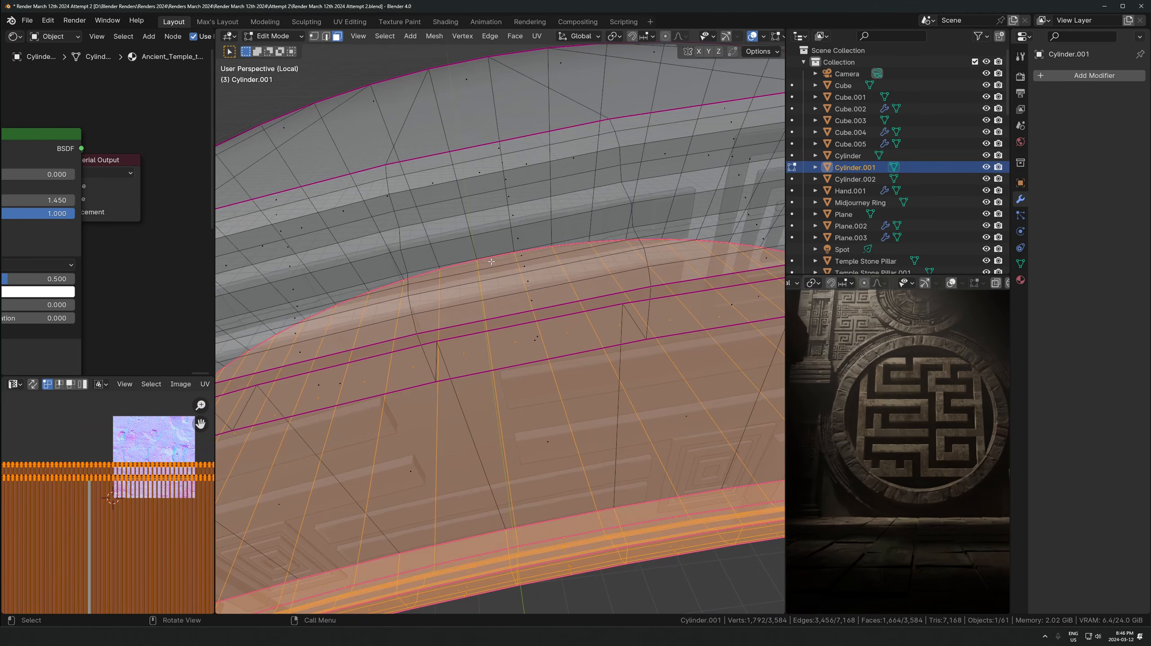
{"action": "scroll", "coordinate": [614, 402], "scroll_direction": "down", "scroll_amount": 8}
{"action": "key", "text": "s"}
{"action": "key", "text": "shift+y"}
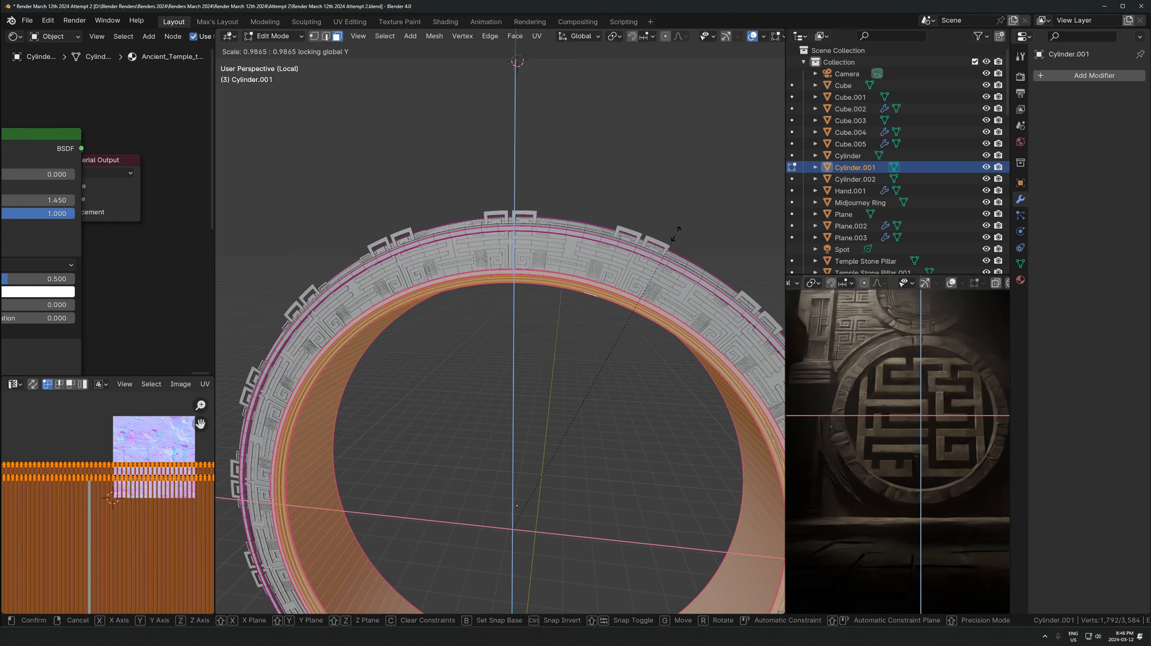
{"action": "right_click", "coordinate": [648, 247]}
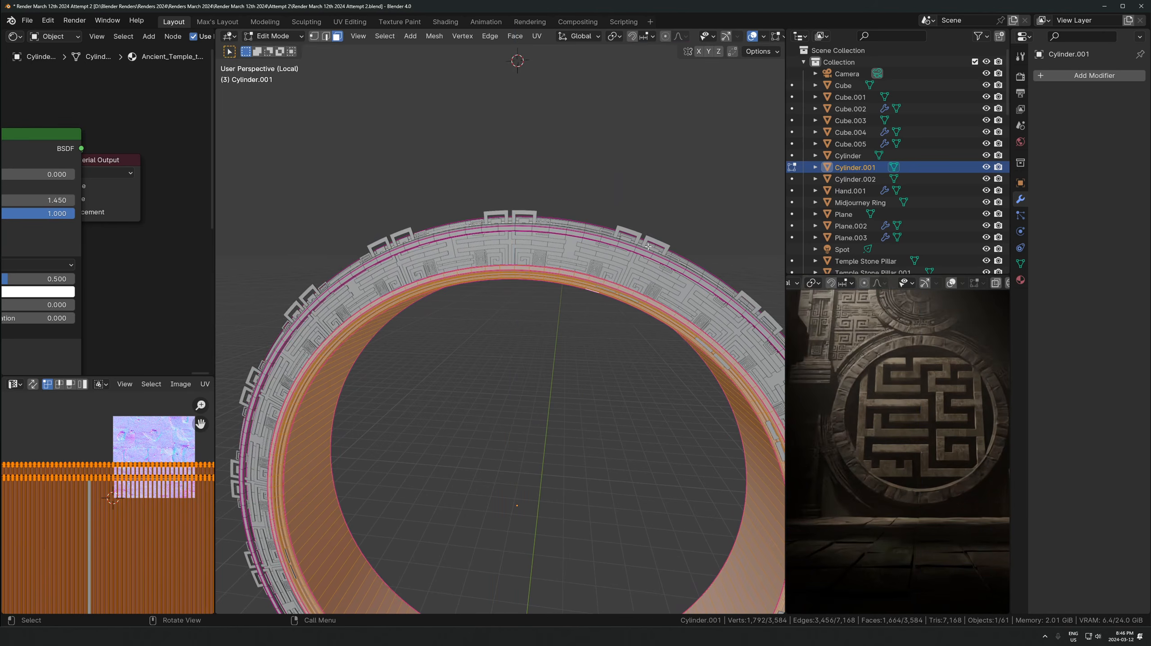
Invert the face selection and deselect the front and back face loops, leaving the ring's outer wall and outer trim
{"action": "left_click", "coordinate": [586, 261], "text": "ctrl"}
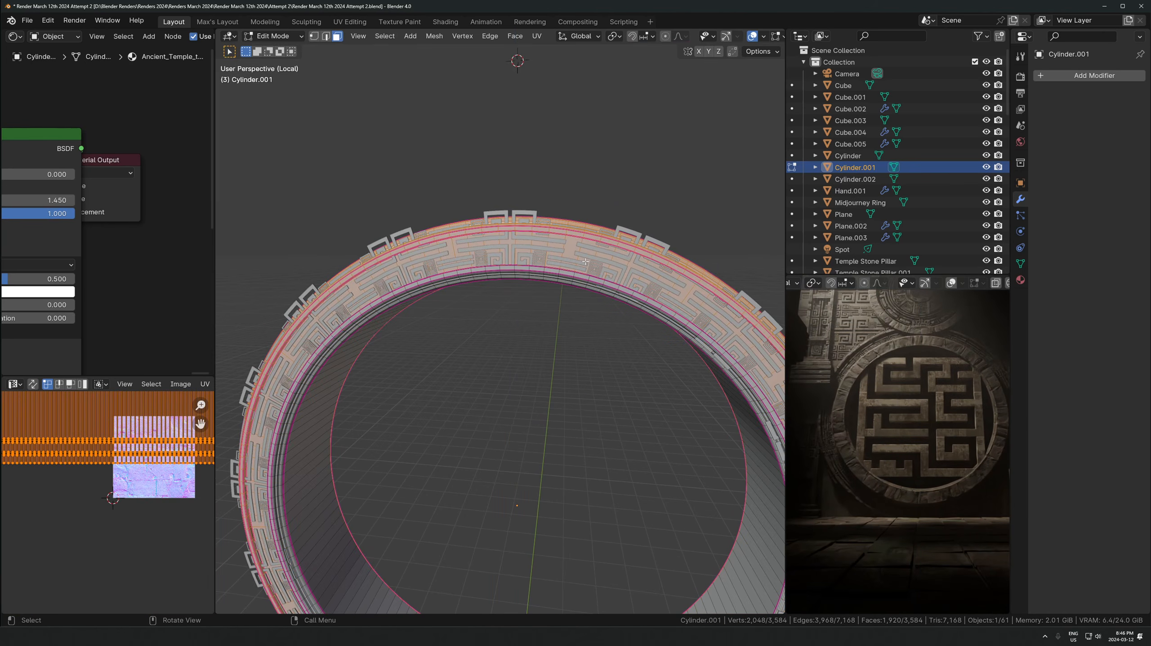
{"action": "left_click", "coordinate": [533, 244], "text": "alt+shift"}
{"action": "middle_click_drag", "start_coordinate": [533, 245], "coordinate": [409, 305]}
{"action": "left_click", "coordinate": [422, 258], "text": "alt+shift"}
{"action": "middle_click_drag", "start_coordinate": [422, 259], "coordinate": [596, 303]}
Scale the outer wall and trim by 1.095 on X and Z only, fine-tune that scale once more, and leave mesh editing
{"action": "key", "text": "s"}
{"action": "key", "text": "shift+y"}
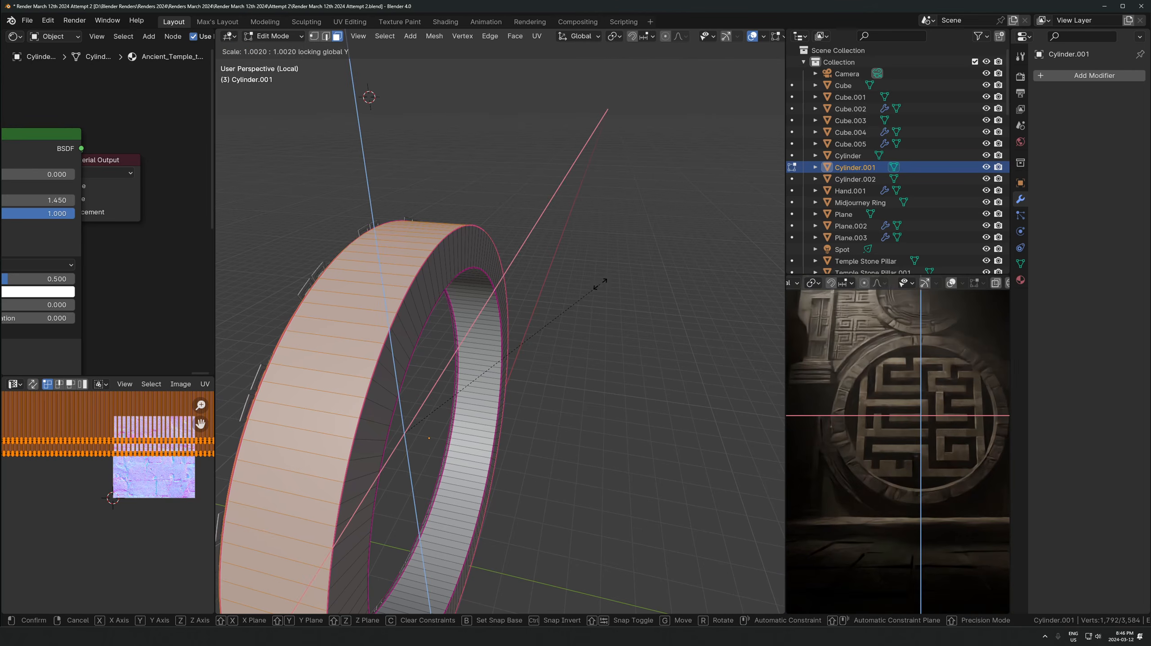
{"action": "left_click", "coordinate": [616, 282]}
{"action": "middle_click_drag", "start_coordinate": [489, 326], "coordinate": [677, 298]}
{"action": "key", "text": "s"}
{"action": "key", "text": "shift+y"}
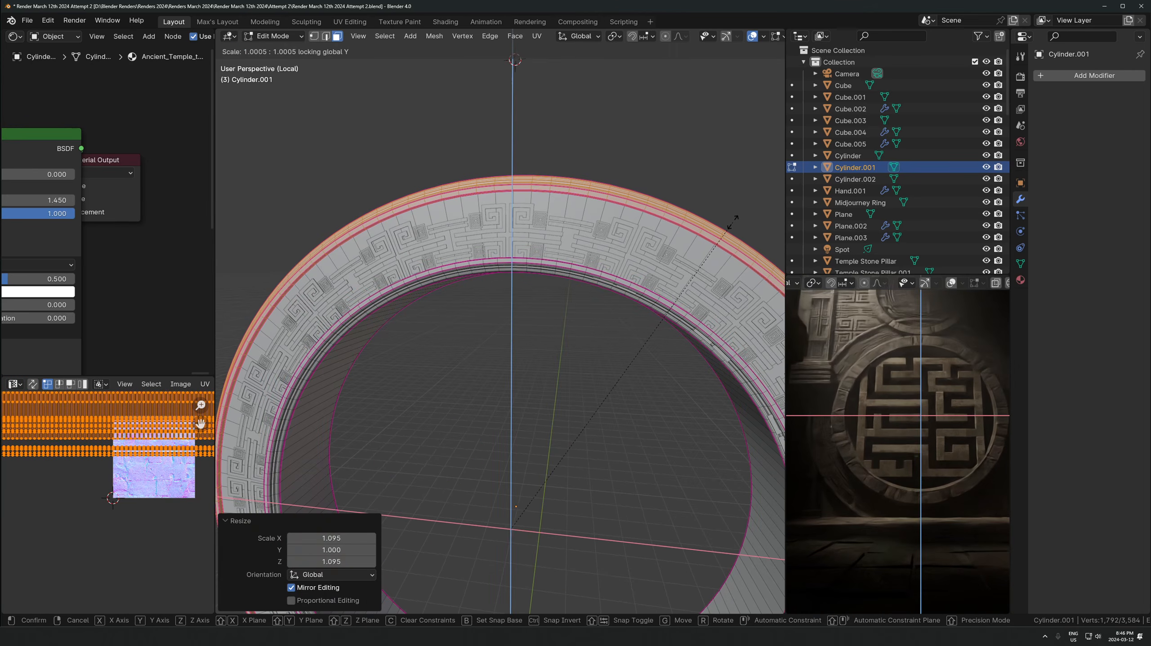
{"action": "left_click", "coordinate": [732, 219]}
{"action": "key", "text": "Tab"}
Scale the ornament circle uniformly by 1.026 to fill the widened front face of the ring
{"action": "left_click", "coordinate": [606, 255]}
{"action": "key", "text": "s"}
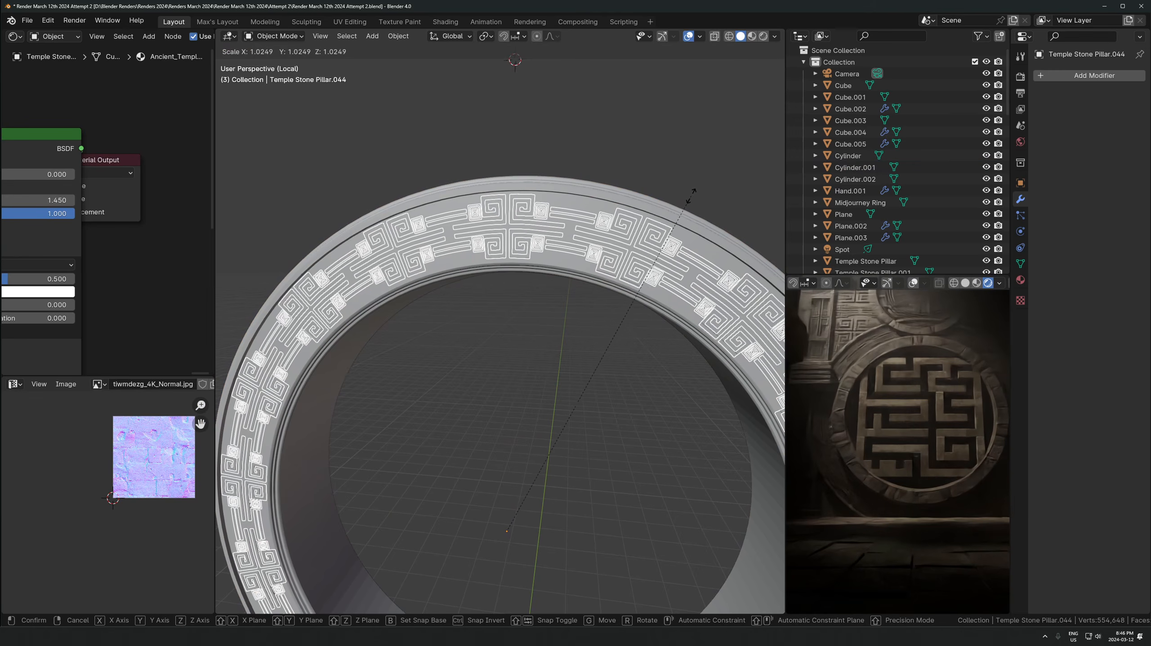
{"action": "left_click", "coordinate": [694, 197]}
{"action": "scroll", "coordinate": [969, 456], "scroll_direction": "up", "scroll_amount": 6}
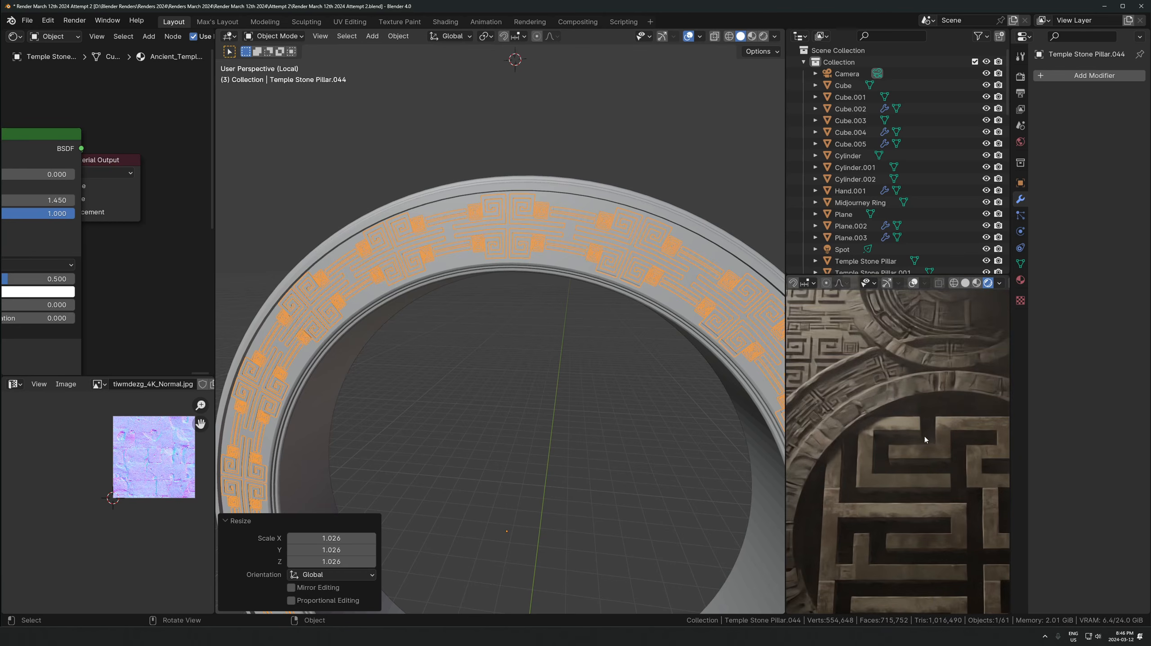
Edit the large ring's mesh and shrink the existing outer wall and trim selection by several steps
{"action": "middle_click_drag", "start_coordinate": [589, 295], "coordinate": [521, 280]}
{"action": "left_click", "coordinate": [447, 360]}
{"action": "key", "text": "Tab"}
{"action": "middle_click_drag", "start_coordinate": [389, 267], "coordinate": [477, 304]}
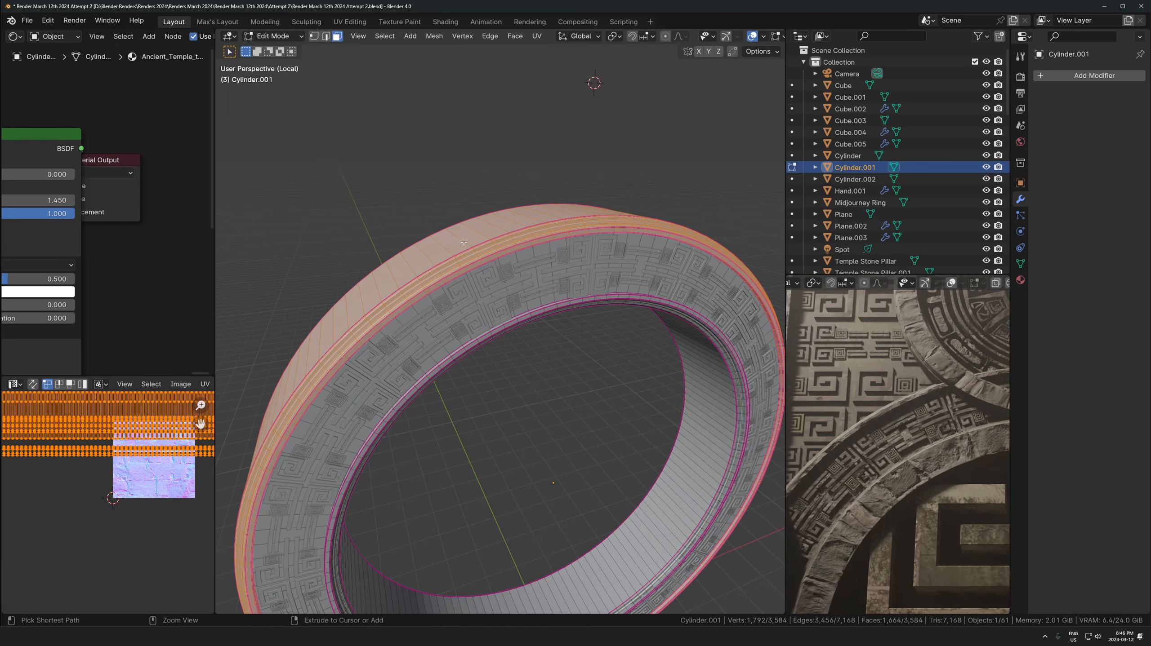
{"action": "key", "text": "alt+z"}
{"action": "key", "text": "alt+z"}
{"action": "key", "text": "ctrl+KP_Subtract"}
{"action": "key", "text": "ctrl+KP_Subtract"}
{"action": "key", "text": "ctrl+KP_Subtract"}
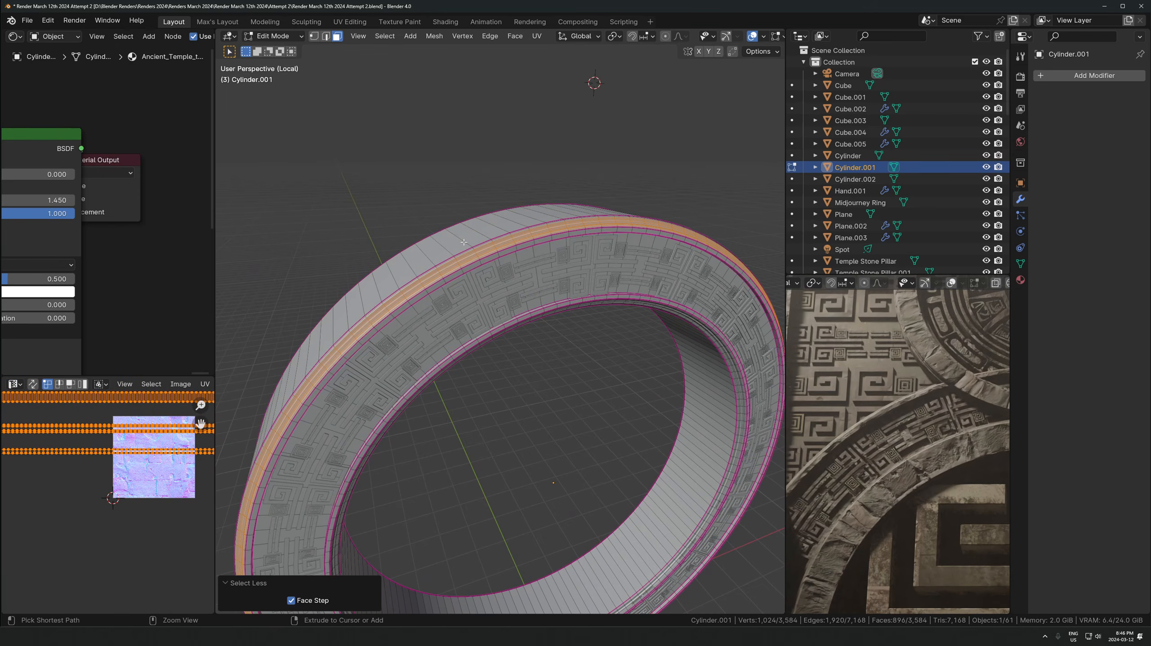
{"action": "key", "text": "ctrl+z"}
{"action": "key", "text": "ctrl+shift+z"}
Add the outer wall face loop and the narrow loops beside the outer trim back to the selection
{"action": "left_click", "coordinate": [421, 261], "text": "alt+shift"}
{"action": "scroll", "coordinate": [441, 275], "scroll_direction": "up", "scroll_amount": 2}
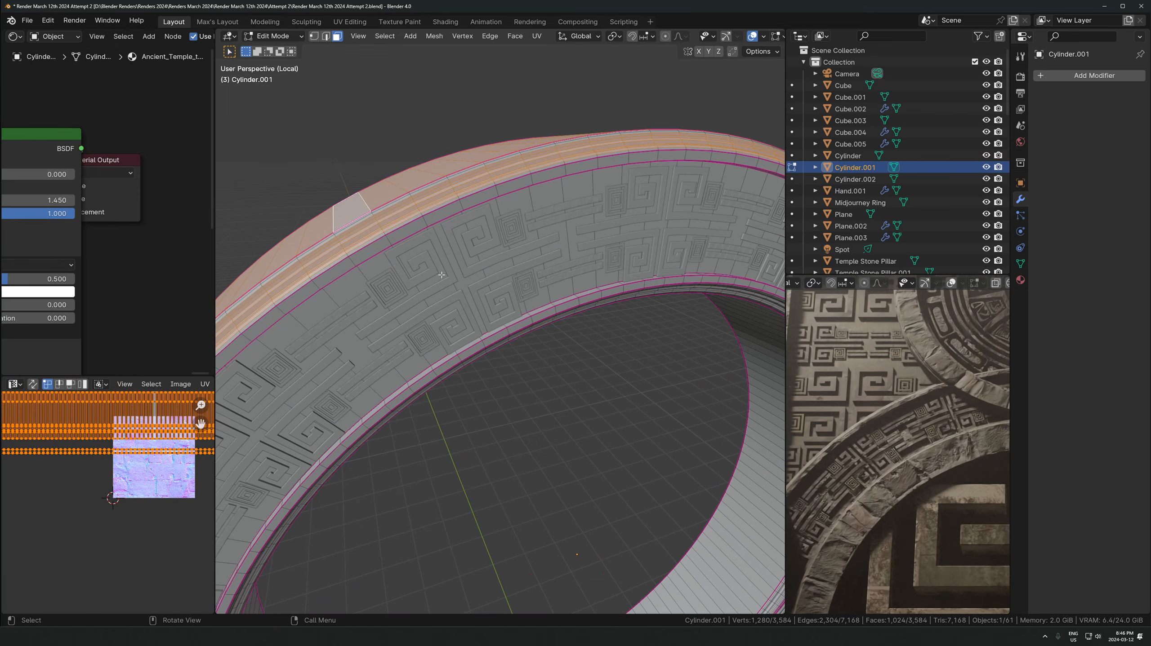
{"action": "scroll", "coordinate": [482, 319], "scroll_direction": "up", "scroll_amount": 3}
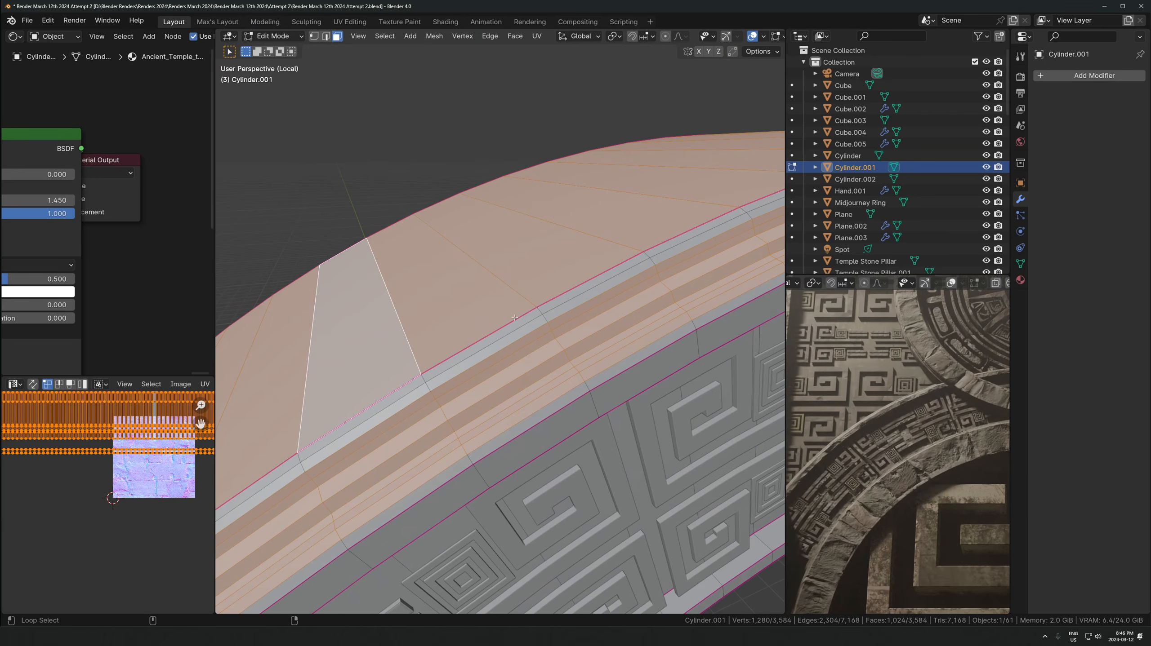
{"action": "left_click", "coordinate": [538, 313], "text": "alt+shift"}
{"action": "key", "text": "ctrl+z"}
{"action": "left_click", "coordinate": [541, 313], "text": "alt+shift"}
{"action": "left_click", "coordinate": [546, 319], "text": "alt+shift"}
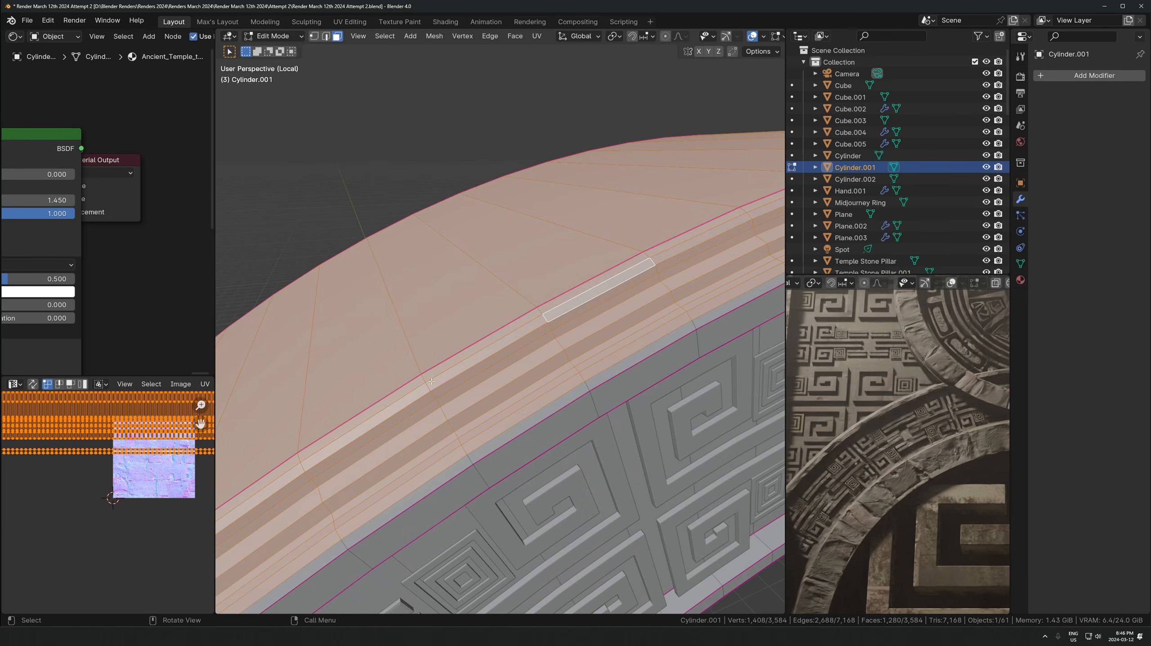
Scale the selected outer loops on X and Z in two passes, the second by about 1.05, and save the file
{"action": "scroll", "coordinate": [546, 319], "scroll_direction": "down", "scroll_amount": 4}
{"action": "middle_click_drag", "start_coordinate": [546, 319], "coordinate": [561, 281]}
{"action": "key", "text": "s"}
{"action": "key", "text": "shift+y"}
{"action": "left_click", "coordinate": [669, 189]}
{"action": "key", "text": "s"}
{"action": "key", "text": "shift+y"}
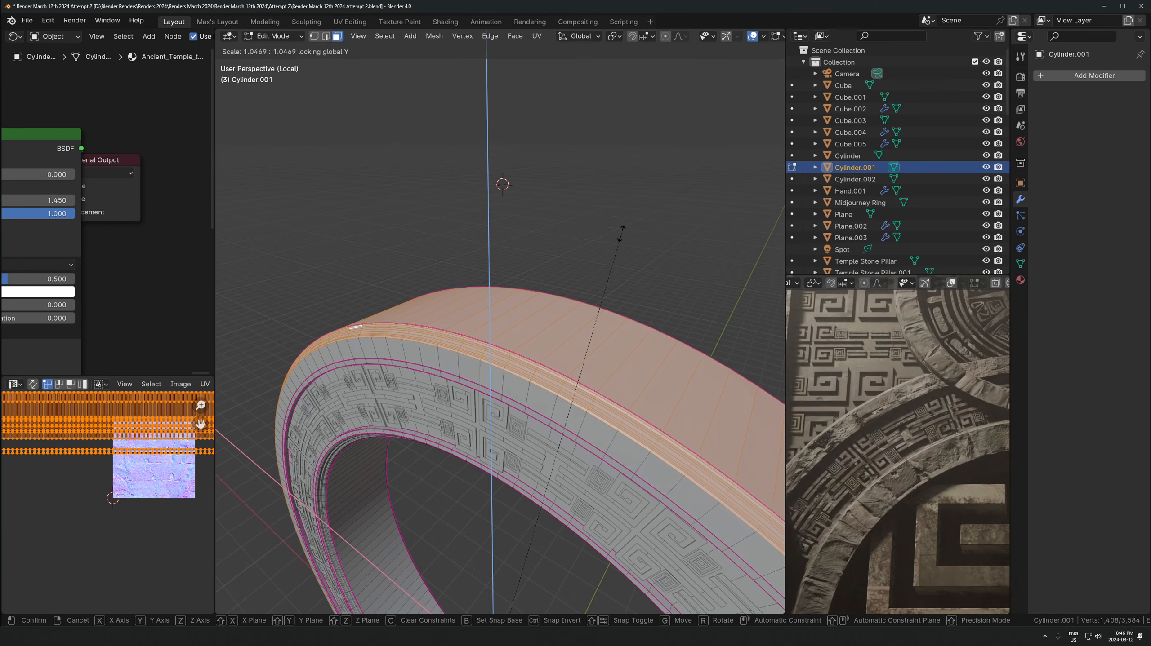
{"action": "left_click", "coordinate": [619, 236]}
{"action": "middle_click_drag", "start_coordinate": [619, 235], "coordinate": [717, 404]}
{"action": "key", "text": "Tab"}
{"action": "key", "text": "ctrl+s"}
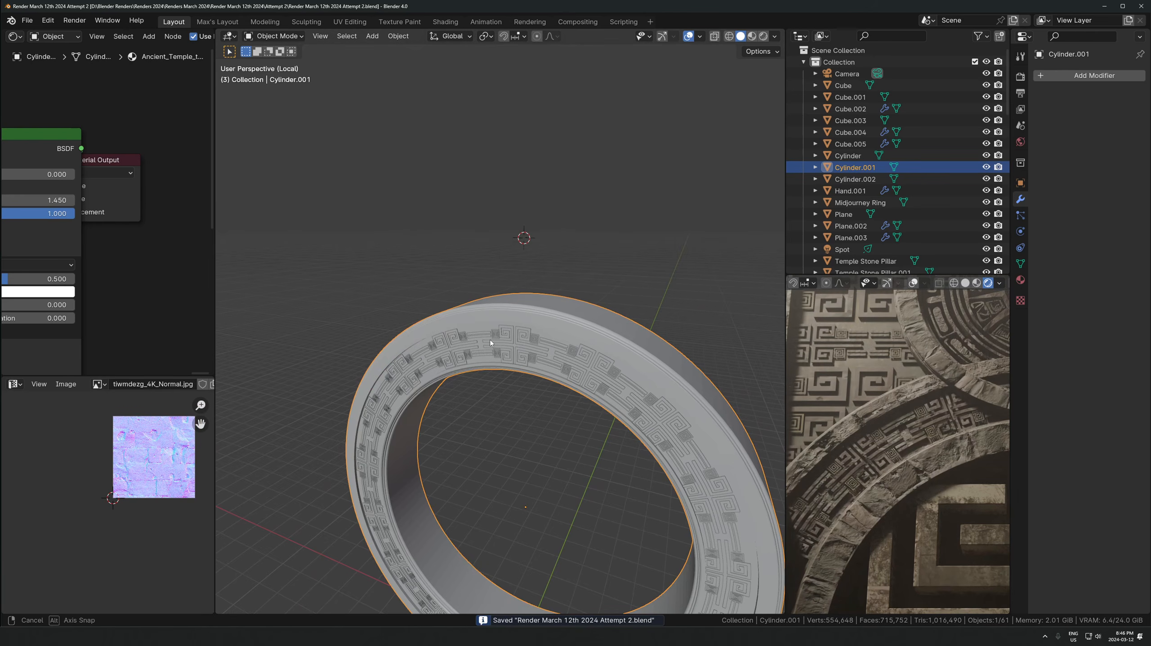
Shift the ornament circle along Y and scale it by 1.431 on Y to deepen its relief
{"action": "scroll", "coordinate": [490, 343], "scroll_direction": "up", "scroll_amount": 4}
{"action": "key", "text": "Tab"}
{"action": "key", "text": "Tab"}
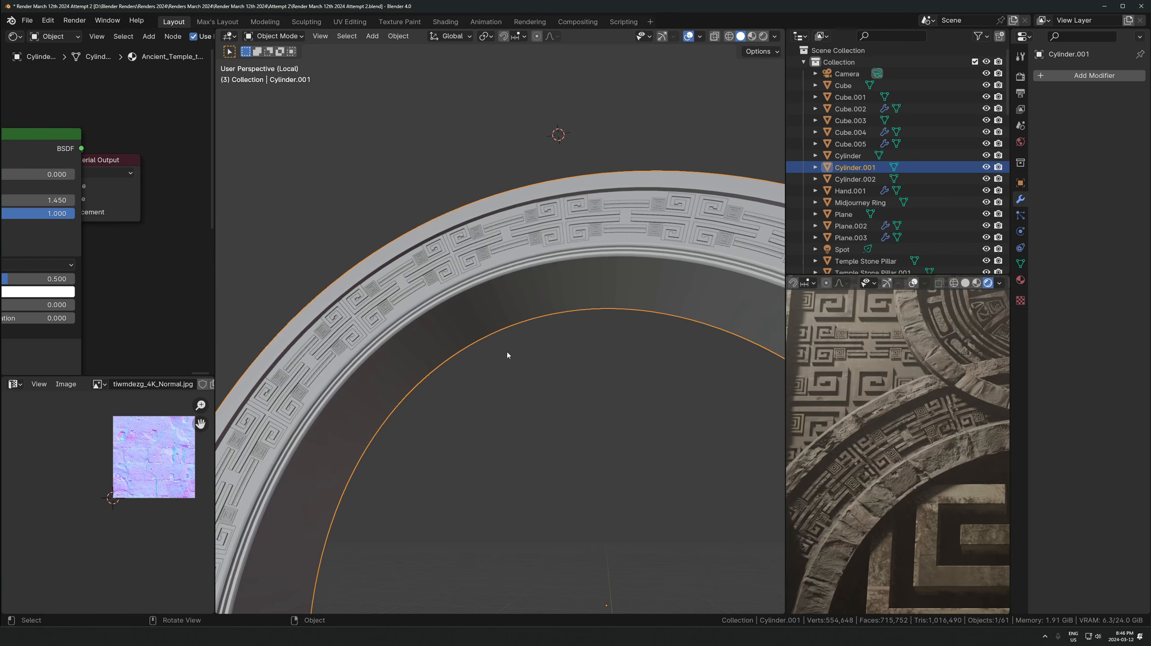
{"action": "left_click", "coordinate": [433, 268]}
{"action": "scroll", "coordinate": [512, 304], "scroll_direction": "up", "scroll_amount": 3}
{"action": "key", "text": "g"}
{"action": "key", "text": "y"}
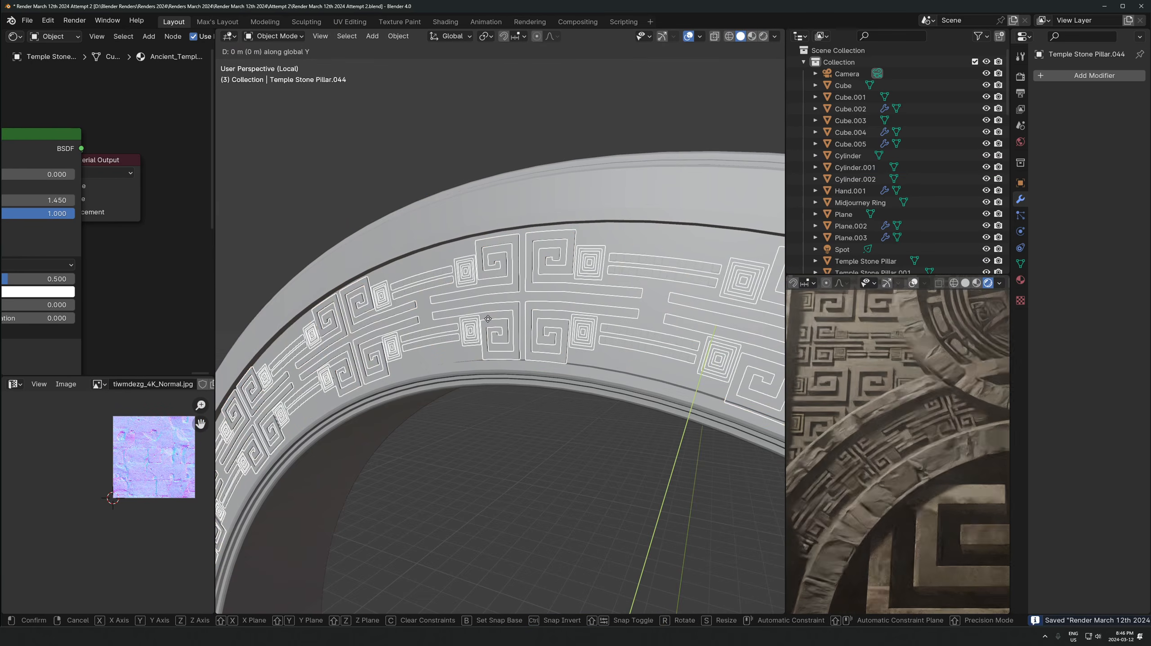
{"action": "left_click", "coordinate": [525, 305]}
{"action": "middle_click_drag", "start_coordinate": [525, 305], "coordinate": [502, 352]}
{"action": "key", "text": "s"}
{"action": "key", "text": "y"}
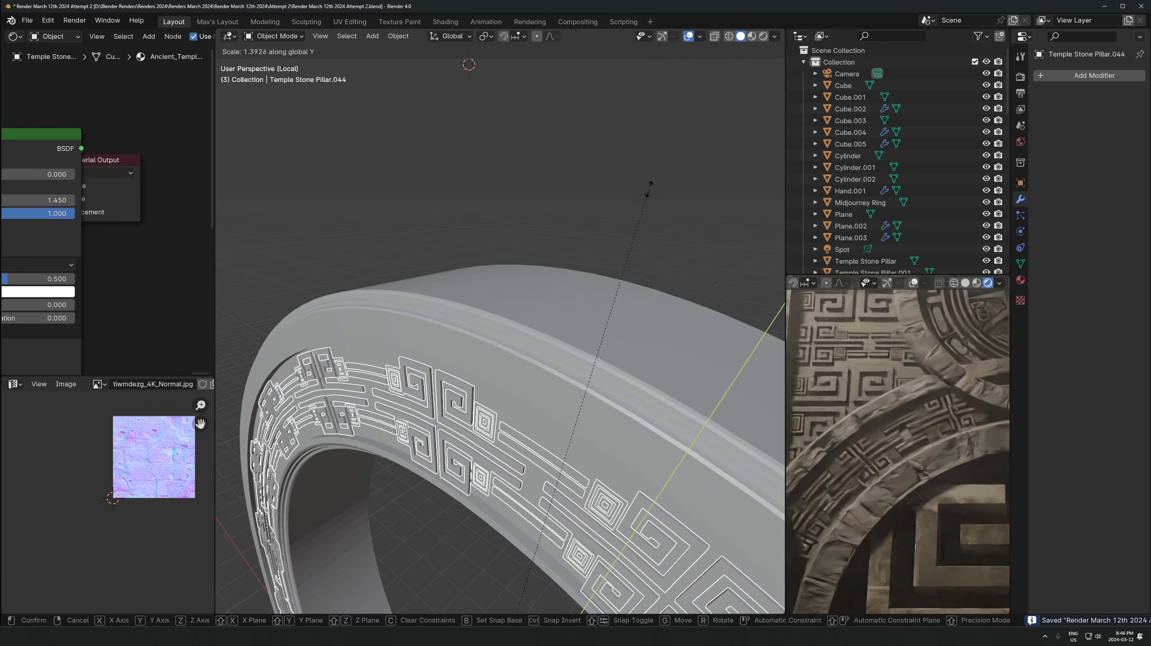
{"action": "left_click", "coordinate": [649, 186]}
Move the ornament circle about 0.02 m along Y and save the file from the camera view
{"action": "key", "text": "g"}
{"action": "key", "text": "y"}
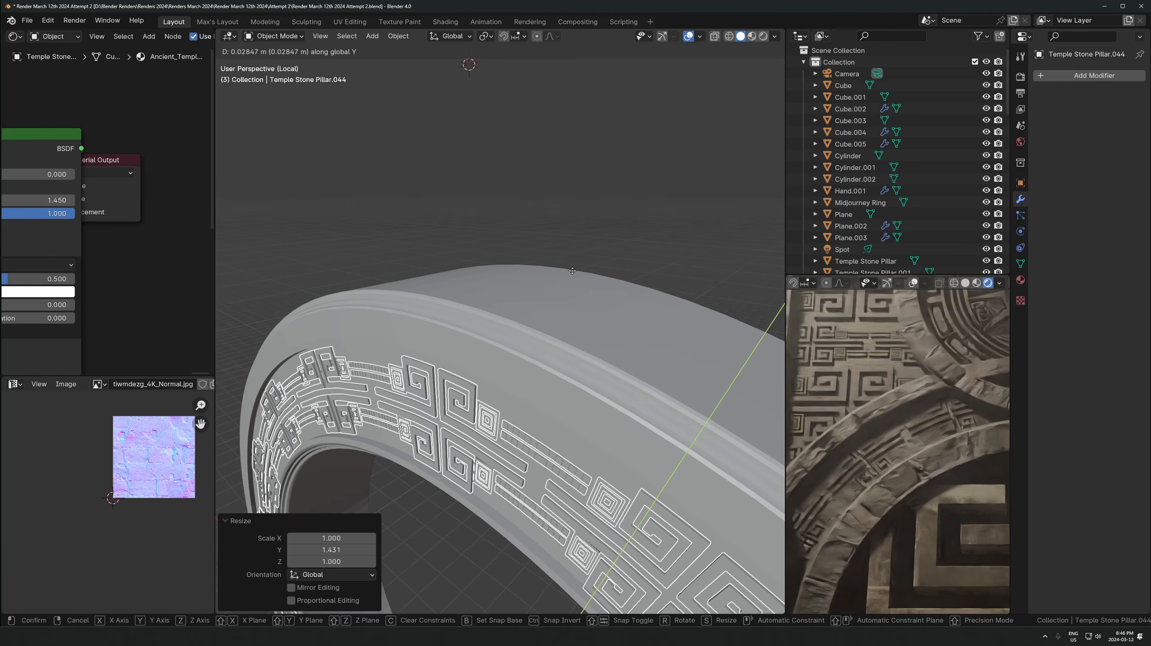
{"action": "left_click", "coordinate": [565, 276]}
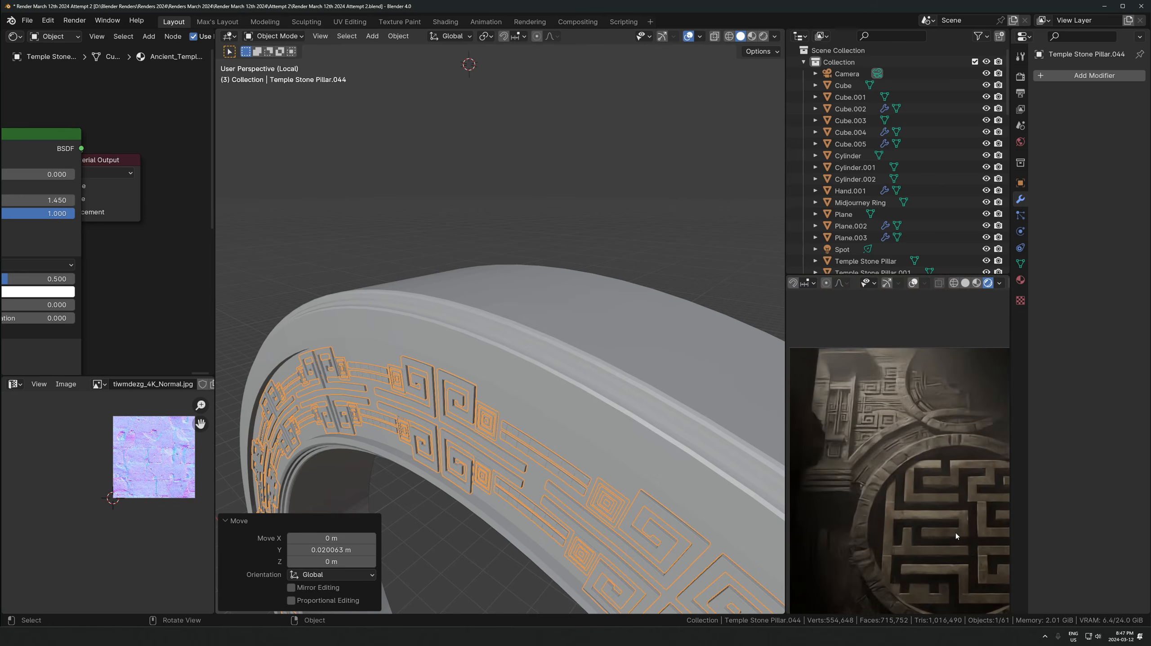
{"action": "key", "text": "KP_0"}
{"action": "key", "text": "ctrl+s"}
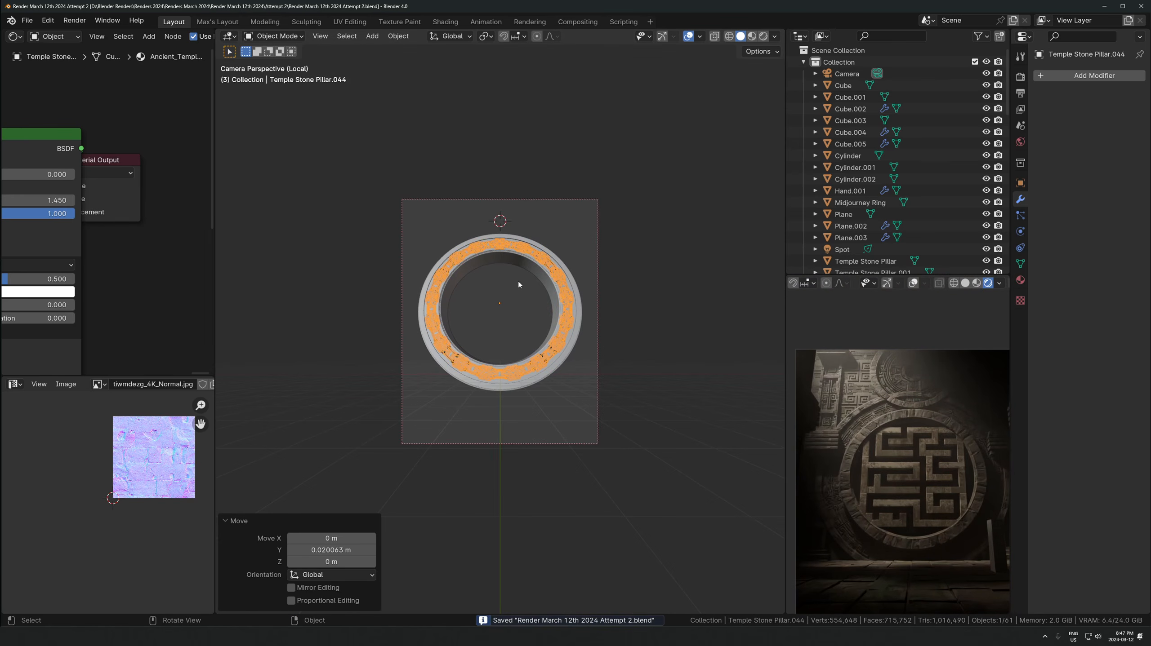
Leave the isolated view and select the maze panel in the centre of the door ring
{"action": "key", "text": "KP_Divide"}
{"action": "scroll", "coordinate": [524, 307], "scroll_direction": "down", "scroll_amount": 4}
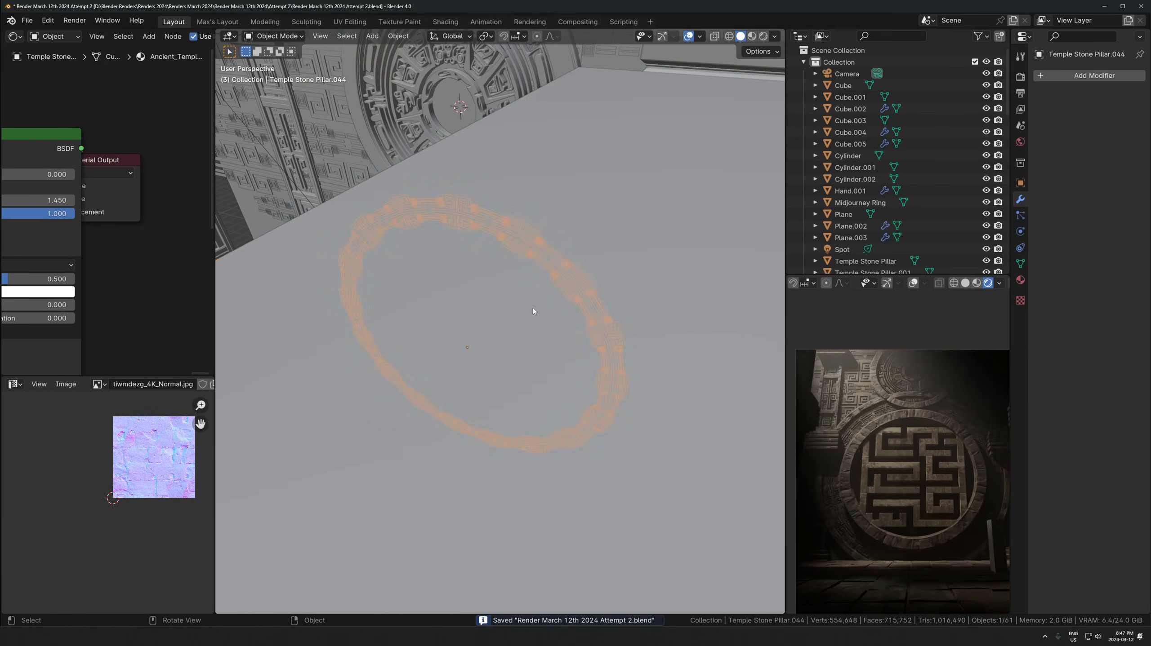
{"action": "left_click", "coordinate": [532, 308]}
{"action": "middle_click_drag", "start_coordinate": [532, 308], "coordinate": [608, 279]}
{"action": "left_click", "coordinate": [563, 291]}
{"action": "scroll", "coordinate": [531, 320], "scroll_direction": "up", "scroll_amount": 1}
{"action": "key", "text": "g"}
{"action": "right_click", "coordinate": [584, 283]}
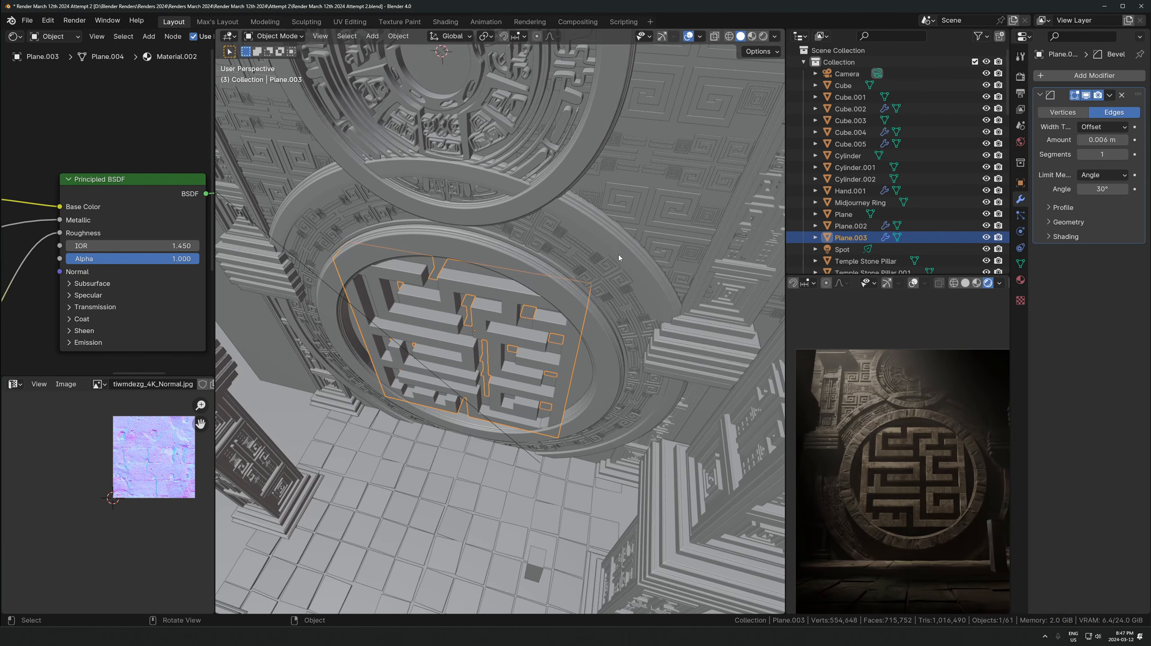
{"action": "key", "text": "g"}
{"action": "key", "text": "y"}
{"action": "right_click", "coordinate": [412, 323]}
Set the maze panel's origin to its geometry and scale the panel uniformly to about 0.75
{"action": "right_click", "coordinate": [410, 324]}
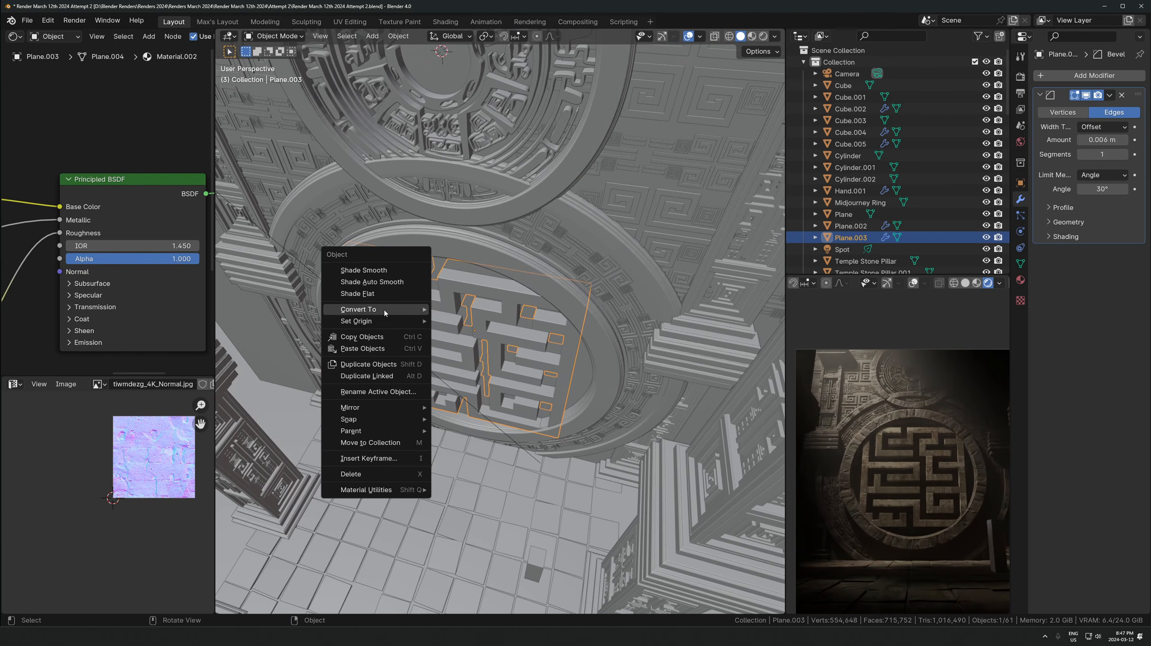
{"action": "mouse_move", "coordinate": [386, 321]}
{"action": "left_click", "coordinate": [470, 333]}
{"action": "key", "text": "s"}
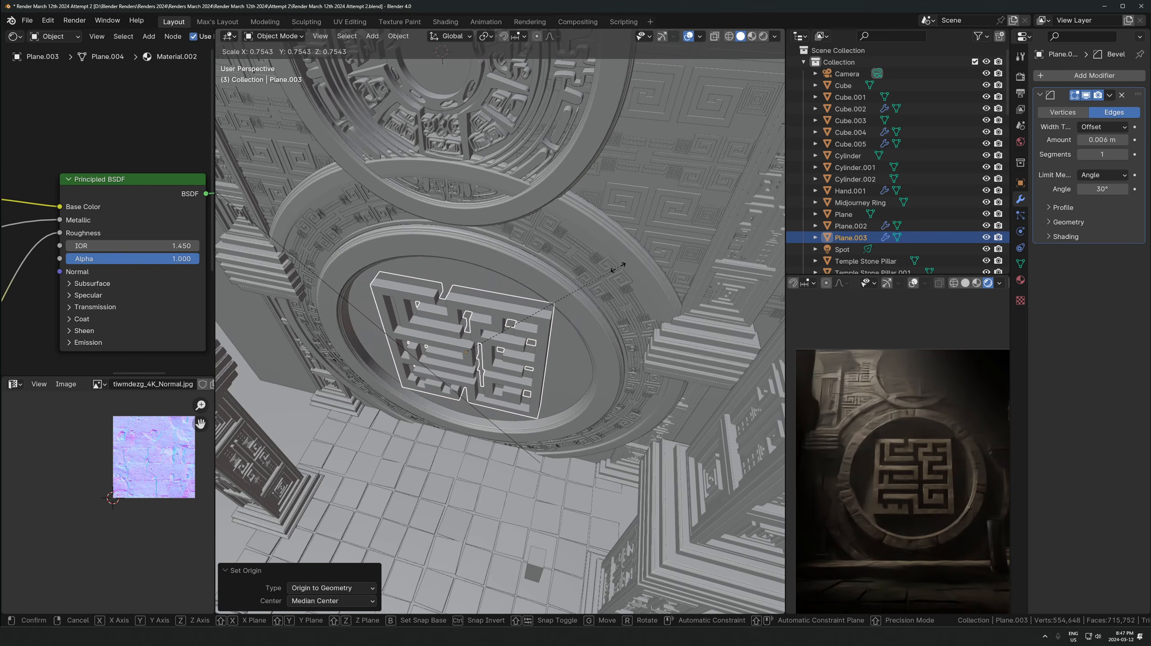
{"action": "right_click", "coordinate": [618, 267]}
Move the maze panel about 0.157 m along Y, scale it uniformly by 0.886, and save the file
{"action": "key", "text": "g"}
{"action": "key", "text": "y"}
{"action": "left_click", "coordinate": [641, 229]}
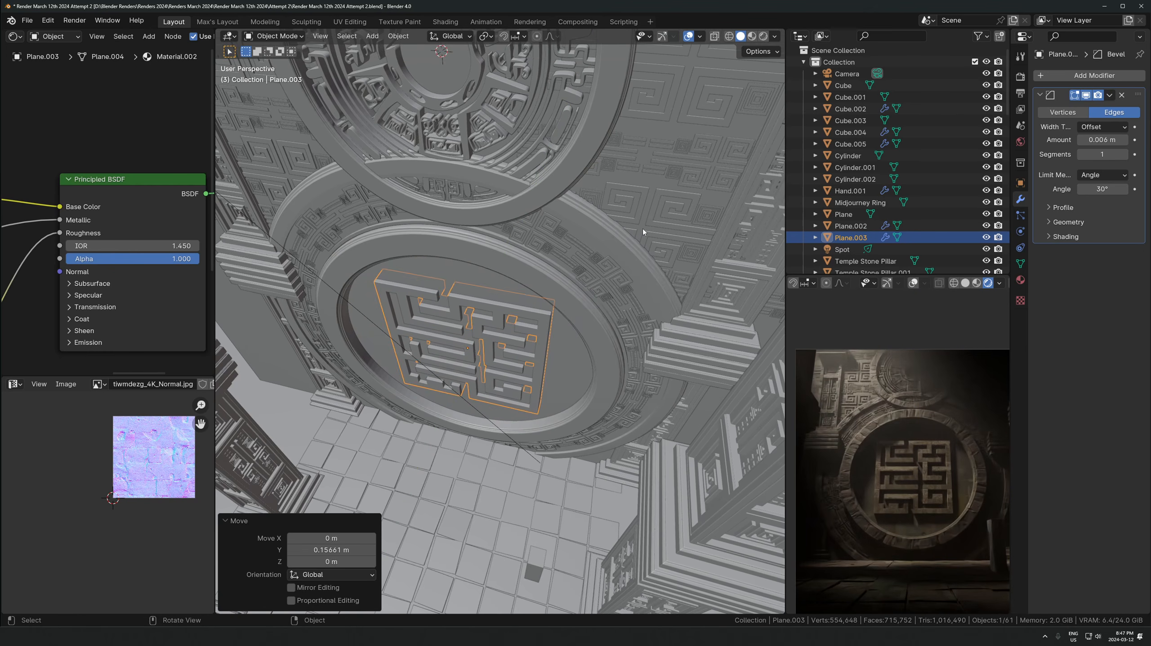
{"action": "key", "text": "s"}
{"action": "left_click", "coordinate": [622, 241]}
{"action": "scroll", "coordinate": [622, 240], "scroll_direction": "up", "scroll_amount": 4}
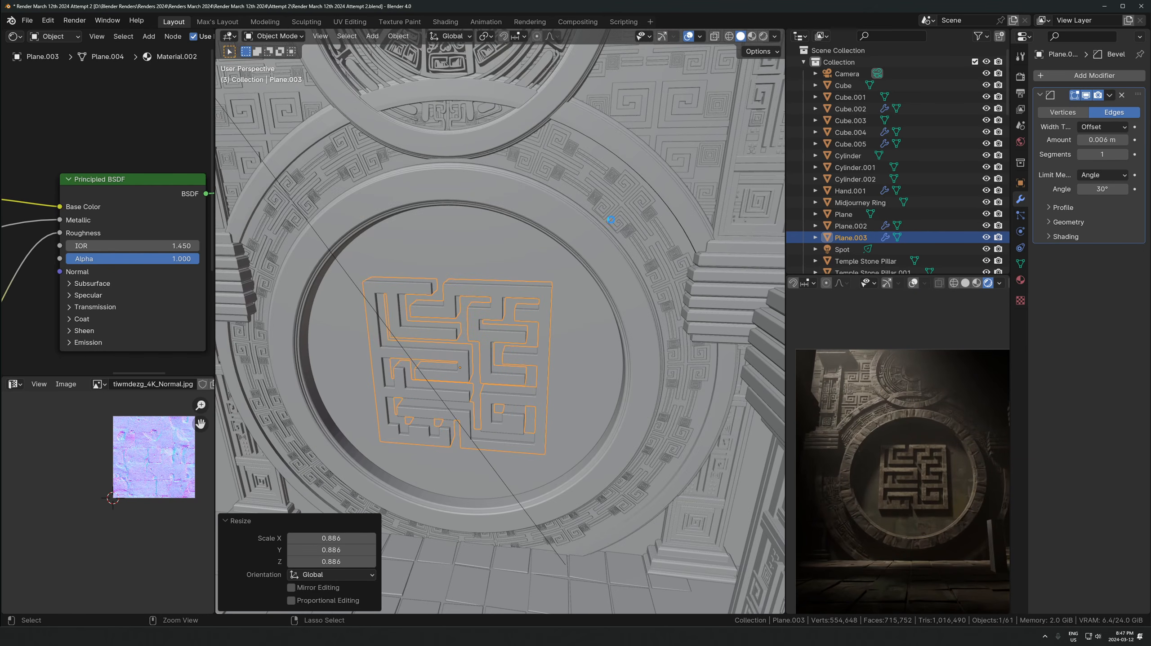
{"action": "key", "text": "ctrl+s"}
Try placing a duplicate of the maze panel higher along Z, delete the duplicate, and save the file
{"action": "scroll", "coordinate": [510, 372], "scroll_direction": "down", "scroll_amount": 4}
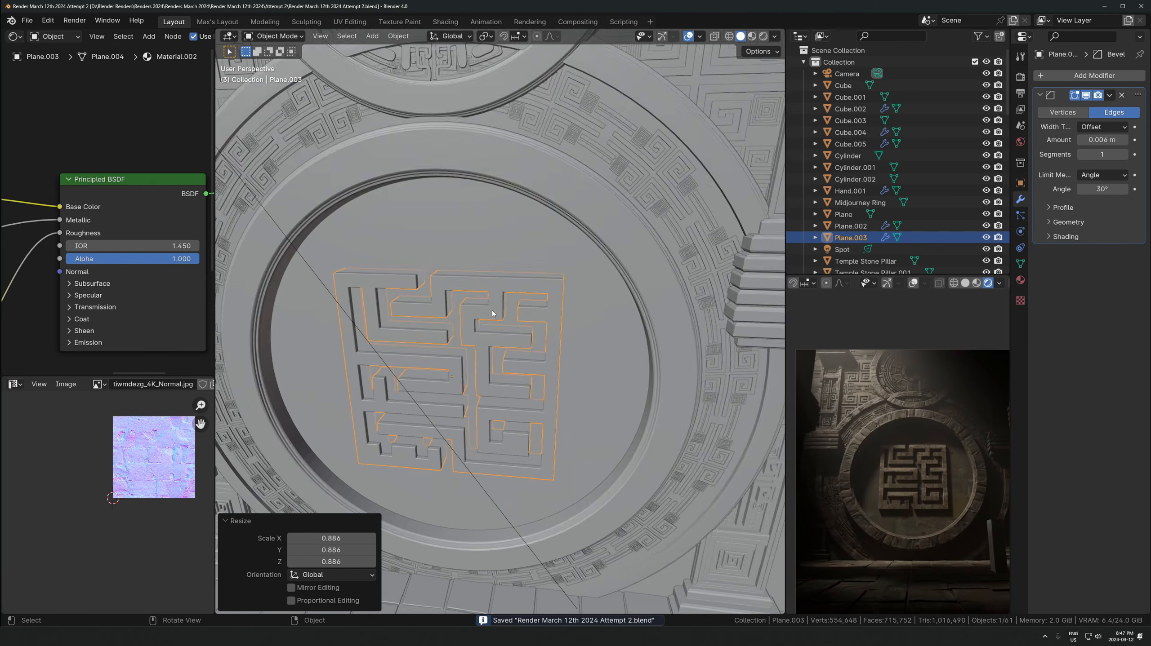
{"action": "key", "text": "shift+d"}
{"action": "key", "text": "z"}
{"action": "left_click", "coordinate": [548, 295]}
{"action": "key", "text": "g"}
{"action": "key", "text": "z"}
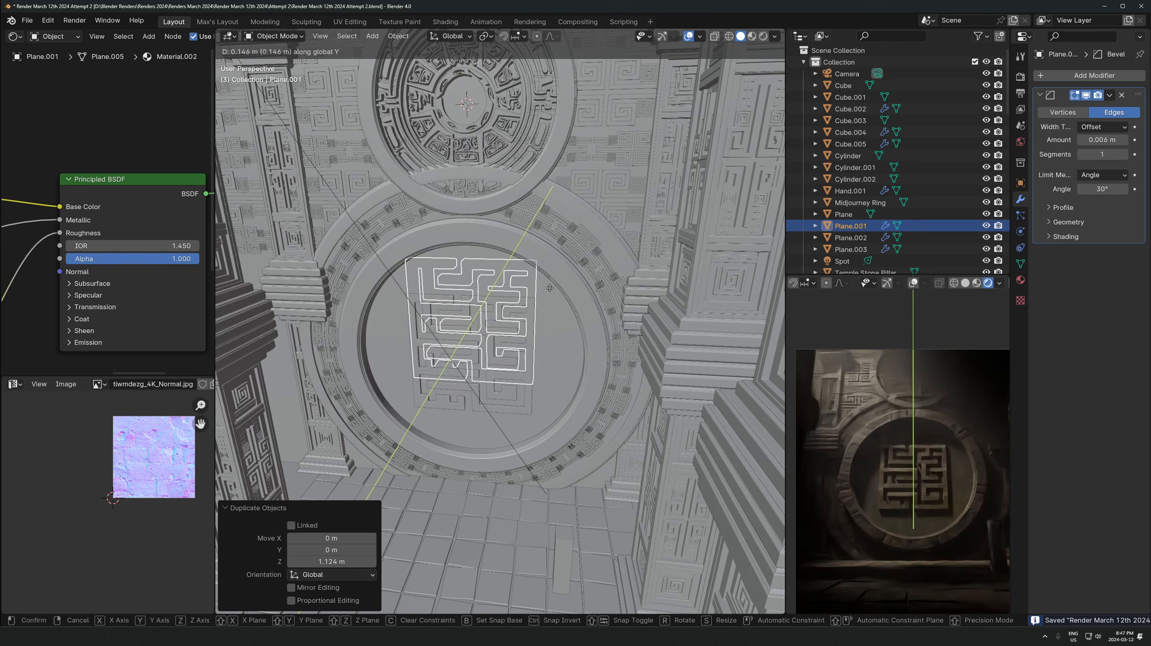
{"action": "right_click", "coordinate": [545, 288]}
{"action": "key", "text": "g"}
{"action": "key", "text": "z"}
{"action": "left_click", "coordinate": [530, 244]}
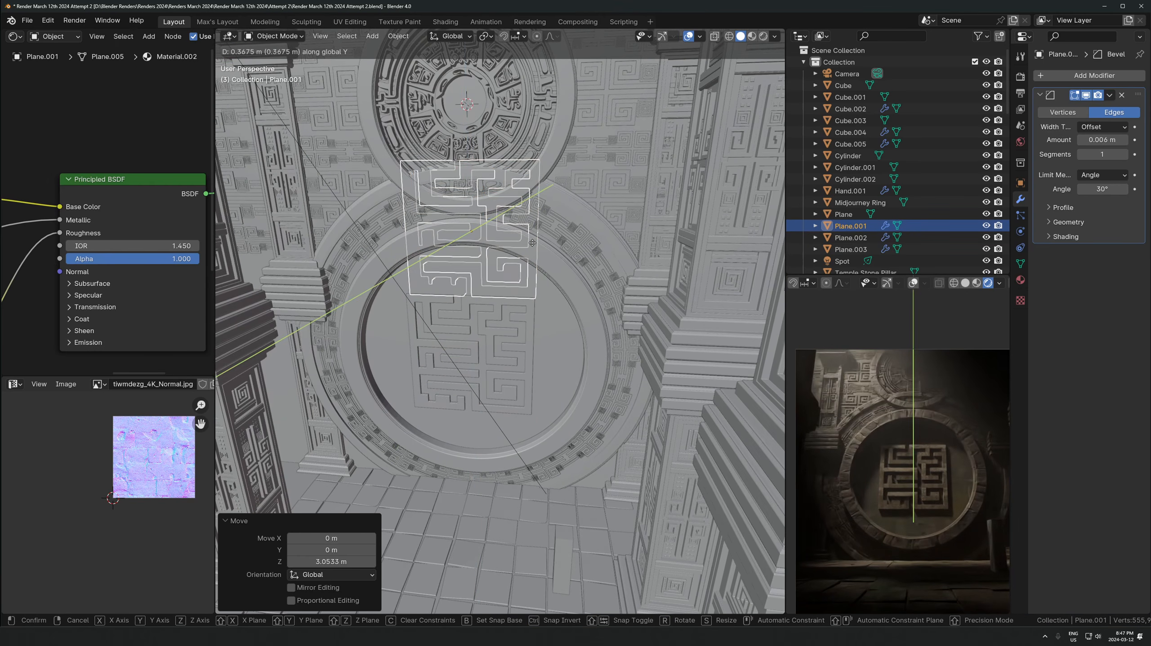
{"action": "key", "text": "Delete"}
{"action": "key", "text": "ctrl+s"}
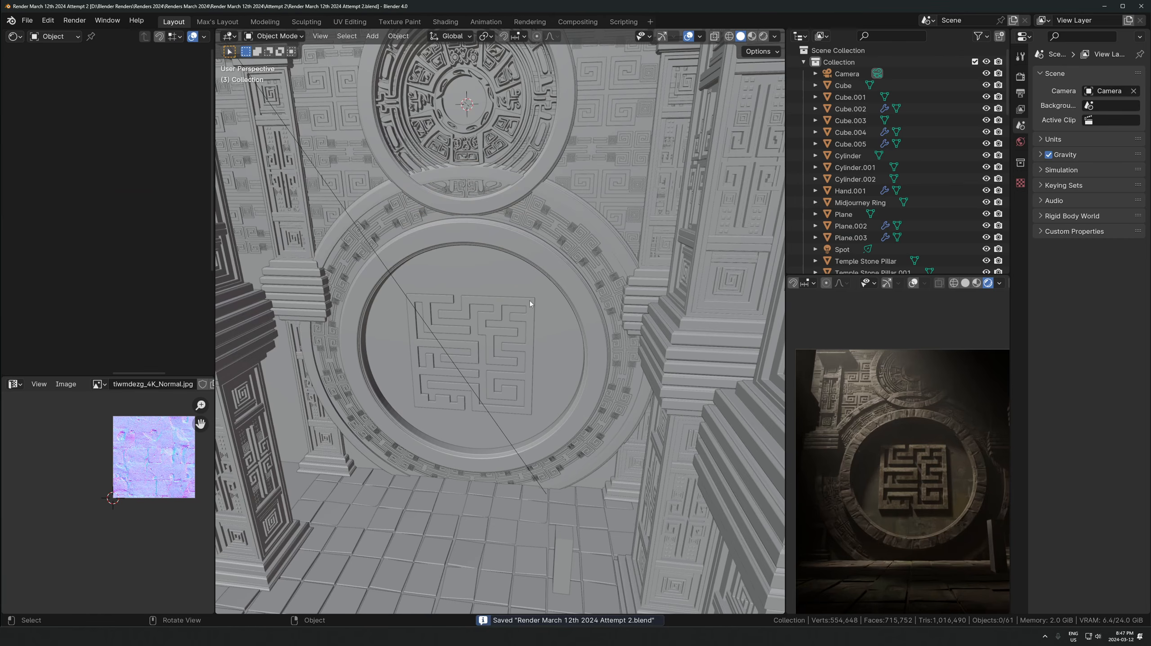
Duplicate the carved Midjourney Ring about 7.705 m down along Z and adjust the copy's height over the maze panel
{"action": "left_click", "coordinate": [520, 102]}
{"action": "key", "text": "shift+d"}
{"action": "key", "text": "z"}
{"action": "left_click", "coordinate": [529, 336]}
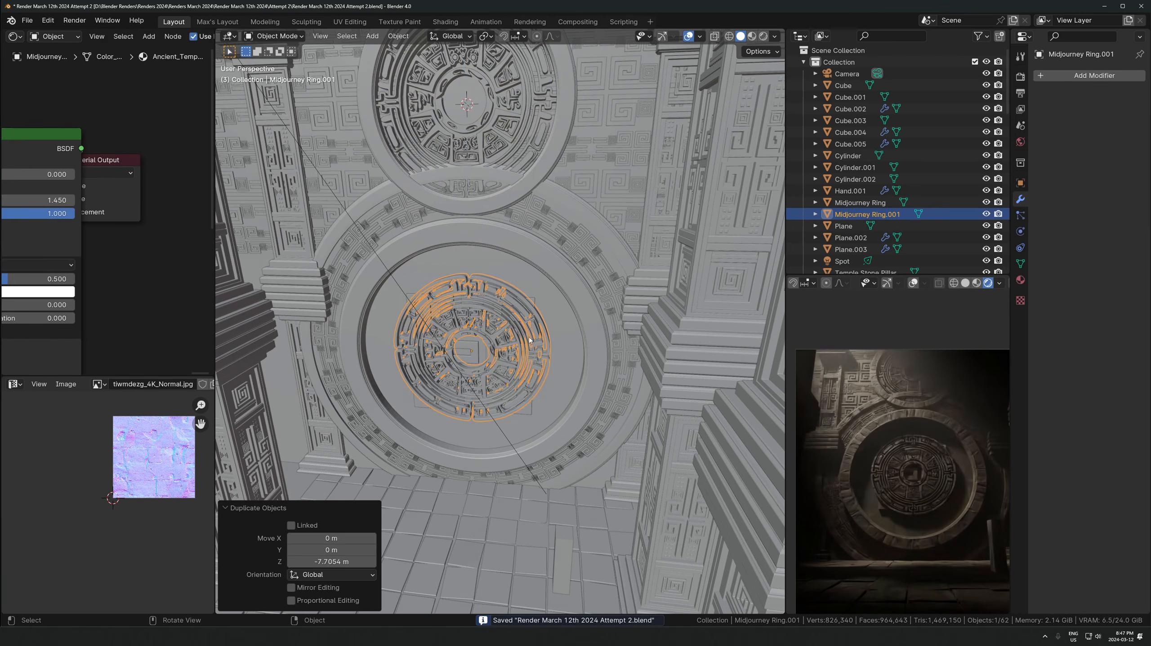
{"action": "key", "text": "g"}
{"action": "key", "text": "z"}
{"action": "left_click", "coordinate": [531, 338]}
Scale up the duplicated ring to fill the door opening and shift it along Y and about -0.069 m along X
{"action": "key", "text": "s"}
{"action": "left_click", "coordinate": [569, 335]}
{"action": "key", "text": "g"}
{"action": "key", "text": "y"}
{"action": "middle_click_drag", "start_coordinate": [569, 335], "coordinate": [548, 347]}
{"action": "left_click", "coordinate": [529, 377]}
{"action": "key", "text": "g"}
{"action": "key", "text": "x"}
{"action": "left_click", "coordinate": [524, 375]}
Centre the duplicated ring on the door in front view and scale it uniformly to about 0.85
{"action": "key", "text": "KP_1"}
{"action": "key", "text": "g"}
{"action": "key", "text": "z"}
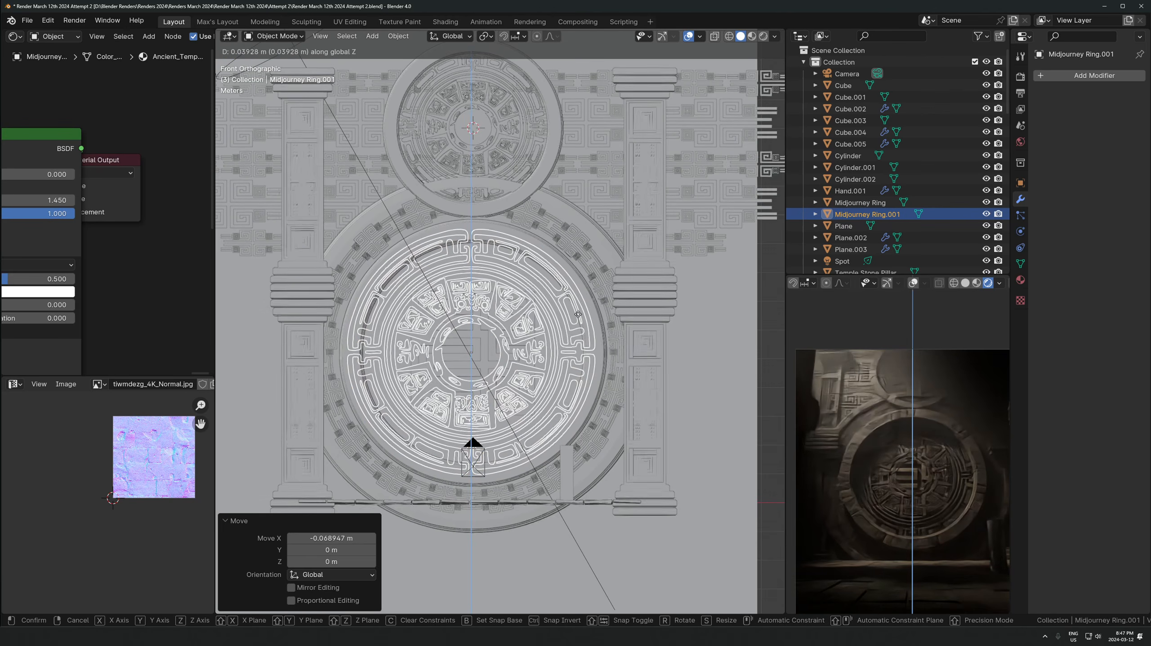
{"action": "left_click", "coordinate": [589, 312]}
{"action": "key", "text": "s"}
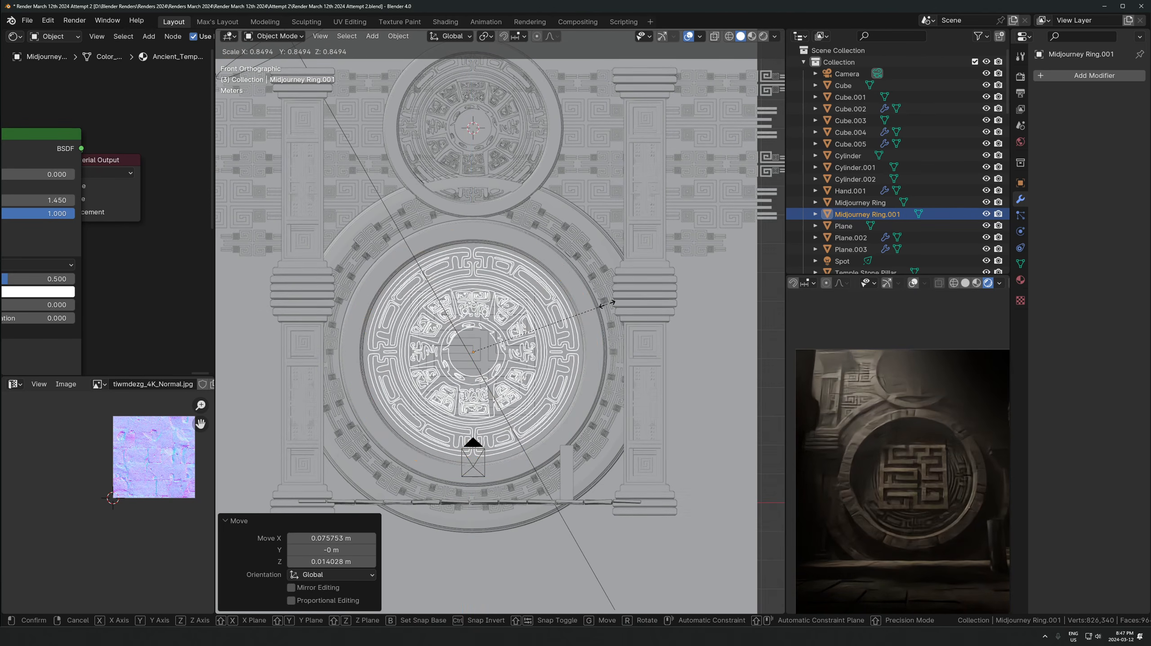
{"action": "left_click", "coordinate": [616, 303]}
Move the duplicated ring about 0.007 m along Y to check its depth, and delete it
{"action": "middle_click_drag", "start_coordinate": [617, 303], "coordinate": [588, 348]}
{"action": "key", "text": "g"}
{"action": "key", "text": "y"}
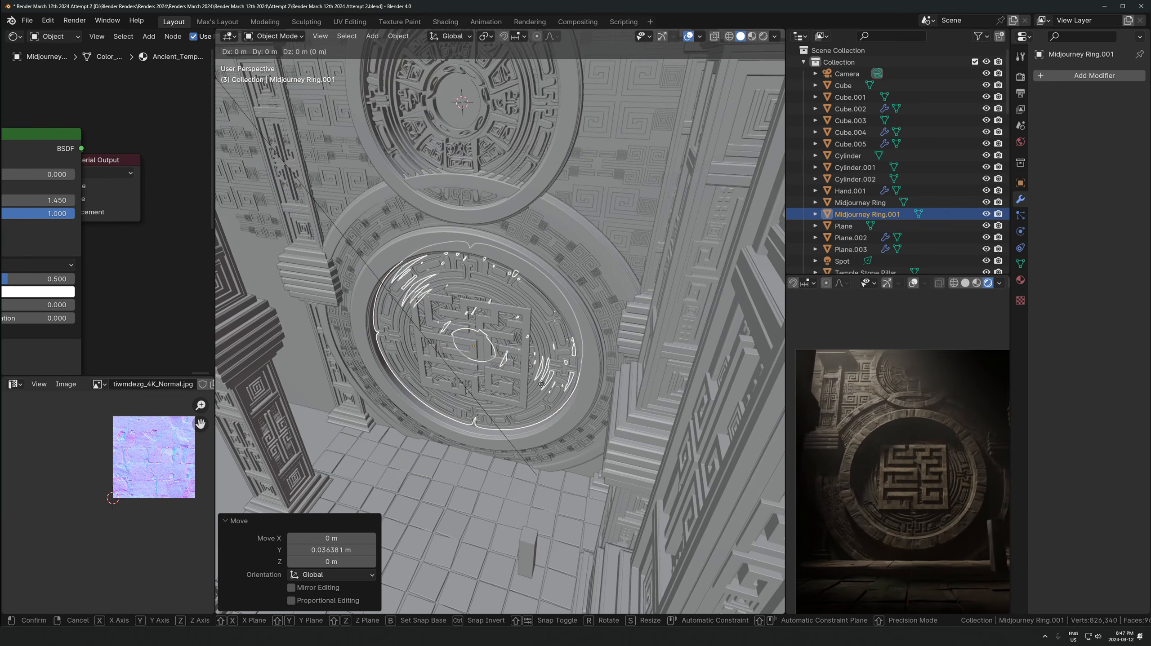
{"action": "left_click", "coordinate": [532, 404]}
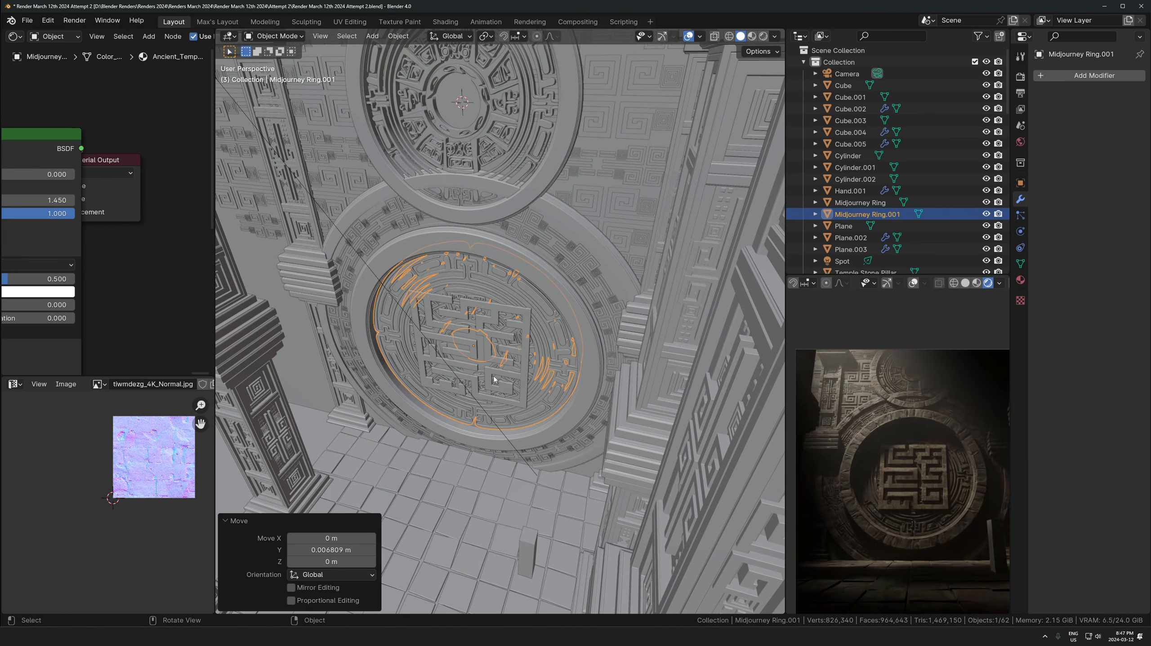
{"action": "key", "text": "Delete"}
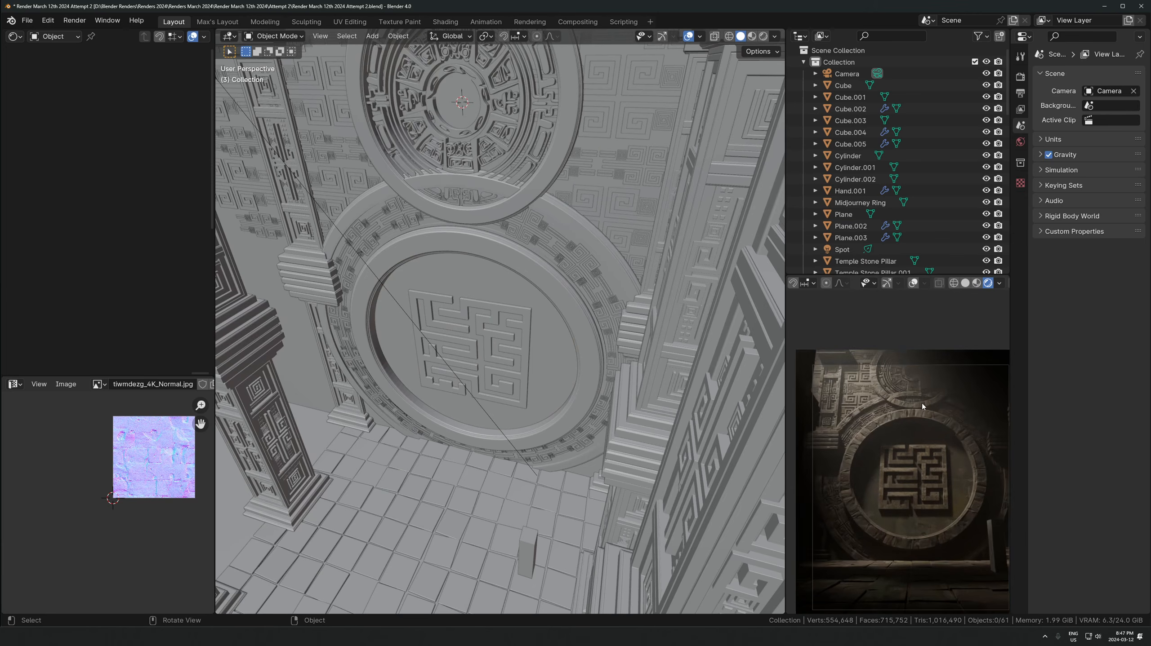
Scale the maze panel in the door's centre uniformly by 1.110
{"action": "scroll", "coordinate": [921, 404], "scroll_direction": "down", "scroll_amount": 1}
{"action": "left_click", "coordinate": [512, 336]}
{"action": "key", "text": "s"}
{"action": "right_click", "coordinate": [633, 367]}
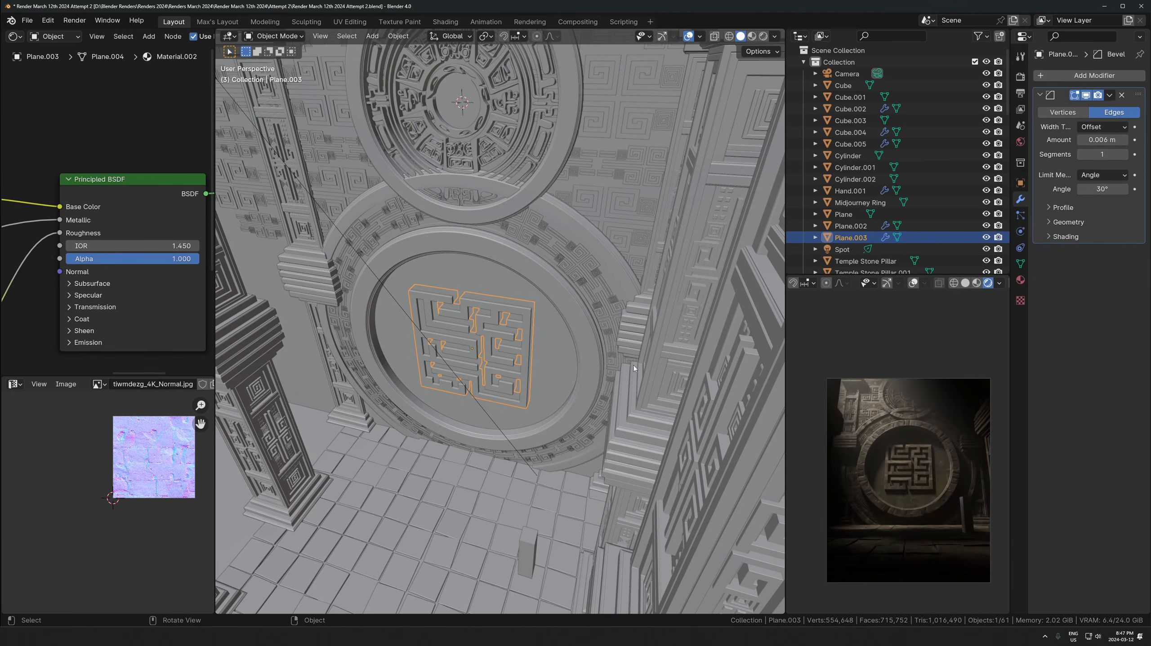
{"action": "key", "text": "s"}
{"action": "left_click", "coordinate": [626, 316]}
Select the scene camera and set its focal length to 20 mm
{"action": "scroll", "coordinate": [914, 486], "scroll_direction": "down", "scroll_amount": 1}
{"action": "scroll", "coordinate": [478, 422], "scroll_direction": "down", "scroll_amount": 5}
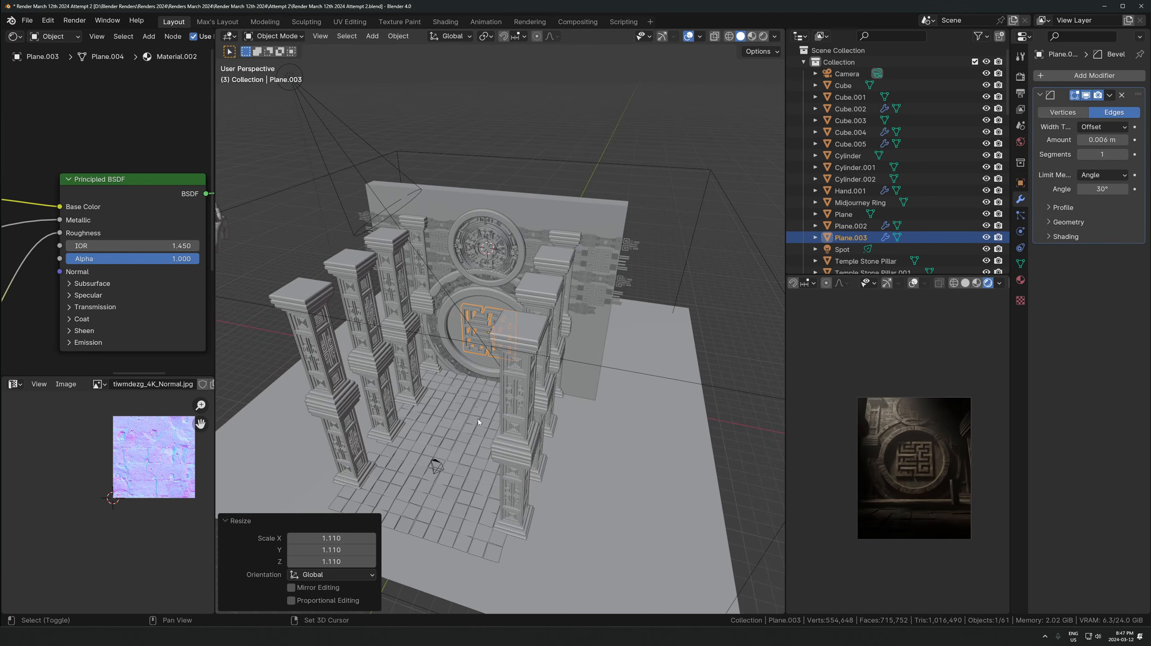
{"action": "left_click", "coordinate": [437, 466]}
{"action": "left_click", "coordinate": [1021, 232]}
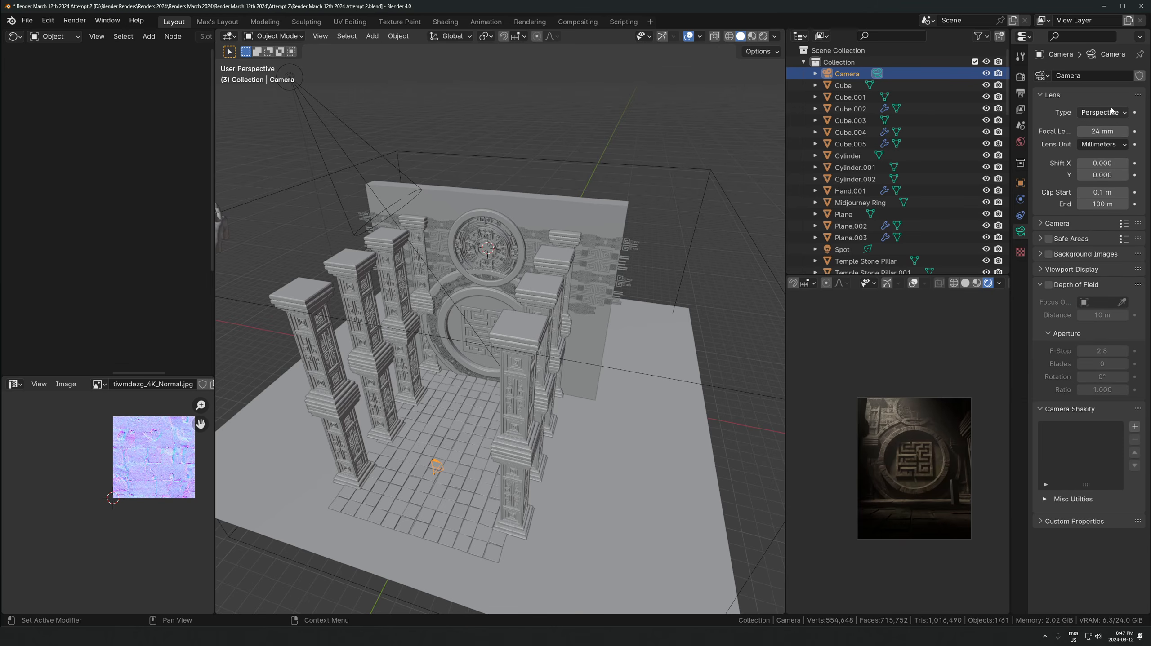
{"action": "left_click", "coordinate": [1080, 131]}
{"action": "left_click", "coordinate": [1080, 131]}
{"action": "left_click", "coordinate": [1080, 131]}
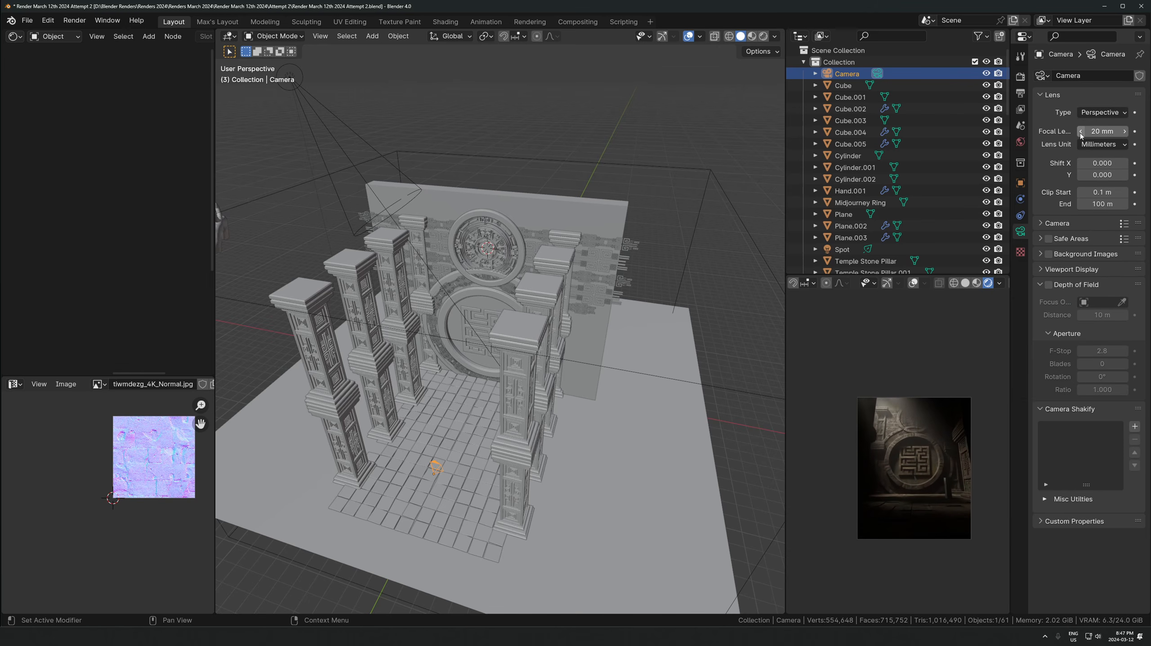
Tilt the camera about its local X axis and move it about 0.389 m along Y
{"action": "key", "text": "r"}
{"action": "key", "text": "x"}
{"action": "key", "text": "x"}
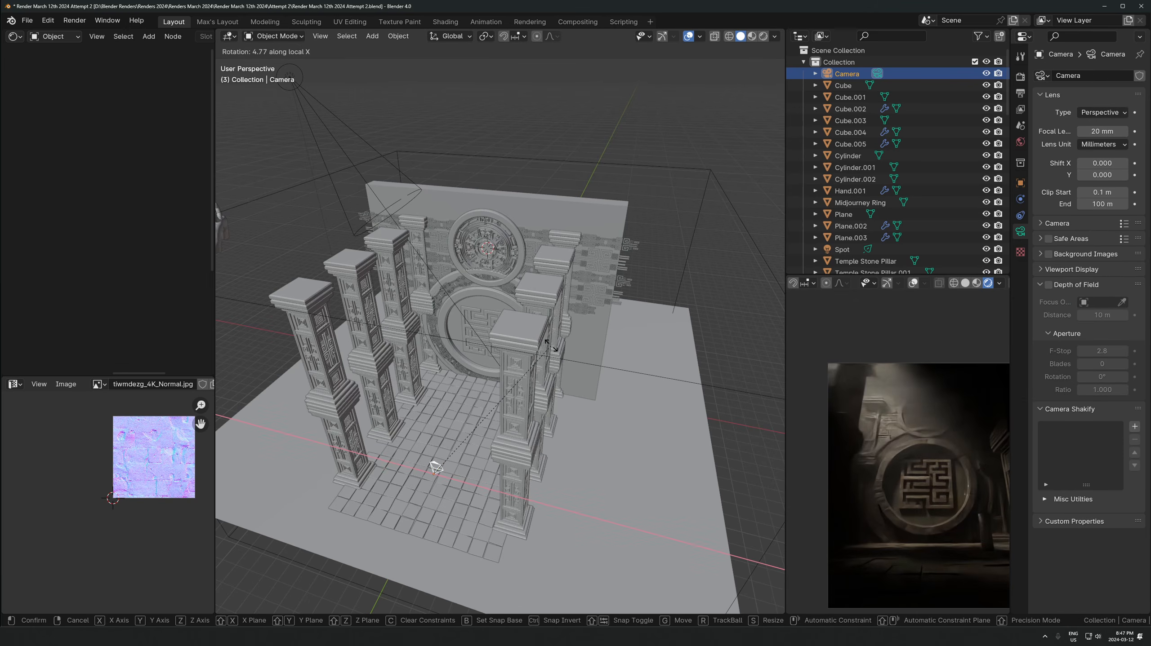
{"action": "key", "text": "Escape"}
{"action": "scroll", "coordinate": [478, 408], "scroll_direction": "down", "scroll_amount": 4}
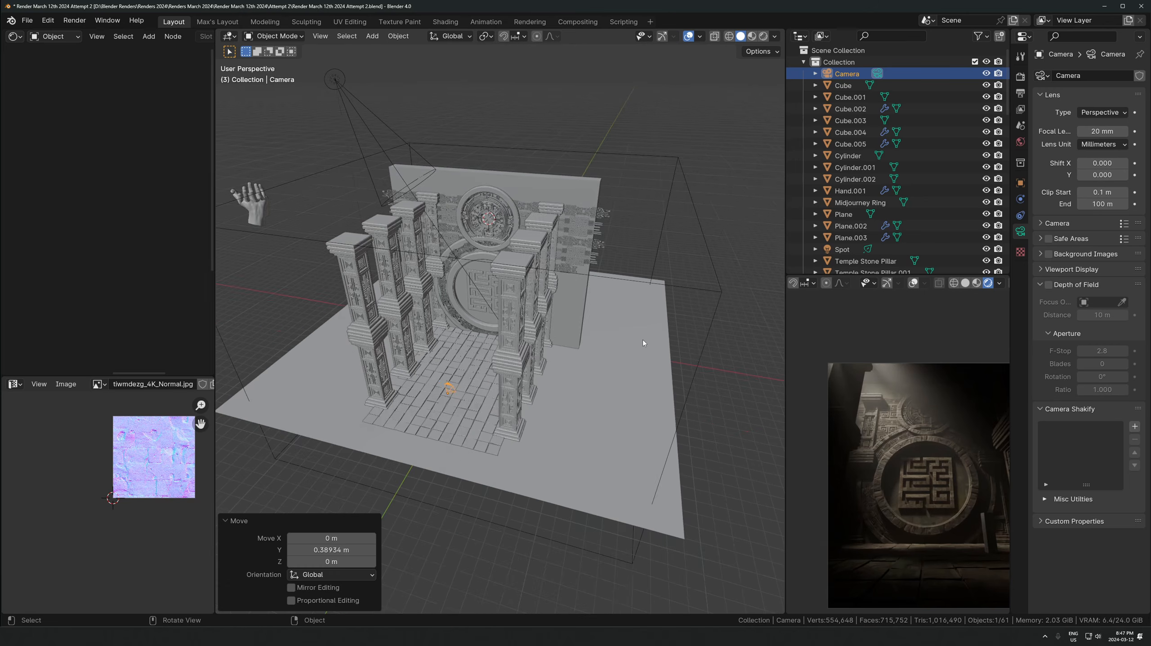
Duplicate the spot light along Y and raise the copy about 4.859 m along Z
{"action": "left_click", "coordinate": [401, 163]}
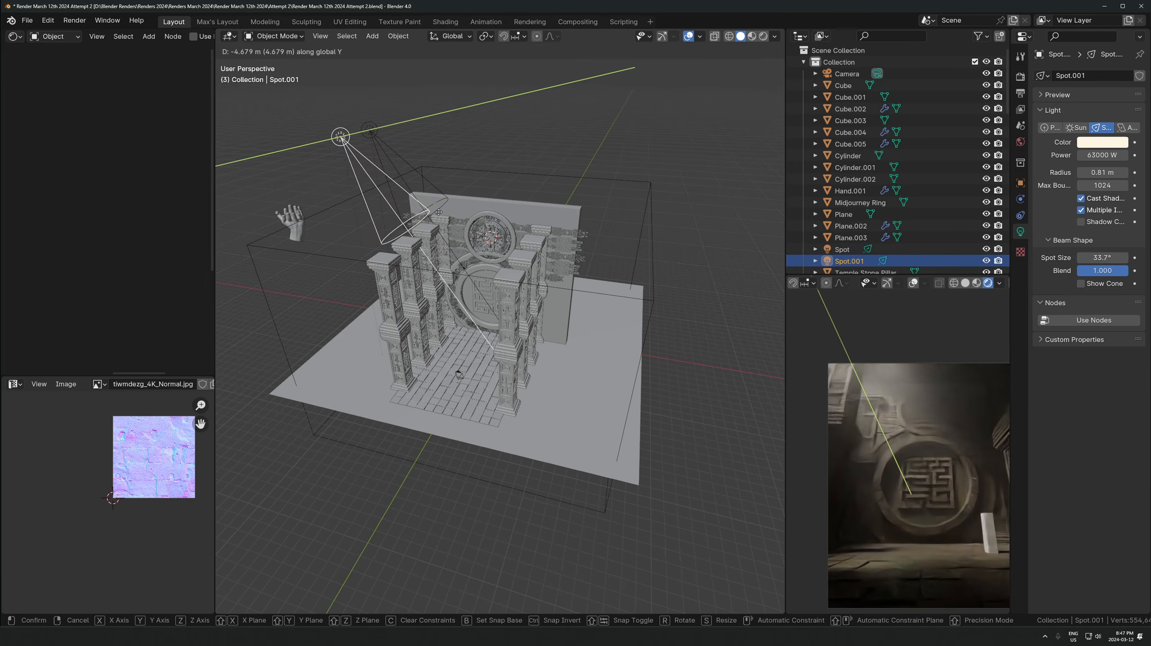
{"action": "key", "text": "shift+d"}
{"action": "key", "text": "y"}
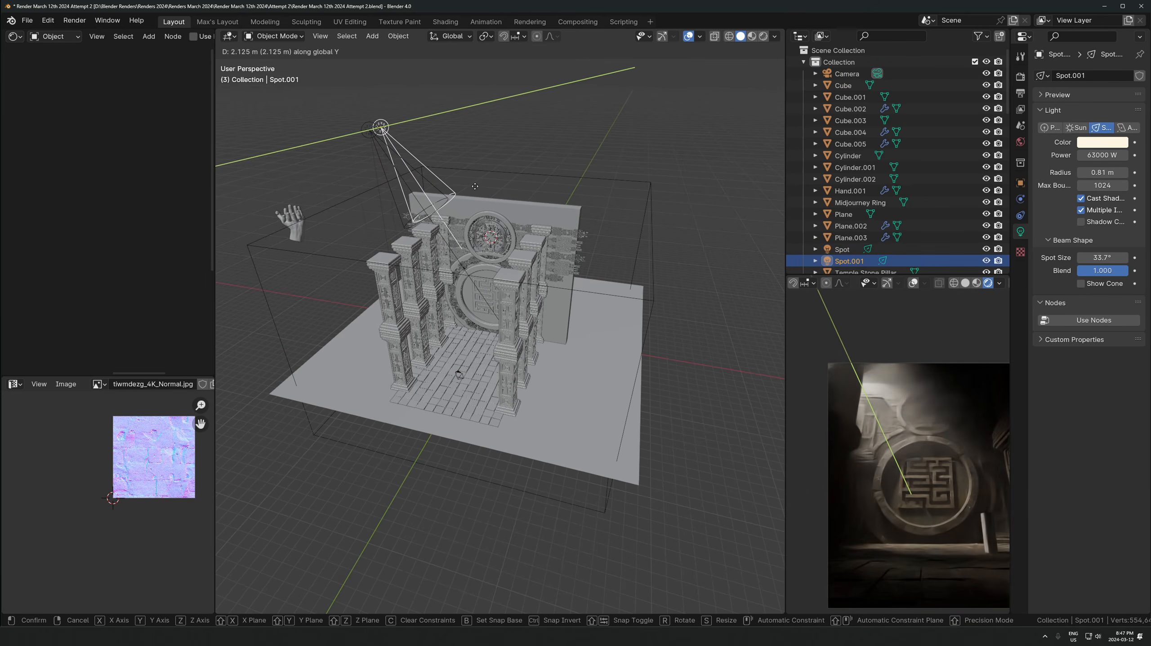
{"action": "left_click", "coordinate": [451, 263]}
{"action": "key", "text": "g"}
{"action": "key", "text": "z"}
{"action": "left_click", "coordinate": [454, 213]}
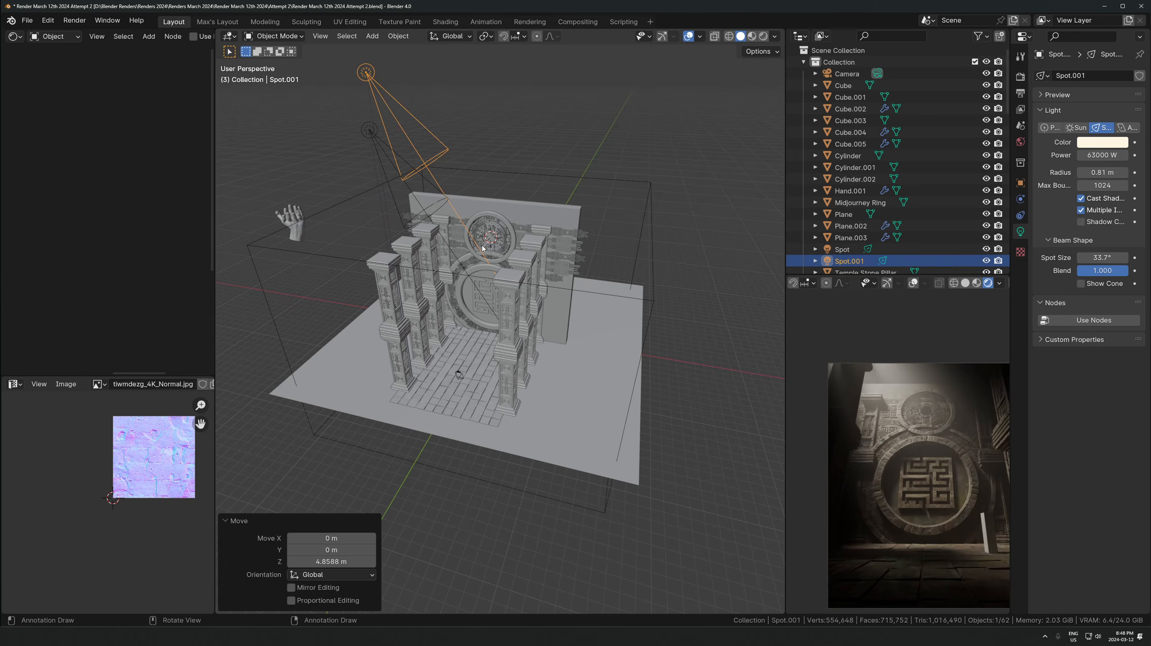
Check the lighting from the duplicated spot light in the camera render and delete that light
{"action": "middle_click_drag", "start_coordinate": [483, 248], "coordinate": [505, 281], "text": "shift"}
{"action": "scroll", "coordinate": [505, 280], "scroll_direction": "up", "scroll_amount": 6}
{"action": "middle_click_drag", "start_coordinate": [473, 168], "coordinate": [471, 303], "text": "shift"}
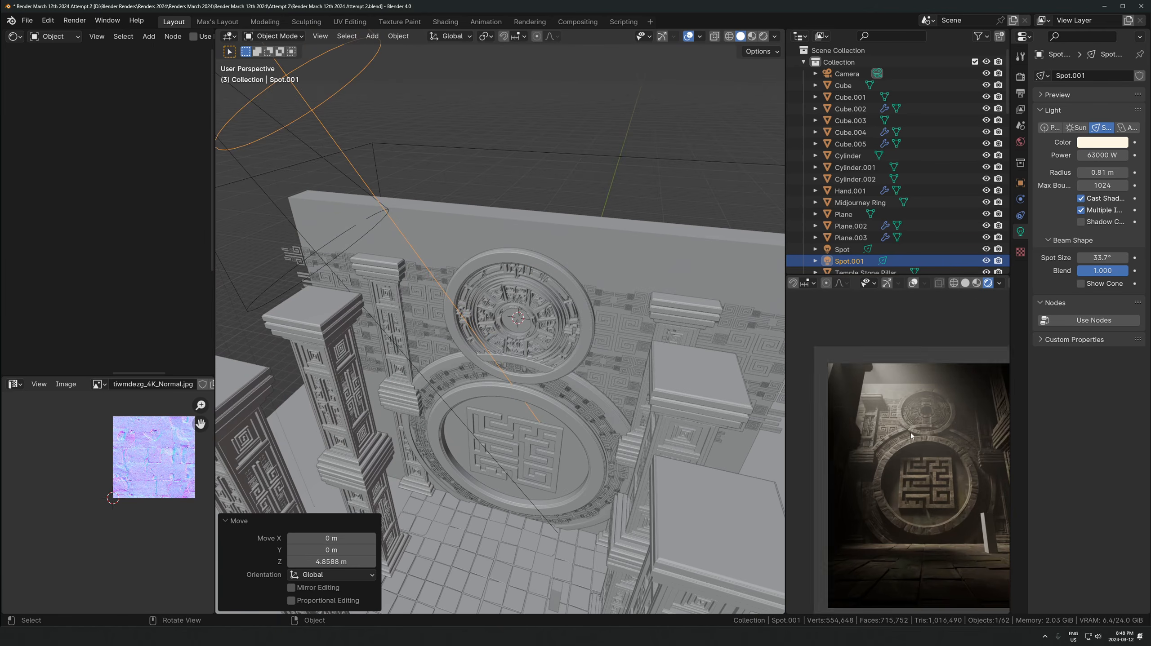
{"action": "scroll", "coordinate": [904, 443], "scroll_direction": "up", "scroll_amount": 2}
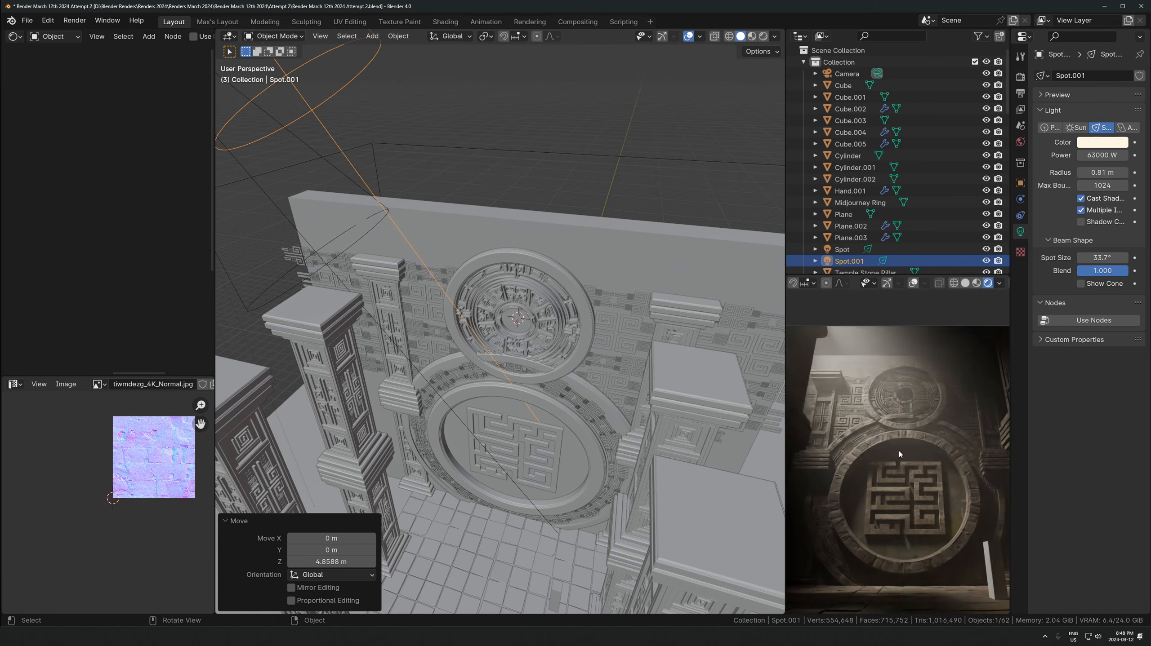
{"action": "left_click", "coordinate": [552, 243]}
{"action": "scroll", "coordinate": [557, 249], "scroll_direction": "down", "scroll_amount": 5}
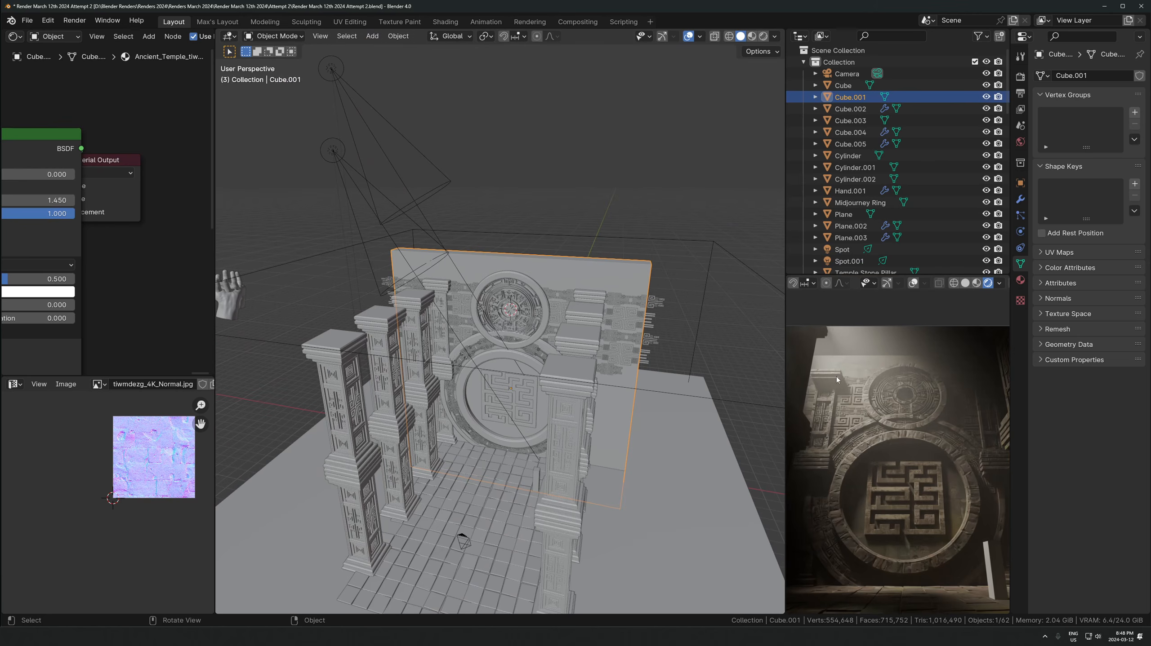
{"action": "middle_click_drag", "start_coordinate": [659, 383], "coordinate": [445, 344]}
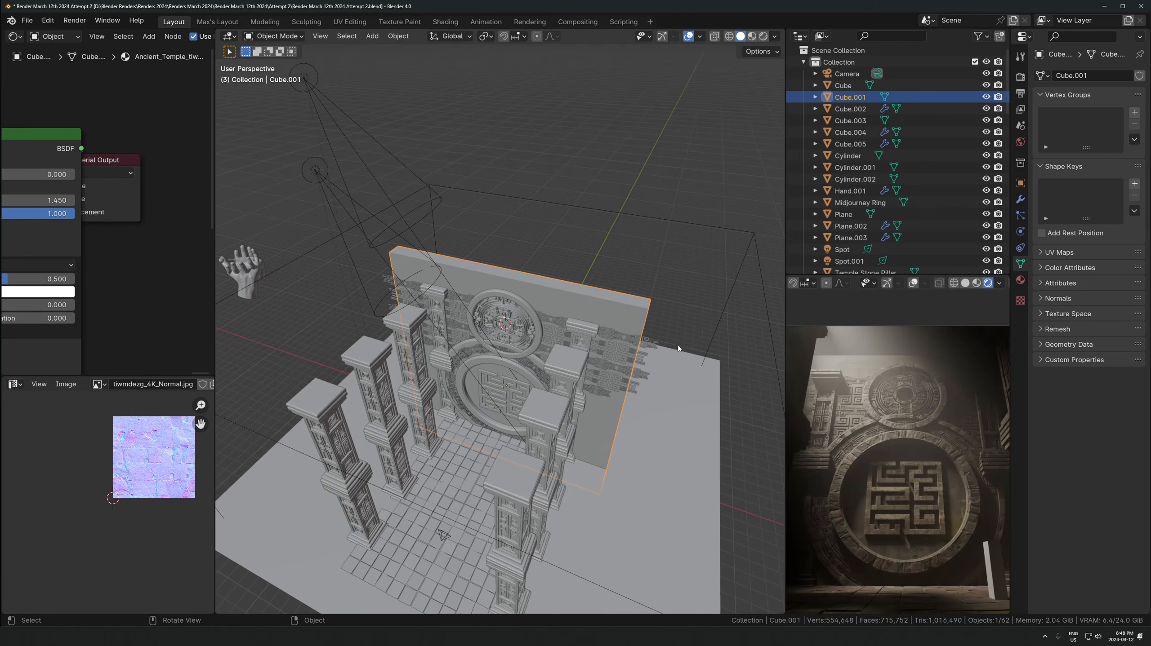
{"action": "left_click", "coordinate": [451, 244]}
{"action": "key", "text": "Delete"}
Rotate the camera -1.39° about X and move it about 0.529 m along Y with a 24 mm focal length
{"action": "scroll", "coordinate": [512, 284], "scroll_direction": "down", "scroll_amount": 3}
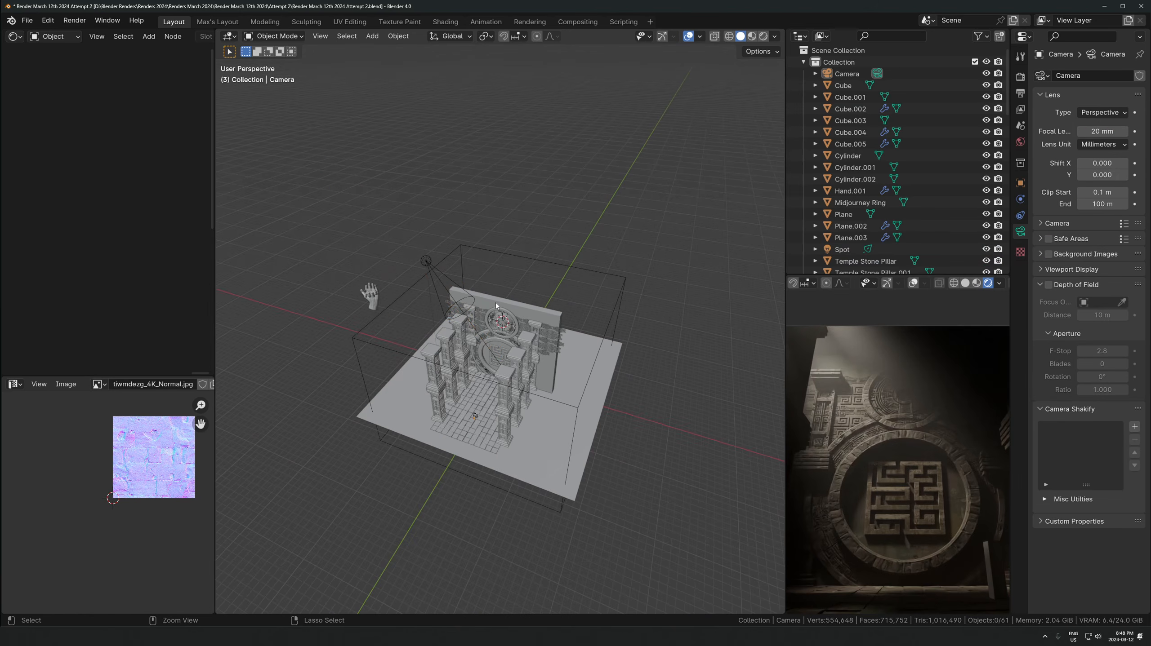
{"action": "left_click_drag", "start_coordinate": [463, 462], "coordinate": [466, 458]}
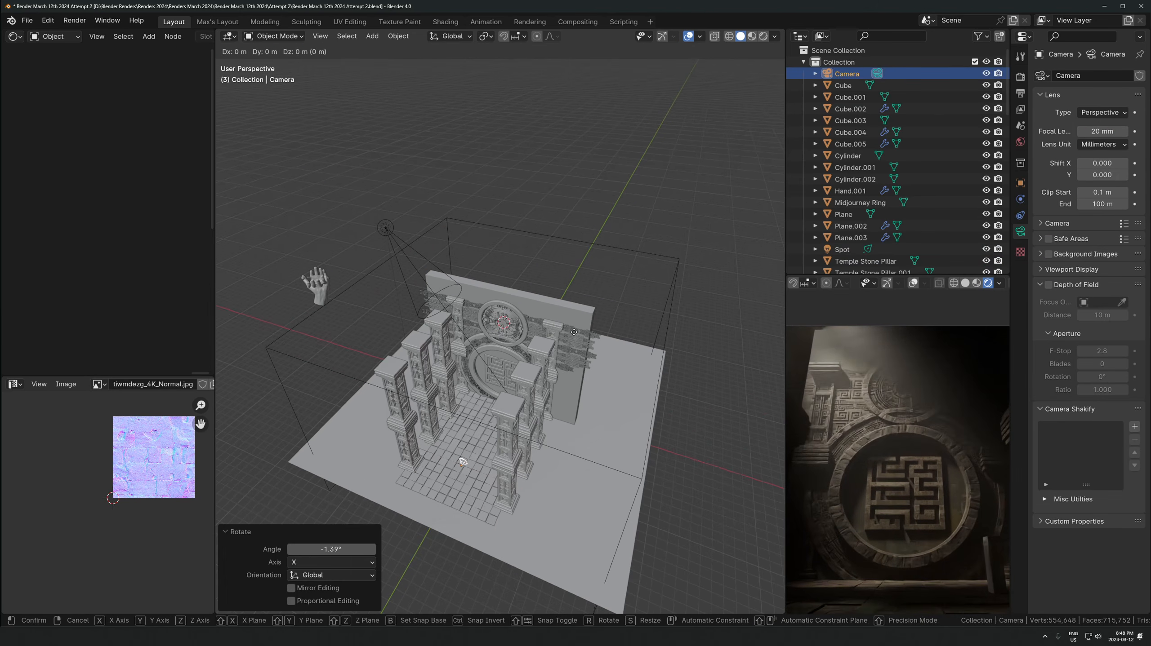
{"action": "key", "text": "Return"}
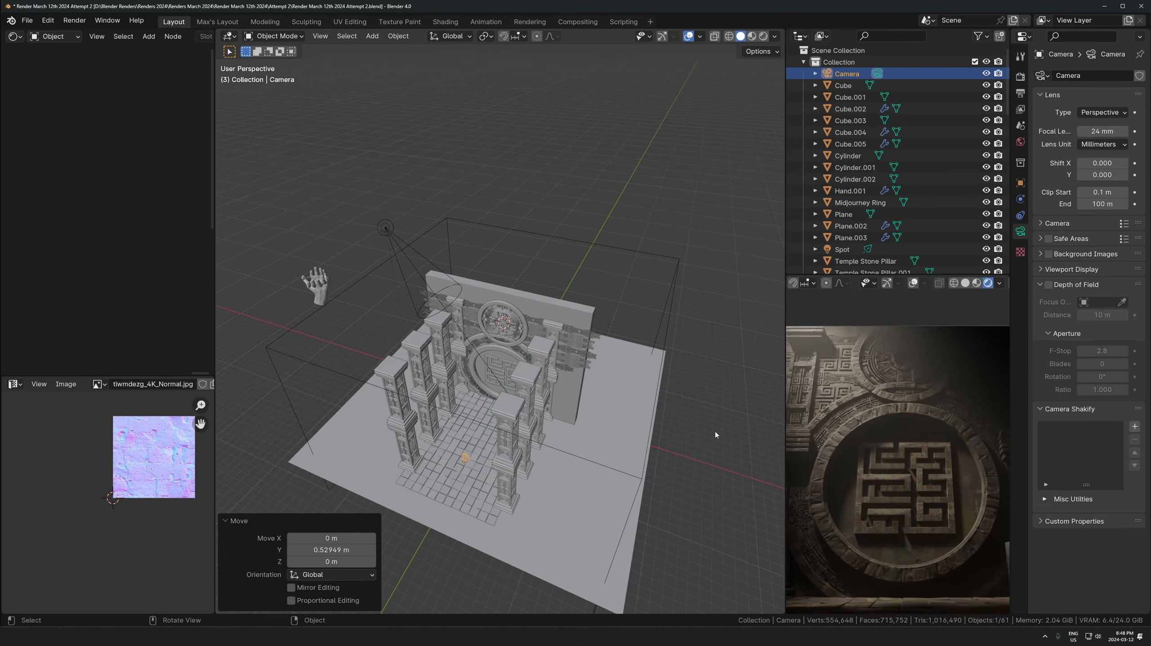
Adjust the camera's tilt about X and move it about -0.883 m along Y
{"action": "scroll", "coordinate": [714, 432], "scroll_direction": "down", "scroll_amount": 3}
{"action": "key", "text": "r"}
{"action": "key", "text": "x"}
{"action": "left_click", "coordinate": [600, 368]}
{"action": "key", "text": "g"}
{"action": "key", "text": "y"}
{"action": "left_click", "coordinate": [737, 451]}
{"action": "scroll", "coordinate": [815, 446], "scroll_direction": "down", "scroll_amount": 4}
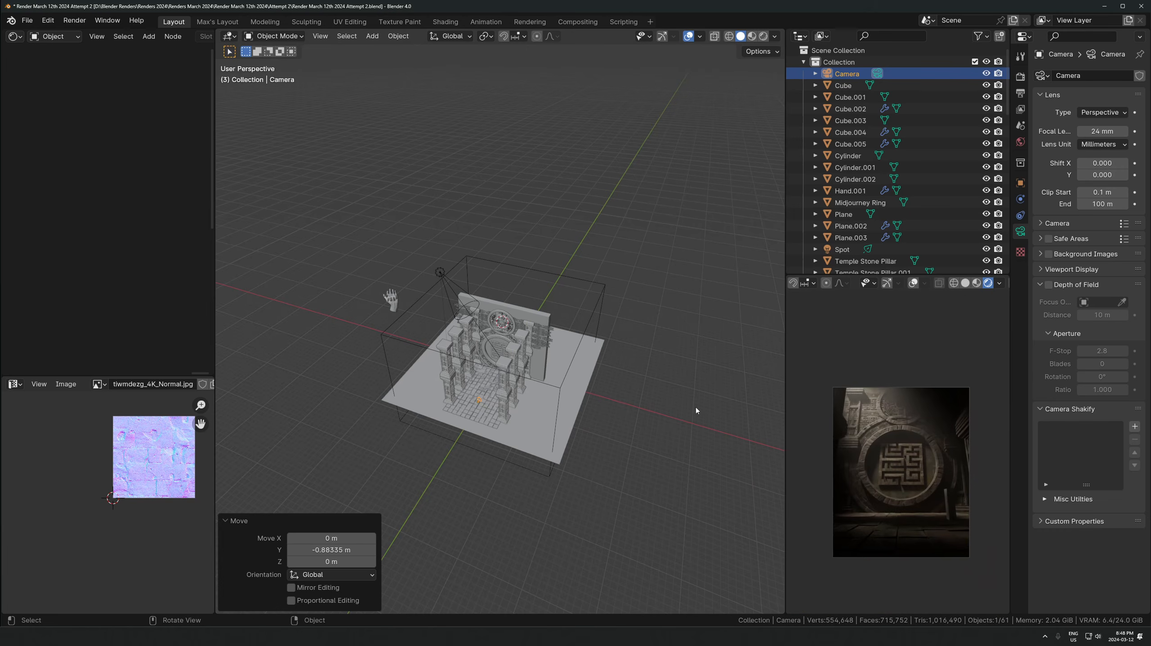
Select the large volume box surrounding the scene and raise it along Z
{"action": "scroll", "coordinate": [584, 351], "scroll_direction": "up", "scroll_amount": 2}
{"action": "left_click", "coordinate": [417, 253]}
{"action": "scroll", "coordinate": [419, 262], "scroll_direction": "down", "scroll_amount": 2}
{"action": "middle_click_drag", "start_coordinate": [421, 281], "coordinate": [498, 294]}
{"action": "scroll", "coordinate": [522, 364], "scroll_direction": "up", "scroll_amount": 1}
{"action": "middle_click_drag", "start_coordinate": [522, 364], "coordinate": [547, 335]}
{"action": "left_click", "coordinate": [652, 303]}
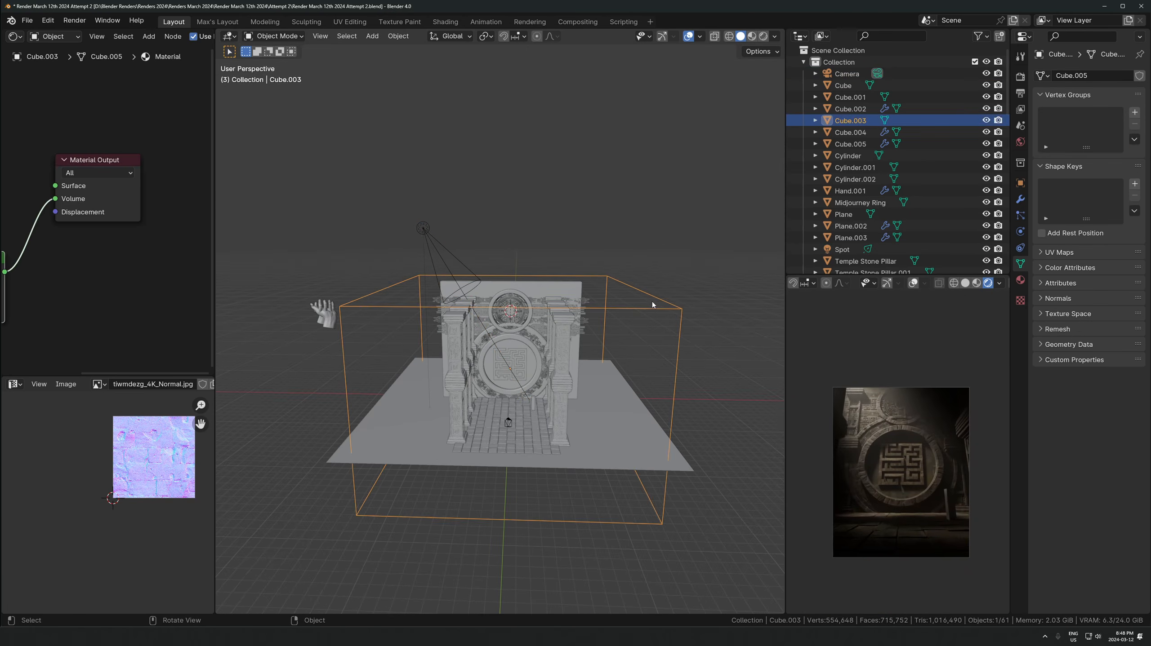
{"action": "key", "text": "g"}
{"action": "key", "text": "z"}
{"action": "left_click", "coordinate": [643, 275]}
Duplicate the spot light in place, hide the copy, and reselect the original light
{"action": "left_click", "coordinate": [425, 229]}
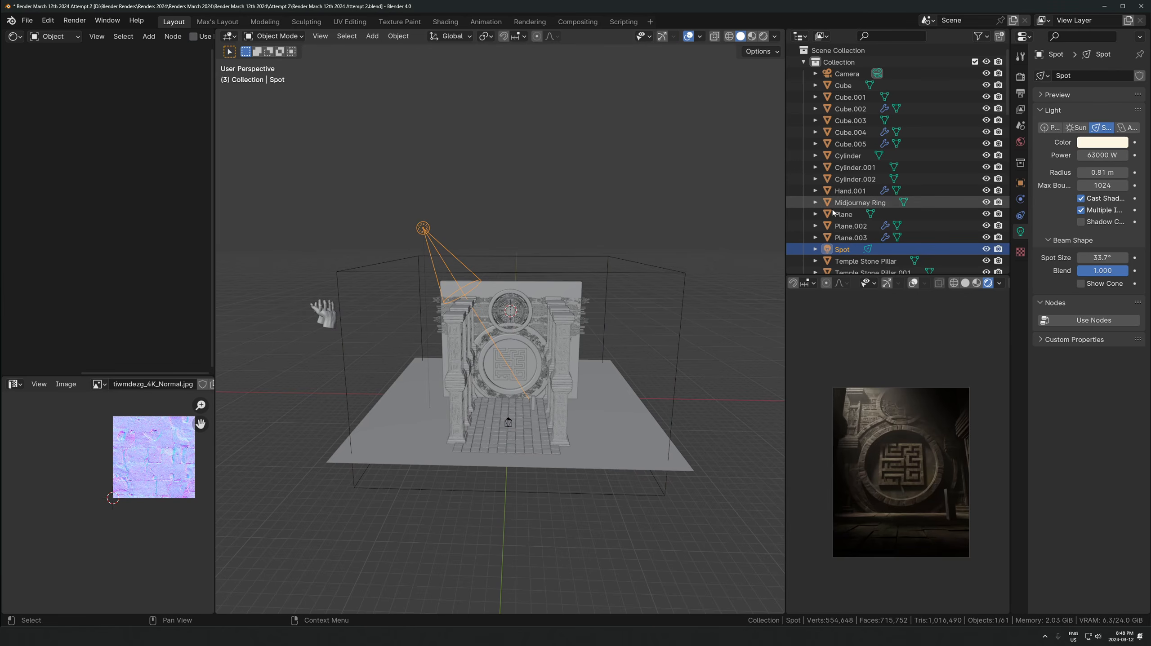
{"action": "scroll", "coordinate": [900, 202], "scroll_direction": "down", "scroll_amount": 4}
{"action": "key", "text": "shift+d"}
{"action": "key", "text": "Escape"}
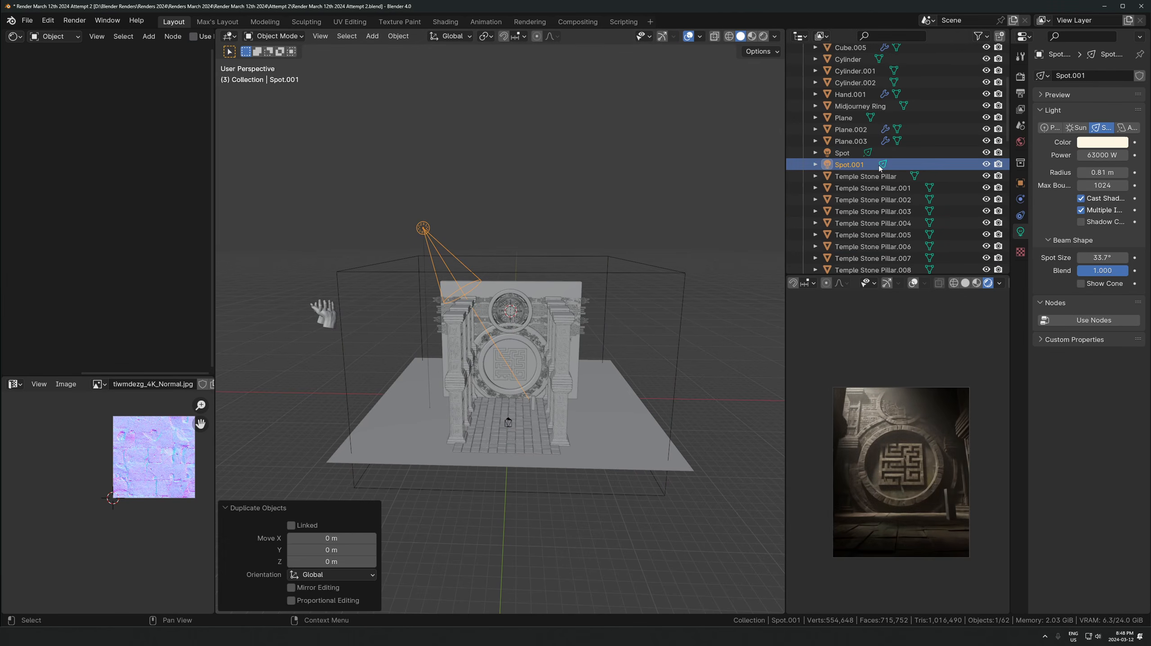
{"action": "key", "text": "h"}
{"action": "left_click", "coordinate": [850, 154]}
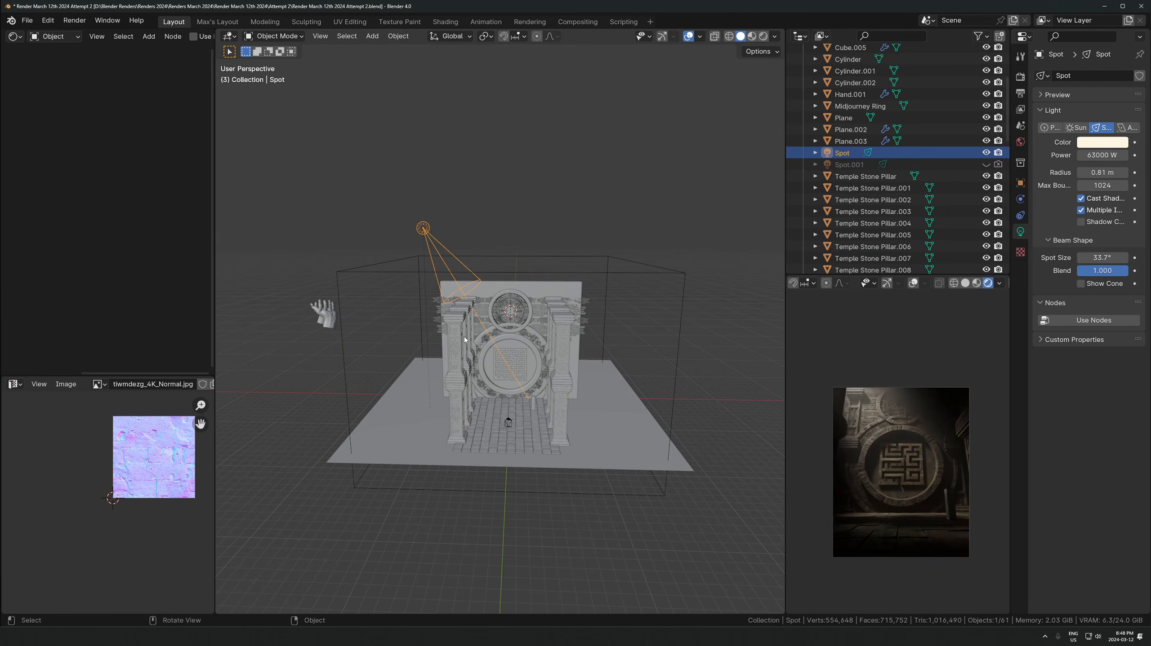
In front view, rotate the spotlight and move it about 4.94 m along negative X and 6.45 m down
{"action": "key", "text": "KP_1"}
{"action": "key", "text": "r"}
{"action": "left_click", "coordinate": [555, 253]}
{"action": "key", "text": "g"}
{"action": "left_click", "coordinate": [516, 314]}
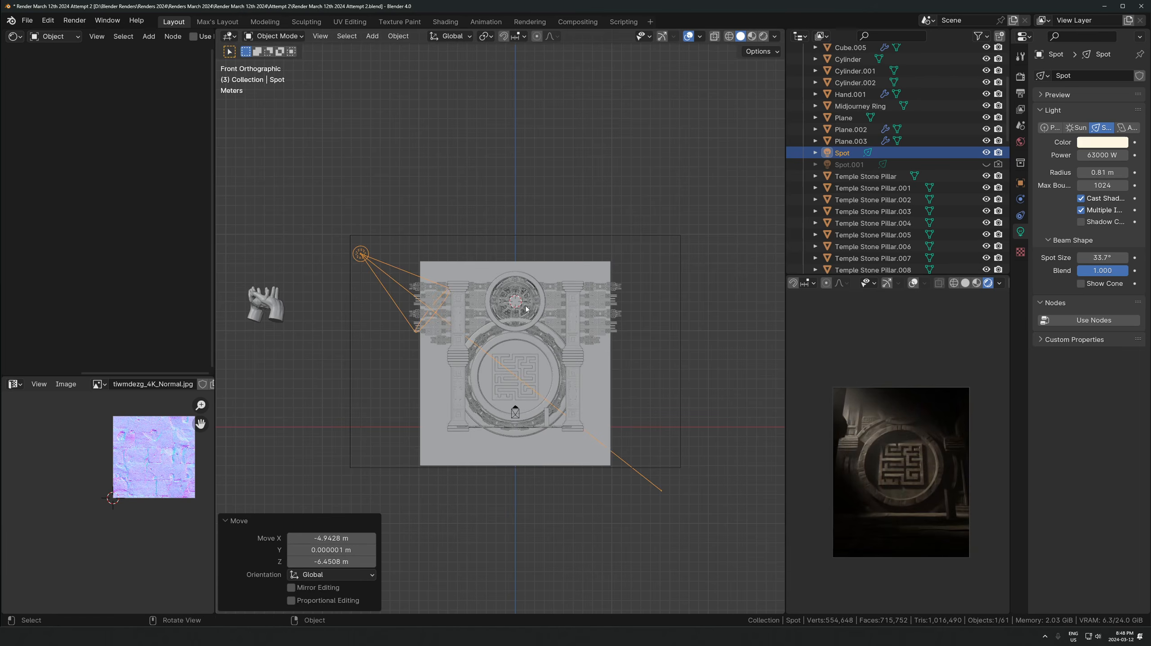
Fine-tune the spotlight's aim and position beside the temple wall and set its spot size to 36.6°
{"action": "key", "text": "r"}
{"action": "left_click", "coordinate": [542, 323]}
{"action": "key", "text": "g"}
{"action": "left_click", "coordinate": [536, 325]}
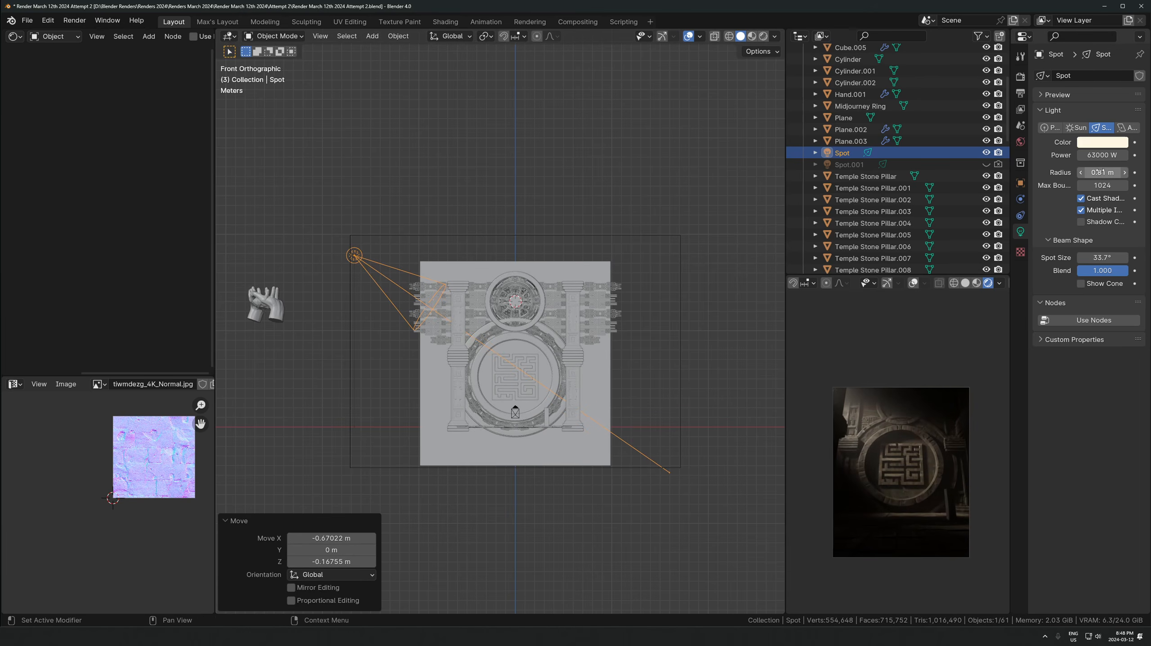
{"action": "left_click_drag", "start_coordinate": [1102, 173], "coordinate": [1132, 173]}
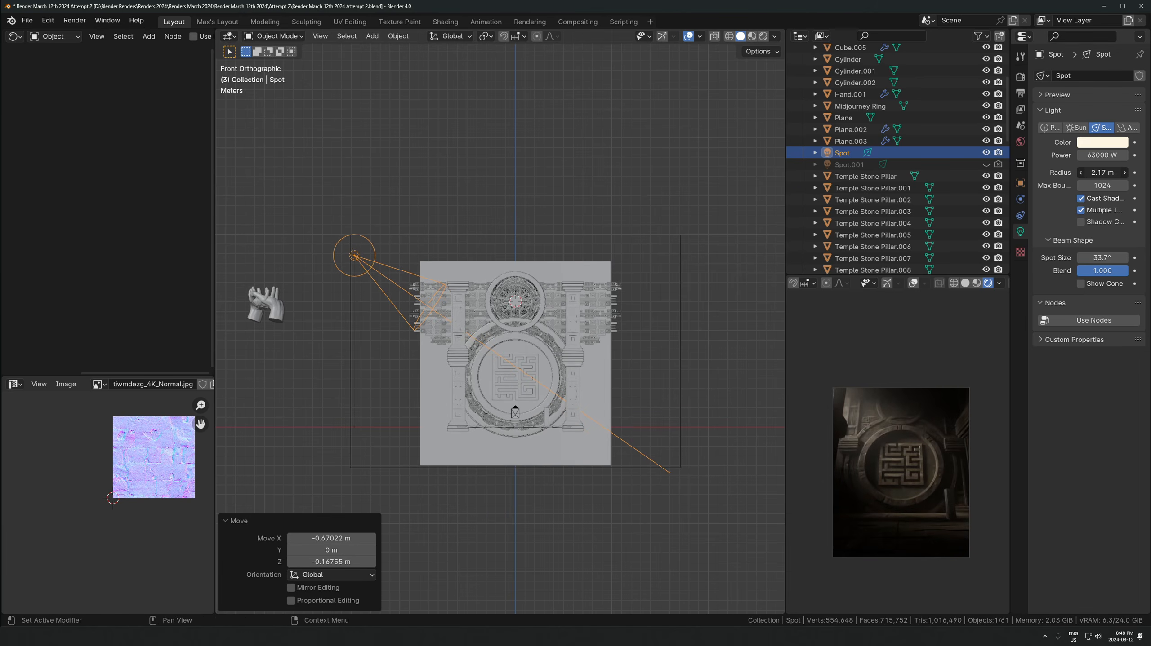
{"action": "mouse_move", "coordinate": [1099, 254]}
{"action": "left_mouse_down"}
{"action": "mouse_move", "coordinate": [1136, 255]}
{"action": "mouse_move", "coordinate": [1103, 254]}
{"action": "left_mouse_up"}
Duplicate the spotlight about 5.18 m along negative Y
{"action": "middle_click_drag", "start_coordinate": [561, 267], "coordinate": [524, 307]}
{"action": "key", "text": "shift+d"}
{"action": "key", "text": "y"}
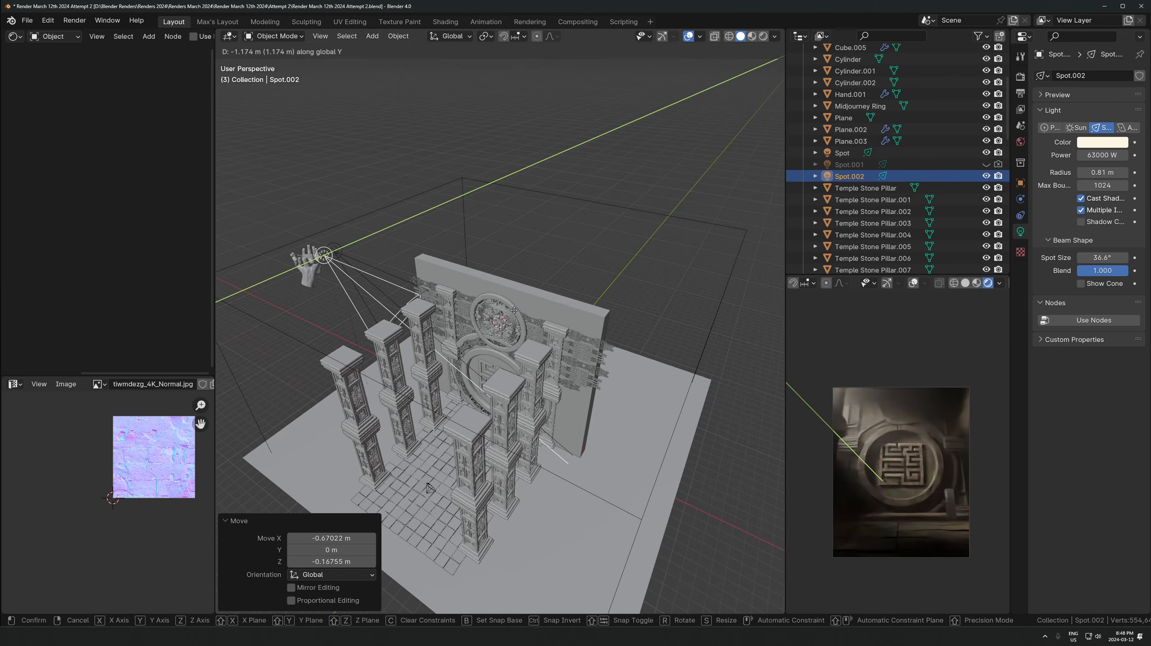
{"action": "left_click", "coordinate": [478, 330]}
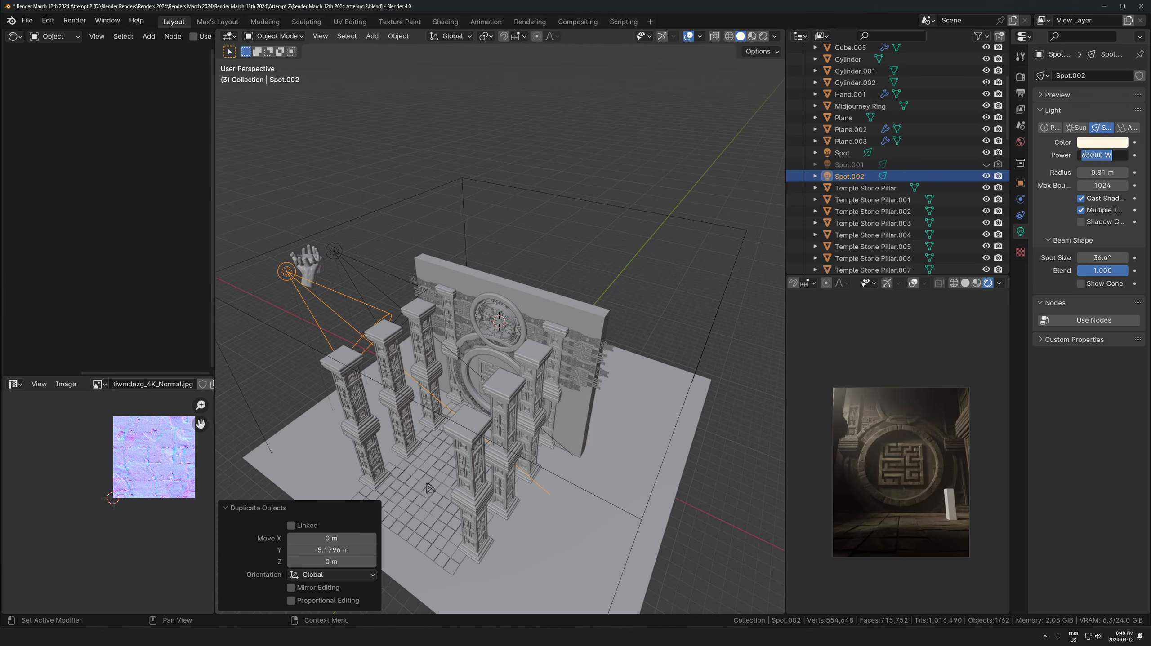
Set the duplicated spotlight's power to 33000 W and try narrowing its spot size to 1°
{"action": "type", "text": "3"}
{"action": "key", "text": "Return"}
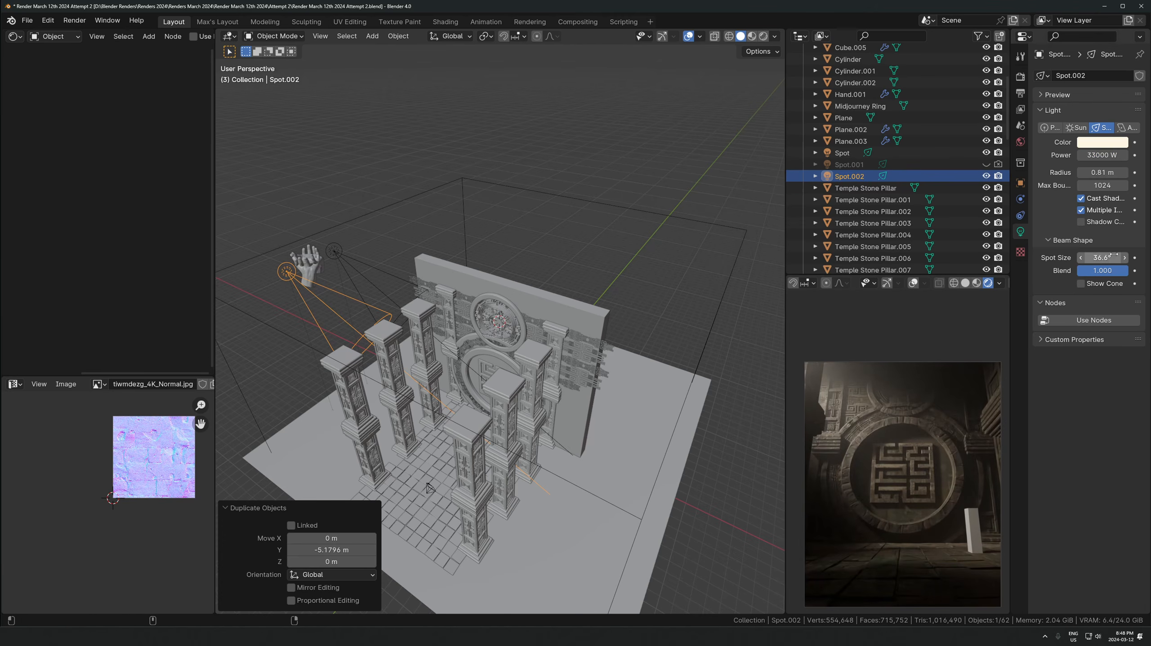
{"action": "left_click_drag", "start_coordinate": [1102, 257], "coordinate": [1045, 261]}
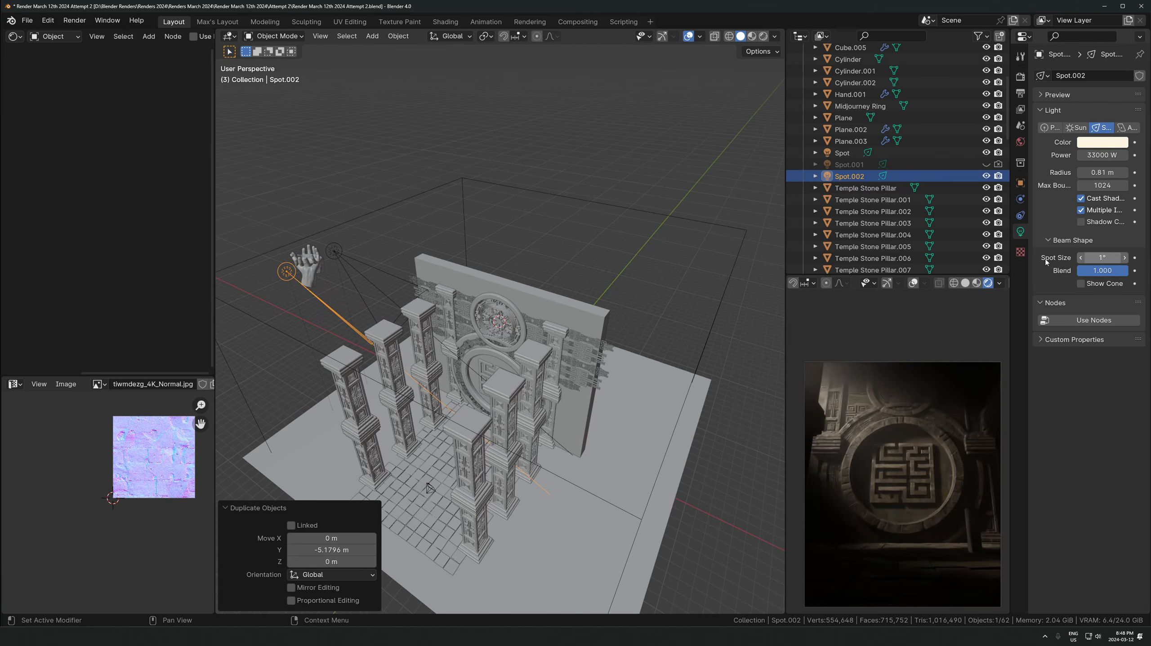
Try another spot size with both spotlights selected, and delete the duplicated spotlight
{"action": "left_click", "coordinate": [334, 250], "text": "shift"}
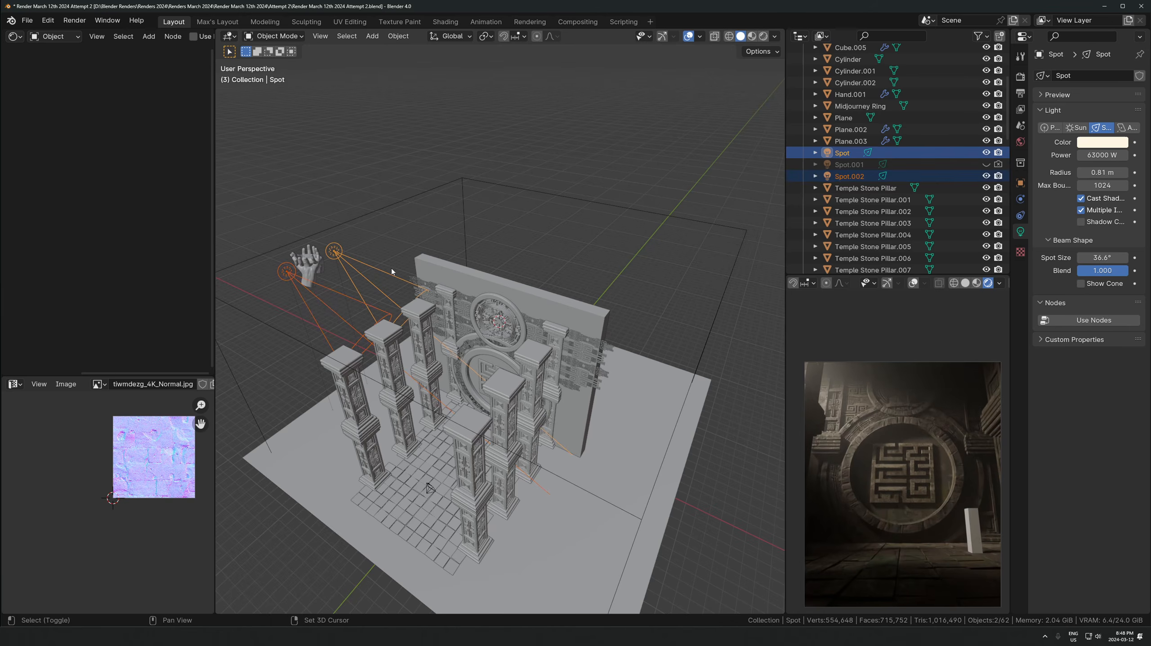
{"action": "left_click_drag", "start_coordinate": [1111, 258], "coordinate": [1092, 259]}
{"action": "key", "text": "Escape"}
{"action": "left_click", "coordinate": [286, 272]}
{"action": "key", "text": "x"}
{"action": "left_click", "coordinate": [272, 296]}
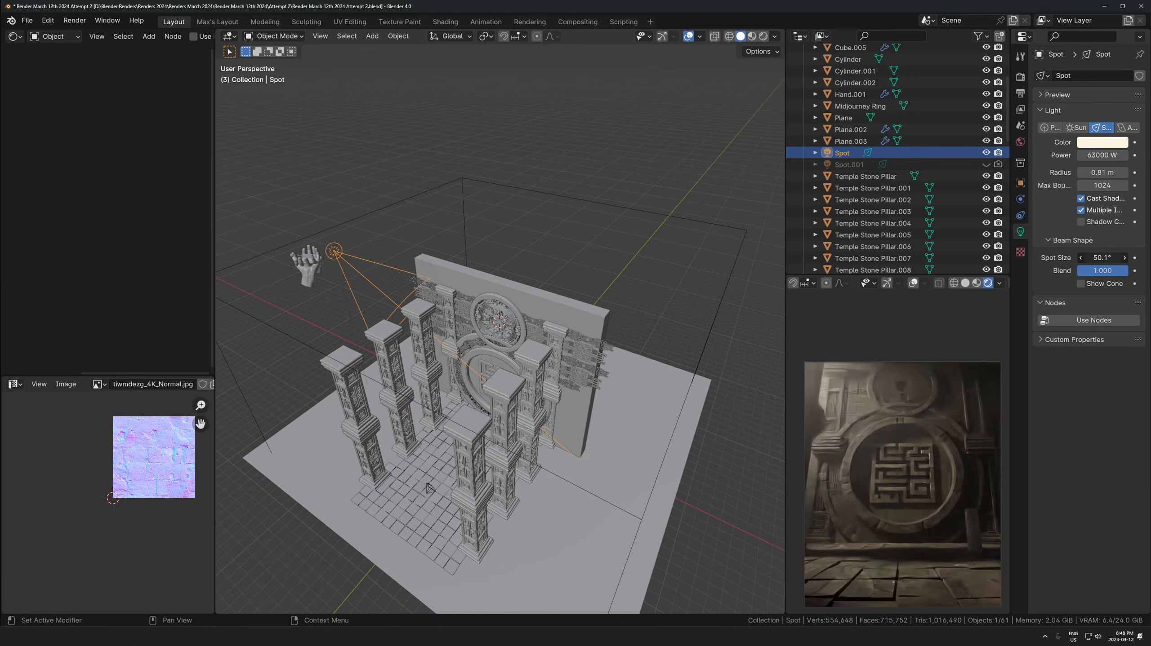
{"action": "middle_click_drag", "start_coordinate": [568, 251], "coordinate": [597, 273]}
{"action": "scroll", "coordinate": [546, 265], "scroll_direction": "down", "scroll_amount": 2}
{"action": "key", "text": "g"}
{"action": "right_click", "coordinate": [611, 259]}
{"action": "key", "text": "g"}
{"action": "key", "text": "y"}
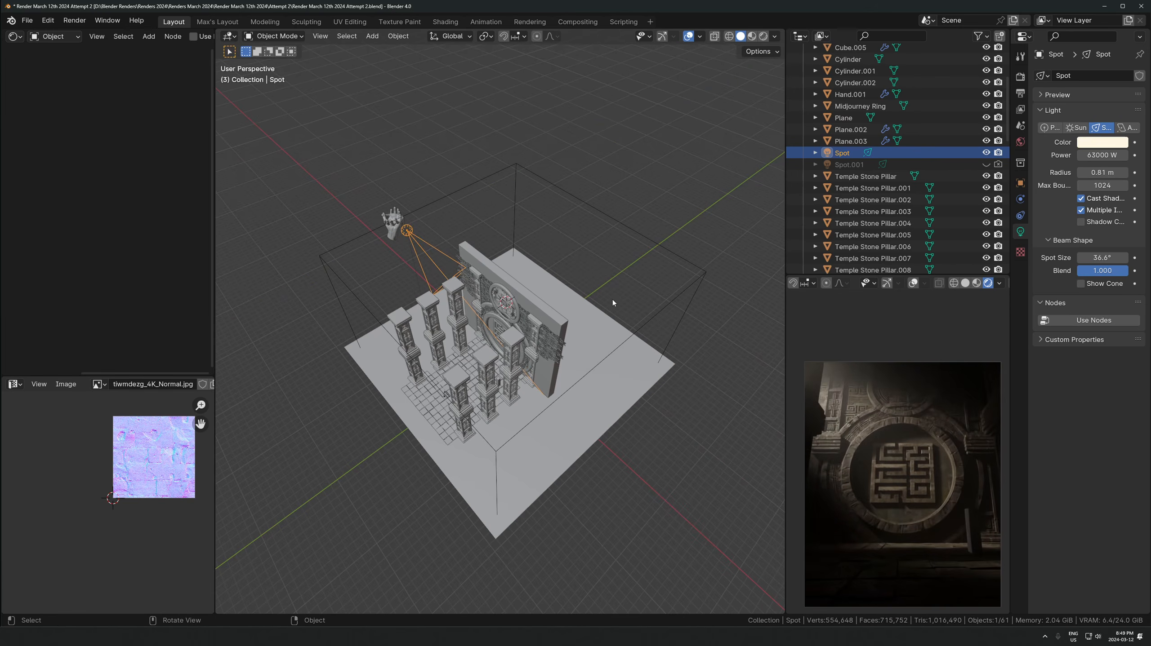
{"action": "scroll", "coordinate": [612, 299], "scroll_direction": "up", "scroll_amount": 5}
{"action": "scroll", "coordinate": [594, 296], "scroll_direction": "down", "scroll_amount": 6}
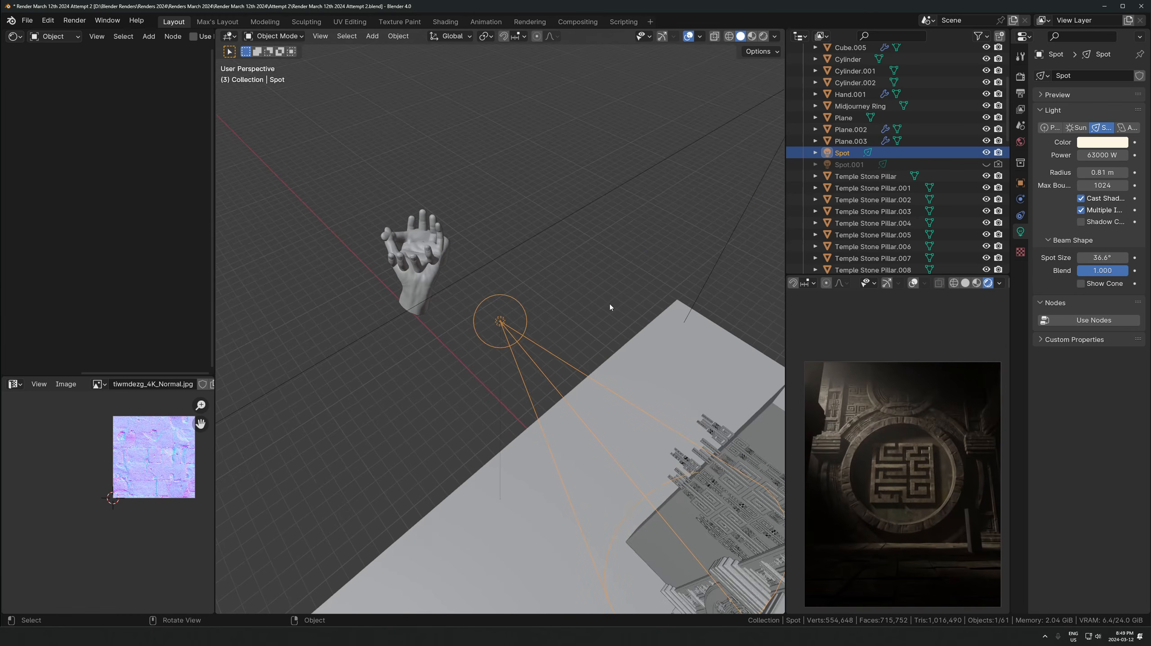
{"action": "right_click", "coordinate": [501, 324]}
Rotate the spotlight about 7° around Z and move it about 1.4 m along negative Y
{"action": "key", "text": "r"}
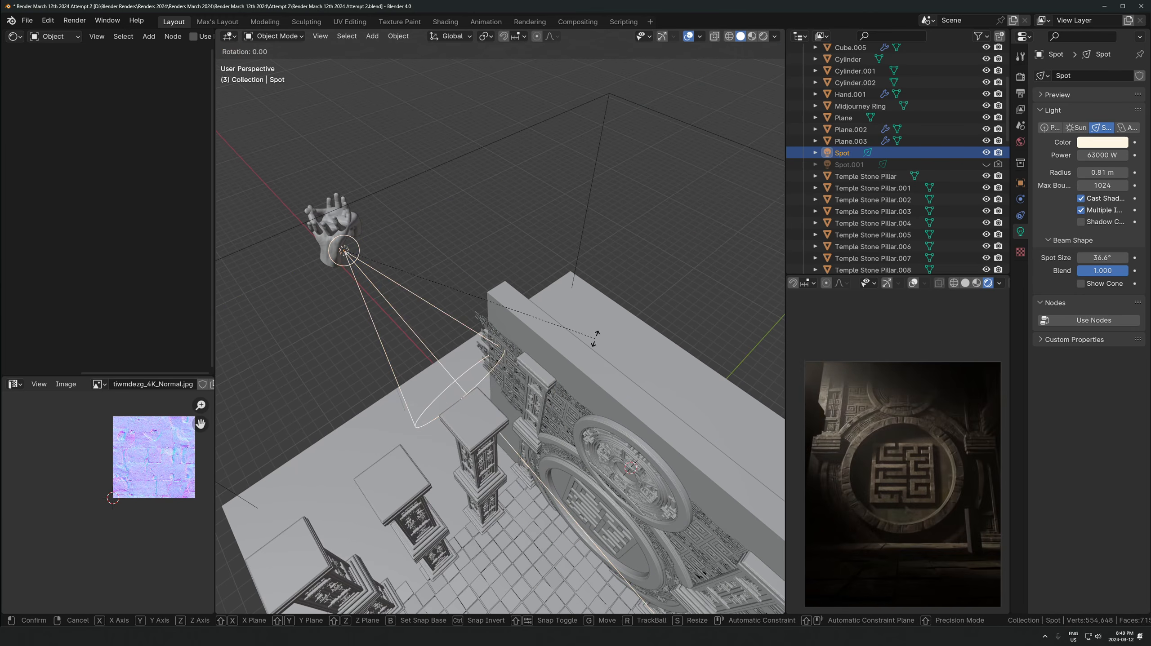
{"action": "key", "text": "z"}
{"action": "left_click", "coordinate": [579, 303]}
{"action": "key", "text": "g"}
{"action": "key", "text": "y"}
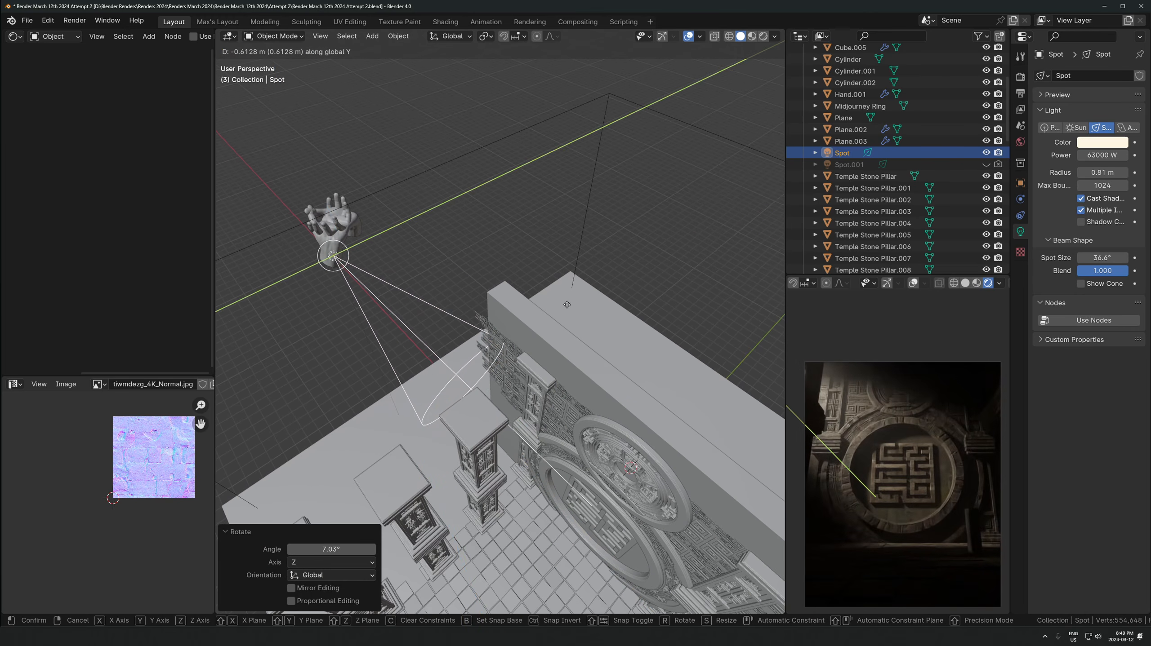
{"action": "left_click", "coordinate": [575, 317]}
{"action": "key", "text": "r"}
{"action": "key", "text": "z"}
{"action": "right_click", "coordinate": [579, 319]}
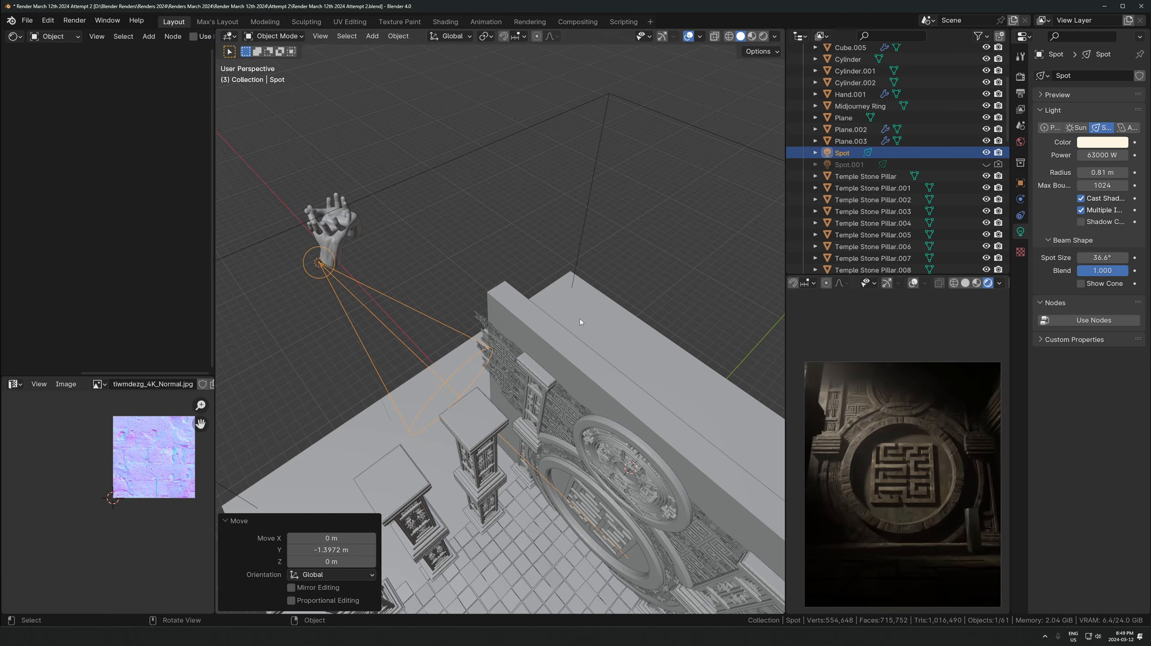
In front view, rotate the spotlight about 34.3° to point more steeply down and move it above the temple wall
{"action": "key", "text": "KP_1"}
{"action": "scroll", "coordinate": [557, 294], "scroll_direction": "down", "scroll_amount": 3}
{"action": "key", "text": "r"}
{"action": "left_click", "coordinate": [555, 351]}
{"action": "key", "text": "g"}
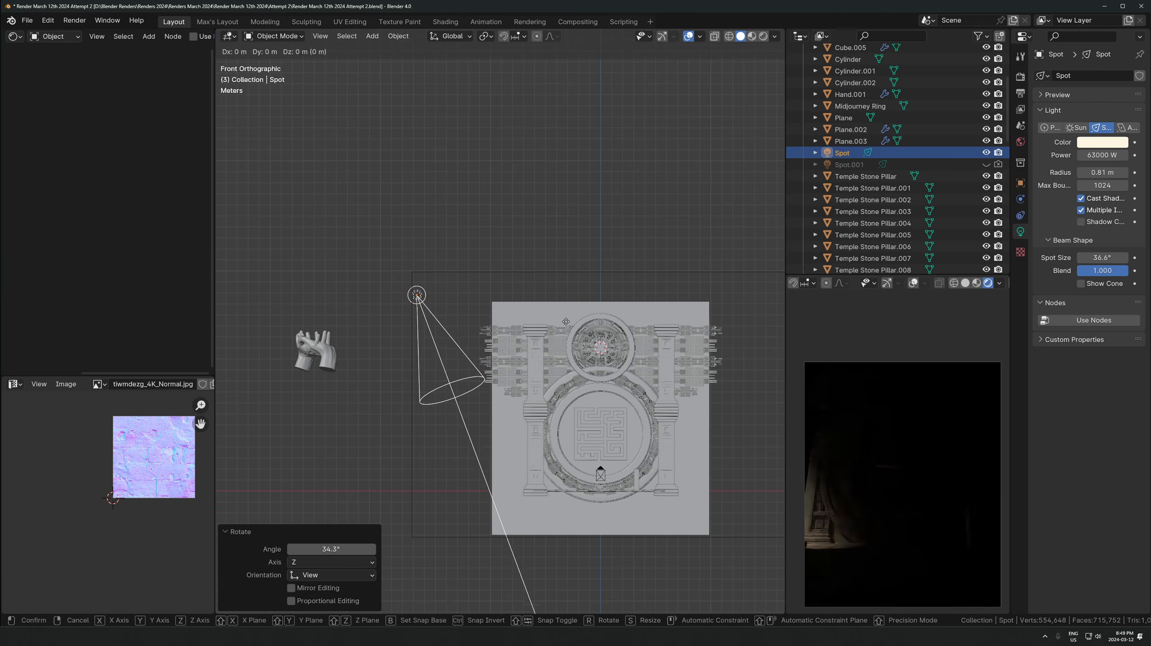
{"action": "left_click", "coordinate": [636, 261]}
Rotate the spotlight about 7.1° further toward the maze door and raise it about 6 m
{"action": "key", "text": "r"}
{"action": "left_click", "coordinate": [675, 292]}
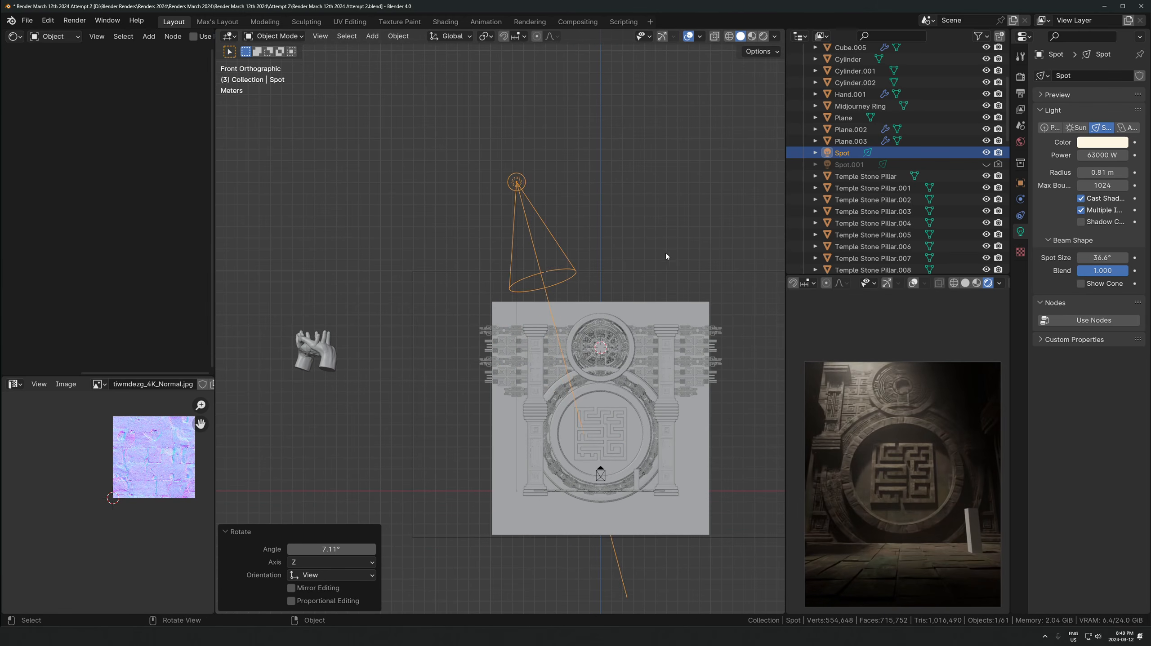
{"action": "key", "text": "g"}
{"action": "left_click", "coordinate": [697, 203]}
{"action": "middle_click_drag", "start_coordinate": [696, 212], "coordinate": [669, 271]}
{"action": "key", "text": "g"}
{"action": "key", "text": "y"}
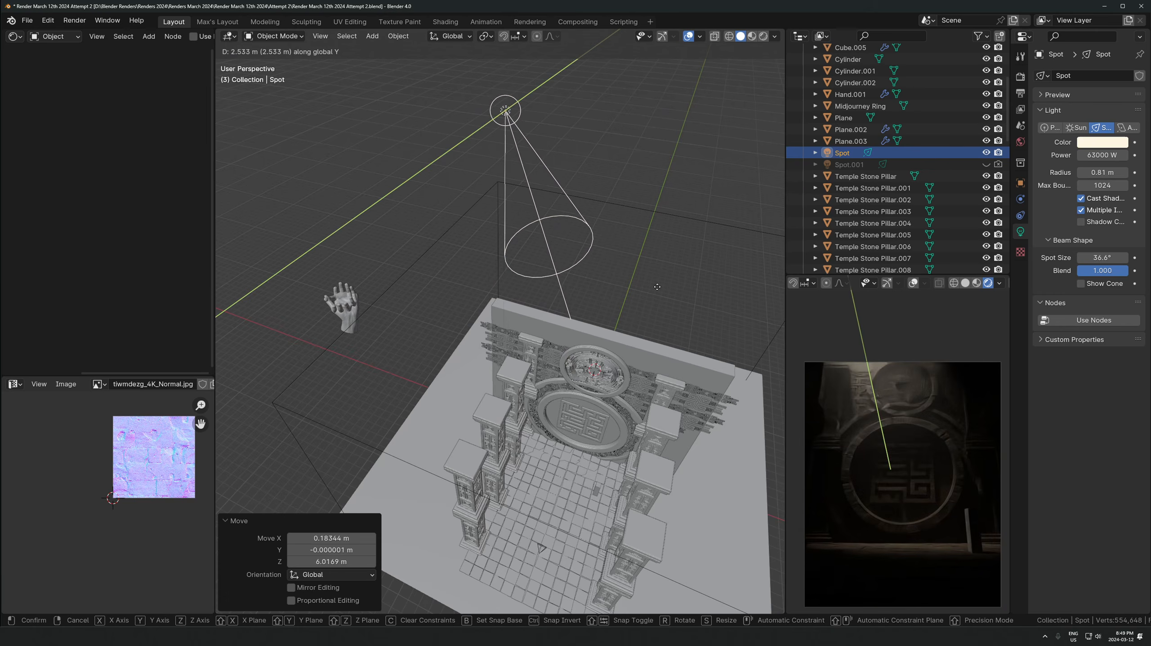
{"action": "right_click", "coordinate": [643, 303]}
Look through the scene camera and turn the image editor into an Asset Browser
{"action": "scroll", "coordinate": [634, 326], "scroll_direction": "down", "scroll_amount": 1}
{"action": "middle_click_drag", "start_coordinate": [584, 479], "coordinate": [582, 337]}
{"action": "key", "text": "KP_0"}
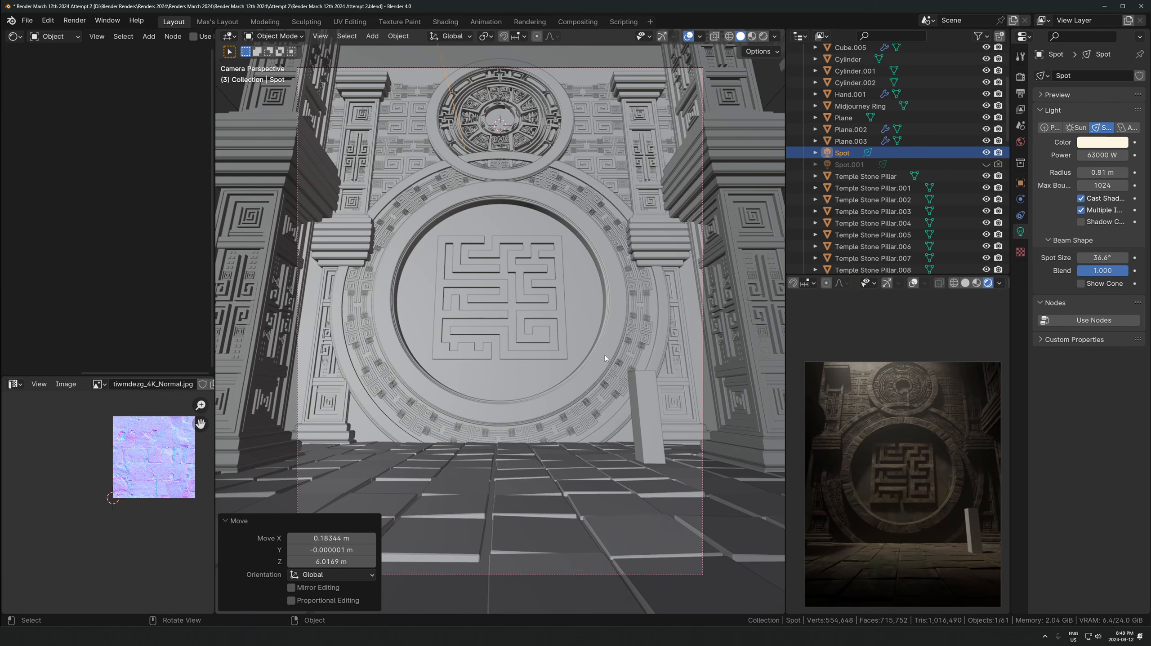
{"action": "middle_click_drag", "start_coordinate": [502, 353], "coordinate": [554, 255], "text": "shift"}
{"action": "left_click", "coordinate": [16, 385]}
{"action": "left_click", "coordinate": [371, 456]}
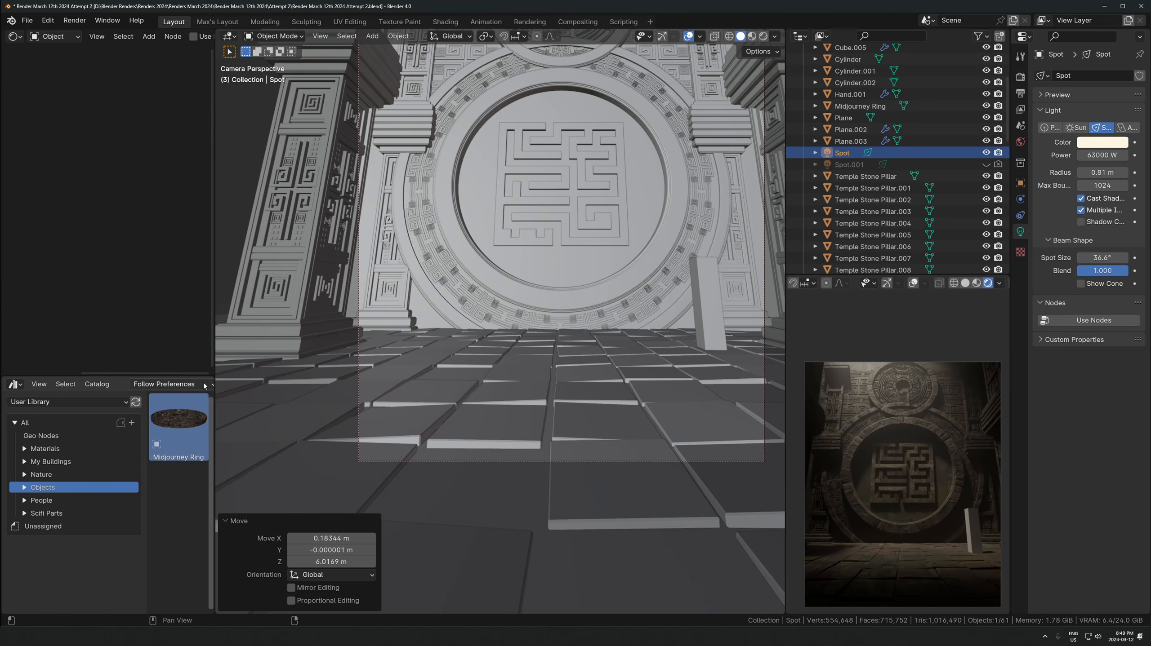
Search the asset library for "water", add the Water asset to the scene and clear its location
{"action": "left_click", "coordinate": [167, 384]}
{"action": "type", "text": "water"}
{"action": "left_click_drag", "start_coordinate": [179, 556], "coordinate": [554, 361]}
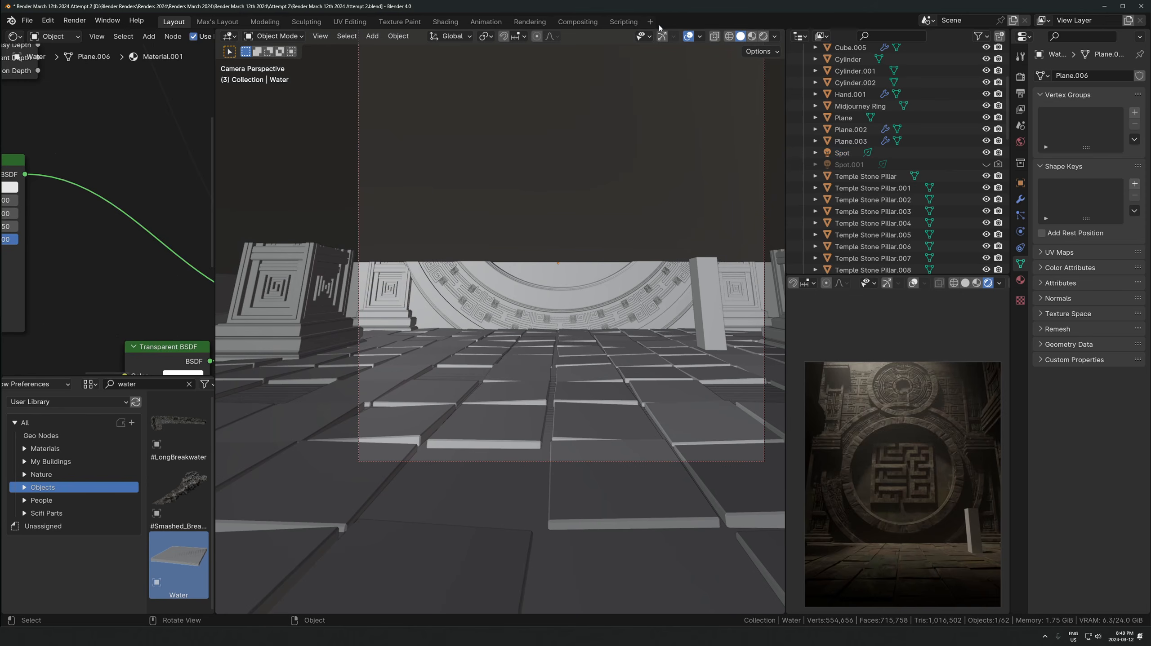
{"action": "key", "text": "alt+g"}
Raise the Water object about 0.056 m along Z, over the floor tiles
{"action": "scroll", "coordinate": [575, 286], "scroll_direction": "down", "scroll_amount": 4}
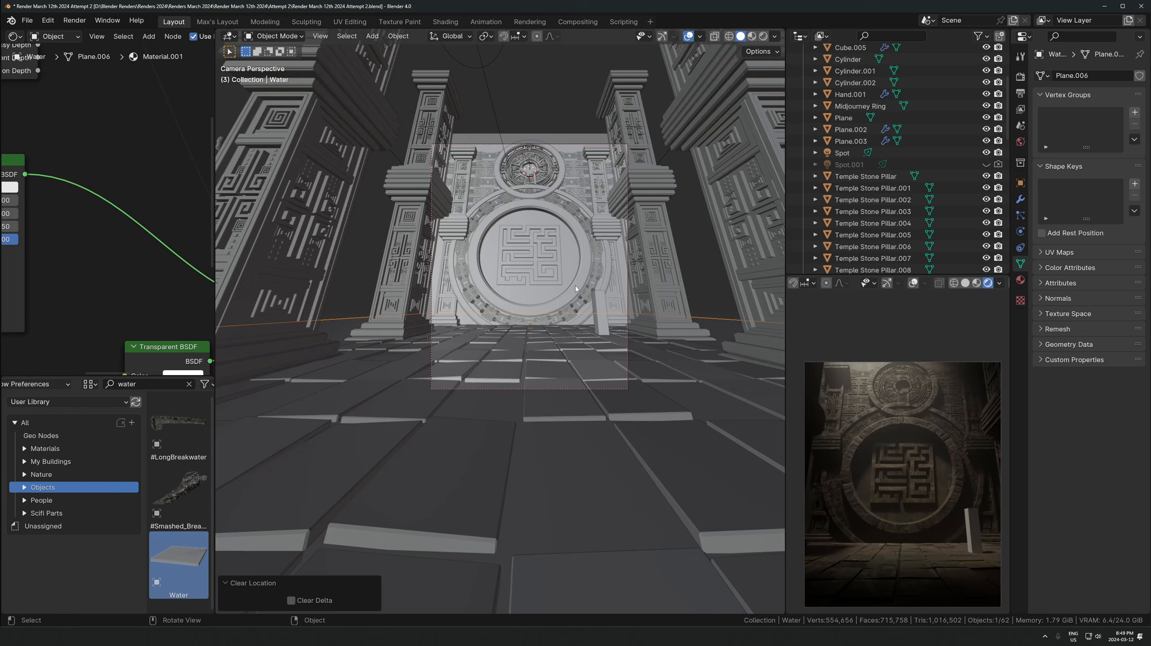
{"action": "key", "text": "g"}
{"action": "key", "text": "z"}
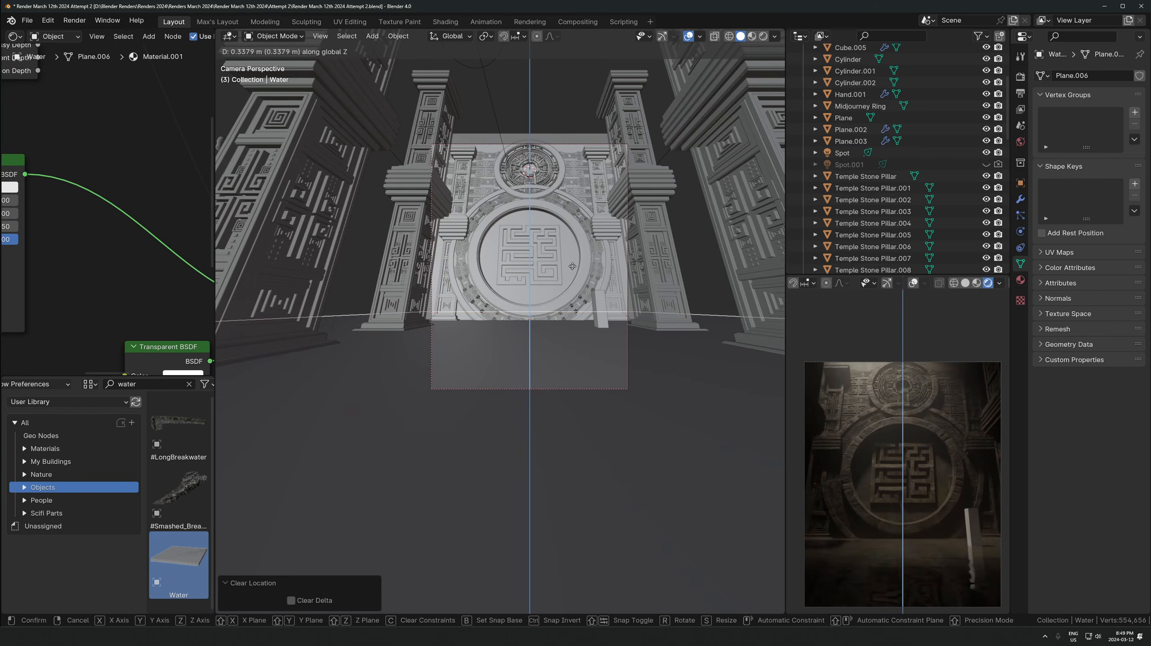
{"action": "left_click", "coordinate": [566, 300]}
Scale the Water object to about 0.608 in X and Y, keeping its height
{"action": "middle_click_drag", "start_coordinate": [899, 534], "coordinate": [893, 451], "text": "shift"}
{"action": "scroll", "coordinate": [893, 451], "scroll_direction": "up", "scroll_amount": 2}
{"action": "scroll", "coordinate": [615, 247], "scroll_direction": "down", "scroll_amount": 3}
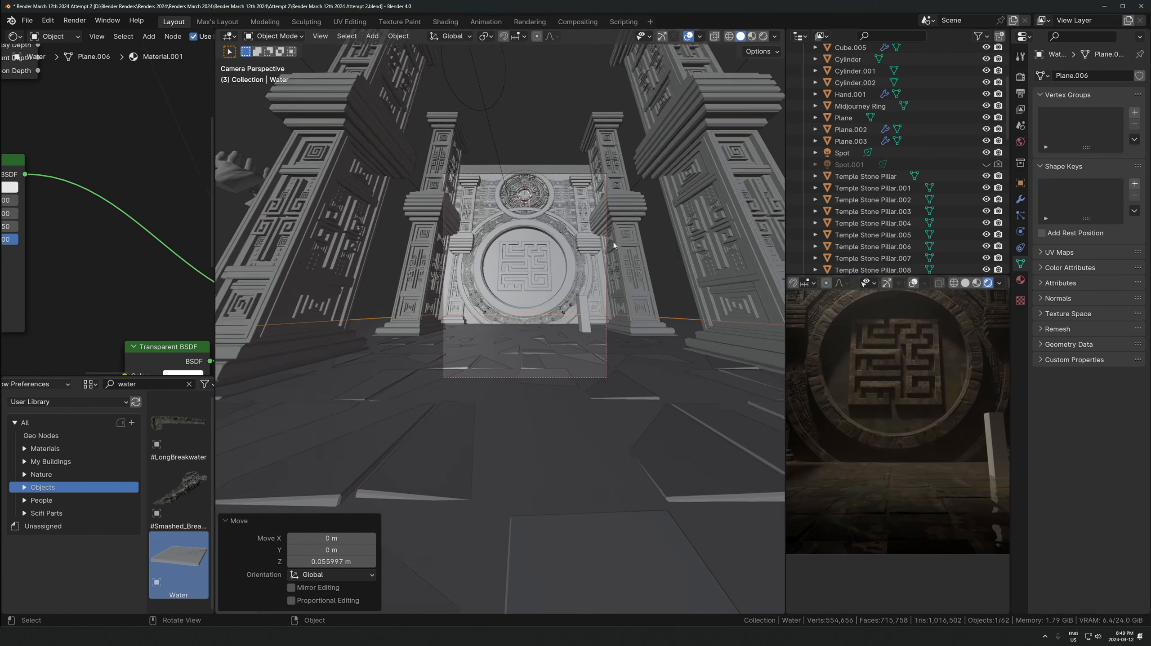
{"action": "key", "text": "s"}
{"action": "key", "text": "shift+z"}
{"action": "left_click", "coordinate": [574, 272]}
Raise the Water object about 0.126 m along Z to flood the floor tiles
{"action": "scroll", "coordinate": [919, 493], "scroll_direction": "up", "scroll_amount": 4}
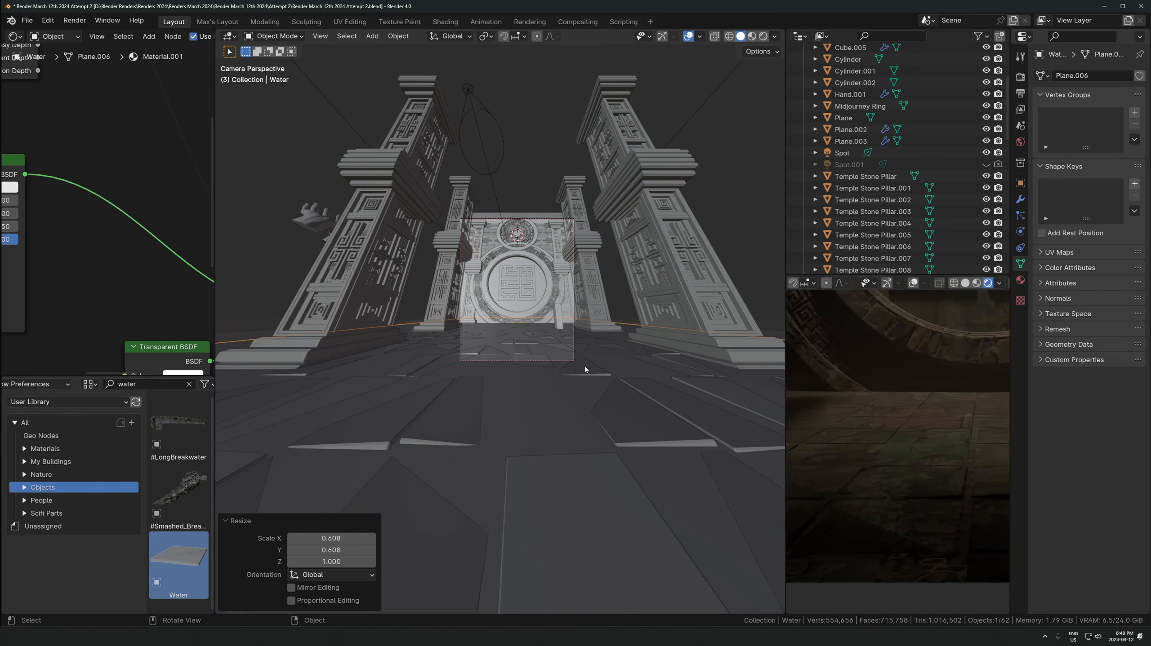
{"action": "key", "text": "g"}
{"action": "key", "text": "z"}
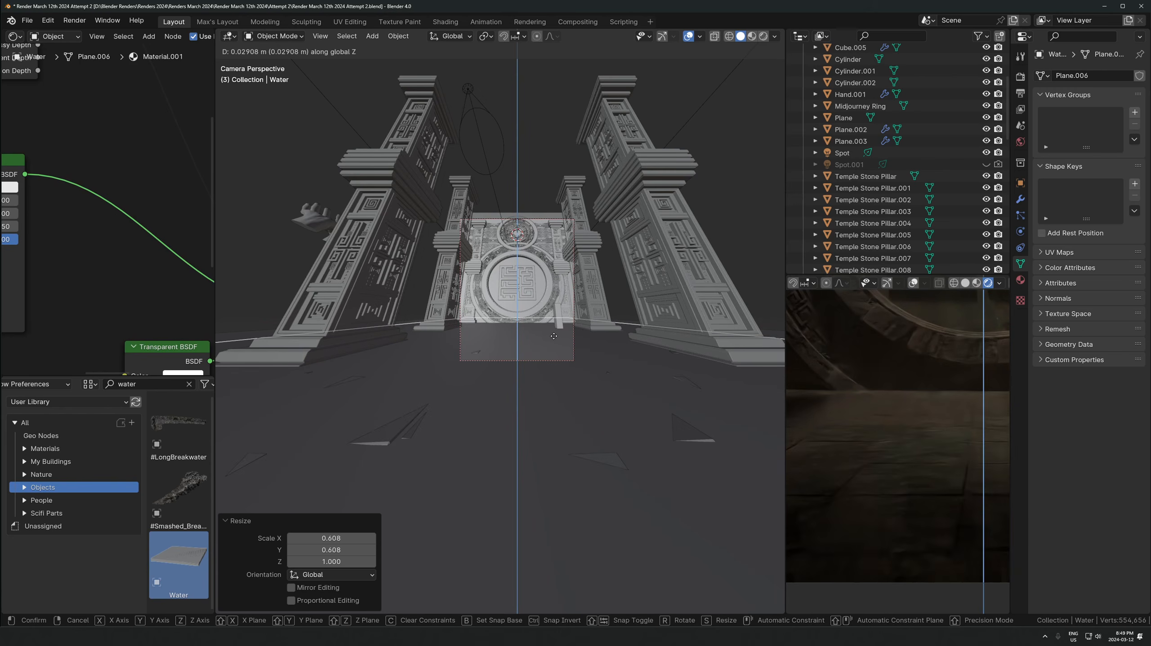
{"action": "left_click", "coordinate": [552, 329]}
{"action": "scroll", "coordinate": [873, 370], "scroll_direction": "down", "scroll_amount": 2}
{"action": "middle_click_drag", "start_coordinate": [901, 375], "coordinate": [896, 425], "text": "shift"}
Widen the node editor and bring the Water material's Principled Volume node into view
{"action": "middle_click_drag", "start_coordinate": [72, 258], "coordinate": [167, 192]}
{"action": "scroll", "coordinate": [141, 214], "scroll_direction": "down", "scroll_amount": 3}
{"action": "scroll", "coordinate": [109, 206], "scroll_direction": "up", "scroll_amount": 3}
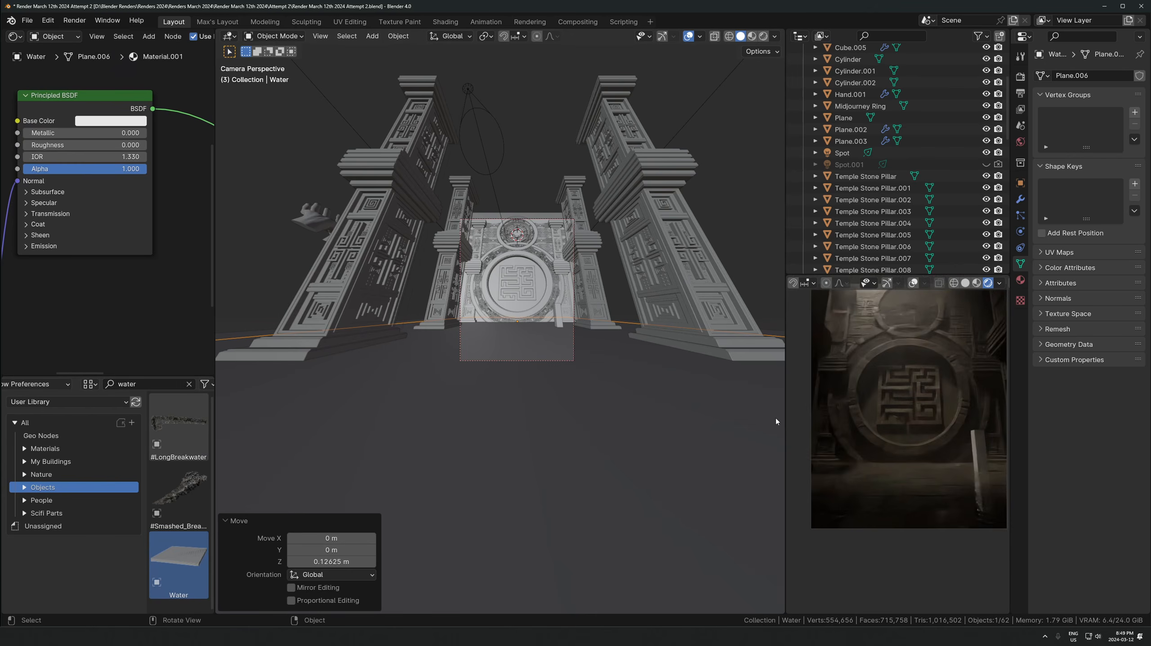
{"action": "middle_click_drag", "start_coordinate": [70, 169], "coordinate": [2, 208]}
{"action": "scroll", "coordinate": [204, 290], "scroll_direction": "down", "scroll_amount": 1}
{"action": "left_click_drag", "start_coordinate": [215, 277], "coordinate": [381, 278]}
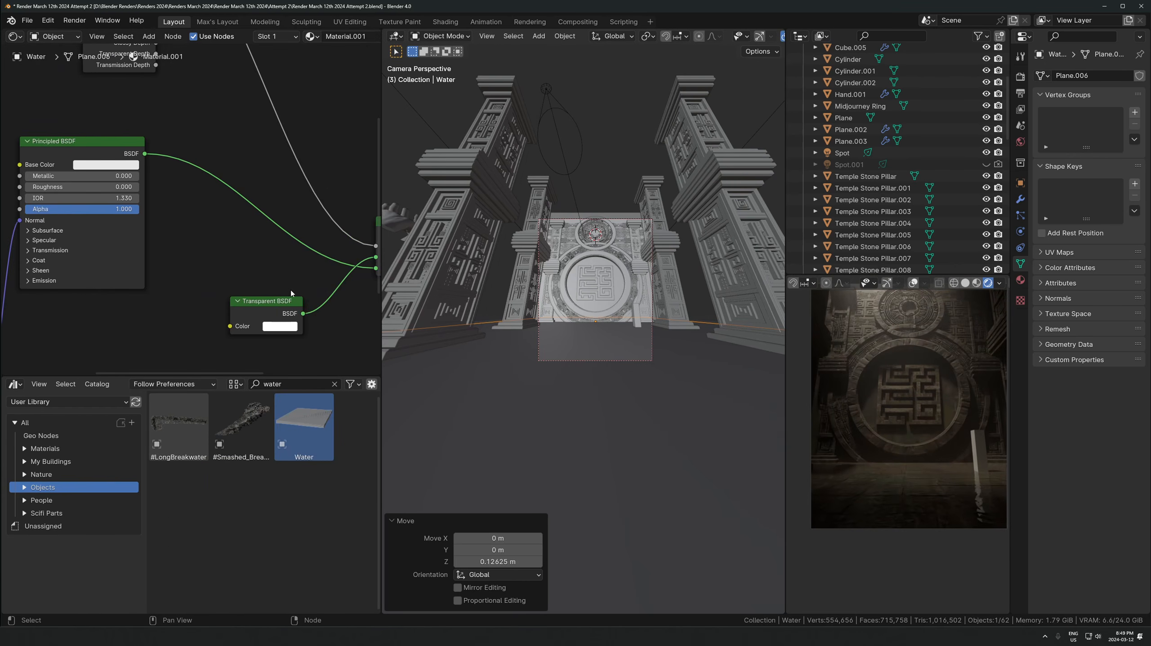
{"action": "middle_click_drag", "start_coordinate": [290, 289], "coordinate": [142, 250]}
{"action": "scroll", "coordinate": [149, 250], "scroll_direction": "down", "scroll_amount": 1}
{"action": "middle_click_drag", "start_coordinate": [320, 250], "coordinate": [104, 235]}
{"action": "scroll", "coordinate": [100, 244], "scroll_direction": "up", "scroll_amount": 1}
{"action": "middle_click_drag", "start_coordinate": [68, 294], "coordinate": [118, 269]}
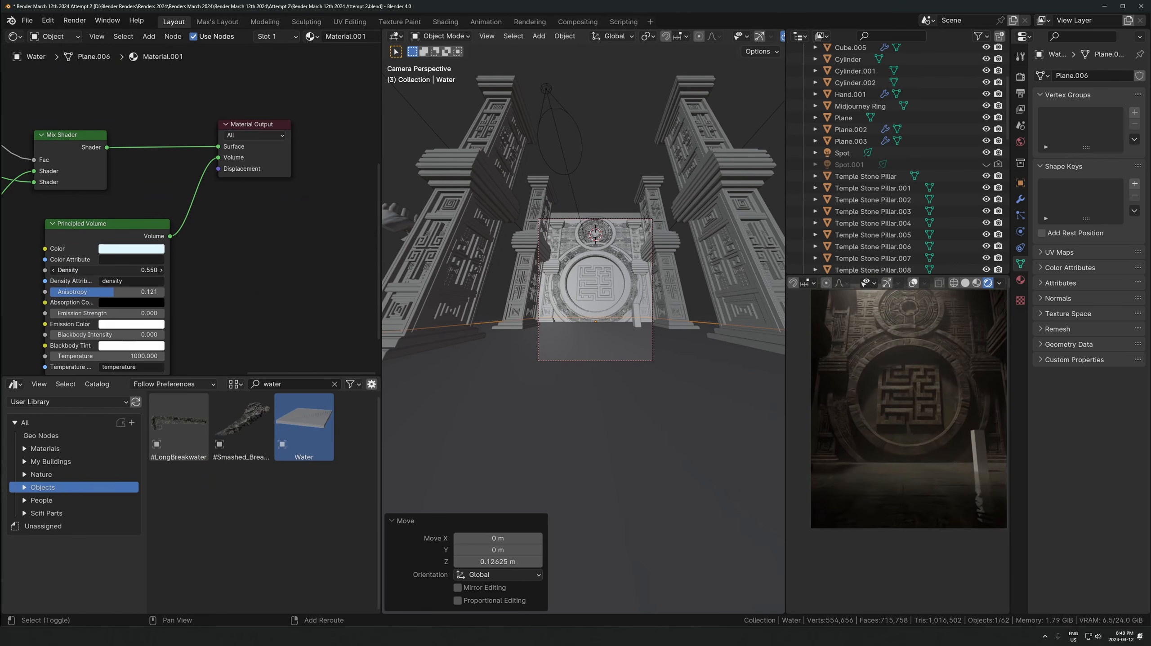
Try a density of 1.05 and a pale yellow color on the Water material's Principled Volume node
{"action": "left_click_drag", "start_coordinate": [117, 270], "coordinate": [72, 270]}
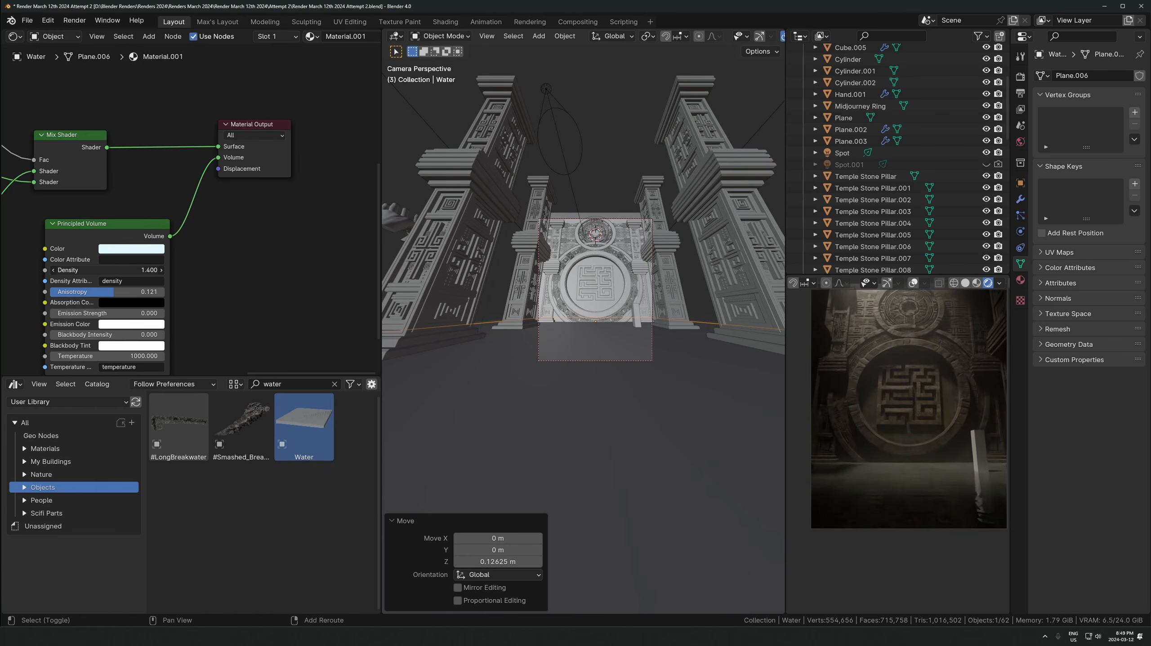
{"action": "left_click", "coordinate": [117, 250]}
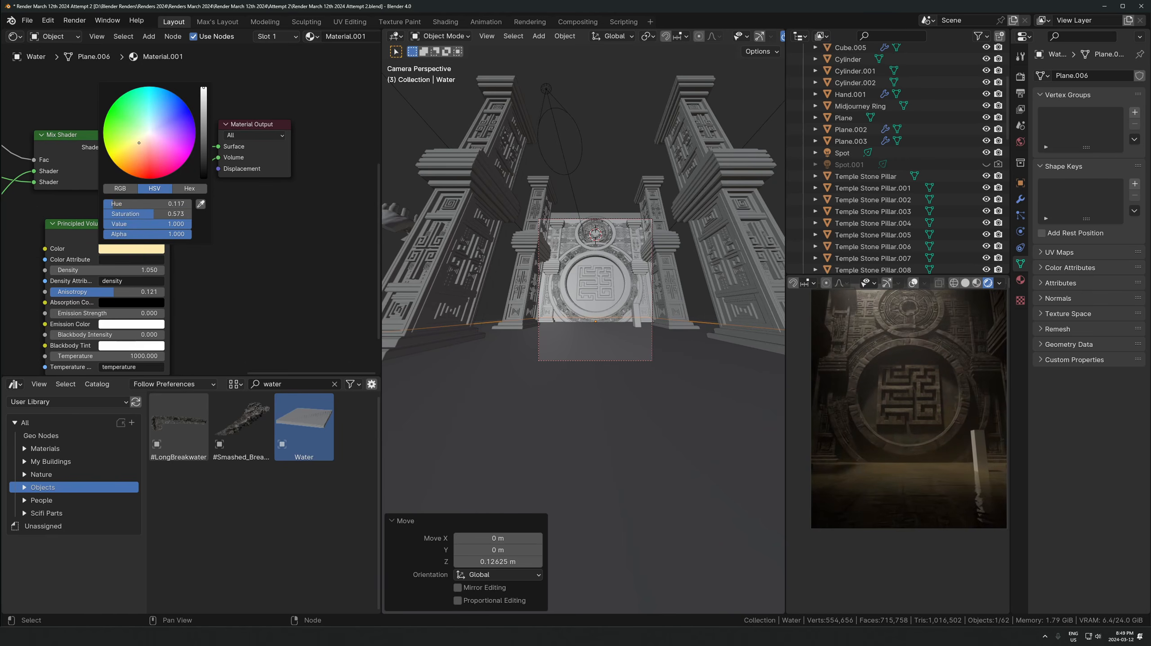
{"action": "left_click_drag", "start_coordinate": [157, 144], "coordinate": [149, 131]}
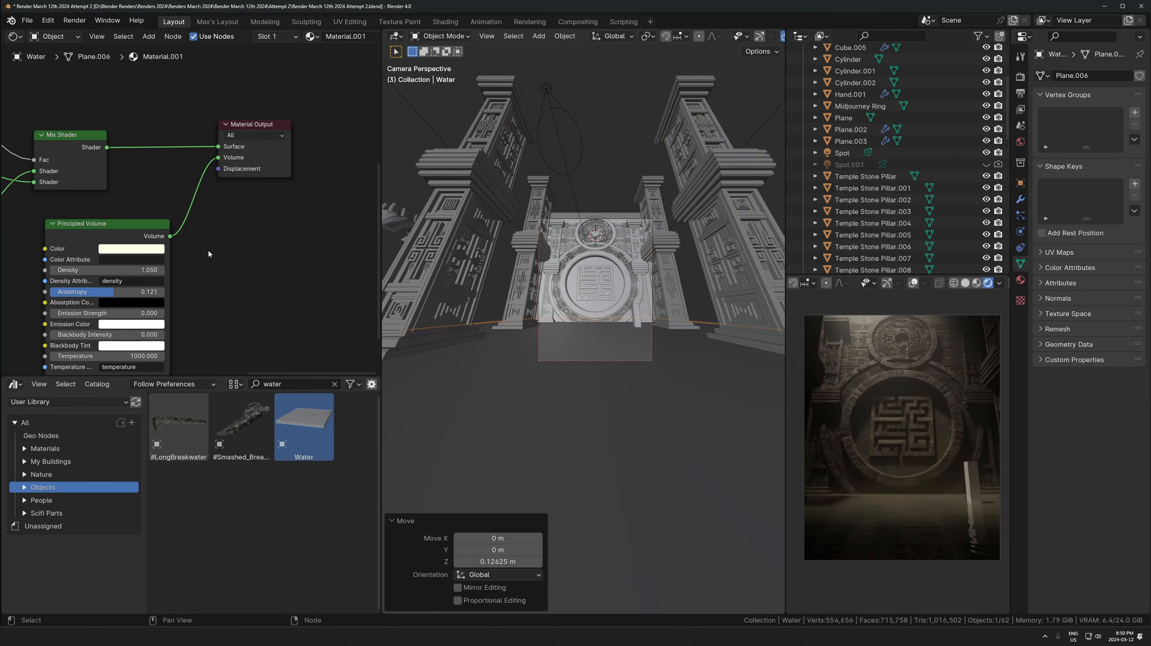
Undo the volume color change and set the Principled Volume density to 0.31
{"action": "left_click_drag", "start_coordinate": [113, 267], "coordinate": [104, 267]}
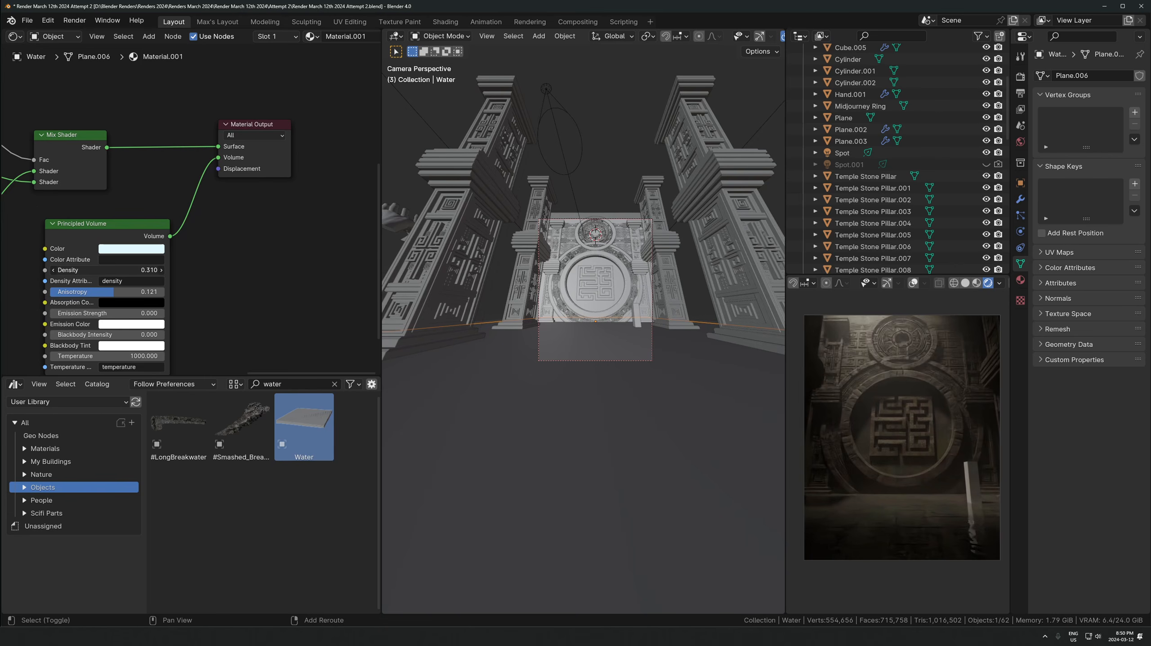
{"action": "left_click_drag", "start_coordinate": [869, 402], "coordinate": [868, 421], "text": "shift"}
{"action": "scroll", "coordinate": [868, 421], "scroll_direction": "down", "scroll_amount": 1}
{"action": "scroll", "coordinate": [872, 421], "scroll_direction": "up", "scroll_amount": 1}
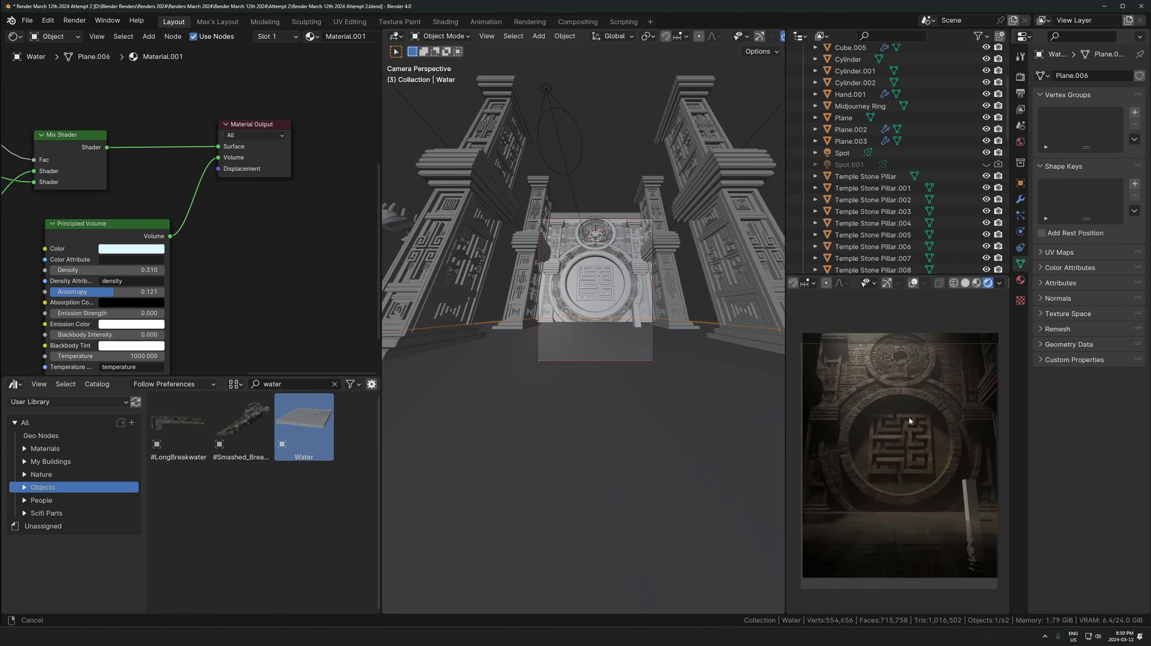
{"action": "middle_click_drag", "start_coordinate": [909, 417], "coordinate": [908, 435], "text": "shift"}
Select the Spot light above the maze door and move it -7.1654 m along its local Z axis
{"action": "scroll", "coordinate": [584, 317], "scroll_direction": "up", "scroll_amount": 2}
{"action": "left_click", "coordinate": [525, 104]}
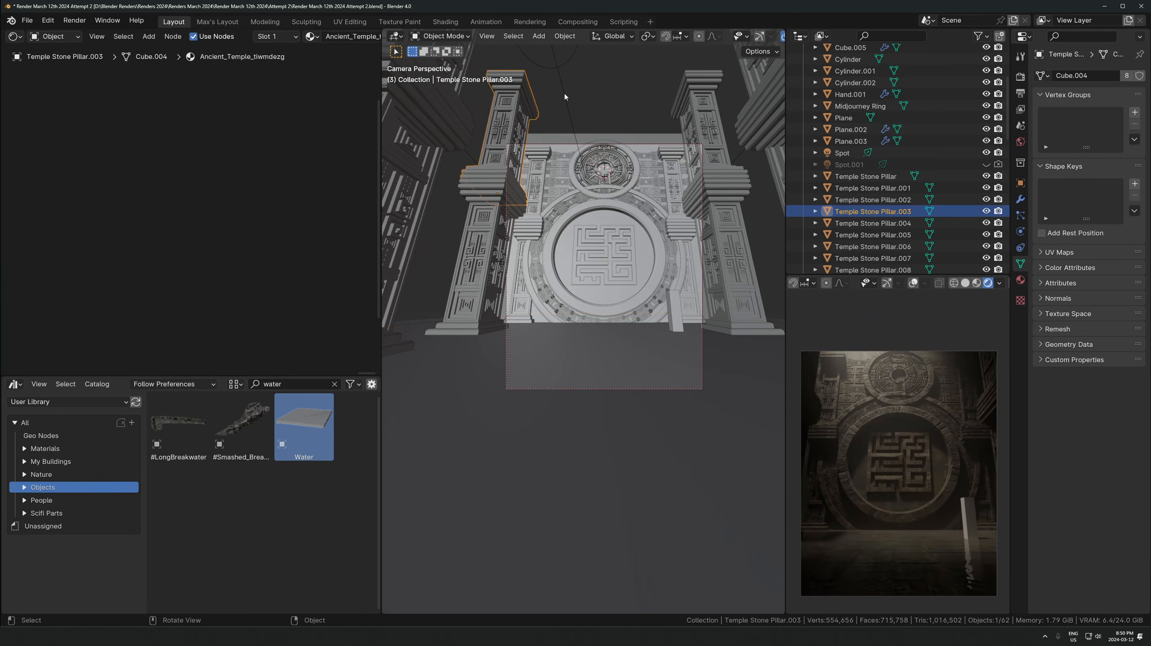
{"action": "left_click", "coordinate": [565, 96]}
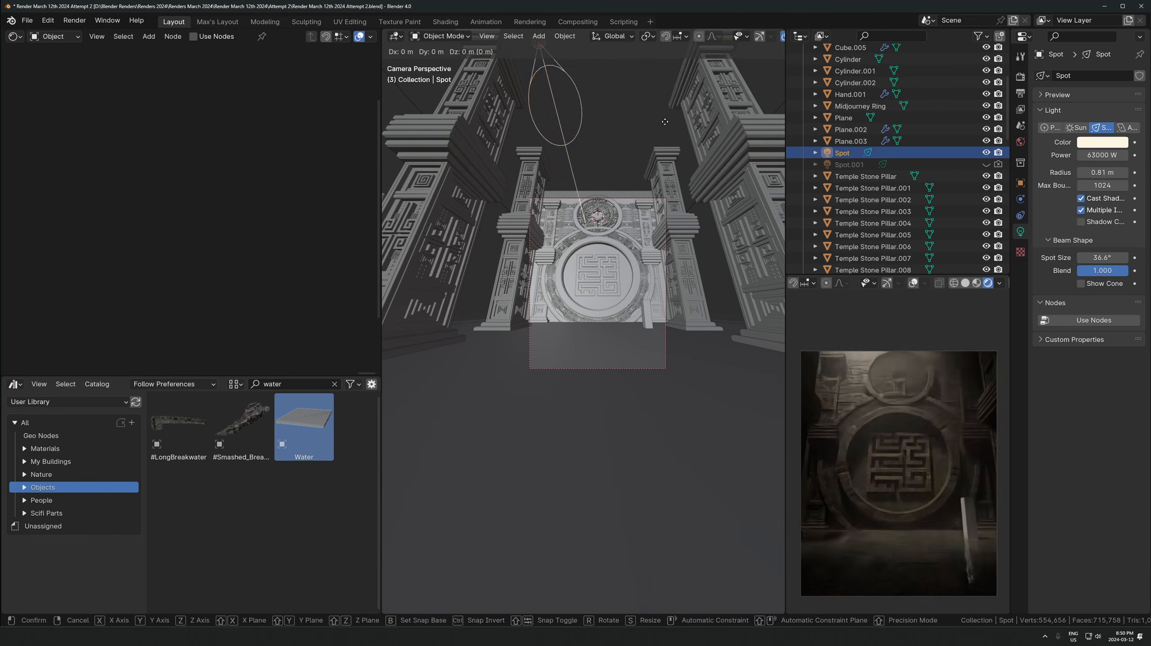
{"action": "key", "text": "KP_Decimal"}
{"action": "key", "text": "g"}
{"action": "key", "text": "y"}
{"action": "scroll", "coordinate": [617, 245], "scroll_direction": "down", "scroll_amount": 5}
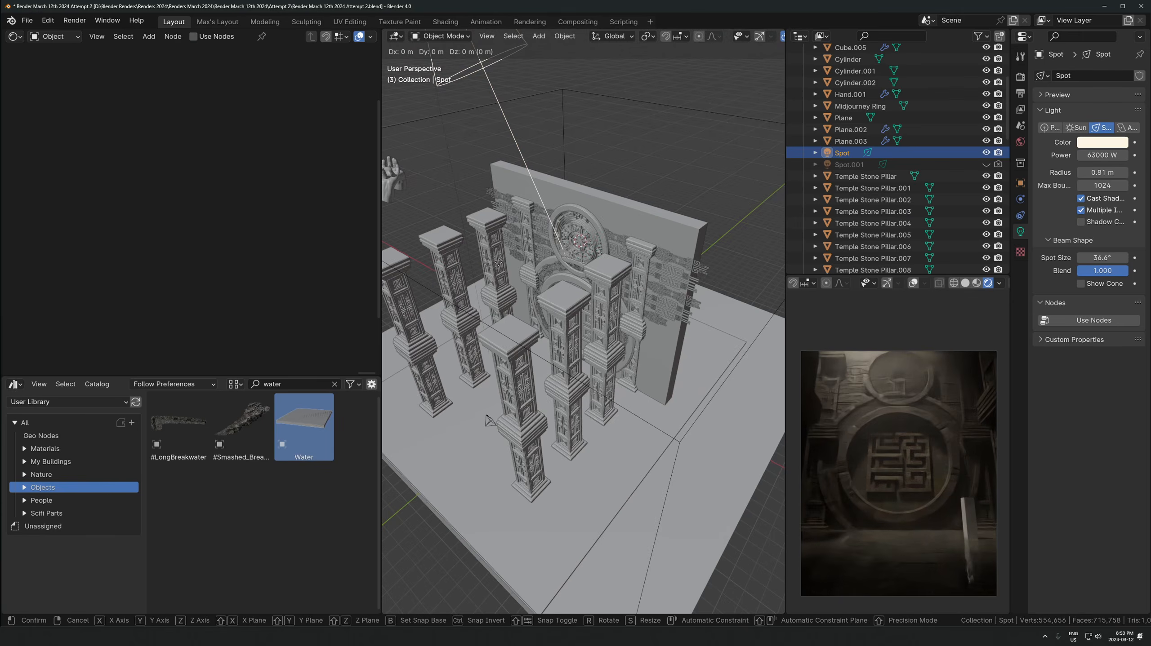
{"action": "key", "text": "z"}
{"action": "key", "text": "z"}
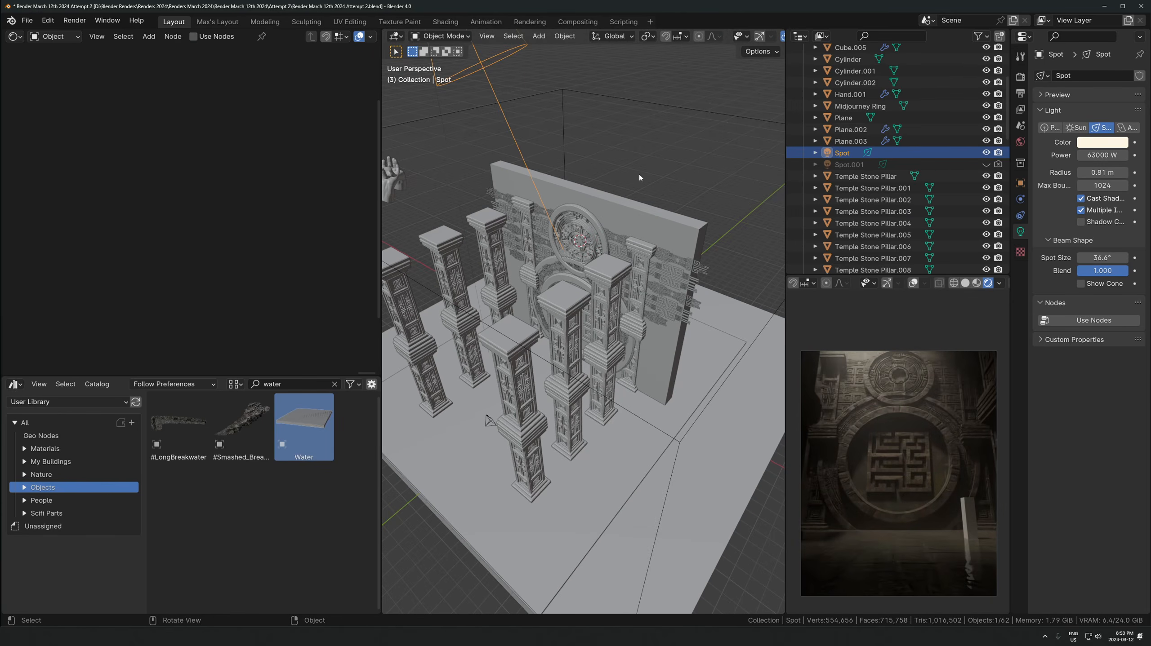
{"action": "left_click", "coordinate": [648, 372]}
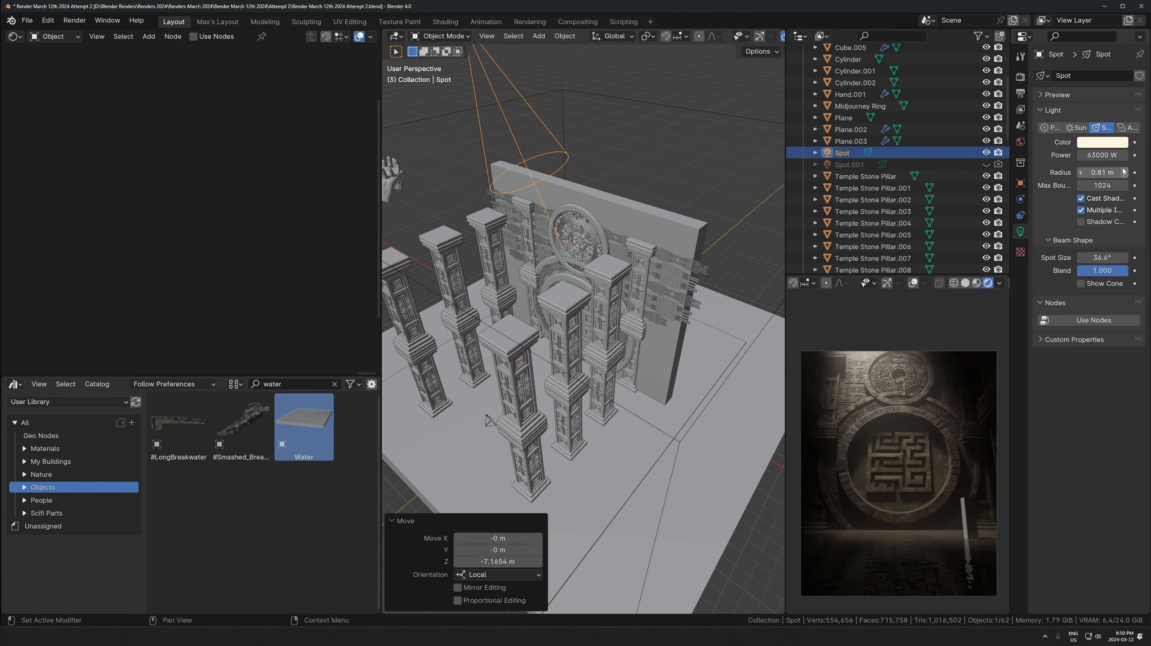
Change the Spot light's color to near-white, set its radius to 3.47 m and narrow its spot size to 29.1°
{"action": "left_click", "coordinate": [1102, 143]}
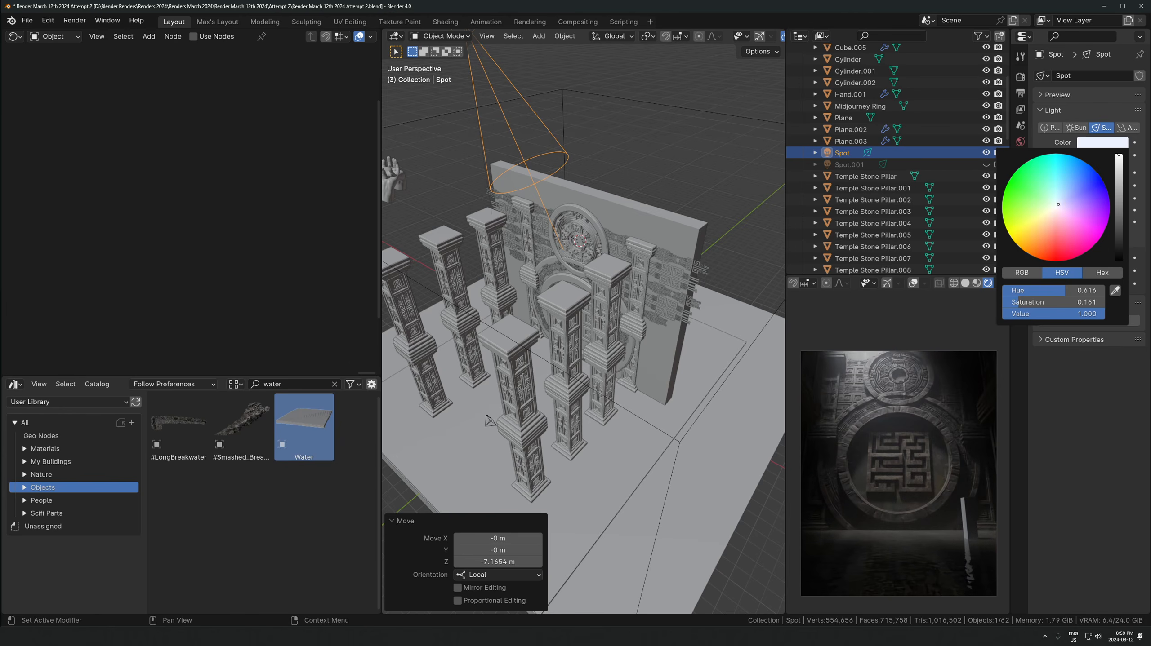
{"action": "left_click_drag", "start_coordinate": [1060, 207], "coordinate": [1061, 199]}
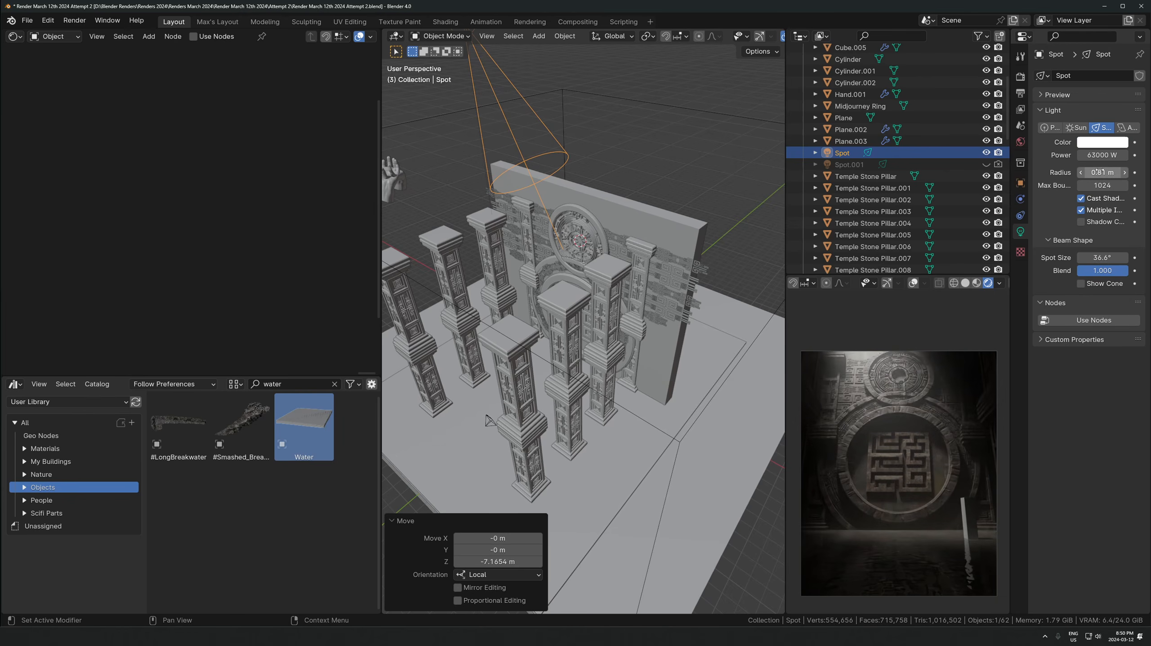
{"action": "left_click_drag", "start_coordinate": [1099, 172], "coordinate": [1062, 172]}
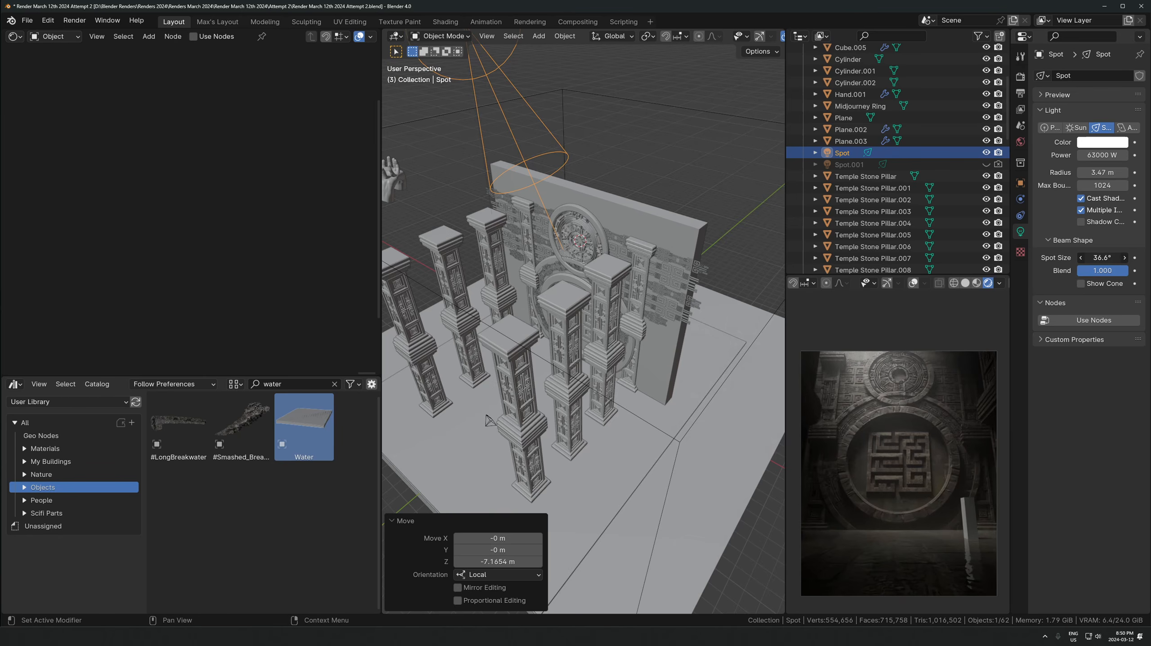
{"action": "mouse_move", "coordinate": [1102, 258]}
{"action": "left_mouse_down"}
{"action": "mouse_move", "coordinate": [1078, 258]}
{"action": "mouse_move", "coordinate": [1097, 258]}
{"action": "left_mouse_up"}
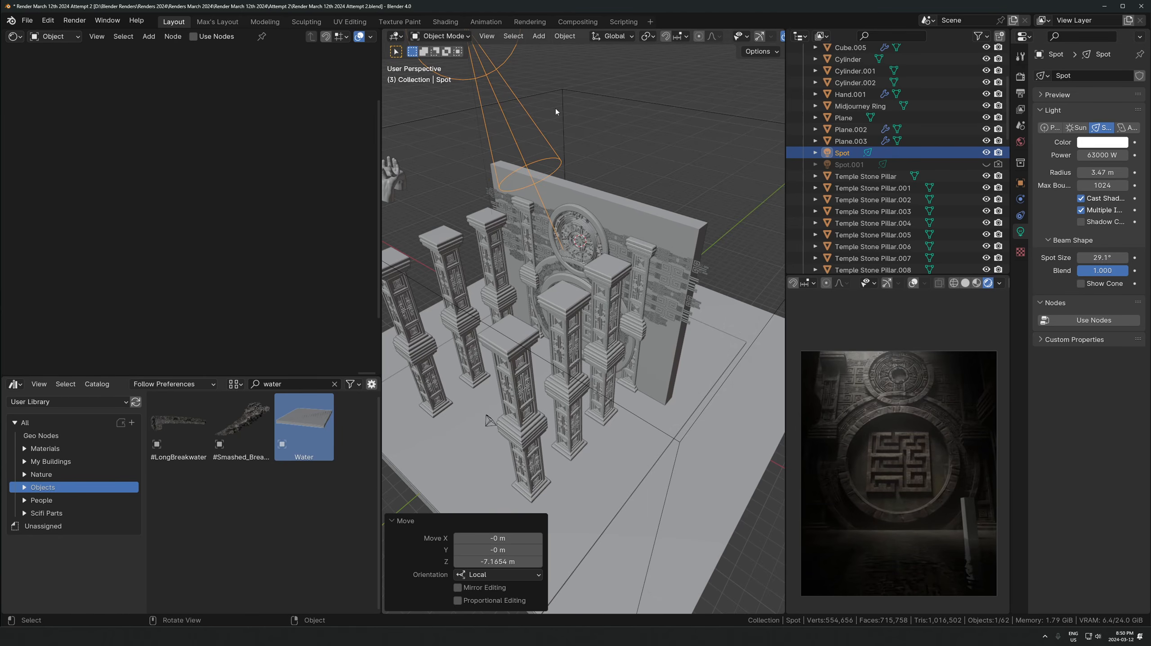
Shift the Spot light about -0.61 m in X, -0.36 m in Y and 0.13 m in Z, and save the file
{"action": "scroll", "coordinate": [555, 108], "scroll_direction": "down", "scroll_amount": 3}
{"action": "key", "text": "g"}
{"action": "left_click", "coordinate": [520, 200]}
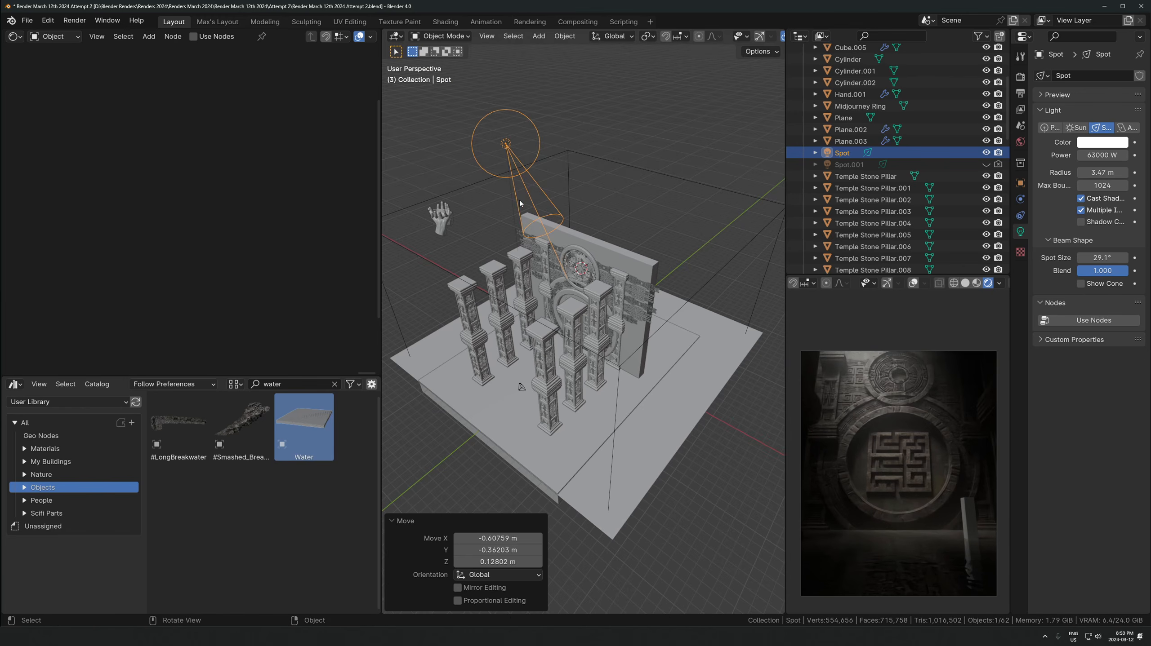
{"action": "left_click_drag", "start_coordinate": [1101, 256], "coordinate": [1103, 255]}
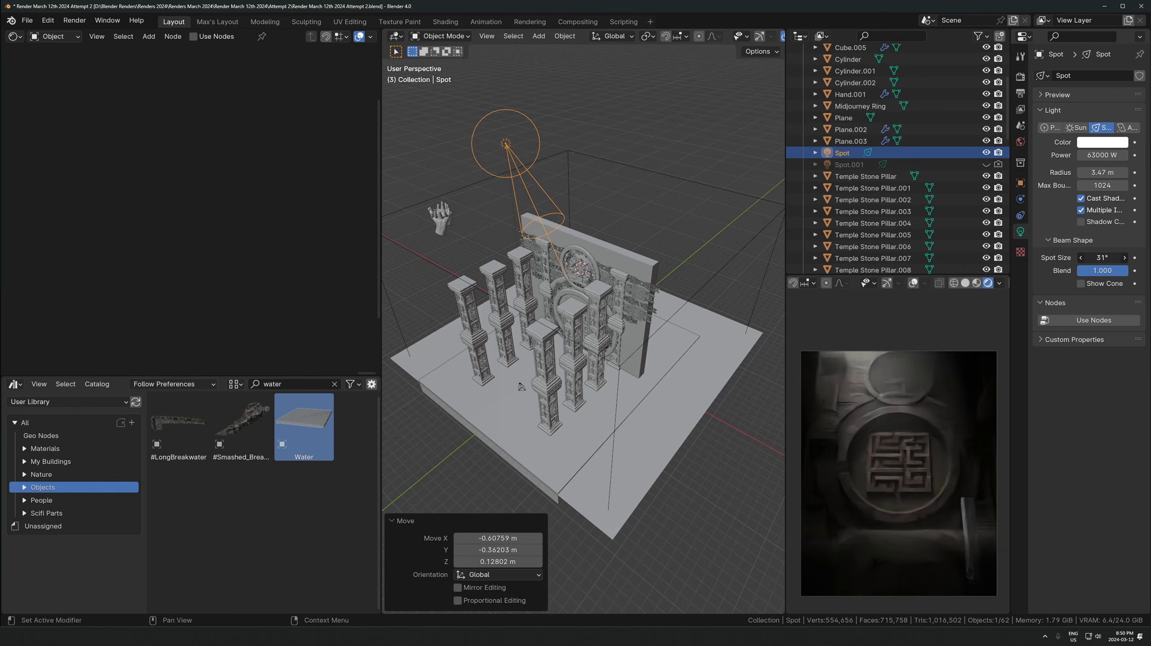
{"action": "key", "text": "ctrl+s"}
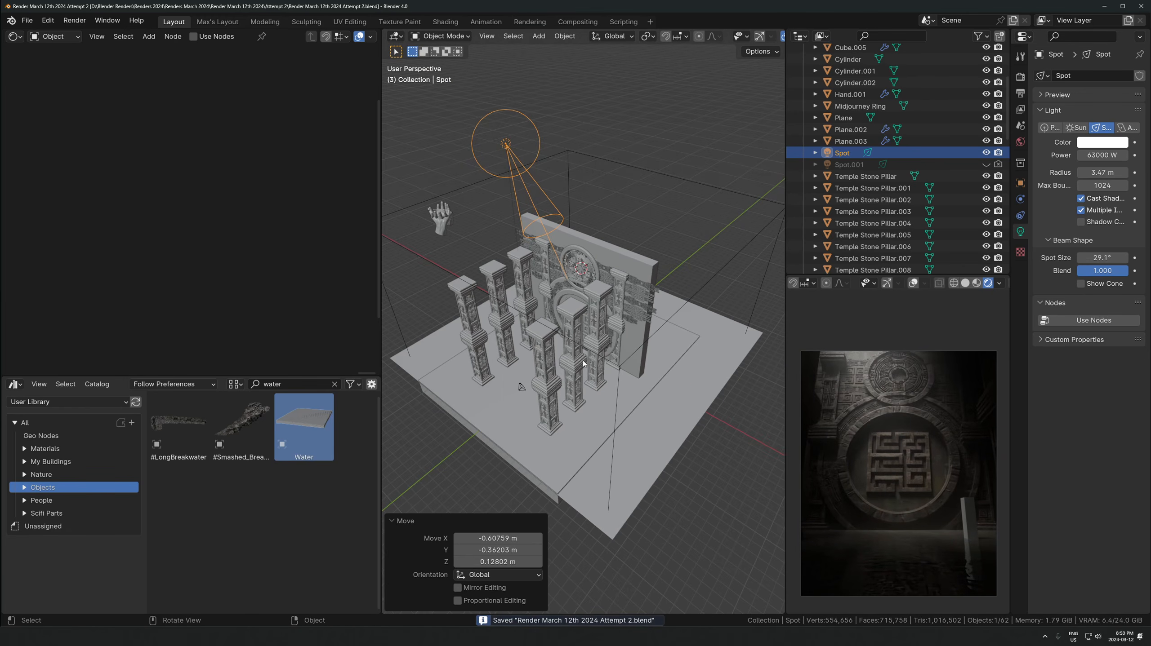
In the camera view, raise the Midjourney Ring and Cylinder.002 medallion above the door together by about 1.45 m along Z
{"action": "key", "text": "KP_0"}
{"action": "scroll", "coordinate": [540, 325], "scroll_direction": "up", "scroll_amount": 4}
{"action": "middle_click_drag", "start_coordinate": [584, 190], "coordinate": [604, 365], "text": "shift"}
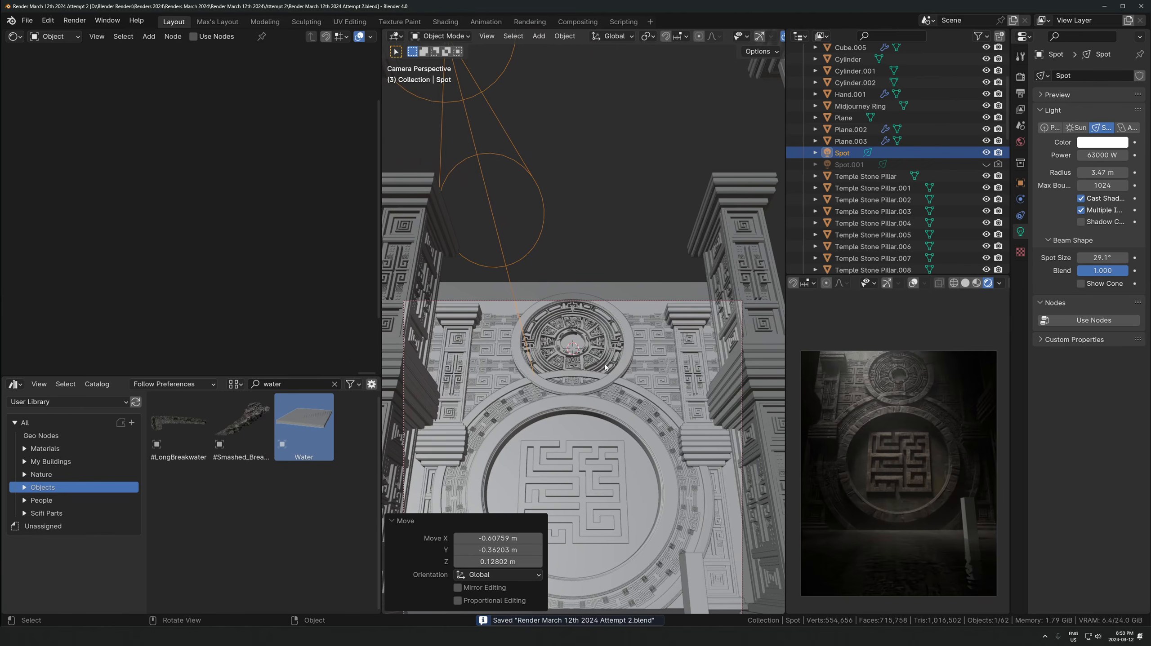
{"action": "left_click", "coordinate": [604, 364]}
{"action": "scroll", "coordinate": [642, 376], "scroll_direction": "up", "scroll_amount": 3}
{"action": "left_click", "coordinate": [696, 394], "text": "shift"}
{"action": "key", "text": "g"}
{"action": "key", "text": "z"}
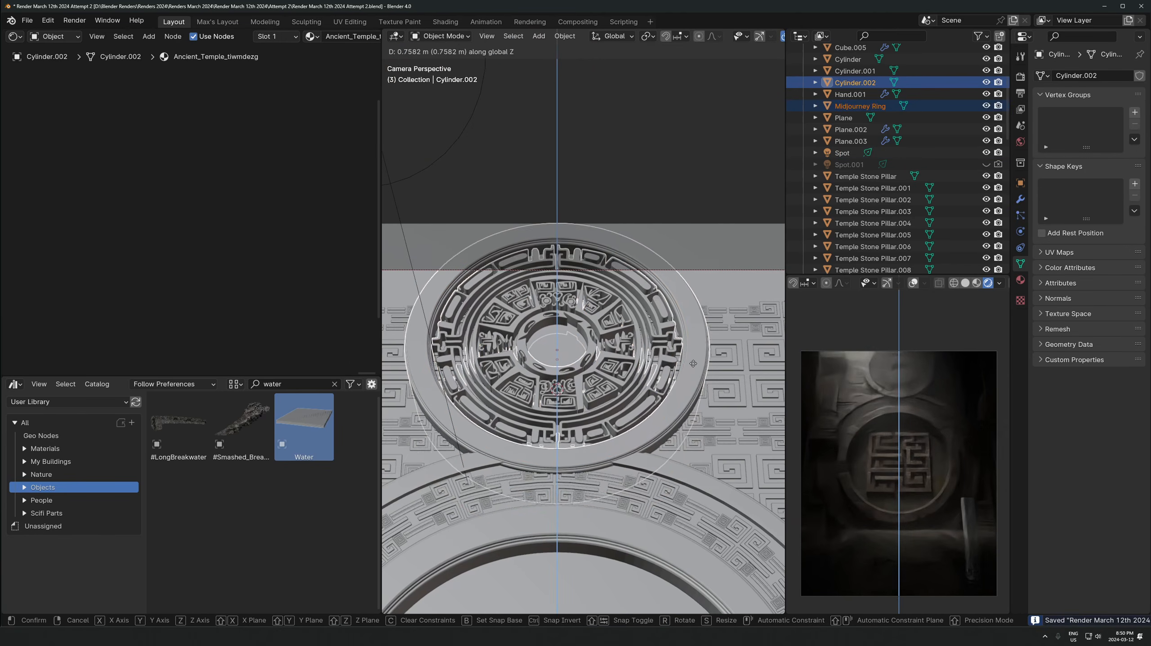
{"action": "left_click", "coordinate": [699, 336]}
Move the ring and its cylinder about 0.134 m along Y and return to the camera view
{"action": "middle_click_drag", "start_coordinate": [699, 336], "coordinate": [673, 364]}
{"action": "key", "text": "g"}
{"action": "key", "text": "y"}
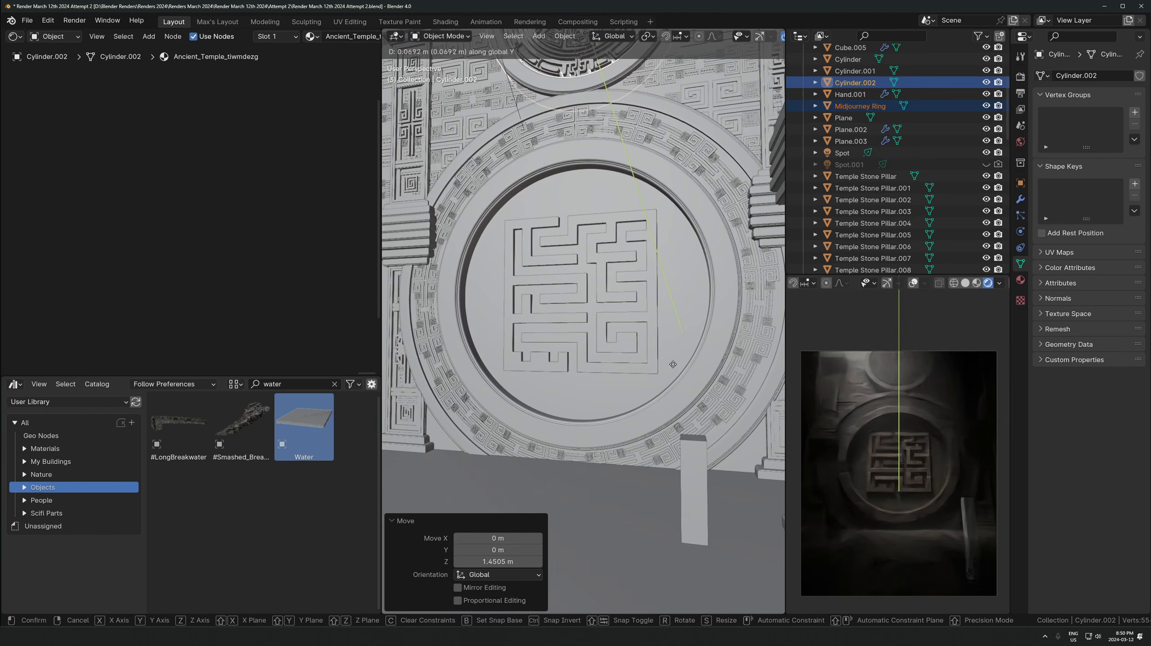
{"action": "left_click", "coordinate": [657, 335]}
{"action": "key", "text": "KP_0"}
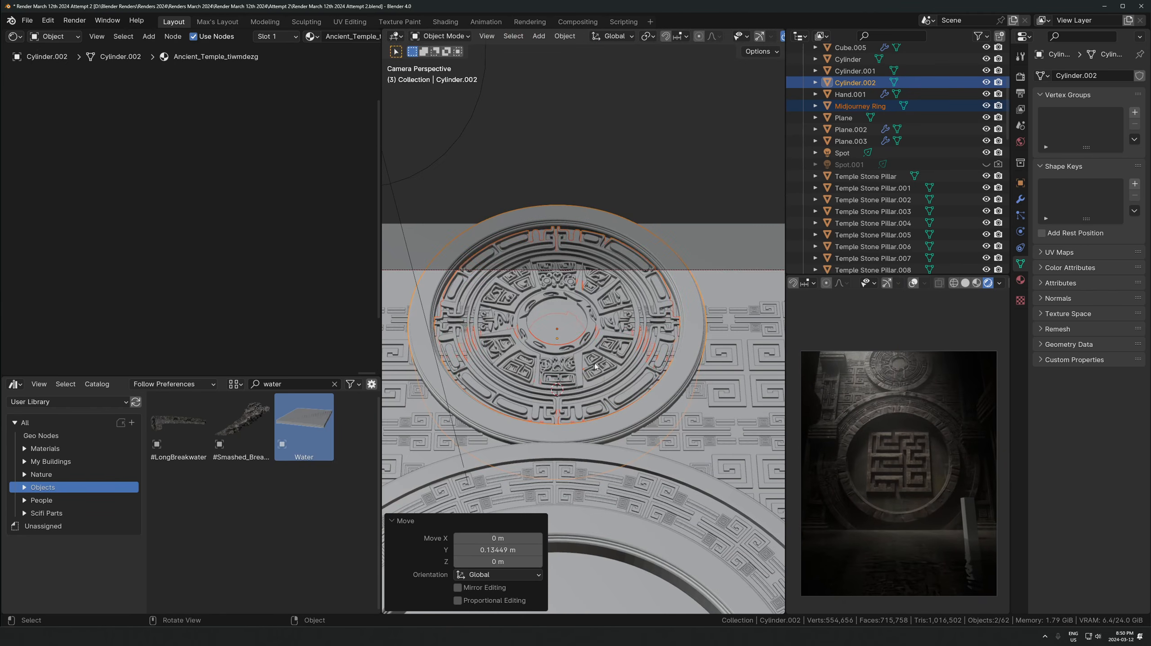
{"action": "left_click", "coordinate": [695, 297]}
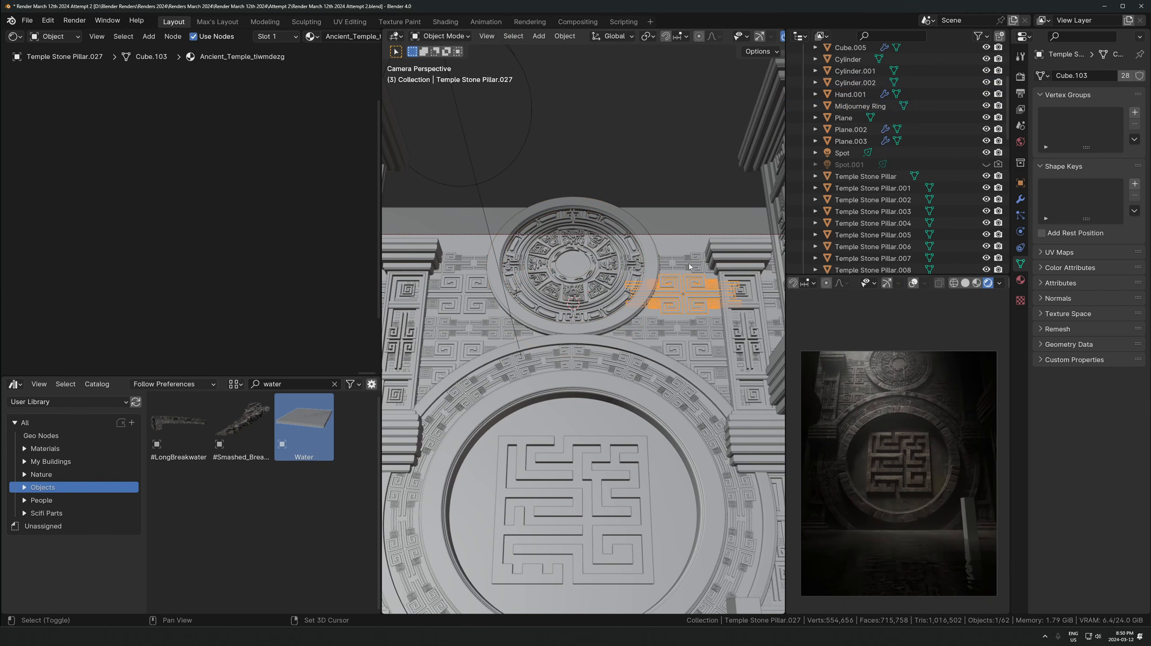
{"action": "scroll", "coordinate": [507, 254], "scroll_direction": "down", "scroll_amount": 2}
{"action": "left_click", "coordinate": [473, 279]}
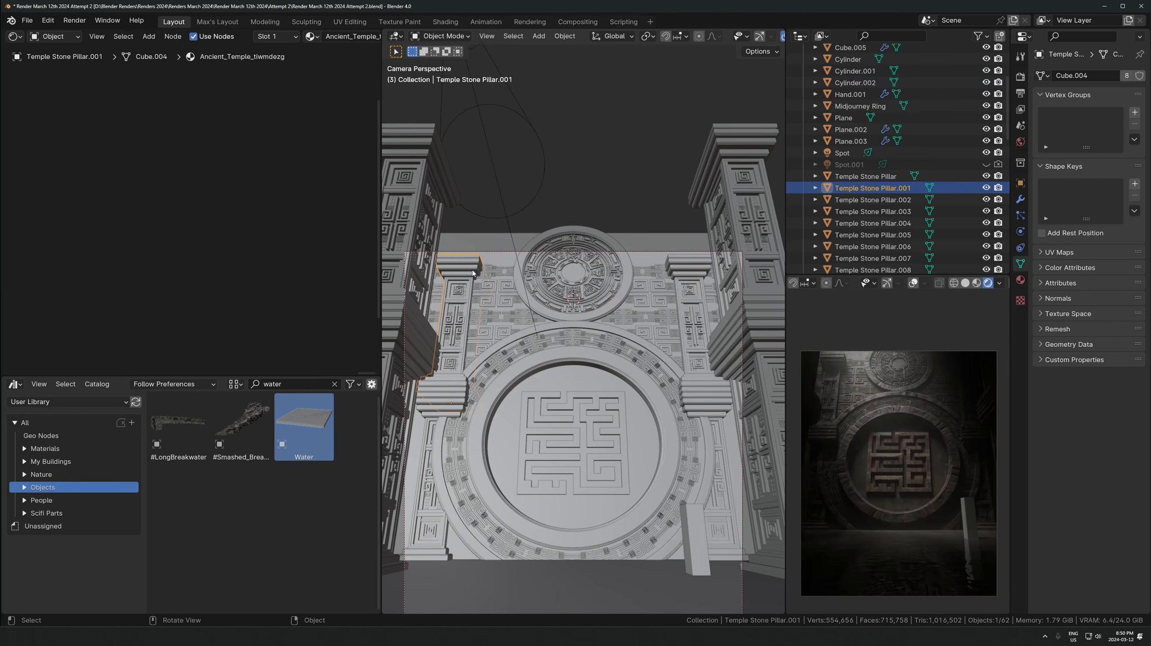
{"action": "middle_click_drag", "start_coordinate": [472, 274], "coordinate": [525, 307]}
{"action": "scroll", "coordinate": [470, 284], "scroll_direction": "down", "scroll_amount": 4}
{"action": "scroll", "coordinate": [526, 338], "scroll_direction": "up", "scroll_amount": 3}
{"action": "key", "text": "shift+d"}
{"action": "left_click", "coordinate": [525, 272]}
{"action": "key", "text": "Tab"}
{"action": "key", "text": "alt+z"}
{"action": "key", "text": "Tab"}
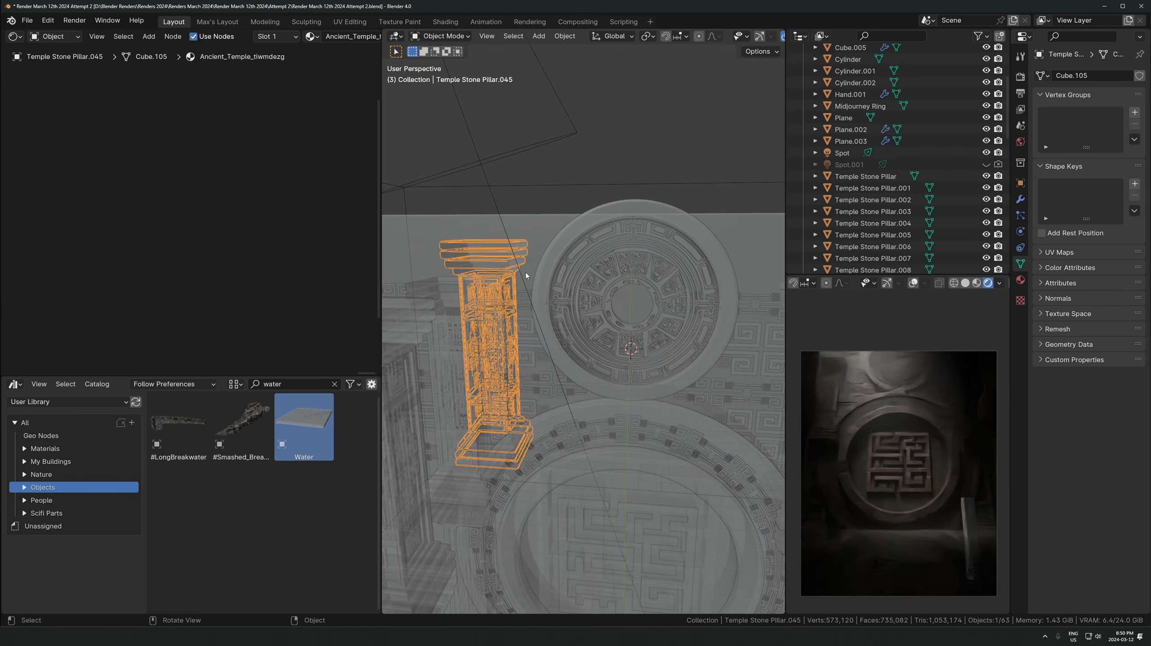
{"action": "key", "text": "Delete"}
{"action": "key", "text": "alt+z"}
Select the linked cap, shaft and base pieces of the upper section of Temple Stone Pillar.001 in its mesh, delimited by seam
{"action": "left_click", "coordinate": [460, 290]}
{"action": "scroll", "coordinate": [448, 283], "scroll_direction": "up", "scroll_amount": 1}
{"action": "key", "text": "Tab"}
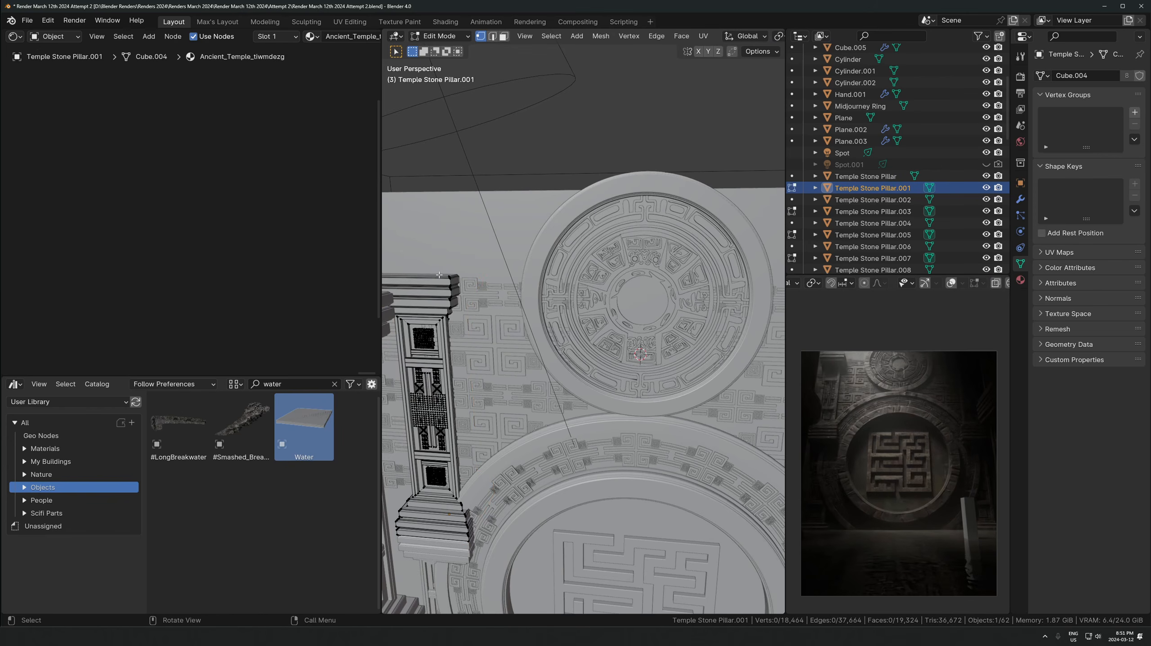
{"action": "key", "text": "3"}
{"action": "left_click", "coordinate": [441, 281]}
{"action": "key", "text": "ctrl+l"}
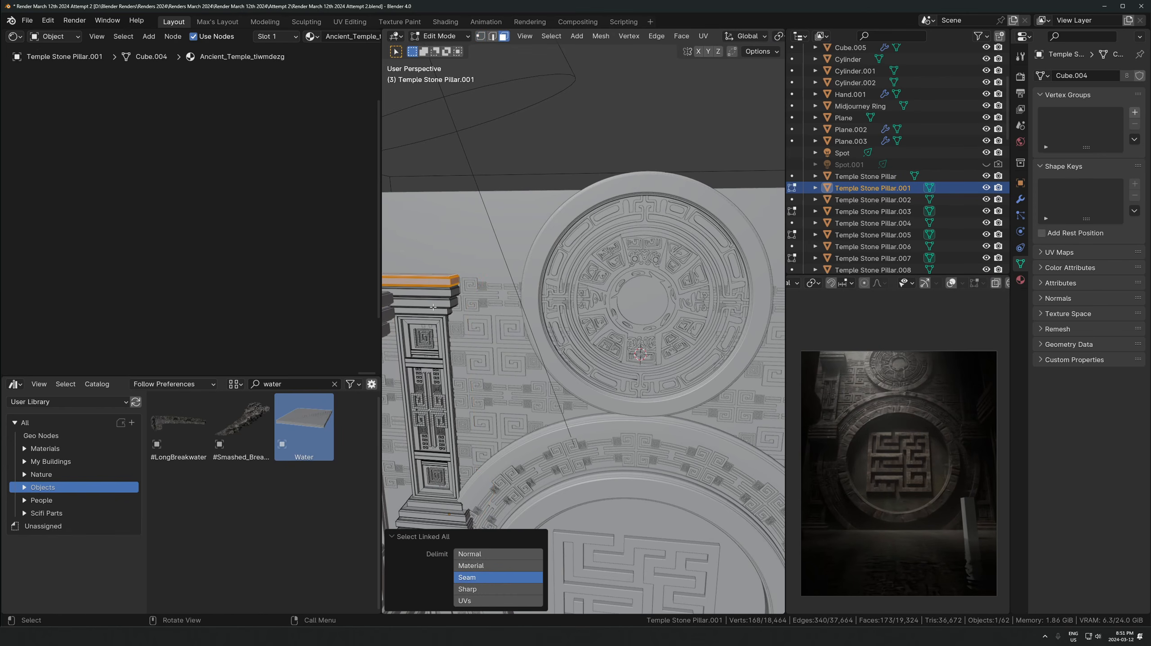
{"action": "key", "text": "l"}
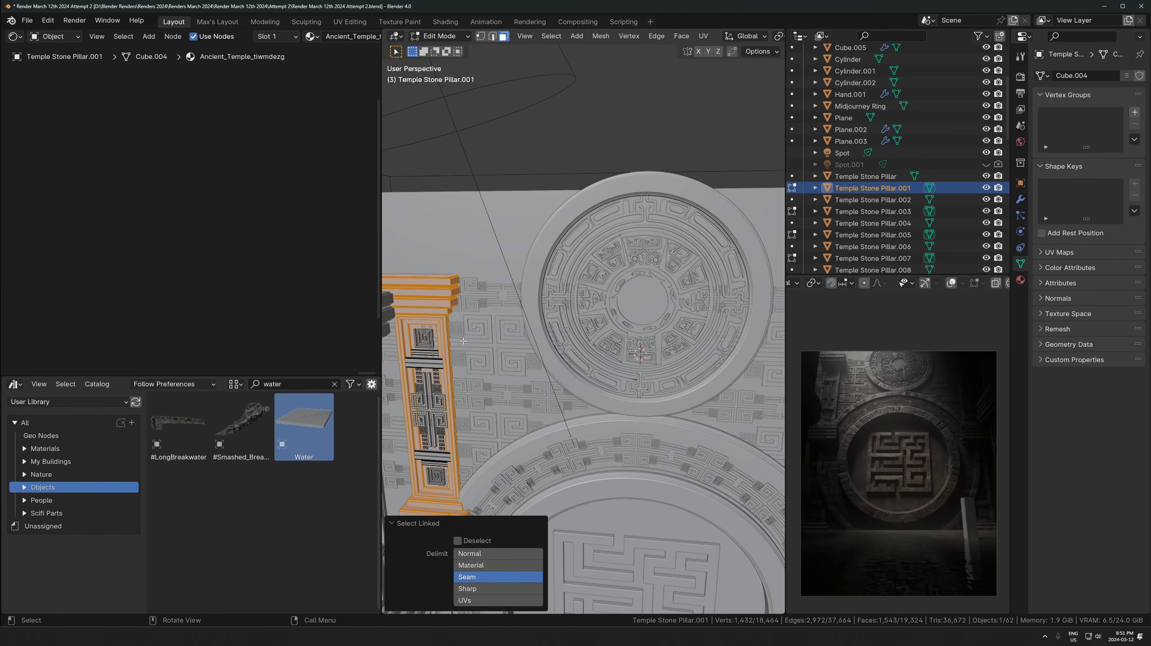
{"action": "middle_click_drag", "start_coordinate": [463, 341], "coordinate": [546, 401]}
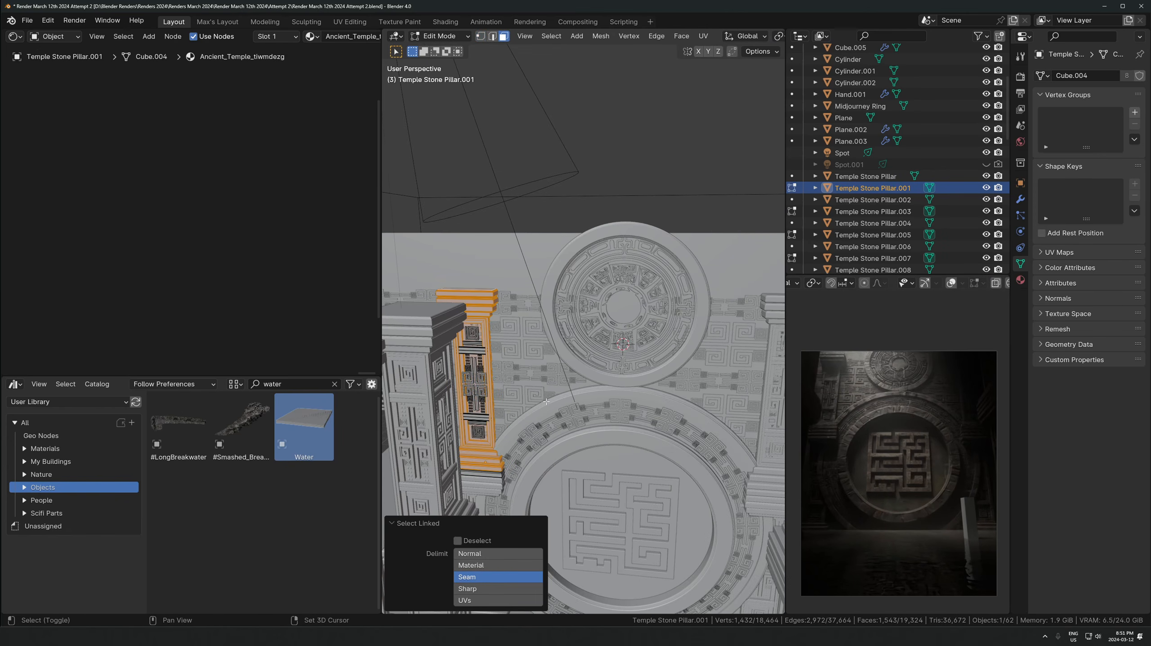
Duplicate the selected pillar pieces in place and separate them into their own object
{"action": "key", "text": "shift+d"}
{"action": "right_click", "coordinate": [547, 372]}
{"action": "key", "text": "p"}
{"action": "left_click", "coordinate": [547, 372]}
{"action": "key", "text": "Tab"}
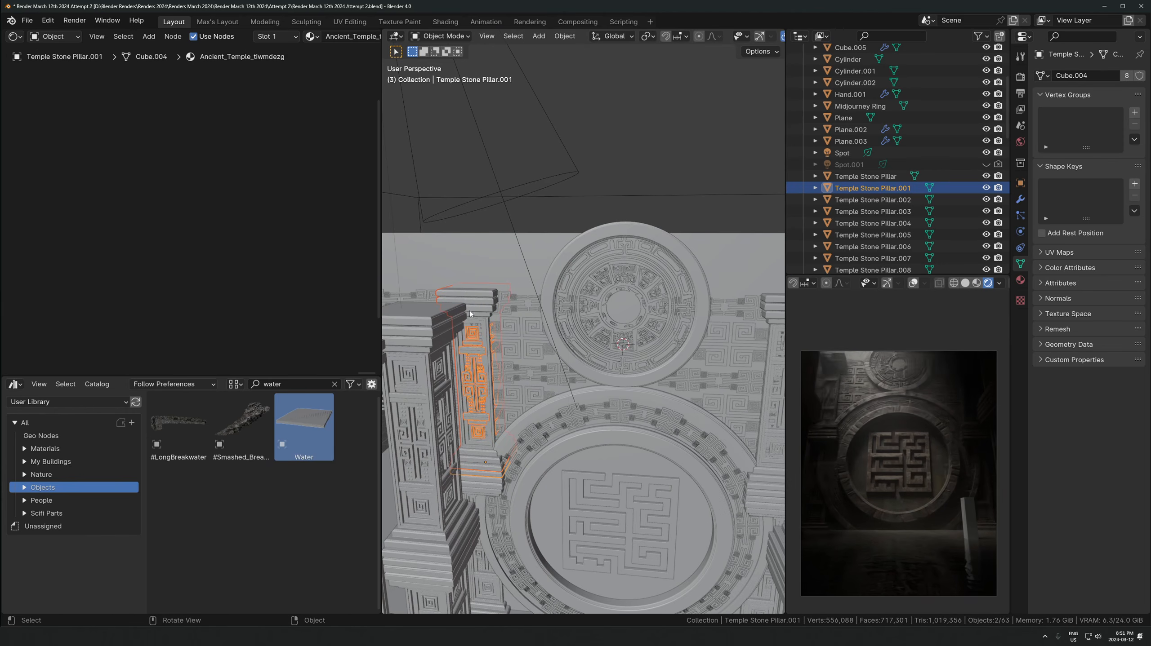
{"action": "left_click", "coordinate": [472, 329]}
{"action": "key", "text": "g"}
{"action": "left_click", "coordinate": [582, 313]}
{"action": "key", "text": "g"}
{"action": "left_click", "coordinate": [550, 204]}
{"action": "key", "text": "Tab"}
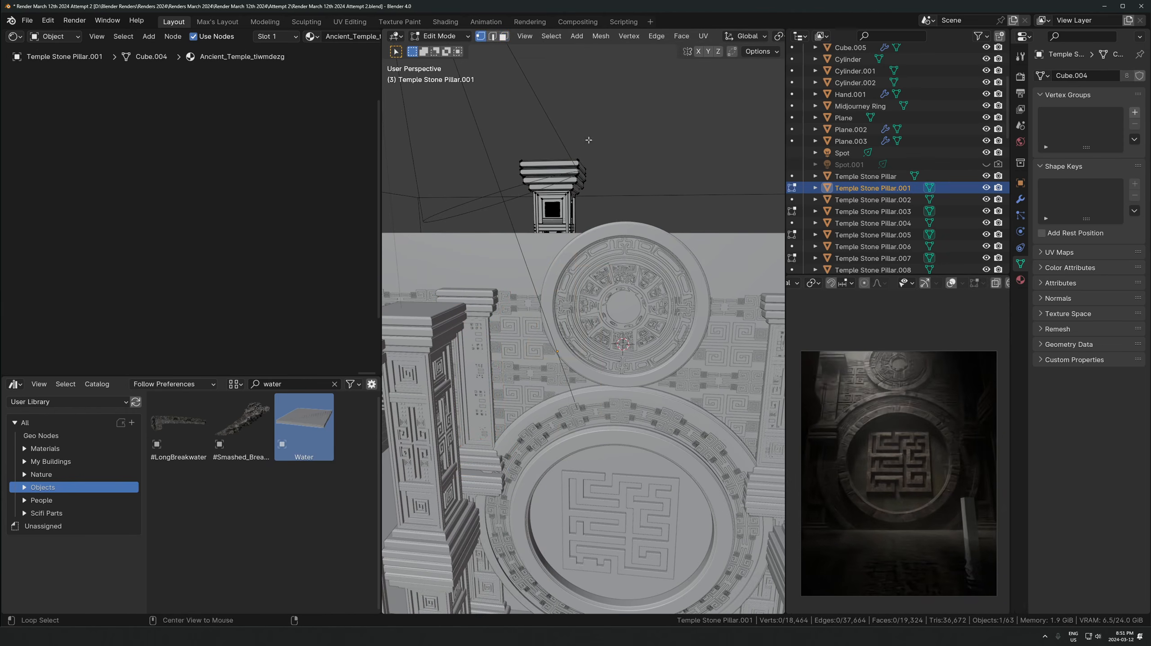
{"action": "key", "text": "alt+z"}
{"action": "key", "text": "KP_Decimal"}
{"action": "key", "text": "KP_1"}
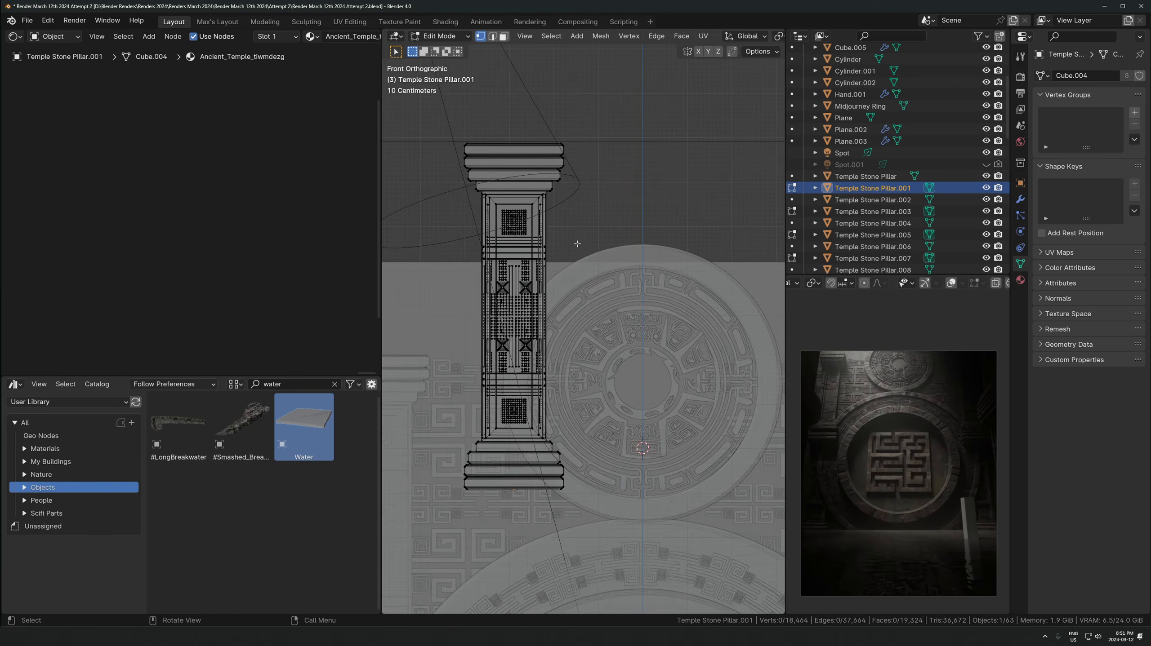
{"action": "middle_click_drag", "start_coordinate": [577, 244], "coordinate": [537, 335]}
{"action": "key", "text": "ctrl+z"}
{"action": "key", "text": "ctrl+z"}
{"action": "key", "text": "ctrl+z"}
{"action": "key", "text": "ctrl+z"}
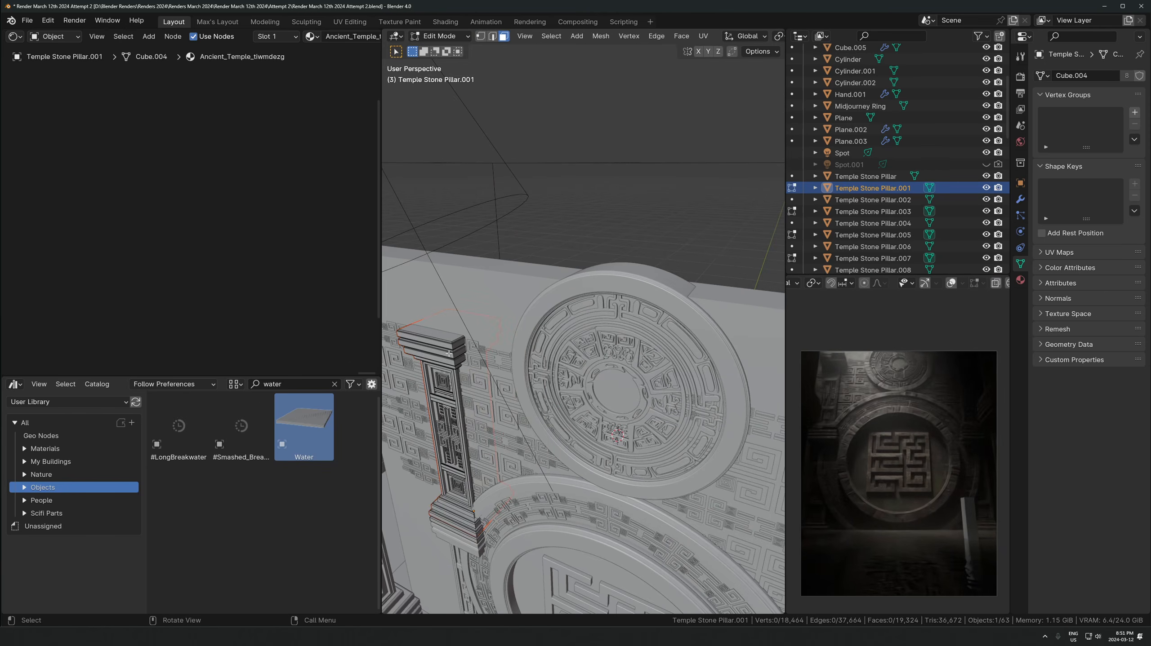
Move the separated upper pillar section up above the wall, next to the round medallion
{"action": "key", "text": "Tab"}
{"action": "key", "text": "g"}
{"action": "left_click", "coordinate": [430, 365]}
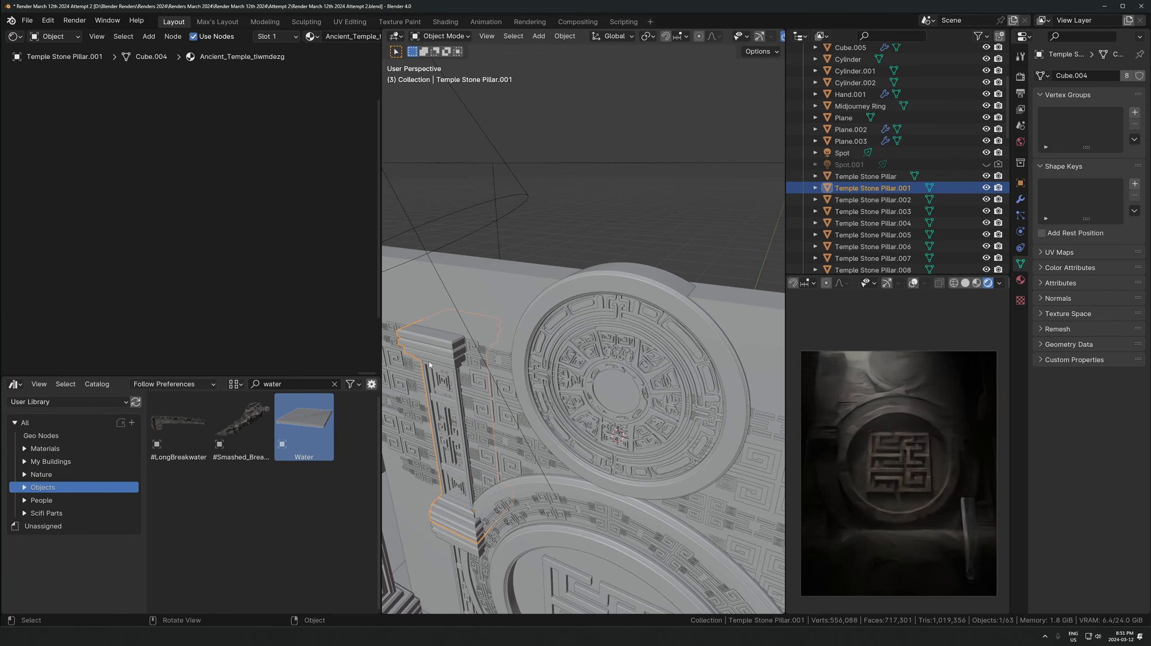
{"action": "key", "text": "g"}
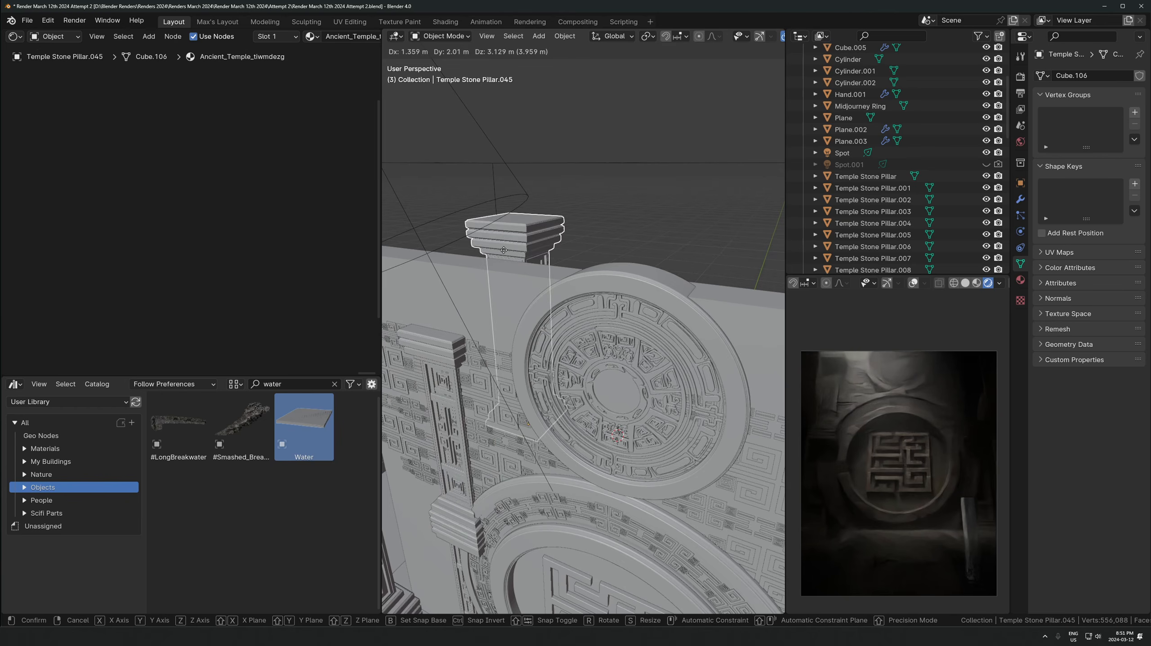
{"action": "left_click", "coordinate": [529, 213]}
Keep only the stepped cap of the separated pillar section by deleting its shaft and base geometry
{"action": "key", "text": "Tab"}
{"action": "key", "text": "1"}
{"action": "key", "text": "alt+z"}
{"action": "left_click_drag", "start_coordinate": [630, 120], "coordinate": [488, 192]}
{"action": "middle_click_drag", "start_coordinate": [502, 222], "coordinate": [541, 208]}
{"action": "key", "text": "ctrl+KP_Add"}
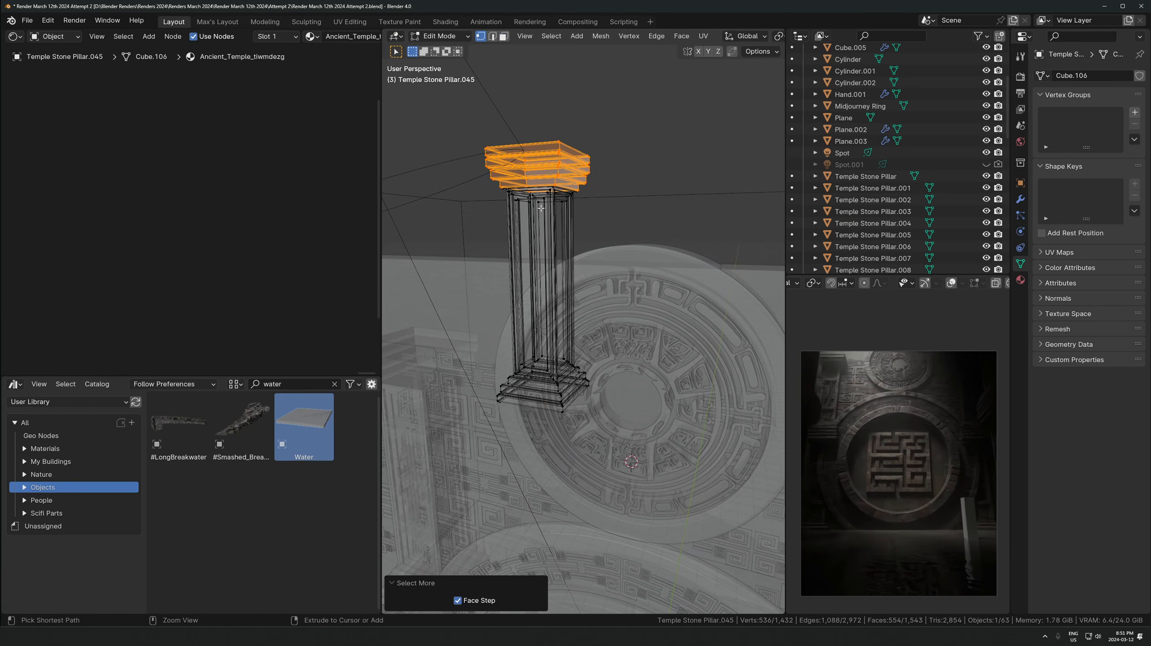
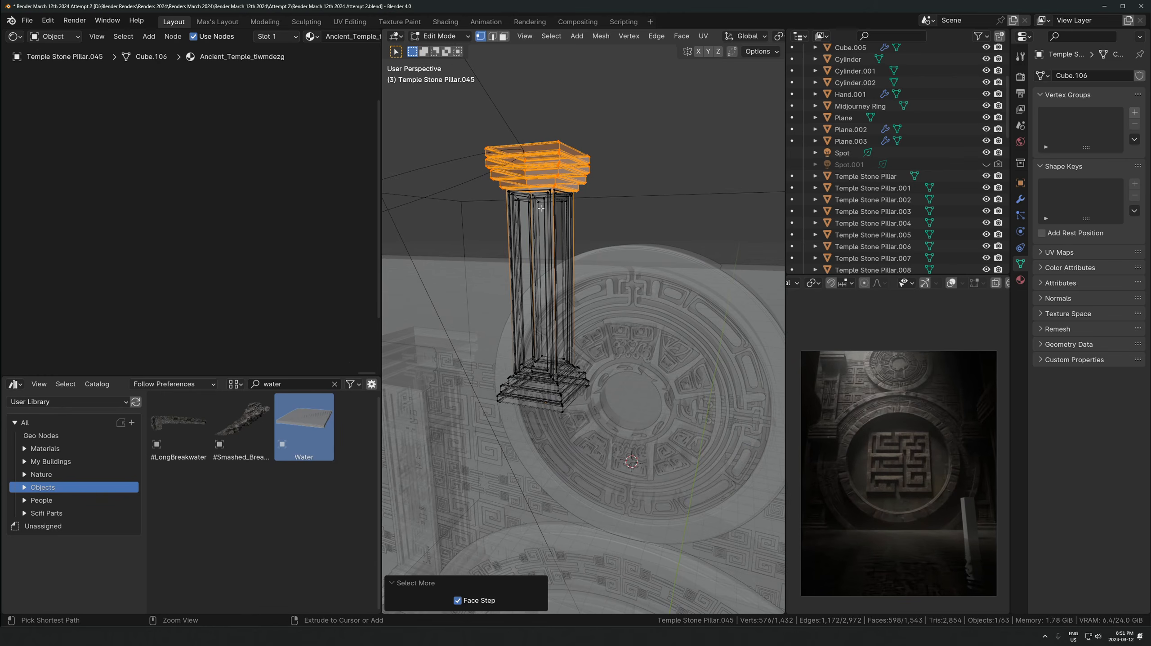
{"action": "key", "text": "ctrl+i"}
{"action": "key", "text": "x"}
{"action": "left_click", "coordinate": [542, 209]}
{"action": "key", "text": "Tab"}
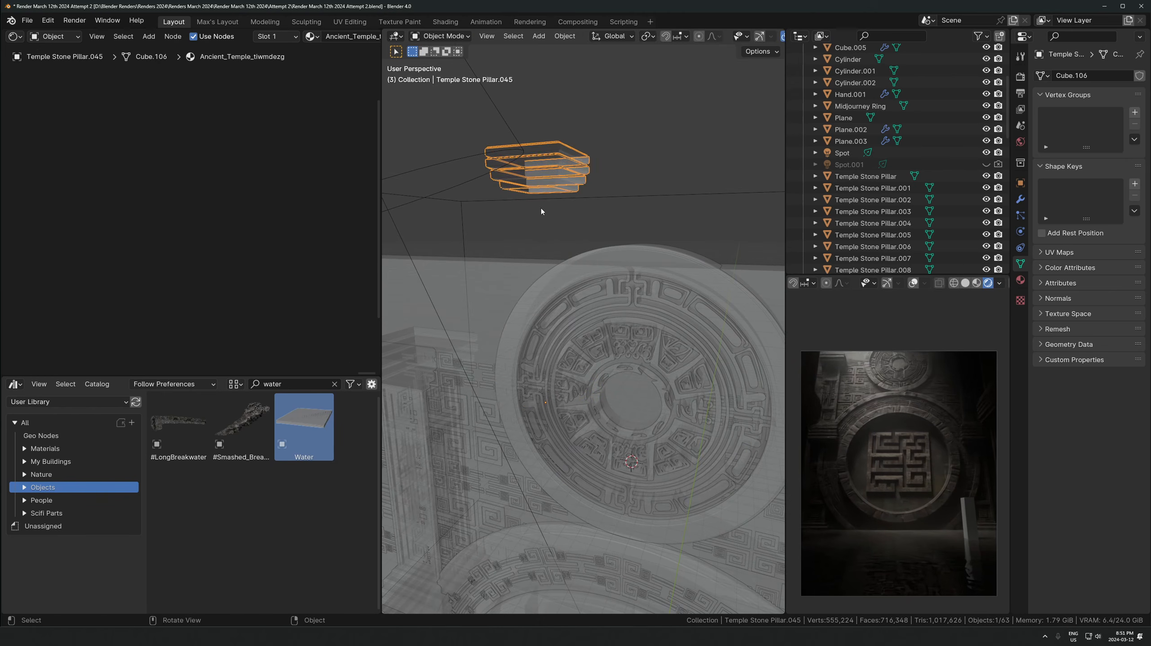
Stretch the stepped cap into a long beam by moving one end's vertices 5.7798 m along X
{"action": "key", "text": "alt+z"}
{"action": "middle_click_drag", "start_coordinate": [564, 184], "coordinate": [604, 181]}
{"action": "key", "text": "Tab"}
{"action": "key", "text": "alt+z"}
{"action": "left_click_drag", "start_coordinate": [586, 85], "coordinate": [504, 206]}
{"action": "middle_click_drag", "start_coordinate": [509, 206], "coordinate": [571, 202]}
{"action": "key", "text": "g"}
{"action": "key", "text": "x"}
{"action": "left_click", "coordinate": [768, 170]}
{"action": "key", "text": "alt+z"}
{"action": "left_click", "coordinate": [773, 54]}
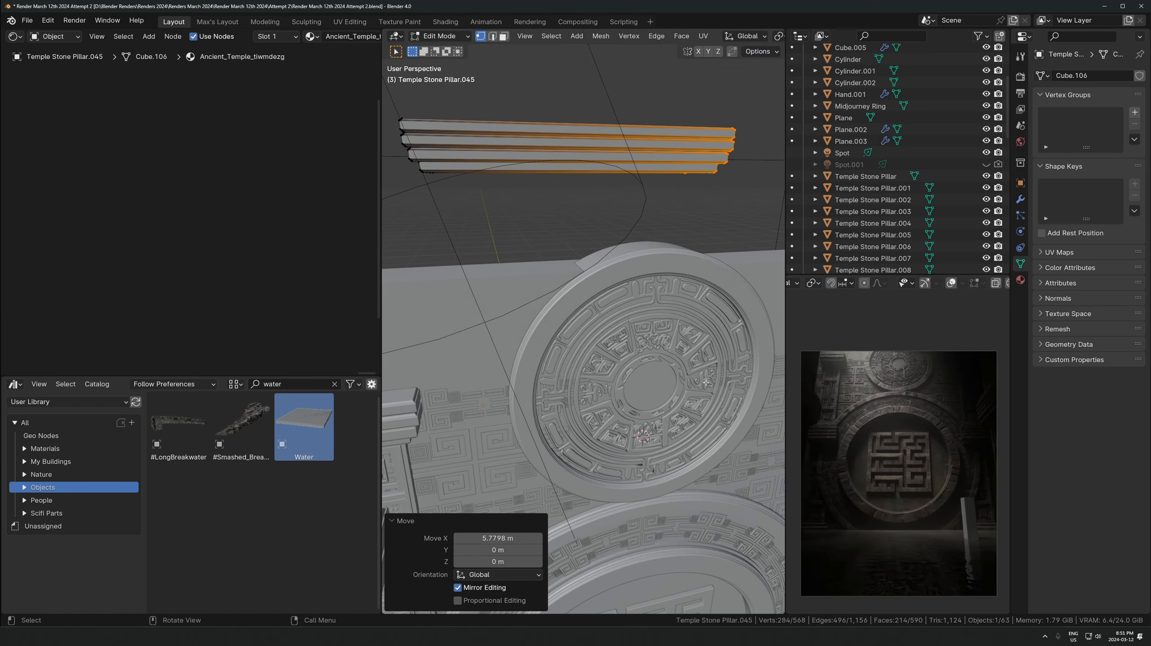
Extend the same end of the stepped beam further along X and finish editing its mesh
{"action": "scroll", "coordinate": [643, 310], "scroll_direction": "down", "scroll_amount": 5}
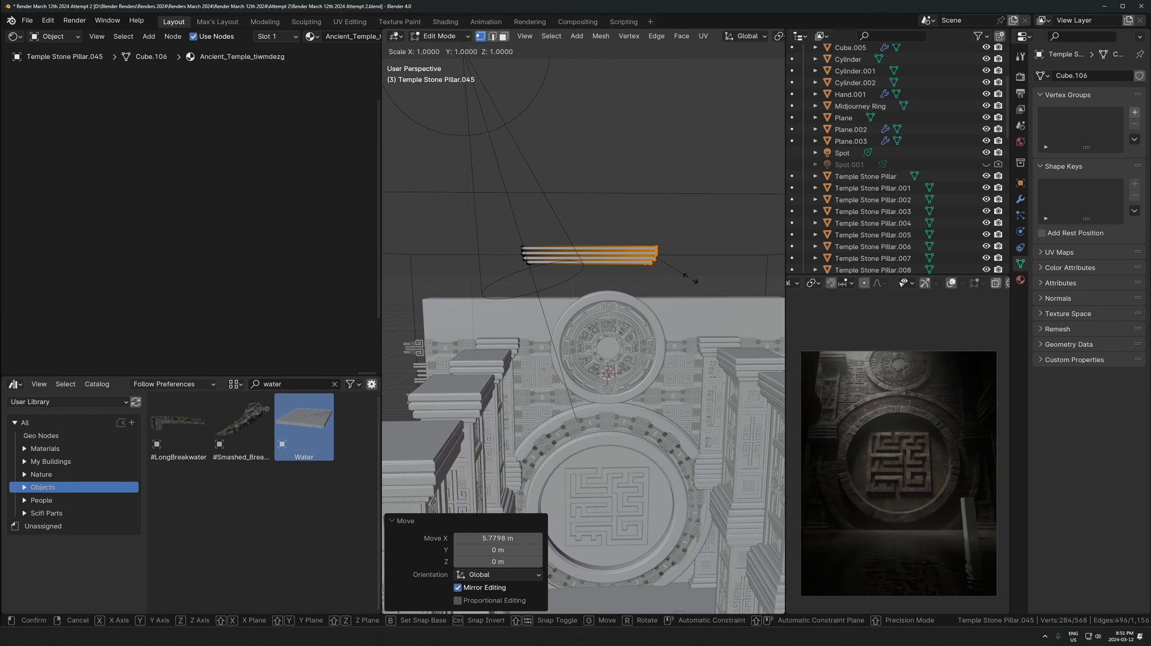
{"action": "key", "text": "g"}
{"action": "key", "text": "x"}
{"action": "left_click", "coordinate": [659, 286]}
{"action": "key", "text": "Tab"}
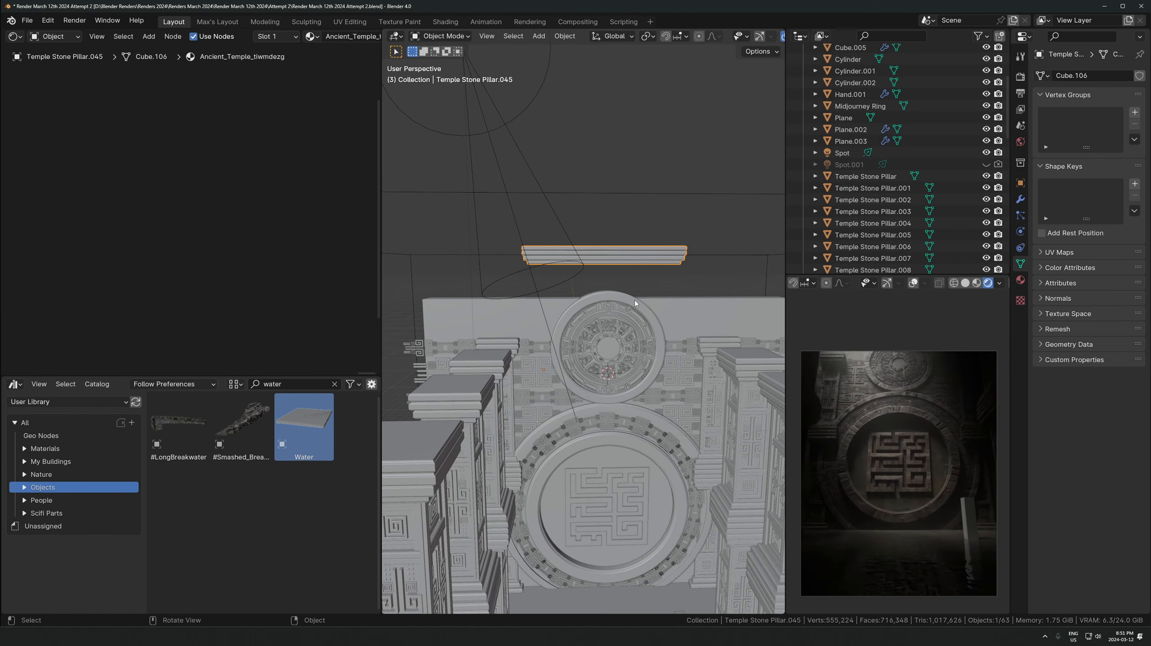
Lower the stepped beam to the wall beside the round medallion and shift it along Y against the wall face
{"action": "key", "text": "KP_1"}
{"action": "key", "text": "g"}
{"action": "left_click", "coordinate": [564, 286]}
{"action": "middle_click_drag", "start_coordinate": [565, 286], "coordinate": [582, 343]}
{"action": "key", "text": "g"}
{"action": "key", "text": "y"}
{"action": "left_click", "coordinate": [547, 379]}
{"action": "middle_click_drag", "start_coordinate": [548, 379], "coordinate": [631, 380]}
Fine-tune the beam's fit against the medallion's edge, moving it up 0.082438 m, -0.32606 m along Y and 0.042992 m along X
{"action": "key", "text": "g"}
{"action": "key", "text": "x"}
{"action": "left_click", "coordinate": [551, 388]}
{"action": "key", "text": "g"}
{"action": "key", "text": "z"}
{"action": "left_click", "coordinate": [630, 375]}
{"action": "key", "text": "g"}
{"action": "key", "text": "y"}
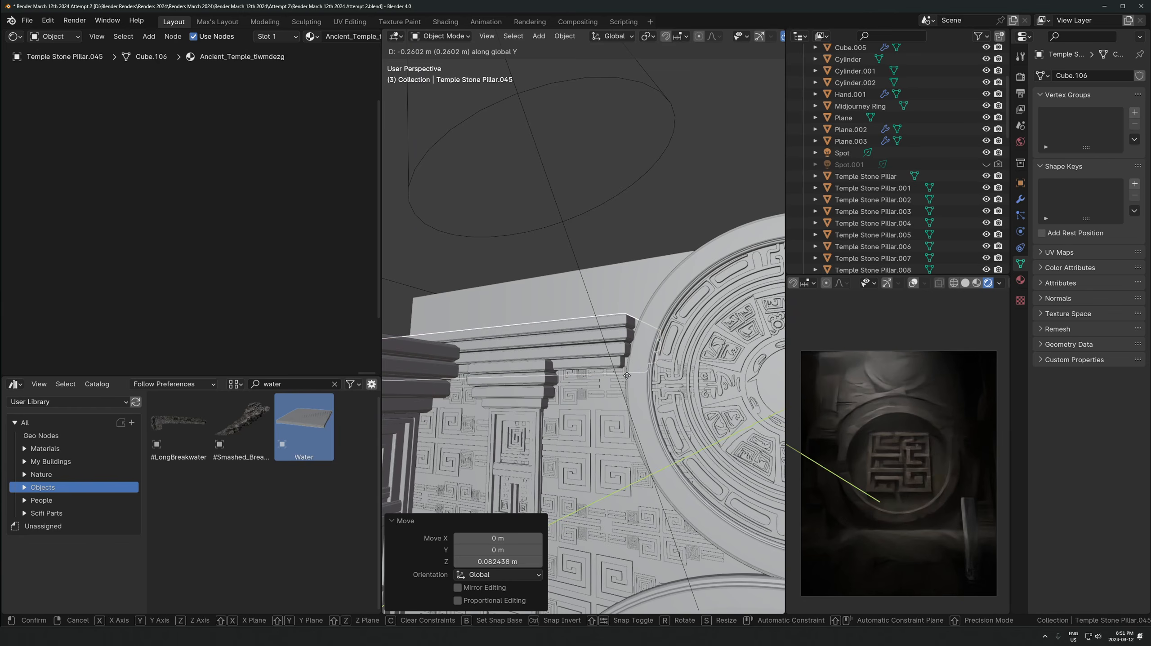
{"action": "left_click", "coordinate": [606, 377]}
{"action": "middle_click_drag", "start_coordinate": [528, 347], "coordinate": [502, 376]}
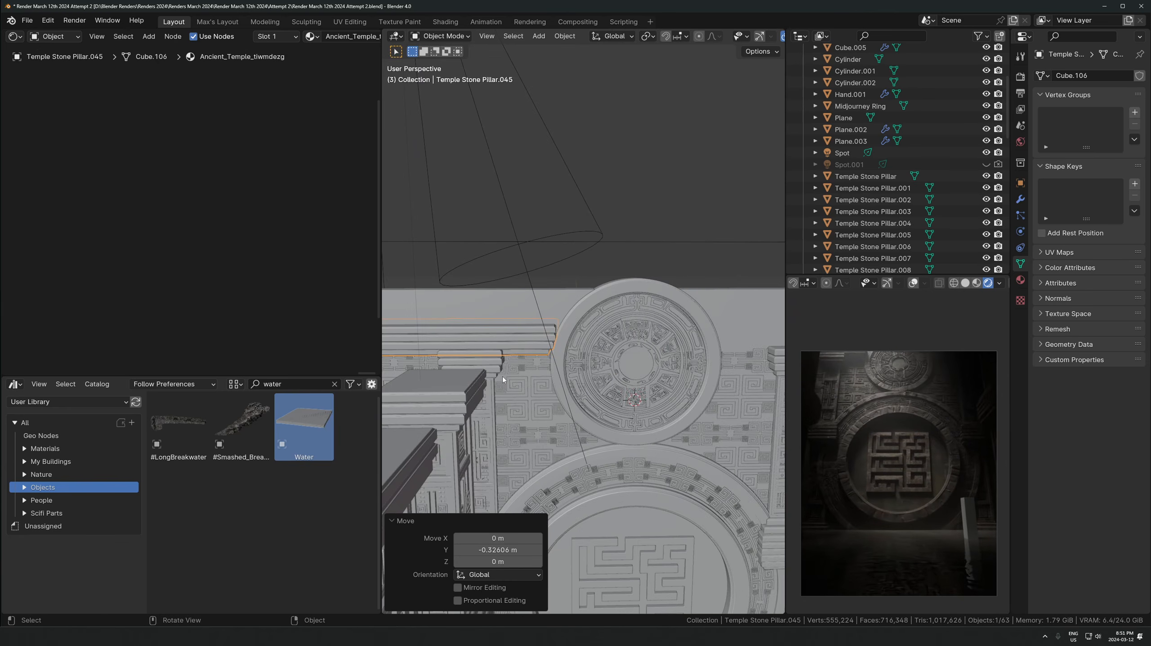
{"action": "key", "text": "g"}
{"action": "key", "text": "x"}
{"action": "left_click", "coordinate": [577, 333]}
{"action": "key", "text": "alt+d"}
{"action": "key", "text": "x"}
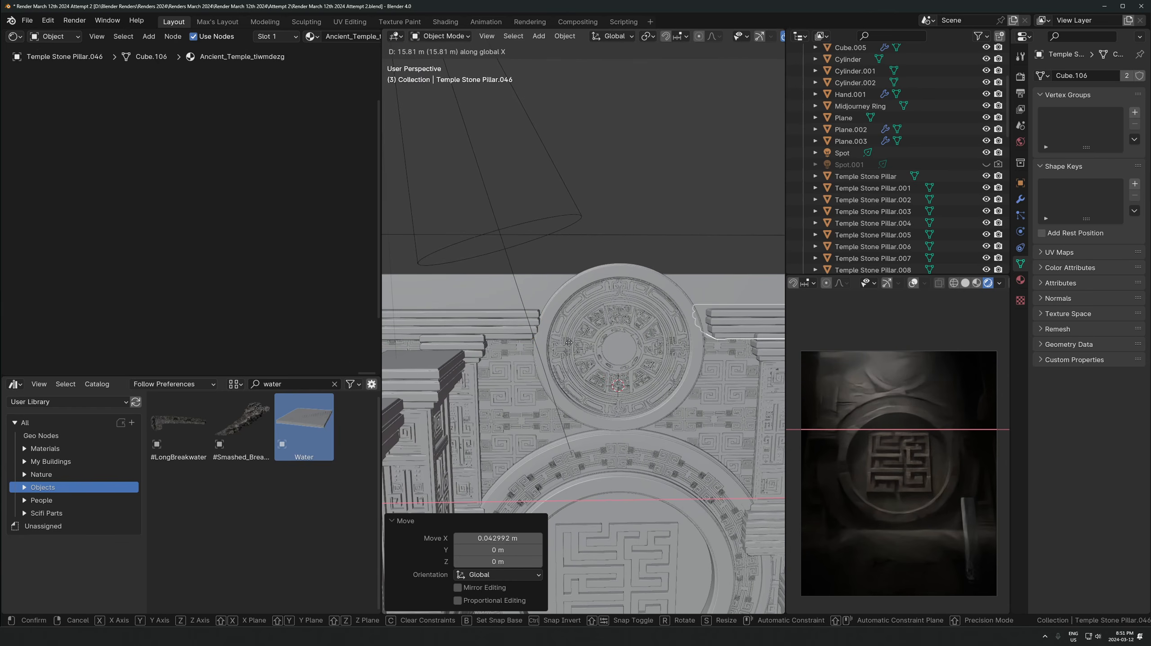
{"action": "left_click", "coordinate": [569, 342]}
{"action": "key", "text": "x"}
{"action": "left_click", "coordinate": [622, 322]}
Mirror the beam on X around the round medallion with a Mirror modifier, and apply the medallion's rotation
{"action": "left_click", "coordinate": [475, 313]}
{"action": "key", "text": "q"}
{"action": "left_click", "coordinate": [446, 350]}
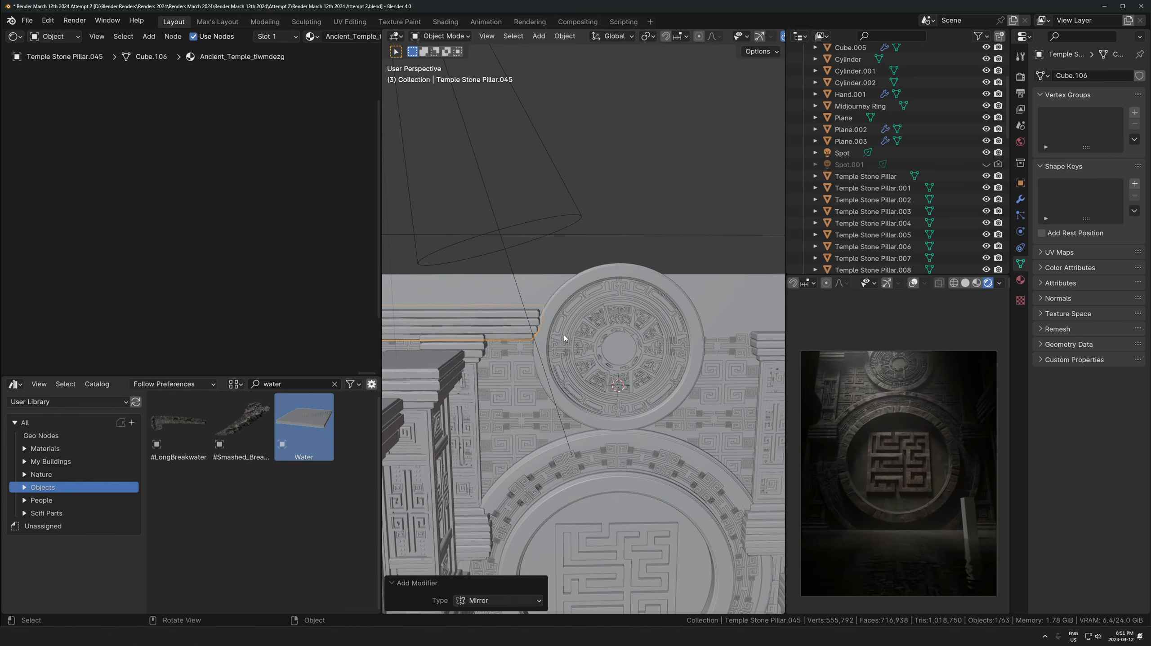
{"action": "left_click", "coordinate": [1020, 199]}
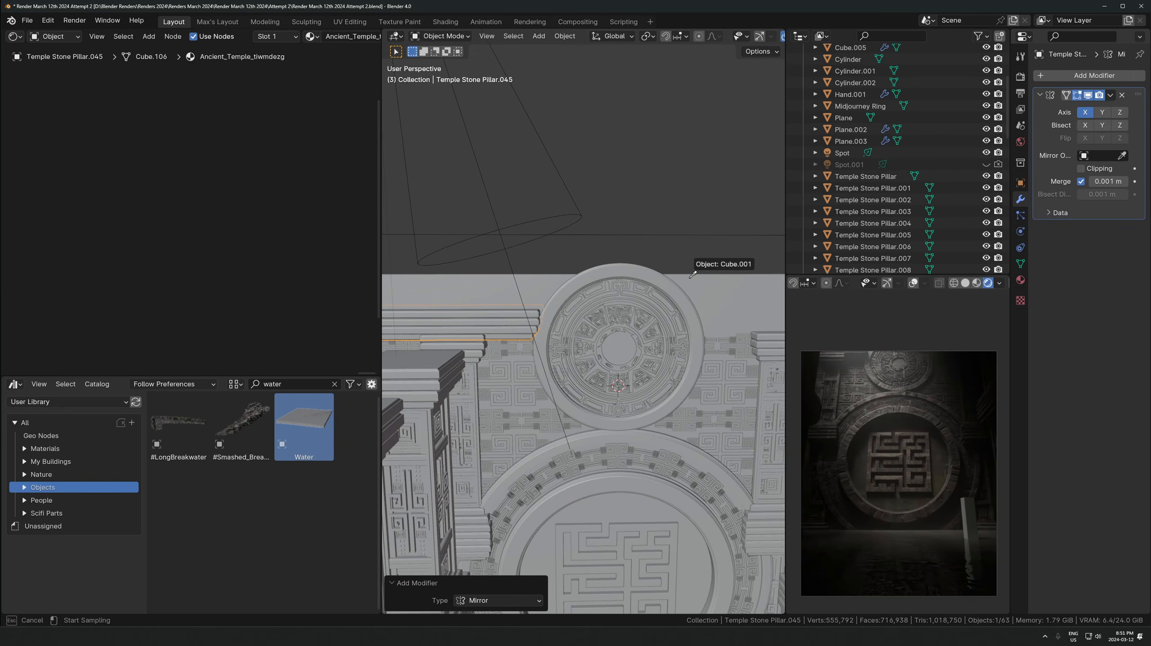
{"action": "left_click", "coordinate": [637, 286]}
{"action": "left_click", "coordinate": [618, 287]}
{"action": "key", "text": "ctrl+a"}
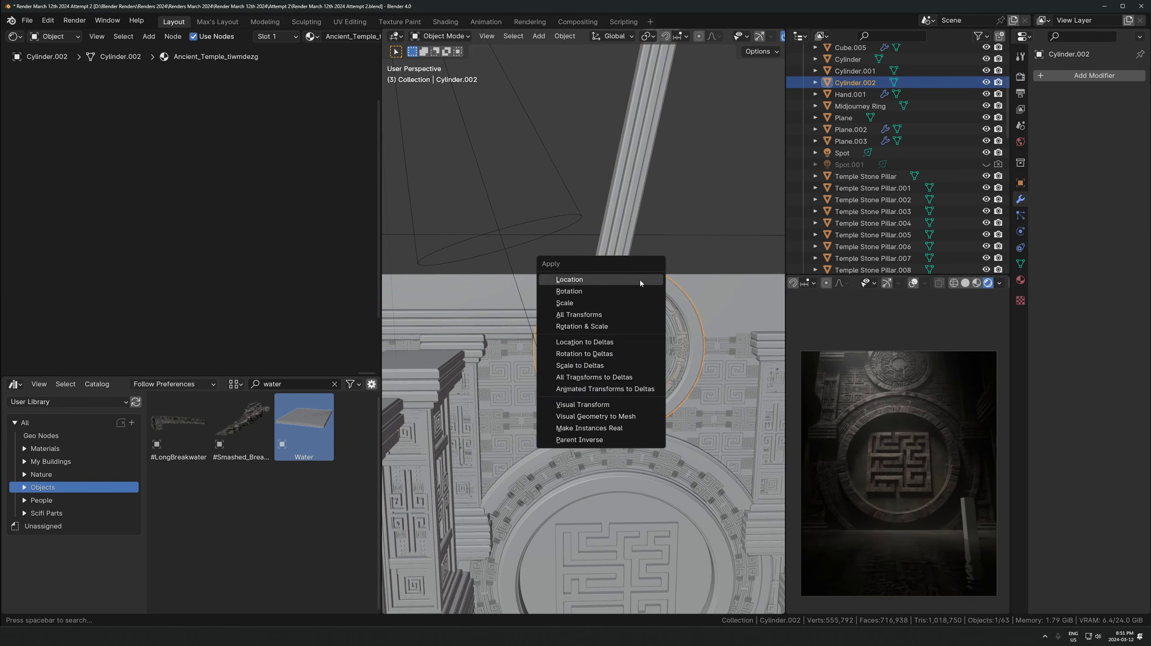
{"action": "left_click", "coordinate": [640, 287]}
{"action": "left_click", "coordinate": [560, 295]}
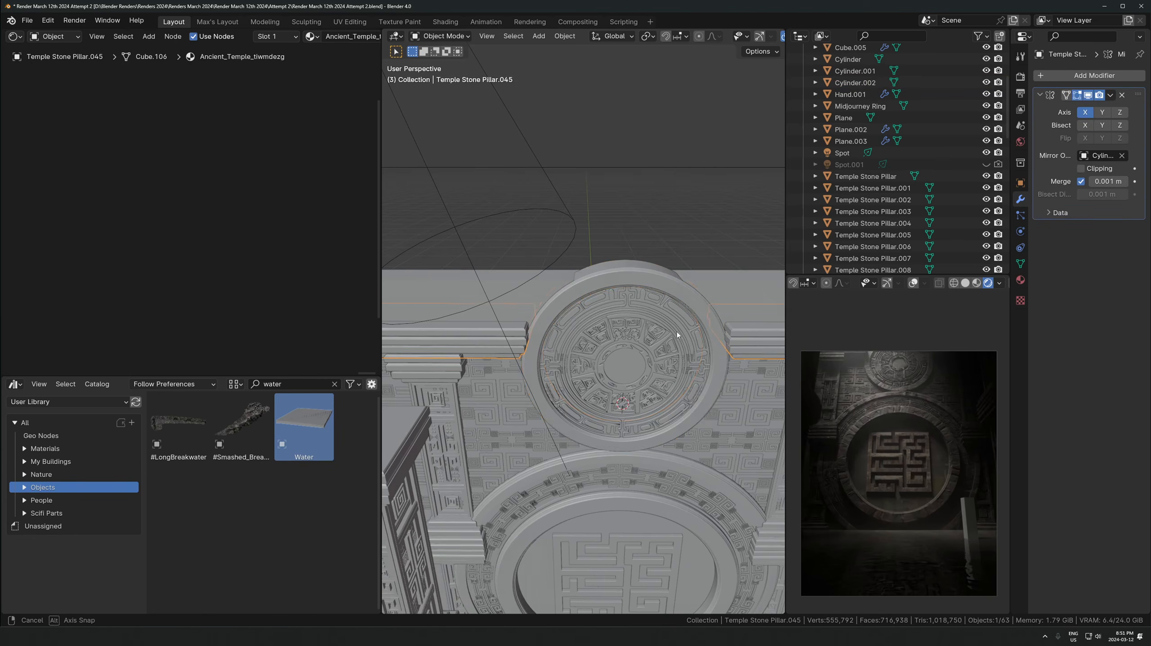
Move the mirrored beam 0.24608 m along Y to adjust its depth in the wall
{"action": "middle_click_drag", "start_coordinate": [560, 295], "coordinate": [553, 317]}
{"action": "key", "text": "g"}
{"action": "key", "text": "y"}
{"action": "left_click", "coordinate": [517, 353]}
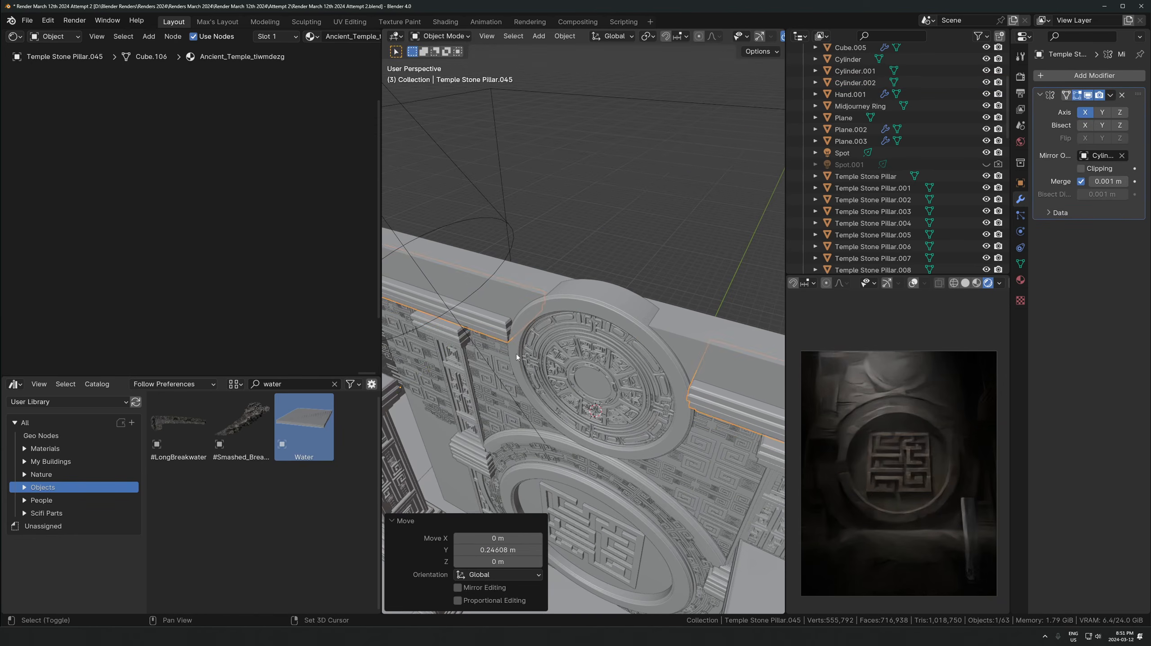
Stack a linked duplicate of the mirrored beam above the first, offset 0.53858 m along X and adjusted in height
{"action": "middle_click_drag", "start_coordinate": [517, 353], "coordinate": [551, 322]}
{"action": "key", "text": "alt+d"}
{"action": "key", "text": "z"}
{"action": "left_click", "coordinate": [552, 284]}
{"action": "key", "text": "g"}
{"action": "key", "text": "x"}
{"action": "left_click", "coordinate": [565, 288]}
{"action": "key", "text": "g"}
{"action": "key", "text": "z"}
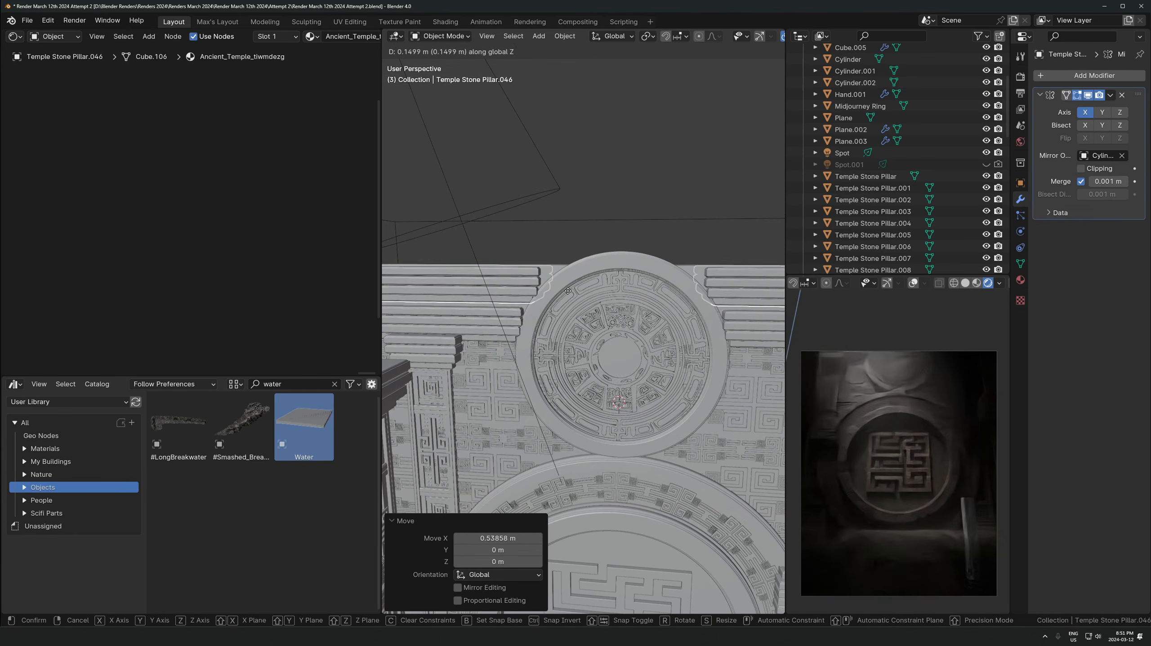
{"action": "left_click", "coordinate": [565, 284]}
Rotate the camera by 5.47° around its local X axis
{"action": "scroll", "coordinate": [627, 455], "scroll_direction": "down", "scroll_amount": 4}
{"action": "middle_click_drag", "start_coordinate": [627, 455], "coordinate": [625, 416]}
{"action": "middle_click_drag", "start_coordinate": [606, 315], "coordinate": [594, 495]}
{"action": "left_click", "coordinate": [586, 608]}
{"action": "key", "text": "r"}
{"action": "key", "text": "x"}
{"action": "key", "text": "x"}
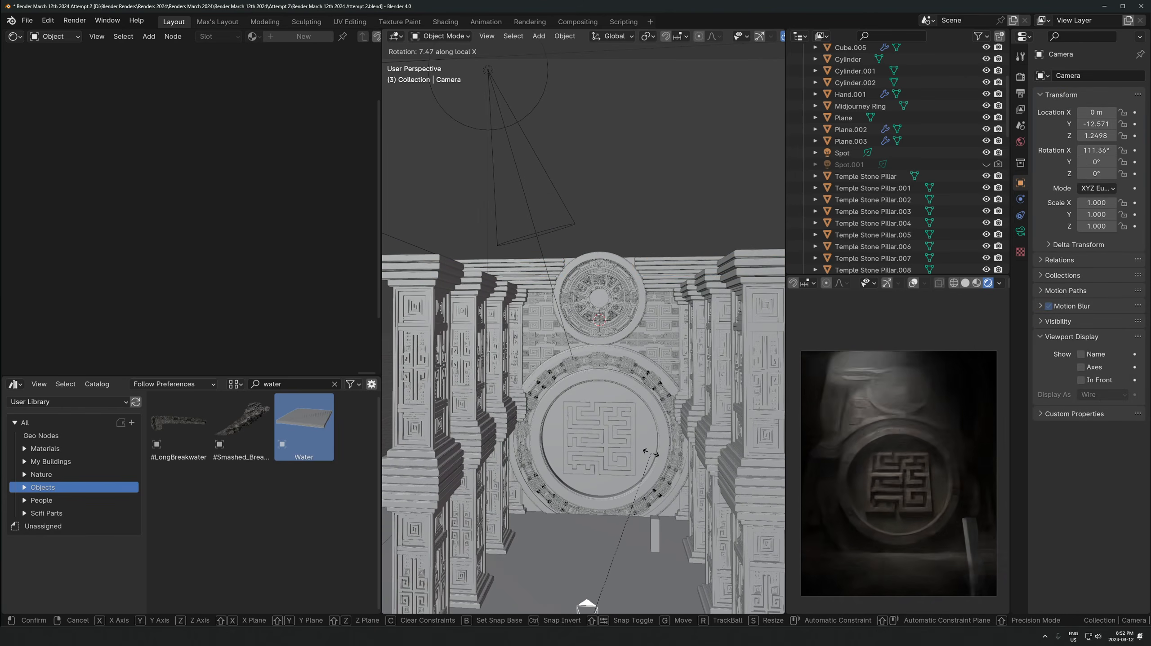
{"action": "left_click", "coordinate": [658, 454]}
Make linked duplicates of the wall pattern panels on both sides of the medallion and move them up above the beams
{"action": "scroll", "coordinate": [540, 368], "scroll_direction": "up", "scroll_amount": 5}
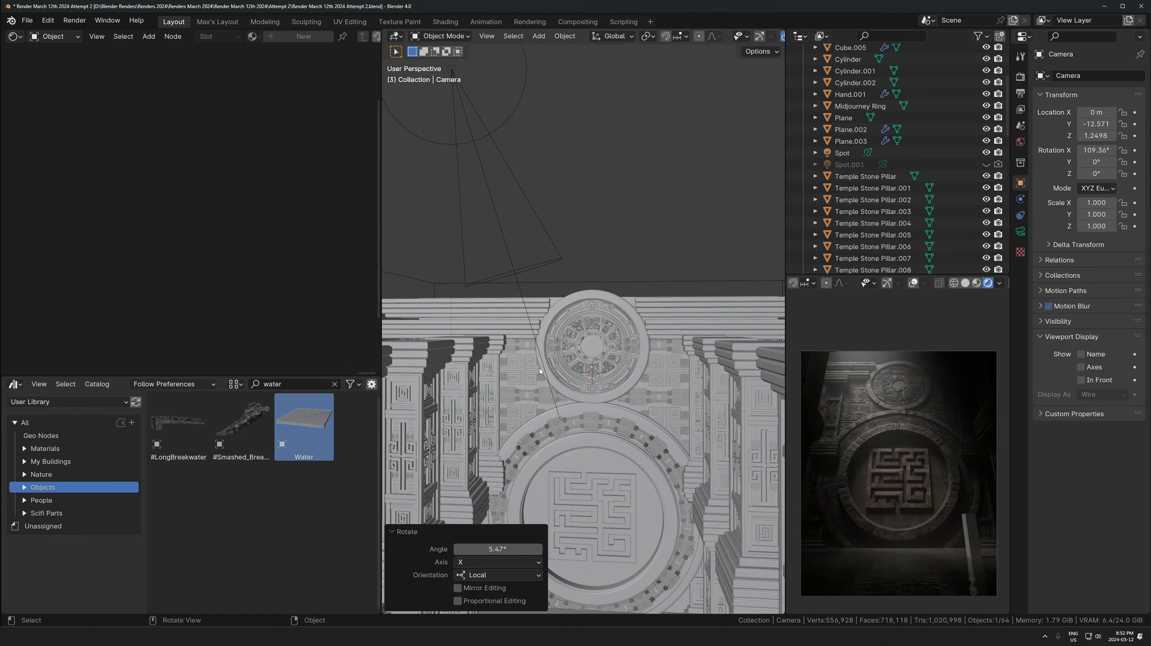
{"action": "left_click_drag", "start_coordinate": [452, 431], "coordinate": [452, 433]}
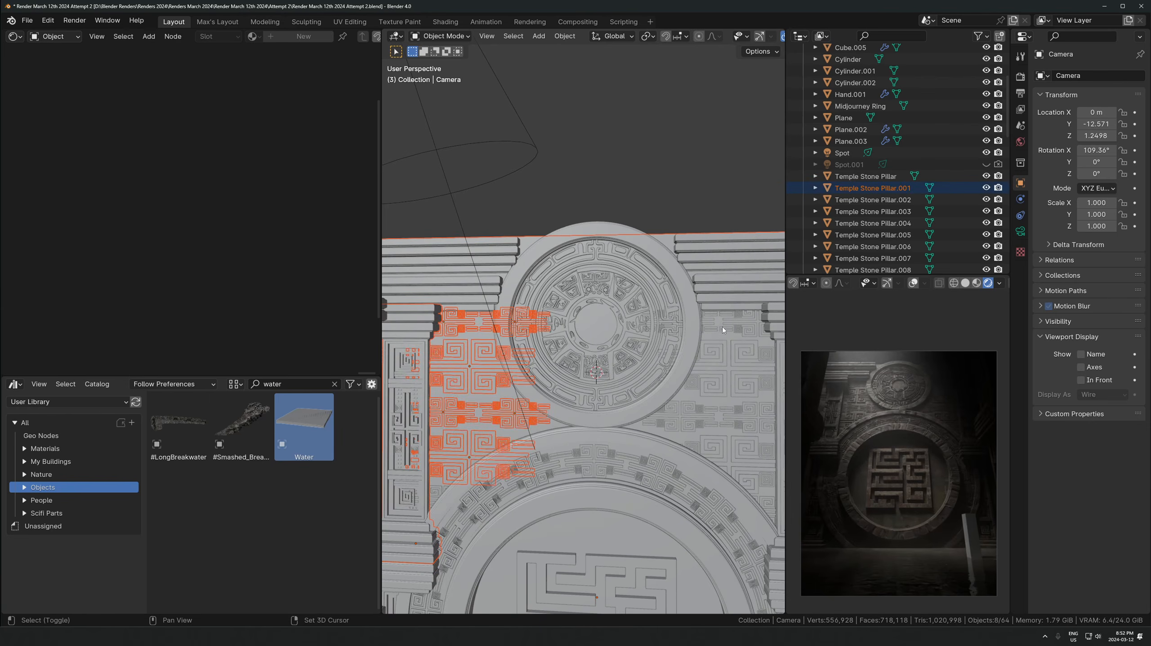
{"action": "left_click_drag", "start_coordinate": [757, 434], "coordinate": [757, 435], "text": "shift"}
{"action": "scroll", "coordinate": [588, 363], "scroll_direction": "down", "scroll_amount": 2}
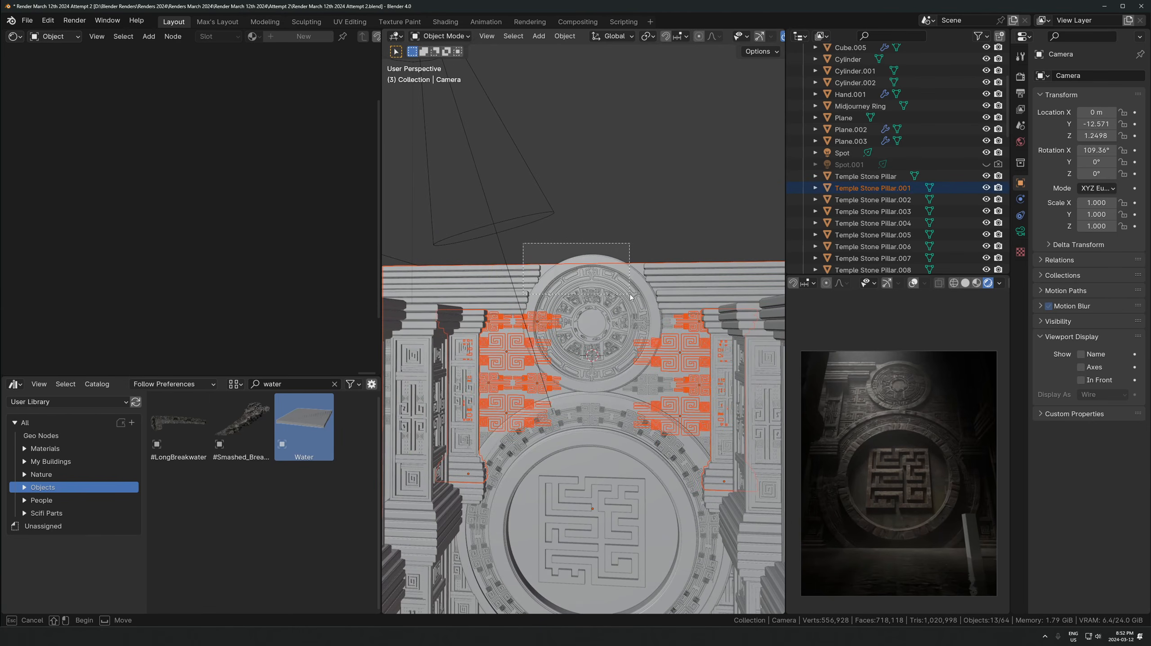
{"action": "left_click", "coordinate": [520, 361], "text": "shift"}
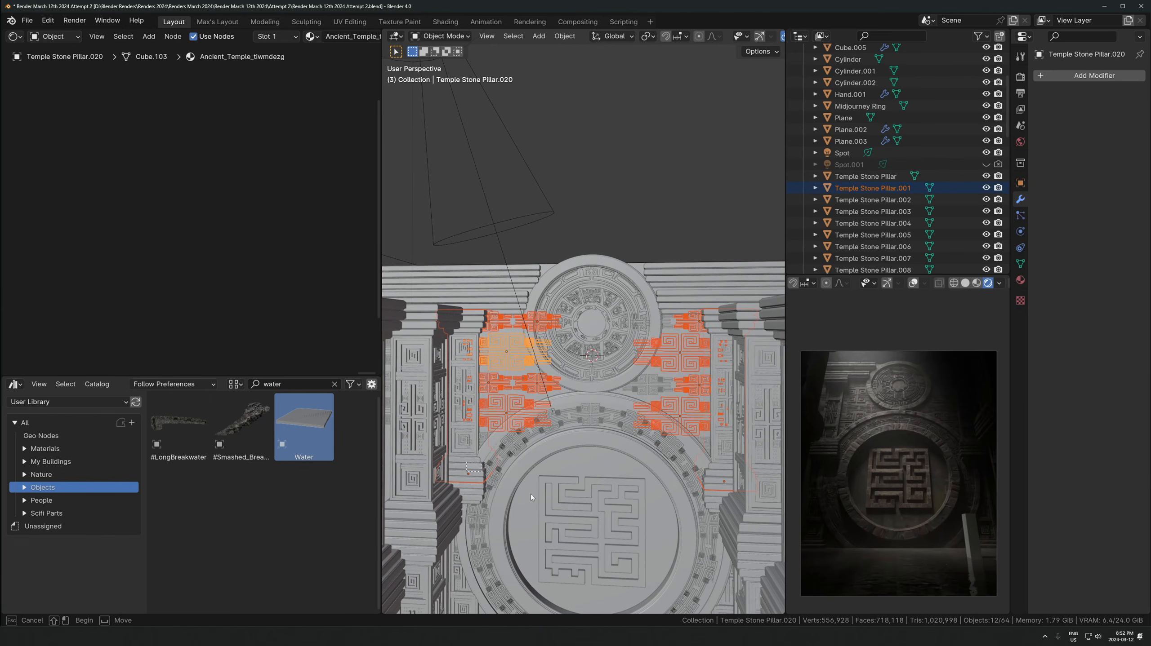
{"action": "key", "text": "alt+d"}
{"action": "key", "text": "z"}
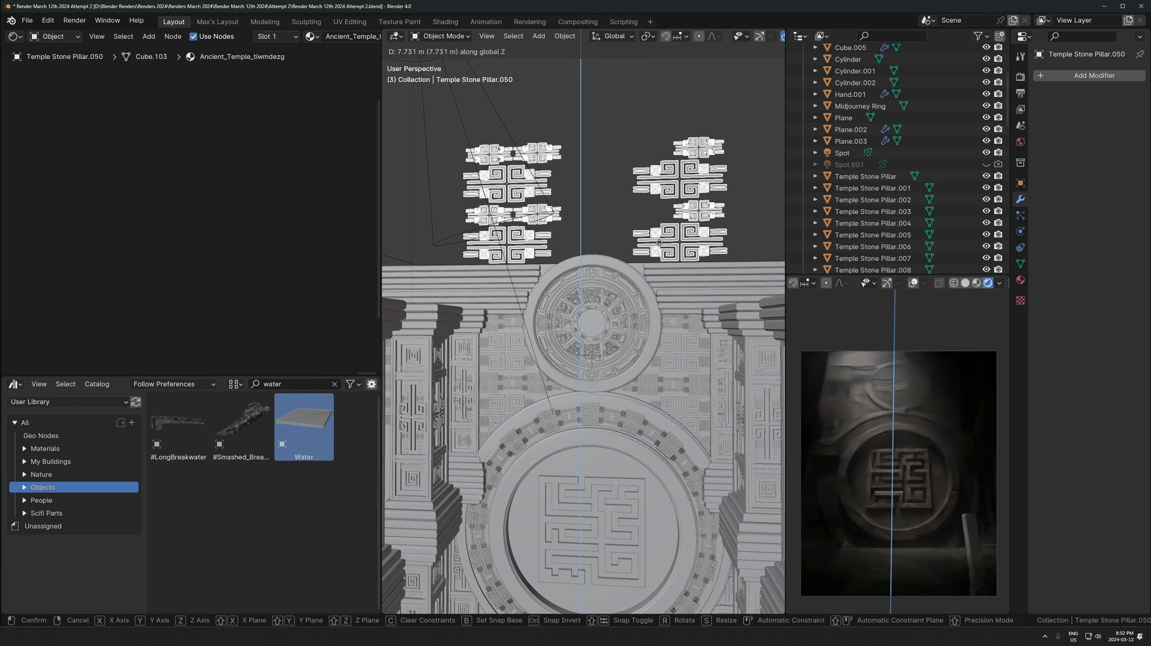
{"action": "left_click", "coordinate": [662, 345]}
Extend the back wall upward behind the duplicated panels by moving its top face about 6.3 m along Z
{"action": "scroll", "coordinate": [663, 346], "scroll_direction": "down", "scroll_amount": 5}
{"action": "middle_click_drag", "start_coordinate": [663, 346], "coordinate": [582, 397]}
{"action": "left_click", "coordinate": [600, 335]}
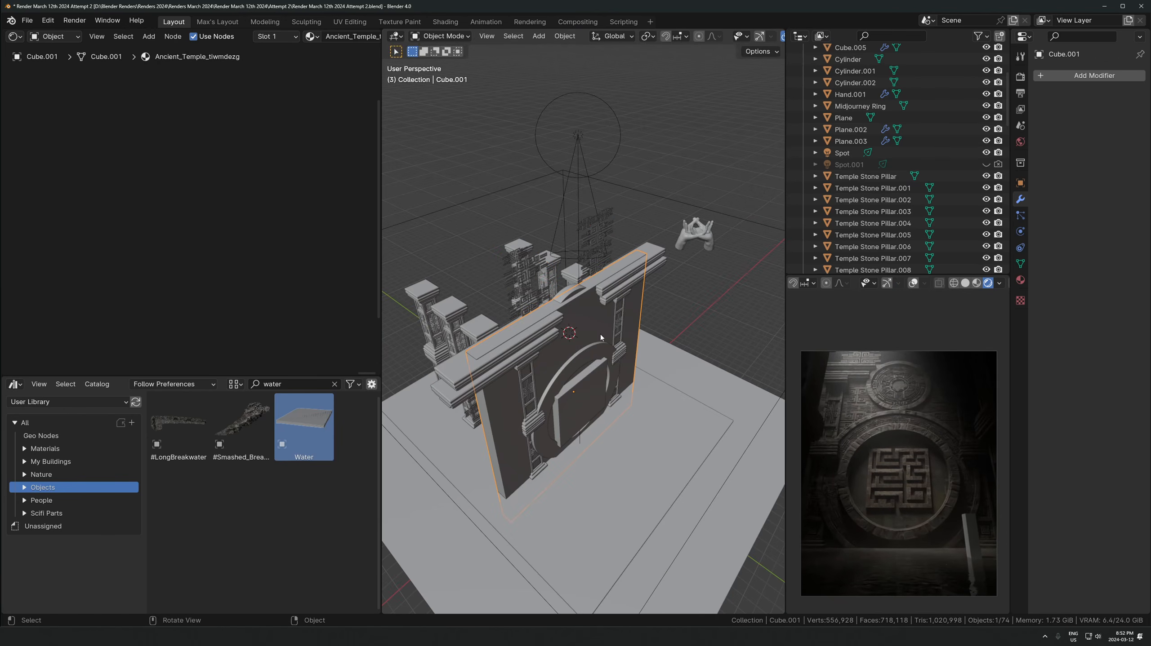
{"action": "key", "text": "Tab"}
{"action": "key", "text": "3"}
{"action": "left_click", "coordinate": [572, 303]}
{"action": "middle_click_drag", "start_coordinate": [542, 307], "coordinate": [725, 314]}
{"action": "key", "text": "g"}
{"action": "key", "text": "z"}
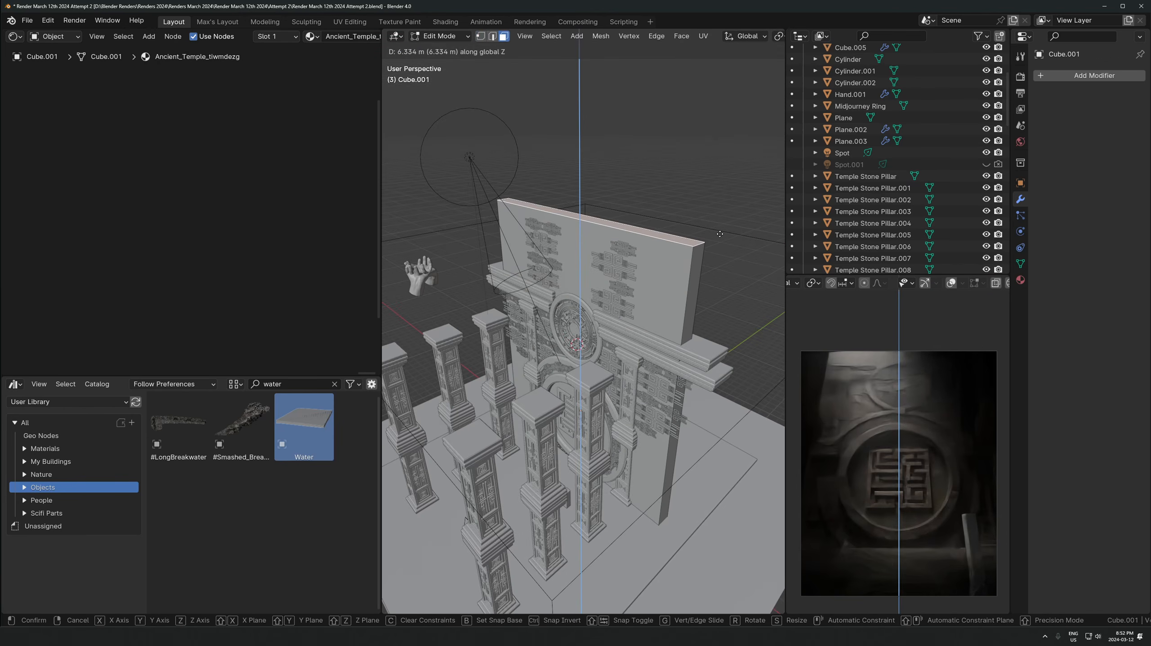
{"action": "left_click", "coordinate": [719, 227]}
{"action": "scroll", "coordinate": [597, 344], "scroll_direction": "up", "scroll_amount": 4}
{"action": "middle_click_drag", "start_coordinate": [598, 344], "coordinate": [583, 309]}
{"action": "key", "text": "Tab"}
Make linked duplicates of both mirrored stepped beams and raise them along Z to the top of the extended wall
{"action": "left_click", "coordinate": [557, 317]}
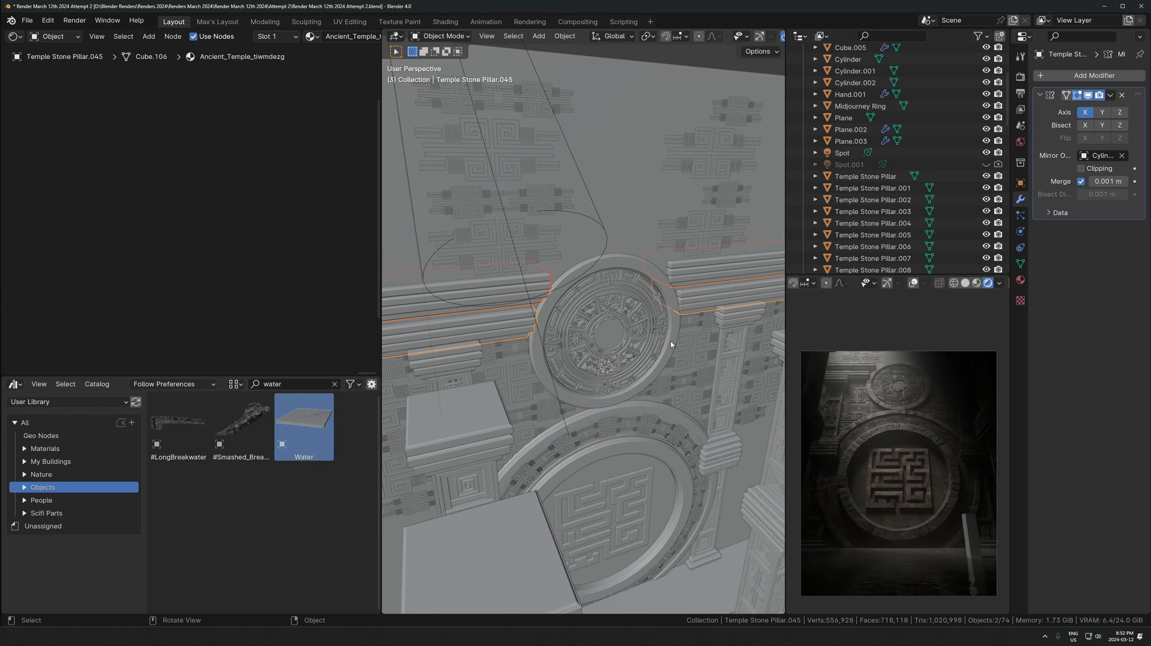
{"action": "scroll", "coordinate": [655, 301], "scroll_direction": "down", "scroll_amount": 2}
{"action": "middle_click_drag", "start_coordinate": [671, 345], "coordinate": [647, 338]}
{"action": "key", "text": "alt+d"}
{"action": "key", "text": "z"}
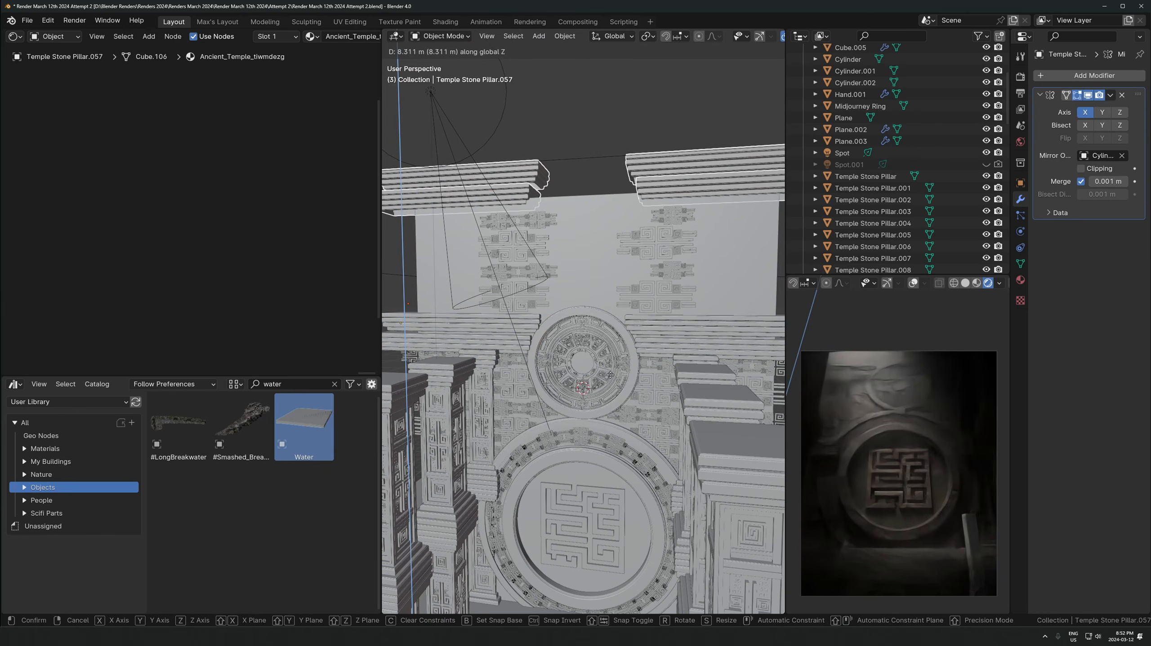
{"action": "left_click", "coordinate": [611, 414]}
Make linked duplicates of the two wall pillars flanking the medallion and raise them between the lower and upper beams
{"action": "left_click", "coordinate": [489, 374]}
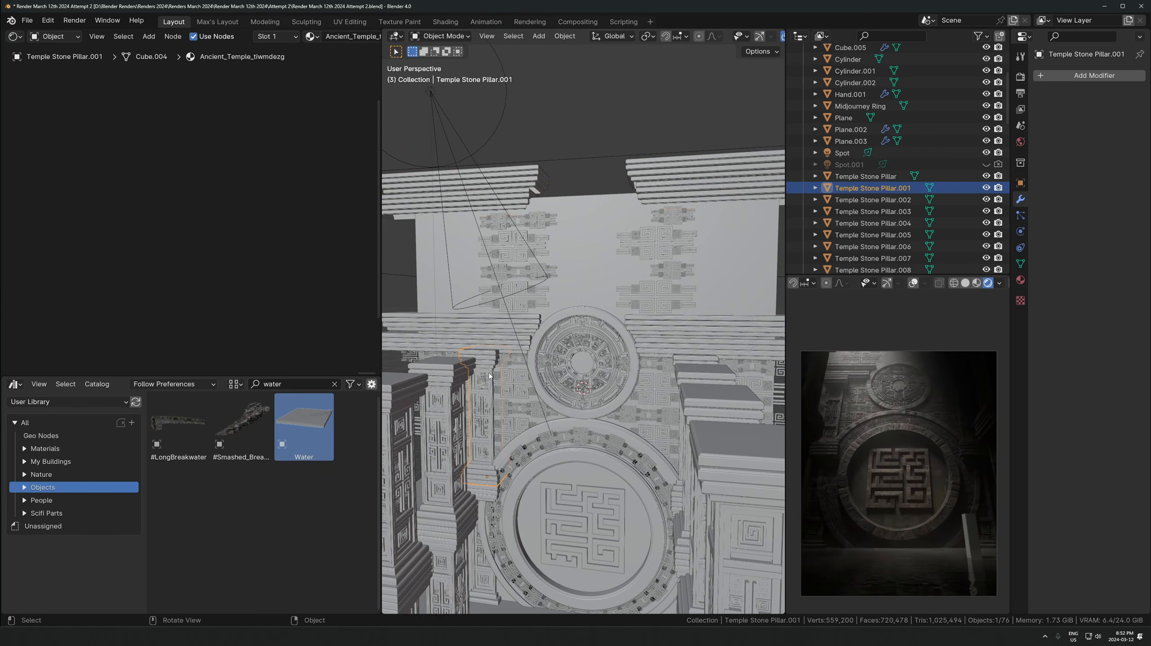
{"action": "key", "text": "alt+d"}
{"action": "key", "text": "z"}
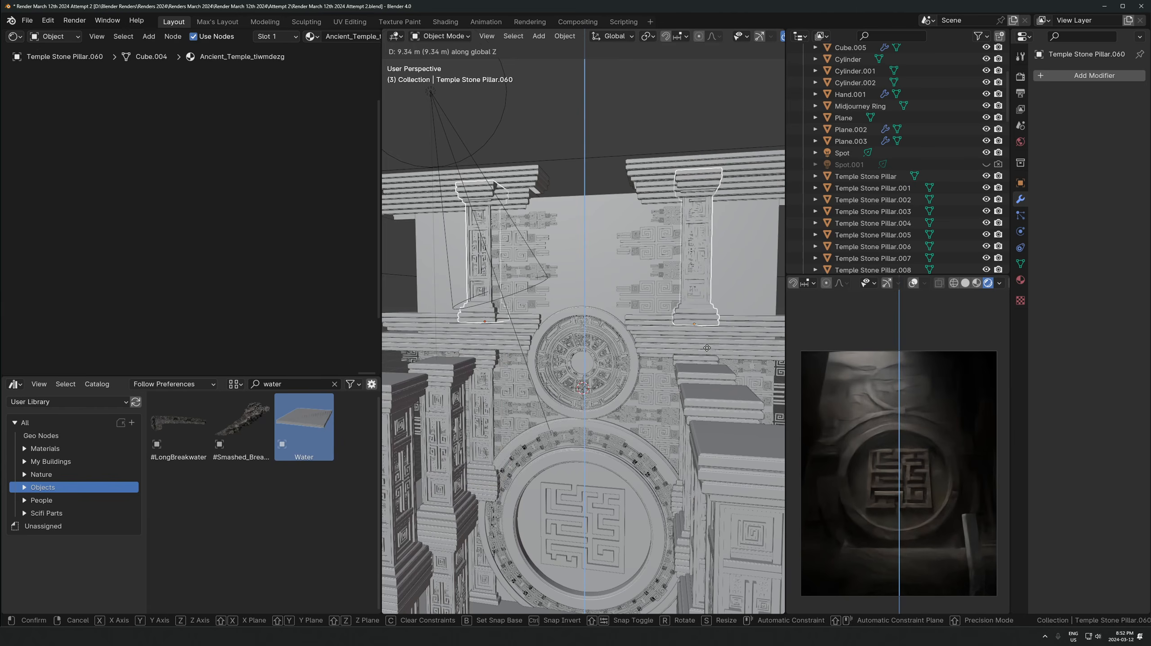
{"action": "left_click", "coordinate": [676, 466]}
Delete the upper beam of the lower stepped pair beside the medallion
{"action": "left_click", "coordinate": [534, 319]}
{"action": "key", "text": "x"}
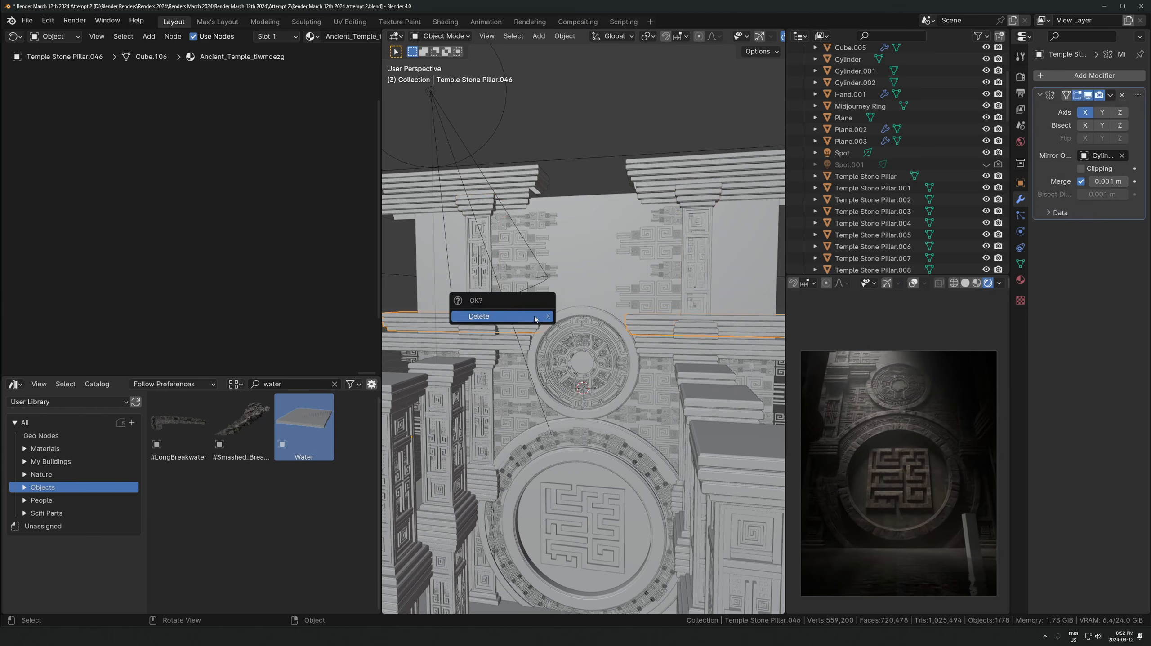
{"action": "left_click", "coordinate": [534, 318]}
Select only the duplicated pattern panels on the upper wall and lower them about 1.2 m along Z
{"action": "scroll", "coordinate": [535, 272], "scroll_direction": "up", "scroll_amount": 4}
{"action": "scroll", "coordinate": [471, 213], "scroll_direction": "down", "scroll_amount": 2}
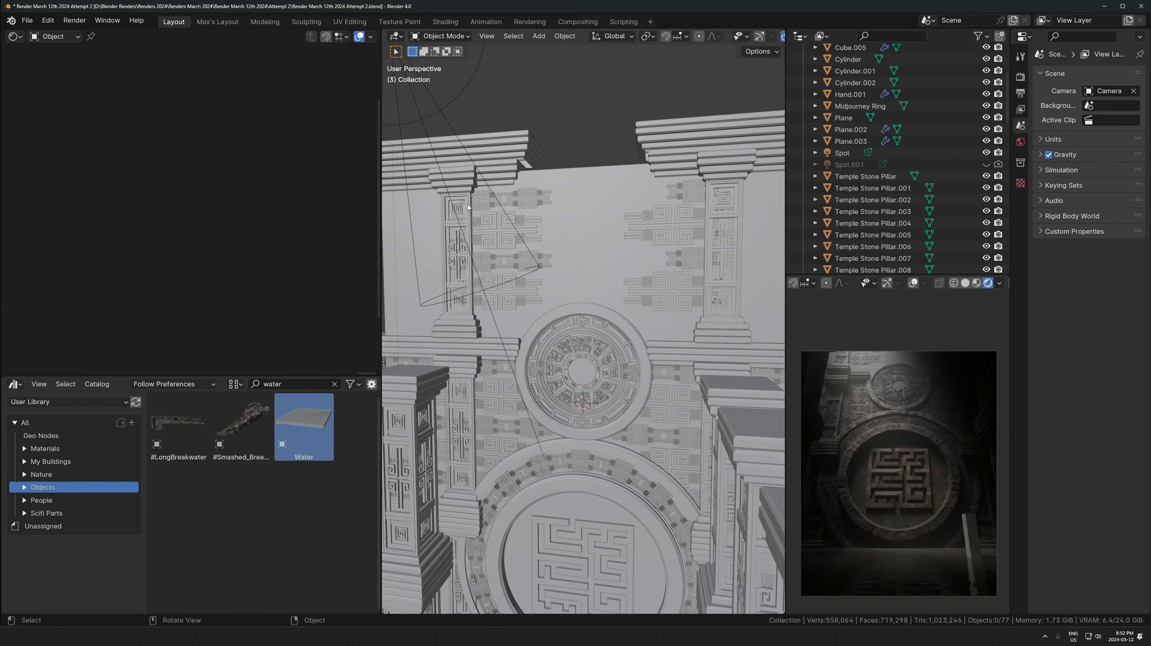
{"action": "left_click_drag", "start_coordinate": [678, 294], "coordinate": [724, 305]}
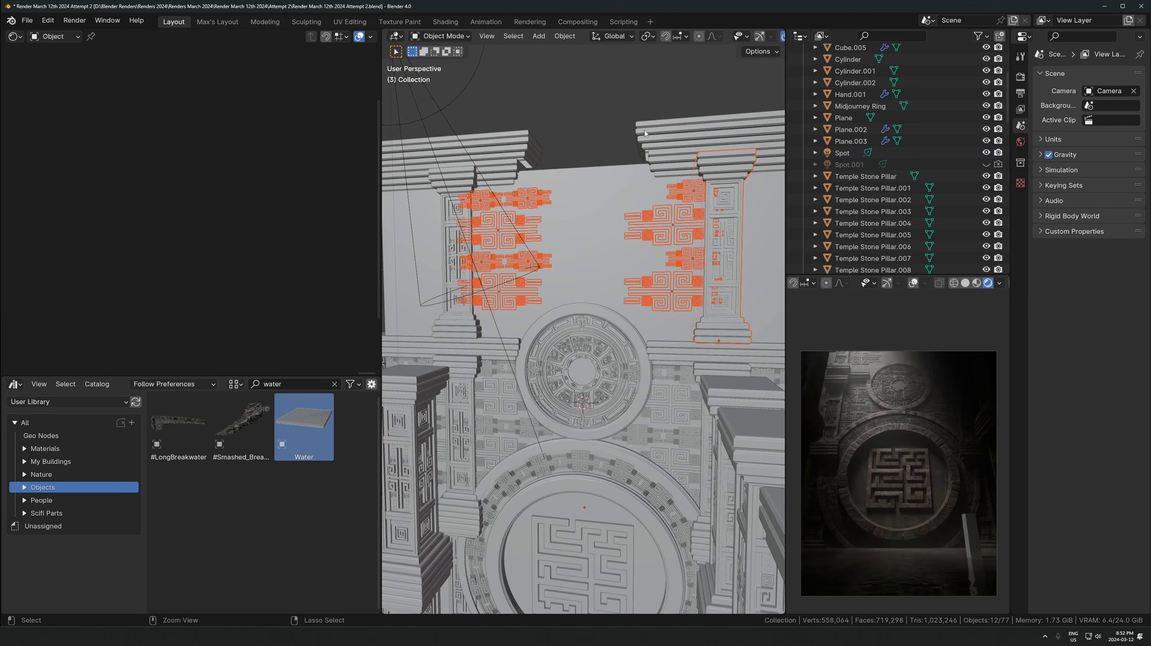
{"action": "scroll", "coordinate": [577, 200], "scroll_direction": "down", "scroll_amount": 6}
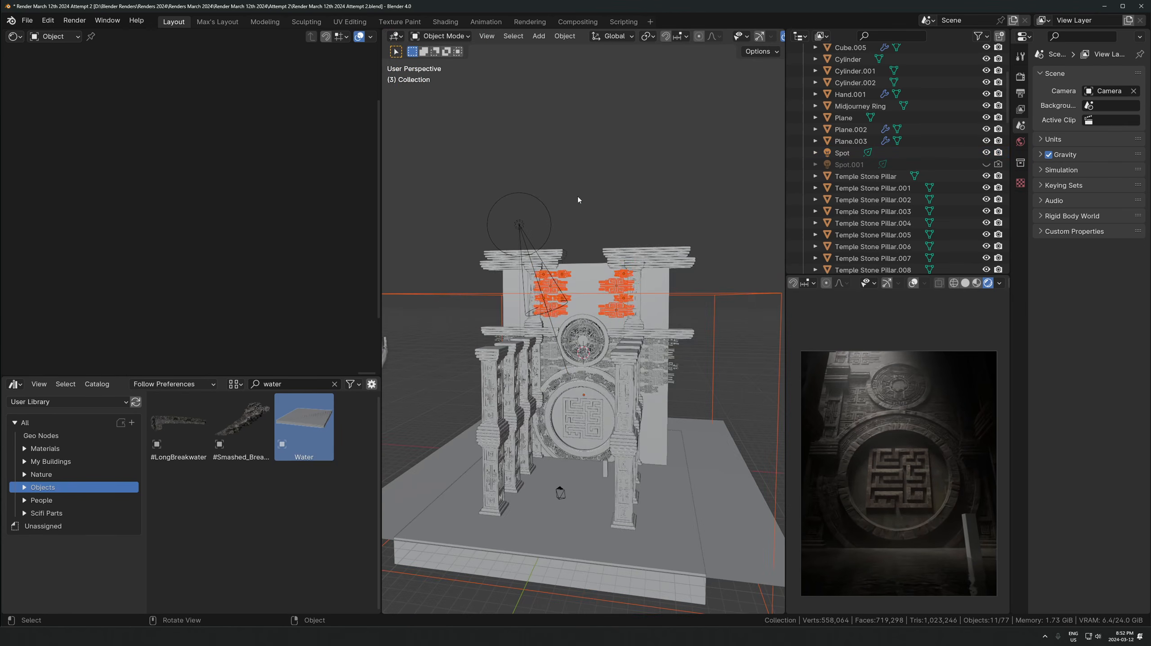
{"action": "left_click_drag", "start_coordinate": [766, 335], "coordinate": [768, 340], "text": "ctrl"}
{"action": "scroll", "coordinate": [670, 211], "scroll_direction": "up", "scroll_amount": 7}
{"action": "key", "text": "g"}
{"action": "key", "text": "z"}
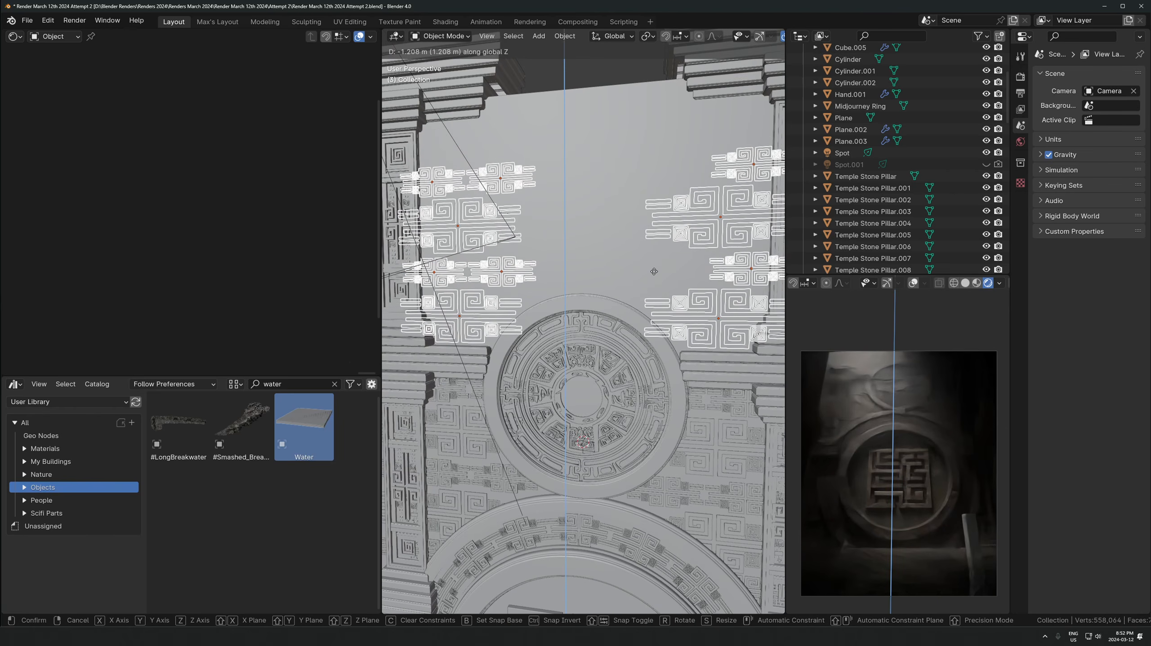
{"action": "left_click", "coordinate": [653, 272]}
{"action": "key", "text": "g"}
{"action": "key", "text": "z"}
{"action": "left_click", "coordinate": [577, 233]}
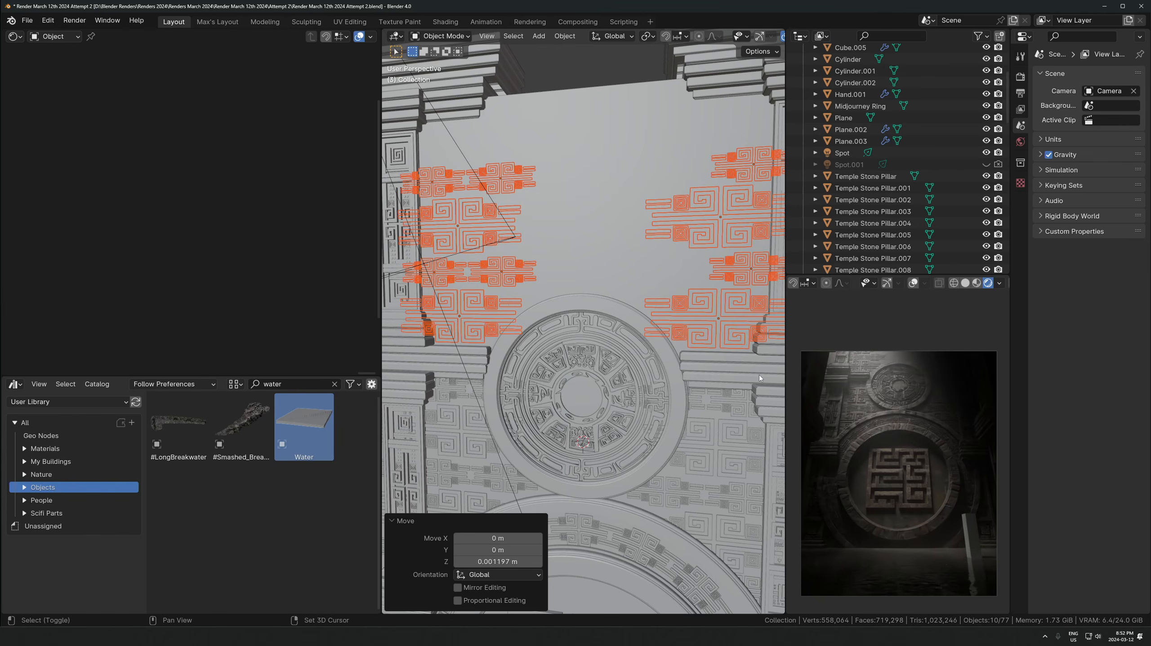
{"action": "left_click", "coordinate": [739, 371], "text": "shift"}
{"action": "key", "text": "alt+d"}
{"action": "key", "text": "Escape"}
{"action": "key", "text": "x"}
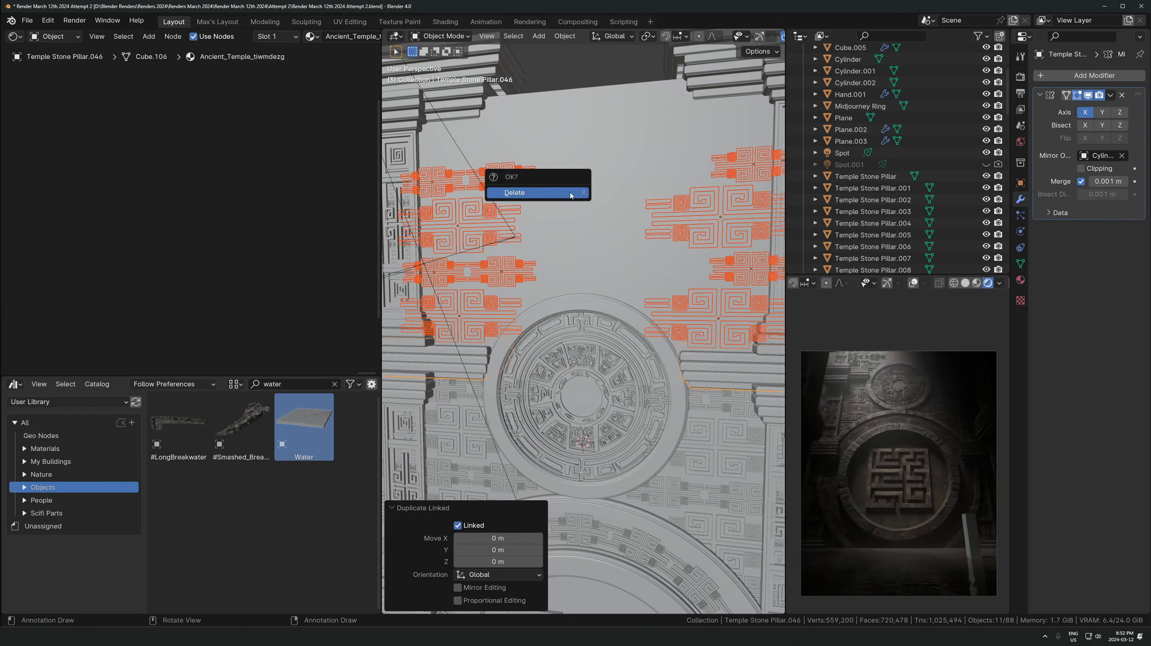
{"action": "left_click", "coordinate": [571, 196]}
Make a linked duplicate of the stepped beam beside the medallion and raise it along Z beneath the upper beams
{"action": "left_click", "coordinate": [703, 366]}
{"action": "key", "text": "g"}
{"action": "key", "text": "z"}
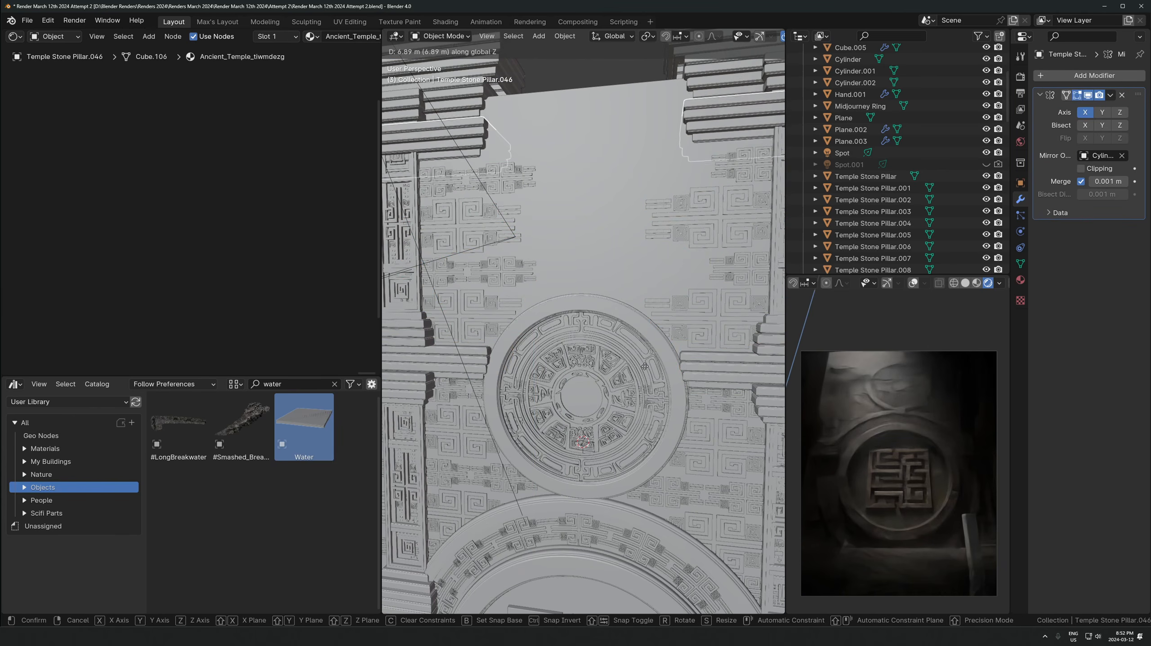
{"action": "left_click", "coordinate": [629, 381]}
Add a cube to the scene and raise it along Z above the round medallion
{"action": "scroll", "coordinate": [682, 412], "scroll_direction": "down", "scroll_amount": 1}
{"action": "middle_click_drag", "start_coordinate": [582, 320], "coordinate": [586, 286], "text": "shift"}
{"action": "left_click", "coordinate": [586, 286]}
{"action": "key", "text": "shift+a"}
{"action": "mouse_move", "coordinate": [576, 276]}
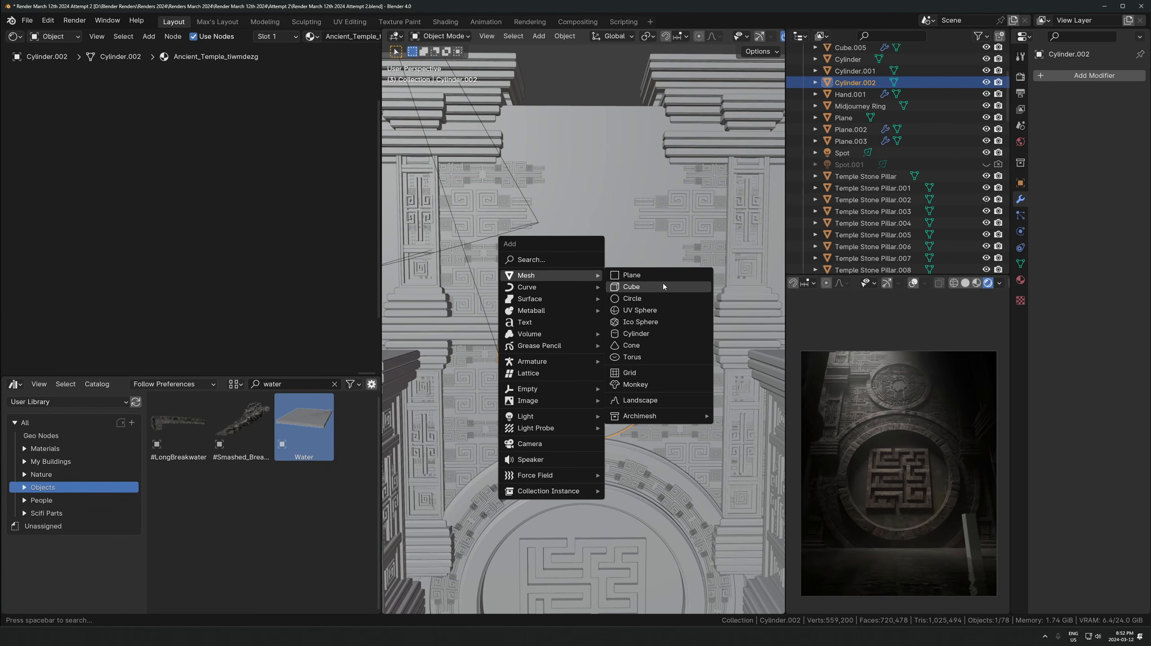
{"action": "left_click", "coordinate": [663, 283]}
{"action": "key", "text": "g"}
{"action": "key", "text": "z"}
{"action": "left_click", "coordinate": [671, 233]}
Scale the cube to 0.804 and shift it along Y to the wall face above the medallion
{"action": "key", "text": "s"}
{"action": "left_click", "coordinate": [681, 241]}
{"action": "key", "text": "g"}
{"action": "key", "text": "y"}
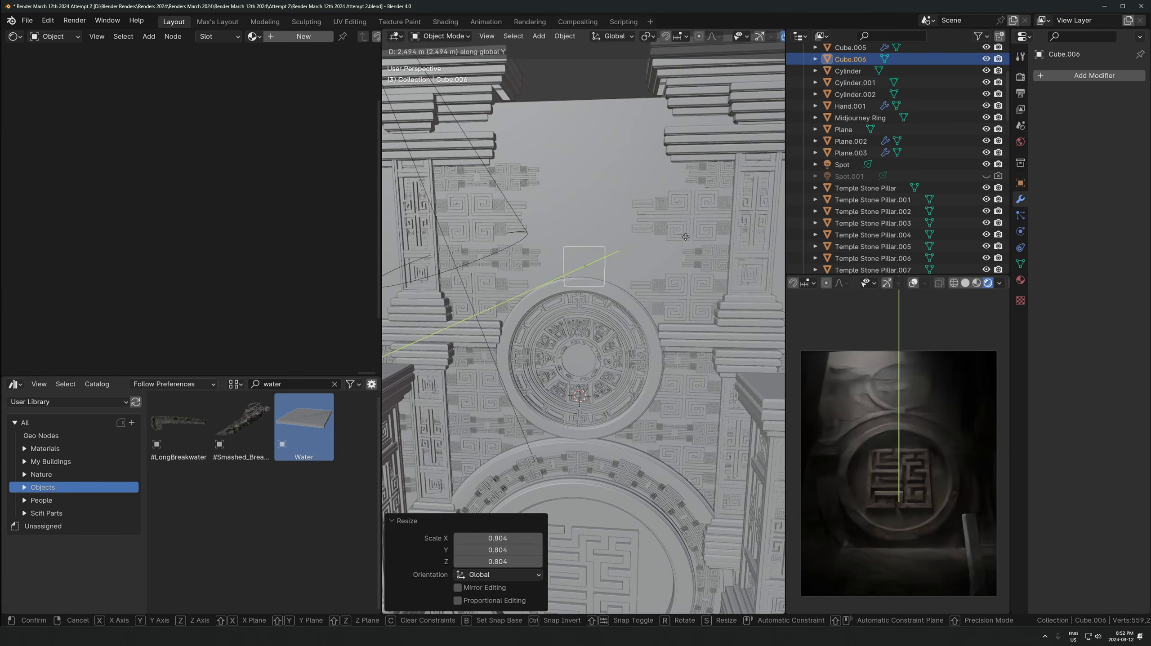
{"action": "left_click", "coordinate": [675, 260]}
{"action": "middle_click_drag", "start_coordinate": [674, 261], "coordinate": [713, 268]}
{"action": "key", "text": "g"}
{"action": "key", "text": "y"}
{"action": "left_click", "coordinate": [686, 329]}
Narrow the cube to 0.681 along X and adjust its depth and height just above the medallion
{"action": "key", "text": "s"}
{"action": "left_click", "coordinate": [674, 327]}
{"action": "key", "text": "g"}
{"action": "key", "text": "y"}
{"action": "left_click", "coordinate": [673, 337]}
{"action": "key", "text": "g"}
{"action": "key", "text": "z"}
{"action": "left_click", "coordinate": [674, 308]}
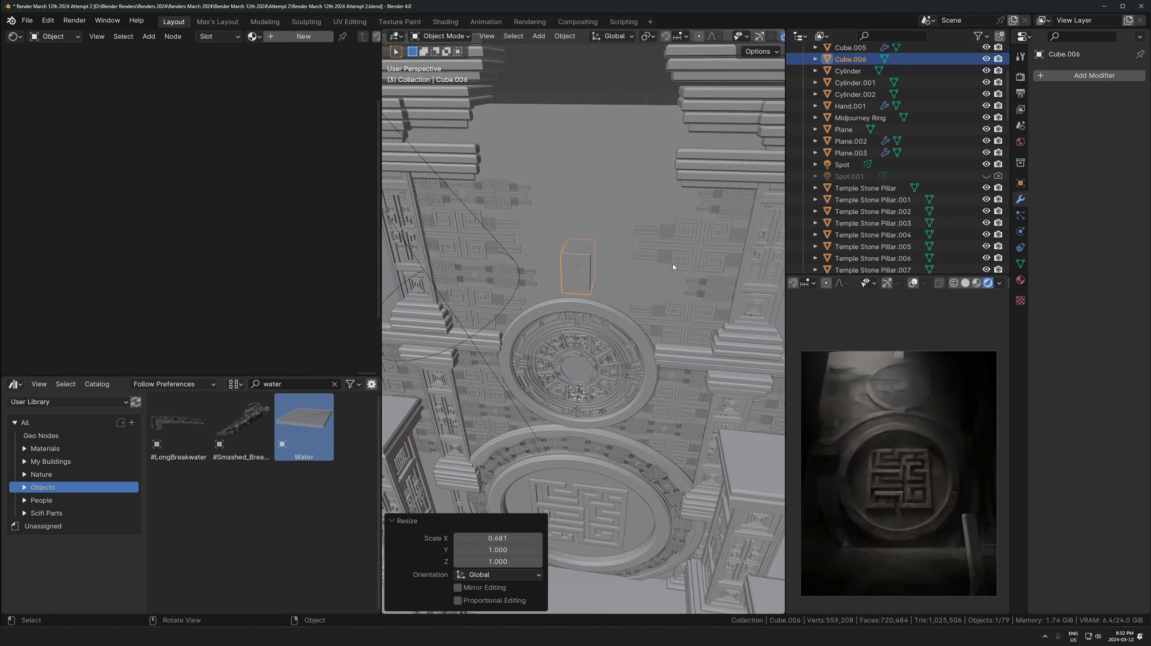
Stretch the cube into a tall vertical block by moving its top face up along Z
{"action": "key", "text": "Tab"}
{"action": "key", "text": "g"}
{"action": "key", "text": "z"}
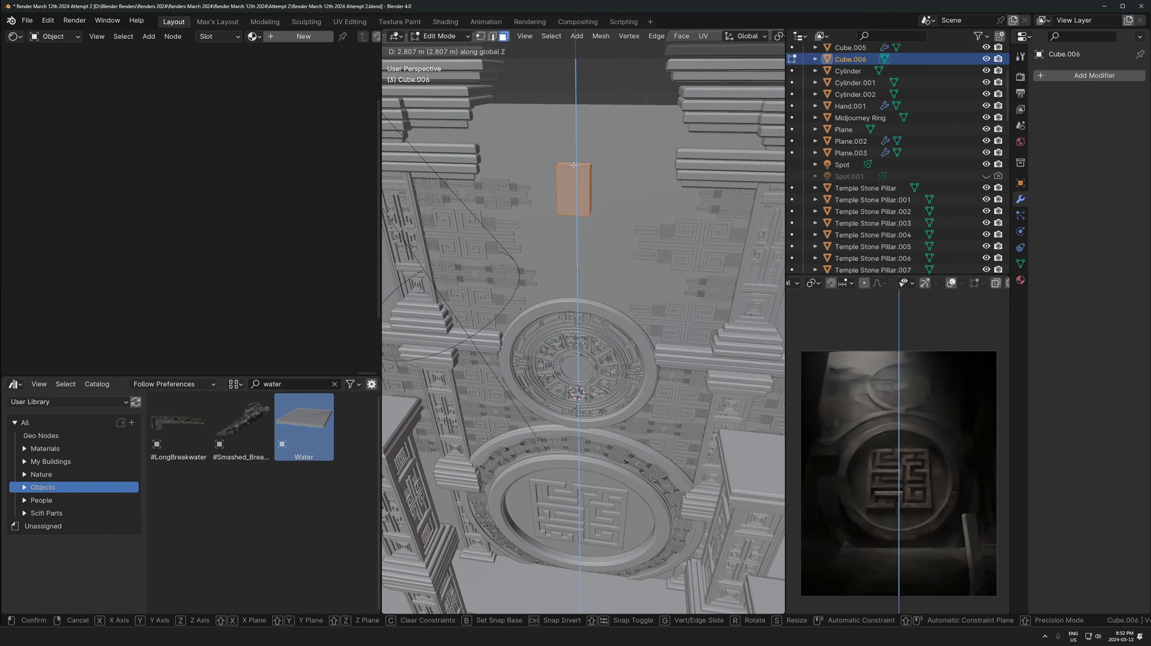
{"action": "right_click", "coordinate": [580, 153]}
{"action": "left_click", "coordinate": [578, 254]}
{"action": "key", "text": "g"}
{"action": "key", "text": "z"}
{"action": "left_click", "coordinate": [614, 155]}
Rescale the tall block's entire mesh and select its front face
{"action": "scroll", "coordinate": [614, 158], "scroll_direction": "up", "scroll_amount": 2}
{"action": "middle_click_drag", "start_coordinate": [614, 157], "coordinate": [665, 217]}
{"action": "key", "text": "a"}
{"action": "key", "text": "s"}
{"action": "left_click", "coordinate": [677, 220]}
{"action": "left_click", "coordinate": [598, 183]}
{"action": "middle_click_drag", "start_coordinate": [598, 183], "coordinate": [643, 254]}
{"action": "scroll", "coordinate": [643, 254], "scroll_direction": "up", "scroll_amount": 1}
{"action": "key", "text": "i"}
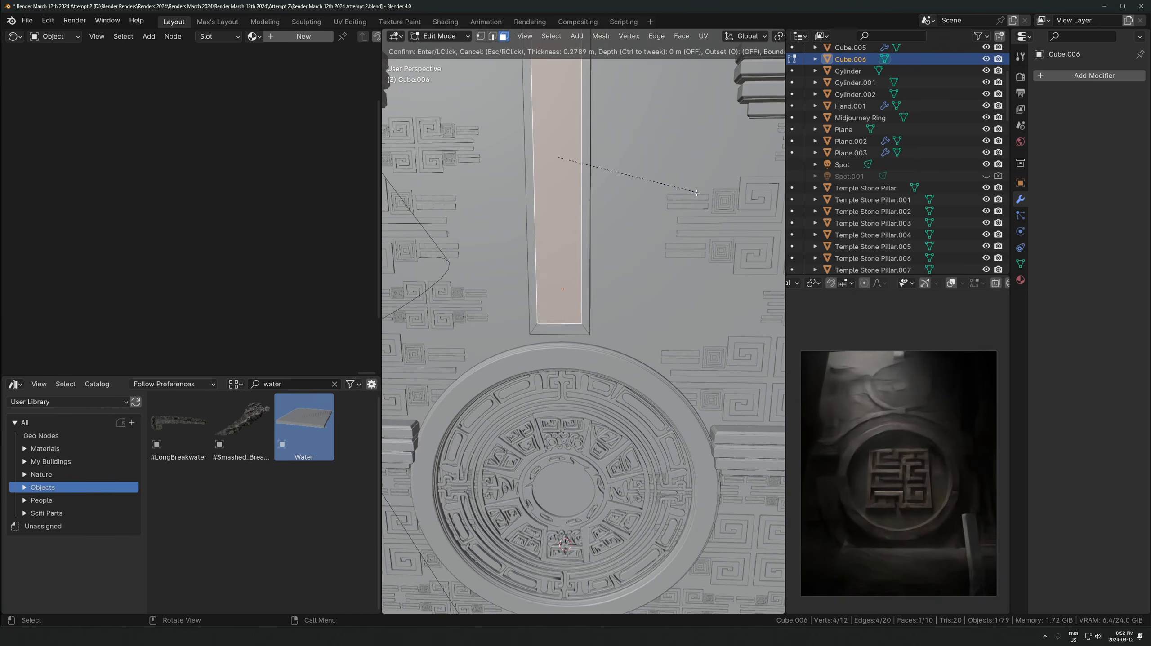
{"action": "right_click", "coordinate": [724, 203]}
Apply the tall block's scale and return to editing its mesh
{"action": "key", "text": "Tab"}
{"action": "key", "text": "ctrl+a"}
{"action": "left_click", "coordinate": [639, 248]}
{"action": "key", "text": "Tab"}
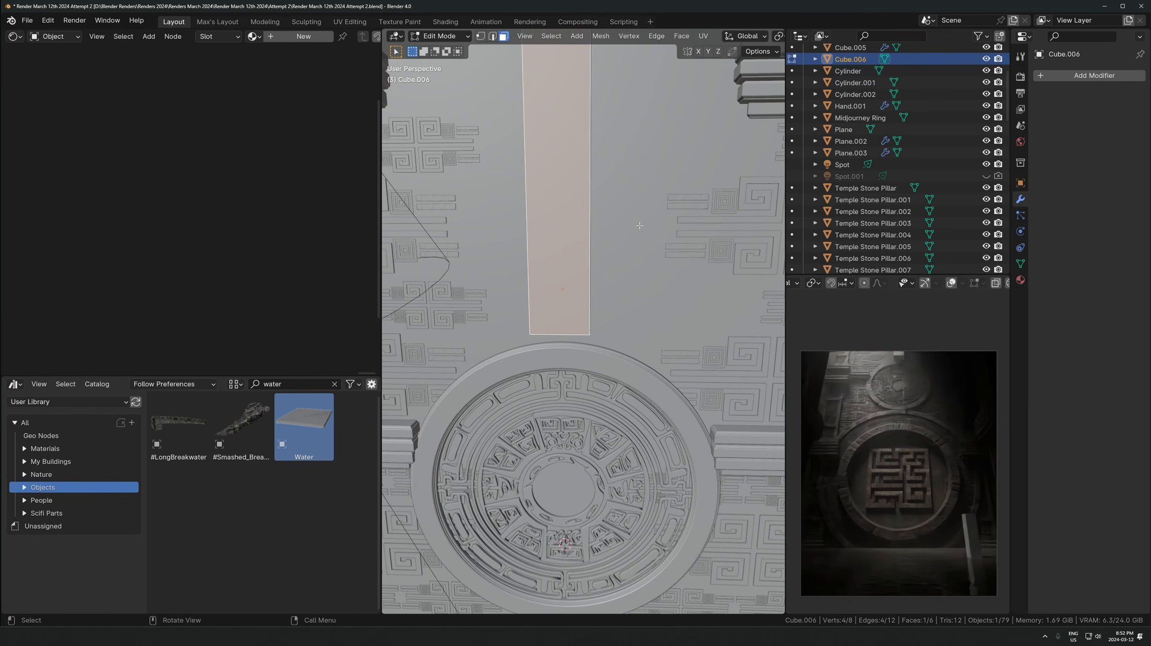
Unwrap the tall block's selected front face, inset it by 0.125 m and extrude it inward to form a recess
{"action": "key", "text": "u"}
{"action": "left_click", "coordinate": [692, 203]}
{"action": "key", "text": "i"}
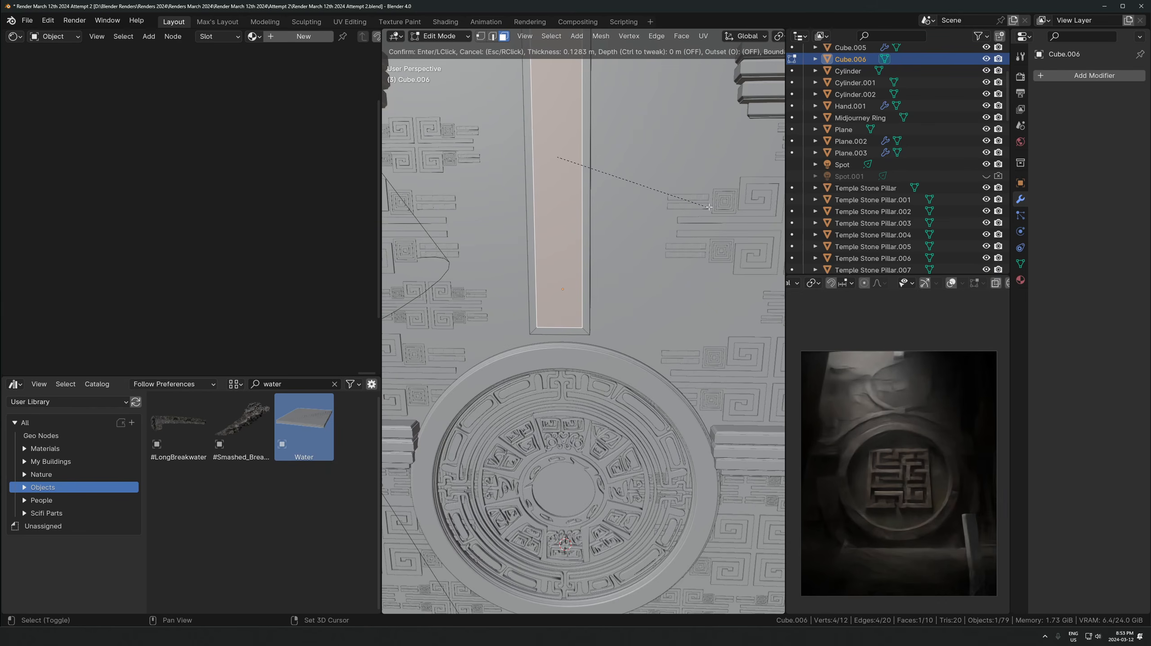
{"action": "left_click", "coordinate": [709, 208]}
{"action": "middle_click_drag", "start_coordinate": [709, 208], "coordinate": [699, 217]}
{"action": "key", "text": "e"}
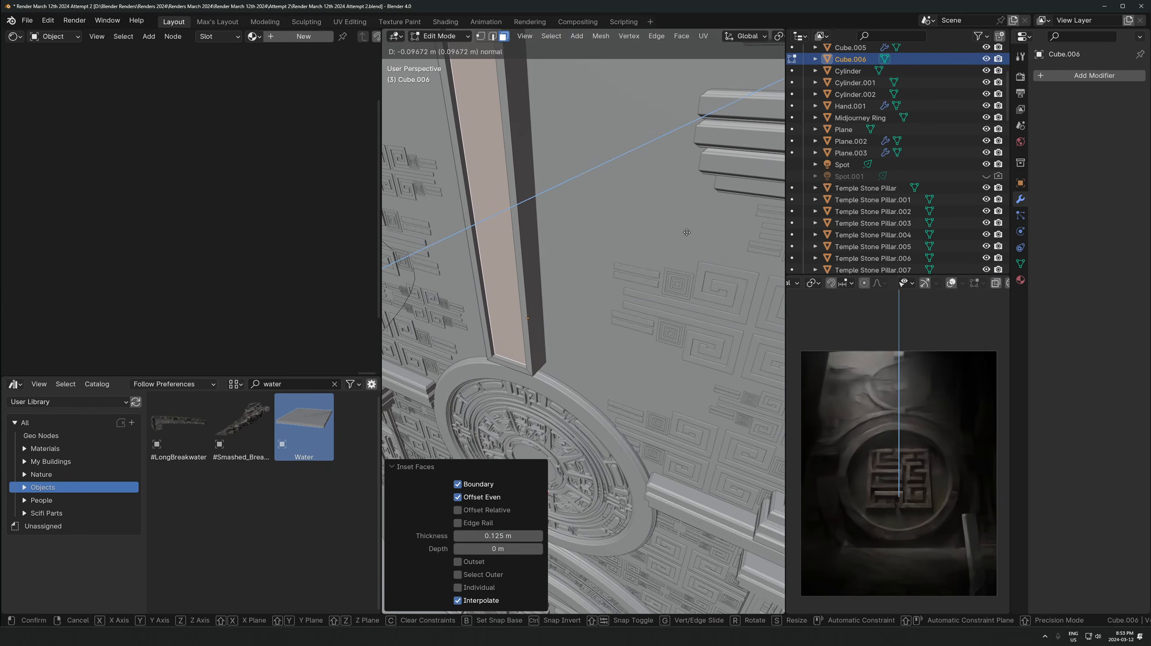
{"action": "left_click", "coordinate": [670, 242]}
Leave mesh editing and move the tall block about 0.193 m along Y toward the wall
{"action": "key", "text": "Tab"}
{"action": "key", "text": "g"}
{"action": "key", "text": "y"}
{"action": "left_click", "coordinate": [674, 245]}
Add a Bevel modifier to the tall block with an amount of 0.006 m and apply the object's scale
{"action": "left_click", "coordinate": [1112, 75]}
{"action": "type", "text": "e"}
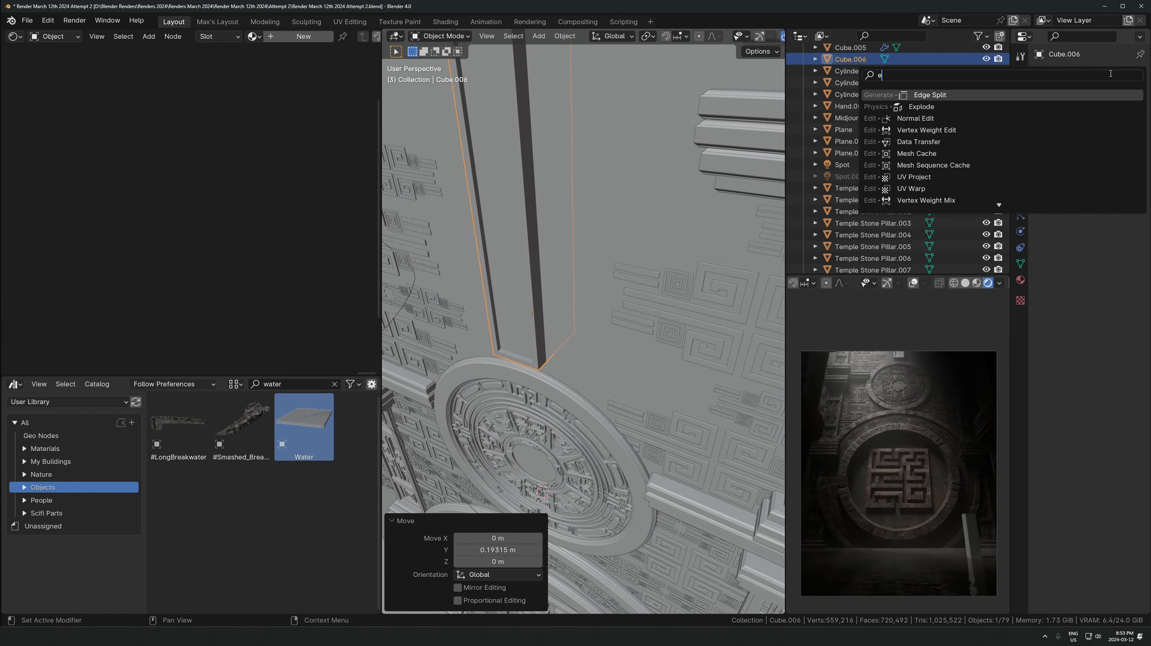
{"action": "key", "text": "BackSpace"}
{"action": "type", "text": "vec"}
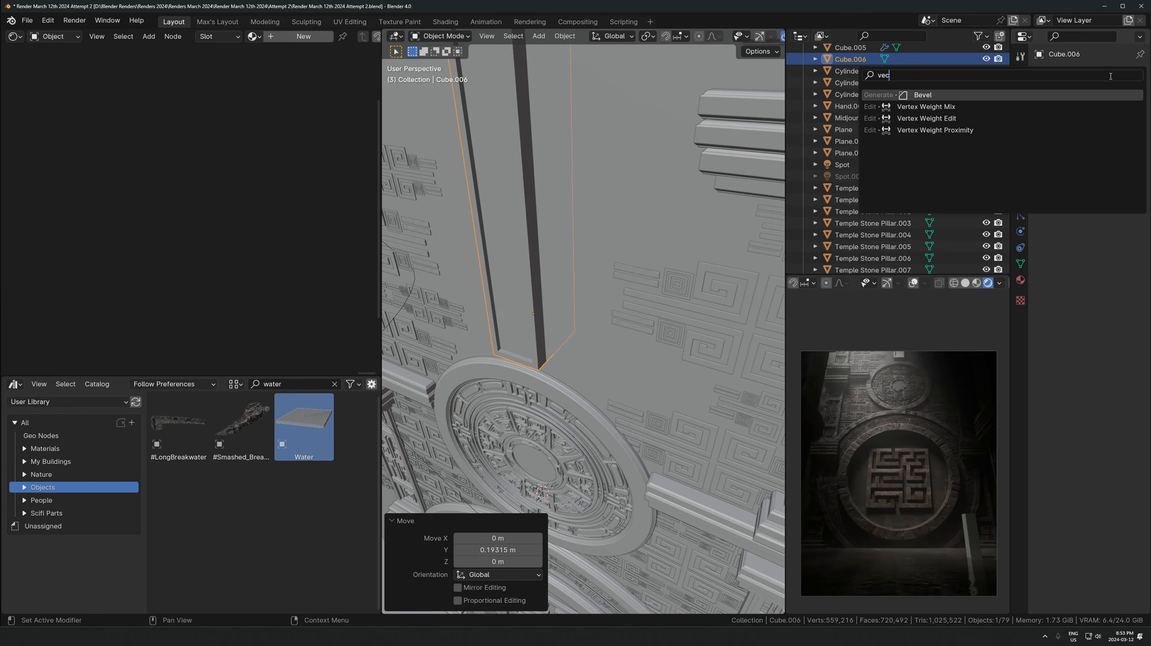
{"action": "key", "text": "Return"}
{"action": "left_click_drag", "start_coordinate": [1089, 140], "coordinate": [1059, 139]}
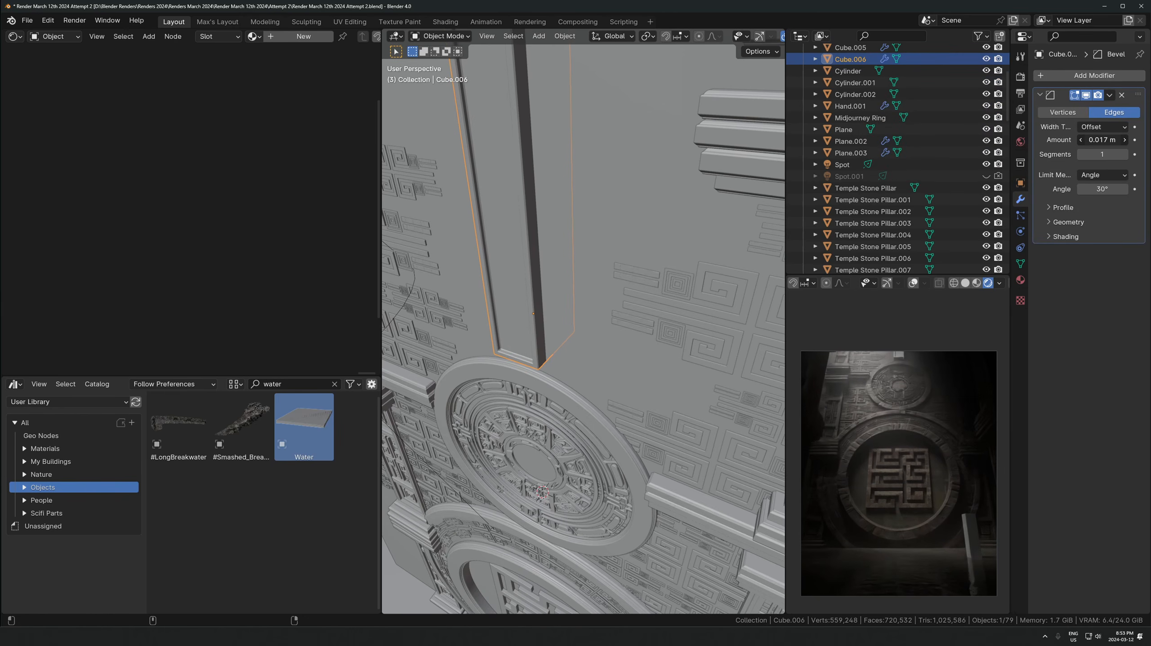
{"action": "key", "text": "ctrl+a"}
{"action": "left_click", "coordinate": [551, 268]}
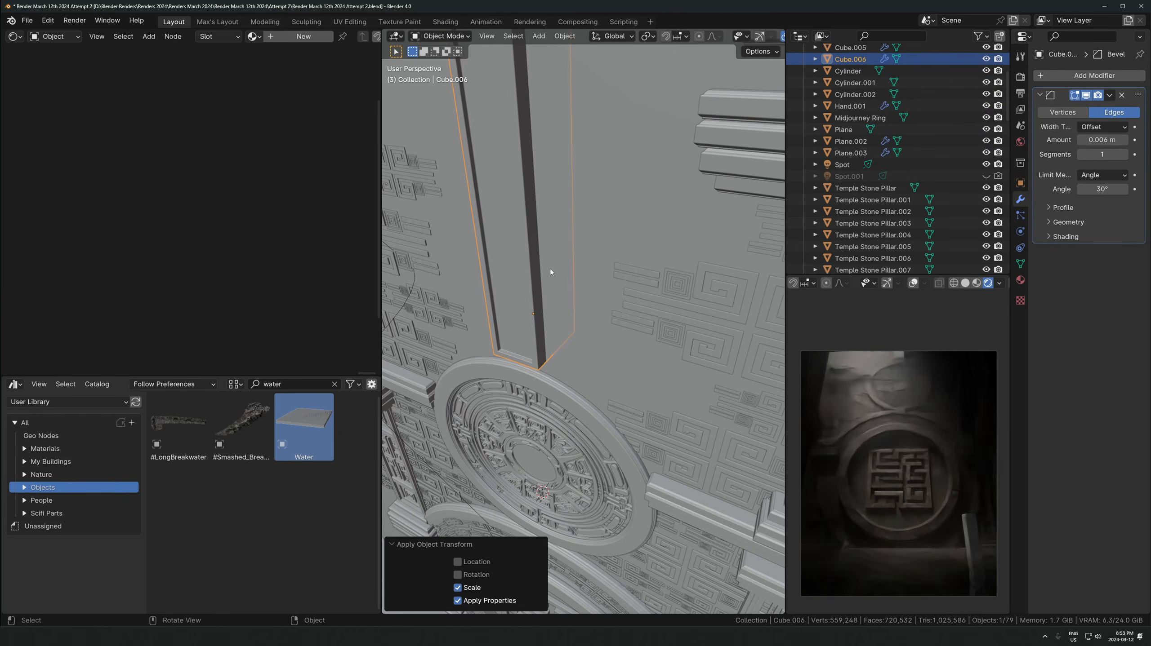
Duplicate a carved pattern panel from the wall and place the copy at a 3D cursor set on the block's front face
{"action": "middle_click_drag", "start_coordinate": [550, 268], "coordinate": [596, 278]}
{"action": "left_click", "coordinate": [587, 236]}
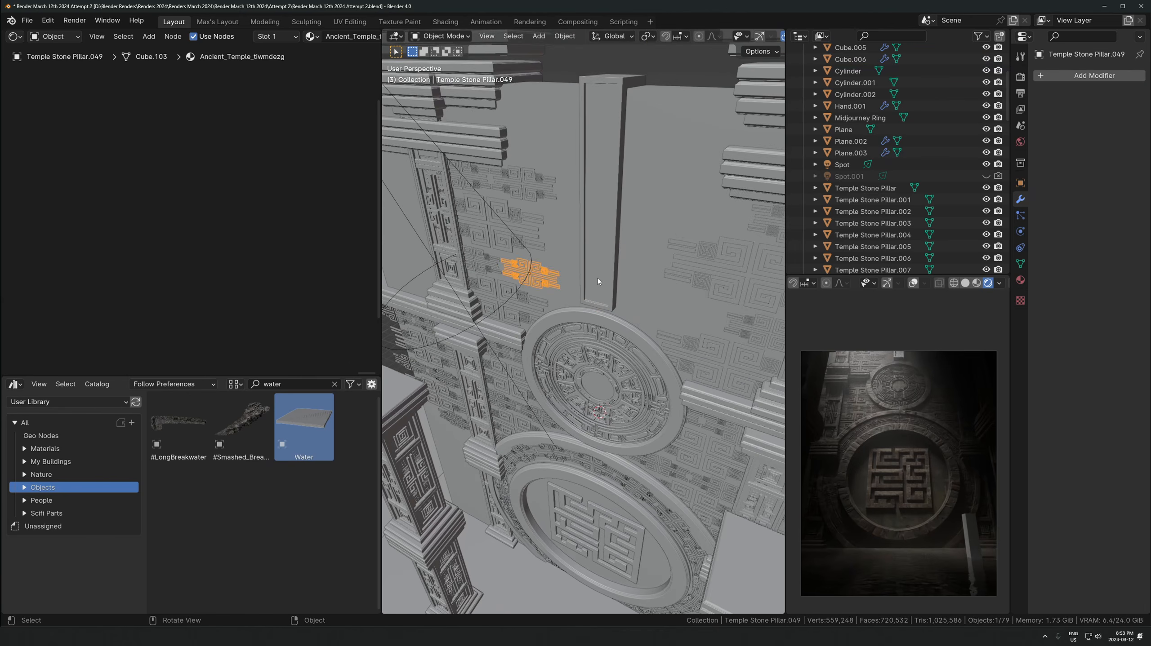
{"action": "key", "text": "shift+d"}
{"action": "right_click", "coordinate": [601, 275]}
{"action": "right_click", "coordinate": [602, 275], "text": "shift"}
{"action": "key", "text": "shift+s"}
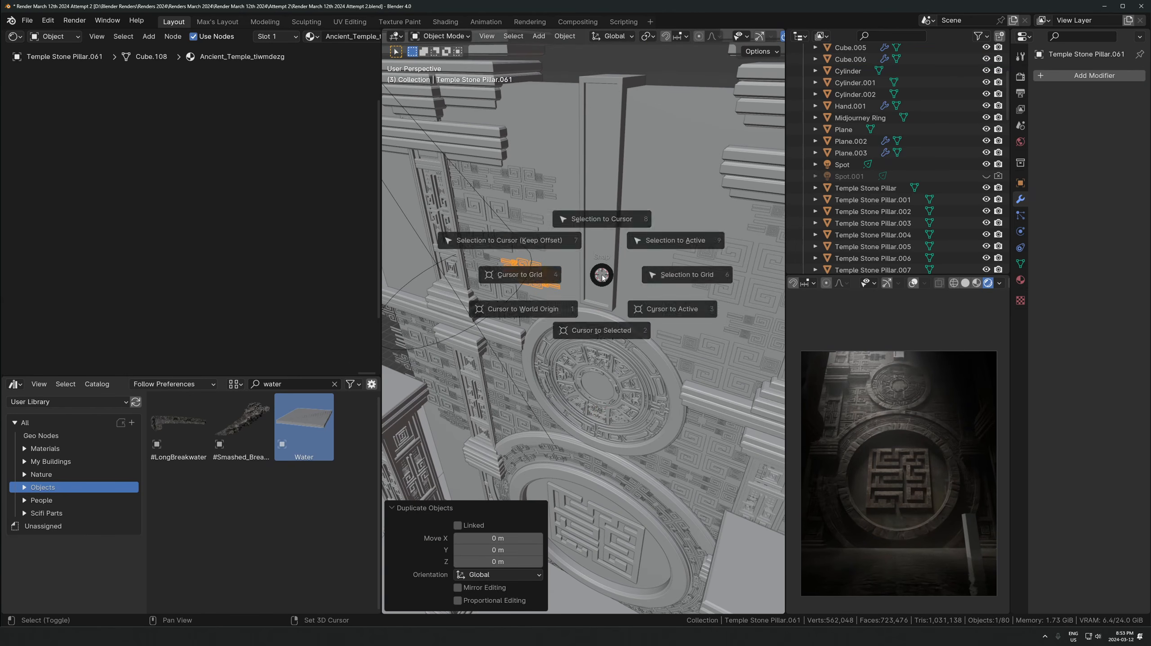
{"action": "key", "text": "7"}
Rotate the duplicated pattern panel 90° around Y so it runs vertically along the block
{"action": "key", "text": "r"}
{"action": "key", "text": "y"}
{"action": "key", "text": "9"}
{"action": "key", "text": "0"}
{"action": "key", "text": "Return"}
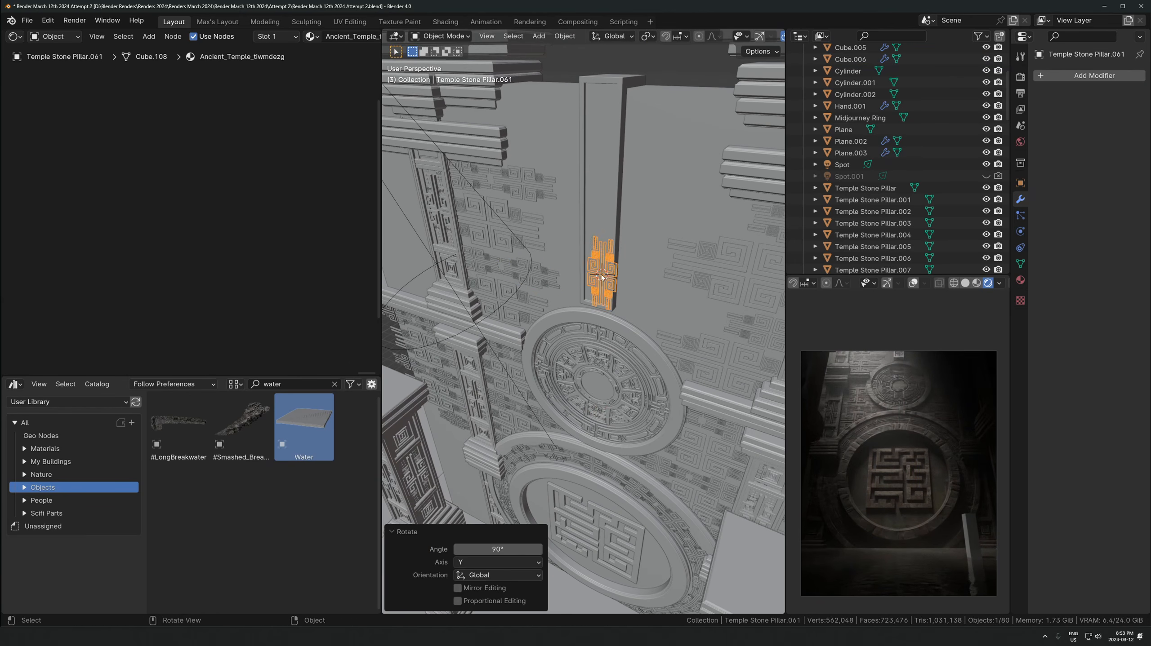
In front view, scale the pattern panel to 0.912 and centre it at the lower end of the block's recess
{"action": "key", "text": "KP_1"}
{"action": "scroll", "coordinate": [669, 233], "scroll_direction": "up", "scroll_amount": 3}
{"action": "key", "text": "g"}
{"action": "left_click", "coordinate": [665, 210]}
{"action": "key", "text": "s"}
{"action": "left_click", "coordinate": [679, 205]}
{"action": "key", "text": "g"}
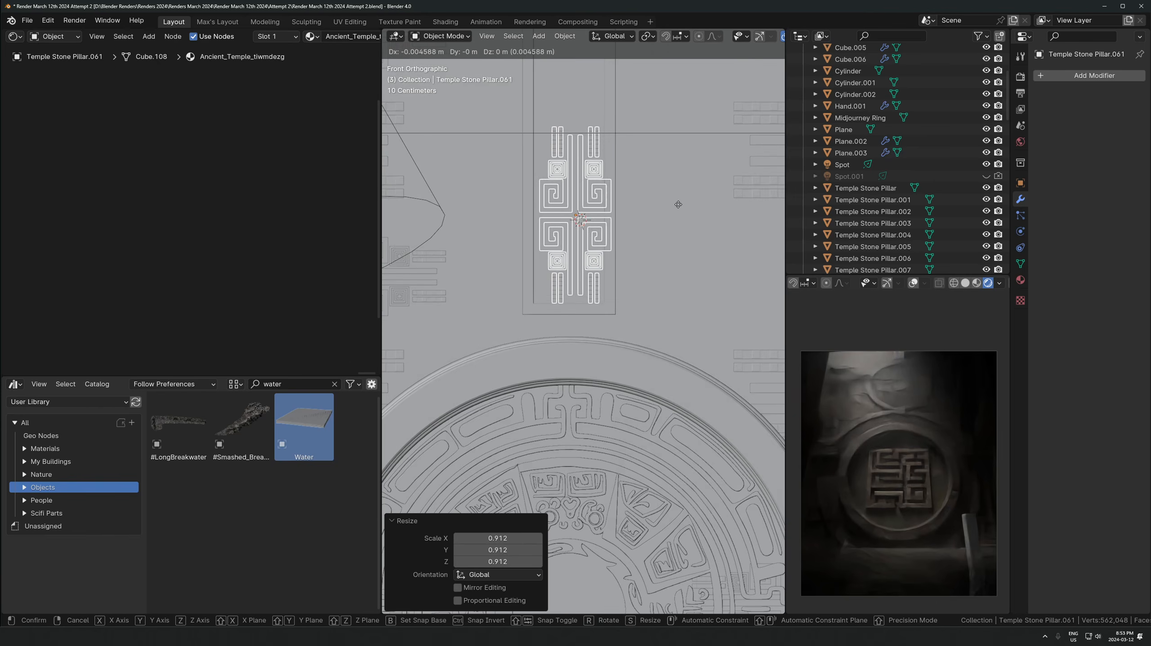
{"action": "left_click", "coordinate": [697, 199]}
{"action": "key", "text": "shift+z"}
{"action": "middle_click_drag", "start_coordinate": [660, 160], "coordinate": [662, 230], "text": "shift"}
{"action": "scroll", "coordinate": [662, 230], "scroll_direction": "down", "scroll_amount": 1}
{"action": "key", "text": "g"}
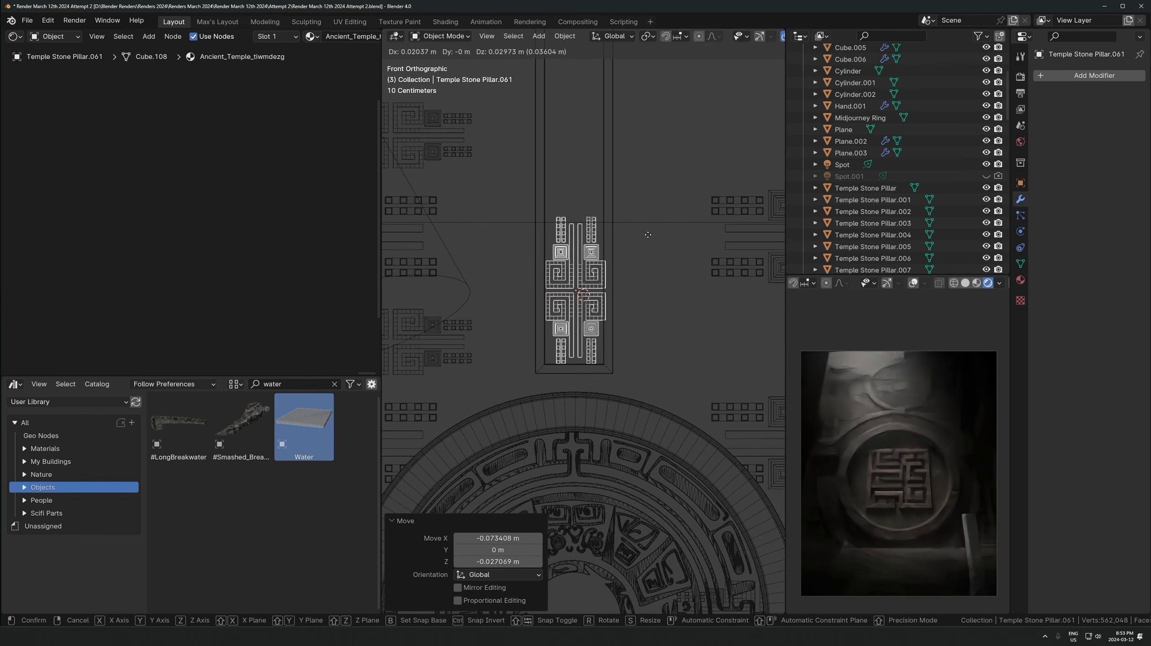
{"action": "left_click", "coordinate": [647, 232]}
Add an Array modifier to the pattern panel with relative offset factors of X 0 and Z 1
{"action": "left_click", "coordinate": [1066, 75]}
{"action": "left_click", "coordinate": [994, 130]}
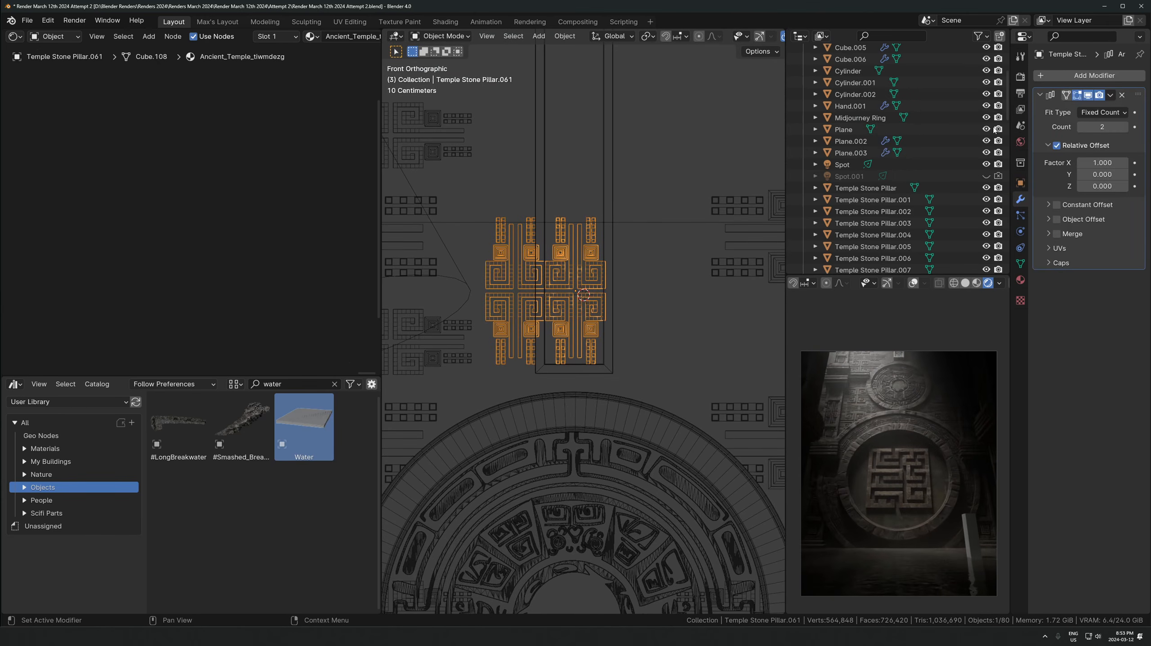
{"action": "type", "text": "1"}
{"action": "key", "text": "Return"}
{"action": "key", "text": "BackSpace"}
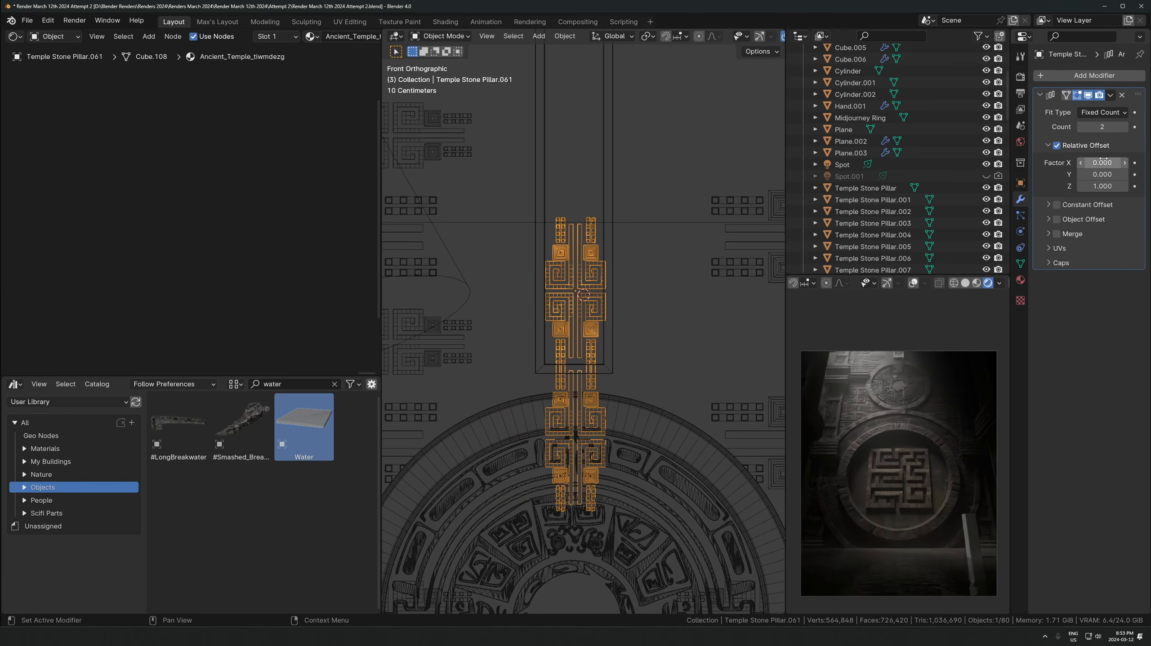
Rotate the arrayed pattern 180° around Y so it repeats upward, and raise the array count to 3
{"action": "type", "text": "y180"}
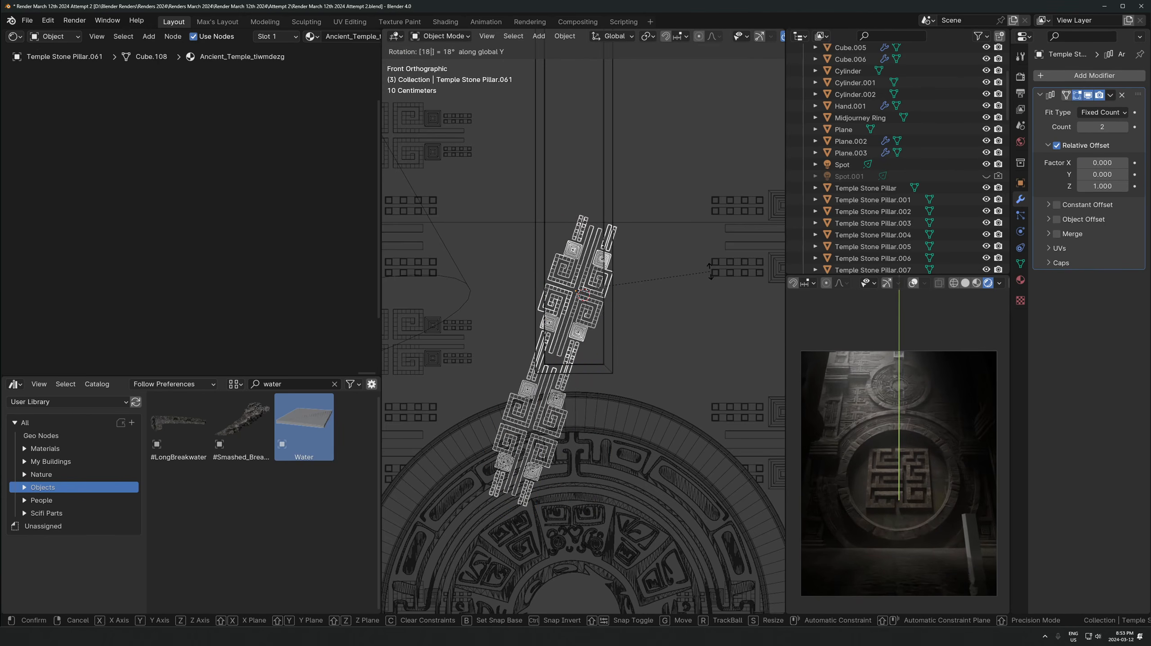
{"action": "key", "text": "Return"}
{"action": "middle_click_drag", "start_coordinate": [711, 271], "coordinate": [666, 420], "text": "shift"}
{"action": "scroll", "coordinate": [666, 419], "scroll_direction": "down", "scroll_amount": 1}
{"action": "left_click", "coordinate": [1125, 127]}
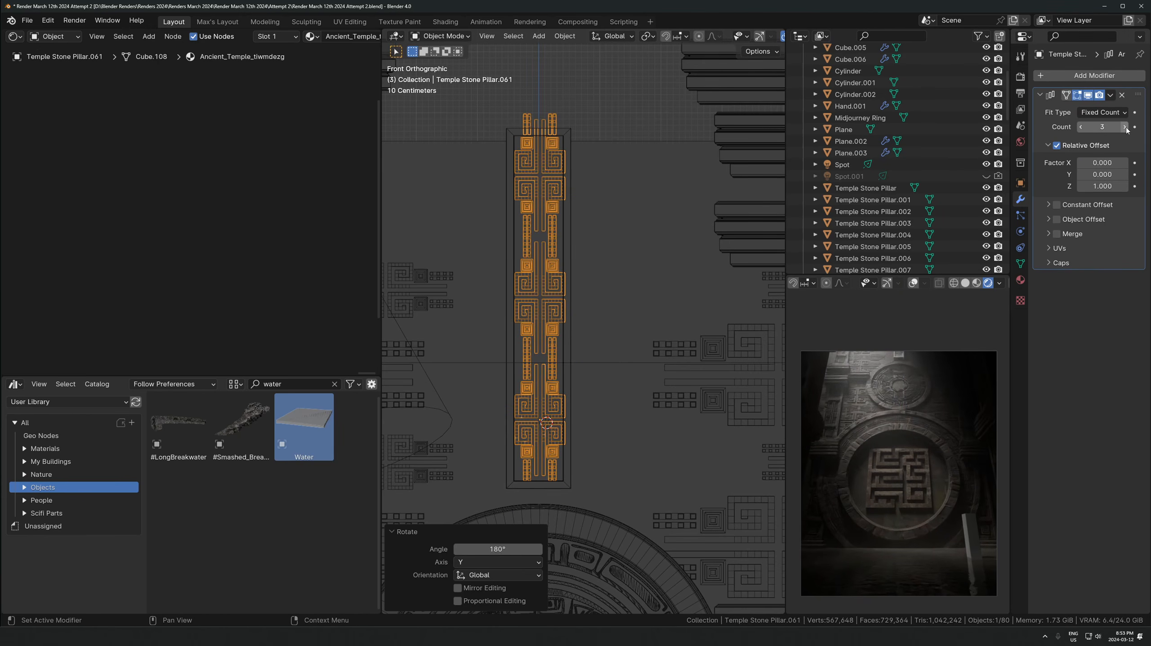
Link the Ancient_Temple material from the wall Cube.001 to the tall block and inspect it in the rendered view
{"action": "key", "text": "KP_0"}
{"action": "left_click", "coordinate": [558, 181], "text": "shift"}
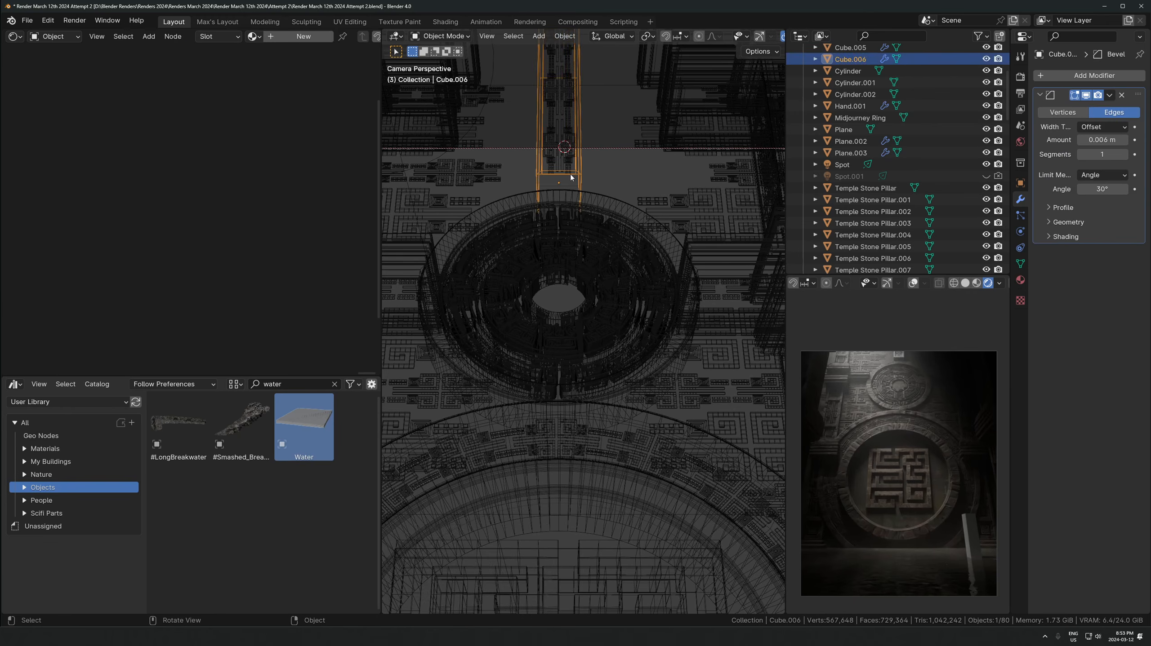
{"action": "key", "text": "ctrl+l"}
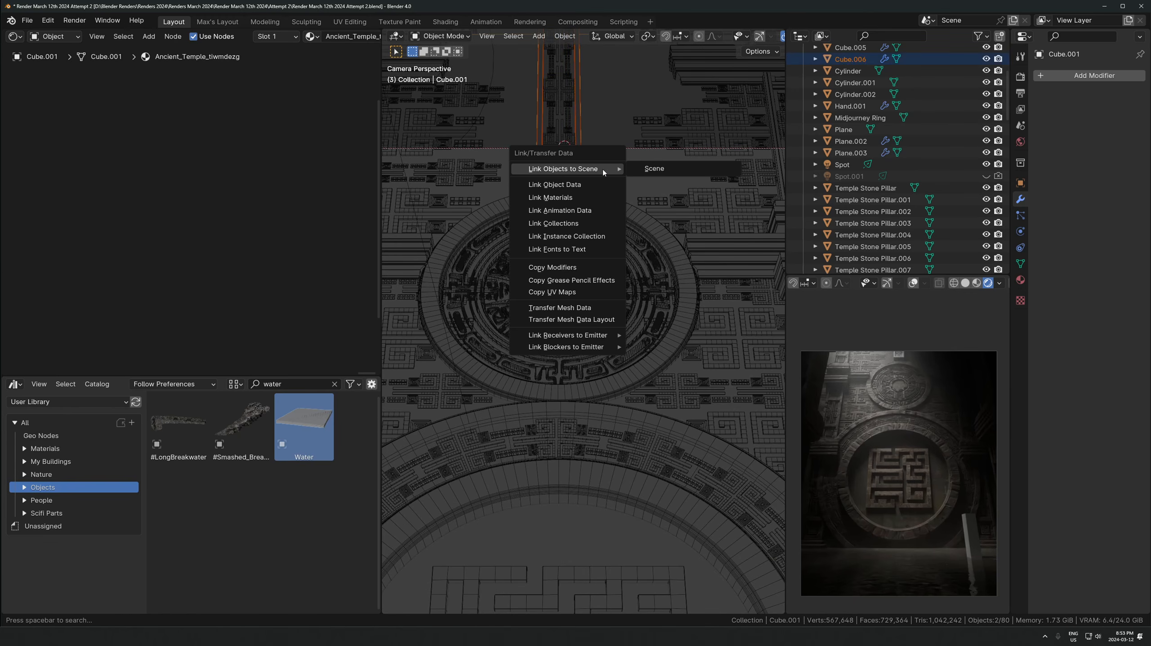
{"action": "key", "text": "m"}
{"action": "scroll", "coordinate": [921, 458], "scroll_direction": "up", "scroll_amount": 4}
{"action": "middle_click_drag", "start_coordinate": [873, 409], "coordinate": [921, 570]}
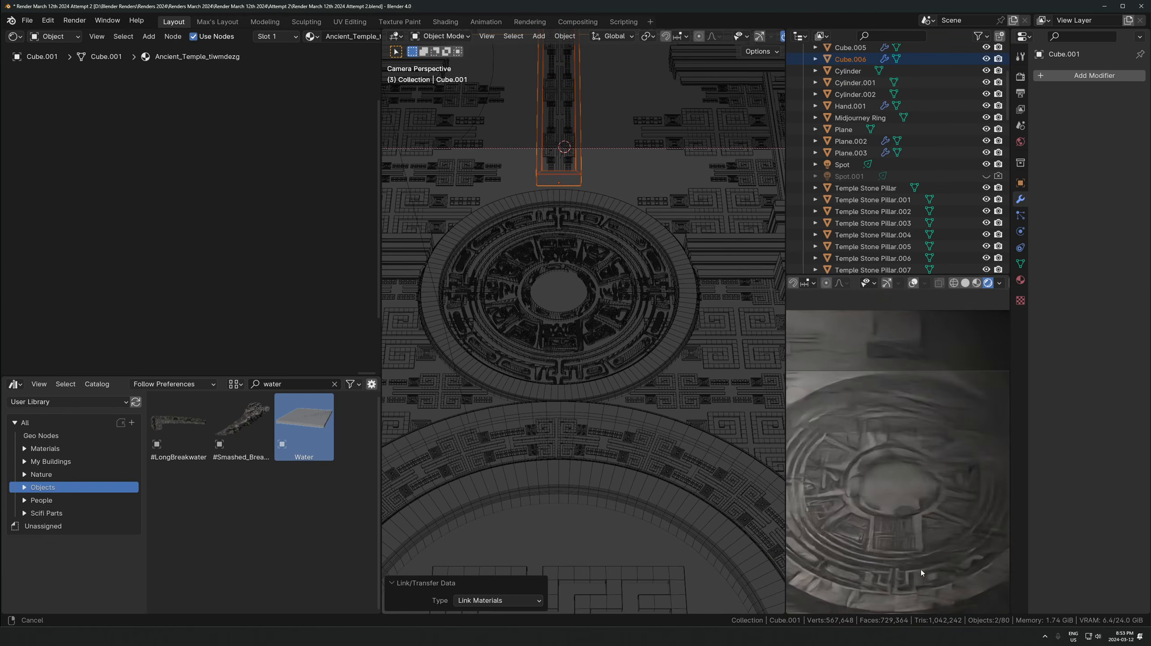
{"action": "middle_click_drag", "start_coordinate": [921, 363], "coordinate": [920, 437], "text": "shift"}
{"action": "scroll", "coordinate": [889, 365], "scroll_direction": "up", "scroll_amount": 2}
Select the tall block by itself and move it about 0.019 m along Y to expose the pattern in its recess
{"action": "left_click", "coordinate": [549, 181]}
{"action": "middle_click_drag", "start_coordinate": [548, 182], "coordinate": [537, 244]}
{"action": "key", "text": "alt+z"}
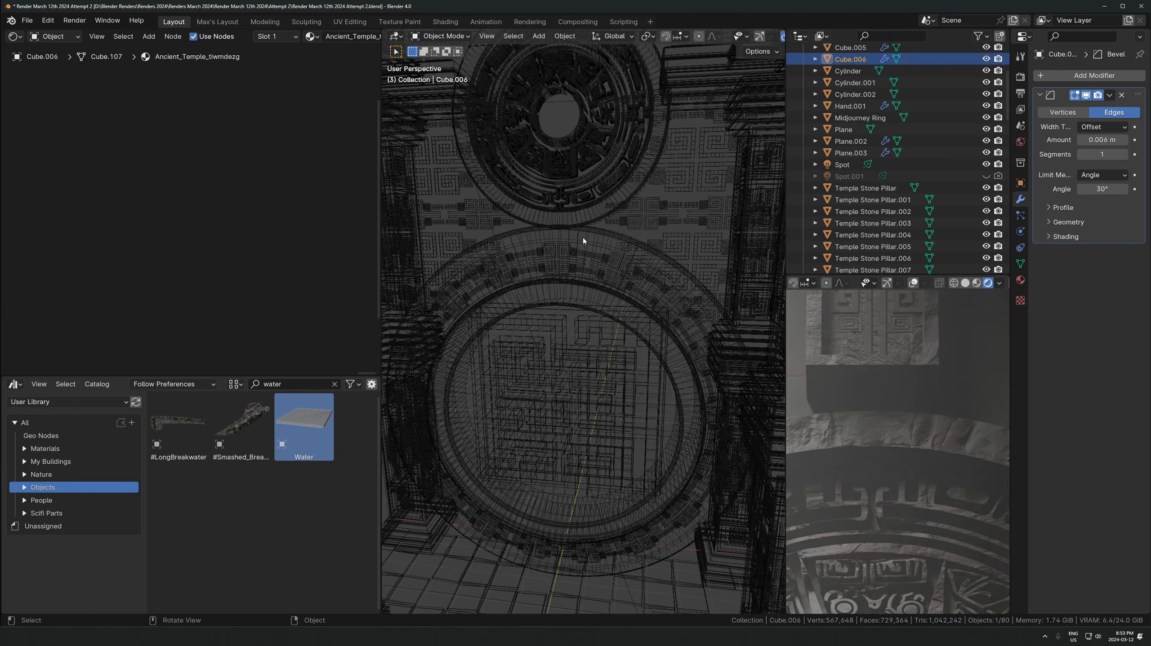
{"action": "key", "text": "alt+z"}
{"action": "key", "text": "Tab"}
{"action": "key", "text": "Tab"}
{"action": "key", "text": "KP_Decimal"}
{"action": "middle_click_drag", "start_coordinate": [595, 287], "coordinate": [620, 301]}
{"action": "key", "text": "alt+z"}
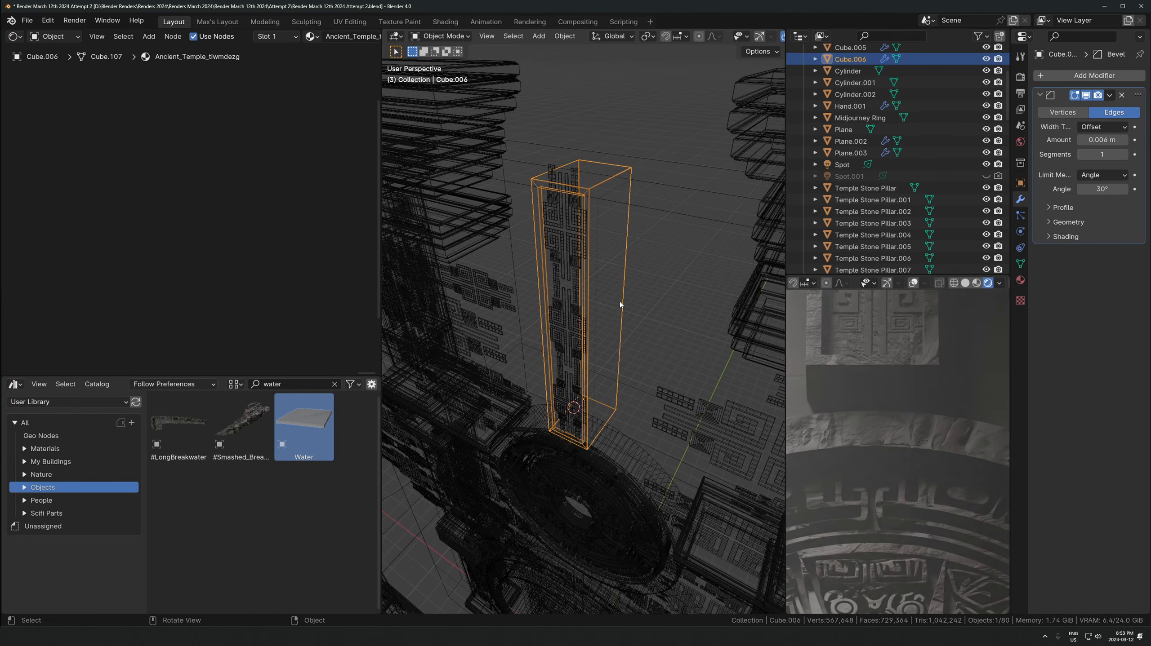
{"action": "key", "text": "g"}
{"action": "key", "text": "y"}
{"action": "left_click", "coordinate": [622, 301]}
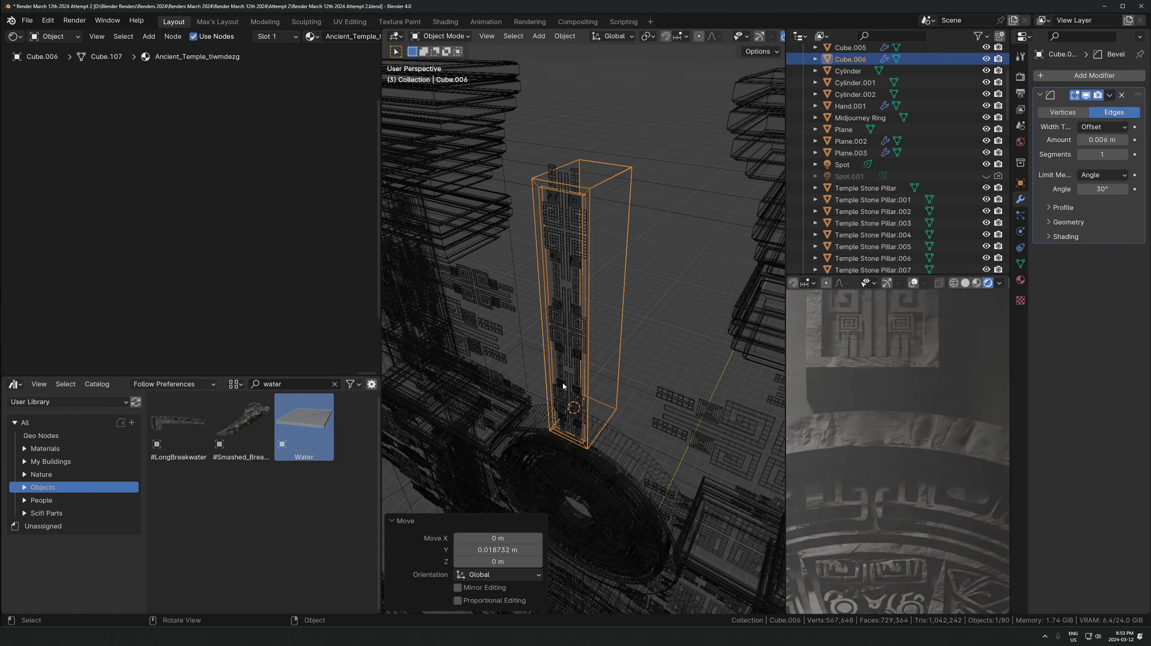
Select the arrayed pattern, scale it slightly and lower it along Z so it fits inside the block's recess
{"action": "middle_click_drag", "start_coordinate": [563, 383], "coordinate": [618, 316]}
{"action": "scroll", "coordinate": [618, 316], "scroll_direction": "up", "scroll_amount": 1}
{"action": "middle_click_drag", "start_coordinate": [608, 395], "coordinate": [663, 351]}
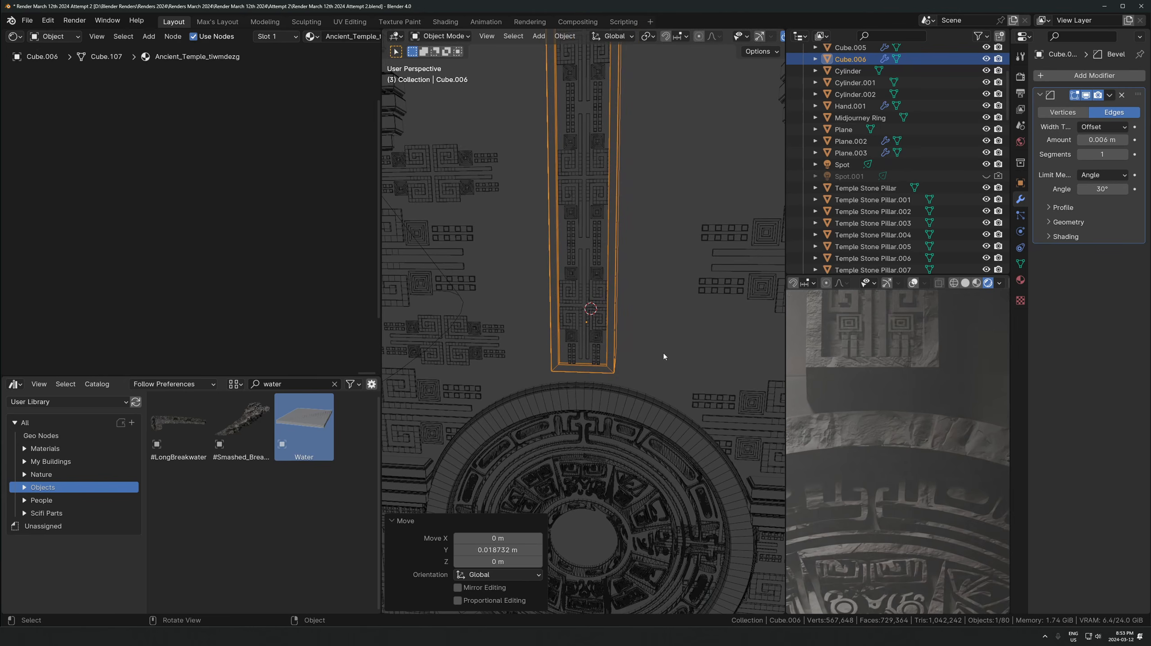
{"action": "scroll", "coordinate": [663, 355], "scroll_direction": "down", "scroll_amount": 2}
{"action": "left_click", "coordinate": [572, 222]}
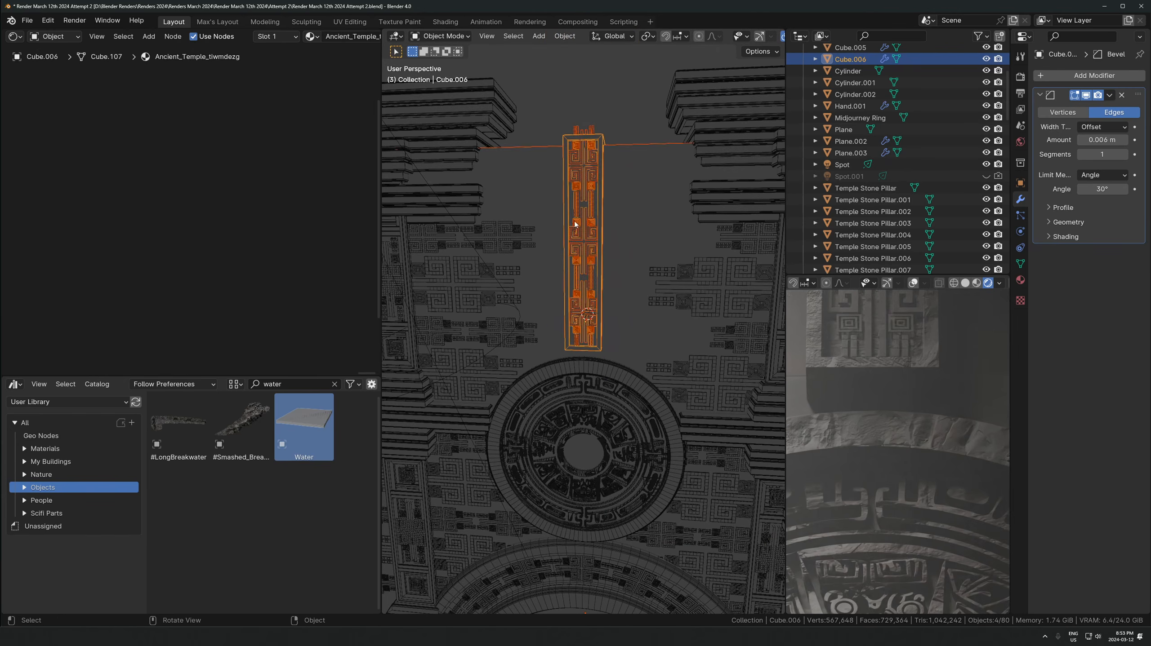
{"action": "scroll", "coordinate": [640, 131], "scroll_direction": "up", "scroll_amount": 1}
{"action": "key", "text": "s"}
{"action": "left_click", "coordinate": [654, 106]}
{"action": "key", "text": "g"}
{"action": "key", "text": "z"}
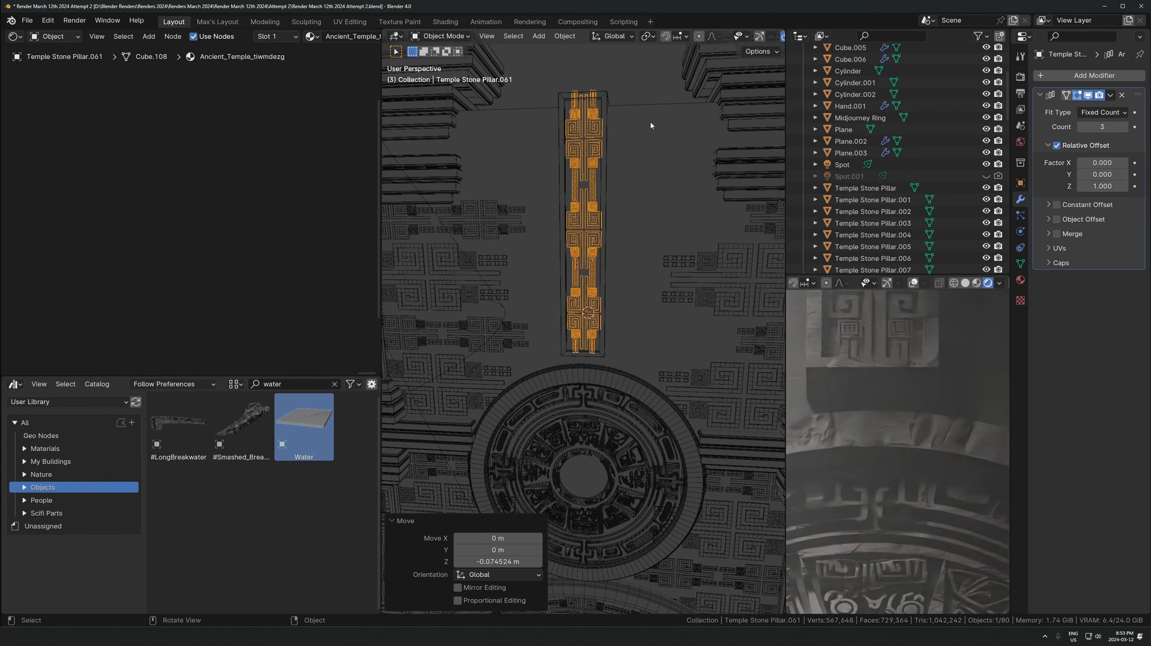
{"action": "left_click", "coordinate": [645, 136]}
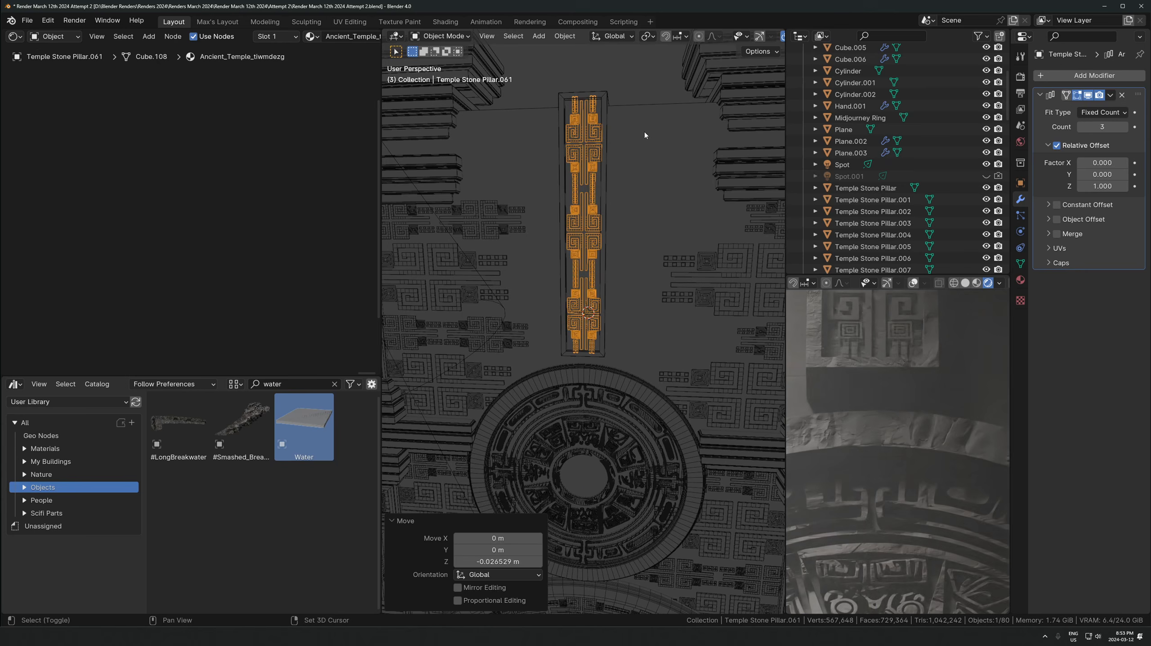
Select the block together with its pattern, review them against the rendered view and save the file
{"action": "left_click", "coordinate": [611, 283], "text": "shift"}
{"action": "key", "text": "alt+z"}
{"action": "scroll", "coordinate": [881, 470], "scroll_direction": "down", "scroll_amount": 5}
{"action": "middle_click_drag", "start_coordinate": [881, 537], "coordinate": [896, 473], "text": "shift"}
{"action": "middle_click_drag", "start_coordinate": [649, 446], "coordinate": [675, 364], "text": "shift"}
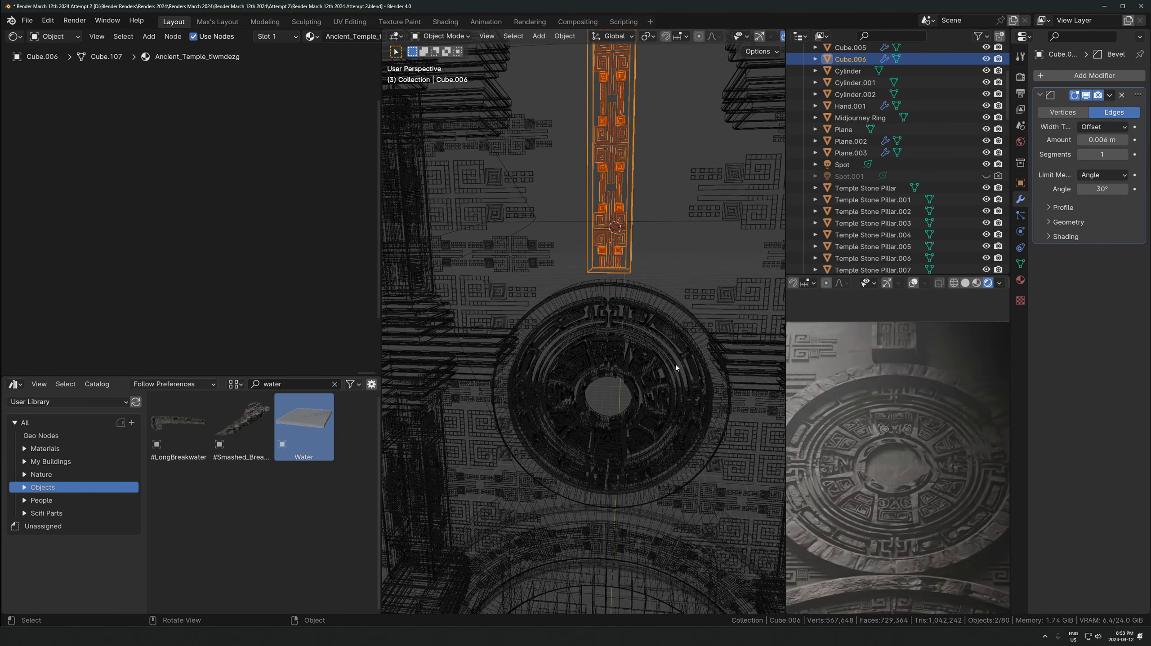
{"action": "scroll", "coordinate": [913, 546], "scroll_direction": "up", "scroll_amount": 5}
{"action": "key", "text": "alt+z"}
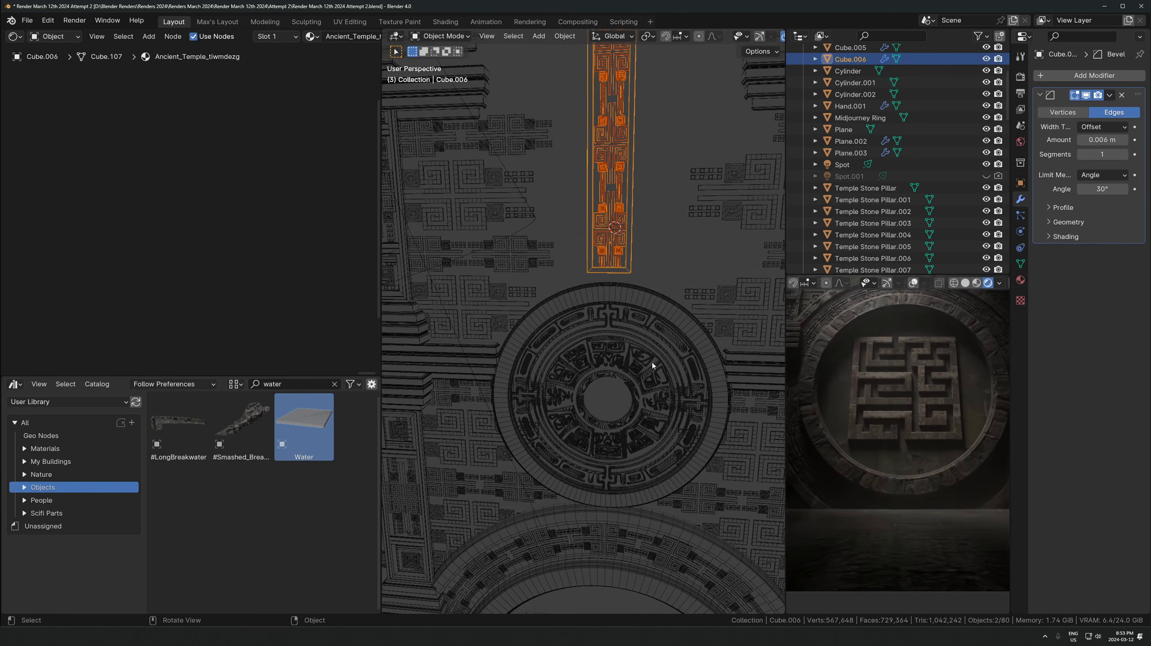
{"action": "key", "text": "ctrl+s"}
{"action": "scroll", "coordinate": [918, 431], "scroll_direction": "down", "scroll_amount": 4}
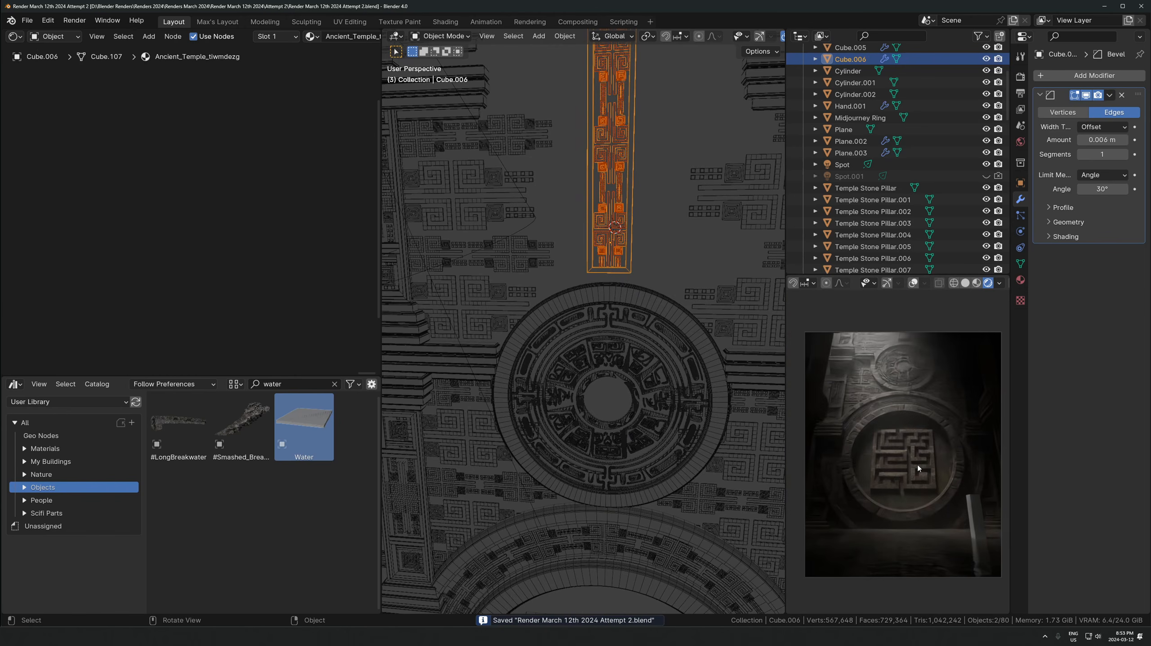
{"action": "middle_click_drag", "start_coordinate": [913, 439], "coordinate": [908, 428], "text": "shift"}
{"action": "scroll", "coordinate": [592, 452], "scroll_direction": "down", "scroll_amount": 8}
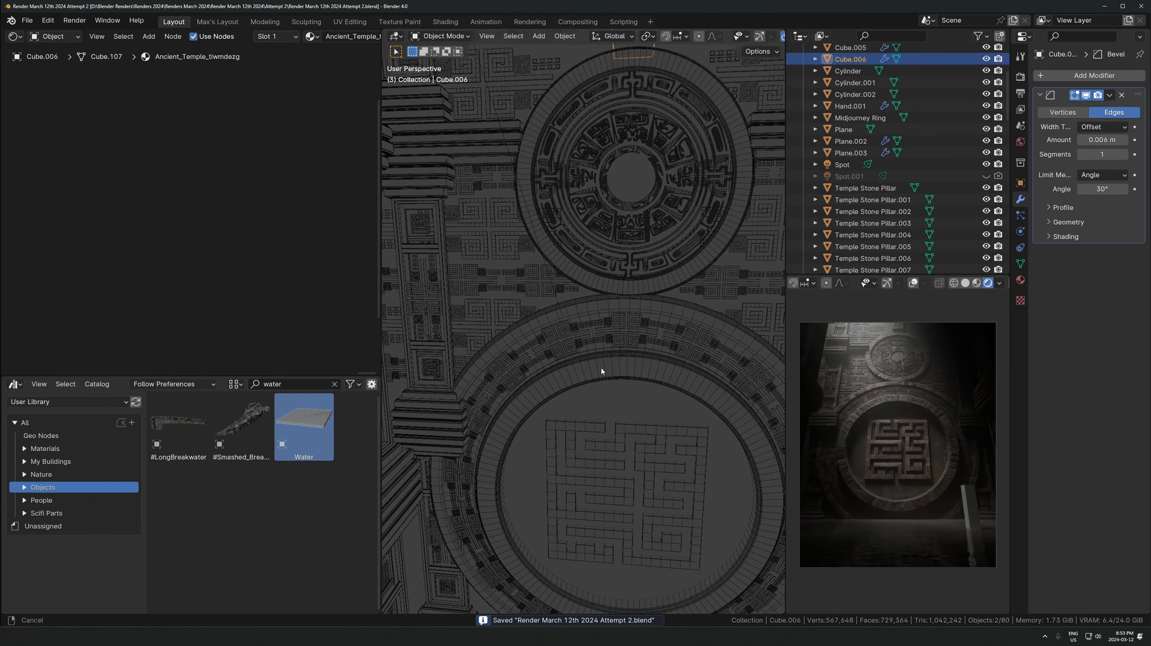
Try lowering the water along Z together with the other selected objects, and save the file
{"action": "left_click", "coordinate": [593, 453]}
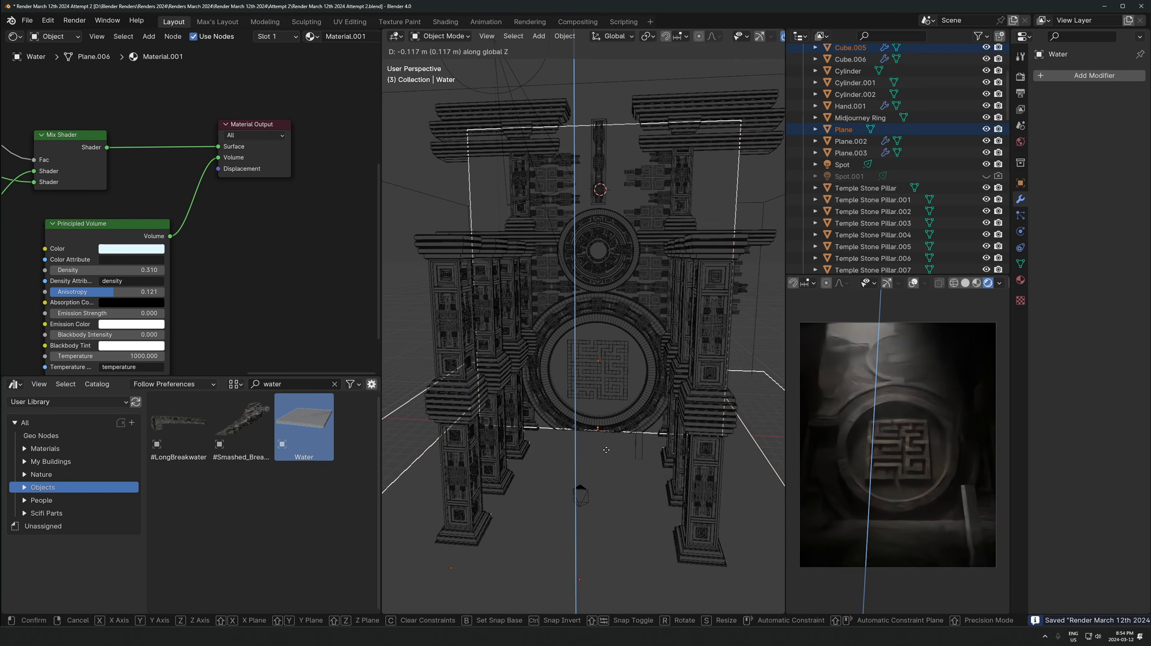
{"action": "key", "text": "g"}
{"action": "key", "text": "z"}
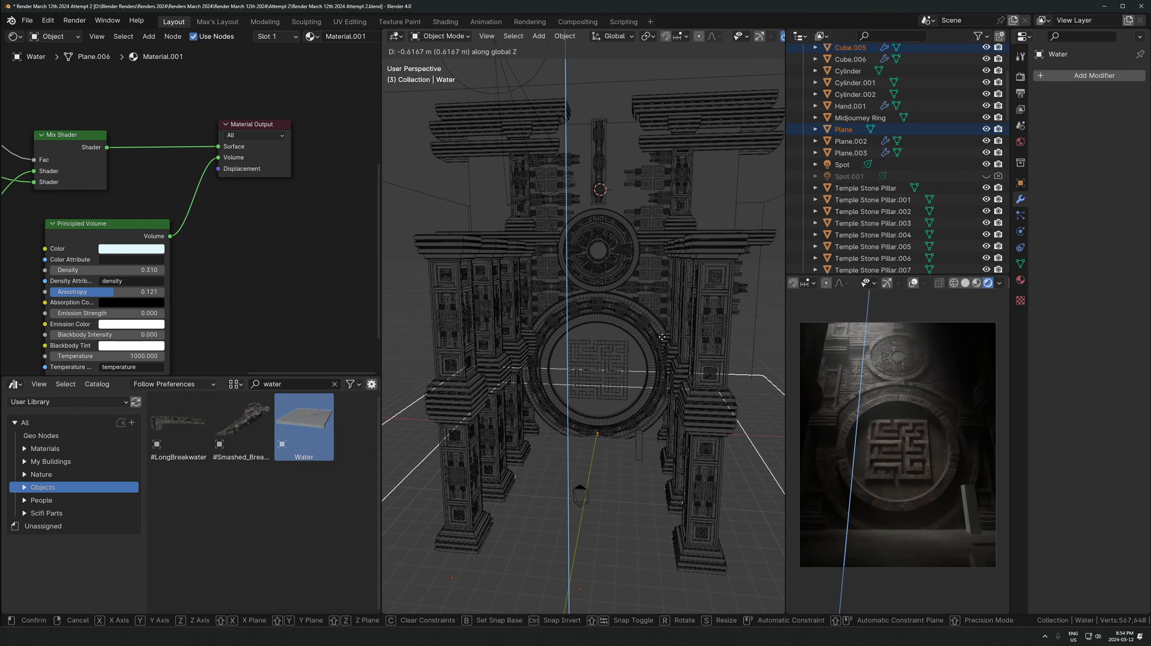
{"action": "left_click", "coordinate": [656, 420]}
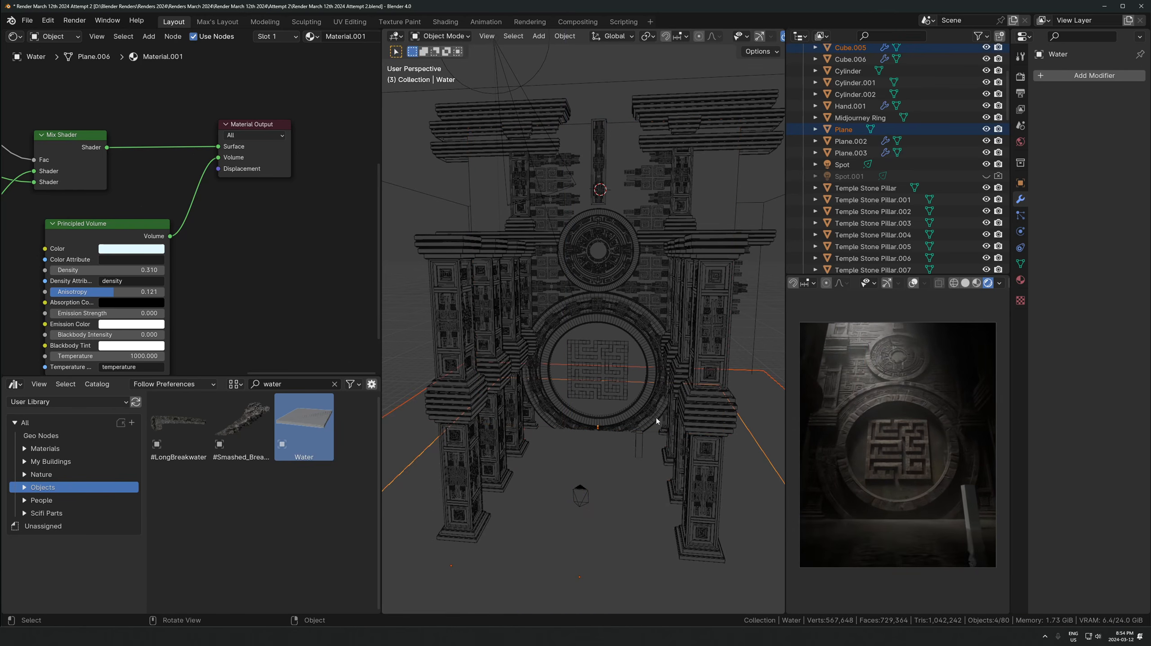
{"action": "key", "text": "ctrl+s"}
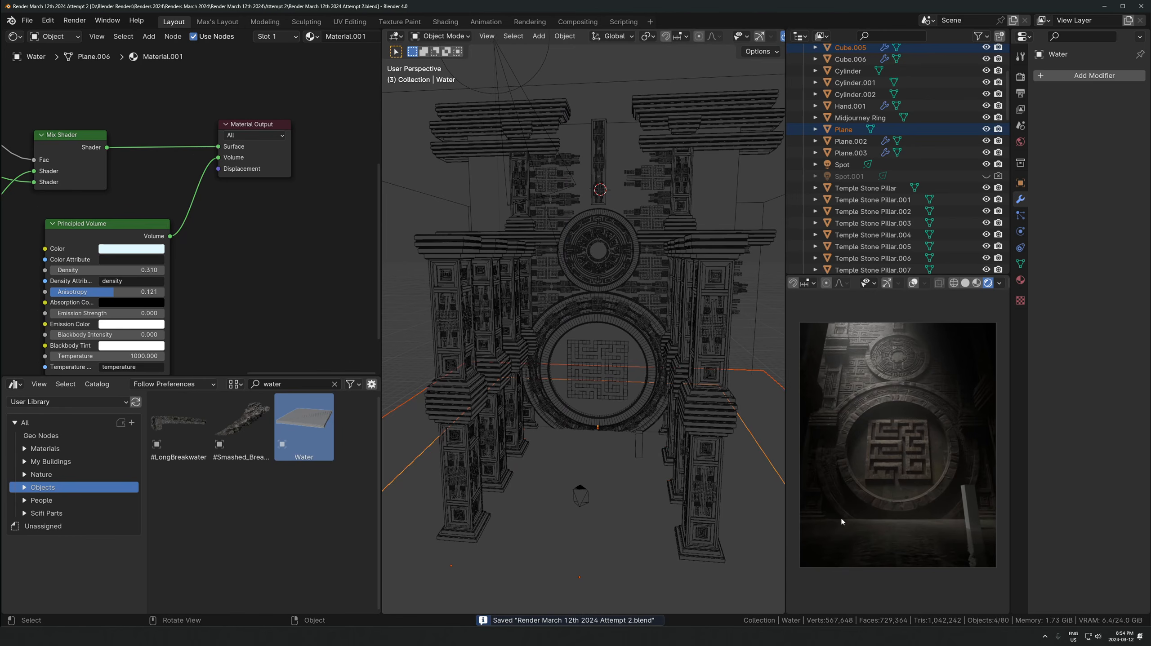
Clear the water search in the asset library to list all object assets
{"action": "left_click", "coordinate": [334, 384]}
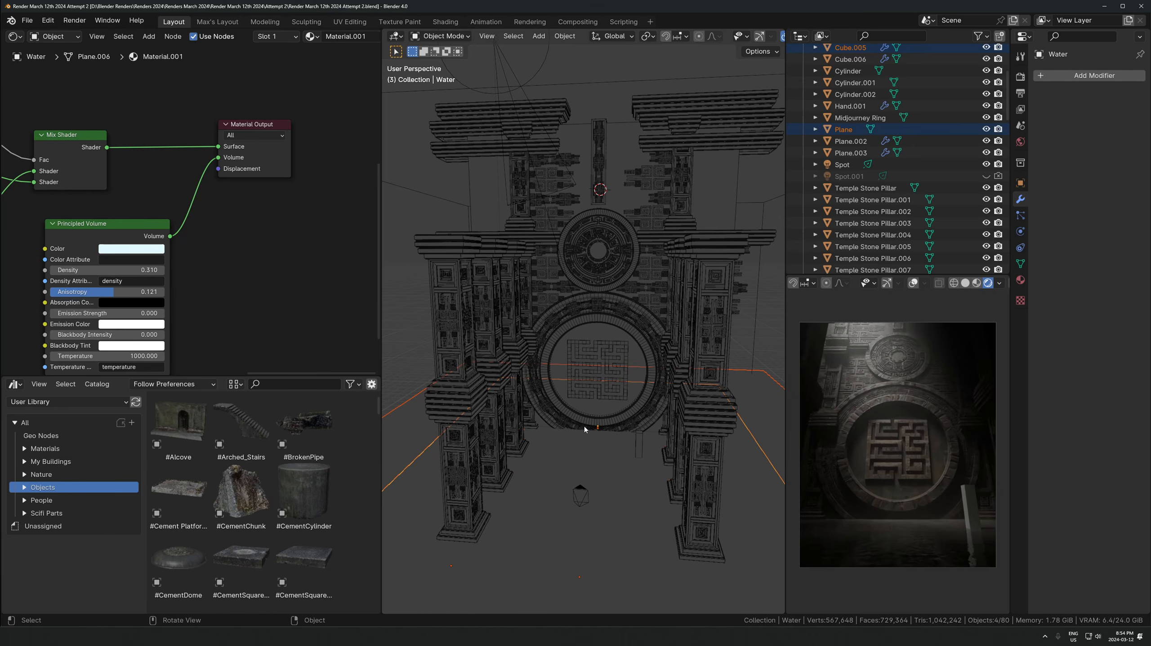
{"action": "scroll", "coordinate": [584, 426], "scroll_direction": "up", "scroll_amount": 3}
{"action": "scroll", "coordinate": [576, 434], "scroll_direction": "down", "scroll_amount": 5}
Add a cube and snap it to the 3D cursor on the floor in front of the round door
{"action": "middle_click_drag", "start_coordinate": [576, 434], "coordinate": [574, 390]}
{"action": "key", "text": "alt+z"}
{"action": "scroll", "coordinate": [566, 368], "scroll_direction": "up", "scroll_amount": 4}
{"action": "left_click", "coordinate": [550, 447]}
{"action": "key", "text": "alt+z"}
{"action": "scroll", "coordinate": [571, 403], "scroll_direction": "up", "scroll_amount": 2}
{"action": "key", "text": "shift+a"}
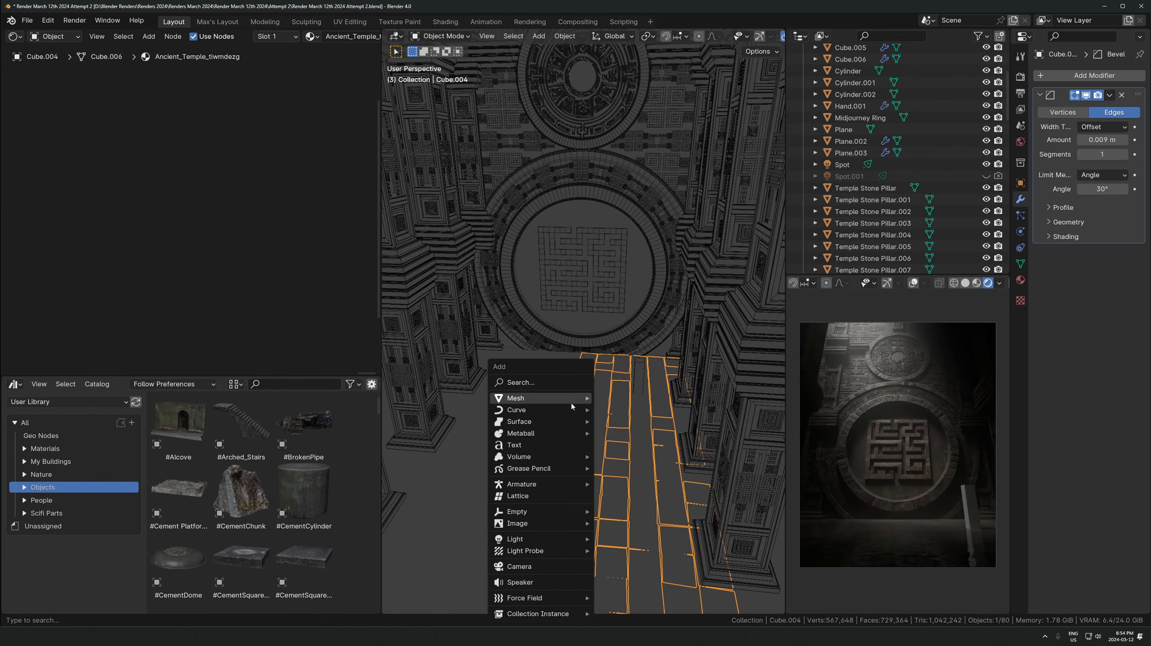
{"action": "mouse_move", "coordinate": [571, 403]}
{"action": "left_click", "coordinate": [609, 410]}
{"action": "key", "text": "g"}
{"action": "left_click", "coordinate": [552, 366]}
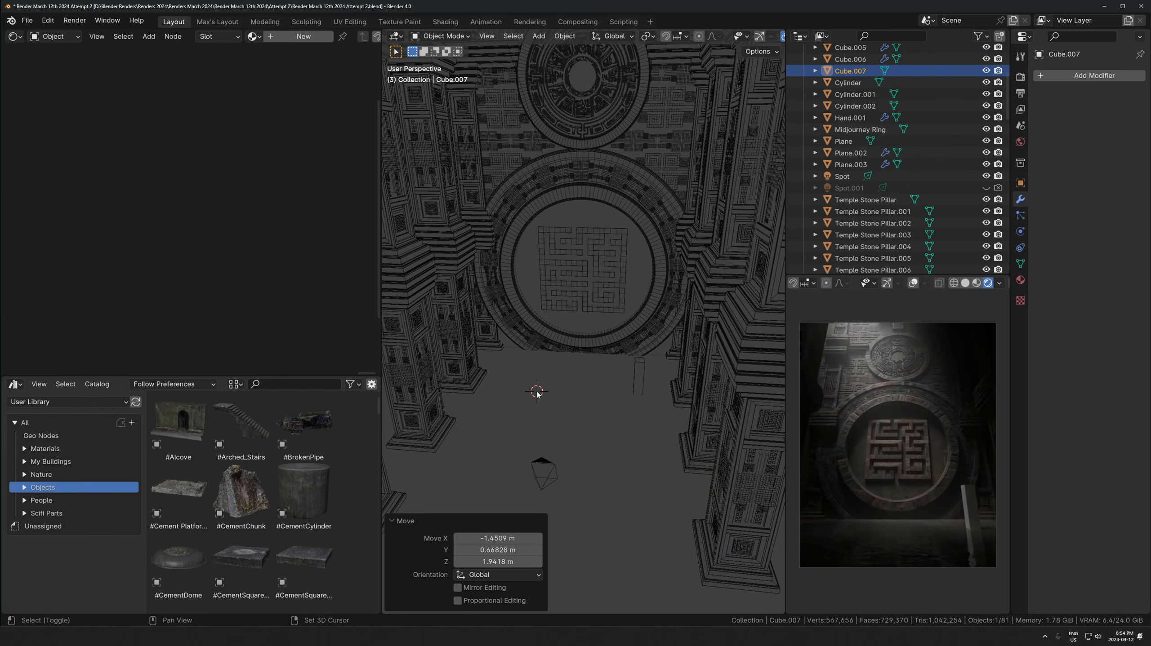
{"action": "key", "text": "shift+s"}
{"action": "left_click", "coordinate": [511, 350]}
Narrow the cube in X and Z while keeping its Y length, and flatten it further along Z into a slab
{"action": "key", "text": "KP_Decimal"}
{"action": "scroll", "coordinate": [635, 404], "scroll_direction": "down", "scroll_amount": 5}
{"action": "key", "text": "s"}
{"action": "key", "text": "shift+y"}
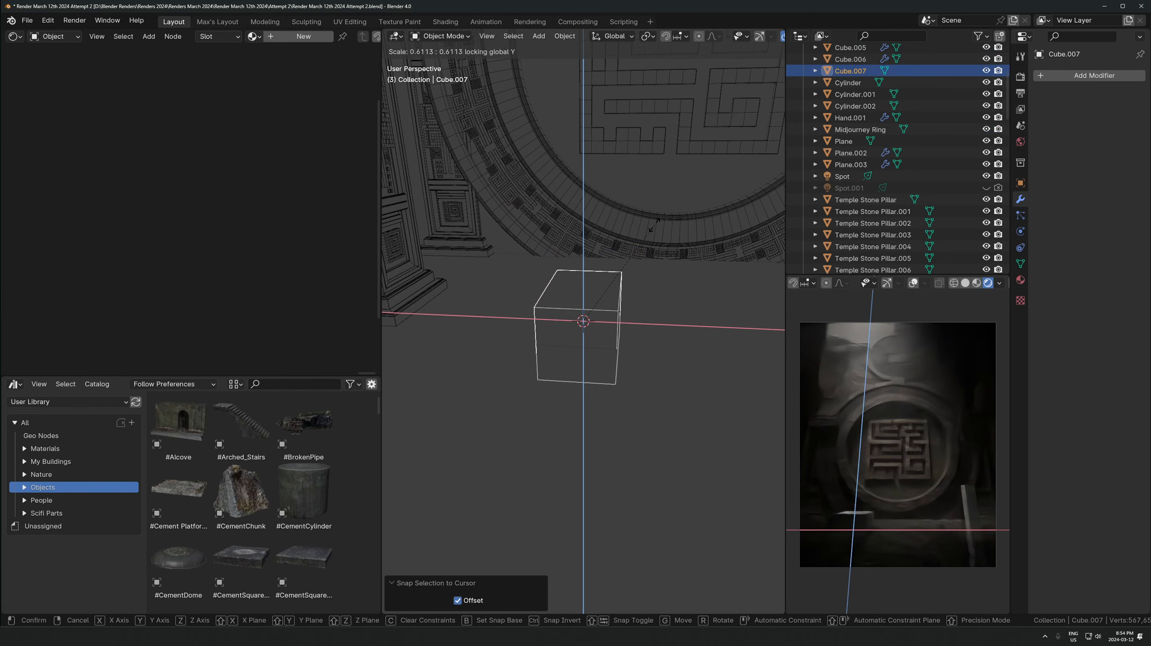
{"action": "left_click", "coordinate": [654, 254]}
{"action": "key", "text": "s"}
{"action": "key", "text": "z"}
{"action": "left_click", "coordinate": [673, 274]}
Raise the slab about 0.215 m along Z and scale it down uniformly
{"action": "key", "text": "g"}
{"action": "key", "text": "z"}
{"action": "left_click", "coordinate": [680, 228]}
{"action": "key", "text": "s"}
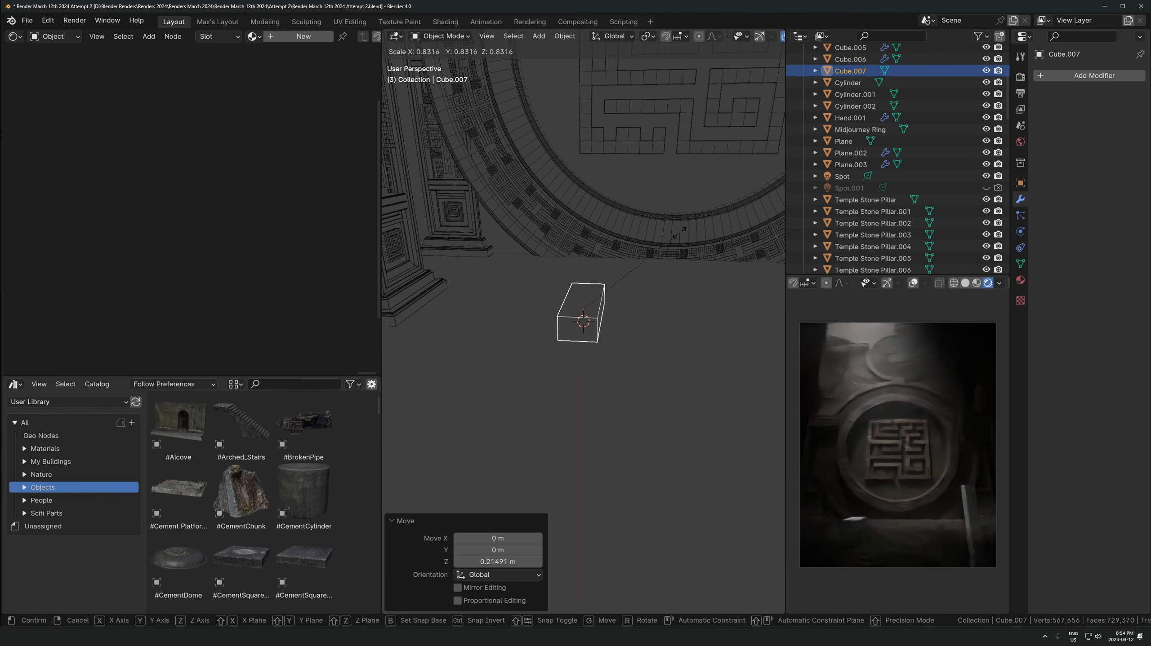
{"action": "left_click", "coordinate": [679, 234]}
Add an Array modifier to the slab with relative offset X 0 and Y 1.02, and apply the slab's scale
{"action": "middle_click_drag", "start_coordinate": [677, 235], "coordinate": [611, 258]}
{"action": "left_click", "coordinate": [1086, 76]}
{"action": "type", "text": "arr"}
{"action": "key", "text": "Return"}
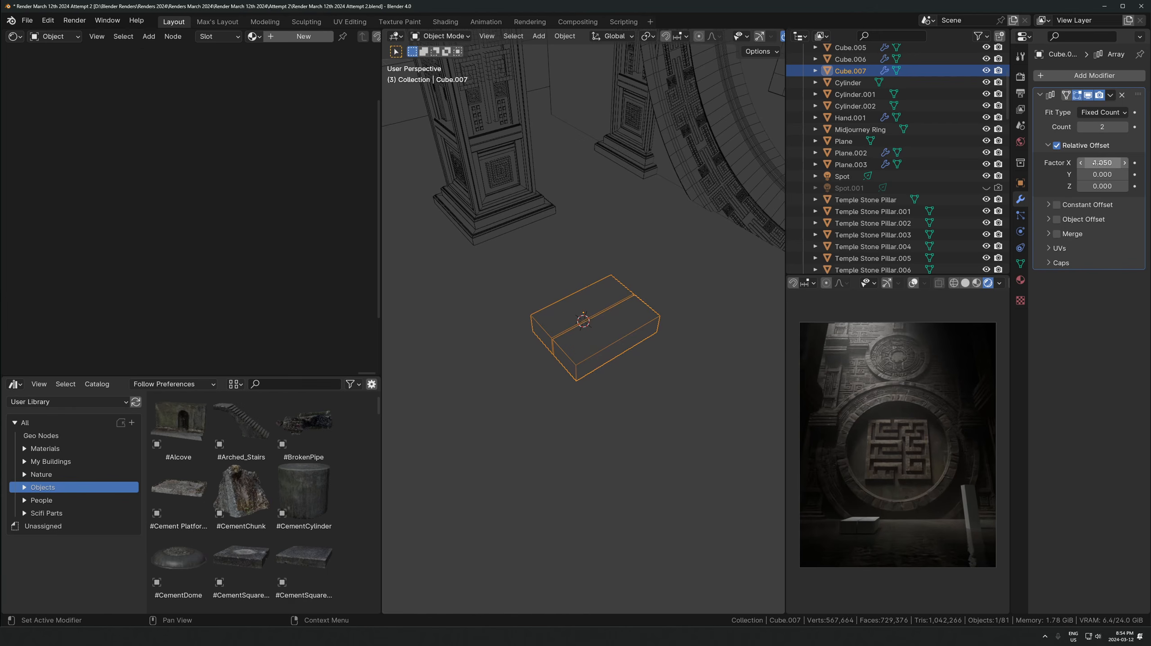
{"action": "key", "text": "Return"}
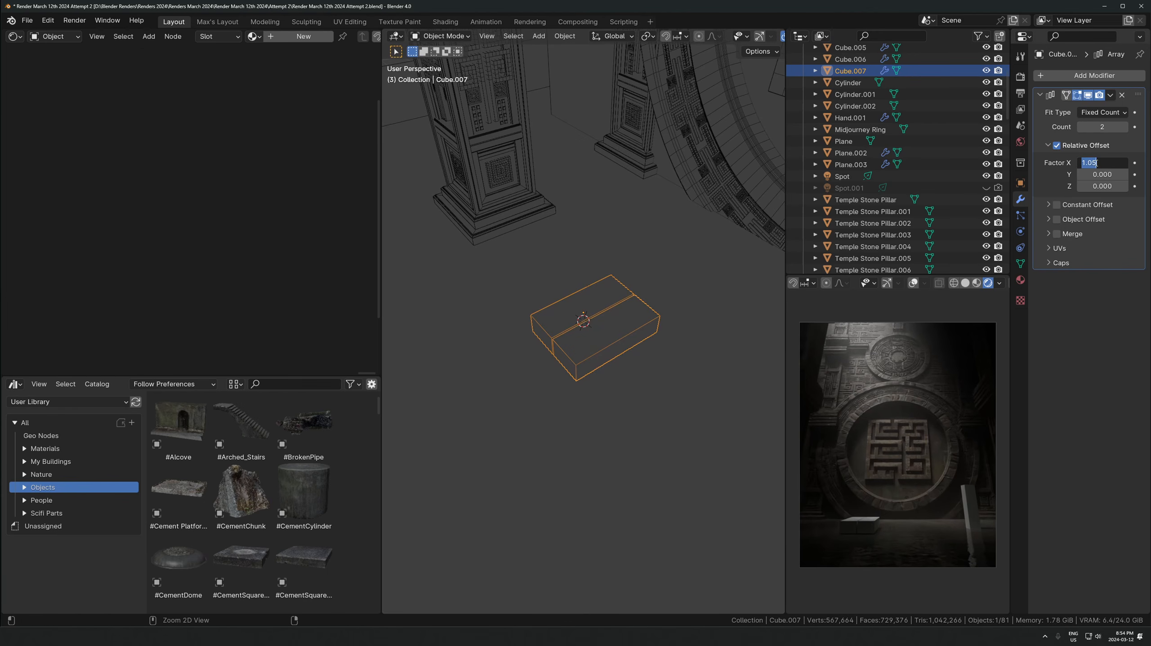
{"action": "type", "text": "1"}
{"action": "key", "text": "Return"}
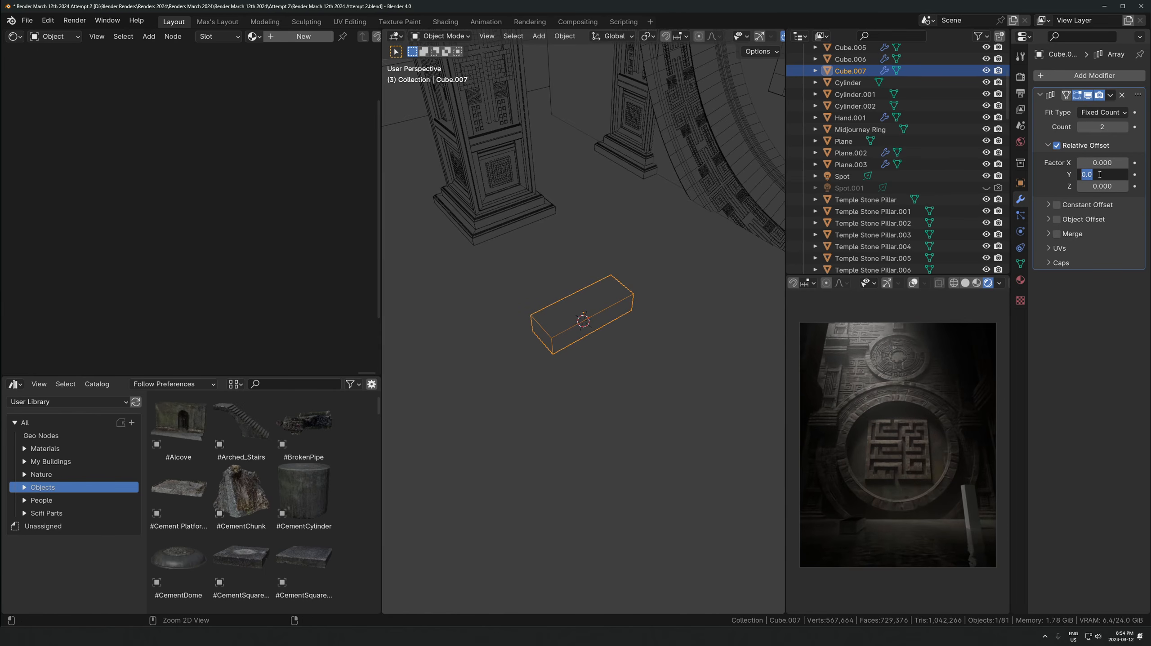
{"action": "key", "text": "Return"}
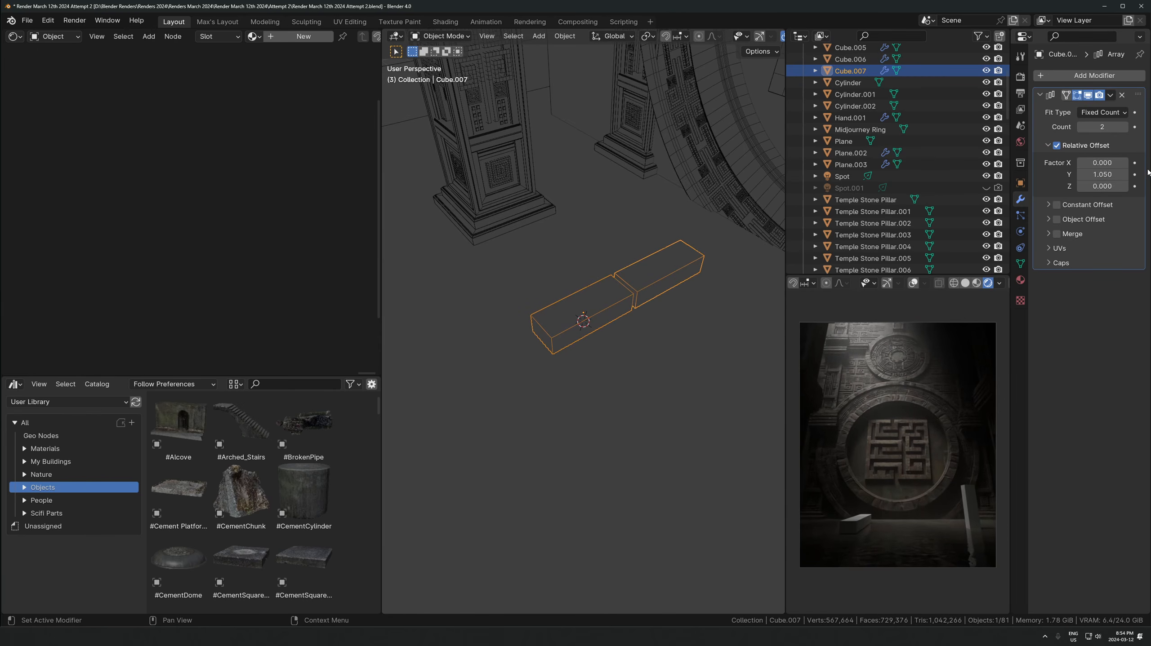
{"action": "key", "text": "ctrl+a"}
{"action": "left_click", "coordinate": [637, 264]}
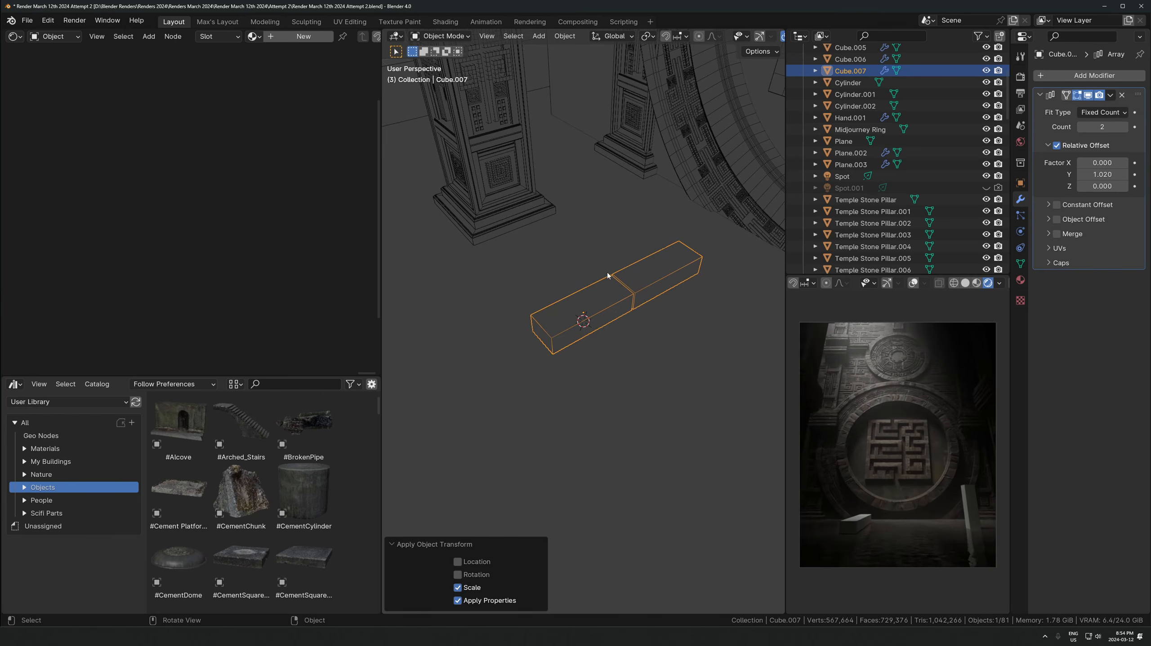
Add a Bevel modifier to the arrayed slab with an amount of 0.03 m
{"action": "middle_click_drag", "start_coordinate": [609, 275], "coordinate": [538, 271]}
{"action": "left_click", "coordinate": [1075, 79]}
{"action": "type", "text": "bev"}
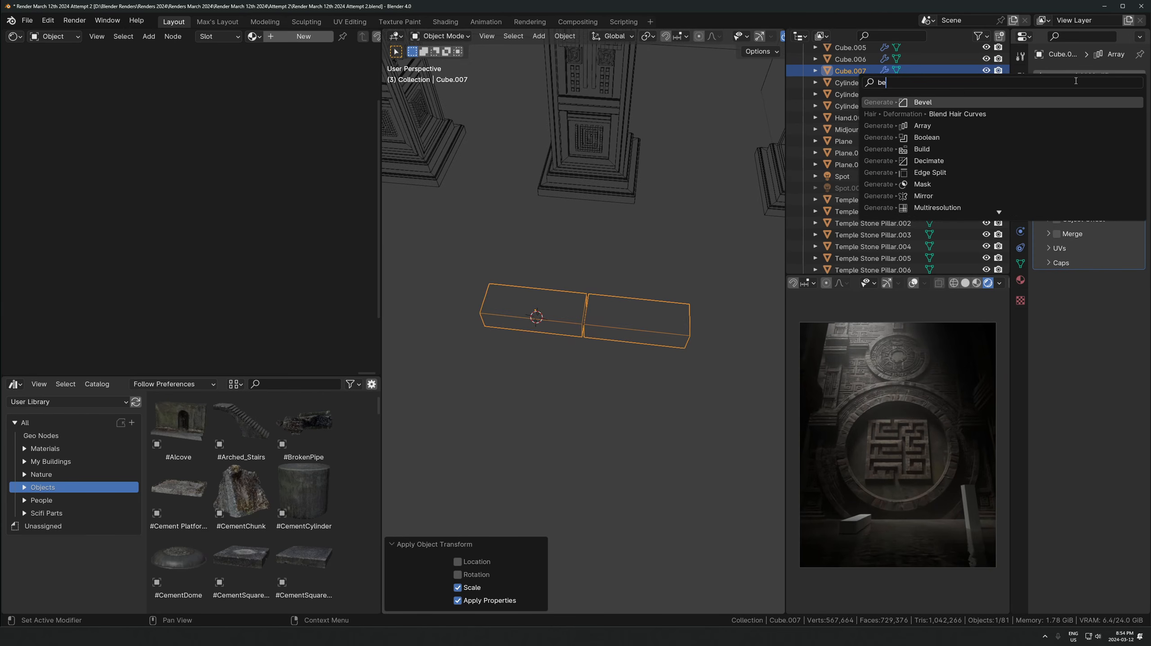
{"action": "left_click", "coordinate": [1060, 105]}
{"action": "left_click_drag", "start_coordinate": [1105, 327], "coordinate": [1073, 326]}
Move the arrayed slabs outside the temple and isolate them in a wider viewport with solid shading
{"action": "scroll", "coordinate": [562, 345], "scroll_direction": "down", "scroll_amount": 7}
{"action": "mouse_move", "coordinate": [563, 345]}
{"action": "middle_mouse_down"}
{"action": "mouse_move", "coordinate": [693, 328]}
{"action": "mouse_move", "coordinate": [700, 362]}
{"action": "middle_mouse_up"}
{"action": "key", "text": "g"}
{"action": "left_click", "coordinate": [450, 284]}
{"action": "key", "text": "z"}
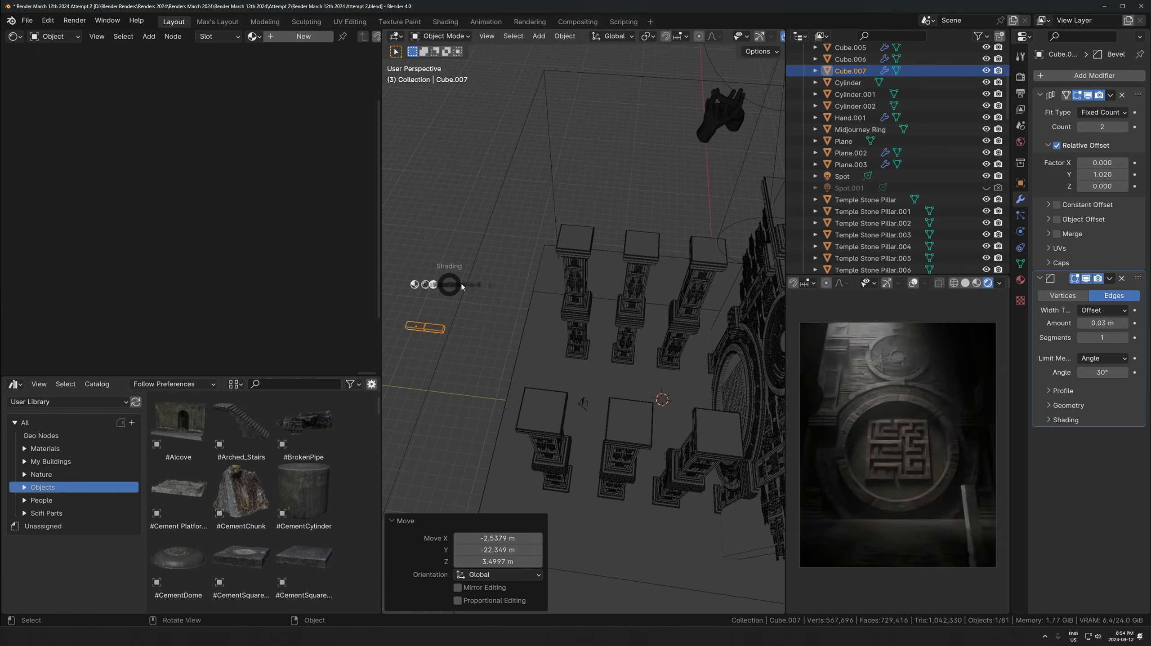
{"action": "left_click", "coordinate": [489, 283]}
{"action": "left_click_drag", "start_coordinate": [381, 285], "coordinate": [240, 297]}
{"action": "key", "text": "KP_Divide"}
{"action": "scroll", "coordinate": [487, 310], "scroll_direction": "down", "scroll_amount": 3}
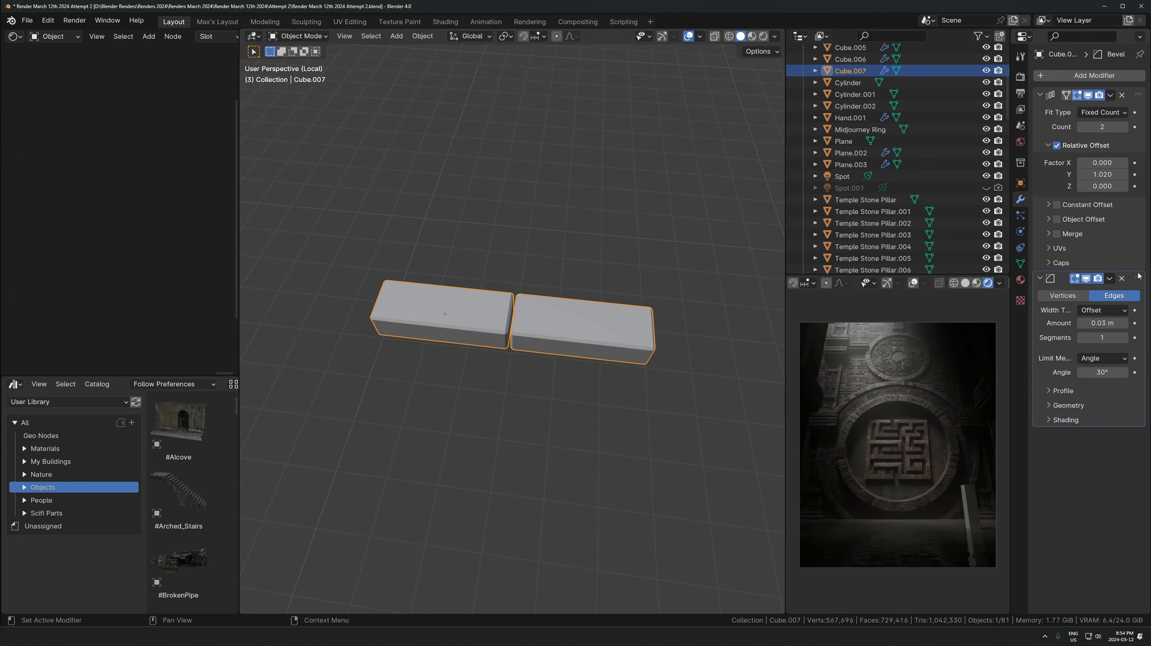
Set the array count to 8 and save the file
{"action": "left_click_drag", "start_coordinate": [1123, 130], "coordinate": [1137, 131]}
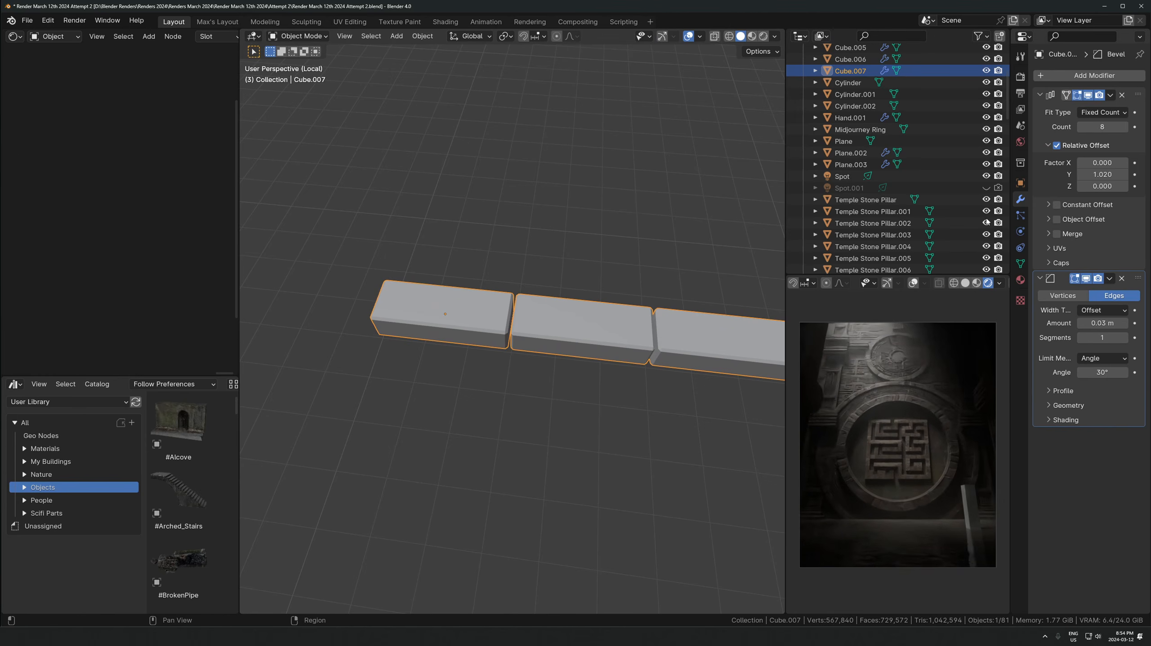
{"action": "middle_click_drag", "start_coordinate": [769, 344], "coordinate": [573, 338]}
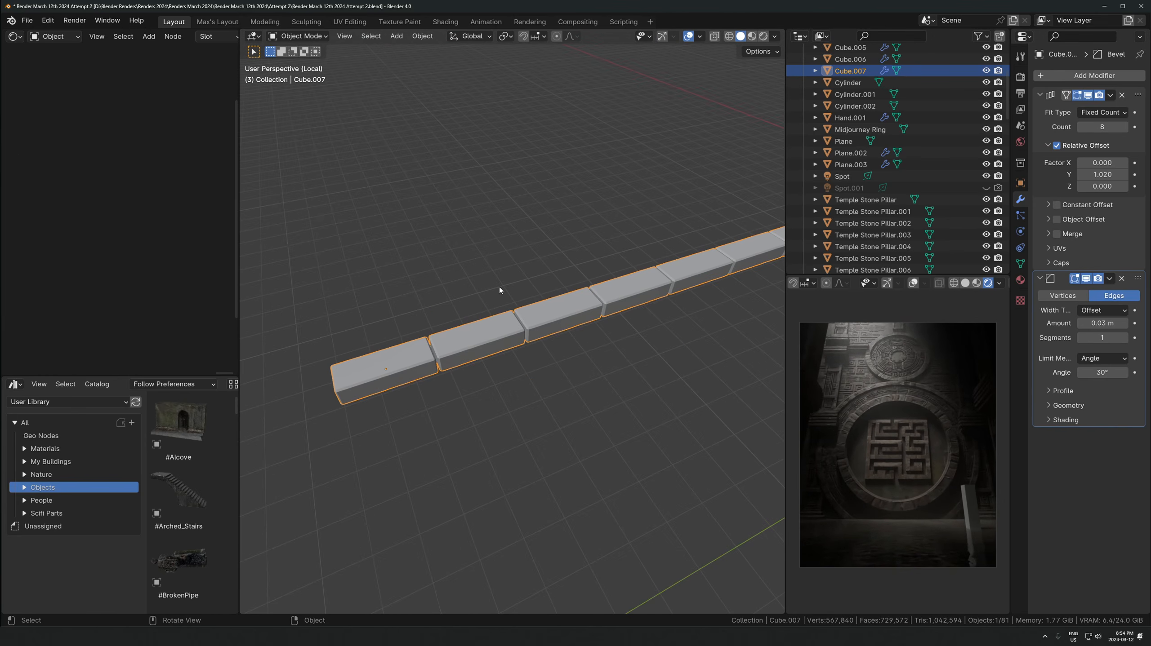
{"action": "key", "text": "ctrl+s"}
In front view, linked-duplicate the slab row one step up and over, and repeat with the pair to form four stair steps
{"action": "key", "text": "KP_1"}
{"action": "scroll", "coordinate": [537, 324], "scroll_direction": "up", "scroll_amount": 3}
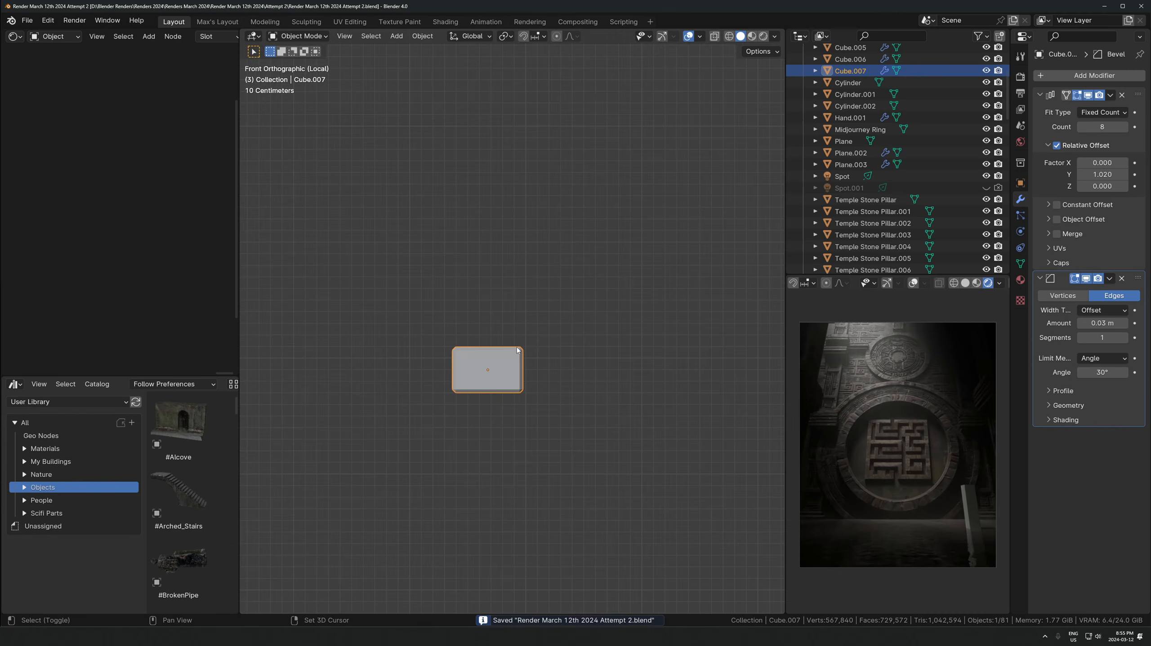
{"action": "key", "text": "shift+d"}
{"action": "left_click", "coordinate": [488, 373]}
{"action": "left_click", "coordinate": [466, 389], "text": "shift"}
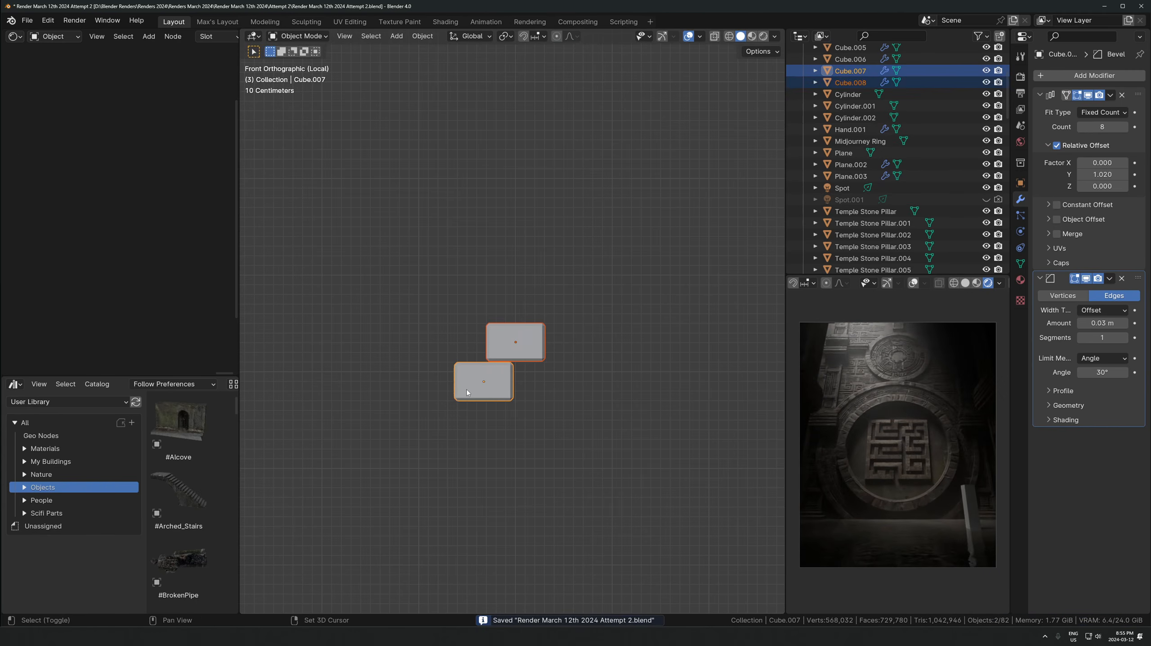
{"action": "key", "text": "shift+d"}
{"action": "left_click", "coordinate": [456, 195]}
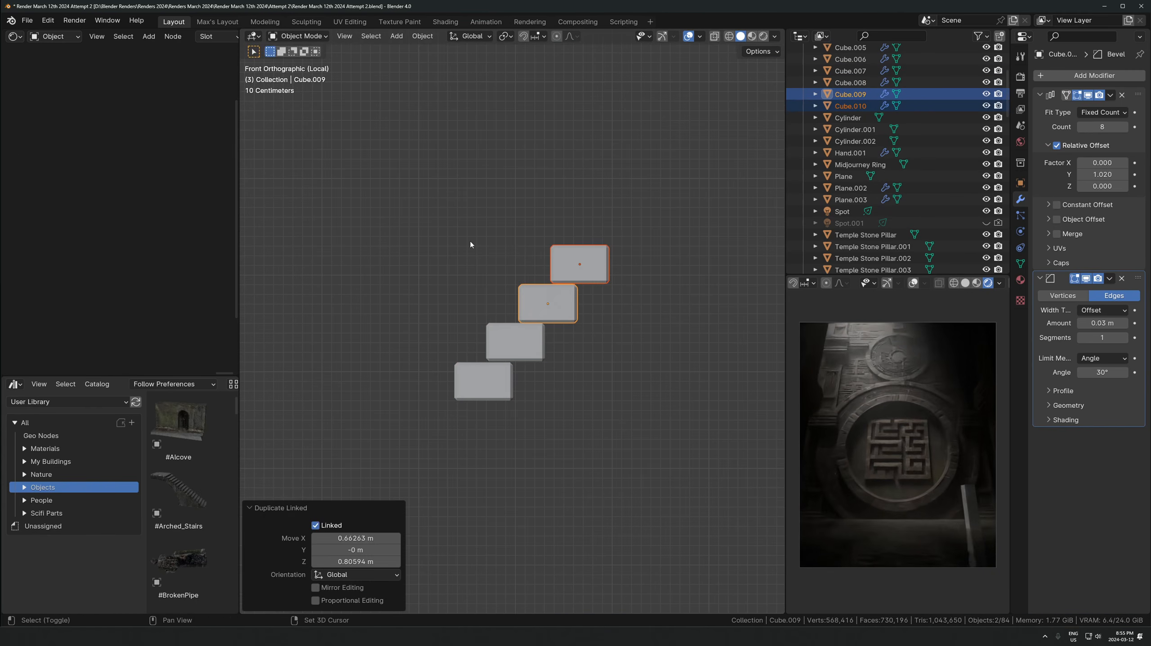
Linked-duplicate the four steps twice up the slope and align the last set to form a twelve-step staircase
{"action": "left_click", "coordinate": [514, 342], "text": "shift"}
{"action": "left_click", "coordinate": [449, 377], "text": "shift"}
{"action": "key", "text": "shift+d"}
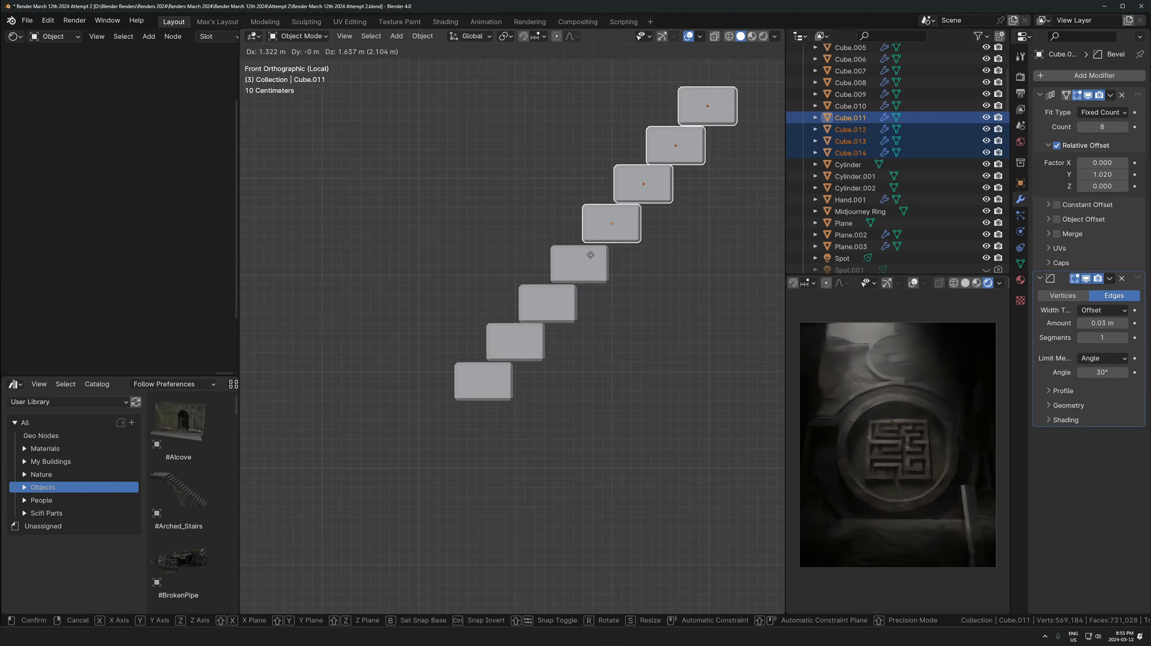
{"action": "left_click", "coordinate": [591, 265]}
{"action": "middle_click_drag", "start_coordinate": [602, 265], "coordinate": [580, 278], "text": "shift"}
{"action": "key", "text": "alt+d"}
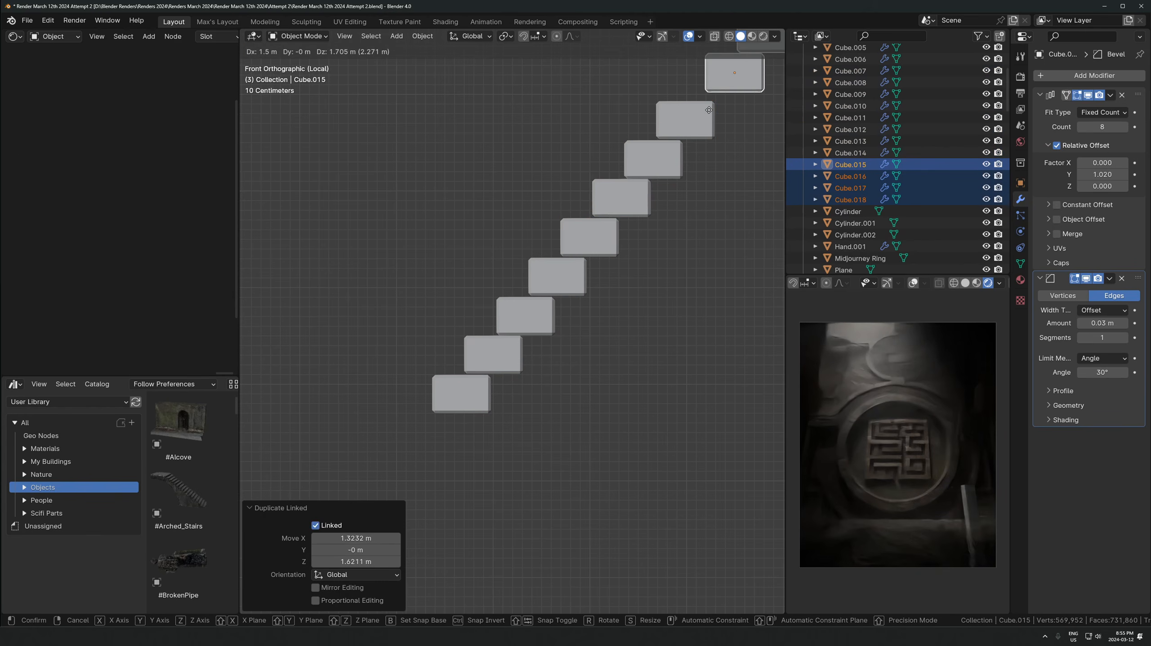
{"action": "left_click", "coordinate": [697, 112]}
{"action": "middle_click_drag", "start_coordinate": [696, 159], "coordinate": [664, 198], "text": "shift"}
{"action": "key", "text": "g"}
{"action": "left_click", "coordinate": [659, 200]}
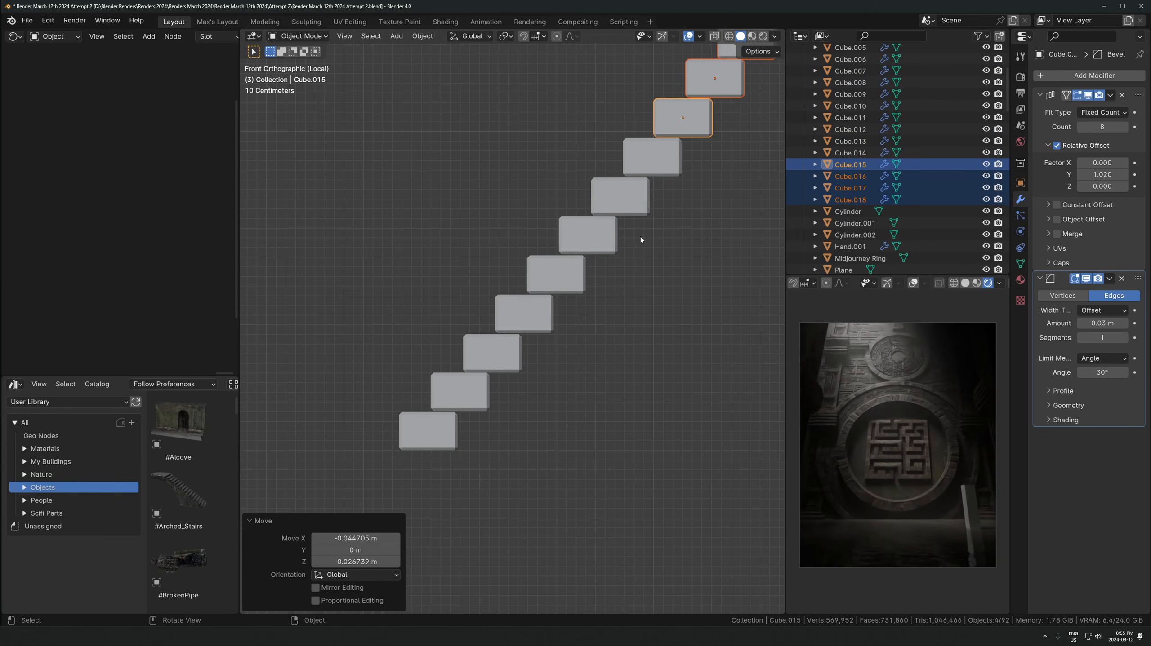
Select all twelve steps, flatten them along Z to about 0.37 and apply their scale
{"action": "scroll", "coordinate": [641, 233], "scroll_direction": "down", "scroll_amount": 3}
{"action": "left_click_drag", "start_coordinate": [662, 153], "coordinate": [475, 392]}
{"action": "key", "text": "s"}
{"action": "key", "text": "z"}
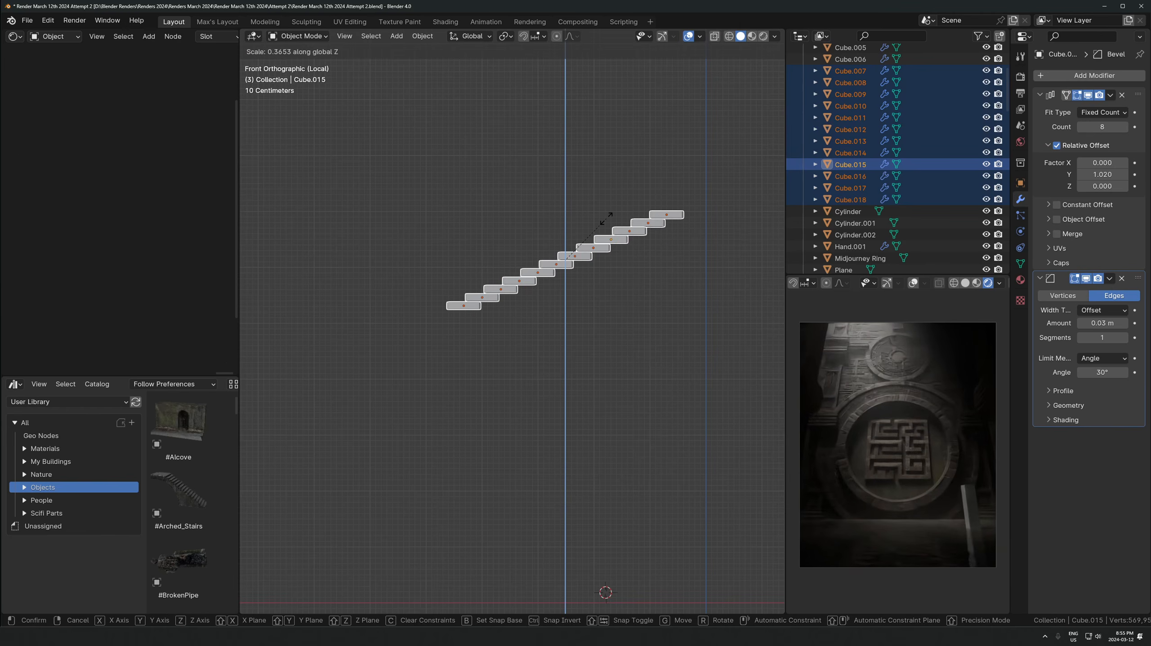
{"action": "left_click", "coordinate": [602, 224]}
{"action": "key", "text": "ctrl+a"}
{"action": "key", "text": "s"}
Set the bevel amount to 0.009 m and the array's Y offset to 1.01, and copy these modifiers to all steps
{"action": "middle_click_drag", "start_coordinate": [603, 221], "coordinate": [858, 342]}
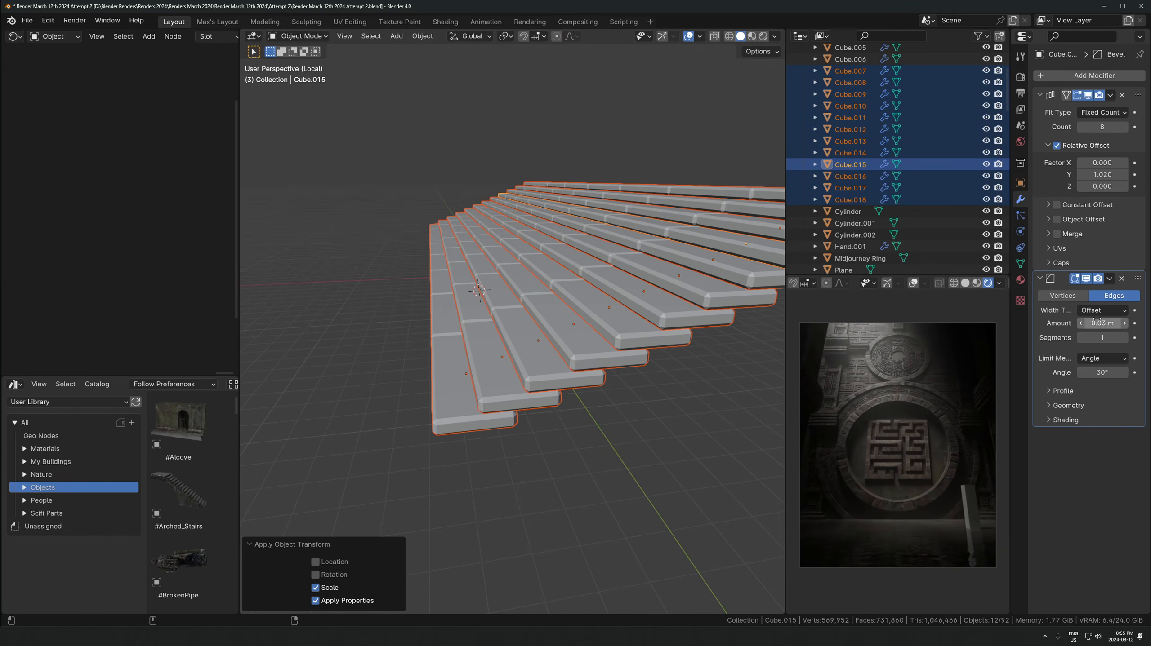
{"action": "left_click_drag", "start_coordinate": [1097, 321], "coordinate": [1060, 321]}
{"action": "scroll", "coordinate": [893, 348], "scroll_direction": "down", "scroll_amount": 2}
{"action": "middle_click_drag", "start_coordinate": [512, 308], "coordinate": [670, 337]}
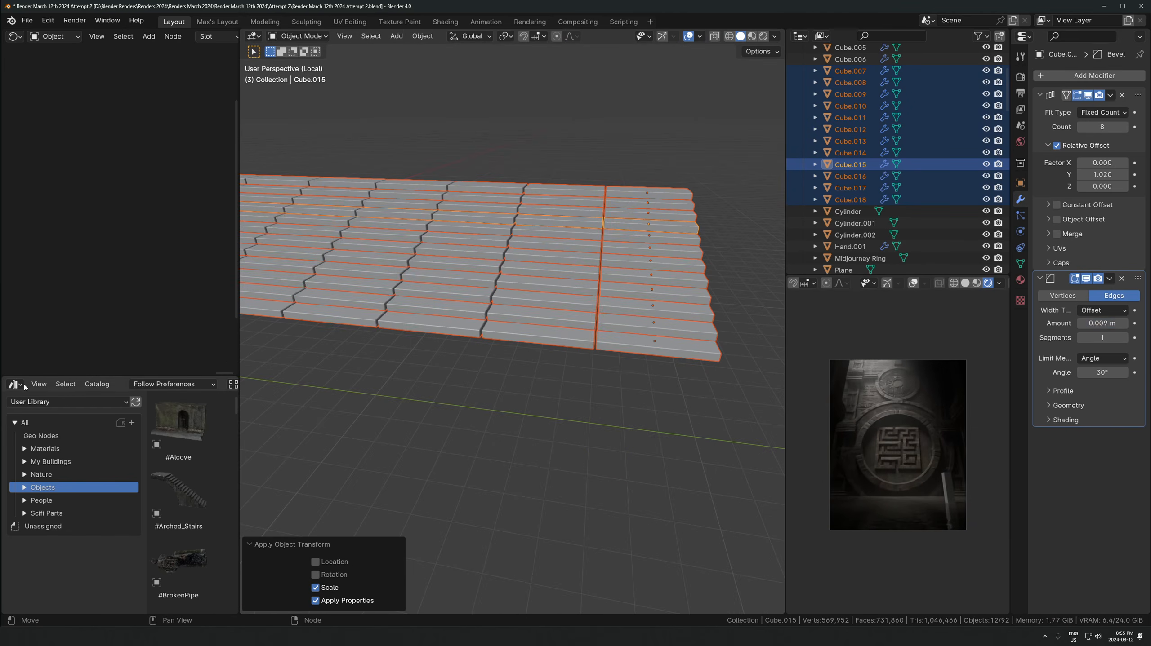
{"action": "middle_click_drag", "start_coordinate": [446, 297], "coordinate": [573, 341]}
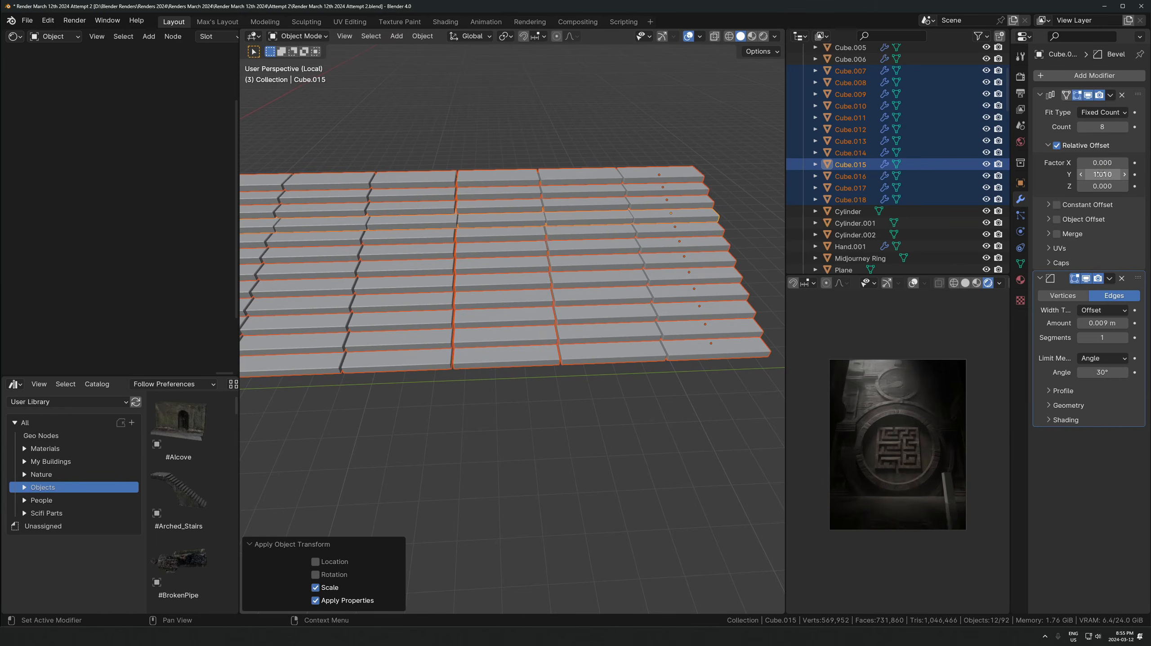
{"action": "key", "text": "ctrl+l"}
{"action": "left_click", "coordinate": [675, 244]}
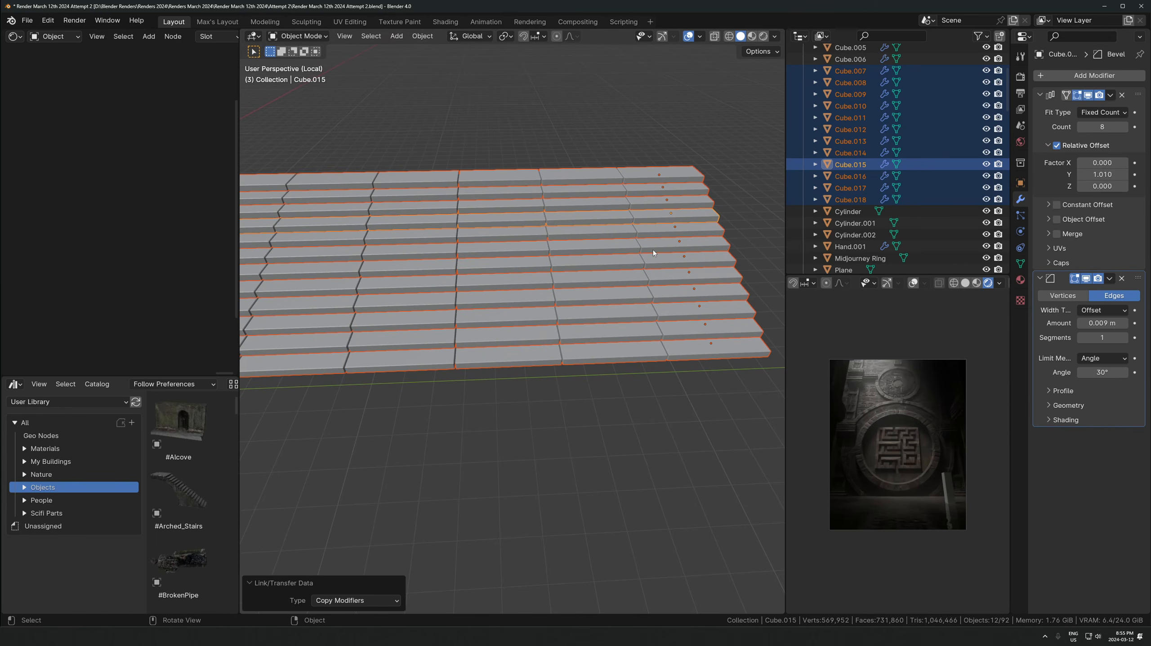
Convert the steps to plain meshes with their modifiers applied and join them into one object
{"action": "key", "text": "ctrl+l"}
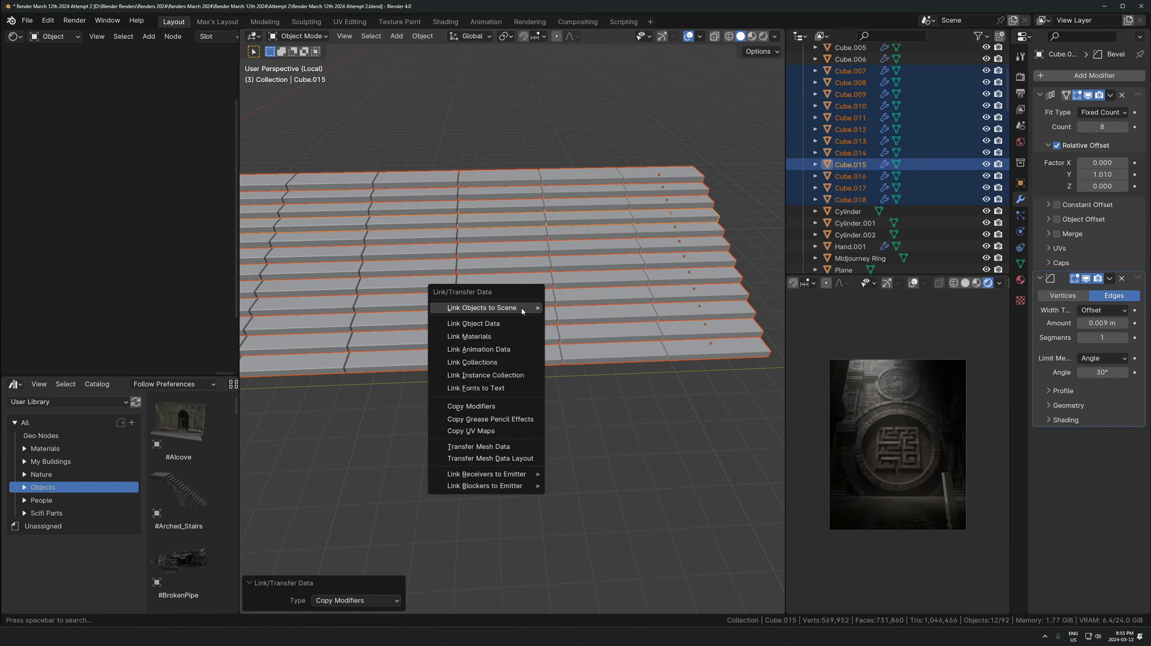
{"action": "middle_click_drag", "start_coordinate": [522, 308], "coordinate": [500, 344]}
{"action": "scroll", "coordinate": [500, 343], "scroll_direction": "down", "scroll_amount": 2}
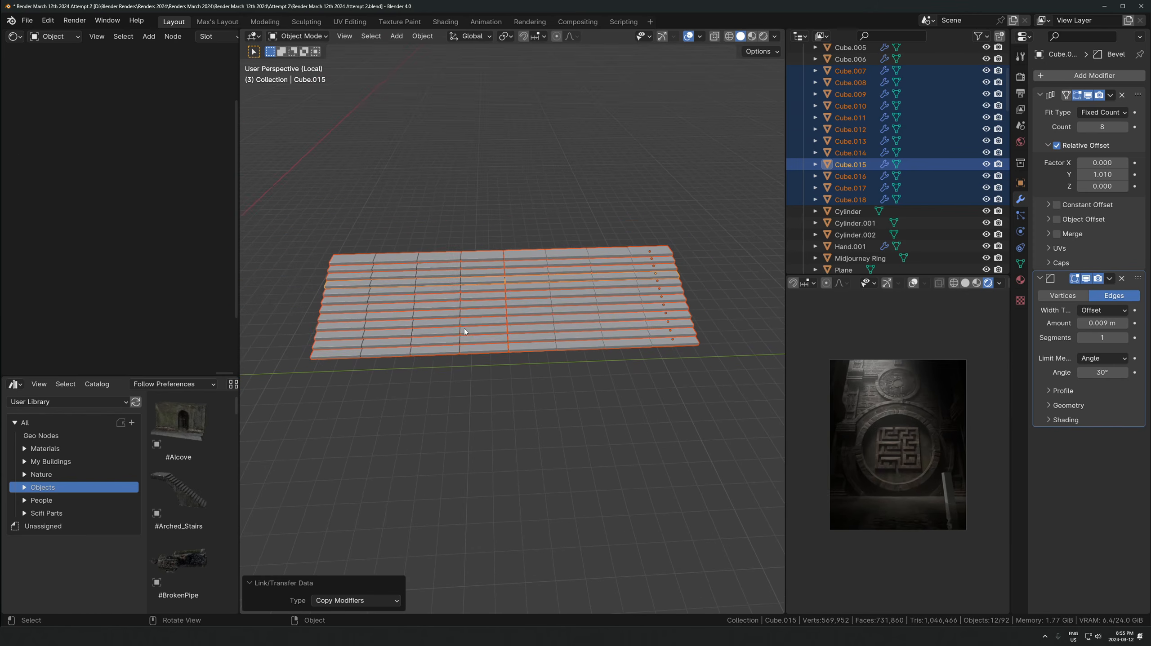
{"action": "key", "text": "ctrl+a"}
{"action": "left_click", "coordinate": [430, 281]}
{"action": "key", "text": "ctrl+j"}
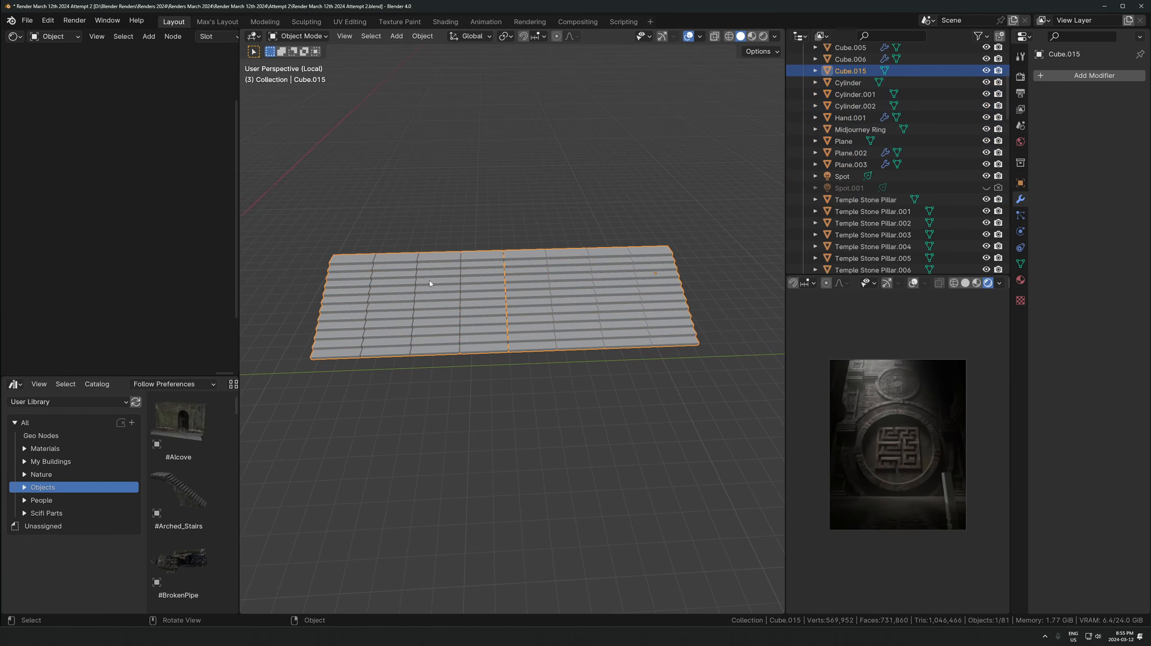
Merge the joined staircase's vertices by distance
{"action": "scroll", "coordinate": [432, 281], "scroll_direction": "up", "scroll_amount": 3}
{"action": "key", "text": "Tab"}
{"action": "key", "text": "m"}
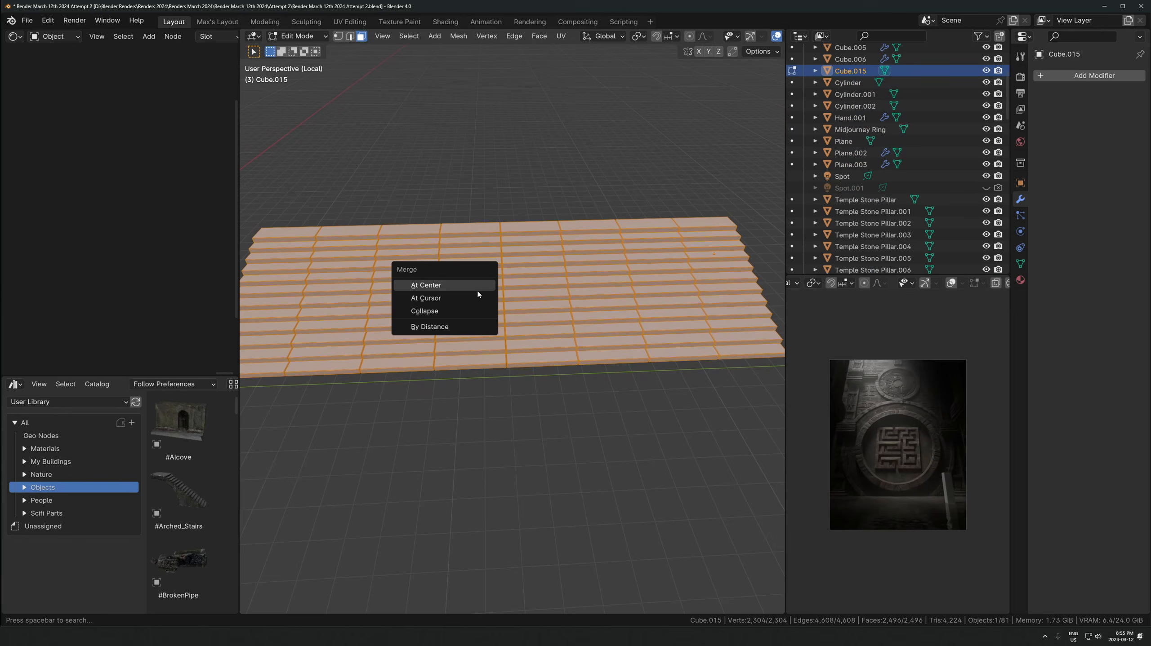
{"action": "left_click", "coordinate": [464, 325]}
{"action": "key", "text": "Tab"}
Separate the staircase mesh into individual stone blocks by loose parts
{"action": "middle_click_drag", "start_coordinate": [444, 339], "coordinate": [503, 325]}
{"action": "middle_click_drag", "start_coordinate": [566, 236], "coordinate": [597, 272]}
{"action": "key", "text": "ctrl+a"}
{"action": "left_click", "coordinate": [597, 272]}
{"action": "key", "text": "Tab"}
{"action": "key", "text": "p"}
{"action": "key", "text": "l"}
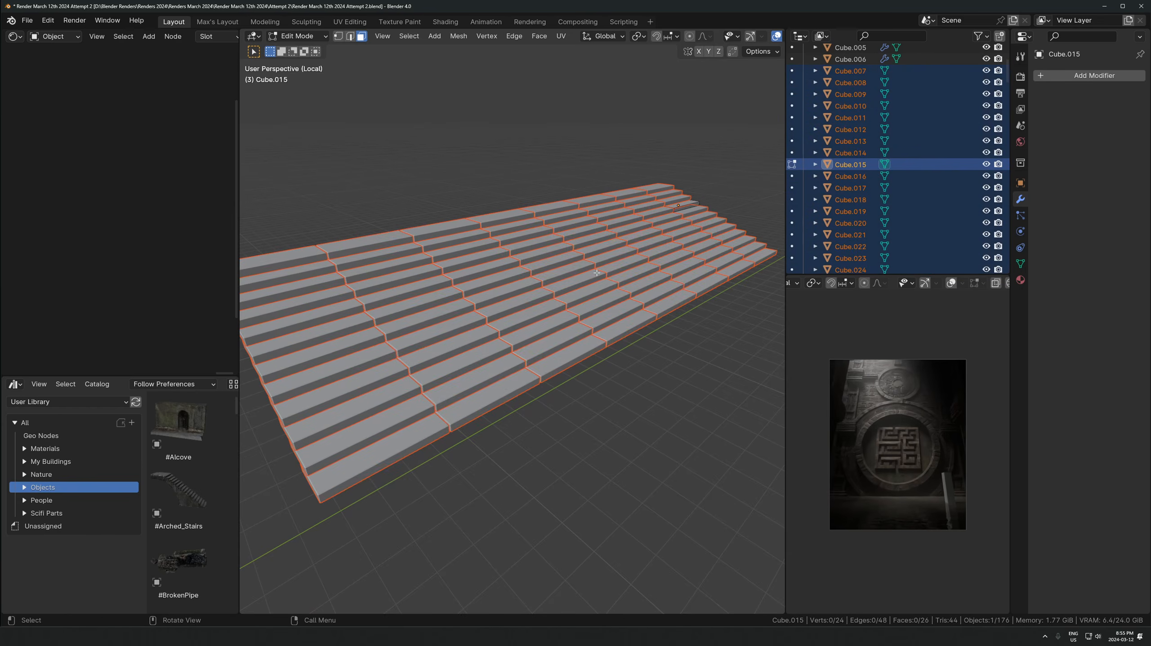
Set the origin of every separated stone block to its own geometry
{"action": "key", "text": "Tab"}
{"action": "right_click", "coordinate": [498, 289]}
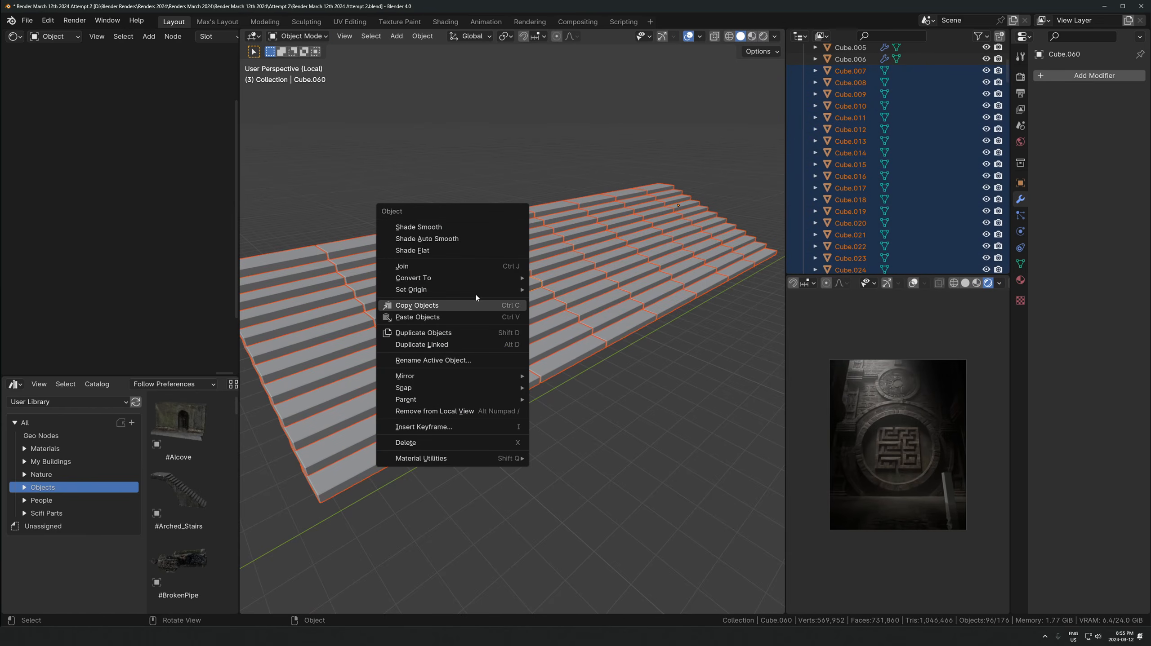
{"action": "mouse_move", "coordinate": [502, 289]}
{"action": "left_click", "coordinate": [549, 303]}
{"action": "middle_click_drag", "start_coordinate": [549, 303], "coordinate": [508, 336]}
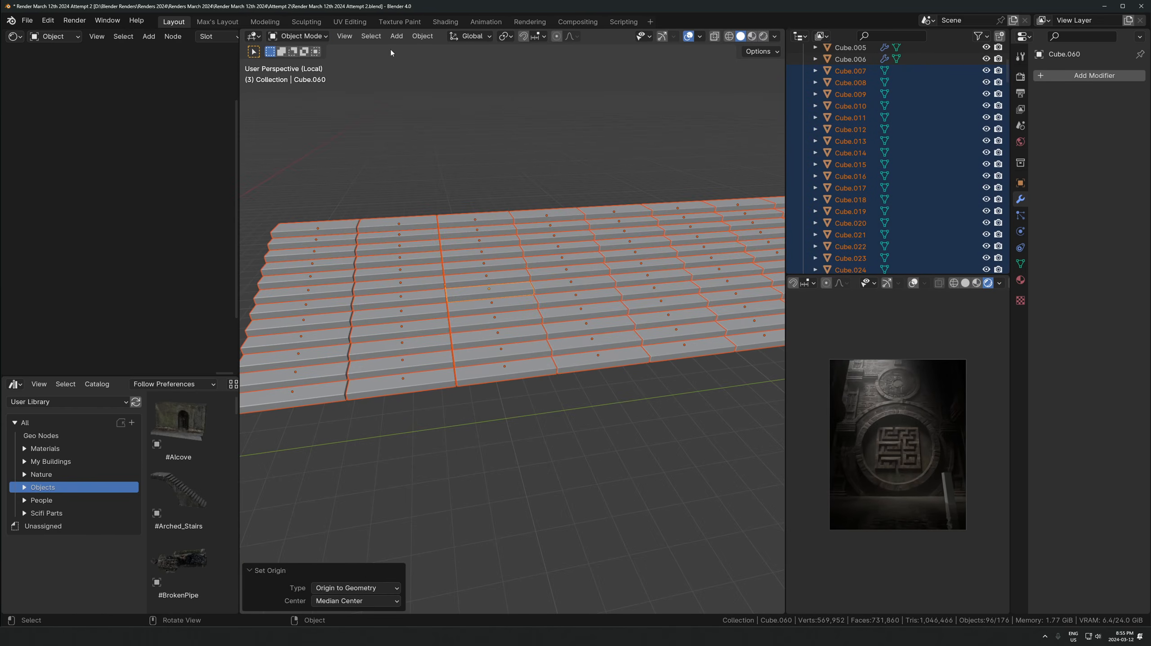
Randomize the stone blocks' transforms with location X 0.004 m and Y 0.001 m, and a rotation of 2° on every axis
{"action": "left_click", "coordinate": [421, 38]}
{"action": "mouse_move", "coordinate": [453, 49]}
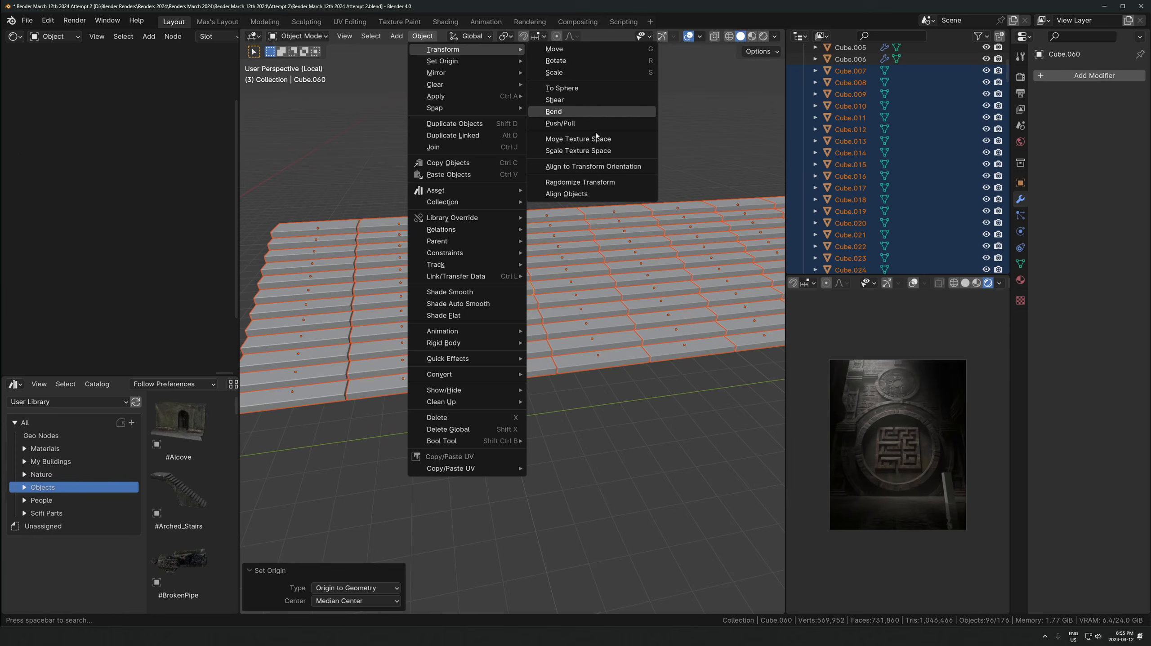
{"action": "left_click", "coordinate": [584, 182]}
{"action": "middle_click_drag", "start_coordinate": [585, 320], "coordinate": [599, 338]}
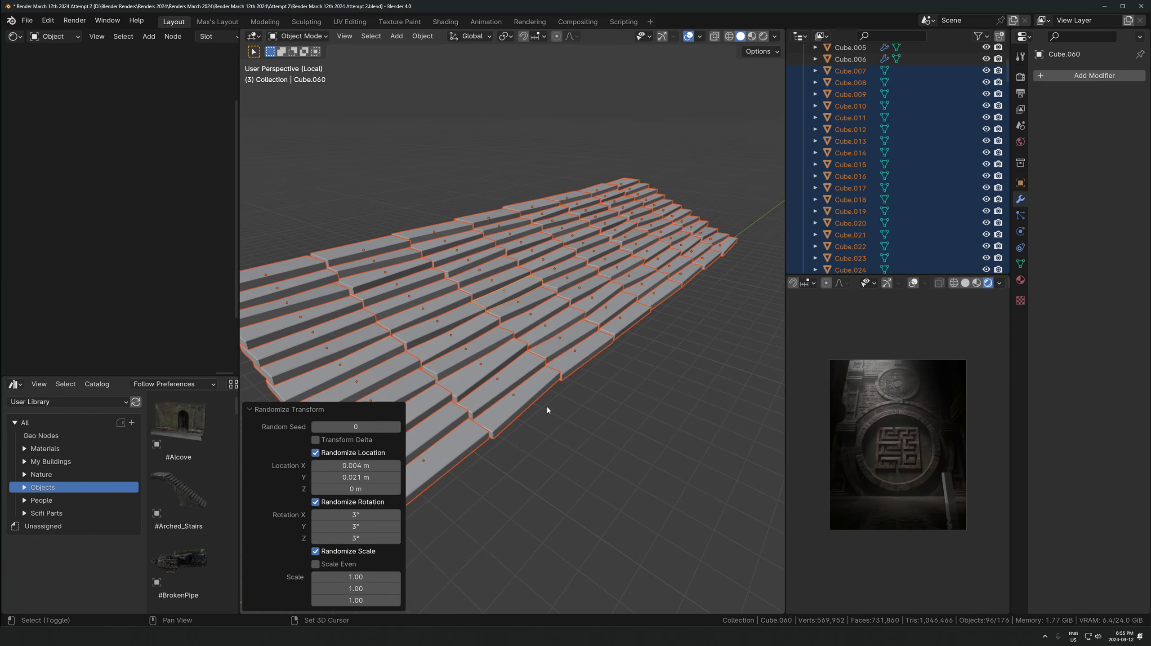
{"action": "middle_click_drag", "start_coordinate": [547, 410], "coordinate": [556, 314]}
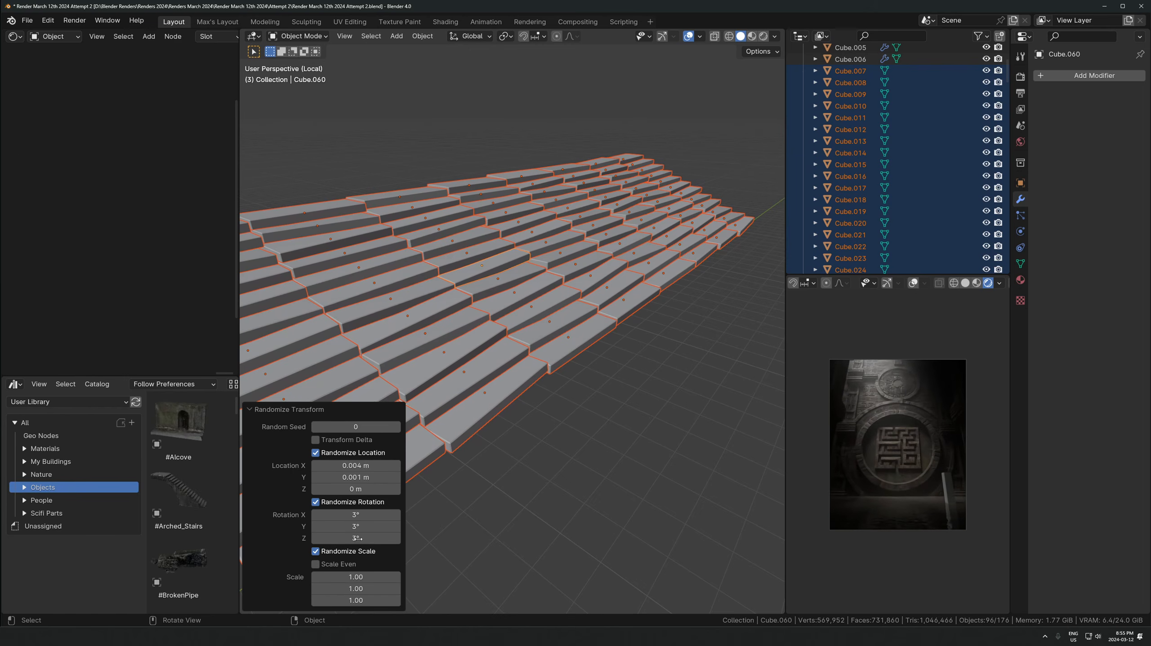
{"action": "left_click_drag", "start_coordinate": [358, 538], "coordinate": [350, 517]}
{"action": "type", "text": "2"}
{"action": "key", "text": "Return"}
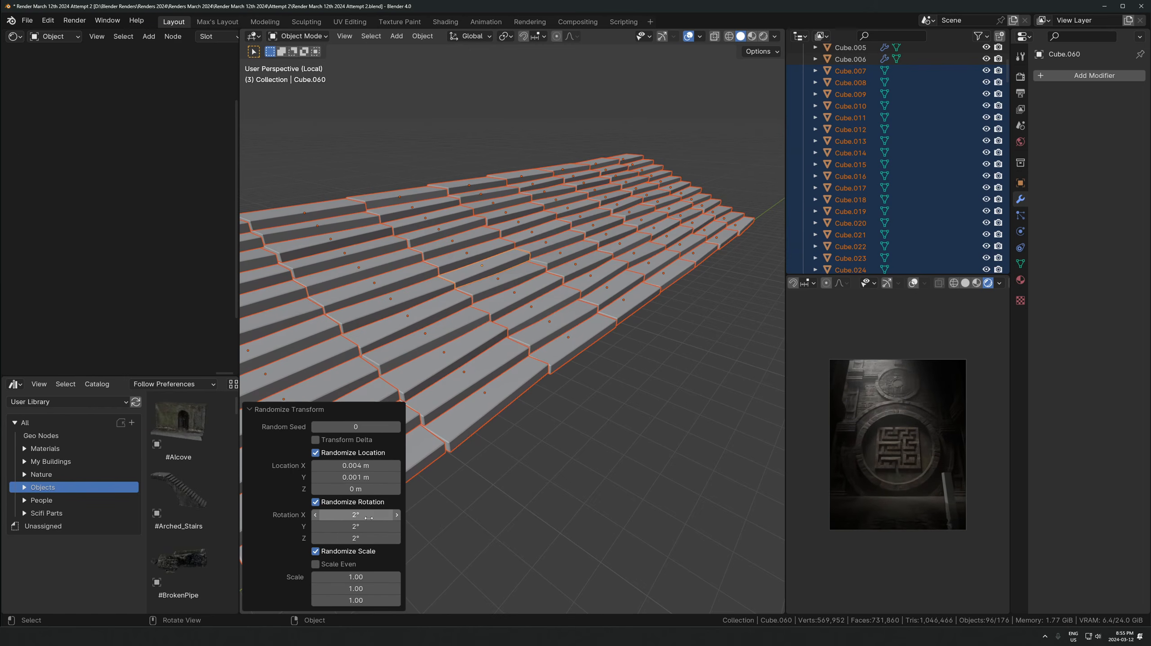
Scale every stone block to about 0.82 along Z around its own origin
{"action": "left_click", "coordinate": [505, 37]}
{"action": "left_click", "coordinate": [534, 89]}
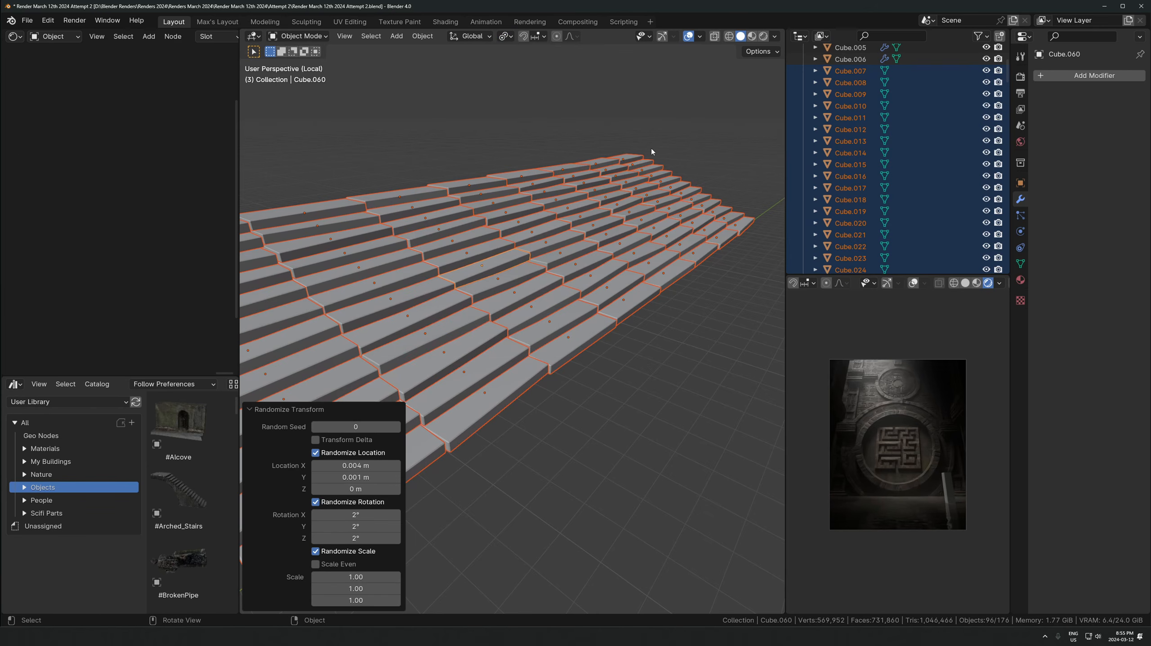
{"action": "key", "text": "s"}
{"action": "right_click", "coordinate": [648, 152]}
{"action": "key", "text": "s"}
{"action": "key", "text": "z"}
{"action": "left_click", "coordinate": [632, 167]}
{"action": "middle_click_drag", "start_coordinate": [629, 234], "coordinate": [574, 211]}
{"action": "key", "text": "s"}
{"action": "key", "text": "z"}
{"action": "right_click", "coordinate": [620, 204]}
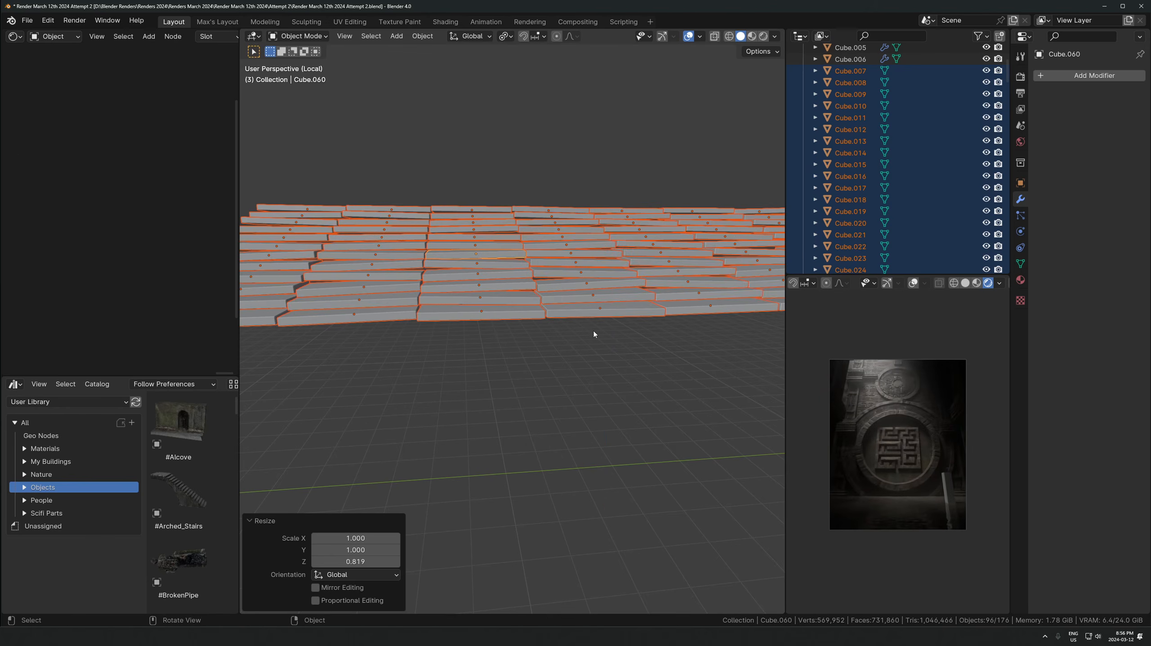
Join all the stone blocks into one staircase object and return from local view to the full scene
{"action": "middle_click_drag", "start_coordinate": [496, 195], "coordinate": [571, 334]}
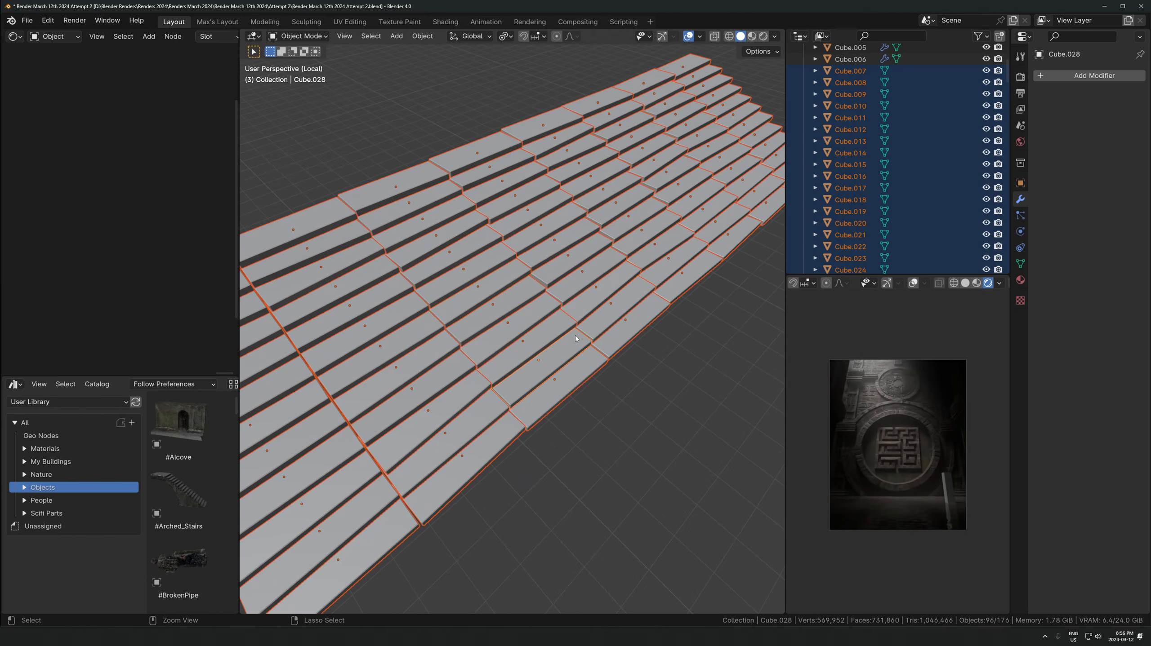
{"action": "left_click", "coordinate": [575, 335]}
{"action": "scroll", "coordinate": [562, 308], "scroll_direction": "down", "scroll_amount": 6}
{"action": "middle_click_drag", "start_coordinate": [547, 281], "coordinate": [603, 326]}
{"action": "key", "text": "KP_Divide"}
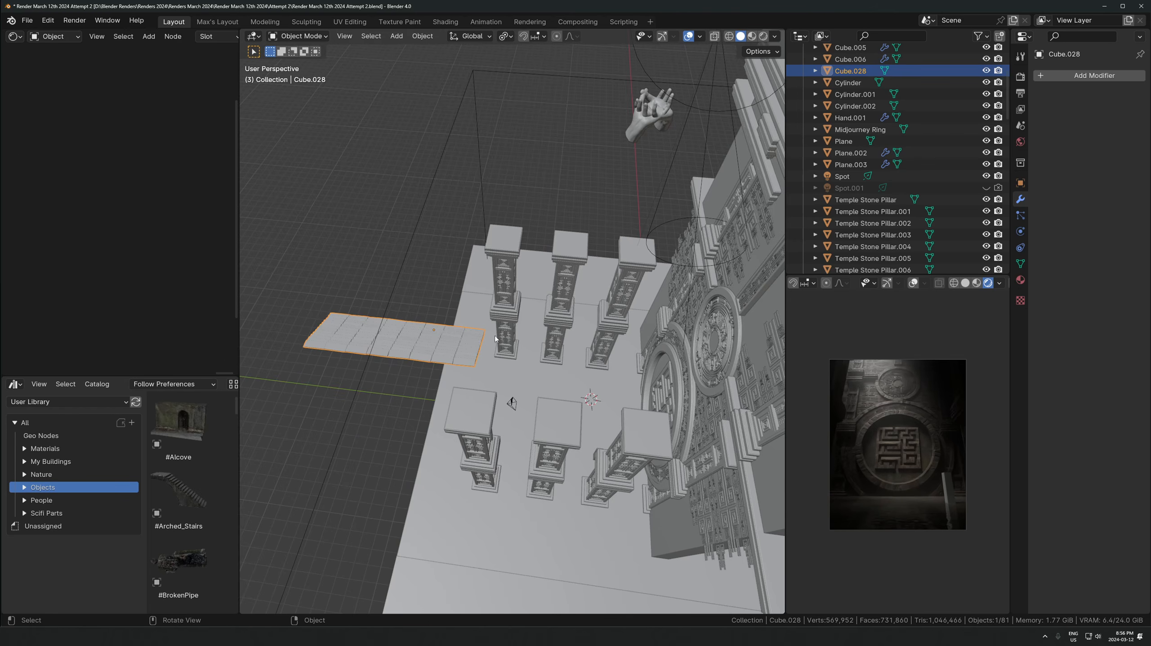
Move the staircase horizontally about 6.1 m in X and 9.2 m in Y, beside the right-hand pillars before the door
{"action": "middle_click_drag", "start_coordinate": [495, 340], "coordinate": [564, 325]}
{"action": "scroll", "coordinate": [568, 335], "scroll_direction": "up", "scroll_amount": 1}
{"action": "key", "text": "g"}
{"action": "key", "text": "shift+z"}
{"action": "left_click", "coordinate": [718, 313]}
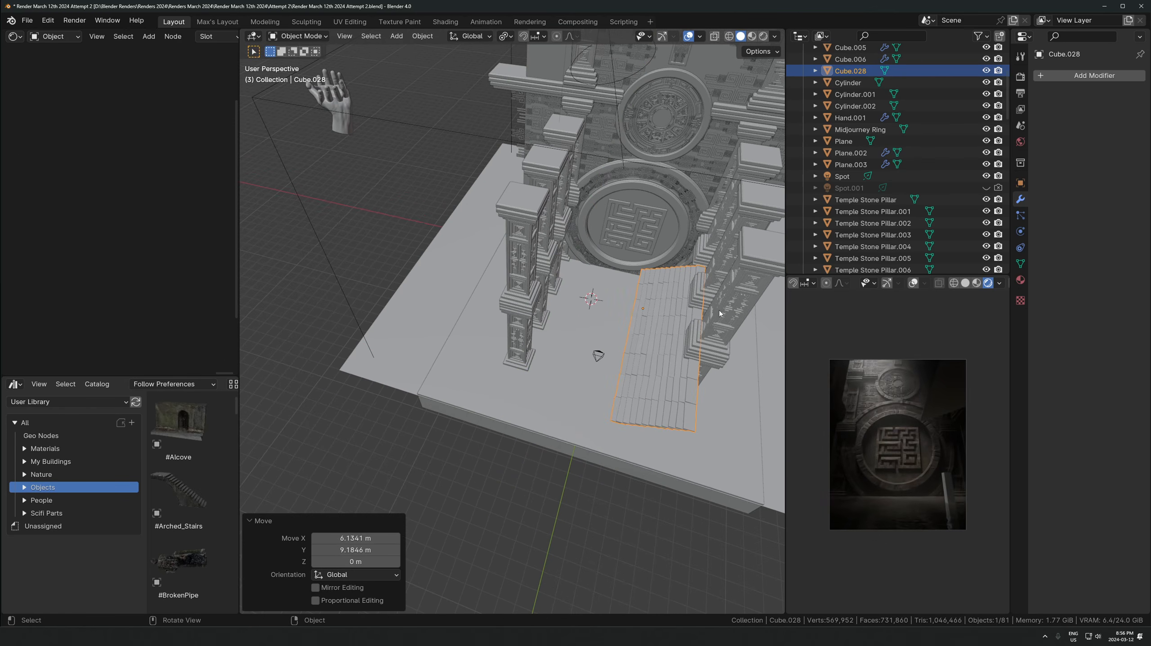
Link the ancient temple material from the round ornament above the door to the staircase
{"action": "key", "text": "KP_0"}
{"action": "left_click", "coordinate": [564, 328], "text": "shift"}
{"action": "key", "text": "ctrl+l"}
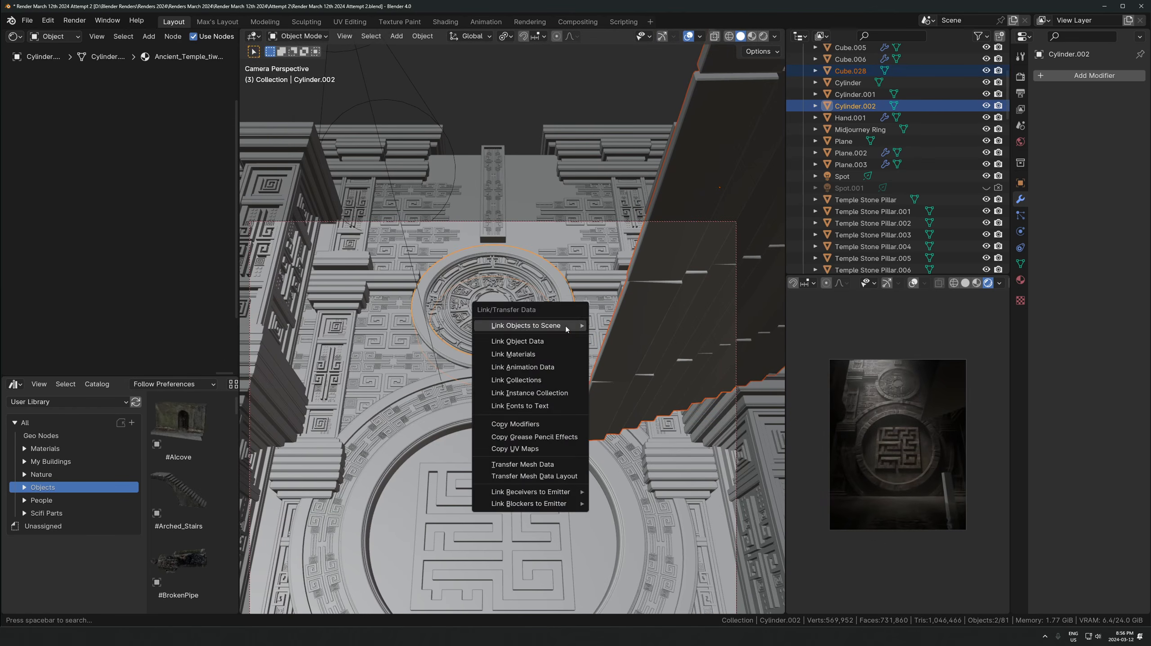
{"action": "key", "text": "m"}
{"action": "left_click", "coordinate": [653, 291]}
Lower the staircase to floor level on the right side of the maze door, checking it through the camera
{"action": "key", "text": "g"}
{"action": "left_click", "coordinate": [614, 428]}
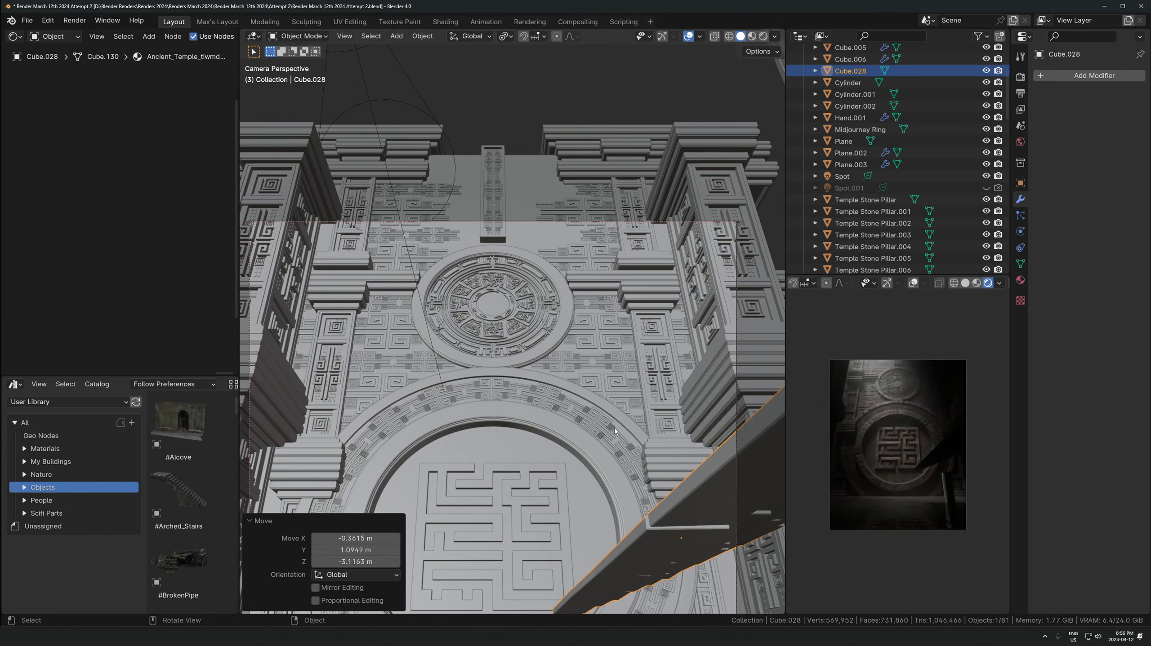
{"action": "middle_click_drag", "start_coordinate": [643, 290], "coordinate": [652, 362]}
{"action": "key", "text": "g"}
{"action": "left_click", "coordinate": [564, 495]}
{"action": "middle_click_drag", "start_coordinate": [625, 283], "coordinate": [595, 270]}
{"action": "scroll", "coordinate": [595, 270], "scroll_direction": "down", "scroll_amount": 3}
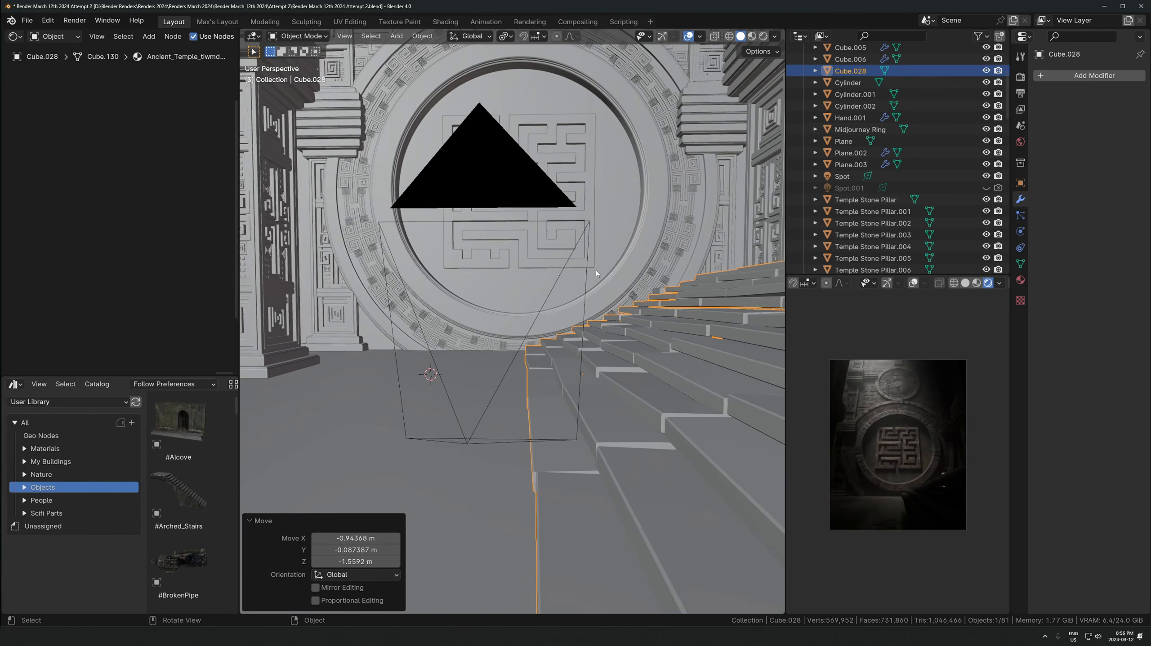
{"action": "key", "text": "g"}
{"action": "left_click", "coordinate": [683, 229]}
Scale the staircase down to about 0.46
{"action": "scroll", "coordinate": [682, 229], "scroll_direction": "down", "scroll_amount": 4}
{"action": "middle_click_drag", "start_coordinate": [682, 217], "coordinate": [686, 251]}
{"action": "key", "text": "s"}
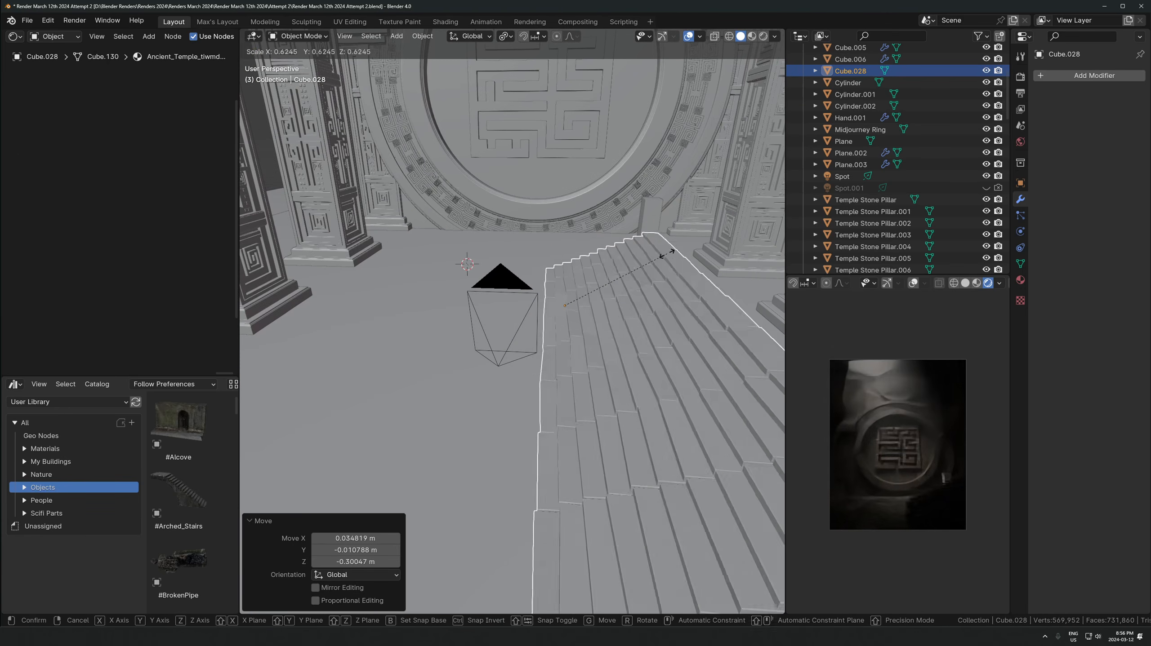
{"action": "left_click", "coordinate": [645, 284]}
In front wireframe view, scale the staircase up by about 1.64 and place it near the floor right of the door ring
{"action": "key", "text": "KP_1"}
{"action": "scroll", "coordinate": [642, 288], "scroll_direction": "up", "scroll_amount": 5}
{"action": "middle_click_drag", "start_coordinate": [712, 380], "coordinate": [565, 289], "text": "shift"}
{"action": "scroll", "coordinate": [564, 289], "scroll_direction": "down", "scroll_amount": 4}
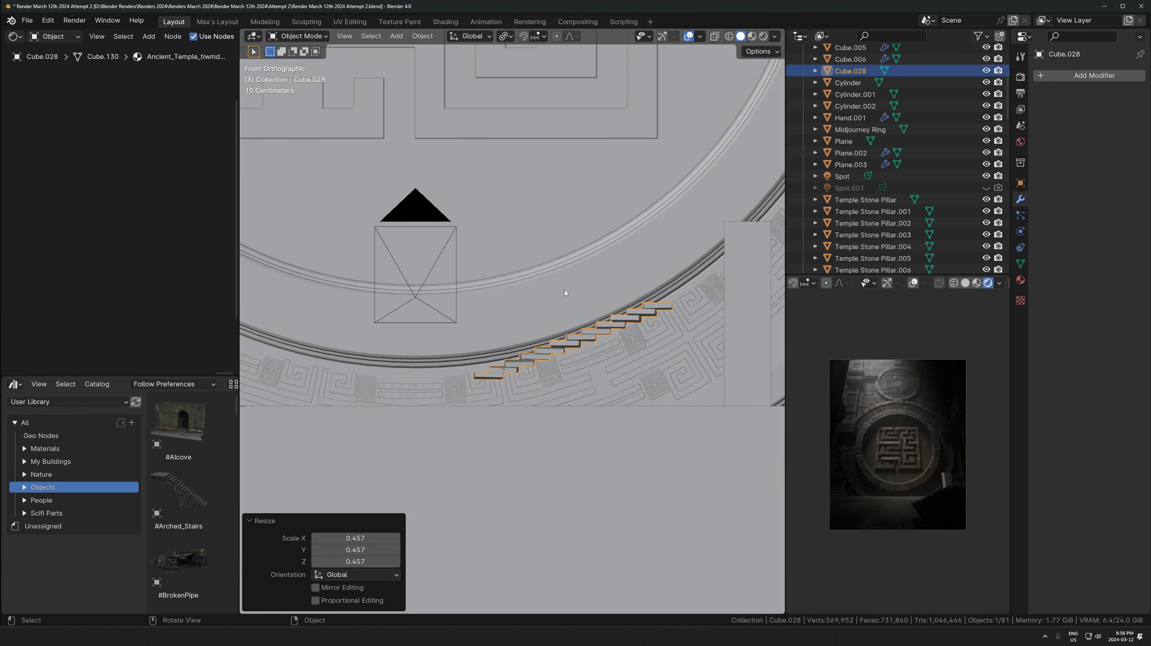
{"action": "key", "text": "shift+z"}
{"action": "middle_click_drag", "start_coordinate": [635, 306], "coordinate": [399, 261], "text": "shift"}
{"action": "key", "text": "g"}
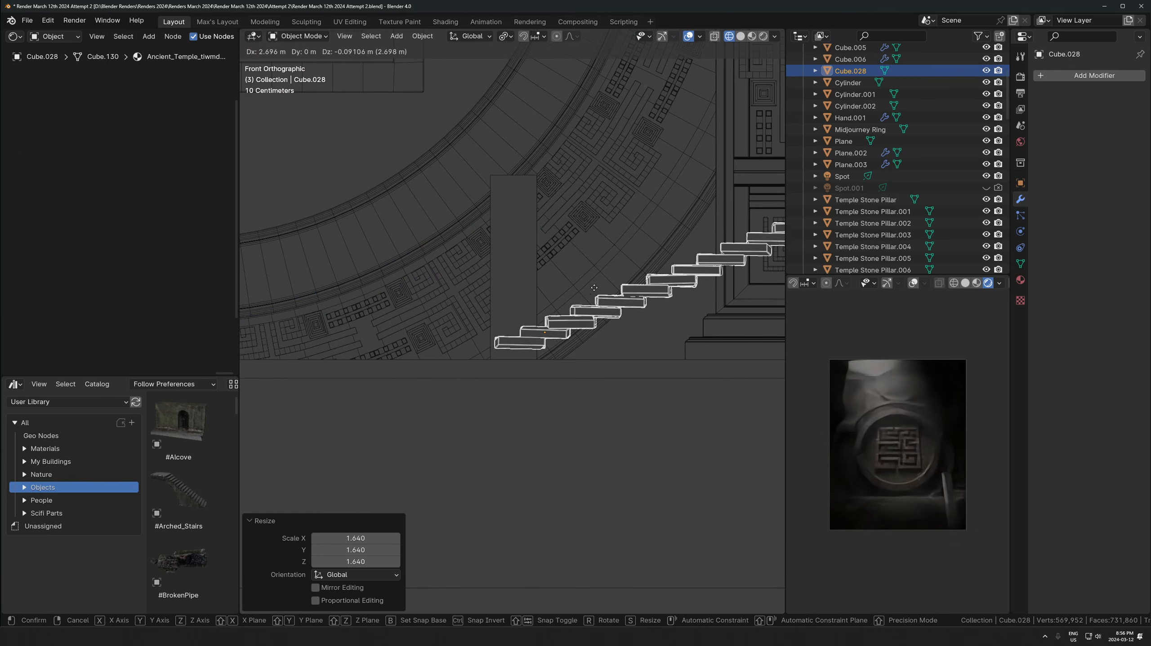
{"action": "left_click", "coordinate": [573, 308]}
Move the staircase about 0.9 m along negative X and enlarge it by about 1.7
{"action": "key", "text": "g"}
{"action": "key", "text": "x"}
{"action": "left_click", "coordinate": [482, 304]}
{"action": "key", "text": "s"}
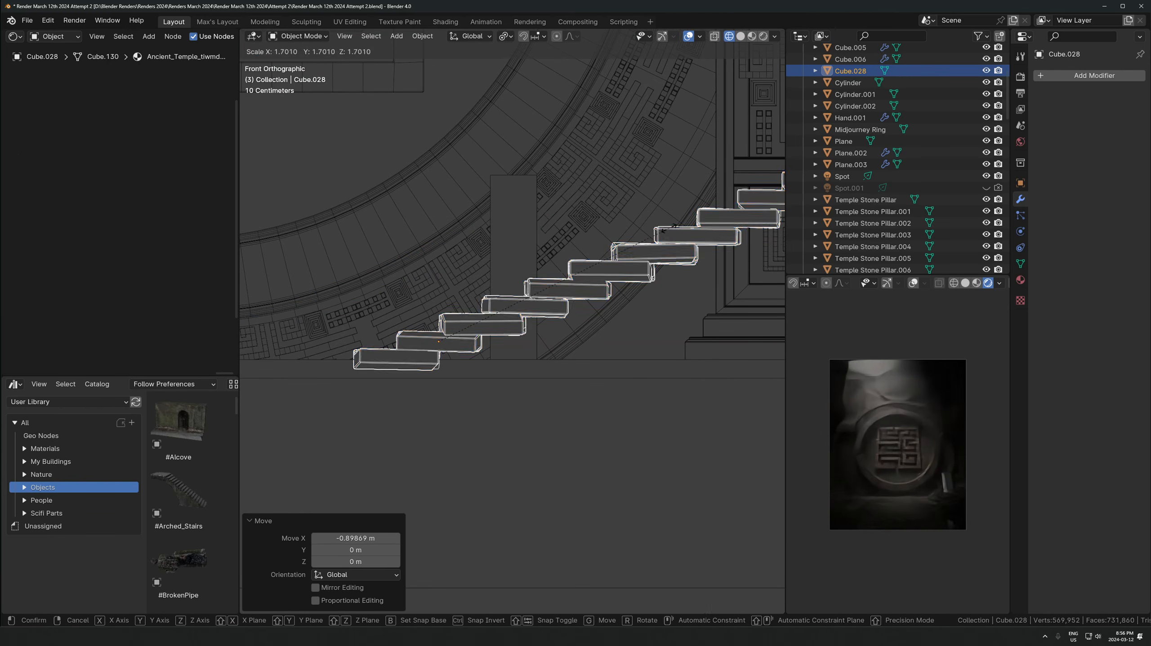
{"action": "left_click", "coordinate": [503, 272]}
Cut a horizontal edge loop through the middle of the tall box and raise the box about 0.18 m onto the floor
{"action": "left_click", "coordinate": [507, 271]}
{"action": "key", "text": "Tab"}
{"action": "key", "text": "ctrl+r"}
{"action": "left_click", "coordinate": [498, 273]}
{"action": "right_click", "coordinate": [499, 272]}
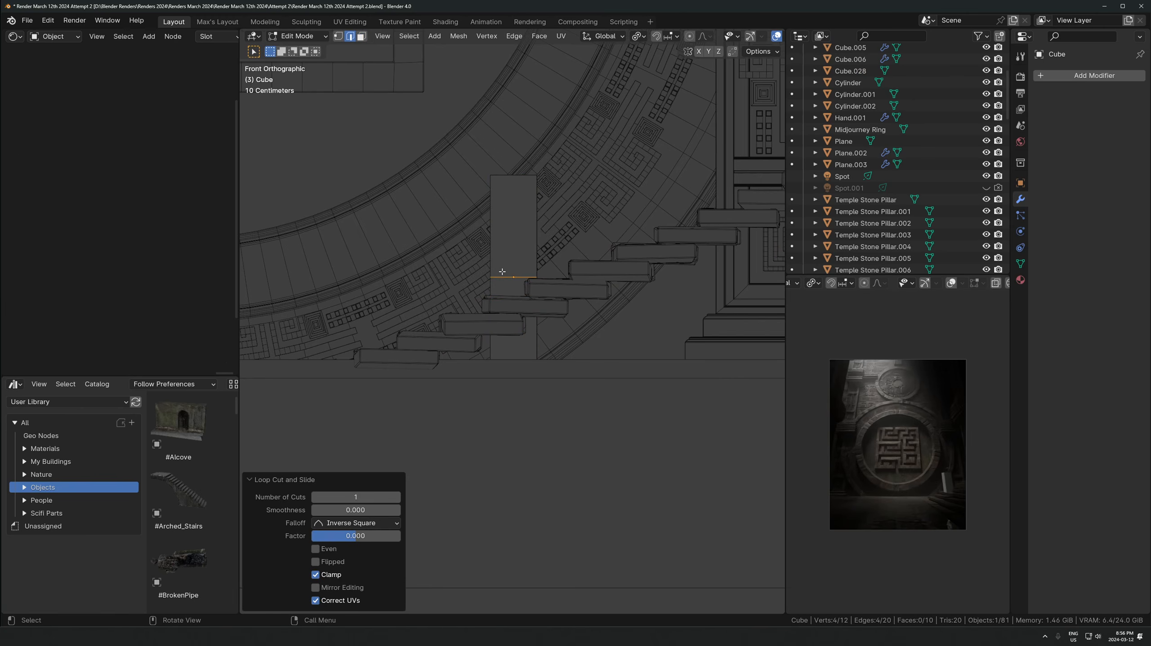
{"action": "key", "text": "Tab"}
{"action": "key", "text": "g"}
{"action": "left_click", "coordinate": [521, 185]}
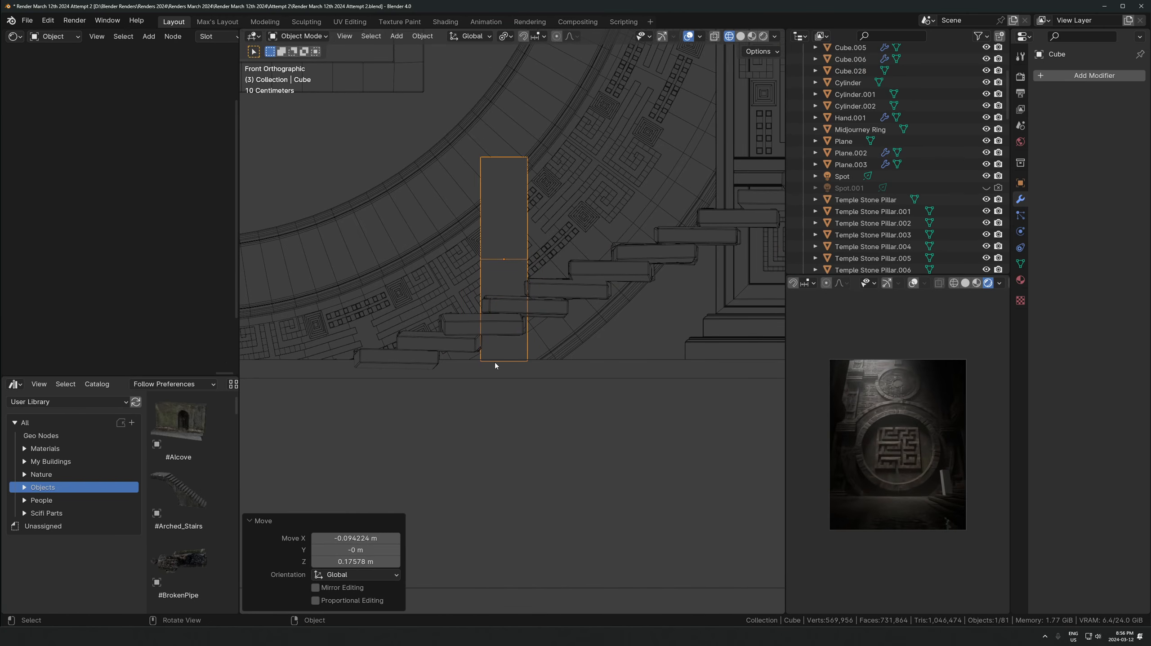
Move the staircase about 0.69 m along X and 0.09 m up so its lowest step rests on the floor
{"action": "left_click", "coordinate": [538, 323]}
{"action": "key", "text": "g"}
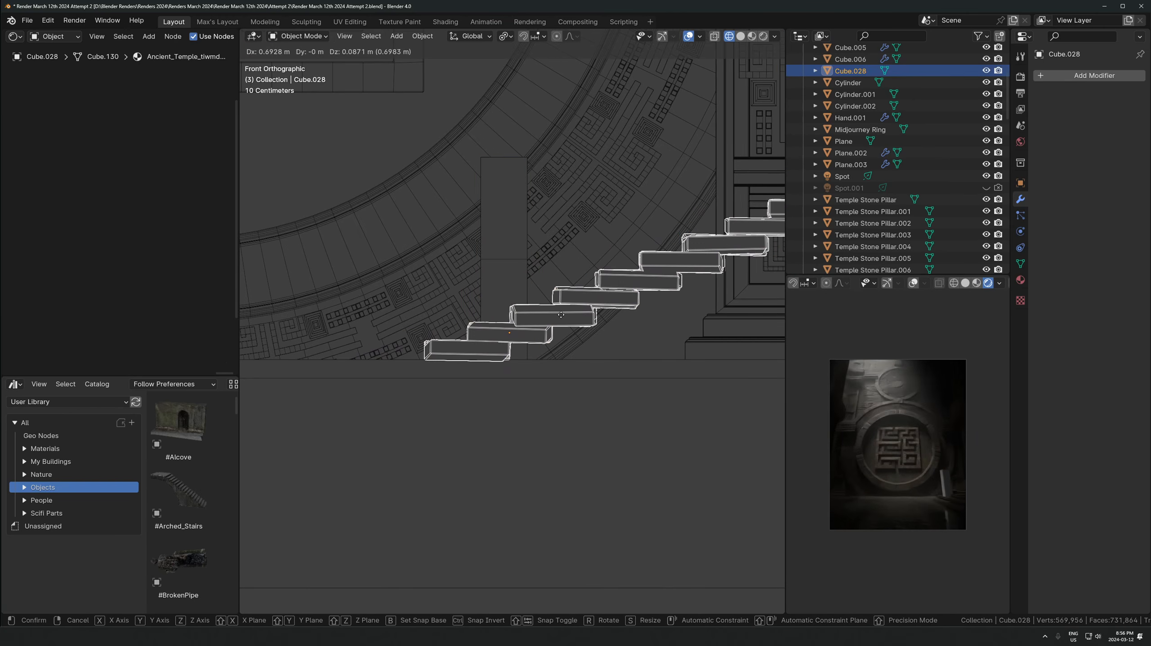
{"action": "left_click", "coordinate": [461, 349]}
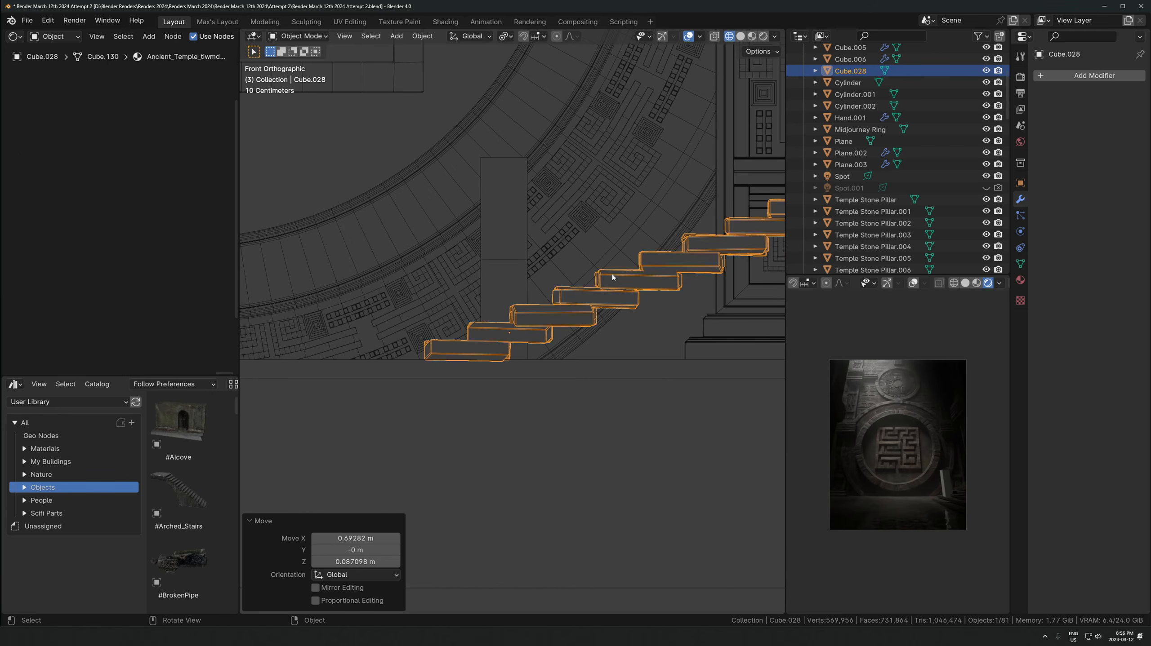
Fine-tune the staircase's overall size against the tall box and nudge it slightly downward
{"action": "key", "text": "s"}
{"action": "left_click", "coordinate": [627, 201]}
{"action": "key", "text": "s"}
{"action": "left_click", "coordinate": [622, 207]}
{"action": "key", "text": "g"}
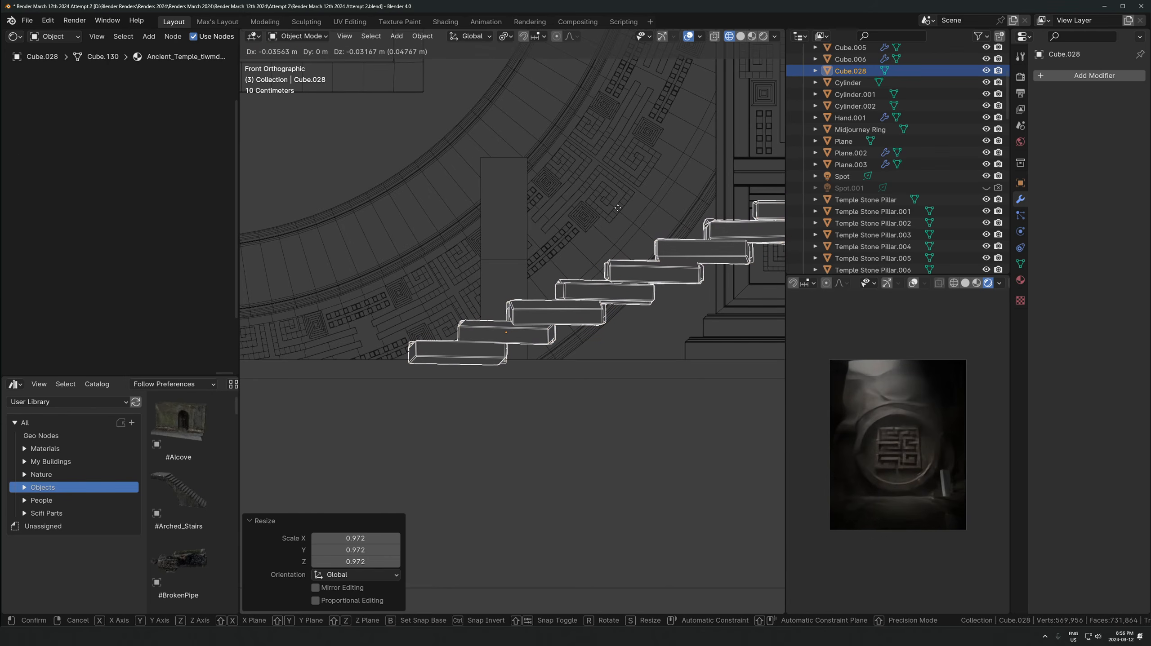
{"action": "left_click", "coordinate": [618, 211]}
Nudge the tall box slightly downward and scale the staircase to about 0.99
{"action": "left_click", "coordinate": [510, 212]}
{"action": "key", "text": "g"}
{"action": "left_click", "coordinate": [495, 215]}
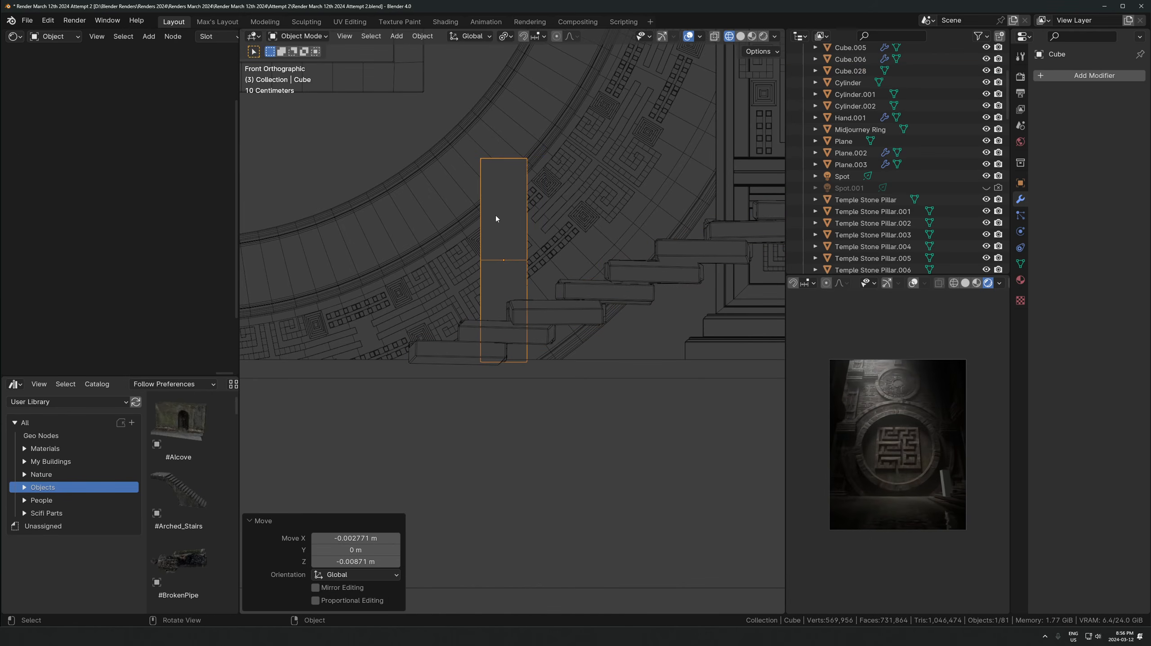
{"action": "left_click", "coordinate": [547, 320]}
{"action": "key", "text": "s"}
{"action": "left_click", "coordinate": [452, 364]}
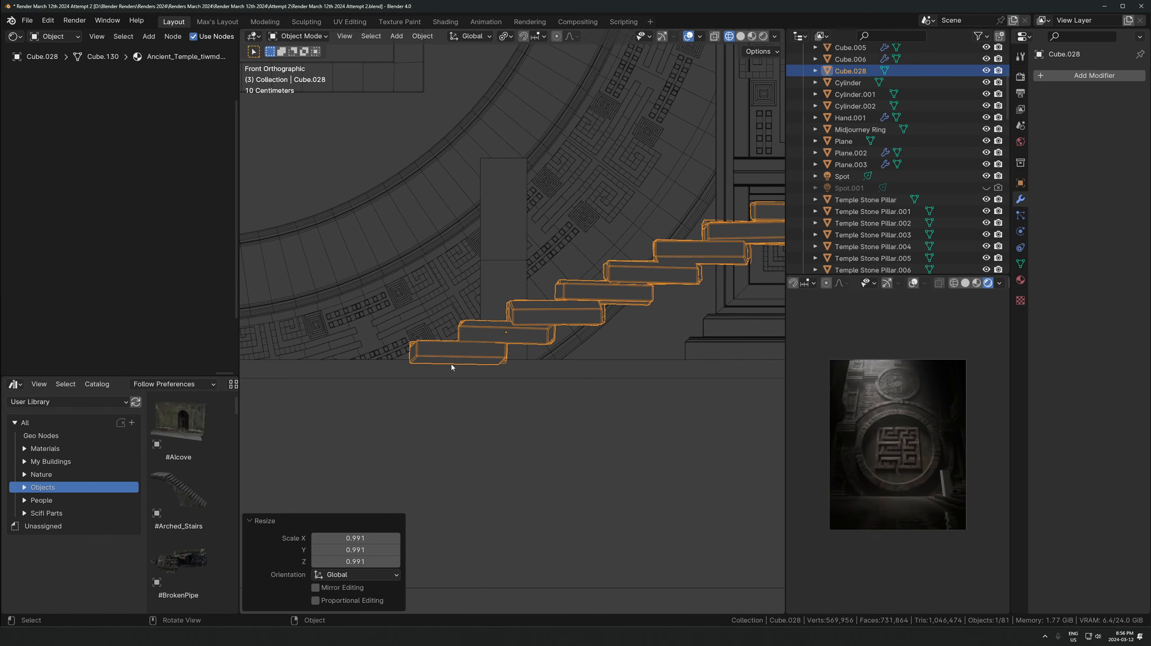
{"action": "scroll", "coordinate": [420, 362], "scroll_direction": "up", "scroll_amount": 3}
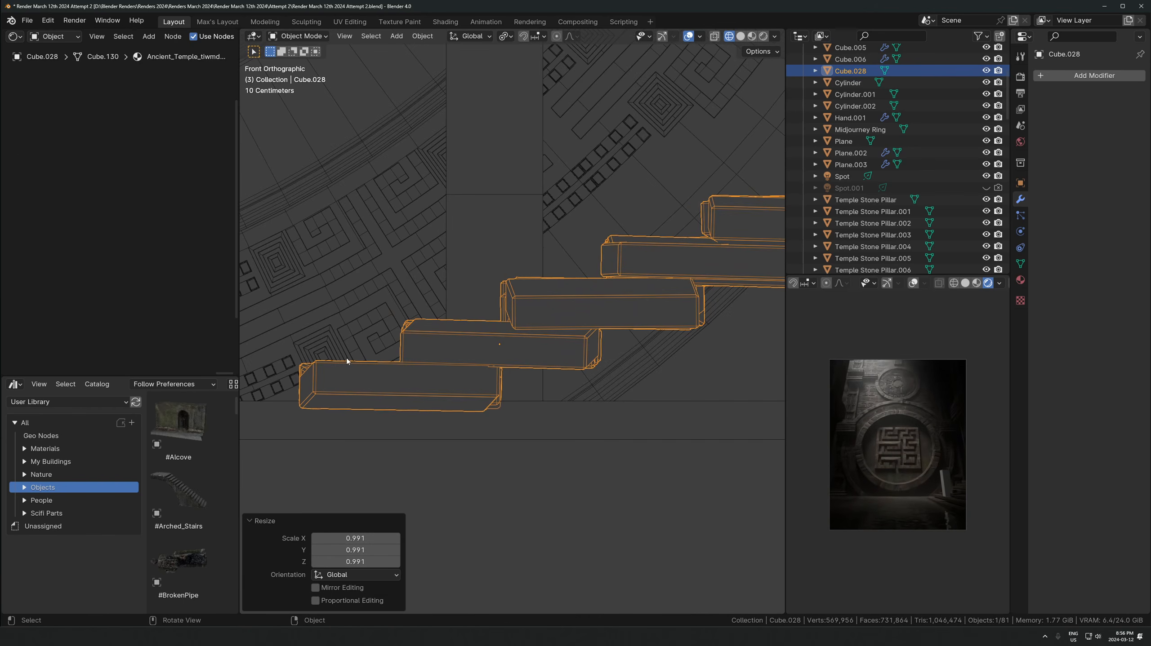
{"action": "scroll", "coordinate": [493, 194], "scroll_direction": "down", "scroll_amount": 5}
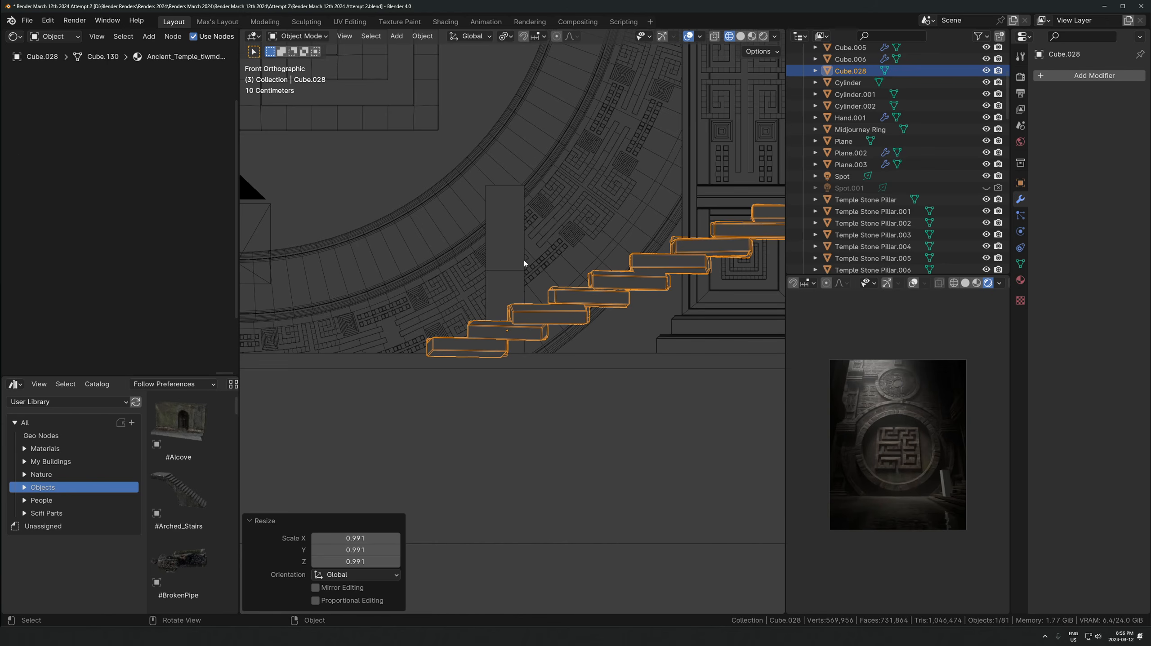
Shift the staircase about 0.29 m along X away from the door's center and slide the tall box clear of it
{"action": "middle_click_drag", "start_coordinate": [523, 261], "coordinate": [556, 303]}
{"action": "key", "text": "g"}
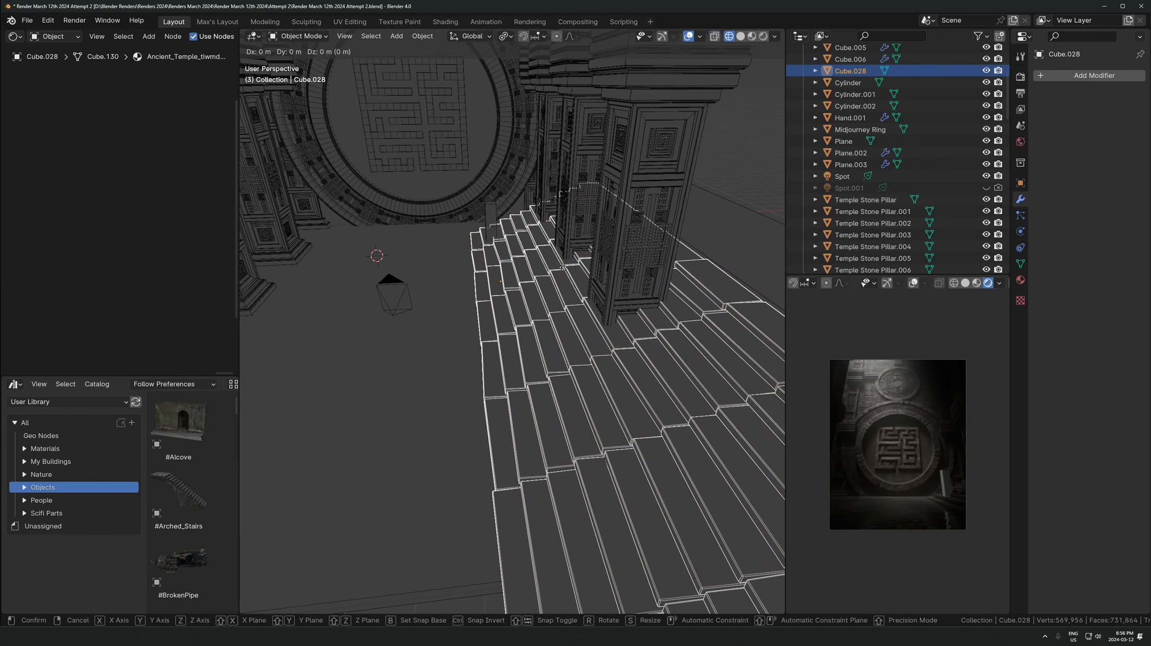
{"action": "key", "text": "x"}
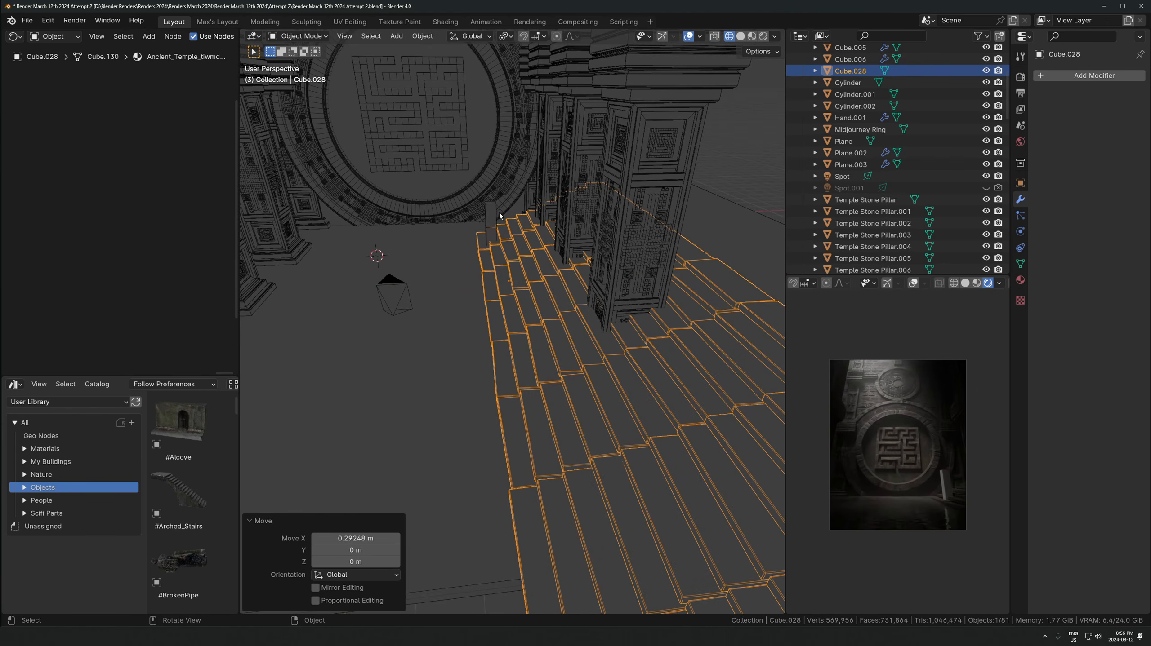
{"action": "left_click", "coordinate": [499, 217]}
{"action": "key", "text": "g"}
{"action": "key", "text": "x"}
{"action": "left_click", "coordinate": [468, 233]}
{"action": "key", "text": "Delete"}
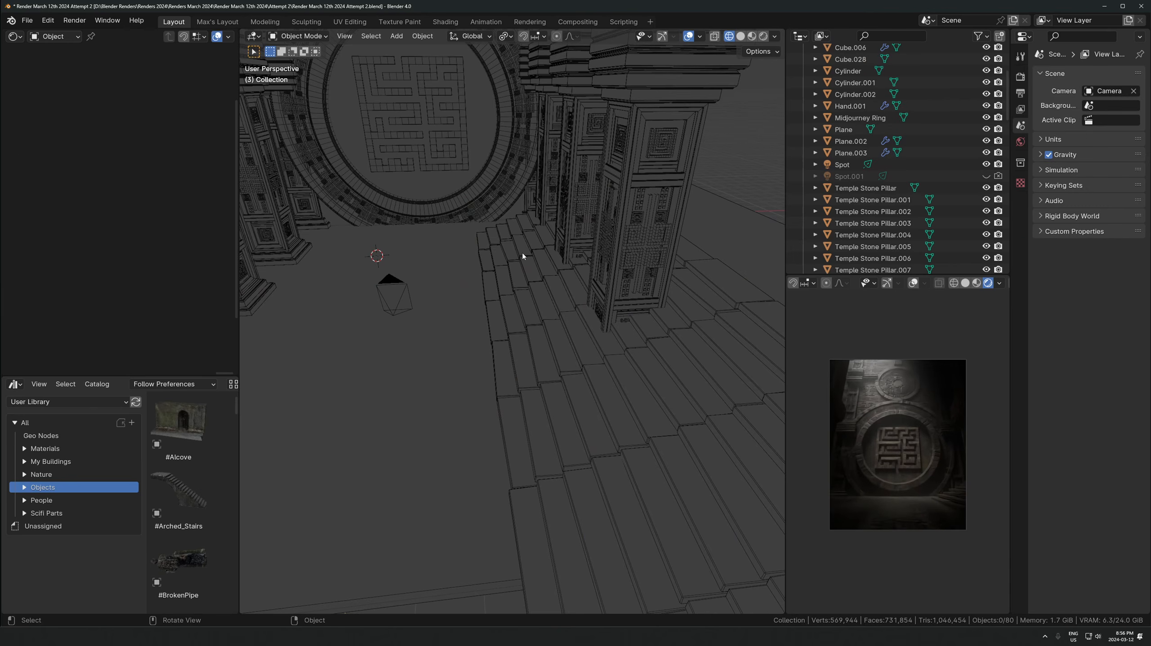
{"action": "left_click", "coordinate": [521, 253]}
{"action": "scroll", "coordinate": [521, 253], "scroll_direction": "down", "scroll_amount": 3}
{"action": "key", "text": "g"}
{"action": "key", "text": "y"}
{"action": "left_click", "coordinate": [521, 254]}
{"action": "key", "text": "ctrl+z"}
{"action": "key", "text": "ctrl+z"}
{"action": "key", "text": "ctrl+z"}
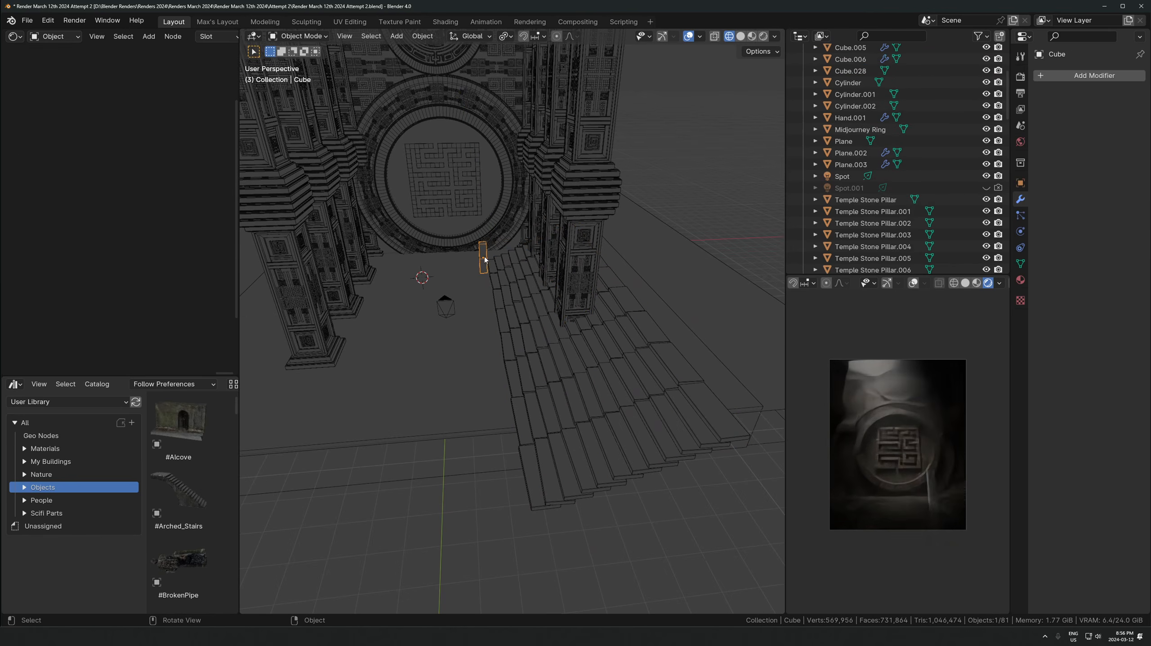
Move the tall box along X to the far outer side of the right pillars
{"action": "key", "text": "g"}
{"action": "key", "text": "x"}
{"action": "left_click", "coordinate": [683, 263]}
Make a linked duplicate of the staircase about 9.06 m along negative X and mirror it with an X scale of -1
{"action": "left_click", "coordinate": [606, 314]}
{"action": "key", "text": "alt+d"}
{"action": "key", "text": "x"}
{"action": "left_click", "coordinate": [346, 312]}
{"action": "key", "text": "s"}
{"action": "key", "text": "x"}
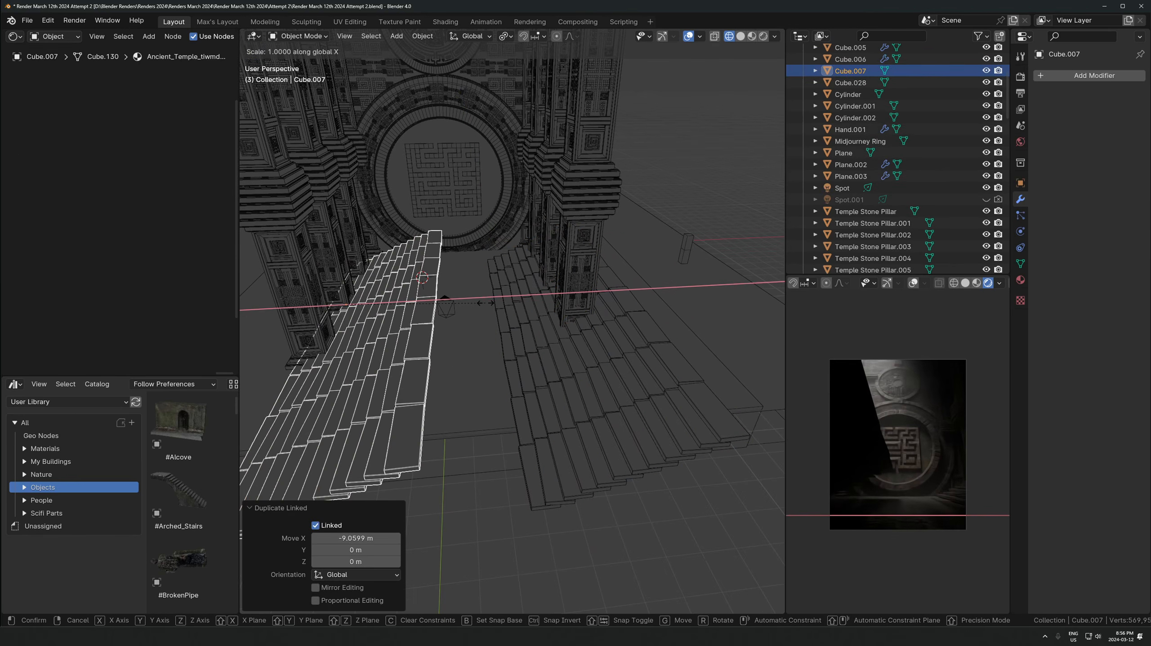
{"action": "key", "text": "minus"}
{"action": "key", "text": "1"}
{"action": "key", "text": "Return"}
Position the mirrored staircase along X on the left of the aisle, opposite the original staircase
{"action": "key", "text": "g"}
{"action": "key", "text": "x"}
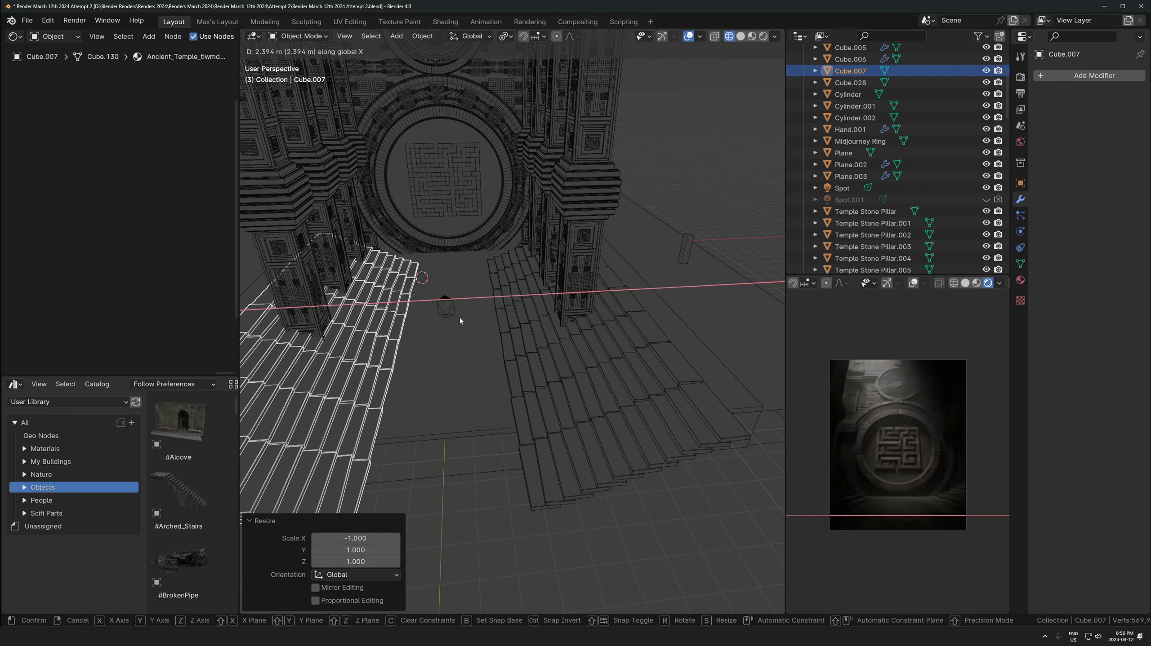
{"action": "left_click", "coordinate": [460, 317]}
{"action": "middle_click_drag", "start_coordinate": [461, 267], "coordinate": [546, 301]}
{"action": "key", "text": "g"}
{"action": "key", "text": "x"}
{"action": "left_click", "coordinate": [549, 237]}
Move both staircases together about 2.23 m along Y toward the maze door
{"action": "middle_click_drag", "start_coordinate": [548, 237], "coordinate": [574, 291], "text": "shift"}
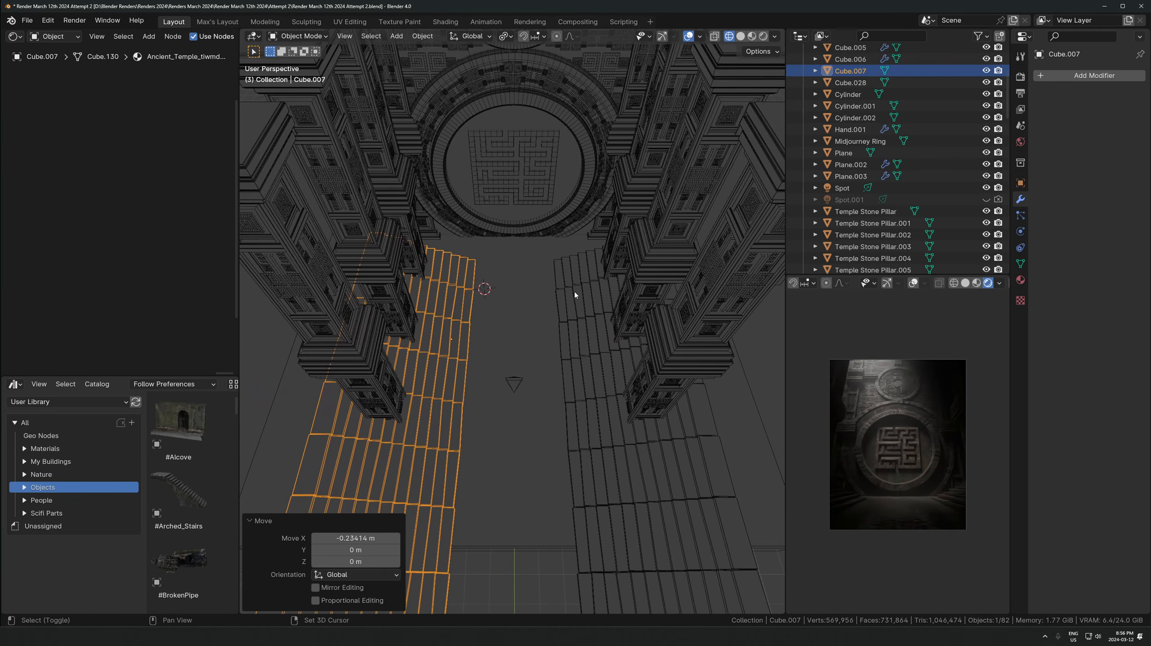
{"action": "left_click", "coordinate": [584, 292], "text": "shift"}
{"action": "key", "text": "g"}
{"action": "key", "text": "y"}
{"action": "left_click", "coordinate": [648, 253]}
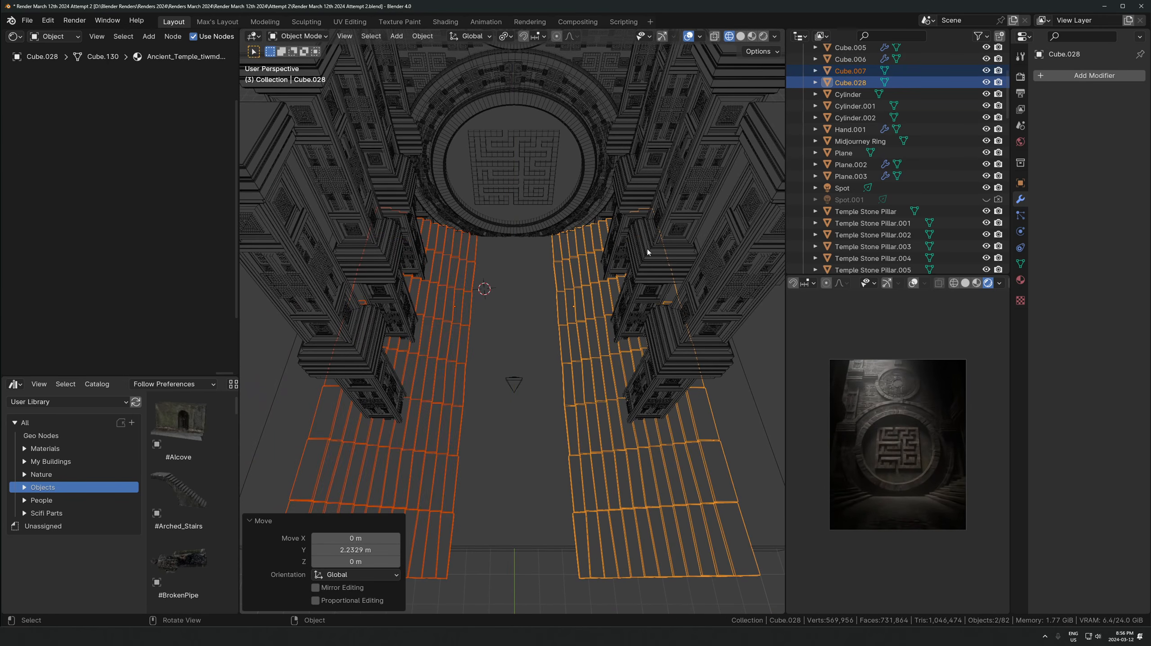
In front view, shift the right staircase slightly outward along X and the left one about 0.10 m outward
{"action": "middle_click_drag", "start_coordinate": [602, 399], "coordinate": [594, 357]}
{"action": "key", "text": "KP_1"}
{"action": "scroll", "coordinate": [600, 353], "scroll_direction": "up", "scroll_amount": 3}
{"action": "left_click", "coordinate": [648, 394]}
{"action": "key", "text": "g"}
{"action": "key", "text": "x"}
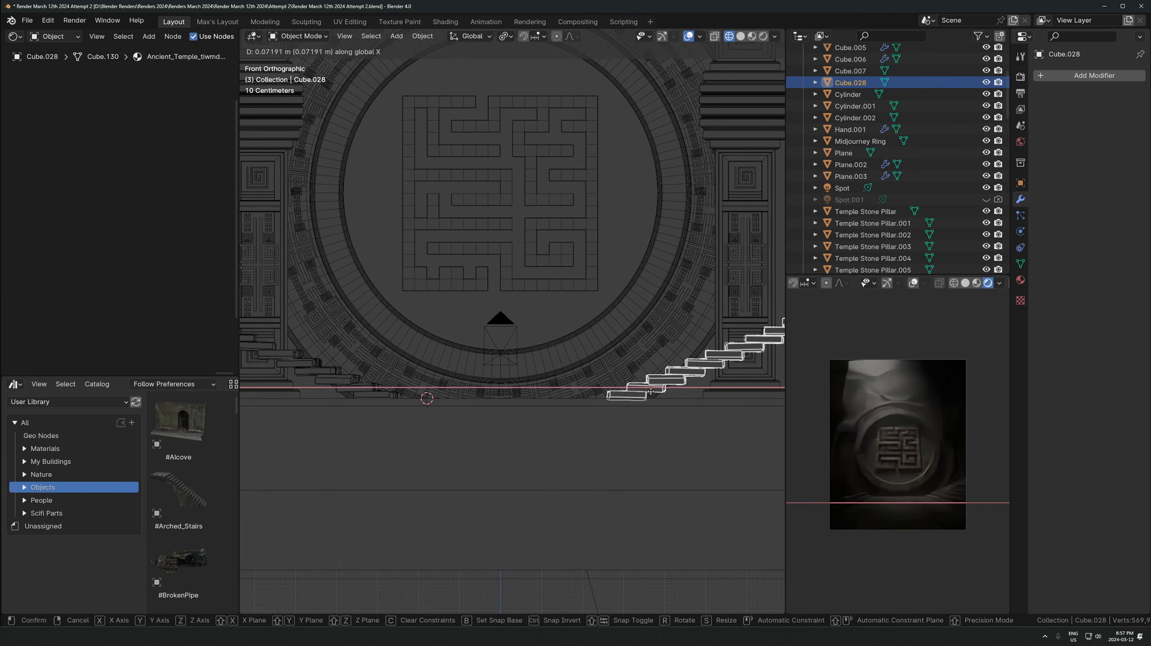
{"action": "left_click", "coordinate": [651, 396]}
{"action": "left_click", "coordinate": [382, 391]}
{"action": "key", "text": "g"}
{"action": "key", "text": "x"}
{"action": "left_click", "coordinate": [378, 393]}
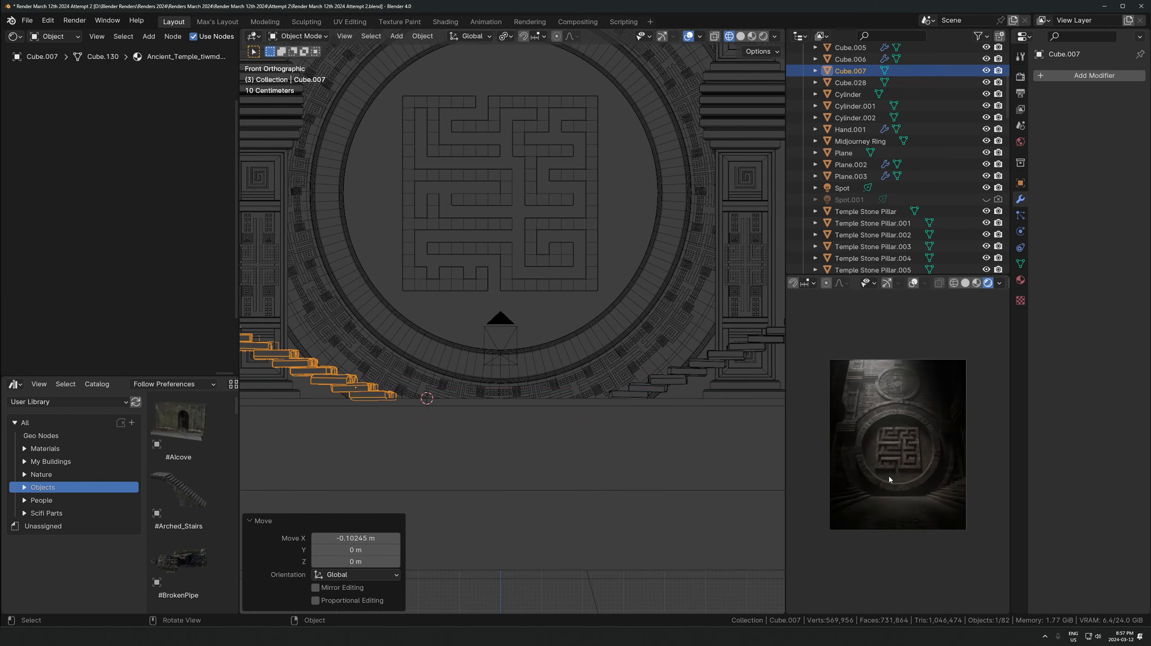
Select both staircases and flatten them together to about 0.72 of their height along Z
{"action": "scroll", "coordinate": [894, 480], "scroll_direction": "up", "scroll_amount": 2}
{"action": "left_click", "coordinate": [652, 364], "text": "shift"}
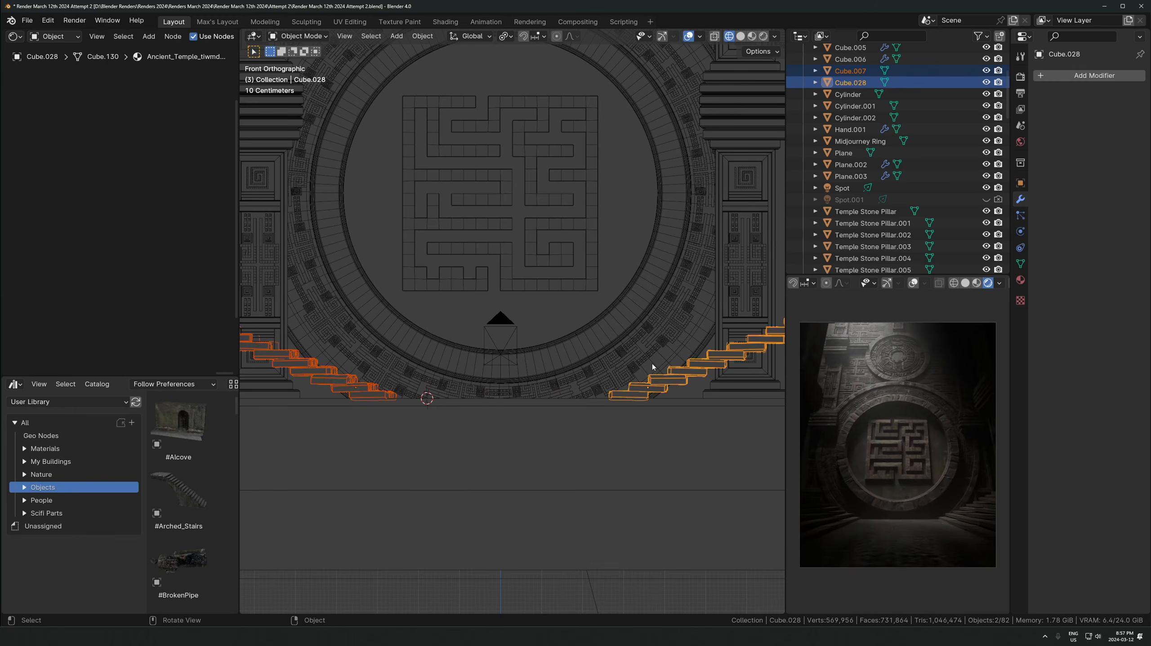
{"action": "key", "text": "s"}
{"action": "key", "text": "z"}
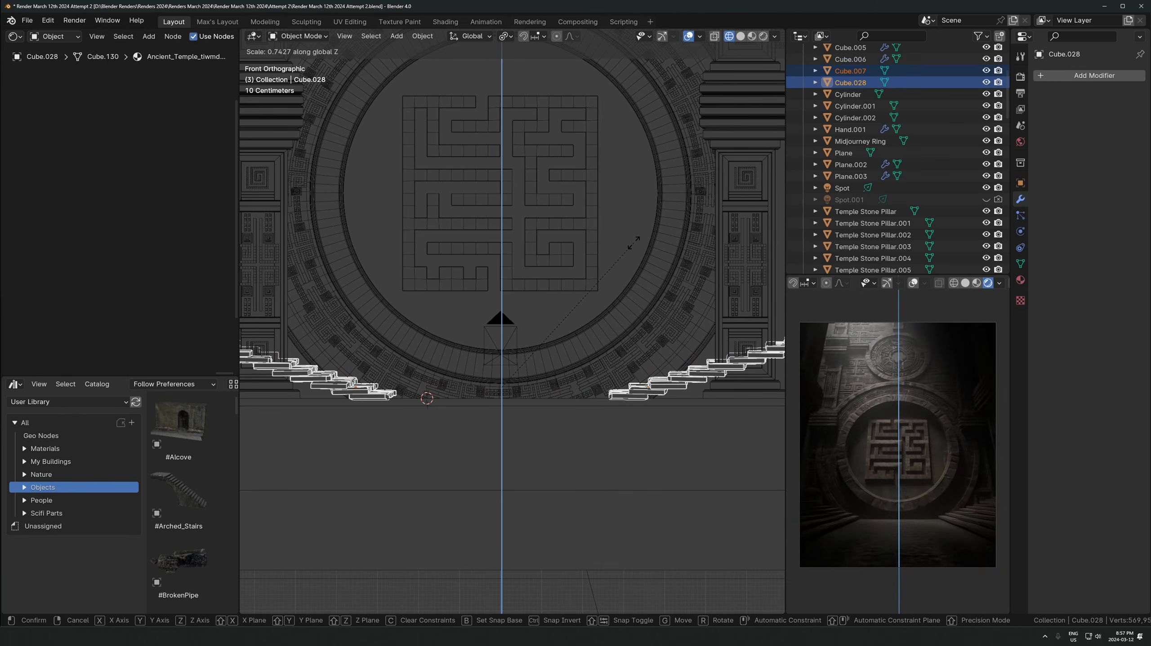
{"action": "left_click", "coordinate": [589, 271]}
Lower both staircases about 0.37 m along Z, and raise them back by about 0.07 m
{"action": "key", "text": "g"}
{"action": "key", "text": "z"}
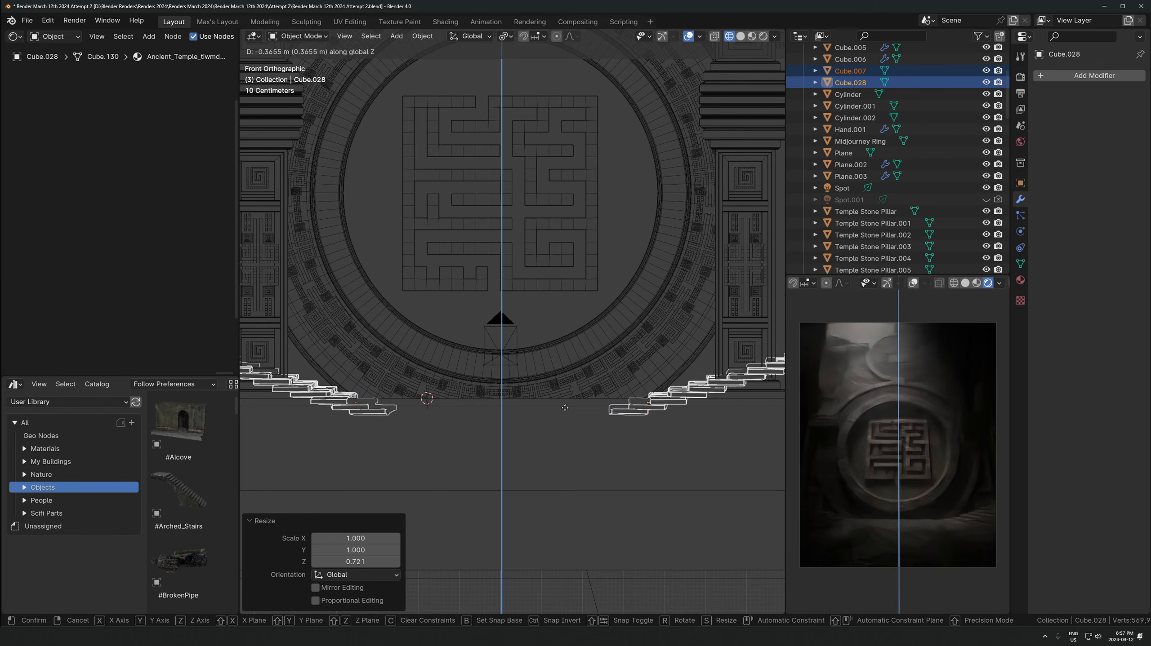
{"action": "left_click", "coordinate": [564, 407]}
{"action": "mouse_move", "coordinate": [565, 407]}
{"action": "middle_mouse_down"}
{"action": "mouse_move", "coordinate": [429, 405]}
{"action": "mouse_move", "coordinate": [449, 359]}
{"action": "mouse_move", "coordinate": [548, 347]}
{"action": "mouse_move", "coordinate": [542, 270]}
{"action": "middle_mouse_up"}
{"action": "key", "text": "g"}
{"action": "key", "text": "z"}
{"action": "left_click", "coordinate": [444, 343]}
Fine-tune both staircases' height along Z so their lowest steps sit at floor level in the rendered camera view
{"action": "key", "text": "z"}
{"action": "key", "text": "shift+z"}
{"action": "key", "text": "shift+z"}
{"action": "key", "text": "shift+z"}
{"action": "key", "text": "g"}
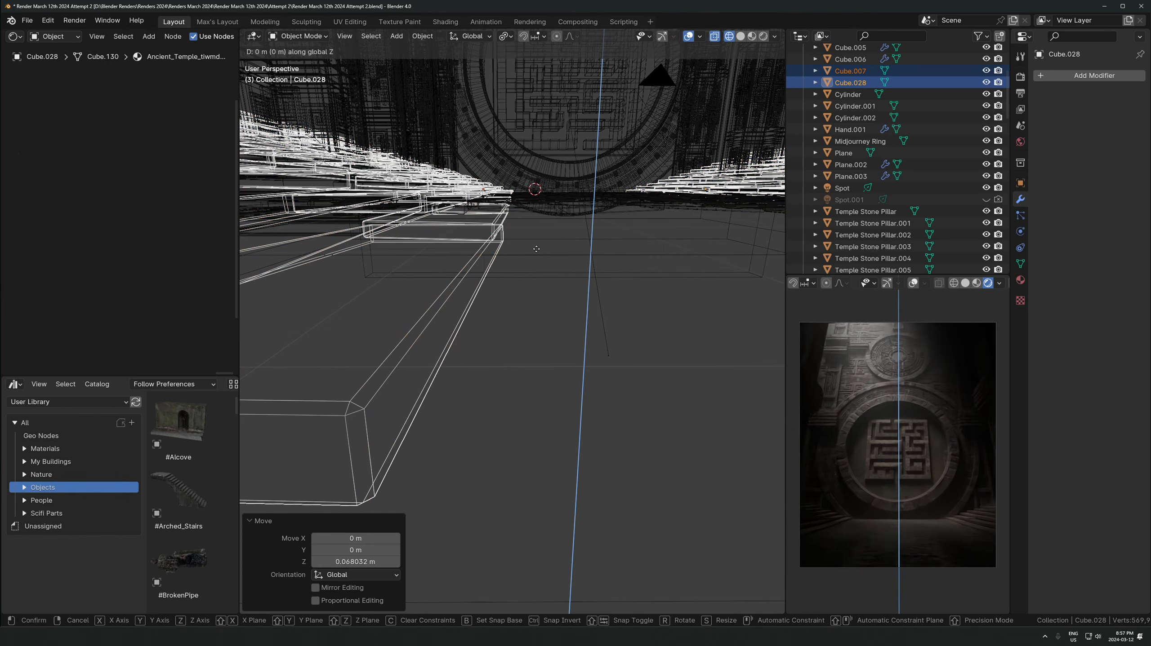
{"action": "left_click", "coordinate": [536, 249]}
{"action": "scroll", "coordinate": [835, 506], "scroll_direction": "up", "scroll_amount": 8}
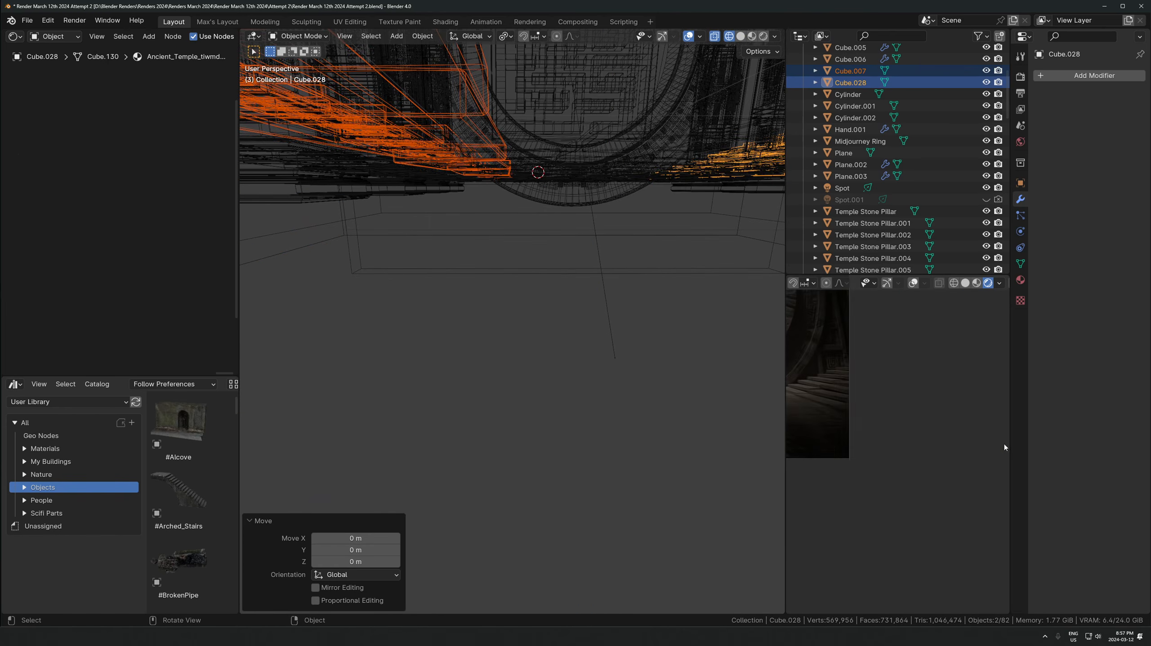
{"action": "middle_click_drag", "start_coordinate": [1003, 444], "coordinate": [893, 427], "text": "shift"}
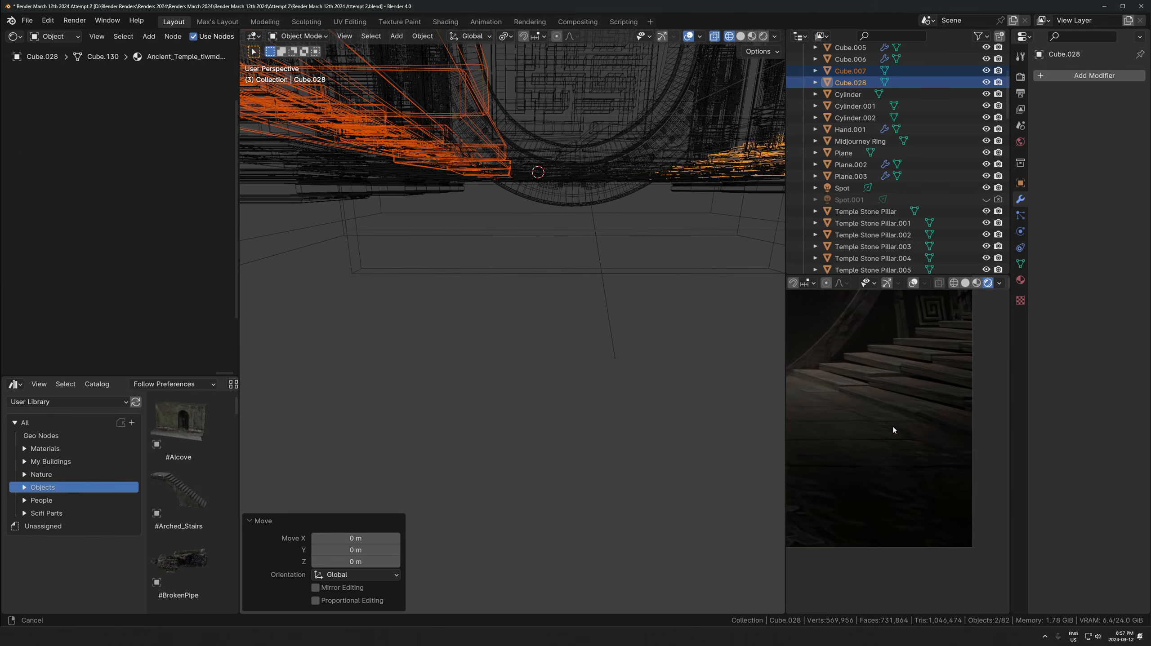
{"action": "key", "text": "g"}
{"action": "key", "text": "z"}
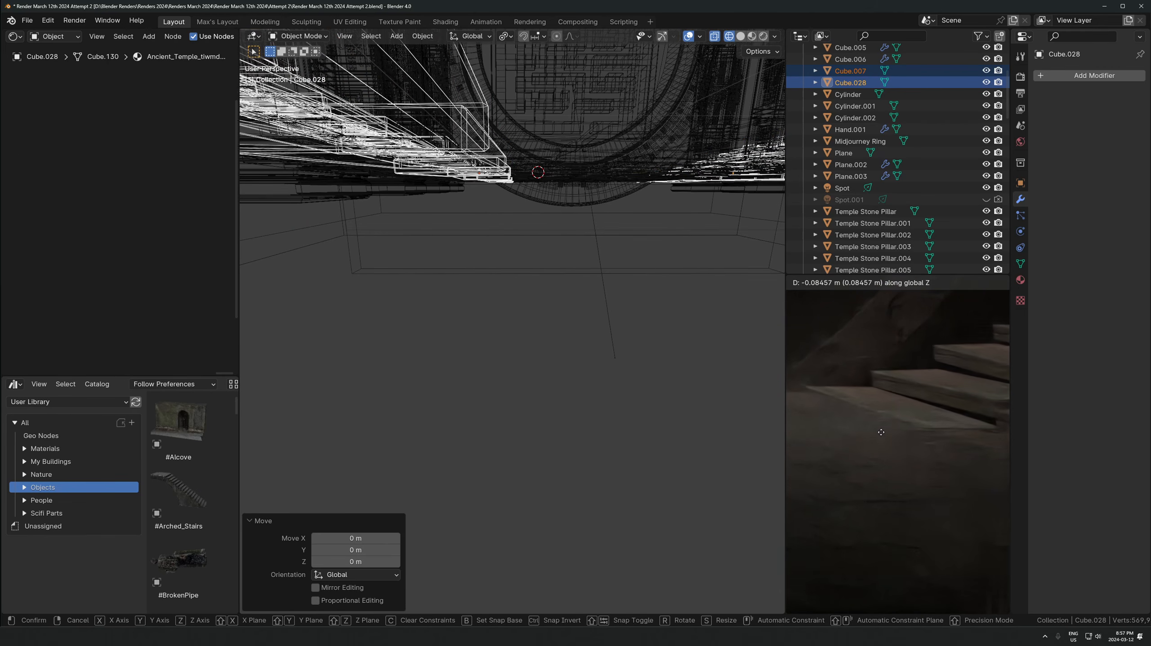
{"action": "left_click", "coordinate": [895, 420]}
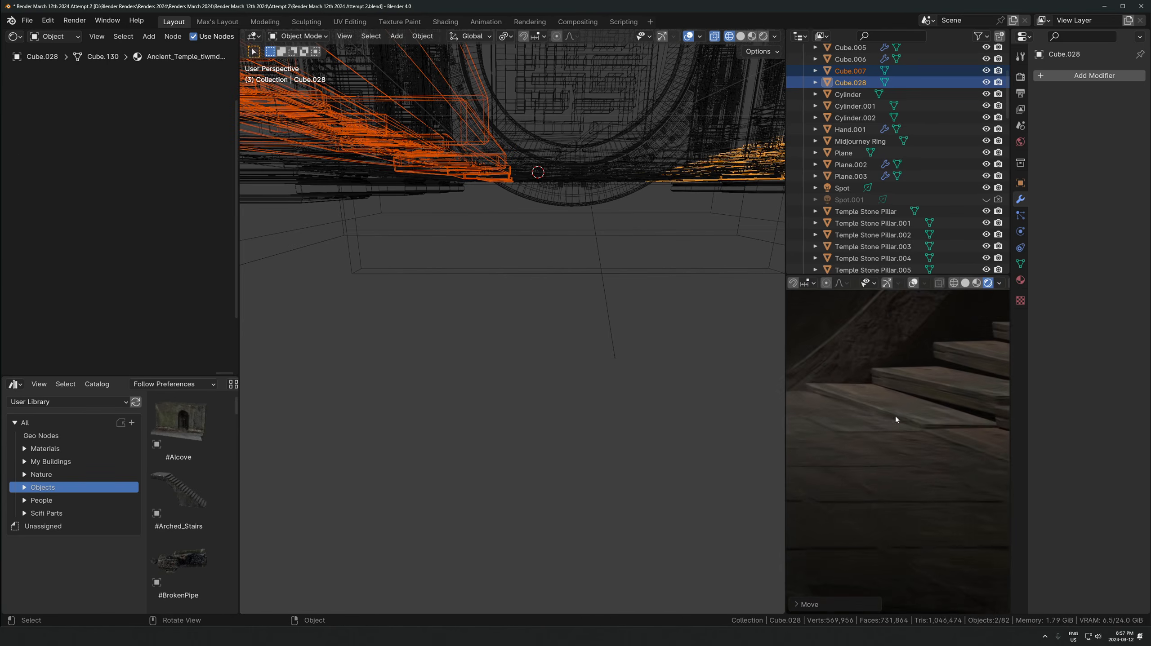
Unwrap the left staircase's whole mesh with Cube Projection
{"action": "scroll", "coordinate": [895, 420], "scroll_direction": "down", "scroll_amount": 5}
{"action": "middle_click_drag", "start_coordinate": [911, 411], "coordinate": [900, 446], "text": "shift"}
{"action": "scroll", "coordinate": [901, 446], "scroll_direction": "up", "scroll_amount": 5}
{"action": "middle_click_drag", "start_coordinate": [517, 182], "coordinate": [555, 318]}
{"action": "key", "text": "alt+z"}
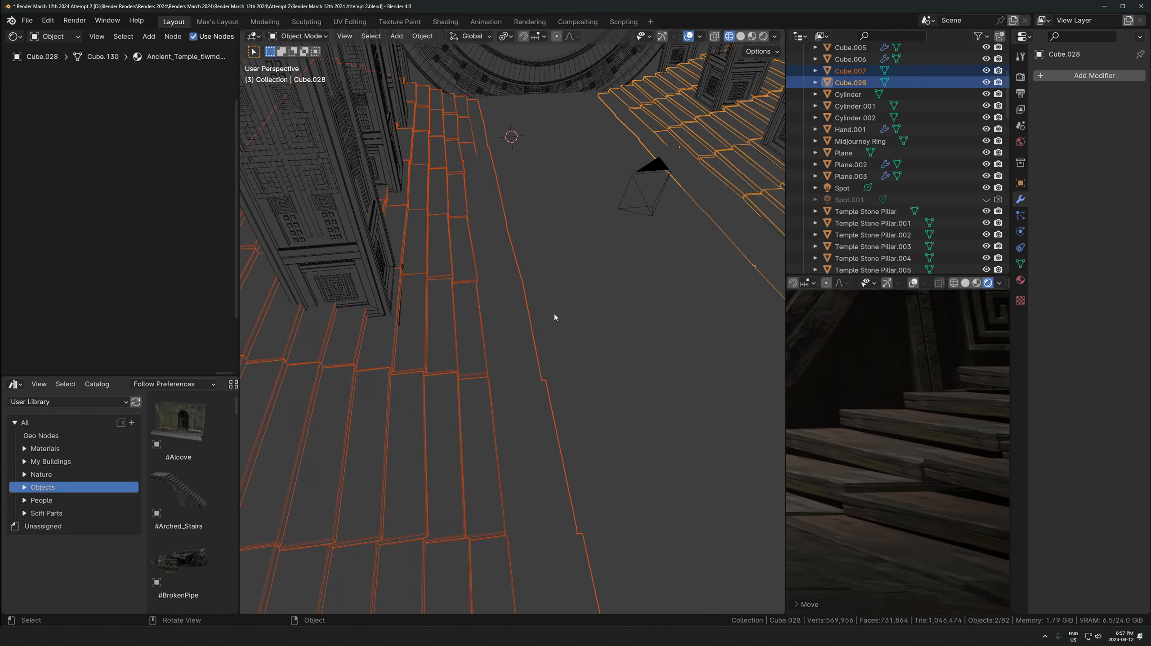
{"action": "scroll", "coordinate": [554, 318], "scroll_direction": "down", "scroll_amount": 3}
{"action": "left_click", "coordinate": [463, 415]}
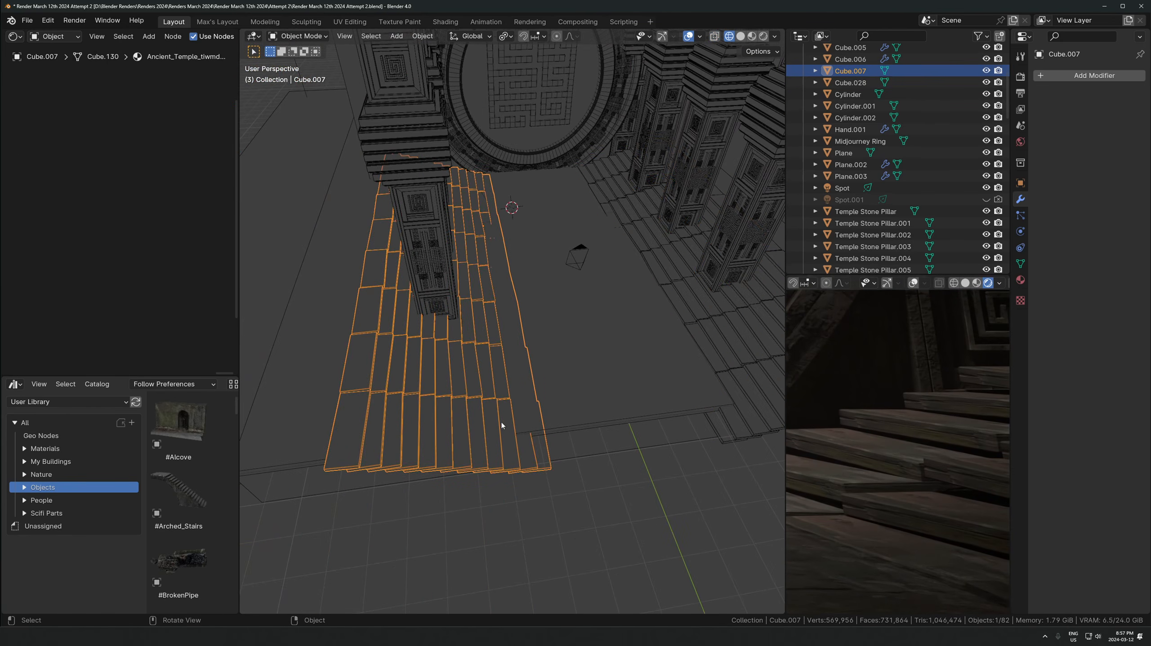
{"action": "key", "text": "Tab"}
{"action": "middle_click_drag", "start_coordinate": [500, 422], "coordinate": [484, 332]}
{"action": "key", "text": "u"}
{"action": "left_click", "coordinate": [484, 330]}
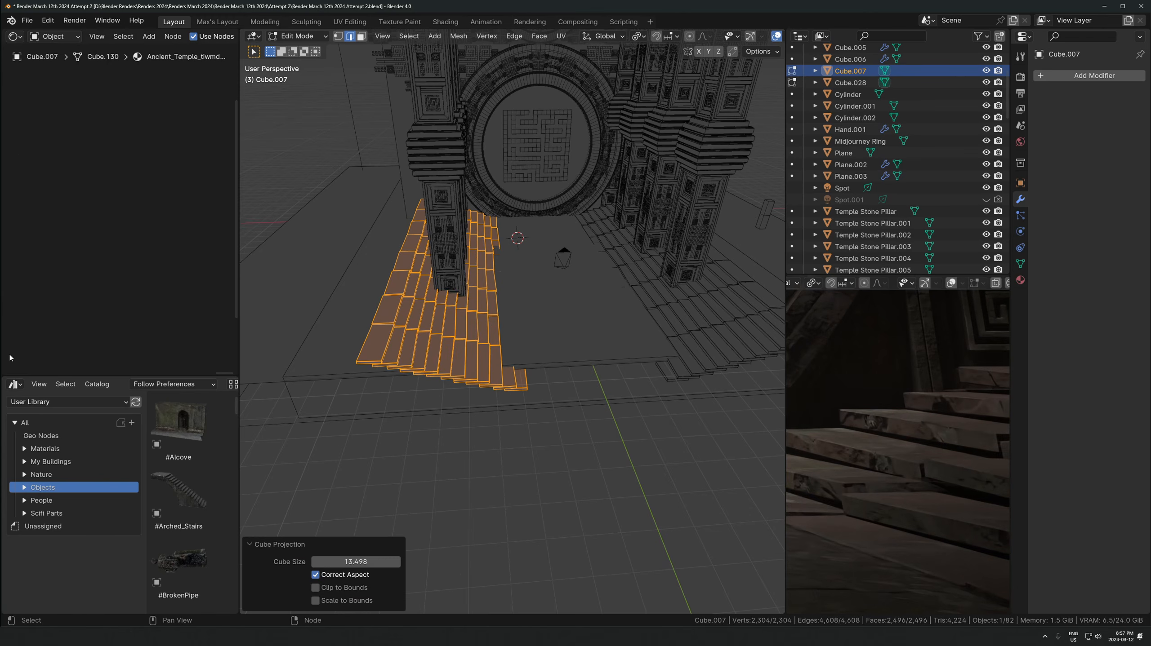
Switch the asset browser area to the UV Editor and bring the staircase's UV layout into view
{"action": "left_click", "coordinate": [16, 389]}
{"action": "left_click", "coordinate": [40, 441]}
{"action": "scroll", "coordinate": [117, 441], "scroll_direction": "down", "scroll_amount": 6}
Enlarge all cube-projected UV islands and shift them over the stone texture
{"action": "key", "text": "a"}
{"action": "key", "text": "s"}
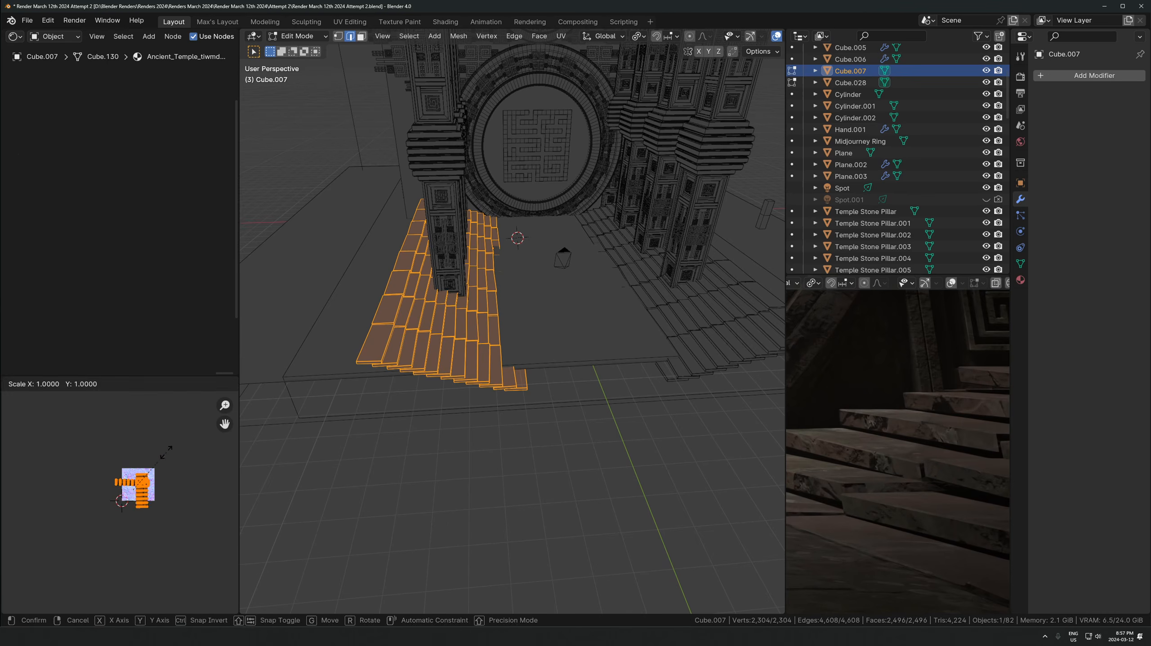
{"action": "left_click", "coordinate": [167, 456]}
{"action": "key", "text": "g"}
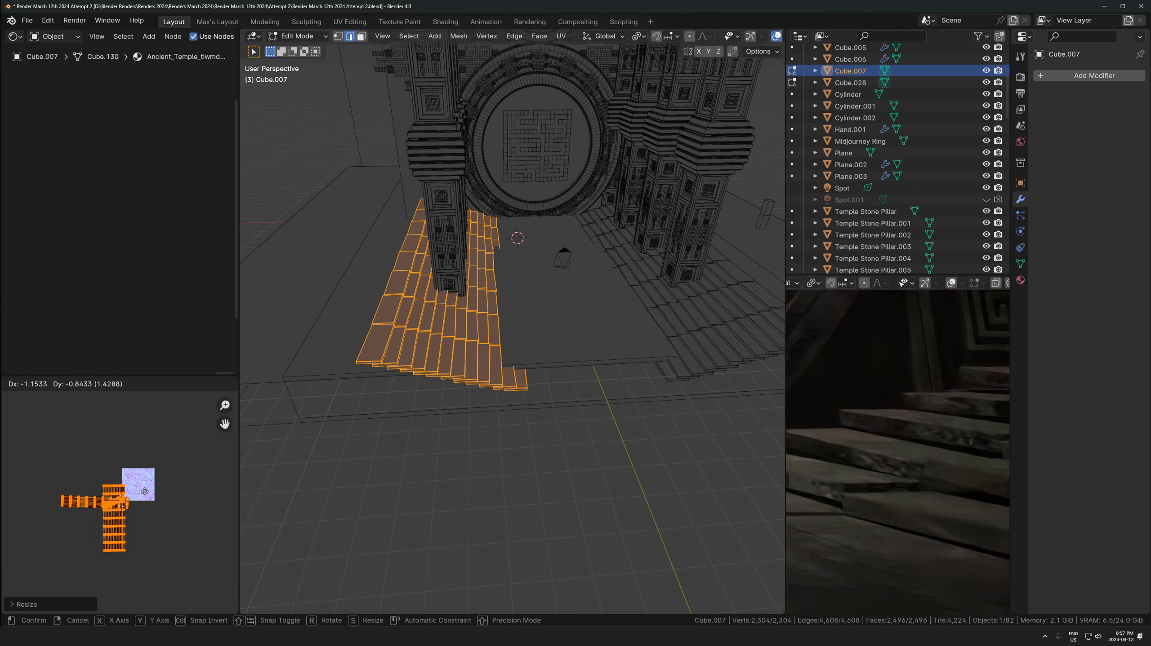
{"action": "left_click", "coordinate": [139, 486]}
{"action": "key", "text": "s"}
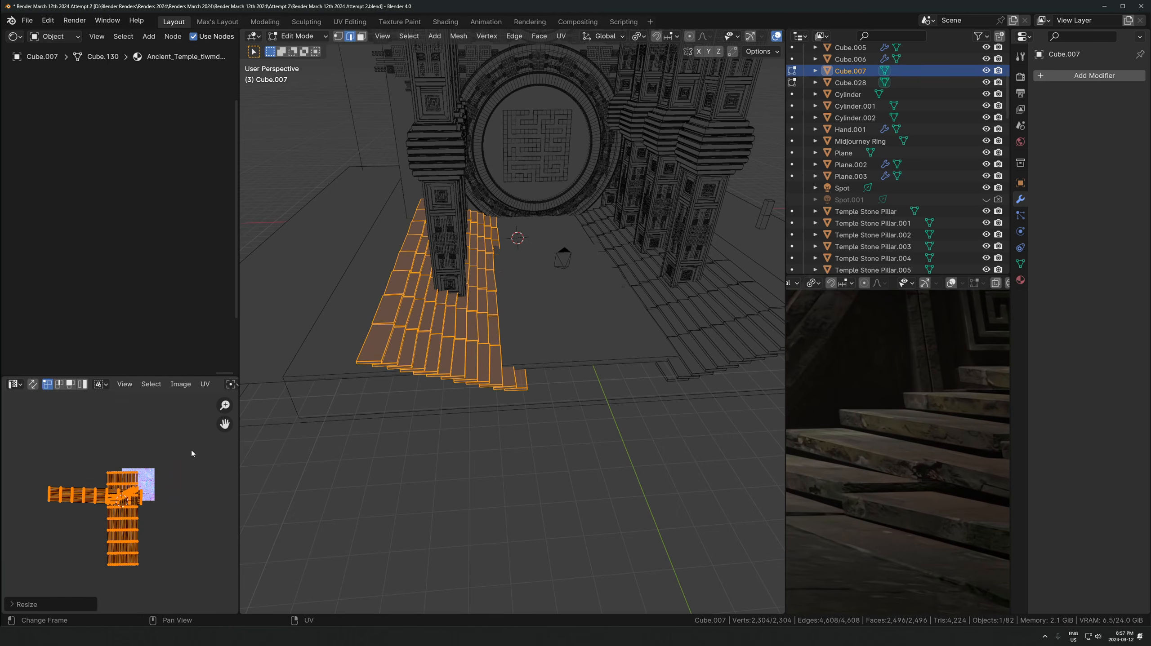
Unwrap the staircase mesh again using Smart UV Project with a 66° angle limit and zero island margin
{"action": "key", "text": "u"}
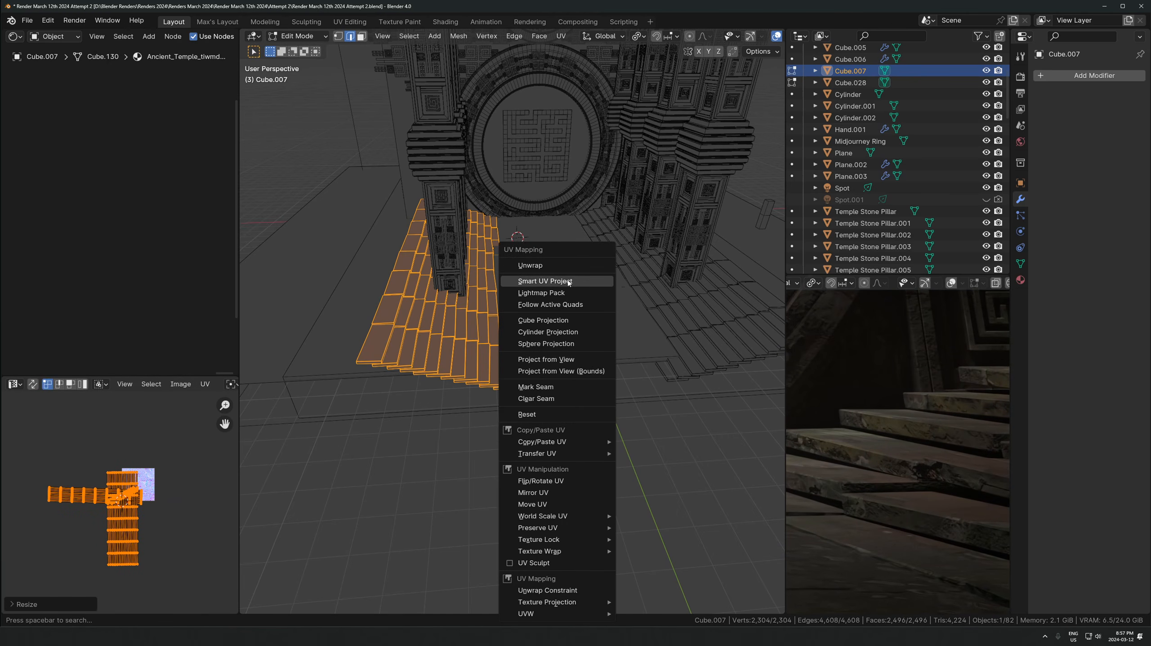
{"action": "left_click", "coordinate": [567, 279]}
{"action": "left_click", "coordinate": [599, 390]}
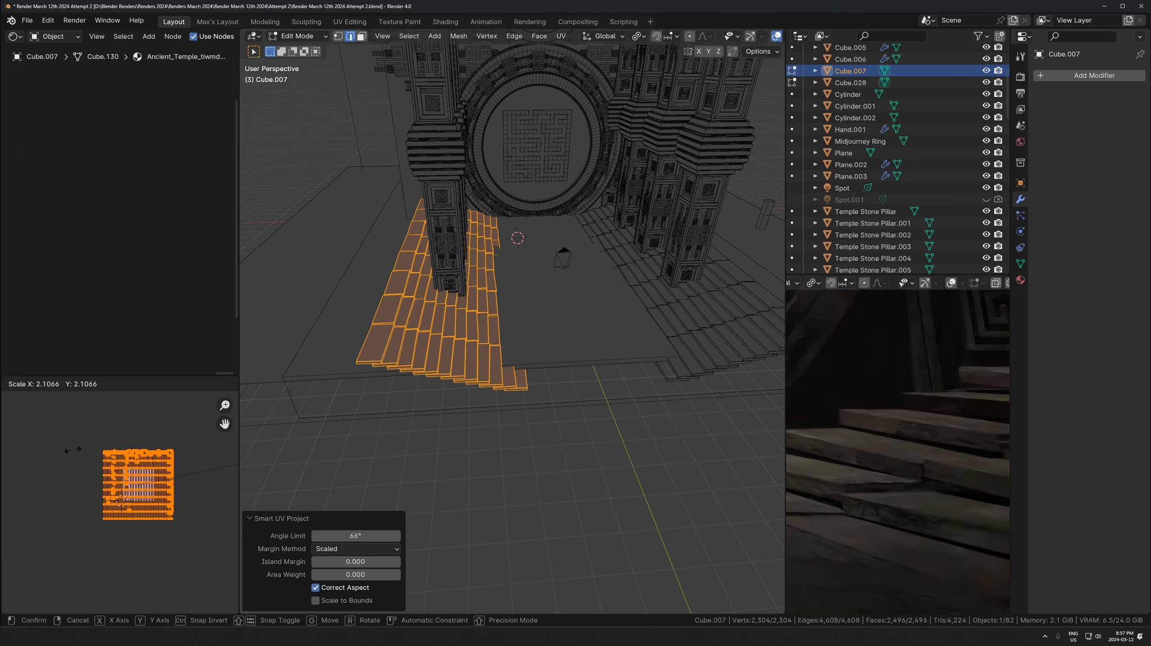
Scale up the staircase's new UV islands, reposition them on the stone texture, and return to Object Mode
{"action": "key", "text": "s"}
{"action": "left_click", "coordinate": [103, 447]}
{"action": "key", "text": "g"}
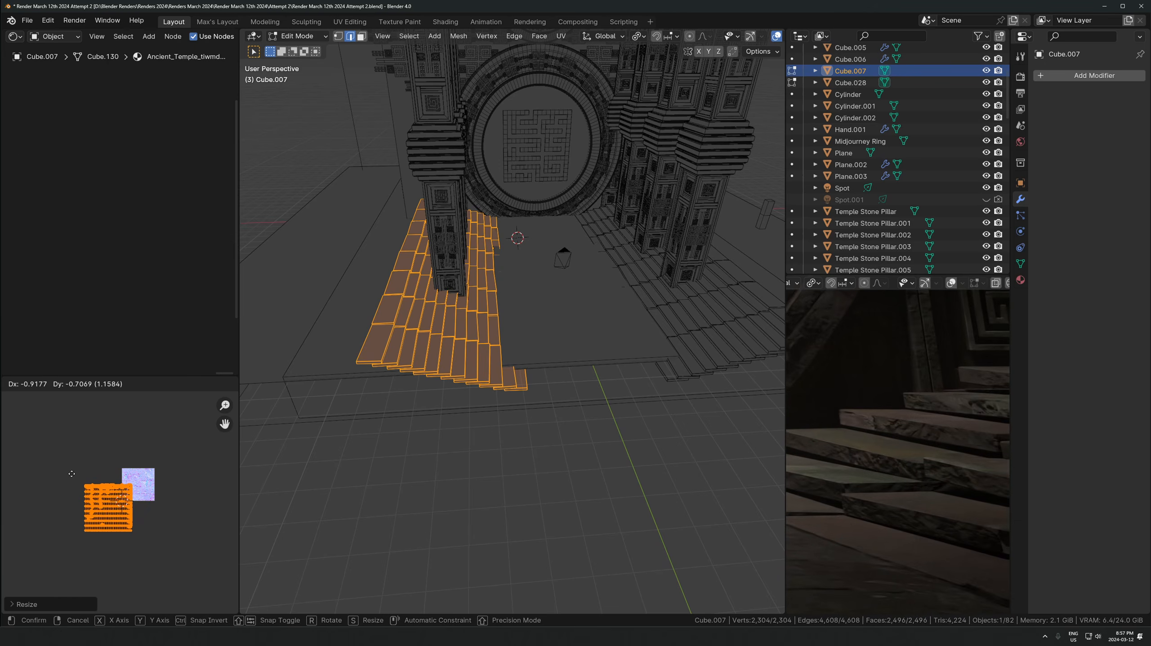
{"action": "left_click", "coordinate": [72, 471]}
{"action": "key", "text": "Tab"}
In front view, make a linked duplicate of the left staircase about 0.94 m along negative X
{"action": "scroll", "coordinate": [512, 372], "scroll_direction": "up", "scroll_amount": 6}
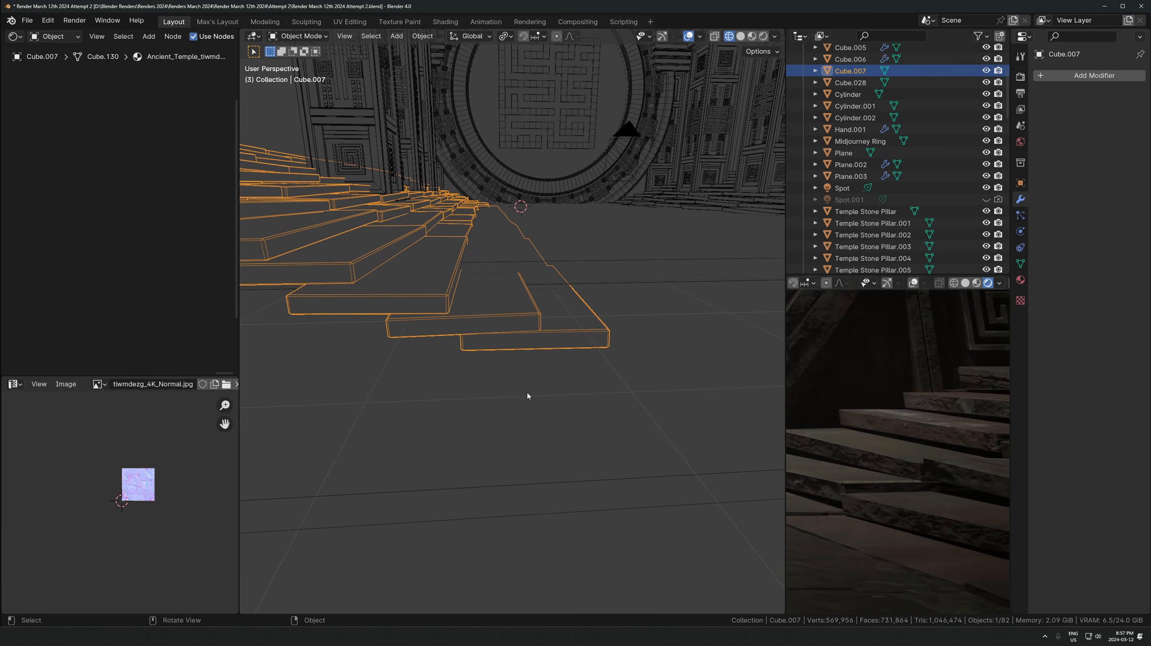
{"action": "scroll", "coordinate": [492, 277], "scroll_direction": "down", "scroll_amount": 4}
{"action": "key", "text": "KP_1"}
{"action": "scroll", "coordinate": [503, 277], "scroll_direction": "up", "scroll_amount": 2}
{"action": "middle_click_drag", "start_coordinate": [489, 197], "coordinate": [511, 244], "text": "shift"}
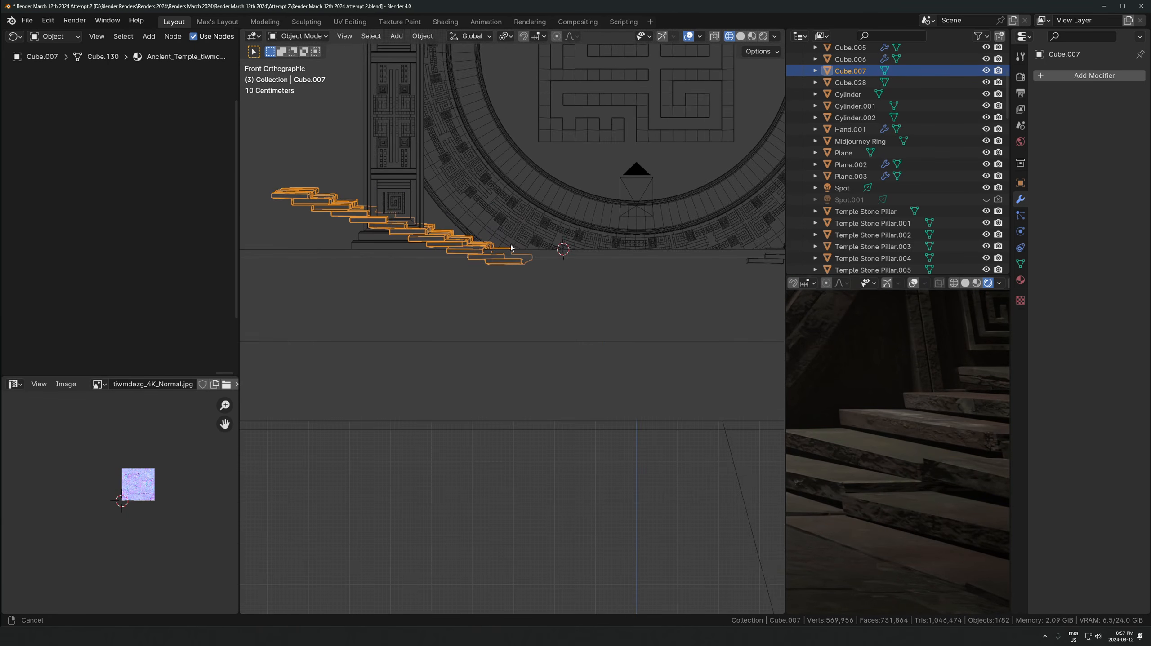
{"action": "scroll", "coordinate": [520, 240], "scroll_direction": "up", "scroll_amount": 2}
{"action": "key", "text": "shift+d"}
{"action": "key", "text": "x"}
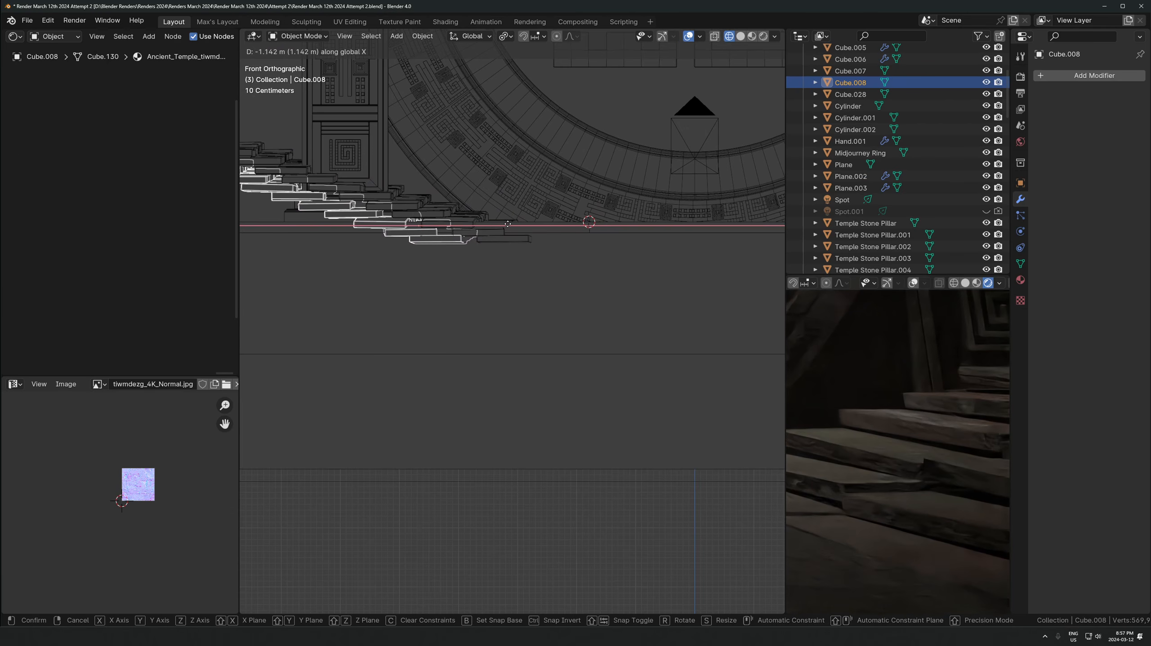
{"action": "left_click", "coordinate": [569, 228]}
Make a linked duplicate of the right staircase about 0.91 m along positive X in front view
{"action": "middle_click_drag", "start_coordinate": [533, 246], "coordinate": [696, 250]}
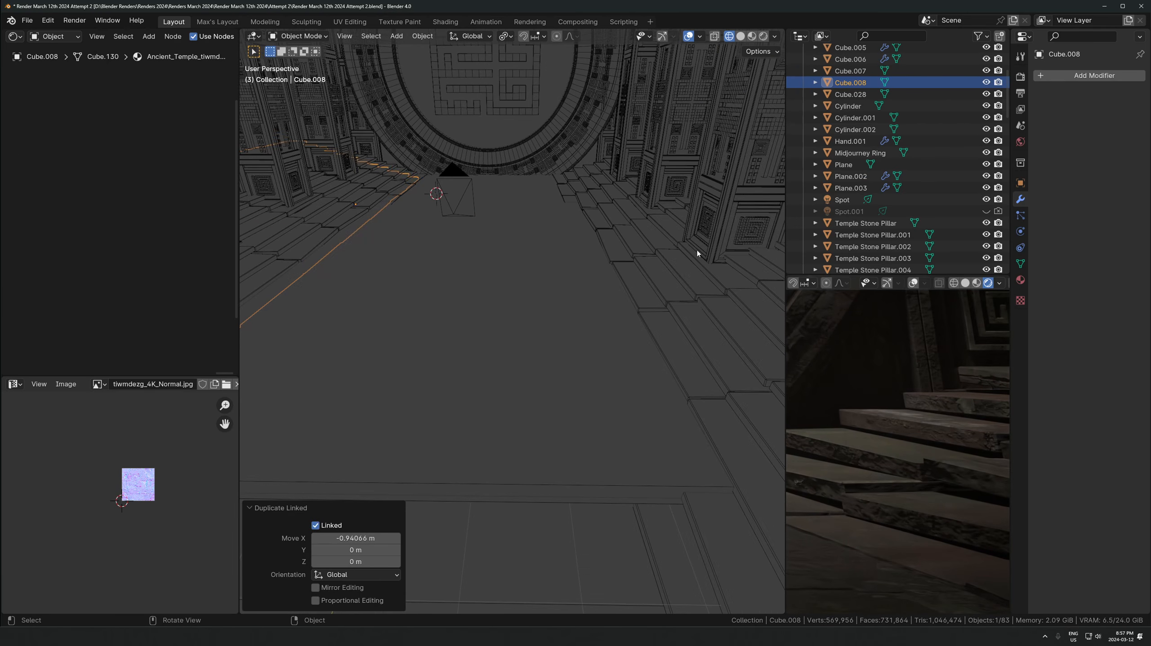
{"action": "left_click", "coordinate": [697, 250]}
{"action": "left_click", "coordinate": [641, 281]}
{"action": "key", "text": "KP_1"}
{"action": "scroll", "coordinate": [641, 281], "scroll_direction": "up", "scroll_amount": 3}
{"action": "middle_click_drag", "start_coordinate": [641, 281], "coordinate": [538, 356], "text": "shift"}
{"action": "scroll", "coordinate": [556, 259], "scroll_direction": "up", "scroll_amount": 2}
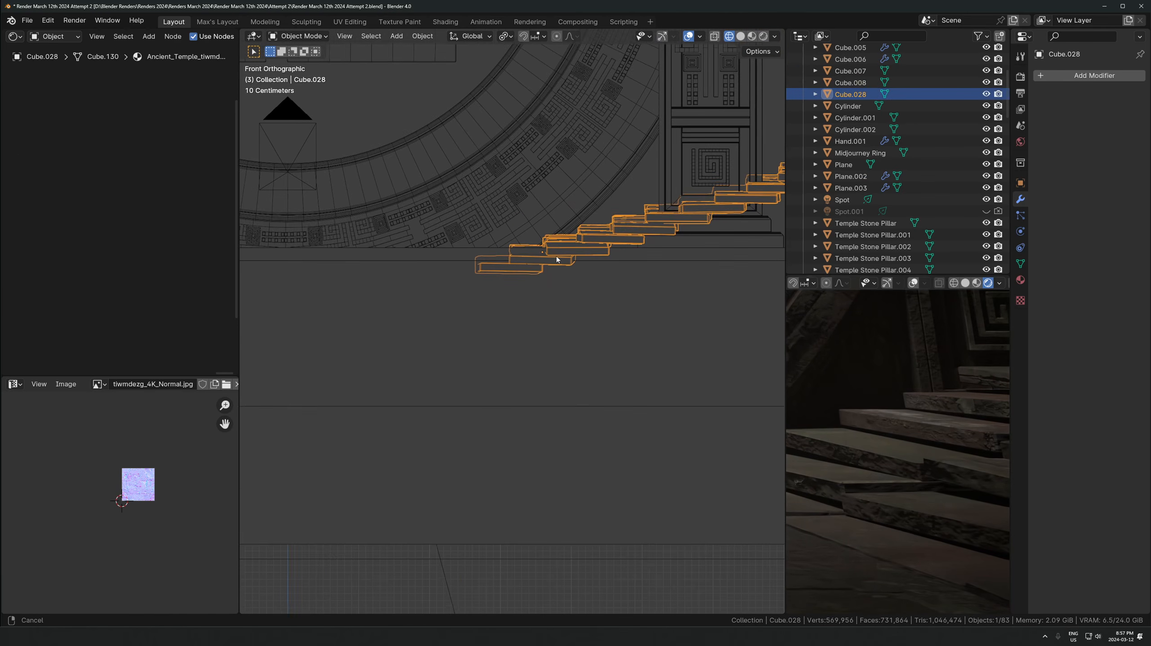
{"action": "middle_click_drag", "start_coordinate": [557, 258], "coordinate": [541, 284], "text": "shift"}
{"action": "key", "text": "shift+d"}
{"action": "key", "text": "x"}
{"action": "left_click", "coordinate": [515, 261]}
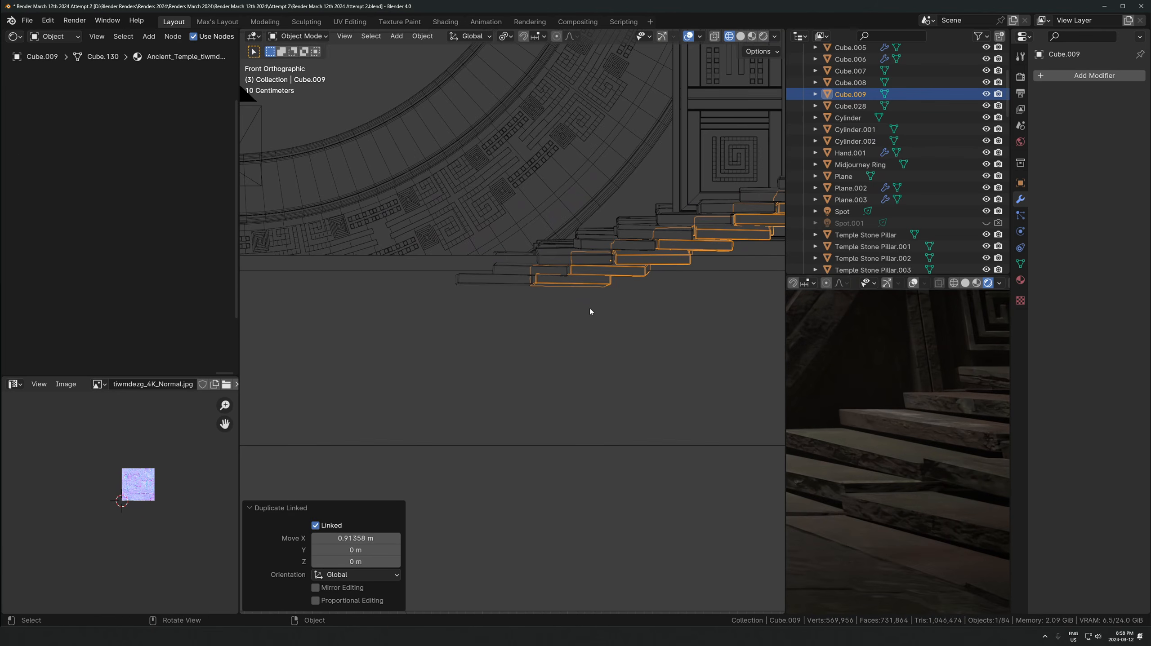
Move the right staircase's duplicate about 0.13 m back toward the aisle along X
{"action": "key", "text": "g"}
{"action": "key", "text": "x"}
{"action": "left_click", "coordinate": [452, 289]}
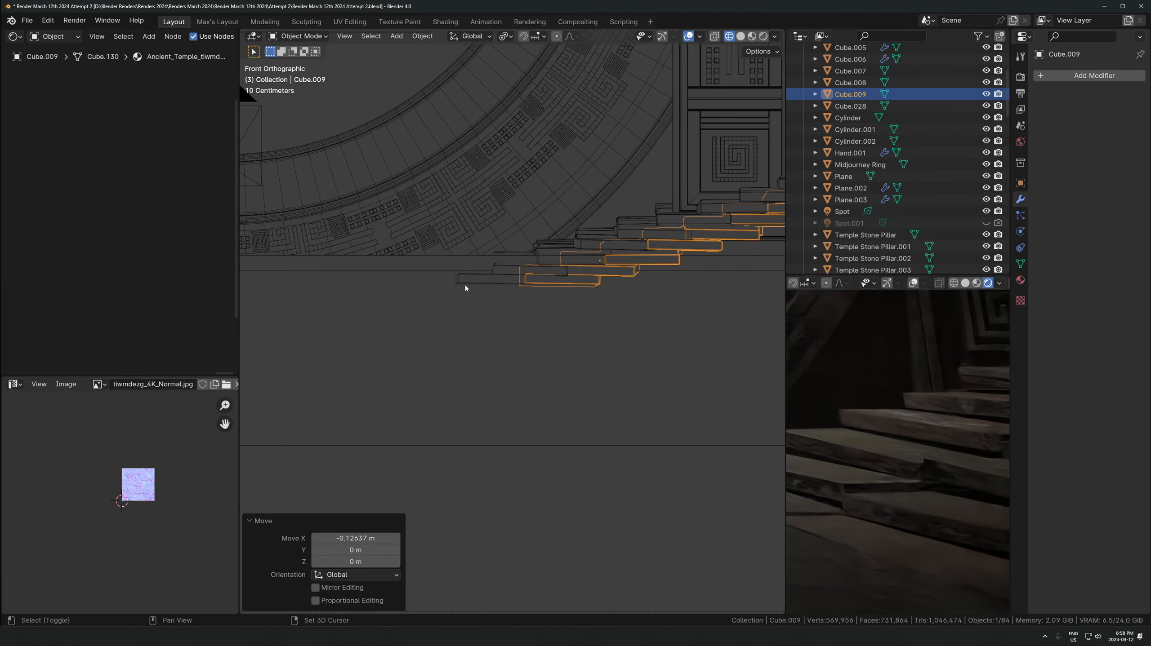
{"action": "middle_click_drag", "start_coordinate": [465, 284], "coordinate": [581, 340]}
{"action": "key", "text": "KP_0"}
{"action": "scroll", "coordinate": [574, 367], "scroll_direction": "up", "scroll_amount": 2}
{"action": "middle_click_drag", "start_coordinate": [637, 398], "coordinate": [571, 357], "text": "shift"}
{"action": "key", "text": "g"}
{"action": "key", "text": "y"}
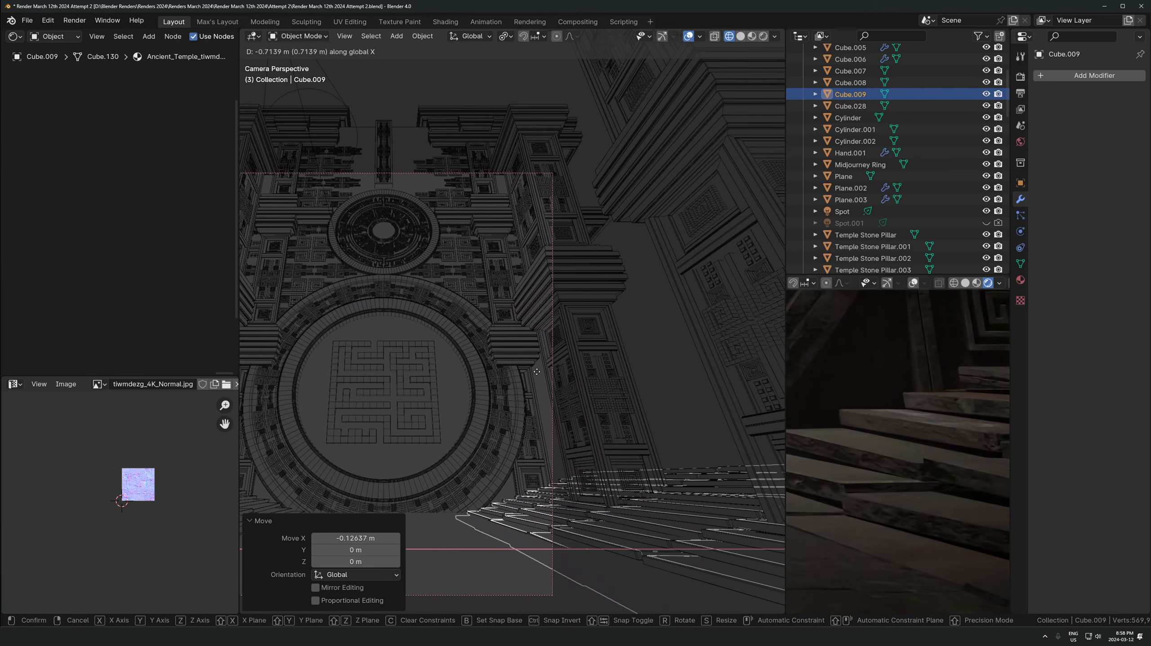
{"action": "right_click", "coordinate": [561, 355]}
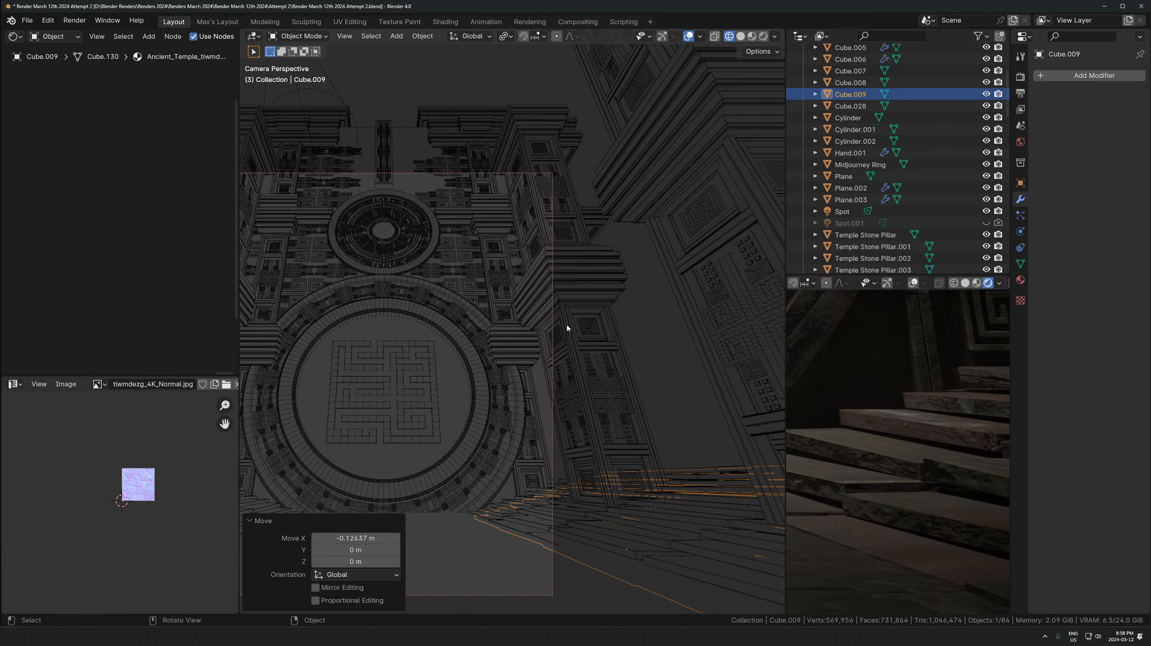
{"action": "key", "text": "g"}
{"action": "key", "text": "z"}
{"action": "right_click", "coordinate": [558, 378]}
In front view, move the right duplicate inward and slightly down so its steps sit beneath the original staircase
{"action": "key", "text": "KP_1"}
{"action": "scroll", "coordinate": [561, 353], "scroll_direction": "up", "scroll_amount": 4}
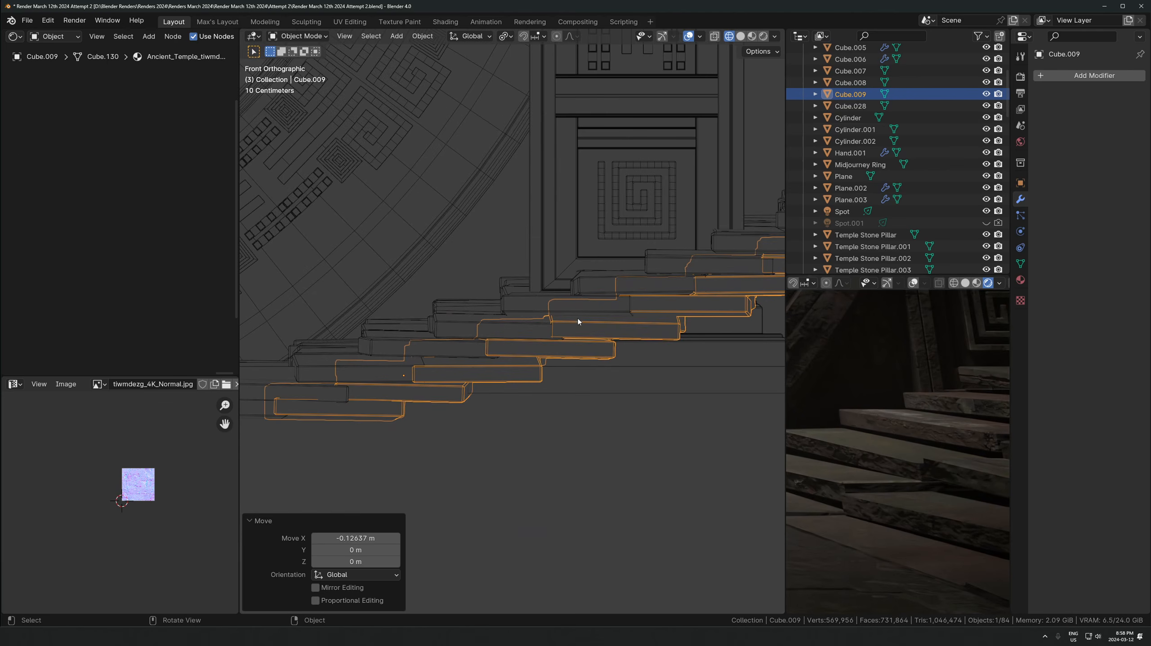
{"action": "key", "text": "g"}
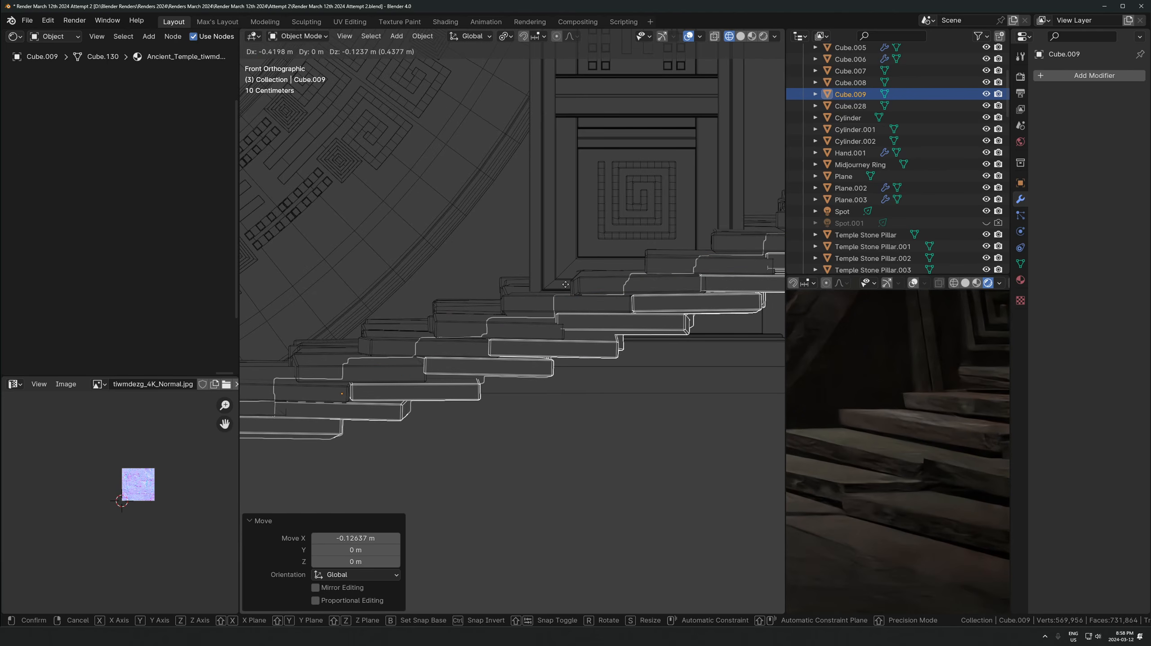
{"action": "left_click", "coordinate": [556, 281]}
Isolate the two overlapping right staircases in local view and display them with solid shading
{"action": "middle_click_drag", "start_coordinate": [555, 280], "coordinate": [444, 305]}
{"action": "left_click", "coordinate": [444, 305], "text": "shift"}
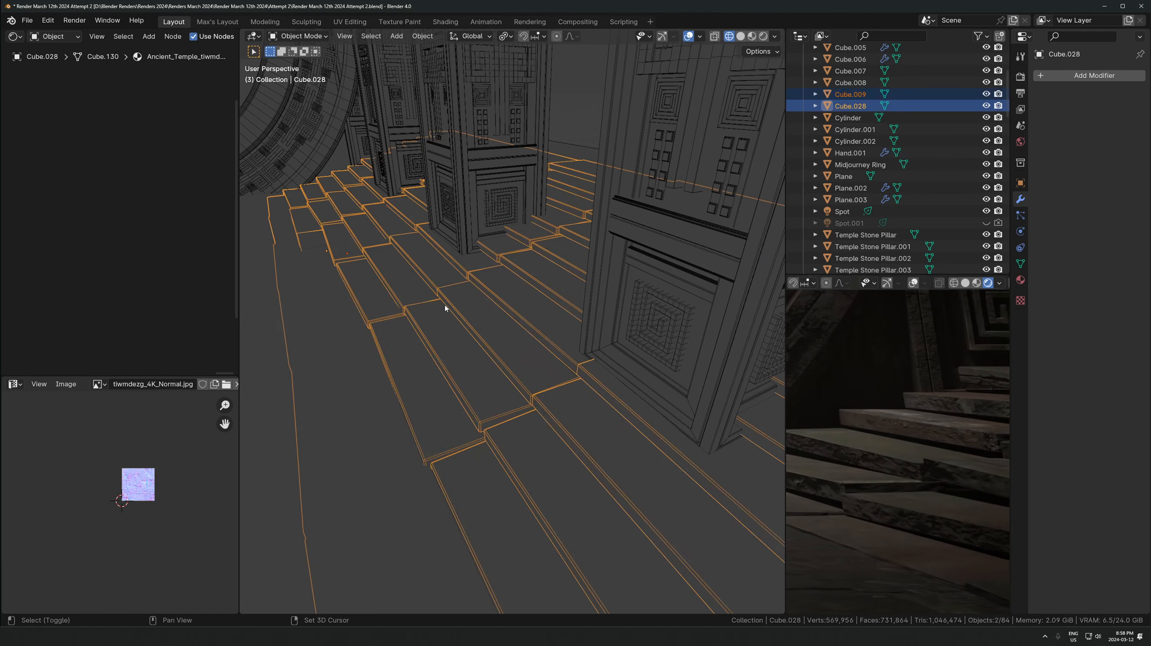
{"action": "key", "text": "KP_Divide"}
{"action": "key", "text": "z"}
{"action": "middle_click_drag", "start_coordinate": [650, 398], "coordinate": [568, 280]}
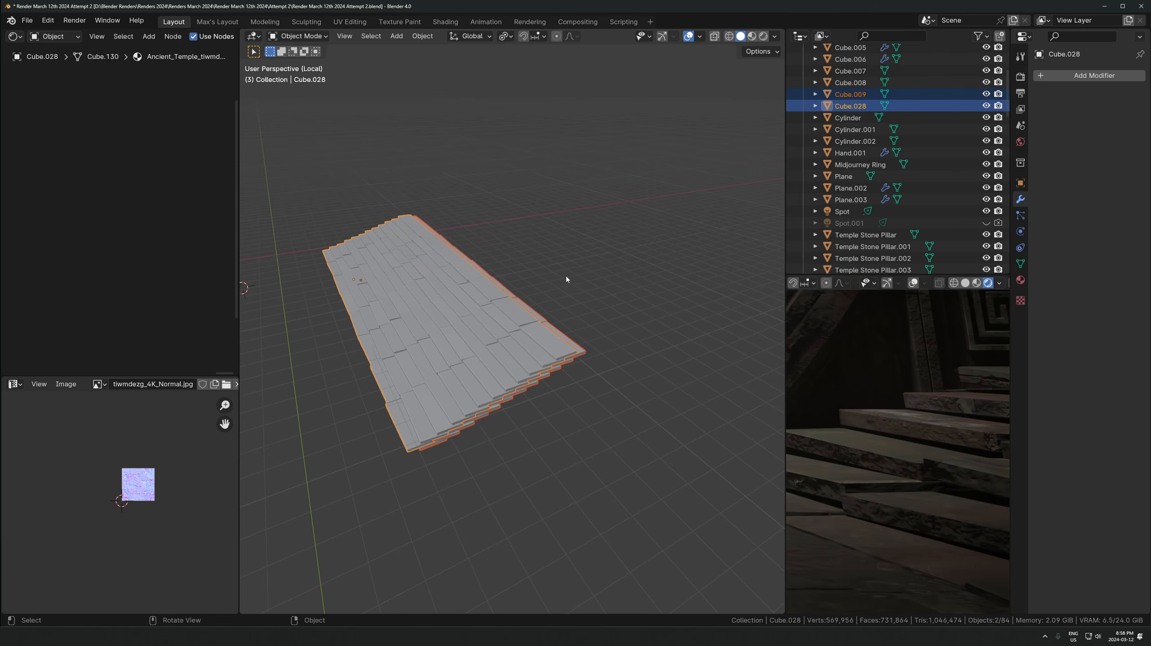
Set the viewport's solid shading color to Random and view the isolated staircases through the camera
{"action": "left_click", "coordinate": [568, 279]}
{"action": "scroll", "coordinate": [476, 308], "scroll_direction": "up", "scroll_amount": 1}
{"action": "mouse_move", "coordinate": [442, 310]}
{"action": "middle_mouse_down"}
{"action": "mouse_move", "coordinate": [437, 325]}
{"action": "mouse_move", "coordinate": [543, 271]}
{"action": "middle_mouse_up"}
{"action": "left_click", "coordinate": [775, 36]}
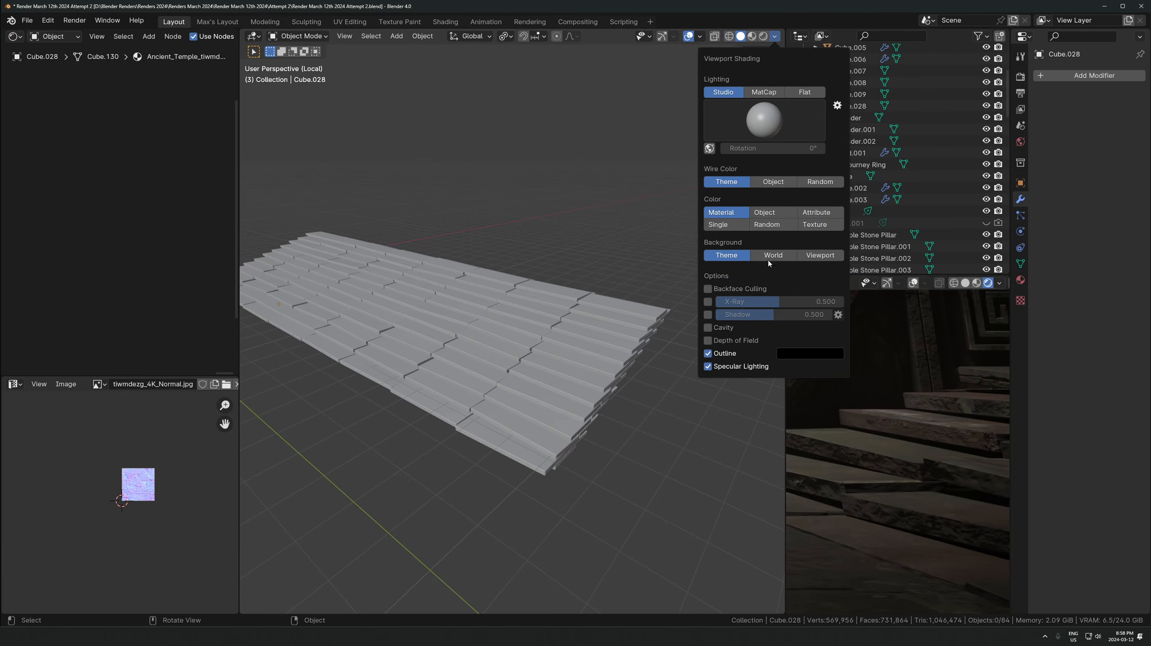
{"action": "left_click", "coordinate": [767, 224]}
{"action": "mouse_move", "coordinate": [612, 294]}
{"action": "middle_mouse_down"}
{"action": "mouse_move", "coordinate": [464, 351]}
{"action": "mouse_move", "coordinate": [570, 307]}
{"action": "mouse_move", "coordinate": [504, 295]}
{"action": "middle_mouse_up"}
{"action": "key", "text": "KP_0"}
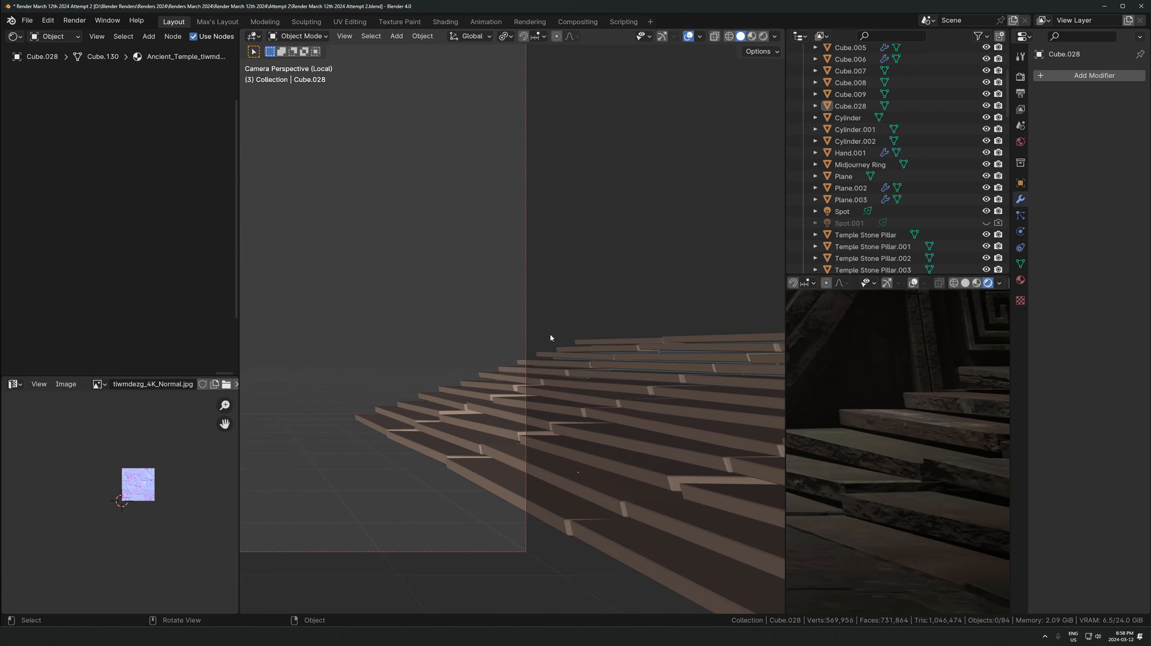
{"action": "left_click", "coordinate": [595, 412]}
{"action": "key", "text": "g"}
{"action": "key", "text": "x"}
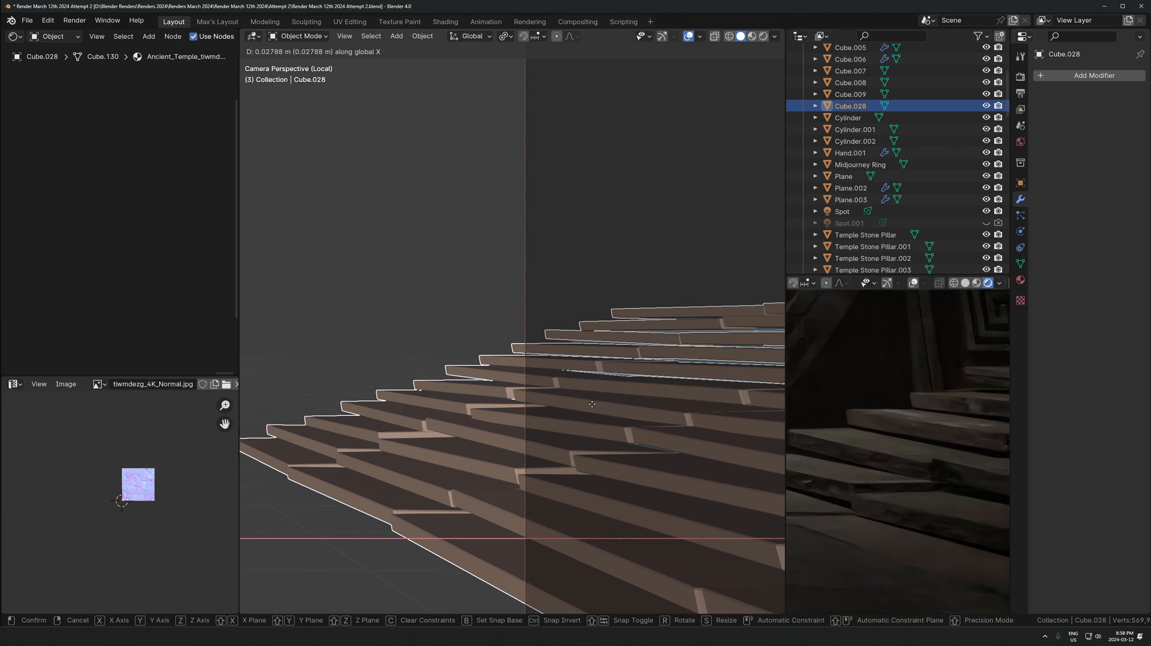
{"action": "right_click", "coordinate": [611, 397]}
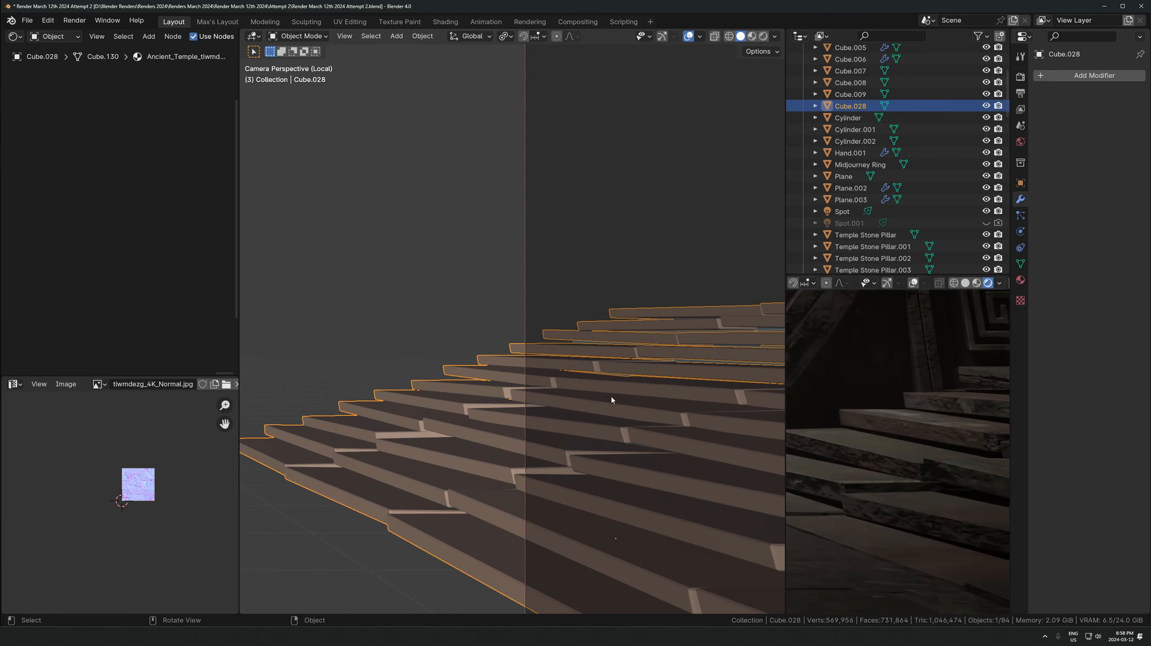
Move the underlying right staircase duplicate about 0.34 m toward the aisle along negative X
{"action": "left_click", "coordinate": [611, 397]}
{"action": "key", "text": "g"}
{"action": "key", "text": "x"}
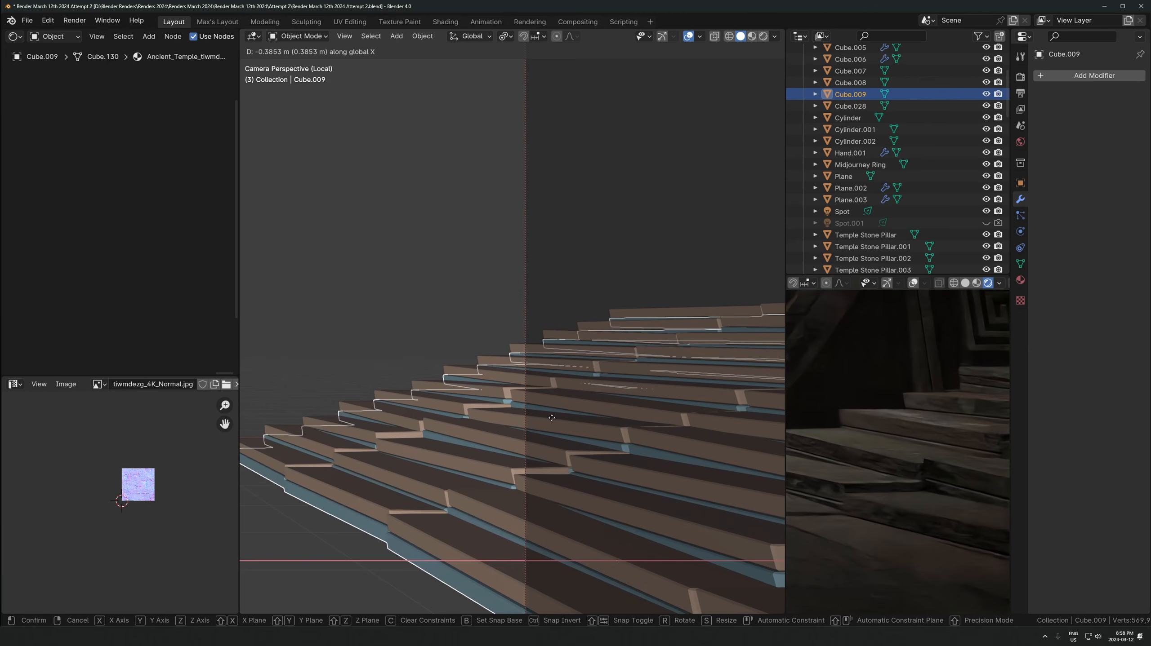
{"action": "left_click", "coordinate": [563, 413]}
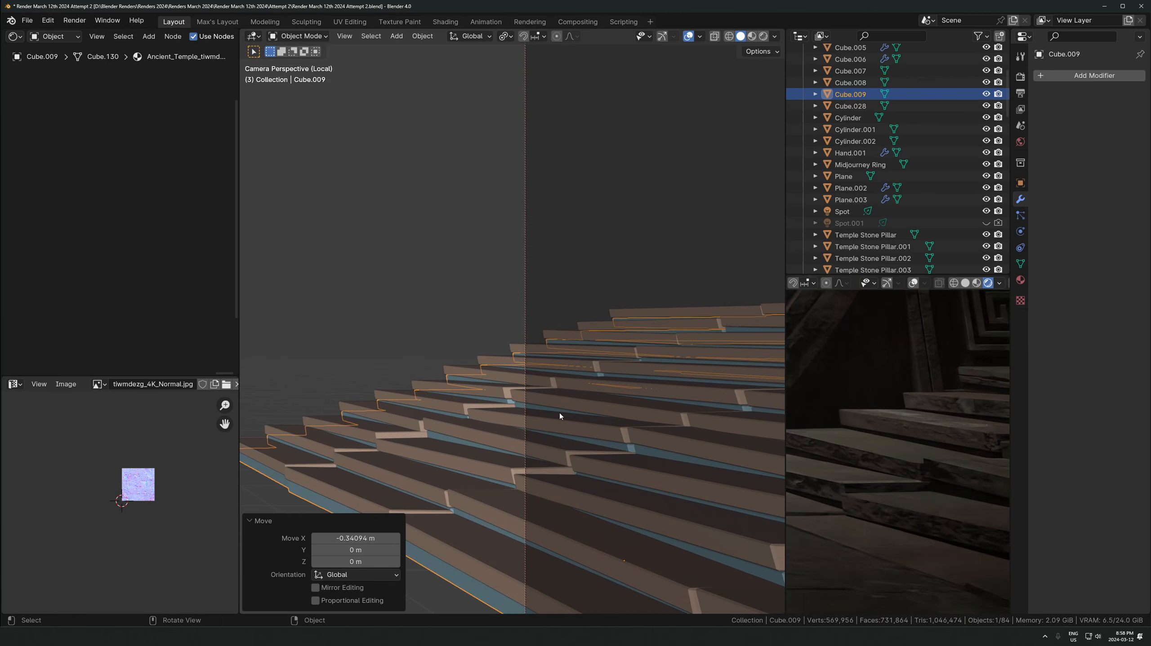
Nudge the underlying staircase about 0.03 m further along negative X and lower it about 0.008 m along Z
{"action": "key", "text": "g"}
{"action": "key", "text": "x"}
{"action": "left_click", "coordinate": [558, 415]}
{"action": "key", "text": "g"}
{"action": "key", "text": "z"}
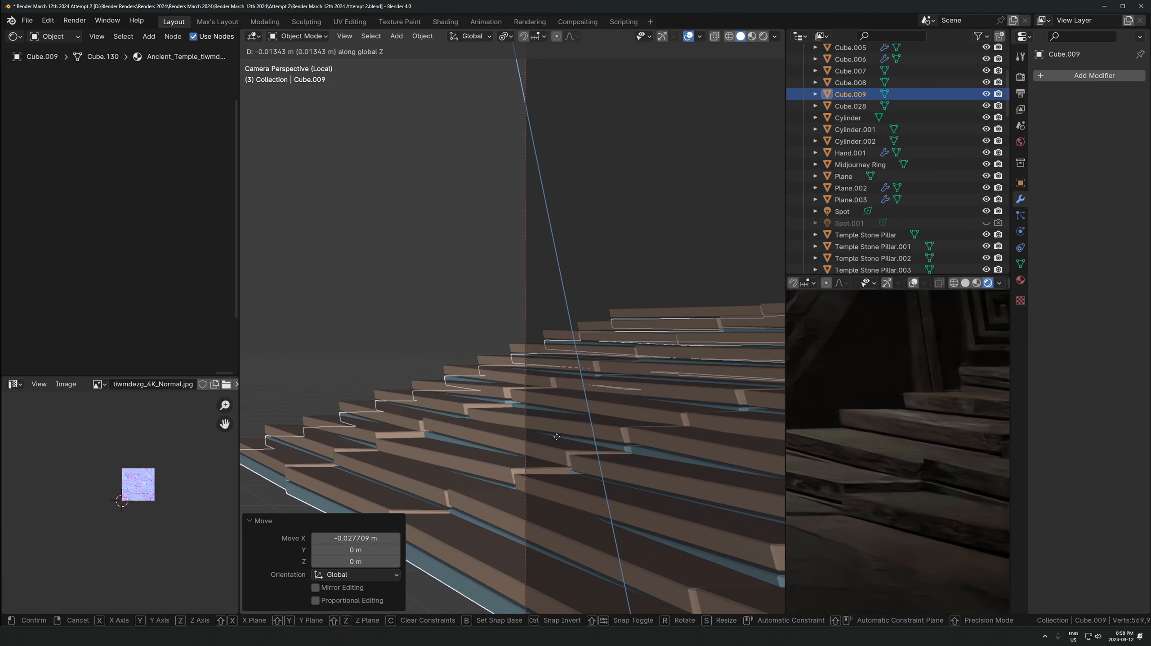
{"action": "left_click", "coordinate": [554, 426]}
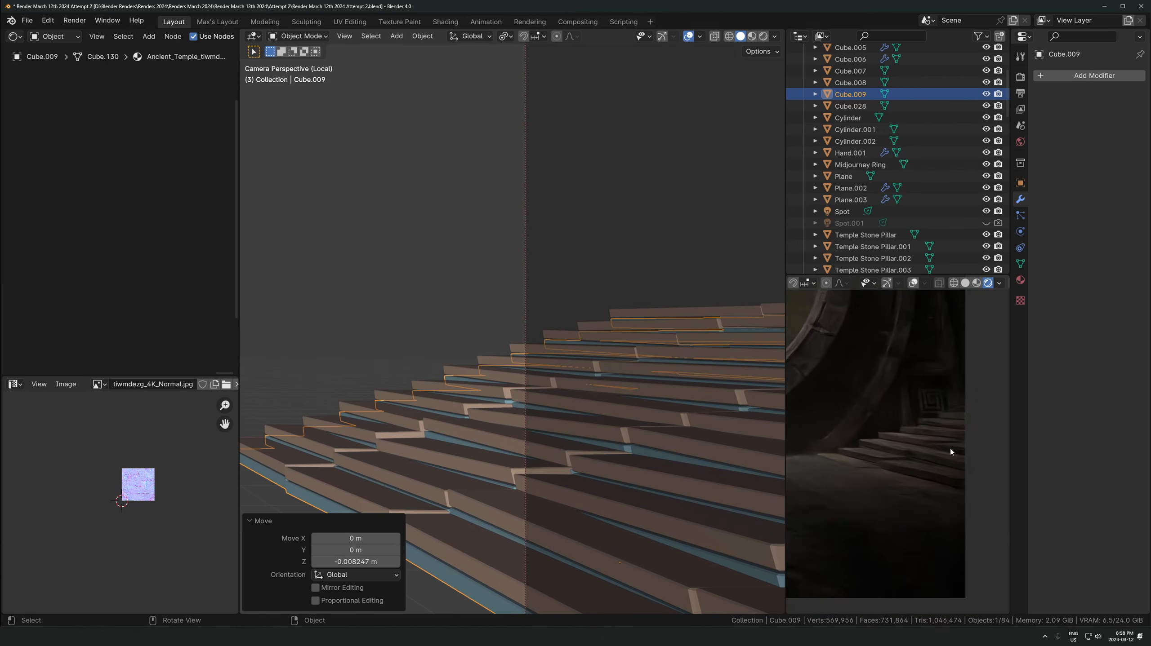
{"action": "key", "text": "z"}
{"action": "left_click", "coordinate": [978, 442]}
{"action": "key", "text": "KP_Divide"}
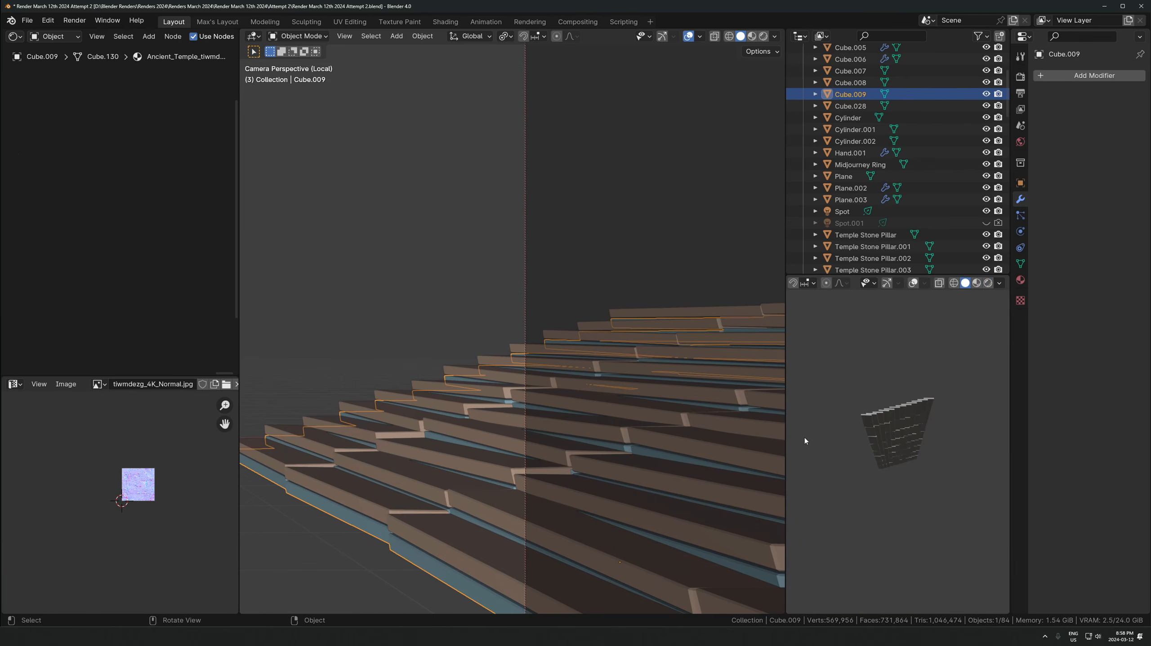
{"action": "key", "text": "KP_Divide"}
{"action": "middle_click_drag", "start_coordinate": [880, 425], "coordinate": [912, 466]}
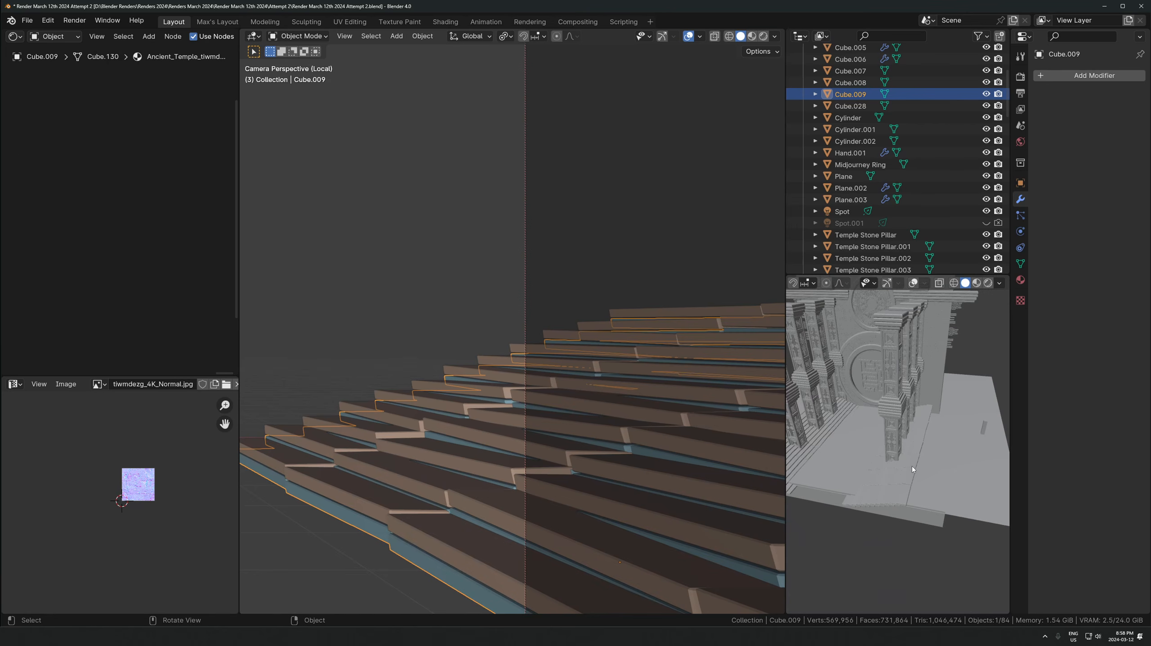
{"action": "key", "text": "KP_0"}
{"action": "key", "text": "shift+z"}
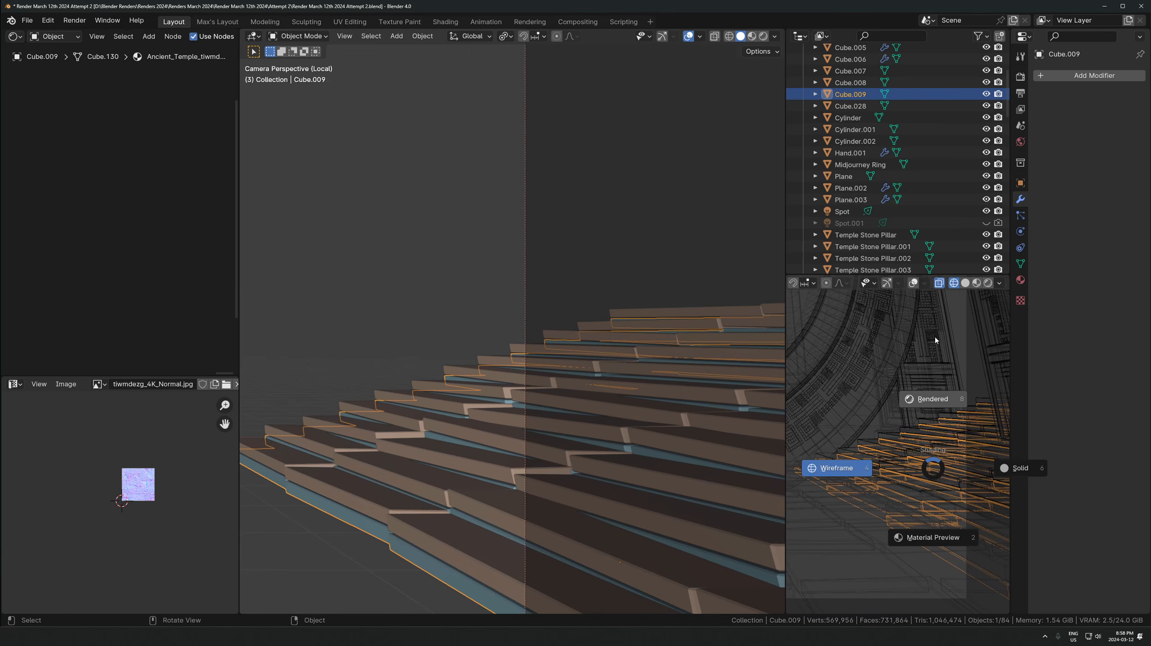
{"action": "left_click", "coordinate": [935, 338]}
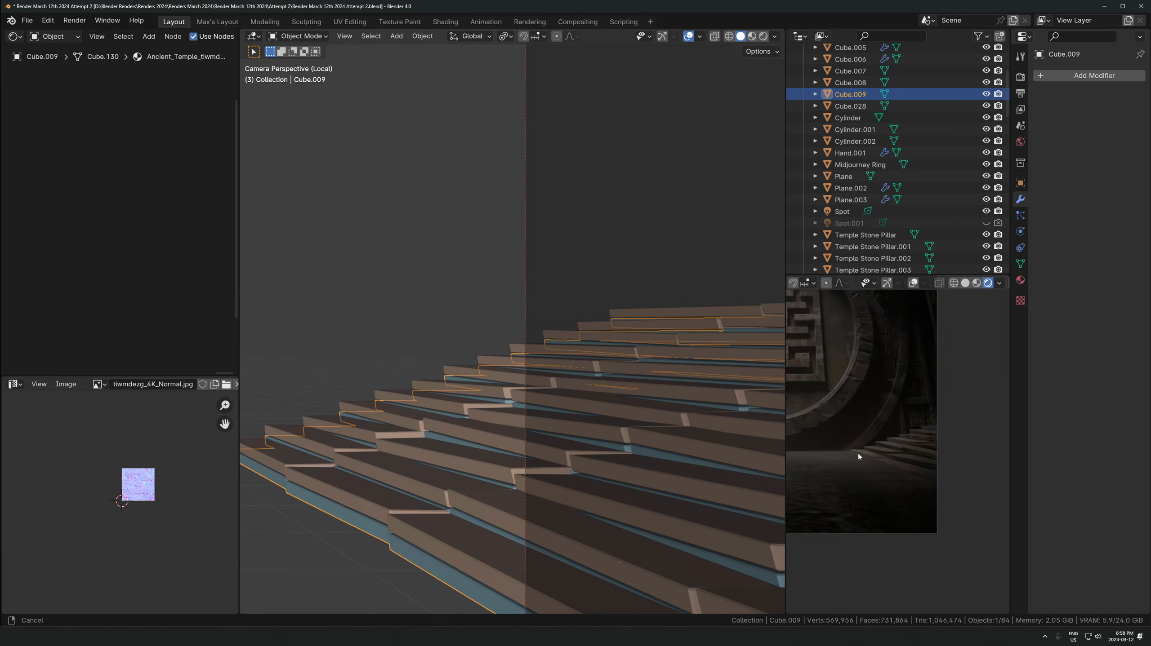
Widen the node and image editors and exit local view to bring back the full scene in the main viewport
{"action": "left_click", "coordinate": [348, 462]}
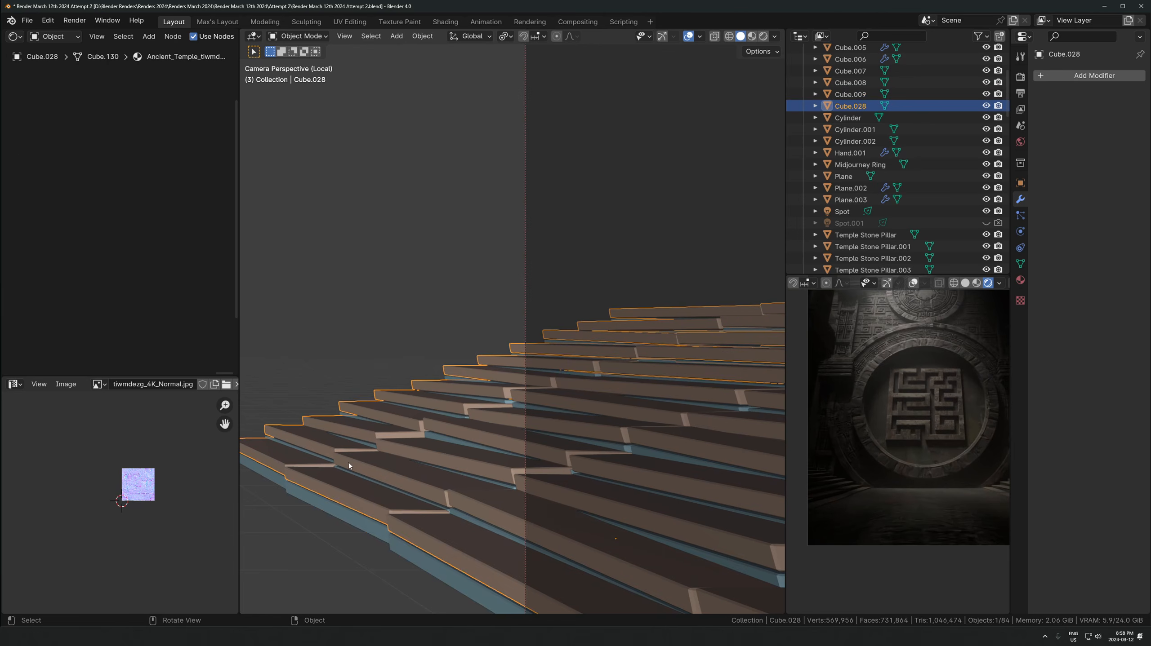
{"action": "scroll", "coordinate": [813, 504], "scroll_direction": "up", "scroll_amount": 1}
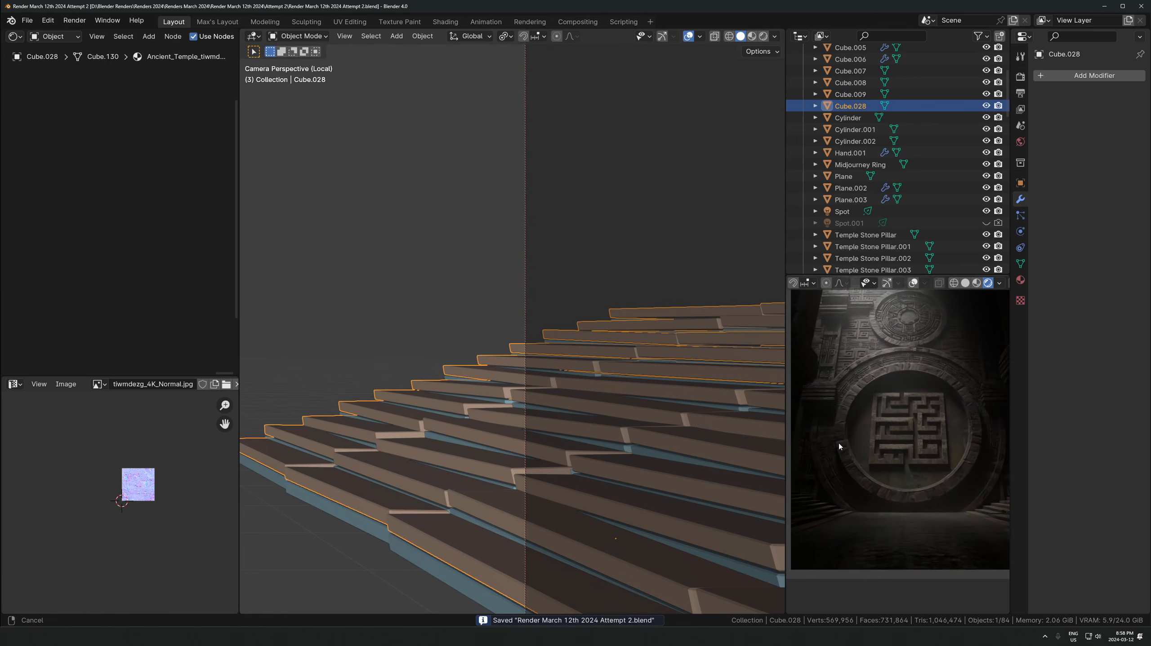
{"action": "scroll", "coordinate": [837, 449], "scroll_direction": "up", "scroll_amount": 1}
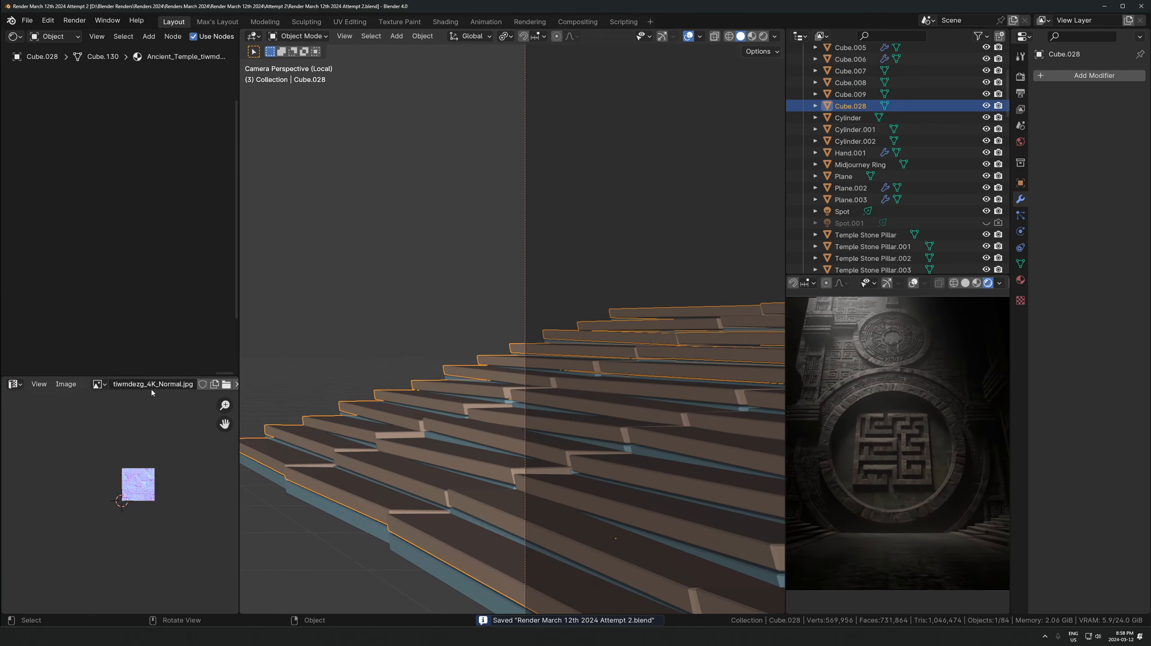
{"action": "scroll", "coordinate": [459, 295], "scroll_direction": "down", "scroll_amount": 3}
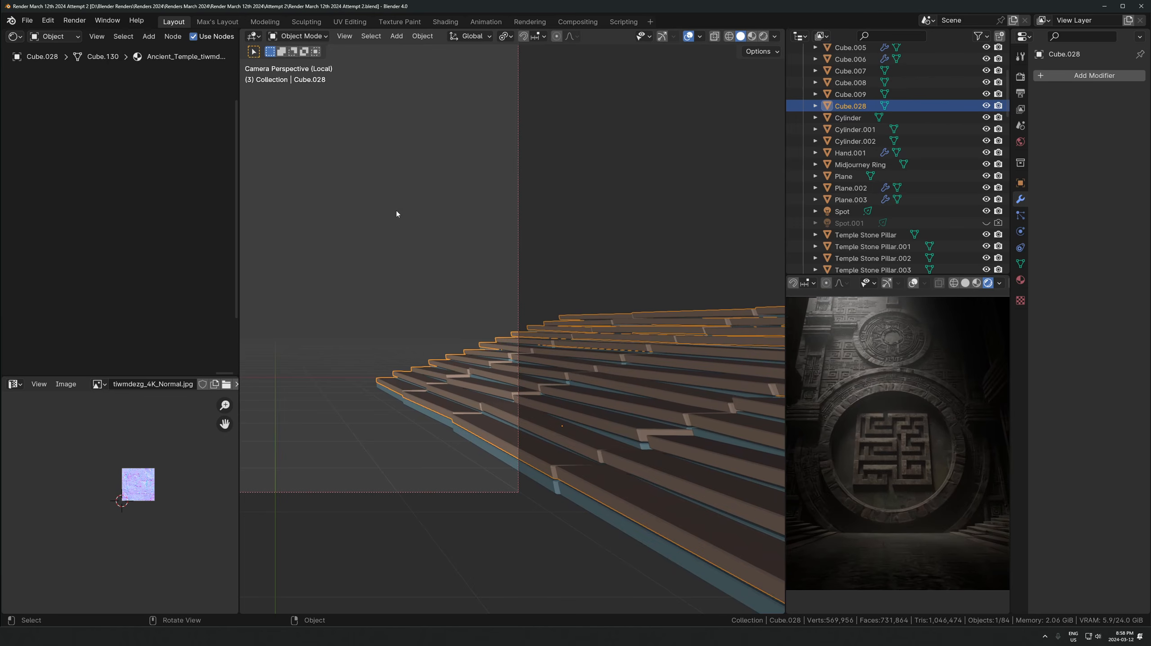
{"action": "left_click_drag", "start_coordinate": [232, 206], "coordinate": [338, 232]}
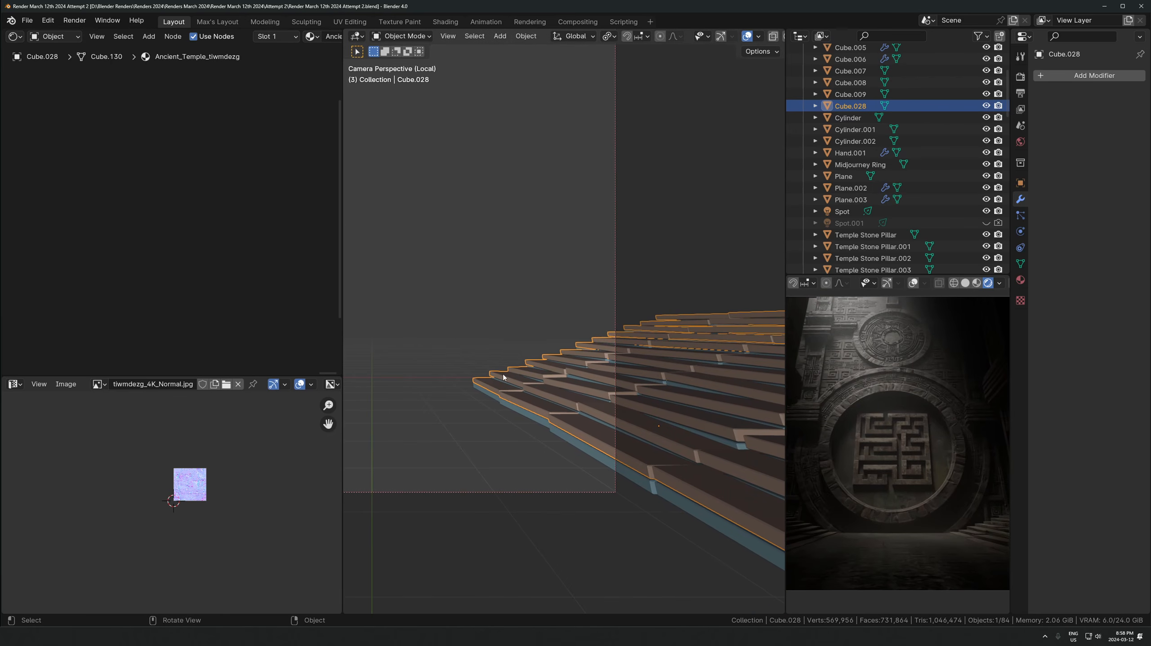
{"action": "middle_click_drag", "start_coordinate": [504, 335], "coordinate": [524, 309]}
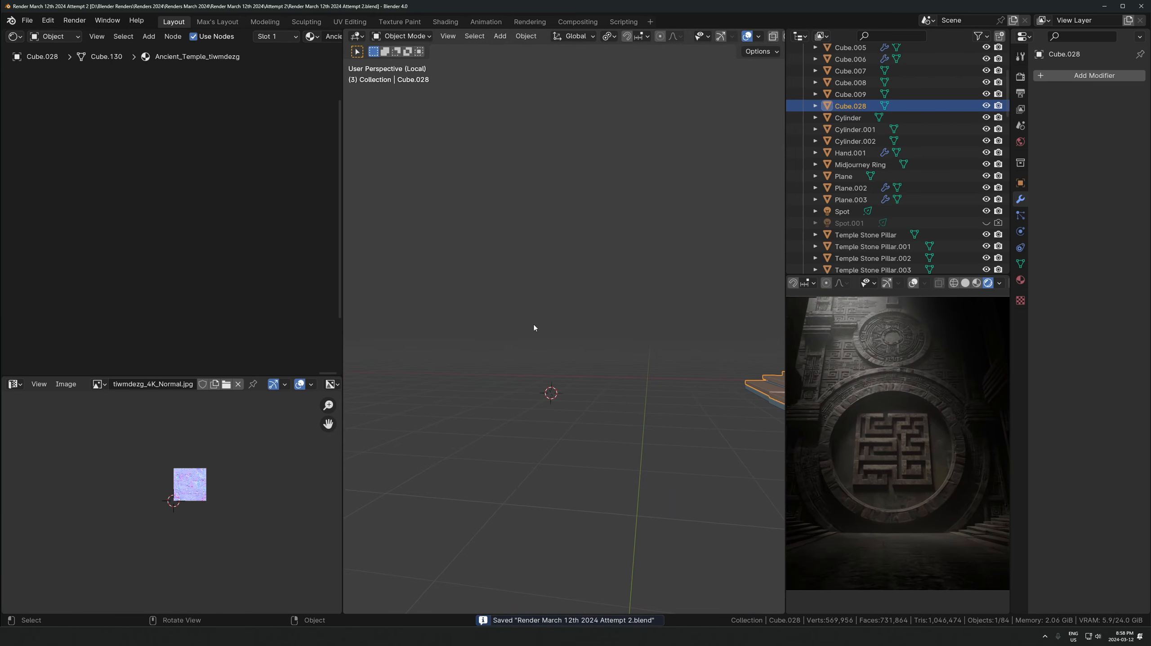
{"action": "key", "text": "KP_0"}
{"action": "key", "text": "KP_Divide"}
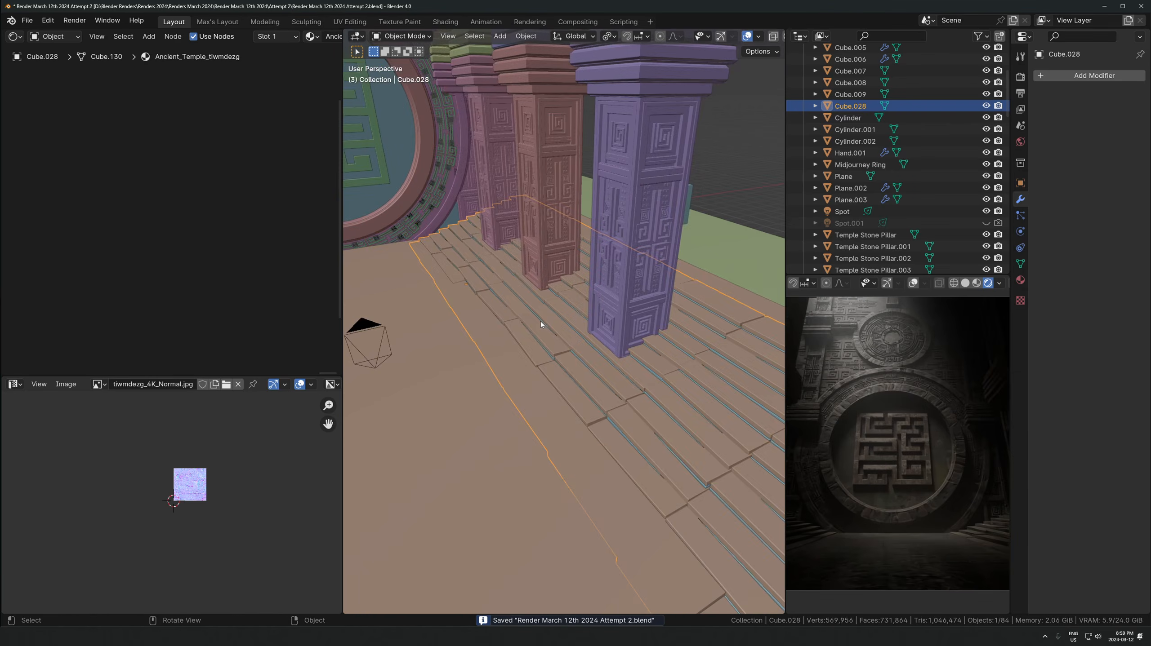
Frame the maze on the circular door and check the wall object behind it
{"action": "middle_click_drag", "start_coordinate": [541, 321], "coordinate": [488, 246]}
{"action": "left_click", "coordinate": [488, 246]}
{"action": "key", "text": "KP_Decimal"}
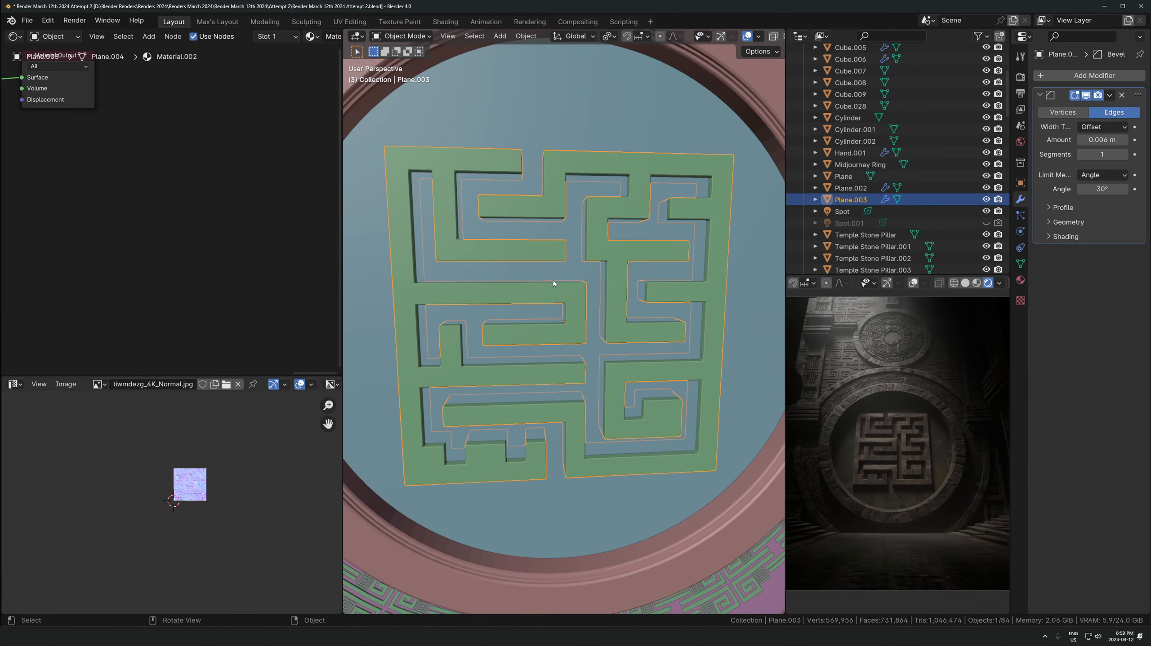
{"action": "scroll", "coordinate": [628, 224], "scroll_direction": "down", "scroll_amount": 5}
{"action": "left_click", "coordinate": [552, 211]}
{"action": "scroll", "coordinate": [598, 256], "scroll_direction": "down", "scroll_amount": 2}
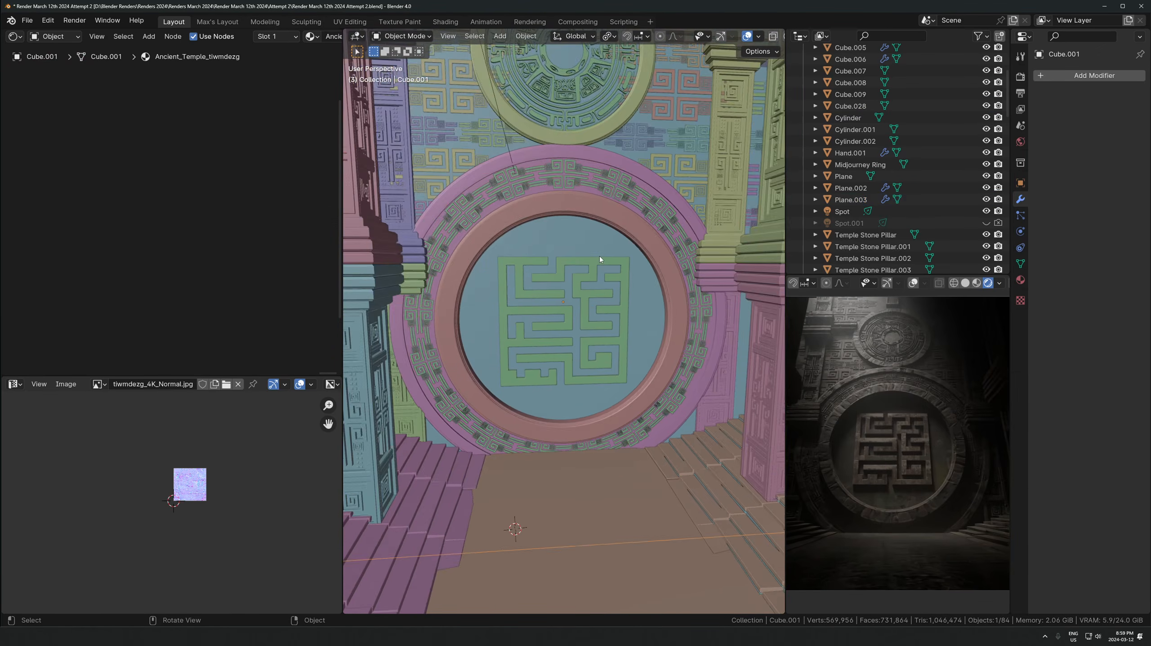
{"action": "scroll", "coordinate": [587, 244], "scroll_direction": "up", "scroll_amount": 2}
{"action": "key", "text": "Tab"}
{"action": "key", "text": "Tab"}
Use X-ray display to select the hidden maze copy Plane.002 behind the door, save the file, and delete that copy
{"action": "key", "text": "alt+z"}
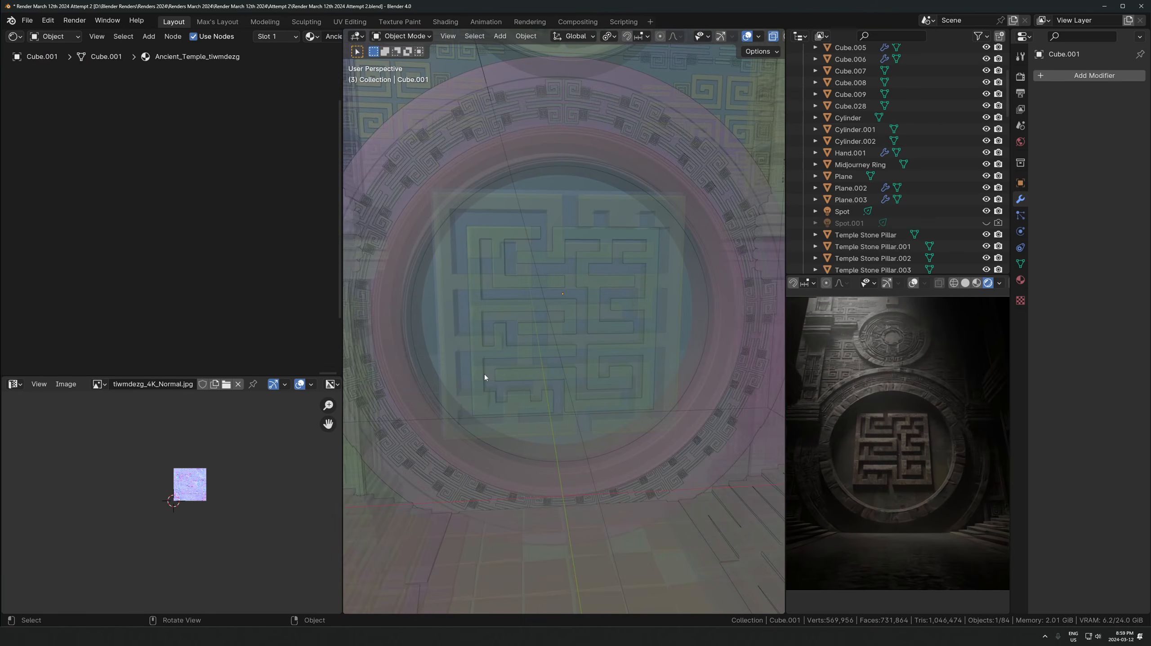
{"action": "key", "text": "ctrl+s"}
{"action": "left_click", "coordinate": [588, 360]}
{"action": "key", "text": "alt+z"}
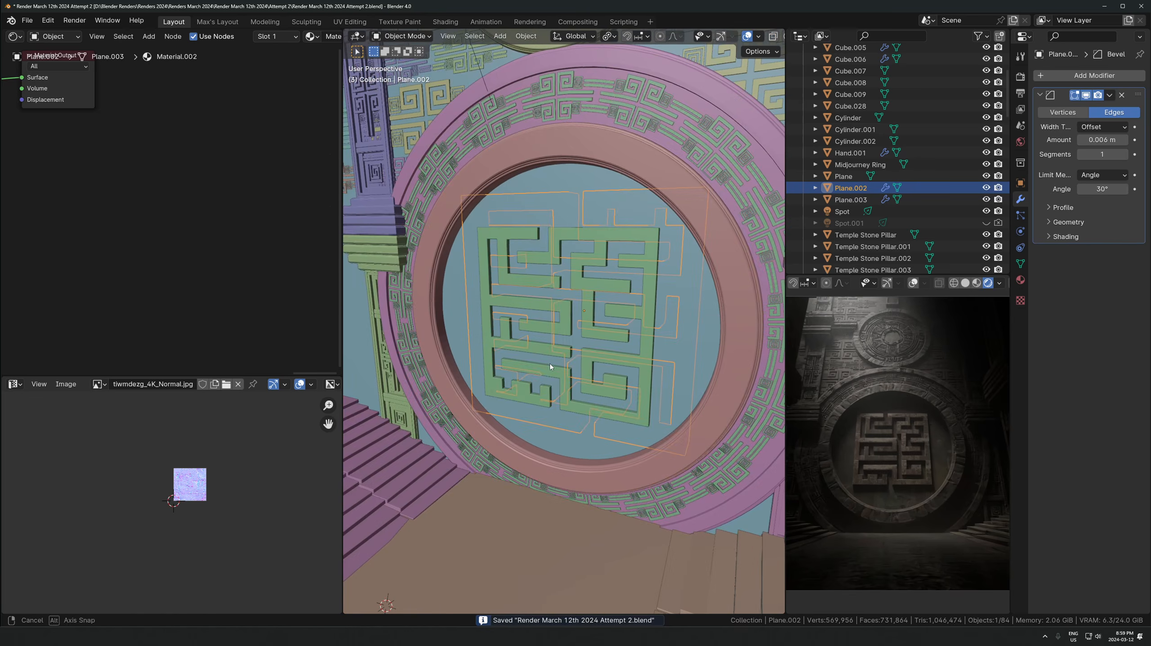
{"action": "key", "text": "g"}
{"action": "right_click", "coordinate": [372, 258]}
{"action": "key", "text": "x"}
{"action": "left_click", "coordinate": [484, 293]}
{"action": "left_click", "coordinate": [565, 295]}
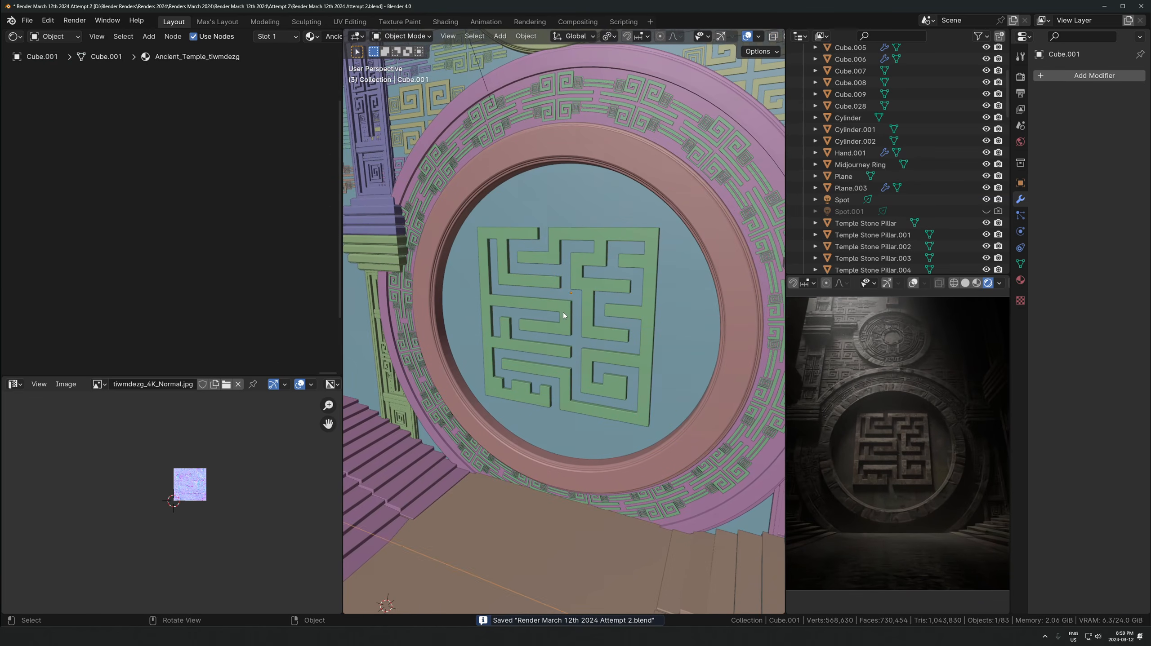
Move the remaining door maze into a new collection named "maze" and hide that collection
{"action": "left_click", "coordinate": [583, 294]}
{"action": "key", "text": "KP_Decimal"}
{"action": "scroll", "coordinate": [575, 340], "scroll_direction": "up", "scroll_amount": 5}
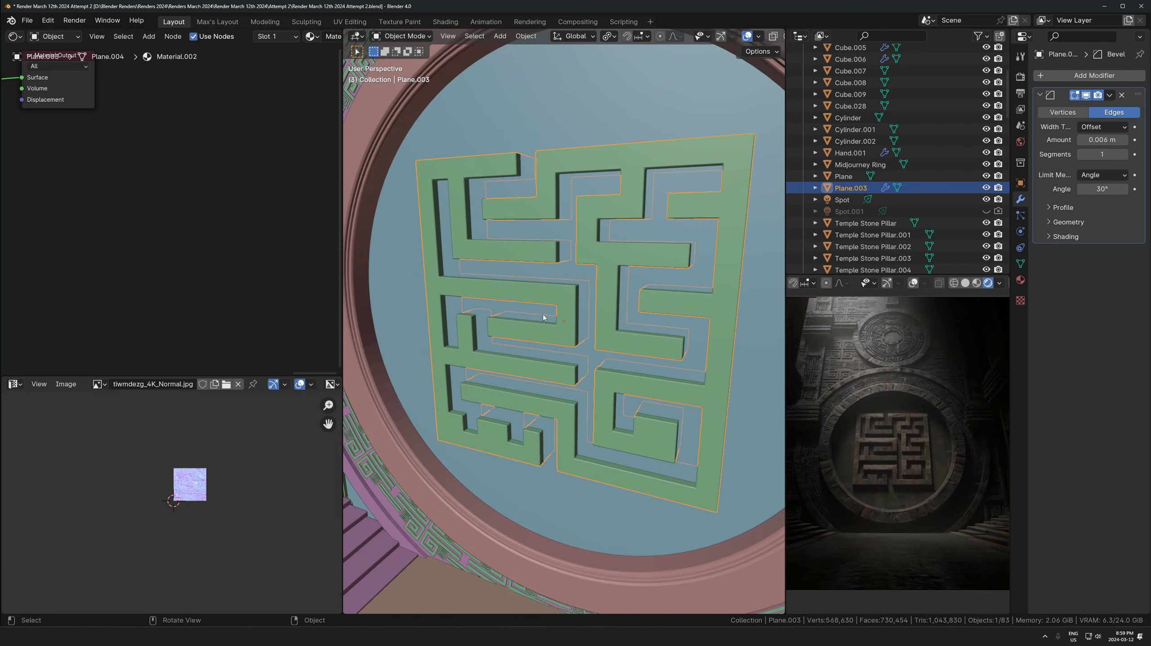
{"action": "middle_click_drag", "start_coordinate": [566, 290], "coordinate": [616, 339]}
{"action": "left_click", "coordinate": [615, 335]}
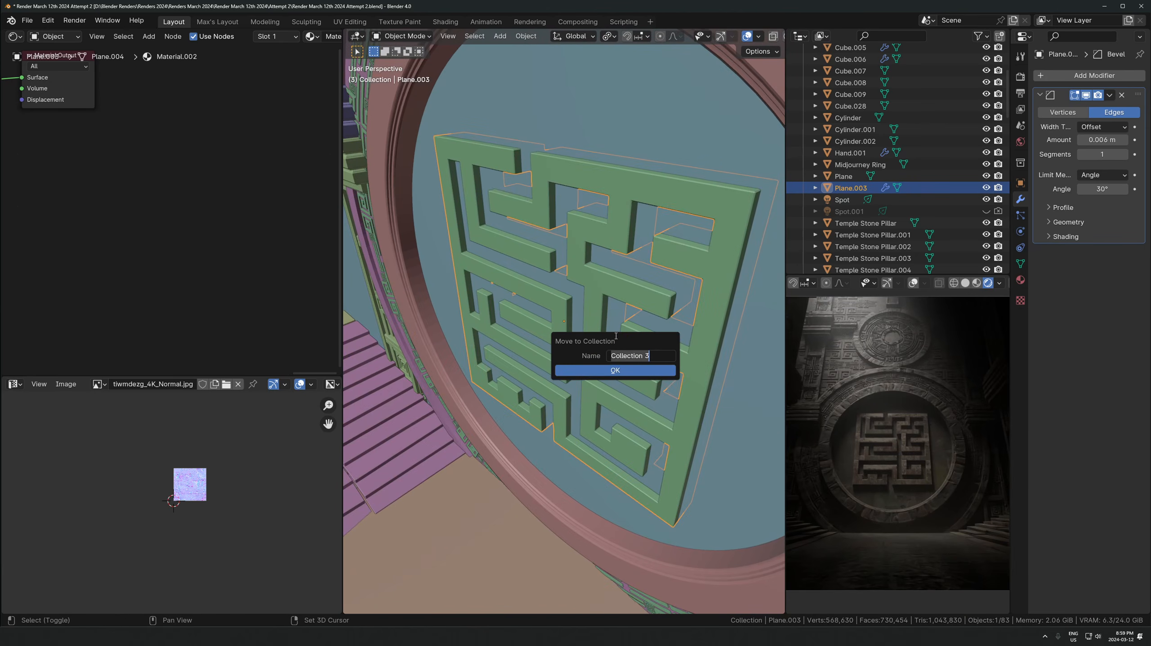
{"action": "type", "text": "maze"}
{"action": "key", "text": "Return"}
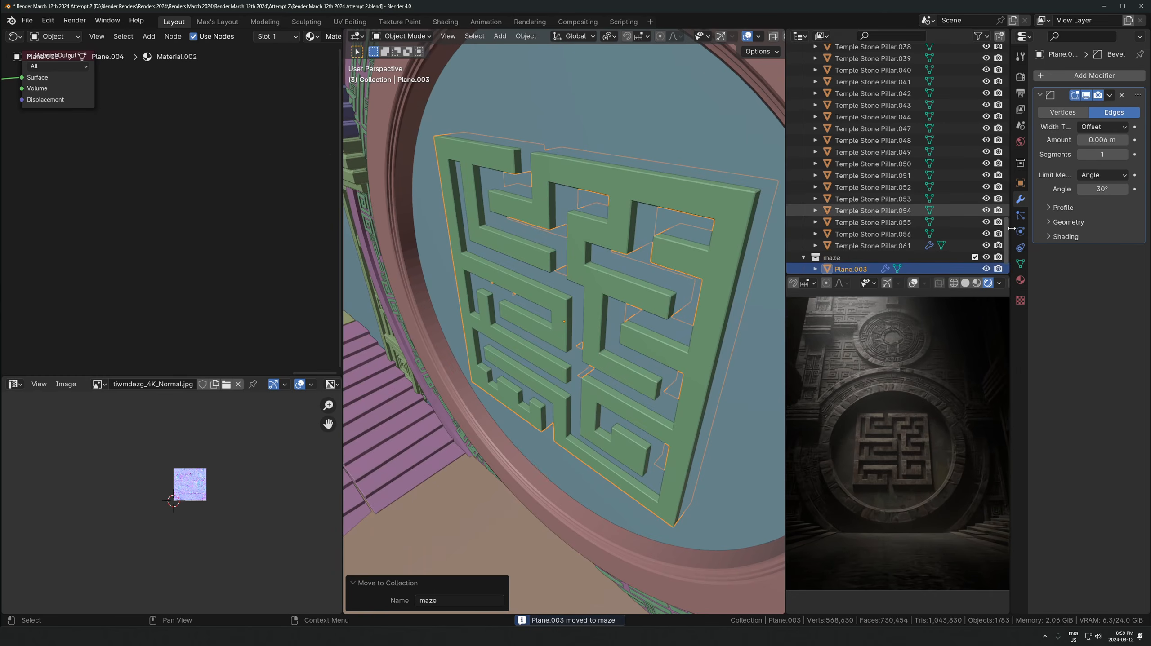
{"action": "left_click", "coordinate": [986, 258]}
Apply Shade Auto Smooth at 30° to the inner ring framing the circular door
{"action": "left_click", "coordinate": [672, 292]}
{"action": "scroll", "coordinate": [550, 334], "scroll_direction": "down", "scroll_amount": 5}
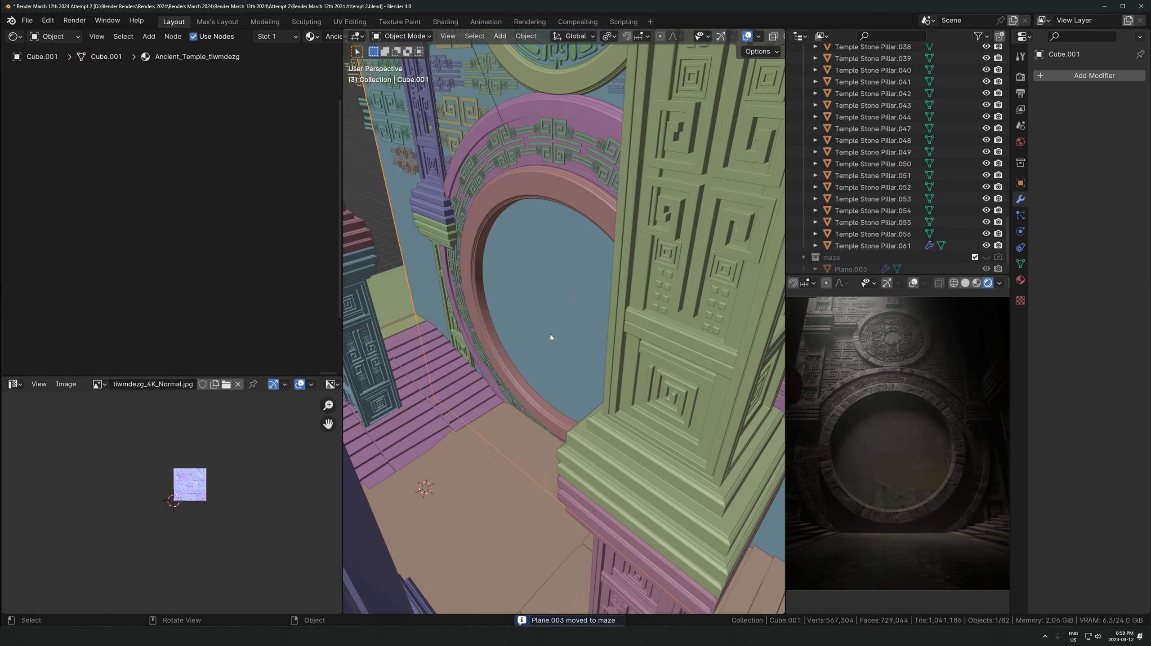
{"action": "scroll", "coordinate": [551, 335], "scroll_direction": "up", "scroll_amount": 4}
{"action": "left_click", "coordinate": [420, 218]}
{"action": "right_click", "coordinate": [421, 219]}
{"action": "left_click", "coordinate": [421, 228]}
{"action": "right_click", "coordinate": [420, 229]}
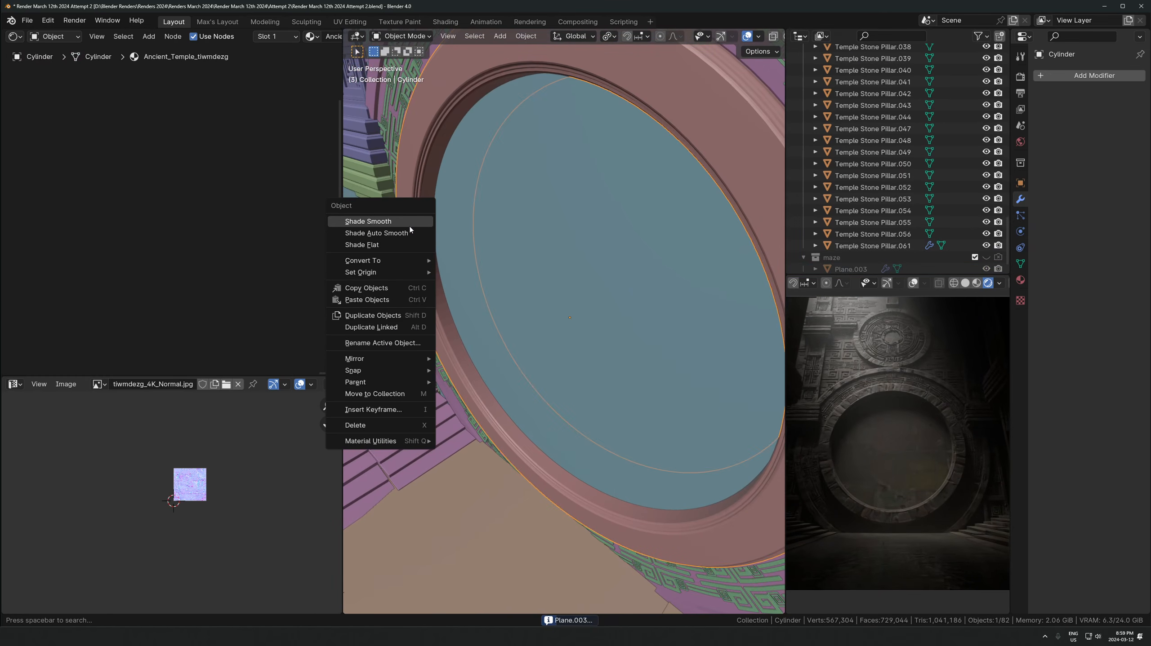
{"action": "left_click", "coordinate": [411, 228]}
{"action": "middle_click_drag", "start_coordinate": [417, 296], "coordinate": [539, 193]}
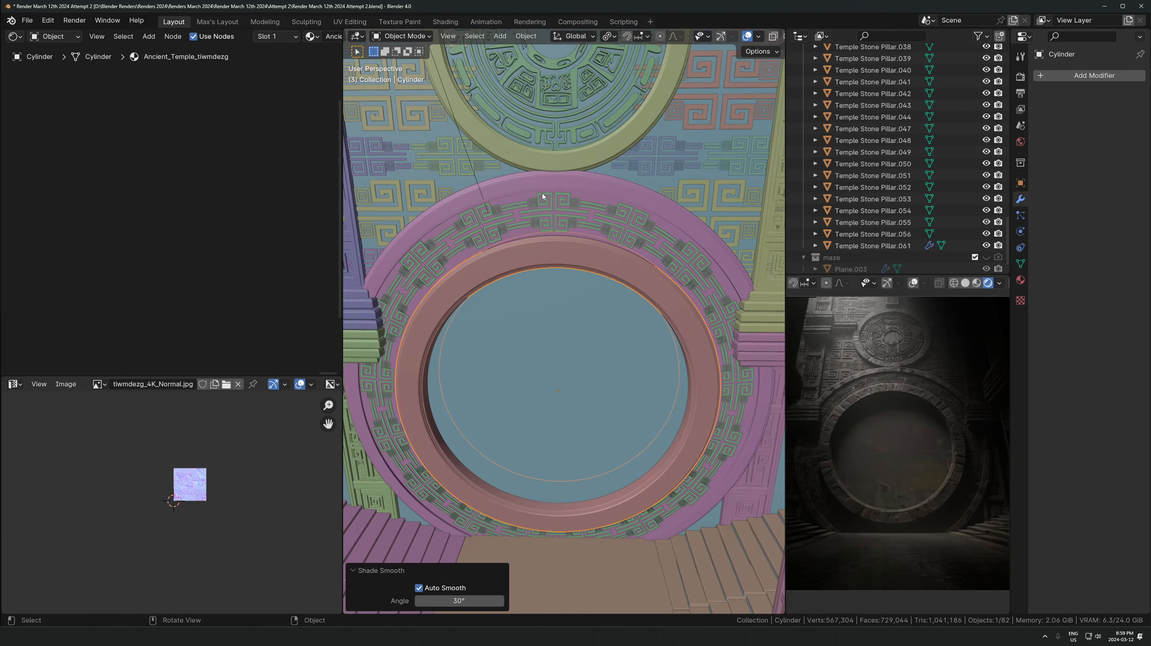
Apply Shade Auto Smooth at 30° to the large outer door ring and the round medallion's frame above it
{"action": "left_click", "coordinate": [533, 177], "text": "shift"}
{"action": "right_click", "coordinate": [533, 159]}
{"action": "left_click", "coordinate": [533, 159]}
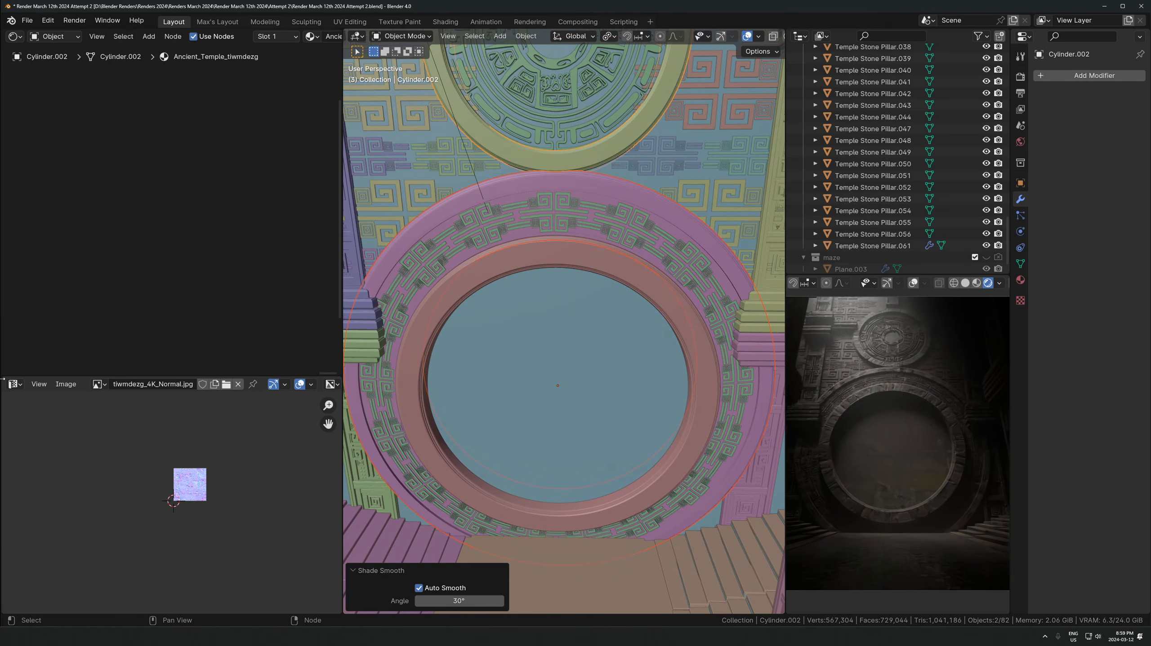
Switch the image editor to the Asset Browser and search the Objects catalog for "face" and for "head"
{"action": "left_click", "coordinate": [15, 384]}
{"action": "left_click", "coordinate": [380, 450]}
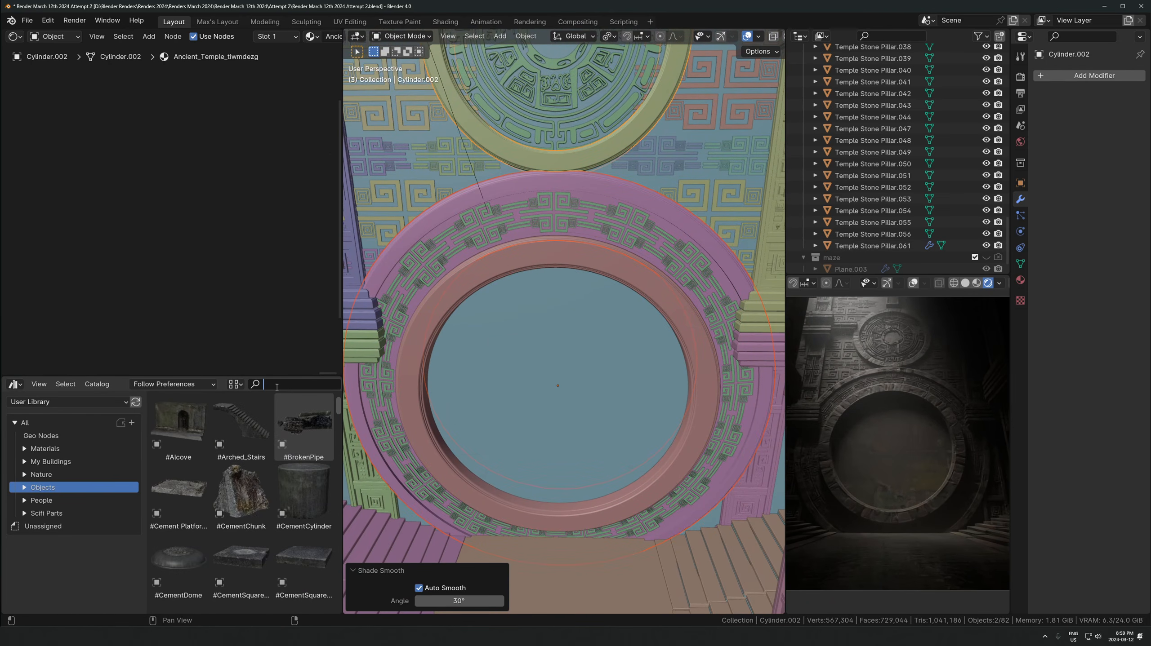
{"action": "type", "text": "face"}
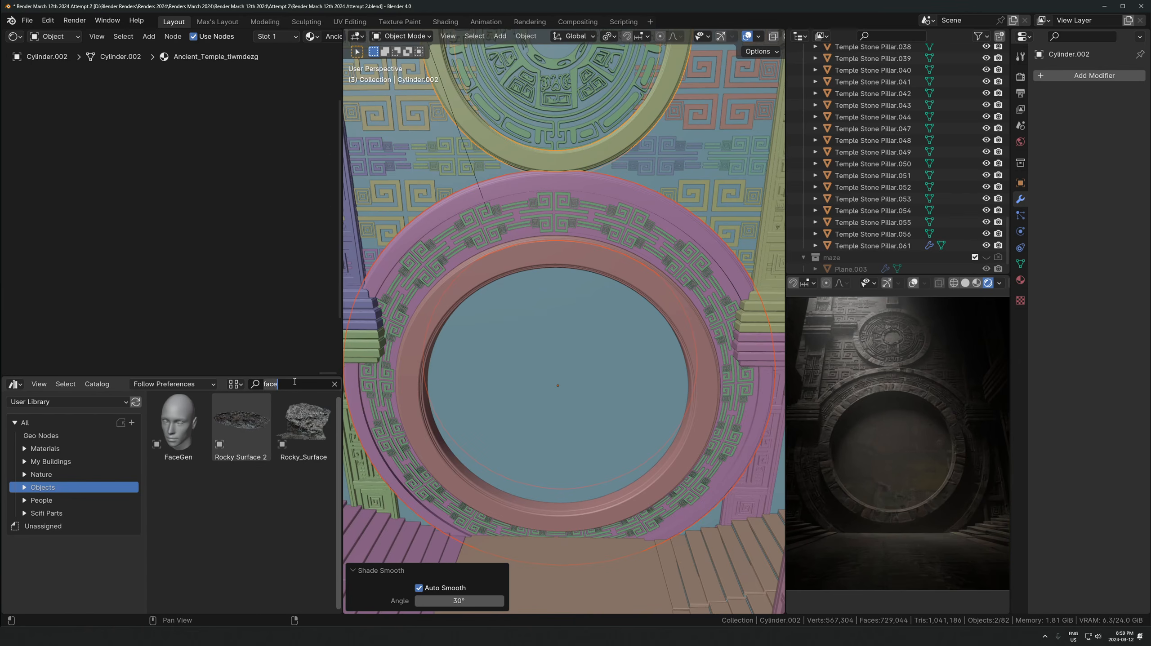
{"action": "key", "text": "BackSpace"}
{"action": "key", "text": "BackSpace"}
{"action": "key", "text": "BackSpace"}
{"action": "key", "text": "BackSpace"}
{"action": "type", "text": "head"}
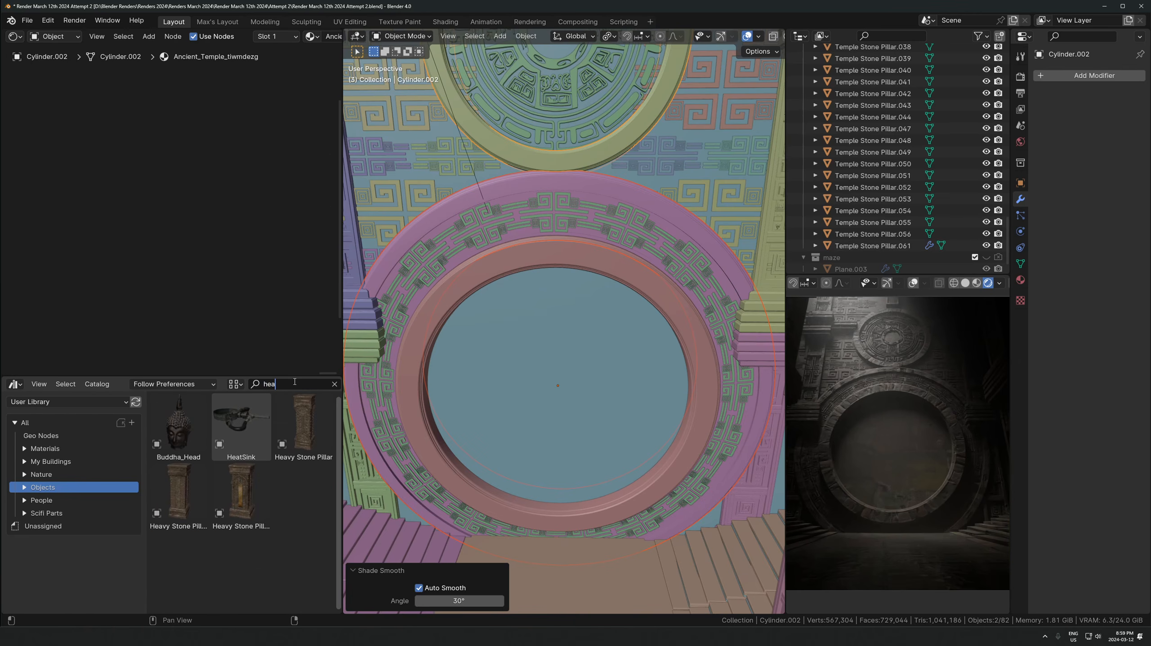
{"action": "key", "text": "BackSpace"}
{"action": "key", "text": "BackSpace"}
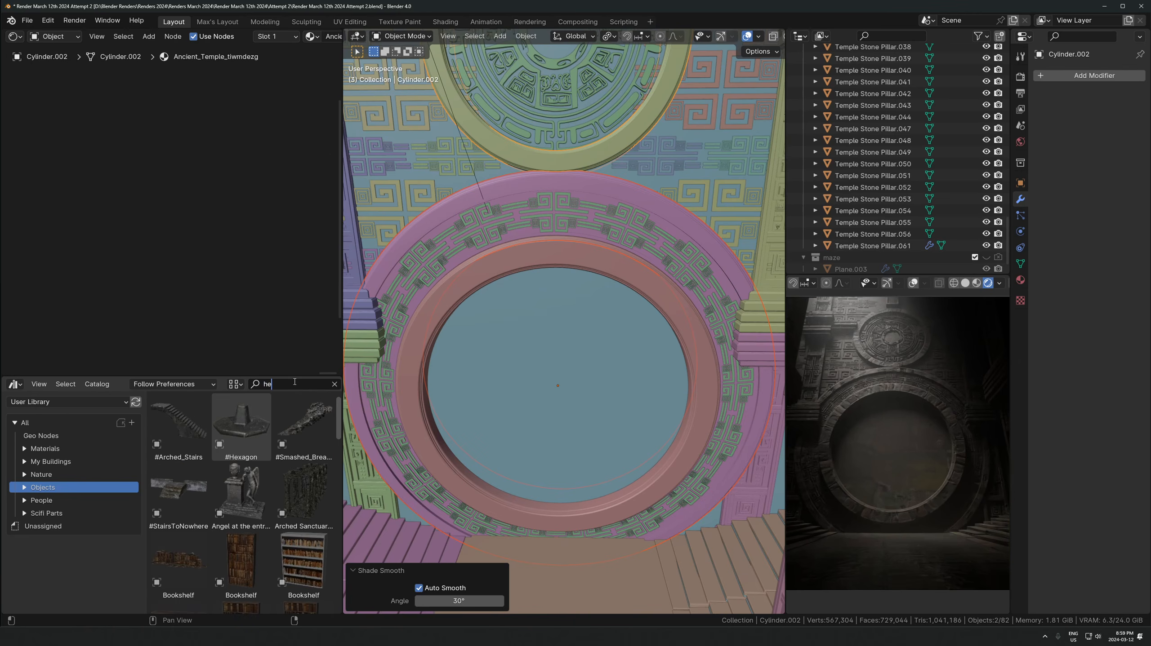
{"action": "type", "text": "ad"}
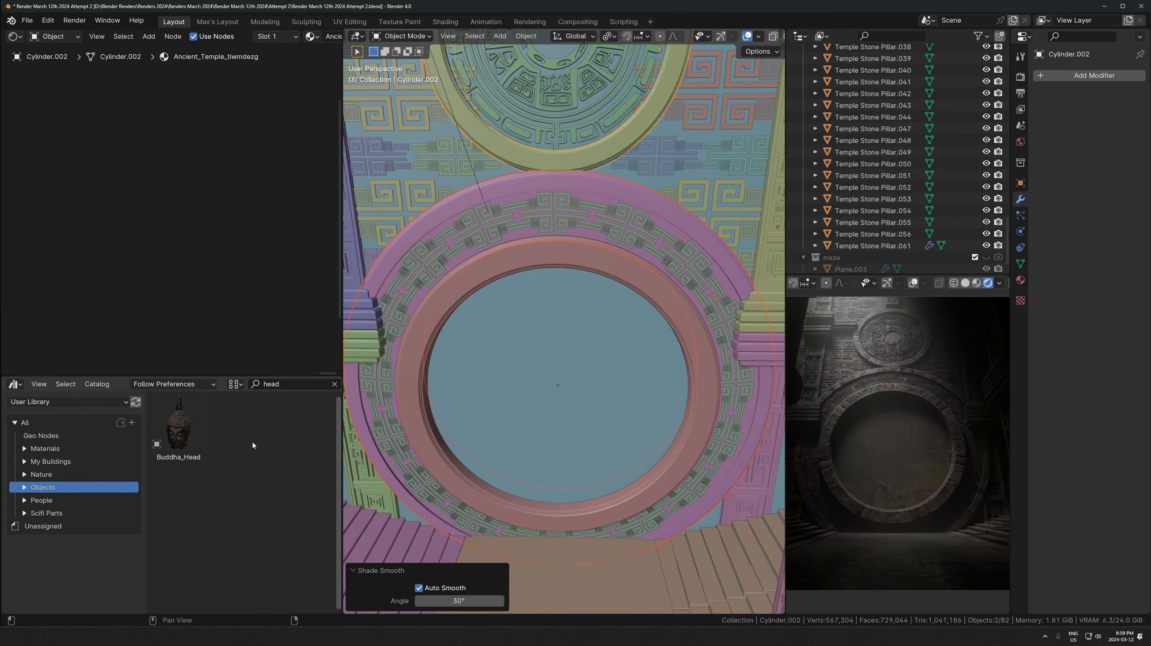
Add the Buddha_Head asset to the scene at the door, enlarge it, and clear its rotation and location
{"action": "left_click_drag", "start_coordinate": [557, 507], "coordinate": [557, 506]}
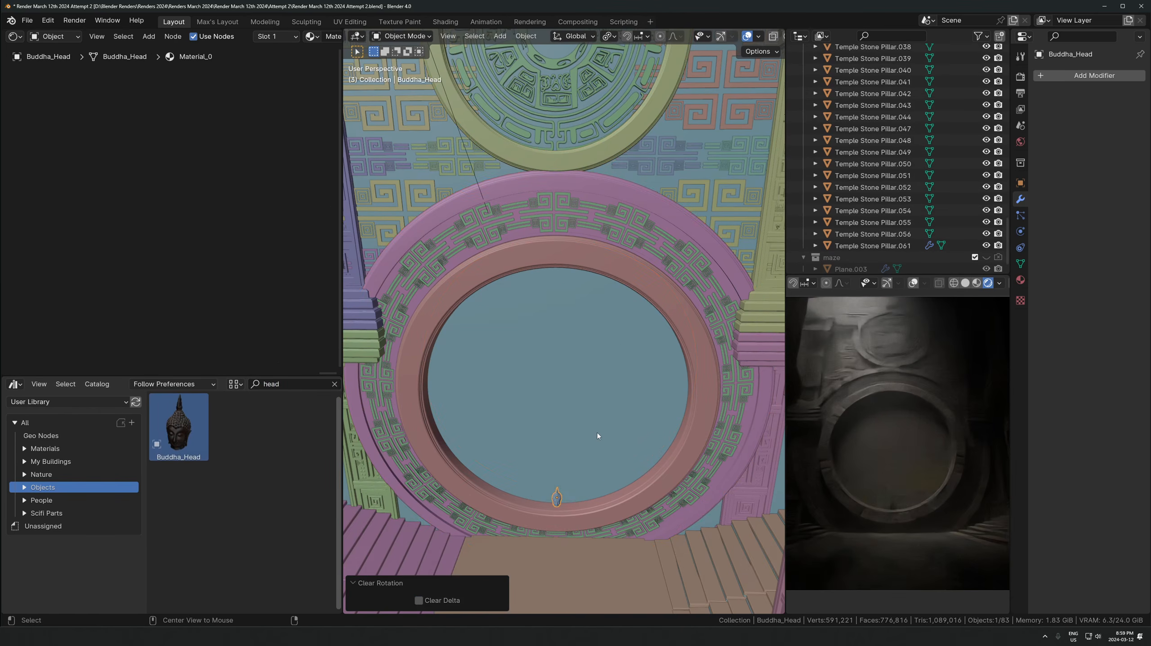
{"action": "key", "text": "s"}
{"action": "left_click", "coordinate": [749, 395]}
{"action": "middle_click_drag", "start_coordinate": [651, 469], "coordinate": [637, 416], "text": "shift"}
{"action": "key", "text": "alt+r"}
{"action": "key", "text": "alt+g"}
Enlarge the Buddha head, raise it about 3.5 m along Z, and scale it up again by about 1.24
{"action": "key", "text": "s"}
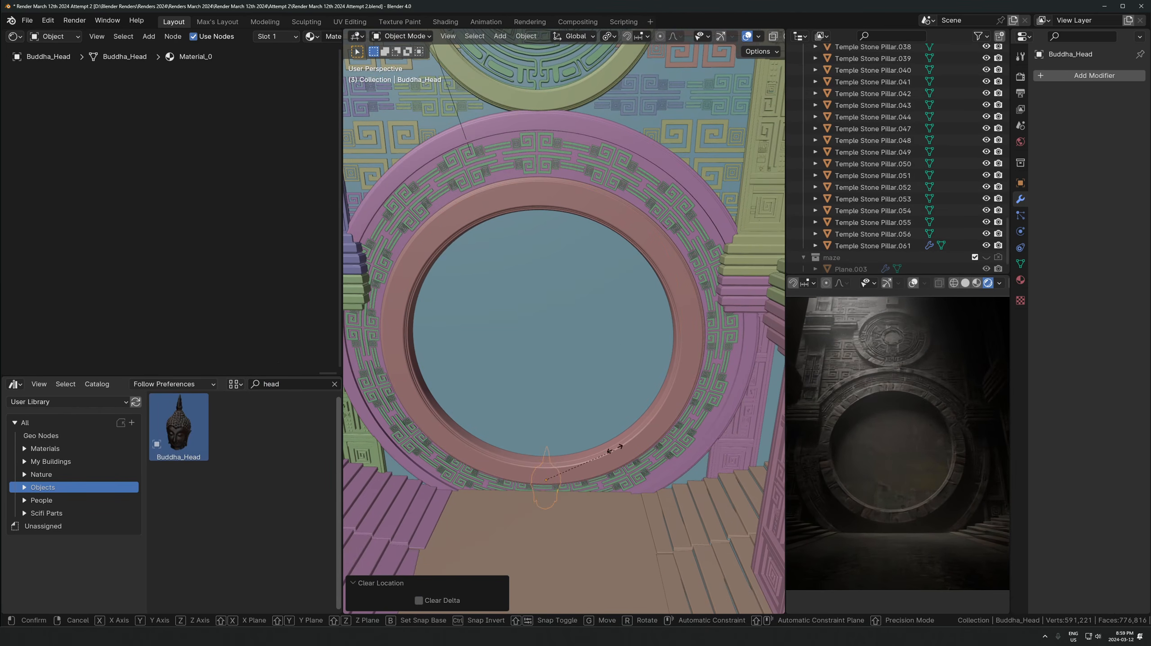
{"action": "left_click", "coordinate": [642, 423]}
{"action": "key", "text": "g"}
{"action": "key", "text": "z"}
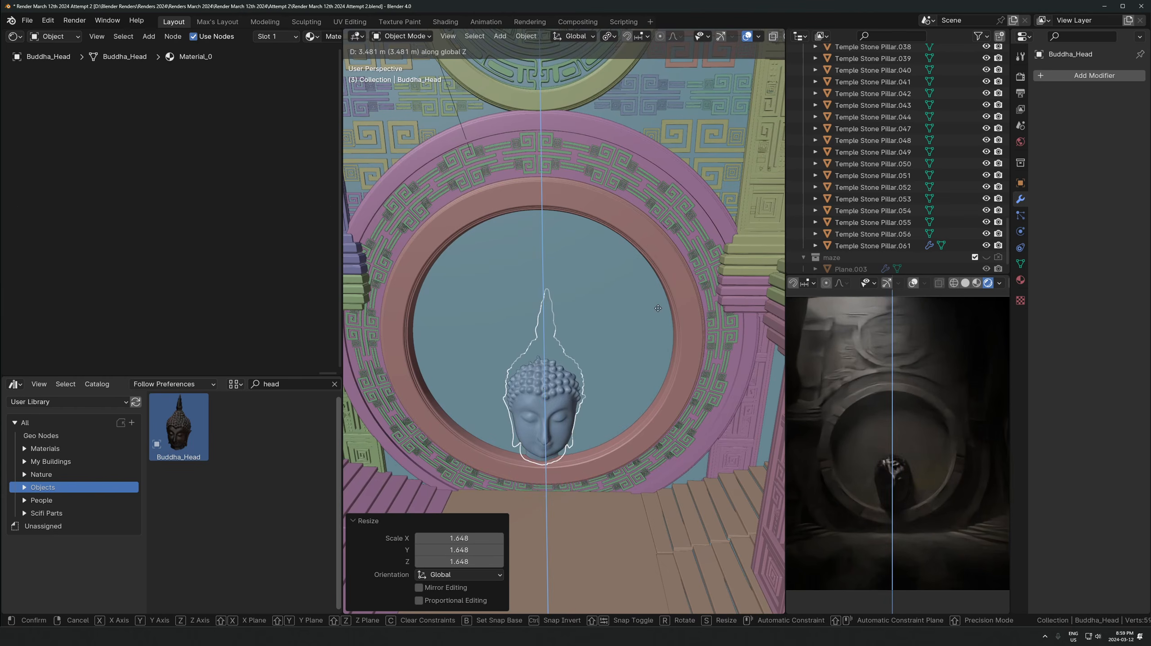
{"action": "left_click", "coordinate": [658, 308]}
{"action": "key", "text": "s"}
{"action": "left_click", "coordinate": [714, 412]}
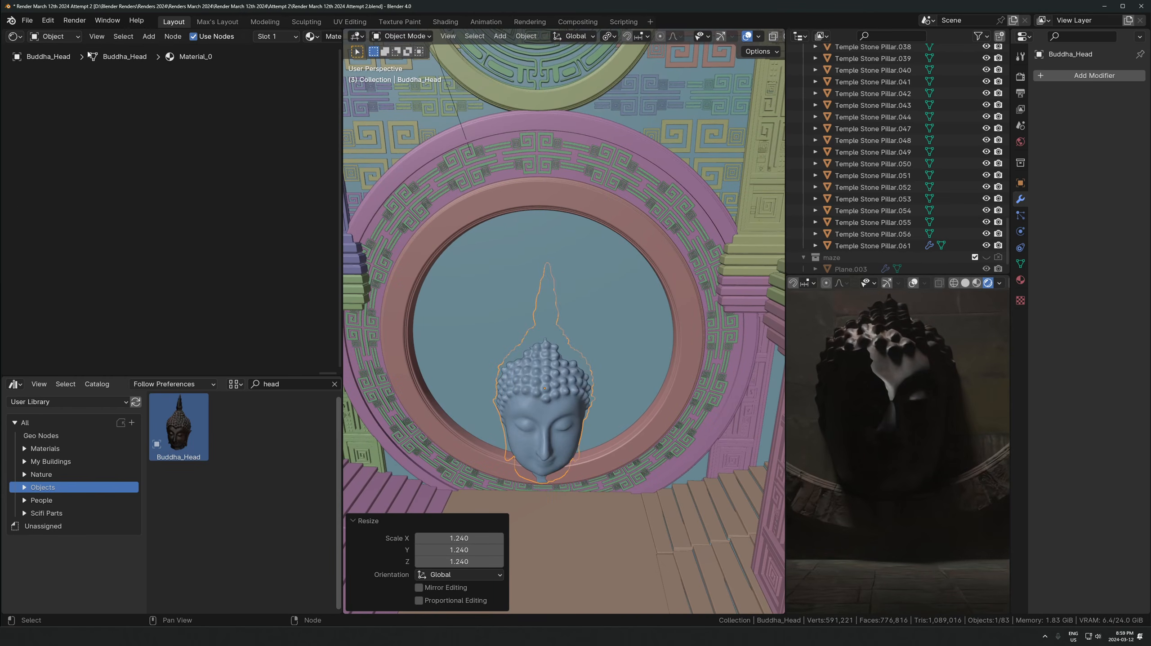
Delete the normal texture and Normal Map nodes from the Buddha head's material
{"action": "middle_click_drag", "start_coordinate": [119, 160], "coordinate": [217, 199]}
{"action": "scroll", "coordinate": [217, 199], "scroll_direction": "down", "scroll_amount": 5}
{"action": "middle_click_drag", "start_coordinate": [86, 225], "coordinate": [237, 256]}
{"action": "scroll", "coordinate": [238, 255], "scroll_direction": "up", "scroll_amount": 2}
{"action": "left_click", "coordinate": [153, 261]}
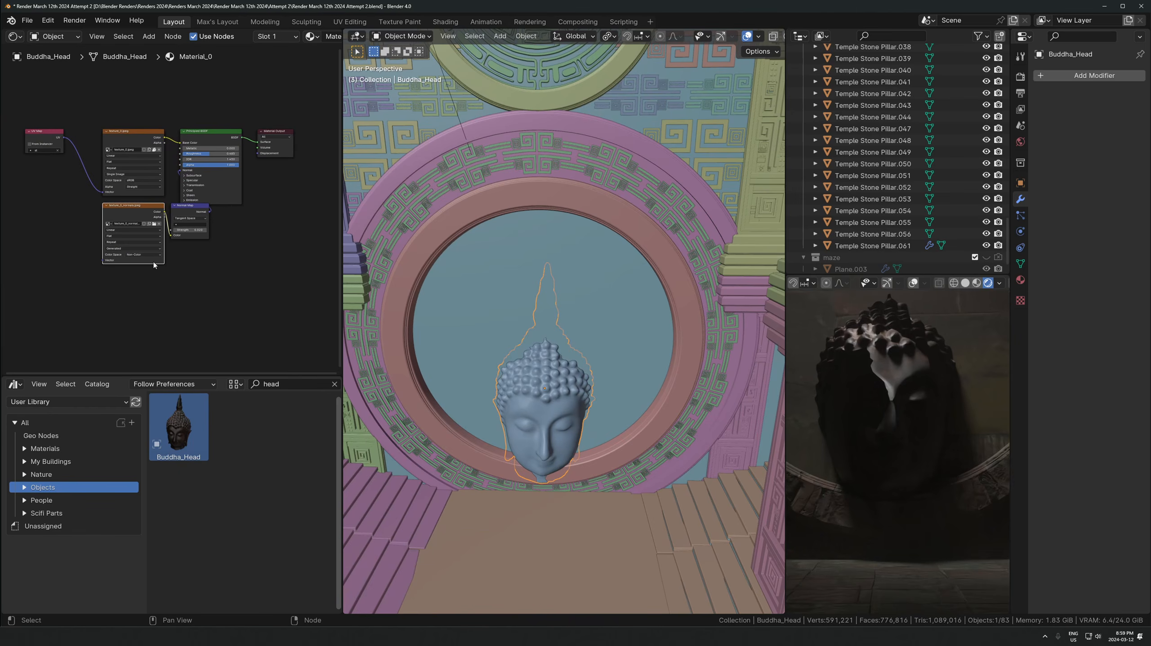
{"action": "left_click_drag", "start_coordinate": [140, 213], "coordinate": [79, 224]}
{"action": "left_click_drag", "start_coordinate": [183, 217], "coordinate": [156, 246]}
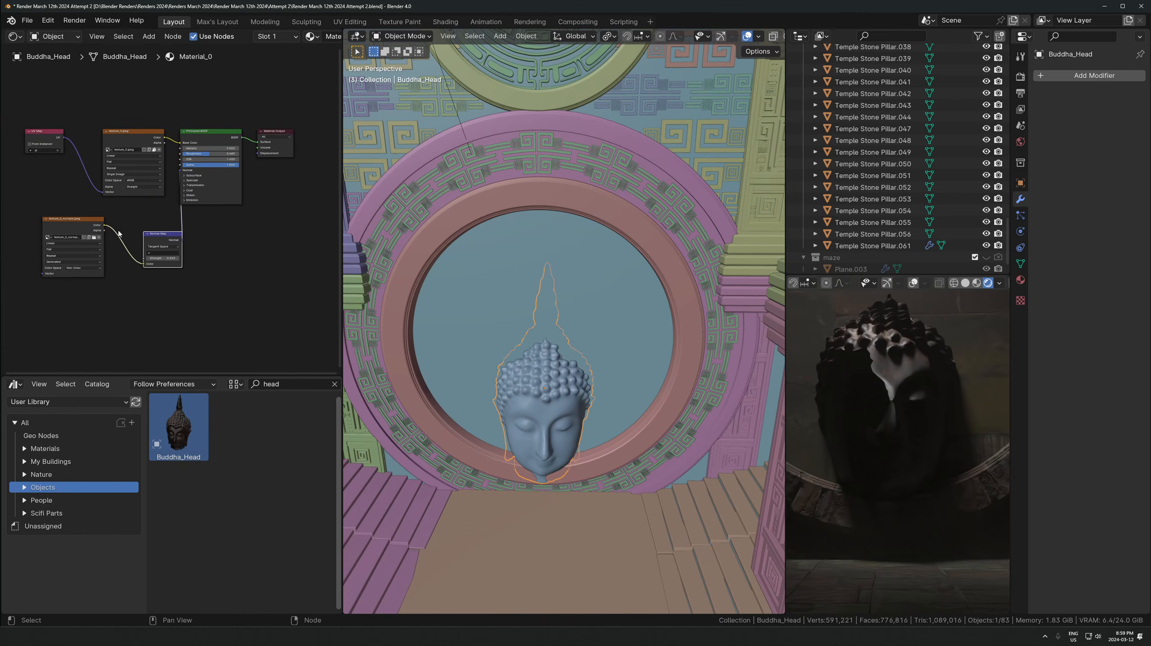
{"action": "key", "text": "x"}
{"action": "scroll", "coordinate": [170, 210], "scroll_direction": "up", "scroll_amount": 4}
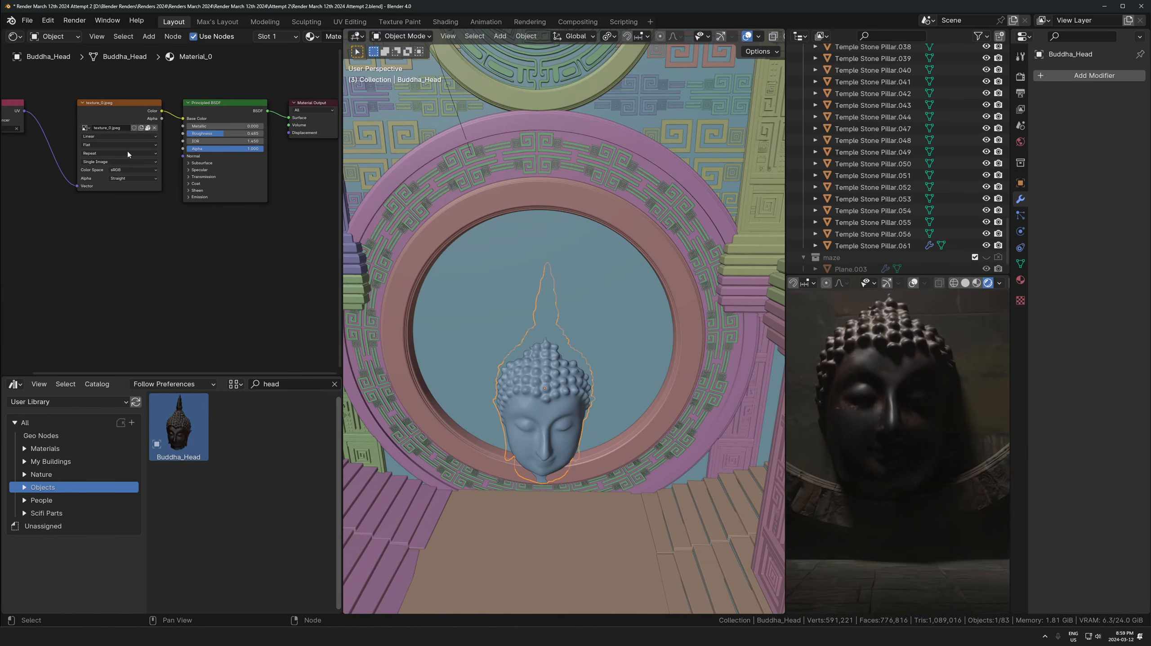
{"action": "middle_click_drag", "start_coordinate": [129, 153], "coordinate": [178, 216]}
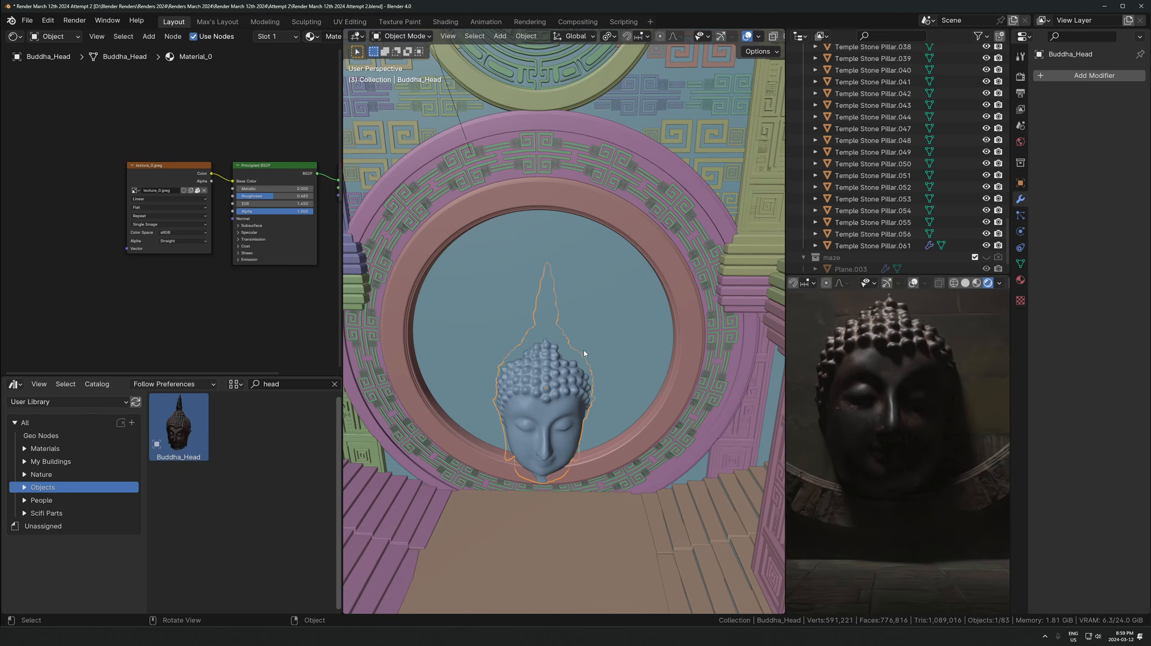
Move the Buddha head up into the doorway, pull it about 1.4 m forward along Y, and resize it
{"action": "key", "text": "g"}
{"action": "left_click", "coordinate": [657, 362]}
{"action": "key", "text": "s"}
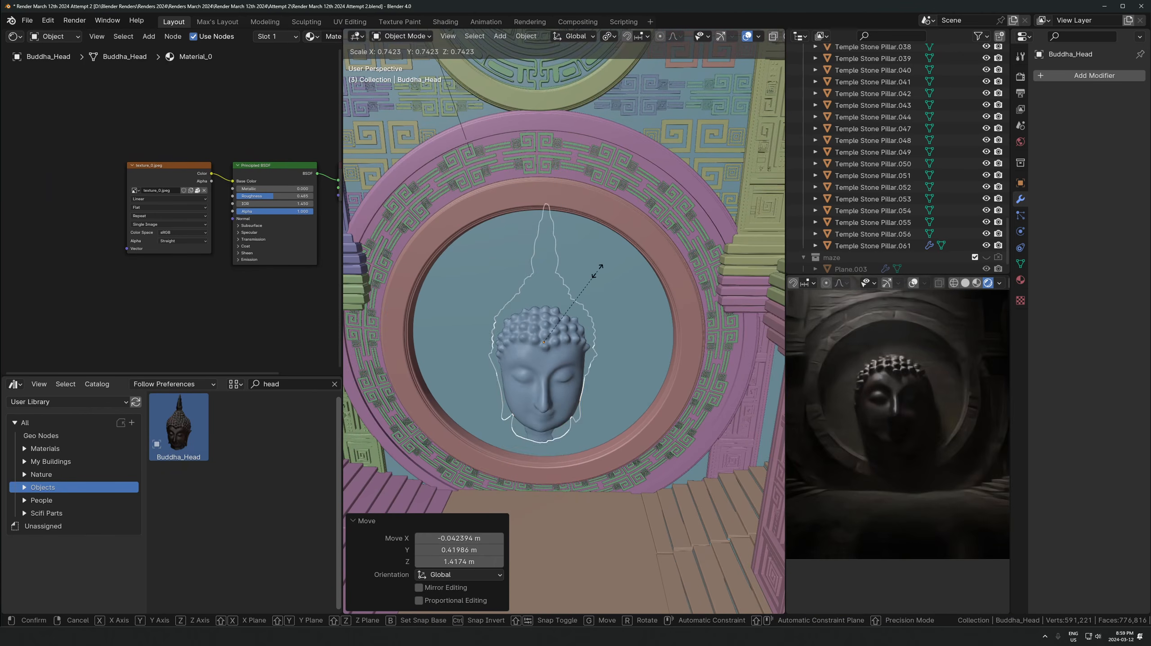
{"action": "left_click", "coordinate": [606, 297]}
{"action": "key", "text": "g"}
{"action": "key", "text": "y"}
{"action": "left_click", "coordinate": [605, 319]}
{"action": "key", "text": "s"}
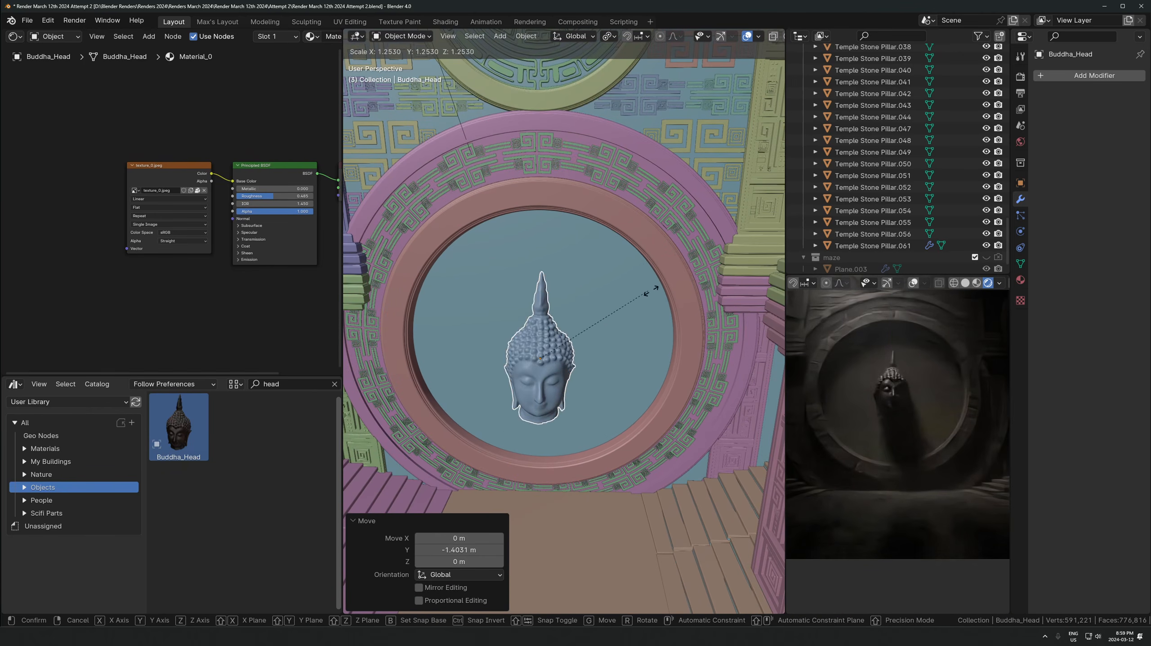
{"action": "left_click", "coordinate": [651, 290]}
Lower the Buddha head about 2.58 m along Z, turn it about Z, and lower it roughly another 0.49 m
{"action": "key", "text": "g"}
{"action": "key", "text": "z"}
{"action": "left_click", "coordinate": [649, 372]}
{"action": "key", "text": "r"}
{"action": "key", "text": "z"}
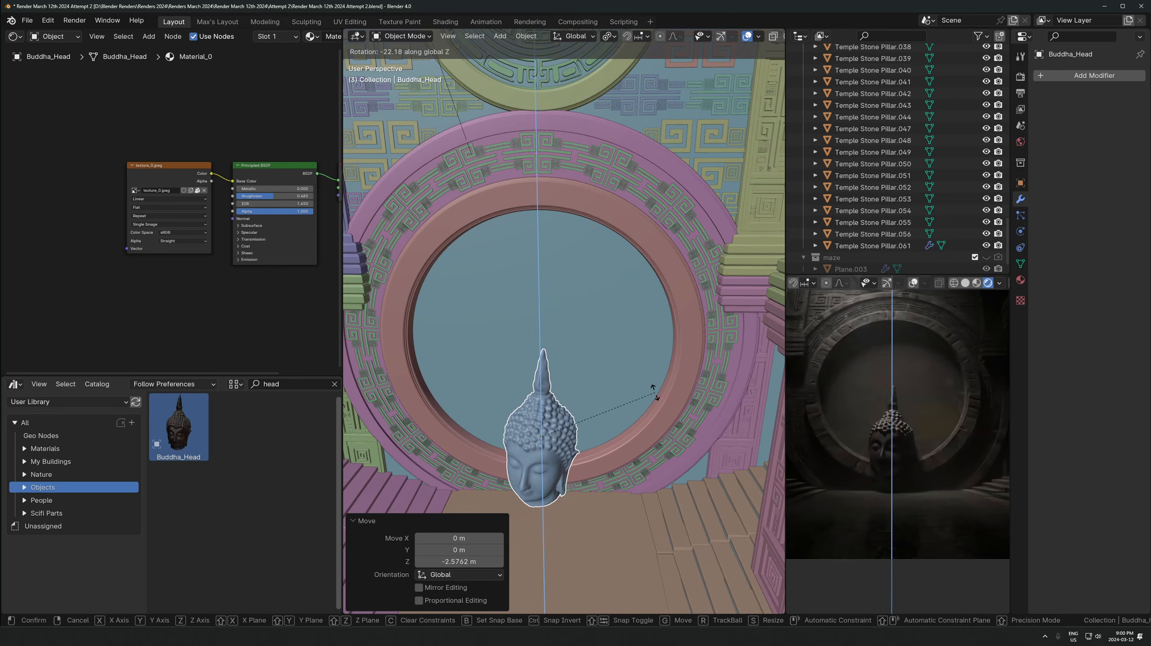
{"action": "left_click", "coordinate": [638, 458]}
{"action": "scroll", "coordinate": [809, 430], "scroll_direction": "down", "scroll_amount": 1}
{"action": "key", "text": "g"}
{"action": "left_click", "coordinate": [614, 379]}
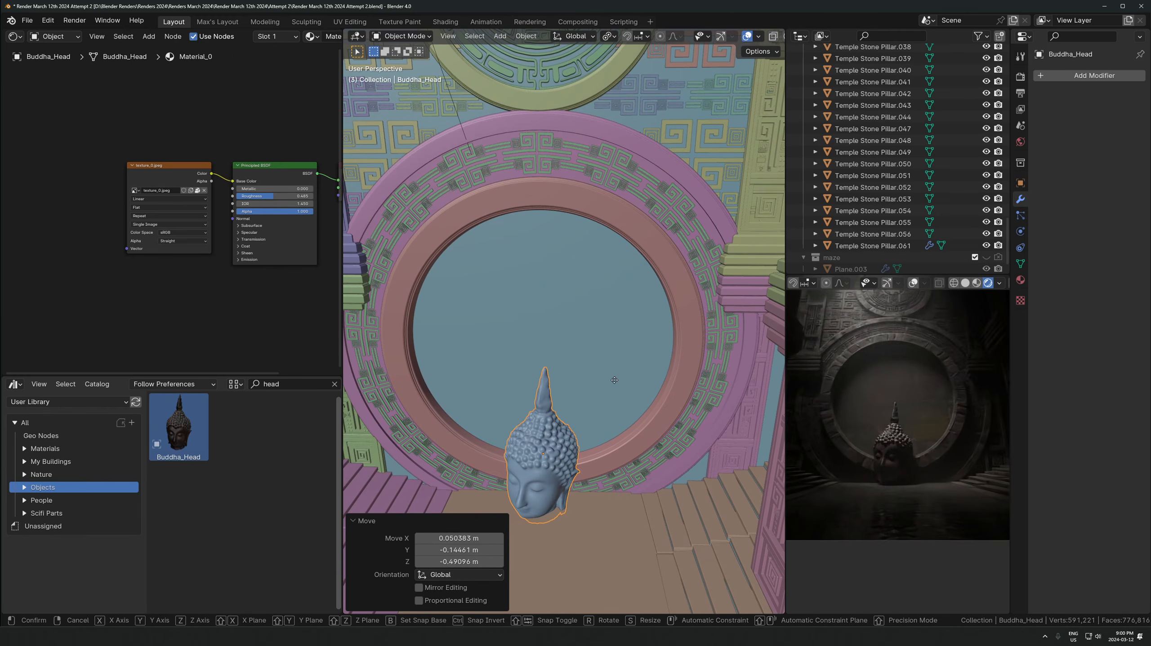
Shift the Buddha head along Y and scale it down to about 0.79 of its size
{"action": "key", "text": "g"}
{"action": "key", "text": "y"}
{"action": "left_click", "coordinate": [615, 390]}
{"action": "key", "text": "s"}
{"action": "left_click", "coordinate": [613, 362]}
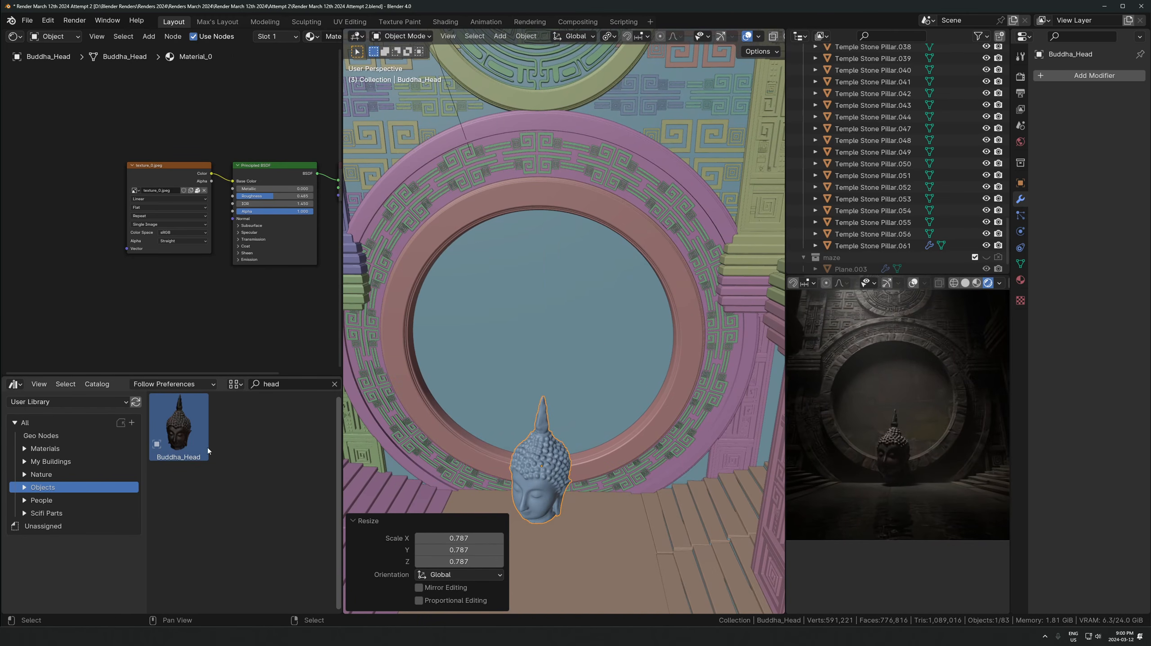
Search the assets for "face", add the FaceGen head in front of the door, and clear its rotation
{"action": "key", "text": "BackSpace"}
{"action": "key", "text": "BackSpace"}
{"action": "key", "text": "BackSpace"}
{"action": "key", "text": "BackSpace"}
{"action": "type", "text": "fac"}
{"action": "left_click_drag", "start_coordinate": [175, 453], "coordinate": [579, 471]}
{"action": "left_click_drag", "start_coordinate": [474, 478], "coordinate": [541, 318]}
{"action": "key", "text": "alt+r"}
{"action": "scroll", "coordinate": [679, 368], "scroll_direction": "down", "scroll_amount": 1}
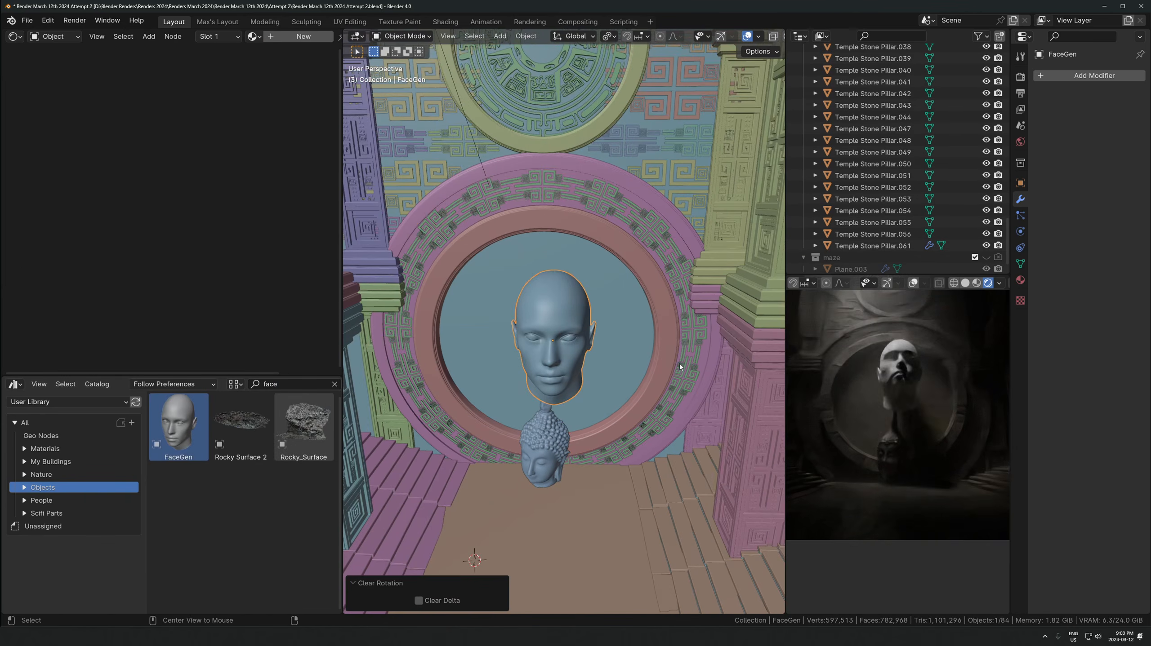
Enlarge the FaceGen head about 1.6 times and move it along Y toward the round doorway
{"action": "middle_click_drag", "start_coordinate": [680, 367], "coordinate": [639, 407]}
{"action": "key", "text": "g"}
{"action": "key", "text": "s"}
{"action": "left_click", "coordinate": [739, 358]}
{"action": "key", "text": "g"}
{"action": "key", "text": "y"}
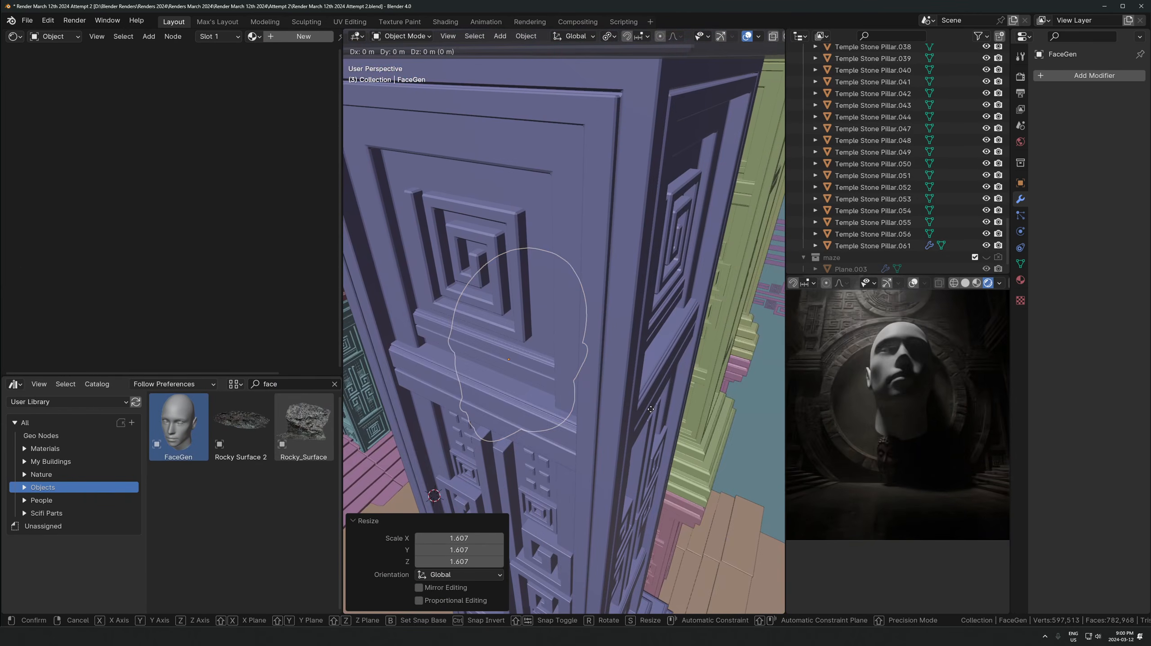
{"action": "left_click", "coordinate": [455, 230]}
Centre the FaceGen head in the round doorway by adjusting it along X and Y, and tilt it slightly about X
{"action": "middle_click_drag", "start_coordinate": [385, 317], "coordinate": [570, 287]}
{"action": "key", "text": "g"}
{"action": "key", "text": "z"}
{"action": "key", "text": "x"}
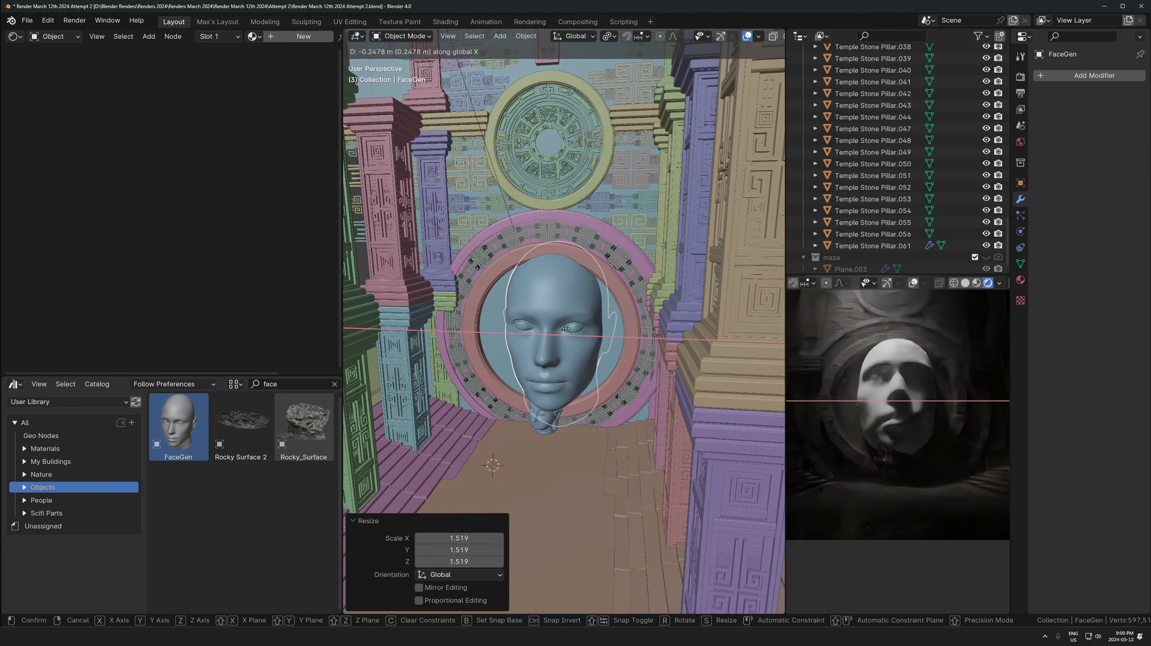
{"action": "left_click", "coordinate": [652, 323]}
{"action": "key", "text": "s"}
{"action": "key", "text": "Escape"}
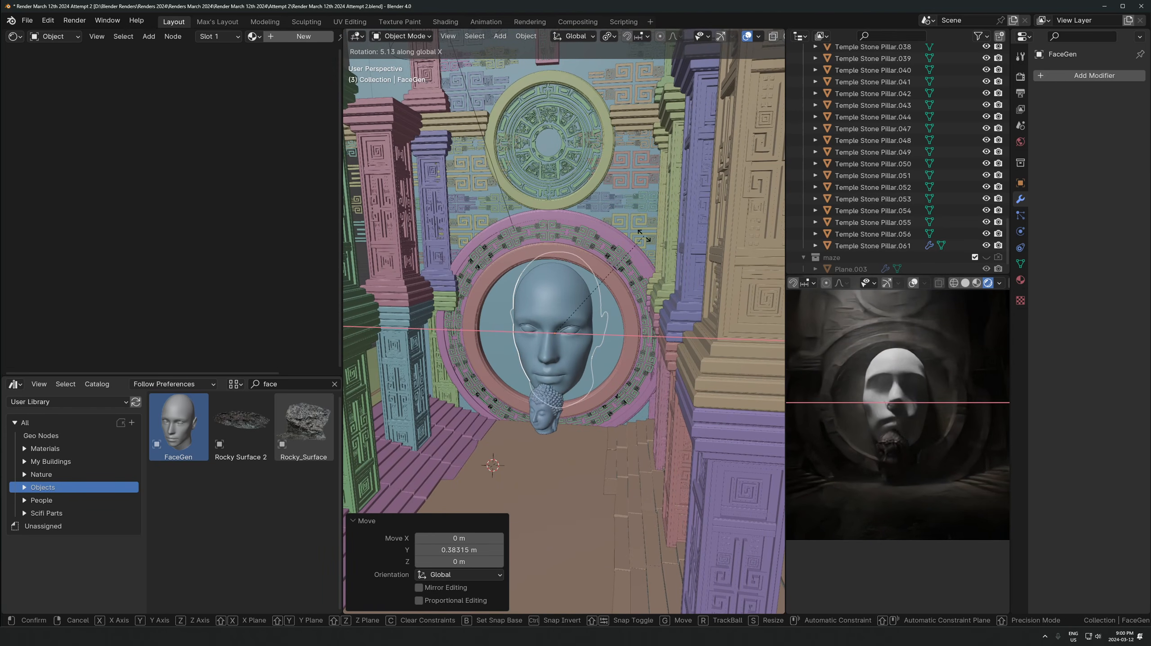
Link the FaceGen head's materials to the temple wall's Ancient_Temple material
{"action": "left_click", "coordinate": [618, 293]}
{"action": "key", "text": "ctrl+l"}
{"action": "left_click", "coordinate": [617, 311]}
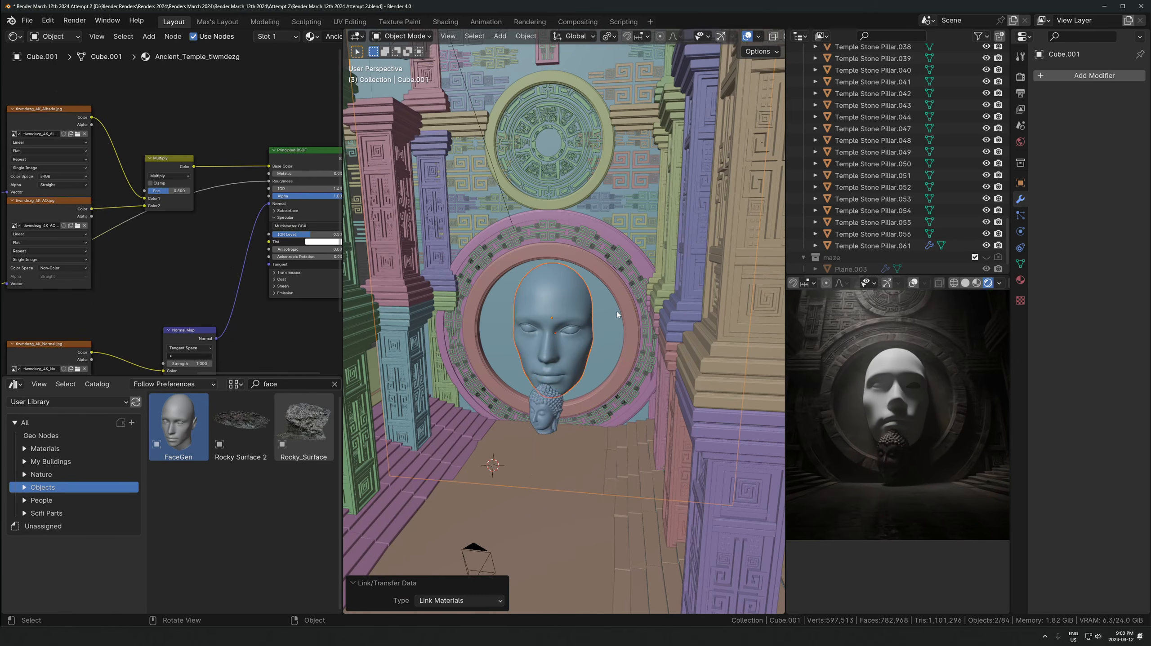
{"action": "scroll", "coordinate": [586, 304], "scroll_direction": "up", "scroll_amount": 6}
Remove the leftover Texture material slots from the FaceGen head, keeping only the Ancient_Temple material
{"action": "left_click", "coordinate": [586, 304]}
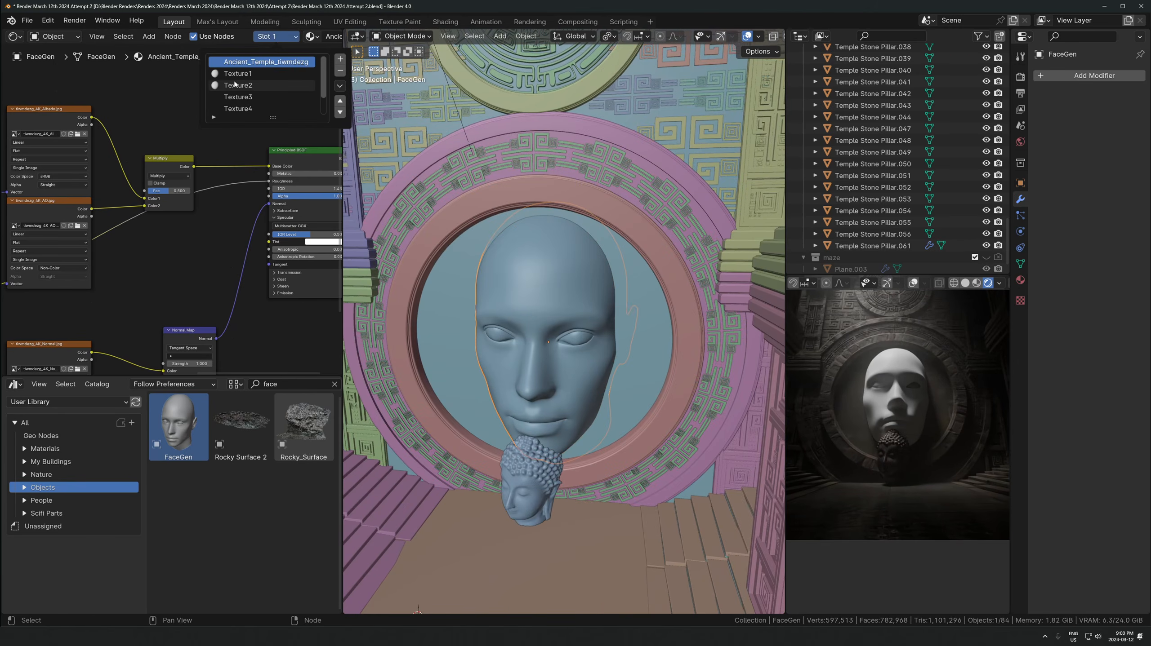
{"action": "left_click", "coordinate": [236, 74]}
{"action": "left_click", "coordinate": [340, 71]}
{"action": "left_click", "coordinate": [340, 72]}
{"action": "left_click", "coordinate": [341, 71]}
{"action": "left_click", "coordinate": [340, 72]}
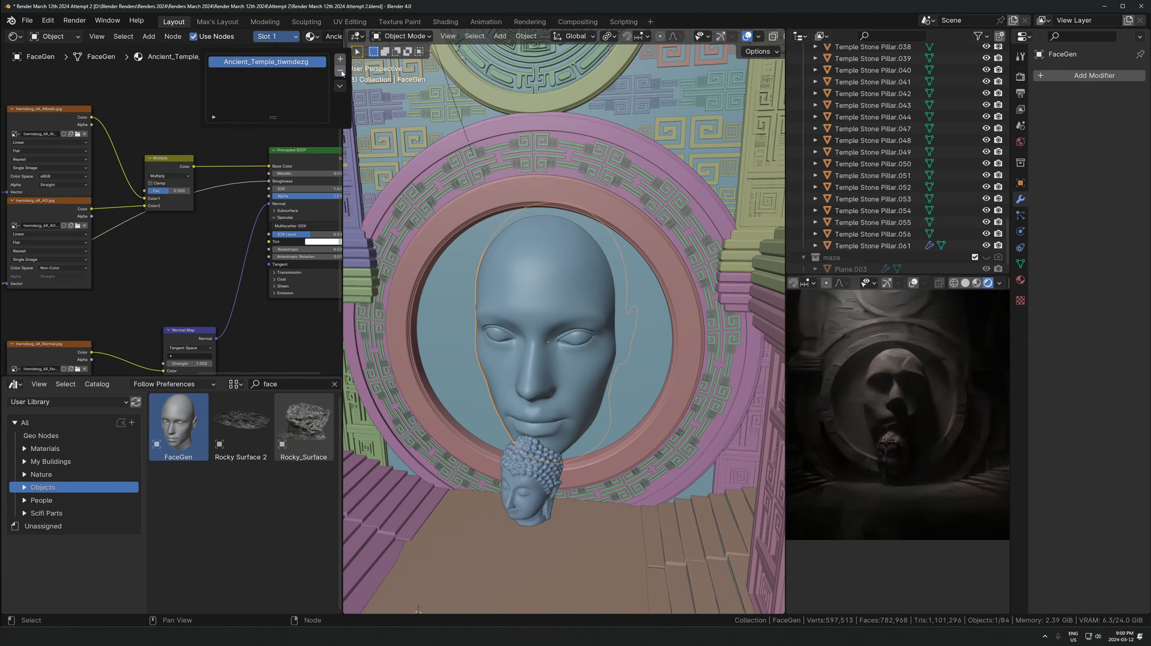
Unwrap all of the FaceGen head's faces with Cube Projection and scale the head up slightly
{"action": "key", "text": "Tab"}
{"action": "key", "text": "a"}
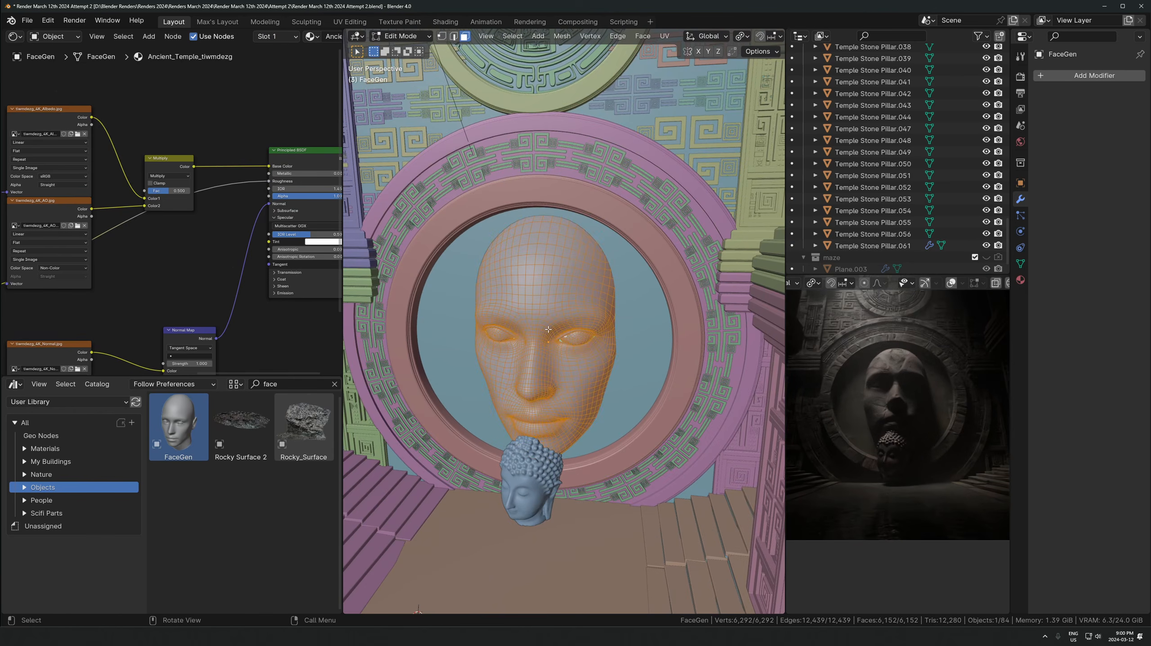
{"action": "key", "text": "u"}
{"action": "left_click", "coordinate": [549, 329]}
{"action": "scroll", "coordinate": [543, 389], "scroll_direction": "up", "scroll_amount": 6}
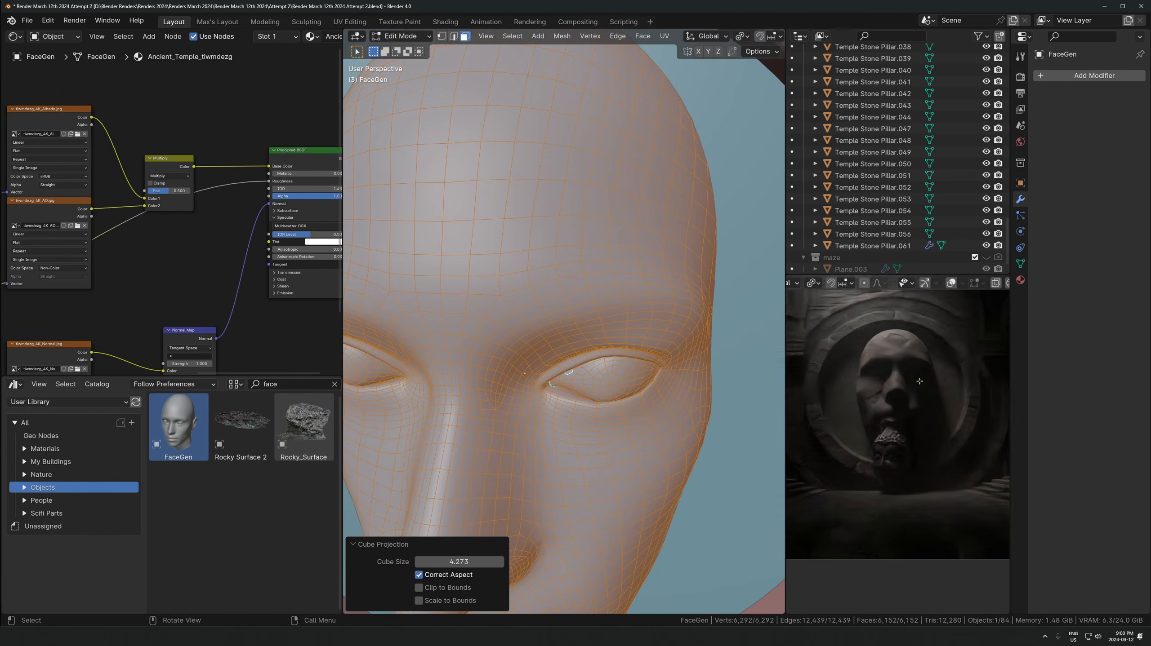
{"action": "scroll", "coordinate": [933, 452], "scroll_direction": "up", "scroll_amount": 4}
{"action": "key", "text": "Tab"}
{"action": "scroll", "coordinate": [512, 373], "scroll_direction": "down", "scroll_amount": 8}
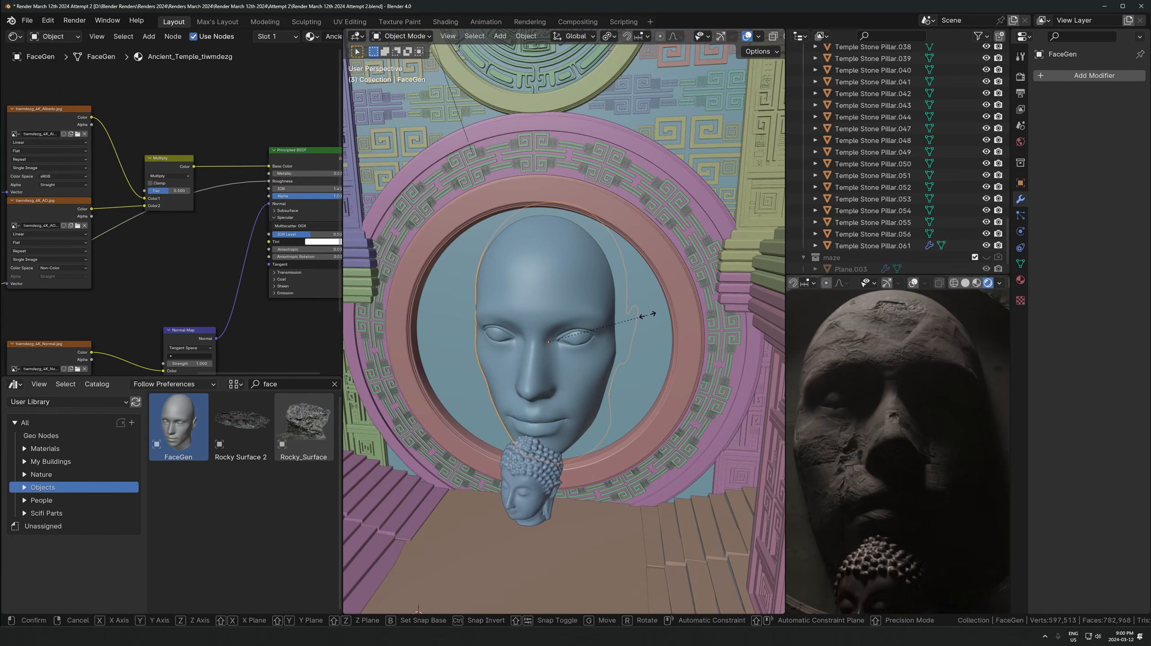
{"action": "left_click", "coordinate": [648, 314]}
Switch the Asset Browser to the UV Editor and scale all the face's UVs by -1 on X, then -1 overall
{"action": "key", "text": "Tab"}
{"action": "left_click", "coordinate": [10, 387]}
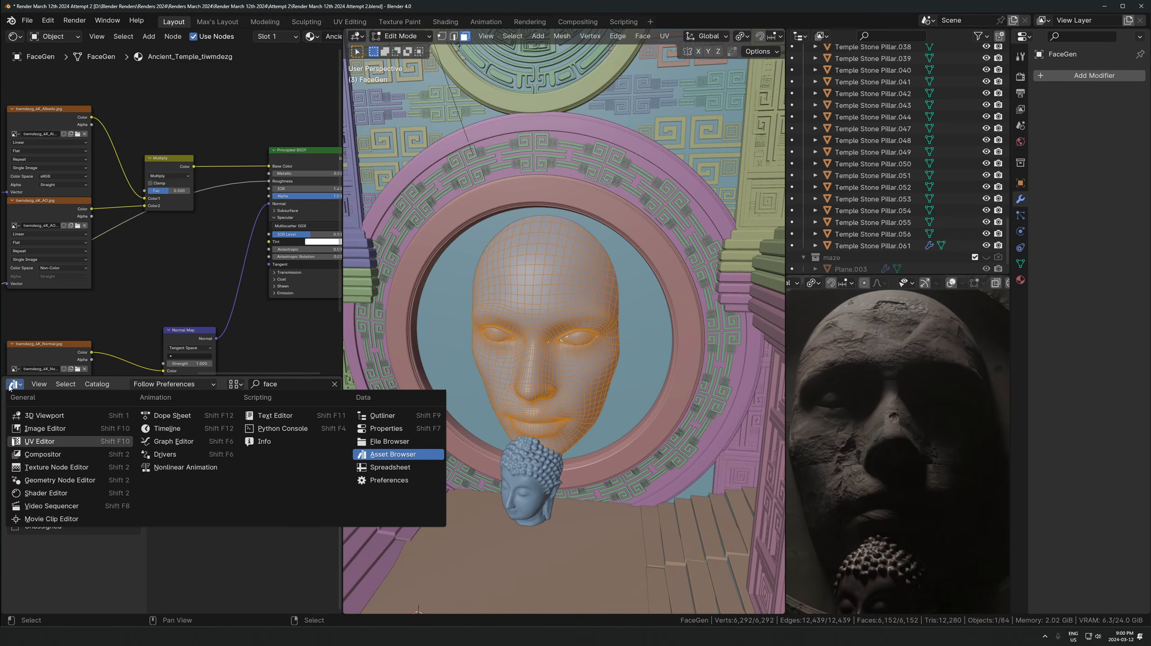
{"action": "left_click", "coordinate": [45, 442]}
{"action": "type", "text": "asx-1"}
{"action": "key", "text": "Return"}
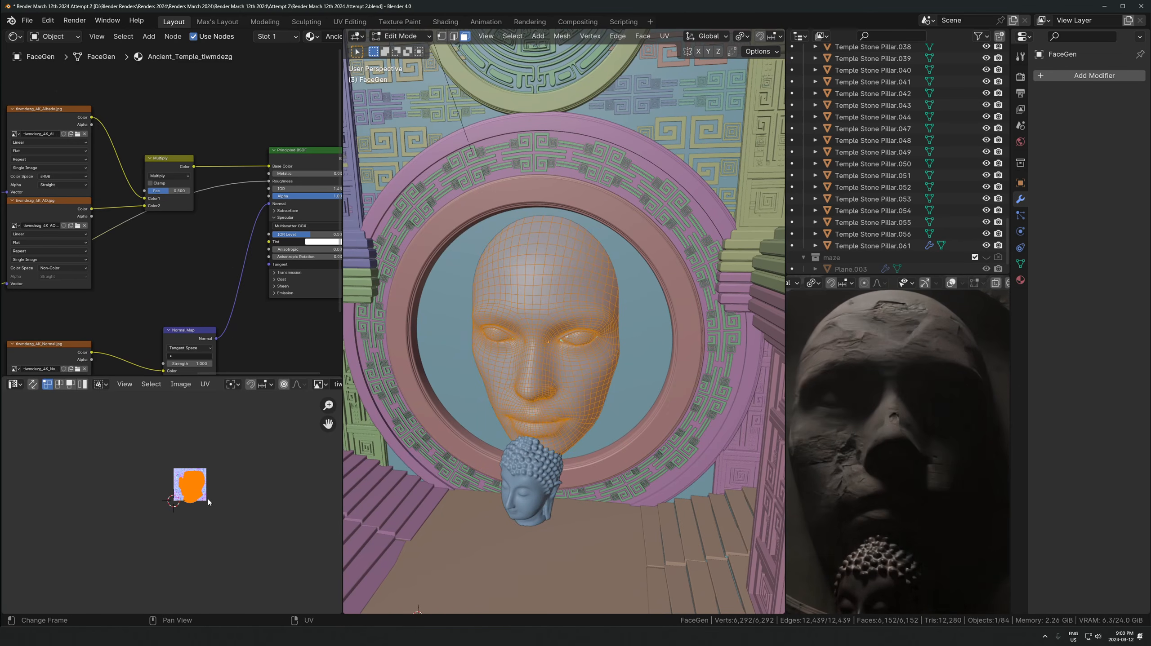
{"action": "key", "text": "Return"}
{"action": "type", "text": "-1"}
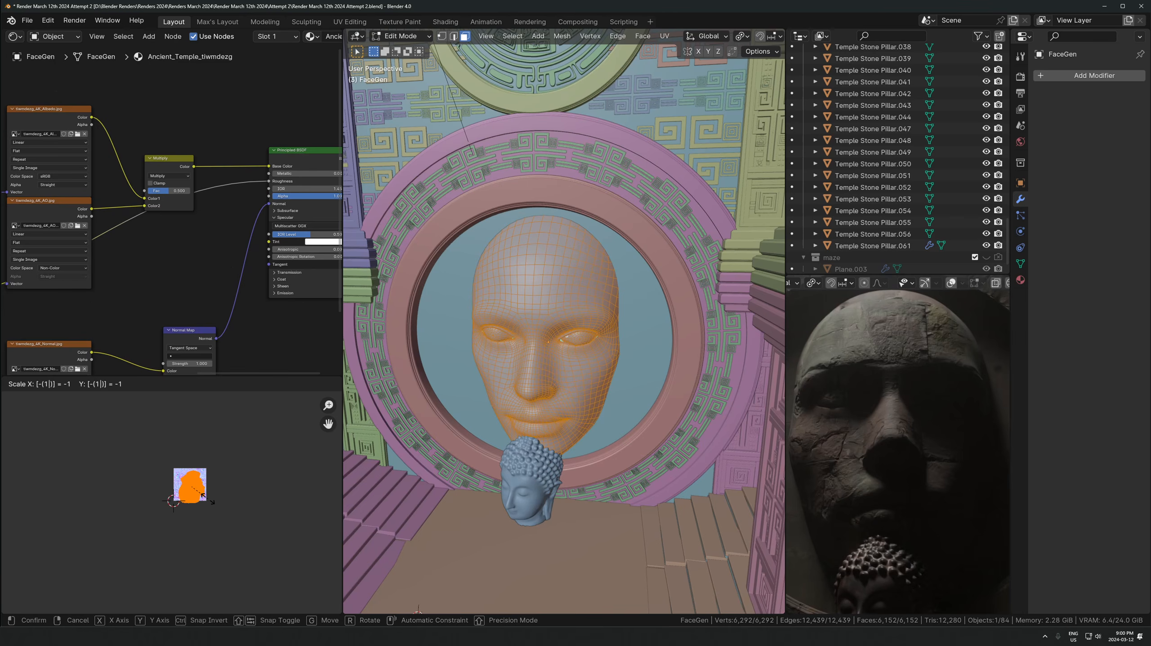
{"action": "key", "text": "Return"}
{"action": "scroll", "coordinate": [556, 435], "scroll_direction": "up", "scroll_amount": 5}
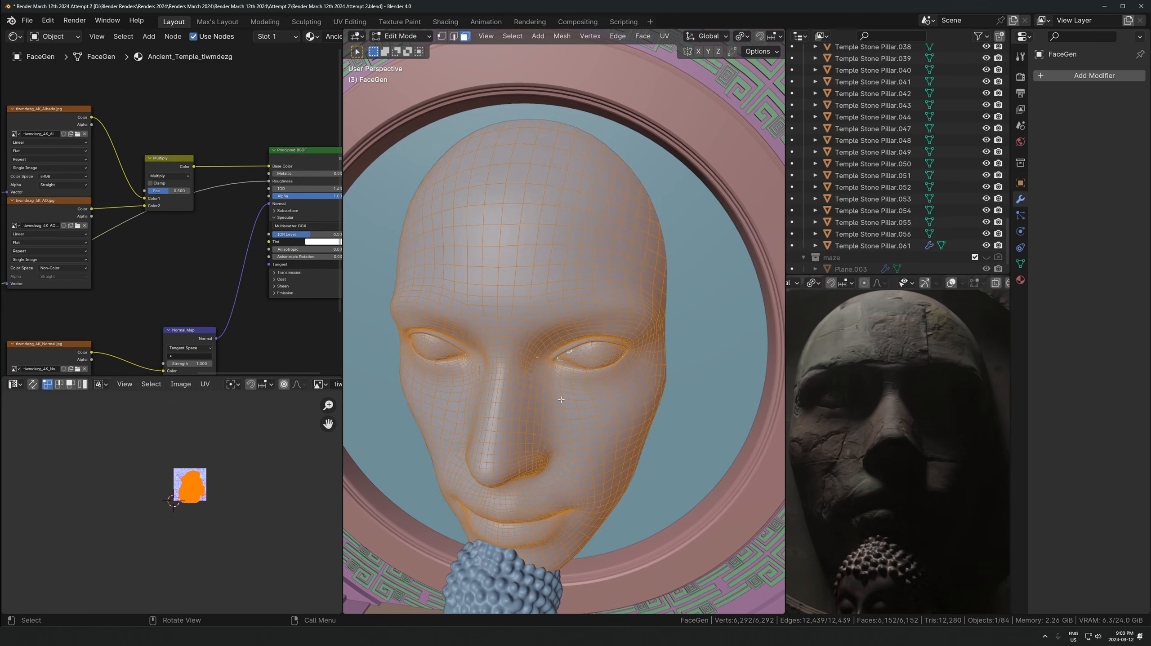
Shift the face's UVs over the temple texture to reposition the stone detail, and leave Edit Mode
{"action": "key", "text": "g"}
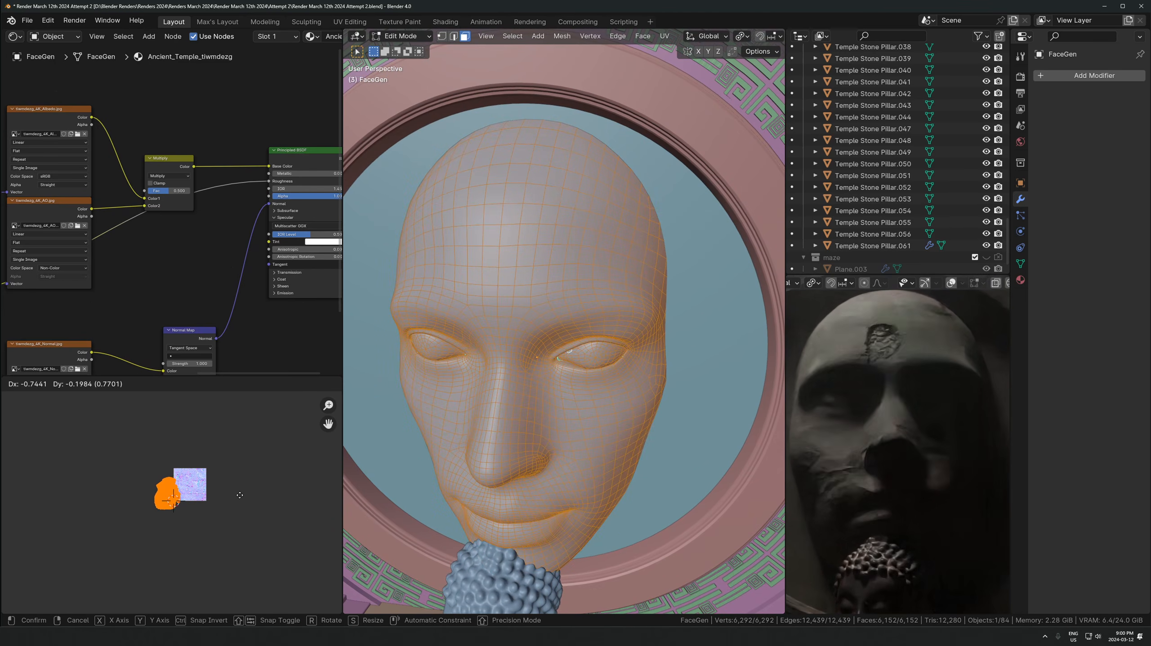
{"action": "left_click", "coordinate": [248, 486]}
{"action": "left_click", "coordinate": [279, 468]}
{"action": "key", "text": "Tab"}
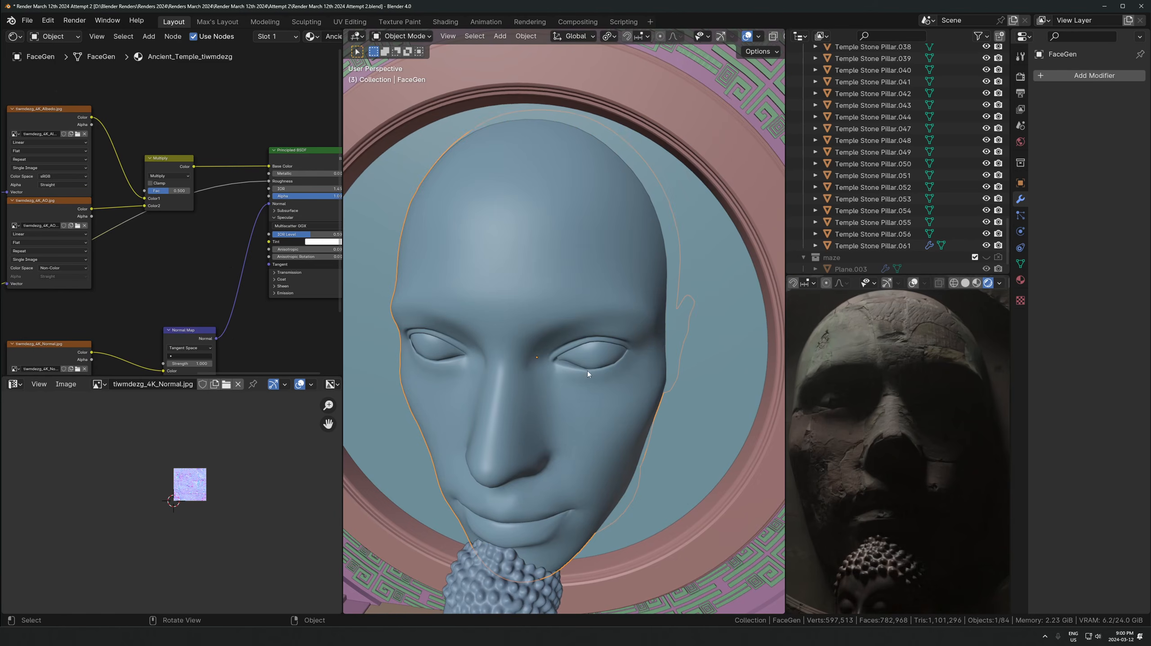
Select the Buddha head in front of the face and hide the Buddha_Head object
{"action": "scroll", "coordinate": [942, 516], "scroll_direction": "down", "scroll_amount": 4}
{"action": "left_click", "coordinate": [884, 518]}
{"action": "scroll", "coordinate": [634, 466], "scroll_direction": "down", "scroll_amount": 1}
{"action": "middle_click_drag", "start_coordinate": [566, 418], "coordinate": [590, 335], "text": "shift"}
{"action": "scroll", "coordinate": [894, 203], "scroll_direction": "up", "scroll_amount": 15}
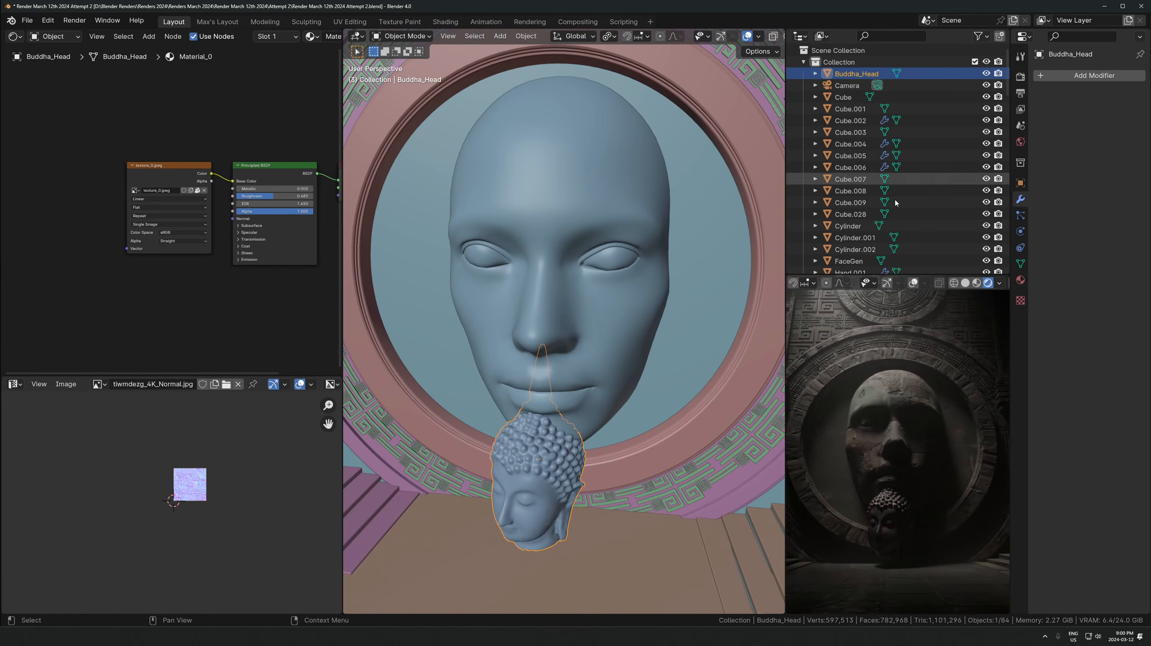
{"action": "left_click", "coordinate": [986, 74]}
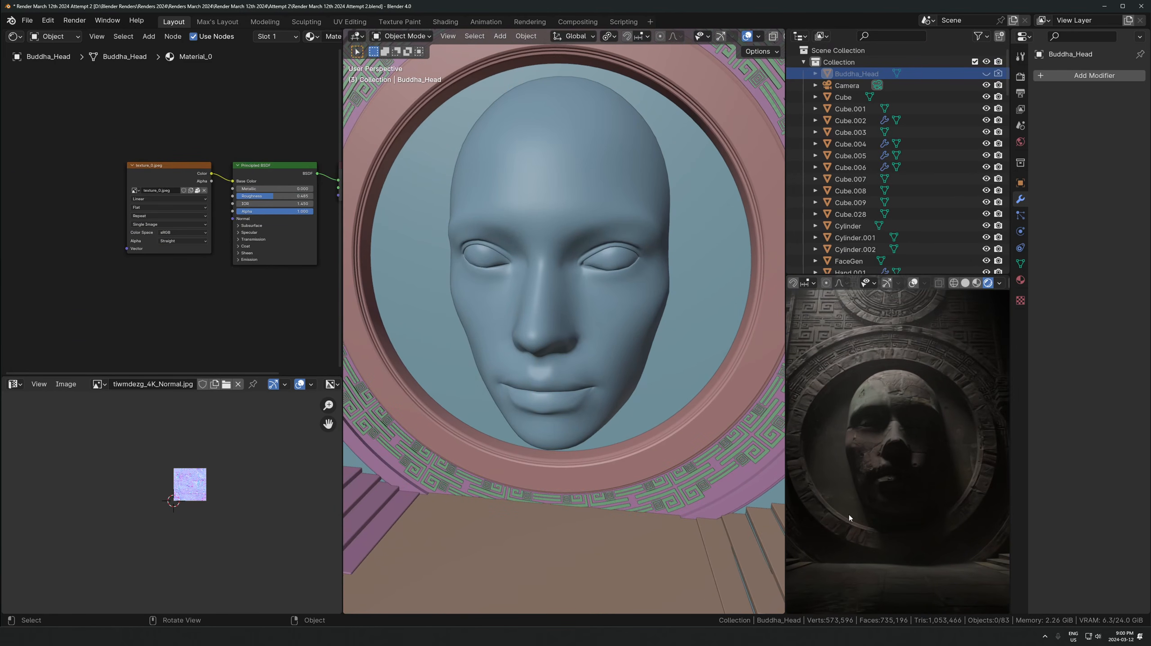
Move the FaceGen head along Y within the doorway and rotate it -11.3° about X
{"action": "left_click", "coordinate": [576, 286]}
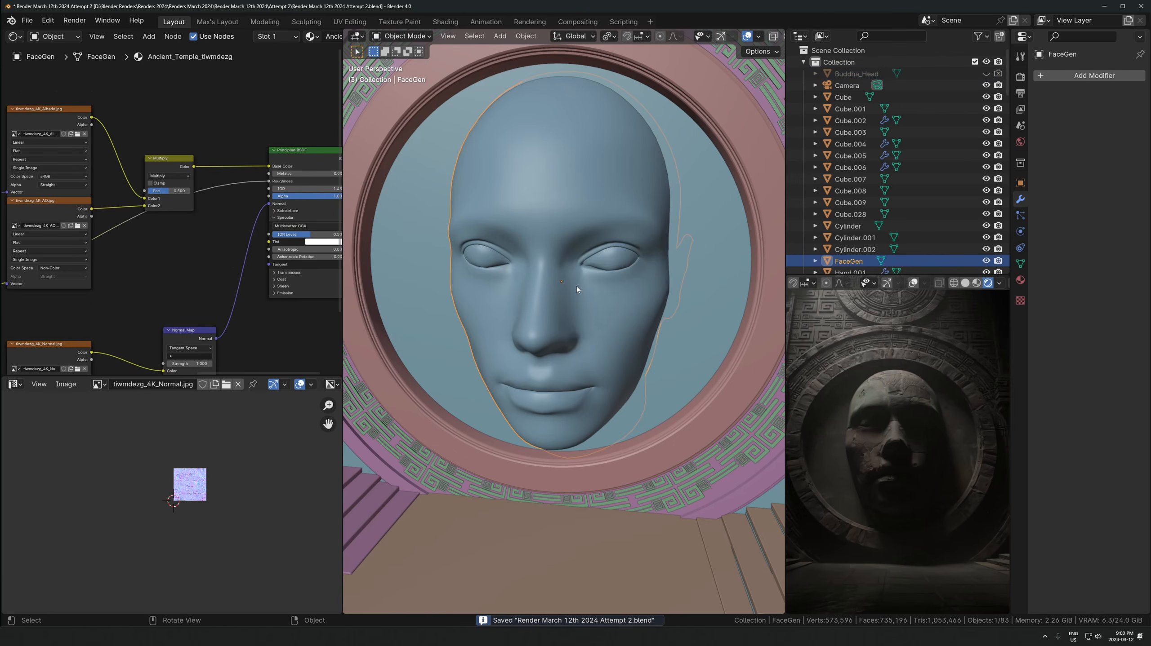
{"action": "middle_click_drag", "start_coordinate": [689, 187], "coordinate": [647, 324]}
{"action": "key", "text": "g"}
{"action": "key", "text": "y"}
{"action": "left_click", "coordinate": [754, 195]}
{"action": "key", "text": "r"}
{"action": "key", "text": "x"}
{"action": "left_click", "coordinate": [671, 286]}
Lower the FaceGen head about 0.83 m along Z, enlarge it, and nudge it into place in the round doorway
{"action": "key", "text": "g"}
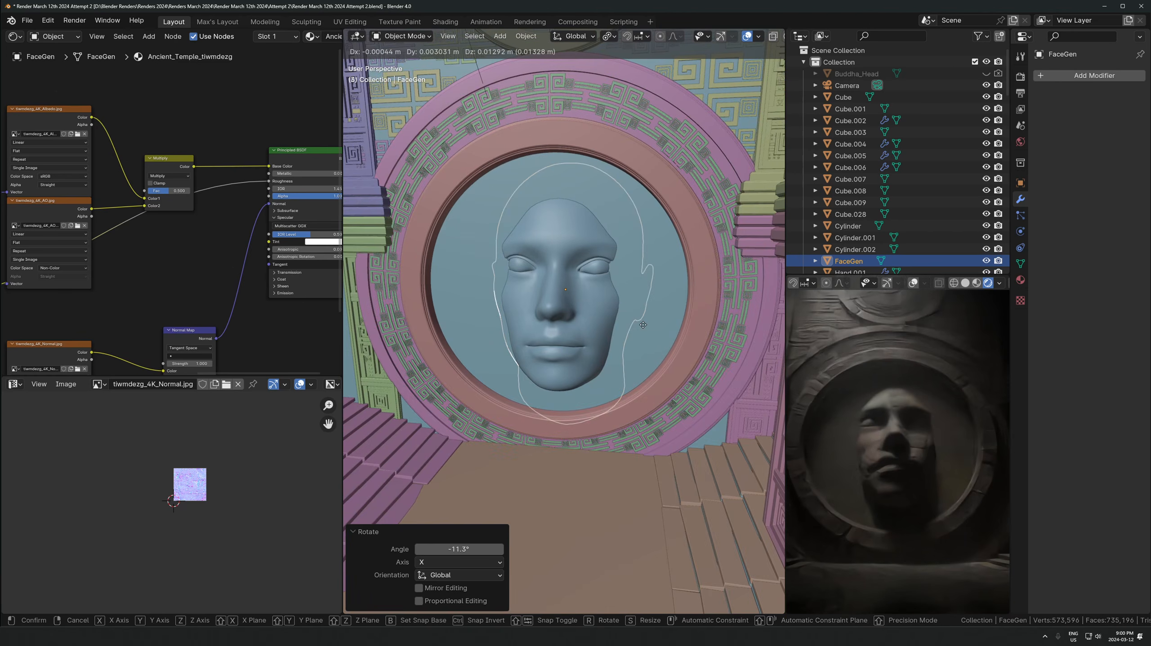
{"action": "key", "text": "z"}
{"action": "left_click", "coordinate": [648, 347]}
{"action": "key", "text": "s"}
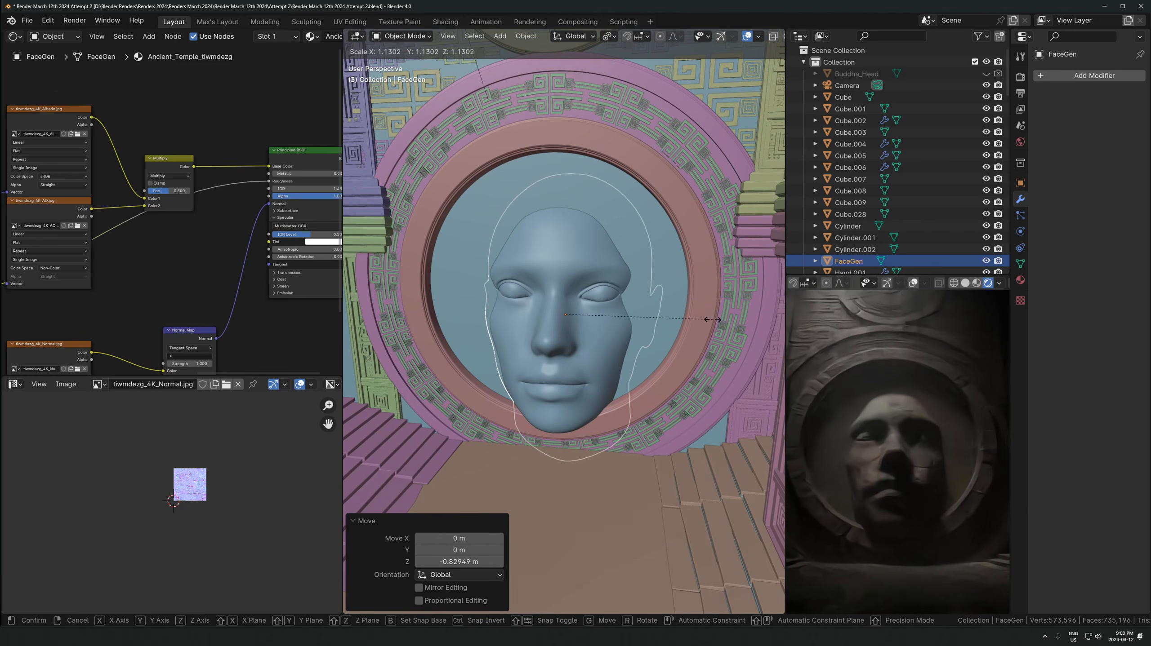
{"action": "left_click", "coordinate": [670, 317]}
{"action": "key", "text": "g"}
{"action": "left_click", "coordinate": [672, 315]}
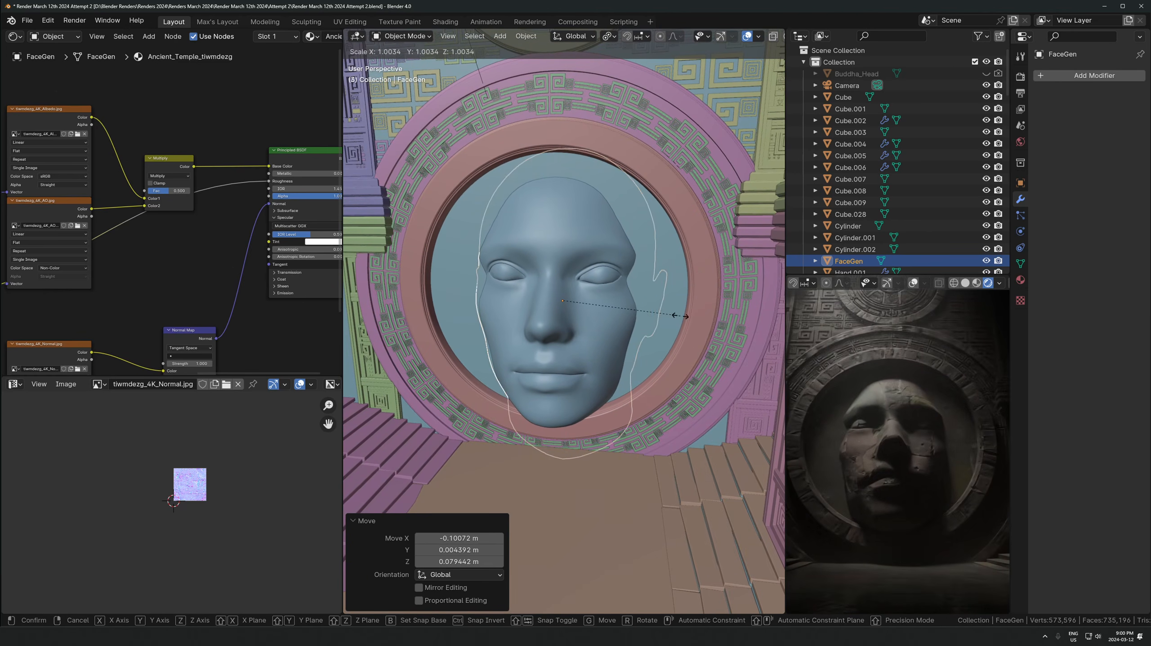
{"action": "middle_click_drag", "start_coordinate": [672, 314], "coordinate": [665, 304]}
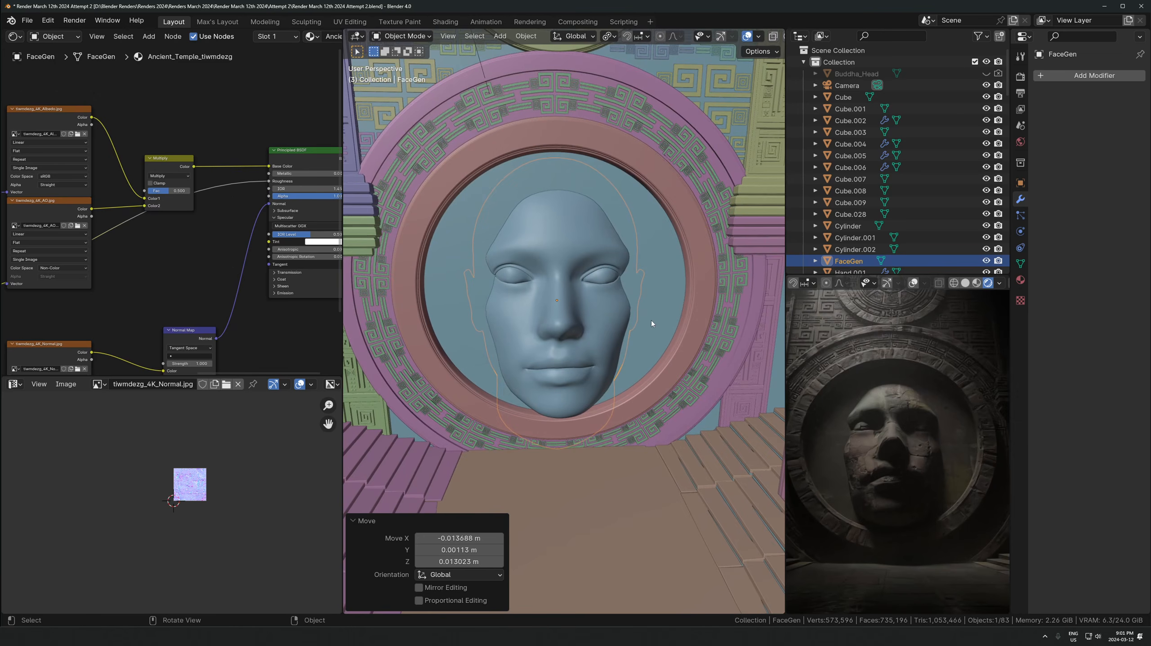
From the front view, scale the FaceGen head up by 1.077 in the round doorway
{"action": "key", "text": "KP_1"}
{"action": "scroll", "coordinate": [652, 317], "scroll_direction": "up", "scroll_amount": 2}
{"action": "key", "text": "s"}
{"action": "left_click", "coordinate": [665, 311]}
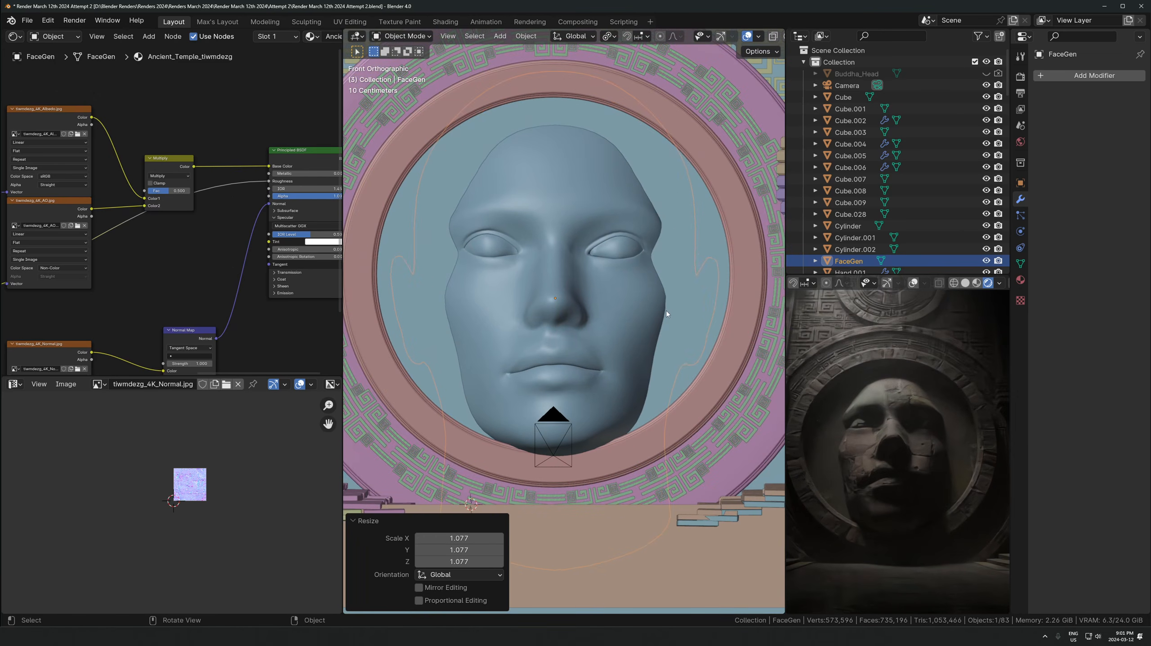
{"action": "middle_click_drag", "start_coordinate": [665, 311], "coordinate": [688, 292]}
{"action": "key", "text": "s"}
{"action": "key", "text": "y"}
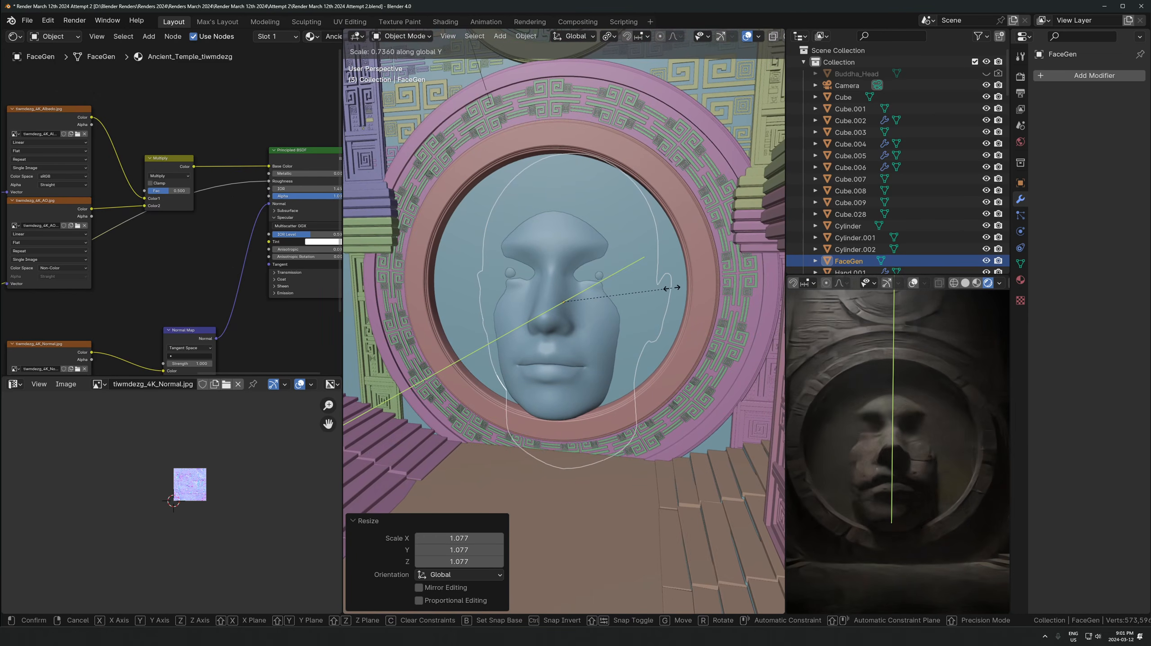
{"action": "right_click", "coordinate": [685, 283]}
Move the FaceGen head about 0.65 m along Y, back into the round door
{"action": "key", "text": "g"}
{"action": "key", "text": "y"}
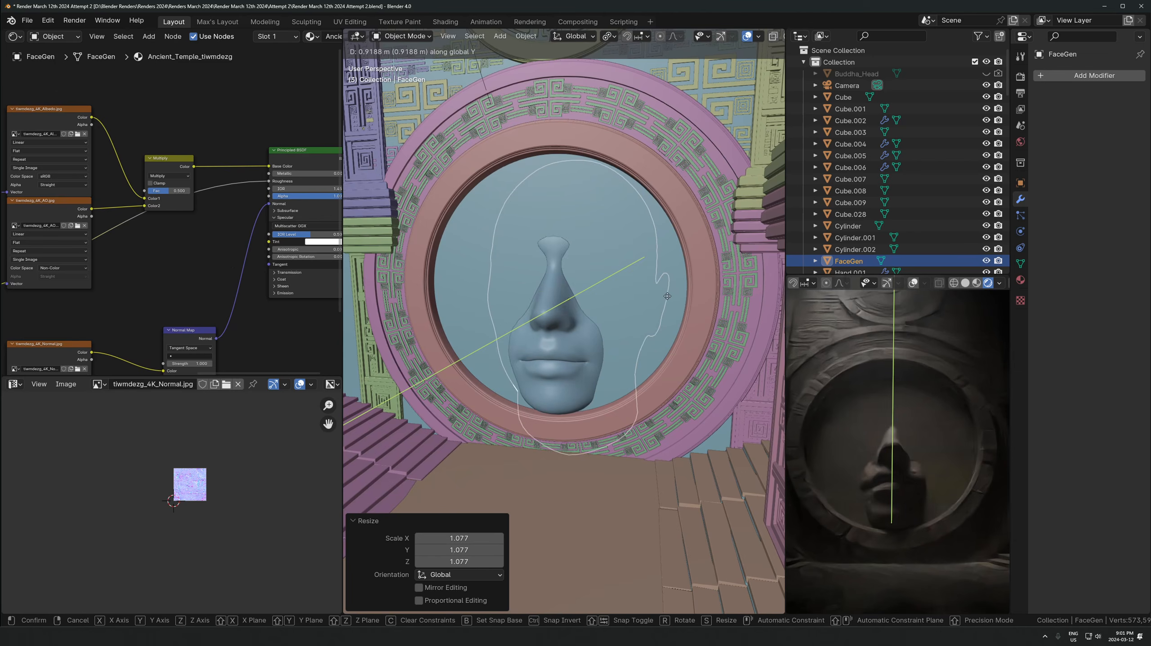
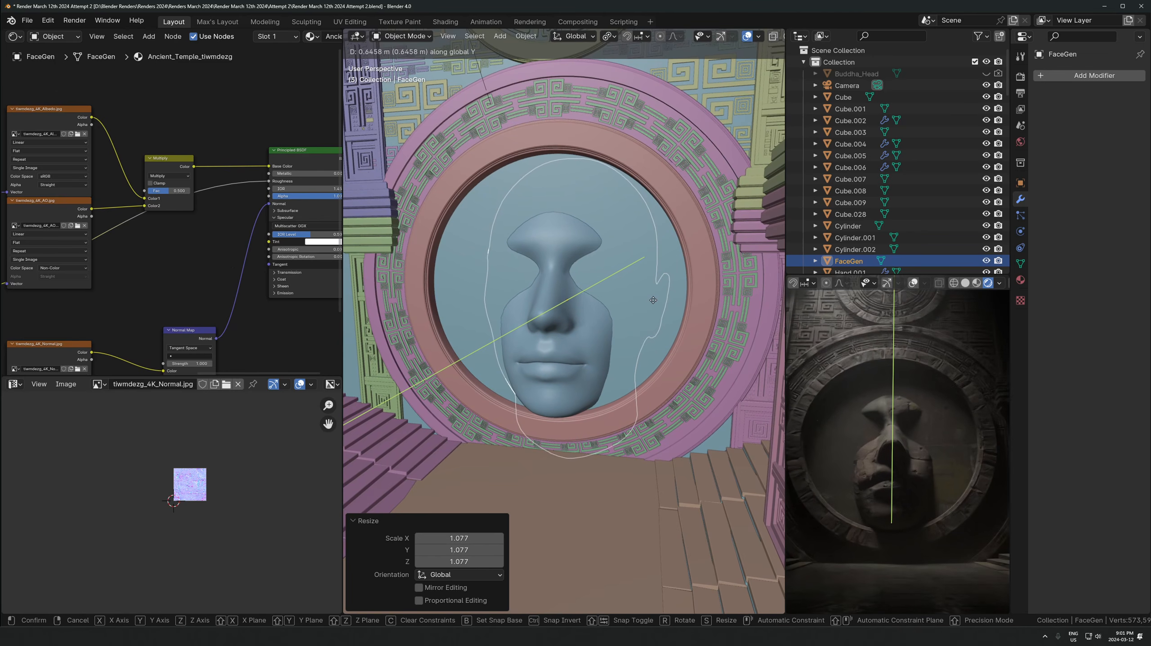
{"action": "left_click", "coordinate": [652, 301]}
Search the scene objects for "maze" and re-enable the maze collection in both the viewport and renders
{"action": "middle_click_drag", "start_coordinate": [652, 301], "coordinate": [648, 318]}
{"action": "scroll", "coordinate": [649, 318], "scroll_direction": "down", "scroll_amount": 2}
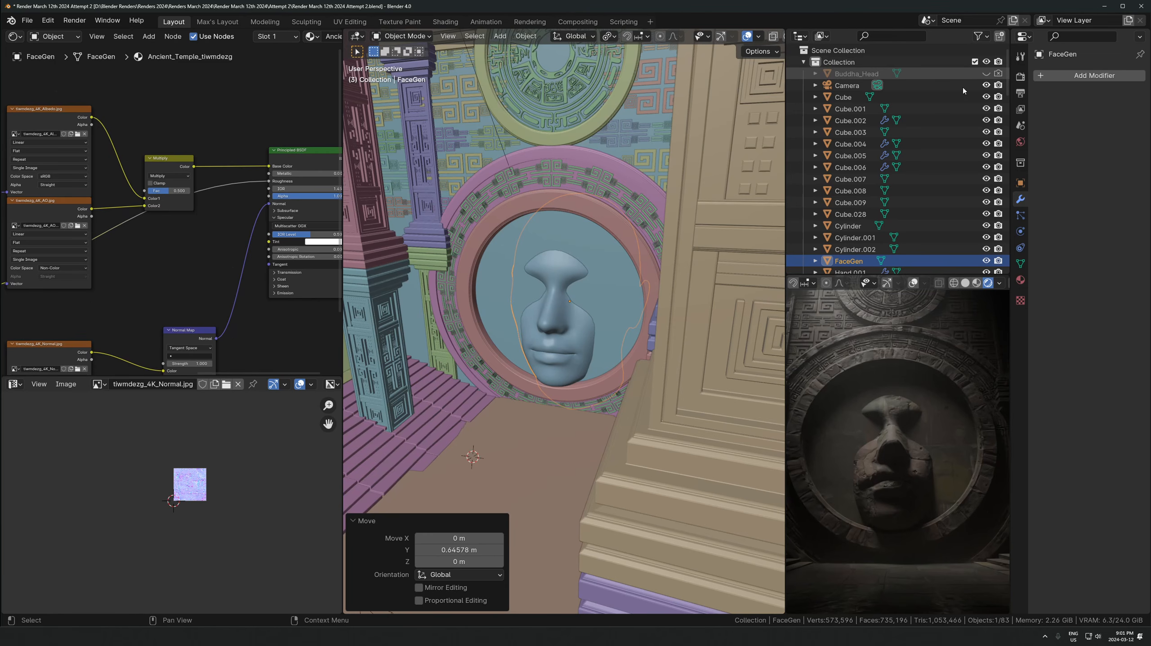
{"action": "scroll", "coordinate": [932, 104], "scroll_direction": "down", "scroll_amount": 15}
{"action": "type", "text": "maze"}
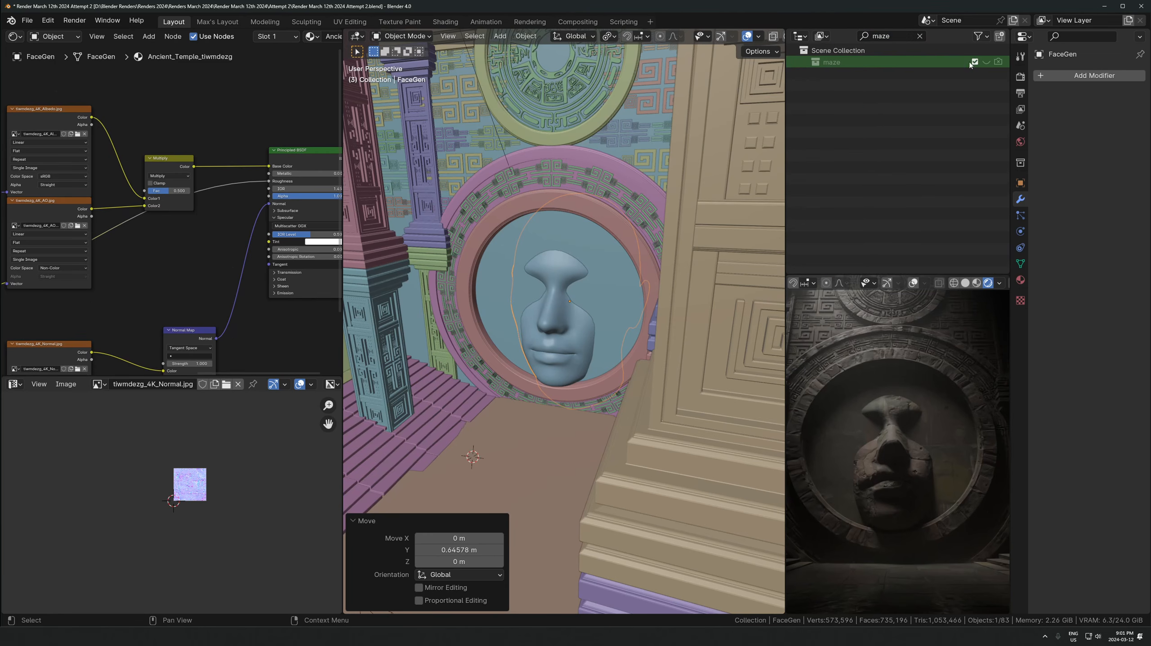
{"action": "left_click", "coordinate": [986, 62]}
{"action": "left_click", "coordinate": [998, 62]}
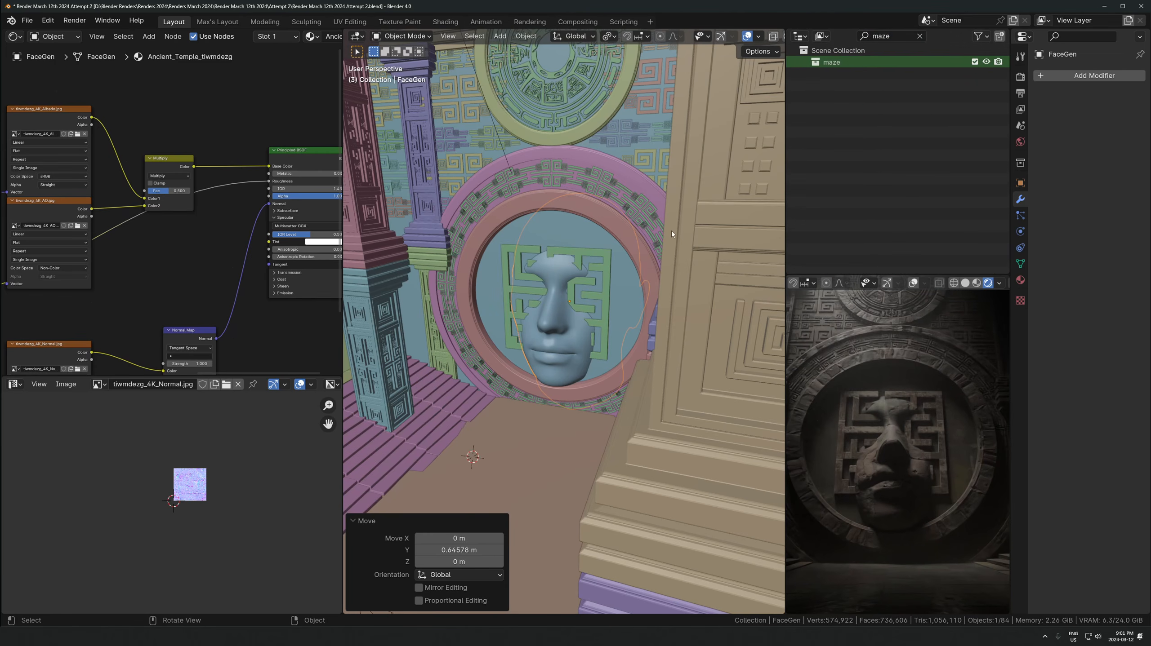
Raise the maze panel behind the face about 1.41 m along Z and scale it by 0.824
{"action": "left_click", "coordinate": [617, 275]}
{"action": "left_click", "coordinate": [617, 270]}
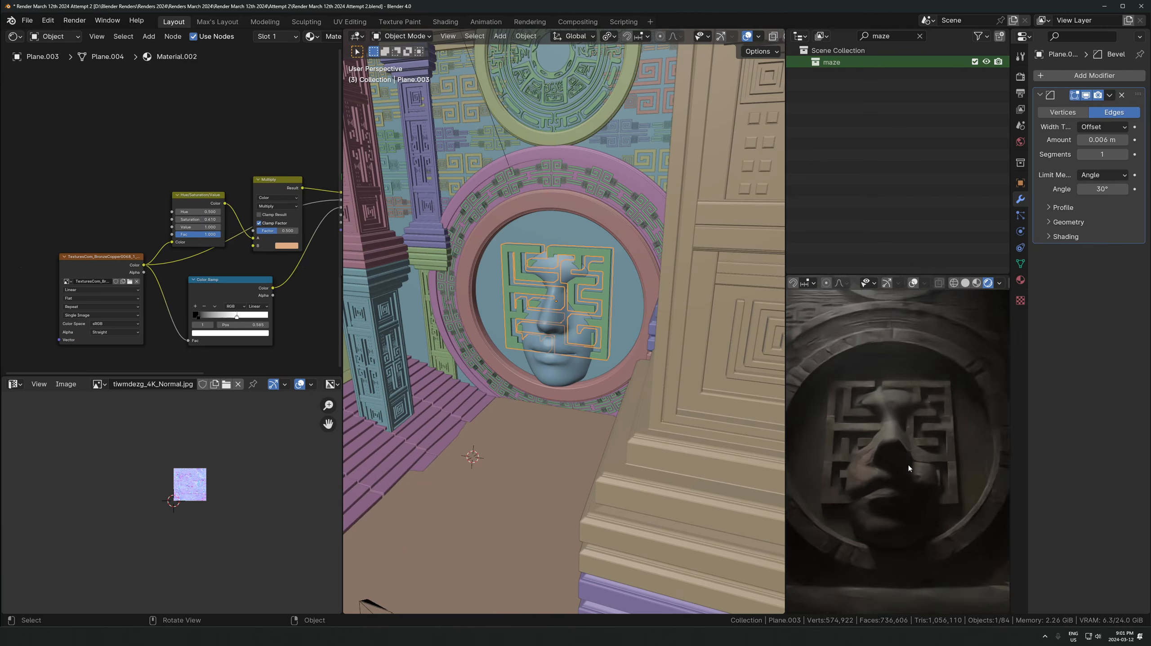
{"action": "key", "text": "g"}
{"action": "key", "text": "z"}
{"action": "left_click", "coordinate": [627, 330]}
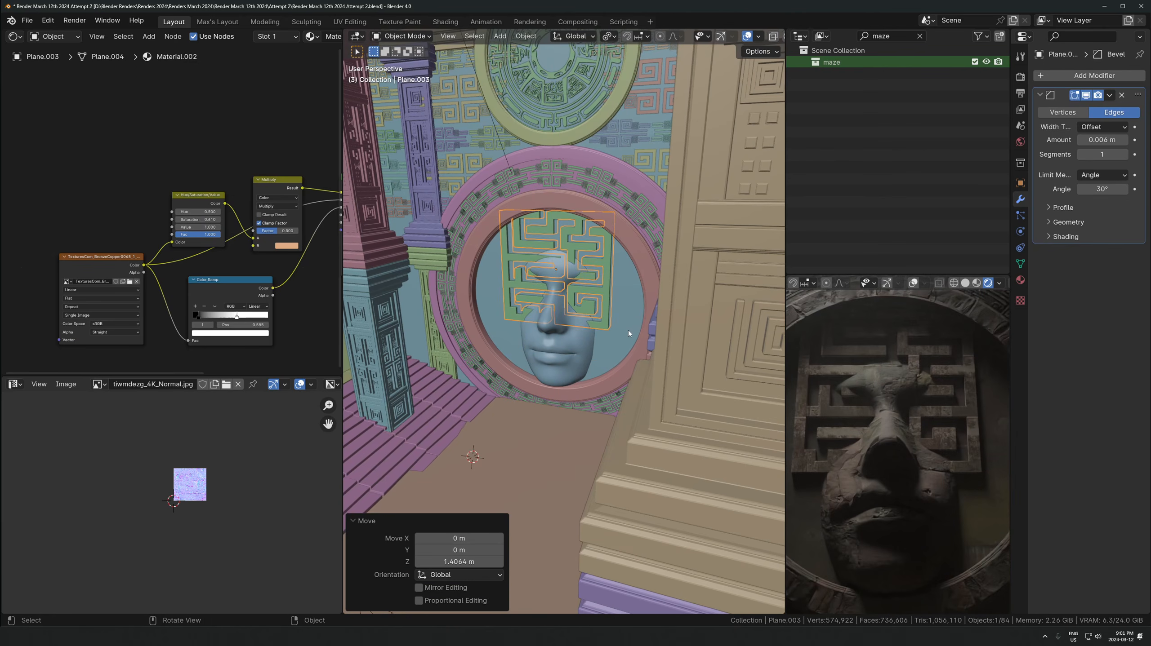
{"action": "key", "text": "KP_1"}
{"action": "scroll", "coordinate": [619, 268], "scroll_direction": "up", "scroll_amount": 1}
{"action": "key", "text": "s"}
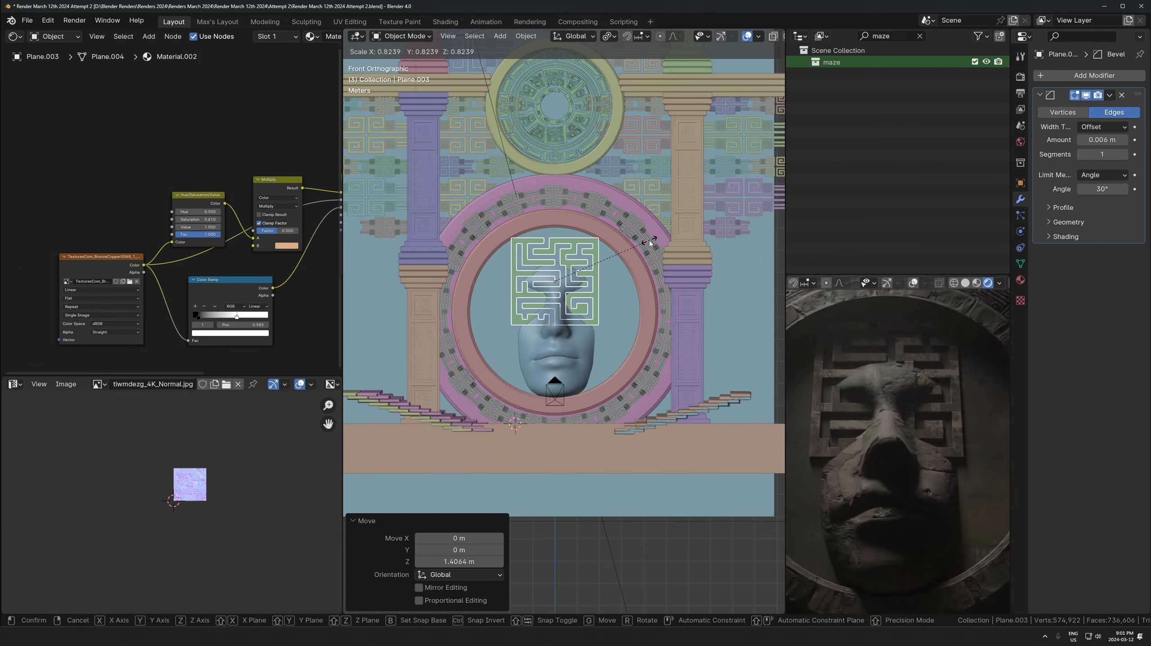
{"action": "left_click", "coordinate": [649, 243]}
Move the FaceGen head about -0.16 m along Y so it protrudes further from the maze panel
{"action": "middle_click_drag", "start_coordinate": [557, 362], "coordinate": [572, 332]}
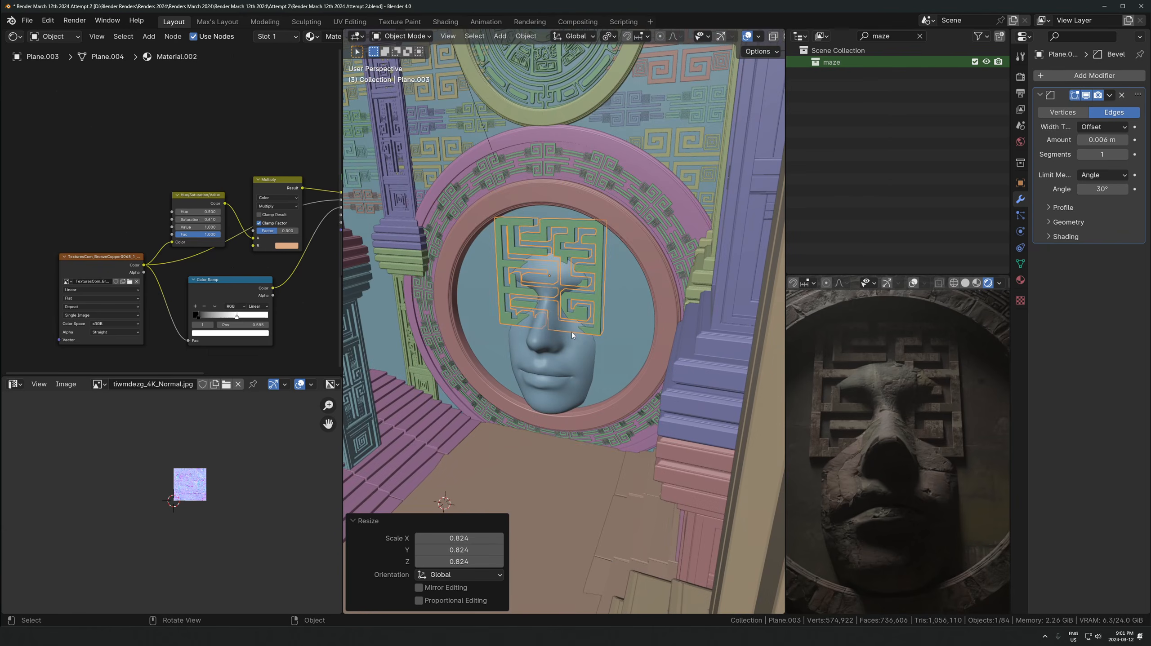
{"action": "left_click", "coordinate": [572, 332]}
{"action": "key", "text": "g"}
{"action": "key", "text": "y"}
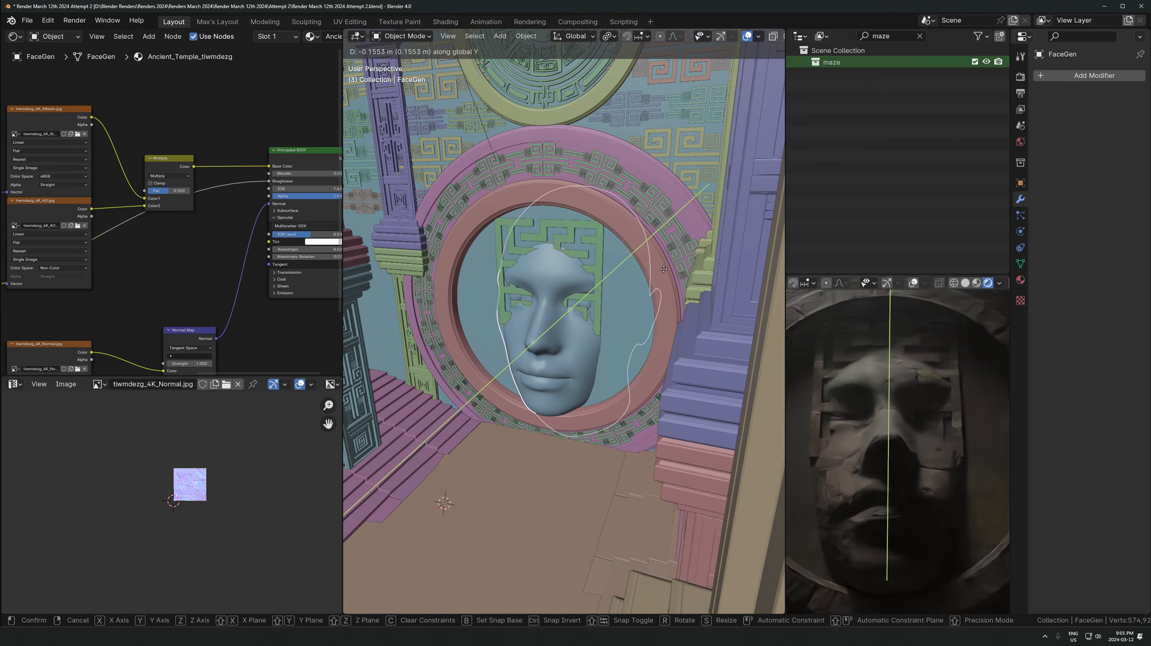
{"action": "left_click", "coordinate": [663, 269]}
Select the maze panel and move it about -0.19 m along Y, towards the front of the face
{"action": "left_click", "coordinate": [608, 261]}
{"action": "scroll", "coordinate": [604, 267], "scroll_direction": "up", "scroll_amount": 1}
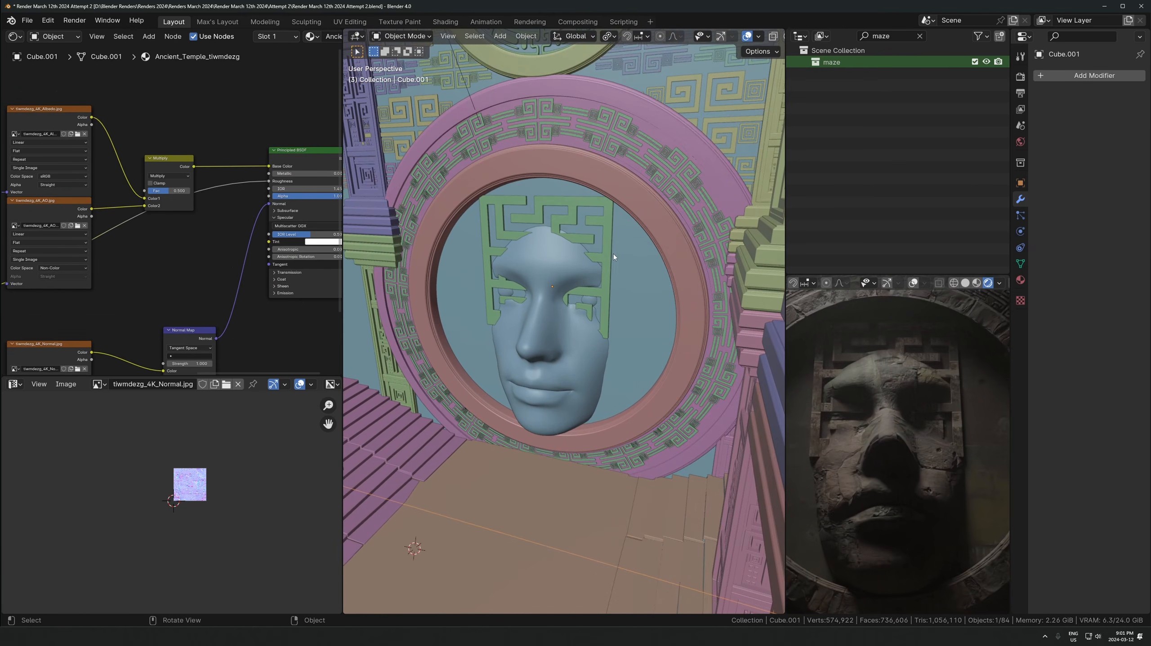
{"action": "left_click", "coordinate": [613, 253]}
{"action": "key", "text": "g"}
{"action": "key", "text": "y"}
{"action": "left_click", "coordinate": [617, 266]}
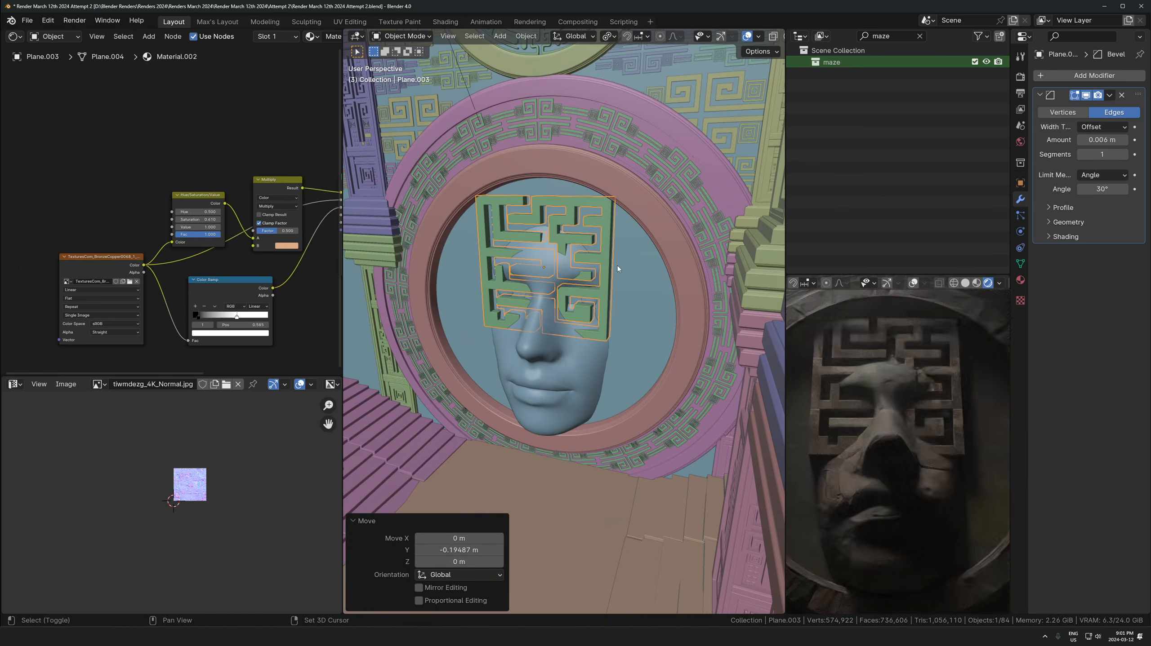
Scale the maze panel up by 1.418 and shift it along Z around the face
{"action": "scroll", "coordinate": [979, 441], "scroll_direction": "down", "scroll_amount": 4}
{"action": "scroll", "coordinate": [909, 431], "scroll_direction": "up", "scroll_amount": 3}
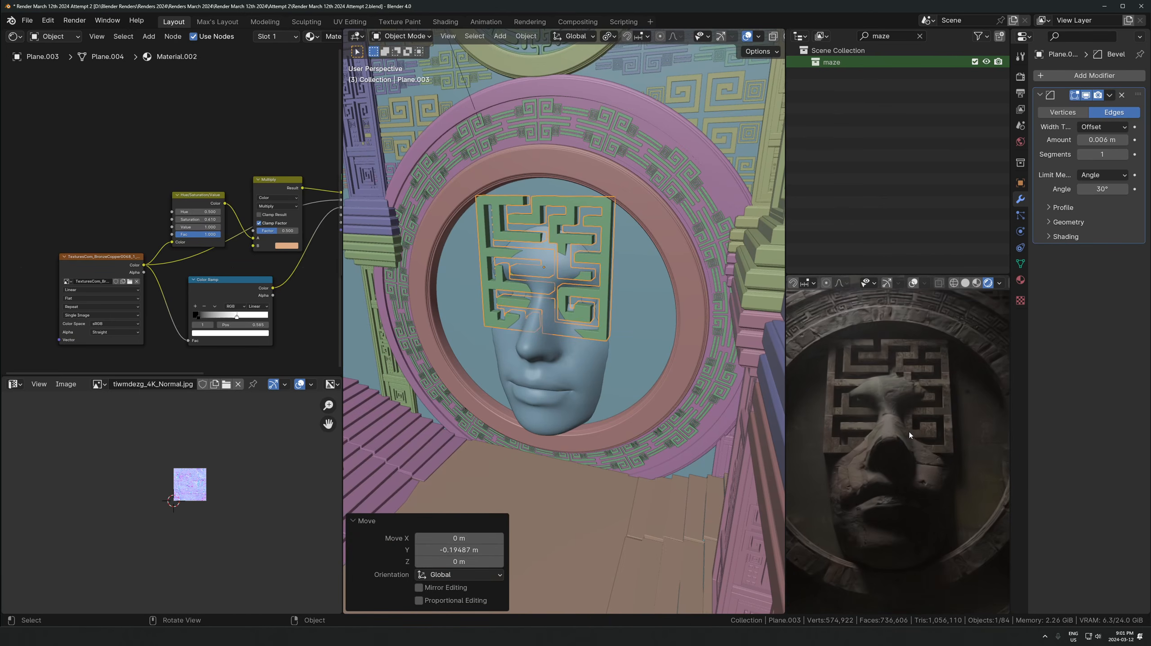
{"action": "key", "text": "s"}
{"action": "left_click", "coordinate": [704, 320]}
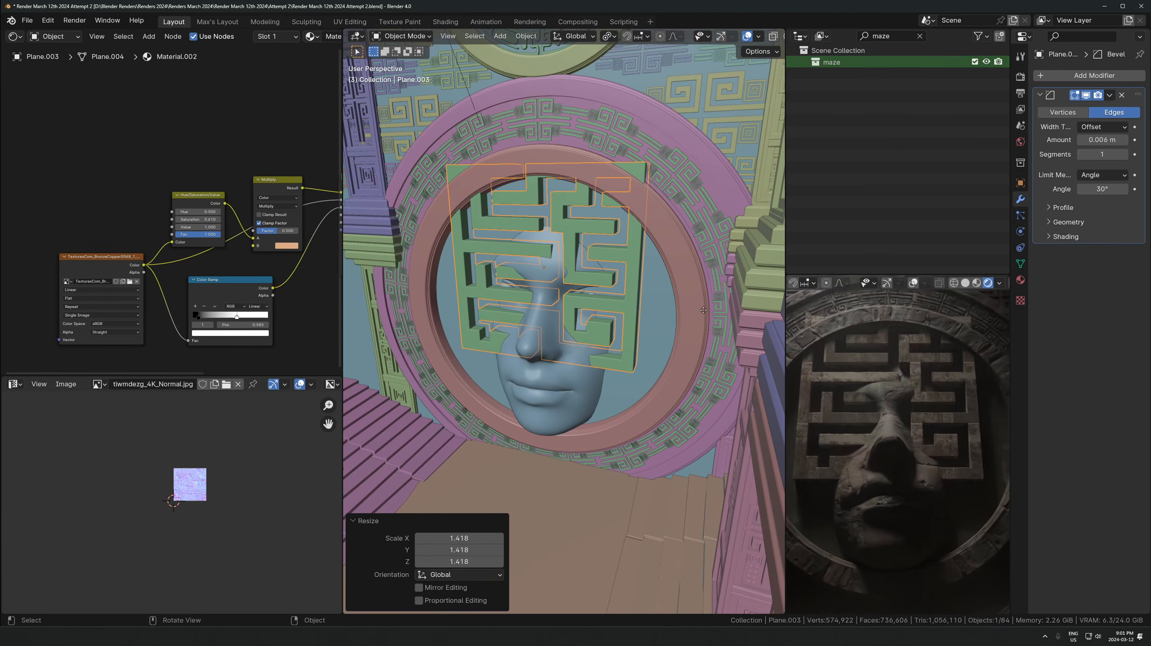
{"action": "key", "text": "g"}
{"action": "key", "text": "z"}
{"action": "left_click", "coordinate": [705, 329]}
Scale the maze panel by 0.840 and lower it about 0.08 m along Z
{"action": "key", "text": "s"}
{"action": "left_click", "coordinate": [673, 330]}
{"action": "key", "text": "g"}
{"action": "key", "text": "z"}
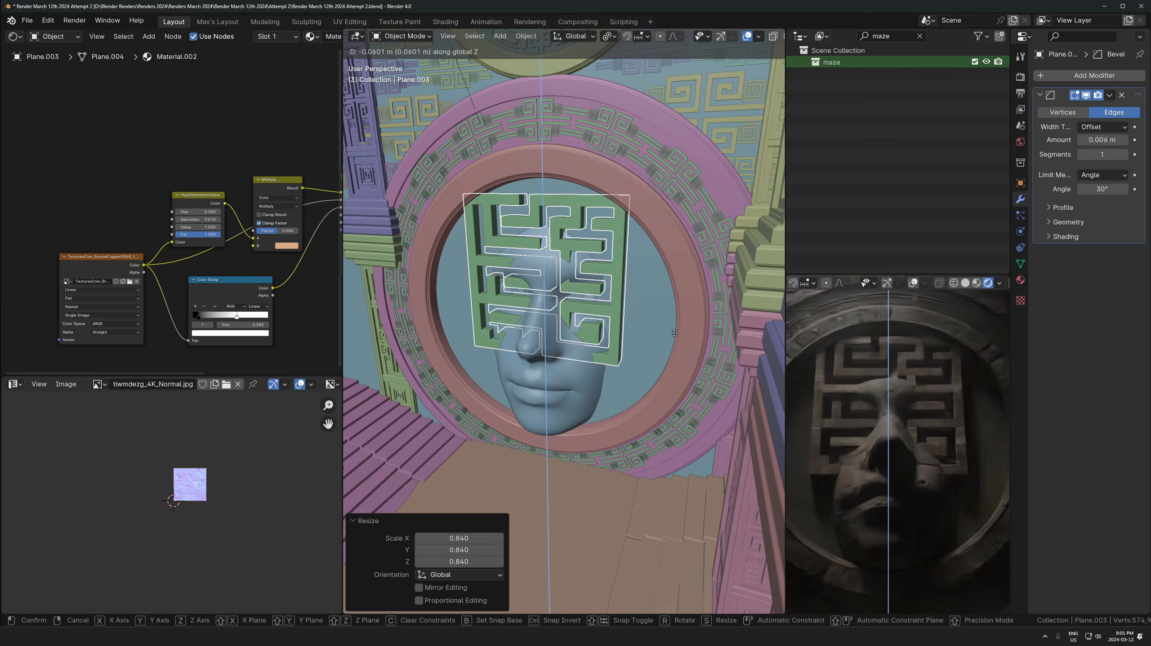
{"action": "left_click", "coordinate": [674, 333]}
Move the maze panel back about 0.15 m along Y and raise it about 0.27 m along Z
{"action": "key", "text": "g"}
{"action": "key", "text": "y"}
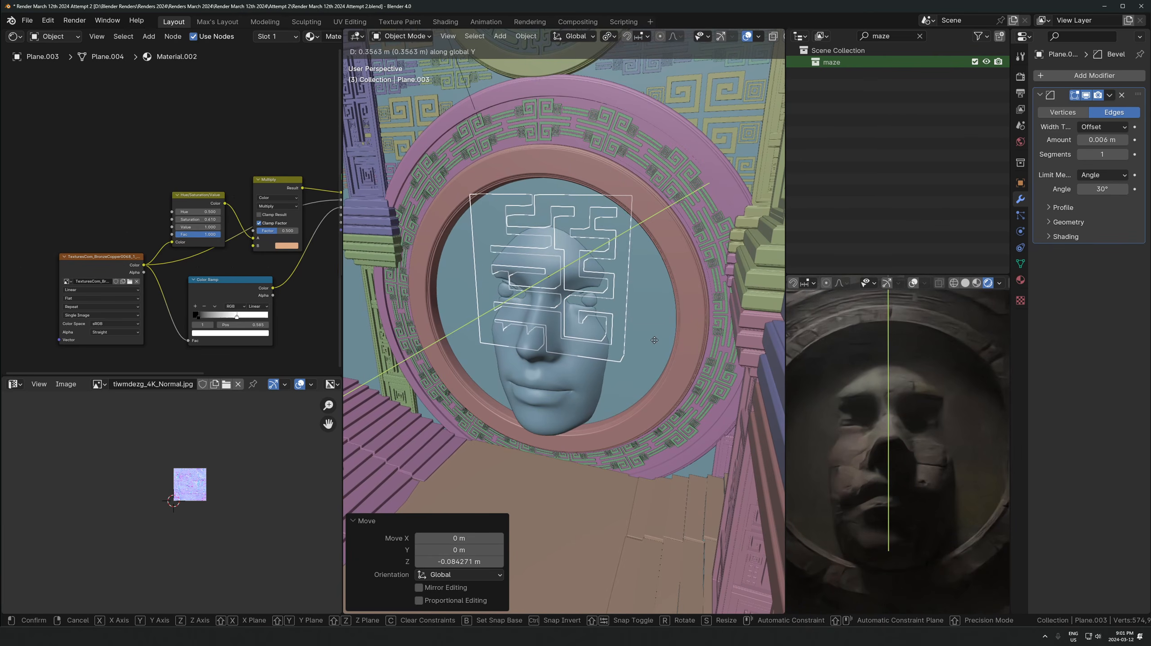
{"action": "key", "text": "z"}
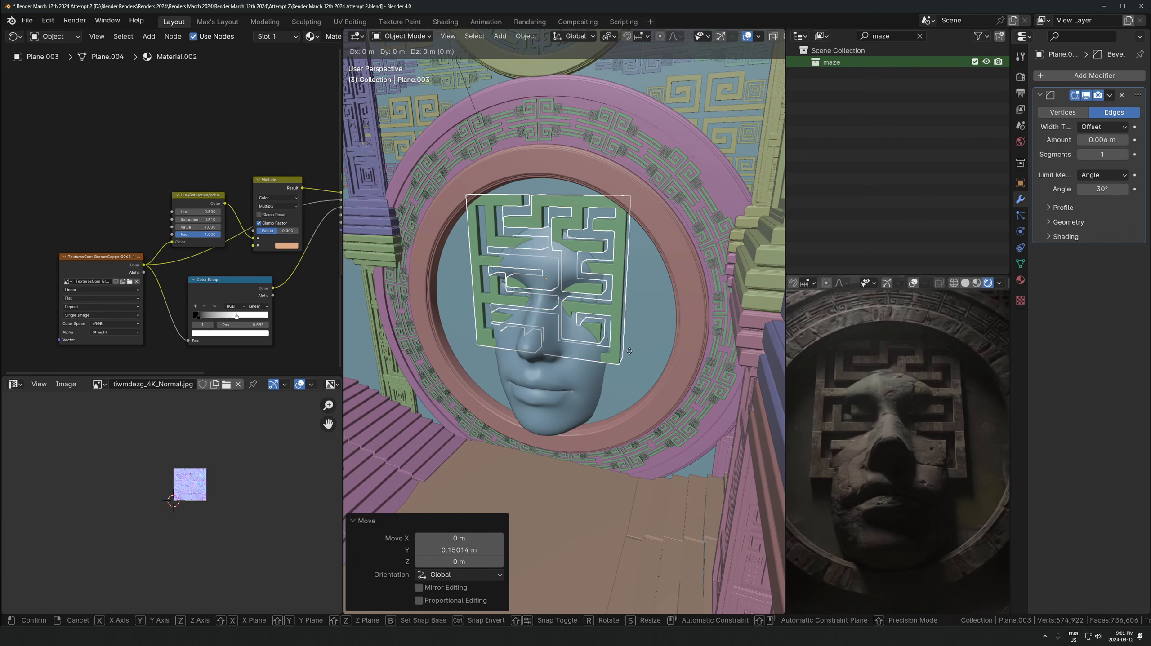
{"action": "left_click", "coordinate": [612, 354]}
Place linked duplicates of the maze panel on both sides, offsetting the first -4.713 m along X and the second 9.3955 m from it
{"action": "middle_click_drag", "start_coordinate": [612, 353], "coordinate": [630, 271]}
{"action": "key", "text": "alt+d"}
{"action": "key", "text": "x"}
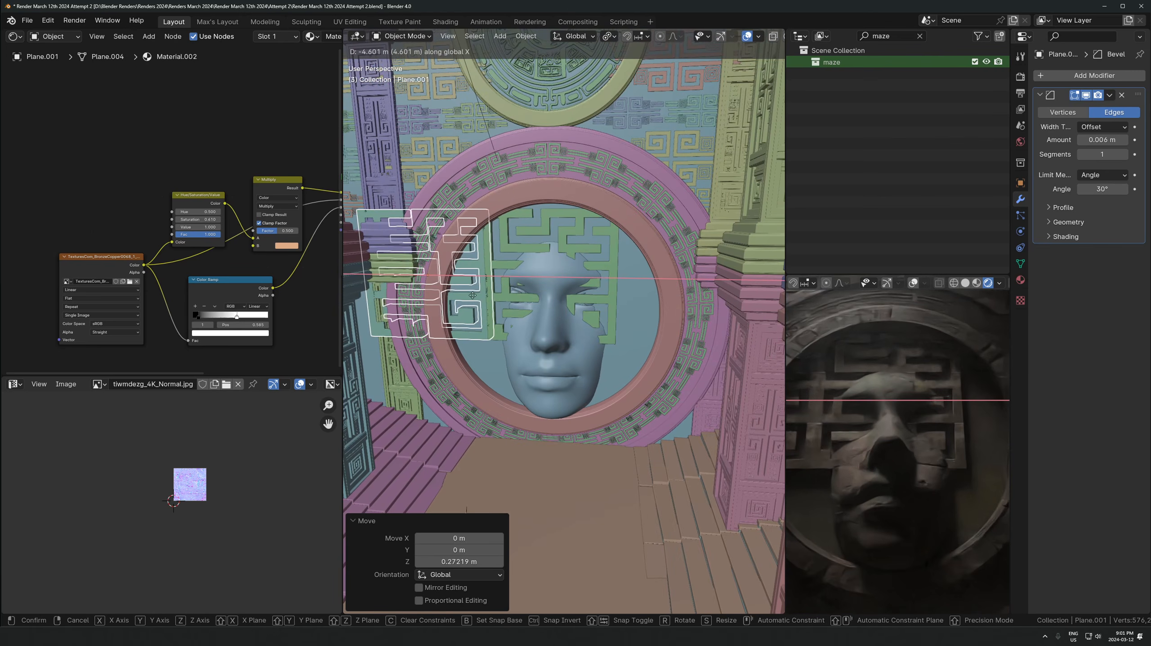
{"action": "left_click", "coordinate": [474, 295]}
{"action": "key", "text": "alt+d"}
{"action": "key", "text": "x"}
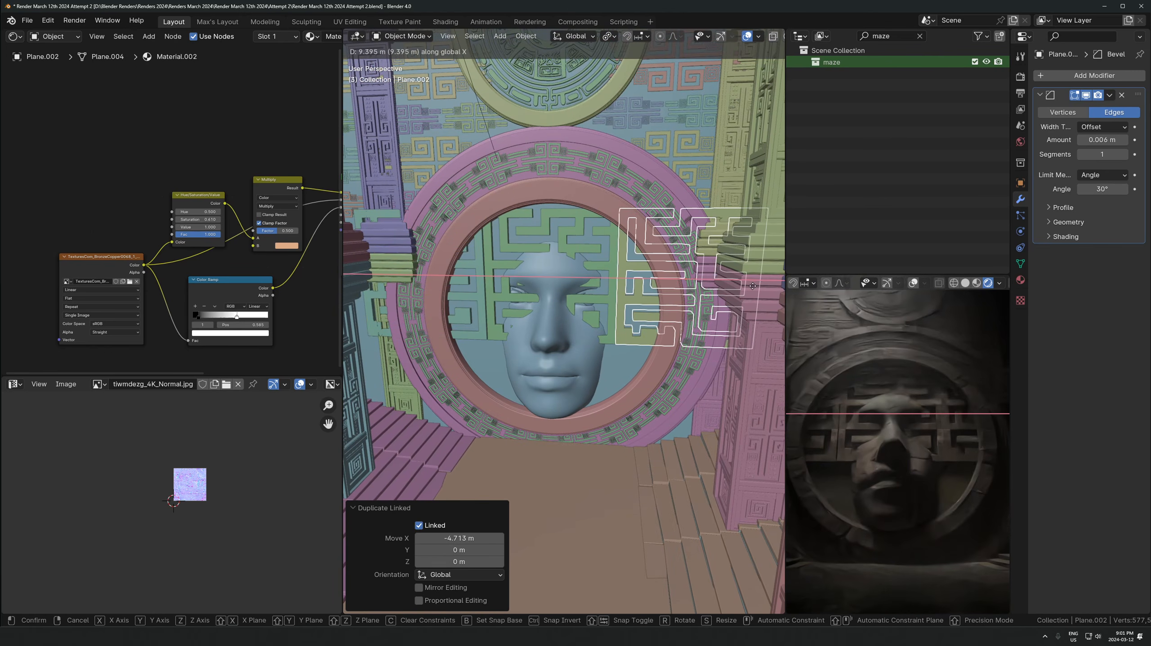
{"action": "left_click", "coordinate": [752, 286]}
Select all three maze panels and create a linked-duplicate row about 4.75 m lower along Z
{"action": "middle_click_drag", "start_coordinate": [513, 314], "coordinate": [489, 272], "text": "shift"}
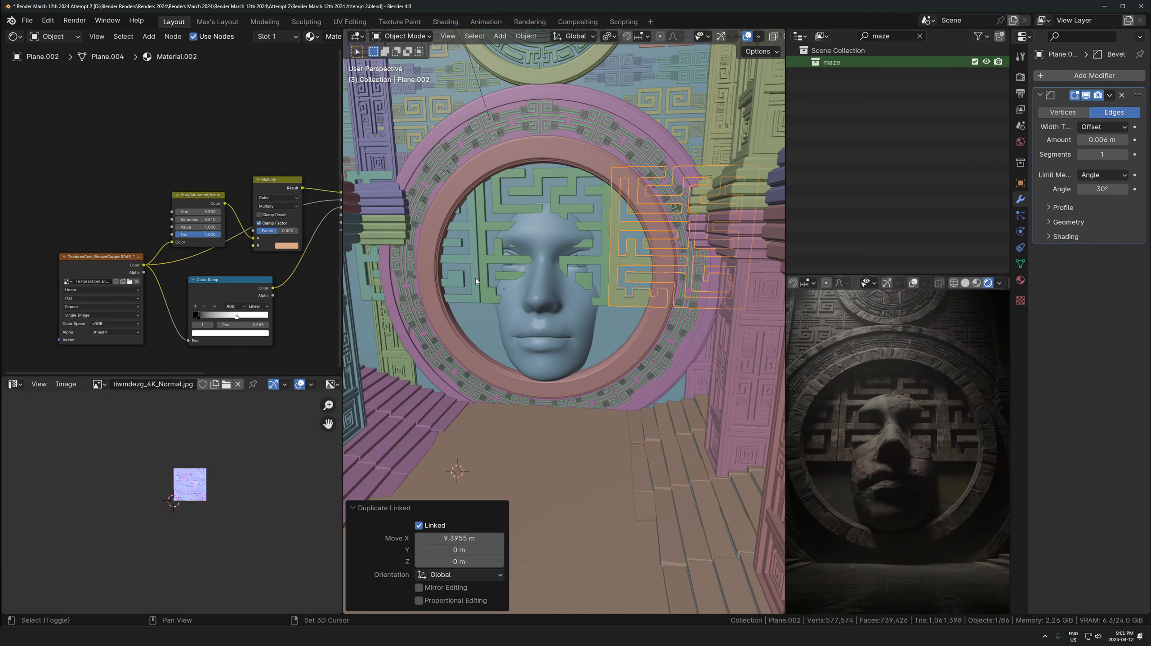
{"action": "left_click", "coordinate": [474, 277], "text": "shift"}
{"action": "left_click", "coordinate": [489, 286], "text": "shift"}
{"action": "key", "text": "alt+d"}
{"action": "key", "text": "z"}
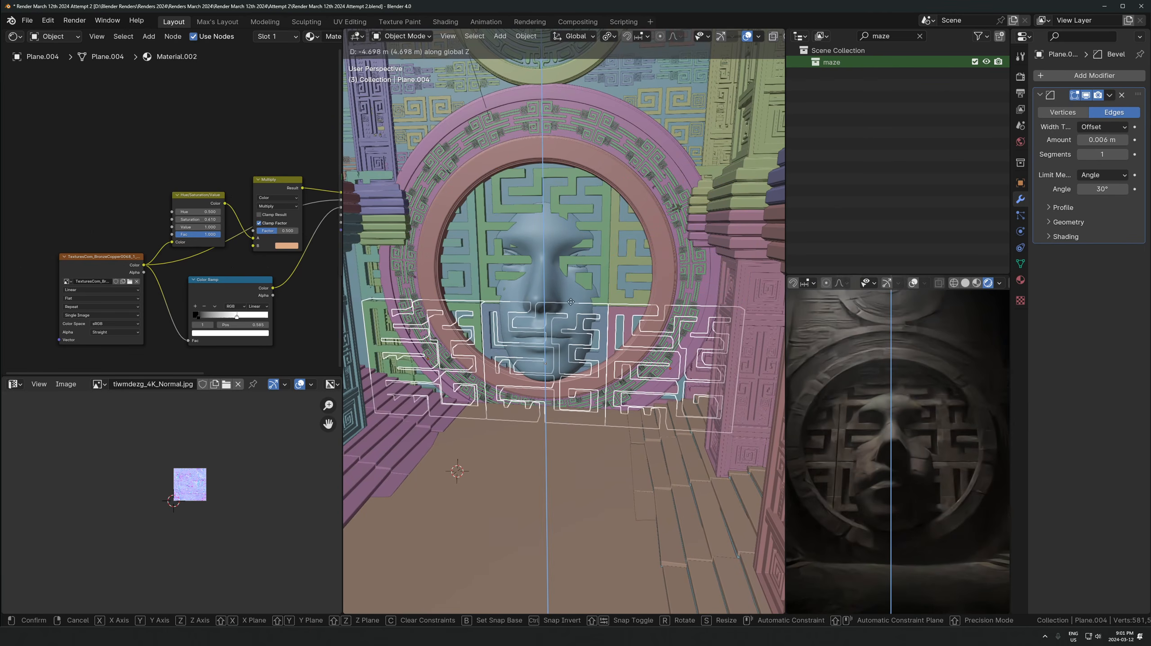
{"action": "left_click", "coordinate": [568, 318]}
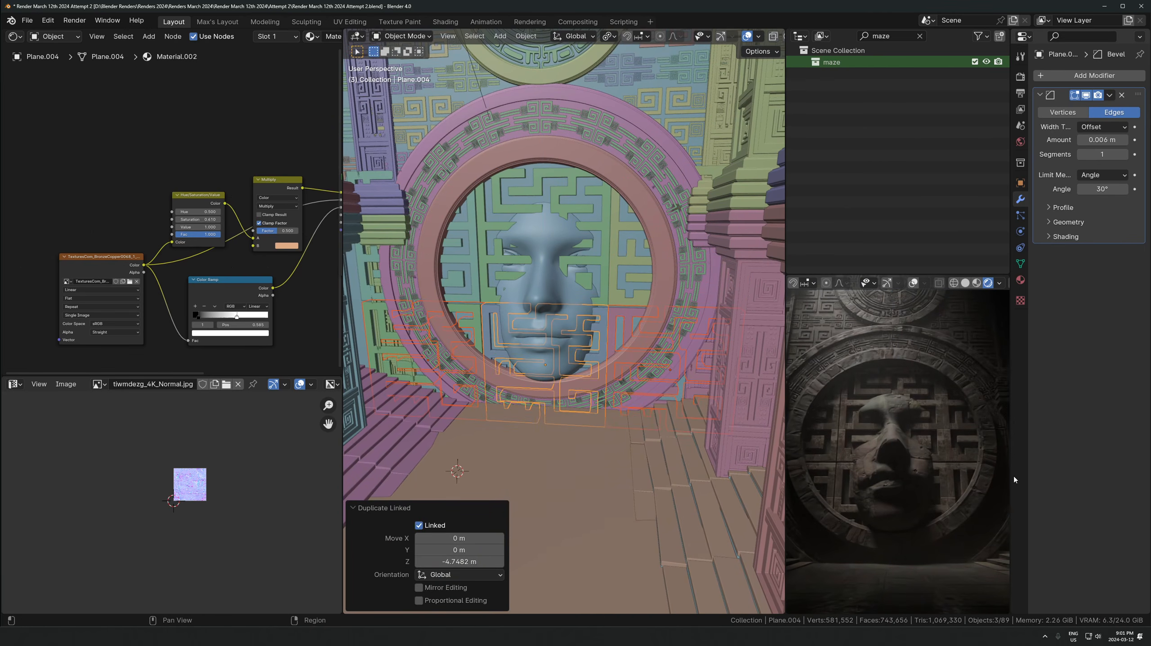
Add the upper-left maze panel to the selected lower row
{"action": "scroll", "coordinate": [928, 475], "scroll_direction": "up", "scroll_amount": 4}
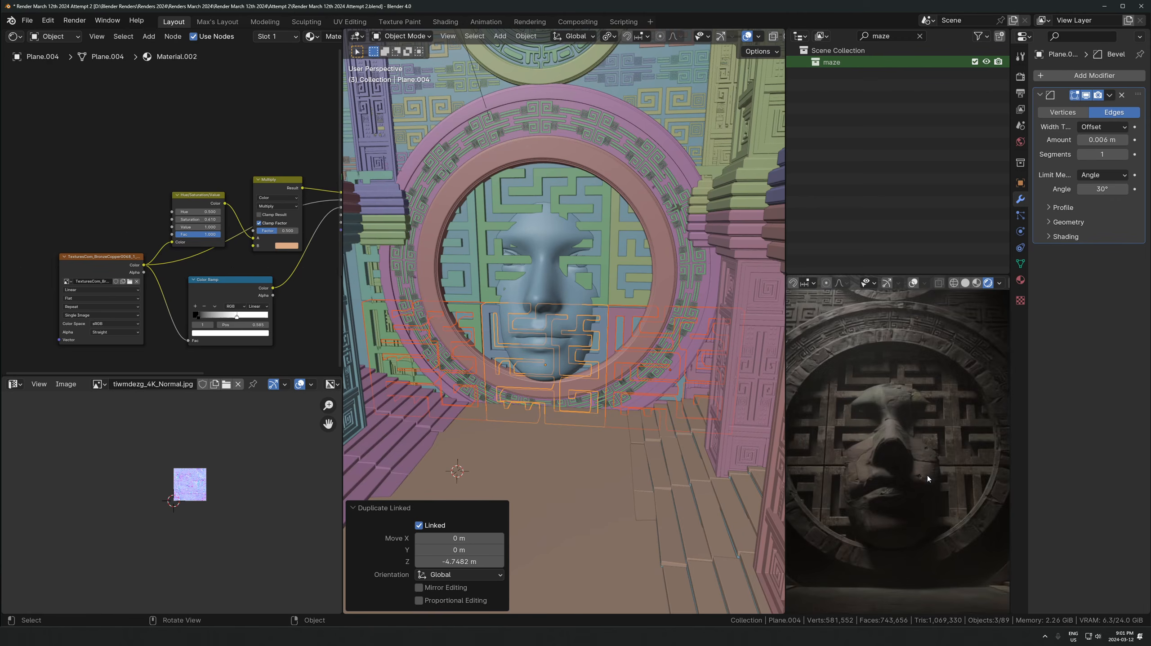
{"action": "left_click", "coordinate": [471, 271], "text": "shift"}
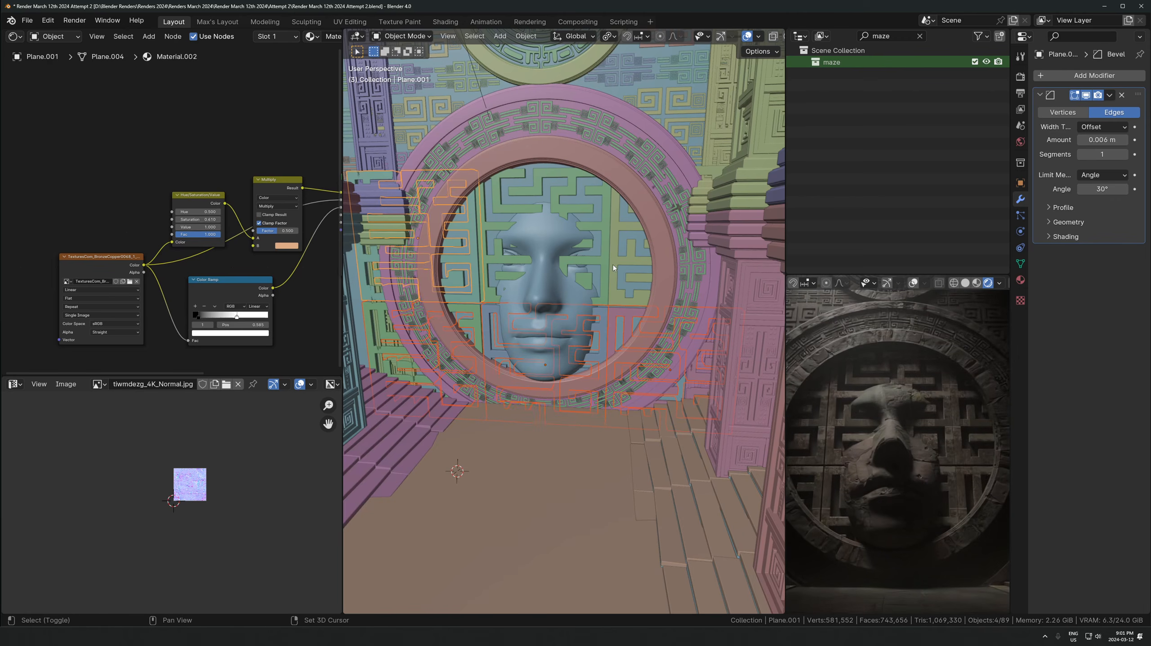
Delete the selected maze panel copies around the circular opening and select the remaining panel behind the face
{"action": "scroll", "coordinate": [935, 406], "scroll_direction": "down", "scroll_amount": 4}
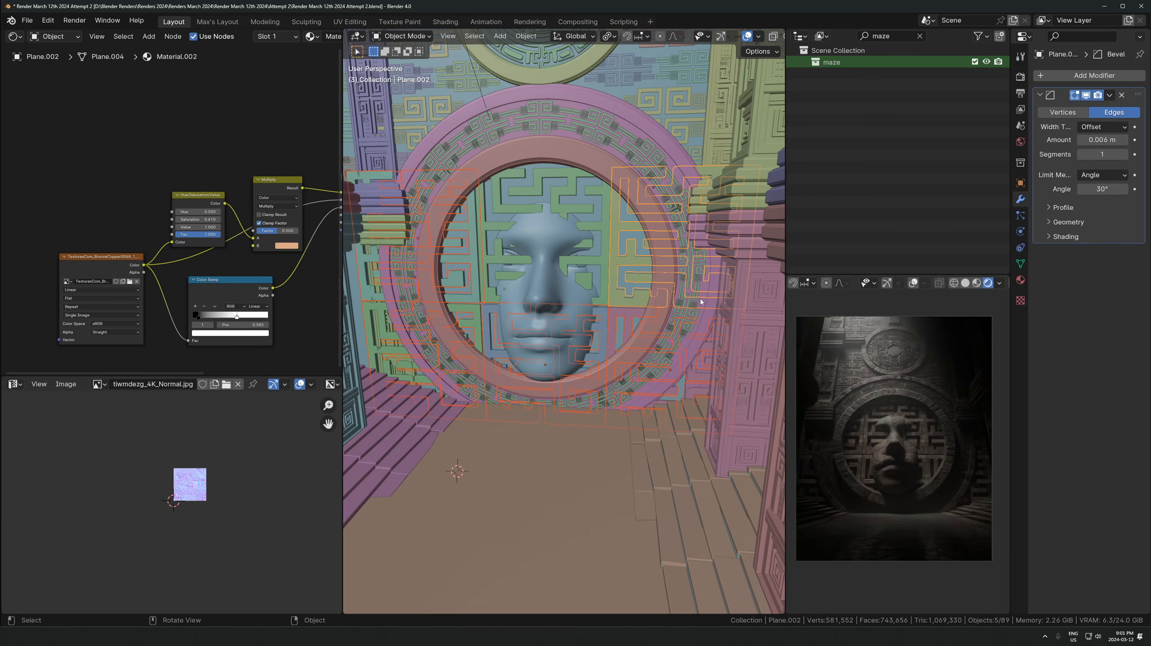
{"action": "key", "text": "Delete"}
{"action": "key", "text": "ctrl+z"}
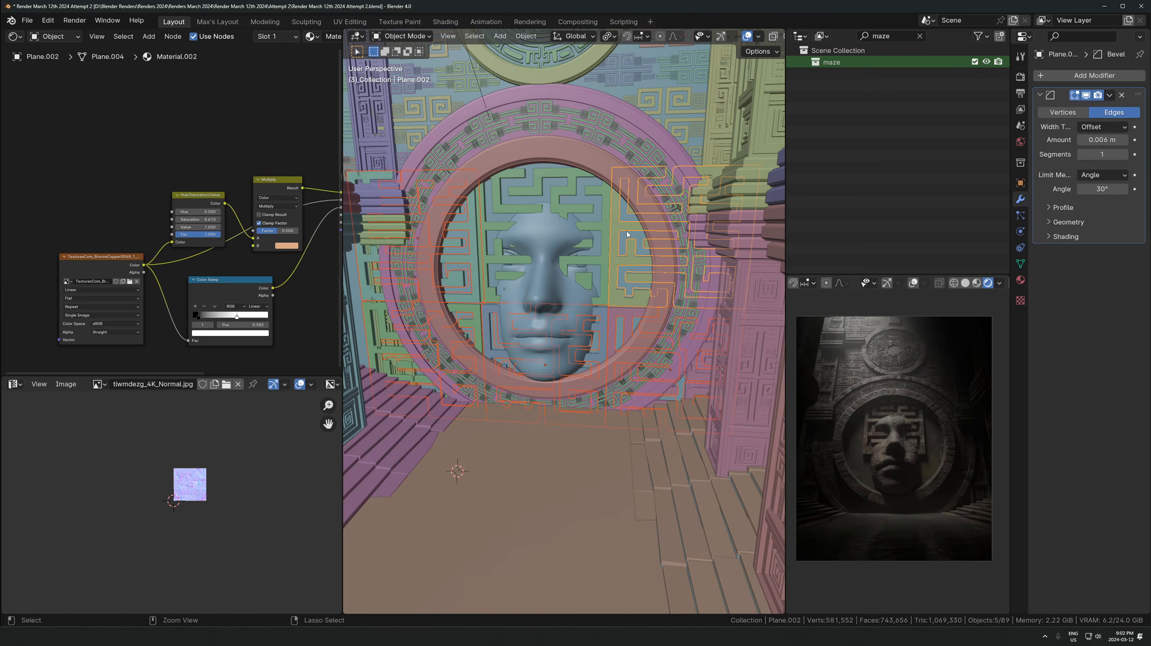
{"action": "middle_click_drag", "start_coordinate": [589, 285], "coordinate": [662, 402]}
{"action": "scroll", "coordinate": [613, 372], "scroll_direction": "down", "scroll_amount": 2}
{"action": "scroll", "coordinate": [613, 372], "scroll_direction": "up", "scroll_amount": 3}
{"action": "scroll", "coordinate": [642, 397], "scroll_direction": "down", "scroll_amount": 2}
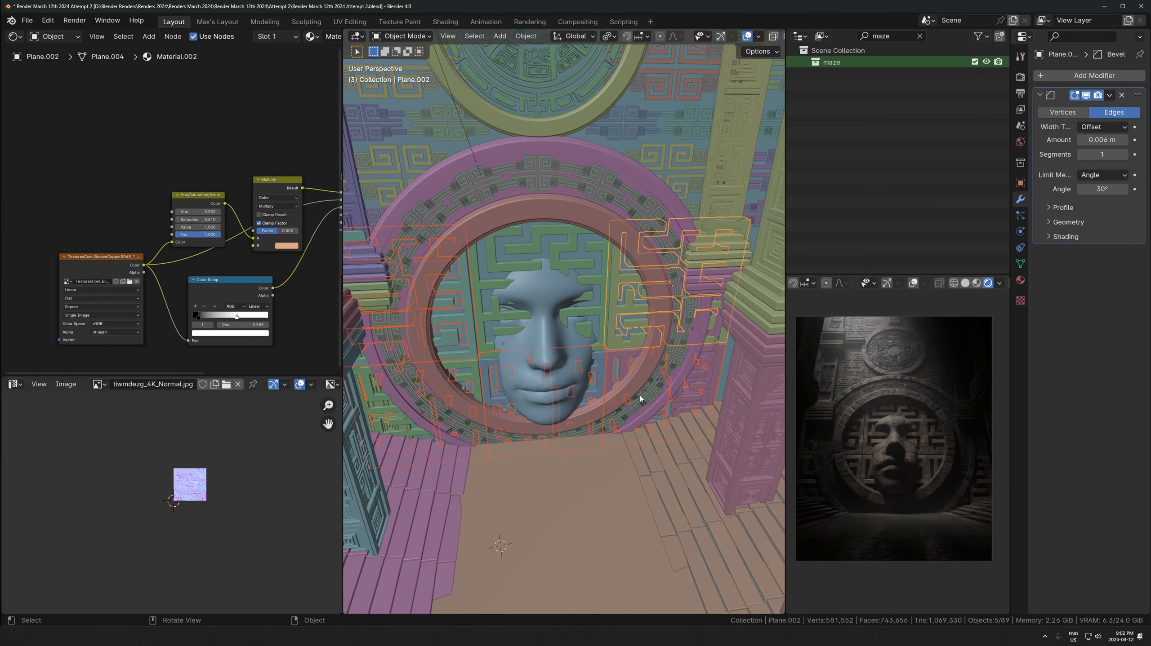
{"action": "key", "text": "x"}
{"action": "left_click", "coordinate": [640, 395]}
{"action": "scroll", "coordinate": [587, 329], "scroll_direction": "up", "scroll_amount": 5}
{"action": "left_click", "coordinate": [604, 336]}
{"action": "scroll", "coordinate": [661, 302], "scroll_direction": "down", "scroll_amount": 4}
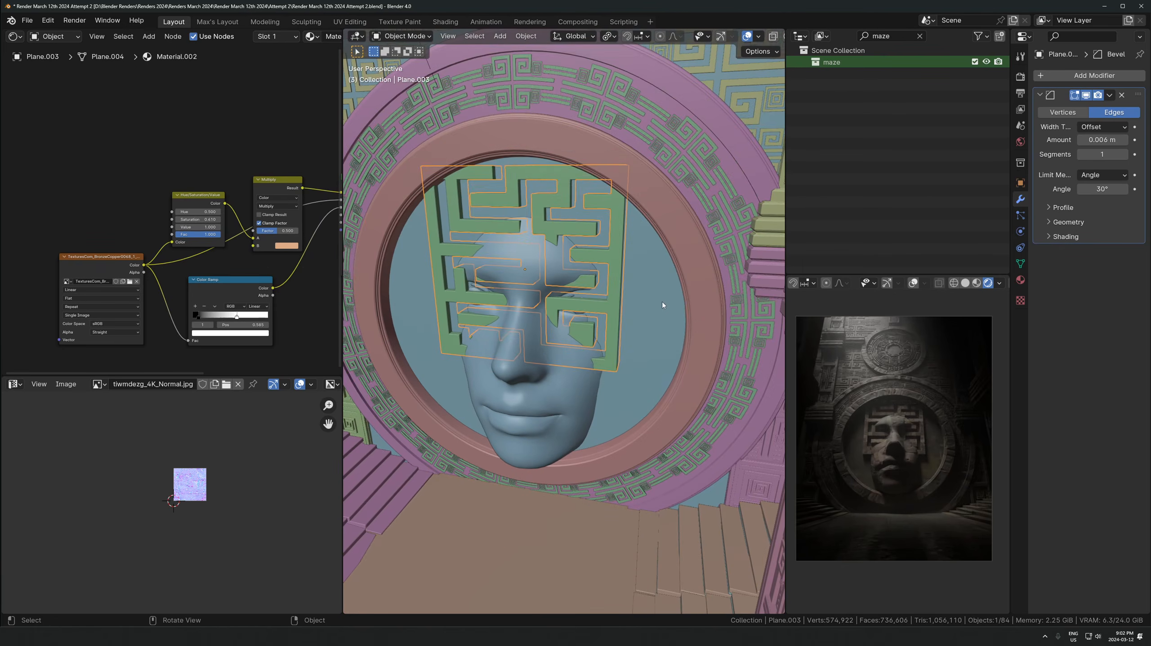
Try rotating the maze panel behind the face 45° about the global Y axis
{"action": "key", "text": "r"}
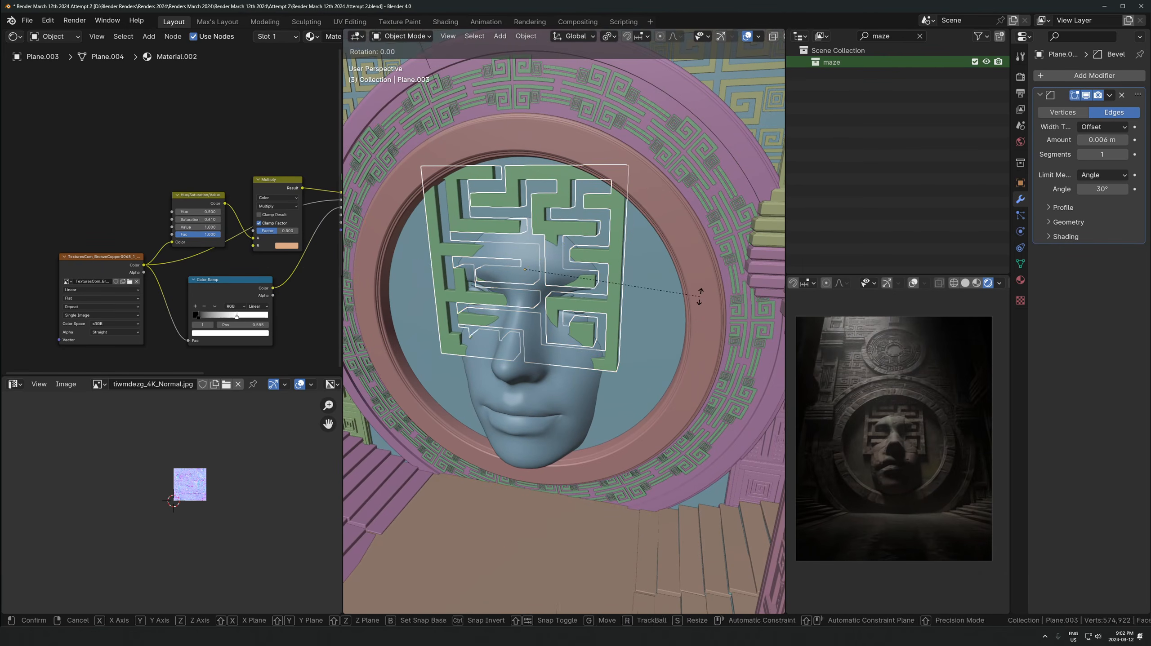
{"action": "key", "text": "y"}
{"action": "key", "text": "9"}
{"action": "key", "text": "0"}
{"action": "key", "text": "Escape"}
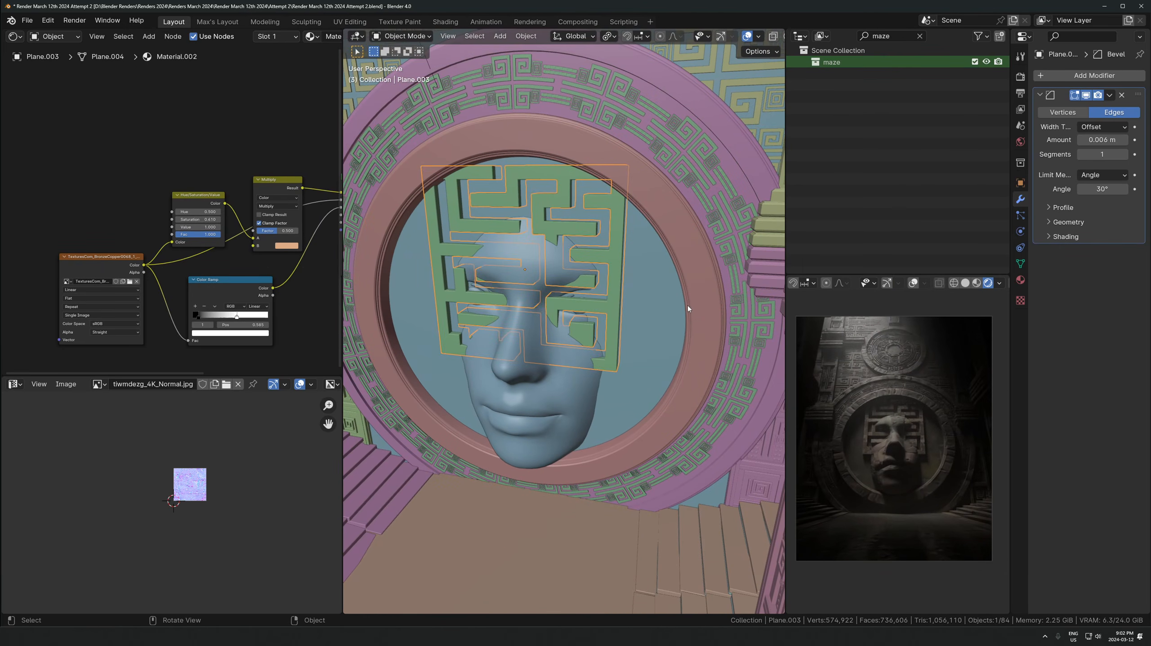
{"action": "key", "text": "r"}
{"action": "key", "text": "y"}
{"action": "key", "text": "4"}
{"action": "key", "text": "5"}
{"action": "key", "text": "Return"}
{"action": "key", "text": "s"}
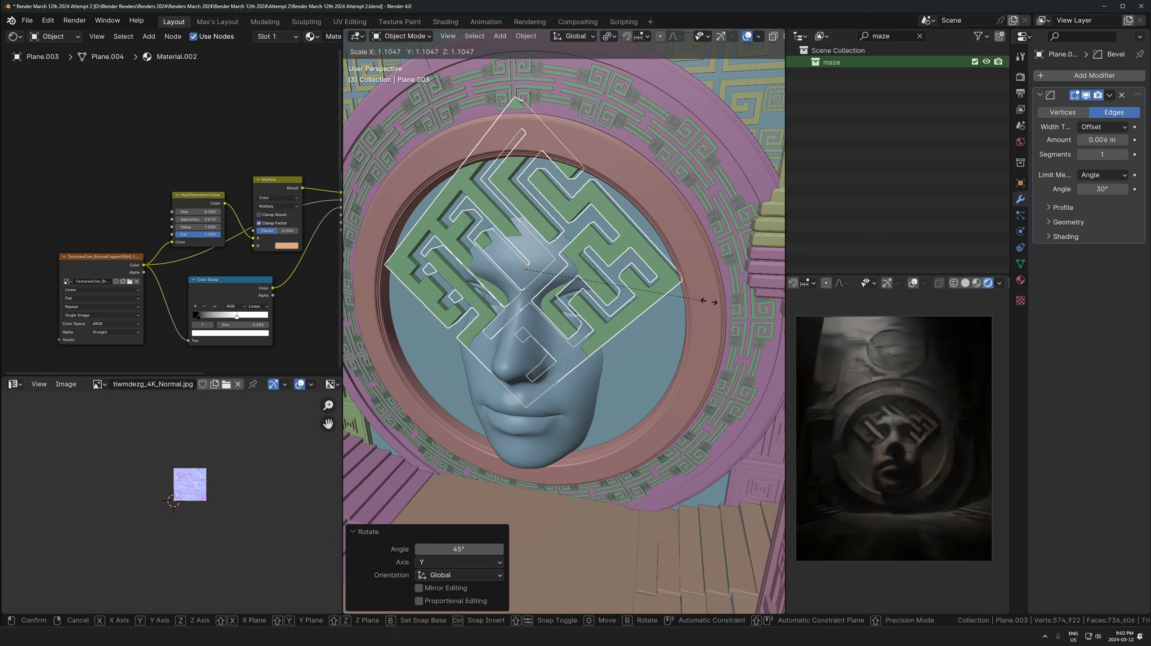
{"action": "key", "text": "Escape"}
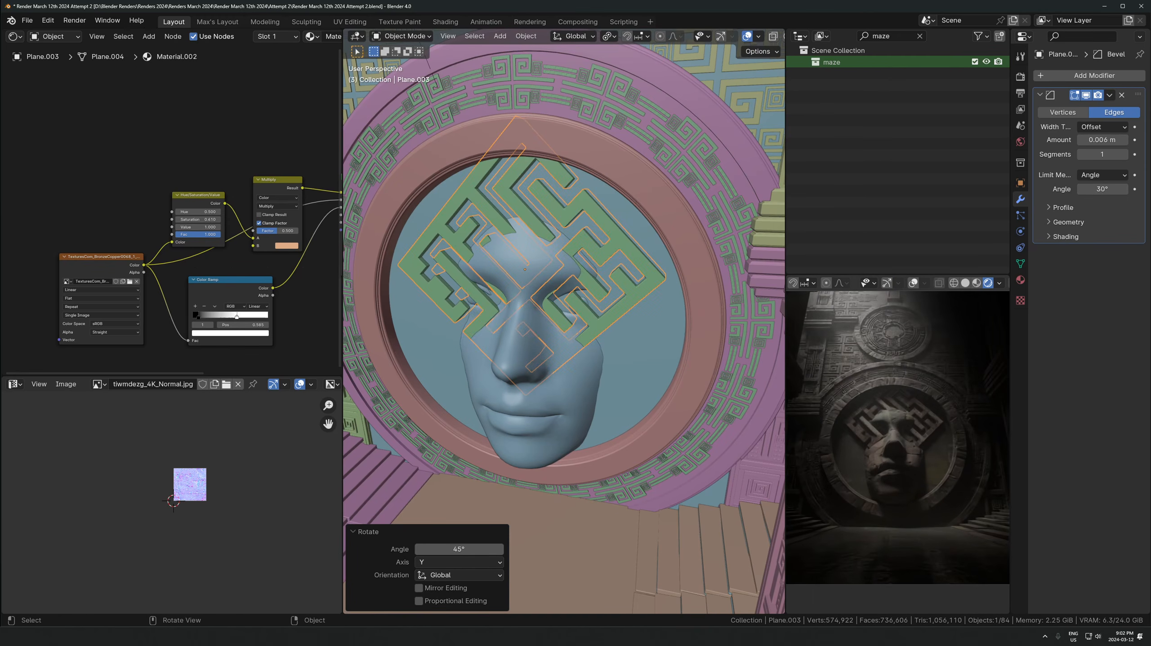
Try enlarging the rotated maze panel by about 1.24, and undo both the scaling and the rotation
{"action": "key", "text": "s"}
{"action": "key", "text": "Escape"}
{"action": "key", "text": "s"}
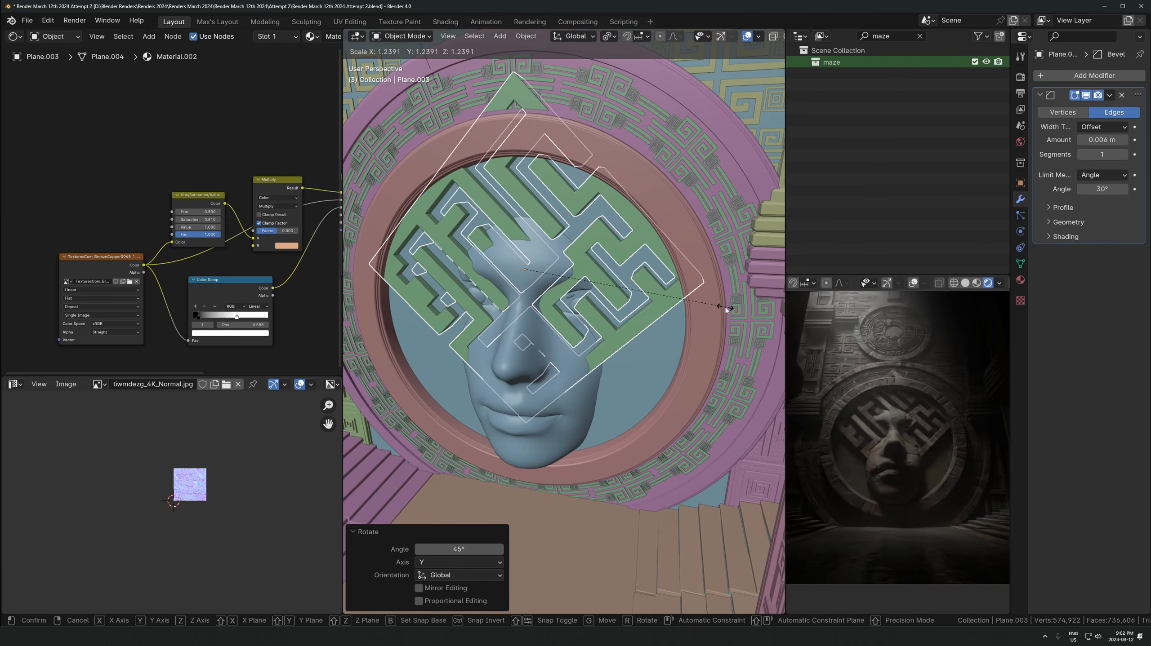
{"action": "left_click", "coordinate": [725, 308]}
{"action": "key", "text": "g"}
{"action": "key", "text": "z"}
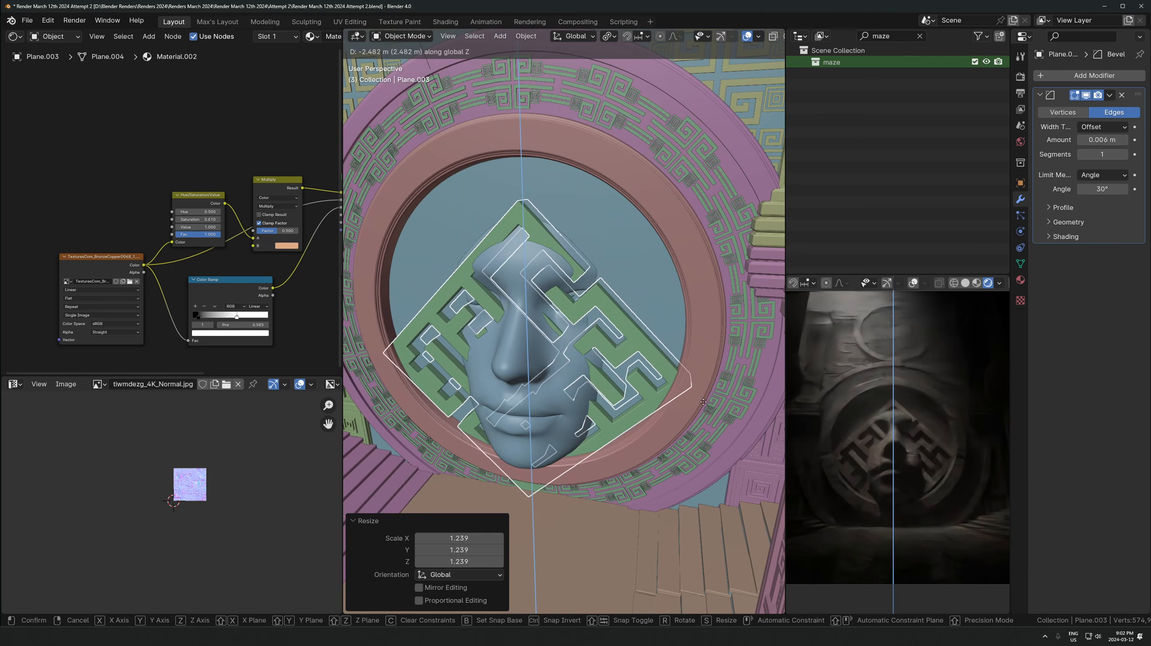
{"action": "right_click", "coordinate": [694, 286]}
{"action": "key", "text": "ctrl+z"}
{"action": "key", "text": "ctrl+z"}
{"action": "key", "text": "ctrl+z"}
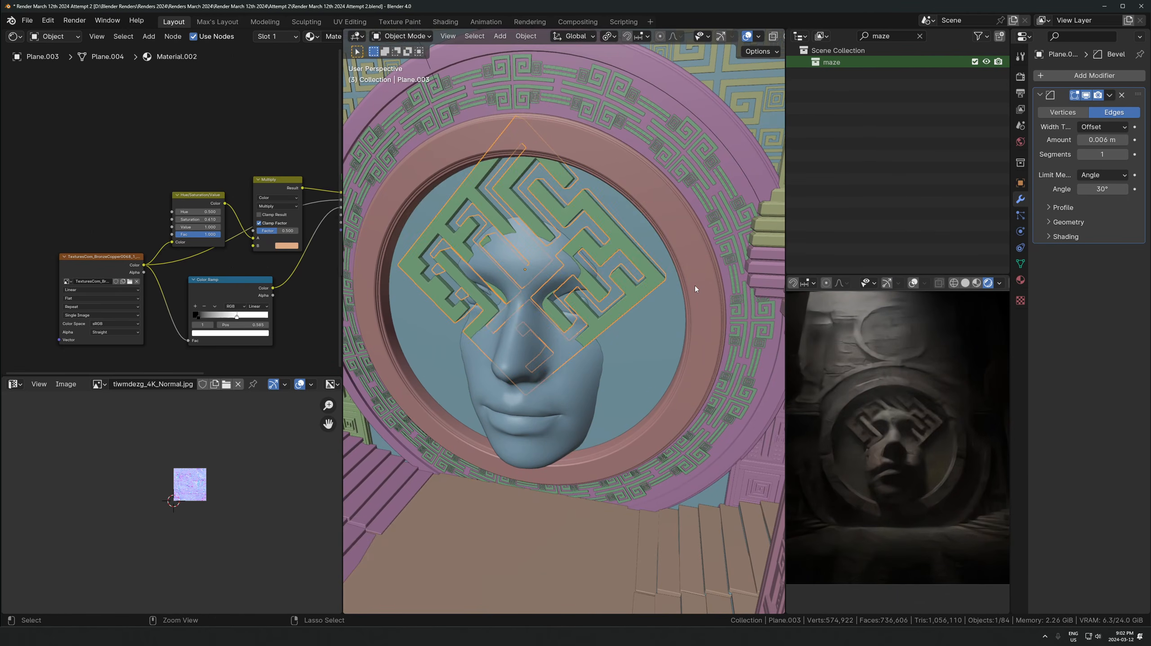
{"action": "left_click", "coordinate": [614, 286]}
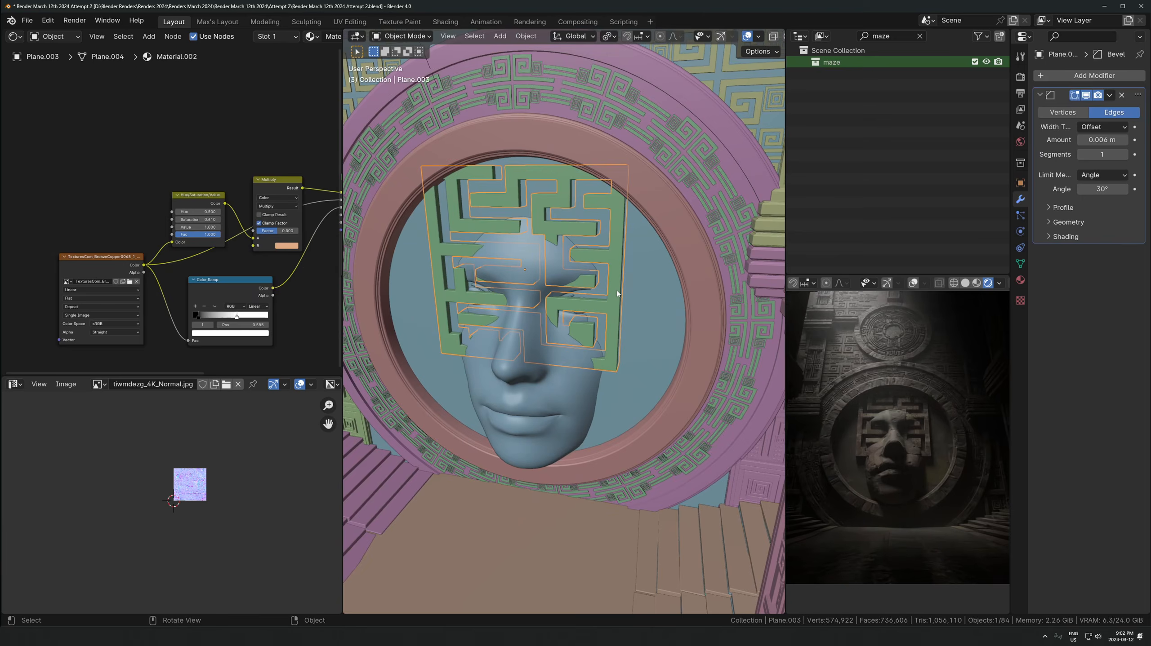
Lower the maze panel about 0.58 m along the Z axis and scale it up slightly
{"action": "scroll", "coordinate": [617, 290], "scroll_direction": "down", "scroll_amount": 4}
{"action": "key", "text": "s"}
{"action": "right_click", "coordinate": [670, 264]}
{"action": "key", "text": "g"}
{"action": "key", "text": "z"}
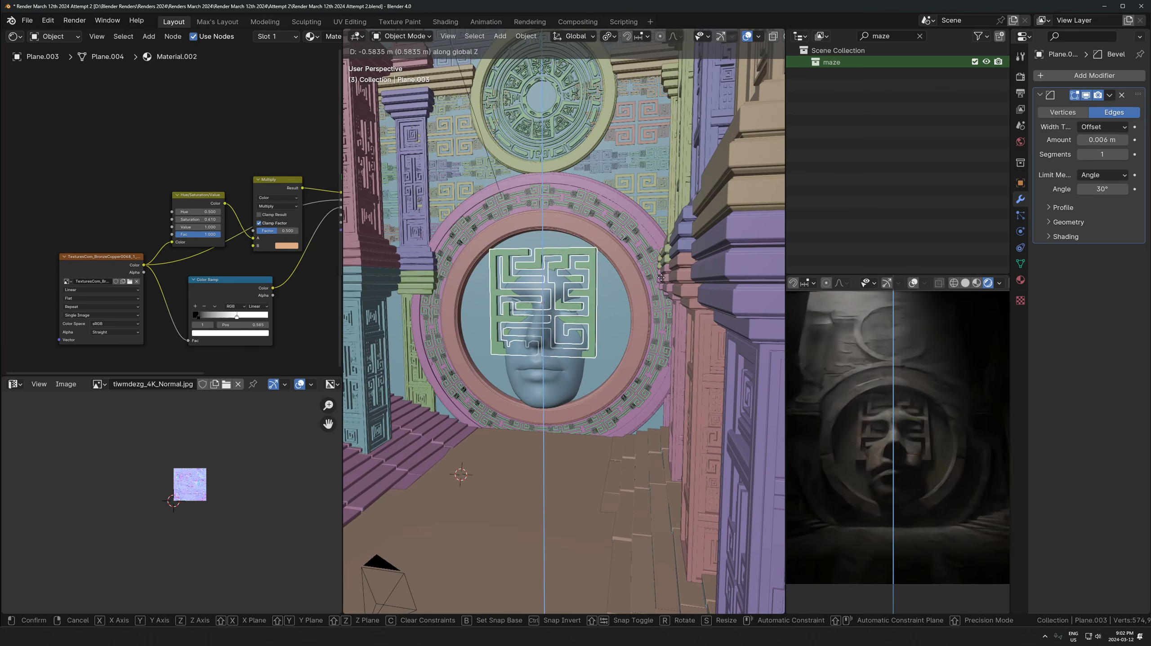
{"action": "left_click", "coordinate": [661, 276]}
{"action": "key", "text": "s"}
{"action": "left_click", "coordinate": [678, 271]}
Enlarge the maze panel by about 1.2 and lower it along Z to fill the circular opening
{"action": "key", "text": "g"}
{"action": "key", "text": "z"}
{"action": "left_click", "coordinate": [678, 275]}
{"action": "key", "text": "s"}
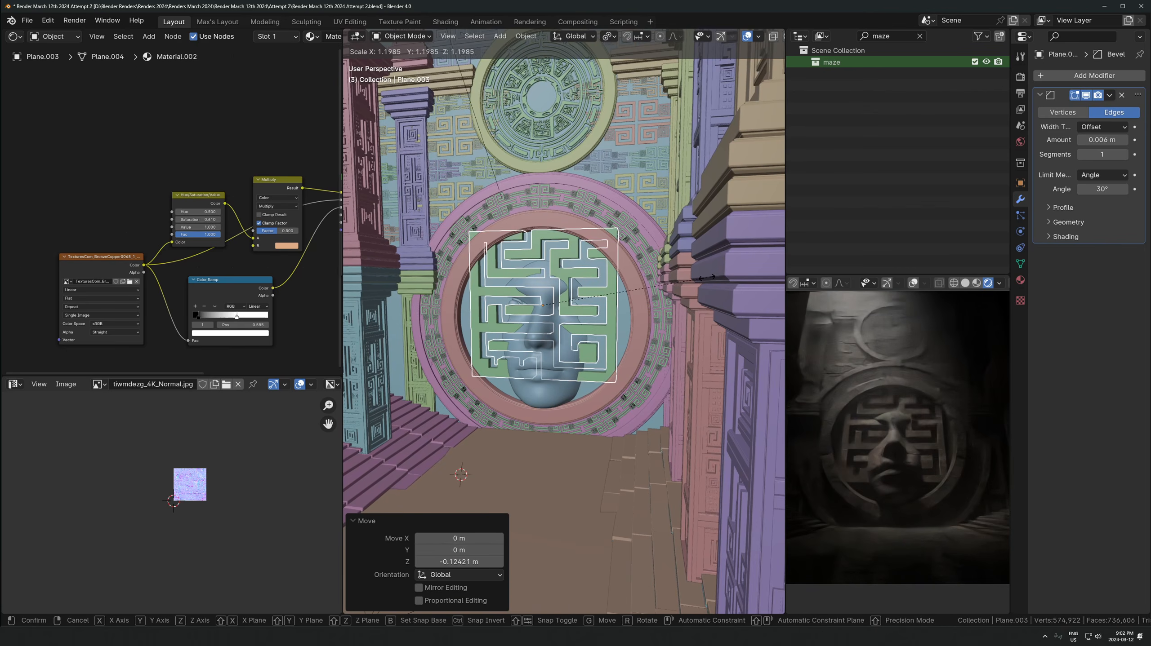
{"action": "key", "text": "z"}
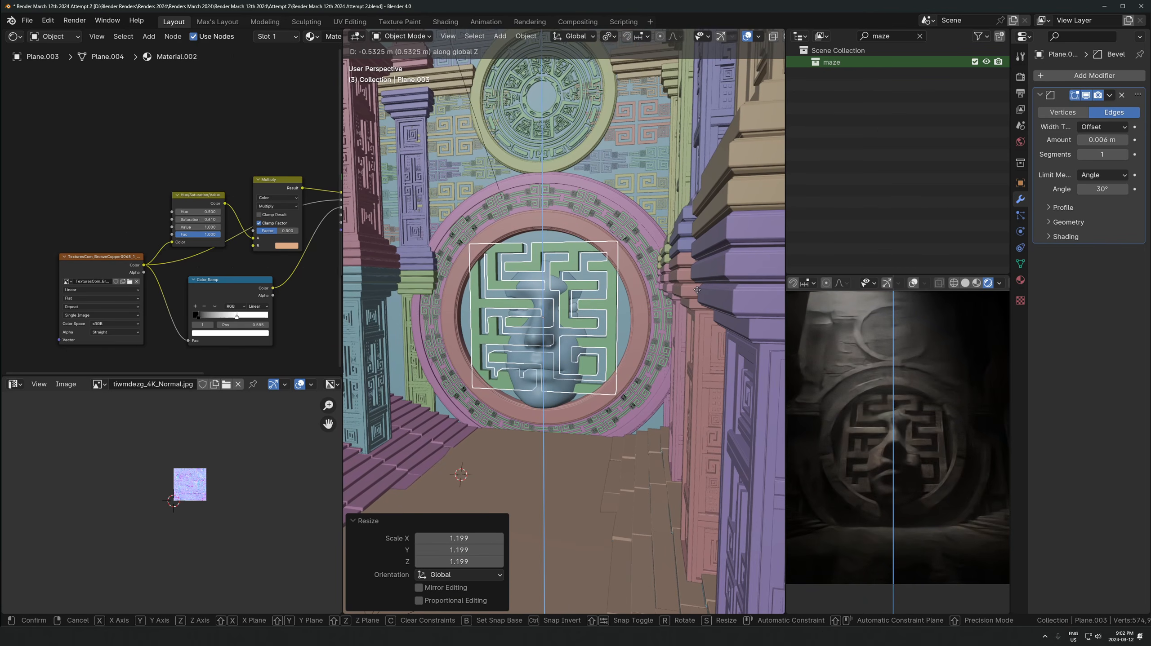
{"action": "left_click", "coordinate": [639, 284]}
Move the maze panel about 0.13 m along the positive Y axis, further behind the face
{"action": "middle_click_drag", "start_coordinate": [639, 285], "coordinate": [772, 531]}
{"action": "key", "text": "g"}
{"action": "key", "text": "y"}
{"action": "left_click", "coordinate": [598, 323]}
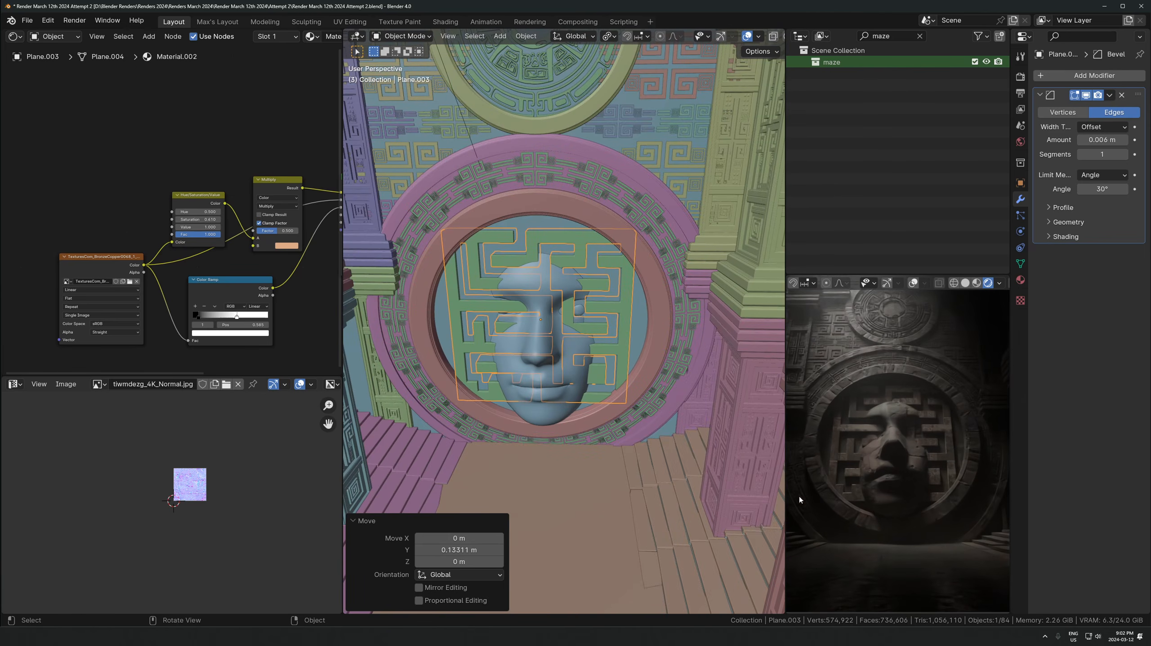
Try linking the maze panel's material to the face, and undo the material link
{"action": "left_click", "coordinate": [530, 377]}
{"action": "left_click", "coordinate": [603, 323], "text": "shift"}
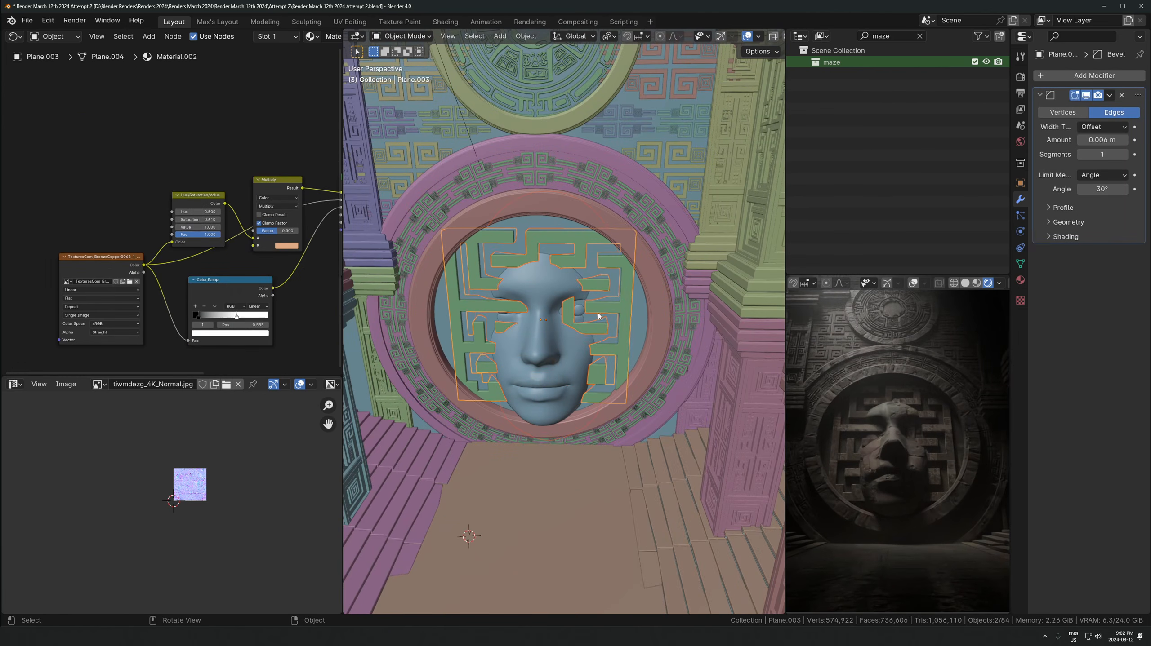
{"action": "key", "text": "ctrl+l"}
{"action": "left_click", "coordinate": [556, 330]}
{"action": "scroll", "coordinate": [579, 261], "scroll_direction": "up", "scroll_amount": 4}
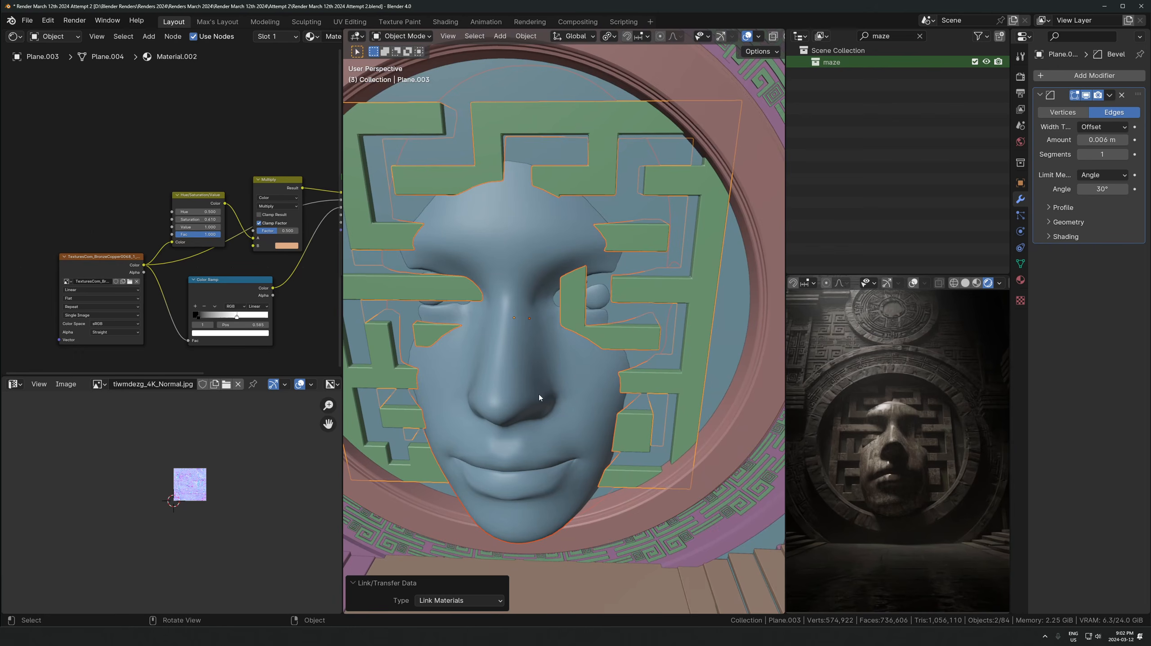
{"action": "left_click", "coordinate": [631, 406]}
{"action": "key", "text": "ctrl+z"}
{"action": "scroll", "coordinate": [945, 443], "scroll_direction": "up", "scroll_amount": 5}
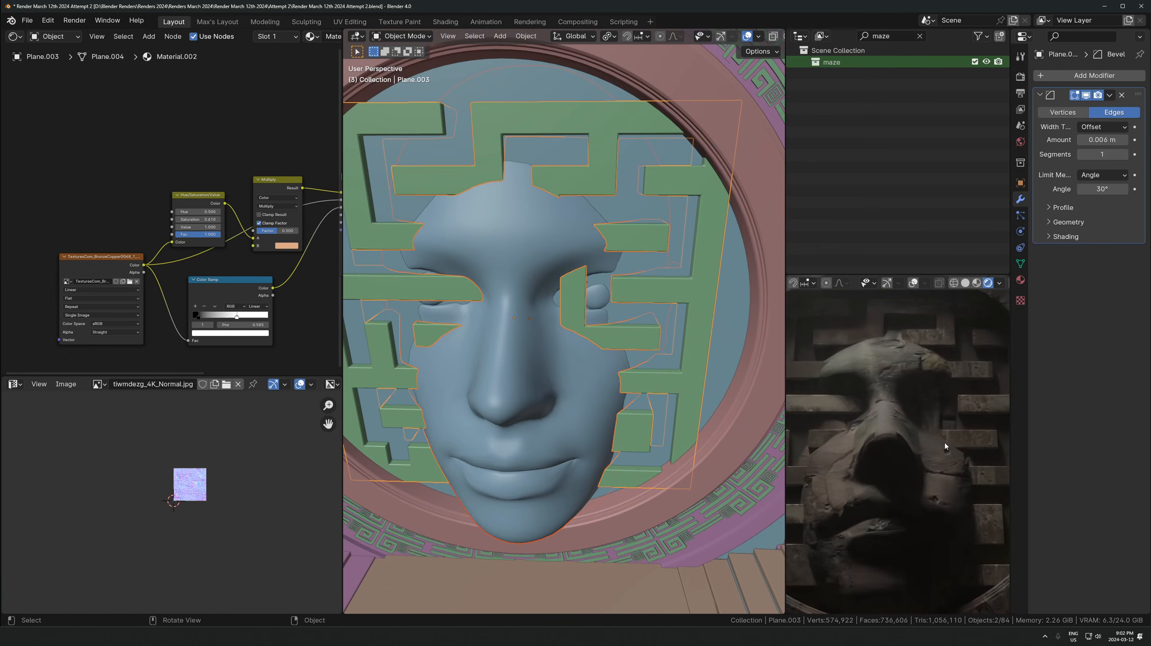
Reselect the maze panel behind the face and save the file
{"action": "left_click", "coordinate": [546, 343]}
{"action": "scroll", "coordinate": [698, 373], "scroll_direction": "down", "scroll_amount": 3}
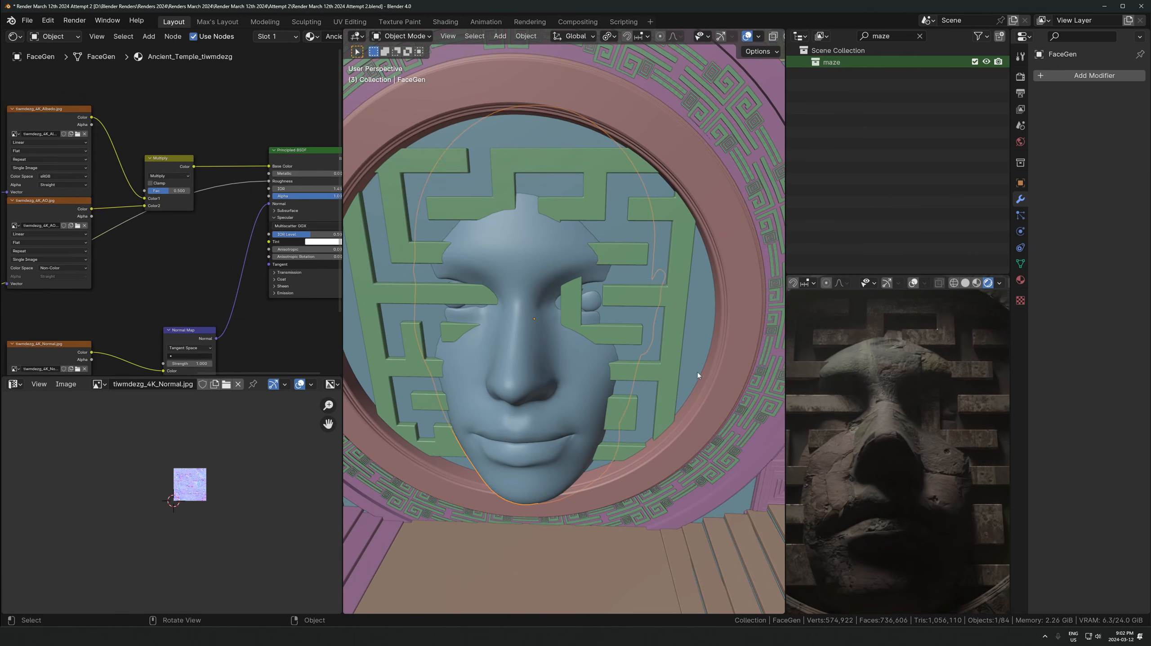
{"action": "left_click", "coordinate": [849, 399]}
{"action": "scroll", "coordinate": [911, 424], "scroll_direction": "down", "scroll_amount": 3}
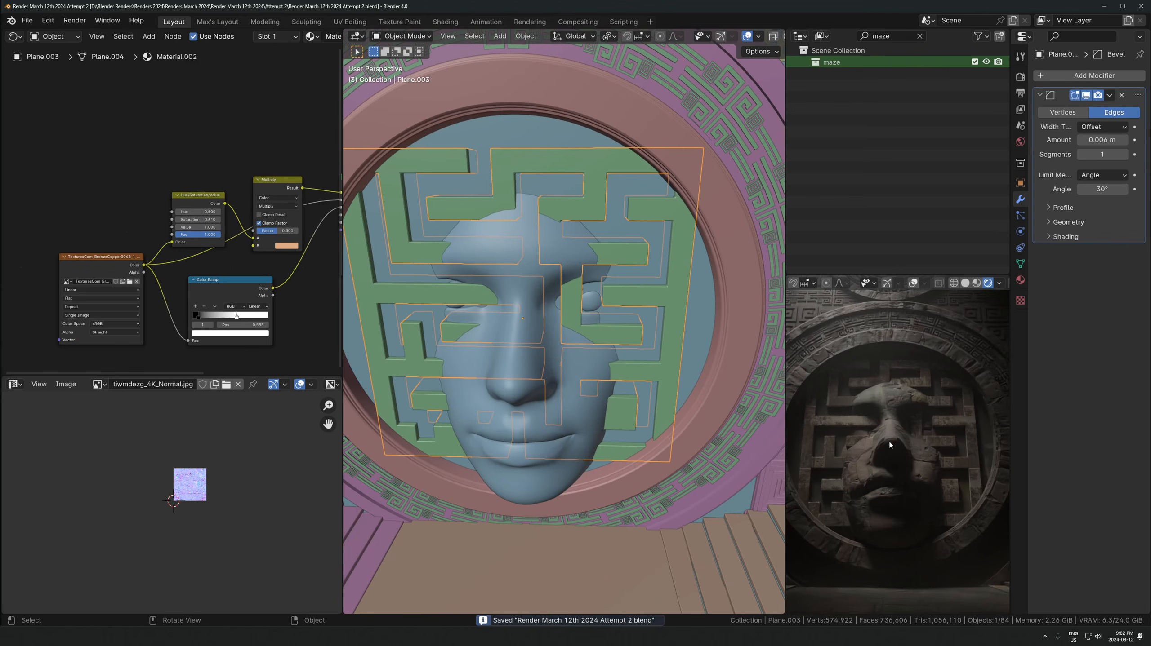
Move the maze panel forward about 0.06 m along the negative Y axis
{"action": "left_click", "coordinate": [545, 386]}
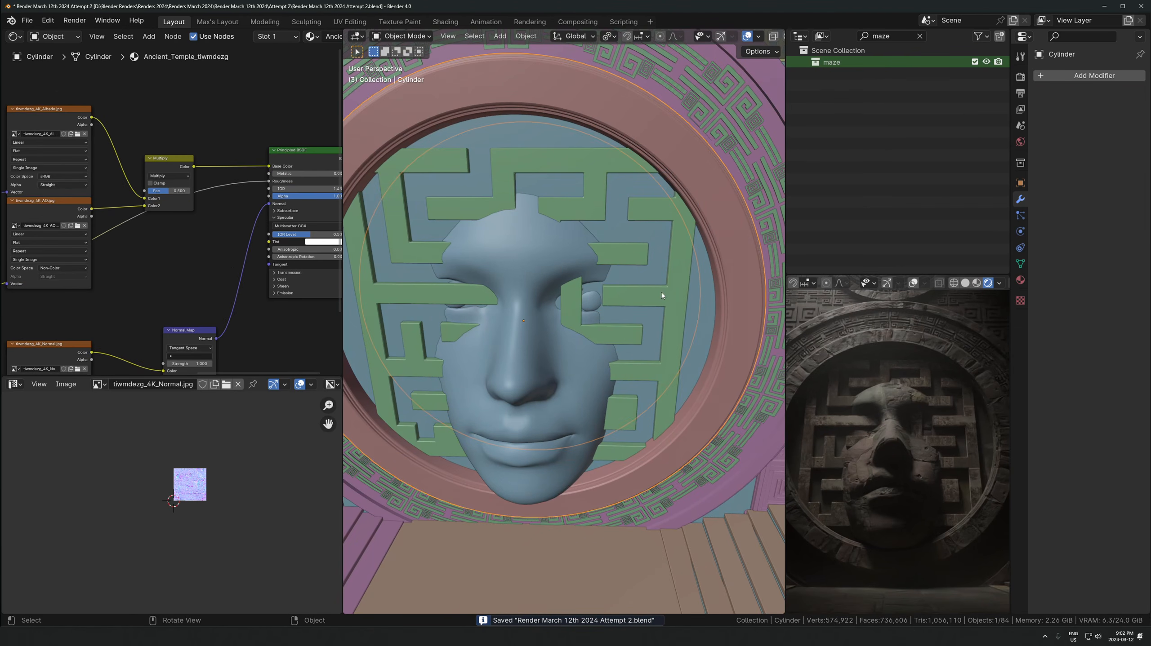
{"action": "left_click", "coordinate": [639, 315]}
{"action": "key", "text": "g"}
{"action": "key", "text": "y"}
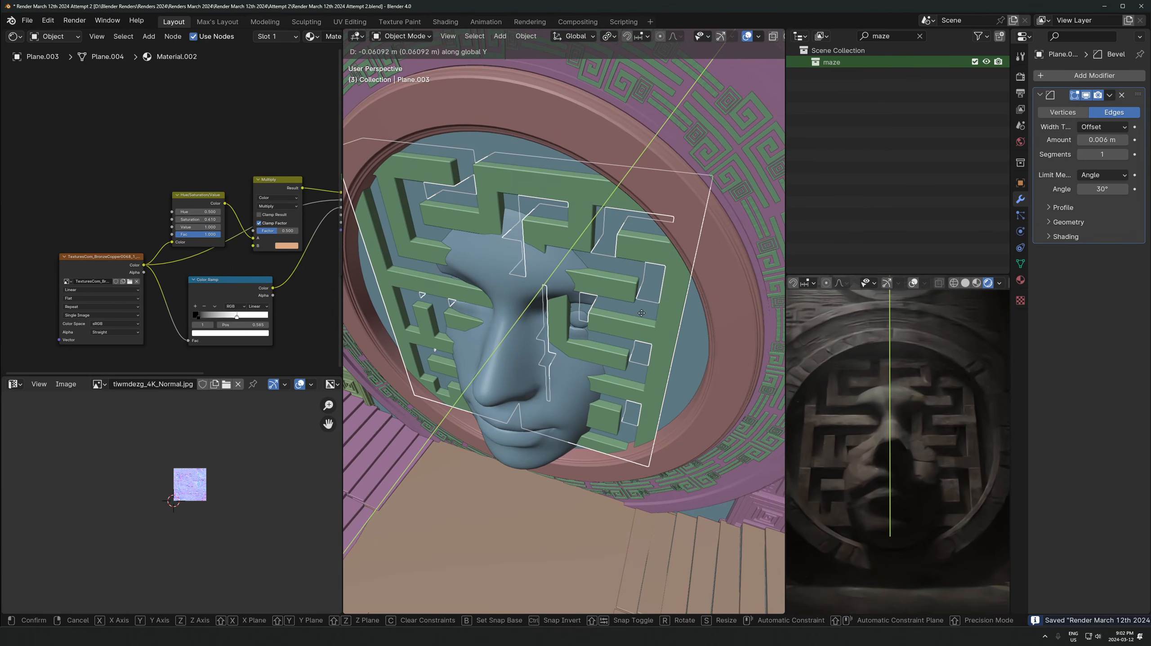
{"action": "left_click", "coordinate": [642, 314]}
Rotate the face about −2.74° around the X axis and move it about −0.16 m along Y
{"action": "left_click", "coordinate": [584, 356]}
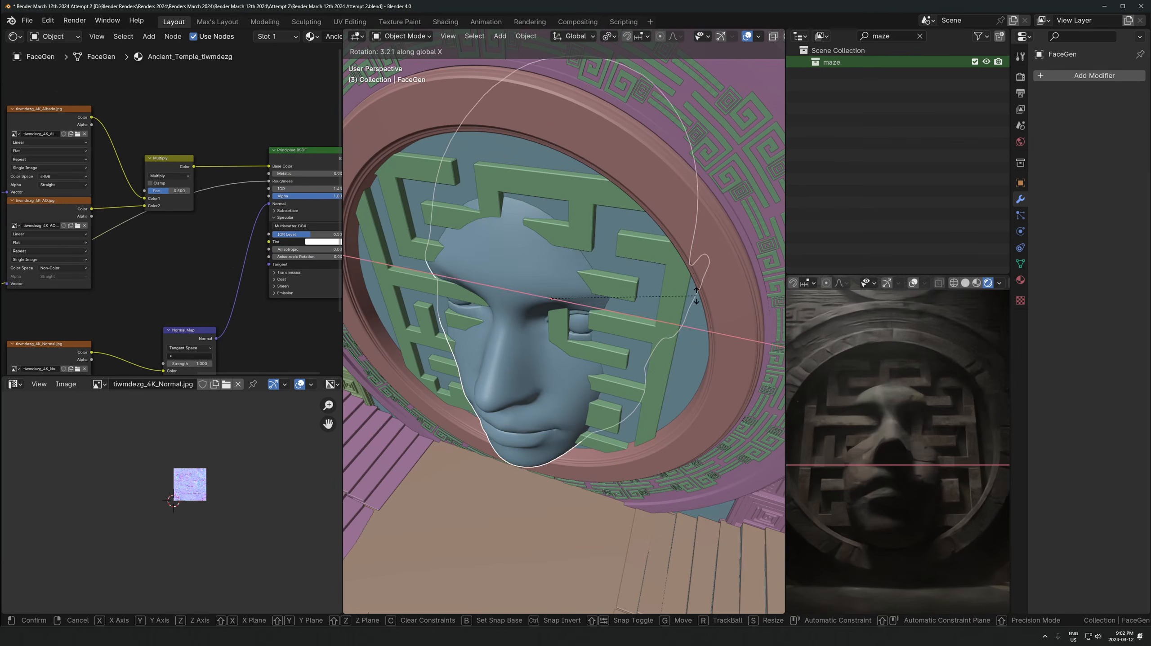
{"action": "key", "text": "r"}
{"action": "key", "text": "x"}
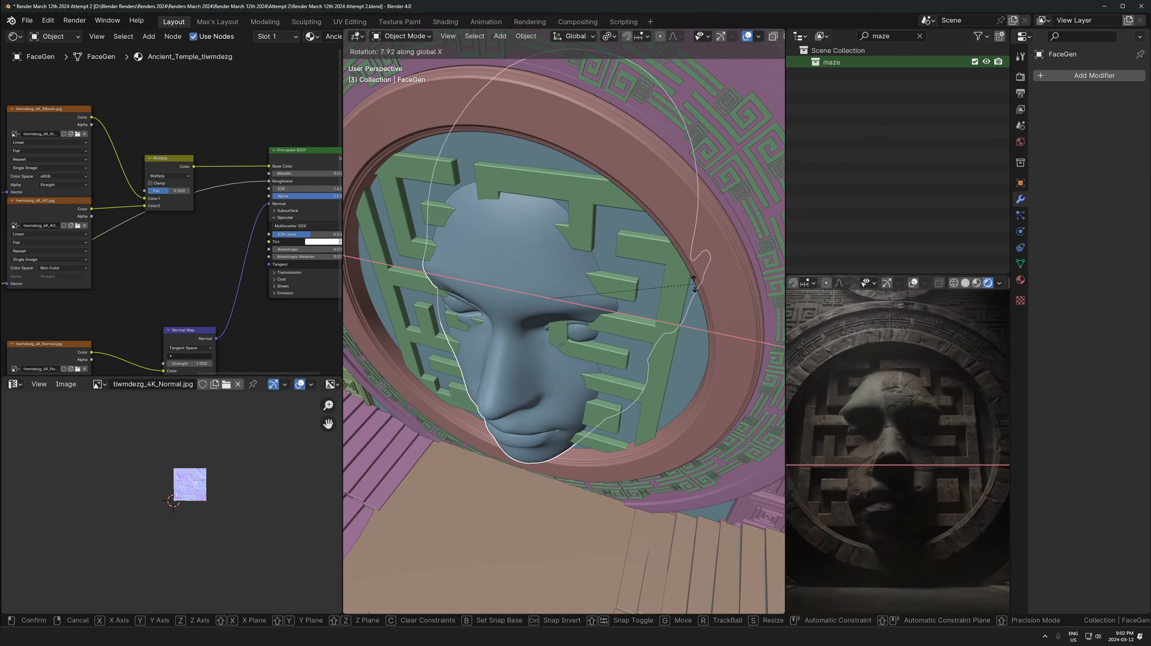
{"action": "left_click", "coordinate": [686, 316]}
{"action": "key", "text": "g"}
{"action": "key", "text": "y"}
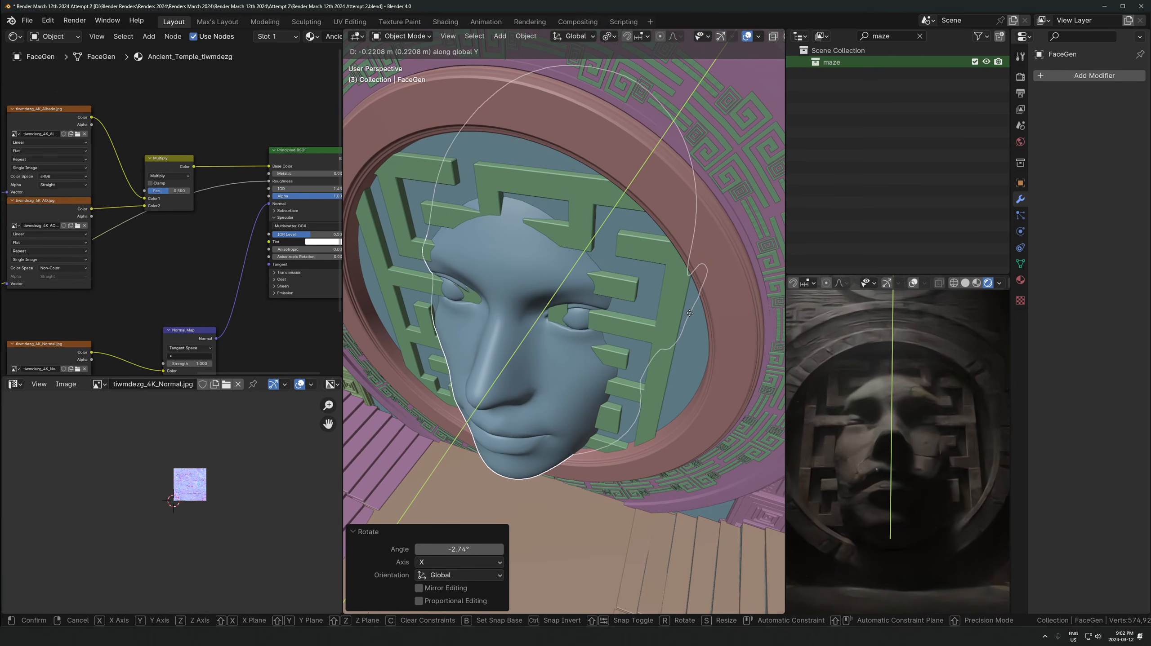
{"action": "left_click", "coordinate": [692, 314]}
Tilt the face a further −2.9° or so around X and move it about −0.21 m along Y
{"action": "key", "text": "r"}
{"action": "key", "text": "x"}
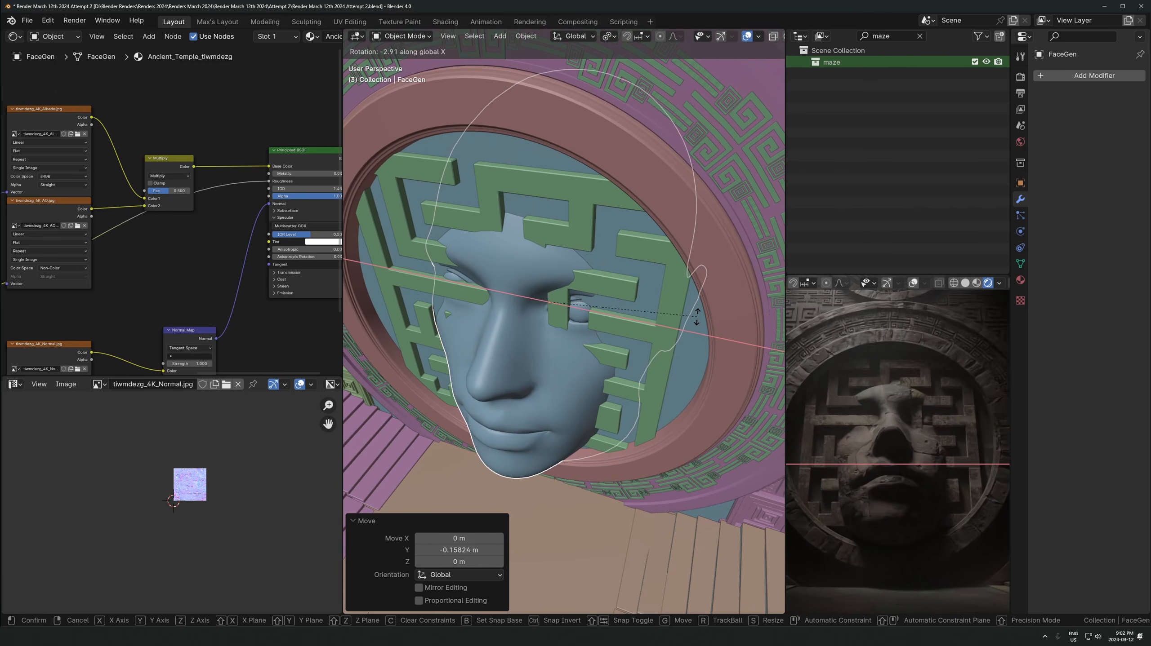
{"action": "left_click", "coordinate": [697, 321]}
{"action": "key", "text": "g"}
{"action": "key", "text": "y"}
{"action": "left_click", "coordinate": [691, 327]}
Scale the face up by about 1.304 and push it back about 0.82 m along the Y axis
{"action": "key", "text": "s"}
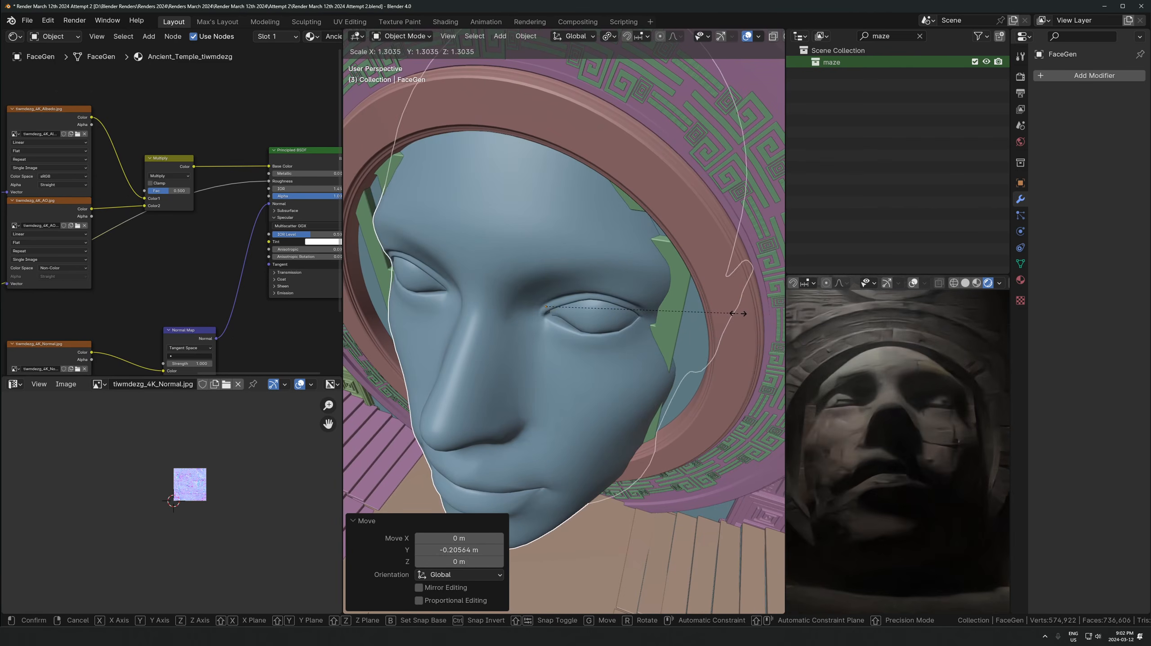
{"action": "left_click", "coordinate": [738, 314]}
{"action": "middle_click_drag", "start_coordinate": [737, 316], "coordinate": [674, 351]}
{"action": "key", "text": "g"}
{"action": "key", "text": "y"}
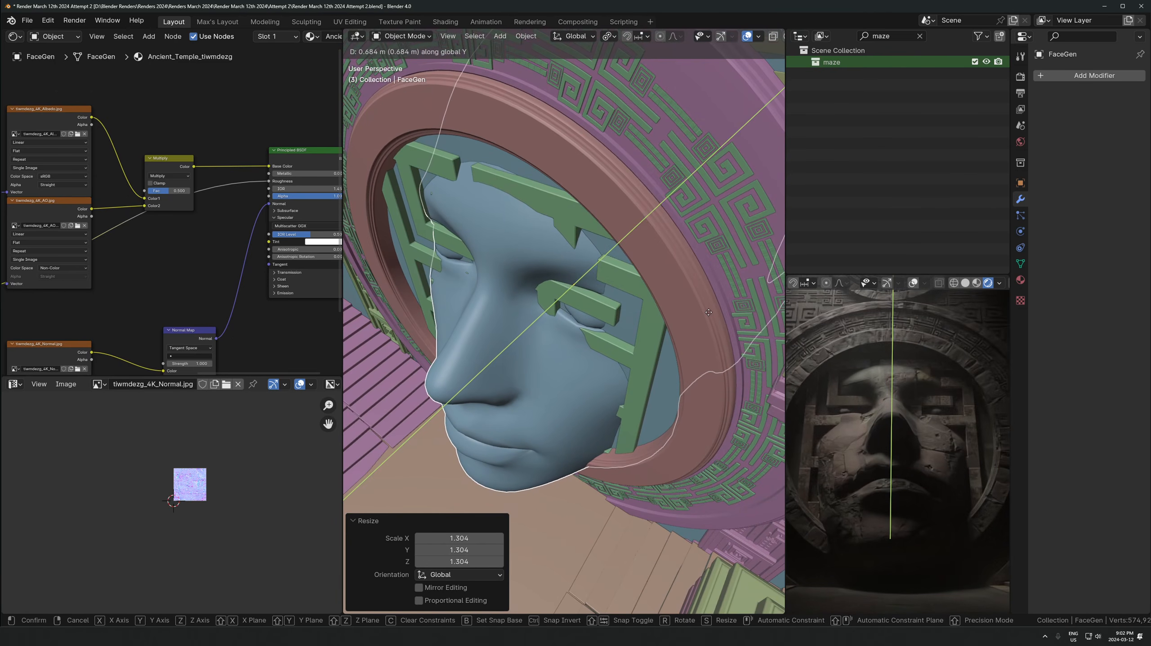
{"action": "left_click", "coordinate": [736, 305]}
Scale the face up by about 1.09 and push it slightly further back along the Y axis
{"action": "key", "text": "s"}
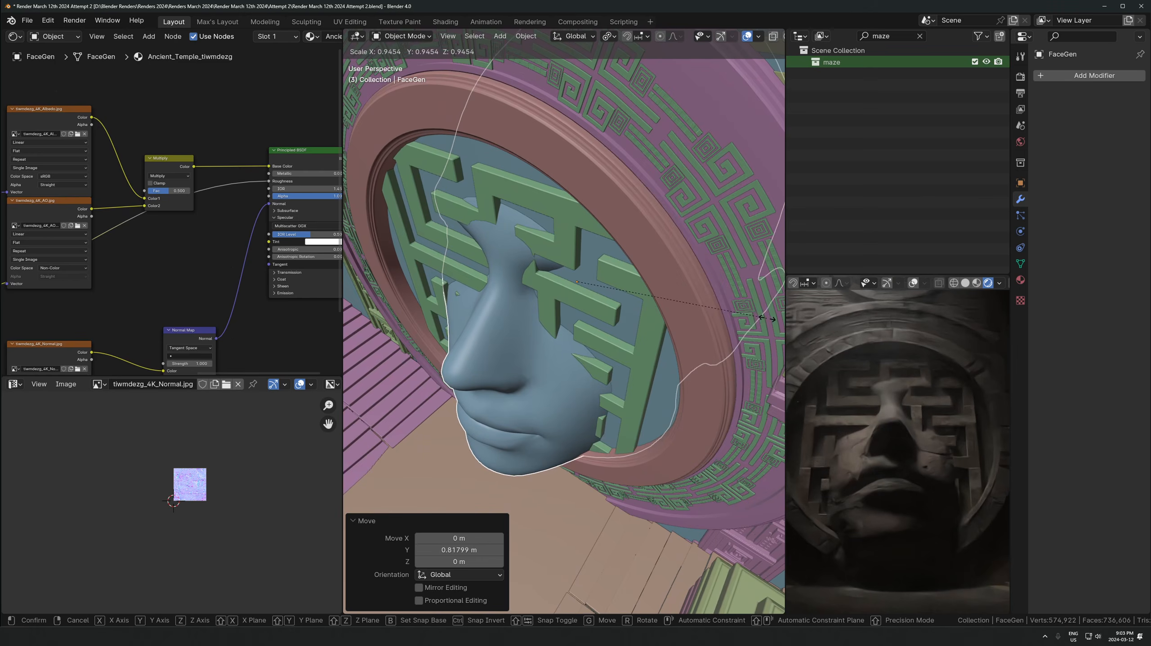
{"action": "left_click", "coordinate": [350, 332]}
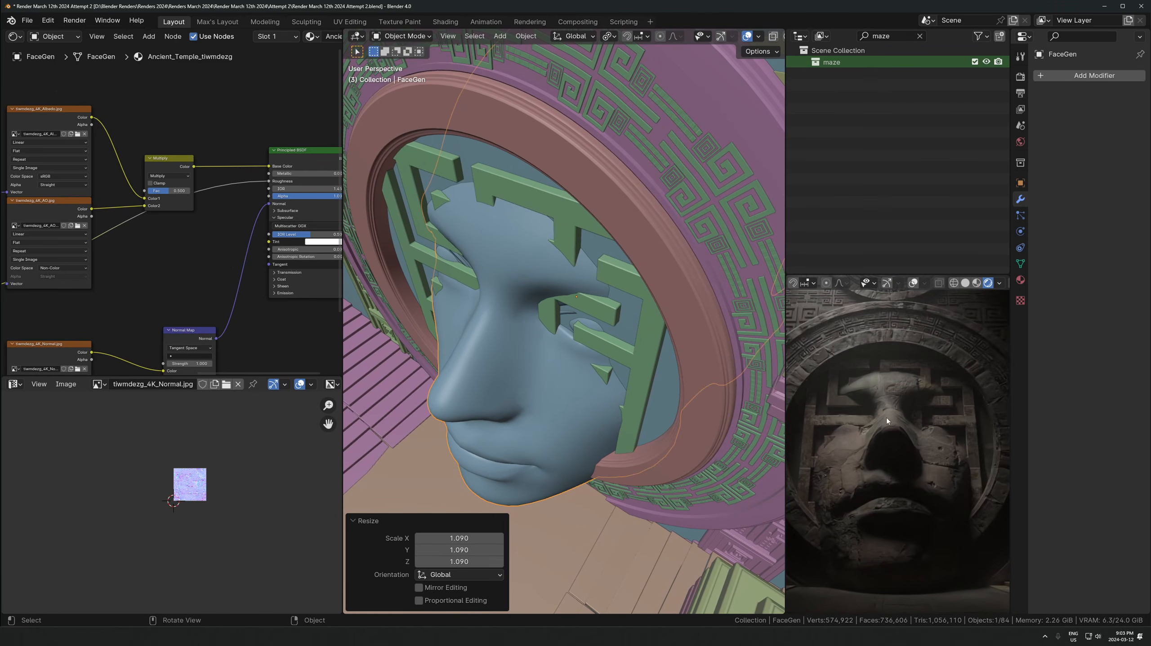
{"action": "scroll", "coordinate": [924, 439], "scroll_direction": "down", "scroll_amount": 3}
{"action": "key", "text": "g"}
{"action": "key", "text": "y"}
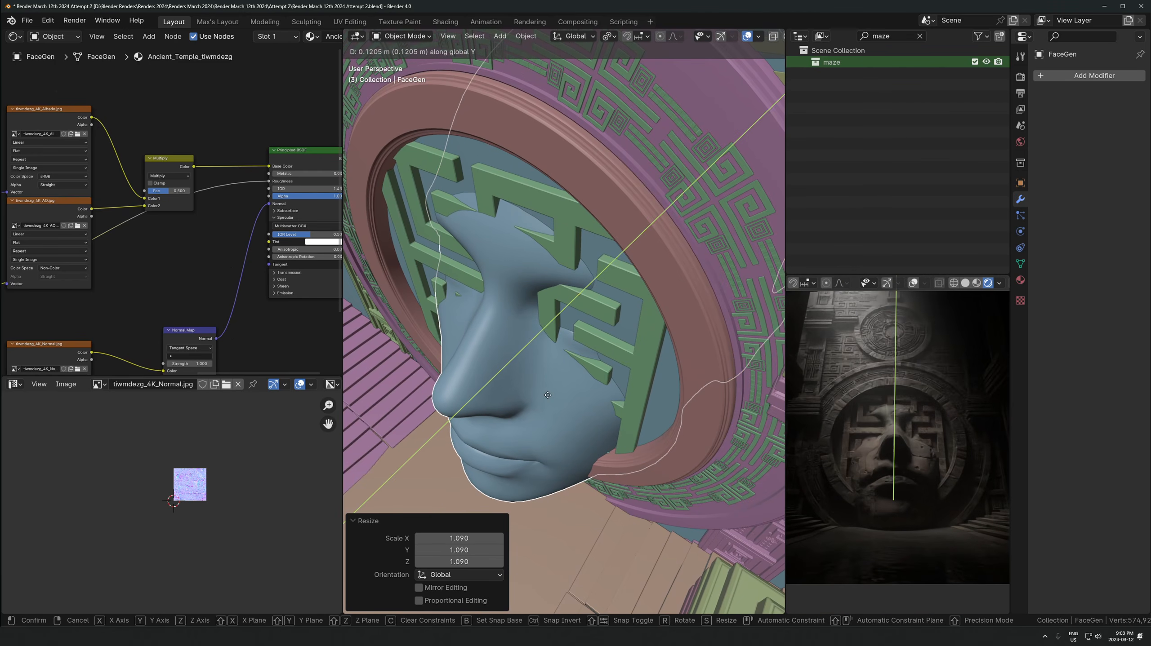
{"action": "left_click", "coordinate": [555, 388]}
Select the maze panel behind the face and scale it down slightly
{"action": "left_click", "coordinate": [574, 242]}
{"action": "middle_click_drag", "start_coordinate": [577, 247], "coordinate": [680, 254]}
{"action": "key", "text": "s"}
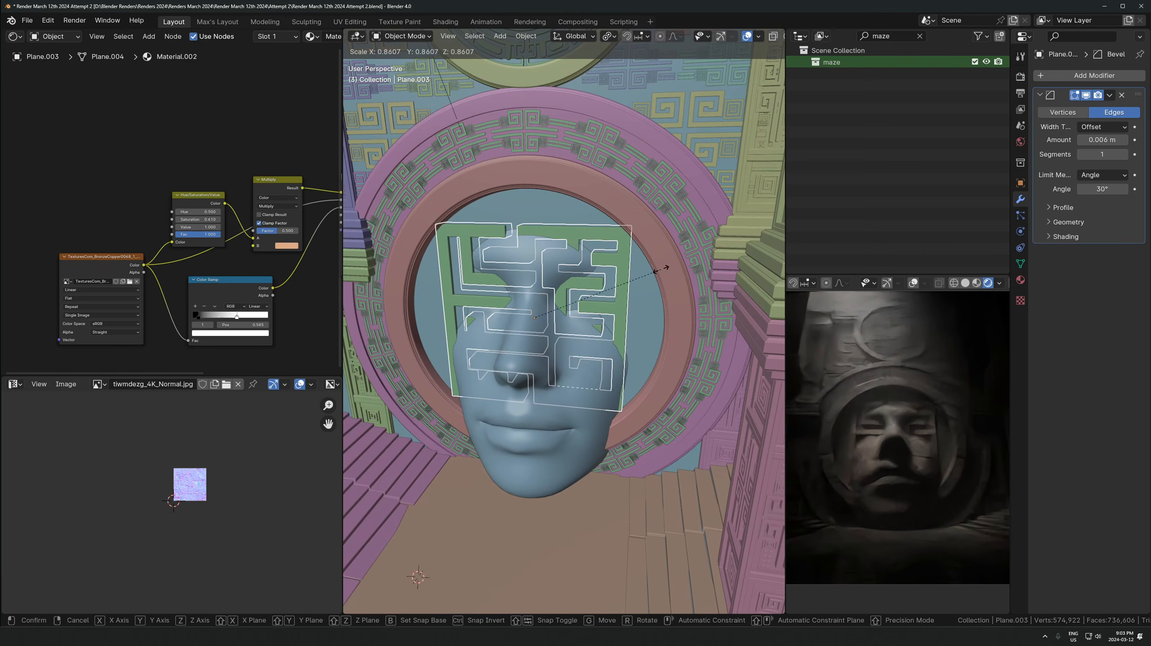
{"action": "left_click", "coordinate": [678, 269]}
Switch the viewport to the front orthographic view
{"action": "key", "text": "KP_1"}
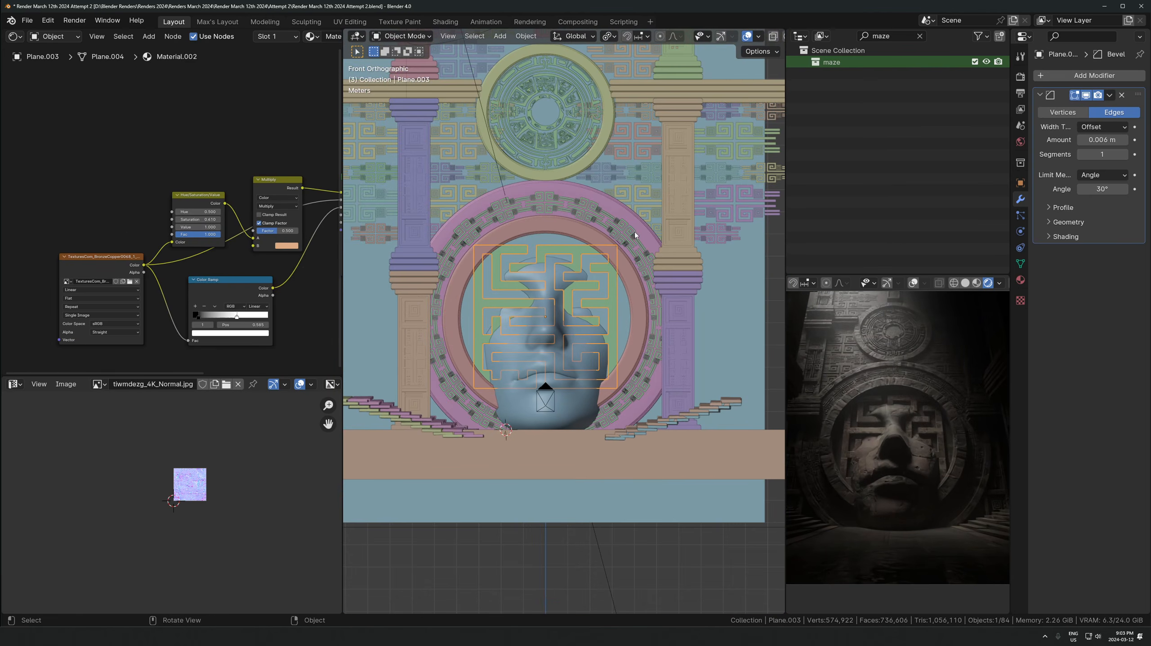
{"action": "left_click", "coordinate": [1054, 75]}
{"action": "type", "text": "arra"}
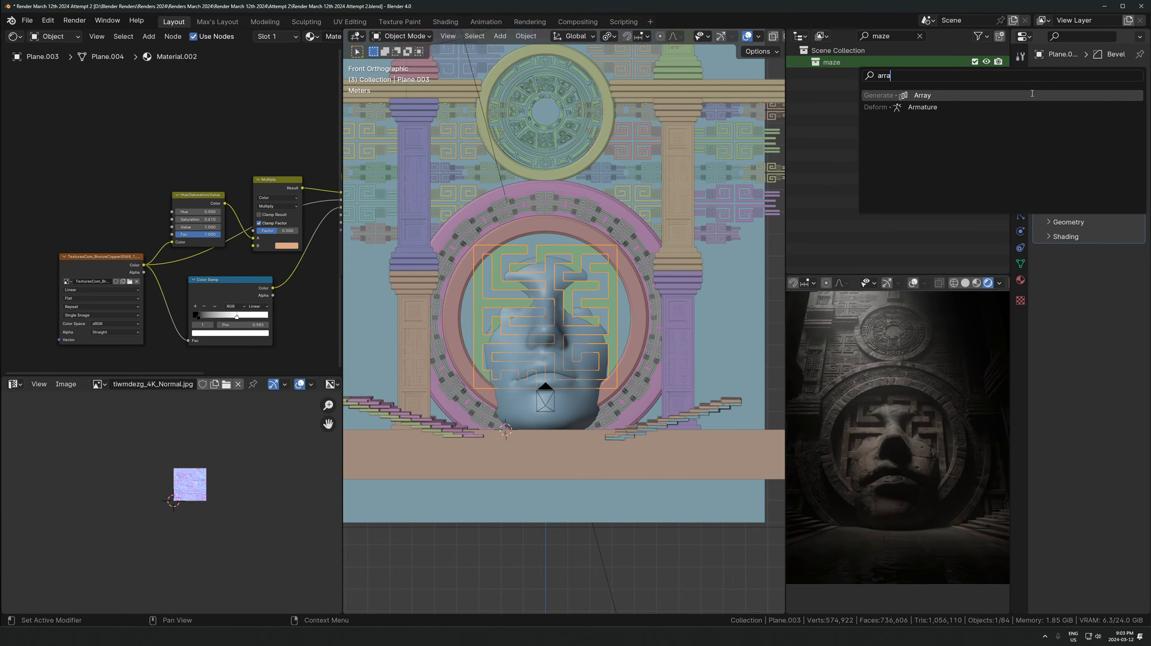
{"action": "left_click", "coordinate": [1031, 95]}
{"action": "key", "text": "ctrl+d"}
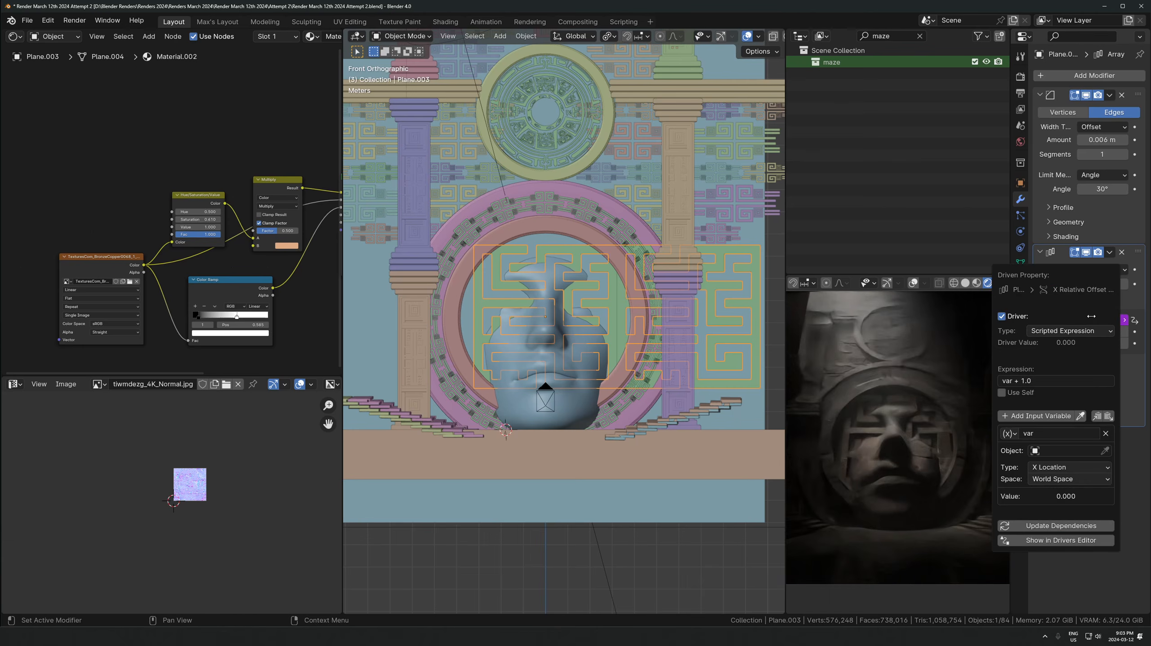
{"action": "left_click", "coordinate": [1122, 252]}
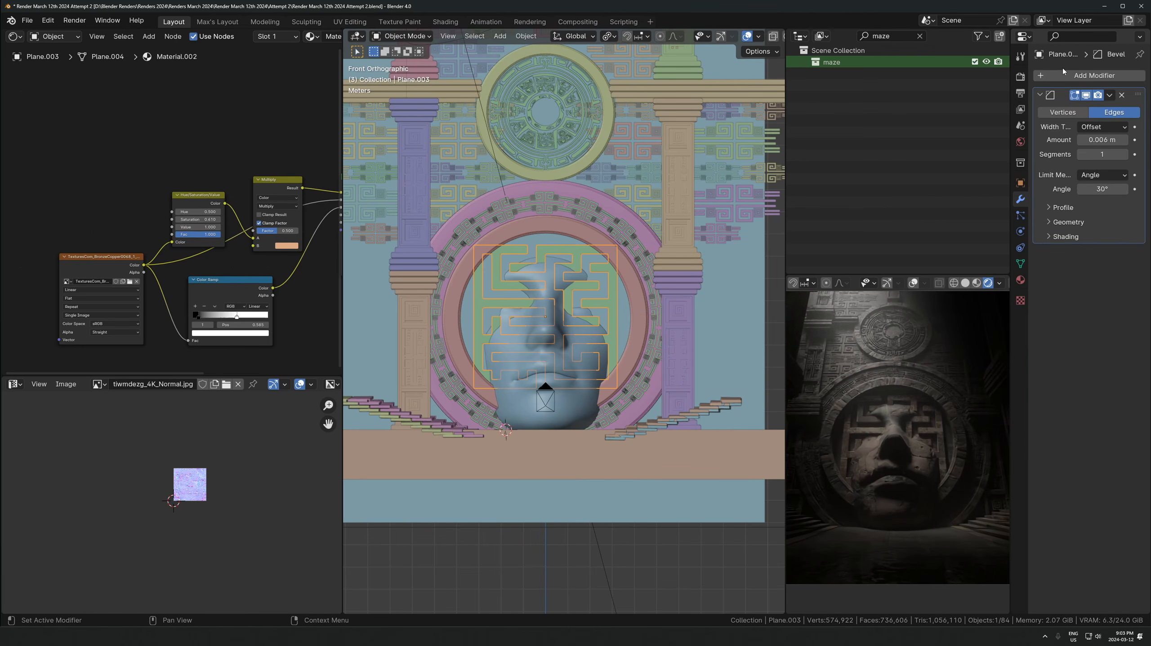
Move the maze panel about −3.18 m along X and place a linked duplicate of it about 6.43 m away along X
{"action": "scroll", "coordinate": [683, 281], "scroll_direction": "up", "scroll_amount": 3}
{"action": "key", "text": "g"}
{"action": "key", "text": "x"}
{"action": "left_click", "coordinate": [506, 297]}
{"action": "key", "text": "alt+d"}
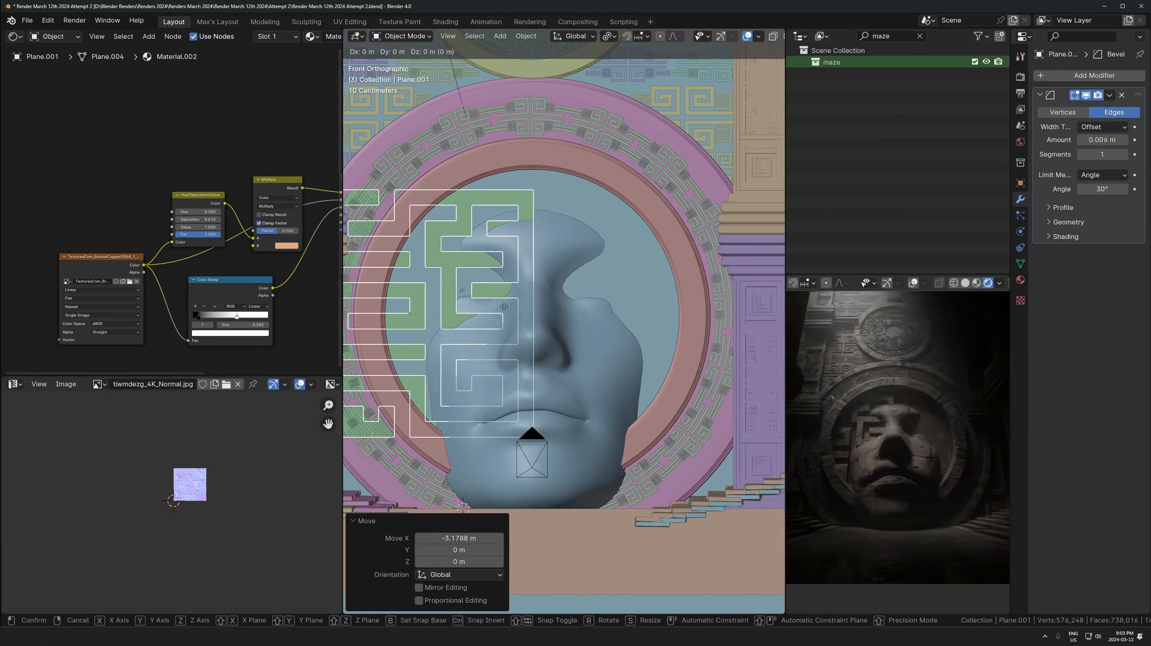
{"action": "key", "text": "x"}
{"action": "left_click", "coordinate": [645, 321]}
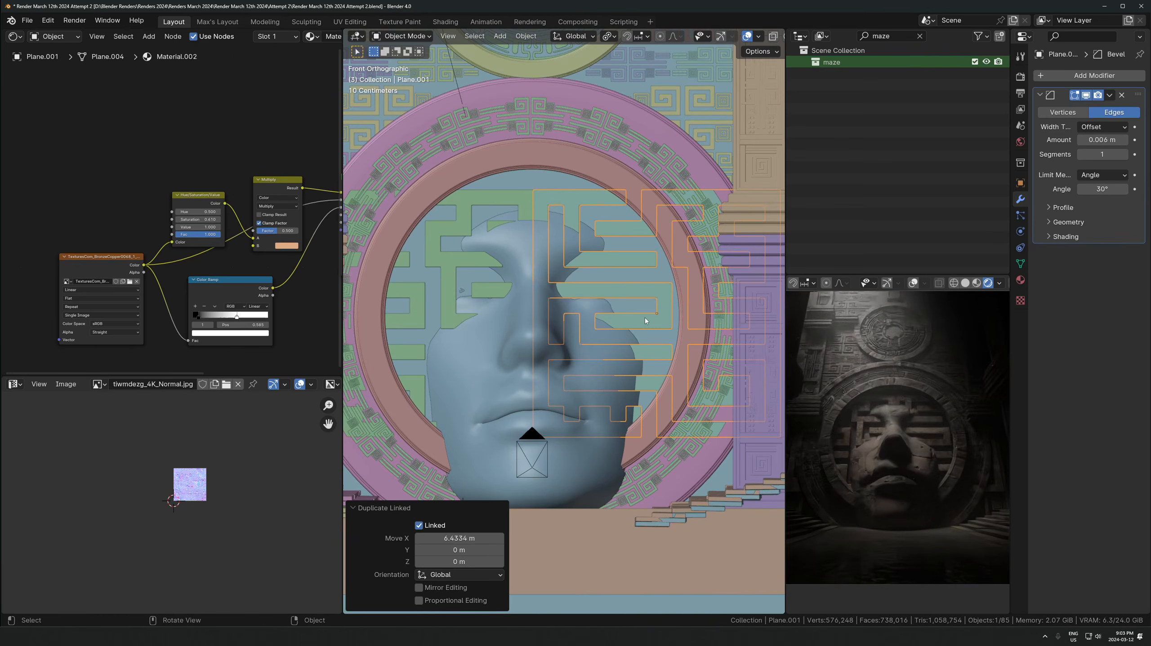
Move both maze panels together about 0.33 m up along Z and about −1.09 m along X
{"action": "key", "text": "alt+d"}
{"action": "key", "text": "z"}
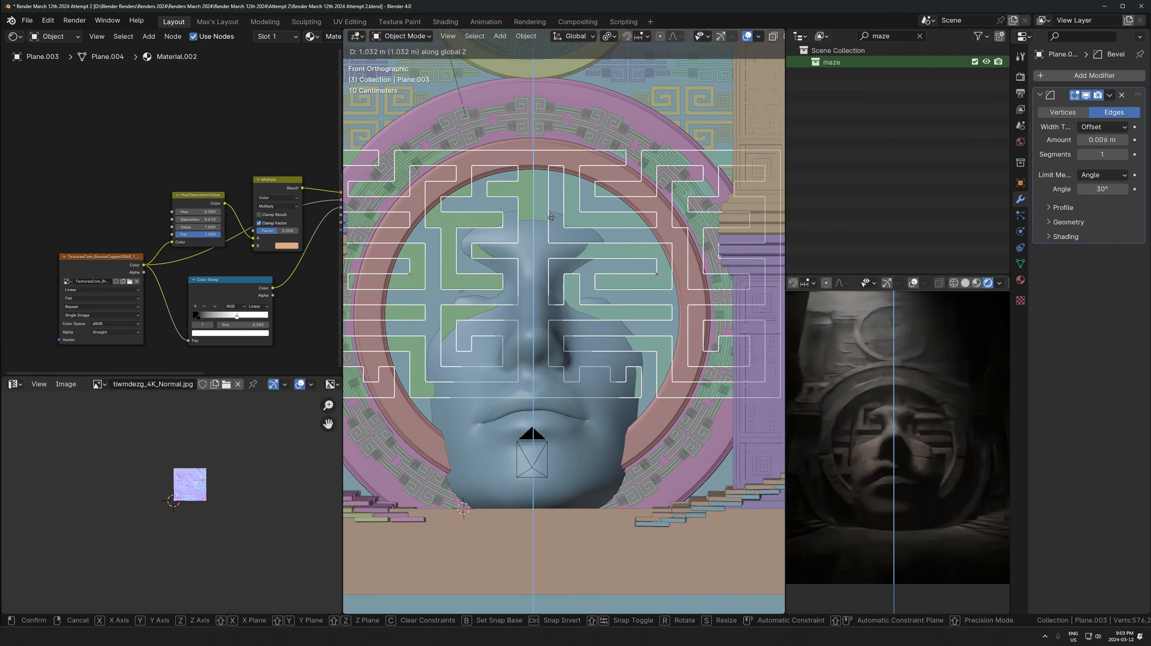
{"action": "left_click", "coordinate": [627, 245]}
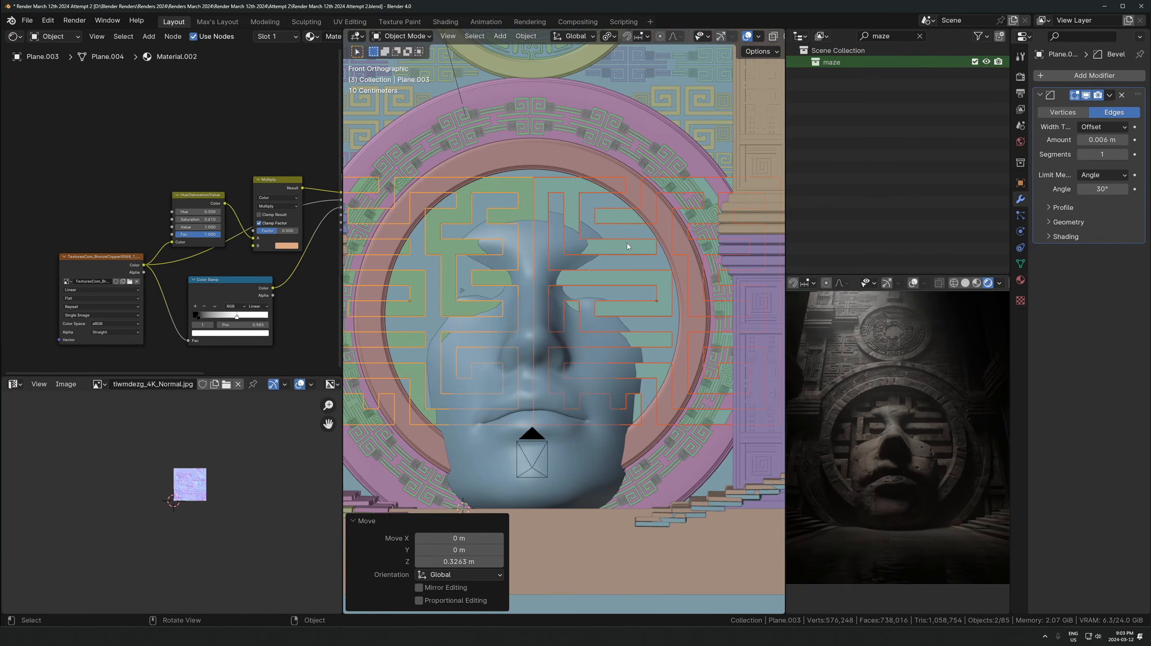
{"action": "key", "text": "g"}
{"action": "key", "text": "x"}
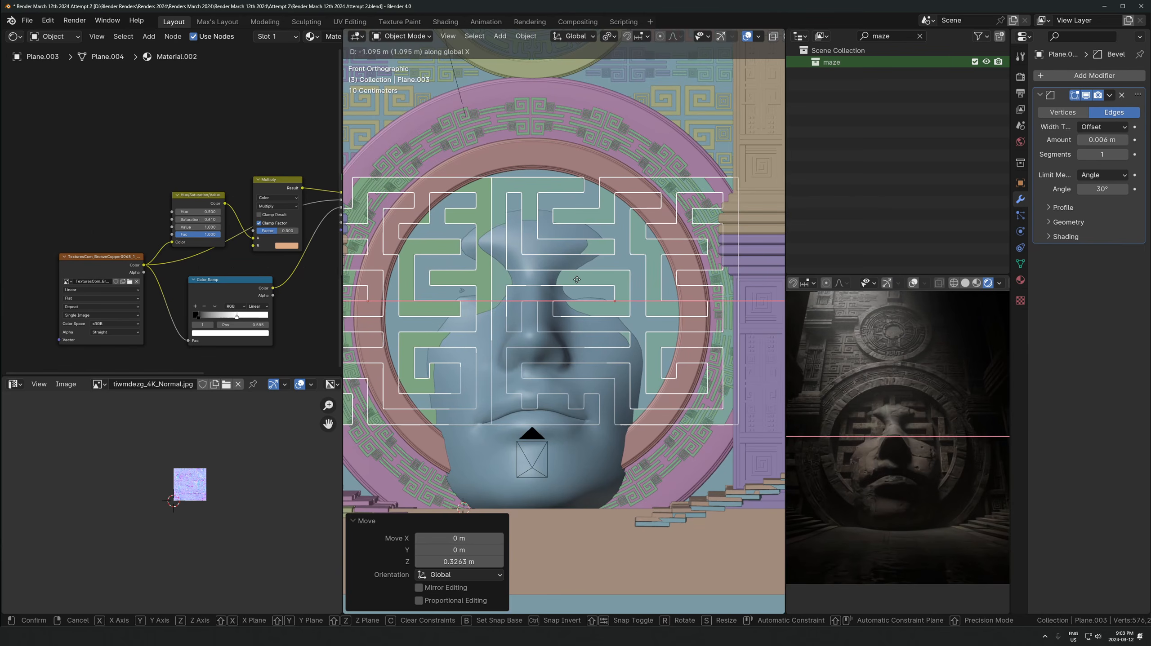
{"action": "left_click", "coordinate": [577, 280]}
{"action": "right_click", "coordinate": [616, 239]}
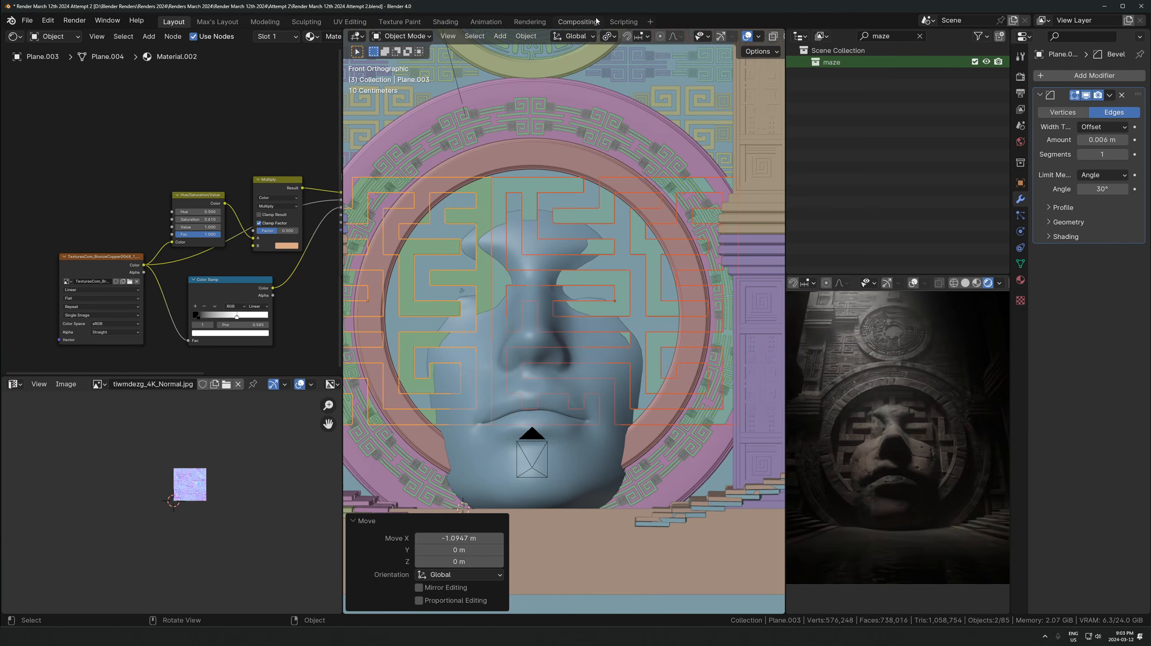
Change the transform pivot point, scale both maze panels by about 0.789 and reposition them behind the face
{"action": "left_click", "coordinate": [608, 39]}
{"action": "left_click", "coordinate": [633, 99]}
{"action": "key", "text": "s"}
{"action": "left_click", "coordinate": [650, 205]}
{"action": "key", "text": "g"}
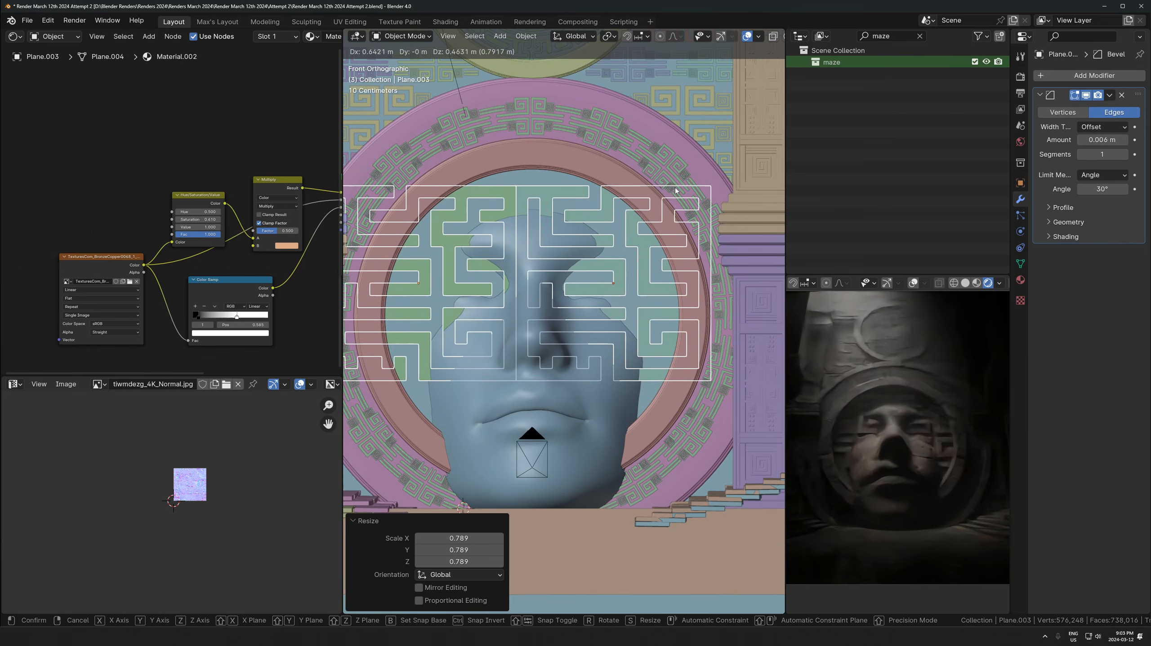
{"action": "left_click", "coordinate": [677, 185]}
Scale both maze panels by about 1.145 and move them about −0.17 m in X and −0.18 m in Z
{"action": "key", "text": "s"}
{"action": "left_click", "coordinate": [689, 168]}
{"action": "key", "text": "g"}
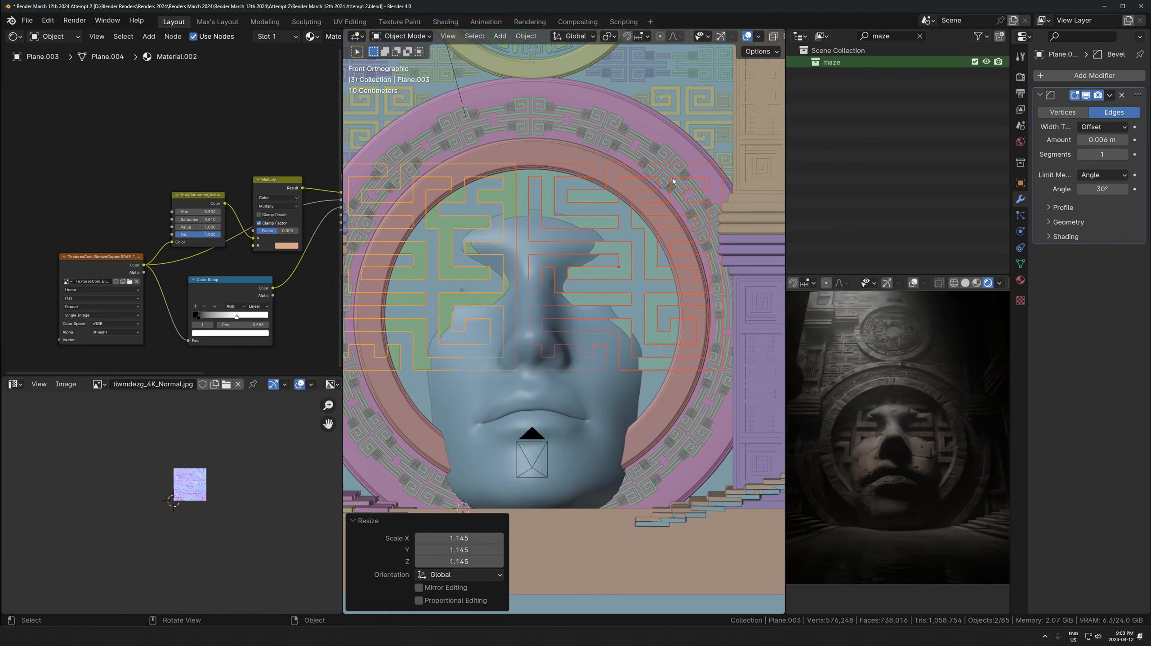
{"action": "left_click", "coordinate": [623, 195]}
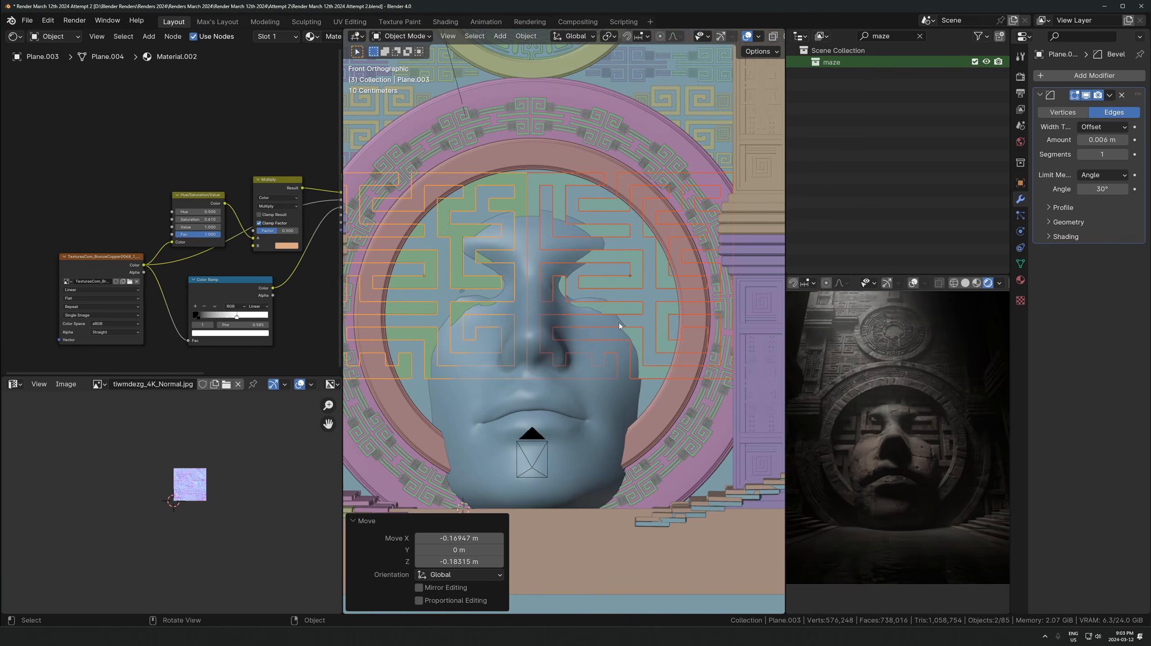
Rotate both maze panels 180° in the front view and move them about 0.62 m in X and −0.24 m in Z
{"action": "type", "text": "r"}
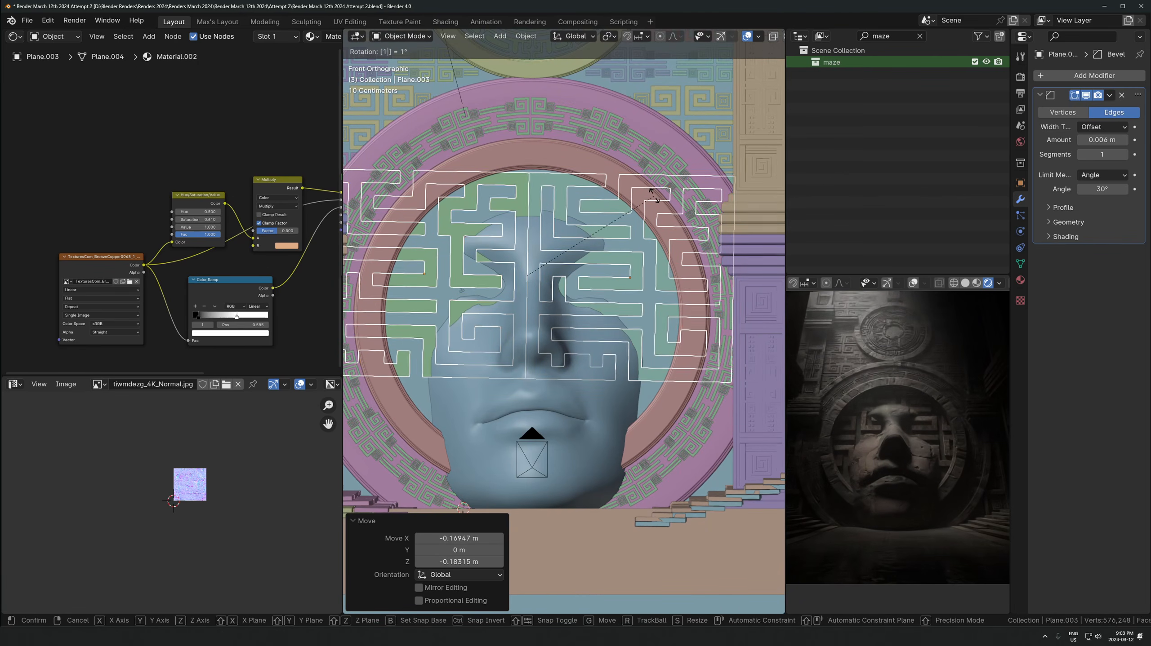
{"action": "type", "text": "180"}
{"action": "key", "text": "Return"}
{"action": "key", "text": "g"}
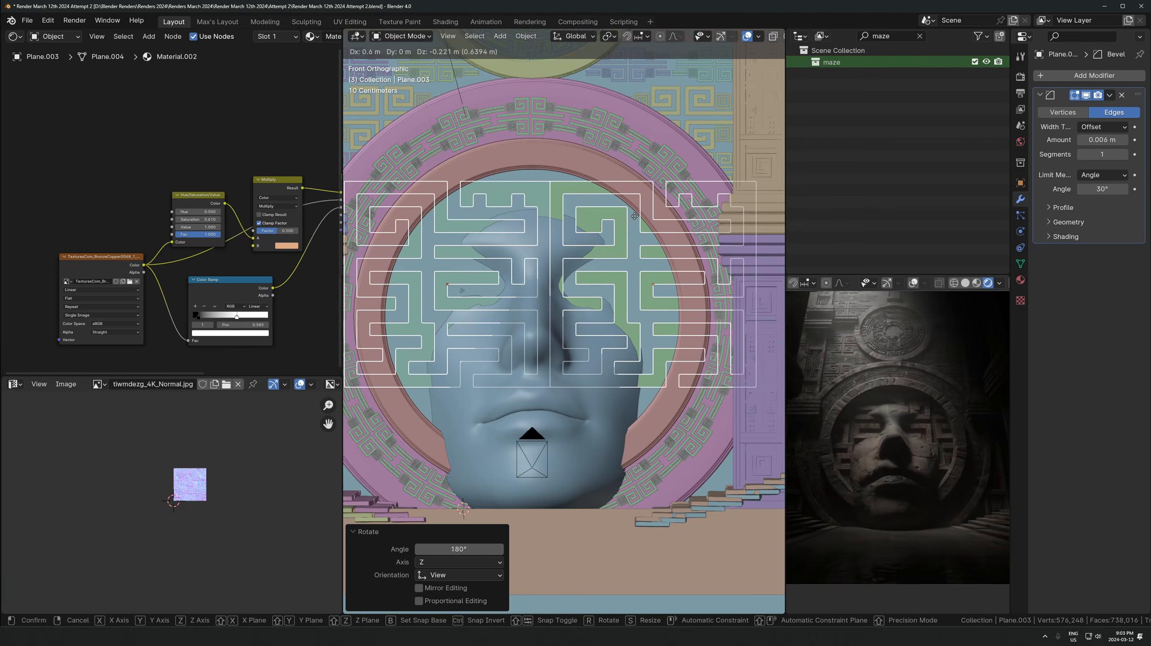
{"action": "left_click", "coordinate": [638, 212]}
Adjust the depth of both maze panels relative to the face by moving them slightly along the Y axis
{"action": "middle_click_drag", "start_coordinate": [638, 212], "coordinate": [604, 227]}
{"action": "key", "text": "g"}
{"action": "key", "text": "y"}
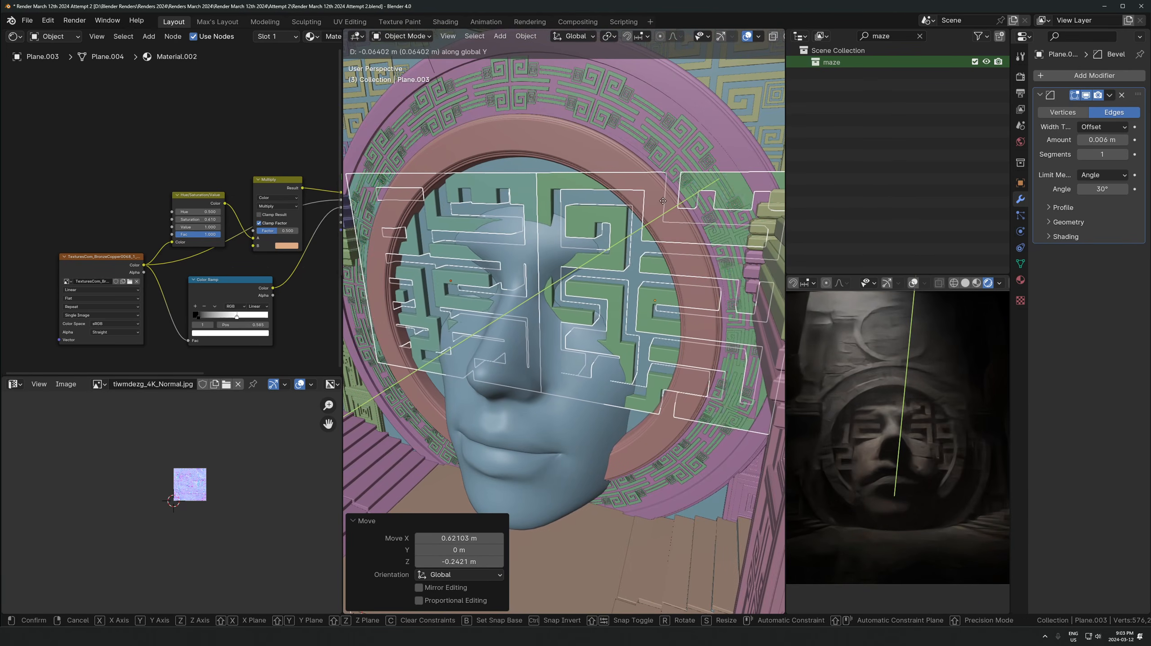
{"action": "left_click", "coordinate": [647, 220]}
Select the face, scale it down uniformly by about 0.953 and move it about −0.16 m along Y
{"action": "middle_click_drag", "start_coordinate": [577, 426], "coordinate": [600, 325], "text": "shift"}
{"action": "scroll", "coordinate": [588, 352], "scroll_direction": "down", "scroll_amount": 2}
{"action": "left_click", "coordinate": [601, 326]}
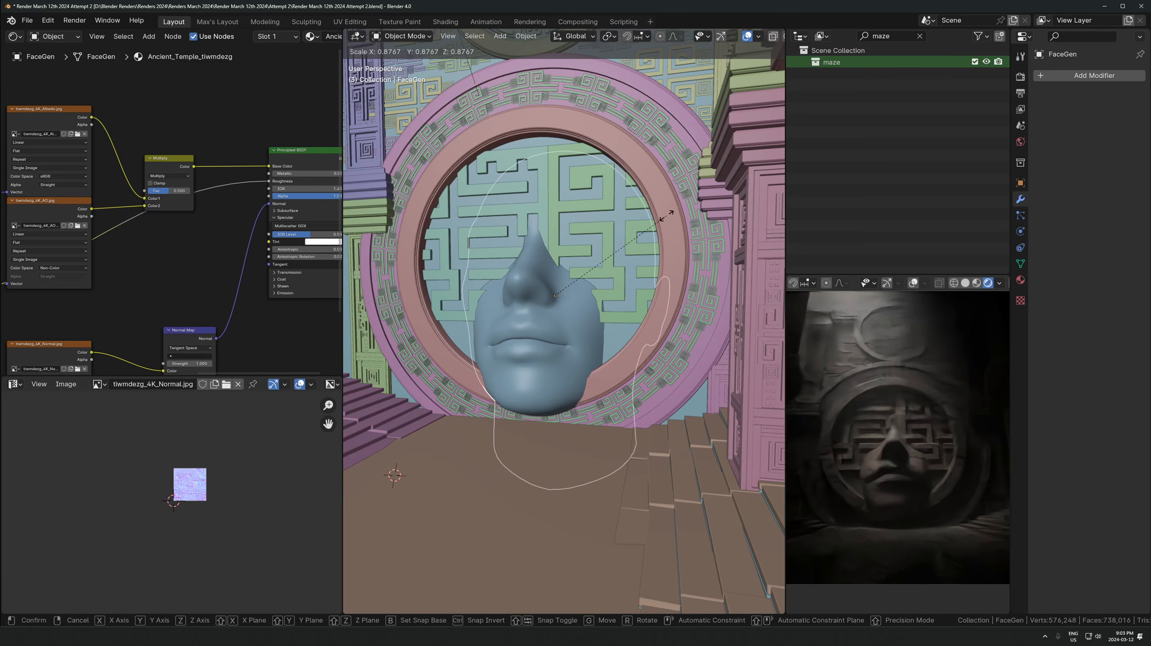
{"action": "key", "text": "s"}
{"action": "key", "text": "y"}
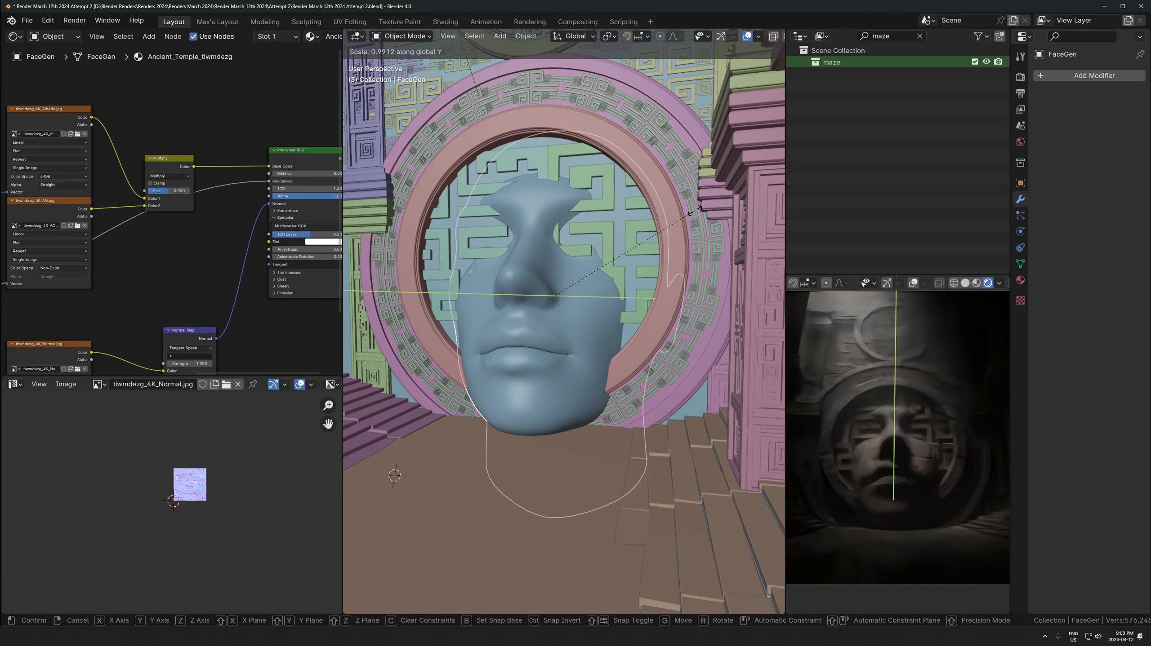
{"action": "left_click", "coordinate": [675, 222]}
{"action": "key", "text": "g"}
{"action": "key", "text": "y"}
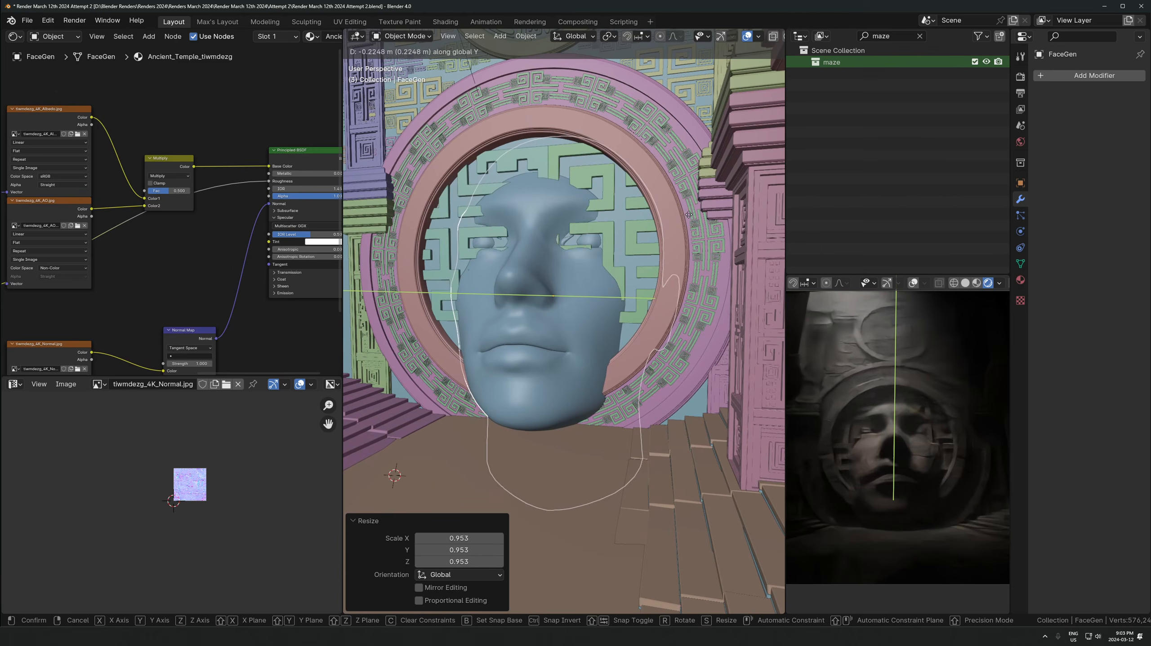
{"action": "left_click", "coordinate": [691, 214]}
{"action": "key", "text": "g"}
{"action": "key", "text": "z"}
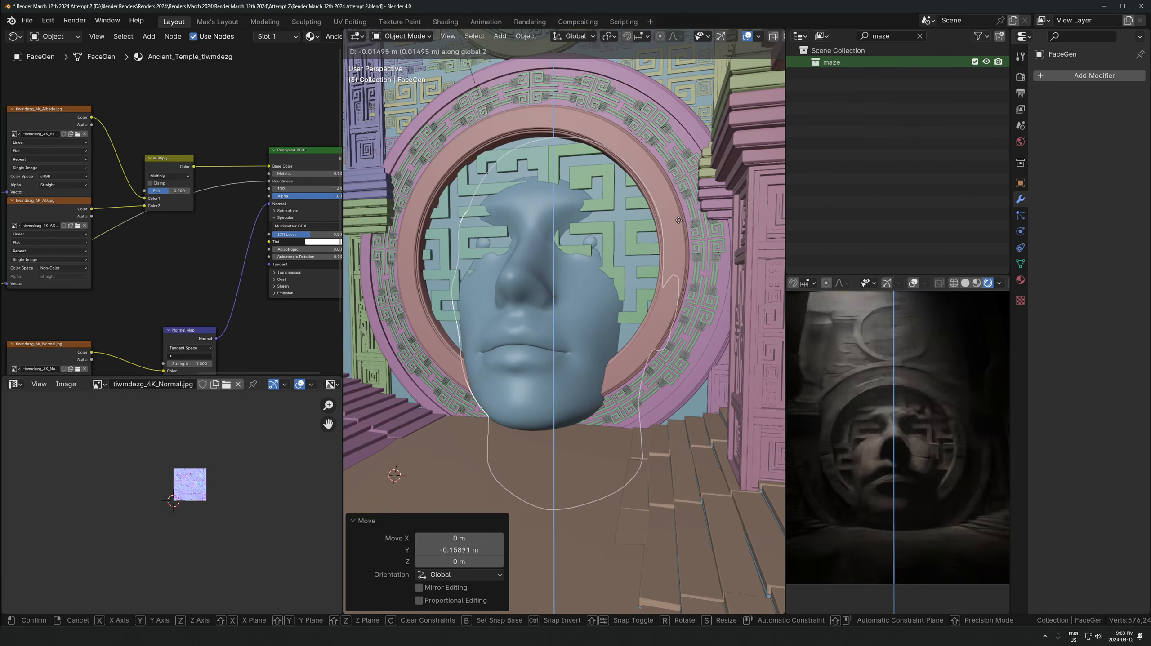
{"action": "right_click", "coordinate": [679, 212]}
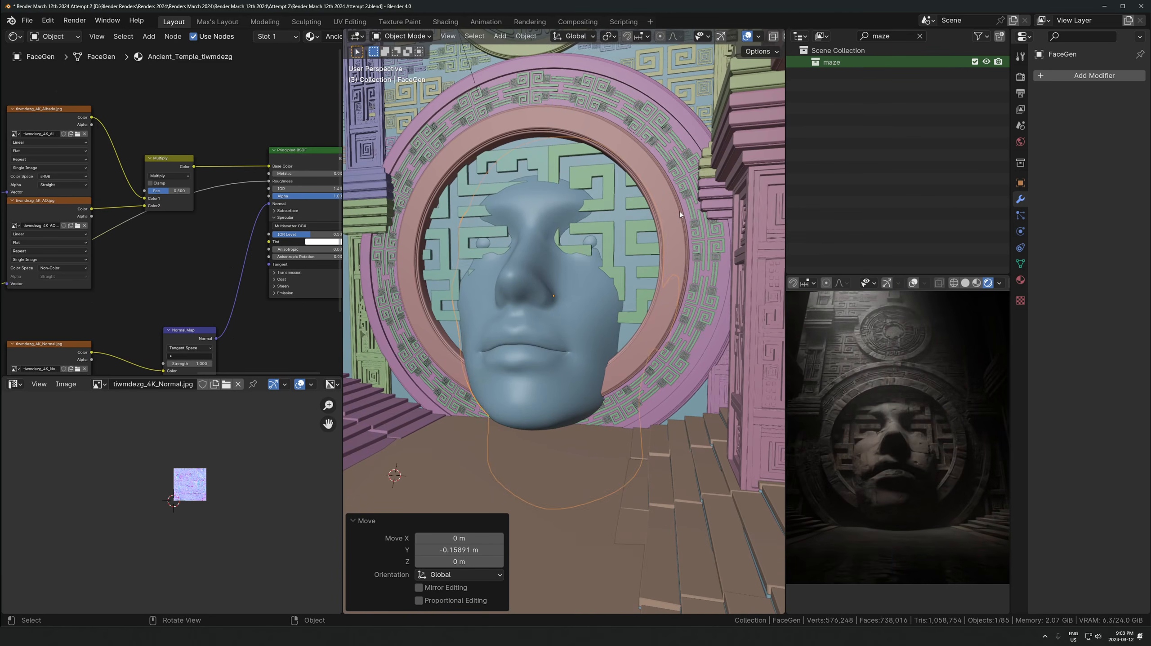
Raise the face about 0.26 m along the Z axis
{"action": "key", "text": "g"}
{"action": "key", "text": "z"}
{"action": "left_click", "coordinate": [663, 261]}
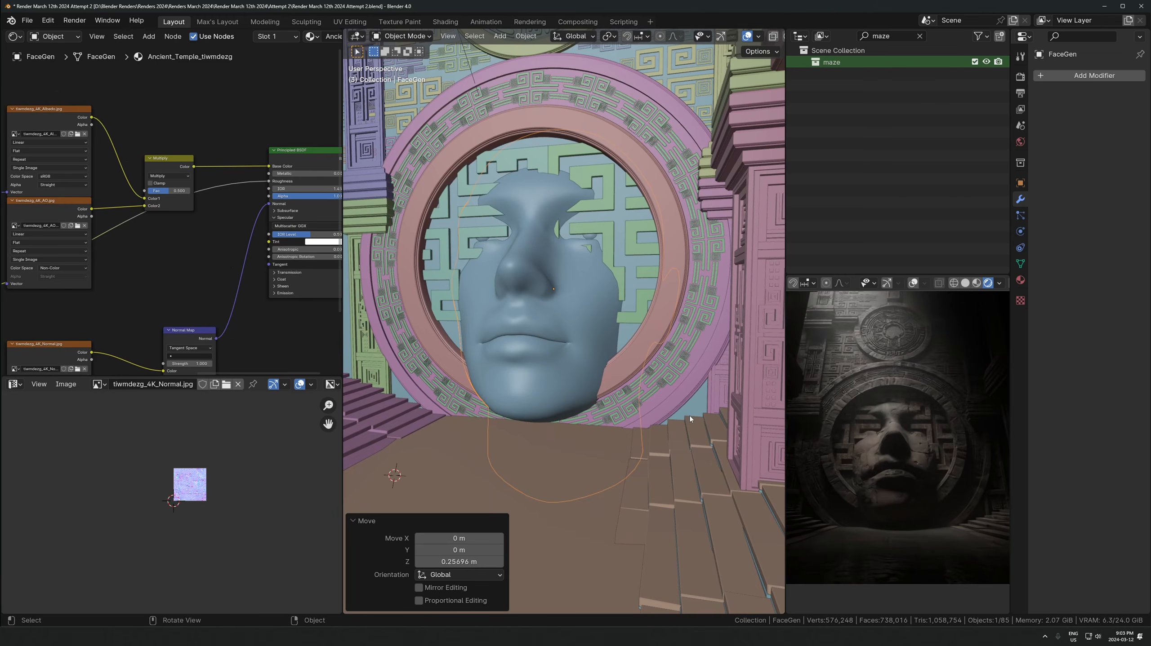
Add both maze panels to the face selection and scale all three objects down by about 0.878
{"action": "left_click", "coordinate": [619, 269], "text": "shift"}
{"action": "left_click", "coordinate": [497, 233], "text": "shift"}
{"action": "key", "text": "s"}
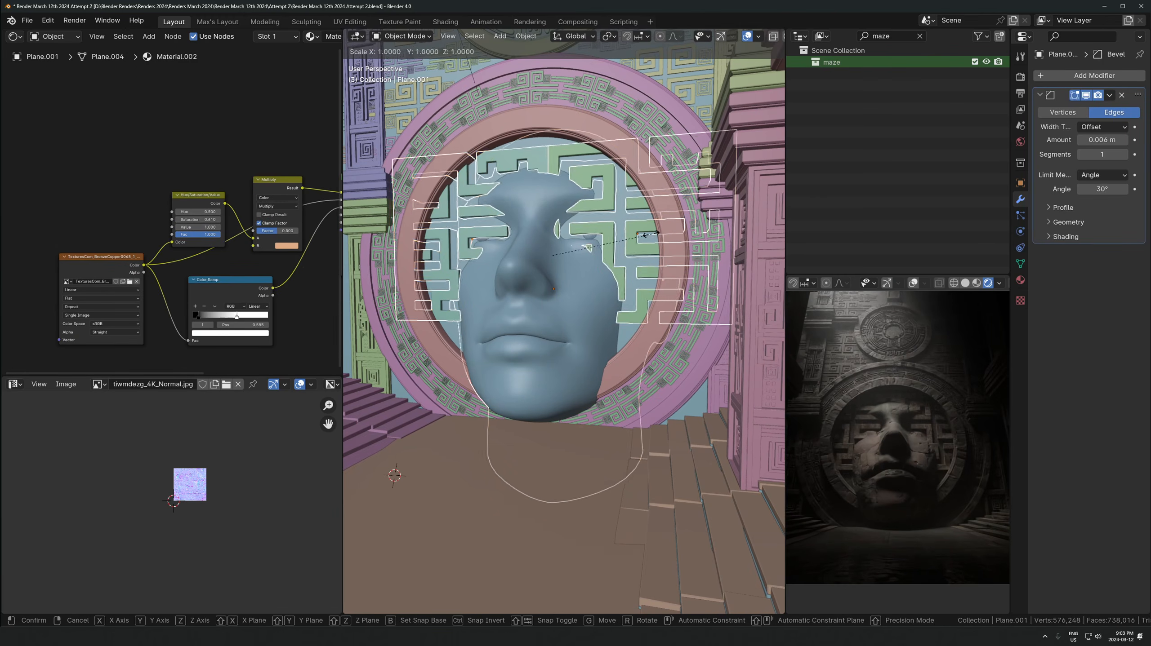
{"action": "right_click", "coordinate": [643, 236]}
{"action": "key", "text": "s"}
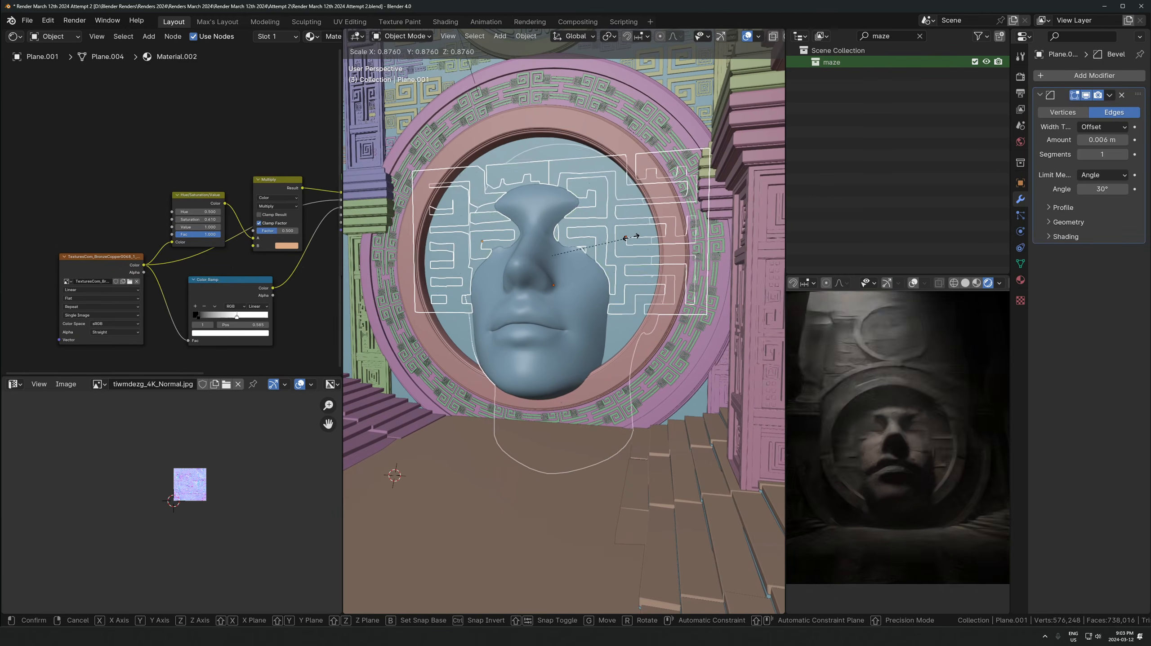
{"action": "left_click", "coordinate": [629, 240]}
Move the face and both maze panels together about −0.12 m along the Y axis
{"action": "middle_click_drag", "start_coordinate": [629, 240], "coordinate": [608, 199]}
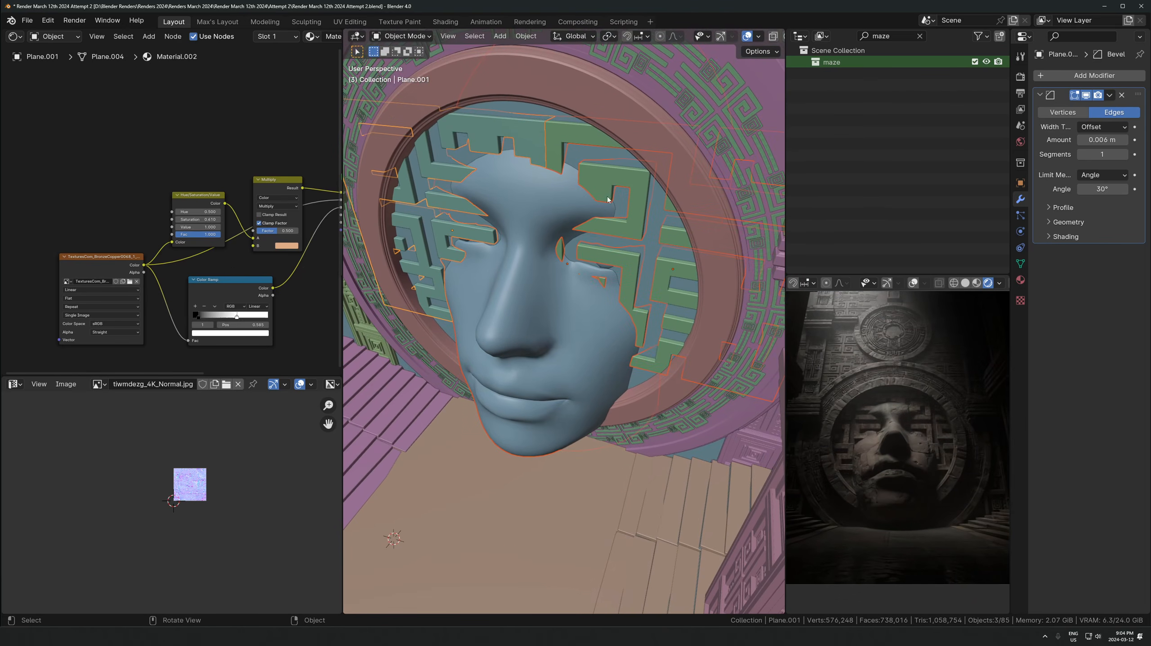
{"action": "key", "text": "g"}
{"action": "key", "text": "y"}
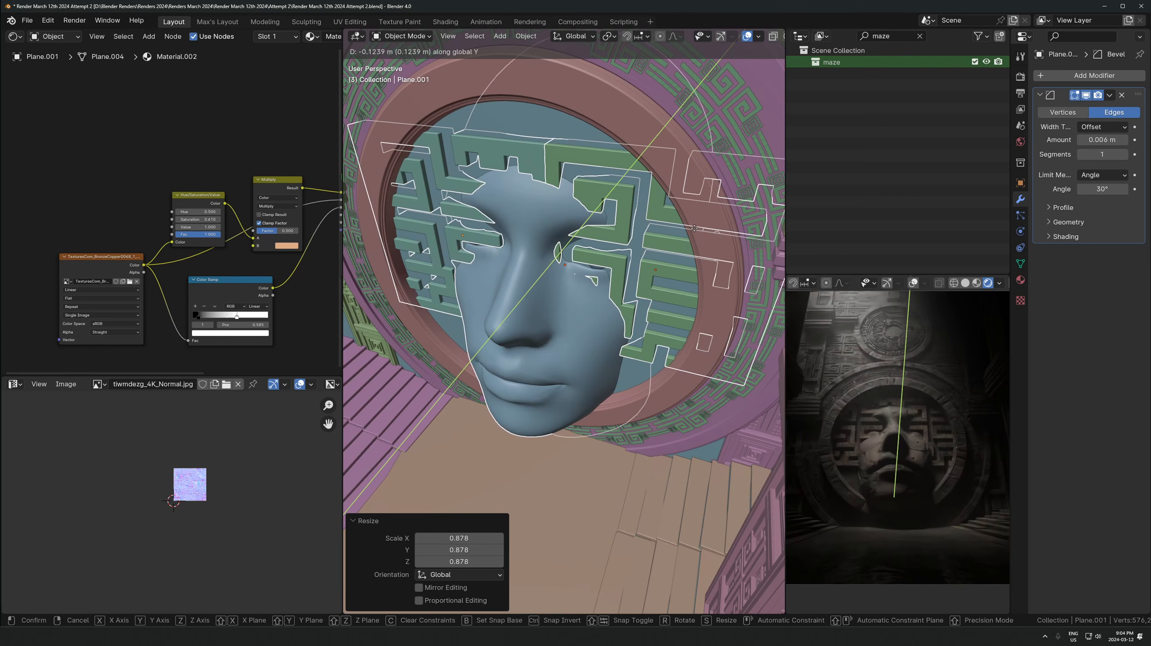
{"action": "left_click", "coordinate": [695, 228]}
Select only the two maze panels behind the face
{"action": "middle_click_drag", "start_coordinate": [695, 229], "coordinate": [547, 227]}
{"action": "left_click", "coordinate": [539, 212]}
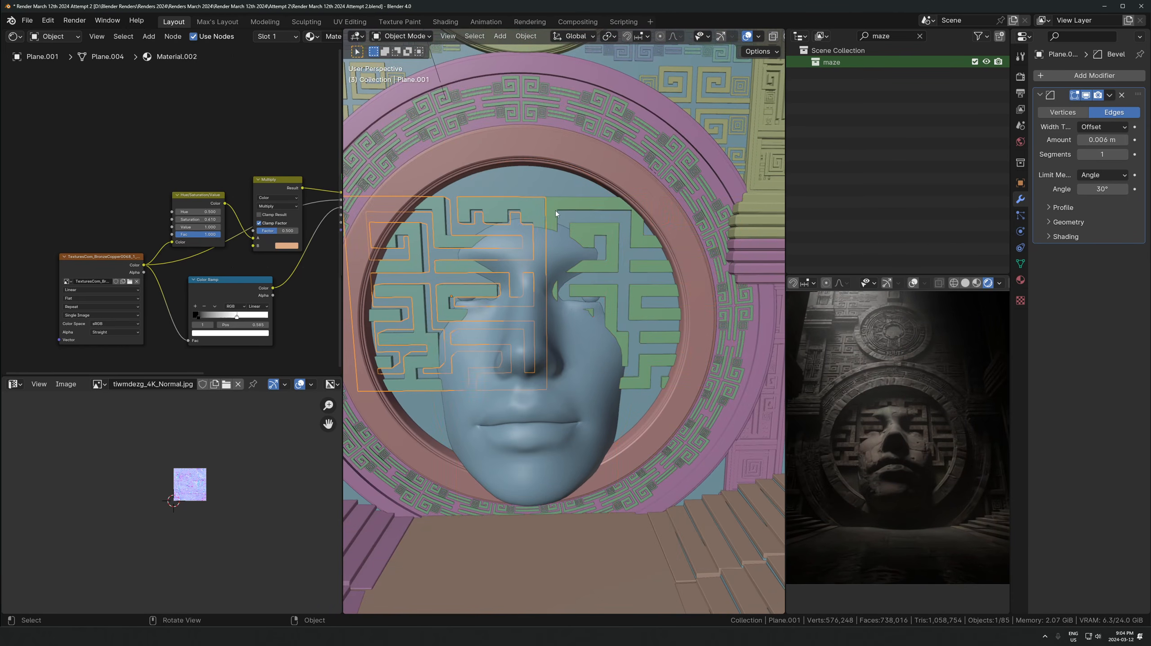
{"action": "left_click", "coordinate": [572, 208], "text": "shift"}
{"action": "key", "text": "g"}
{"action": "key", "text": "z"}
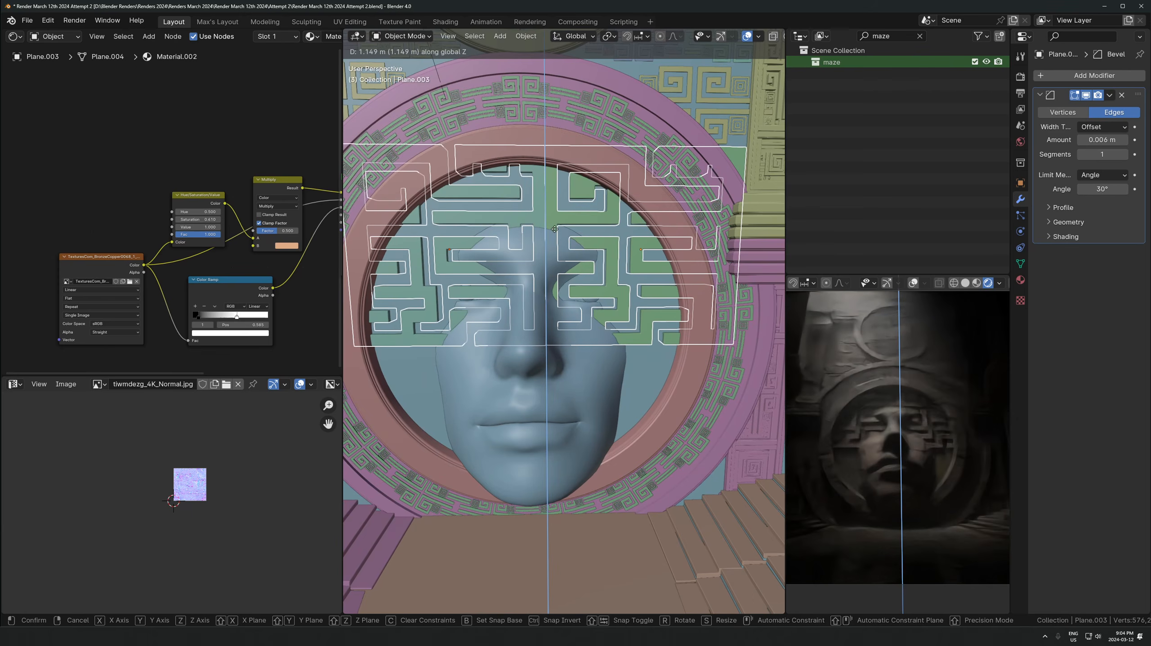
{"action": "right_click", "coordinate": [545, 267]}
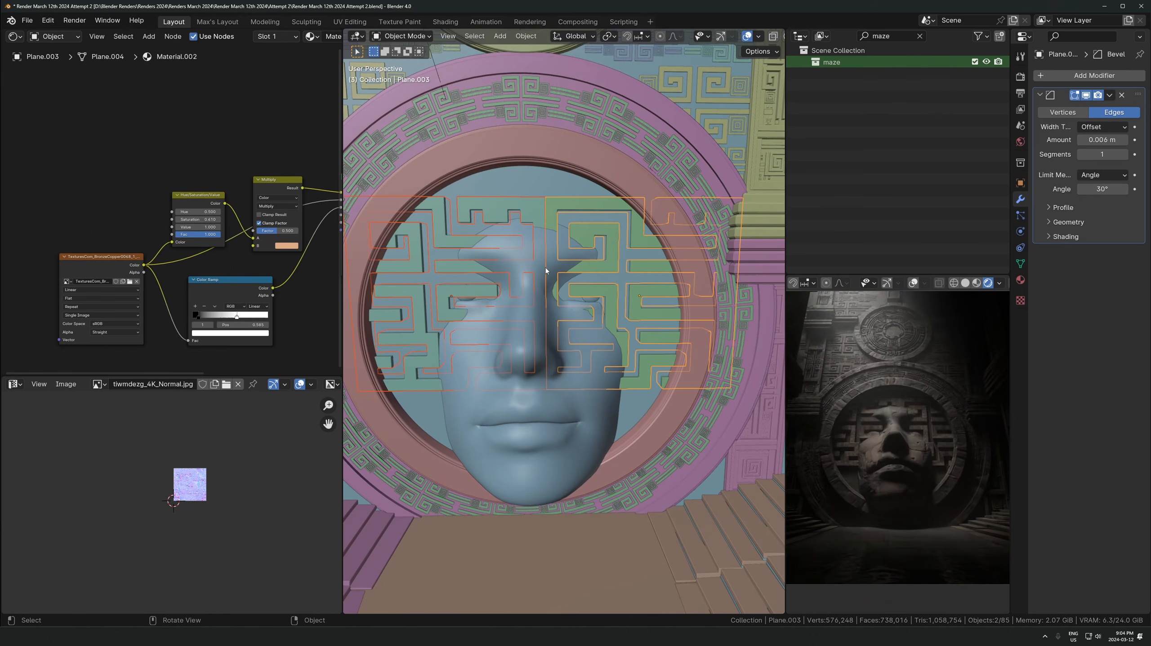
Make linked duplicates of the two maze panels about 5.06 m below the originals along Z
{"action": "key", "text": "alt+d"}
{"action": "key", "text": "z"}
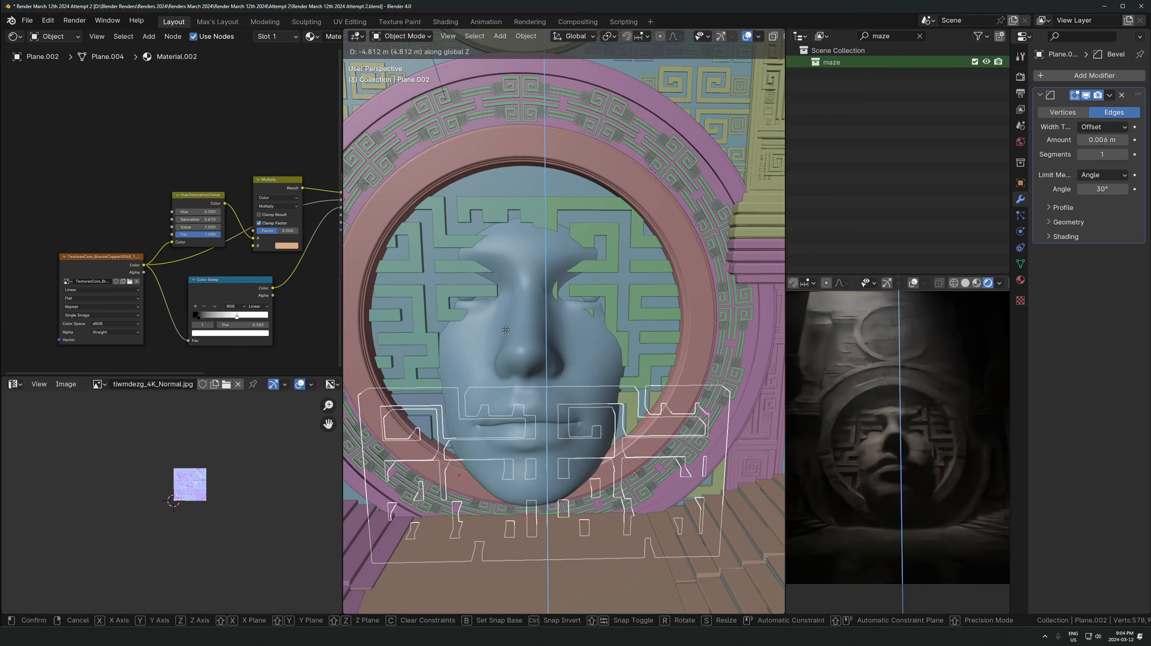
{"action": "left_click", "coordinate": [497, 415]}
Make linked duplicates of the lower pair of maze panels about 10.03 m higher along Z
{"action": "scroll", "coordinate": [491, 400], "scroll_direction": "down", "scroll_amount": 2}
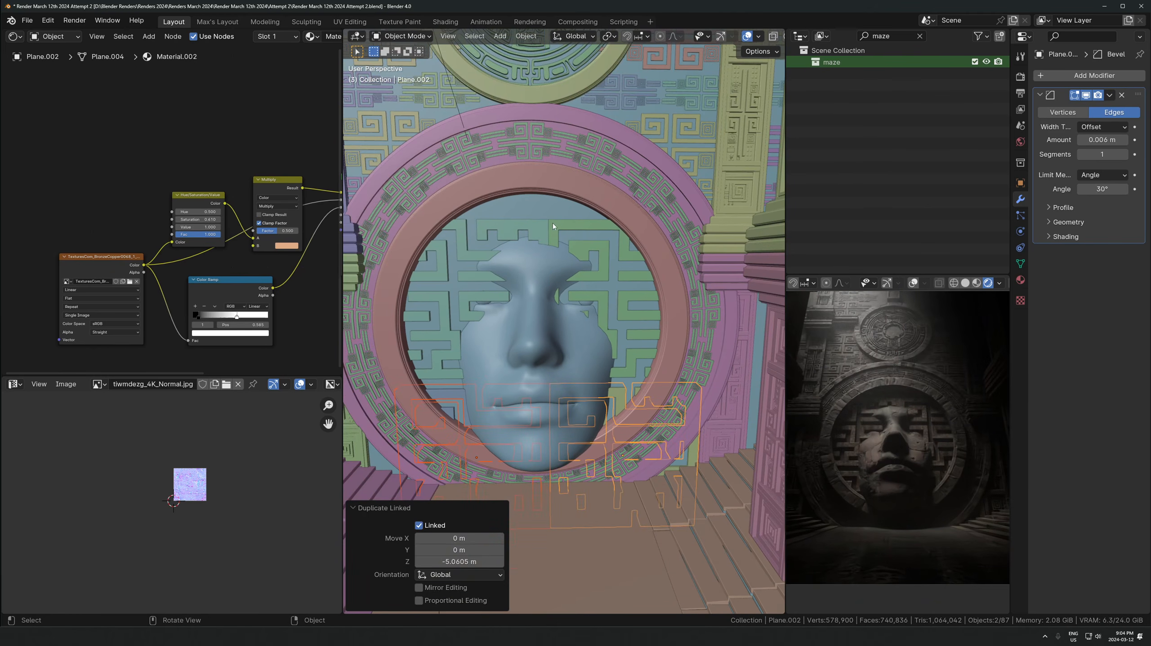
{"action": "key", "text": "alt+d"}
{"action": "key", "text": "z"}
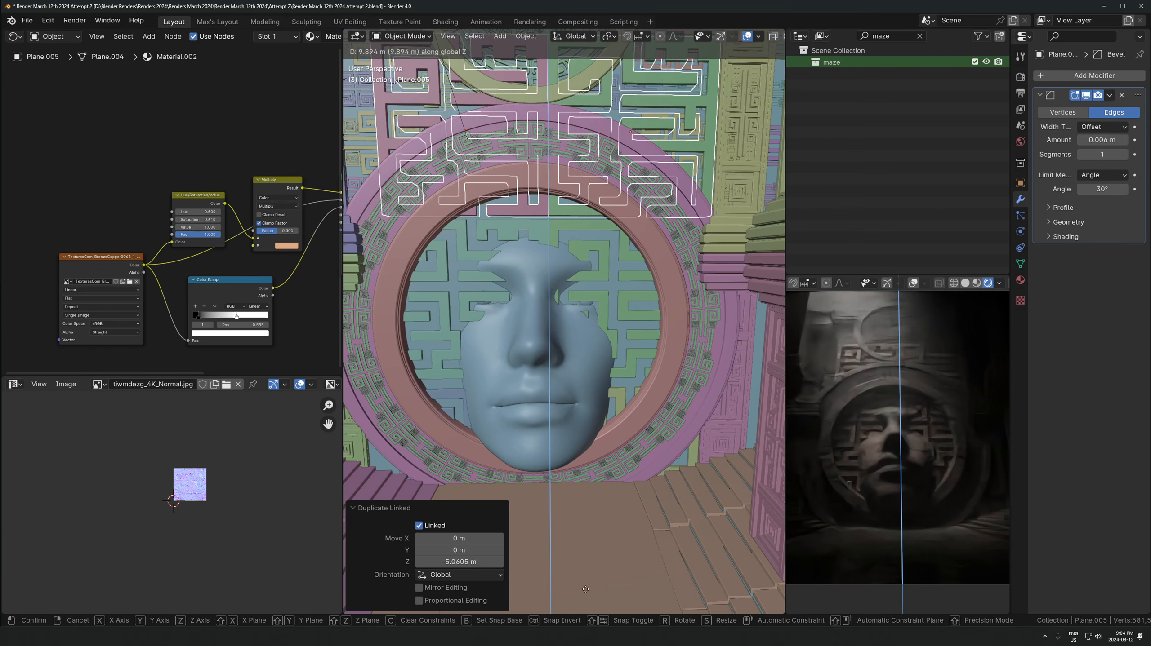
{"action": "left_click", "coordinate": [567, 549]}
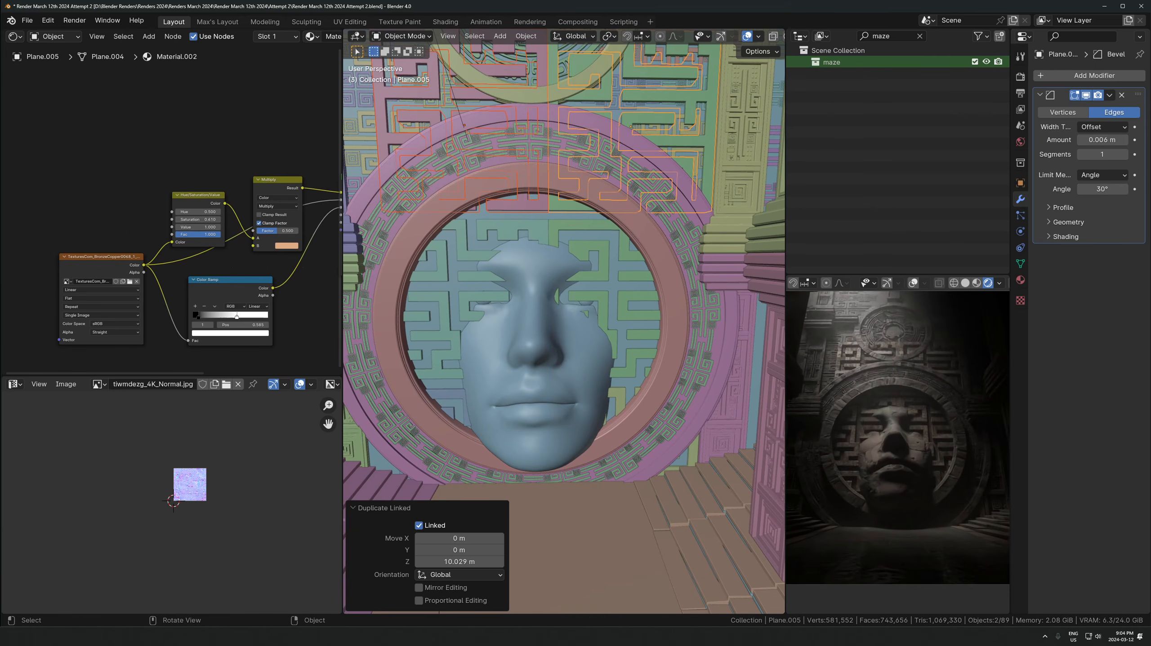
Select only the upper two maze panels above the circular opening and convert them to mesh
{"action": "scroll", "coordinate": [593, 268], "scroll_direction": "down", "scroll_amount": 5}
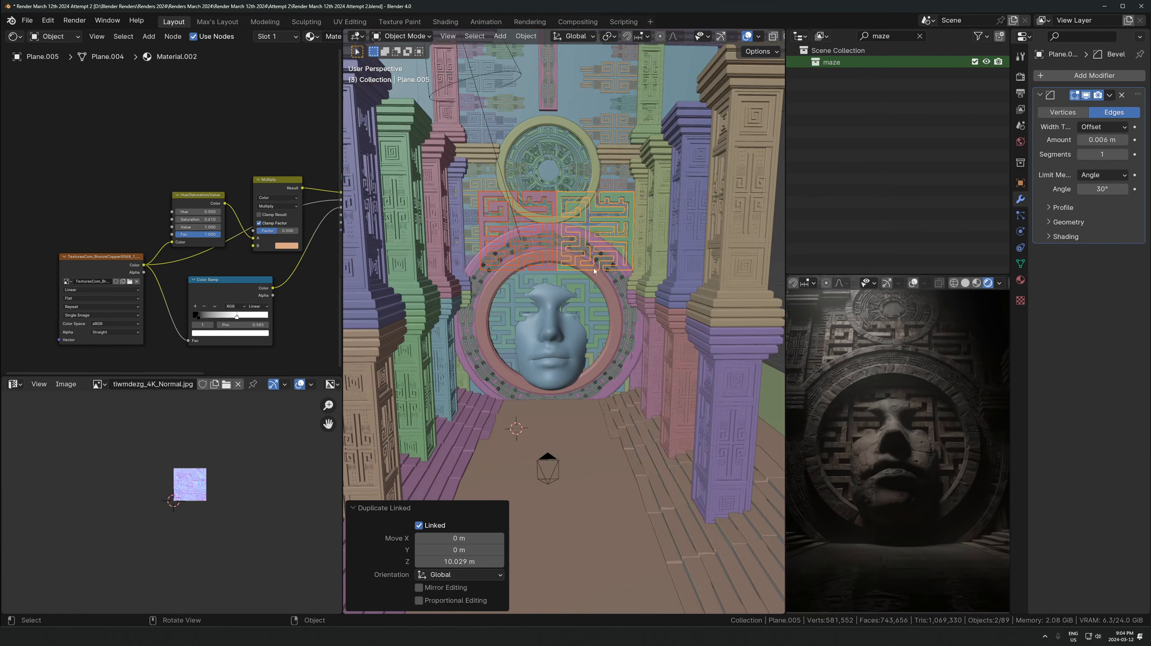
{"action": "scroll", "coordinate": [617, 252], "scroll_direction": "up", "scroll_amount": 4}
{"action": "left_click", "coordinate": [559, 283], "text": "shift"}
{"action": "left_click", "coordinate": [603, 403], "text": "shift"}
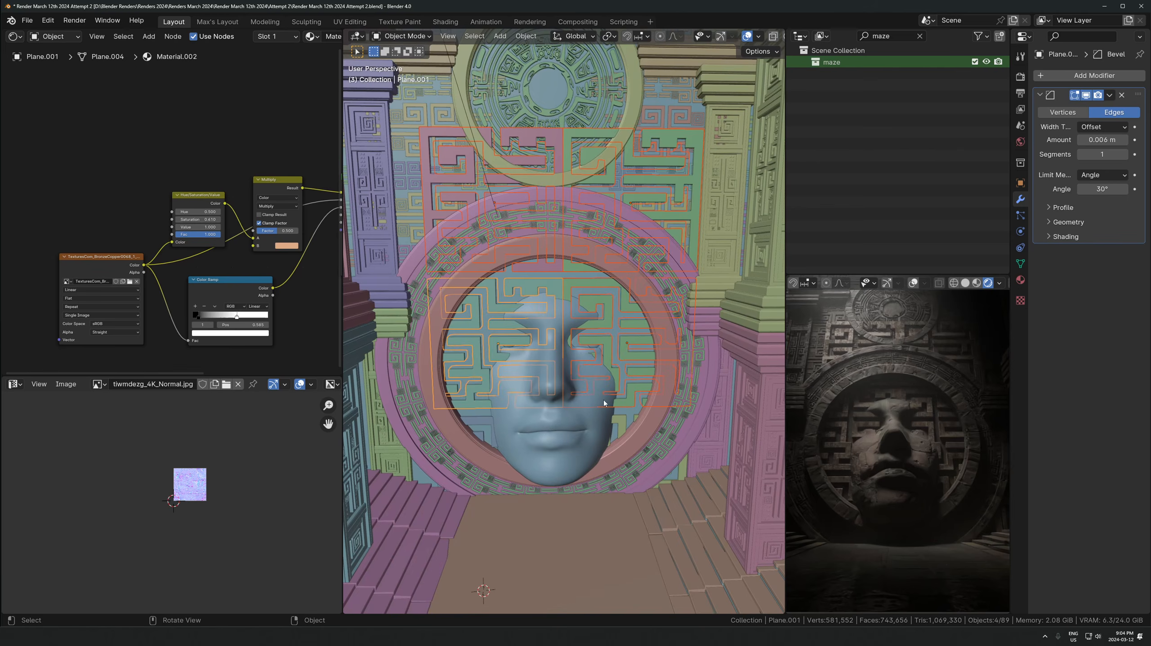
{"action": "left_click", "coordinate": [571, 272]}
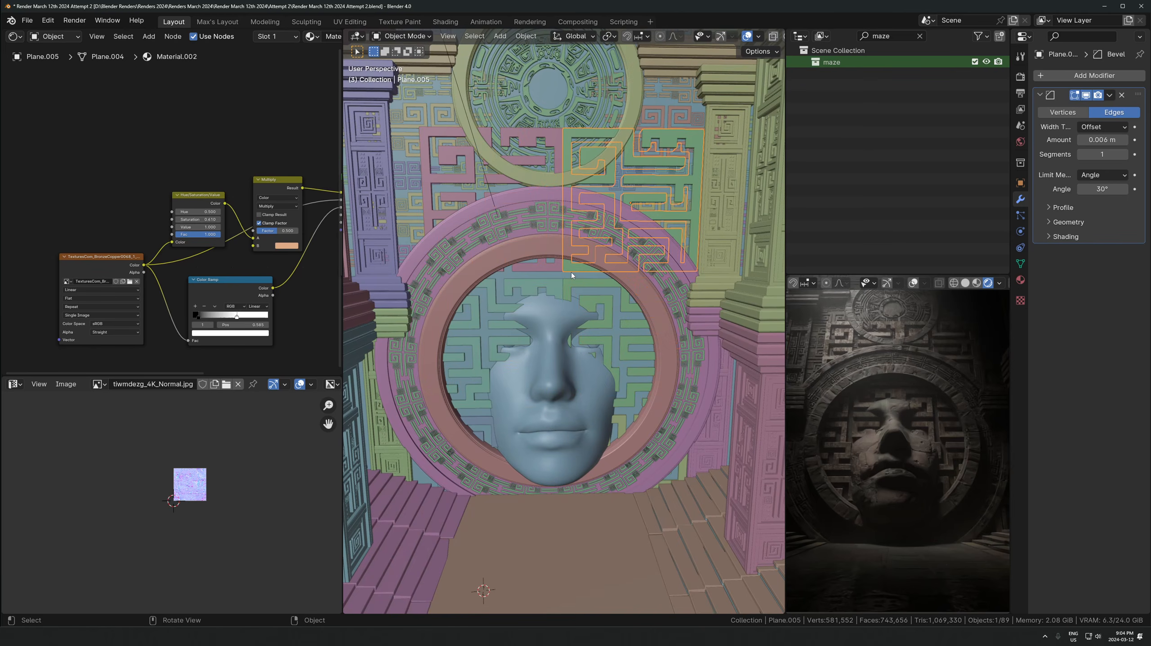
{"action": "left_click", "coordinate": [565, 273], "text": "shift"}
{"action": "key", "text": "q"}
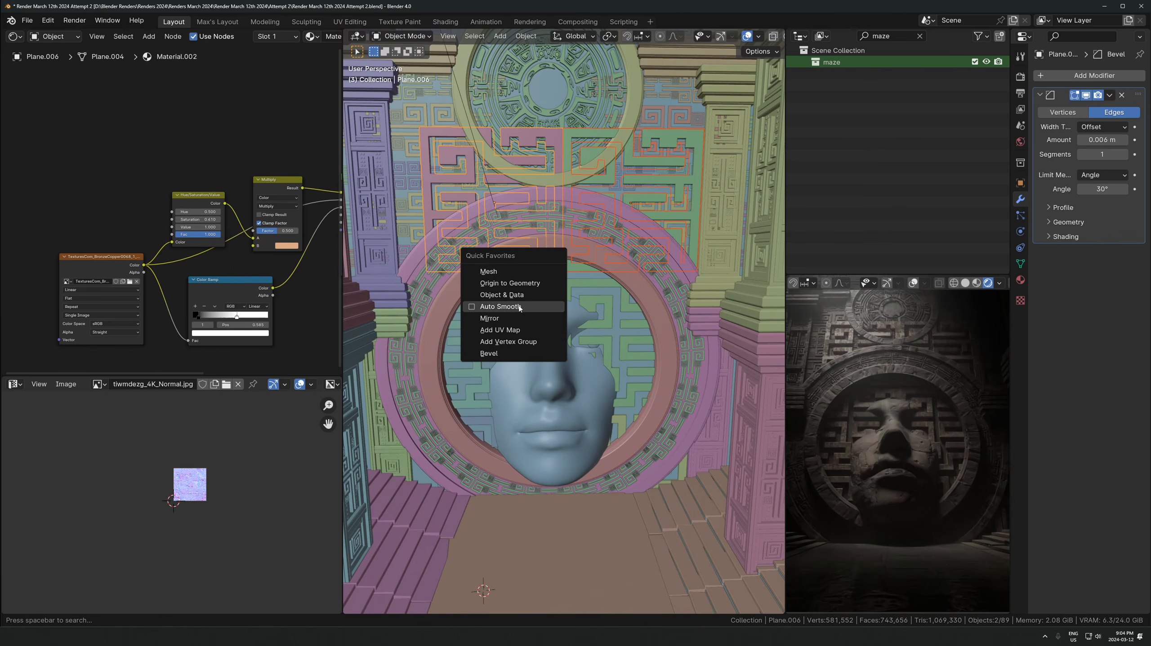
{"action": "left_click", "coordinate": [488, 271]}
{"action": "key", "text": "q"}
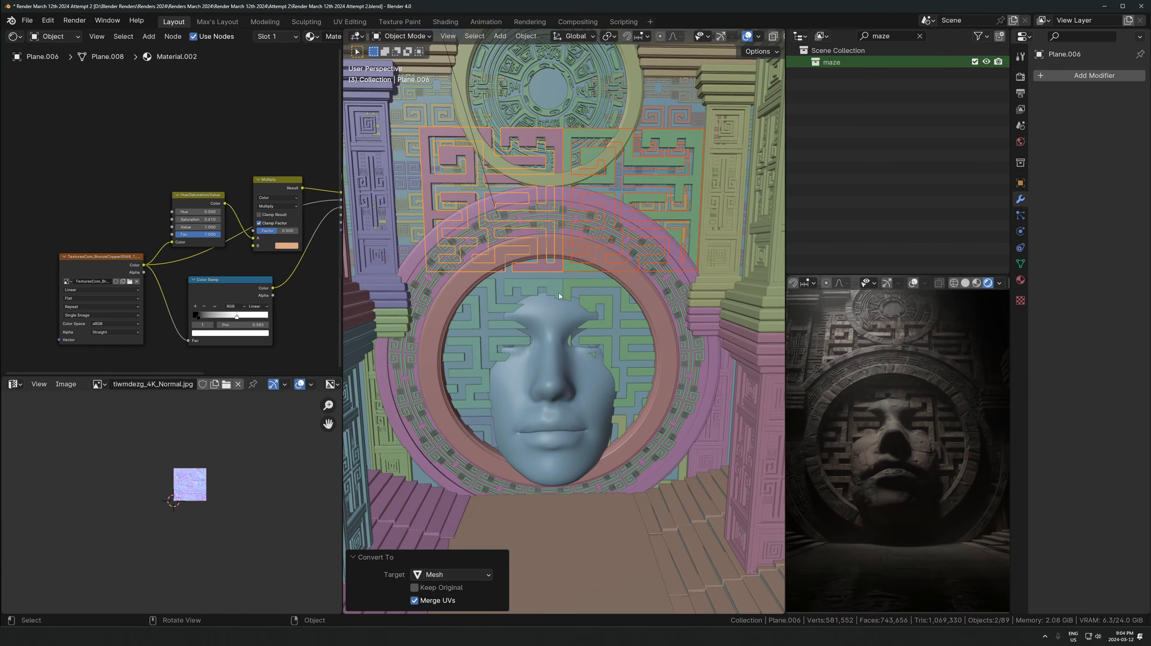
Isolate the upper two maze panels in local view, seen straight from the front
{"action": "scroll", "coordinate": [559, 272], "scroll_direction": "down", "scroll_amount": 2}
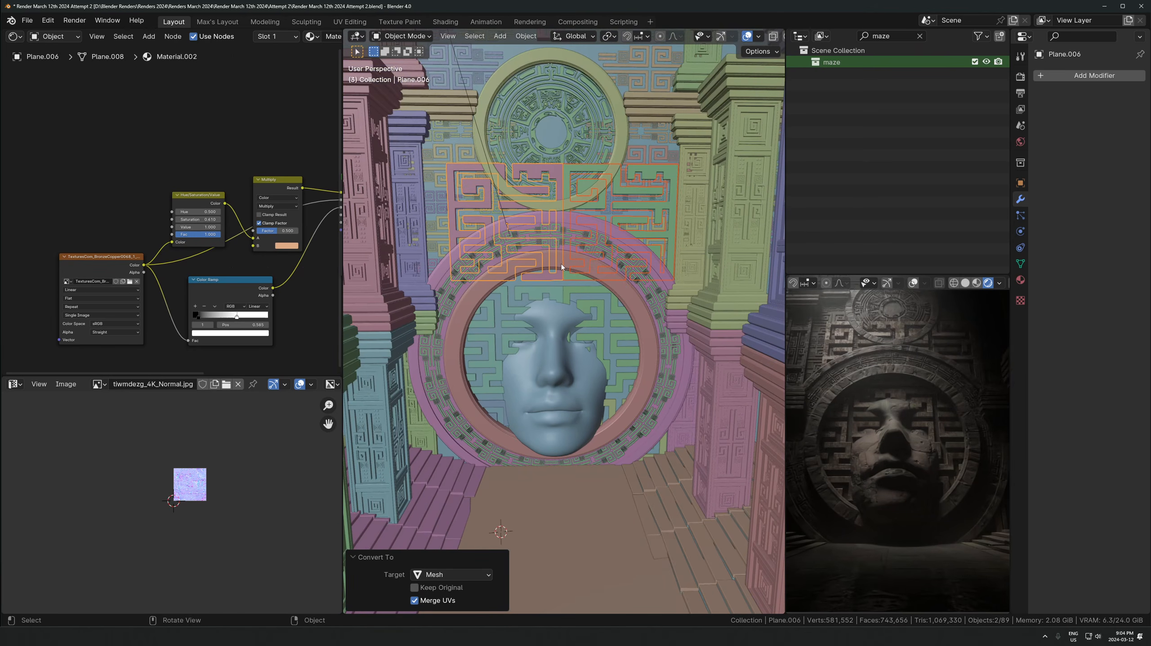
{"action": "key", "text": "KP_Divide"}
{"action": "key", "text": "KP_1"}
Add a cylinder with 32 vertices, 1 m radius and 2 m depth, rotated 90° about the X axis
{"action": "key", "text": "shift+a"}
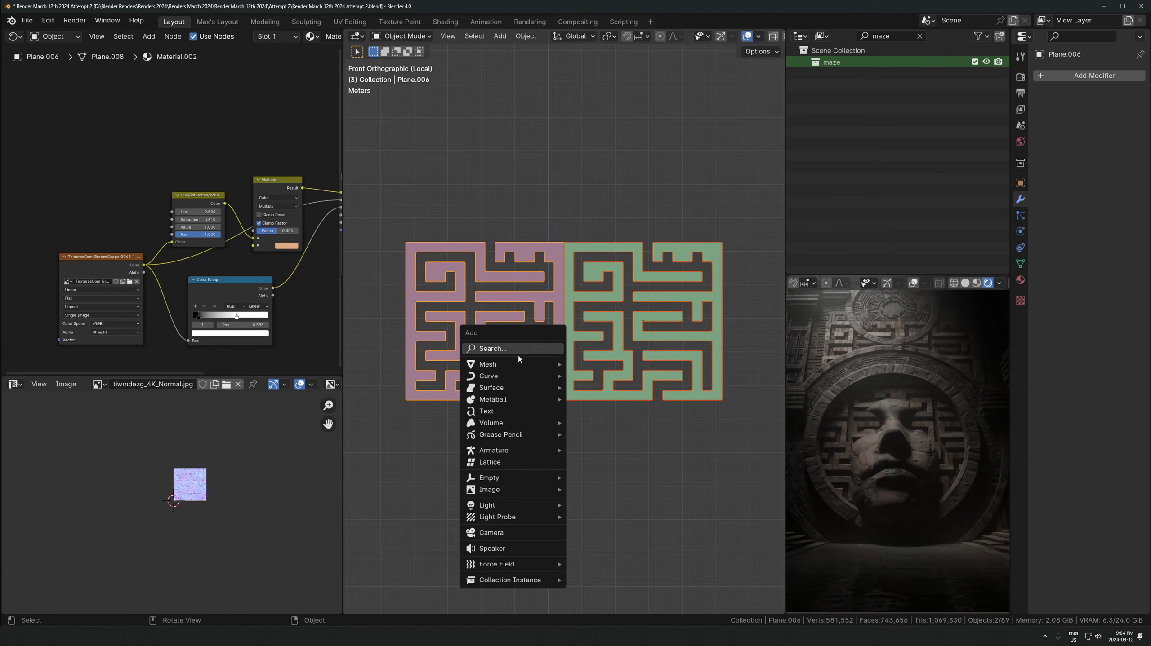
{"action": "mouse_move", "coordinate": [509, 365]}
{"action": "left_click", "coordinate": [596, 421]}
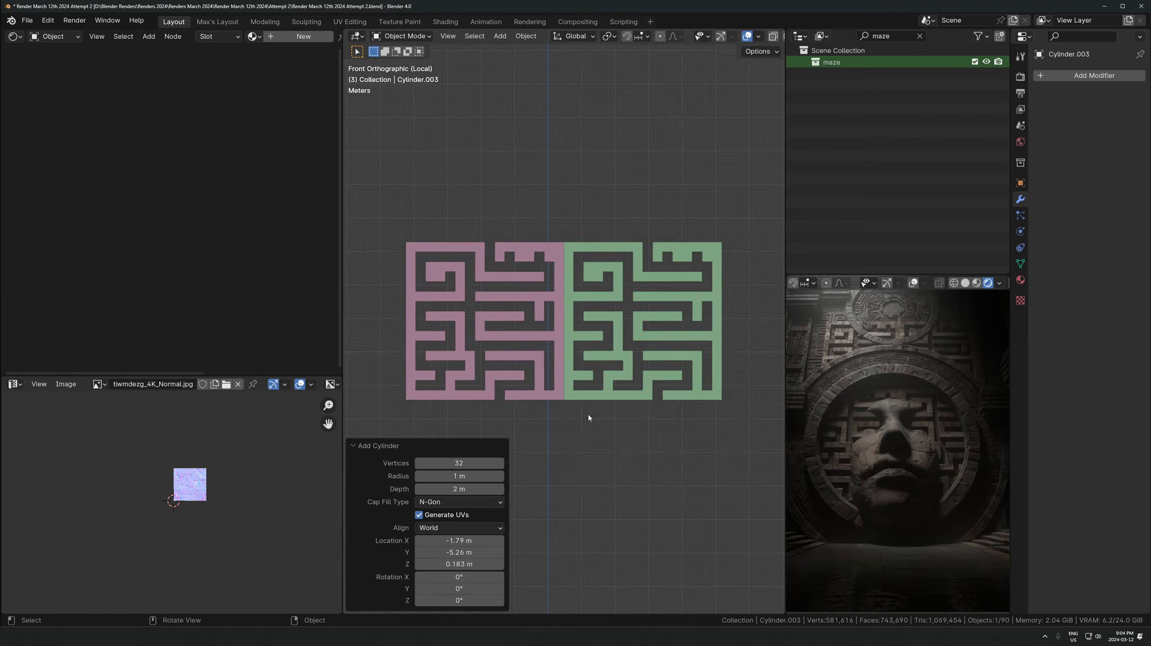
{"action": "scroll", "coordinate": [567, 412], "scroll_direction": "down", "scroll_amount": 2}
{"action": "key", "text": "alt+r"}
{"action": "type", "text": "rx90"}
{"action": "key", "text": "Return"}
Enlarge the cylinder and move it about 1.06 m along X, 7.89 m along Z and 6.21 m along Y toward the maze panels
{"action": "key", "text": "s"}
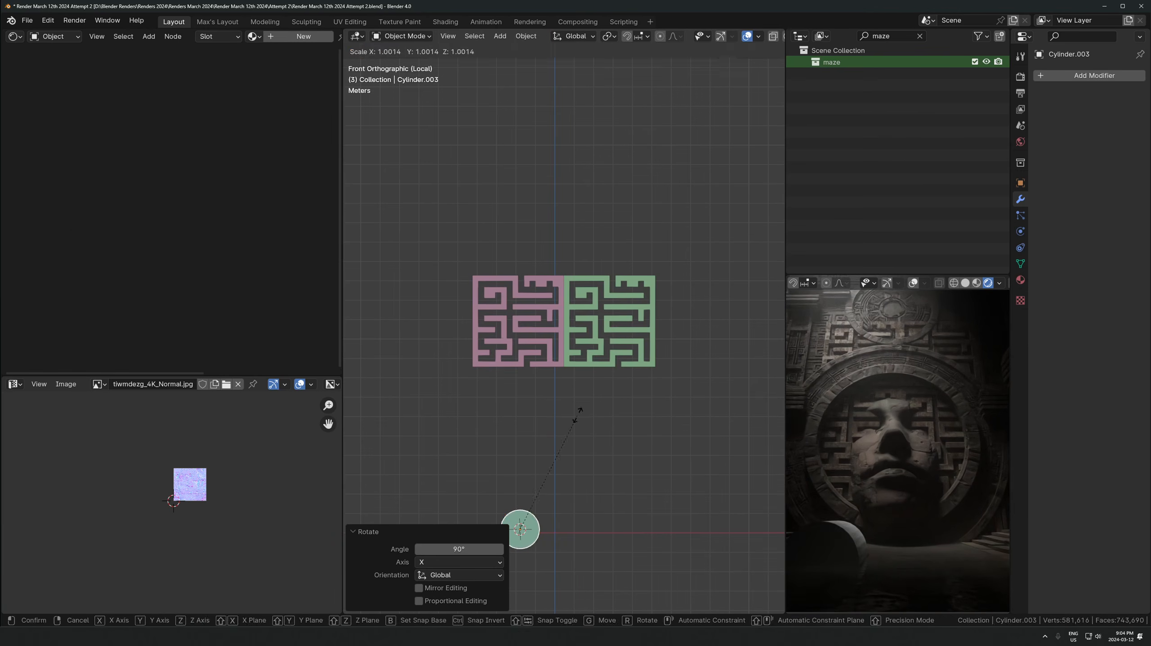
{"action": "left_click", "coordinate": [597, 569]}
{"action": "key", "text": "g"}
{"action": "left_click", "coordinate": [619, 411]}
{"action": "middle_click_drag", "start_coordinate": [628, 375], "coordinate": [593, 400]}
{"action": "key", "text": "g"}
{"action": "key", "text": "y"}
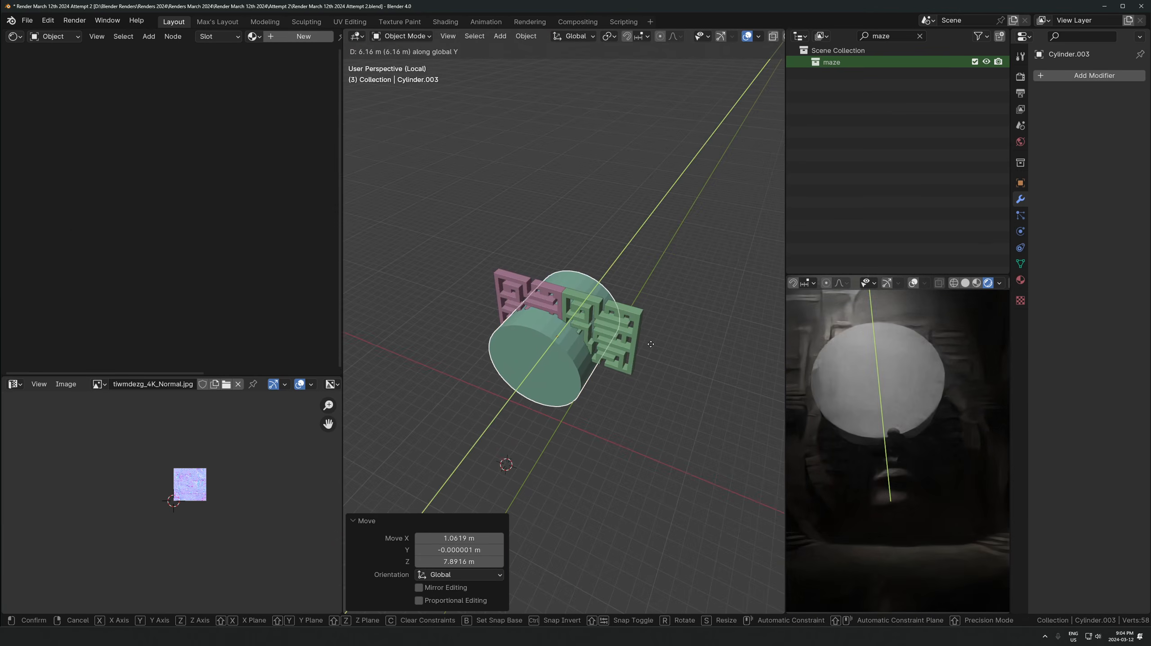
{"action": "left_click", "coordinate": [653, 304]}
Lower the cylinder below the maze panels and scale it by about 1.441 in X and Z only
{"action": "key", "text": "KP_1"}
{"action": "key", "text": "g"}
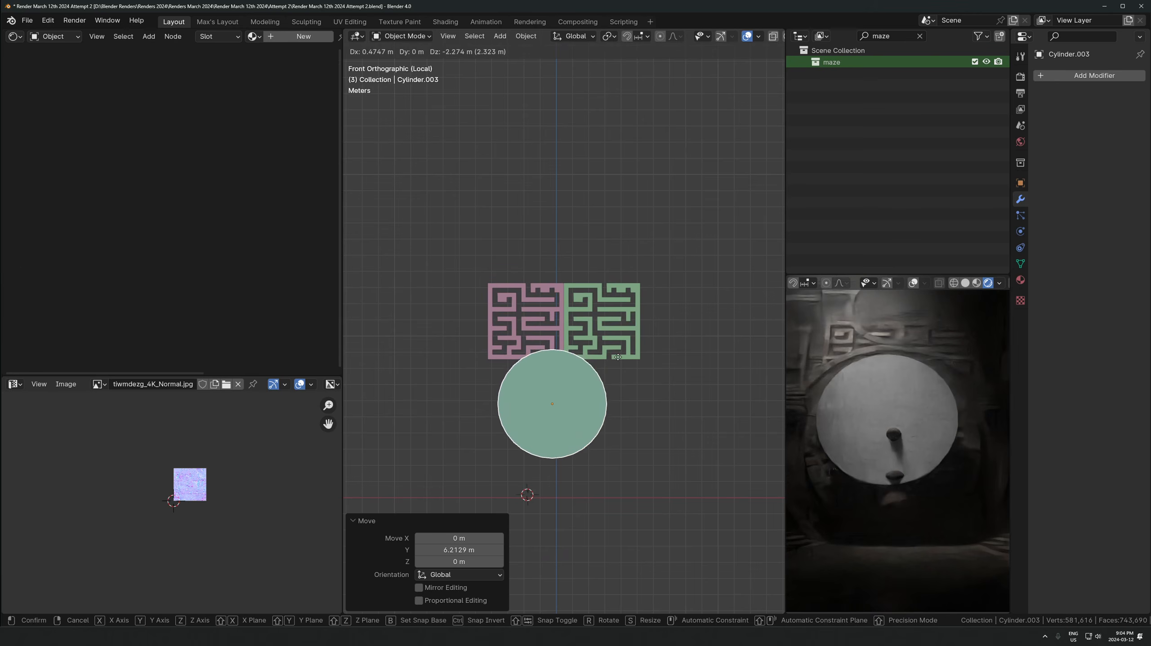
{"action": "left_click", "coordinate": [629, 365]}
{"action": "key", "text": "s"}
{"action": "key", "text": "shift+y"}
{"action": "left_click", "coordinate": [666, 334]}
Scale the cylinder by about 1.062 in X and Z and reposition it to overlap the lower part of the maze panels
{"action": "key", "text": "g"}
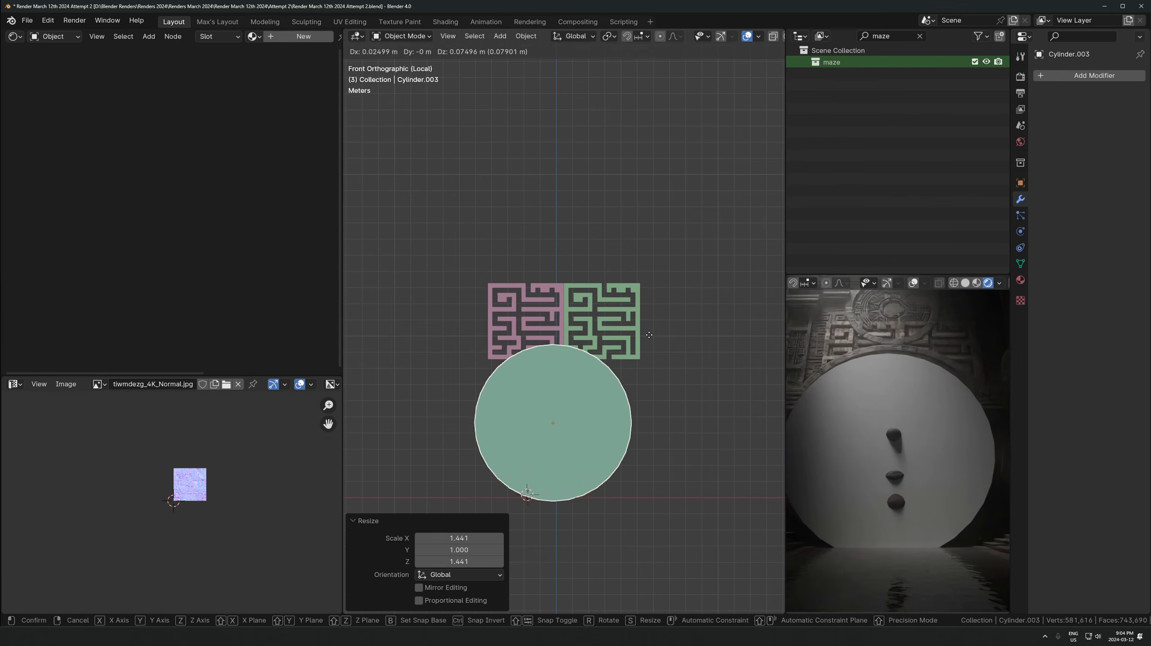
{"action": "left_click", "coordinate": [668, 318]}
{"action": "key", "text": "s"}
{"action": "key", "text": "shift+y"}
{"action": "left_click", "coordinate": [677, 307]}
{"action": "key", "text": "g"}
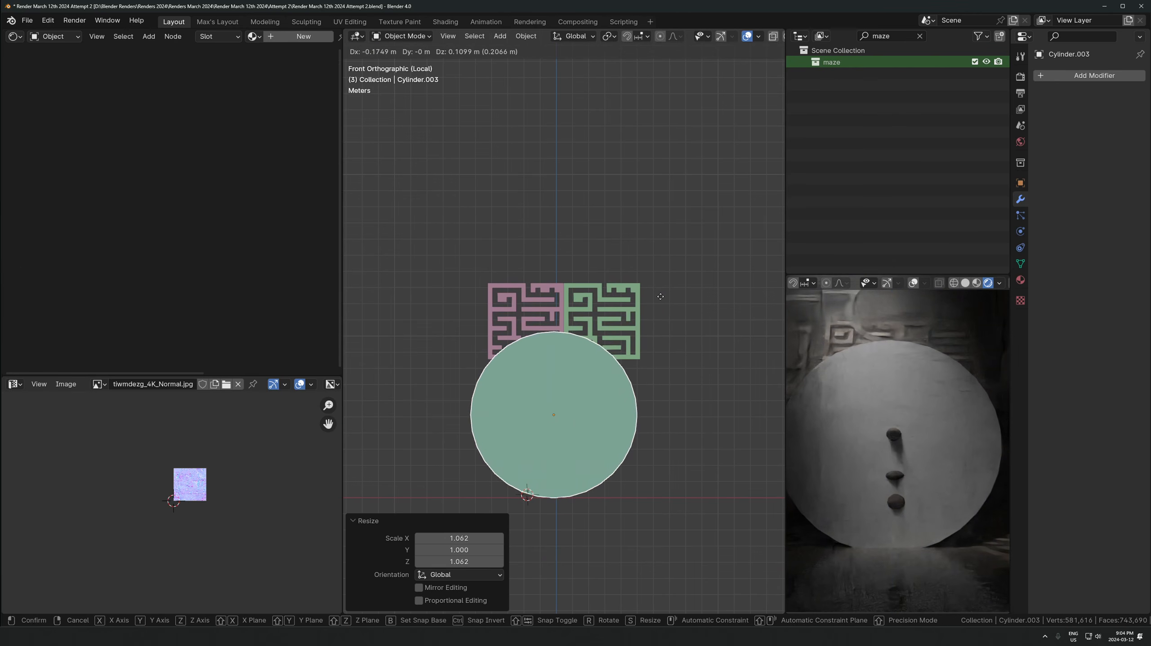
{"action": "left_click", "coordinate": [660, 296]}
Shift the cylinder along Y so it passes through the maze panels, and recalculate its face normals to the outside
{"action": "middle_click_drag", "start_coordinate": [659, 297], "coordinate": [584, 313]}
{"action": "key", "text": "g"}
{"action": "key", "text": "y"}
{"action": "left_click", "coordinate": [571, 410]}
{"action": "scroll", "coordinate": [584, 316], "scroll_direction": "up", "scroll_amount": 2}
{"action": "left_click", "coordinate": [551, 316]}
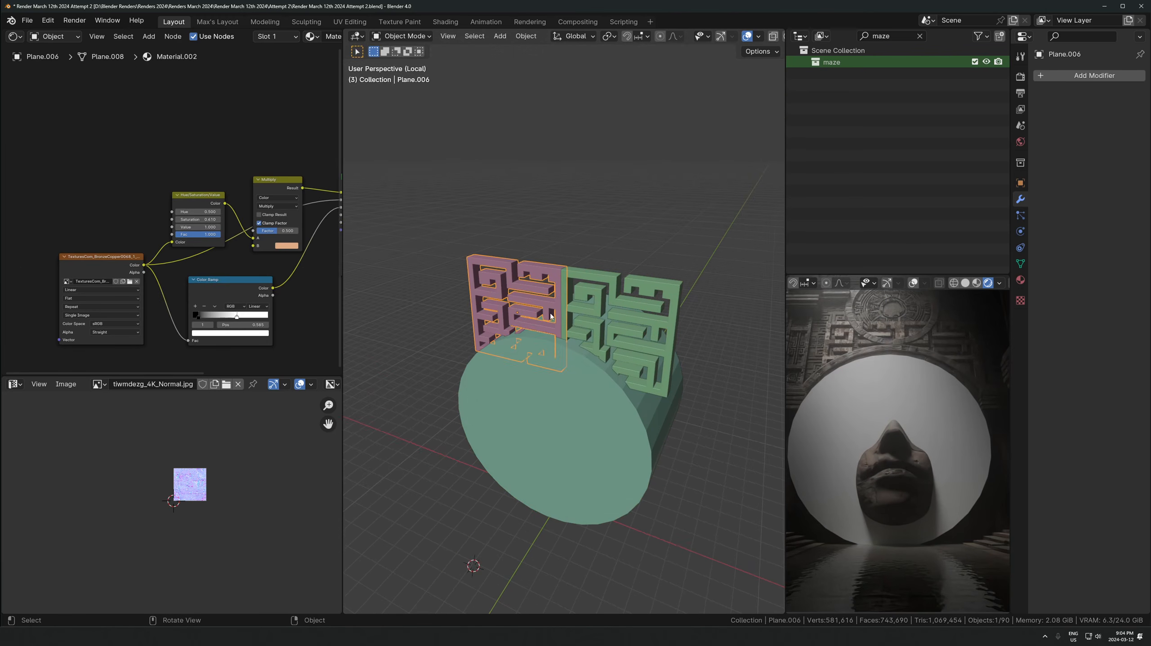
{"action": "left_click", "coordinate": [569, 368]}
{"action": "key", "text": "Tab"}
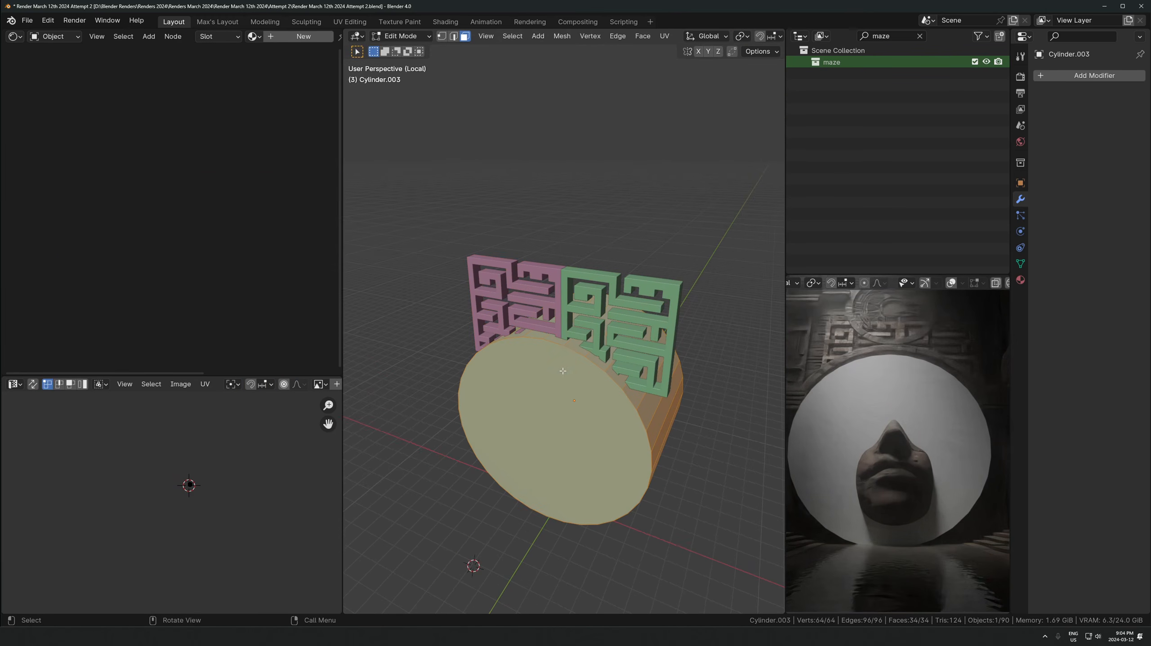
{"action": "key", "text": "shift+n"}
{"action": "key", "text": "Tab"}
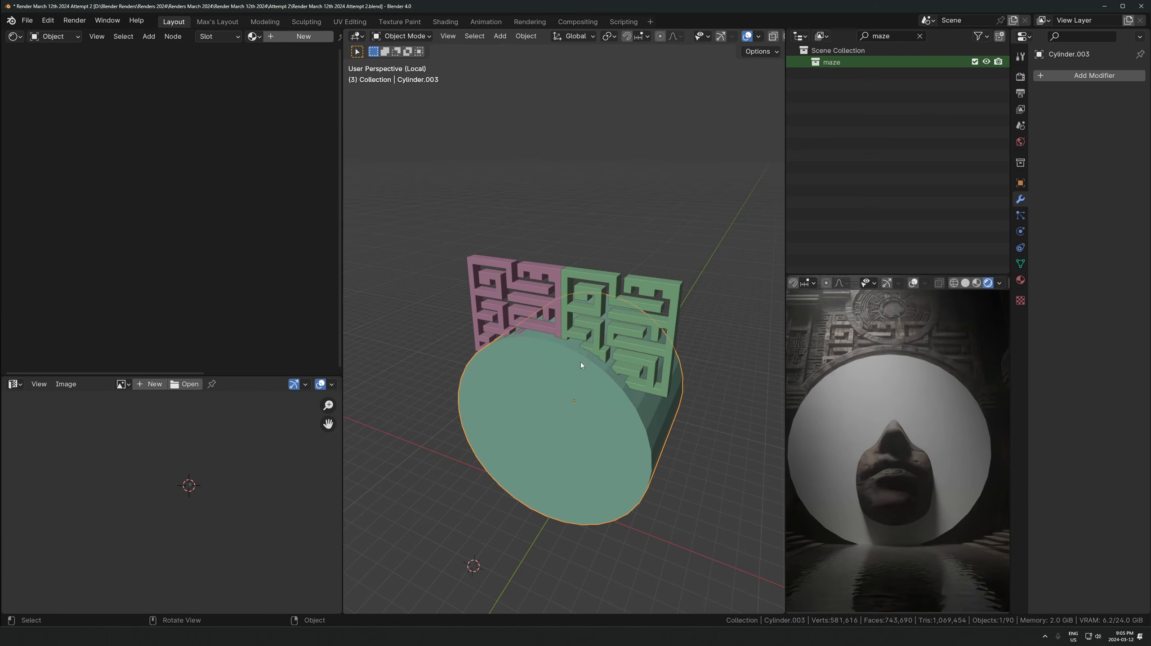
Select both maze panels with the cylinder as the active object, and reselect only the cylinder
{"action": "left_click", "coordinate": [550, 317], "text": "shift"}
{"action": "left_click", "coordinate": [558, 368], "text": "shift"}
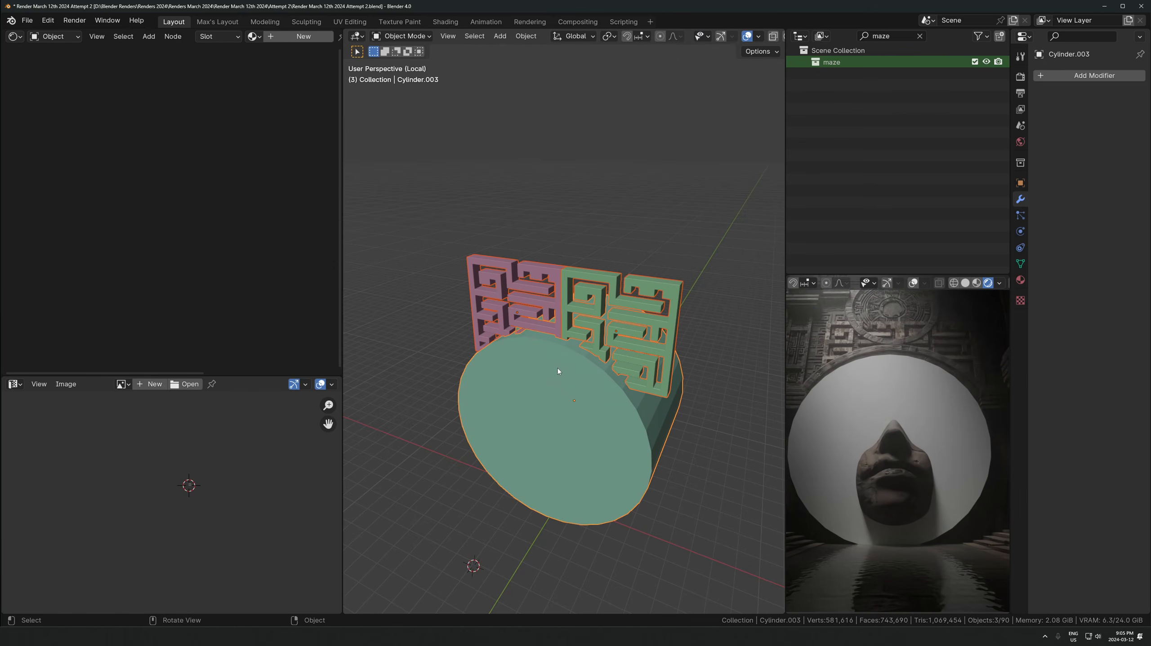
{"action": "left_click", "coordinate": [579, 273]}
{"action": "left_click", "coordinate": [554, 274], "text": "shift"}
{"action": "mouse_move", "coordinate": [555, 277]}
{"action": "middle_mouse_down"}
{"action": "mouse_move", "coordinate": [638, 268]}
{"action": "mouse_move", "coordinate": [537, 283]}
{"action": "middle_mouse_up"}
{"action": "left_click", "coordinate": [581, 299]}
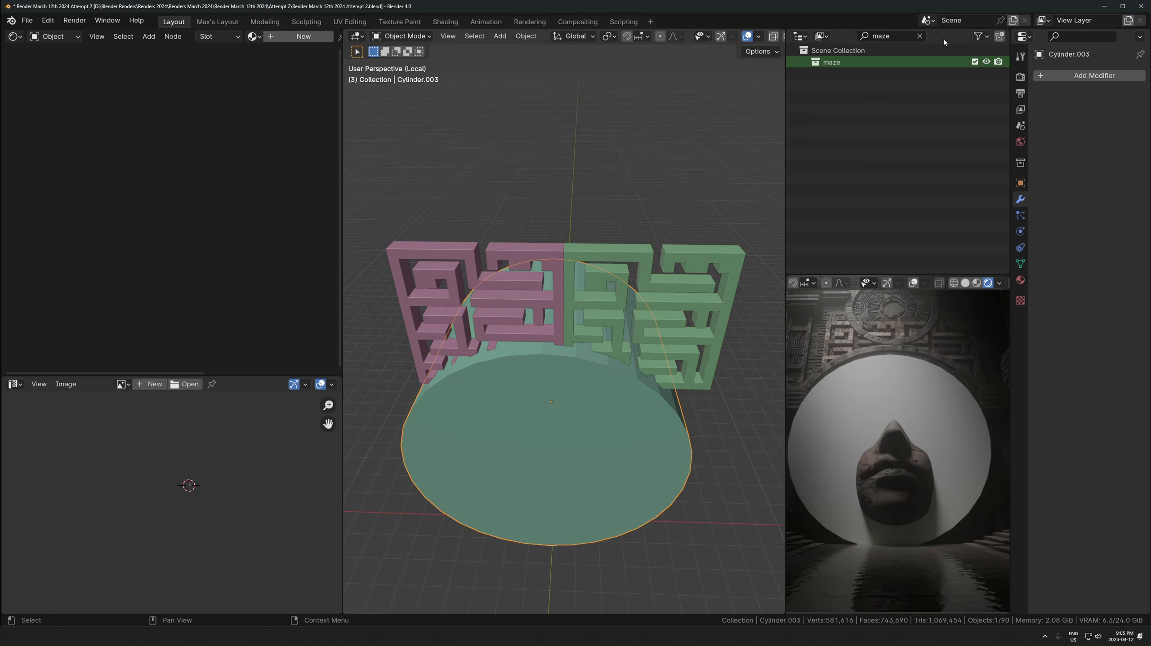
Clear the outliner's maze search filter and hide the cylinder, keeping the face visible
{"action": "left_click", "coordinate": [919, 36]}
{"action": "scroll", "coordinate": [937, 98], "scroll_direction": "down", "scroll_amount": 6}
{"action": "left_click", "coordinate": [986, 165]}
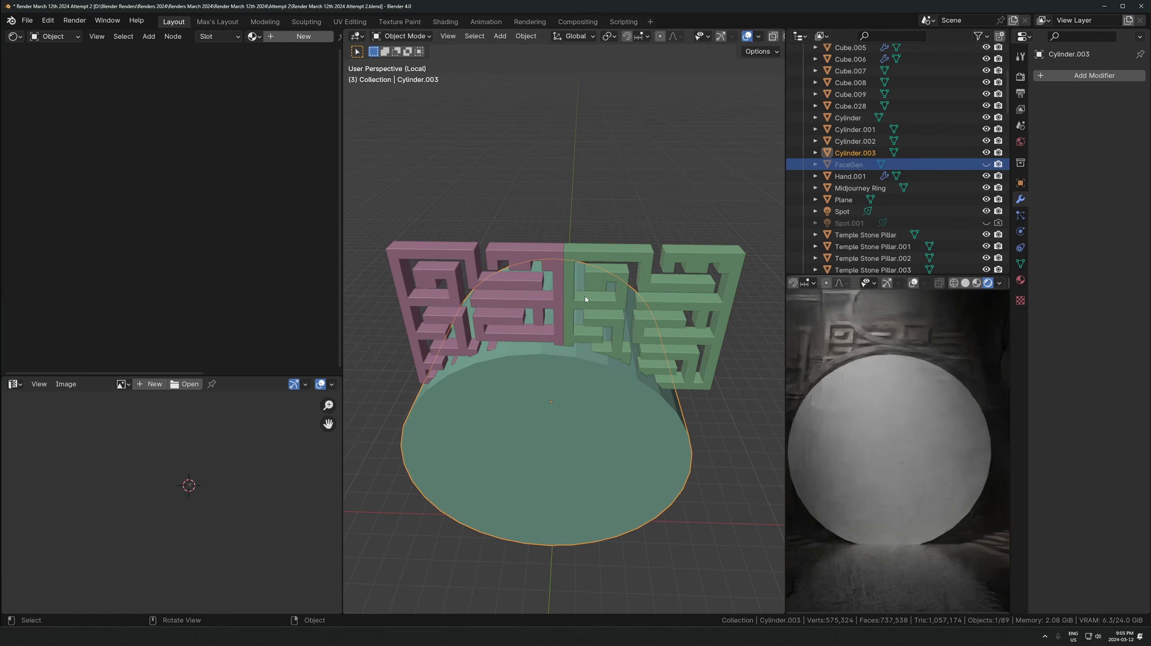
{"action": "key", "text": "ctrl+z"}
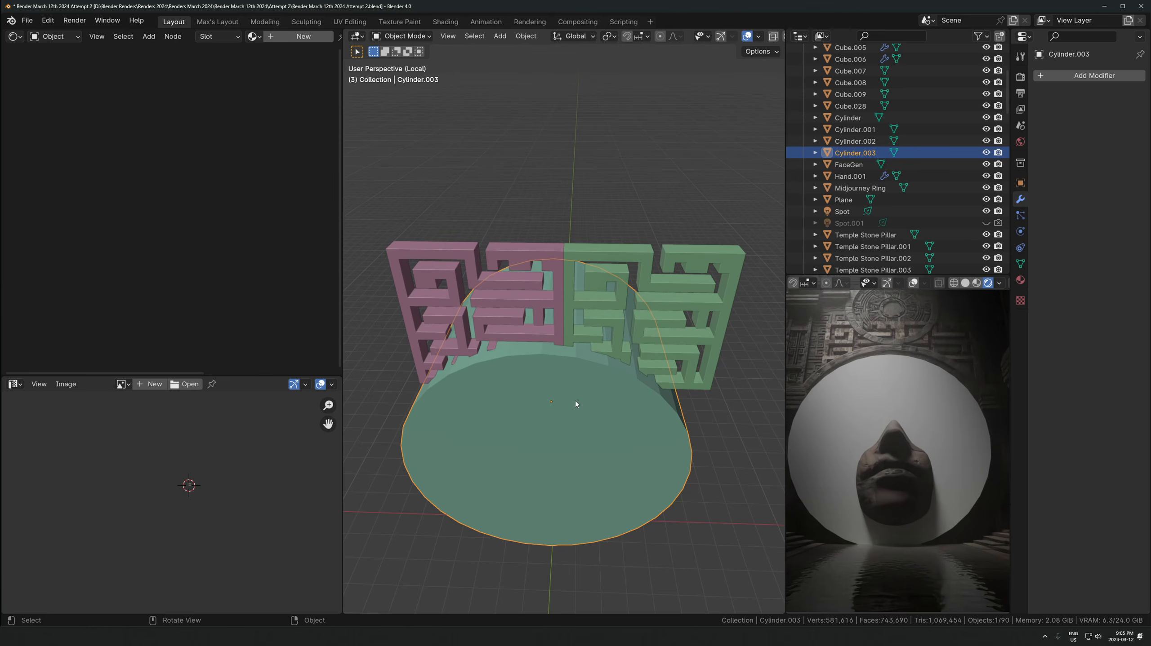
{"action": "key", "text": "h"}
Move the pink maze panel about −0.25 m along X, leaving a gap to the green panel
{"action": "left_click", "coordinate": [482, 258]}
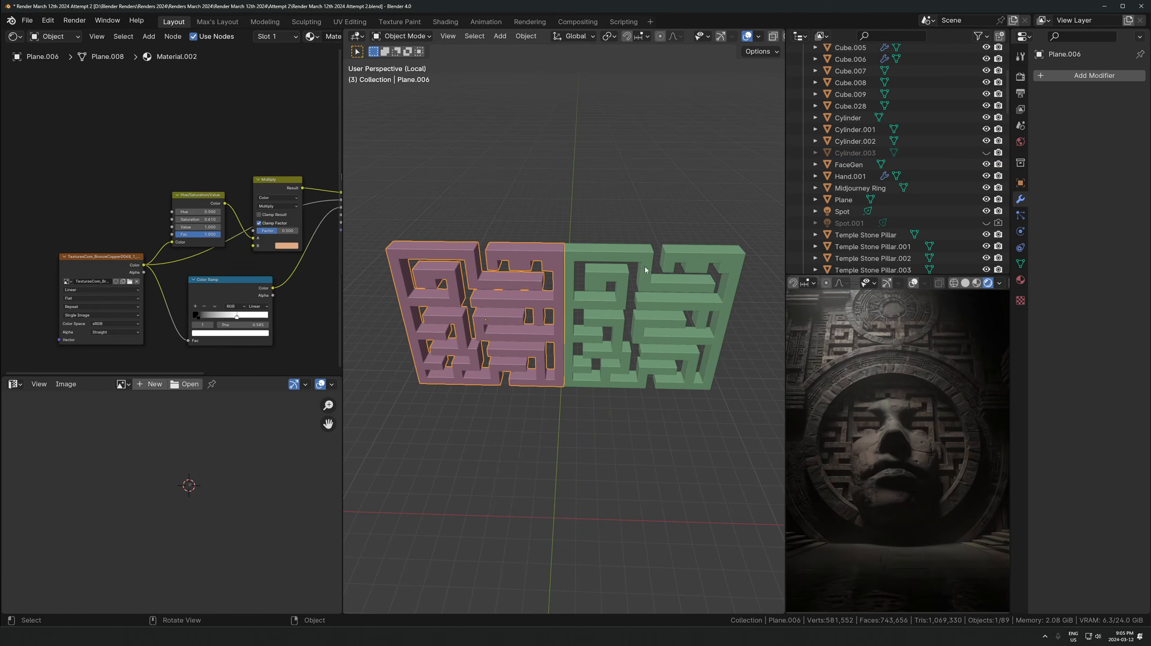
{"action": "scroll", "coordinate": [644, 266], "scroll_direction": "up", "scroll_amount": 4}
{"action": "key", "text": "g"}
{"action": "key", "text": "x"}
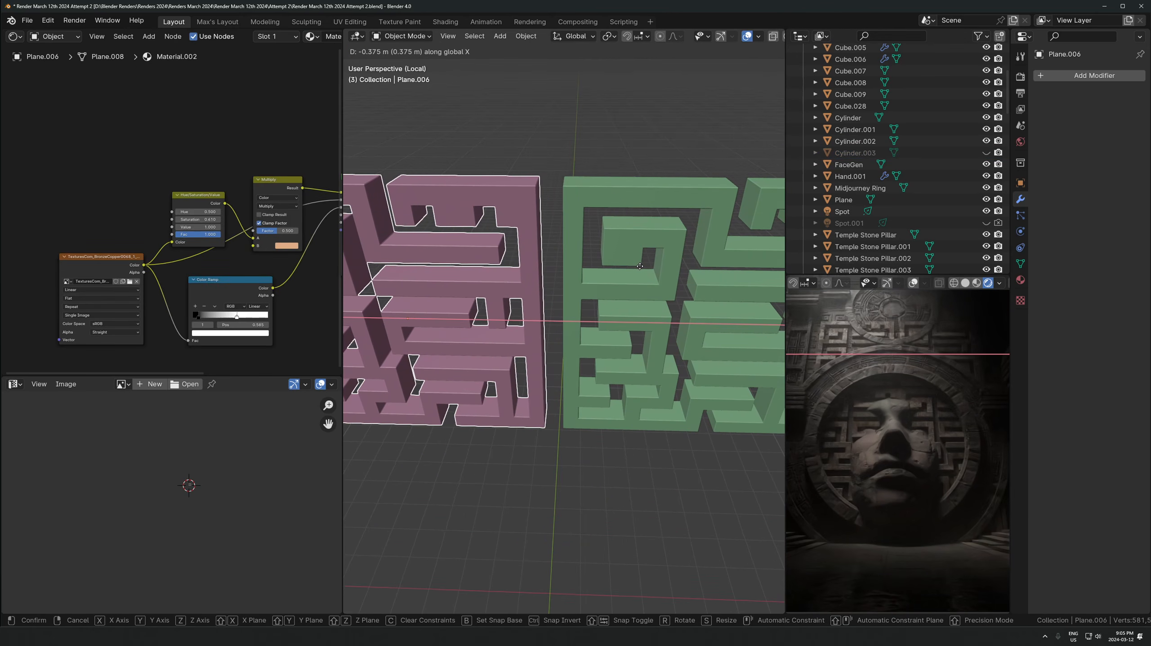
{"action": "left_click", "coordinate": [665, 270]}
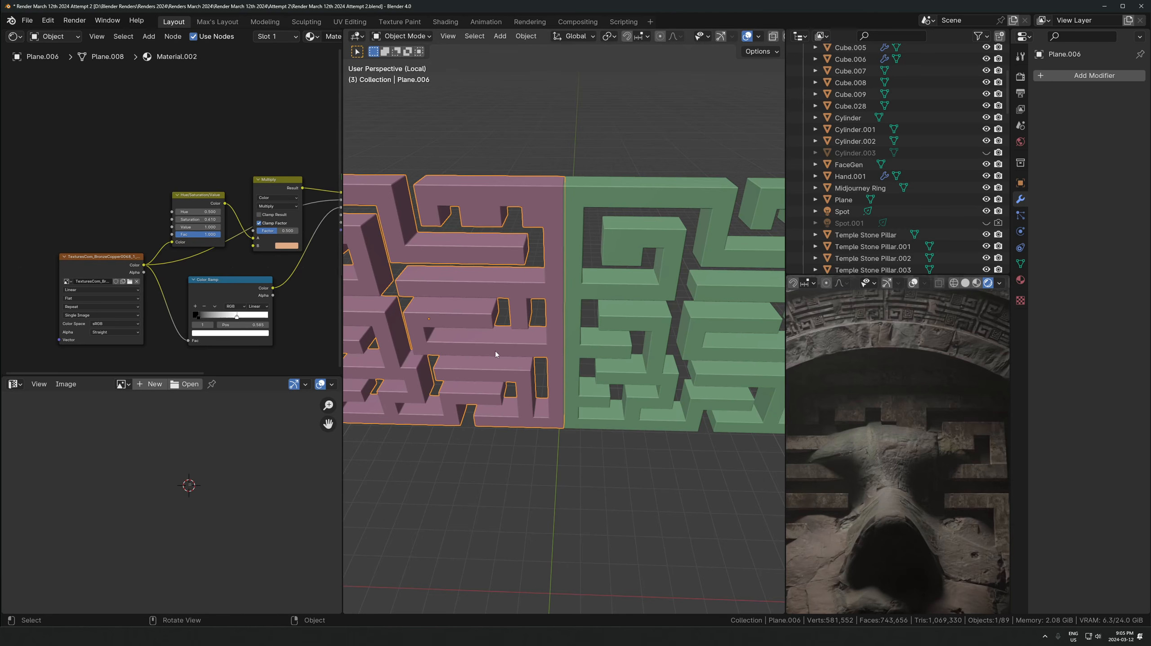
{"action": "key", "text": "g"}
{"action": "key", "text": "x"}
{"action": "left_click", "coordinate": [480, 334]}
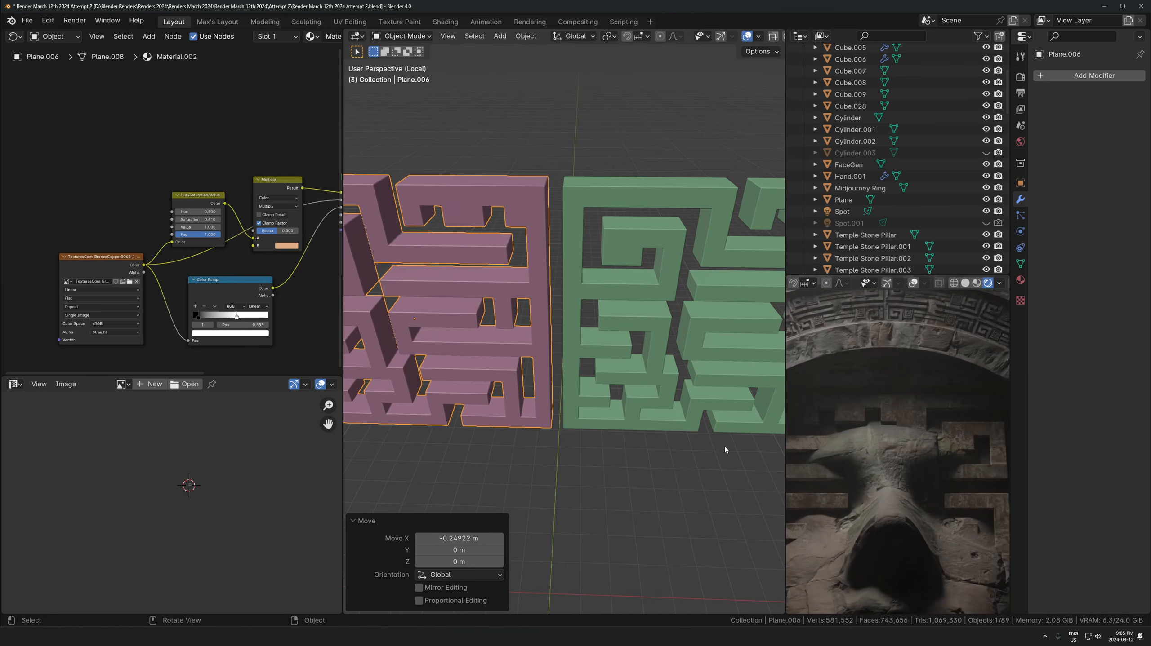
{"action": "scroll", "coordinate": [610, 413], "scroll_direction": "down", "scroll_amount": 6}
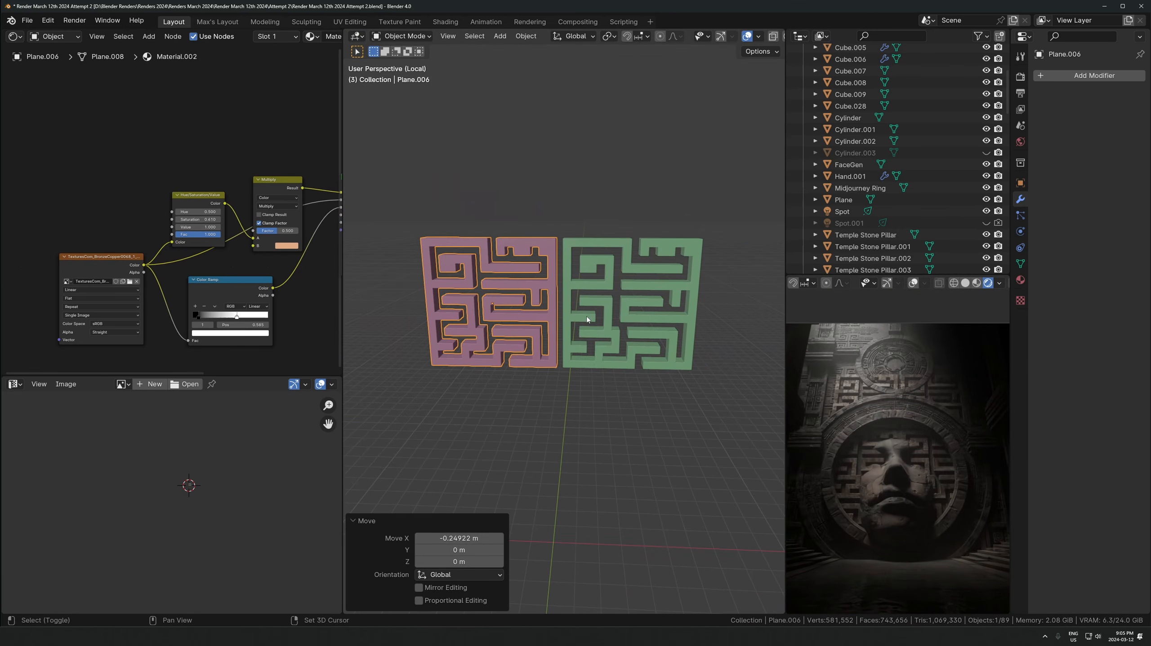
Select both isolated maze panels and leave local view to return to the whole temple scene
{"action": "left_click", "coordinate": [558, 363], "text": "shift"}
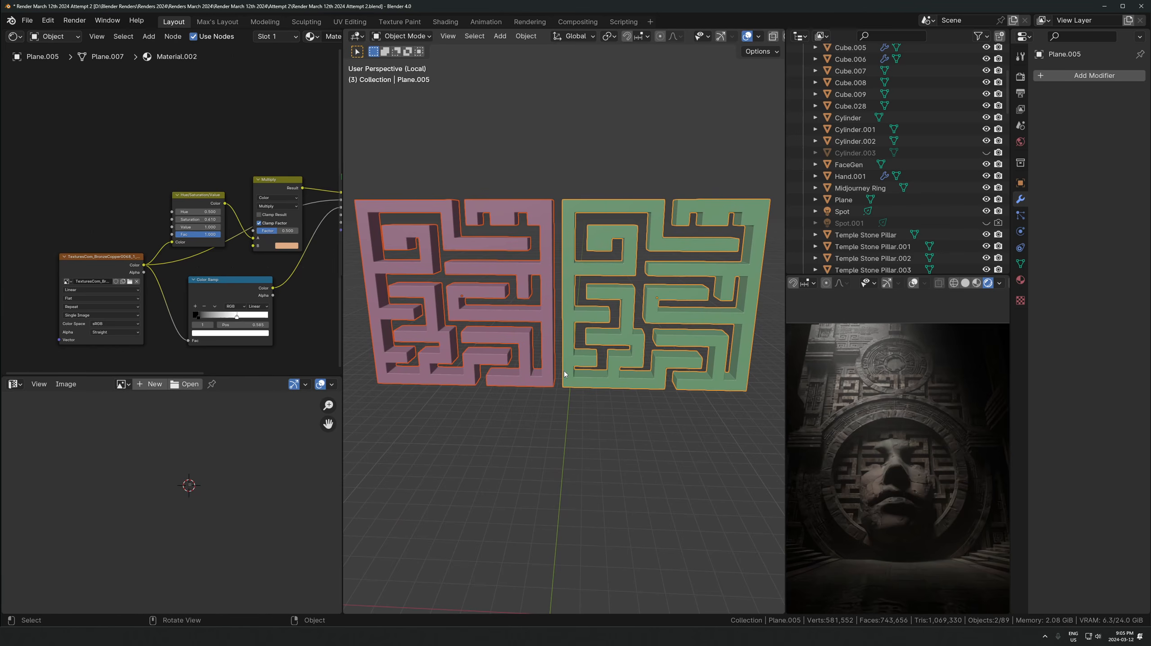
{"action": "key", "text": "Tab"}
{"action": "key", "text": "Tab"}
{"action": "key", "text": "KP_Divide"}
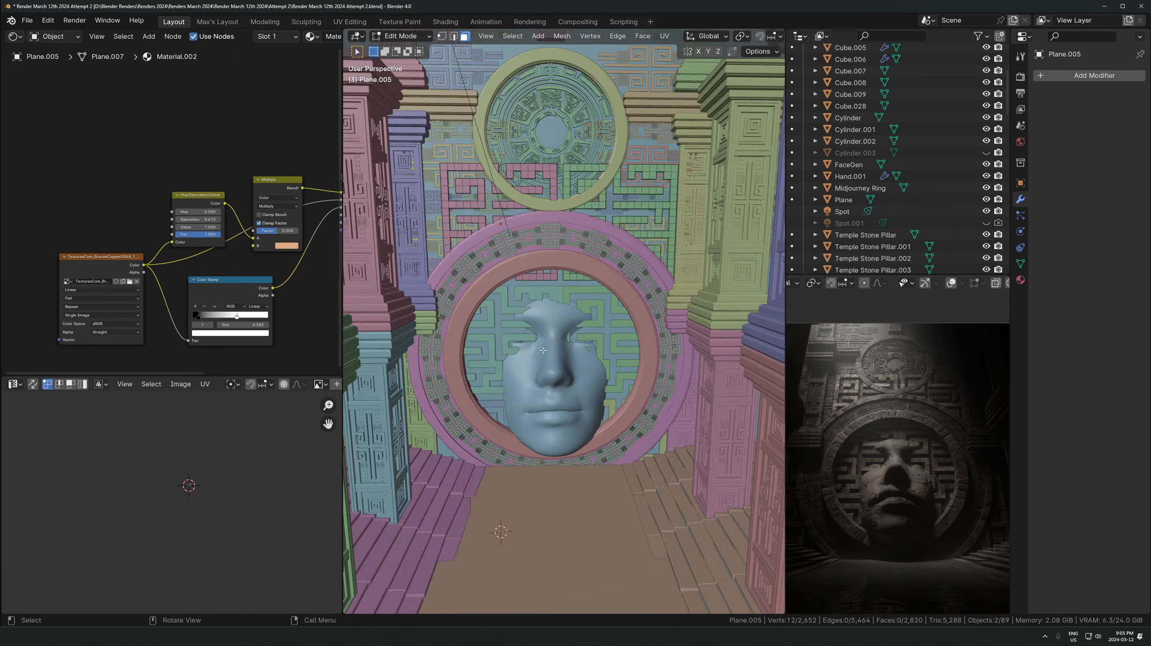
Unhide the cylinder covering the circular opening and delete it
{"action": "left_click", "coordinate": [986, 152]}
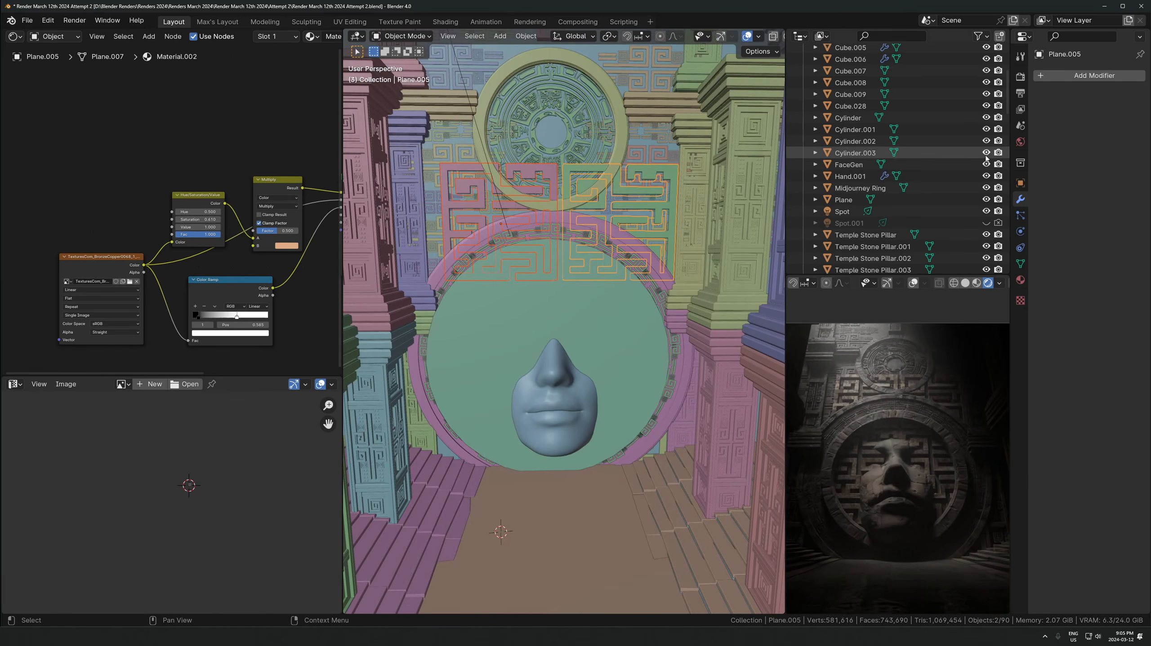
{"action": "left_click", "coordinate": [862, 153]}
{"action": "key", "text": "Delete"}
Select both upper maze panels above the opening and view them straight from the front
{"action": "left_click", "coordinate": [626, 212], "text": "shift"}
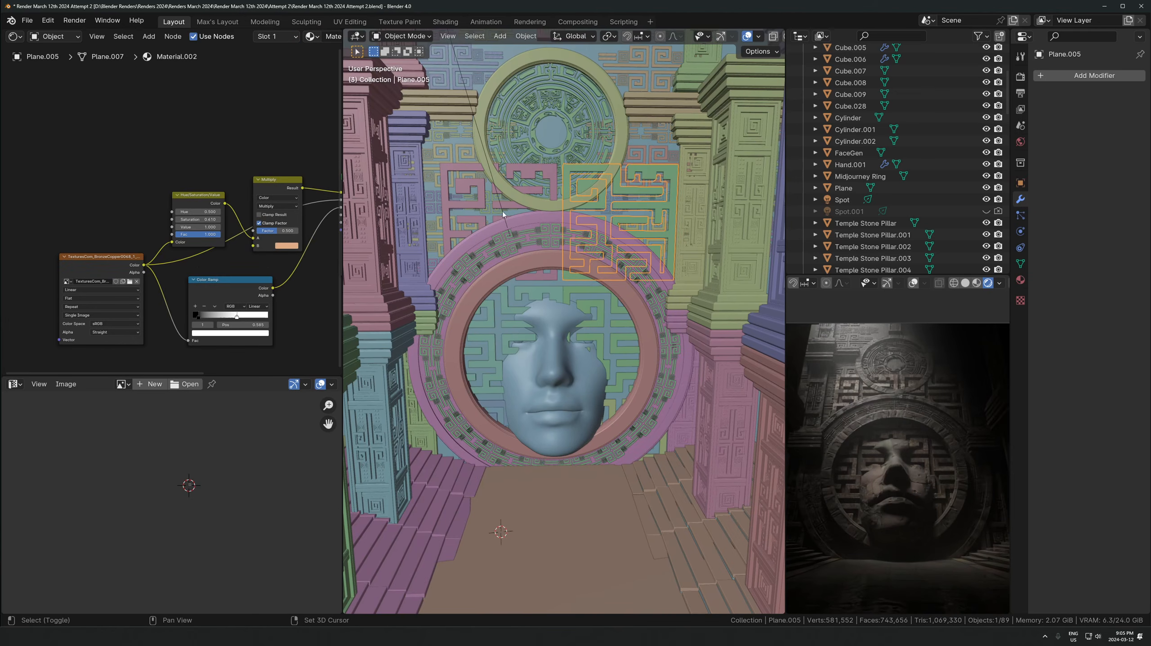
{"action": "left_click", "coordinate": [499, 208], "text": "shift"}
{"action": "key", "text": "ctrl+z"}
{"action": "left_click", "coordinate": [511, 206], "text": "shift"}
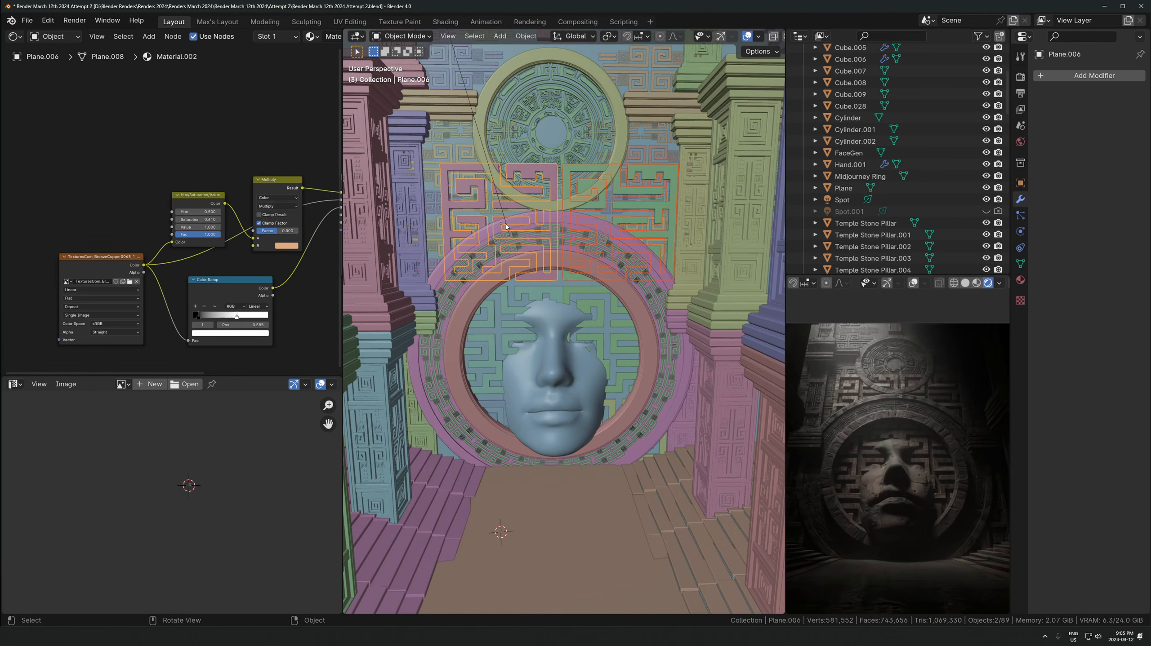
{"action": "key", "text": "KP_1"}
{"action": "scroll", "coordinate": [524, 239], "scroll_direction": "down", "scroll_amount": 1}
{"action": "key", "text": "ctrl+Tab"}
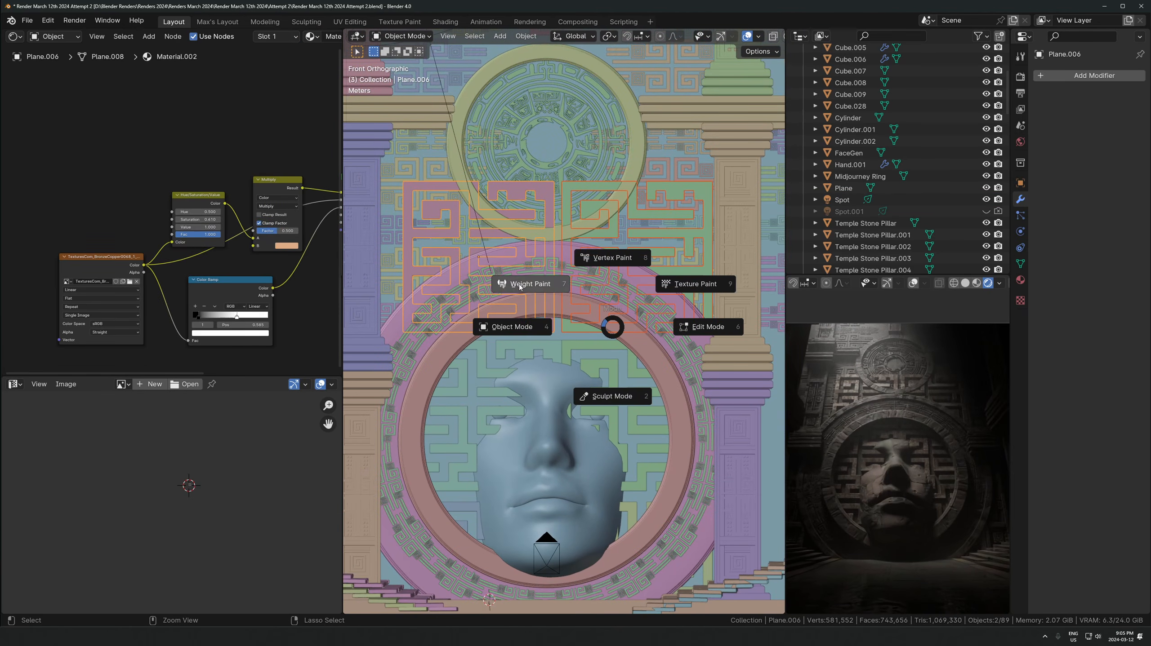
{"action": "left_click", "coordinate": [604, 322]}
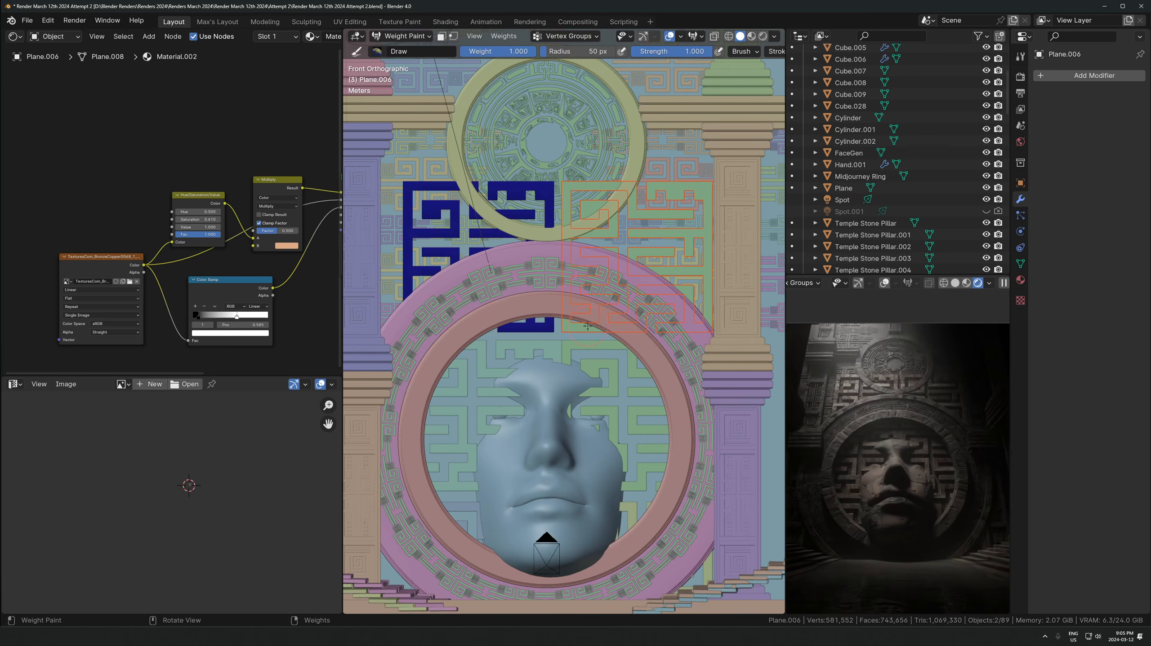
{"action": "key", "text": "ctrl+Tab"}
{"action": "left_click", "coordinate": [498, 333]}
Delete all vertices of the two upper panels except the lower central strip directly above the face, using X-ray display for the selection
{"action": "key", "text": "Tab"}
{"action": "key", "text": "alt+z"}
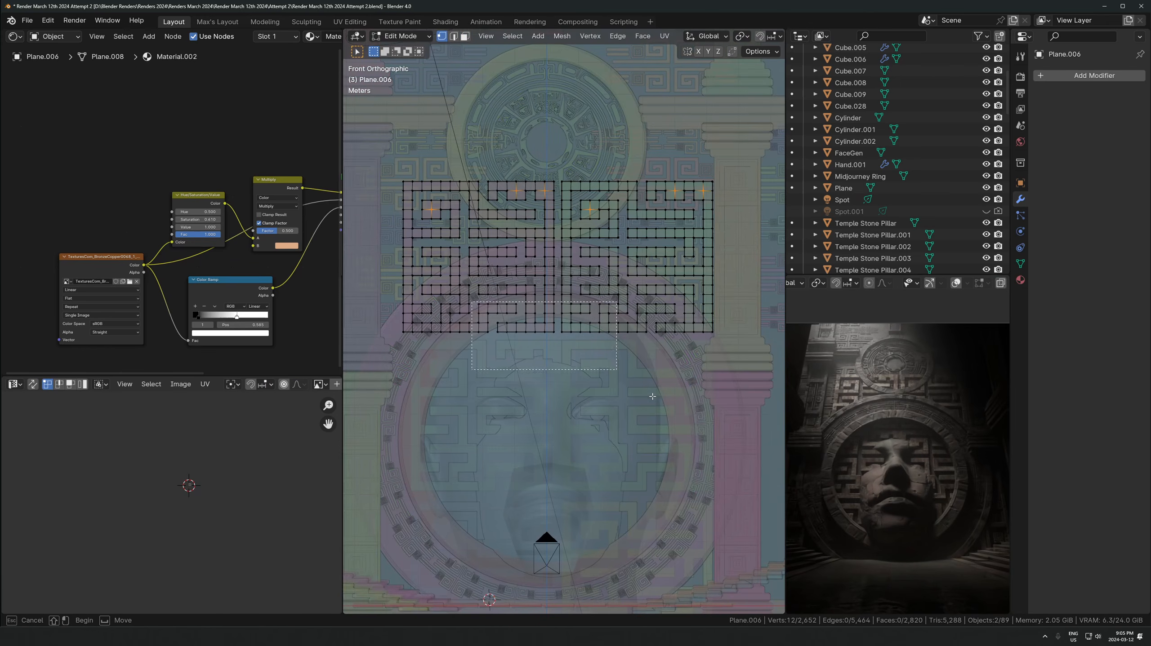
{"action": "left_click_drag", "start_coordinate": [629, 400], "coordinate": [629, 401]}
{"action": "key", "text": "ctrl+i"}
{"action": "key", "text": "x"}
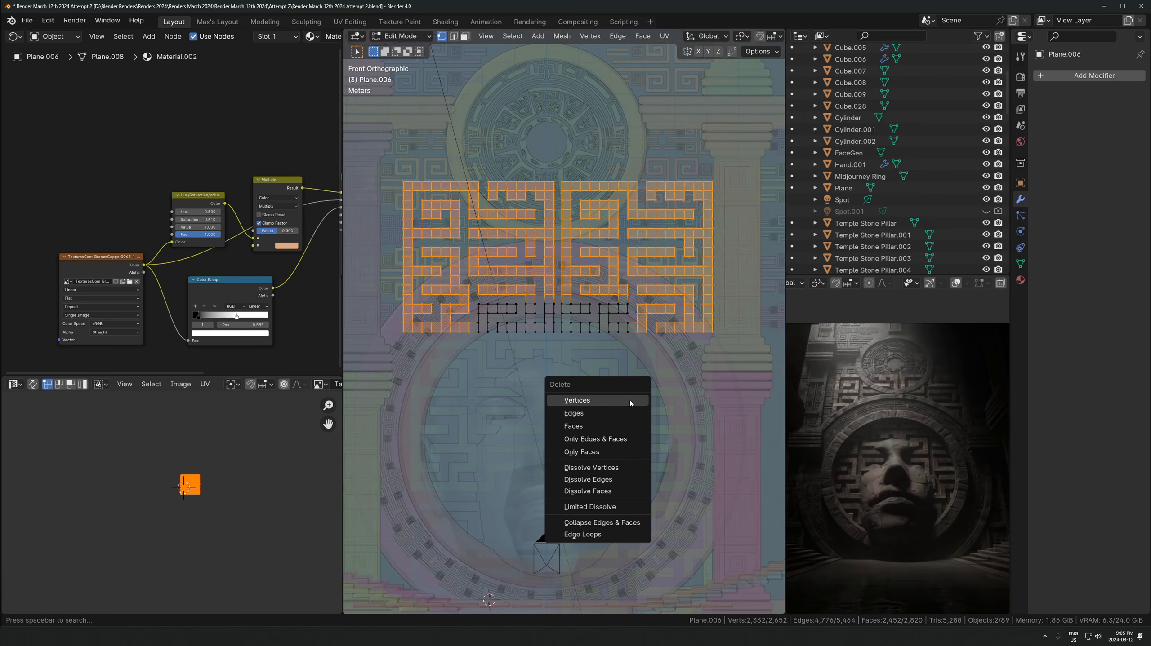
{"action": "left_click", "coordinate": [630, 401]}
{"action": "key", "text": "Tab"}
{"action": "key", "text": "alt+z"}
{"action": "scroll", "coordinate": [627, 394], "scroll_direction": "up", "scroll_amount": 3}
{"action": "scroll", "coordinate": [588, 379], "scroll_direction": "down", "scroll_amount": 5}
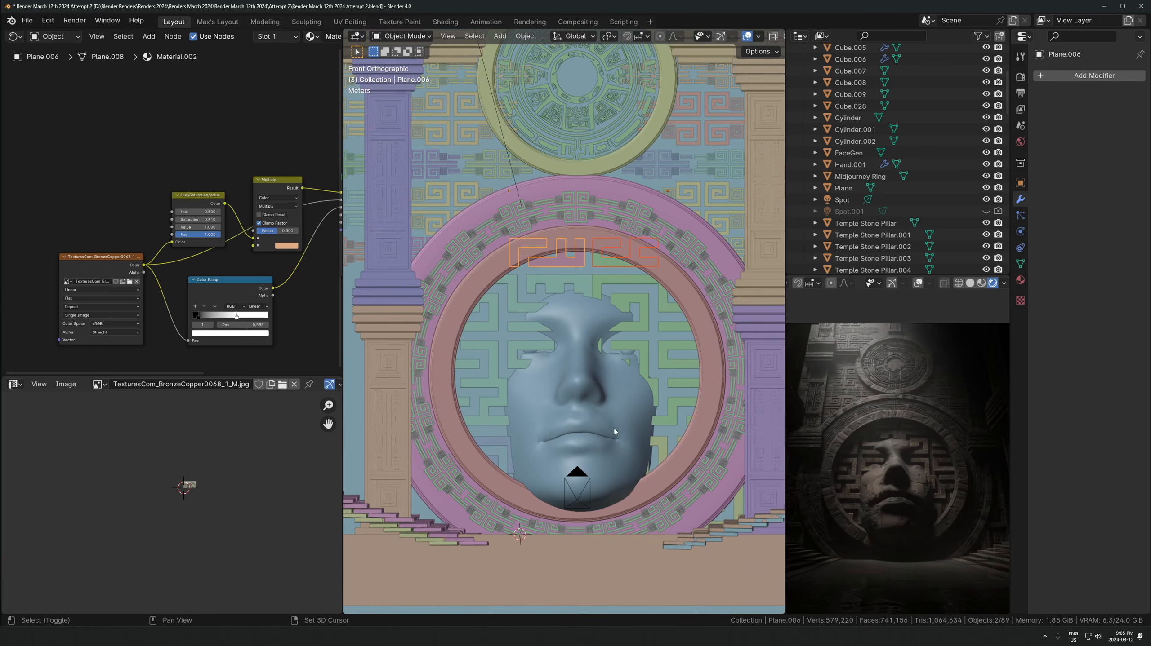
Duplicate the maze panel on the left behind the face and copy the upper carved disc's location onto the duplicate
{"action": "middle_click_drag", "start_coordinate": [569, 392], "coordinate": [516, 469]}
{"action": "scroll", "coordinate": [545, 377], "scroll_direction": "up", "scroll_amount": 2}
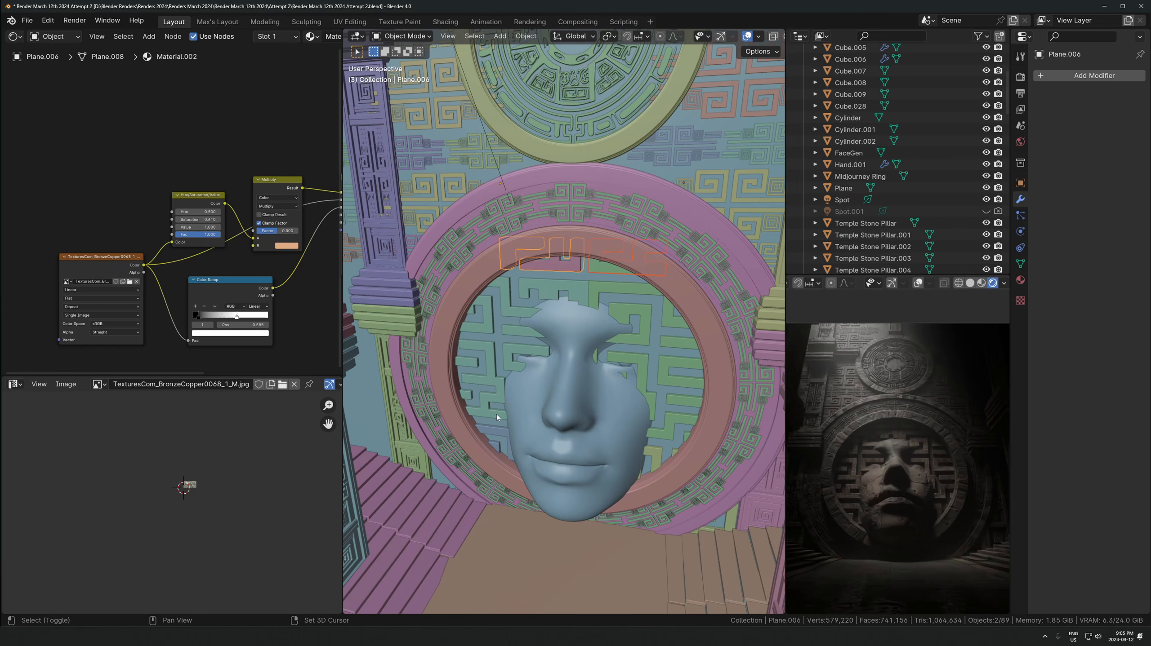
{"action": "key", "text": "KP_0"}
{"action": "left_click", "coordinate": [437, 251]}
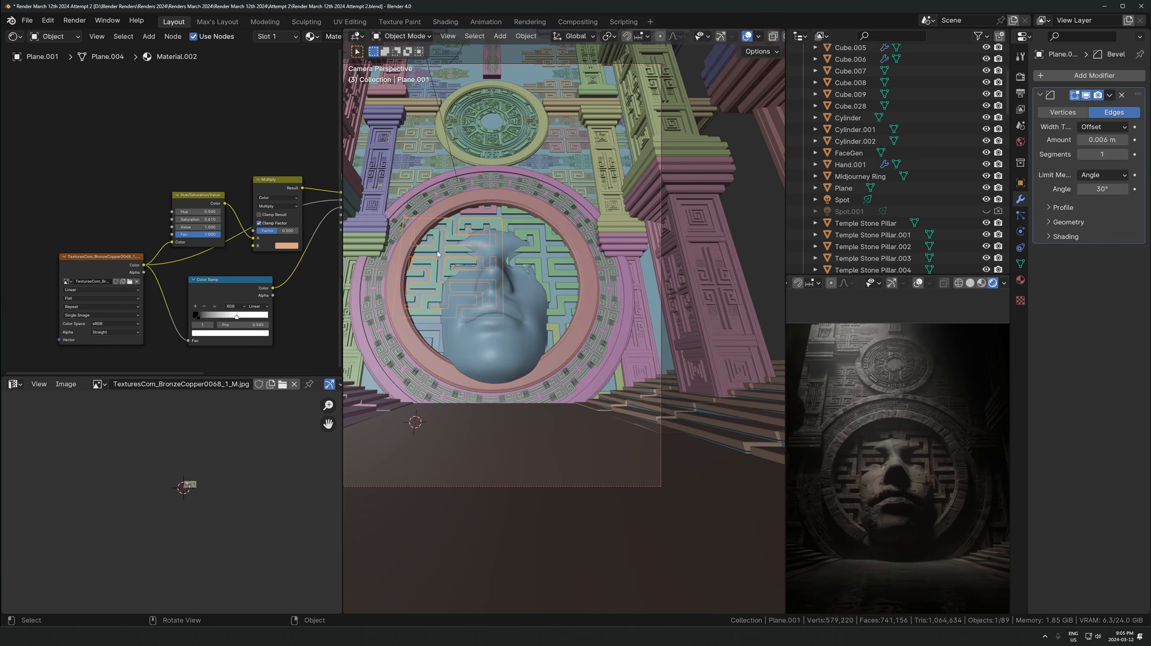
{"action": "left_click", "coordinate": [518, 109], "text": "shift"}
{"action": "key", "text": "ctrl+c"}
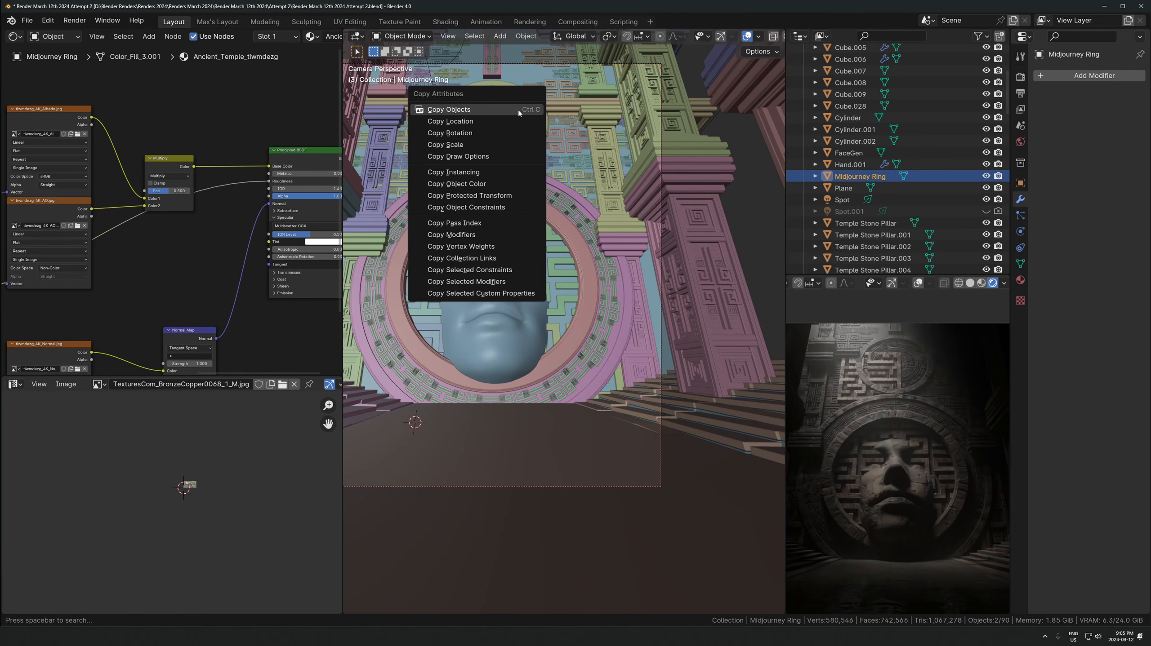
{"action": "left_click", "coordinate": [519, 120]}
{"action": "left_click", "coordinate": [523, 121]}
Scale the duplicated panel by about 1.058 and shift it along X to centre it in the upper ring
{"action": "key", "text": "KP_Decimal"}
{"action": "scroll", "coordinate": [588, 192], "scroll_direction": "down", "scroll_amount": 3}
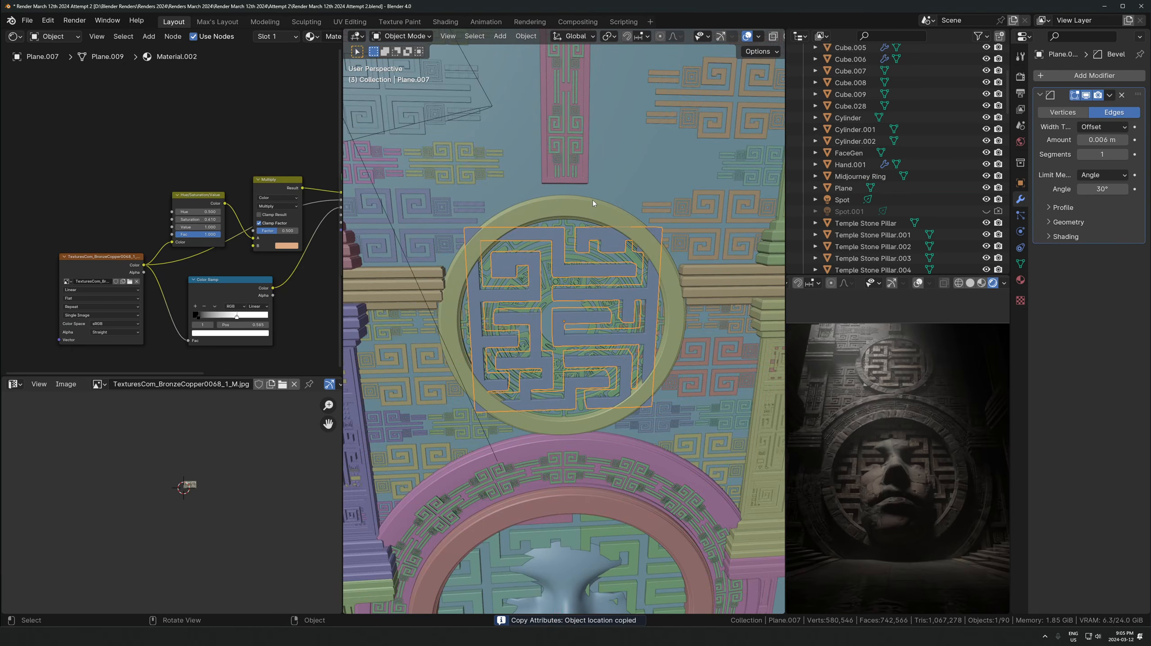
{"action": "key", "text": "s"}
{"action": "left_click", "coordinate": [634, 180]}
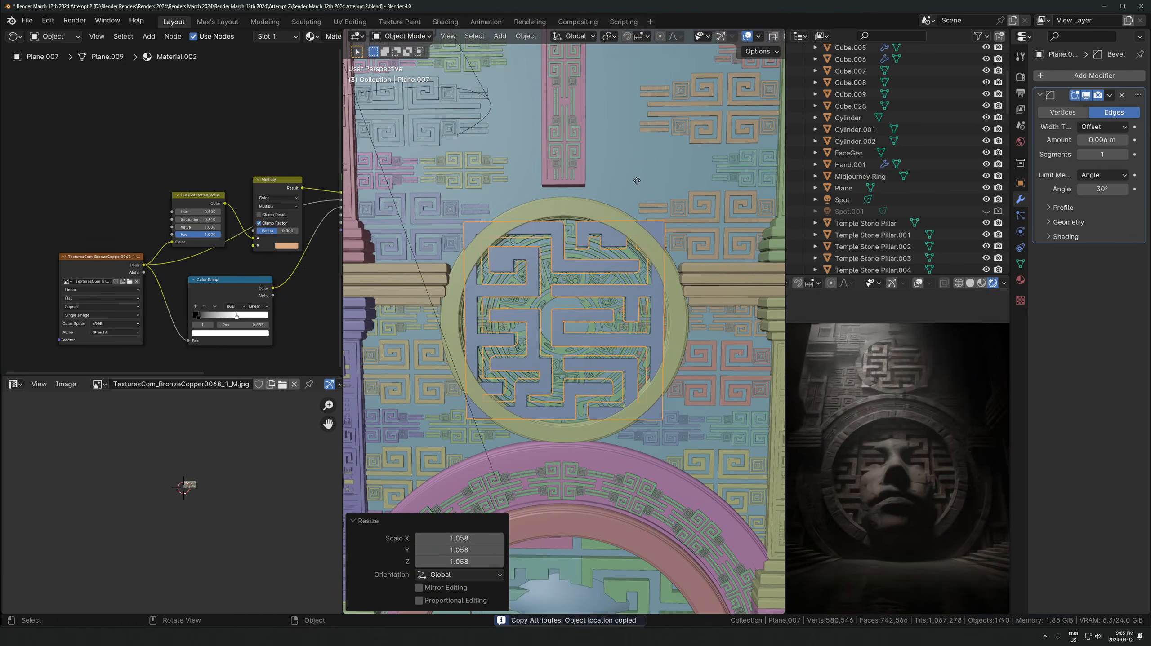
{"action": "key", "text": "g"}
{"action": "key", "text": "x"}
{"action": "left_click", "coordinate": [633, 183]}
{"action": "middle_click_drag", "start_coordinate": [590, 247], "coordinate": [628, 230]}
View the upper maze panel straight from the front and make its object and data single-user
{"action": "key", "text": "Tab"}
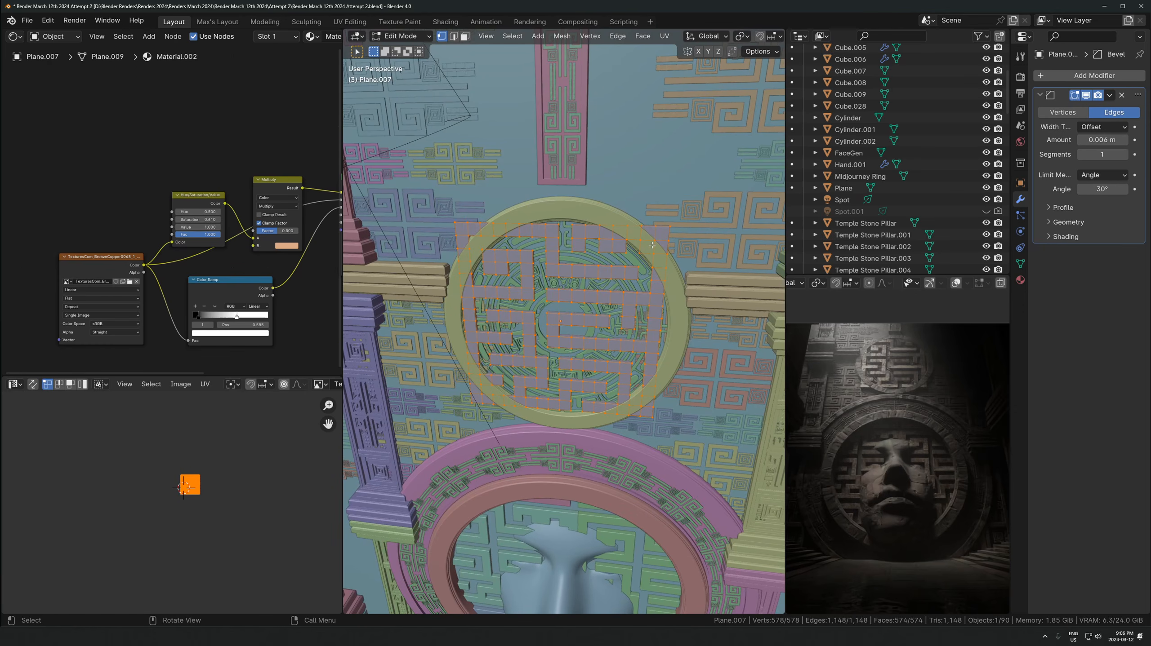
{"action": "key", "text": "KP_1"}
{"action": "scroll", "coordinate": [652, 252], "scroll_direction": "up", "scroll_amount": 3}
{"action": "key", "text": "Tab"}
{"action": "key", "text": "q"}
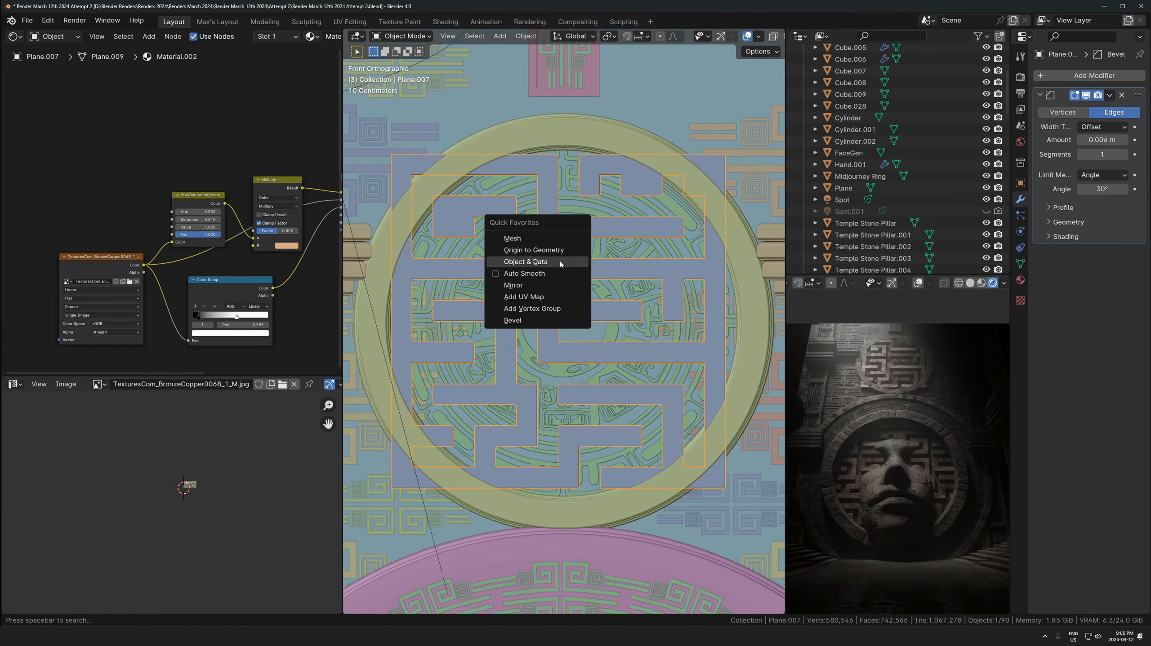
{"action": "left_click", "coordinate": [560, 264]}
Delete the faces at all four corners of the upper panel, using X-ray display for the selection
{"action": "key", "text": "Tab"}
{"action": "key", "text": "alt+z"}
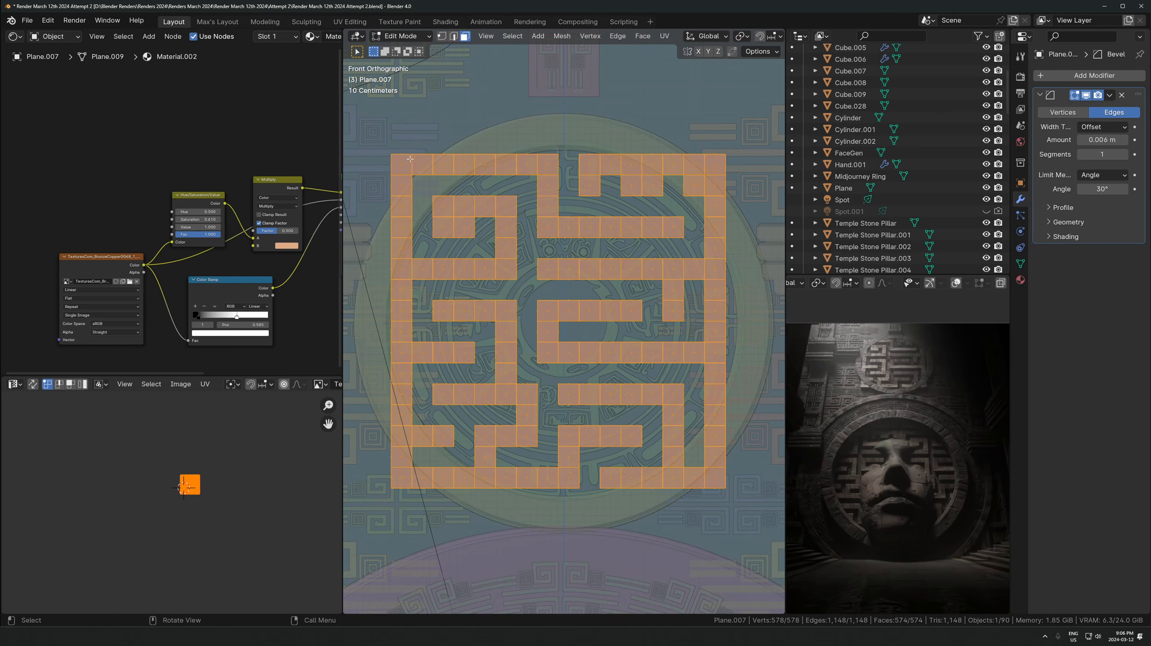
{"action": "left_click_drag", "start_coordinate": [392, 182], "coordinate": [392, 187]}
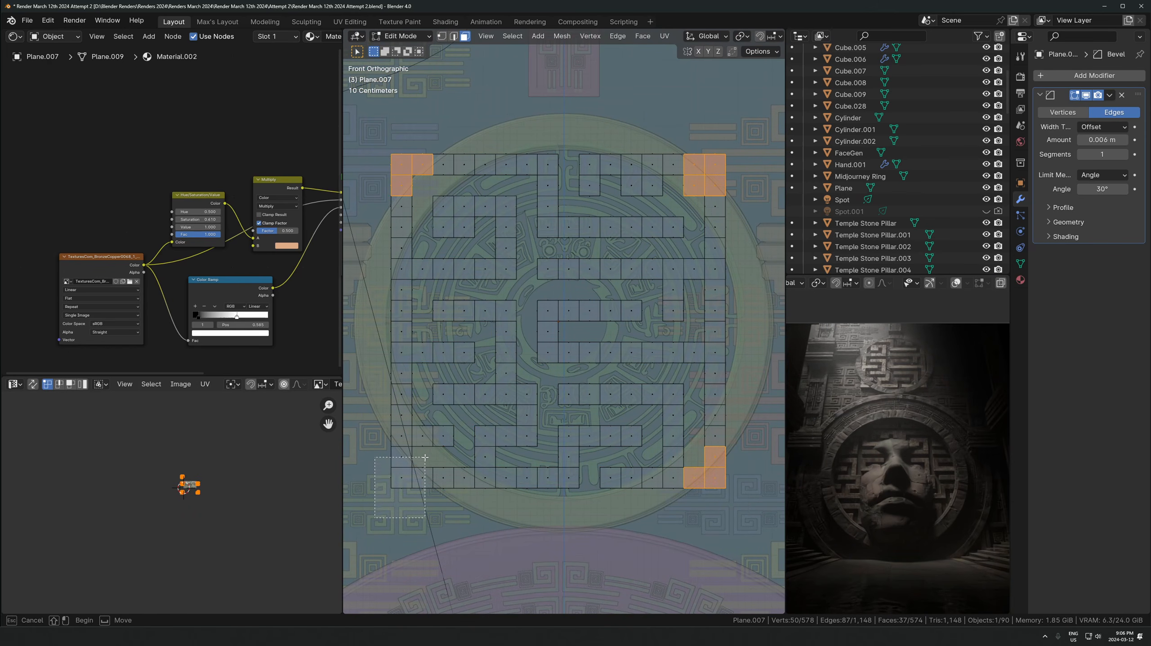
{"action": "left_click_drag", "start_coordinate": [425, 458], "coordinate": [424, 455], "text": "shift"}
{"action": "key", "text": "x"}
{"action": "key", "text": "f"}
{"action": "key", "text": "alt+z"}
{"action": "key", "text": "Tab"}
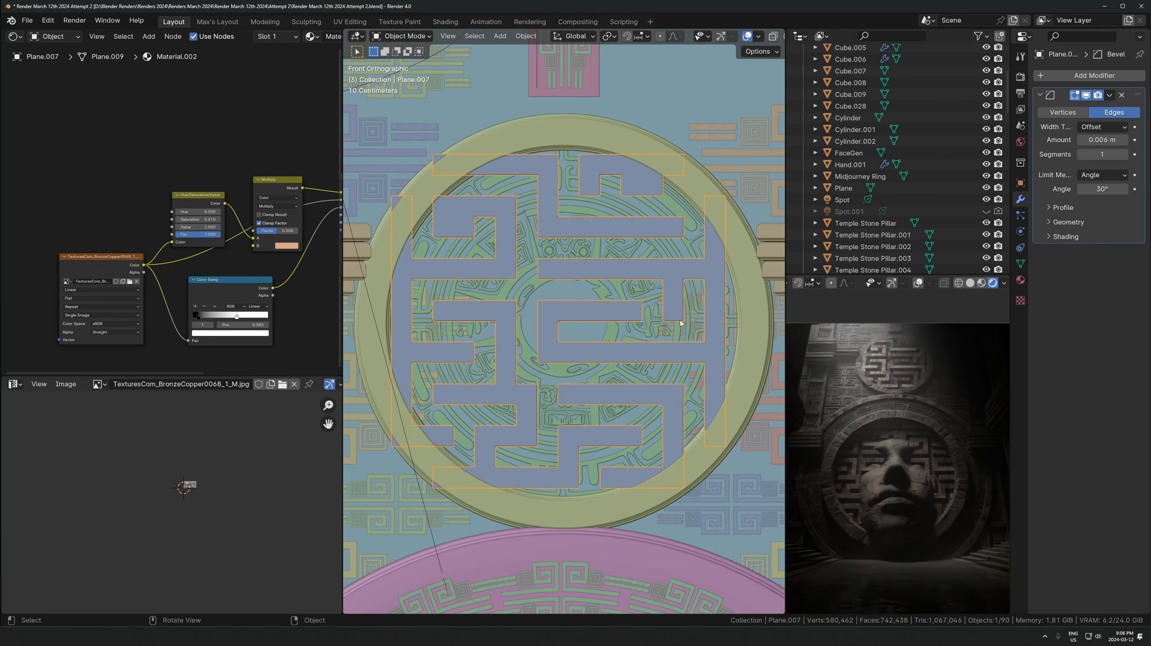
Scale the trimmed panel down by about 0.957 and again by about 0.962 to fit inside the upper ring
{"action": "key", "text": "s"}
{"action": "left_click", "coordinate": [675, 326]}
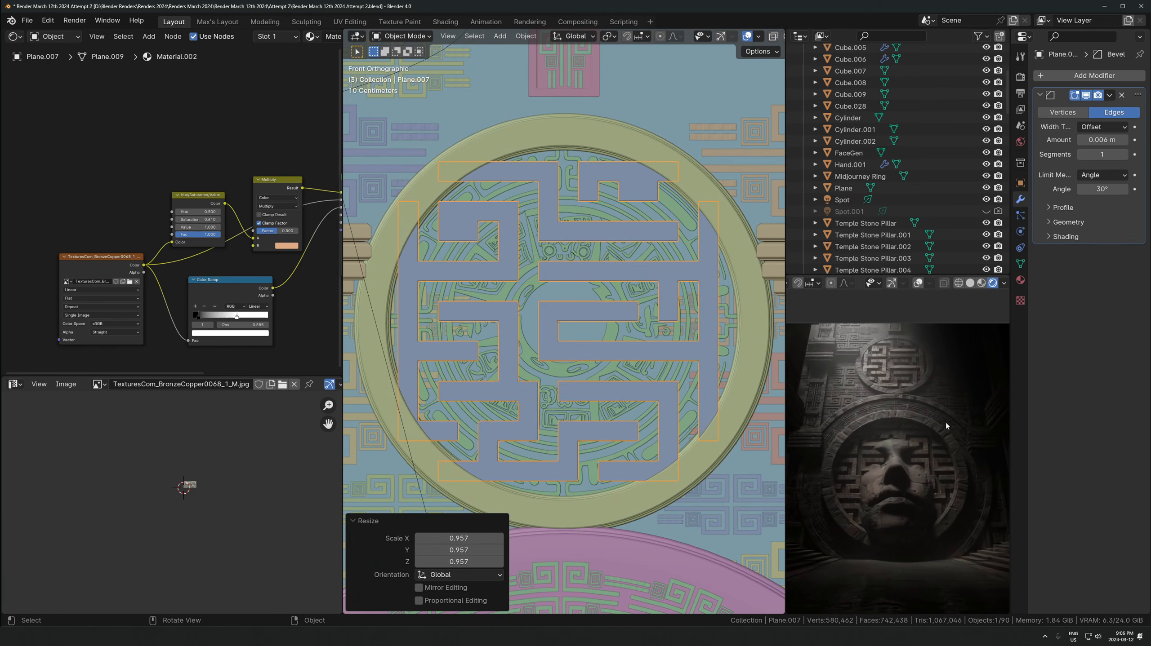
{"action": "key", "text": "s"}
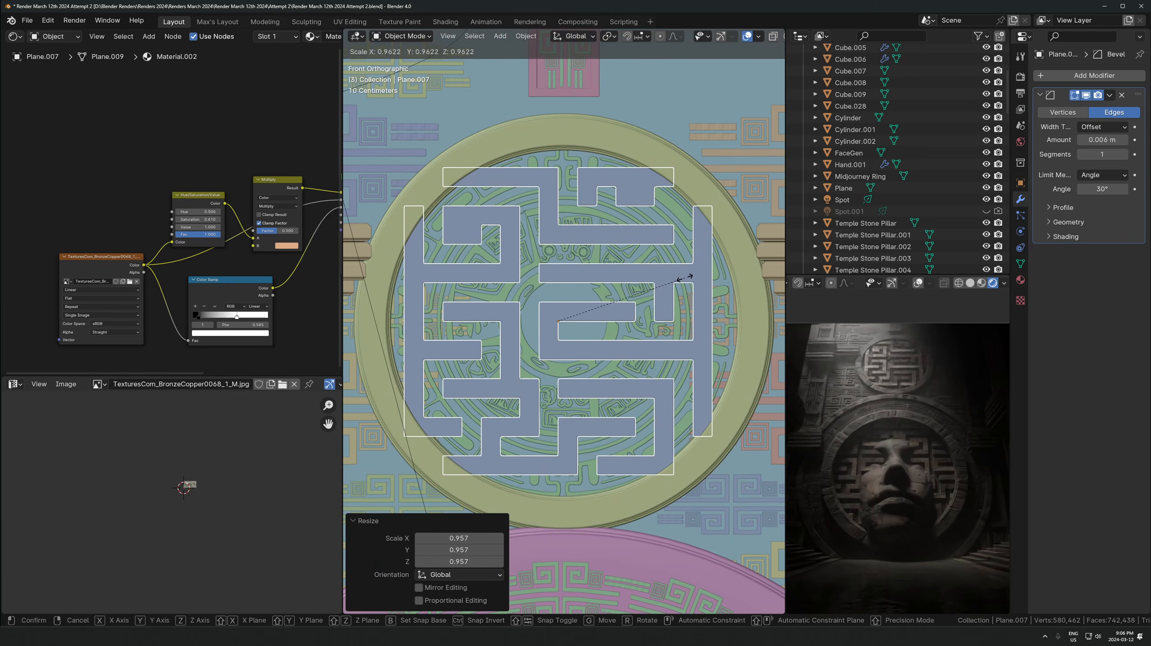
{"action": "left_click", "coordinate": [685, 278]}
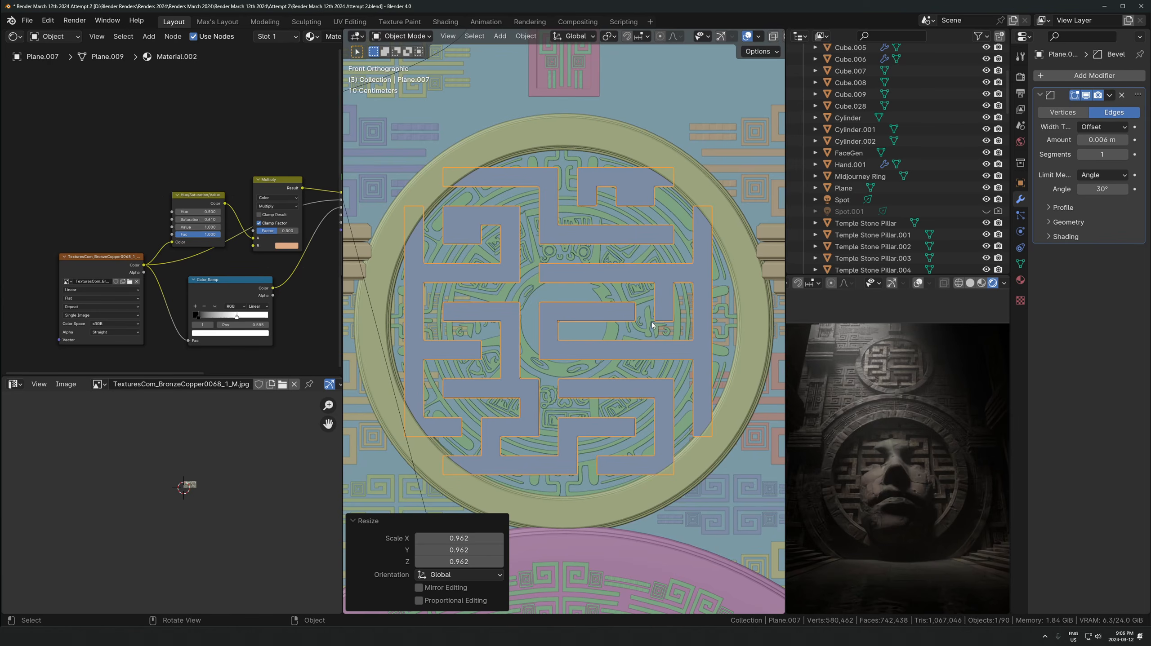
{"action": "key", "text": "g"}
{"action": "key", "text": "Escape"}
{"action": "type", "text": "ry45"}
{"action": "key", "text": "Escape"}
{"action": "key", "text": "s"}
{"action": "key", "text": "Escape"}
Delete the carved Midjourney Ring disc behind the upper maze panel
{"action": "left_click", "coordinate": [614, 268]}
{"action": "left_click", "coordinate": [613, 269]}
{"action": "left_click", "coordinate": [614, 263]}
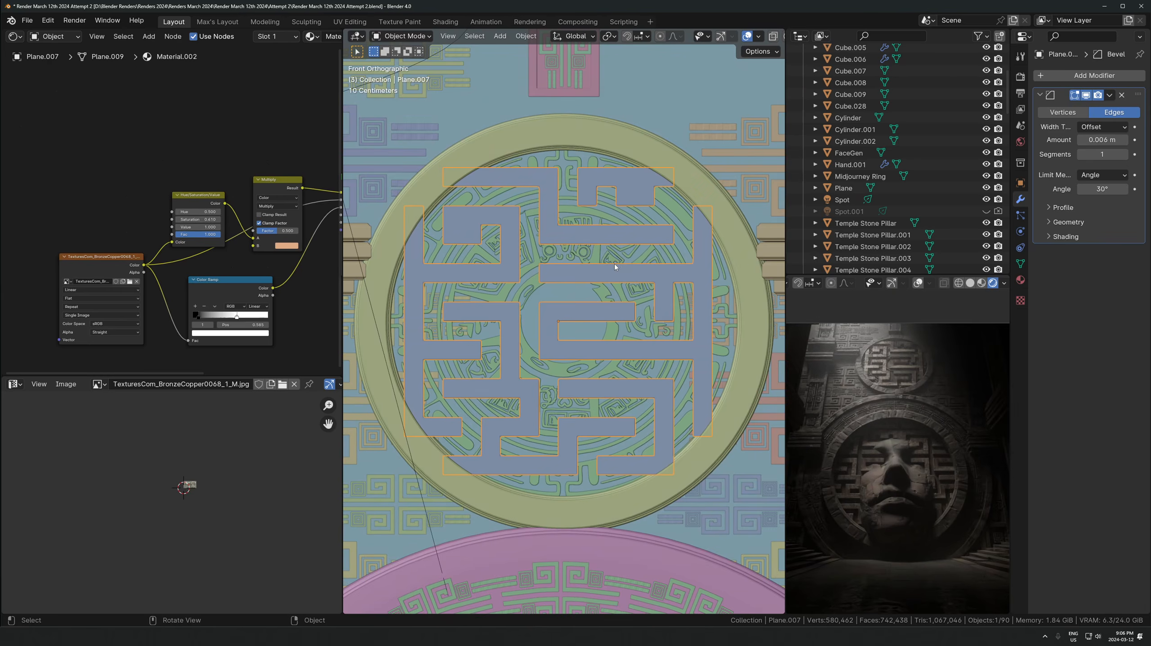
{"action": "left_click", "coordinate": [614, 264]}
{"action": "left_click", "coordinate": [614, 264]}
{"action": "middle_click_drag", "start_coordinate": [607, 319], "coordinate": [578, 277]}
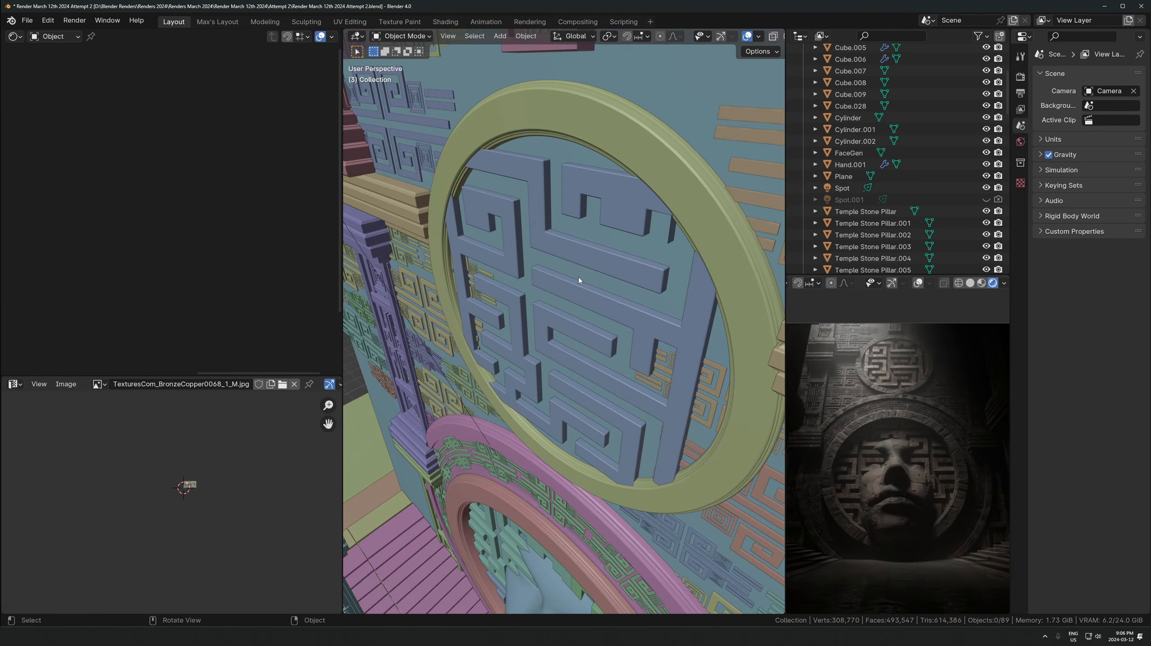
Move the upper maze panel about 0.085 m along Y and link materials between it and the surrounding ring
{"action": "key", "text": "g"}
{"action": "key", "text": "y"}
{"action": "left_click", "coordinate": [575, 295]}
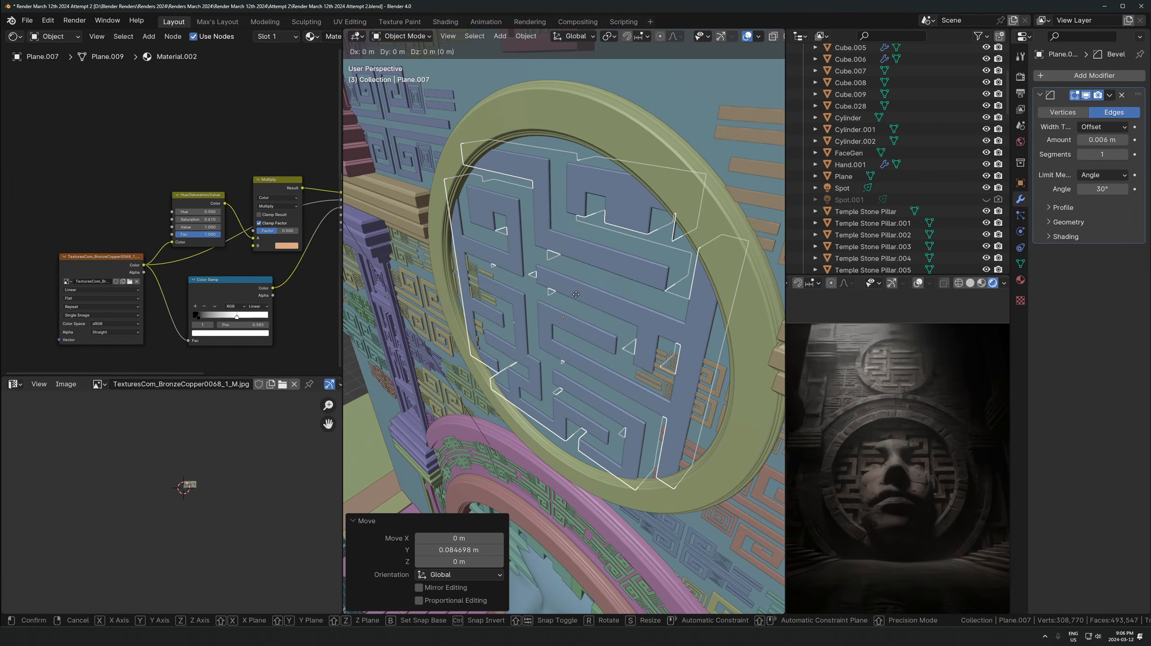
{"action": "left_click", "coordinate": [602, 133]}
{"action": "key", "text": "ctrl+l"}
{"action": "left_click", "coordinate": [602, 133]}
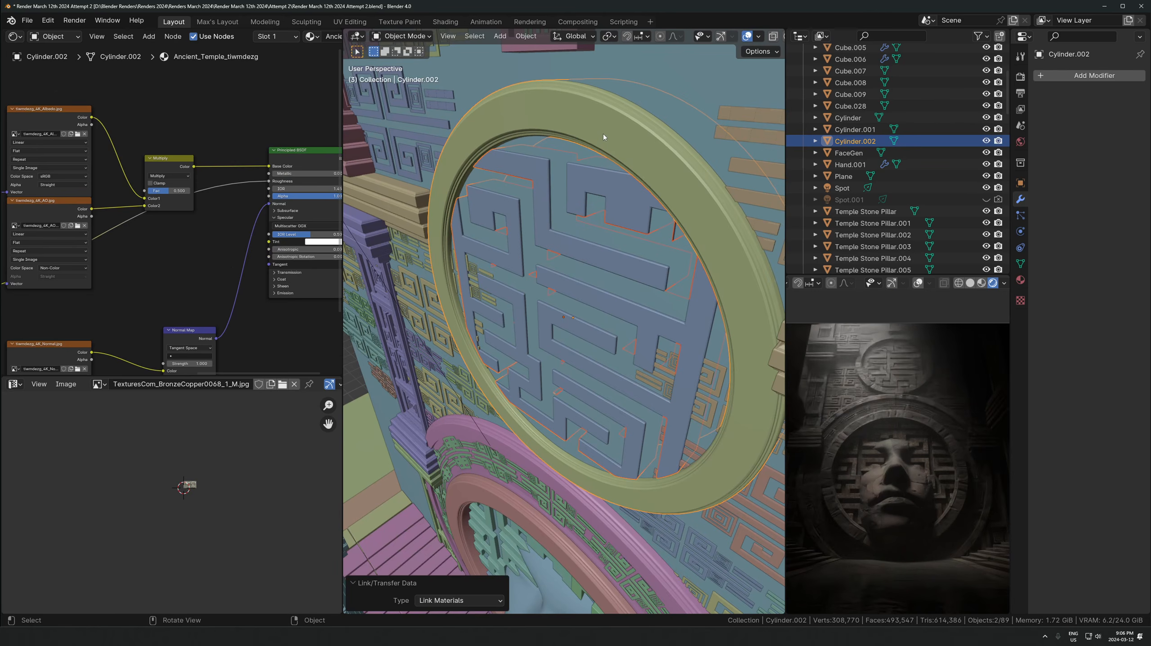
Move the upper maze panel about -0.035 m along Y and save the file
{"action": "left_click", "coordinate": [613, 270]}
{"action": "key", "text": "g"}
{"action": "key", "text": "y"}
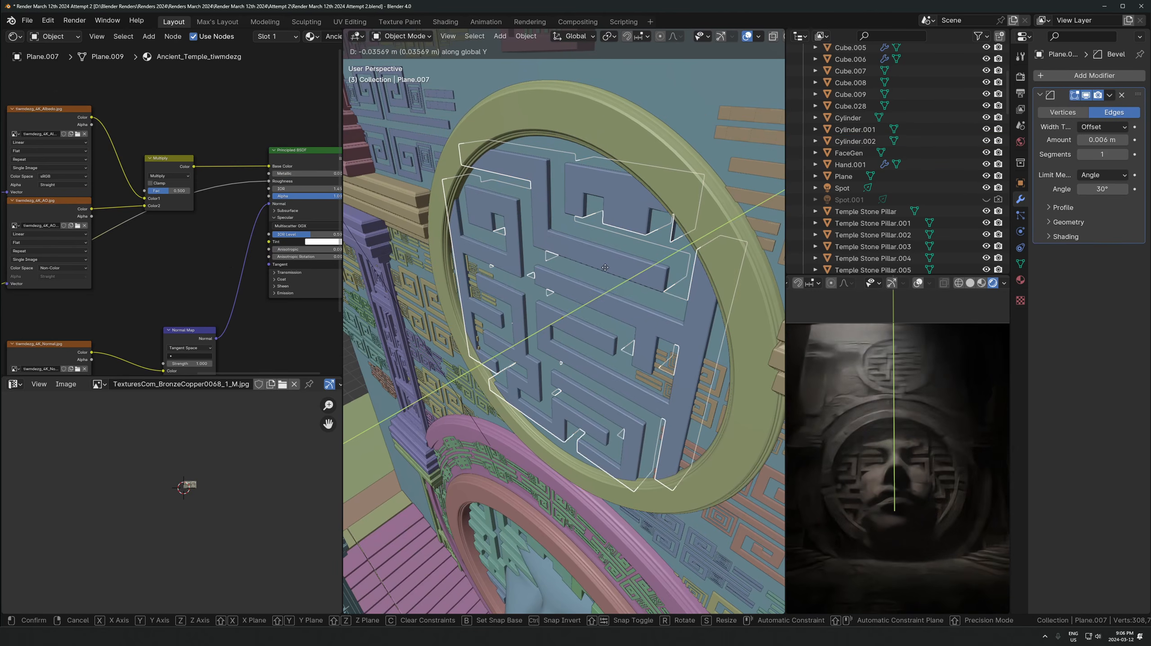
{"action": "left_click", "coordinate": [605, 269]}
{"action": "middle_click_drag", "start_coordinate": [634, 403], "coordinate": [638, 438]}
{"action": "scroll", "coordinate": [638, 438], "scroll_direction": "down", "scroll_amount": 6}
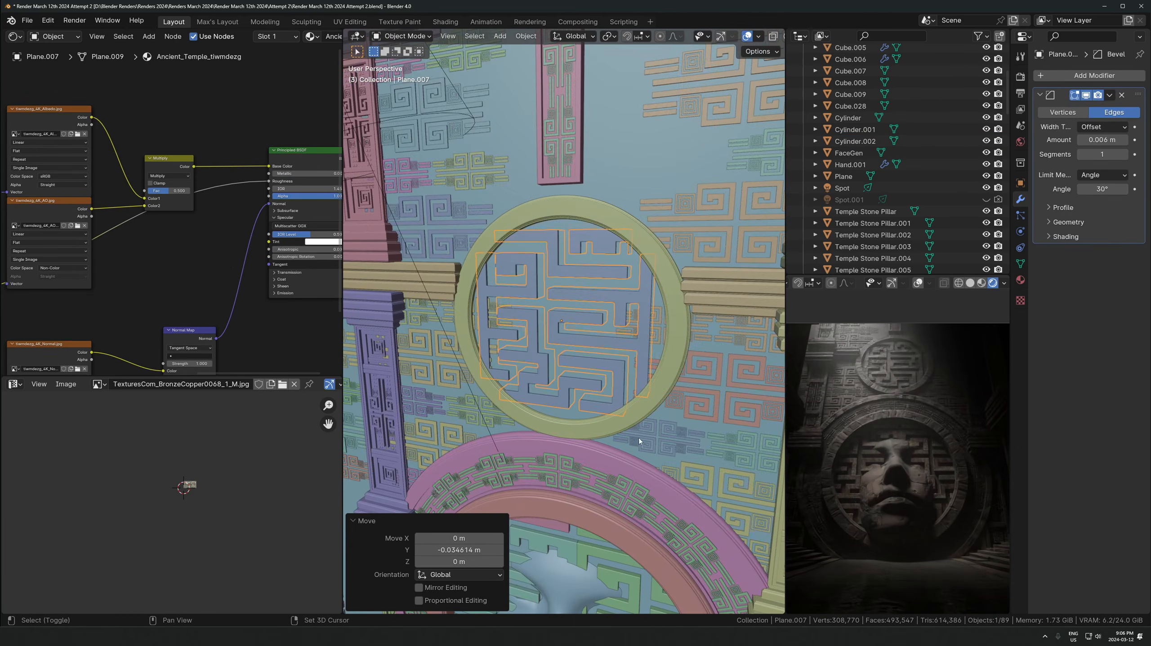
{"action": "key", "text": "ctrl+s"}
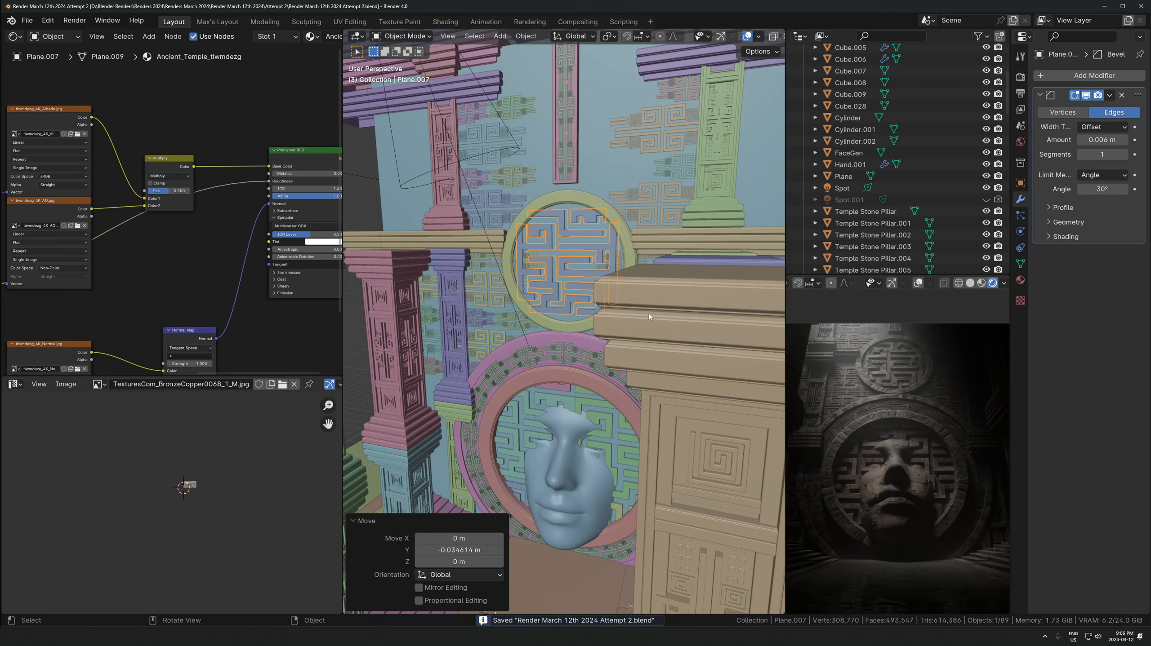
Try linking the material of the maze panel right of the face to the upper panel, and undo the link
{"action": "scroll", "coordinate": [649, 317], "scroll_direction": "up", "scroll_amount": 2}
{"action": "scroll", "coordinate": [850, 433], "scroll_direction": "up", "scroll_amount": 4}
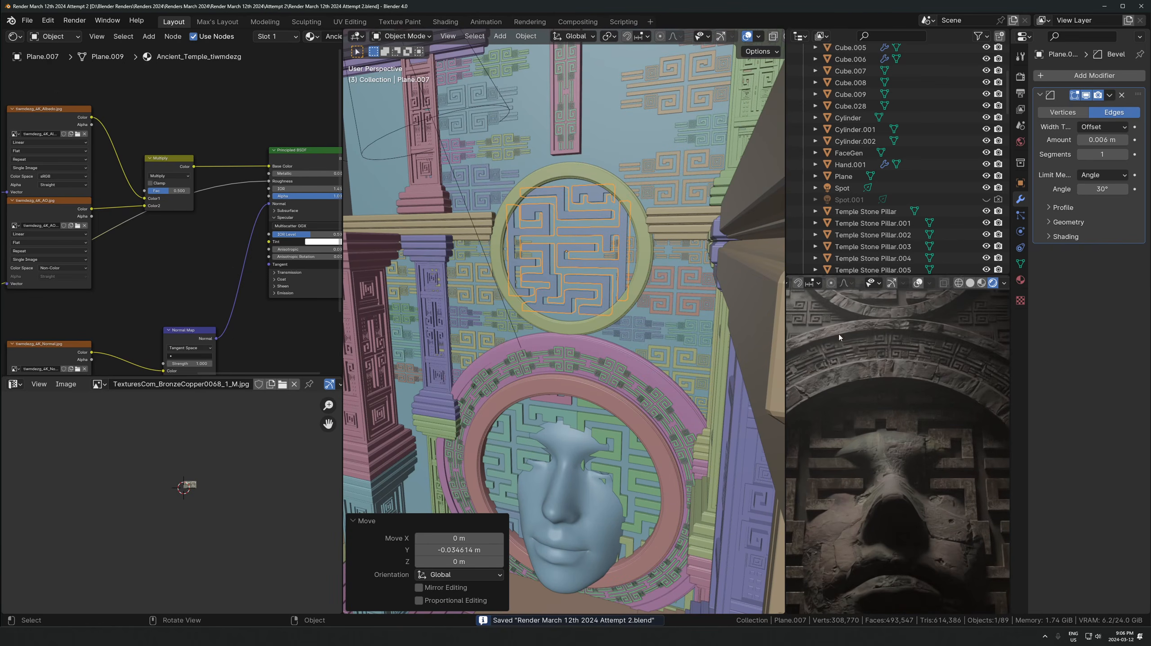
{"action": "middle_click_drag", "start_coordinate": [907, 395], "coordinate": [910, 450], "text": "shift"}
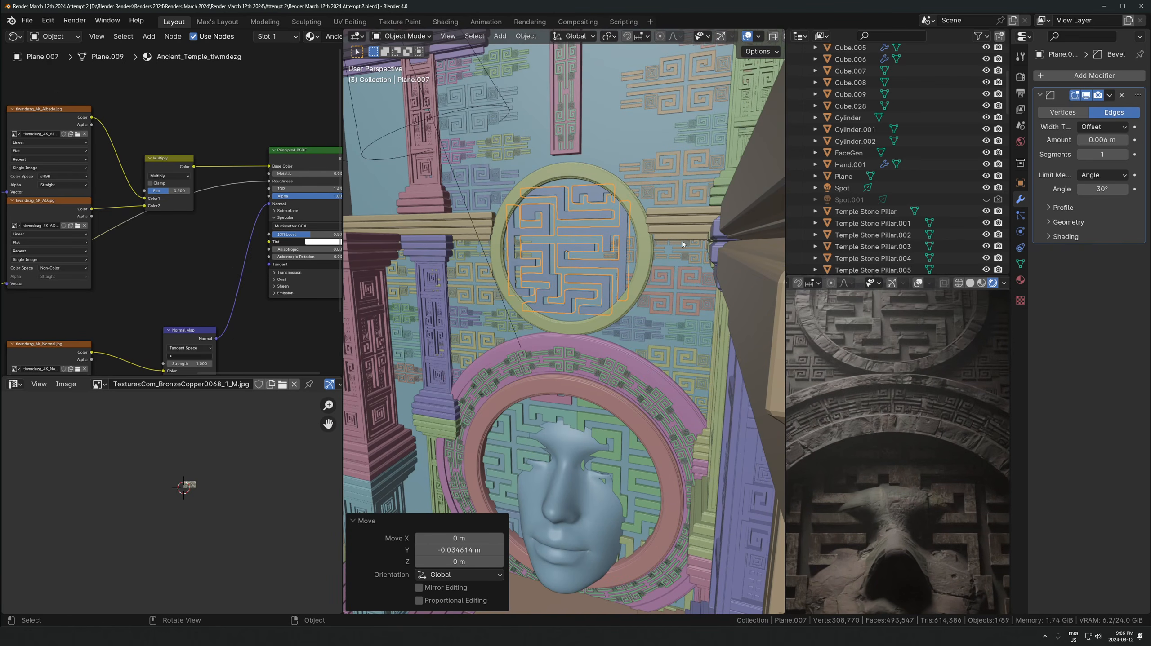
{"action": "left_click", "coordinate": [611, 427], "text": "shift"}
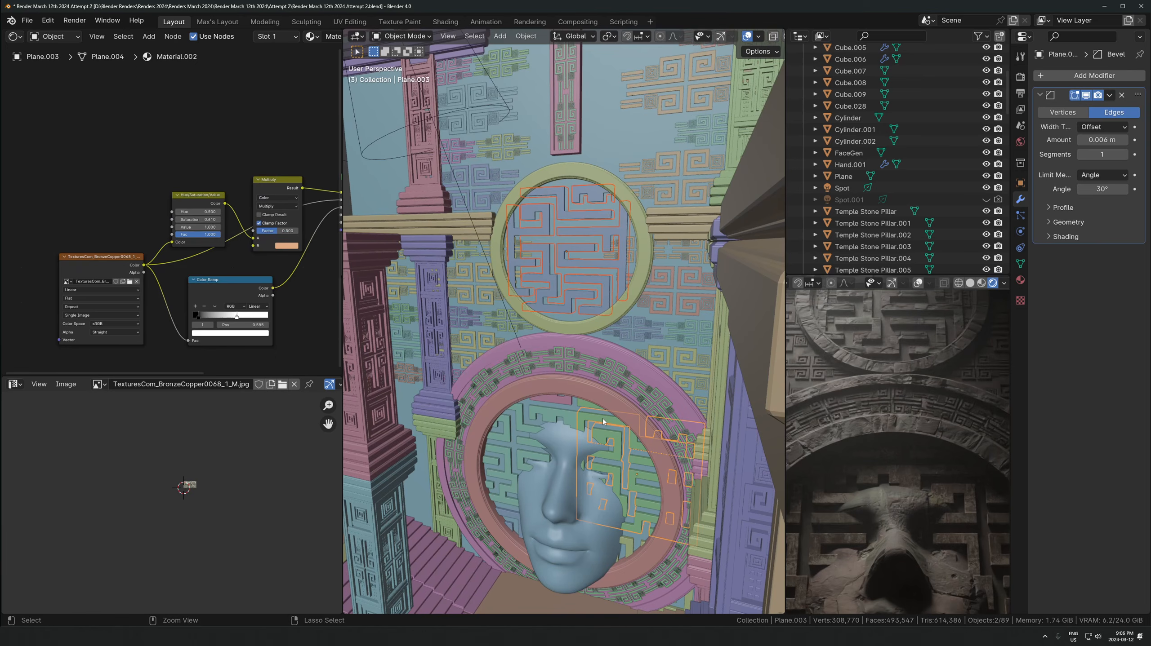
{"action": "key", "text": "ctrl+l"}
{"action": "left_click", "coordinate": [601, 448]}
{"action": "scroll", "coordinate": [634, 428], "scroll_direction": "down", "scroll_amount": 1}
{"action": "scroll", "coordinate": [853, 417], "scroll_direction": "down", "scroll_amount": 4}
{"action": "scroll", "coordinate": [856, 416], "scroll_direction": "up", "scroll_amount": 1}
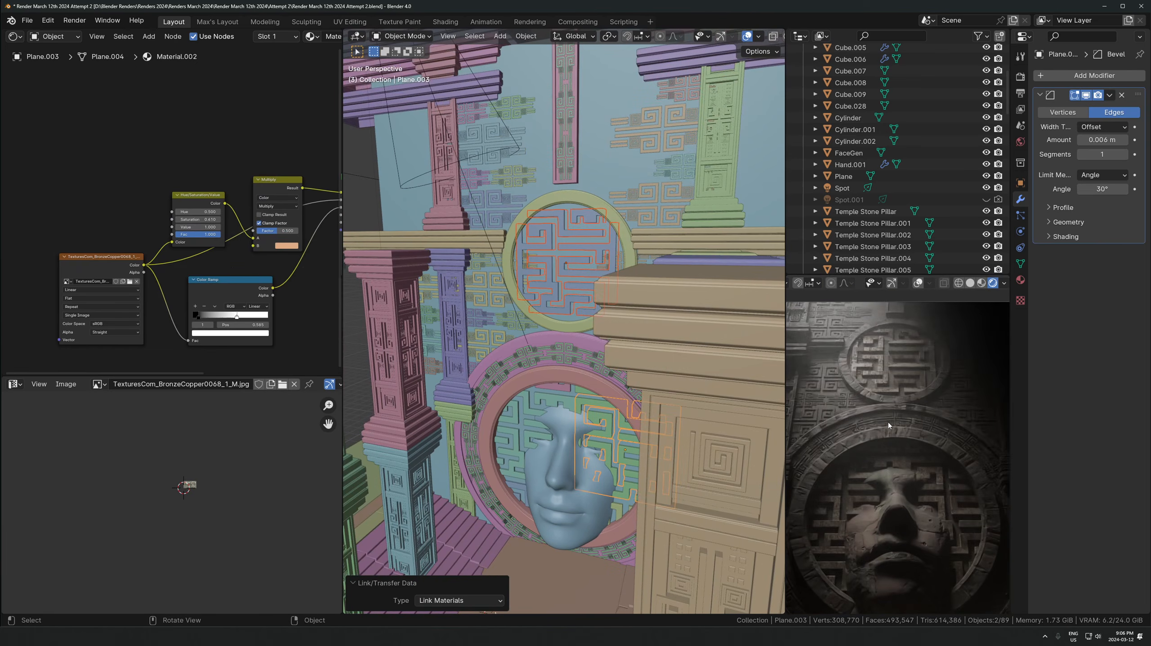
{"action": "scroll", "coordinate": [888, 422], "scroll_direction": "down", "scroll_amount": 2}
{"action": "key", "text": "ctrl+z"}
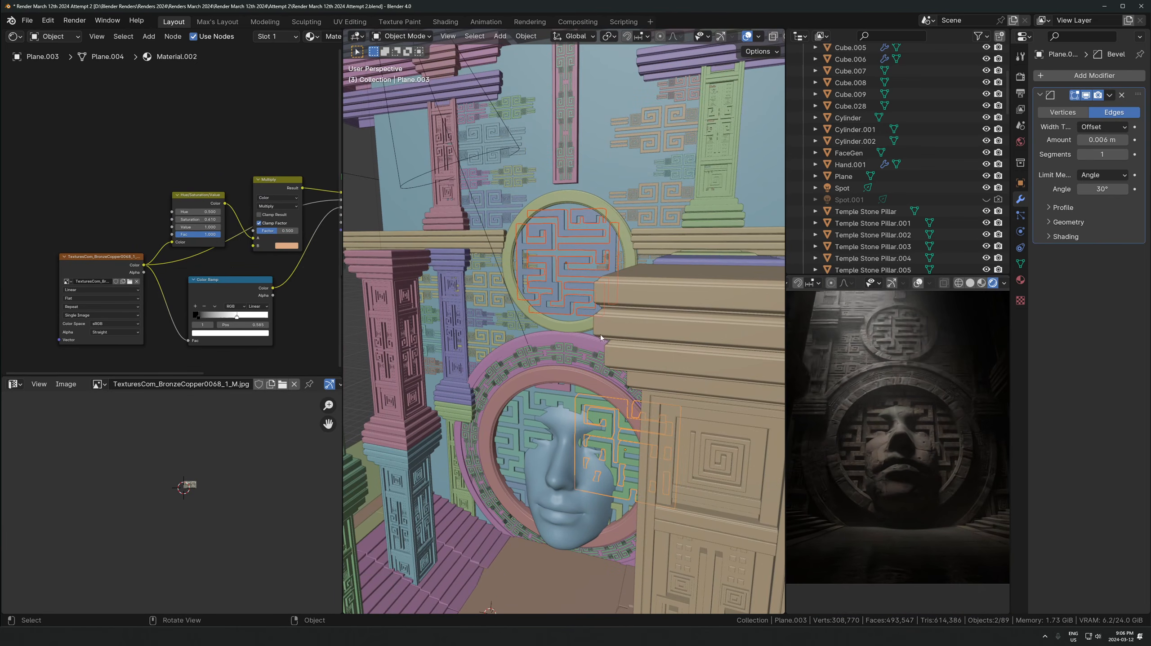
Return to the camera view, save the file and add the left maze panel to the selection
{"action": "key", "text": "KP_0"}
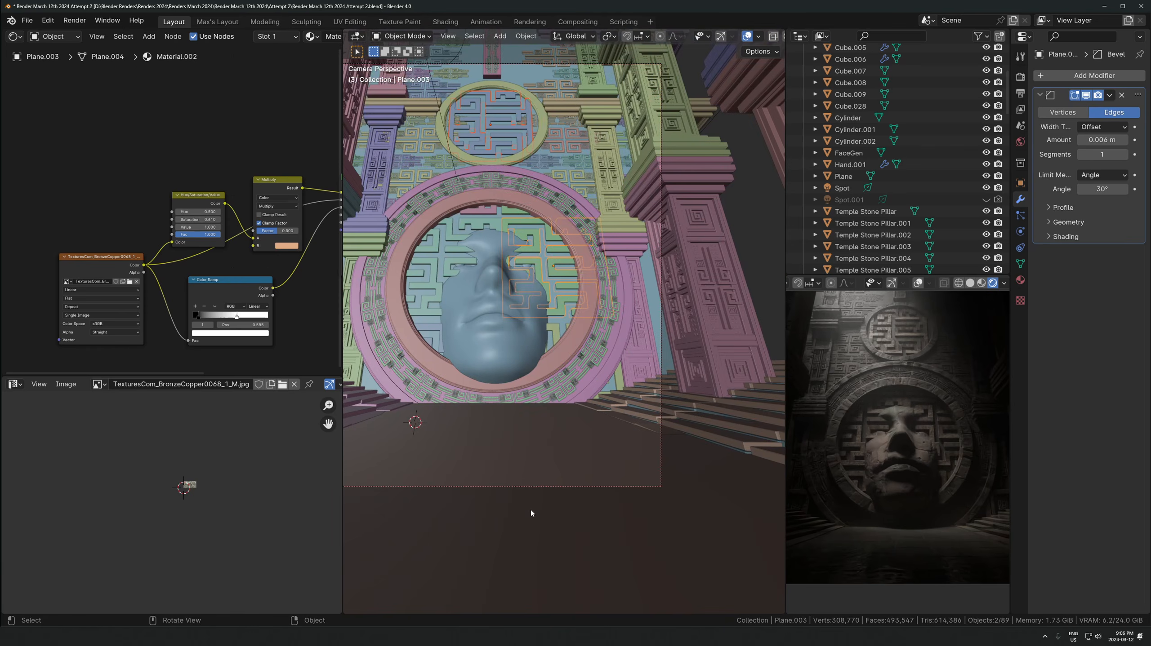
{"action": "middle_click_drag", "start_coordinate": [513, 456], "coordinate": [528, 463], "text": "shift"}
{"action": "key", "text": "ctrl+s"}
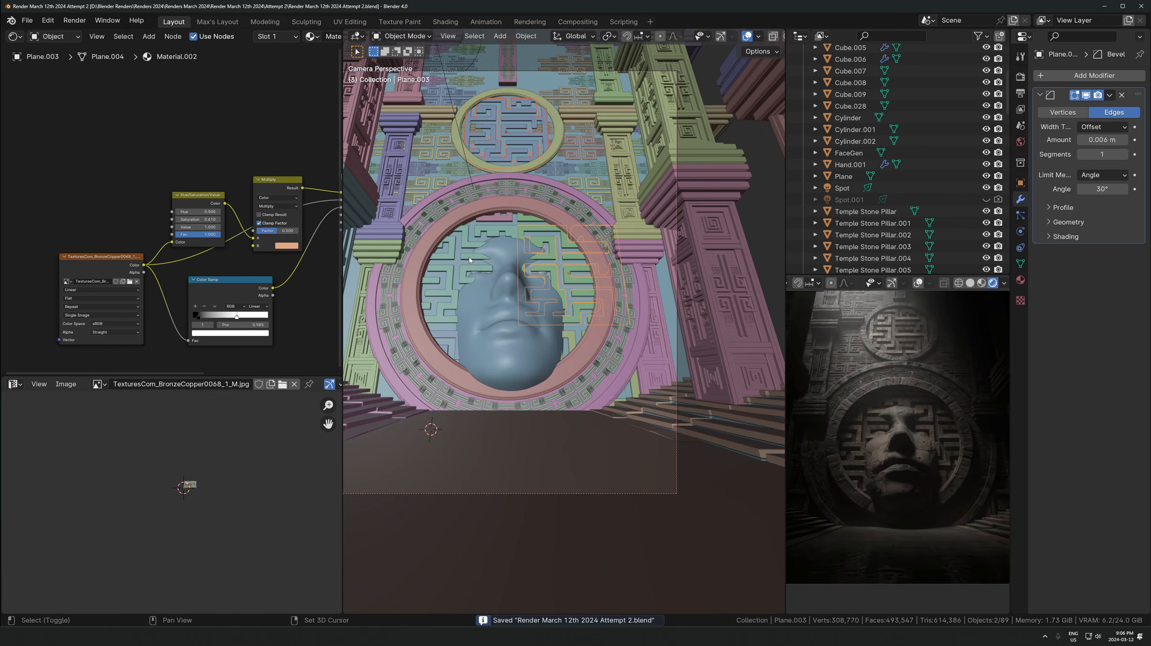
{"action": "left_click", "coordinate": [469, 257], "text": "shift"}
{"action": "key", "text": "ctrl+s"}
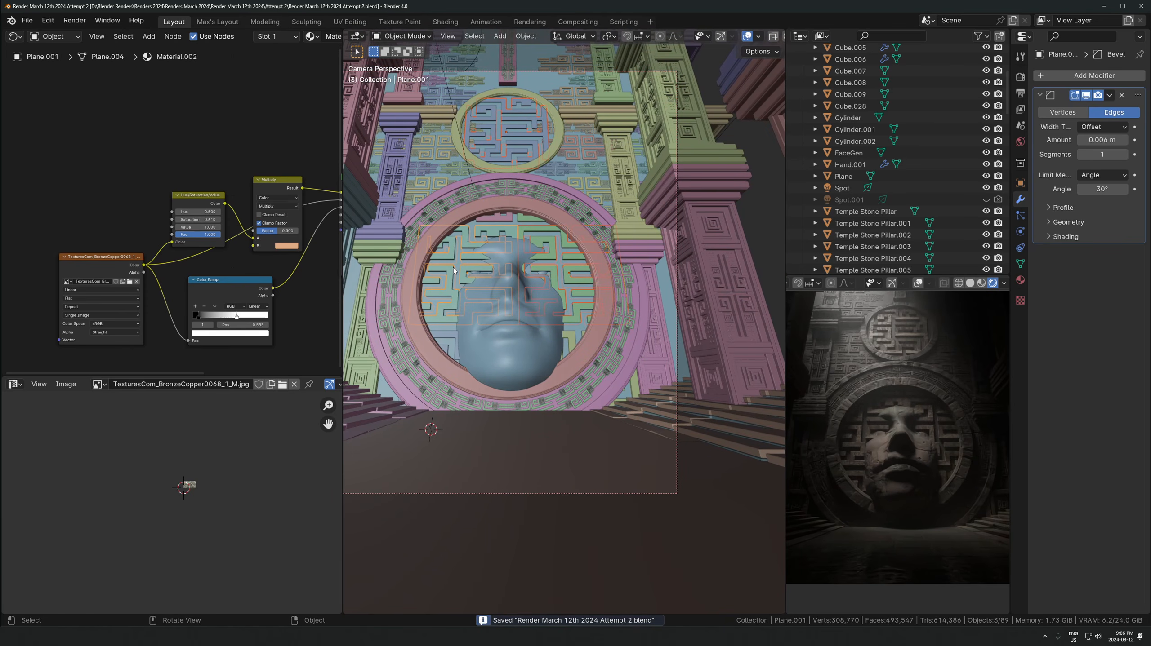
Make a linked duplicate of the left maze panel and clear its rotation so it lies flat
{"action": "left_click", "coordinate": [452, 269]}
{"action": "key", "text": "alt+d"}
{"action": "left_click", "coordinate": [514, 340]}
{"action": "key", "text": "alt+r"}
Move the flat panel down to floor level and about -8.18 m along Y, in front of the face
{"action": "key", "text": "g"}
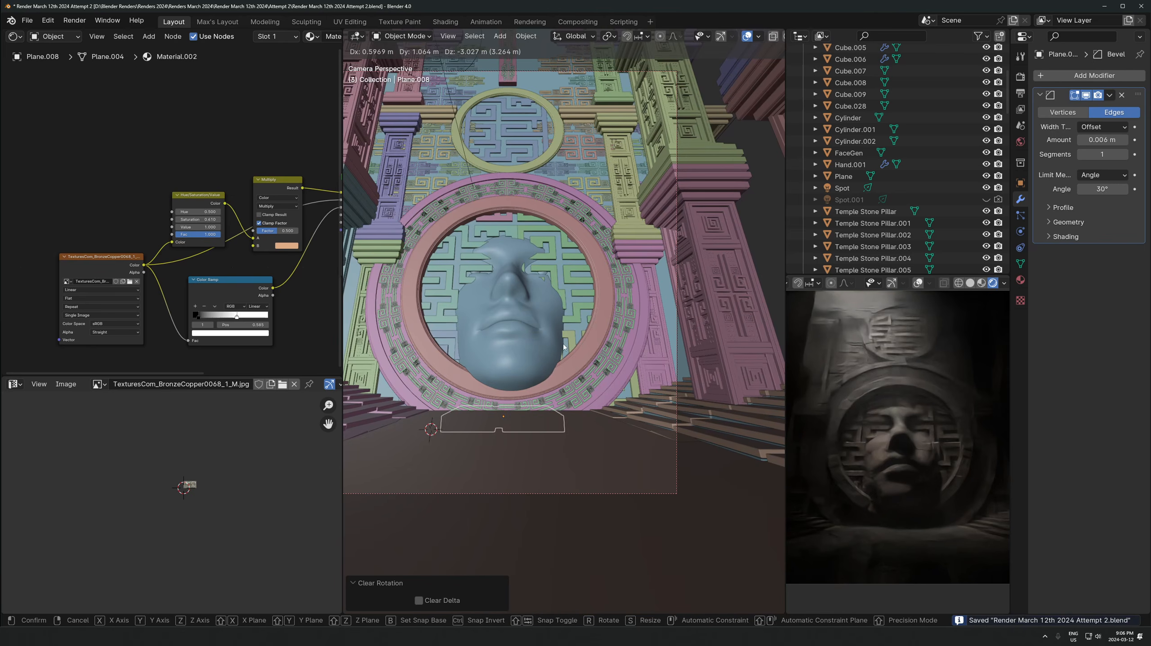
{"action": "left_click", "coordinate": [564, 353]}
{"action": "key", "text": "g"}
{"action": "key", "text": "z"}
{"action": "left_click", "coordinate": [564, 348]}
{"action": "key", "text": "g"}
{"action": "key", "text": "shift+z"}
{"action": "left_click", "coordinate": [525, 375]}
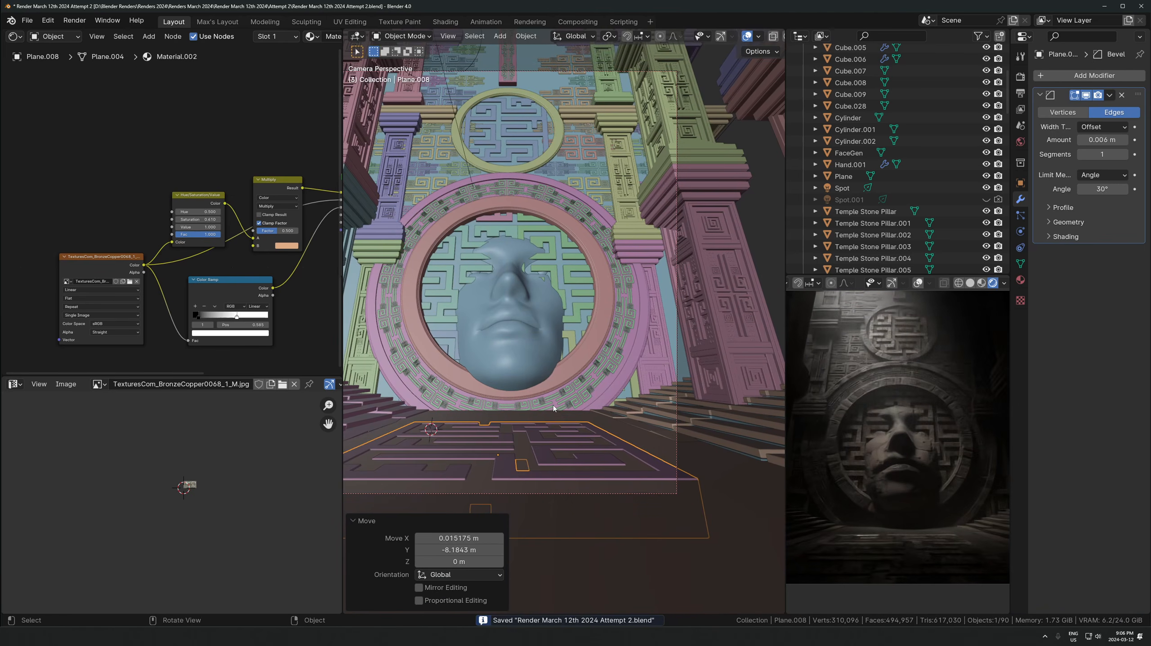
Lower the water plane along Z beneath the floor panel
{"action": "left_click", "coordinate": [653, 380]}
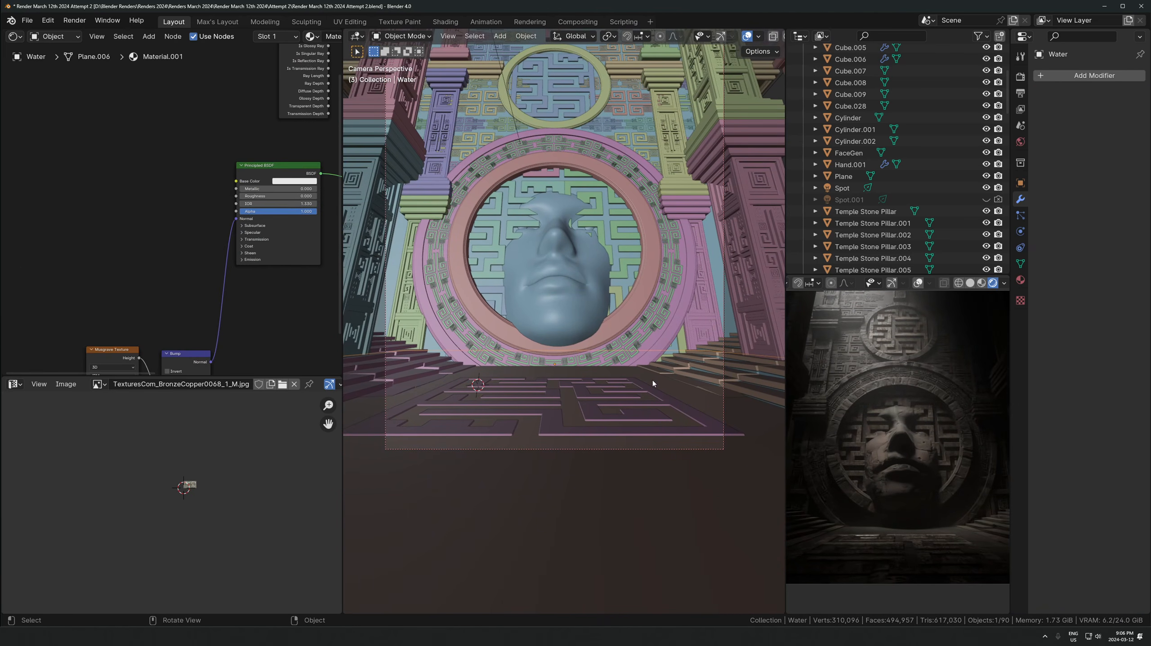
{"action": "key", "text": "g"}
{"action": "key", "text": "z"}
{"action": "left_click", "coordinate": [651, 411]}
Move the floor maze panel about 0.149 m along X, -0.014 m along Y and 0.041 m up, and leave the camera view
{"action": "left_click", "coordinate": [548, 413]}
{"action": "key", "text": "g"}
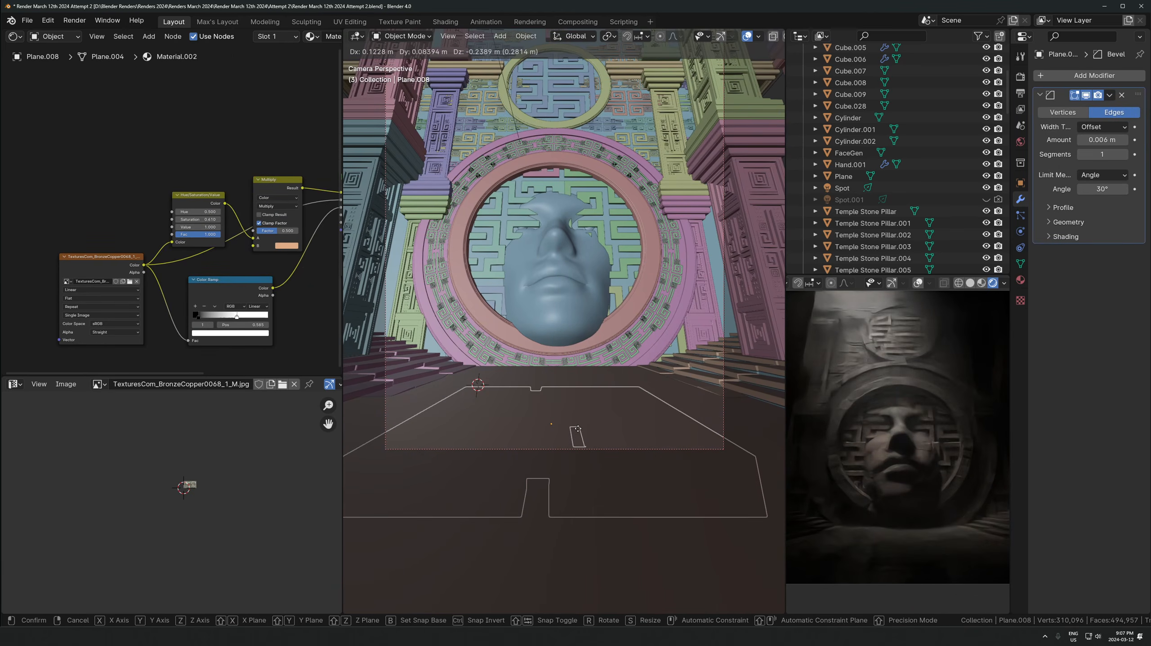
{"action": "left_click", "coordinate": [577, 406]}
{"action": "key", "text": "KP_0"}
{"action": "key", "text": "g"}
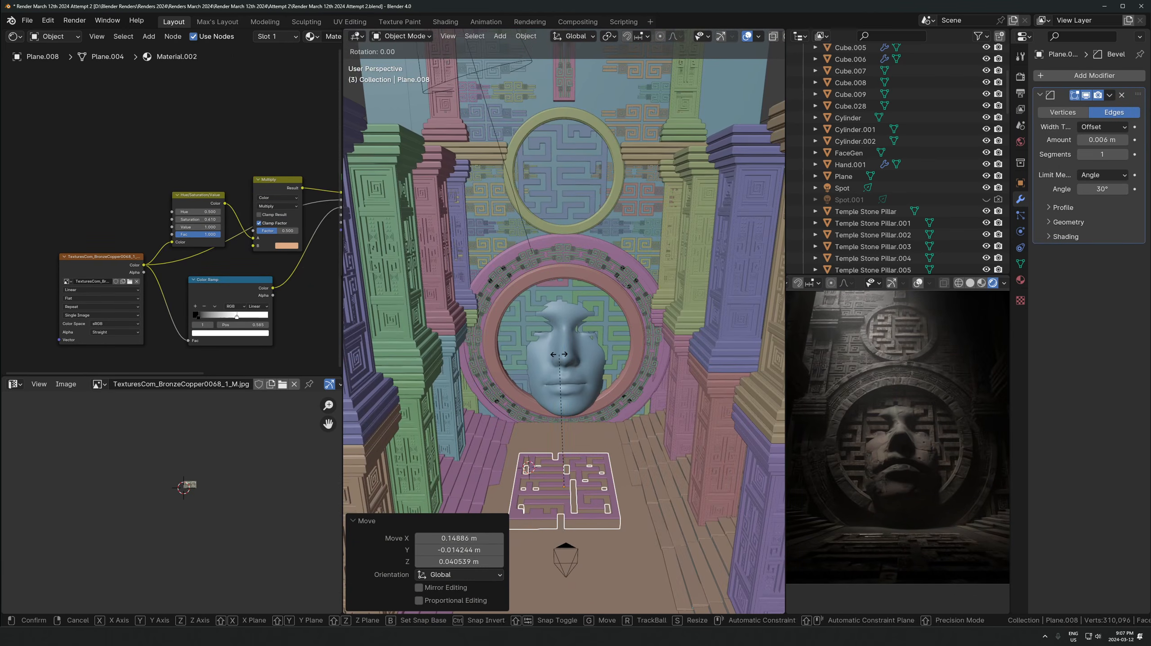
{"action": "key", "text": "z"}
{"action": "right_click", "coordinate": [560, 303]}
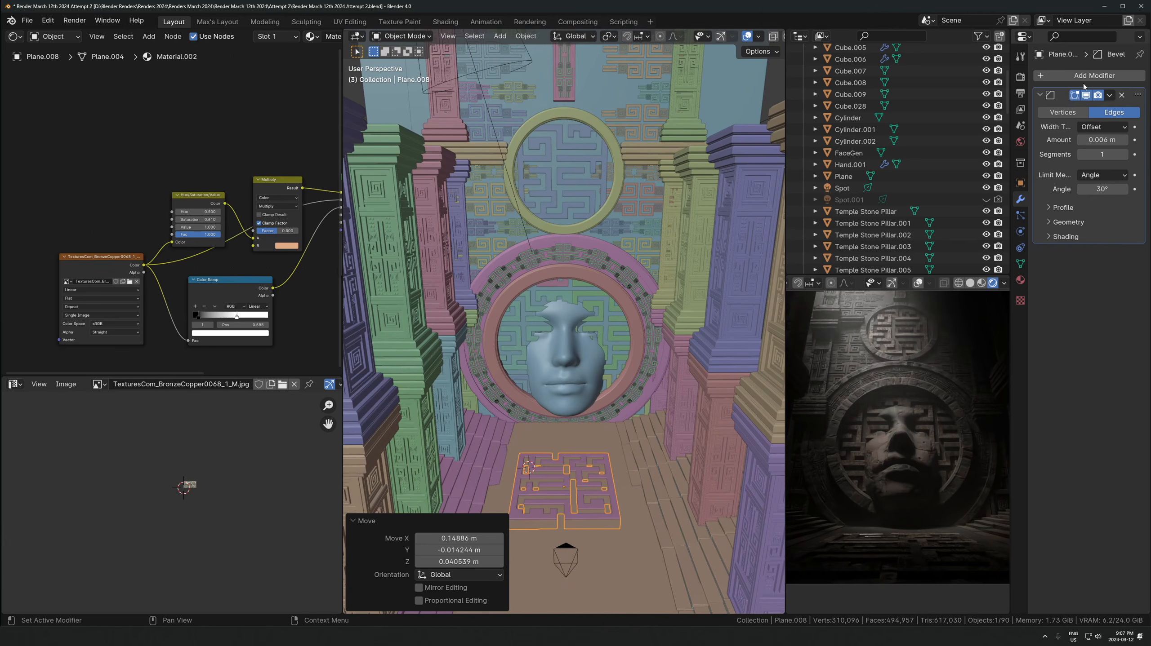
Add an Array modifier to the floor maze panel
{"action": "left_click", "coordinate": [1097, 77]}
{"action": "type", "text": "arra"}
{"action": "key", "text": "Return"}
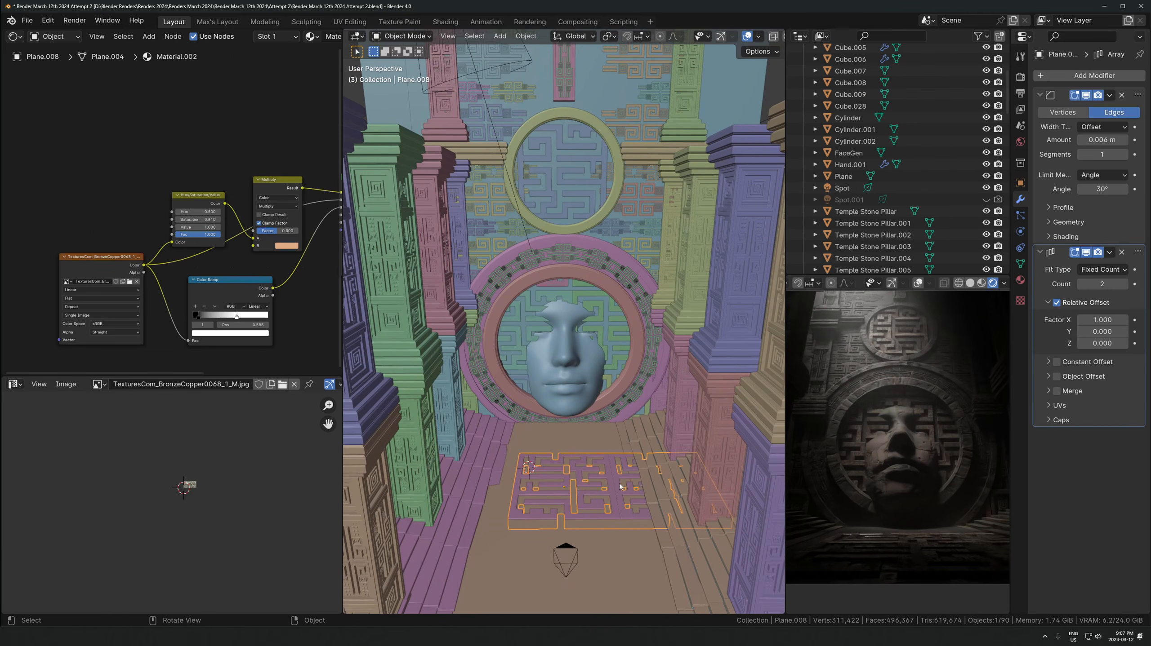
Rotate the floor maze panel 90° about Z and shift it about -2.38 m along Y, with a further horizontal adjustment
{"action": "key", "text": "r"}
{"action": "key", "text": "z"}
{"action": "left_click", "coordinate": [567, 407]}
{"action": "key", "text": "g"}
{"action": "key", "text": "y"}
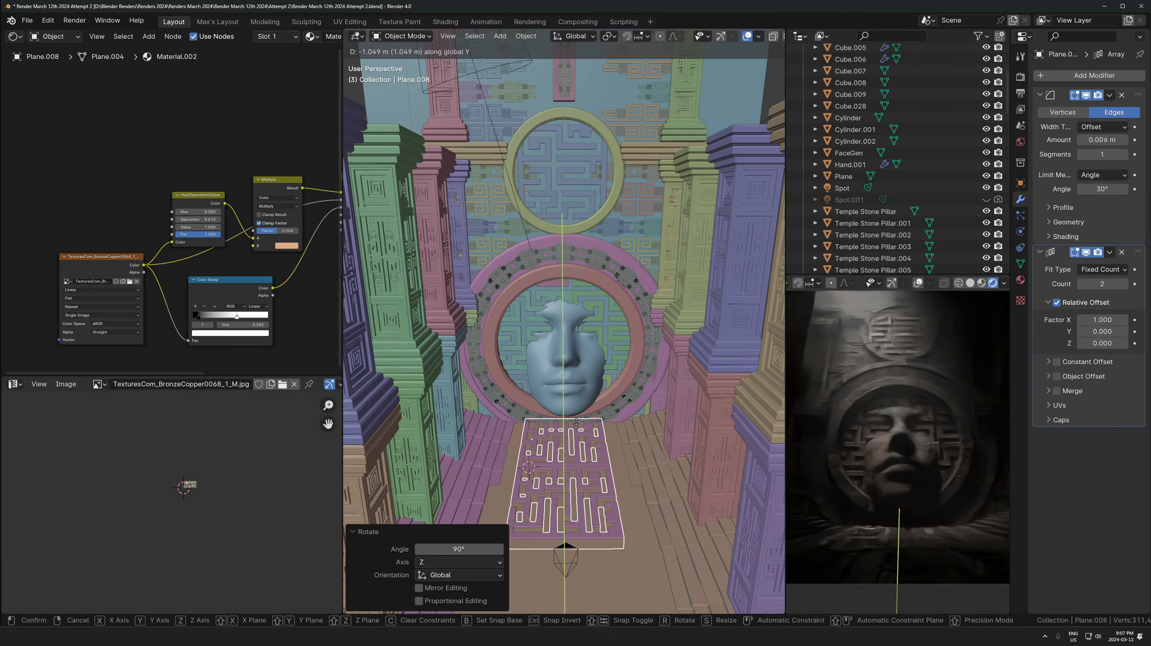
{"action": "left_click", "coordinate": [570, 444]}
{"action": "key", "text": "g"}
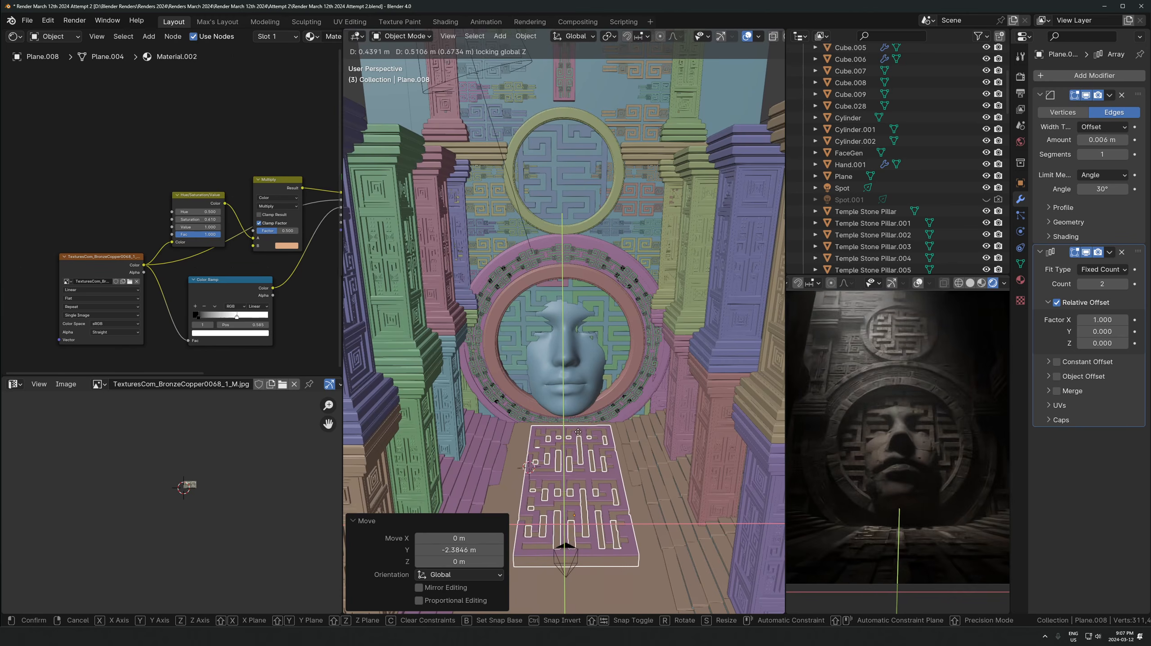
{"action": "left_click", "coordinate": [621, 381]}
Link the material of the ring around the stone face to the floor maze panel, leaving only the panel selected
{"action": "left_click", "coordinate": [625, 297], "text": "shift"}
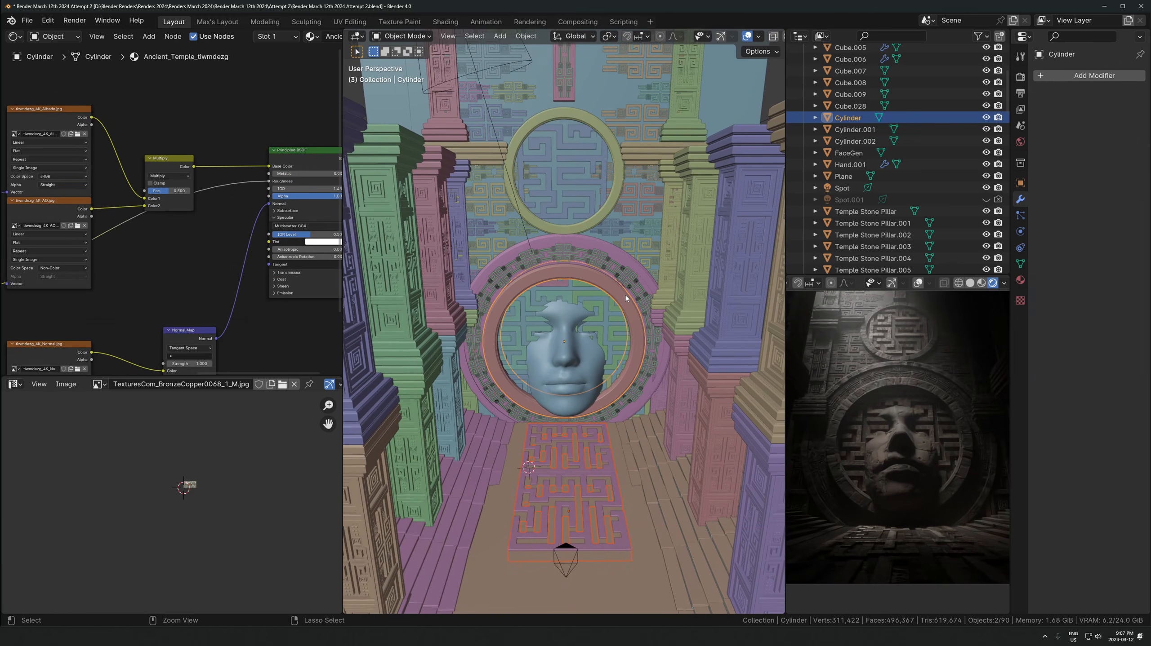
{"action": "key", "text": "ctrl+l"}
{"action": "left_click", "coordinate": [620, 299]}
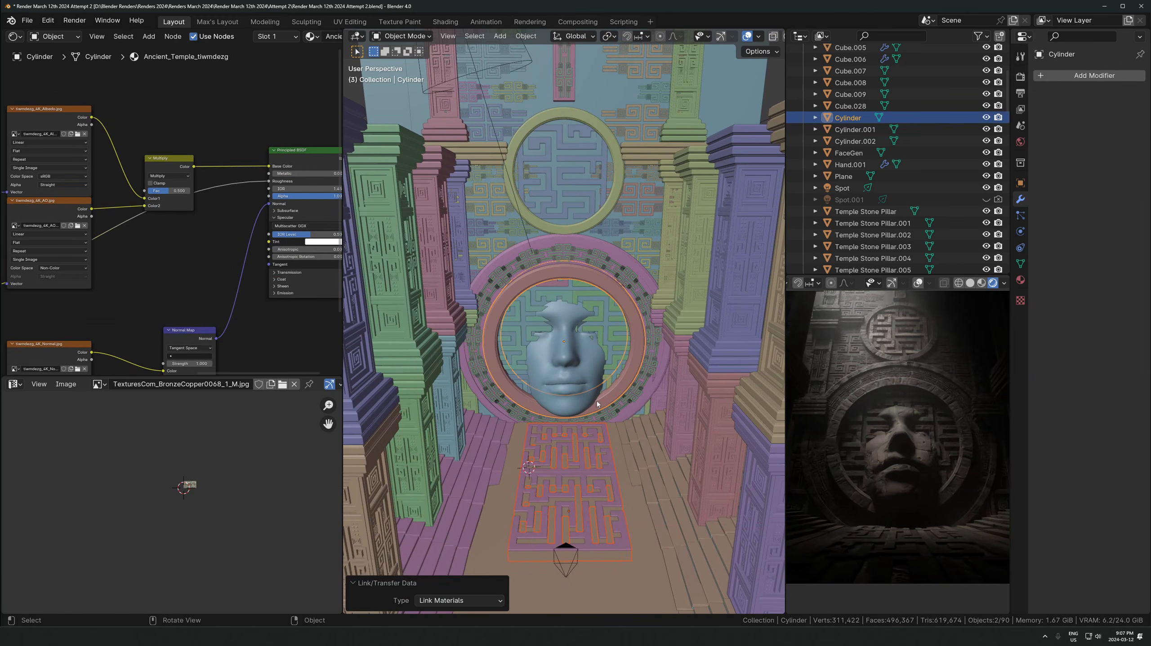
{"action": "left_click", "coordinate": [576, 466]}
{"action": "left_click", "coordinate": [587, 490]}
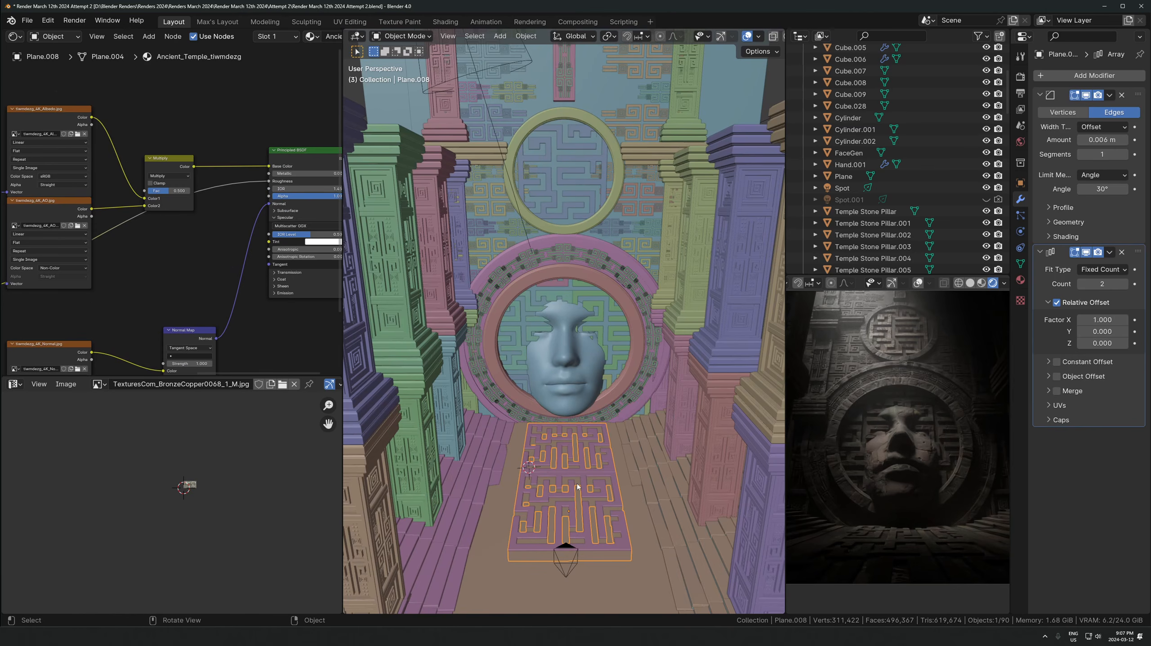
Move the floor maze panel about -0.080 m along X and set its array's relative offset X factor to 1.050
{"action": "middle_click_drag", "start_coordinate": [577, 488], "coordinate": [597, 354]}
{"action": "key", "text": "g"}
{"action": "key", "text": "x"}
{"action": "left_click", "coordinate": [594, 435]}
{"action": "scroll", "coordinate": [602, 397], "scroll_direction": "up", "scroll_amount": 2}
{"action": "middle_click_drag", "start_coordinate": [594, 435], "coordinate": [599, 298]}
{"action": "left_click_drag", "start_coordinate": [1102, 320], "coordinate": [1114, 320]}
Scale the floor maze panel up by about 1.203 and shift it about -0.659 m along Y
{"action": "key", "text": "g"}
{"action": "key", "text": "y"}
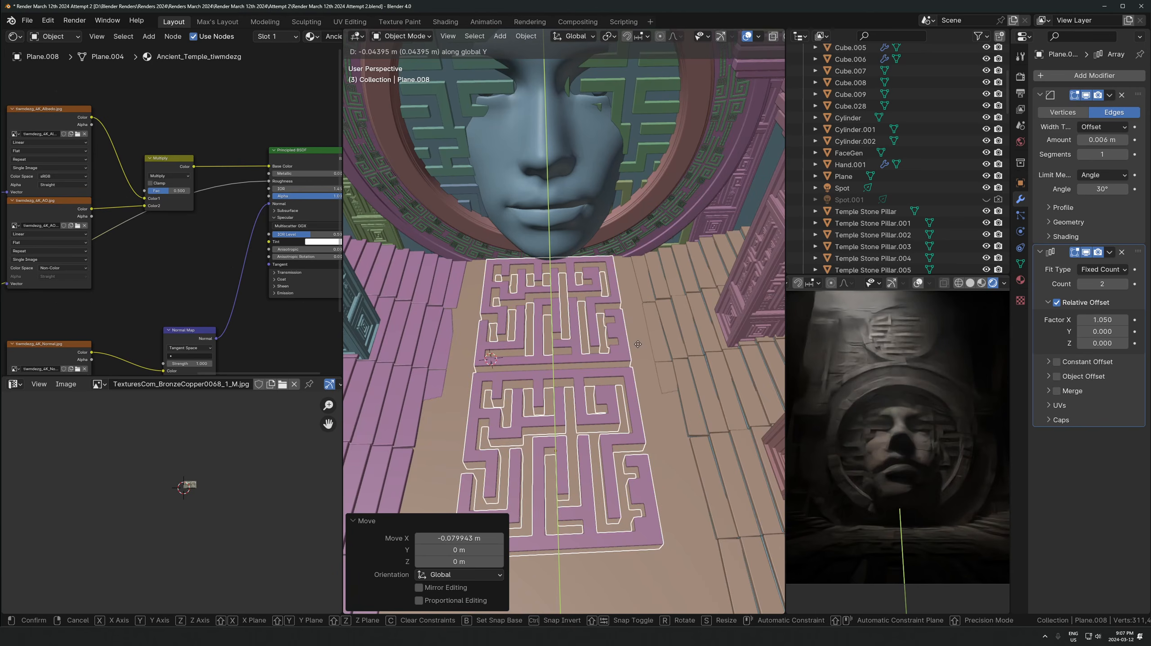
{"action": "left_click", "coordinate": [640, 340]}
{"action": "key", "text": "s"}
{"action": "left_click", "coordinate": [666, 333]}
{"action": "key", "text": "g"}
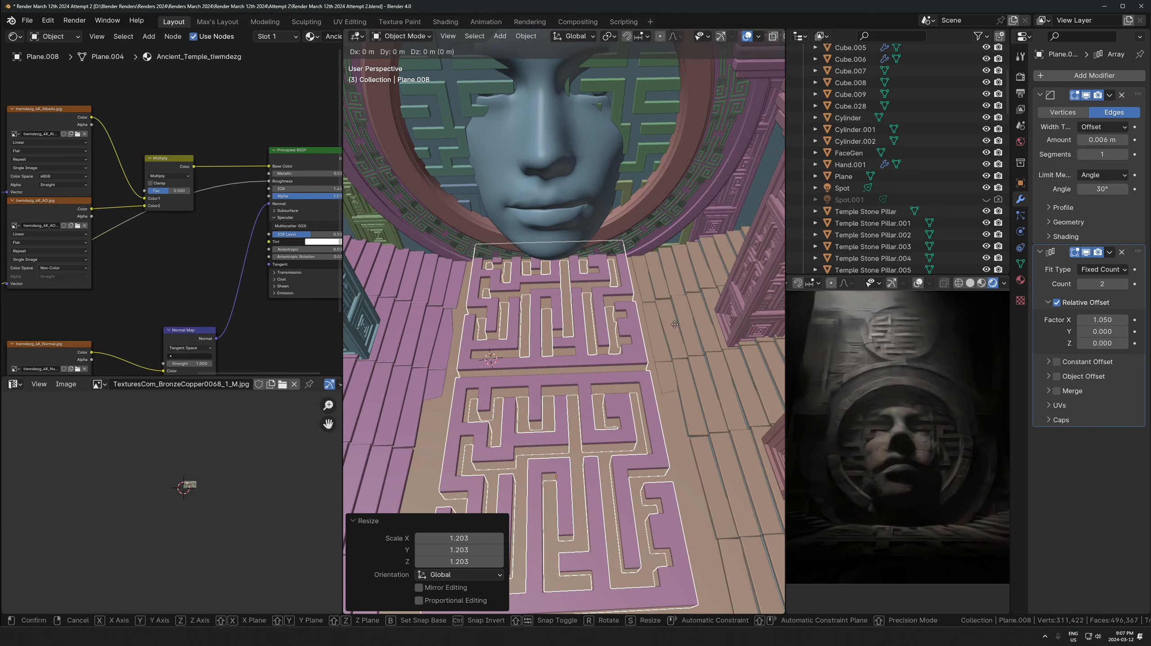
{"action": "key", "text": "y"}
{"action": "left_click", "coordinate": [637, 400]}
Lower the floor maze panel about 0.036 m along Z
{"action": "scroll", "coordinate": [638, 400], "scroll_direction": "down", "scroll_amount": 2}
{"action": "middle_click_drag", "start_coordinate": [637, 400], "coordinate": [630, 315], "text": "shift"}
{"action": "key", "text": "g"}
{"action": "key", "text": "z"}
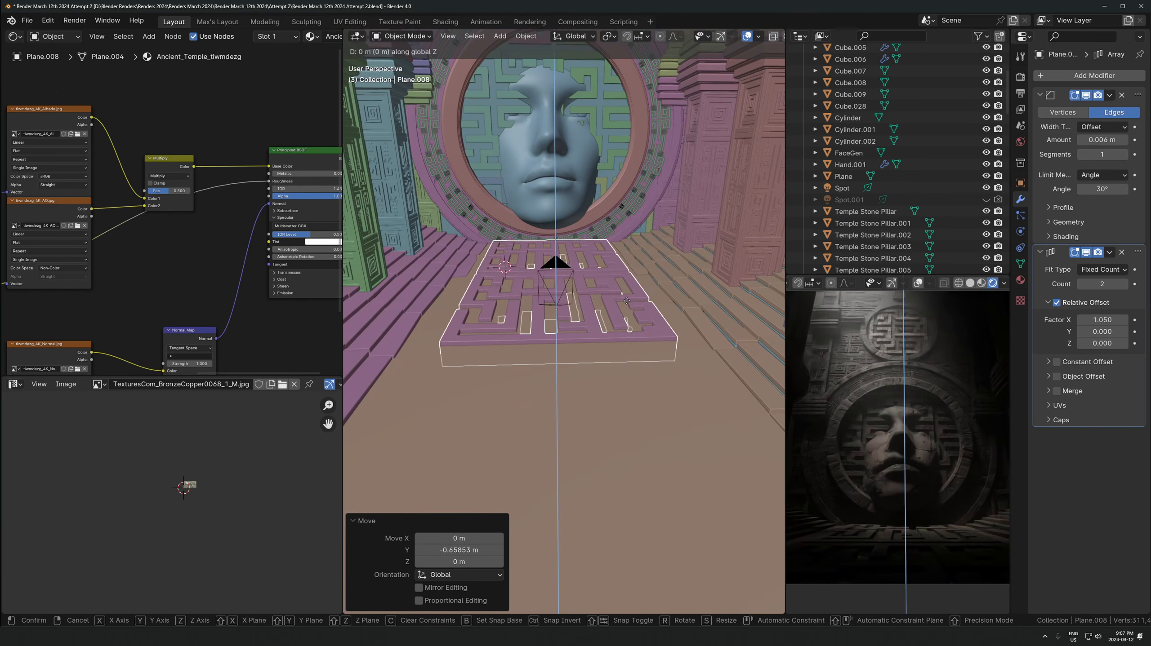
{"action": "left_click", "coordinate": [642, 327]}
Save the scene and render the image, with the camera preview switched to solid shading
{"action": "middle_click_drag", "start_coordinate": [921, 449], "coordinate": [921, 461], "text": "shift"}
{"action": "scroll", "coordinate": [922, 463], "scroll_direction": "down", "scroll_amount": 2}
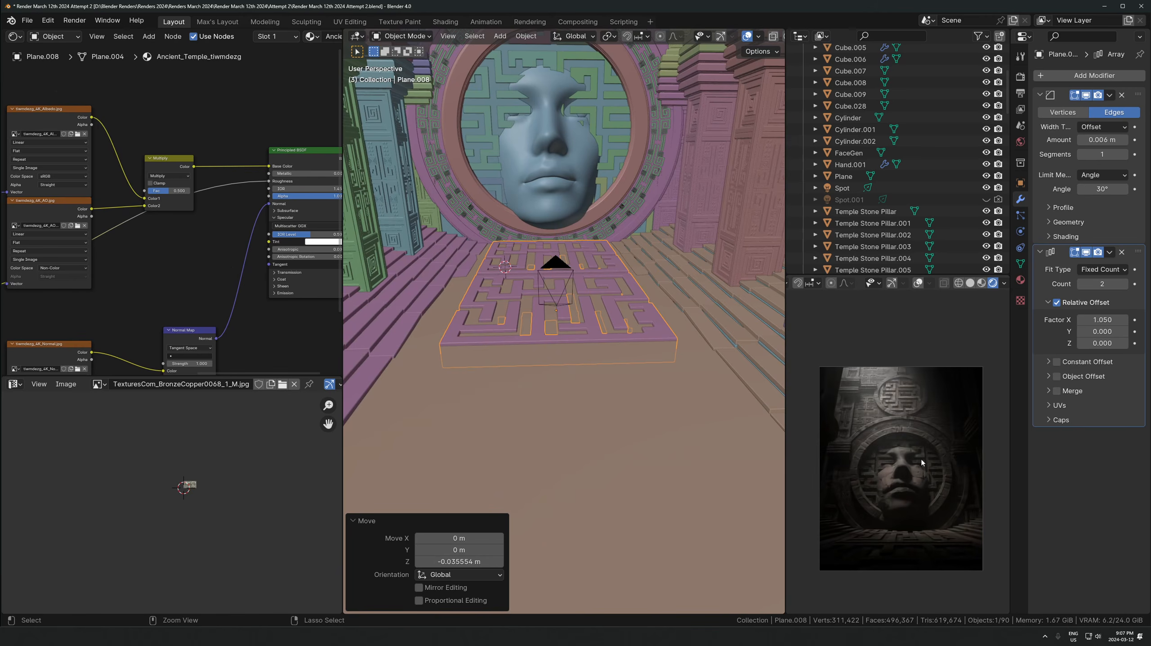
{"action": "key", "text": "ctrl+s"}
{"action": "scroll", "coordinate": [885, 431], "scroll_direction": "up", "scroll_amount": 2}
{"action": "left_click", "coordinate": [969, 283]}
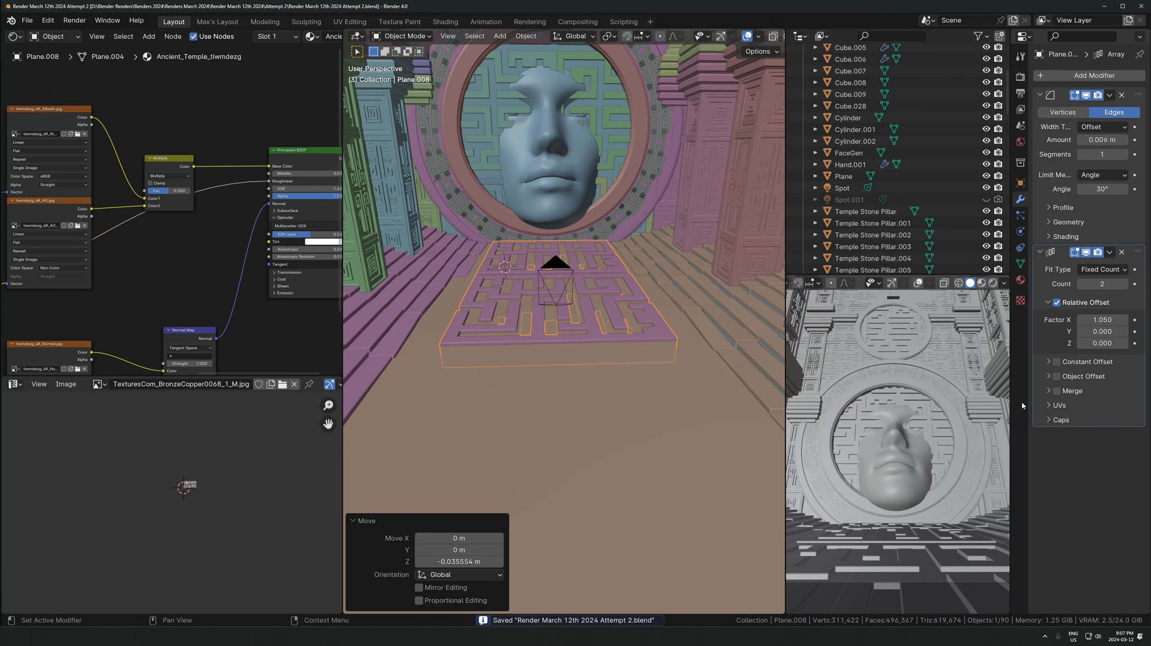
{"action": "key", "text": "F12"}
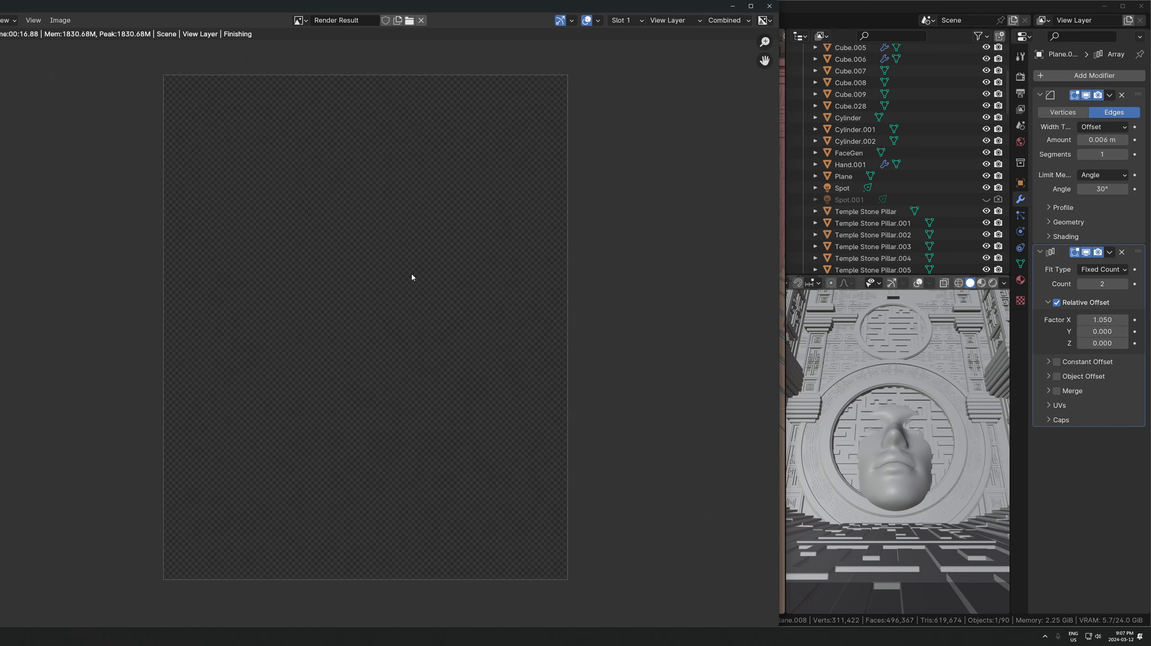
Examine the upper maze ring, wall carvings and arch detail in the finished render
{"action": "scroll", "coordinate": [454, 249], "scroll_direction": "up", "scroll_amount": 3}
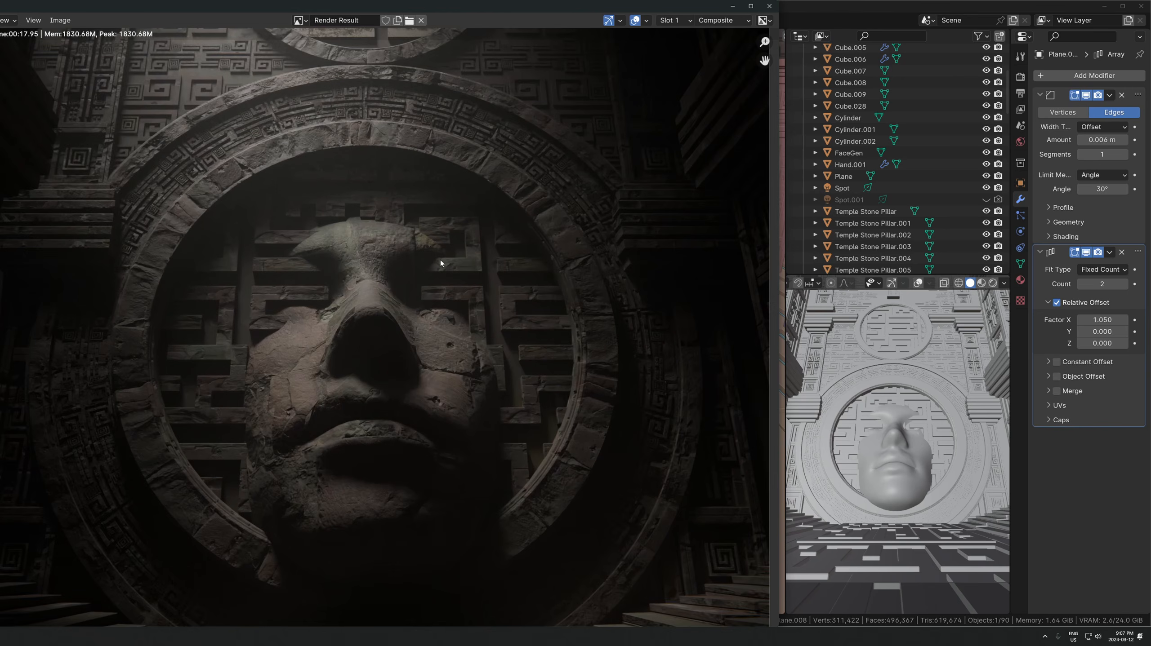
{"action": "middle_click_drag", "start_coordinate": [493, 213], "coordinate": [407, 365]}
{"action": "scroll", "coordinate": [471, 362], "scroll_direction": "up", "scroll_amount": 2}
{"action": "middle_click_drag", "start_coordinate": [510, 359], "coordinate": [508, 367]}
{"action": "scroll", "coordinate": [407, 304], "scroll_direction": "down", "scroll_amount": 2}
{"action": "middle_click_drag", "start_coordinate": [317, 241], "coordinate": [568, 320]}
{"action": "scroll", "coordinate": [442, 295], "scroll_direction": "up", "scroll_amount": 1}
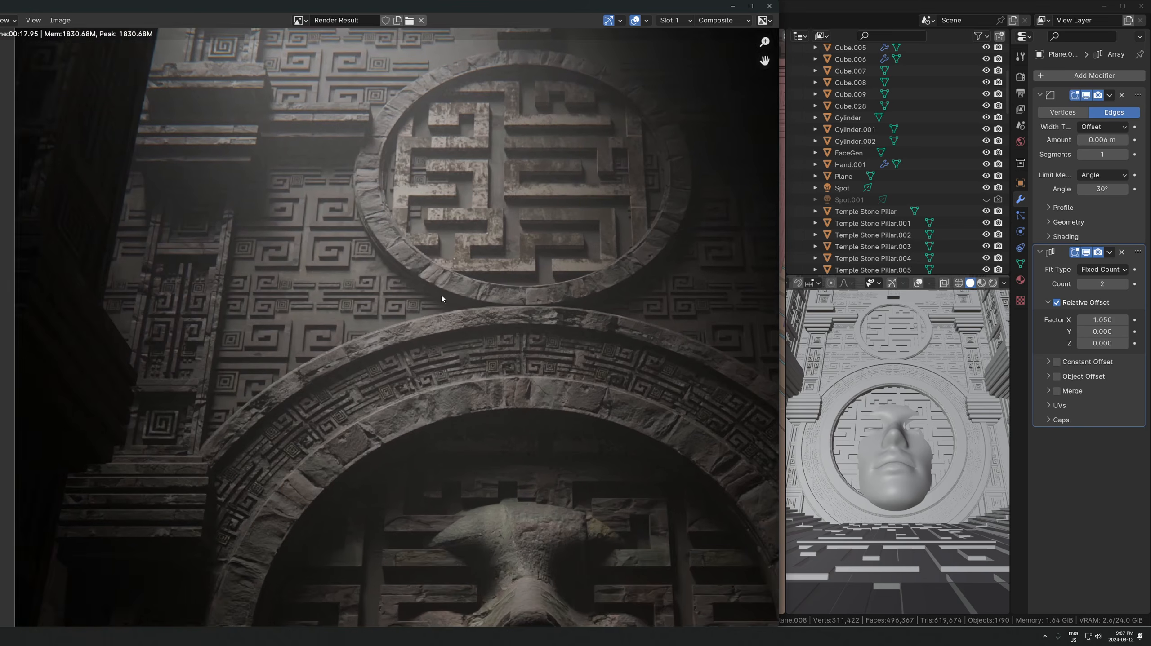
{"action": "middle_click_drag", "start_coordinate": [446, 322], "coordinate": [452, 480]}
{"action": "middle_click_drag", "start_coordinate": [210, 434], "coordinate": [286, 466]}
{"action": "scroll", "coordinate": [327, 389], "scroll_direction": "up", "scroll_amount": 1}
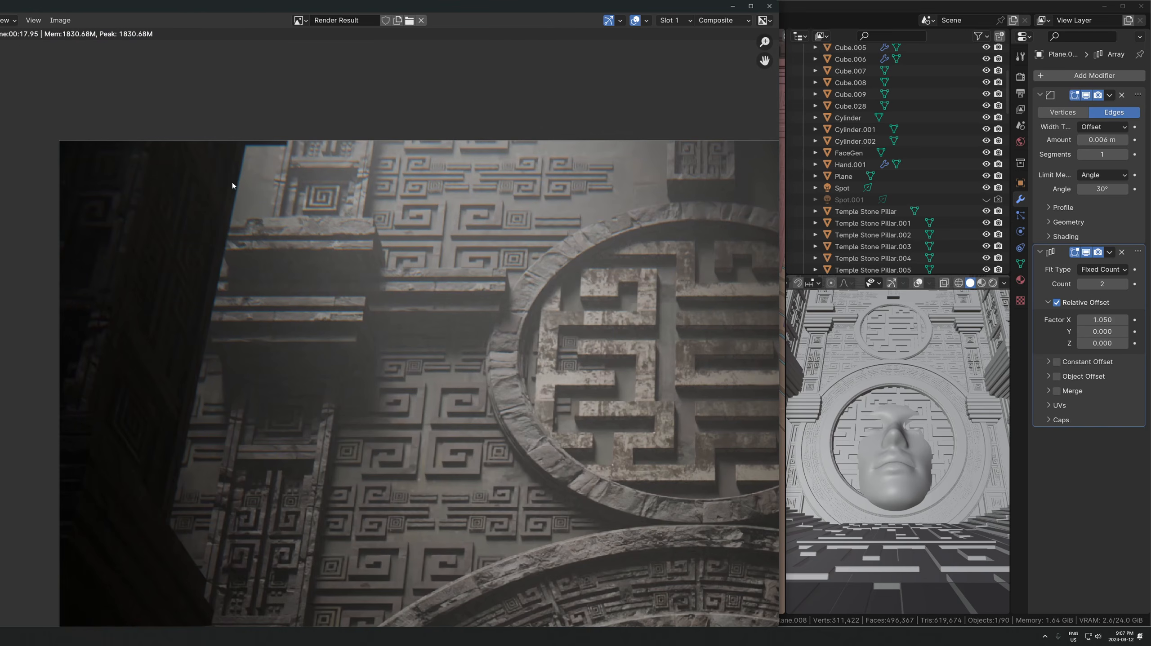
{"action": "middle_click_drag", "start_coordinate": [221, 254], "coordinate": [146, 147]}
{"action": "scroll", "coordinate": [217, 177], "scroll_direction": "down", "scroll_amount": 2}
{"action": "scroll", "coordinate": [416, 278], "scroll_direction": "up", "scroll_amount": 3}
{"action": "middle_click_drag", "start_coordinate": [415, 277], "coordinate": [407, 390]}
{"action": "scroll", "coordinate": [353, 385], "scroll_direction": "down", "scroll_amount": 3}
{"action": "scroll", "coordinate": [367, 296], "scroll_direction": "up", "scroll_amount": 4}
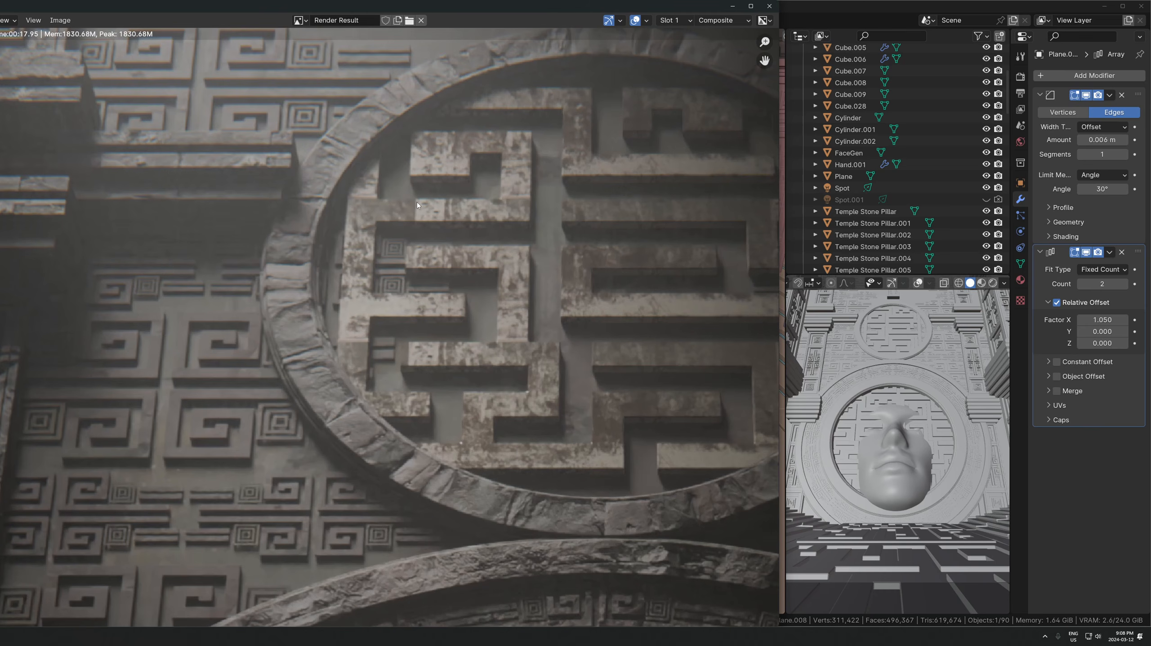
{"action": "middle_click_drag", "start_coordinate": [411, 205], "coordinate": [327, 259]}
{"action": "scroll", "coordinate": [327, 259], "scroll_direction": "down", "scroll_amount": 4}
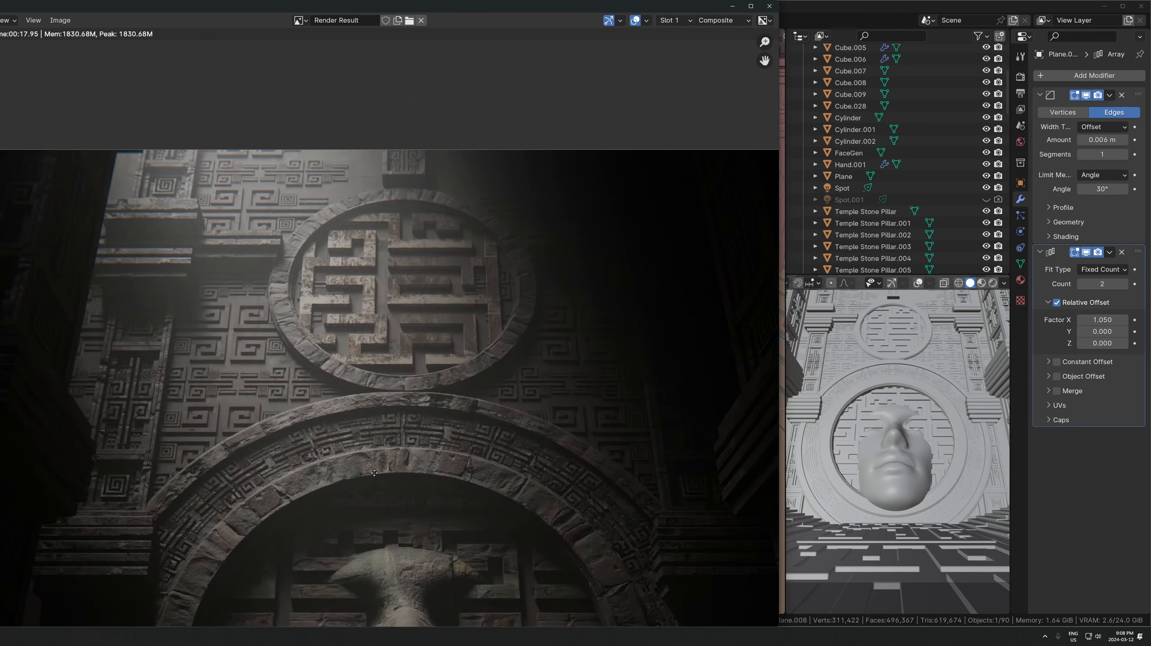
Inspect the stone face, the maze behind it and the floor in the render, and close the render window
{"action": "middle_click_drag", "start_coordinate": [374, 473], "coordinate": [437, 234]}
{"action": "middle_click_drag", "start_coordinate": [429, 368], "coordinate": [400, 234]}
{"action": "middle_click_drag", "start_coordinate": [311, 475], "coordinate": [346, 511]}
{"action": "scroll", "coordinate": [324, 276], "scroll_direction": "up", "scroll_amount": 2}
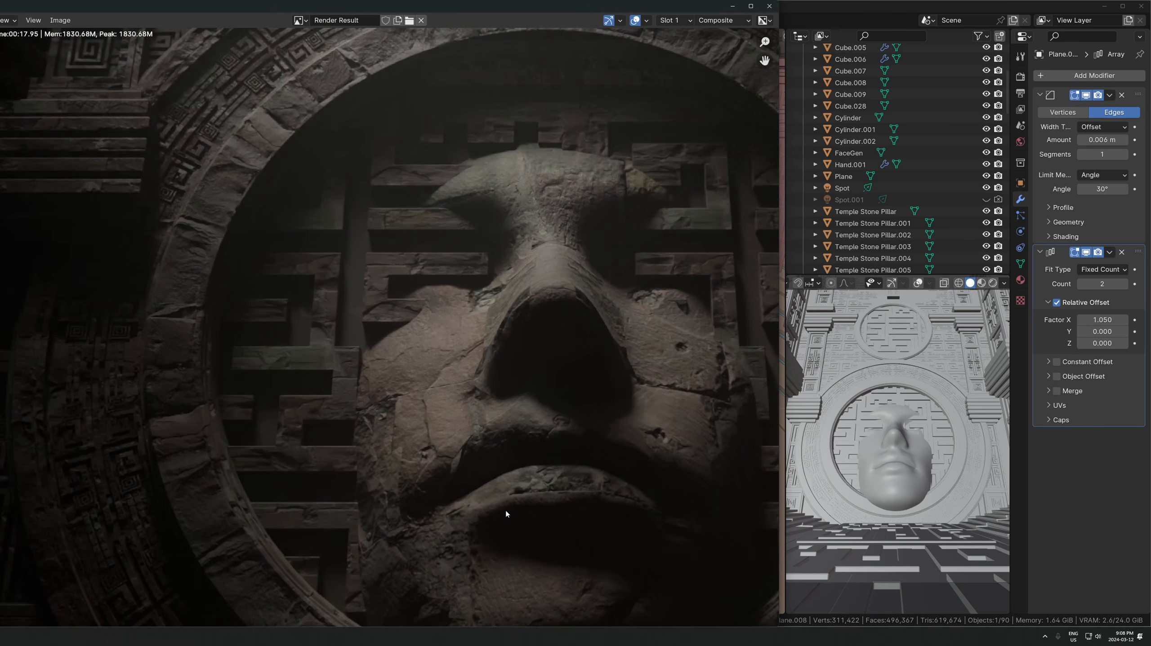
{"action": "middle_click_drag", "start_coordinate": [505, 514], "coordinate": [446, 492]}
{"action": "scroll", "coordinate": [385, 297], "scroll_direction": "up", "scroll_amount": 3}
{"action": "middle_click_drag", "start_coordinate": [363, 256], "coordinate": [422, 443]}
{"action": "scroll", "coordinate": [422, 442], "scroll_direction": "up", "scroll_amount": 6}
{"action": "middle_click_drag", "start_coordinate": [401, 299], "coordinate": [498, 408]}
{"action": "scroll", "coordinate": [507, 389], "scroll_direction": "down", "scroll_amount": 5}
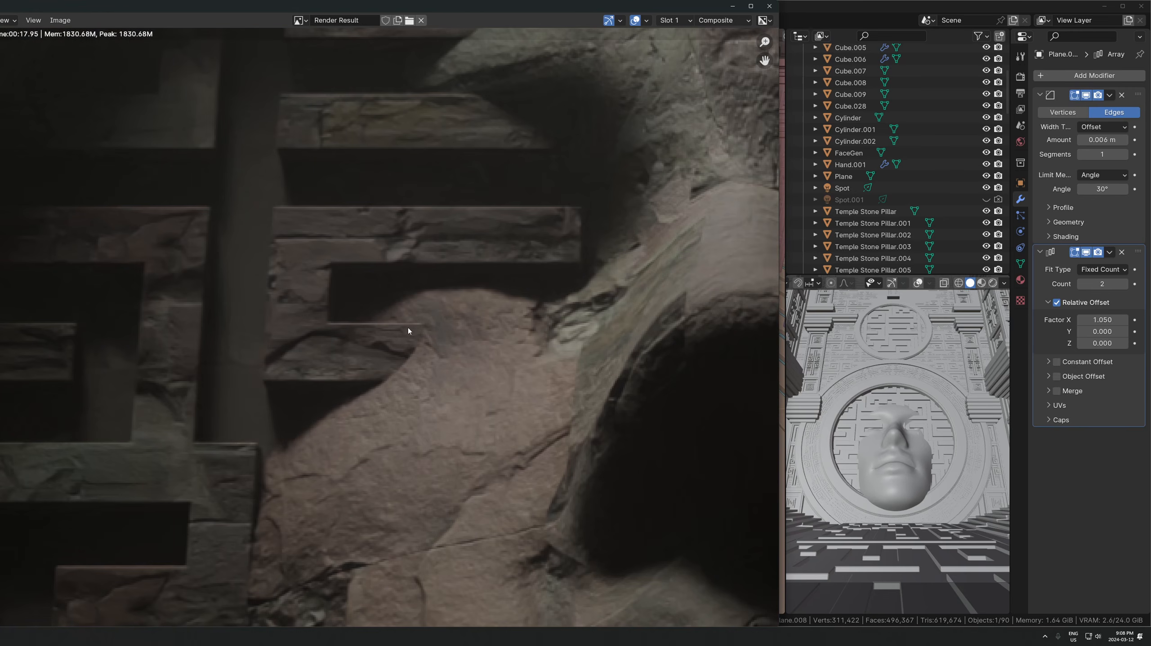
{"action": "scroll", "coordinate": [432, 384], "scroll_direction": "down", "scroll_amount": 4}
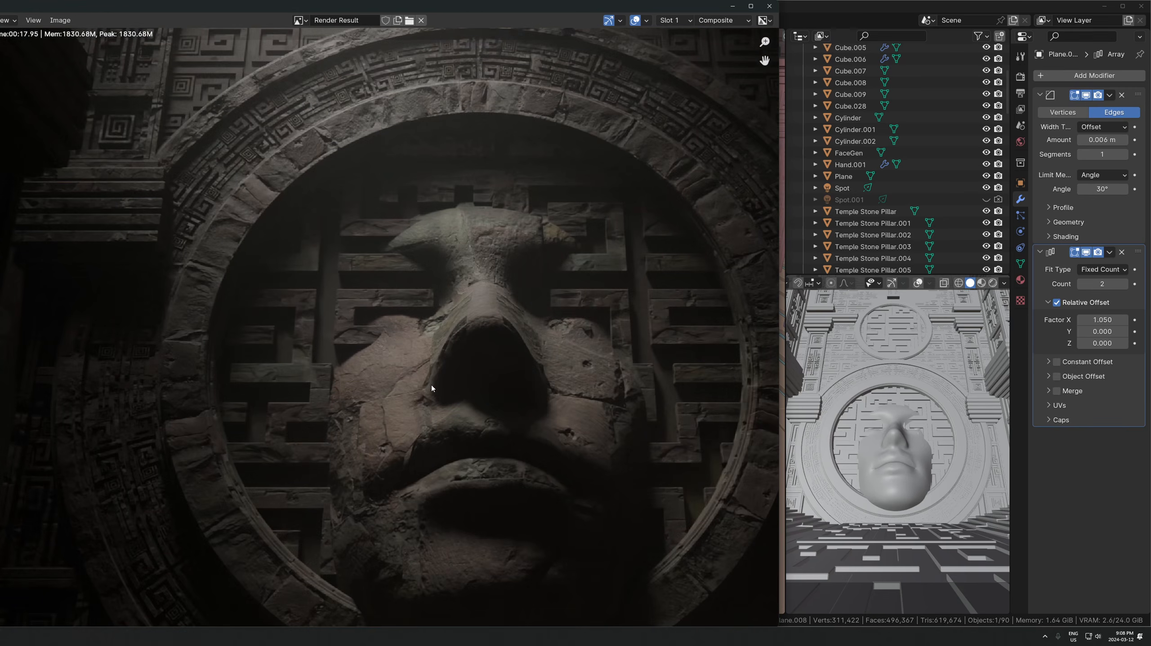
{"action": "scroll", "coordinate": [431, 385], "scroll_direction": "down", "scroll_amount": 2}
{"action": "scroll", "coordinate": [466, 444], "scroll_direction": "up", "scroll_amount": 2}
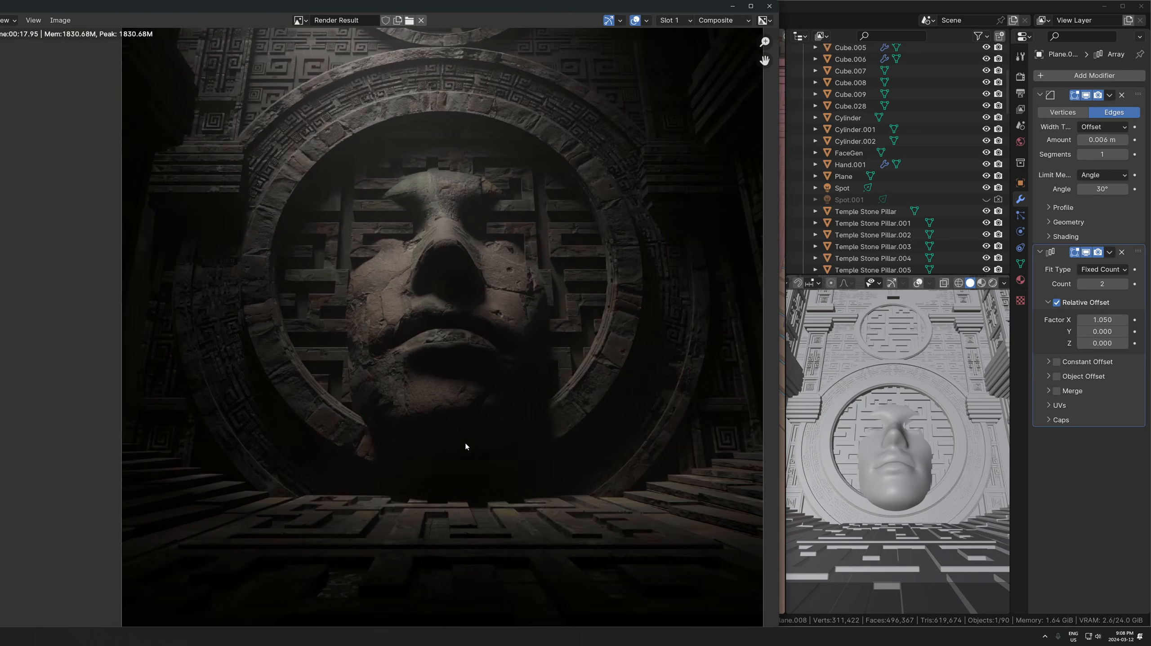
{"action": "scroll", "coordinate": [434, 527], "scroll_direction": "down", "scroll_amount": 5}
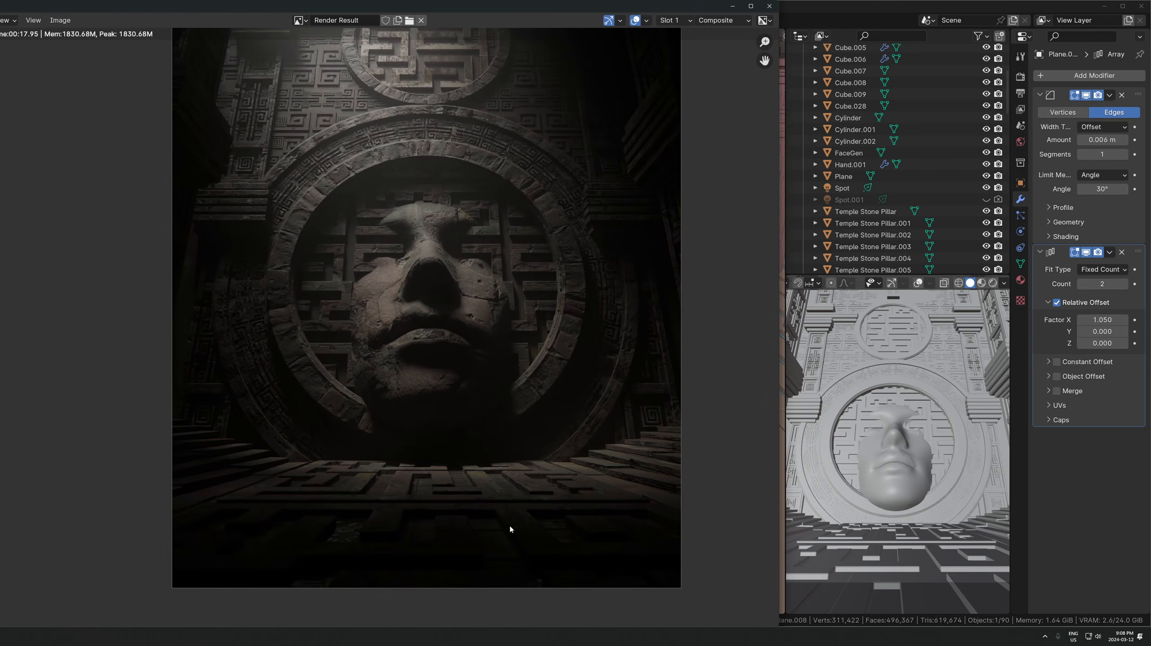
{"action": "scroll", "coordinate": [309, 247], "scroll_direction": "down", "scroll_amount": 1}
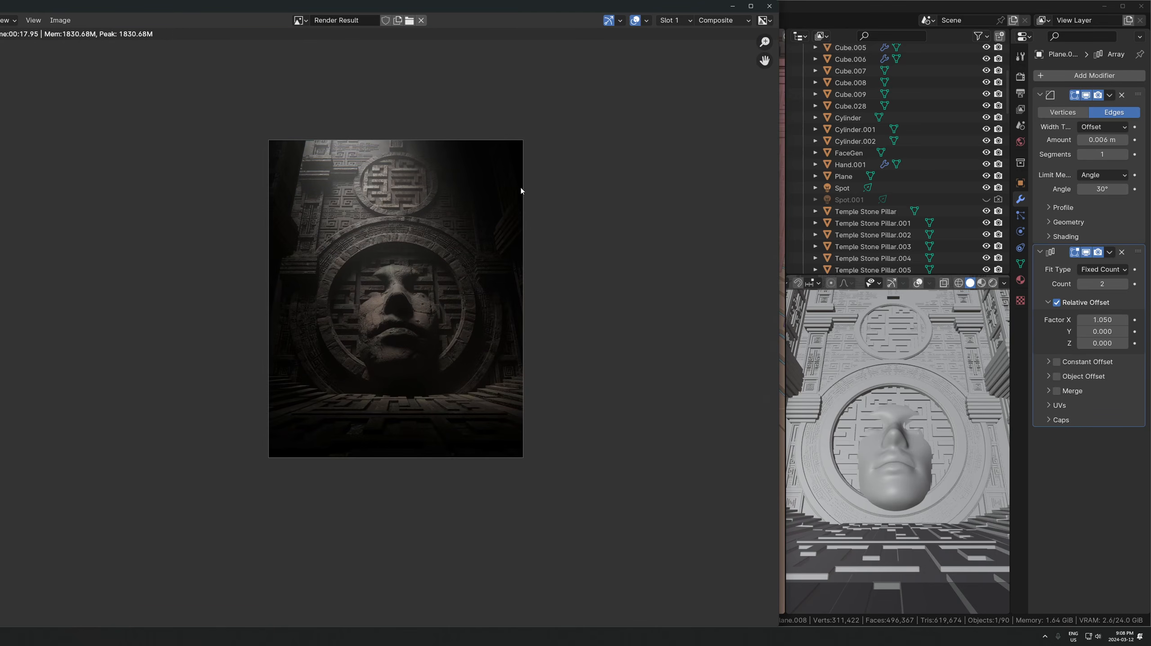
{"action": "key", "text": "Escape"}
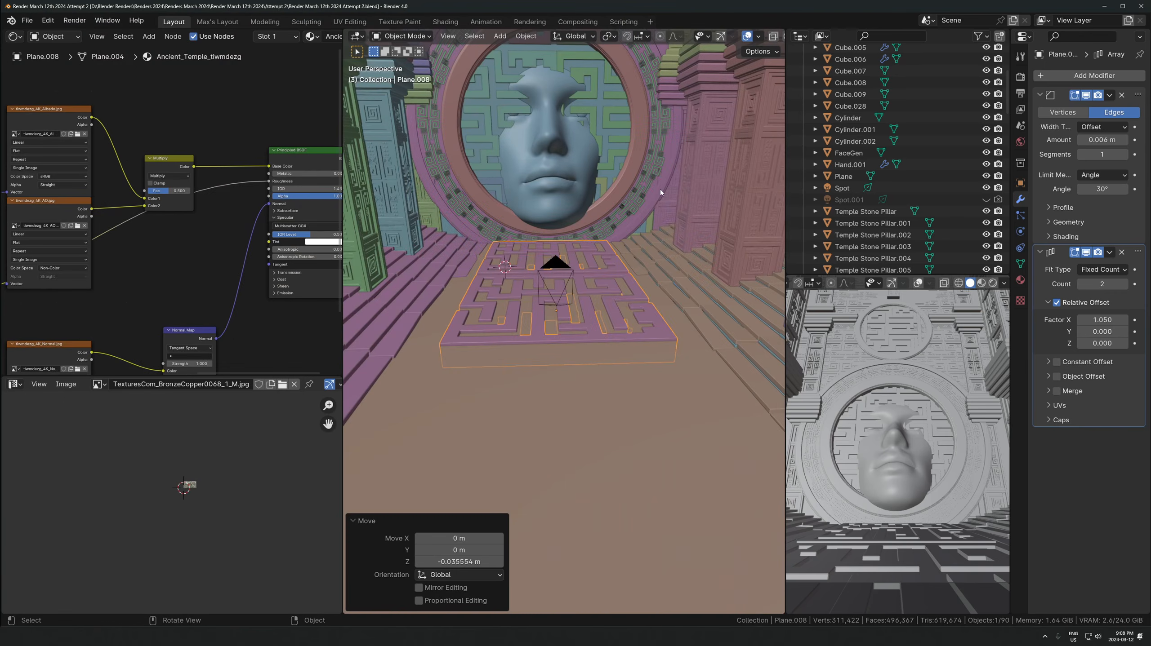
Return the camera preview to rendered shading and move the camera back along Y to about -13.77 m
{"action": "key", "text": "z"}
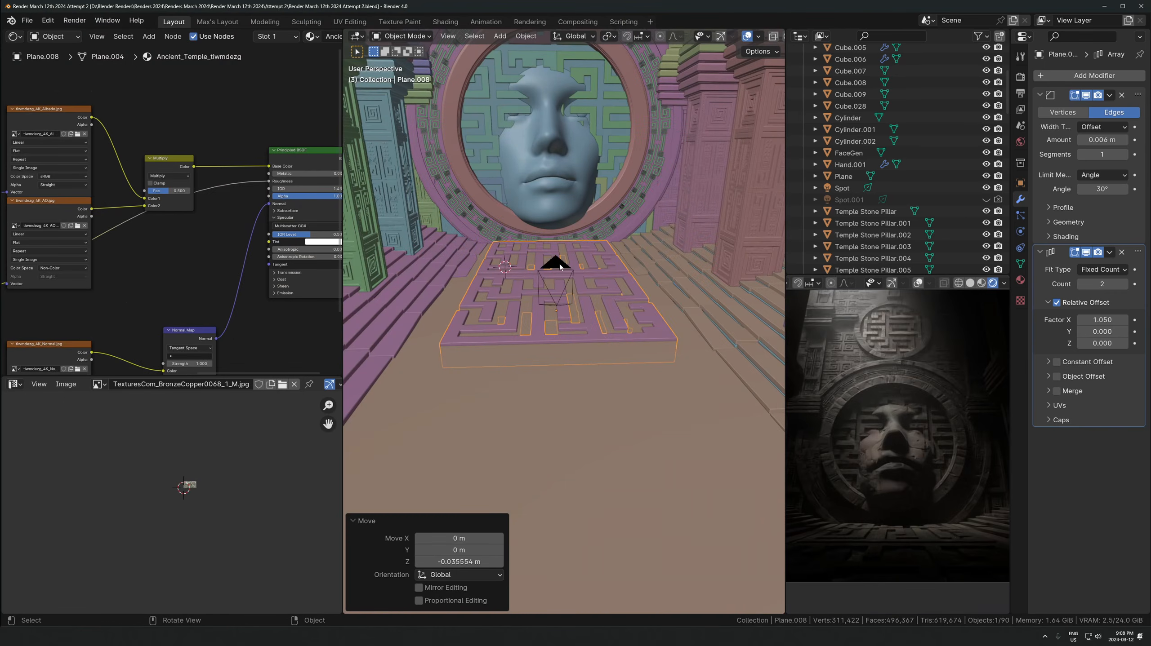
{"action": "left_click", "coordinate": [559, 266]}
{"action": "scroll", "coordinate": [869, 442], "scroll_direction": "down", "scroll_amount": 2}
{"action": "scroll", "coordinate": [595, 240], "scroll_direction": "down", "scroll_amount": 2}
{"action": "middle_click_drag", "start_coordinate": [596, 236], "coordinate": [588, 271]}
{"action": "key", "text": "g"}
{"action": "key", "text": "y"}
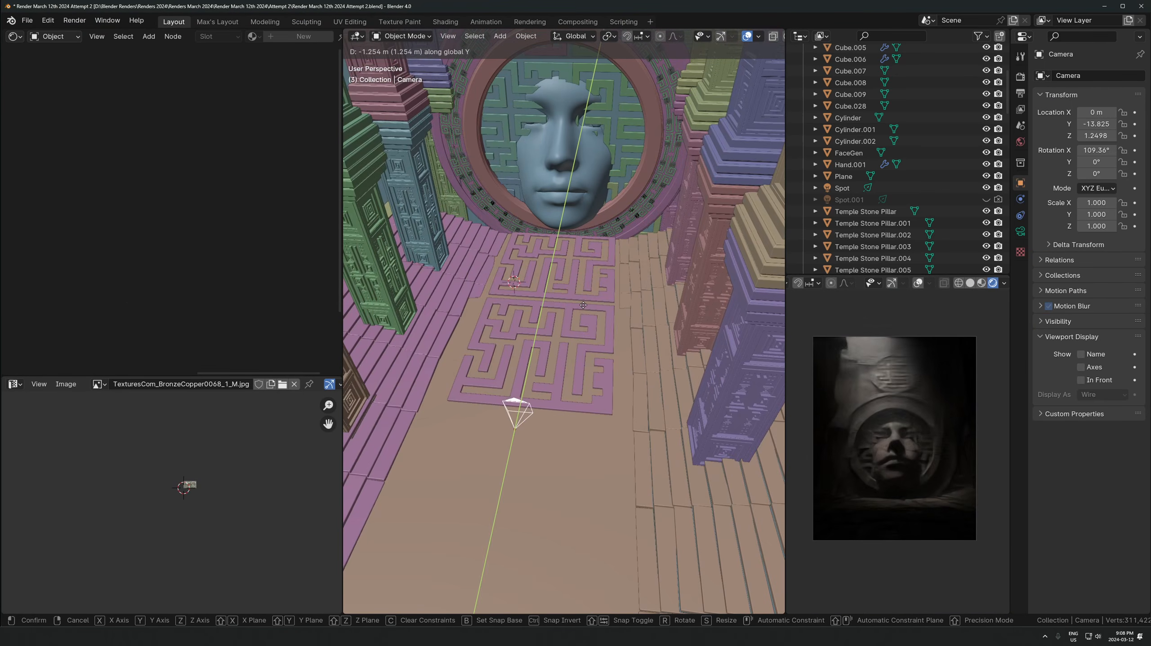
{"action": "left_click", "coordinate": [662, 247]}
Tilt the camera about its local X axis to a rotation of about 108.3°
{"action": "key", "text": "r"}
{"action": "key", "text": "x"}
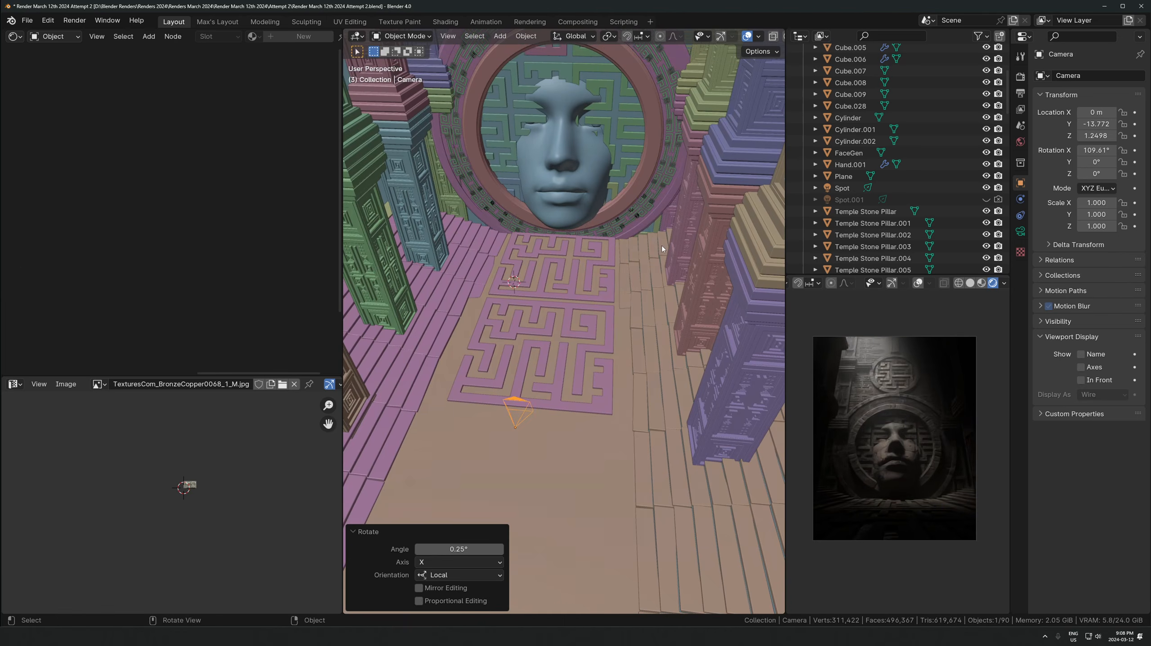
{"action": "key", "text": "x"}
{"action": "left_click", "coordinate": [582, 266]}
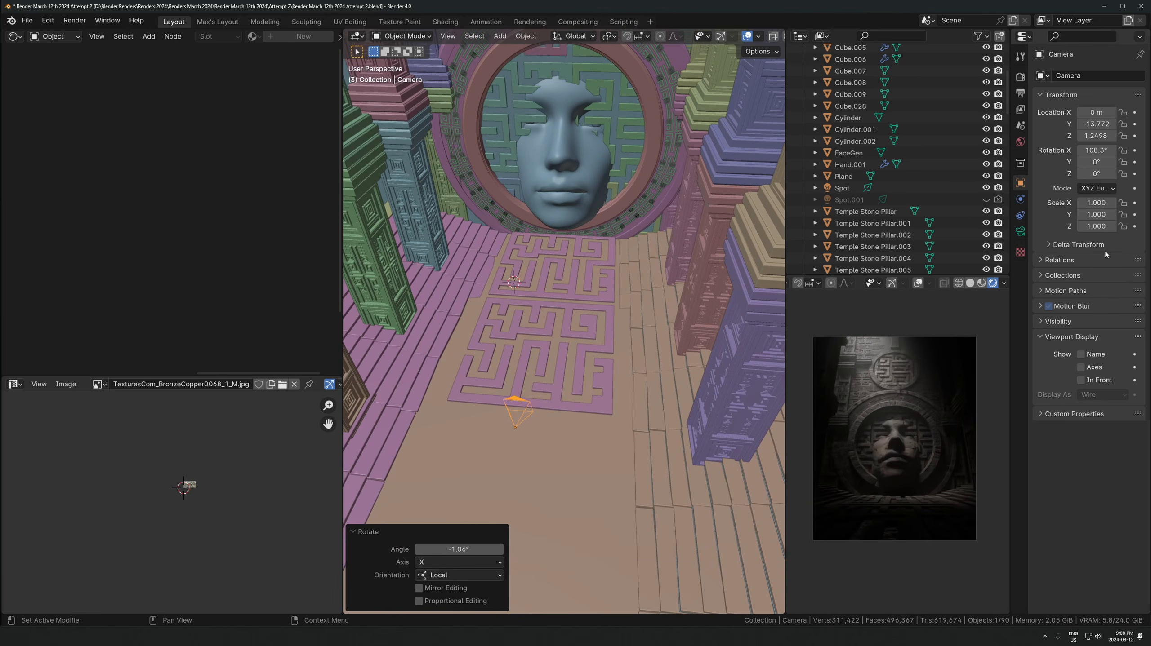
Set the camera's focal length to 22 mm and save the file
{"action": "left_click", "coordinate": [1019, 232]}
{"action": "type", "text": "22"}
{"action": "key", "text": "Return"}
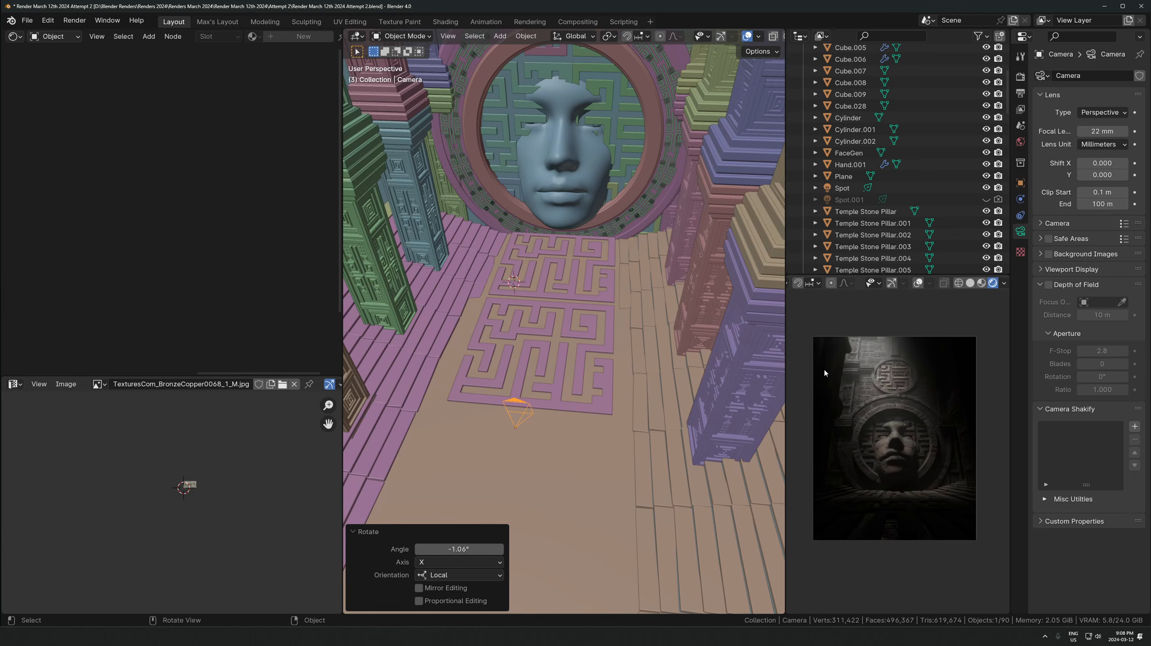
{"action": "key", "text": "ctrl+s"}
Duplicate the 63000 W spotlight above the temple and place the copy about -8.93 m along Y
{"action": "scroll", "coordinate": [567, 335], "scroll_direction": "down", "scroll_amount": 4}
{"action": "middle_click_drag", "start_coordinate": [567, 333], "coordinate": [563, 383], "text": "shift"}
{"action": "scroll", "coordinate": [563, 383], "scroll_direction": "up", "scroll_amount": 2}
{"action": "middle_click_drag", "start_coordinate": [498, 313], "coordinate": [478, 303]}
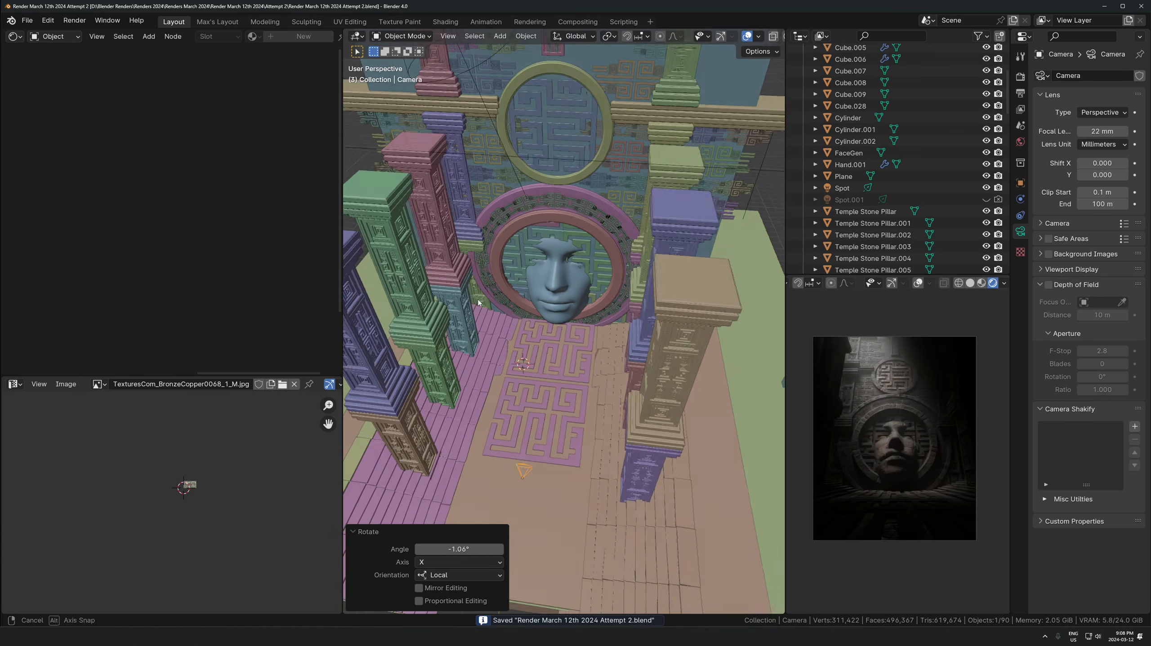
{"action": "scroll", "coordinate": [478, 303], "scroll_direction": "down", "scroll_amount": 6}
{"action": "left_click", "coordinate": [509, 209]}
{"action": "middle_click_drag", "start_coordinate": [555, 224], "coordinate": [528, 225]}
{"action": "left_click", "coordinate": [510, 203]}
{"action": "left_click", "coordinate": [514, 203]}
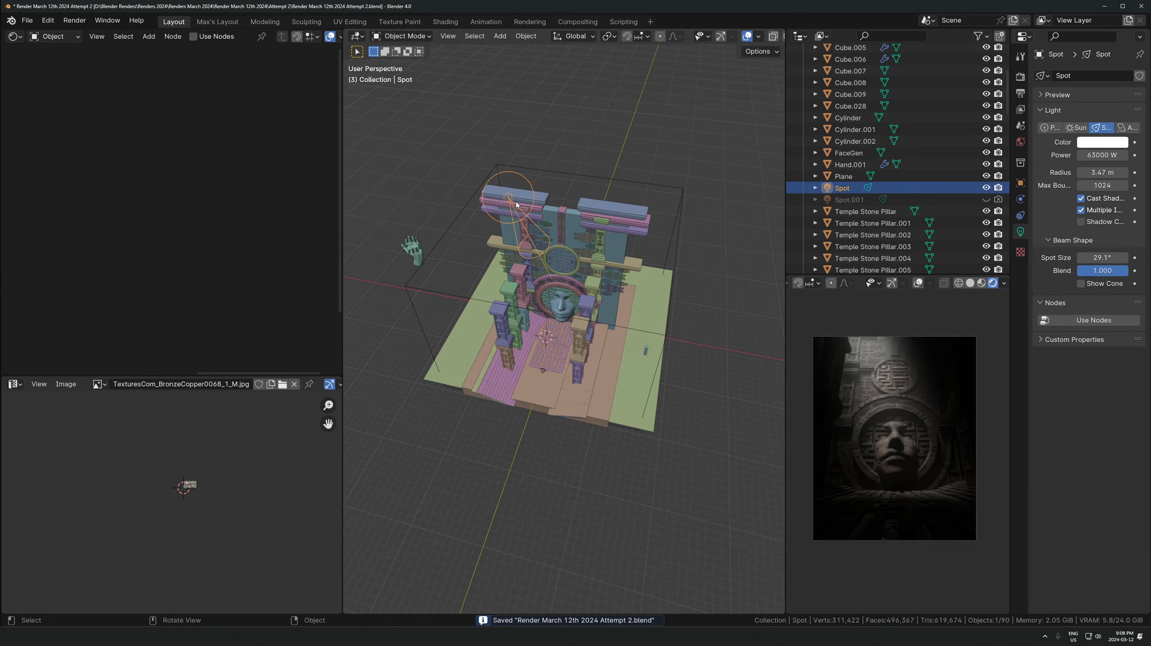
{"action": "key", "text": "shift+d"}
{"action": "key", "text": "y"}
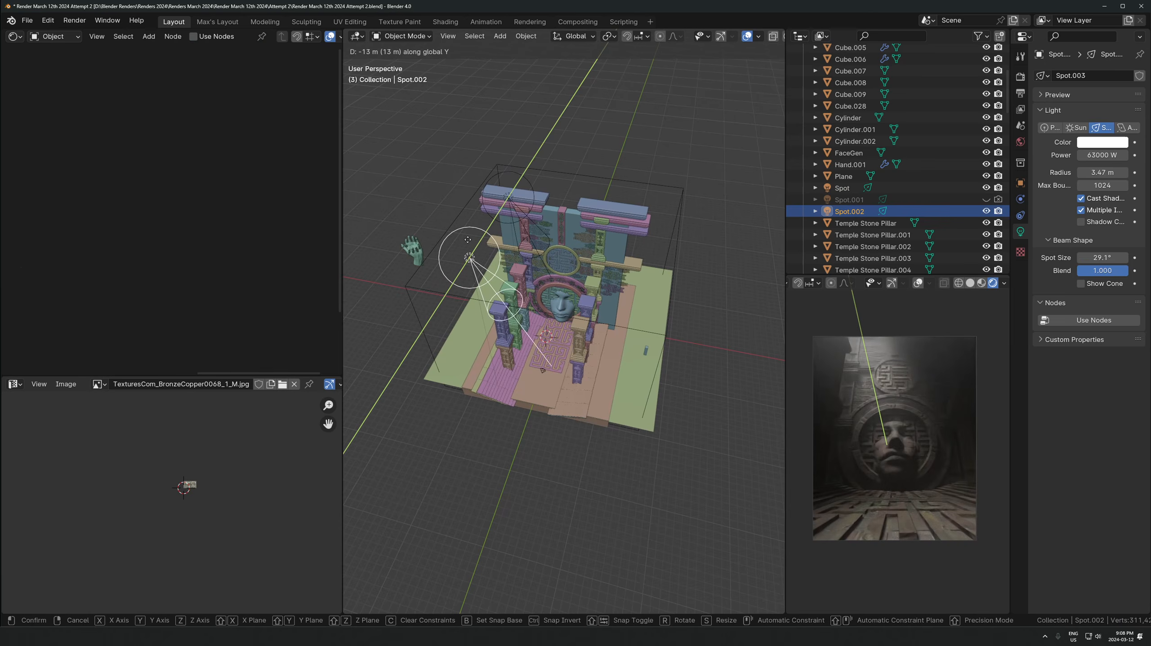
{"action": "left_click", "coordinate": [481, 220]}
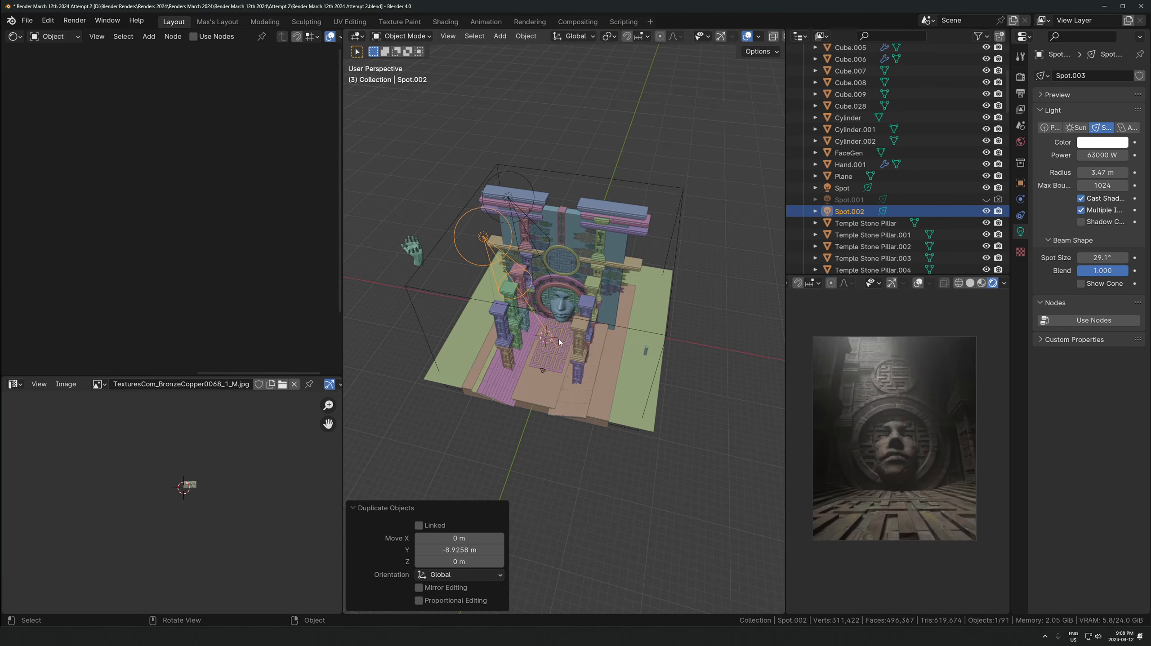
Make the duplicated spotlight's object and data single-user, and reduce its spot size to 10.9° and radius to 2.65 m
{"action": "key", "text": "u"}
{"action": "left_click", "coordinate": [561, 313]}
{"action": "left_click_drag", "start_coordinate": [1102, 258], "coordinate": [1054, 258]}
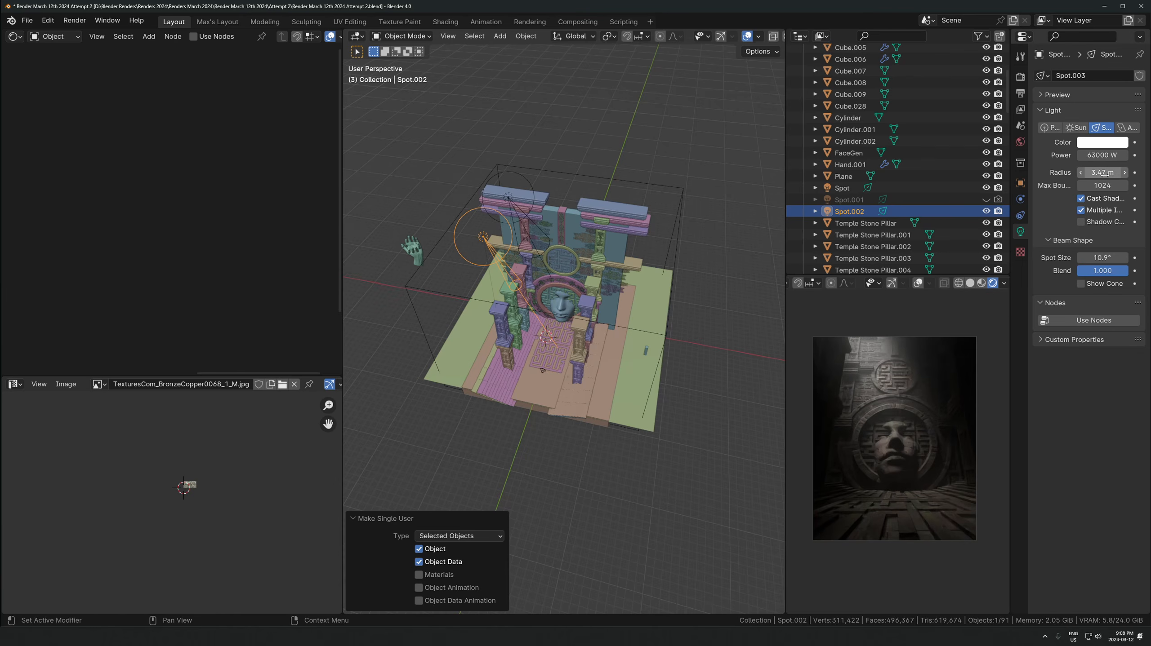
{"action": "left_click_drag", "start_coordinate": [1102, 173], "coordinate": [1073, 173]}
Move the duplicated spotlight about -1.18 m in X, -1.23 m in Y and -0.81 m in Z, and narrow its spot size to 4.7°
{"action": "key", "text": "g"}
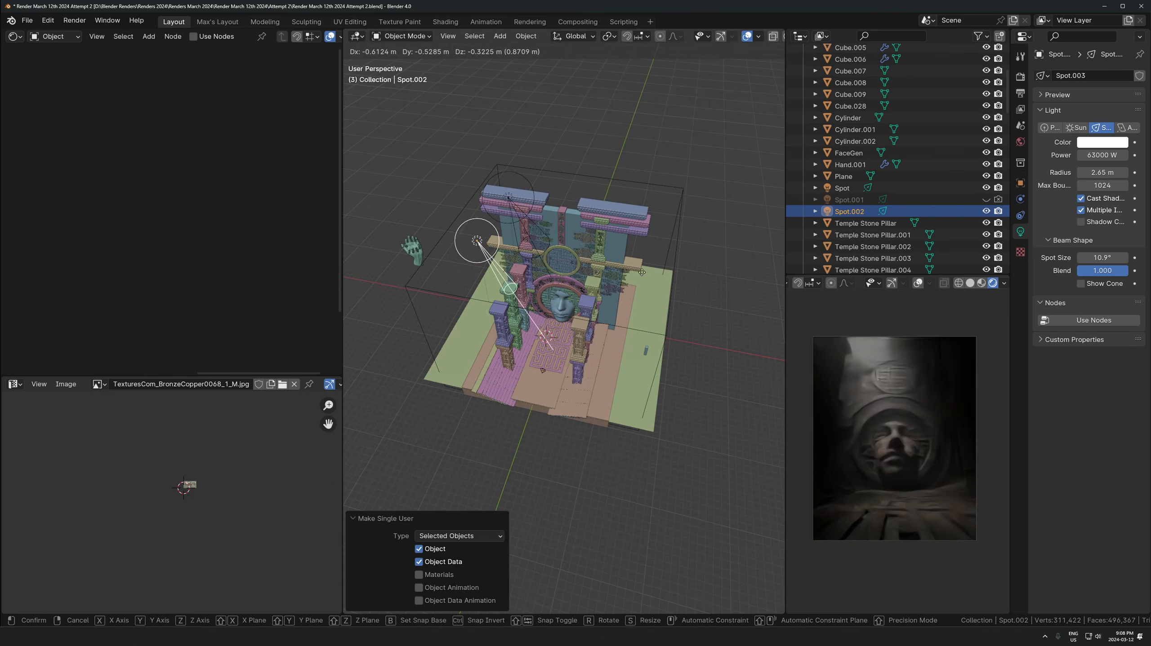
{"action": "left_click", "coordinate": [974, 251]}
{"action": "left_click_drag", "start_coordinate": [1102, 257], "coordinate": [1087, 258]}
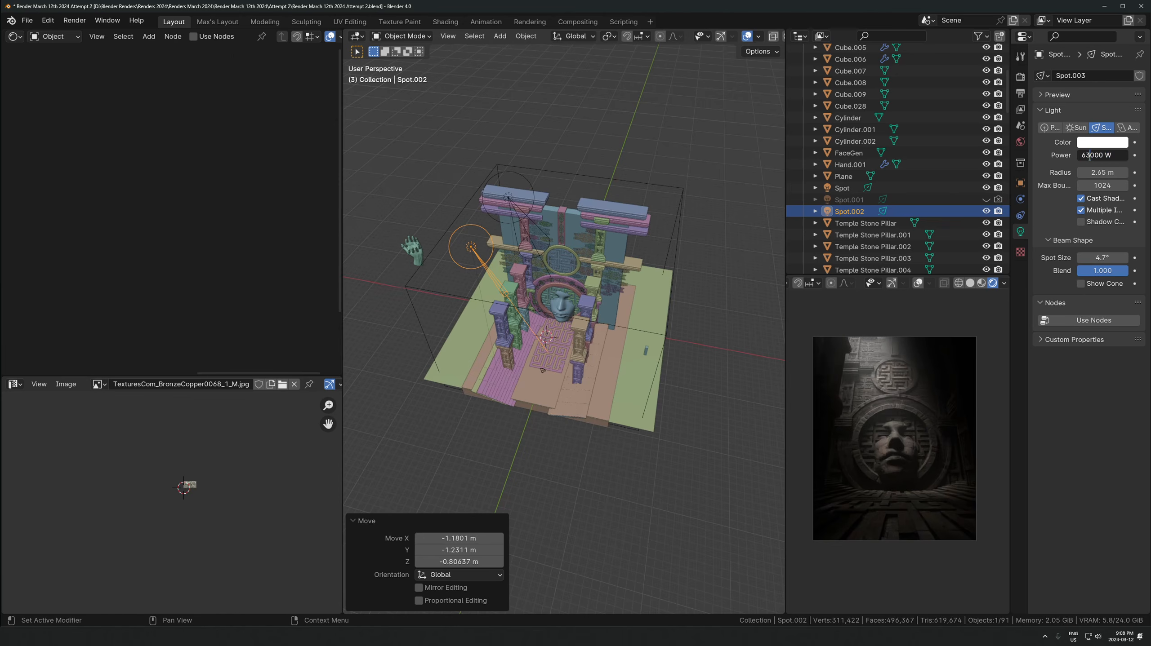
Try powers of 6000 W and 3000 W on the duplicated spotlight, undoing each attempt
{"action": "key", "text": "BackSpace"}
{"action": "key", "text": "Return"}
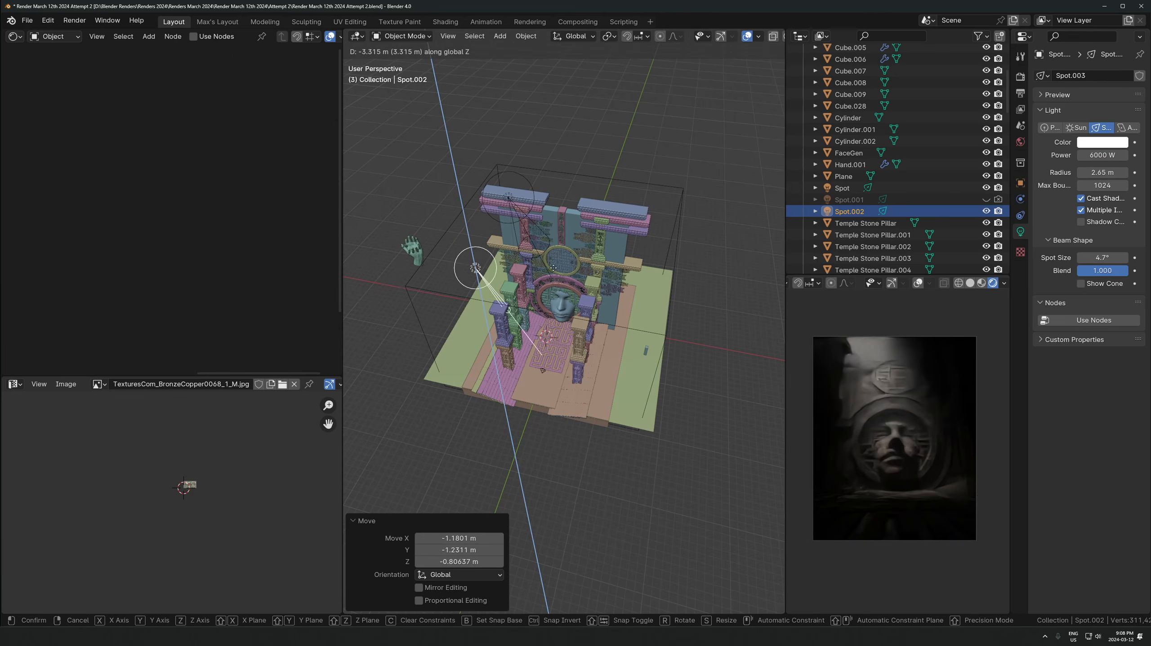
{"action": "key", "text": "ctrl+z"}
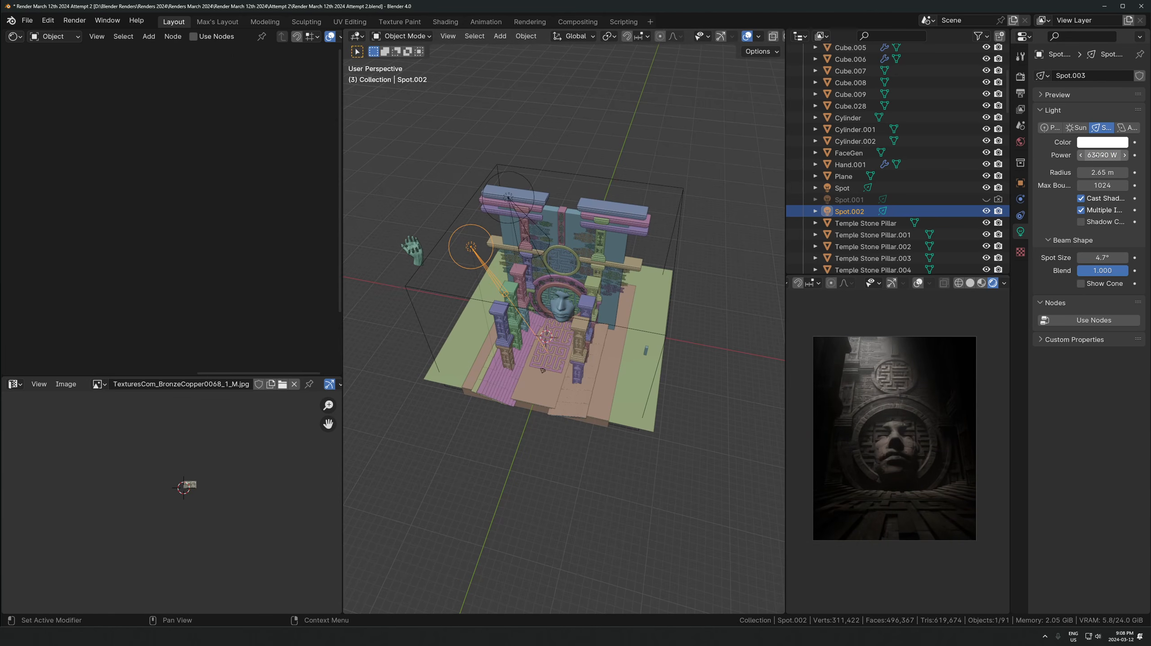
{"action": "key", "text": "ctrl+z"}
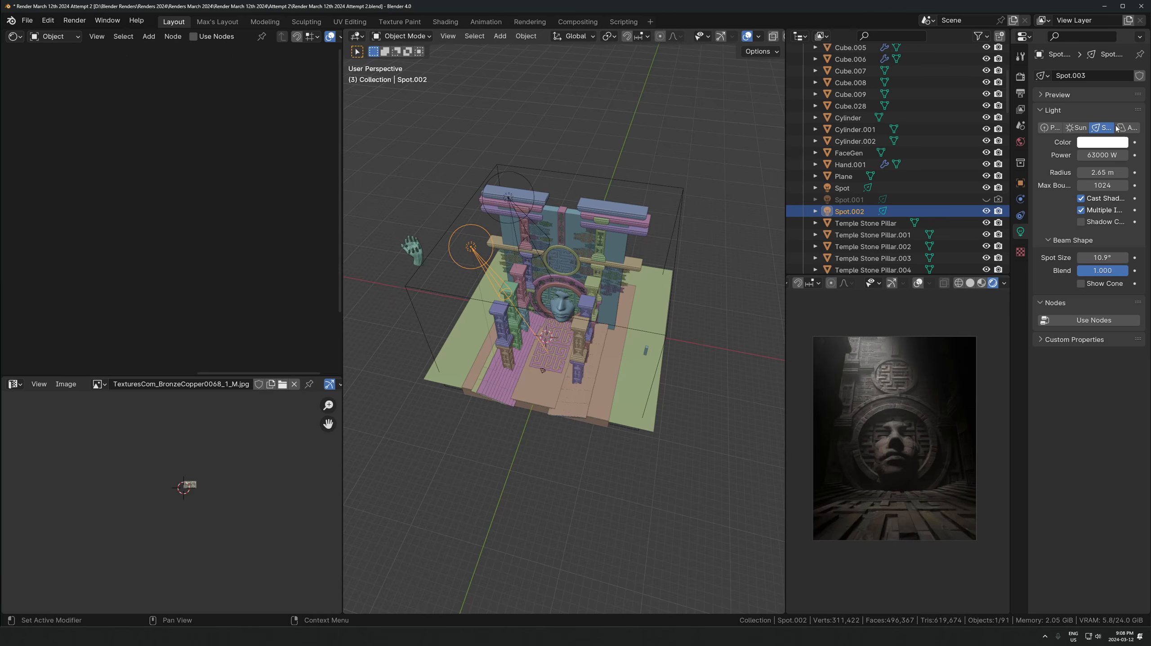
{"action": "key", "text": "Delete"}
{"action": "key", "text": "Return"}
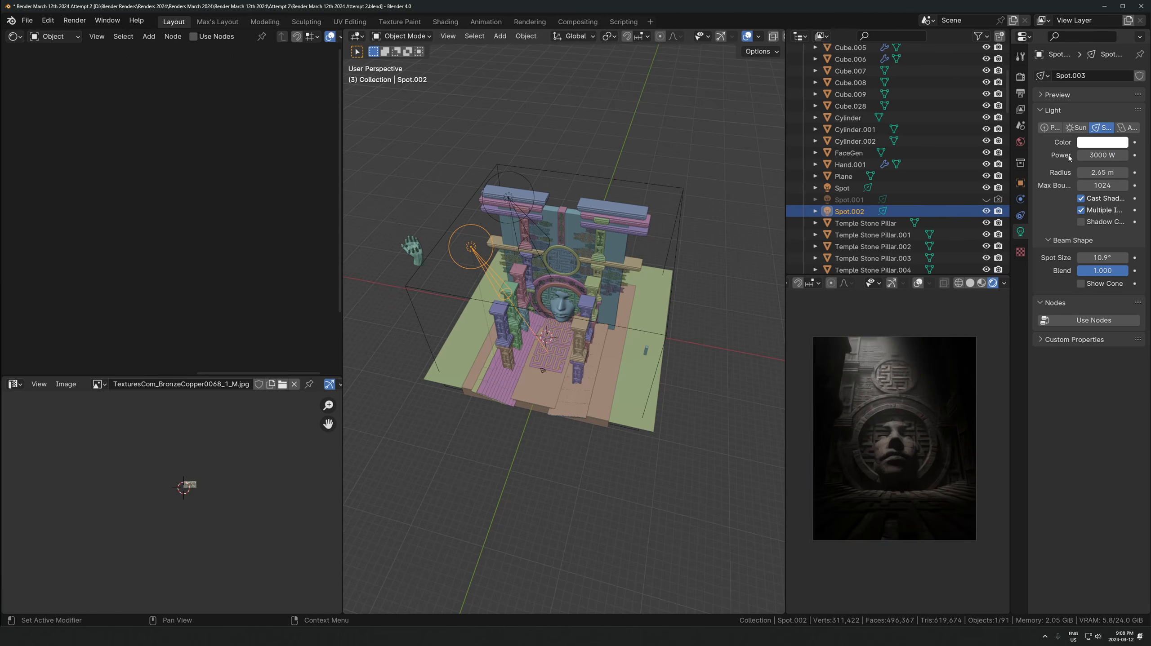
{"action": "key", "text": "ctrl+z"}
Set the duplicated spotlight's power to 20000 W, its spot size to 9.3° and its radius to 1.83 m
{"action": "left_click", "coordinate": [1096, 155]}
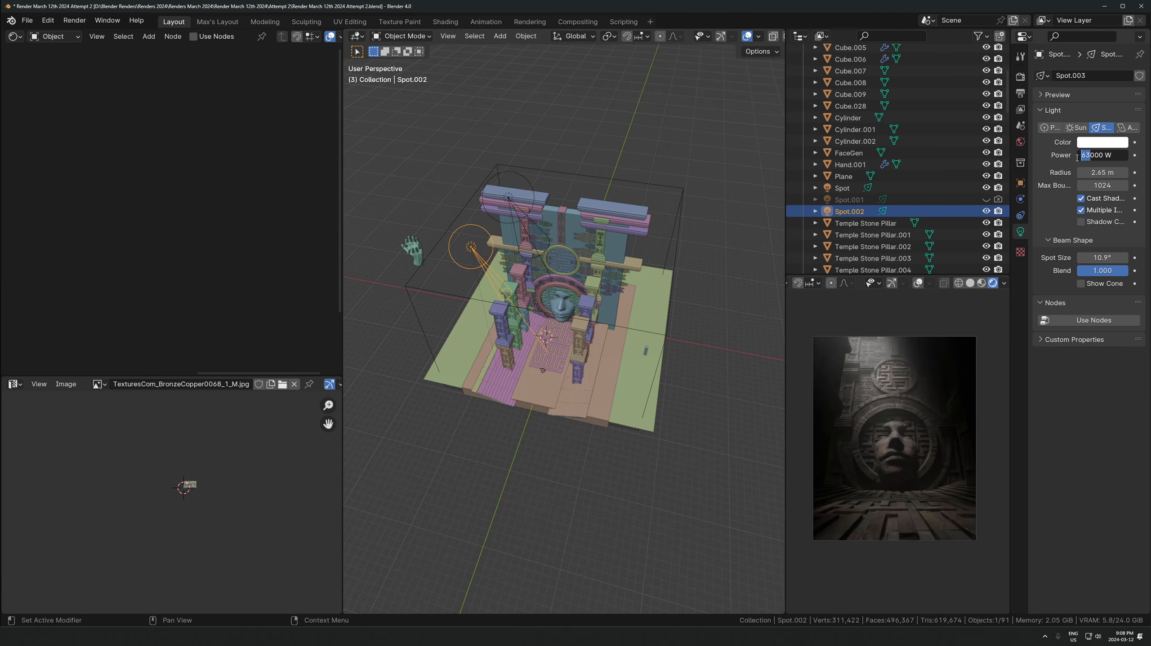
{"action": "key", "text": "Return"}
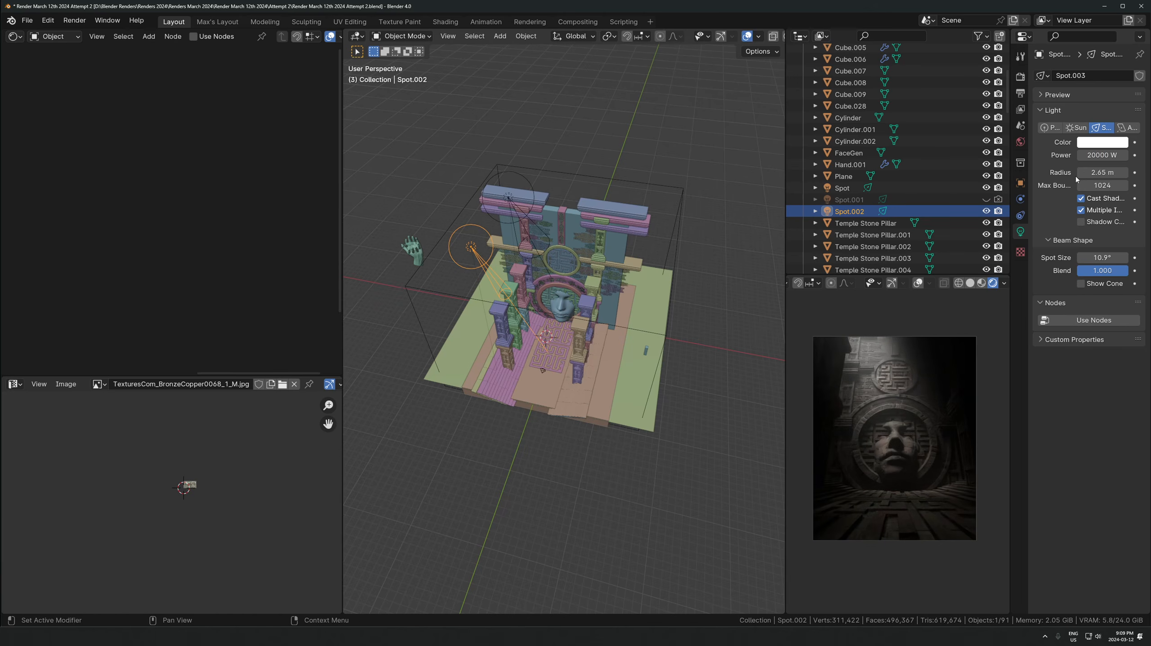
{"action": "left_click_drag", "start_coordinate": [1108, 258], "coordinate": [1098, 257]}
{"action": "left_click_drag", "start_coordinate": [1102, 172], "coordinate": [1086, 172]}
Move the spotlight about -2.42 m along Y, then reduce its radius to 1.55 m and spot size to 4.3°
{"action": "scroll", "coordinate": [964, 467], "scroll_direction": "up", "scroll_amount": 4}
{"action": "middle_click_drag", "start_coordinate": [964, 468], "coordinate": [938, 383], "text": "shift"}
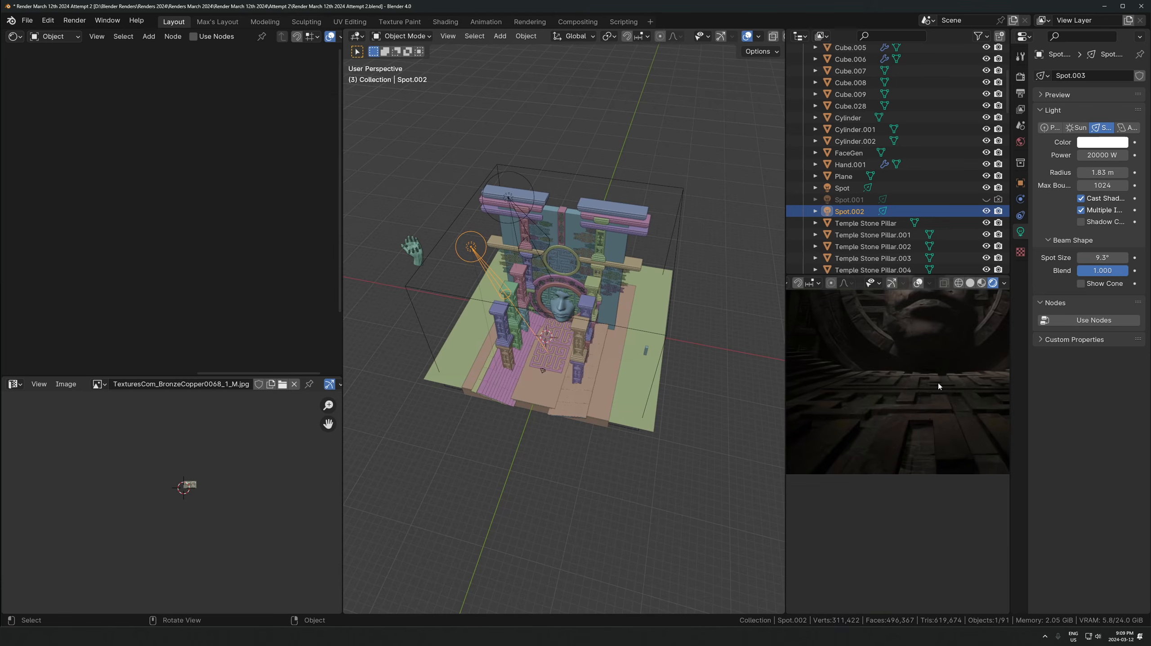
{"action": "key", "text": "g"}
{"action": "key", "text": "y"}
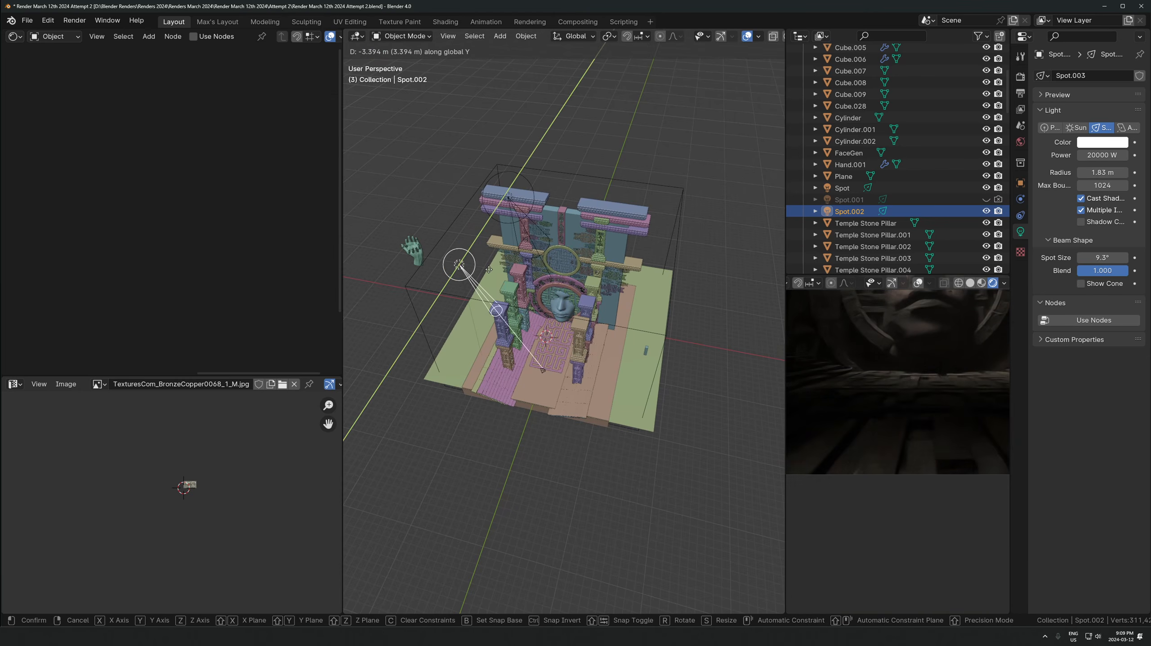
{"action": "left_click", "coordinate": [484, 267]}
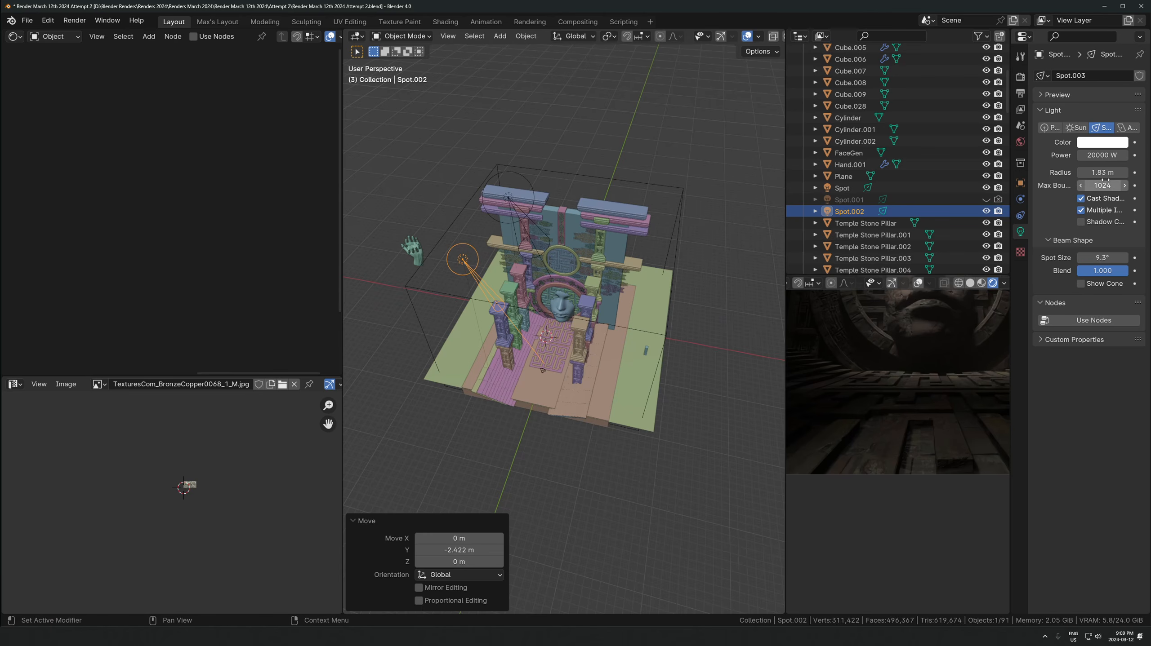
{"action": "left_click_drag", "start_coordinate": [1103, 174], "coordinate": [1081, 173]}
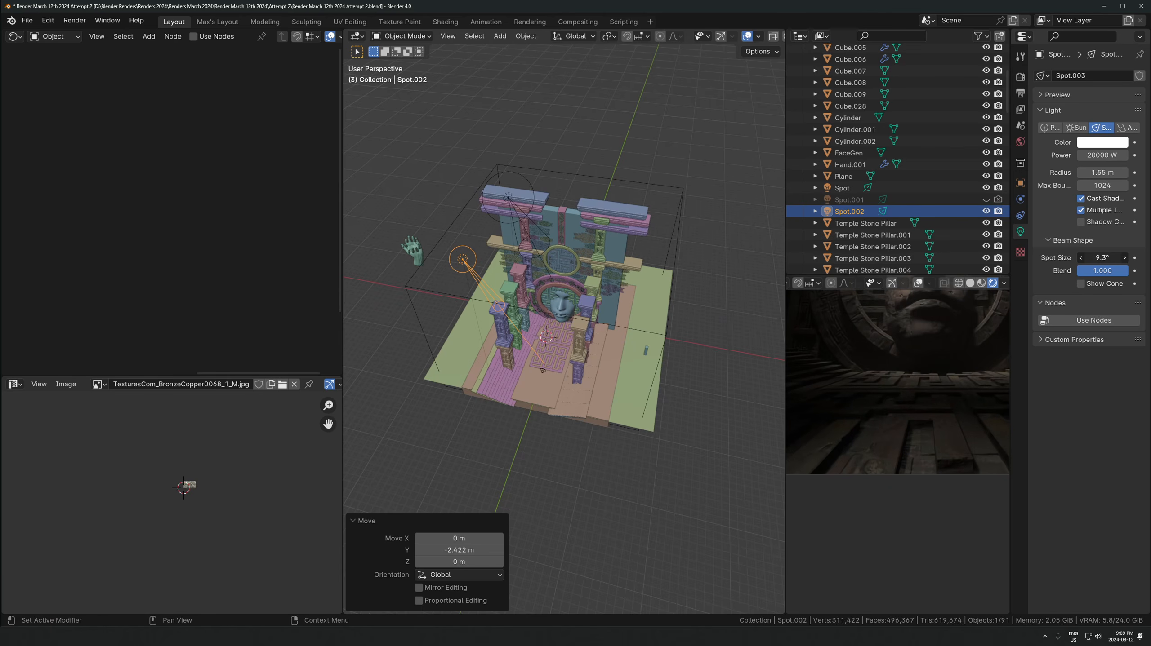
{"action": "left_click_drag", "start_coordinate": [1101, 258], "coordinate": [1086, 257]}
Move the spotlight about 2.08 m along Y and about -2.18 m along X
{"action": "key", "text": "g"}
{"action": "key", "text": "y"}
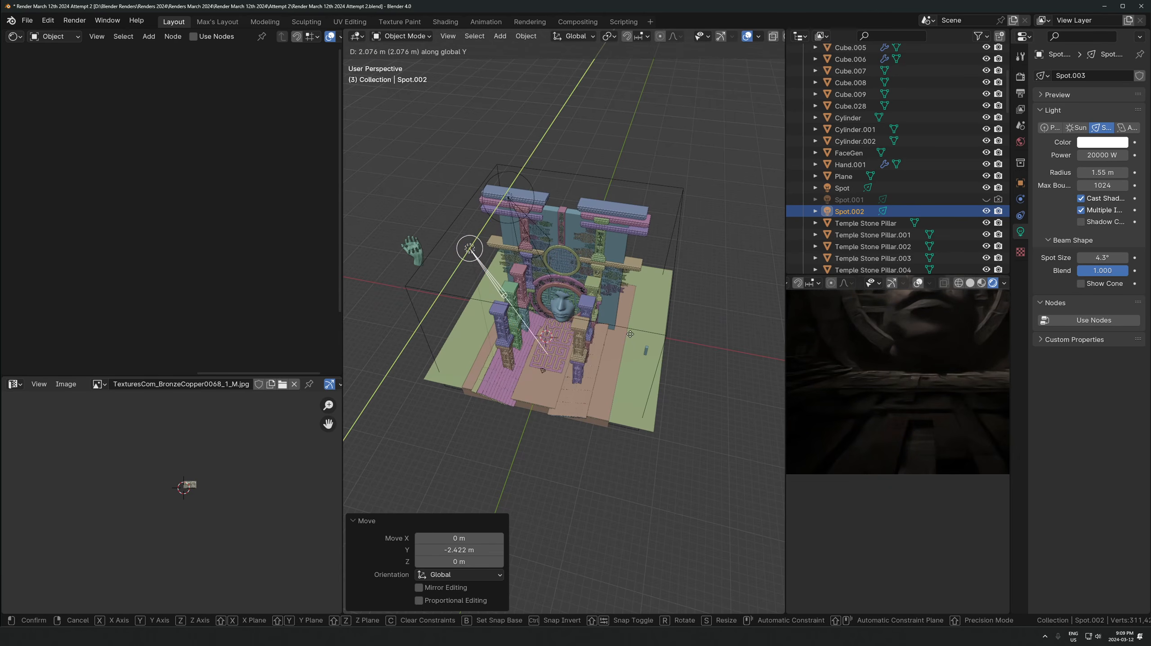
{"action": "left_click", "coordinate": [631, 332]}
{"action": "key", "text": "g"}
{"action": "key", "text": "x"}
{"action": "left_click", "coordinate": [614, 331]}
Fine-tune the spotlight's placement, including a horizontal shift of about 0.06 m in X and -0.11 m in Y
{"action": "scroll", "coordinate": [1001, 518], "scroll_direction": "down", "scroll_amount": 3}
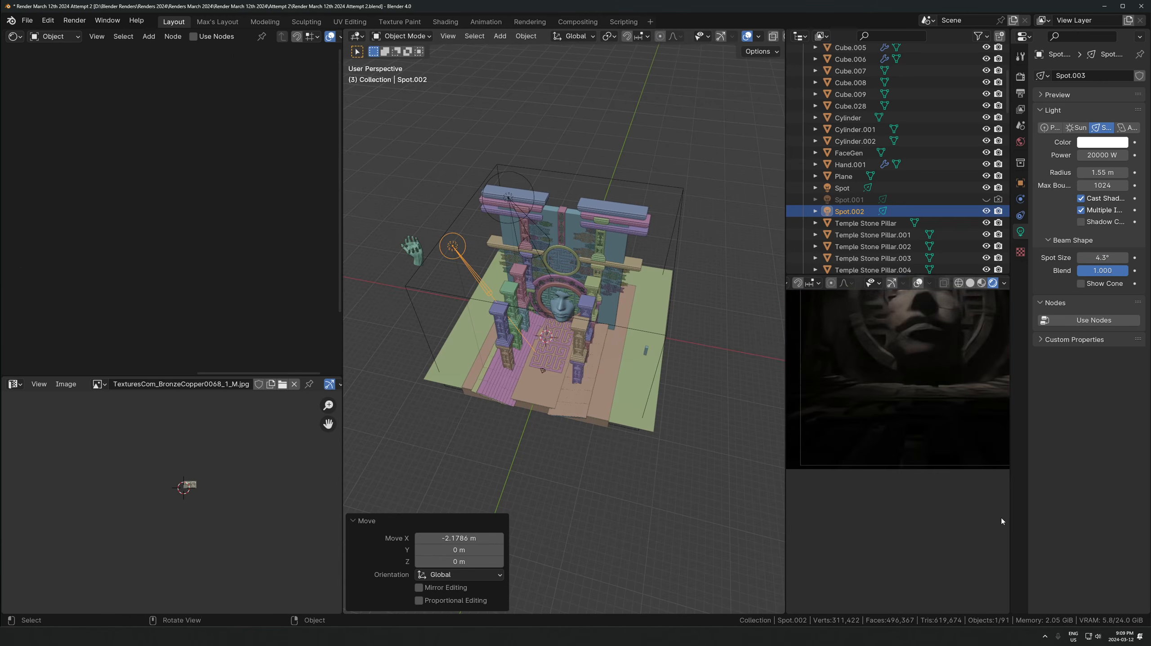
{"action": "middle_click_drag", "start_coordinate": [947, 472], "coordinate": [897, 497], "text": "shift"}
{"action": "key", "text": "g"}
{"action": "left_click", "coordinate": [899, 503]}
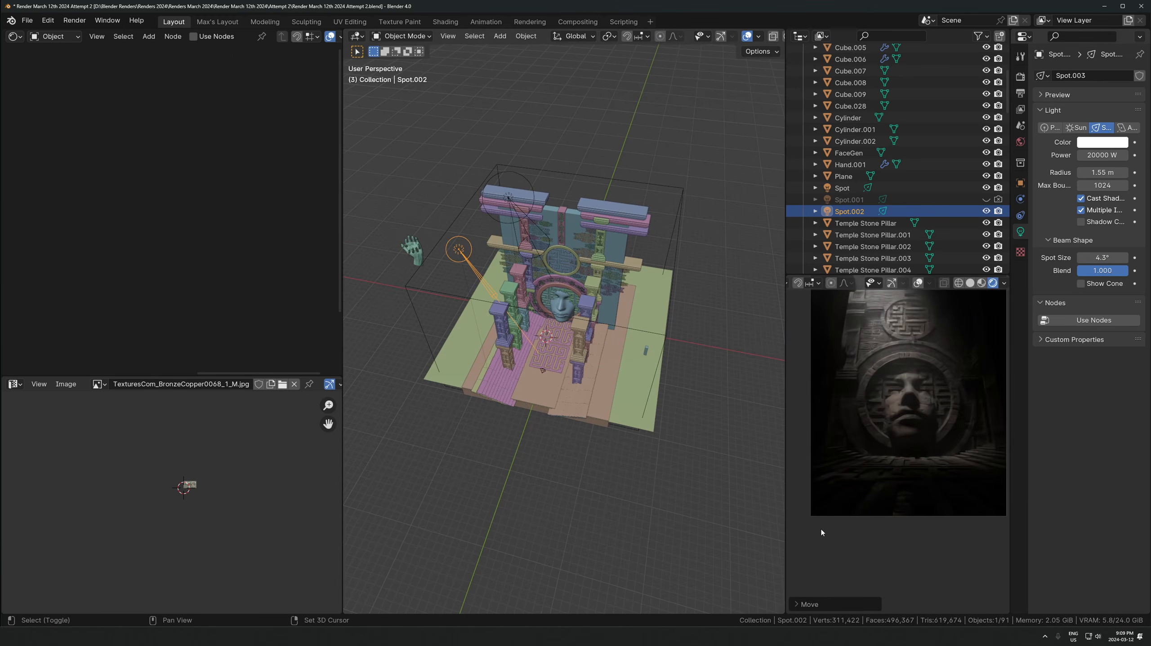
{"action": "key", "text": "g"}
{"action": "key", "text": "shift+z"}
{"action": "left_click", "coordinate": [592, 326]}
Make a linked duplicate of the spotlight, offset about 5.21 m in X and -0.64 m in Y
{"action": "key", "text": "shift+d"}
{"action": "key", "text": "shift+z"}
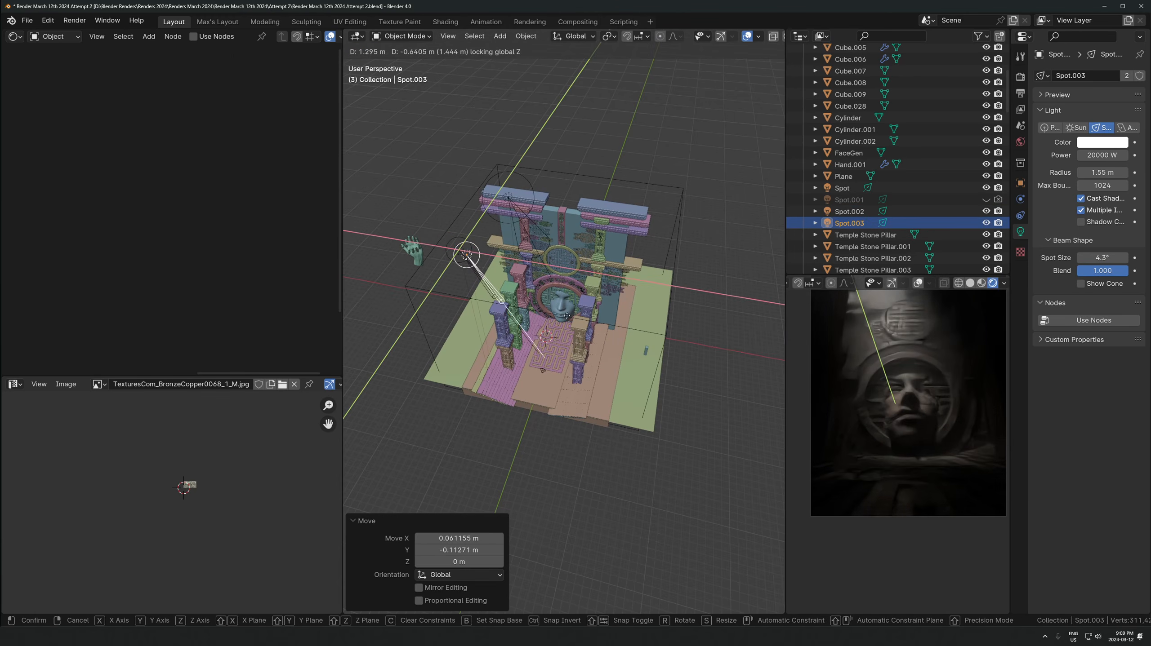
{"action": "left_click", "coordinate": [594, 320]}
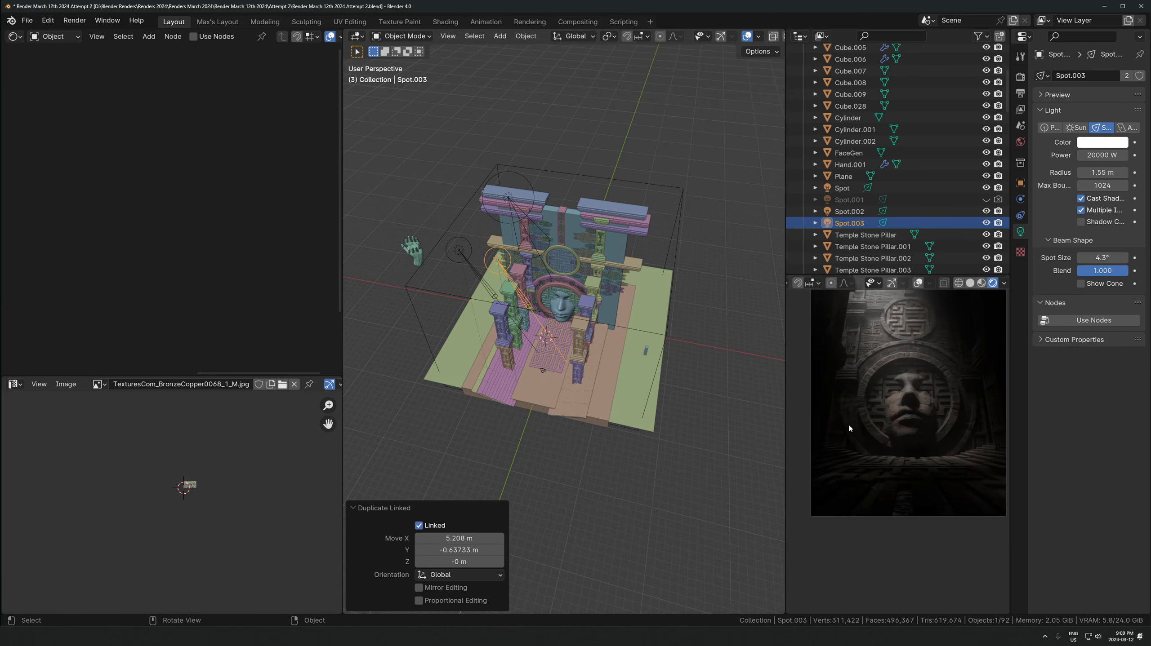
Make another linked spotlight duplicate and place it above the temple, shifting it about 6.83 m in X, 2.93 m in Y and 5.69 m in Z
{"action": "scroll", "coordinate": [572, 377], "scroll_direction": "down", "scroll_amount": 2}
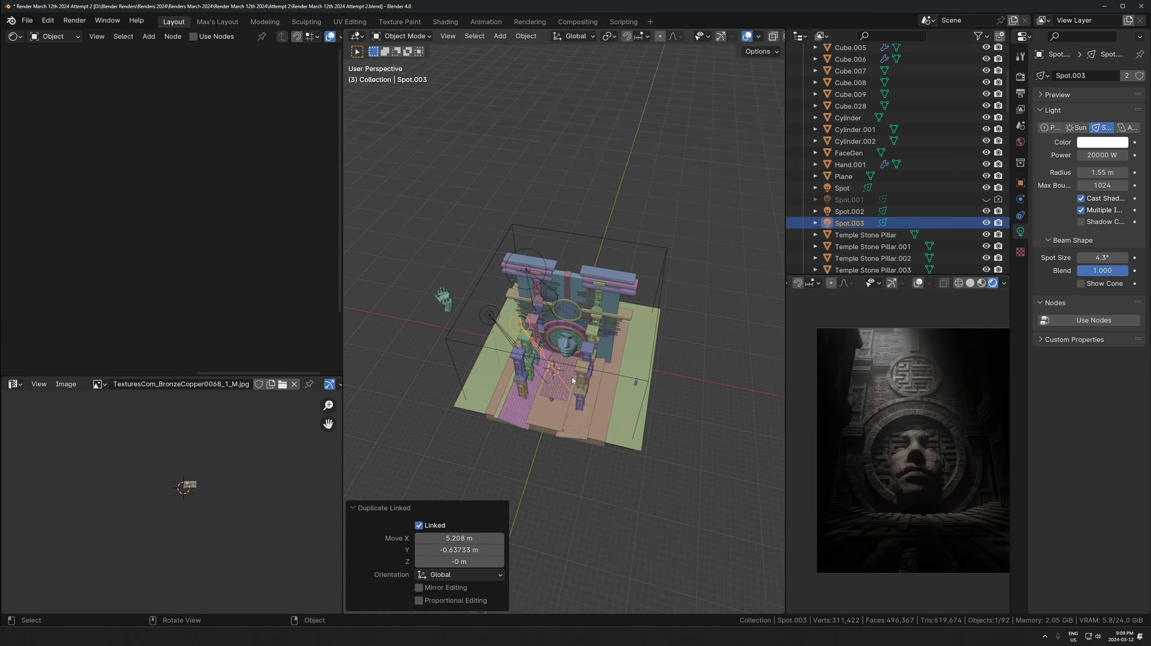
{"action": "key", "text": "alt+d"}
{"action": "left_click", "coordinate": [575, 302]}
{"action": "middle_click_drag", "start_coordinate": [577, 305], "coordinate": [661, 347]}
{"action": "key", "text": "g"}
{"action": "left_click", "coordinate": [667, 289]}
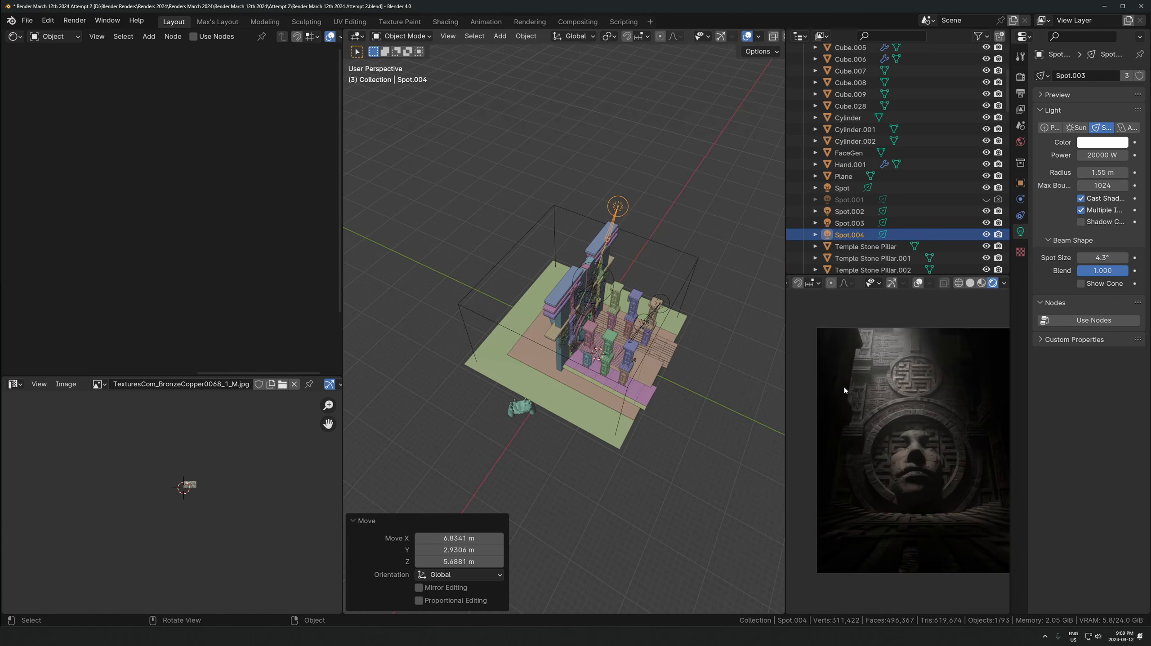
{"action": "middle_click_drag", "start_coordinate": [572, 290], "coordinate": [572, 330]}
{"action": "key", "text": "g"}
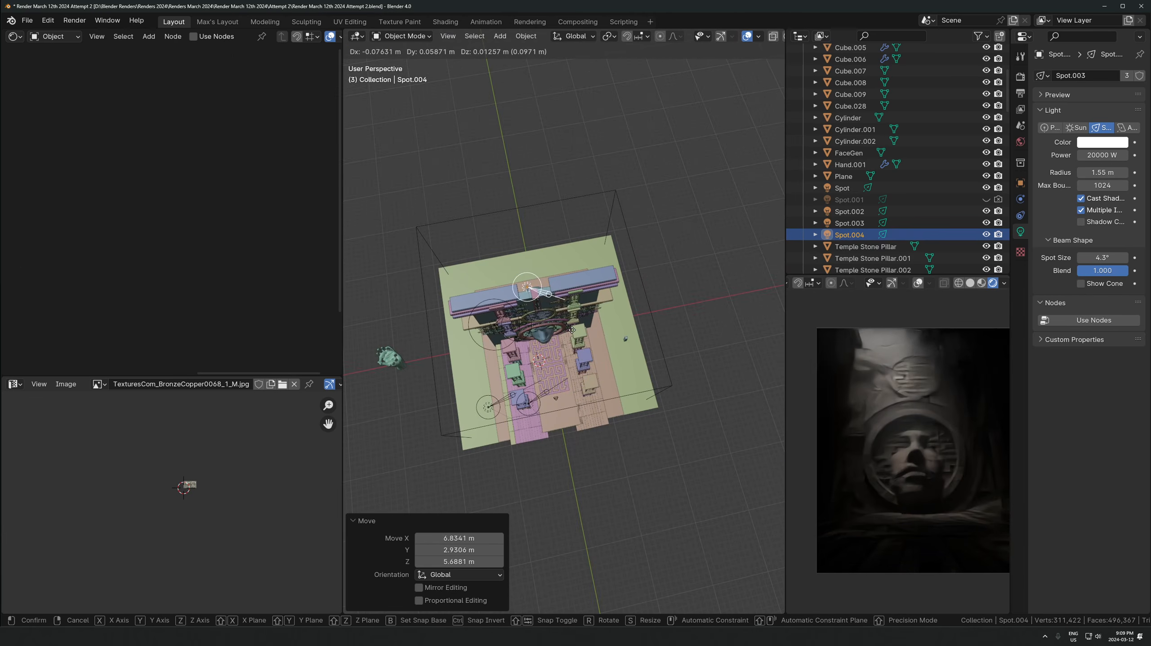
{"action": "left_click", "coordinate": [571, 330]}
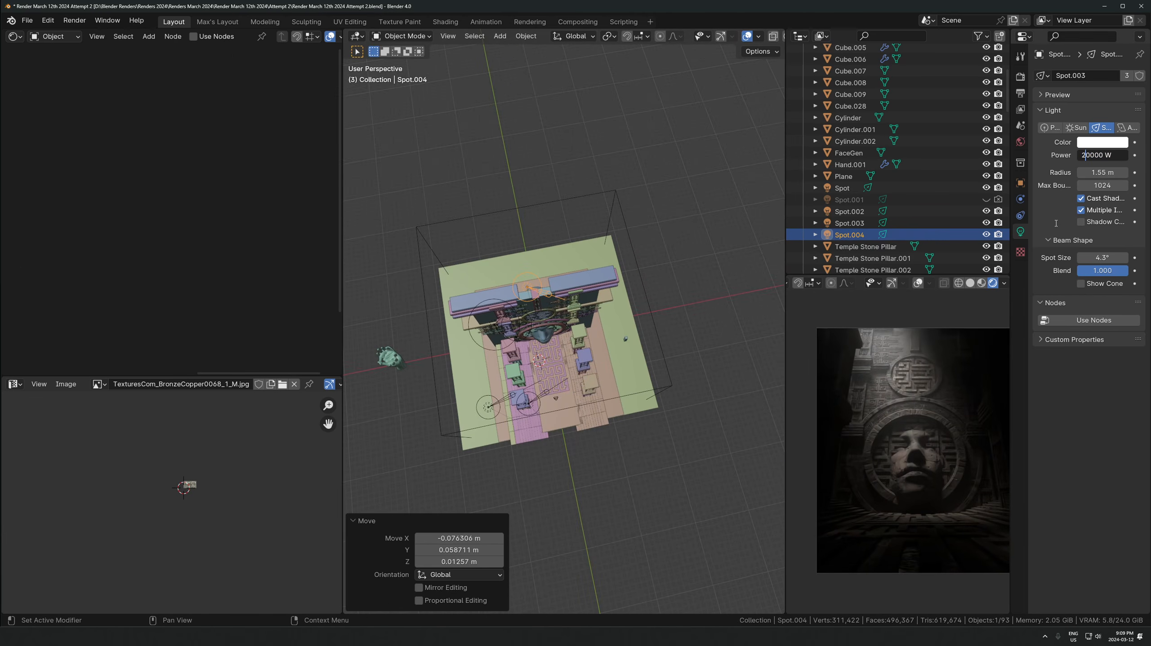
Try a power of 80000 W and an adjusted radius on the linked spotlights, undoing both changes
{"action": "type", "text": "8"}
{"action": "key", "text": "Return"}
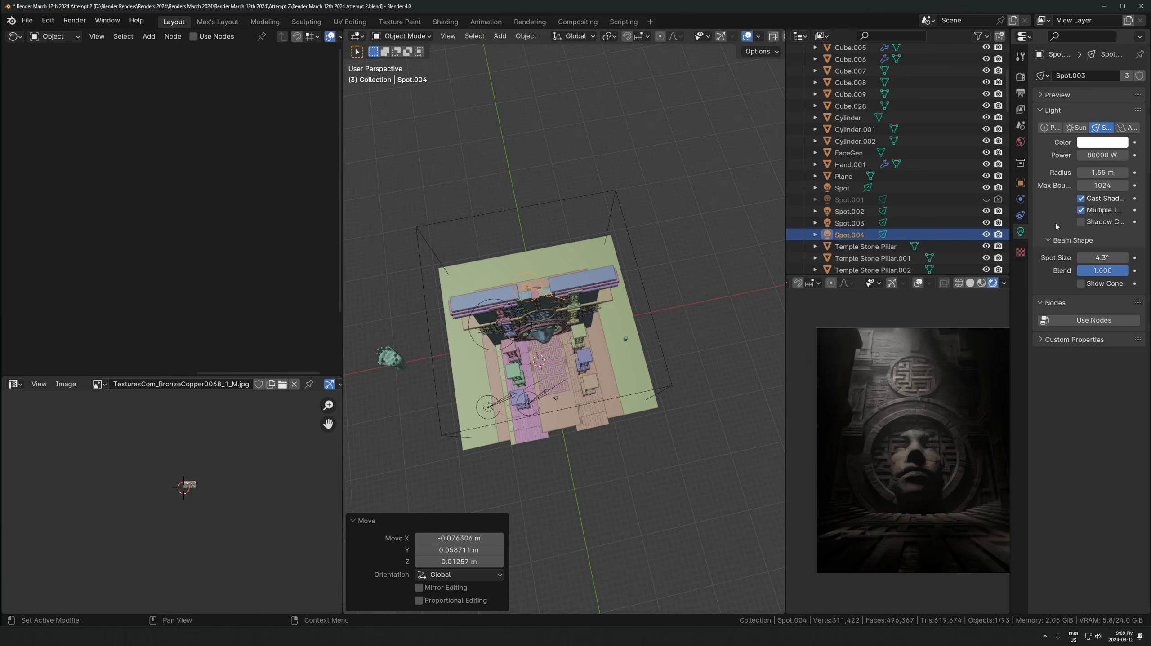
{"action": "left_click_drag", "start_coordinate": [1097, 173], "coordinate": [1086, 173]}
{"action": "key", "text": "ctrl+z"}
{"action": "key", "text": "ctrl+z"}
Make the object and data of the spotlight above the temple single-user
{"action": "middle_click_drag", "start_coordinate": [589, 327], "coordinate": [582, 269]}
{"action": "scroll", "coordinate": [582, 269], "scroll_direction": "up", "scroll_amount": 2}
{"action": "scroll", "coordinate": [581, 268], "scroll_direction": "down", "scroll_amount": 3}
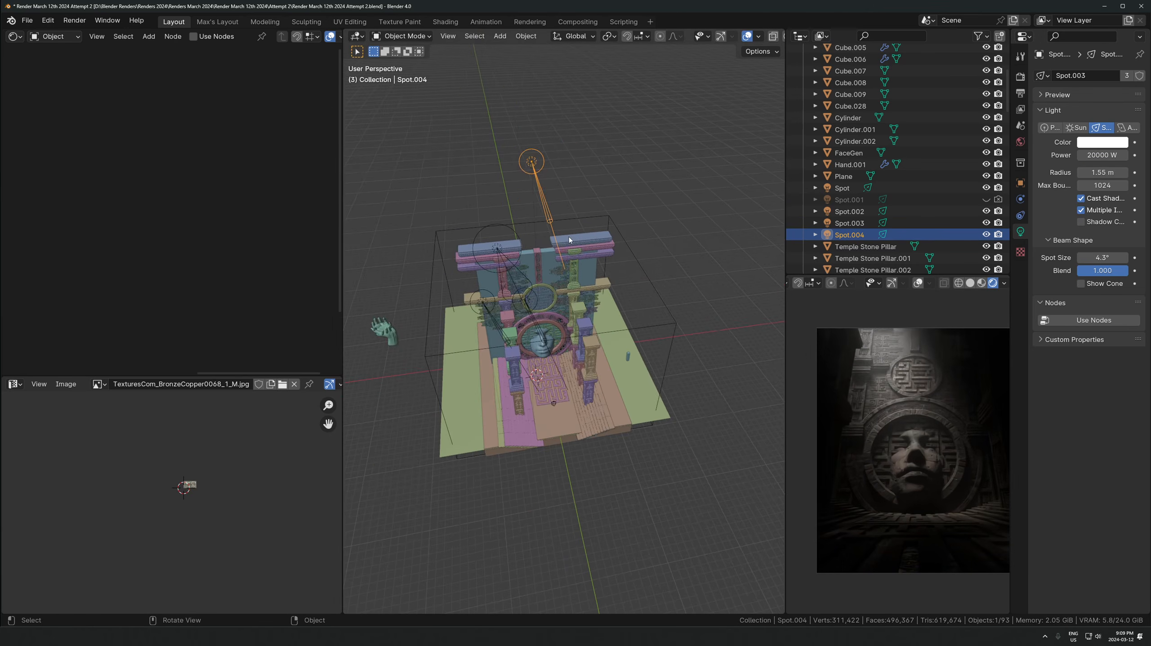
{"action": "key", "text": "u"}
{"action": "left_click", "coordinate": [552, 237]}
{"action": "key", "text": "g"}
{"action": "right_click", "coordinate": [520, 319]}
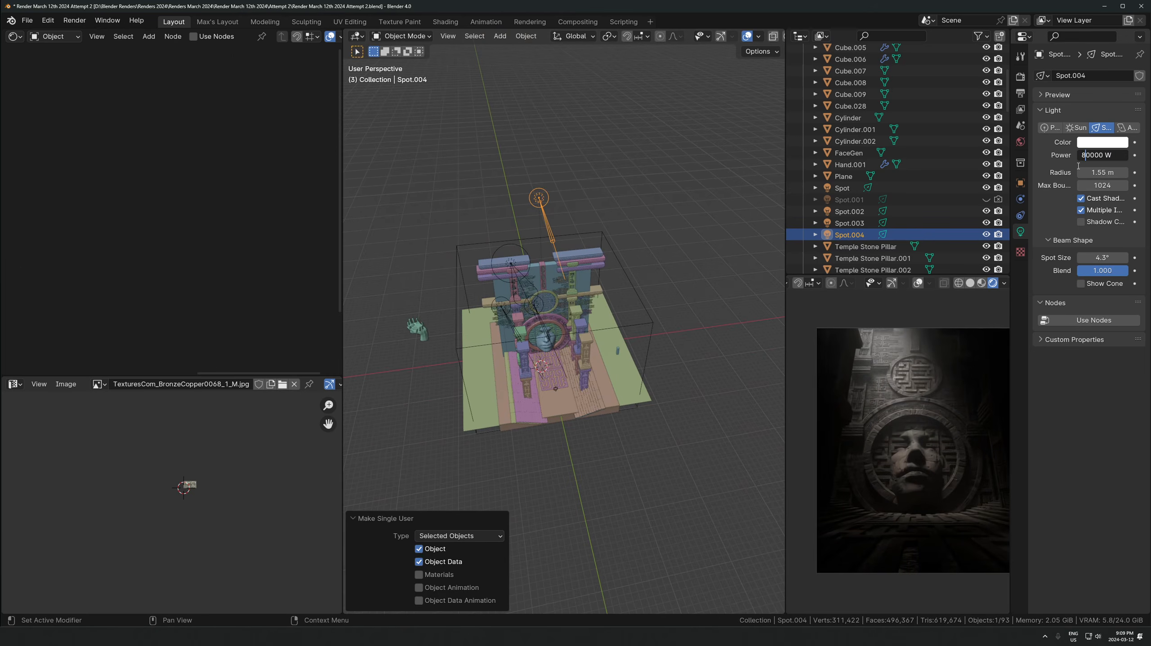
Set the upper spotlight's power to 80000 W and its radius to 2.11 m, keeping its 4.3° spot size
{"action": "key", "text": "Return"}
{"action": "left_click_drag", "start_coordinate": [1122, 261], "coordinate": [1141, 261]}
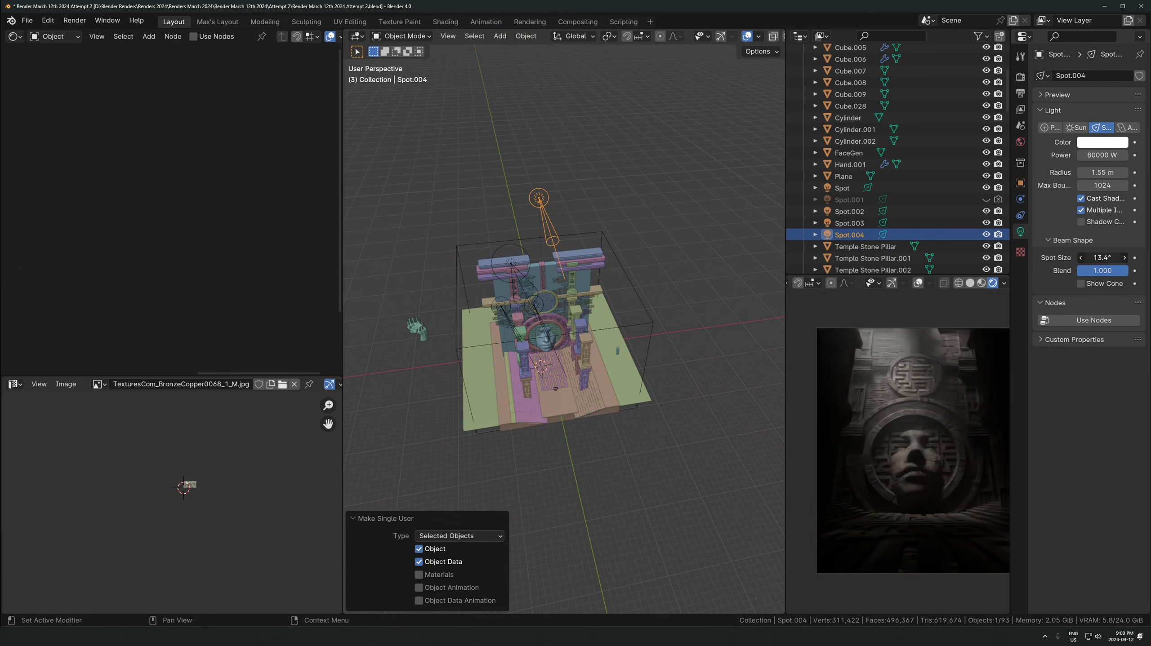
{"action": "right_click", "coordinate": [1108, 256]}
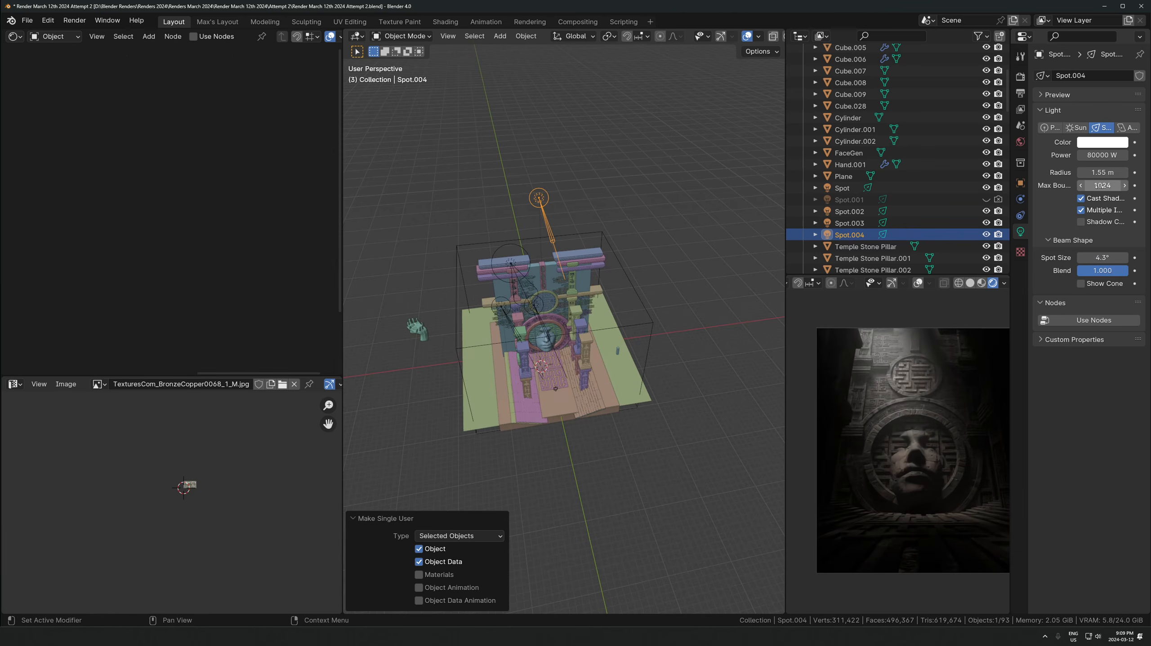
{"action": "left_click_drag", "start_coordinate": [1102, 173], "coordinate": [1127, 173]}
Move the upper spotlight about 4.67 m along its local Z, then about 1.26 m in X, 0.36 m in Y and 0.70 m in Z
{"action": "key", "text": "g"}
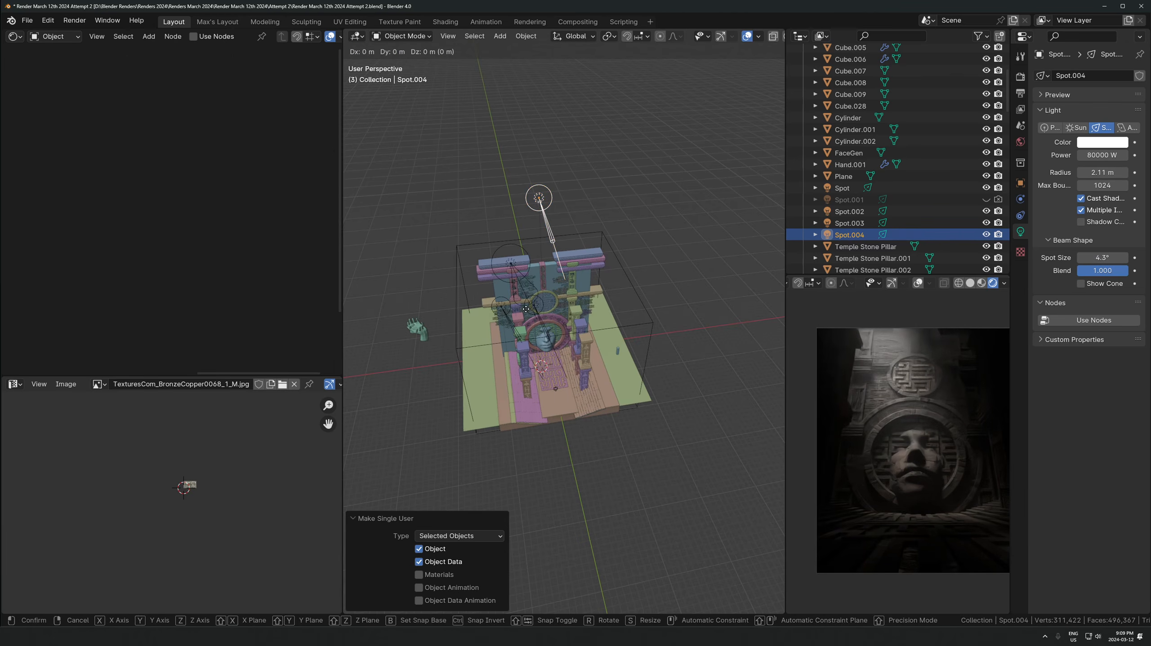
{"action": "key", "text": "z"}
{"action": "key", "text": "z"}
{"action": "left_click", "coordinate": [512, 286]}
{"action": "key", "text": "g"}
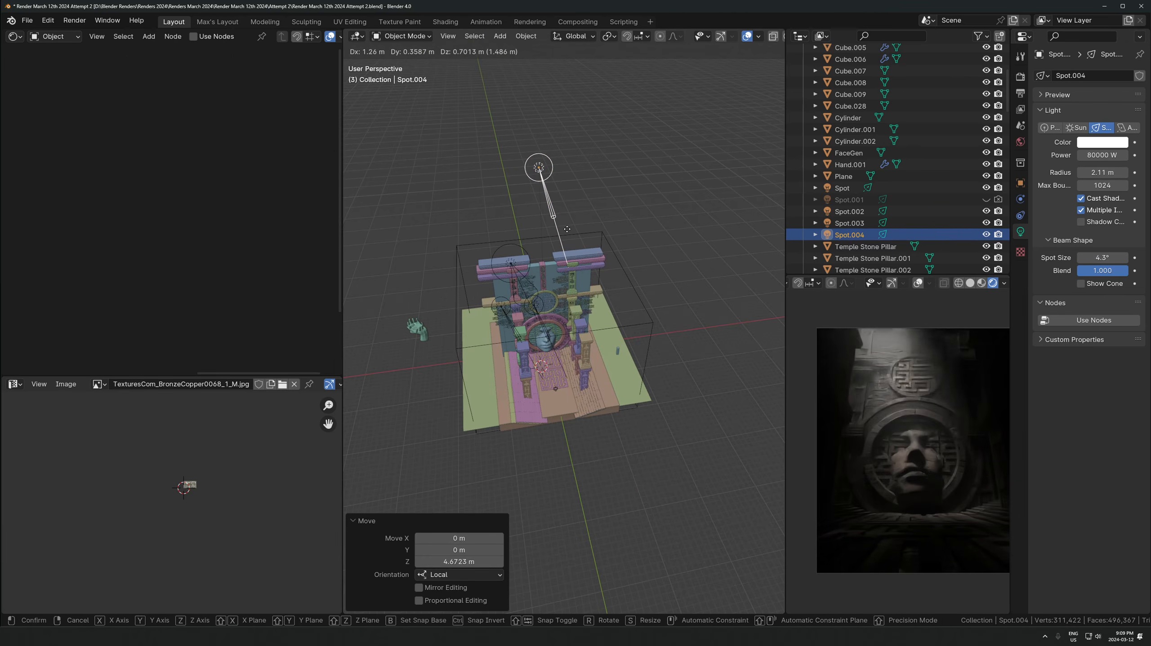
{"action": "left_click", "coordinate": [573, 247]}
{"action": "key", "text": "g"}
{"action": "right_click", "coordinate": [563, 238]}
Set the upper spotlight's power to 60000 W and move it about 0.11 m along Y
{"action": "middle_click_drag", "start_coordinate": [564, 238], "coordinate": [658, 325]}
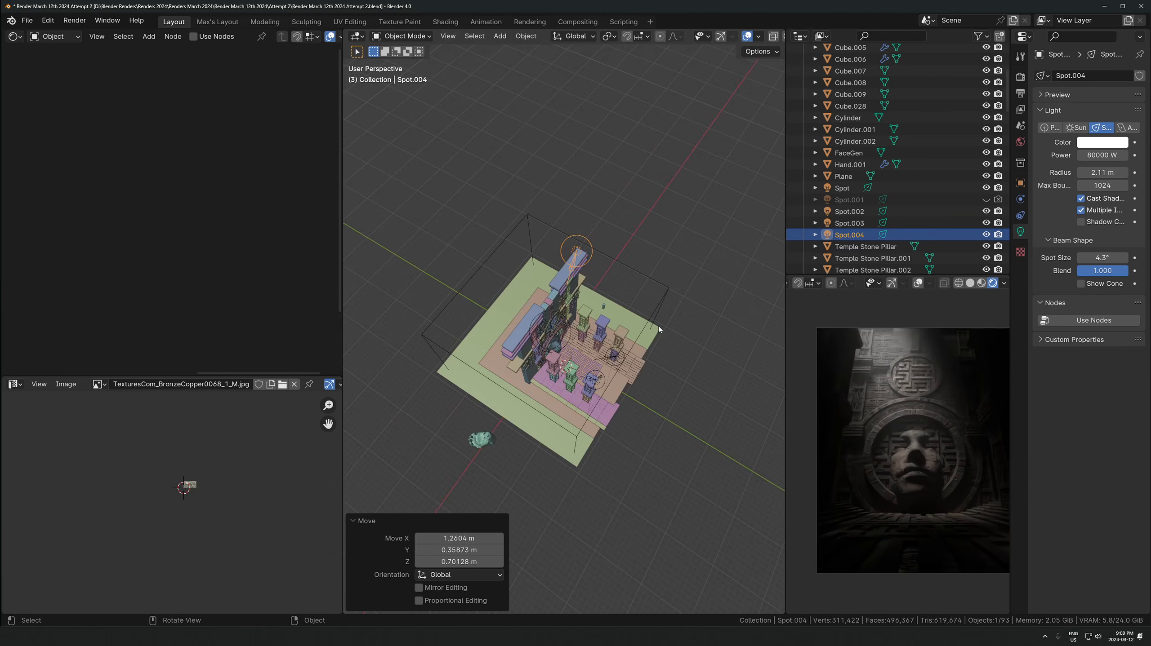
{"action": "key", "text": "g"}
{"action": "right_click", "coordinate": [643, 326]}
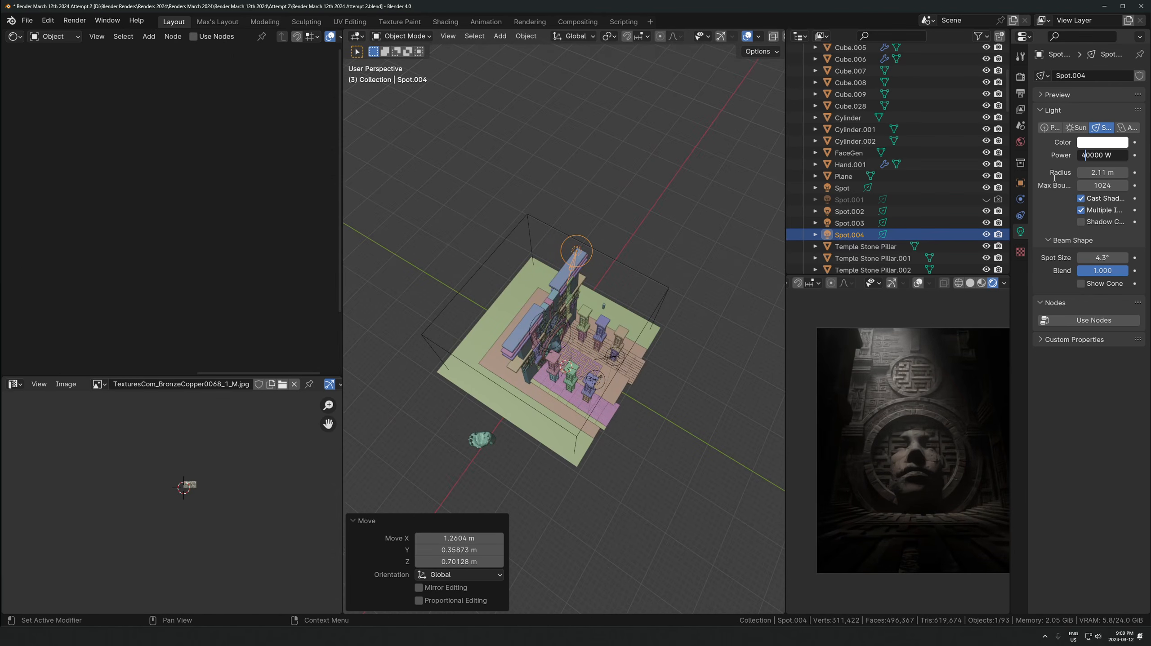
{"action": "key", "text": "g"}
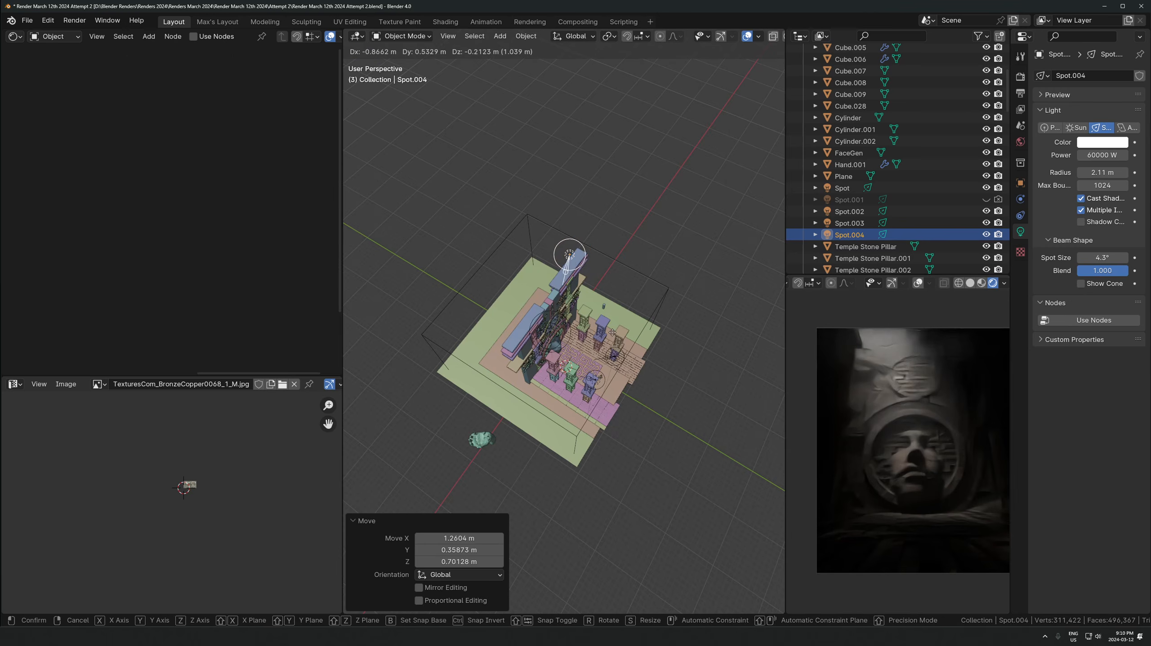
{"action": "key", "text": "y"}
{"action": "left_click", "coordinate": [582, 303]}
Increase the upper spotlight's radius to 3.43 m
{"action": "middle_click_drag", "start_coordinate": [894, 584], "coordinate": [912, 443], "text": "ctrl"}
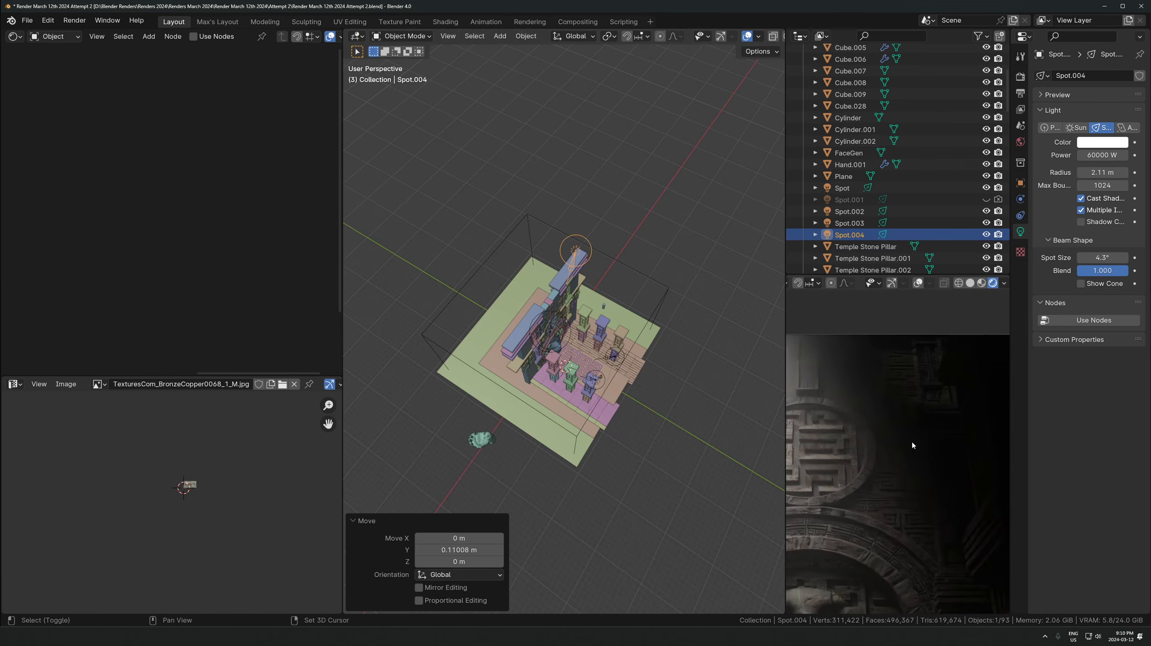
{"action": "scroll", "coordinate": [657, 298], "scroll_direction": "up", "scroll_amount": 5}
{"action": "middle_click_drag", "start_coordinate": [679, 281], "coordinate": [623, 257]}
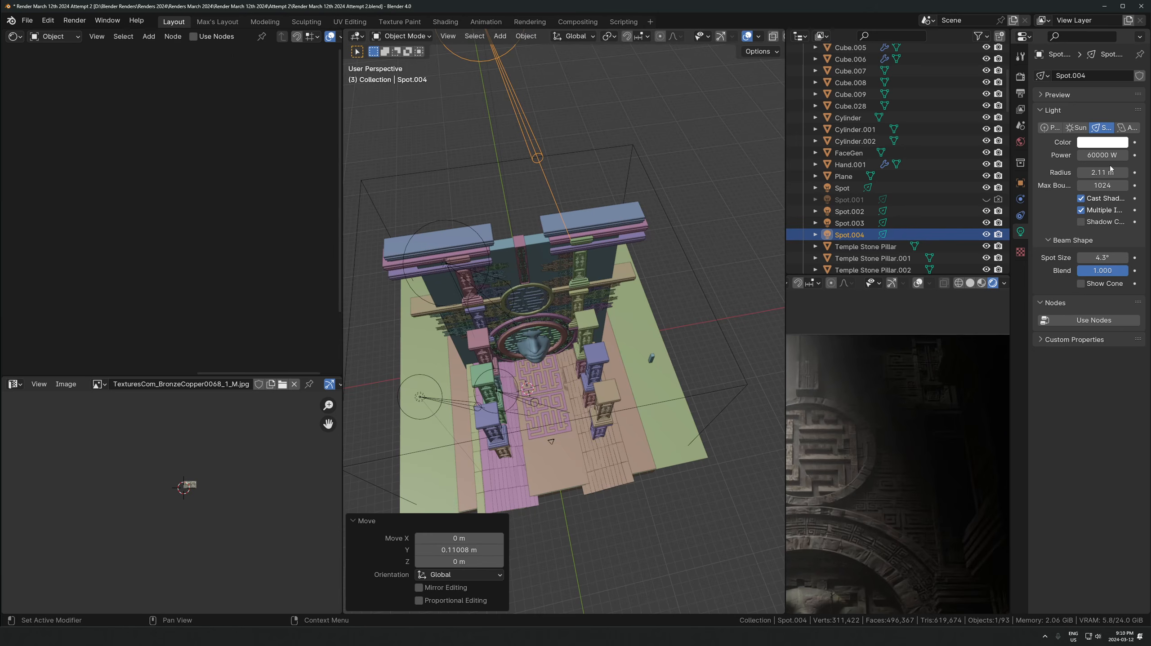
{"action": "left_click_drag", "start_coordinate": [1110, 169], "coordinate": [1143, 172]}
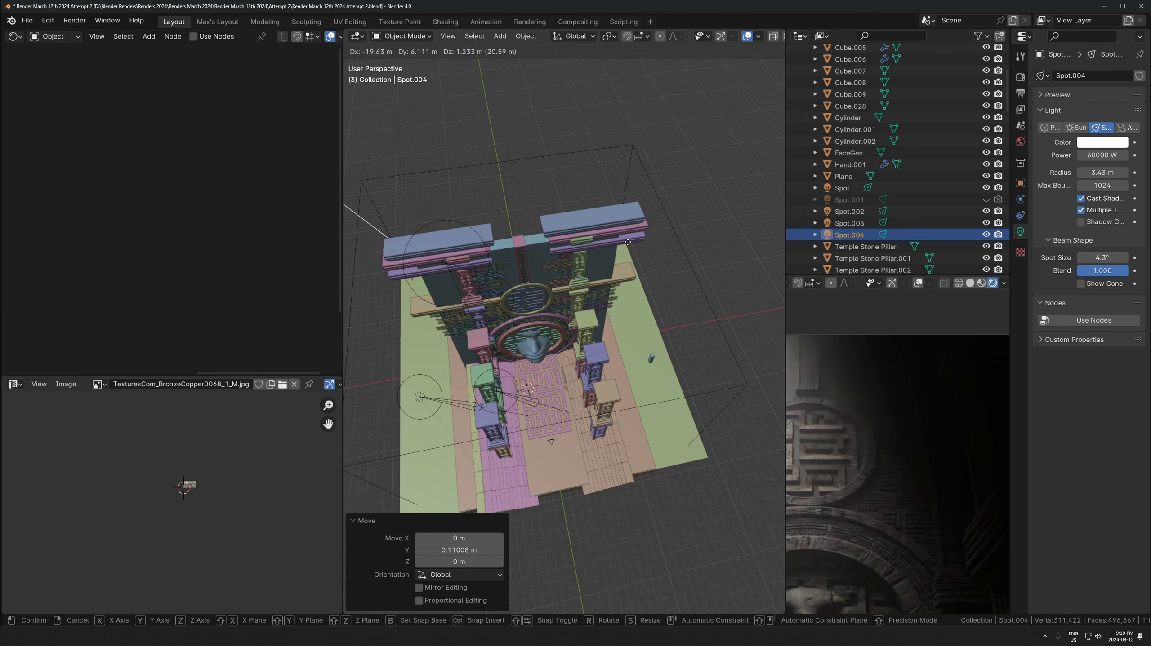
Examine the wall ornaments beside the upper circular frame from the front
{"action": "scroll", "coordinate": [827, 503], "scroll_direction": "up", "scroll_amount": 2}
{"action": "middle_click_drag", "start_coordinate": [828, 503], "coordinate": [960, 480]}
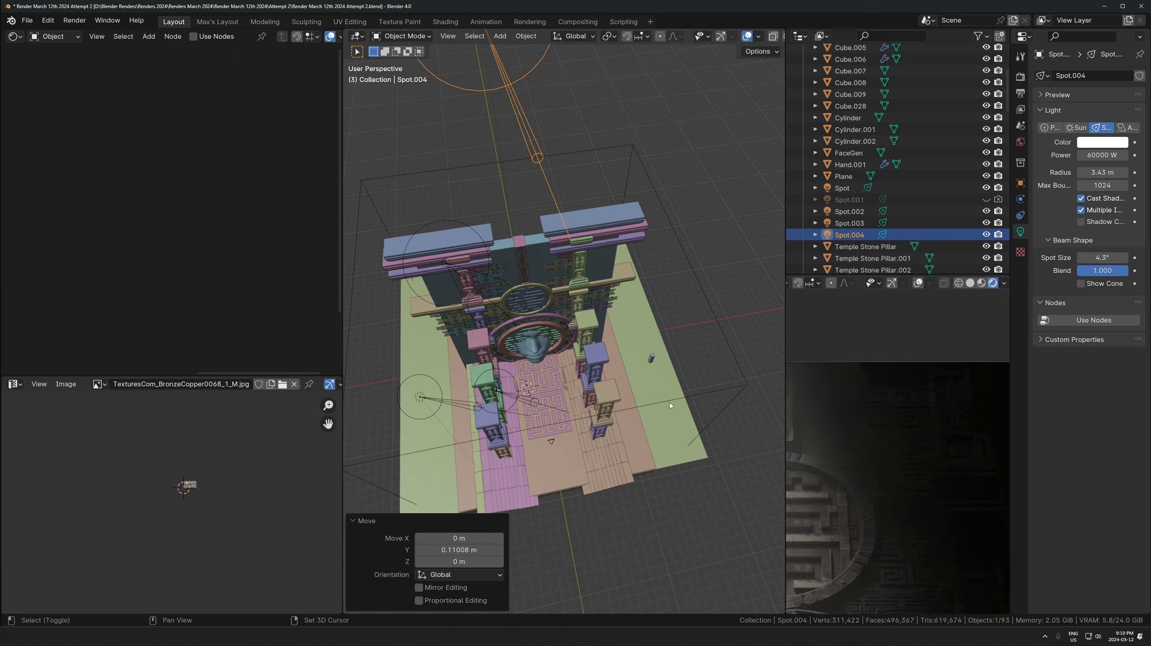
{"action": "scroll", "coordinate": [988, 388], "scroll_direction": "up", "scroll_amount": 3}
{"action": "middle_click_drag", "start_coordinate": [988, 387], "coordinate": [986, 404], "text": "shift"}
{"action": "left_click", "coordinate": [963, 434]}
{"action": "key", "text": "KP_Decimal"}
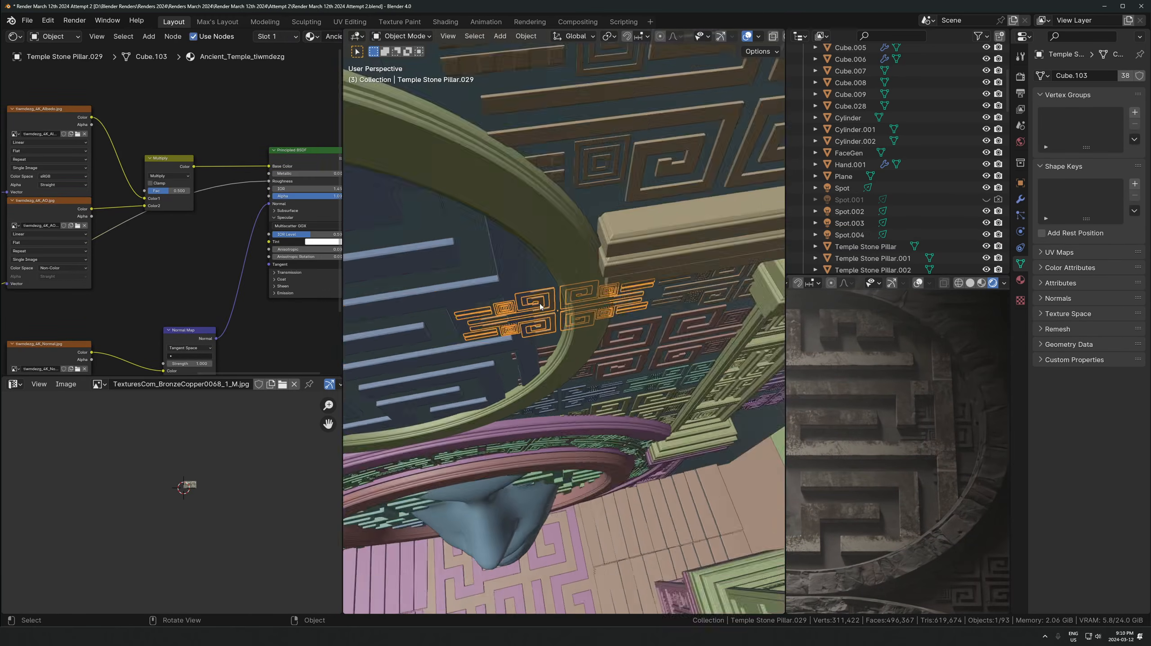
{"action": "middle_click_drag", "start_coordinate": [556, 419], "coordinate": [546, 318]}
{"action": "left_click", "coordinate": [534, 339], "text": "shift"}
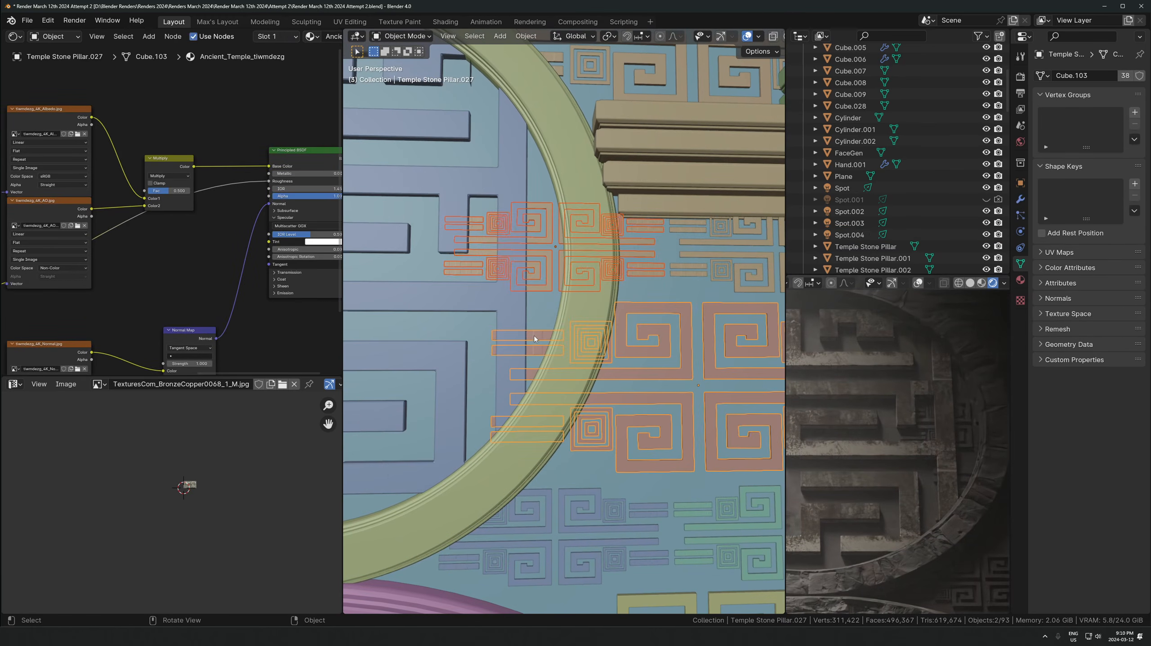
Select the inner edge loop of the upper circular frame and fill it with a face
{"action": "scroll", "coordinate": [572, 293], "scroll_direction": "down", "scroll_amount": 4}
{"action": "left_click", "coordinate": [585, 175]}
{"action": "scroll", "coordinate": [584, 207], "scroll_direction": "up", "scroll_amount": 2}
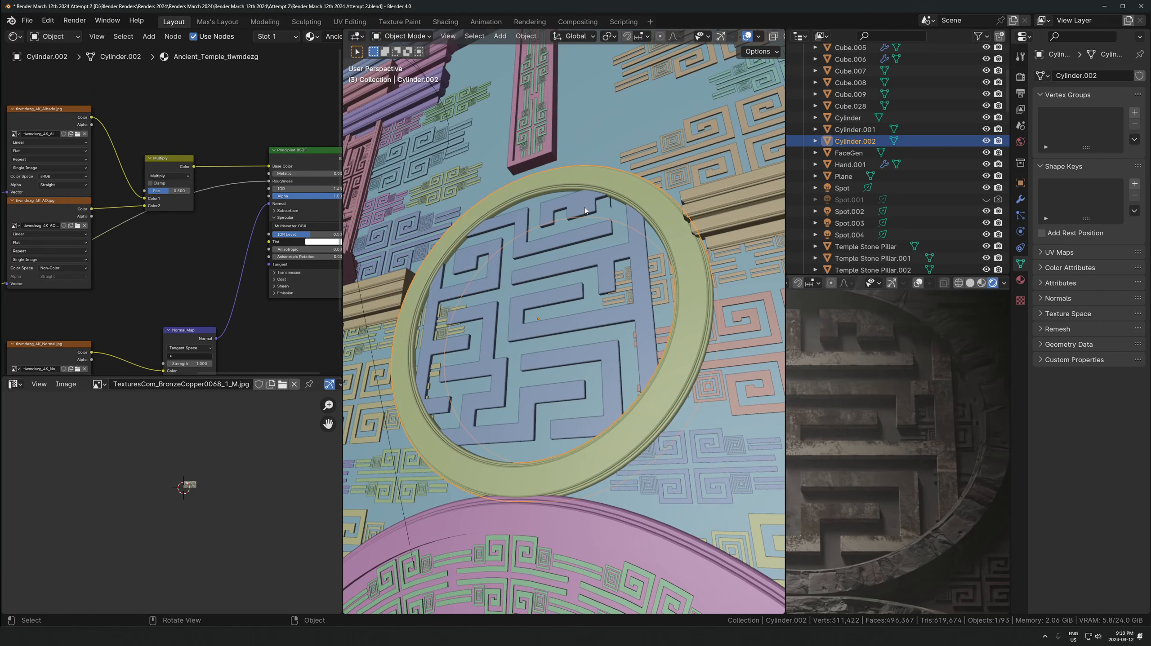
{"action": "key", "text": "Tab"}
{"action": "middle_click_drag", "start_coordinate": [576, 225], "coordinate": [604, 219]}
{"action": "scroll", "coordinate": [603, 220], "scroll_direction": "down", "scroll_amount": 3}
{"action": "scroll", "coordinate": [607, 204], "scroll_direction": "up", "scroll_amount": 3}
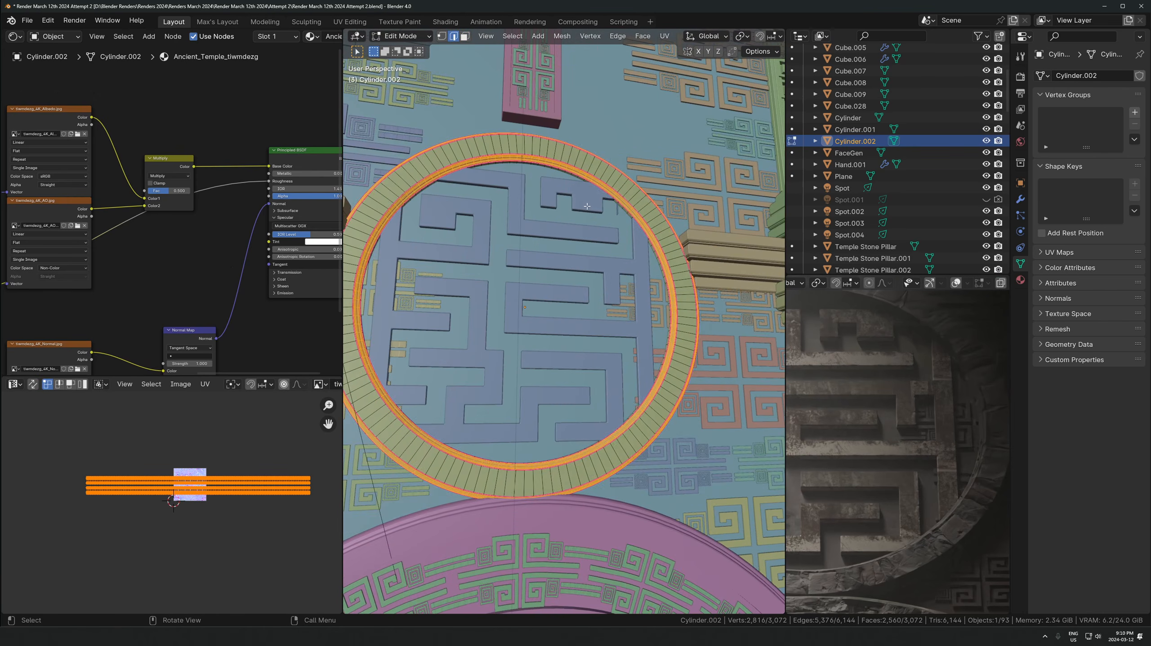
{"action": "left_click", "coordinate": [611, 188], "text": "alt"}
{"action": "key", "text": "f"}
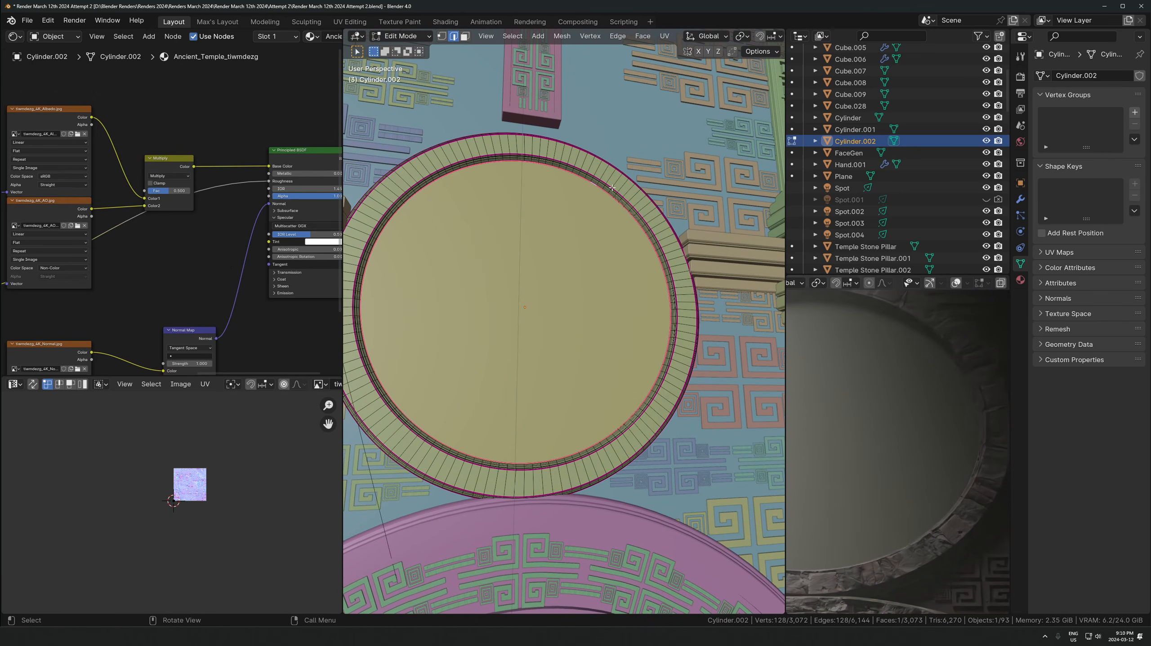
Separate the filled face from the circular frame and select the resulting disc as its own object
{"action": "key", "text": "p"}
{"action": "left_click", "coordinate": [613, 188]}
{"action": "key", "text": "Tab"}
{"action": "left_click", "coordinate": [568, 215]}
{"action": "key", "text": "3"}
{"action": "key", "text": "ctrl+z"}
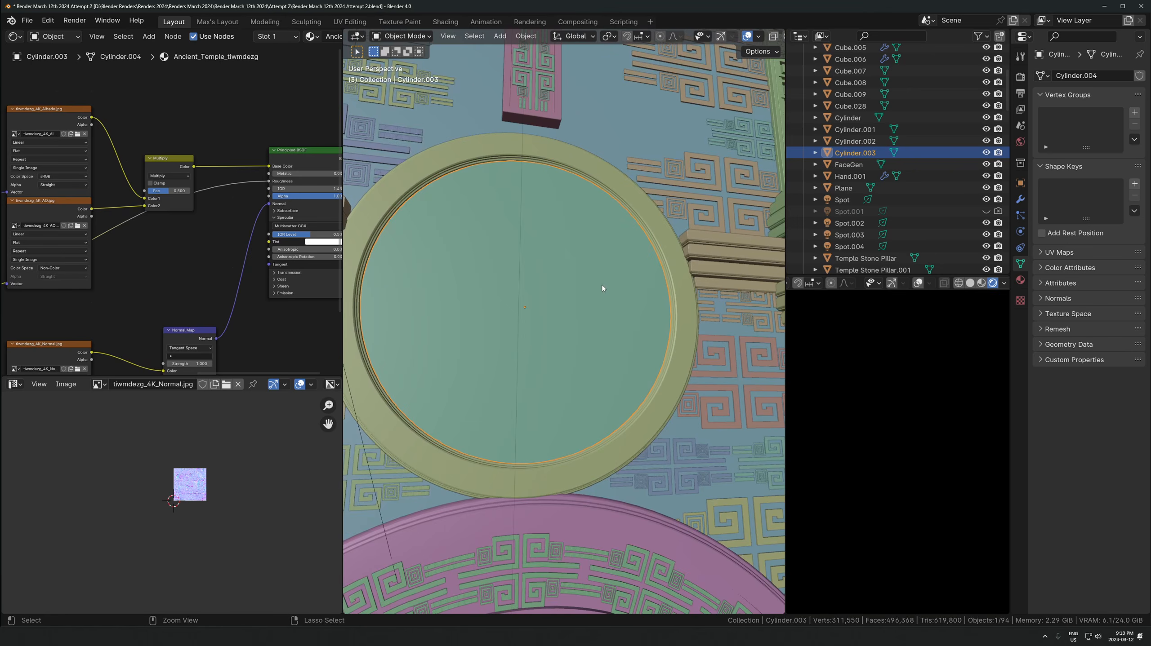
Move the disc about 0.18 m along Y so it sits behind the maze relief
{"action": "key", "text": "Tab"}
{"action": "middle_click_drag", "start_coordinate": [569, 288], "coordinate": [592, 259]}
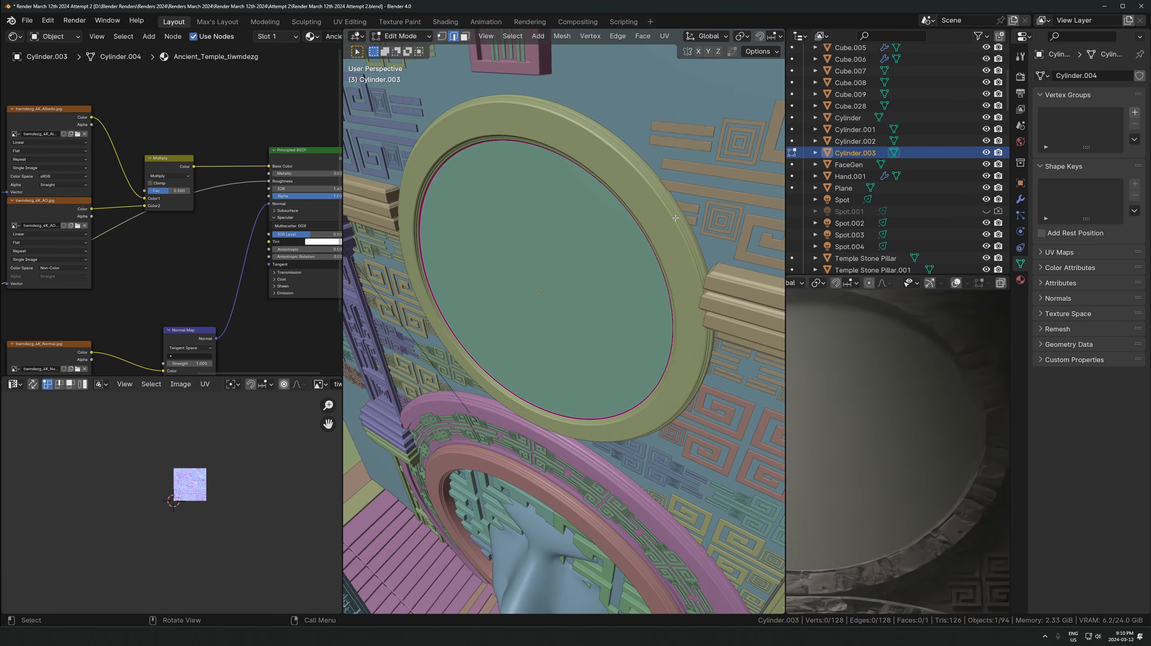
{"action": "key", "text": "Tab"}
{"action": "key", "text": "g"}
{"action": "key", "text": "y"}
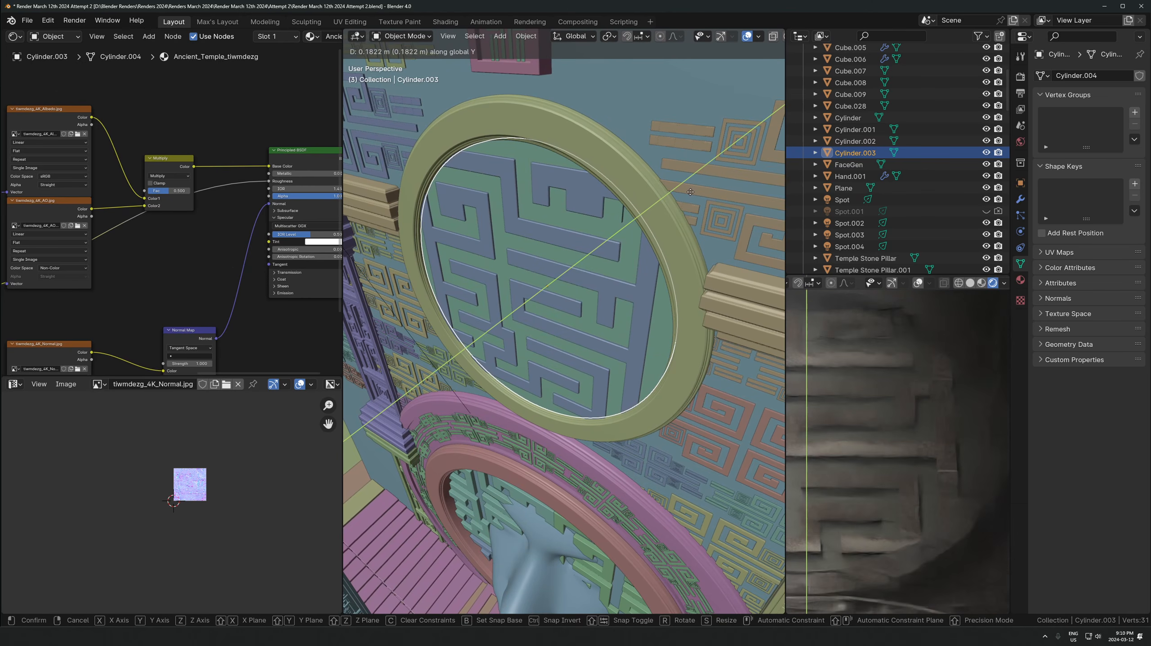
{"action": "left_click", "coordinate": [638, 235]}
Extrude the disc to give it thickness and project its faces to UVs
{"action": "key", "text": "Tab"}
{"action": "key", "text": "u"}
{"action": "left_click", "coordinate": [623, 290]}
{"action": "key", "text": "Tab"}
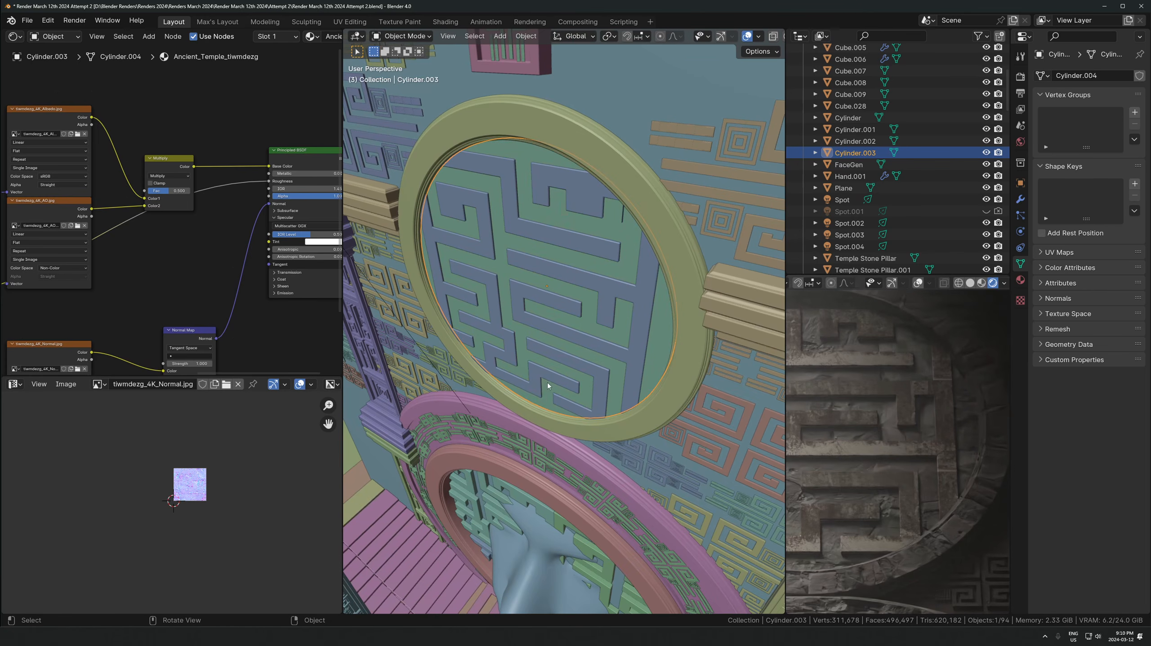
Scale all of the disc's UV islands and shift them over the stone texture
{"action": "key", "text": "Tab"}
{"action": "key", "text": "a"}
{"action": "key", "text": "s"}
{"action": "left_click", "coordinate": [260, 499]}
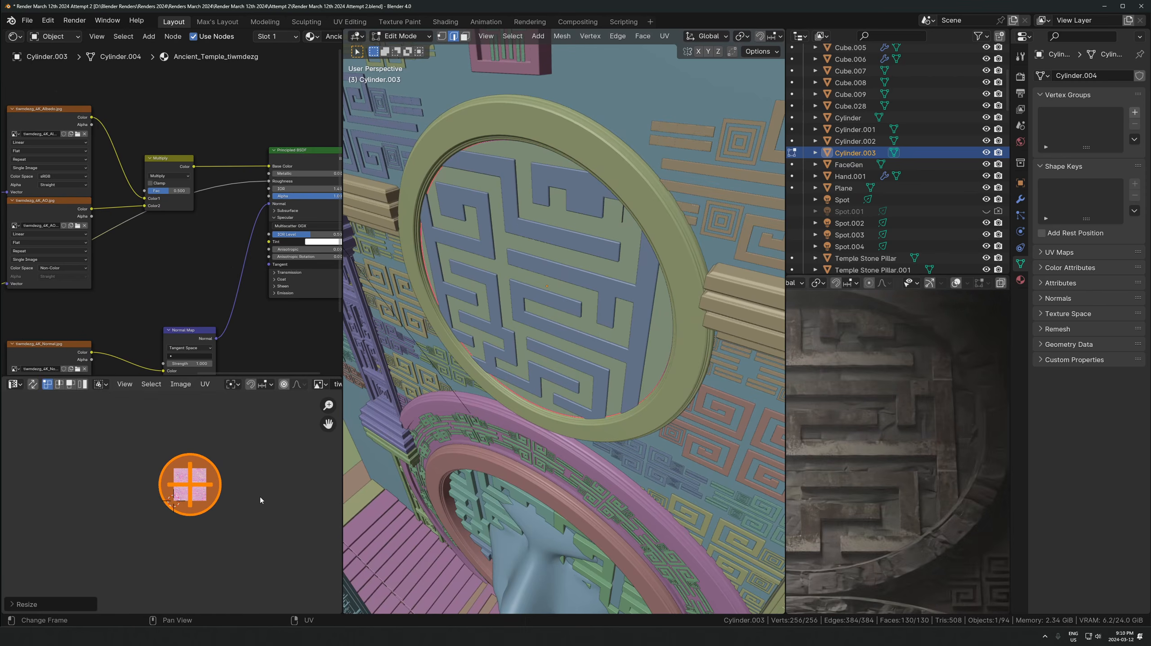
{"action": "key", "text": "g"}
{"action": "left_click", "coordinate": [231, 522]}
{"action": "key", "text": "Tab"}
Move the maze relief inside the circular frame about -0.013 m along Y
{"action": "scroll", "coordinate": [570, 275], "scroll_direction": "up", "scroll_amount": 3}
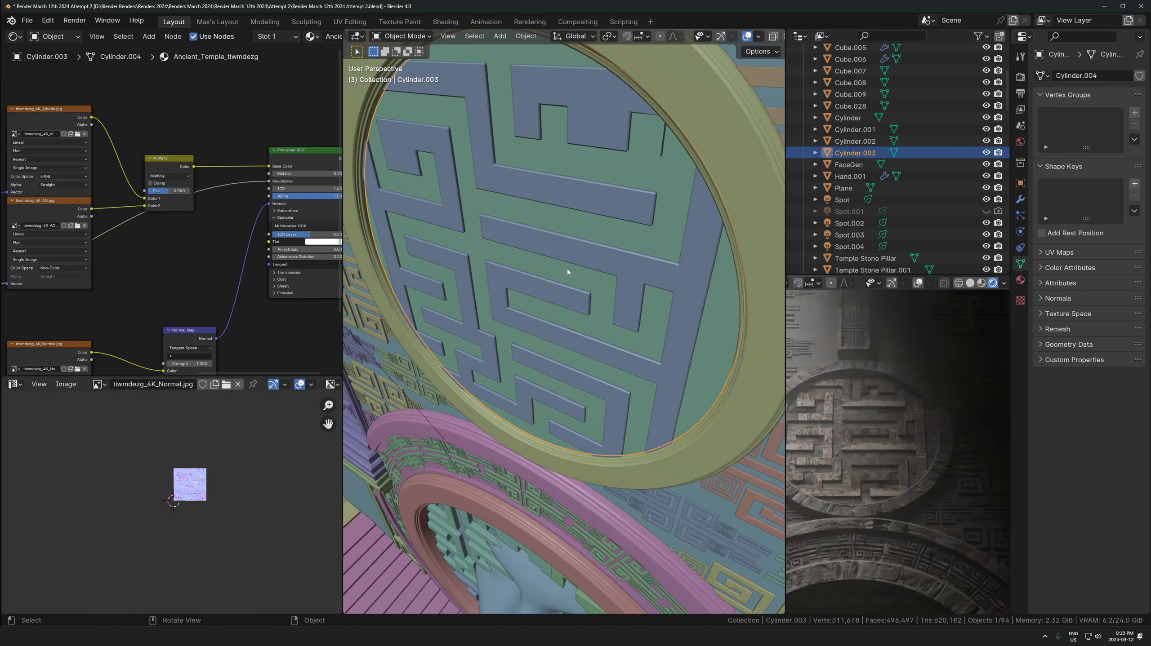
{"action": "left_click", "coordinate": [578, 259]}
{"action": "key", "text": "g"}
{"action": "key", "text": "y"}
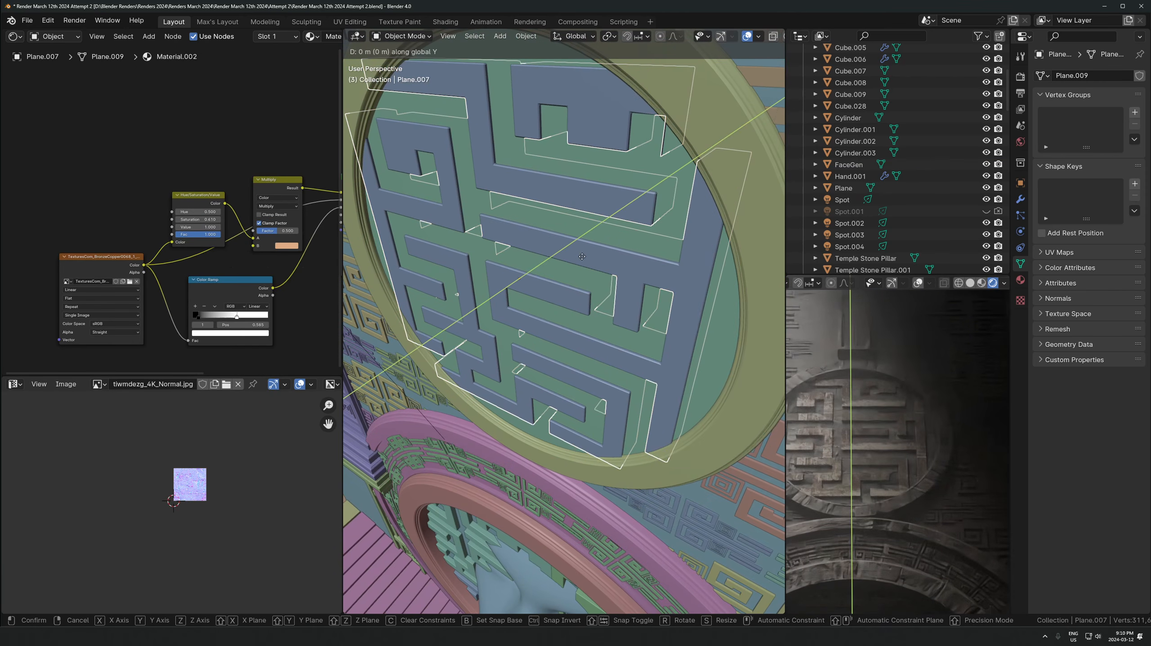
{"action": "left_click", "coordinate": [576, 261]}
Examine the circular maze panel and the wall around it in the rendered view, from afar and close up
{"action": "scroll", "coordinate": [639, 351], "scroll_direction": "down", "scroll_amount": 4}
{"action": "middle_click_drag", "start_coordinate": [927, 455], "coordinate": [978, 424], "text": "shift"}
{"action": "scroll", "coordinate": [918, 506], "scroll_direction": "down", "scroll_amount": 4}
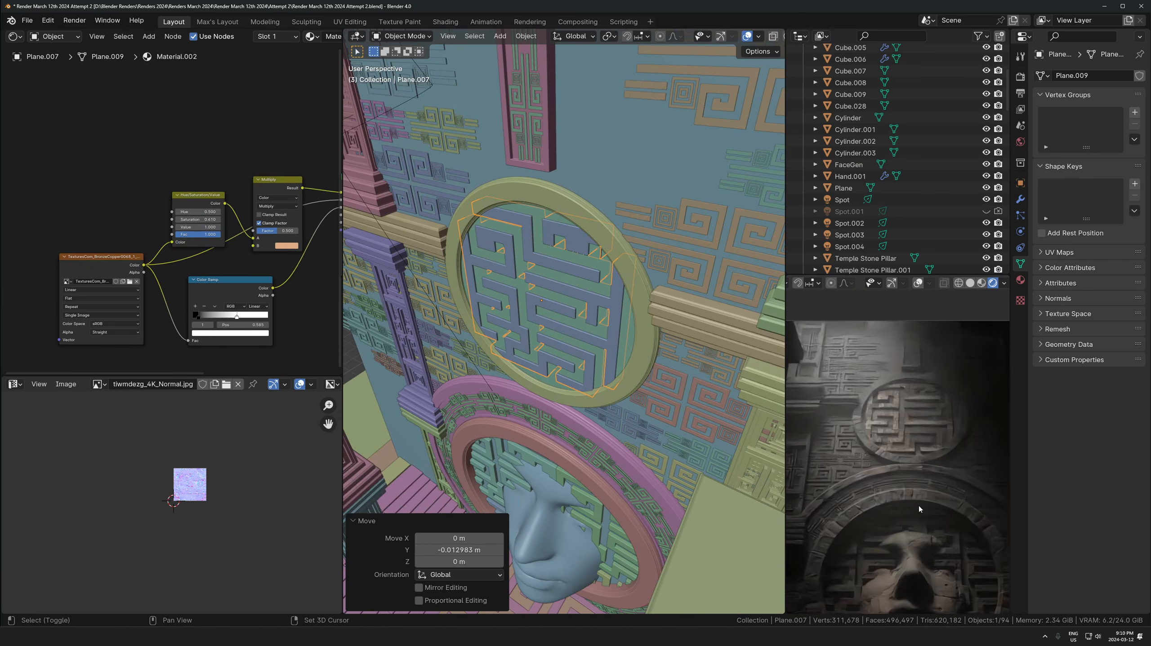
{"action": "middle_click_drag", "start_coordinate": [893, 358], "coordinate": [908, 383], "text": "shift"}
{"action": "scroll", "coordinate": [819, 479], "scroll_direction": "up", "scroll_amount": 5}
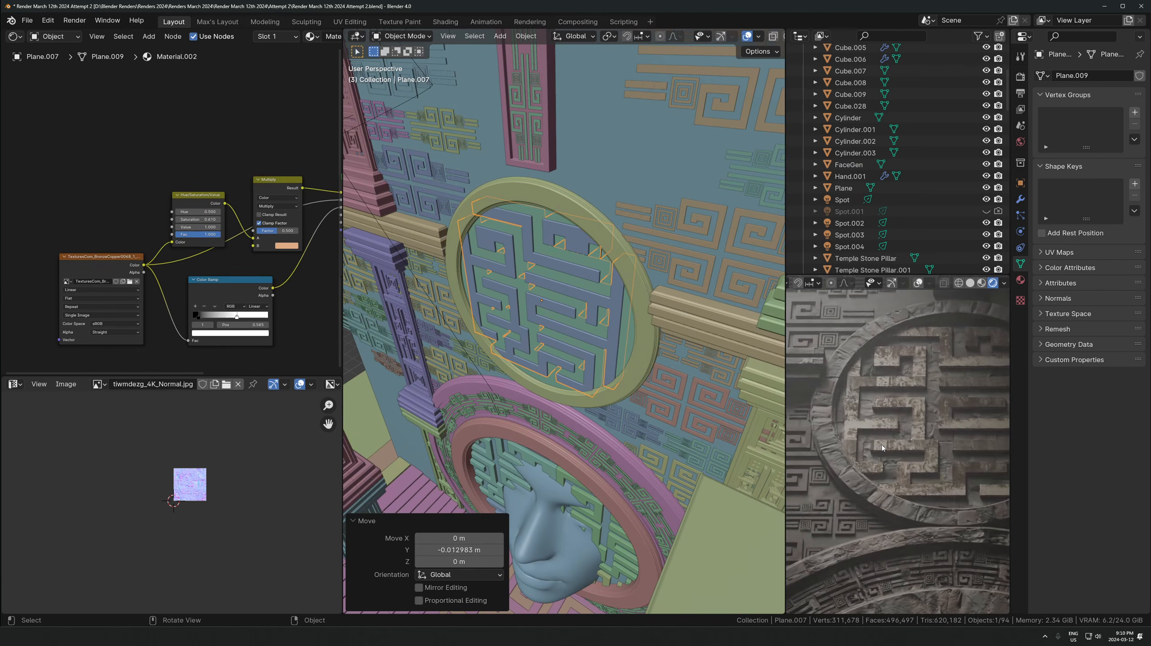
{"action": "middle_click_drag", "start_coordinate": [882, 449], "coordinate": [890, 461], "text": "shift"}
{"action": "scroll", "coordinate": [890, 461], "scroll_direction": "up", "scroll_amount": 4}
{"action": "scroll", "coordinate": [890, 462], "scroll_direction": "down", "scroll_amount": 2}
{"action": "scroll", "coordinate": [501, 219], "scroll_direction": "down", "scroll_amount": 5}
{"action": "scroll", "coordinate": [581, 220], "scroll_direction": "up", "scroll_amount": 5}
Select only the maze ornaments on the upper wall left of the vertical strip and move them about -0.25 m along X
{"action": "middle_click_drag", "start_coordinate": [500, 219], "coordinate": [600, 237]}
{"action": "left_click", "coordinate": [581, 220]}
{"action": "left_click", "coordinate": [579, 253], "text": "shift"}
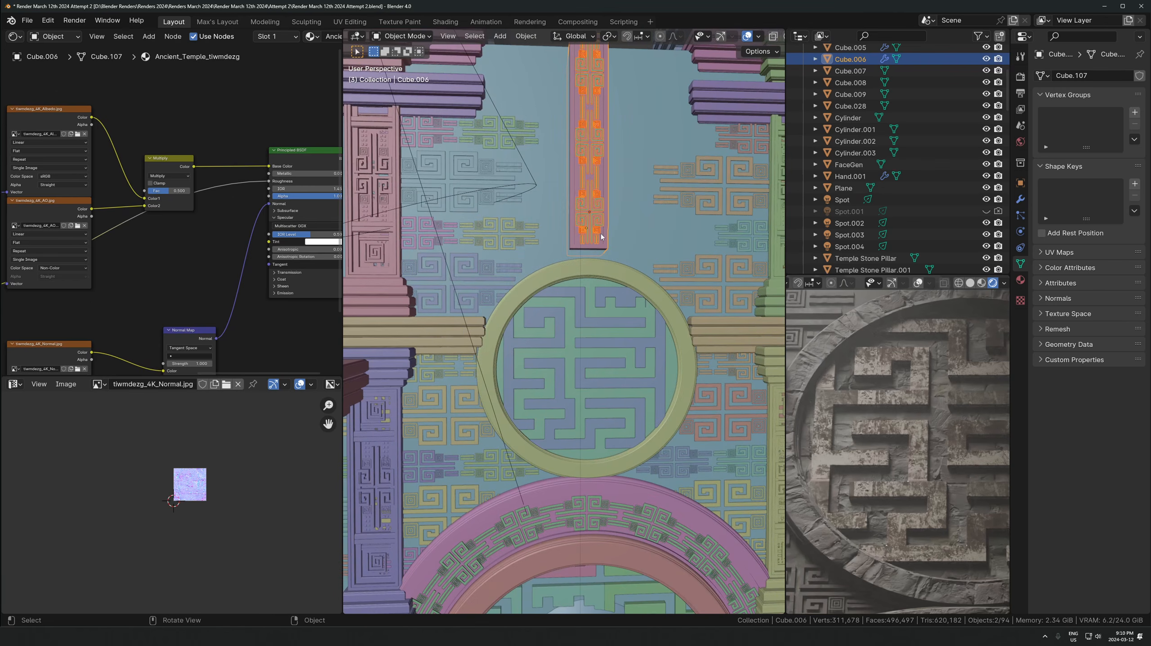
{"action": "left_click", "coordinate": [498, 234]}
{"action": "scroll", "coordinate": [509, 219], "scroll_direction": "down", "scroll_amount": 2}
{"action": "left_click_drag", "start_coordinate": [473, 296], "coordinate": [456, 294]}
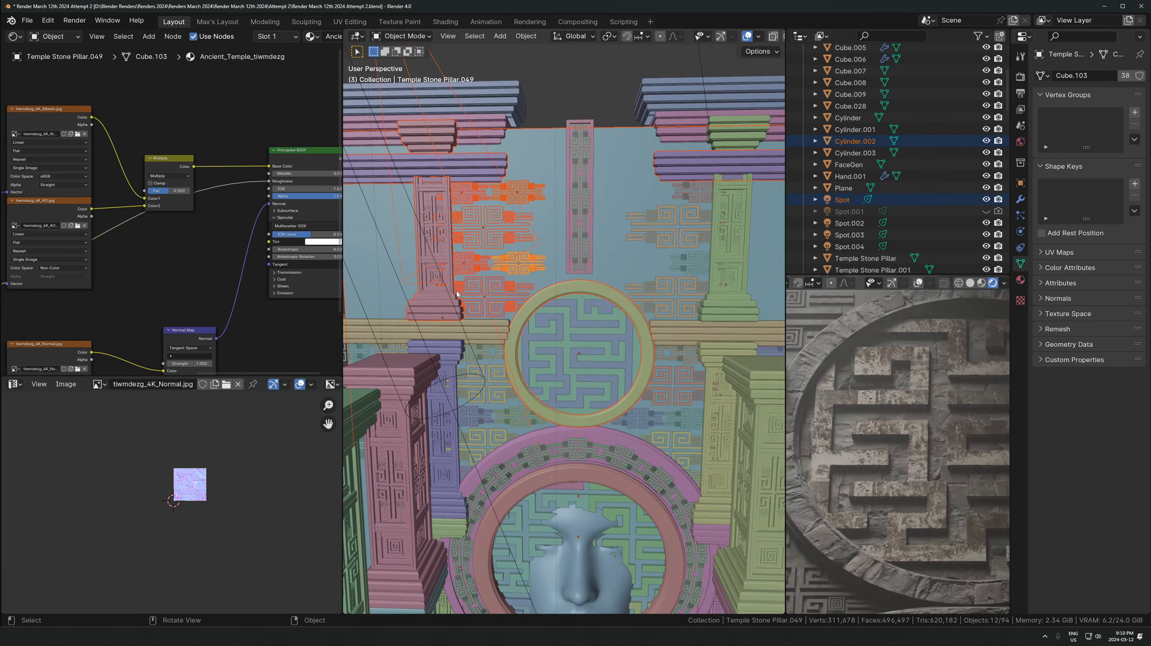
{"action": "left_click_drag", "start_coordinate": [571, 93], "coordinate": [576, 91], "text": "ctrl"}
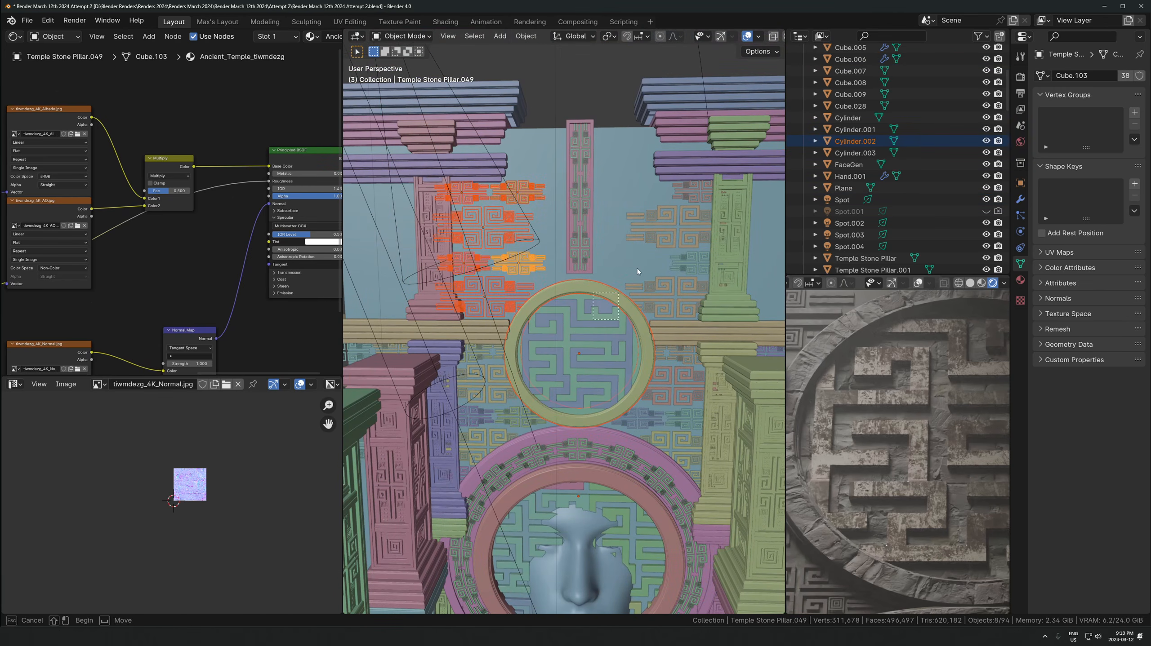
{"action": "left_click_drag", "start_coordinate": [636, 268], "coordinate": [638, 266], "text": "ctrl"}
{"action": "scroll", "coordinate": [598, 249], "scroll_direction": "up", "scroll_amount": 4}
{"action": "key", "text": "g"}
{"action": "key", "text": "x"}
{"action": "left_click", "coordinate": [567, 262]}
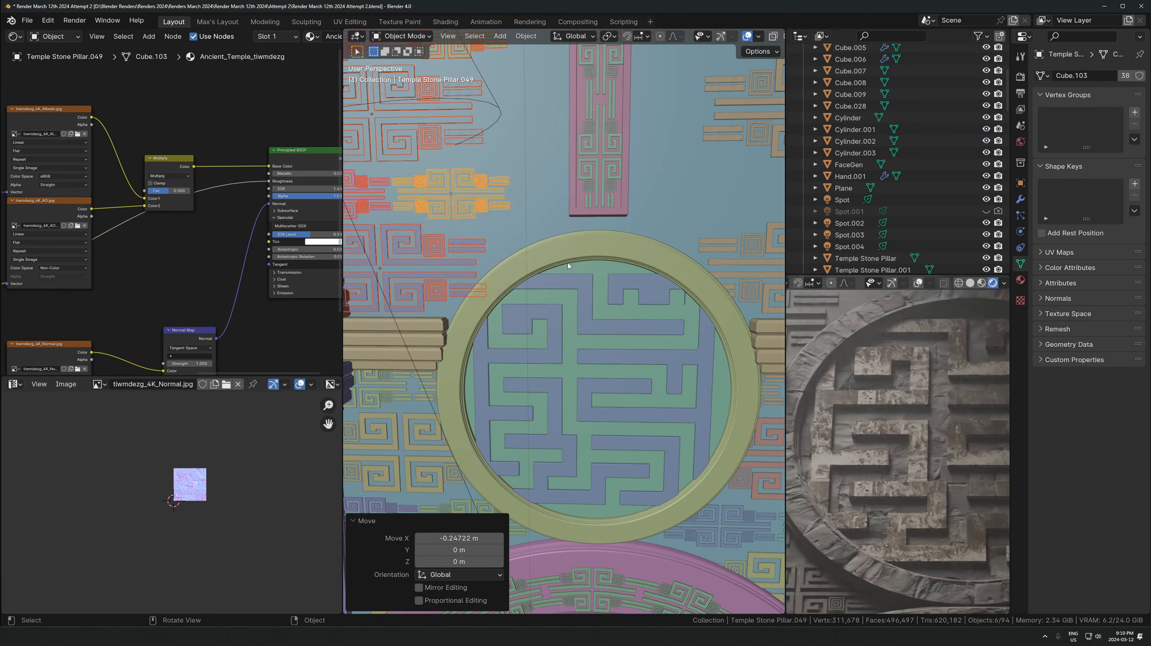
In front view, move the selected left wall ornaments about 0.25 m along X toward the vertical strip
{"action": "key", "text": "KP_1"}
{"action": "key", "text": "g"}
{"action": "key", "text": "x"}
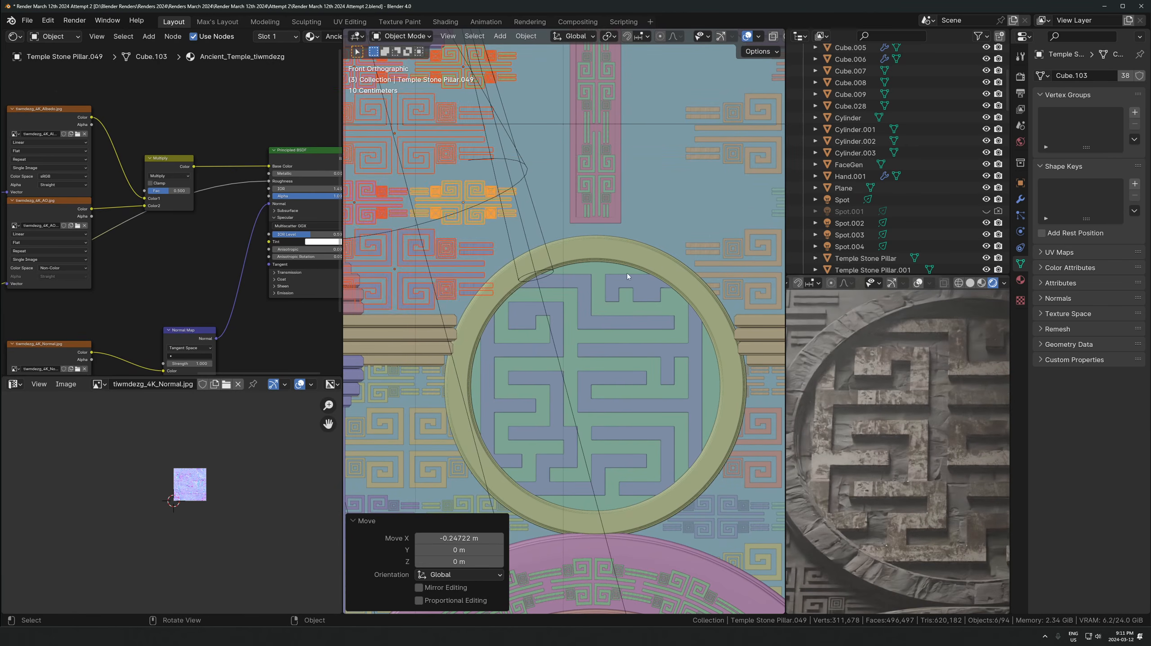
{"action": "left_click", "coordinate": [585, 288]}
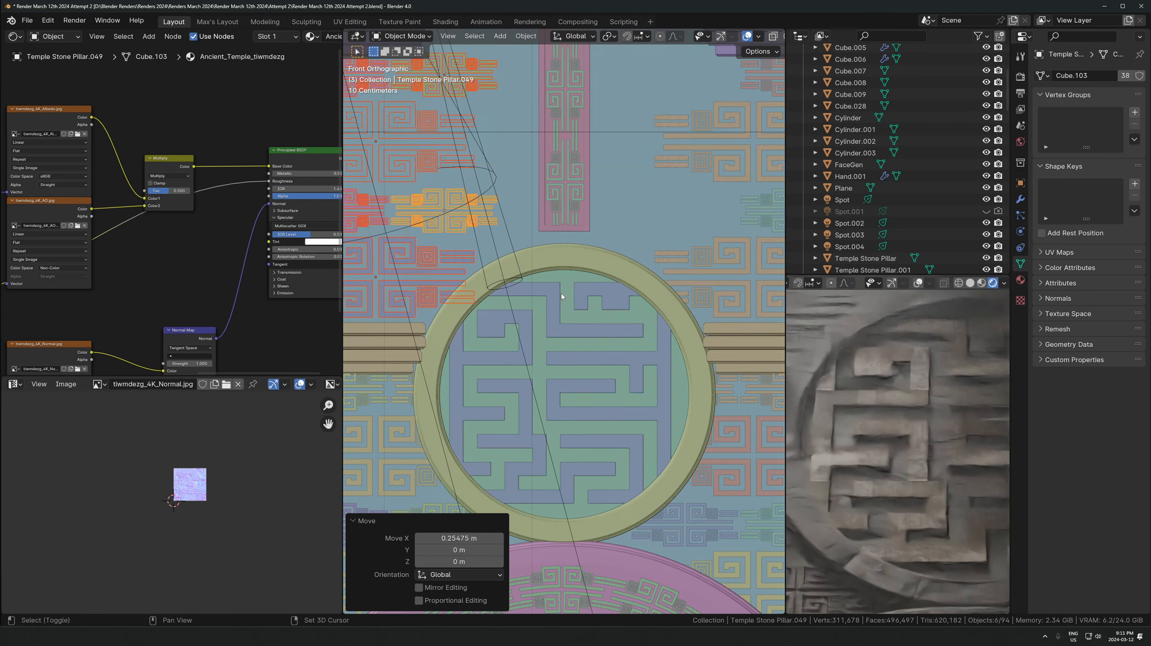
{"action": "middle_click_drag", "start_coordinate": [573, 225], "coordinate": [570, 298], "text": "shift"}
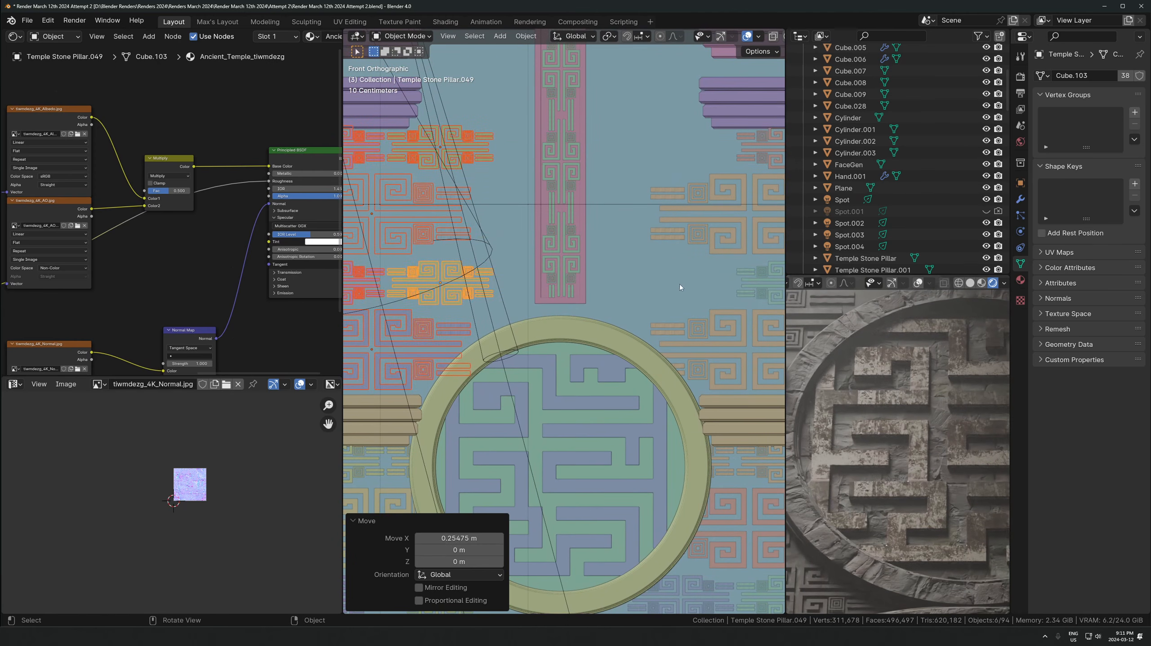
Make linked duplicates of the two small ornaments on the upper right wall, offset about -2.37 m along X
{"action": "left_click", "coordinate": [746, 271]}
{"action": "scroll", "coordinate": [733, 270], "scroll_direction": "down", "scroll_amount": 3}
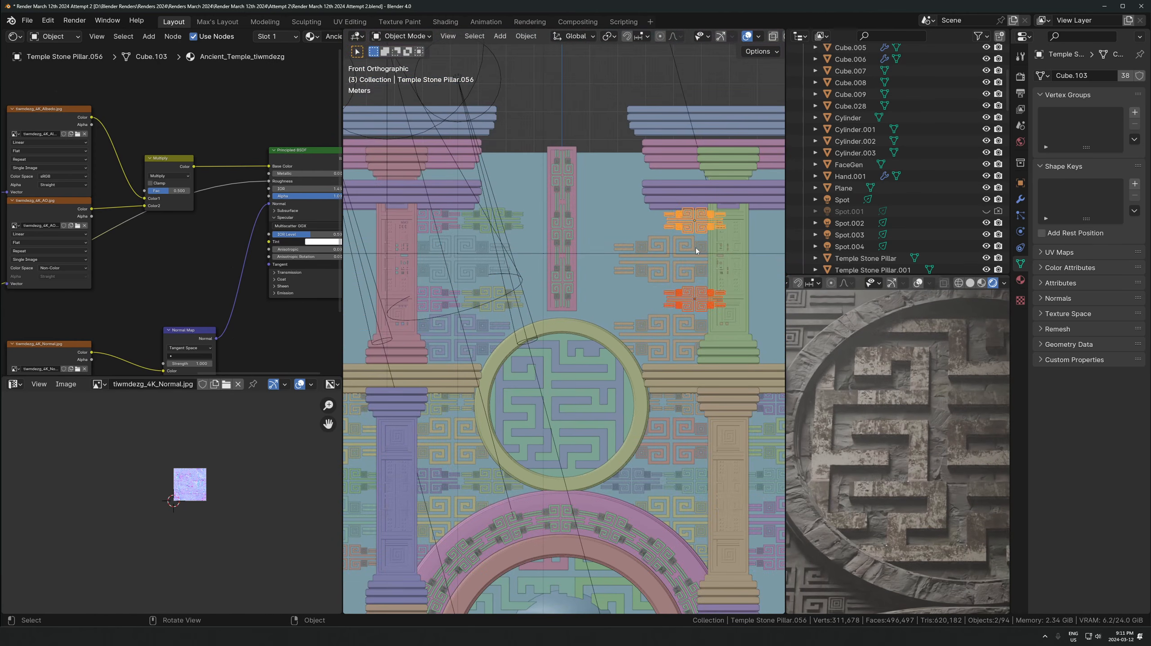
{"action": "key", "text": "g"}
{"action": "key", "text": "x"}
{"action": "left_click", "coordinate": [697, 253]}
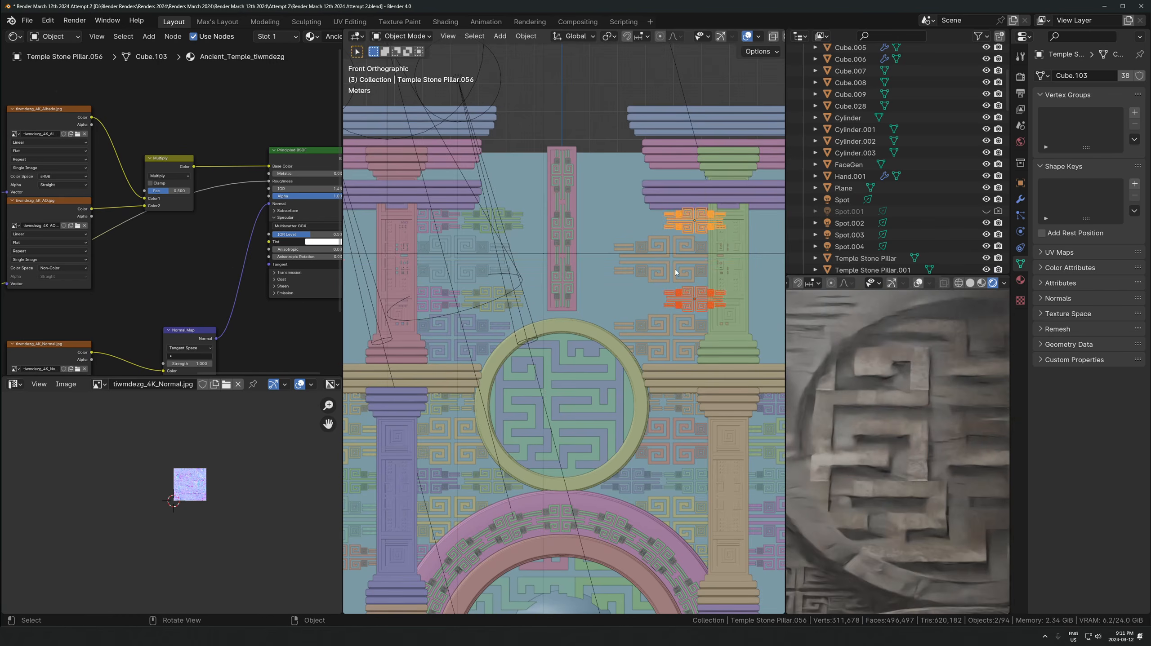
{"action": "middle_click_drag", "start_coordinate": [712, 317], "coordinate": [588, 312], "text": "shift"}
{"action": "key", "text": "alt+d"}
{"action": "key", "text": "x"}
{"action": "left_click", "coordinate": [580, 311]}
Nudge the duplicated right wall ornaments about 0.05 m along X
{"action": "key", "text": "g"}
{"action": "key", "text": "x"}
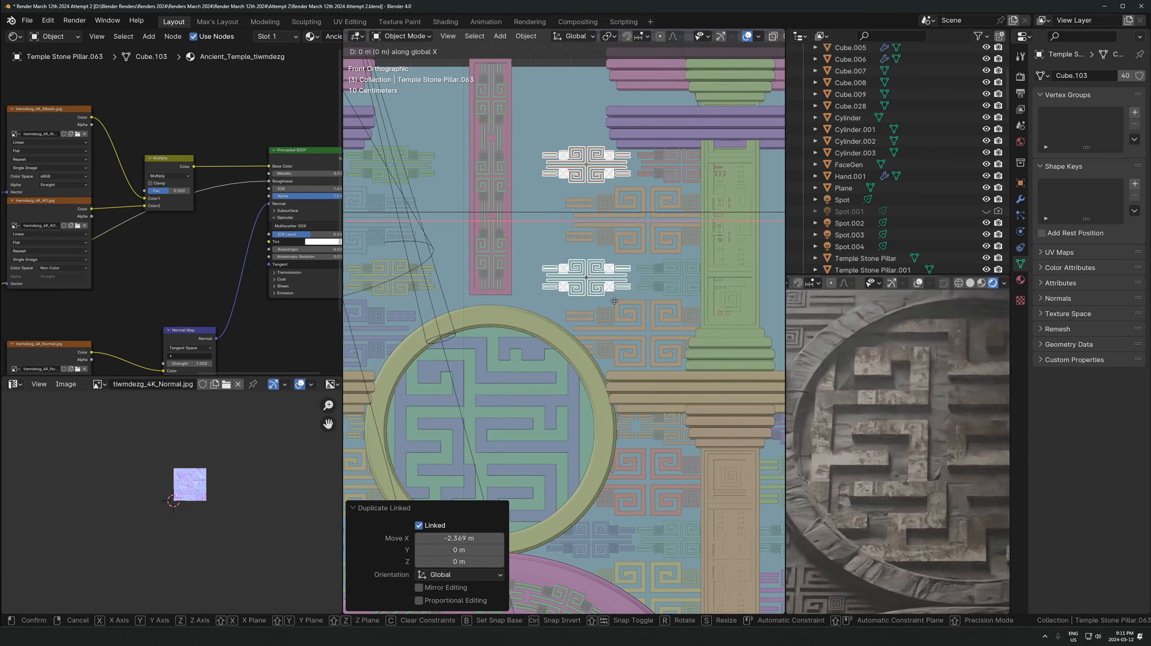
{"action": "left_click", "coordinate": [586, 313]}
{"action": "scroll", "coordinate": [595, 324], "scroll_direction": "up", "scroll_amount": 2}
{"action": "middle_click_drag", "start_coordinate": [593, 233], "coordinate": [593, 258], "text": "shift"}
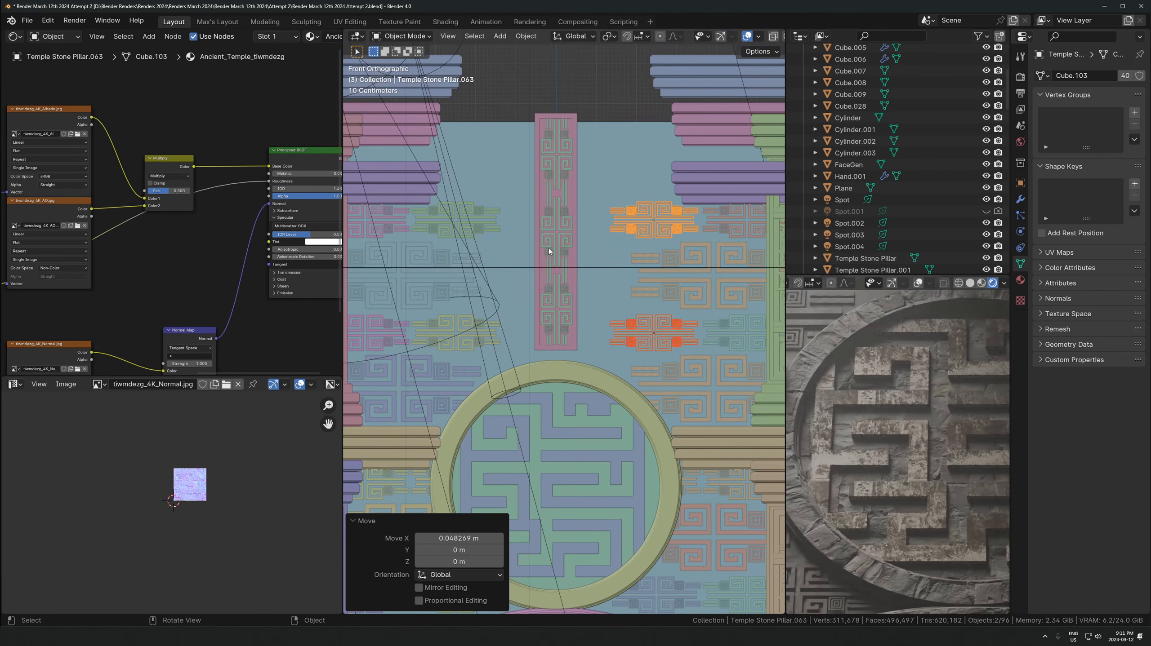
Make a linked duplicate of the vertical maze strip about -1.40 m along X, and duplicate that copy about 2.76 m along X
{"action": "scroll", "coordinate": [923, 390], "scroll_direction": "down", "scroll_amount": 5}
{"action": "middle_click_drag", "start_coordinate": [922, 390], "coordinate": [893, 444], "text": "shift"}
{"action": "left_click", "coordinate": [566, 273]}
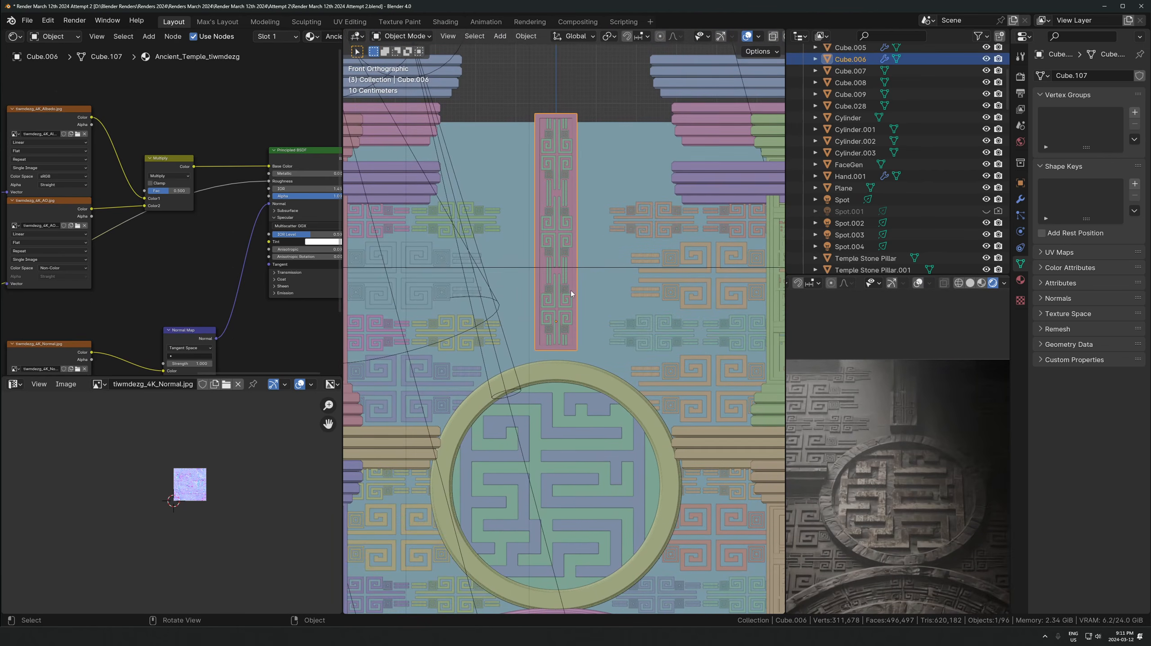
{"action": "key", "text": "alt+d"}
{"action": "key", "text": "x"}
{"action": "left_click", "coordinate": [529, 303]}
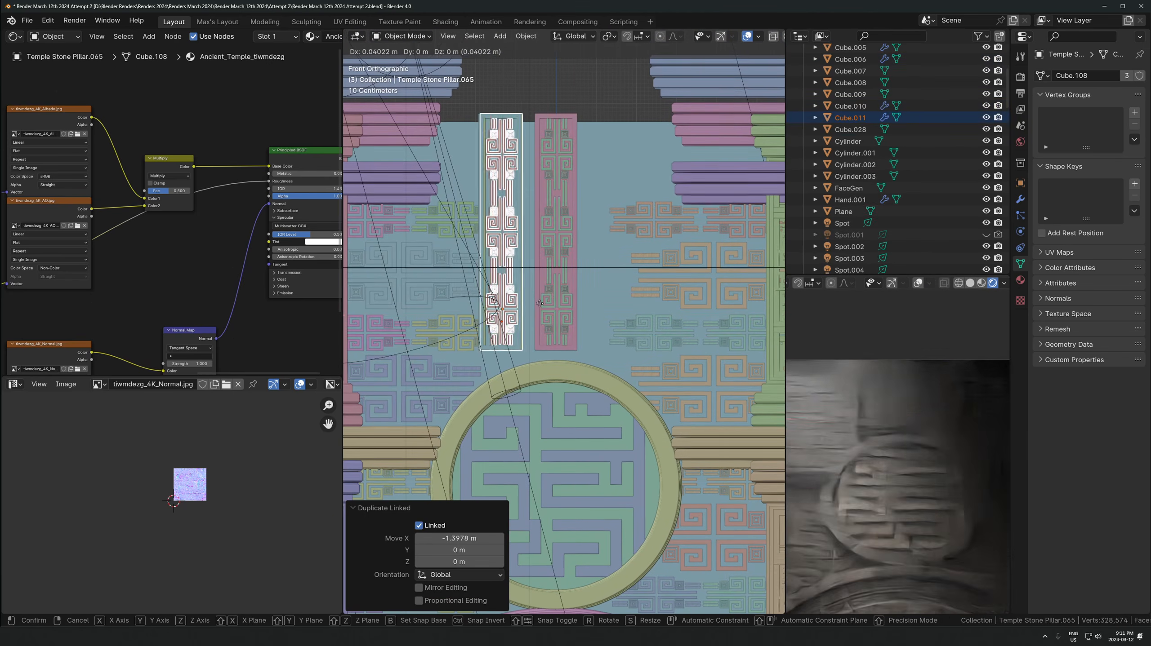
{"action": "key", "text": "alt+d"}
{"action": "key", "text": "x"}
{"action": "left_click", "coordinate": [660, 302]}
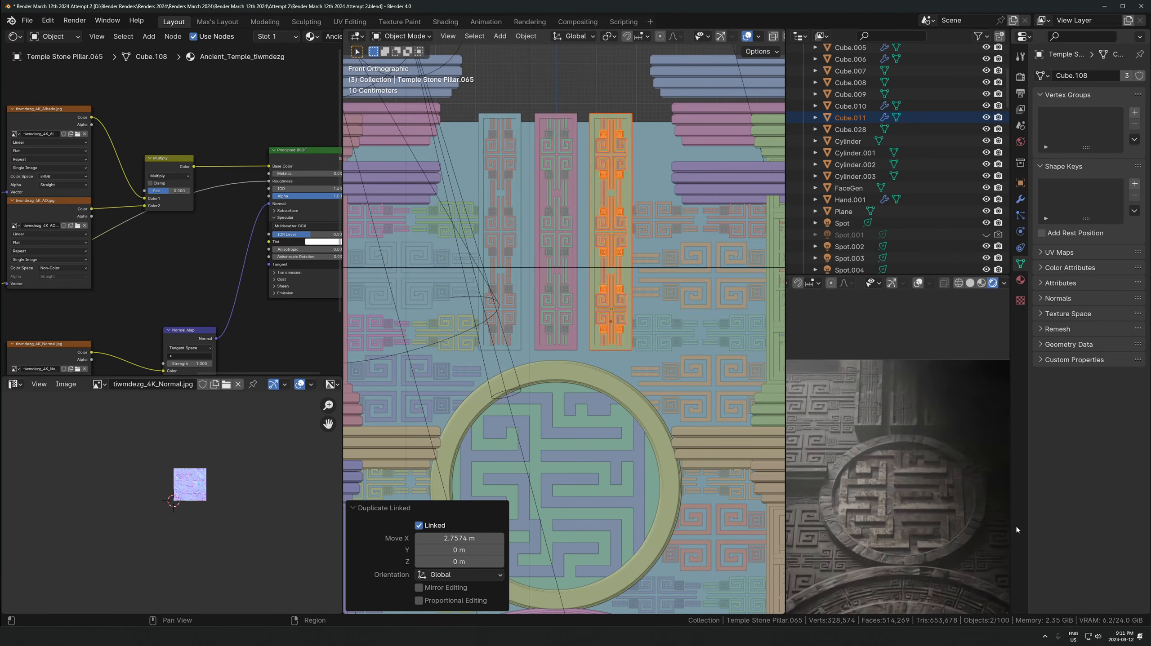
Select both outer vertical strips with their maze patterns and raise them about 0.53 m along Z
{"action": "left_click", "coordinate": [509, 313], "text": "shift"}
{"action": "left_click", "coordinate": [518, 333], "text": "shift"}
{"action": "key", "text": "g"}
{"action": "key", "text": "z"}
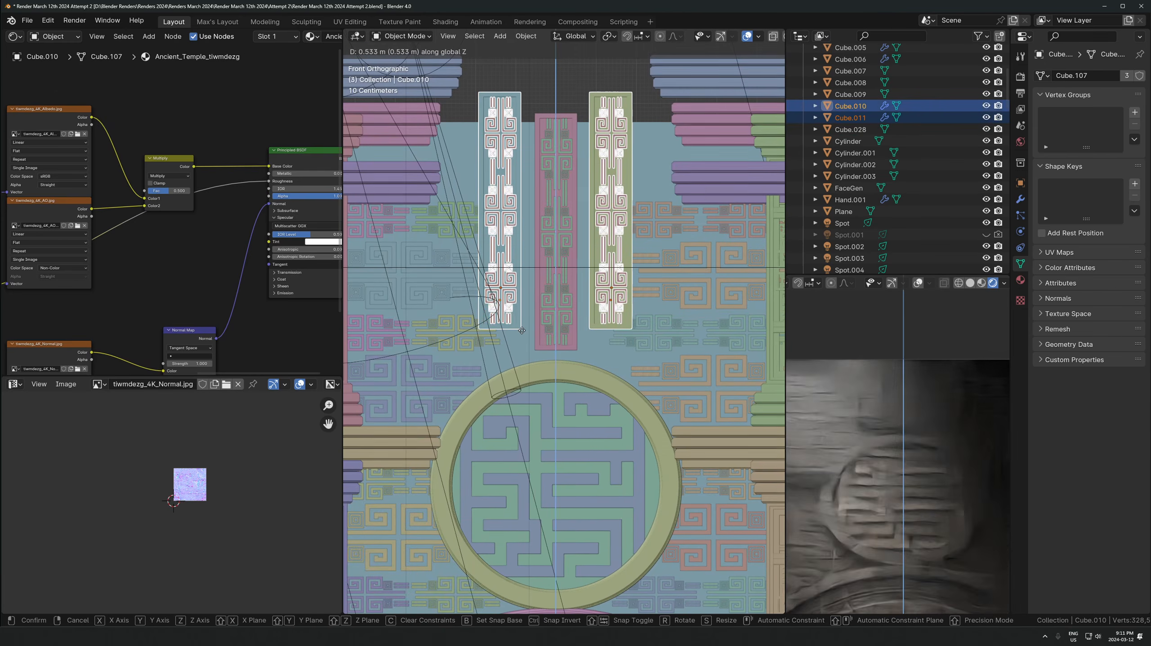
{"action": "left_click", "coordinate": [543, 309]}
Move the two outer vertical strips about 0.14 m along Y toward the wall
{"action": "middle_click_drag", "start_coordinate": [543, 310], "coordinate": [561, 311]}
{"action": "key", "text": "g"}
{"action": "key", "text": "y"}
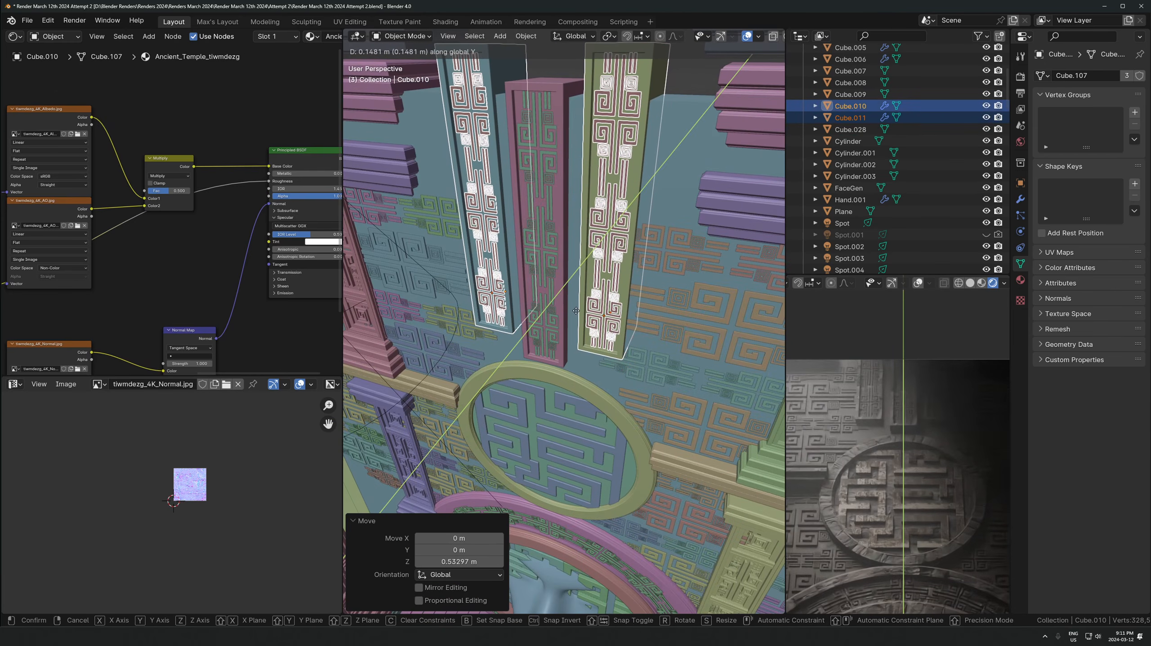
{"action": "left_click", "coordinate": [570, 309]}
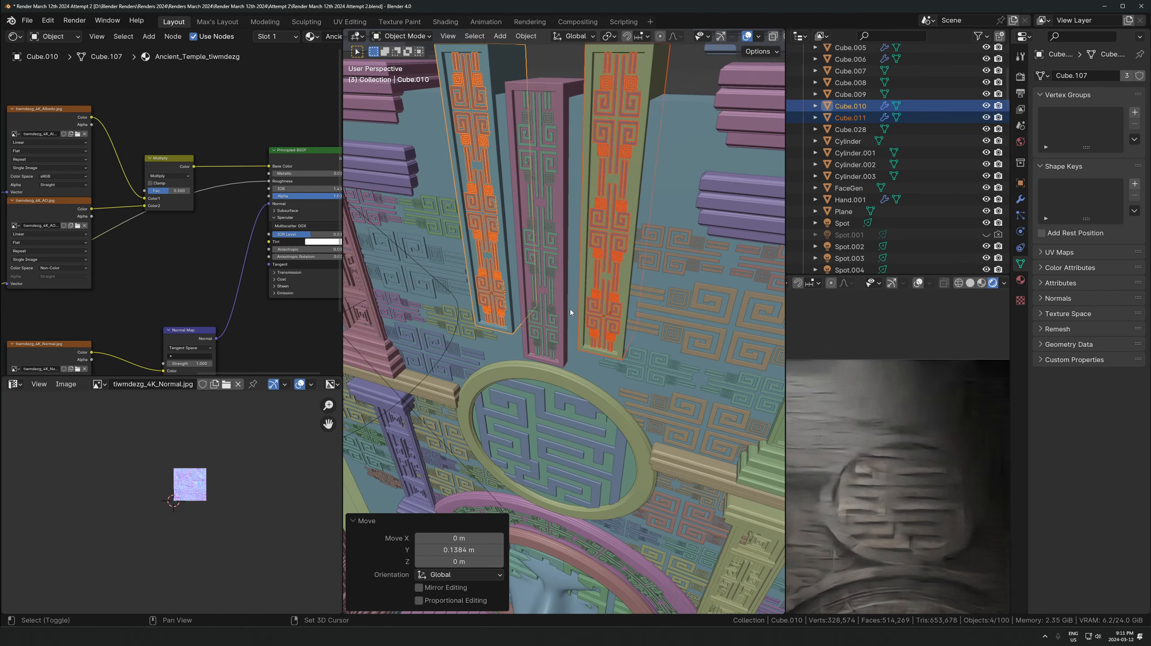
{"action": "middle_click_drag", "start_coordinate": [909, 527], "coordinate": [900, 407], "text": "shift"}
{"action": "scroll", "coordinate": [892, 484], "scroll_direction": "down", "scroll_amount": 2}
{"action": "mouse_move", "coordinate": [893, 458]}
{"action": "middle_mouse_down", "text": "shift"}
{"action": "mouse_move", "coordinate": [895, 402]}
{"action": "mouse_move", "coordinate": [900, 462]}
{"action": "middle_mouse_up", "text": "shift"}
Select the circular ring, its maze pattern and the three vertical strips above, and raise them together about 0.54 m along Z
{"action": "middle_click_drag", "start_coordinate": [545, 352], "coordinate": [559, 304]}
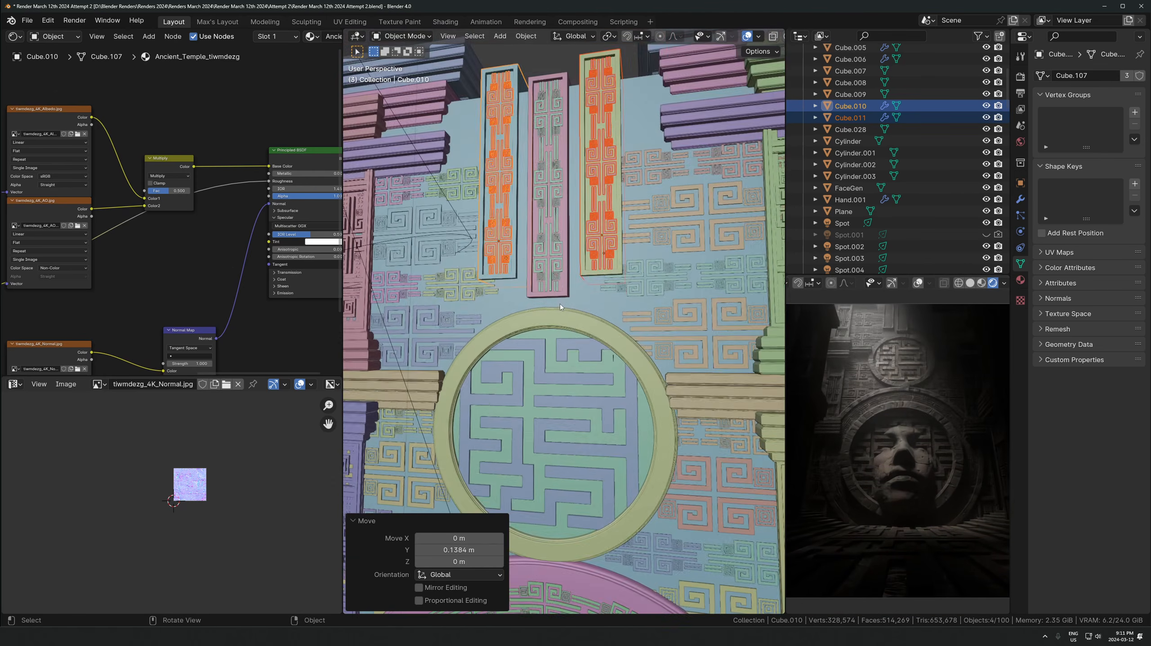
{"action": "middle_click_drag", "start_coordinate": [598, 534], "coordinate": [600, 446], "text": "shift"}
{"action": "left_click", "coordinate": [595, 437]}
{"action": "left_click", "coordinate": [593, 409], "text": "shift"}
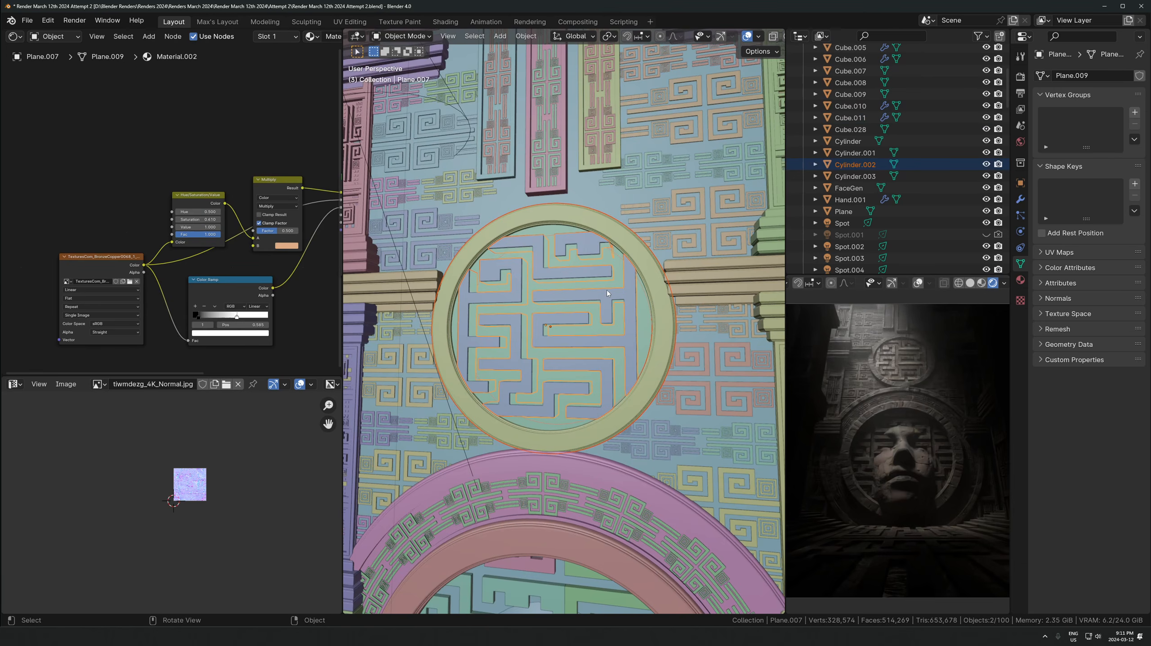
{"action": "left_click", "coordinate": [526, 141], "text": "shift"}
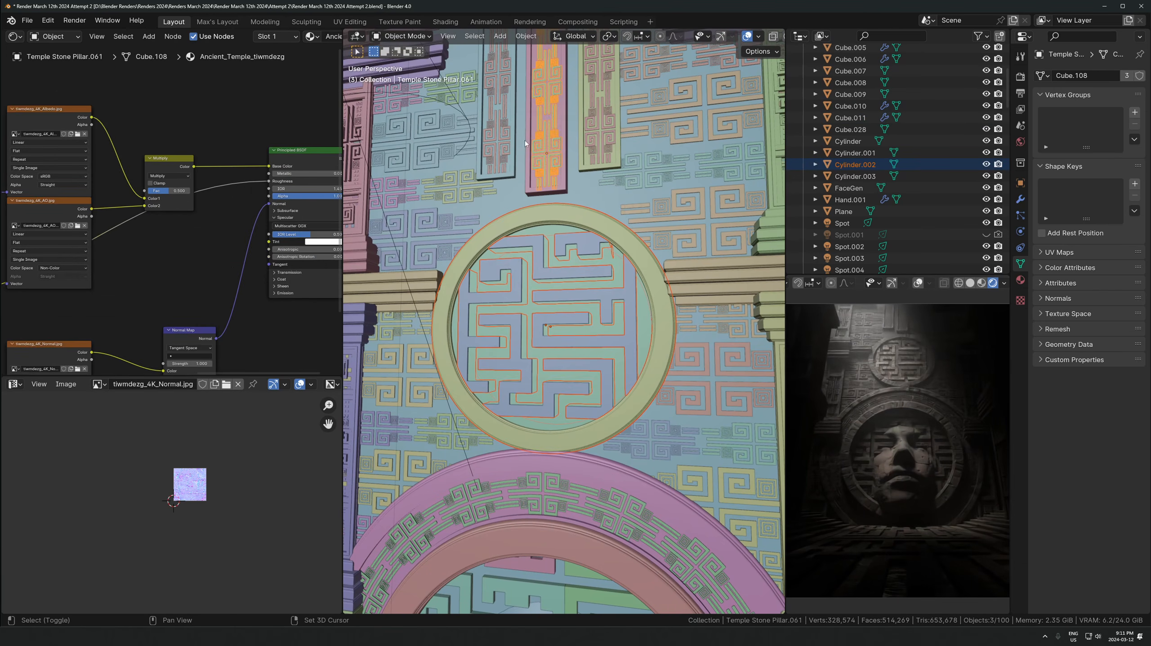
{"action": "left_click_drag", "start_coordinate": [613, 152], "coordinate": [613, 152], "text": "shift"}
{"action": "key", "text": "g"}
{"action": "key", "text": "z"}
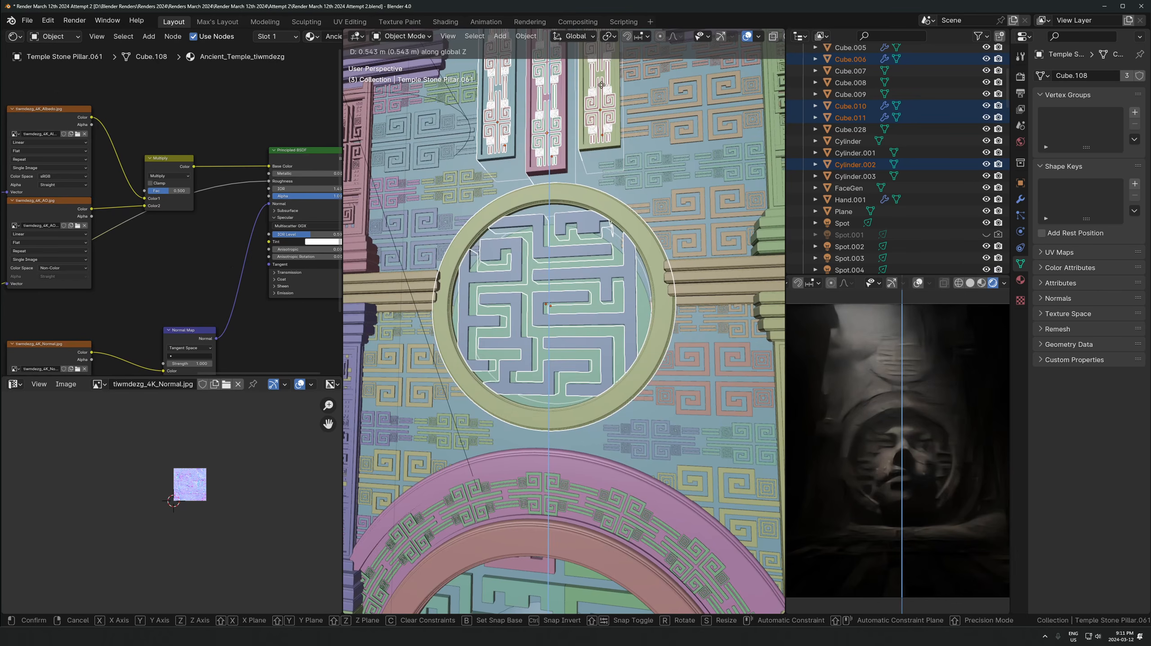
{"action": "left_click", "coordinate": [597, 401]}
Move only the circular ring about 0.07 m along Y toward the wall
{"action": "left_click", "coordinate": [596, 406]}
{"action": "middle_click_drag", "start_coordinate": [605, 409], "coordinate": [577, 413]}
{"action": "key", "text": "g"}
{"action": "key", "text": "y"}
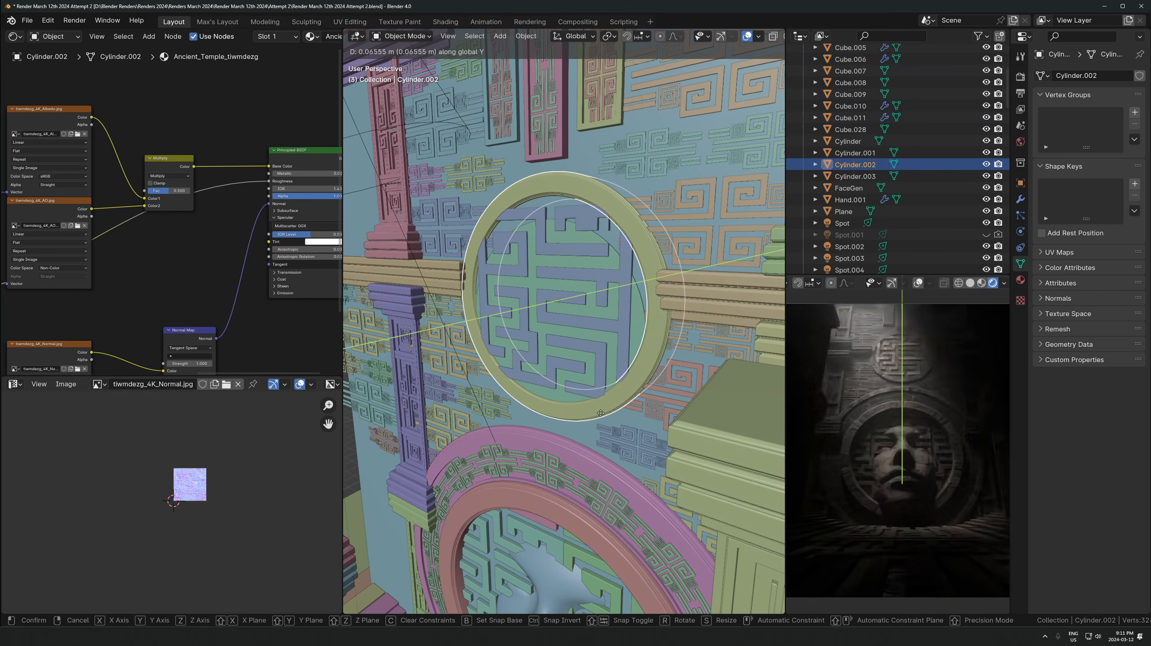
{"action": "left_click", "coordinate": [609, 407]}
{"action": "left_click", "coordinate": [597, 380]}
{"action": "key", "text": "g"}
{"action": "key", "text": "y"}
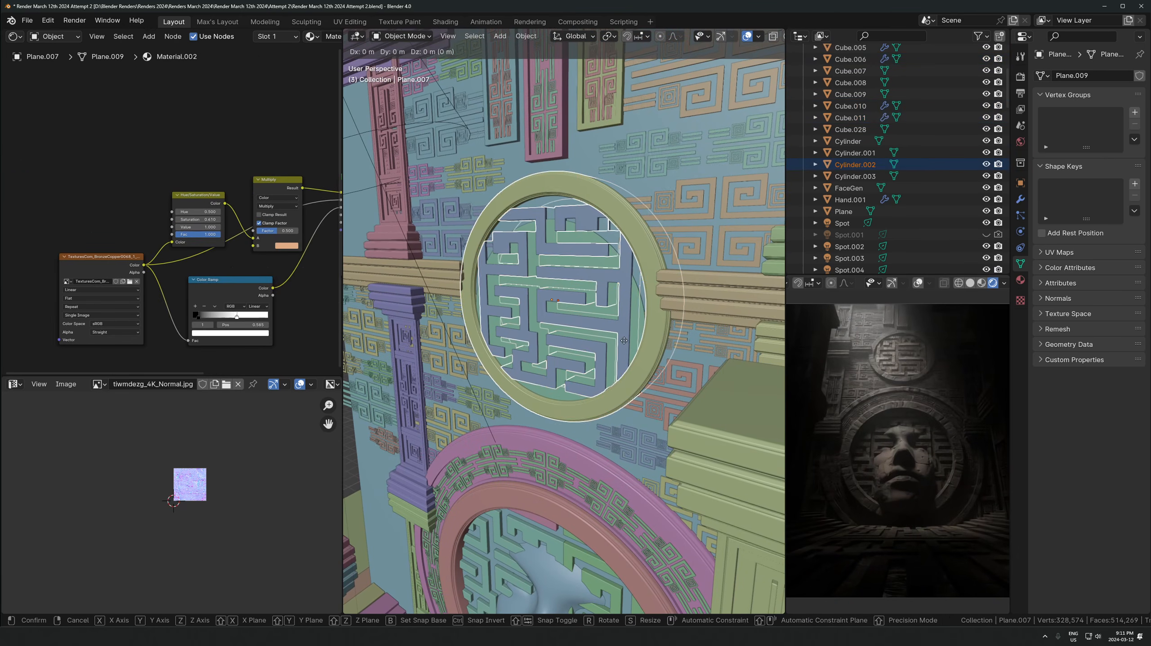
{"action": "left_click", "coordinate": [614, 347]}
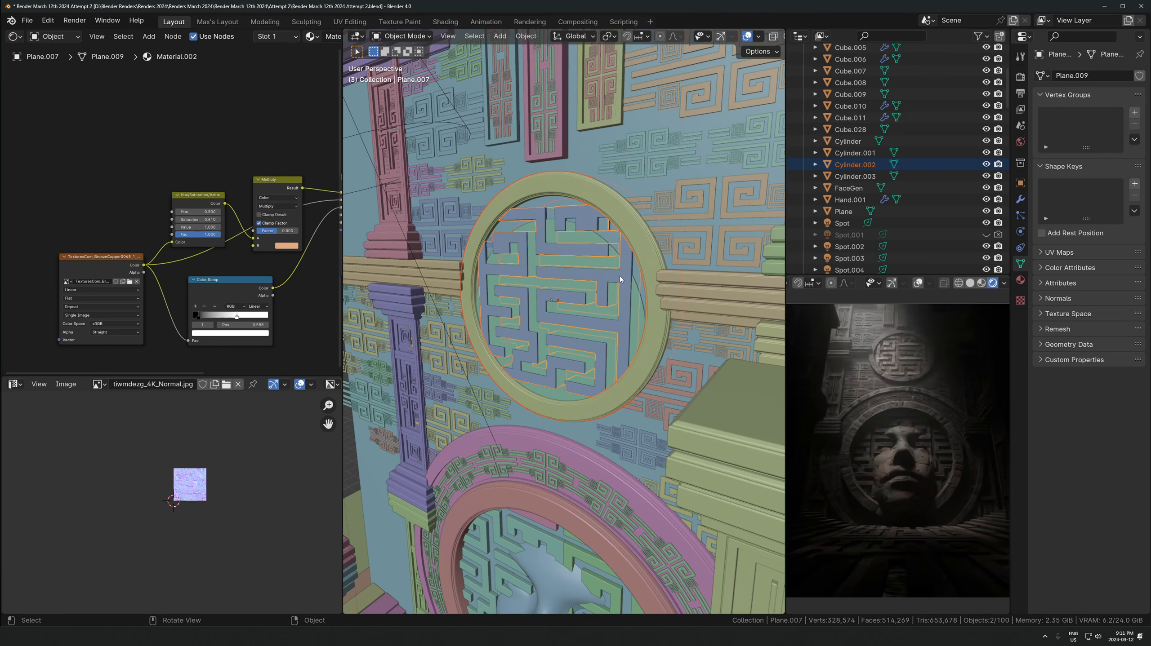
{"action": "left_click", "coordinate": [639, 251], "text": "shift"}
{"action": "key", "text": "g"}
{"action": "key", "text": "y"}
{"action": "right_click", "coordinate": [620, 252]}
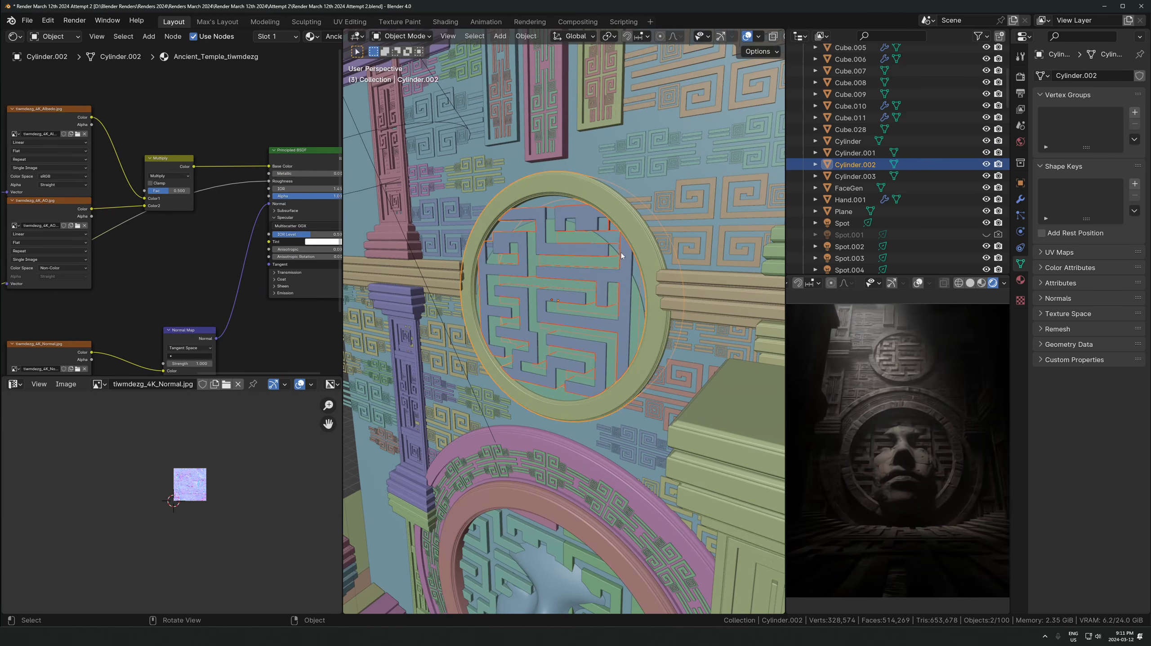
Select the backing disc behind the maze pattern and raise it about 0.52 m along Z
{"action": "left_click", "coordinate": [615, 244]}
{"action": "middle_click_drag", "start_coordinate": [615, 244], "coordinate": [538, 216]}
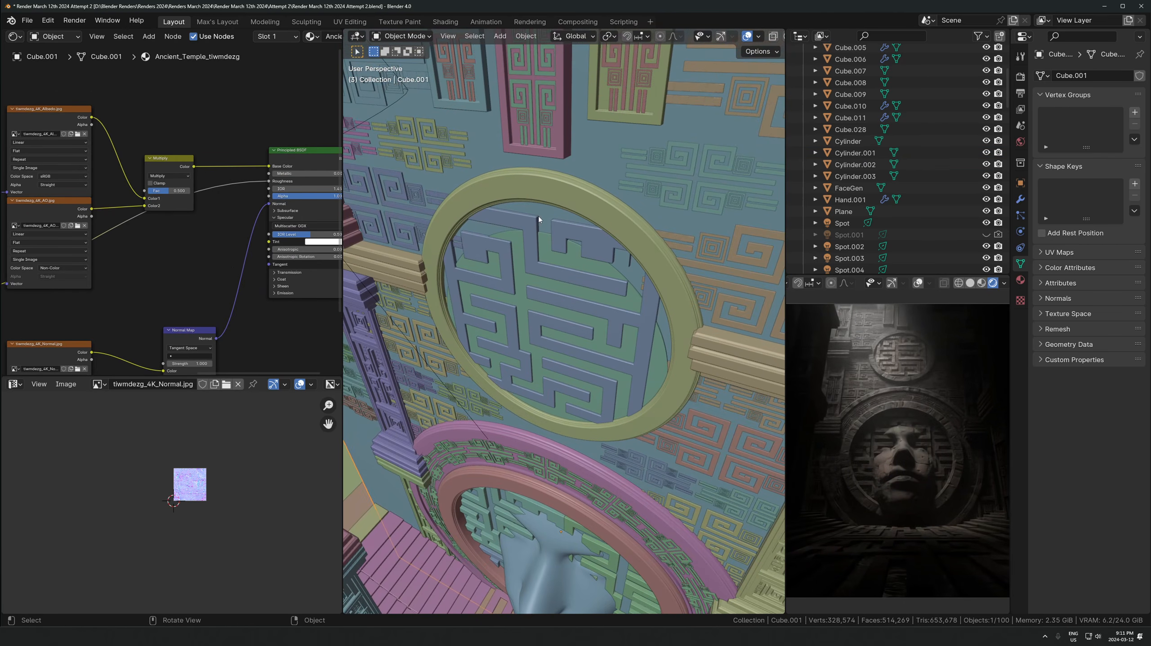
{"action": "left_click", "coordinate": [538, 217]}
{"action": "left_click", "coordinate": [541, 212]}
{"action": "left_click", "coordinate": [559, 247]}
{"action": "middle_click_drag", "start_coordinate": [581, 274], "coordinate": [573, 268]}
{"action": "left_click", "coordinate": [571, 270]}
{"action": "key", "text": "g"}
{"action": "key", "text": "z"}
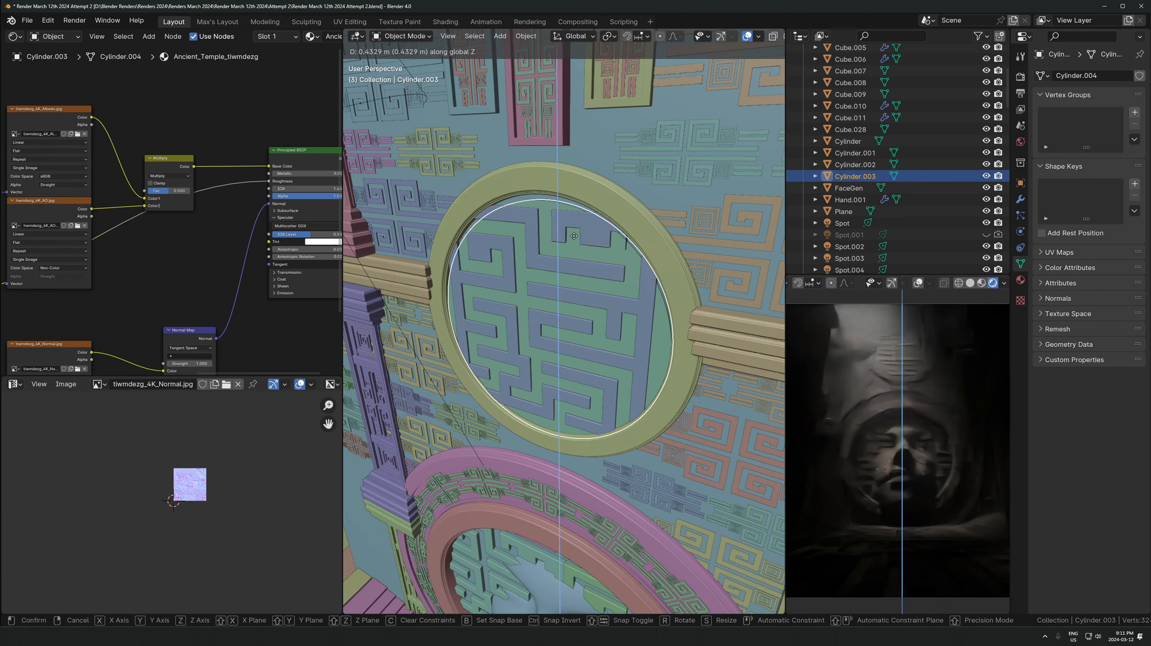
{"action": "left_click", "coordinate": [586, 223]}
Copy the circular ring's location onto the backing disc to align the two
{"action": "key", "text": "ctrl+c"}
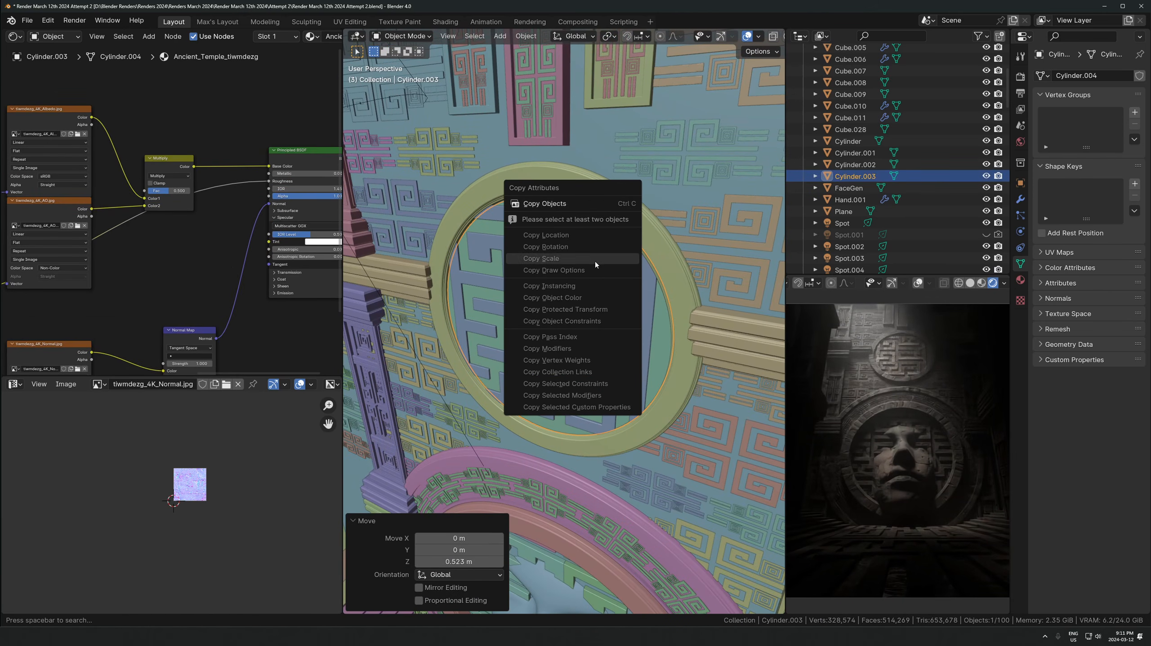
{"action": "key", "text": "Escape"}
{"action": "left_click", "coordinate": [566, 187], "text": "shift"}
{"action": "key", "text": "ctrl+c"}
{"action": "left_click", "coordinate": [567, 201]}
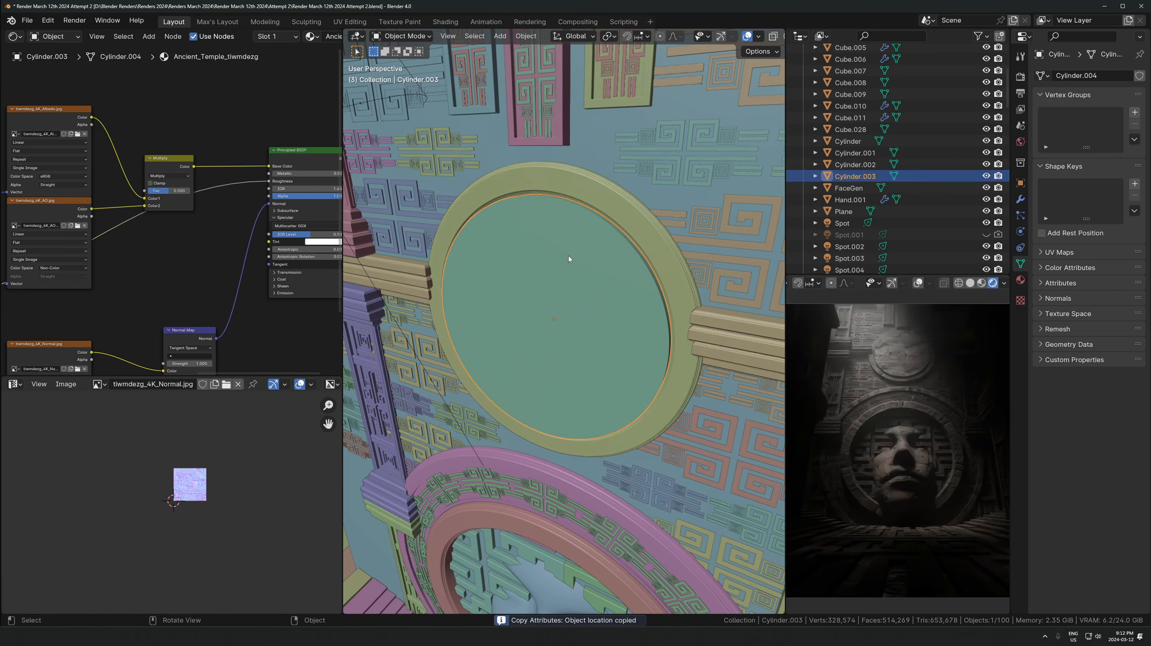
Push the backing disc about 0.19 m along Y behind the maze pattern and save the file
{"action": "key", "text": "g"}
{"action": "key", "text": "y"}
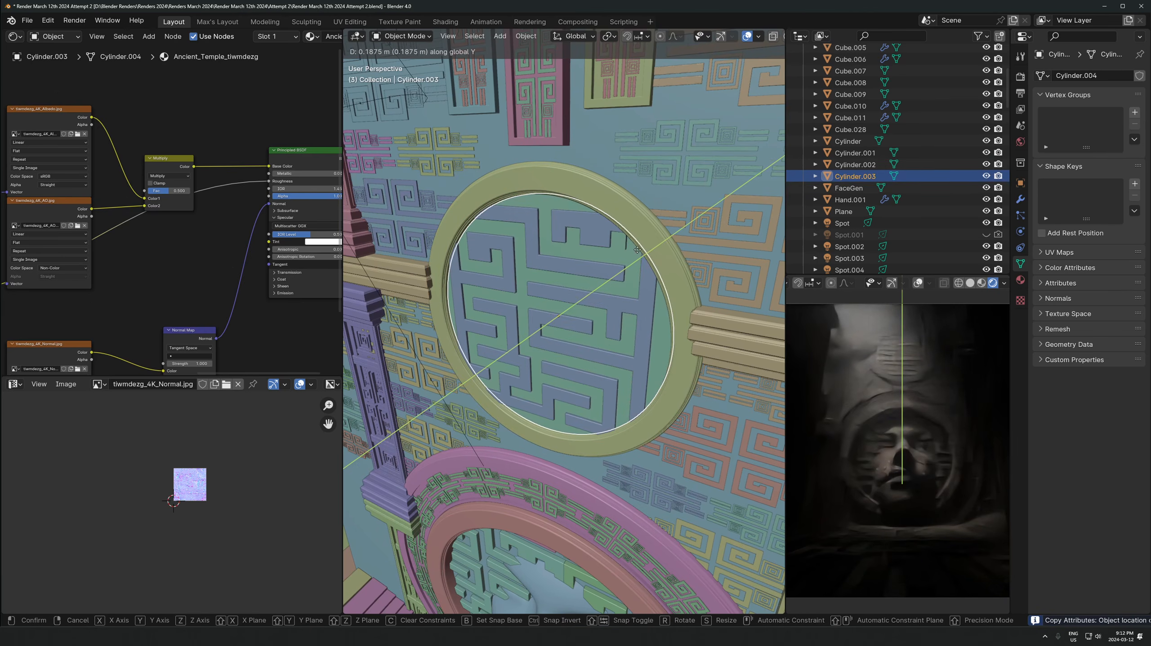
{"action": "left_click", "coordinate": [637, 250]}
{"action": "left_click", "coordinate": [587, 307]}
{"action": "key", "text": "ctrl+s"}
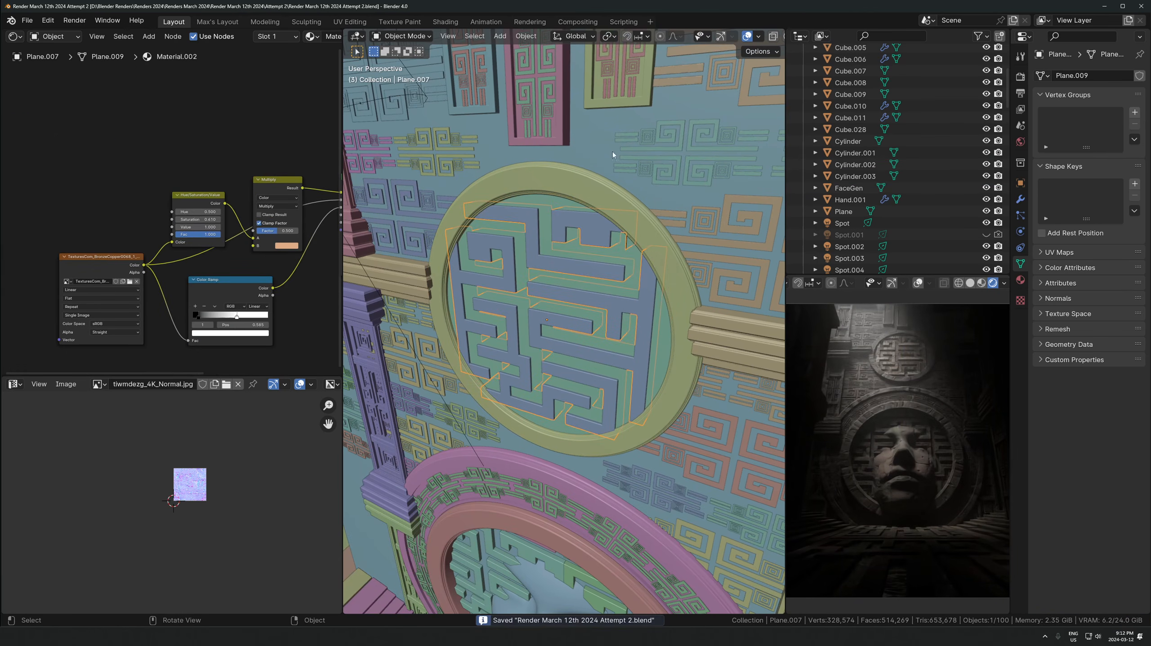
Select the wide spot light above the temple and move it back about 3.43 m along its local Z axis
{"action": "scroll", "coordinate": [646, 376], "scroll_direction": "down", "scroll_amount": 5}
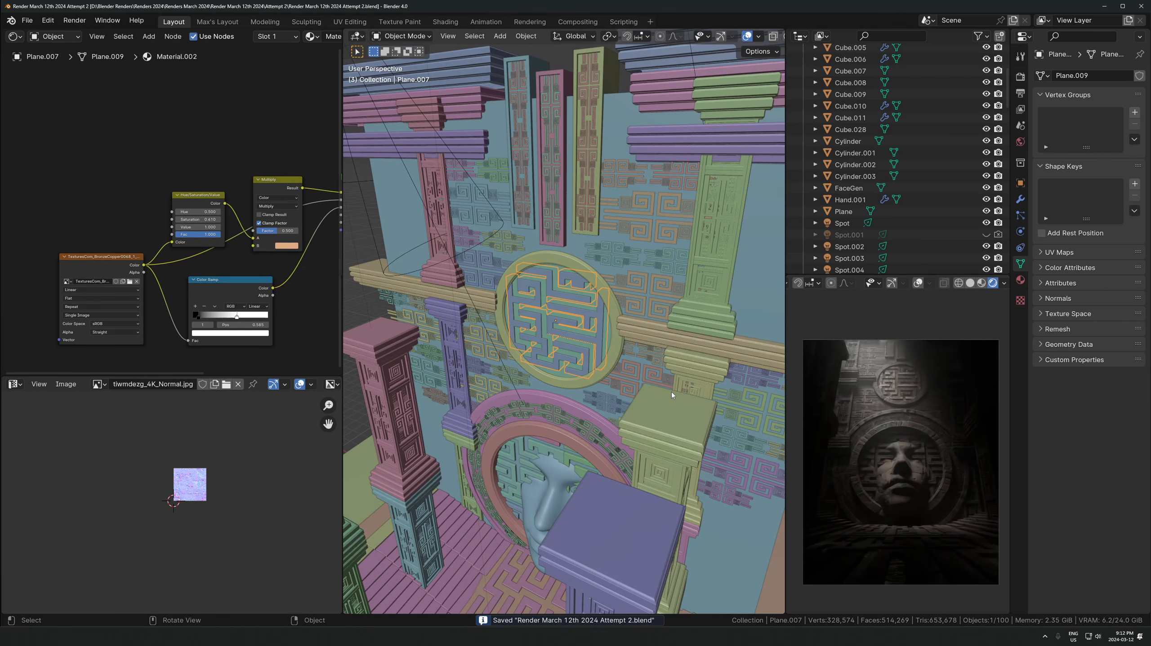
{"action": "scroll", "coordinate": [655, 430], "scroll_direction": "down", "scroll_amount": 3}
{"action": "middle_click_drag", "start_coordinate": [592, 349], "coordinate": [552, 262]}
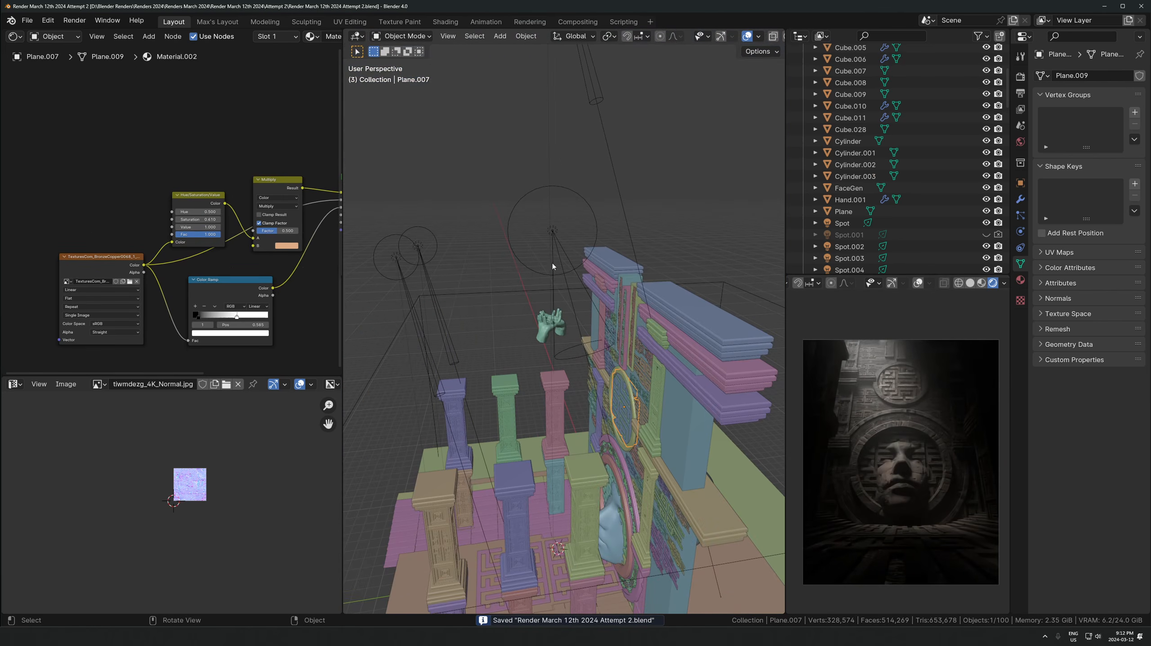
{"action": "left_click", "coordinate": [552, 263]}
{"action": "key", "text": "g"}
{"action": "right_click", "coordinate": [398, 304]}
{"action": "key", "text": "g"}
{"action": "key", "text": "z"}
{"action": "key", "text": "z"}
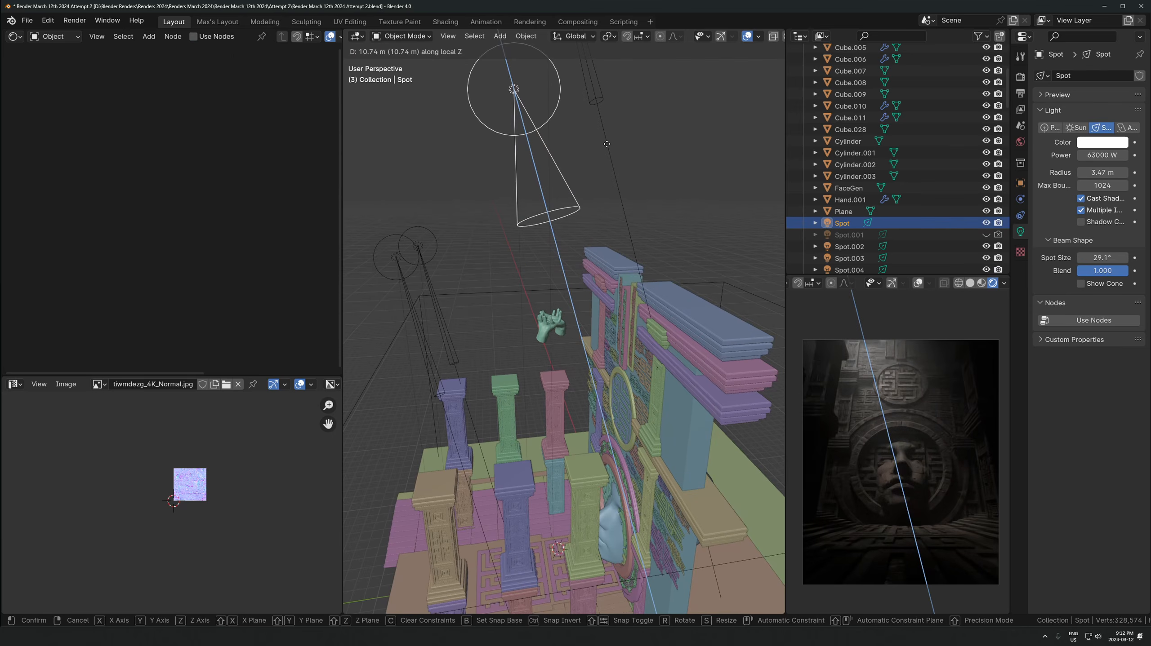
{"action": "right_click", "coordinate": [627, 263]}
{"action": "key", "text": "g"}
{"action": "key", "text": "z"}
{"action": "key", "text": "z"}
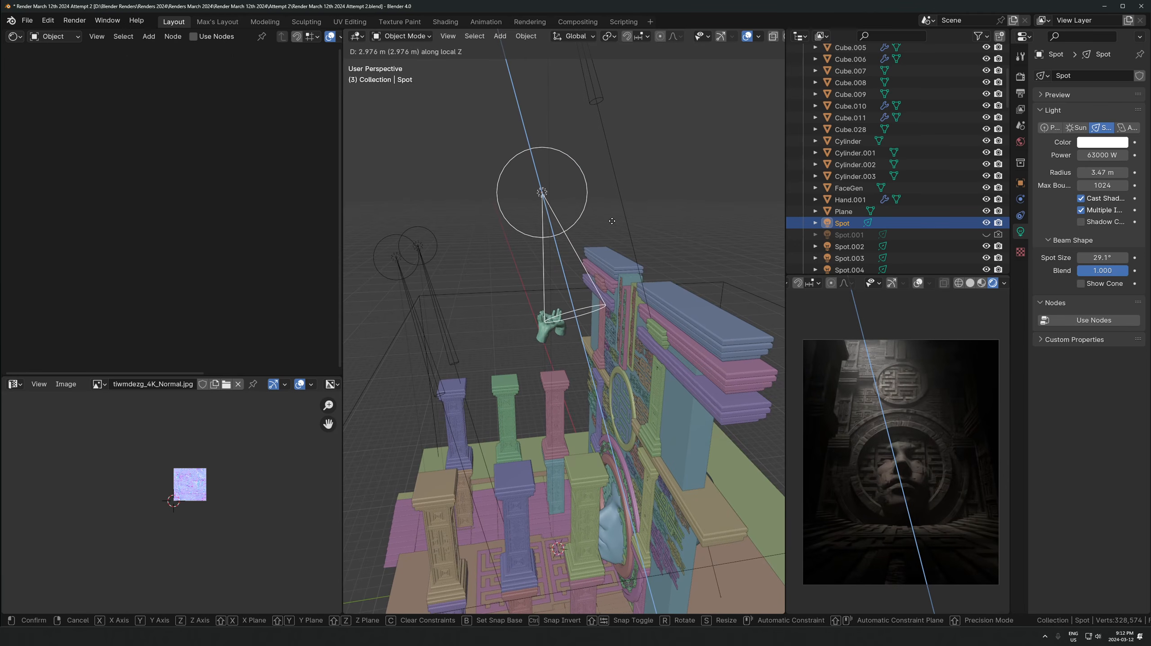
{"action": "left_click", "coordinate": [610, 214]}
Tint the wide spot light a warm off-white with hue about 0.08, and give the narrow spot lights the same color
{"action": "left_click", "coordinate": [1101, 142]}
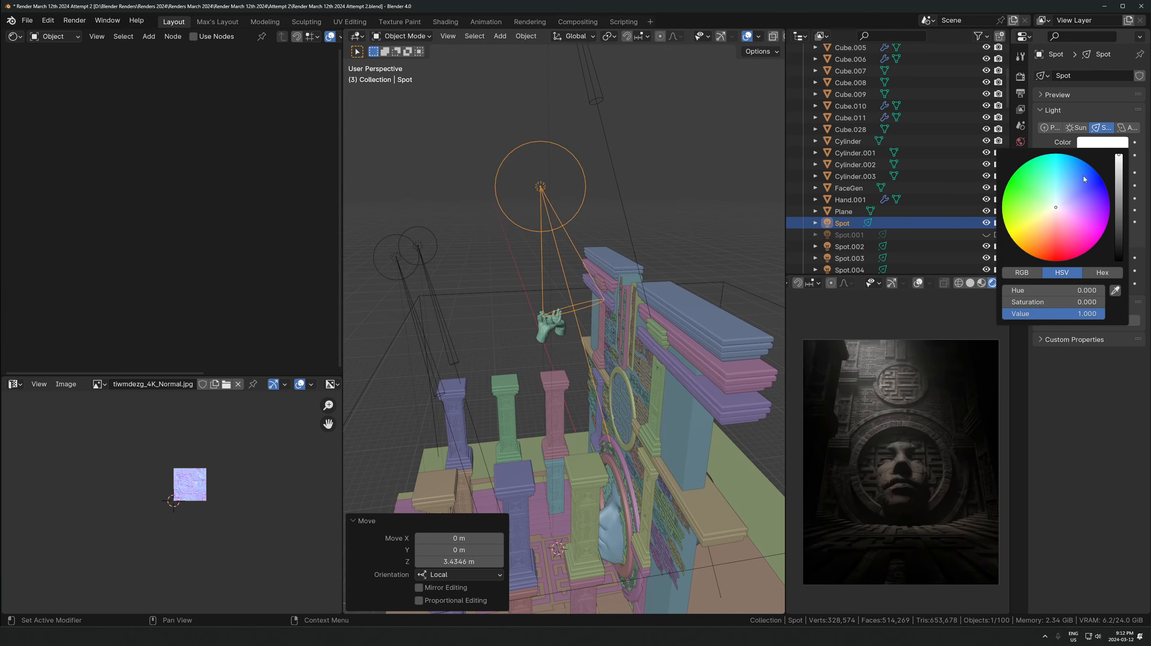
{"action": "left_click", "coordinate": [1045, 222]}
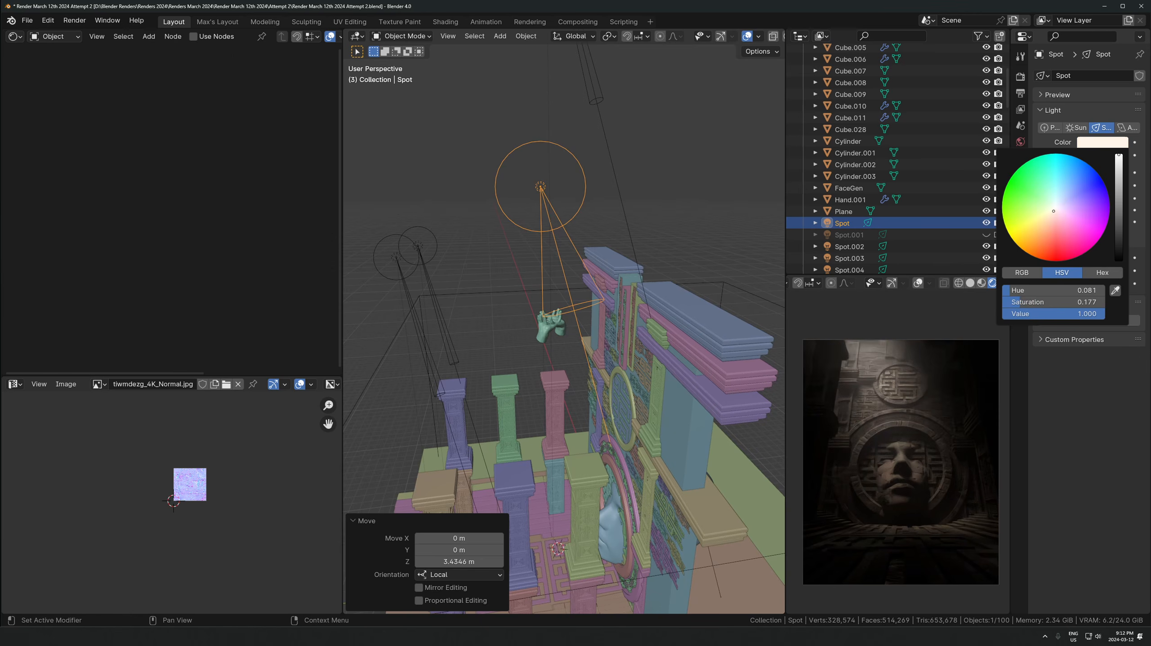
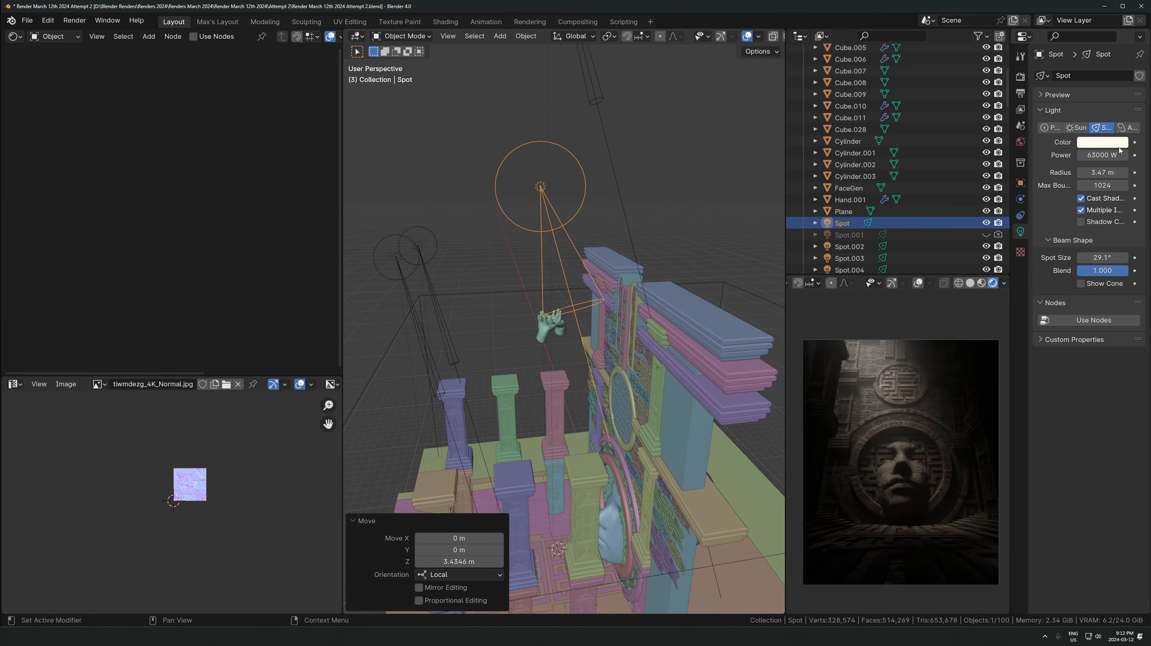
{"action": "left_click", "coordinate": [430, 247]}
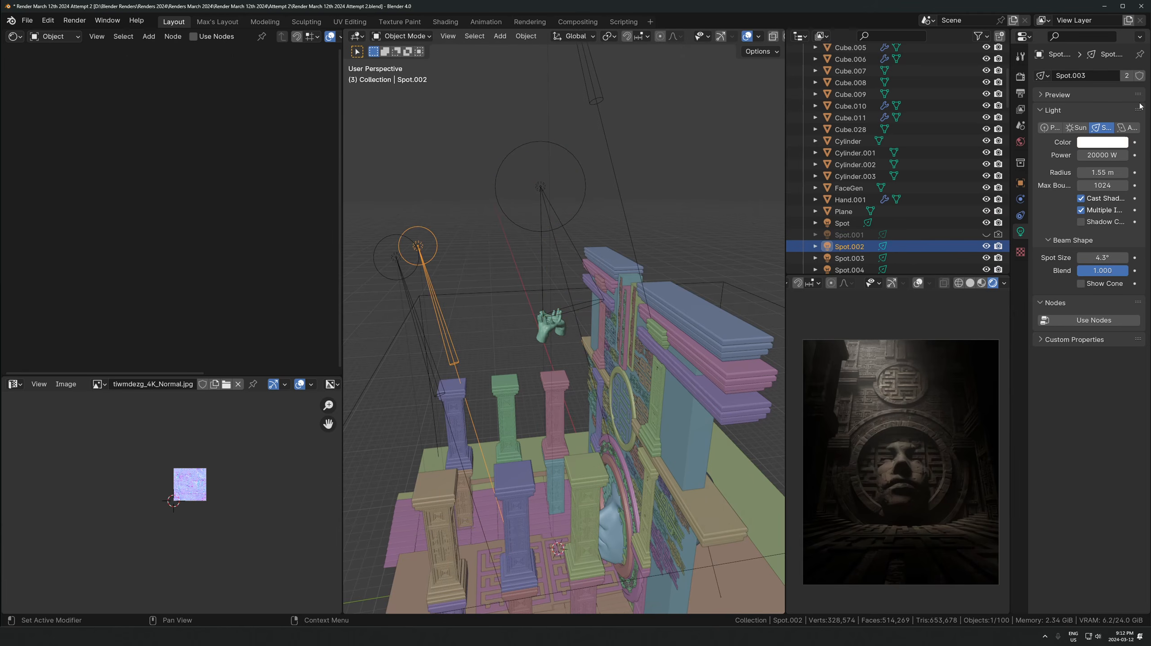
{"action": "left_click", "coordinate": [849, 258]}
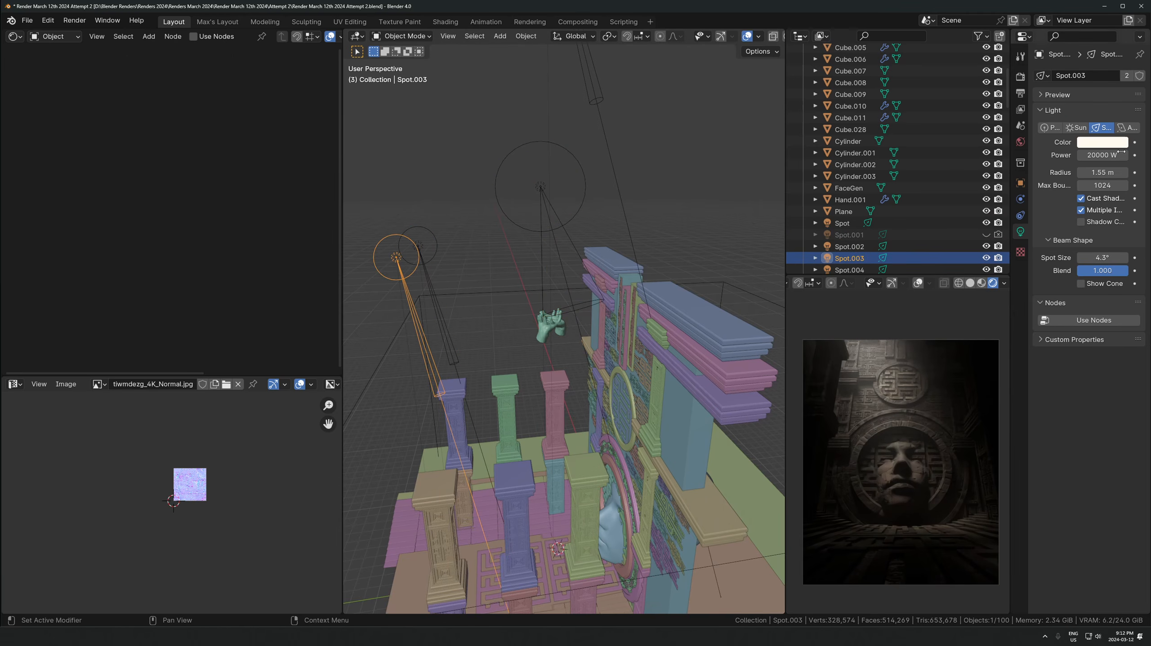
{"action": "left_click", "coordinate": [627, 205]}
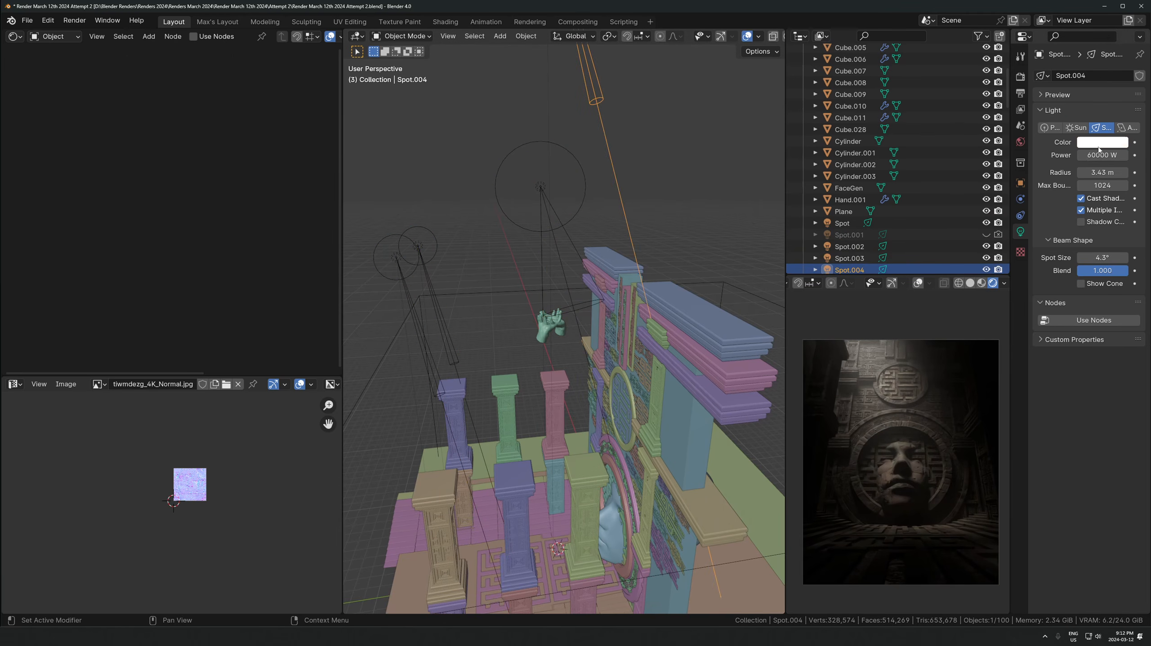
Check the scene through the camera and reselect the wide spot light above the temple
{"action": "middle_click_drag", "start_coordinate": [601, 356], "coordinate": [619, 388]}
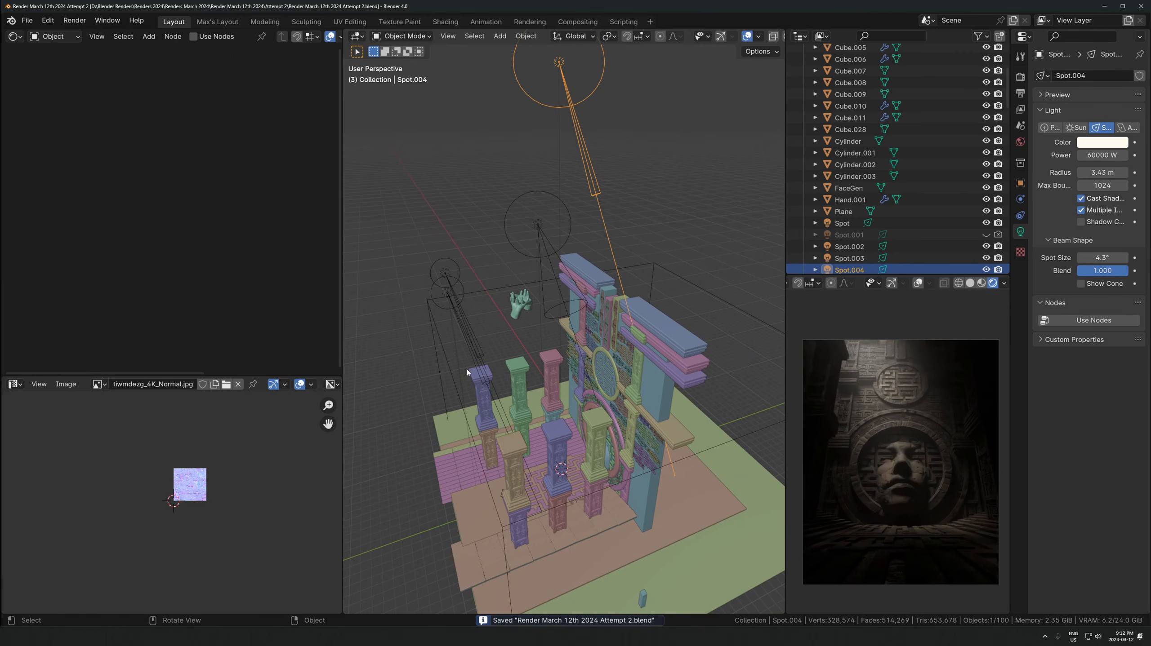
{"action": "key", "text": "KP_0"}
{"action": "scroll", "coordinate": [493, 376], "scroll_direction": "down", "scroll_amount": 4}
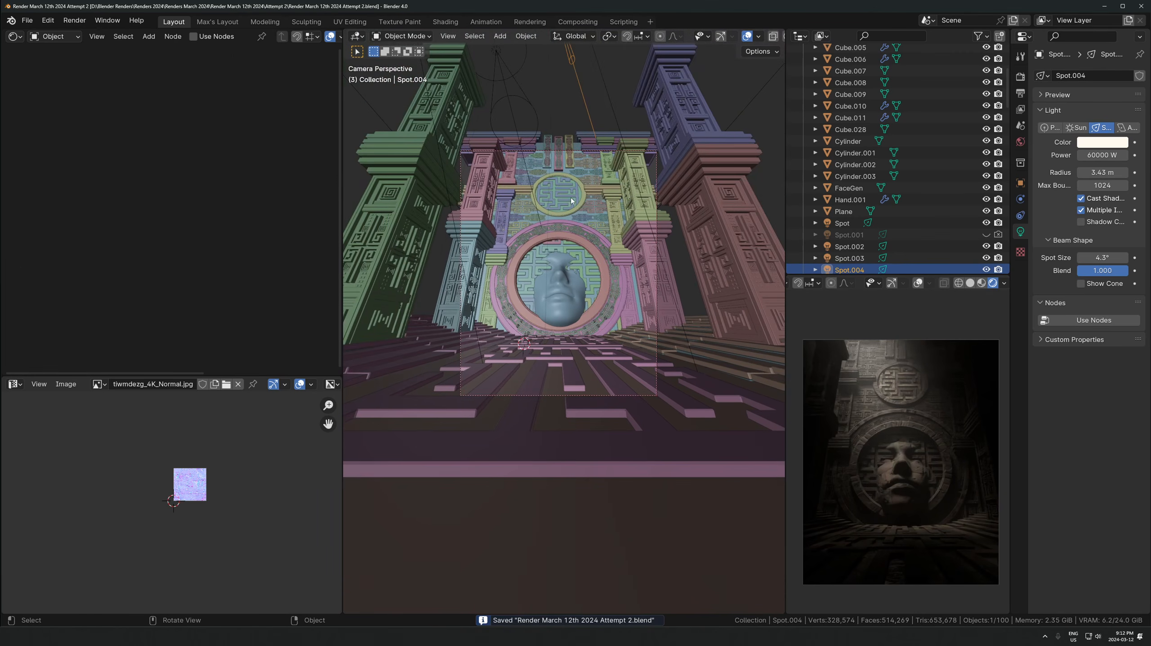
{"action": "middle_click_drag", "start_coordinate": [574, 226], "coordinate": [496, 316]}
{"action": "scroll", "coordinate": [538, 254], "scroll_direction": "down", "scroll_amount": 4}
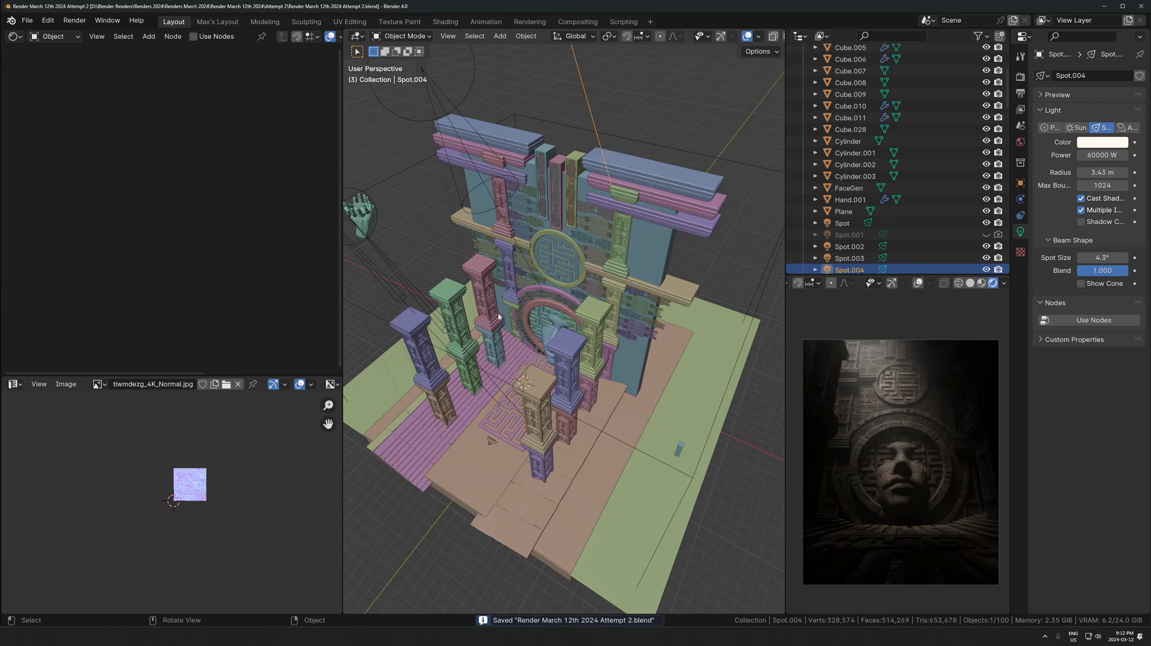
{"action": "scroll", "coordinate": [497, 313], "scroll_direction": "down", "scroll_amount": 5}
{"action": "left_click", "coordinate": [507, 221]}
{"action": "key", "text": "g"}
{"action": "left_click", "coordinate": [527, 236]}
{"action": "key", "text": "g"}
{"action": "key", "text": "y"}
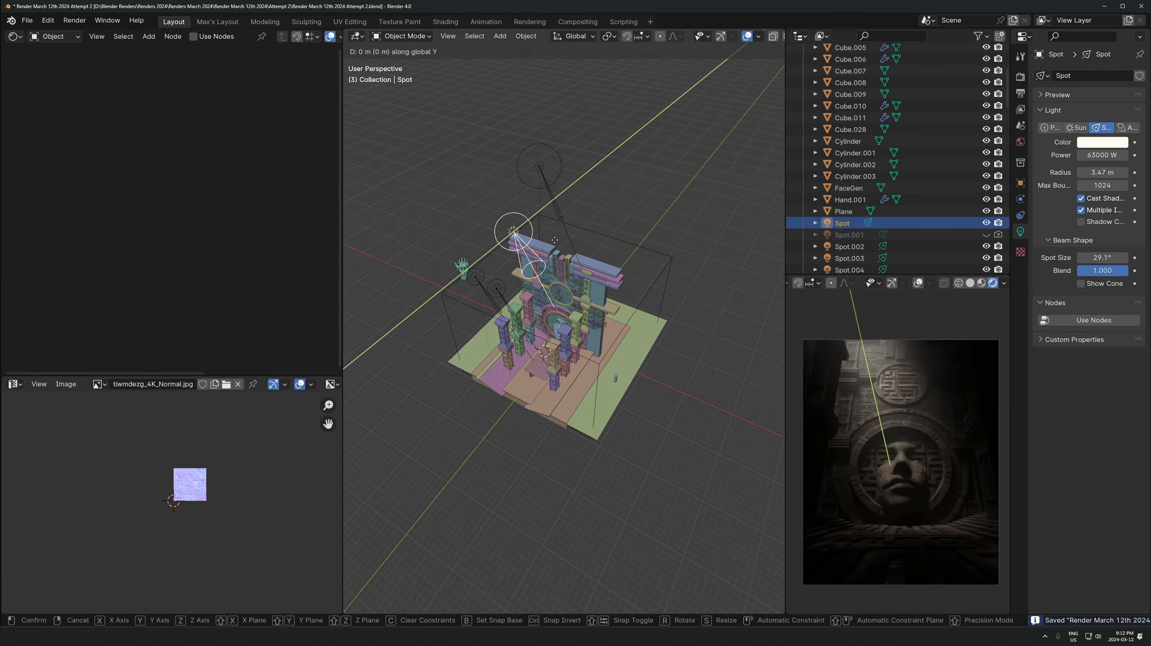
{"action": "key", "text": "y"}
{"action": "right_click", "coordinate": [562, 239]}
{"action": "key", "text": "g"}
{"action": "key", "text": "z"}
{"action": "left_click", "coordinate": [574, 272]}
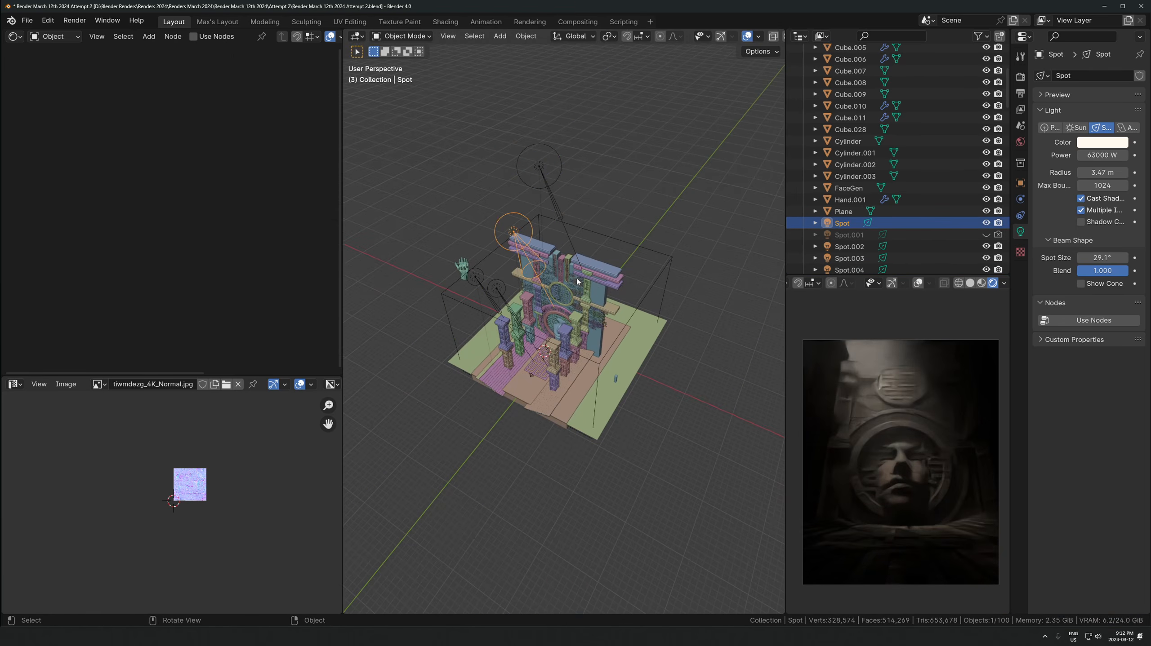
{"action": "scroll", "coordinate": [652, 265], "scroll_direction": "up", "scroll_amount": 3}
{"action": "middle_click_drag", "start_coordinate": [669, 258], "coordinate": [593, 295]}
{"action": "middle_click_drag", "start_coordinate": [675, 236], "coordinate": [660, 247]}
{"action": "key", "text": "r"}
{"action": "left_click", "coordinate": [657, 257]}
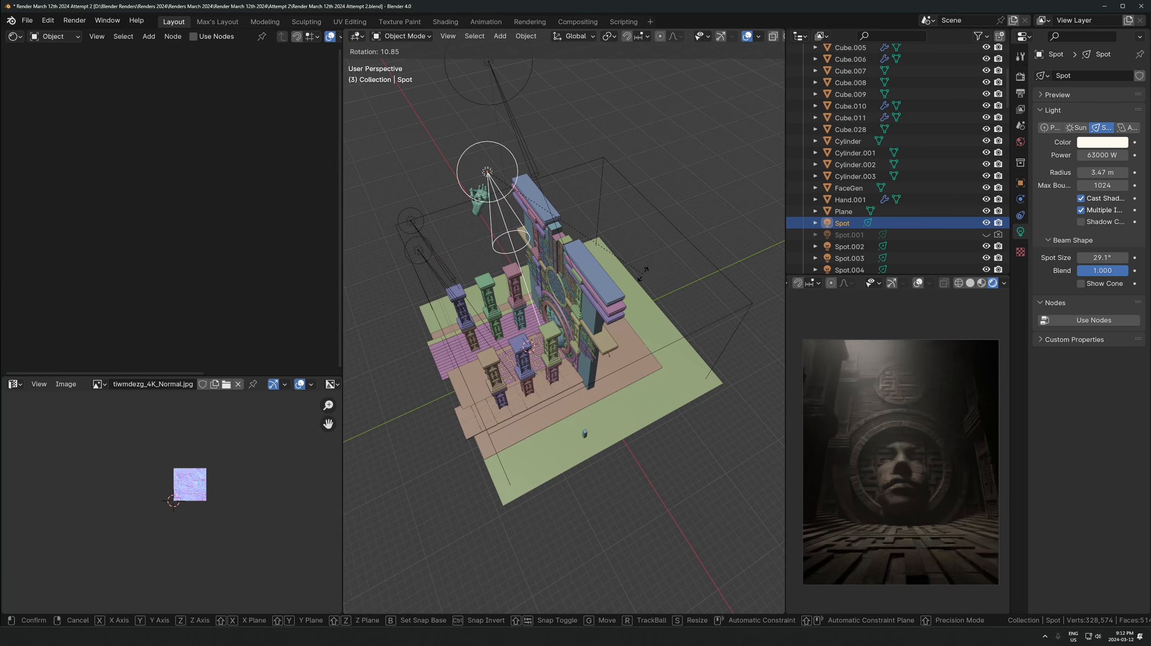
Narrow the wide spot light's beam to 17.6° and rotate the light about 8° in the view
{"action": "left_click_drag", "start_coordinate": [1112, 257], "coordinate": [1091, 257]}
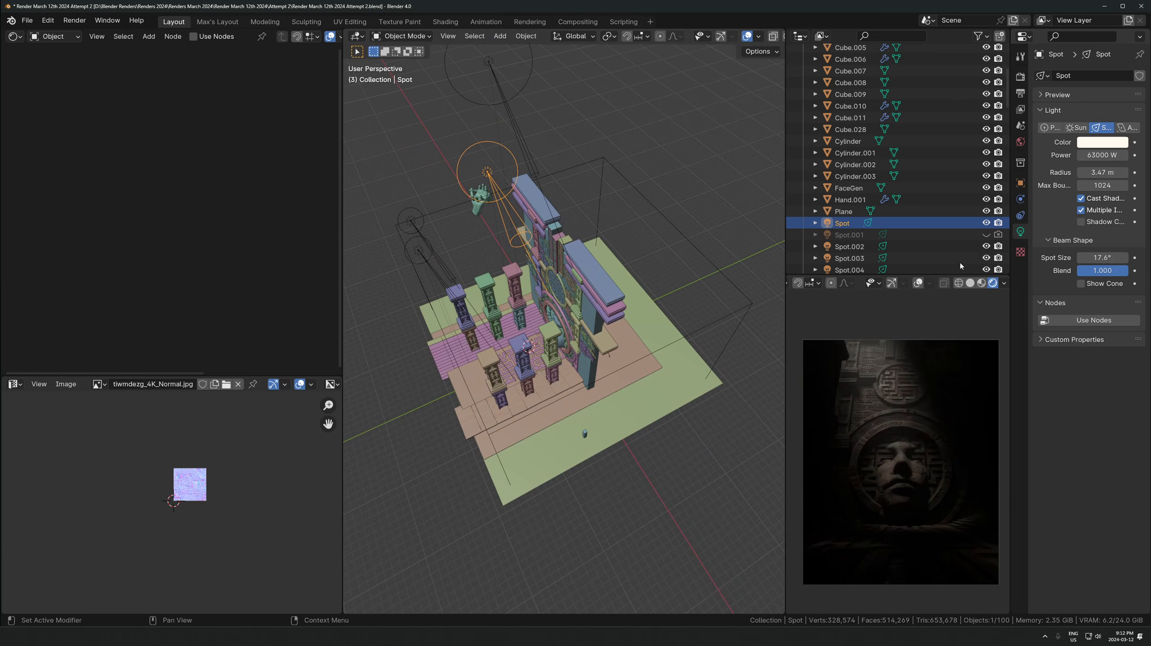
{"action": "key", "text": "r"}
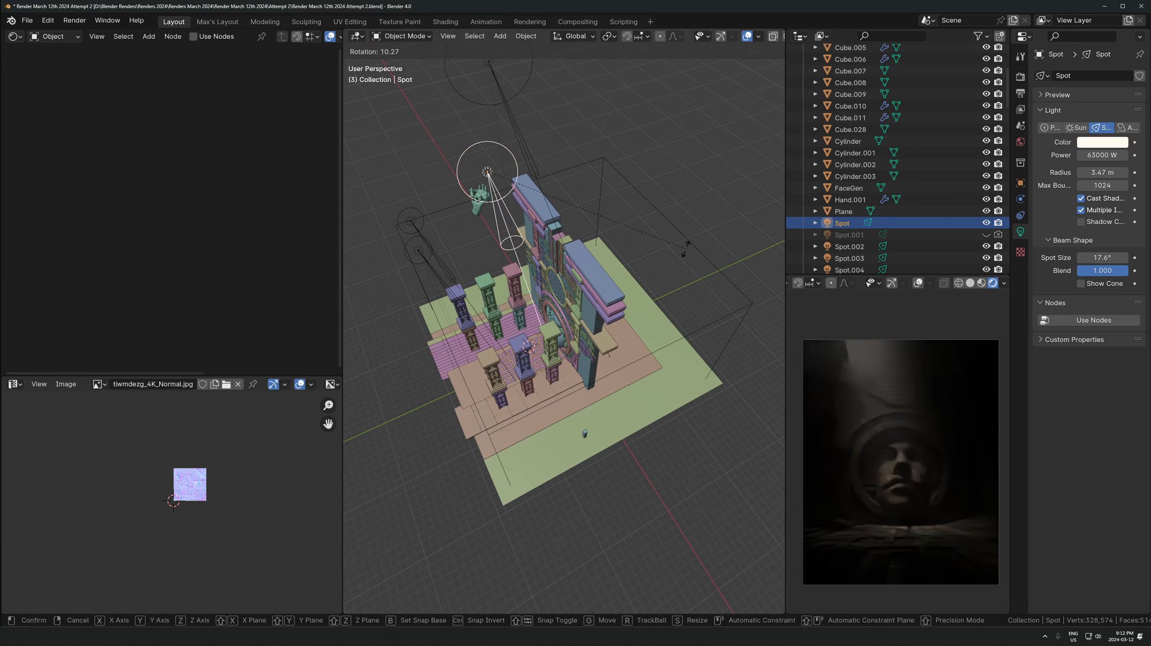
{"action": "left_click", "coordinate": [692, 242]}
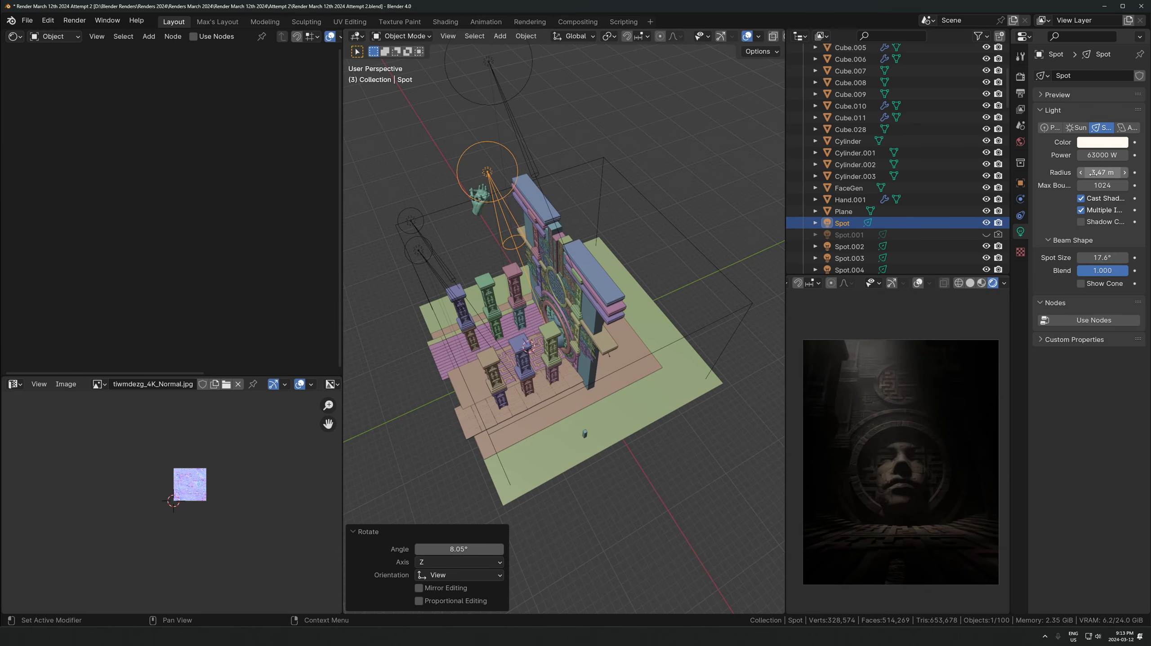
Set the spot light's beam size to 23.5° and switch to the front orthographic view
{"action": "left_click_drag", "start_coordinate": [1100, 258], "coordinate": [1113, 257]}
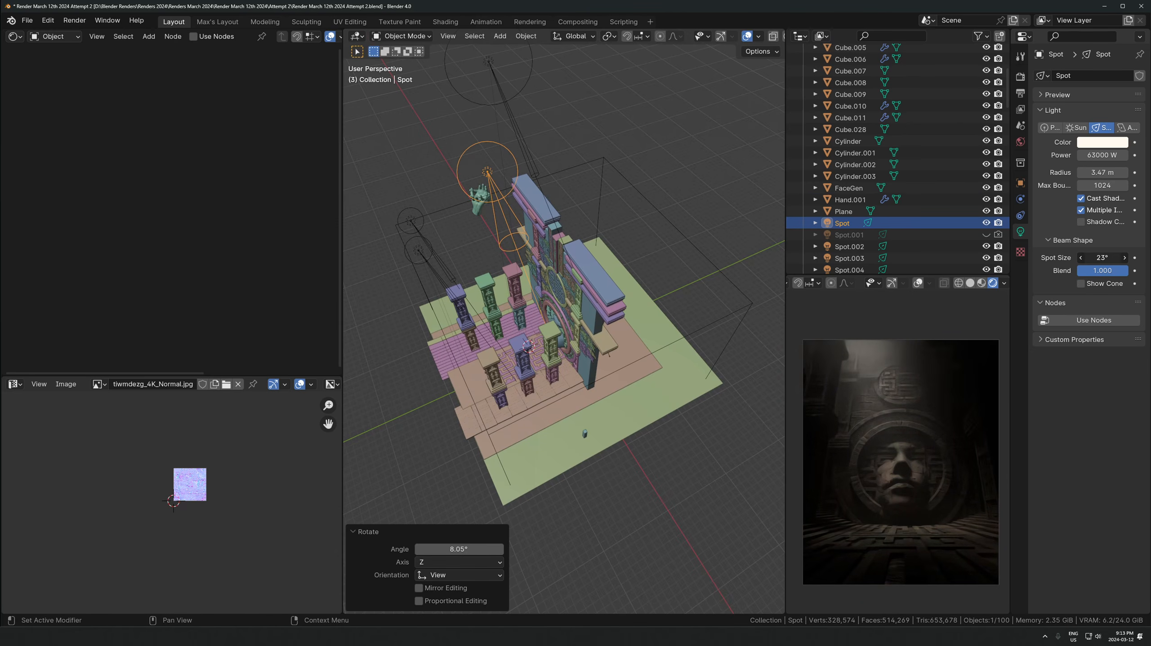
{"action": "middle_click_drag", "start_coordinate": [593, 317], "coordinate": [638, 297]}
{"action": "key", "text": "KP_1"}
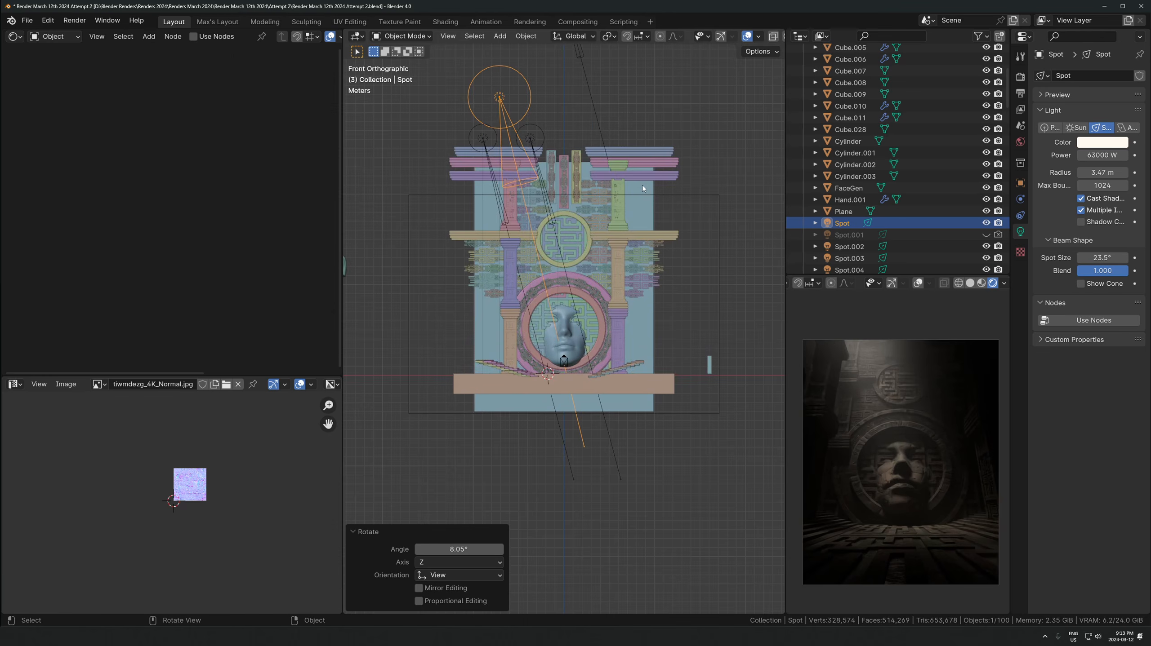
Shift the wide spot light slightly along the X axis and the Y axis, and save the file
{"action": "key", "text": "g"}
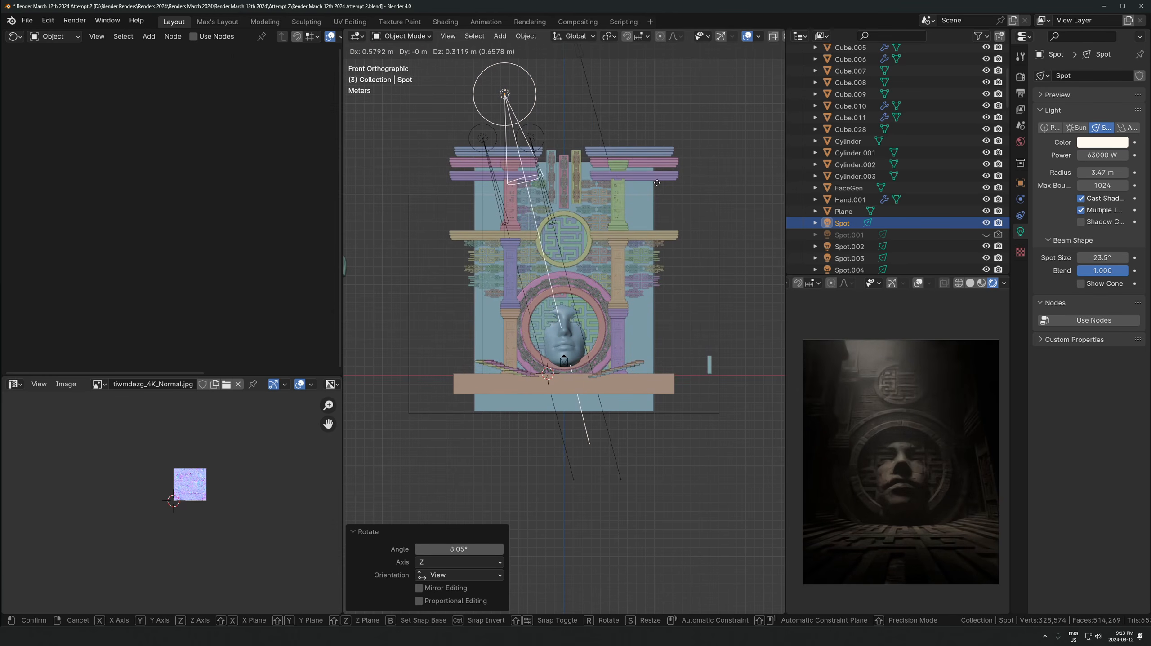
{"action": "key", "text": "x"}
{"action": "left_click", "coordinate": [662, 181]}
{"action": "middle_click_drag", "start_coordinate": [662, 181], "coordinate": [627, 229]}
{"action": "key", "text": "g"}
{"action": "key", "text": "y"}
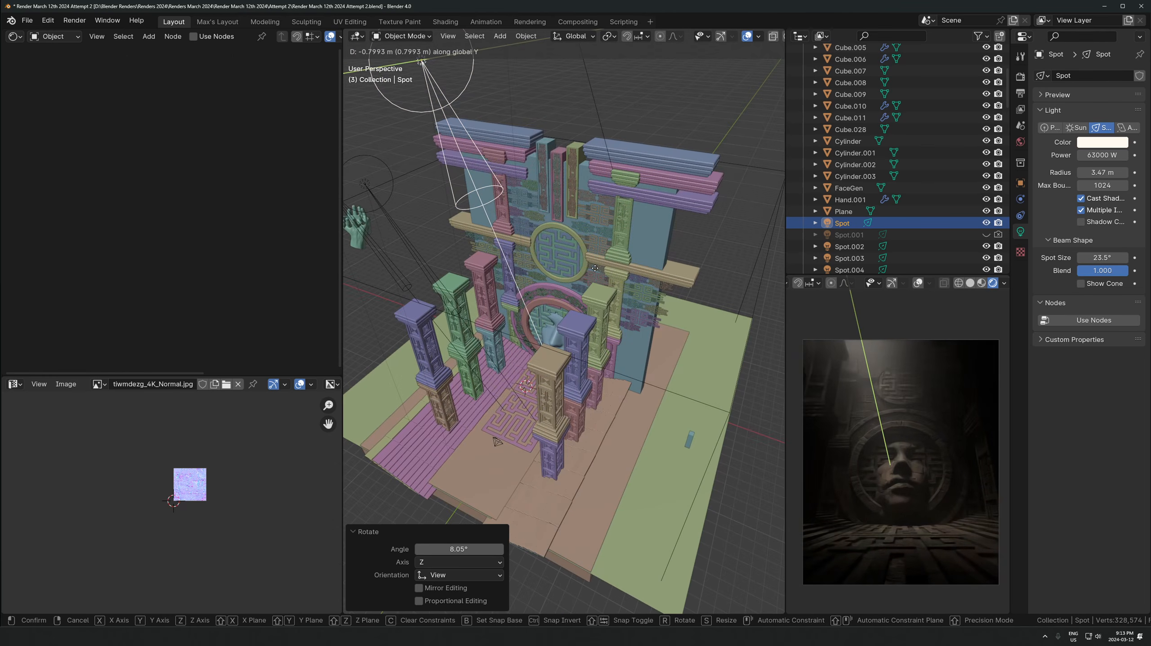
{"action": "left_click", "coordinate": [579, 278]}
{"action": "key", "text": "ctrl+s"}
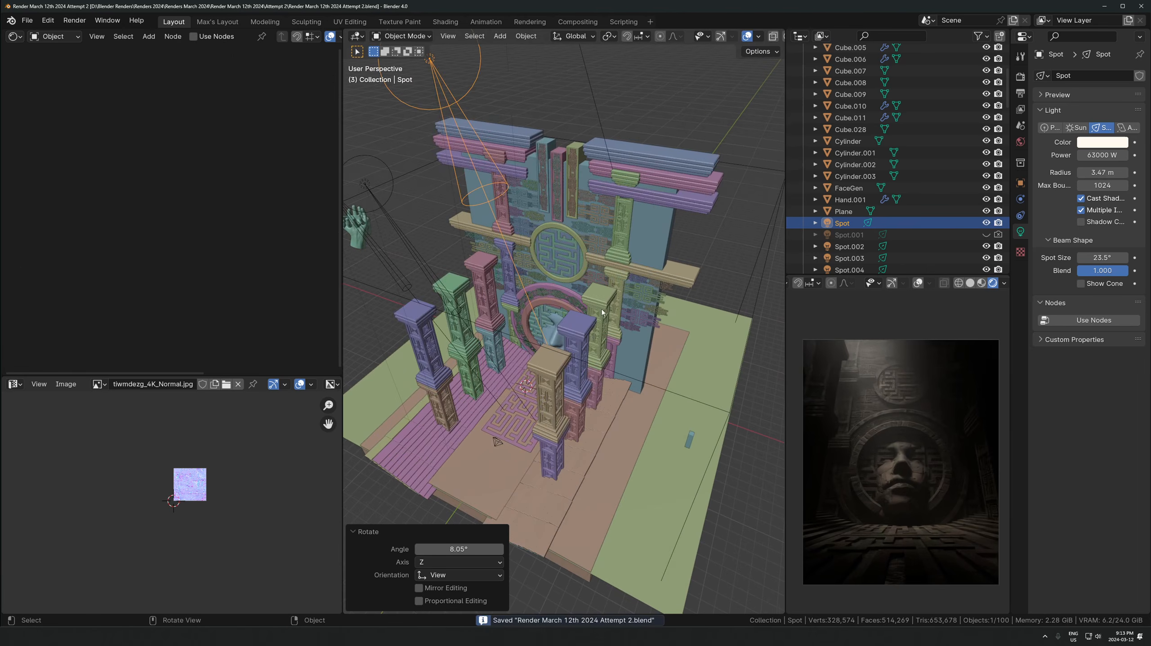
Spawn the botaniq asset Tree_Acer-pseudoplatanus_C_summer from the deciduous category into the scene
{"action": "middle_click_drag", "start_coordinate": [597, 279], "coordinate": [607, 295]}
{"action": "key", "text": "n"}
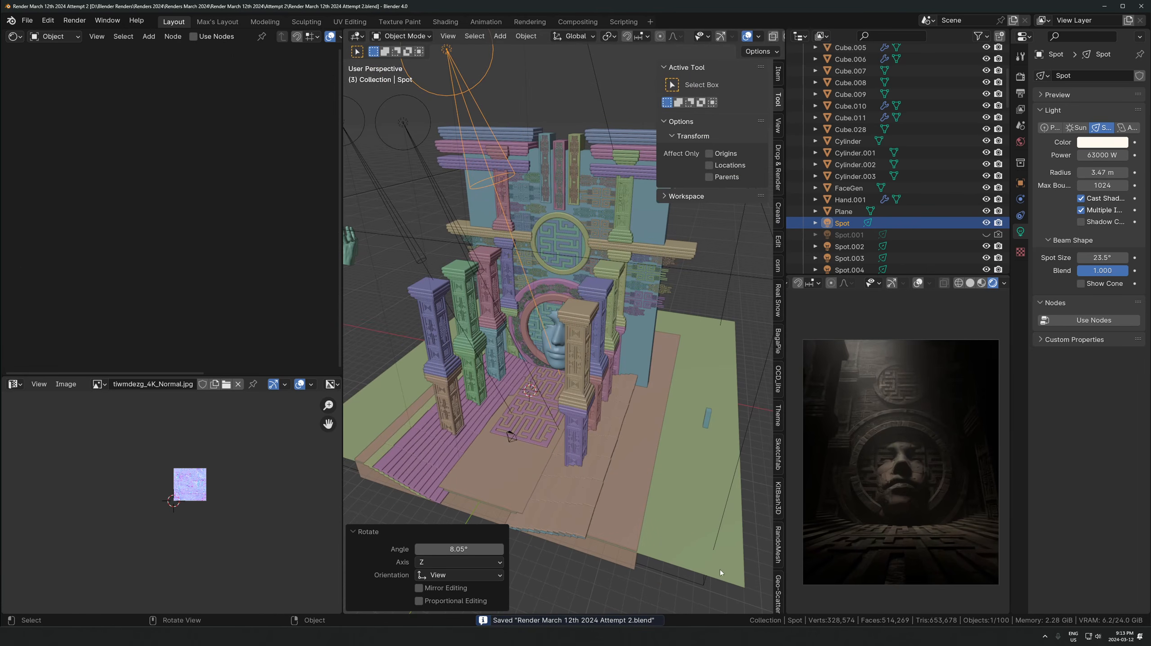
{"action": "scroll", "coordinate": [719, 570], "scroll_direction": "down", "scroll_amount": 12}
{"action": "scroll", "coordinate": [583, 355], "scroll_direction": "up", "scroll_amount": 3}
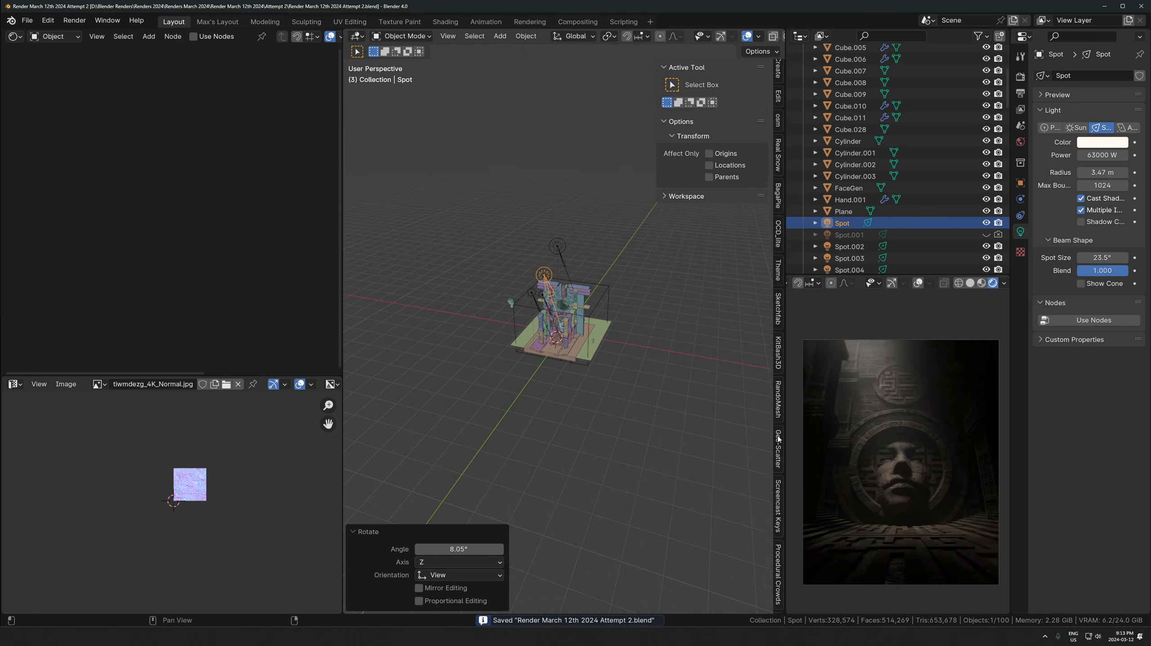
{"action": "scroll", "coordinate": [779, 560], "scroll_direction": "down", "scroll_amount": 5}
{"action": "left_click", "coordinate": [778, 588]}
{"action": "left_click", "coordinate": [729, 93]}
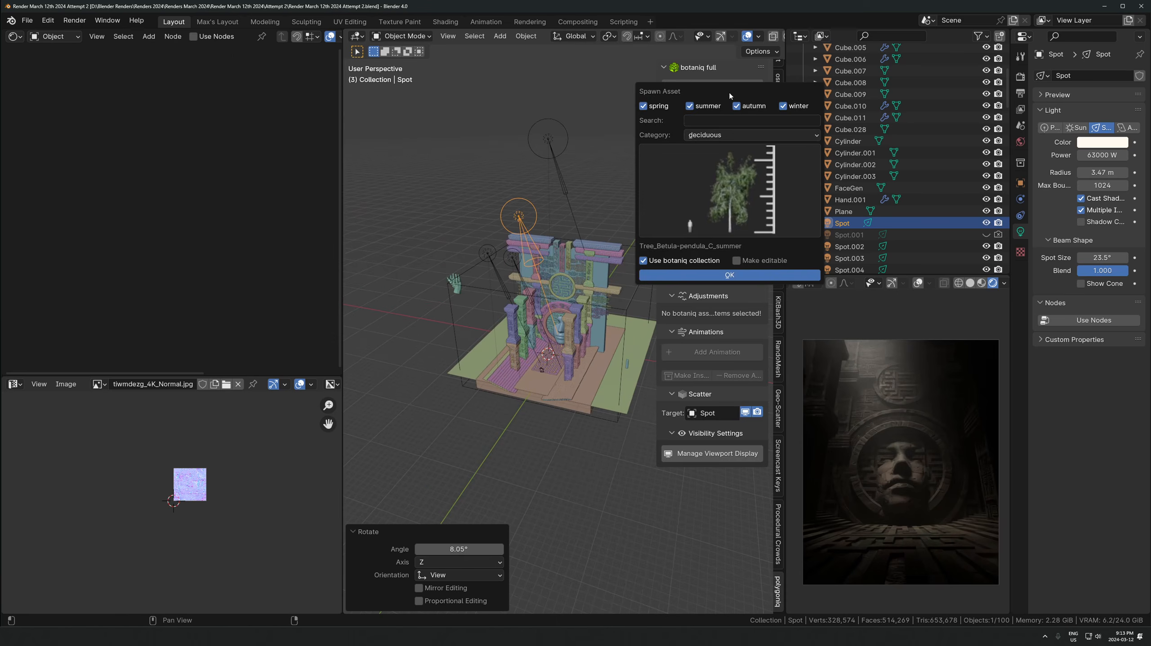
{"action": "left_click", "coordinate": [720, 228]}
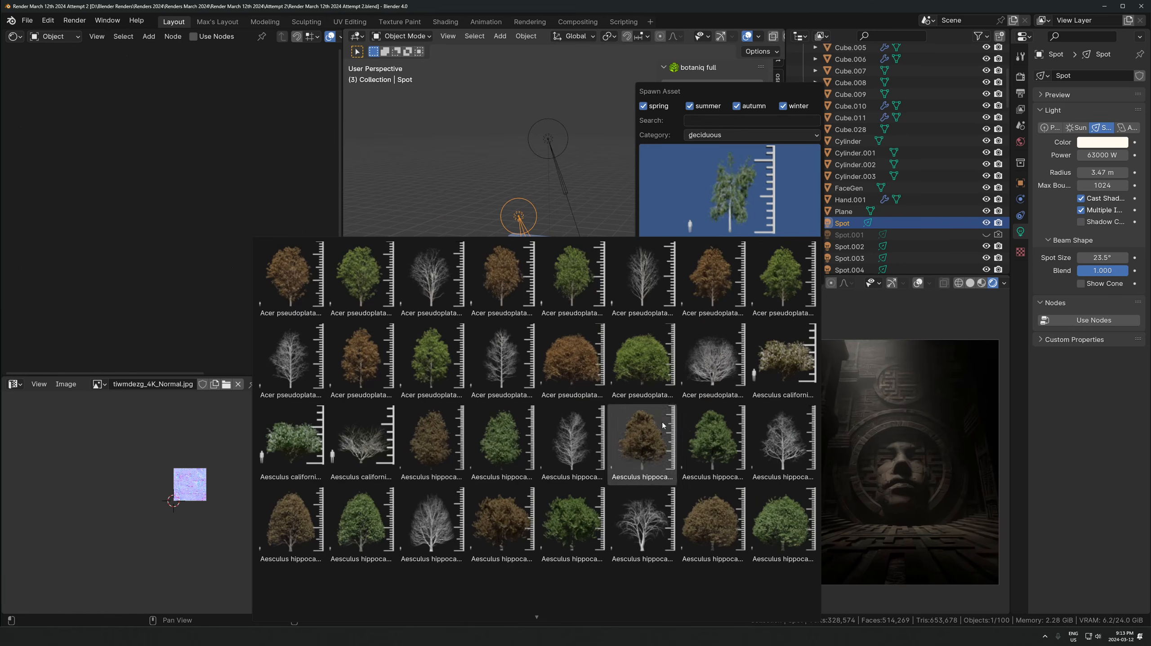
{"action": "left_click", "coordinate": [783, 278]}
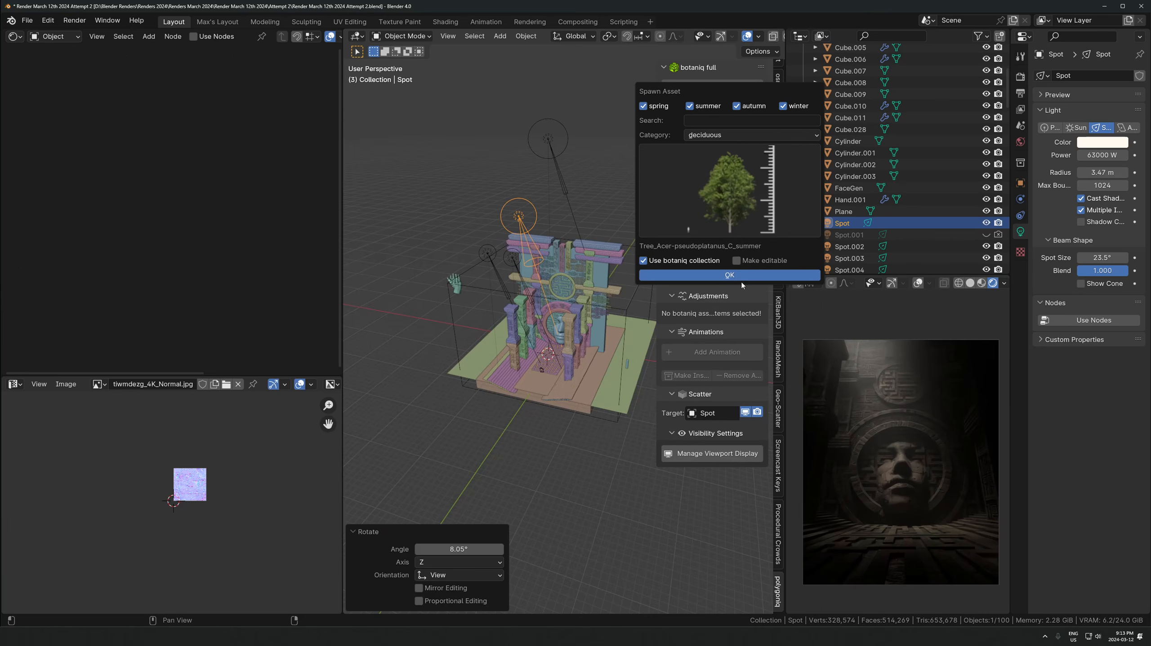
{"action": "left_click", "coordinate": [783, 275]}
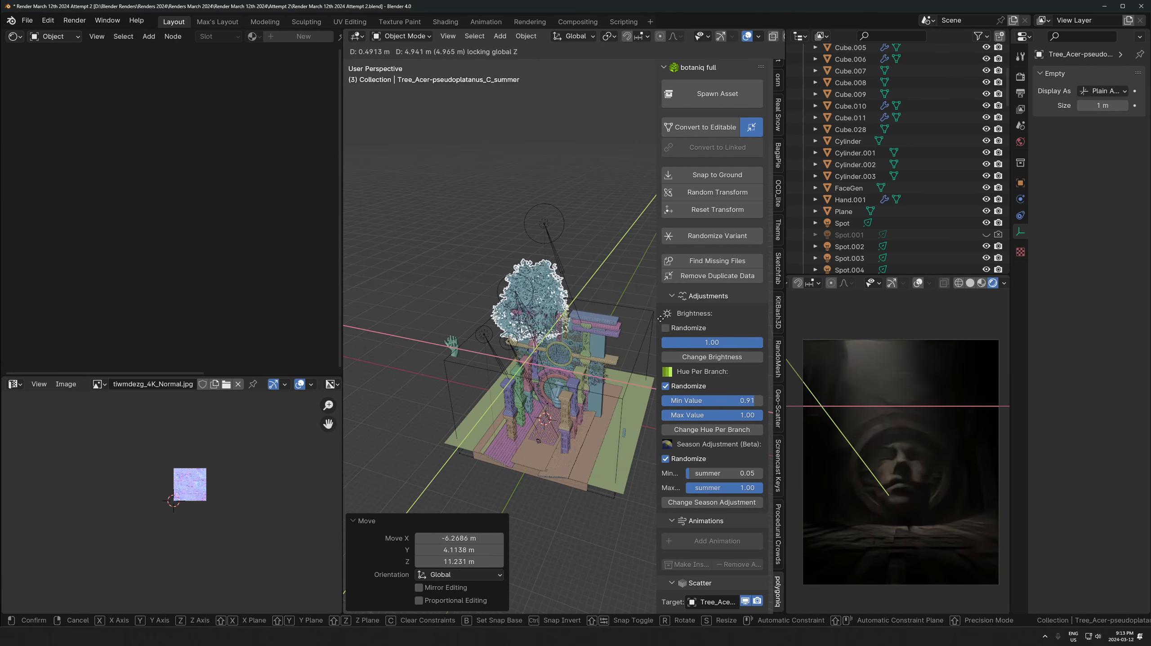
Place the maple tree by the temple's left wall, lower it by about 9 m and scale it down
{"action": "left_click", "coordinate": [584, 224]}
{"action": "scroll", "coordinate": [629, 325], "scroll_direction": "up", "scroll_amount": 4}
{"action": "middle_click_drag", "start_coordinate": [546, 299], "coordinate": [557, 273]}
{"action": "key", "text": "g"}
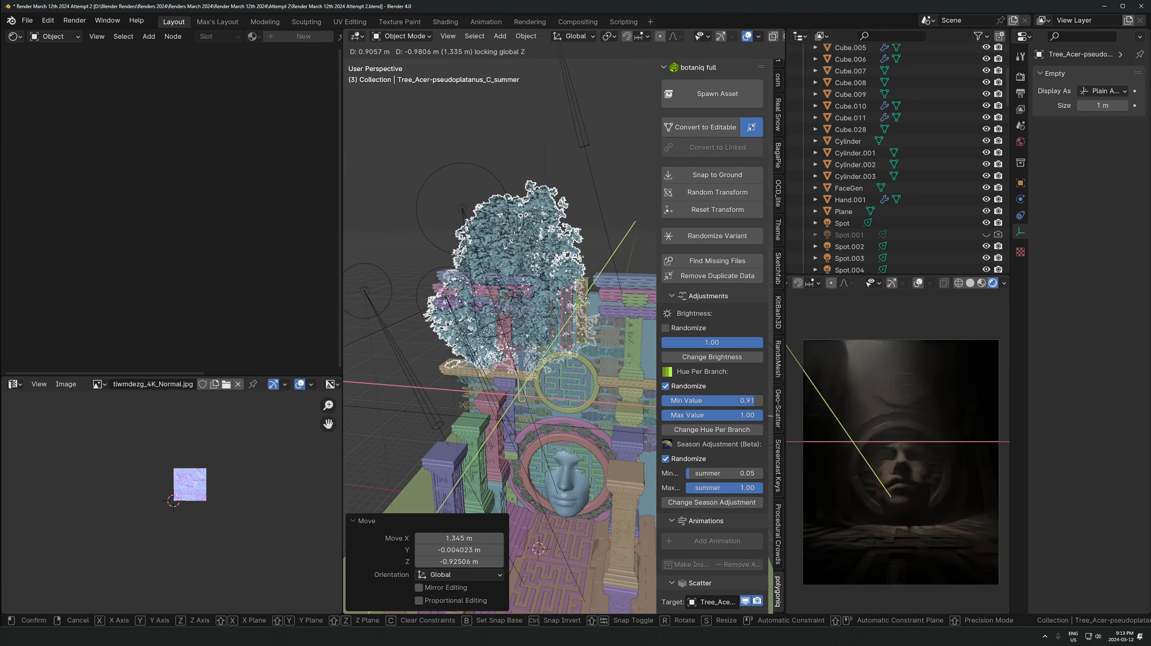
{"action": "key", "text": "z"}
{"action": "left_click", "coordinate": [602, 269]}
{"action": "key", "text": "g"}
{"action": "key", "text": "z"}
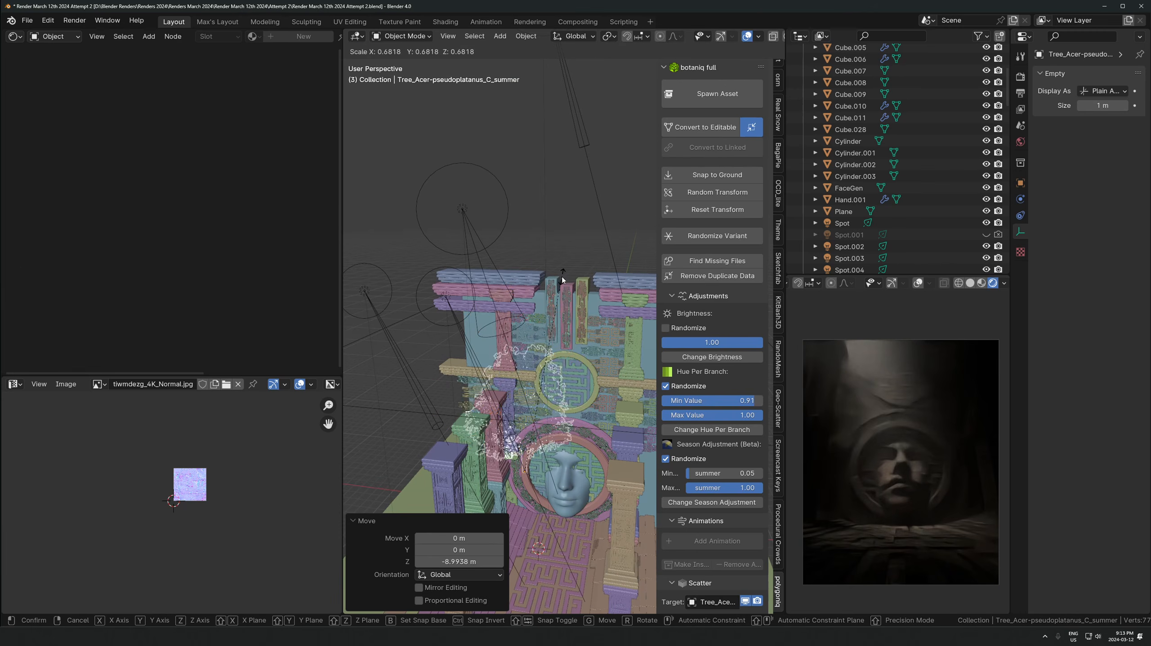
{"action": "left_click", "coordinate": [598, 265]}
Shift the maple tree horizontally toward the left wall and lower it by about 3.5 m
{"action": "key", "text": "g"}
{"action": "key", "text": "shift+z"}
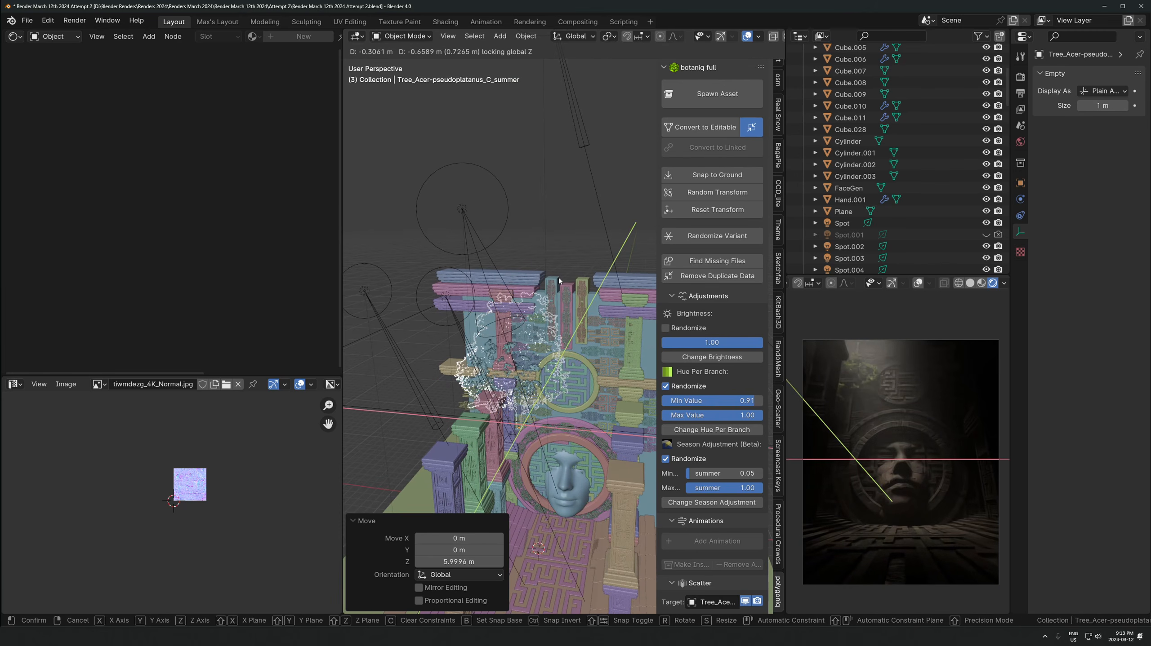
{"action": "left_click", "coordinate": [582, 266]}
{"action": "key", "text": "g"}
{"action": "key", "text": "z"}
{"action": "left_click", "coordinate": [584, 295]}
{"action": "scroll", "coordinate": [815, 340], "scroll_direction": "up", "scroll_amount": 4}
{"action": "scroll", "coordinate": [828, 350], "scroll_direction": "down", "scroll_amount": 4}
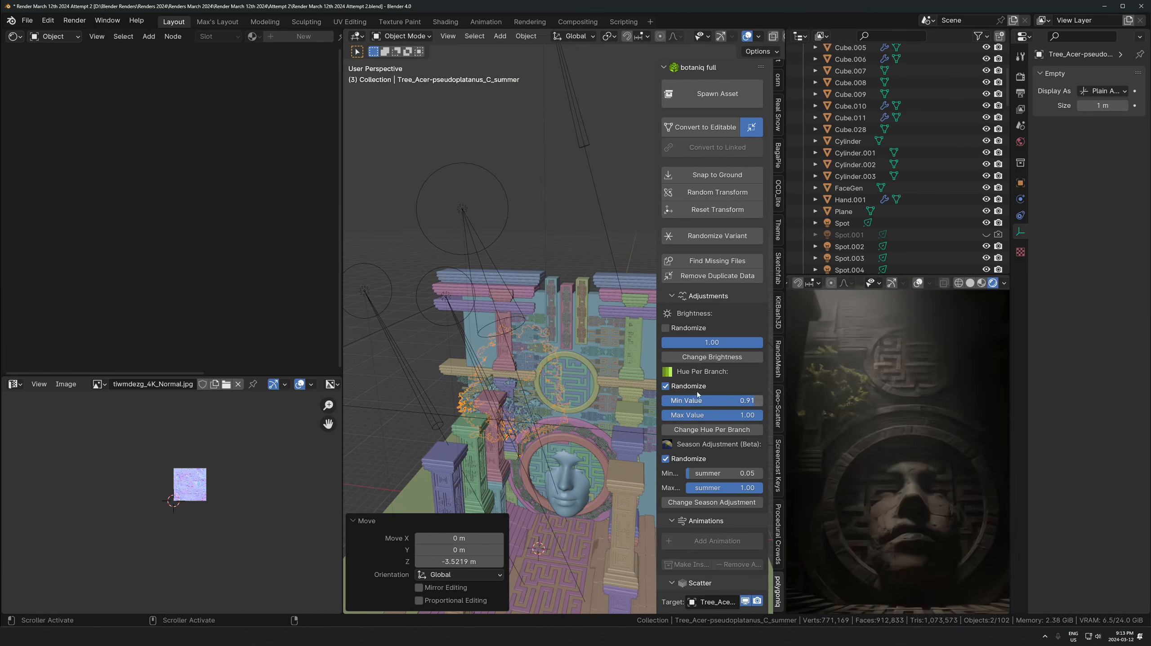
Move the maple tree about -0.5 m in X and -1.2 m in Y, and readjust its height and depth
{"action": "key", "text": "g"}
{"action": "key", "text": "shift+z"}
{"action": "left_click", "coordinate": [574, 295]}
{"action": "key", "text": "g"}
{"action": "key", "text": "z"}
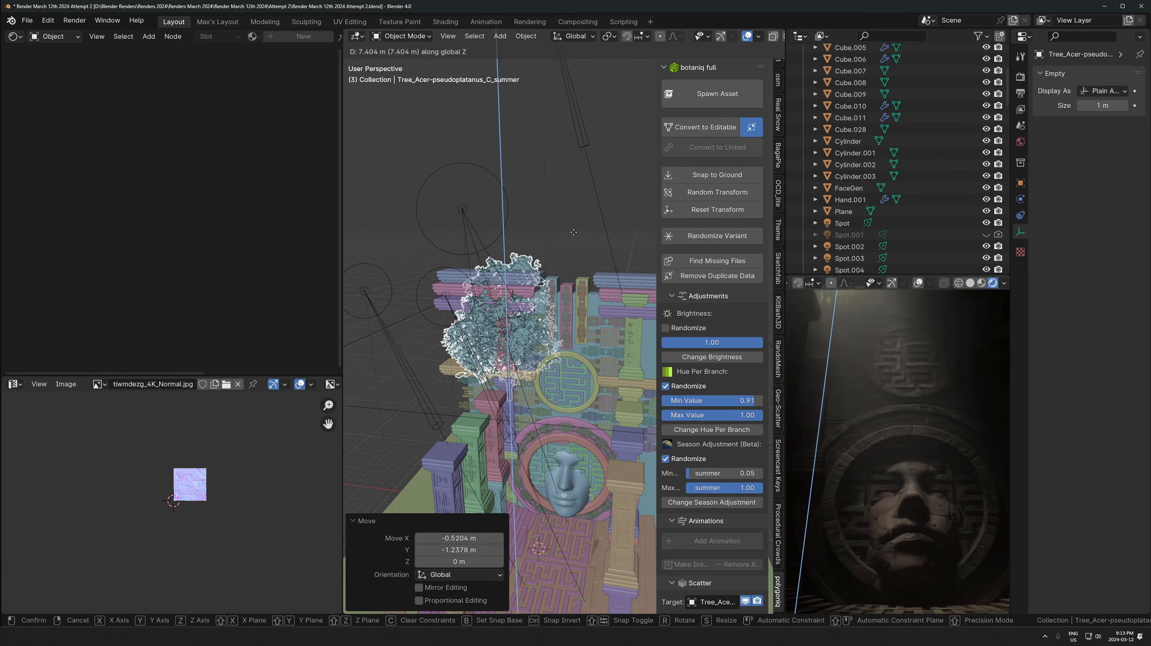
{"action": "left_click", "coordinate": [576, 326]}
{"action": "mouse_move", "coordinate": [576, 327]}
{"action": "middle_mouse_down"}
{"action": "mouse_move", "coordinate": [538, 360]}
{"action": "mouse_move", "coordinate": [561, 345]}
{"action": "middle_mouse_up"}
{"action": "key", "text": "g"}
{"action": "key", "text": "y"}
{"action": "left_click", "coordinate": [533, 363]}
Create a linked duplicate of the maple tree about 4.6 m above the original
{"action": "key", "text": "shift+d"}
{"action": "key", "text": "z"}
{"action": "left_click", "coordinate": [562, 305]}
Rotate the upper tree copy around Z, ending with a turn of about 12.6°, and nudge it in the camera view
{"action": "key", "text": "r"}
{"action": "key", "text": "z"}
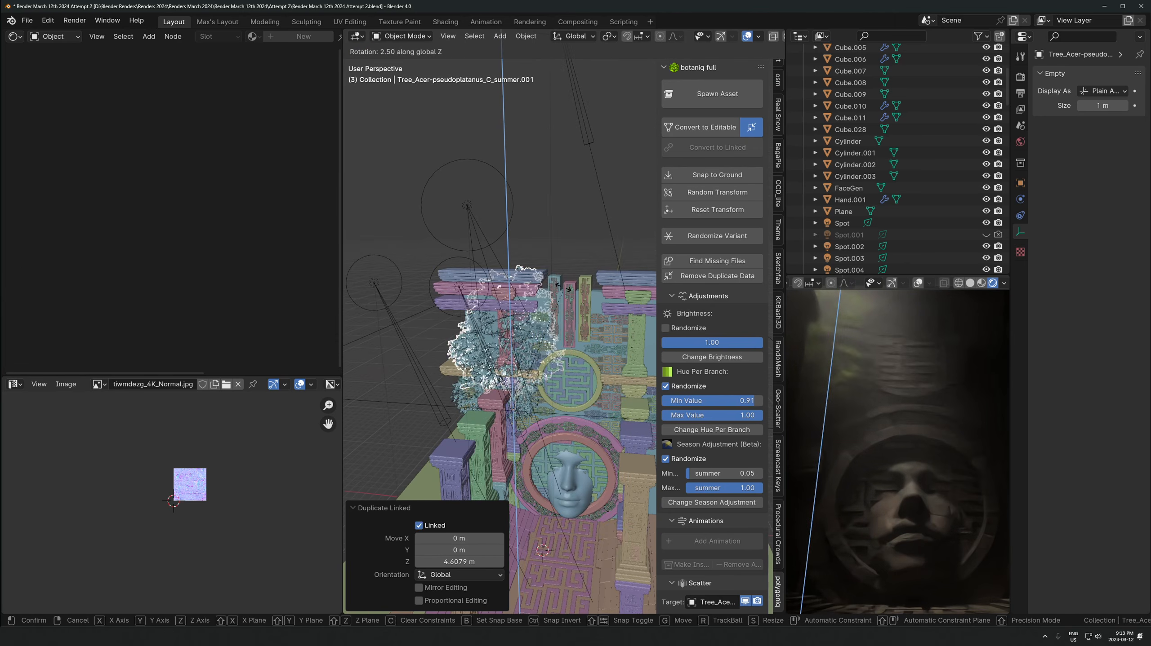
{"action": "left_click", "coordinate": [573, 260]}
{"action": "key", "text": "r"}
{"action": "key", "text": "z"}
{"action": "left_click", "coordinate": [595, 273]}
{"action": "scroll", "coordinate": [911, 416], "scroll_direction": "down", "scroll_amount": 3}
{"action": "key", "text": "g"}
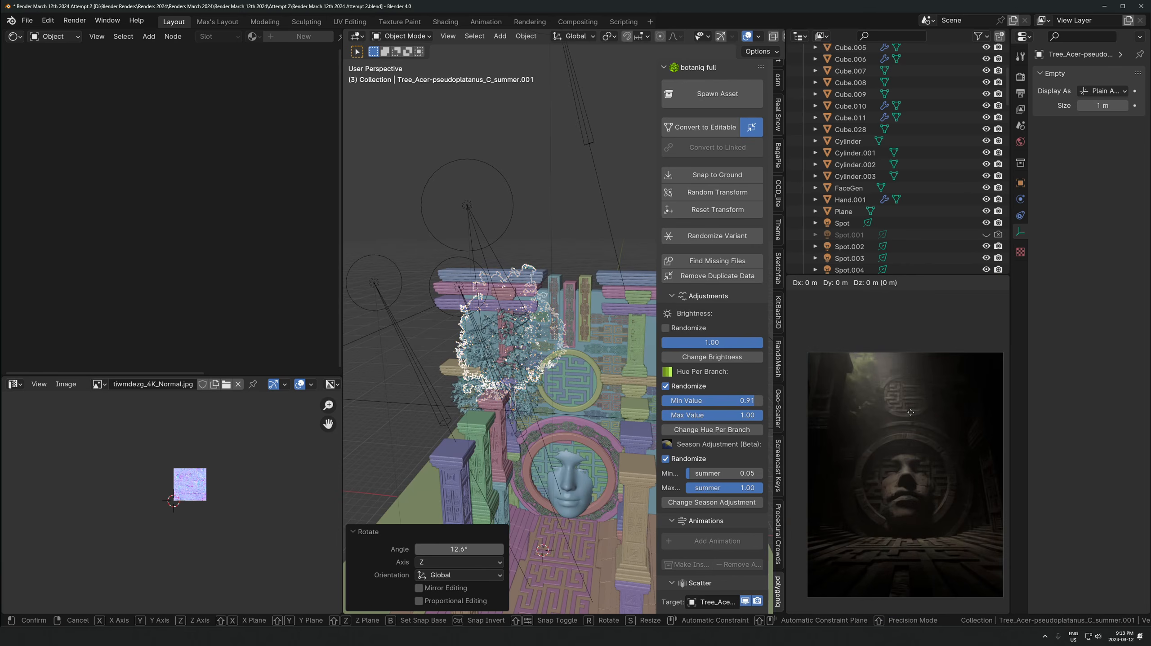
{"action": "left_click", "coordinate": [907, 399]}
Make another linked duplicate of the tree, lower it by about 12 m and place it beside the left columns
{"action": "scroll", "coordinate": [579, 406], "scroll_direction": "down", "scroll_amount": 3}
{"action": "middle_click_drag", "start_coordinate": [577, 385], "coordinate": [550, 400]}
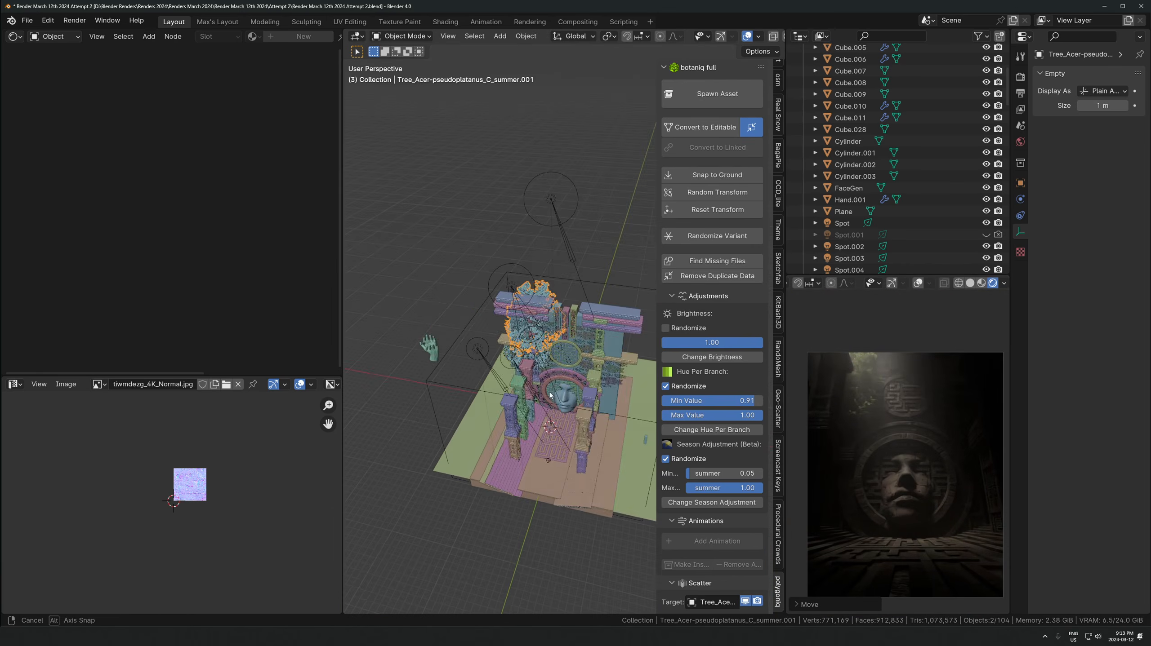
{"action": "key", "text": "alt+d"}
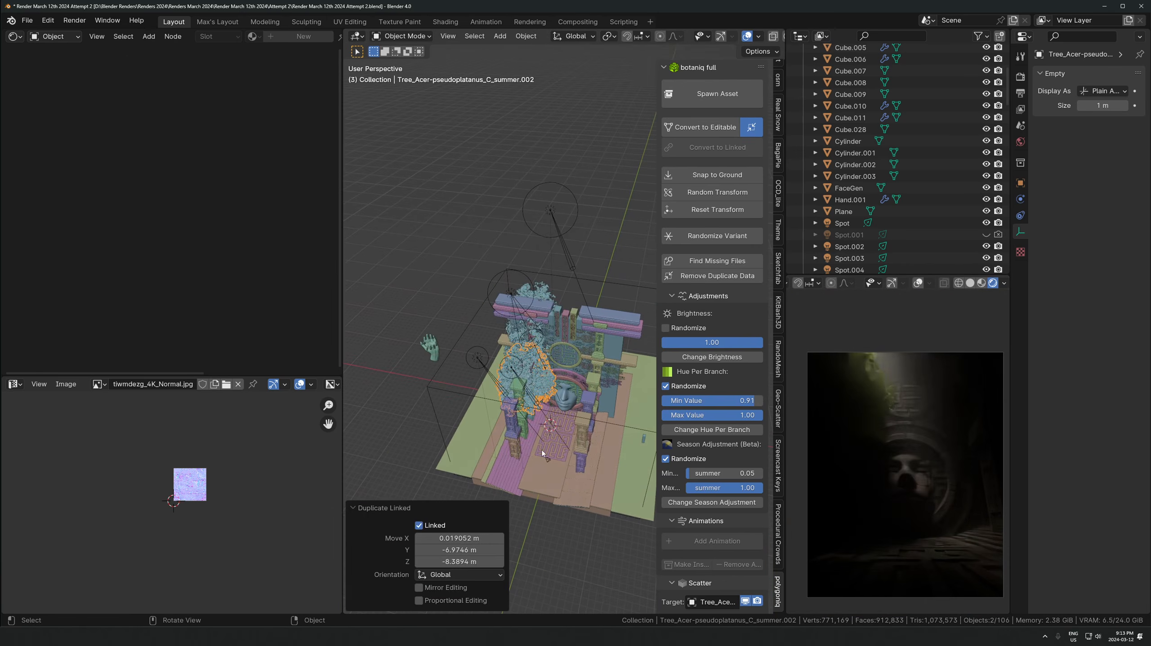
{"action": "key", "text": "z"}
{"action": "left_click", "coordinate": [548, 460]}
{"action": "key", "text": "g"}
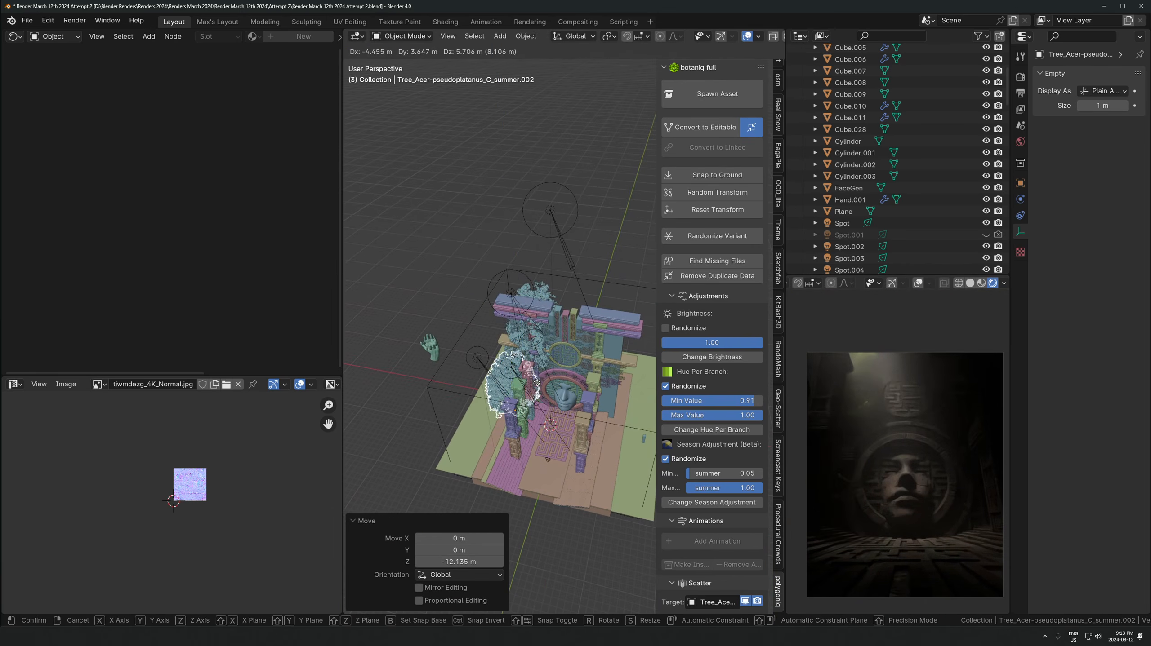
{"action": "left_click", "coordinate": [545, 389]}
Rotate the lower tree copy around the Z axis in two turns, the last about 35.6°
{"action": "key", "text": "r"}
{"action": "key", "text": "z"}
{"action": "left_click", "coordinate": [550, 396]}
{"action": "key", "text": "r"}
{"action": "key", "text": "z"}
{"action": "left_click", "coordinate": [553, 390]}
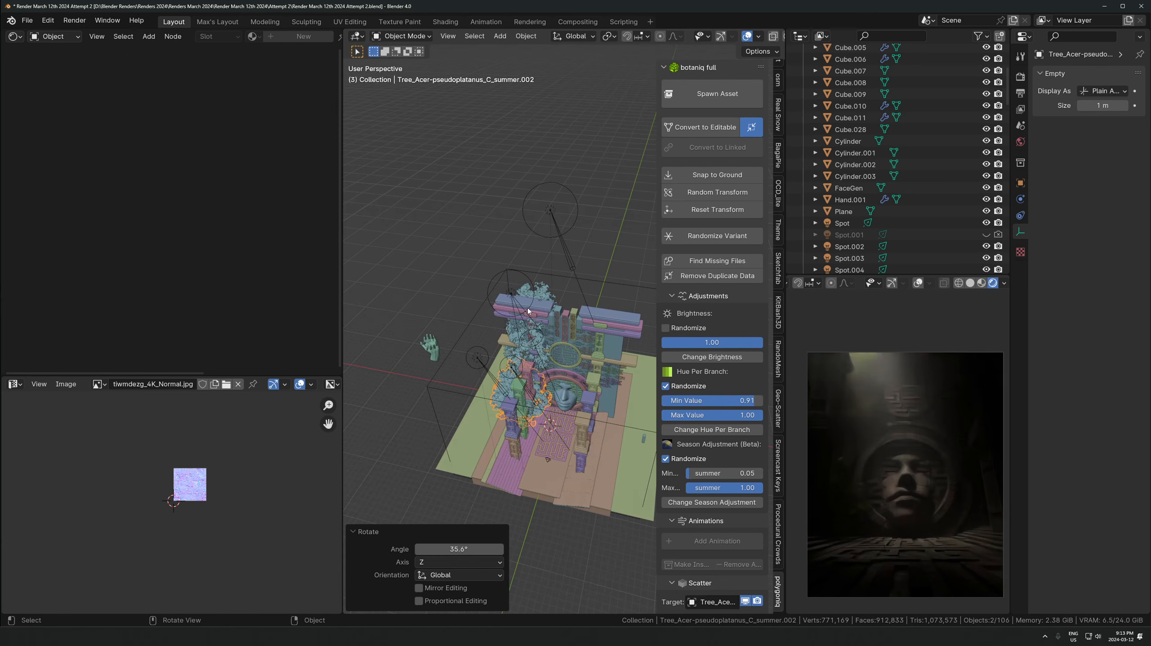
Nudge the lower tree copy about 0.8 m outward from the left columns
{"action": "scroll", "coordinate": [906, 488], "scroll_direction": "up", "scroll_amount": 1}
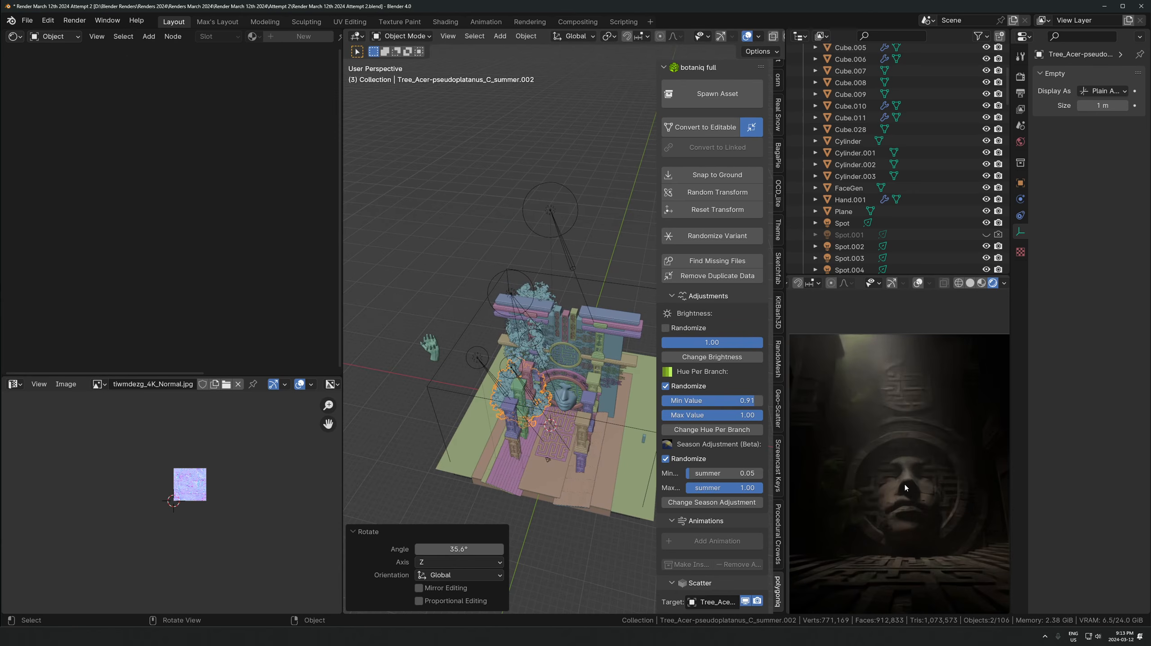
{"action": "scroll", "coordinate": [906, 488], "scroll_direction": "up", "scroll_amount": 1}
{"action": "scroll", "coordinate": [562, 394], "scroll_direction": "up", "scroll_amount": 1}
{"action": "key", "text": "g"}
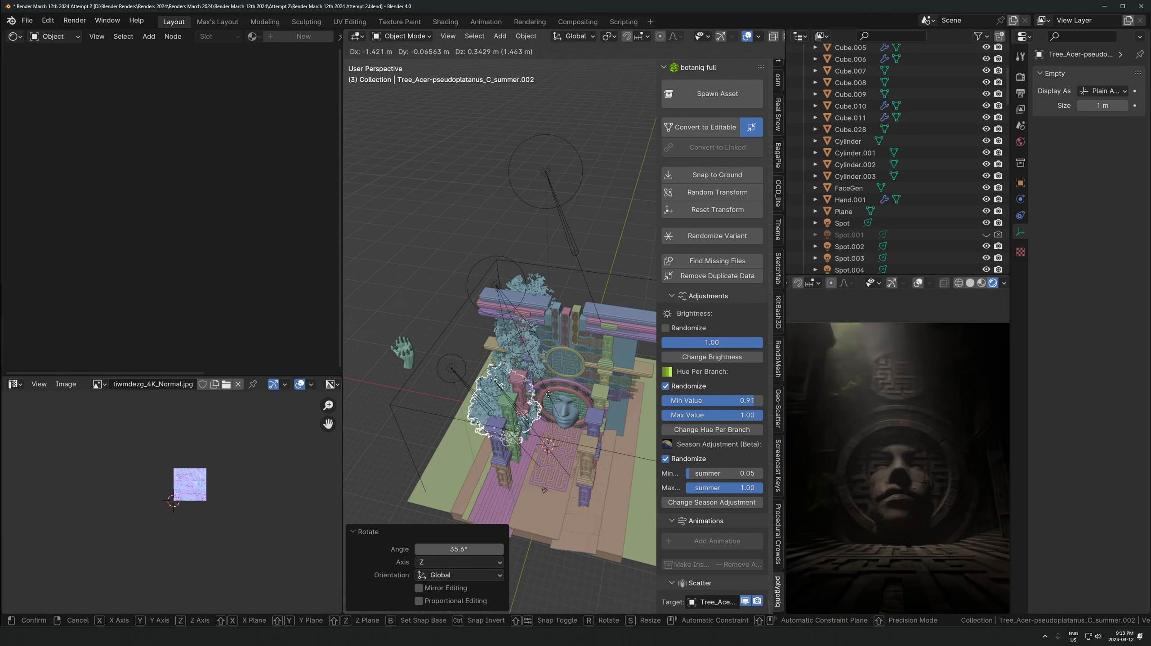
{"action": "left_click", "coordinate": [548, 394]}
Create a linked duplicate of the lower tree about 19 m along X, on the temple's right side
{"action": "middle_click_drag", "start_coordinate": [548, 393], "coordinate": [663, 413]}
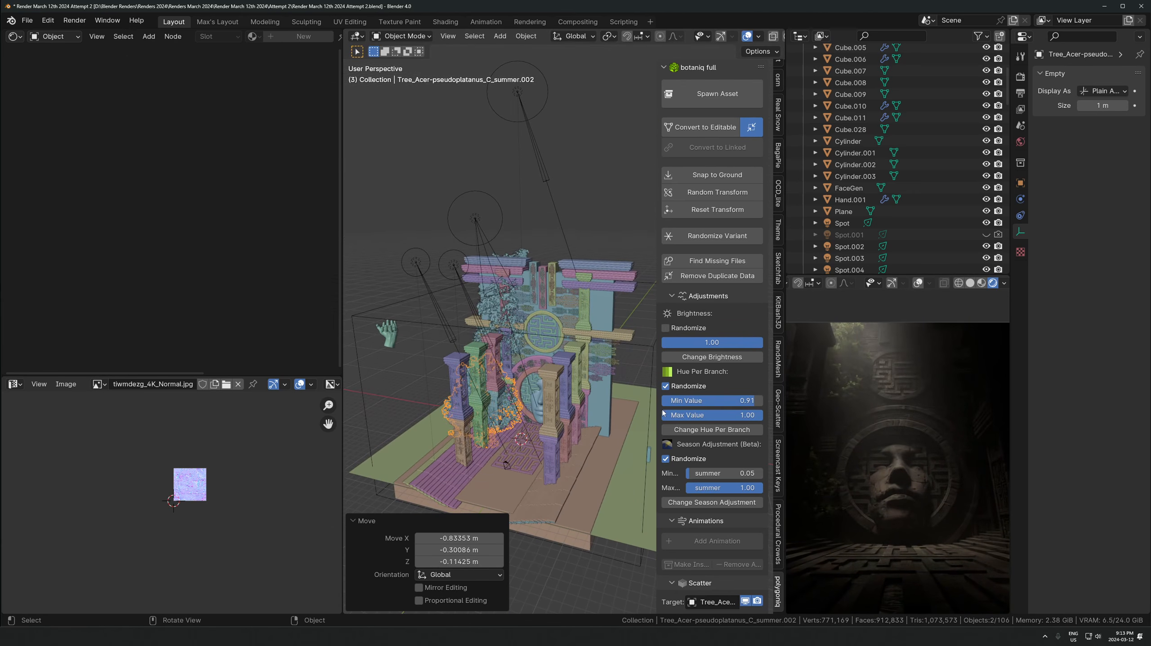
{"action": "middle_click_drag", "start_coordinate": [490, 379], "coordinate": [502, 348]}
{"action": "key", "text": "shift+d"}
{"action": "key", "text": "x"}
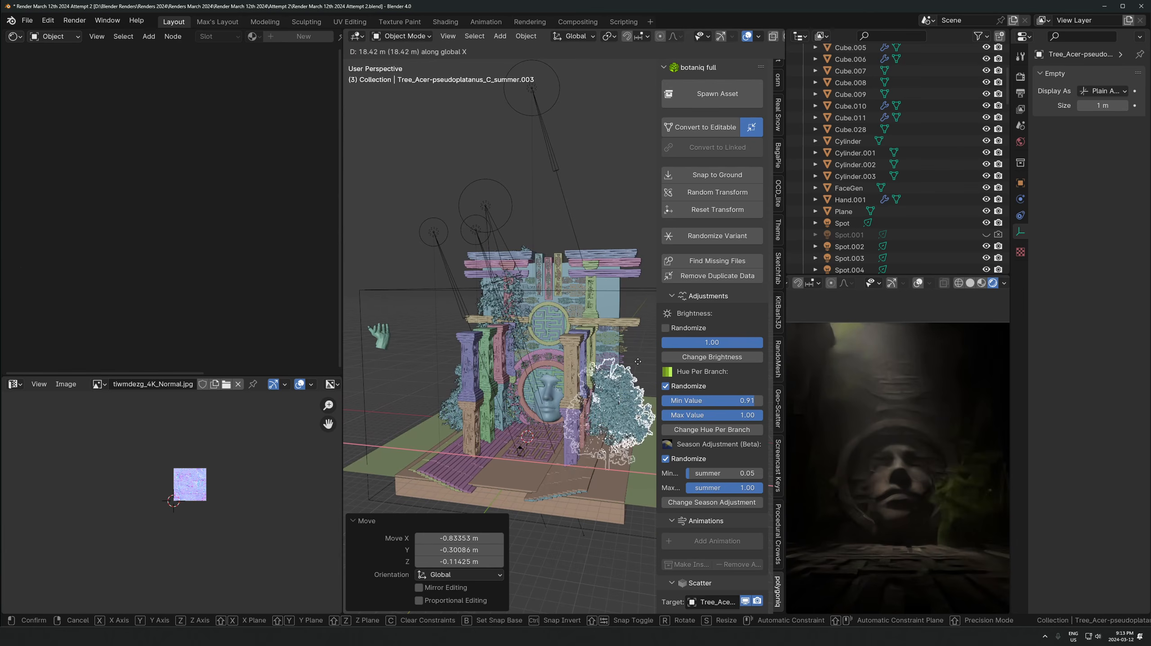
{"action": "left_click", "coordinate": [640, 362]}
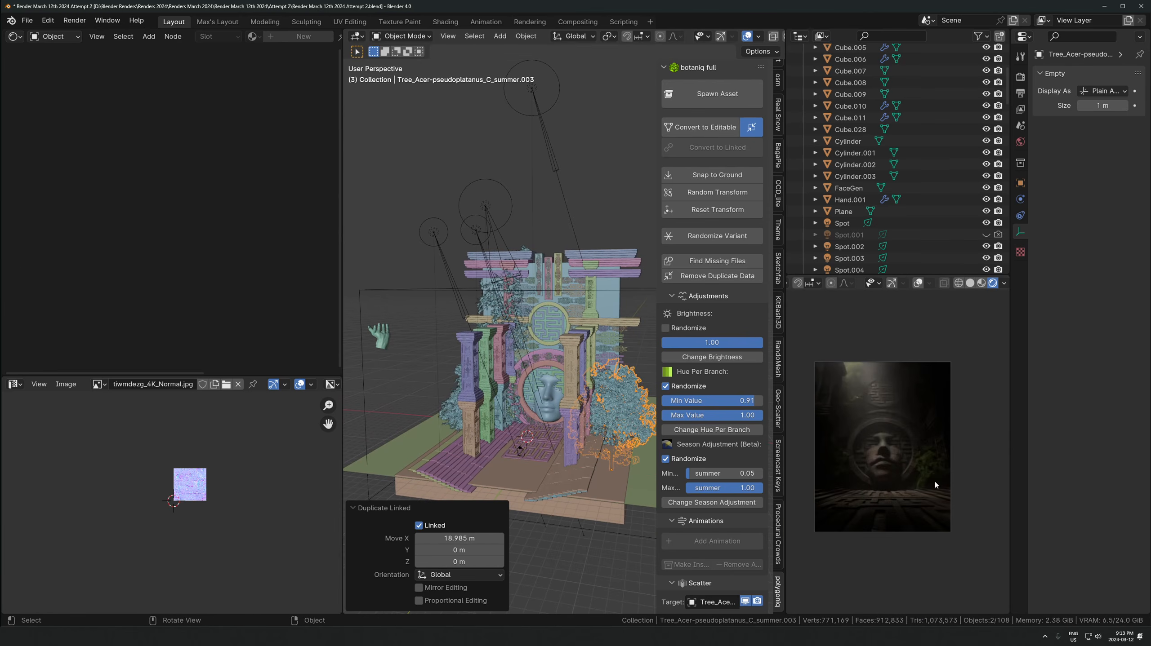
Rotate the right-hand tree about 11.7° in the view, lower it about 0.5 m and shift it slightly forward horizontally
{"action": "key", "text": "g"}
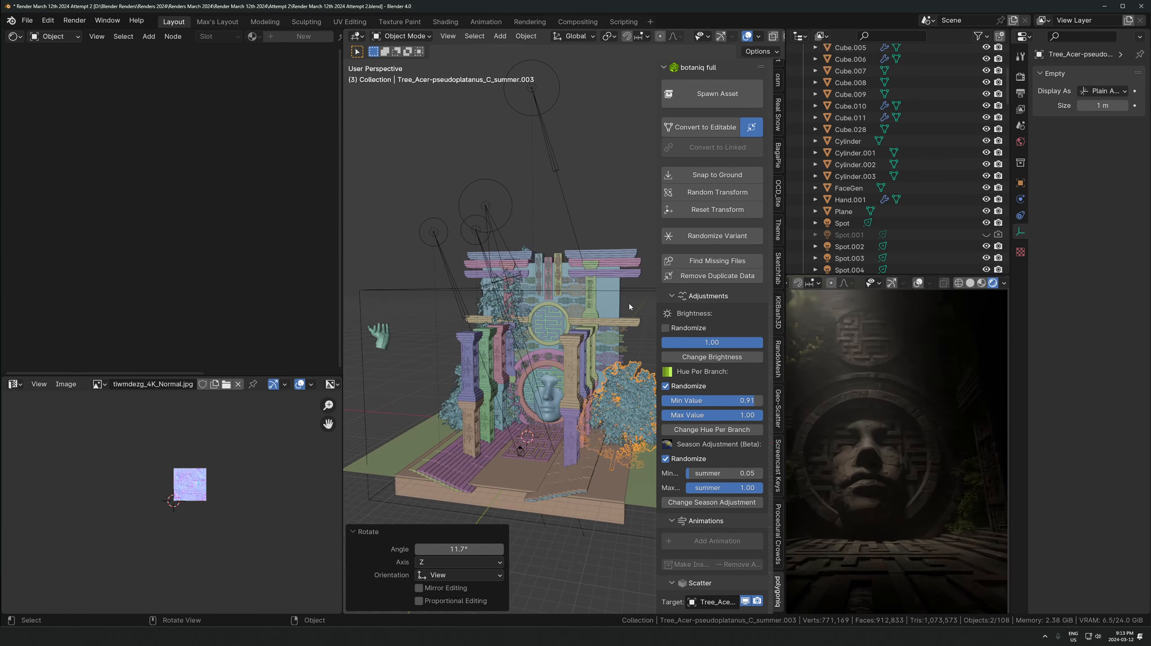
{"action": "left_click", "coordinate": [623, 312]}
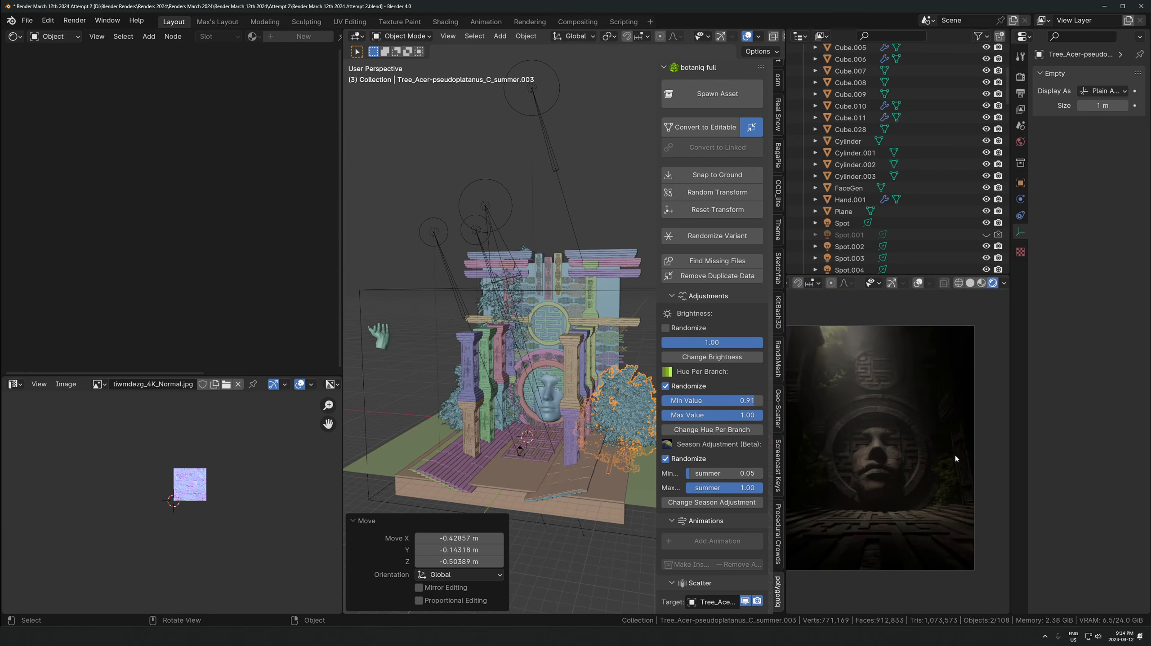
{"action": "middle_click_drag", "start_coordinate": [953, 462], "coordinate": [950, 466], "text": "shift"}
{"action": "scroll", "coordinate": [951, 466], "scroll_direction": "up", "scroll_amount": 1}
{"action": "middle_click_drag", "start_coordinate": [543, 362], "coordinate": [513, 399]}
{"action": "key", "text": "g"}
{"action": "key", "text": "shift+z"}
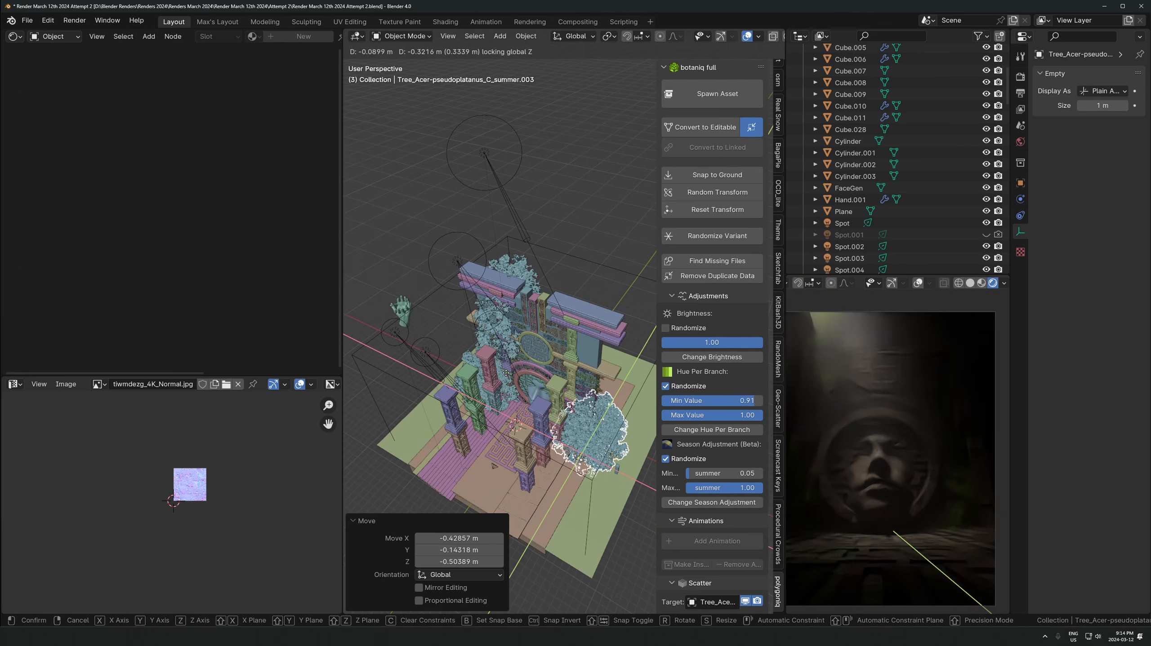
{"action": "left_click", "coordinate": [496, 387]}
Browse the botaniq deciduous assets and spawn the Tree_Fraxinus-excelsior_D_summer tree
{"action": "left_click", "coordinate": [716, 94]}
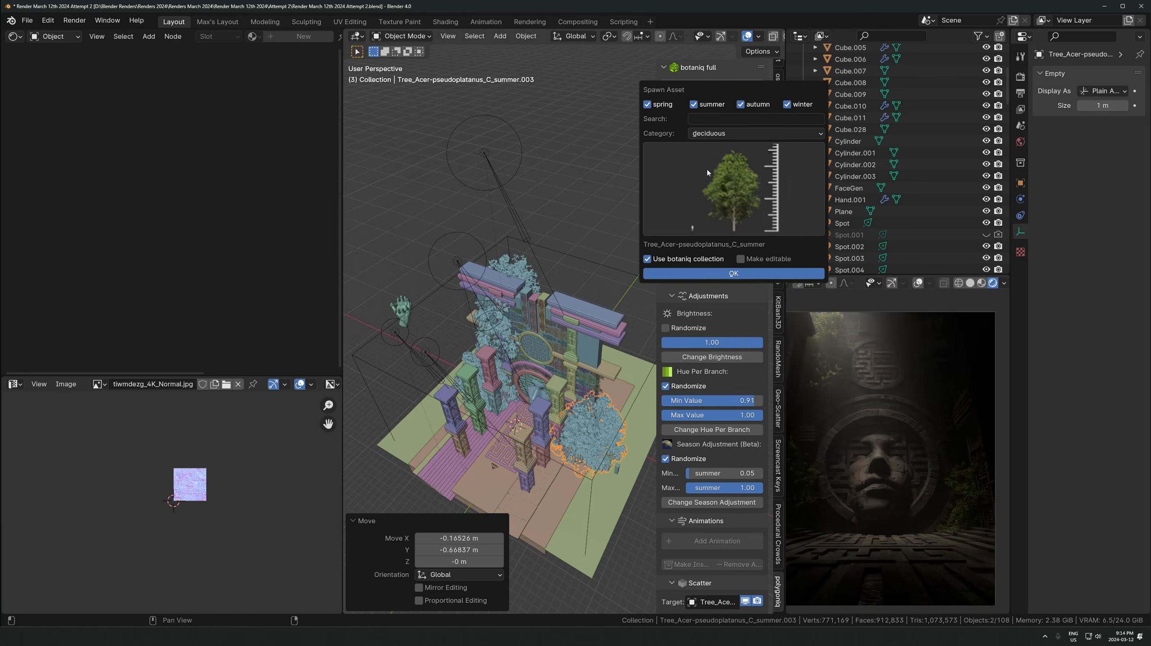
{"action": "left_click", "coordinate": [706, 169]}
{"action": "scroll", "coordinate": [525, 624], "scroll_direction": "down", "scroll_amount": 5}
{"action": "scroll", "coordinate": [535, 625], "scroll_direction": "down", "scroll_amount": 4}
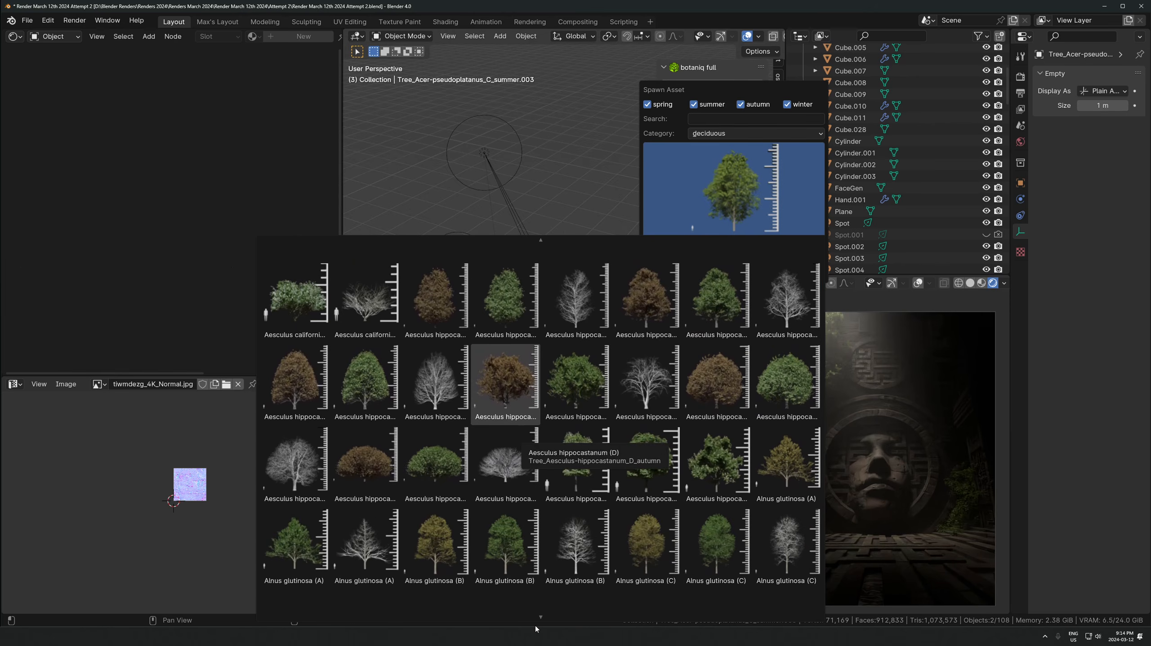
{"action": "scroll", "coordinate": [512, 611], "scroll_direction": "down", "scroll_amount": 2}
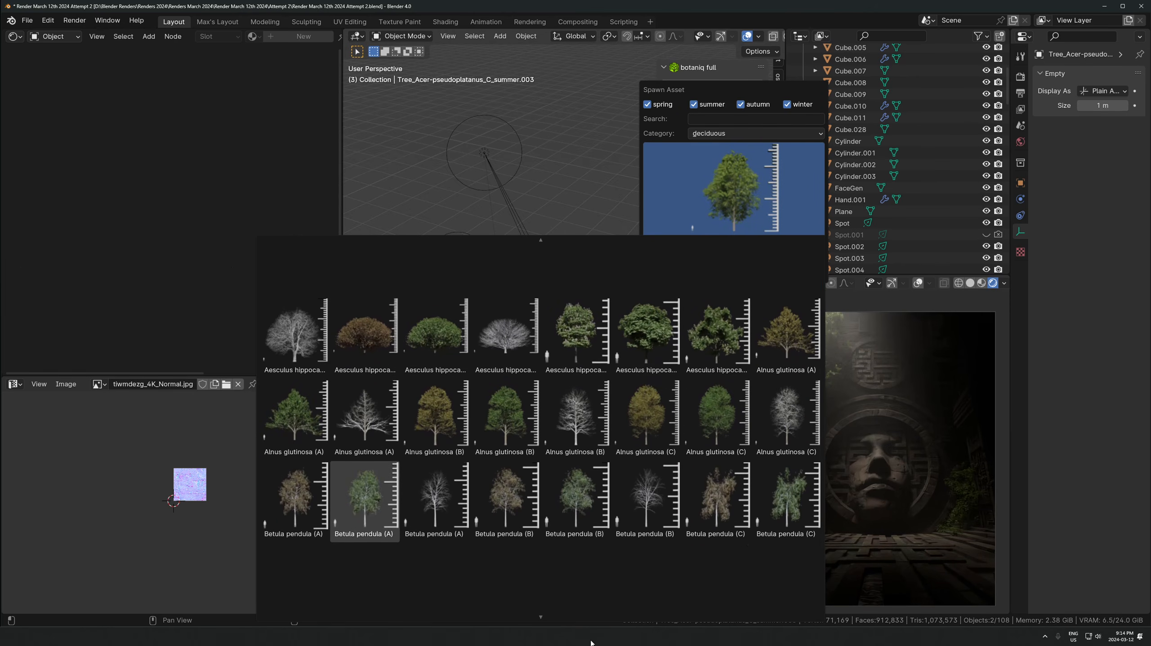
{"action": "scroll", "coordinate": [561, 589], "scroll_direction": "down", "scroll_amount": 2}
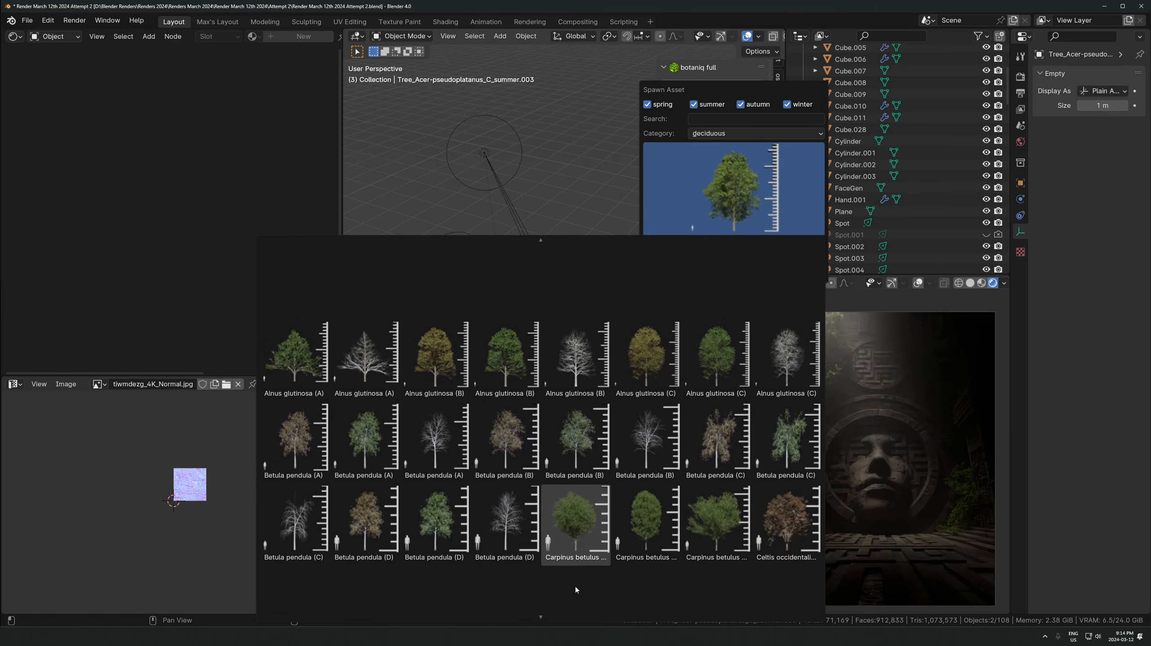
{"action": "scroll", "coordinate": [498, 624], "scroll_direction": "down", "scroll_amount": 5}
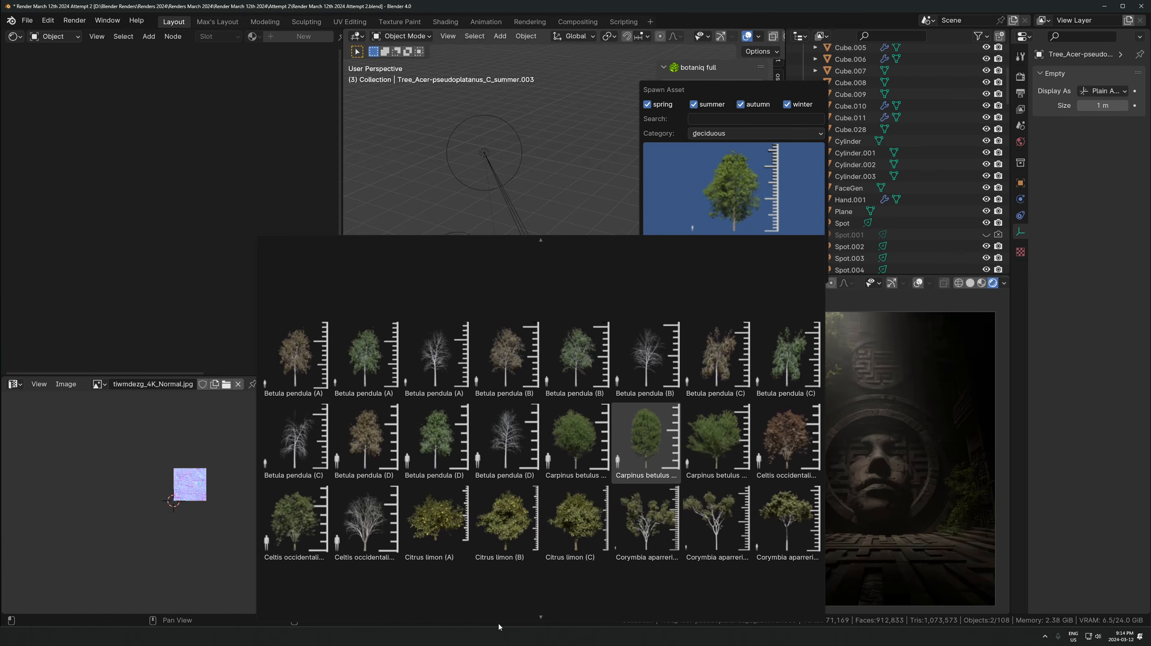
{"action": "scroll", "coordinate": [498, 624], "scroll_direction": "down", "scroll_amount": 3}
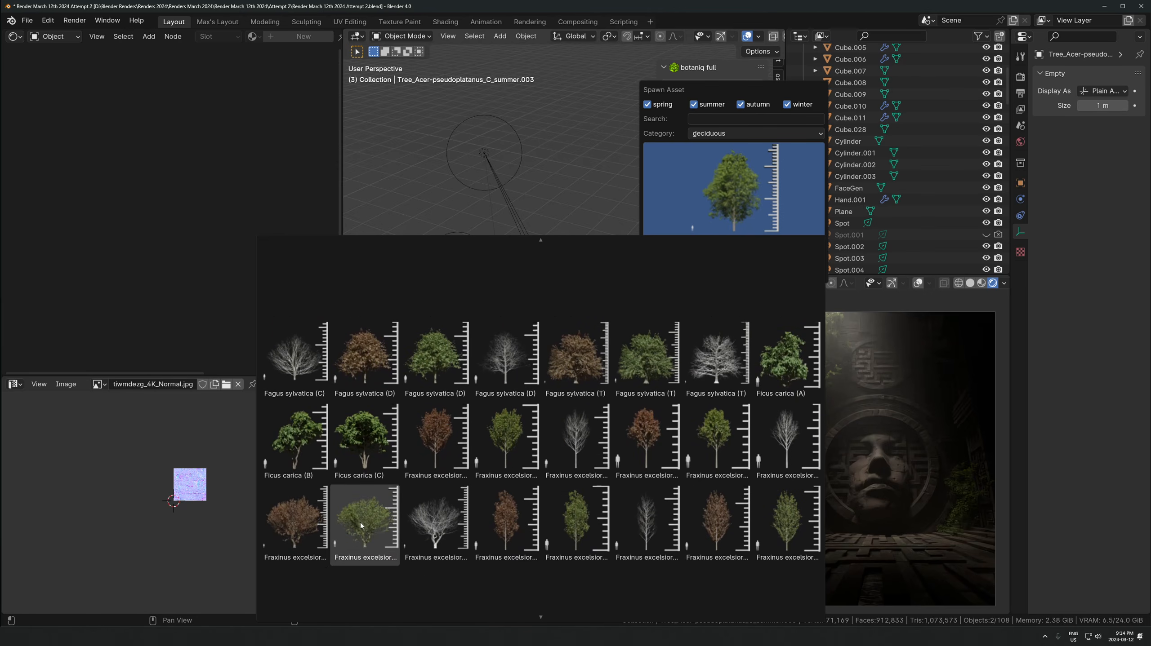
{"action": "scroll", "coordinate": [642, 507], "scroll_direction": "down", "scroll_amount": 2}
{"action": "left_click", "coordinate": [582, 396]}
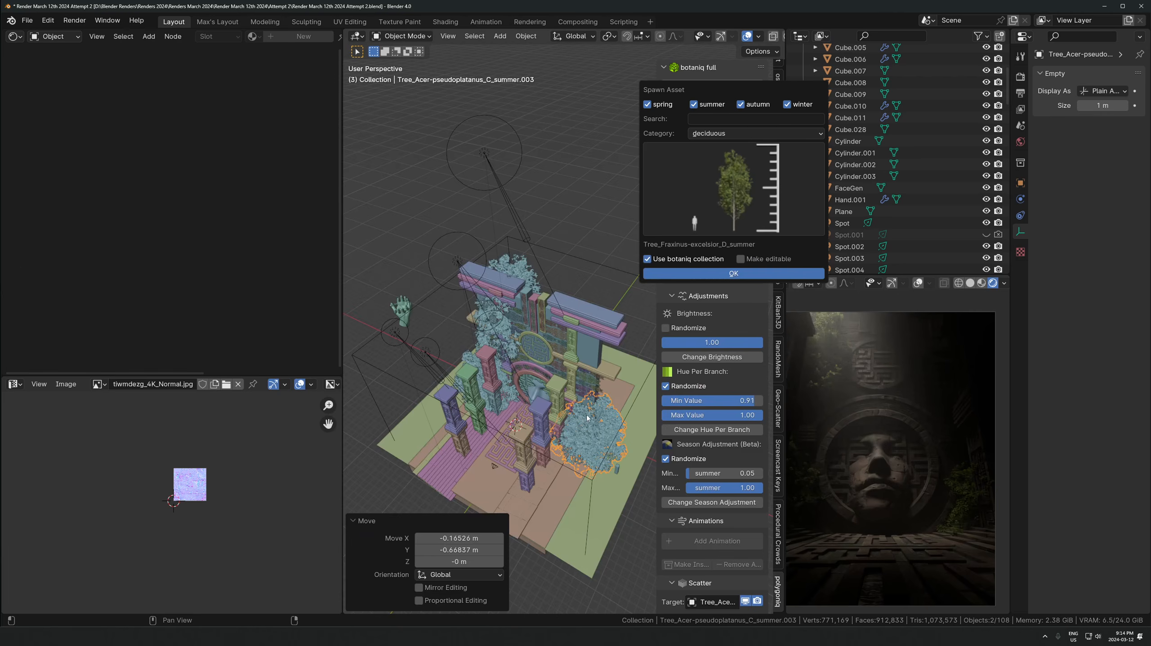
{"action": "left_click", "coordinate": [733, 273]}
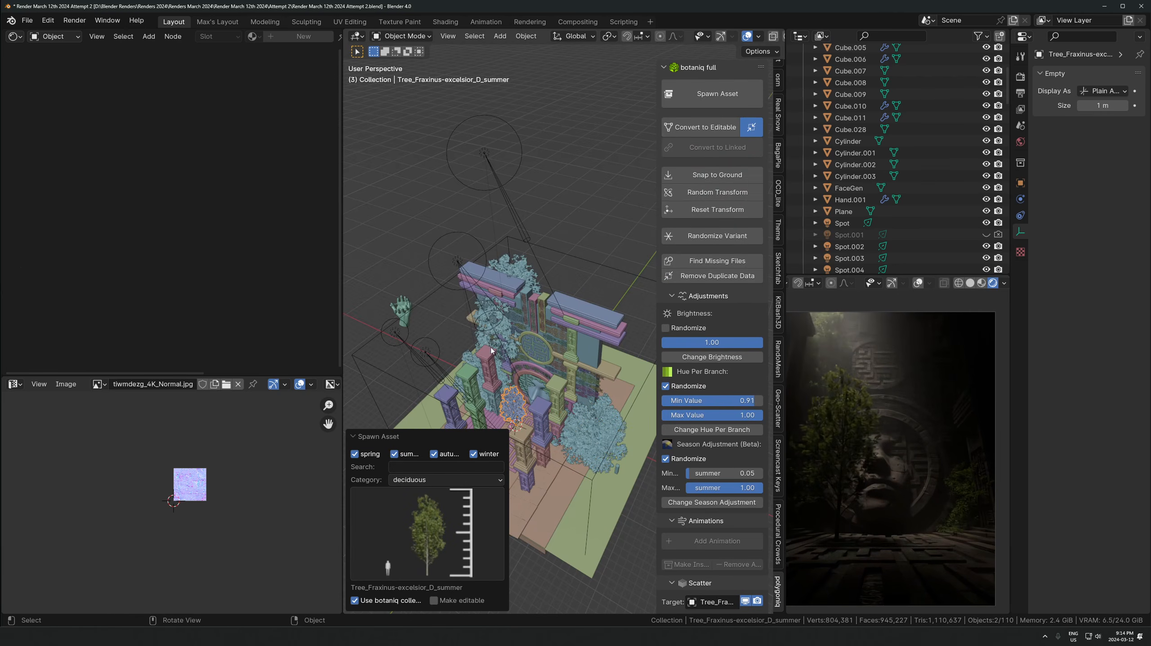
Place the new tree about 6.6 m along X and 5 m along Y, right of the face ring, with a slight rotation and nudge
{"action": "left_click", "coordinate": [529, 350]}
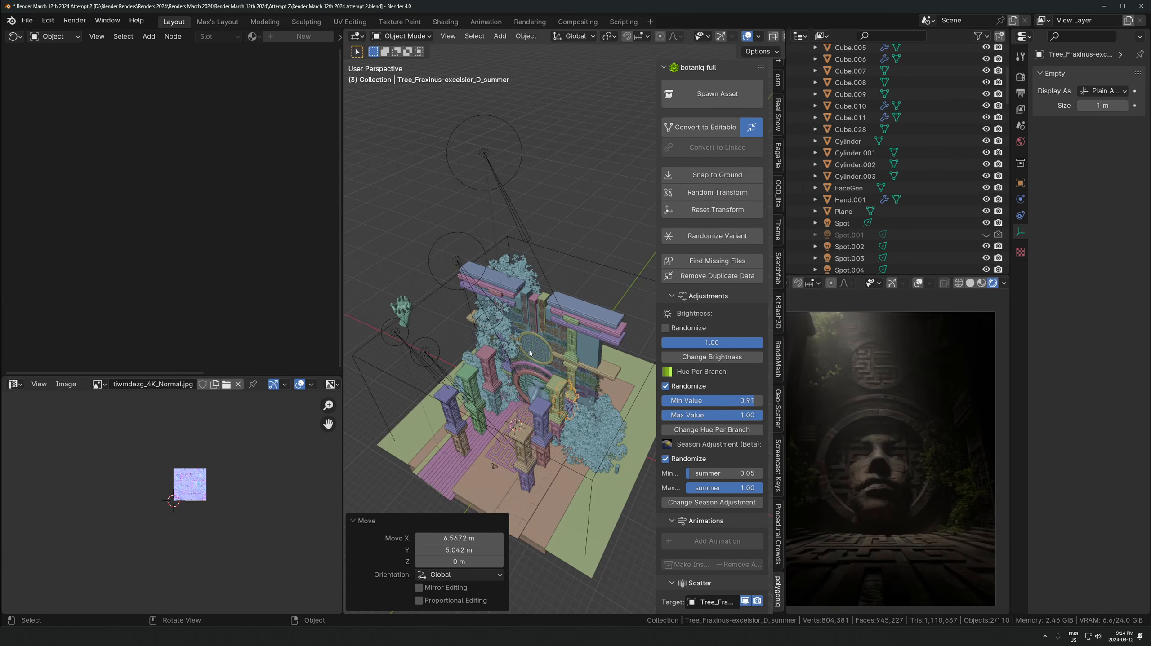
{"action": "key", "text": "KP_0"}
{"action": "middle_click_drag", "start_coordinate": [579, 306], "coordinate": [463, 347], "text": "shift"}
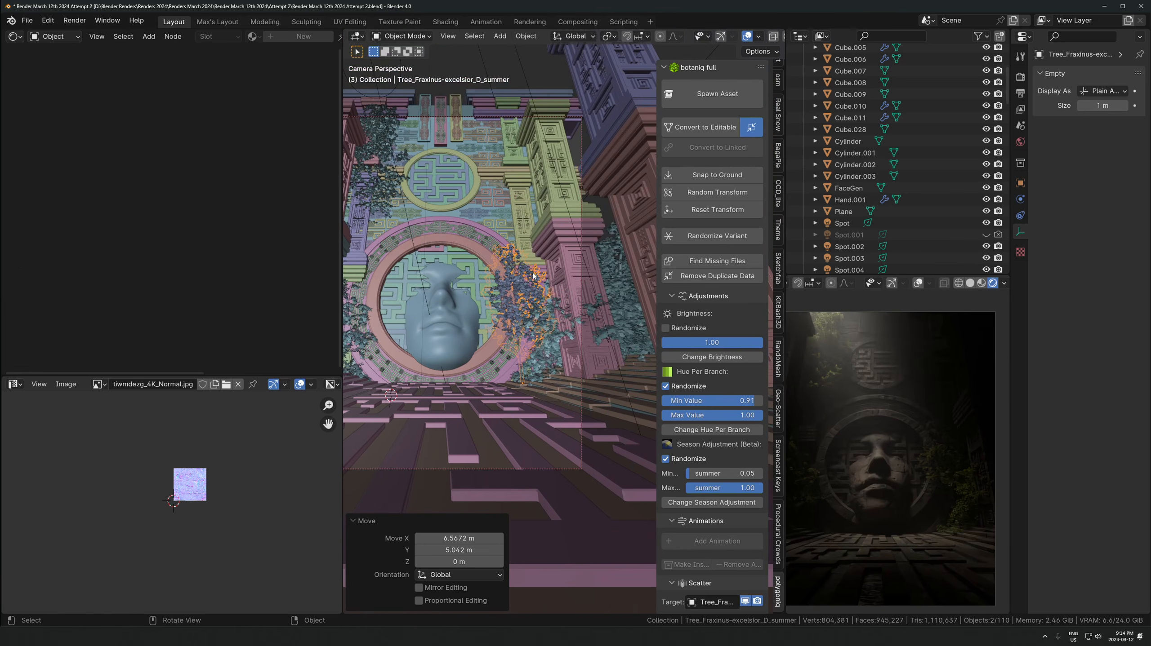
{"action": "key", "text": "r"}
{"action": "left_click", "coordinate": [546, 282]}
{"action": "key", "text": "g"}
{"action": "left_click", "coordinate": [556, 278]}
{"action": "middle_click_drag", "start_coordinate": [556, 278], "coordinate": [525, 299]}
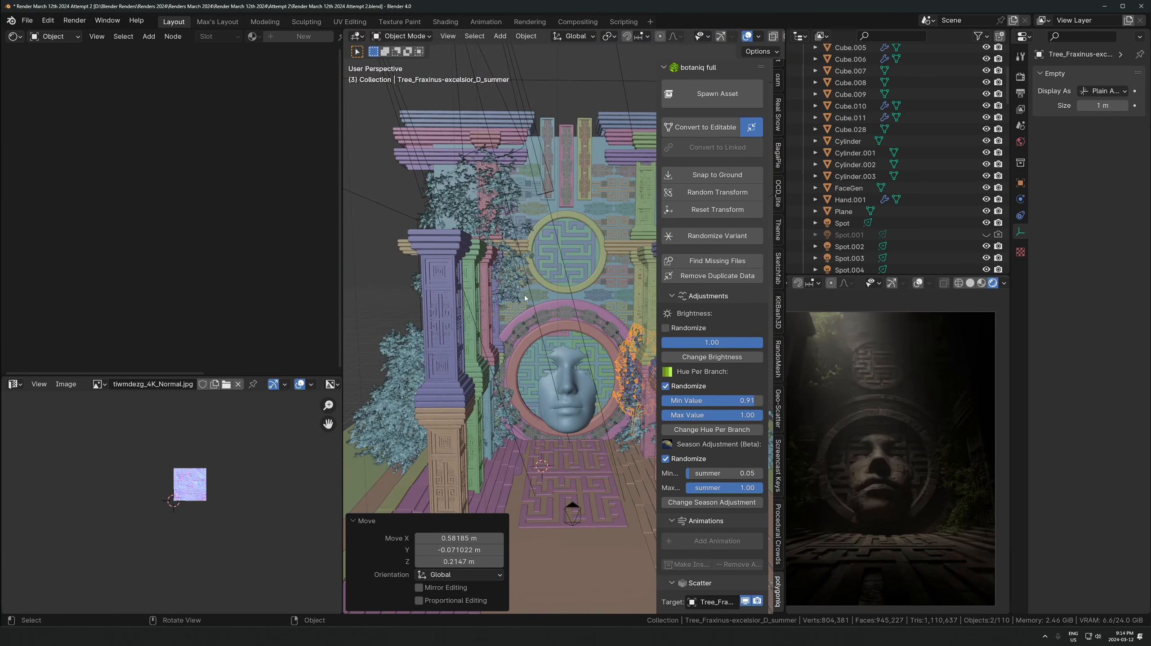
Create a linked duplicate of the tree about 5.1 m higher on the right-hand pillar, and rotate and nudge it slightly
{"action": "key", "text": "KP_0"}
{"action": "left_click_drag", "start_coordinate": [517, 322], "coordinate": [511, 338], "text": "shift"}
{"action": "middle_click_drag", "start_coordinate": [512, 337], "coordinate": [496, 360], "text": "shift"}
{"action": "key", "text": "alt+d"}
{"action": "left_click", "coordinate": [541, 211]}
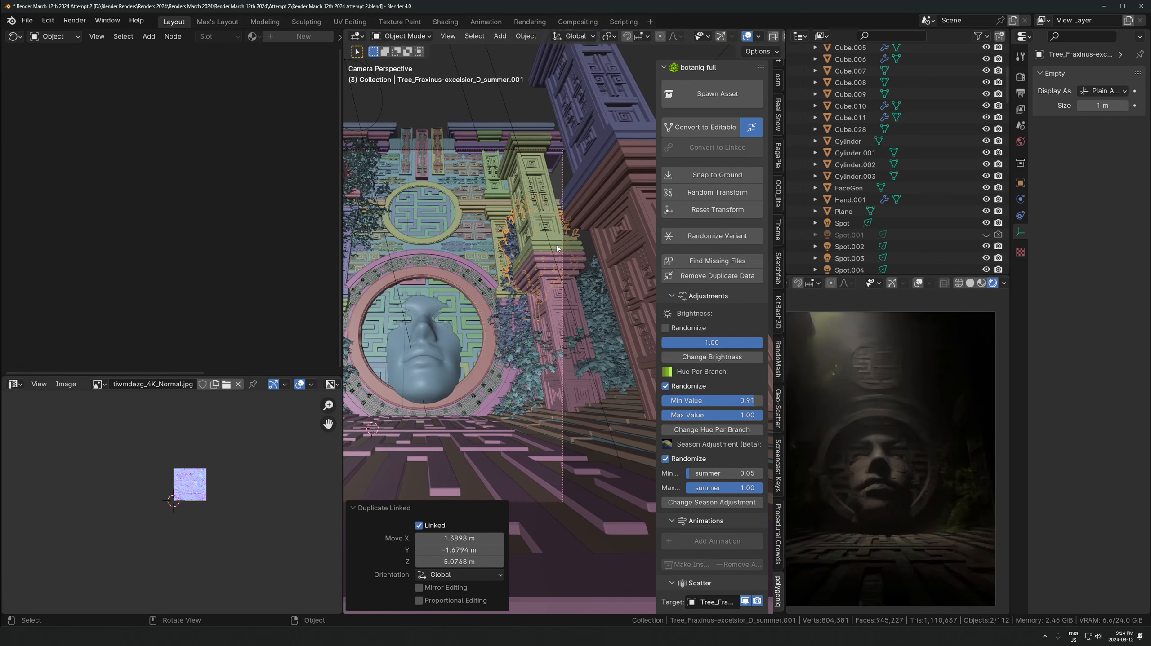
{"action": "key", "text": "r"}
{"action": "left_click", "coordinate": [557, 196]}
{"action": "key", "text": "g"}
{"action": "left_click", "coordinate": [554, 193]}
Create a linked duplicate of the upper tree about 15.4 m across on the left-hand pillars and rotate it in the view
{"action": "middle_click_drag", "start_coordinate": [501, 267], "coordinate": [532, 284], "text": "shift"}
{"action": "scroll", "coordinate": [515, 274], "scroll_direction": "down", "scroll_amount": 2}
{"action": "key", "text": "alt+d"}
{"action": "left_click", "coordinate": [430, 258]}
{"action": "key", "text": "r"}
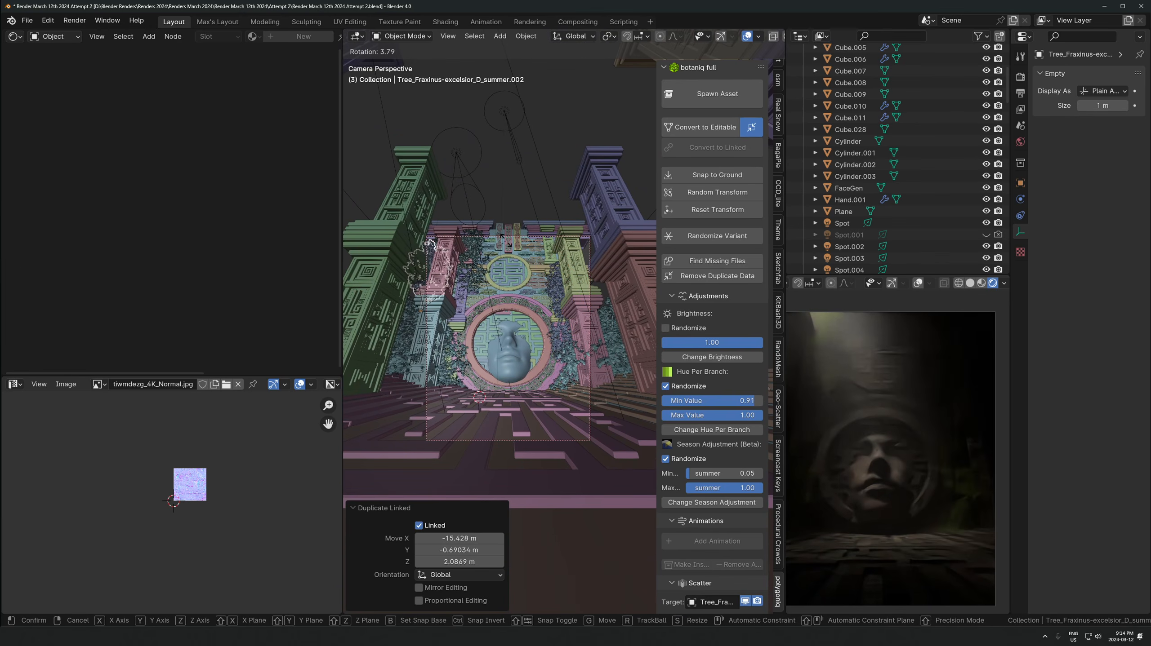
{"action": "left_click", "coordinate": [508, 243]}
Rotate the left tree copy about -55.6° around Z and shift it horizontally by about 1.3 m in X and -1.7 m in Y
{"action": "key", "text": "g"}
{"action": "key", "text": "shift+z"}
{"action": "left_click", "coordinate": [485, 223]}
{"action": "key", "text": "r"}
{"action": "key", "text": "z"}
{"action": "left_click", "coordinate": [483, 195]}
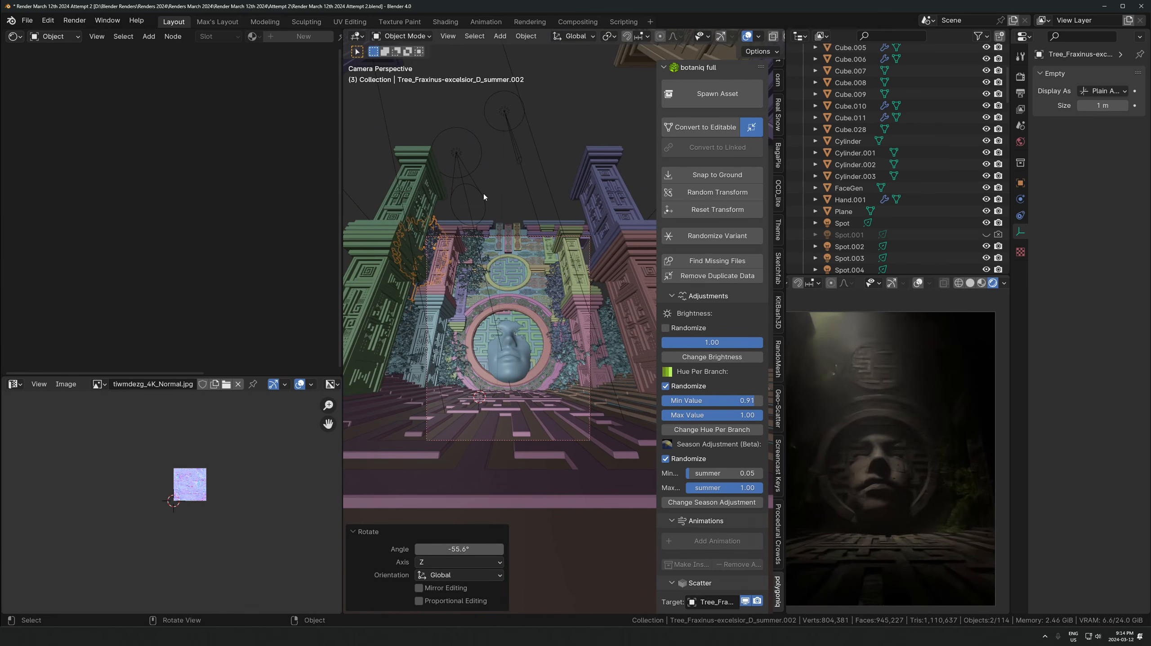
{"action": "key", "text": "g"}
{"action": "key", "text": "shift+z"}
{"action": "left_click", "coordinate": [452, 253]}
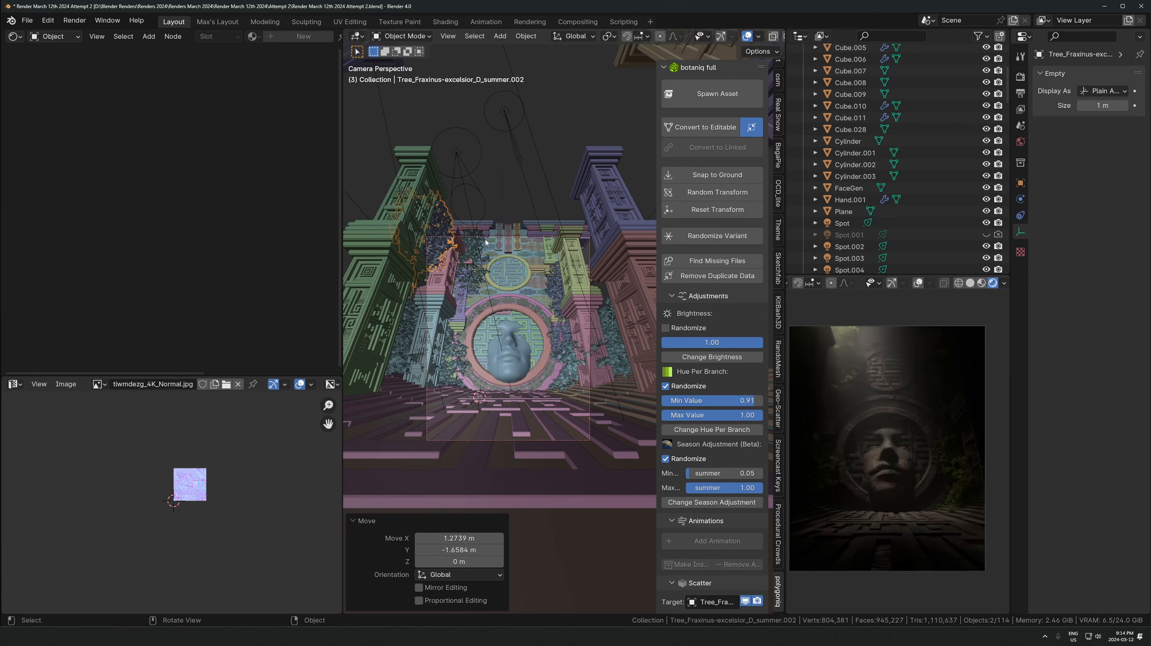
Fine-tune the left tree copy's height and shift it horizontally by about -1.8 m in X and 3.6 m in Y
{"action": "key", "text": "g"}
{"action": "key", "text": "z"}
{"action": "left_click", "coordinate": [476, 285]}
{"action": "key", "text": "g"}
{"action": "left_click", "coordinate": [469, 289]}
{"action": "key", "text": "g"}
{"action": "key", "text": "shift+z"}
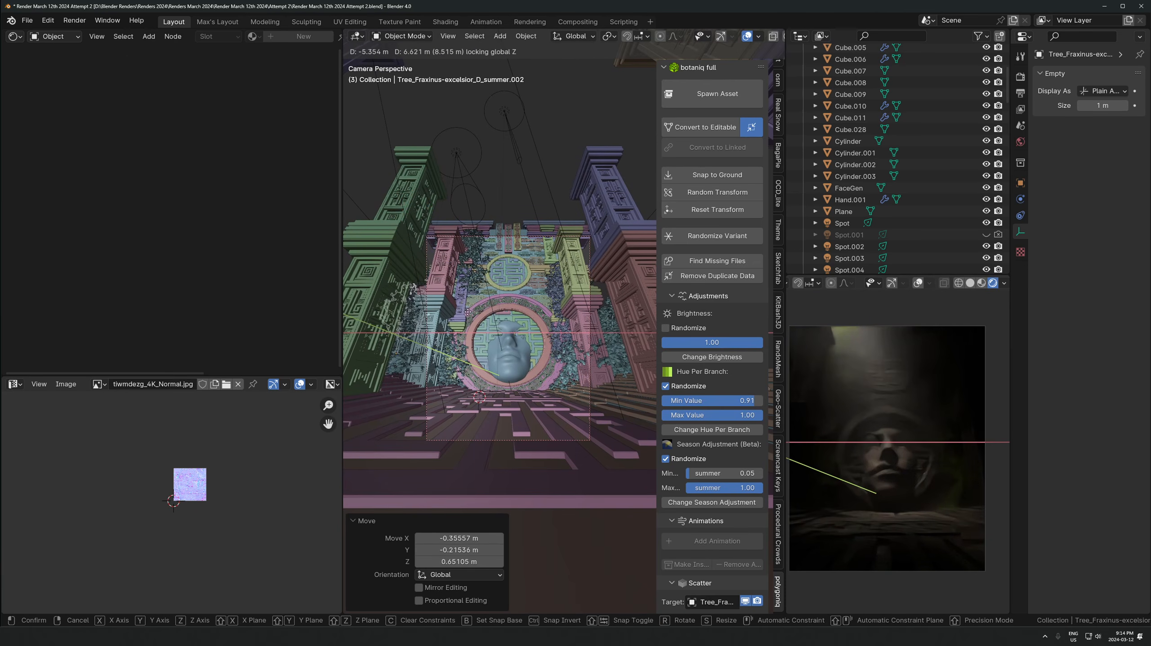
{"action": "key", "text": "z"}
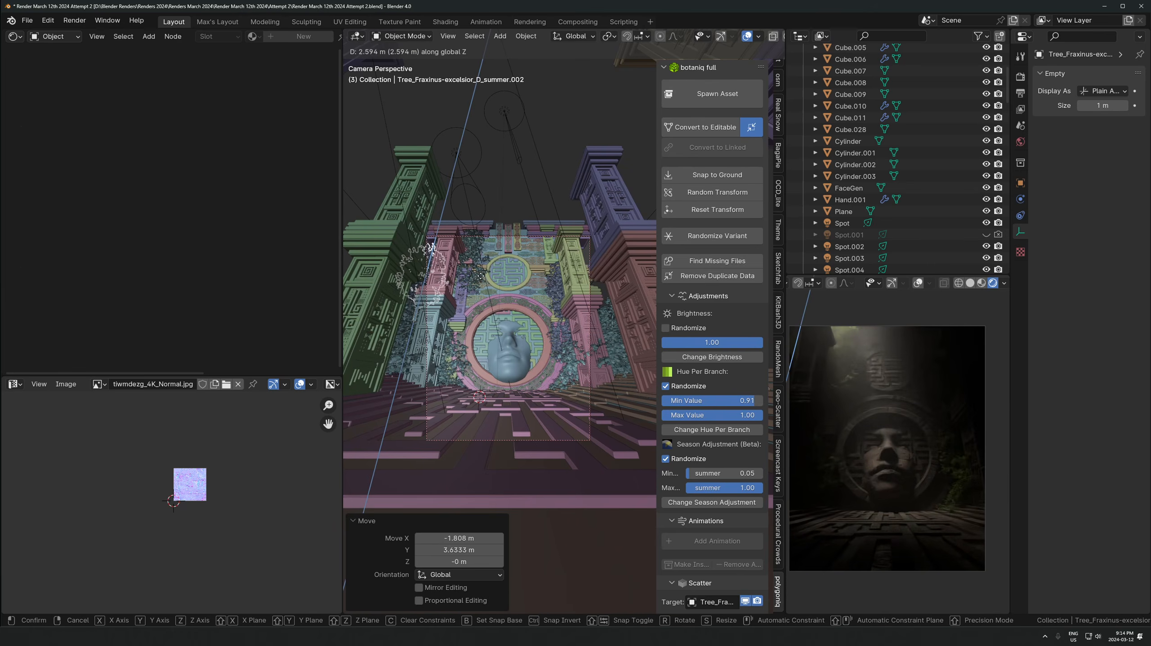
{"action": "left_click", "coordinate": [481, 276]}
Try stacking linked duplicates of the four temple stone pillars about 7.8 m higher along Z
{"action": "left_click", "coordinate": [445, 265]}
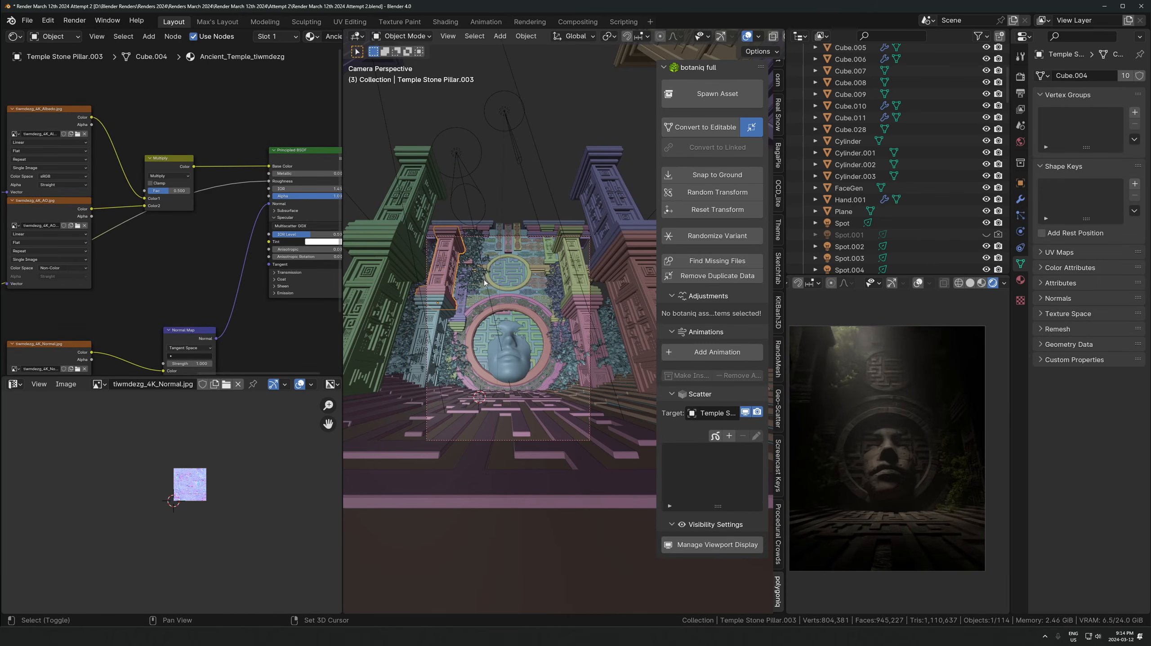
{"action": "middle_click_drag", "start_coordinate": [596, 259], "coordinate": [592, 269], "text": "shift"}
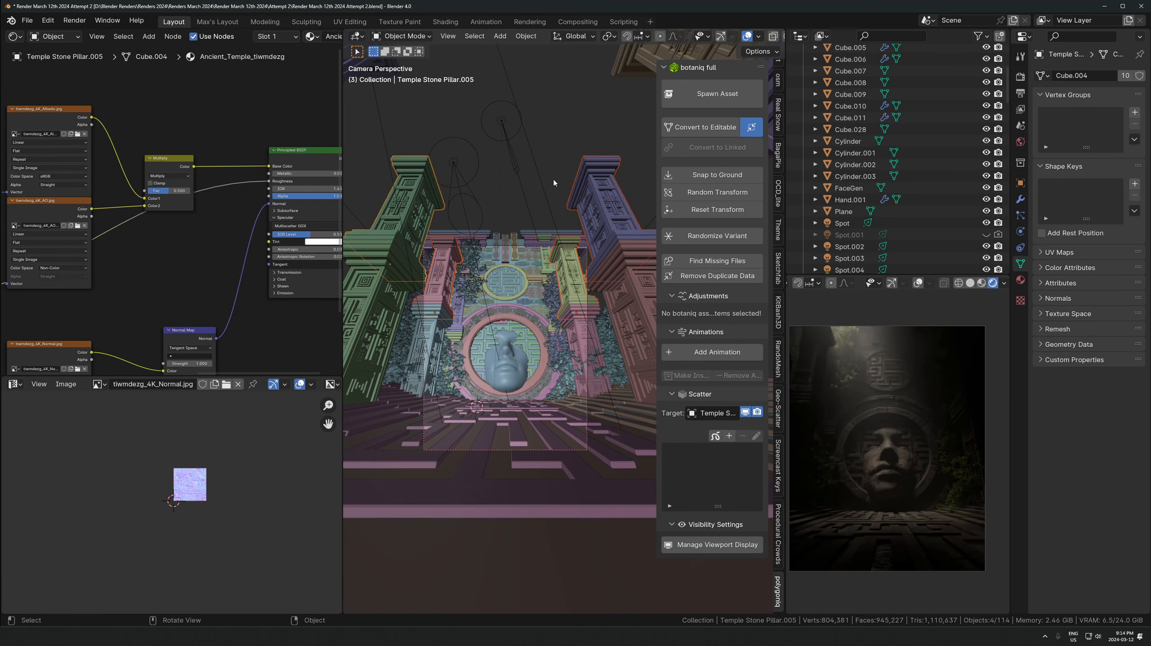
{"action": "middle_click_drag", "start_coordinate": [554, 179], "coordinate": [509, 293]}
{"action": "key", "text": "shift+d"}
{"action": "key", "text": "z"}
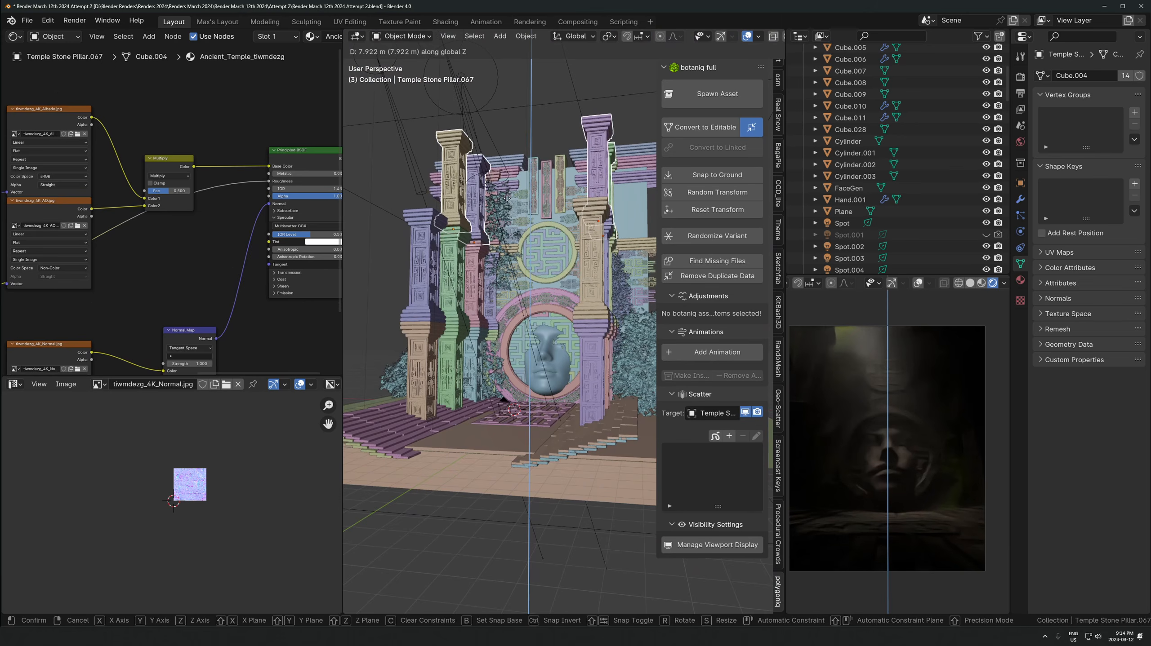
{"action": "left_click", "coordinate": [503, 217]}
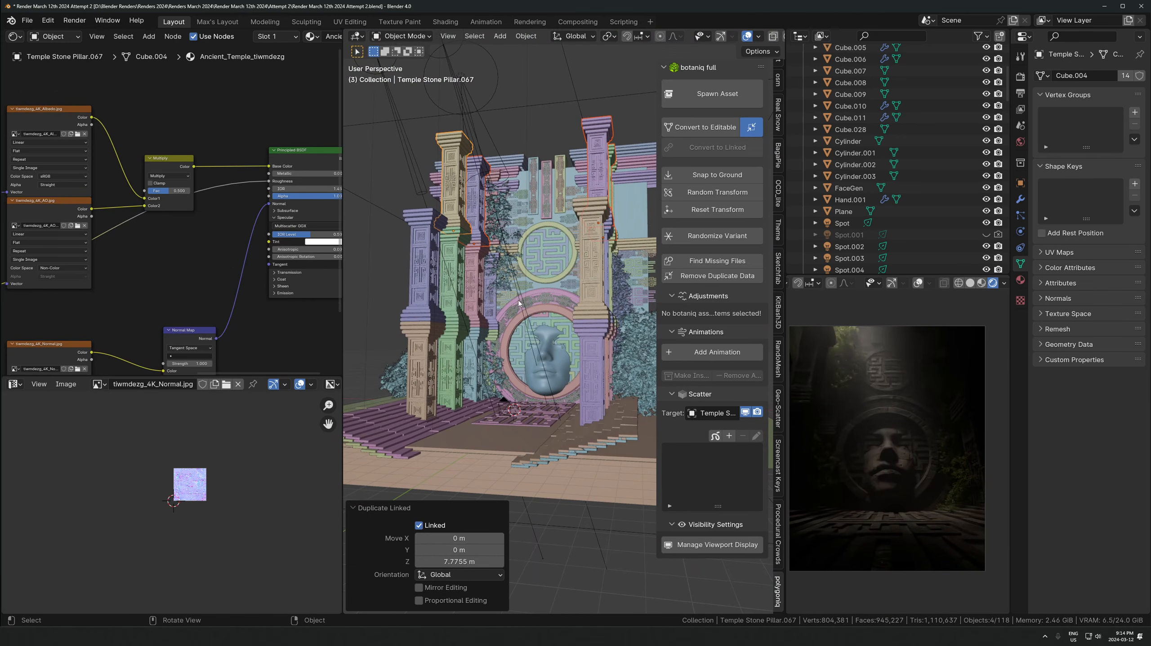
Check the stacked pillar duplicates through the camera and delete them
{"action": "key", "text": "KP_0"}
{"action": "scroll", "coordinate": [466, 217], "scroll_direction": "up", "scroll_amount": 2}
{"action": "middle_click_drag", "start_coordinate": [465, 215], "coordinate": [490, 277], "text": "shift"}
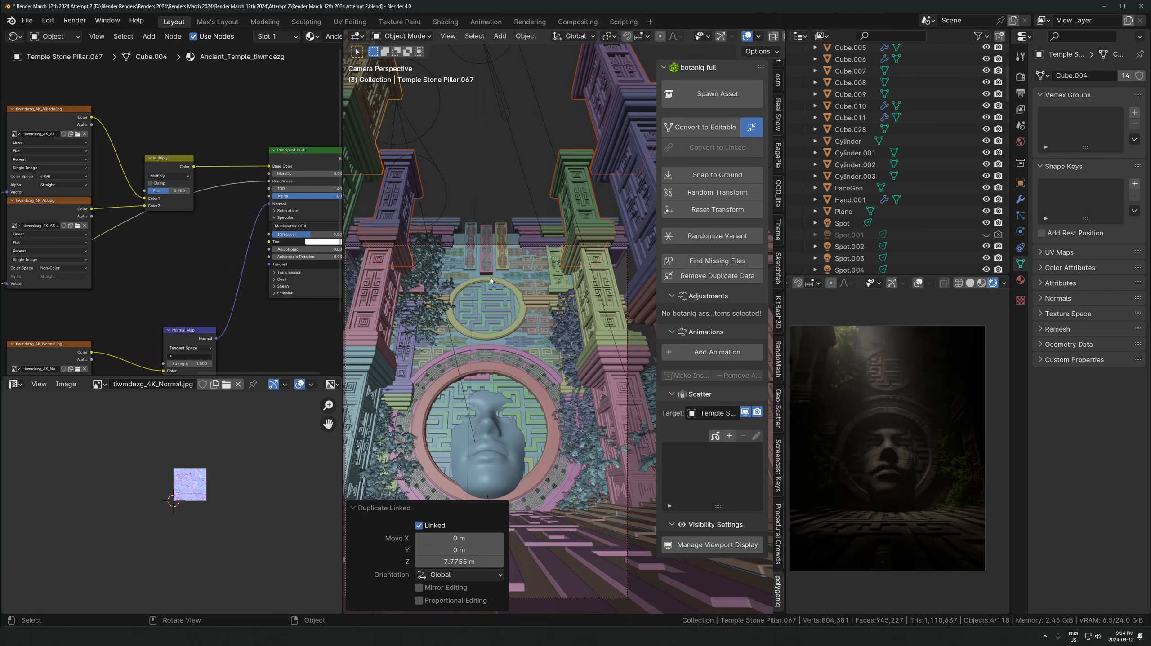
{"action": "key", "text": "Delete"}
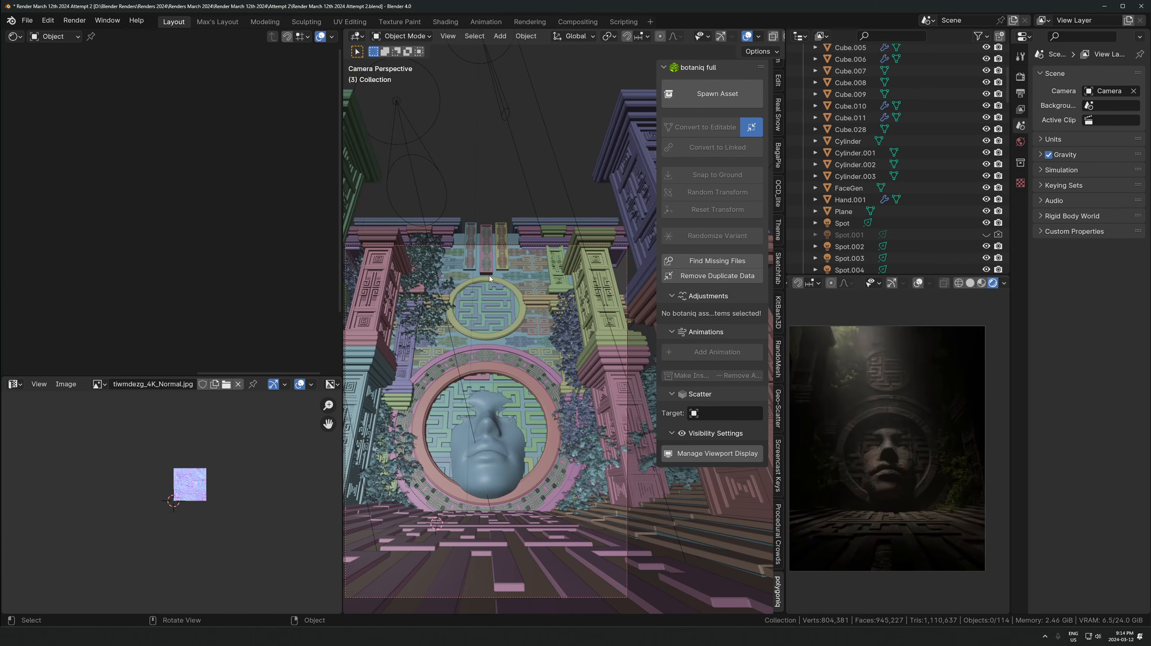
Adjust the Water object's height along Z in two small moves so it sits just below the raised floor pattern
{"action": "scroll", "coordinate": [617, 456], "scroll_direction": "down", "scroll_amount": 1}
{"action": "middle_click_drag", "start_coordinate": [522, 441], "coordinate": [536, 329], "text": "shift"}
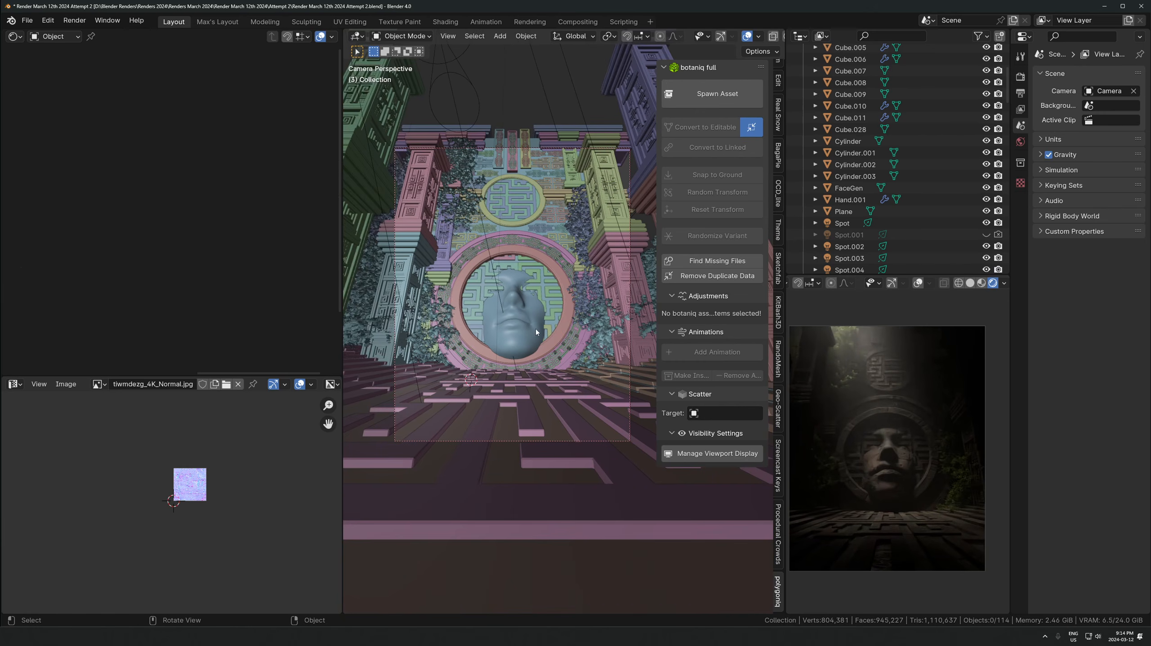
{"action": "left_click", "coordinate": [482, 424]}
{"action": "key", "text": "g"}
{"action": "key", "text": "z"}
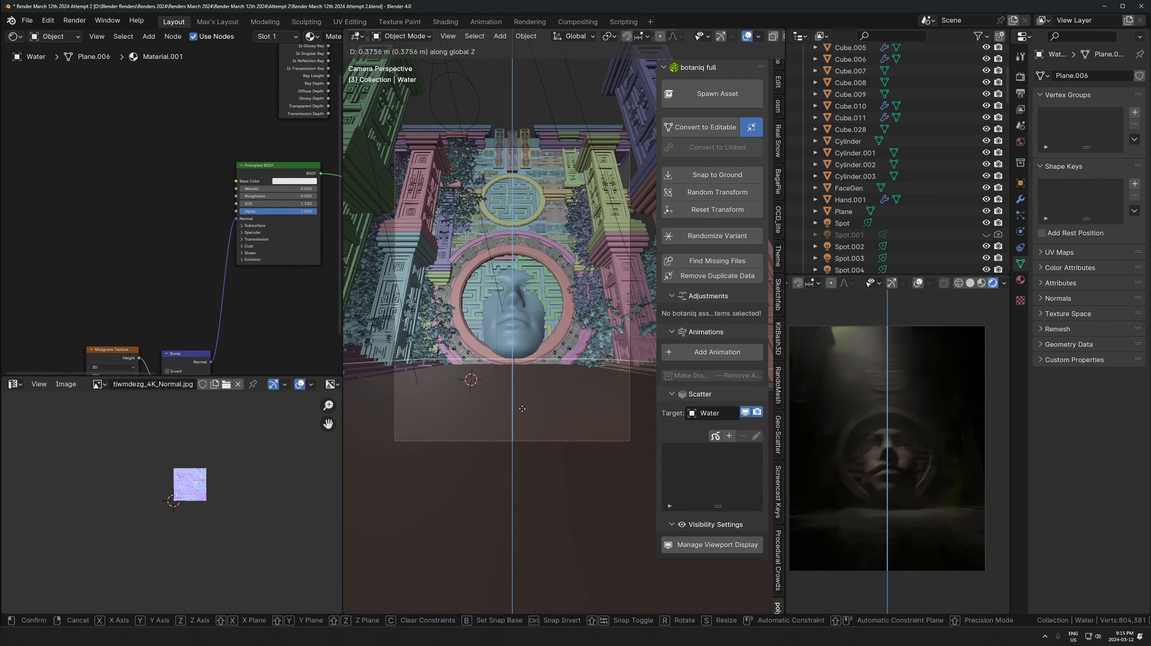
{"action": "left_click", "coordinate": [531, 401]}
{"action": "key", "text": "g"}
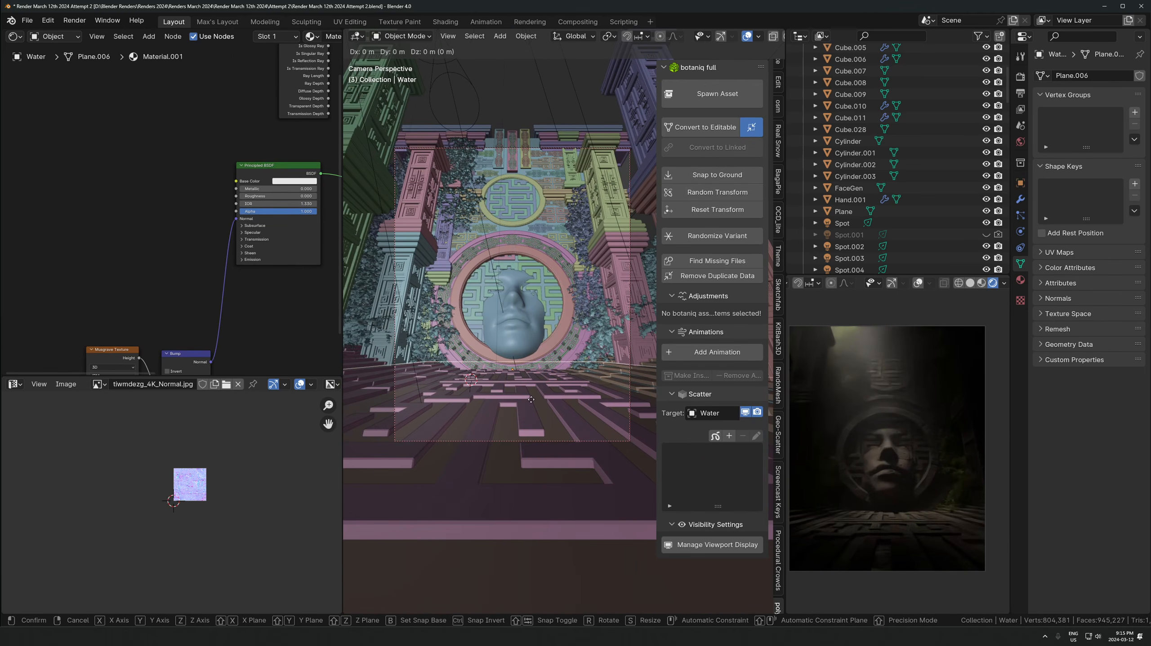
{"action": "key", "text": "z"}
{"action": "left_click", "coordinate": [512, 390]}
{"action": "key", "text": "alt+z"}
{"action": "mouse_move", "coordinate": [512, 390]}
{"action": "middle_mouse_down"}
{"action": "mouse_move", "coordinate": [523, 395]}
{"action": "mouse_move", "coordinate": [525, 507]}
{"action": "mouse_move", "coordinate": [559, 403]}
{"action": "mouse_move", "coordinate": [519, 412]}
{"action": "middle_mouse_up"}
{"action": "key", "text": "alt+z"}
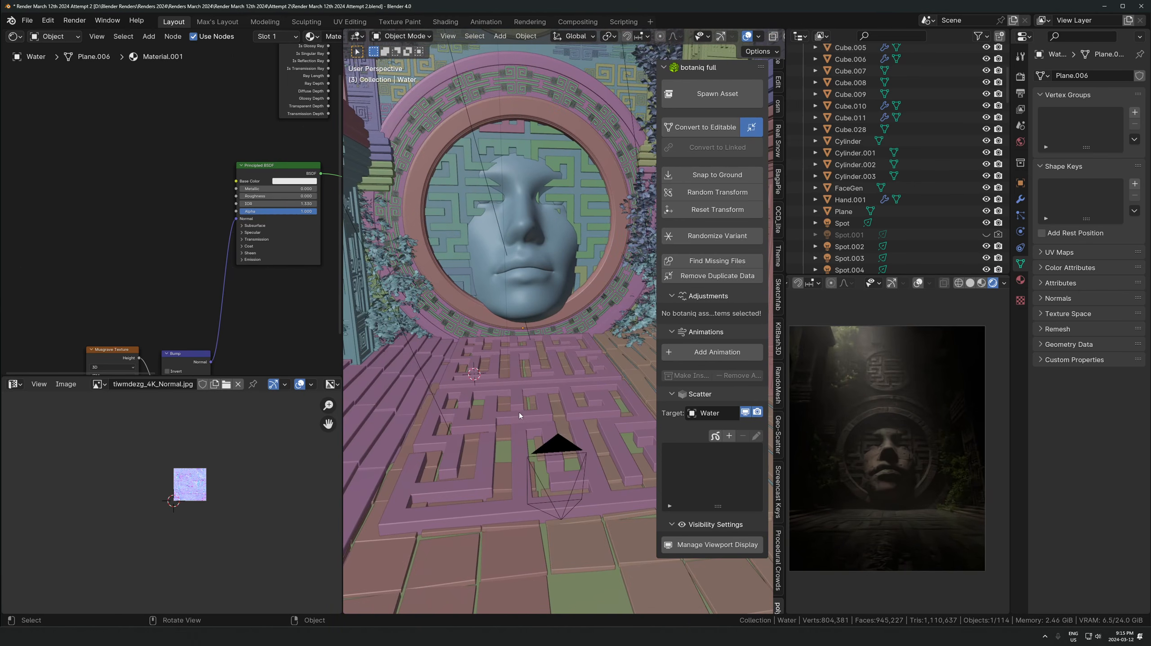
Hide the sidebar and raise the maze-patterned floor panel in front of the face by about 0.11 m along Z
{"action": "key", "text": "n"}
{"action": "left_click", "coordinate": [517, 389]}
{"action": "key", "text": "g"}
{"action": "key", "text": "z"}
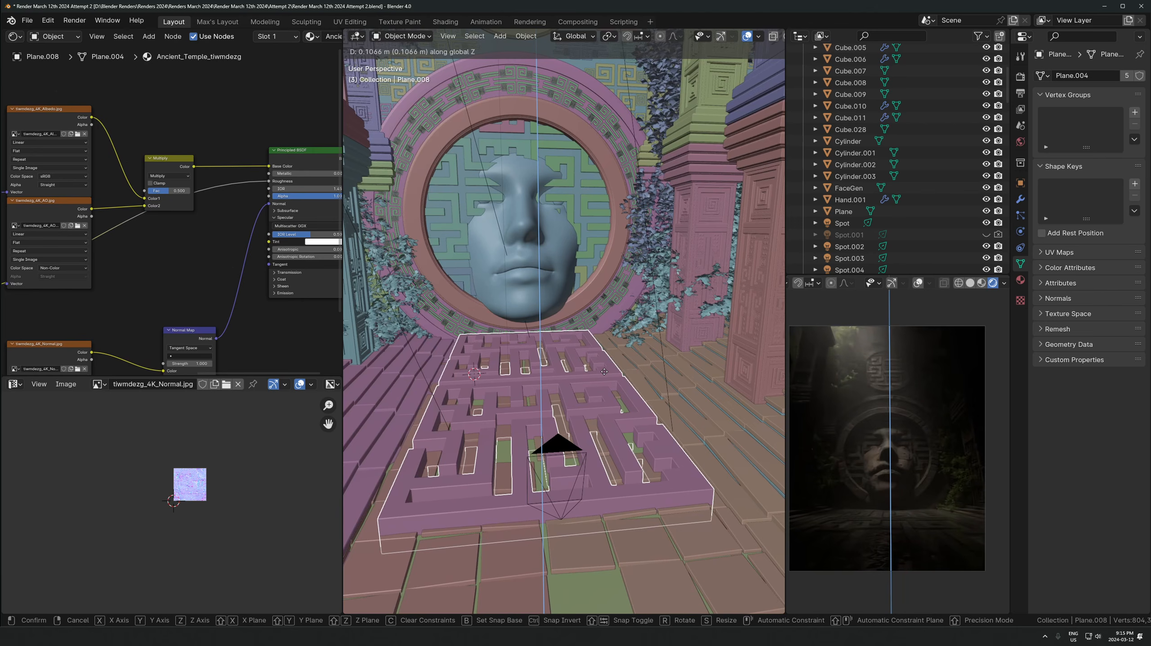
{"action": "left_click", "coordinate": [604, 371]}
Scale the maze-patterned floor panel to about 1.154 along Z
{"action": "scroll", "coordinate": [645, 427], "scroll_direction": "up", "scroll_amount": 3}
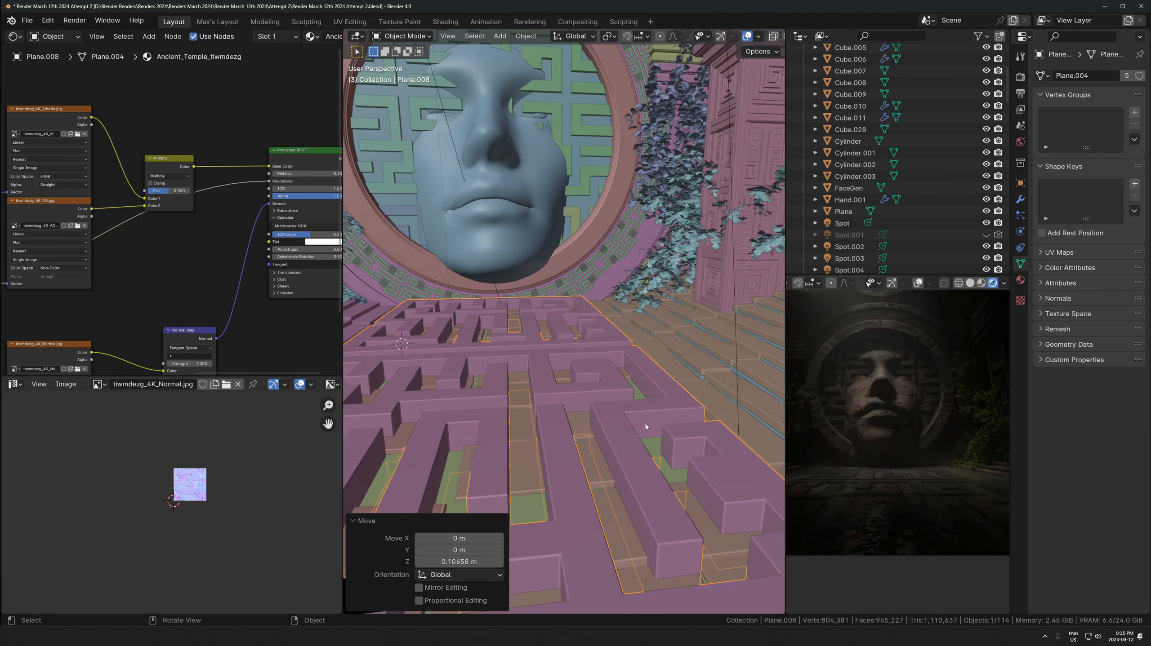
{"action": "key", "text": "s"}
{"action": "key", "text": "z"}
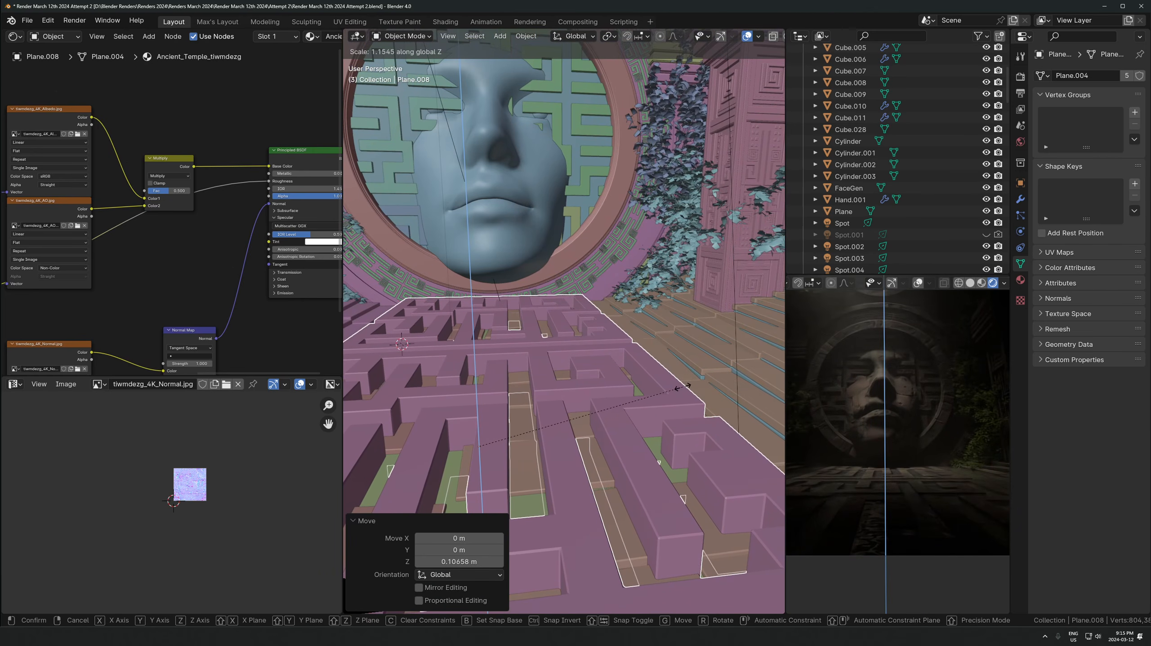
{"action": "left_click", "coordinate": [682, 386]}
Fine-tune the maze floor panel's height along Z while zoomed in on the rendered view
{"action": "scroll", "coordinate": [915, 441], "scroll_direction": "up", "scroll_amount": 5}
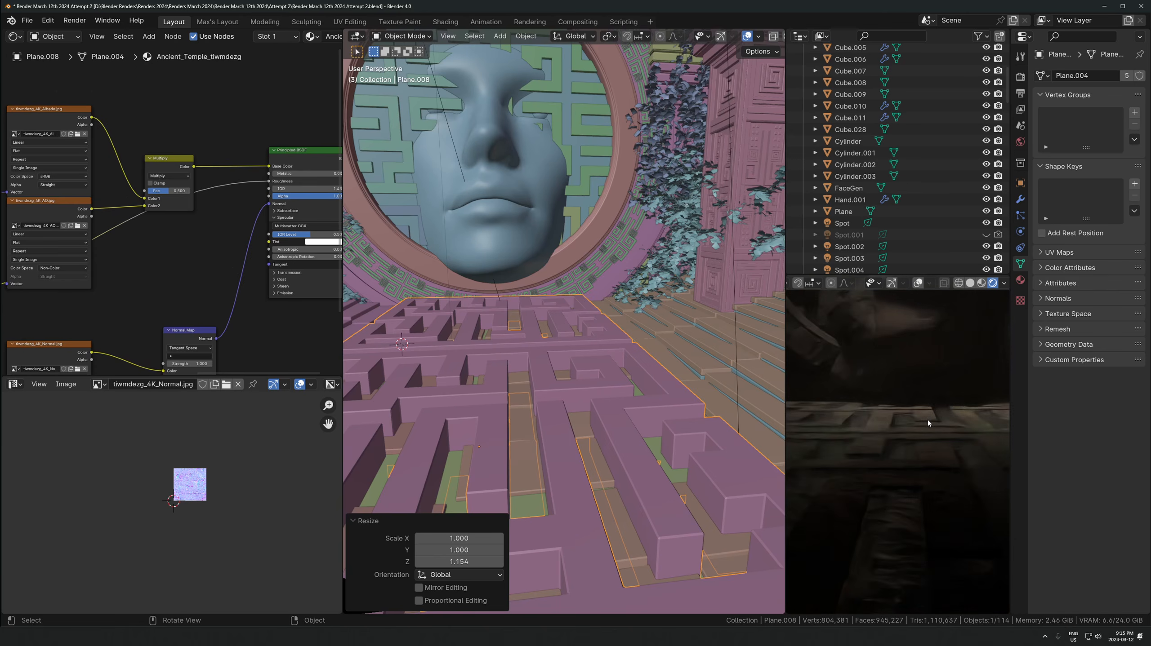
{"action": "key", "text": "g"}
{"action": "key", "text": "z"}
{"action": "left_click", "coordinate": [915, 442]}
{"action": "scroll", "coordinate": [616, 384], "scroll_direction": "down", "scroll_amount": 8}
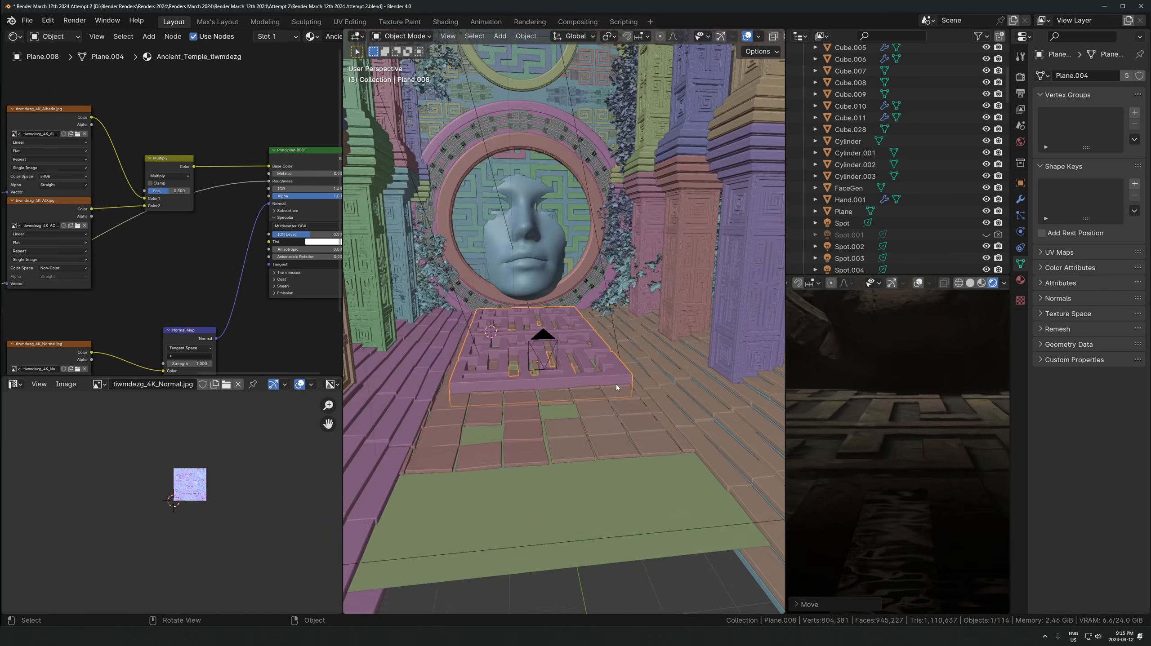
Select the Water object and bring its material's shader nodes into view
{"action": "left_click", "coordinate": [458, 357]}
{"action": "middle_click_drag", "start_coordinate": [338, 290], "coordinate": [108, 321]}
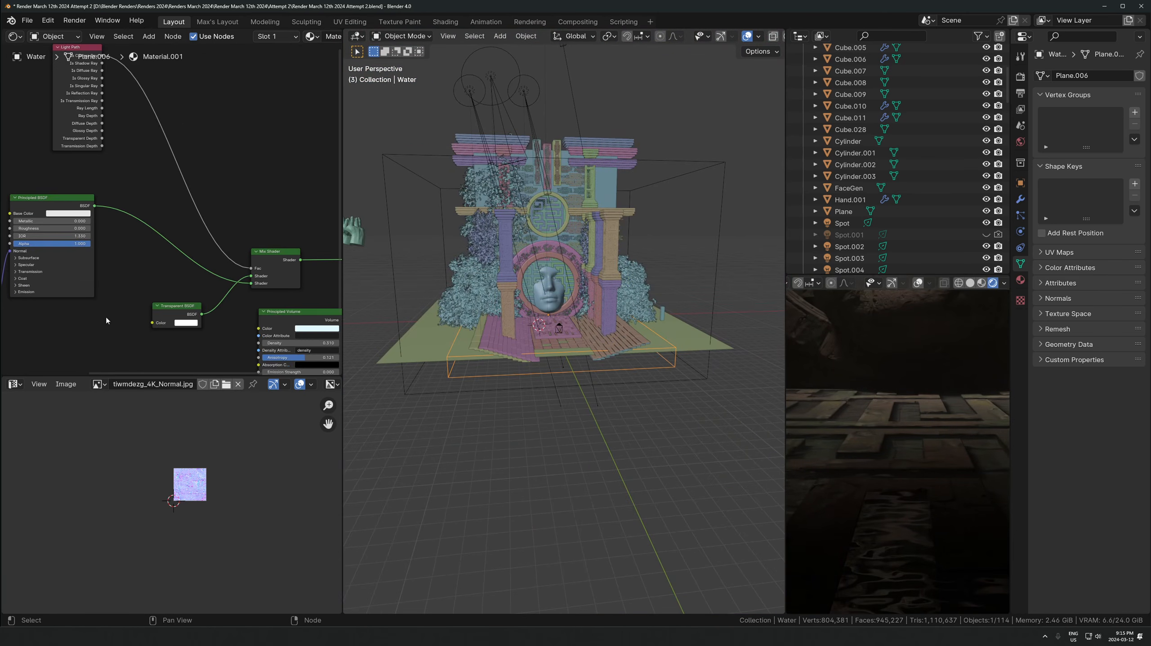
Adjust the density of the water material's Principled Volume and check its effect in the rendered preview
{"action": "middle_click_drag", "start_coordinate": [236, 319], "coordinate": [70, 264]}
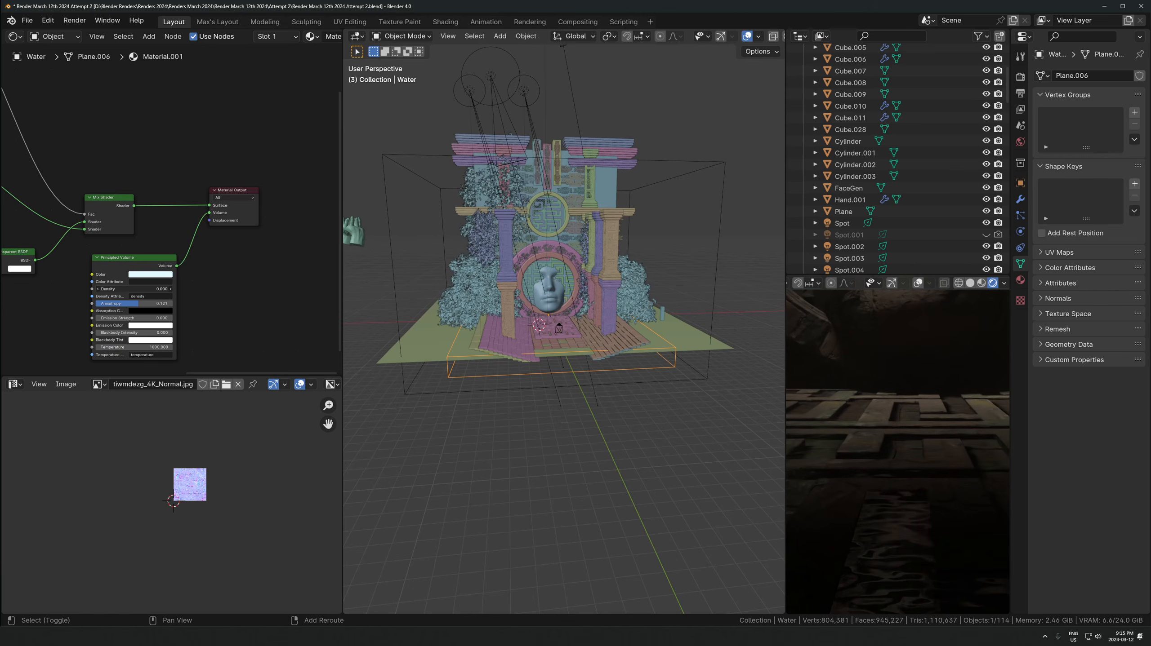
{"action": "mouse_move", "coordinate": [134, 288]}
{"action": "left_mouse_down"}
{"action": "mouse_move", "coordinate": [170, 288]}
{"action": "mouse_move", "coordinate": [139, 289]}
{"action": "left_mouse_up"}
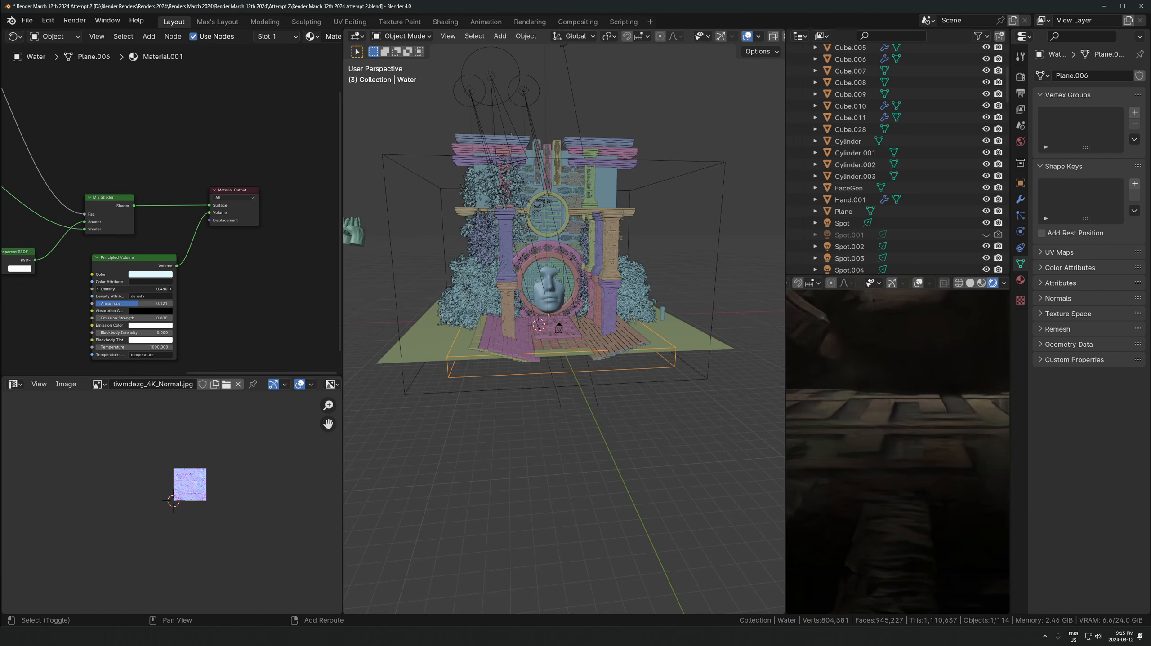
{"action": "scroll", "coordinate": [897, 437], "scroll_direction": "down", "scroll_amount": 8}
{"action": "scroll", "coordinate": [927, 447], "scroll_direction": "up", "scroll_amount": 8}
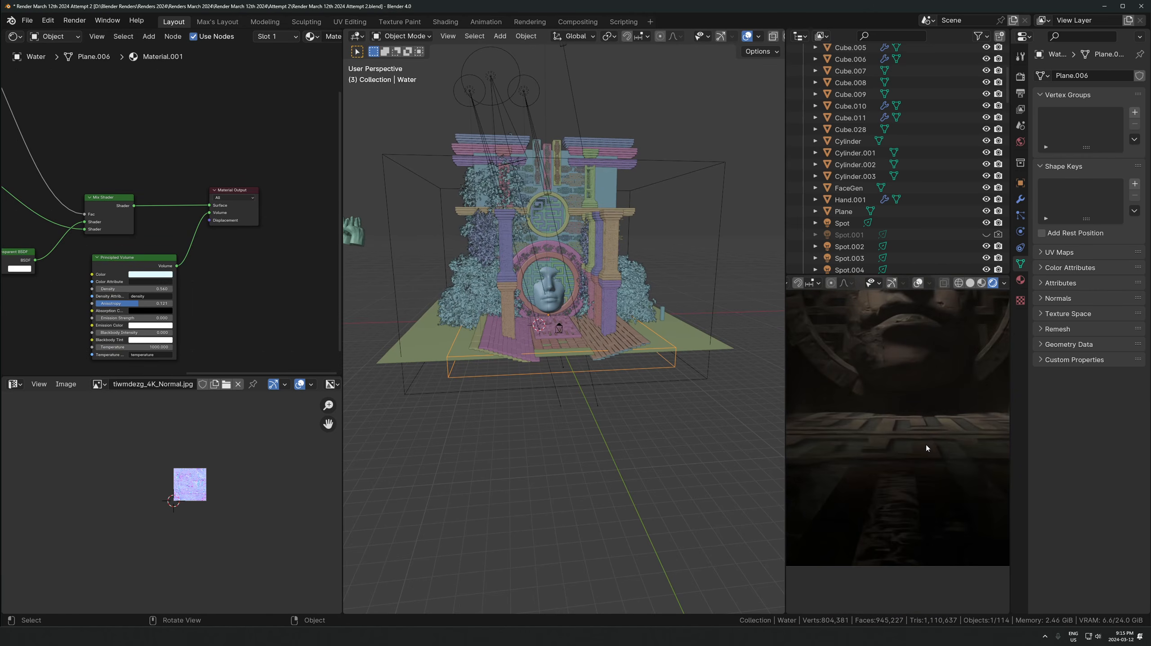
{"action": "scroll", "coordinate": [929, 447], "scroll_direction": "down", "scroll_amount": 8}
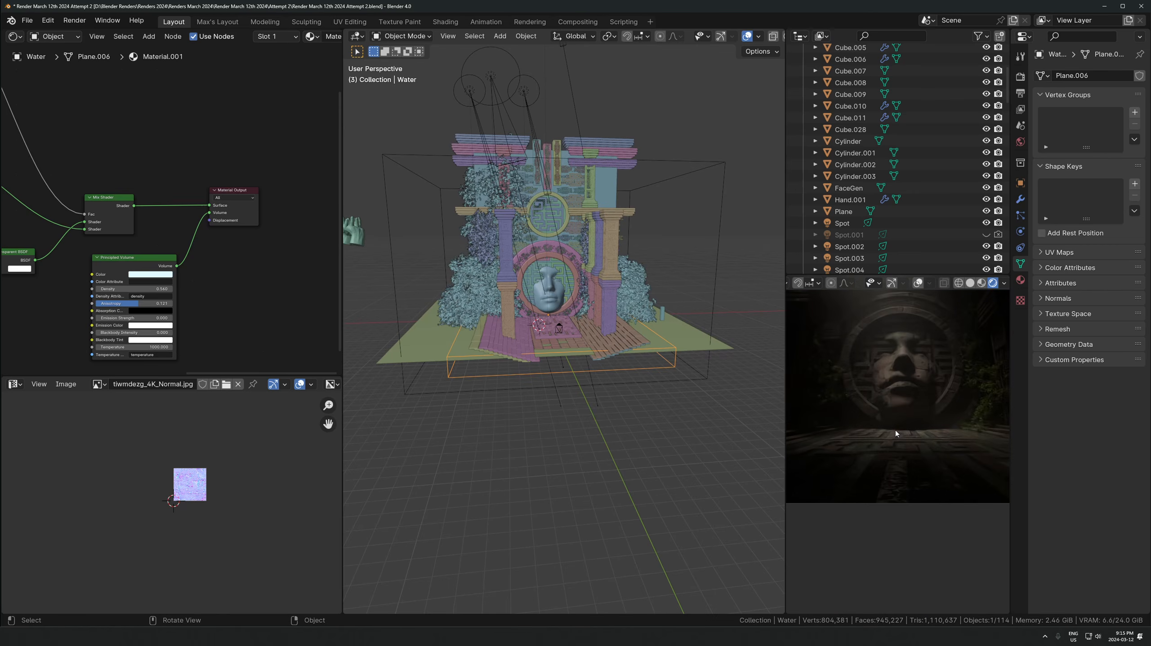
Show the scene's render settings and set the color value of the water material's Transparent BSDF to 2
{"action": "left_click", "coordinate": [1021, 77]}
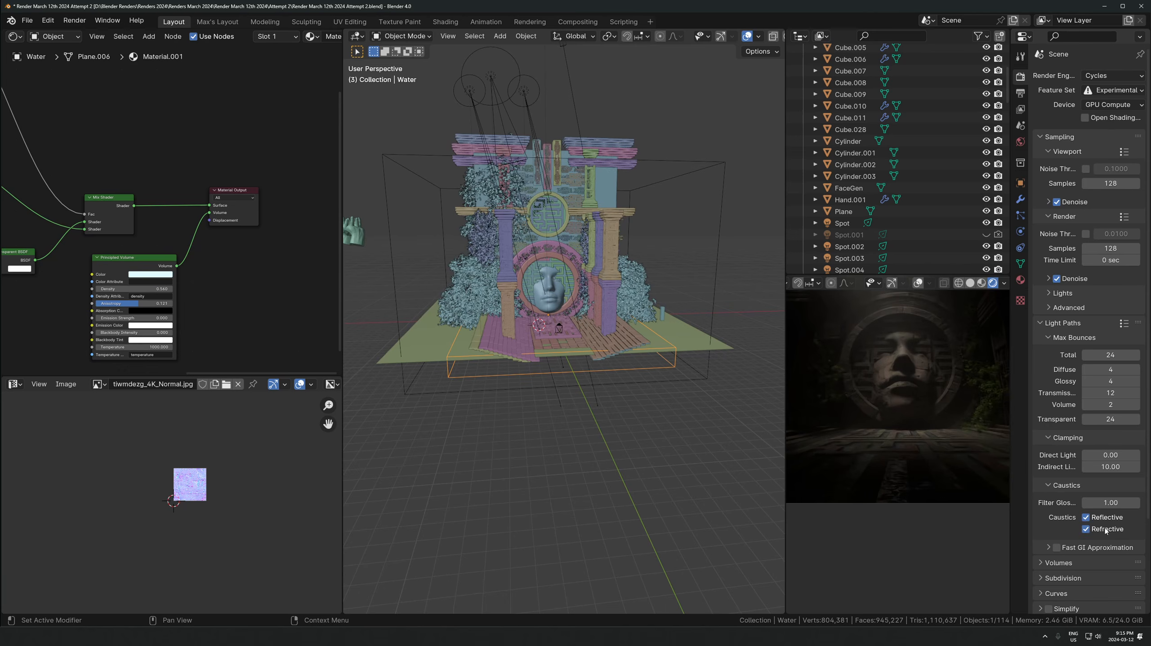
{"action": "scroll", "coordinate": [919, 406], "scroll_direction": "up", "scroll_amount": 3}
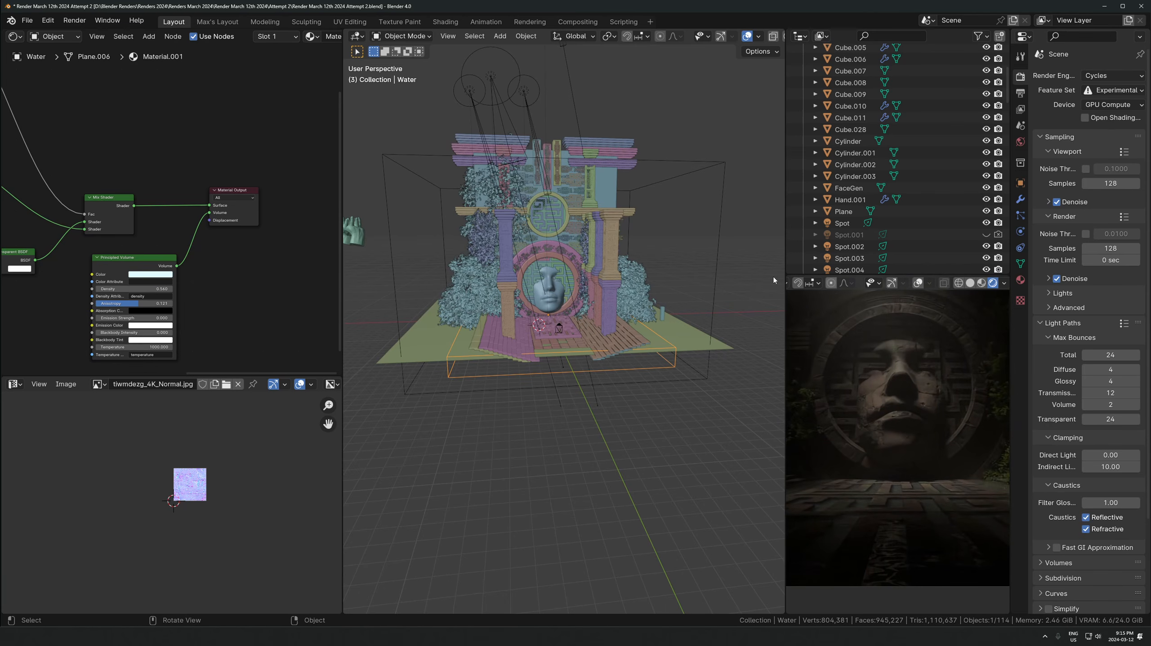
{"action": "scroll", "coordinate": [109, 286], "scroll_direction": "up", "scroll_amount": 5}
{"action": "middle_click_drag", "start_coordinate": [111, 280], "coordinate": [267, 271]}
{"action": "middle_click_drag", "start_coordinate": [41, 213], "coordinate": [97, 208]}
{"action": "scroll", "coordinate": [216, 236], "scroll_direction": "up", "scroll_amount": 1}
{"action": "left_click", "coordinate": [239, 288]}
{"action": "left_click", "coordinate": [268, 256]}
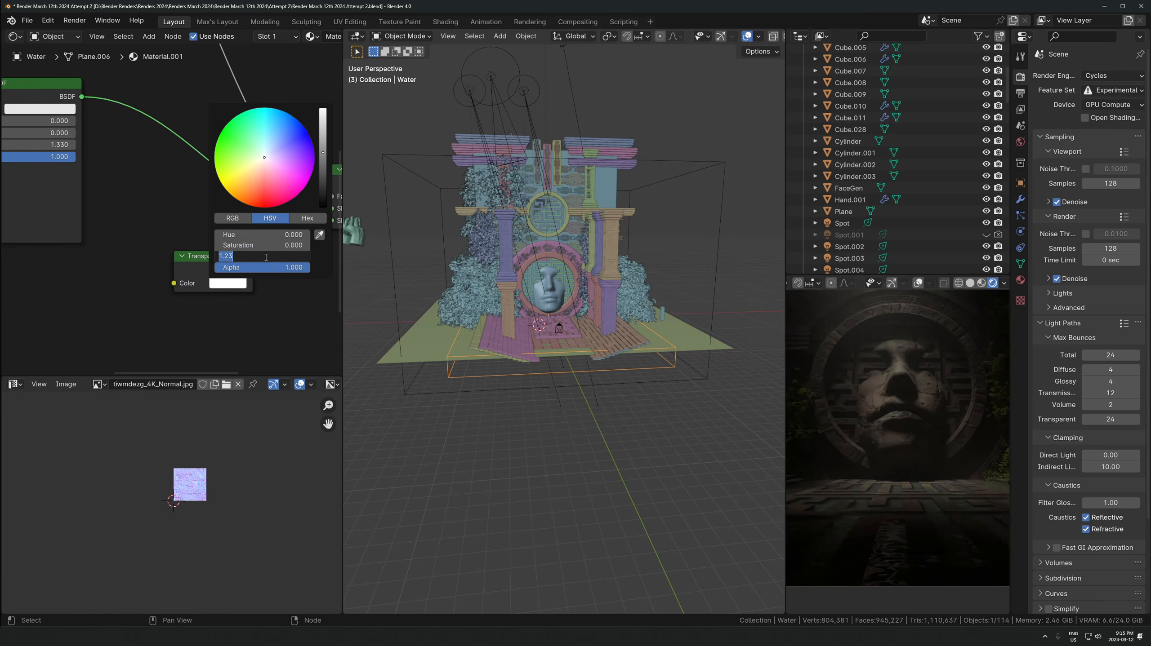
{"action": "type", "text": "2"}
{"action": "key", "text": "Return"}
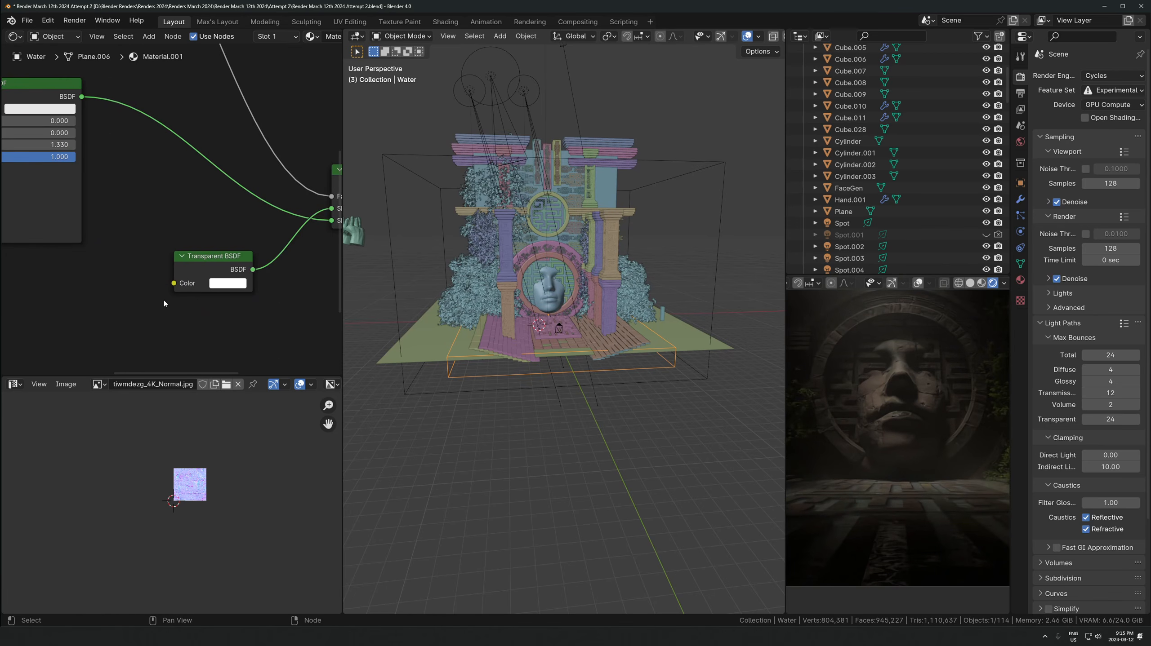
Lower the water volume about 0.54 m along Z and fine-tune its height with a second vertical move
{"action": "scroll", "coordinate": [25, 158], "scroll_direction": "up", "scroll_amount": 2}
{"action": "middle_click_drag", "start_coordinate": [26, 158], "coordinate": [178, 230]}
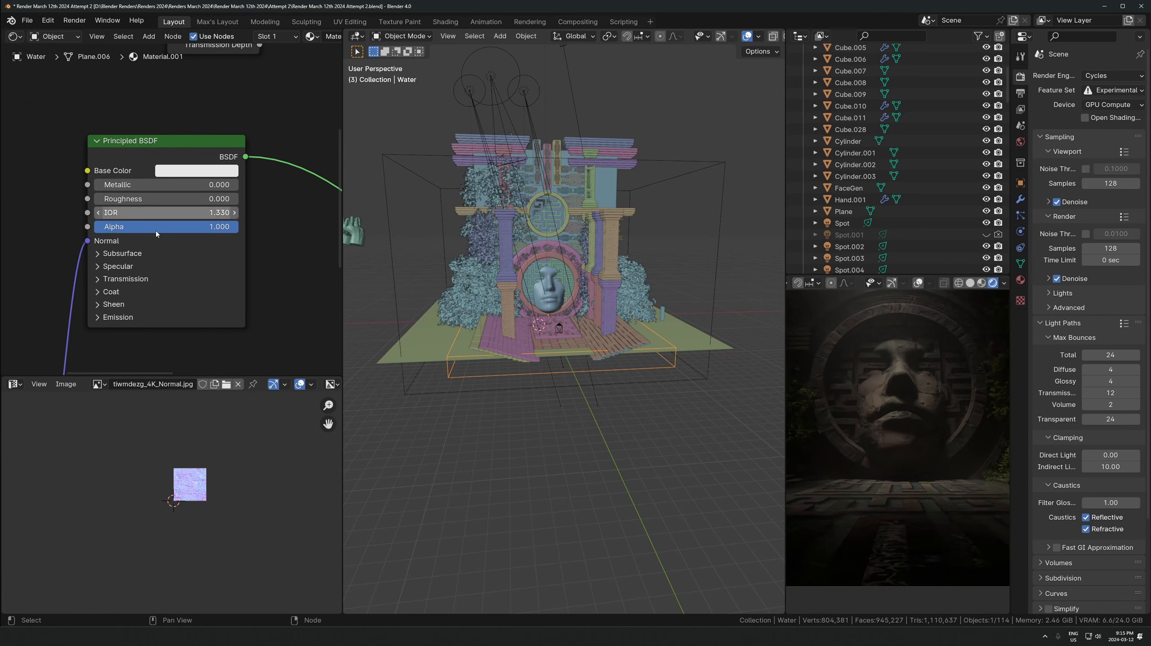
{"action": "scroll", "coordinate": [890, 425], "scroll_direction": "down", "scroll_amount": 1}
{"action": "key", "text": "g"}
{"action": "key", "text": "z"}
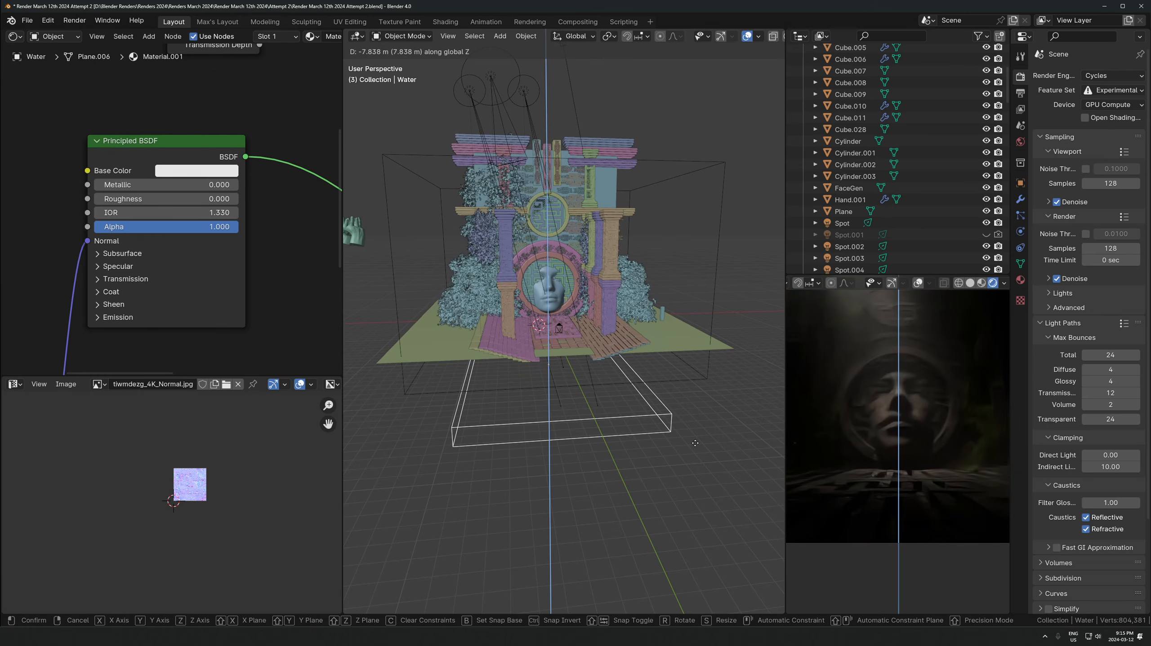
{"action": "scroll", "coordinate": [613, 367], "scroll_direction": "up", "scroll_amount": 6}
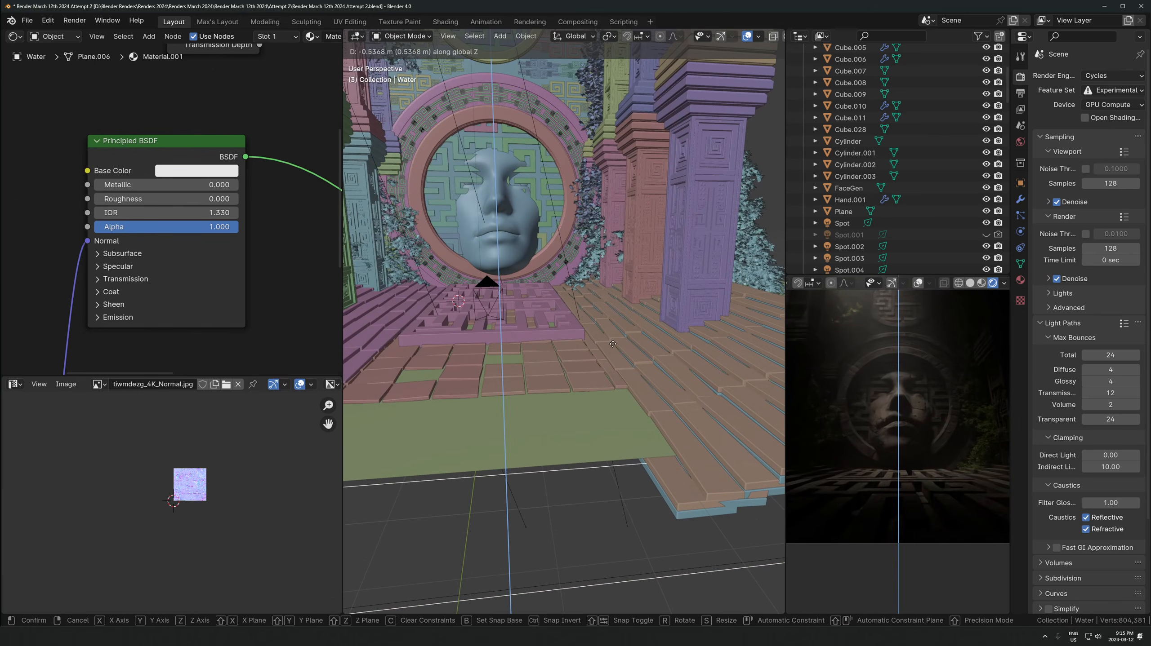
{"action": "left_click", "coordinate": [613, 345]}
{"action": "scroll", "coordinate": [574, 330], "scroll_direction": "up", "scroll_amount": 3}
{"action": "key", "text": "g"}
{"action": "middle_click_drag", "start_coordinate": [573, 330], "coordinate": [553, 388]}
{"action": "key", "text": "z"}
{"action": "left_click", "coordinate": [651, 309]}
Scale the maze-patterned floor panel in front of the face by 2 and lower it about 0.318 m along Z
{"action": "left_click", "coordinate": [546, 393]}
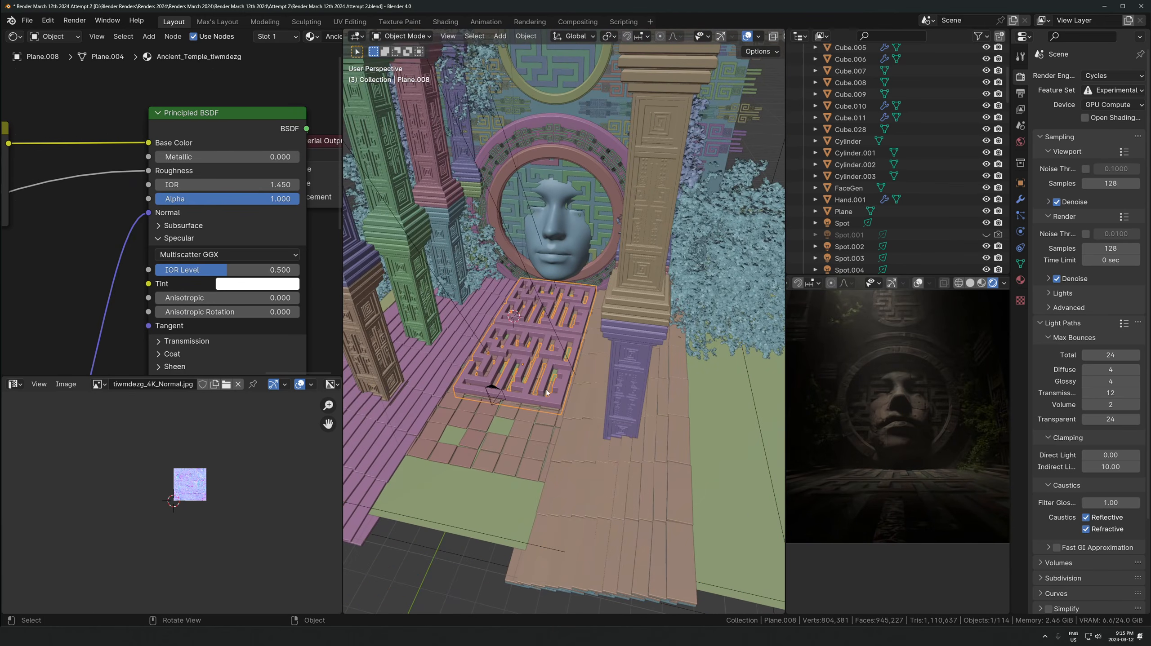
{"action": "key", "text": "s"}
{"action": "key", "text": "2"}
{"action": "key", "text": "Return"}
{"action": "key", "text": "g"}
{"action": "key", "text": "z"}
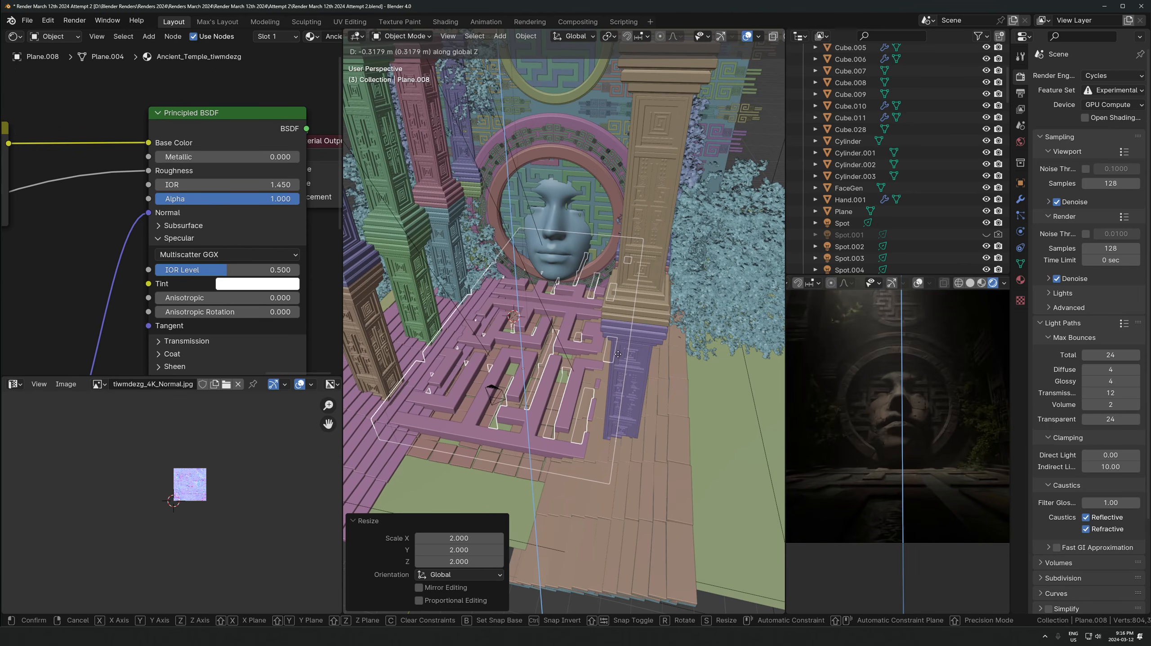
{"action": "left_click", "coordinate": [618, 355]}
Set the maze floor panel's bevel amount to 0.003 m and frame the rendered preview through the camera
{"action": "scroll", "coordinate": [901, 509], "scroll_direction": "up", "scroll_amount": 5}
{"action": "scroll", "coordinate": [634, 382], "scroll_direction": "up", "scroll_amount": 6}
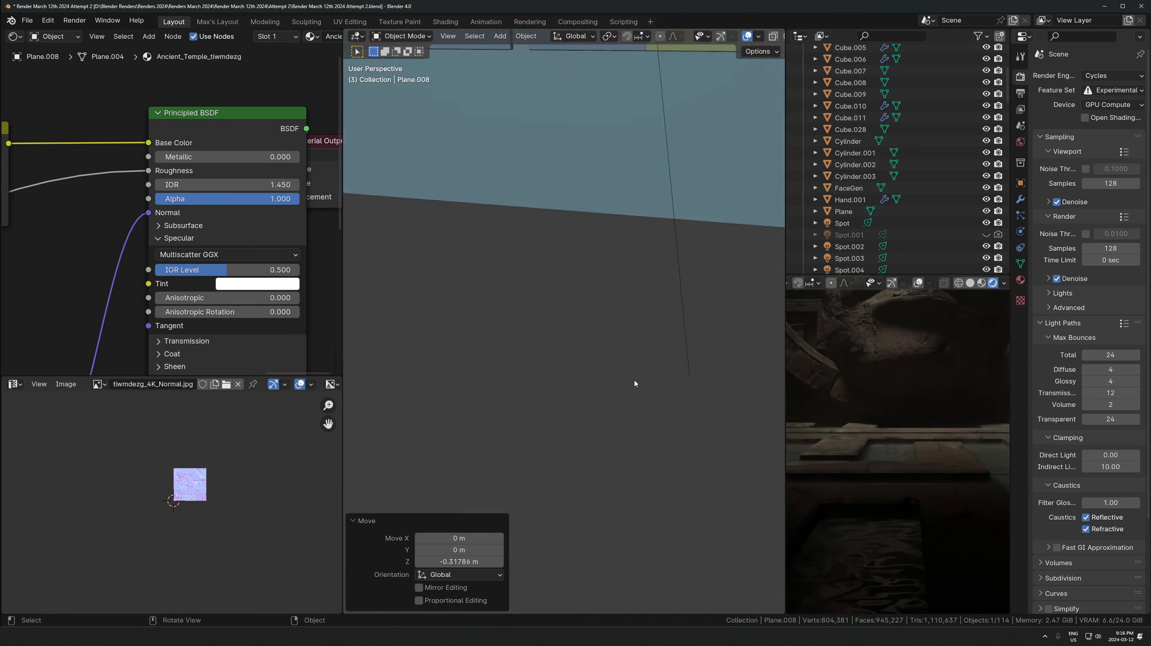
{"action": "scroll", "coordinate": [634, 381], "scroll_direction": "down", "scroll_amount": 5}
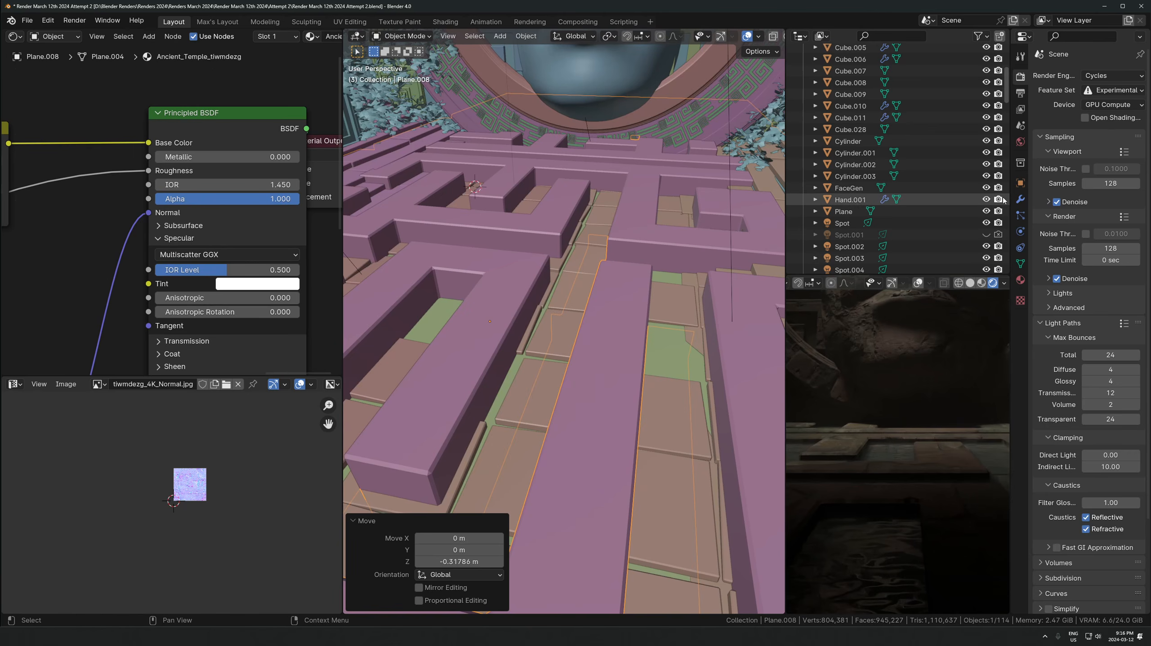
{"action": "left_click", "coordinate": [1020, 199]}
{"action": "mouse_move", "coordinate": [1102, 135]}
{"action": "left_mouse_down"}
{"action": "mouse_move", "coordinate": [1087, 135]}
{"action": "mouse_move", "coordinate": [1104, 135]}
{"action": "left_mouse_up"}
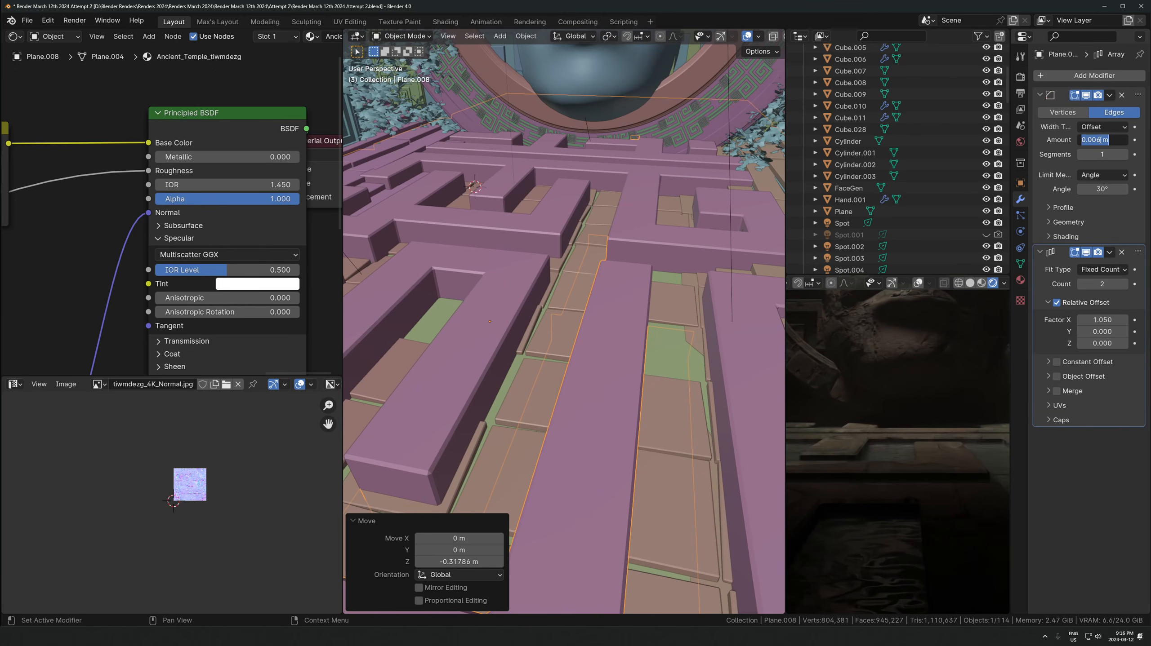
{"action": "key", "text": "BackSpace"}
{"action": "type", "text": "3"}
{"action": "key", "text": "Return"}
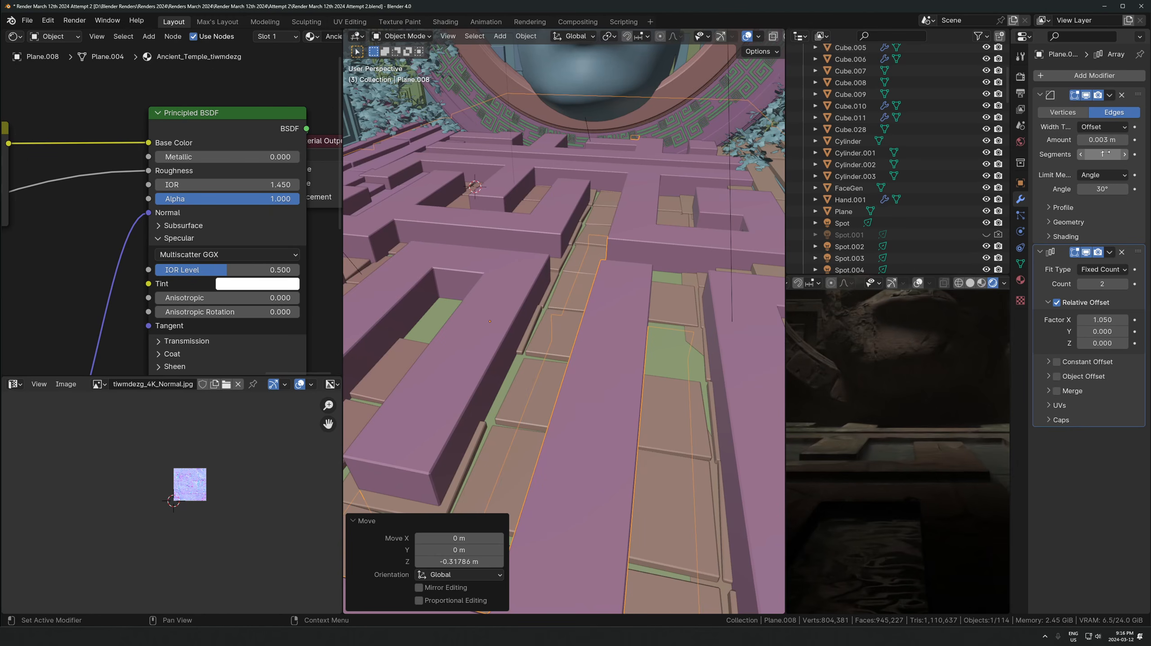
{"action": "key", "text": "KP_0"}
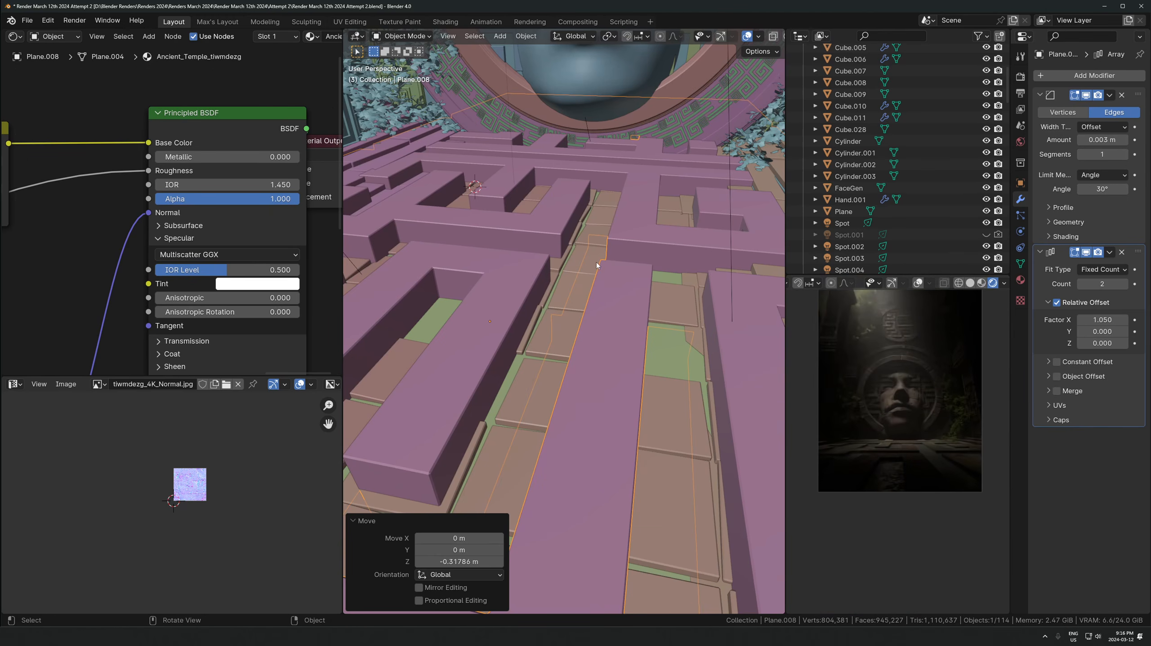
Move the left staircase about 0.53 m along X toward the center, and shift its lower layer along X too
{"action": "scroll", "coordinate": [596, 266], "scroll_direction": "down", "scroll_amount": 6}
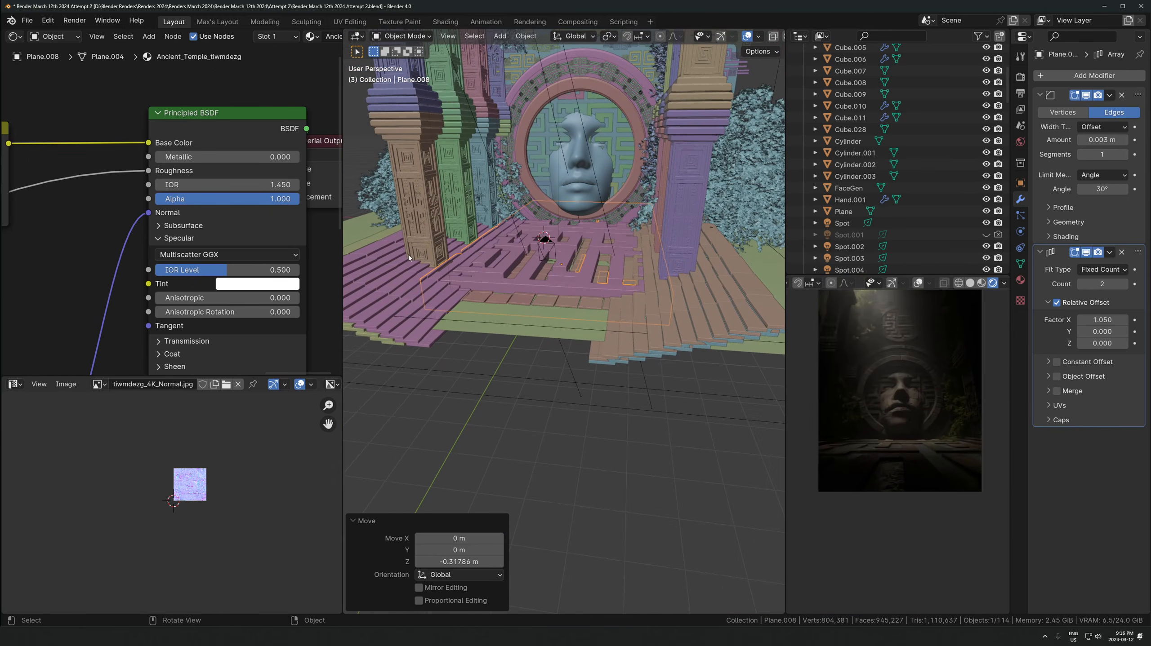
{"action": "left_click", "coordinate": [408, 254]}
{"action": "key", "text": "g"}
{"action": "key", "text": "x"}
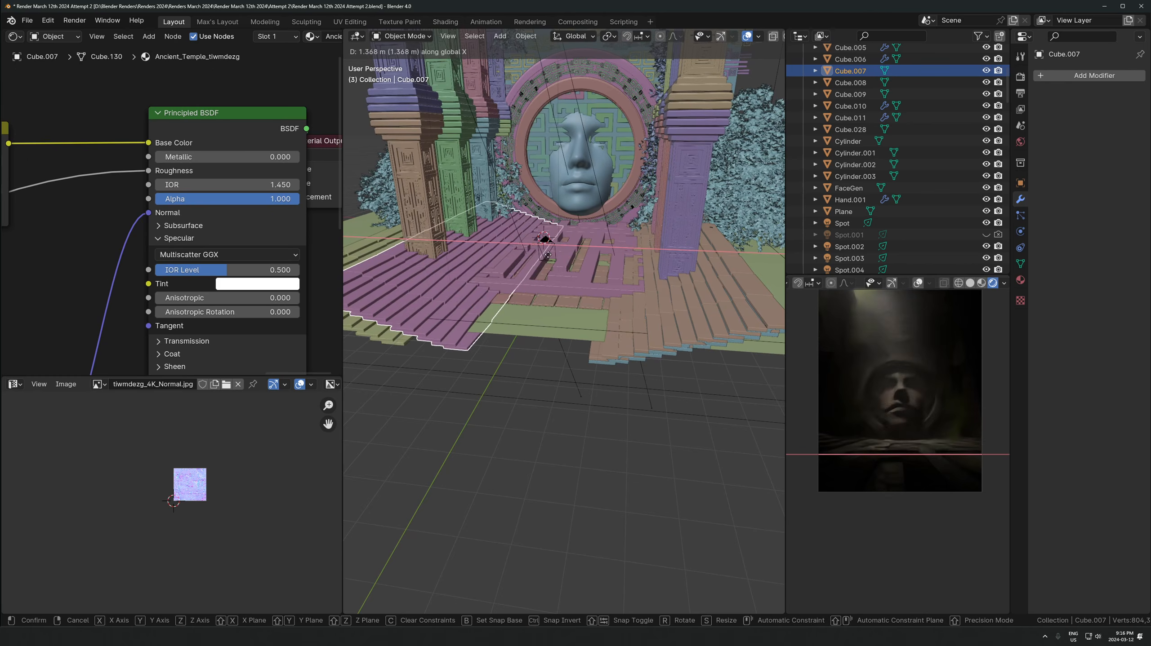
{"action": "left_click", "coordinate": [575, 250]}
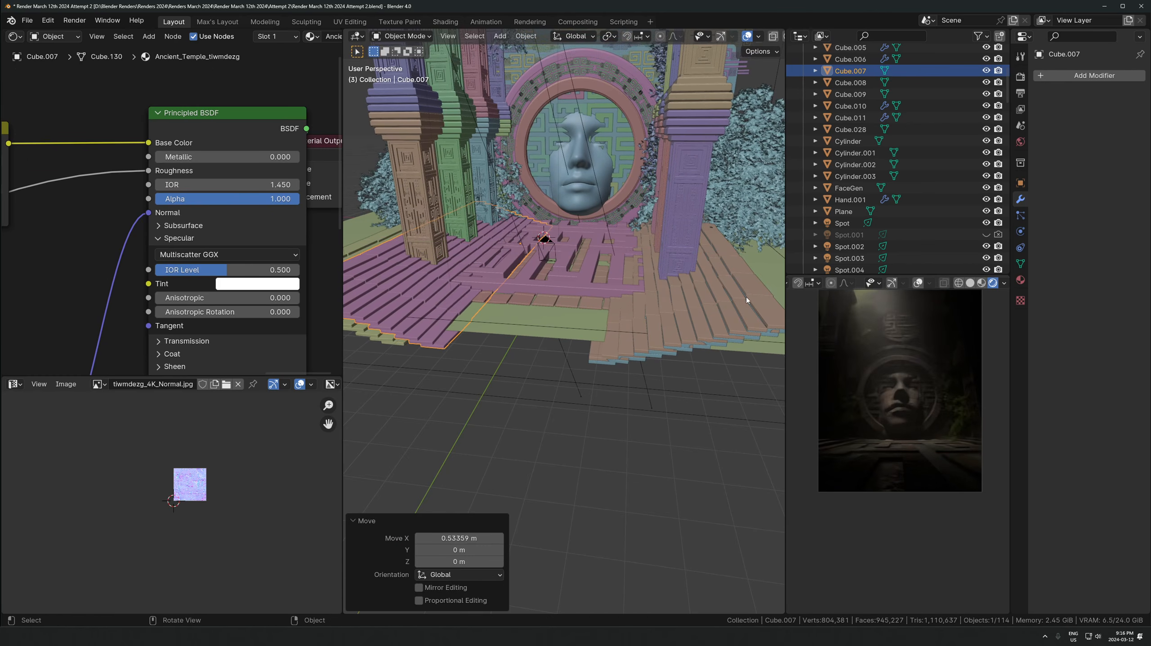
{"action": "left_click", "coordinate": [397, 344], "text": "shift"}
{"action": "key", "text": "g"}
{"action": "key", "text": "x"}
{"action": "left_click", "coordinate": [434, 324]}
Move both layers of the right staircase about -0.538 m along X toward the center
{"action": "left_click", "coordinate": [655, 322]}
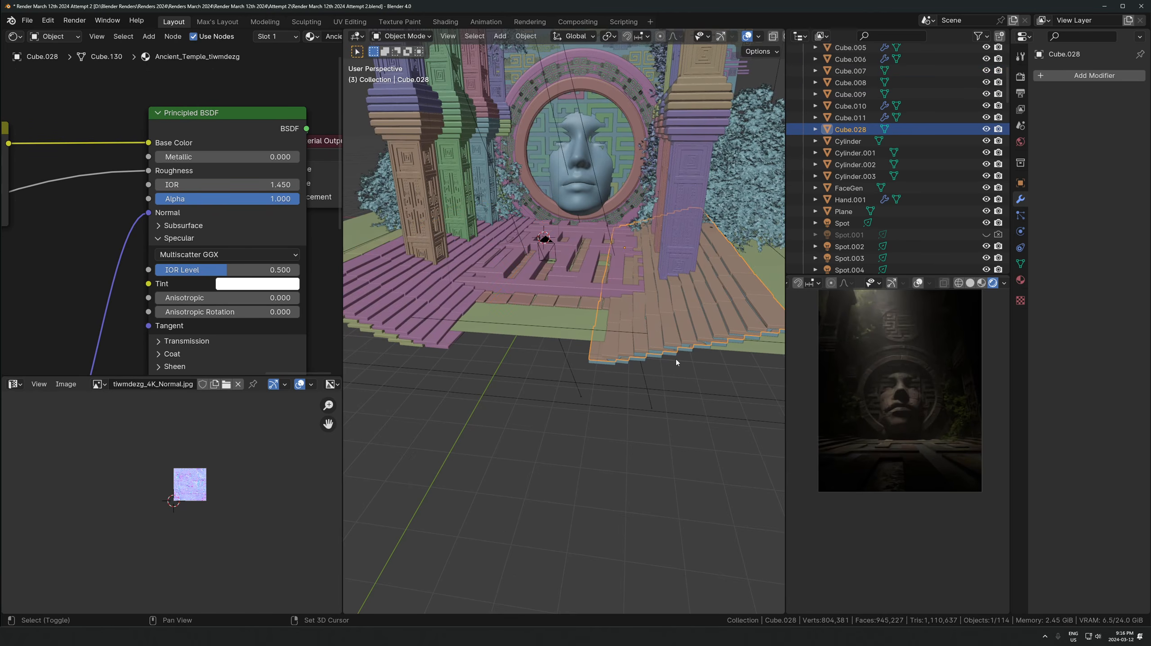
{"action": "left_click", "coordinate": [676, 357], "text": "shift"}
{"action": "key", "text": "g"}
{"action": "key", "text": "x"}
{"action": "left_click", "coordinate": [640, 328]}
Fine-tune the right staircase in front view with two X moves of about -0.029 m and -0.004 m
{"action": "key", "text": "KP_1"}
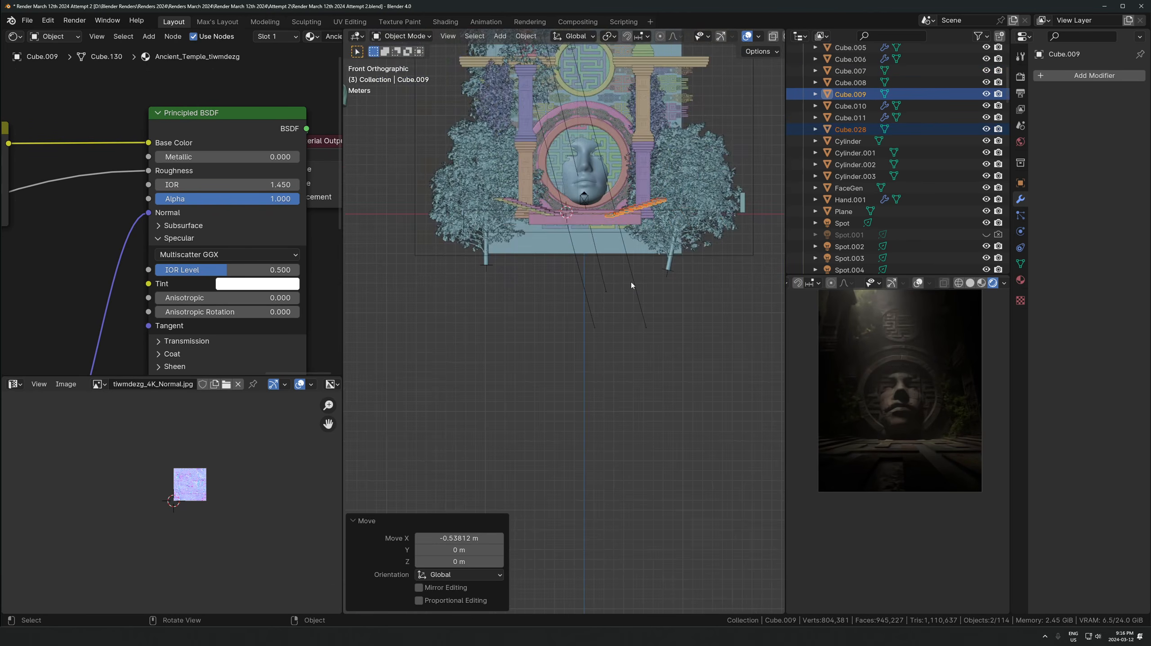
{"action": "scroll", "coordinate": [631, 282], "scroll_direction": "up", "scroll_amount": 8}
{"action": "key", "text": "g"}
{"action": "key", "text": "x"}
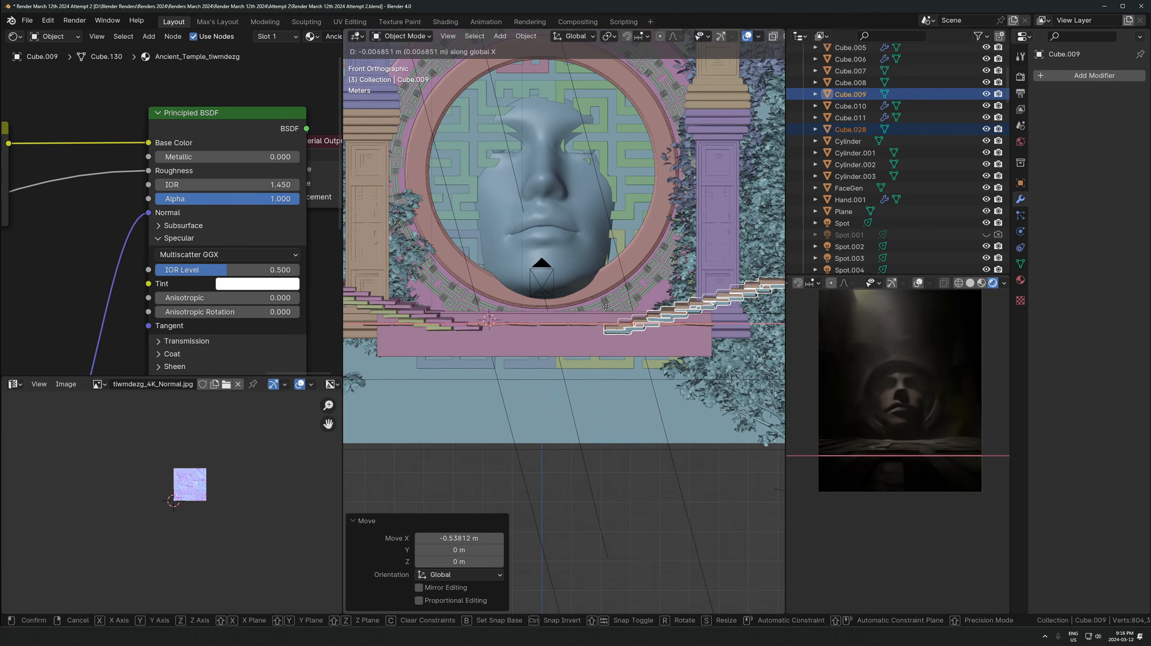
{"action": "left_click", "coordinate": [599, 307]}
{"action": "key", "text": "g"}
{"action": "key", "text": "x"}
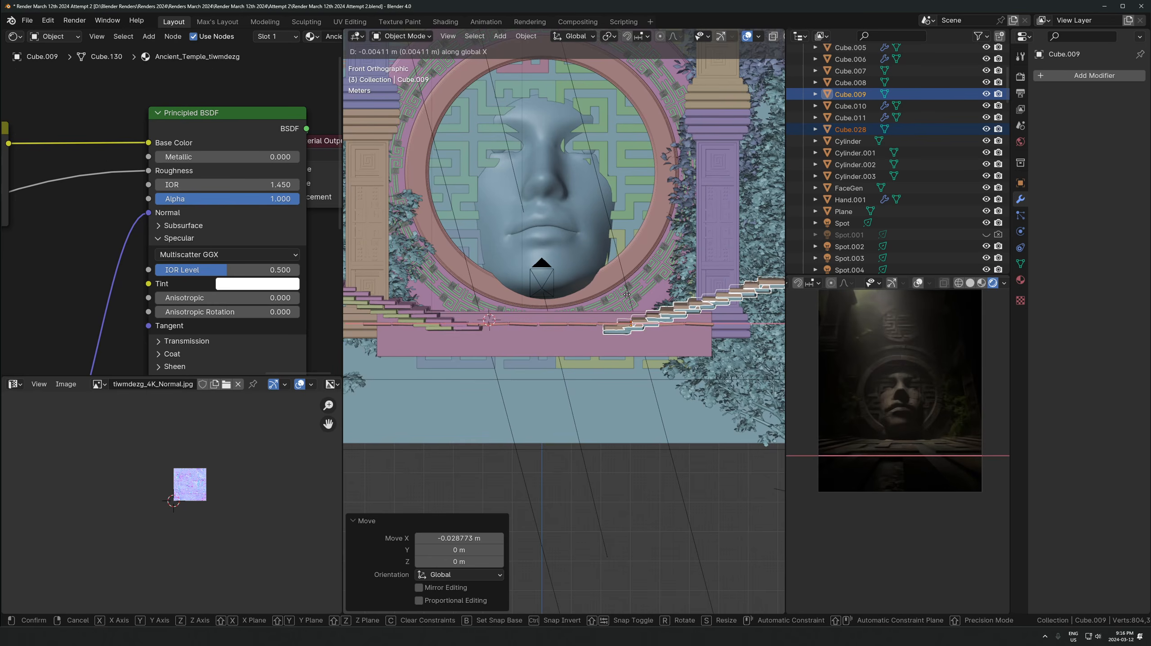
{"action": "left_click", "coordinate": [481, 339]}
Select the camera in front of the face and adjust its height along Z
{"action": "key", "text": "KP_0"}
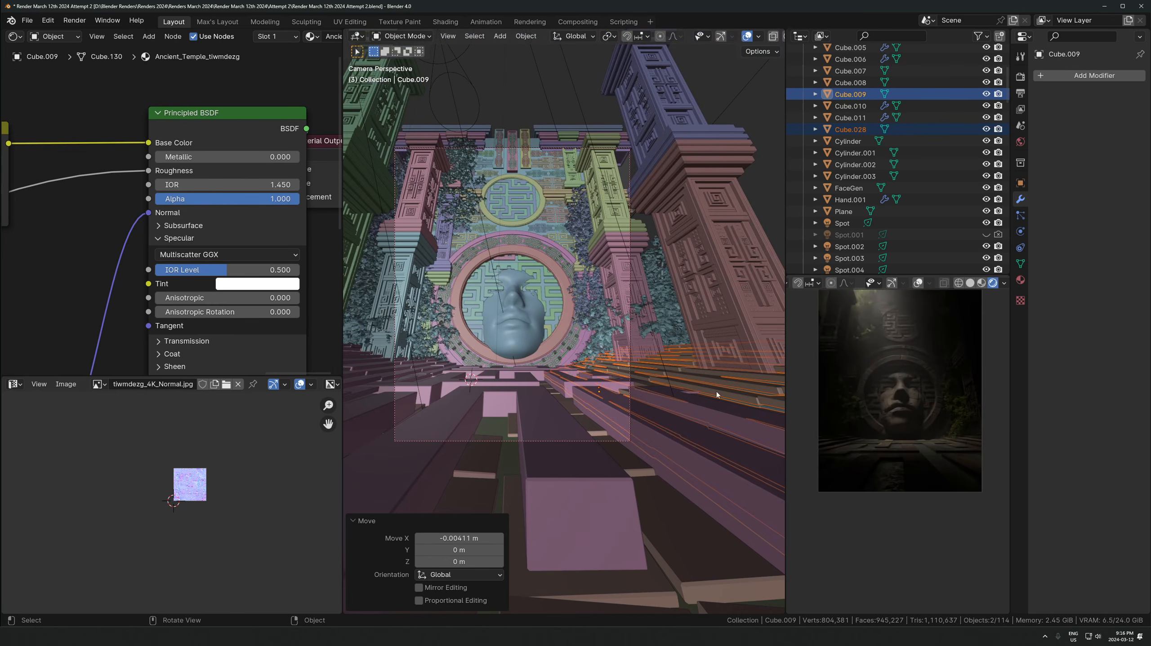
{"action": "middle_click_drag", "start_coordinate": [716, 391], "coordinate": [563, 388]}
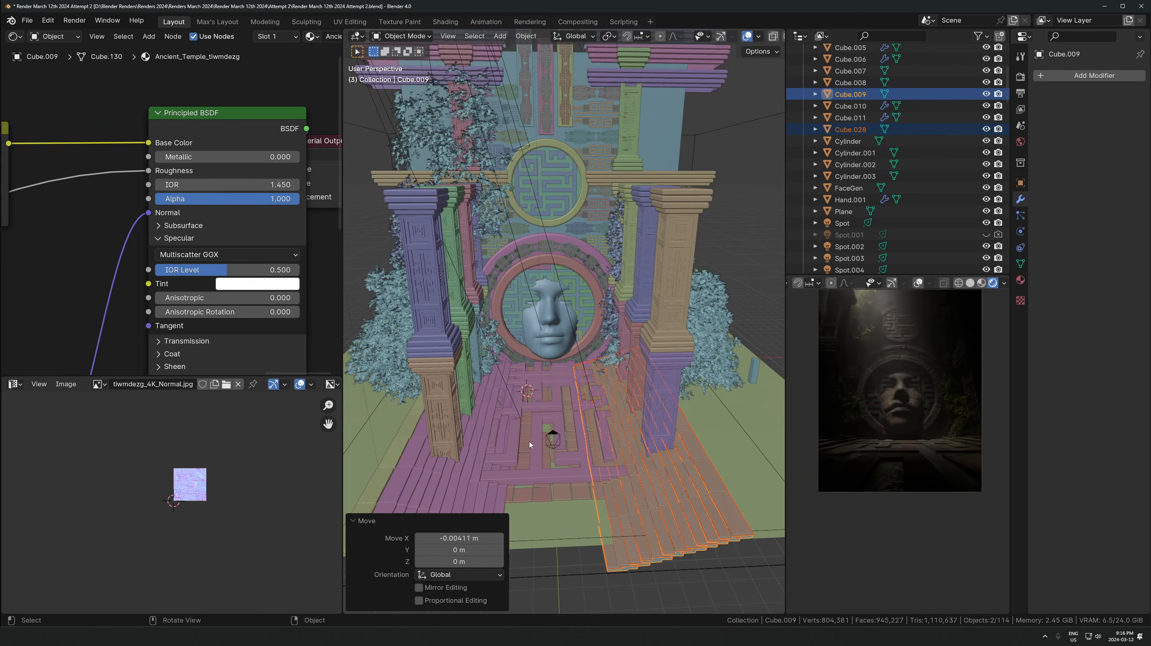
{"action": "left_click", "coordinate": [552, 433]}
{"action": "key", "text": "g"}
{"action": "key", "text": "z"}
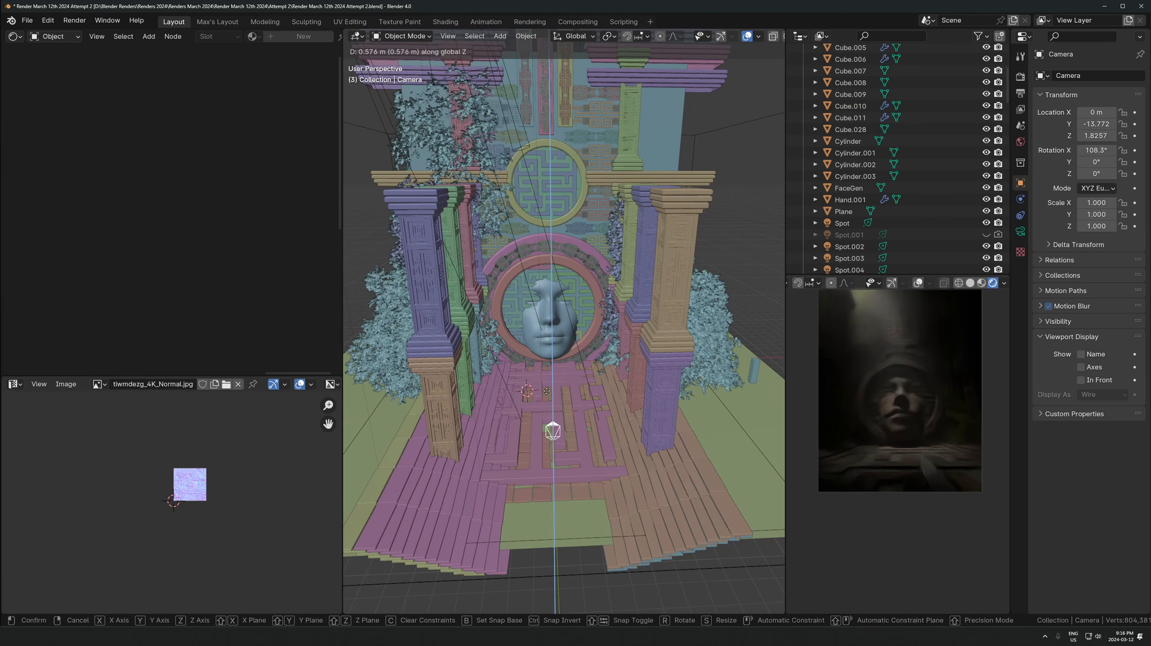
{"action": "left_click", "coordinate": [551, 418]}
Switch the camera to a Panoramic lens of type Fisheye Lens Polynomial, saving the file along the way
{"action": "left_click", "coordinate": [1020, 232]}
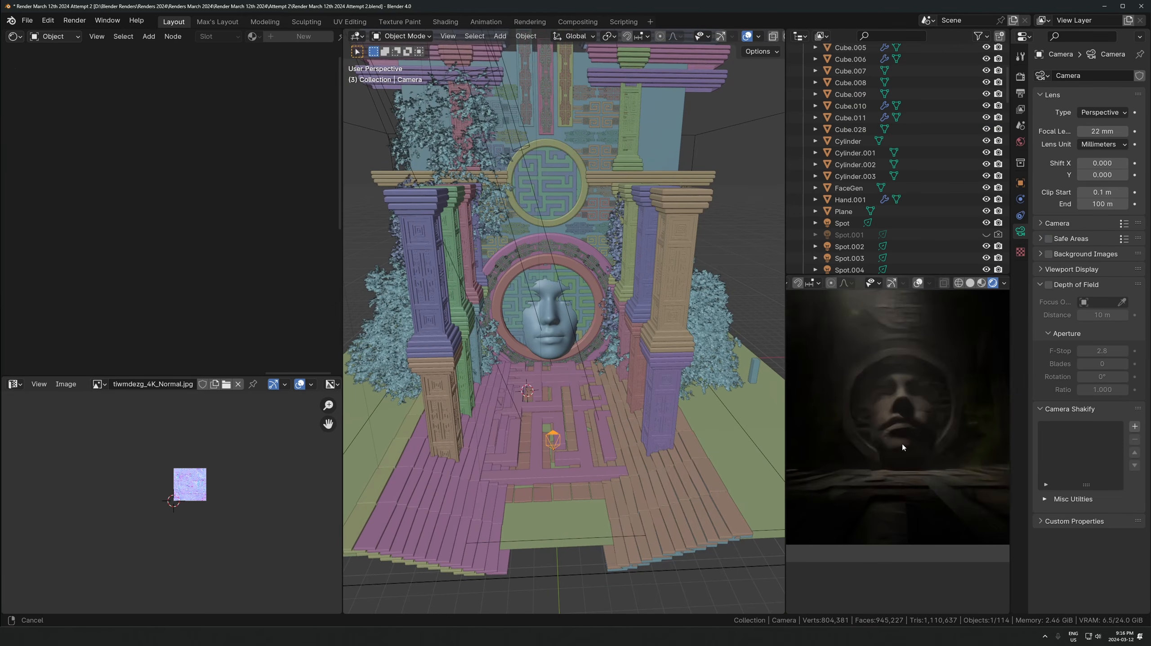
{"action": "scroll", "coordinate": [902, 444], "scroll_direction": "up", "scroll_amount": 2}
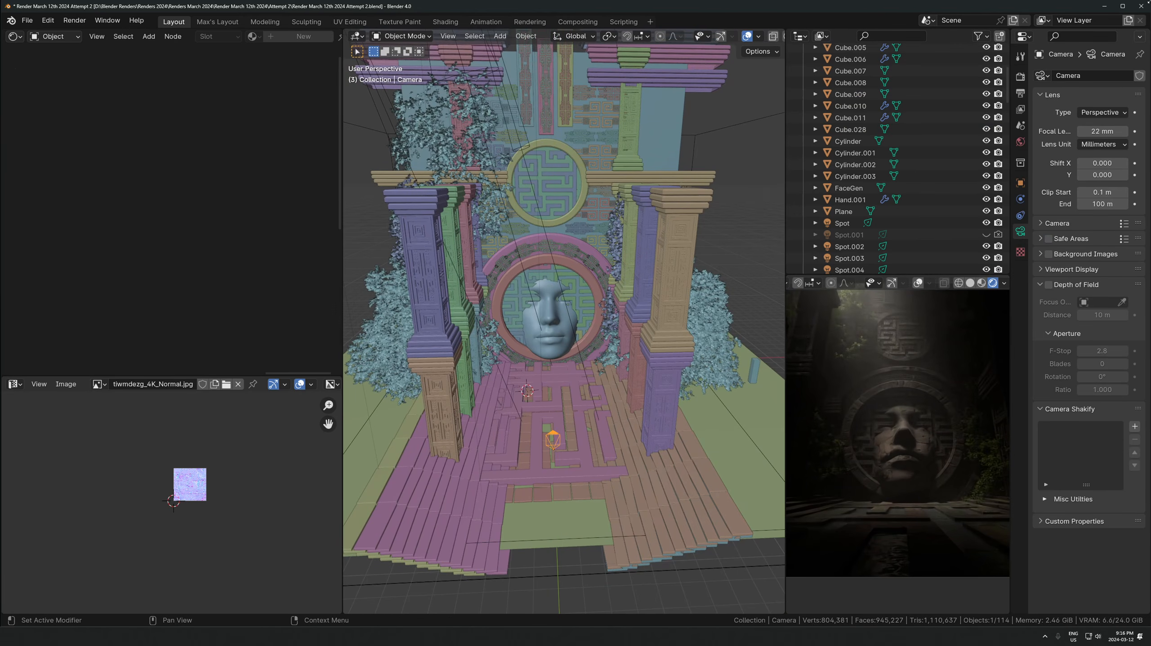
{"action": "left_click", "coordinate": [1099, 151]}
{"action": "key", "text": "ctrl+s"}
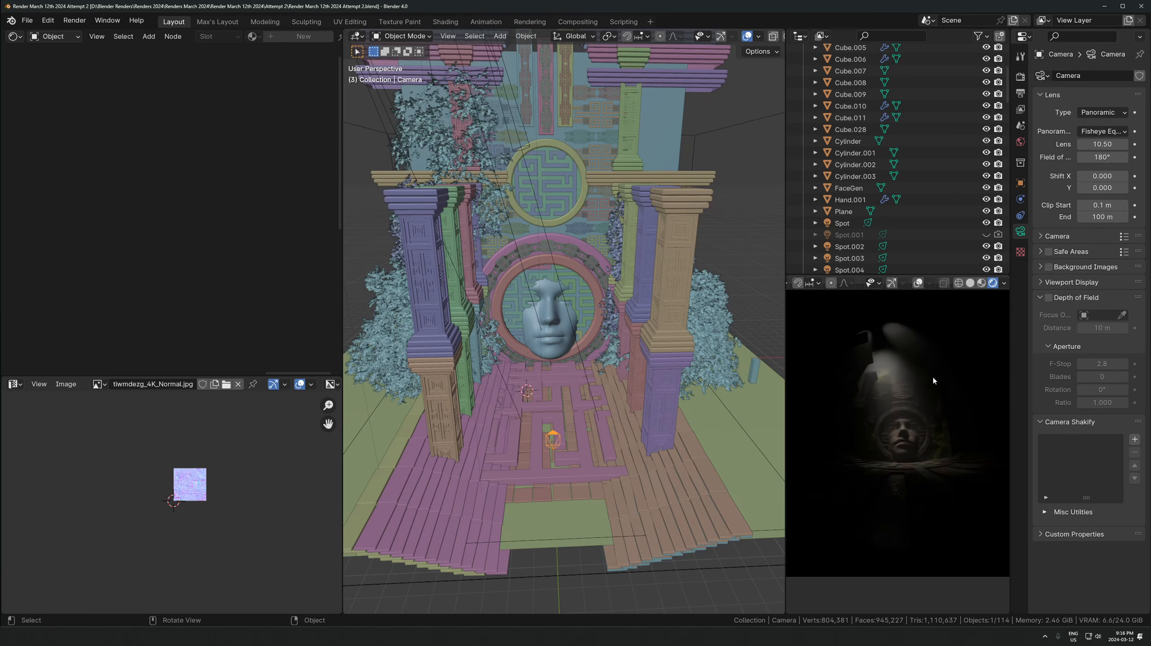
{"action": "left_click", "coordinate": [1094, 131]}
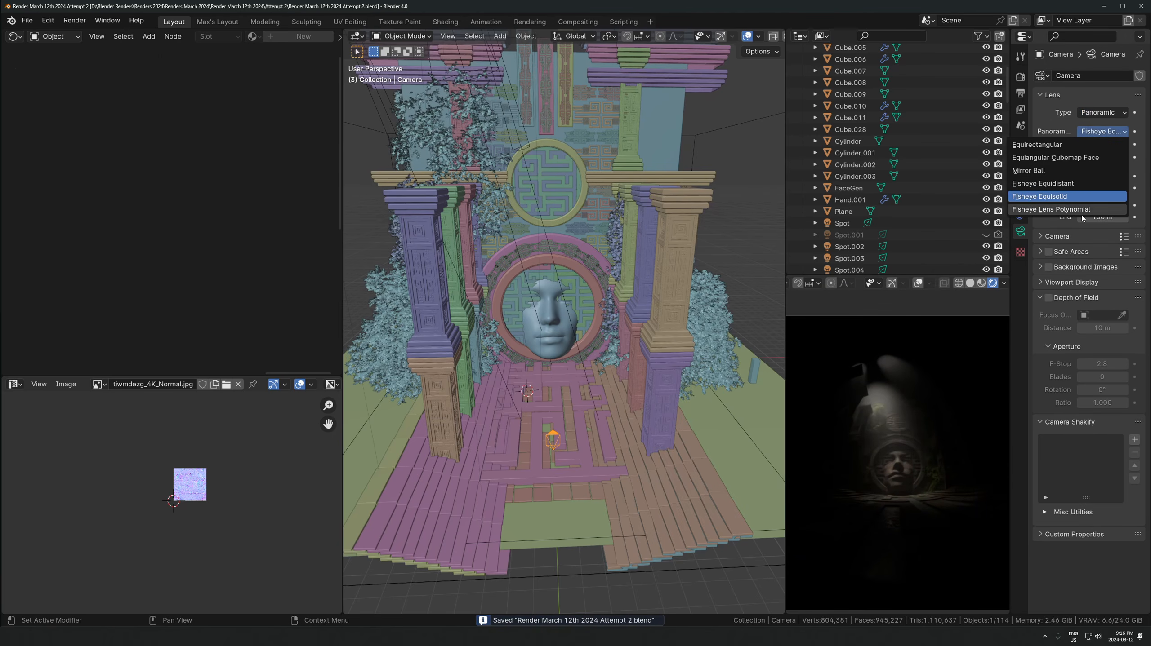
{"action": "left_click", "coordinate": [1070, 209]}
Set the fisheye polynomial coefficients K1 to -2.77427° and K2 to 0.022808° to widen the camera's framing
{"action": "scroll", "coordinate": [890, 453], "scroll_direction": "down", "scroll_amount": 4}
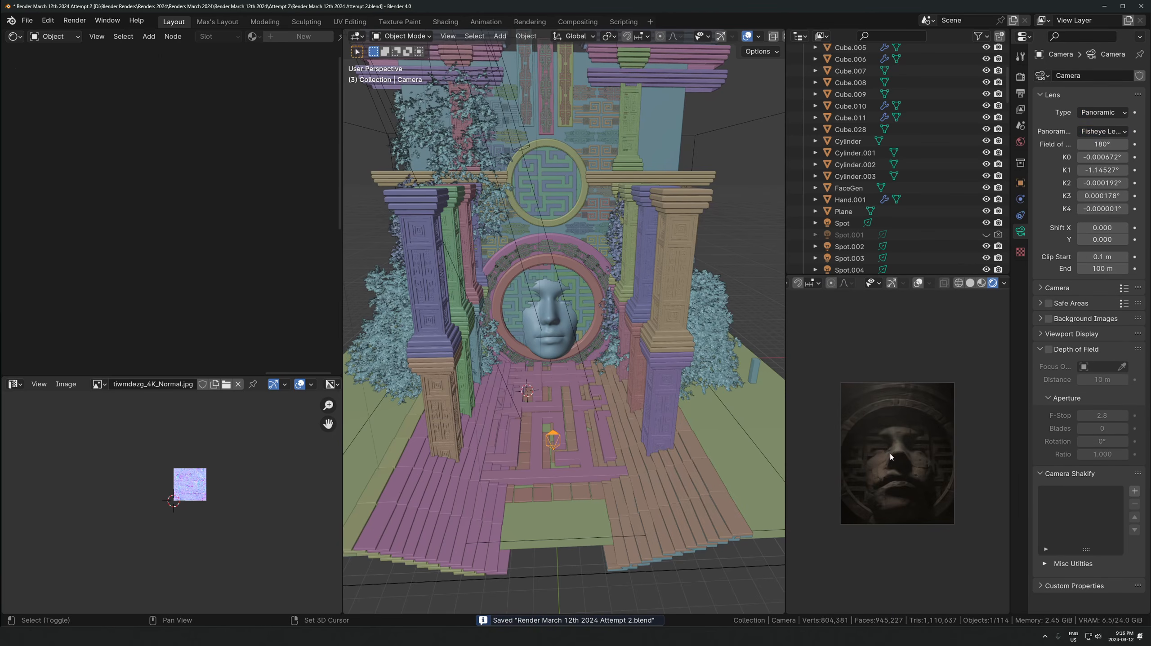
{"action": "scroll", "coordinate": [890, 453], "scroll_direction": "up", "scroll_amount": 1}
{"action": "mouse_move", "coordinate": [1101, 170]}
{"action": "left_mouse_down"}
{"action": "mouse_move", "coordinate": [1054, 171]}
{"action": "mouse_move", "coordinate": [1112, 183]}
{"action": "left_mouse_up"}
{"action": "scroll", "coordinate": [908, 464], "scroll_direction": "up", "scroll_amount": 2}
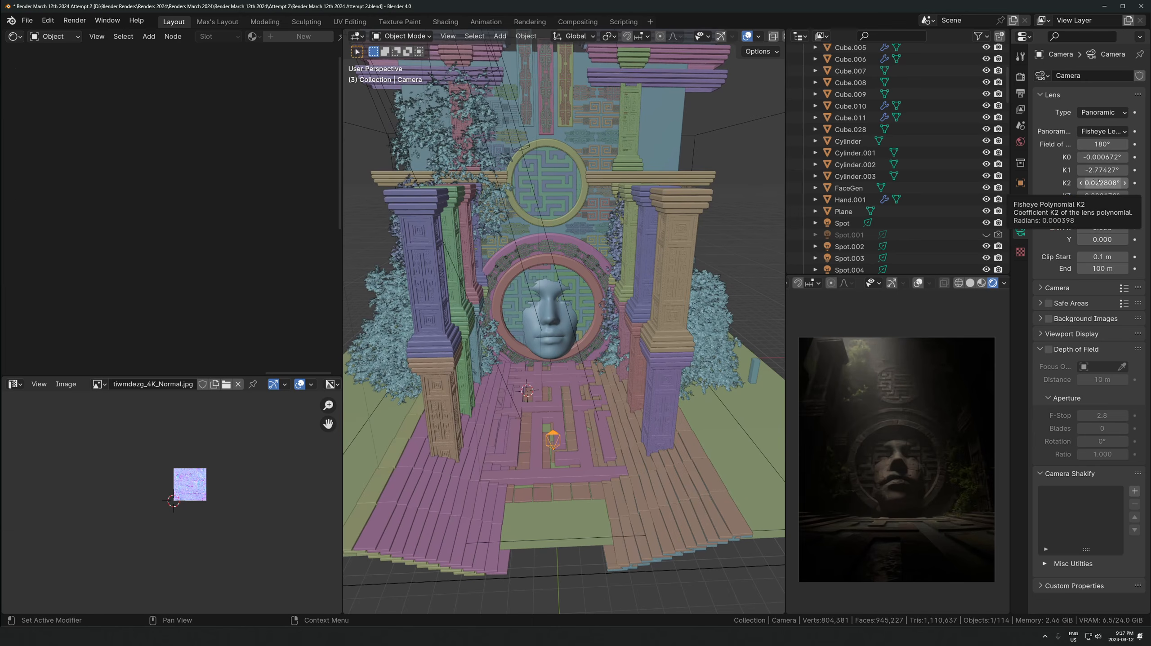
Change the transform pivot point used in the main viewport
{"action": "left_click", "coordinate": [609, 36]}
{"action": "left_click", "coordinate": [633, 74]}
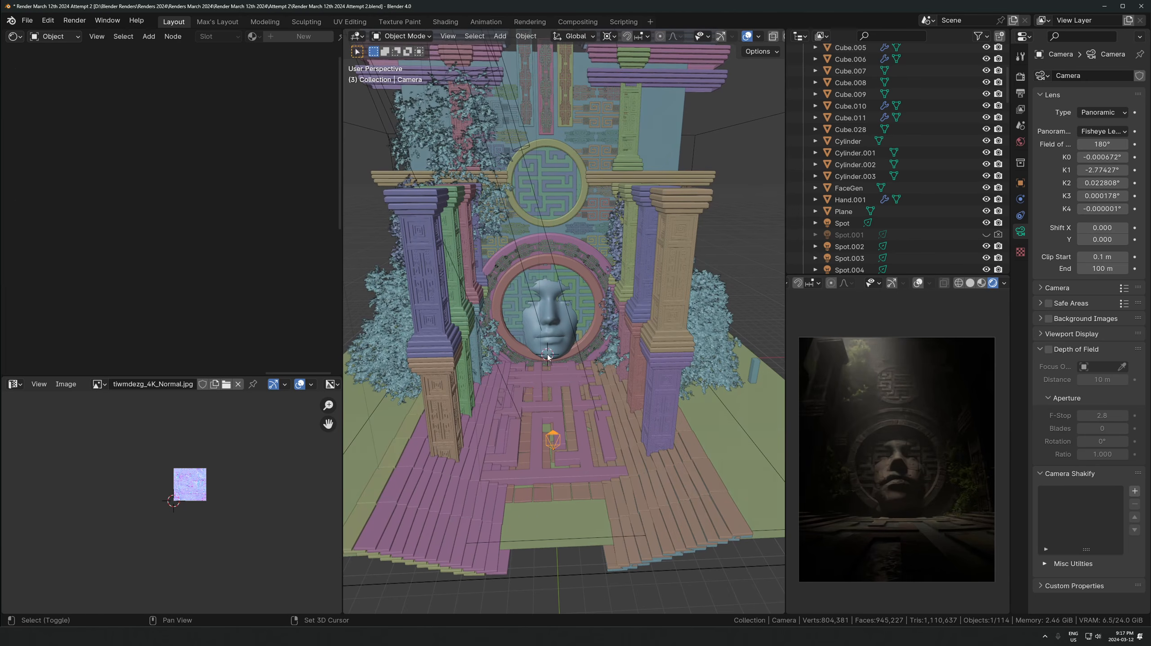
Try to rotate the camera around the global Z axis
{"action": "key", "text": "r"}
{"action": "key", "text": "z"}
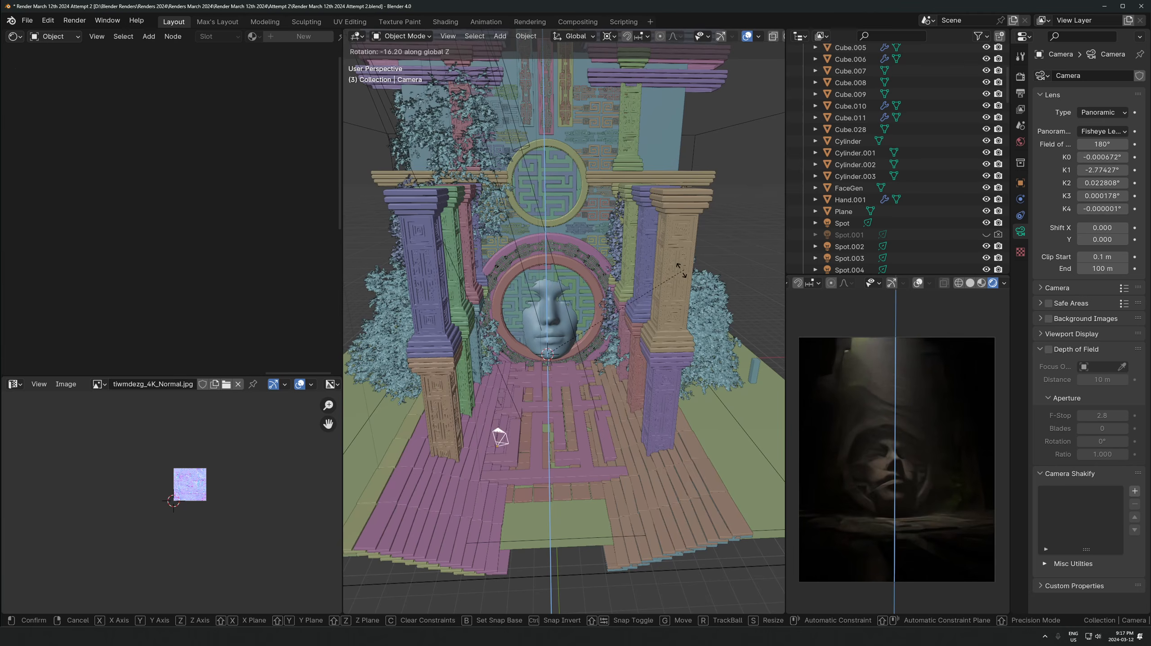
{"action": "left_click", "coordinate": [650, 365]}
{"action": "scroll", "coordinate": [572, 386], "scroll_direction": "up", "scroll_amount": 3}
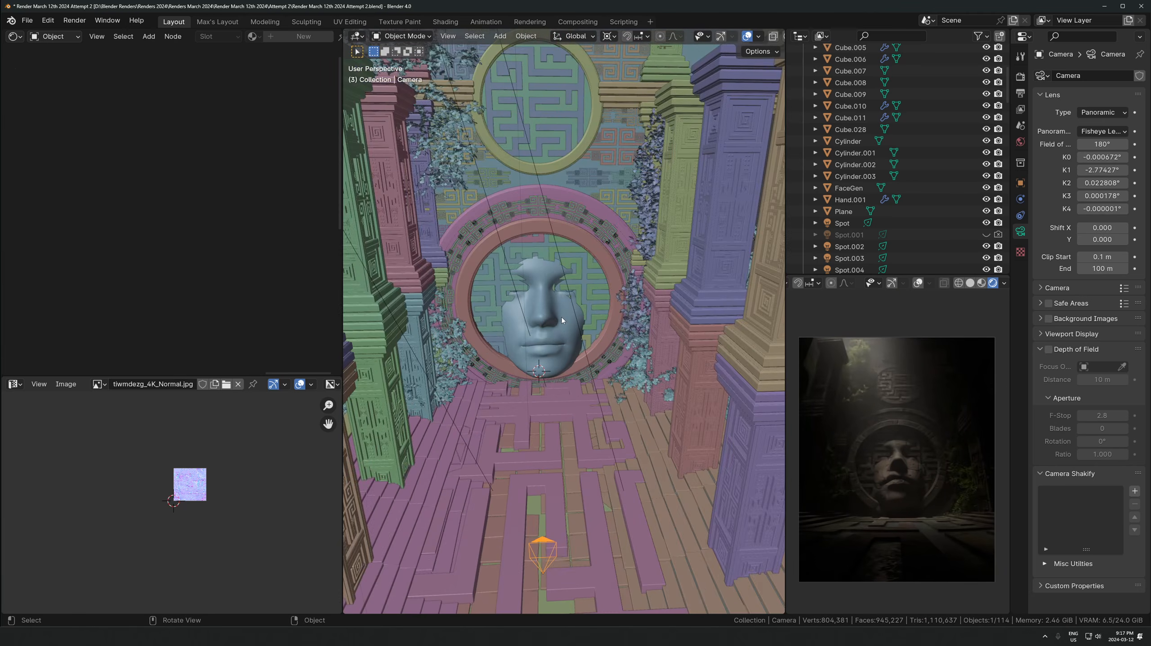
Select the giant stone face and switch the transform pivot point away from the 3D Cursor
{"action": "left_click", "coordinate": [559, 336]}
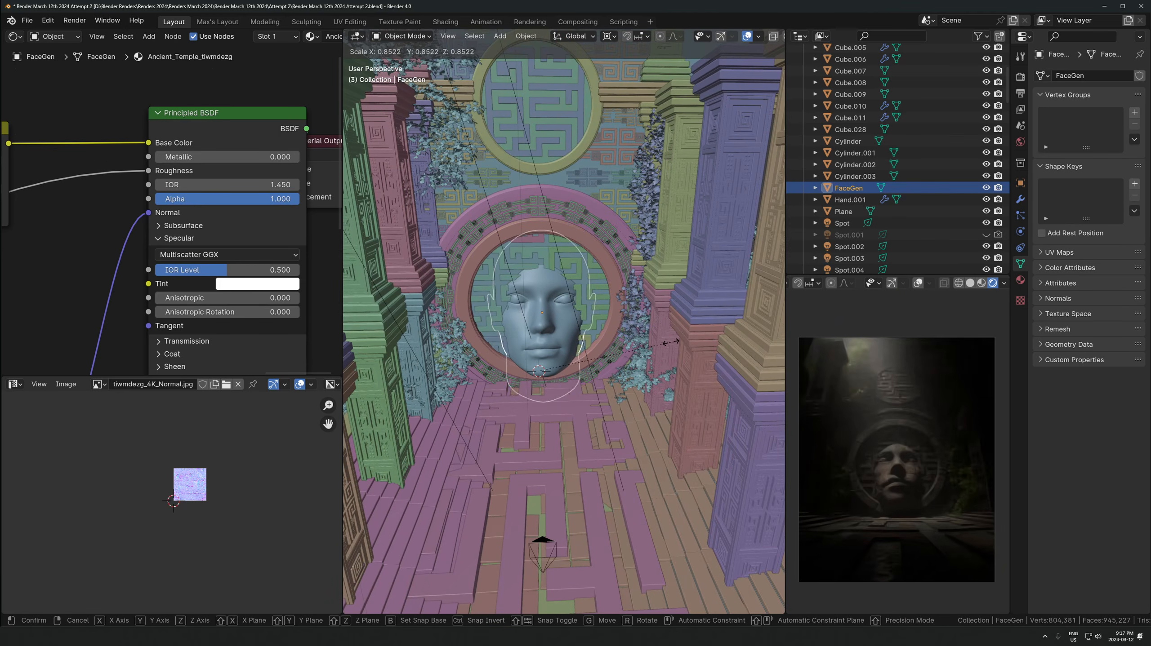
{"action": "left_click", "coordinate": [609, 36]}
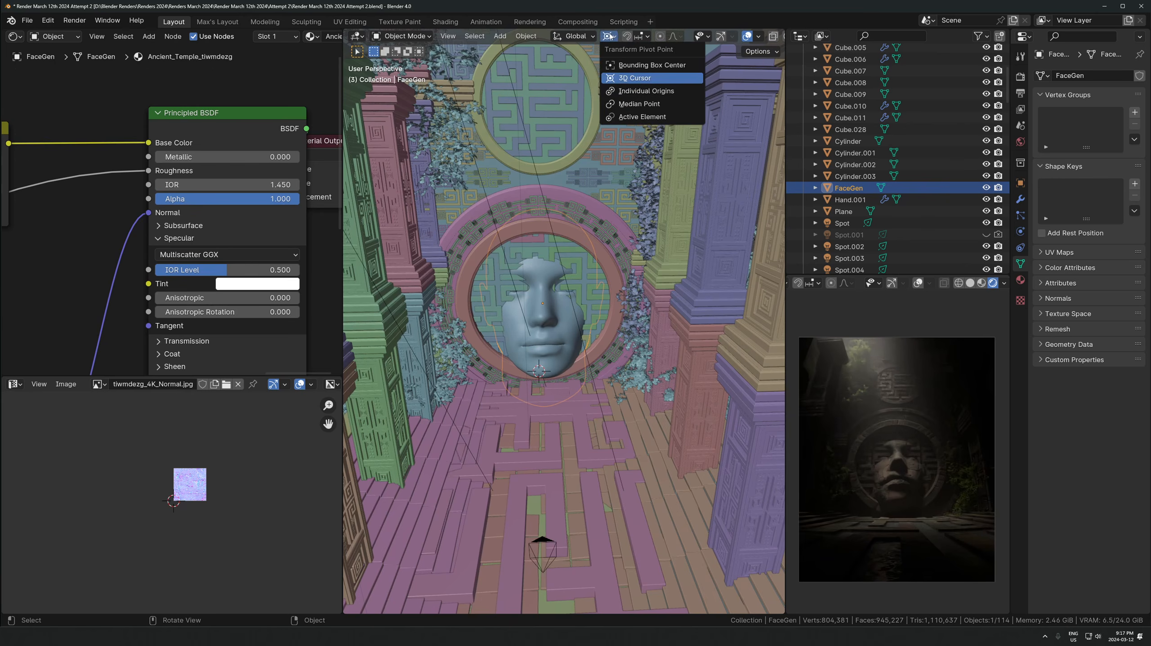
{"action": "left_click", "coordinate": [629, 76]}
Try scaling the stone face down to 0.828 and shifting it along the Y axis
{"action": "key", "text": "s"}
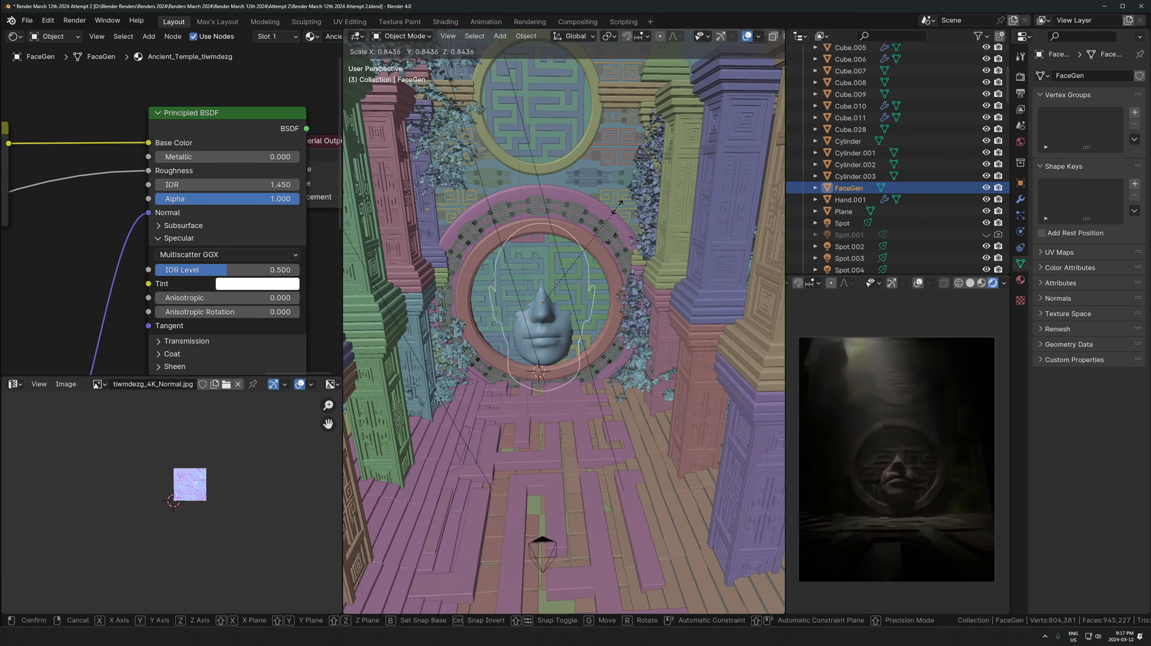
{"action": "left_click", "coordinate": [616, 203]}
{"action": "key", "text": "g"}
{"action": "key", "text": "y"}
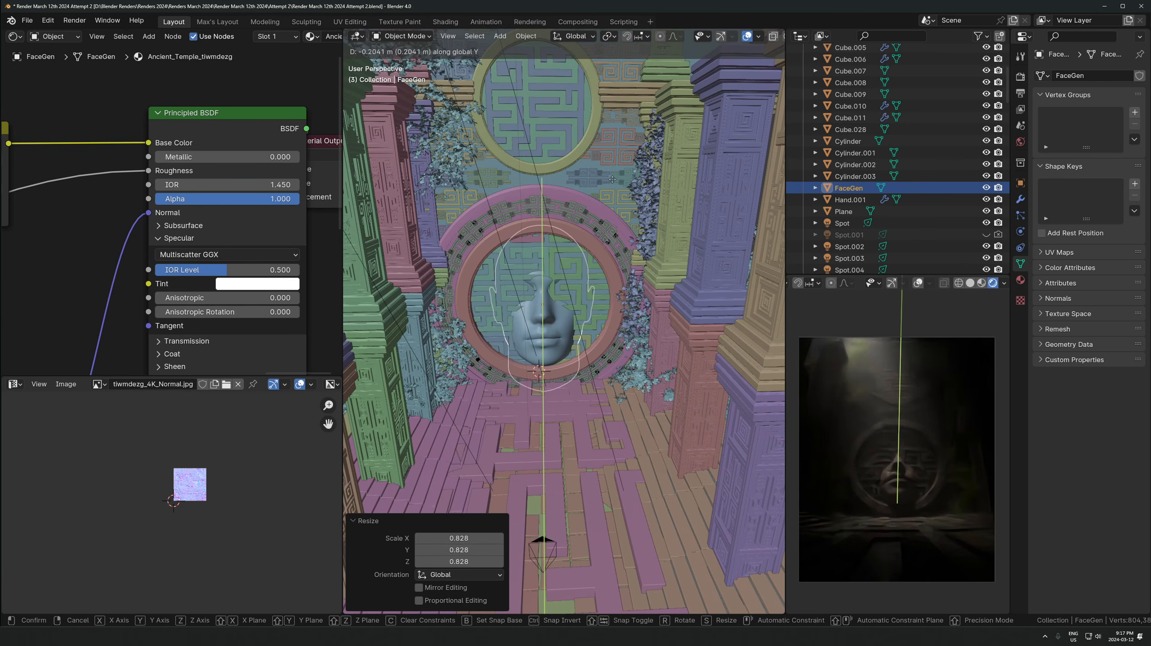
{"action": "left_click", "coordinate": [613, 201]}
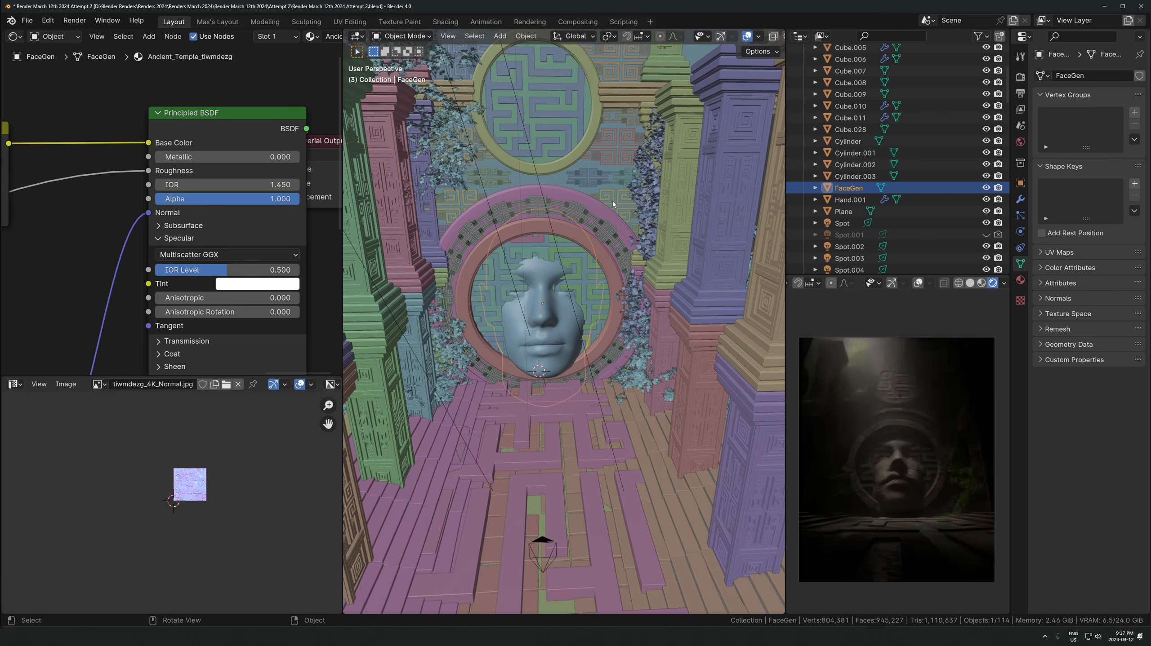
Scale the stone face down to about 0.926, trying out a move along Z as well
{"action": "scroll", "coordinate": [612, 201], "scroll_direction": "up", "scroll_amount": 3}
{"action": "key", "text": "s"}
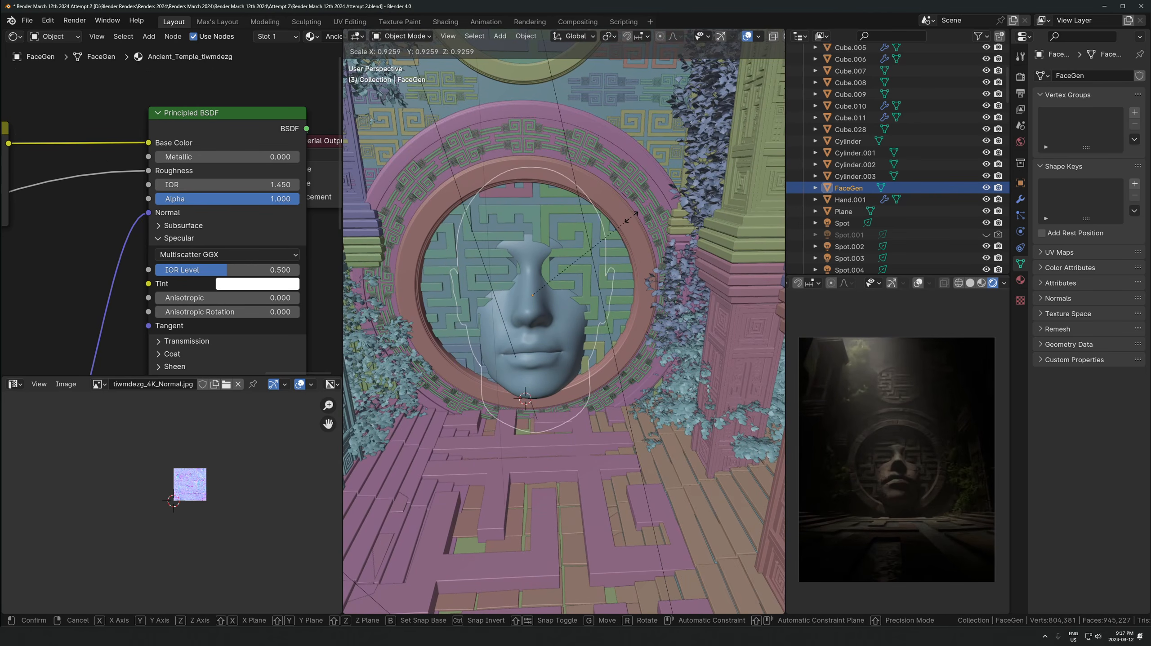
{"action": "left_click", "coordinate": [631, 217]}
{"action": "key", "text": "g"}
{"action": "key", "text": "z"}
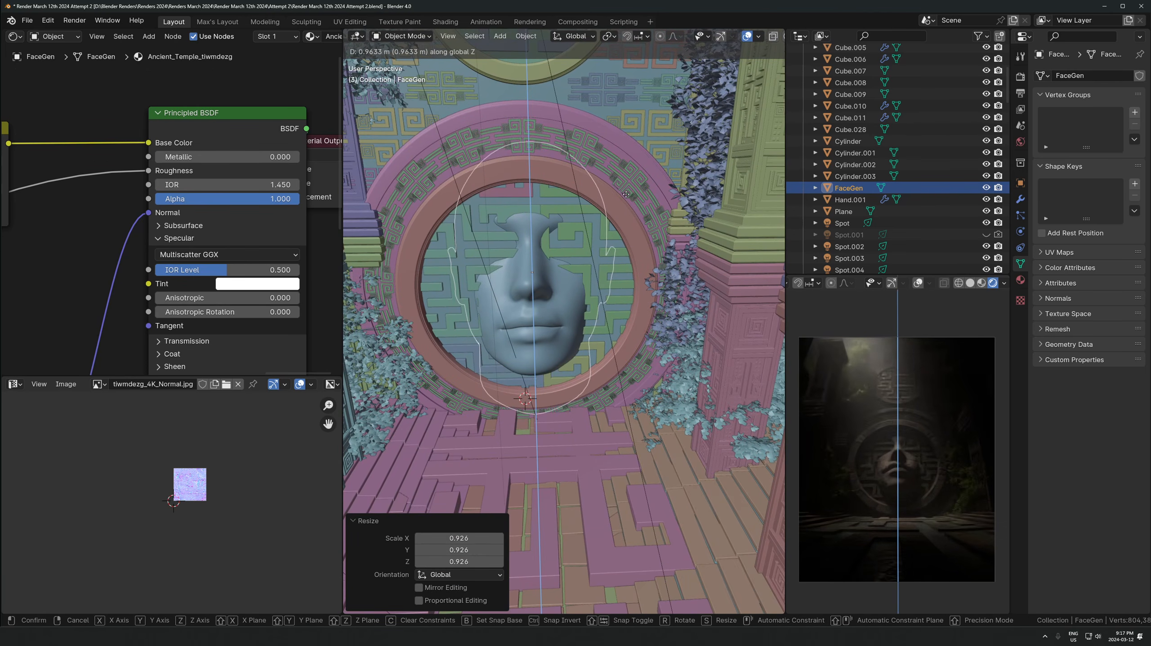
{"action": "right_click", "coordinate": [625, 213]}
Tilt the stone face by about -3.65° around the global X axis
{"action": "middle_click_drag", "start_coordinate": [624, 212], "coordinate": [634, 260]}
{"action": "key", "text": "r"}
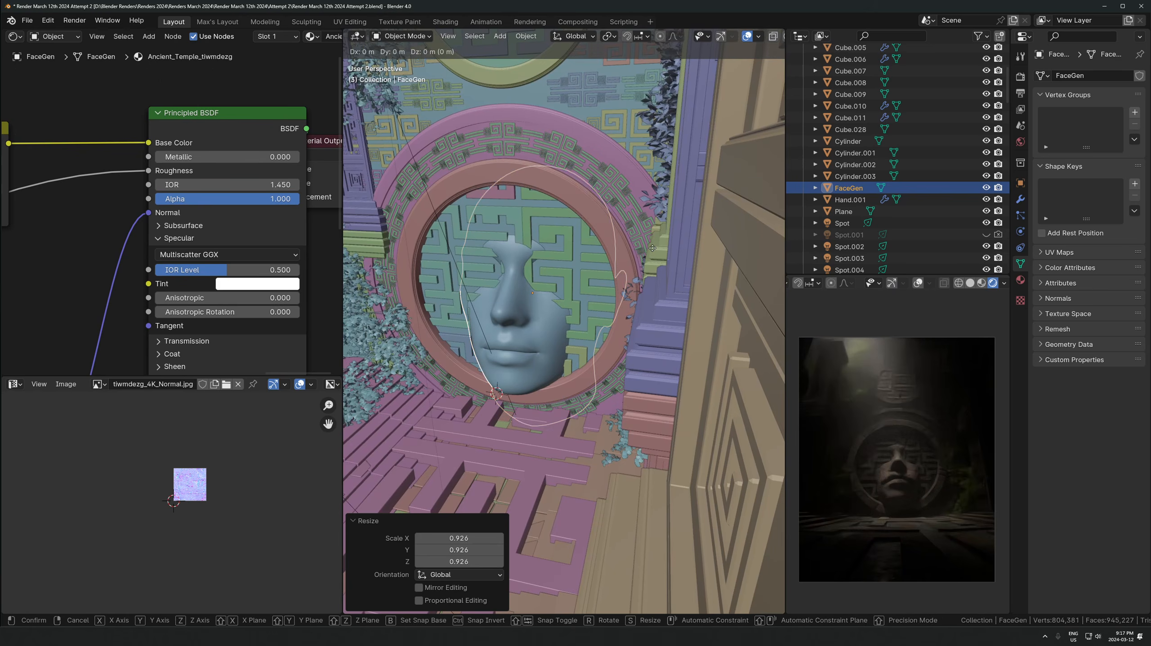
{"action": "key", "text": "x"}
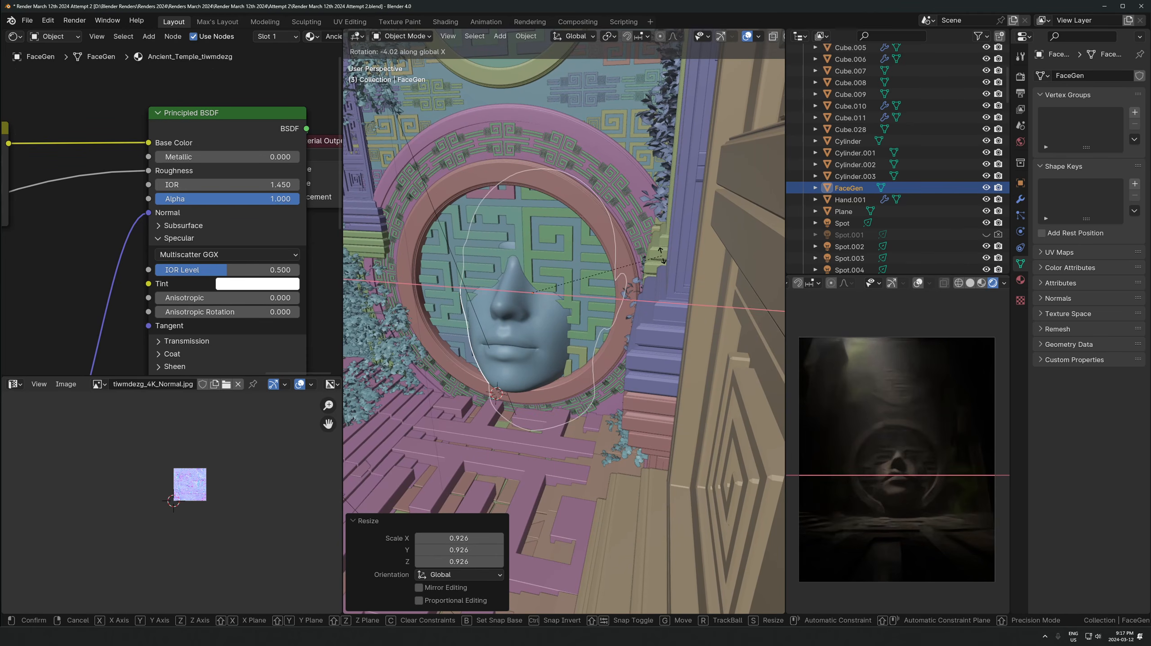
{"action": "left_click", "coordinate": [672, 260]}
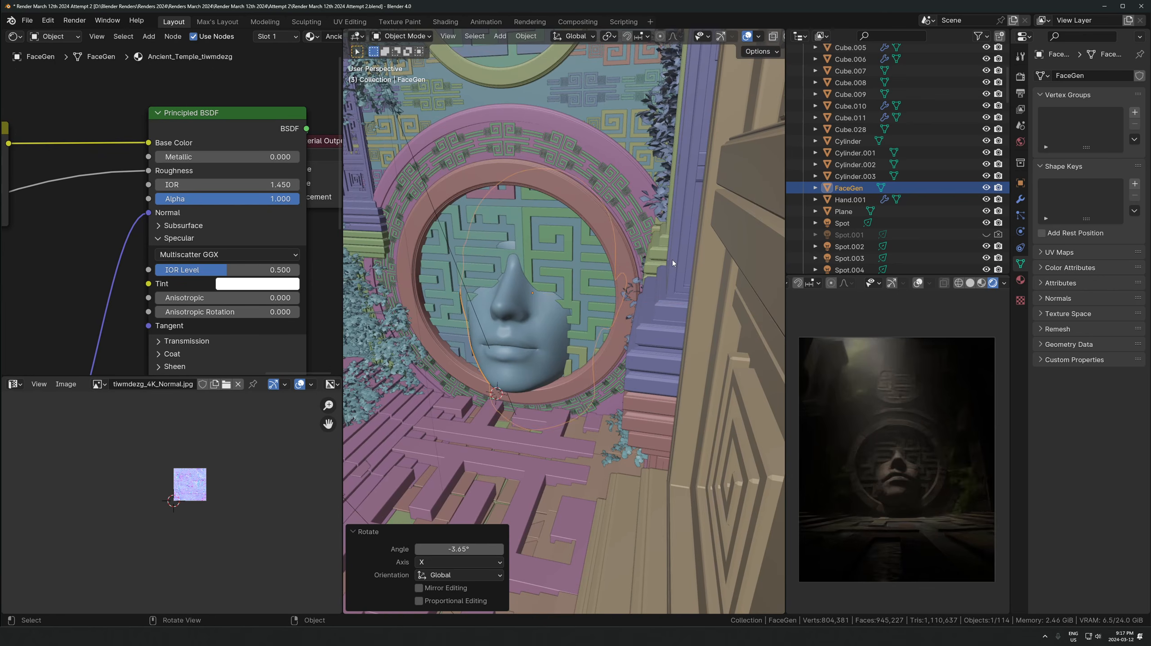
Try enlarging the stone face to about 1.293 and repositioning it along Z and Y
{"action": "key", "text": "s"}
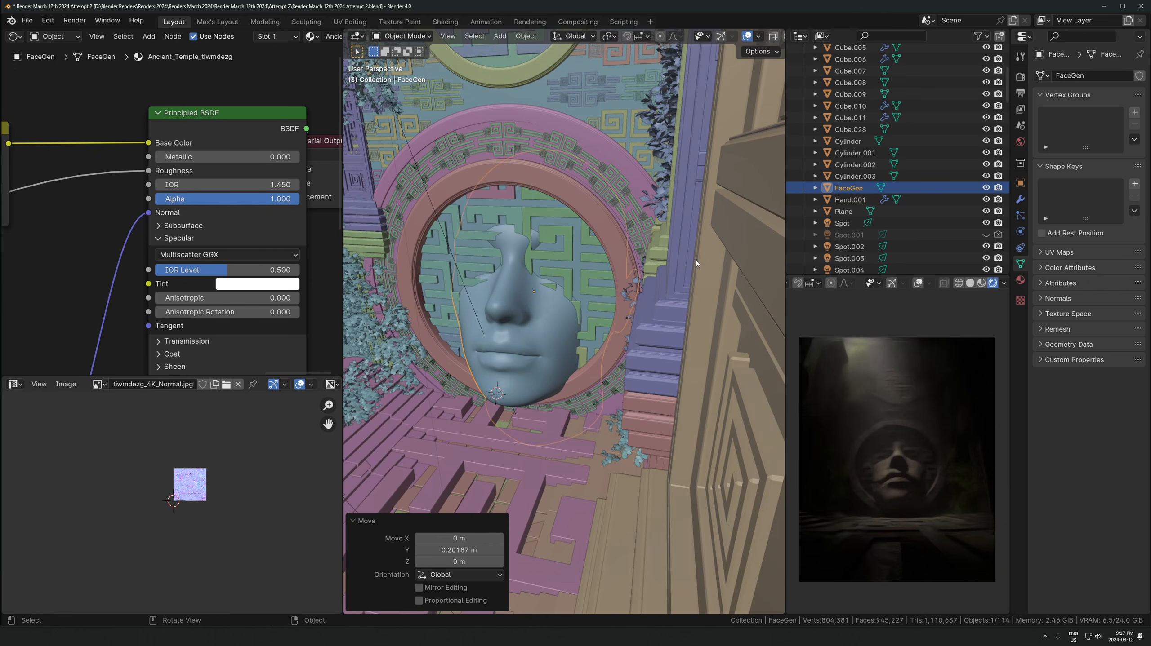
{"action": "left_click", "coordinate": [720, 286]}
{"action": "key", "text": "g"}
{"action": "key", "text": "z"}
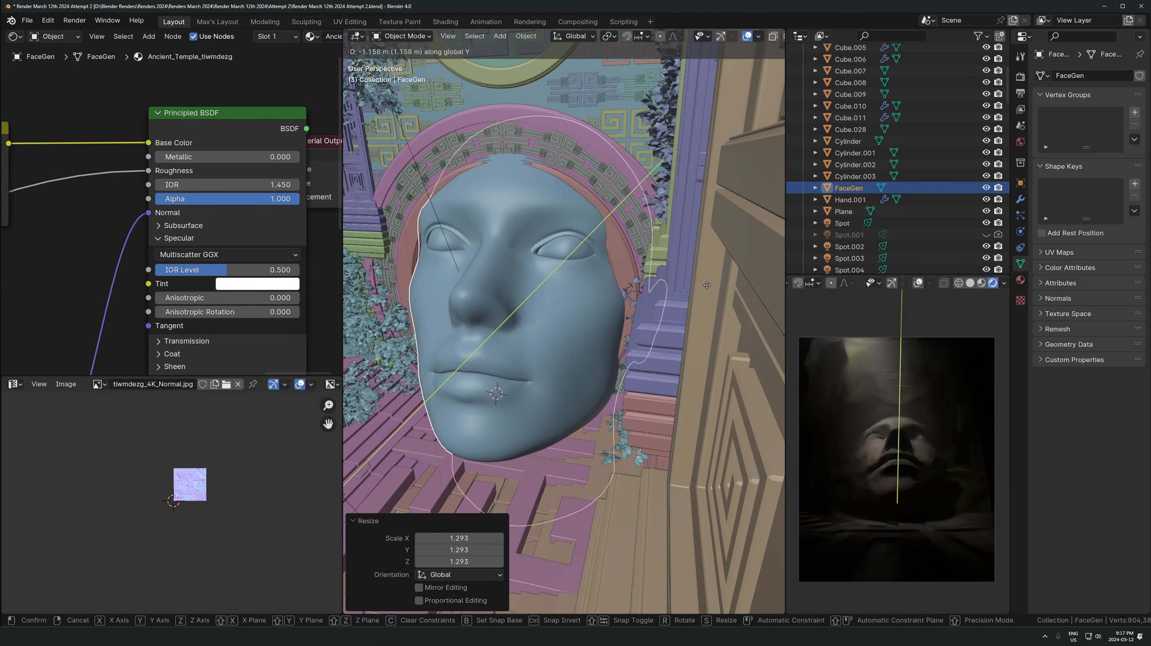
{"action": "key", "text": "y"}
{"action": "left_click", "coordinate": [670, 288]}
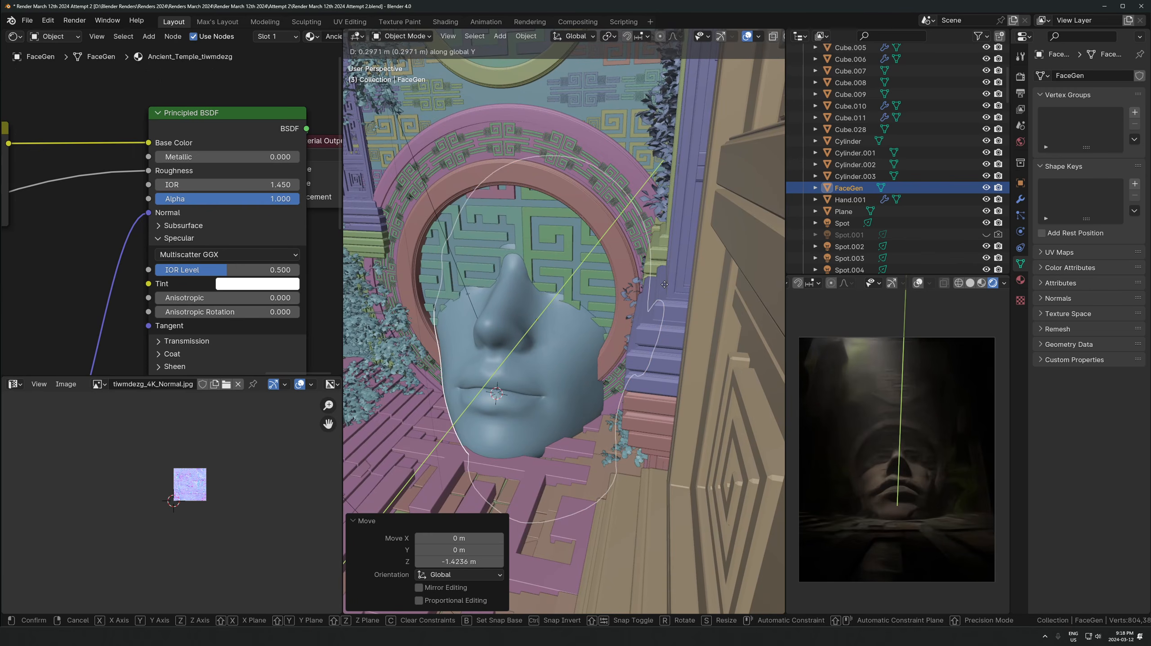
Try tilting the stone face about -5.28° around X and scaling it down again
{"action": "key", "text": "r"}
{"action": "key", "text": "x"}
{"action": "right_click", "coordinate": [667, 290]}
{"action": "key", "text": "s"}
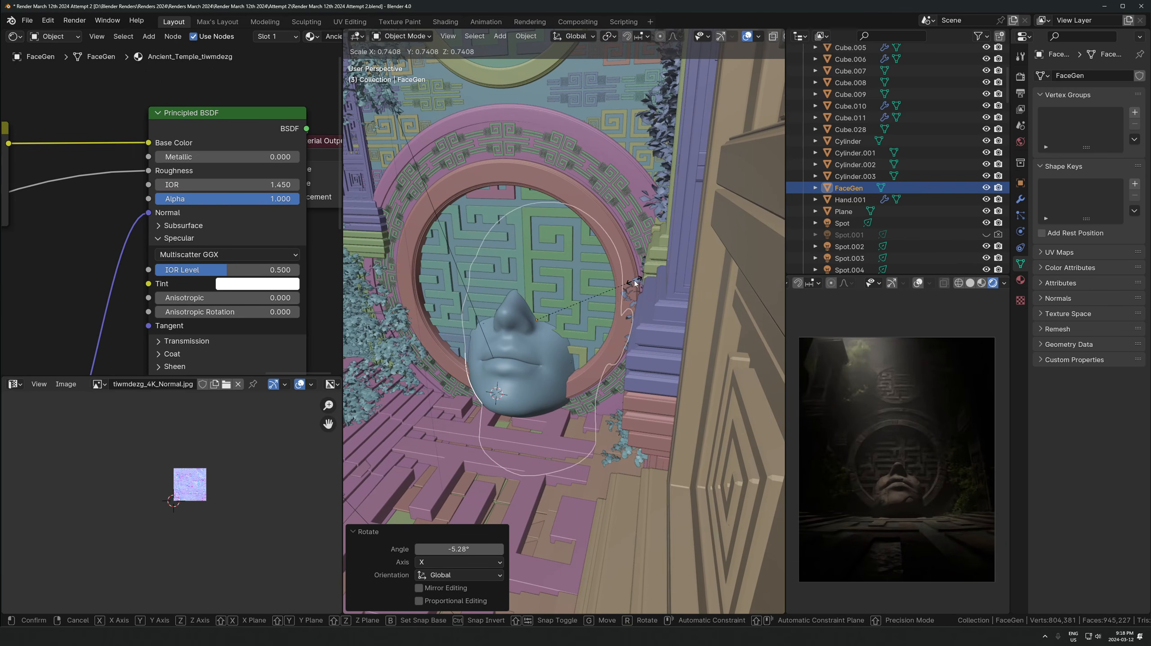
{"action": "left_click", "coordinate": [622, 288]}
Undo the face's latest tilts, moves and enlargement, testing another X-axis rotation along the way
{"action": "key", "text": "ctrl+z"}
{"action": "key", "text": "ctrl+z"}
{"action": "key", "text": "ctrl+z"}
{"action": "key", "text": "ctrl+z"}
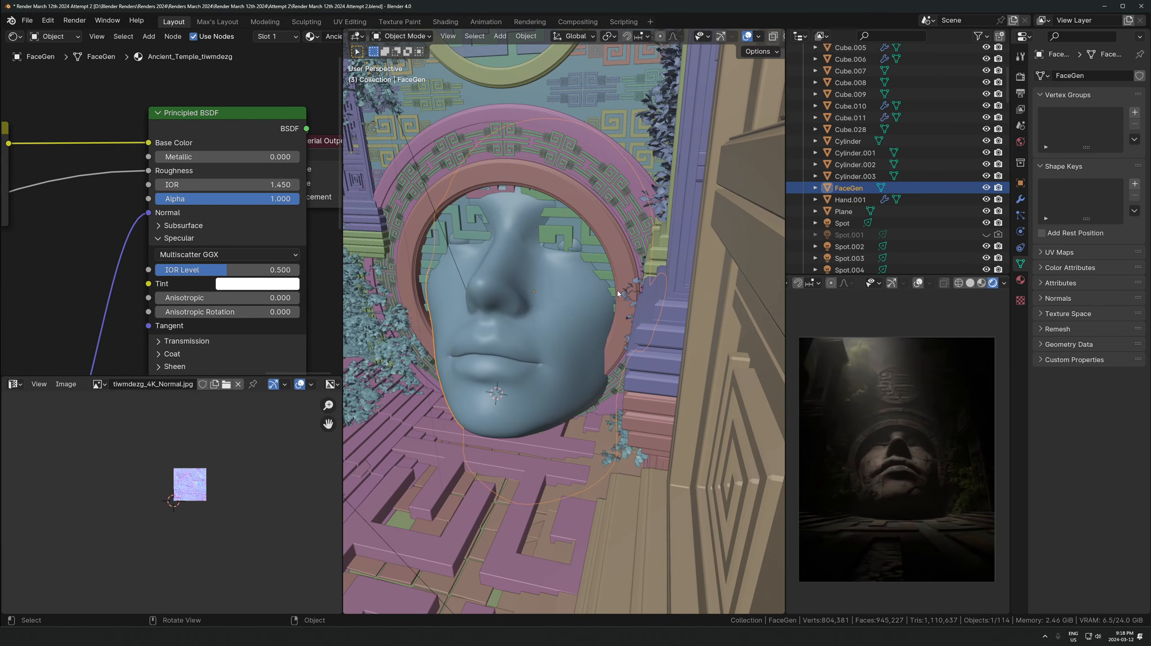
{"action": "key", "text": "r"}
{"action": "key", "text": "x"}
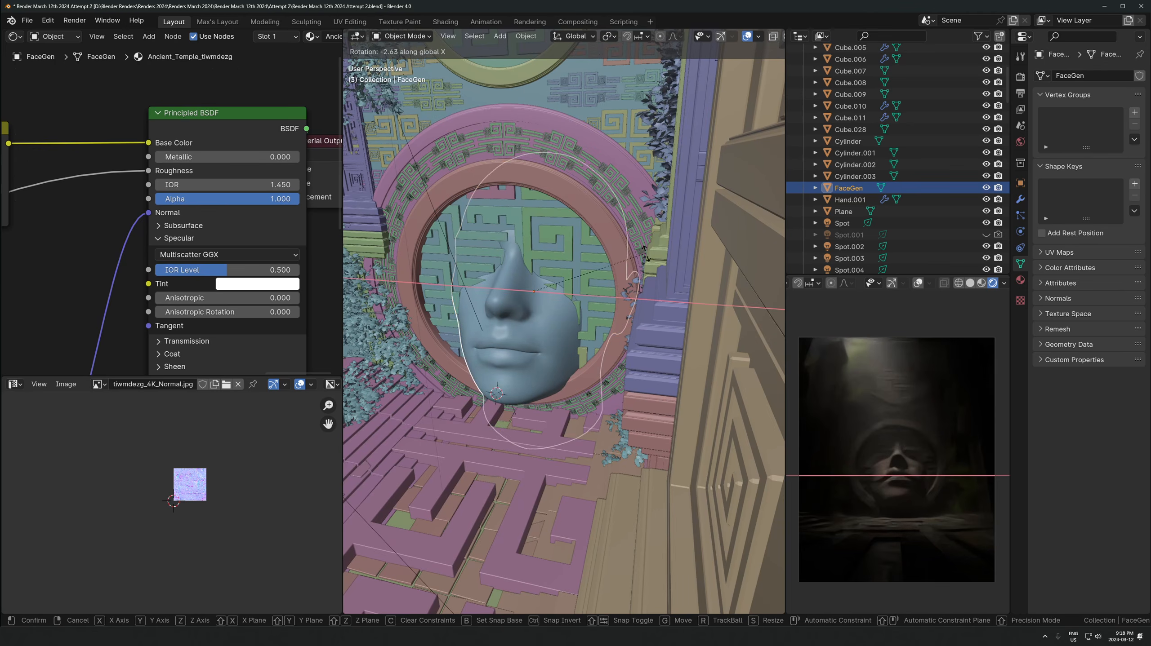
{"action": "right_click", "coordinate": [643, 263]}
{"action": "key", "text": "ctrl+z"}
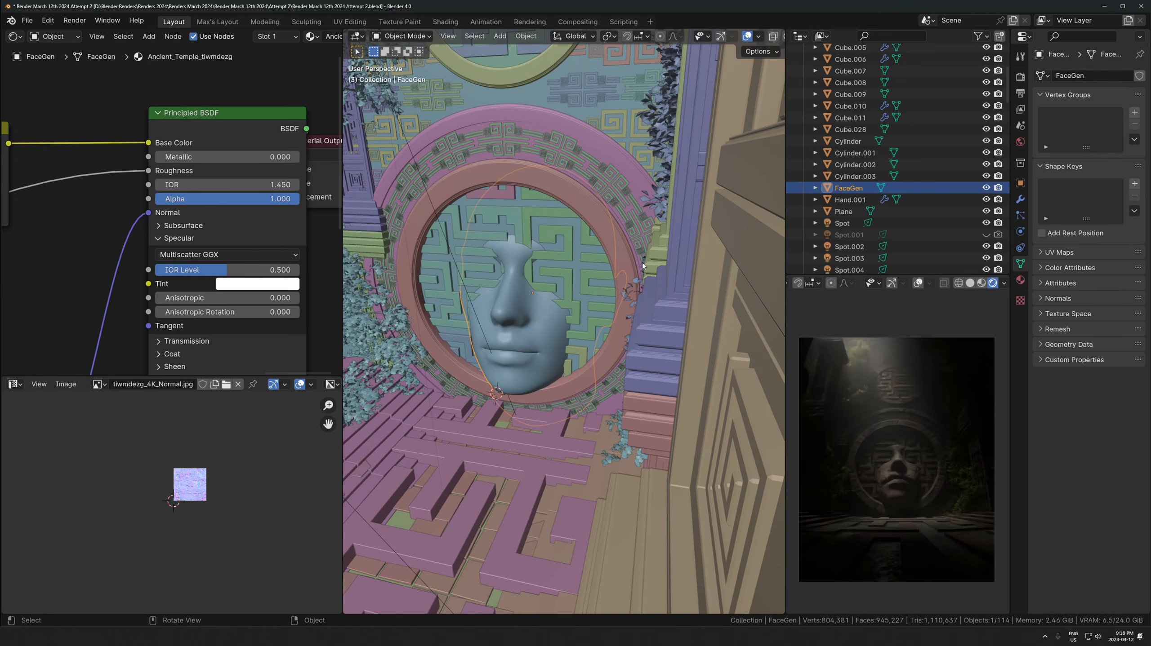
Select the circular ring around the face and try moving it along the Y axis
{"action": "left_click", "coordinate": [597, 214]}
{"action": "key", "text": "g"}
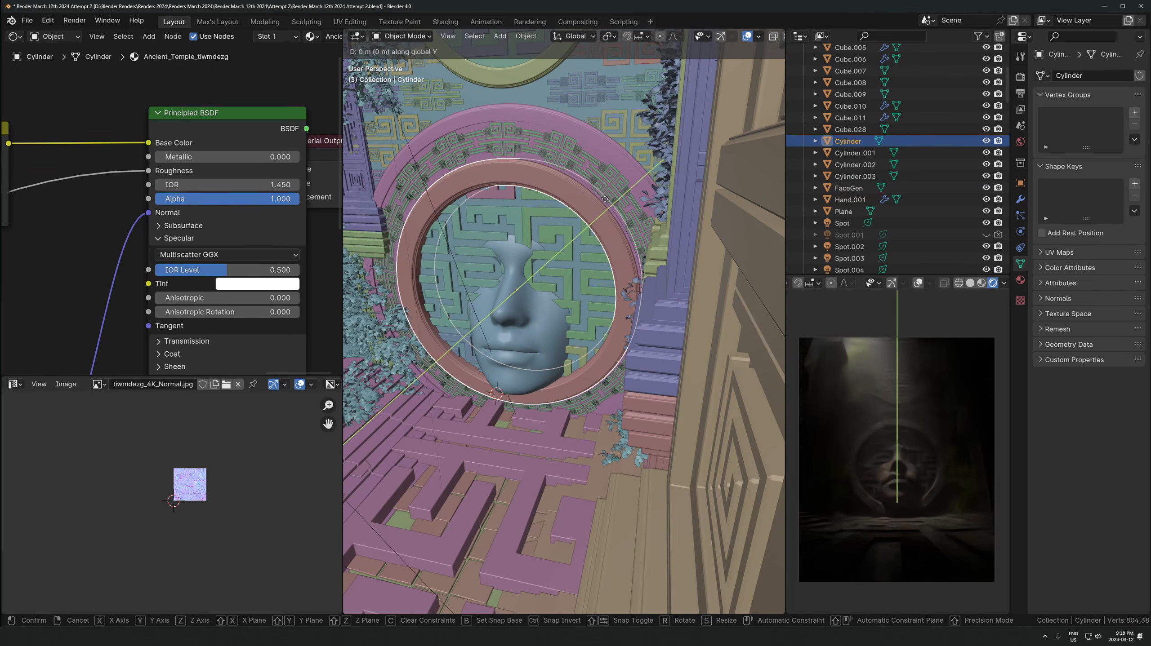
{"action": "key", "text": "y"}
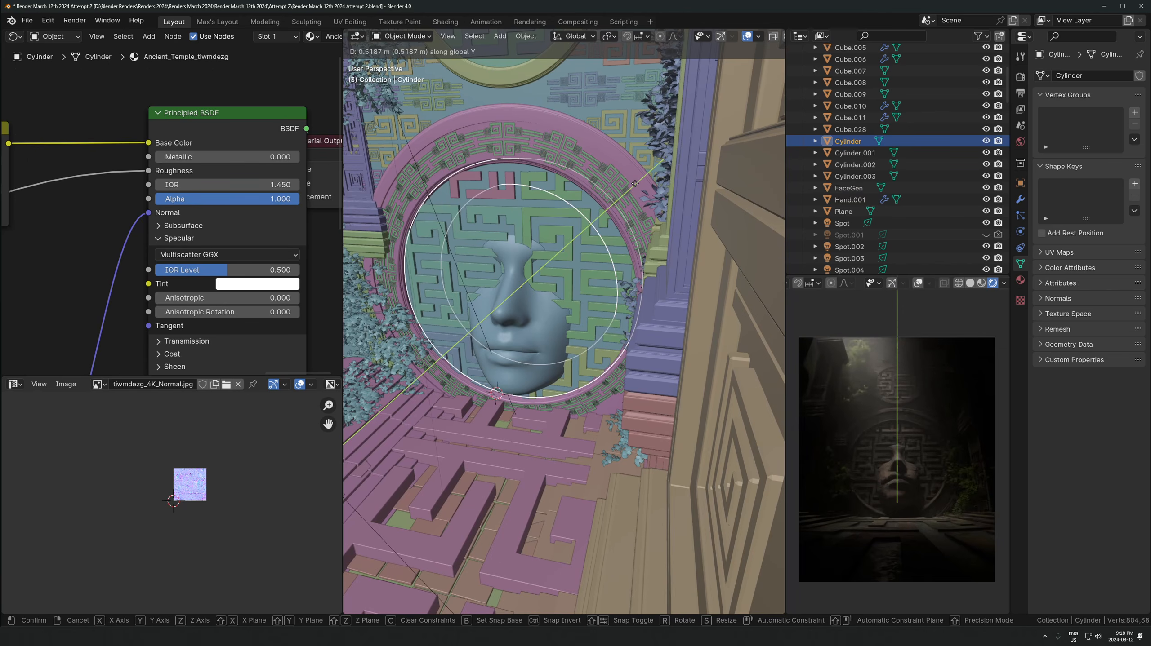
{"action": "left_click", "coordinate": [668, 280]}
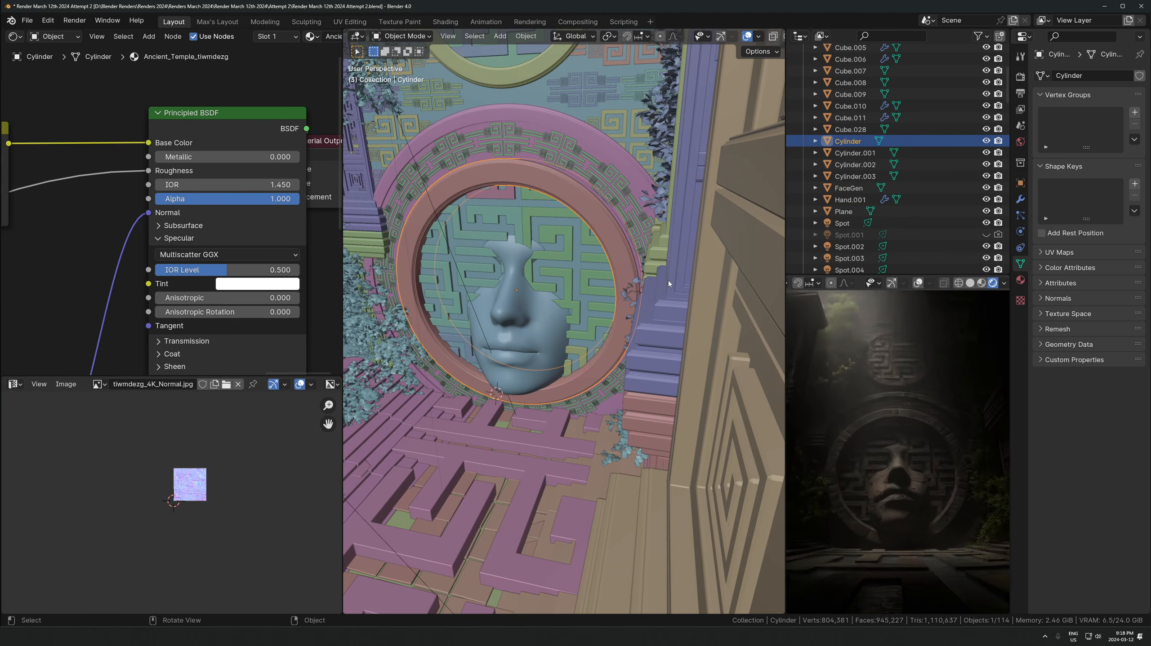
{"action": "key", "text": "g"}
{"action": "key", "text": "y"}
{"action": "right_click", "coordinate": [619, 250]}
Scale the circular ring around the face up slightly, to about 1.009
{"action": "scroll", "coordinate": [619, 250], "scroll_direction": "up", "scroll_amount": 1}
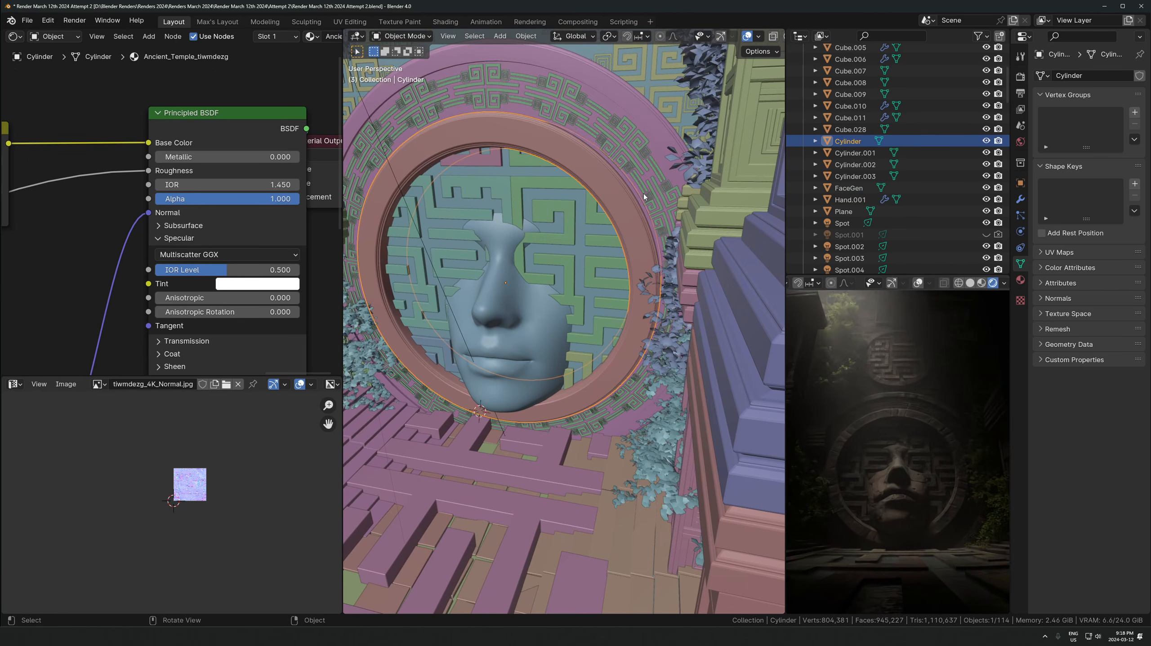
{"action": "key", "text": "s"}
{"action": "left_click", "coordinate": [665, 185], "text": "shift"}
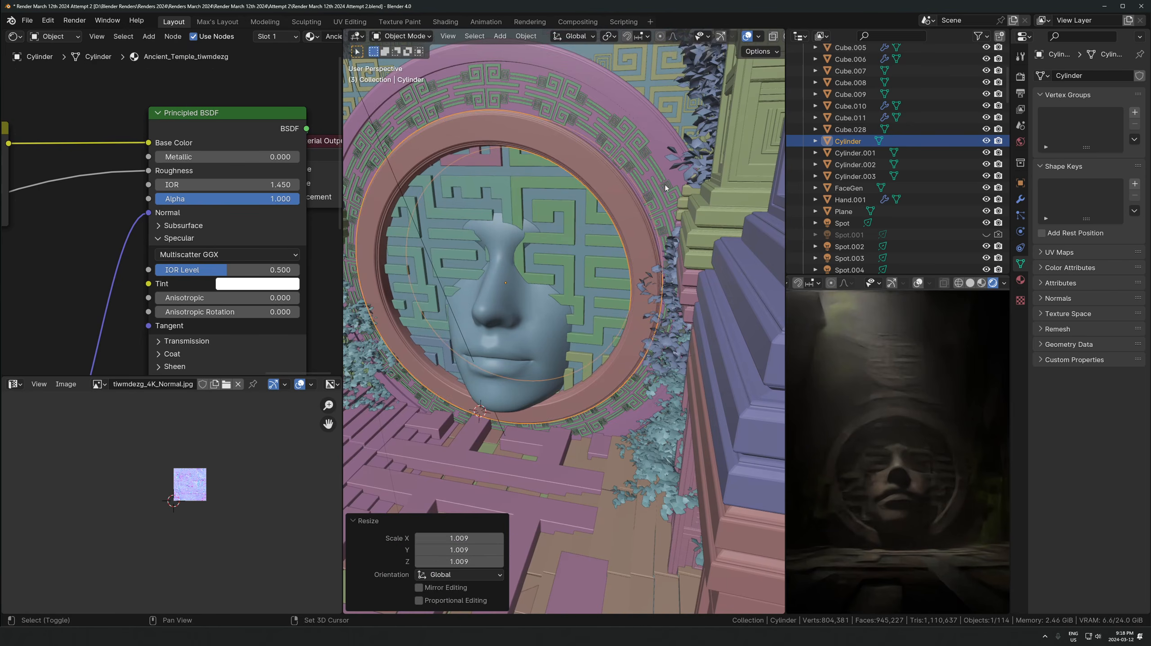
In Edit Mode, loop-select the ring's inner rim, grow the selection across the inner band, and scale it to about 1.05 excluding Y
{"action": "key", "text": "Tab"}
{"action": "left_click", "coordinate": [423, 175]}
{"action": "left_click", "coordinate": [416, 176], "text": "alt"}
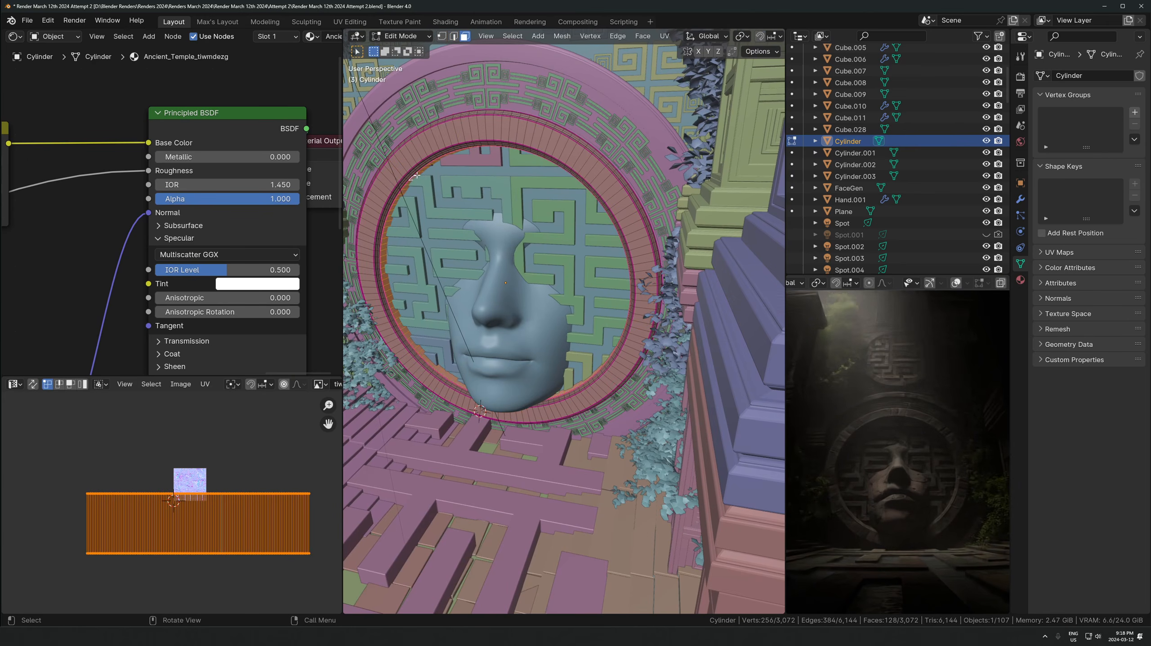
{"action": "scroll", "coordinate": [493, 216], "scroll_direction": "up", "scroll_amount": 6}
{"action": "left_click", "coordinate": [485, 202], "text": "alt"}
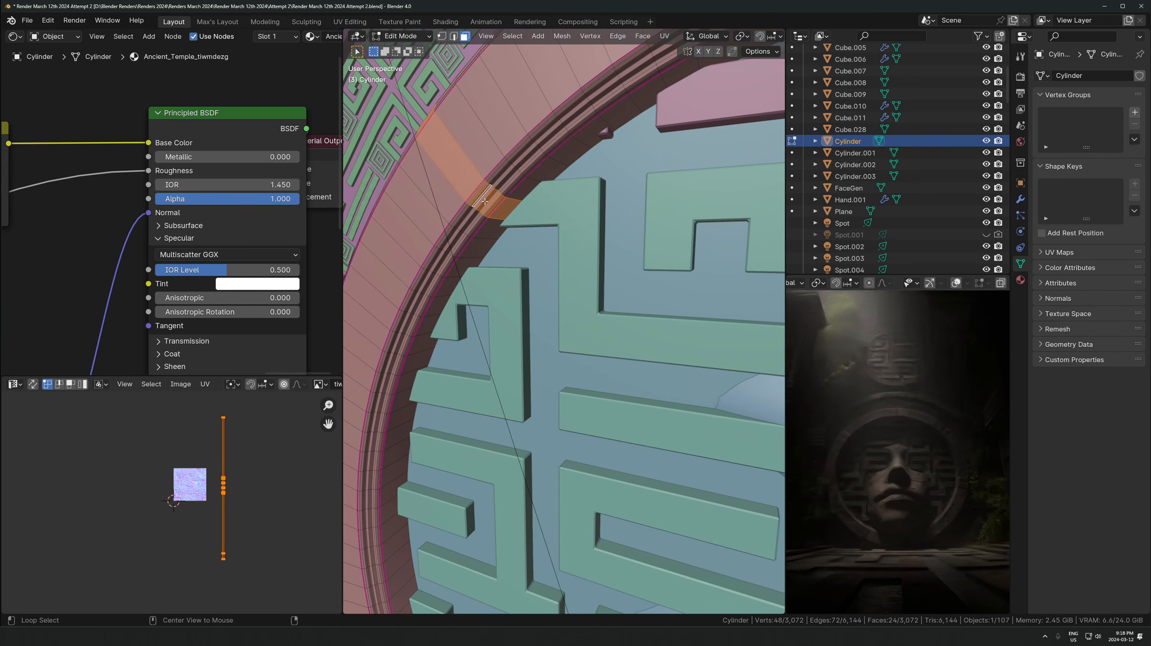
{"action": "left_click", "coordinate": [496, 187], "text": "alt"}
{"action": "left_click", "coordinate": [496, 190], "text": "alt"}
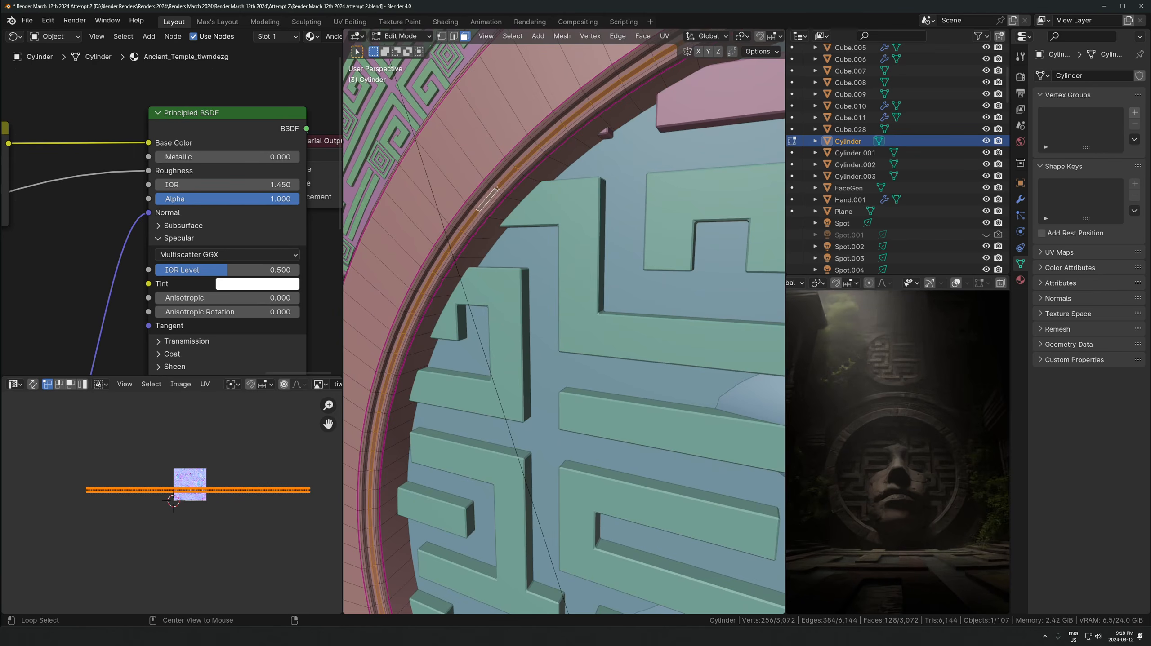
{"action": "key", "text": "ctrl+KP_Add"}
{"action": "key", "text": "ctrl+KP_Add"}
{"action": "key", "text": "ctrl+KP_Add"}
{"action": "key", "text": "ctrl+KP_Add"}
{"action": "key", "text": "ctrl+KP_Add"}
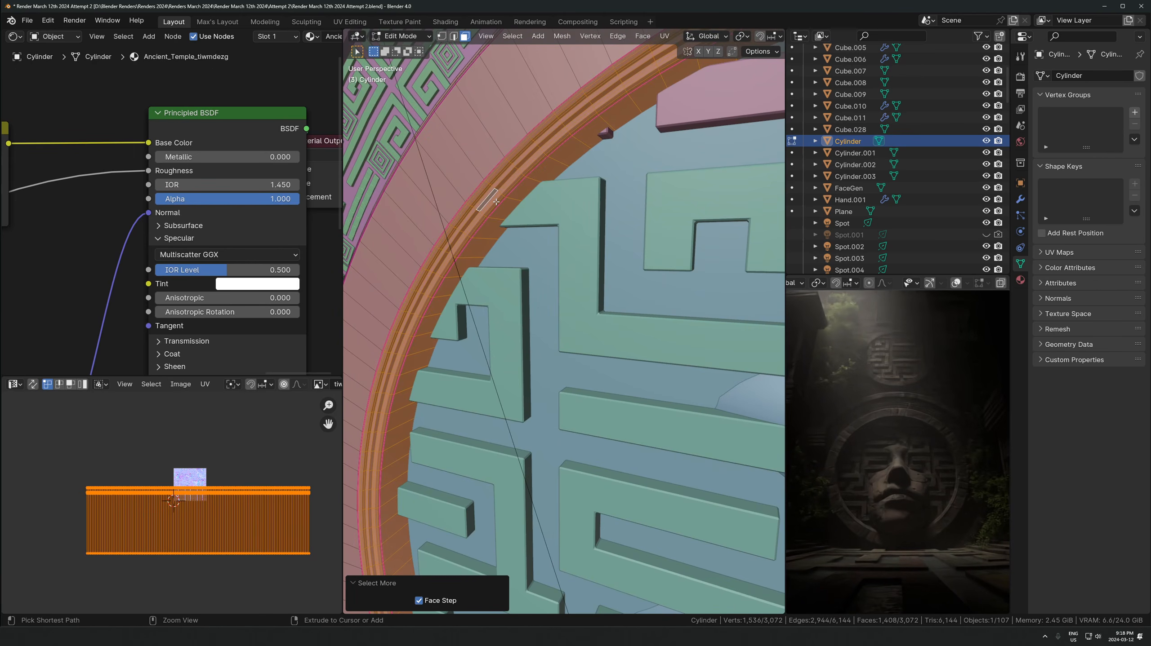
{"action": "key", "text": "s"}
{"action": "key", "text": "shift+y"}
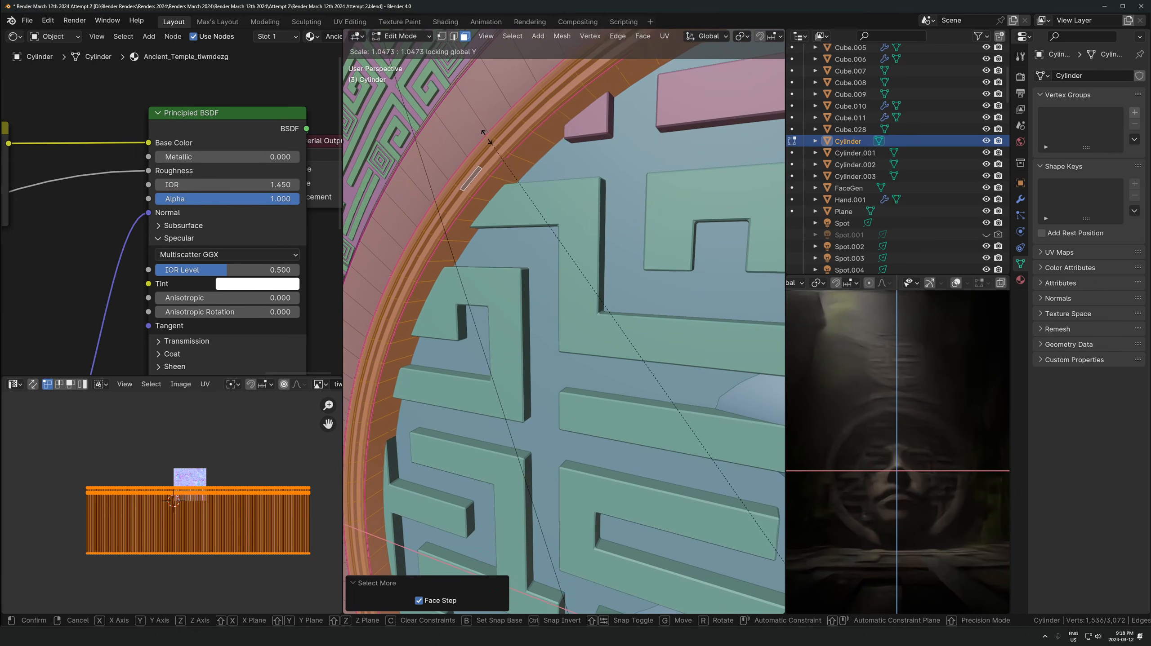
{"action": "left_click", "coordinate": [481, 128]}
Select the ring's front face loop, flatten it by scaling to 0 along Y, and return to Object Mode
{"action": "scroll", "coordinate": [483, 136], "scroll_direction": "down", "scroll_amount": 4}
{"action": "middle_click_drag", "start_coordinate": [483, 136], "coordinate": [537, 212]}
{"action": "left_click", "coordinate": [512, 220]}
{"action": "left_click", "coordinate": [527, 204], "text": "alt"}
{"action": "key", "text": "s"}
{"action": "key", "text": "y"}
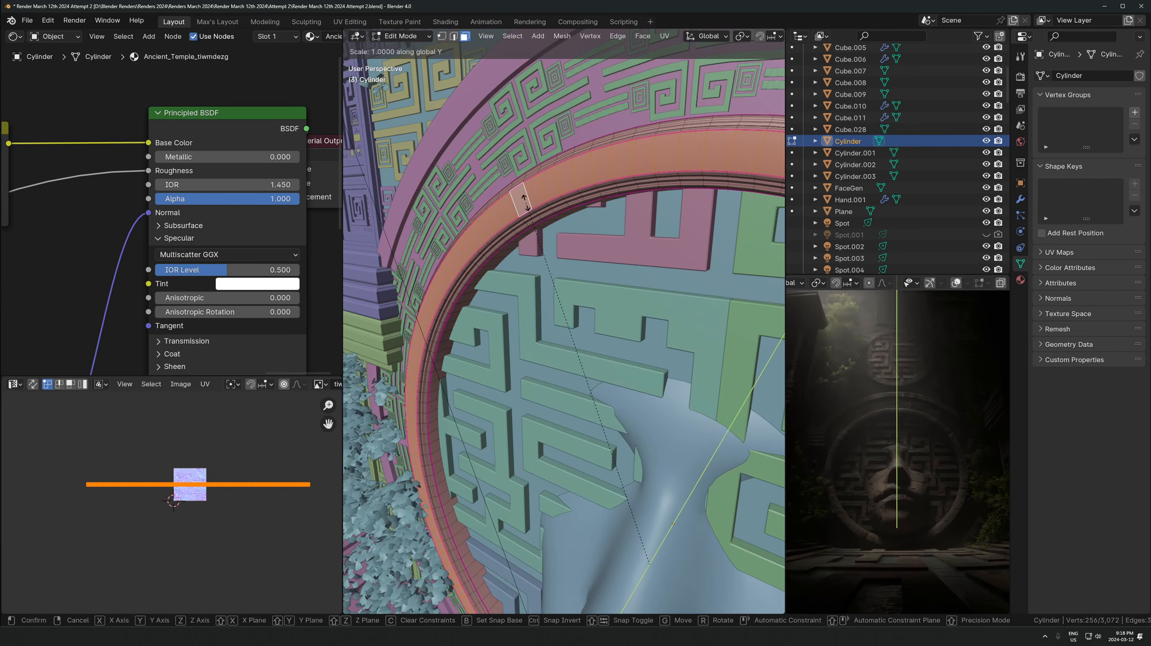
{"action": "key", "text": "Return"}
{"action": "key", "text": "s"}
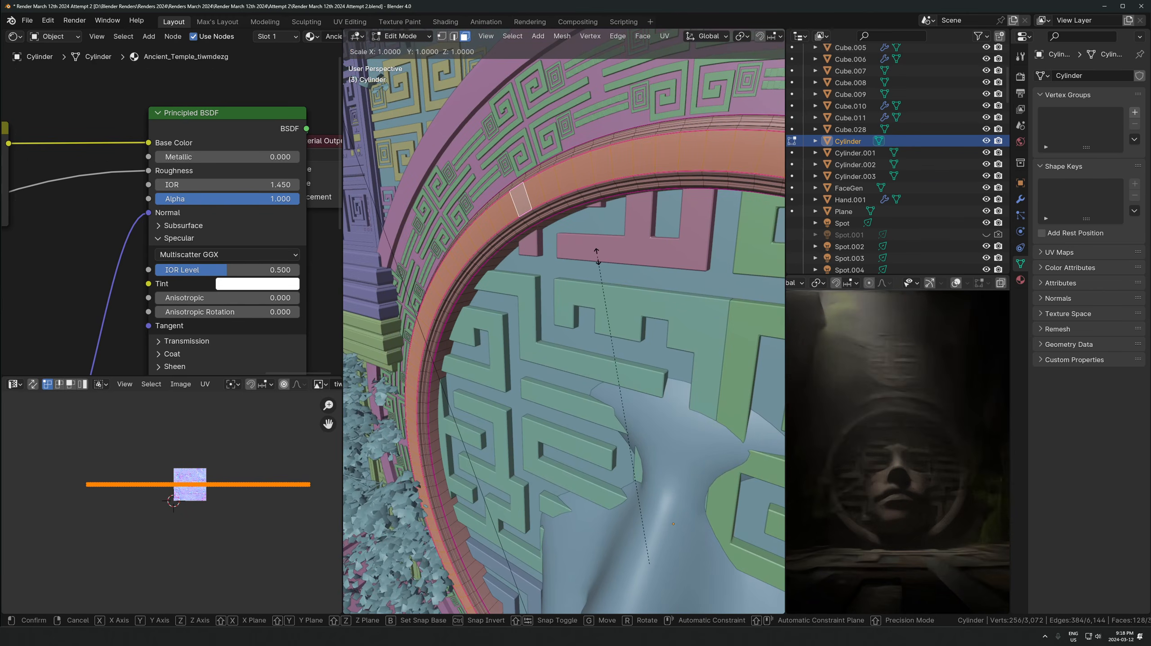
{"action": "key", "text": "y"}
{"action": "key", "text": "0"}
{"action": "key", "text": "Return"}
{"action": "key", "text": "Tab"}
Add a loop cut around the ring and slide it fully against the neighbouring edge
{"action": "middle_click_drag", "start_coordinate": [598, 253], "coordinate": [527, 240]}
{"action": "key", "text": "Tab"}
{"action": "key", "text": "ctrl+r"}
{"action": "left_click", "coordinate": [489, 130]}
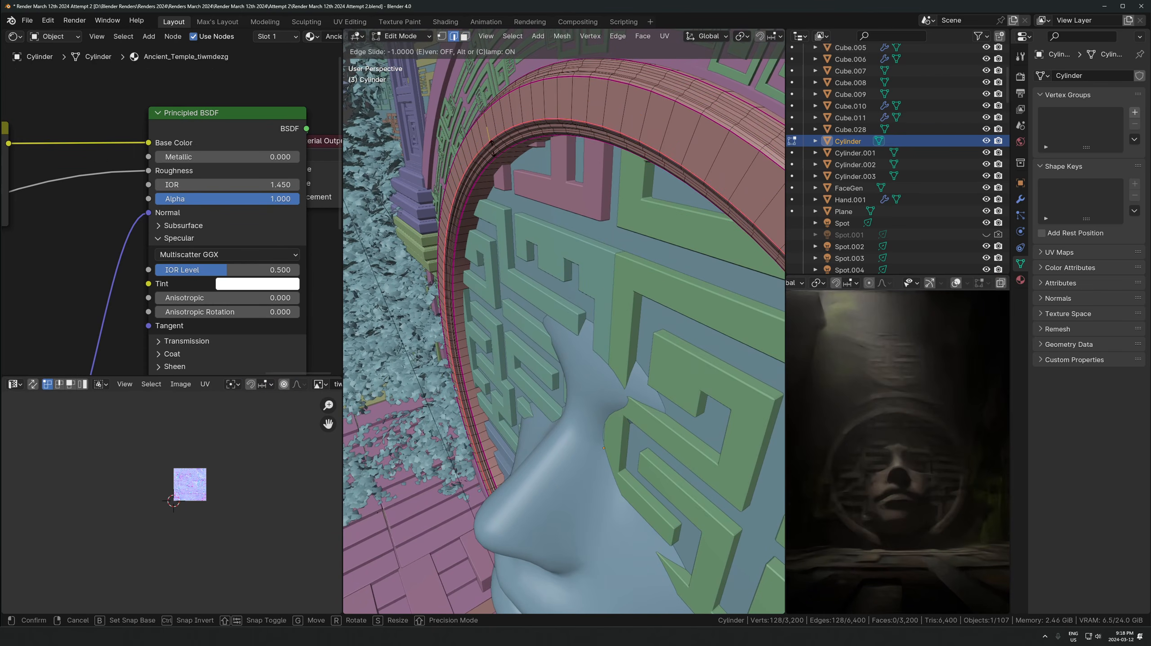
{"action": "left_click", "coordinate": [562, 213]}
{"action": "key", "text": "Tab"}
Move the ring about 0.19 m along the Y axis
{"action": "key", "text": "g"}
{"action": "key", "text": "y"}
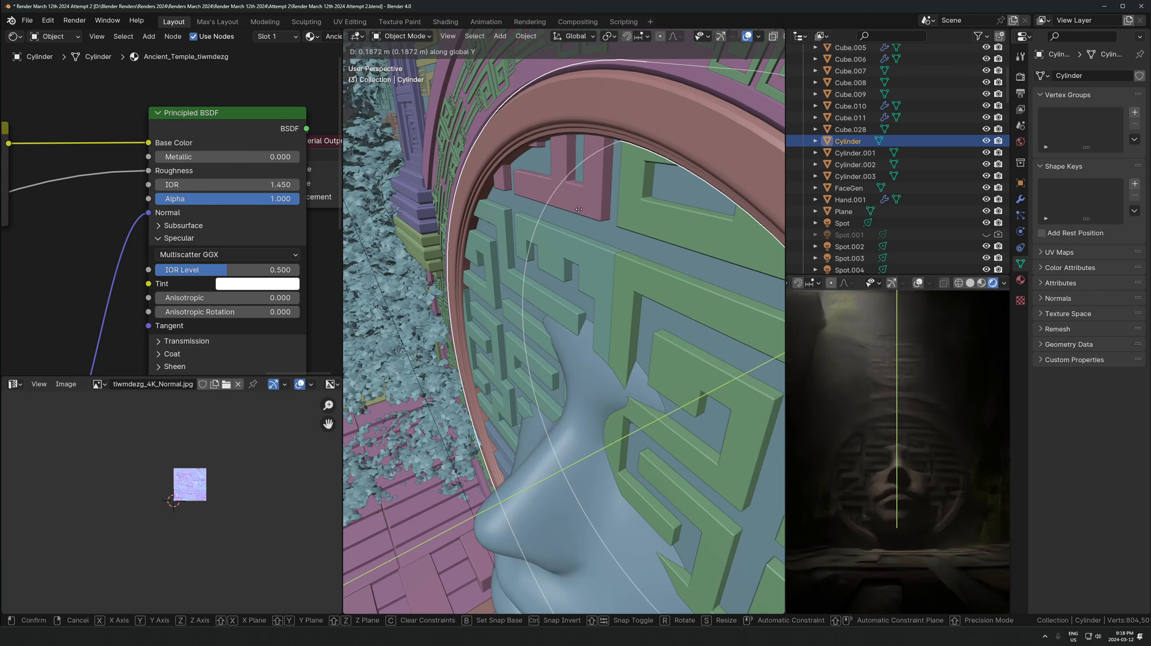
{"action": "left_click", "coordinate": [579, 209]}
Scale the ring around the face to about 1.021 excluding Y and move it about 0.011 m along Y
{"action": "middle_click_drag", "start_coordinate": [545, 241], "coordinate": [643, 239]}
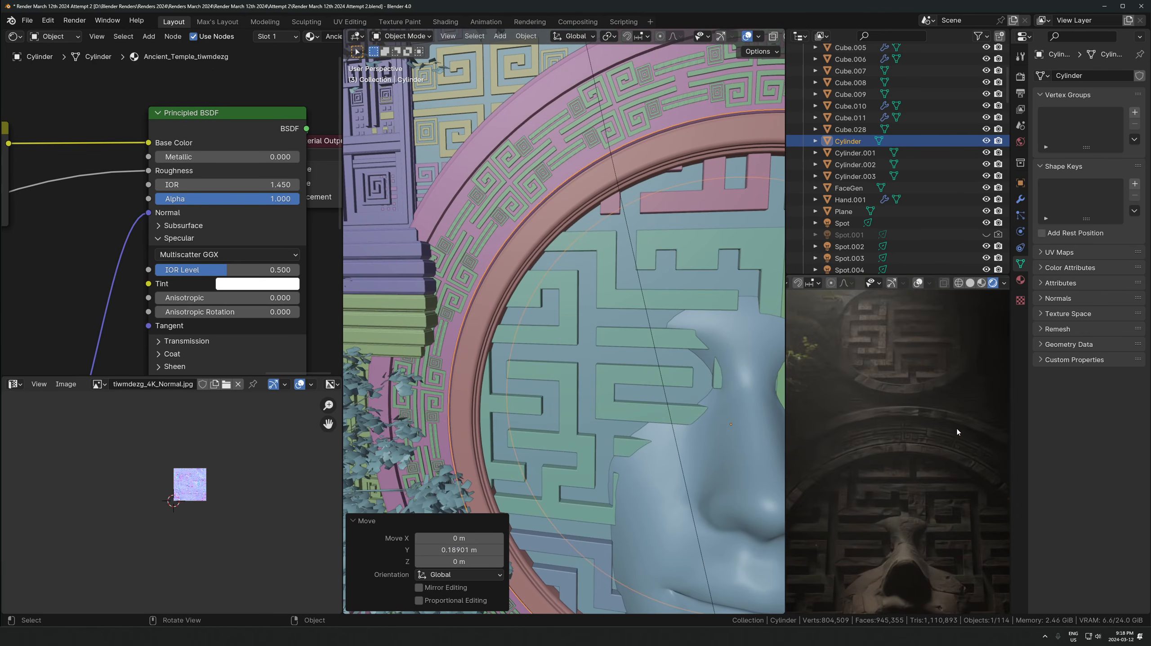
{"action": "key", "text": "s"}
{"action": "key", "text": "shift+y"}
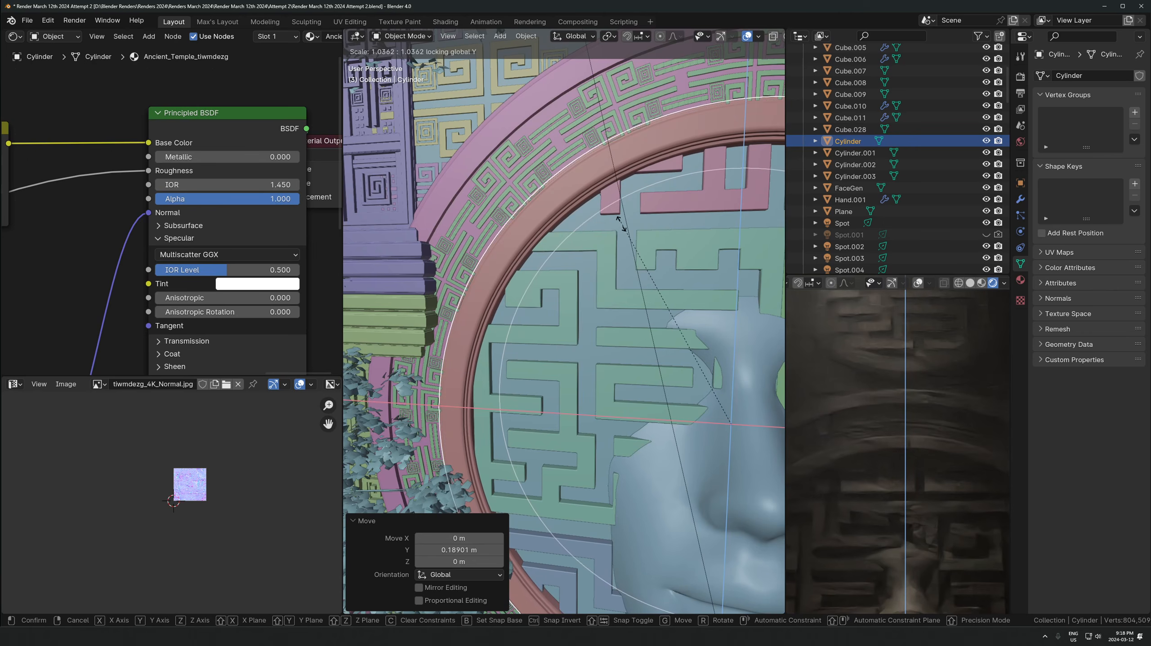
{"action": "left_click", "coordinate": [630, 246]}
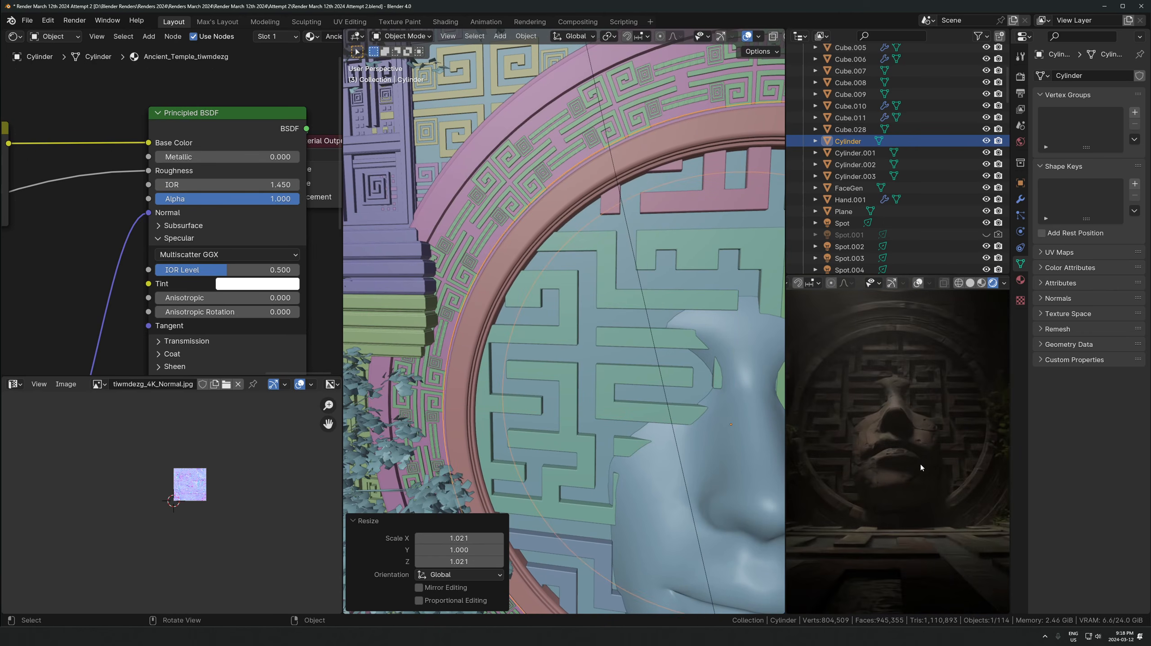
{"action": "key", "text": "g"}
{"action": "key", "text": "y"}
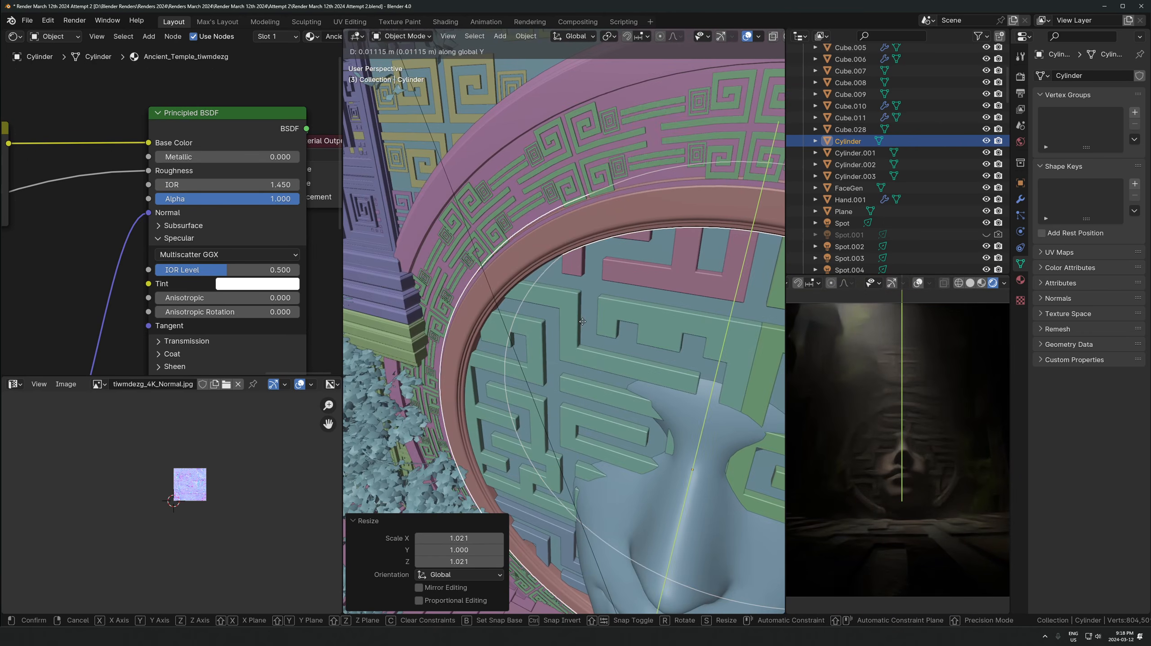
{"action": "left_click", "coordinate": [602, 375]}
Select the spot light above the temple's tree side and set its power to 123000 W
{"action": "scroll", "coordinate": [602, 375], "scroll_direction": "down", "scroll_amount": 10}
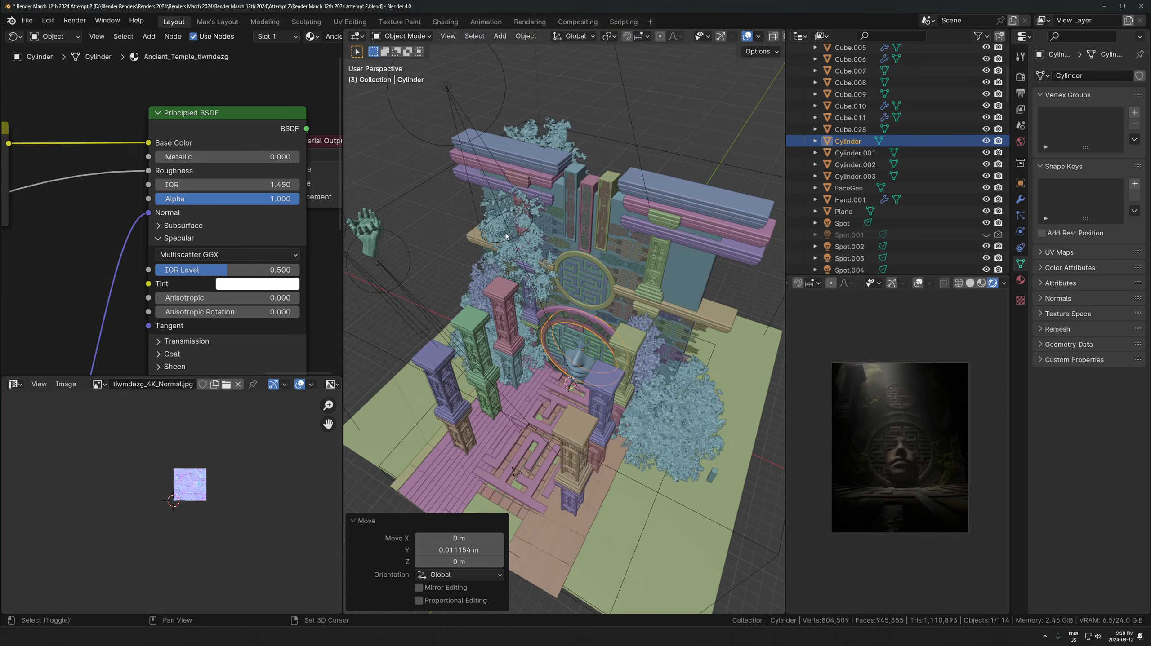
{"action": "middle_click_drag", "start_coordinate": [543, 271], "coordinate": [548, 327], "text": "shift"}
{"action": "left_click", "coordinate": [465, 198]}
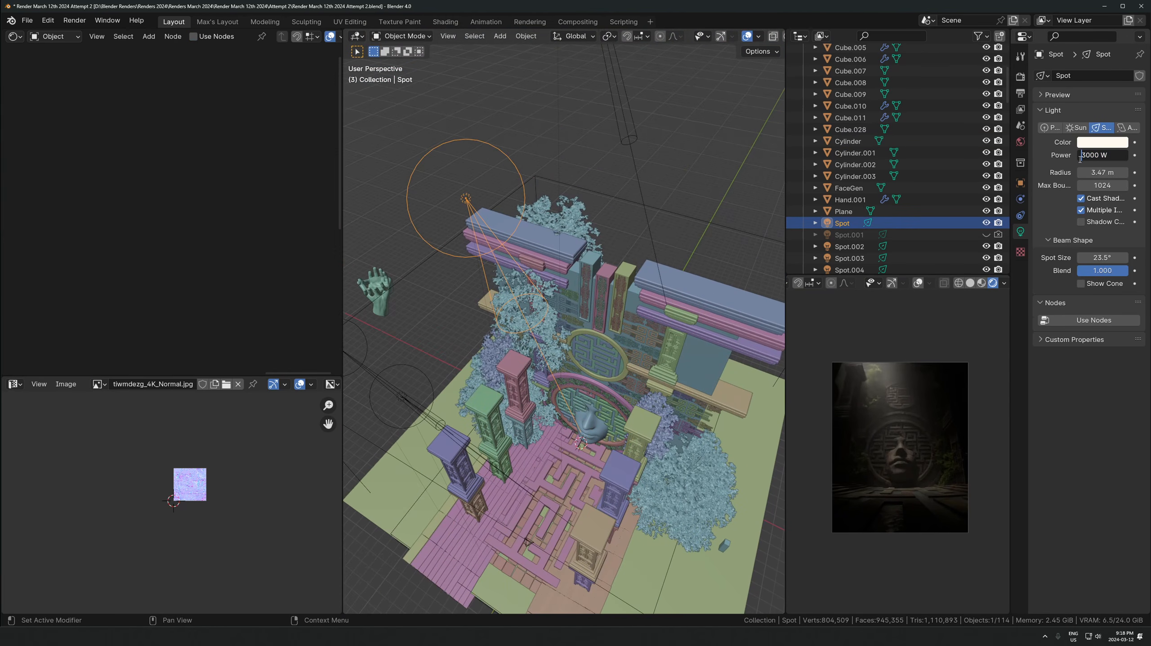
{"action": "type", "text": "2"}
{"action": "key", "text": "Return"}
{"action": "scroll", "coordinate": [964, 437], "scroll_direction": "up", "scroll_amount": 1}
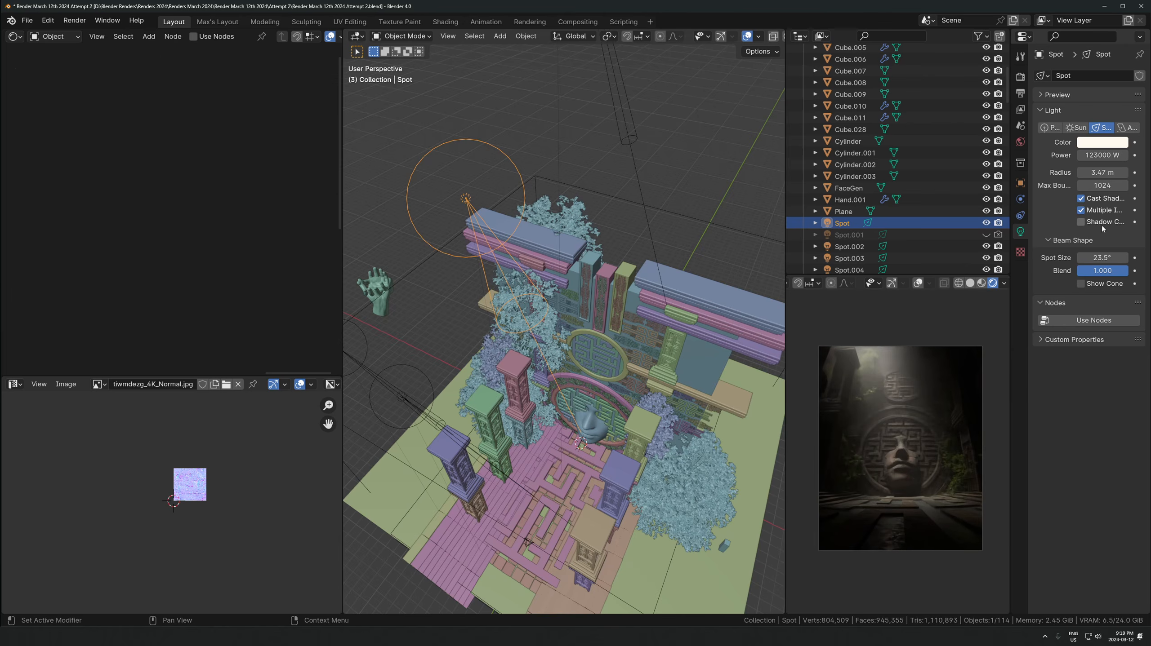
Narrow the selected light's spot size to 15.6° and set its power to 423000 W
{"action": "left_click_drag", "start_coordinate": [1105, 253], "coordinate": [1068, 253]}
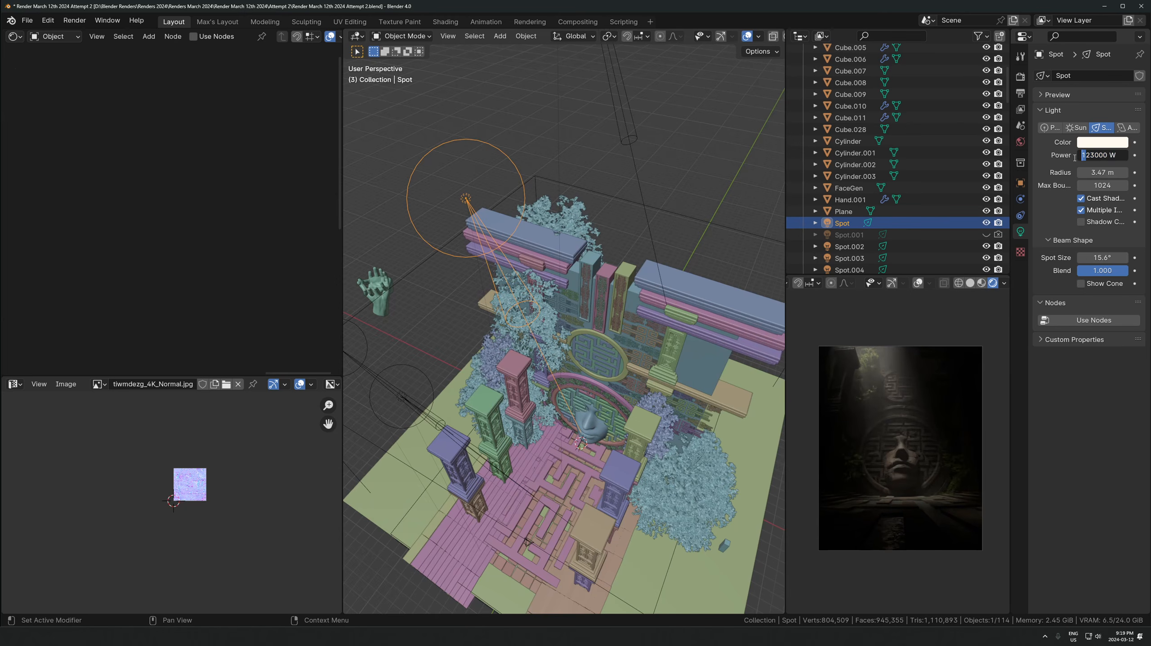
{"action": "type", "text": "4"}
{"action": "key", "text": "Return"}
{"action": "scroll", "coordinate": [954, 471], "scroll_direction": "up", "scroll_amount": 1}
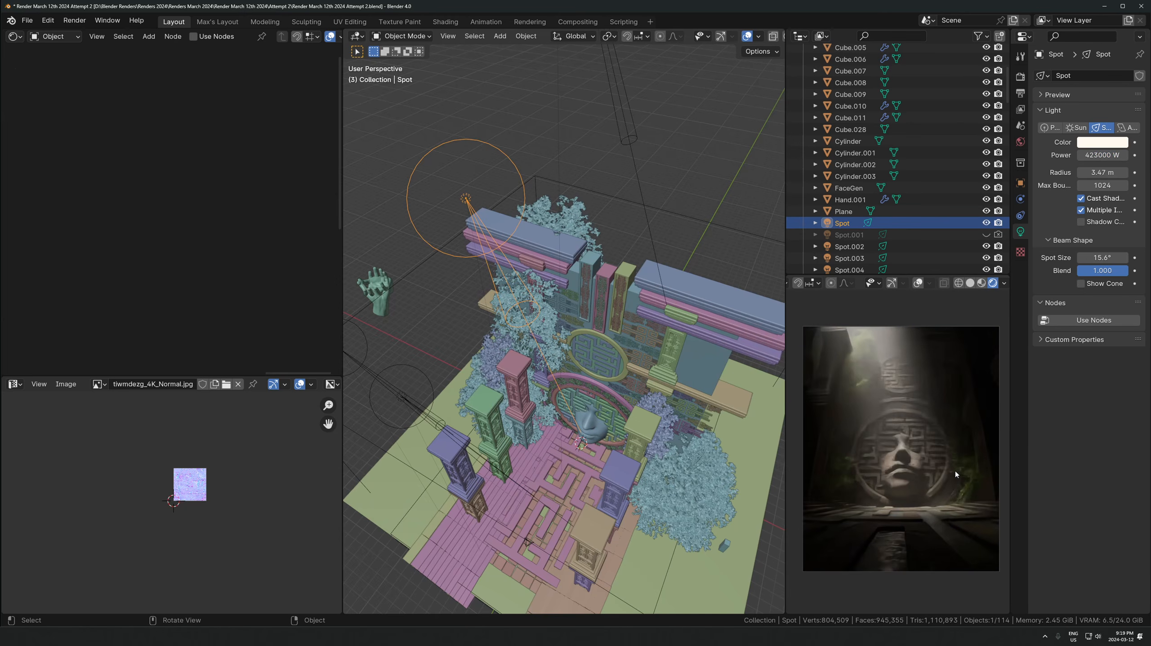
Undo the spot light's power and spot size changes
{"action": "key", "text": "ctrl+z"}
{"action": "key", "text": "ctrl+z"}
{"action": "key", "text": "ctrl+z"}
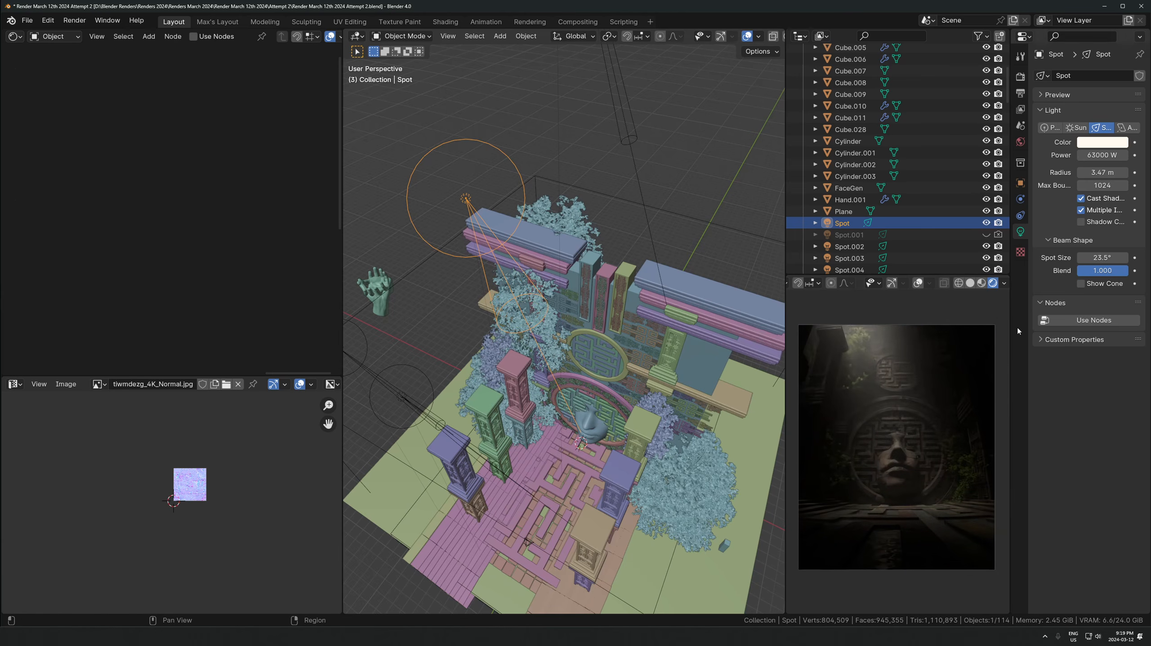
{"action": "key", "text": "ctrl+shift+z"}
{"action": "key", "text": "ctrl+z"}
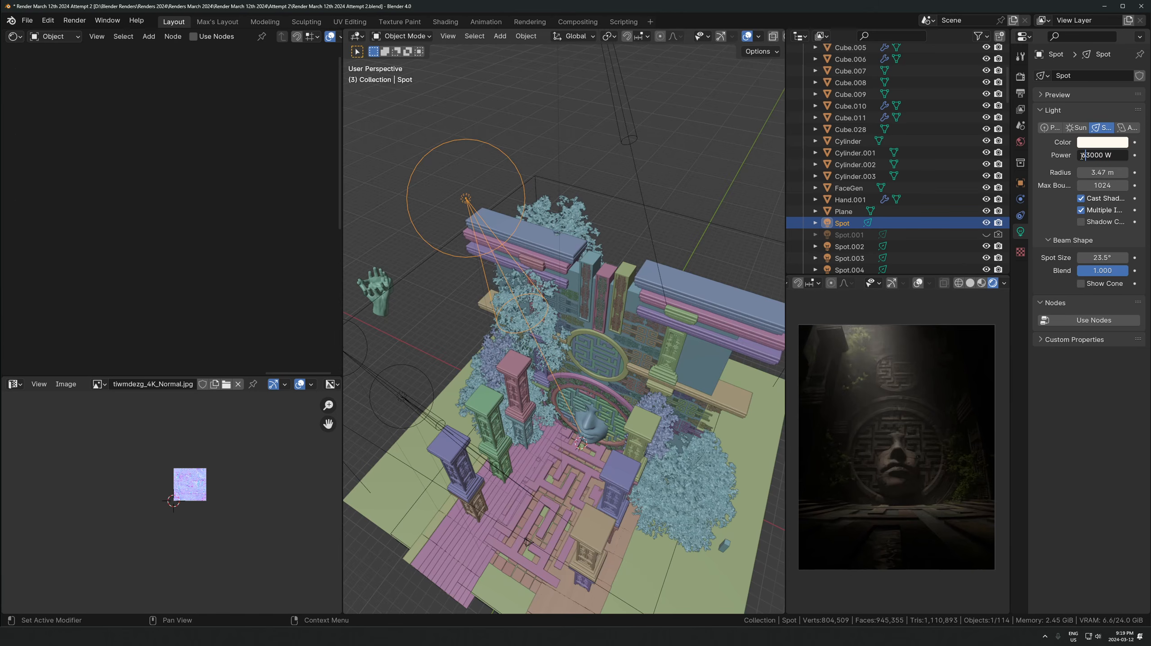
Set the spot light's power to 83000 W and its spot size to 21.5°
{"action": "key", "text": "Delete"}
{"action": "type", "text": "8"}
{"action": "key", "text": "Return"}
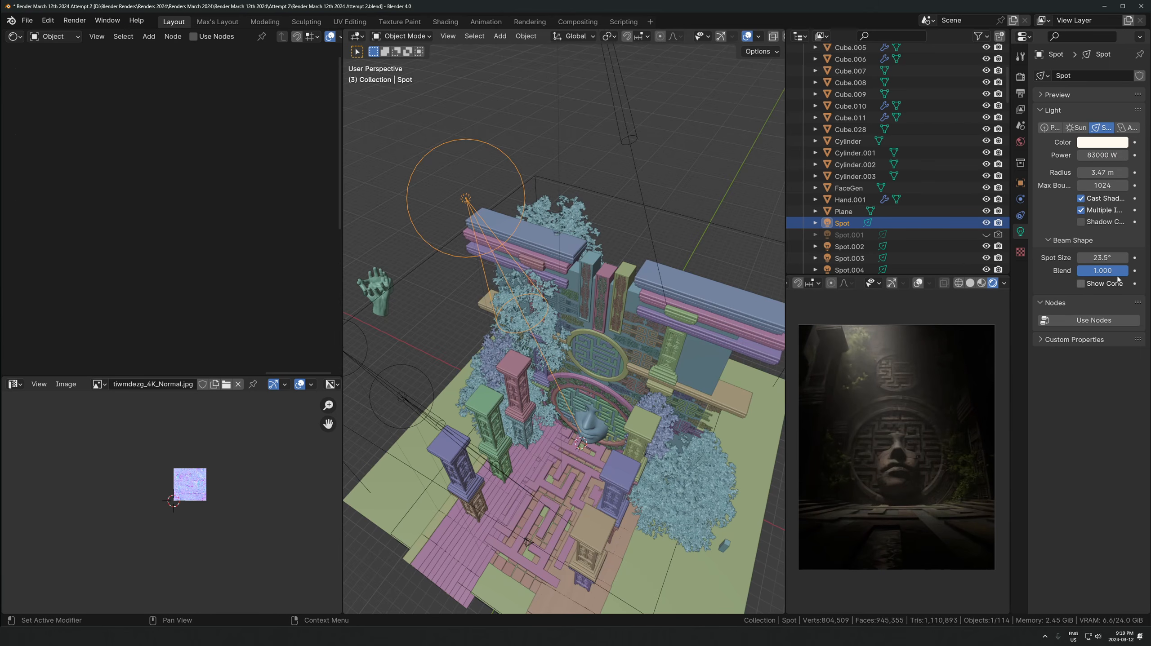
{"action": "left_click_drag", "start_coordinate": [1107, 257], "coordinate": [1096, 257]}
Make a linked duplicate of the horizontal stone beam pair behind the columns and rotate it 90° about Z
{"action": "left_click", "coordinate": [400, 387]}
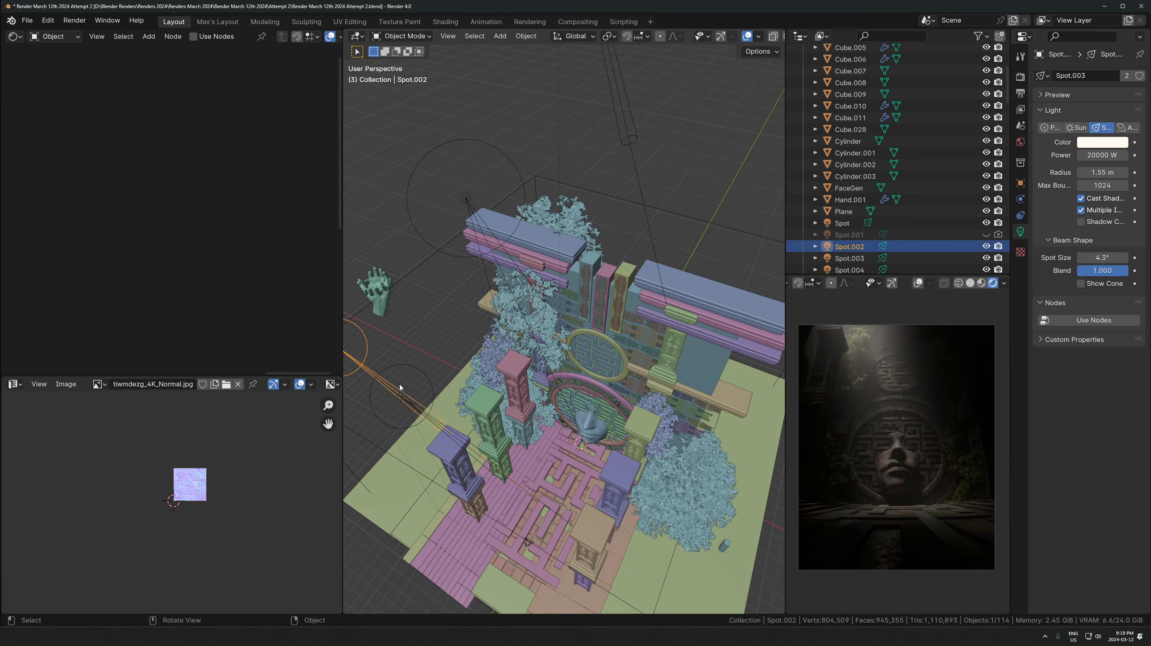
{"action": "scroll", "coordinate": [550, 392], "scroll_direction": "down", "scroll_amount": 2}
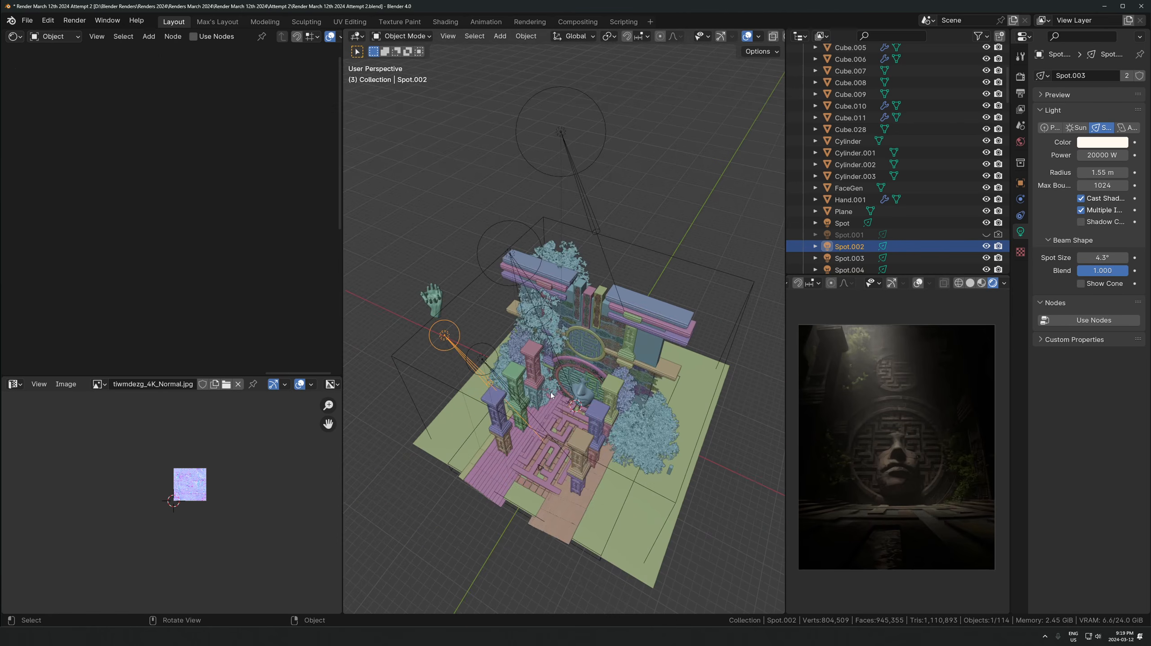
{"action": "middle_click_drag", "start_coordinate": [550, 392], "coordinate": [571, 348]}
{"action": "scroll", "coordinate": [571, 348], "scroll_direction": "up", "scroll_amount": 2}
{"action": "middle_click_drag", "start_coordinate": [545, 484], "coordinate": [554, 426]}
{"action": "left_click", "coordinate": [540, 463]}
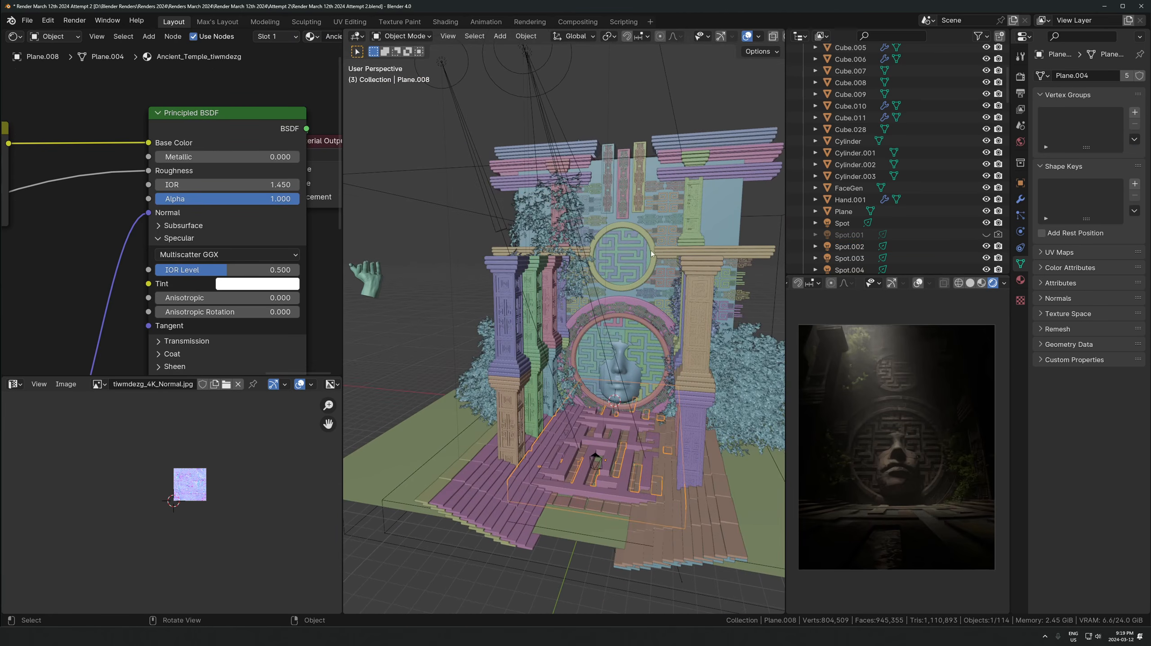
{"action": "left_click", "coordinate": [665, 254]}
{"action": "middle_click_drag", "start_coordinate": [667, 253], "coordinate": [675, 287]}
{"action": "key", "text": "alt+d"}
{"action": "left_click", "coordinate": [653, 316]}
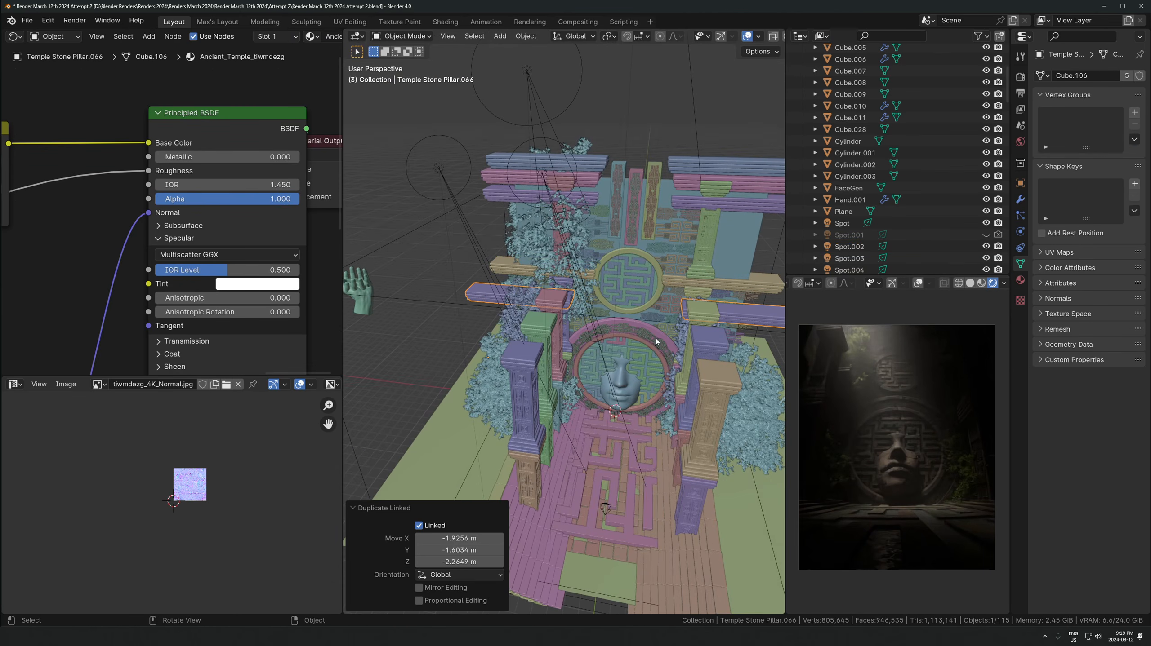
{"action": "type", "text": "rz90"}
{"action": "key", "text": "Return"}
Move the duplicated beams about 7.35 m in X and -7.35 m in Y, lower them, and shift them about 0.63 m along X
{"action": "key", "text": "g"}
{"action": "key", "text": "shift+z"}
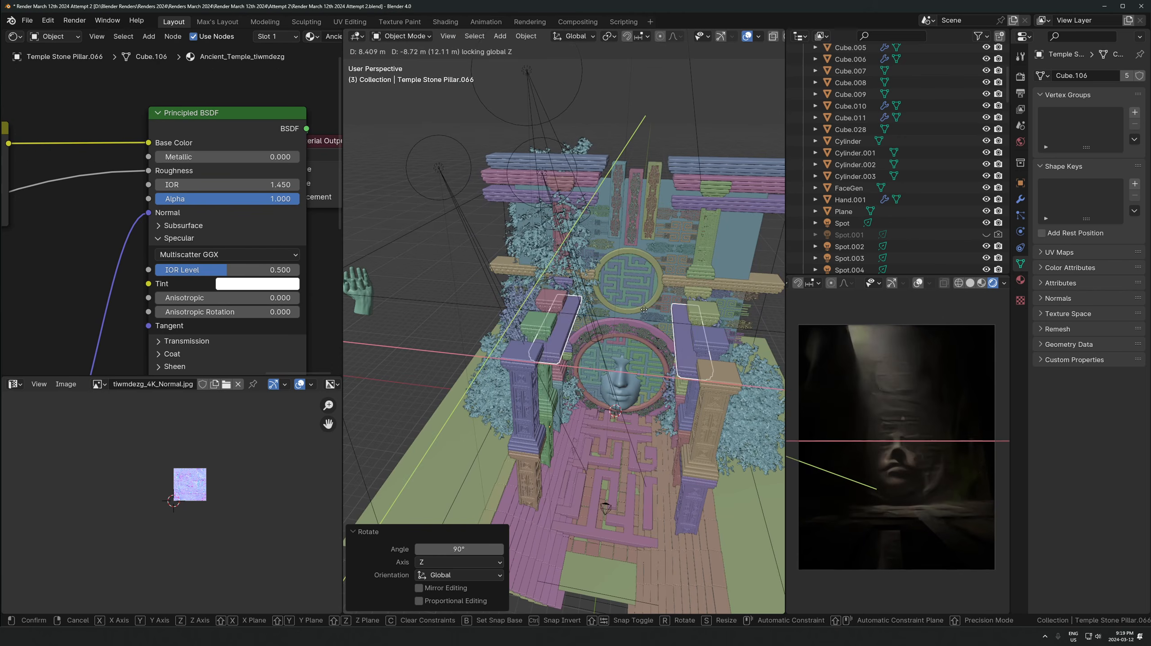
{"action": "left_click", "coordinate": [643, 310]}
{"action": "key", "text": "g"}
{"action": "key", "text": "z"}
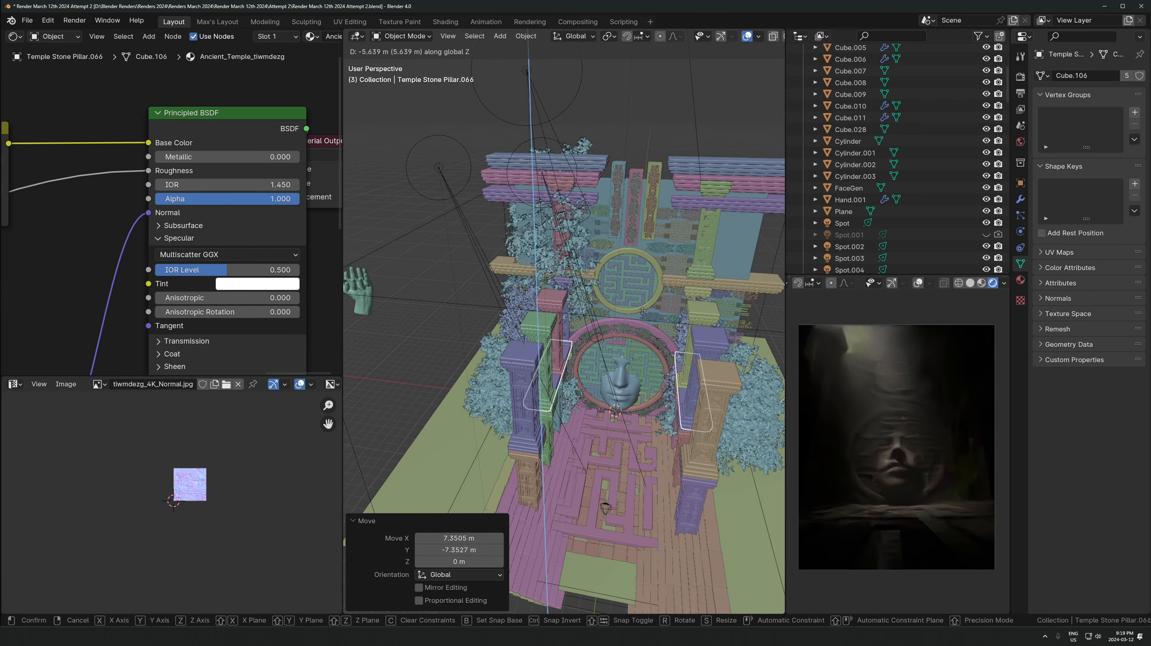
{"action": "key", "text": "x"}
{"action": "left_click", "coordinate": [707, 326]}
Move the duplicated beams about -8.09 m along the Y axis, alongside the column rows
{"action": "key", "text": "g"}
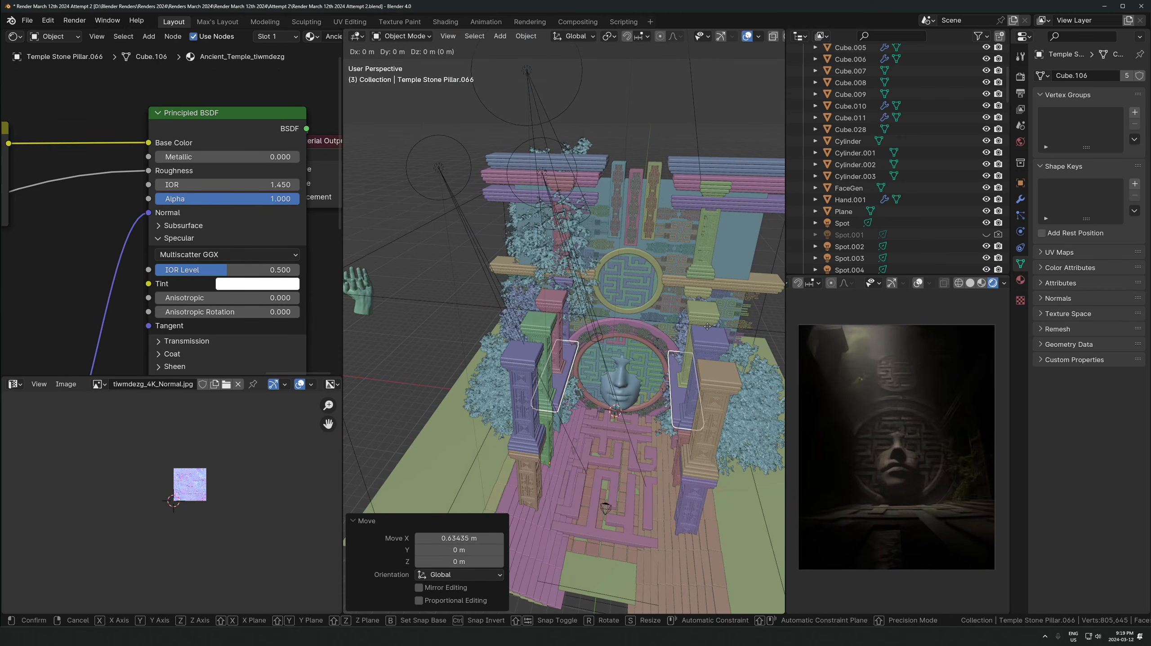
{"action": "key", "text": "y"}
{"action": "right_click", "coordinate": [685, 338]}
{"action": "middle_click_drag", "start_coordinate": [684, 338], "coordinate": [630, 312]}
{"action": "key", "text": "g"}
{"action": "key", "text": "y"}
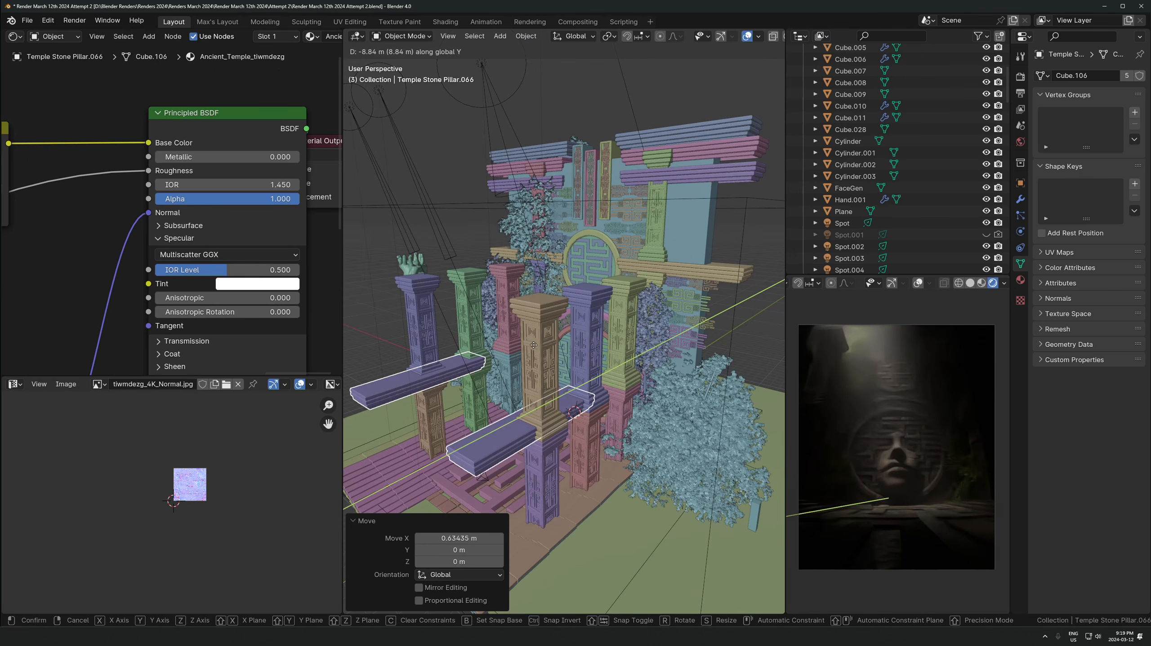
{"action": "left_click", "coordinate": [522, 367]}
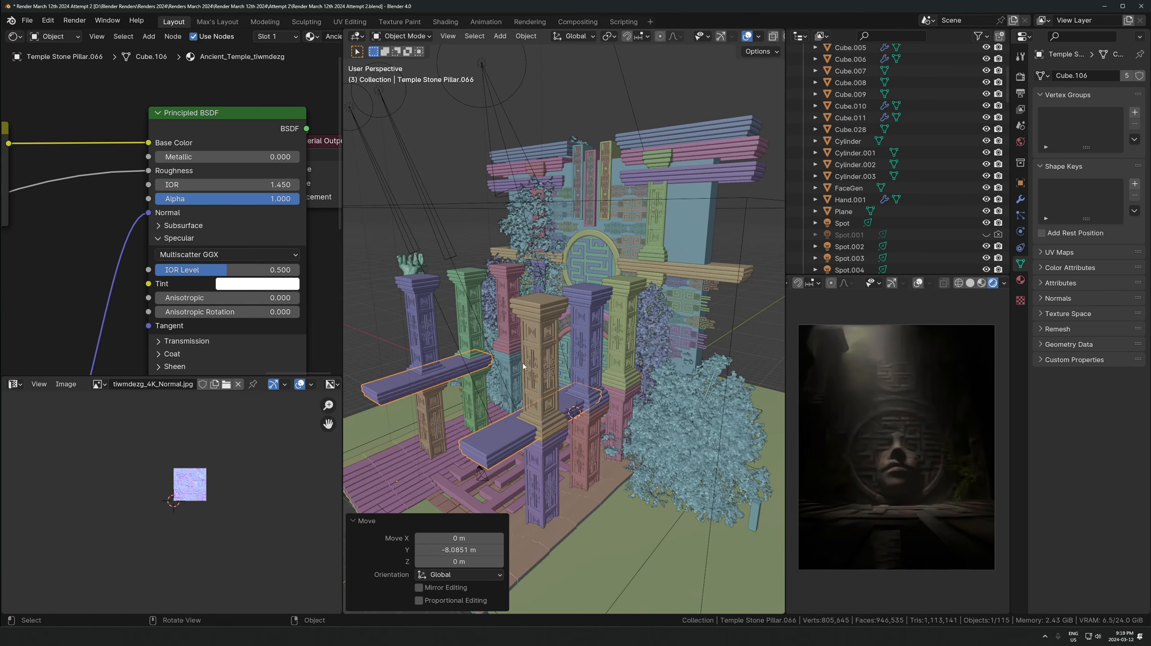
Raise the duplicated beams about 8.19 m onto the column tops and shift them about 1.1 m along X
{"action": "middle_click_drag", "start_coordinate": [522, 367], "coordinate": [562, 344]}
{"action": "key", "text": "g"}
{"action": "key", "text": "z"}
{"action": "left_click", "coordinate": [567, 309]}
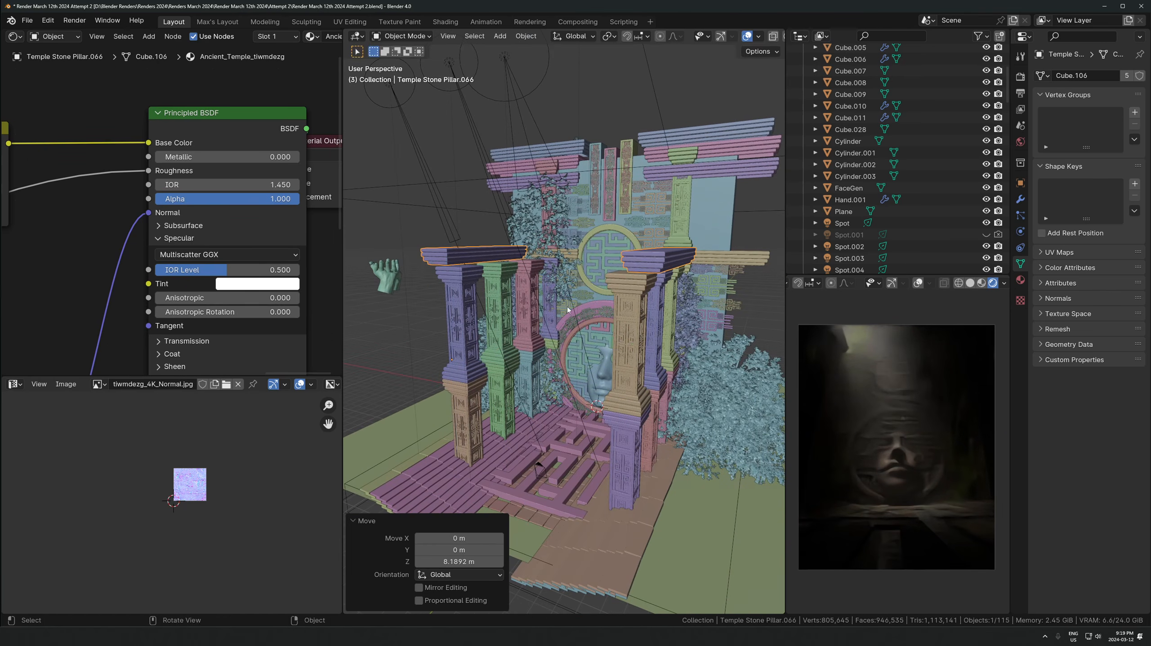
{"action": "key", "text": "g"}
{"action": "key", "text": "x"}
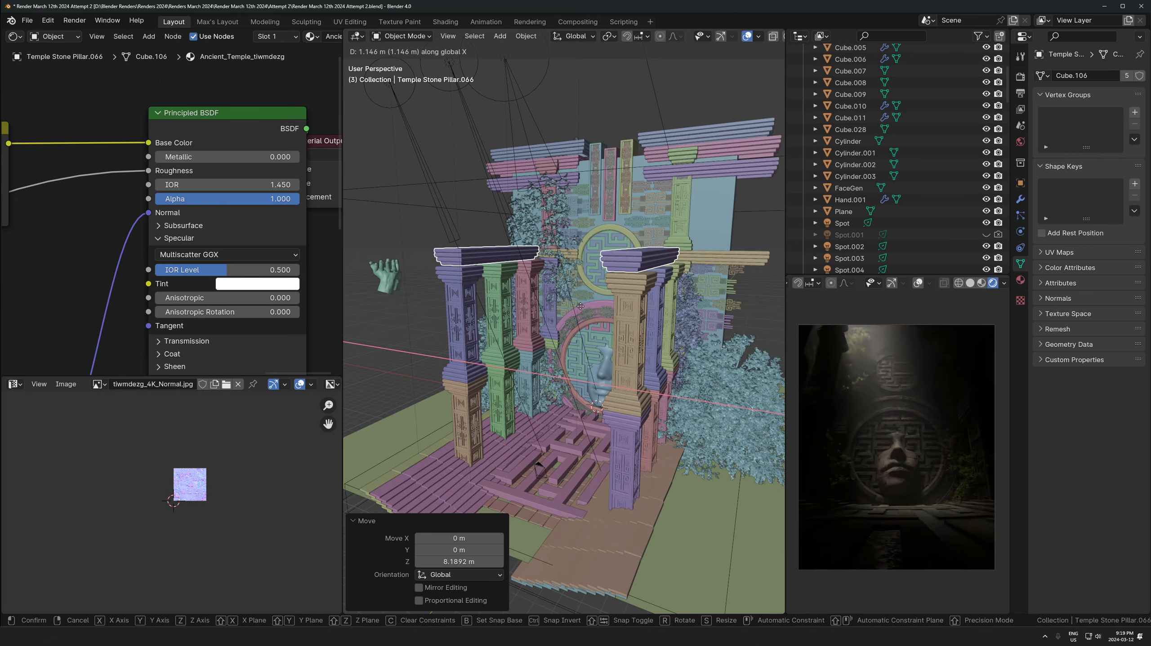
{"action": "left_click", "coordinate": [580, 306]}
Delete the duplicated beams and save the file
{"action": "key", "text": "Delete"}
{"action": "key", "text": "ctrl+s"}
{"action": "key", "text": "KP_0"}
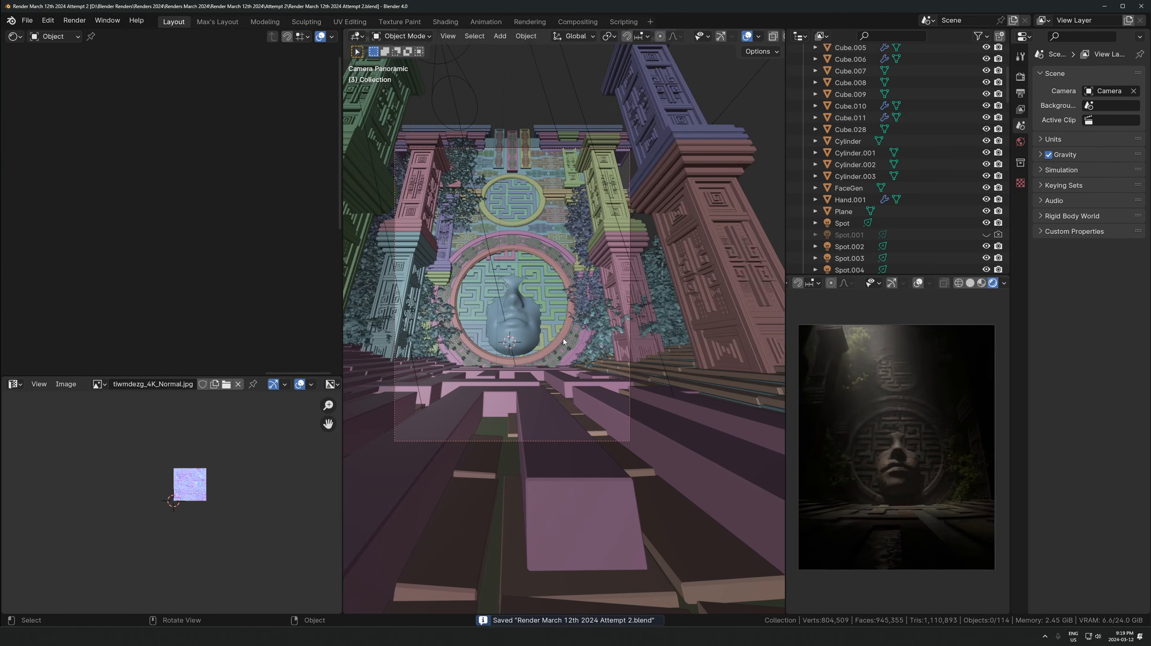
{"action": "scroll", "coordinate": [564, 342], "scroll_direction": "down", "scroll_amount": 1}
{"action": "left_click", "coordinate": [477, 222]}
{"action": "key", "text": "g"}
{"action": "right_click", "coordinate": [478, 222]}
{"action": "scroll", "coordinate": [899, 443], "scroll_direction": "up", "scroll_amount": 6}
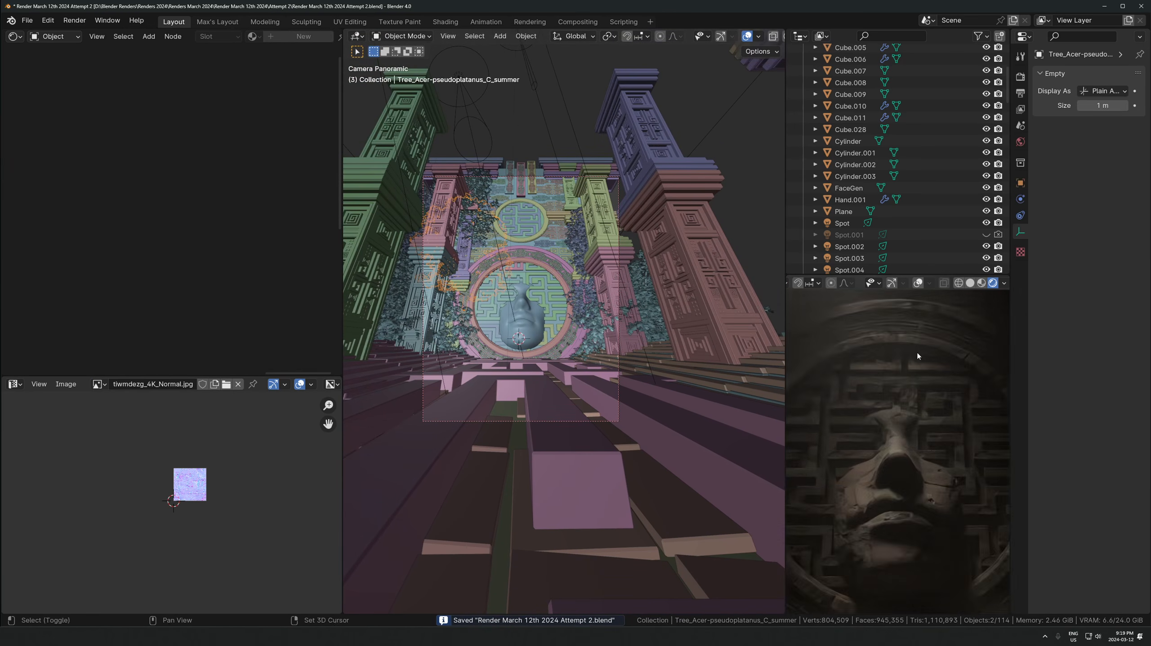
{"action": "scroll", "coordinate": [857, 370], "scroll_direction": "down", "scroll_amount": 5}
{"action": "left_click", "coordinate": [500, 160]}
{"action": "left_click", "coordinate": [514, 188]}
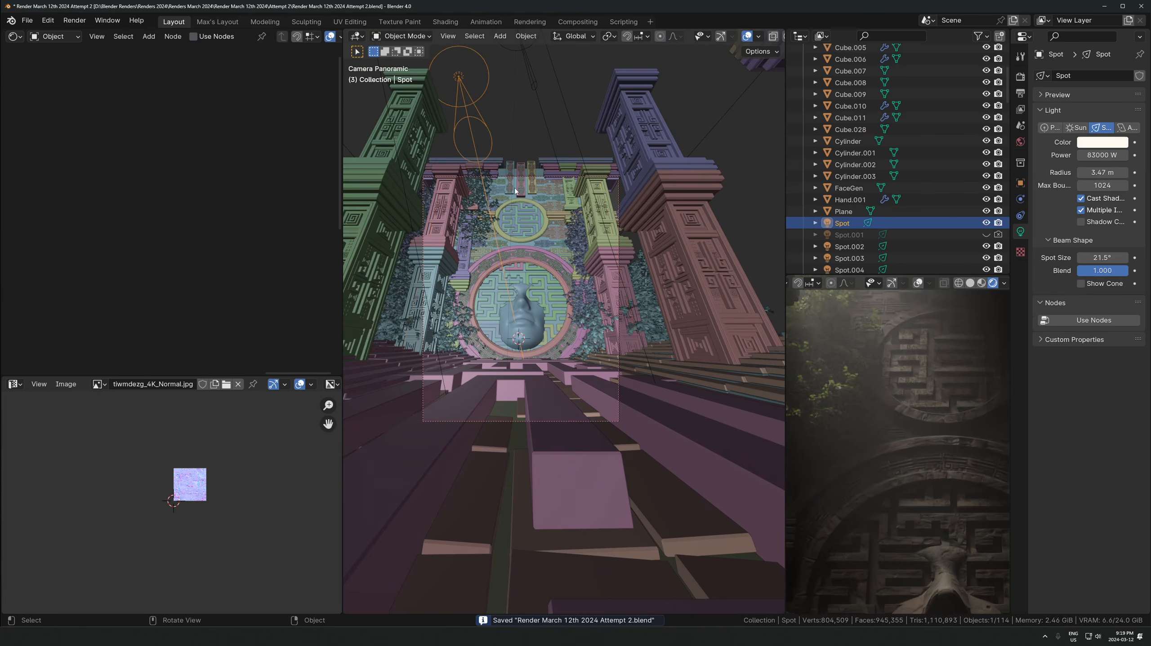
{"action": "middle_click_drag", "start_coordinate": [514, 188], "coordinate": [592, 293]}
{"action": "scroll", "coordinate": [516, 233], "scroll_direction": "down", "scroll_amount": 4}
{"action": "left_click", "coordinate": [498, 195]}
{"action": "scroll", "coordinate": [592, 292], "scroll_direction": "down", "scroll_amount": 2}
{"action": "key", "text": "g"}
{"action": "key", "text": "shift+z"}
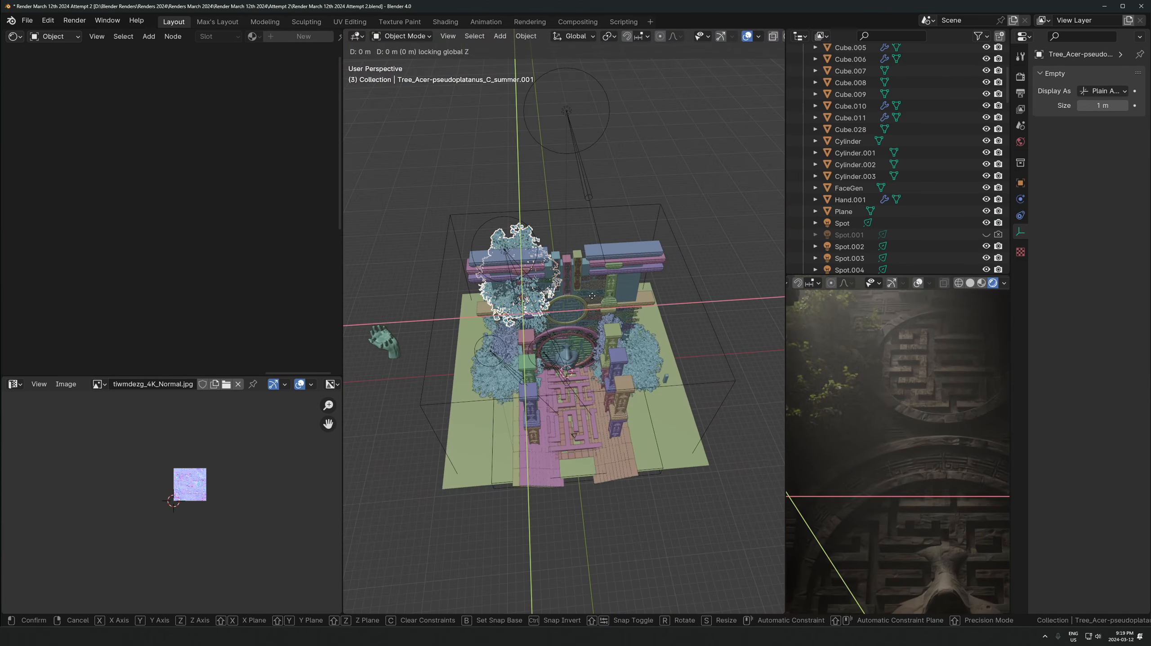
{"action": "right_click", "coordinate": [588, 301]}
{"action": "left_click", "coordinate": [578, 313]}
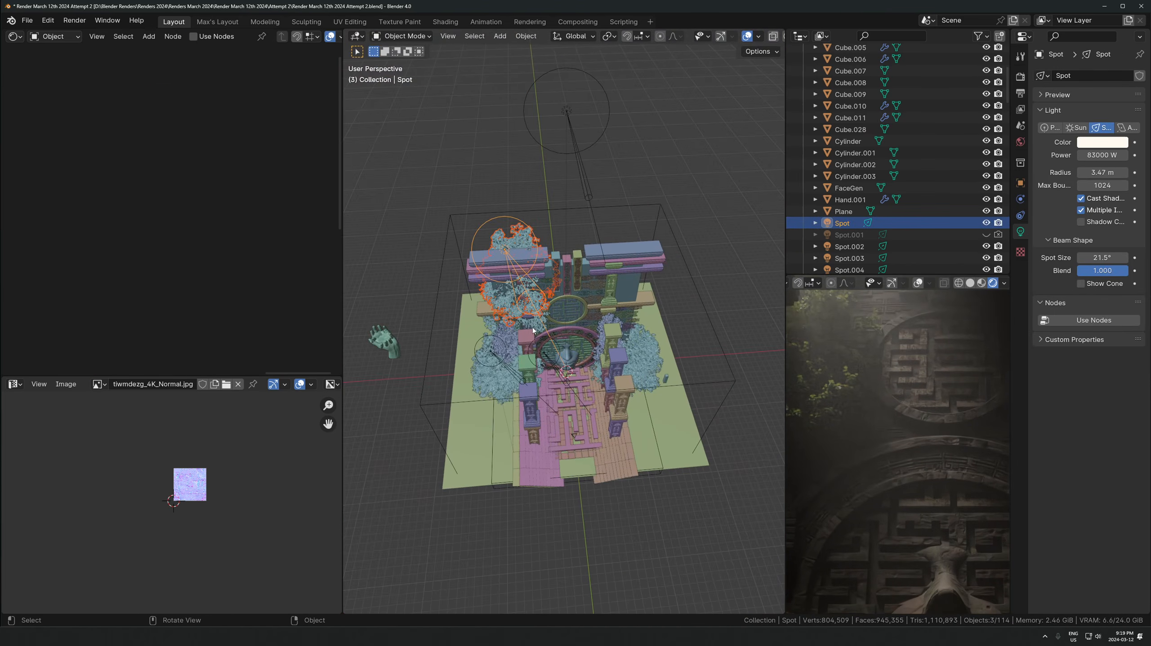
Select the two upper trees around the stacked beams and move them about -0.20 m in X and -0.49 m in Y
{"action": "middle_click_drag", "start_coordinate": [532, 331], "coordinate": [570, 309]}
{"action": "left_click", "coordinate": [569, 307]}
{"action": "left_click", "coordinate": [565, 298]}
{"action": "left_click", "coordinate": [566, 291]}
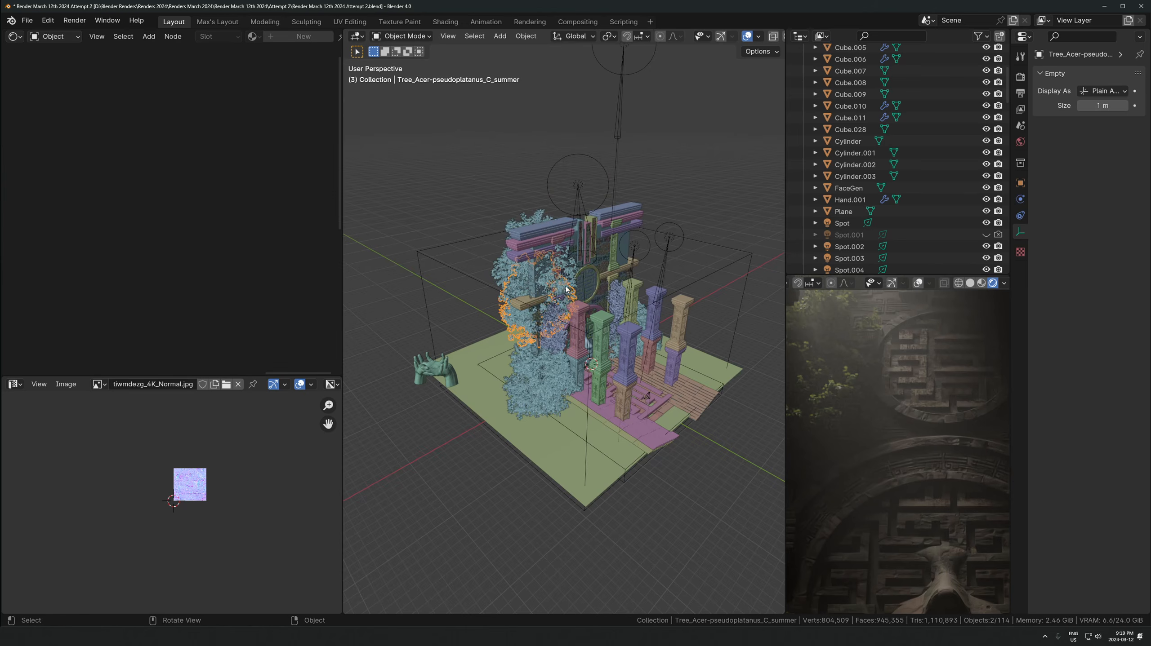
{"action": "scroll", "coordinate": [566, 289], "scroll_direction": "up", "scroll_amount": 3}
{"action": "key", "text": "shift+d"}
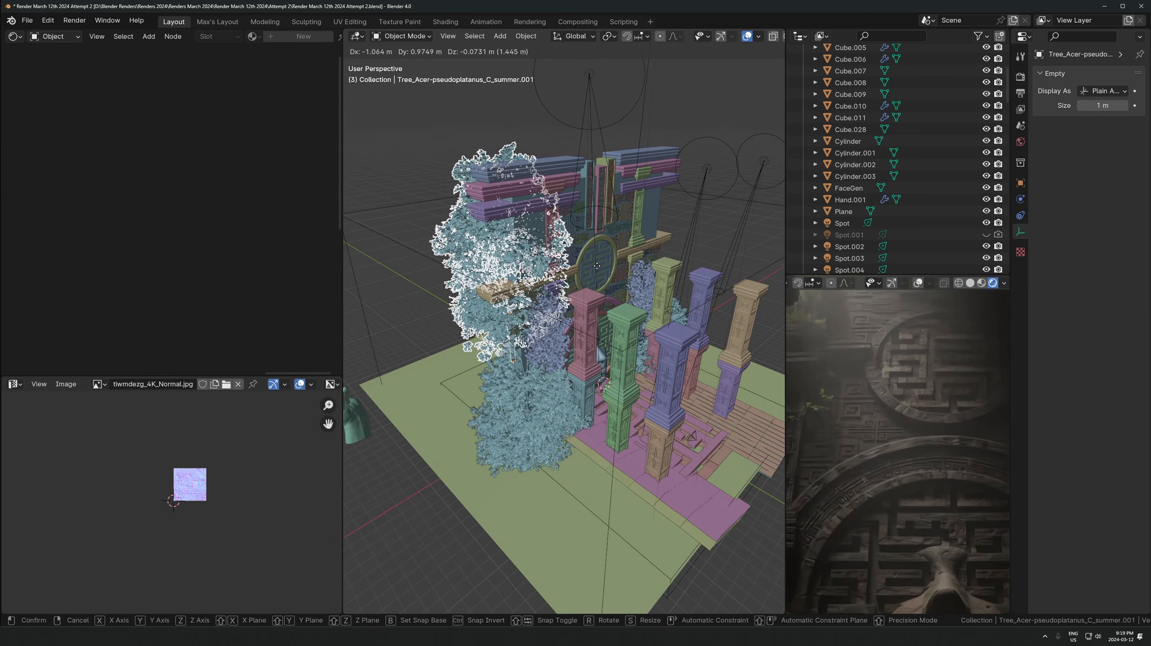
{"action": "left_click", "coordinate": [597, 266]}
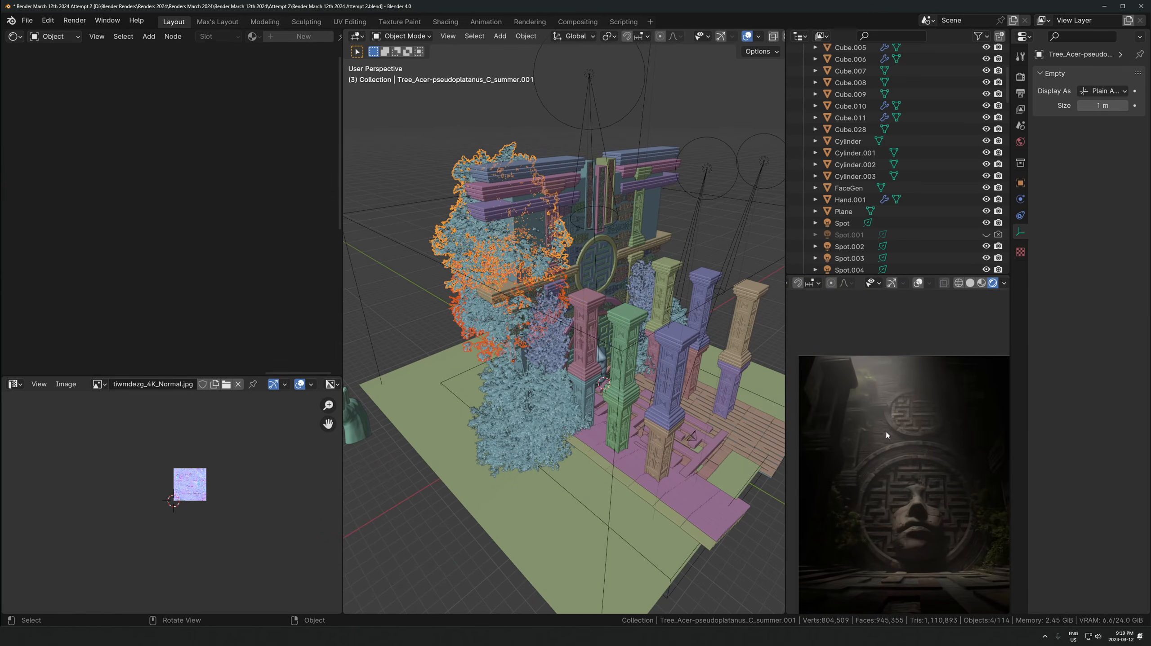
{"action": "middle_click_drag", "start_coordinate": [535, 257], "coordinate": [568, 317]}
{"action": "key", "text": "g"}
{"action": "left_click", "coordinate": [573, 360]}
Raise the two upper trees about 2.33 m and shift them horizontally about -0.3 m in X and -0.5 m in Y
{"action": "key", "text": "g"}
{"action": "key", "text": "z"}
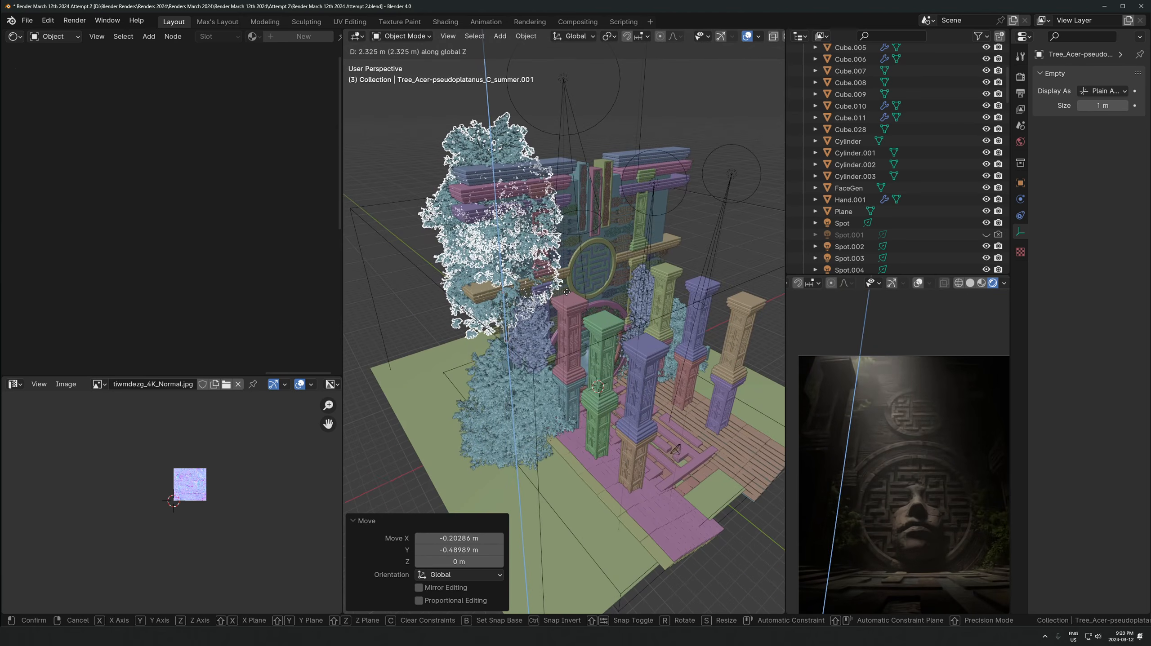
{"action": "left_click", "coordinate": [566, 292]}
{"action": "middle_click_drag", "start_coordinate": [636, 273], "coordinate": [619, 301]}
{"action": "key", "text": "g"}
{"action": "key", "text": "shift+z"}
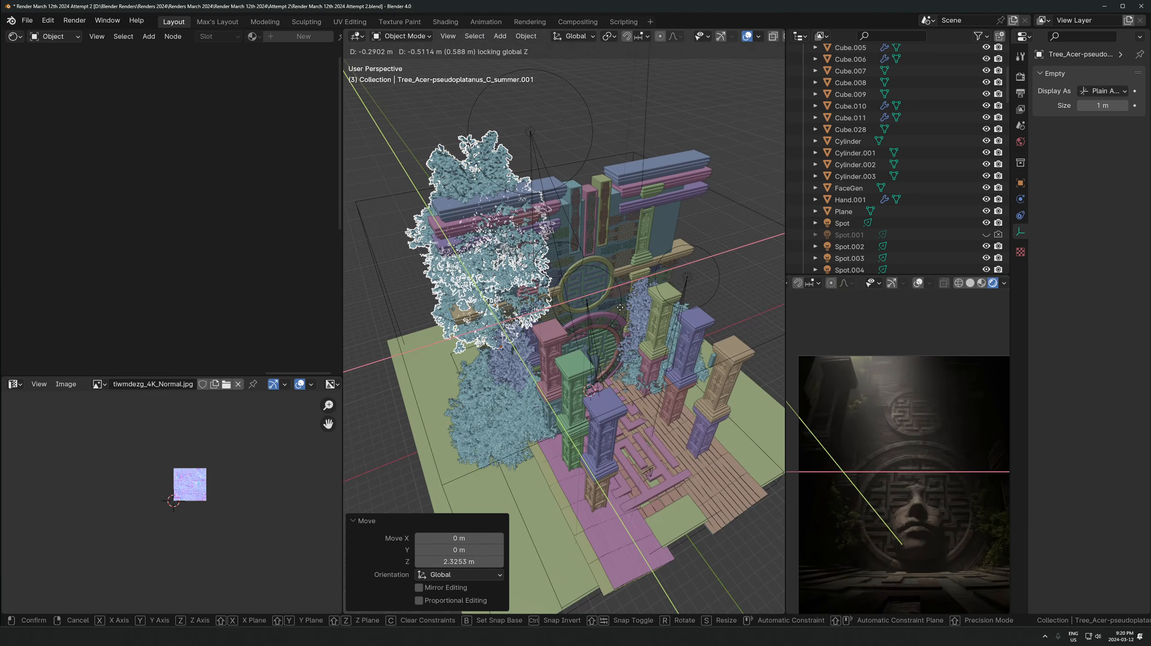
{"action": "left_click", "coordinate": [620, 308]}
Settle the upper trees in place and move the two topmost beam layers about -0.76 m along Y
{"action": "left_click", "coordinate": [526, 125]}
{"action": "middle_click_drag", "start_coordinate": [495, 204], "coordinate": [534, 231]}
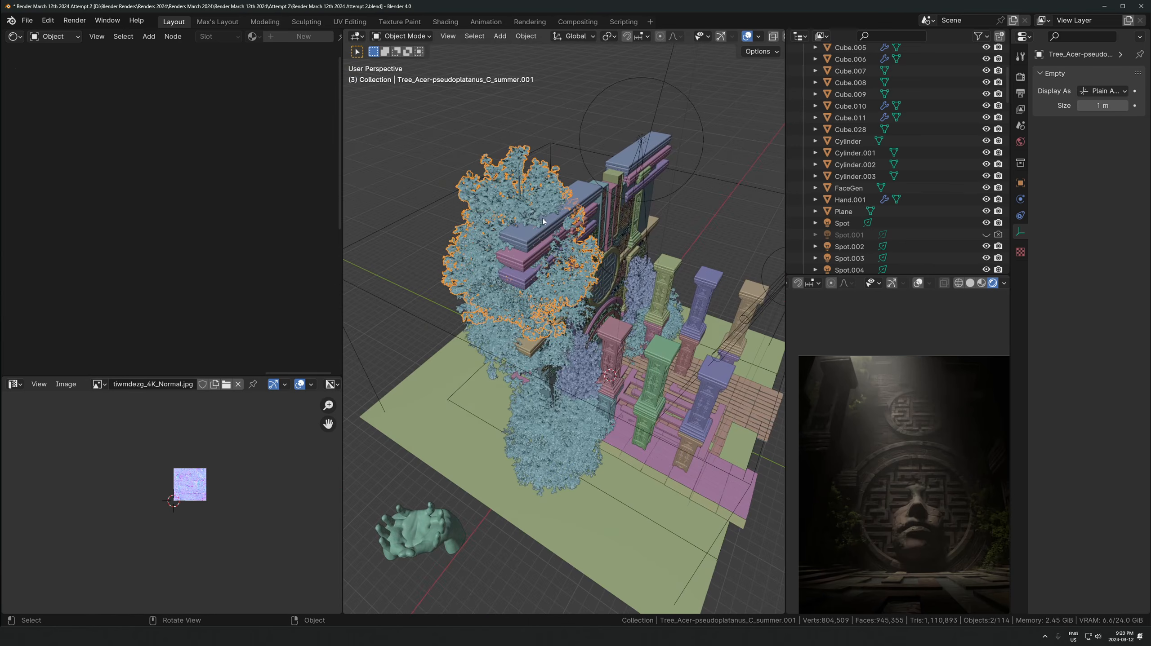
{"action": "left_click", "coordinate": [533, 231]}
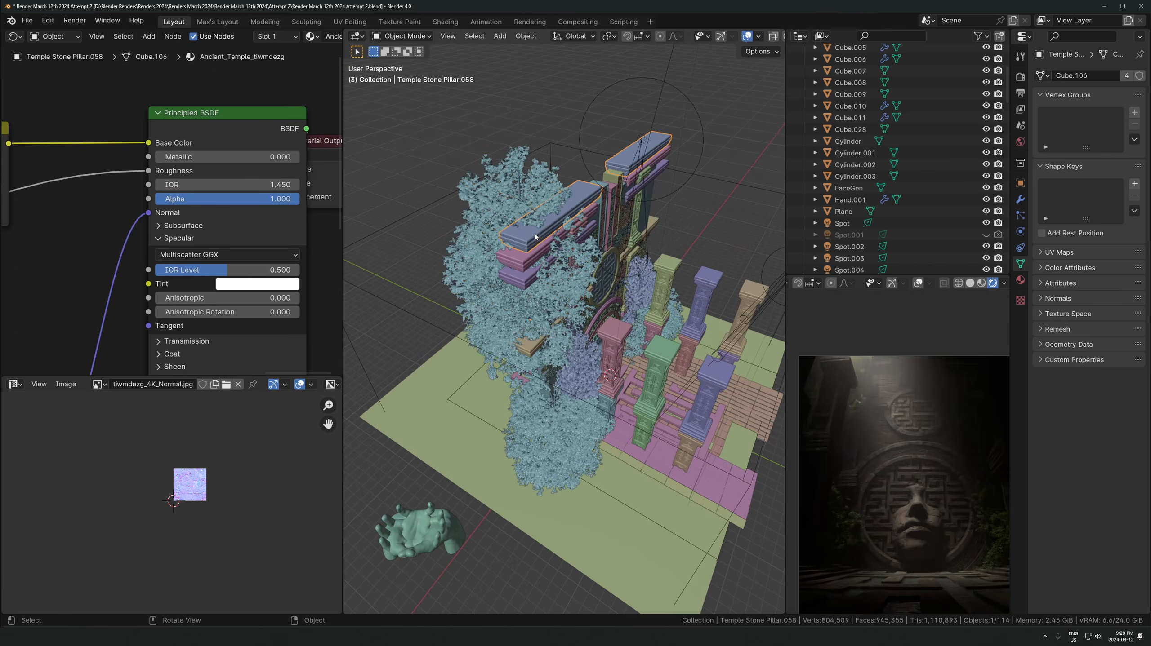
{"action": "key", "text": "g"}
{"action": "key", "text": "y"}
{"action": "right_click", "coordinate": [554, 240]}
{"action": "key", "text": "g"}
{"action": "key", "text": "y"}
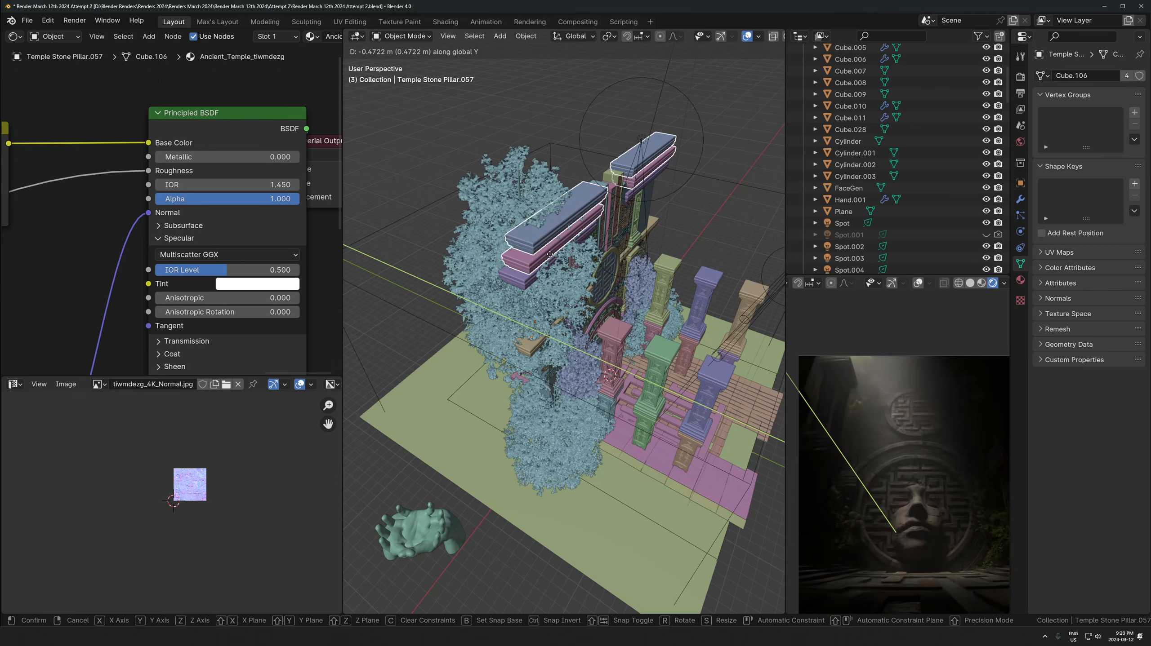
{"action": "left_click", "coordinate": [558, 250]}
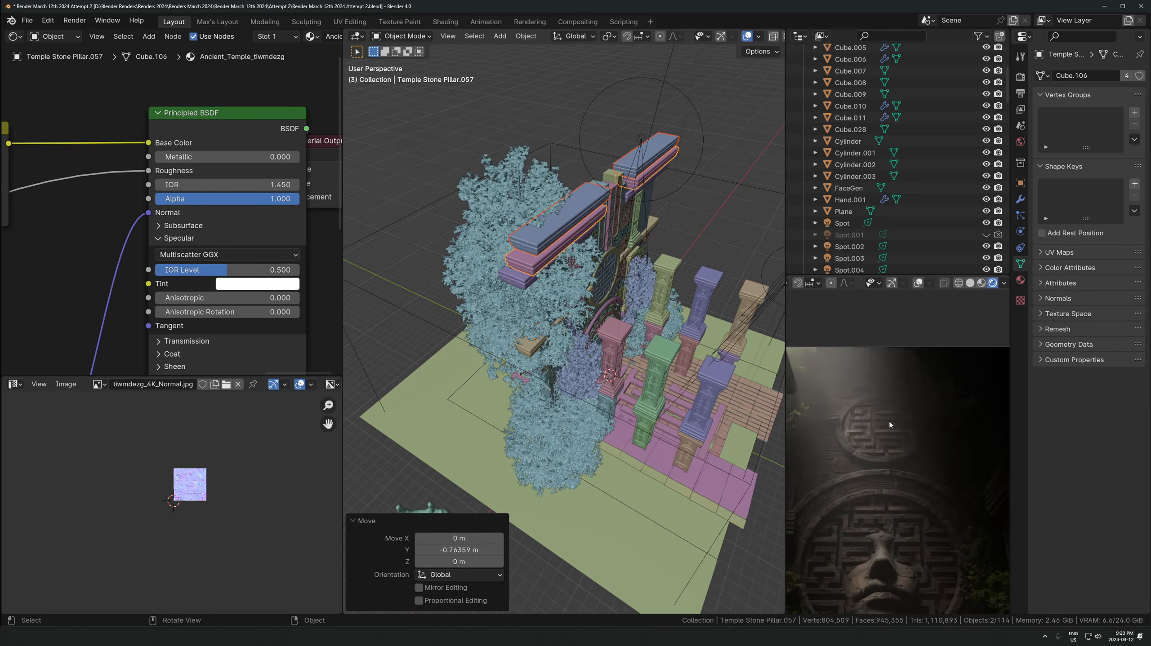
Duplicate the scene camera and place the copy about 9.71 m higher along Z
{"action": "key", "text": "KP_0"}
{"action": "scroll", "coordinate": [887, 416], "scroll_direction": "down", "scroll_amount": 3}
{"action": "scroll", "coordinate": [660, 375], "scroll_direction": "down", "scroll_amount": 3}
{"action": "middle_click_drag", "start_coordinate": [660, 377], "coordinate": [694, 454]}
{"action": "scroll", "coordinate": [686, 394], "scroll_direction": "up", "scroll_amount": 2}
{"action": "middle_click_drag", "start_coordinate": [671, 396], "coordinate": [604, 382]}
{"action": "left_click", "coordinate": [636, 409]}
{"action": "scroll", "coordinate": [603, 381], "scroll_direction": "down", "scroll_amount": 2}
{"action": "key", "text": "shift+d"}
{"action": "key", "text": "z"}
{"action": "left_click", "coordinate": [604, 317]}
Tilt the duplicate camera about -24° around its local X axis and make it the active camera
{"action": "key", "text": "r"}
{"action": "key", "text": "x"}
{"action": "key", "text": "x"}
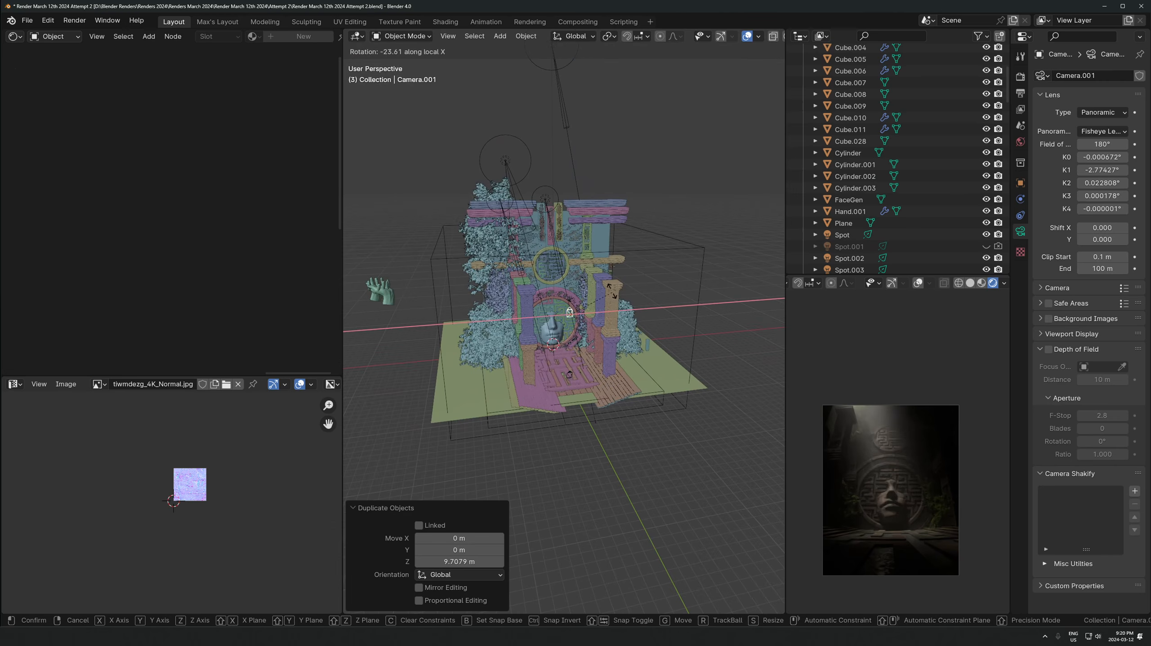
{"action": "left_click", "coordinate": [610, 295]}
{"action": "scroll", "coordinate": [650, 359], "scroll_direction": "up", "scroll_amount": 4}
{"action": "key", "text": "ctrl+KP_0"}
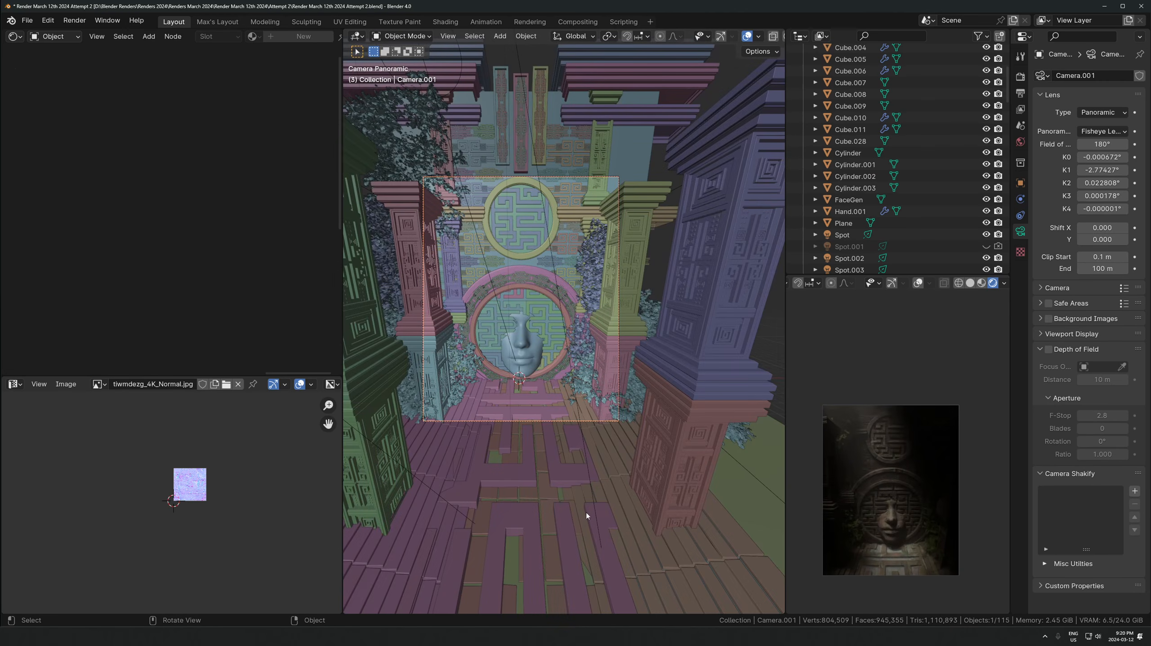
Turn the duplicate camera around global Z and shift it about 2.04 m in X and -0.65 m in Y
{"action": "key", "text": "r"}
{"action": "key", "text": "z"}
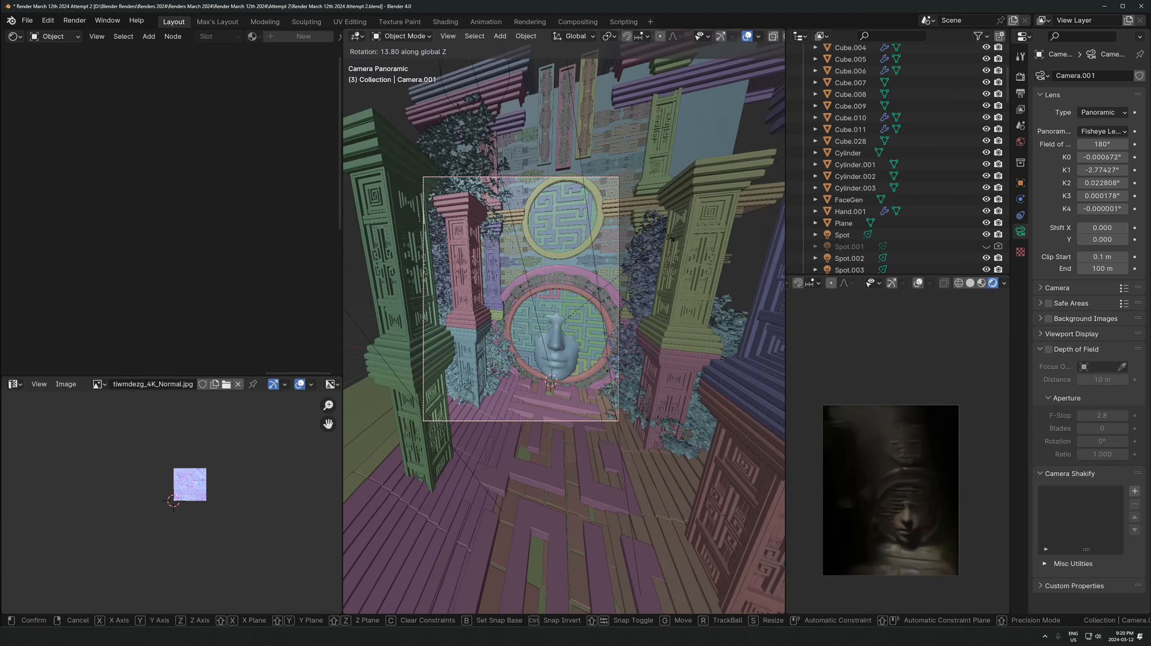
{"action": "left_click", "coordinate": [680, 267]}
{"action": "scroll", "coordinate": [674, 263], "scroll_direction": "down", "scroll_amount": 2}
{"action": "key", "text": "g"}
{"action": "left_click", "coordinate": [657, 295]}
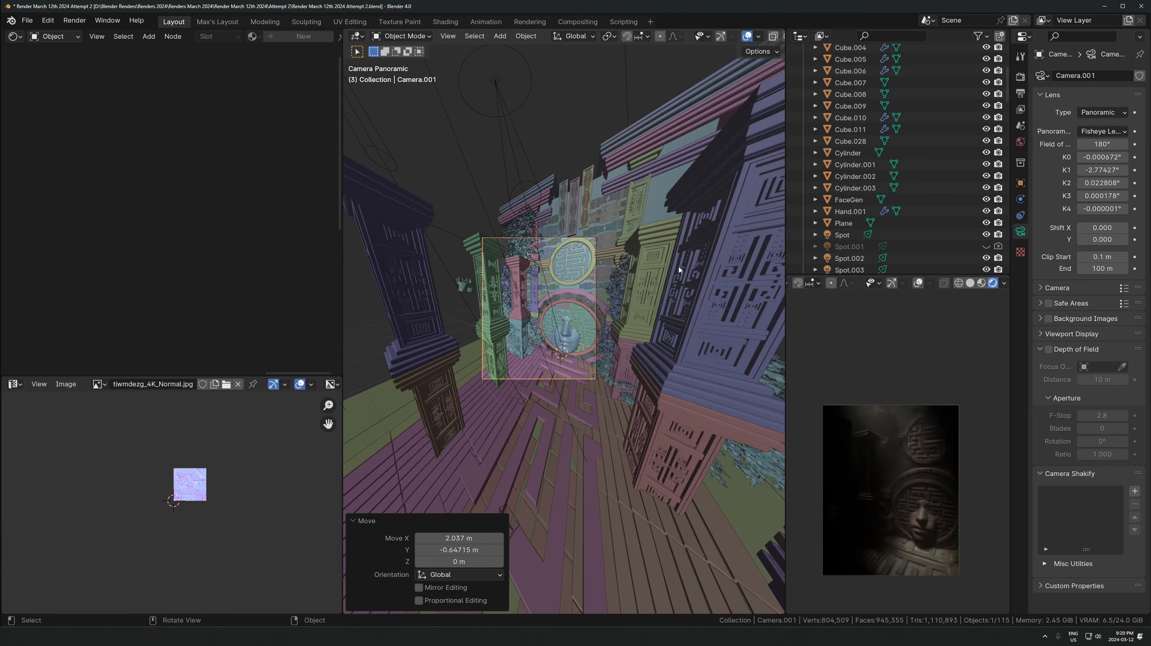
From above, move the duplicate camera about -1.45 m in X and -0.95 m in Y and rotate it about 7.5°
{"action": "key", "text": "KP_7"}
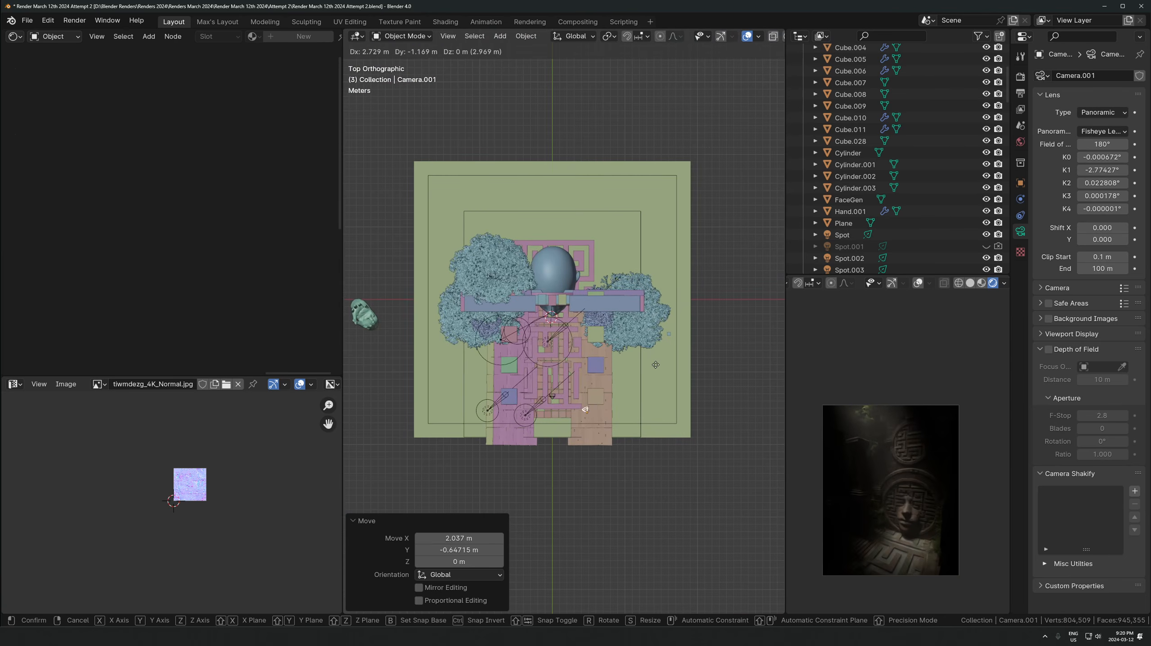
{"action": "key", "text": "g"}
{"action": "left_click", "coordinate": [670, 336]}
{"action": "key", "text": "r"}
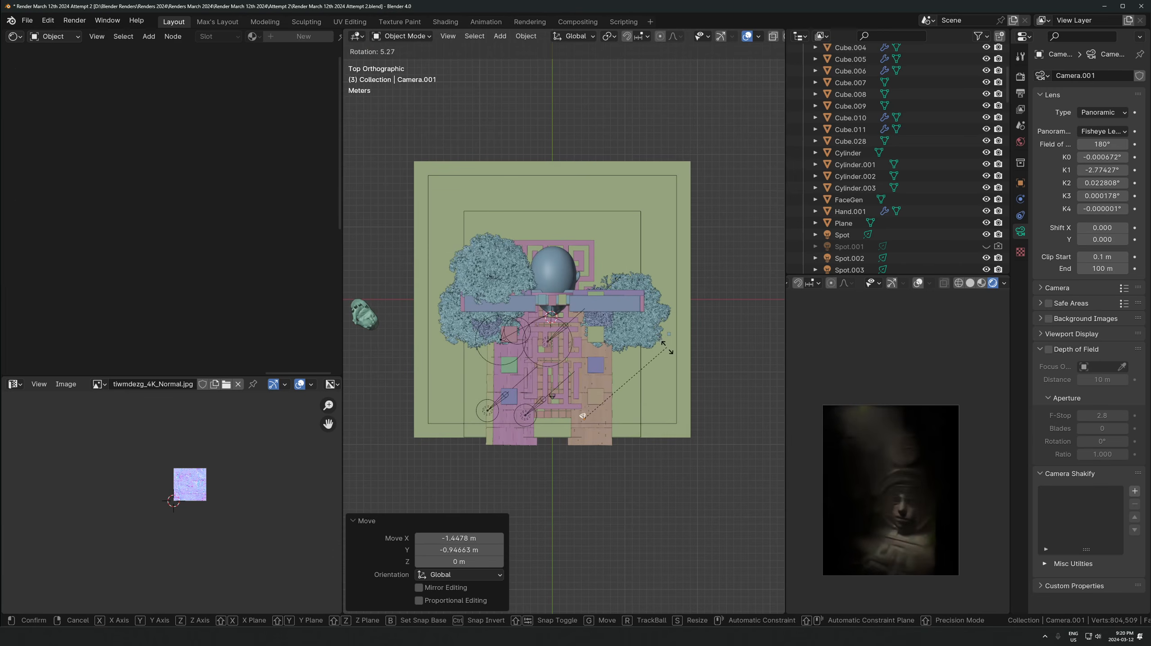
{"action": "left_click", "coordinate": [669, 351]}
Tilt the duplicate camera -15.5° around its local X axis and move it about 0.52 m in X and -3.48 m in Y
{"action": "key", "text": "KP_0"}
{"action": "key", "text": "r"}
{"action": "key", "text": "x"}
{"action": "key", "text": "x"}
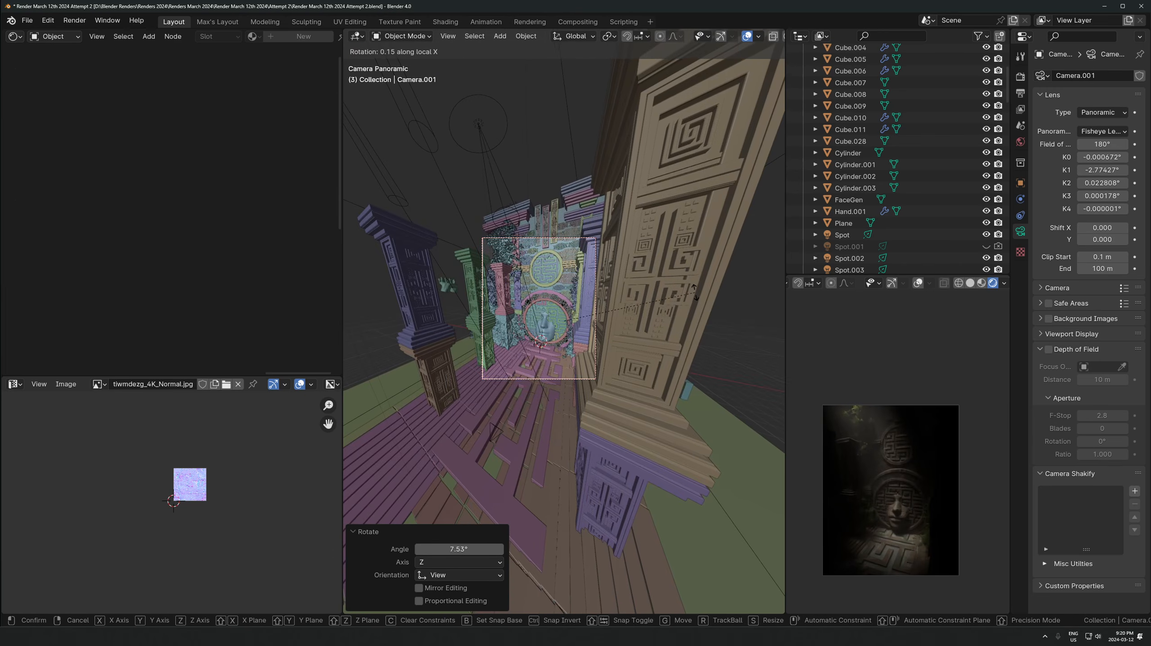
{"action": "left_click", "coordinate": [697, 336]}
{"action": "key", "text": "g"}
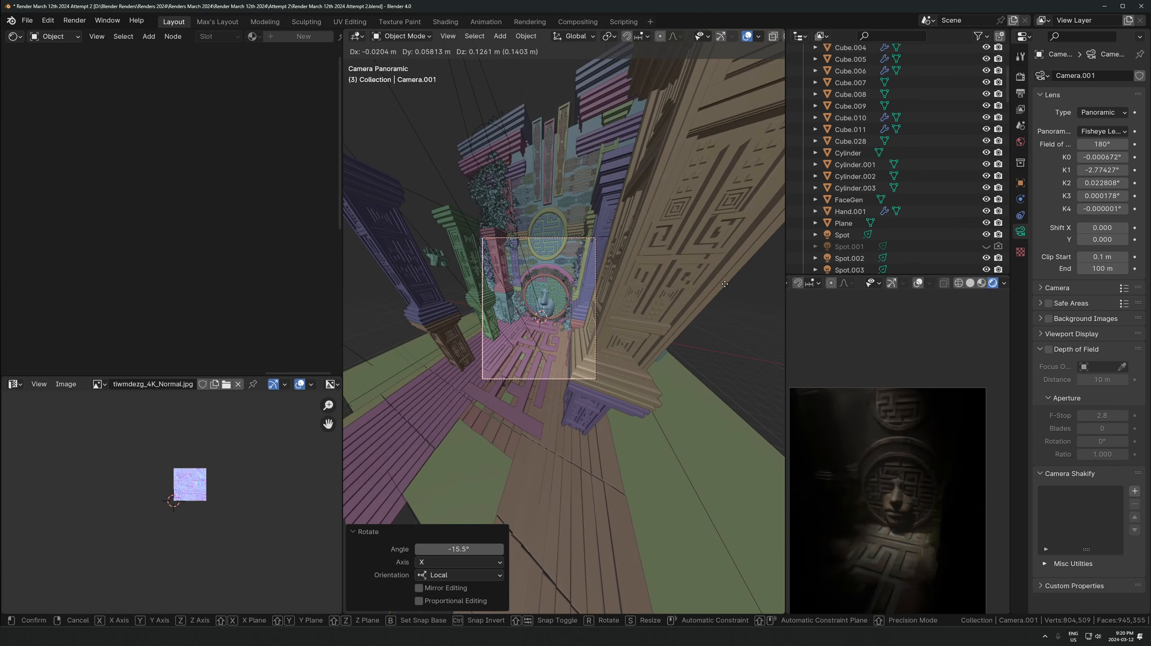
{"action": "left_click", "coordinate": [705, 340]}
Adjust the duplicate camera's tilt around its local X axis and move it about -0.9 m along the view's Y
{"action": "key", "text": "r"}
{"action": "key", "text": "x"}
{"action": "key", "text": "x"}
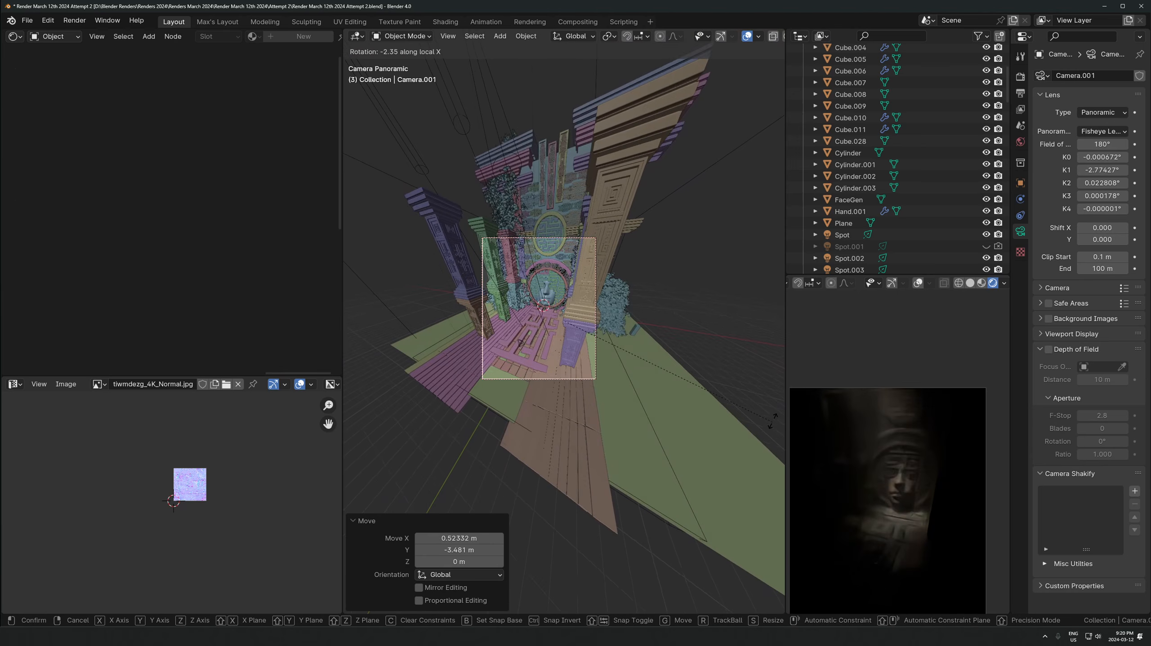
{"action": "left_click", "coordinate": [768, 362]}
{"action": "key", "text": "g"}
{"action": "left_click", "coordinate": [774, 398]}
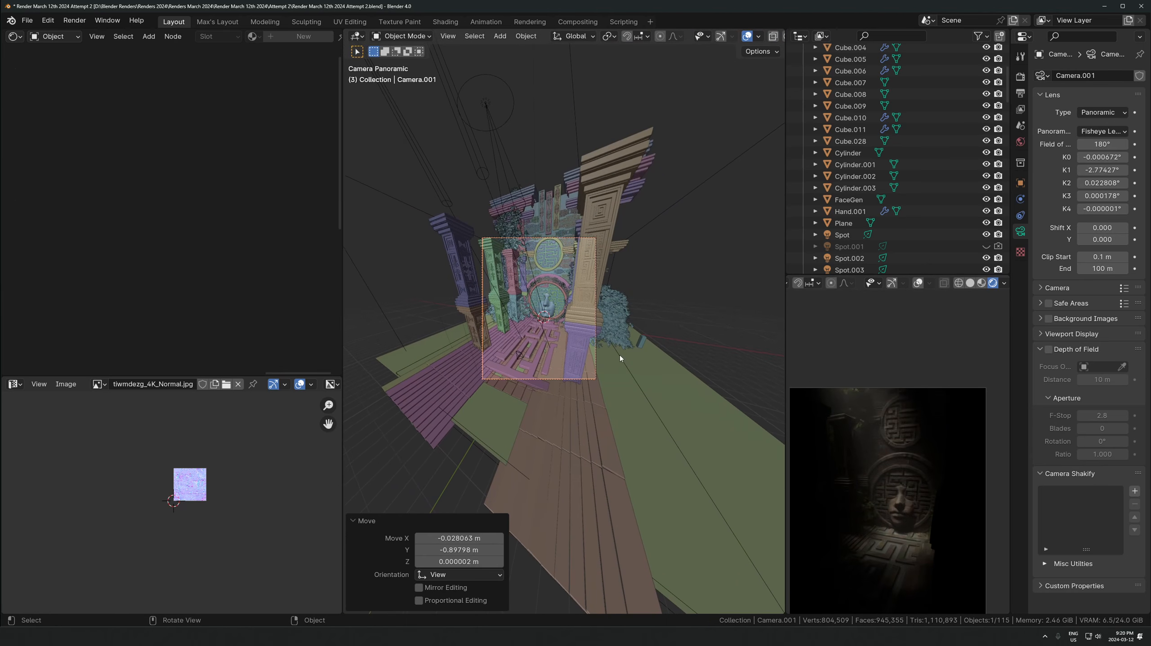
Delete the duplicate camera and look through the original low camera again
{"action": "key", "text": "x"}
{"action": "left_click", "coordinate": [616, 341]}
{"action": "scroll", "coordinate": [538, 382], "scroll_direction": "up", "scroll_amount": 5}
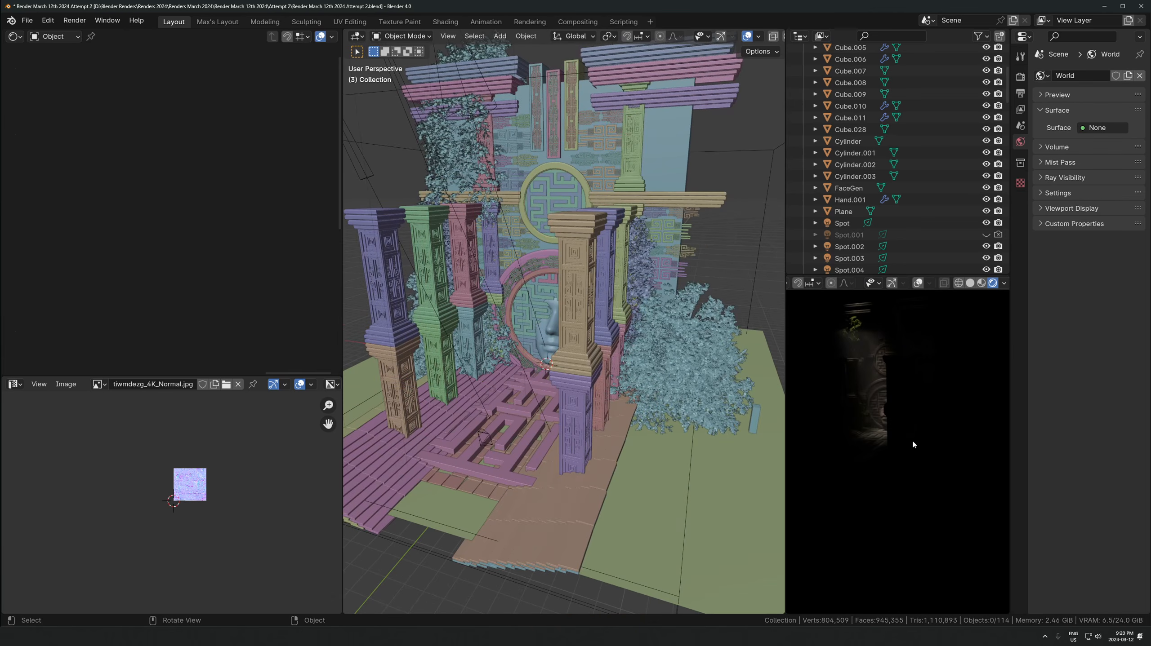
{"action": "scroll", "coordinate": [558, 455], "scroll_direction": "up", "scroll_amount": 3}
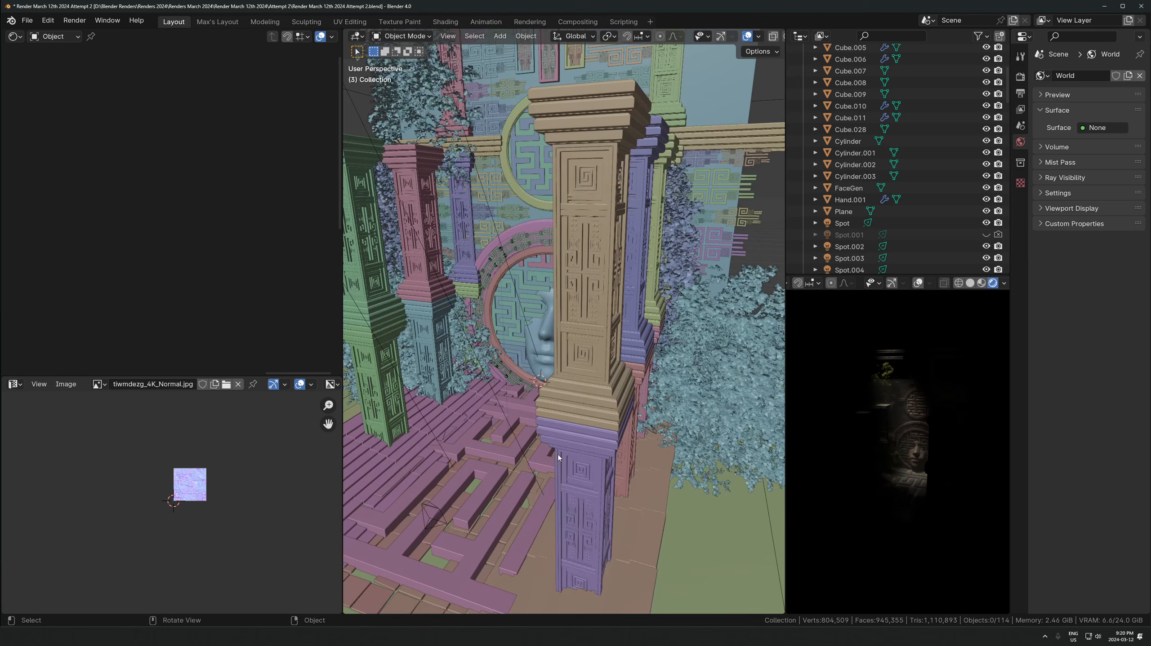
{"action": "left_click", "coordinate": [422, 515]}
{"action": "key", "text": "KP_0"}
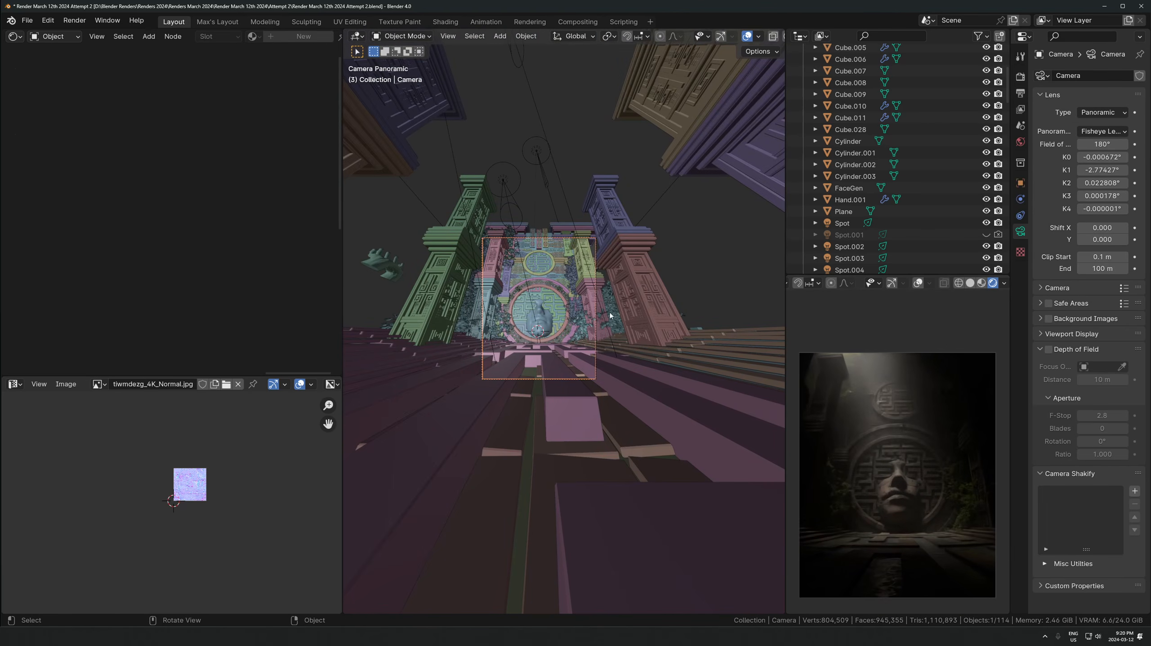
Scale the maze-patterned panel on the floor by 0.544 and raise it about 0.28 m
{"action": "left_click", "coordinate": [568, 336]}
{"action": "key", "text": "s"}
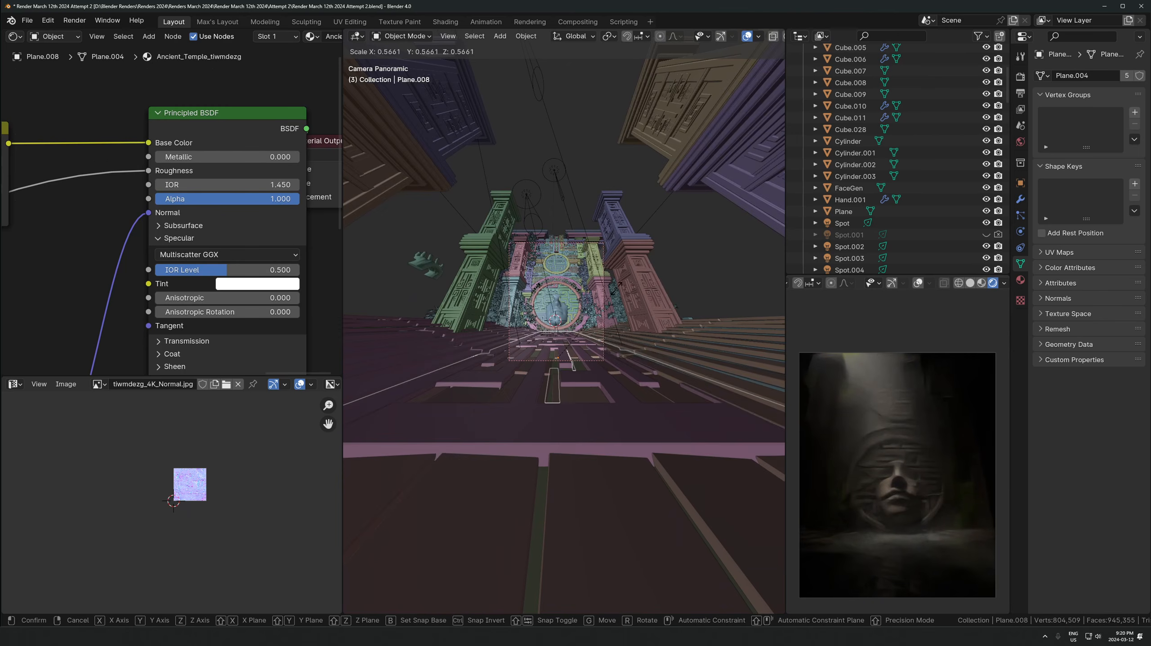
{"action": "left_click", "coordinate": [611, 289]}
{"action": "key", "text": "g"}
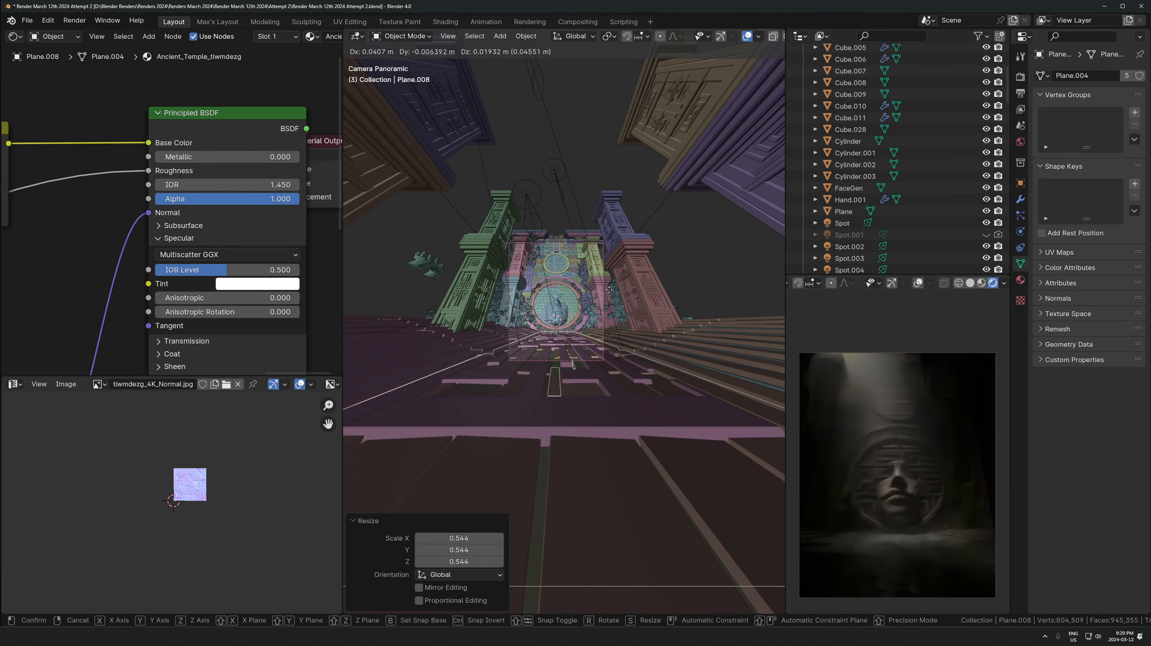
{"action": "key", "text": "z"}
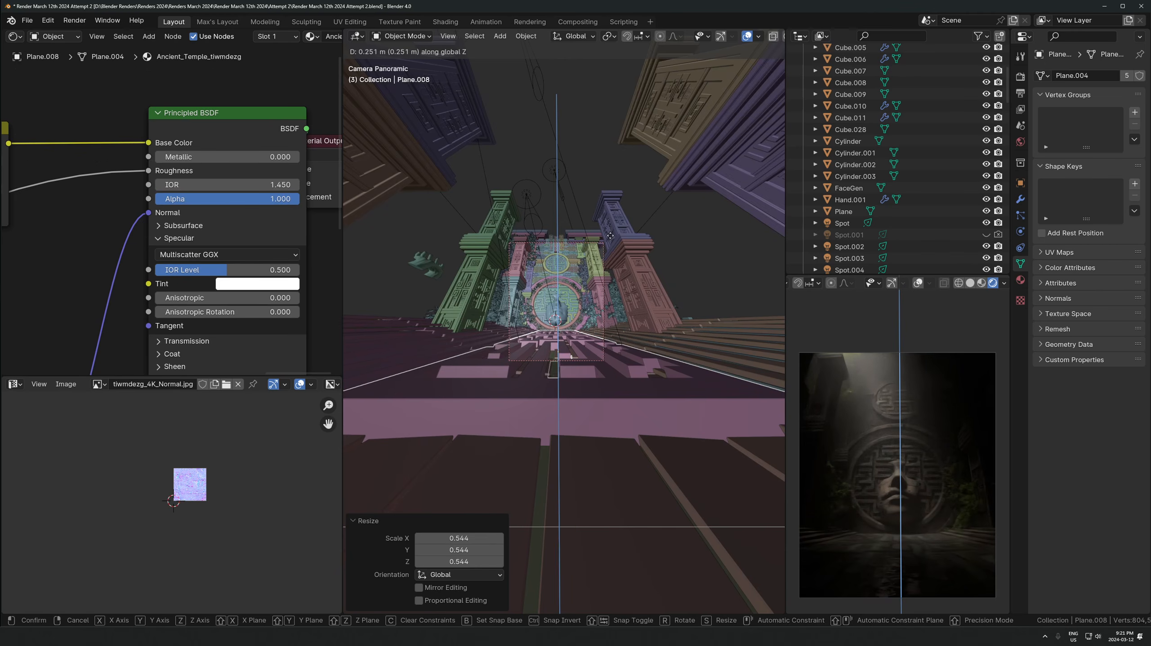
{"action": "left_click", "coordinate": [610, 229]}
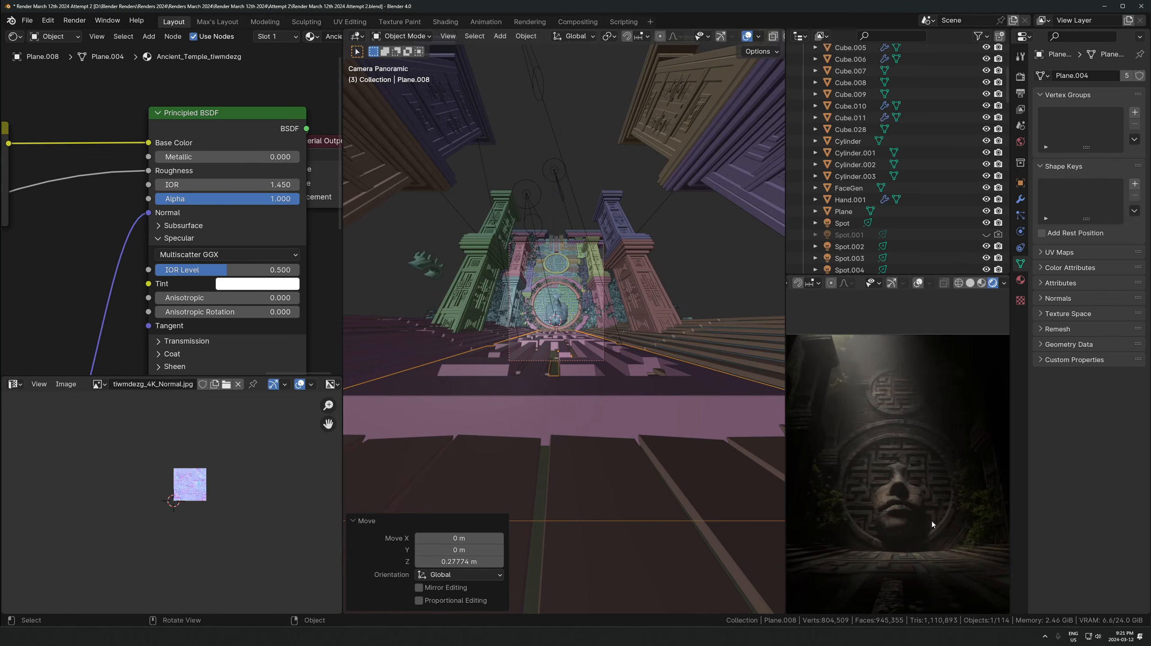
Nudge the floor maze panel upward, scale it by 0.716 and raise it about 0.15 m
{"action": "scroll", "coordinate": [931, 522], "scroll_direction": "up", "scroll_amount": 4}
{"action": "key", "text": "g"}
{"action": "key", "text": "z"}
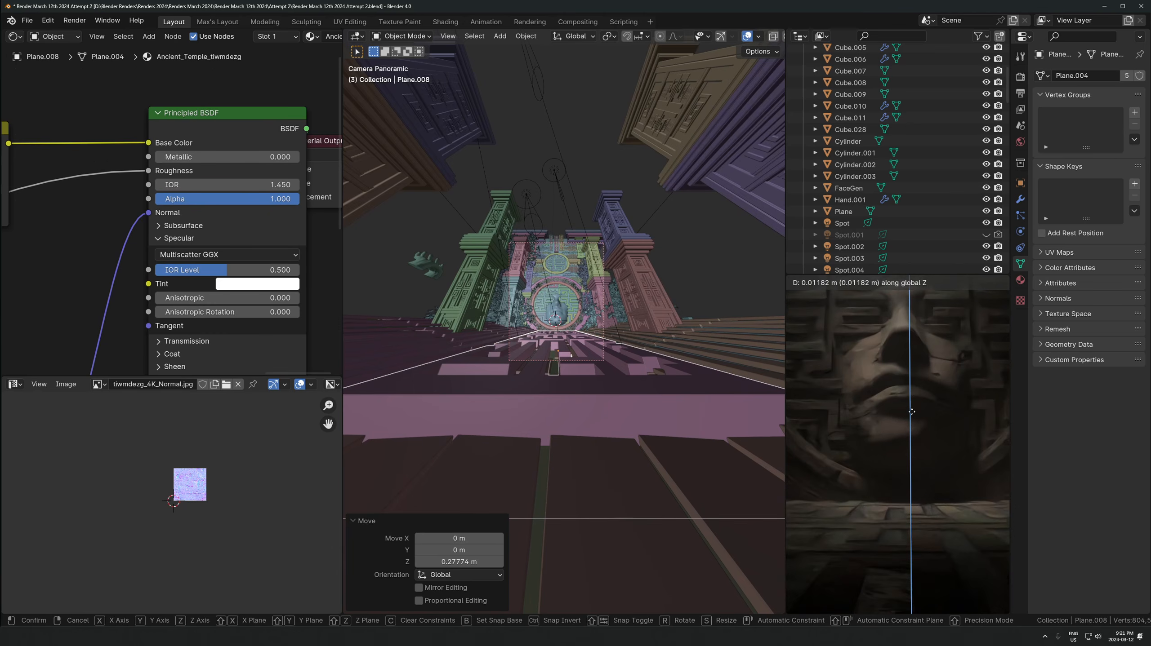
{"action": "left_click", "coordinate": [912, 396]}
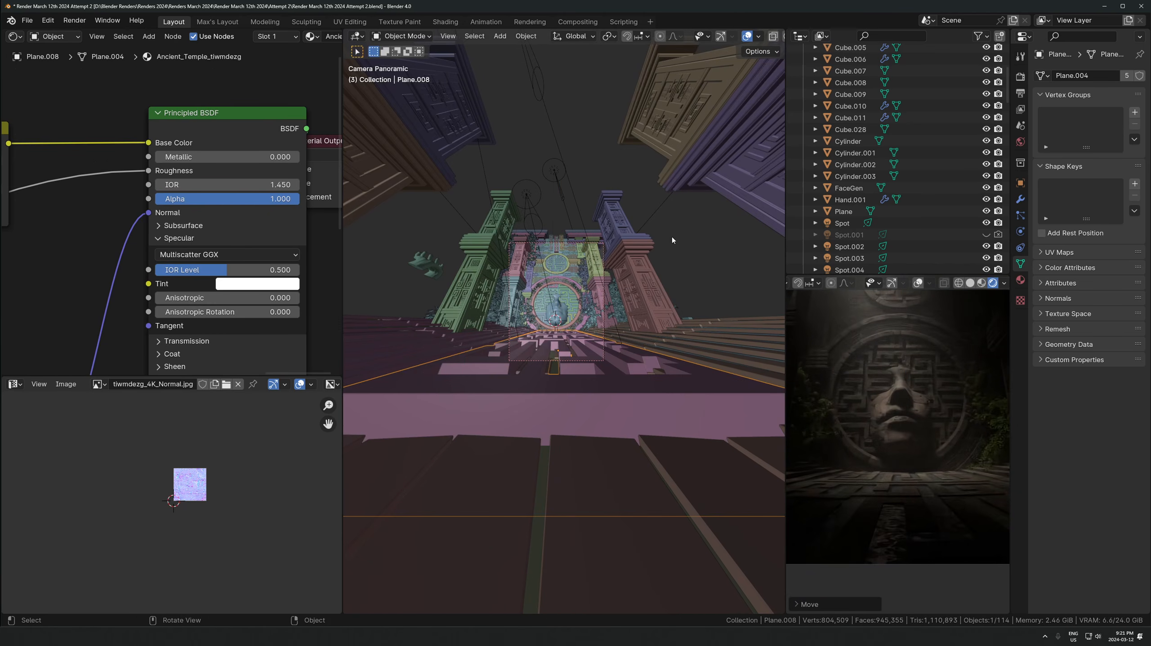
{"action": "key", "text": "s"}
{"action": "left_click", "coordinate": [628, 264]}
{"action": "key", "text": "g"}
{"action": "key", "text": "z"}
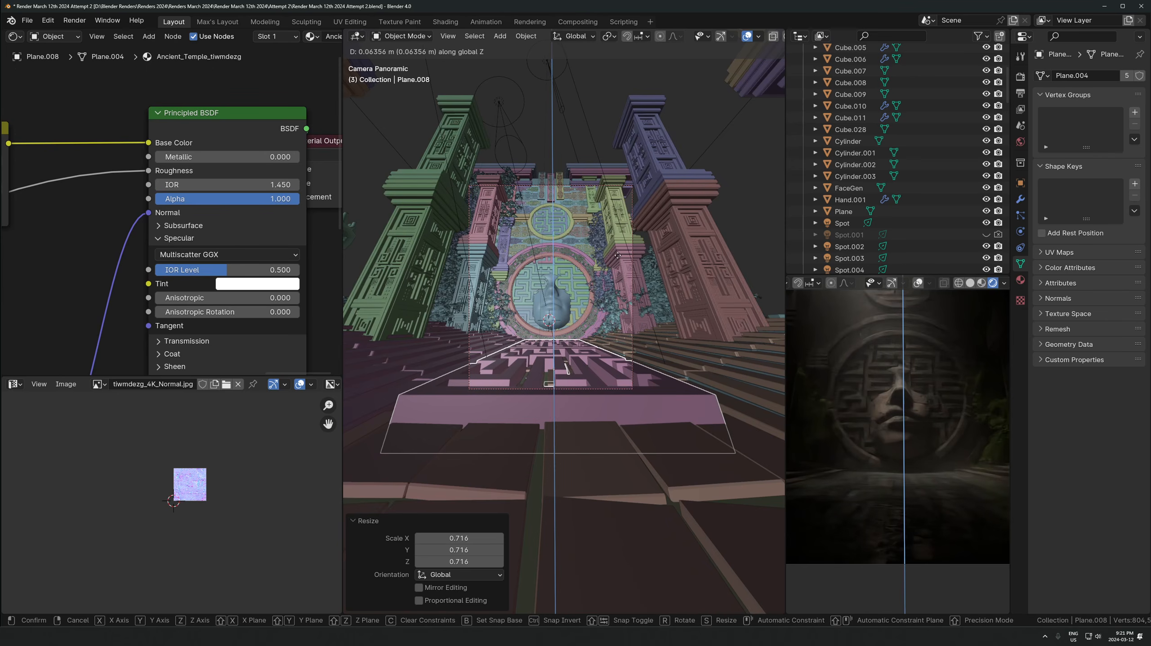
{"action": "left_click", "coordinate": [646, 231]}
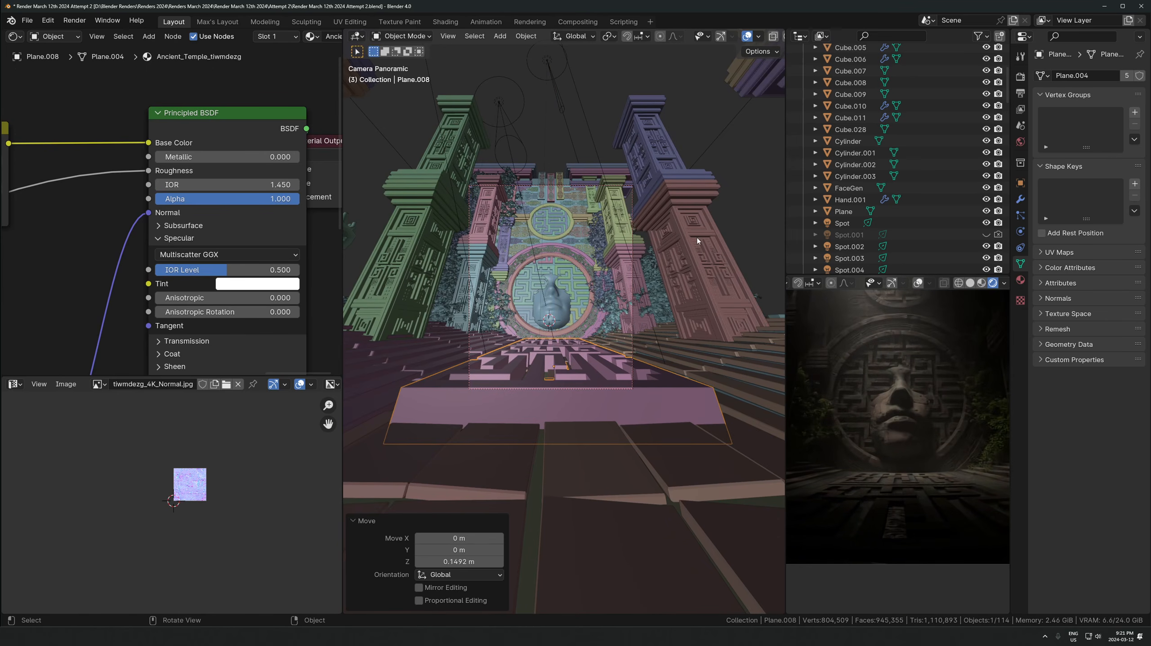
Scale the floor maze panel by 0.661 and raise it about 0.1 m
{"action": "key", "text": "s"}
{"action": "left_click", "coordinate": [643, 265]}
{"action": "key", "text": "g"}
{"action": "key", "text": "z"}
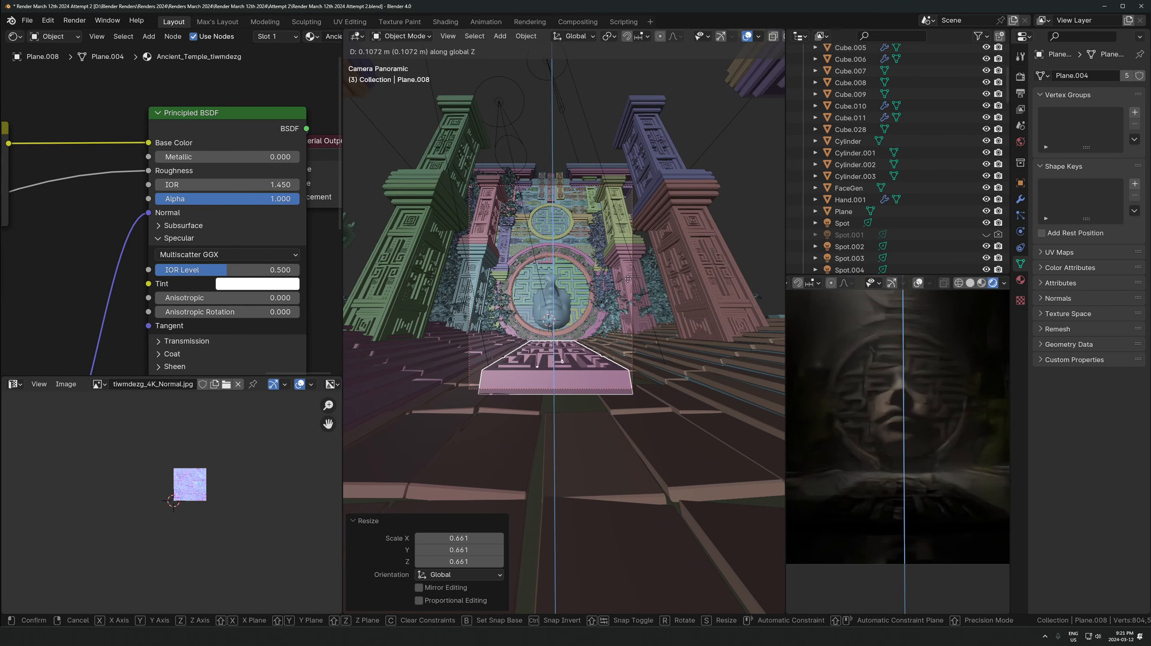
{"action": "left_click", "coordinate": [627, 282]}
Set the floor maze panel's Array modifier count to 3
{"action": "key", "text": "KP_0"}
{"action": "left_click", "coordinate": [1019, 199]}
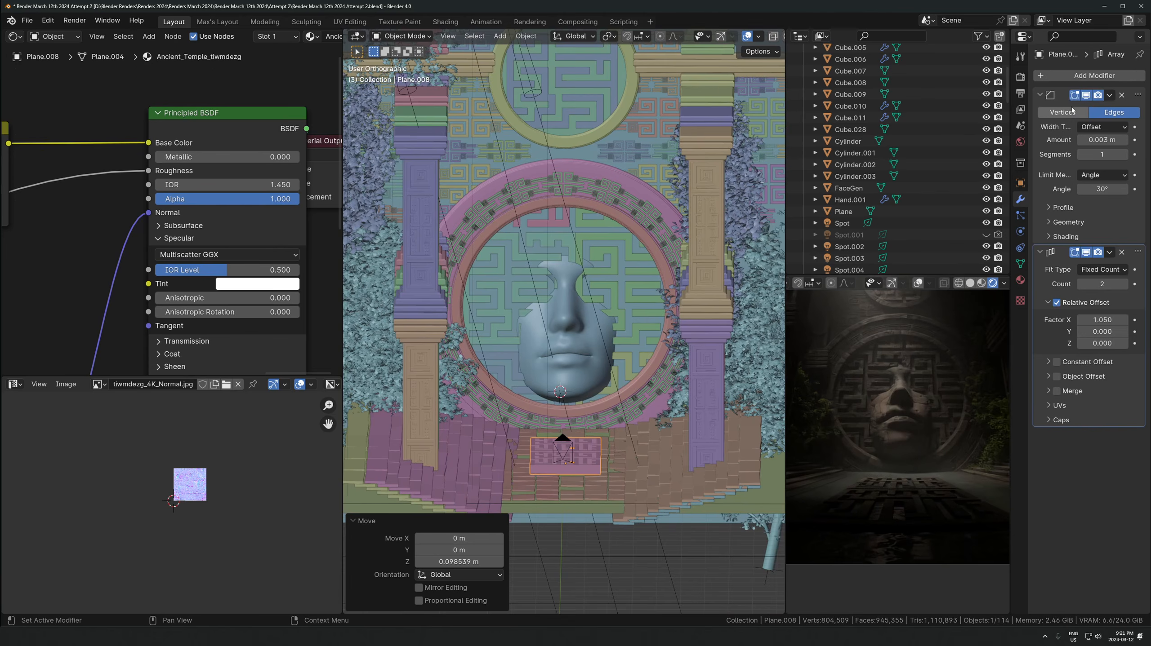
{"action": "left_click", "coordinate": [1124, 284]}
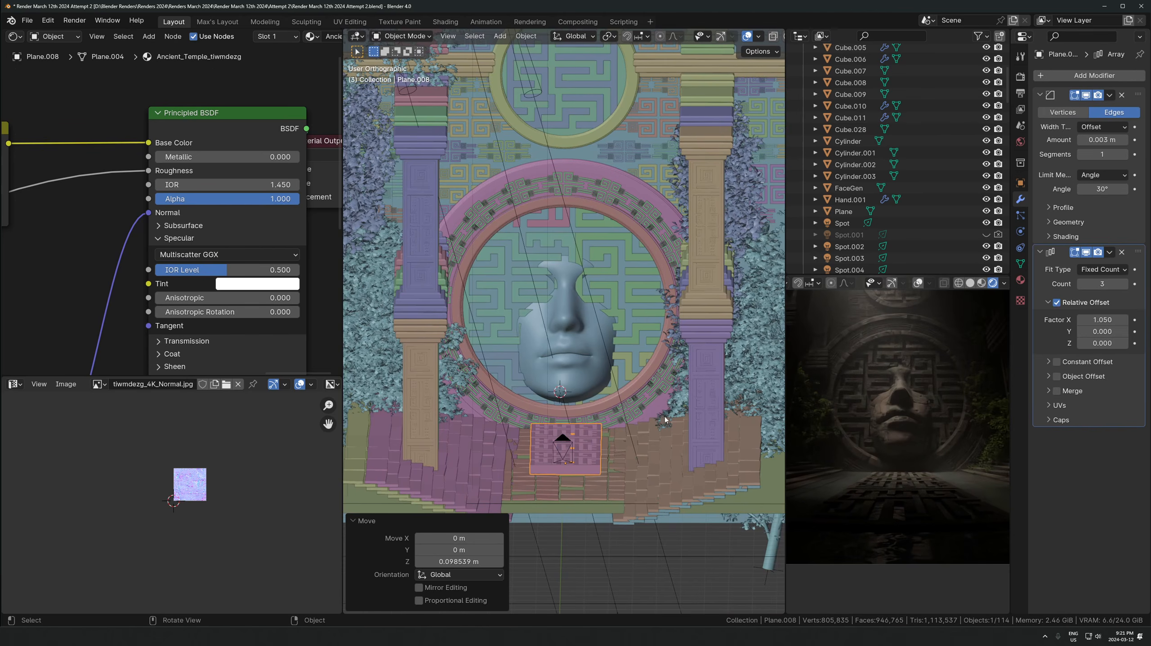
Move the arrayed maze panel about -0.37 m along Y on the temple floor
{"action": "scroll", "coordinate": [622, 414], "scroll_direction": "down", "scroll_amount": 3}
{"action": "middle_click_drag", "start_coordinate": [664, 415], "coordinate": [629, 403]}
{"action": "scroll", "coordinate": [622, 408], "scroll_direction": "up", "scroll_amount": 3}
{"action": "key", "text": "g"}
{"action": "key", "text": "y"}
{"action": "left_click", "coordinate": [615, 415]}
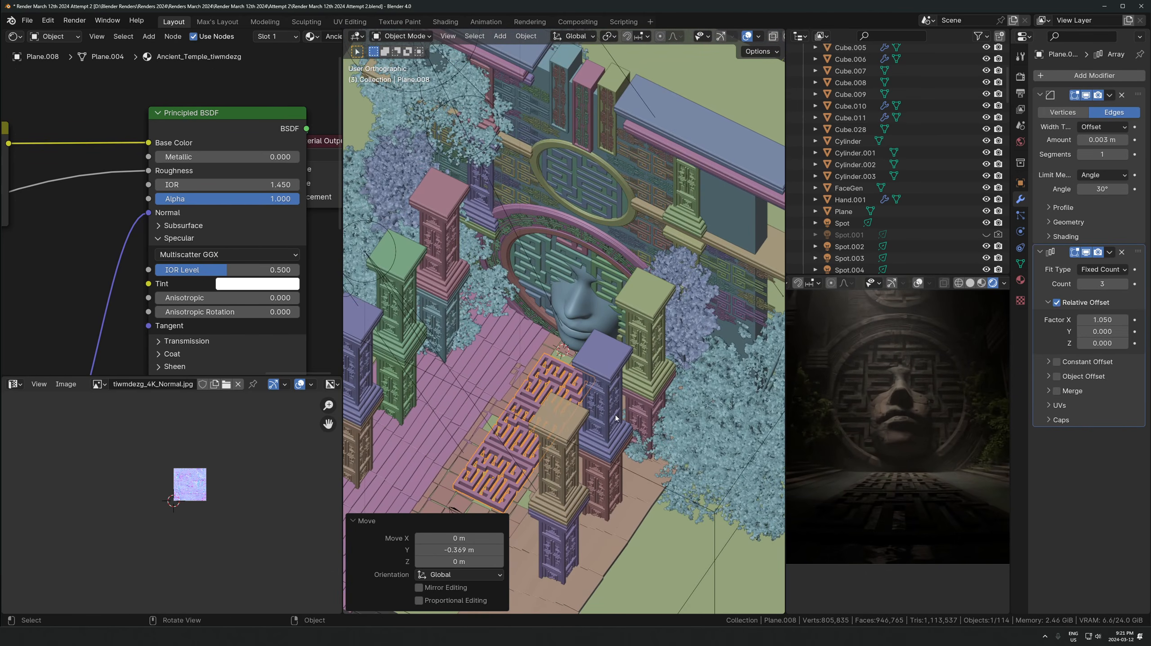
Set the array count to 4 and move the maze strip along Y by about 0.64 m and again by about -2.48 m
{"action": "key", "text": "KP_5"}
{"action": "key", "text": "g"}
{"action": "key", "text": "y"}
{"action": "left_click", "coordinate": [625, 403]}
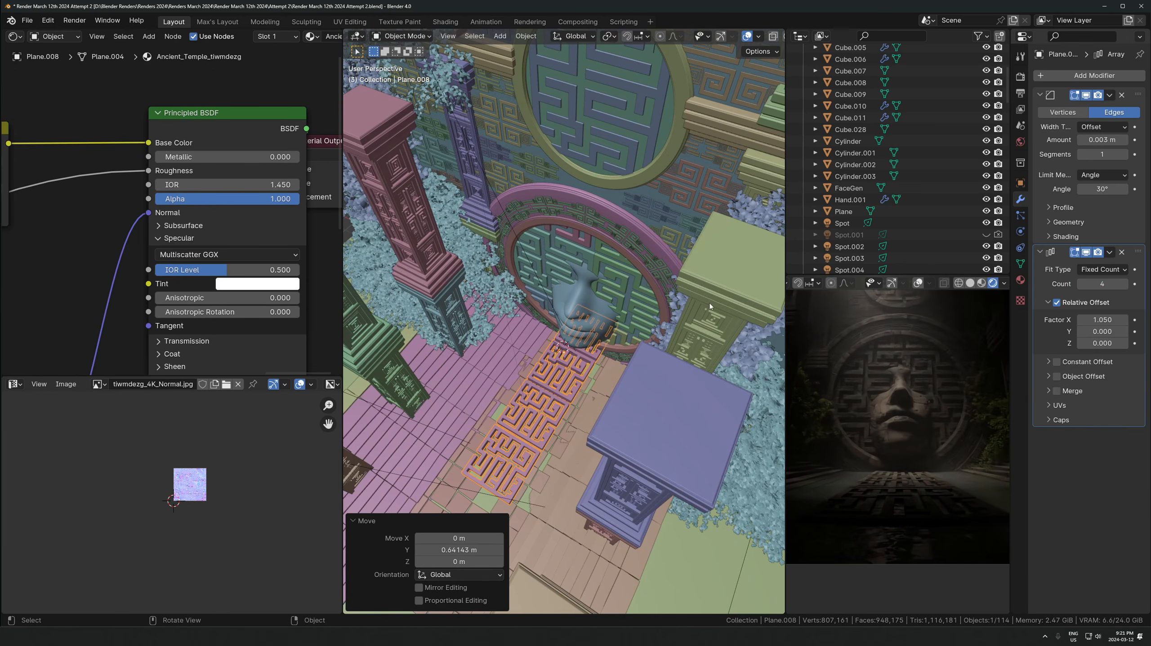
{"action": "key", "text": "g"}
{"action": "key", "text": "y"}
{"action": "left_click", "coordinate": [652, 428]}
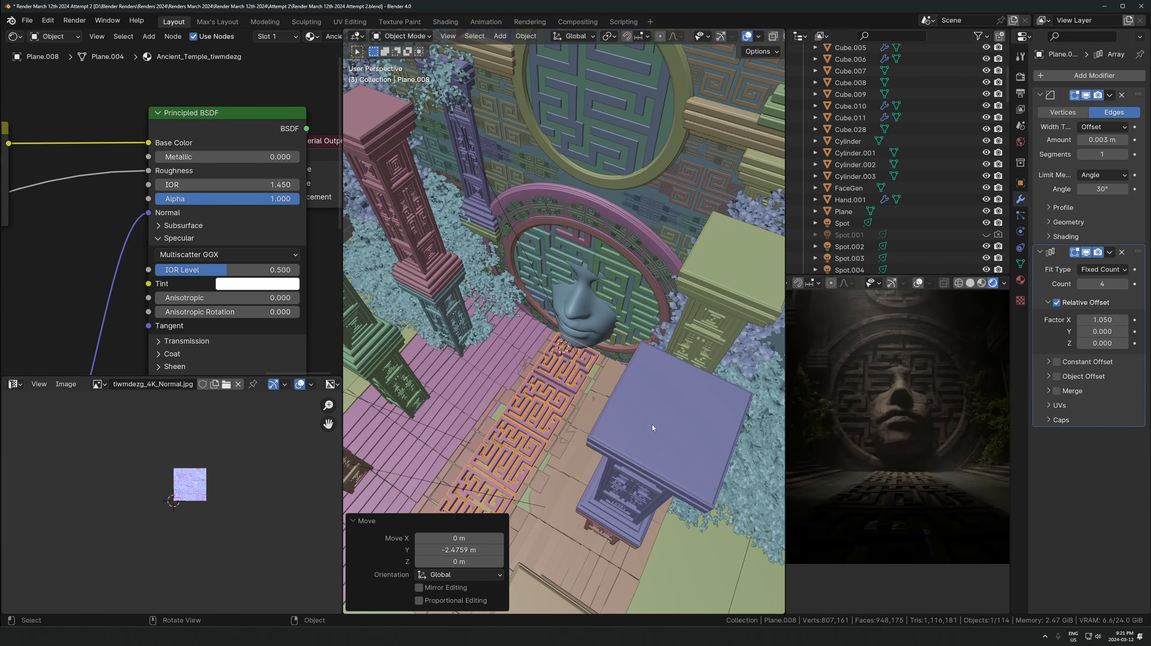
Remove the maze panel's Array modifier and make a linked duplicate about 3.03 m along Y
{"action": "middle_click_drag", "start_coordinate": [651, 424], "coordinate": [699, 305]}
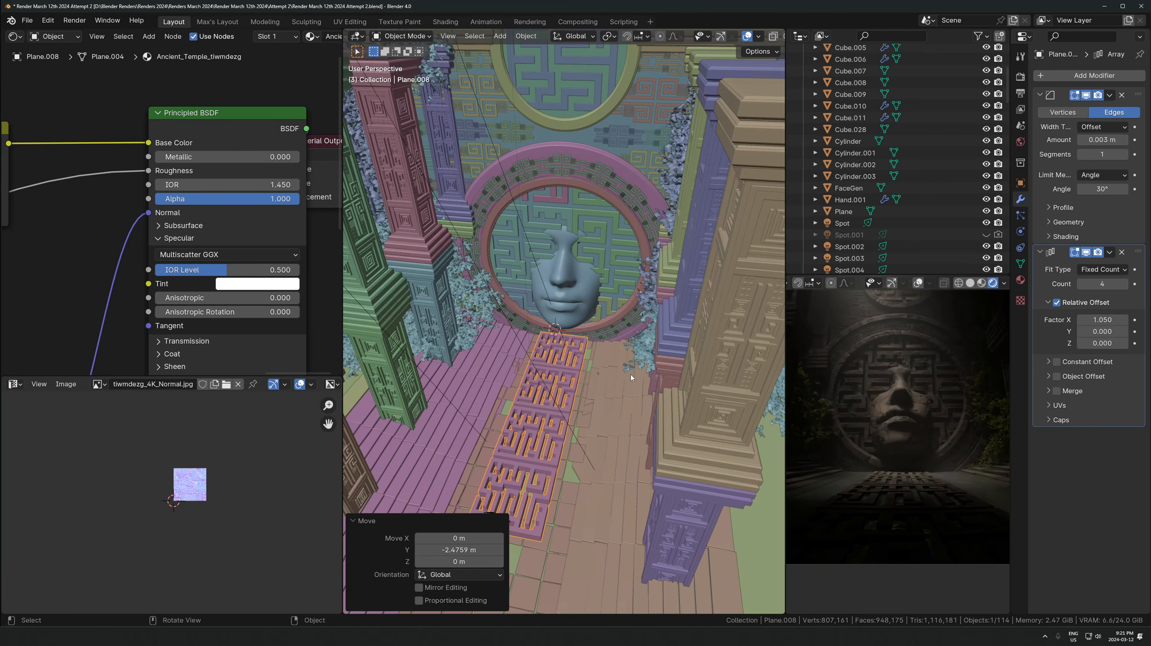
{"action": "left_click", "coordinate": [1121, 252]}
{"action": "key", "text": "KP_7"}
{"action": "key", "text": "KP_Decimal"}
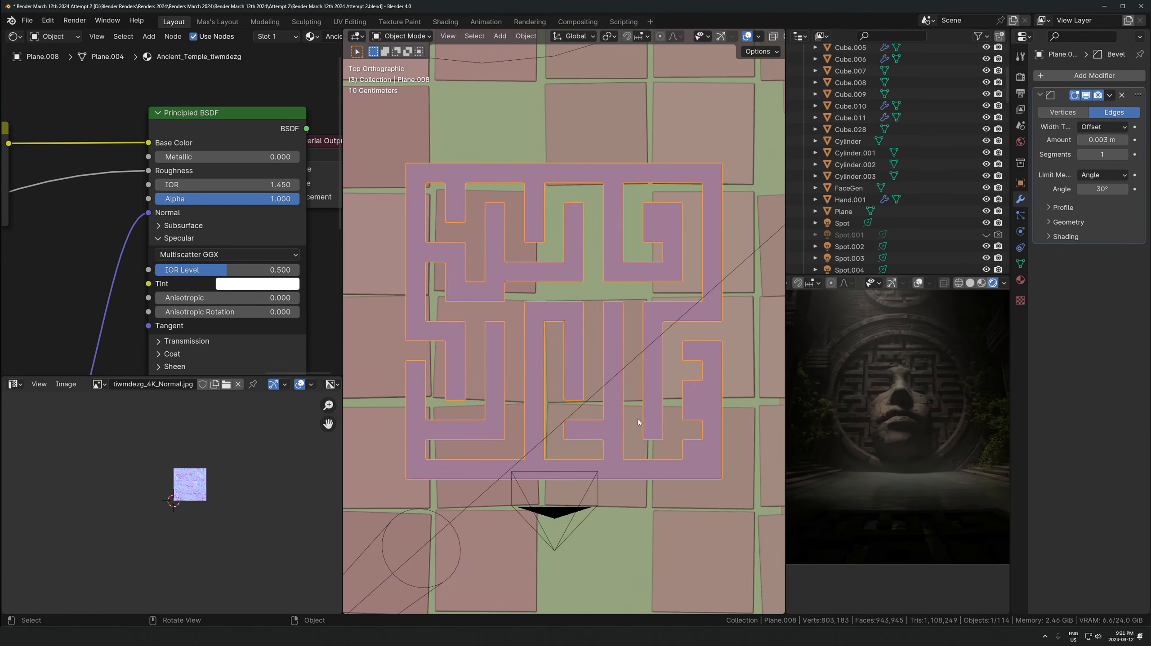
{"action": "key", "text": "alt+d"}
{"action": "key", "text": "y"}
{"action": "left_click", "coordinate": [652, 611]}
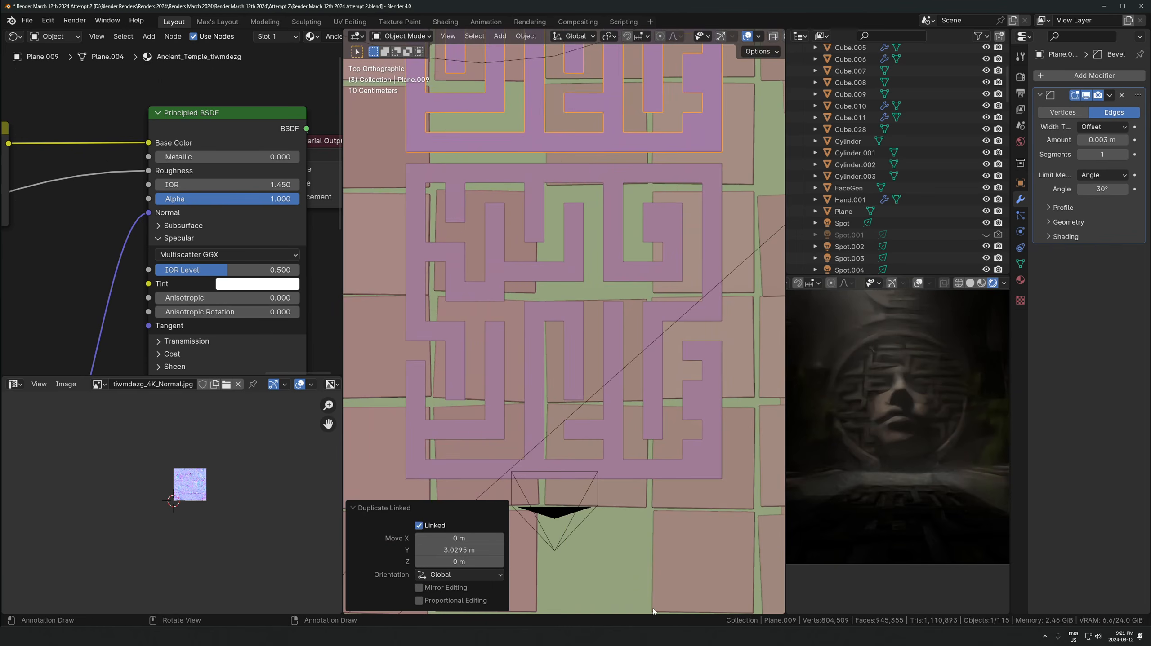
Rotate the duplicated maze panel 90° around the vertical axis
{"action": "type", "text": "r90"}
{"action": "left_click", "coordinate": [649, 88]}
{"action": "scroll", "coordinate": [649, 89], "scroll_direction": "down", "scroll_amount": 1}
{"action": "middle_click_drag", "start_coordinate": [651, 102], "coordinate": [631, 220], "text": "shift"}
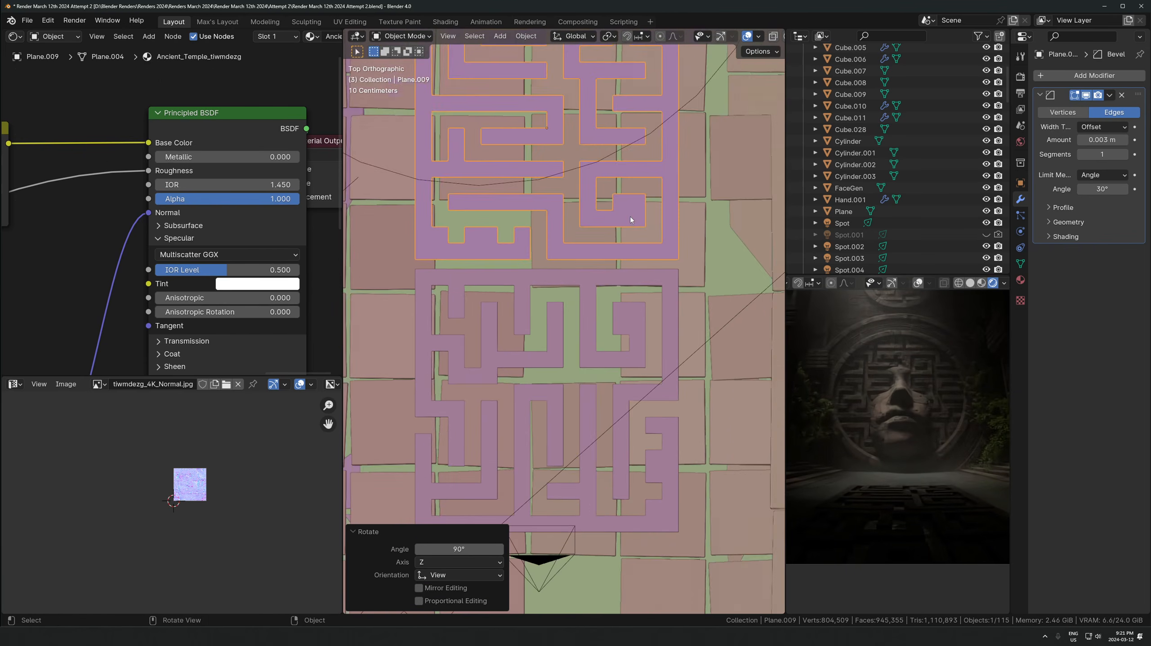
Make a linked duplicate of the rotated maze panel about 2.93 m along Y and rotate it 180°
{"action": "scroll", "coordinate": [631, 220], "scroll_direction": "down", "scroll_amount": 3}
{"action": "key", "text": "alt+d"}
{"action": "key", "text": "y"}
{"action": "left_click", "coordinate": [624, 117]}
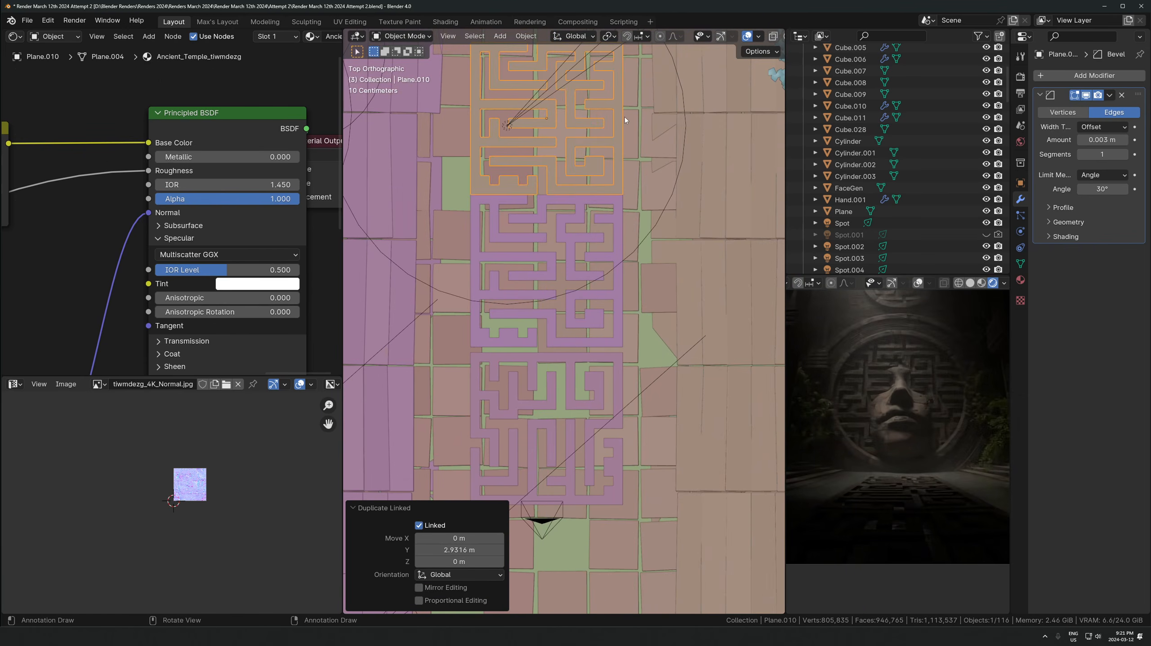
{"action": "type", "text": "r180"}
{"action": "left_click", "coordinate": [618, 114]}
Shift the newest maze panel slightly along Y, then move it and the middle panel together about 0.064 m along Y
{"action": "middle_click_drag", "start_coordinate": [619, 114], "coordinate": [615, 153], "text": "shift"}
{"action": "key", "text": "g"}
{"action": "key", "text": "y"}
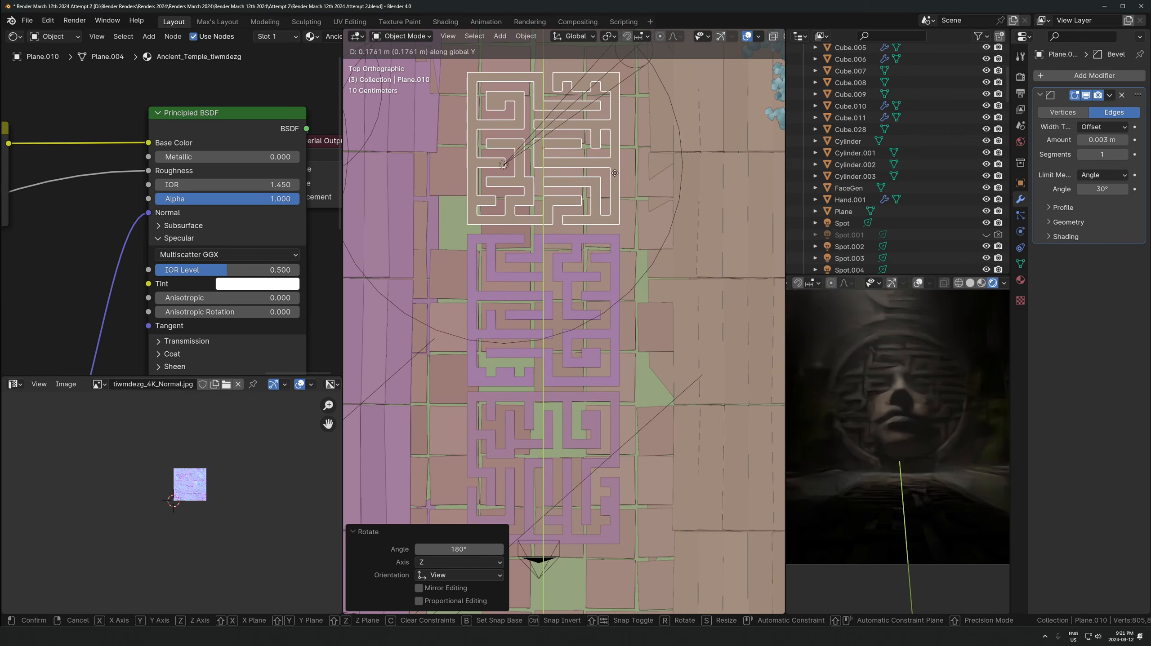
{"action": "left_click", "coordinate": [614, 176]}
{"action": "left_click", "coordinate": [610, 234]}
{"action": "key", "text": "g"}
{"action": "key", "text": "y"}
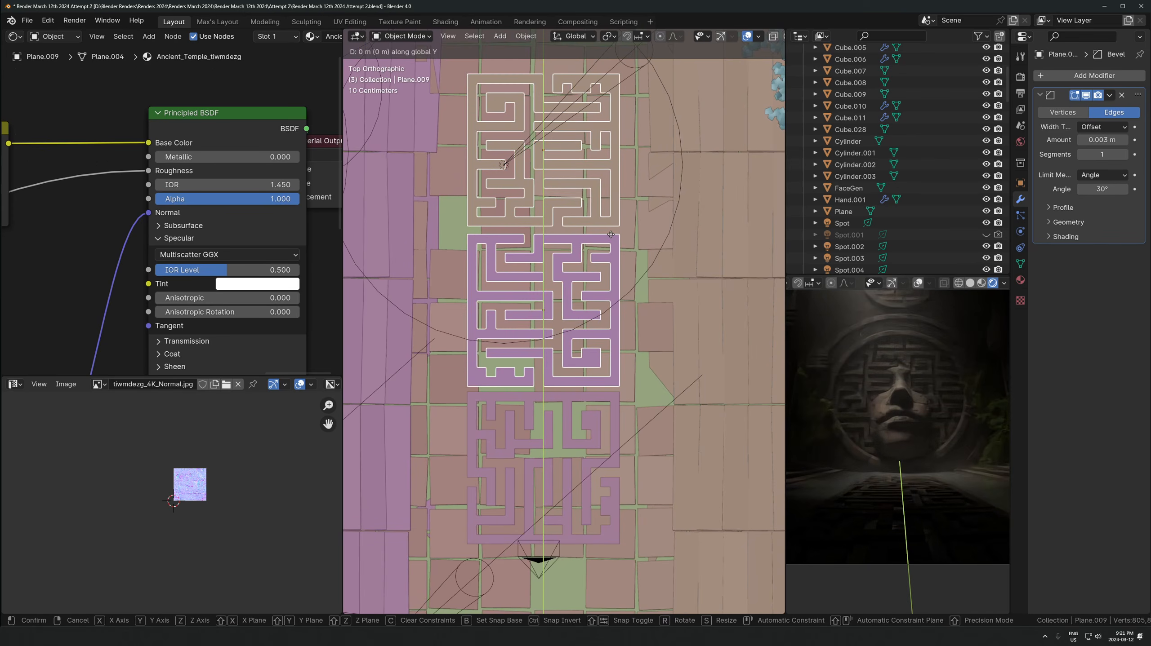
{"action": "left_click", "coordinate": [611, 231]}
{"action": "middle_click_drag", "start_coordinate": [614, 176], "coordinate": [616, 294], "text": "shift"}
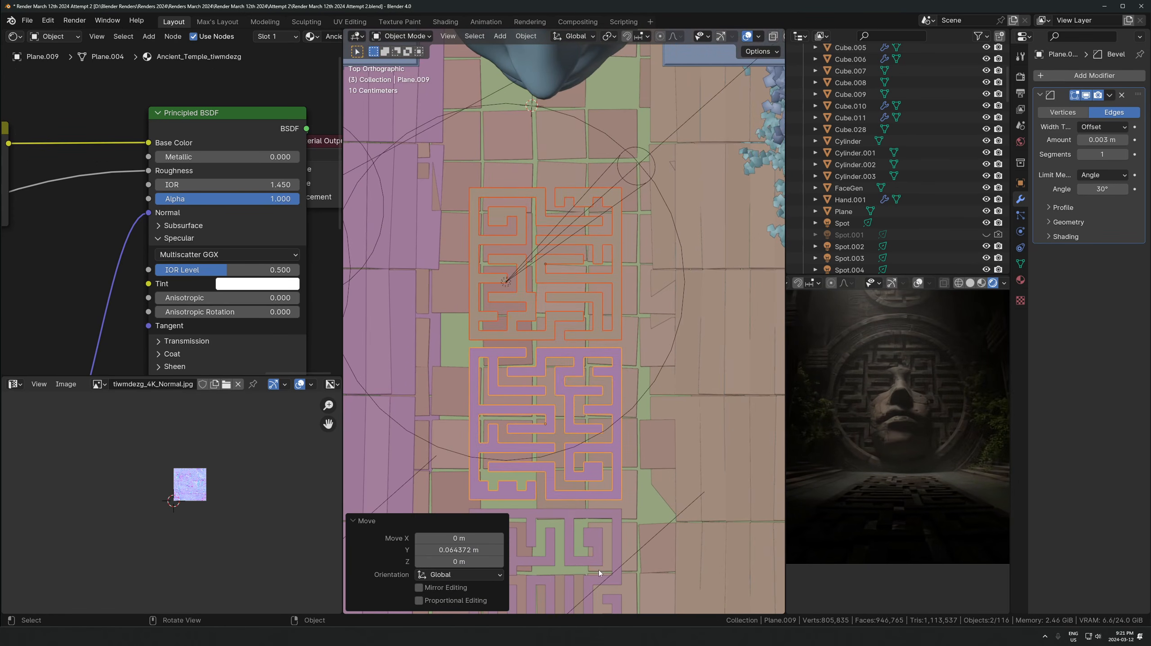
Make a linked duplicate of a maze panel about 9.26 m along Y, extending the path towards the face
{"action": "key", "text": "shift+d"}
{"action": "key", "text": "y"}
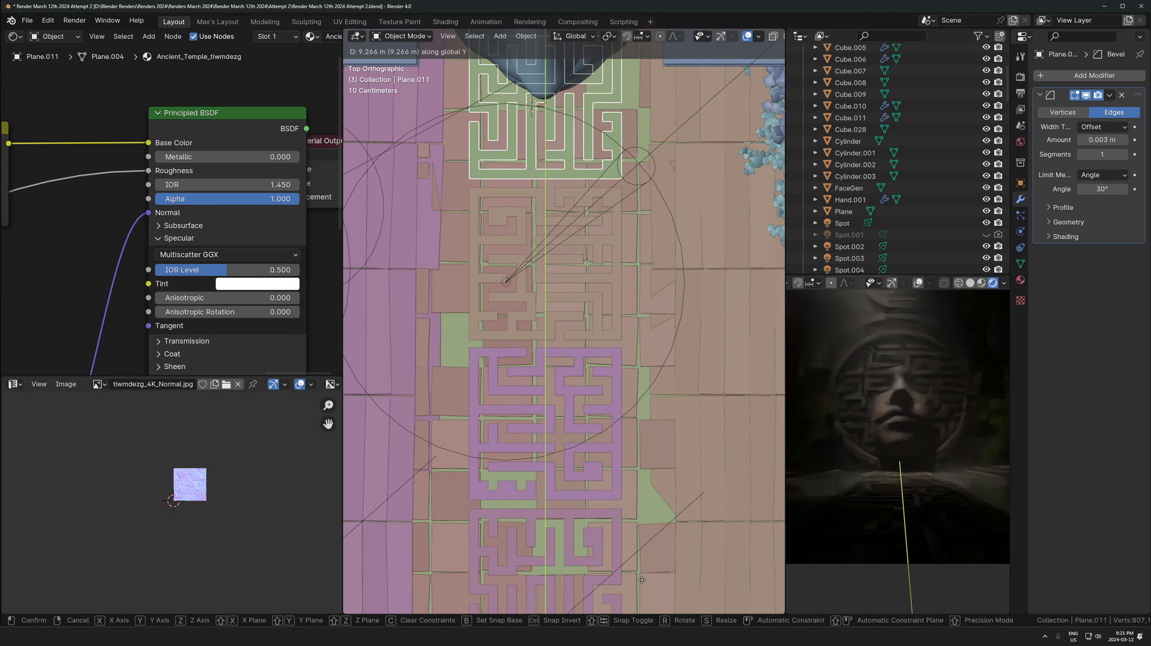
{"action": "left_click", "coordinate": [642, 580]}
{"action": "scroll", "coordinate": [950, 389], "scroll_direction": "up", "scroll_amount": 2}
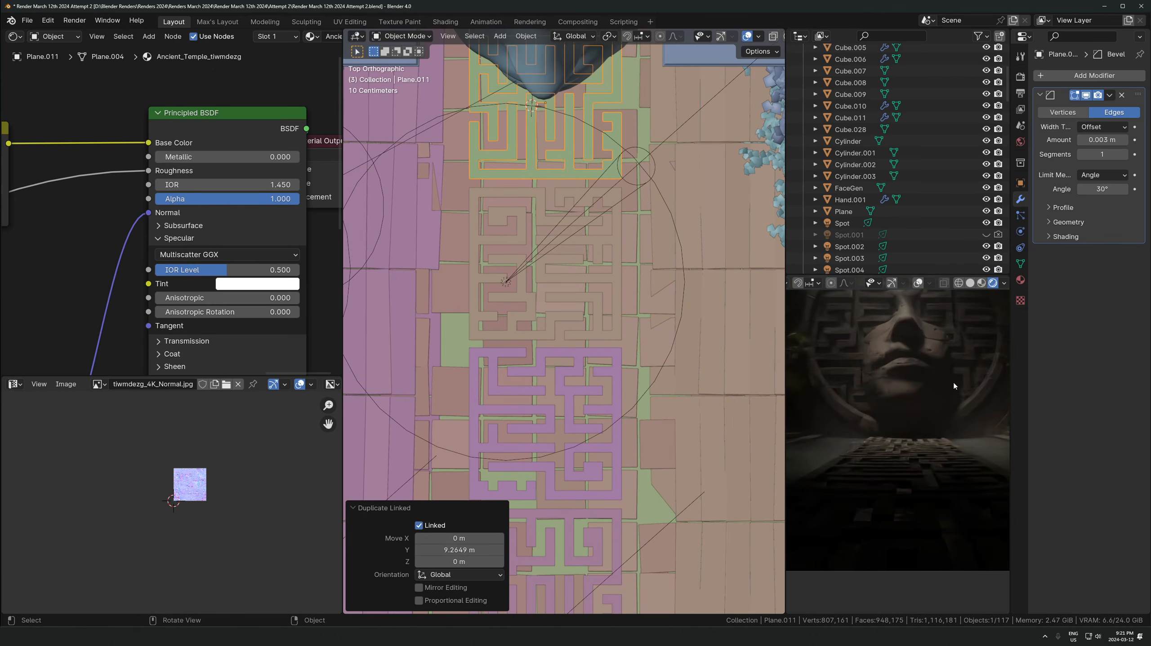
{"action": "scroll", "coordinate": [809, 439], "scroll_direction": "down", "scroll_amount": 1}
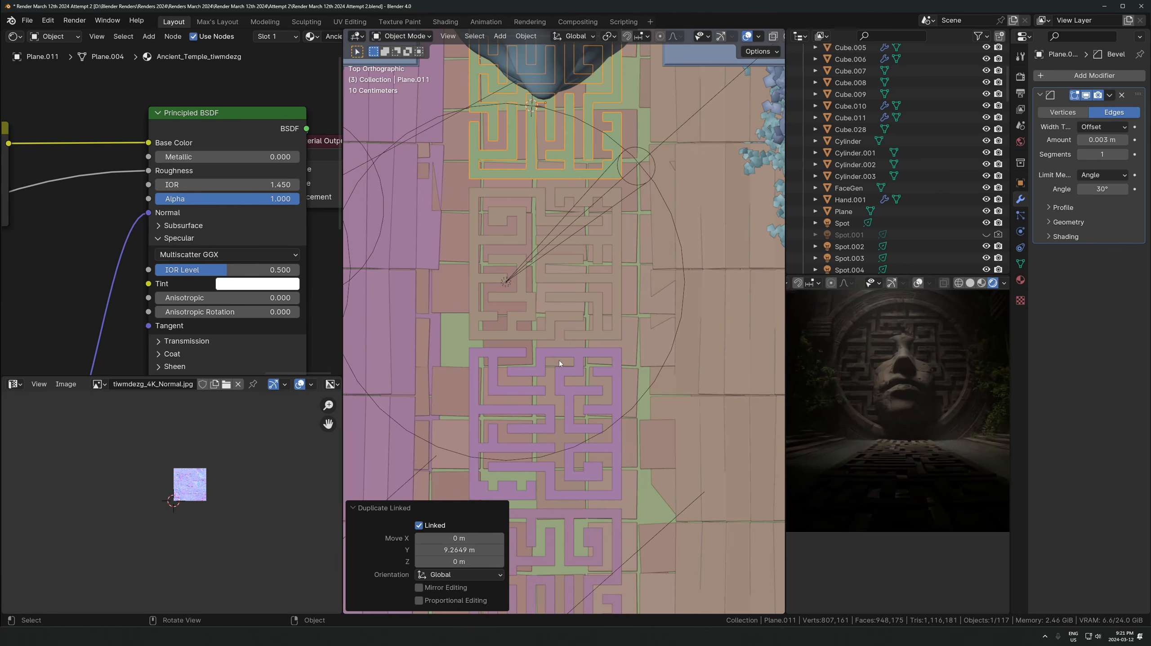
Parent the three farther maze panels to the nearest panel as Object with Keep Transform enabled
{"action": "left_click", "coordinate": [597, 243], "text": "shift"}
{"action": "middle_click_drag", "start_coordinate": [597, 243], "coordinate": [593, 190]}
{"action": "left_click", "coordinate": [599, 502], "text": "shift"}
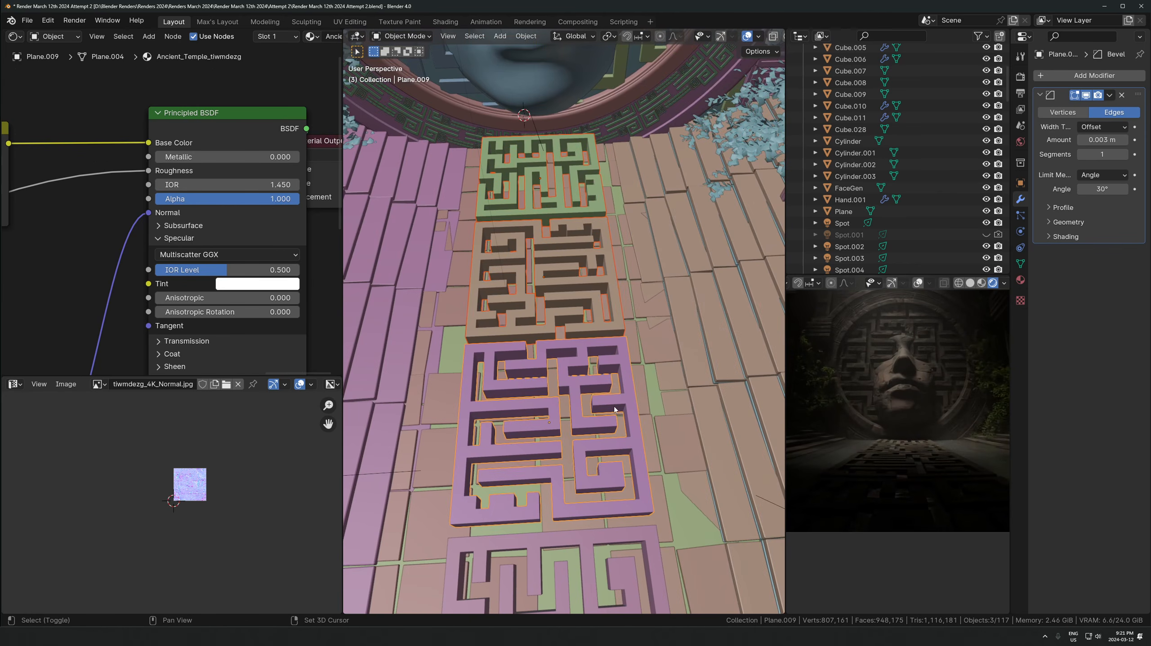
{"action": "middle_click_drag", "start_coordinate": [600, 507], "coordinate": [602, 401], "text": "shift"}
{"action": "left_click", "coordinate": [607, 391], "text": "shift"}
{"action": "key", "text": "ctrl+p"}
{"action": "left_click", "coordinate": [605, 389]}
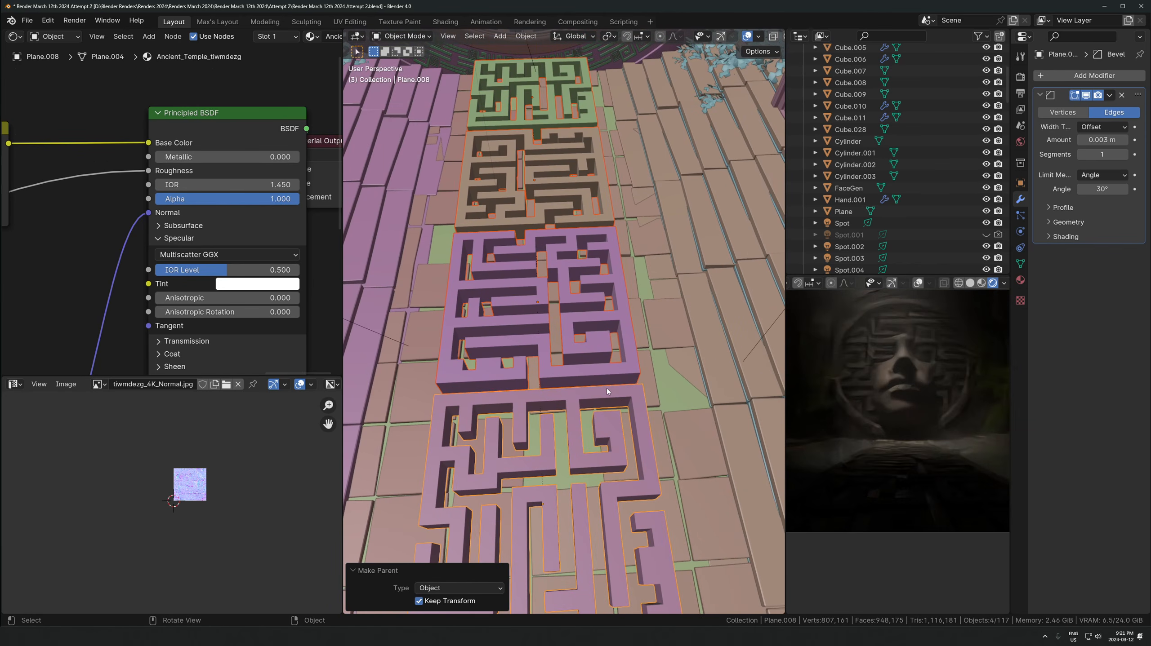
Adjust the height of the parented maze path by moving the nearest panel along Z
{"action": "left_click", "coordinate": [603, 388]}
{"action": "left_click", "coordinate": [603, 390]}
{"action": "middle_click_drag", "start_coordinate": [605, 393], "coordinate": [660, 273]}
{"action": "key", "text": "g"}
{"action": "key", "text": "z"}
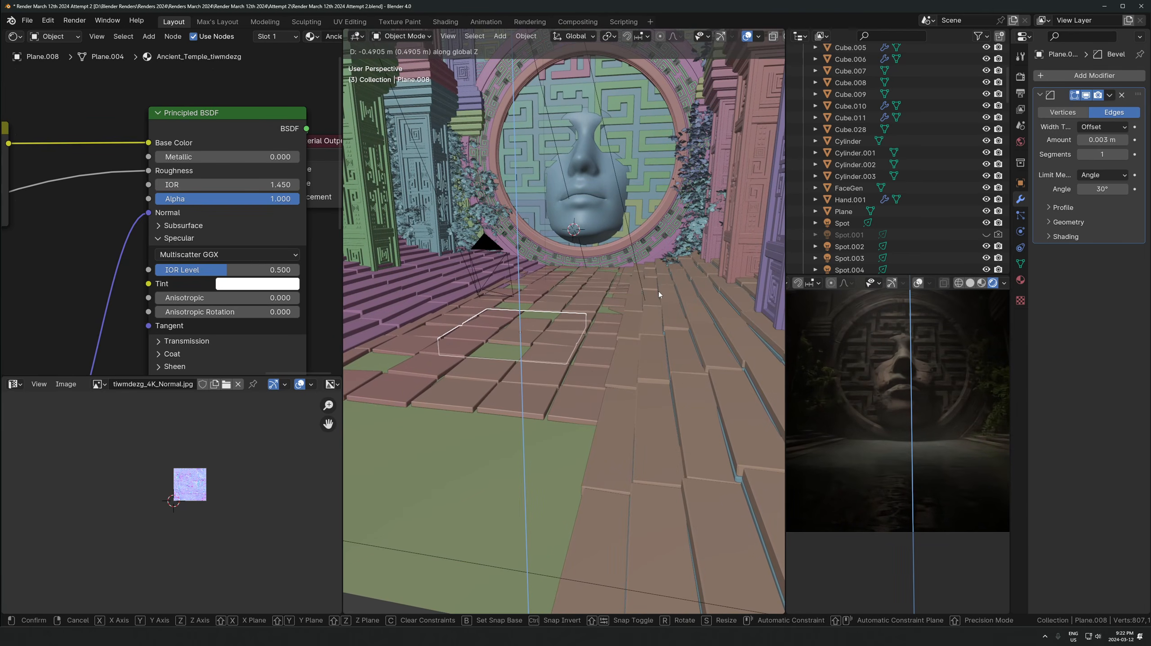
{"action": "left_click", "coordinate": [658, 291]}
Shift the Water object vertically along Z
{"action": "scroll", "coordinate": [530, 330], "scroll_direction": "down", "scroll_amount": 8}
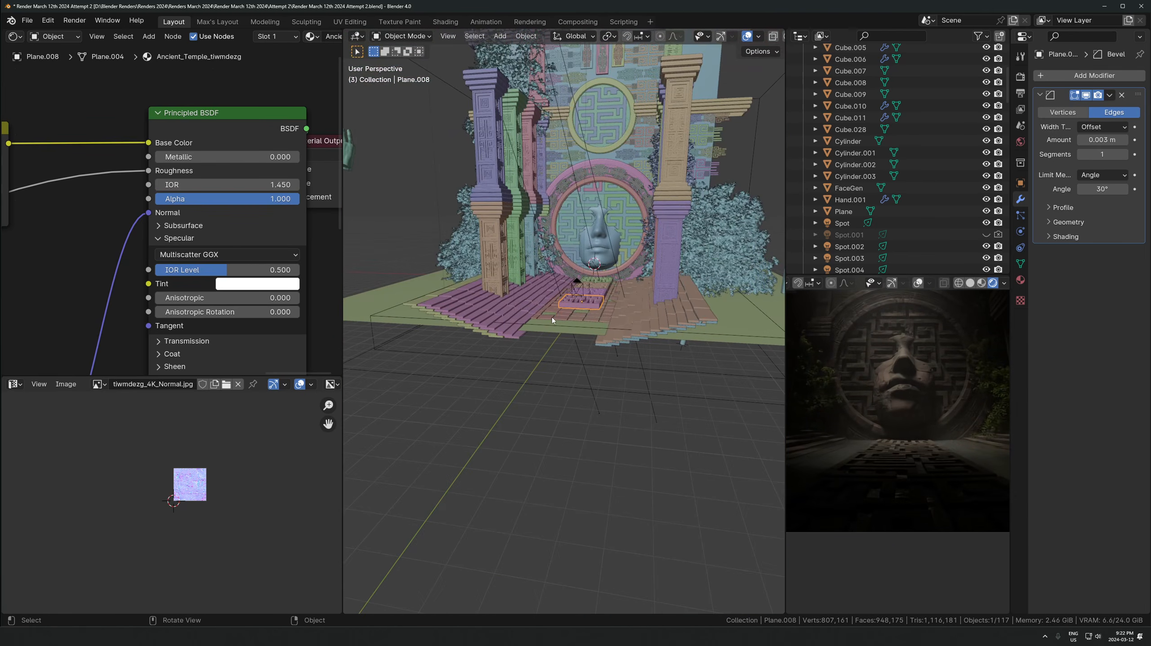
{"action": "left_click", "coordinate": [410, 326]}
{"action": "key", "text": "g"}
{"action": "key", "text": "z"}
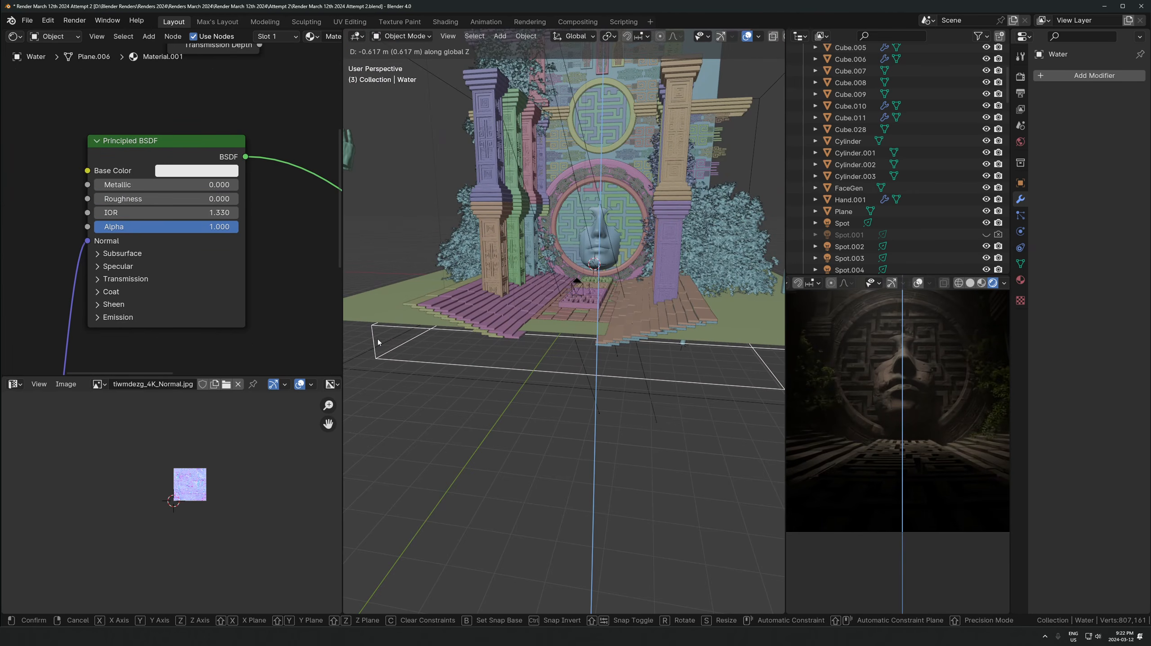
{"action": "left_click", "coordinate": [668, 314]}
Examine the Water material's volume and Principled BSDF nodes and the water's look in the rendered view
{"action": "scroll", "coordinate": [587, 346], "scroll_direction": "up", "scroll_amount": 3}
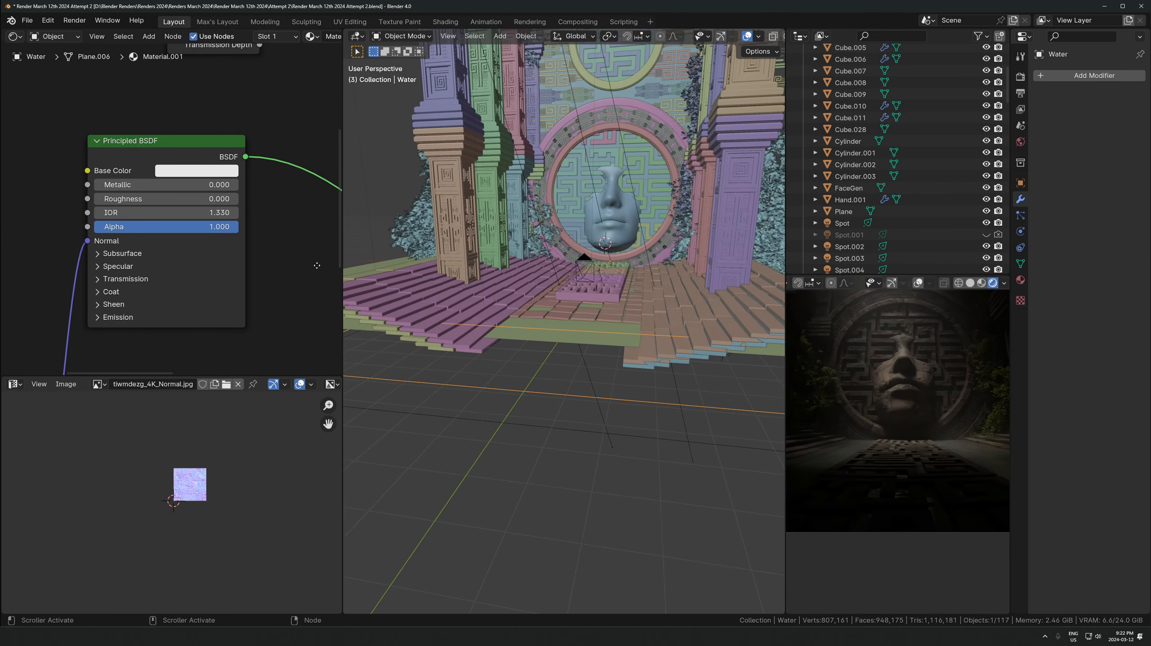
{"action": "middle_click_drag", "start_coordinate": [317, 266], "coordinate": [94, 354]}
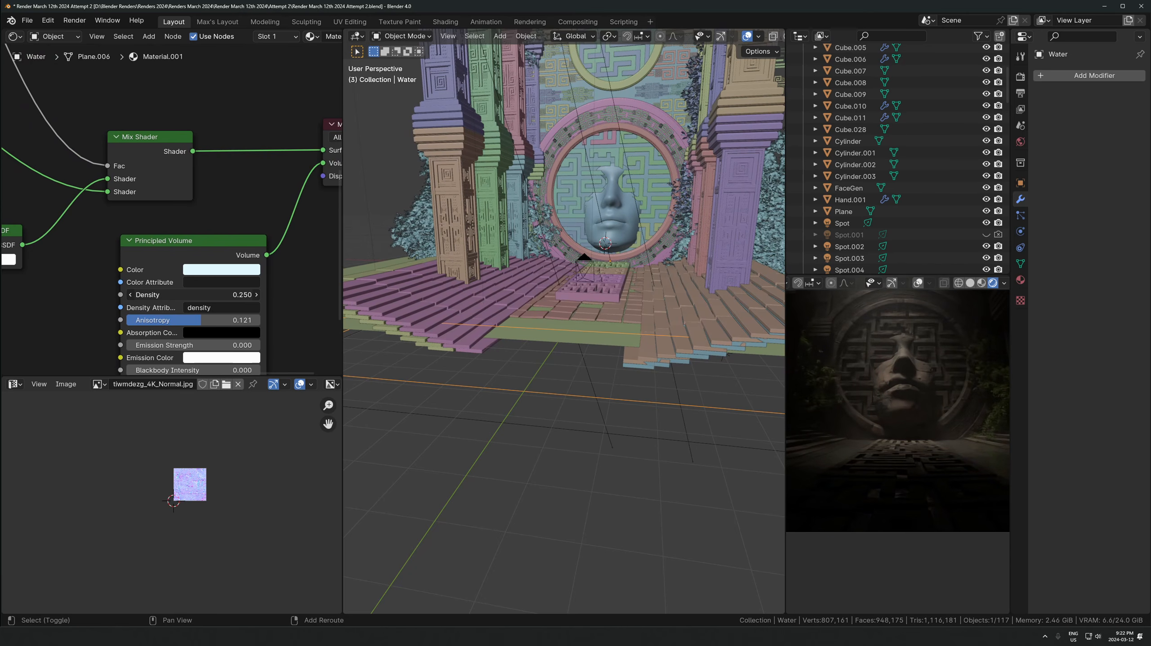
{"action": "scroll", "coordinate": [118, 188], "scroll_direction": "down", "scroll_amount": 4}
{"action": "middle_click_drag", "start_coordinate": [57, 160], "coordinate": [190, 219]}
{"action": "middle_click_drag", "start_coordinate": [32, 243], "coordinate": [251, 259]}
{"action": "scroll", "coordinate": [252, 259], "scroll_direction": "up", "scroll_amount": 3}
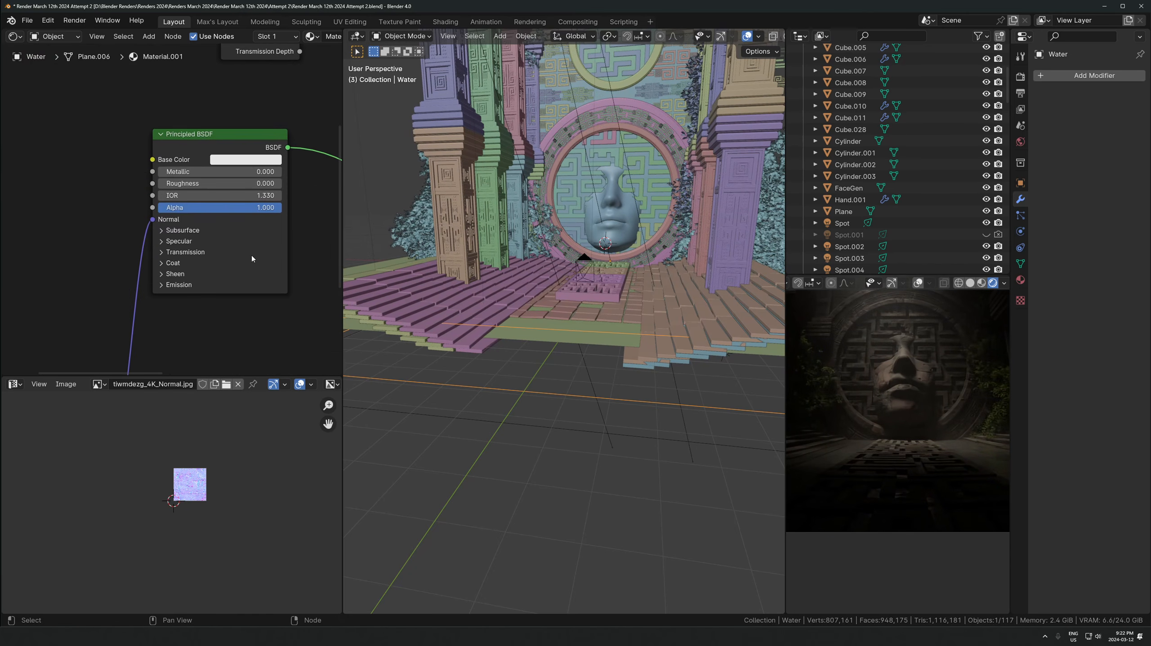
{"action": "scroll", "coordinate": [959, 530], "scroll_direction": "up", "scroll_amount": 4}
{"action": "middle_click_drag", "start_coordinate": [958, 530], "coordinate": [819, 468], "text": "shift"}
{"action": "scroll", "coordinate": [782, 527], "scroll_direction": "up", "scroll_amount": 1}
{"action": "scroll", "coordinate": [944, 536], "scroll_direction": "up", "scroll_amount": 3}
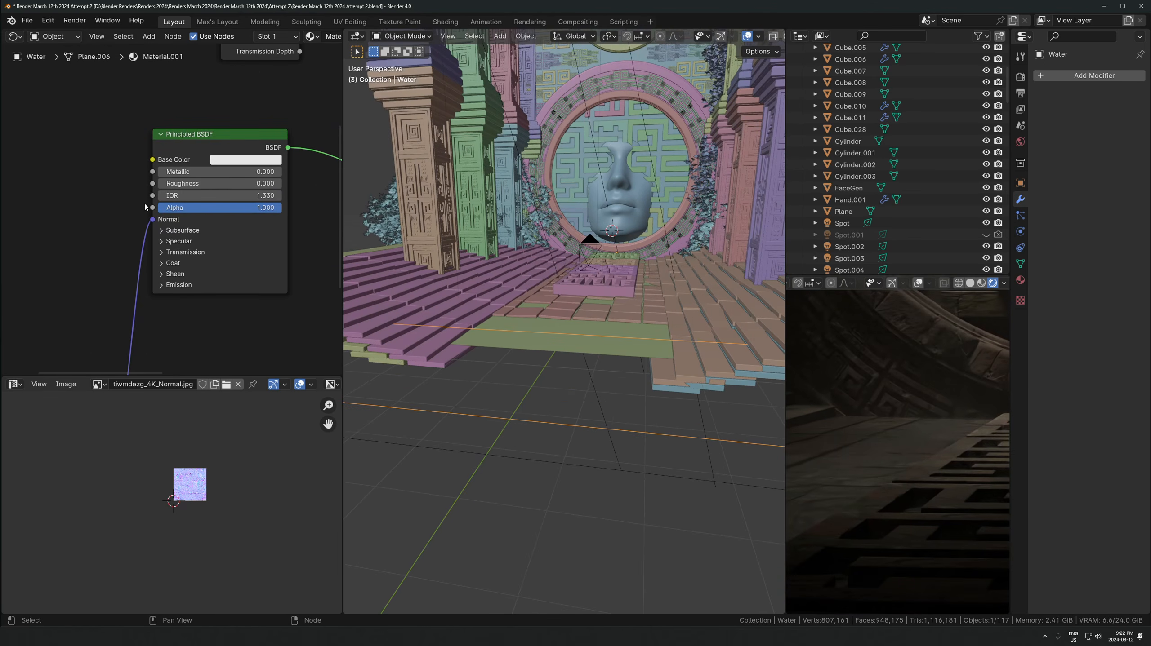
Insert an Add Shader node after the Principled BSDF in the Water material
{"action": "scroll", "coordinate": [145, 203], "scroll_direction": "down", "scroll_amount": 5}
{"action": "middle_click_drag", "start_coordinate": [201, 204], "coordinate": [129, 275]}
{"action": "middle_click_drag", "start_coordinate": [306, 286], "coordinate": [154, 240]}
{"action": "scroll", "coordinate": [154, 240], "scroll_direction": "down", "scroll_amount": 1}
{"action": "mouse_move", "coordinate": [180, 323]}
{"action": "middle_mouse_down"}
{"action": "mouse_move", "coordinate": [247, 314]}
{"action": "mouse_move", "coordinate": [195, 312]}
{"action": "middle_mouse_up"}
{"action": "scroll", "coordinate": [59, 280], "scroll_direction": "up", "scroll_amount": 4}
{"action": "middle_click_drag", "start_coordinate": [45, 276], "coordinate": [182, 246]}
{"action": "key", "text": "shift+a"}
{"action": "type", "text": "add"}
{"action": "key", "text": "Return"}
{"action": "left_click", "coordinate": [238, 132]}
Add a Glossy BSDF node and connect it to the second input of the Add Shader
{"action": "key", "text": "shift+a"}
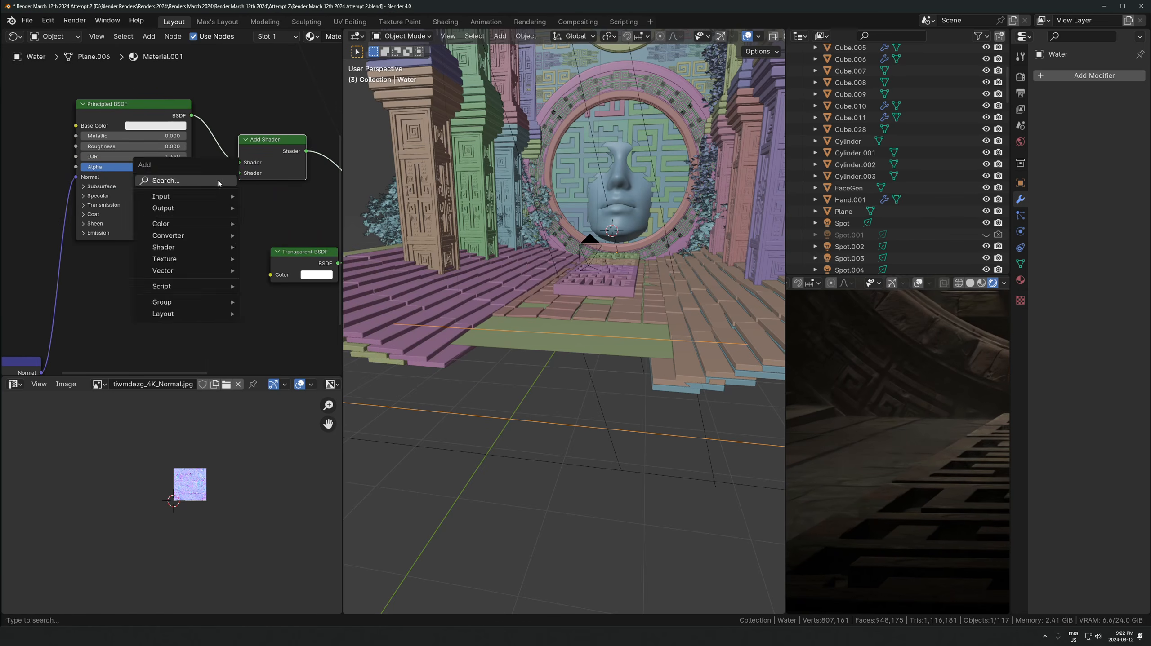
{"action": "type", "text": "glossy"}
{"action": "key", "text": "Return"}
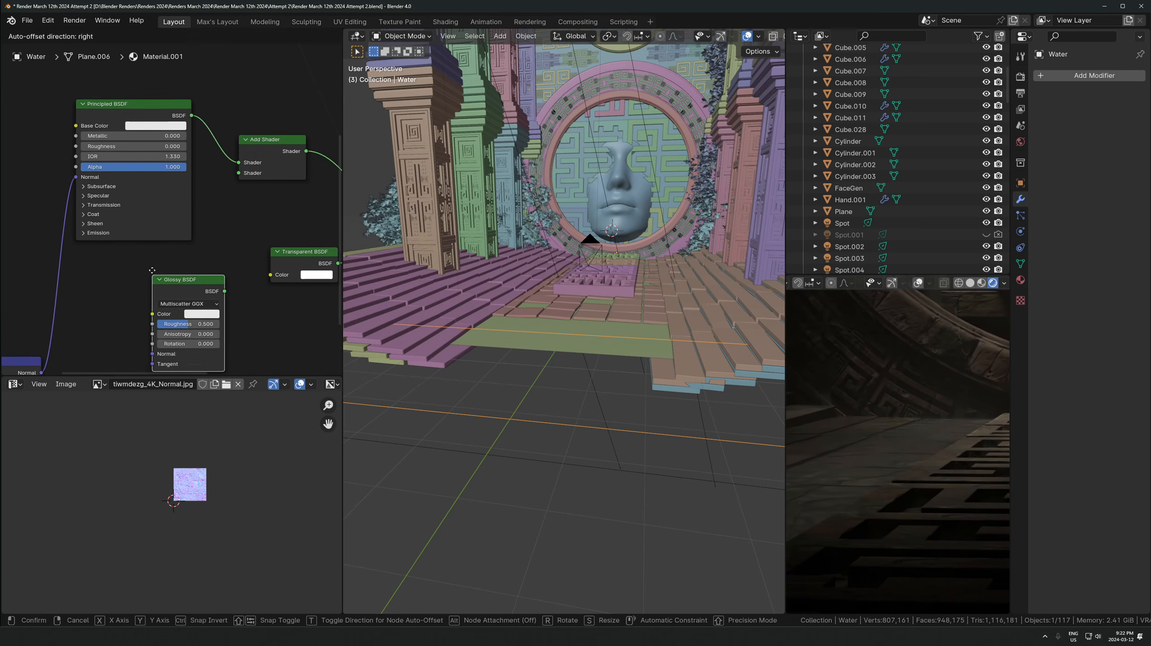
{"action": "left_click", "coordinate": [206, 258]}
{"action": "left_click_drag", "start_coordinate": [245, 174], "coordinate": [245, 173]}
Link the Bump node's Normal output to the Glossy BSDF's Normal input
{"action": "scroll", "coordinate": [50, 330], "scroll_direction": "down", "scroll_amount": 2}
{"action": "middle_click_drag", "start_coordinate": [49, 330], "coordinate": [112, 233]}
{"action": "left_click_drag", "start_coordinate": [107, 264], "coordinate": [182, 226]}
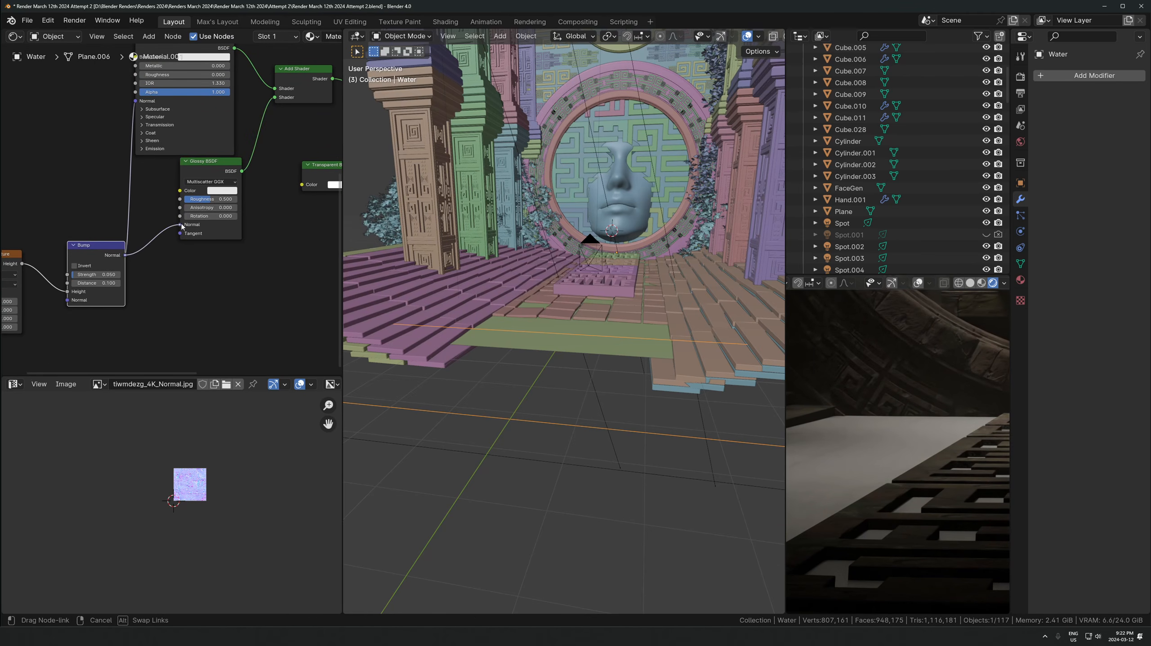
{"action": "left_click_drag", "start_coordinate": [71, 259], "coordinate": [28, 237]}
Set the Glossy BSDF's roughness to 0 and save the file
{"action": "scroll", "coordinate": [173, 210], "scroll_direction": "up", "scroll_amount": 2}
{"action": "left_click_drag", "start_coordinate": [219, 199], "coordinate": [195, 209]}
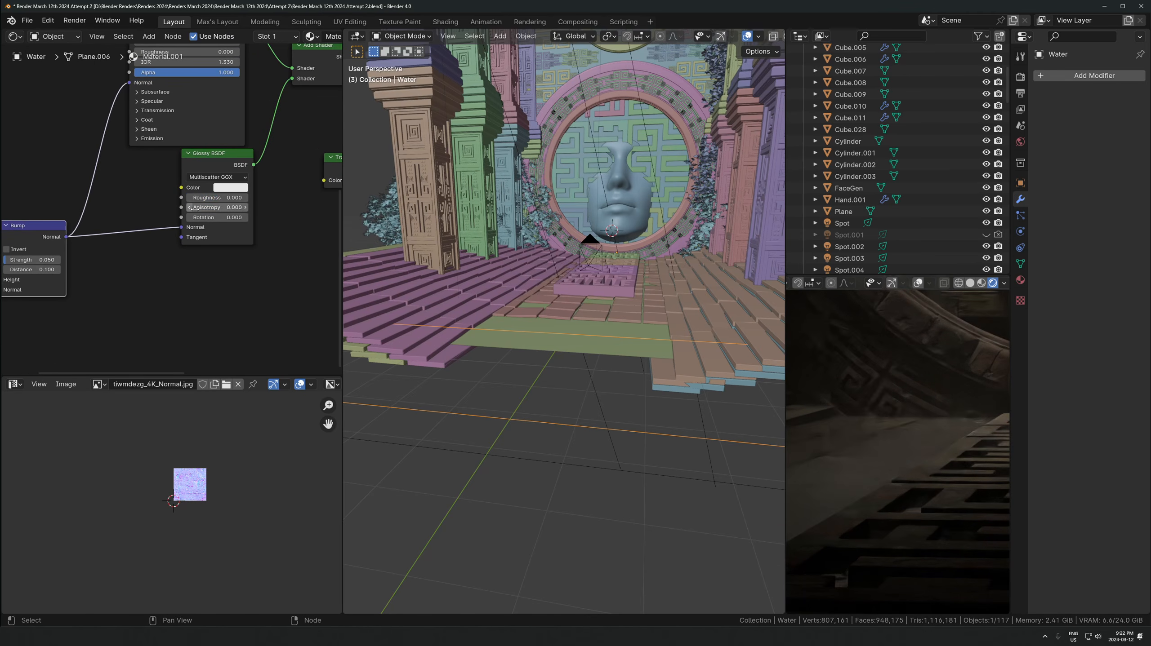
{"action": "middle_click_drag", "start_coordinate": [231, 260], "coordinate": [214, 330]}
{"action": "key", "text": "ctrl+s"}
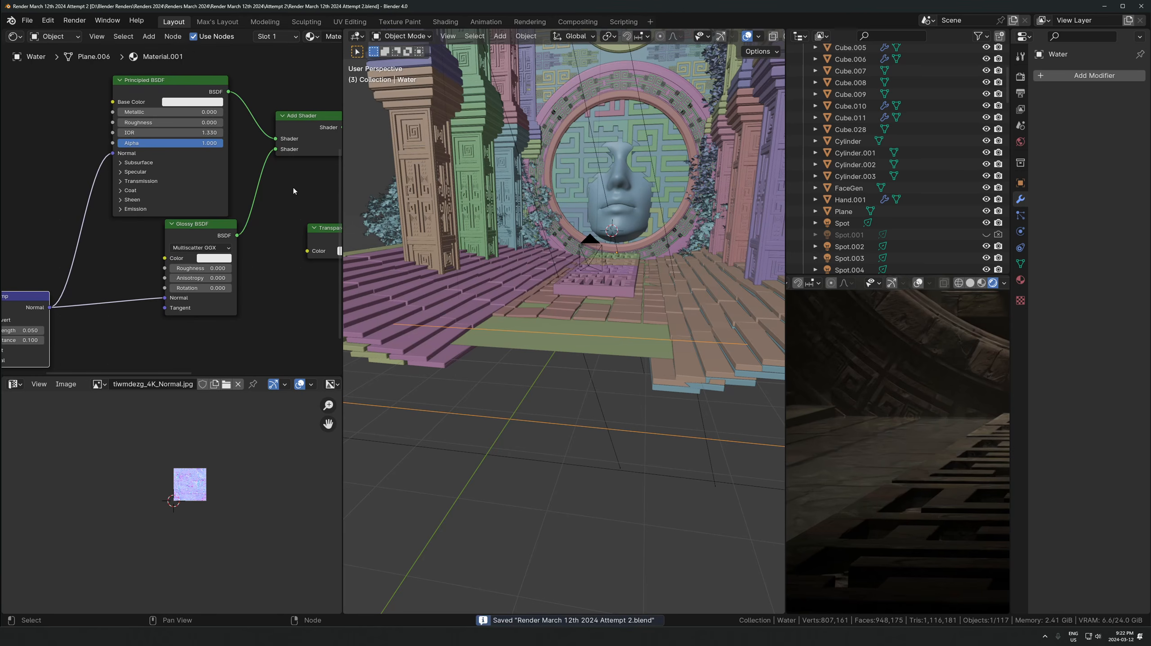
Detach the Add Shader node from the Water material's shader chain
{"action": "middle_click_drag", "start_coordinate": [299, 148], "coordinate": [278, 215]}
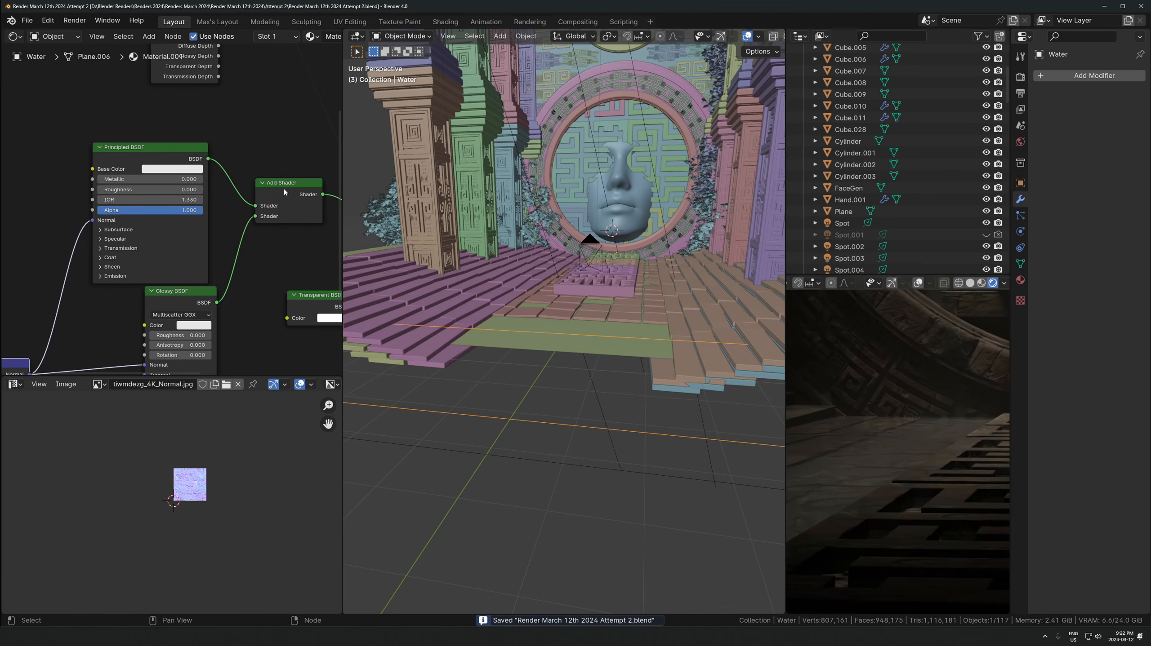
{"action": "left_click_drag", "start_coordinate": [287, 189], "coordinate": [280, 126], "text": "alt"}
{"action": "key", "text": "shift+a"}
{"action": "type", "text": "skk9"}
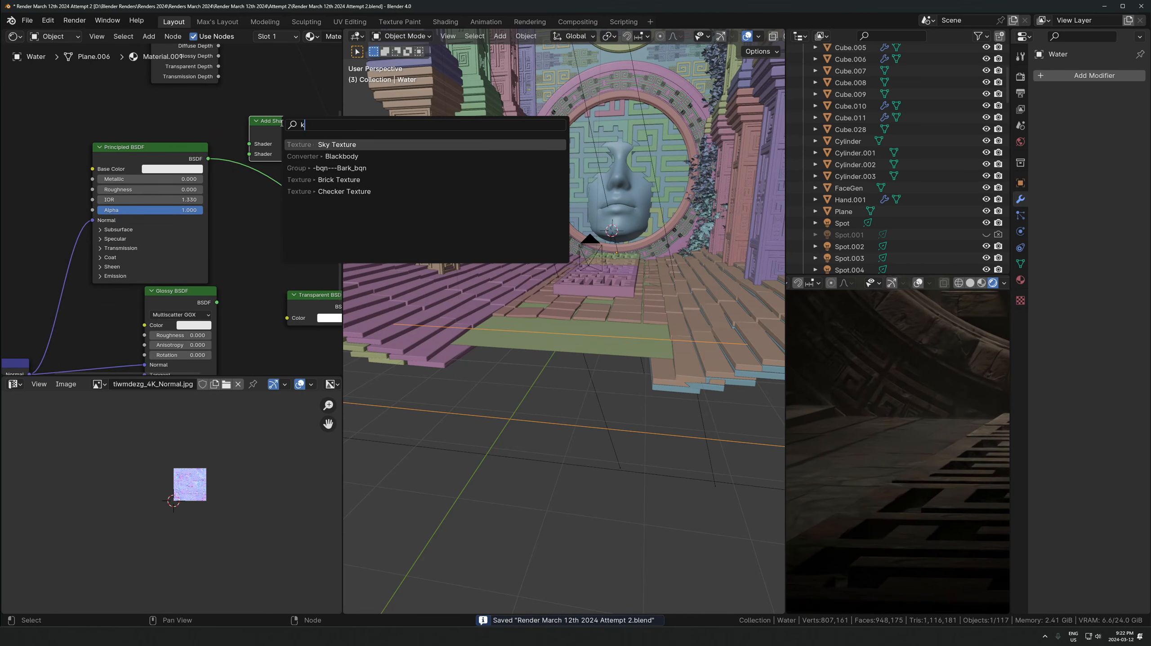
{"action": "key", "text": "BackSpace"}
{"action": "key", "text": "BackSpace"}
{"action": "key", "text": "BackSpace"}
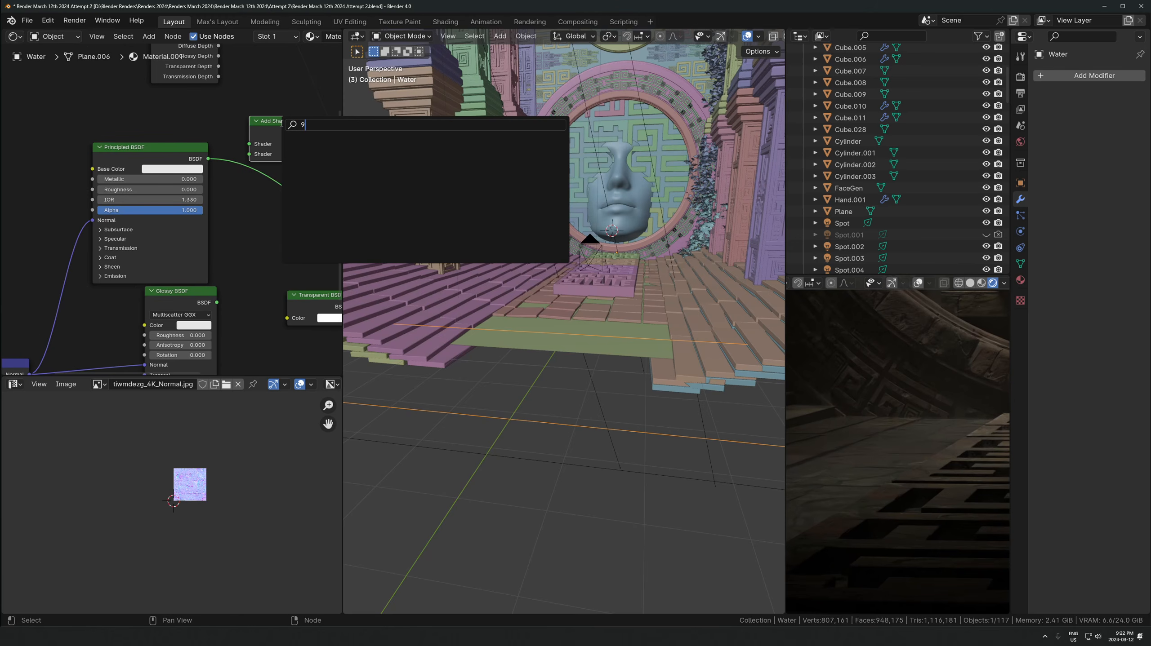
{"action": "type", "text": "mixc"}
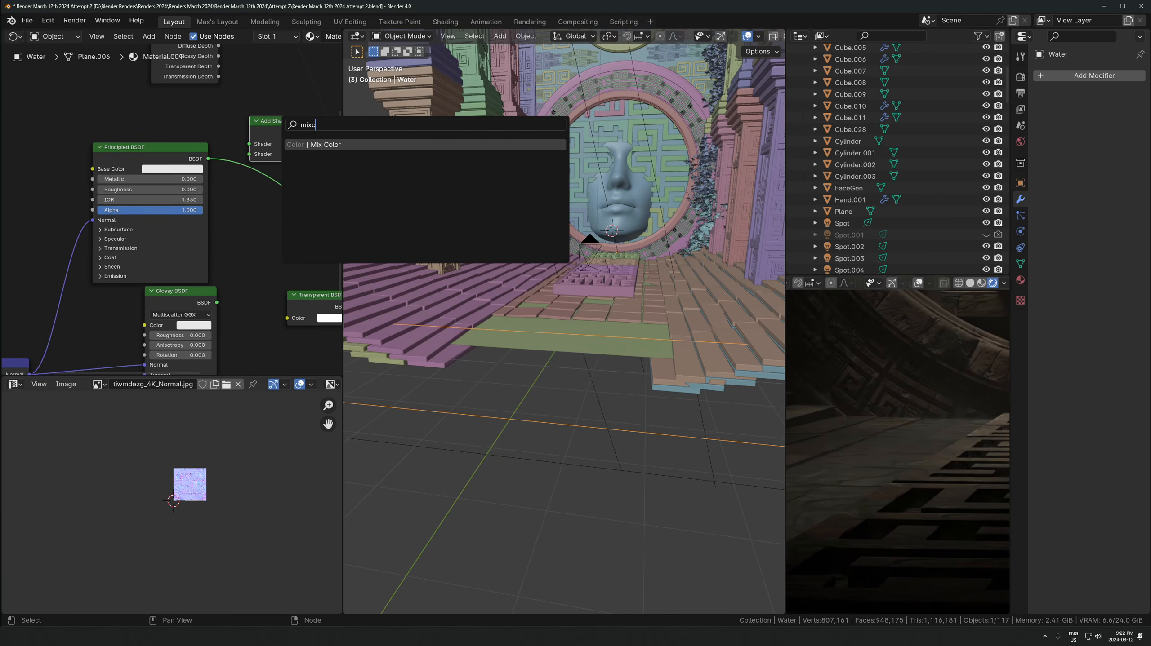
{"action": "left_click", "coordinate": [307, 145]}
{"action": "left_click", "coordinate": [268, 207]}
{"action": "key", "text": "u"}
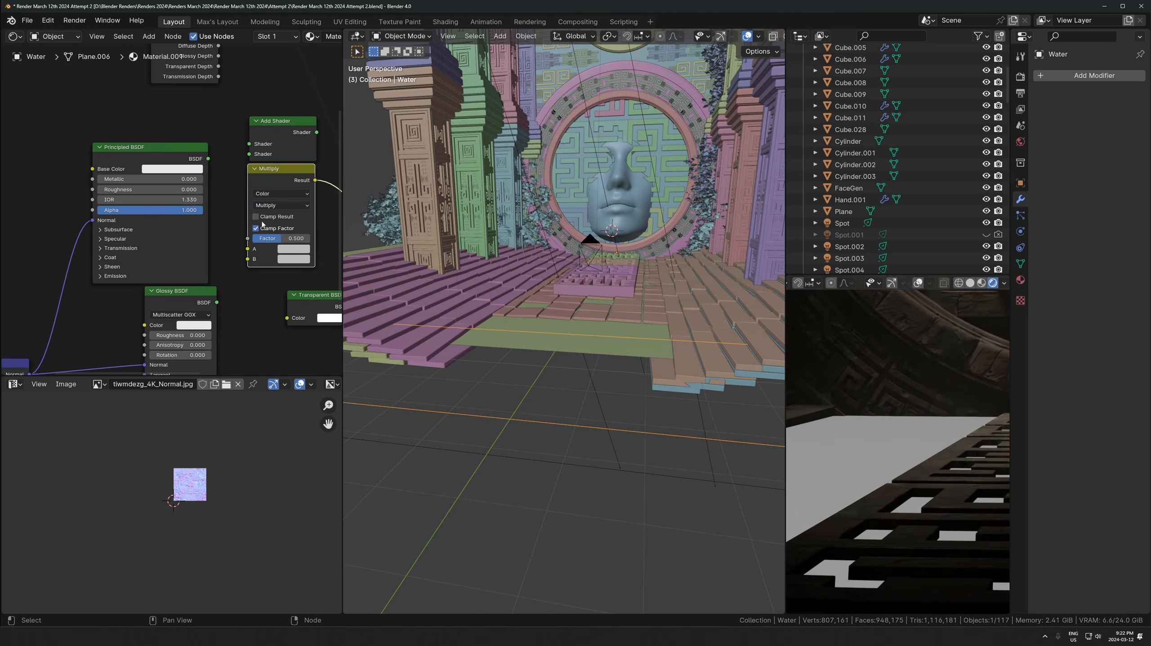
{"action": "left_click_drag", "start_coordinate": [276, 177], "coordinate": [132, 114], "text": "alt"}
{"action": "key", "text": "x"}
{"action": "key", "text": "shift+a"}
{"action": "left_click", "coordinate": [112, 115]}
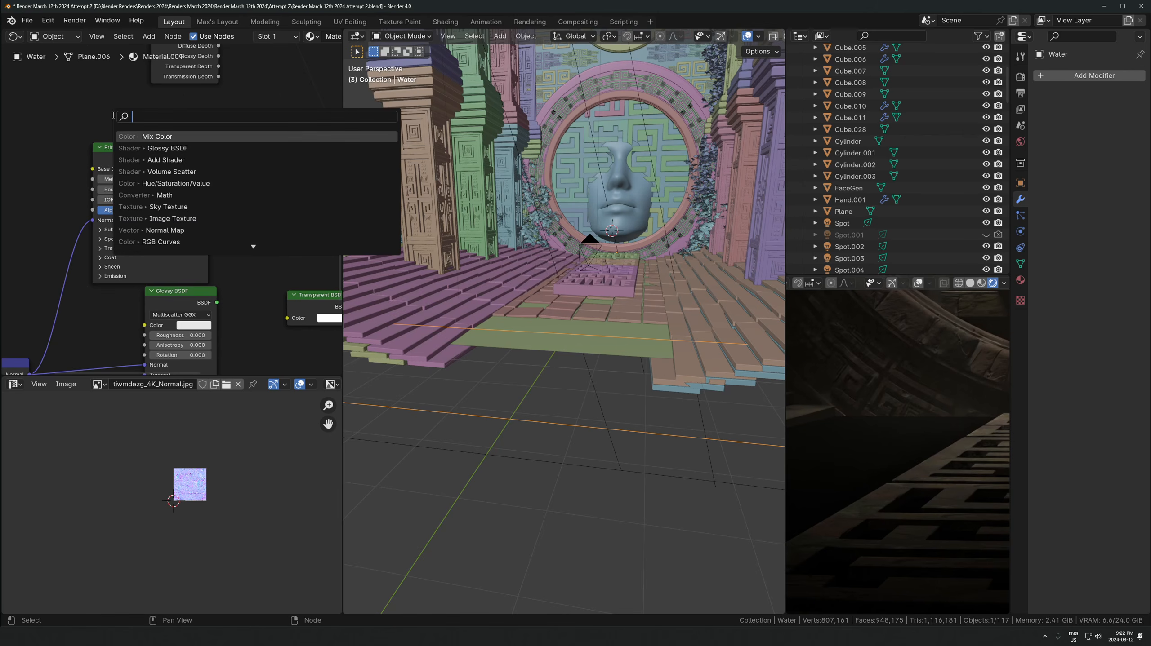
{"action": "type", "text": "mixc"}
{"action": "key", "text": "BackSpace"}
{"action": "type", "text": "s"}
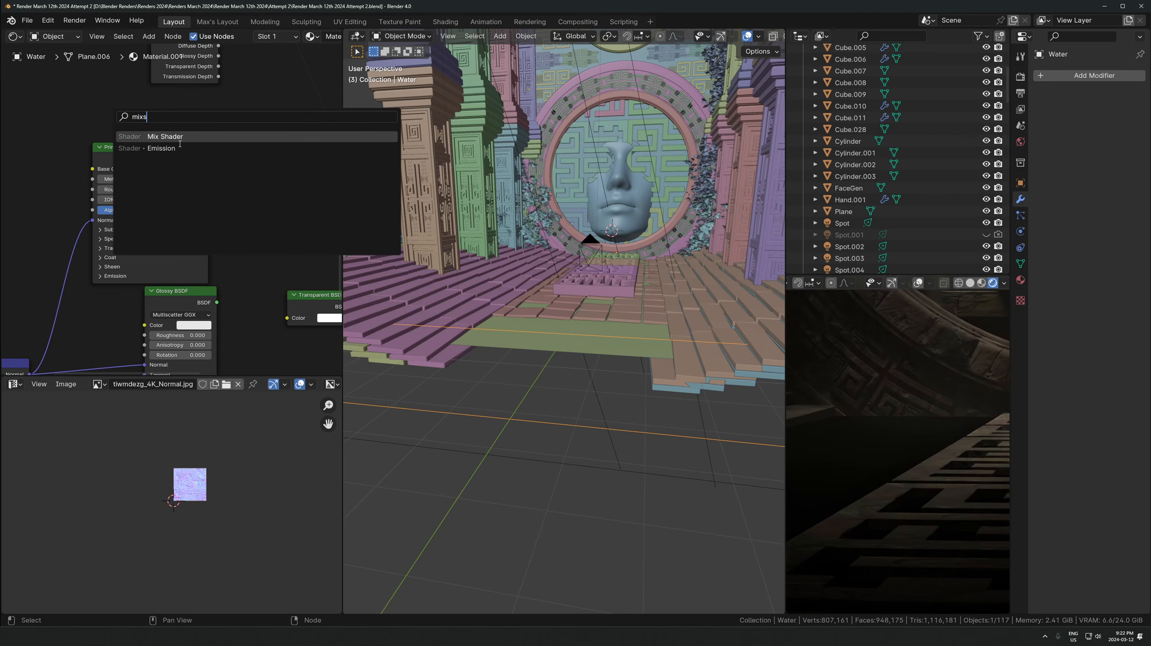
{"action": "left_click", "coordinate": [181, 149]}
{"action": "key", "text": "Escape"}
Add a Mix Shader blending the Principled and Glossy BSDFs at a factor of about 0.85, feeding the existing Mix Shader
{"action": "key", "text": "shift+a"}
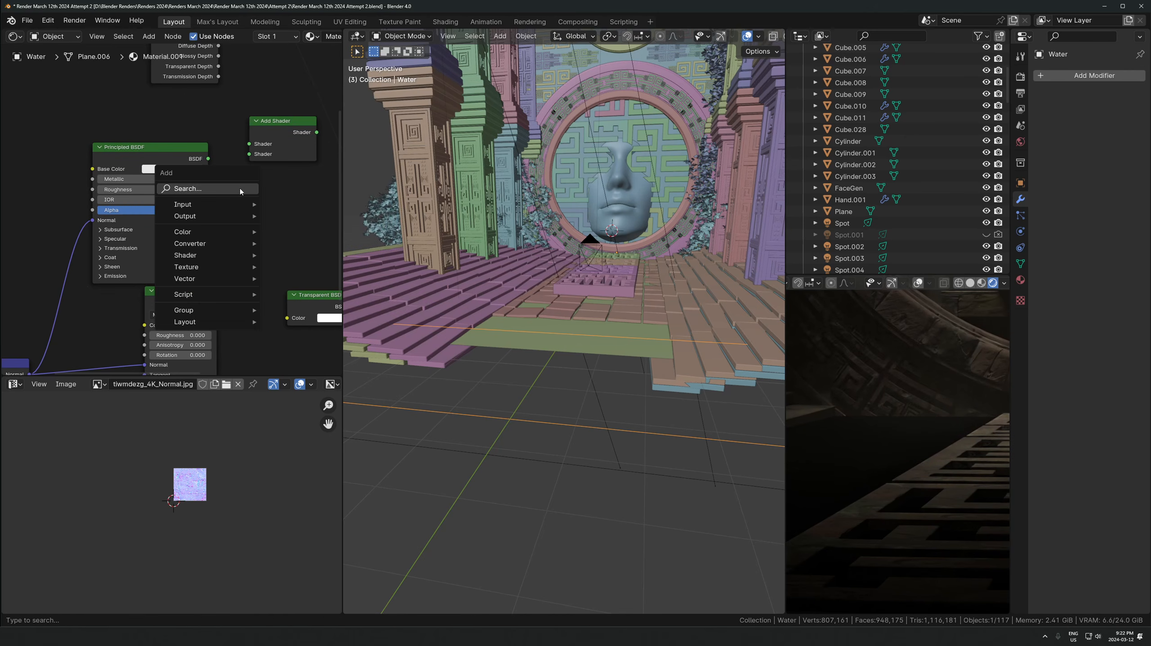
{"action": "type", "text": "mix s"}
{"action": "left_click", "coordinate": [292, 210]}
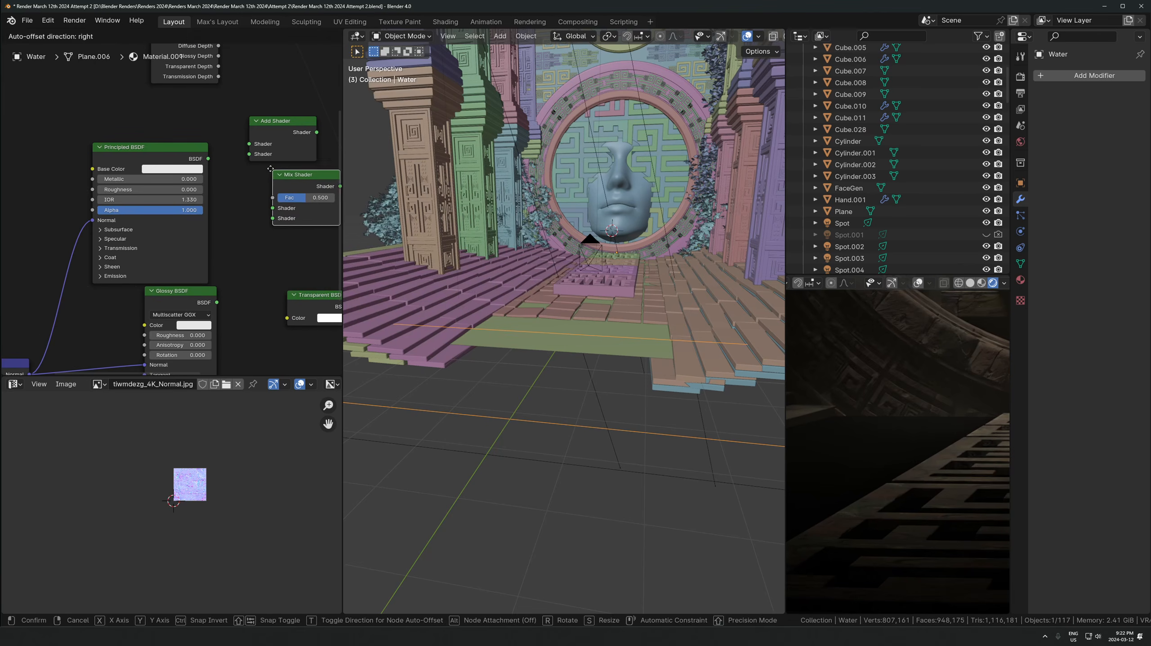
{"action": "left_click", "coordinate": [325, 221]}
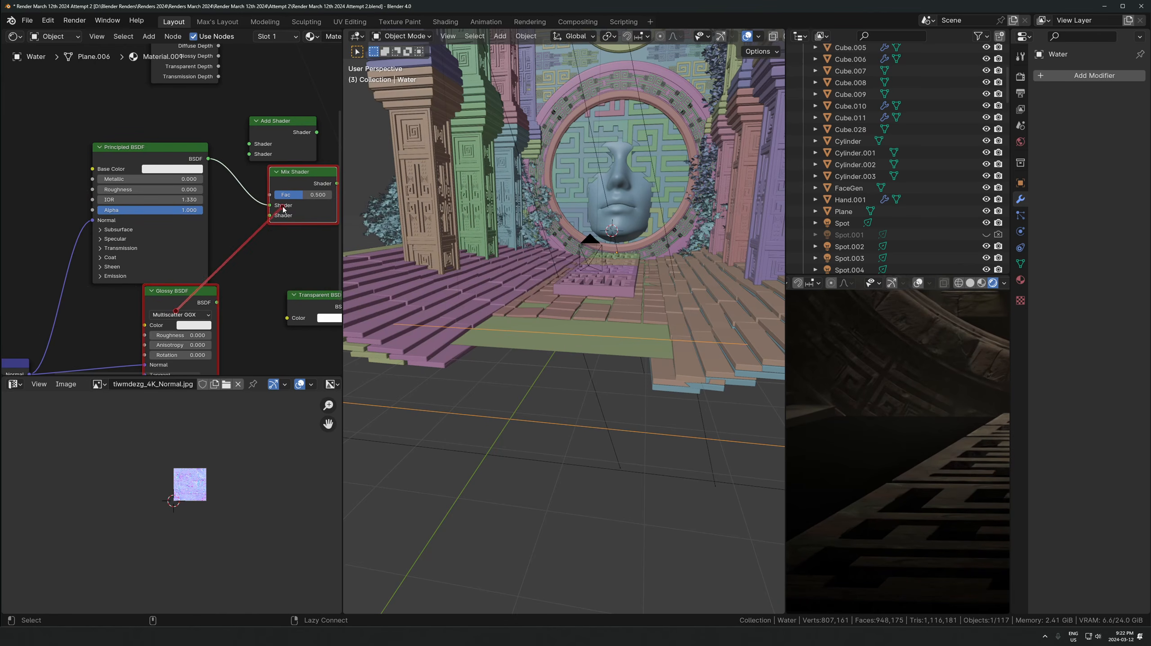
{"action": "right_click_drag", "start_coordinate": [283, 208], "coordinate": [285, 207], "text": "alt"}
{"action": "middle_click_drag", "start_coordinate": [321, 205], "coordinate": [162, 225]}
{"action": "scroll", "coordinate": [162, 225], "scroll_direction": "down", "scroll_amount": 2}
{"action": "right_click_drag", "start_coordinate": [278, 274], "coordinate": [277, 274], "text": "alt"}
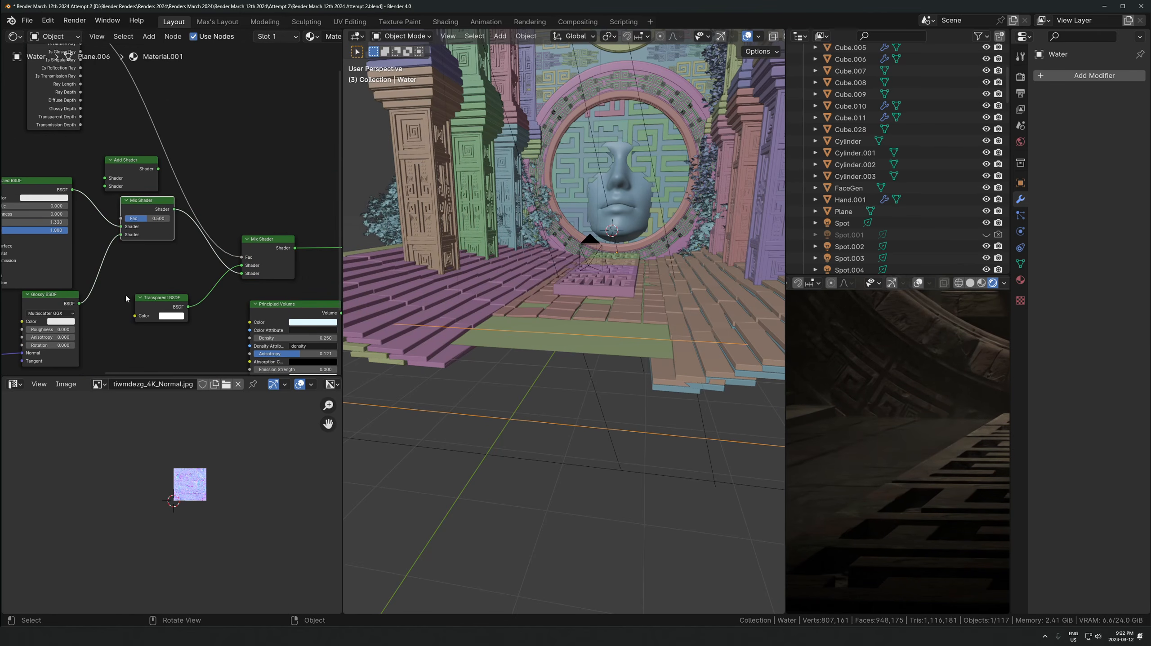
{"action": "scroll", "coordinate": [127, 294], "scroll_direction": "up", "scroll_amount": 2}
{"action": "mouse_move", "coordinate": [146, 221]}
{"action": "left_mouse_down"}
{"action": "mouse_move", "coordinate": [124, 221]}
{"action": "mouse_move", "coordinate": [173, 221]}
{"action": "mouse_move", "coordinate": [157, 221]}
{"action": "left_mouse_up"}
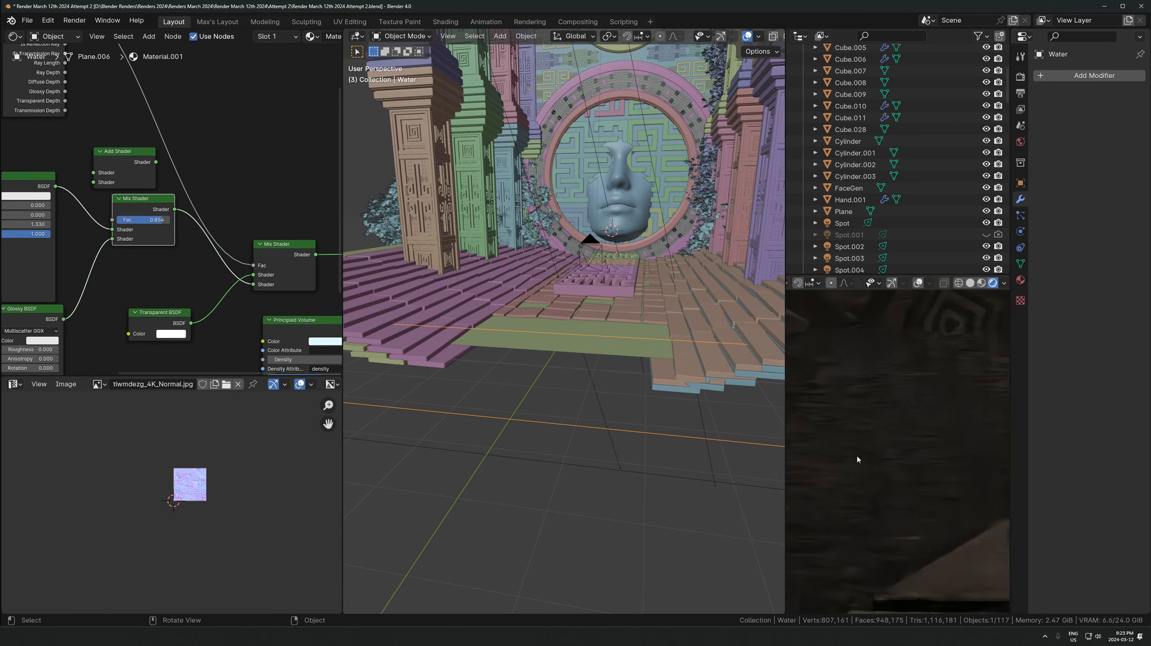
Set the Distance of the Water material's Bump node to 0
{"action": "middle_click_drag", "start_coordinate": [164, 324], "coordinate": [307, 223]}
{"action": "middle_click_drag", "start_coordinate": [50, 307], "coordinate": [219, 281]}
{"action": "scroll", "coordinate": [166, 299], "scroll_direction": "up", "scroll_amount": 1}
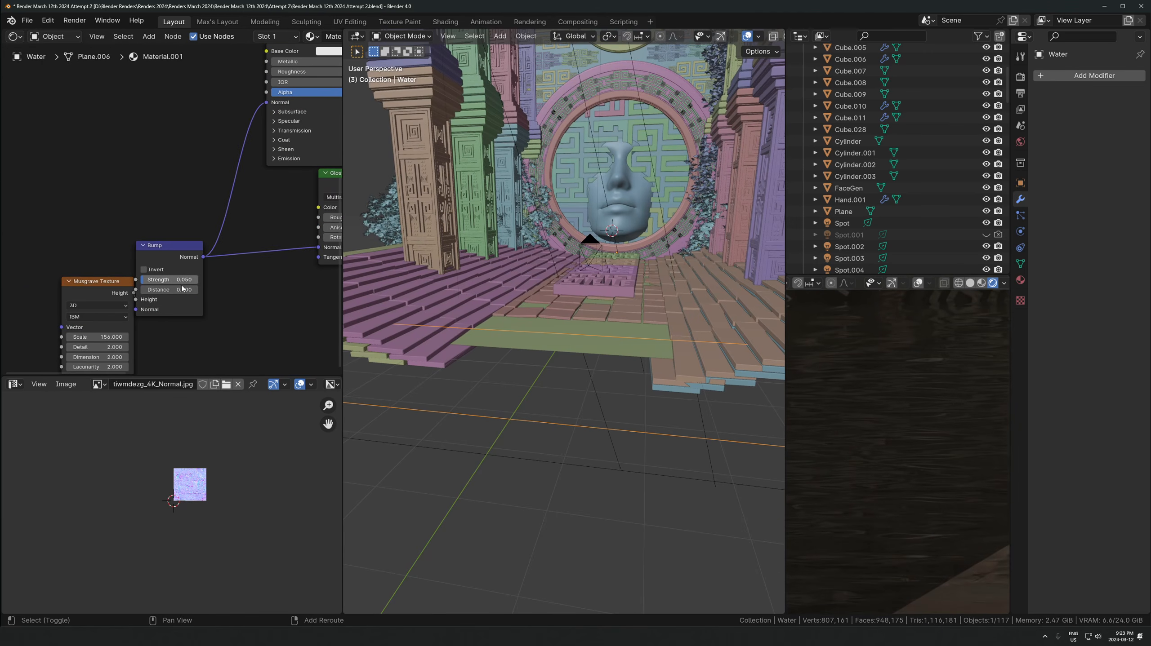
{"action": "left_click_drag", "start_coordinate": [178, 290], "coordinate": [167, 289]}
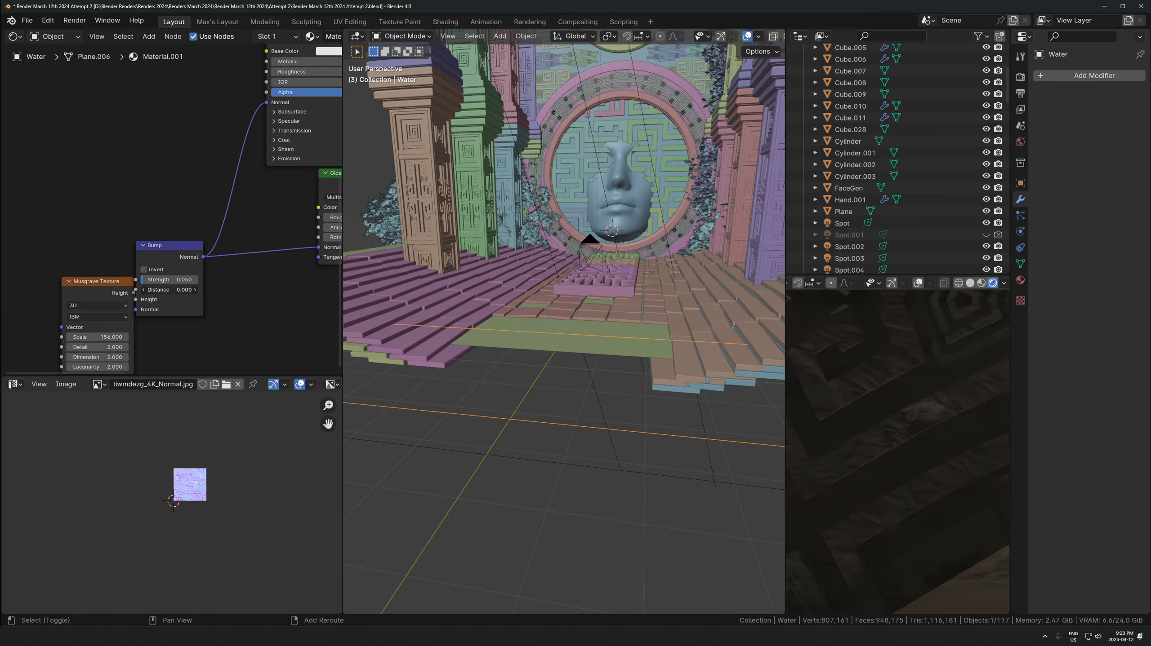
Set the Distance of the Water material's Bump node to 0.01 and shift the Musgrave Texture node away from it
{"action": "left_click_drag", "start_coordinate": [167, 290], "coordinate": [174, 290]}
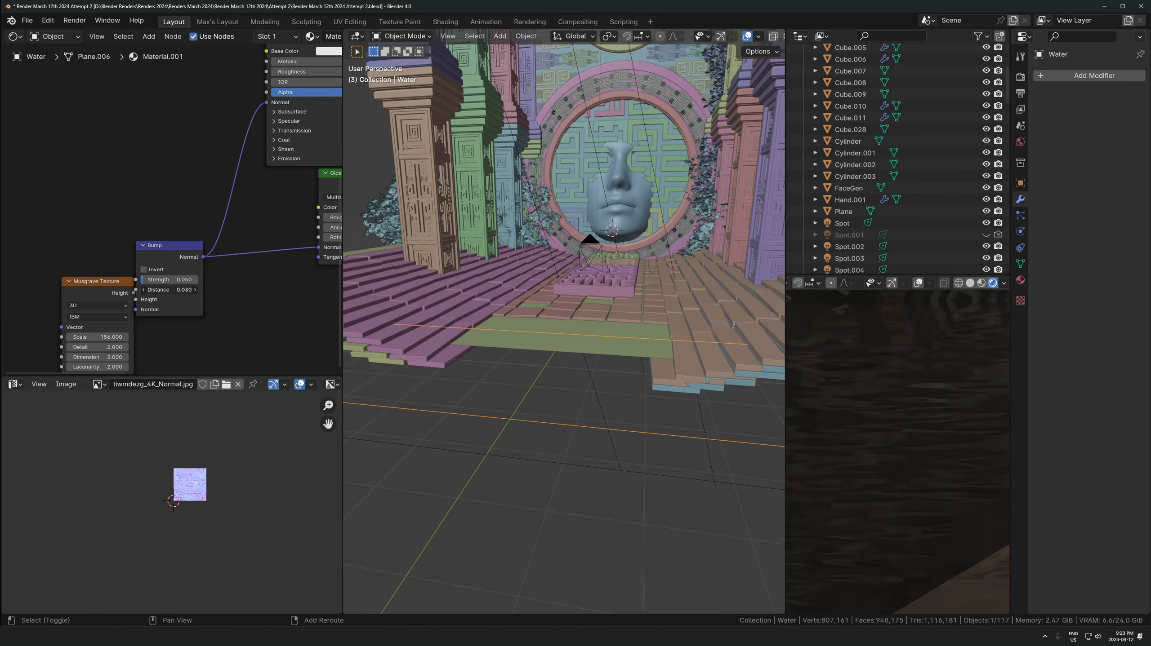
{"action": "left_click_drag", "start_coordinate": [86, 295], "coordinate": [62, 297]}
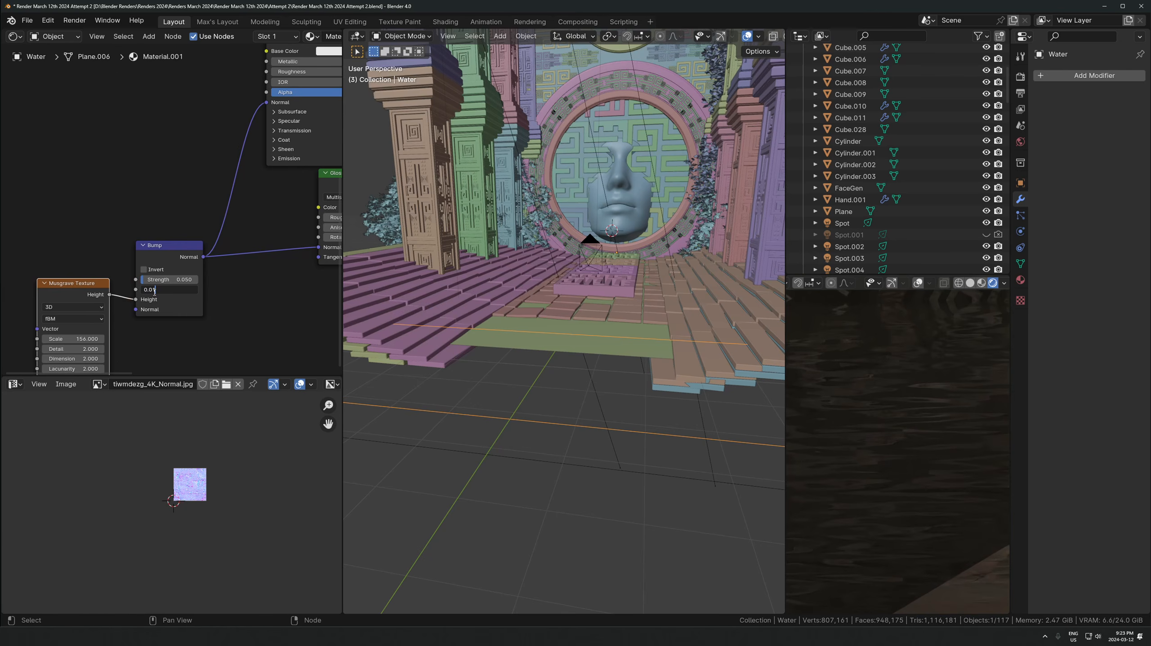
{"action": "key", "text": "Return"}
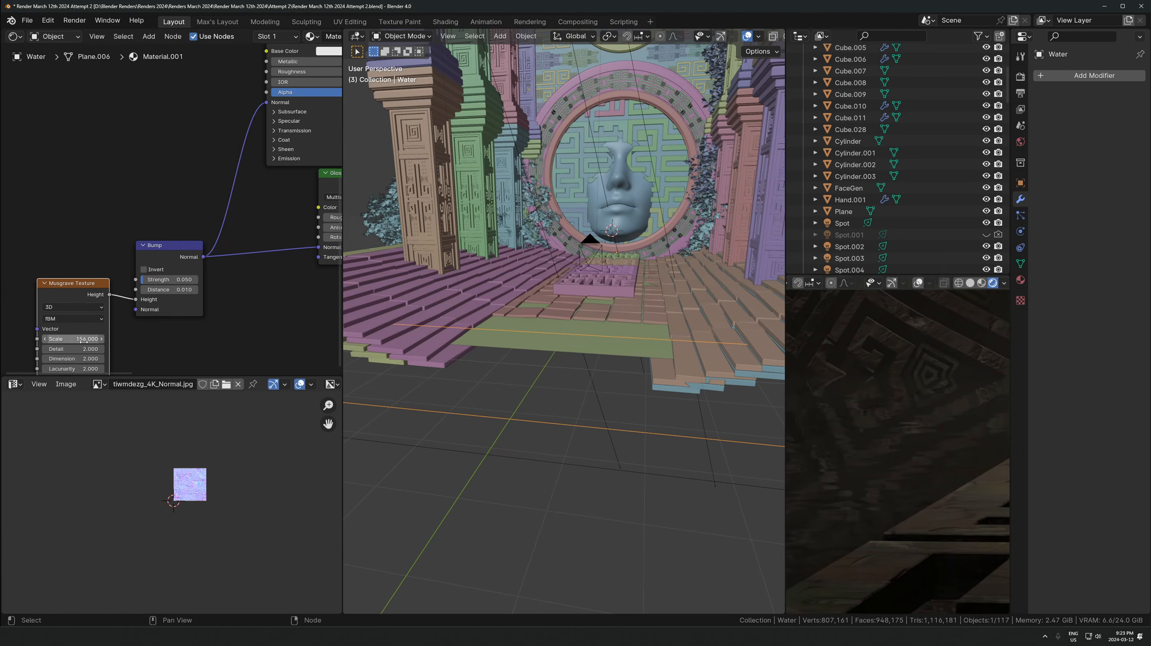
Lower the factor of the Mix Shader blending the Principled and Glossy BSDFs to about 0.478 and look through the camera in the main viewport
{"action": "scroll", "coordinate": [891, 399], "scroll_direction": "down", "scroll_amount": 3}
{"action": "middle_click_drag", "start_coordinate": [960, 385], "coordinate": [923, 461], "text": "shift"}
{"action": "scroll", "coordinate": [922, 461], "scroll_direction": "down", "scroll_amount": 3}
{"action": "middle_click_drag", "start_coordinate": [196, 245], "coordinate": [28, 286]}
{"action": "middle_click_drag", "start_coordinate": [523, 217], "coordinate": [433, 238]}
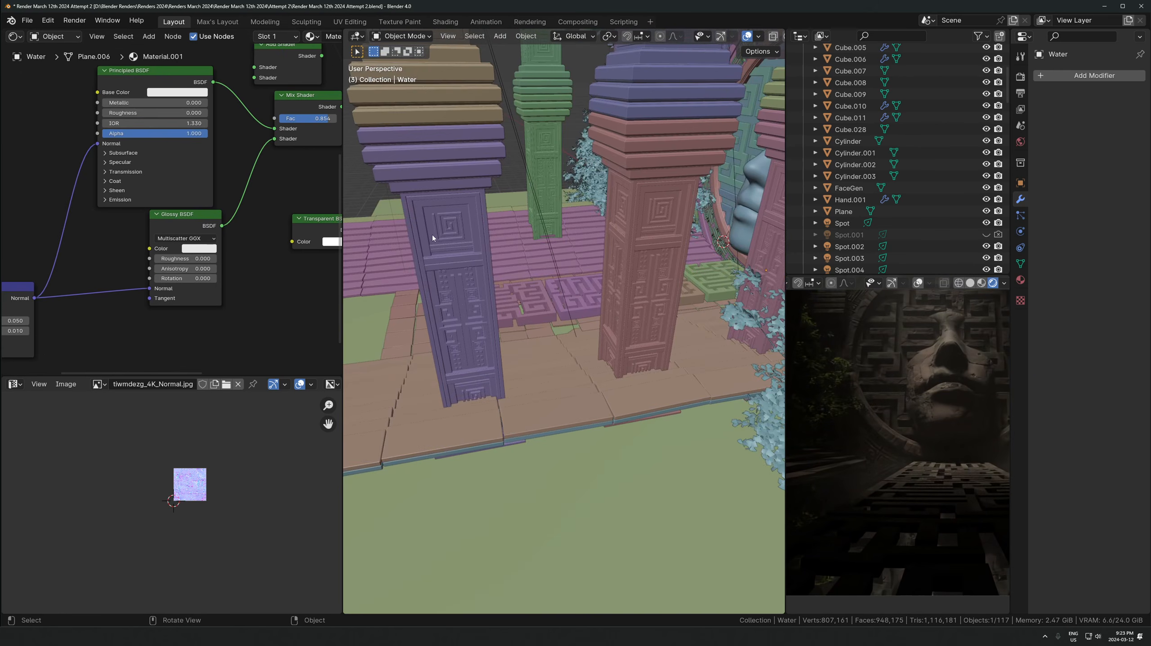
{"action": "left_click_drag", "start_coordinate": [327, 119], "coordinate": [302, 122]}
{"action": "key", "text": "KP_0"}
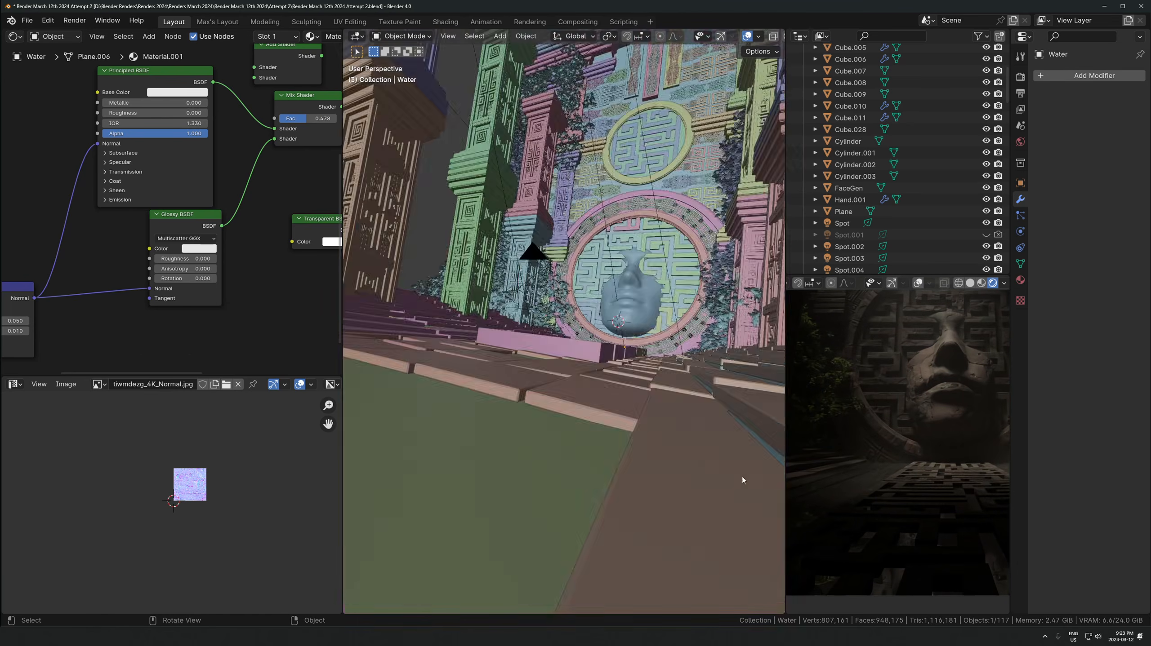
{"action": "key", "text": "KP_0"}
{"action": "key", "text": "KP_0"}
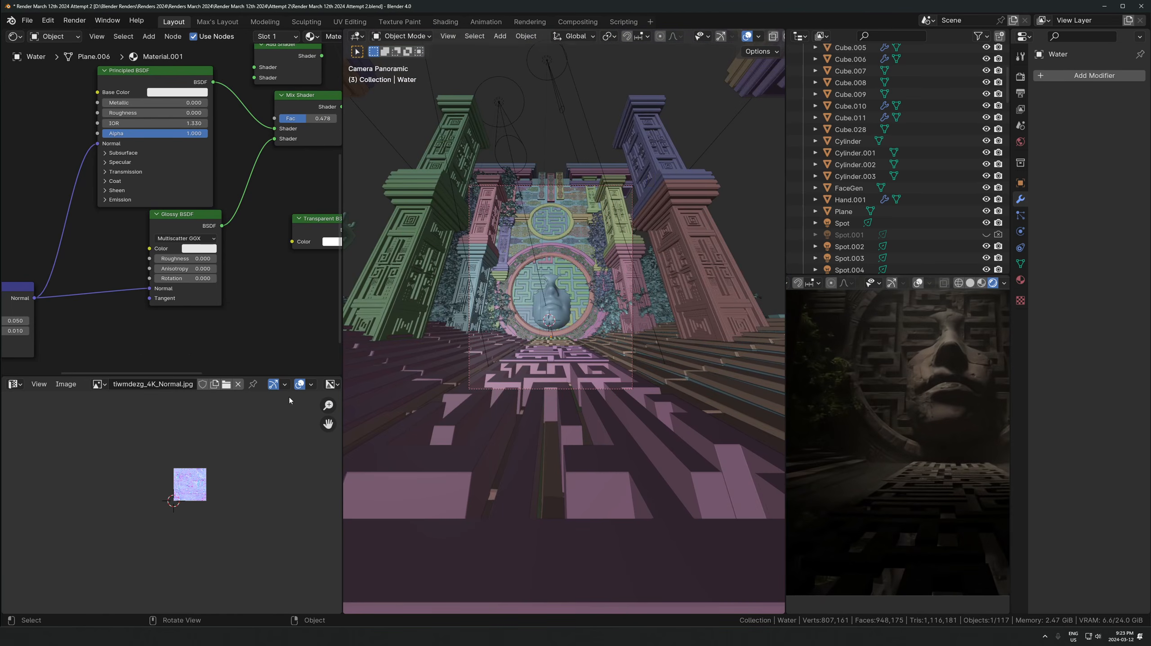
Try to insert the Add Shader between the Principled BSDF and Mix Shader, with the Glossy BSDF as its second input
{"action": "scroll", "coordinate": [185, 204], "scroll_direction": "up", "scroll_amount": 1}
{"action": "middle_click_drag", "start_coordinate": [186, 204], "coordinate": [96, 281]}
{"action": "left_click_drag", "start_coordinate": [211, 112], "coordinate": [209, 162]}
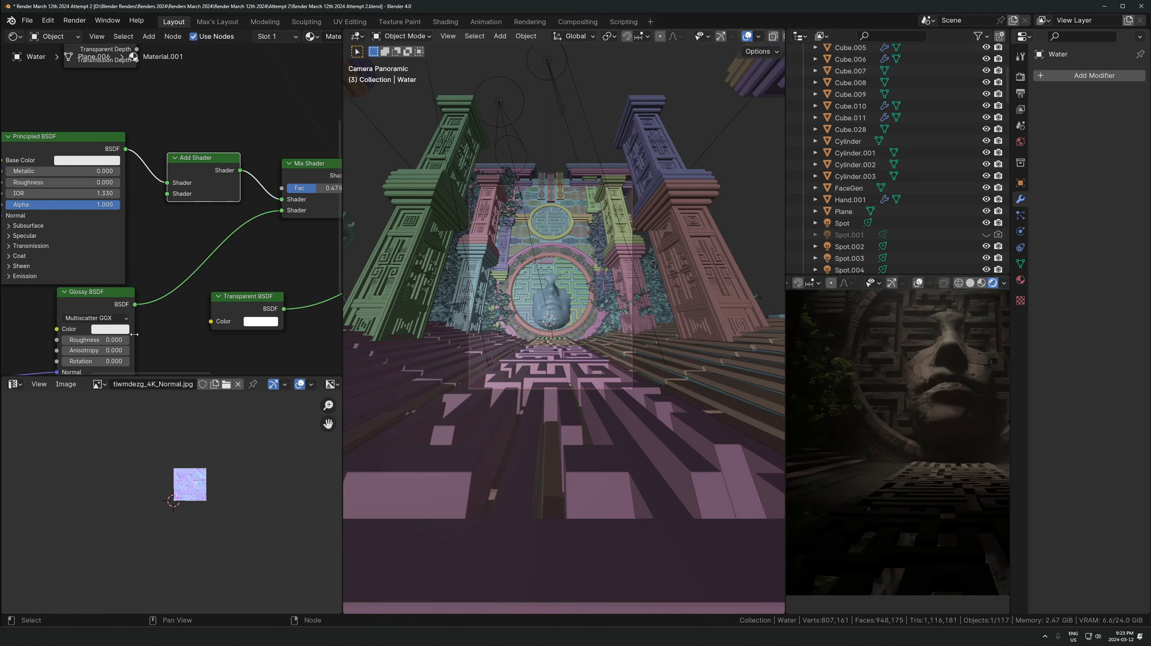
{"action": "left_click_drag", "start_coordinate": [135, 305], "coordinate": [170, 190]}
{"action": "left_click", "coordinate": [287, 206]}
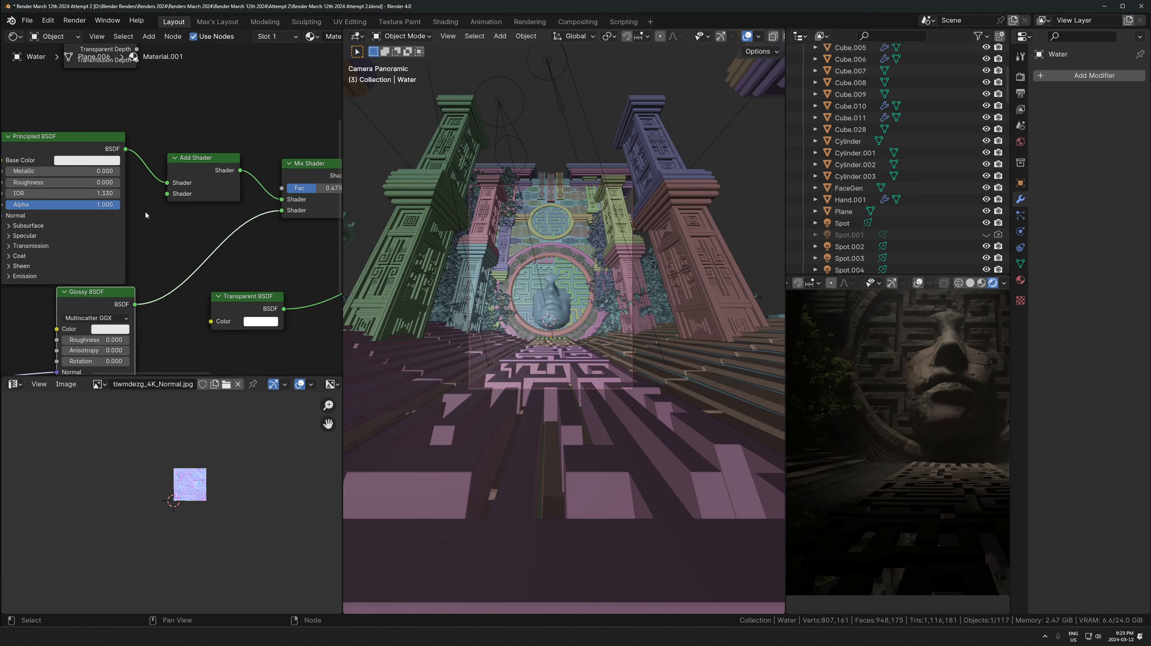
{"action": "left_click_drag", "start_coordinate": [309, 164], "coordinate": [233, 234]}
{"action": "scroll", "coordinate": [888, 540], "scroll_direction": "up", "scroll_amount": 3}
{"action": "key", "text": "ctrl+z"}
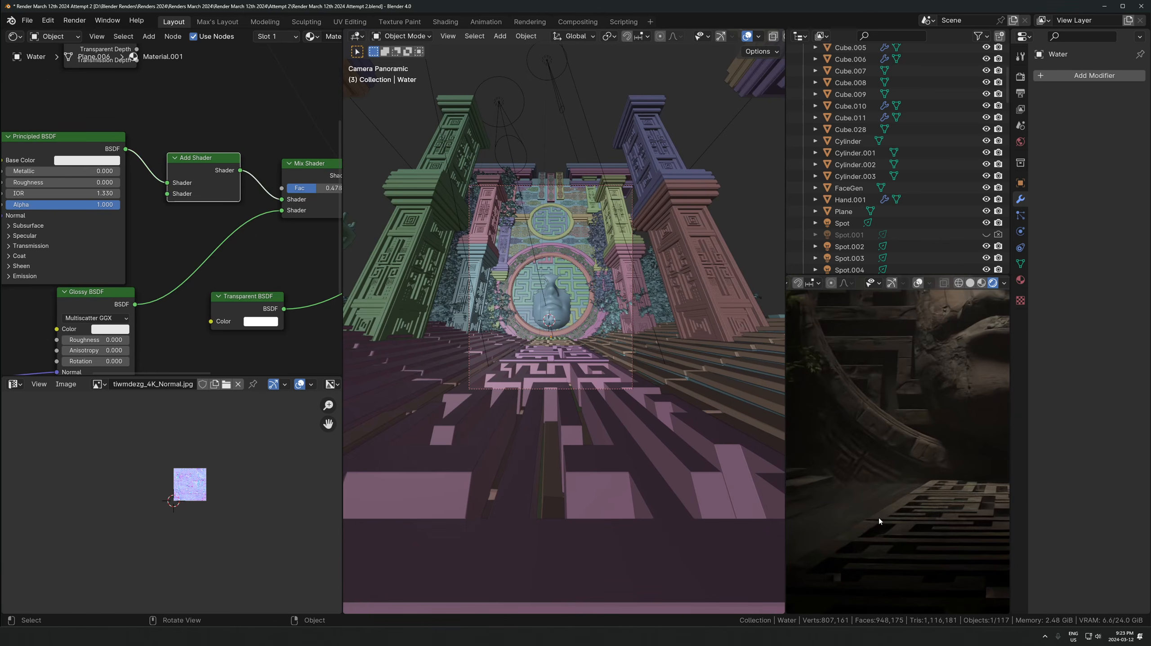
Delete the Add Shader node while keeping the Principled BSDF linked to the Mix Shader
{"action": "scroll", "coordinate": [201, 199], "scroll_direction": "down", "scroll_amount": 1}
{"action": "key", "text": "ctrl+x"}
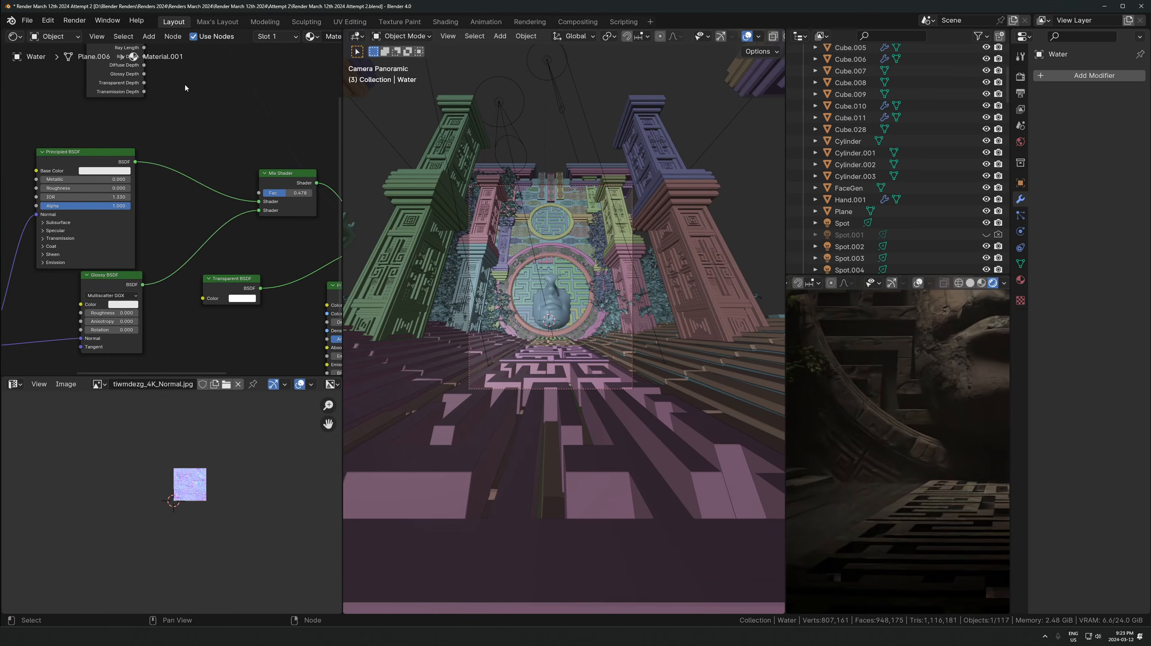
{"action": "scroll", "coordinate": [944, 471], "scroll_direction": "down", "scroll_amount": 3}
{"action": "scroll", "coordinate": [905, 408], "scroll_direction": "up", "scroll_amount": 1}
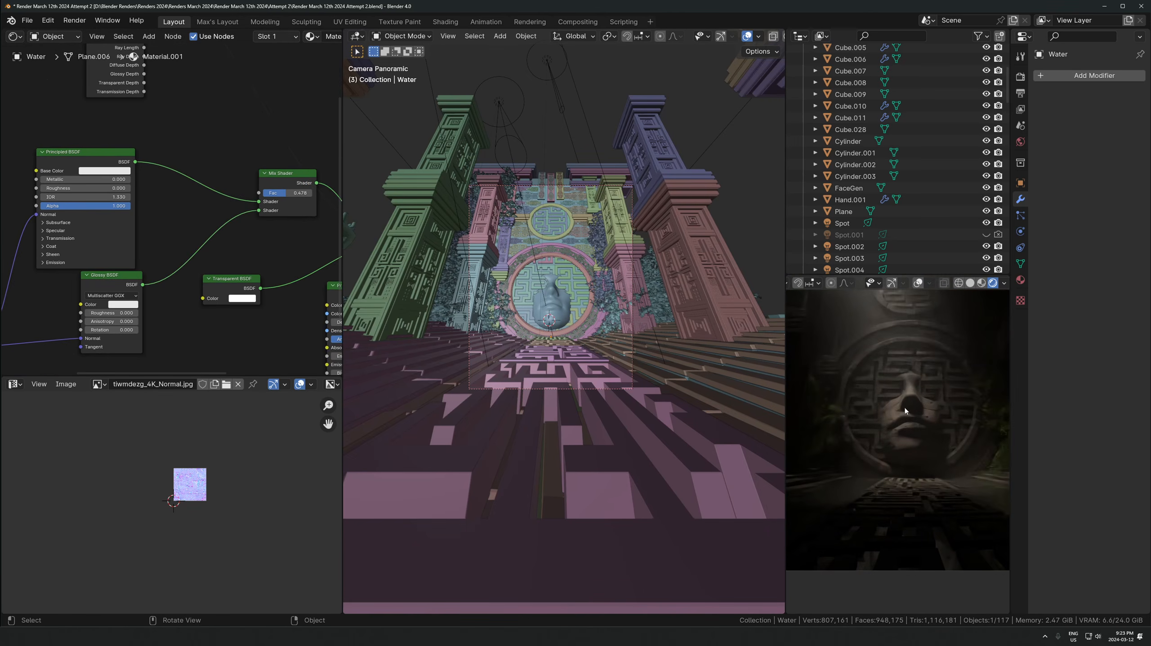
{"action": "middle_click_drag", "start_coordinate": [310, 305], "coordinate": [173, 258]}
{"action": "scroll", "coordinate": [243, 293], "scroll_direction": "up", "scroll_amount": 4}
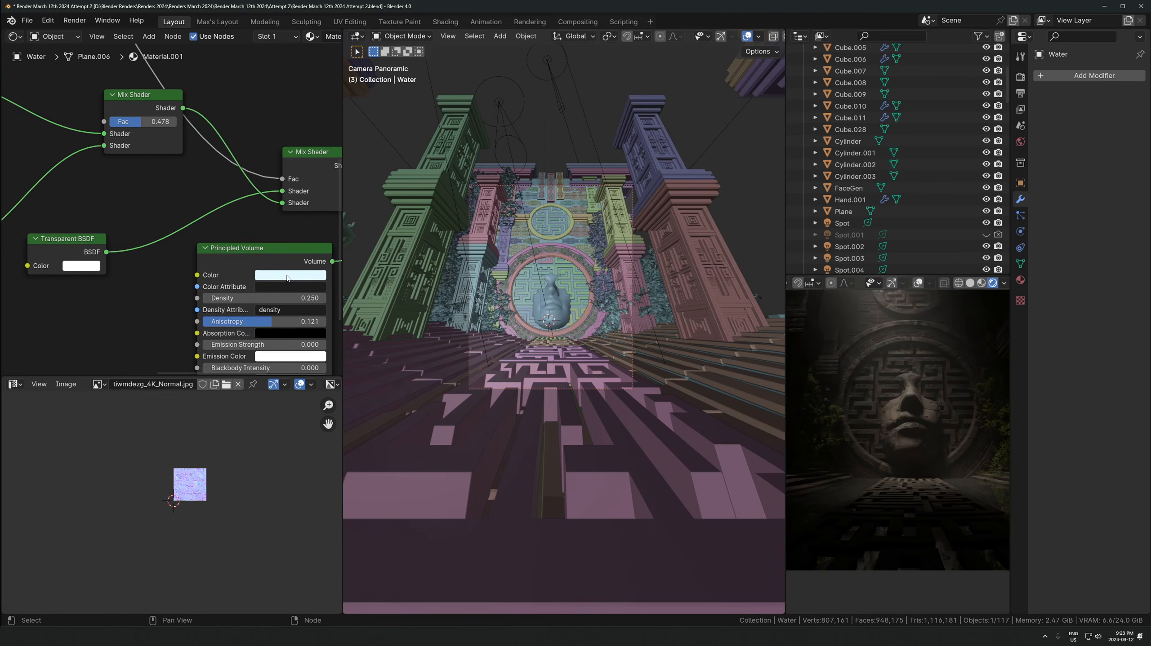
{"action": "left_click", "coordinate": [290, 275]}
{"action": "left_click_drag", "start_coordinate": [312, 143], "coordinate": [313, 199]}
{"action": "key", "text": "Escape"}
{"action": "key", "text": "Escape"}
Set the Water material's Principled BSDF base color to light blue with hue about 0.582, saturation about 0.284 and value 1
{"action": "middle_click_drag", "start_coordinate": [110, 279], "coordinate": [443, 376]}
{"action": "left_click", "coordinate": [250, 190]}
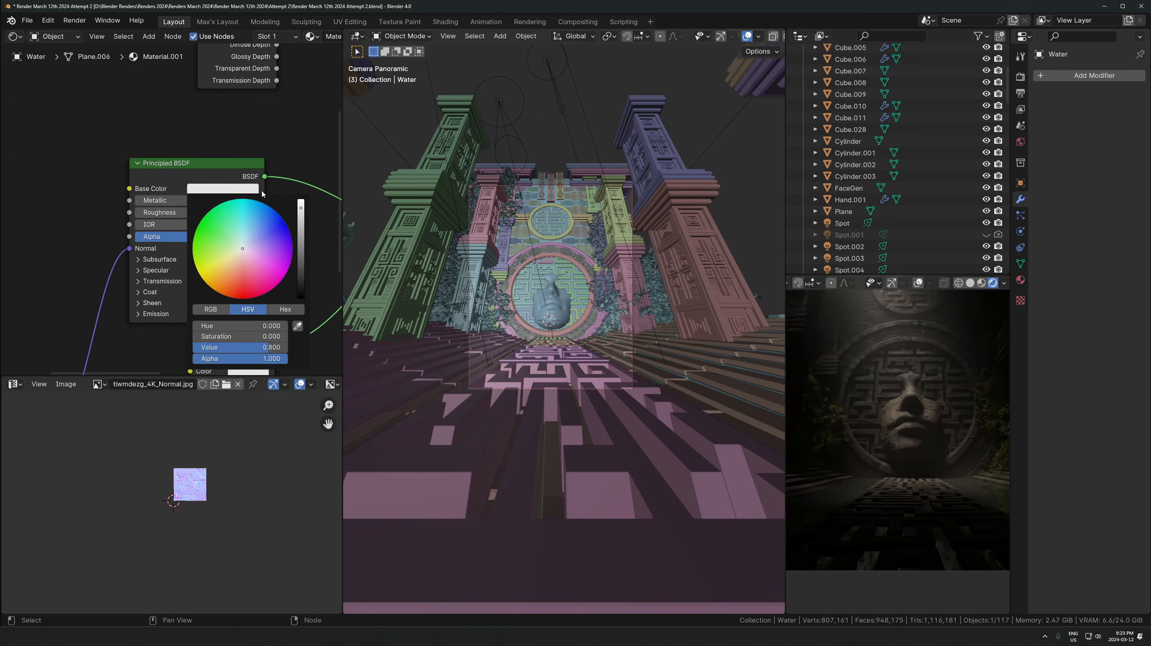
{"action": "left_click_drag", "start_coordinate": [300, 209], "coordinate": [301, 198]}
{"action": "left_click_drag", "start_coordinate": [242, 249], "coordinate": [246, 243]}
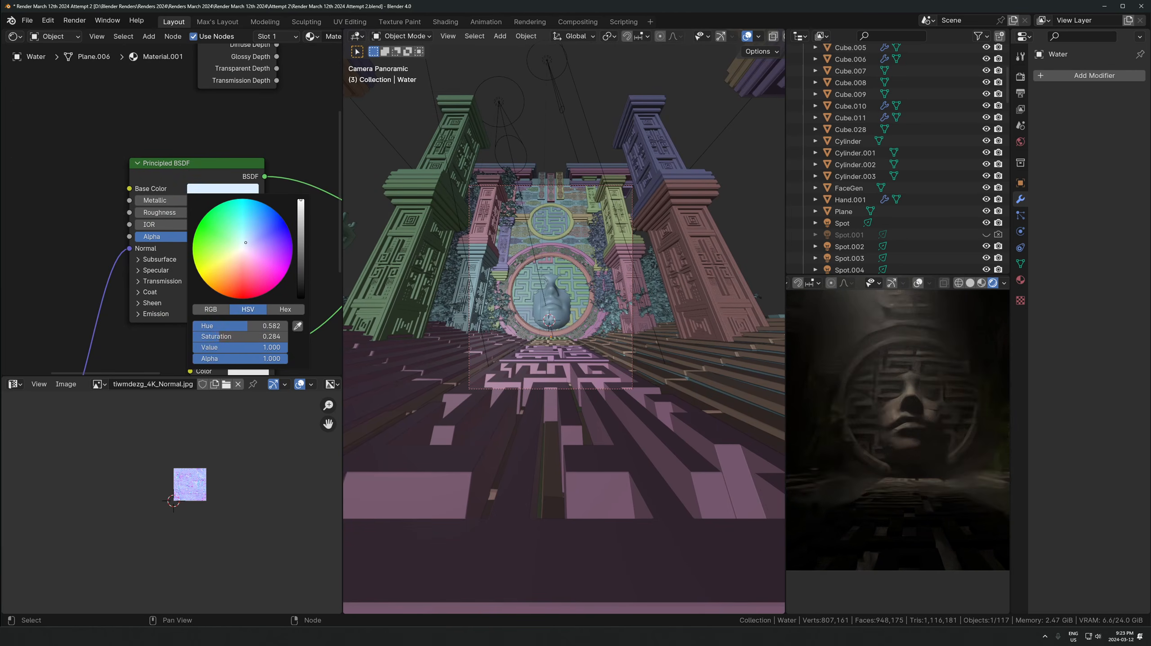
{"action": "scroll", "coordinate": [899, 477], "scroll_direction": "down", "scroll_amount": 2}
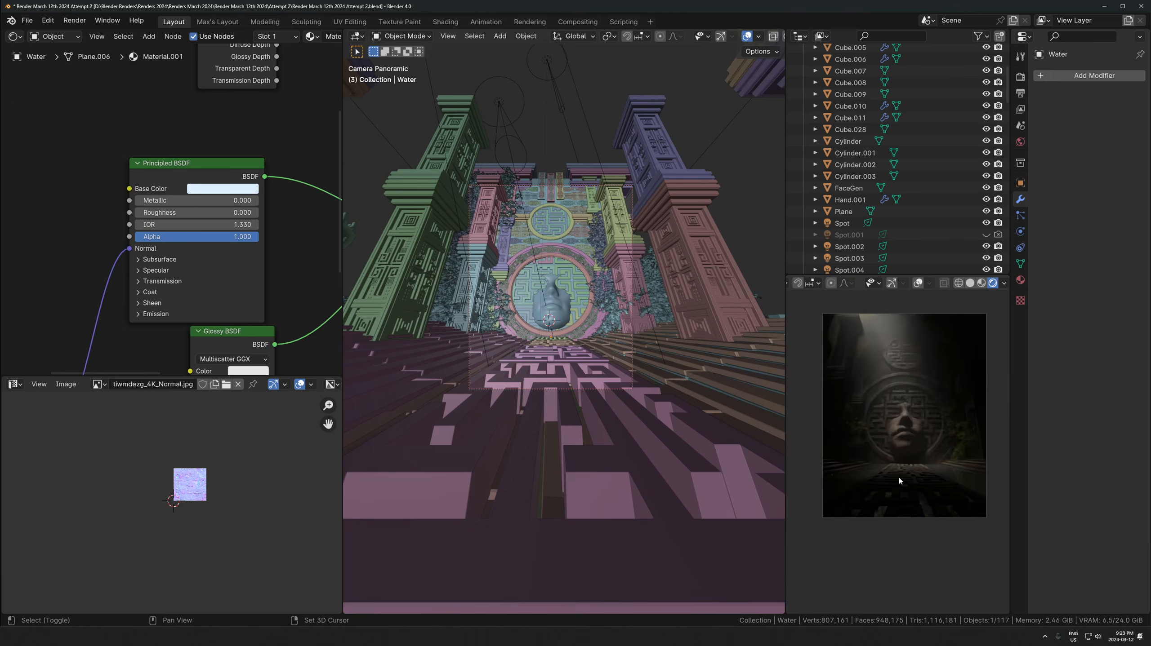
{"action": "scroll", "coordinate": [557, 374], "scroll_direction": "down", "scroll_amount": 1}
Scale the maze-patterned floor piece up by about 1.53 and lower it about 0.208 m along the Z axis
{"action": "left_click", "coordinate": [556, 371]}
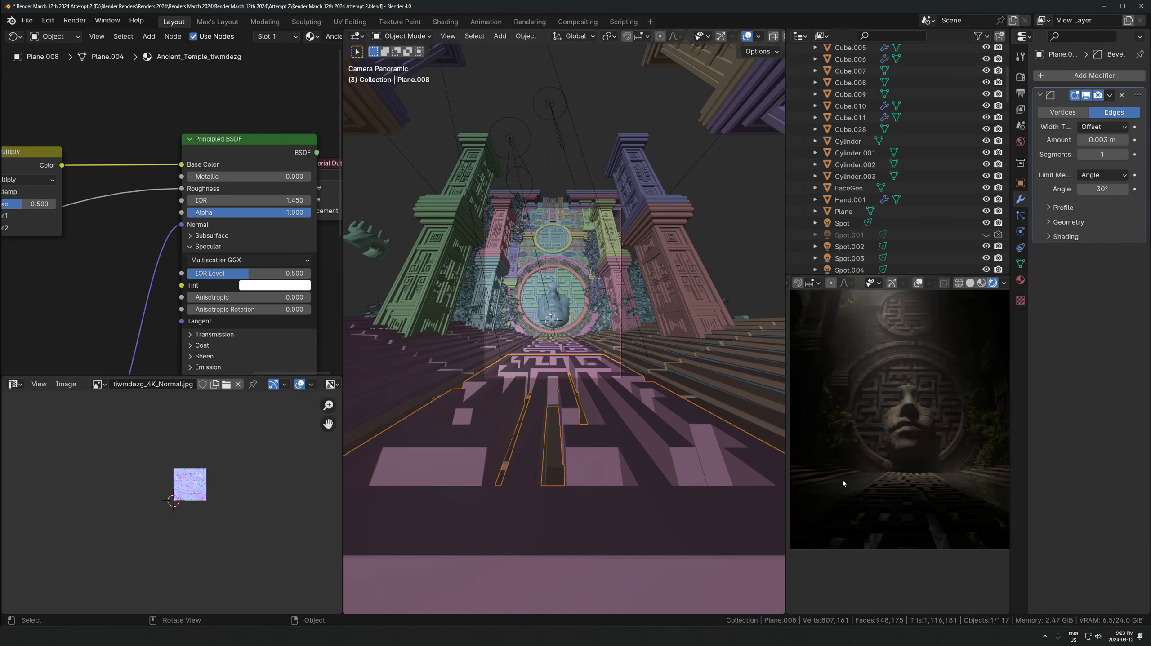
{"action": "scroll", "coordinate": [841, 479], "scroll_direction": "up", "scroll_amount": 3}
{"action": "key", "text": "s"}
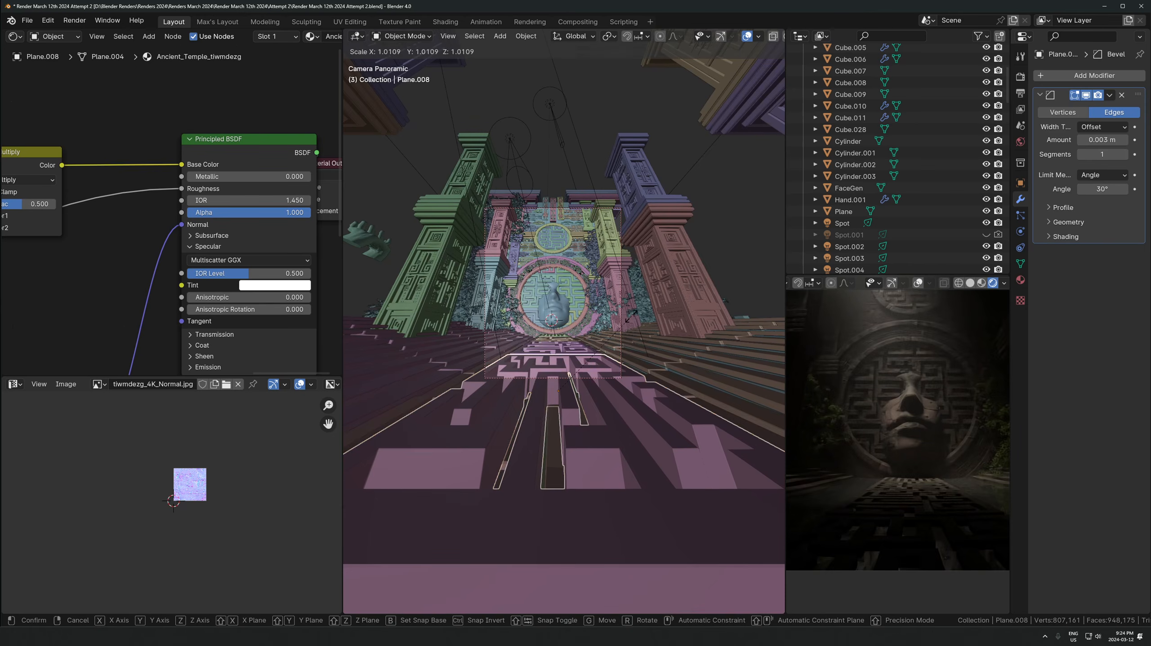
{"action": "left_click", "coordinate": [674, 284]}
{"action": "key", "text": "g"}
{"action": "key", "text": "z"}
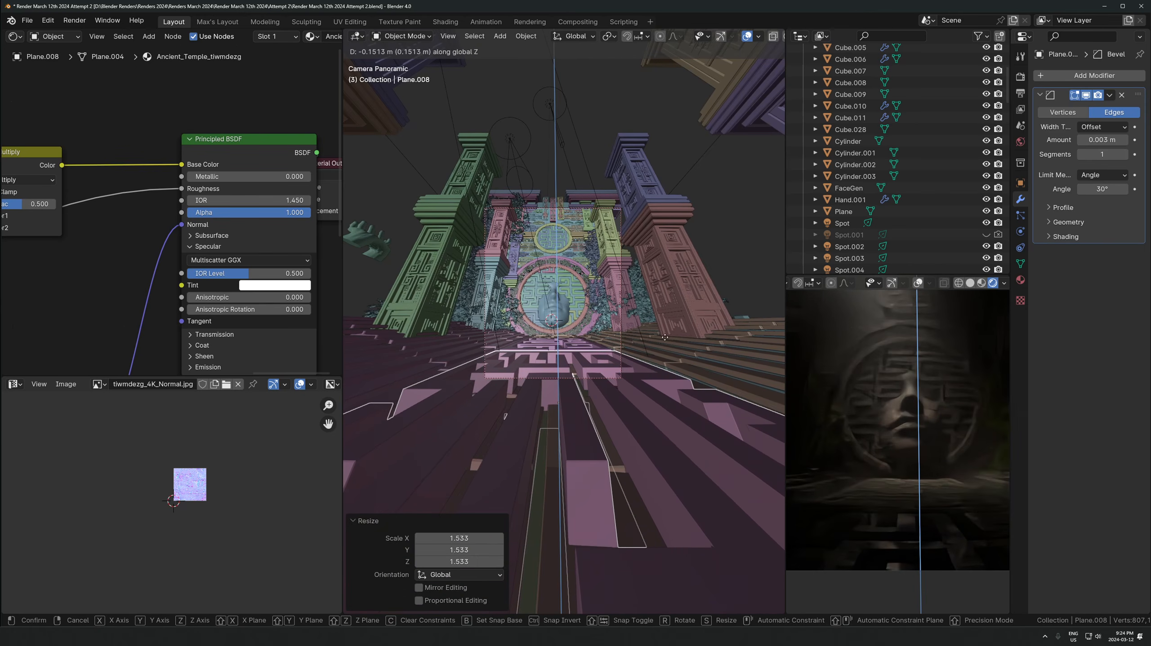
{"action": "left_click", "coordinate": [655, 382]}
{"action": "scroll", "coordinate": [908, 484], "scroll_direction": "down", "scroll_amount": 3}
{"action": "scroll", "coordinate": [908, 484], "scroll_direction": "up", "scroll_amount": 2}
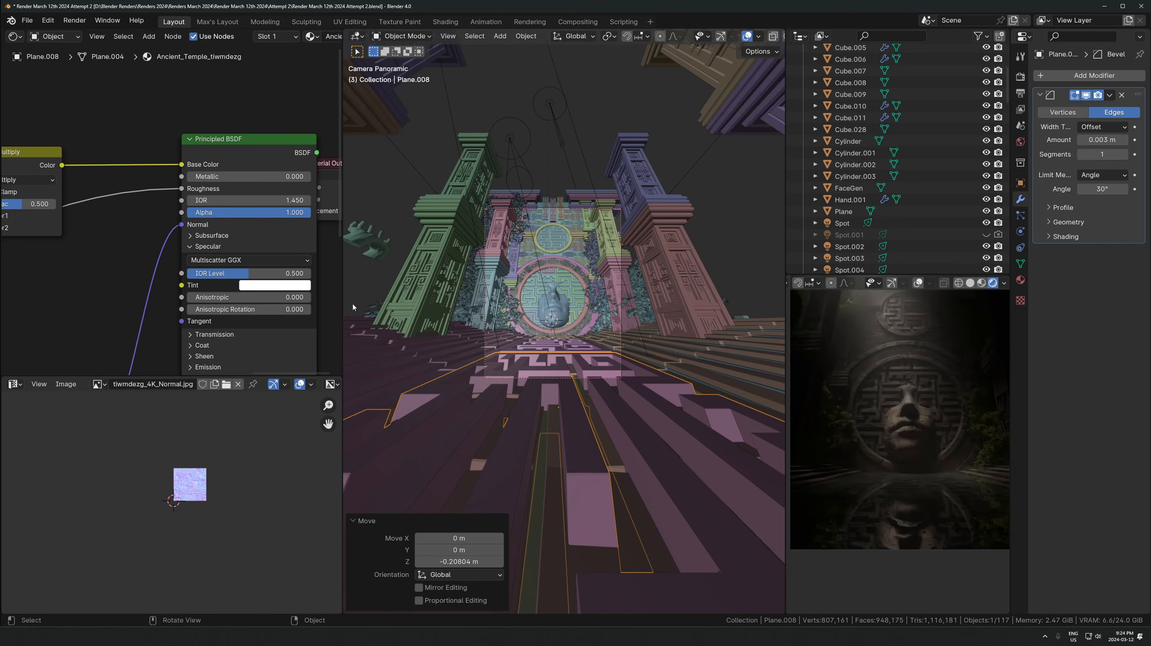
Select the Water object and set the factor of the Mix Shader blending its Principled and Glossy BSDFs to 0
{"action": "middle_click_drag", "start_coordinate": [353, 308], "coordinate": [404, 380]}
{"action": "scroll", "coordinate": [369, 358], "scroll_direction": "down", "scroll_amount": 2}
{"action": "scroll", "coordinate": [404, 381], "scroll_direction": "down", "scroll_amount": 5}
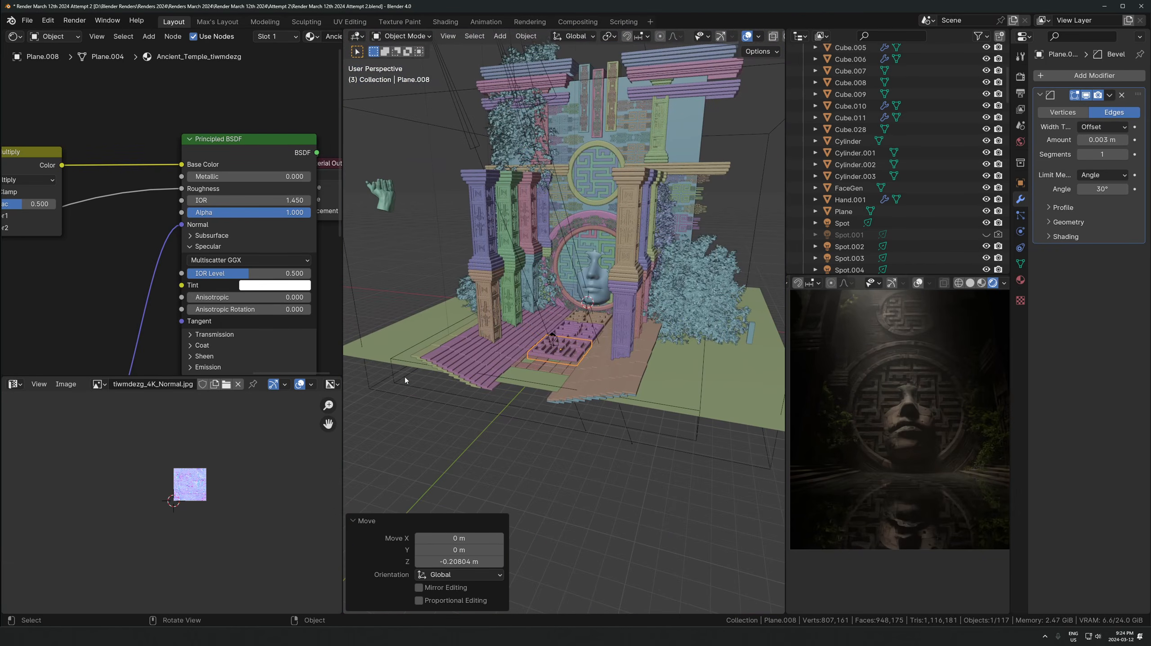
{"action": "left_click", "coordinate": [401, 380]}
{"action": "middle_click_drag", "start_coordinate": [325, 356], "coordinate": [168, 352]}
{"action": "scroll", "coordinate": [168, 353], "scroll_direction": "down", "scroll_amount": 1}
{"action": "left_click_drag", "start_coordinate": [301, 234], "coordinate": [253, 231]}
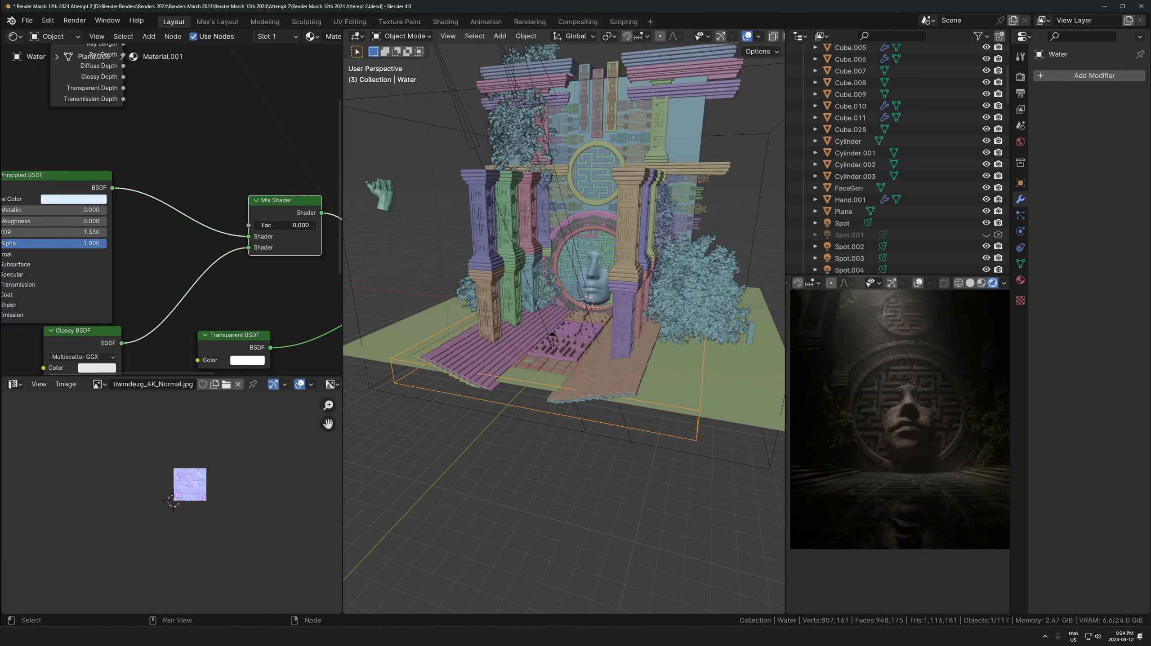
{"action": "scroll", "coordinate": [902, 498], "scroll_direction": "up", "scroll_amount": 2}
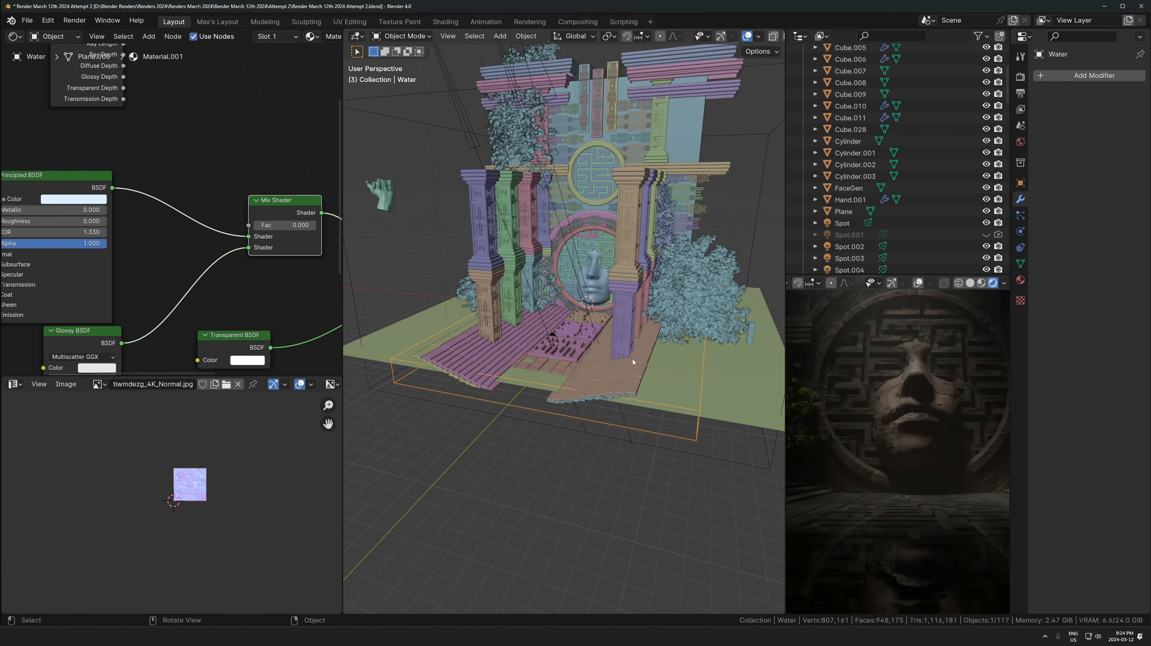
Move the maze-patterned floor piece down along the Z axis so it sits below the stone floor
{"action": "scroll", "coordinate": [632, 361], "scroll_direction": "up", "scroll_amount": 2}
{"action": "middle_click_drag", "start_coordinate": [632, 361], "coordinate": [597, 355], "text": "shift"}
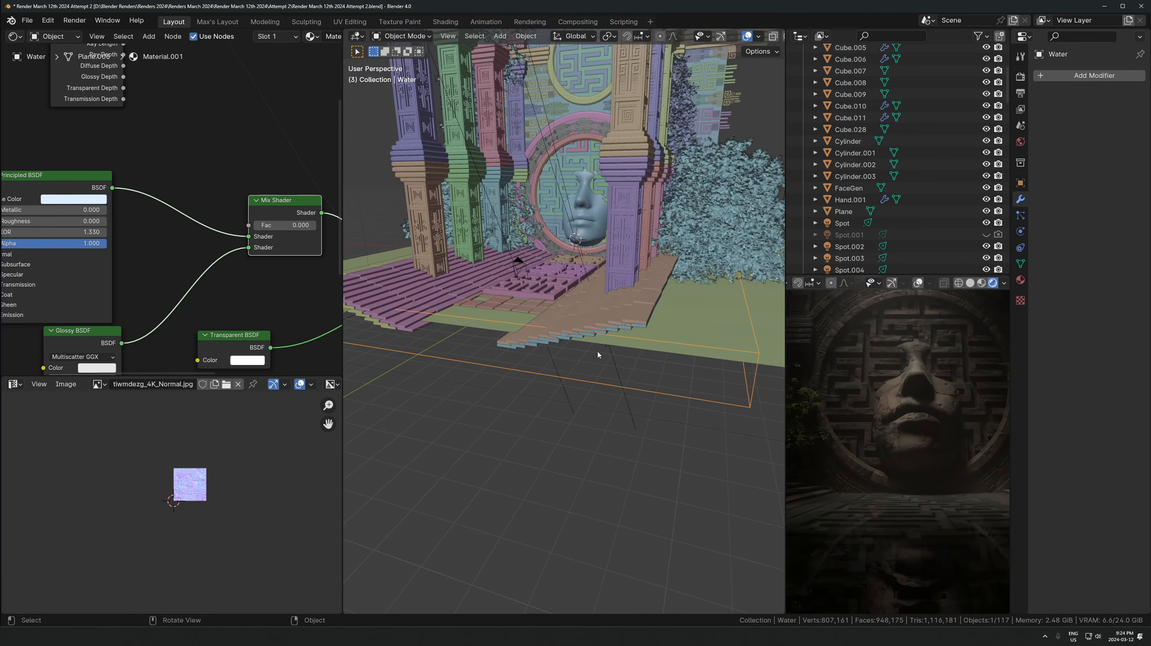
{"action": "left_click", "coordinate": [552, 287]}
{"action": "key", "text": "g"}
{"action": "key", "text": "z"}
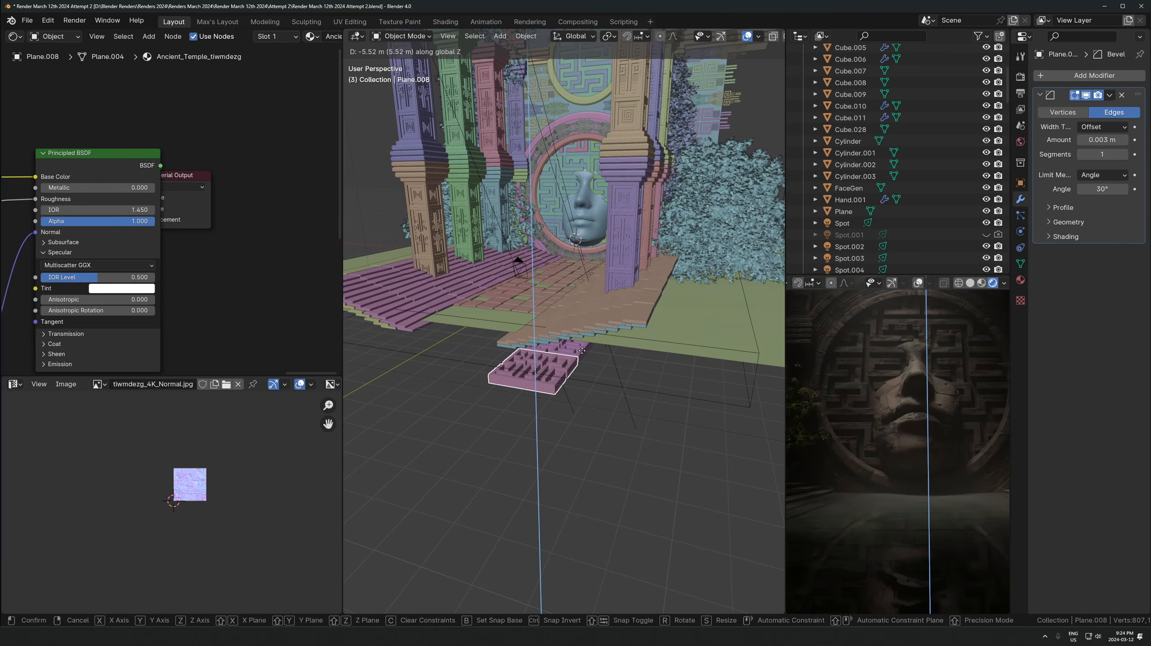
{"action": "right_click", "coordinate": [552, 312]}
{"action": "middle_click_drag", "start_coordinate": [551, 311], "coordinate": [558, 371]}
{"action": "key", "text": "g"}
{"action": "key", "text": "z"}
{"action": "left_click", "coordinate": [562, 313]}
Select the Water object and lower it about 0.296 m along the Z axis
{"action": "left_click", "coordinate": [540, 365]}
{"action": "left_click", "coordinate": [538, 398]}
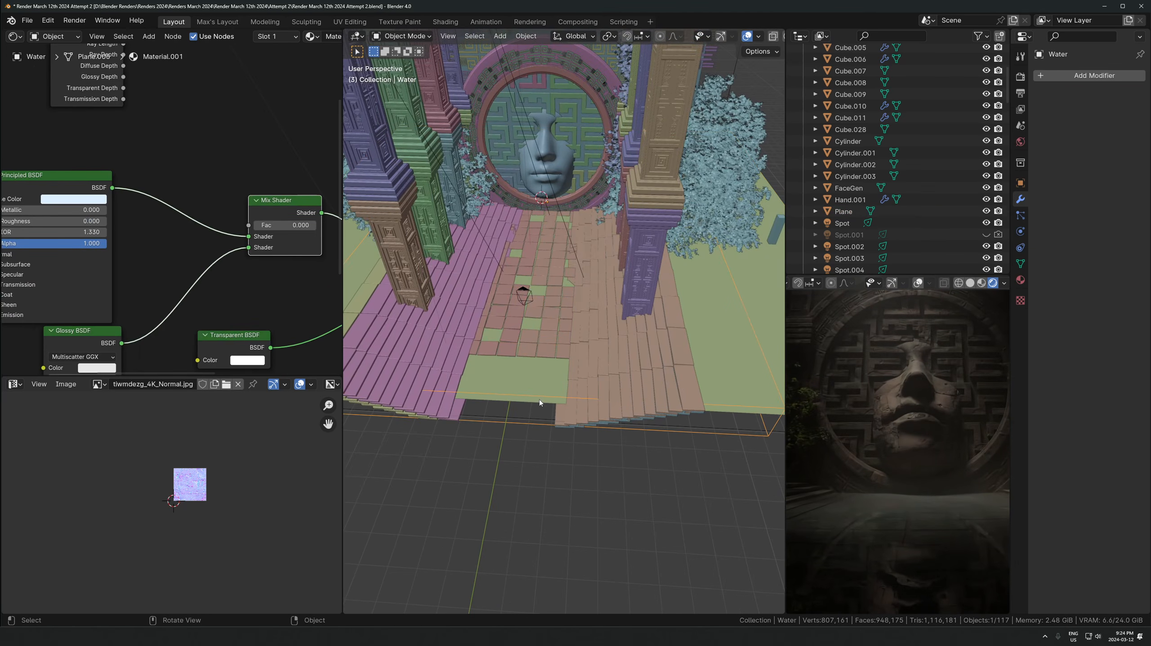
{"action": "key", "text": "g"}
{"action": "key", "text": "z"}
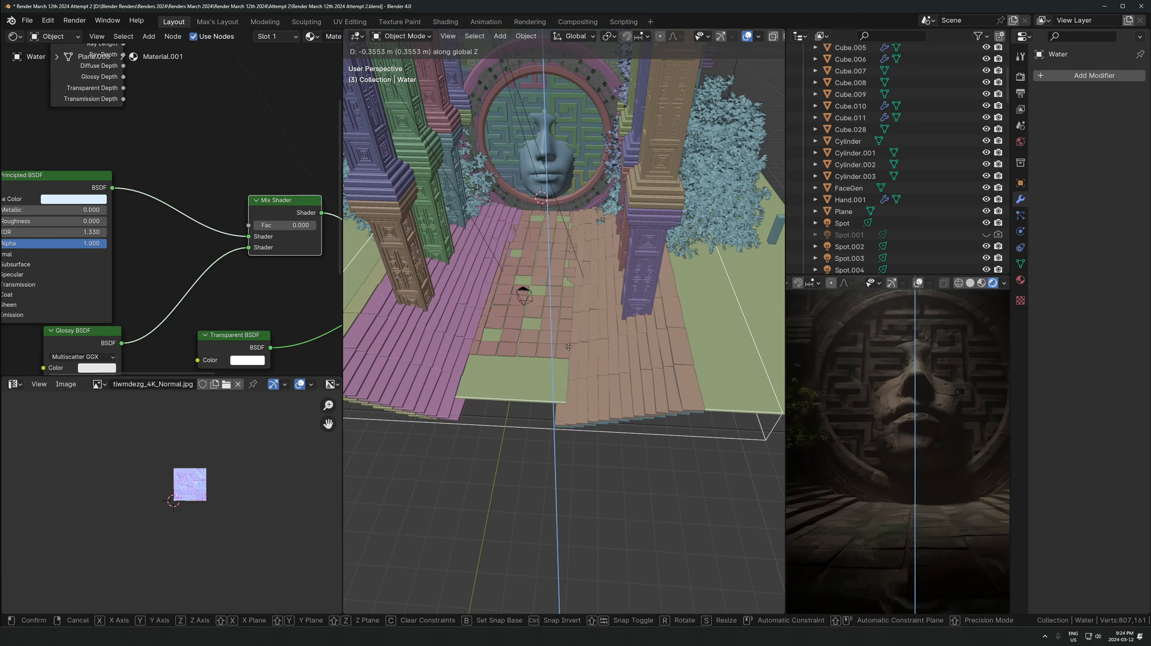
{"action": "left_click", "coordinate": [567, 339]}
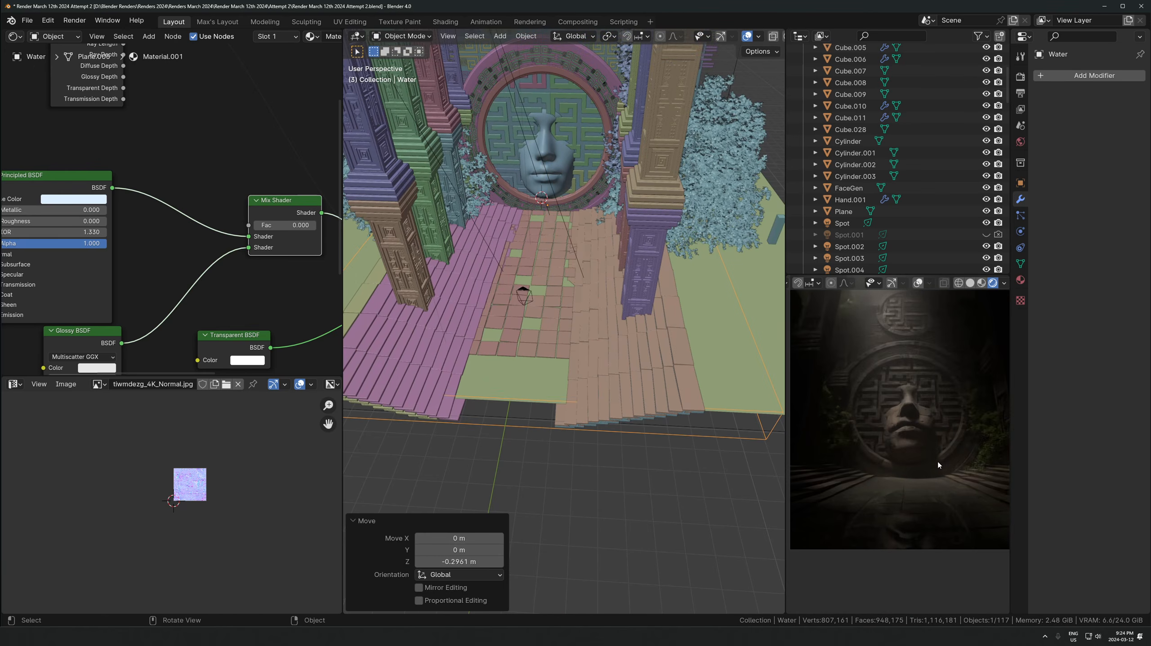
{"action": "key", "text": "g"}
{"action": "key", "text": "z"}
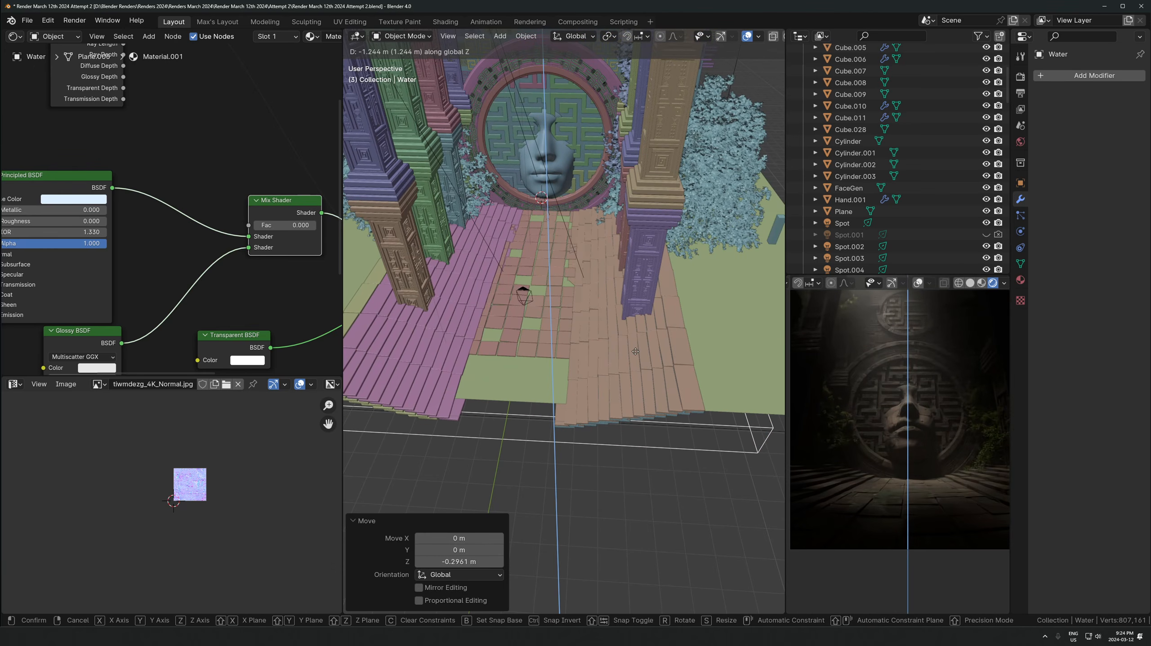
{"action": "right_click", "coordinate": [653, 254]}
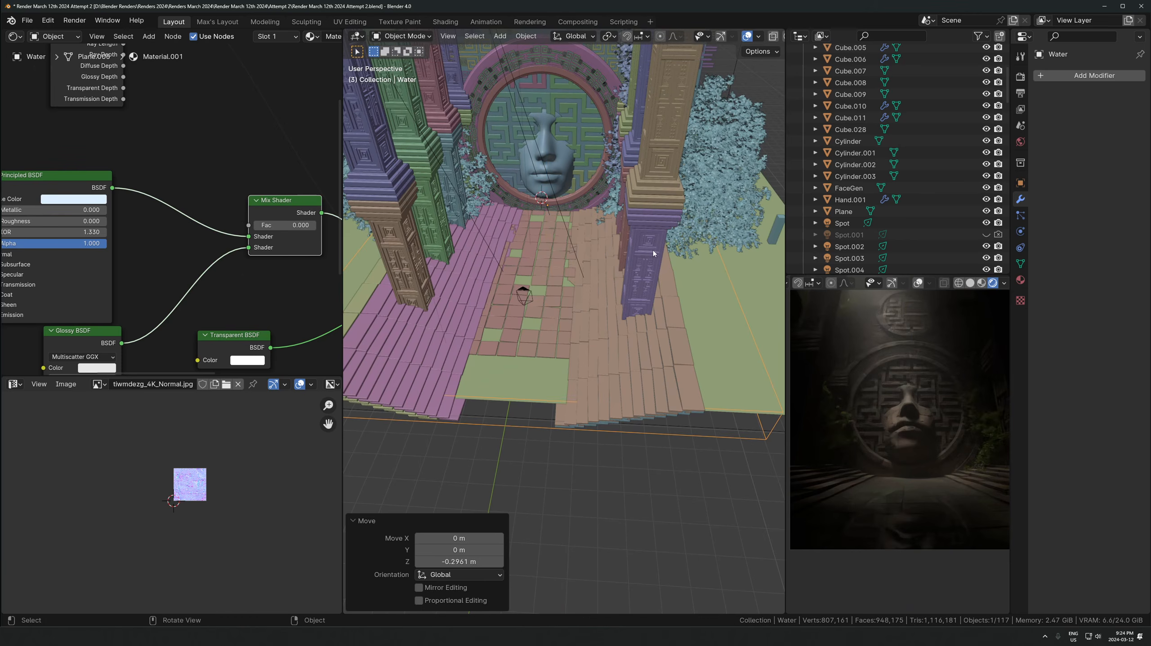
Locate the Water object in the scene's object list and hide it from both the viewport and renders
{"action": "key", "text": "KP_Decimal"}
{"action": "left_click_drag", "start_coordinate": [986, 152], "coordinate": [998, 152]}
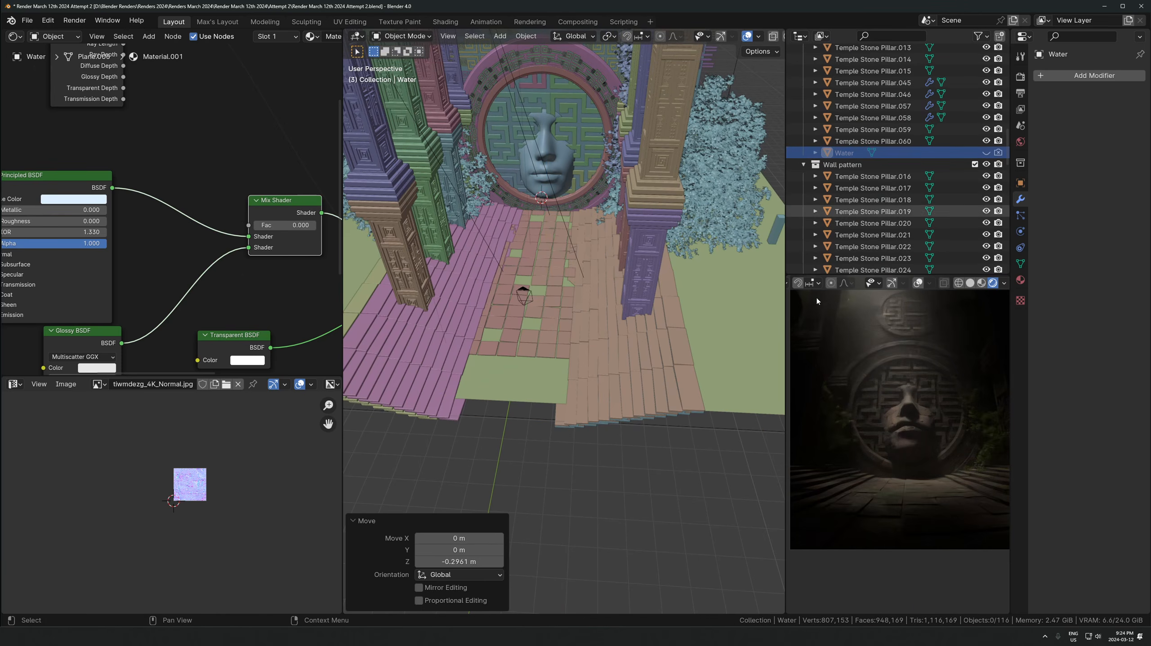
{"action": "middle_click_drag", "start_coordinate": [519, 395], "coordinate": [574, 375]}
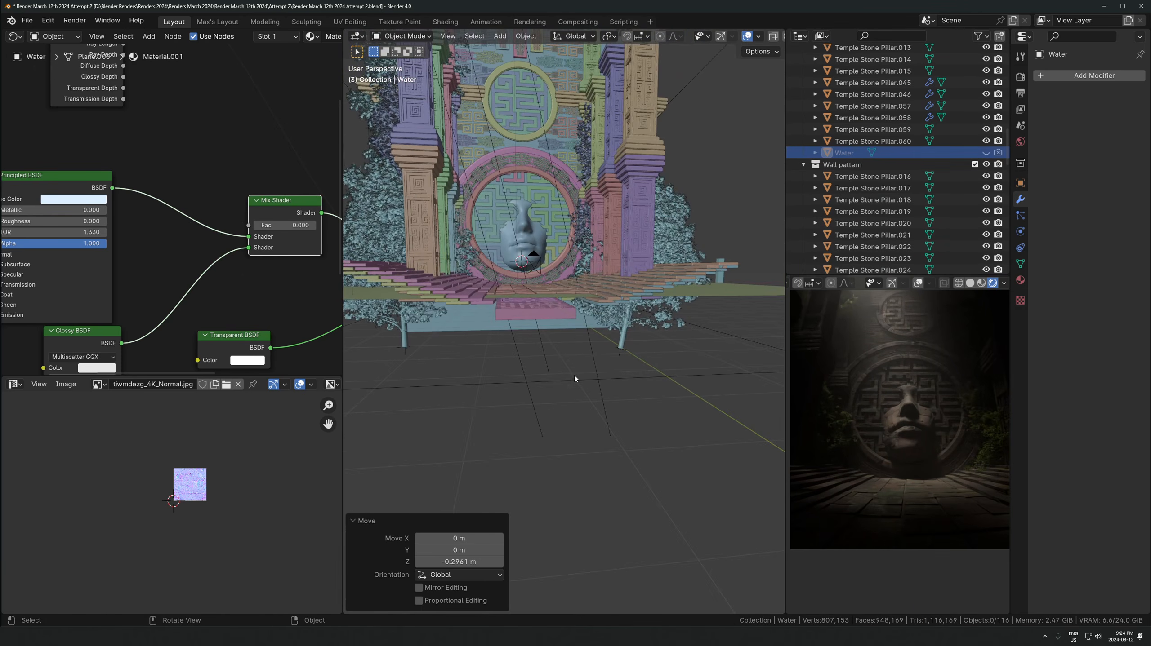
{"action": "left_click", "coordinate": [545, 322]}
{"action": "left_click", "coordinate": [545, 322]}
{"action": "key", "text": "g"}
{"action": "key", "text": "z"}
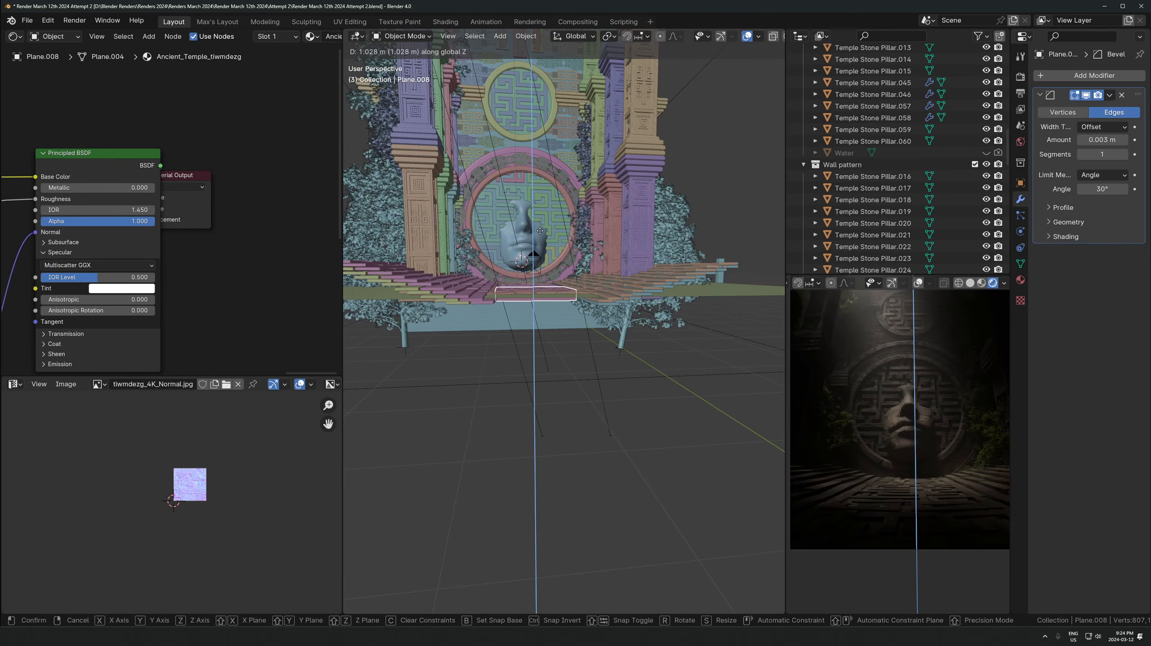
{"action": "key", "text": "Escape"}
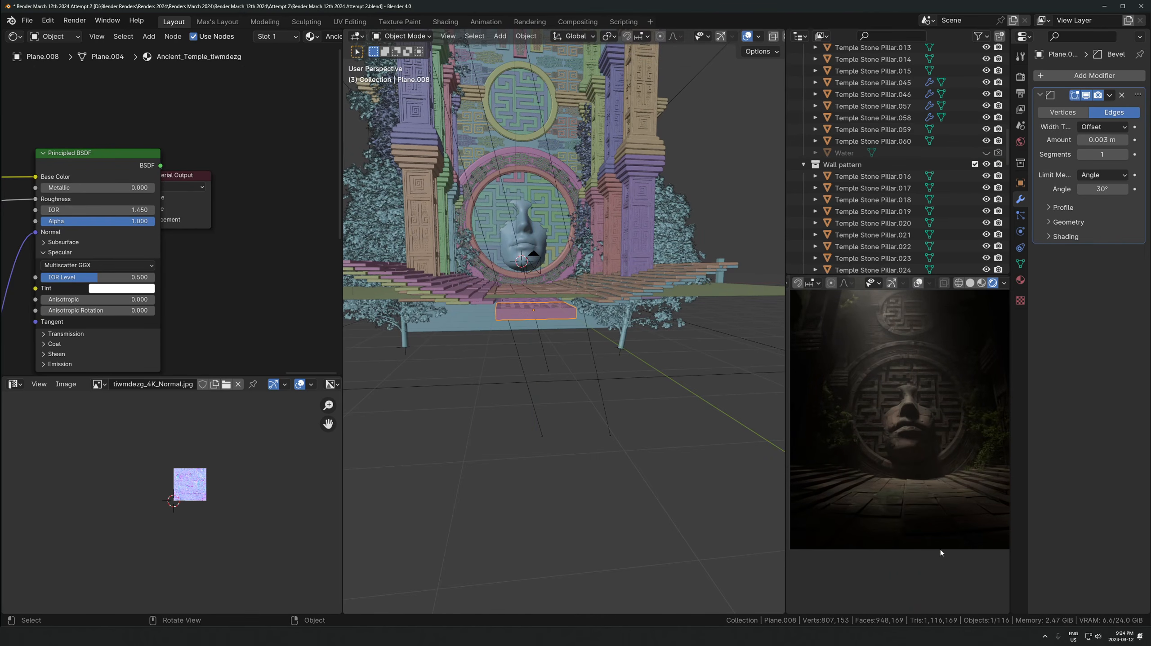
Select the two tiled floor pieces in front of the face and raise them about 0.018 m along the Z axis
{"action": "middle_click_drag", "start_coordinate": [945, 421], "coordinate": [943, 444], "text": "shift"}
{"action": "scroll", "coordinate": [571, 287], "scroll_direction": "up", "scroll_amount": 5}
{"action": "middle_click_drag", "start_coordinate": [572, 286], "coordinate": [541, 334]}
{"action": "left_click", "coordinate": [514, 347]}
{"action": "left_click", "coordinate": [548, 224], "text": "shift"}
{"action": "key", "text": "g"}
{"action": "key", "text": "z"}
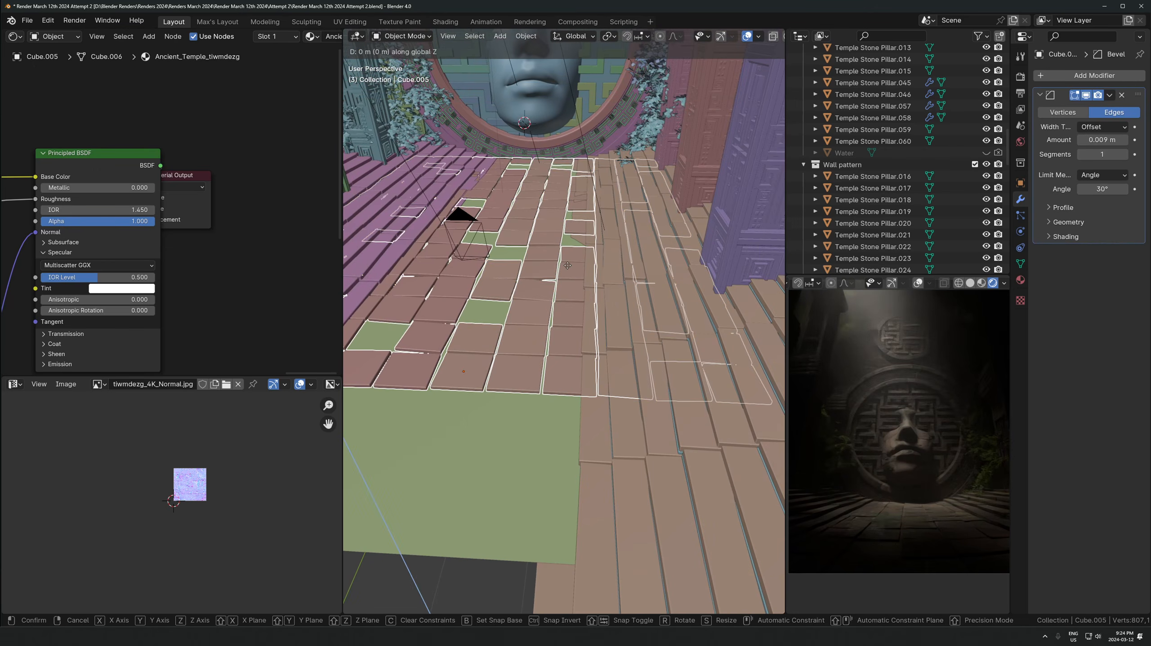
{"action": "left_click", "coordinate": [586, 251]}
Scale the selected floor tiles uniformly to 0.8 and shift them slightly in the negative X direction to recentre them on the path
{"action": "key", "text": "s"}
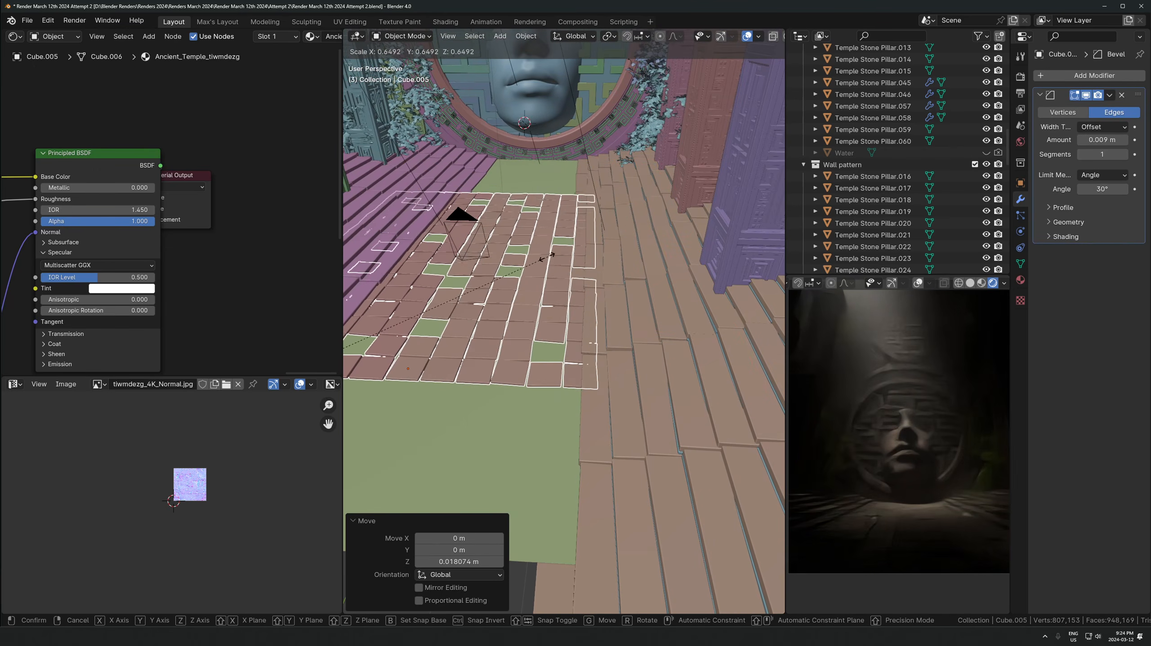
{"action": "key", "text": "Escape"}
{"action": "key", "text": "s"}
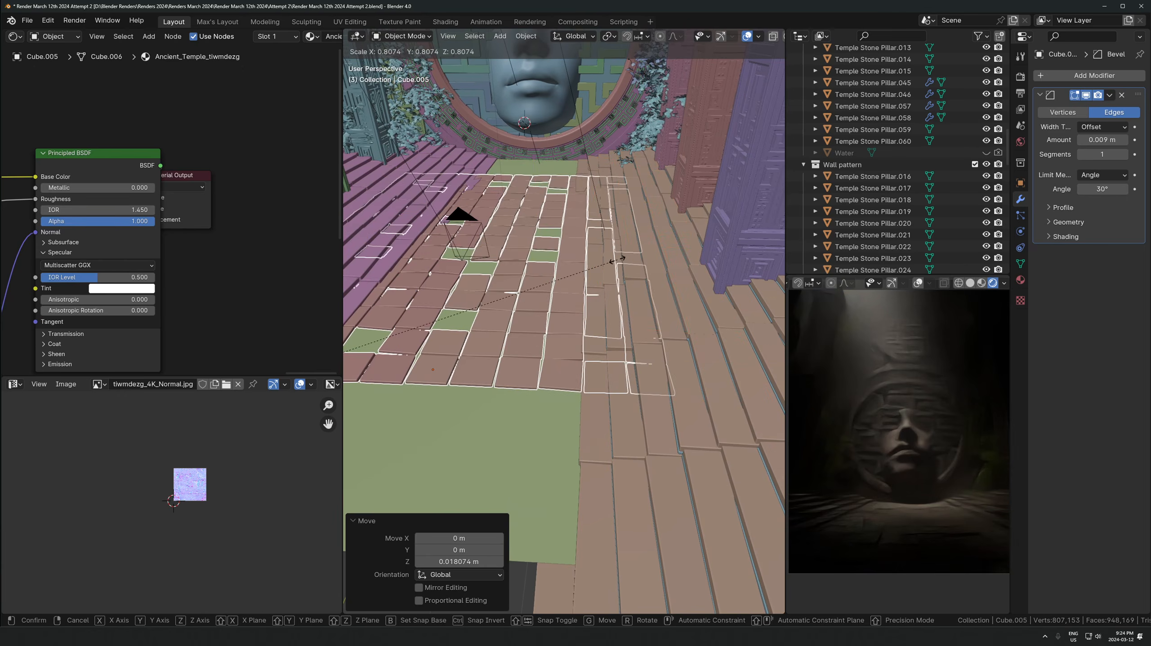
{"action": "left_click", "coordinate": [606, 263]}
{"action": "key", "text": "g"}
{"action": "key", "text": "x"}
{"action": "left_click", "coordinate": [562, 265]}
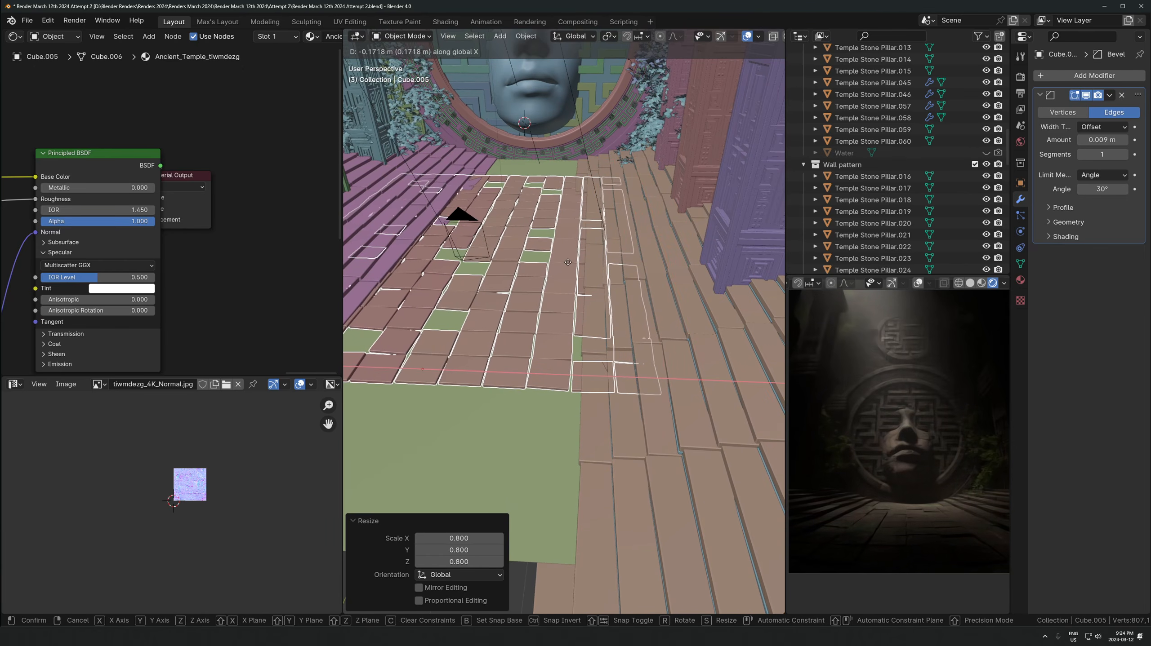
Scale the floor tiles by a further 0.928 and nudge them slightly along the X axis
{"action": "key", "text": "s"}
{"action": "left_click", "coordinate": [627, 293]}
{"action": "key", "text": "g"}
{"action": "key", "text": "x"}
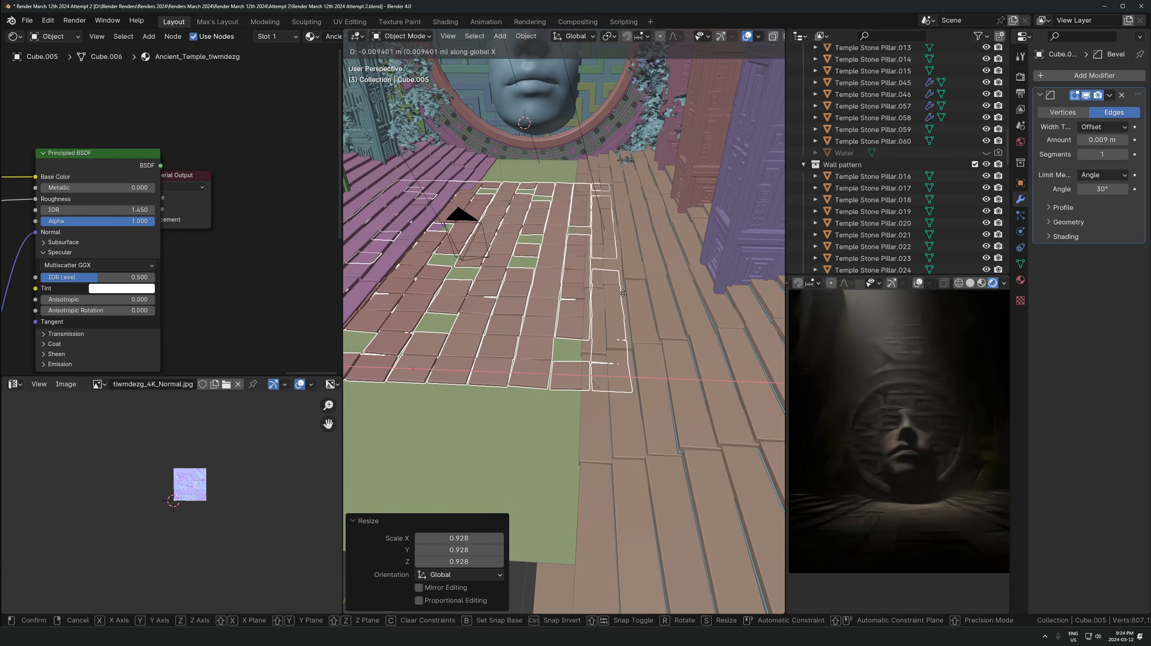
{"action": "left_click", "coordinate": [618, 295]}
Move the floor tiles -1.684 m along the Y axis, away from the stone face
{"action": "middle_click_drag", "start_coordinate": [617, 296], "coordinate": [539, 290]}
{"action": "scroll", "coordinate": [592, 321], "scroll_direction": "down", "scroll_amount": 3}
{"action": "key", "text": "g"}
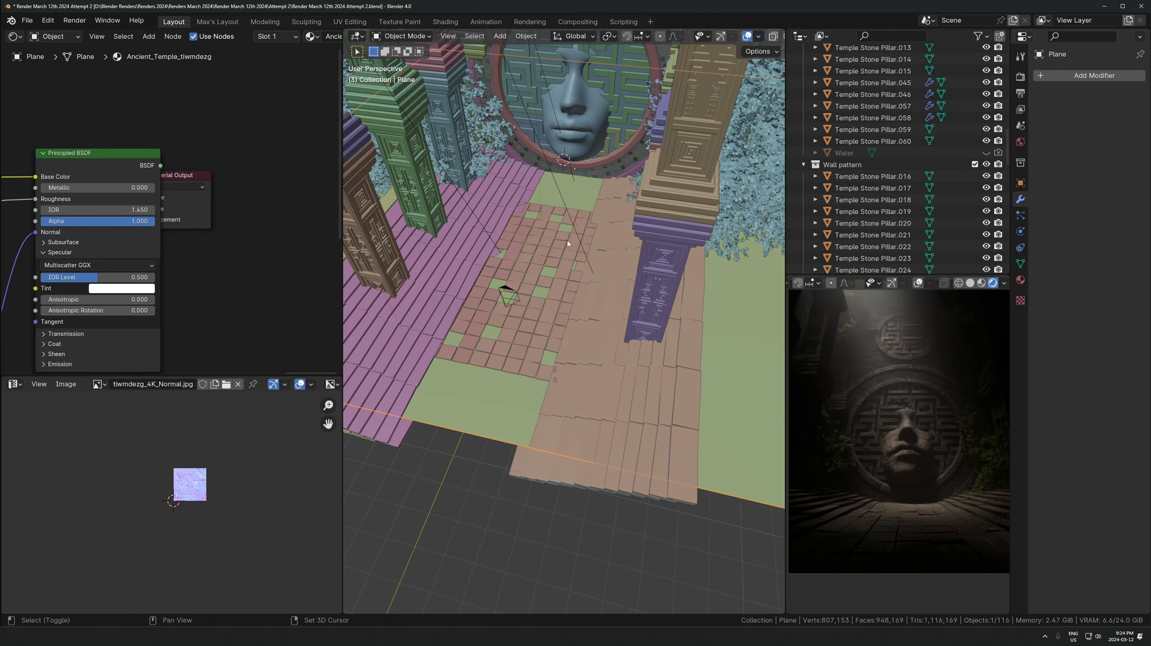
{"action": "key", "text": "y"}
{"action": "left_click", "coordinate": [545, 256]}
Make a linked duplicate of the floor tiles, offset 11.758 m along the Y axis toward the stone face
{"action": "key", "text": "shift+d"}
{"action": "key", "text": "y"}
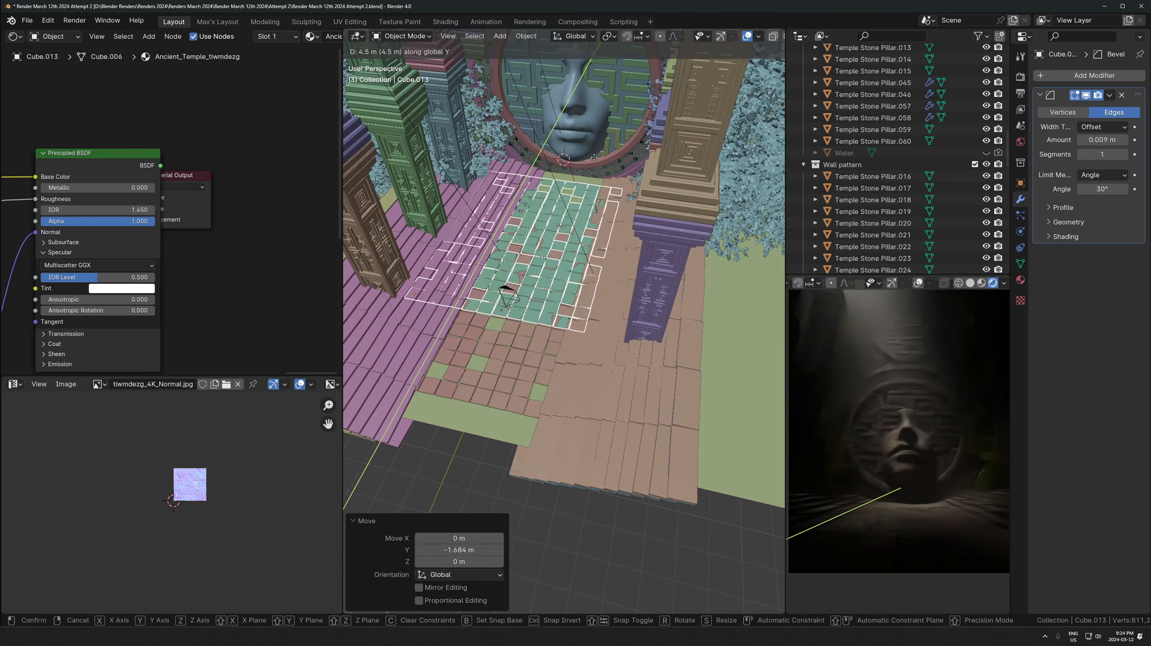
{"action": "left_click", "coordinate": [670, 589]}
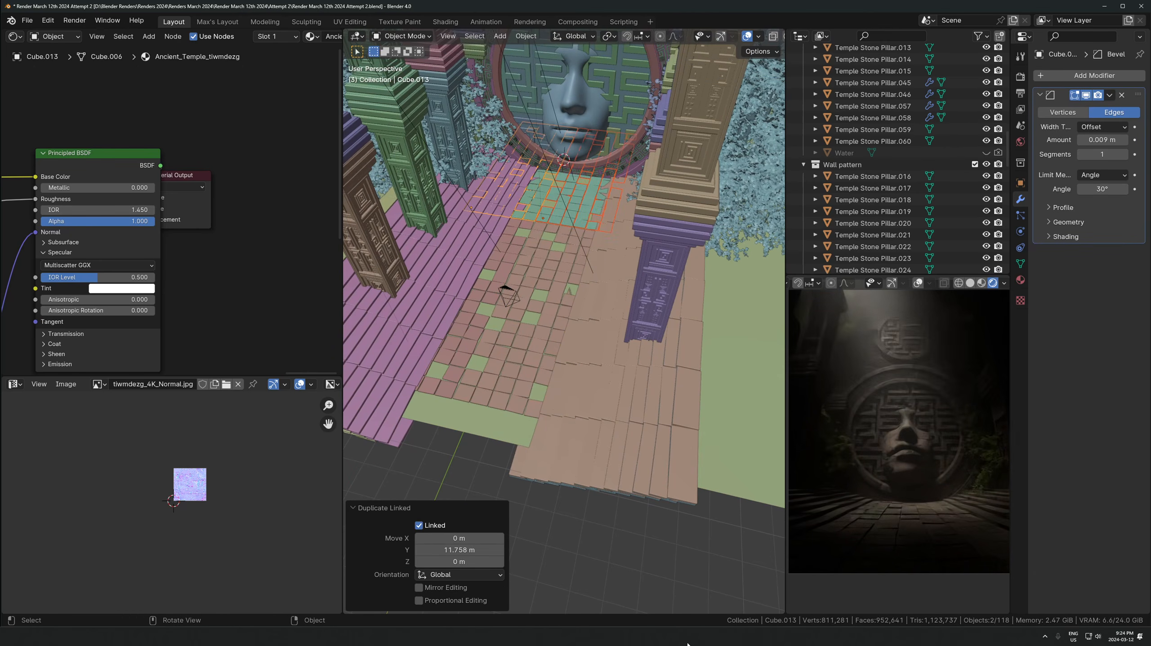
Select one of the original floor tile pieces and save the file
{"action": "left_click", "coordinate": [537, 331]}
{"action": "key", "text": "ctrl+s"}
{"action": "scroll", "coordinate": [18, 203], "scroll_direction": "down", "scroll_amount": 2}
{"action": "middle_click_drag", "start_coordinate": [11, 202], "coordinate": [158, 260]}
{"action": "scroll", "coordinate": [148, 288], "scroll_direction": "down", "scroll_amount": 2}
{"action": "scroll", "coordinate": [194, 222], "scroll_direction": "up", "scroll_amount": 3}
{"action": "middle_click_drag", "start_coordinate": [121, 212], "coordinate": [173, 244]}
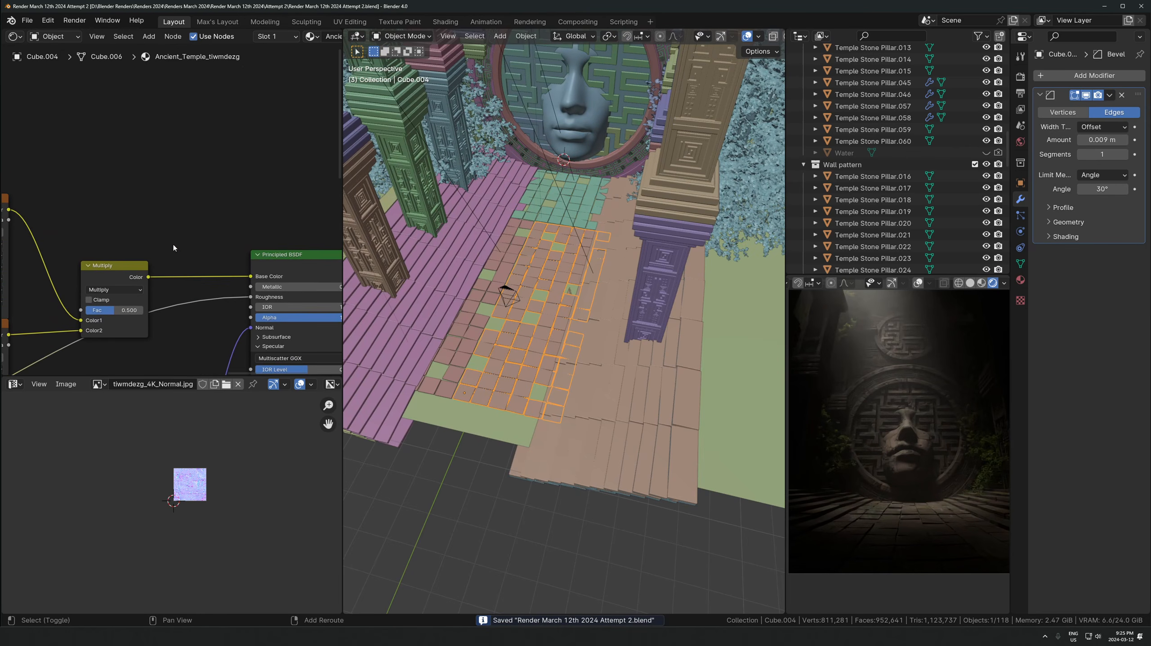
{"action": "key", "text": "shift+a"}
{"action": "left_click", "coordinate": [173, 245]}
{"action": "type", "text": "ambieny"}
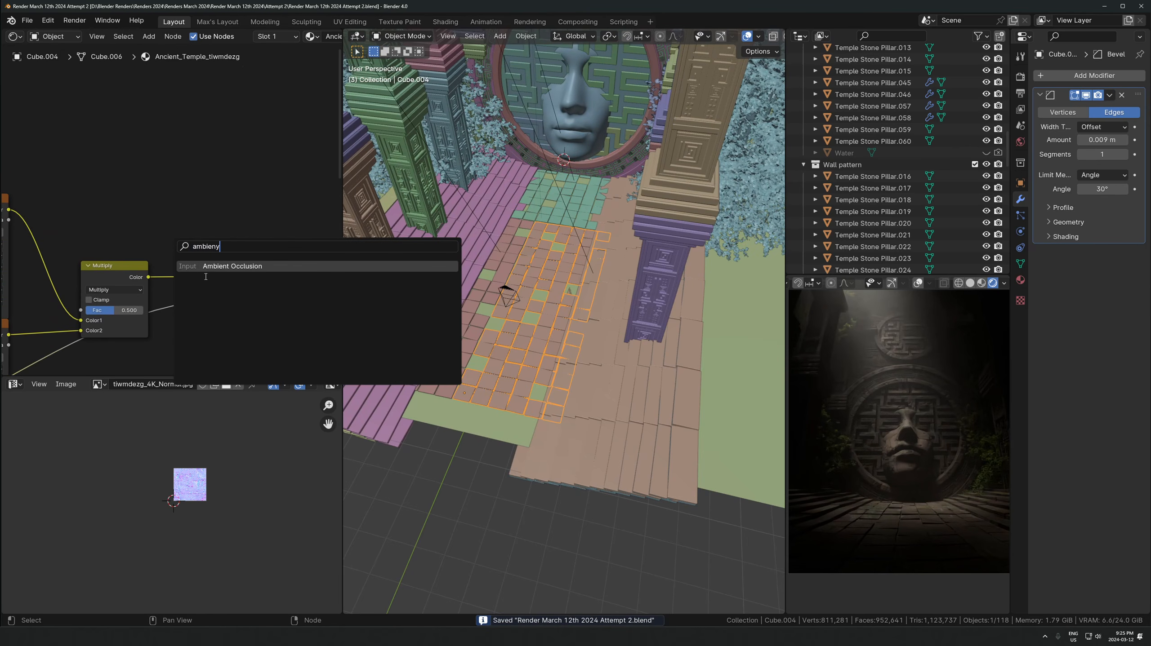
{"action": "key", "text": "Escape"}
Search the whole asset library for "edge" and insert the Edge Wear V2 node group between the Multiply node and the Principled BSDF's Base Color
{"action": "left_click", "coordinate": [14, 384]}
{"action": "left_click", "coordinate": [373, 429]}
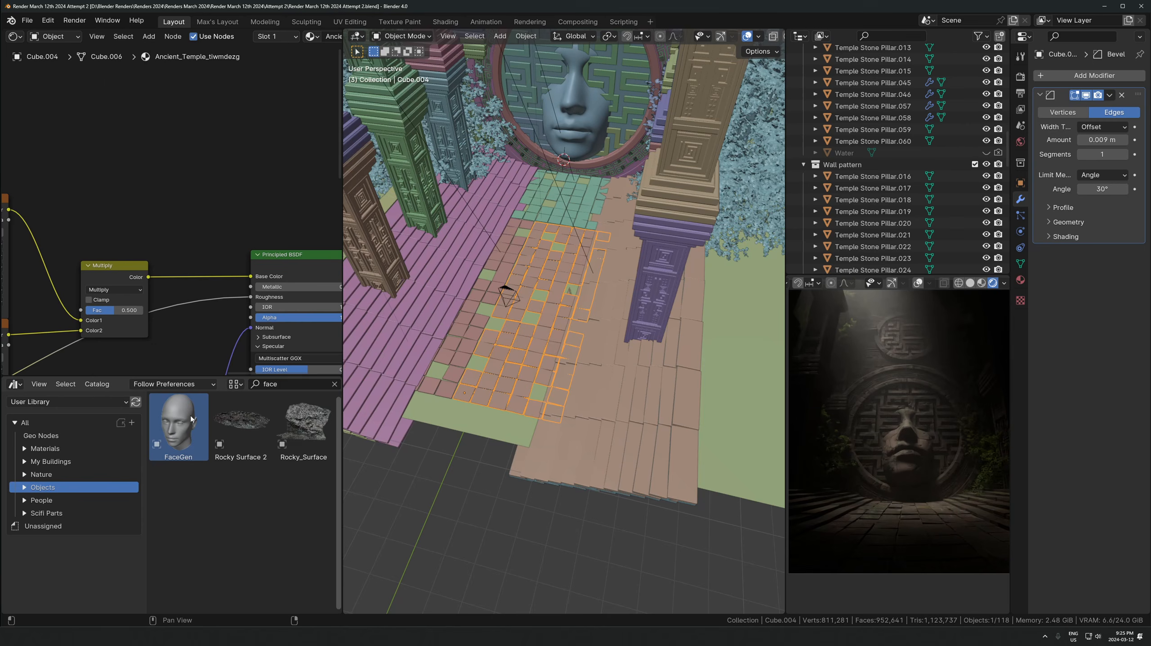
{"action": "left_click", "coordinate": [282, 384]}
{"action": "type", "text": "edge"}
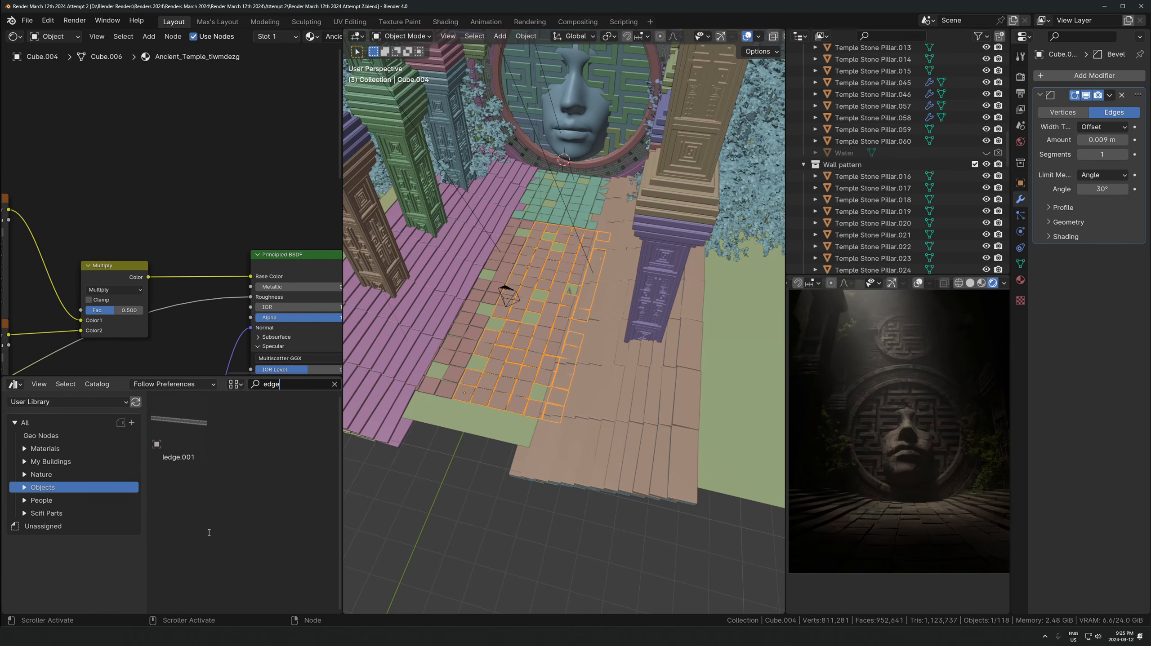
{"action": "left_click", "coordinate": [25, 422]}
{"action": "left_click_drag", "start_coordinate": [241, 423], "coordinate": [152, 145]}
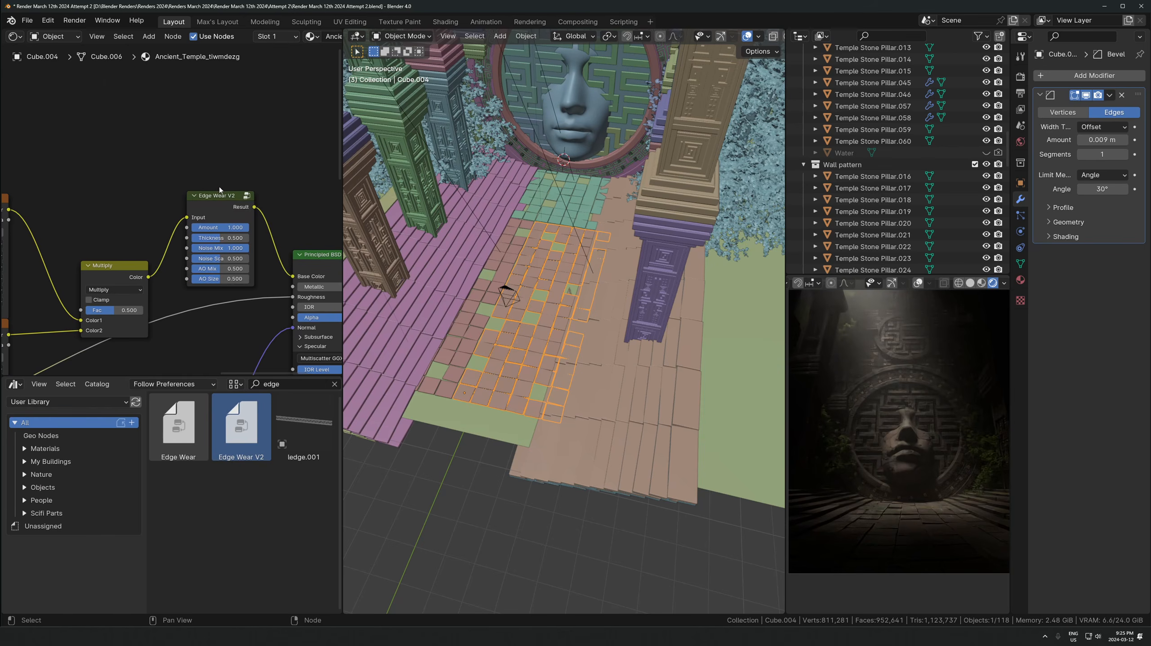
Open the Edge Wear V2 group in a maximized editor and move its Texture Coordinate, Mapping, Noise Texture and Color Ramp chain upward
{"action": "key", "text": "Tab"}
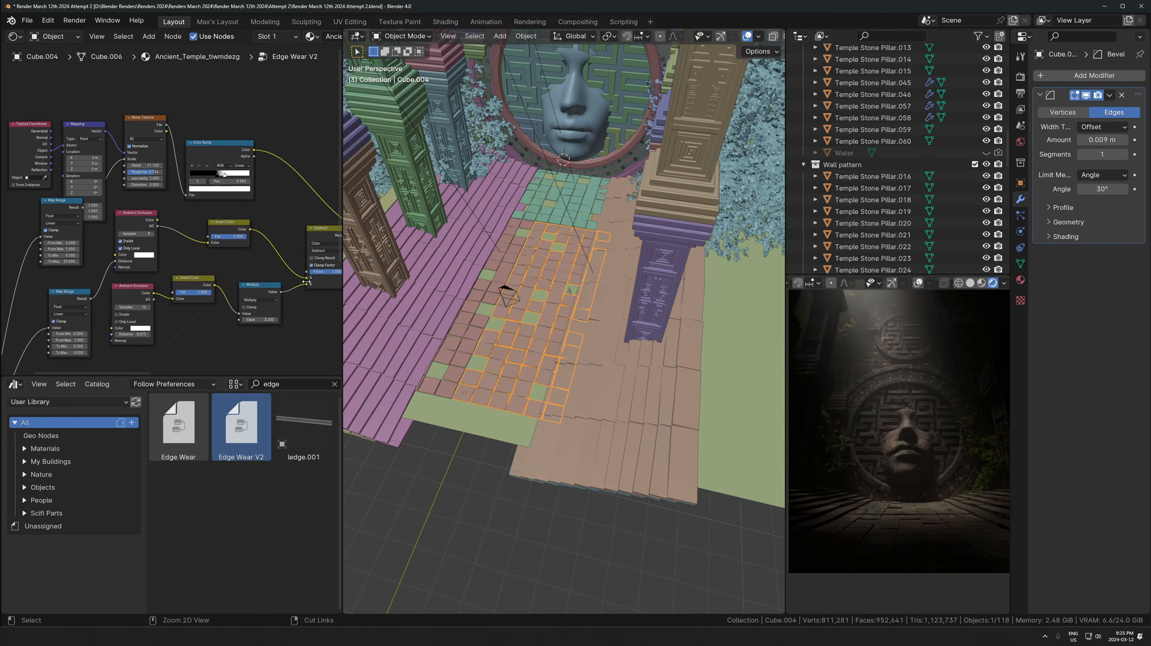
{"action": "key", "text": "ctrl+space"}
{"action": "middle_click_drag", "start_coordinate": [583, 312], "coordinate": [444, 316]}
{"action": "scroll", "coordinate": [444, 315], "scroll_direction": "down", "scroll_amount": 2}
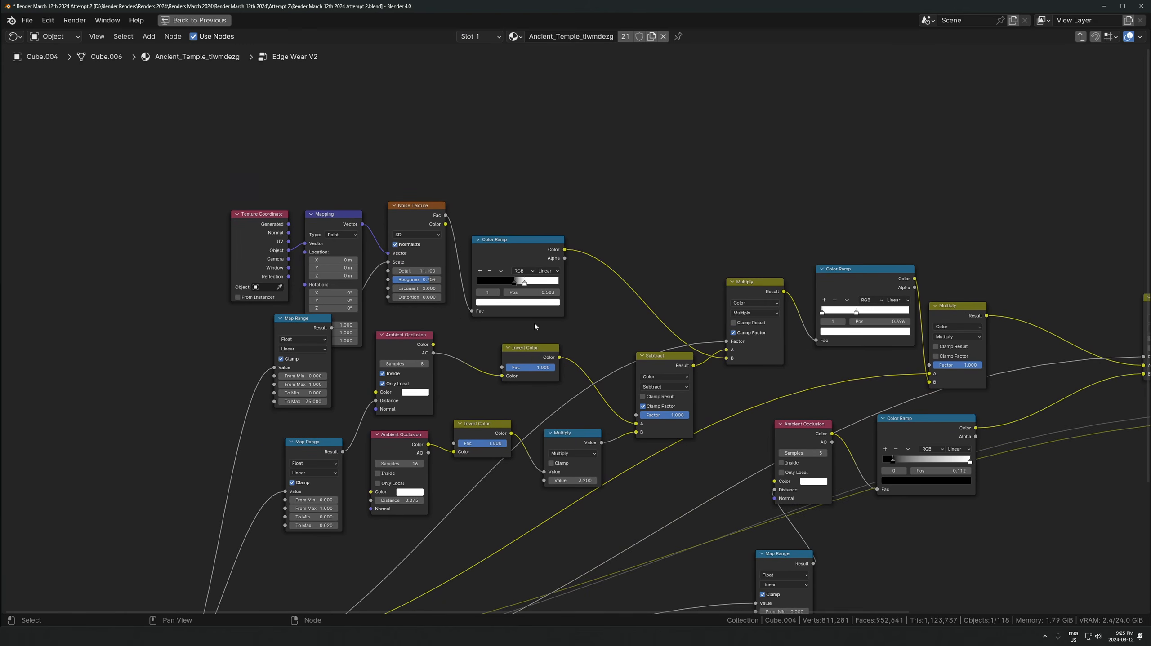
{"action": "left_click_drag", "start_coordinate": [559, 147], "coordinate": [228, 276]}
{"action": "key", "text": "g"}
{"action": "left_click", "coordinate": [198, 170]}
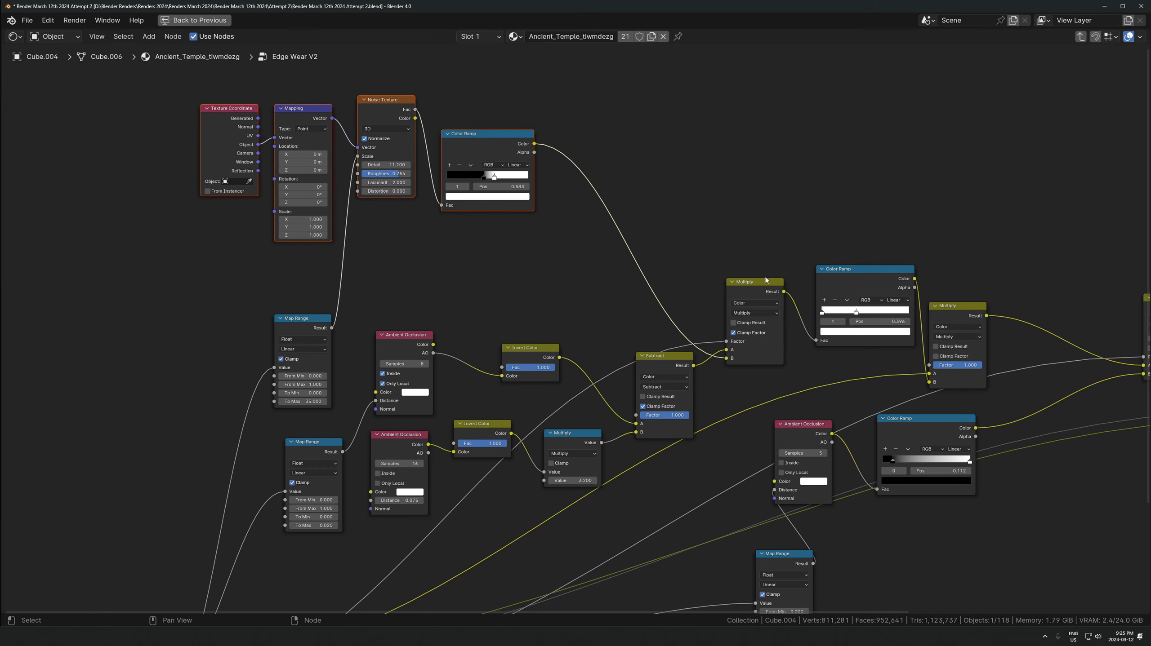
Move the separate Map Range, Ambient Occlusion and black-to-white Color Ramp branch down, clear of the other nodes in the group
{"action": "scroll", "coordinate": [618, 384], "scroll_direction": "down", "scroll_amount": 2}
{"action": "middle_click_drag", "start_coordinate": [617, 384], "coordinate": [564, 313]}
{"action": "scroll", "coordinate": [564, 313], "scroll_direction": "down", "scroll_amount": 2}
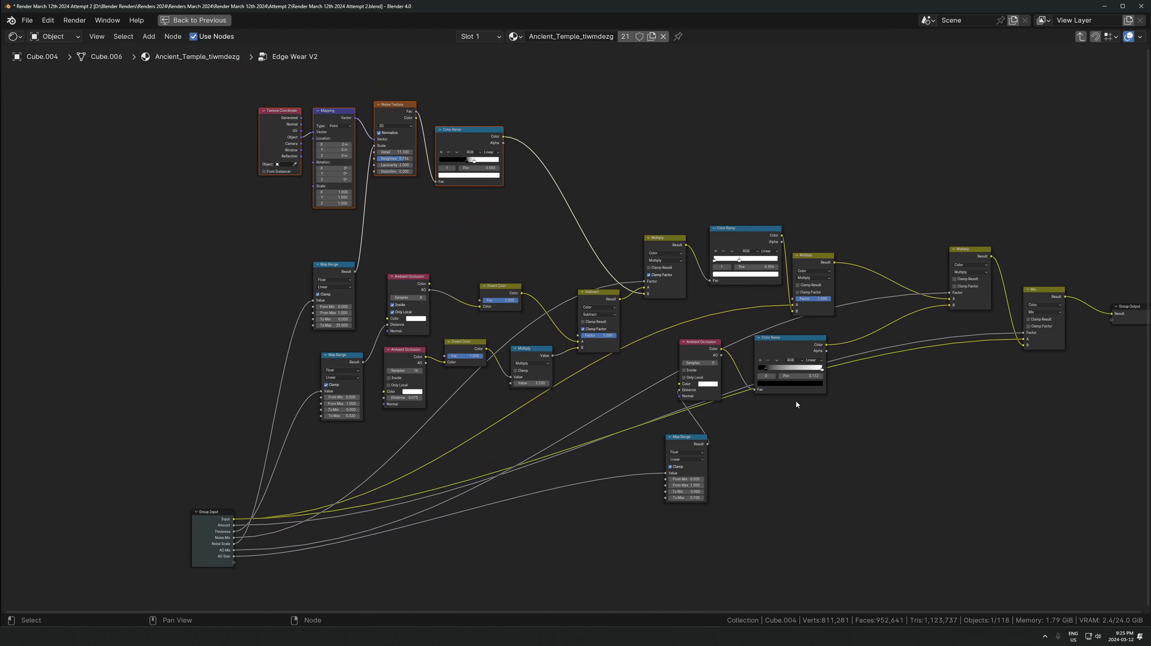
{"action": "left_click_drag", "start_coordinate": [865, 496], "coordinate": [651, 347]}
{"action": "key", "text": "g"}
{"action": "left_click", "coordinate": [804, 516]}
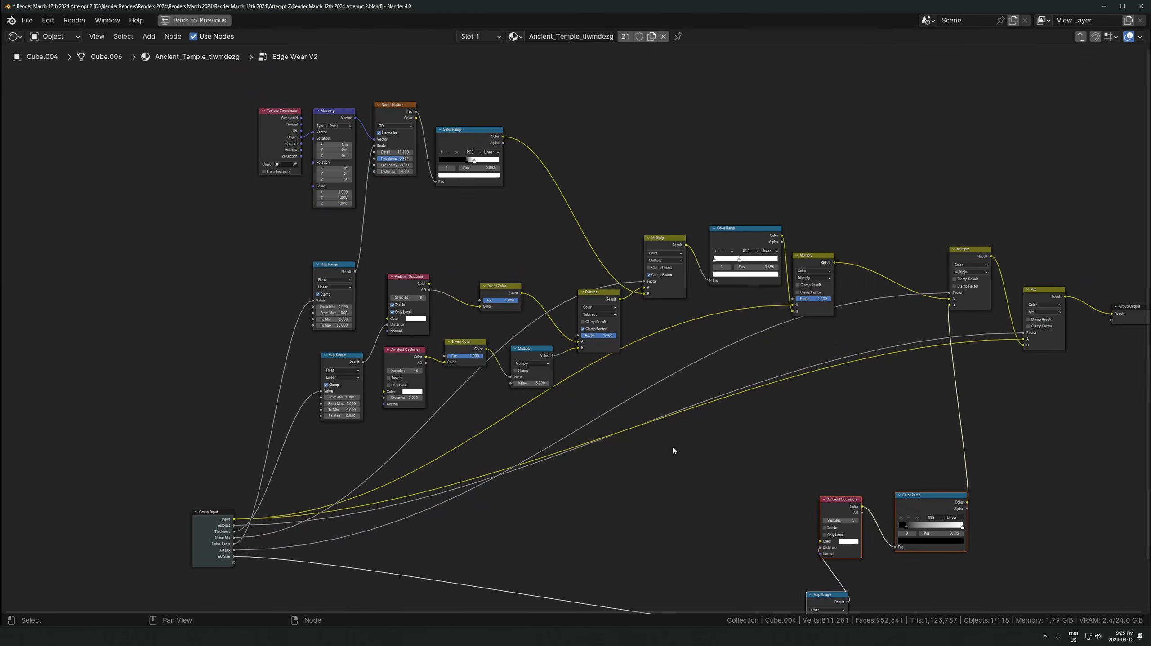
Shift the two-branch Ambient Occlusion network left and separate its upper Map Range, Ambient Occlusion and Invert Color row from the lower one
{"action": "scroll", "coordinate": [414, 304], "scroll_direction": "up", "scroll_amount": 3}
{"action": "left_click_drag", "start_coordinate": [602, 258], "coordinate": [236, 404]}
{"action": "key", "text": "g"}
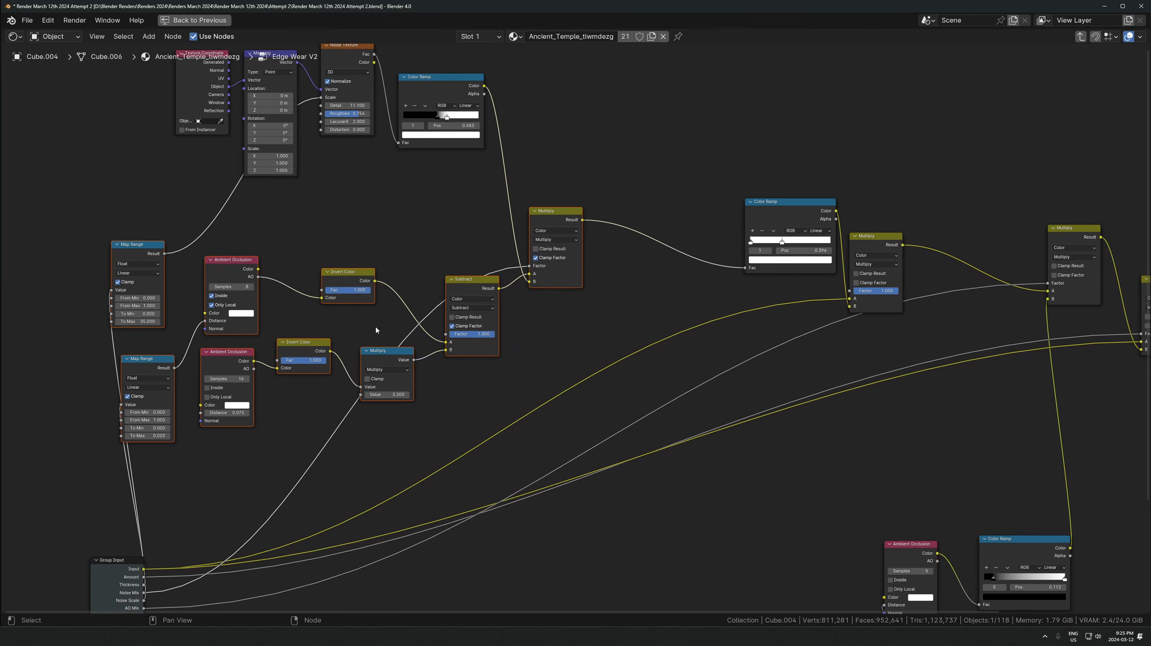
{"action": "scroll", "coordinate": [498, 290], "scroll_direction": "up", "scroll_amount": 2}
{"action": "middle_click_drag", "start_coordinate": [503, 286], "coordinate": [518, 299]}
{"action": "left_click_drag", "start_coordinate": [508, 249], "coordinate": [201, 342]}
{"action": "key", "text": "g"}
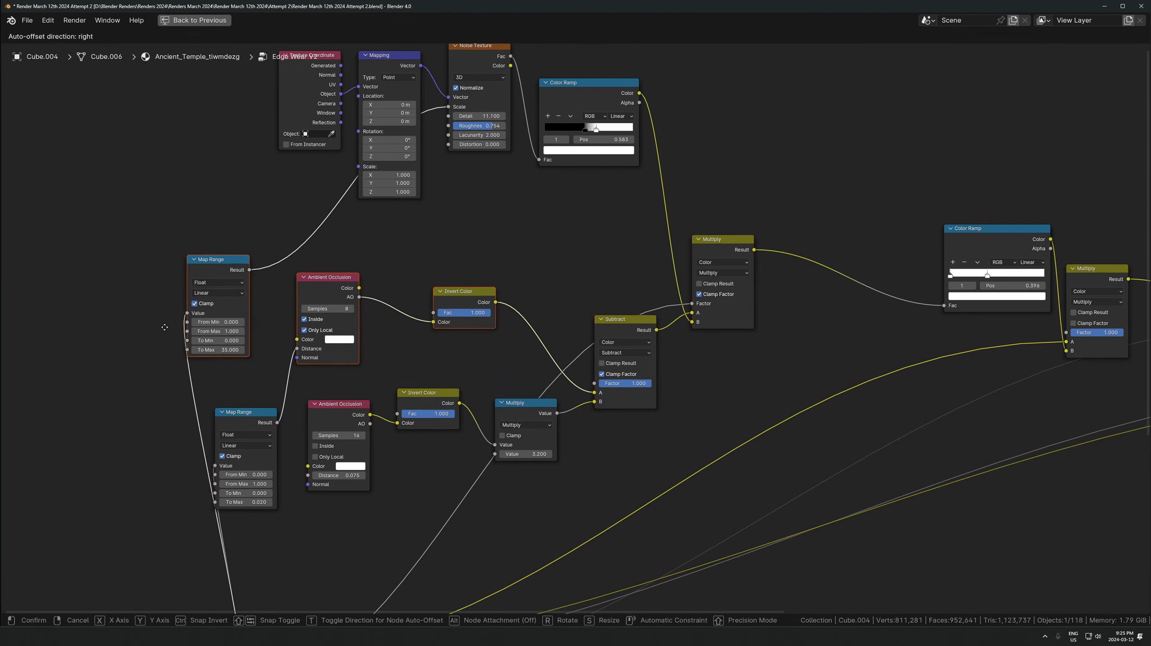
{"action": "left_click", "coordinate": [163, 322]}
Move the Map Range node that feeds the noise scale further left, away from the upper Ambient Occlusion node
{"action": "scroll", "coordinate": [380, 355], "scroll_direction": "up", "scroll_amount": 5}
{"action": "middle_click_drag", "start_coordinate": [383, 358], "coordinate": [537, 322]}
{"action": "scroll", "coordinate": [534, 328], "scroll_direction": "down", "scroll_amount": 2}
{"action": "left_click", "coordinate": [525, 342]}
{"action": "scroll", "coordinate": [470, 304], "scroll_direction": "up", "scroll_amount": 6}
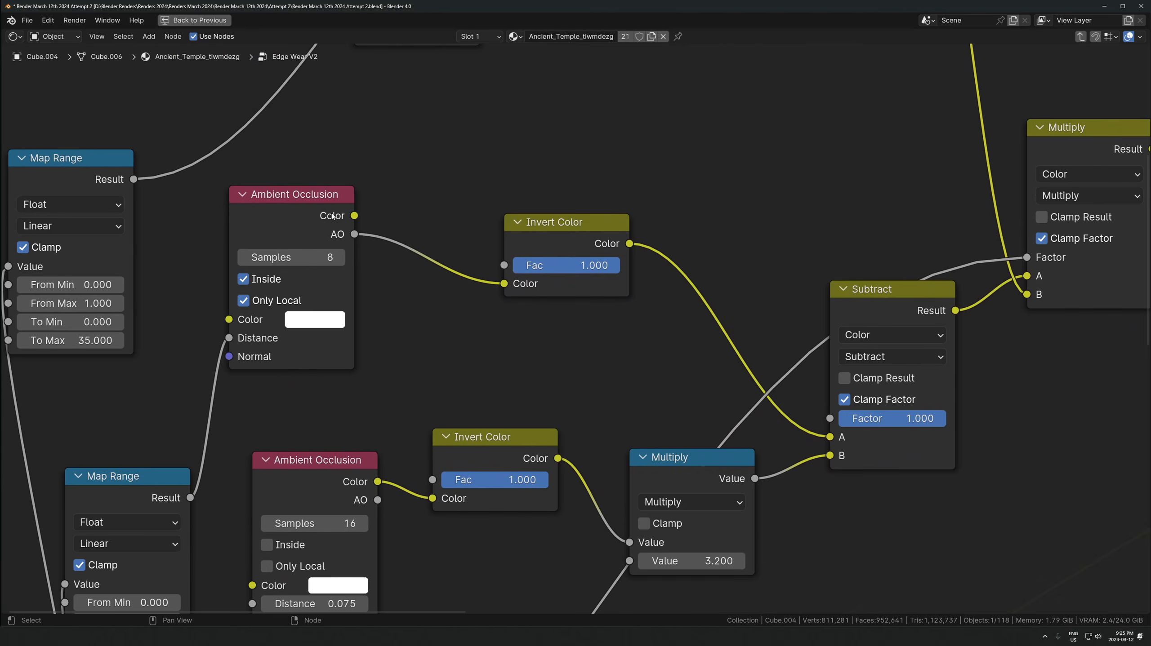
{"action": "left_click", "coordinate": [332, 217]}
{"action": "scroll", "coordinate": [208, 258], "scroll_direction": "down", "scroll_amount": 5}
{"action": "left_click_drag", "start_coordinate": [200, 225], "coordinate": [68, 252]}
{"action": "scroll", "coordinate": [227, 251], "scroll_direction": "up", "scroll_amount": 6}
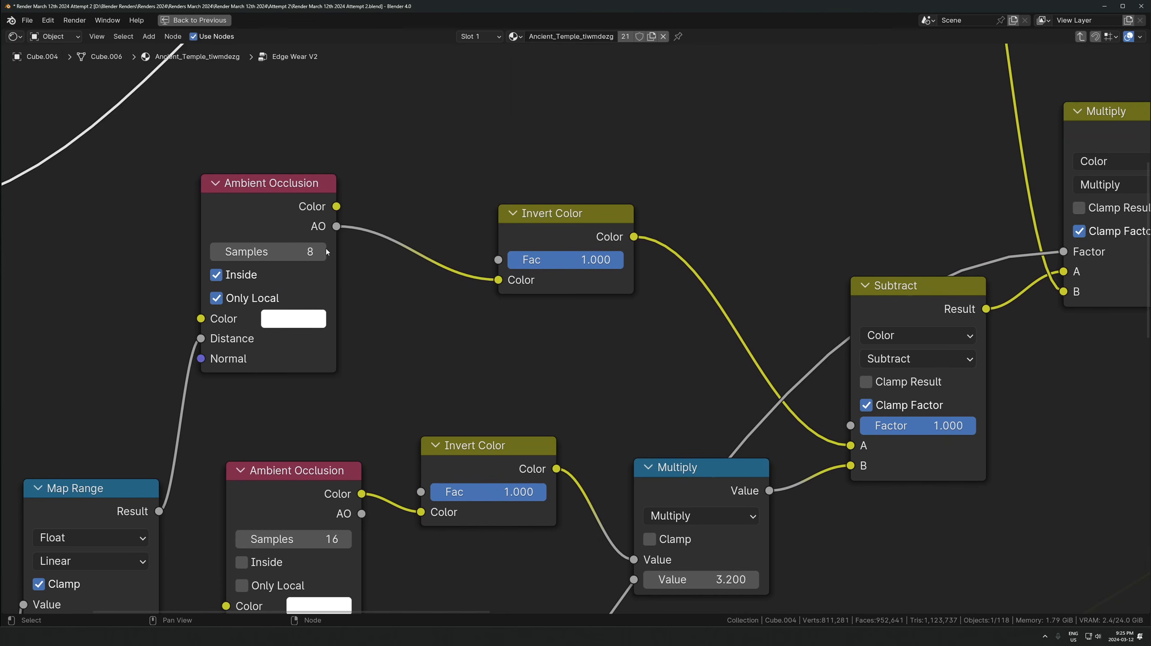
Examine how the upper Ambient Occlusion node passes through Invert Color into the Subtract and Multiply nodes
{"action": "left_click", "coordinate": [277, 227]}
{"action": "scroll", "coordinate": [156, 447], "scroll_direction": "down", "scroll_amount": 5}
{"action": "middle_click_drag", "start_coordinate": [208, 411], "coordinate": [300, 375]}
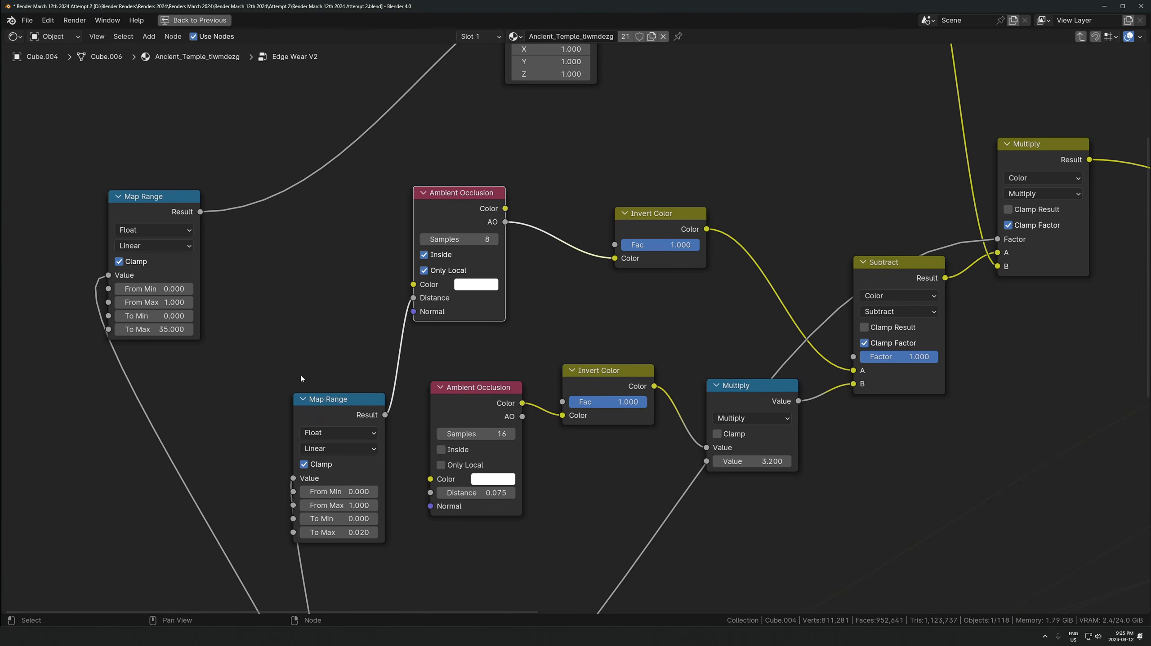
{"action": "scroll", "coordinate": [387, 234], "scroll_direction": "down", "scroll_amount": 6}
{"action": "middle_click_drag", "start_coordinate": [503, 225], "coordinate": [366, 305]}
{"action": "scroll", "coordinate": [440, 320], "scroll_direction": "up", "scroll_amount": 6}
{"action": "scroll", "coordinate": [344, 326], "scroll_direction": "up", "scroll_amount": 2}
{"action": "middle_click_drag", "start_coordinate": [308, 355], "coordinate": [309, 268]}
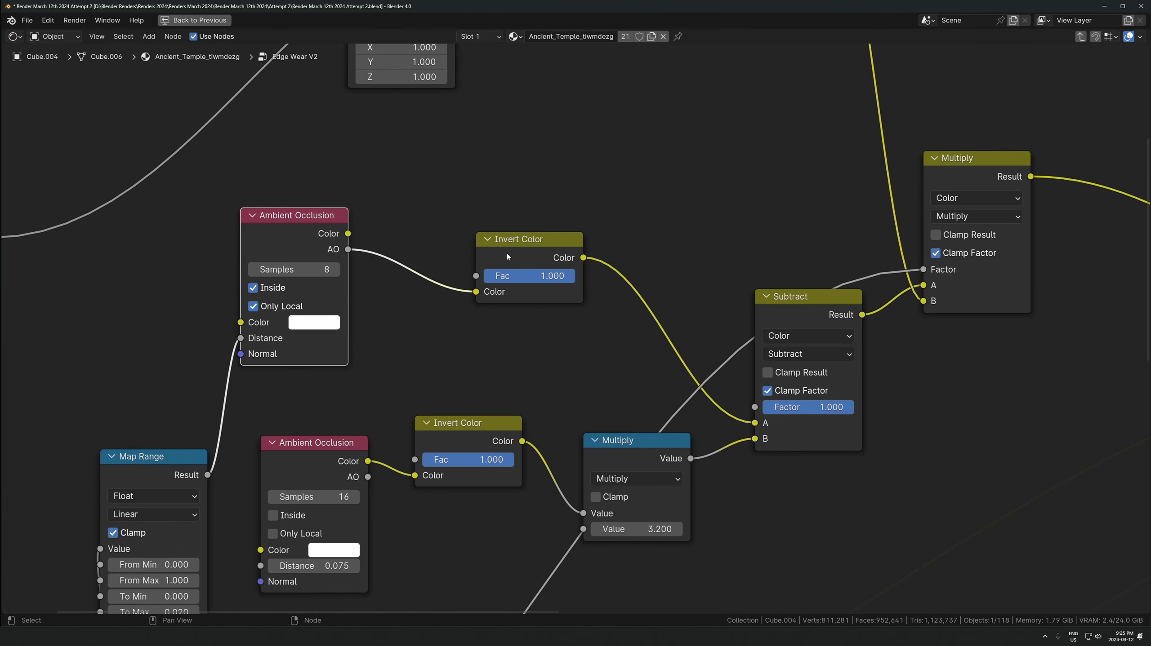
{"action": "scroll", "coordinate": [738, 387], "scroll_direction": "down", "scroll_amount": 3}
{"action": "middle_click_drag", "start_coordinate": [738, 386], "coordinate": [525, 404]}
{"action": "middle_click_drag", "start_coordinate": [551, 331], "coordinate": [374, 386]}
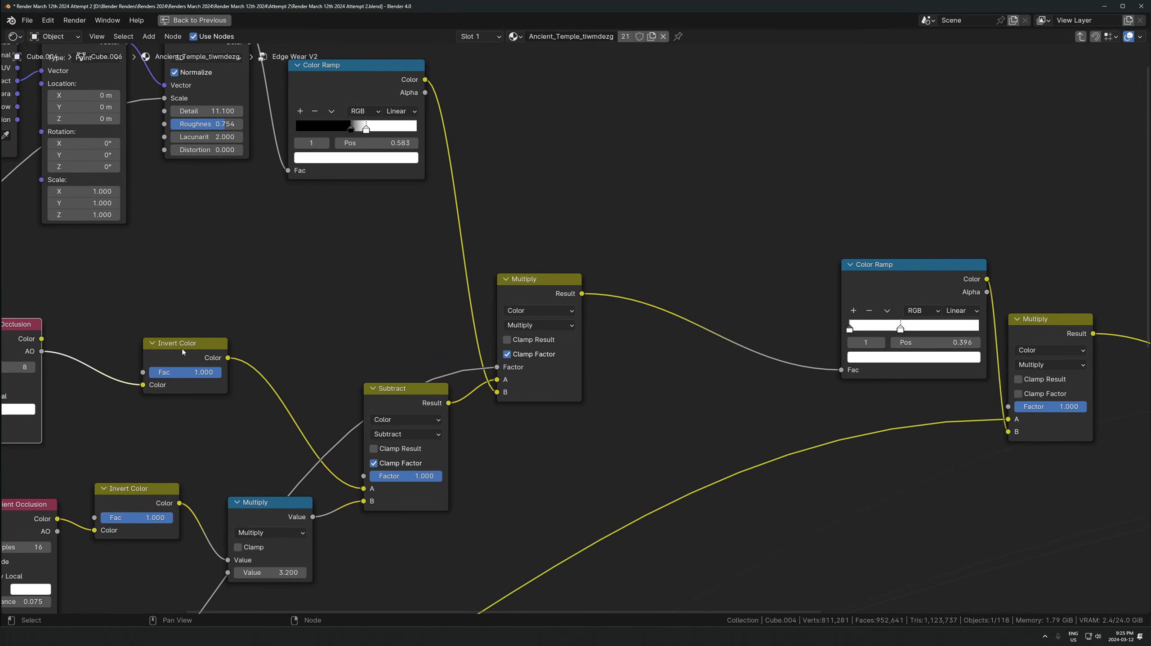
{"action": "left_click", "coordinate": [204, 343]}
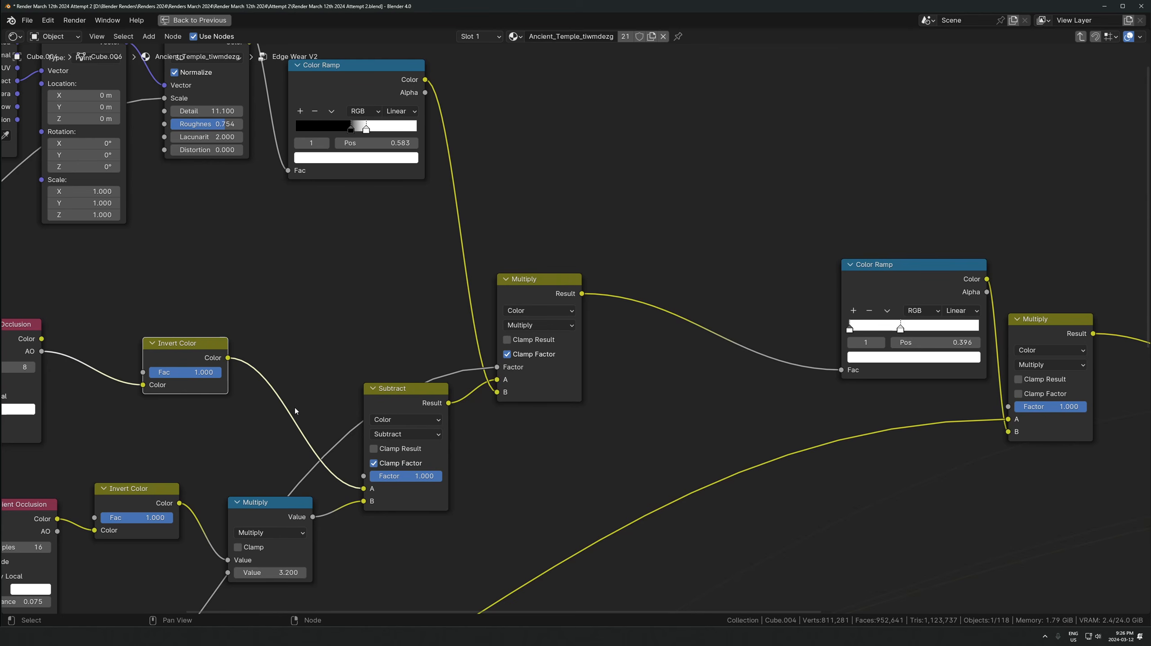
{"action": "left_click", "coordinate": [255, 394]}
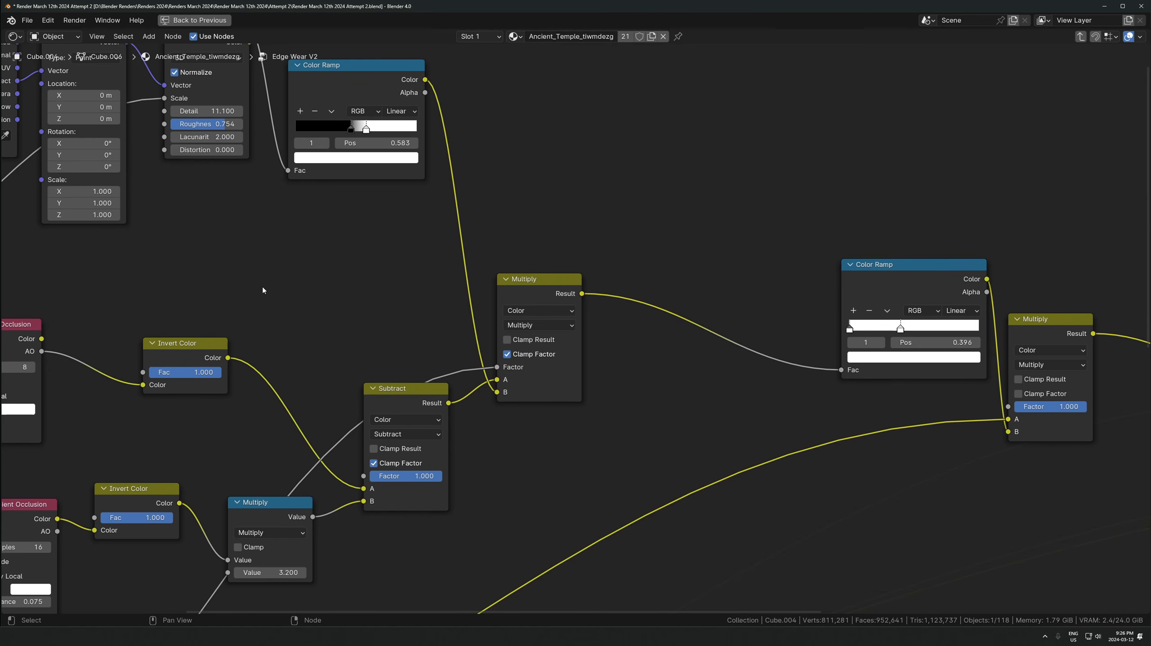
Compare the sample, Inside, Only Local and distance settings of the two Ambient Occlusion nodes, and return to the regular layout
{"action": "scroll", "coordinate": [505, 277], "scroll_direction": "down", "scroll_amount": 2}
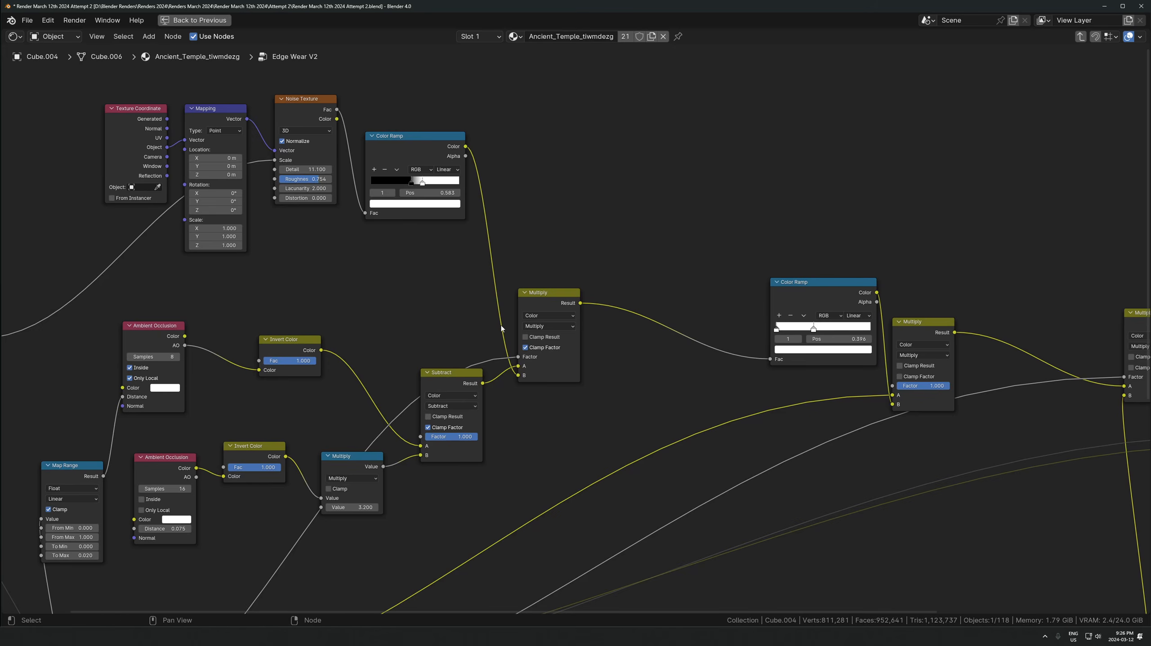
{"action": "scroll", "coordinate": [501, 325], "scroll_direction": "down", "scroll_amount": 2}
{"action": "middle_click_drag", "start_coordinate": [737, 443], "coordinate": [735, 355]}
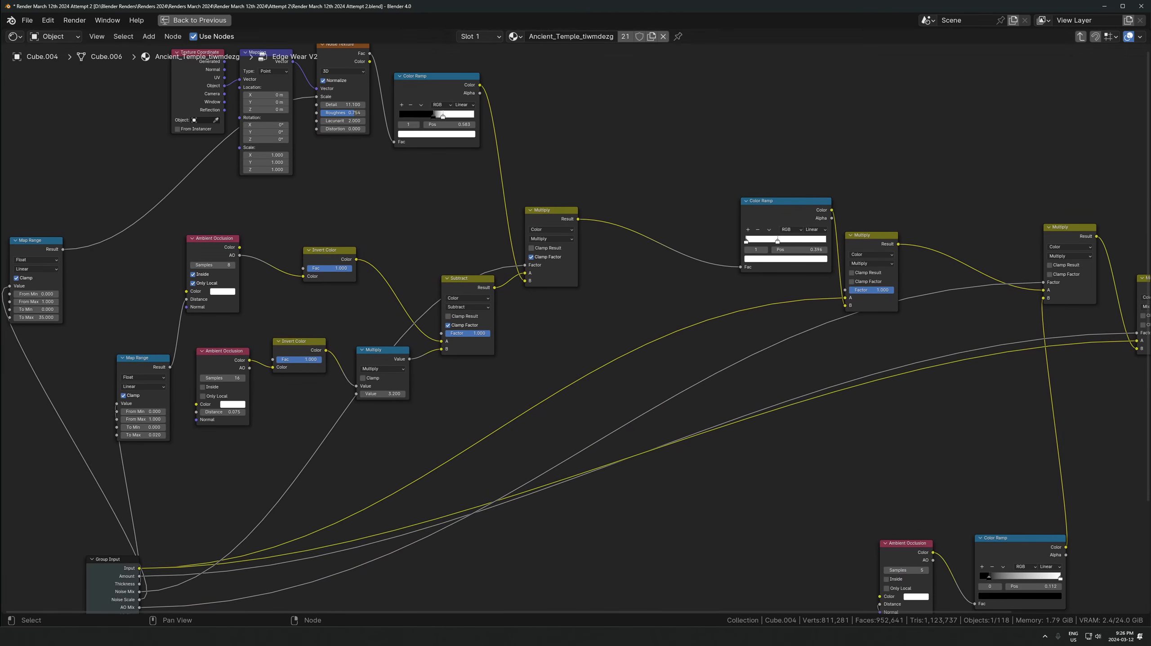
{"action": "scroll", "coordinate": [417, 390], "scroll_direction": "up", "scroll_amount": 3}
{"action": "middle_click_drag", "start_coordinate": [398, 250], "coordinate": [521, 227]}
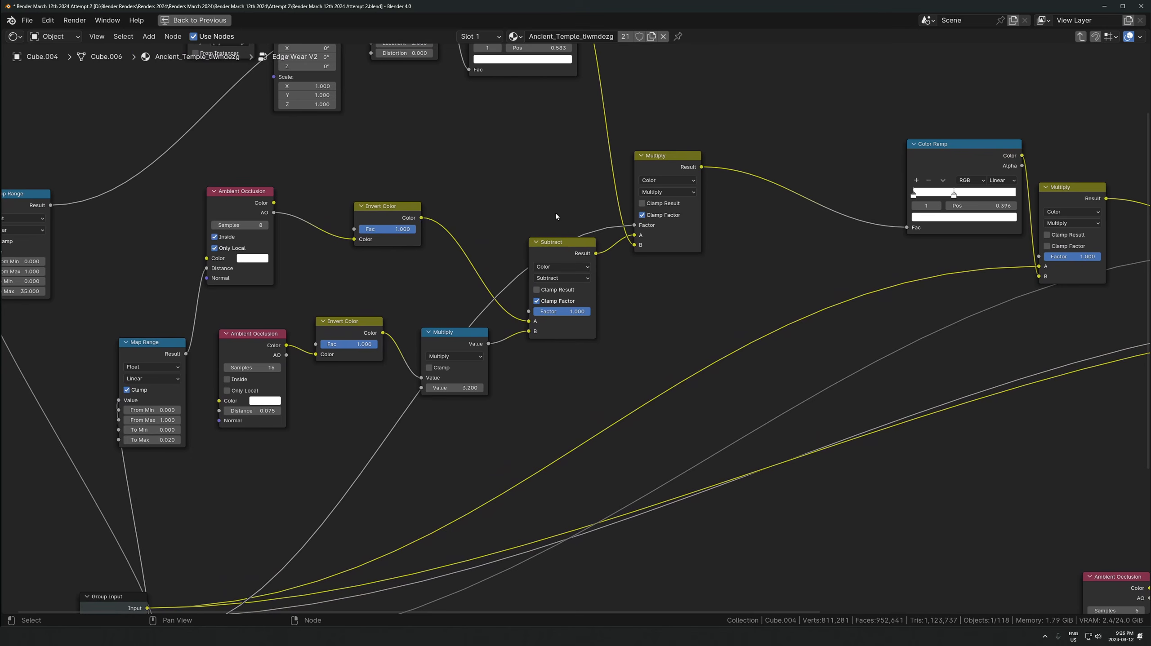
{"action": "left_click", "coordinate": [225, 204]}
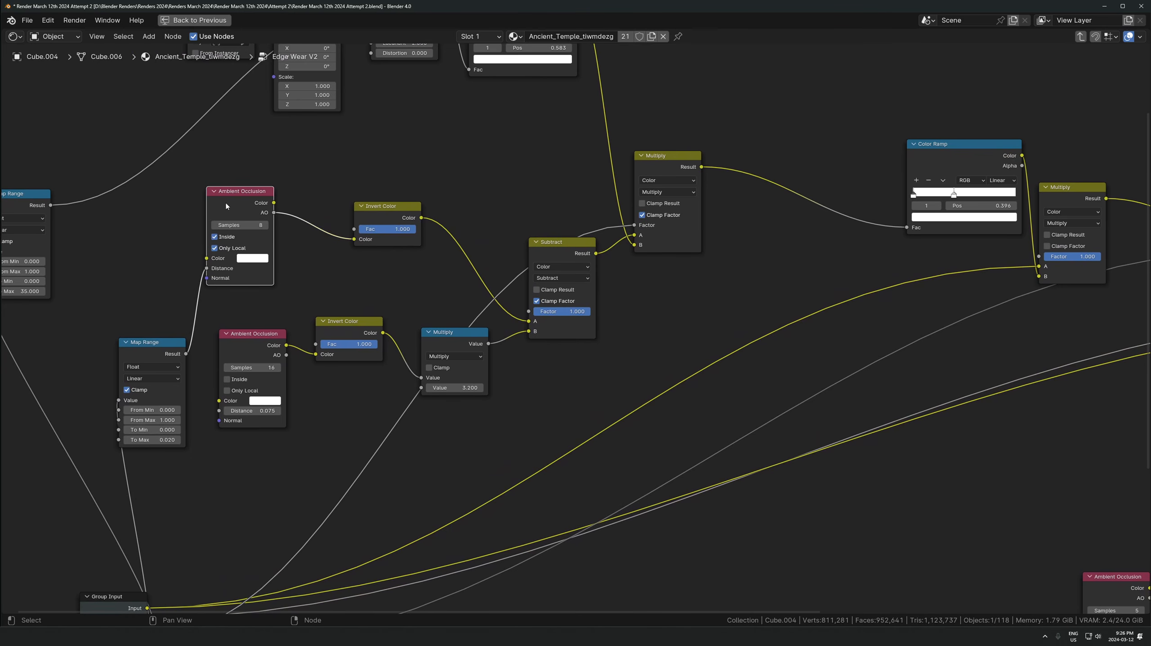
{"action": "scroll", "coordinate": [229, 407], "scroll_direction": "up", "scroll_amount": 4}
{"action": "middle_click_drag", "start_coordinate": [229, 406], "coordinate": [375, 411]}
{"action": "scroll", "coordinate": [283, 397], "scroll_direction": "up", "scroll_amount": 3}
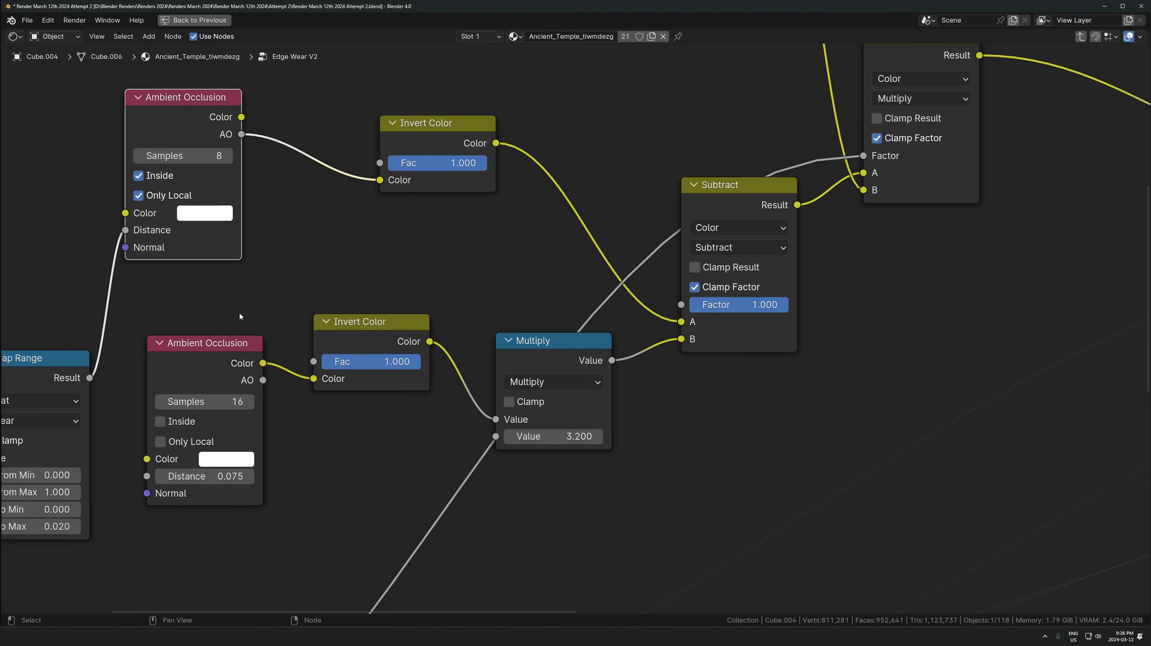
{"action": "left_click", "coordinate": [209, 365]}
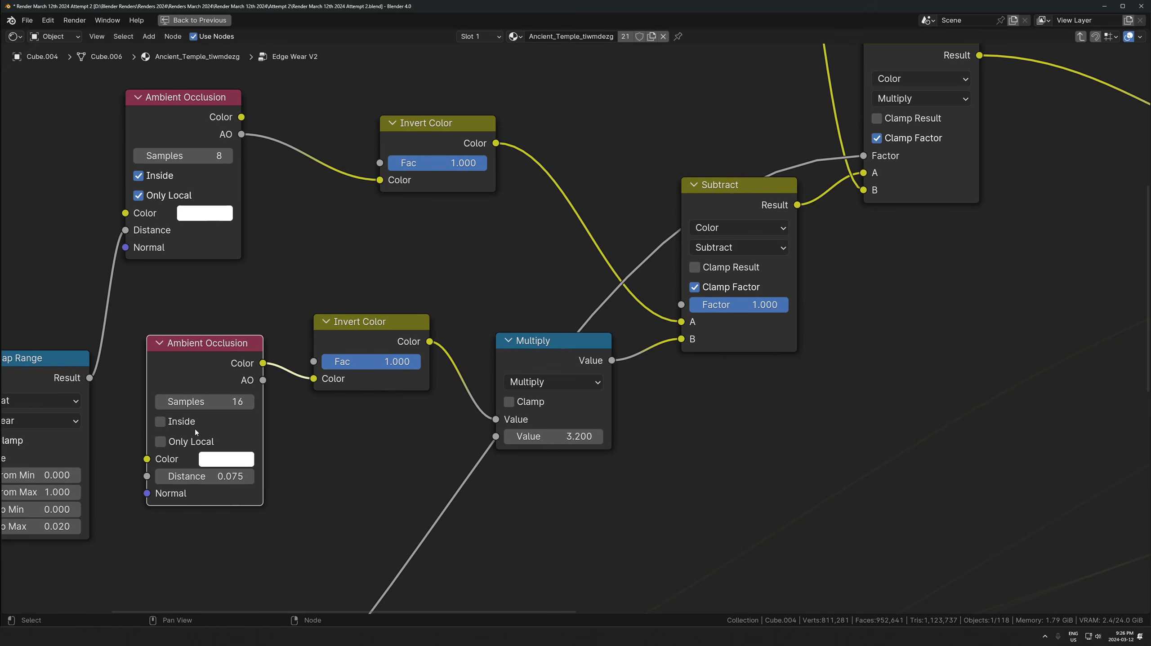
{"action": "left_click", "coordinate": [182, 117]}
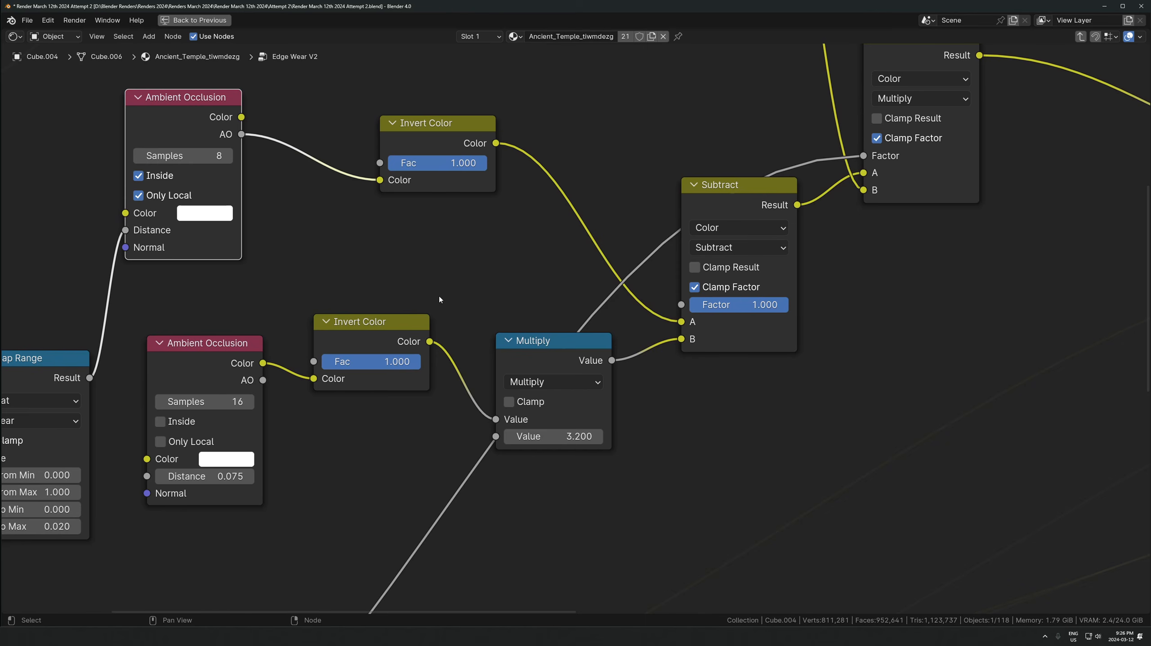
{"action": "key", "text": "ctrl+space"}
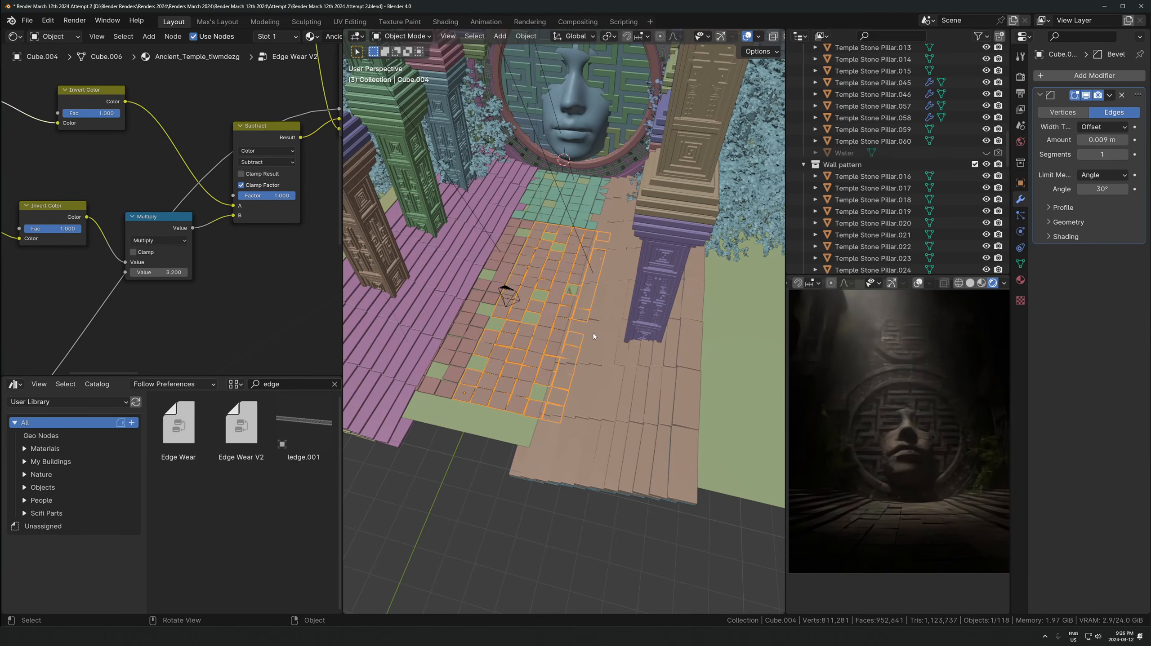
Examine the worn edges of the floor slabs up close in the rendered camera view
{"action": "scroll", "coordinate": [893, 464], "scroll_direction": "up", "scroll_amount": 6}
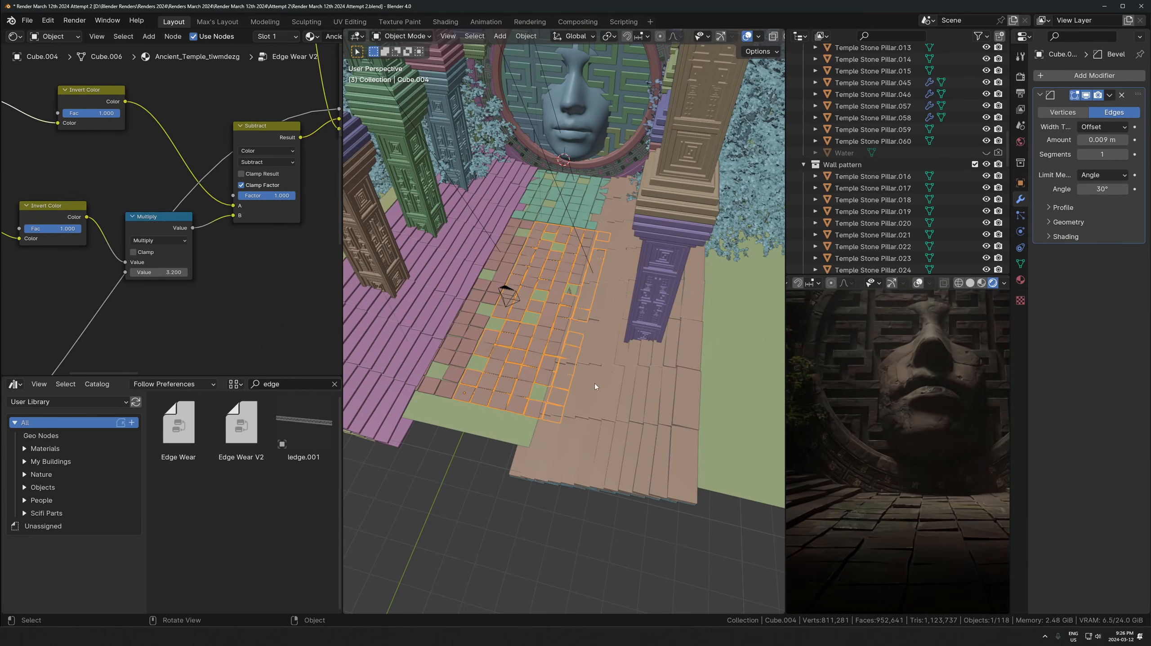
{"action": "scroll", "coordinate": [918, 506], "scroll_direction": "up", "scroll_amount": 5}
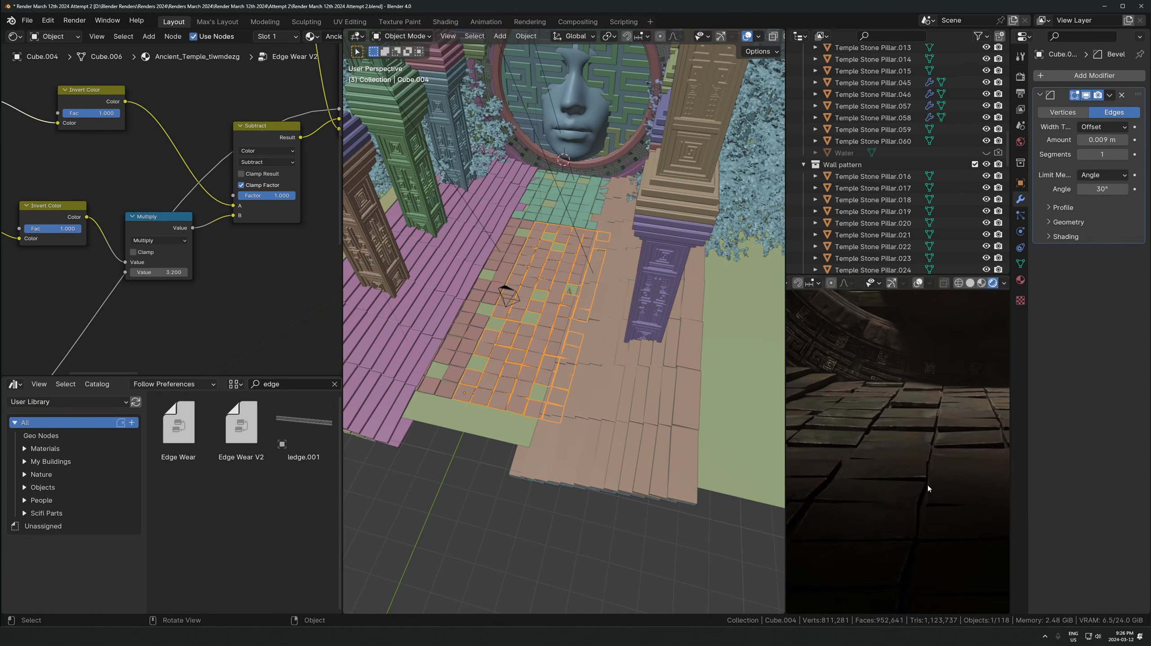
{"action": "scroll", "coordinate": [928, 489], "scroll_direction": "up", "scroll_amount": 3}
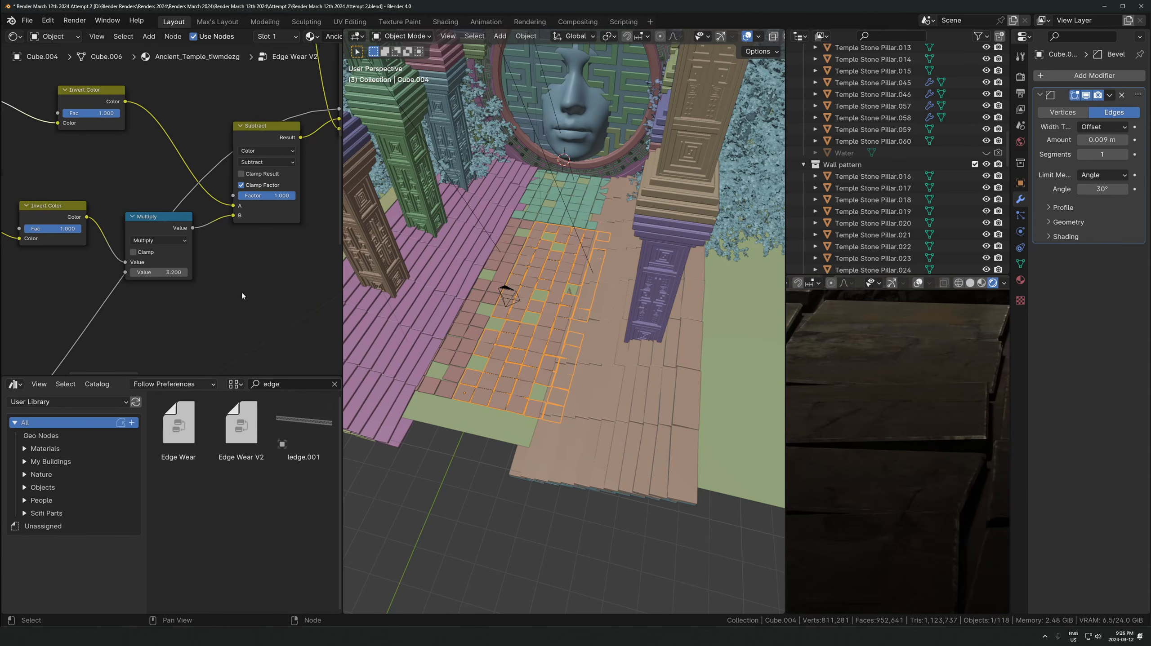
{"action": "middle_click_drag", "start_coordinate": [243, 296], "coordinate": [281, 274]}
{"action": "scroll", "coordinate": [230, 224], "scroll_direction": "down", "scroll_amount": 2}
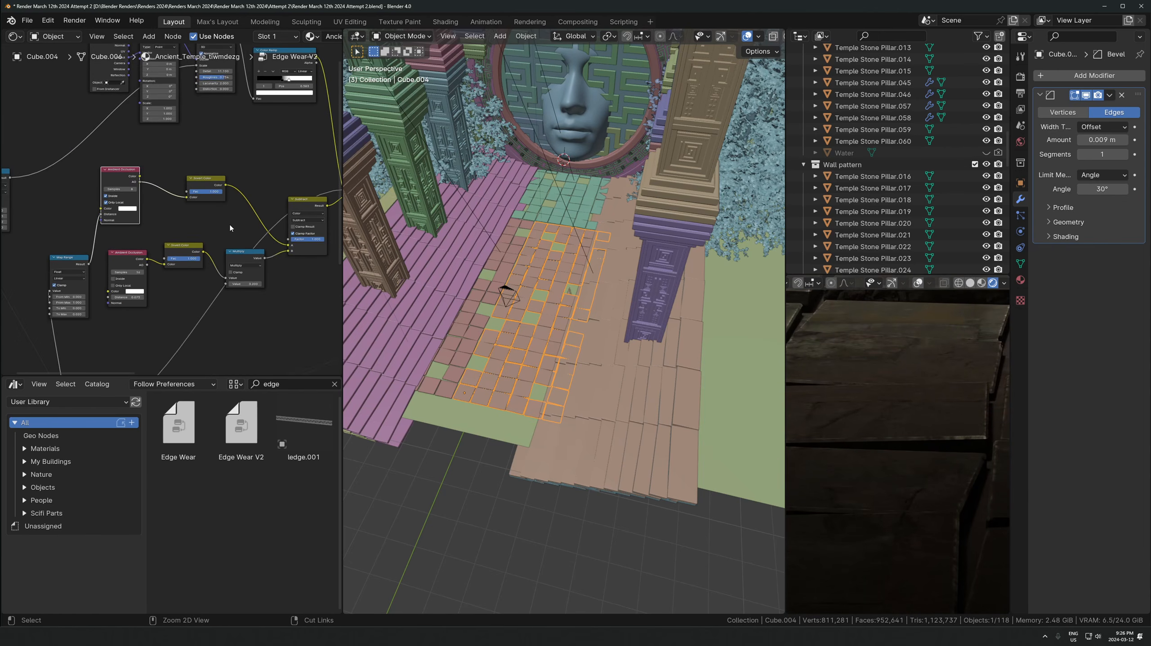
{"action": "key", "text": "ctrl+space"}
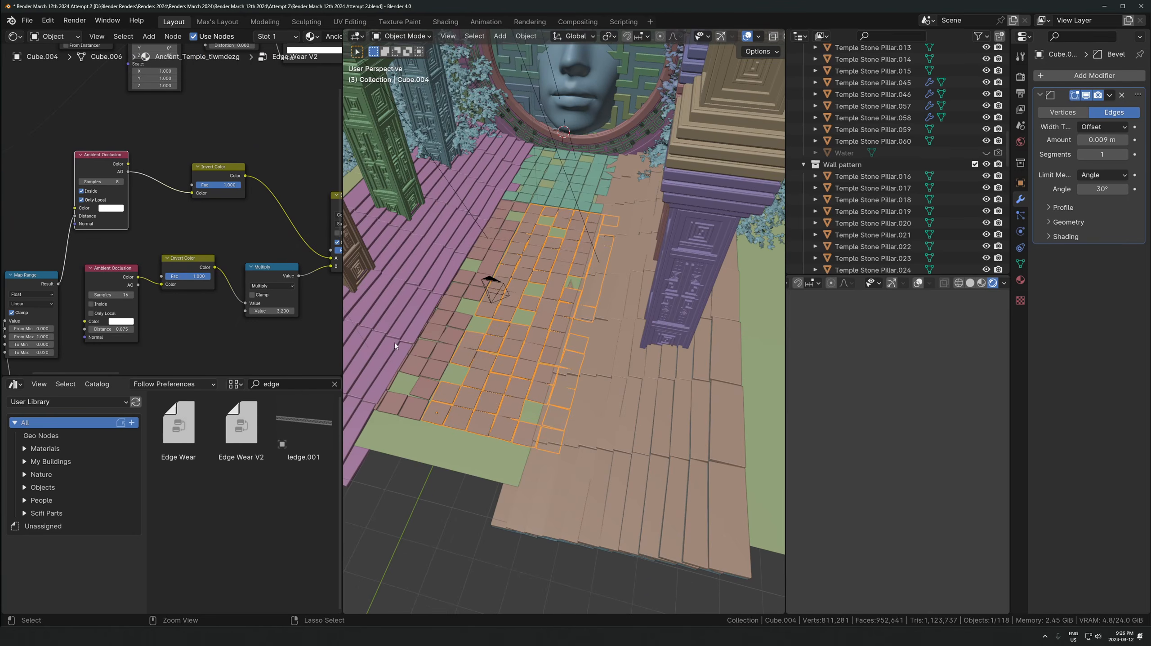
{"action": "key", "text": "ctrl+space"}
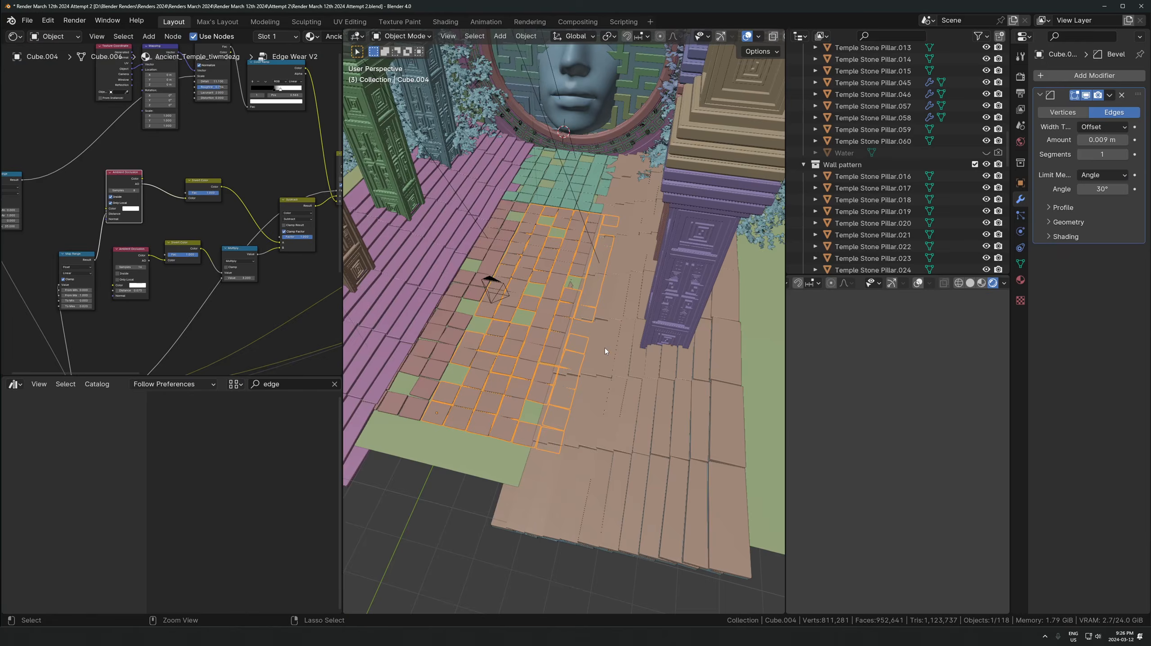
{"action": "key", "text": "ctrl+space"}
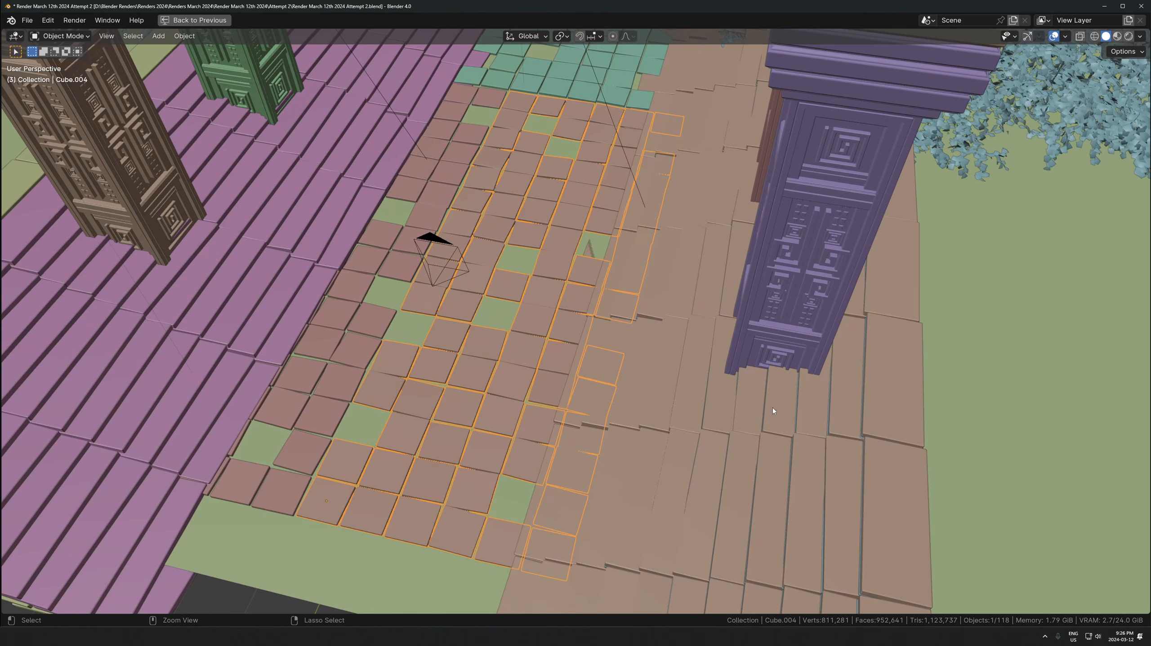
{"action": "key", "text": "ctrl+space"}
{"action": "scroll", "coordinate": [859, 425], "scroll_direction": "down", "scroll_amount": 1}
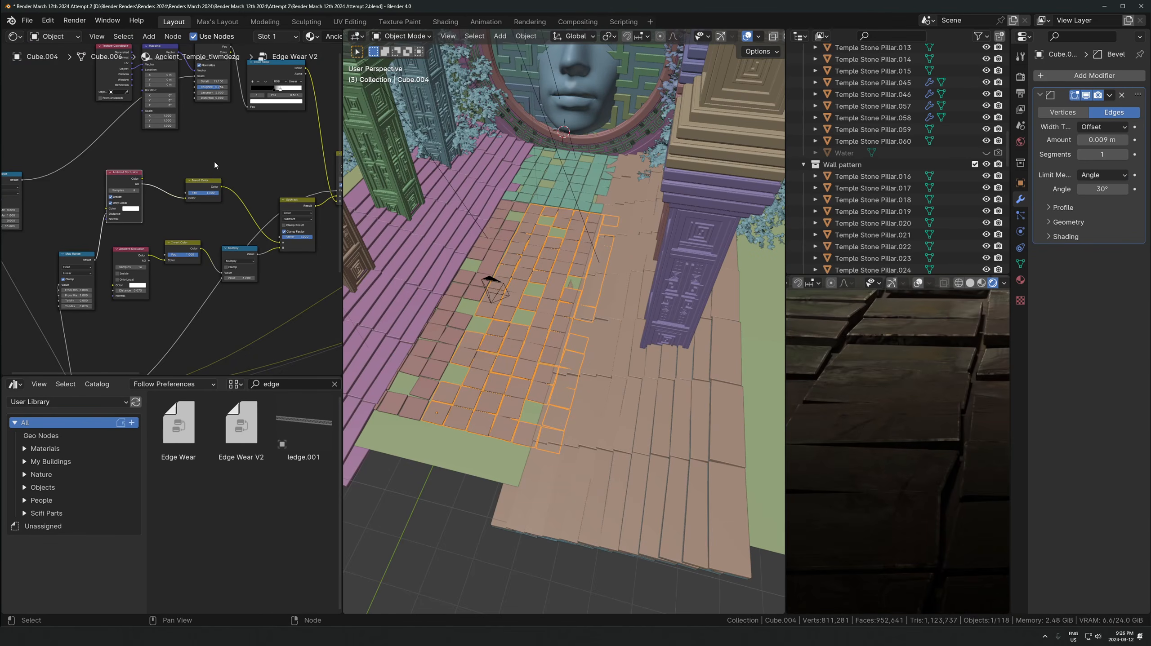
Leave the Edge Wear V2 group and set its Thickness to 0.742 and Amount to 0.884
{"action": "middle_click_drag", "start_coordinate": [216, 167], "coordinate": [54, 186]}
{"action": "scroll", "coordinate": [299, 249], "scroll_direction": "down", "scroll_amount": 1}
{"action": "key", "text": "Tab"}
{"action": "scroll", "coordinate": [229, 289], "scroll_direction": "up", "scroll_amount": 4}
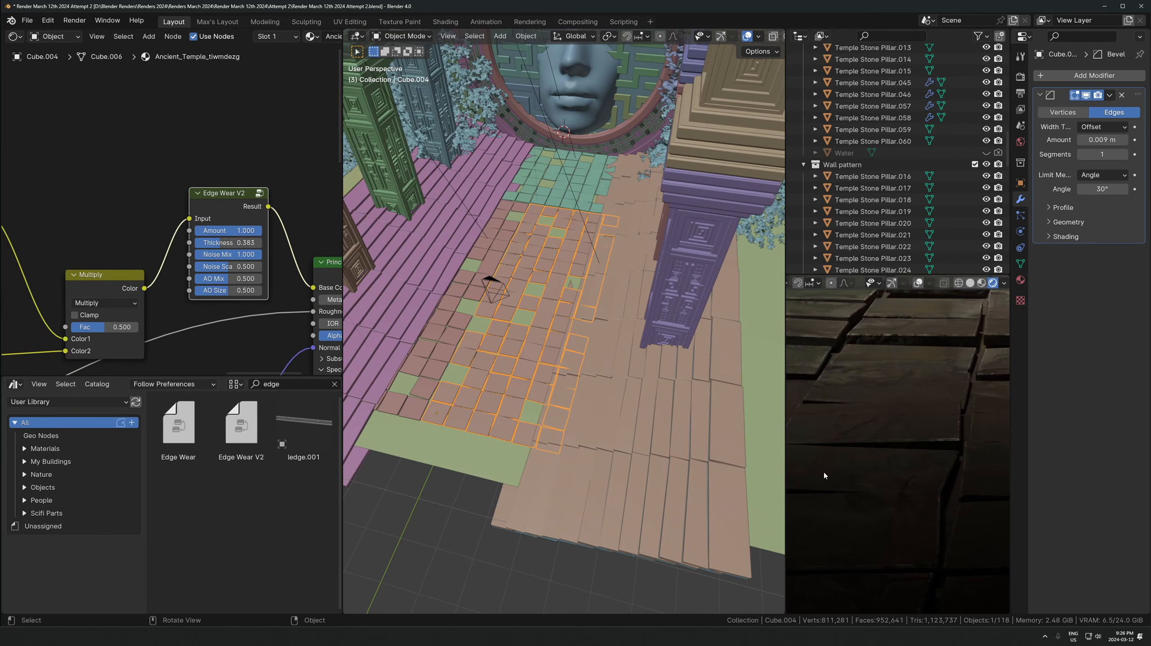
{"action": "scroll", "coordinate": [824, 475], "scroll_direction": "up", "scroll_amount": 4}
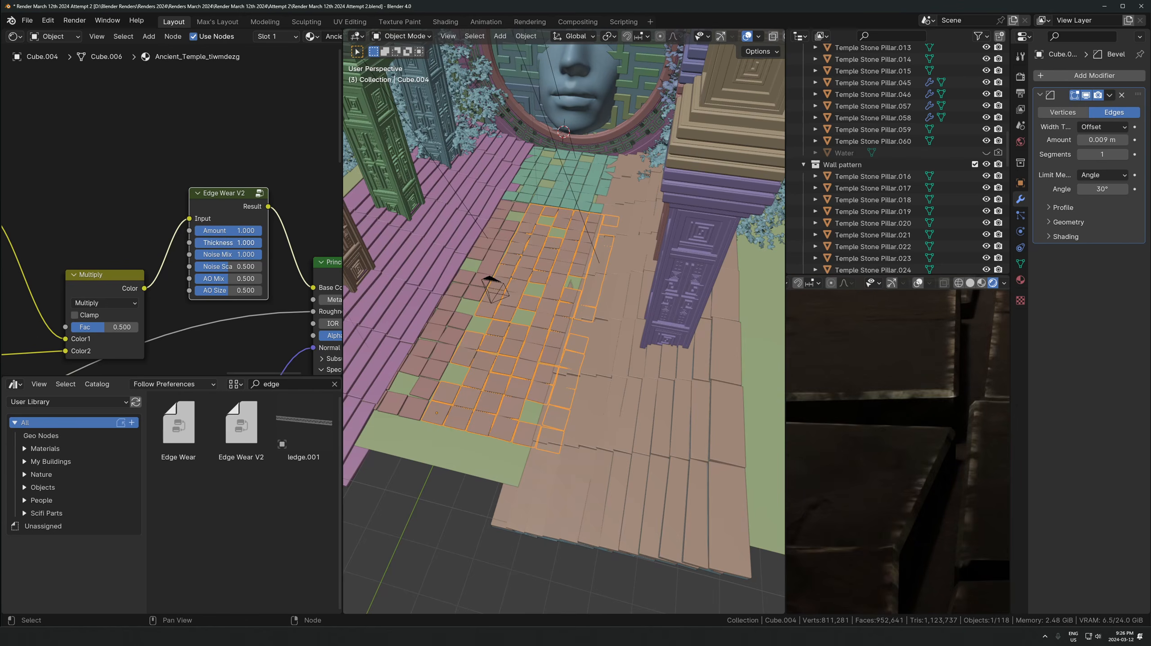
{"action": "scroll", "coordinate": [741, 428], "scroll_direction": "down", "scroll_amount": 5}
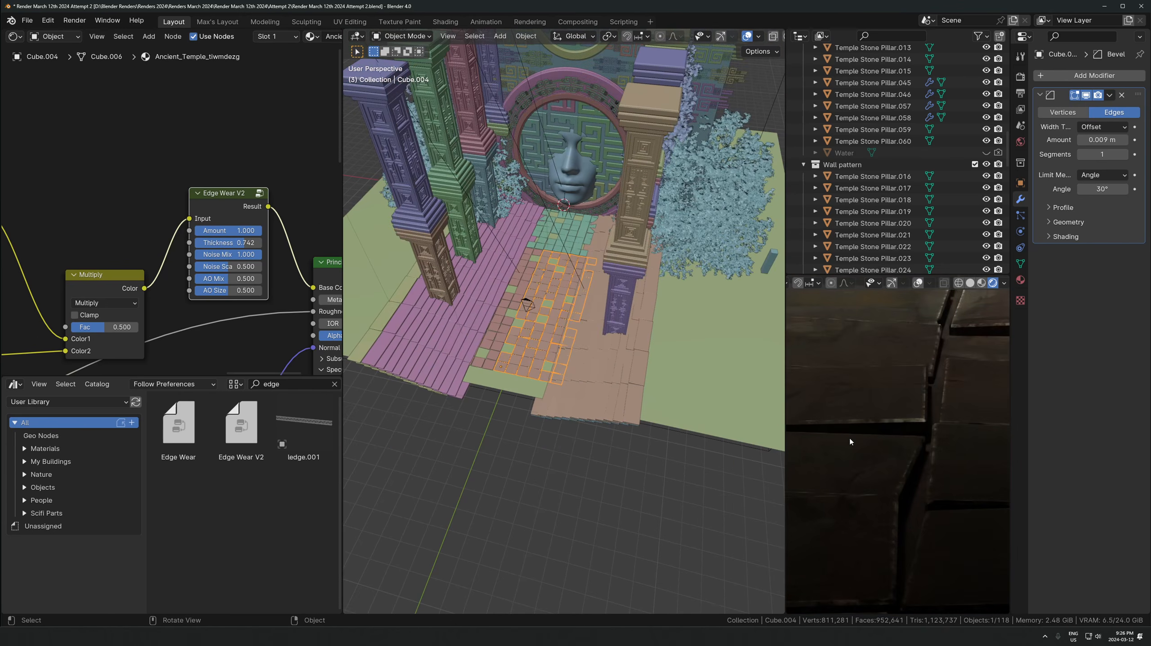
{"action": "scroll", "coordinate": [879, 419], "scroll_direction": "down", "scroll_amount": 4}
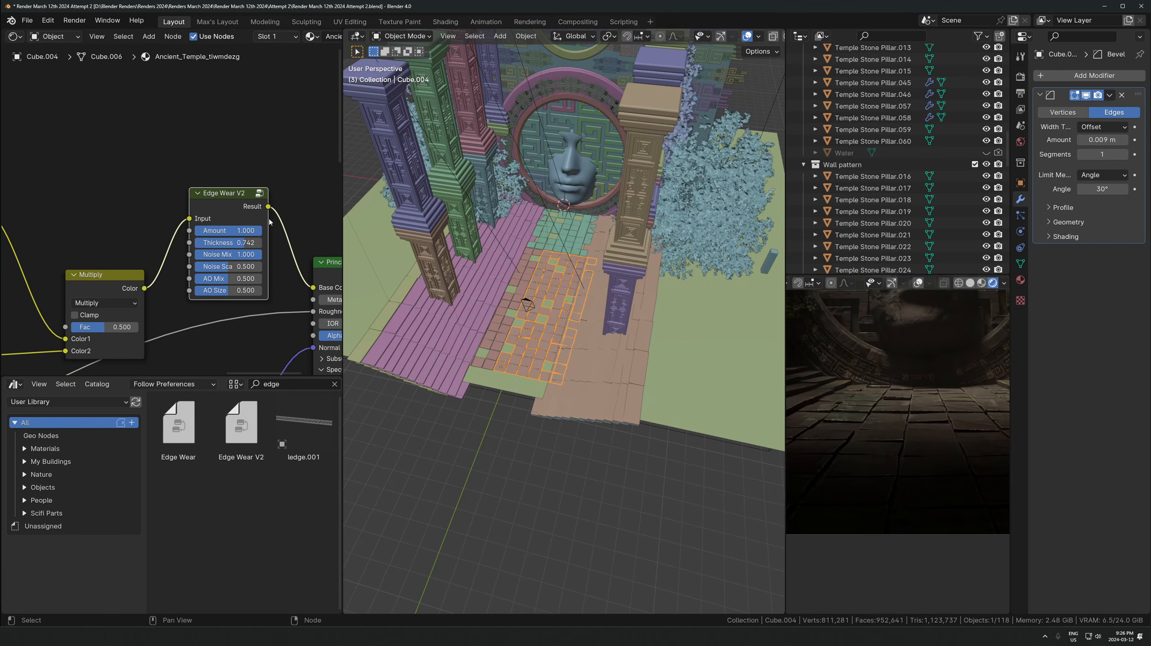
{"action": "scroll", "coordinate": [909, 412], "scroll_direction": "down", "scroll_amount": 3}
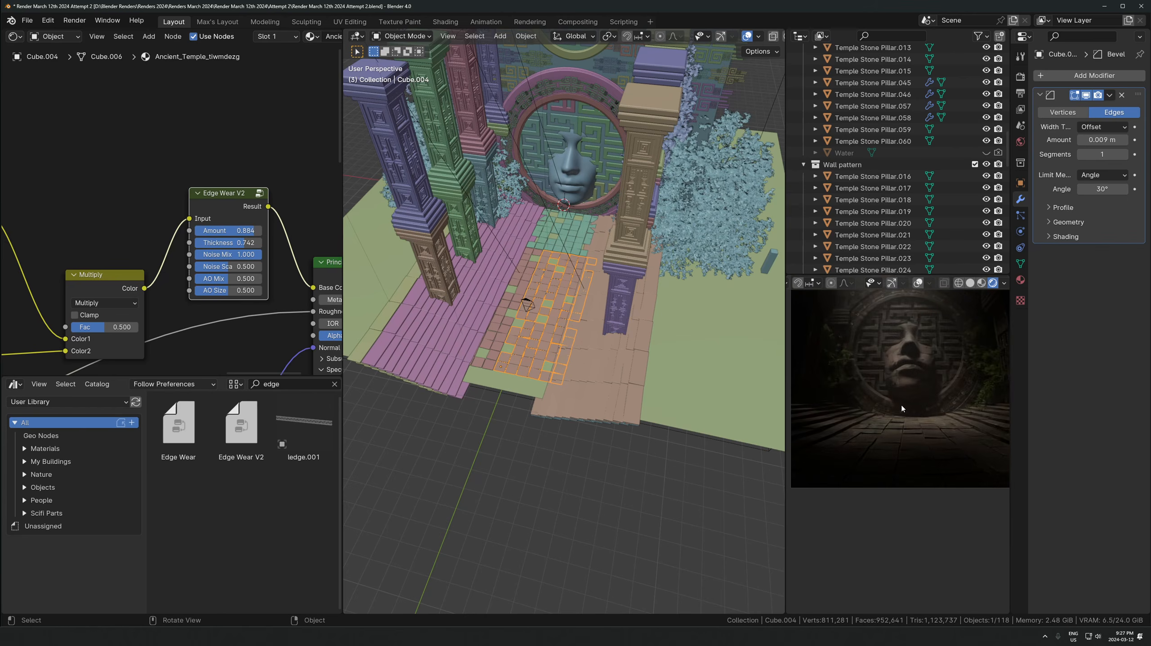
Set the Edge Wear V2 Thickness to 0.355 and inspect the carved ring and floor slabs in the rendered view
{"action": "scroll", "coordinate": [902, 408], "scroll_direction": "up", "scroll_amount": 6}
{"action": "middle_click_drag", "start_coordinate": [911, 353], "coordinate": [882, 453], "text": "shift"}
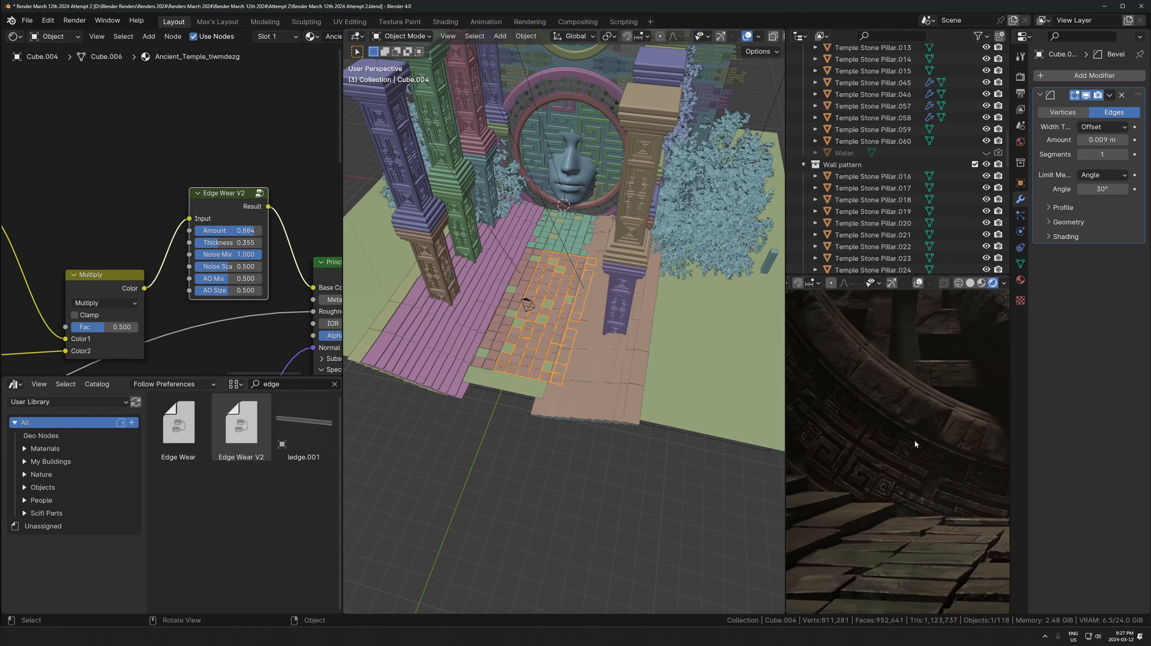
{"action": "scroll", "coordinate": [914, 444], "scroll_direction": "down", "scroll_amount": 3}
{"action": "middle_click_drag", "start_coordinate": [944, 512], "coordinate": [890, 467], "text": "shift"}
{"action": "middle_click_drag", "start_coordinate": [963, 493], "coordinate": [946, 467], "text": "shift"}
{"action": "scroll", "coordinate": [915, 375], "scroll_direction": "down", "scroll_amount": 6}
{"action": "middle_click_drag", "start_coordinate": [914, 375], "coordinate": [922, 444], "text": "shift"}
{"action": "scroll", "coordinate": [923, 498], "scroll_direction": "up", "scroll_amount": 3}
{"action": "middle_click_drag", "start_coordinate": [921, 554], "coordinate": [915, 521], "text": "shift"}
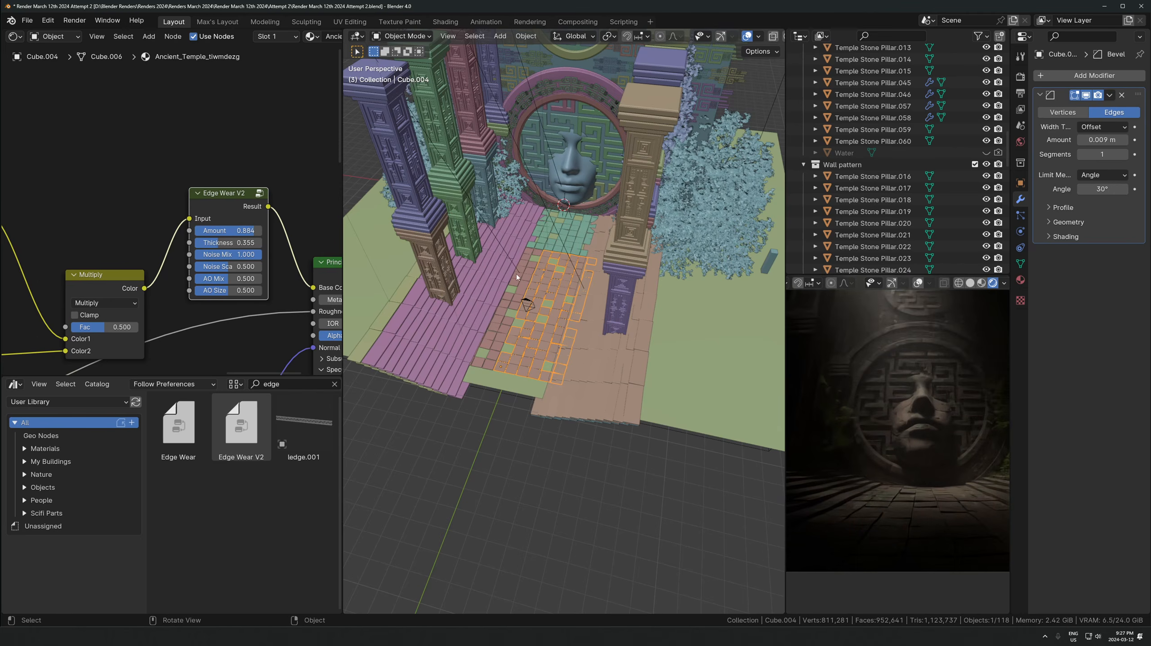
Give the floor tiles their own material copy, link it to the other selected tile sections, and set its Edge Wear V2 Thickness to 0.808
{"action": "middle_click_drag", "start_coordinate": [516, 273], "coordinate": [580, 237]}
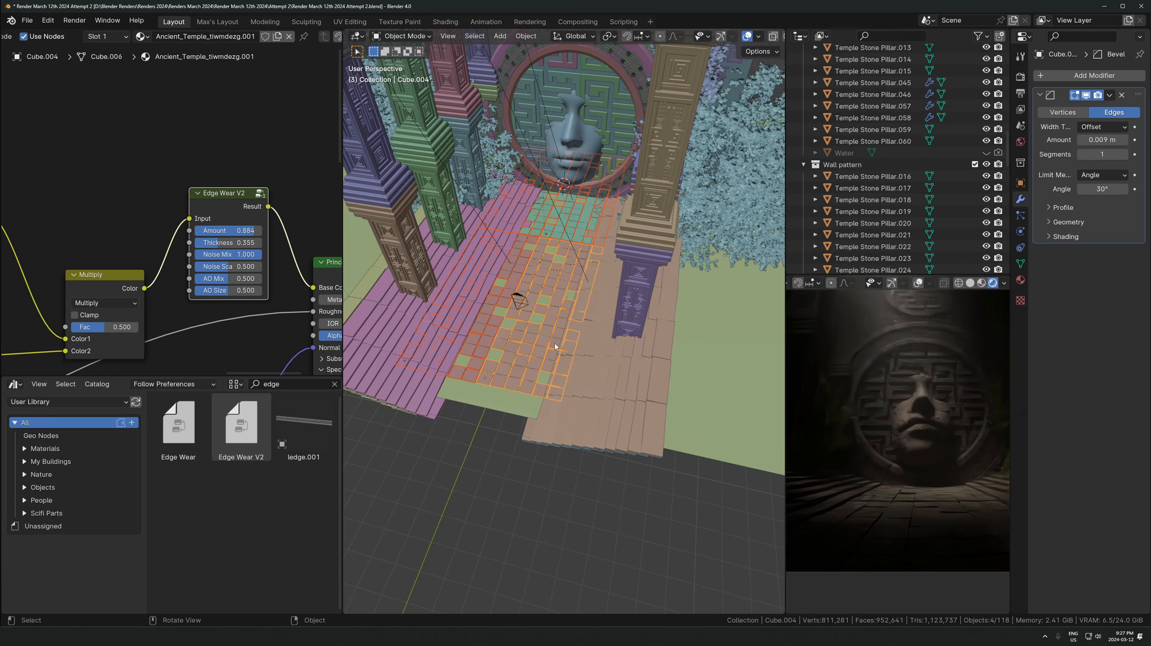
{"action": "key", "text": "ctrl+l"}
{"action": "left_click", "coordinate": [522, 264]}
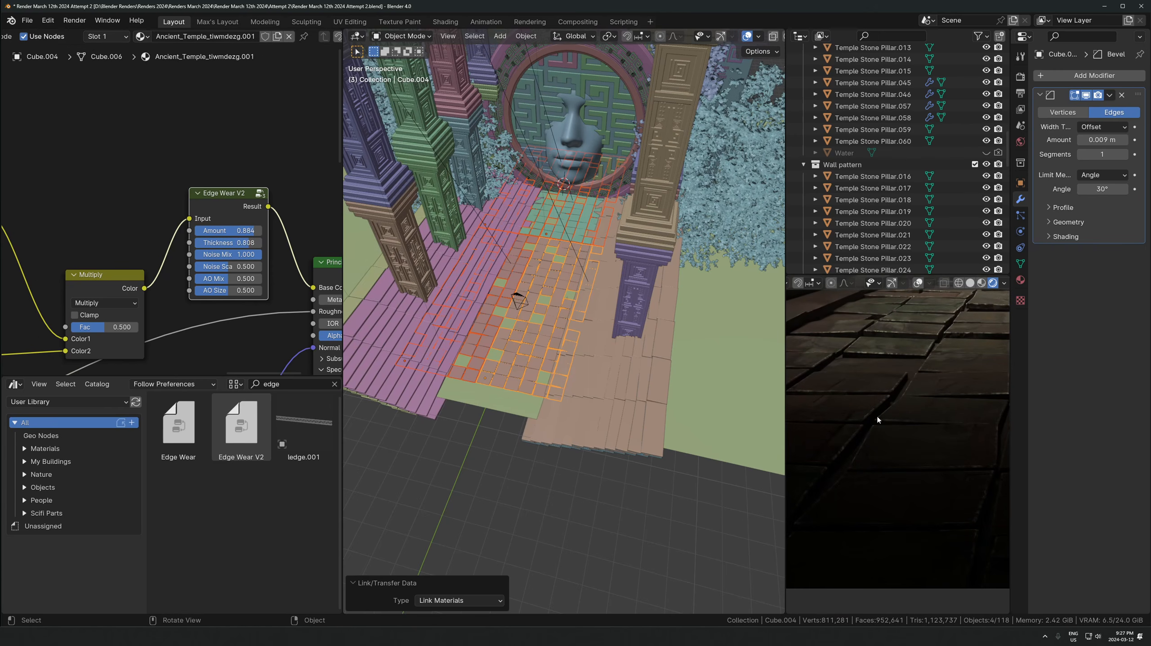
{"action": "key", "text": "KP_0"}
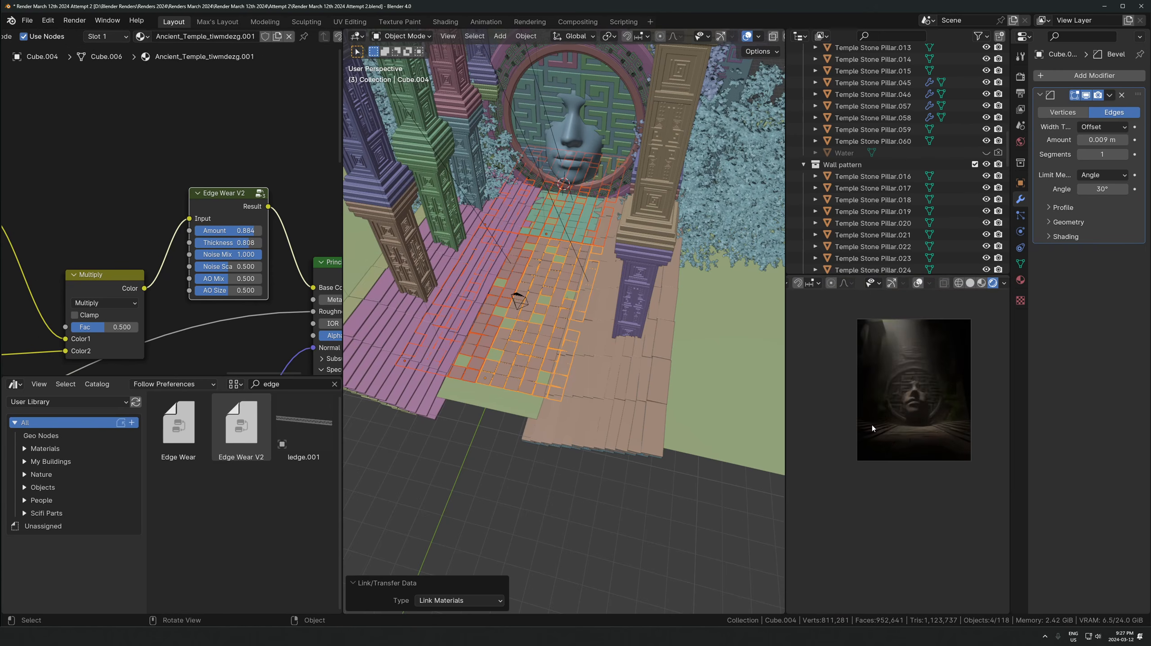
{"action": "scroll", "coordinate": [903, 446], "scroll_direction": "up", "scroll_amount": 1}
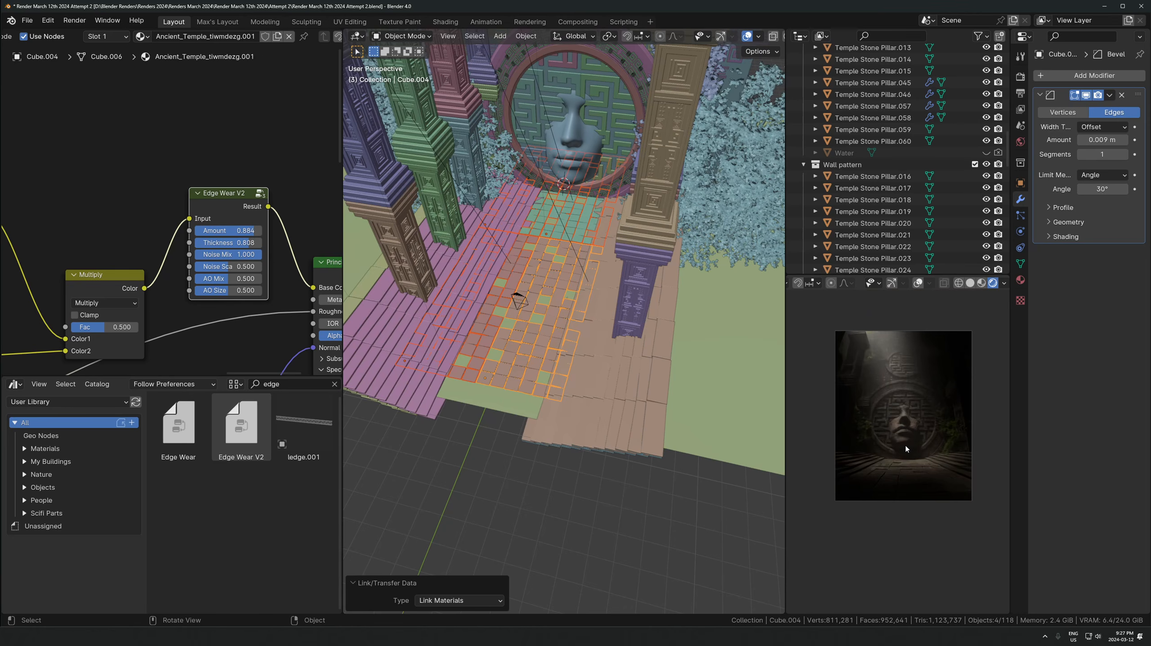
Clear the asset search and place Ancient Pot 2 from the Fantasy Pack Demo catalog on the tiled path
{"action": "left_click", "coordinate": [334, 384]}
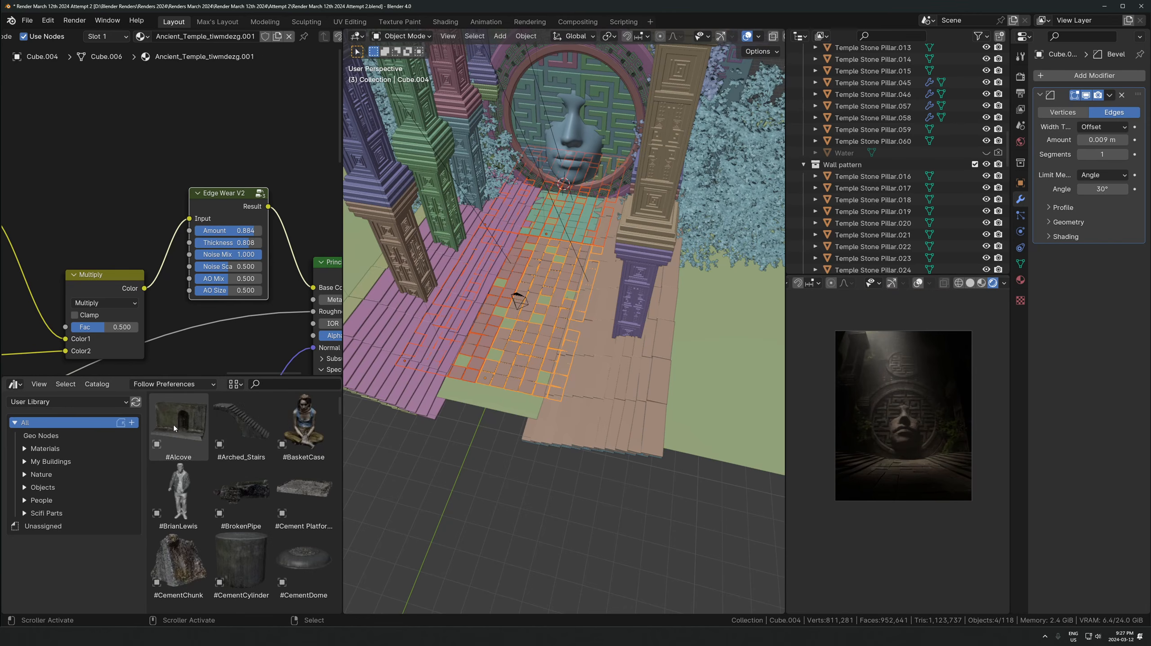
{"action": "left_click", "coordinate": [56, 482]}
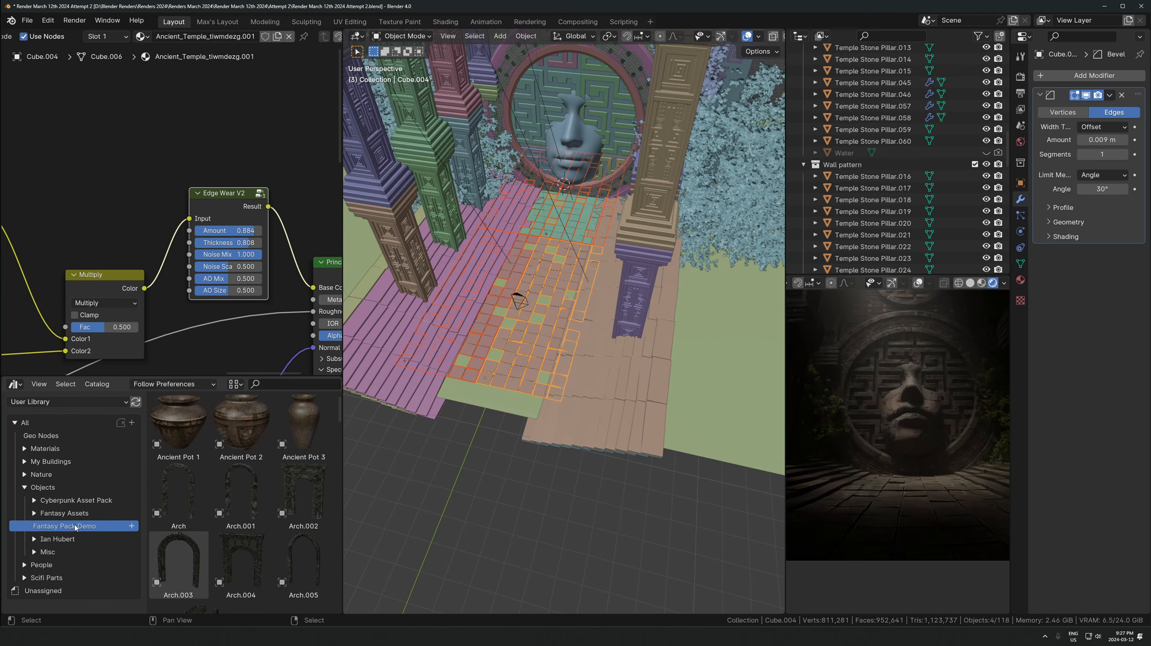
{"action": "scroll", "coordinate": [304, 496], "scroll_direction": "down", "scroll_amount": 6}
{"action": "scroll", "coordinate": [280, 503], "scroll_direction": "up", "scroll_amount": 6}
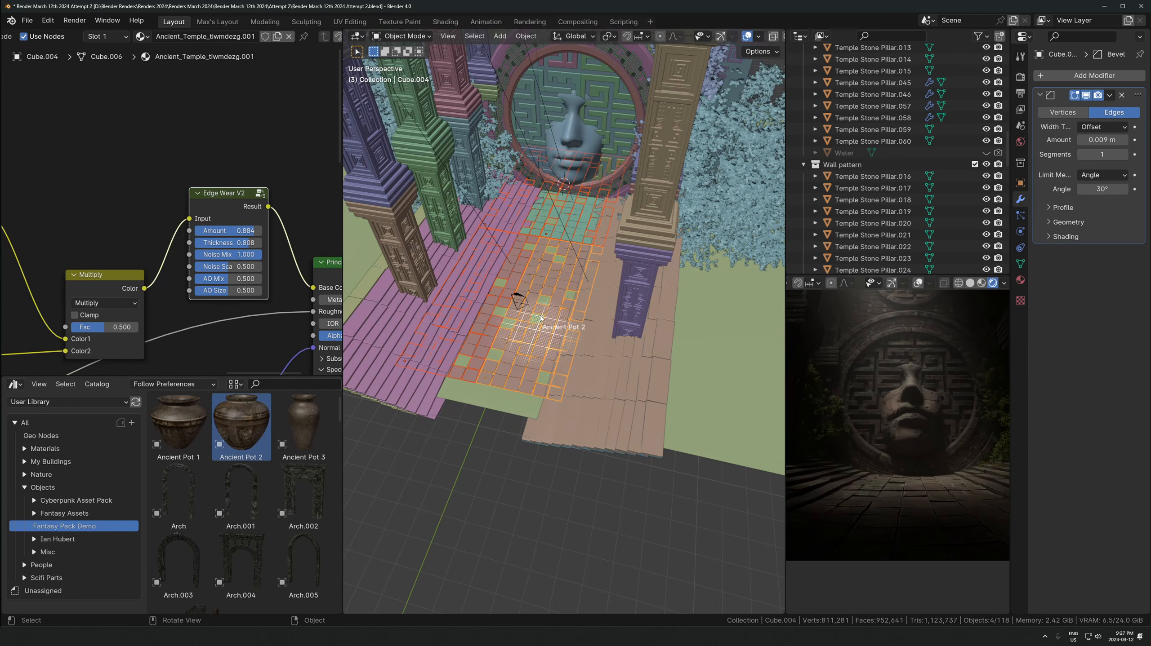
{"action": "left_click_drag", "start_coordinate": [504, 237], "coordinate": [543, 299]}
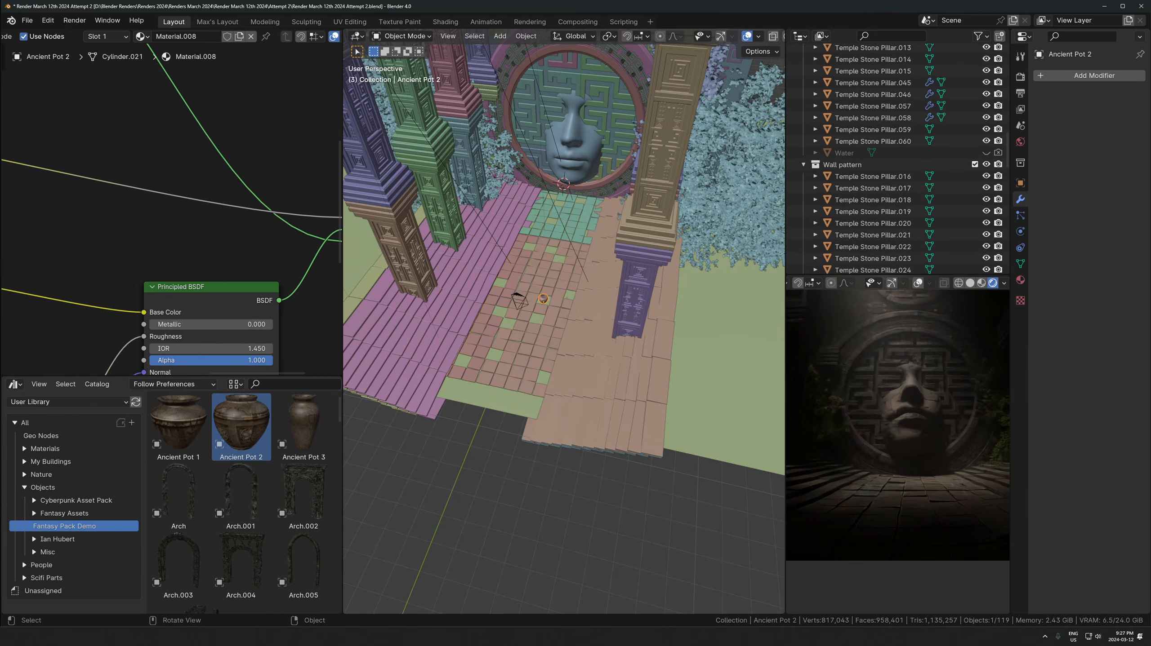
Move the pot about 1.89 m in X and 3.08 m in Y, and raise it onto the ledge beside the path
{"action": "left_click", "coordinate": [595, 205]}
{"action": "key", "text": "g"}
{"action": "key", "text": "shift+z"}
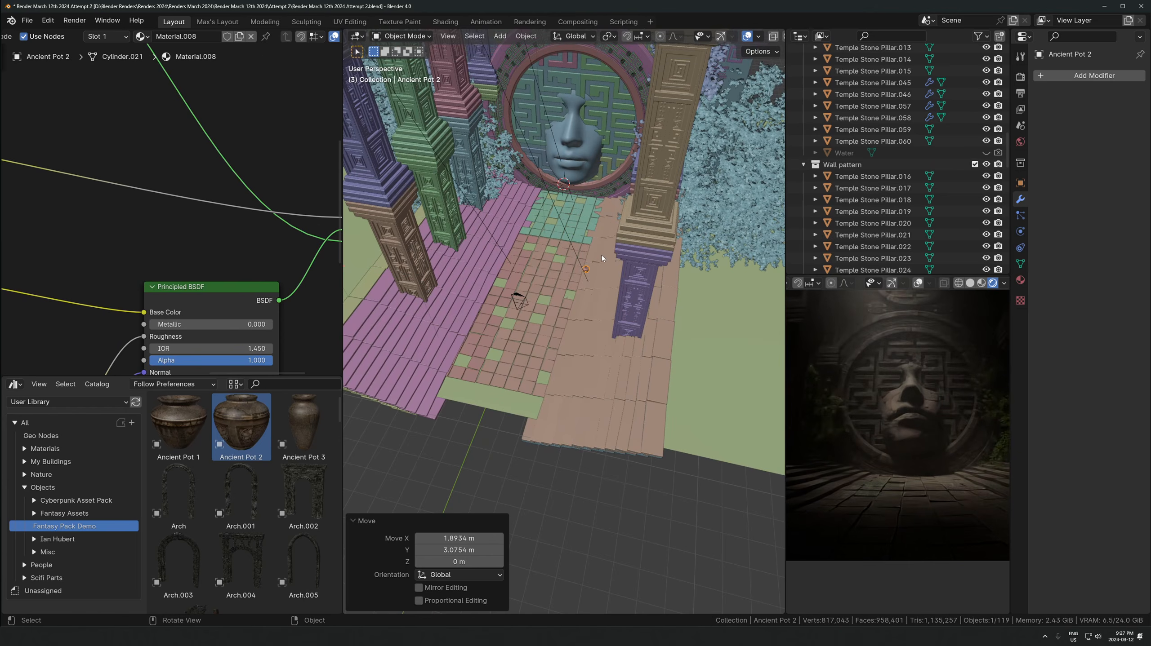
{"action": "key", "text": "KP_Decimal"}
{"action": "scroll", "coordinate": [557, 312], "scroll_direction": "down", "scroll_amount": 6}
{"action": "middle_click_drag", "start_coordinate": [545, 322], "coordinate": [621, 295]}
{"action": "key", "text": "g"}
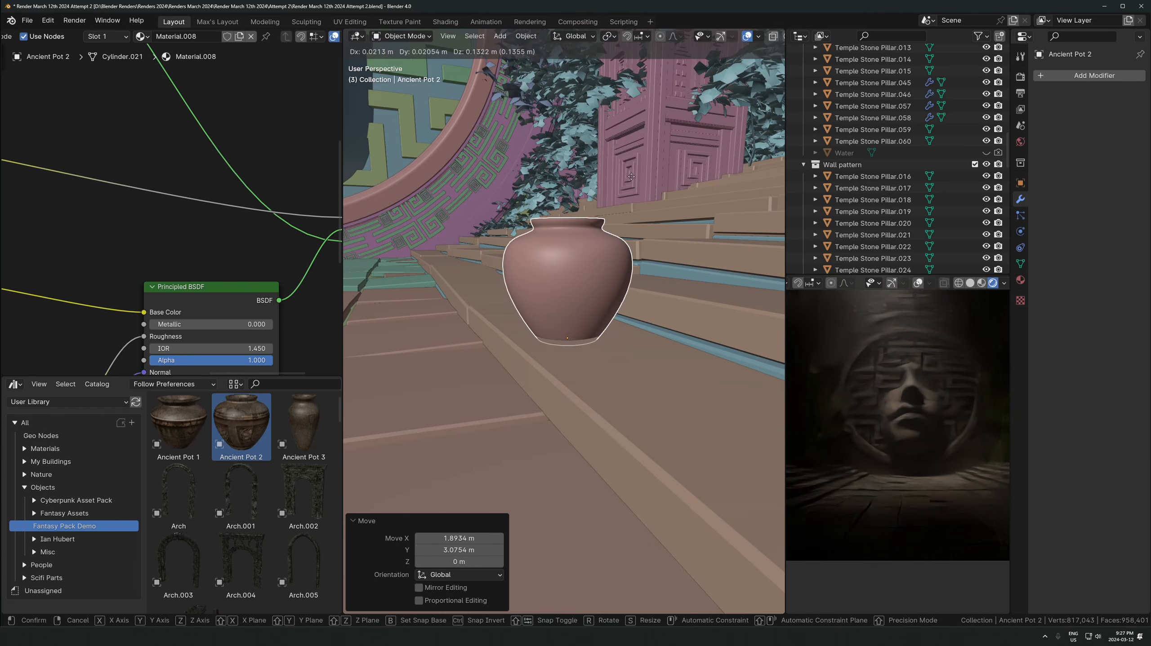
Add two linked copies of the pot in a row along the ledge, seen from the top
{"action": "key", "text": "KP_7"}
{"action": "scroll", "coordinate": [584, 280], "scroll_direction": "down", "scroll_amount": 3}
{"action": "key", "text": "alt+d"}
{"action": "left_click", "coordinate": [595, 258]}
{"action": "key", "text": "alt+d"}
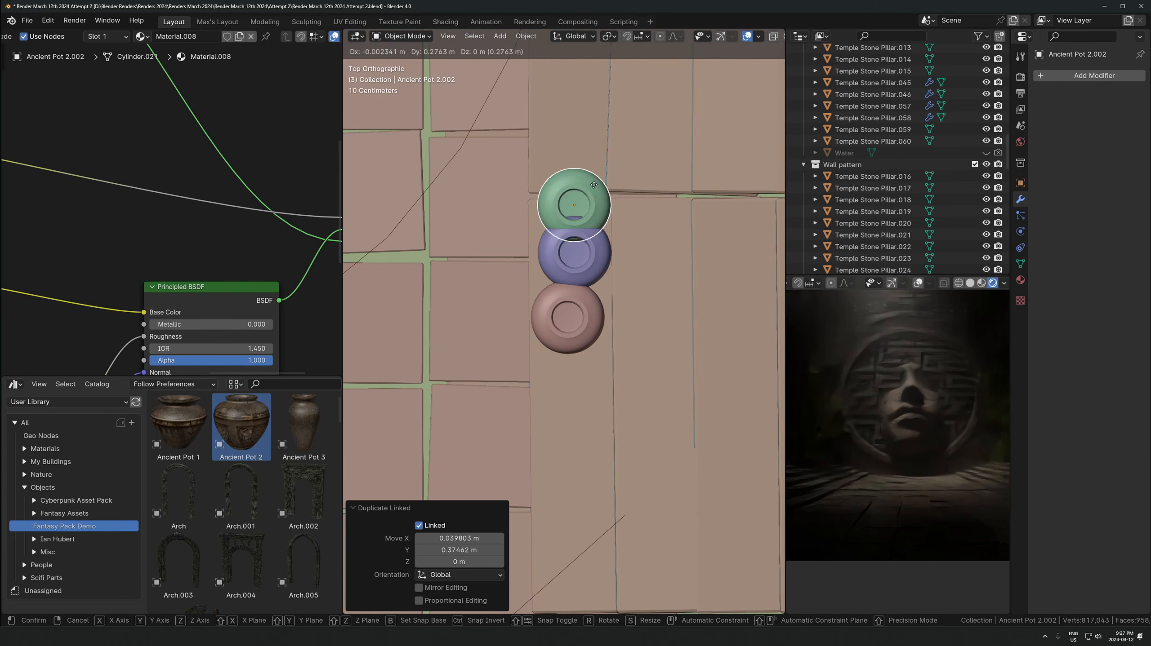
{"action": "left_click", "coordinate": [576, 269]}
{"action": "key", "text": "g"}
{"action": "left_click", "coordinate": [572, 228]}
Add three more linked pots along the path's edge, two toward the face and one nearer the front
{"action": "scroll", "coordinate": [570, 182], "scroll_direction": "down", "scroll_amount": 3}
{"action": "middle_click_drag", "start_coordinate": [569, 164], "coordinate": [568, 216], "text": "shift"}
{"action": "left_click", "coordinate": [565, 254]}
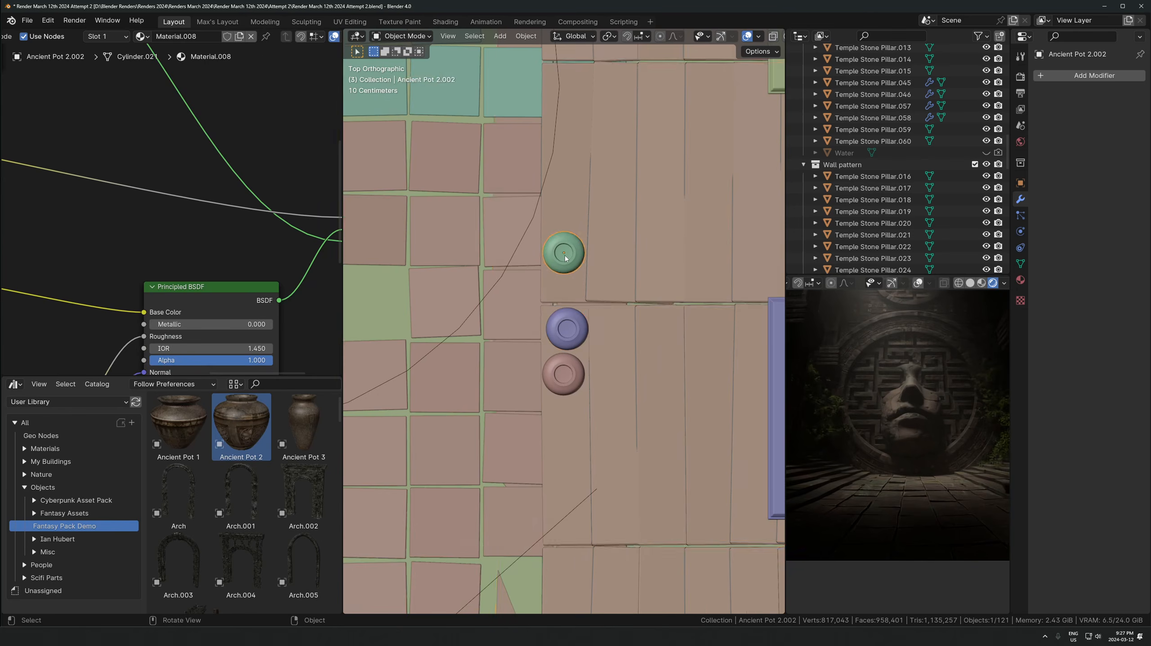
{"action": "scroll", "coordinate": [575, 308], "scroll_direction": "down", "scroll_amount": 5}
{"action": "middle_click_drag", "start_coordinate": [577, 312], "coordinate": [576, 341], "text": "shift"}
{"action": "key", "text": "alt+d"}
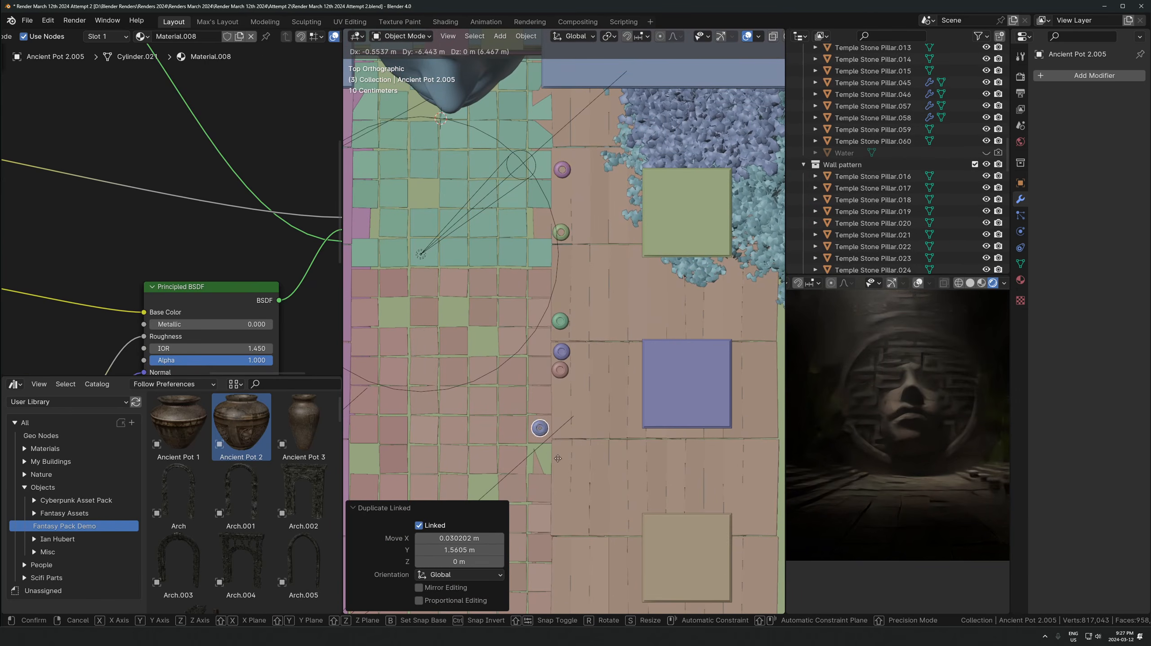
{"action": "left_click", "coordinate": [569, 504]}
Try to delete the pots beside the path and undo the deletions
{"action": "middle_click_drag", "start_coordinate": [568, 505], "coordinate": [558, 326]}
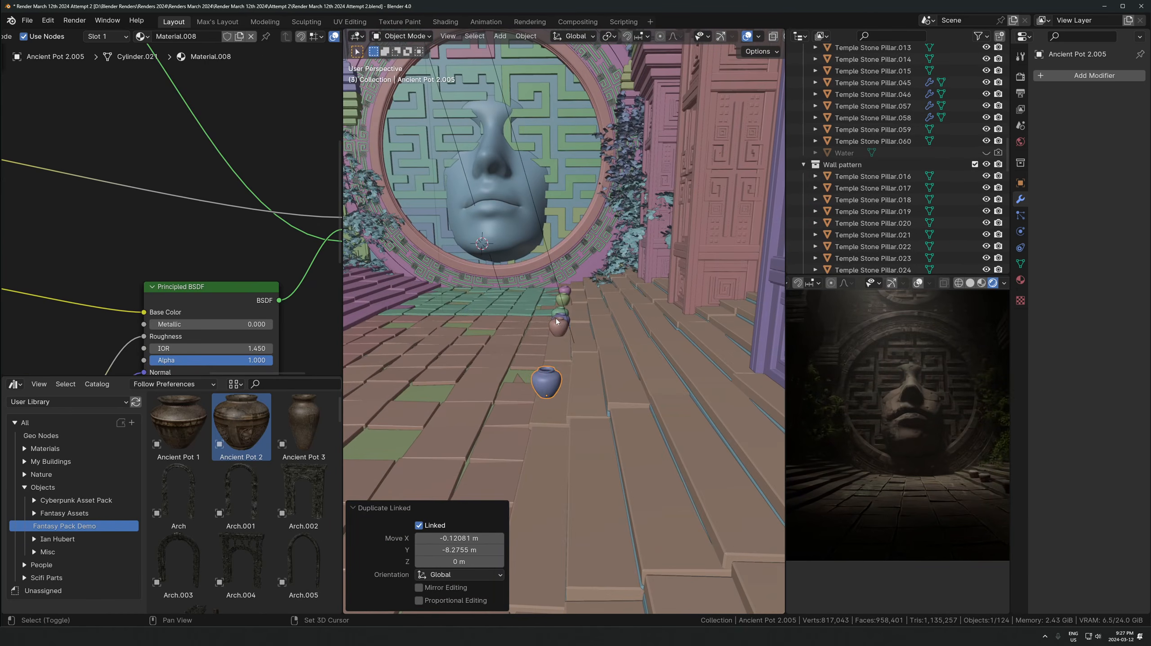
{"action": "left_click", "coordinate": [558, 328], "text": "shift"}
{"action": "left_click", "coordinate": [557, 313], "text": "shift"}
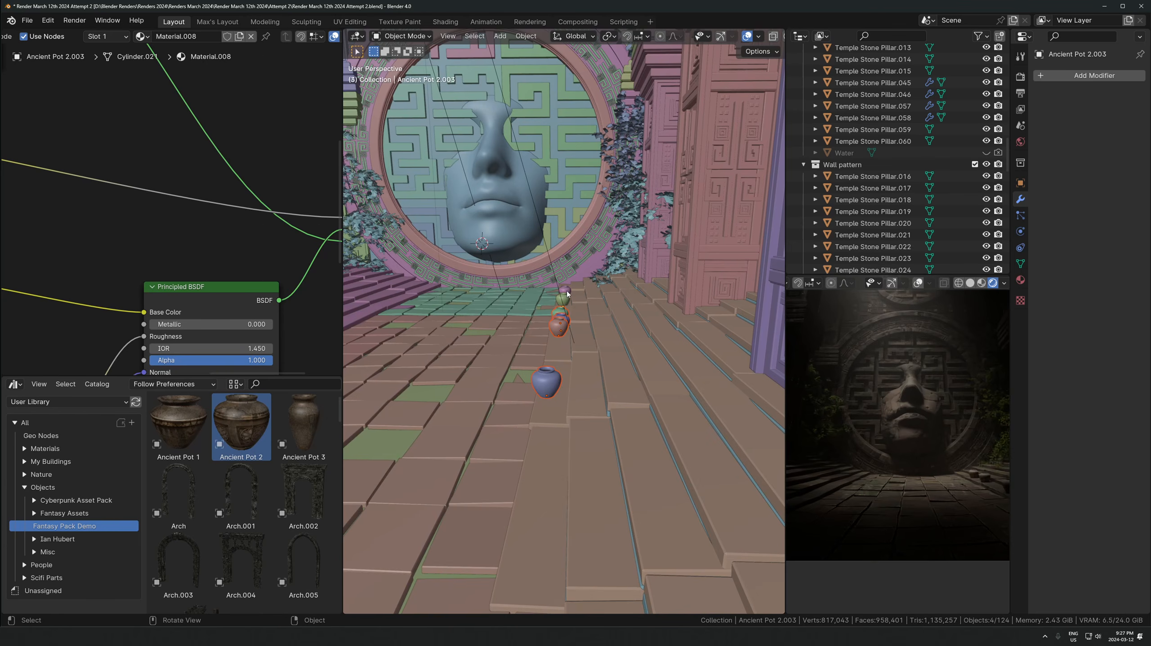
{"action": "left_click", "coordinate": [567, 294], "text": "shift"}
{"action": "left_click", "coordinate": [567, 296]}
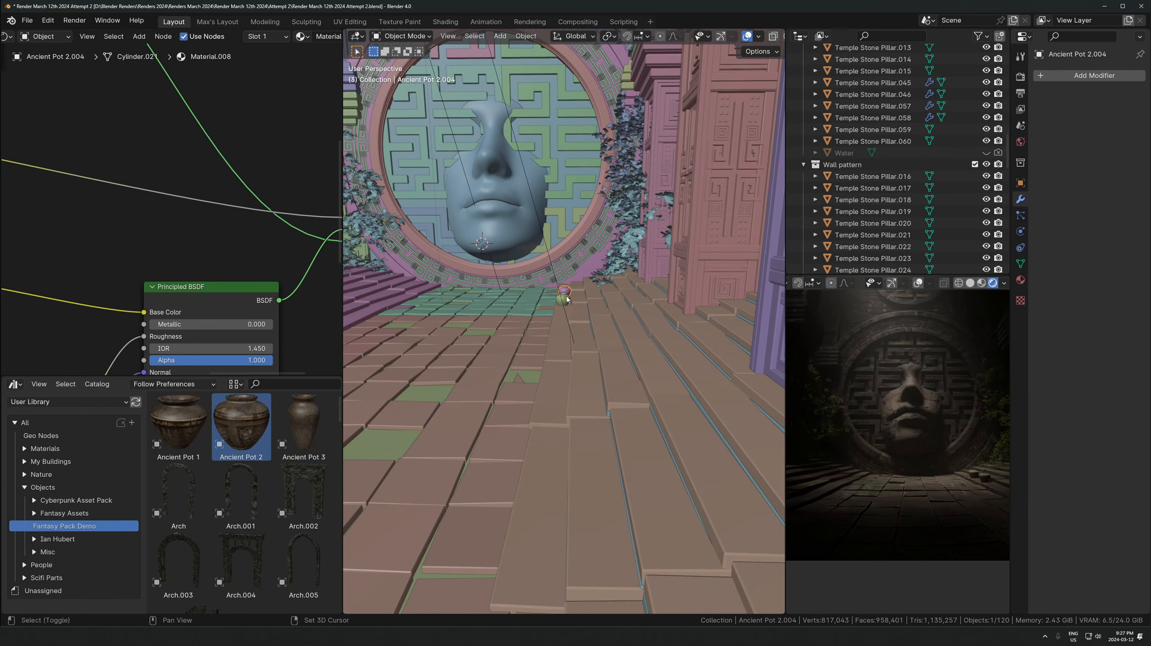
{"action": "key", "text": "Delete"}
{"action": "scroll", "coordinate": [567, 301], "scroll_direction": "down", "scroll_amount": 6}
{"action": "key", "text": "ctrl+z"}
{"action": "key", "text": "ctrl+z"}
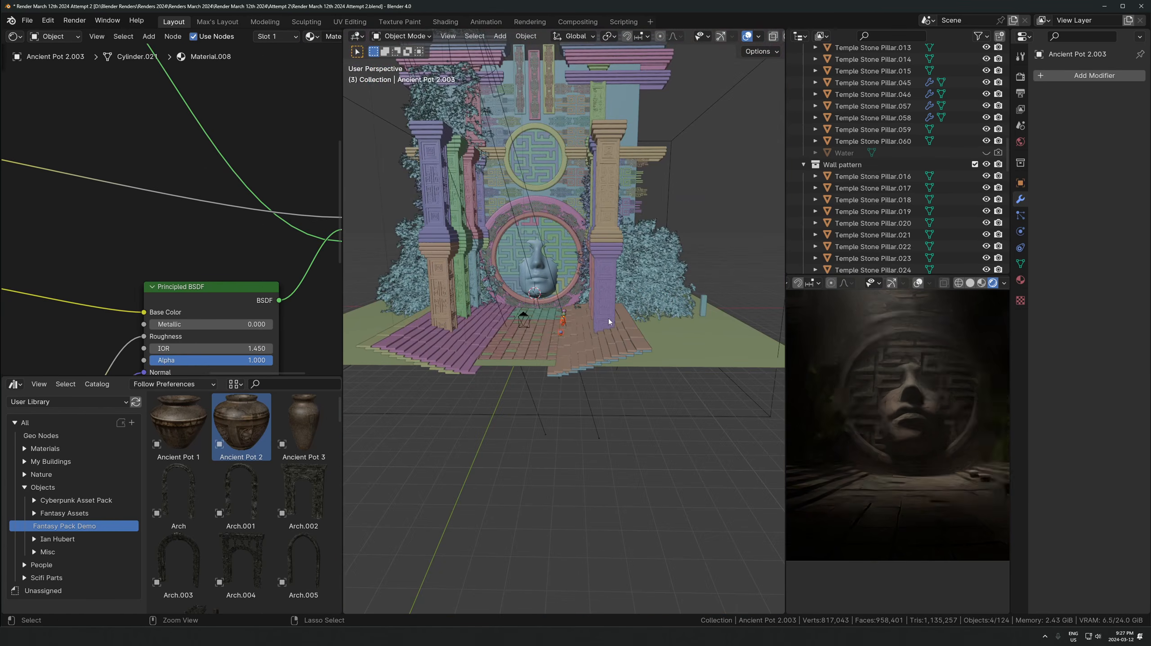
{"action": "key", "text": "ctrl+z"}
Delete all six ancient pots beside the path
{"action": "middle_click_drag", "start_coordinate": [608, 322], "coordinate": [577, 257]}
{"action": "scroll", "coordinate": [586, 315], "scroll_direction": "up", "scroll_amount": 5}
{"action": "scroll", "coordinate": [586, 316], "scroll_direction": "down", "scroll_amount": 5}
{"action": "key", "text": "Delete"}
{"action": "scroll", "coordinate": [577, 346], "scroll_direction": "down", "scroll_amount": 3}
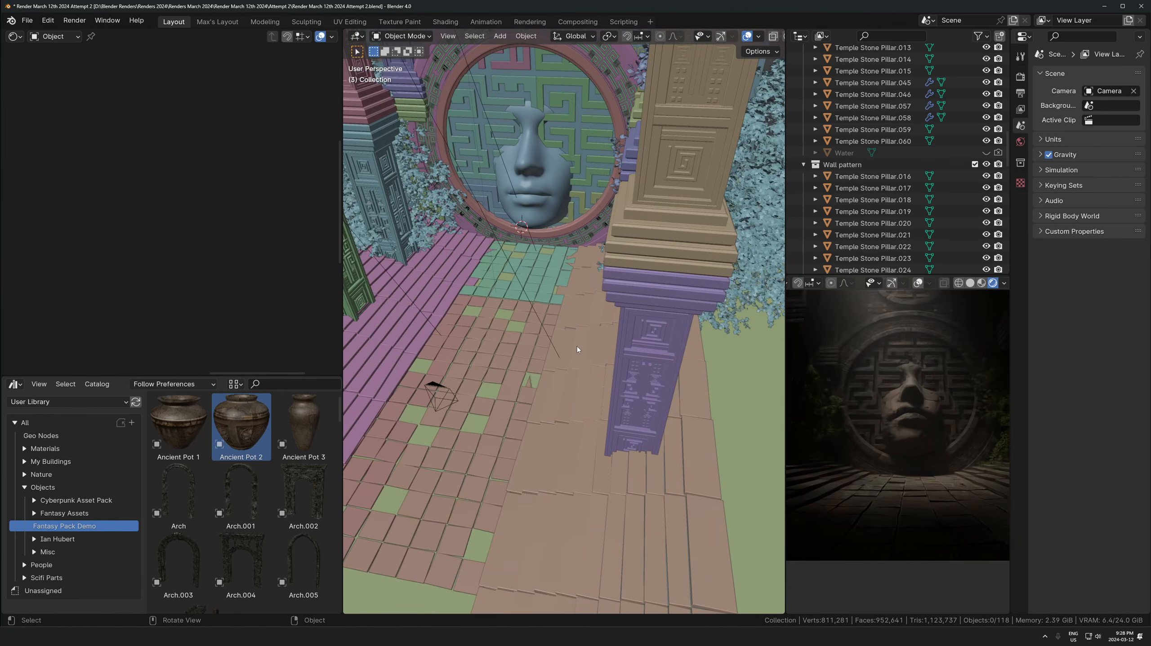
Reframe the camera preview, change its viewport shading mode, and render the current frame
{"action": "scroll", "coordinate": [900, 464], "scroll_direction": "down", "scroll_amount": 2}
{"action": "scroll", "coordinate": [930, 404], "scroll_direction": "up", "scroll_amount": 1}
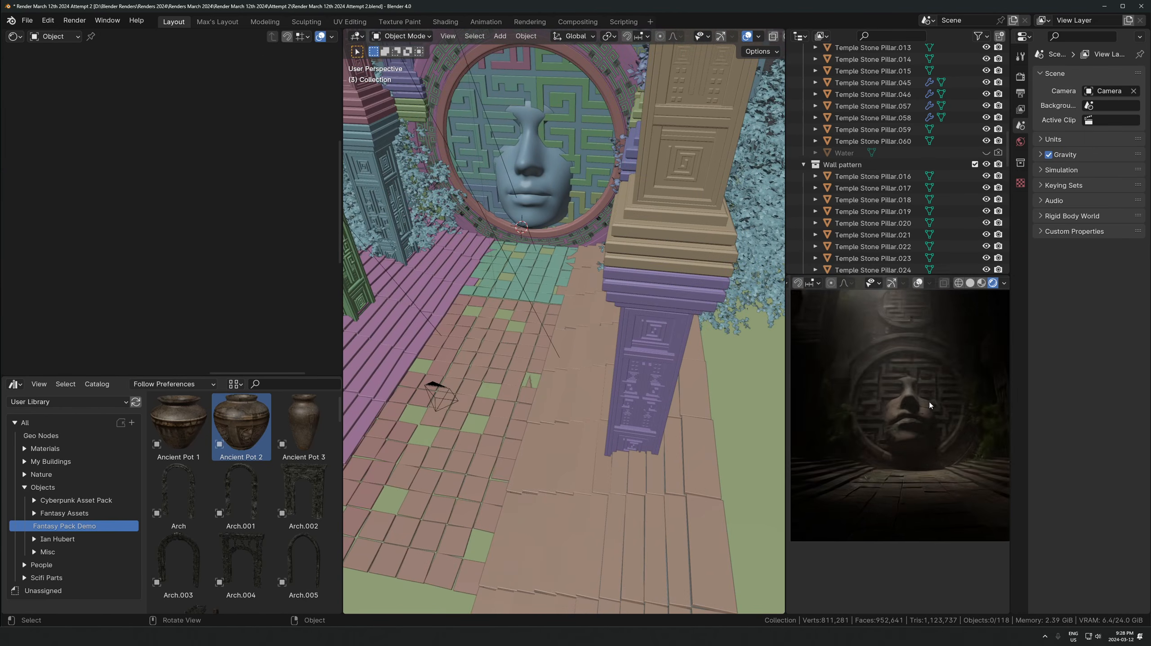
{"action": "middle_click_drag", "start_coordinate": [930, 396], "coordinate": [921, 424], "text": "shift"}
{"action": "key", "text": "z"}
{"action": "left_click", "coordinate": [1075, 426]}
{"action": "key", "text": "F12"}
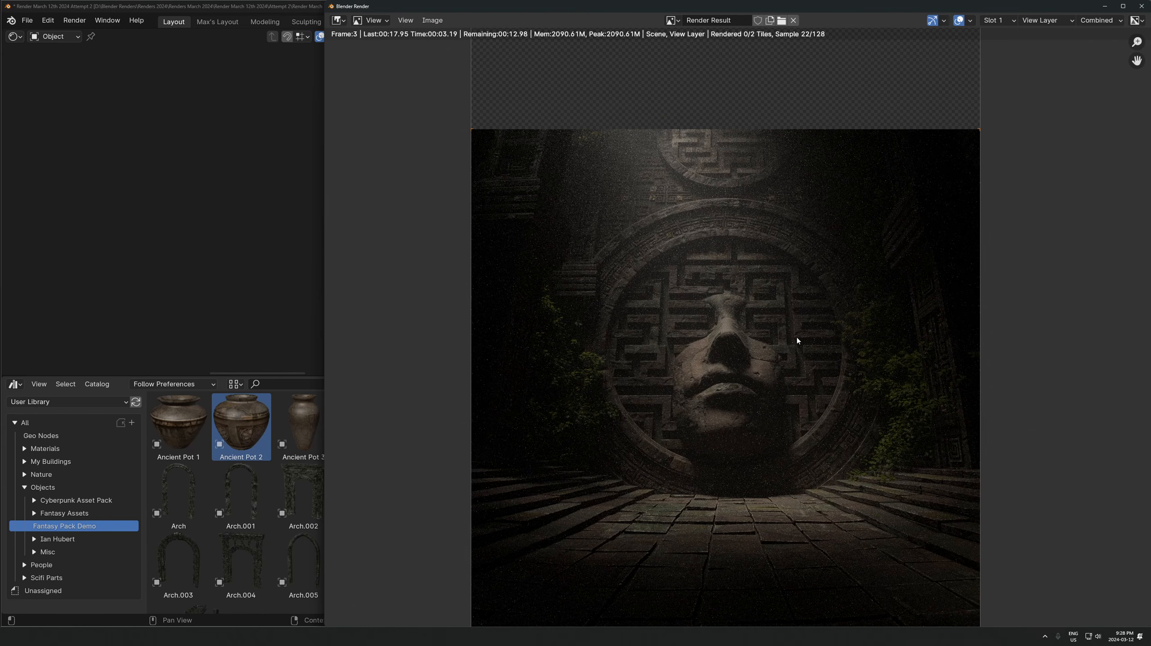
Adjust the height of the Statue of Hygieia standing on the temple floor in front of the stone face
{"action": "scroll", "coordinate": [716, 281], "scroll_direction": "down", "scroll_amount": 1}
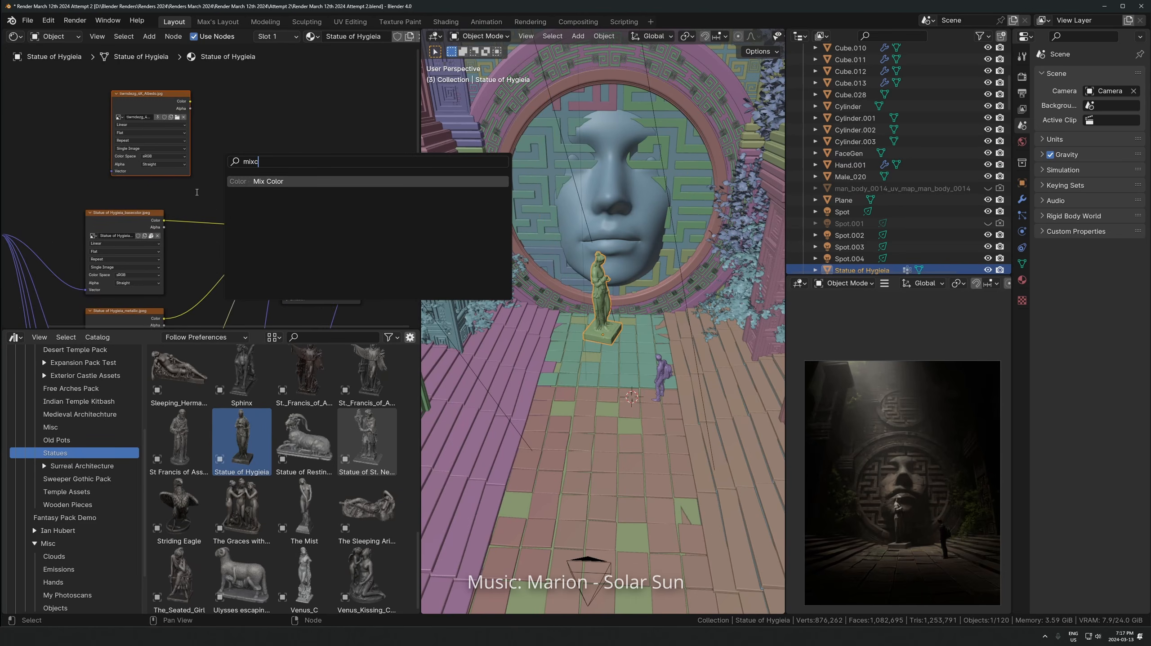
{"action": "key", "text": "g"}
{"action": "key", "text": "z"}
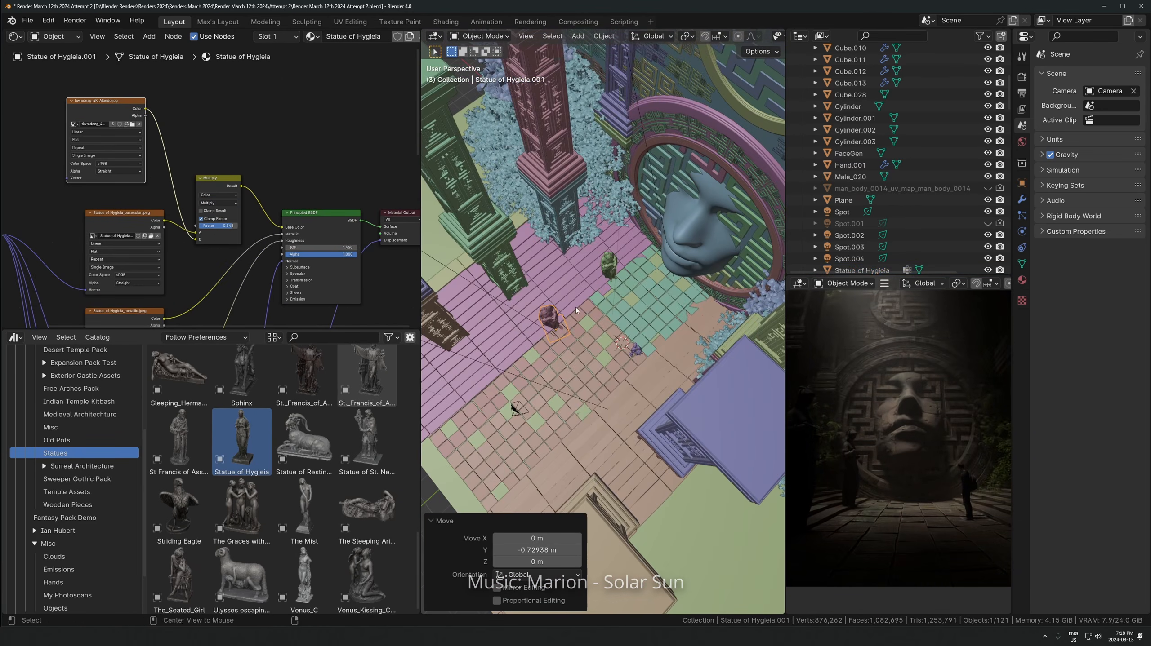
{"action": "middle_click_drag", "start_coordinate": [733, 317], "coordinate": [719, 302]}
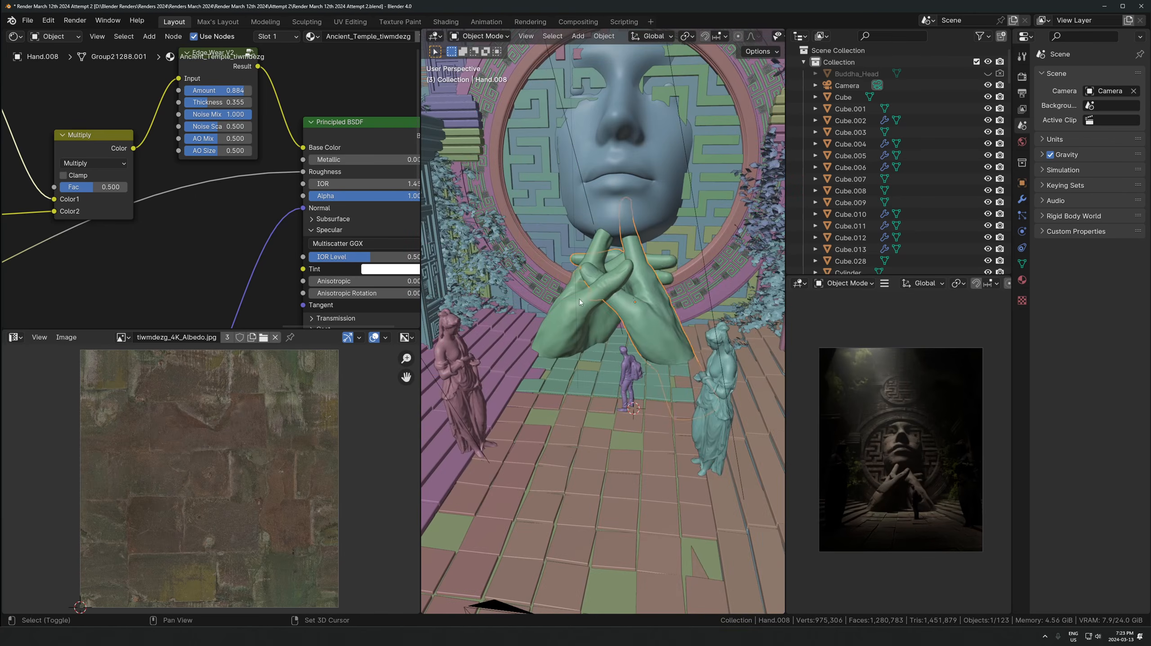
Move the pair of interlocked stone hands below the face into a collection
{"action": "key", "text": "m"}
{"action": "left_click", "coordinate": [617, 305]}
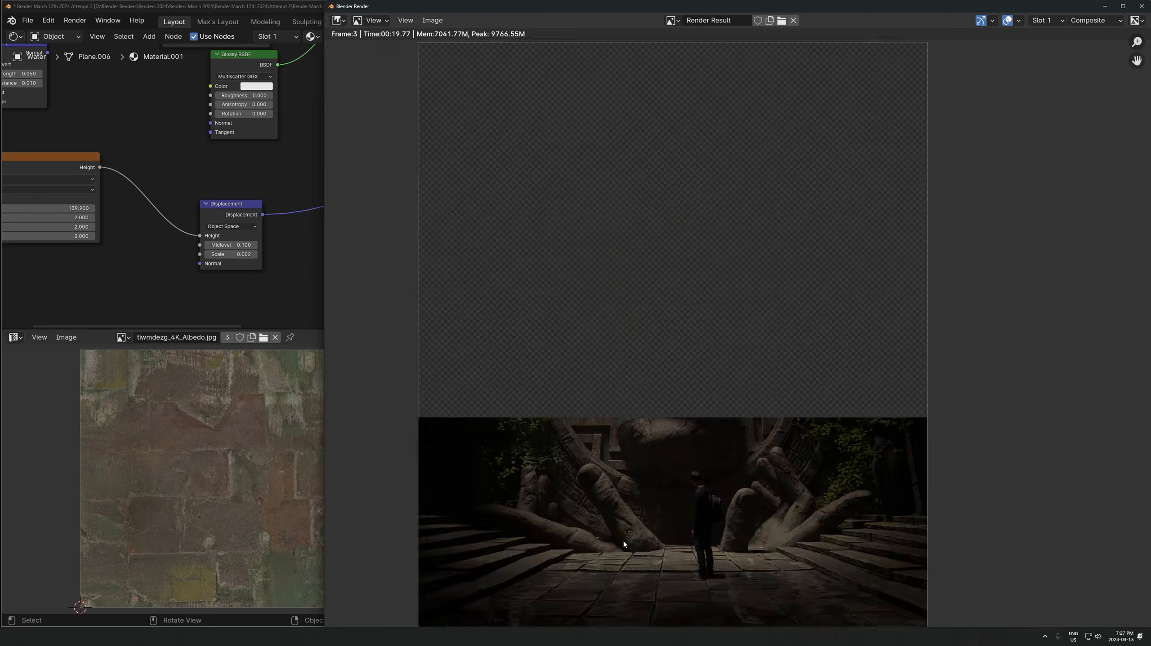
Examine the wet floor and the hands around the figure in the render result, and close the render
{"action": "middle_click_drag", "start_coordinate": [623, 542], "coordinate": [644, 352]}
{"action": "scroll", "coordinate": [644, 353], "scroll_direction": "up", "scroll_amount": 2}
{"action": "scroll", "coordinate": [731, 344], "scroll_direction": "down", "scroll_amount": 2}
{"action": "middle_click_drag", "start_coordinate": [712, 400], "coordinate": [700, 448]}
{"action": "scroll", "coordinate": [700, 448], "scroll_direction": "up", "scroll_amount": 1}
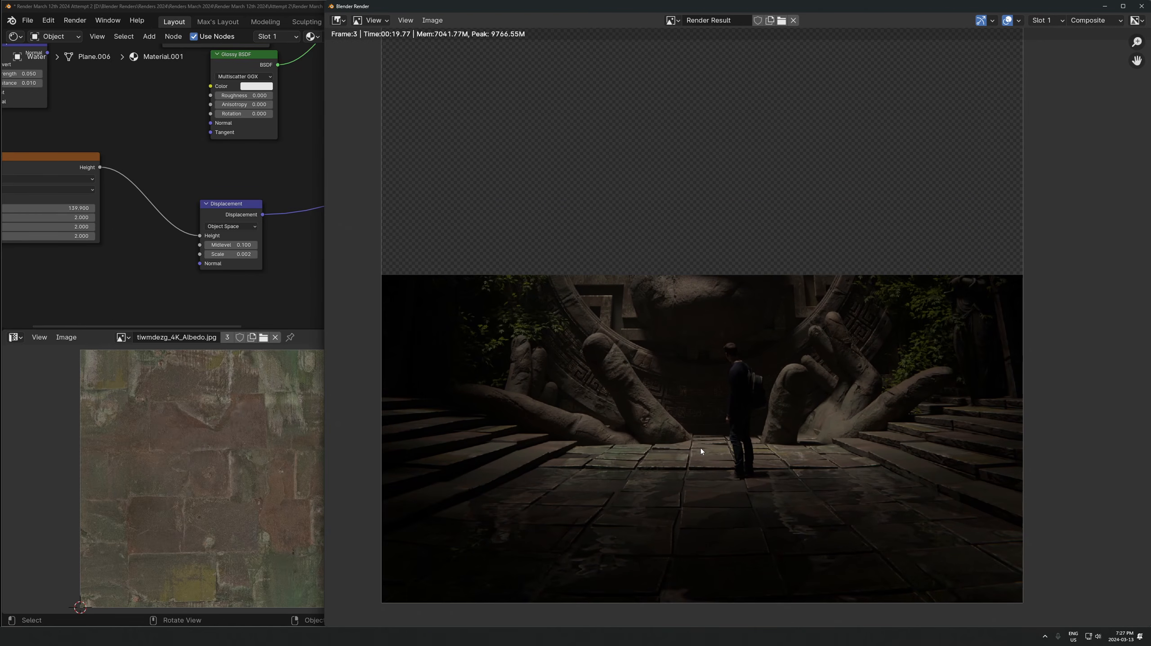
{"action": "key", "text": "Escape"}
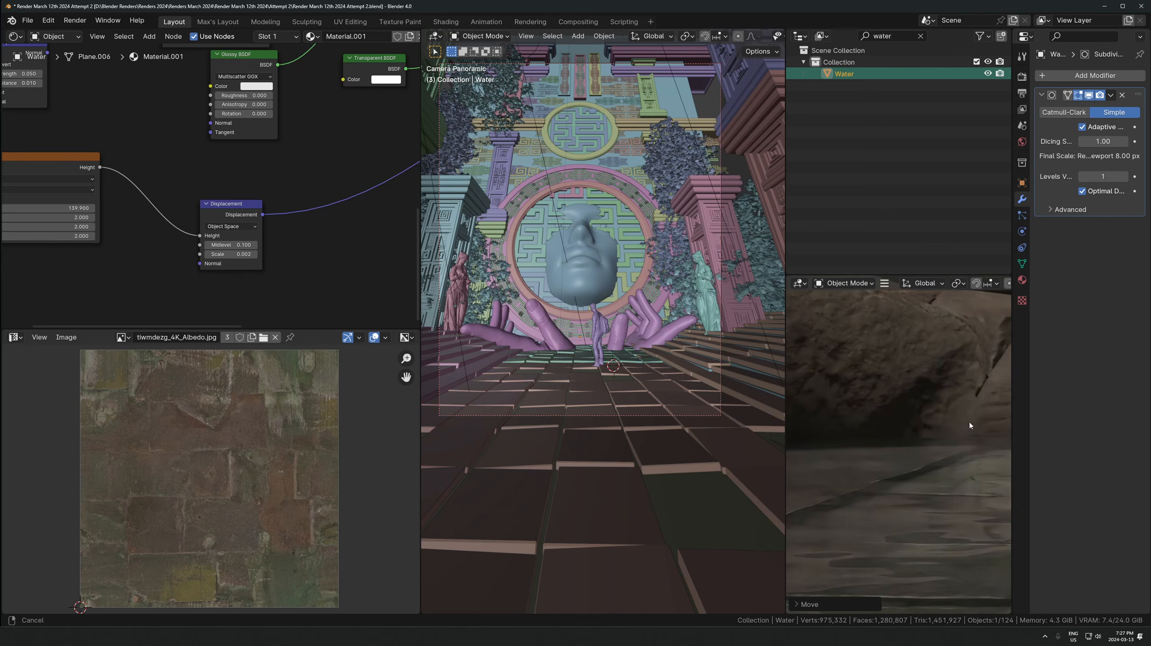
Hide the Water plane in both the viewport and renders while looking through the camera
{"action": "key", "text": "KP_0"}
{"action": "left_click_drag", "start_coordinate": [988, 74], "coordinate": [1000, 74]}
{"action": "scroll", "coordinate": [919, 414], "scroll_direction": "up", "scroll_amount": 2}
Search the asset library for "inc", try an Incense Burner in the scene, and delete it again
{"action": "left_click", "coordinate": [333, 337]}
{"action": "type", "text": "inc"}
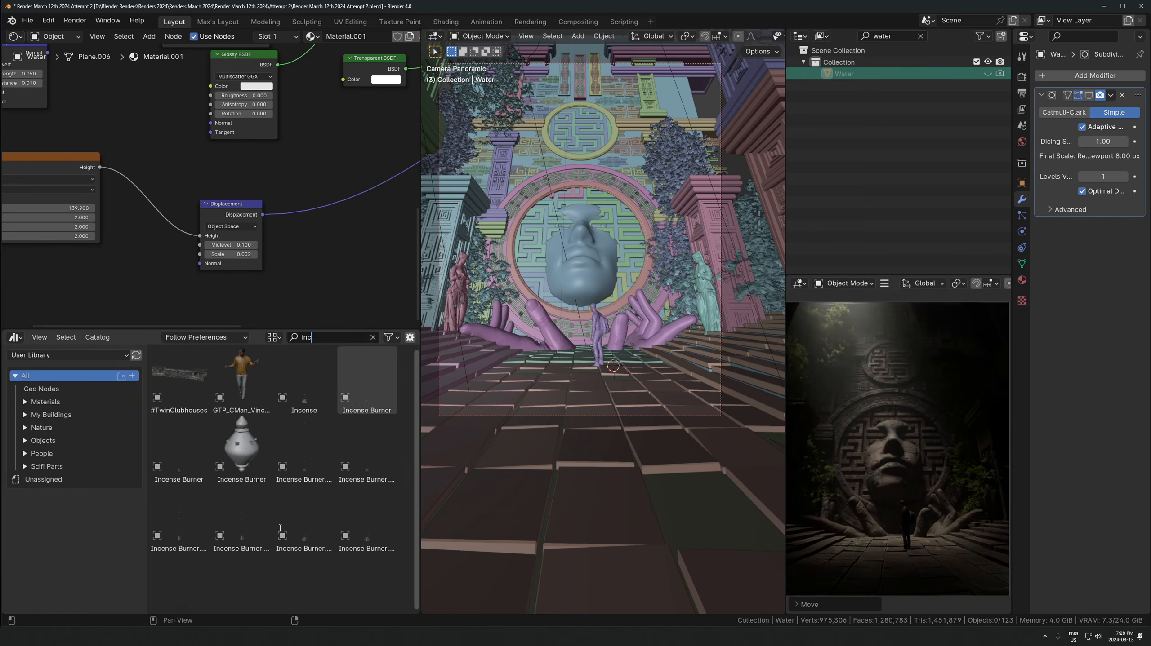
{"action": "left_click_drag", "start_coordinate": [242, 446], "coordinate": [593, 371]}
{"action": "key", "text": "Delete"}
Add a hanging Incense Burner from the library, clear its rotation, and position it along Z and X beside the face
{"action": "left_click_drag", "start_coordinate": [242, 519], "coordinate": [594, 373]}
{"action": "key", "text": "alt+r"}
{"action": "key", "text": "g"}
{"action": "key", "text": "z"}
{"action": "scroll", "coordinate": [636, 366], "scroll_direction": "down", "scroll_amount": 3}
{"action": "key", "text": "g"}
{"action": "key", "text": "x"}
{"action": "middle_click_drag", "start_coordinate": [534, 344], "coordinate": [585, 382]}
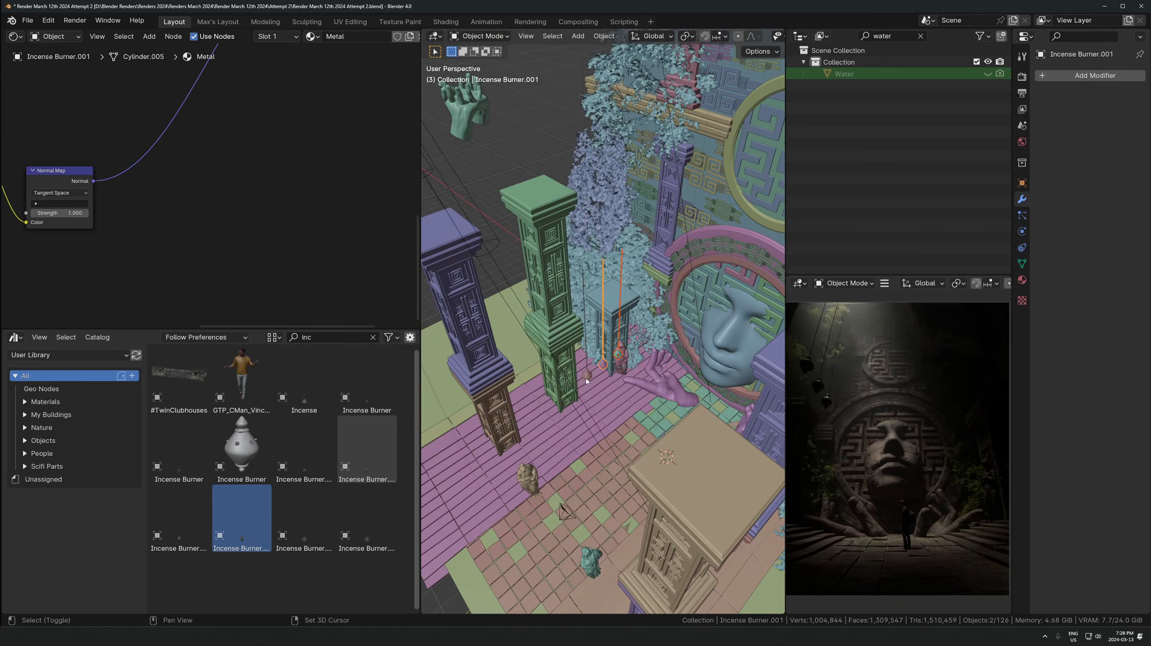
Duplicate the hanging incense burner and offset the copy along the X and Z axes
{"action": "key", "text": "shift+d"}
{"action": "key", "text": "KP_0"}
{"action": "key", "text": "g"}
{"action": "key", "text": "x"}
{"action": "key", "text": "g"}
{"action": "key", "text": "z"}
{"action": "scroll", "coordinate": [961, 488], "scroll_direction": "up", "scroll_amount": 5}
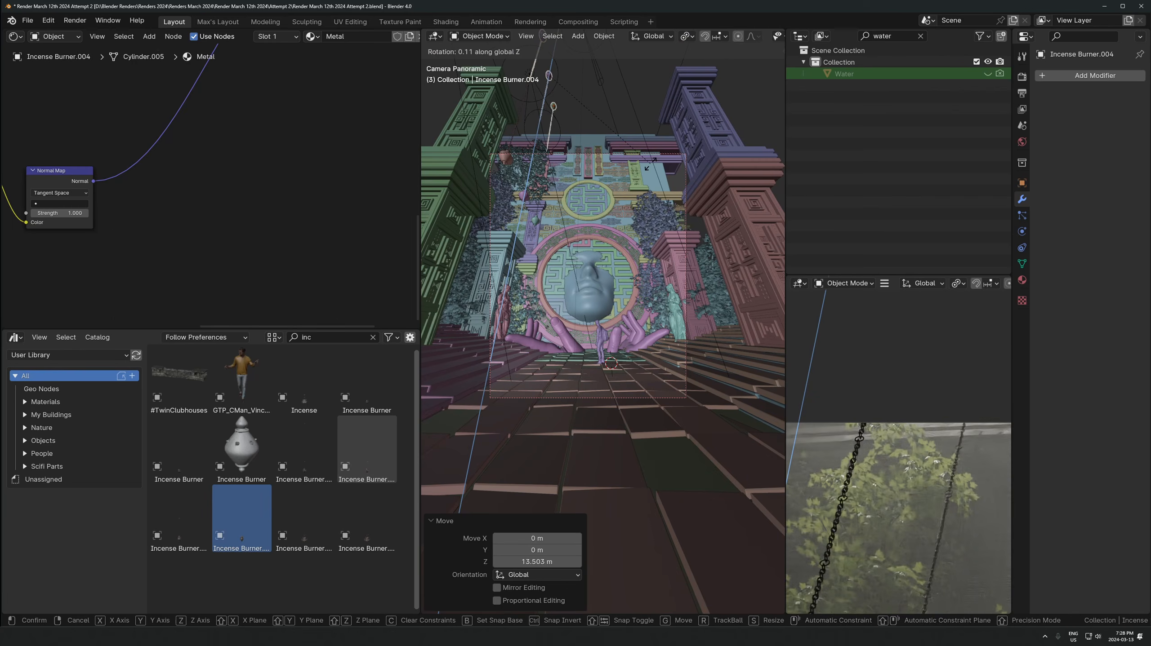
Rotate the incense burner copy about Z and adjust the chains' height against the wall
{"action": "left_click", "coordinate": [650, 164]}
{"action": "scroll", "coordinate": [898, 435], "scroll_direction": "up", "scroll_amount": 3}
{"action": "middle_click_drag", "start_coordinate": [588, 317], "coordinate": [523, 418]}
{"action": "scroll", "coordinate": [619, 424], "scroll_direction": "down", "scroll_amount": 5}
{"action": "key", "text": "g"}
{"action": "key", "text": "z"}
{"action": "key", "text": "KP_1"}
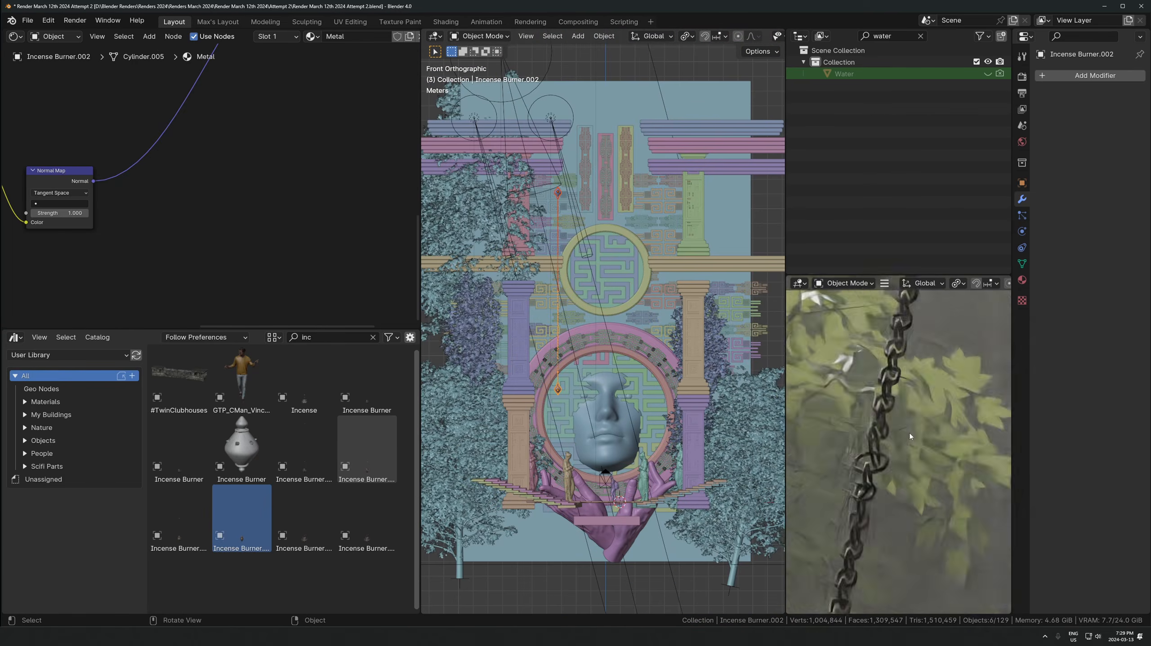
Duplicate the hanging incense burners along X to the opposite side of the face
{"action": "scroll", "coordinate": [909, 433], "scroll_direction": "down", "scroll_amount": 10}
{"action": "key", "text": "shift+d"}
{"action": "key", "text": "x"}
{"action": "left_click", "coordinate": [679, 317]}
Select the incense burners on both sides and scale their arrangement along the X axis in front view
{"action": "middle_click_drag", "start_coordinate": [643, 317], "coordinate": [566, 376]}
{"action": "scroll", "coordinate": [602, 362], "scroll_direction": "up", "scroll_amount": 4}
{"action": "left_click", "coordinate": [543, 218], "text": "shift"}
{"action": "key", "text": "KP_1"}
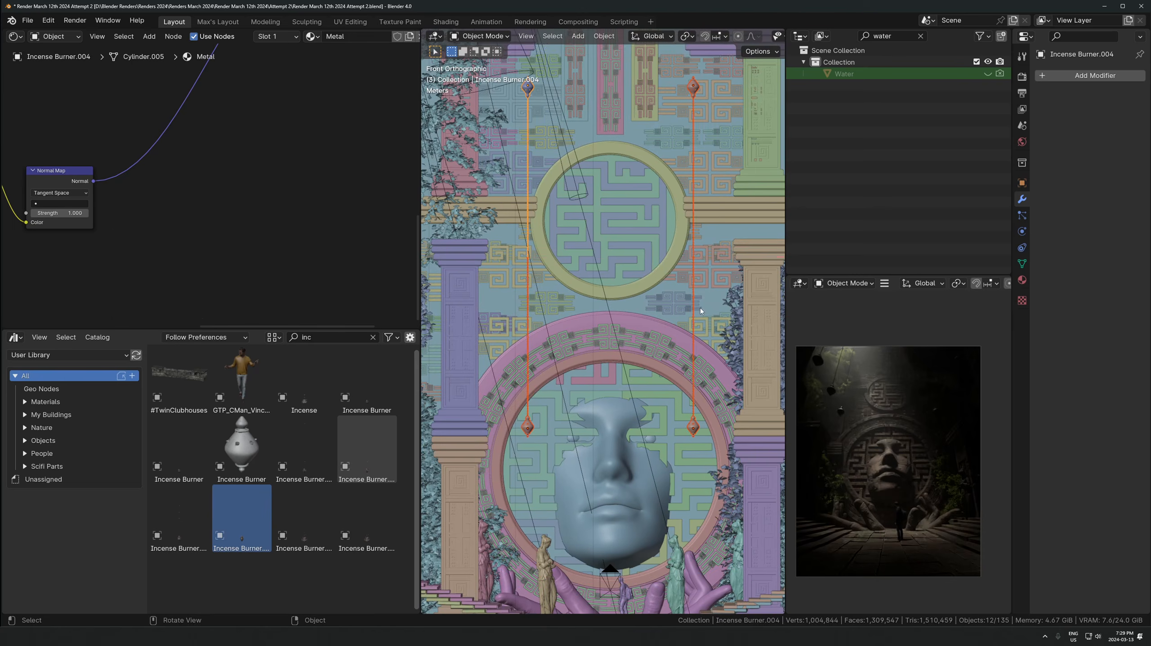
{"action": "key", "text": "s"}
{"action": "key", "text": "x"}
{"action": "left_click", "coordinate": [700, 312]}
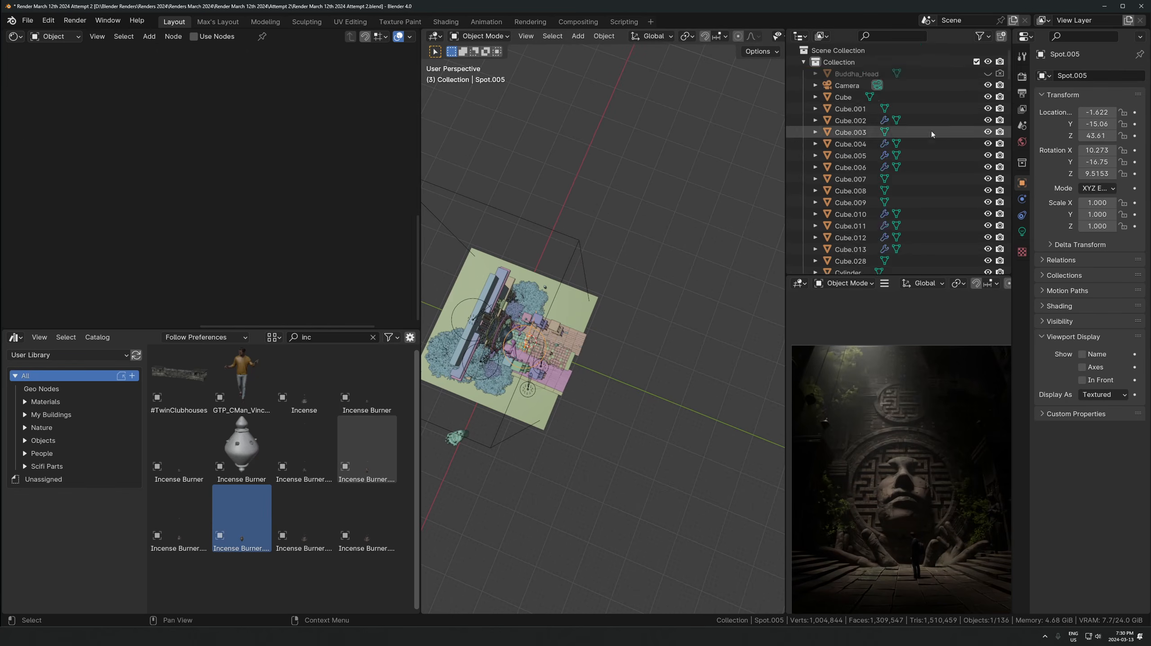
Frame the Spot.005 light, open its light settings, and return to the camera view
{"action": "key", "text": "KP_Decimal"}
{"action": "left_click", "coordinate": [1021, 231]}
{"action": "key", "text": "q"}
{"action": "left_click", "coordinate": [595, 323]}
{"action": "key", "text": "KP_0"}
Duplicate the leafy tree on the upper wall along X, and make a linked duplicate of the opposite foliage along X
{"action": "left_click", "coordinate": [520, 217]}
{"action": "left_click", "coordinate": [482, 186]}
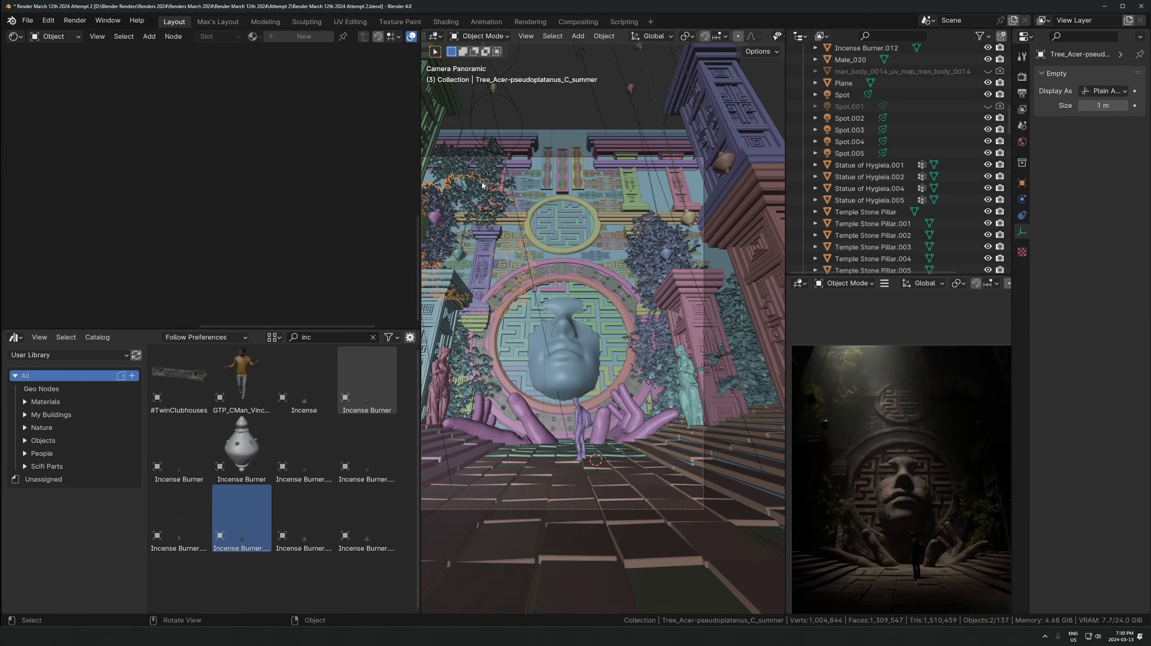
{"action": "key", "text": "shift+d"}
{"action": "key", "text": "x"}
{"action": "left_click", "coordinate": [630, 84]}
{"action": "left_click", "coordinate": [658, 184]}
{"action": "key", "text": "alt+d"}
{"action": "key", "text": "x"}
{"action": "middle_click_drag", "start_coordinate": [632, 127], "coordinate": [655, 84], "text": "shift"}
{"action": "scroll", "coordinate": [901, 448], "scroll_direction": "up", "scroll_amount": 4}
Move the temple stone beam high on the back wall along the Y axis
{"action": "left_click", "coordinate": [626, 119]}
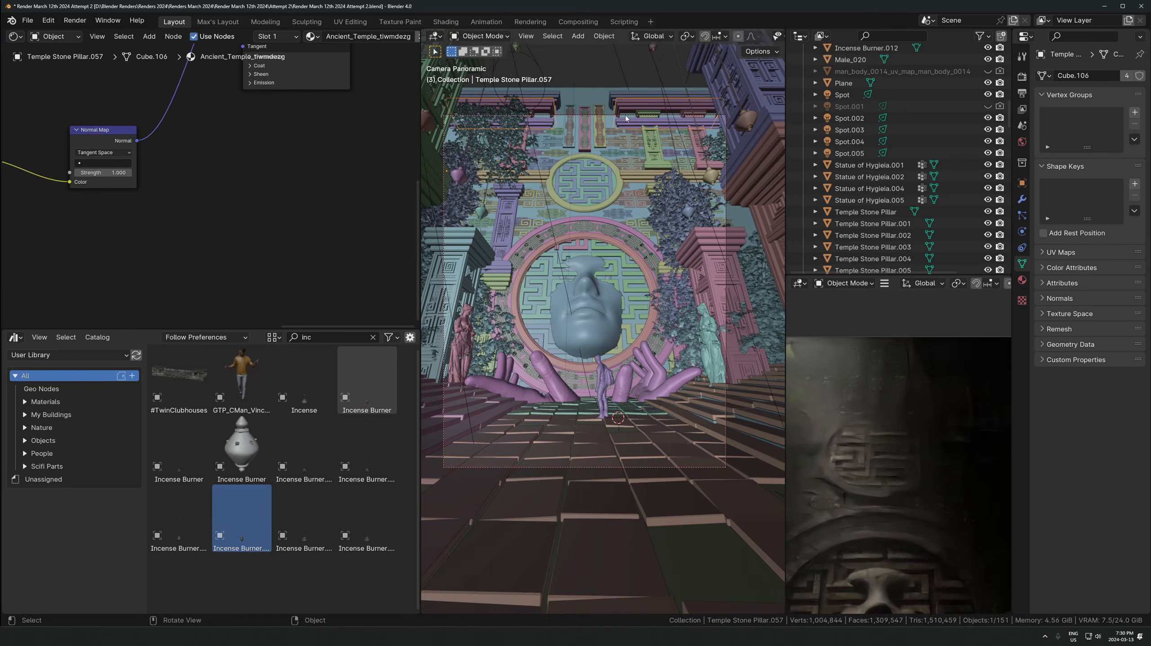
{"action": "key", "text": "g"}
{"action": "key", "text": "y"}
{"action": "scroll", "coordinate": [858, 480], "scroll_direction": "down", "scroll_amount": 5}
{"action": "scroll", "coordinate": [587, 331], "scroll_direction": "up", "scroll_amount": 3}
Multiply an Ambient Occlusion color into the base color of the stone face's material
{"action": "left_click", "coordinate": [586, 330]}
{"action": "scroll", "coordinate": [898, 453], "scroll_direction": "up", "scroll_amount": 4}
{"action": "middle_click_drag", "start_coordinate": [203, 113], "coordinate": [199, 254]}
{"action": "left_click", "coordinate": [475, 222]}
{"action": "scroll", "coordinate": [899, 452], "scroll_direction": "up", "scroll_amount": 3}
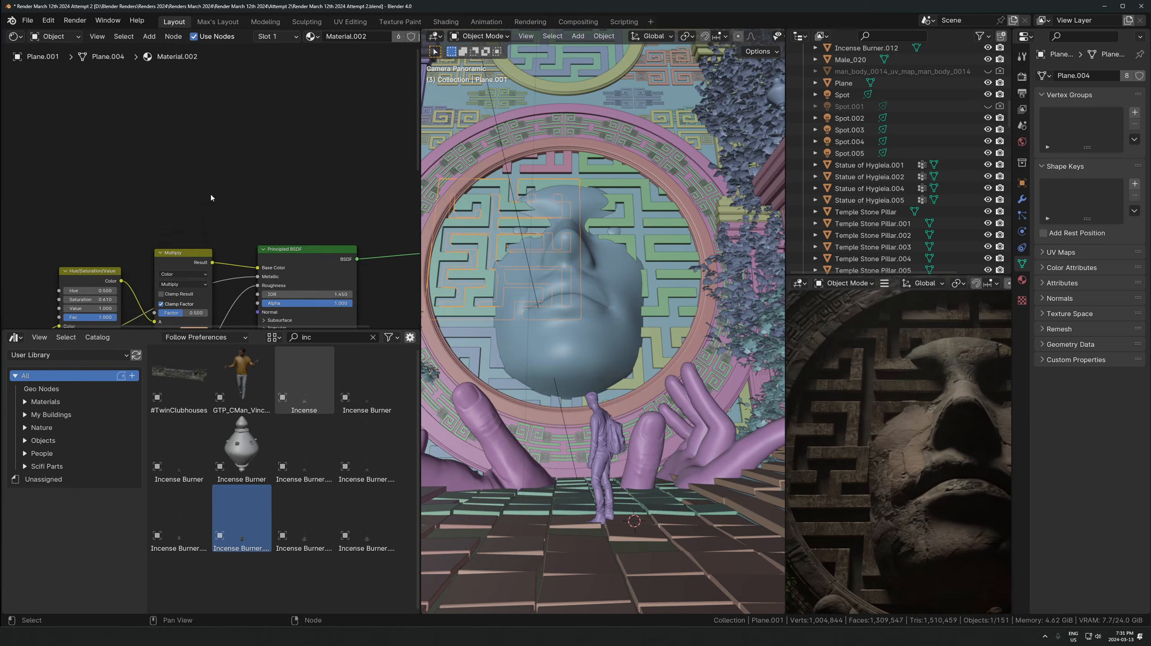
{"action": "left_click", "coordinate": [543, 245]}
{"action": "scroll", "coordinate": [353, 37], "scroll_direction": "down", "scroll_amount": 5}
{"action": "scroll", "coordinate": [181, 201], "scroll_direction": "up", "scroll_amount": 5}
{"action": "left_click_drag", "start_coordinate": [134, 261], "coordinate": [171, 261]}
{"action": "left_click_drag", "start_coordinate": [99, 195], "coordinate": [162, 195]}
{"action": "left_click_drag", "start_coordinate": [154, 154], "coordinate": [14, 69], "text": "alt"}
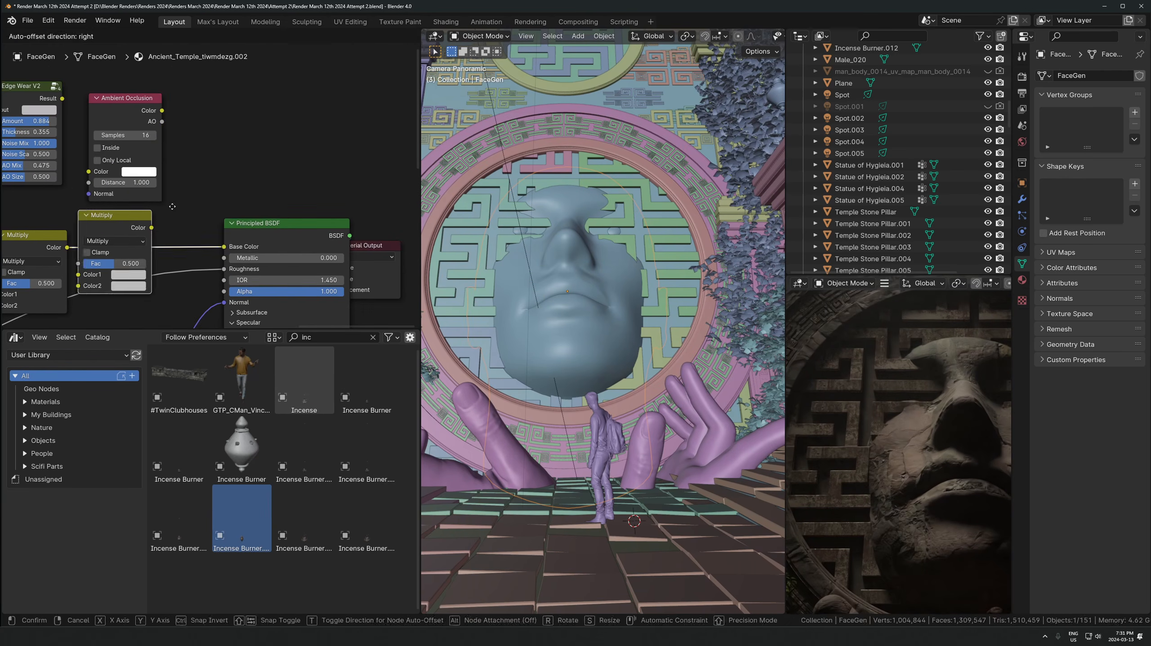
{"action": "left_click_drag", "start_coordinate": [161, 111], "coordinate": [211, 267]}
Insert a Color Ramp after the face's Ambient Occlusion and tint its dark stop brown with hue 0.081, saturation 0.506, value 0.029
{"action": "key", "text": "shift+a"}
{"action": "type", "text": "col"}
{"action": "key", "text": "Return"}
{"action": "left_click", "coordinate": [217, 140]}
{"action": "left_click", "coordinate": [276, 228]}
{"action": "left_click", "coordinate": [257, 110]}
{"action": "left_click_drag", "start_coordinate": [332, 107], "coordinate": [331, 121]}
{"action": "left_click_drag", "start_coordinate": [210, 201], "coordinate": [304, 203]}
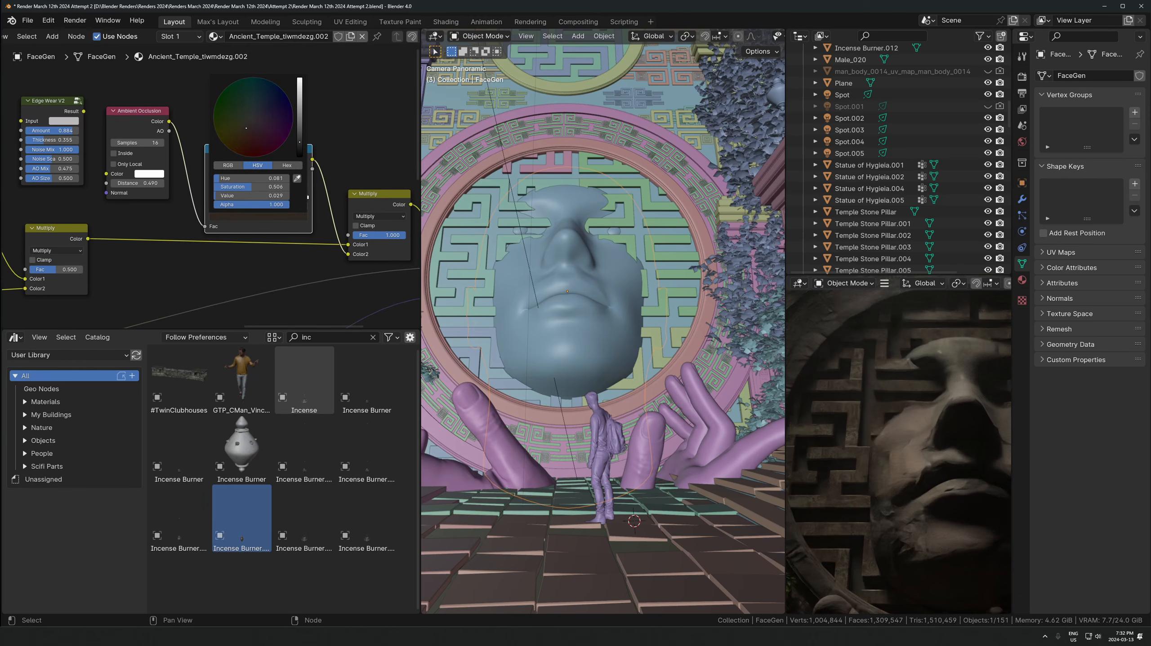
Select the maze relief behind the face and bring its material nodes into view
{"action": "left_click", "coordinate": [509, 198]}
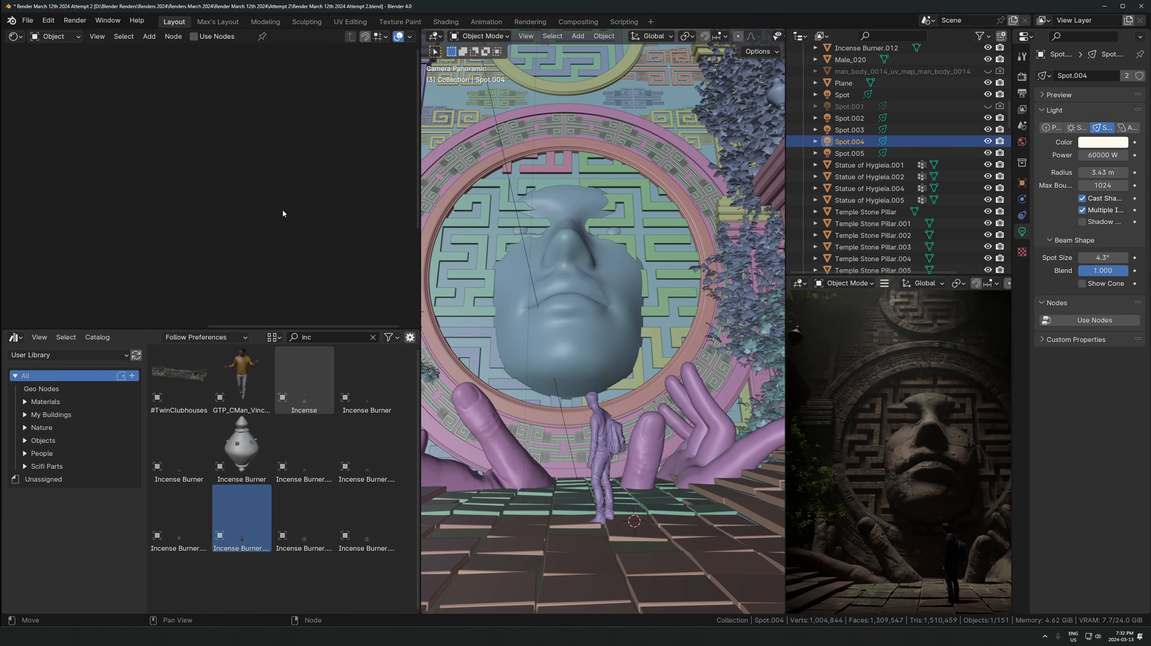
{"action": "middle_click_drag", "start_coordinate": [271, 289], "coordinate": [134, 114]}
{"action": "scroll", "coordinate": [945, 470], "scroll_direction": "down", "scroll_amount": 4}
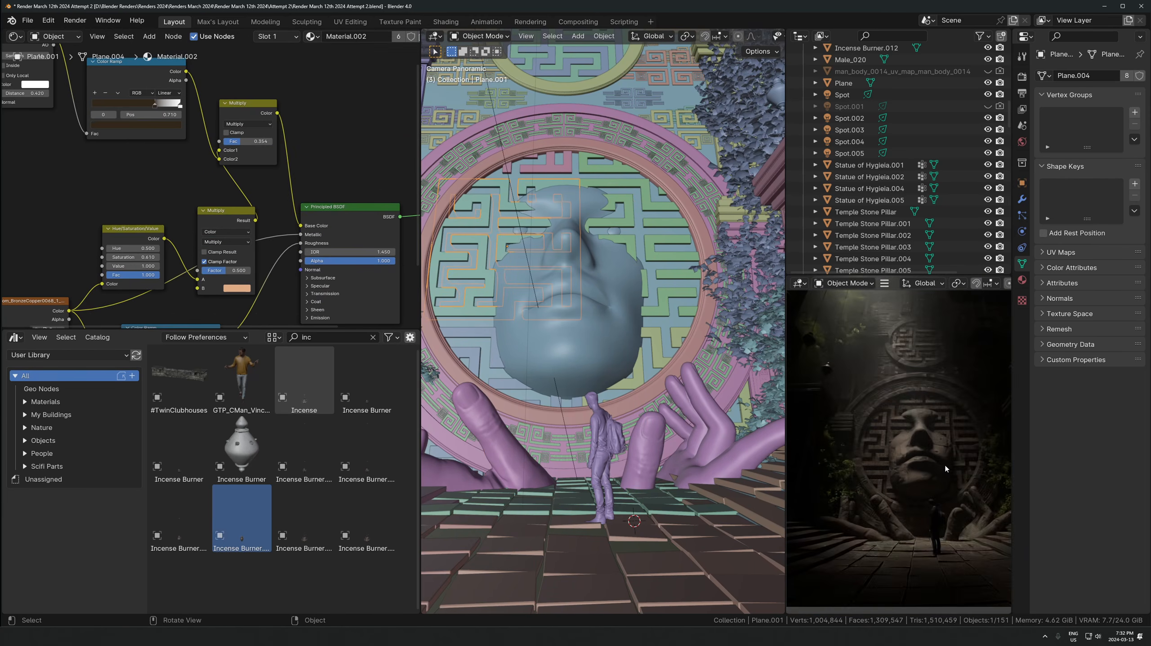
Tilt the giant stone face by rotating it about the X axis
{"action": "left_click", "coordinate": [589, 289]}
{"action": "key", "text": "r"}
{"action": "key", "text": "x"}
{"action": "left_click", "coordinate": [657, 290]}
Reposition the stone face within its ring along the Y axis
{"action": "key", "text": "g"}
{"action": "key", "text": "y"}
{"action": "left_click", "coordinate": [652, 299]}
{"action": "key", "text": "g"}
{"action": "key", "text": "z"}
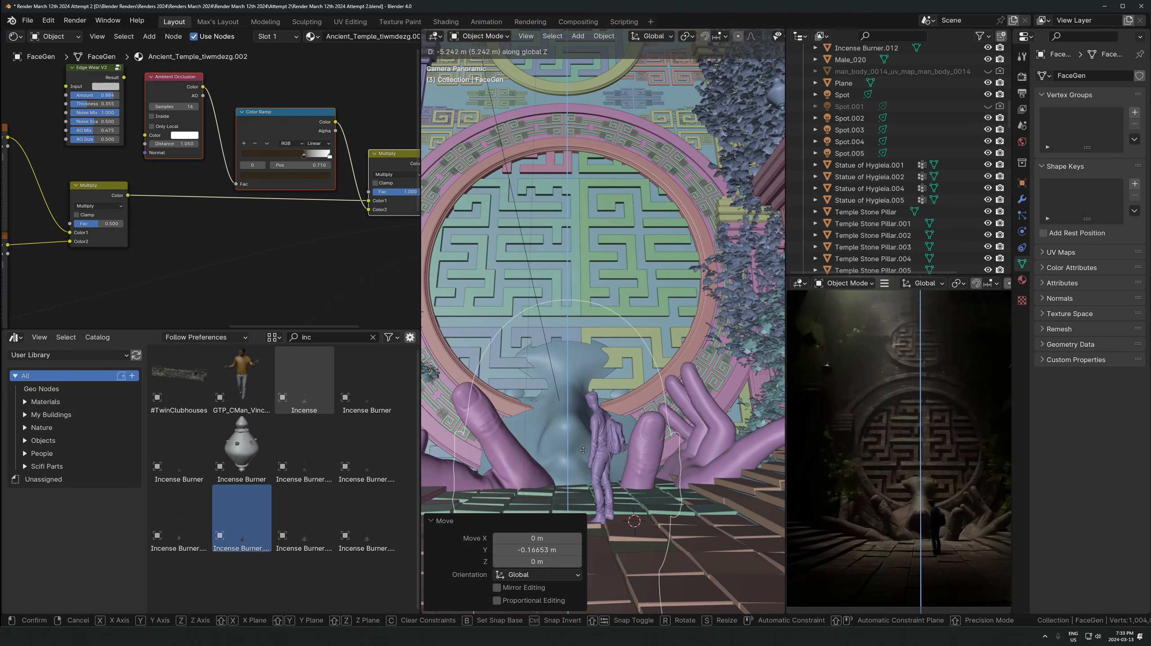
{"action": "key", "text": "y"}
{"action": "left_click", "coordinate": [638, 313]}
Move the stone hands below the face along the Y and Z axes
{"action": "left_click", "coordinate": [688, 383]}
{"action": "key", "text": "g"}
{"action": "key", "text": "y"}
{"action": "left_click", "coordinate": [683, 378]}
{"action": "scroll", "coordinate": [962, 471], "scroll_direction": "up", "scroll_amount": 4}
{"action": "key", "text": "g"}
{"action": "key", "text": "z"}
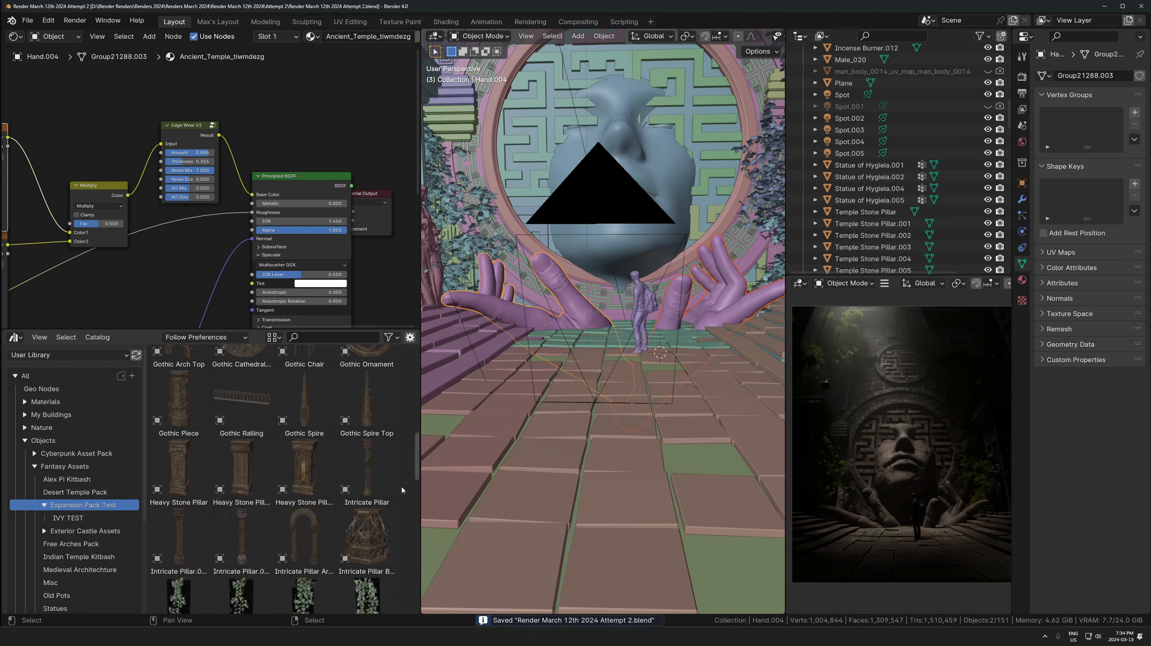
Add a Worn Post pedestal with a bowl to the floor near the figure, widen the viewport, and adjust the pedestal's height
{"action": "left_click_drag", "start_coordinate": [367, 507], "coordinate": [550, 365]}
{"action": "left_click_drag", "start_coordinate": [421, 317], "coordinate": [340, 317]}
{"action": "middle_click_drag", "start_coordinate": [521, 326], "coordinate": [589, 344]}
{"action": "key", "text": "g"}
{"action": "key", "text": "z"}
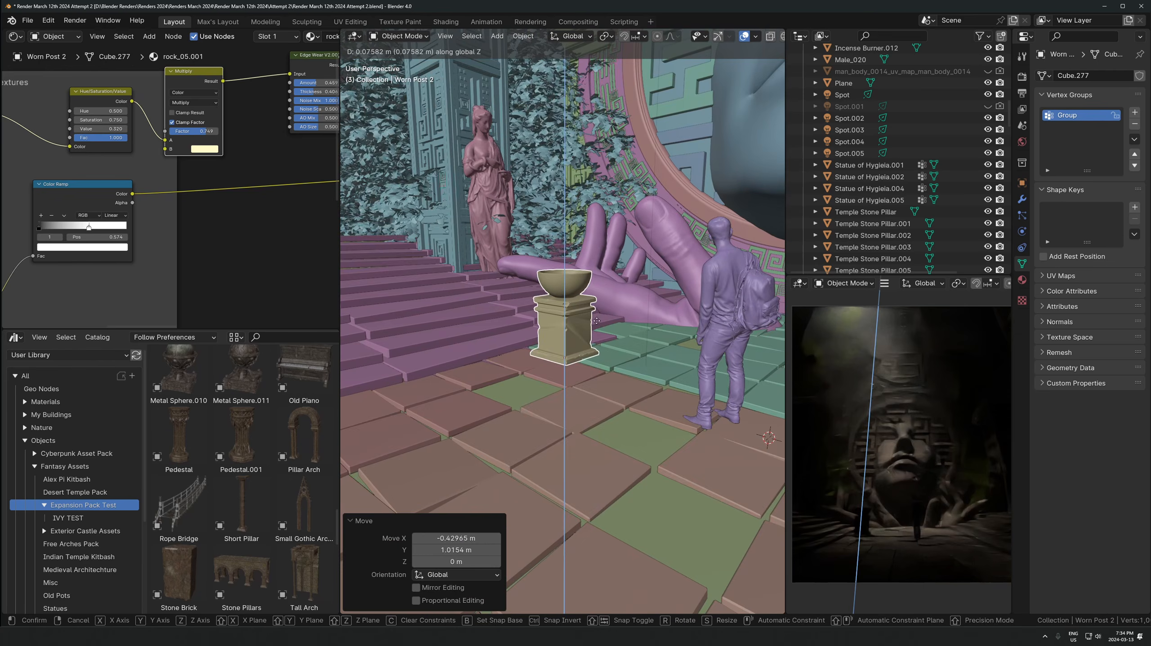
Rotate the pedestal and place a linked duplicate offset by -6 along Y
{"action": "key", "text": "r"}
{"action": "key", "text": "alt+d"}
{"action": "type", "text": "y-6"}
{"action": "left_click", "coordinate": [602, 322]}
Make another linked duplicate of the pedestal, adjust its height, and rotate it 180° about Z
{"action": "key", "text": "alt+d"}
{"action": "left_click", "coordinate": [562, 313]}
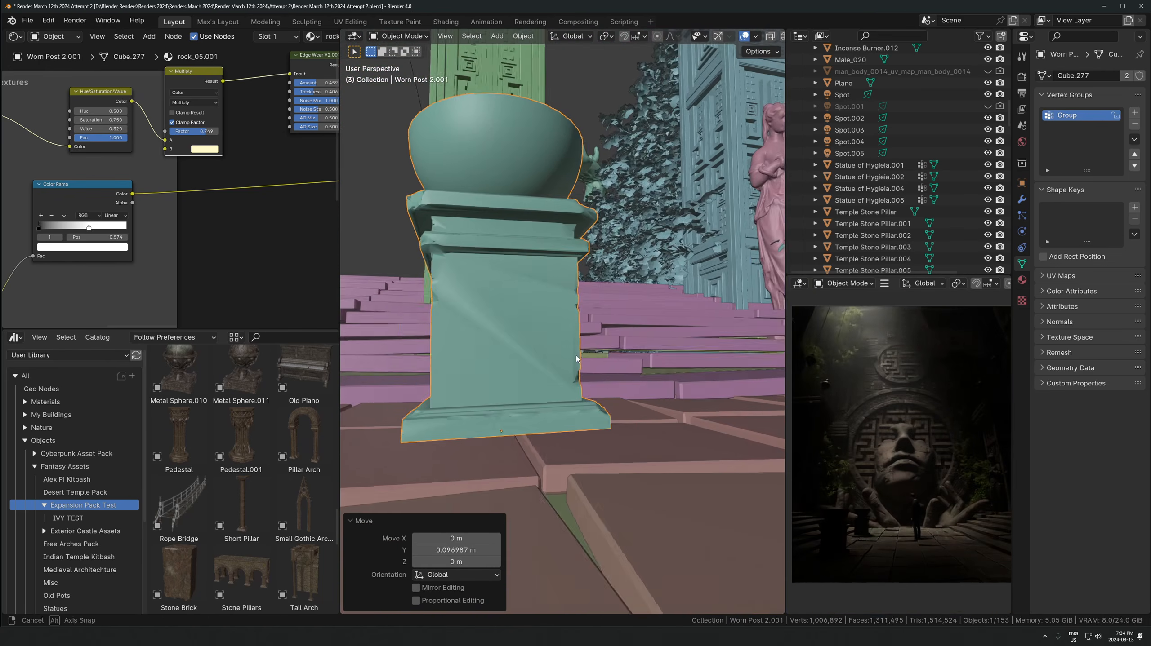
{"action": "type", "text": "gzrz180"}
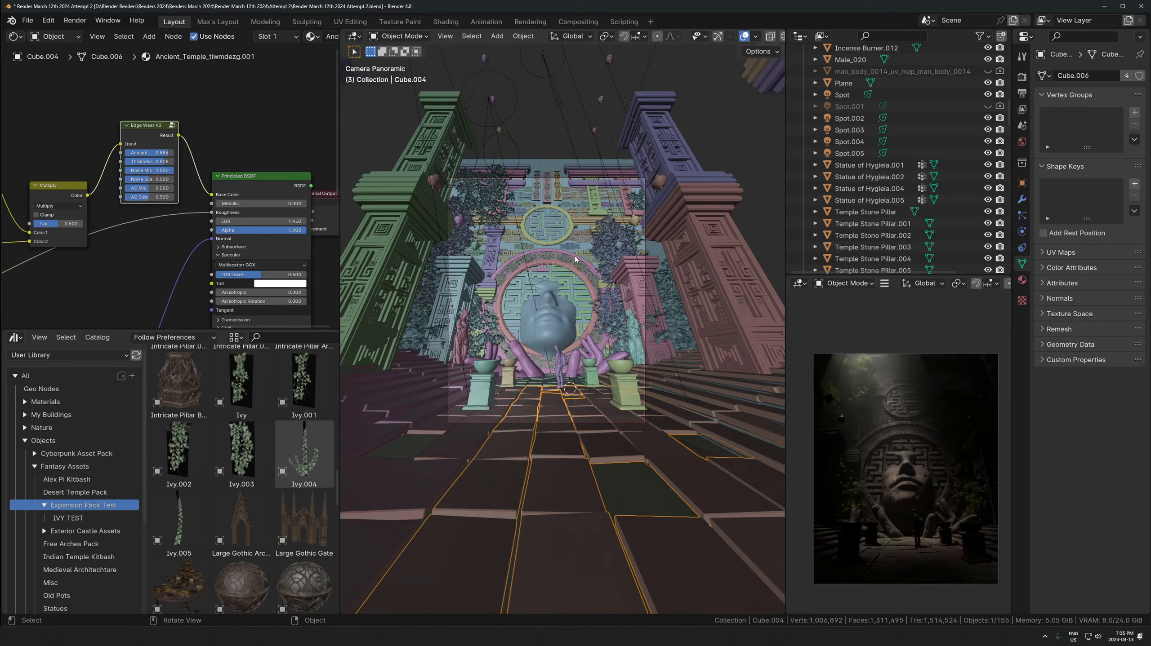
Tilt the camera about its X axis and adjust its vertical lens shift to reframe the temple
{"action": "key", "text": "r"}
{"action": "key", "text": "x"}
{"action": "left_click", "coordinate": [663, 187]}
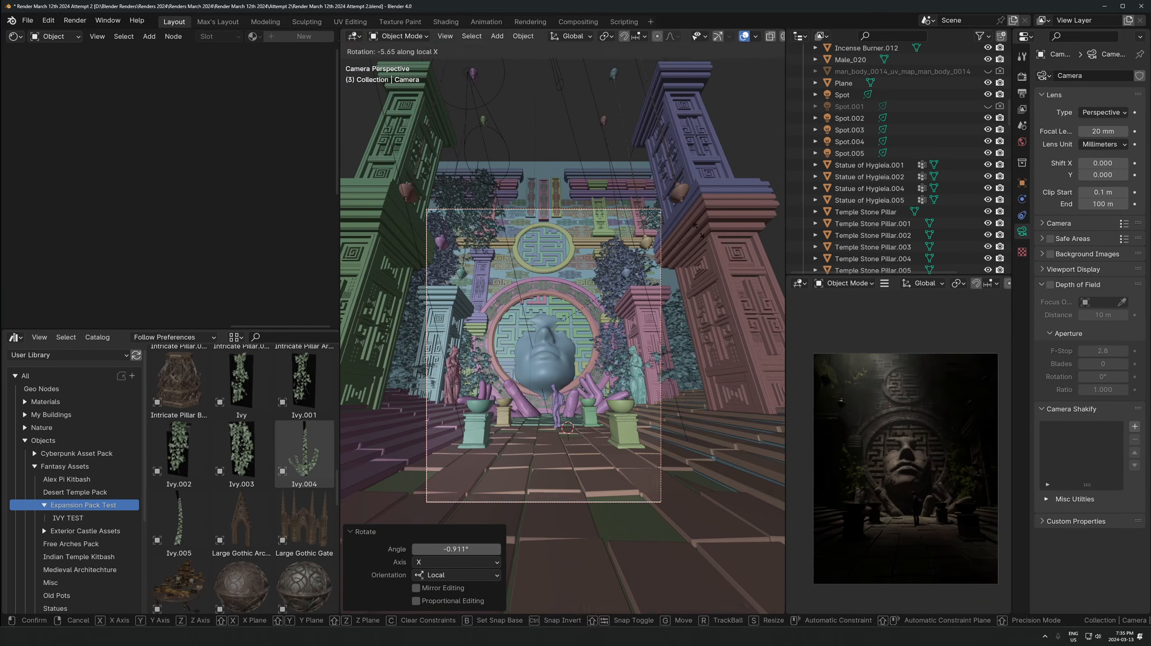
{"action": "left_click_drag", "start_coordinate": [1102, 175], "coordinate": [1115, 175]}
{"action": "left_click_drag", "start_coordinate": [1102, 175], "coordinate": [1096, 175]}
Select the Spot.004 light above the scene and duplicate it along the X axis
{"action": "left_click", "coordinate": [510, 173]}
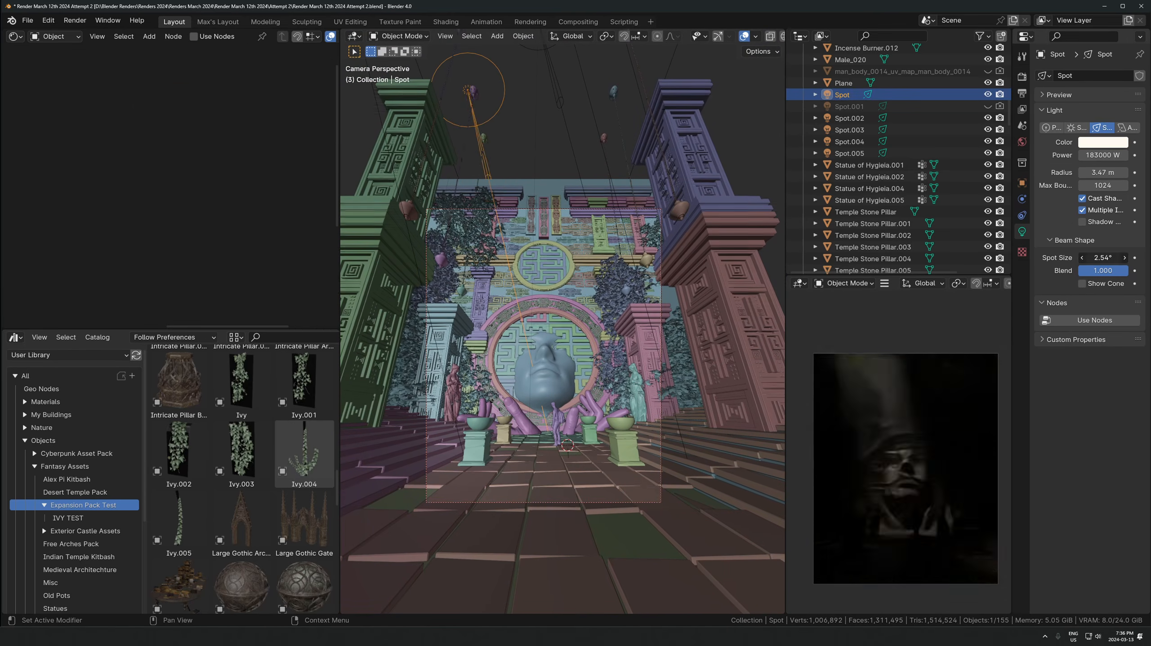
{"action": "left_click", "coordinate": [849, 141]}
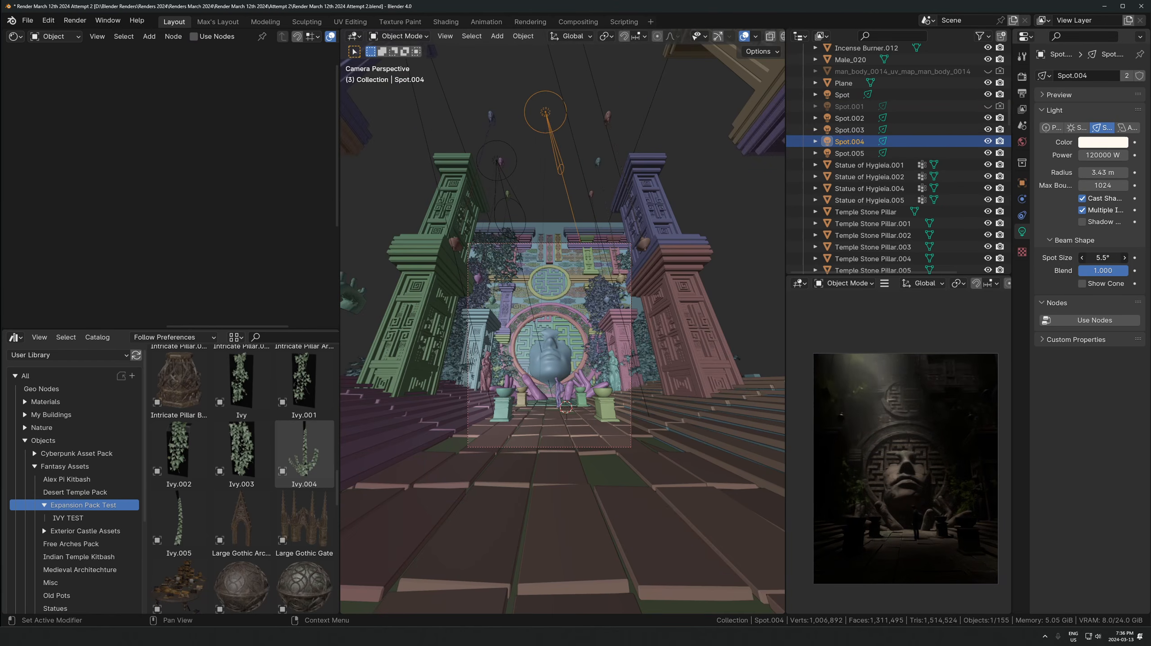
{"action": "key", "text": "shift+d"}
{"action": "key", "text": "x"}
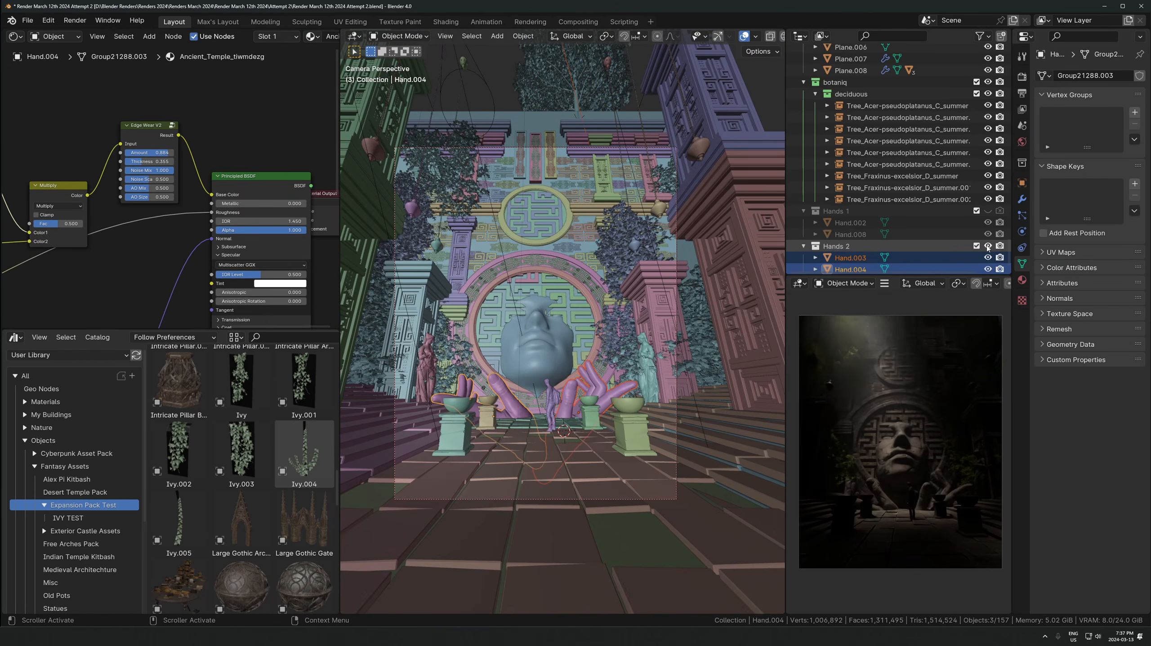
Move the ring surrounding the stone face vertically along Z
{"action": "left_click", "coordinate": [571, 267]}
{"action": "key", "text": "g"}
{"action": "key", "text": "z"}
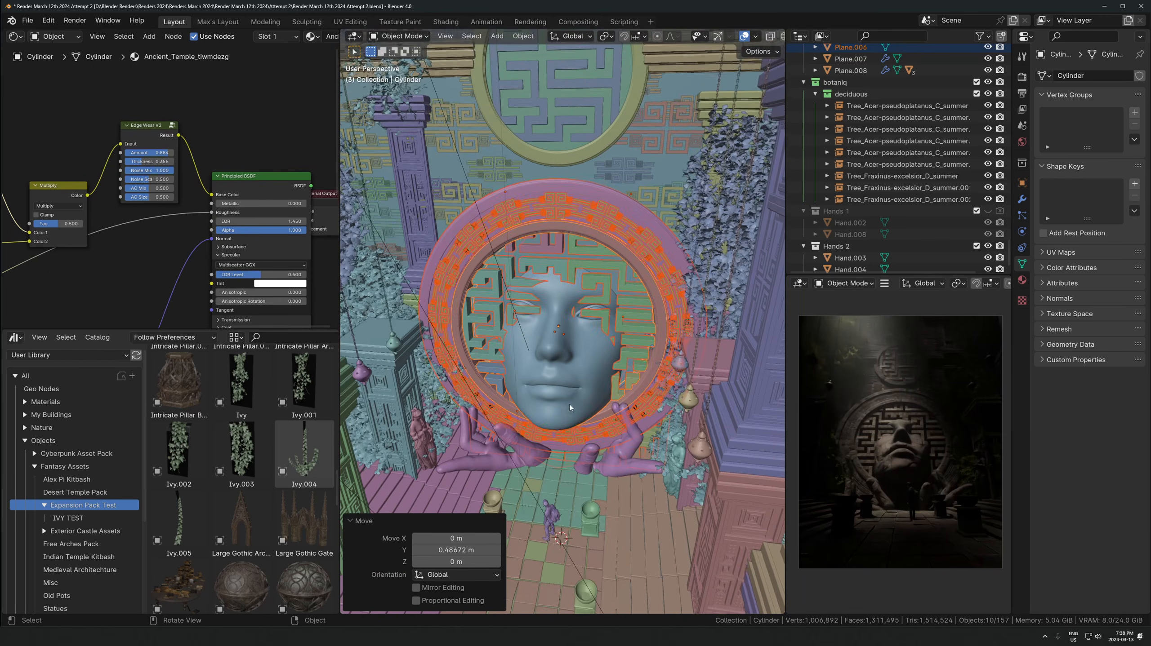
Try to shift the camera sideways along X and turn it about Z toward the face
{"action": "scroll", "coordinate": [565, 401], "scroll_direction": "down", "scroll_amount": 4}
{"action": "left_click", "coordinate": [541, 441]}
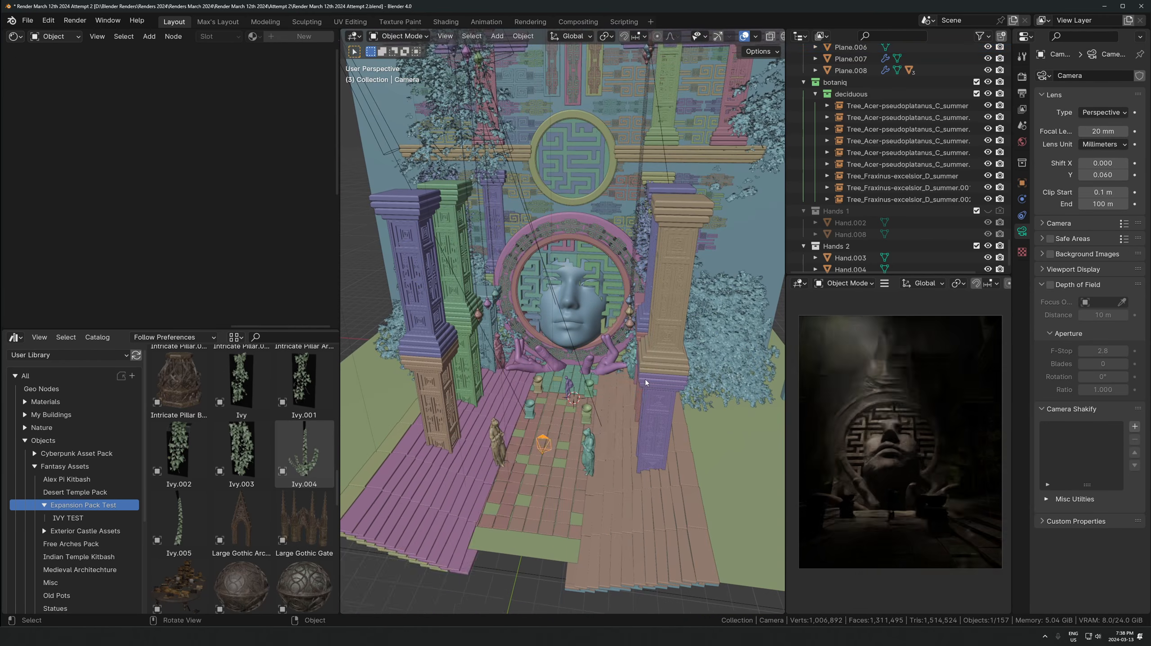
{"action": "left_click", "coordinate": [673, 367]}
{"action": "key", "text": "g"}
{"action": "key", "text": "x"}
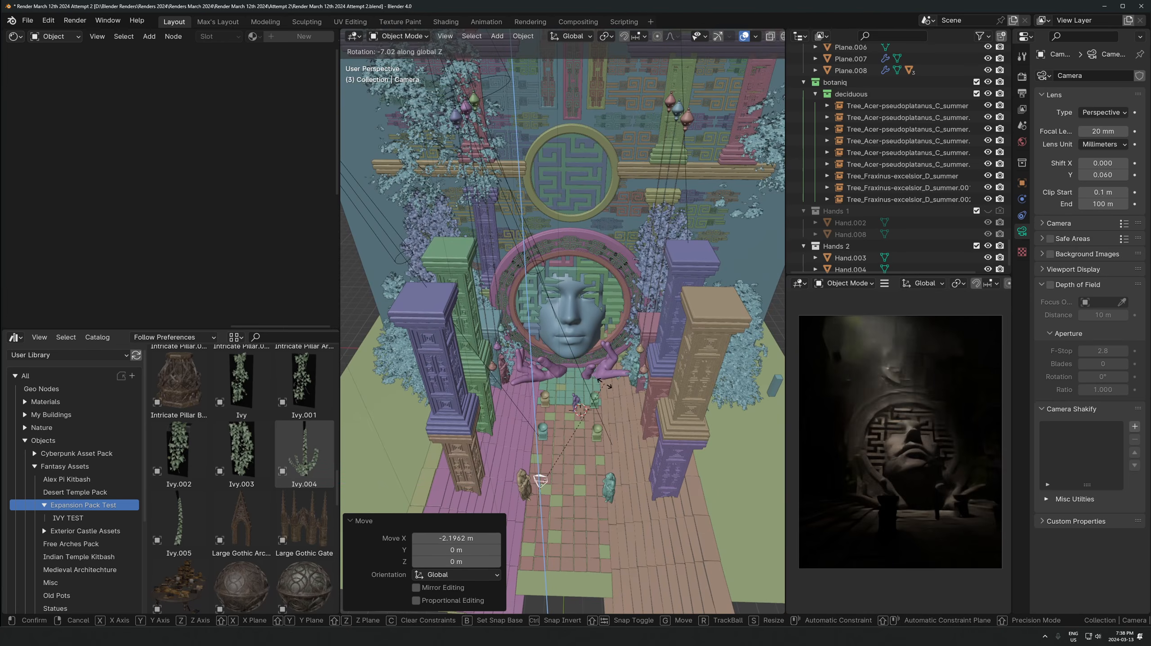
{"action": "right_click", "coordinate": [604, 384]}
{"action": "key", "text": "ctrl+z"}
Move the standing figure slightly along the Y axis toward the face
{"action": "left_click", "coordinate": [578, 404]}
{"action": "key", "text": "g"}
{"action": "key", "text": "y"}
{"action": "left_click", "coordinate": [578, 399]}
{"action": "scroll", "coordinate": [575, 389], "scroll_direction": "up", "scroll_amount": 4}
Select the maze panels and rings around the face and rotate them about the X axis
{"action": "left_click", "coordinate": [620, 411]}
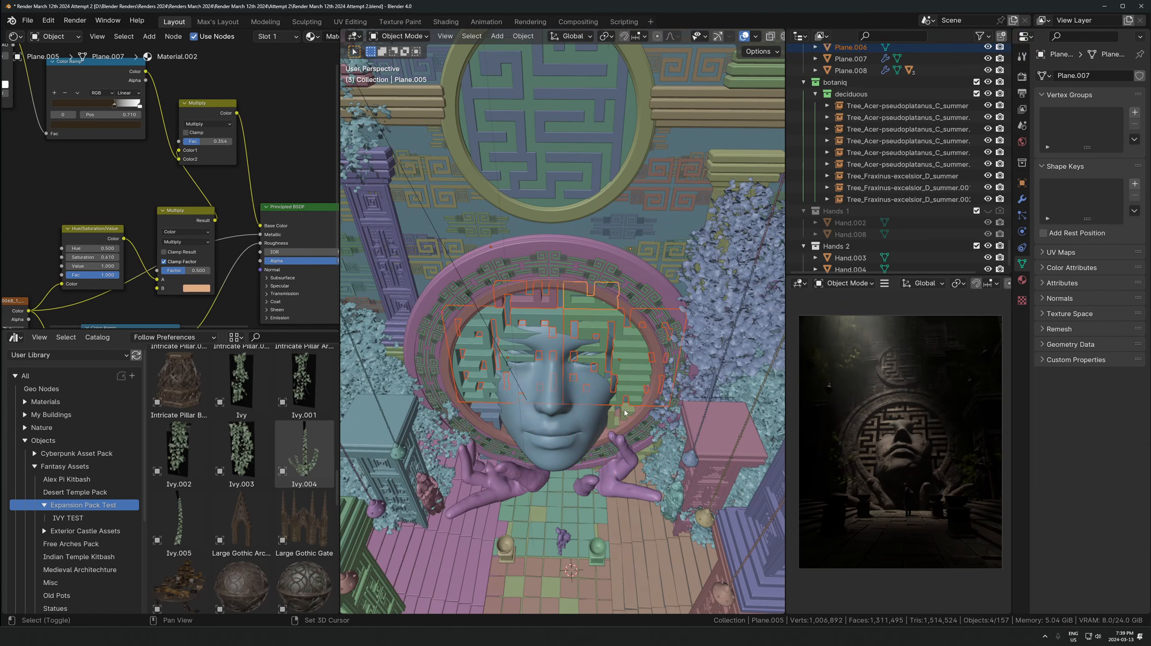
{"action": "left_click", "coordinate": [606, 276]}
{"action": "left_click", "coordinate": [597, 247]}
{"action": "key", "text": "g"}
{"action": "right_click", "coordinate": [498, 353]}
{"action": "key", "text": "KP_7"}
{"action": "key", "text": "r"}
{"action": "key", "text": "x"}
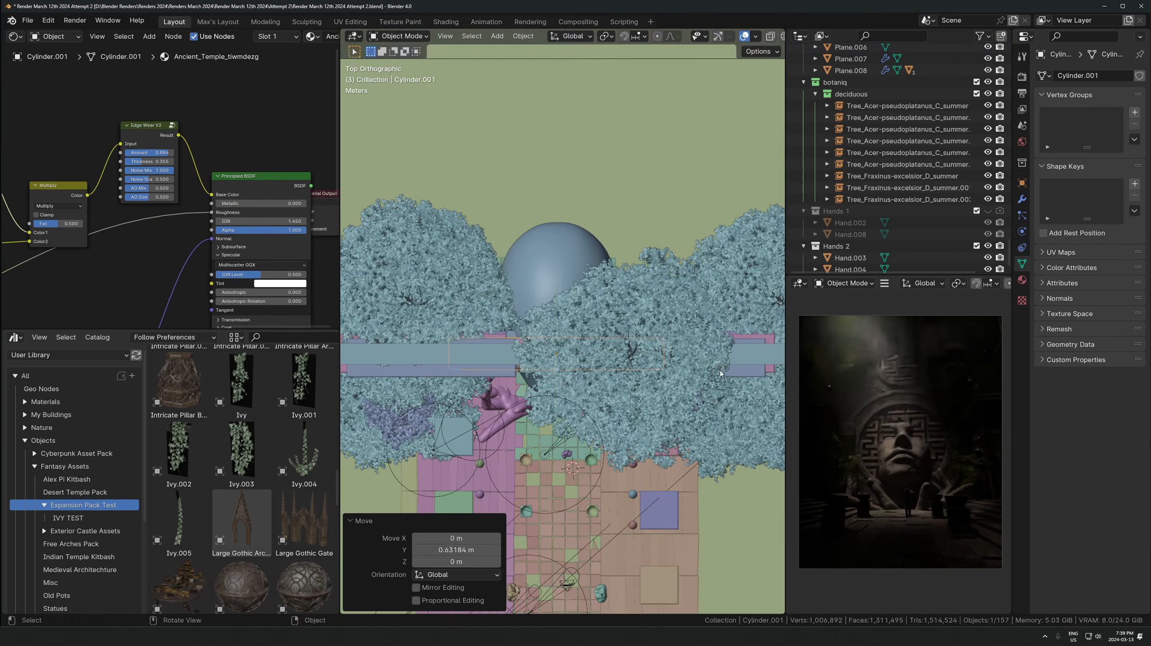
Shift the selected object at the face wall along the Y axis and adjust its height along Z
{"action": "middle_click_drag", "start_coordinate": [721, 374], "coordinate": [602, 289]}
{"action": "key", "text": "g"}
{"action": "key", "text": "y"}
{"action": "left_click", "coordinate": [507, 364]}
{"action": "middle_click_drag", "start_coordinate": [507, 364], "coordinate": [579, 308]}
{"action": "key", "text": "g"}
{"action": "key", "text": "z"}
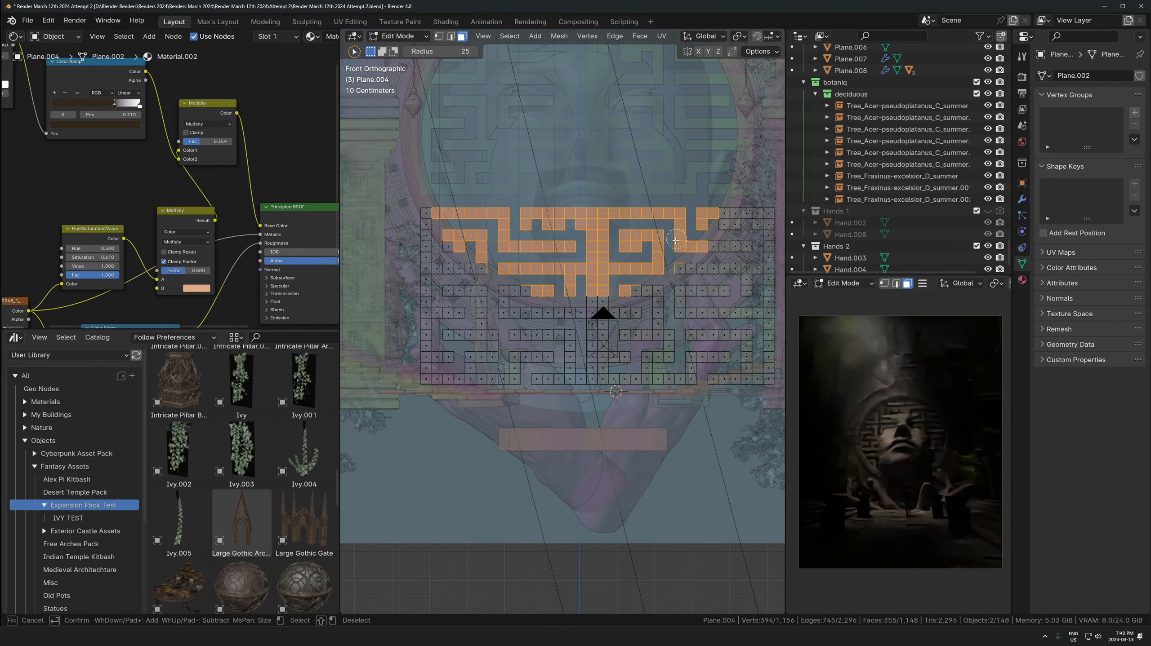
Circle-select more faces of the maze panel below the stone face in the front view
{"action": "left_click_drag", "start_coordinate": [483, 234], "coordinate": [543, 316]}
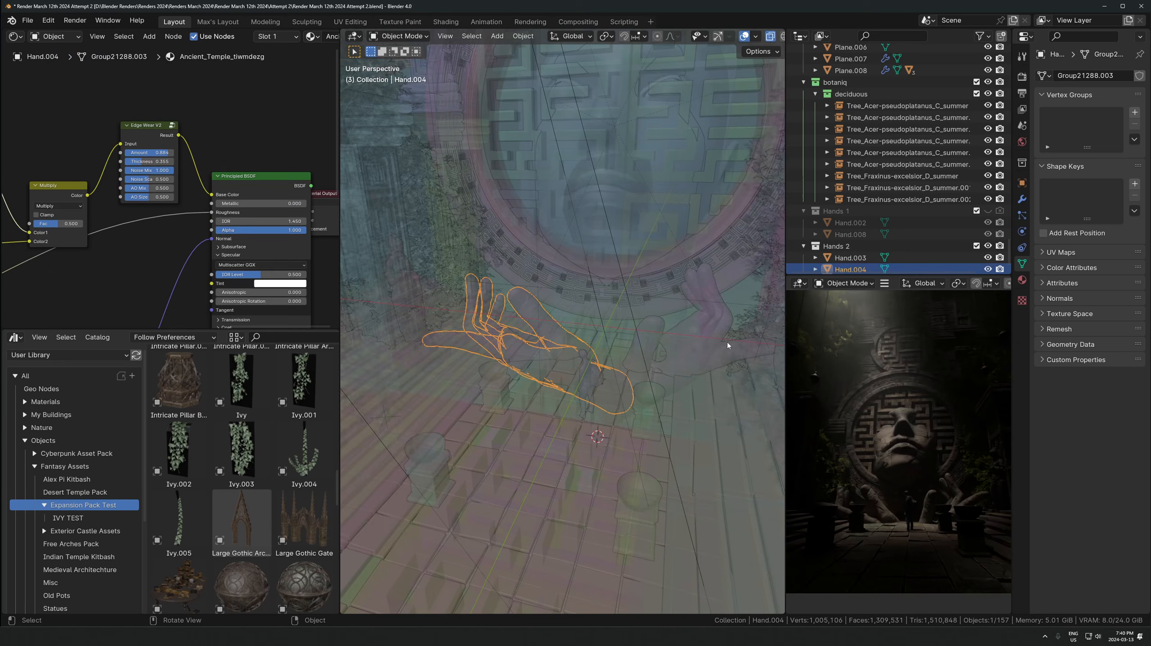
Select the second hand beneath the ring, turn off X-ray display, and move it along the Y axis
{"action": "left_click", "coordinate": [727, 345]}
{"action": "key", "text": "alt+z"}
{"action": "key", "text": "g"}
{"action": "key", "text": "y"}
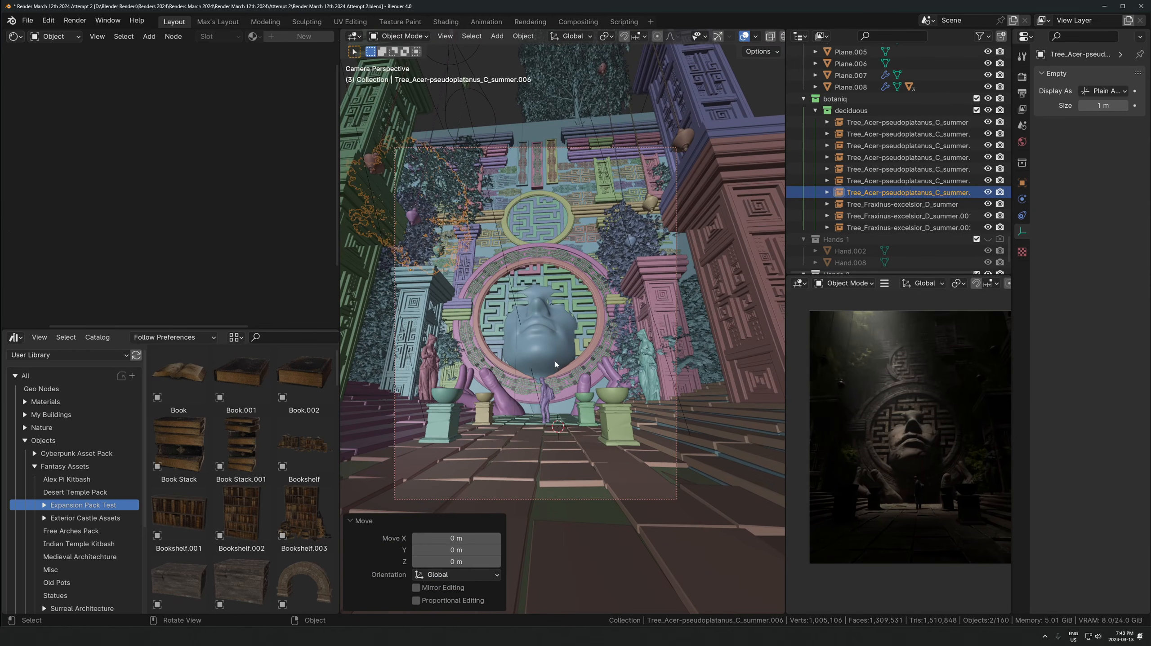
Move the selected acer trees beside the temple wall vertically along the Z axis
{"action": "key", "text": "g"}
{"action": "key", "text": "z"}
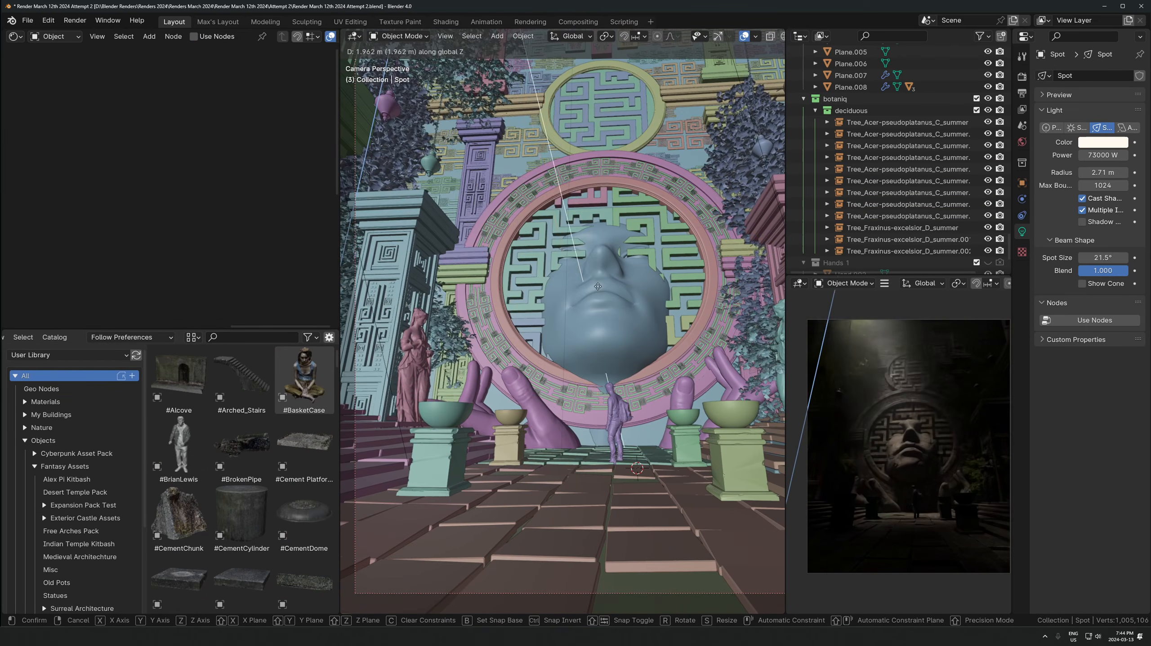
Raise the spot light about 1.96 m along Z and move it about -0.14 m along Y
{"action": "left_click", "coordinate": [615, 344]}
{"action": "key", "text": "g"}
{"action": "key", "text": "y"}
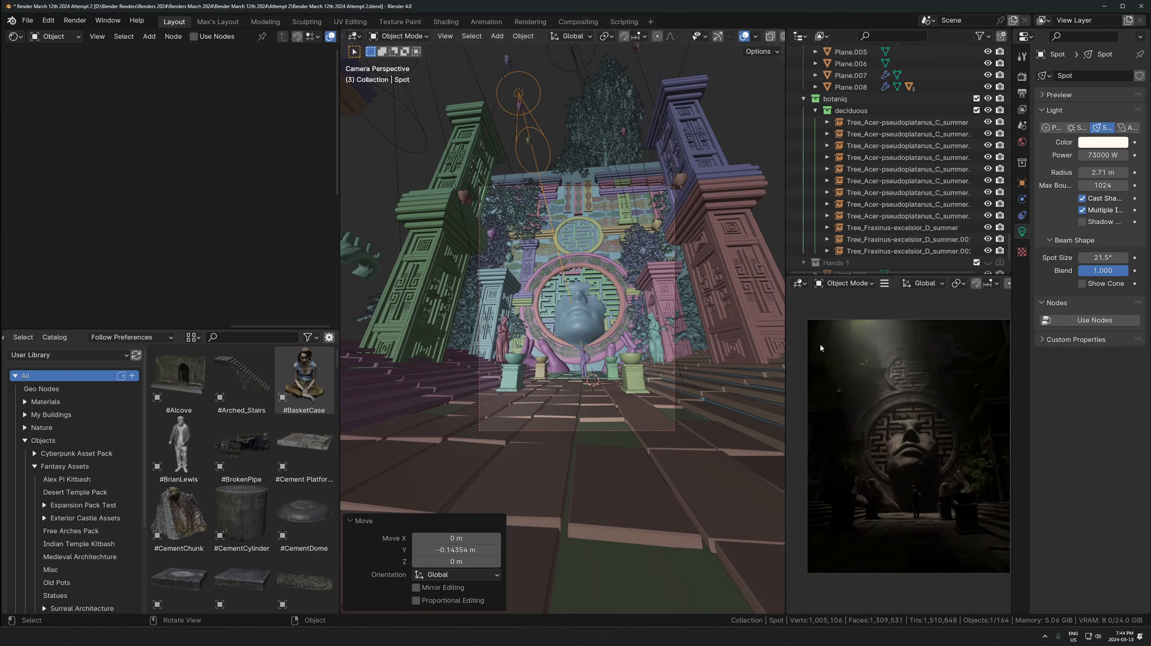
Try a pink tint for the spot light's color
{"action": "left_click_drag", "start_coordinate": [1051, 208], "coordinate": [1054, 217]}
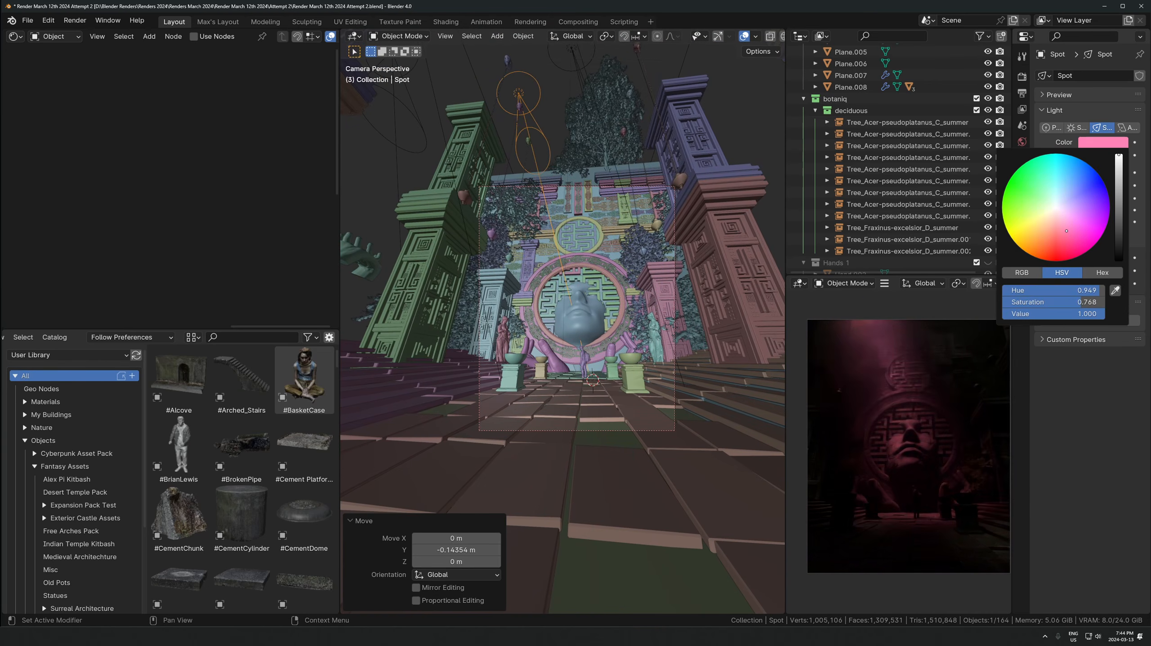
{"action": "key", "text": "Escape"}
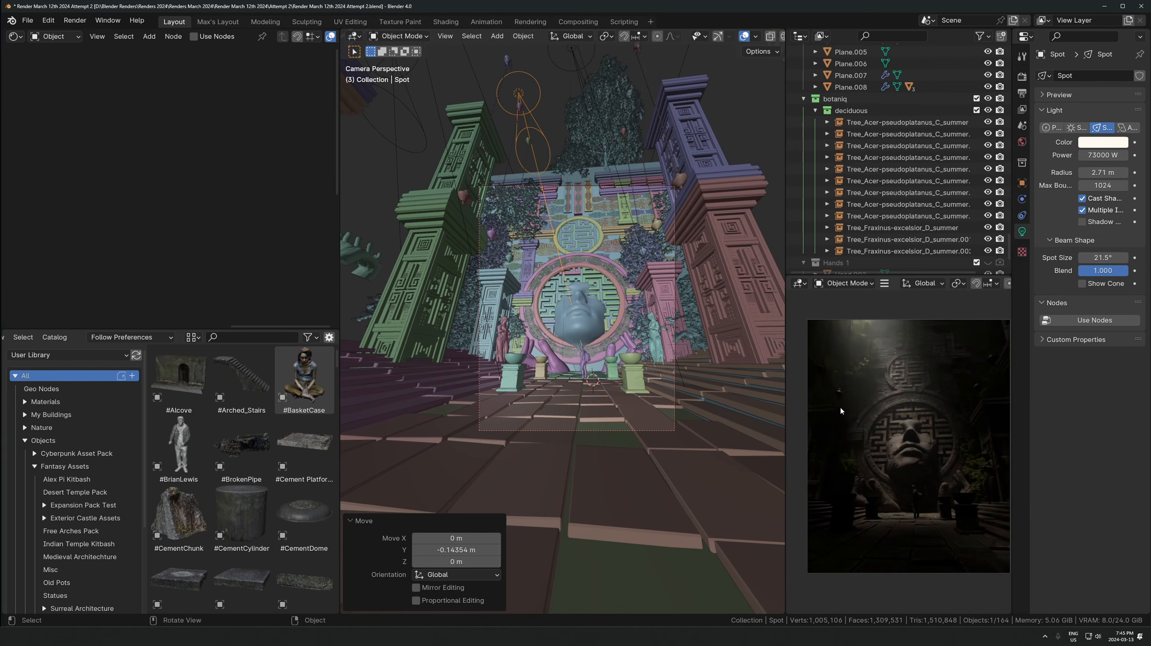
Check the output settings, render the camera view, and inspect the whole rendered image
{"action": "left_click", "coordinate": [1022, 93]}
{"action": "left_click", "coordinate": [1101, 114]}
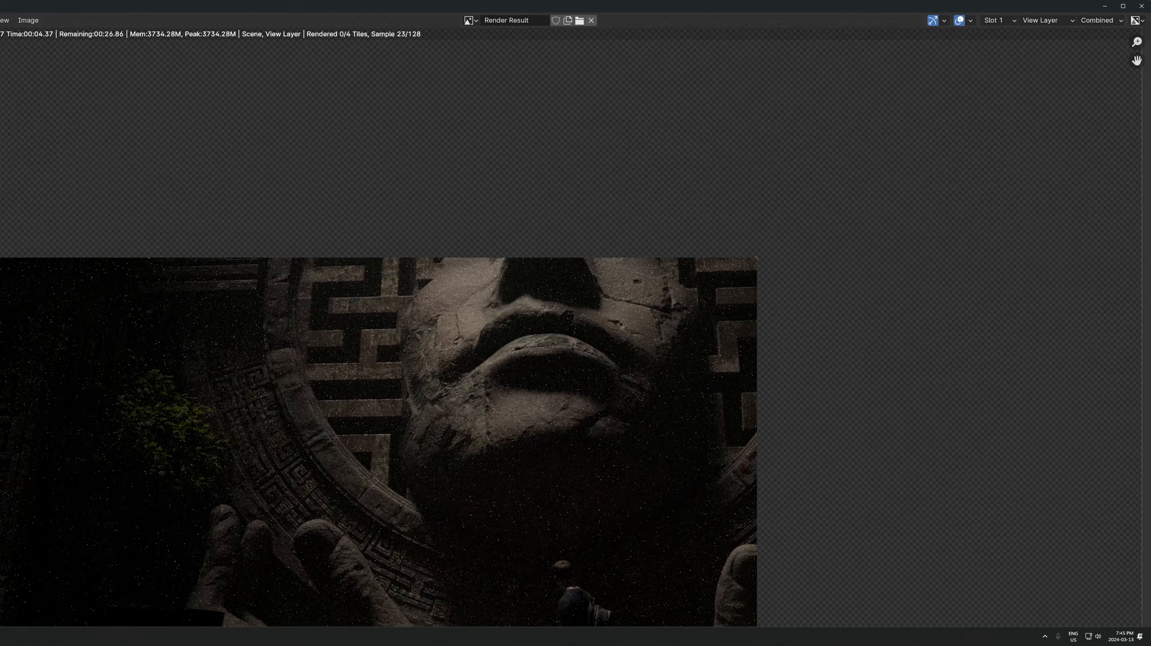
{"action": "scroll", "coordinate": [545, 323], "scroll_direction": "down", "scroll_amount": 5}
{"action": "scroll", "coordinate": [600, 453], "scroll_direction": "up", "scroll_amount": 2}
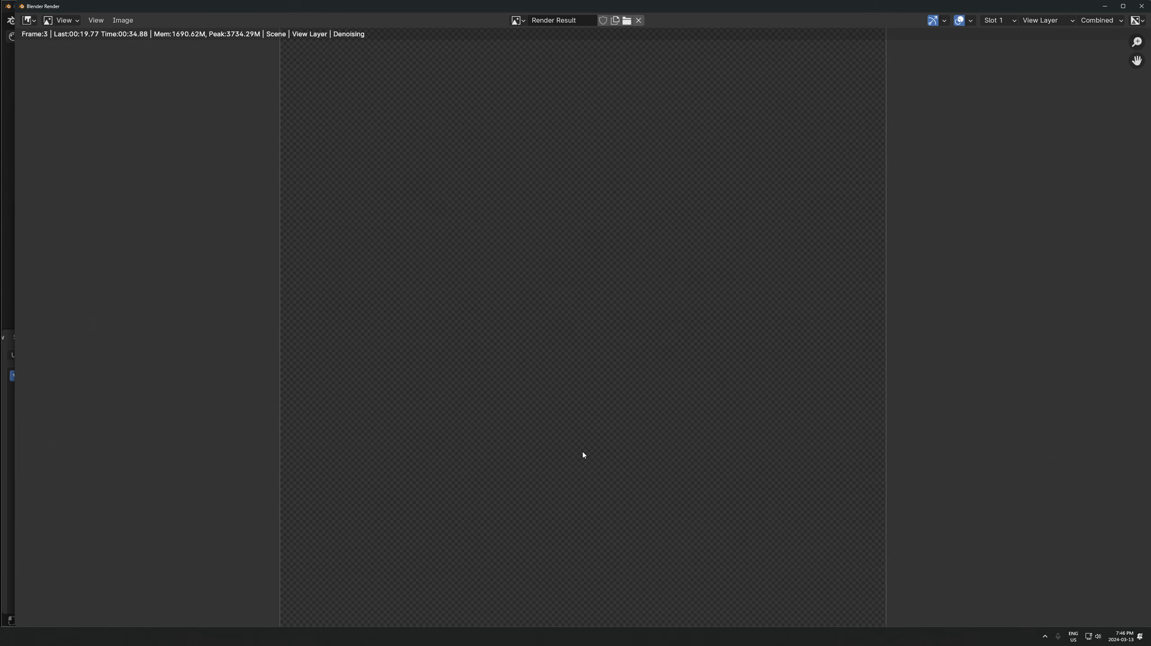
{"action": "scroll", "coordinate": [582, 453], "scroll_direction": "down", "scroll_amount": 2}
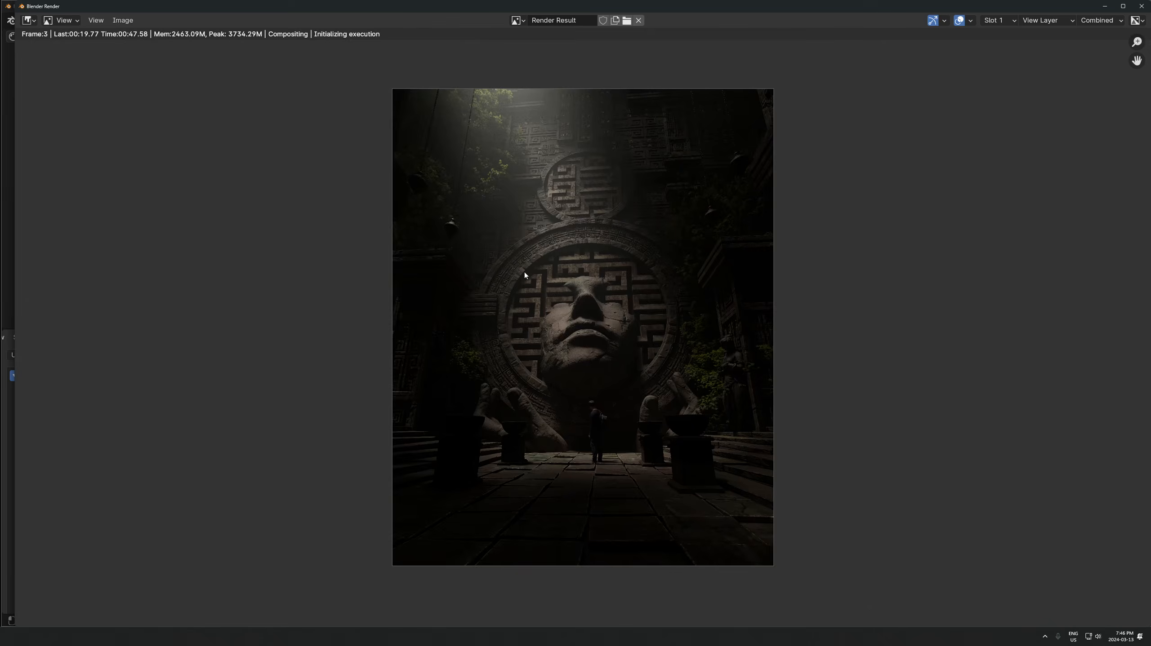
Save the finished render as an image file and look it over
{"action": "left_click", "coordinate": [122, 20]}
{"action": "left_click", "coordinate": [145, 128]}
{"action": "left_click", "coordinate": [849, 188]}
{"action": "left_click", "coordinate": [869, 201]}
{"action": "left_click", "coordinate": [772, 509]}
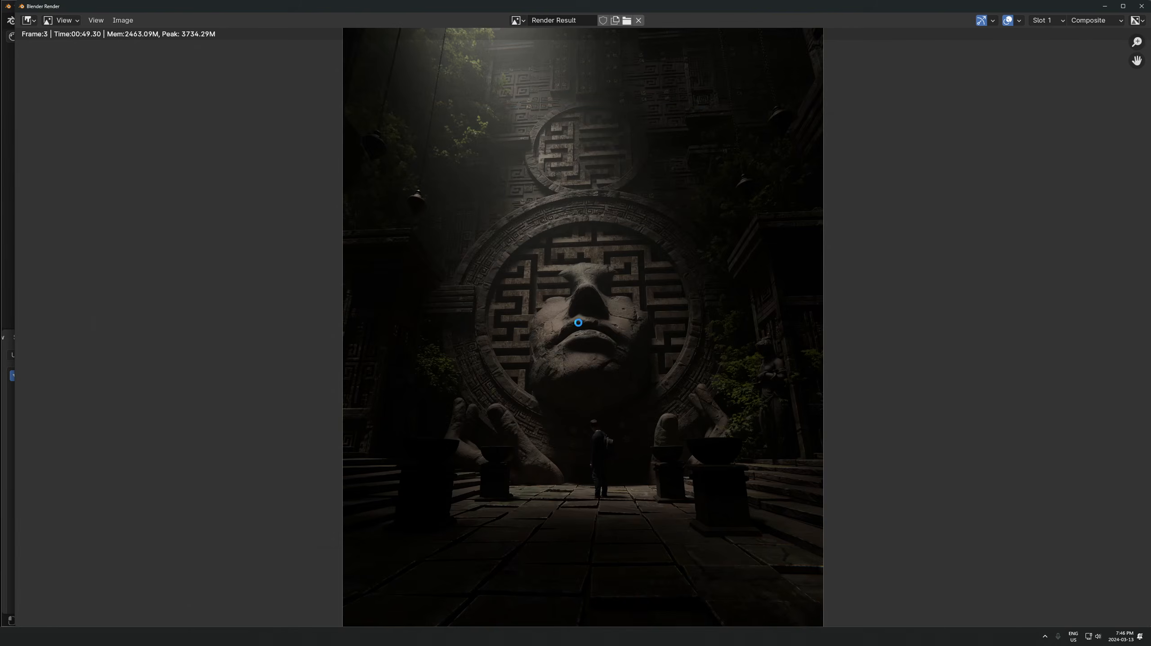
{"action": "scroll", "coordinate": [581, 324], "scroll_direction": "up", "scroll_amount": 4}
{"action": "scroll", "coordinate": [581, 324], "scroll_direction": "down", "scroll_amount": 3}
Add a Color Balance node between Render Layers and Glare in the compositor
{"action": "left_click", "coordinate": [12, 37]}
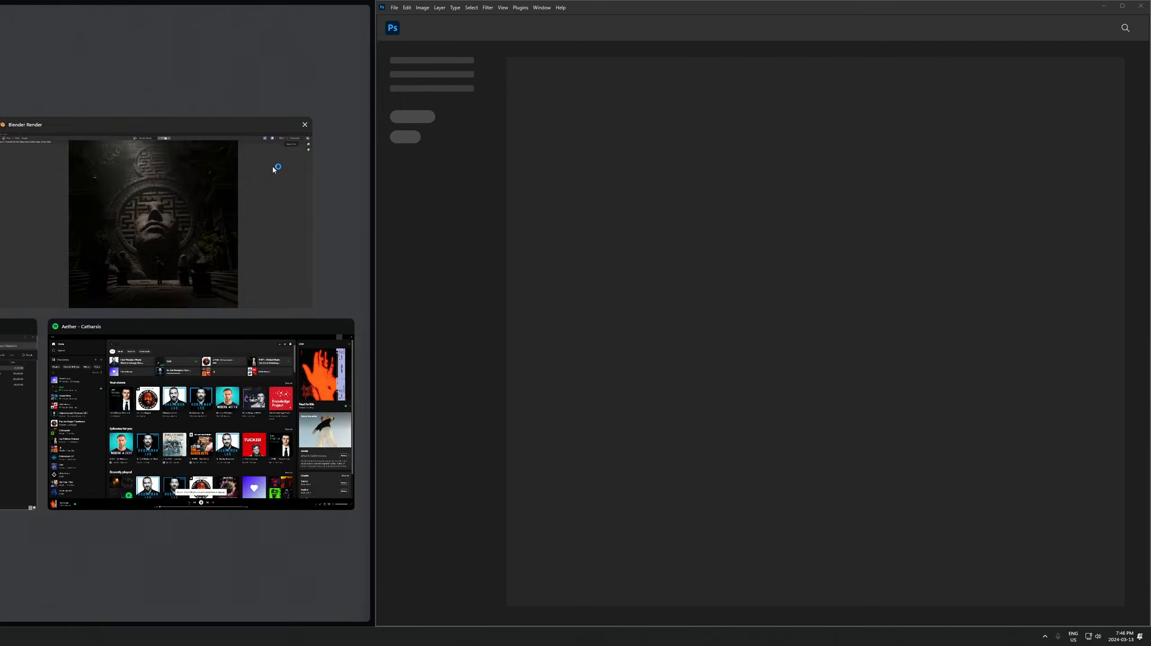
{"action": "key", "text": "shift+a"}
{"action": "type", "text": "color ba"}
{"action": "left_click_drag", "start_coordinate": [623, 282], "coordinate": [625, 276]}
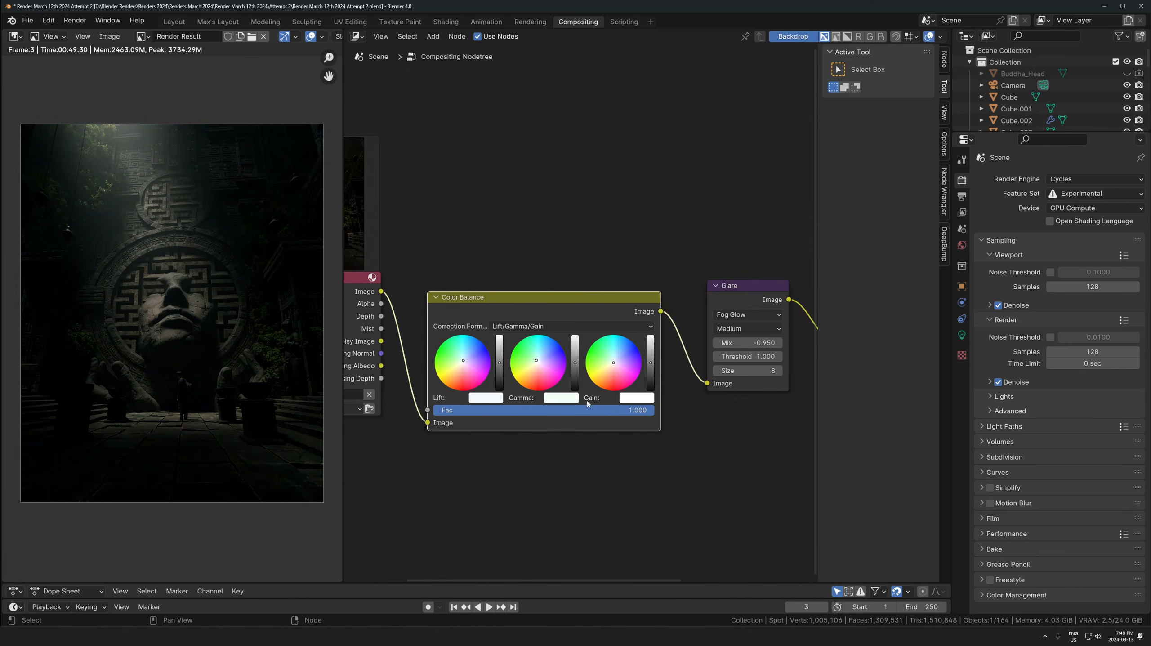
Tint the Color Balance gain slightly and set the node's factor to 0.609
{"action": "left_click", "coordinate": [634, 398]}
{"action": "left_click_drag", "start_coordinate": [629, 371], "coordinate": [633, 372]}
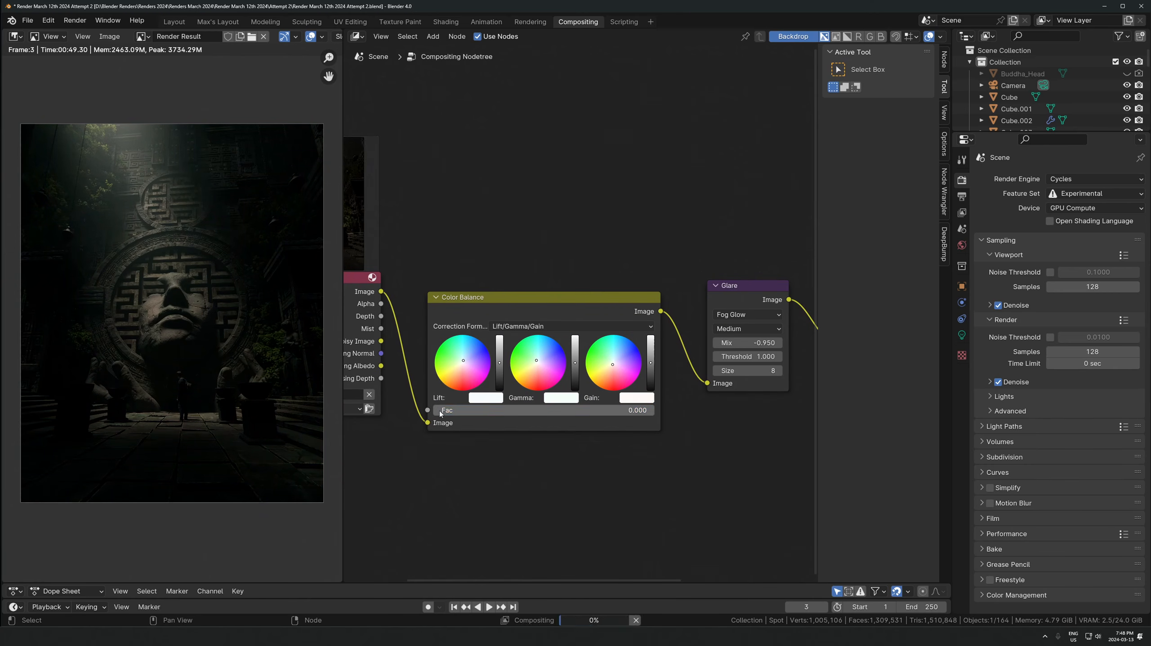
{"action": "left_click_drag", "start_coordinate": [441, 412], "coordinate": [551, 412]}
{"action": "left_click_drag", "start_coordinate": [483, 385], "coordinate": [598, 385]}
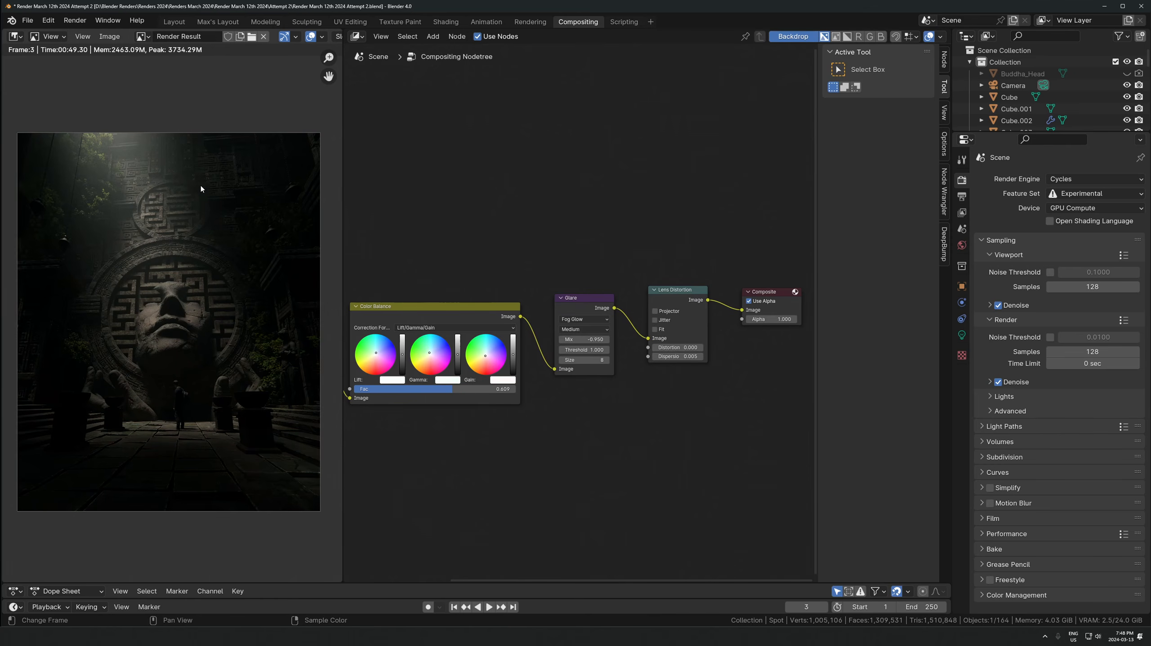
Save the color-balanced render as an image and add a Denoise node for the Mist pass
{"action": "key", "text": "shift+alt+s"}
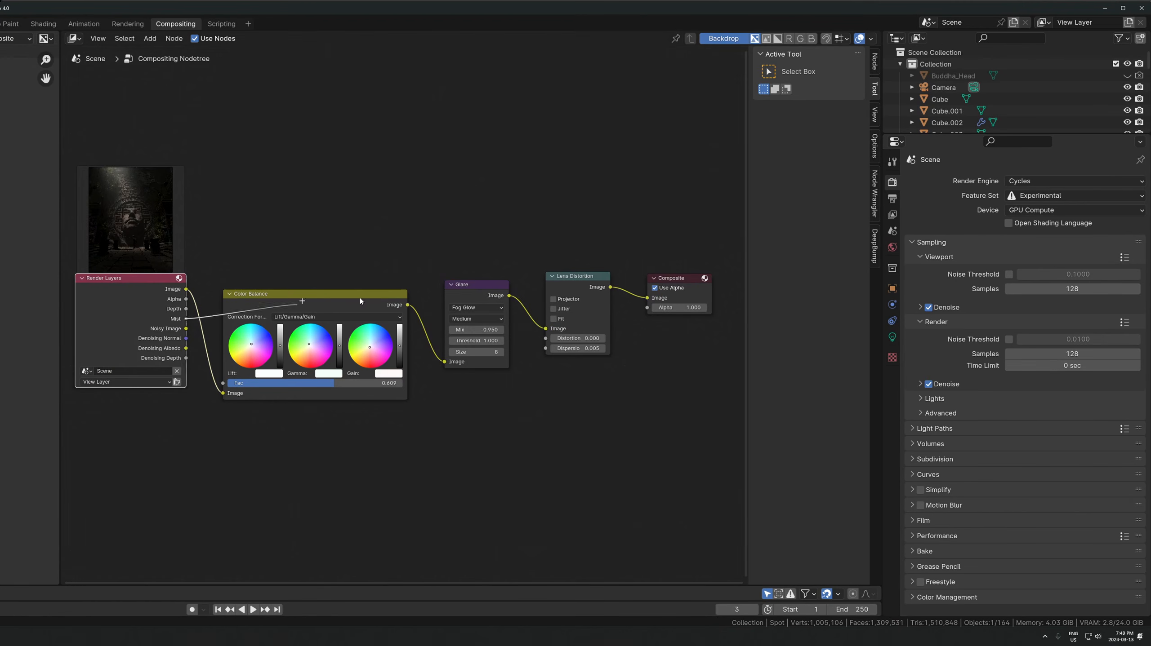
{"action": "key", "text": "shift+a"}
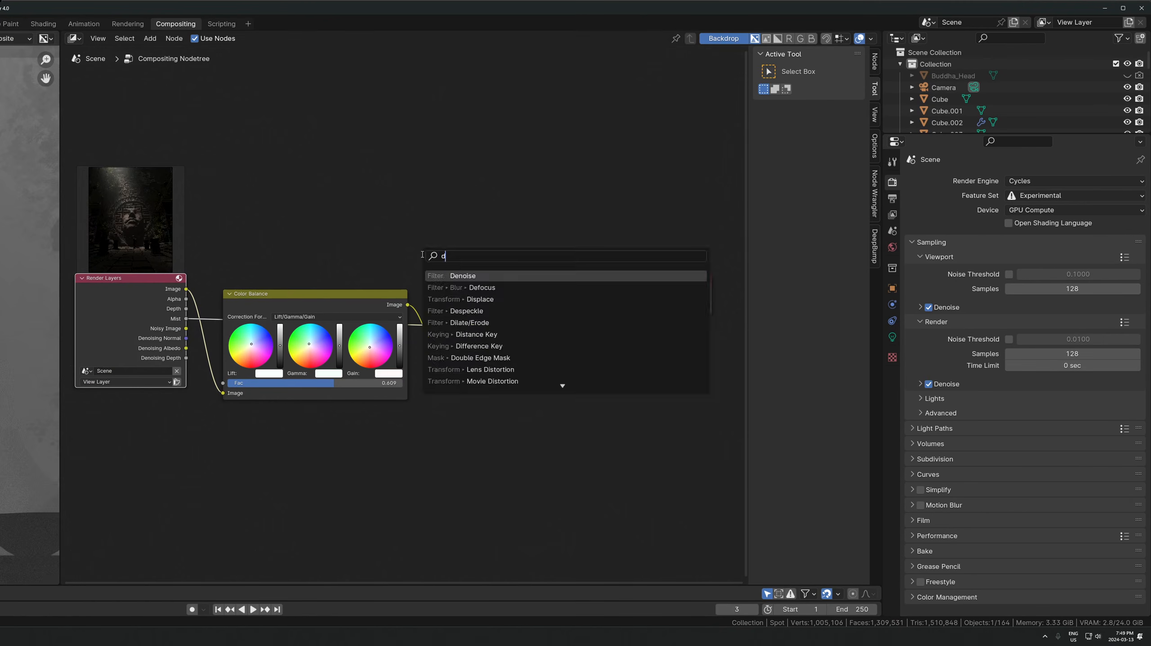
{"action": "key", "text": "Return"}
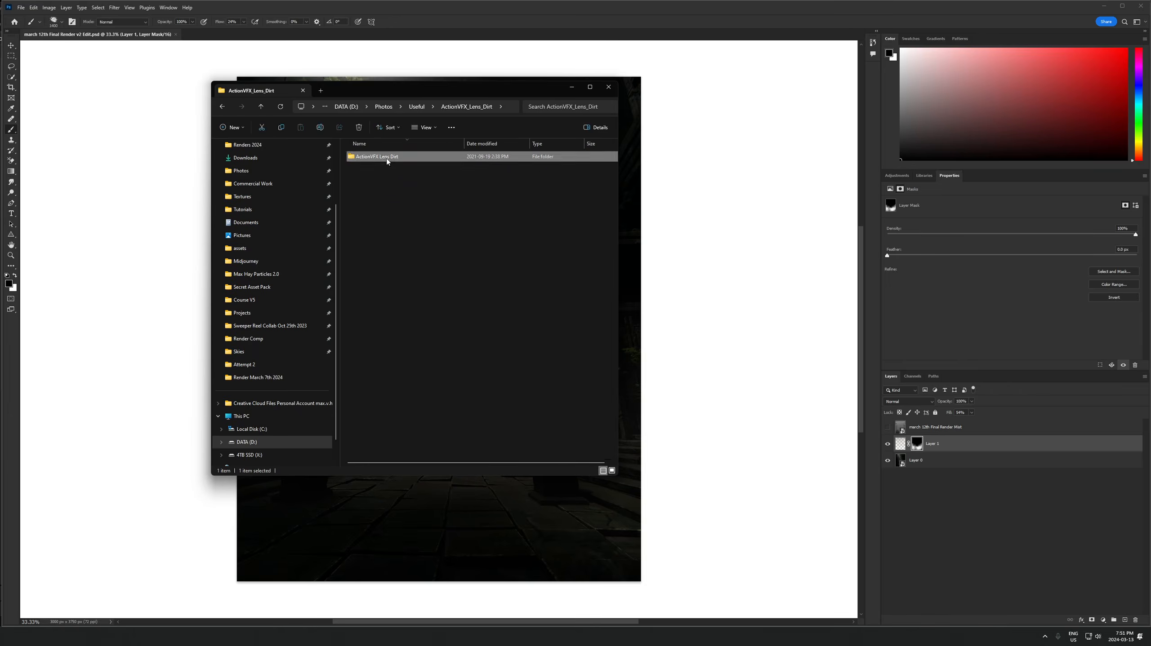
Open the ActionVFX Lens Dirt overlay folder and set the particles layer's blend mode to Screen in Photoshop
{"action": "double_click", "coordinate": [377, 157]}
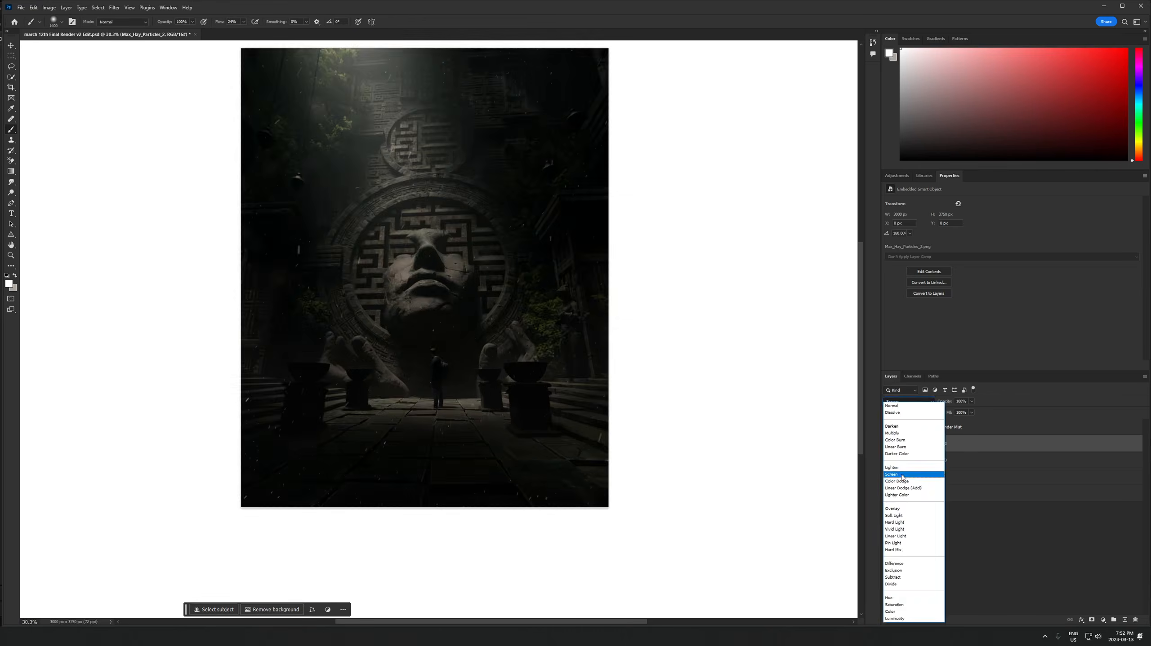
{"action": "left_click", "coordinate": [899, 472]}
{"action": "left_click", "coordinate": [900, 477], "text": "ctrl"}
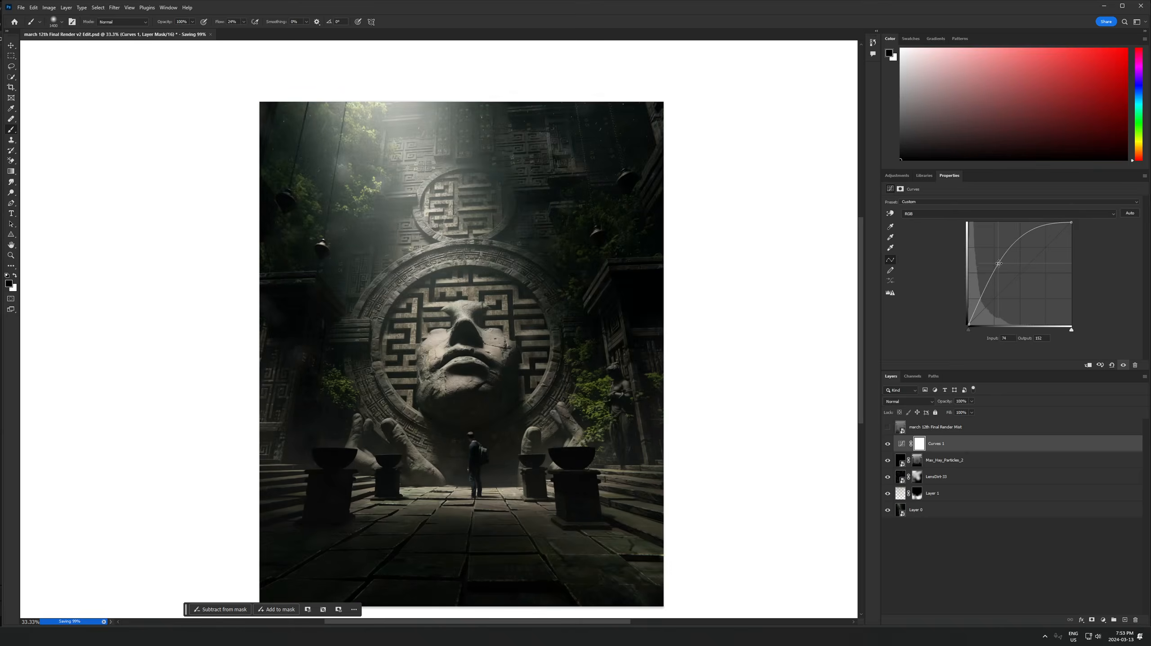
Review the whole graded image and cancel the horizontal flip of Layer 2
{"action": "scroll", "coordinate": [410, 449], "scroll_direction": "down", "scroll_amount": 3, "text": "alt"}
{"action": "scroll", "coordinate": [384, 380], "scroll_direction": "up", "scroll_amount": 1, "text": "alt"}
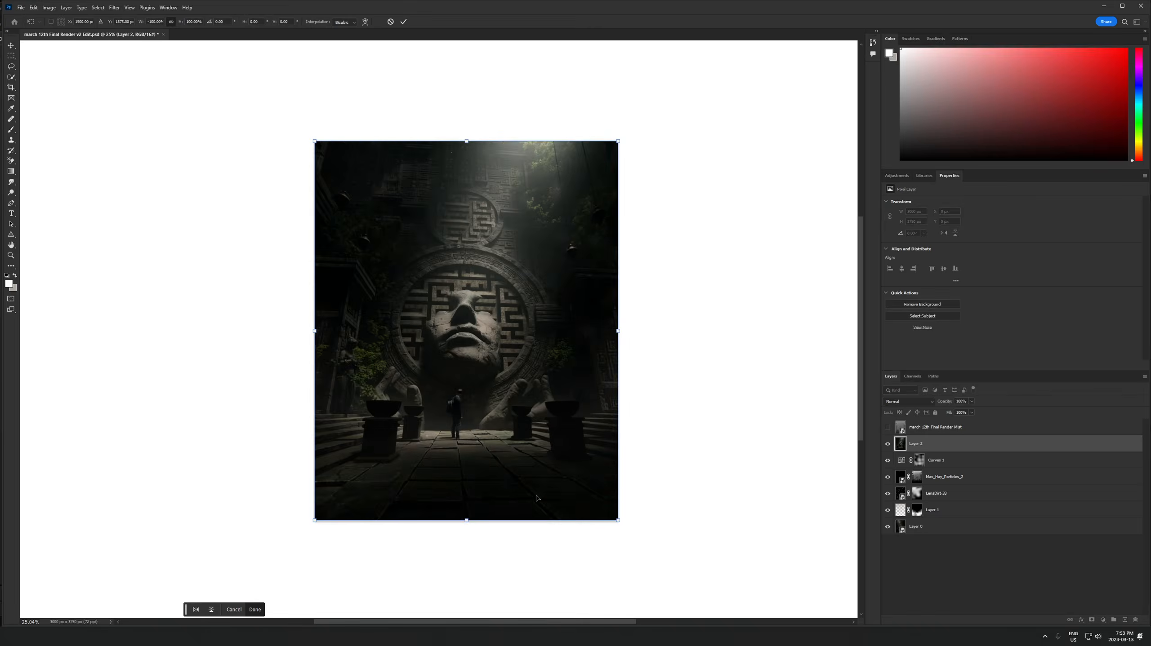
{"action": "key", "text": "Escape"}
{"action": "scroll", "coordinate": [706, 421], "scroll_direction": "down", "scroll_amount": 3, "text": "alt"}
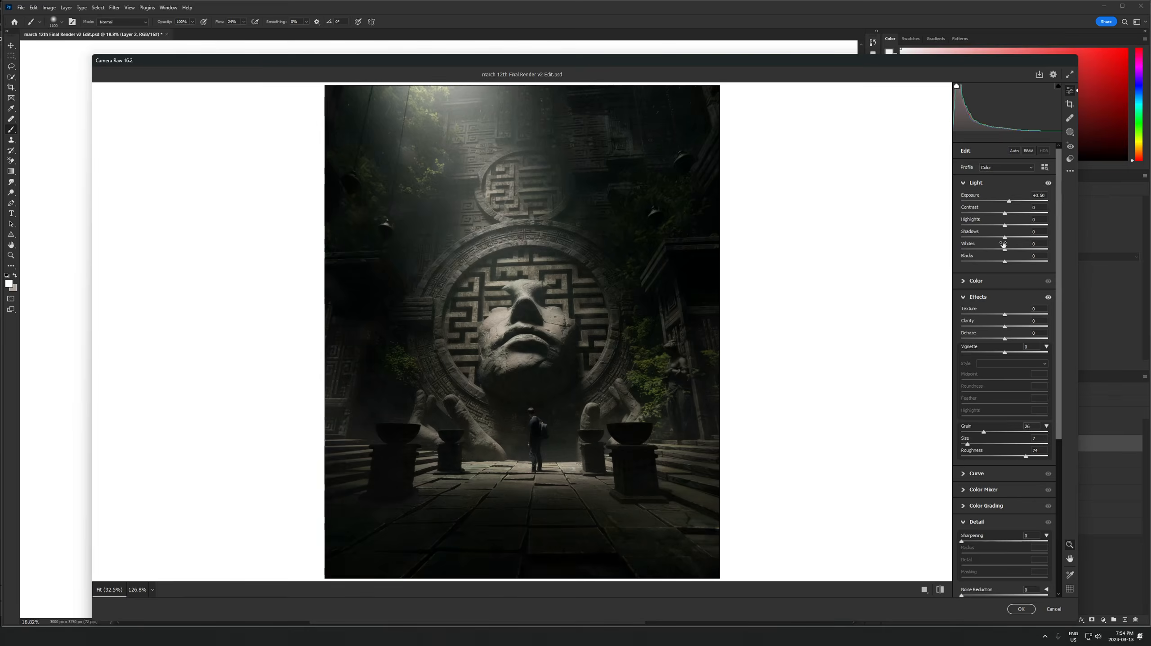
Raise Clarity and fine-tune Shadows in Camera Raw, and reopen the Camera Raw filter on Layer 4
{"action": "left_click_drag", "start_coordinate": [1004, 327], "coordinate": [1016, 327]}
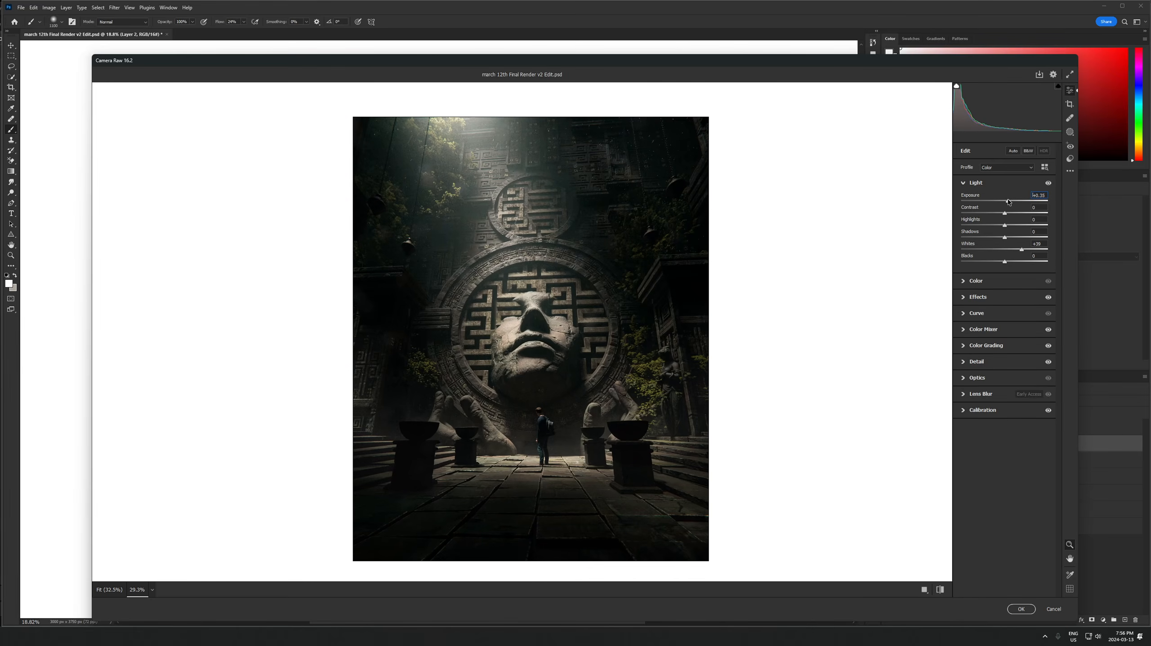
{"action": "left_click_drag", "start_coordinate": [1032, 238], "coordinate": [1012, 238]}
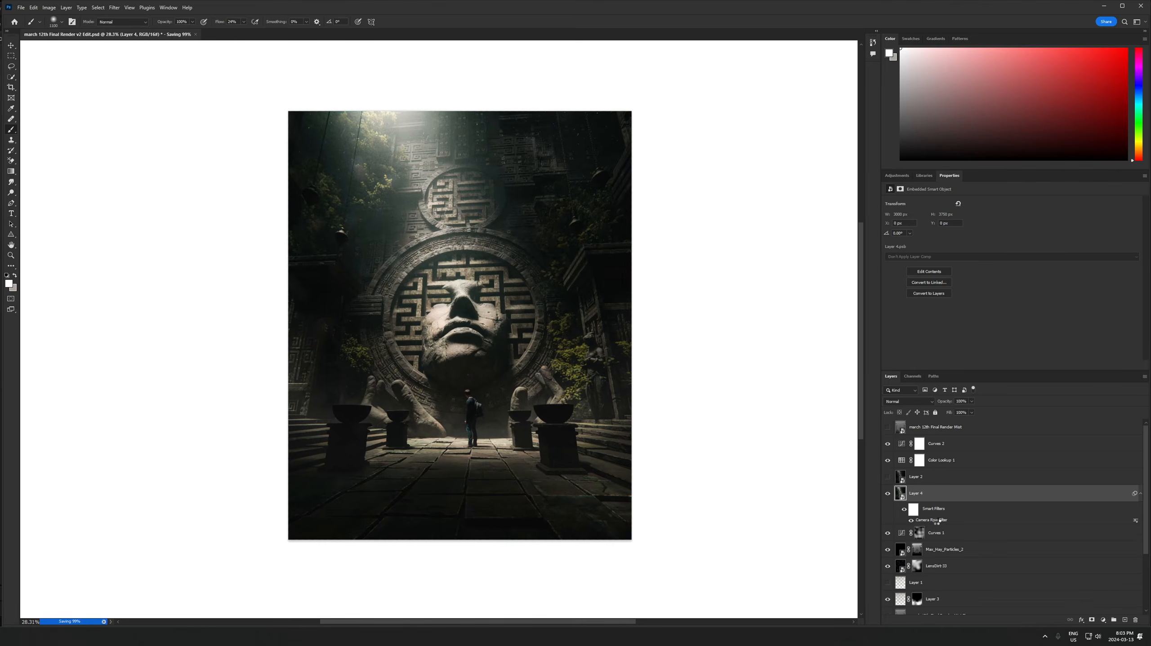
{"action": "double_click", "coordinate": [931, 520]}
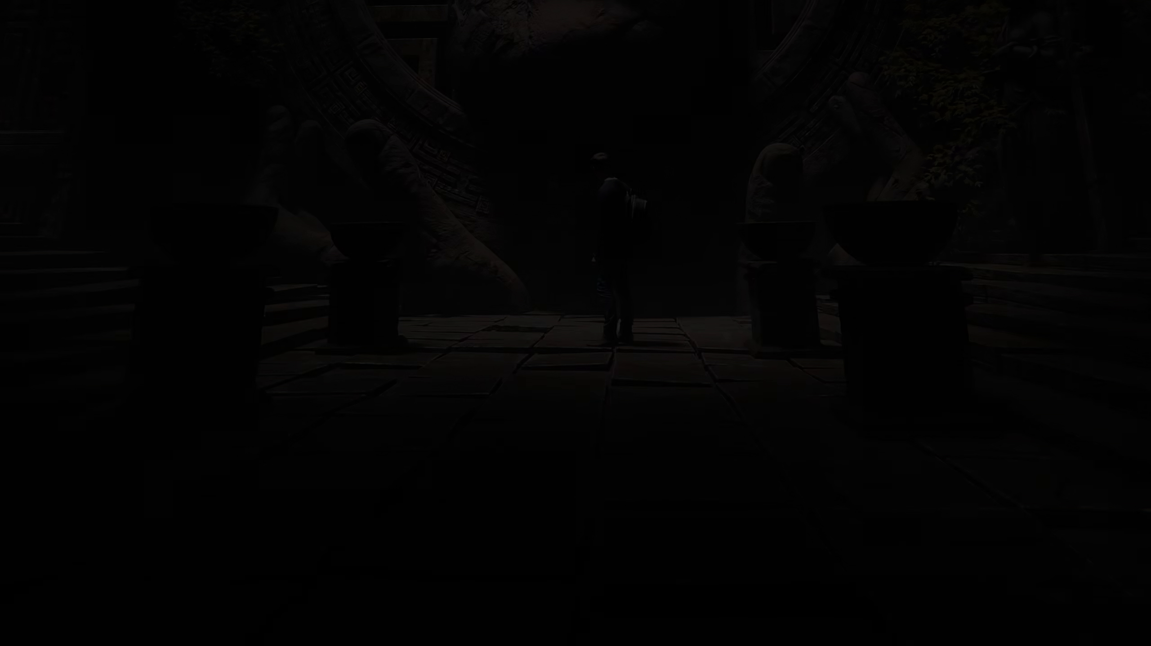